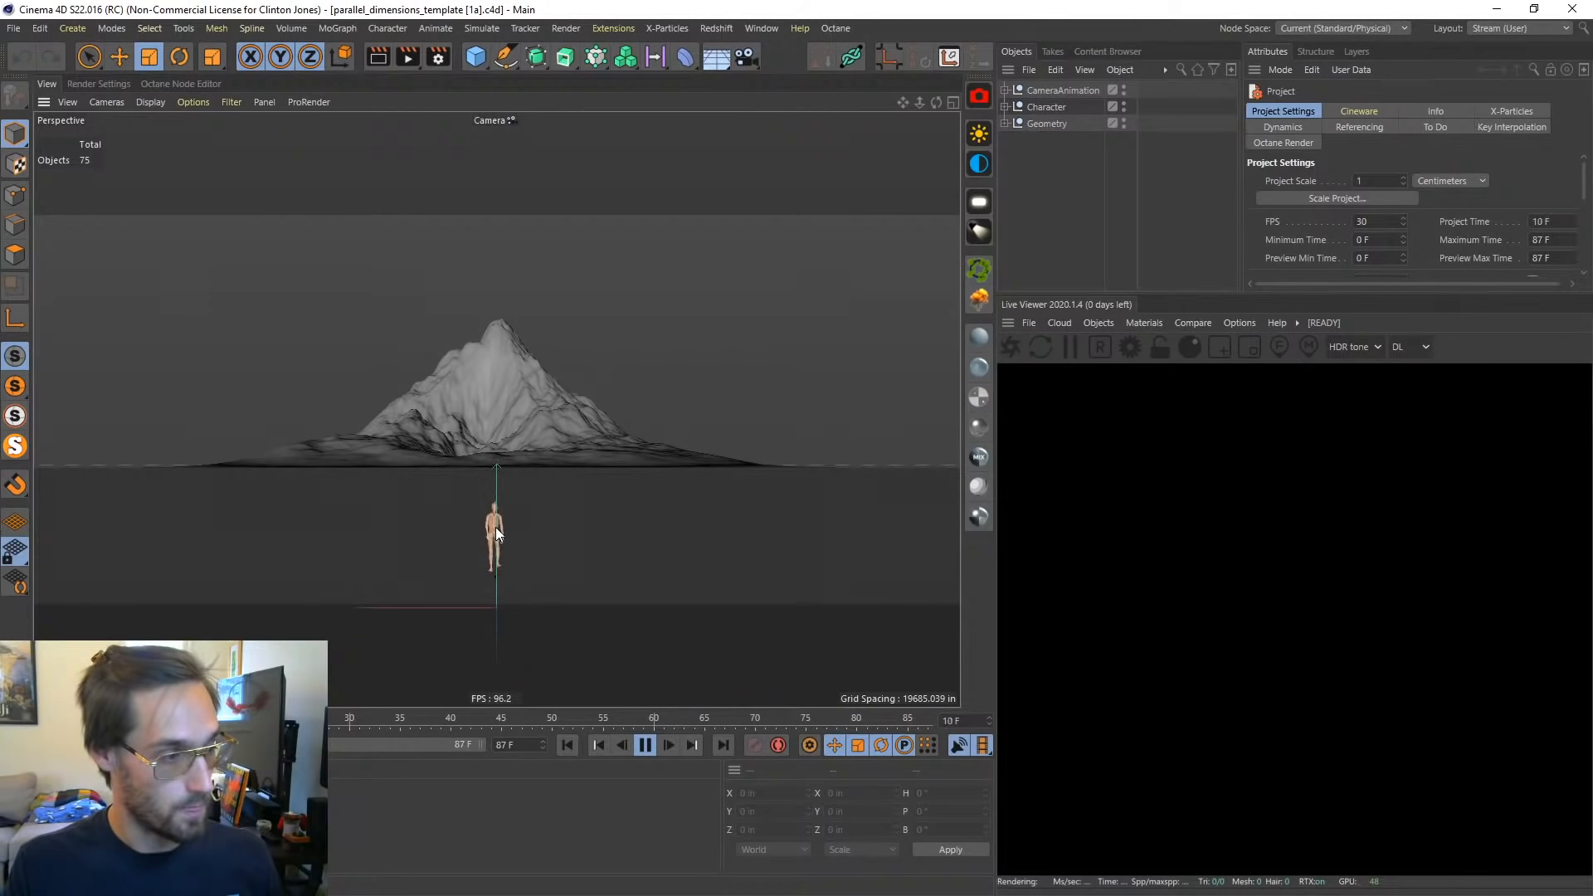
Step: Try moving the mountain geometry up and sideways away from its place behind the character, and undo the move
left_click(1359, 221)
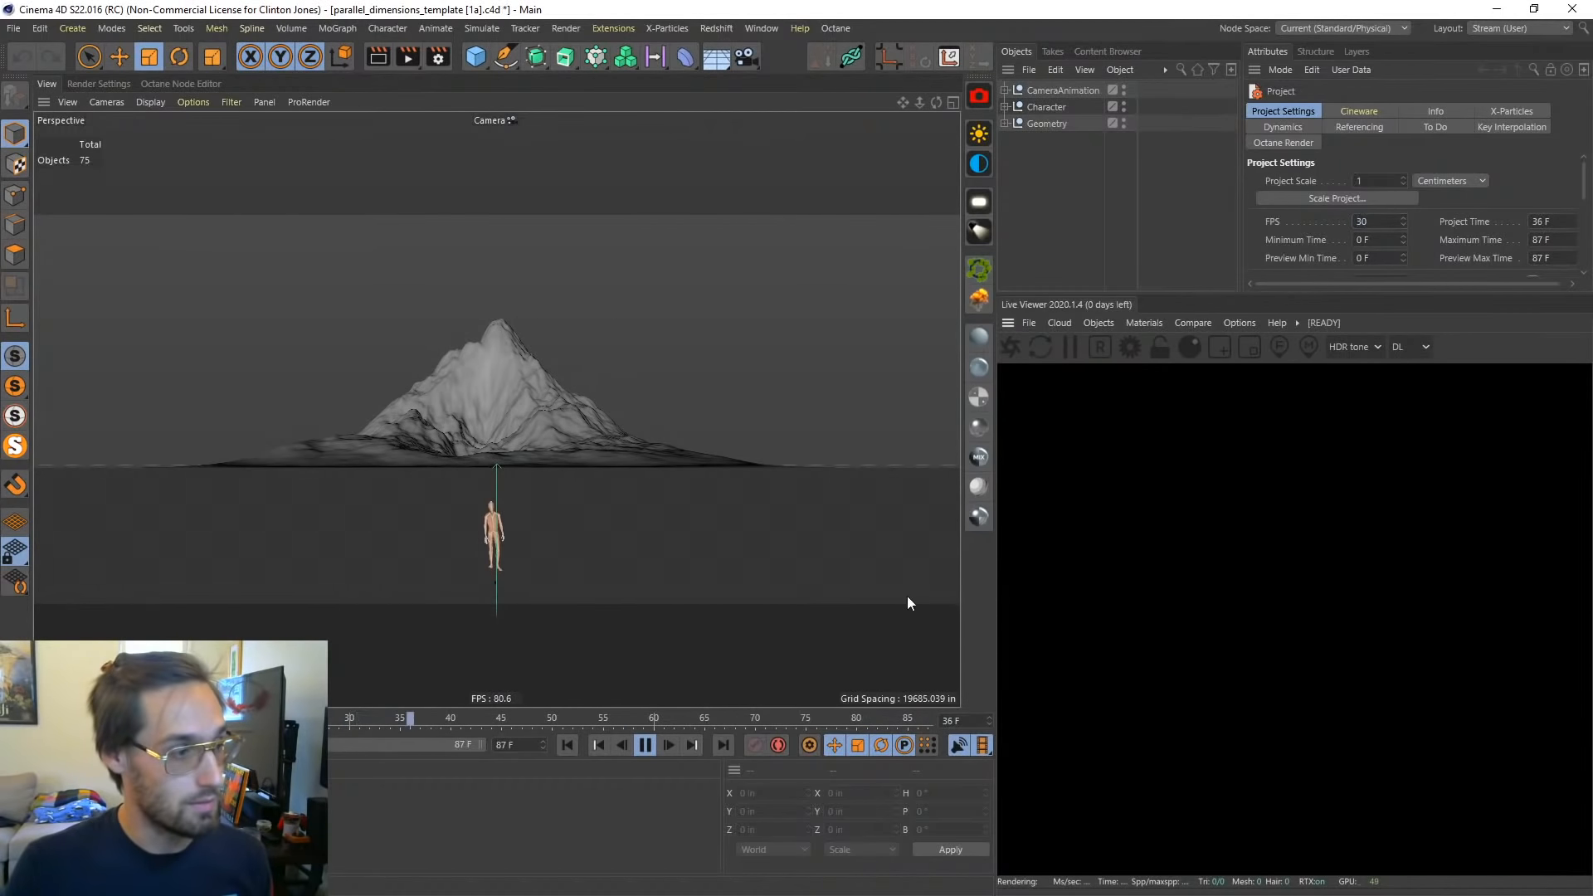
left_click(546, 392)
key("e")
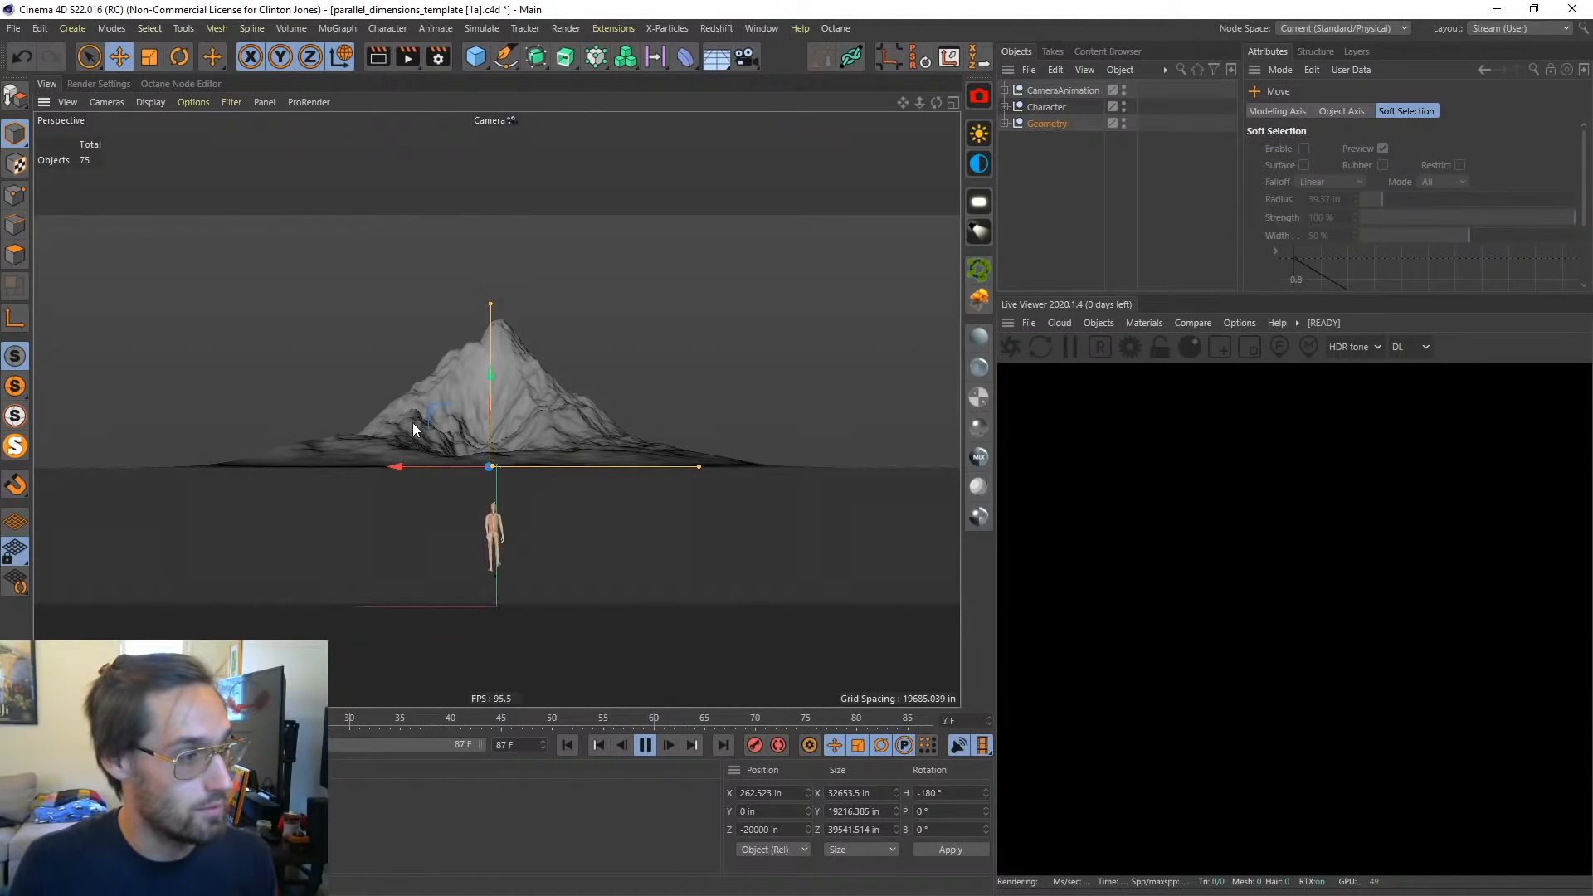
left_click_drag(429, 409, 224, 324)
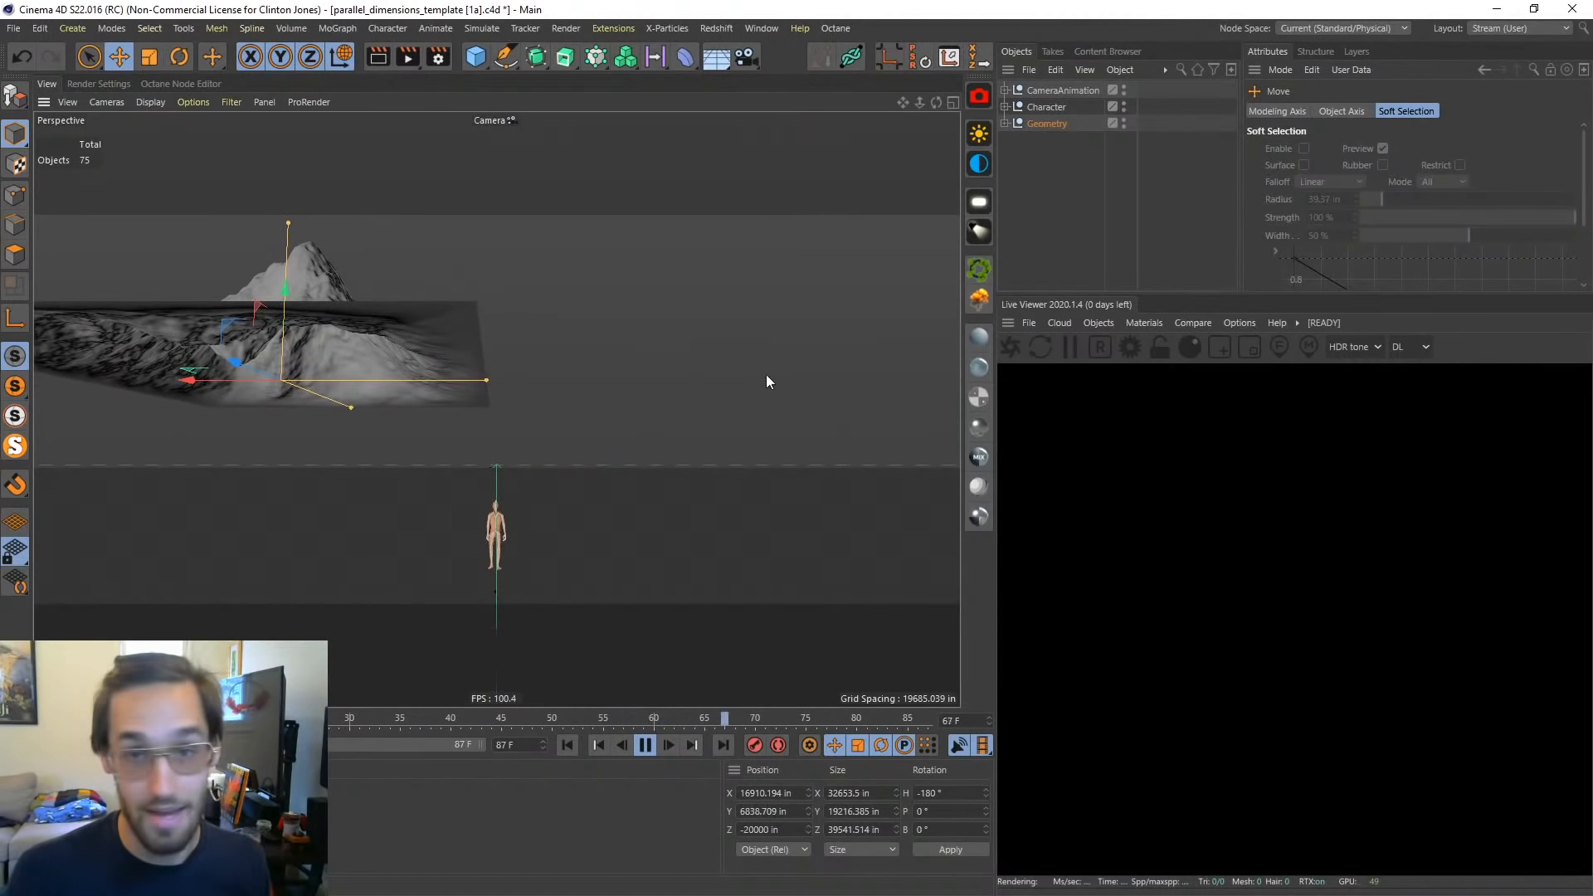
key("ctrl+z")
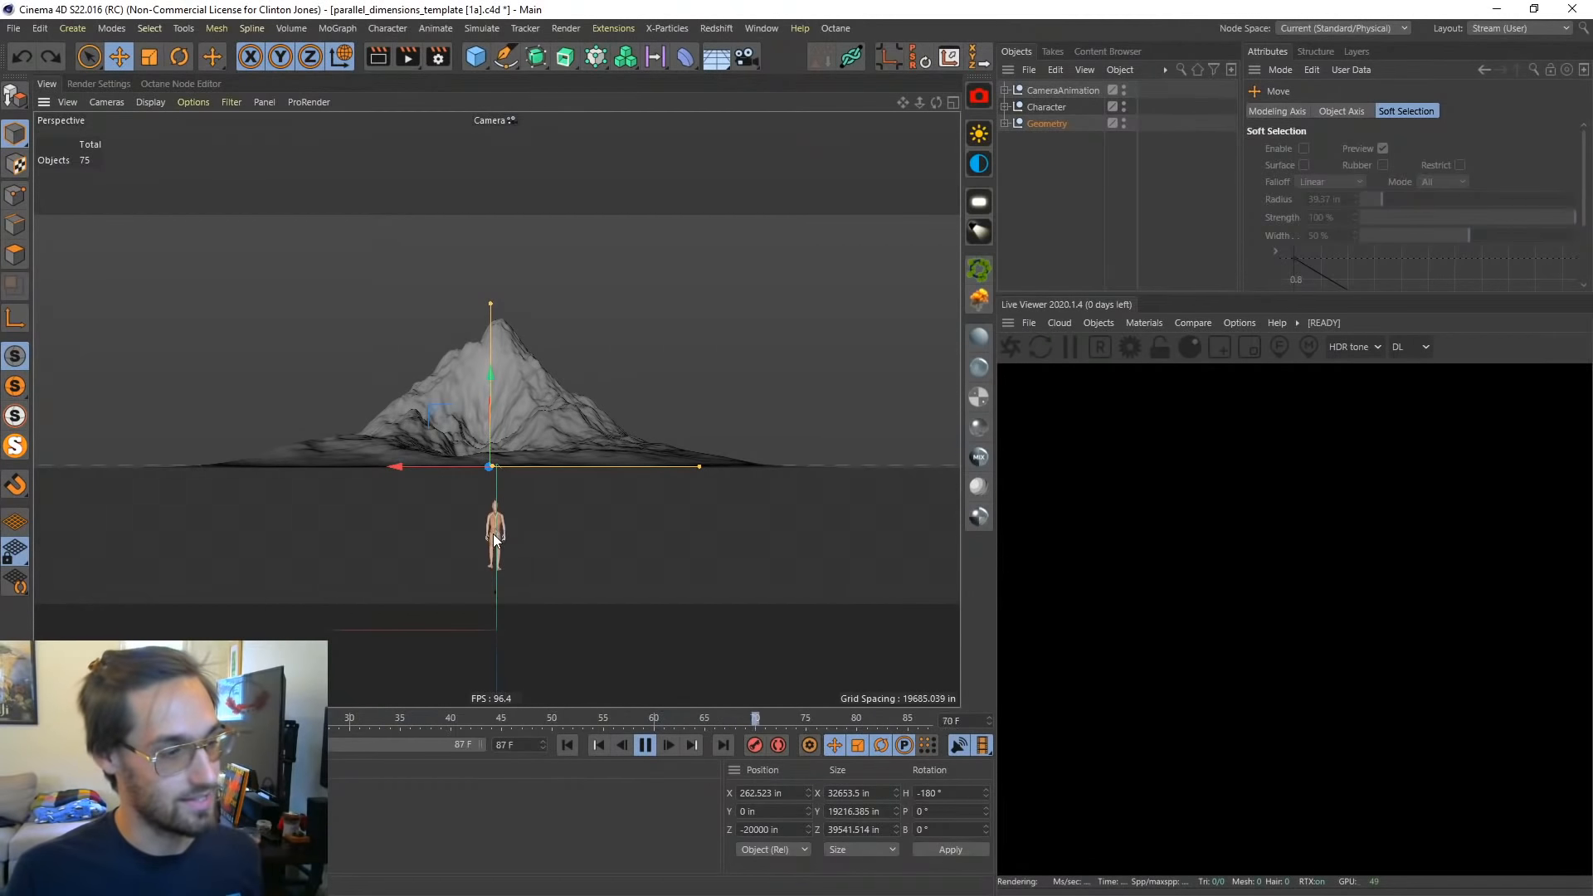
Step: Try moving the Character null toward the camera to a Z position of about 273 in, undo the move, and deselect it
left_click(1037, 107)
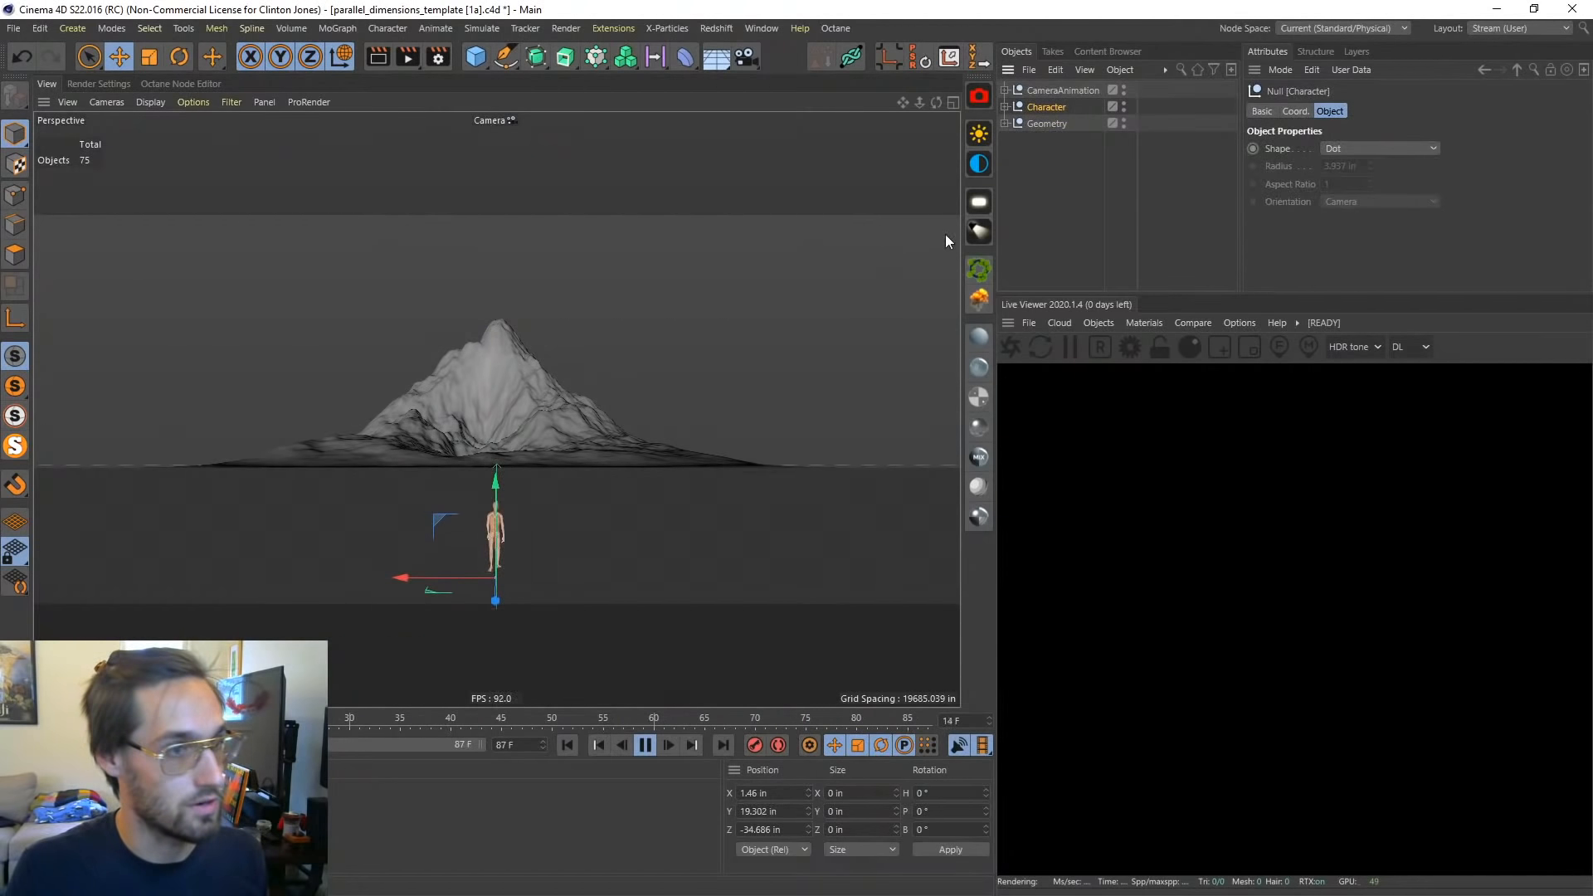
left_click(646, 748)
left_click_drag(494, 596, 685, 719)
left_click(645, 745)
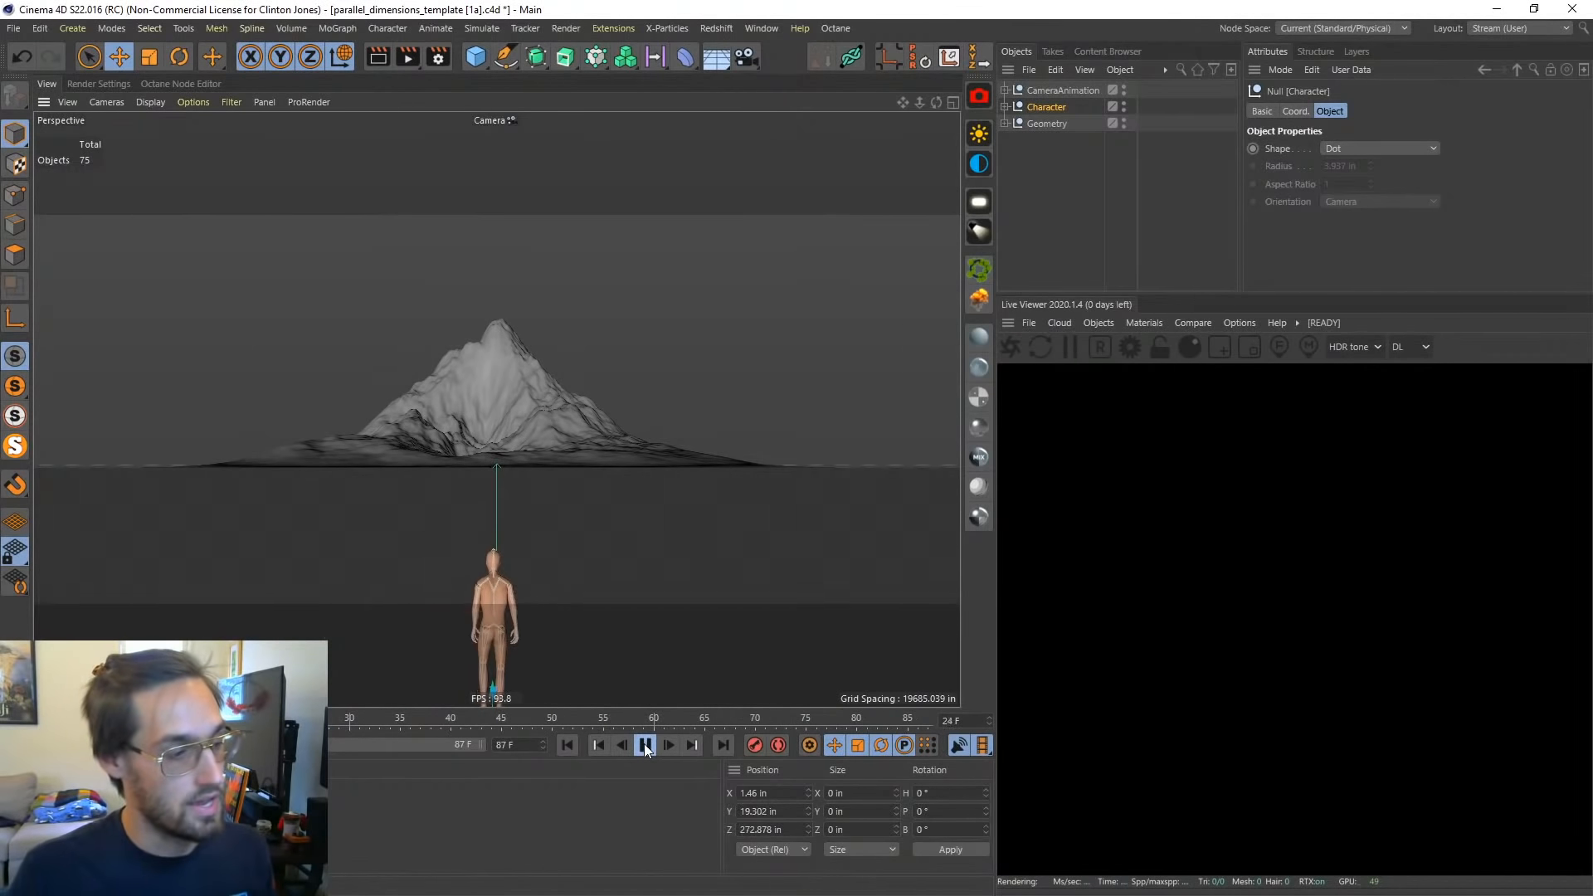
left_click(645, 746)
key("ctrl+z")
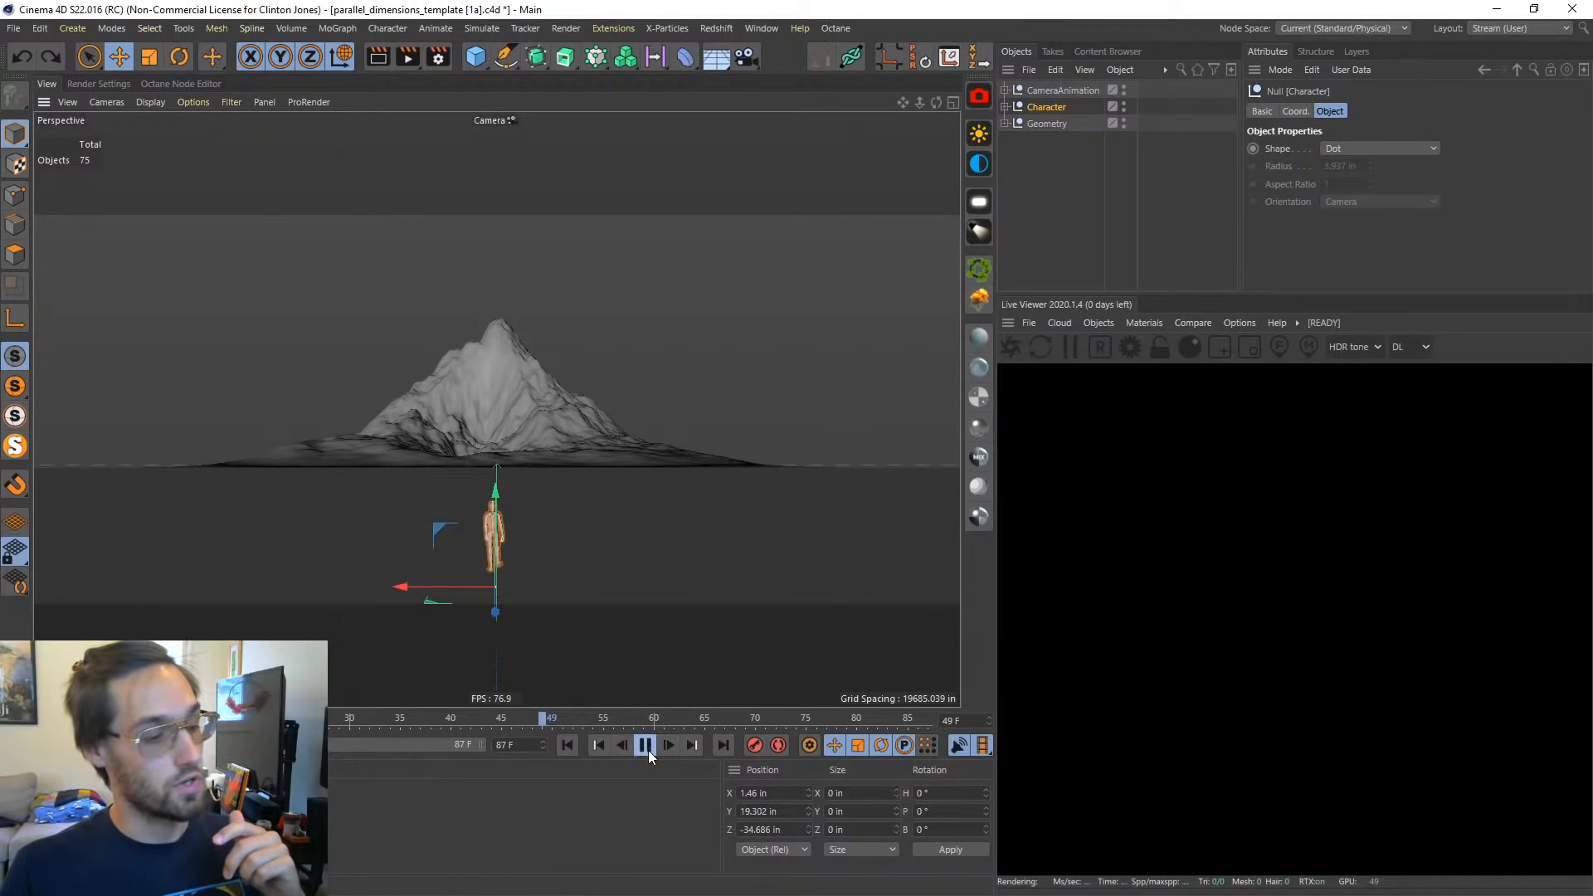
left_click(645, 745)
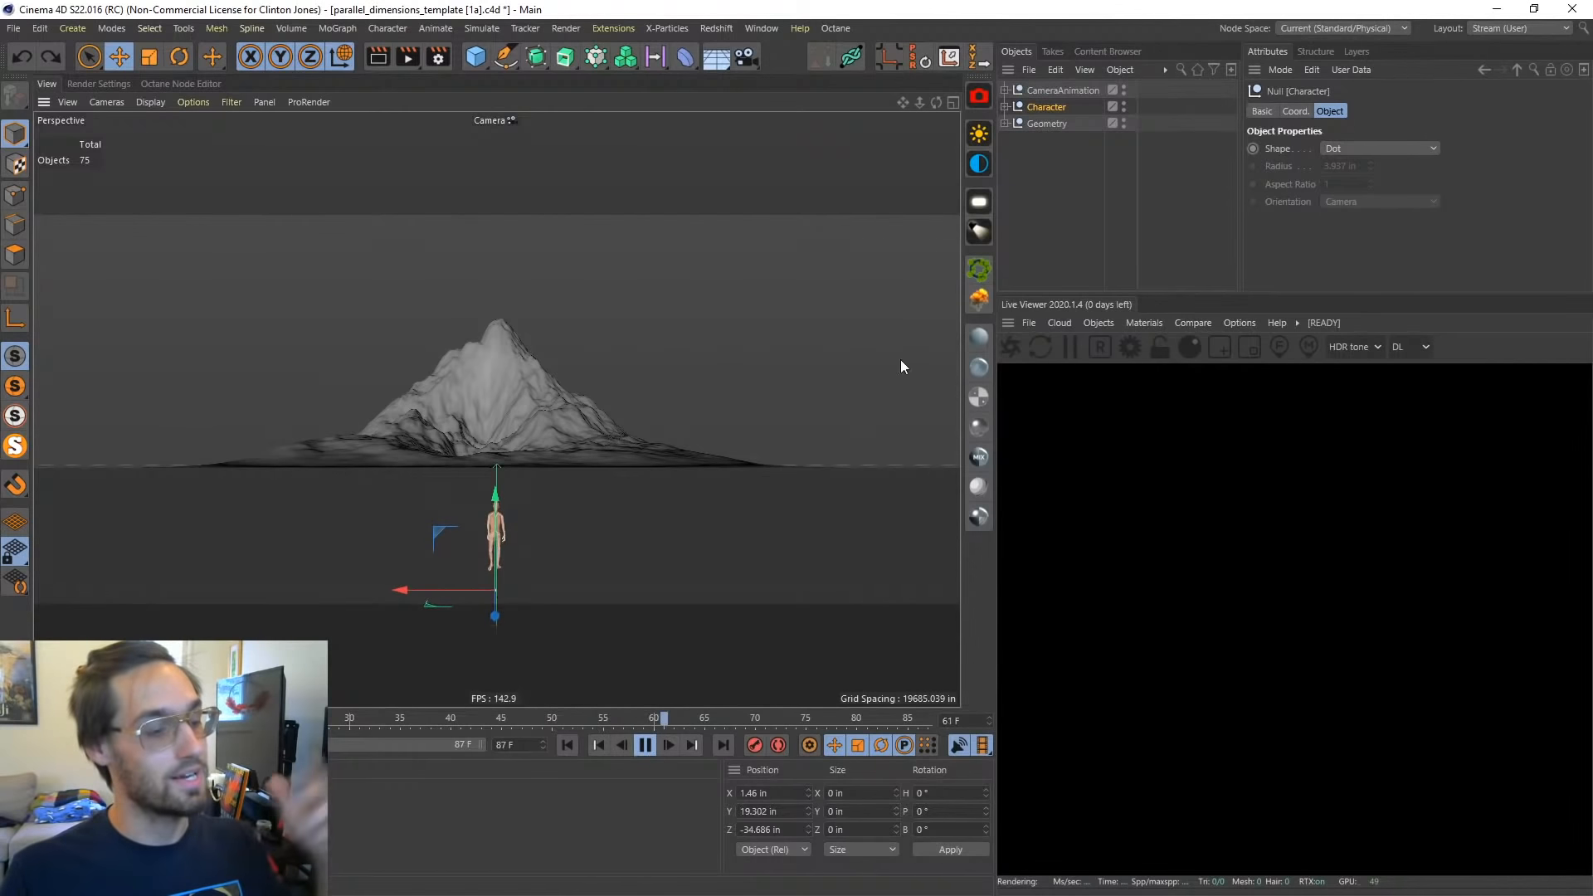
left_click(1077, 201)
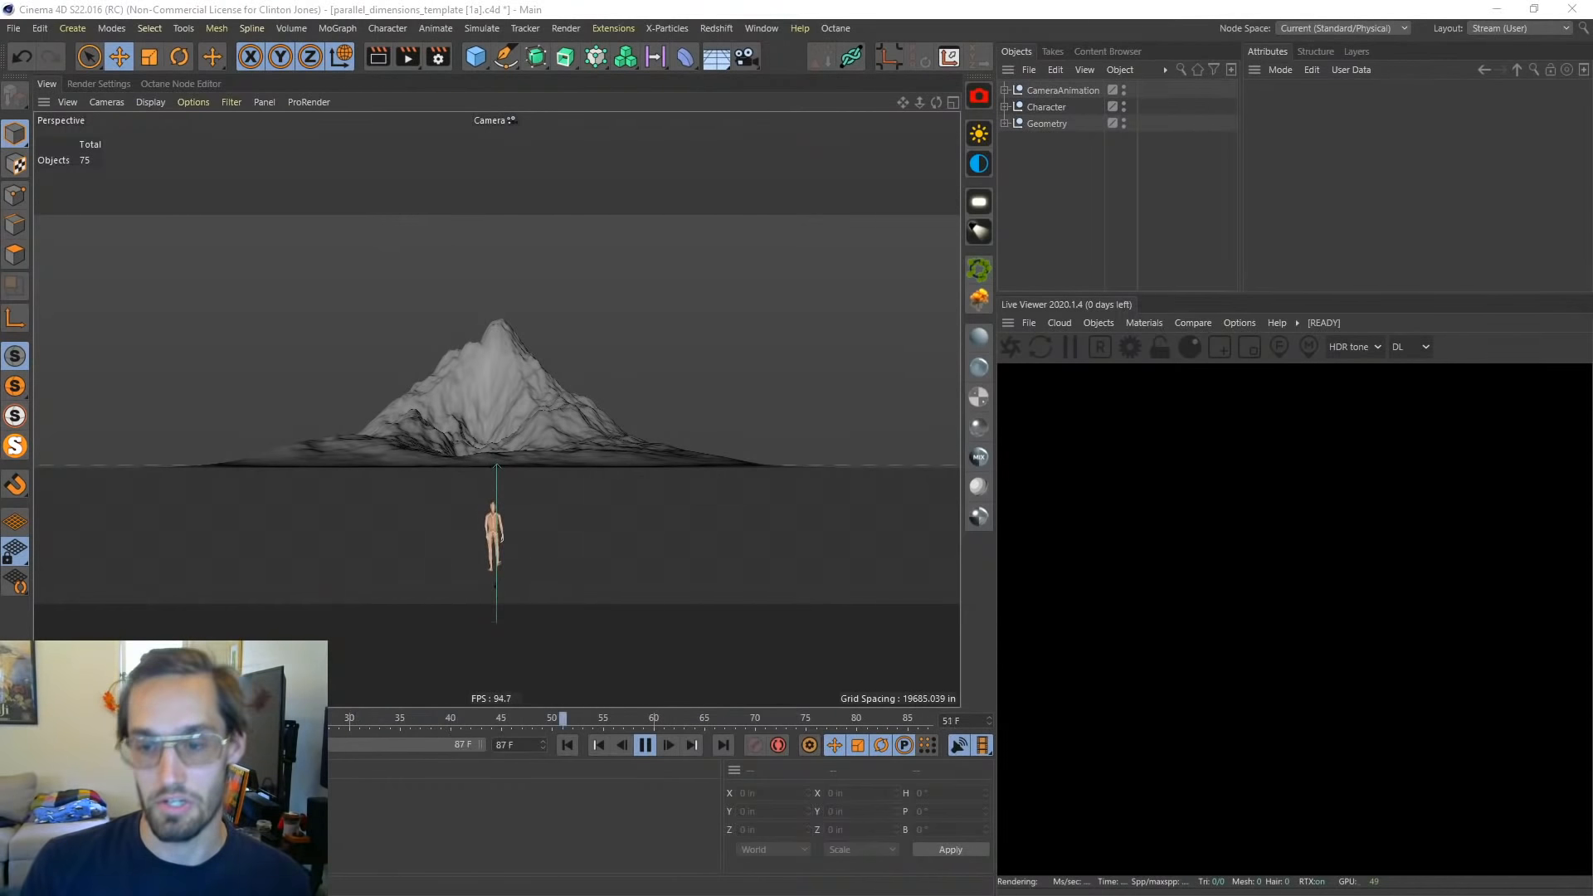
Step: Switch to the browser window showing the PNY Parallel Dimensions contest page
left_click_drag(1592, 381, 1228, 2)
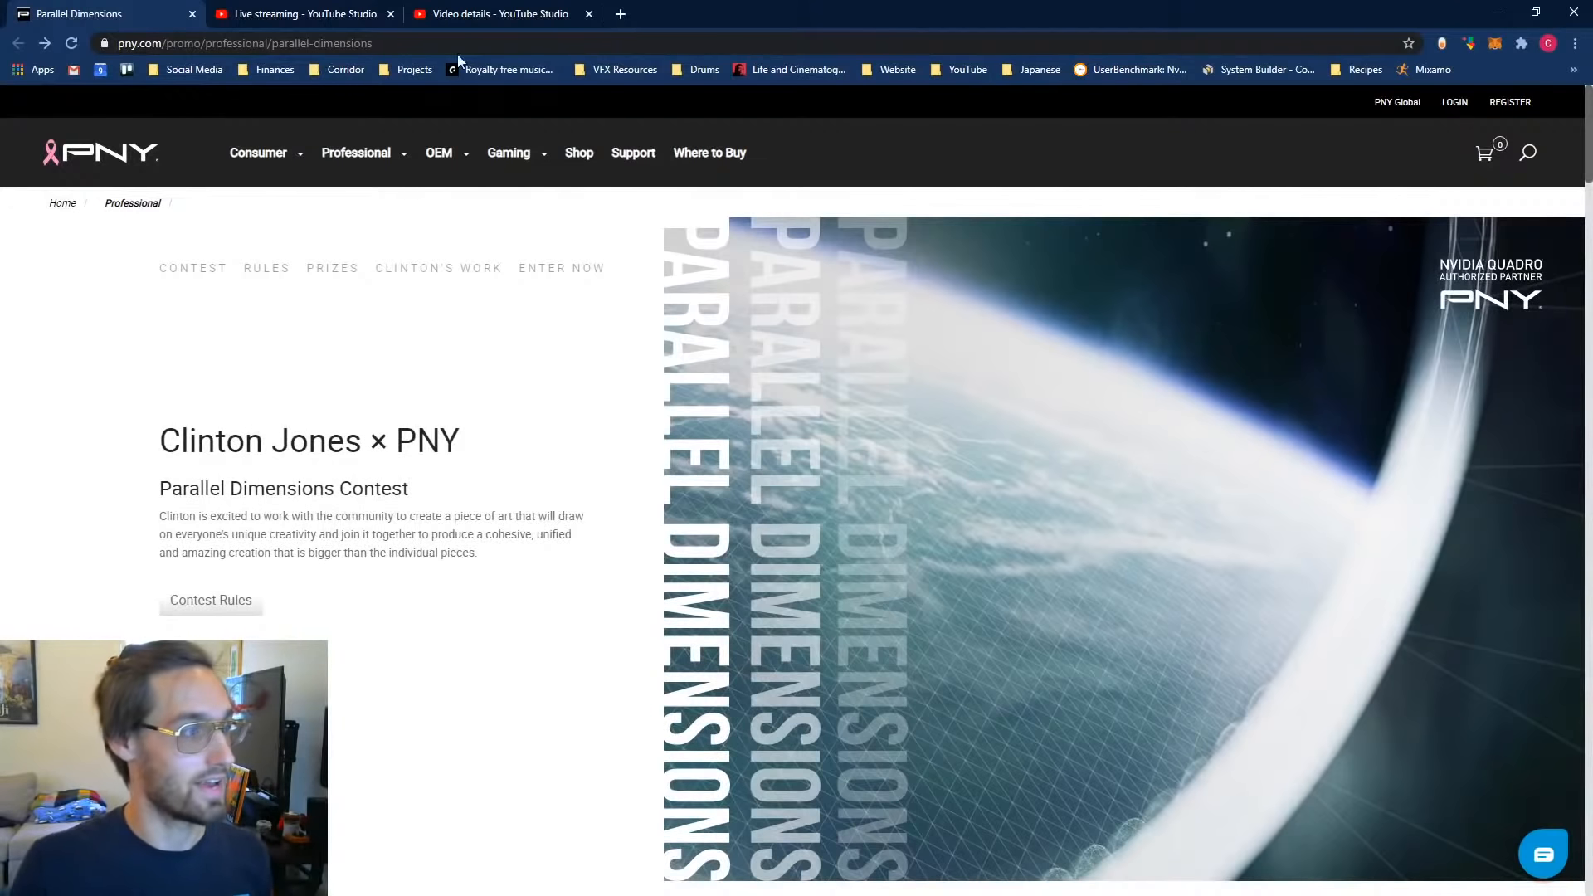
left_click_drag(804, 16, 1592, 248)
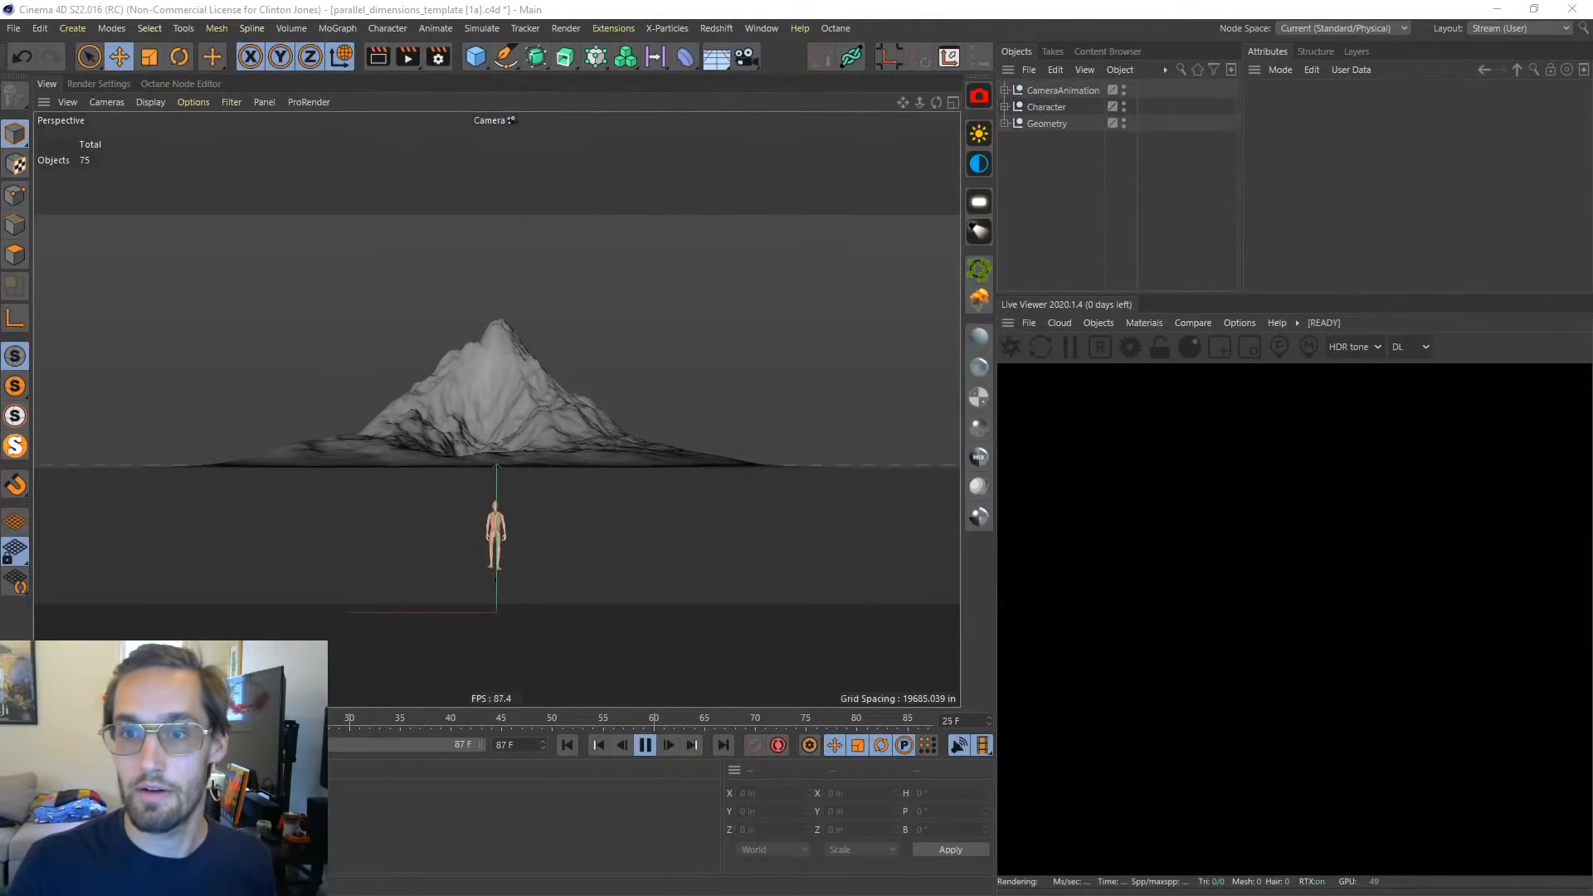
left_click_drag(1592, 83, 1070, 2)
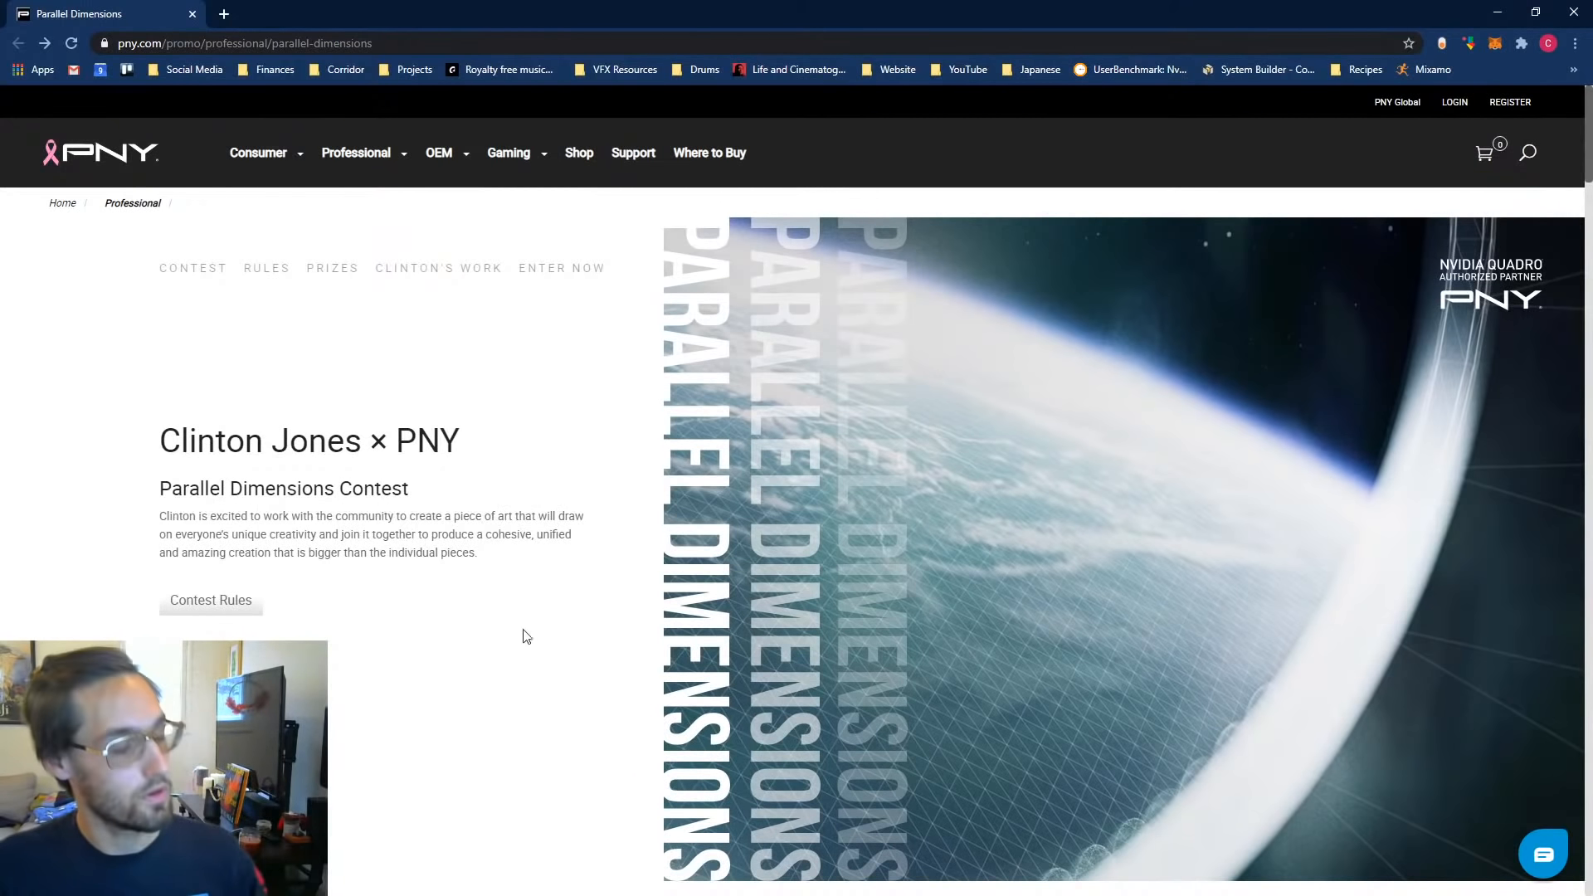
Step: Download the template from the "What is Parallel Dimensions?" section and save the Parallel Dimensions Project Folder zip to the Desktop
scroll(514, 706, "down", 6)
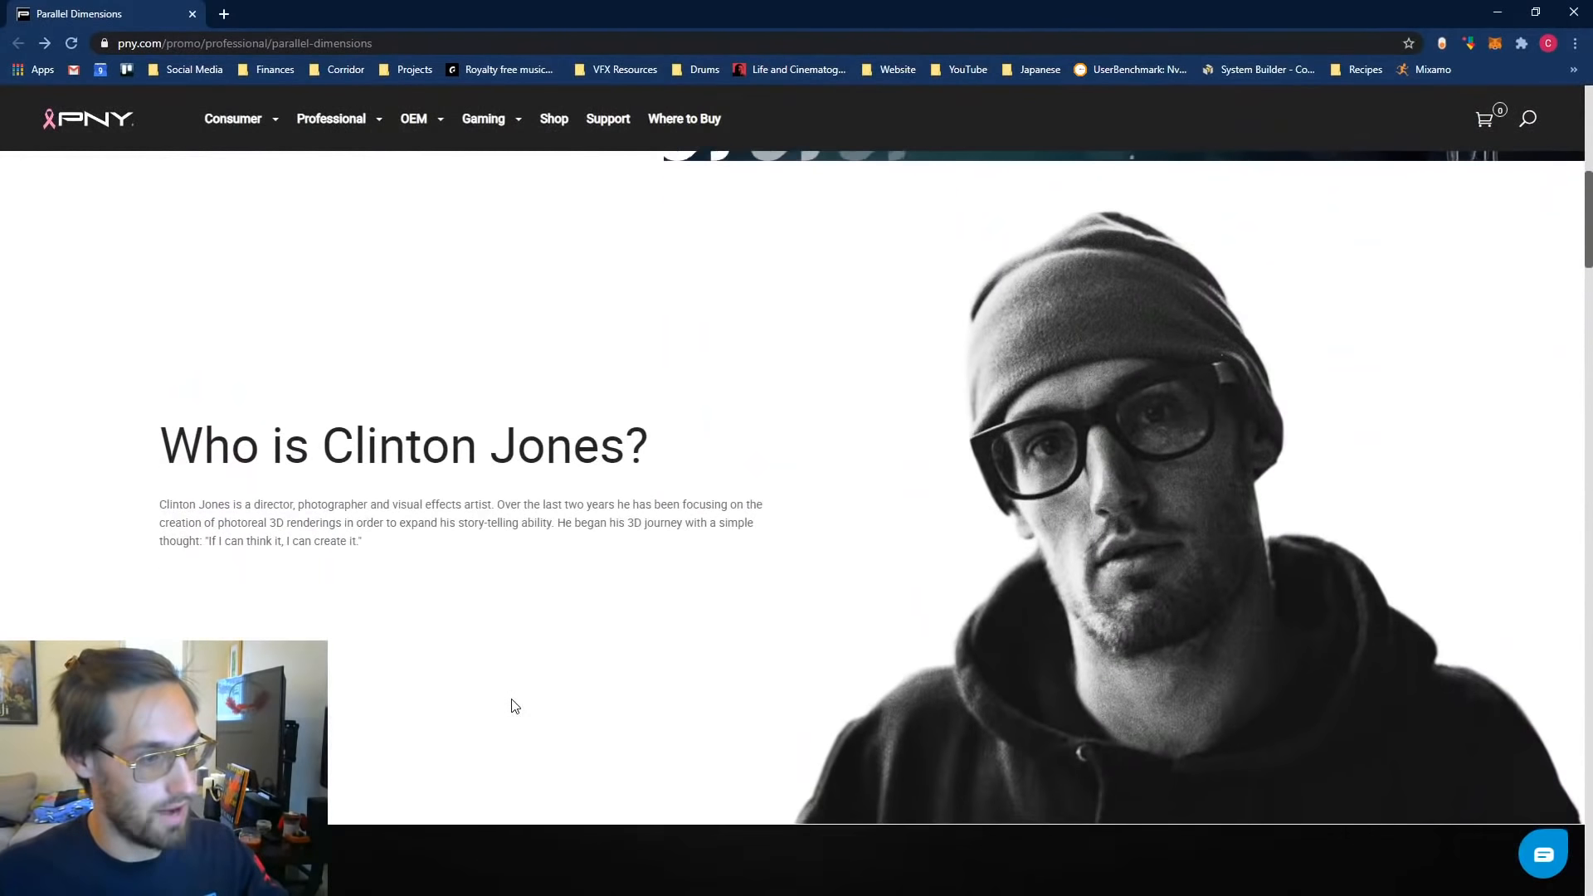
scroll(608, 655, "down", 3)
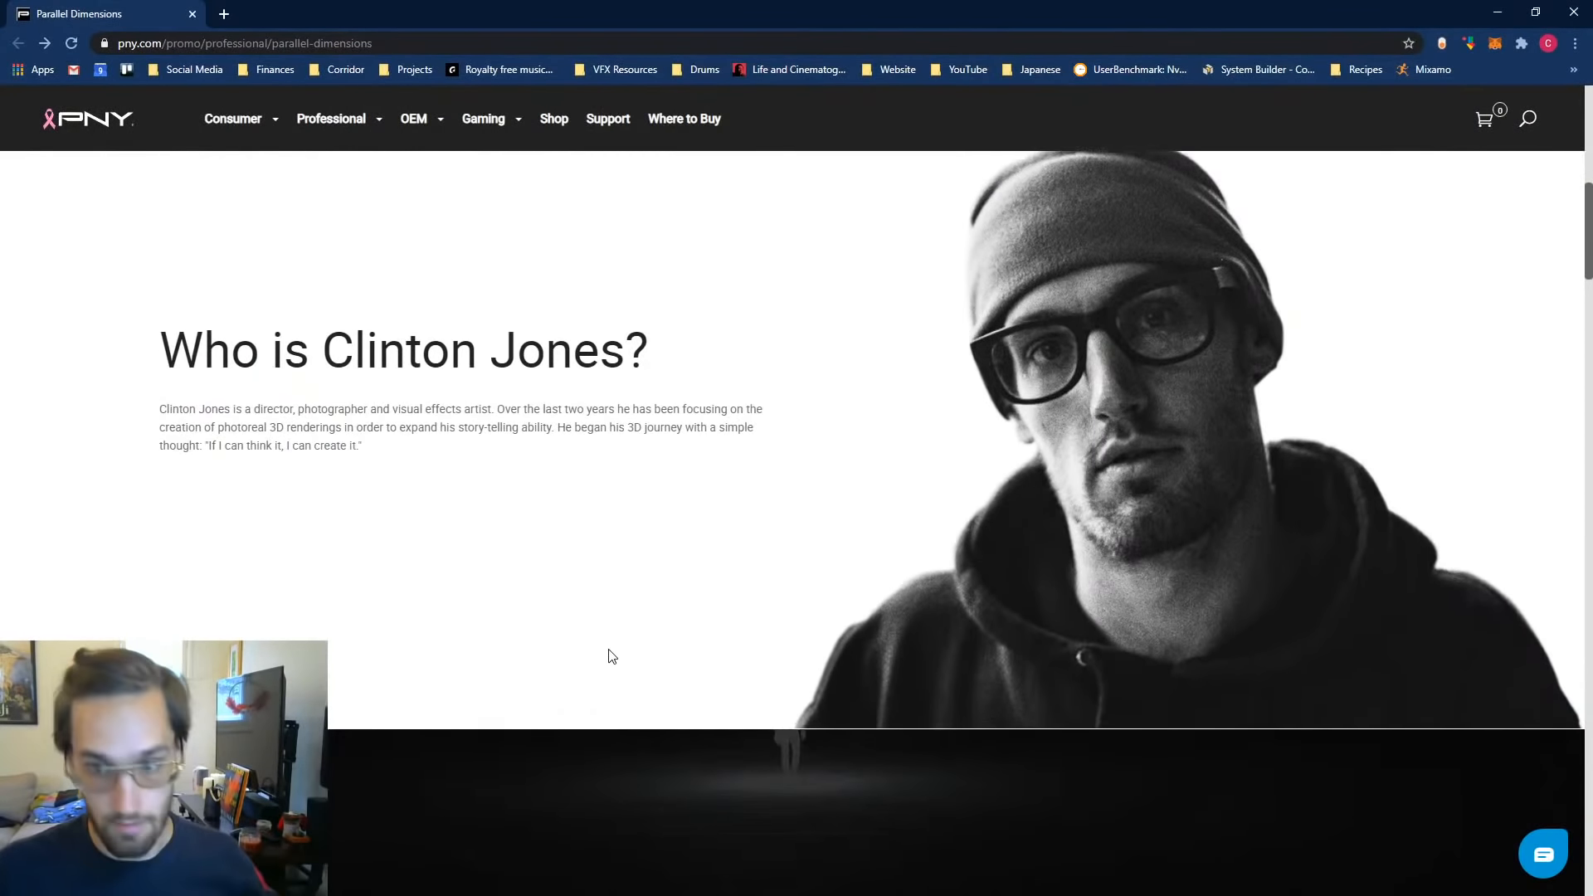
scroll(608, 655, "down", 4)
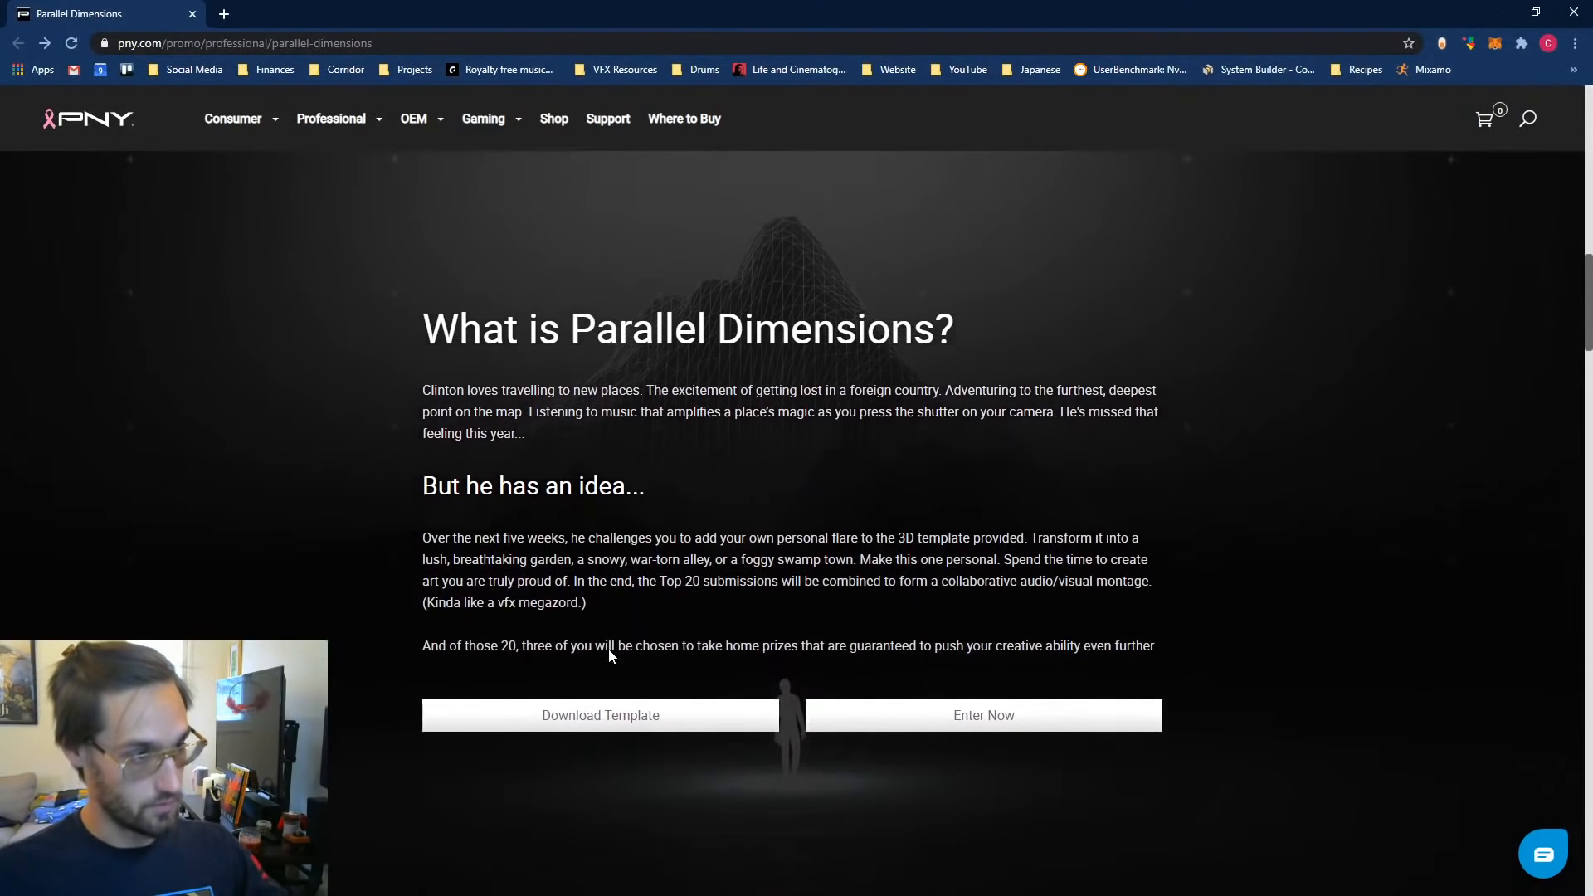
scroll(631, 572, "up", 1)
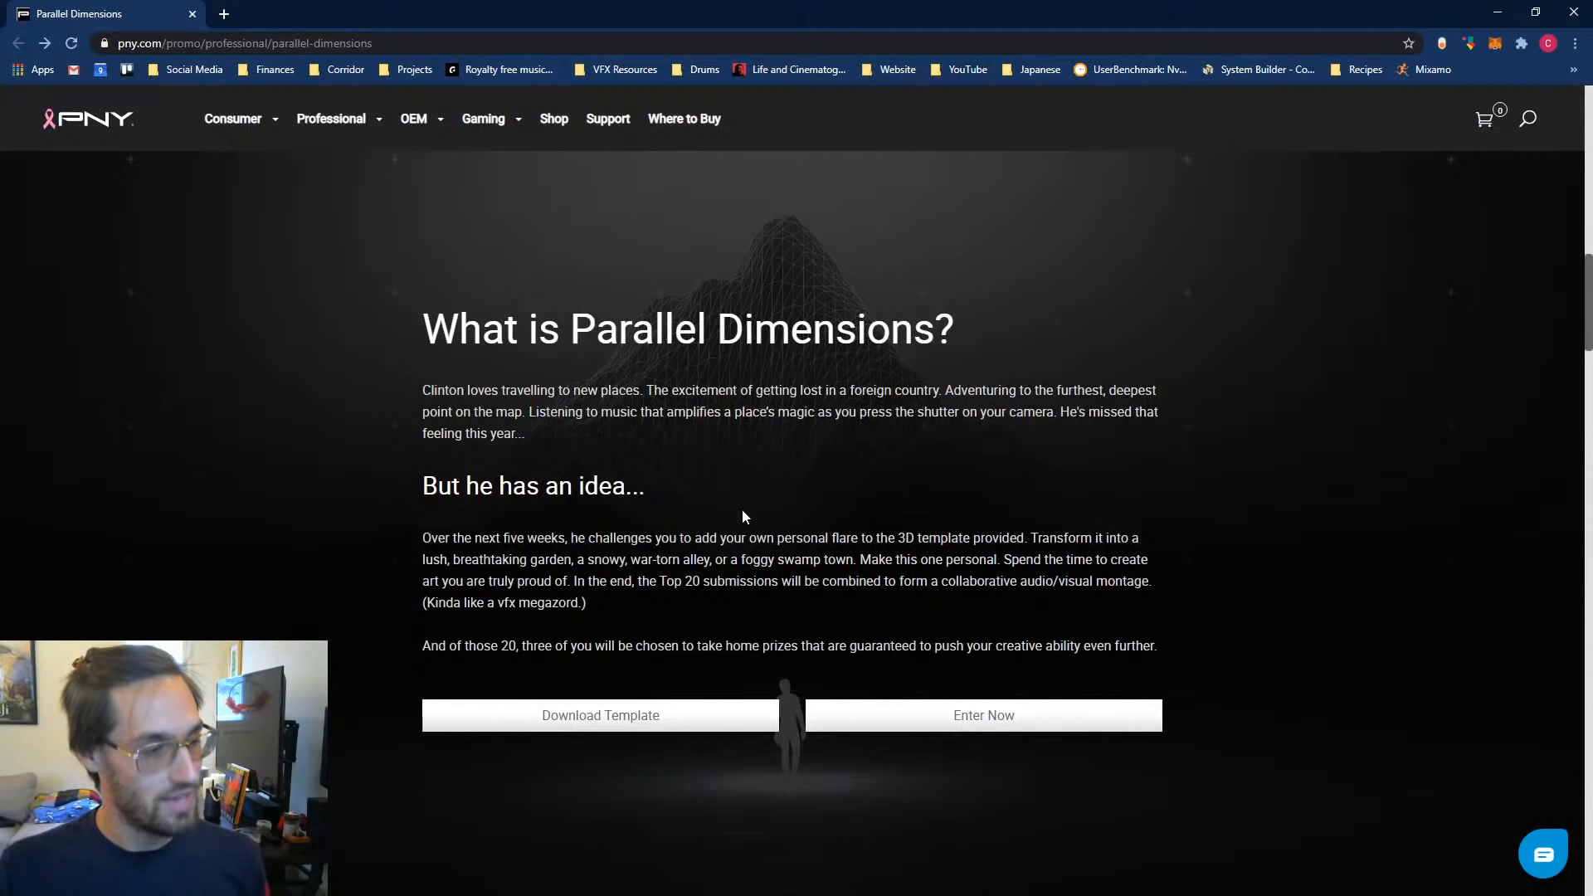
scroll(743, 516, "down", 1)
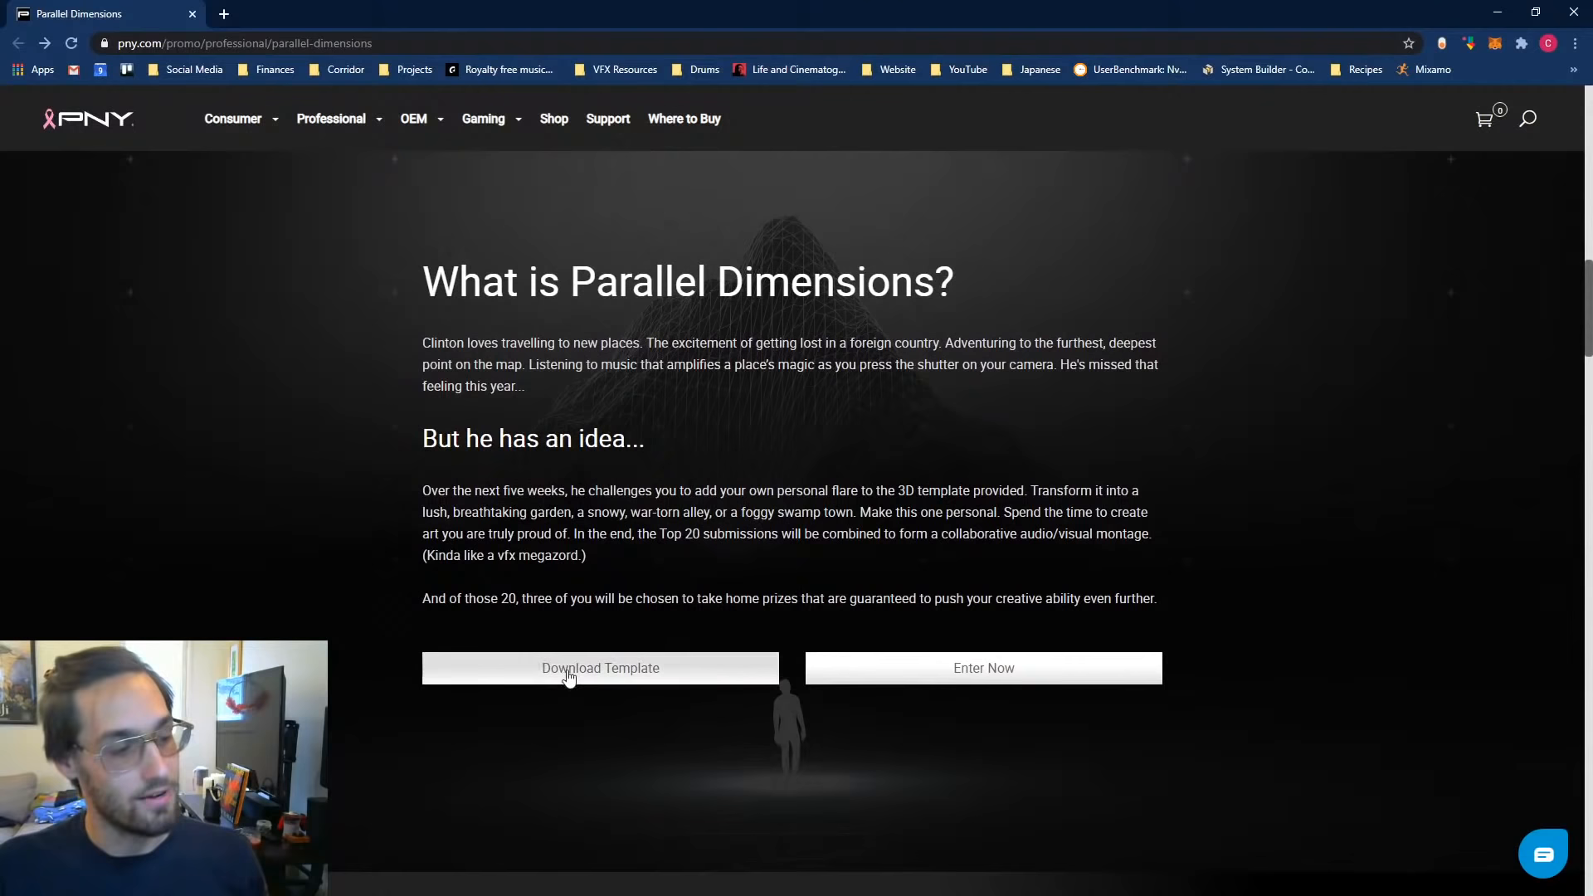
left_click(569, 676)
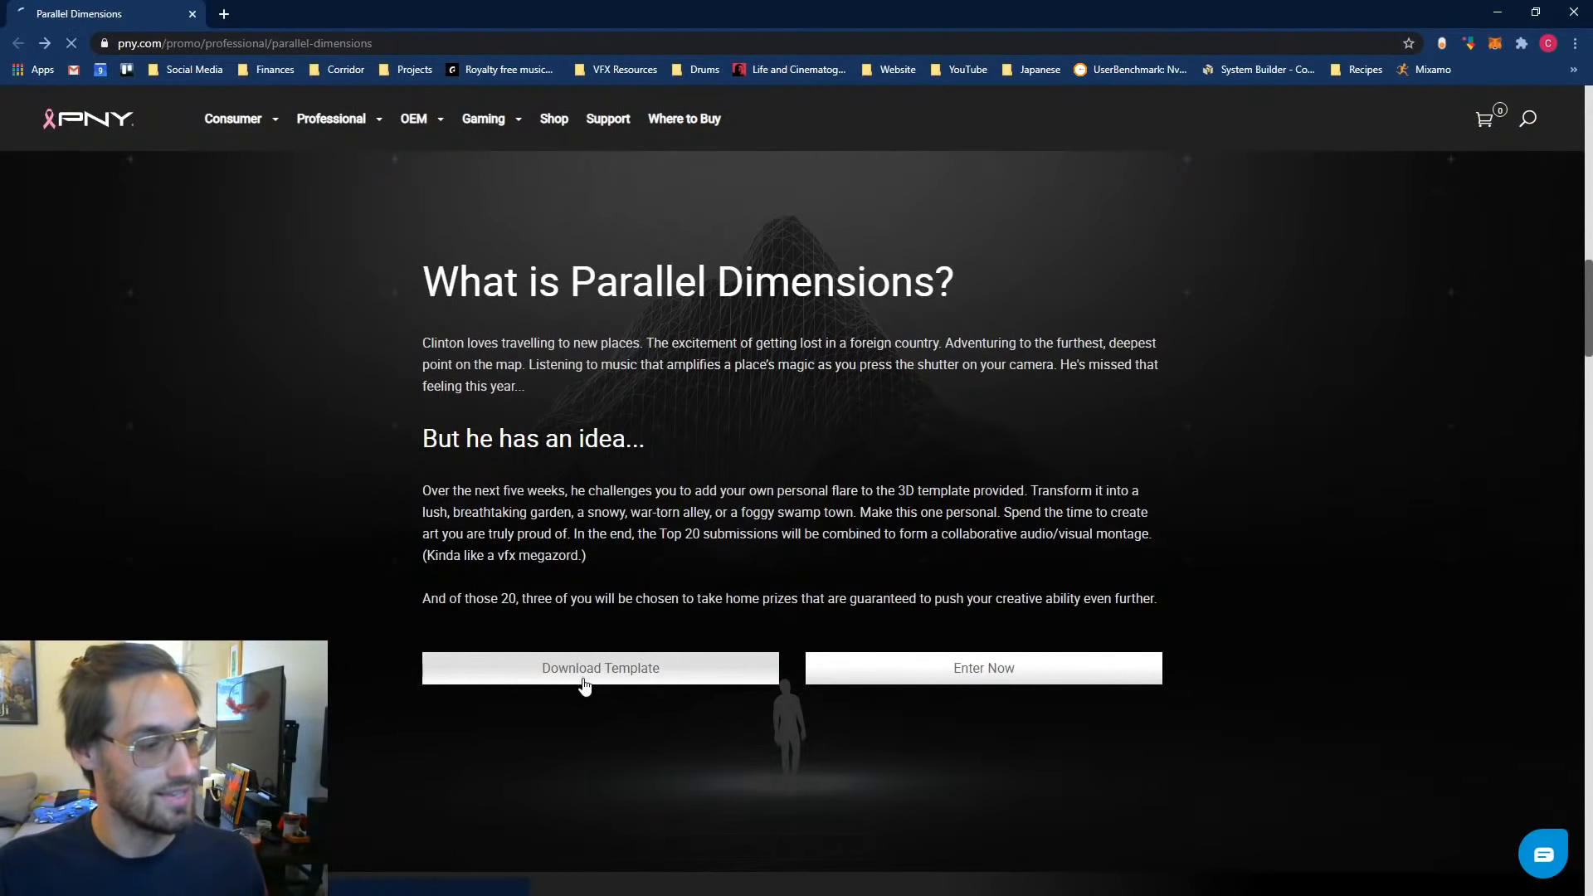
scroll(83, 207, "up", 5)
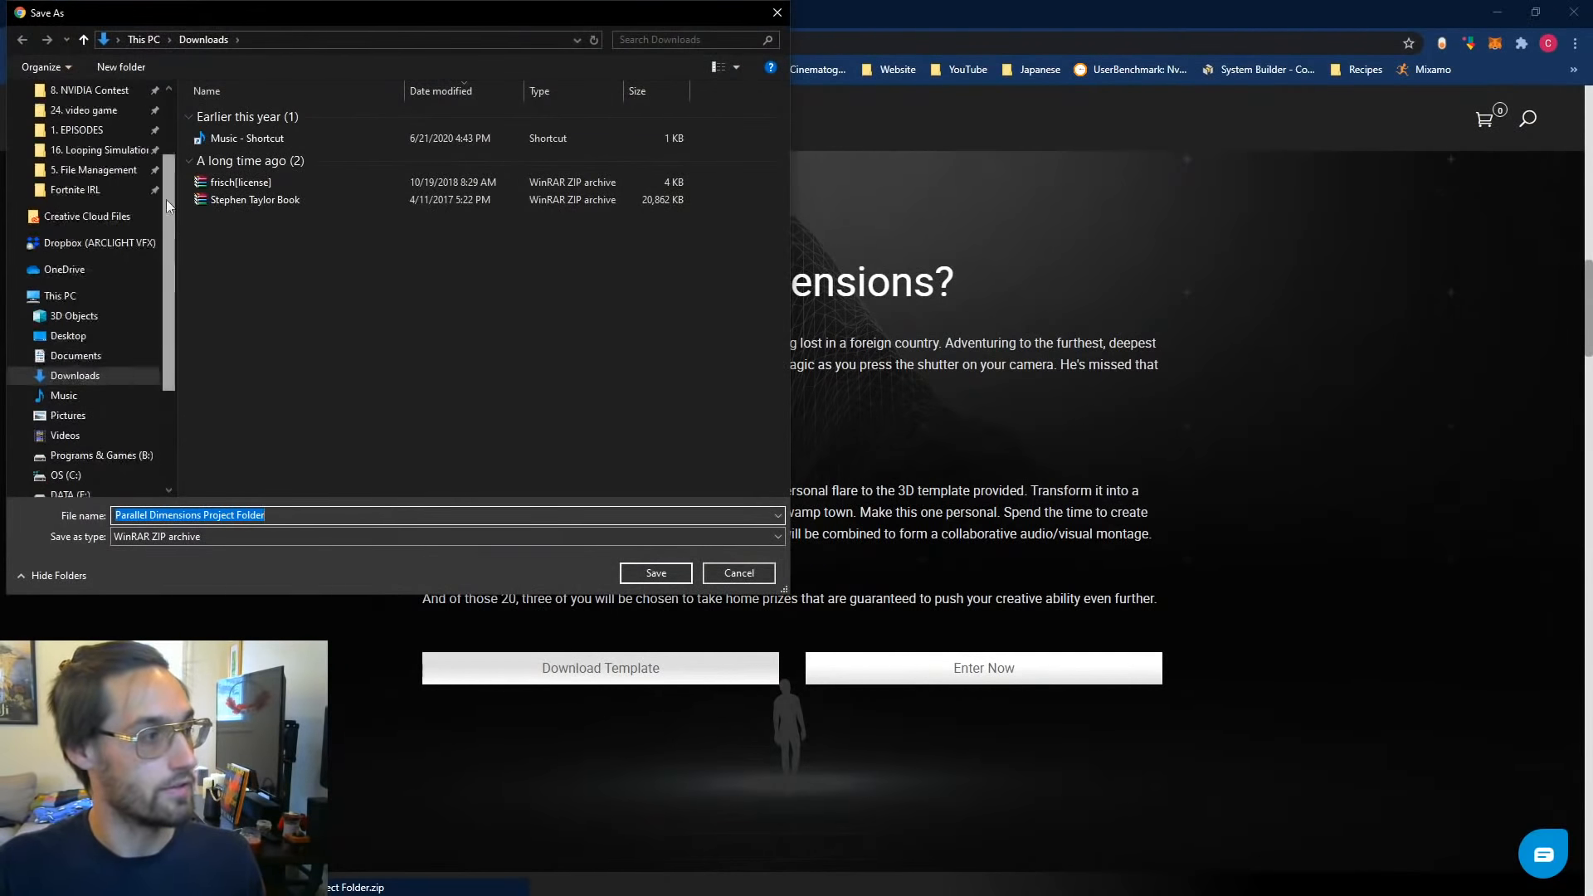
left_click(68, 123)
left_click(655, 574)
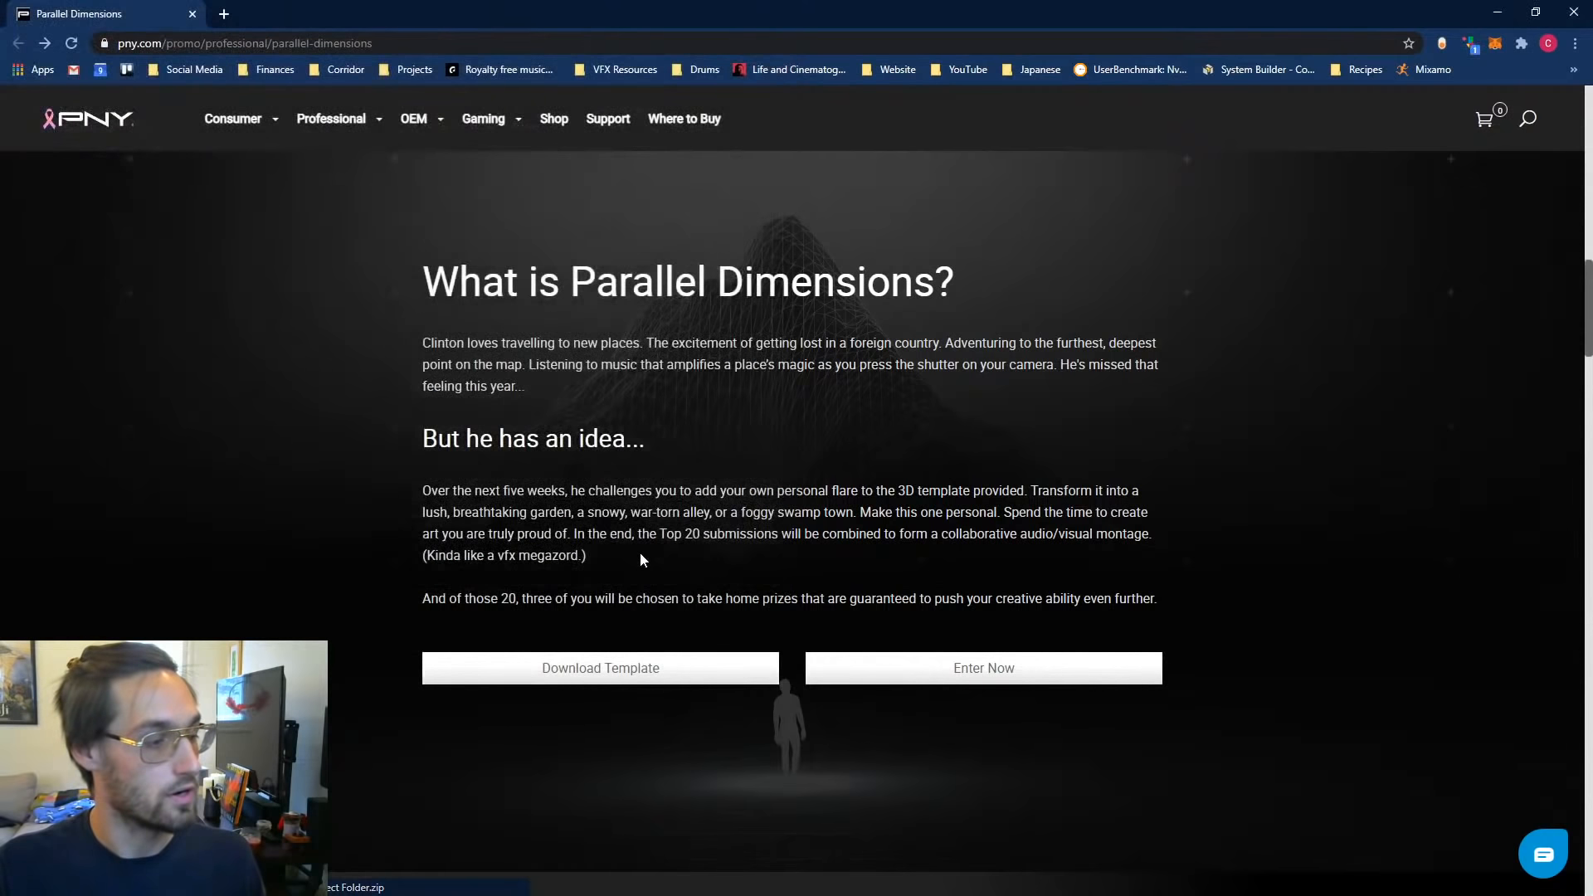
Step: Minimize the open windows and extract the Parallel Dimensions zip archive directly onto the Windows desktop
left_click(1498, 12)
left_click(1495, 13)
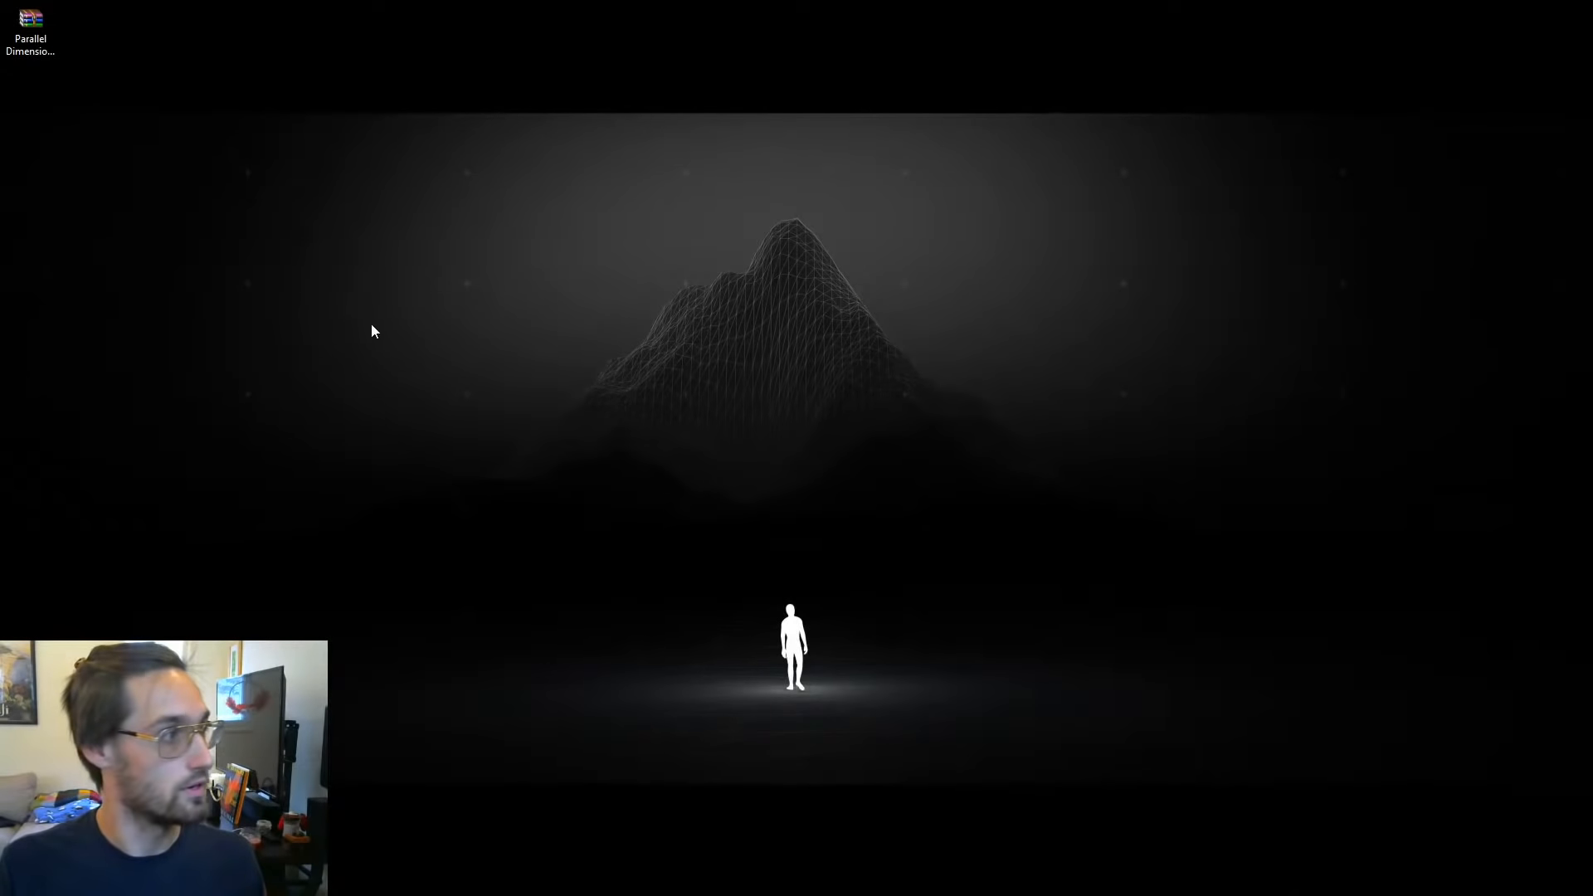
right_click_drag(30, 23, 36, 22)
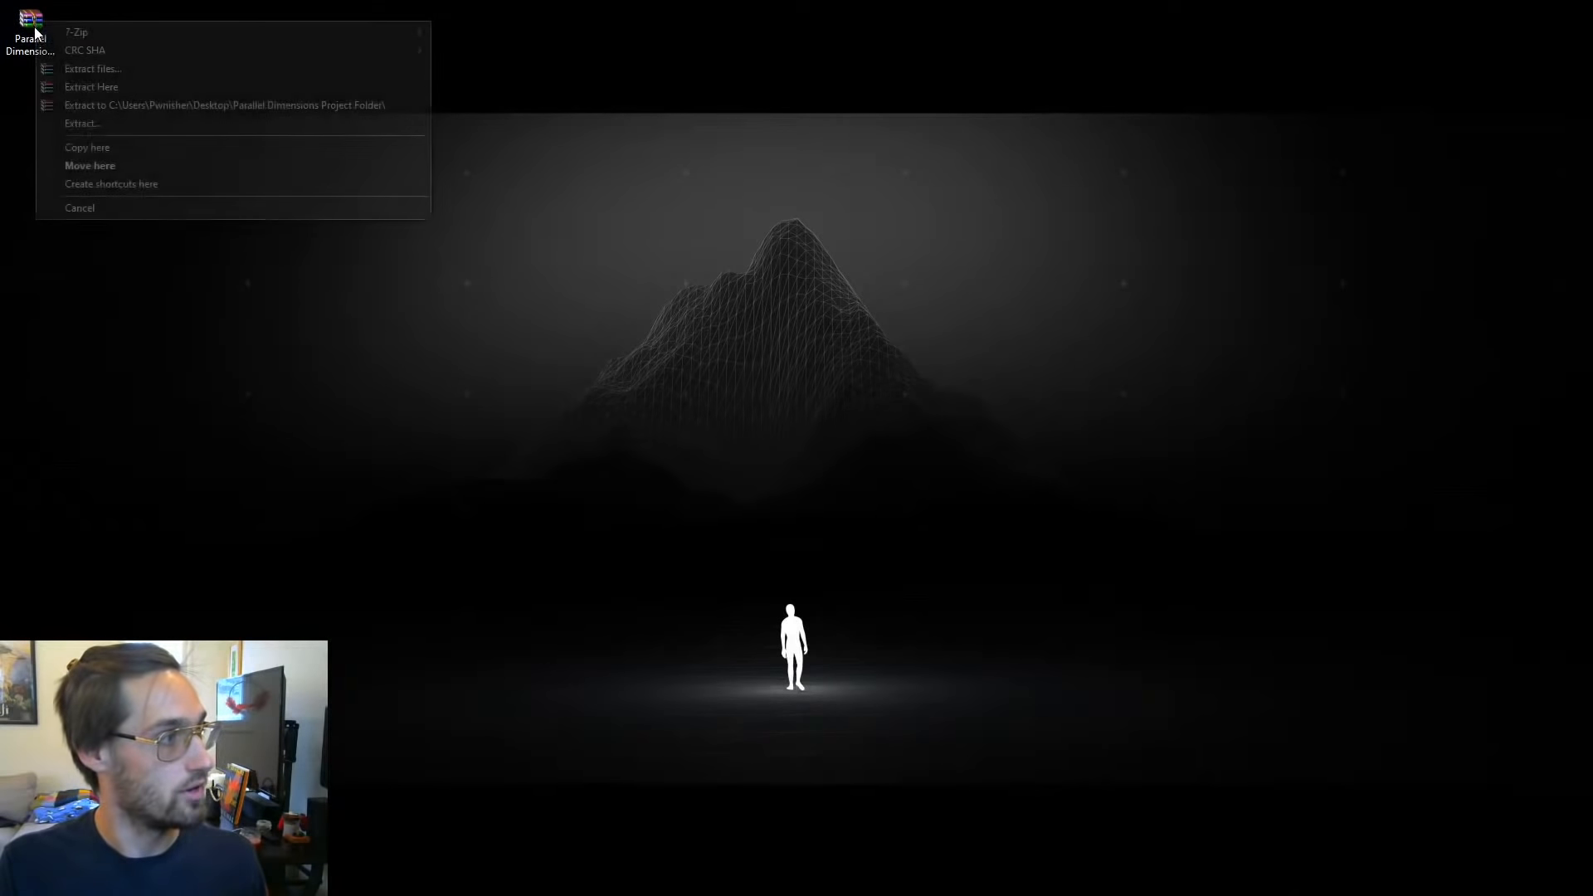
left_click(113, 87)
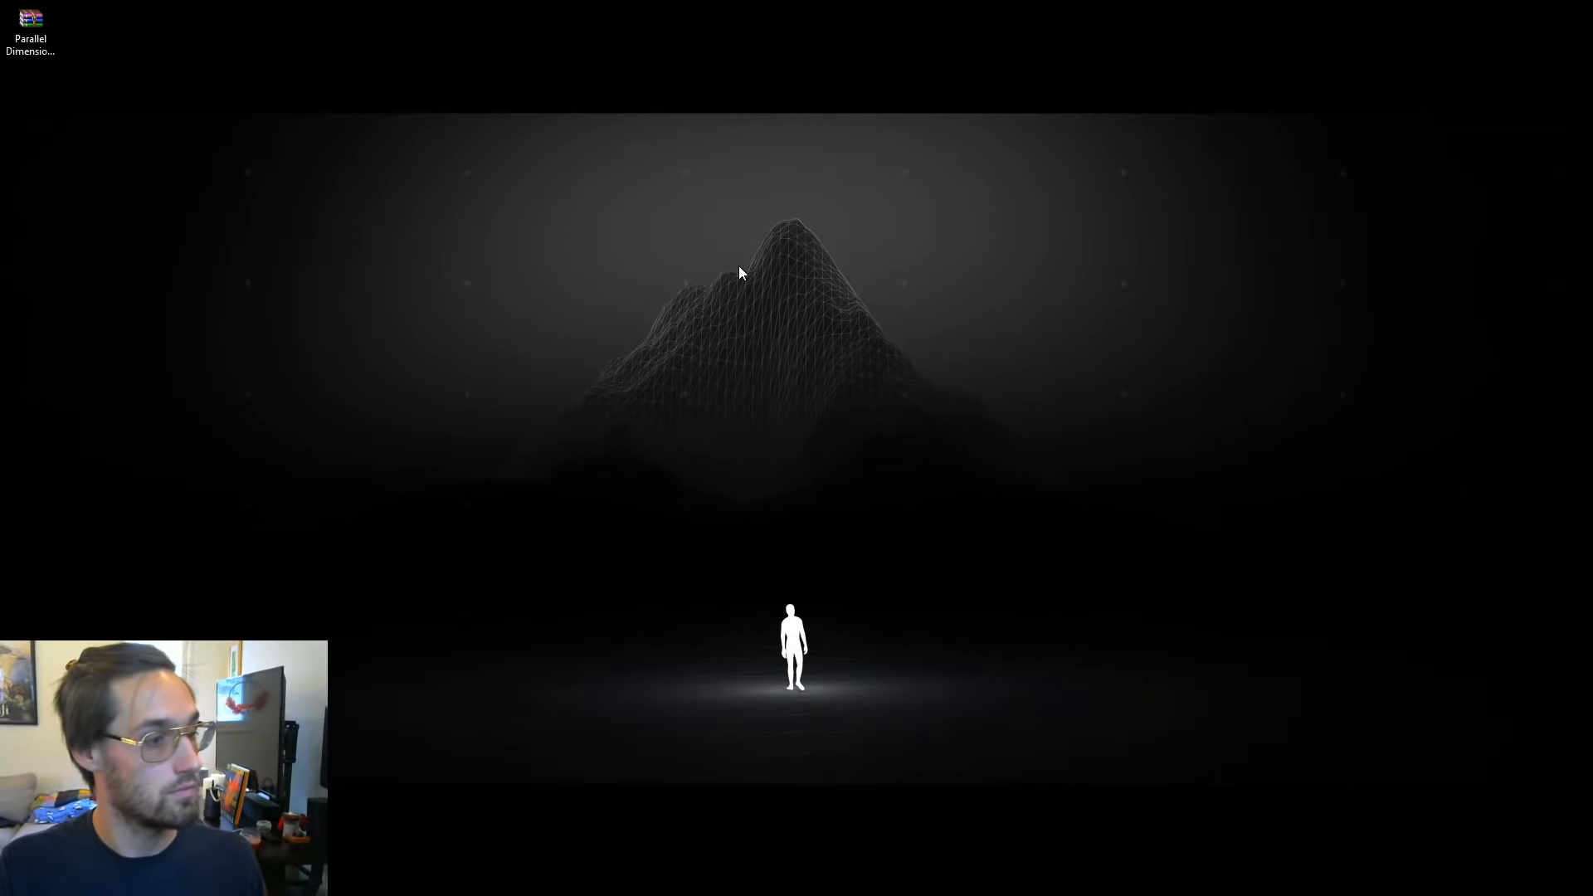
Step: Open the extracted Parallel Dimensions Project Folder and go into its assets folder
left_click(54, 45)
left_click(95, 160)
double_click(33, 157)
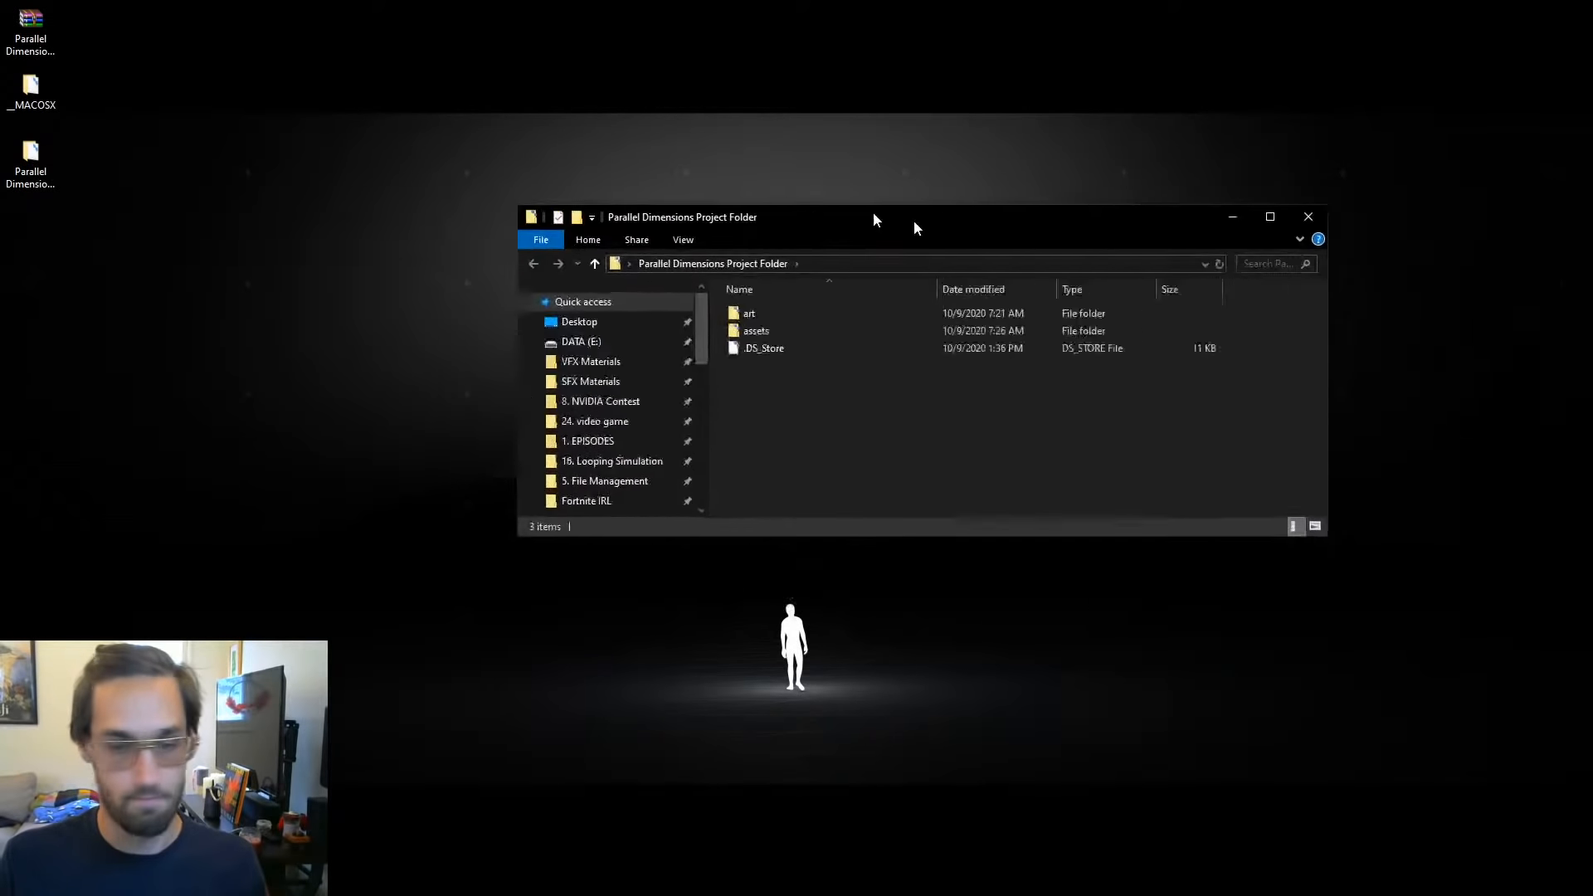
left_click_drag(913, 219, 600, 193)
double_click(445, 302)
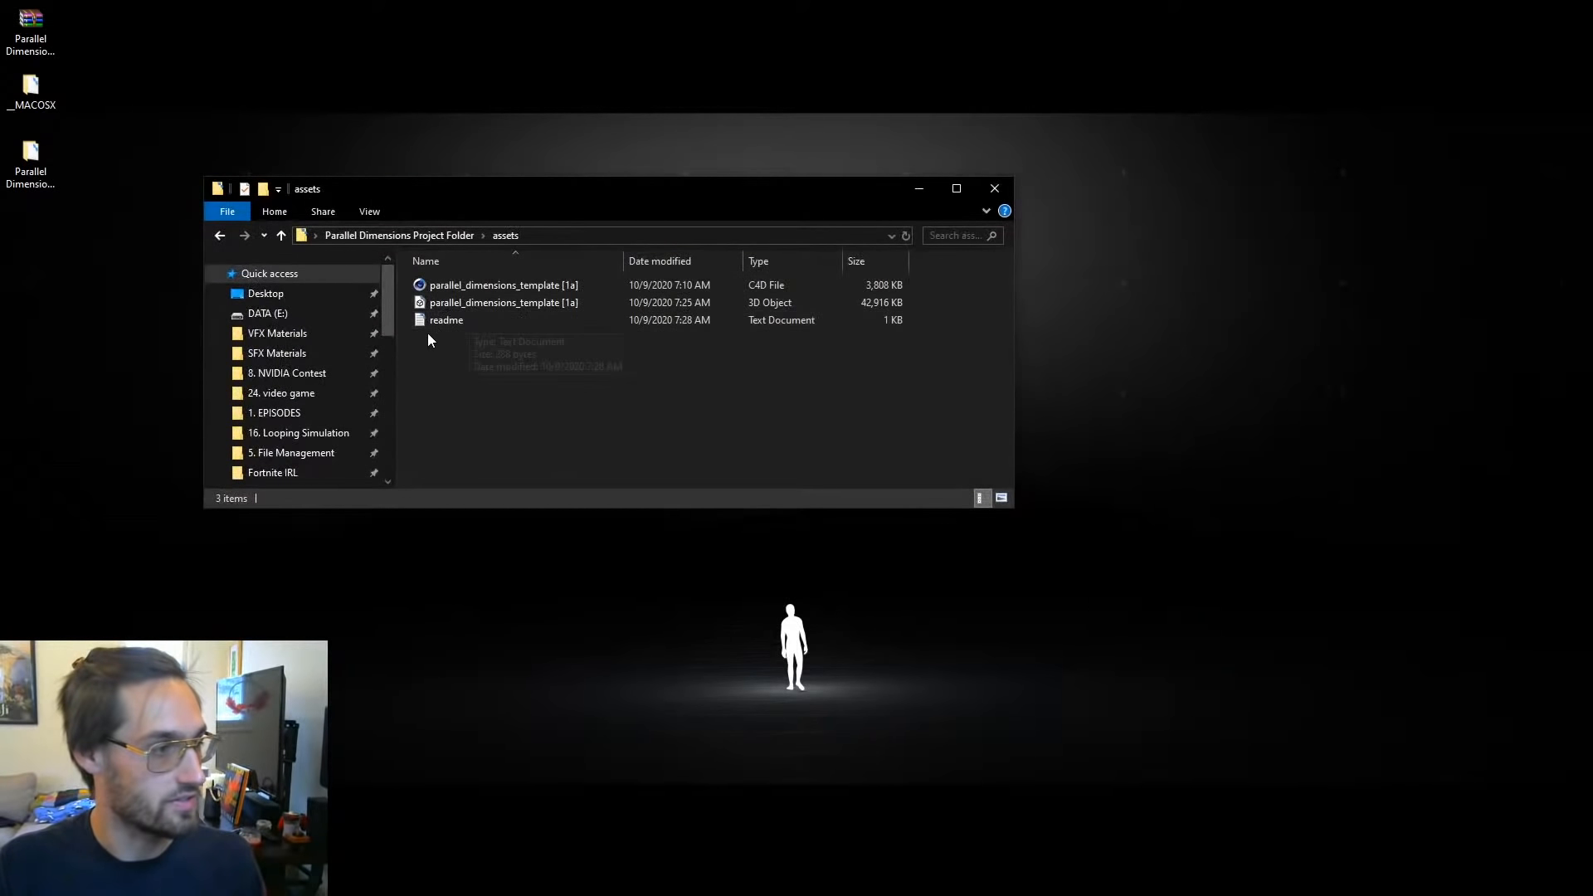
Step: Point out the C4D and 3D Object versions of parallel_dimensions_template [1a] in the assets folder
left_click(455, 286)
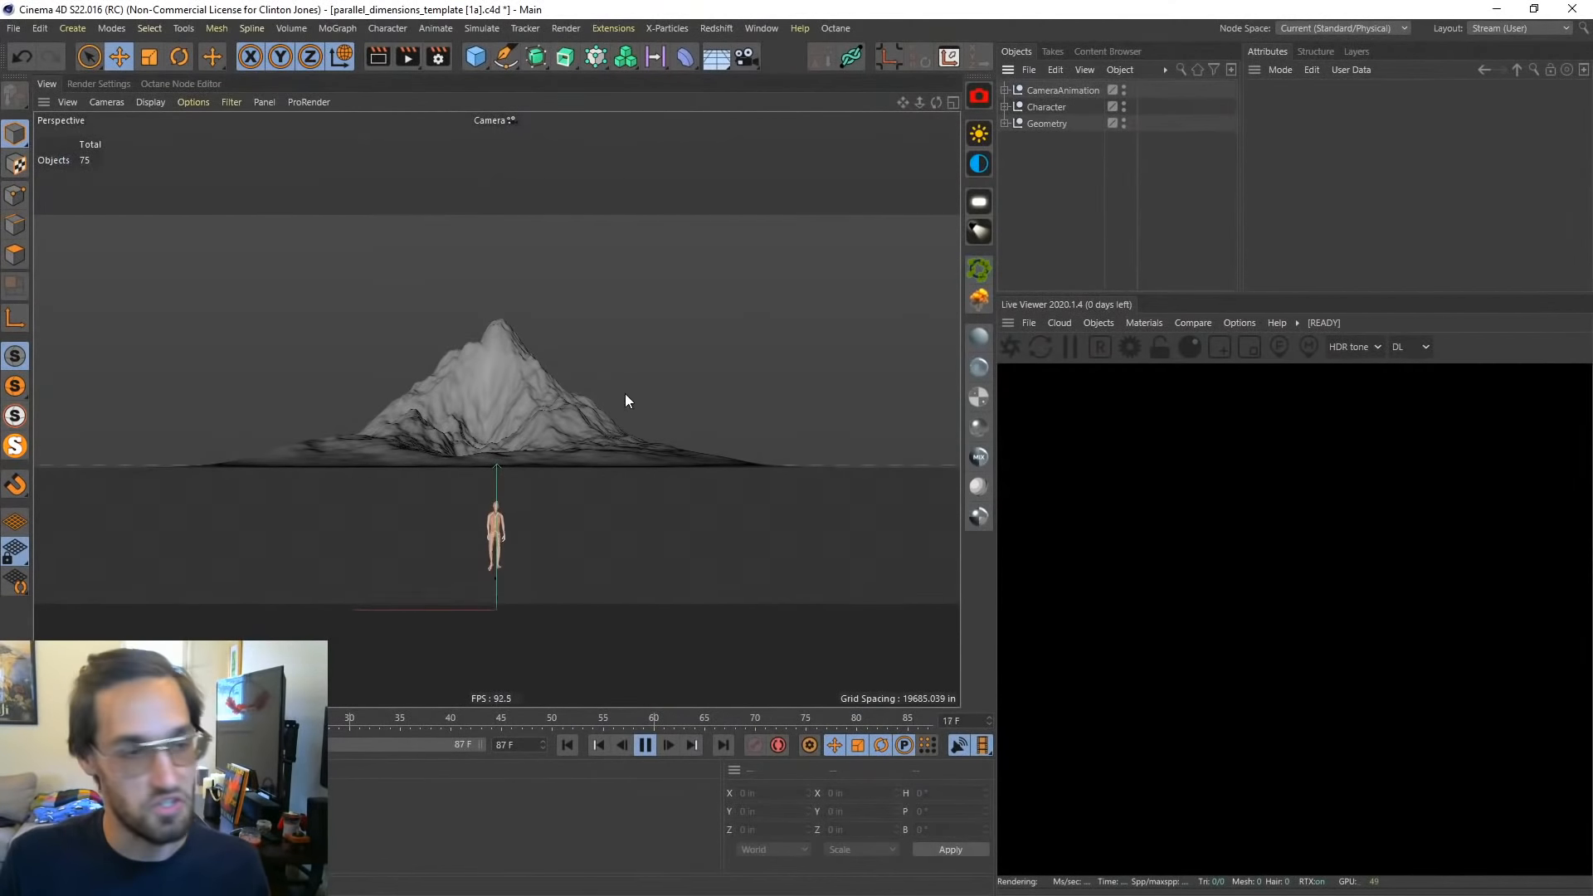
left_click(1495, 9)
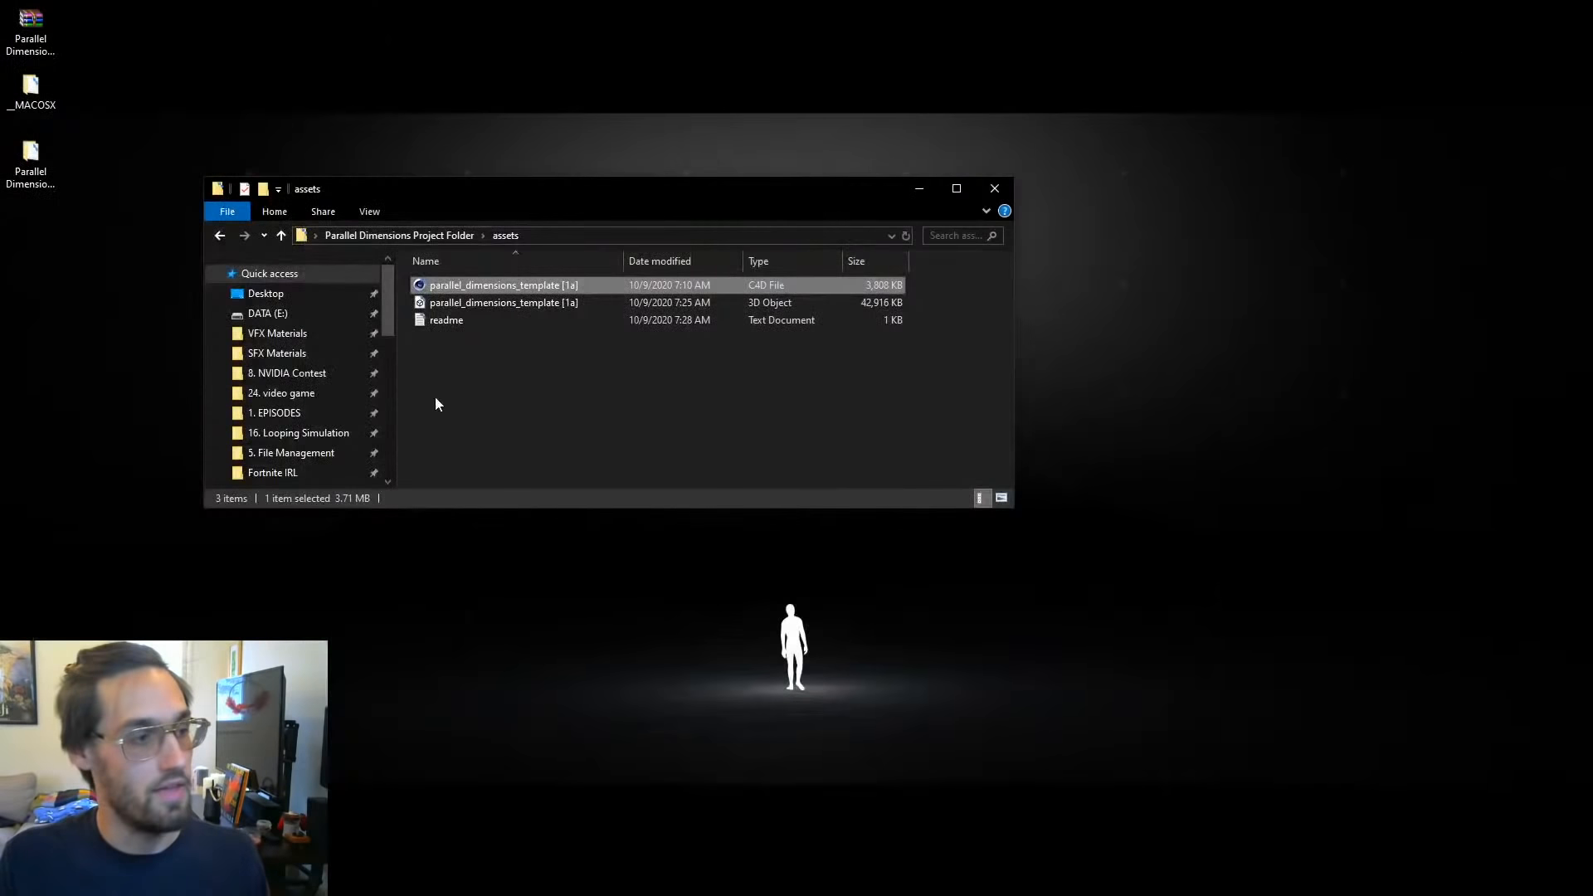
left_click(450, 303)
left_click(475, 388)
left_click(480, 299)
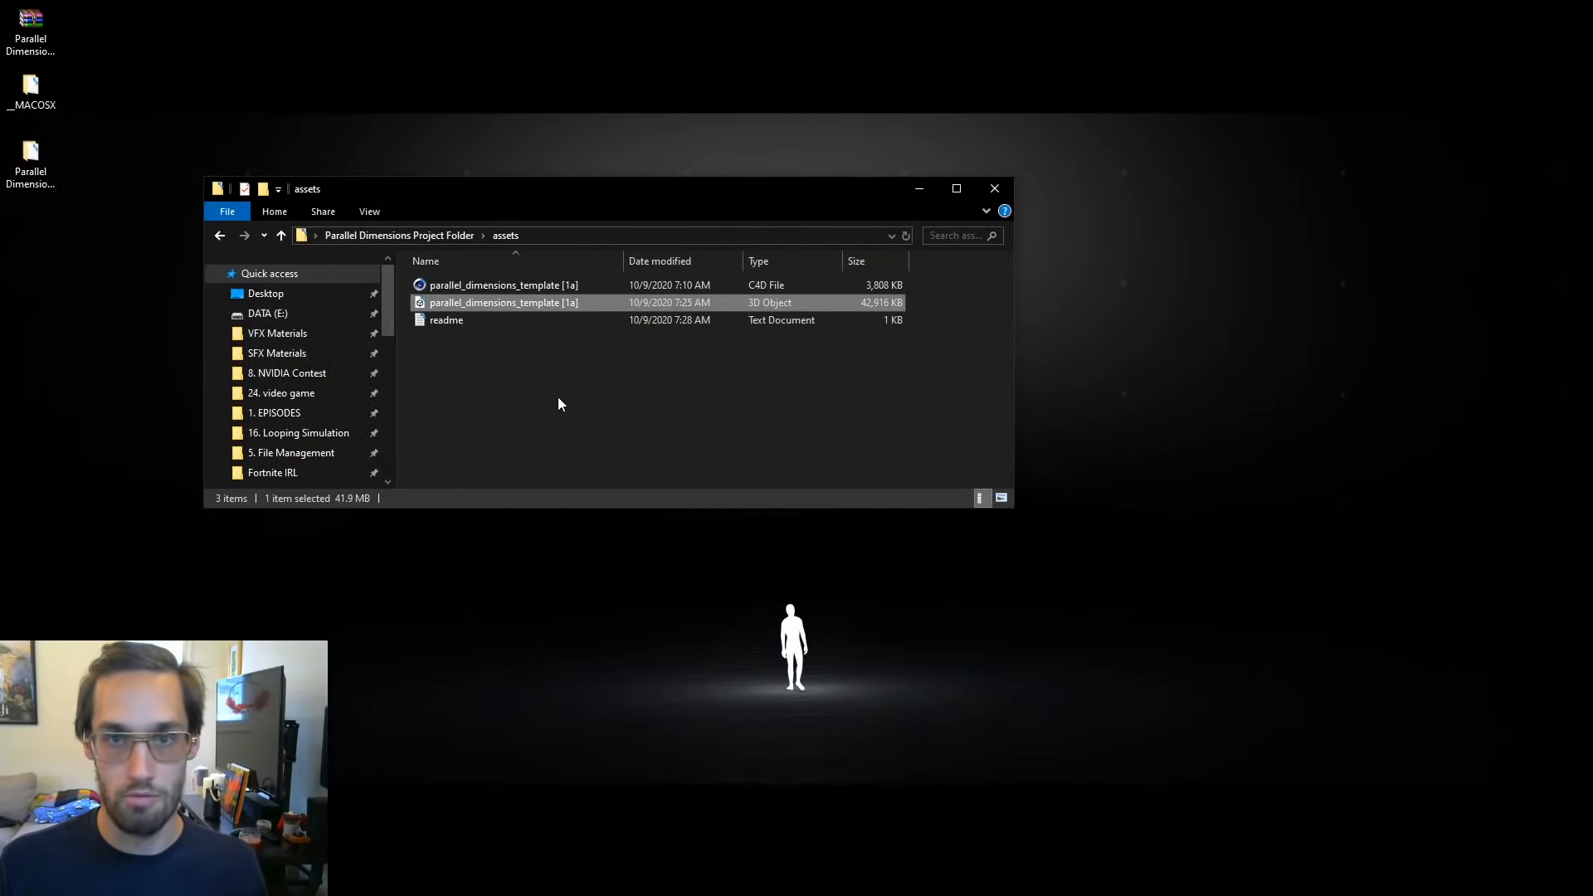
Step: Minimize the assets folder, return to Cinema 4D, and open the project settings at the View Clipping option
left_click(916, 191)
key("alt+Tab")
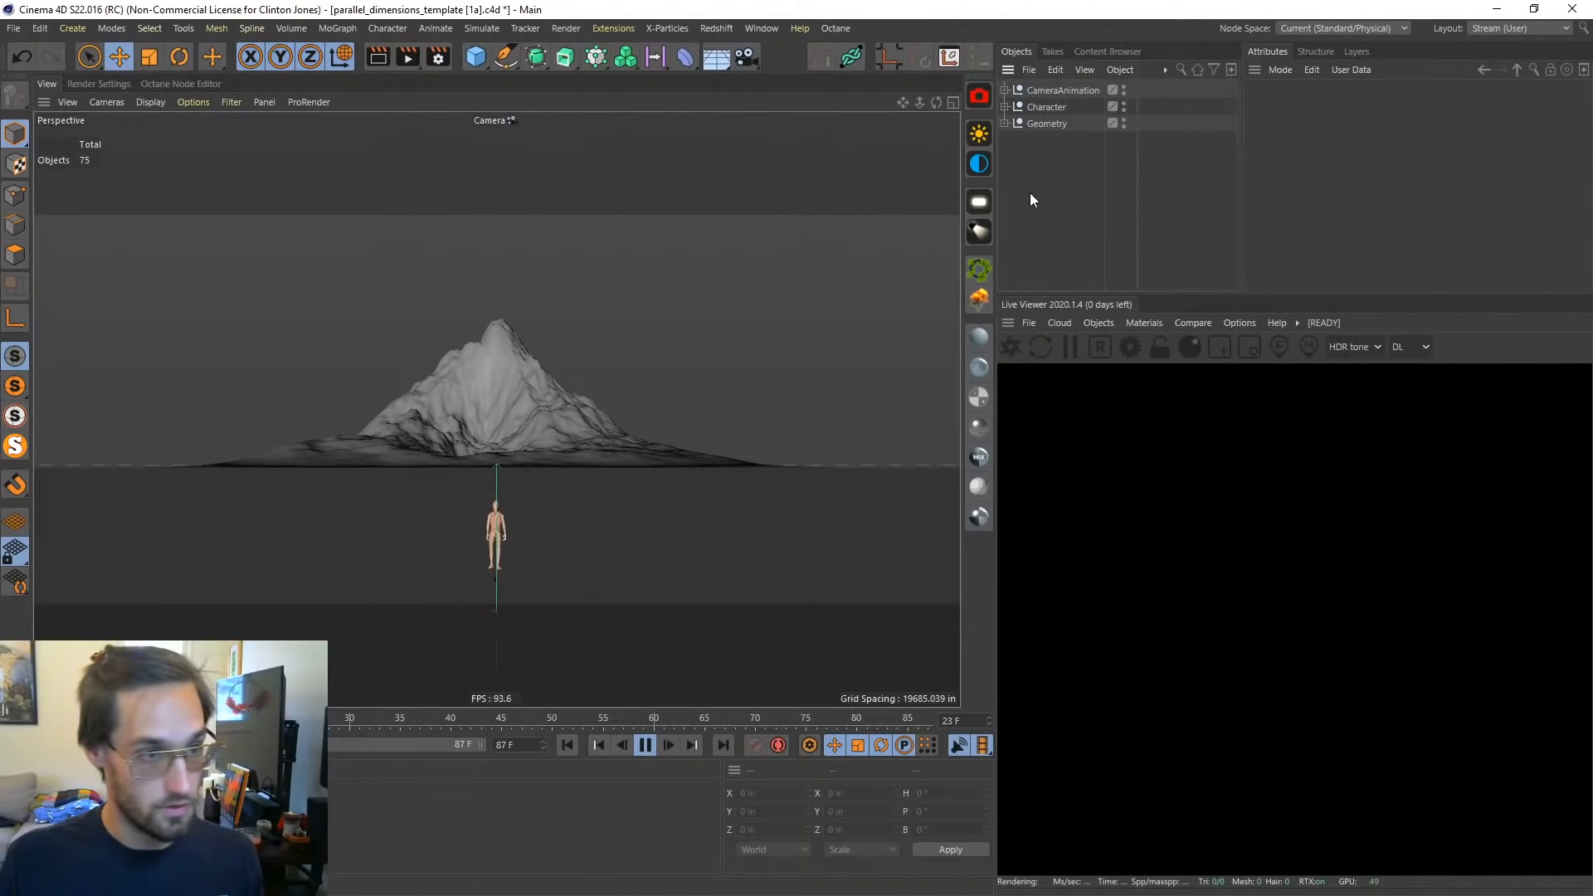
key("ctrl+d")
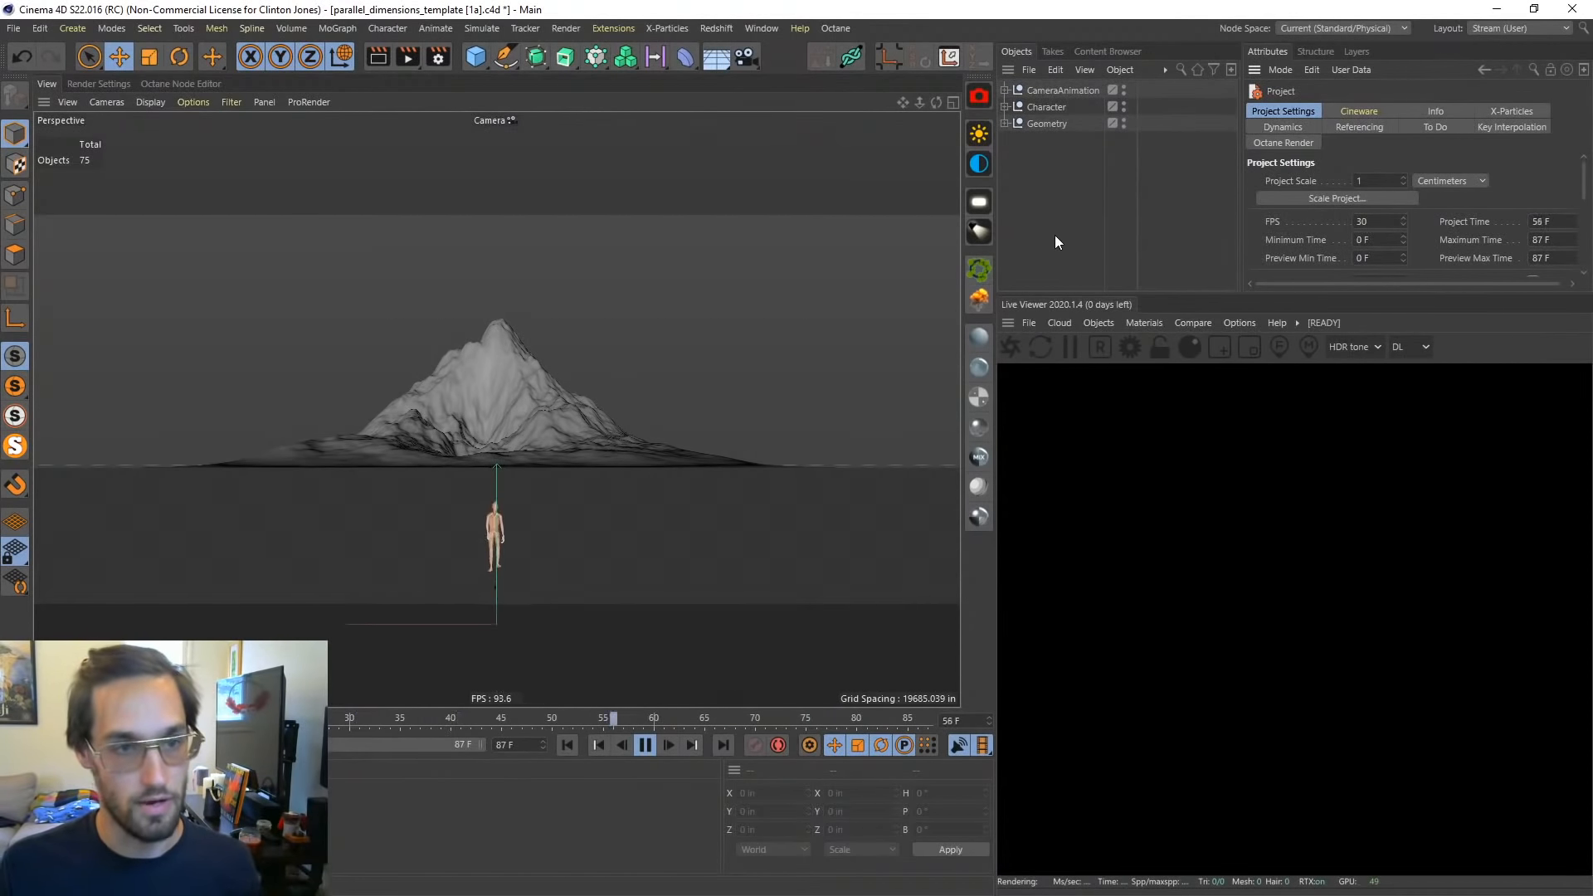
left_click_drag(1586, 188, 1584, 247)
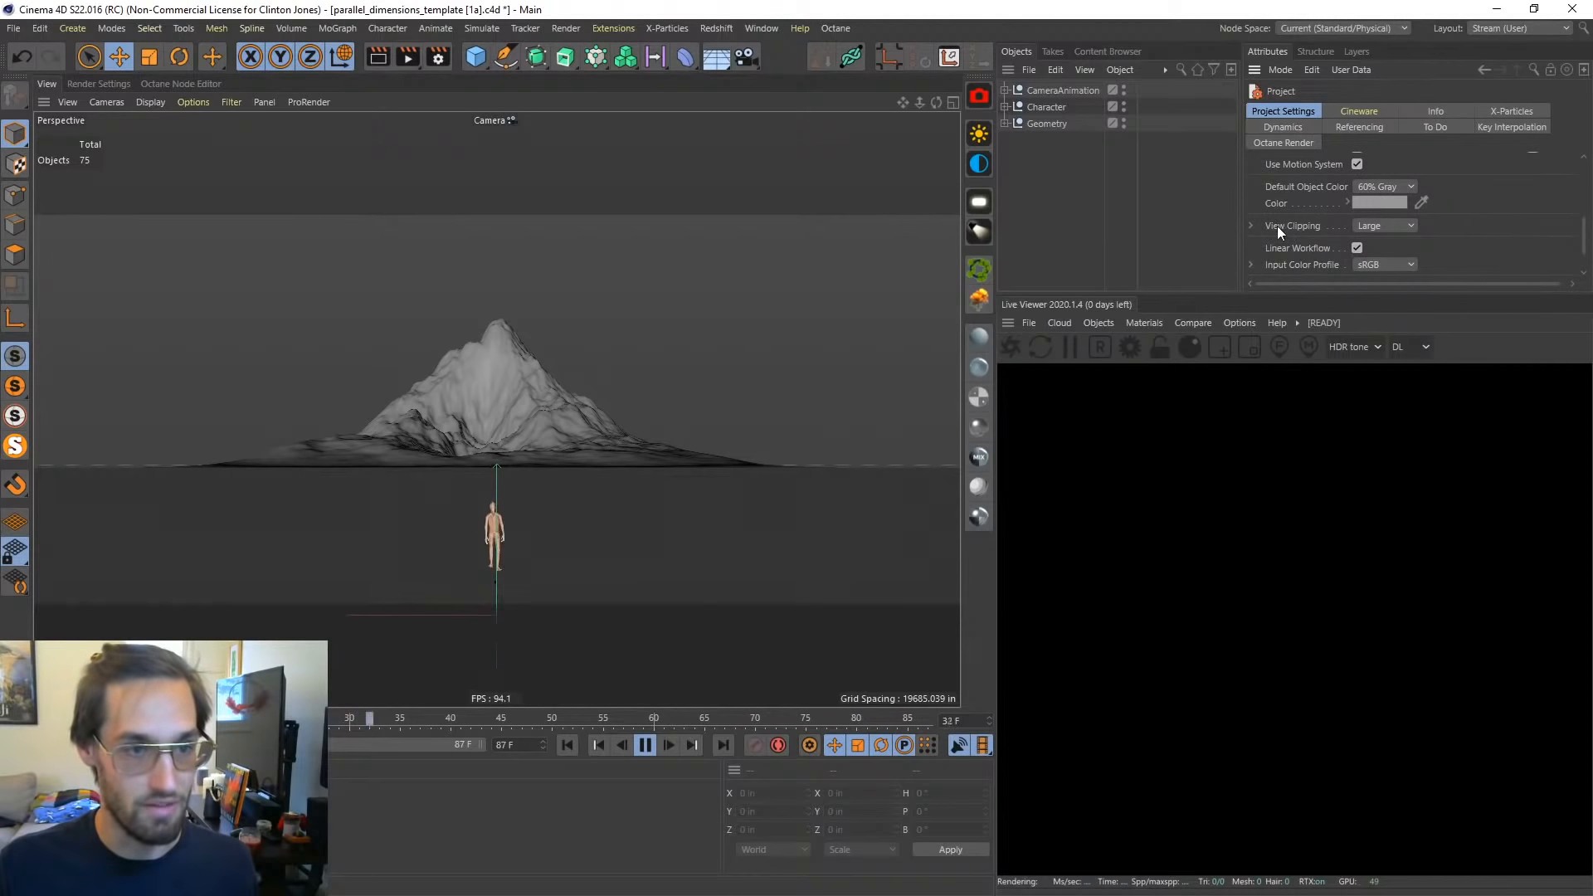
Step: Try the project's View Clipping at Medium and Small, ending on Tiny
left_click(1364, 225)
left_click(1376, 265)
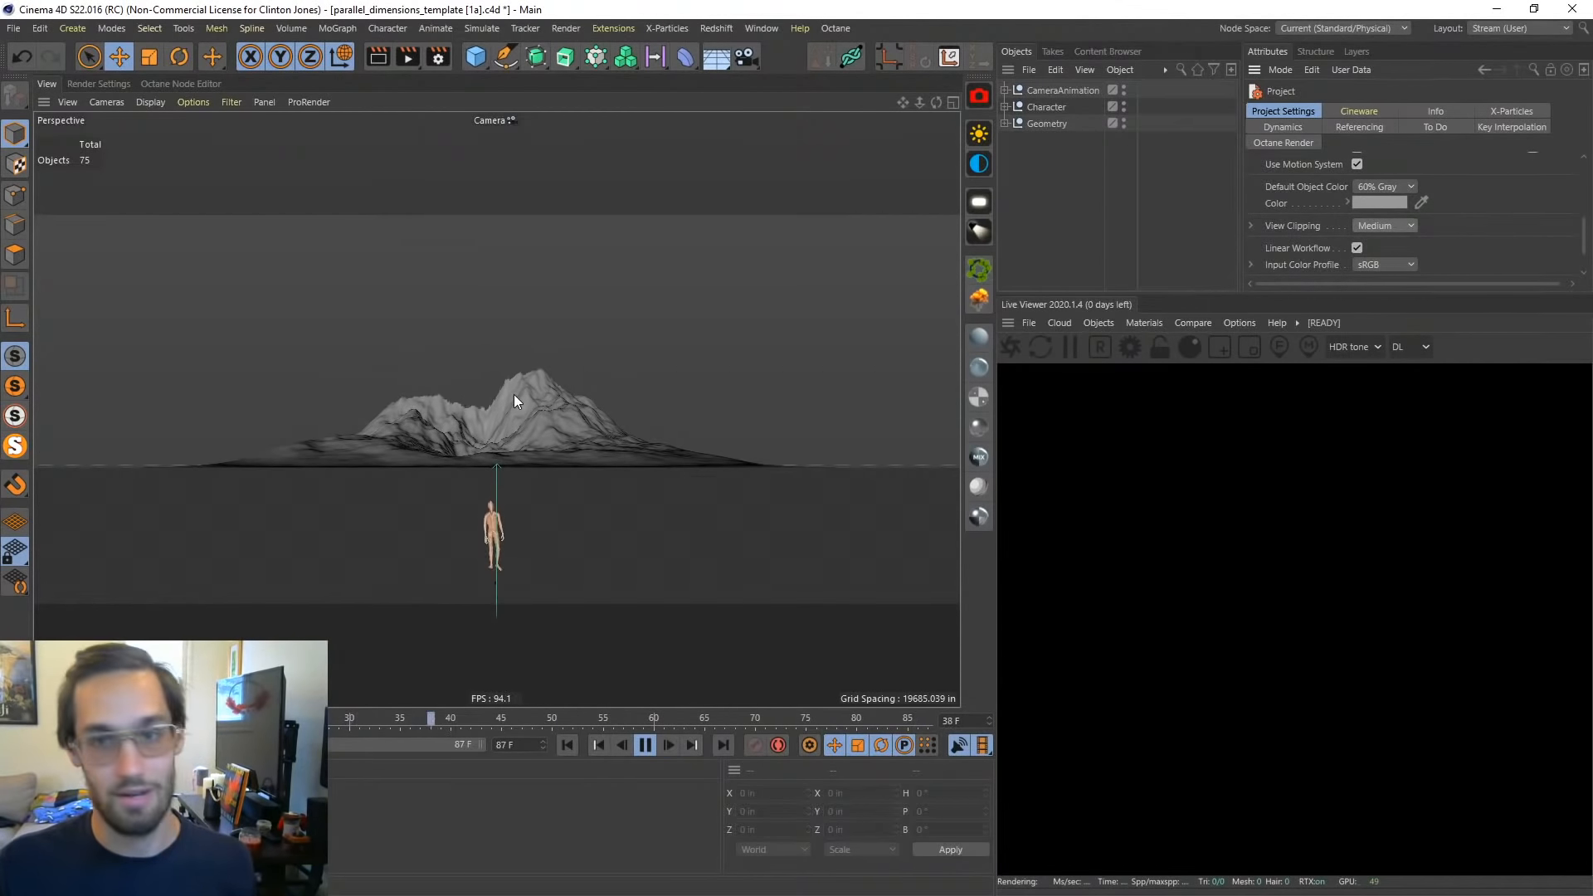
left_click(1369, 226)
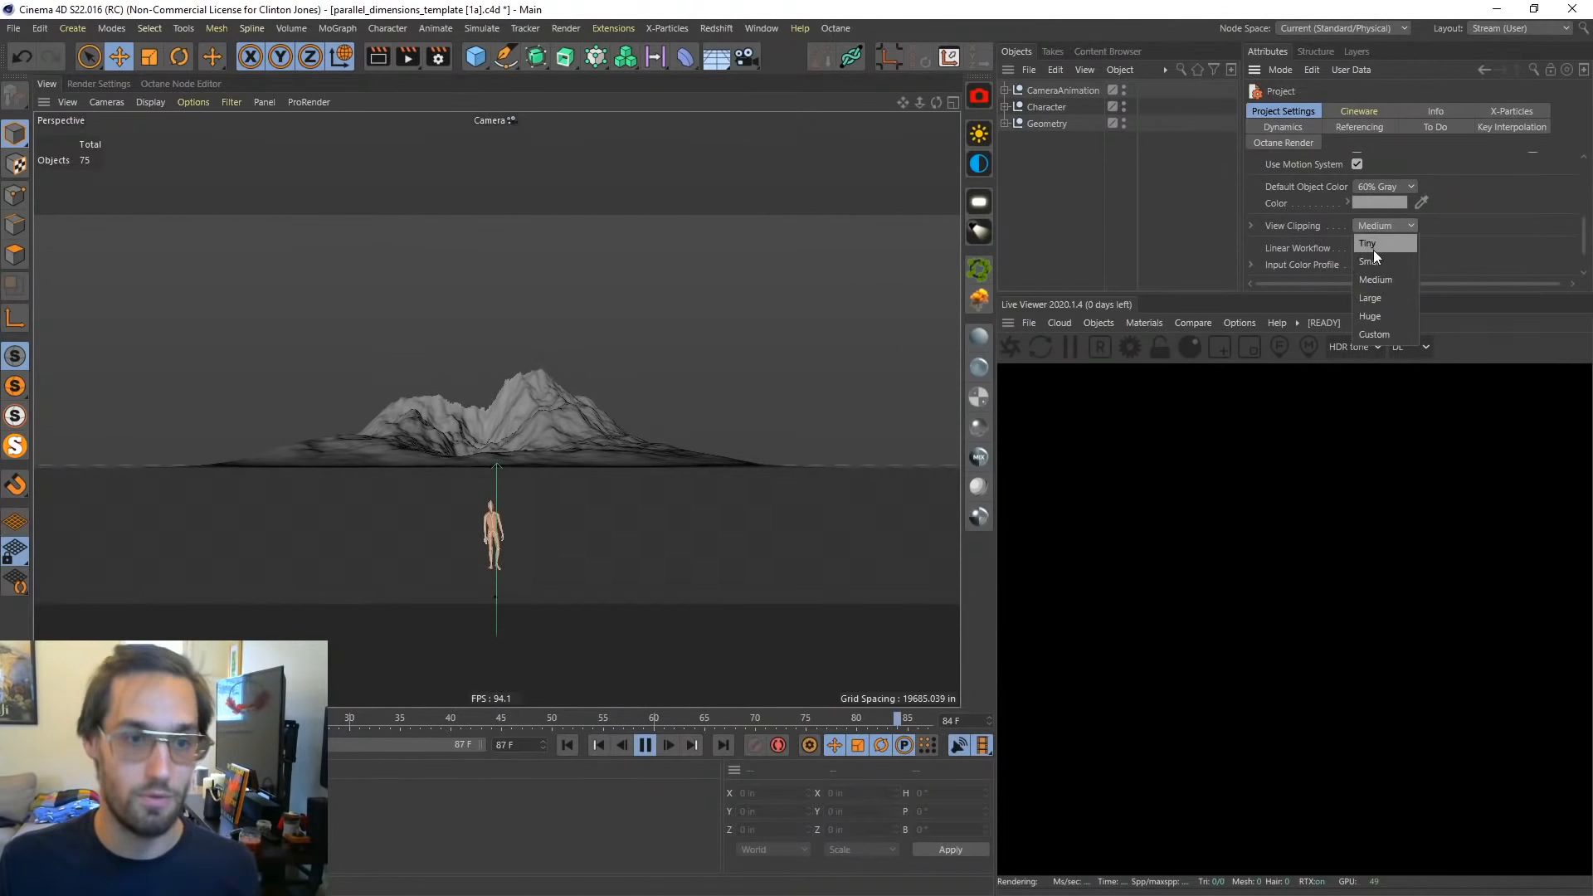
left_click(1374, 261)
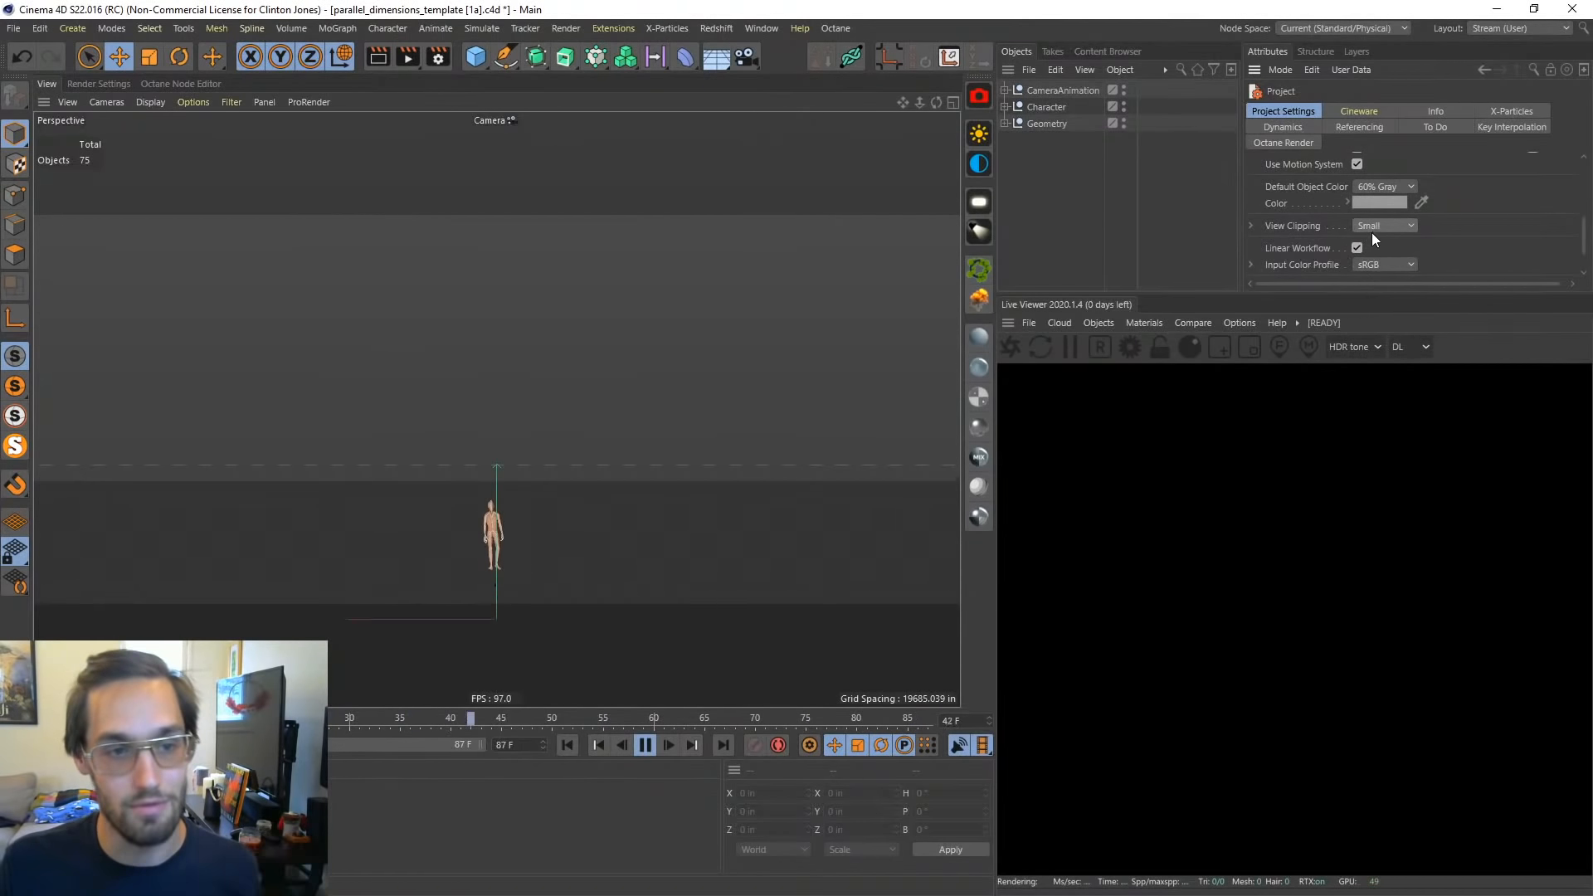
left_click(1373, 226)
left_click(1372, 246)
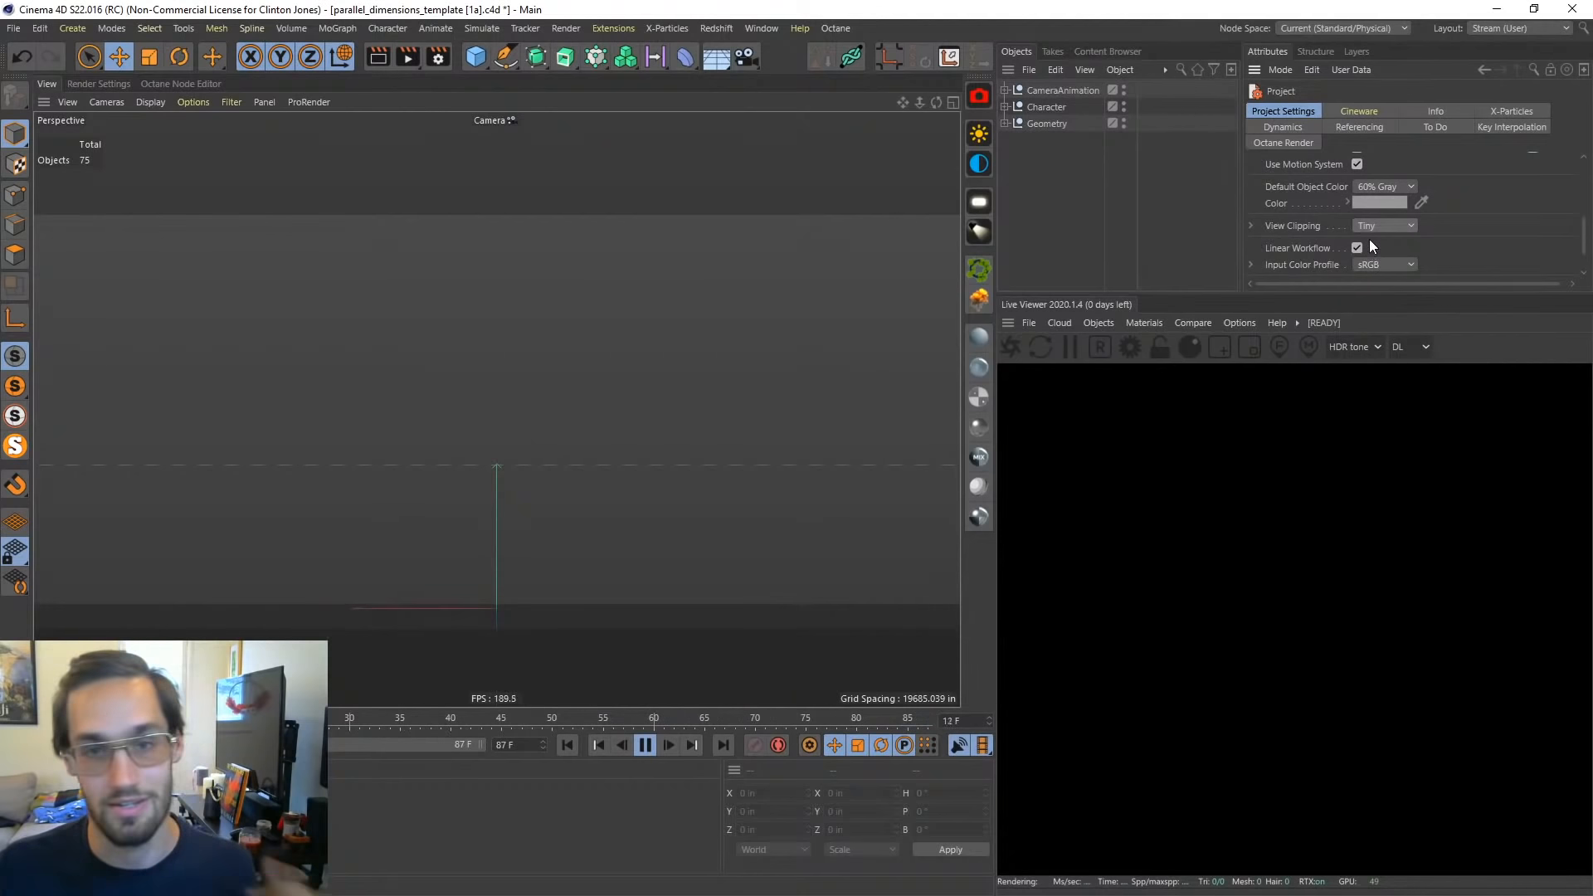
Step: Set the project's View Clipping to Large and dismiss the incoming mail notifications
left_click(1368, 229)
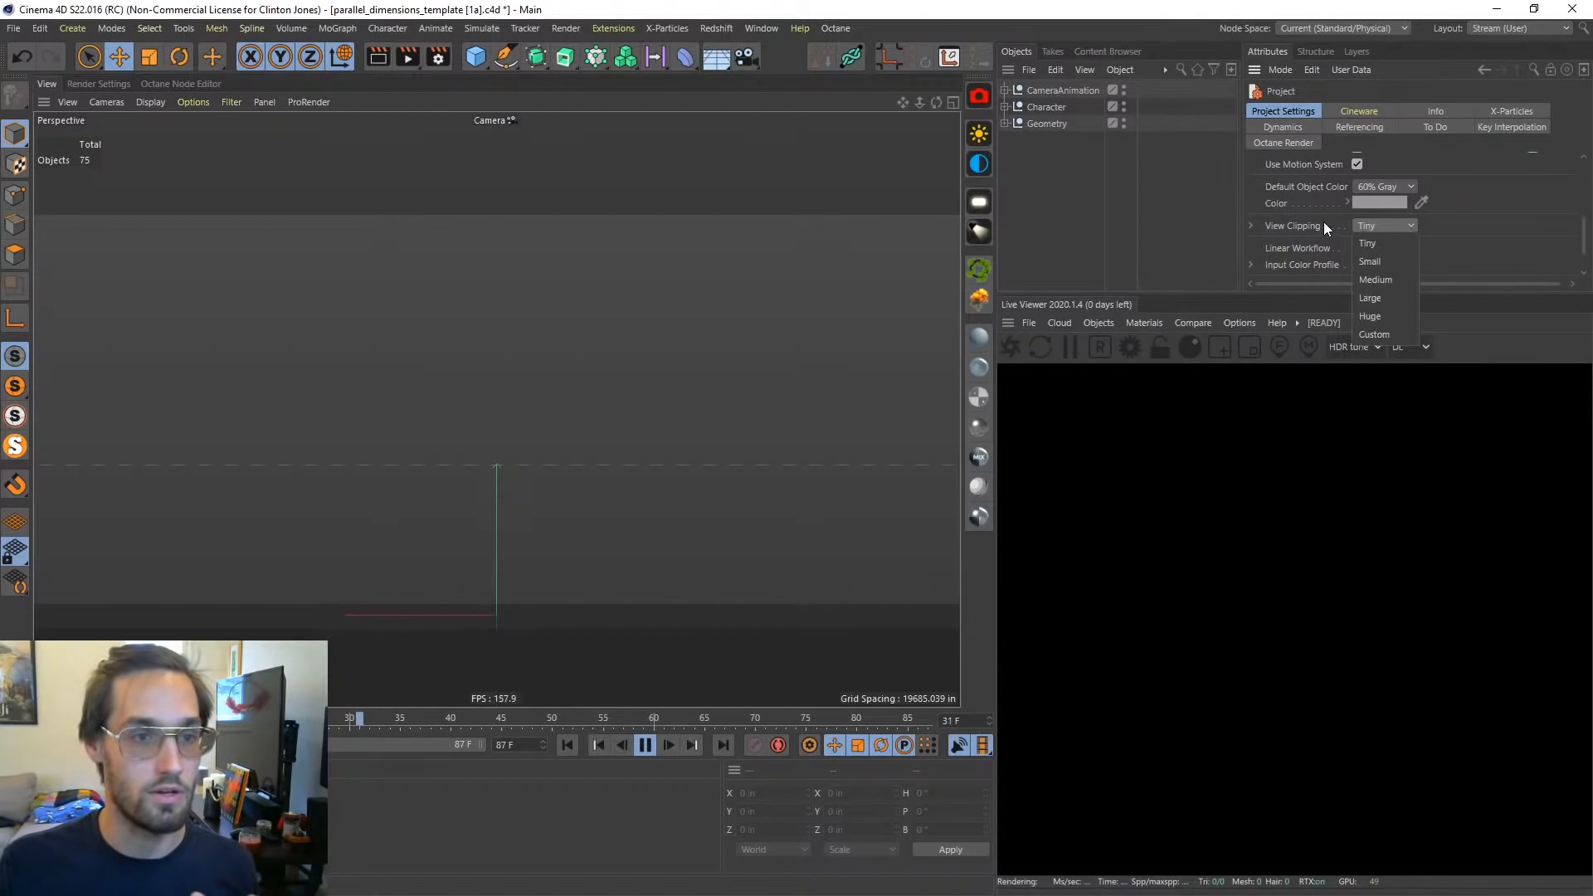
left_click(1369, 299)
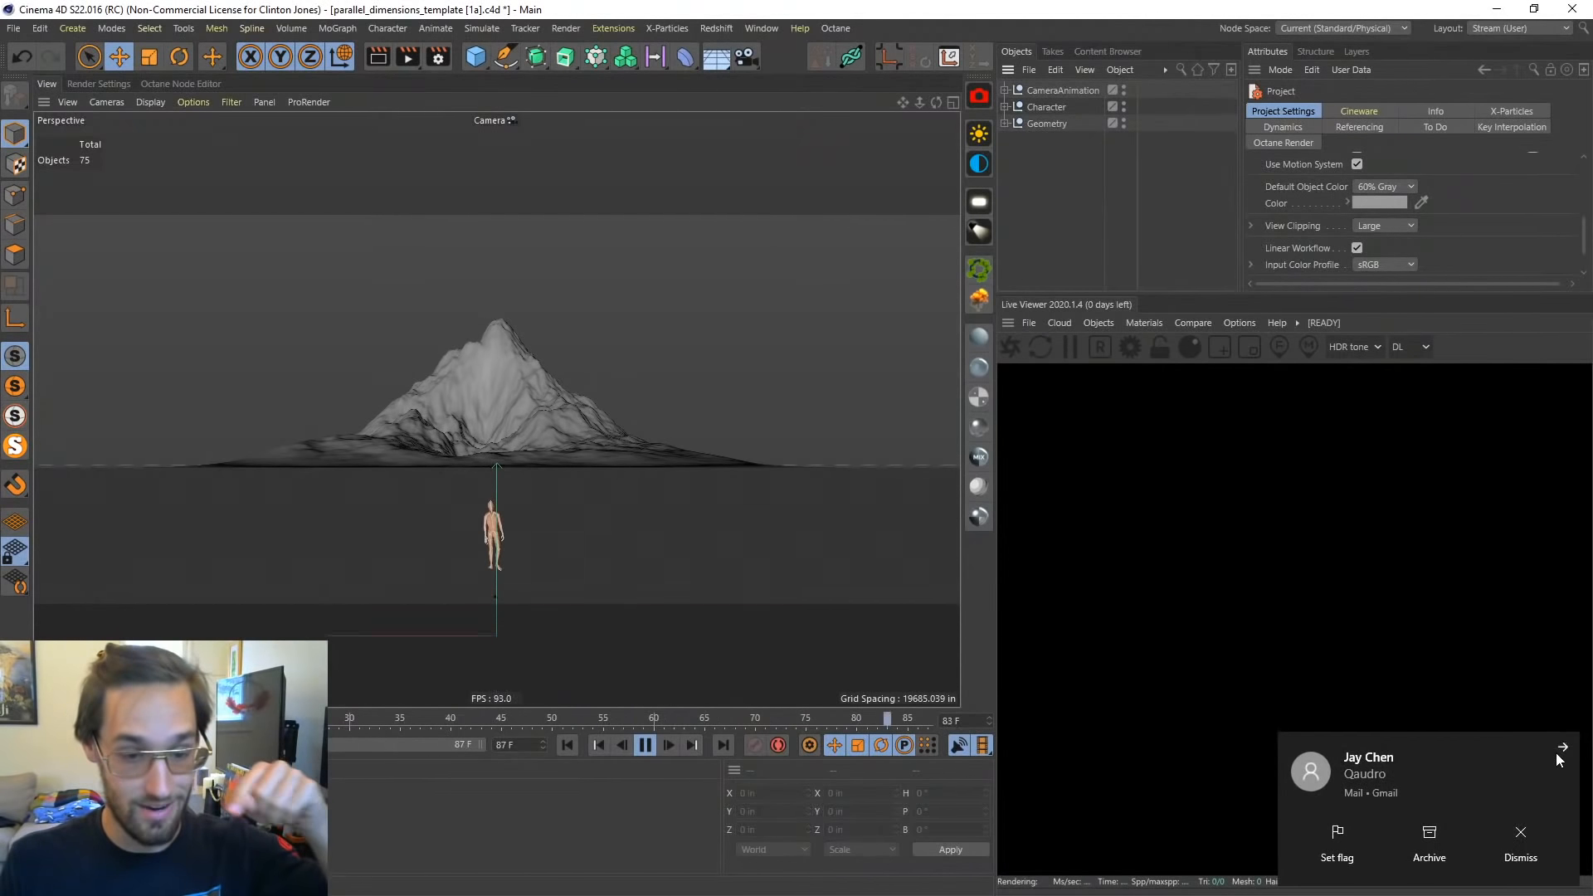
left_click(1563, 744)
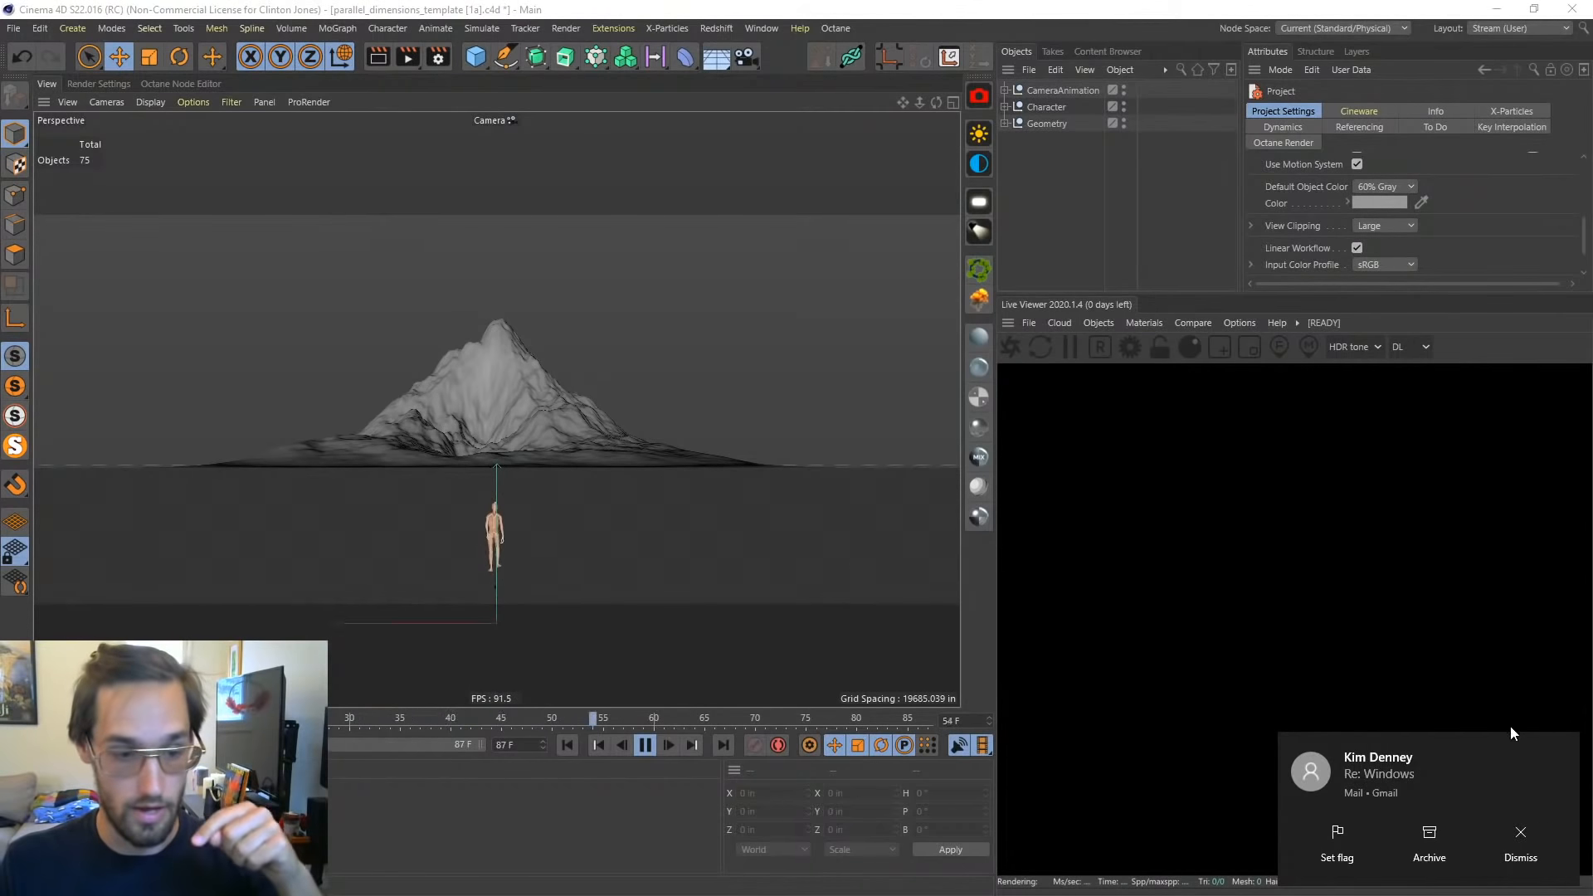
left_click(1560, 745)
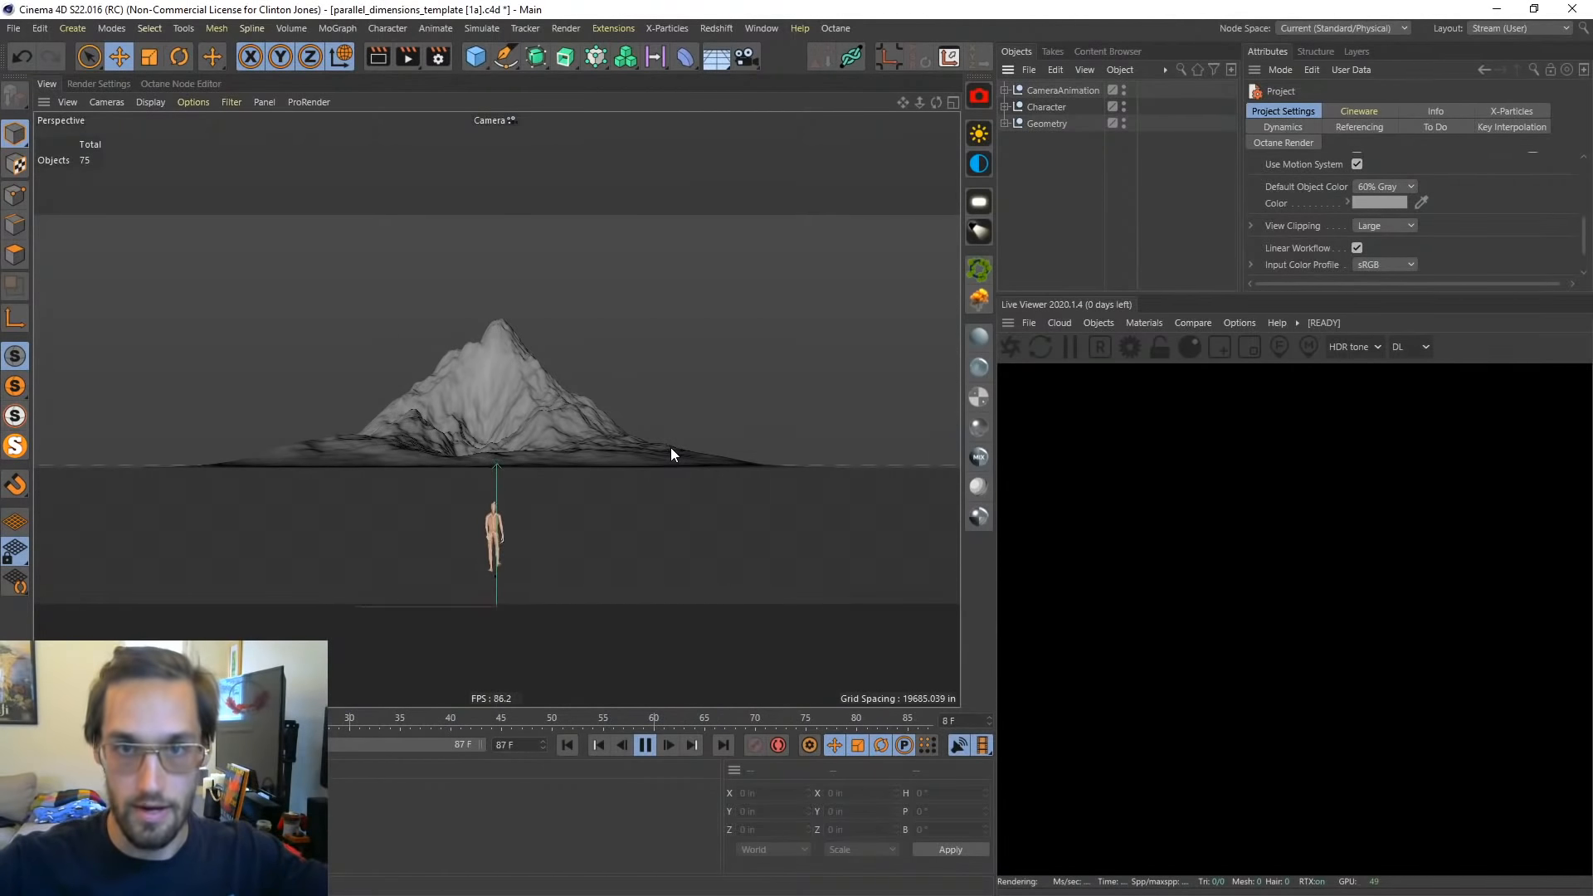
Step: Minimize Cinema 4D, switch to the Parallel Dimensions contest page in the browser, and examine the grand prize section
left_click(1483, 15)
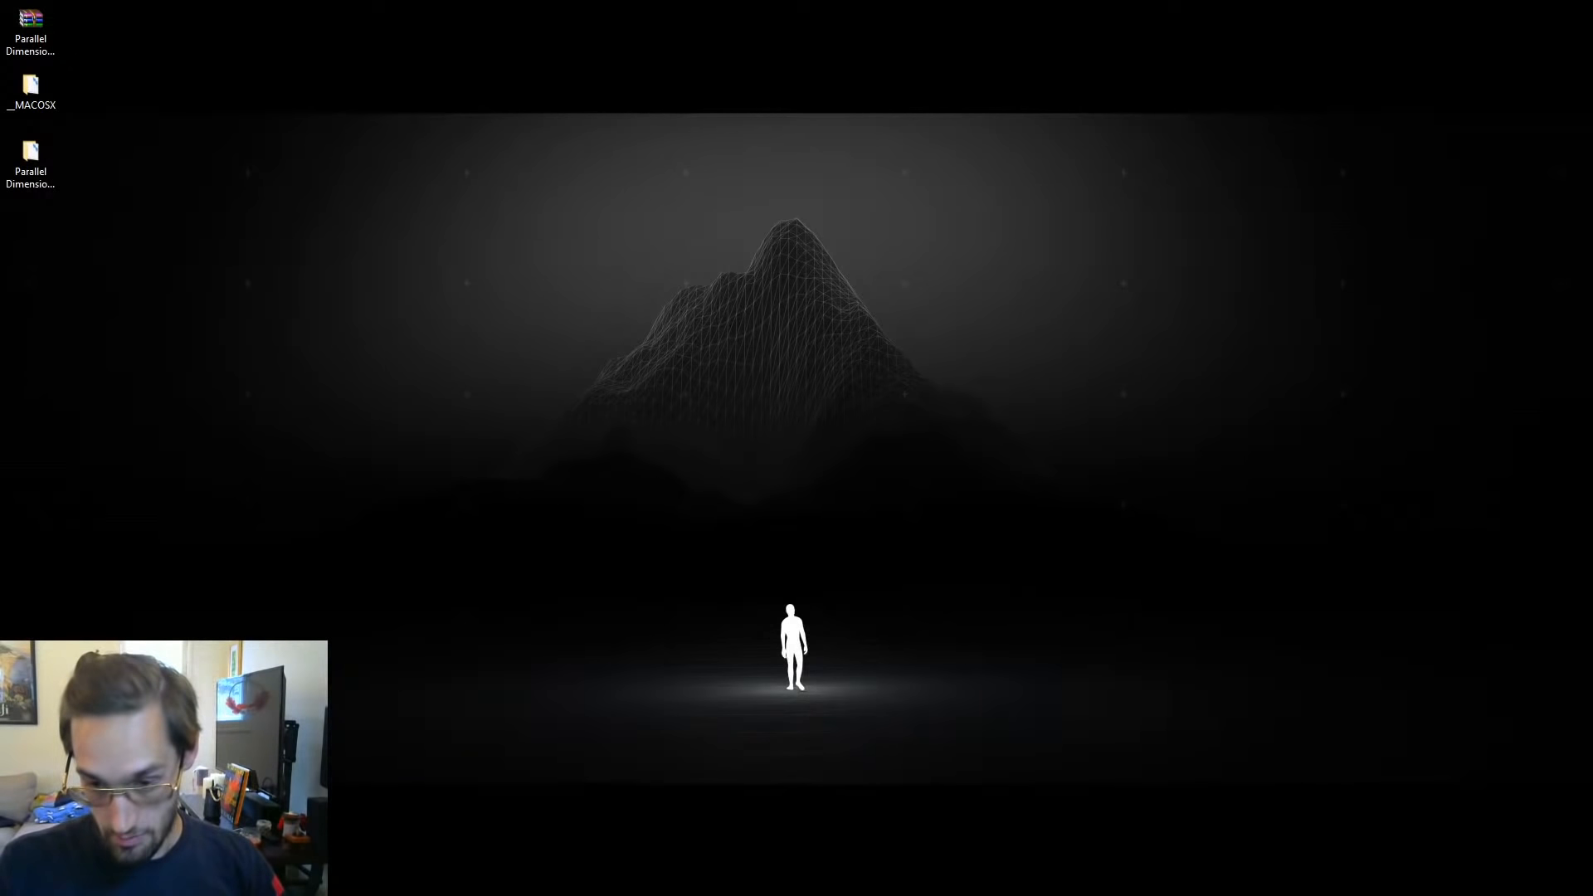
key("alt+Tab")
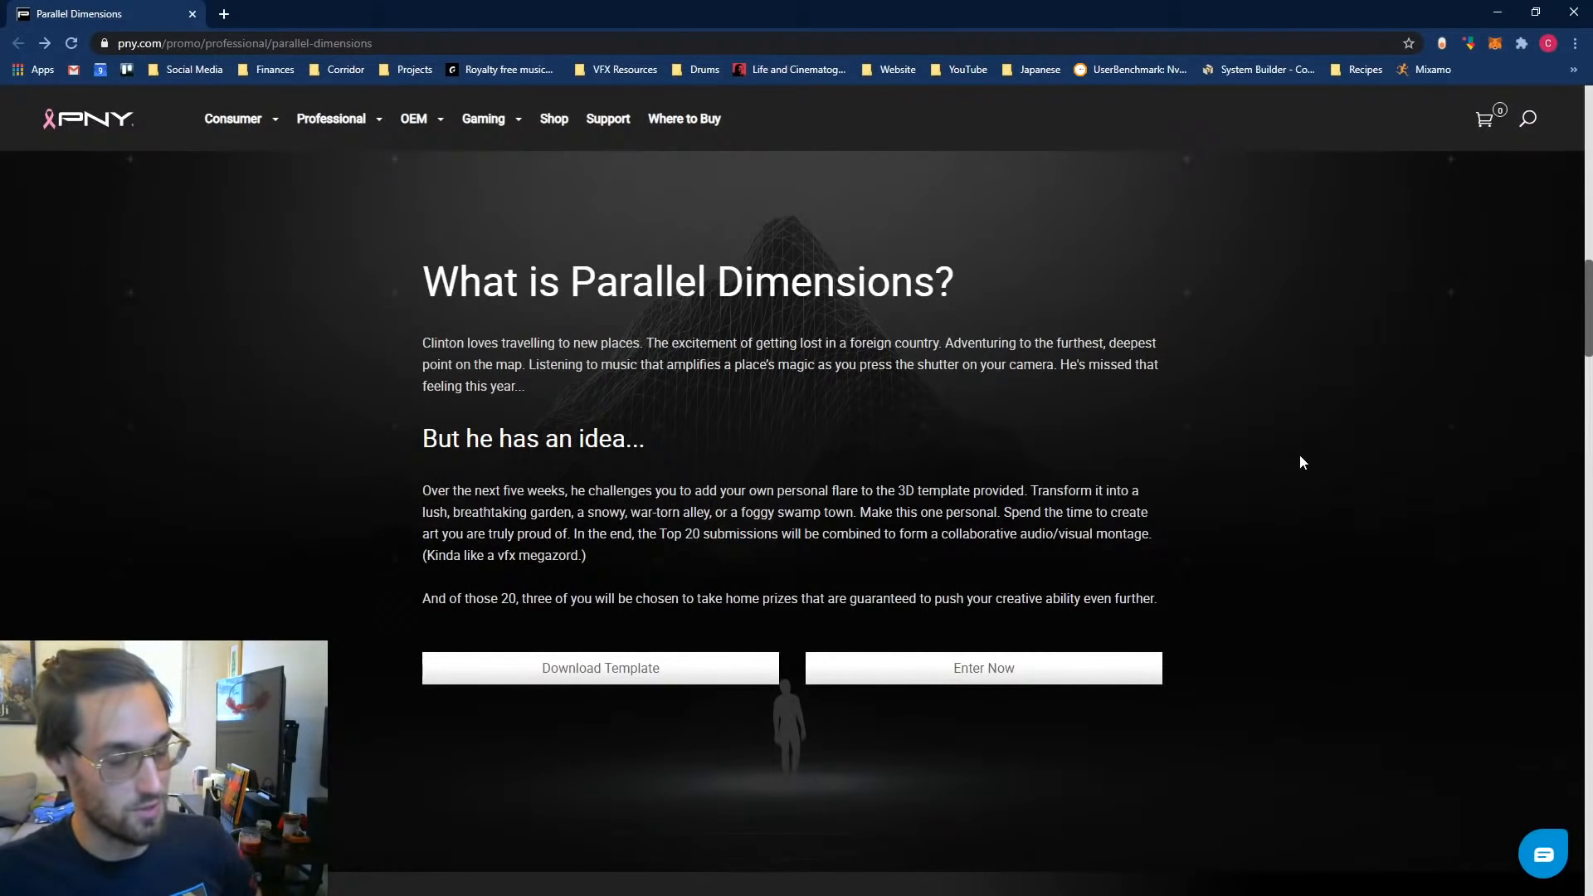
scroll(1233, 663, "down", 8)
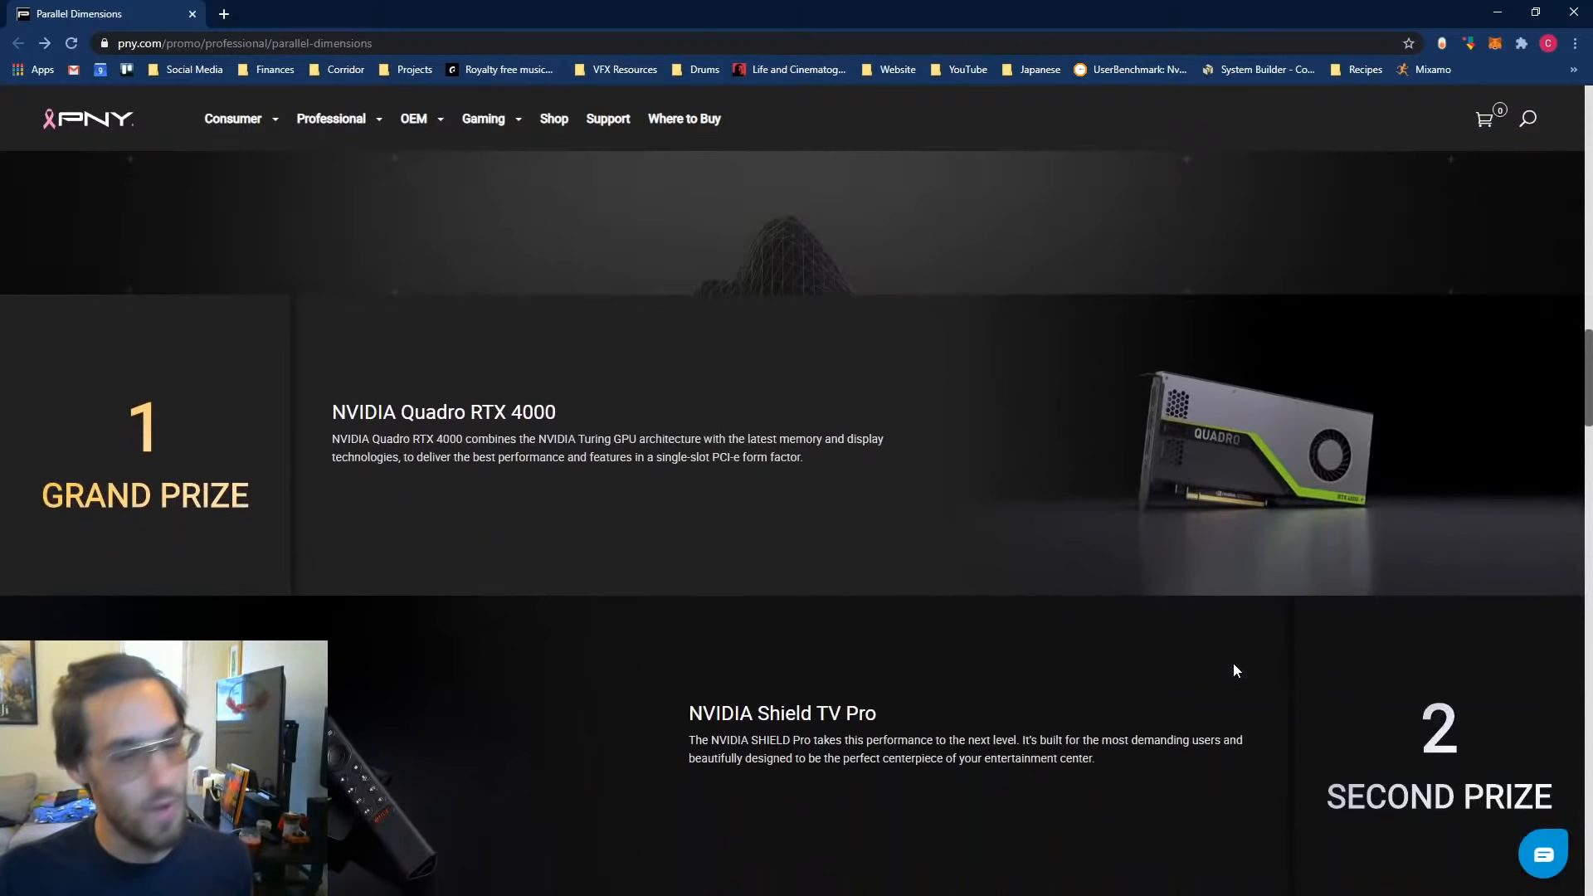
scroll(1248, 531, "down", 1)
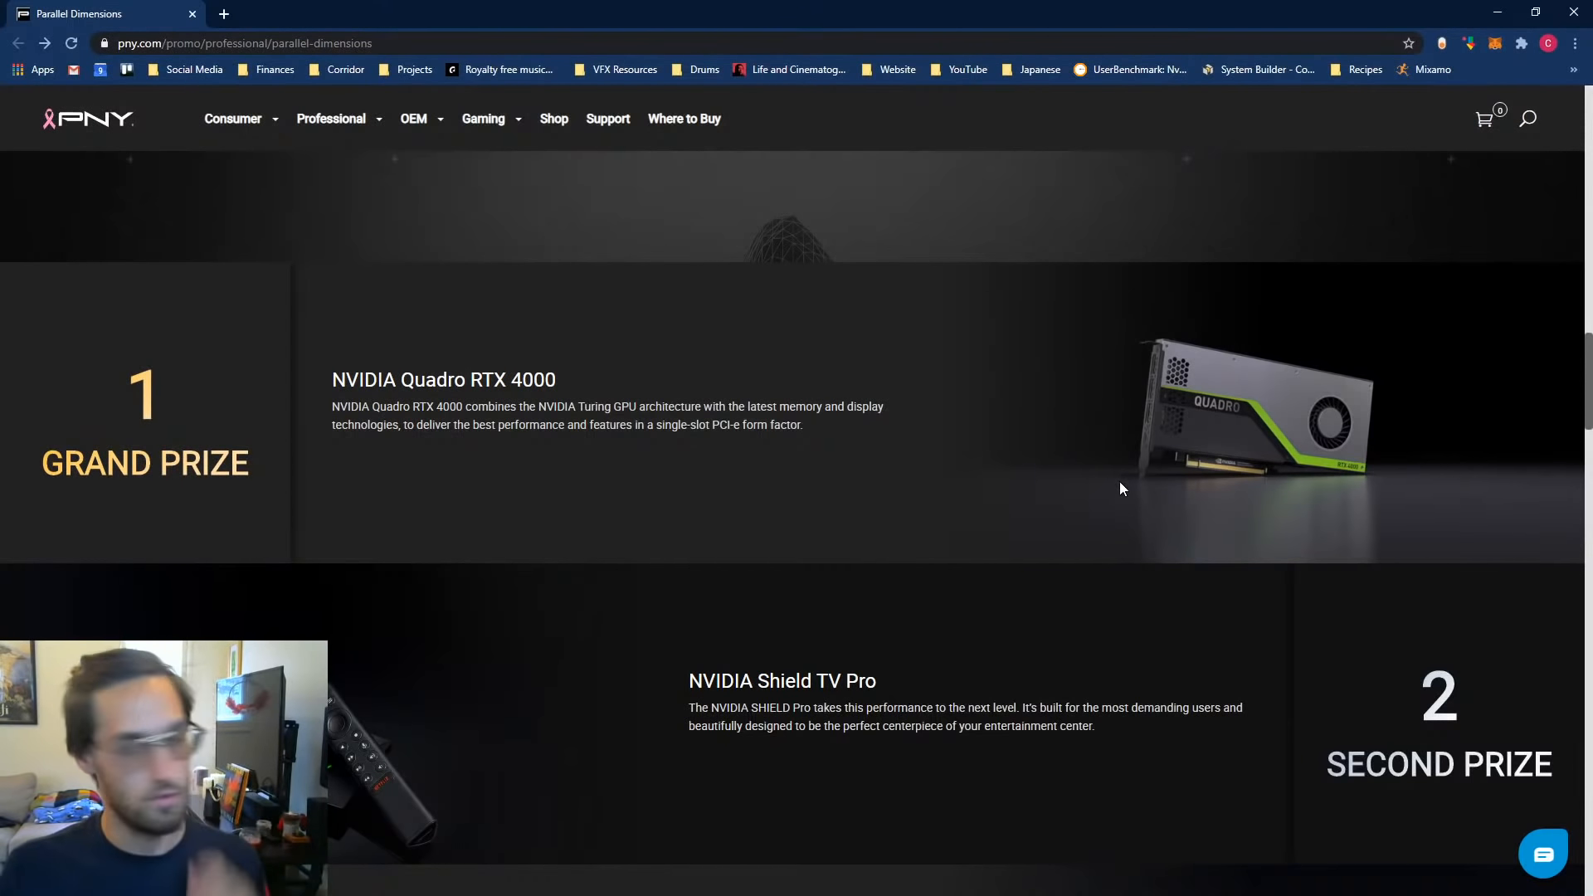
scroll(1135, 514, "down", 1)
scroll(1152, 451, "up", 1)
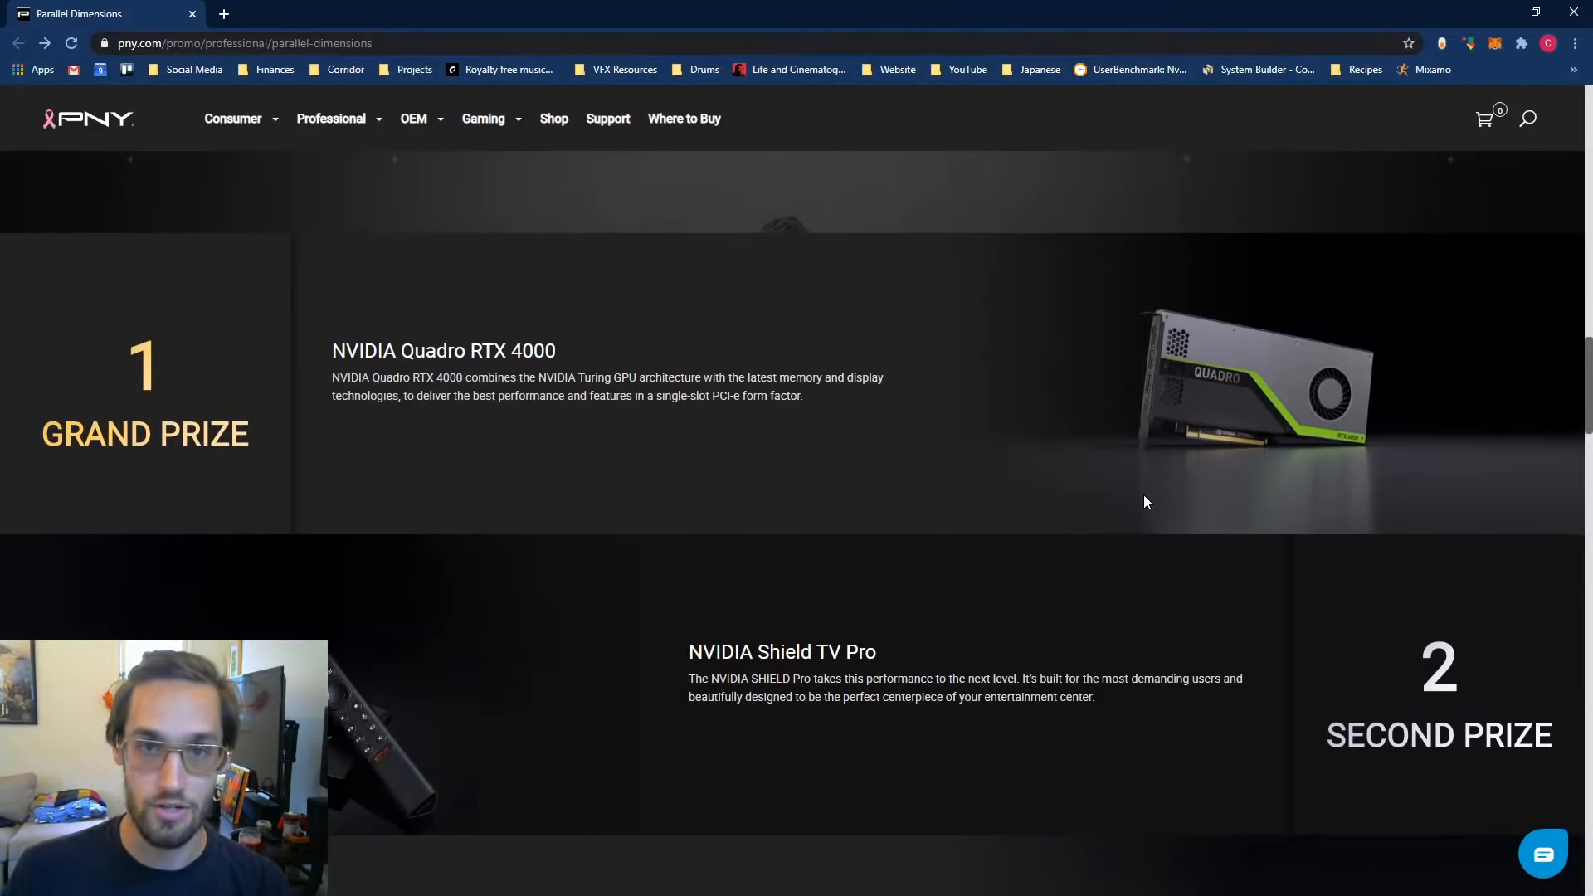
scroll(1065, 450, "down", 1)
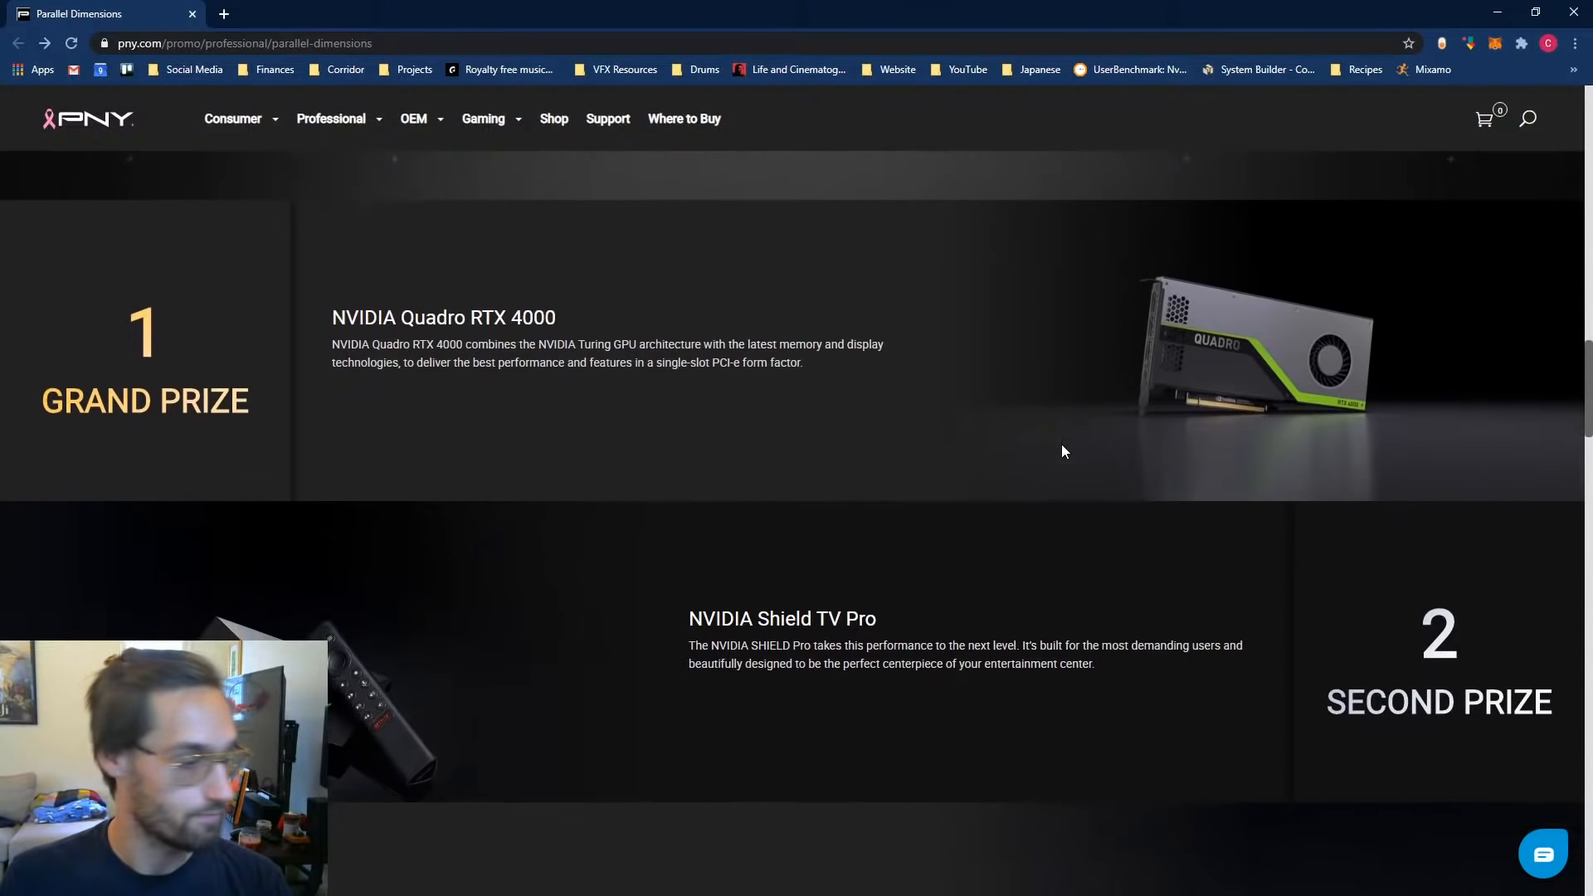
scroll(1065, 451, "up", 1)
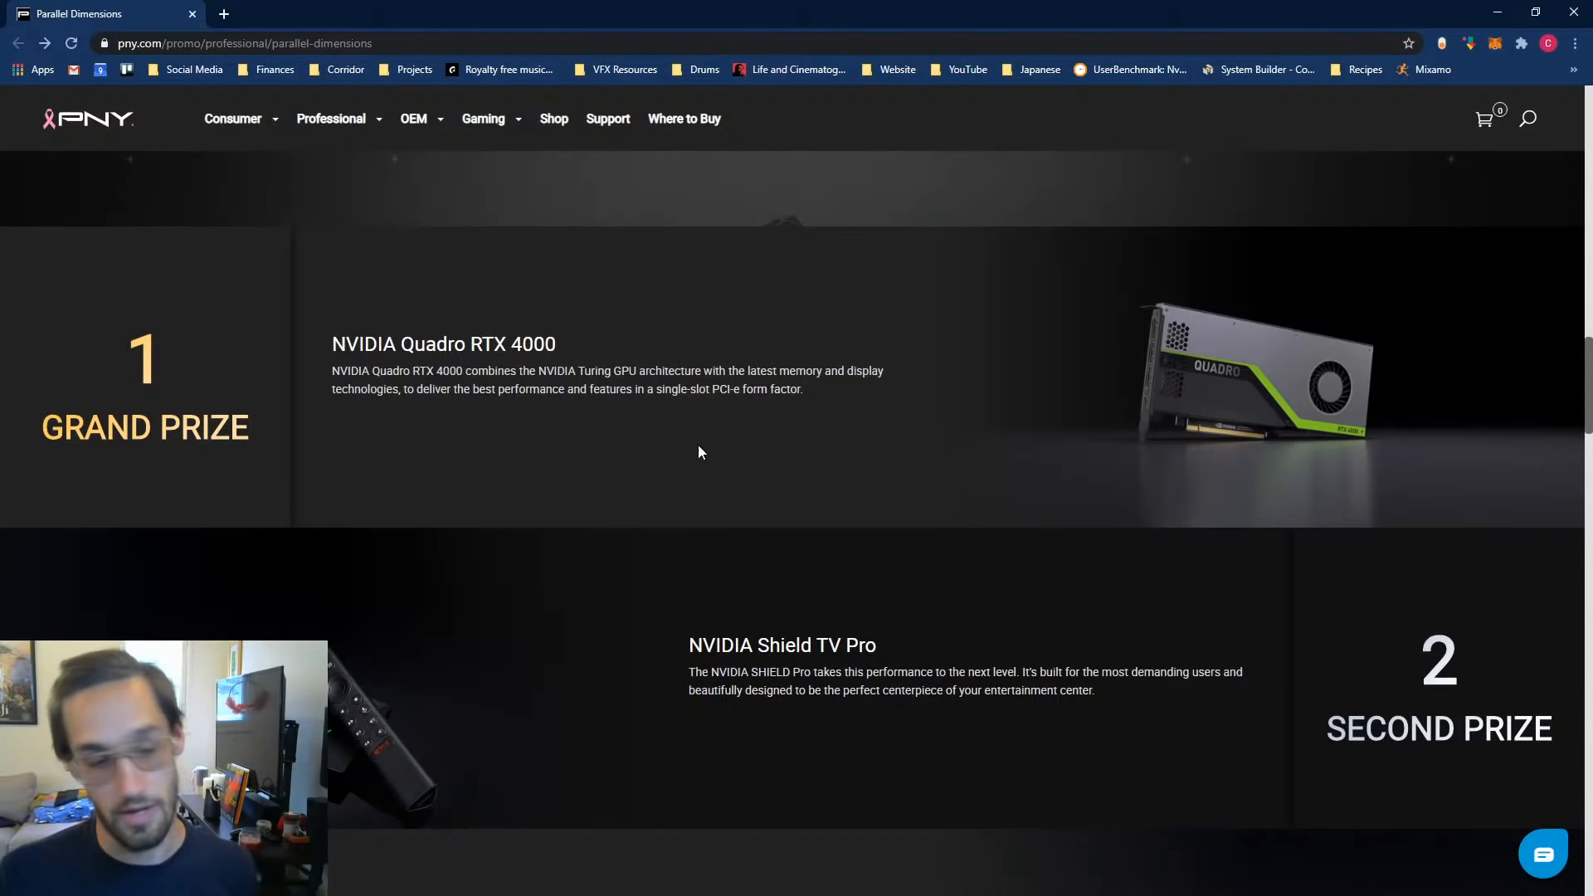
Step: Review the second, third and honorable mention prizes, continuing through the Rules & Resources section of the contest page
scroll(683, 476, "down", 1)
scroll(683, 476, "down", 1)
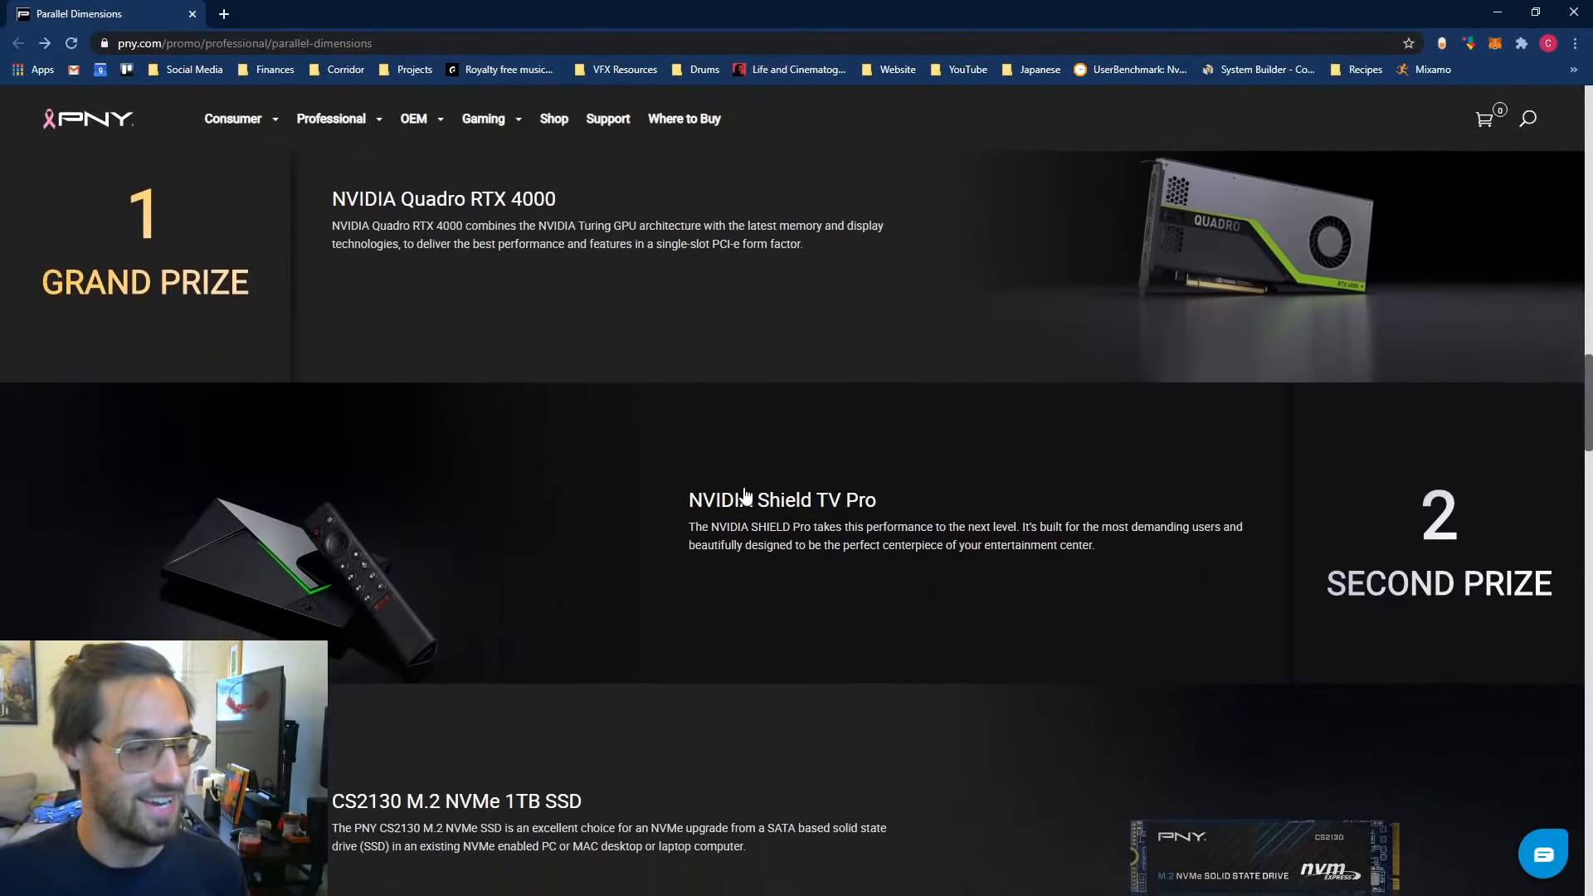
scroll(753, 503, "down", 1)
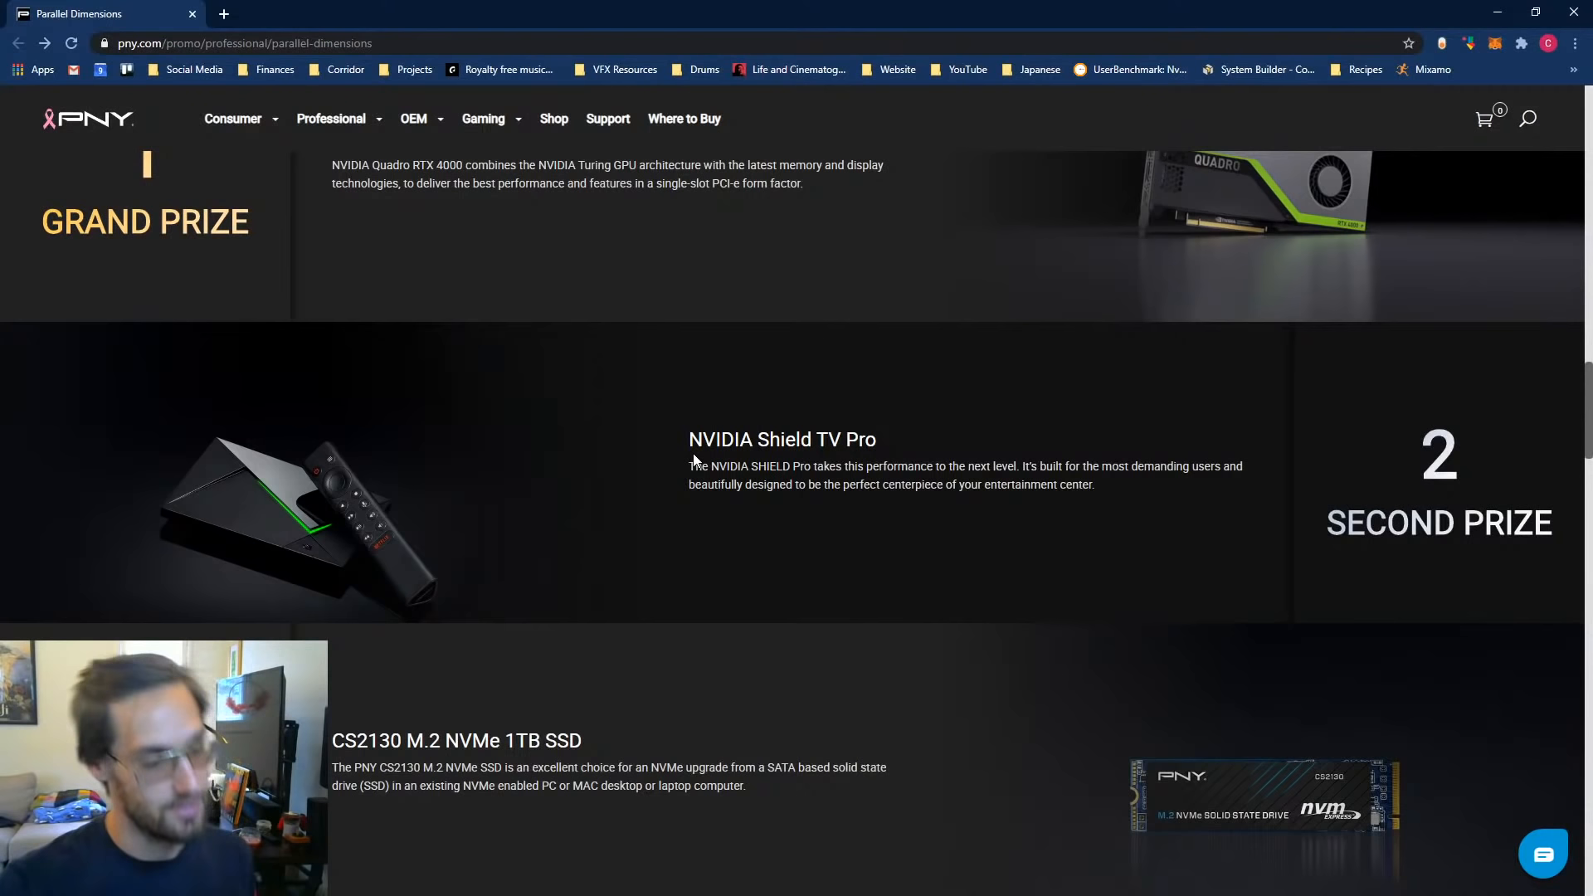
scroll(828, 739, "down", 3)
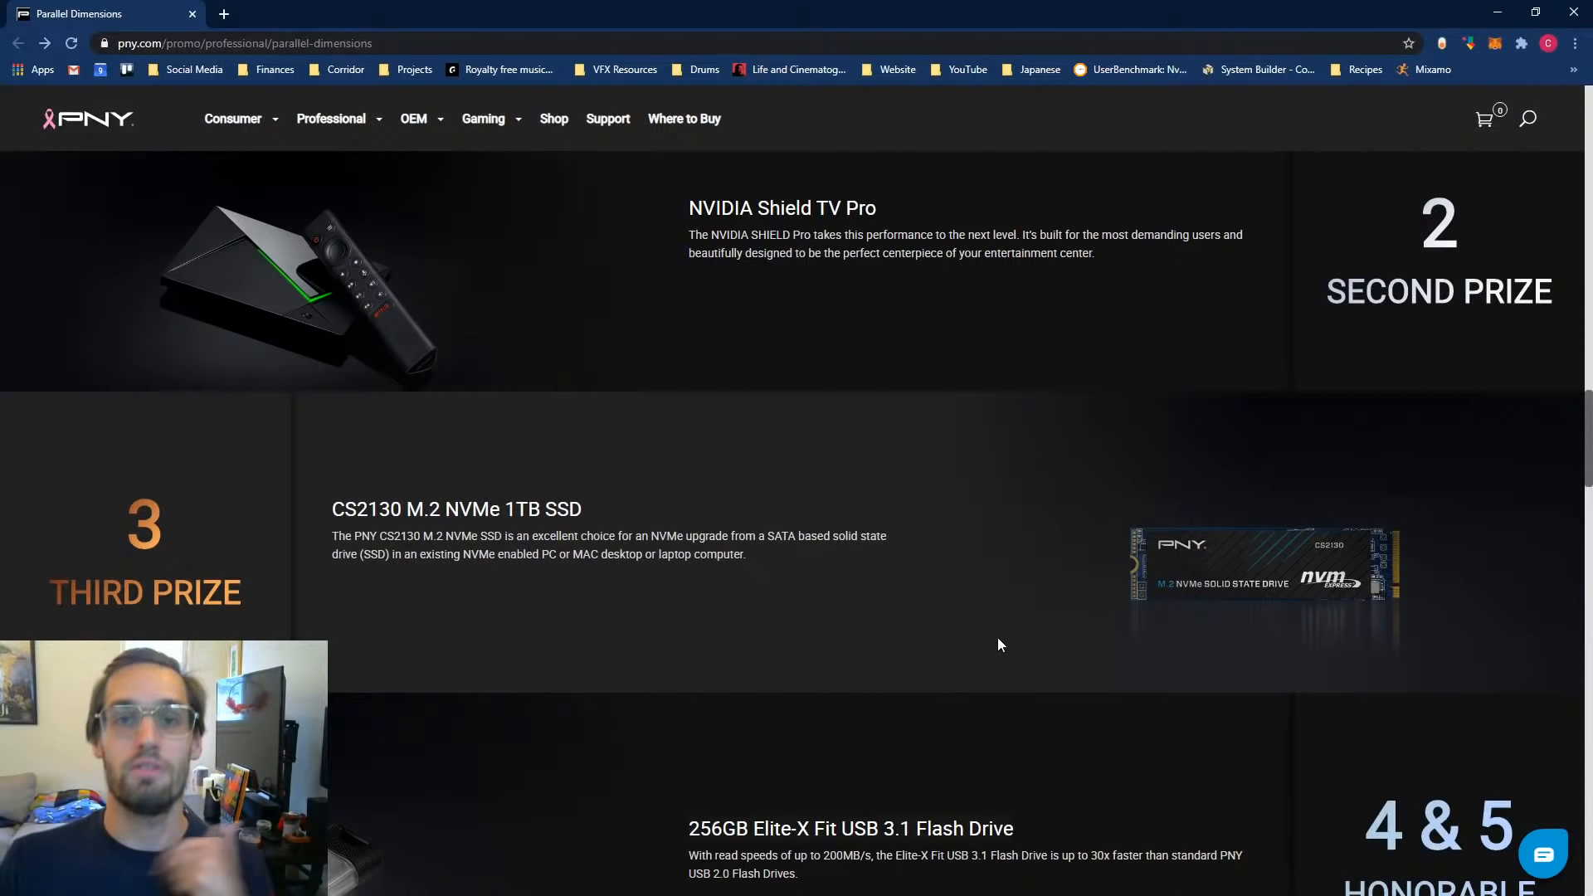
scroll(982, 612, "down", 3)
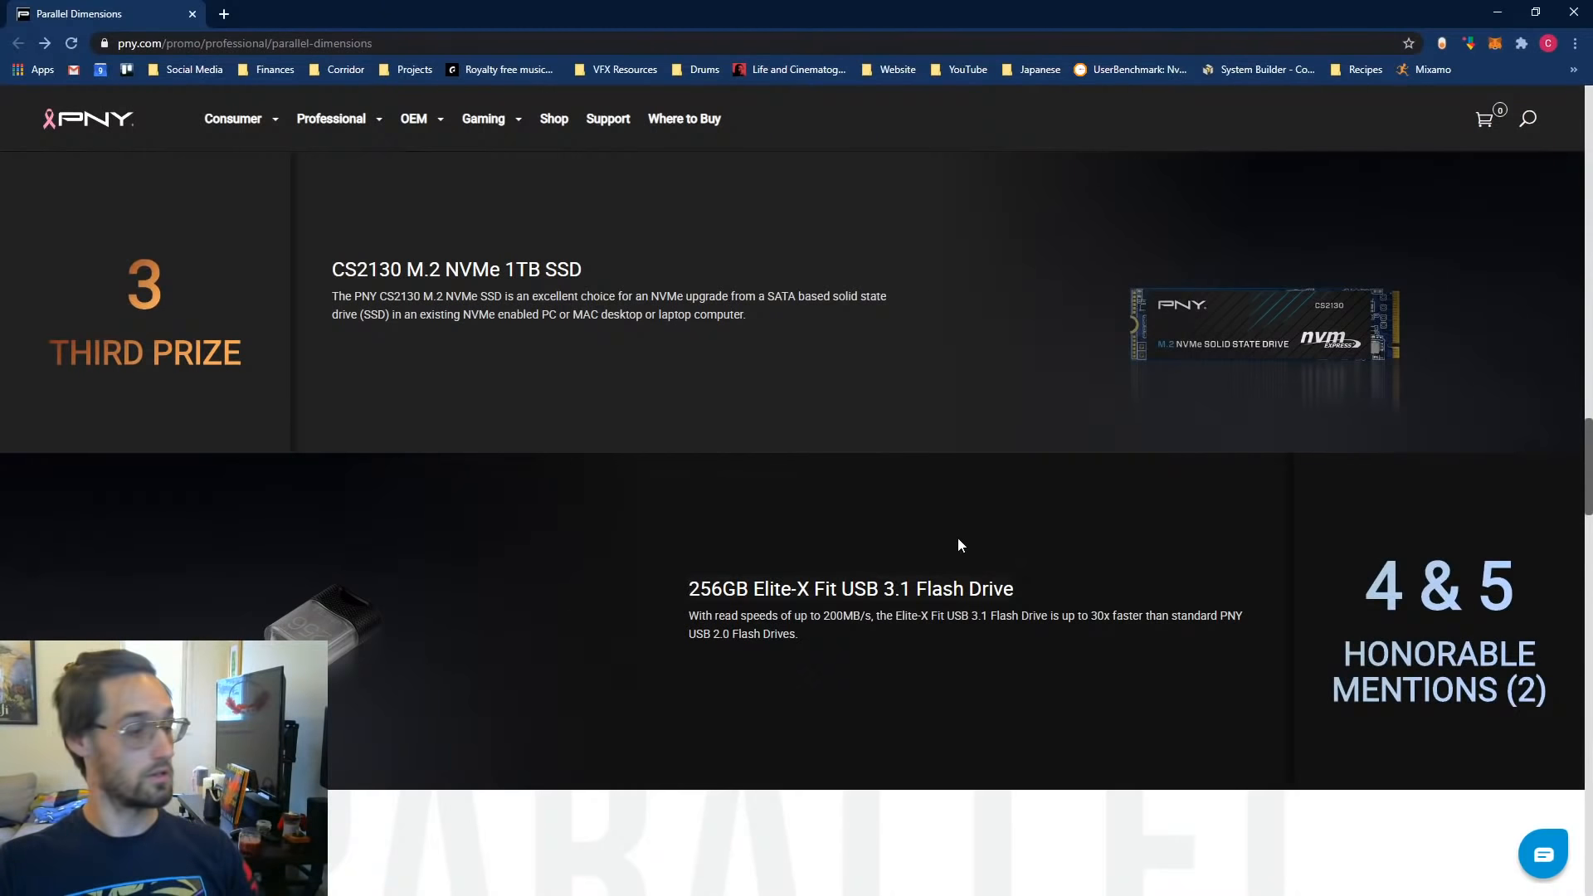
scroll(1066, 664, "down", 8)
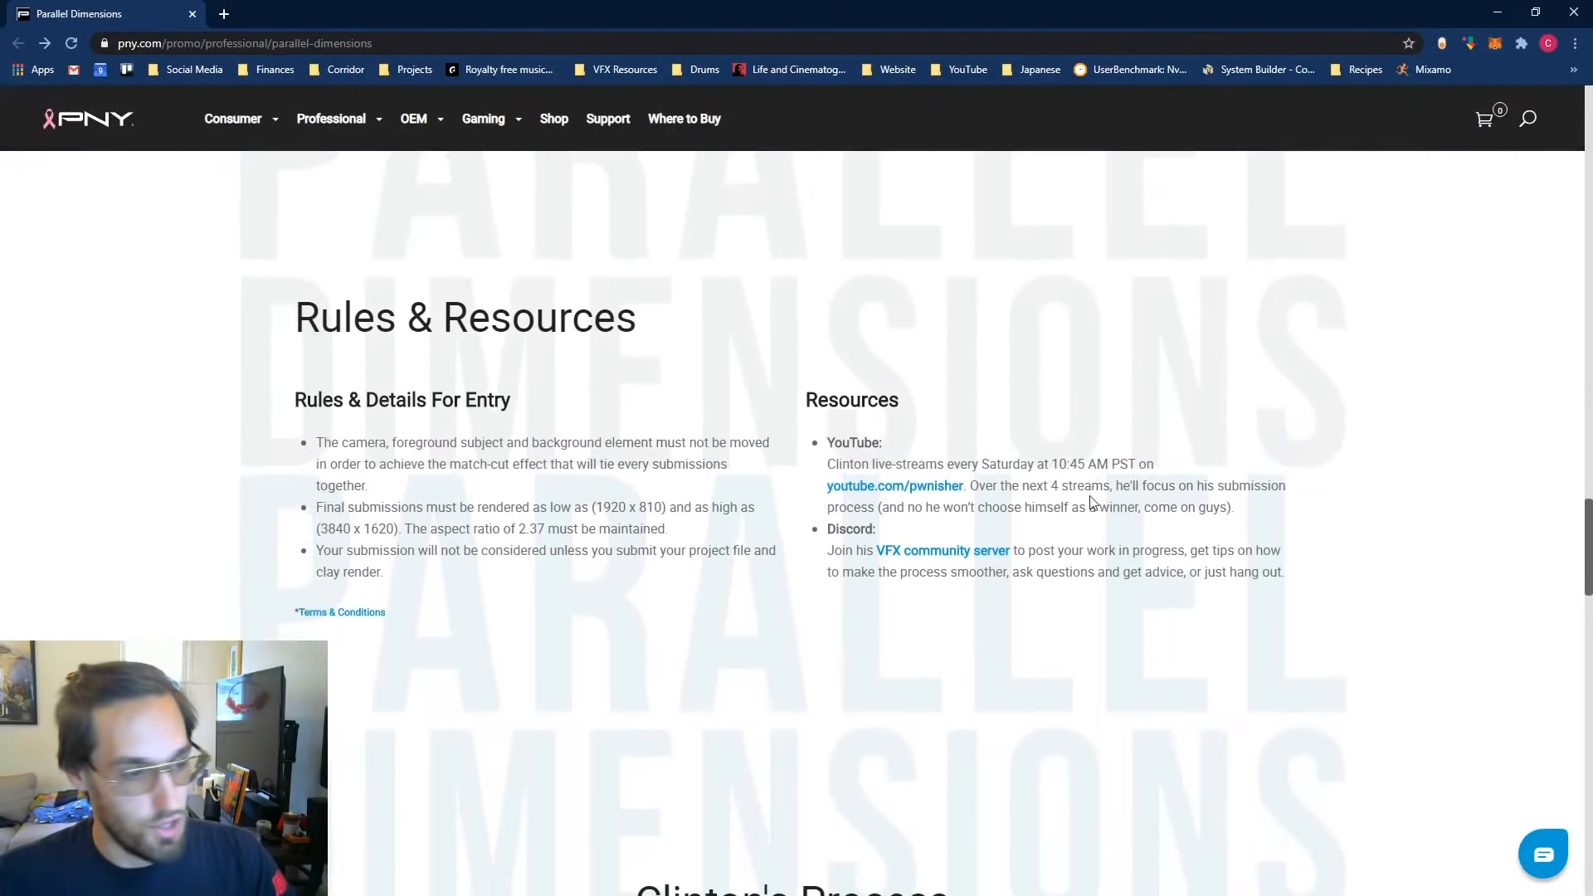
scroll(643, 689, "down", 5)
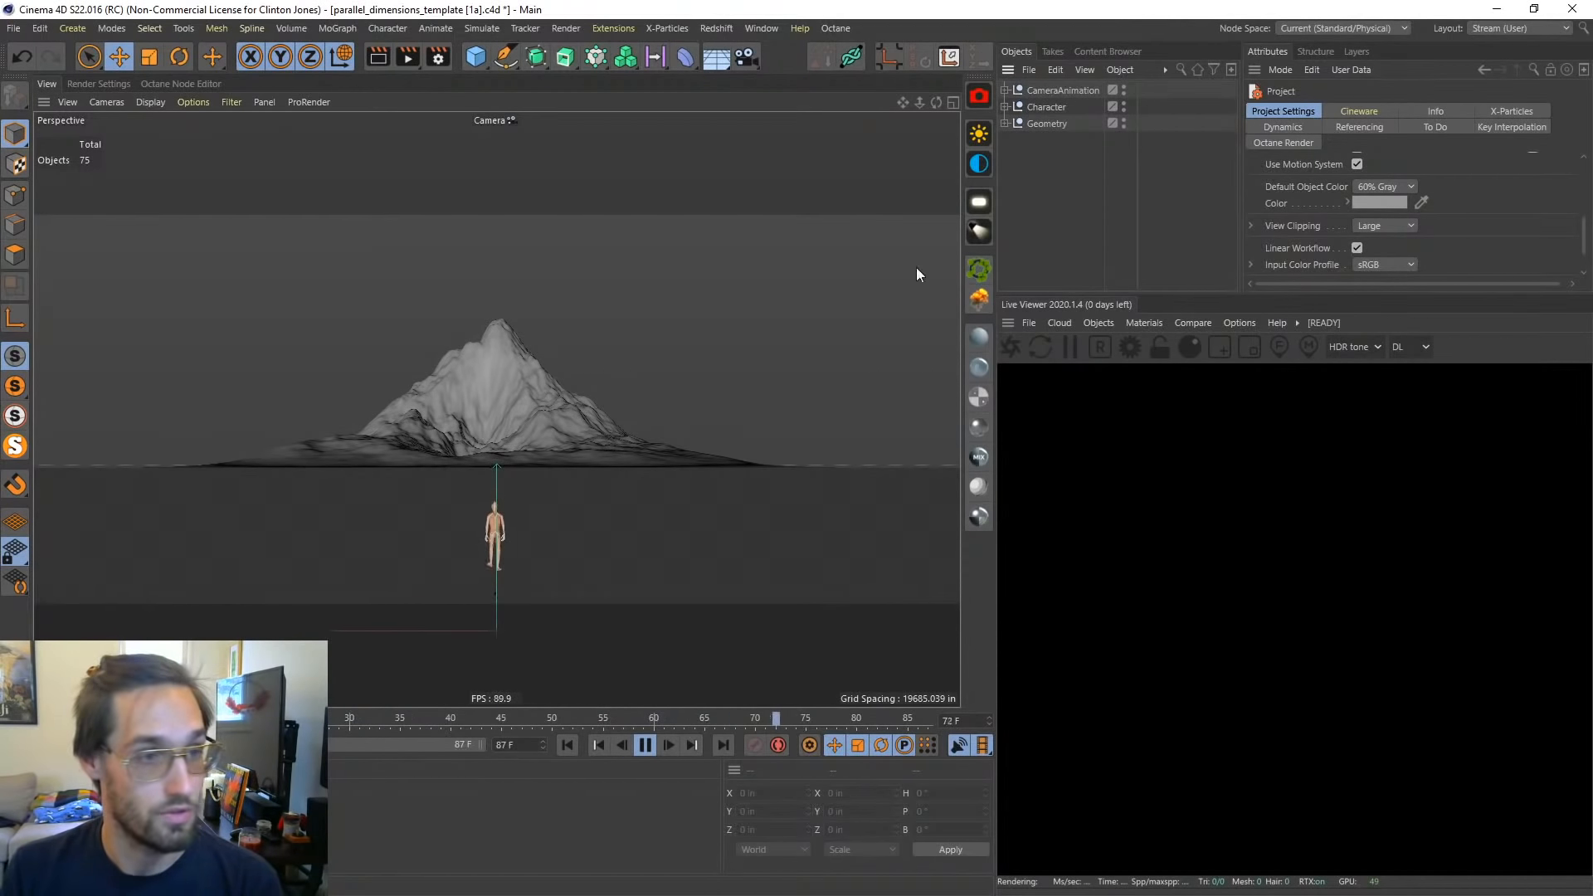
Step: Back in Cinema 4D, expand the Character and Geometry groups and inspect the character's hips joint and the mountain object
left_click(1005, 122)
left_click(1005, 107)
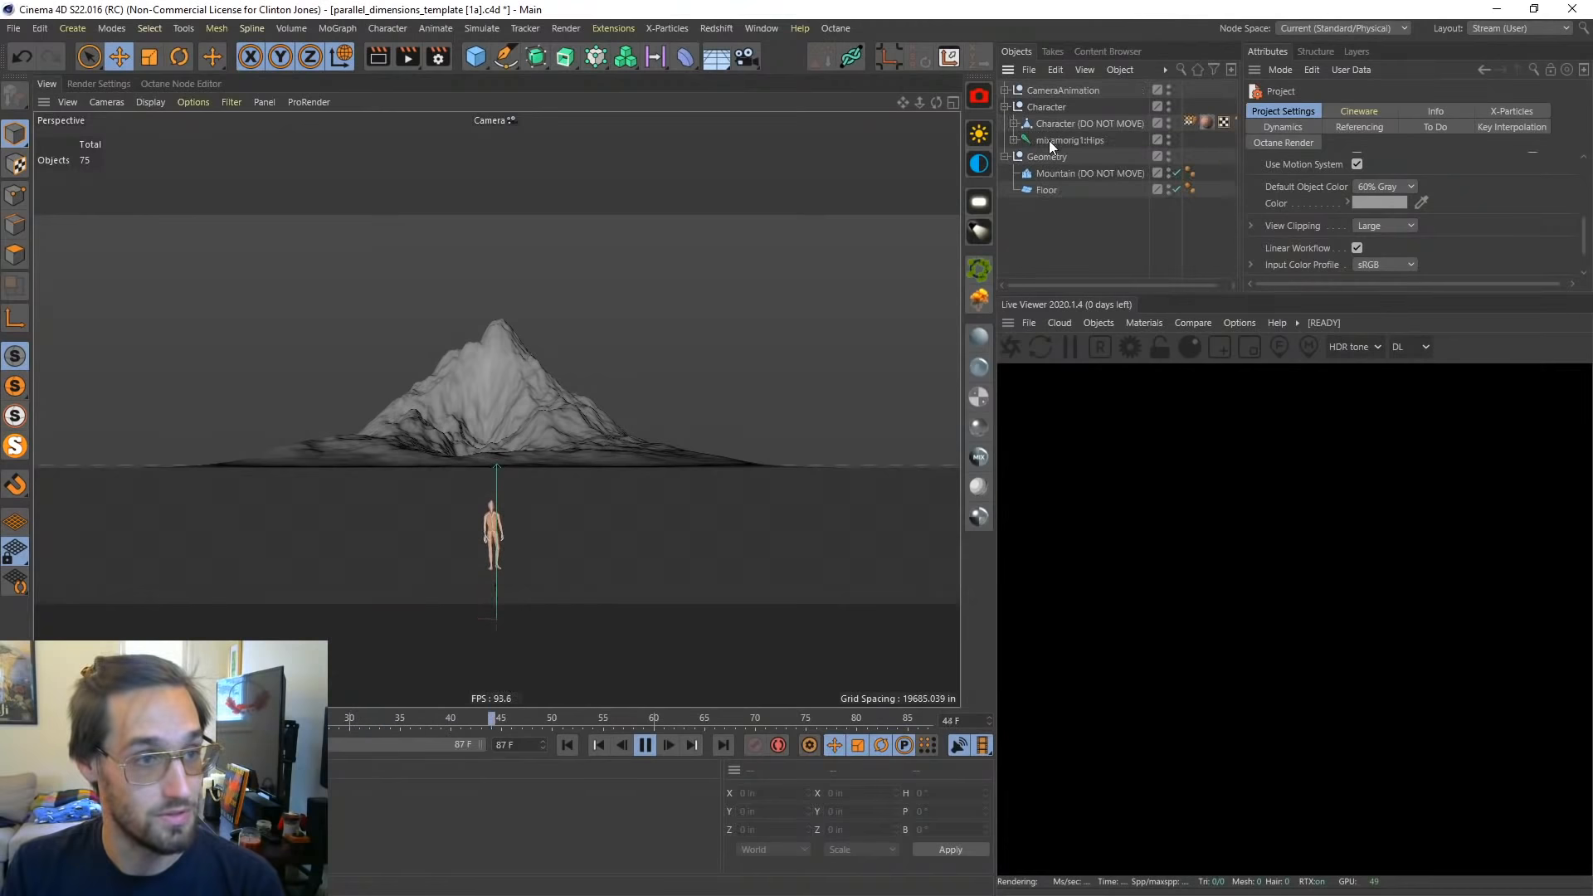
left_click(1049, 126)
left_click(1052, 141)
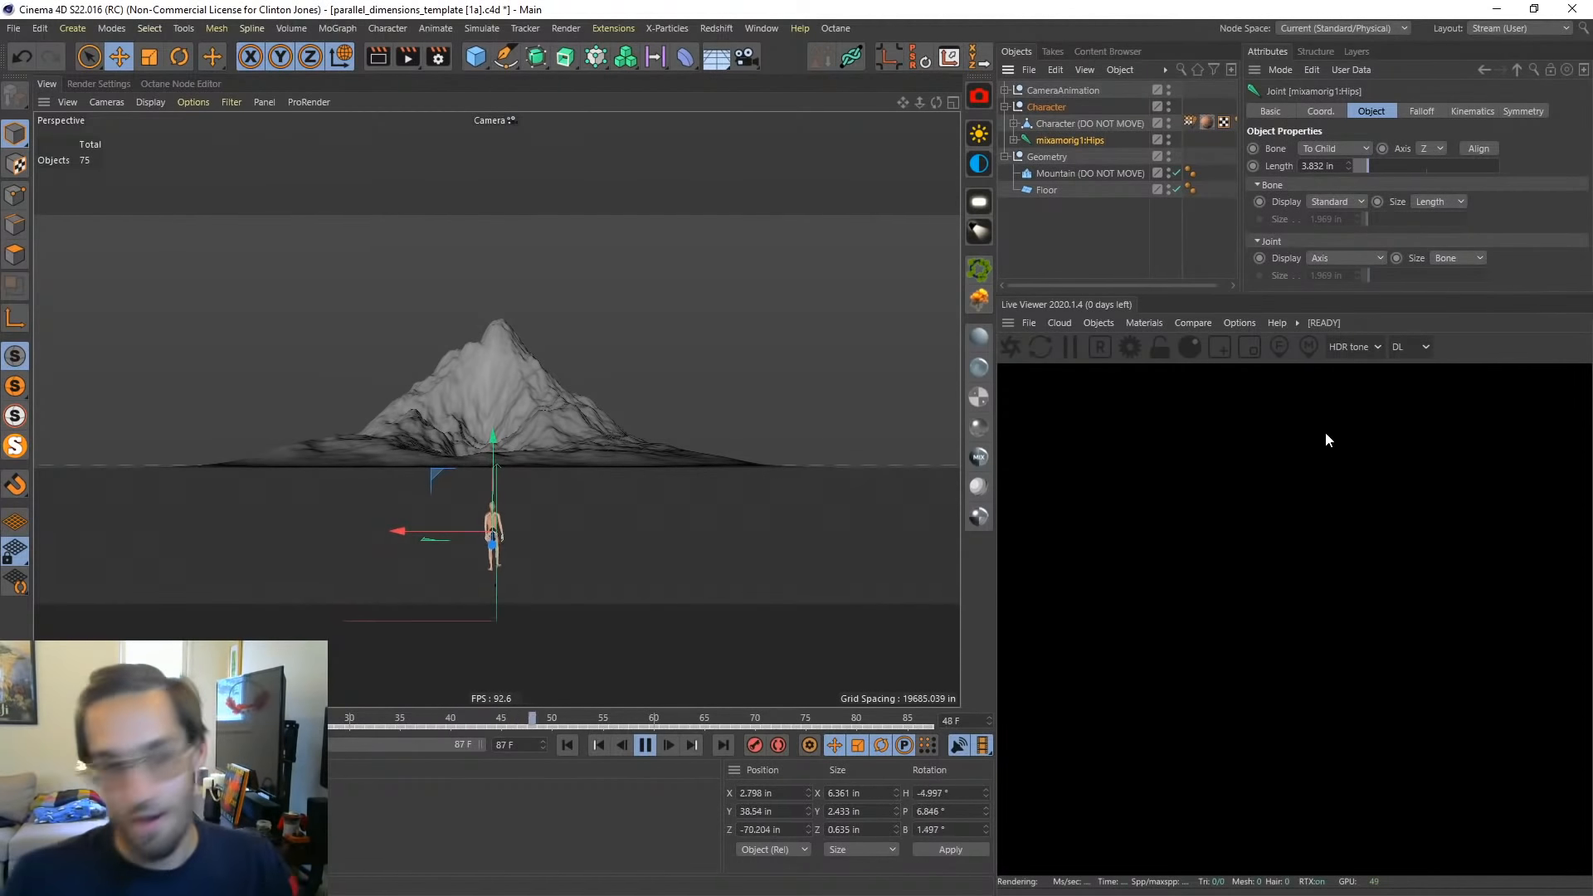
left_click(1065, 249)
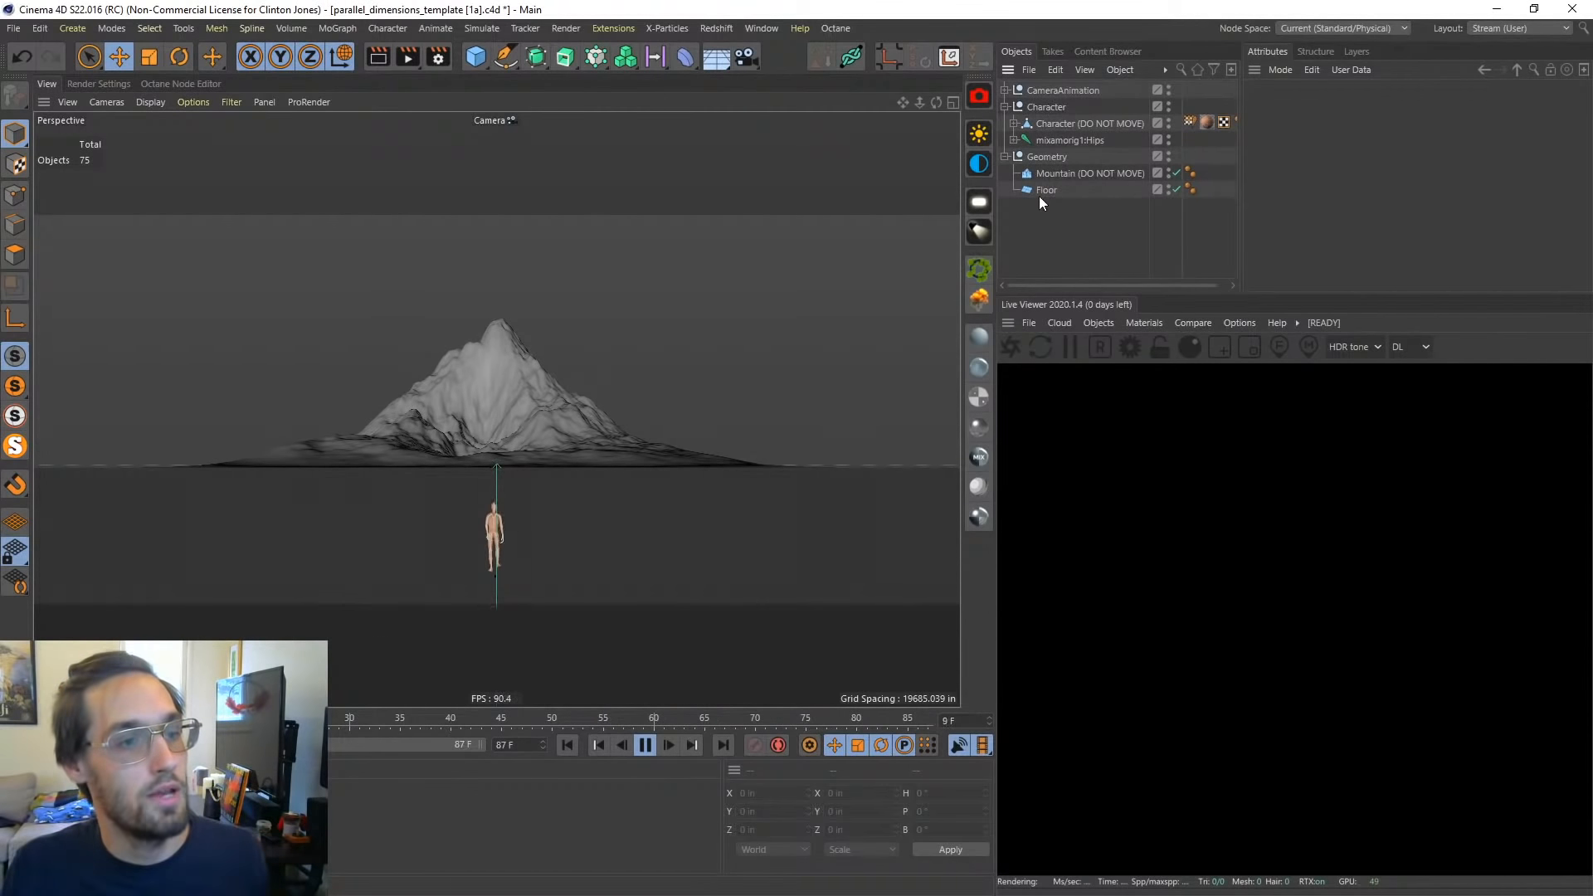
left_click(1049, 174)
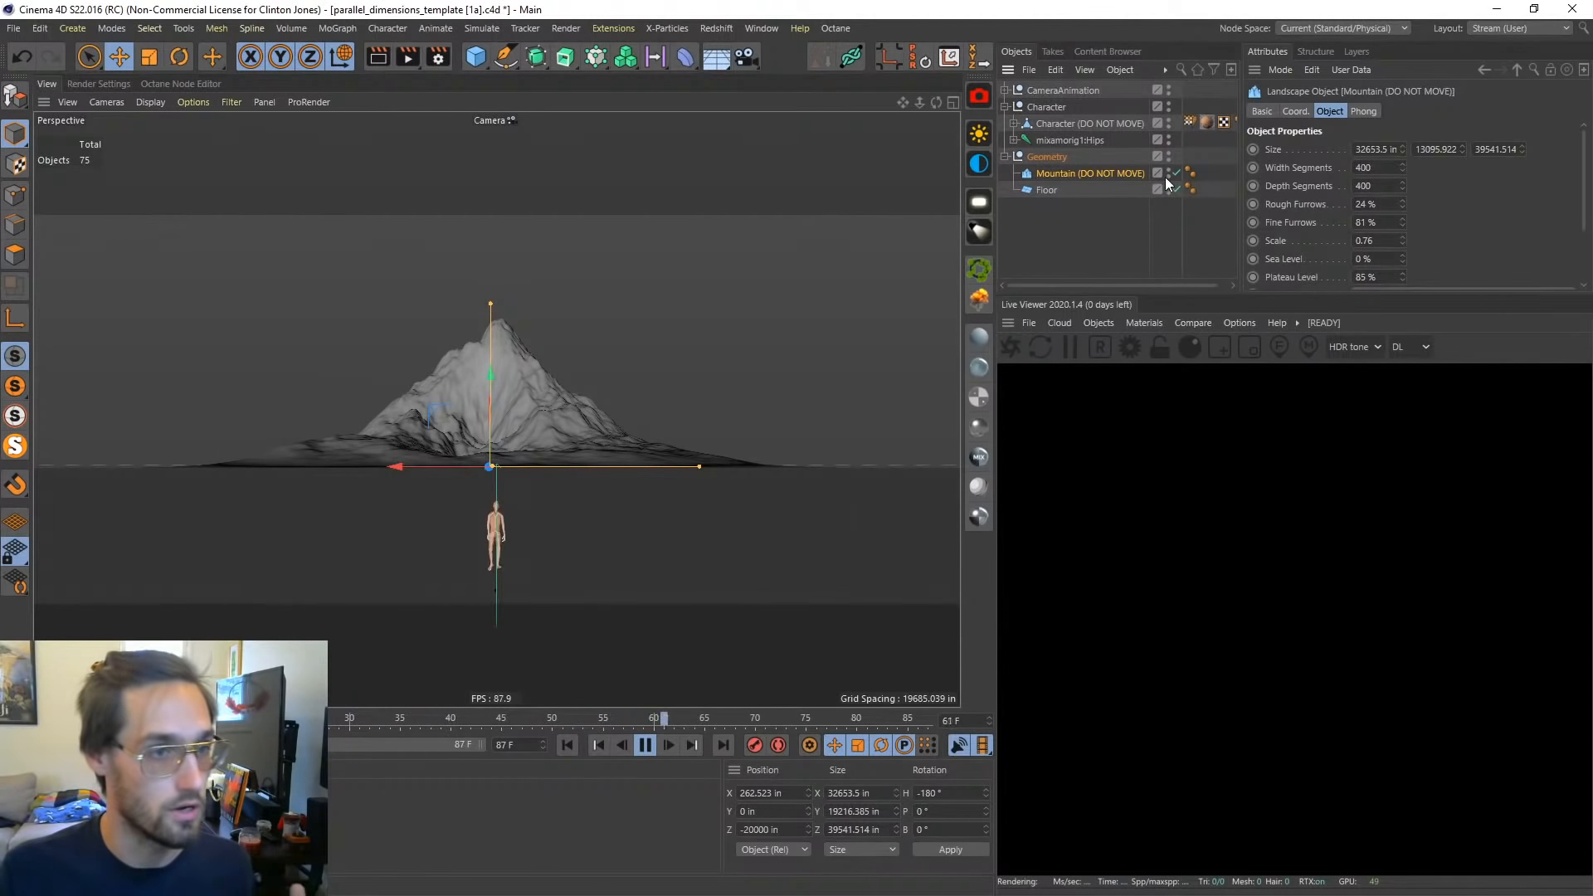
Step: Leave the view of the camera inside CameraAnimation and frame the walking character up close in the default camera view
left_click(1003, 84)
left_click(1005, 90)
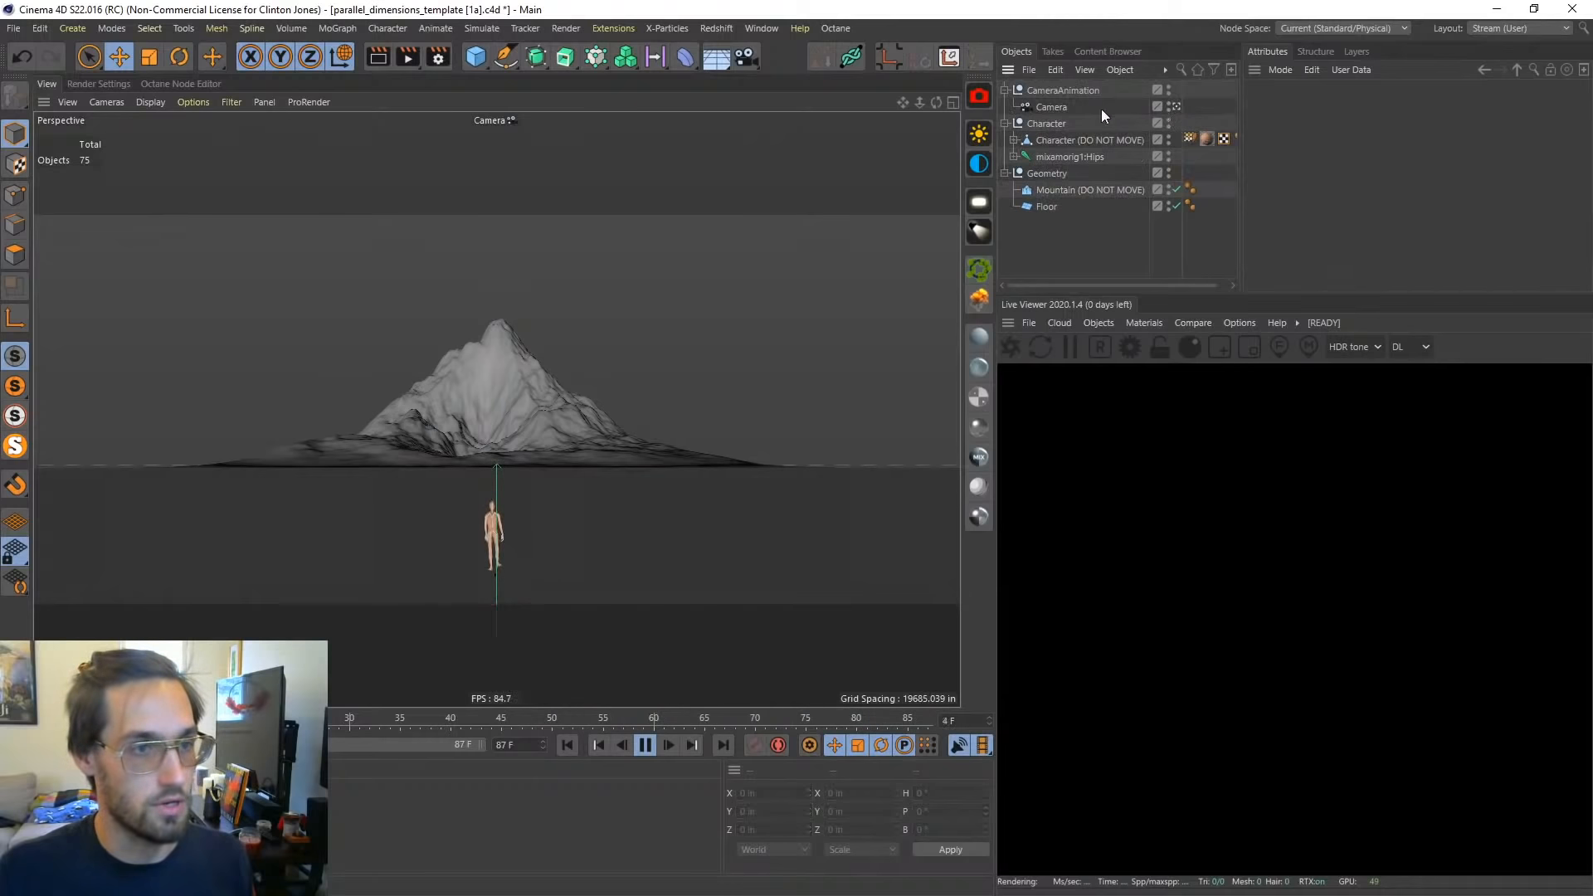
left_click(1049, 108)
left_click(1173, 107)
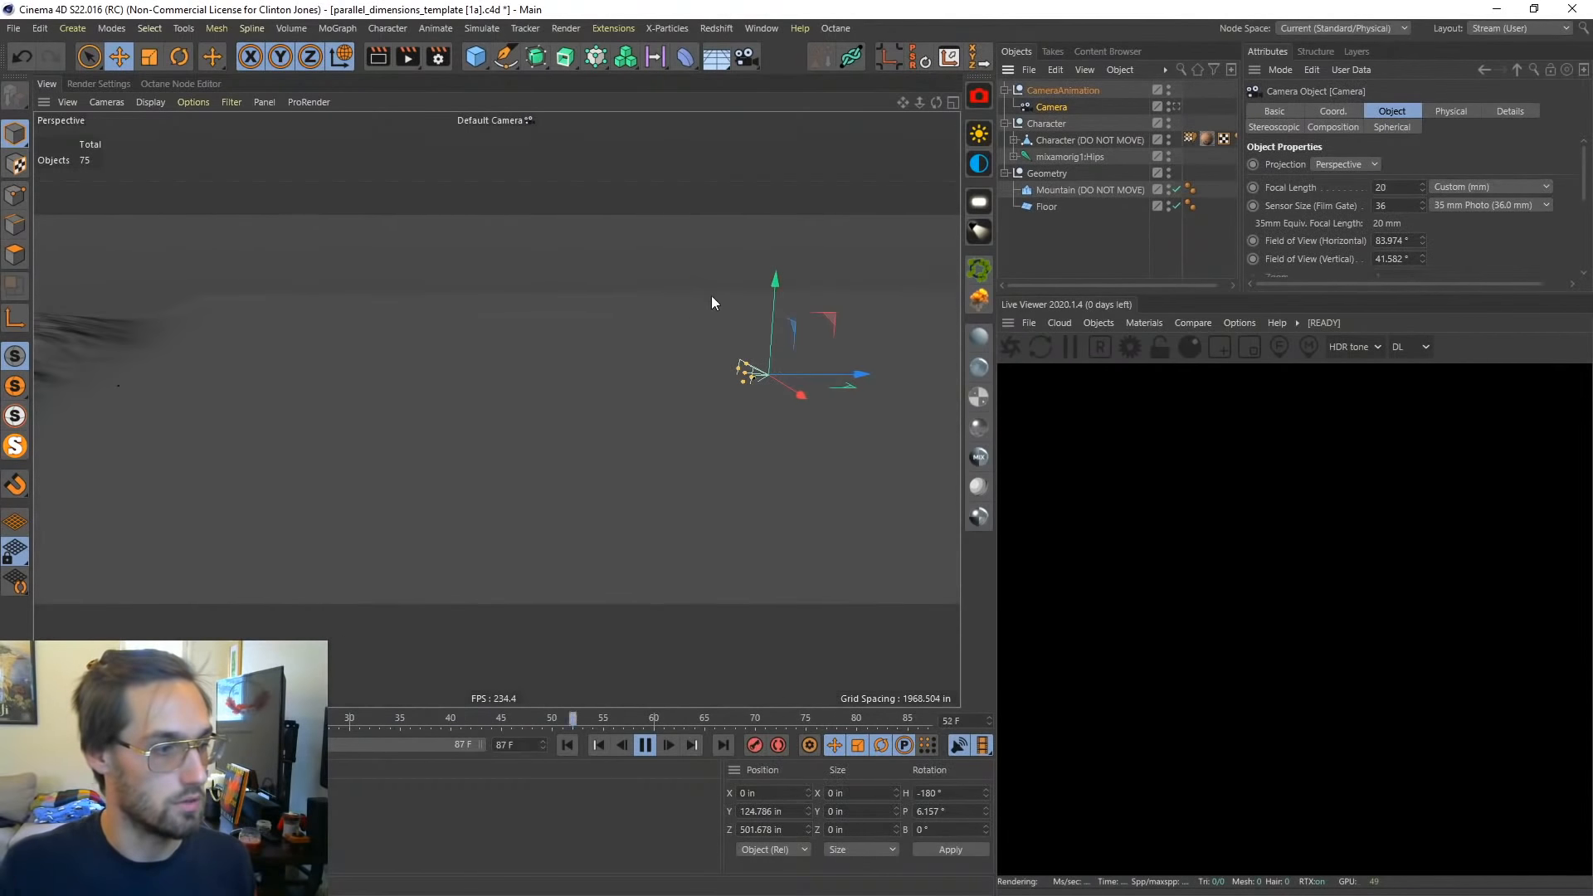
left_click(1050, 143)
key("s")
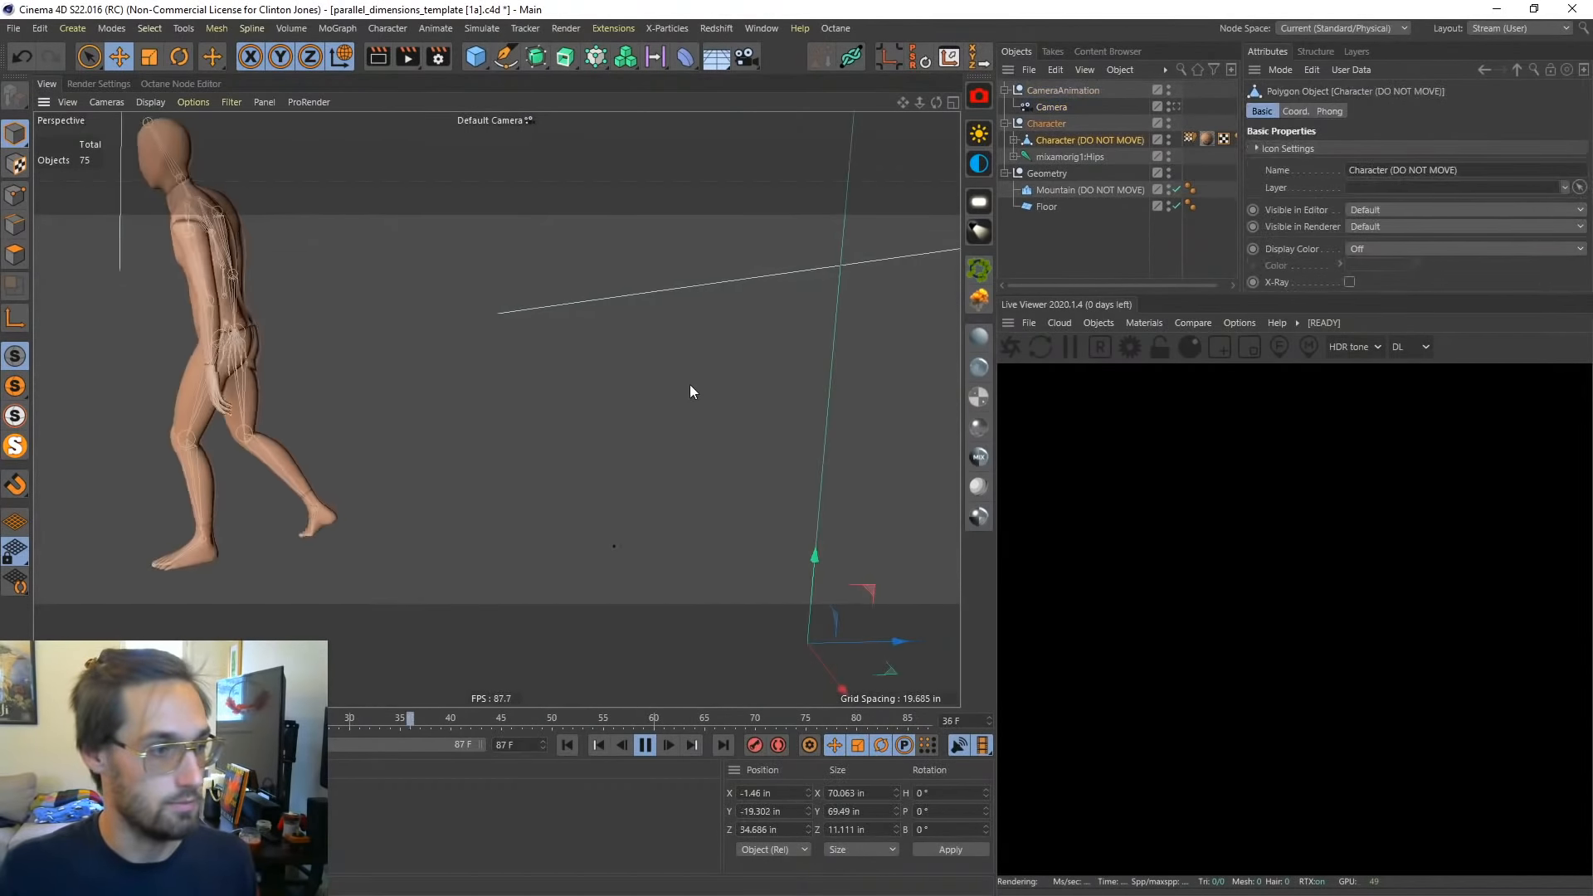
left_click_drag(226, 362, 651, 305, "alt")
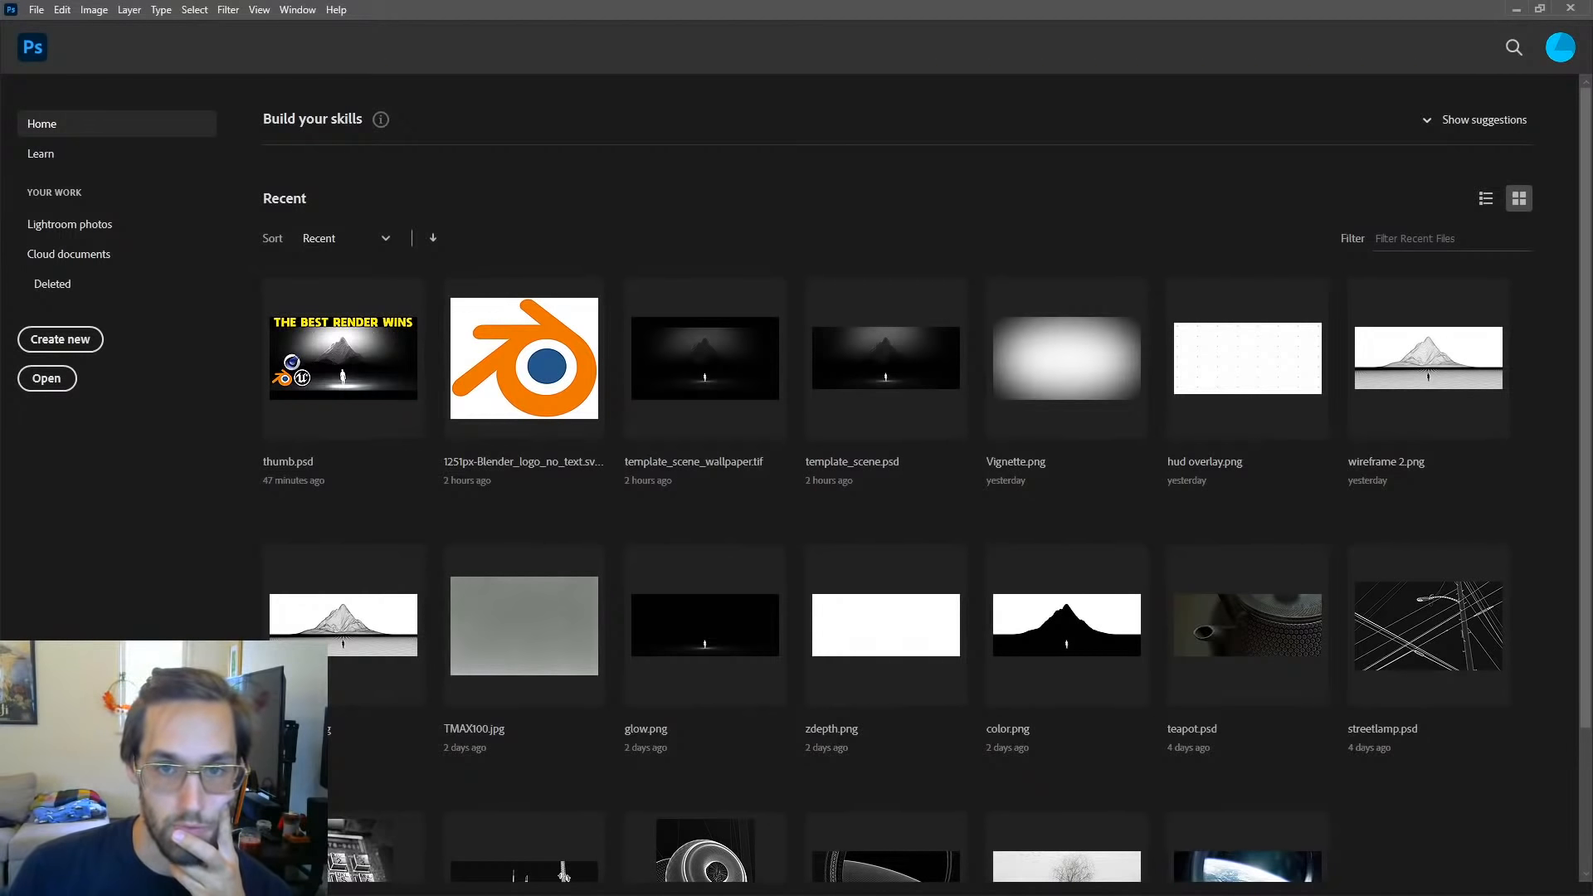
Step: Switch to Photoshop and open the recent file template_scene_wallpaper.tif, collapsing the character settings to clear the view
left_click_drag(1592, 7, 1327, 0)
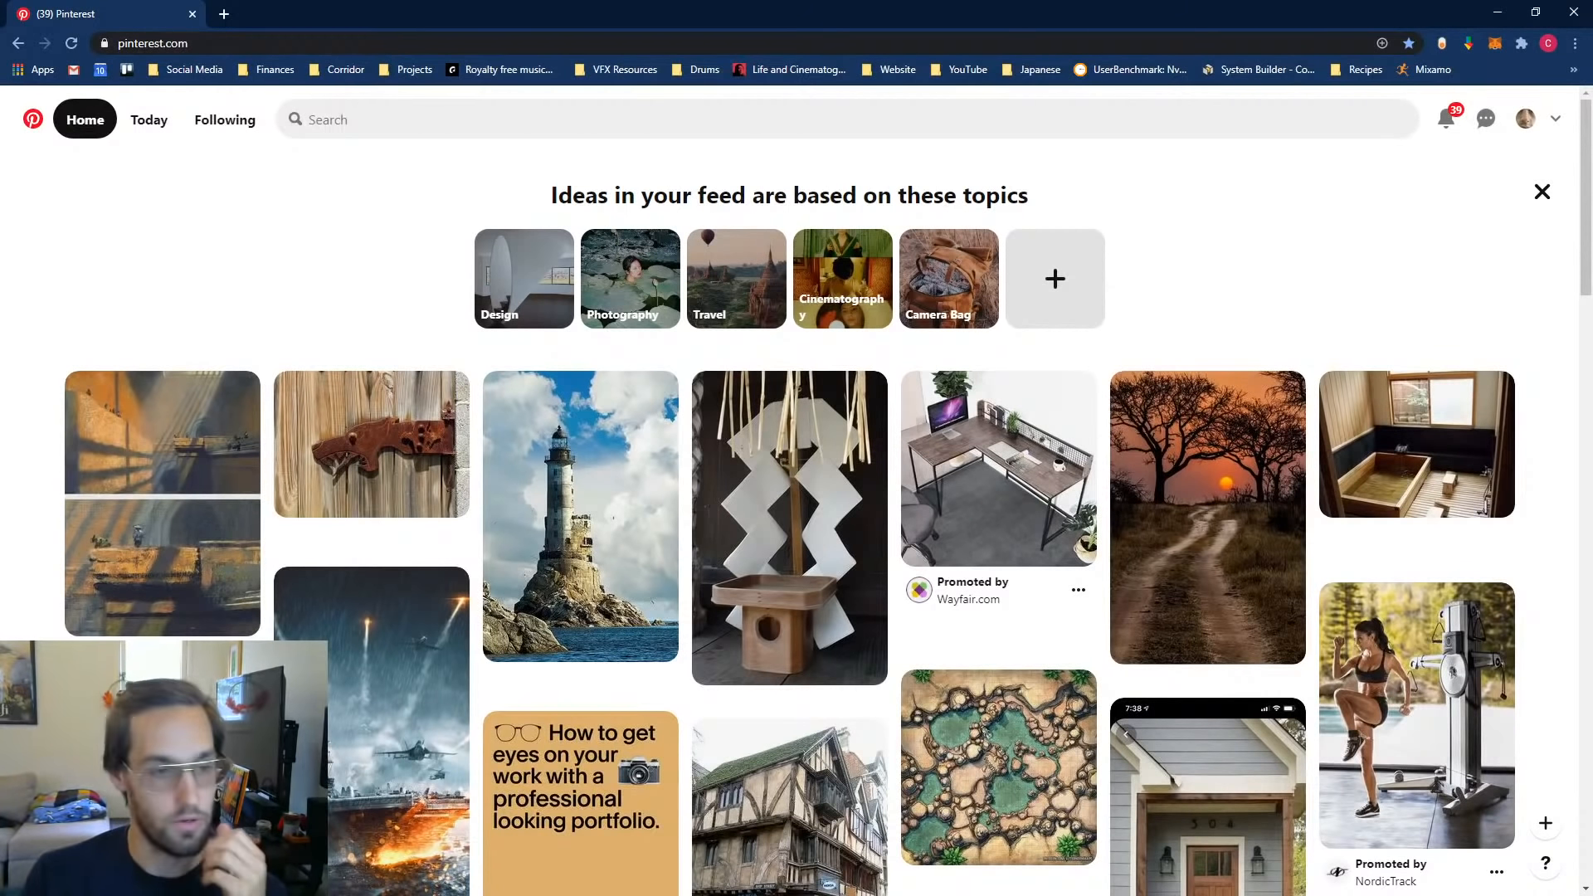
left_click(1498, 12)
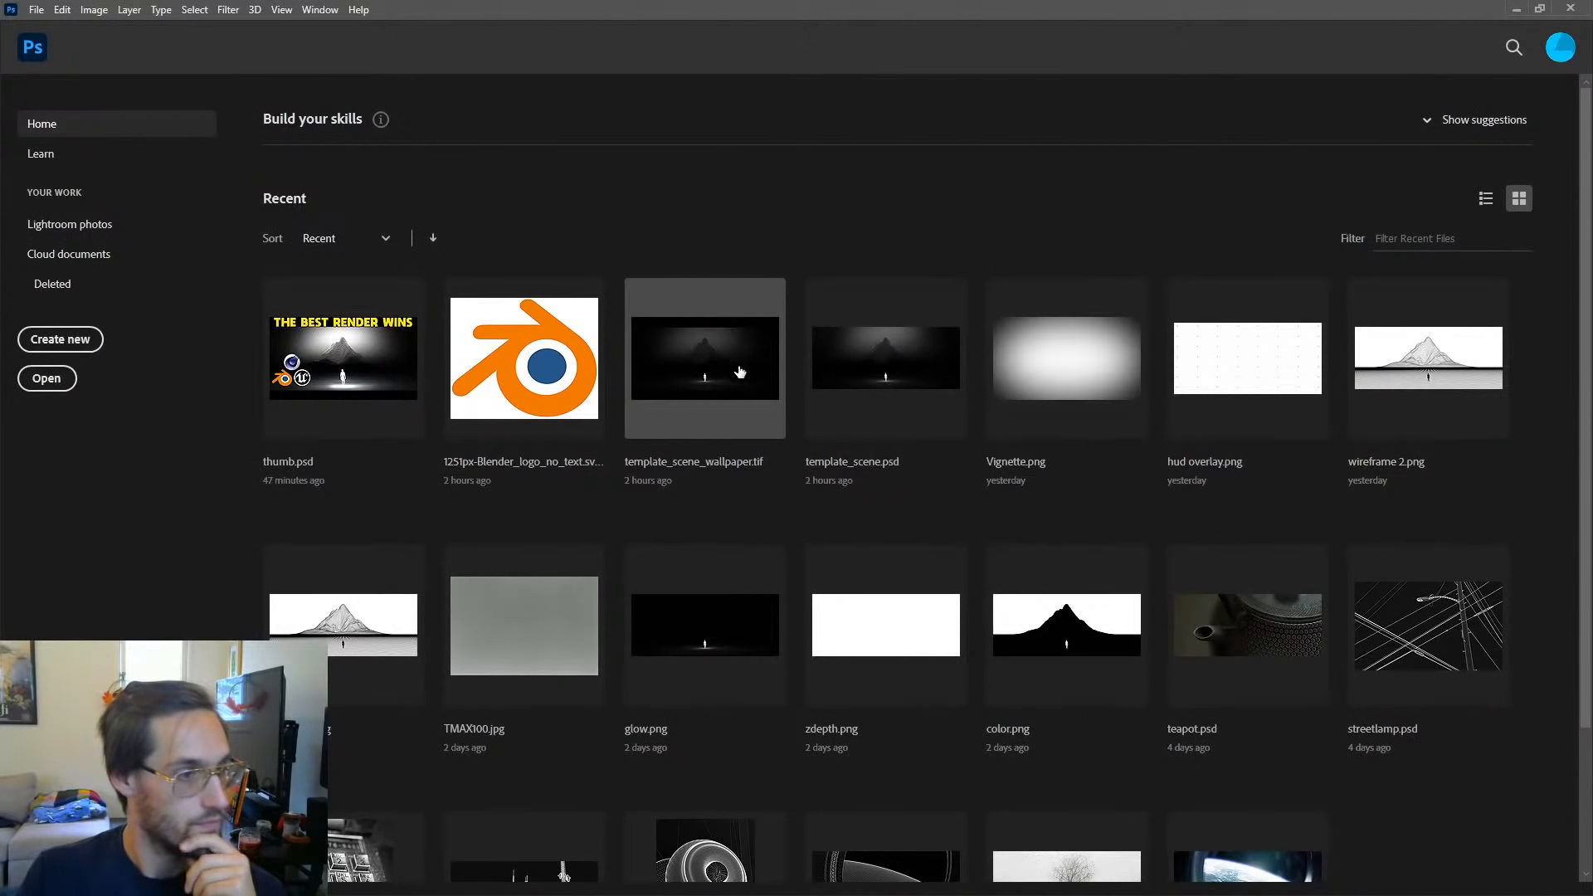
left_click(712, 361)
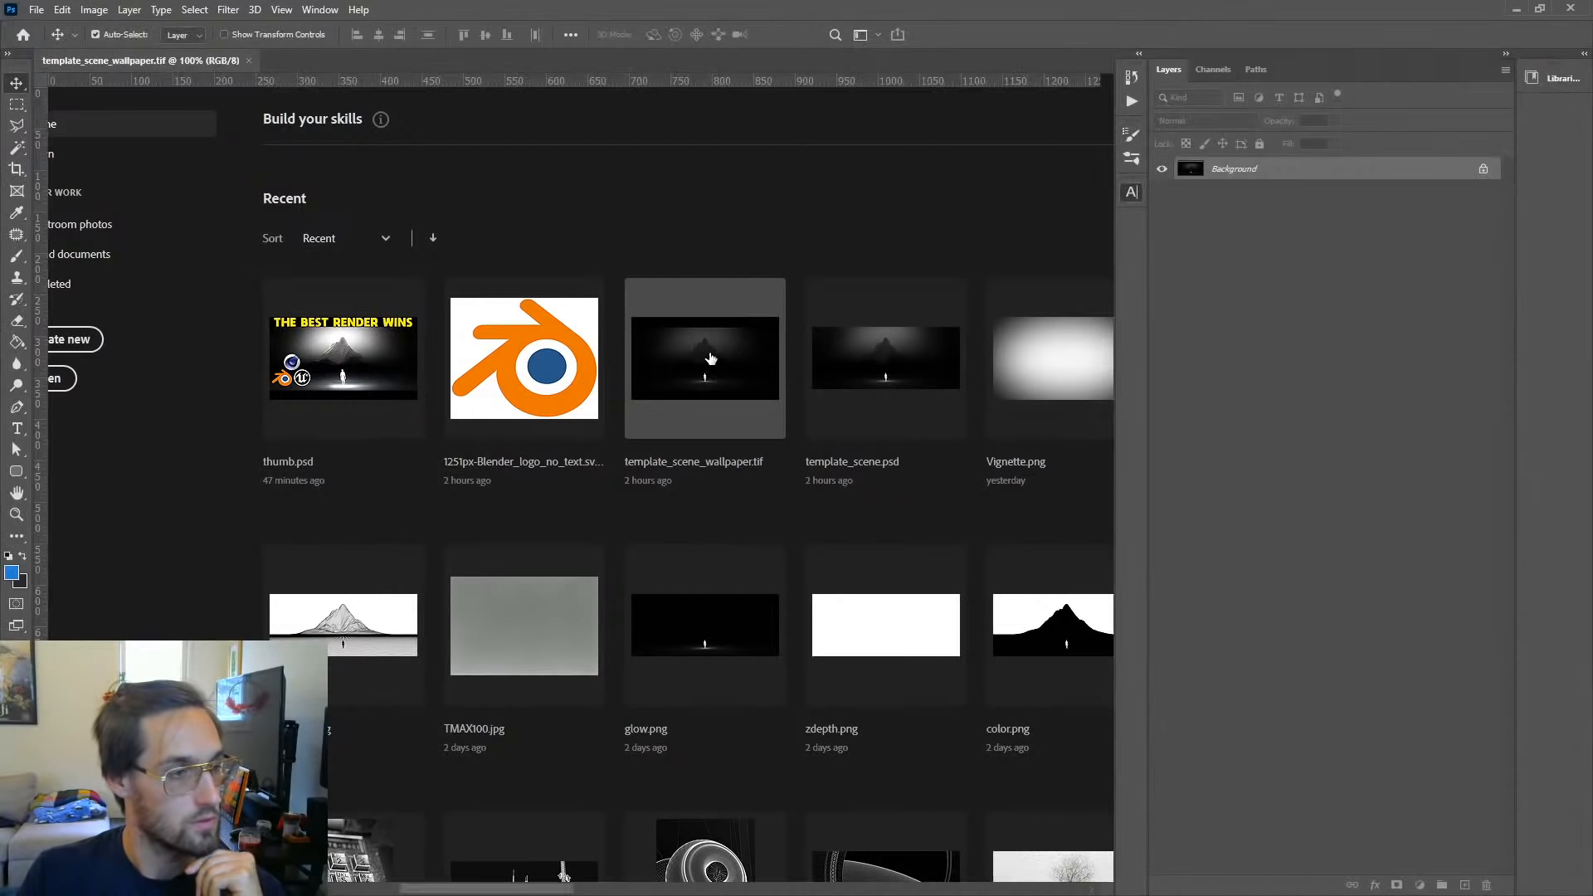
left_click(1132, 192)
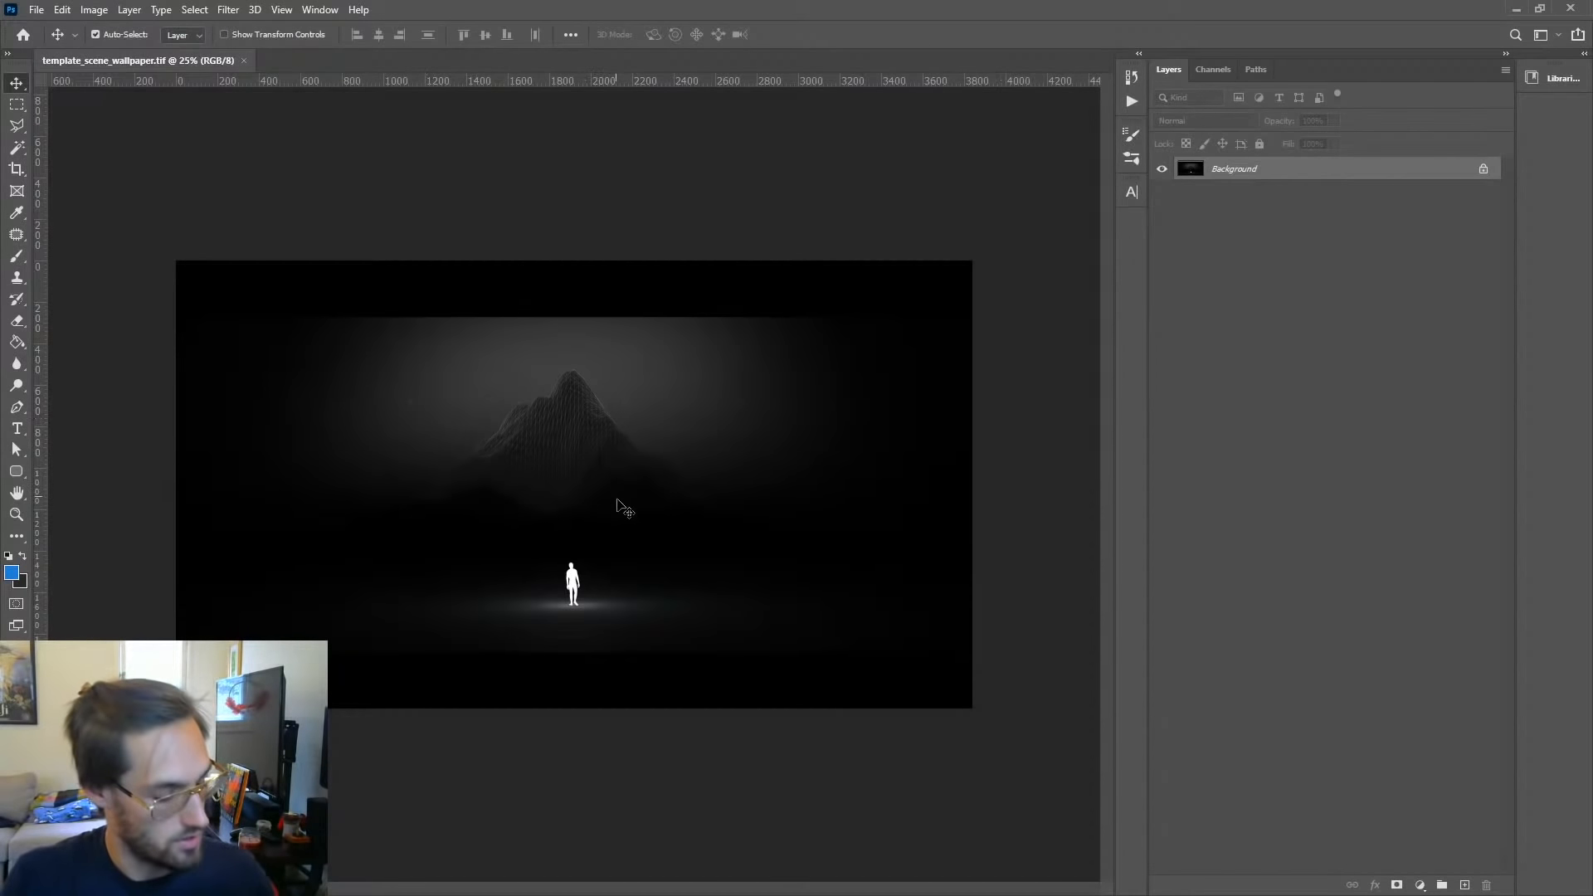
Step: View the wallpaper image full screen with the rulers hidden, enlarged to fill the display
key("f")
key("f")
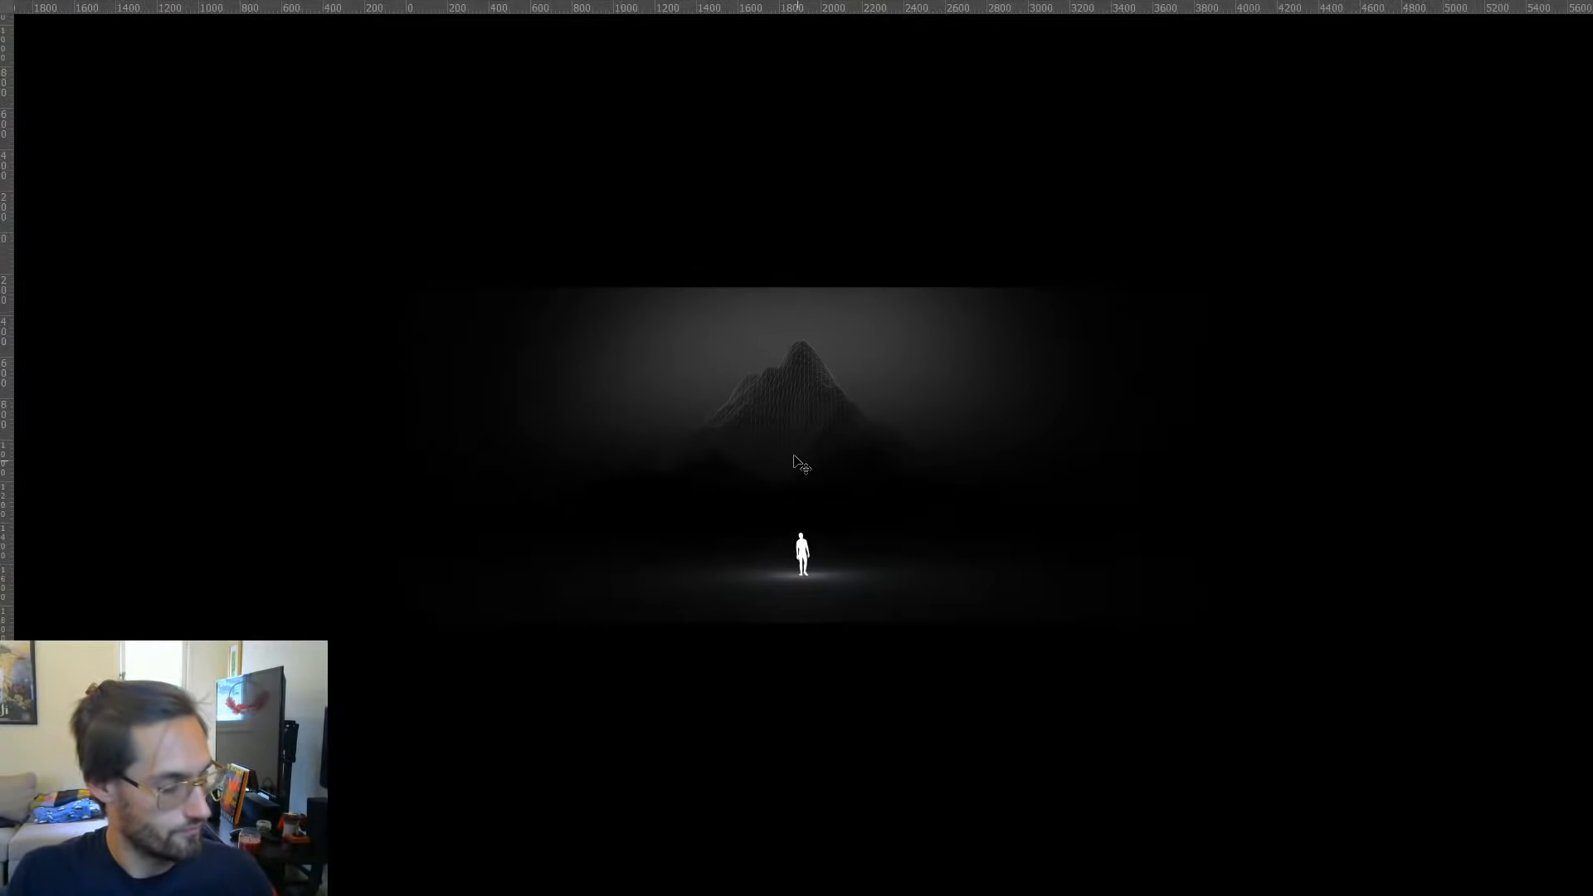
key("ctrl+r")
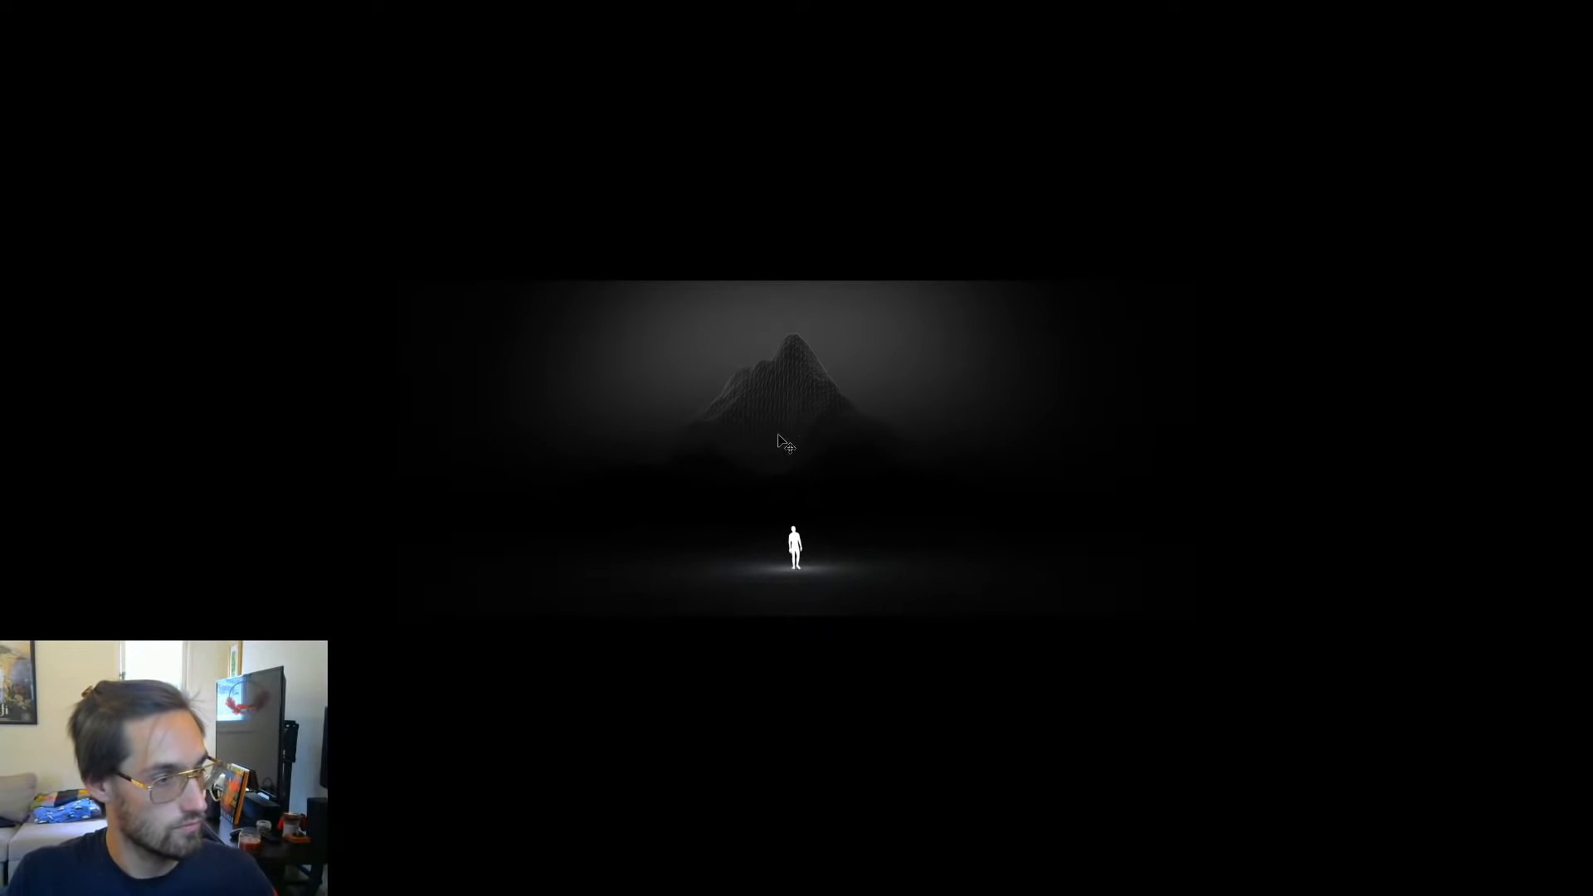
key("z")
left_click(805, 454)
left_click(810, 459)
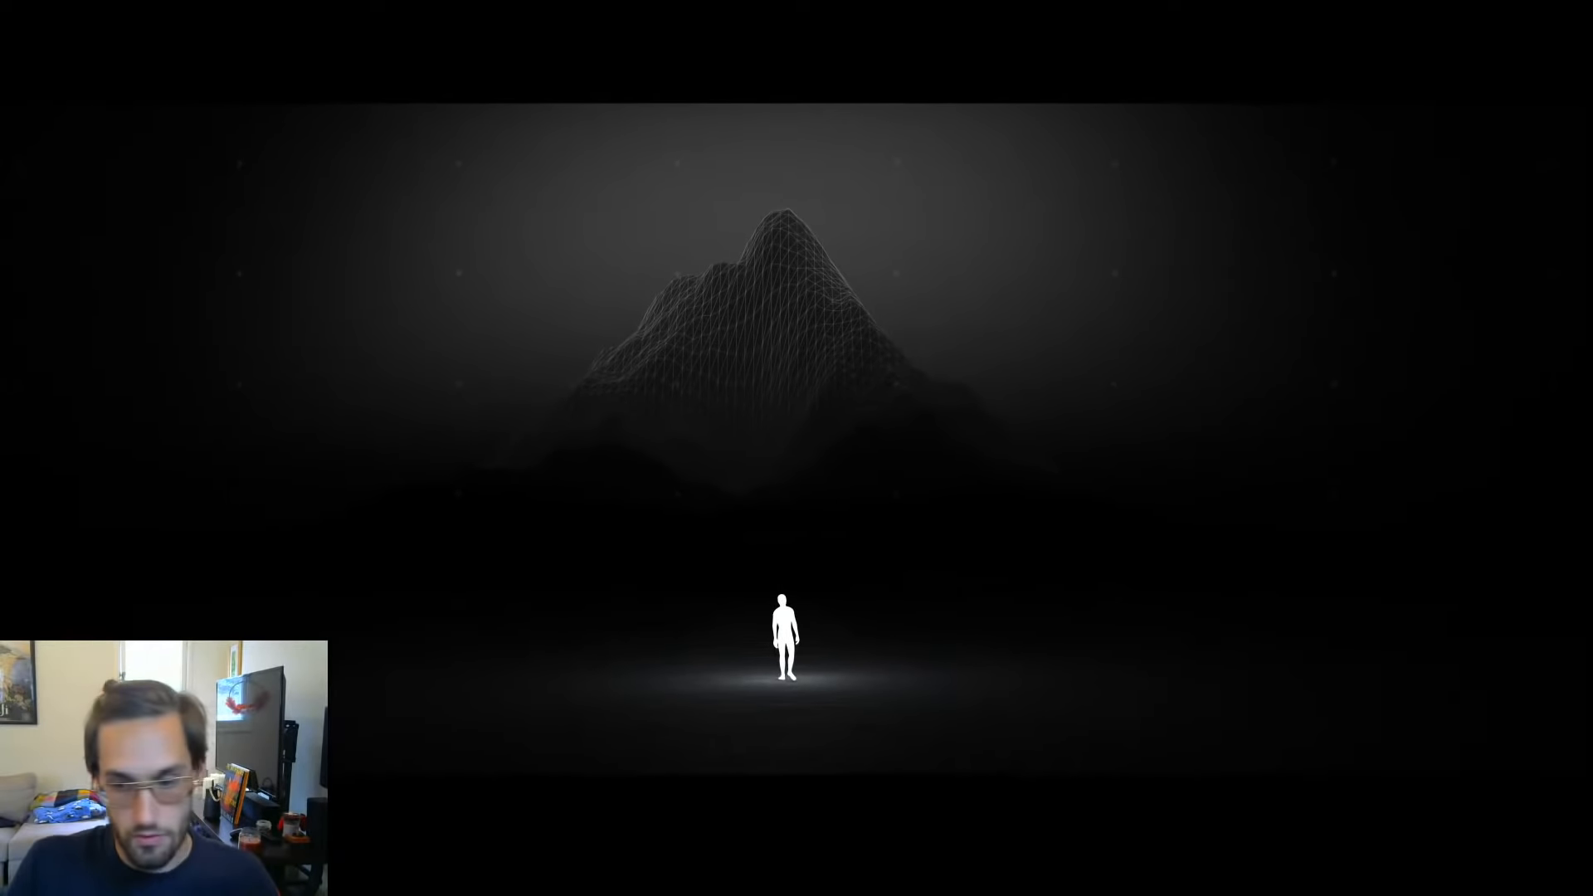
key("f")
key("f")
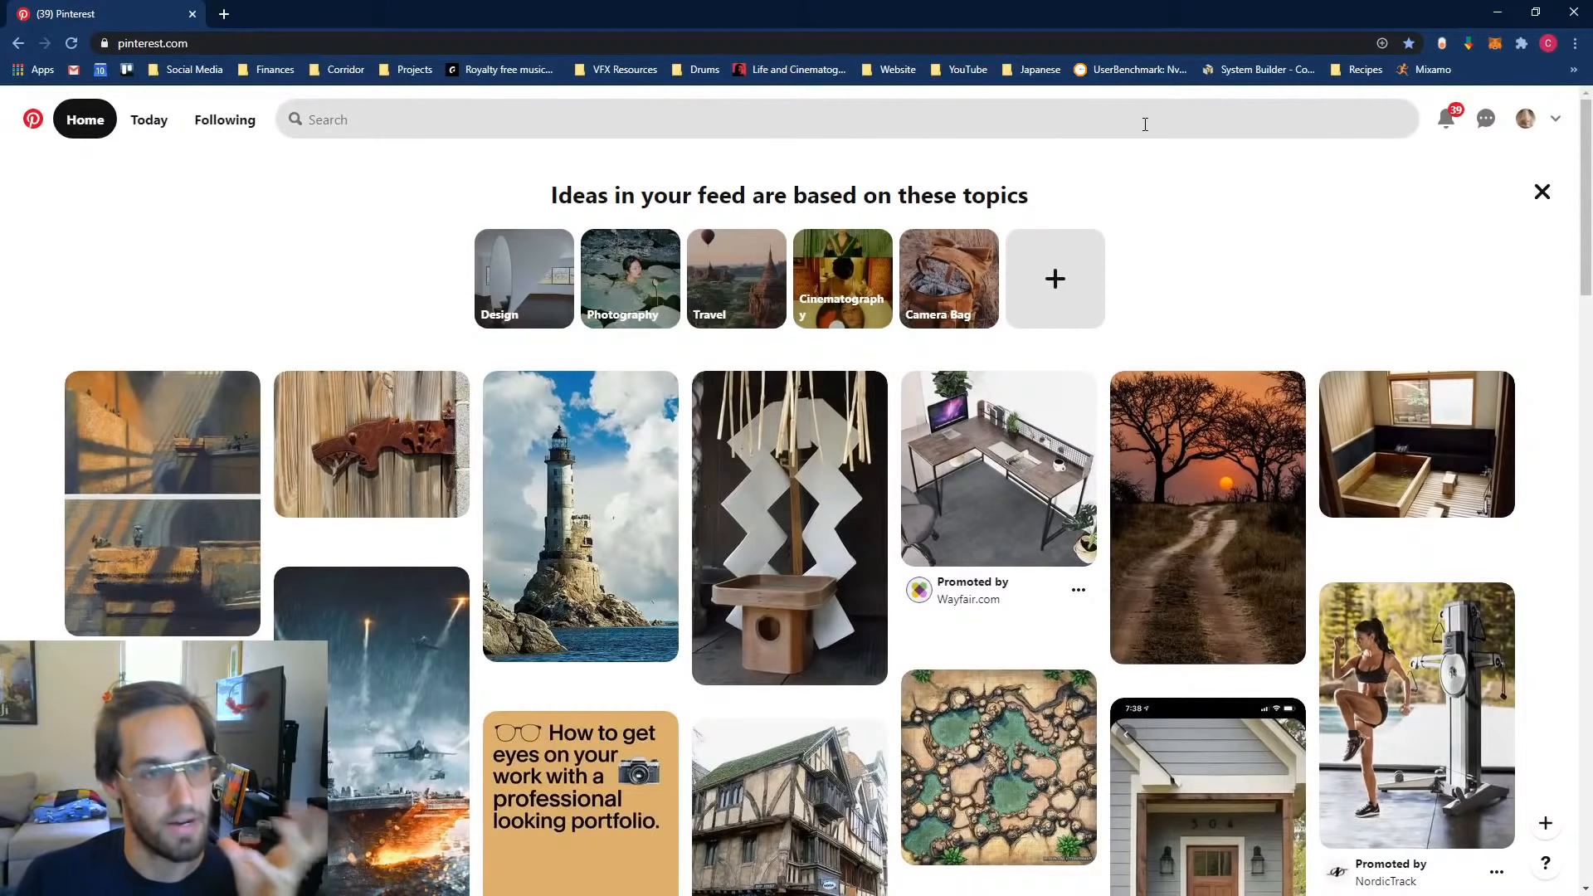
Step: Open the Quixel's Rebirth pin's source page on ArtStation and return to the pin on Pinterest
left_click(996, 131)
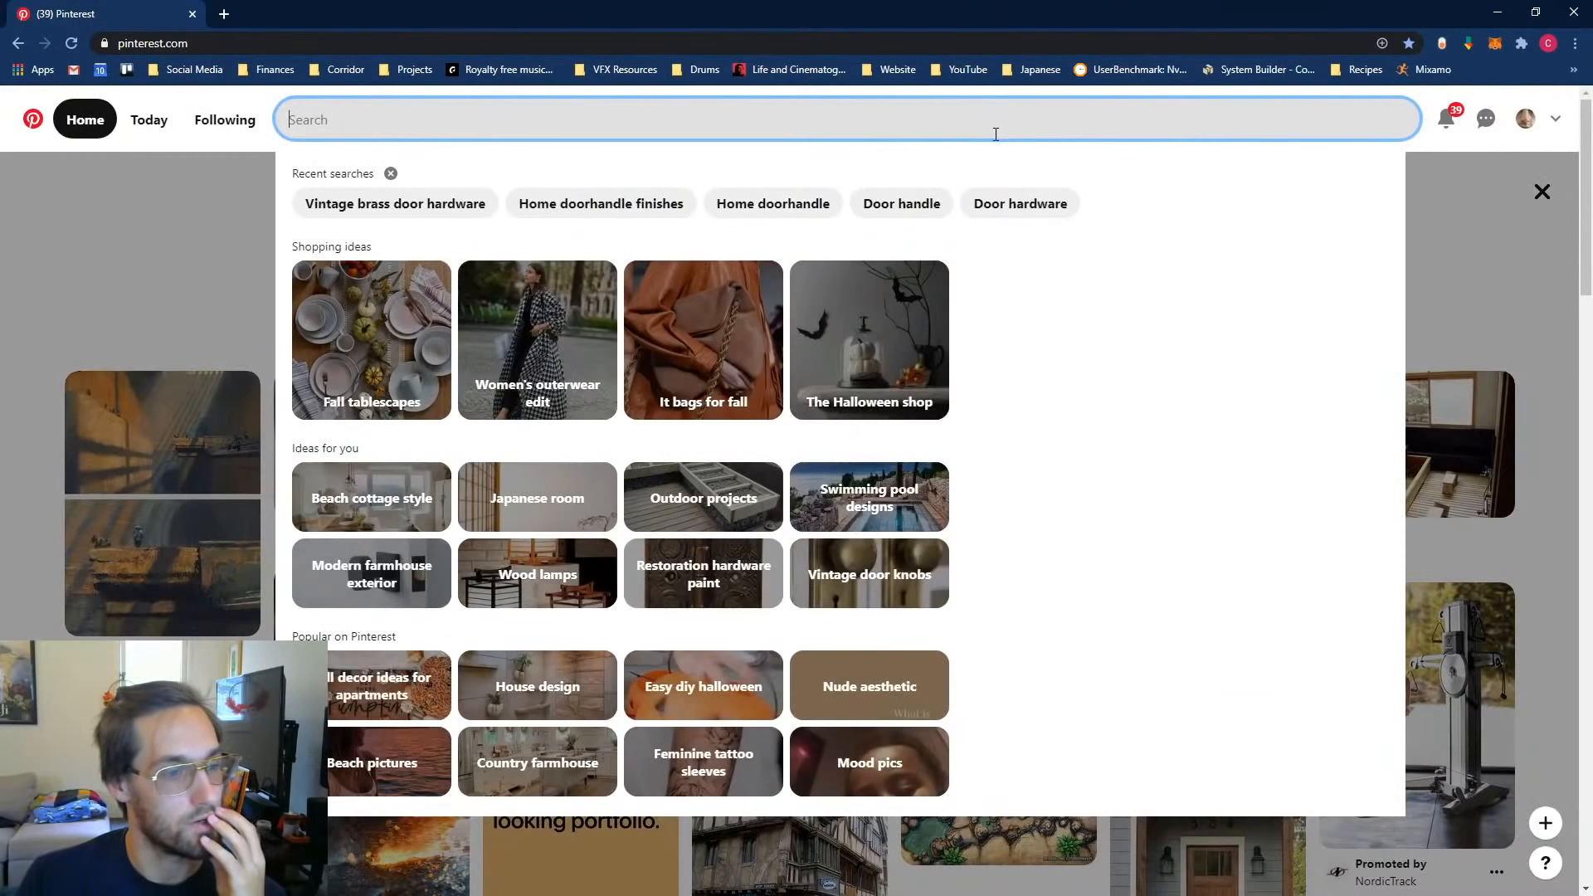
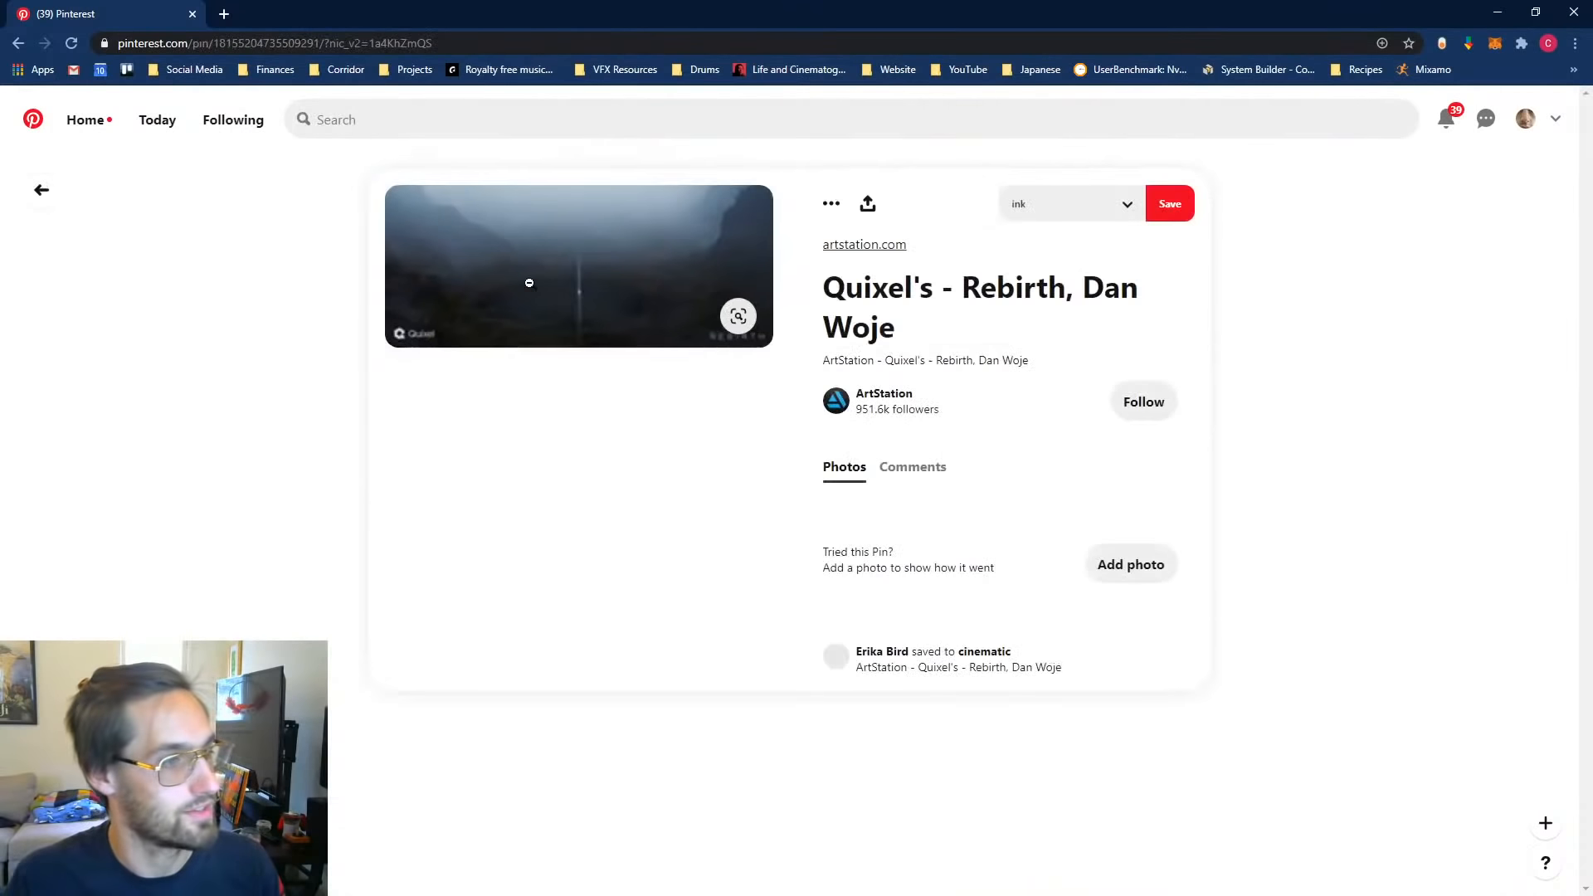
left_click(606, 323)
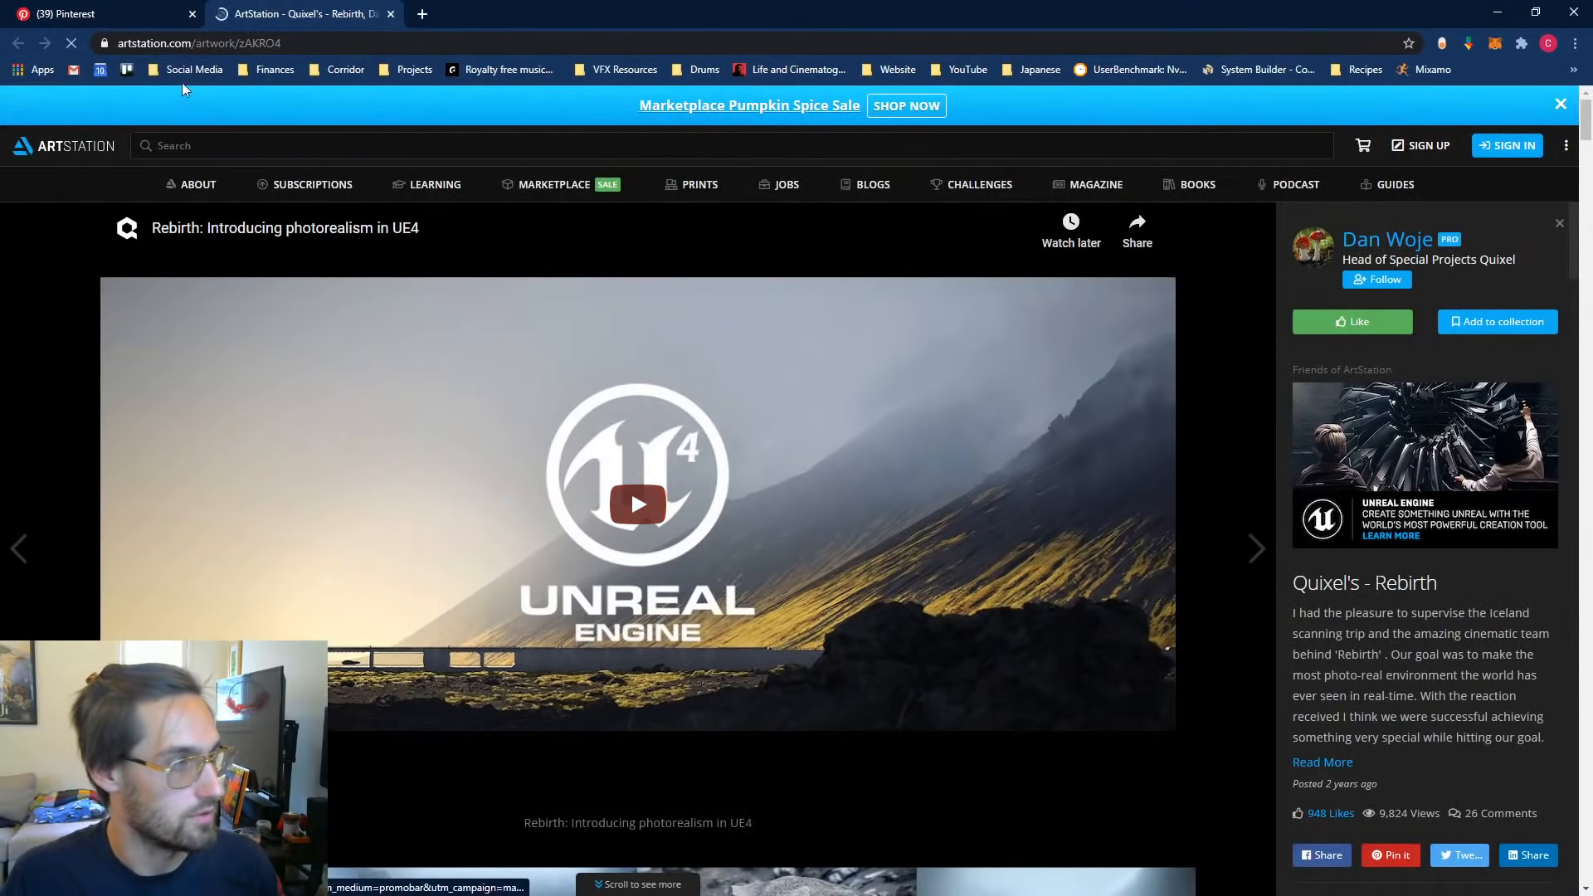
left_click(132, 15)
Step: Save the related DeviantArt pin "the journey" to the Parallel Dimensions board and return to the Quixel's Rebirth pin
scroll(224, 406, "down", 5)
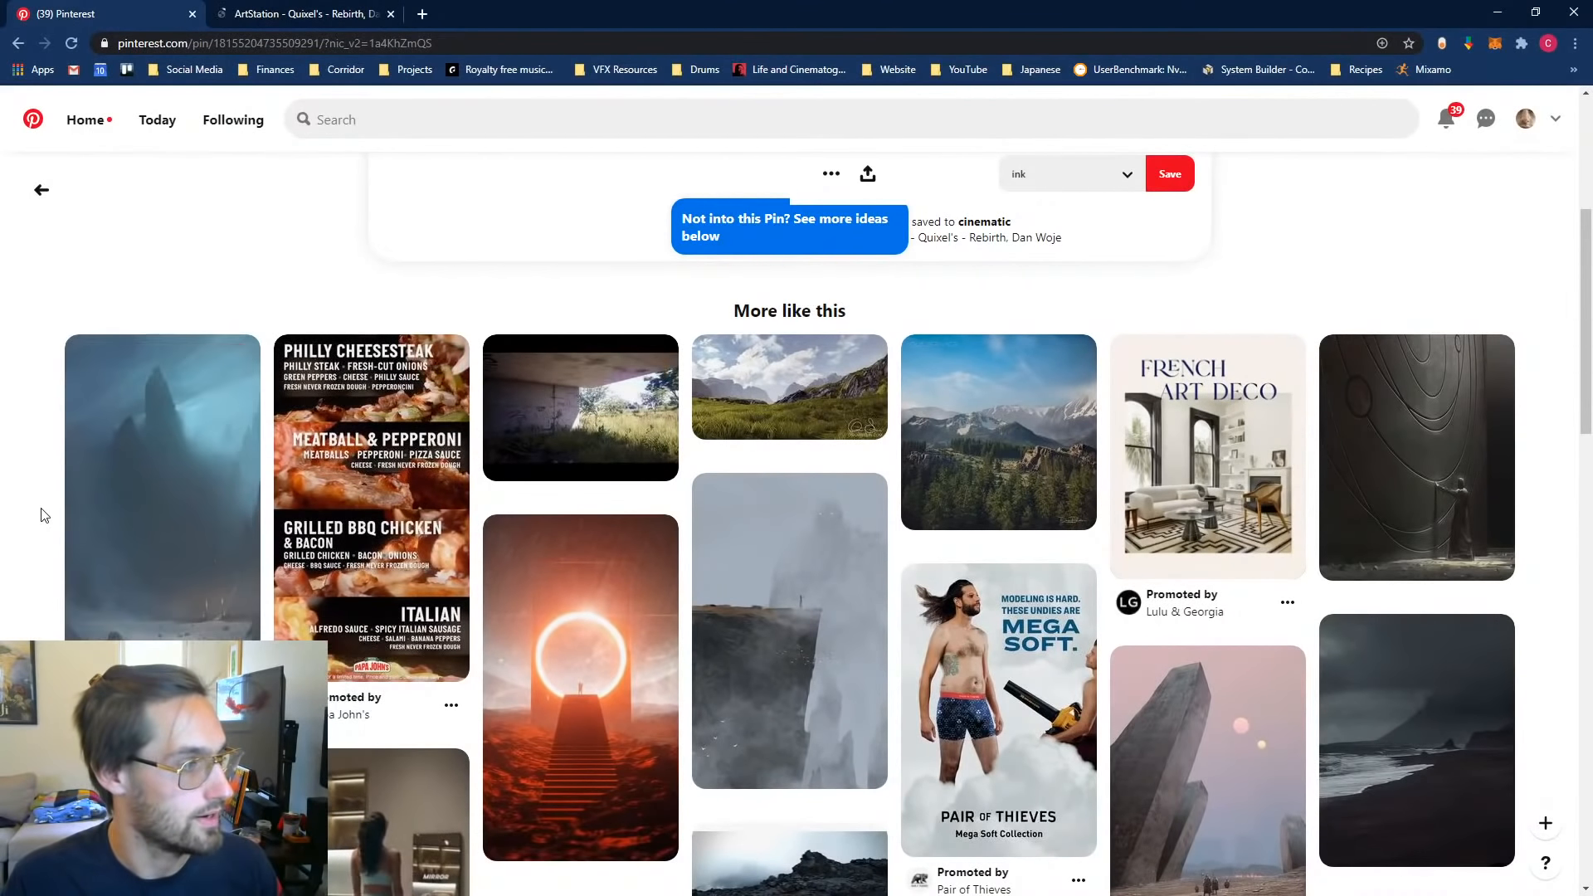
left_click(175, 544)
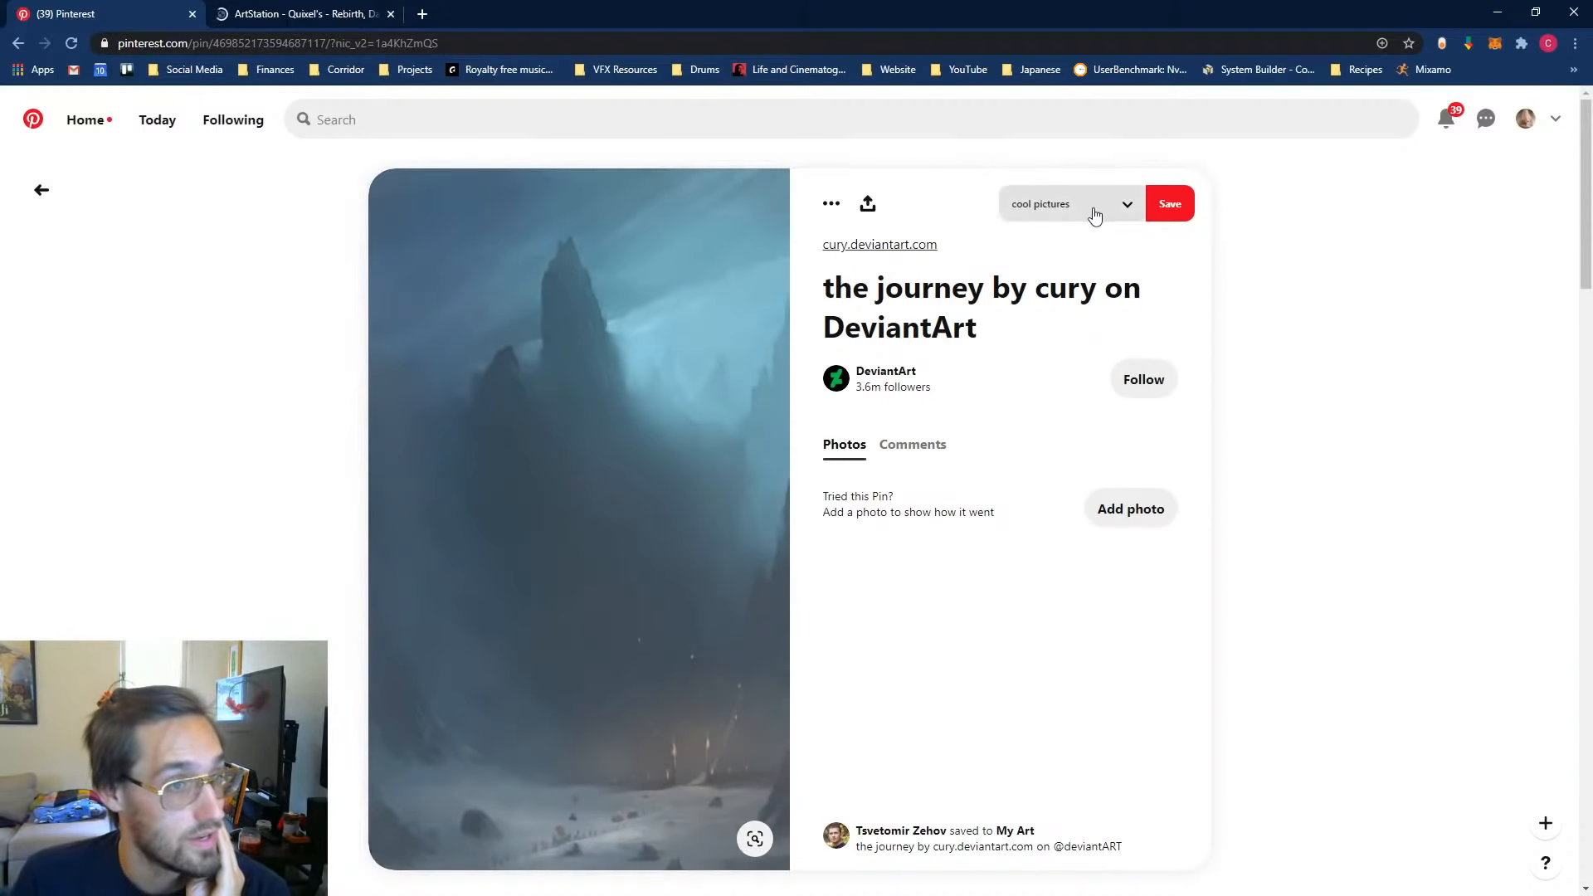
left_click(1126, 205)
left_click(1073, 342)
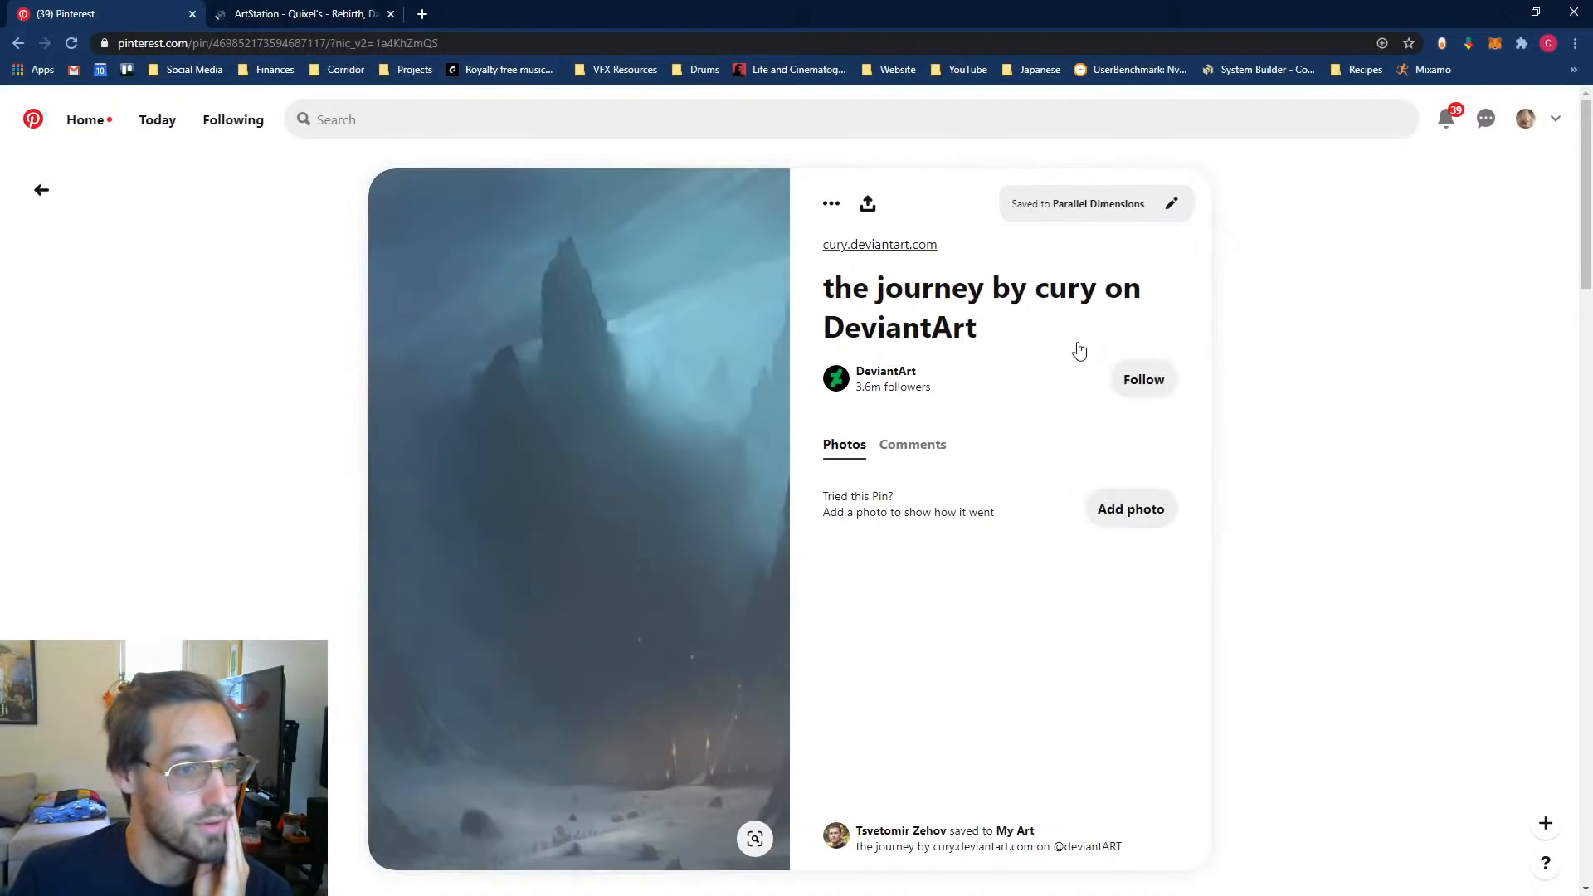
left_click(41, 189)
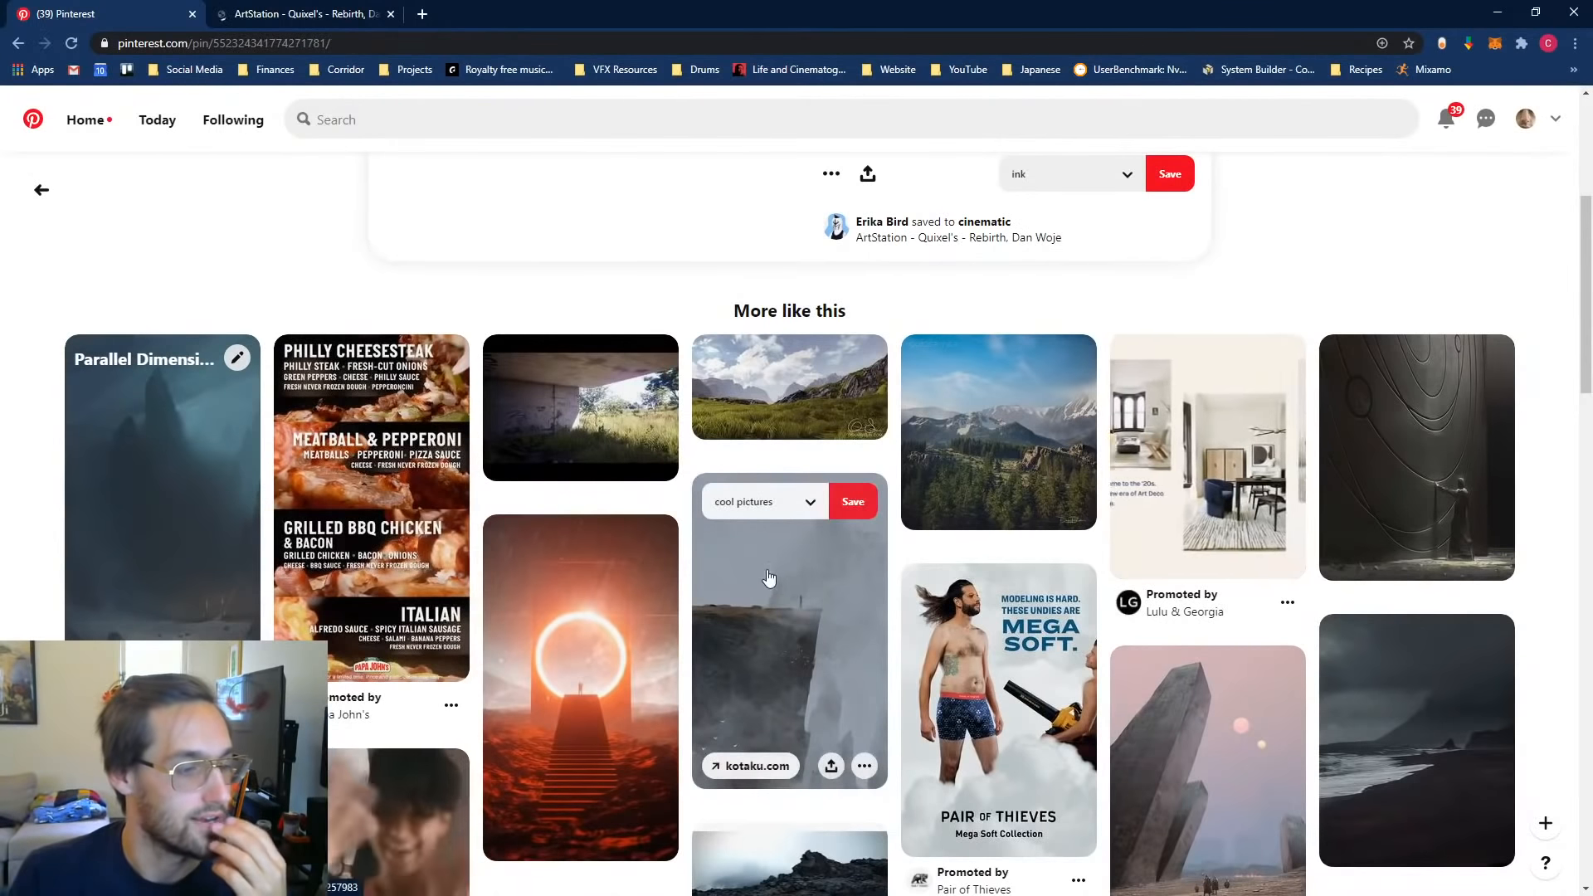
Step: Save the foggy cliff pin "You're In A Giant Robot Suit" to the Parallel Dimensions board and return to the related pins
left_click(726, 493)
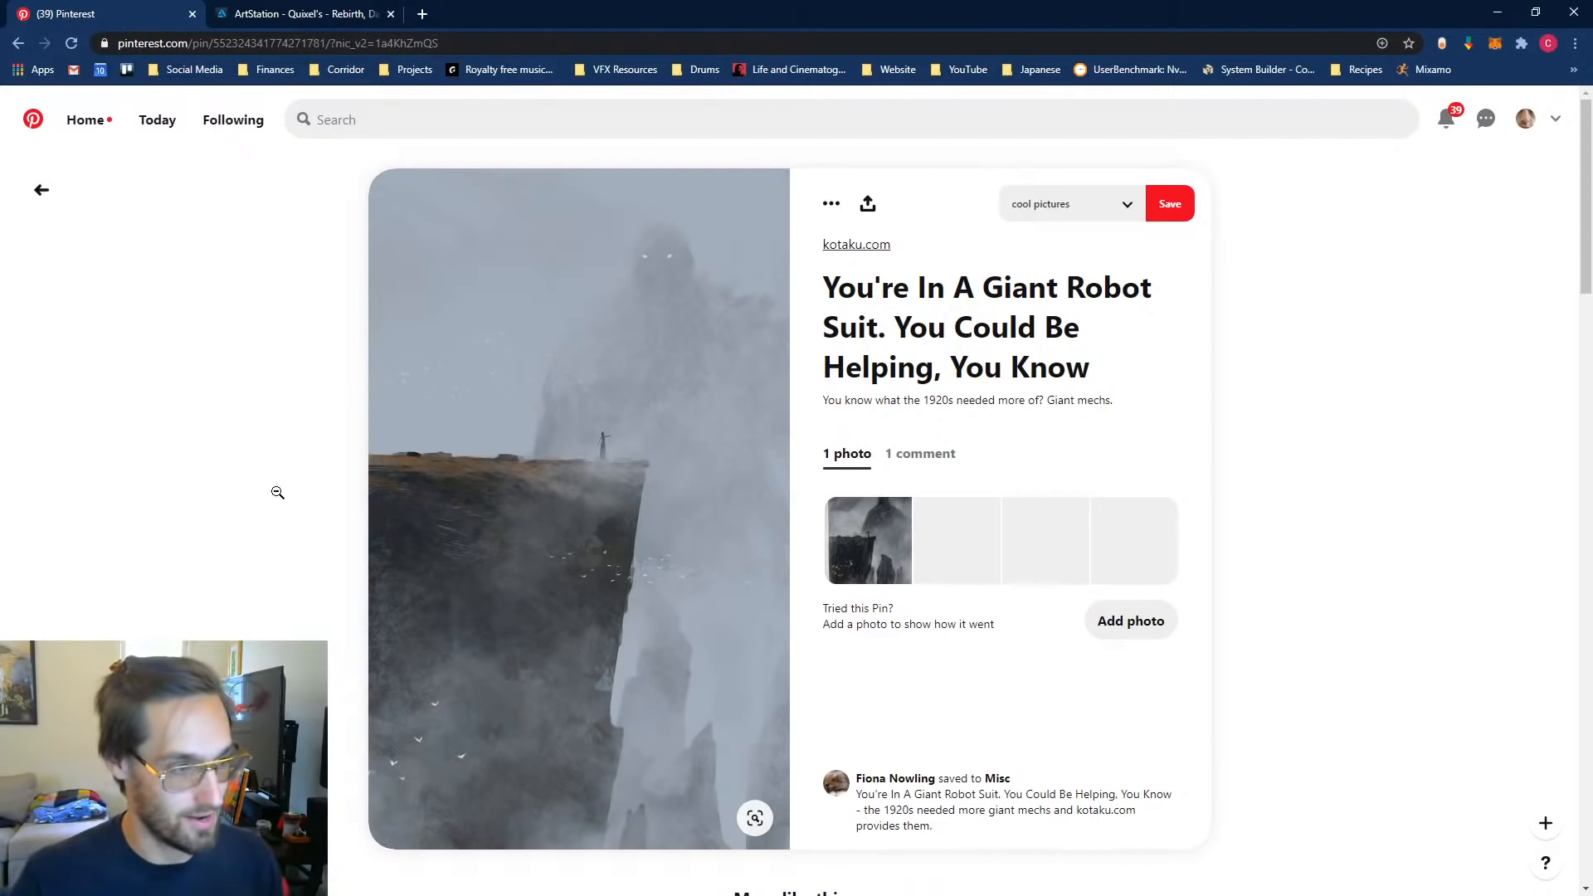
left_click(1124, 209)
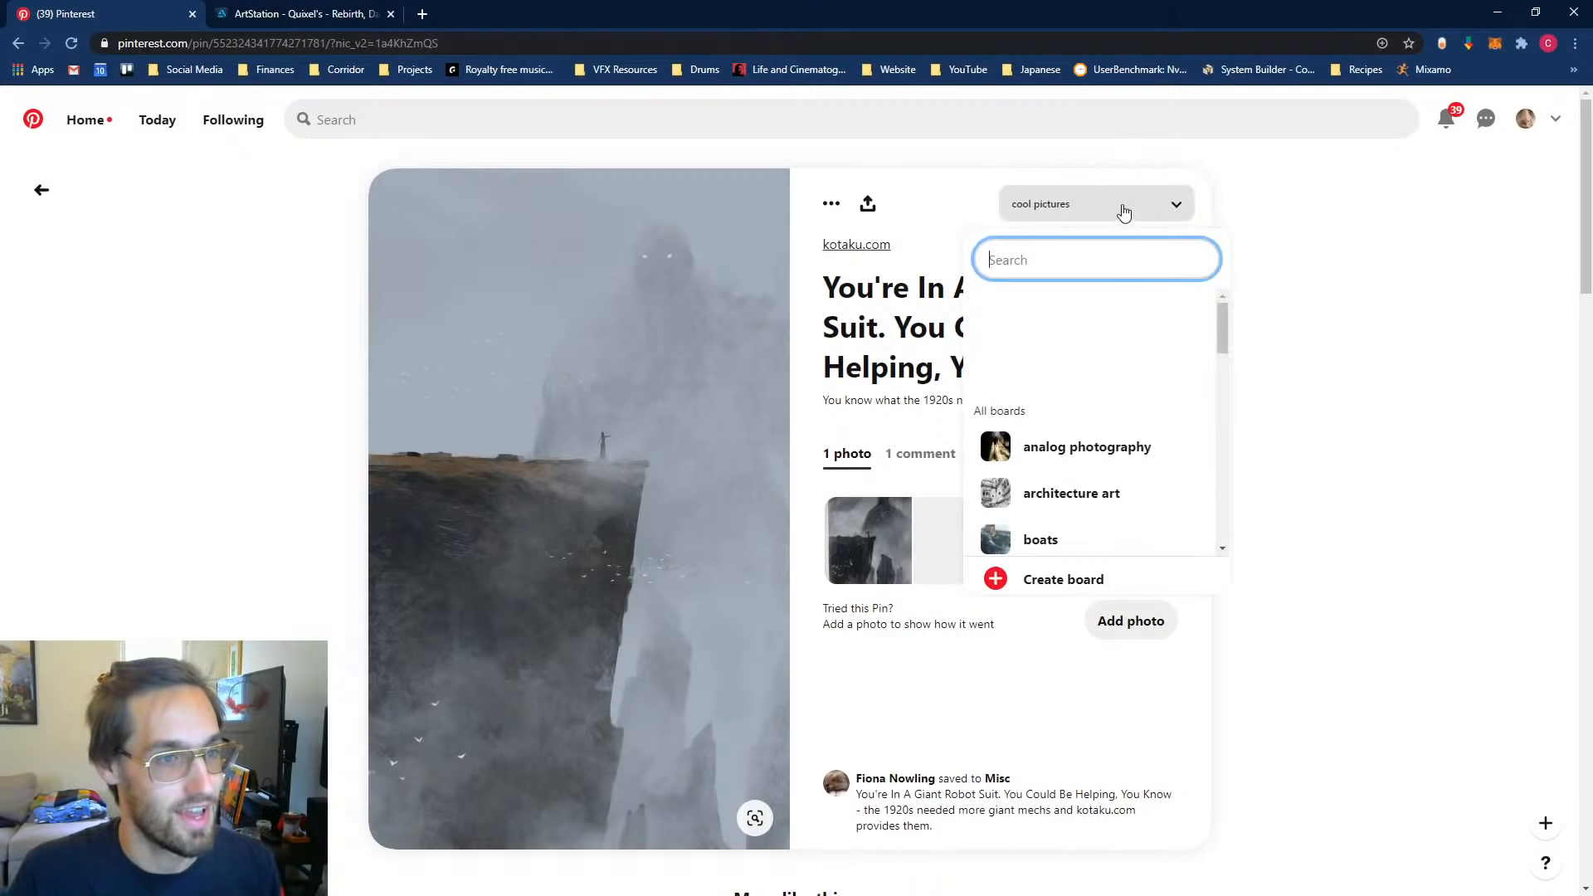
left_click(1122, 349)
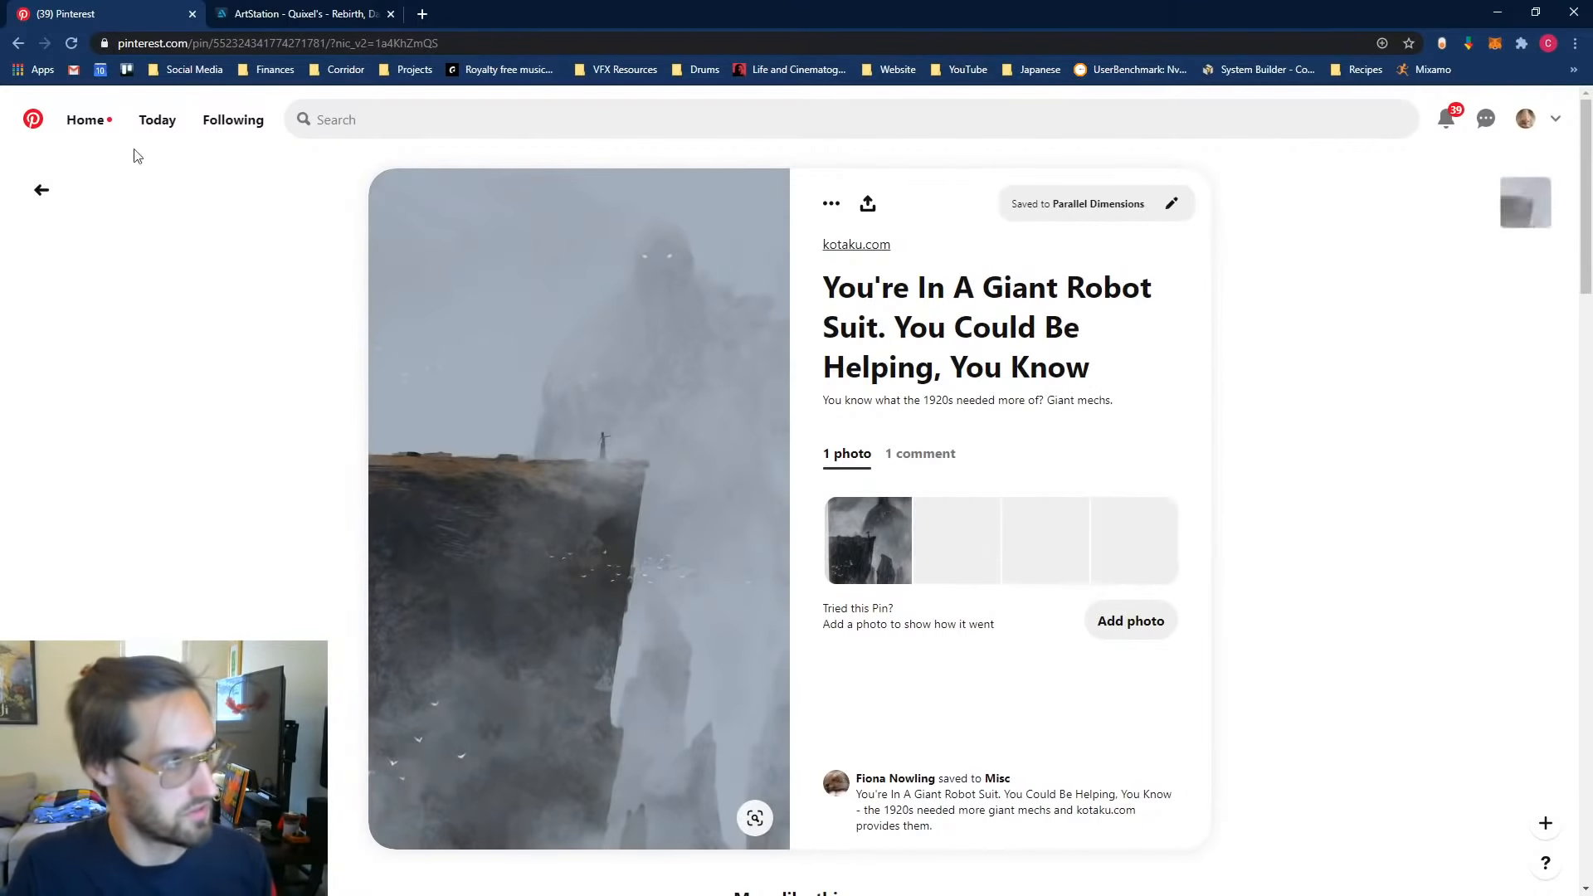
left_click(41, 190)
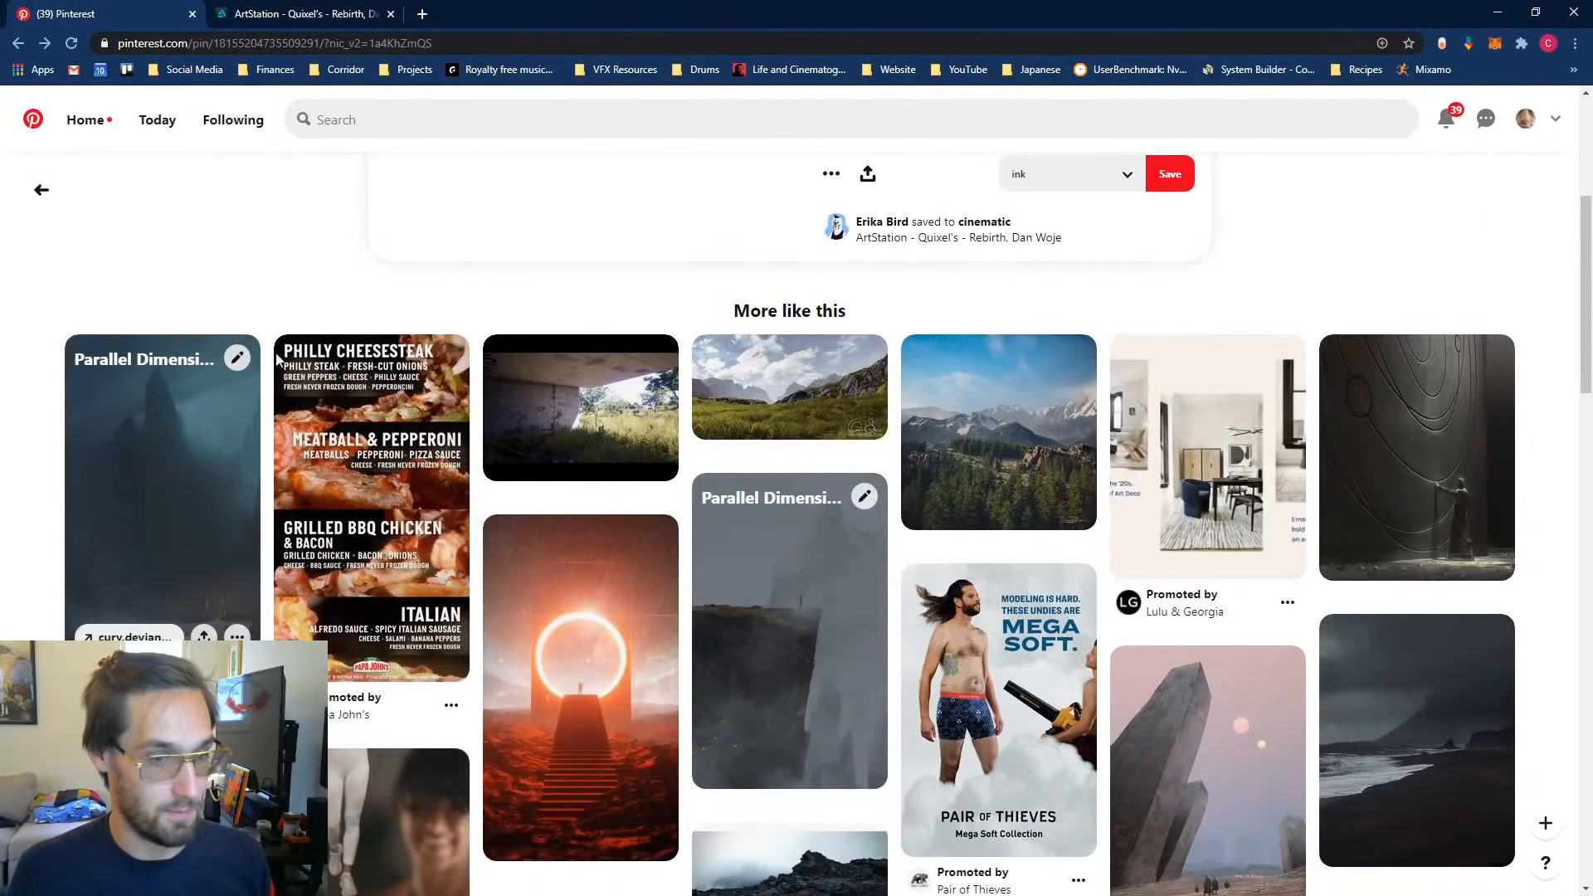
Step: Open the dark black-sand beach pin from wattpad.com and save it to the Parallel Dimensions board
left_click(1441, 767)
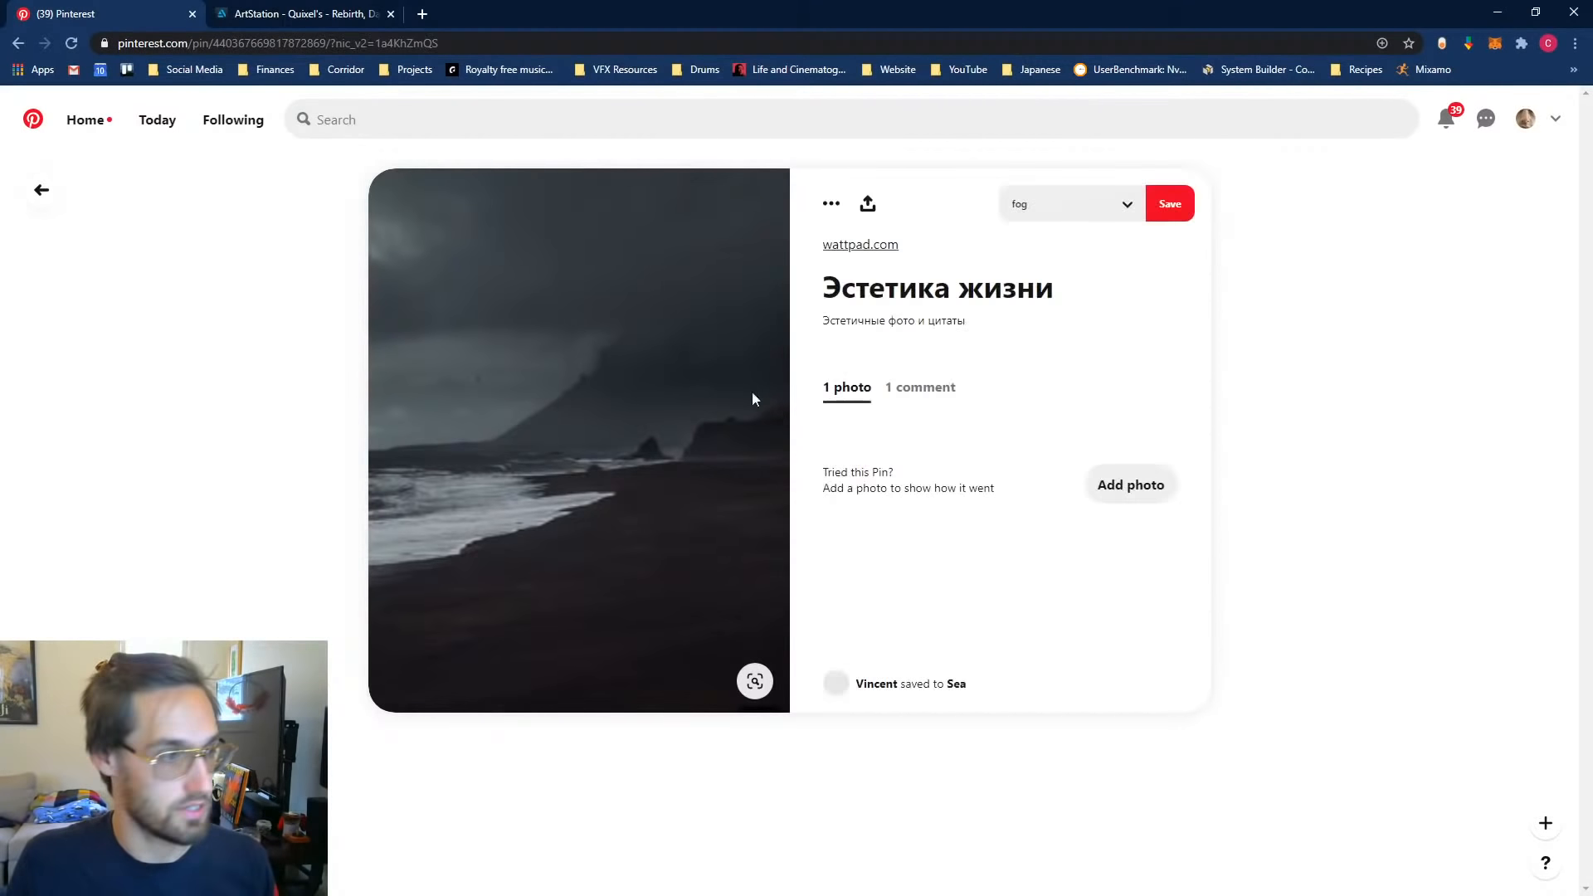
left_click(1130, 211)
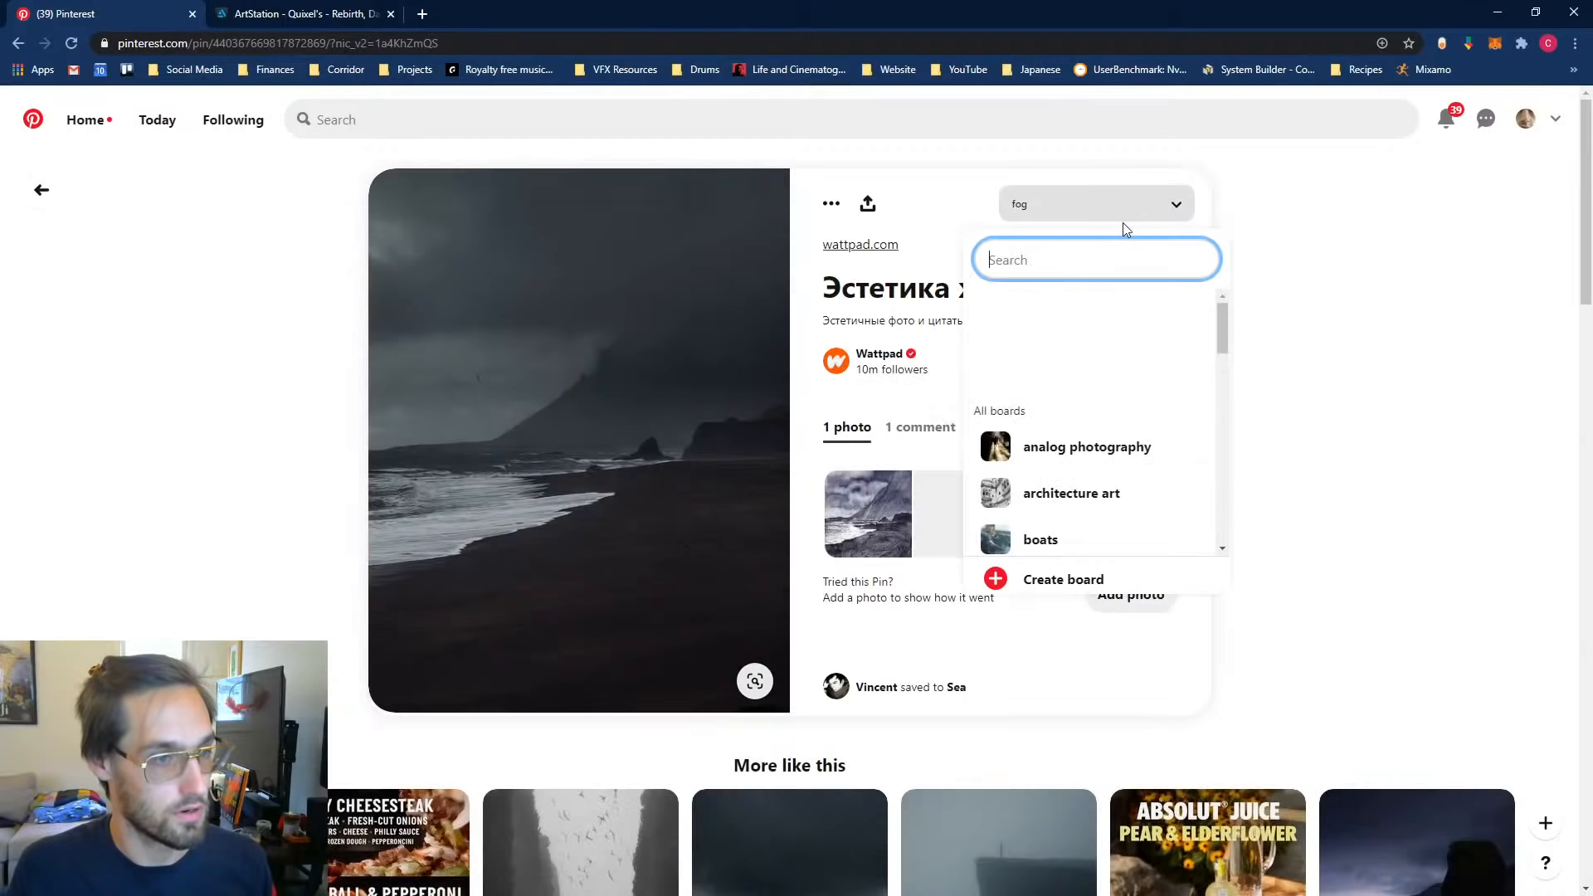
left_click(1048, 349)
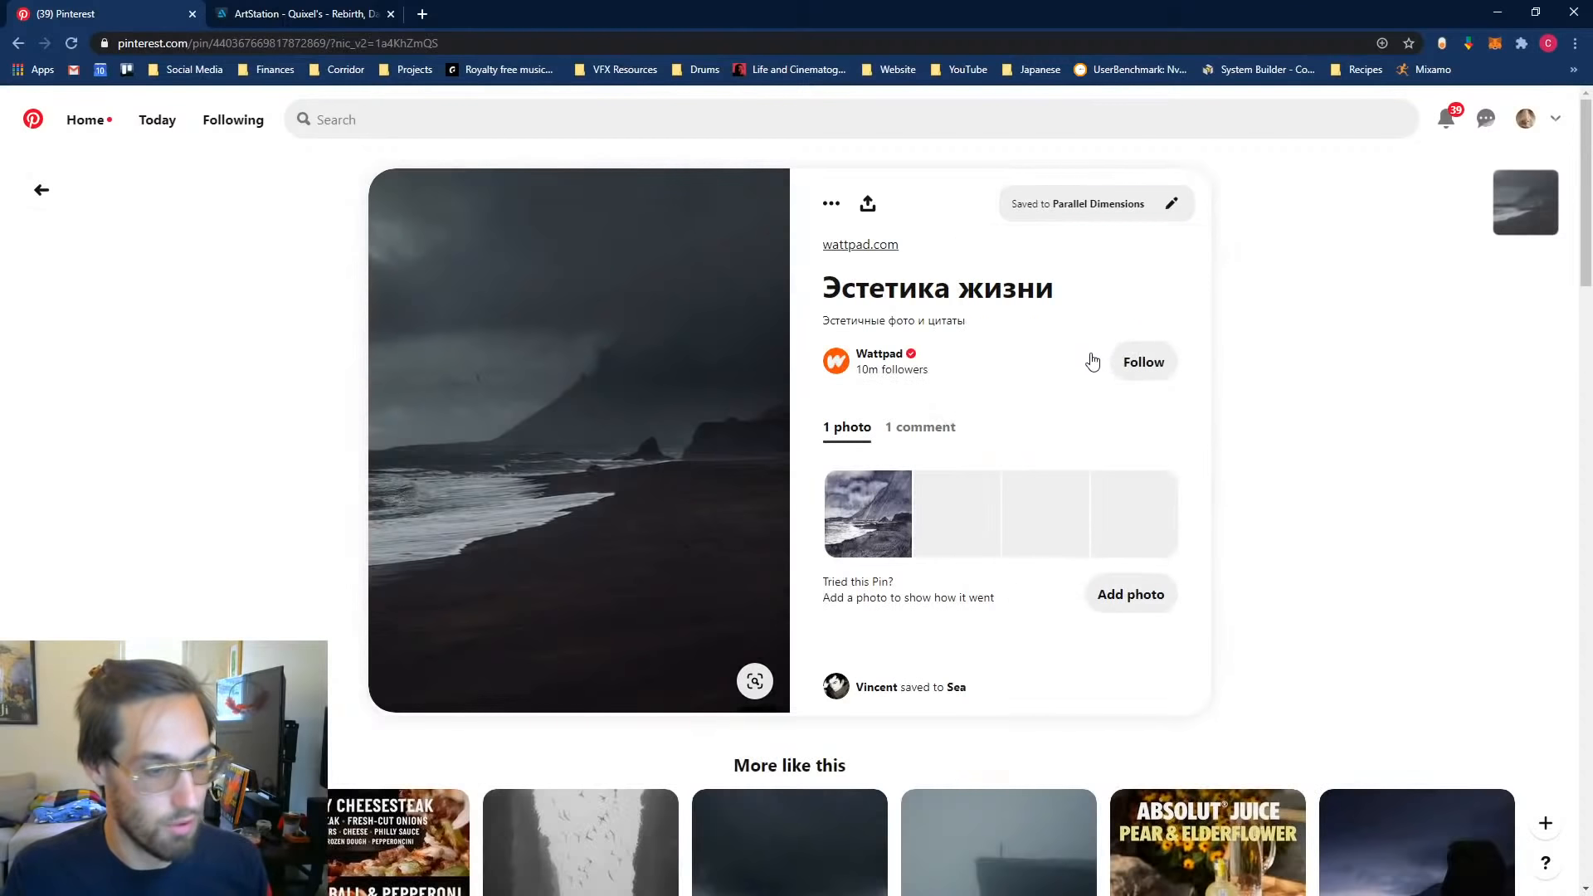
Step: Browse the pins related to the dark beach and Quixel's Rebirth pins, and return to the "rebirth quixel" search results
scroll(290, 597, "down", 3)
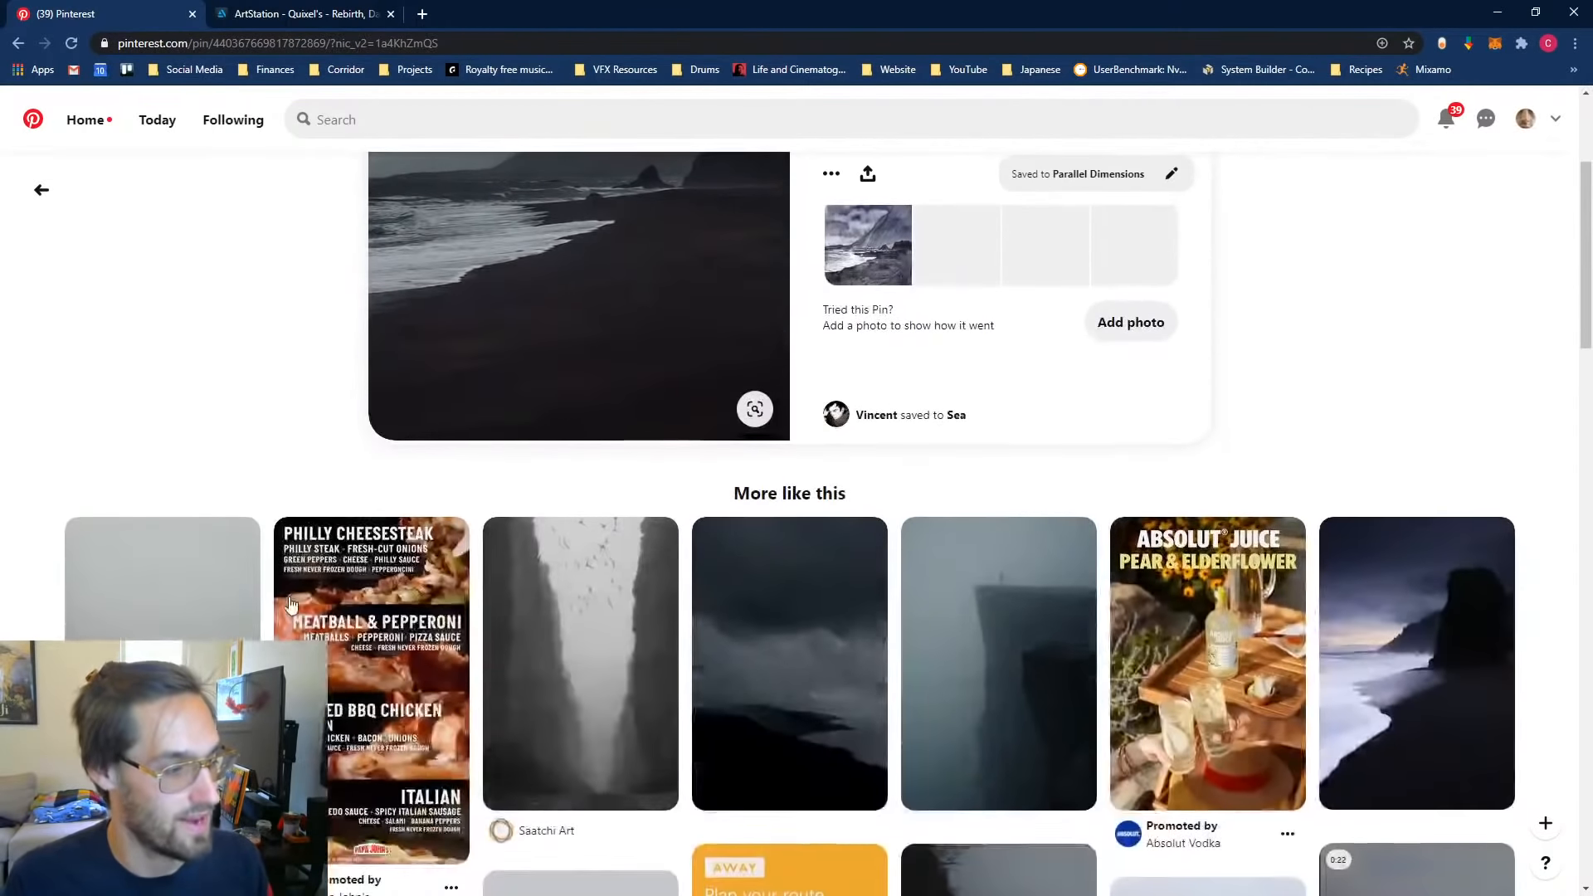
scroll(292, 605, "up", 3)
scroll(283, 631, "down", 3)
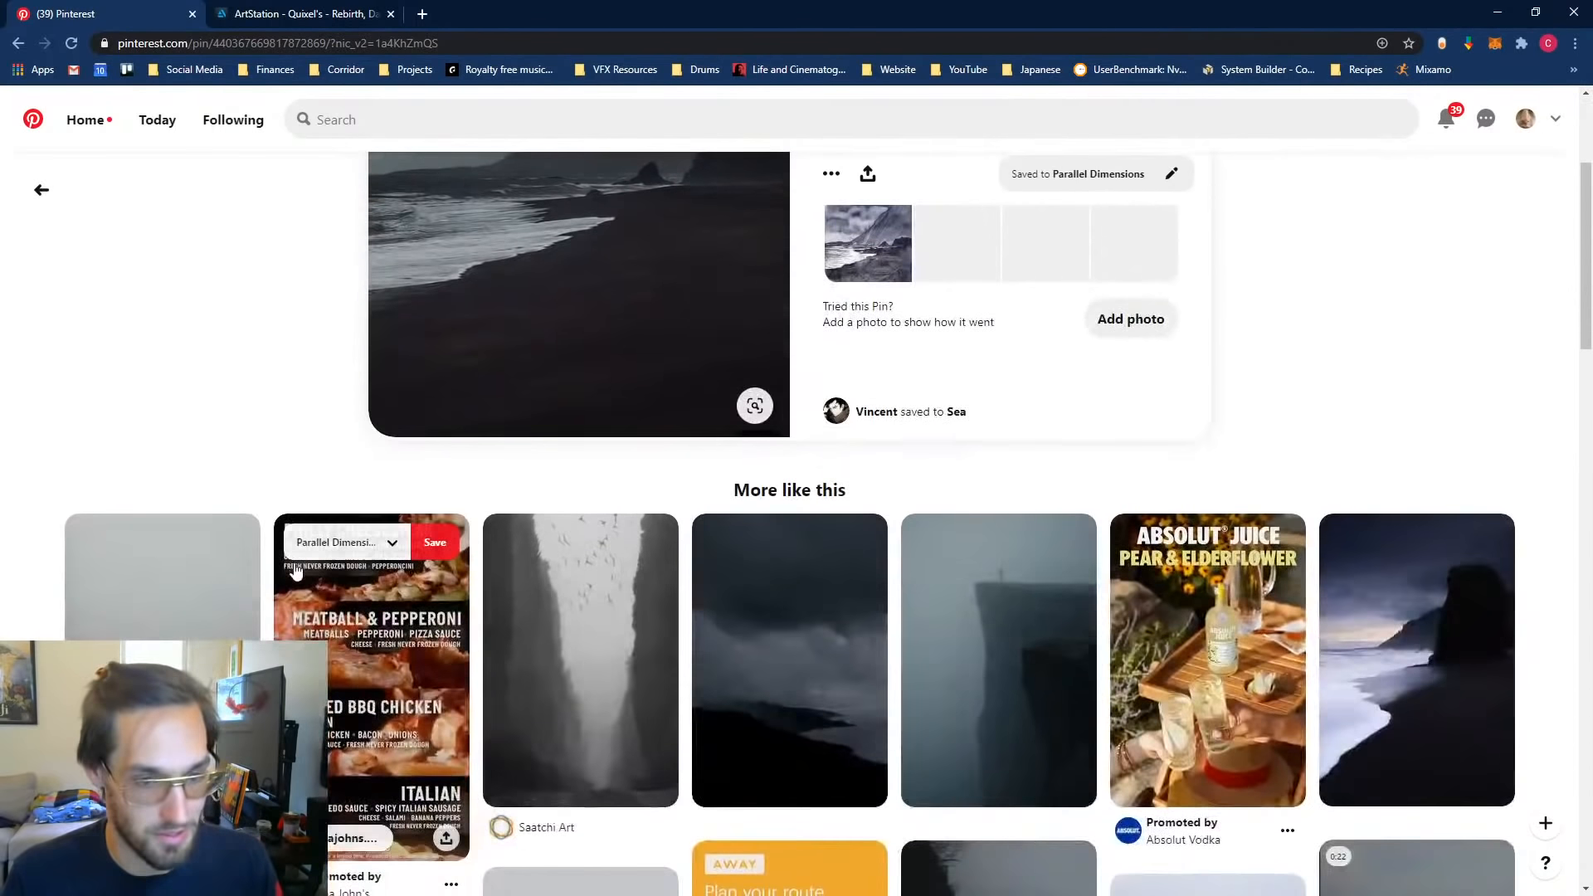
scroll(295, 623, "down", 3)
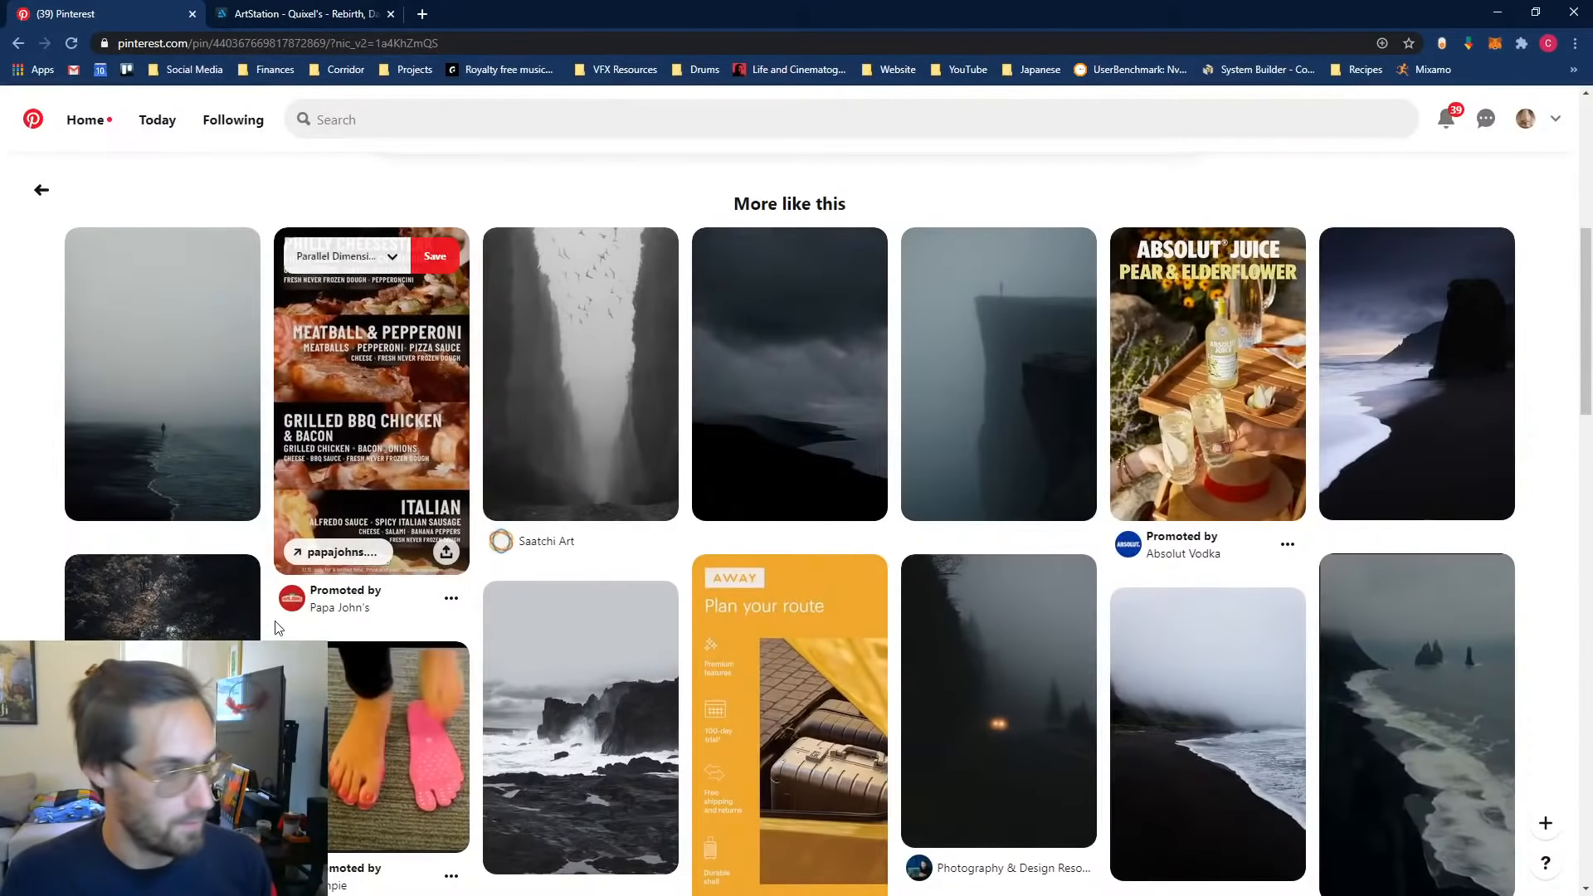
scroll(166, 623, "down", 4)
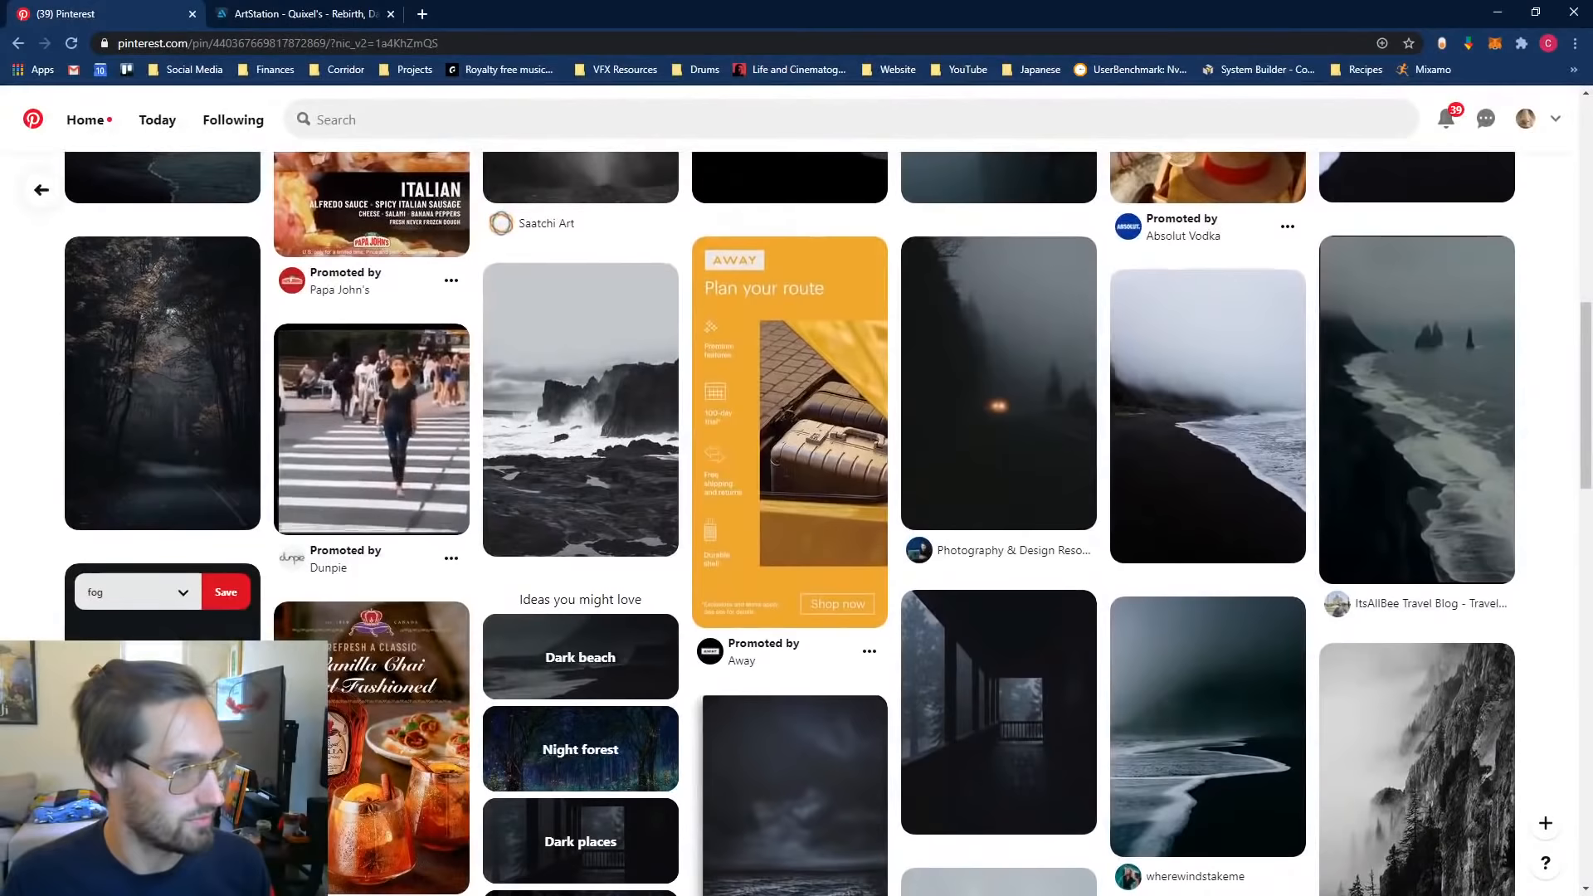
scroll(212, 391, "up", 8)
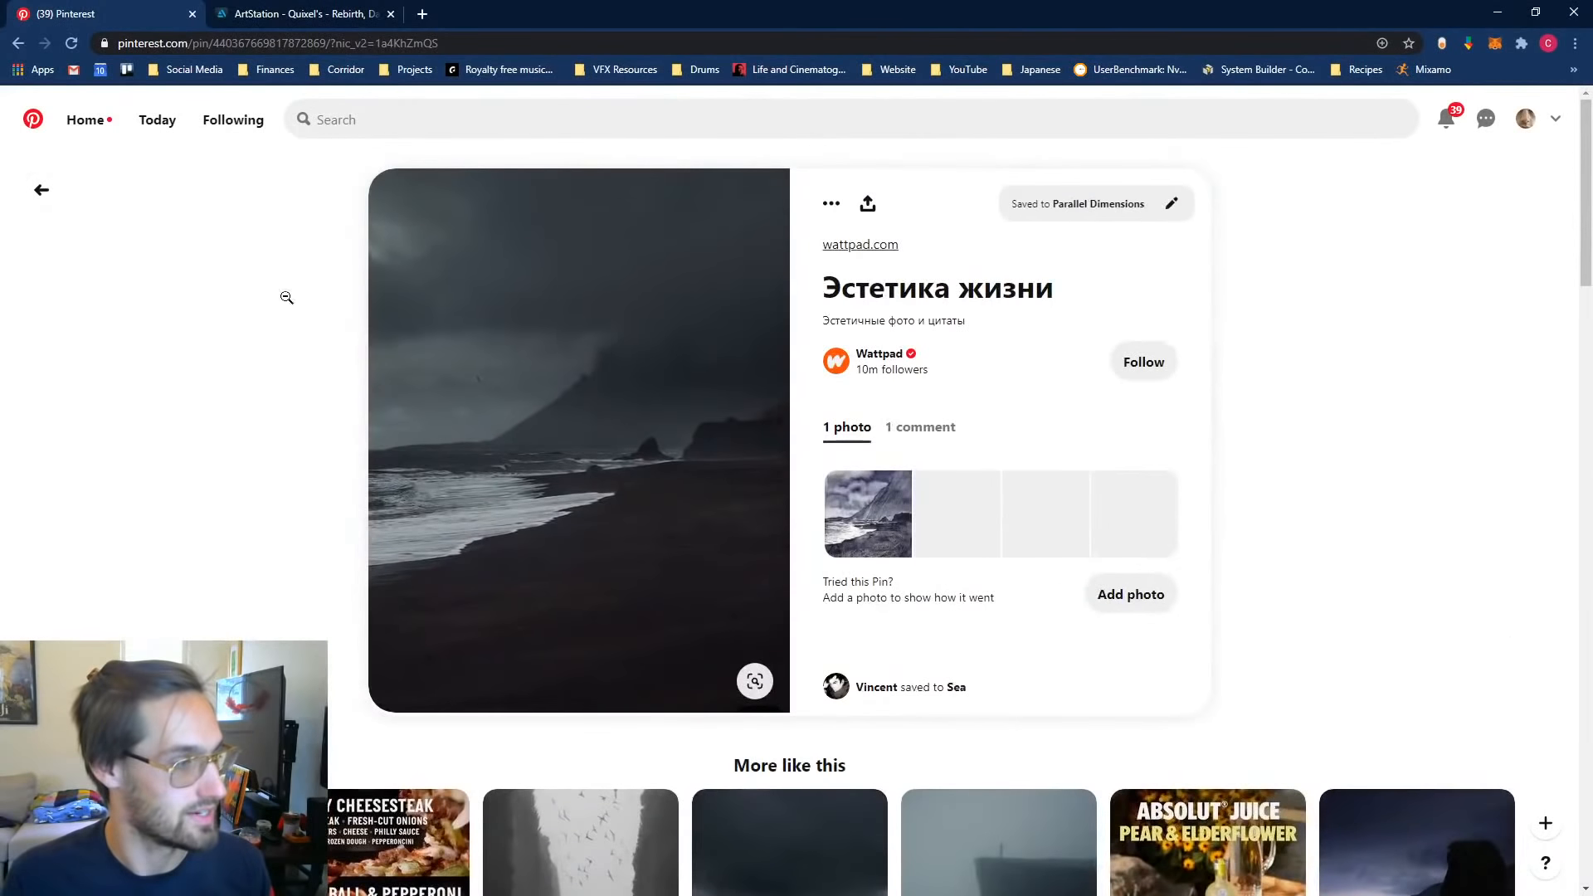
left_click(40, 190)
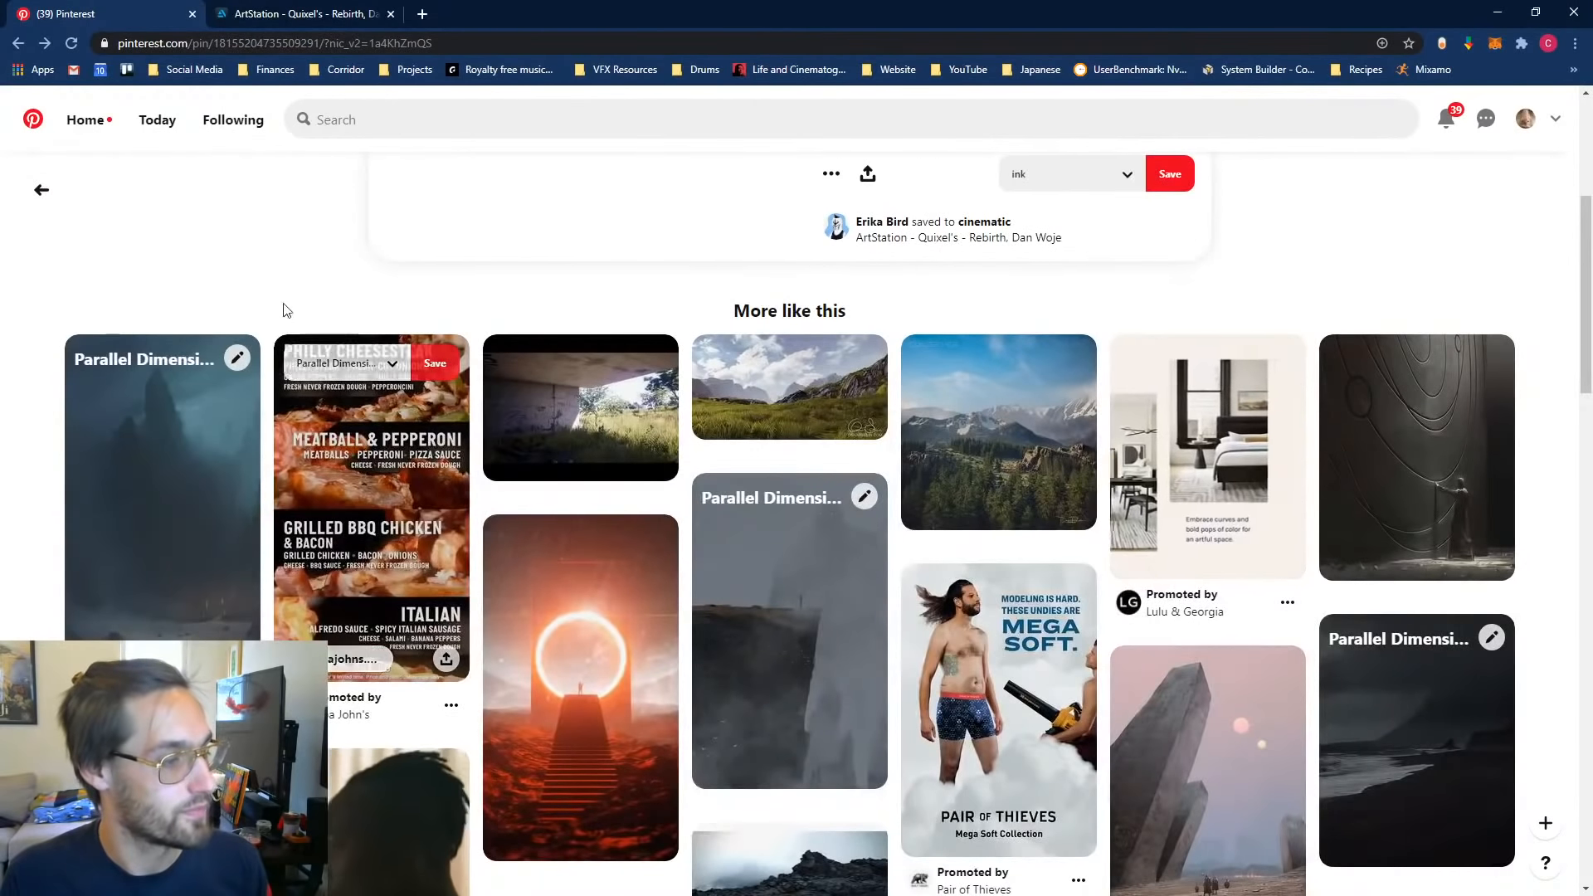
scroll(270, 226, "down", 3)
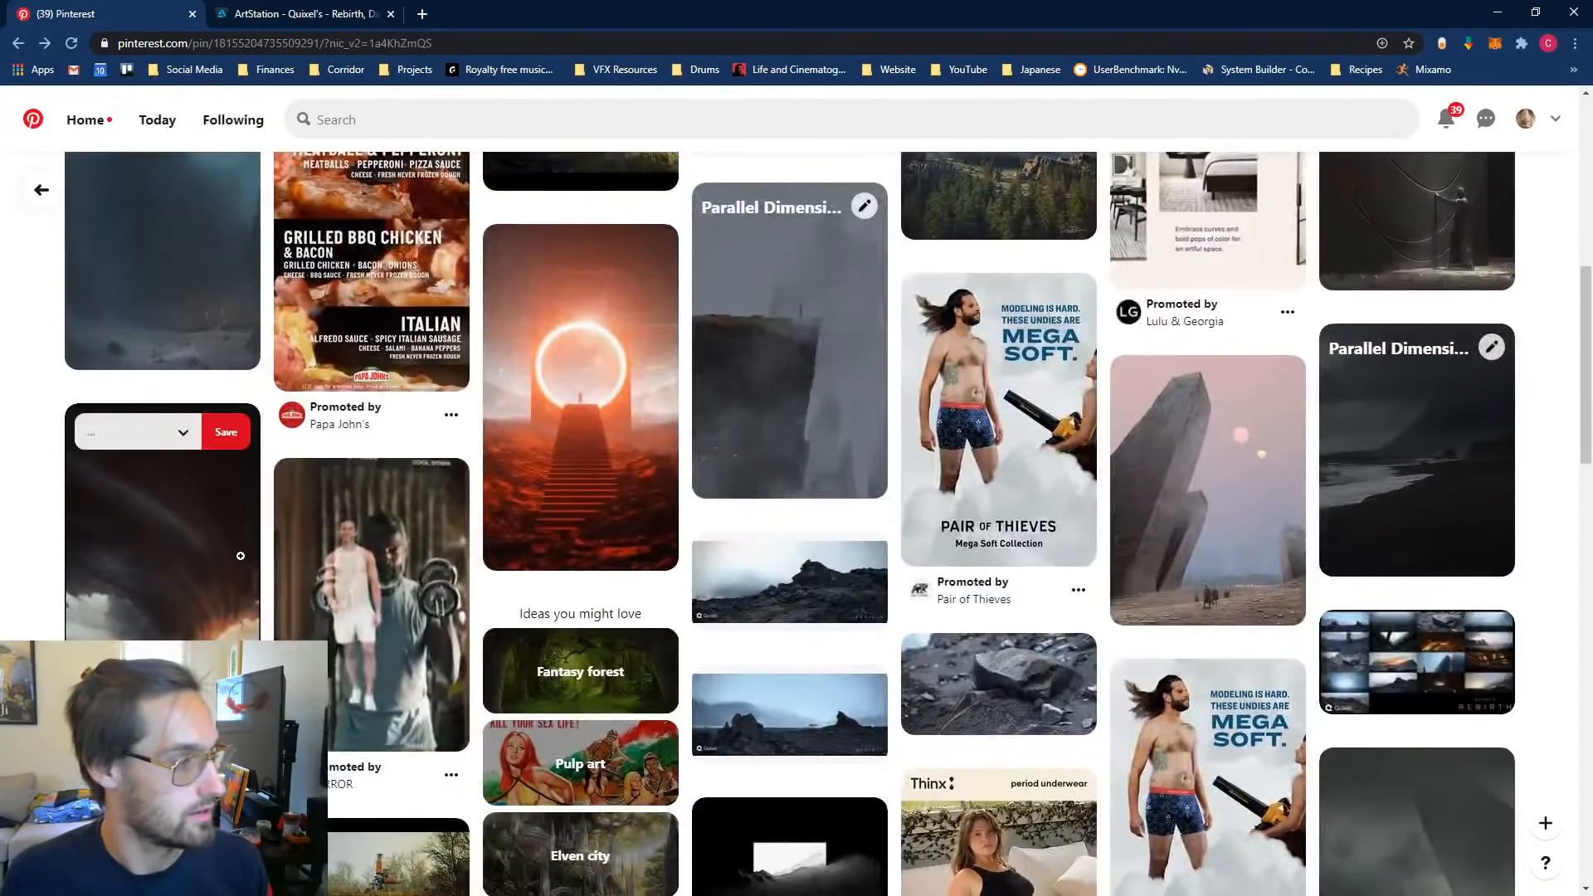
scroll(112, 594, "down", 2)
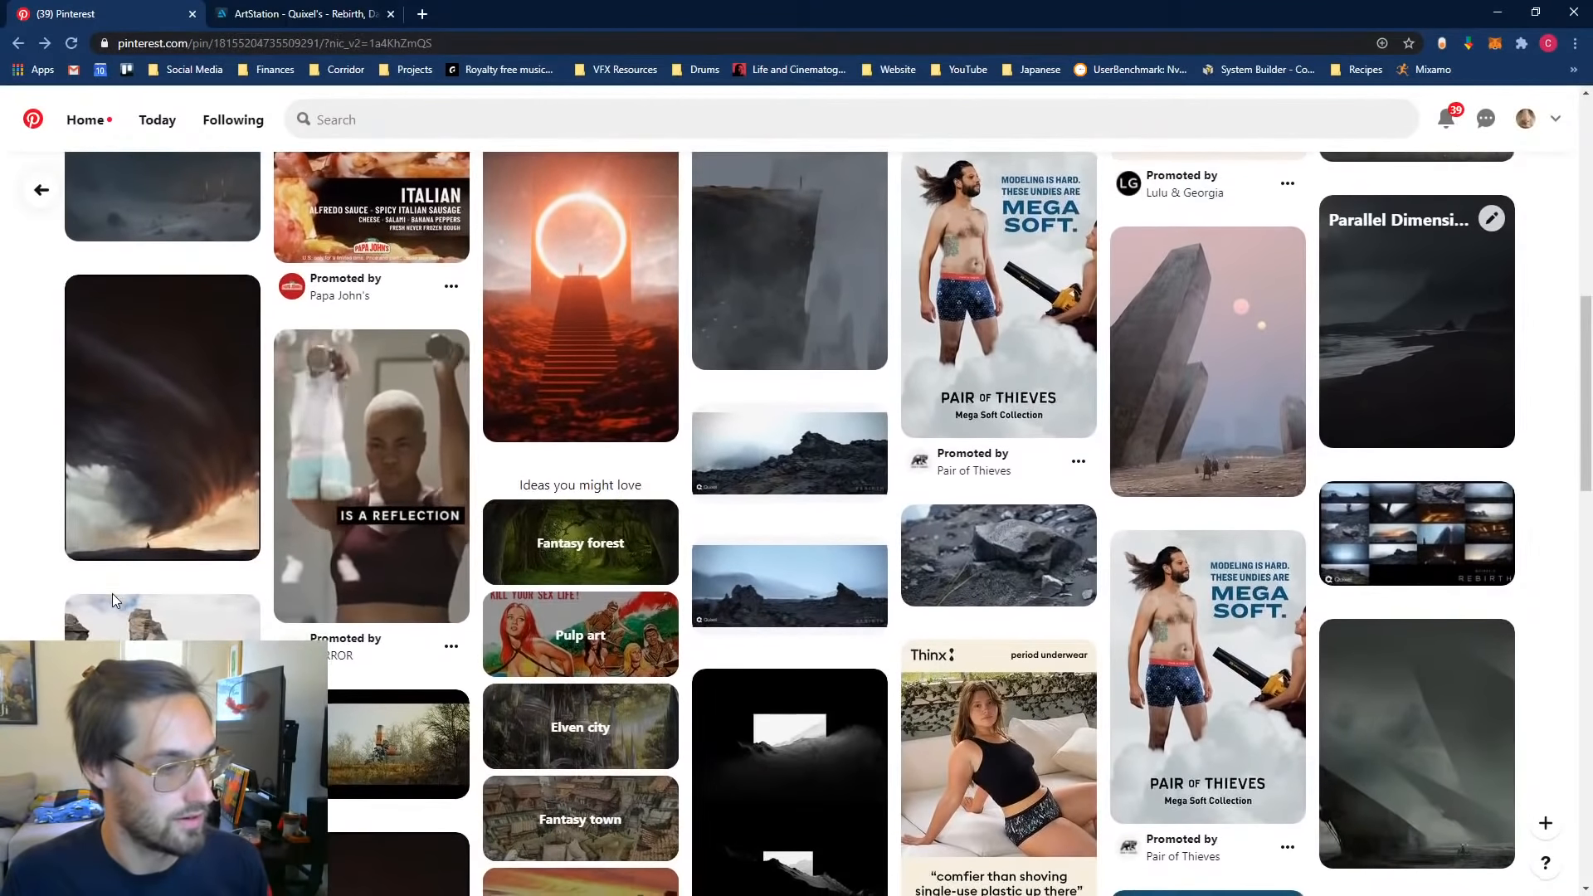
scroll(112, 594, "up", 5)
left_click(389, 122)
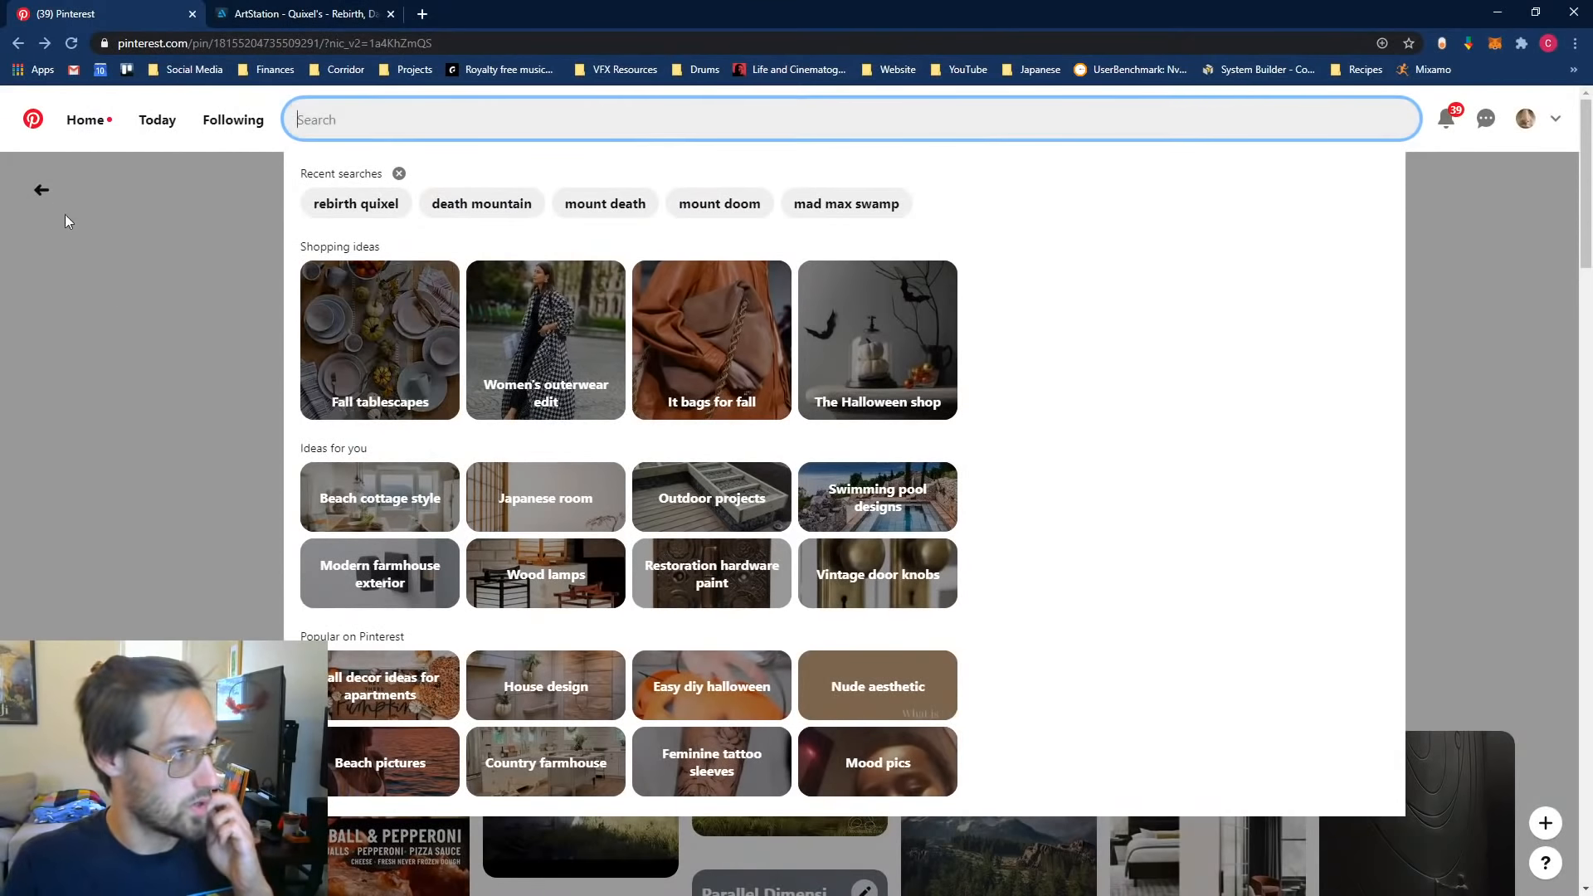
left_click(41, 190)
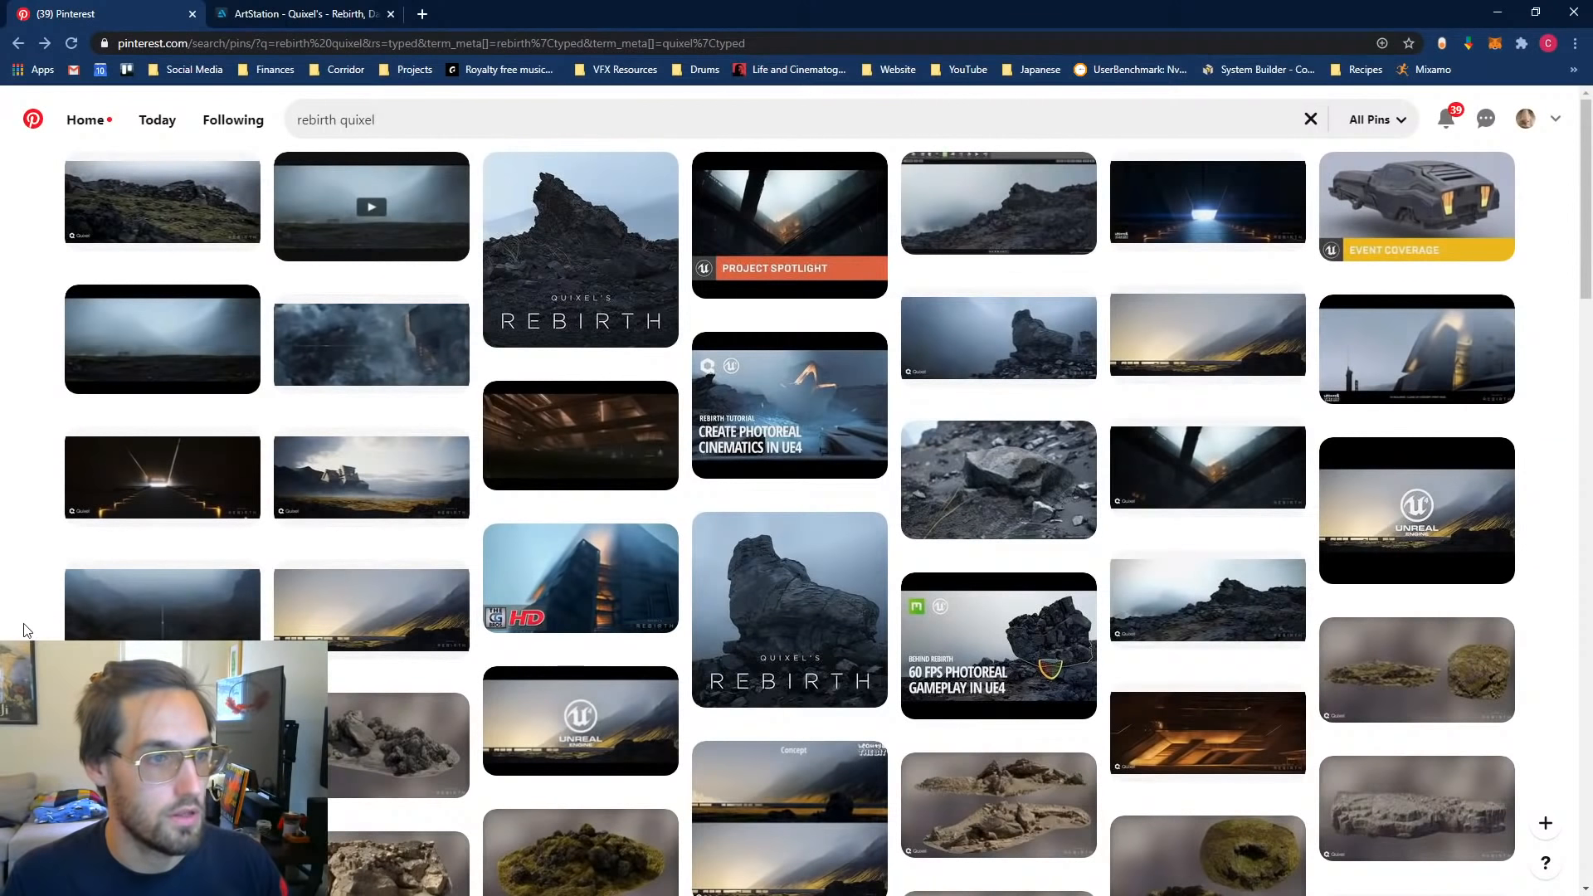
Step: Skim the Quixel Rebirth video pin, pausing at 00:38 and 01:38, and save it to the Parallel Dimensions board
left_click(155, 347)
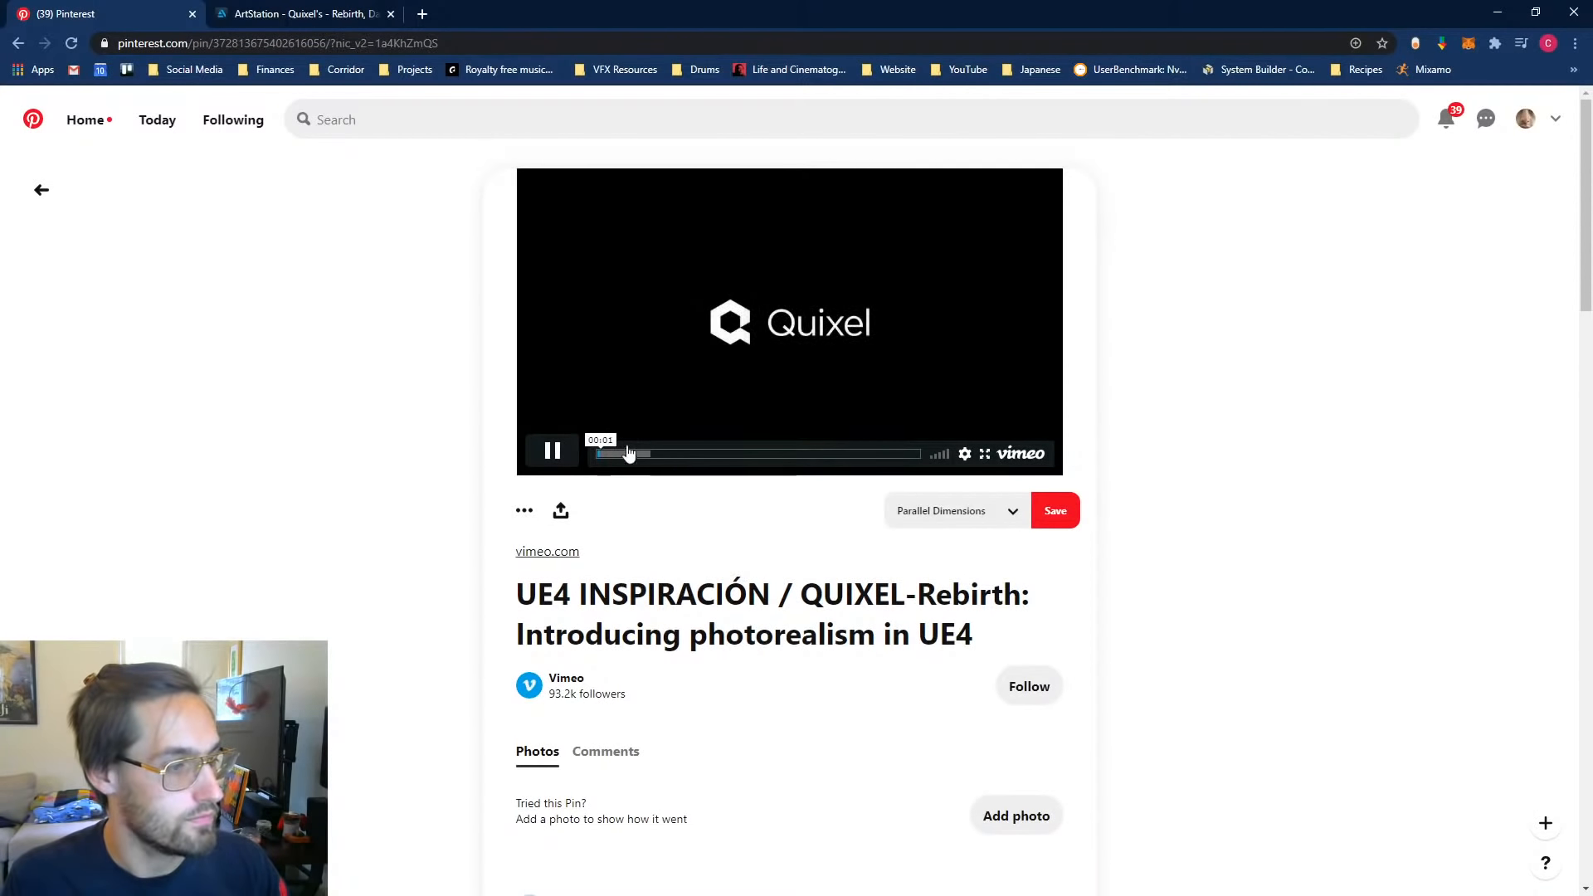
left_click_drag(624, 458, 678, 459)
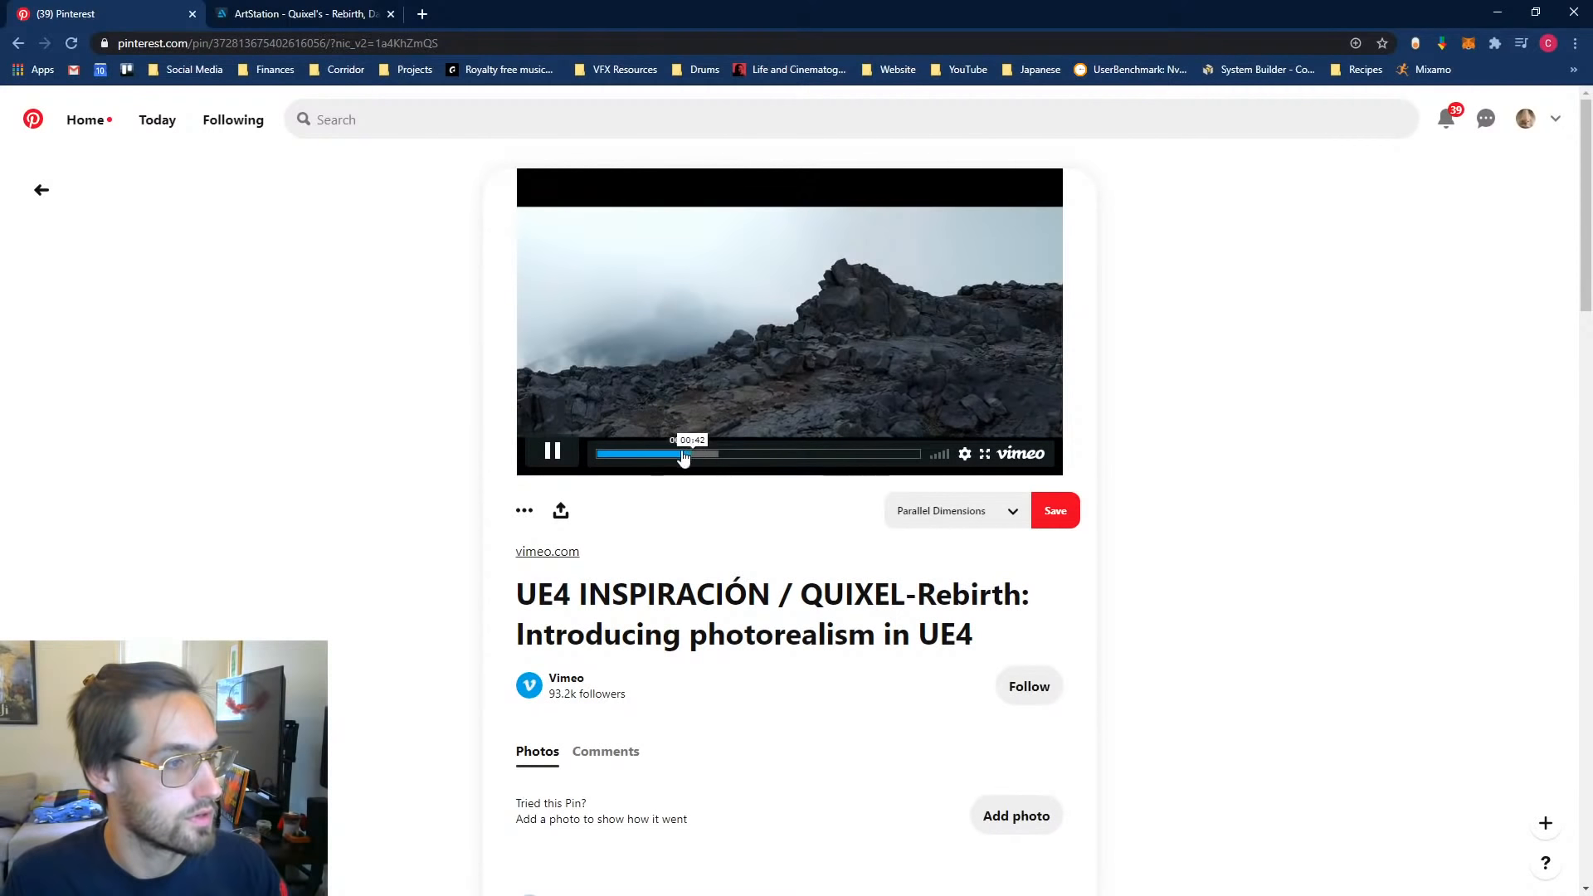
left_click(552, 452)
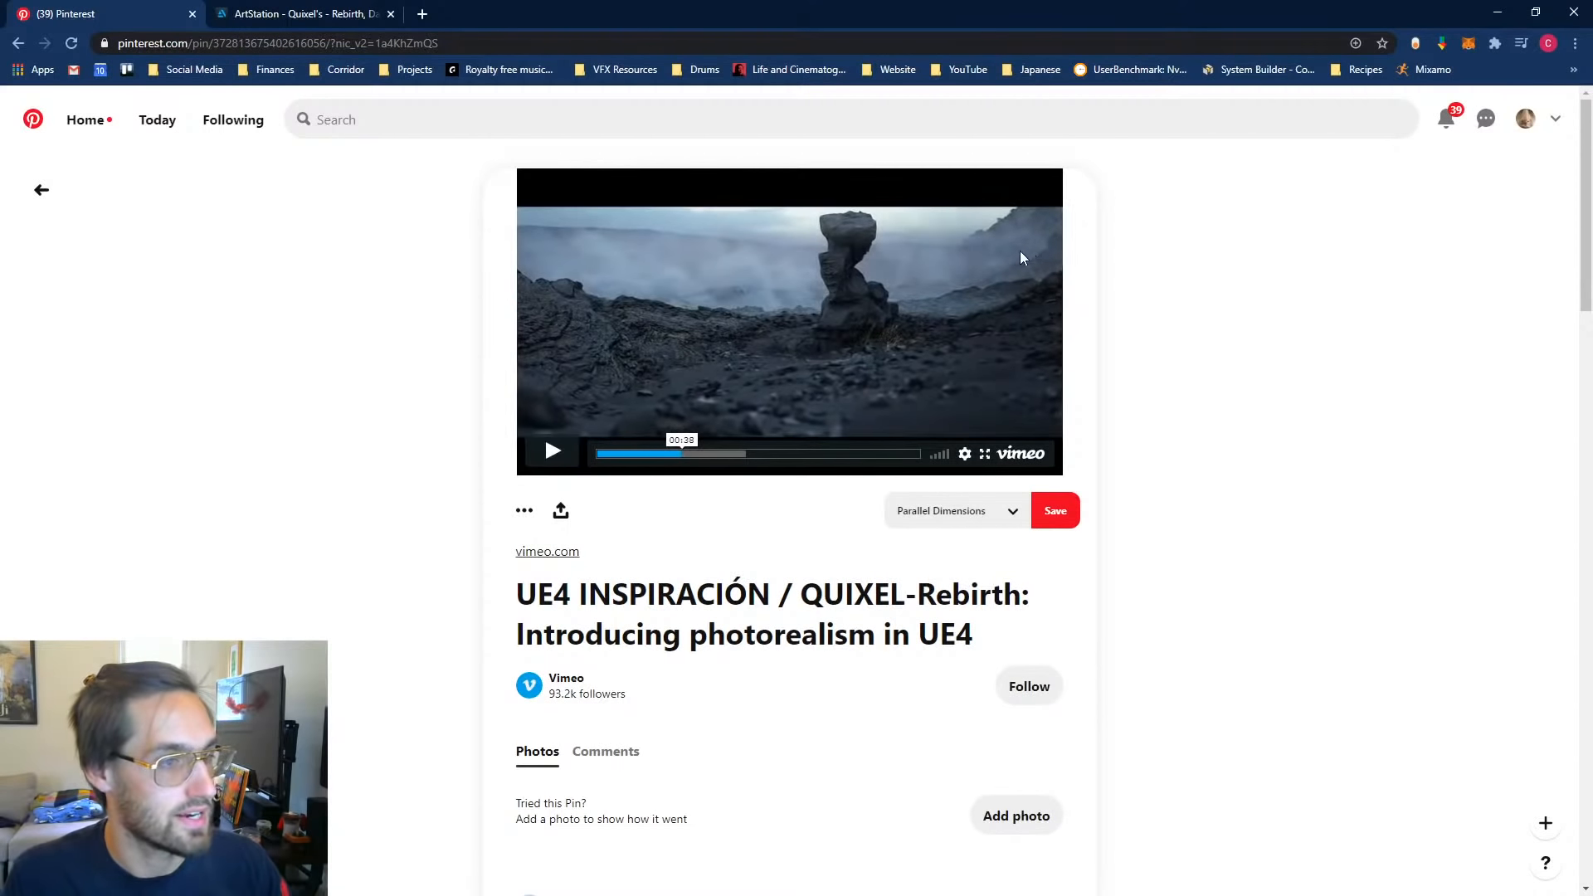
left_click(552, 452)
left_click_drag(682, 456, 822, 459)
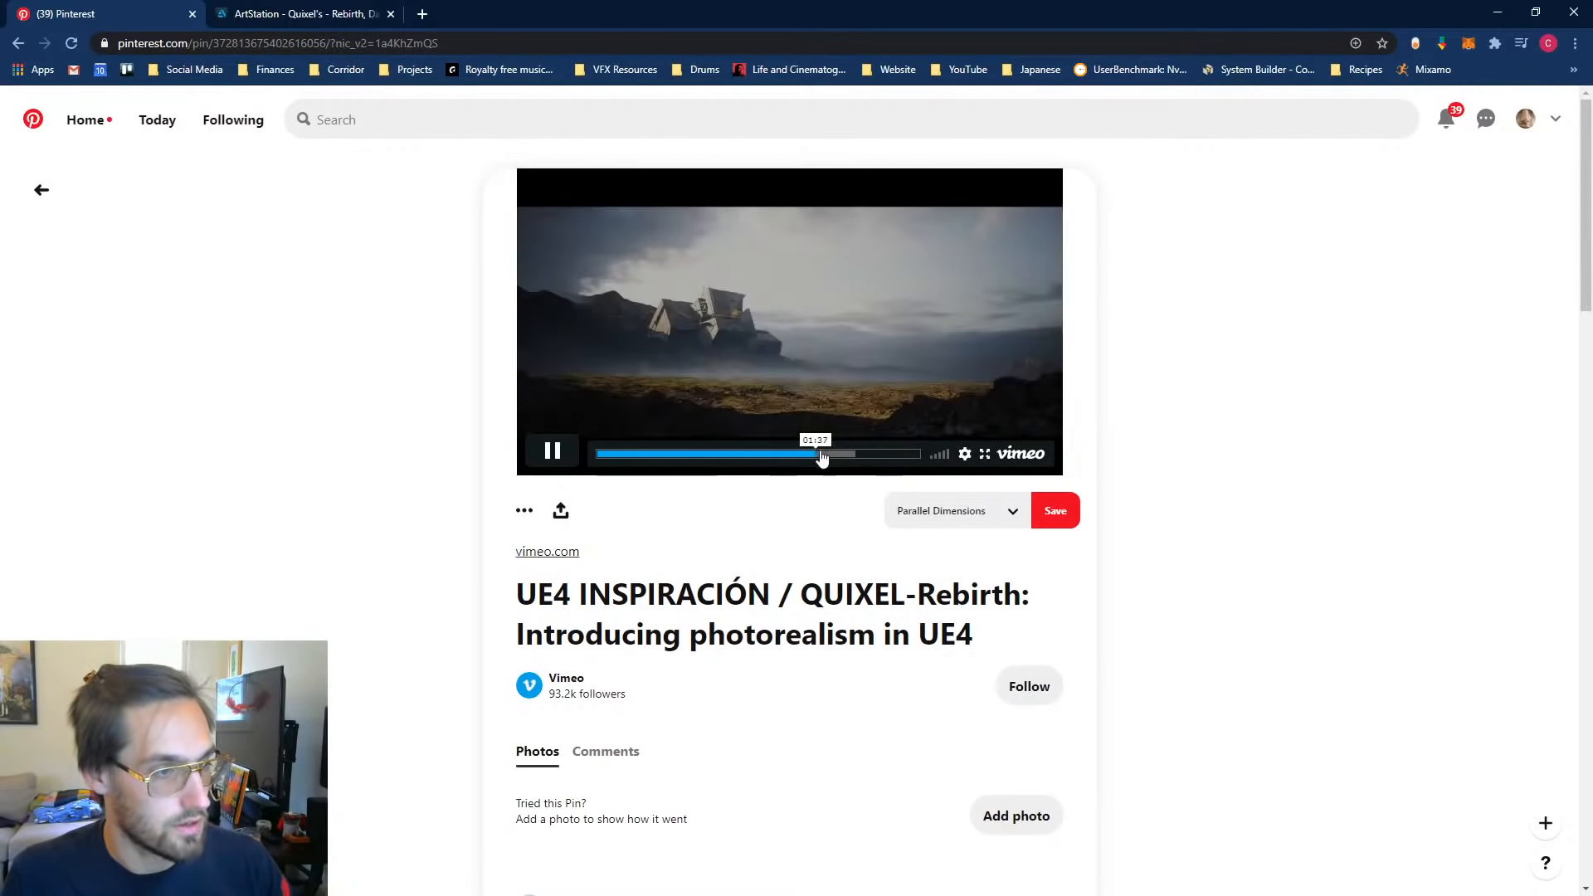
left_click(540, 452)
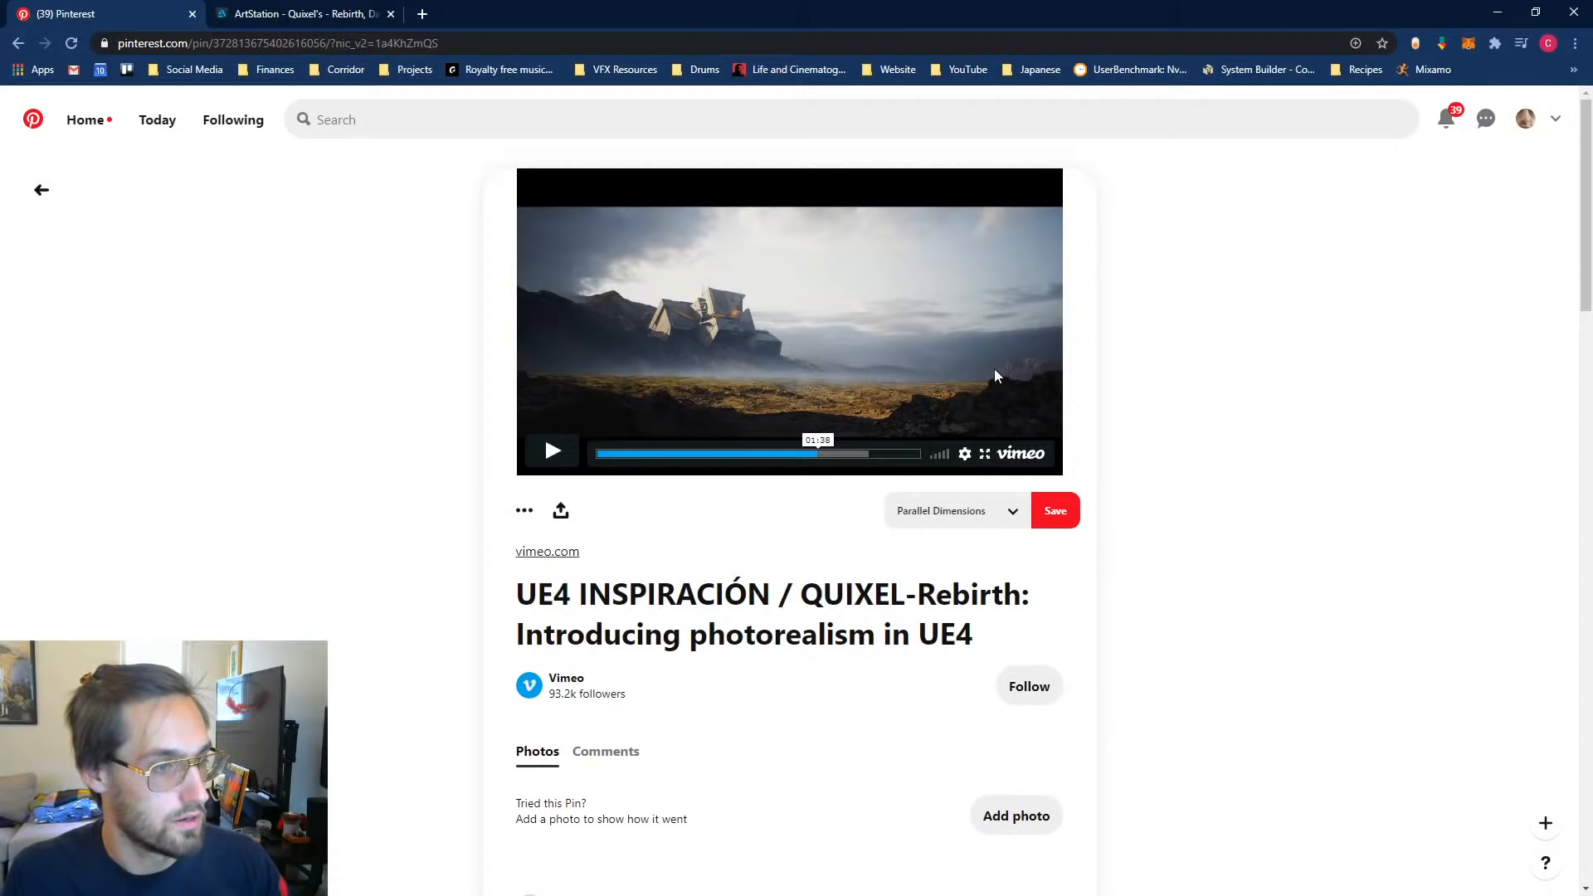
left_click(1055, 511)
Step: Search the pins for "death stranding"
left_click(379, 118)
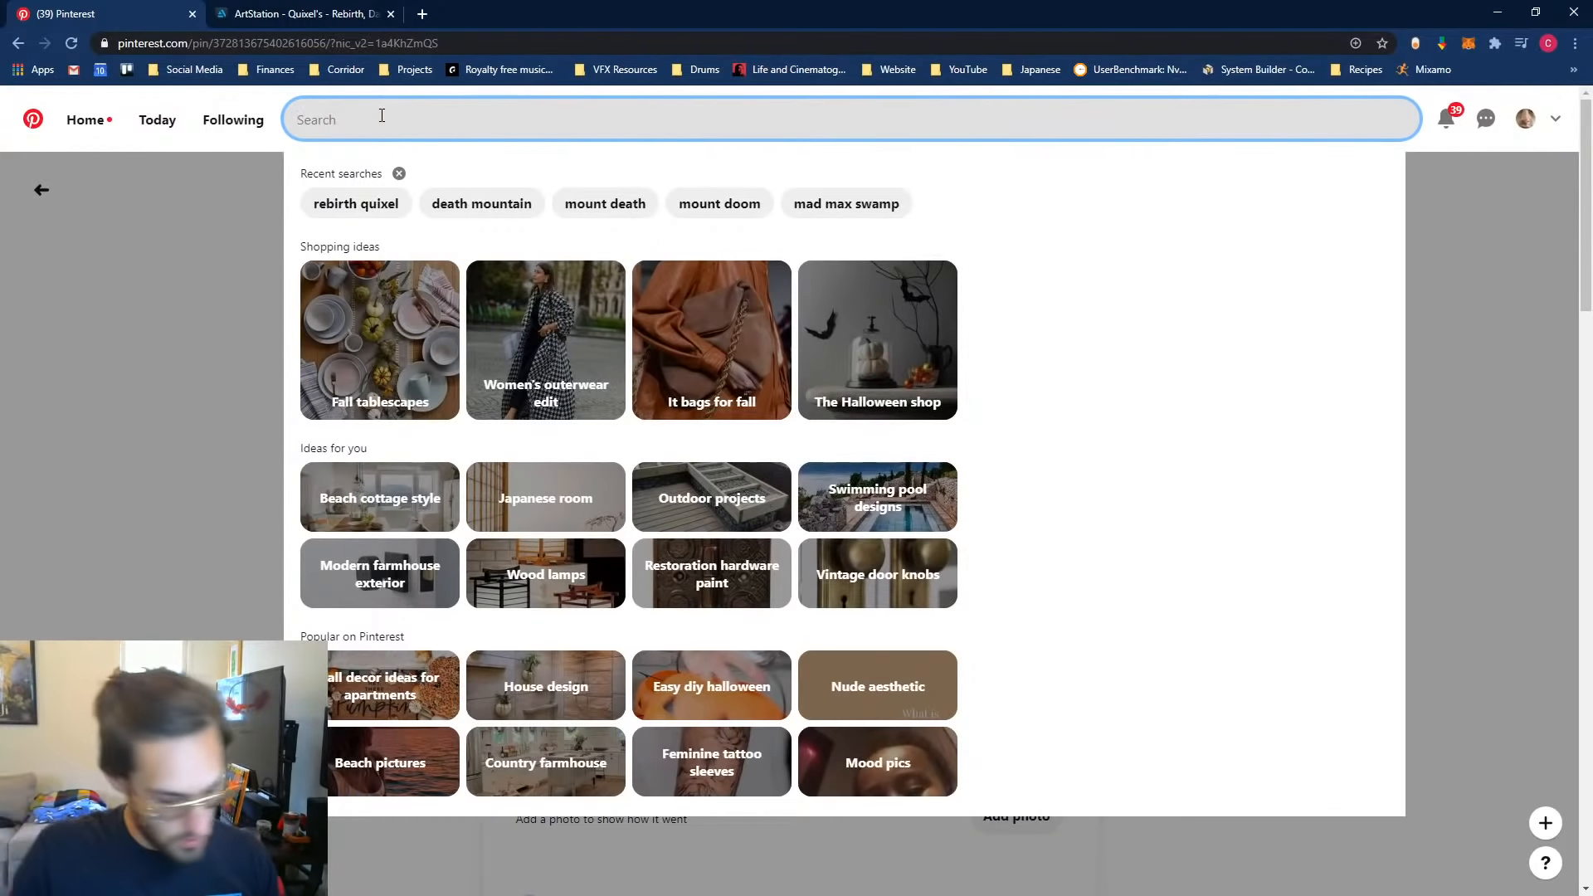
type("death strandin")
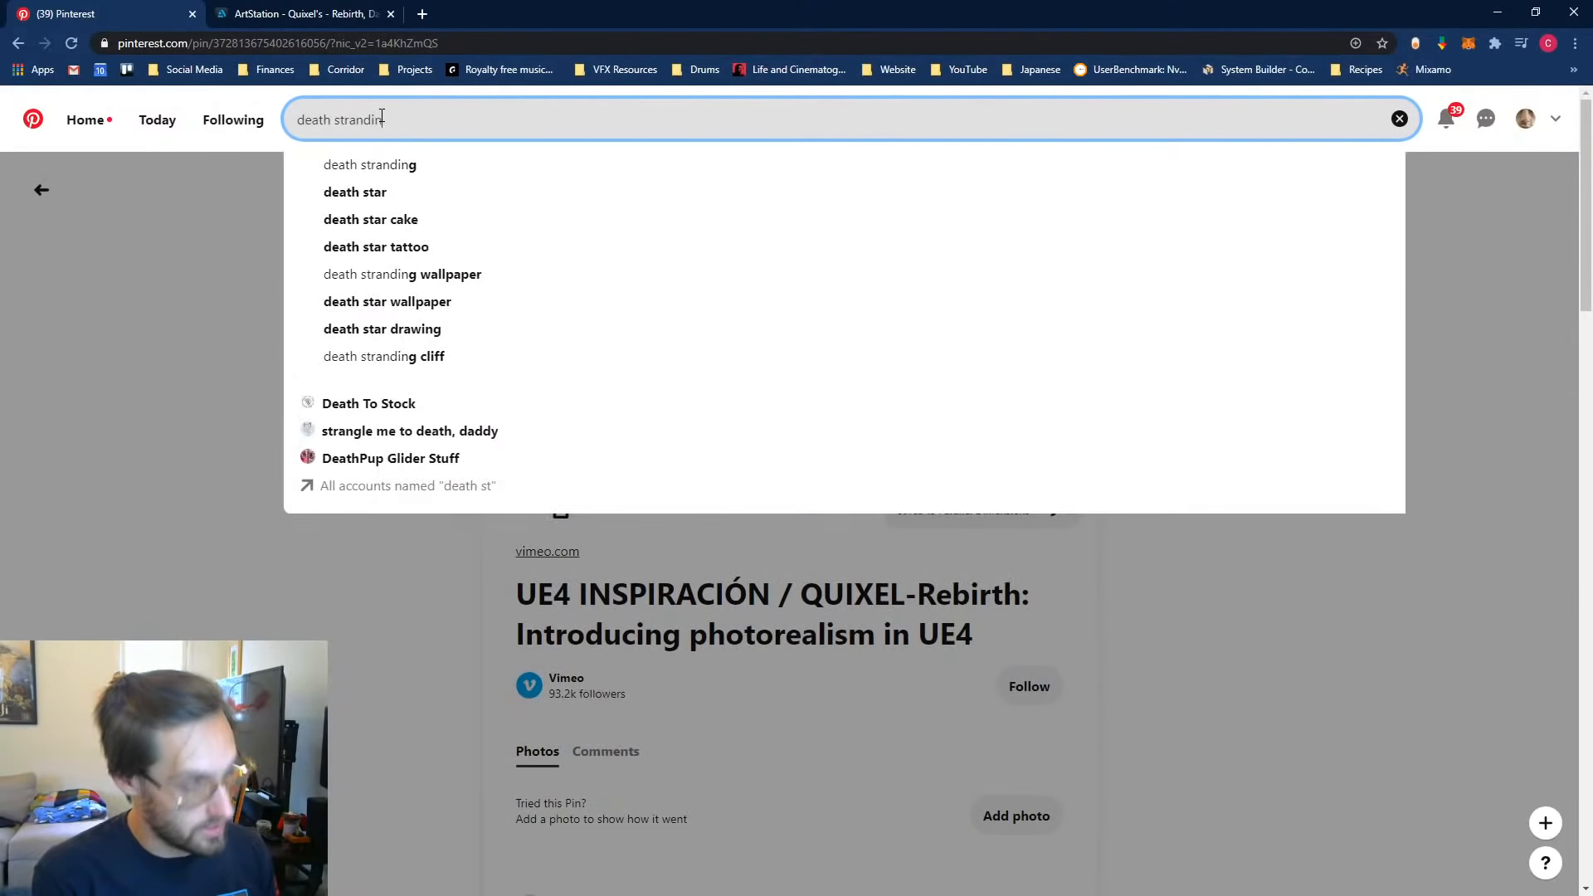
type("g")
key("Return")
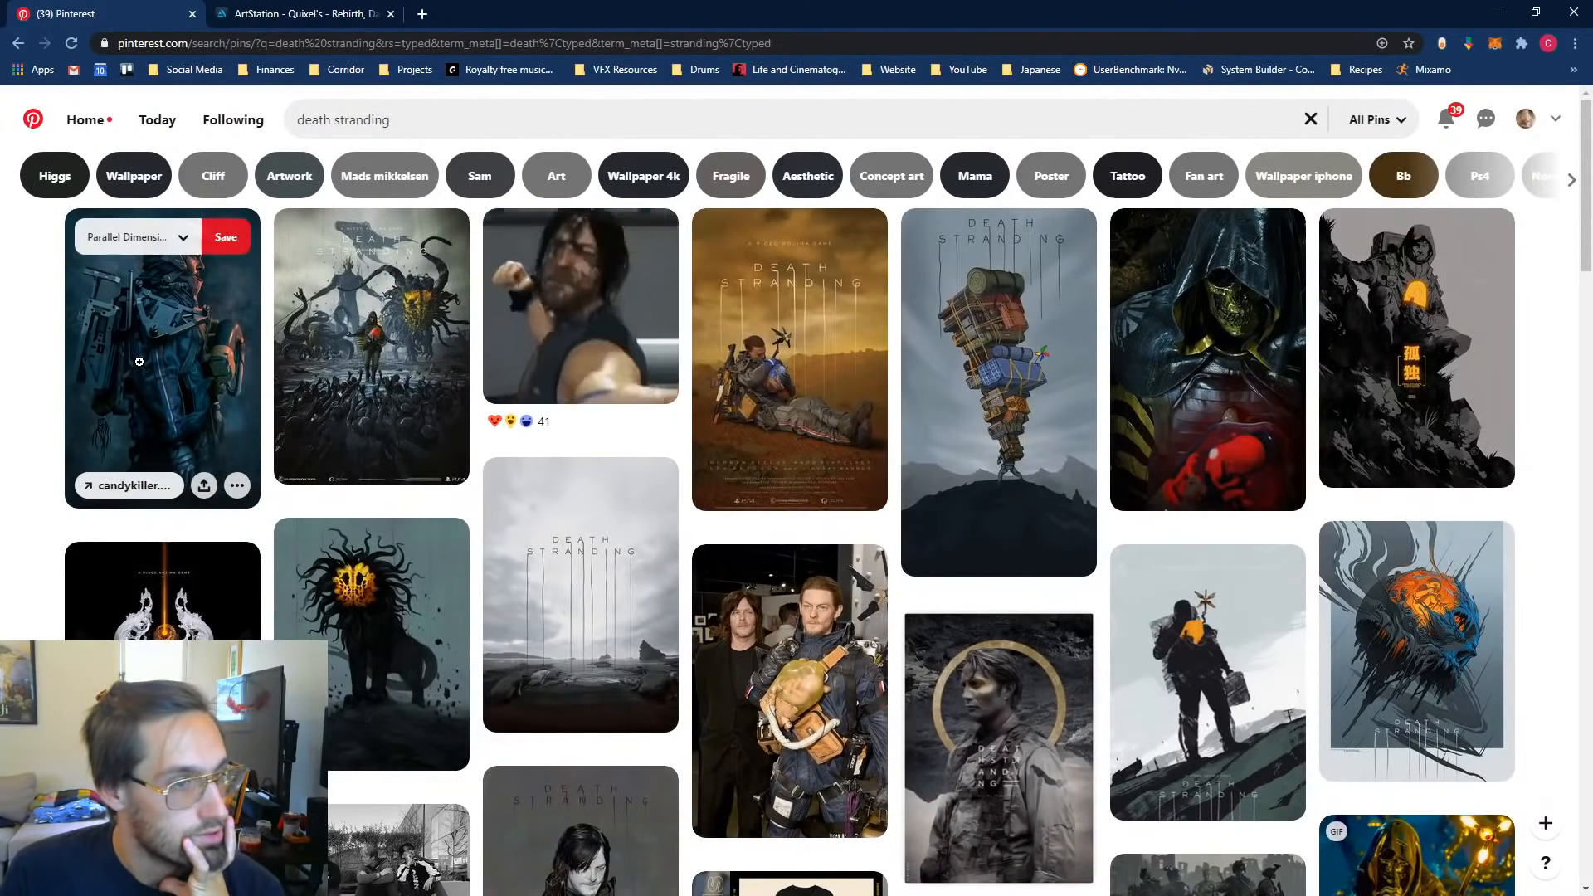
Step: Examine the Death Stranding fan art pin with the towering cargo stack and the "SOLITUDE" illustration pin
left_click(1054, 415)
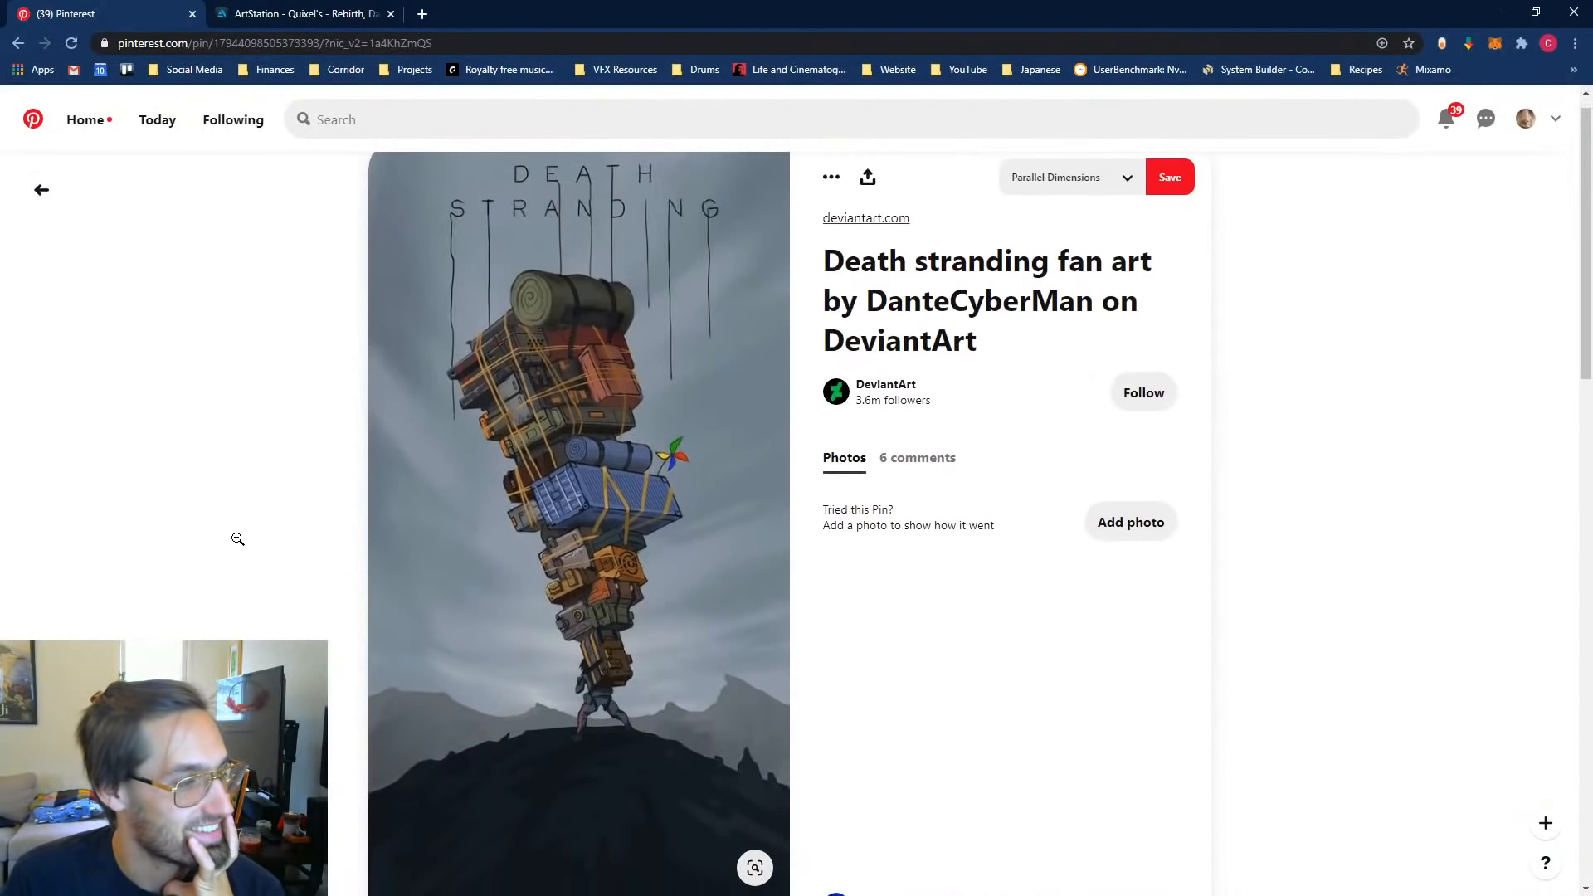
left_click(39, 190)
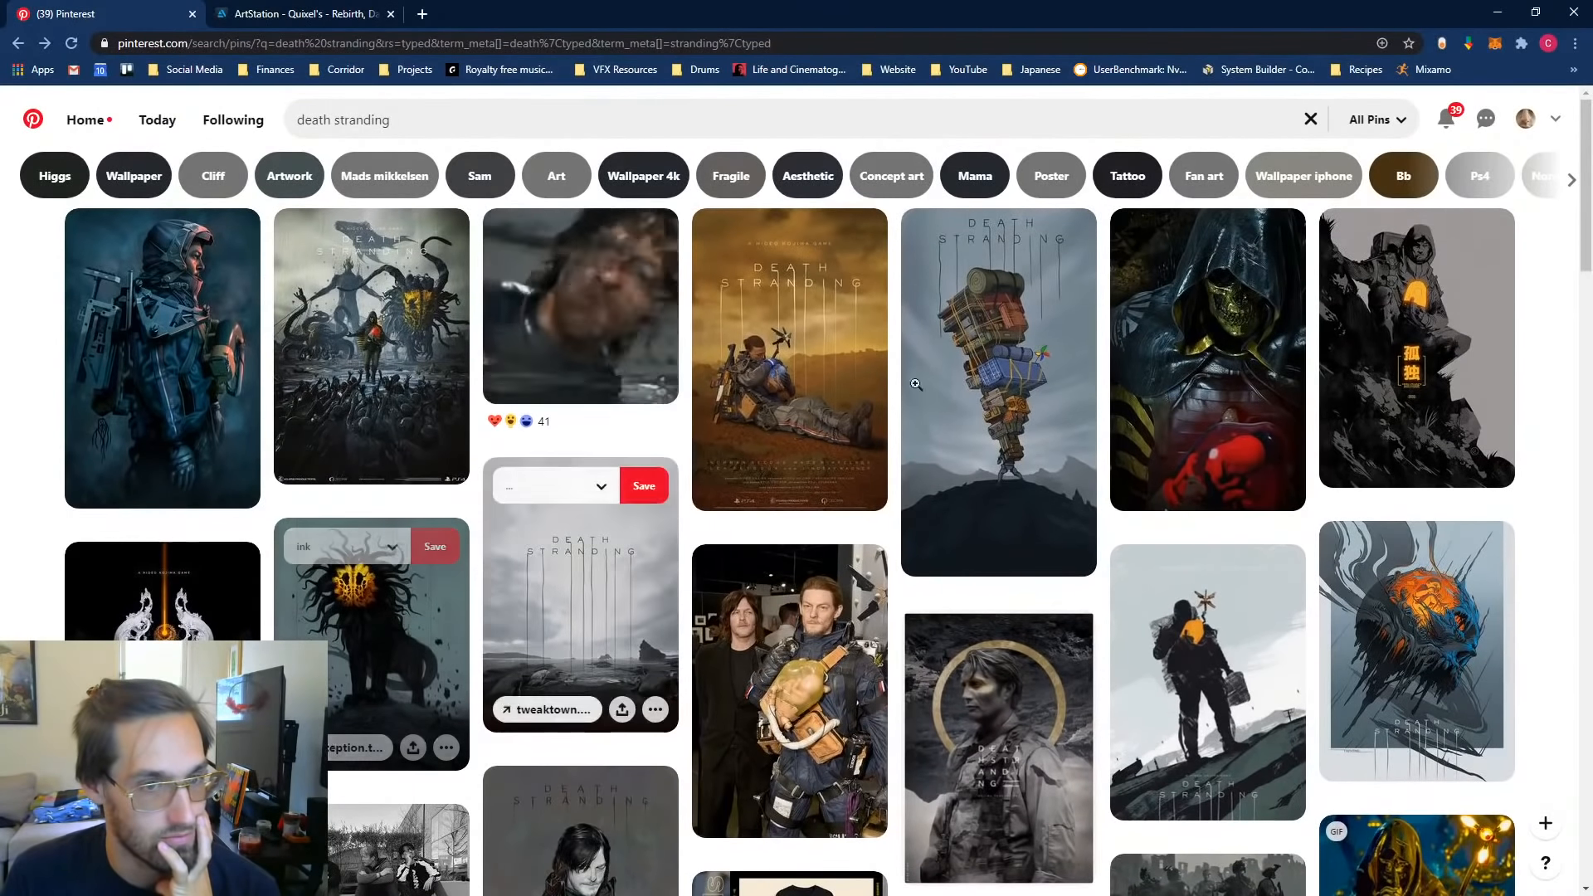
left_click(1369, 373)
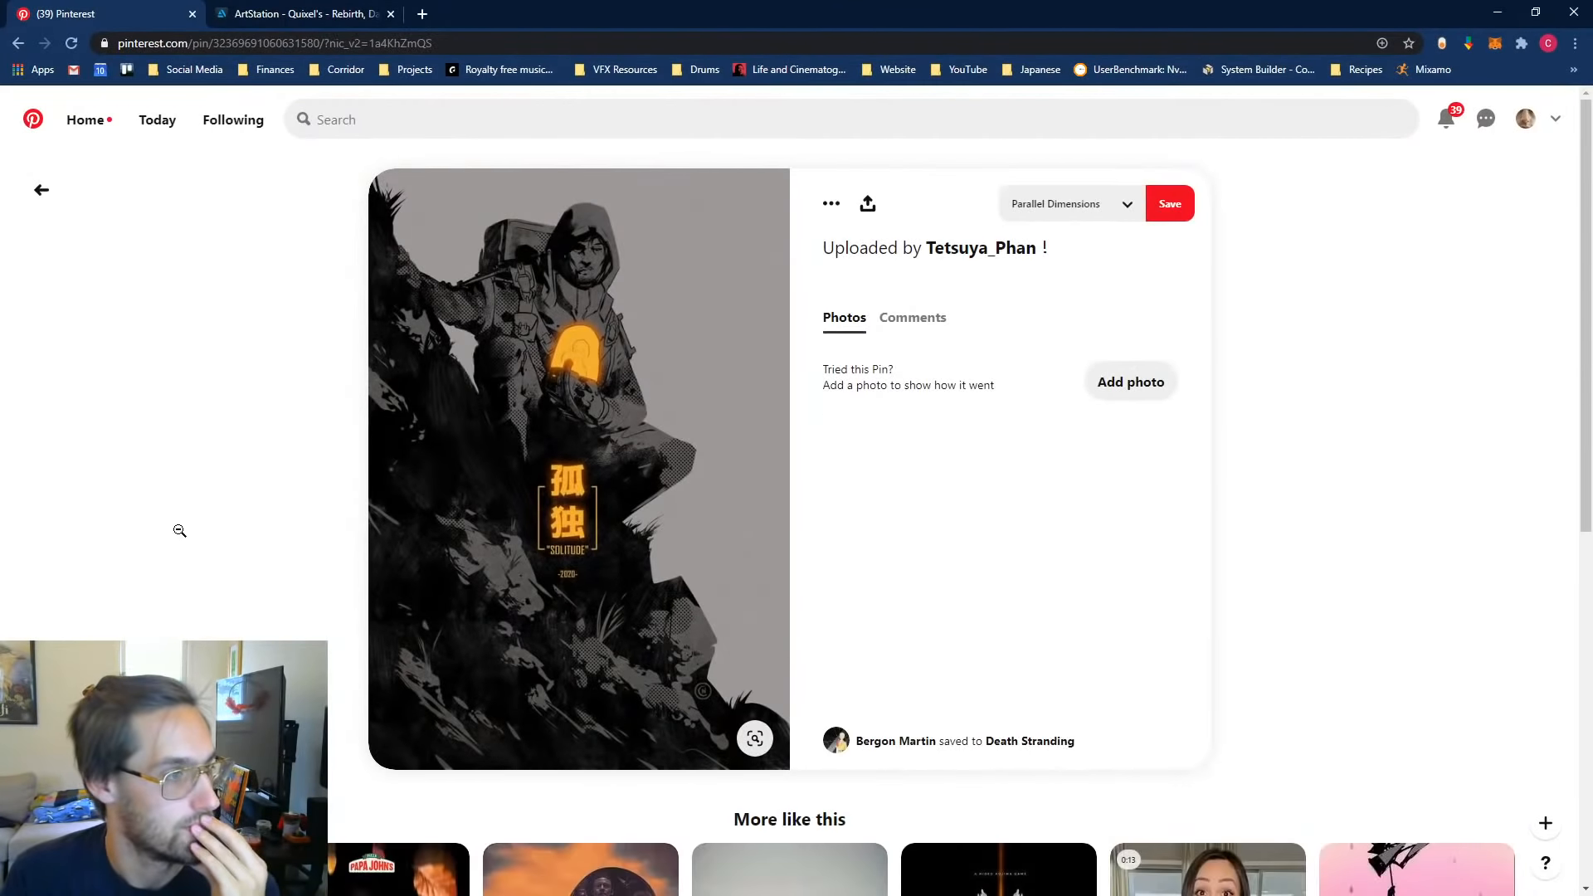
Step: Save the "SOLITUDE" illustration pin and ArtStation's Death Stranding pin of the cargo-laden porter to the Parallel Dimensions board
left_click(1170, 203)
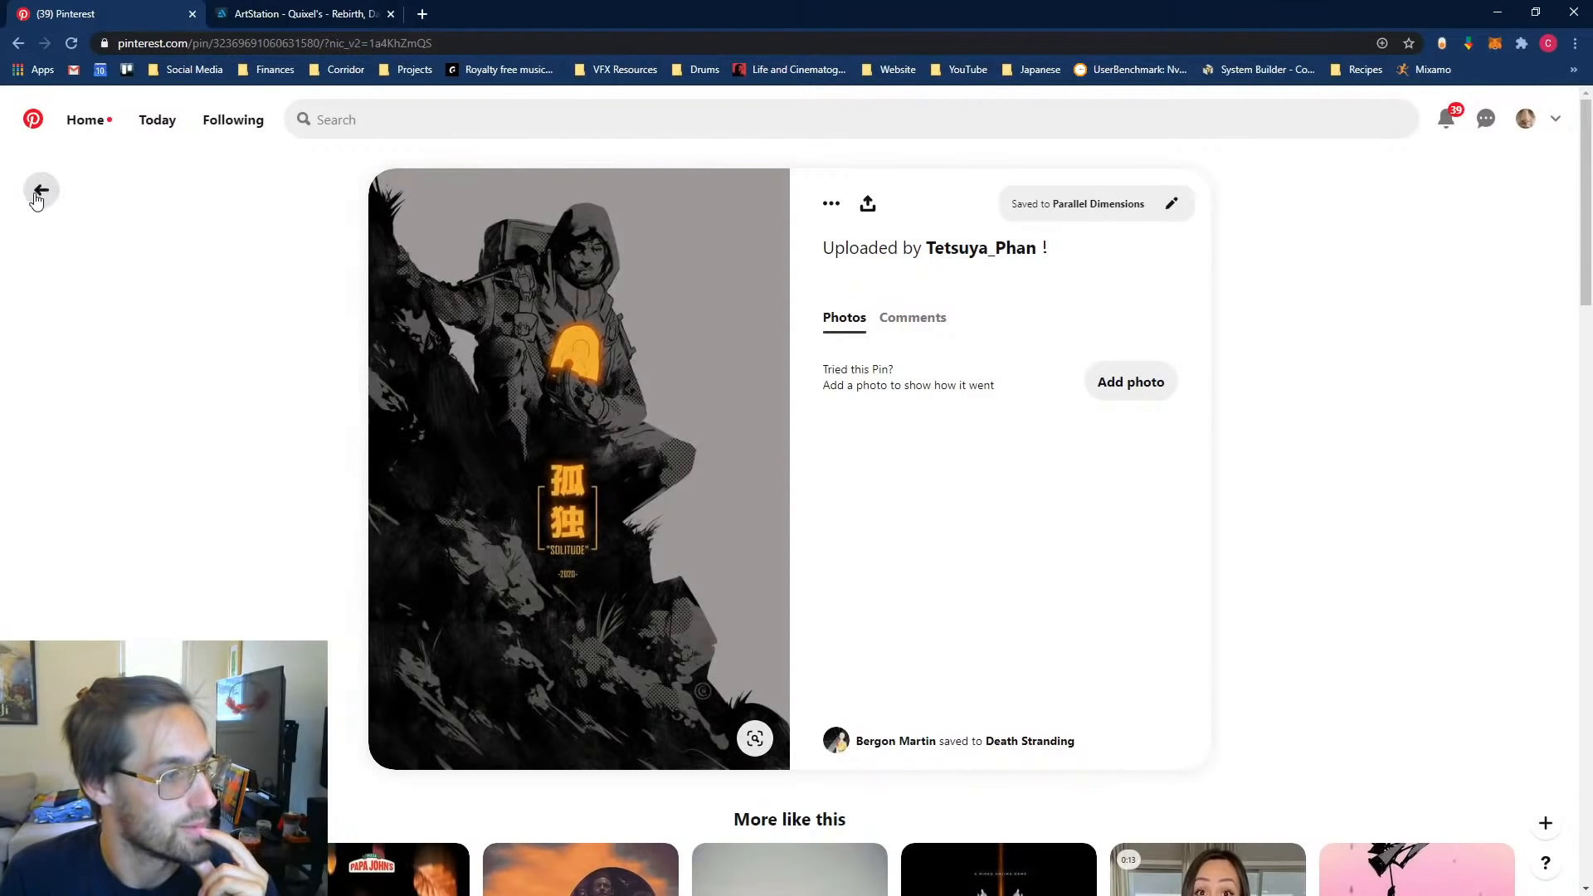
left_click(40, 192)
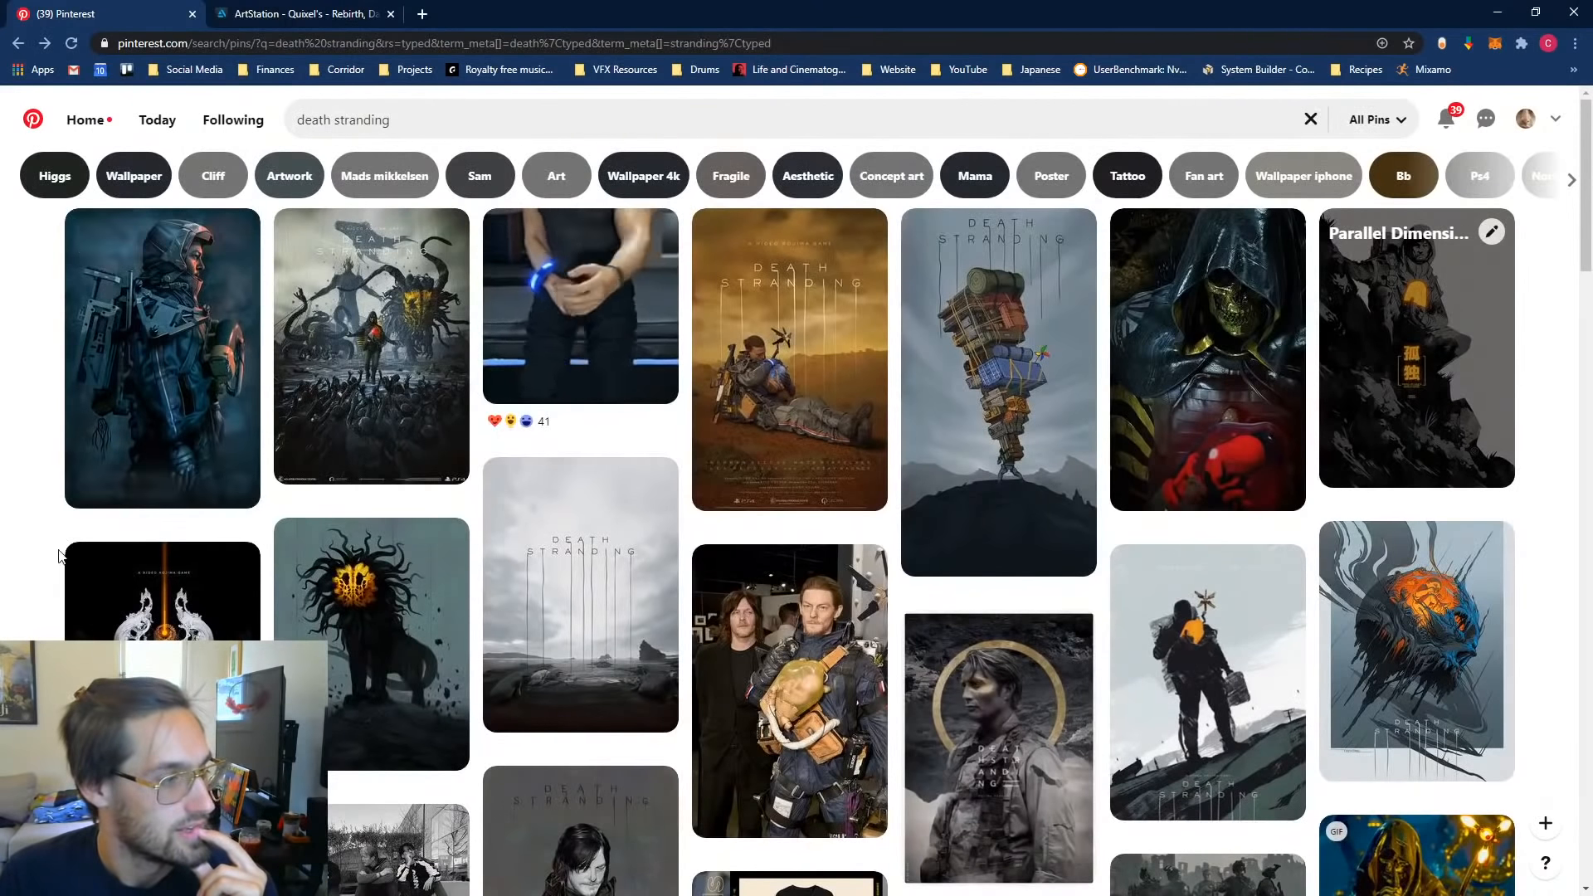
scroll(37, 584, "down", 3)
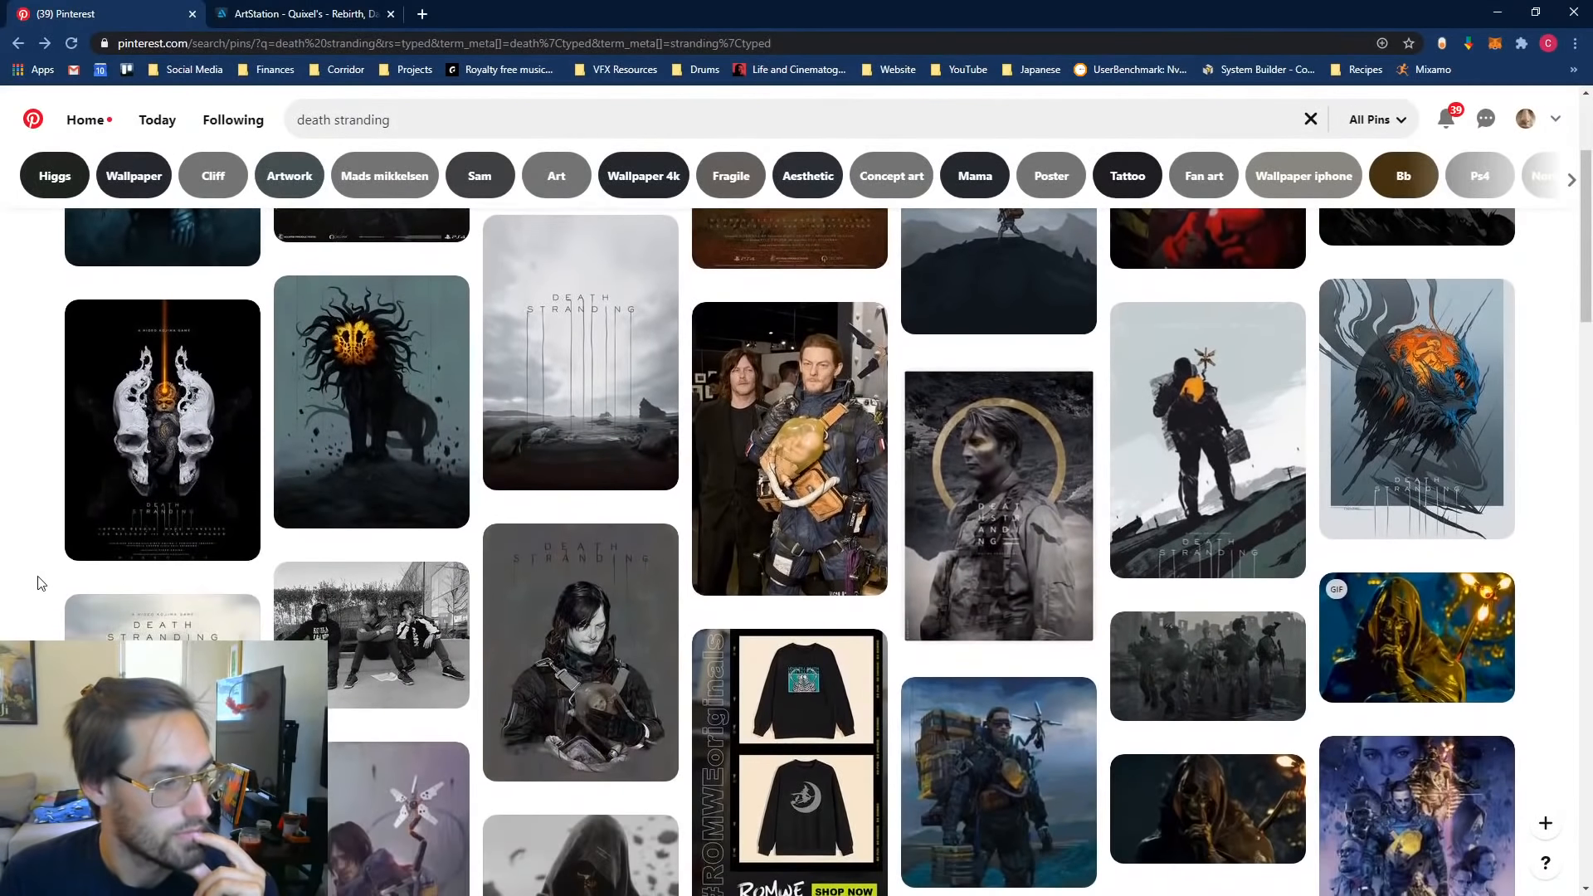
scroll(37, 583, "down", 2)
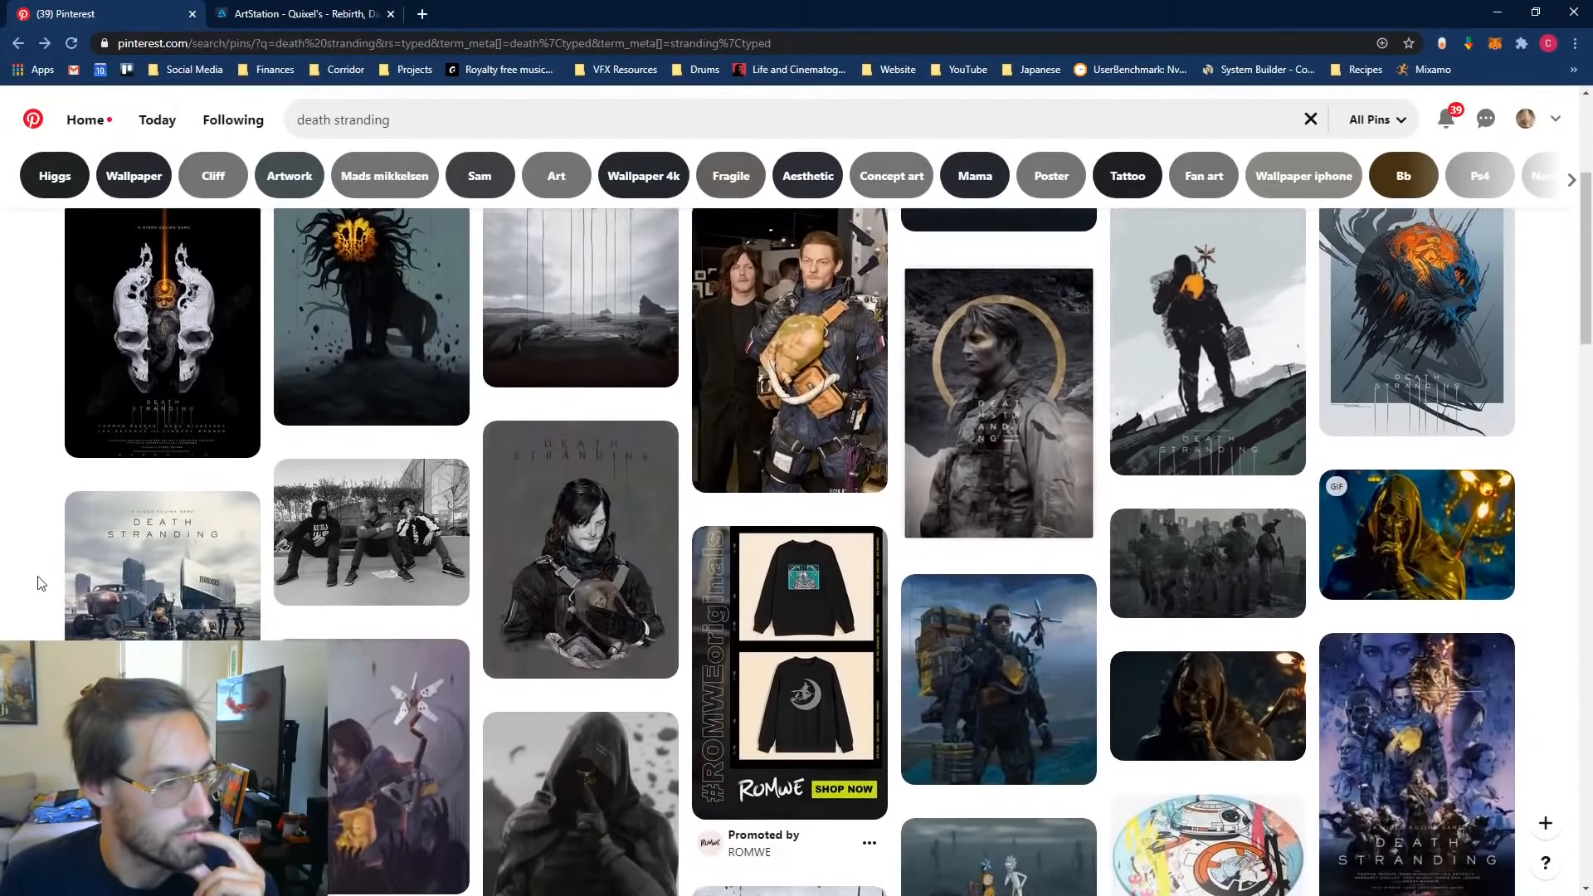
scroll(37, 583, "down", 1)
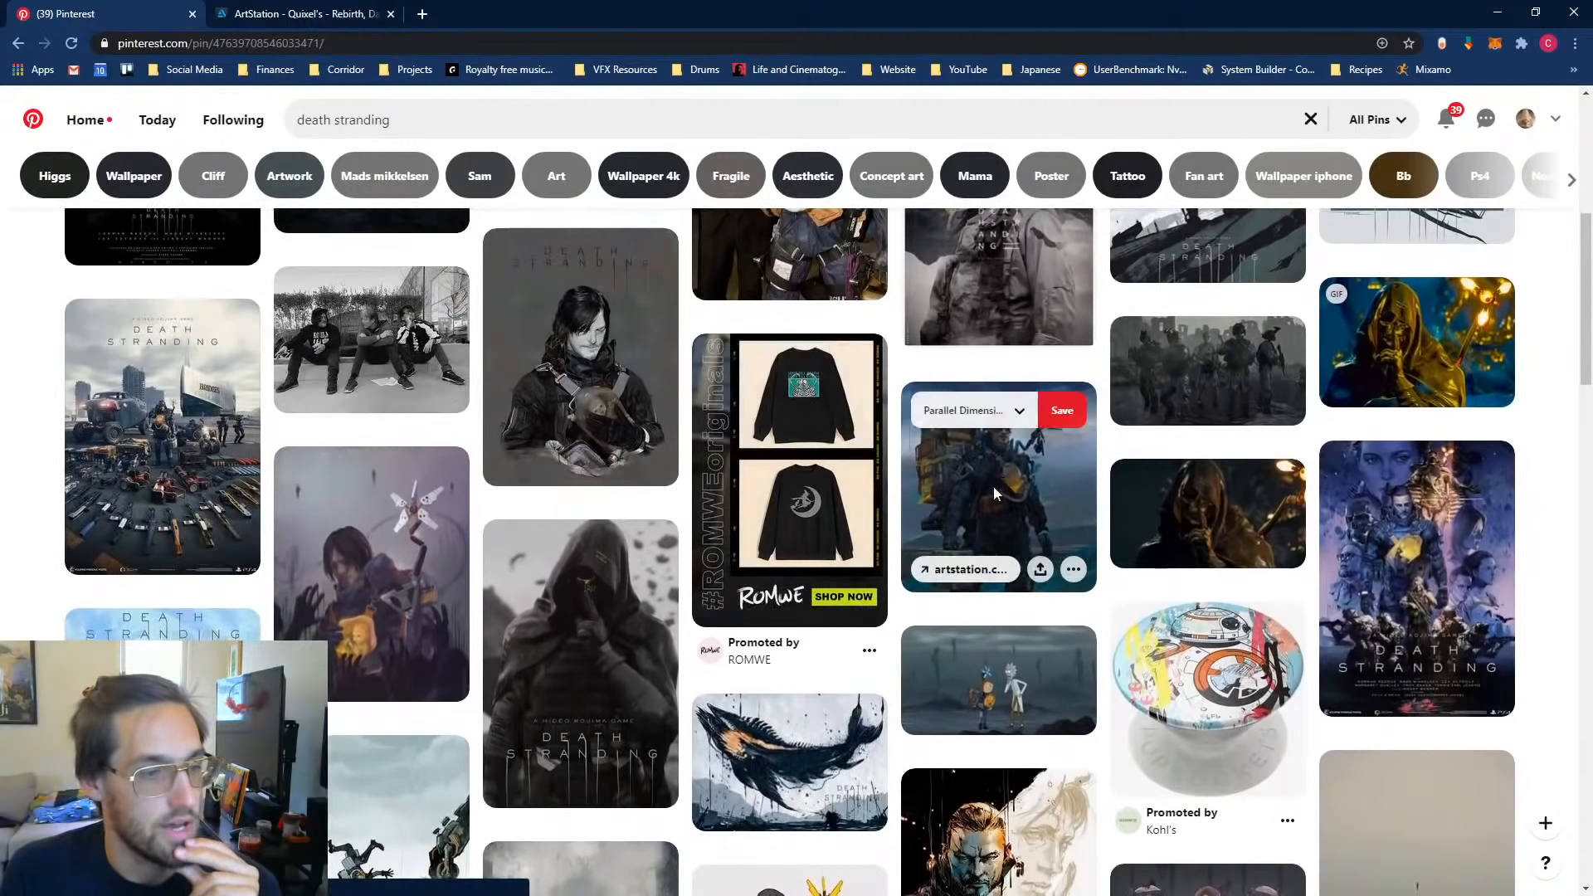
left_click(991, 484)
left_click(1170, 203)
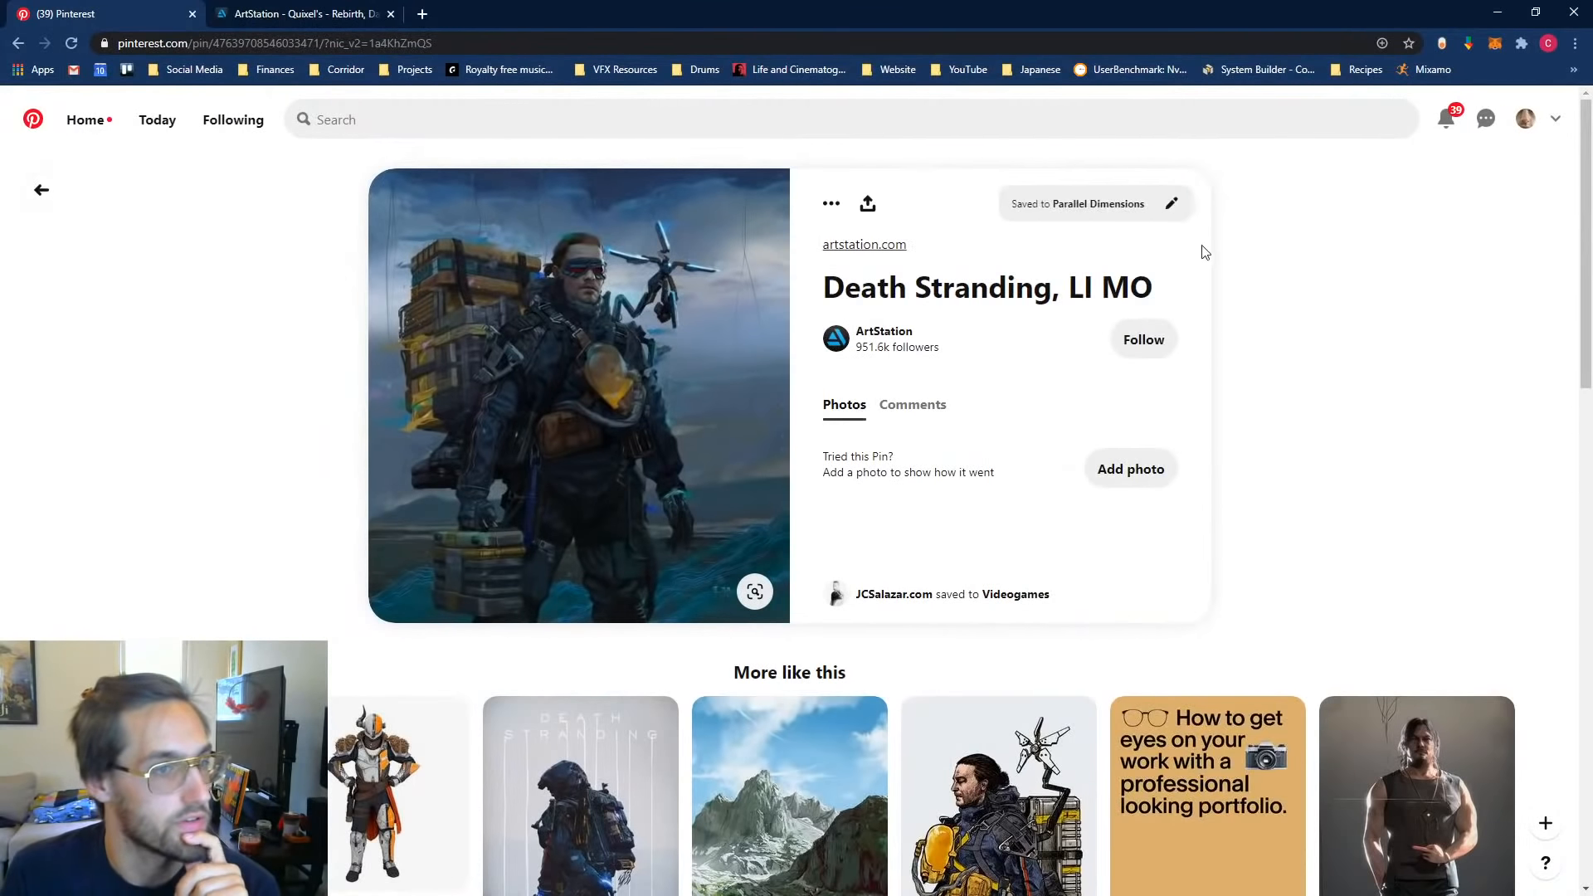
Step: Search the pins for "backpacking hike"
left_click(451, 126)
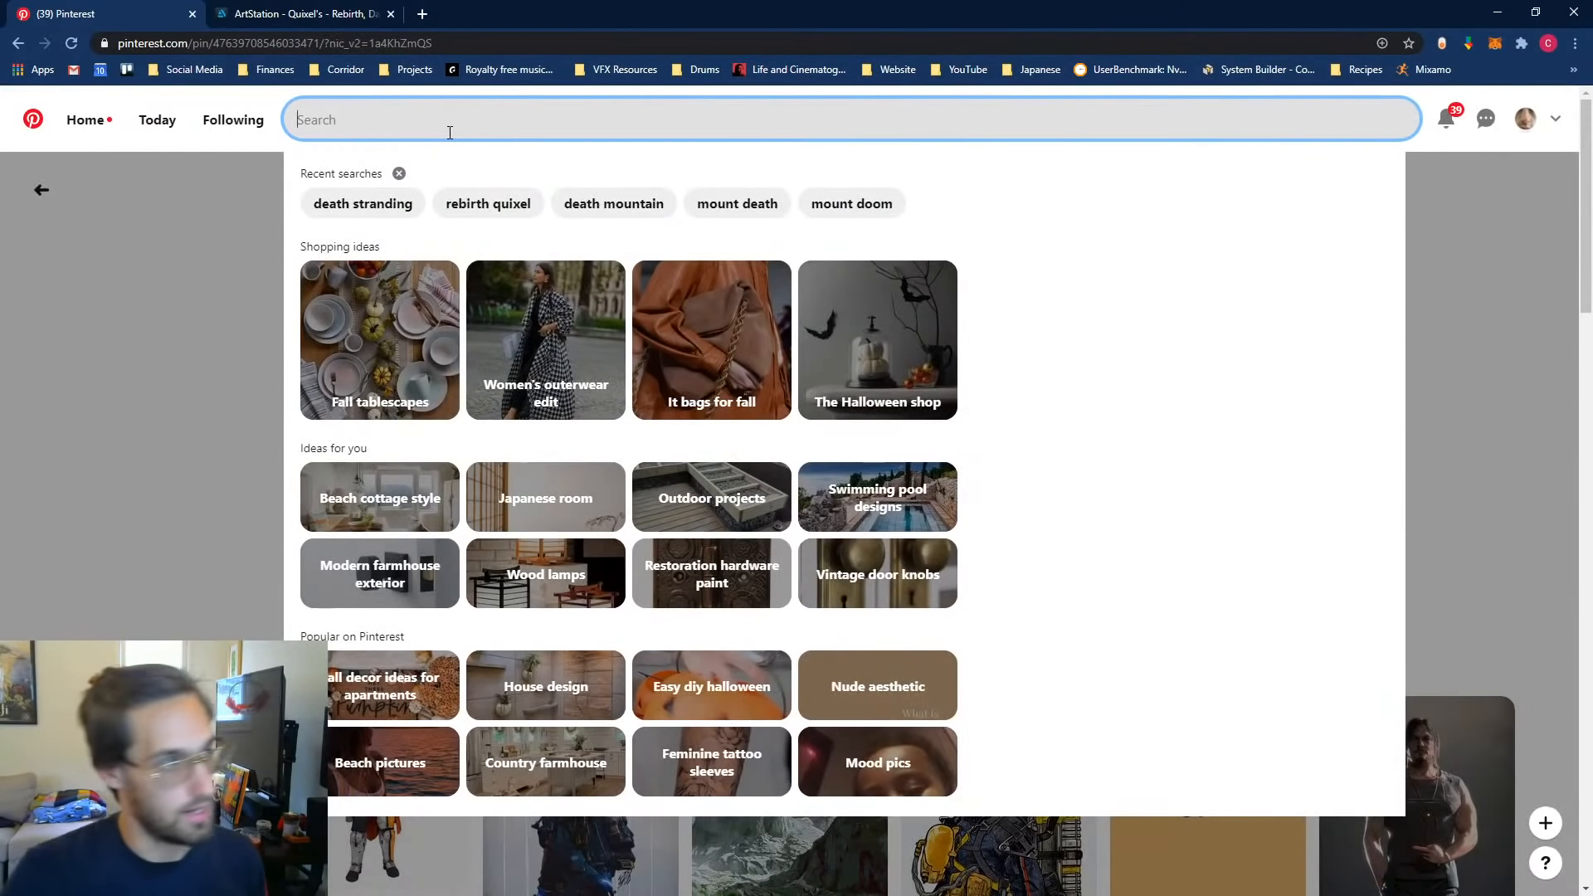
type("backp")
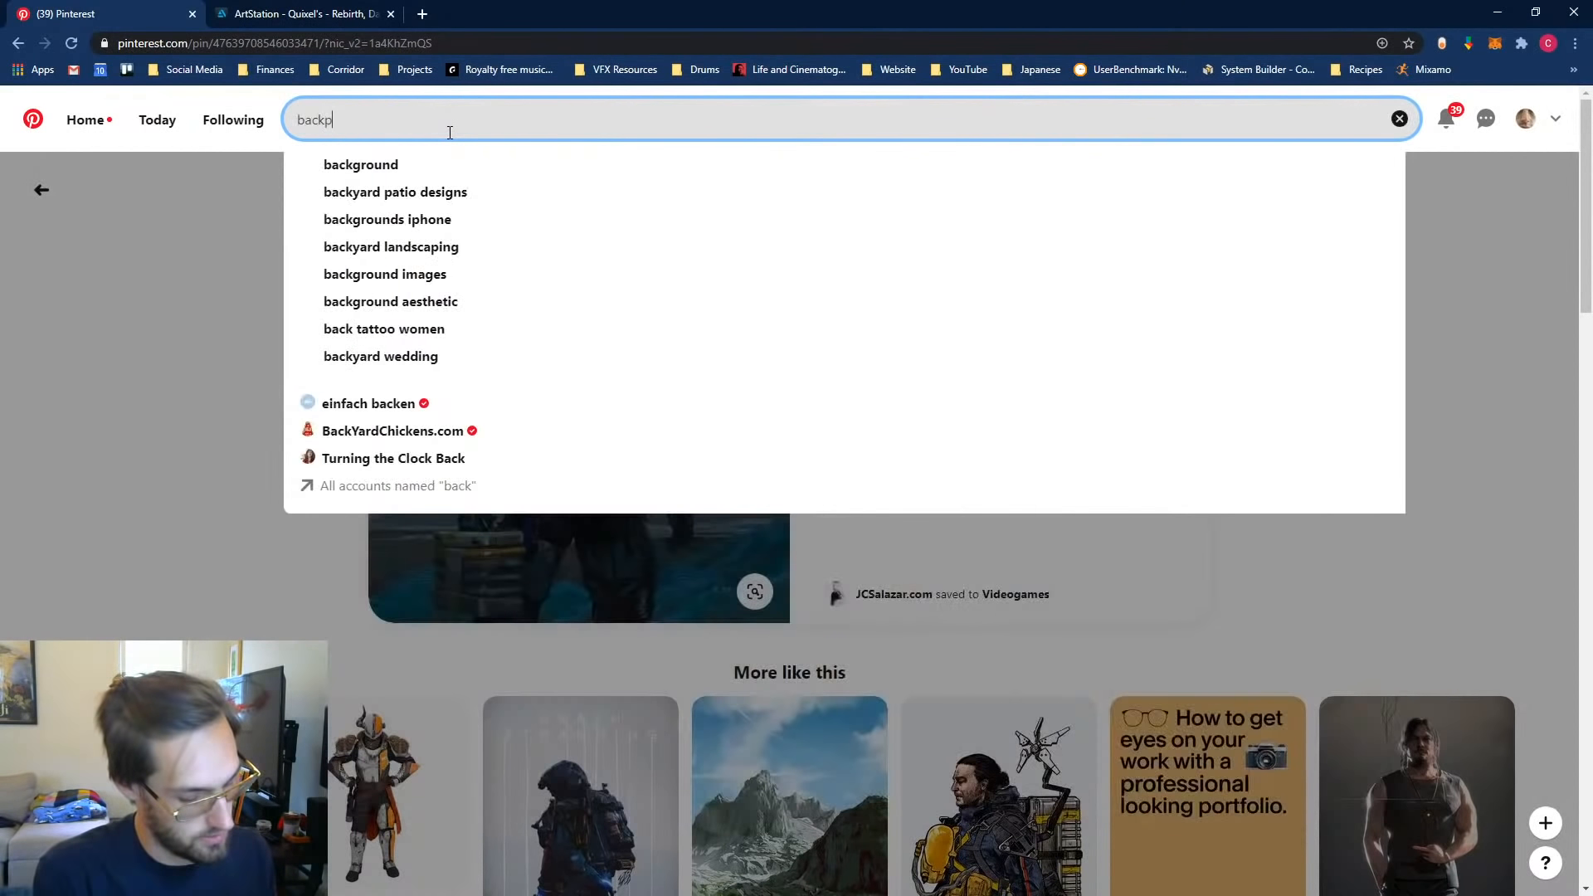
type("acking")
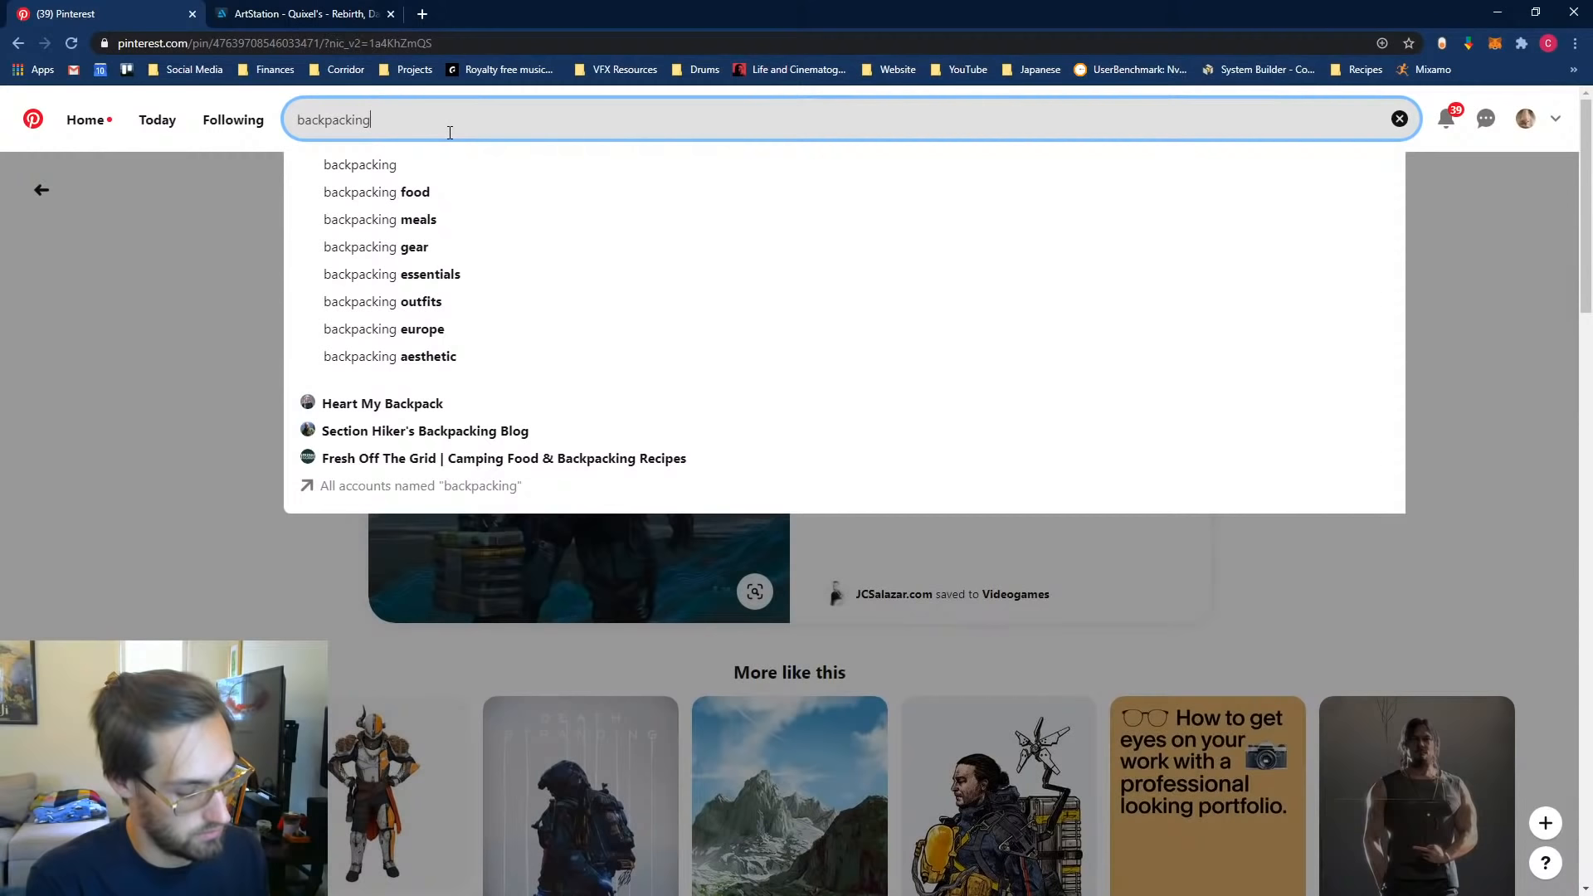
type(" hike")
key("Return")
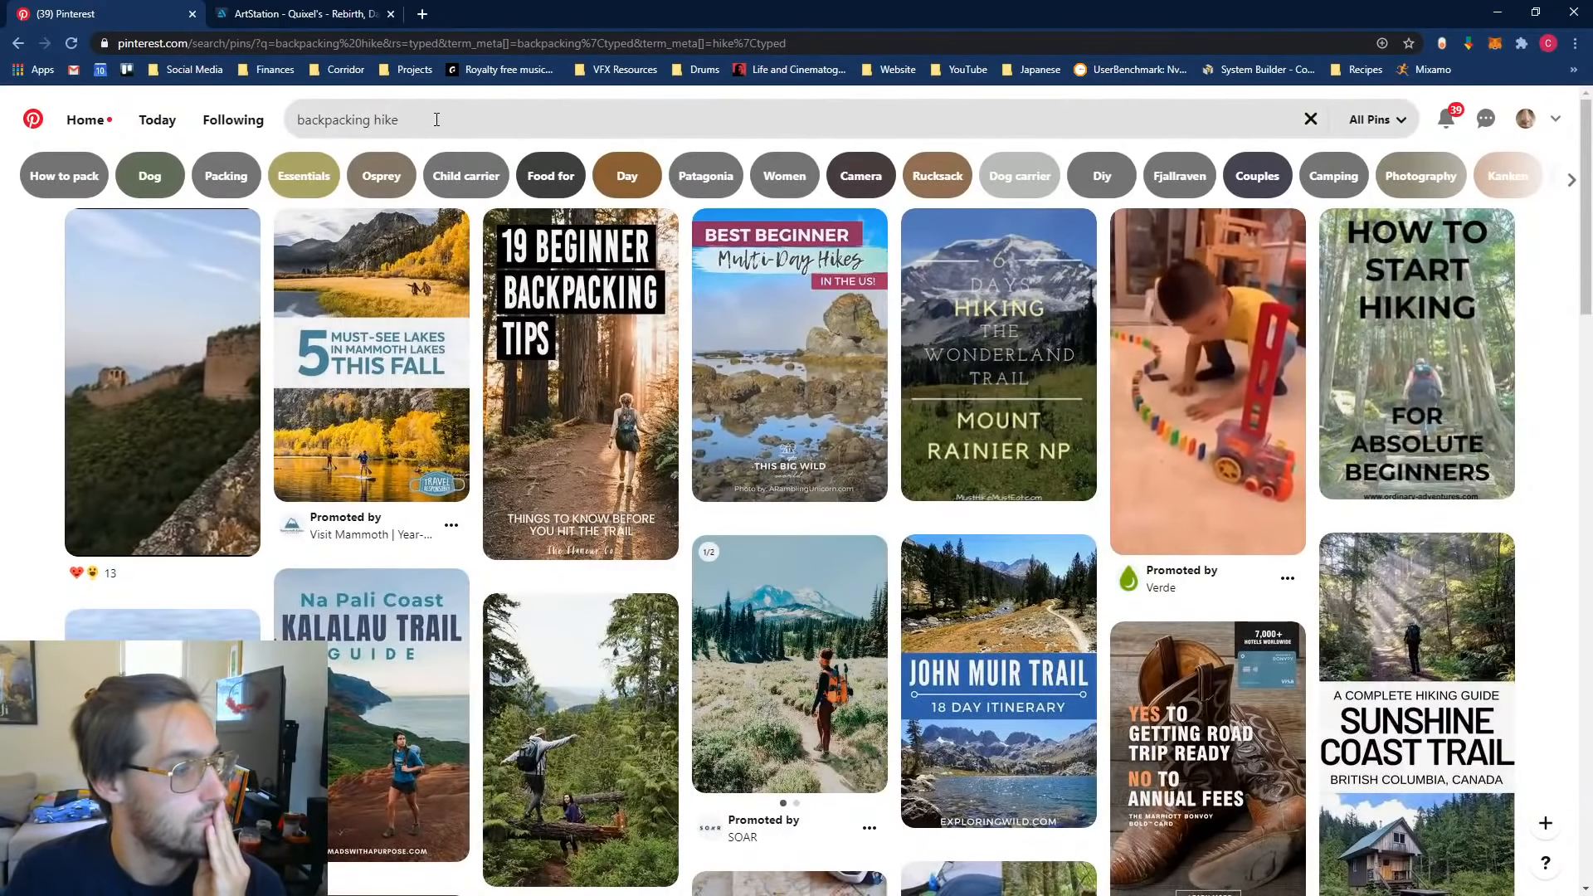
Step: Search the pins for the suggested term "backpacking gear" and browse the results
left_click(345, 106)
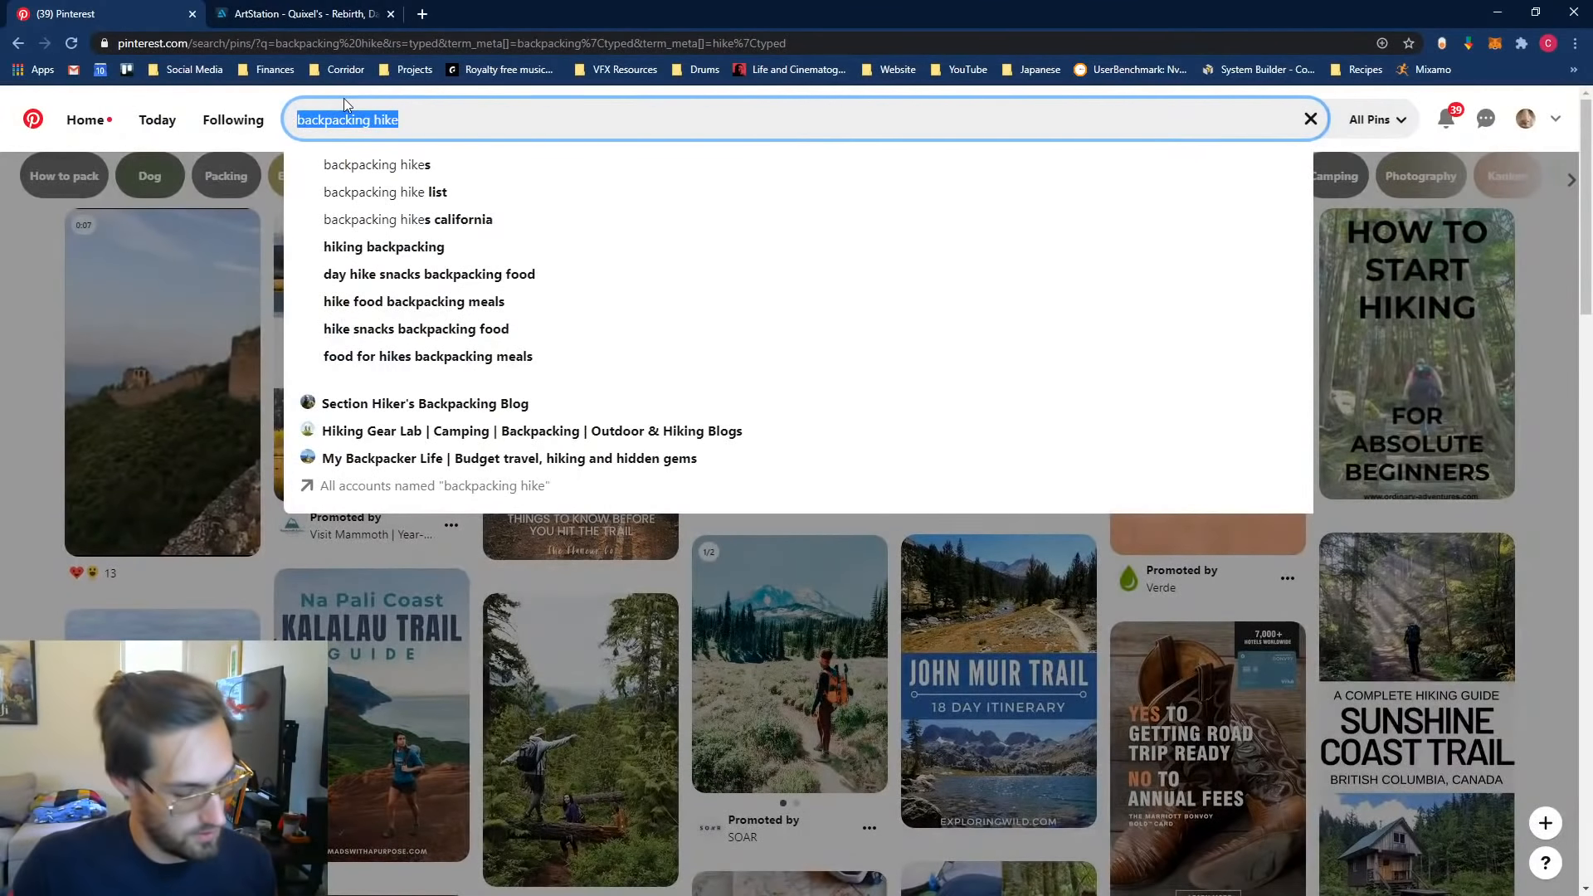
type("backp")
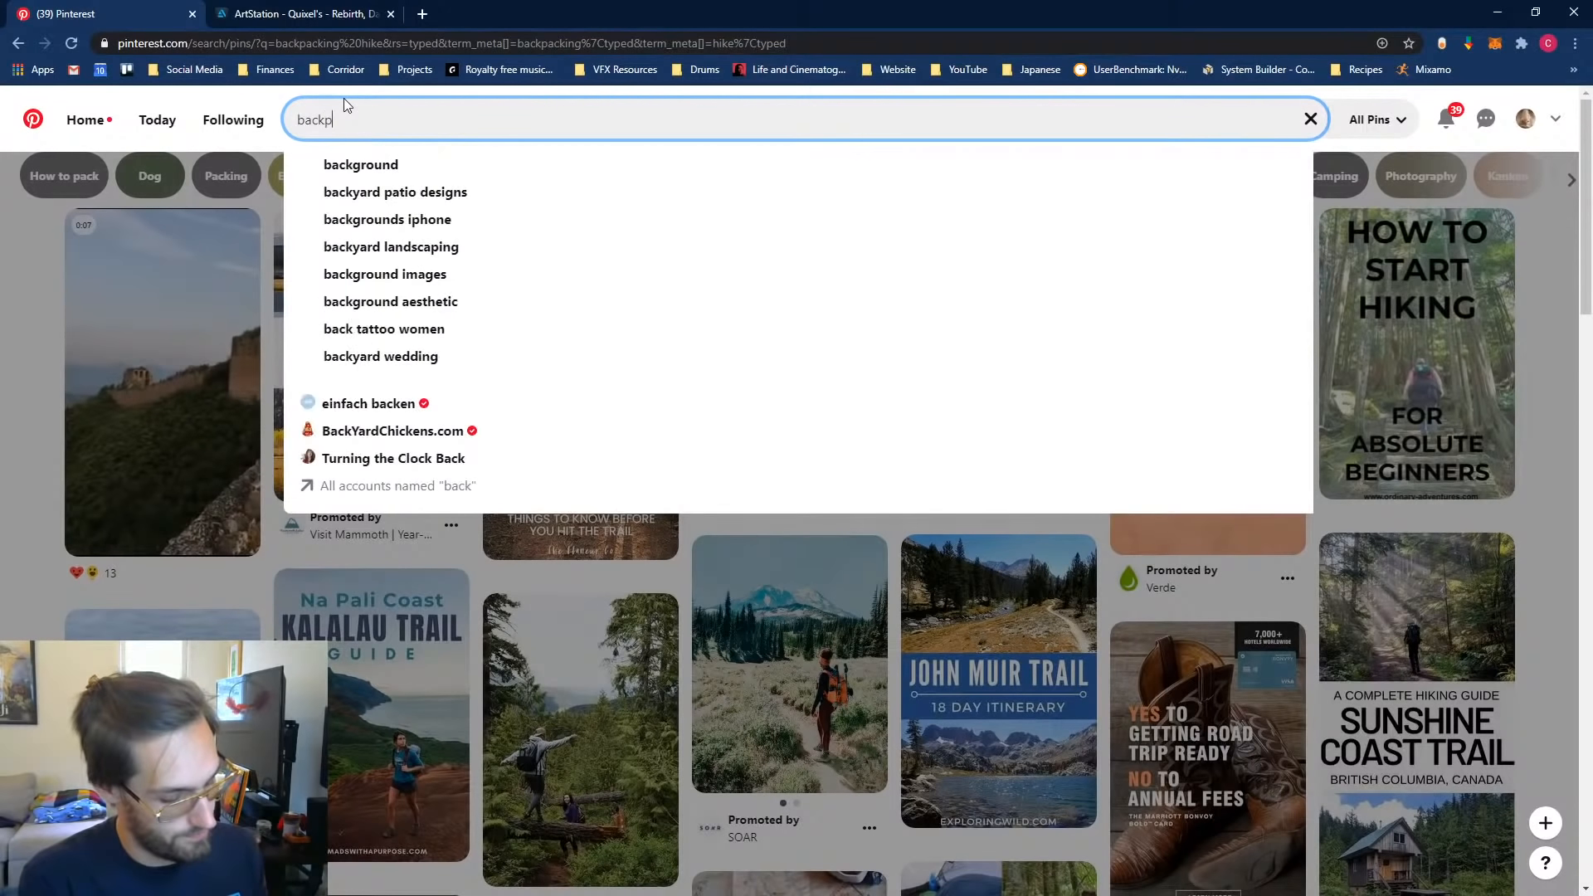
type("acking")
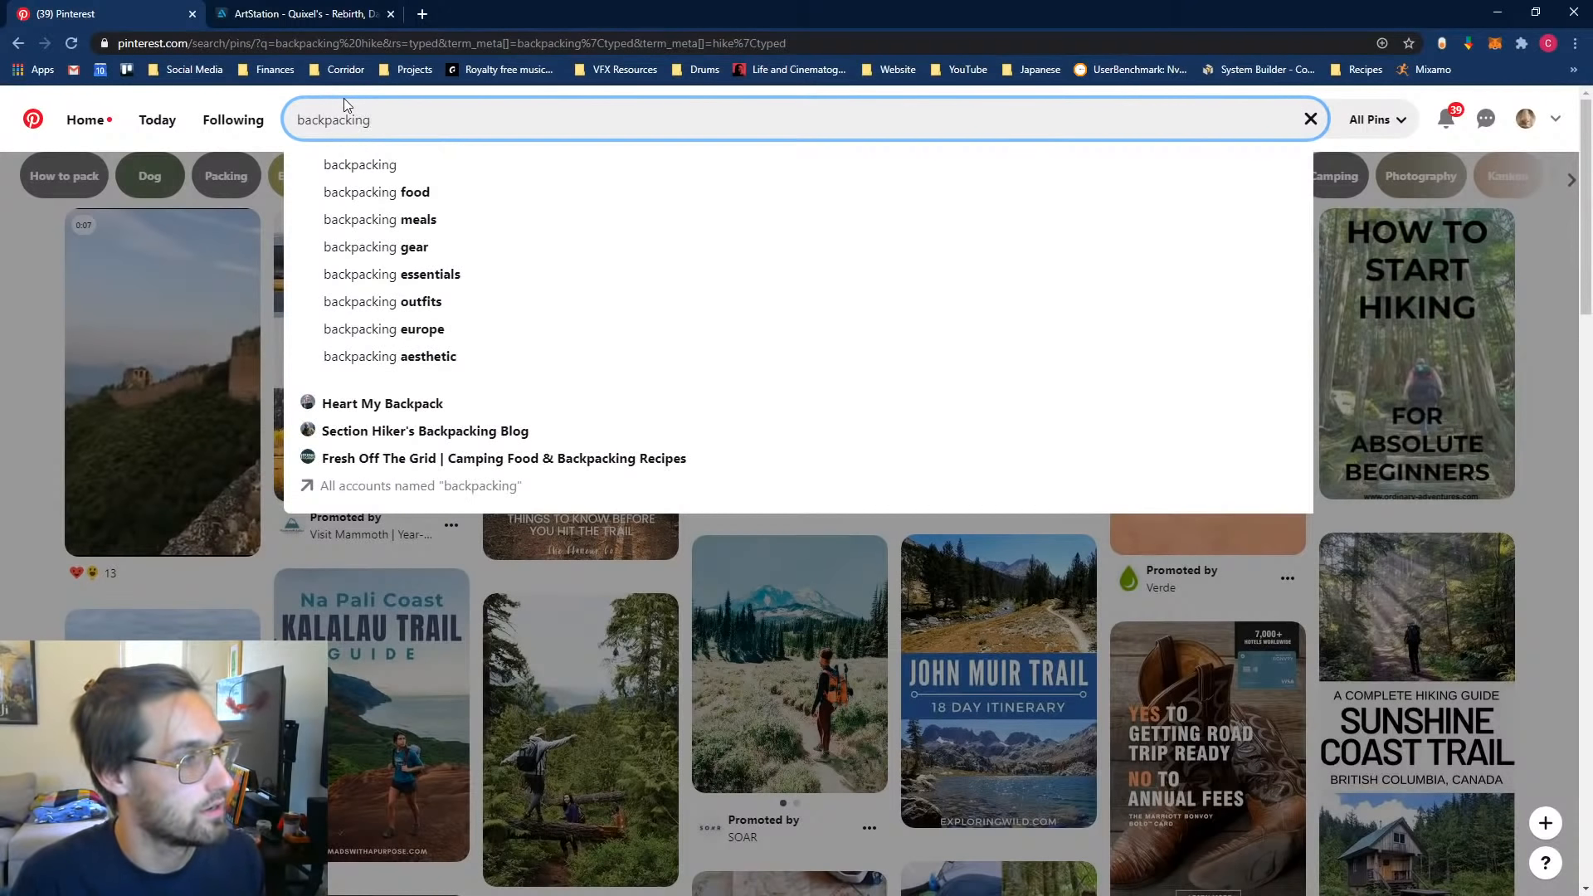
key("Down")
key("Down")
key("Down")
key("Down")
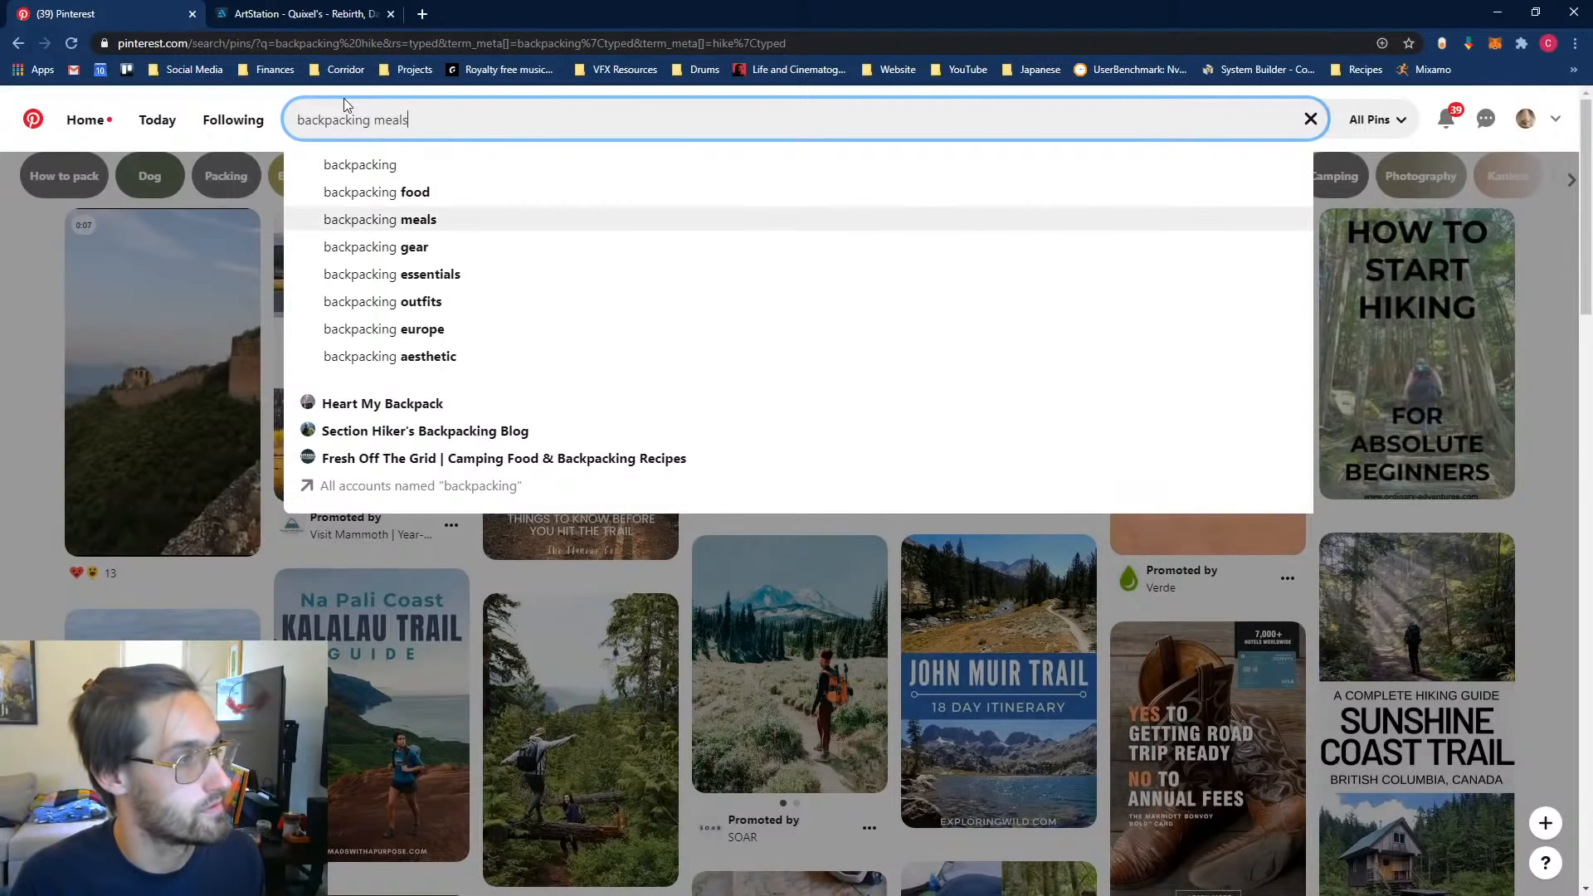
key("Return")
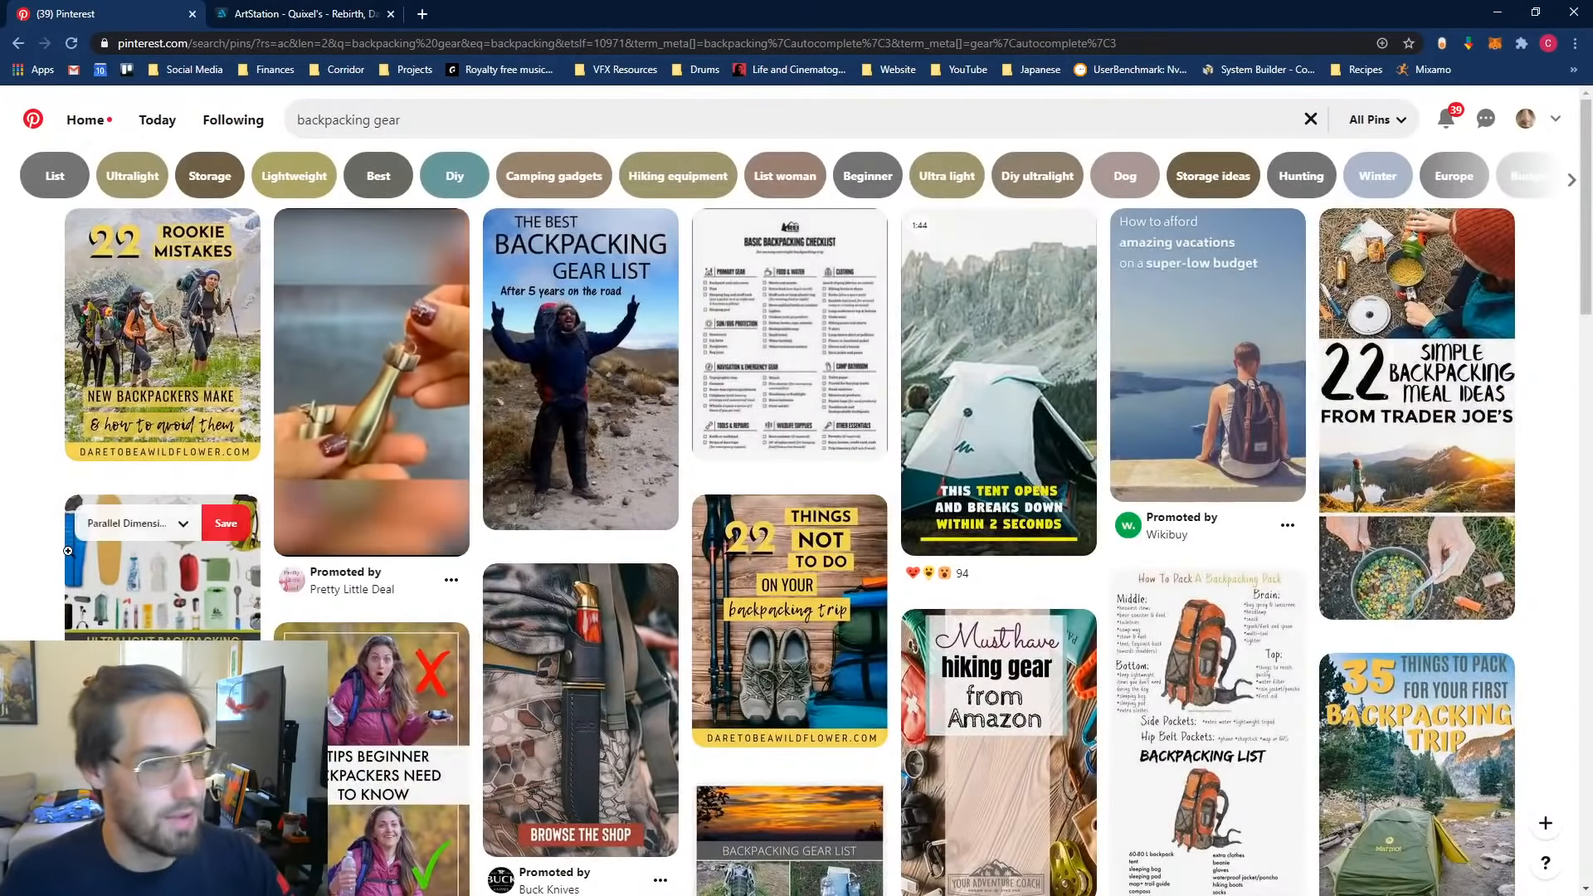
scroll(25, 592, "down", 4)
scroll(25, 592, "down", 4)
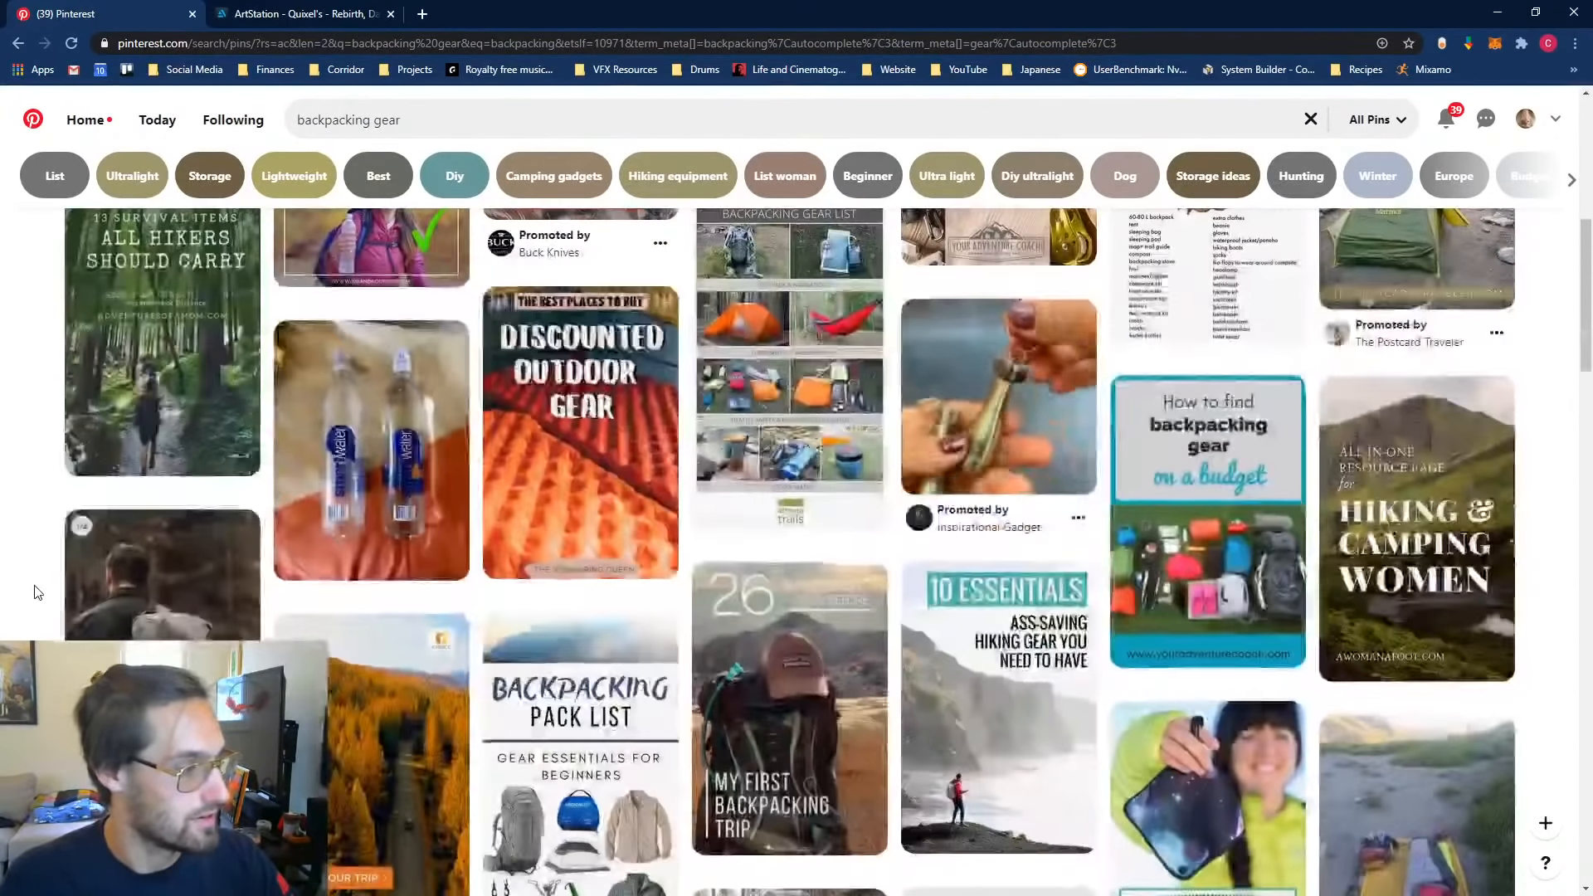
scroll(33, 587, "up", 8)
Step: Search the pins for "huge camping bag"
left_click(298, 124)
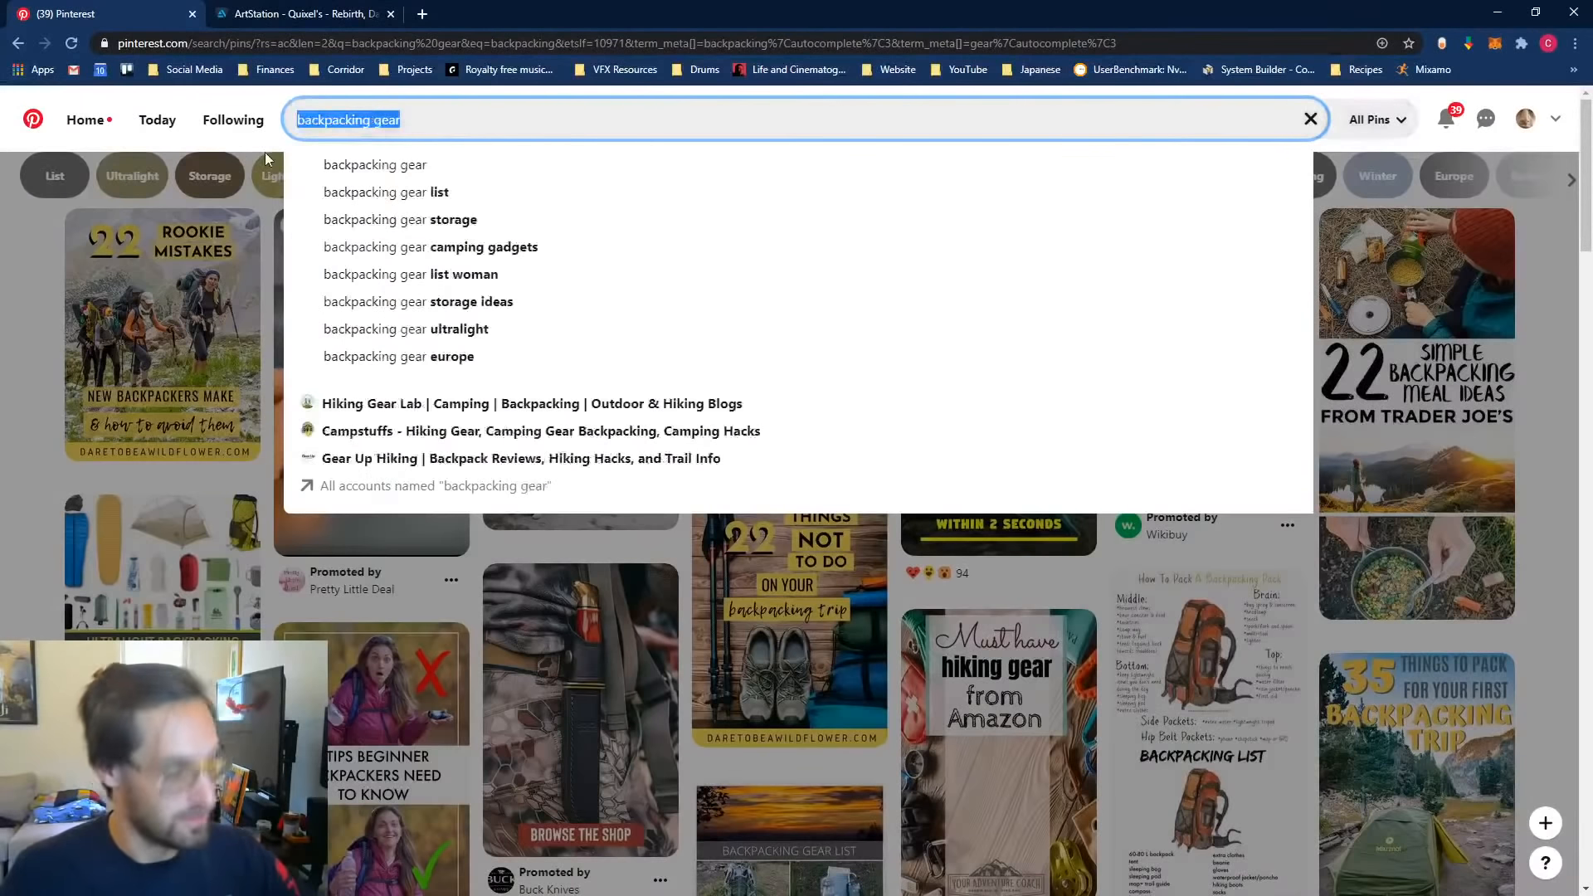
type("huge camping b")
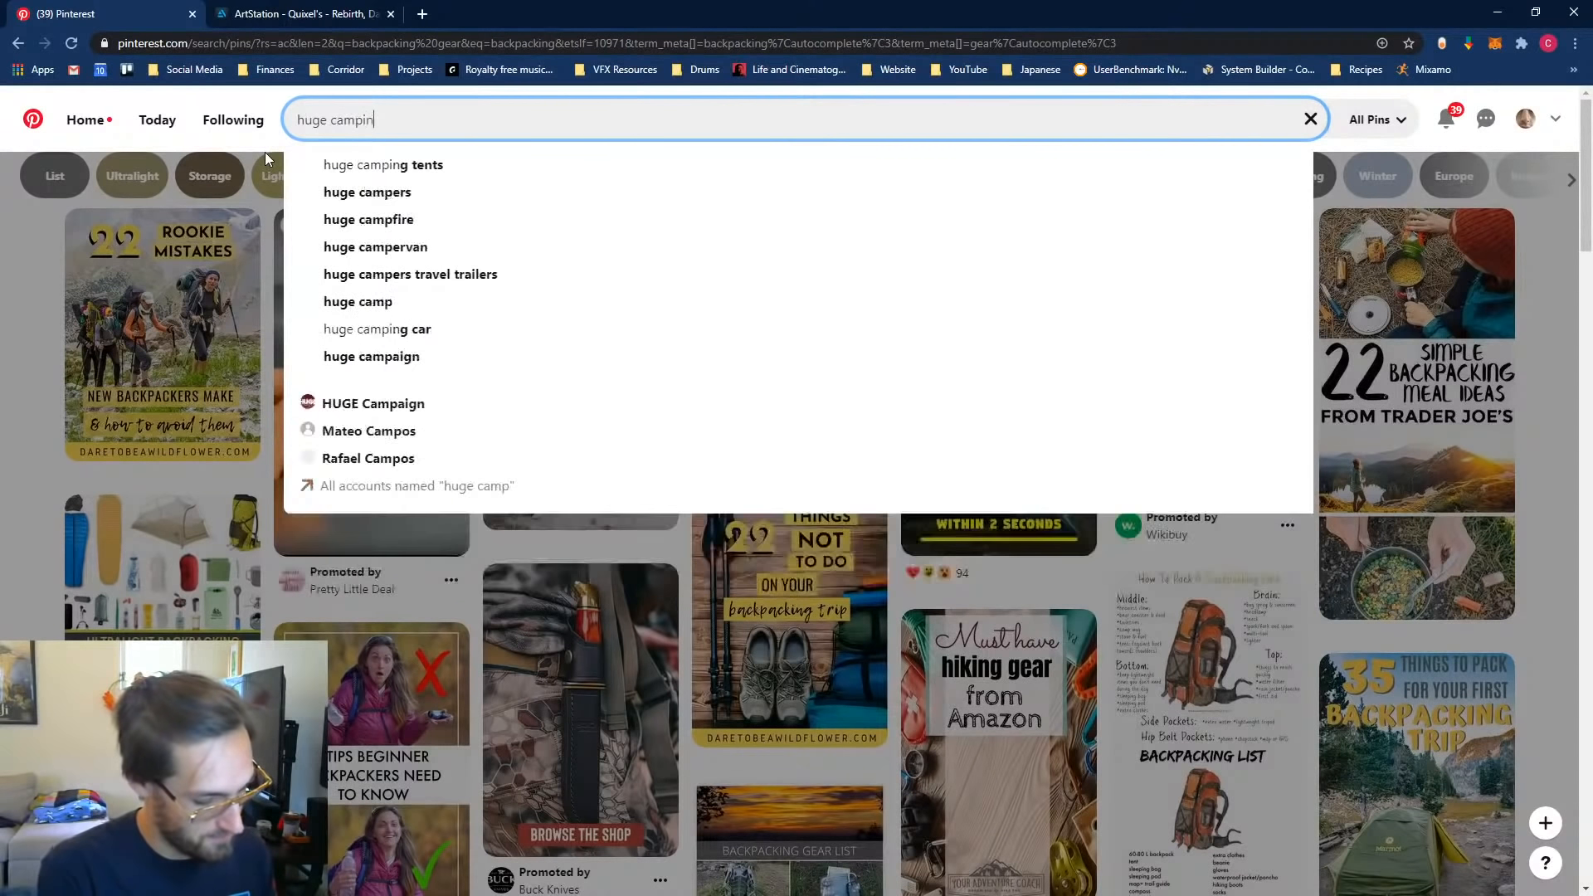
type("ag")
key("Return")
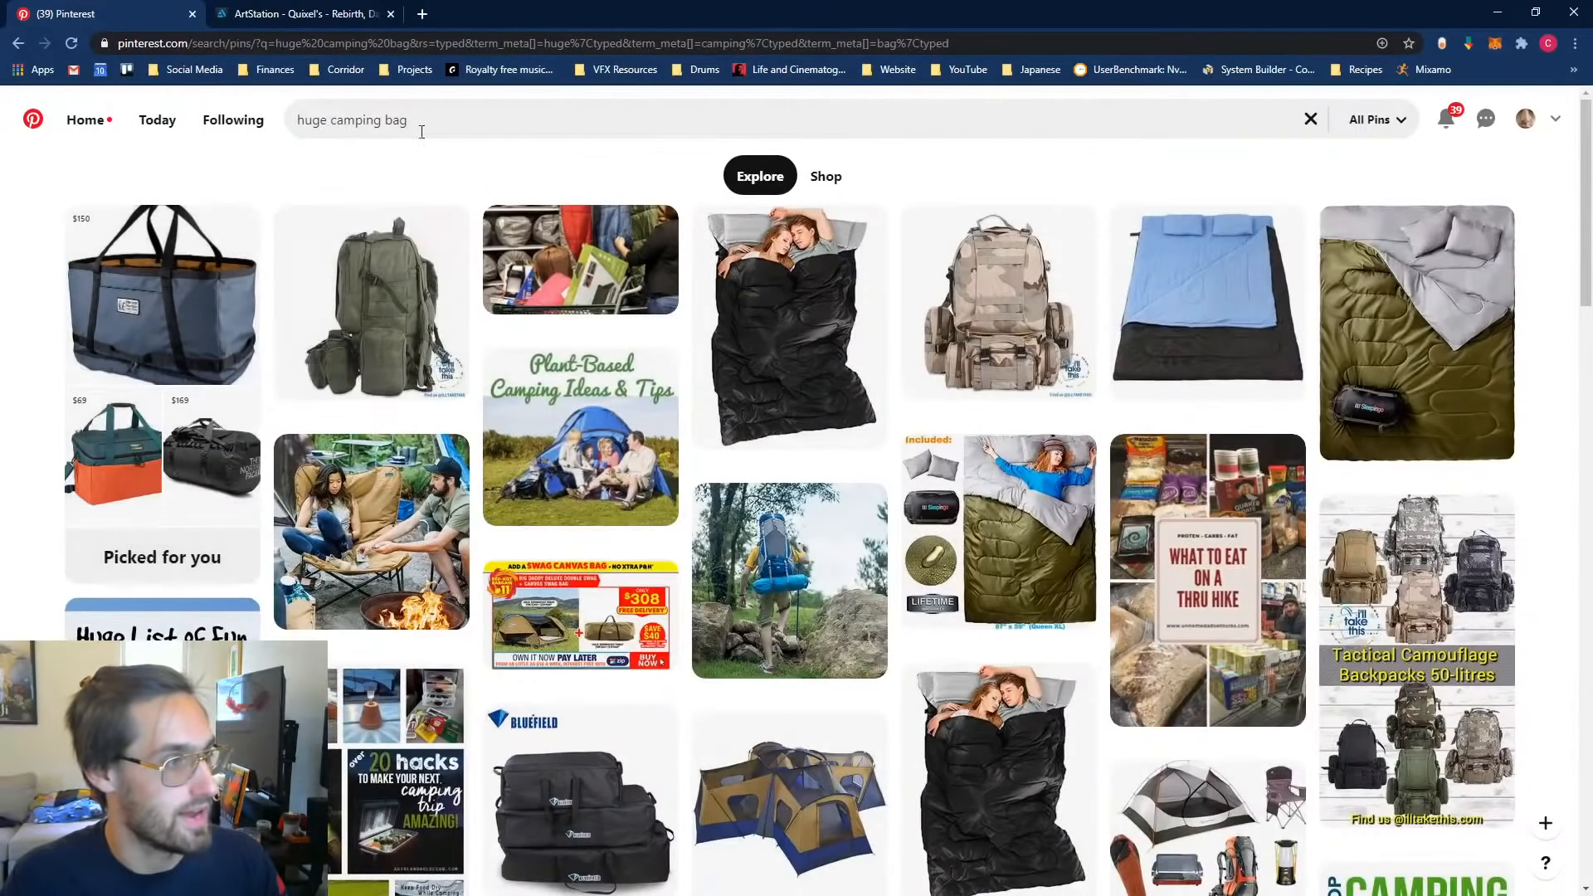
Step: Search the pins for "mountain rescue" and save the Dannah pin of red-jacketed rescuers around a stretcher to the Parallel Dimensions board
left_click(421, 131)
type("m")
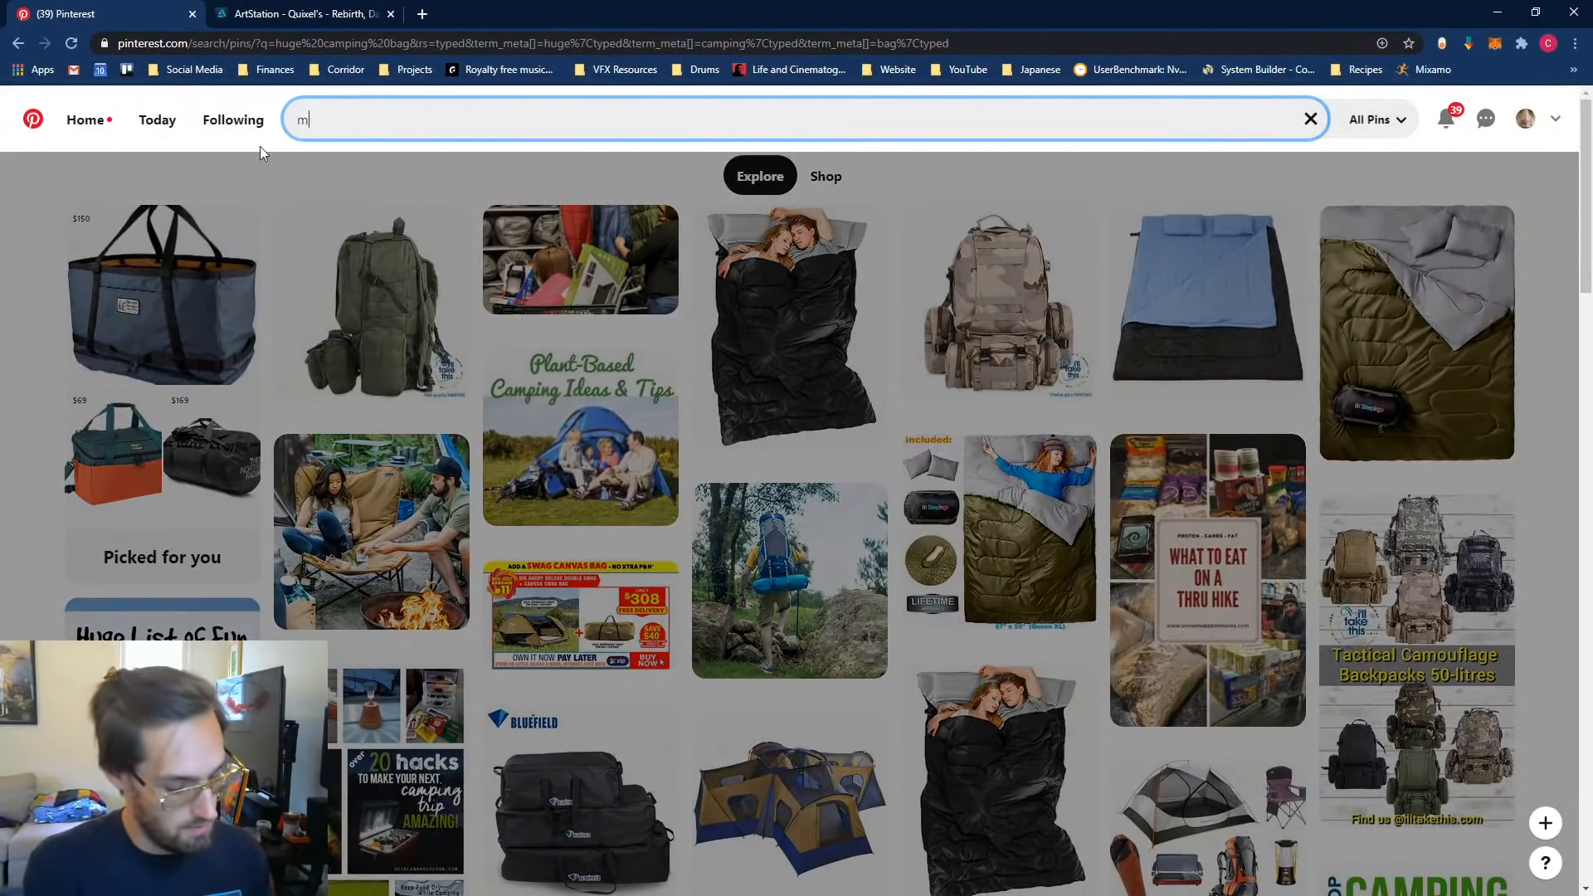
type("ountain rescue")
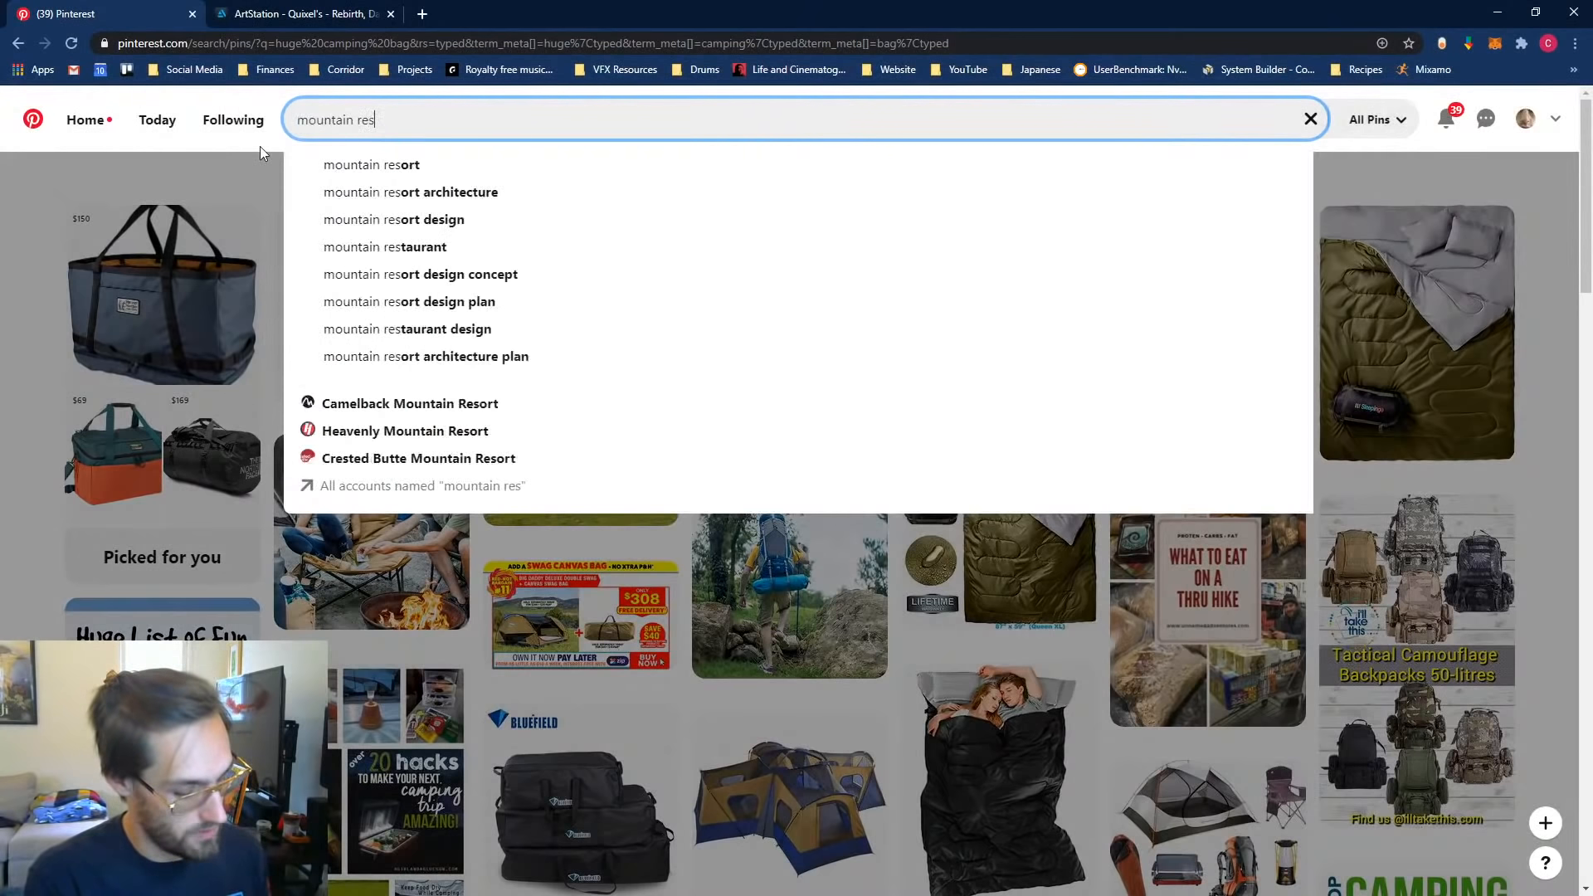
key("Return")
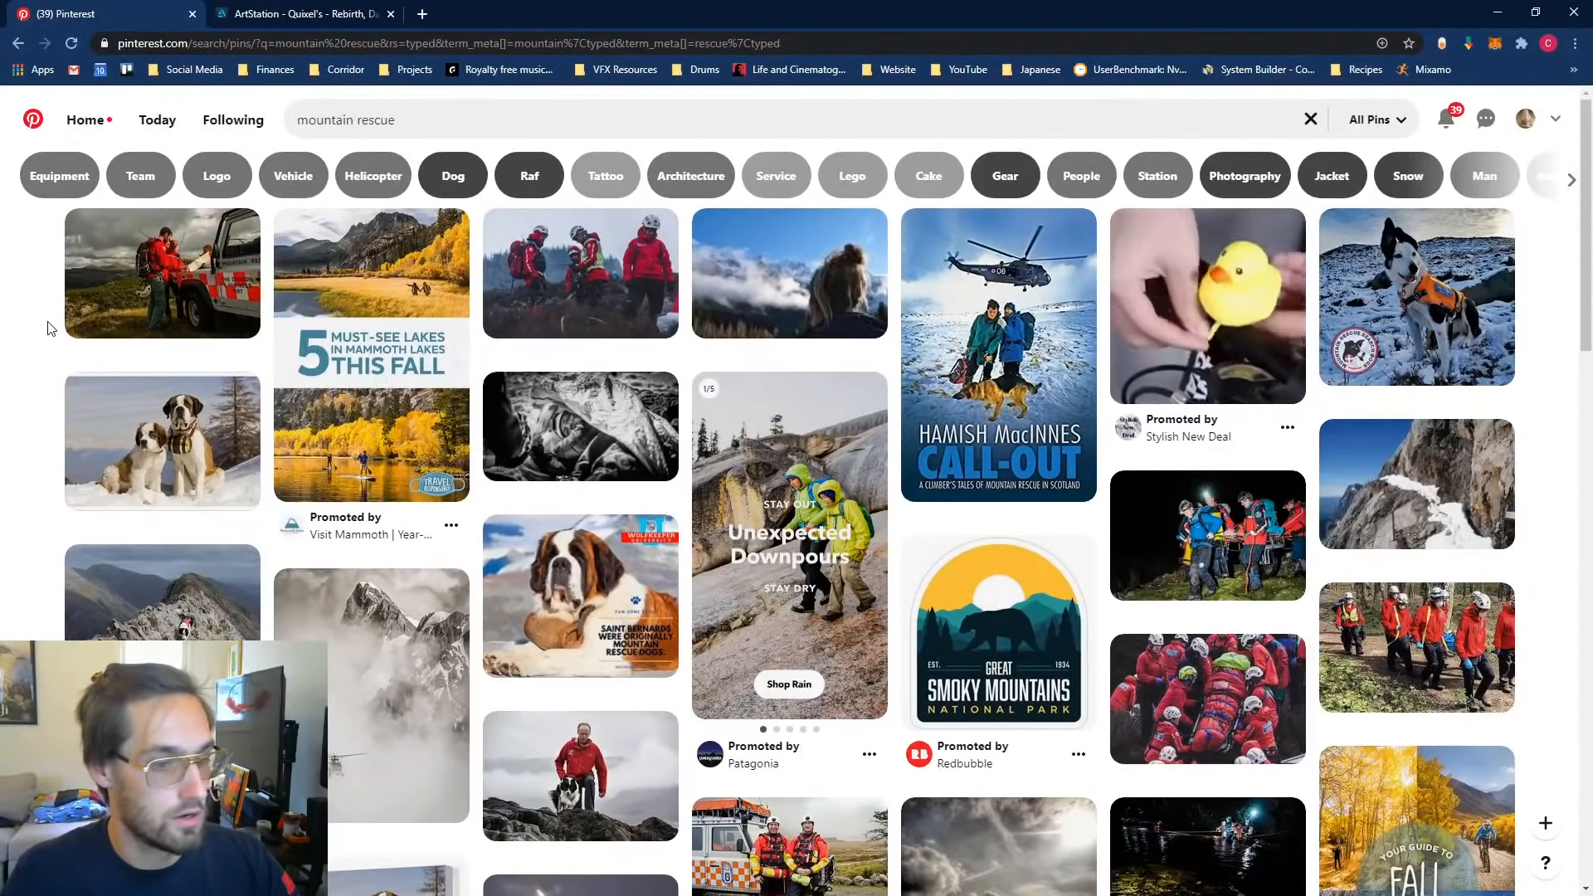
left_click(1049, 331)
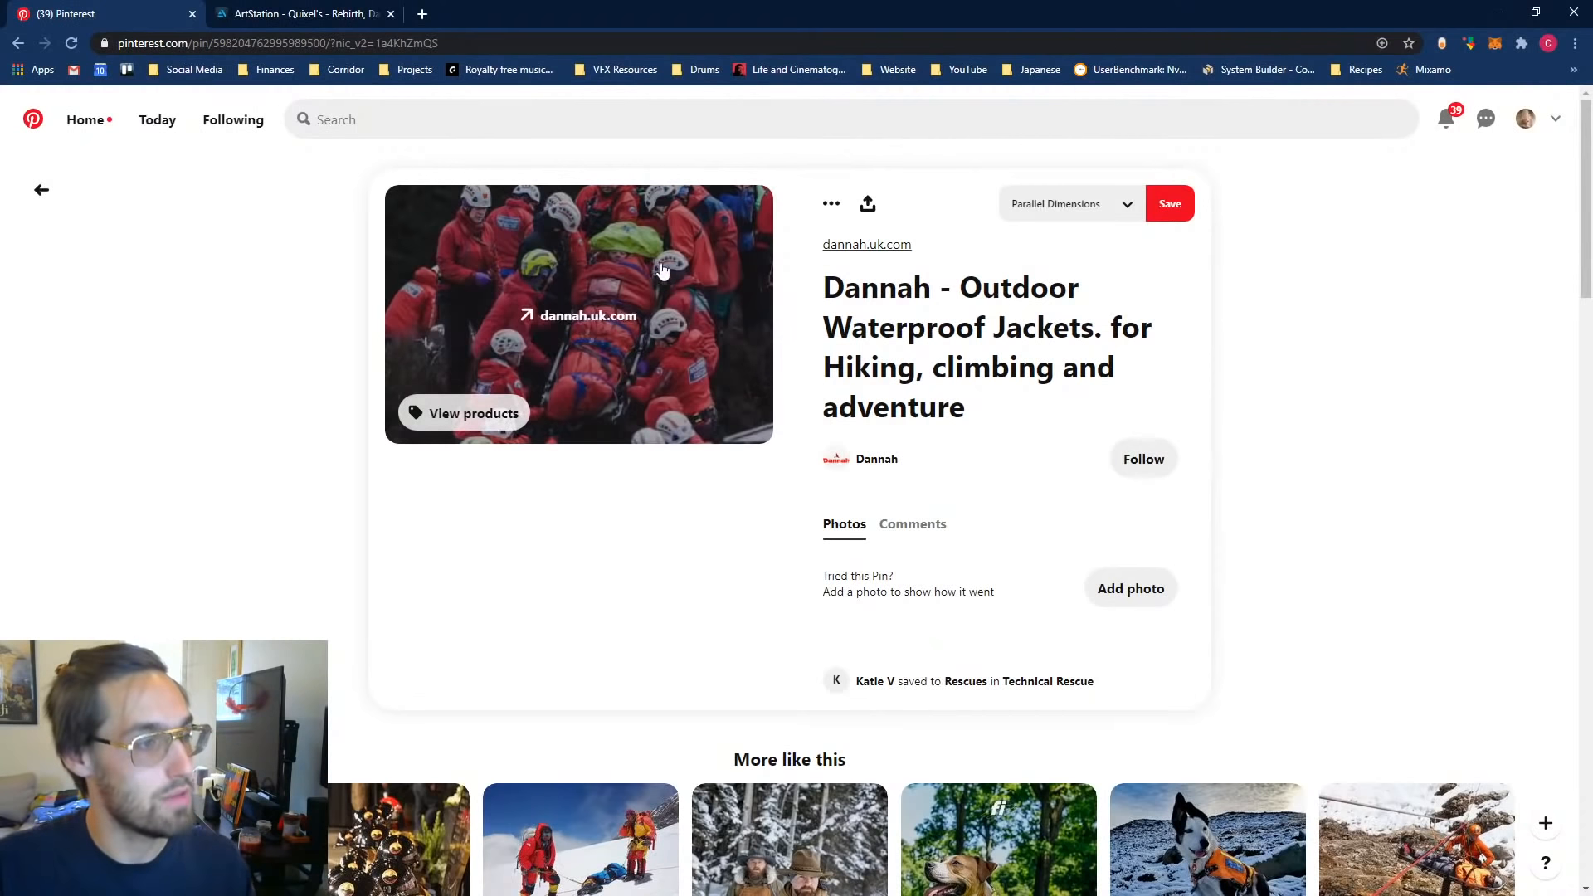
left_click(1171, 206)
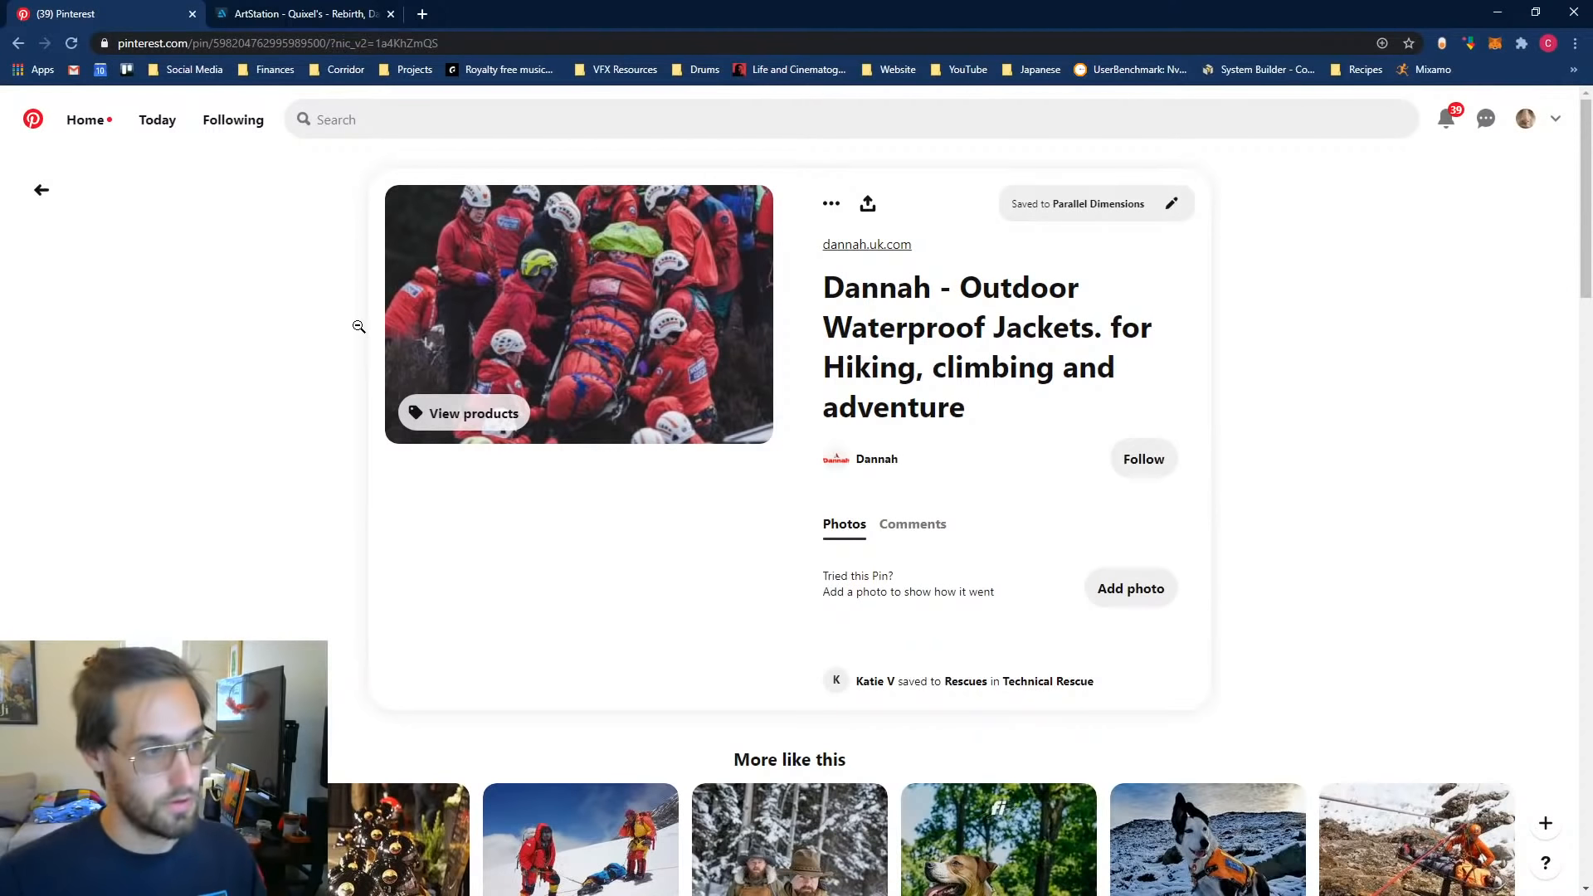
Step: Search the pins for "village tent" and look over the results
left_click(366, 121)
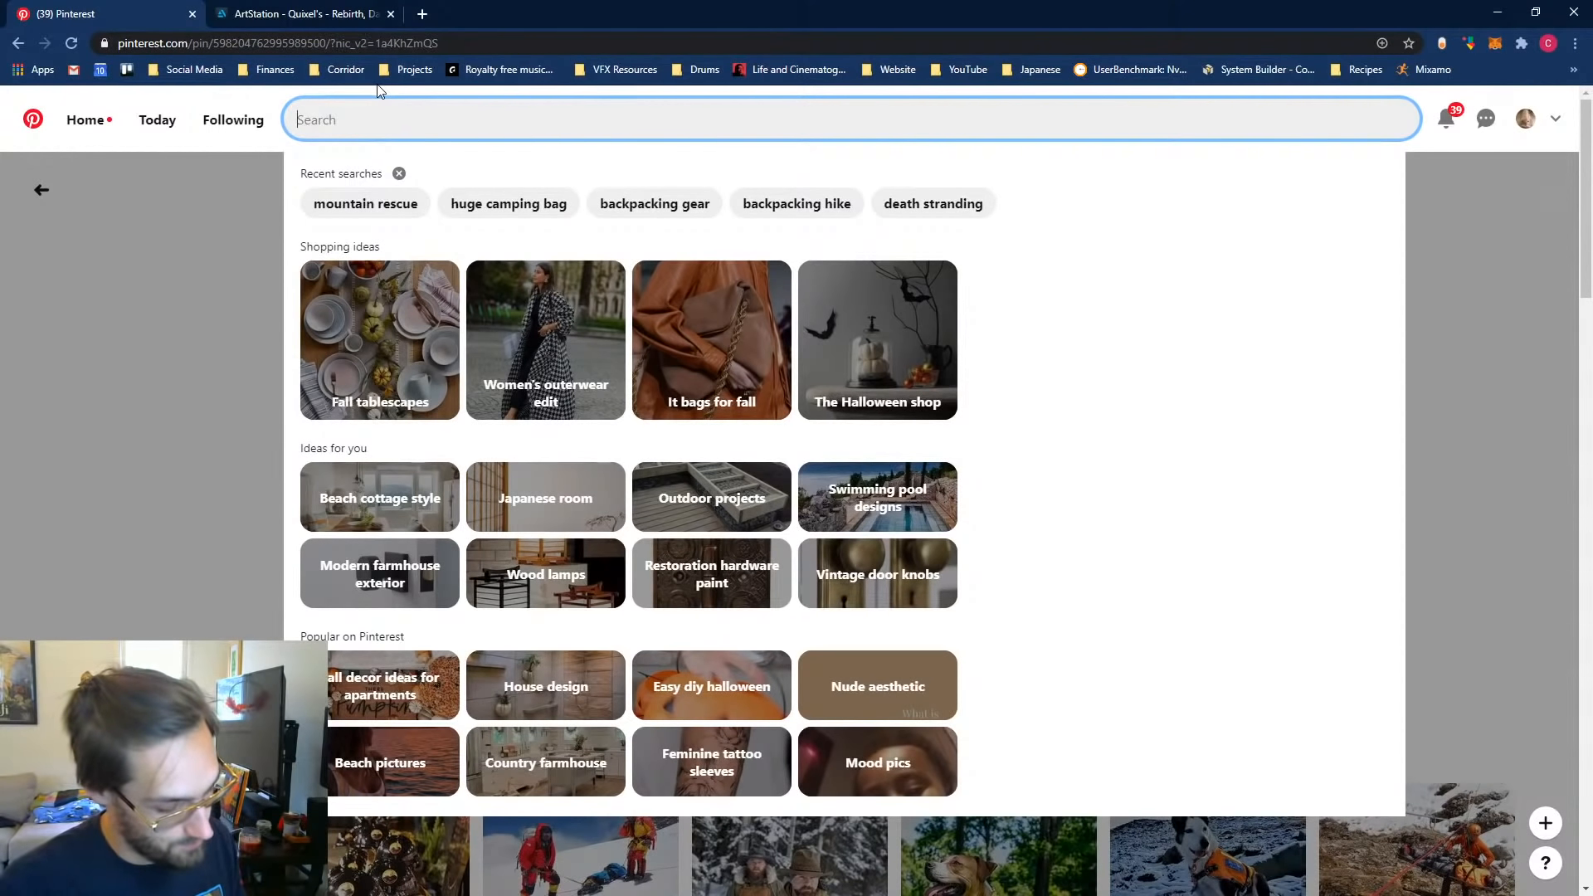
type("village tent")
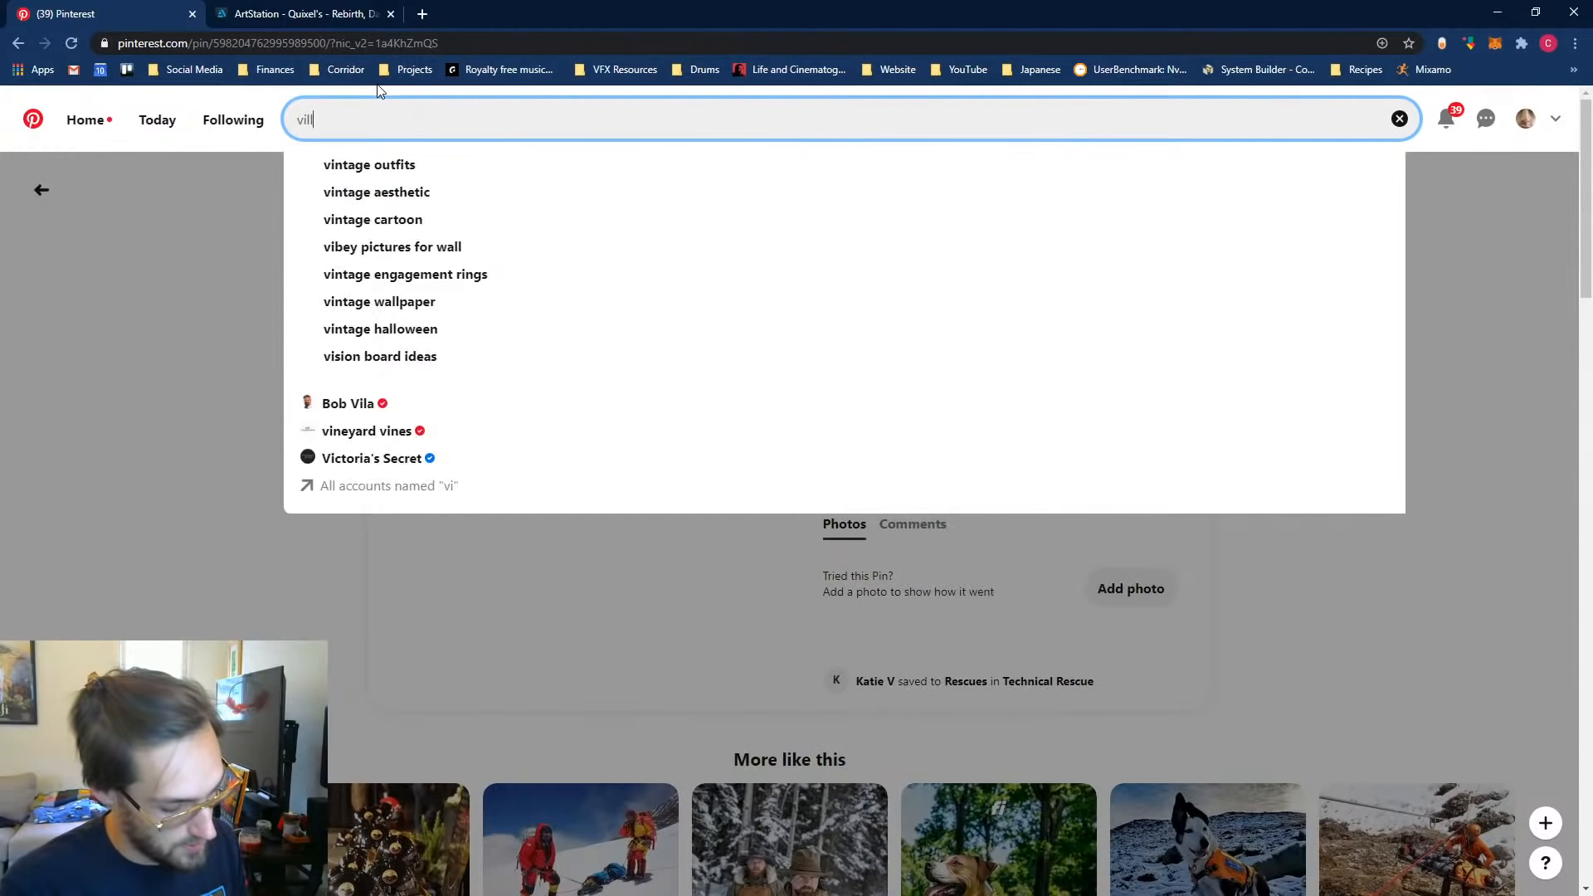
key("Return")
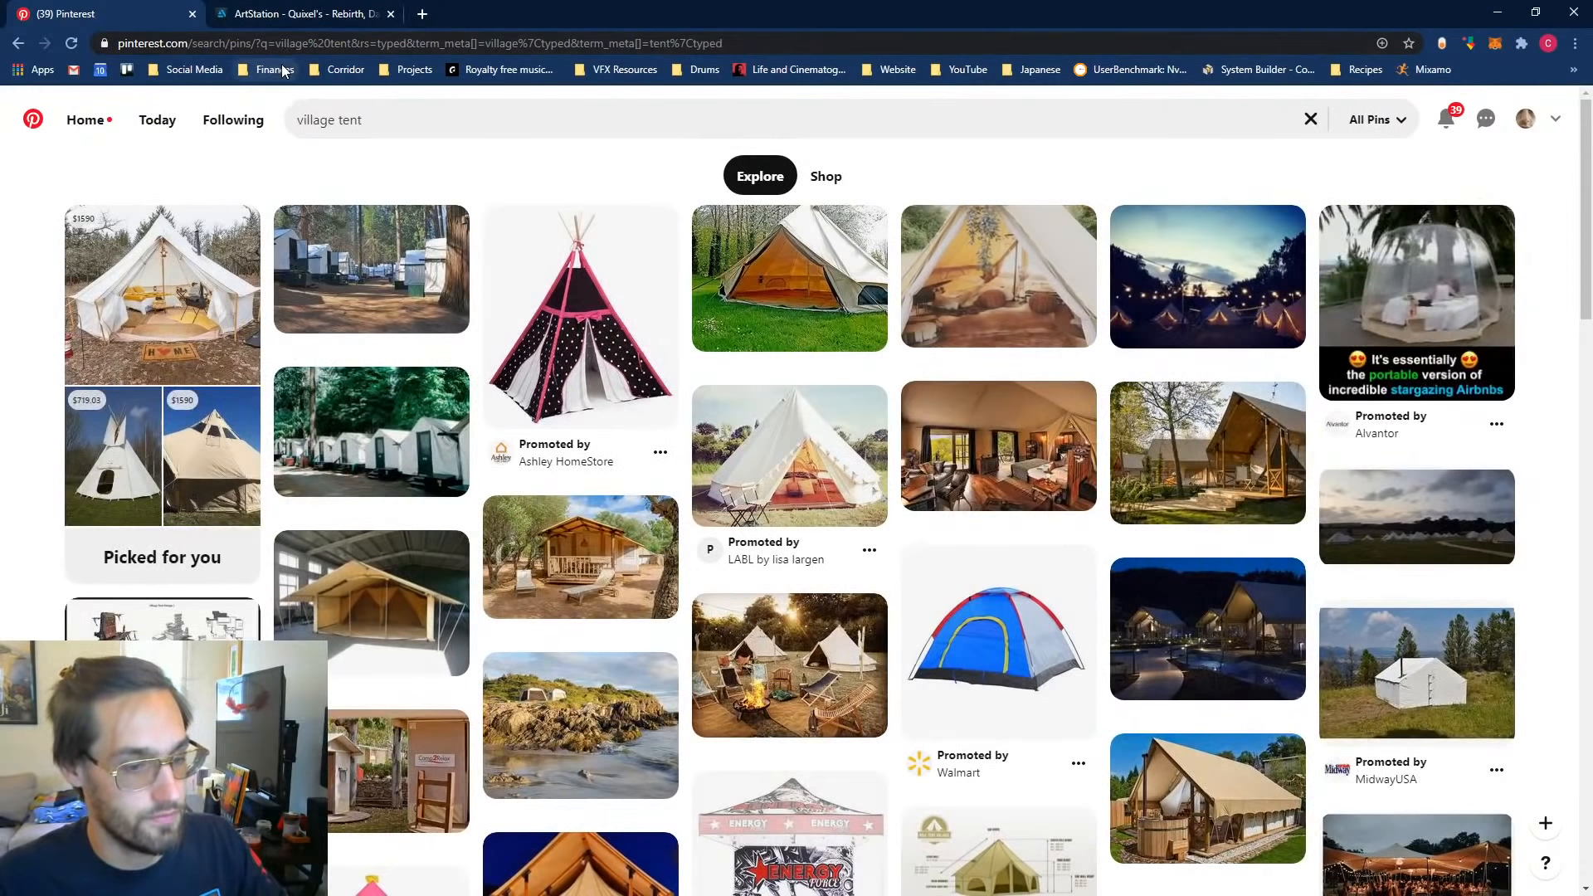
scroll(57, 512, "down", 2)
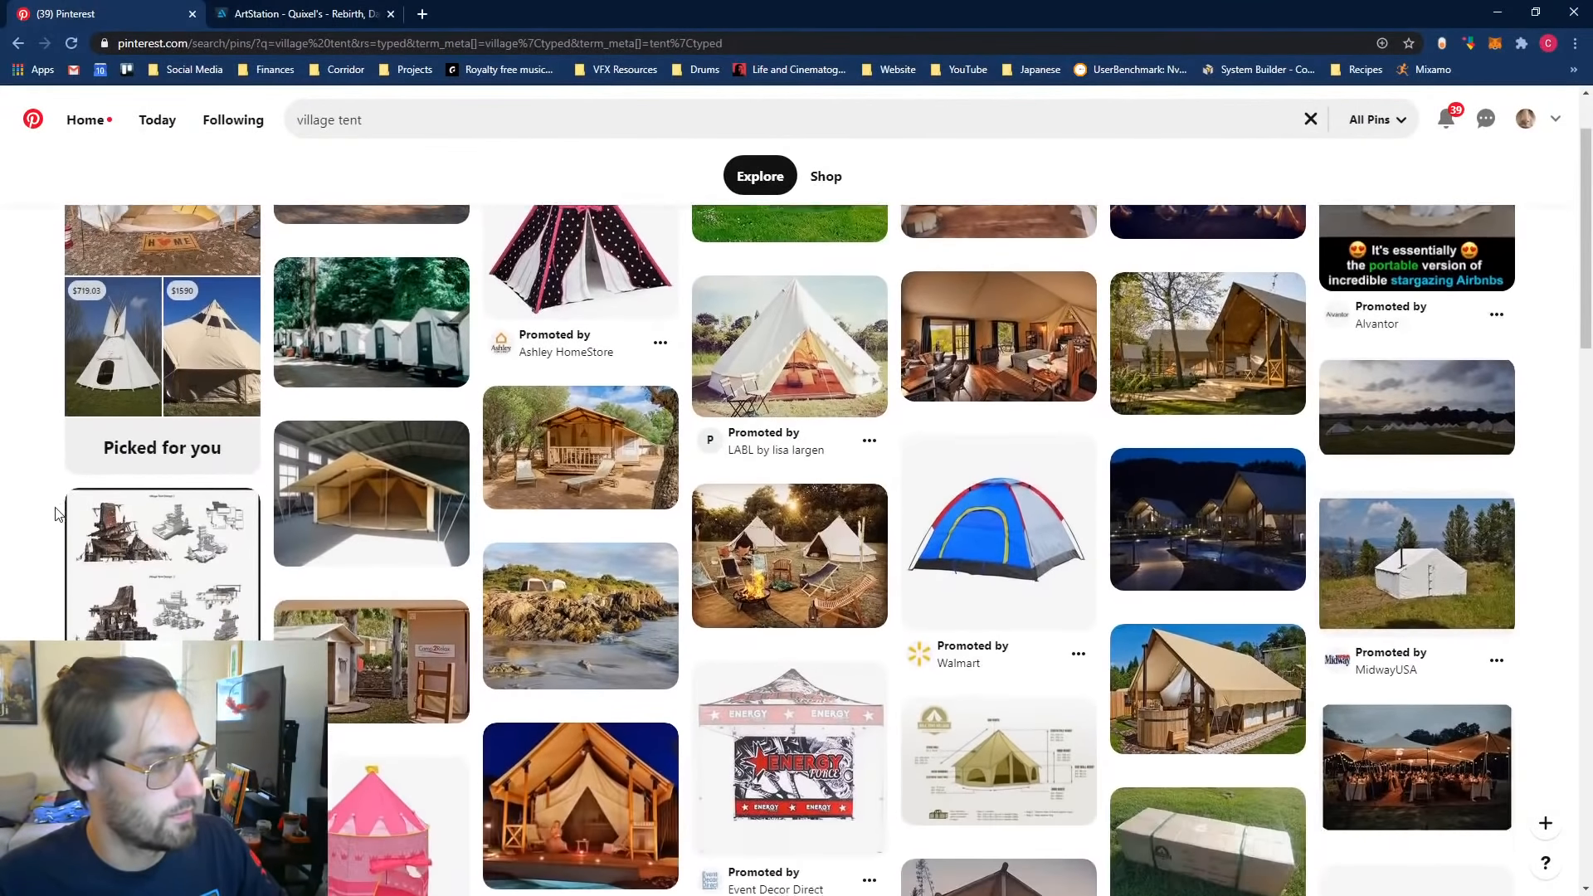
scroll(56, 513, "up", 2)
Step: Search the pins for the suggested term "teepee tent" and look over the results
left_click(324, 120)
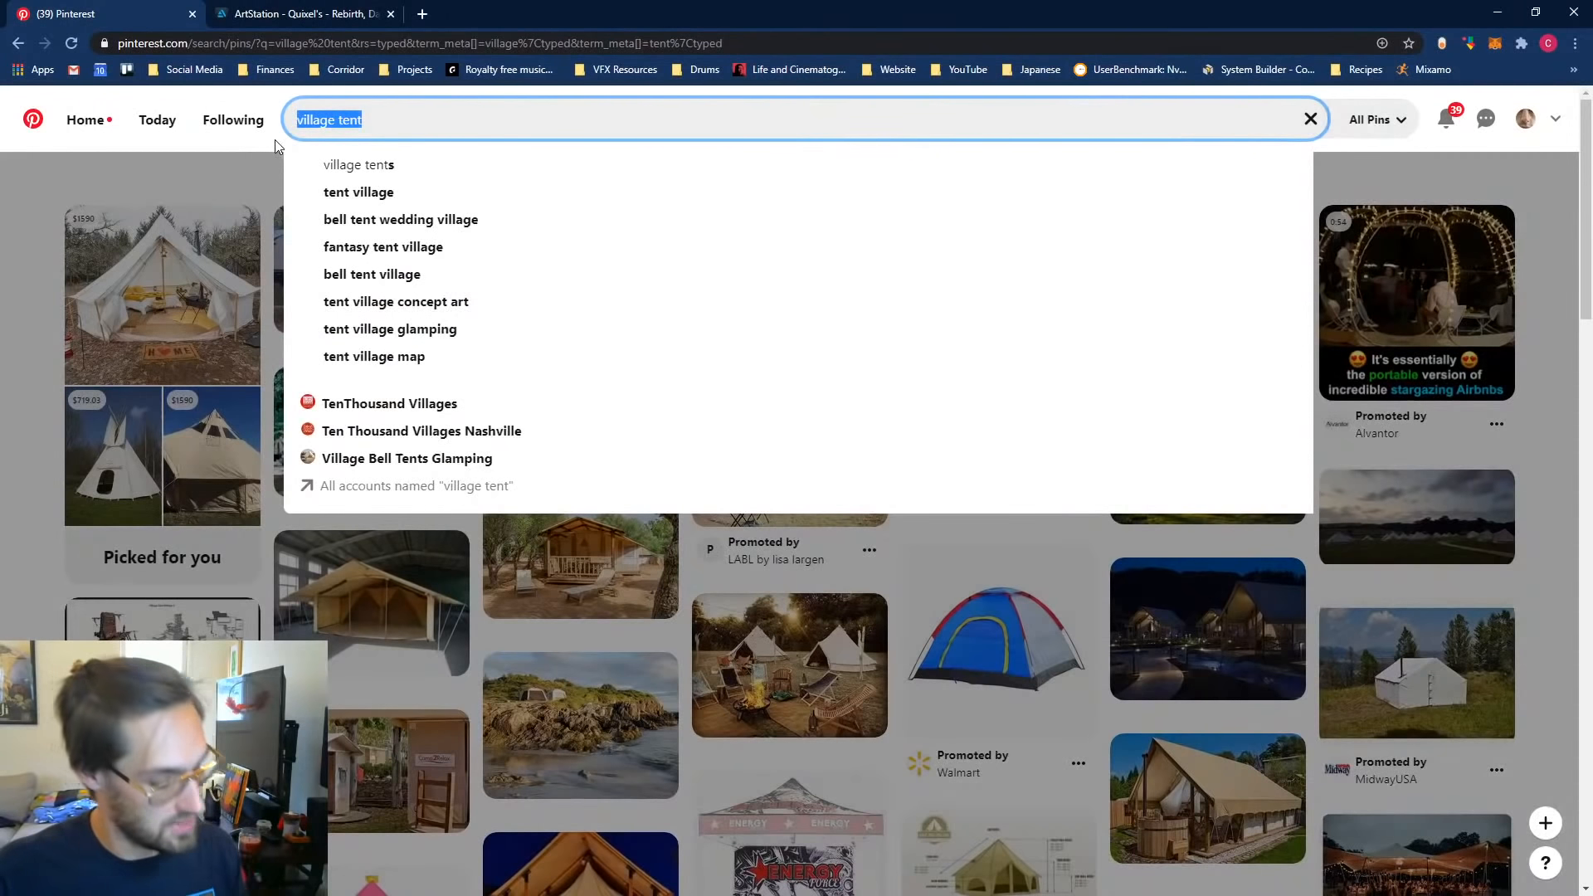
type("teepee")
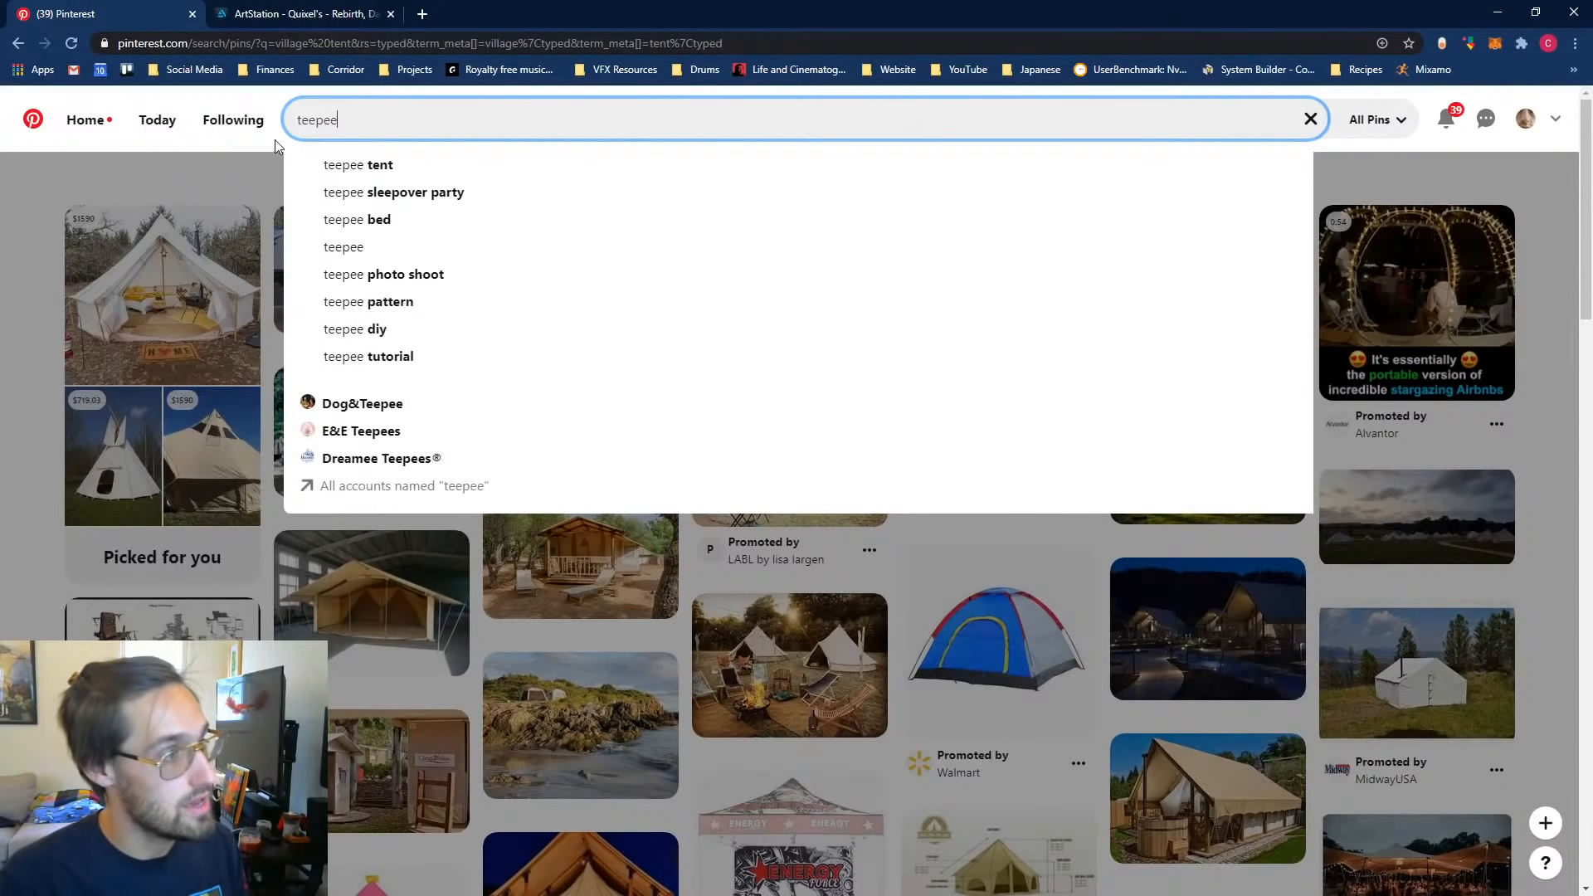
key("Down")
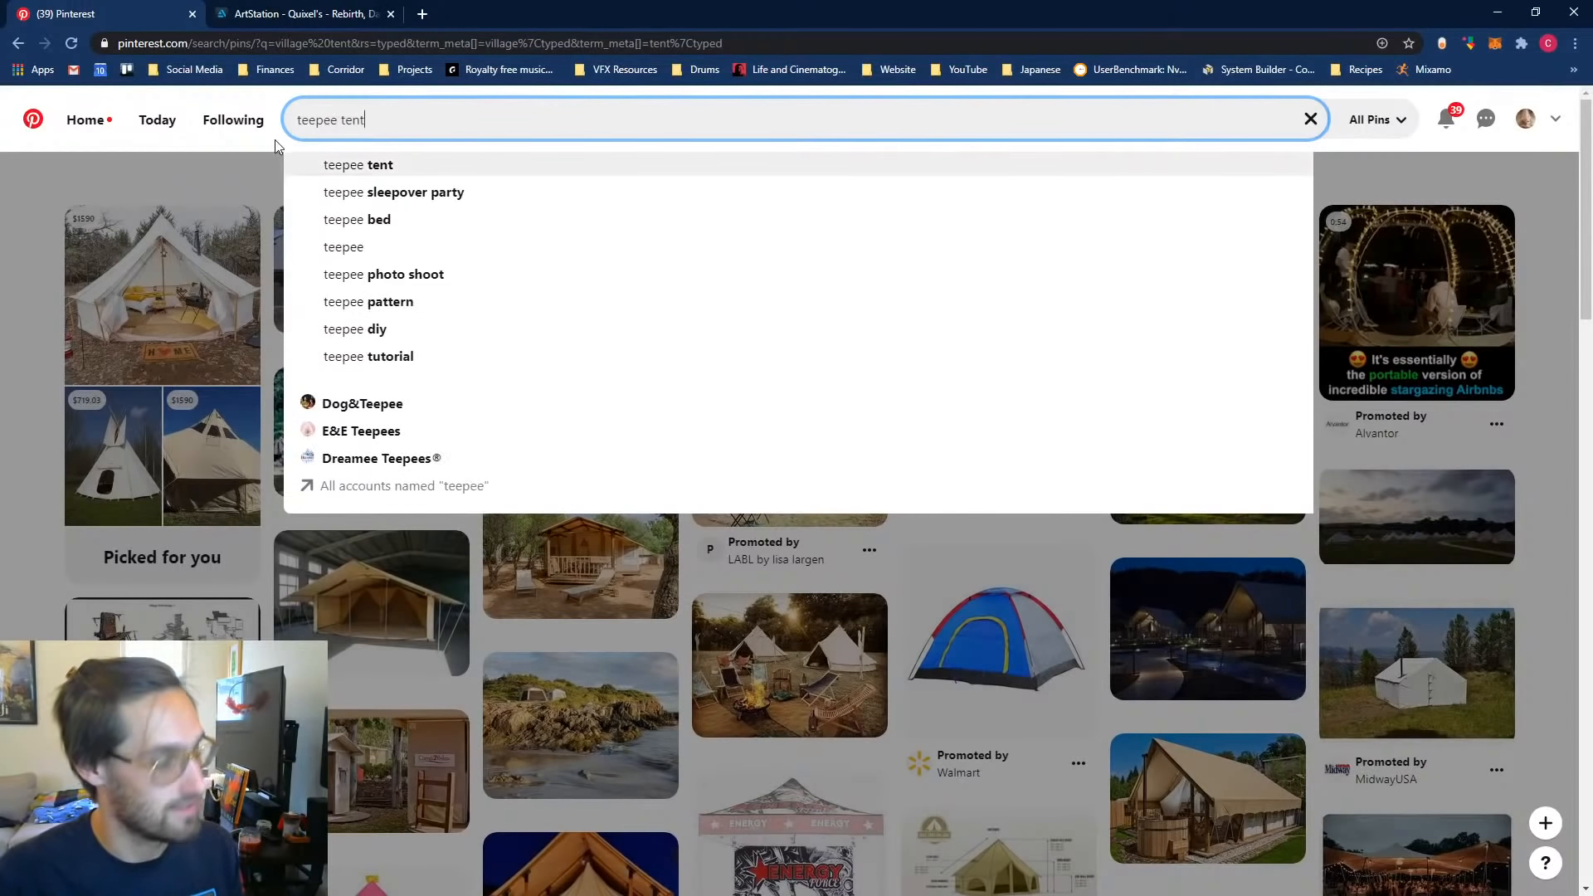
key("Return")
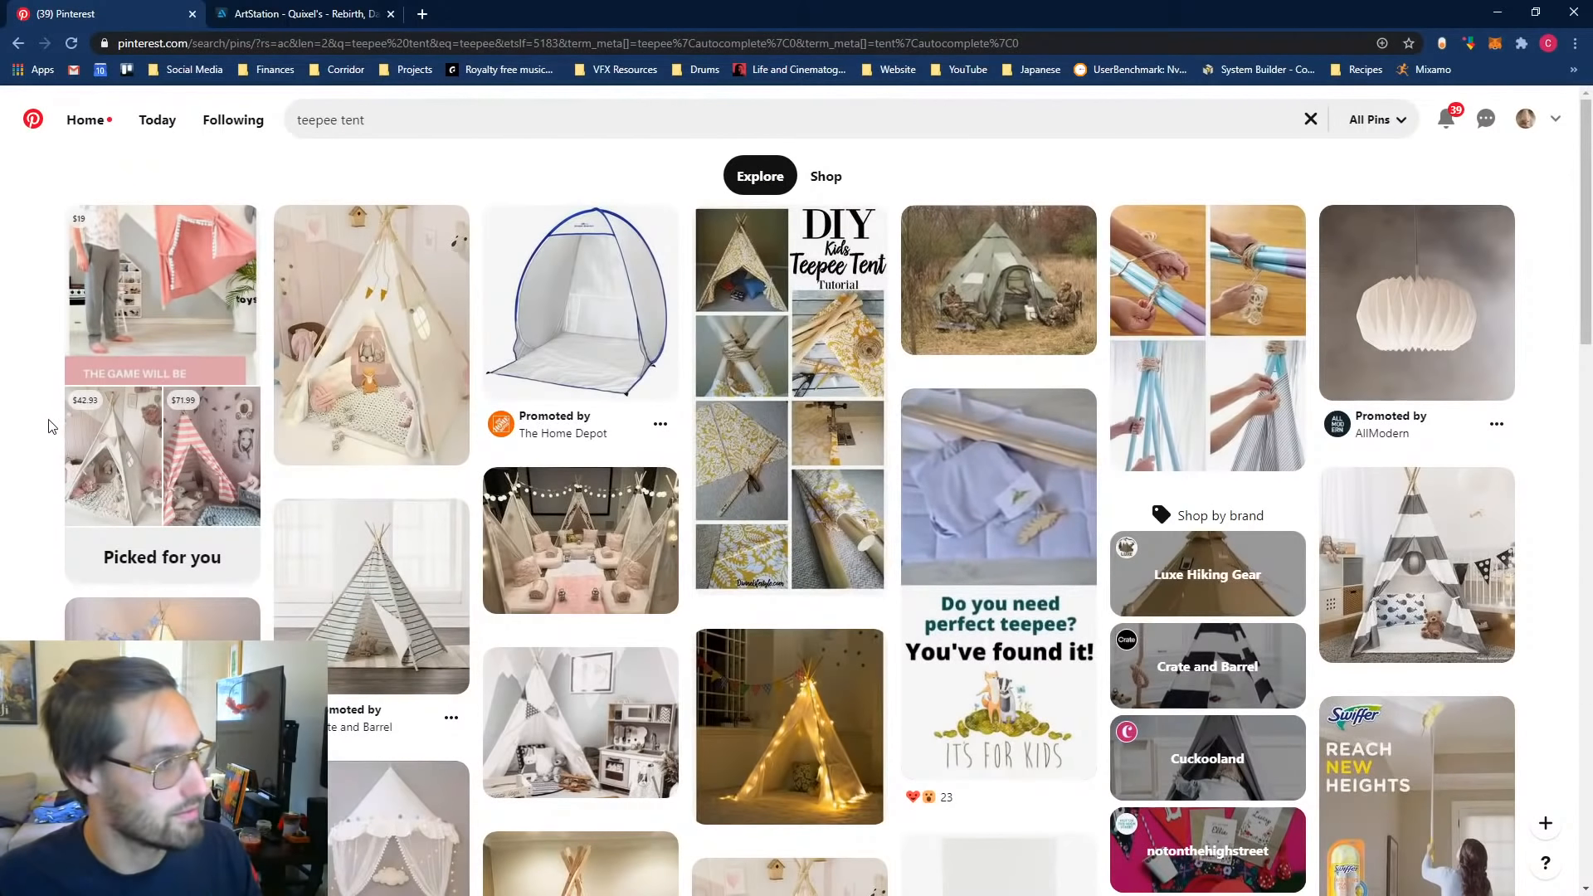
scroll(58, 441, "down", 1)
scroll(58, 440, "down", 5)
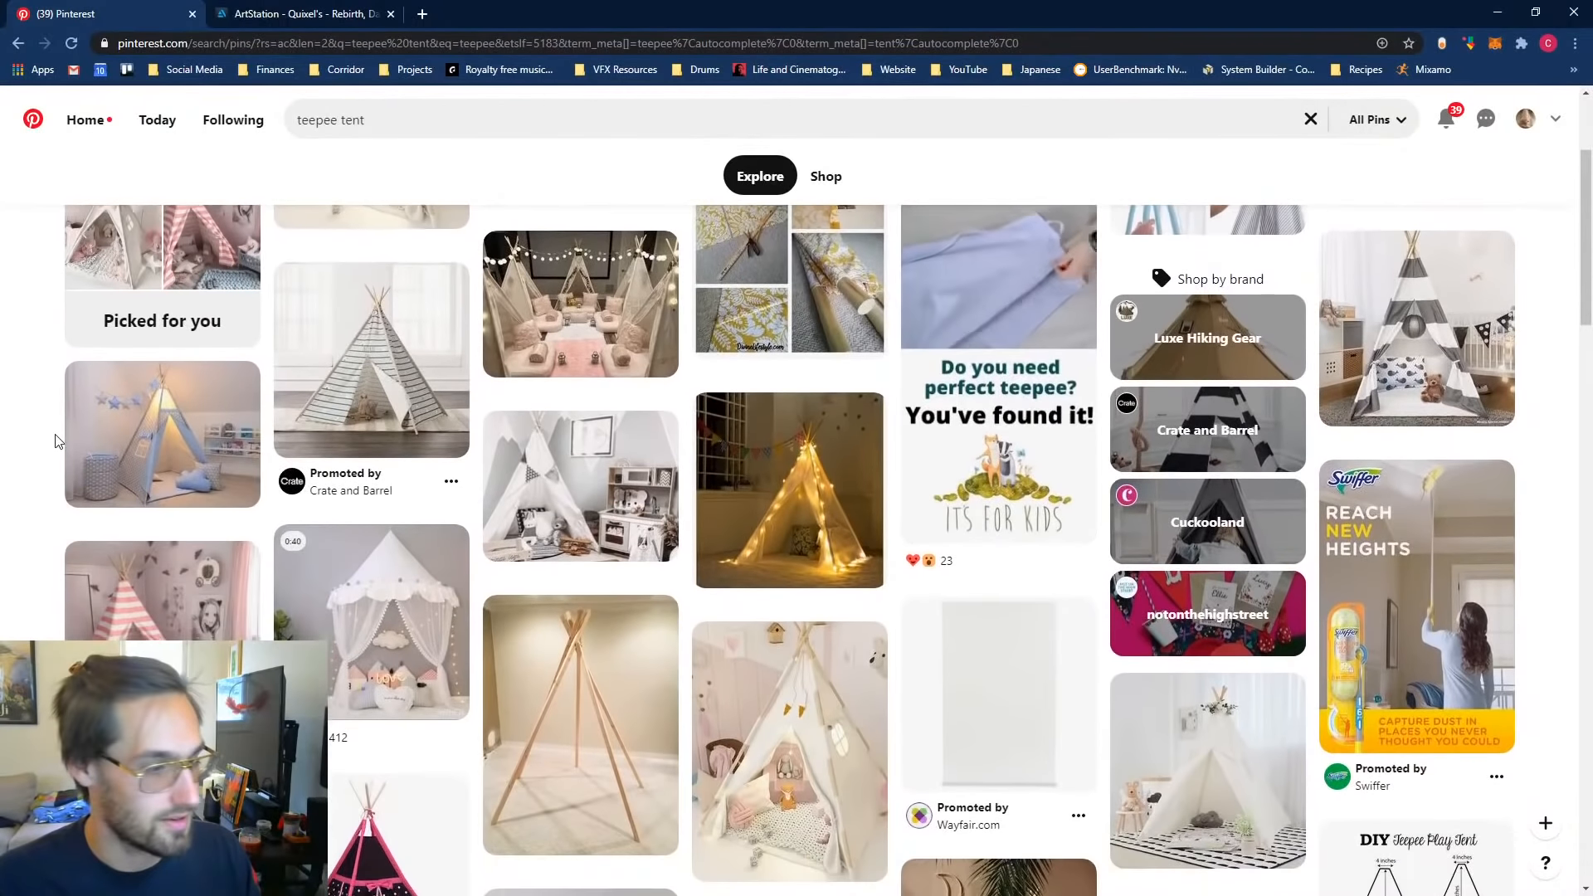
scroll(172, 356, "up", 5)
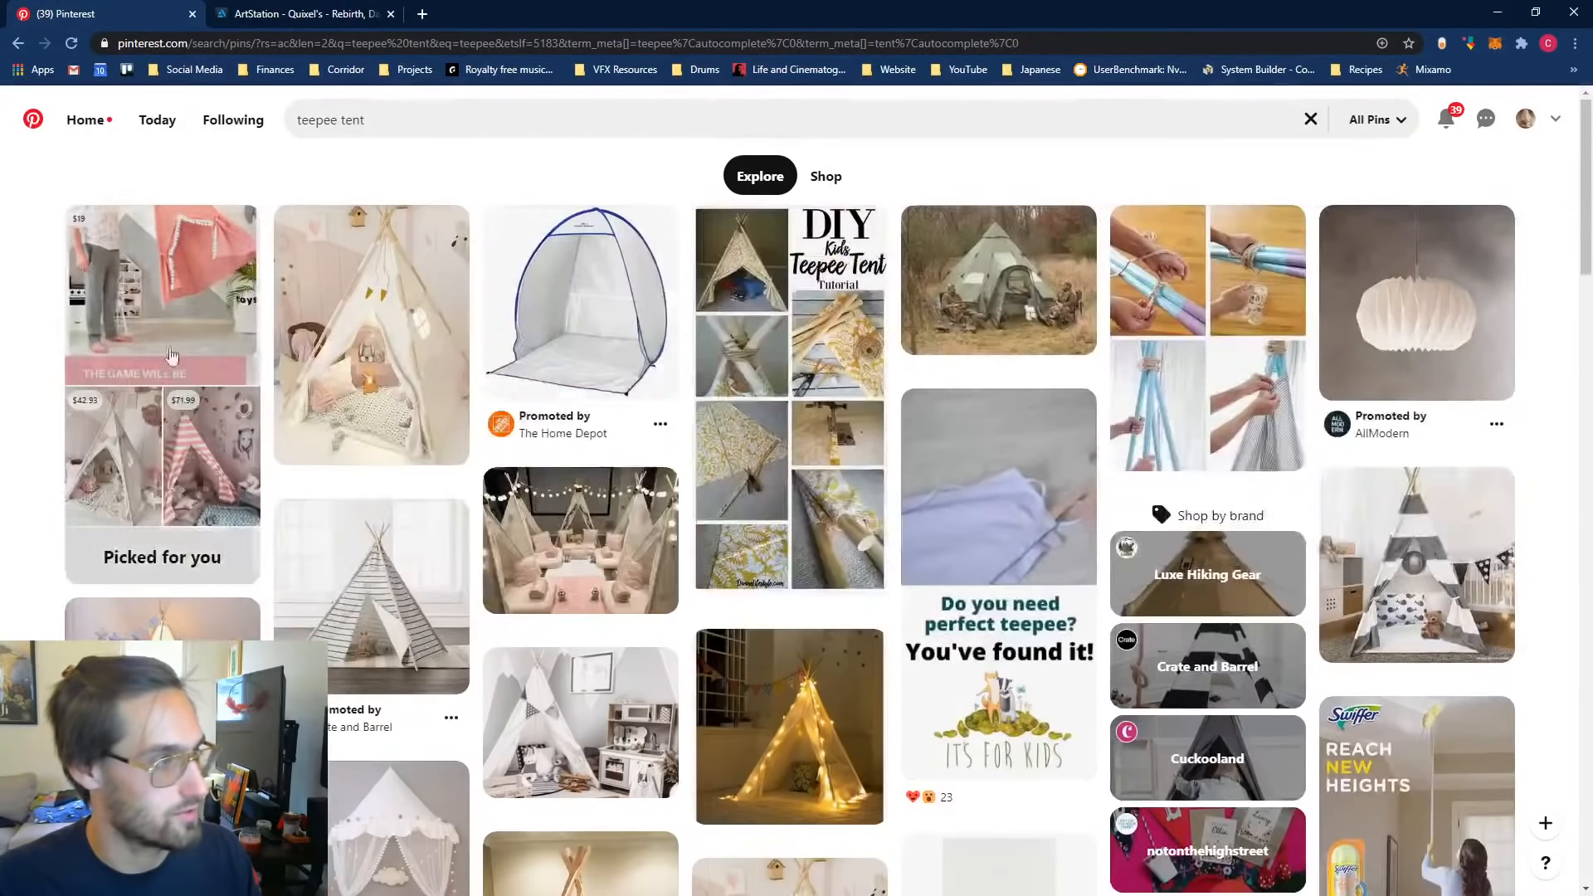
Step: Search the pins for "traditional teepee" and look over the results
left_click(307, 119)
key("BackSpace")
key("BackSpace")
key("BackSpace")
key("BackSpace")
key("BackSpace")
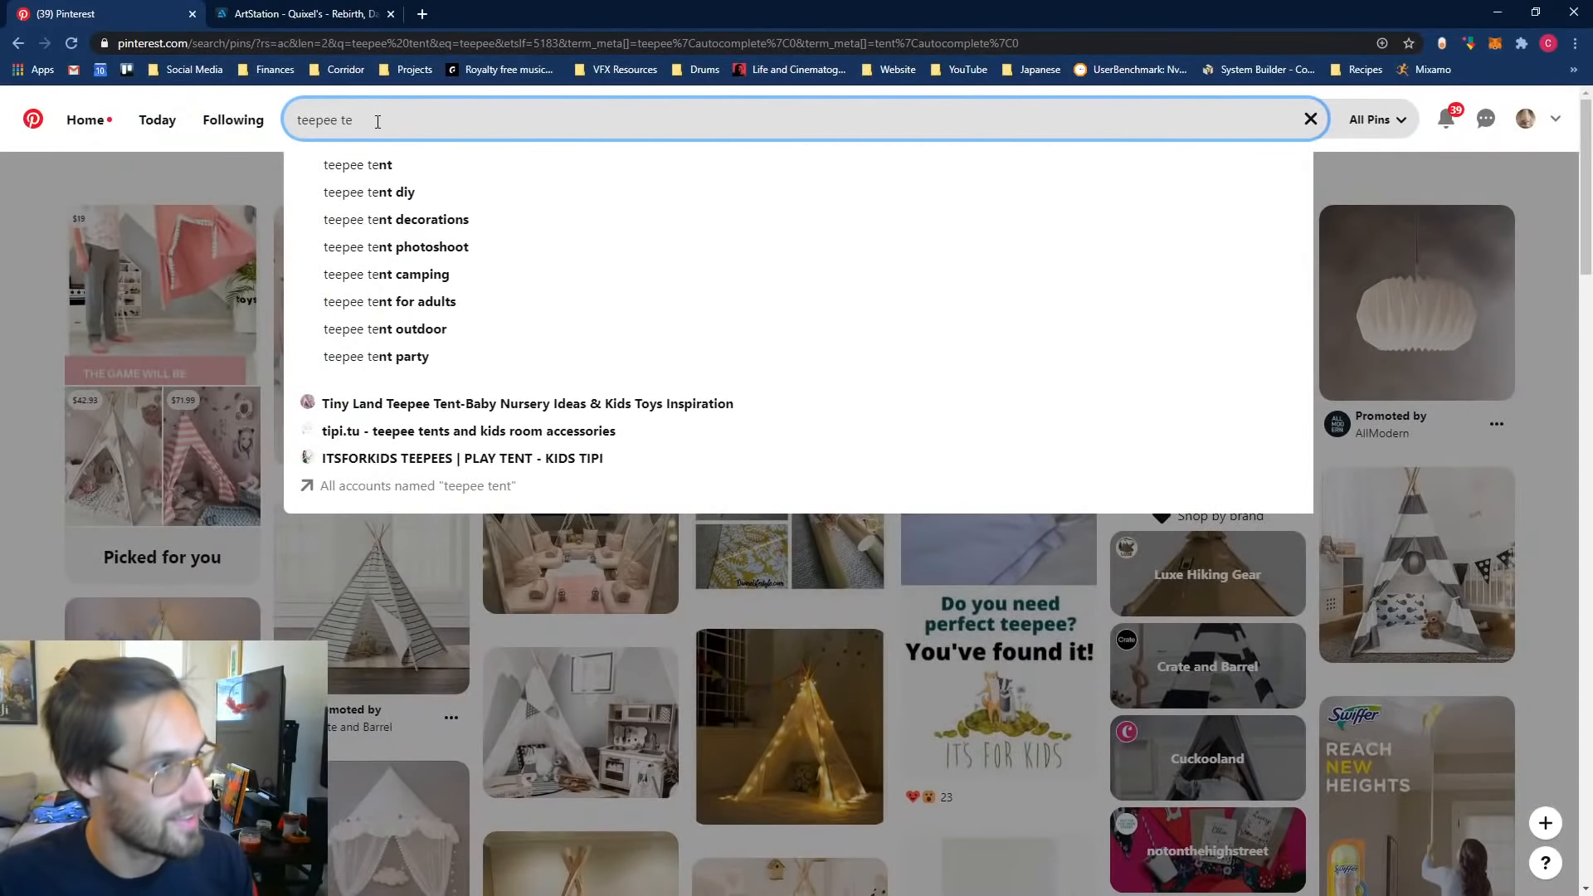
key("Return")
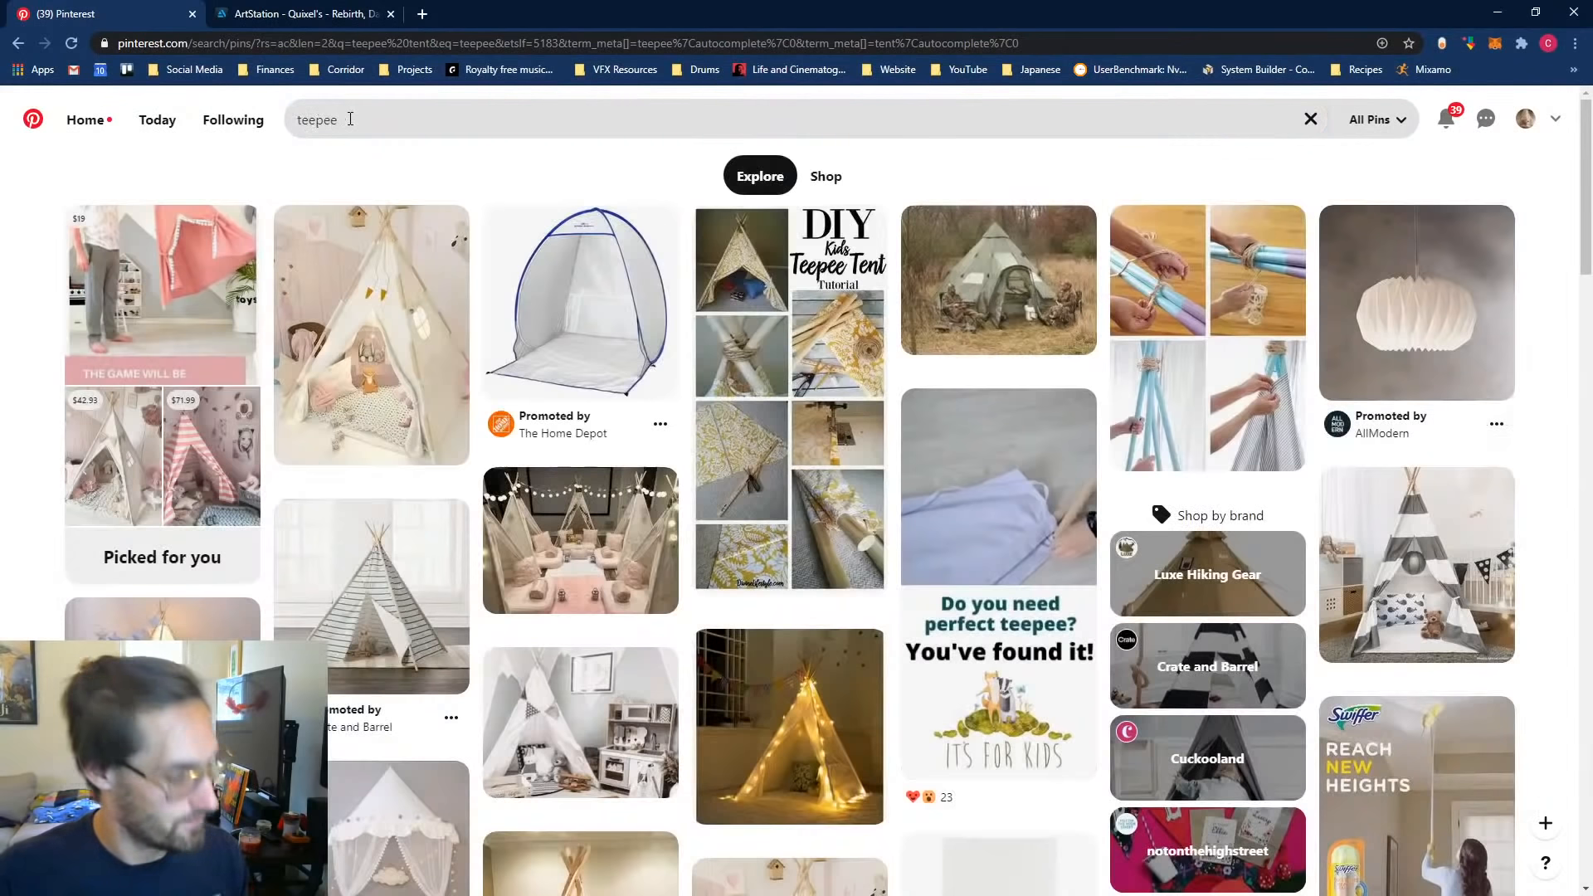
left_click(299, 121)
type("traditional")
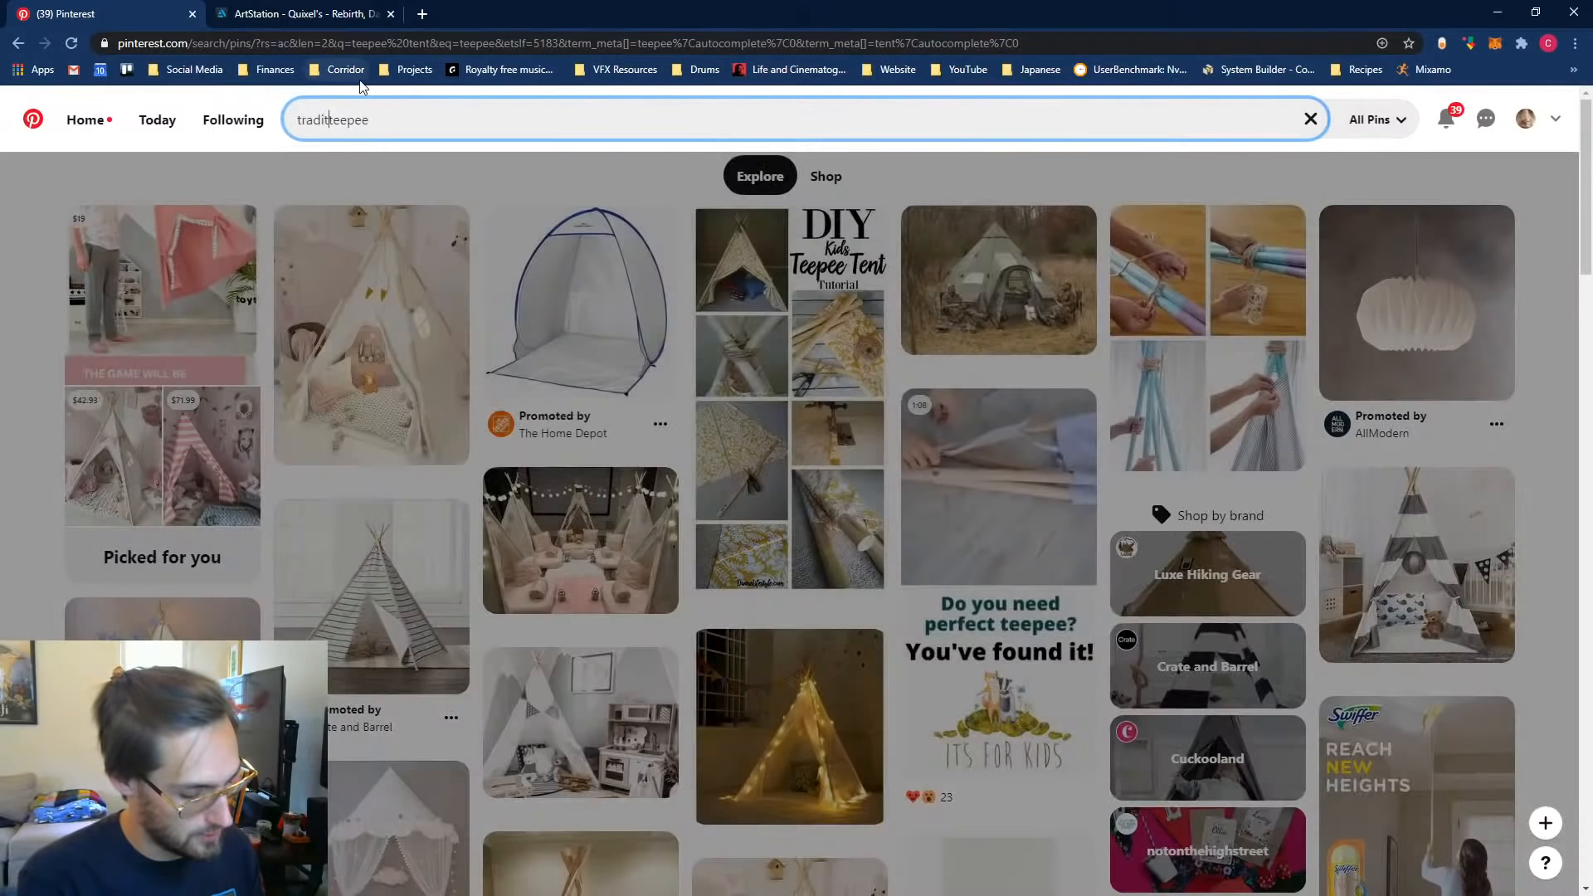
key("Return")
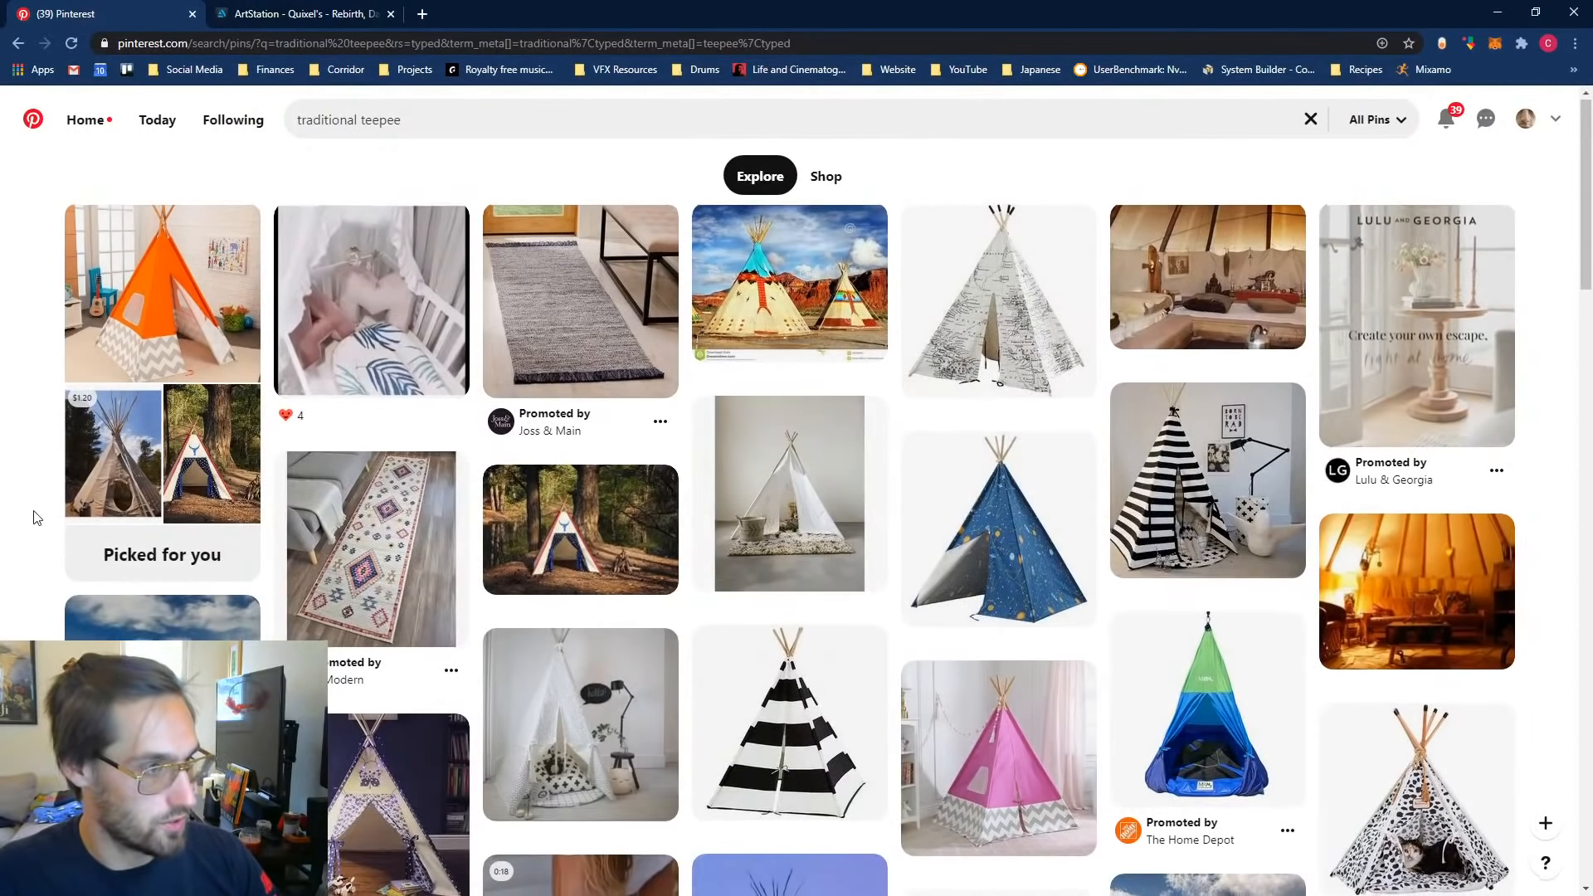
scroll(35, 498, "down", 3)
scroll(36, 518, "up", 3)
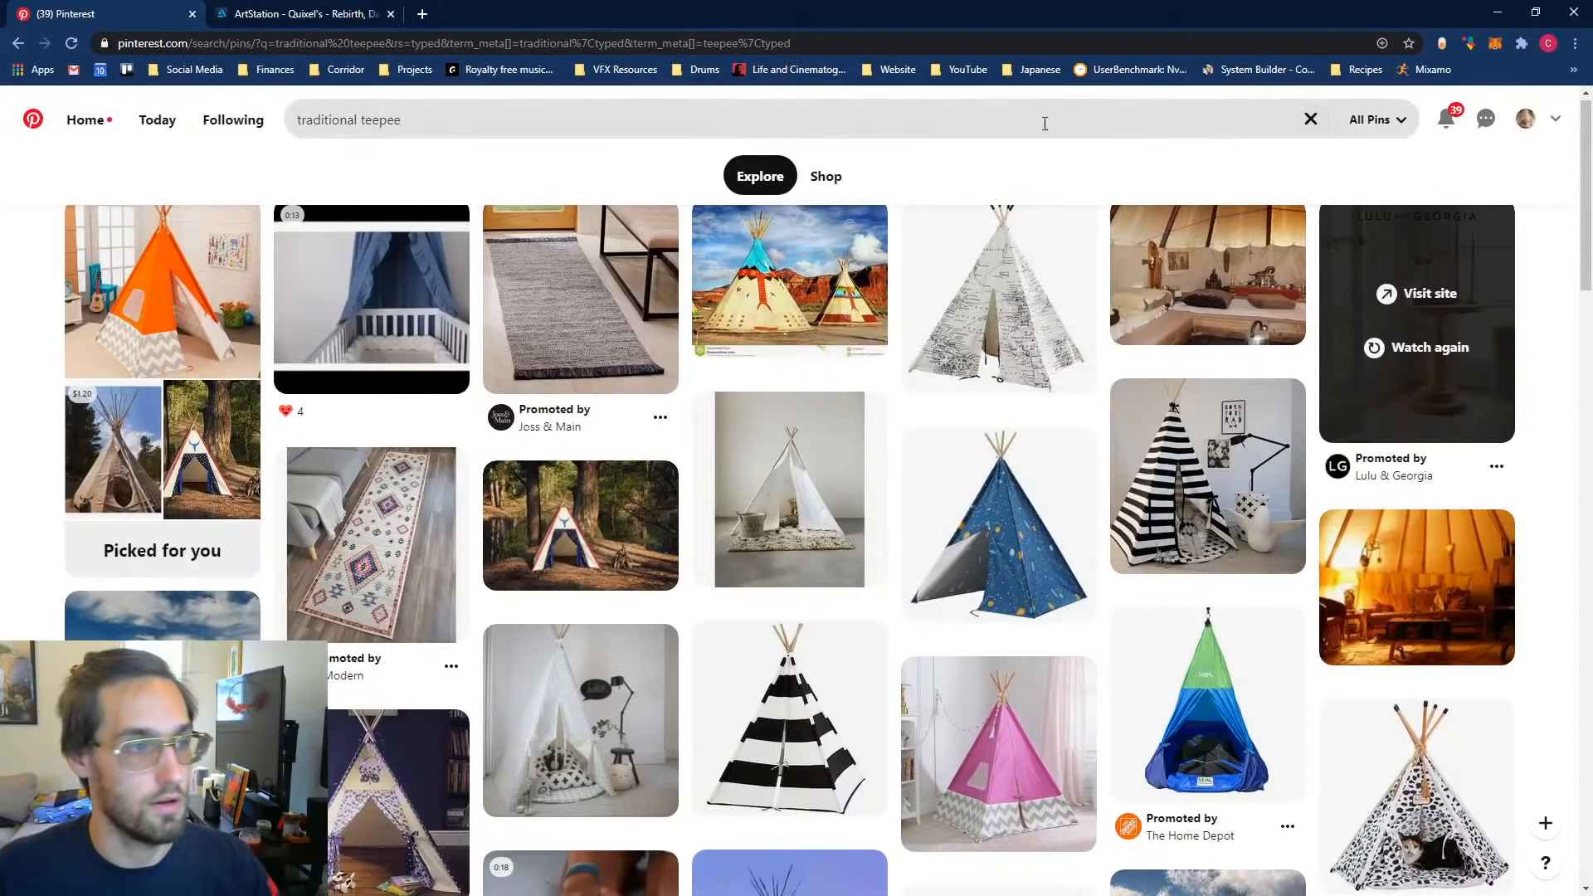
Step: Open the Parallel Dimensions board from the profile's saved boards and look over its pins
left_click(87, 120)
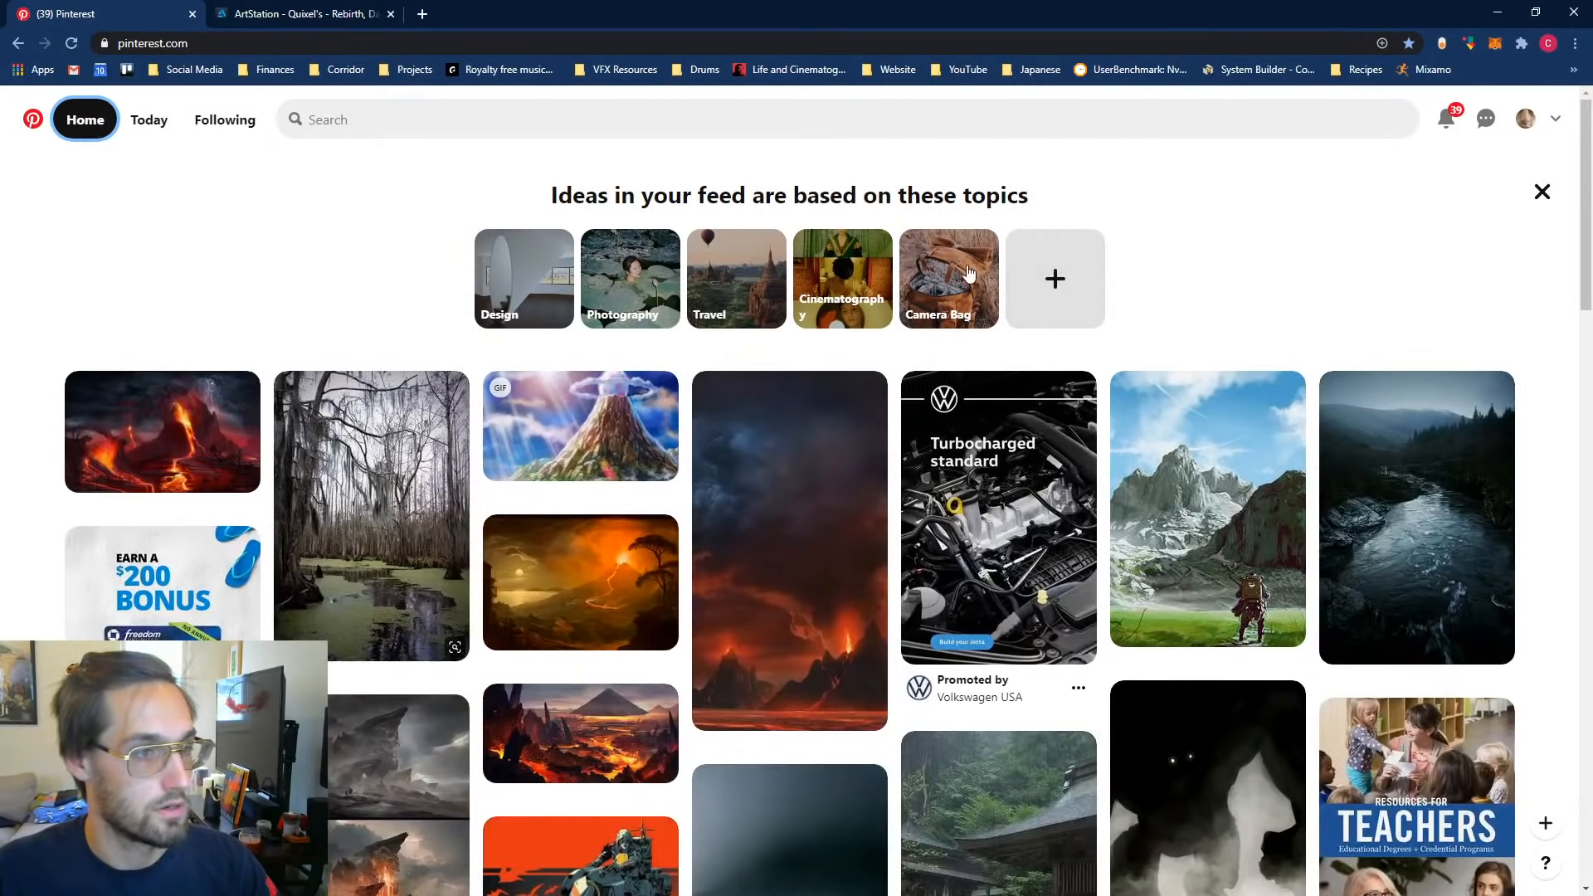
left_click(1554, 125)
left_click(1527, 119)
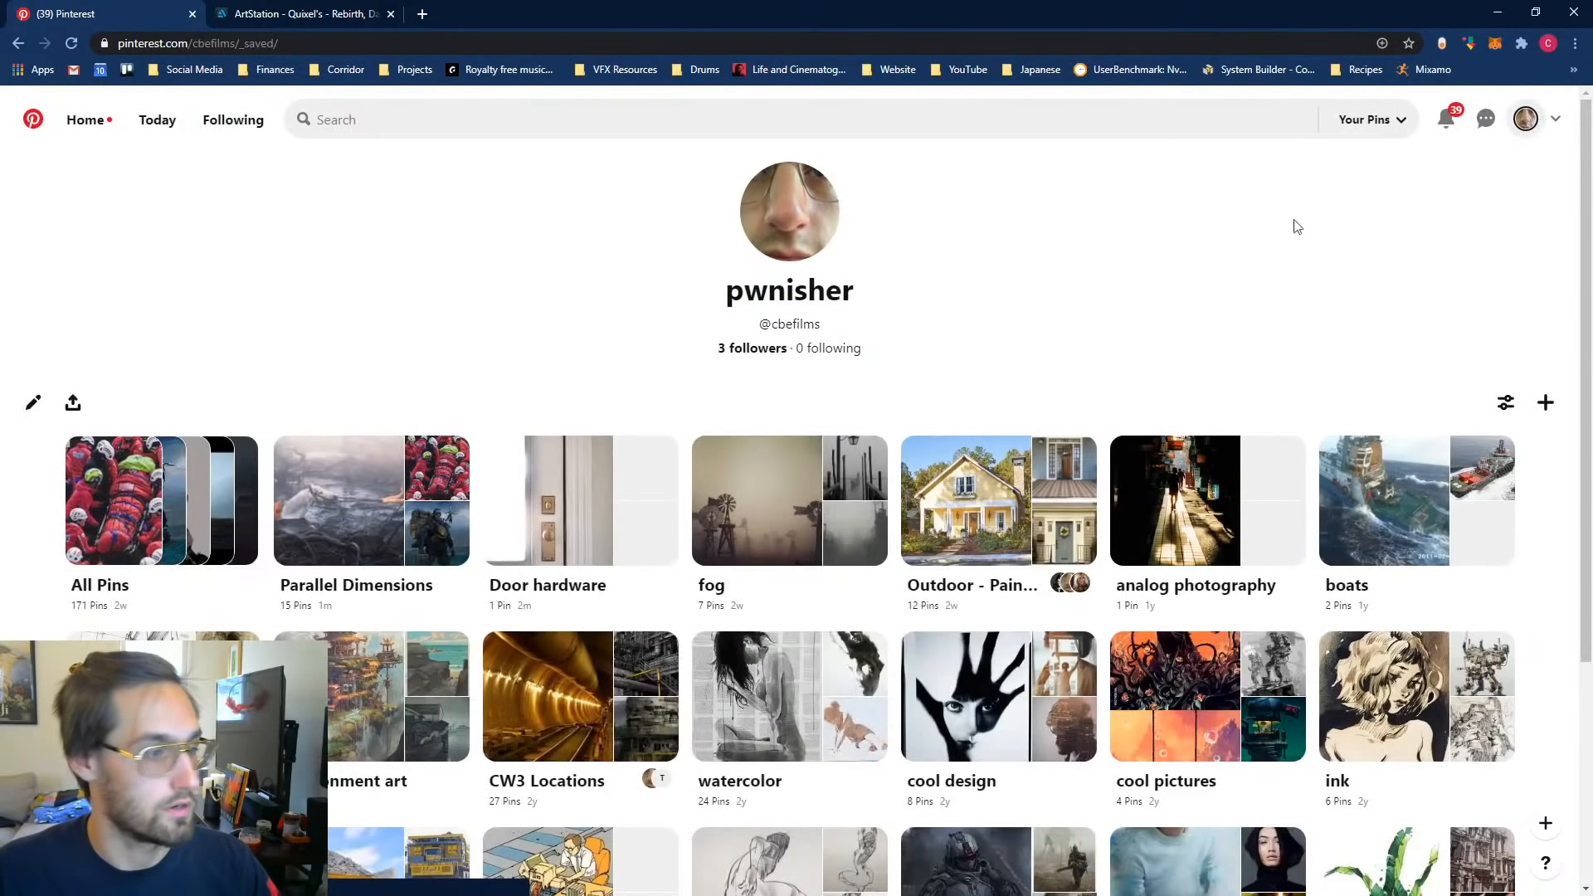
scroll(350, 353, "down", 2)
left_click(350, 352)
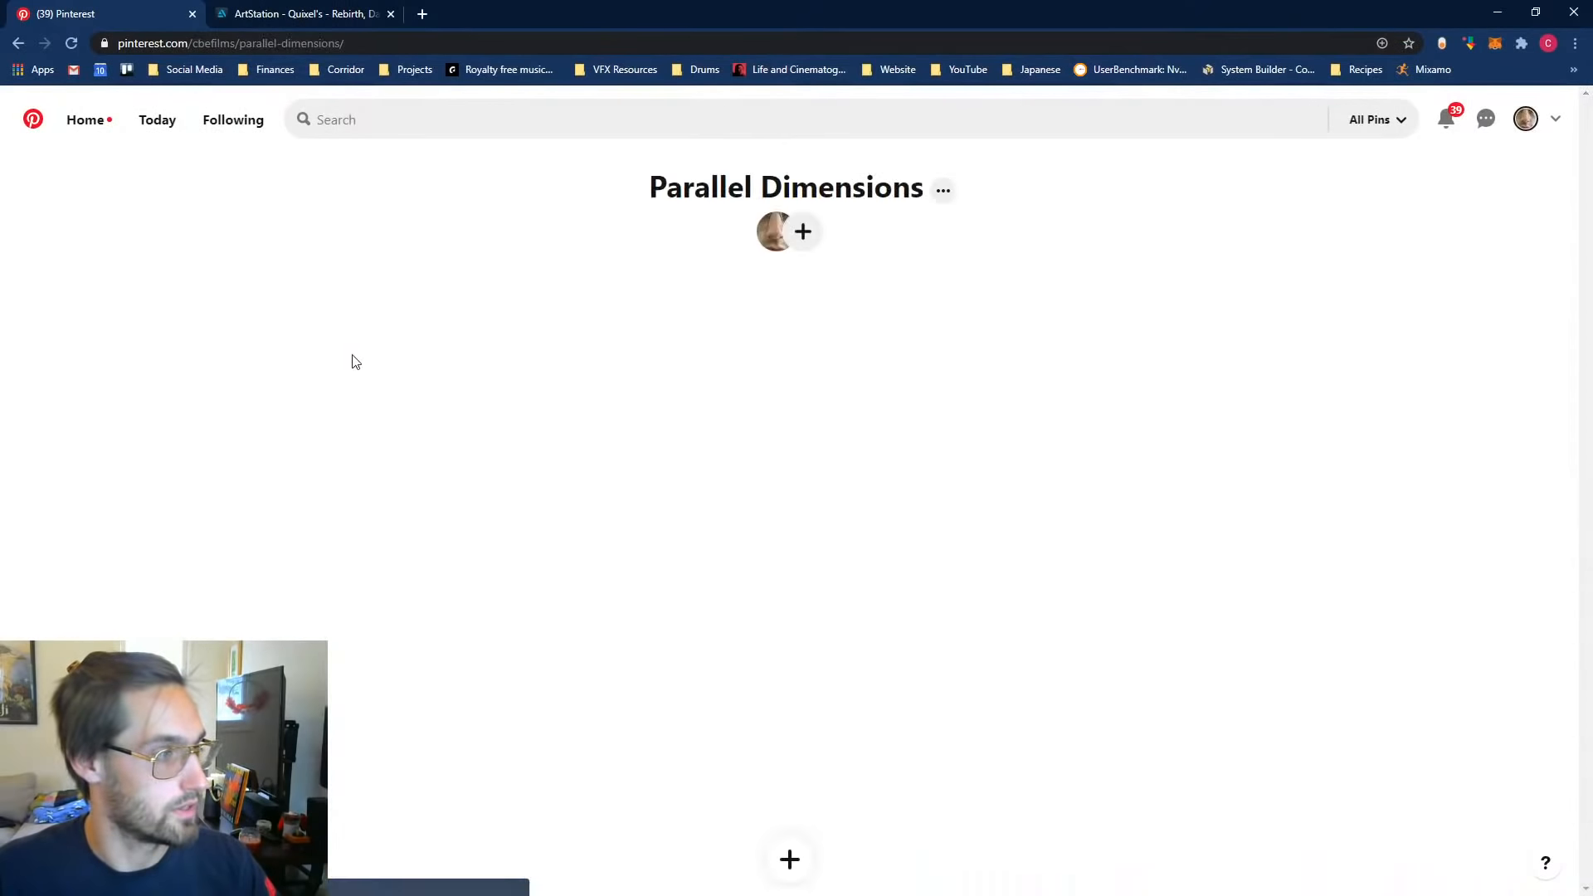
scroll(495, 480, "down", 2)
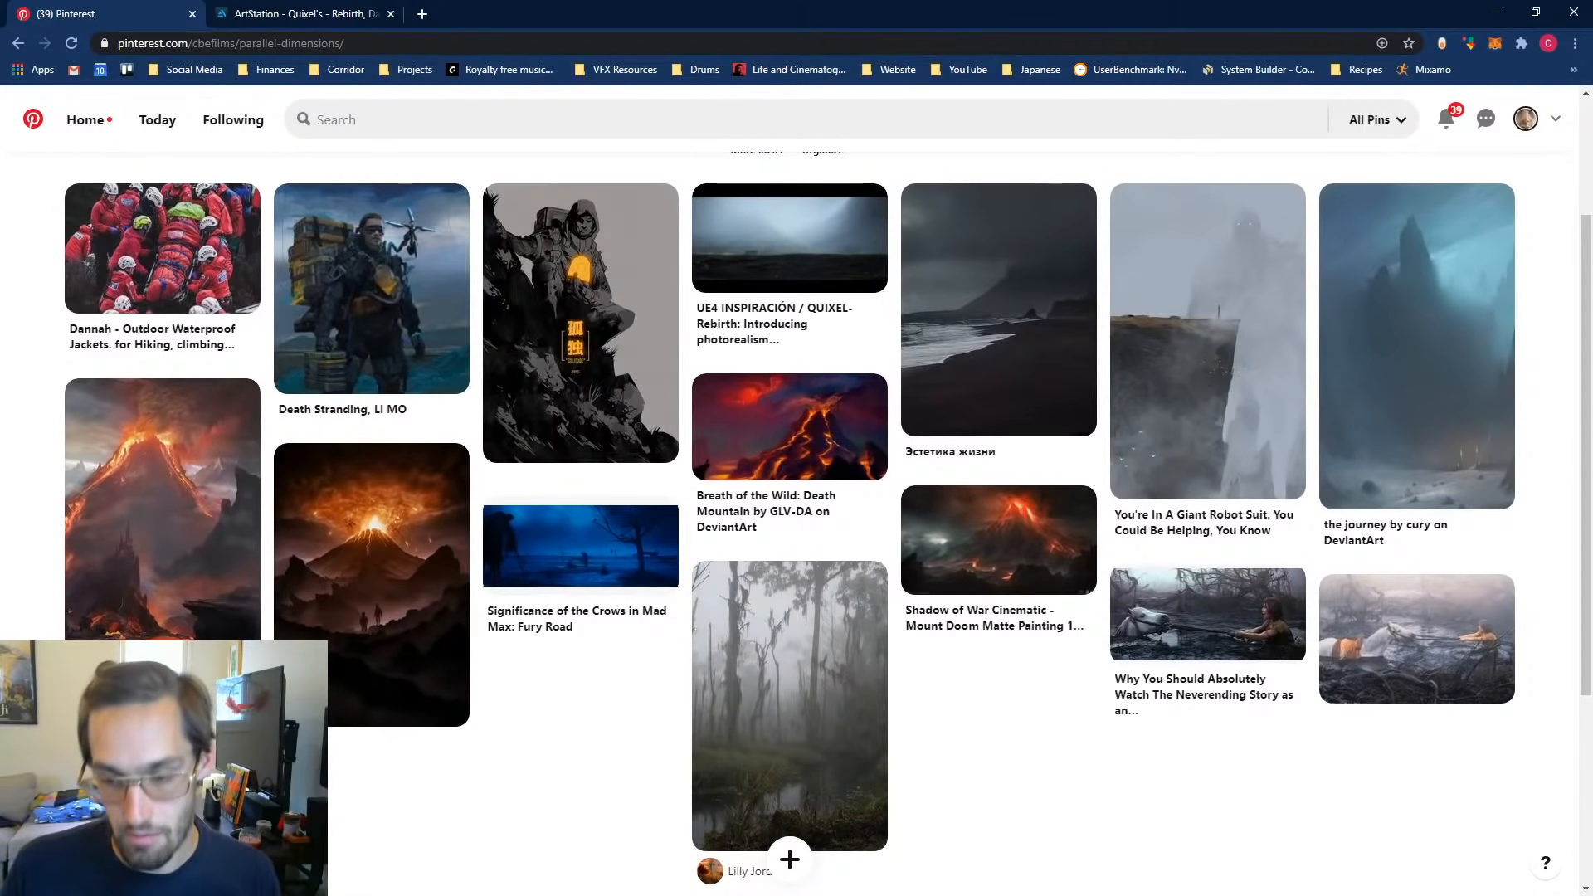
Step: Compare the mountain scene in Cinema 4D with the Parallel Dimensions board, and minimise the browser to return to the scene
key("alt+Tab")
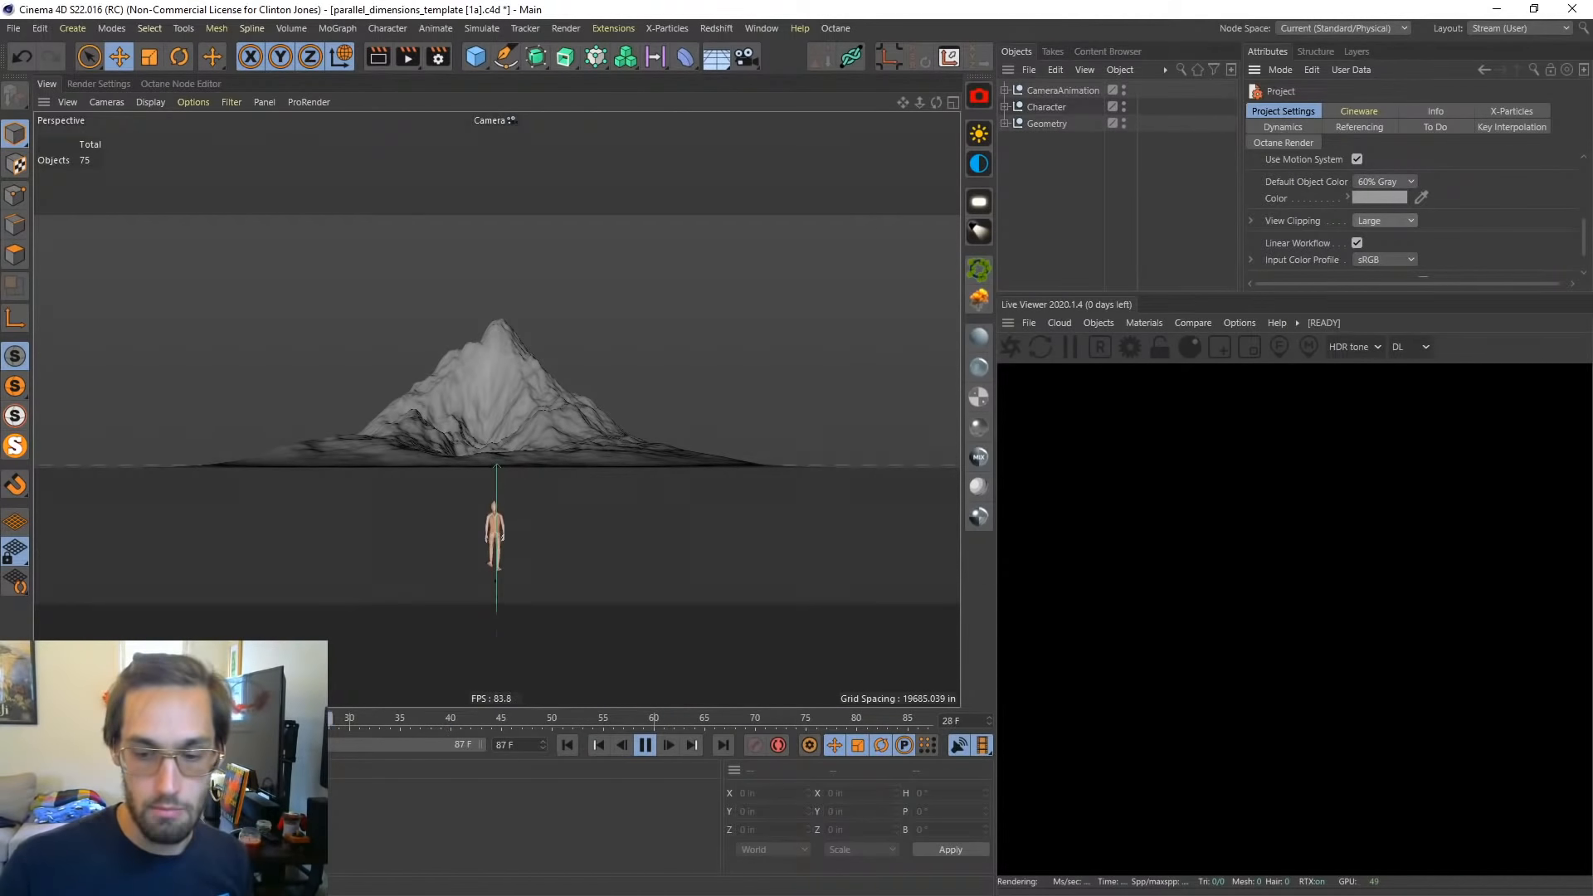
key("alt+Tab")
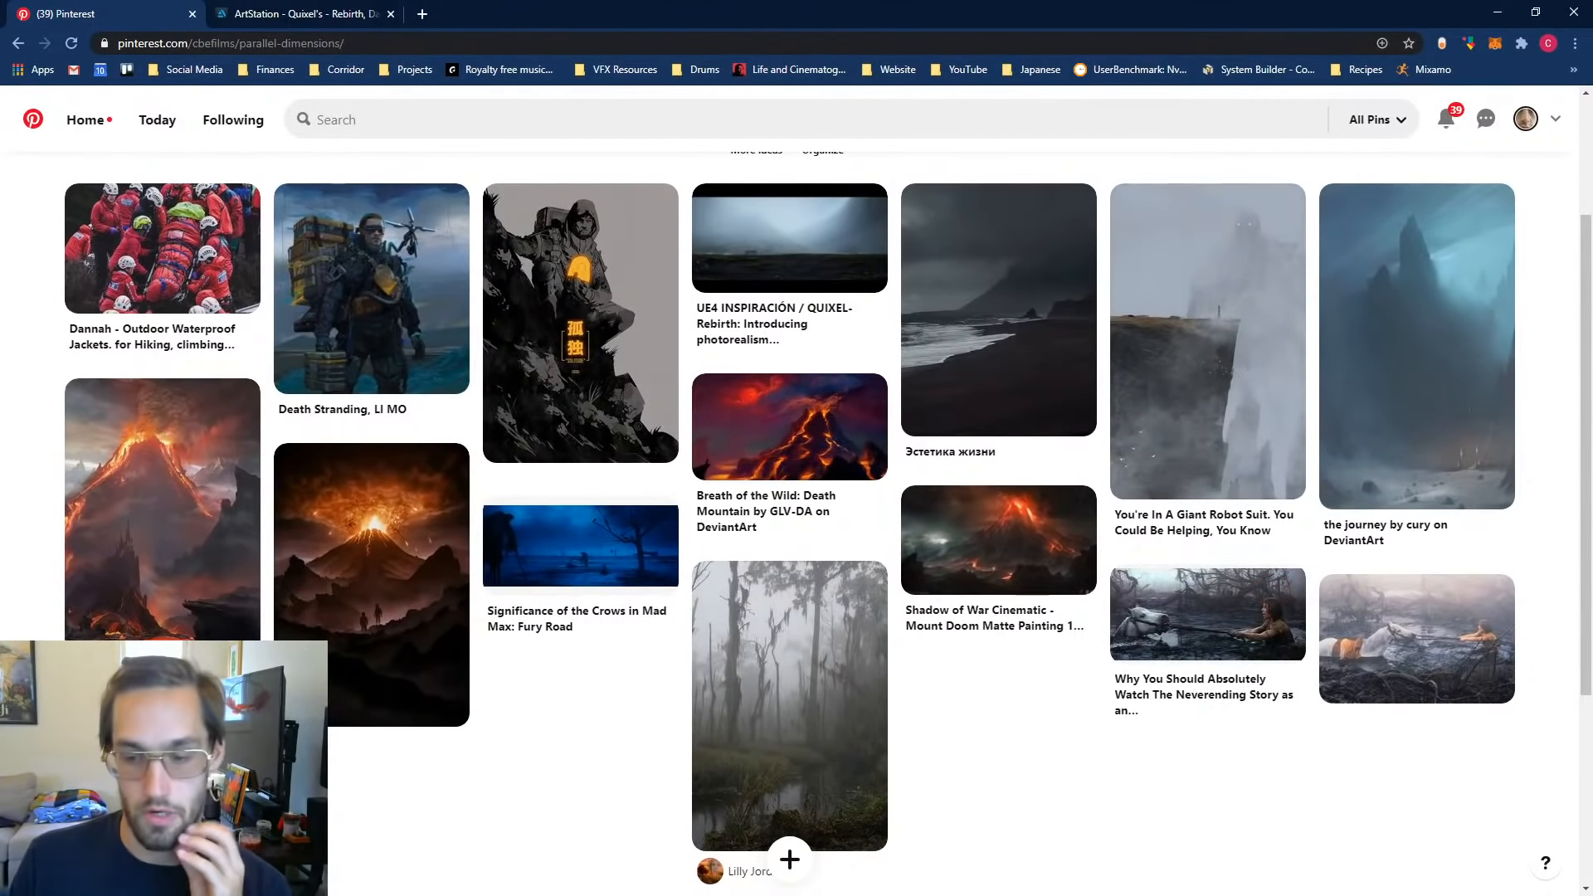
key("alt+Tab")
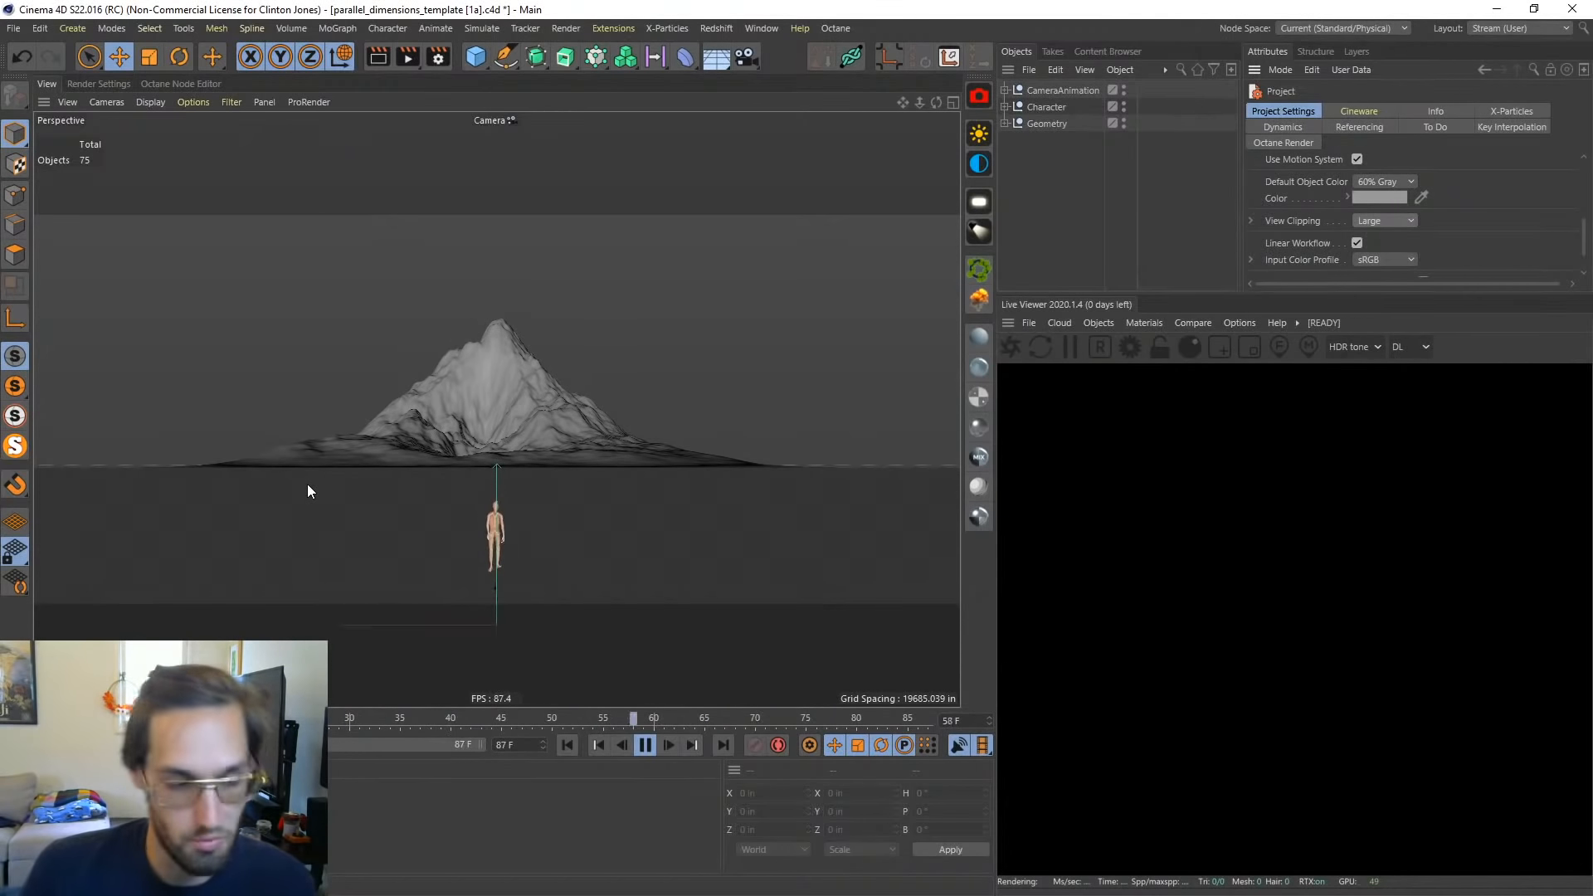
key("alt+Tab")
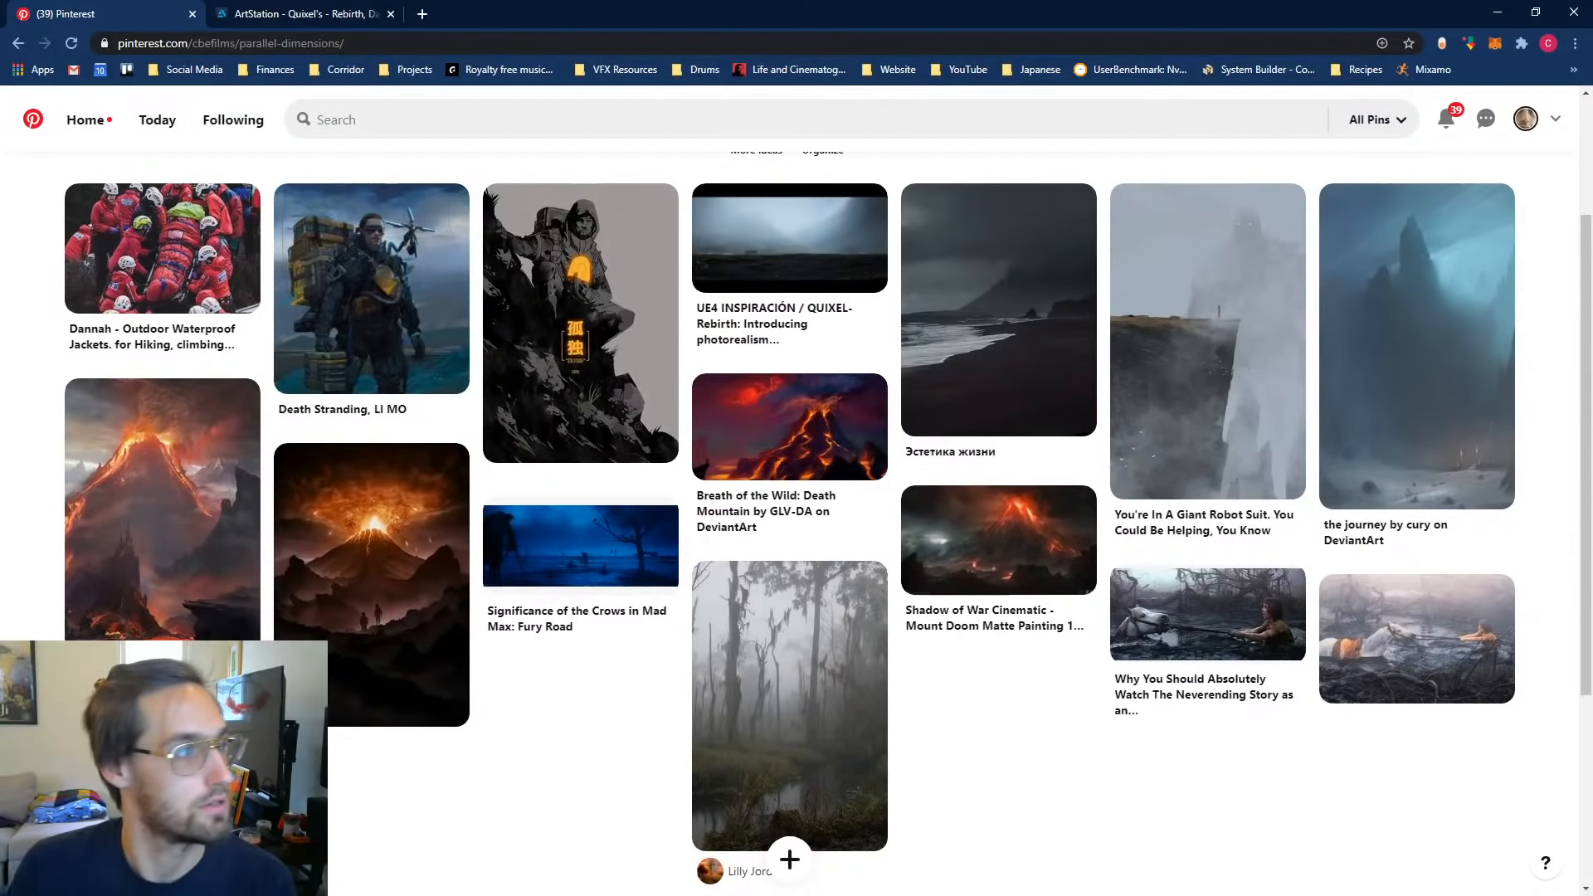
left_click_drag(483, 15, 1592, 307)
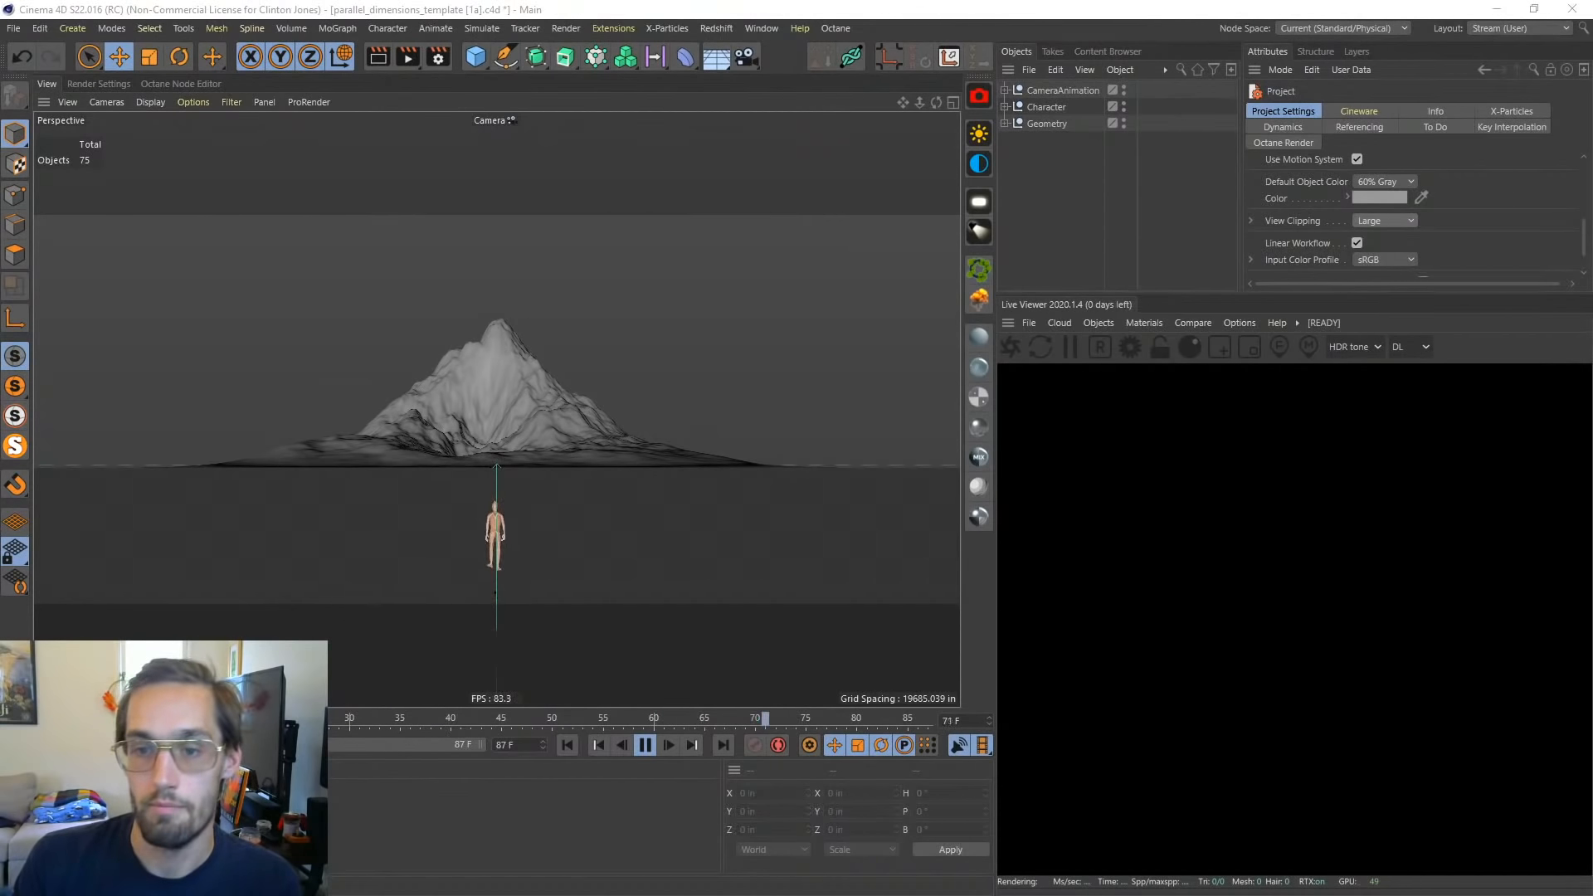
key("alt+Tab")
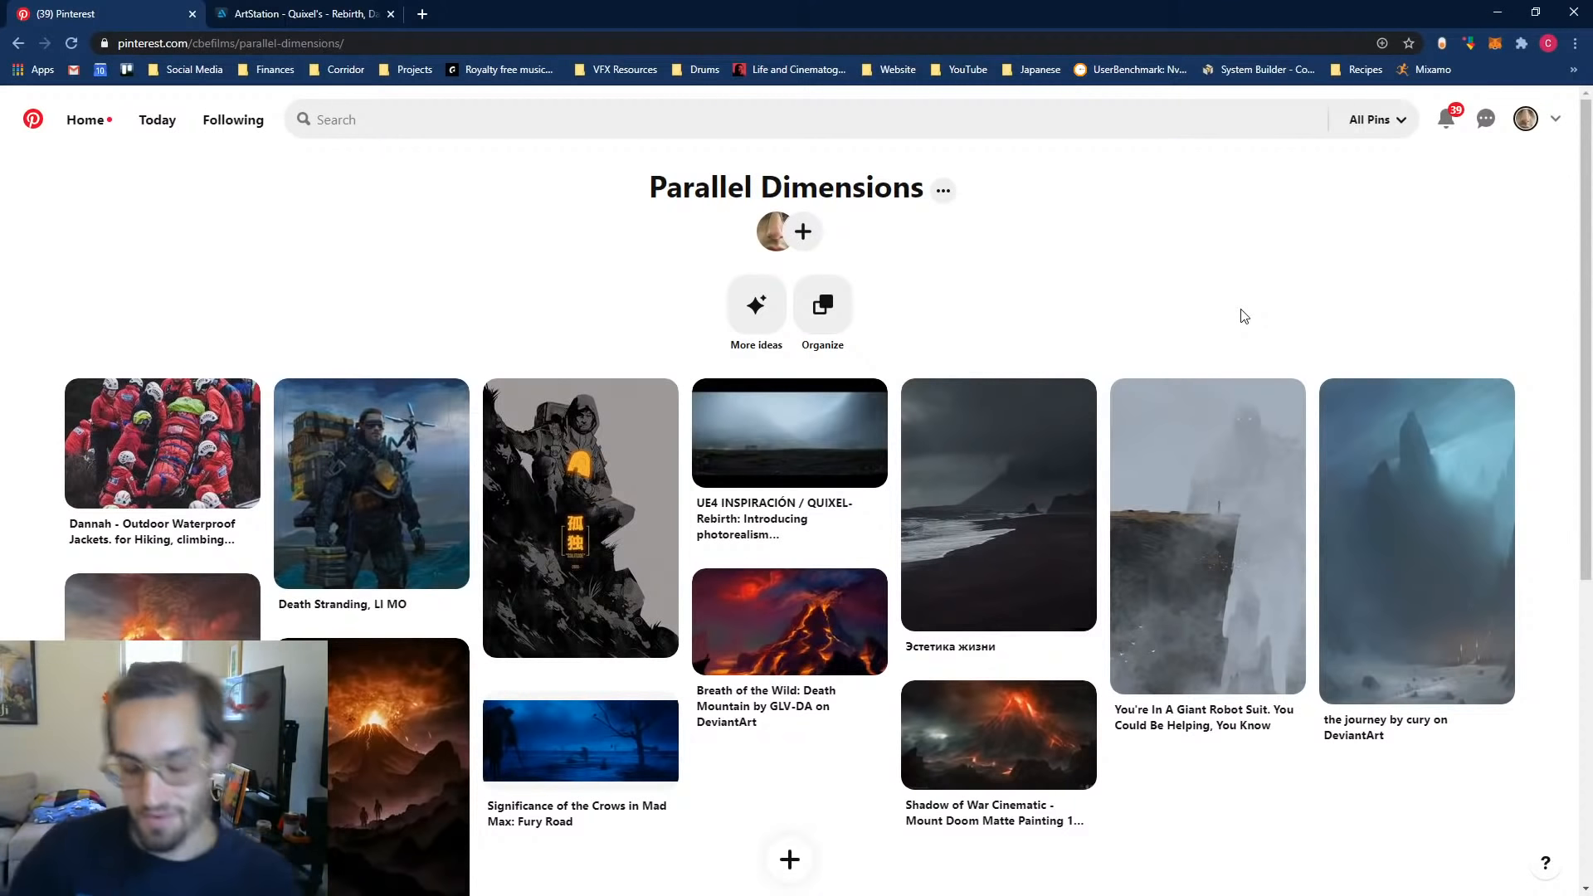
left_click(1498, 13)
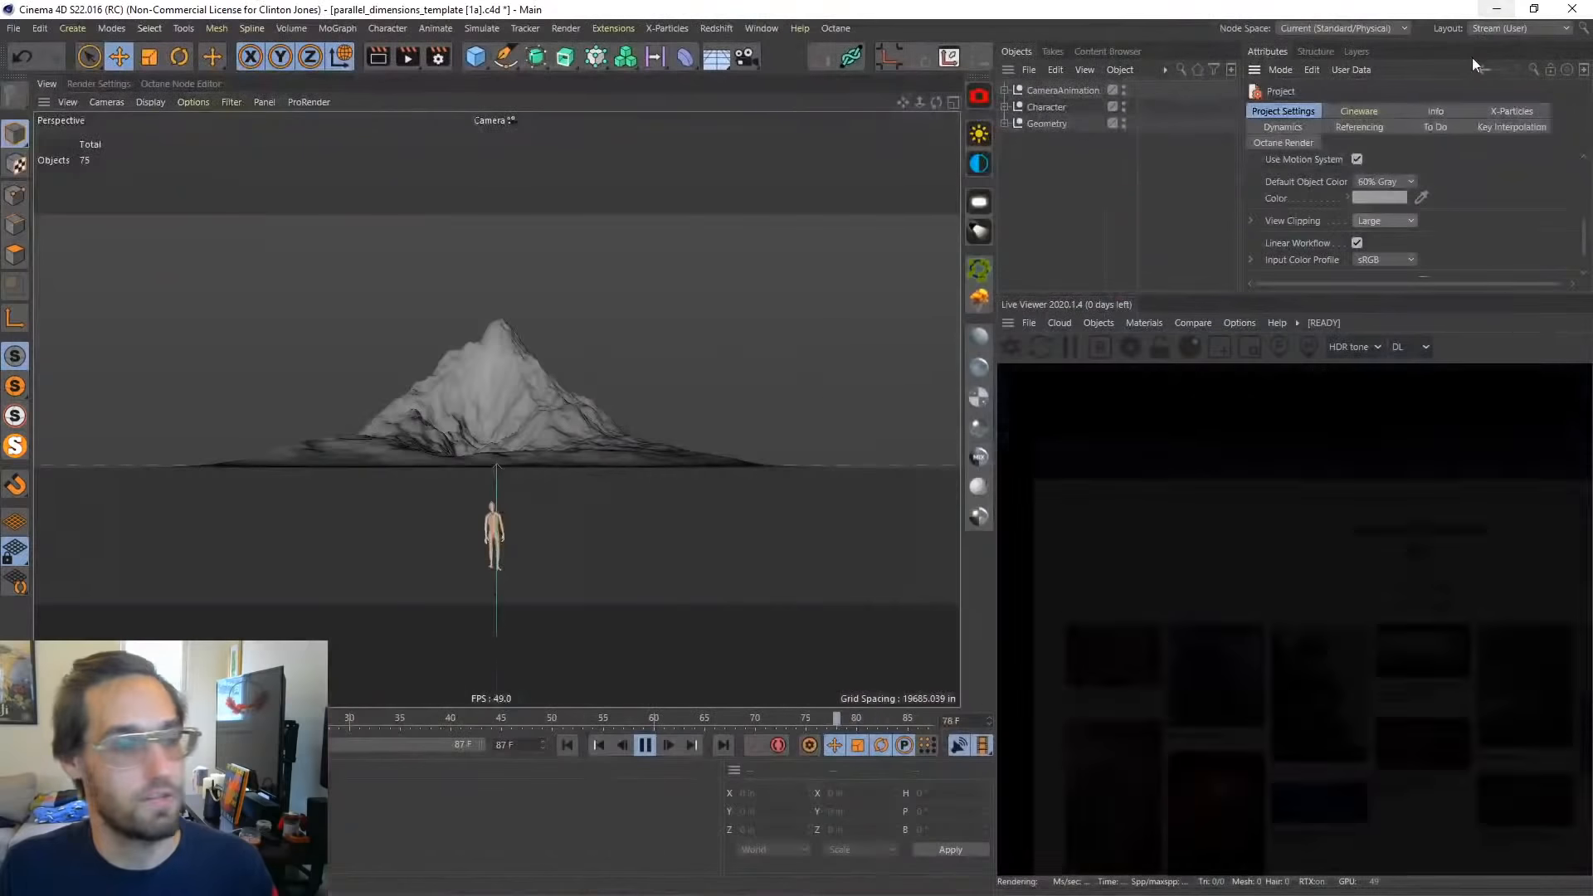
left_click(463, 404)
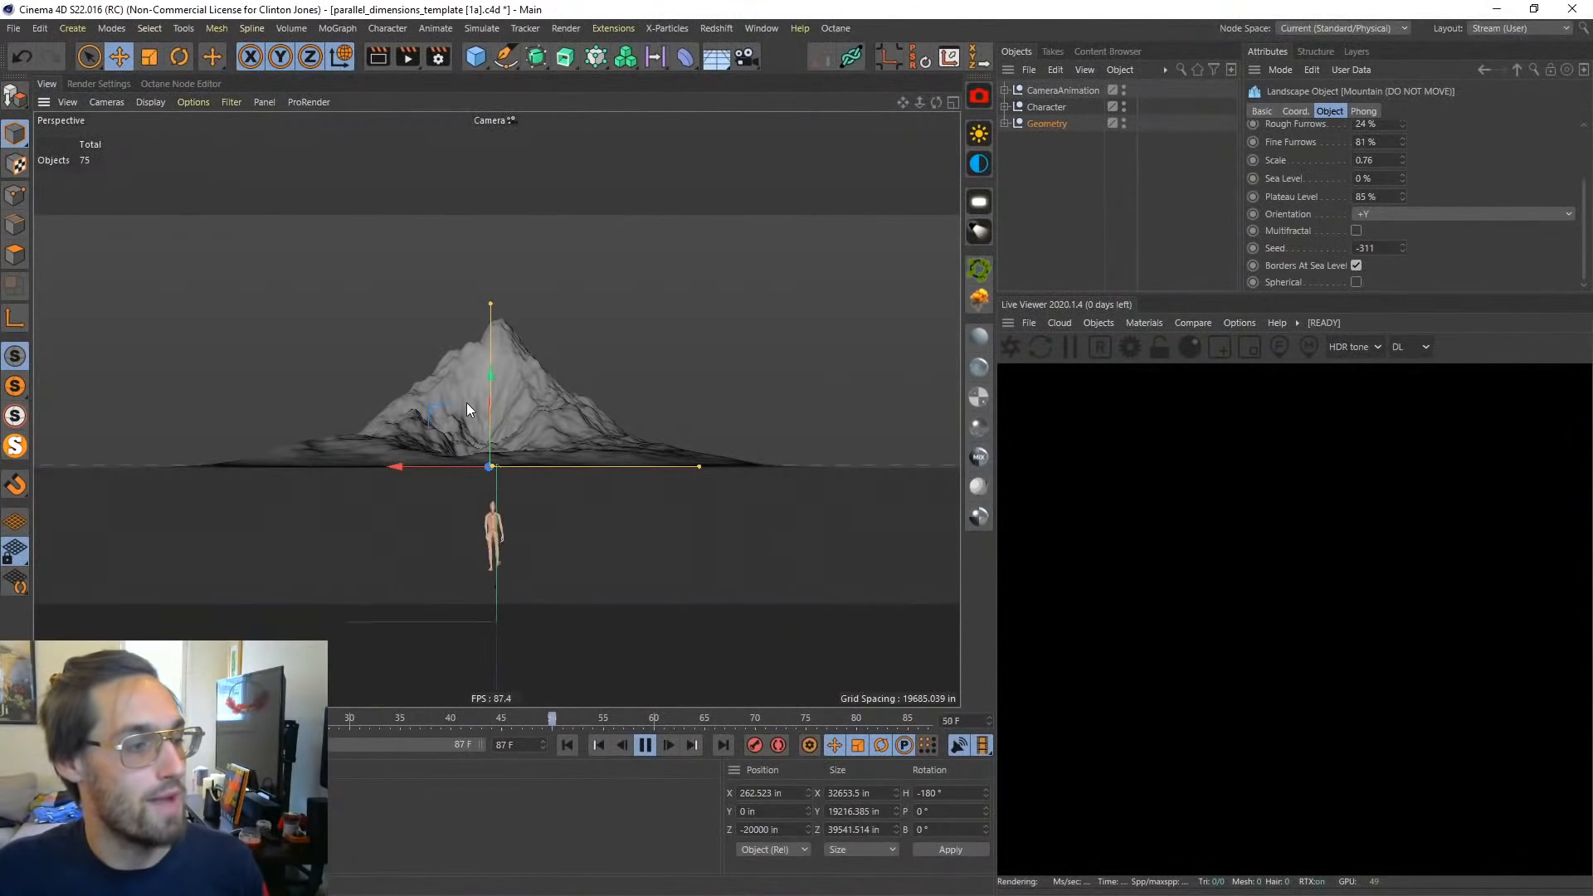
key("r")
left_click_drag(506, 452, 430, 400)
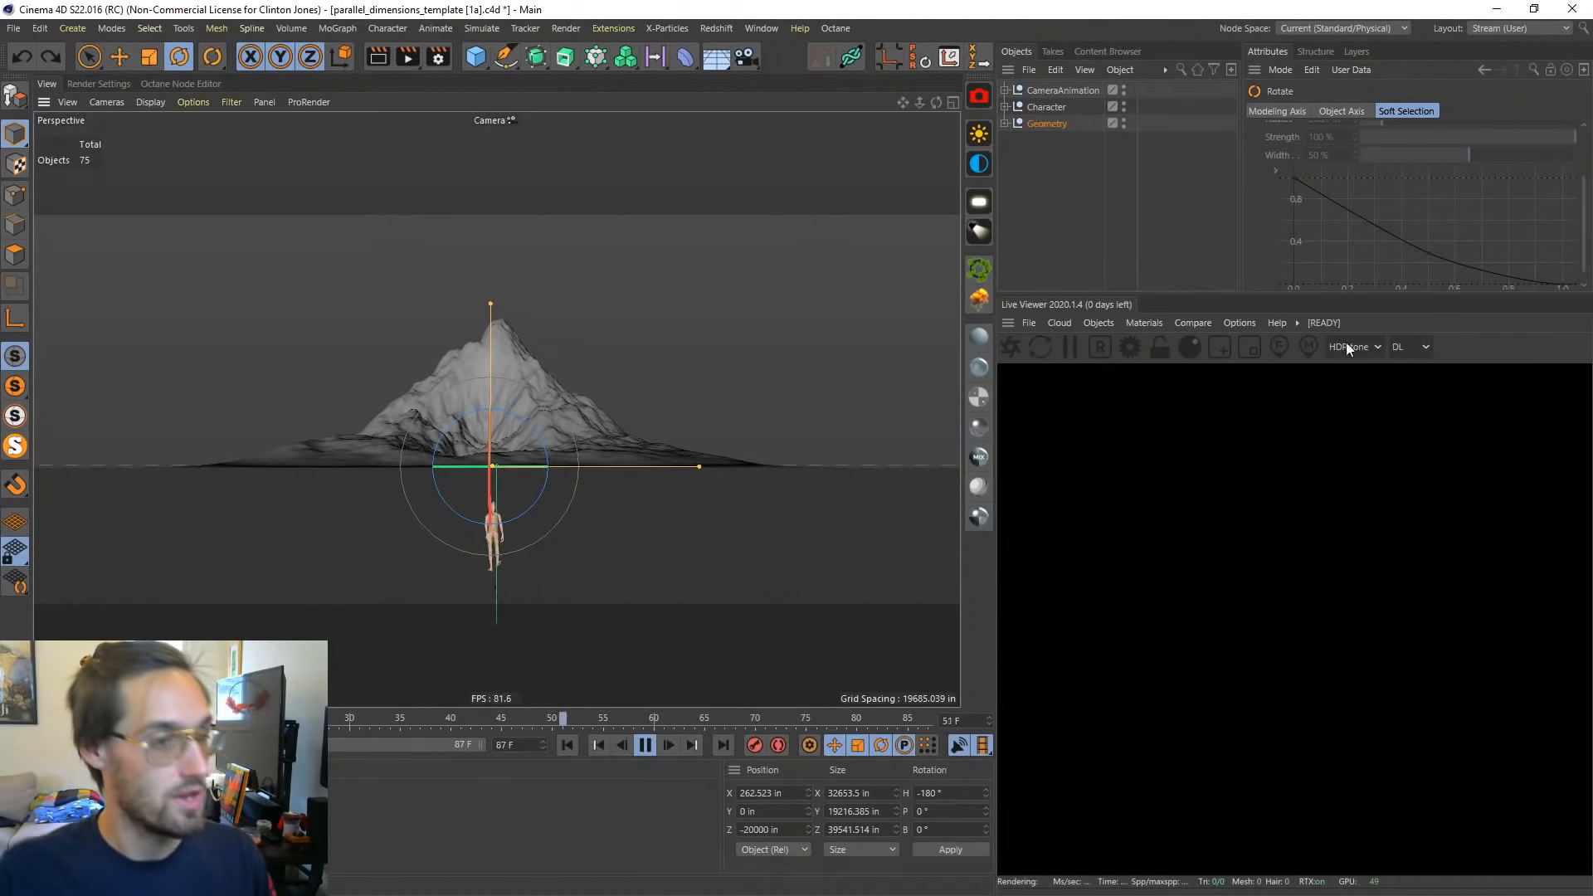
left_click(1042, 199)
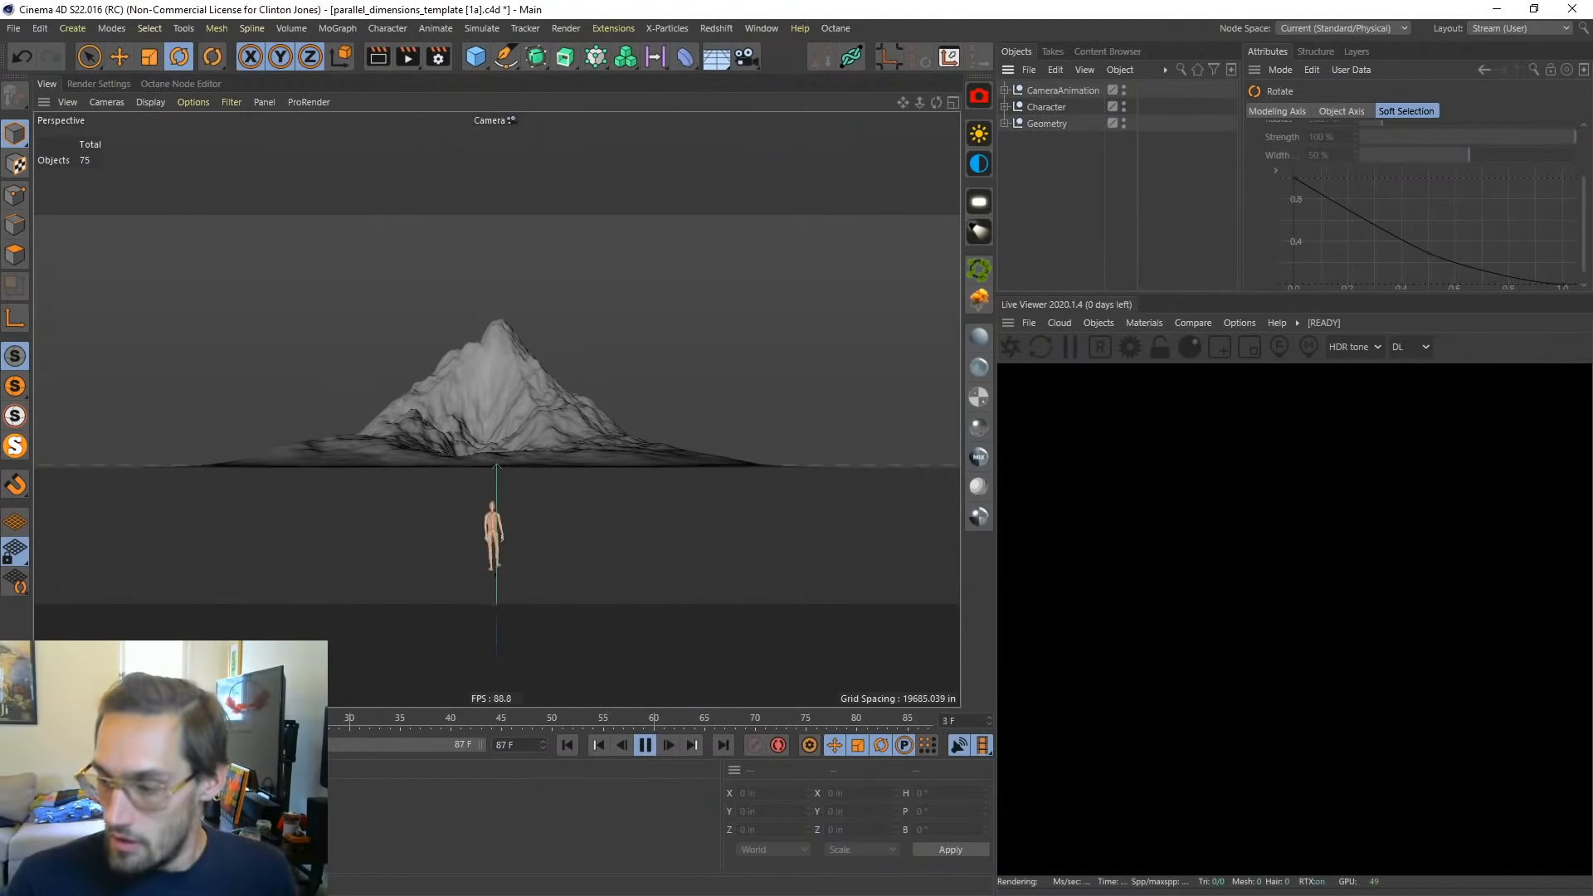
Step: Switch to the Pinterest board in the browser and review the saved Parallel Dimensions references
key("alt+Tab")
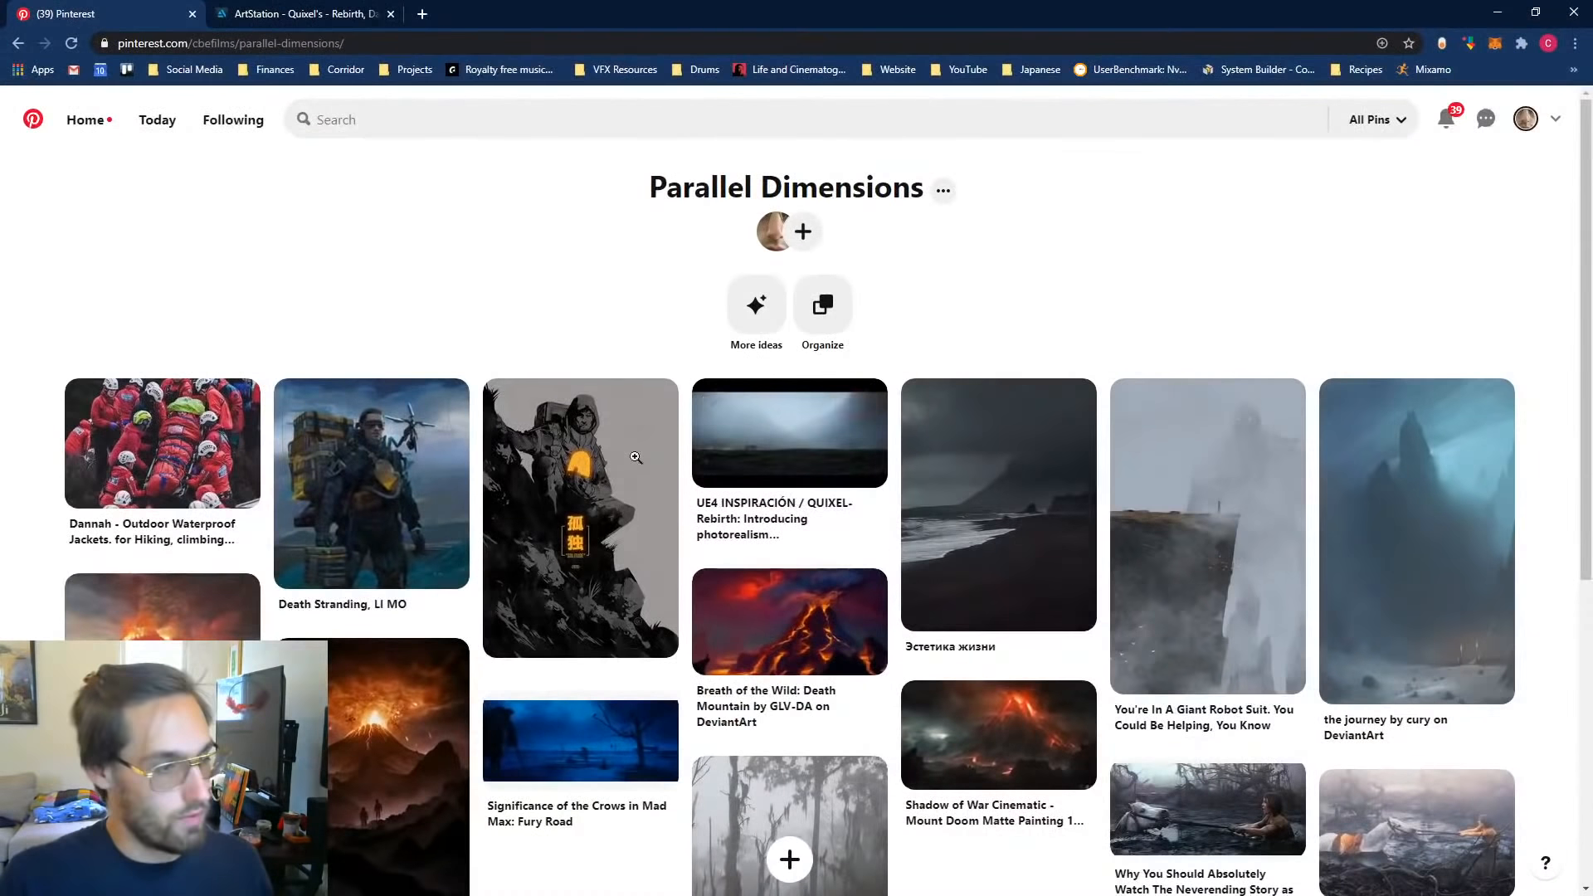
scroll(618, 524, "down", 1)
scroll(618, 524, "down", 2)
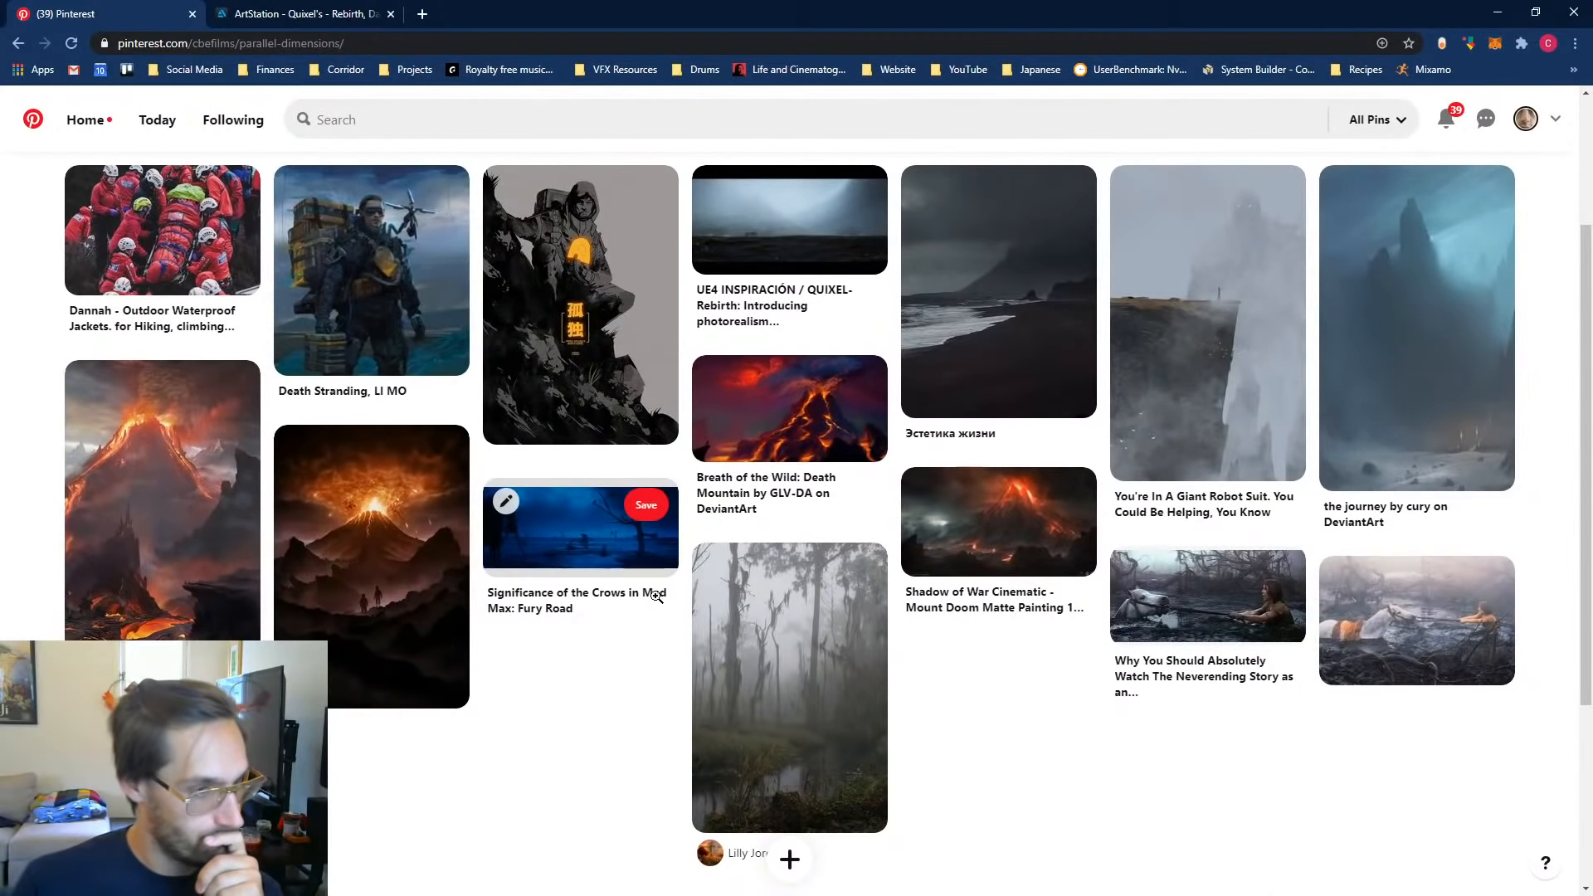
scroll(477, 504, "up", 3)
scroll(477, 504, "down", 2)
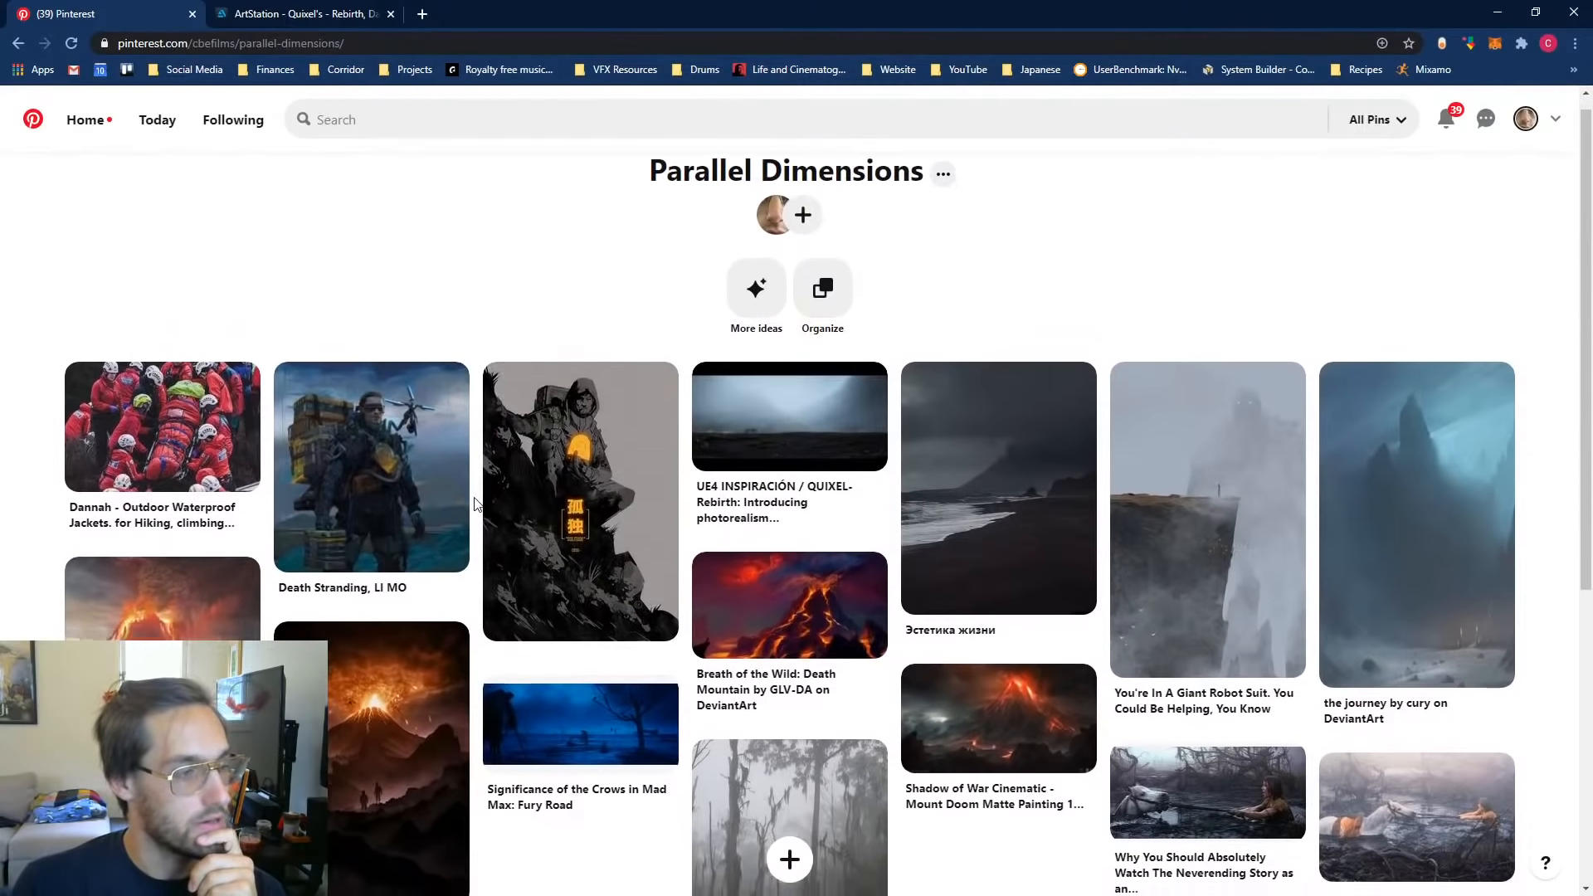
scroll(477, 504, "down", 1)
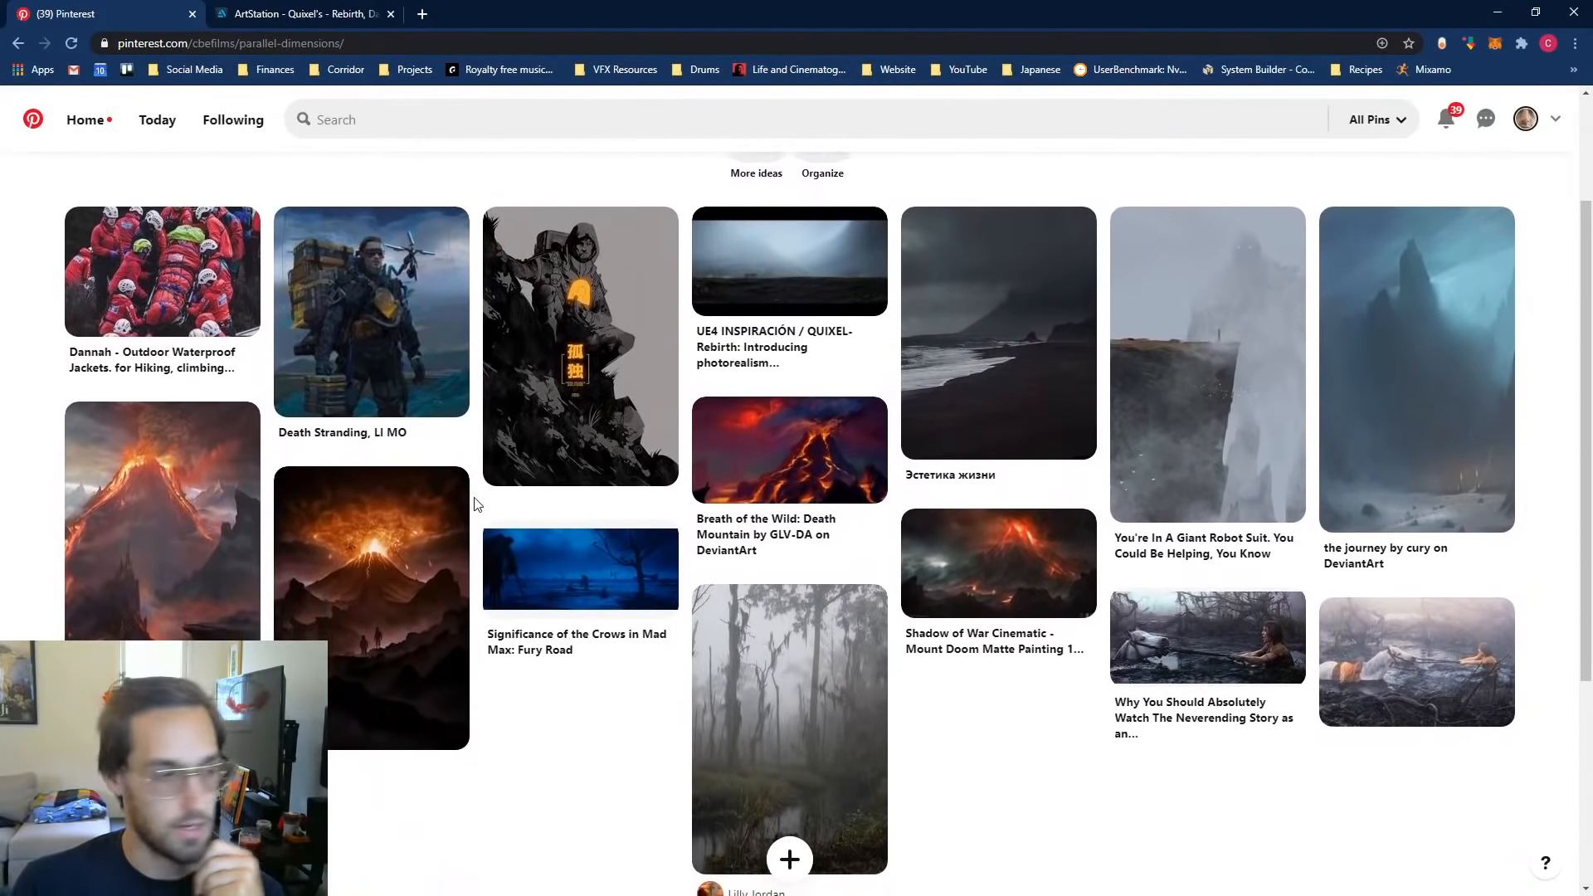
scroll(477, 504, "up", 1)
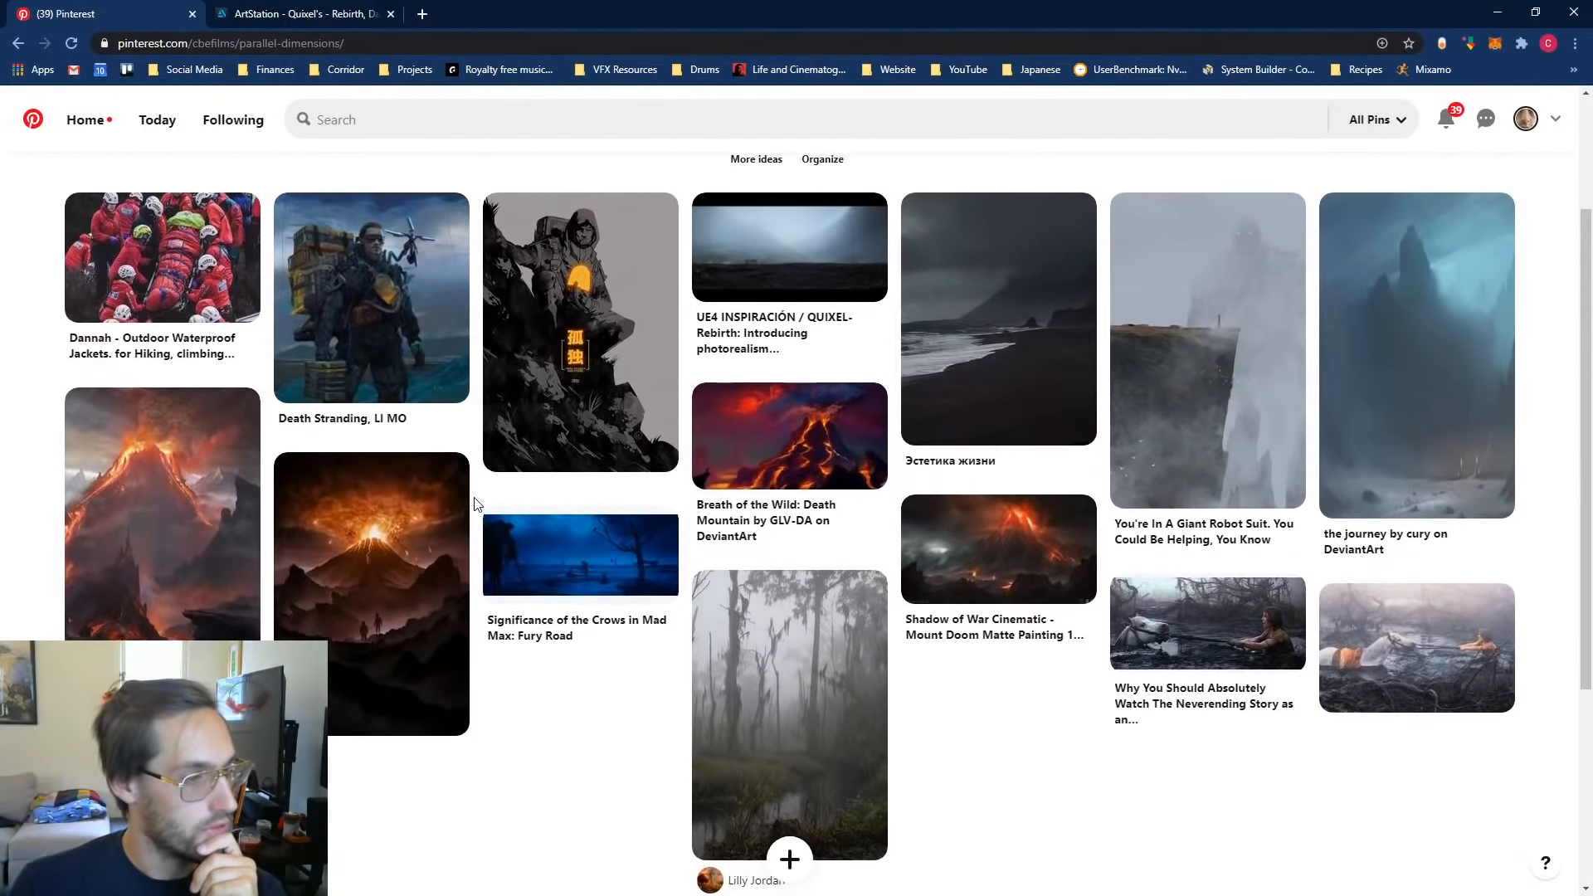
scroll(477, 503, "up", 1)
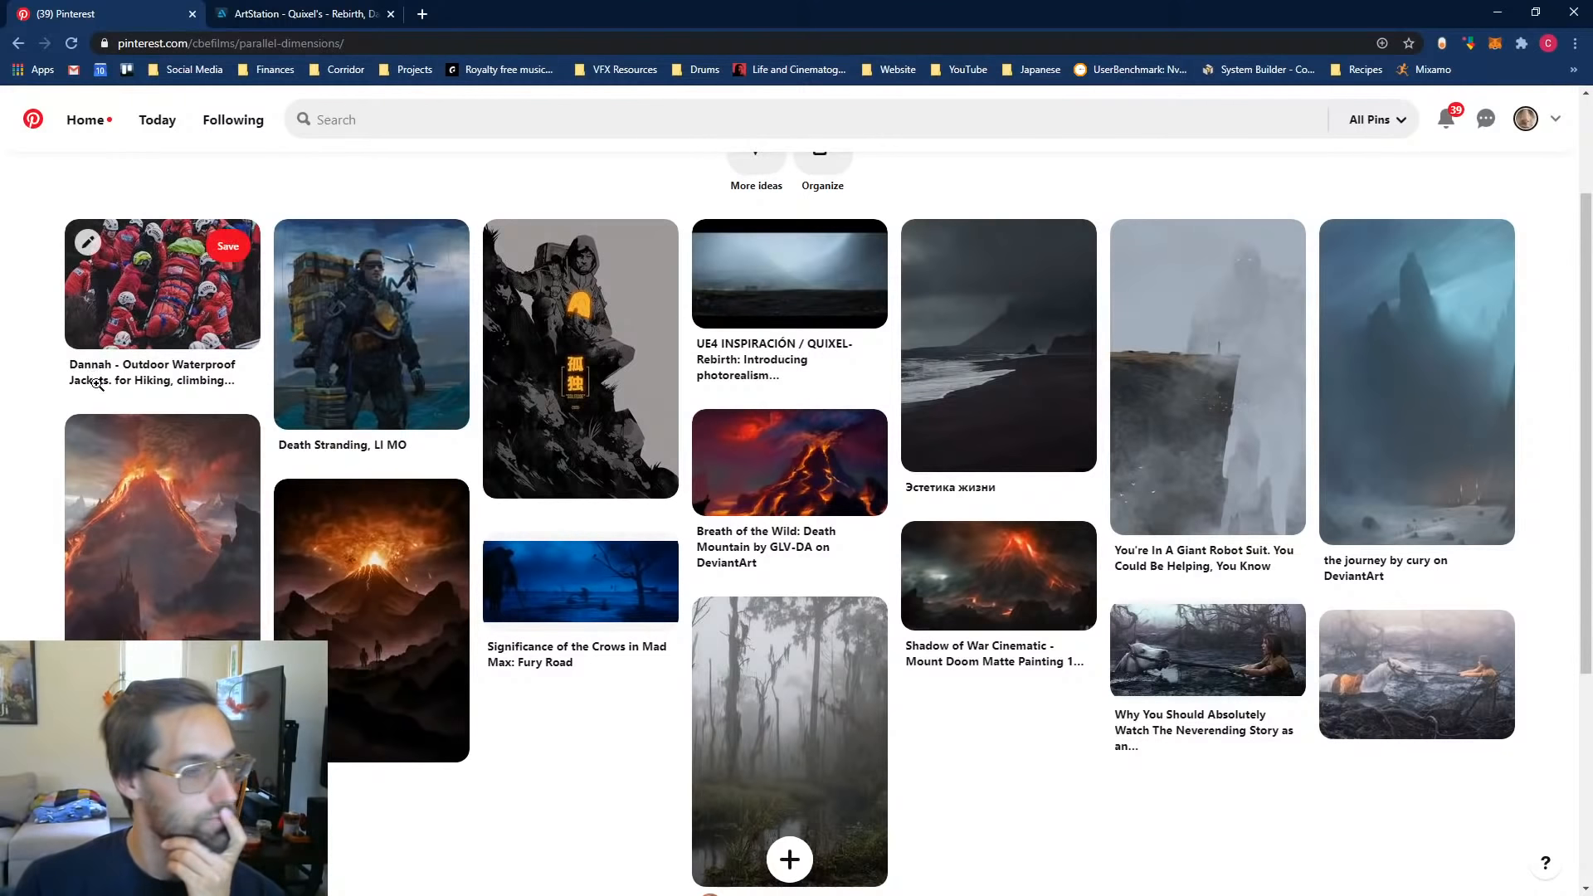
Step: Open the source page of the Mad Max: Fury Road crows pin and view its blue swamp image at full size
left_click(558, 584)
left_click(576, 309)
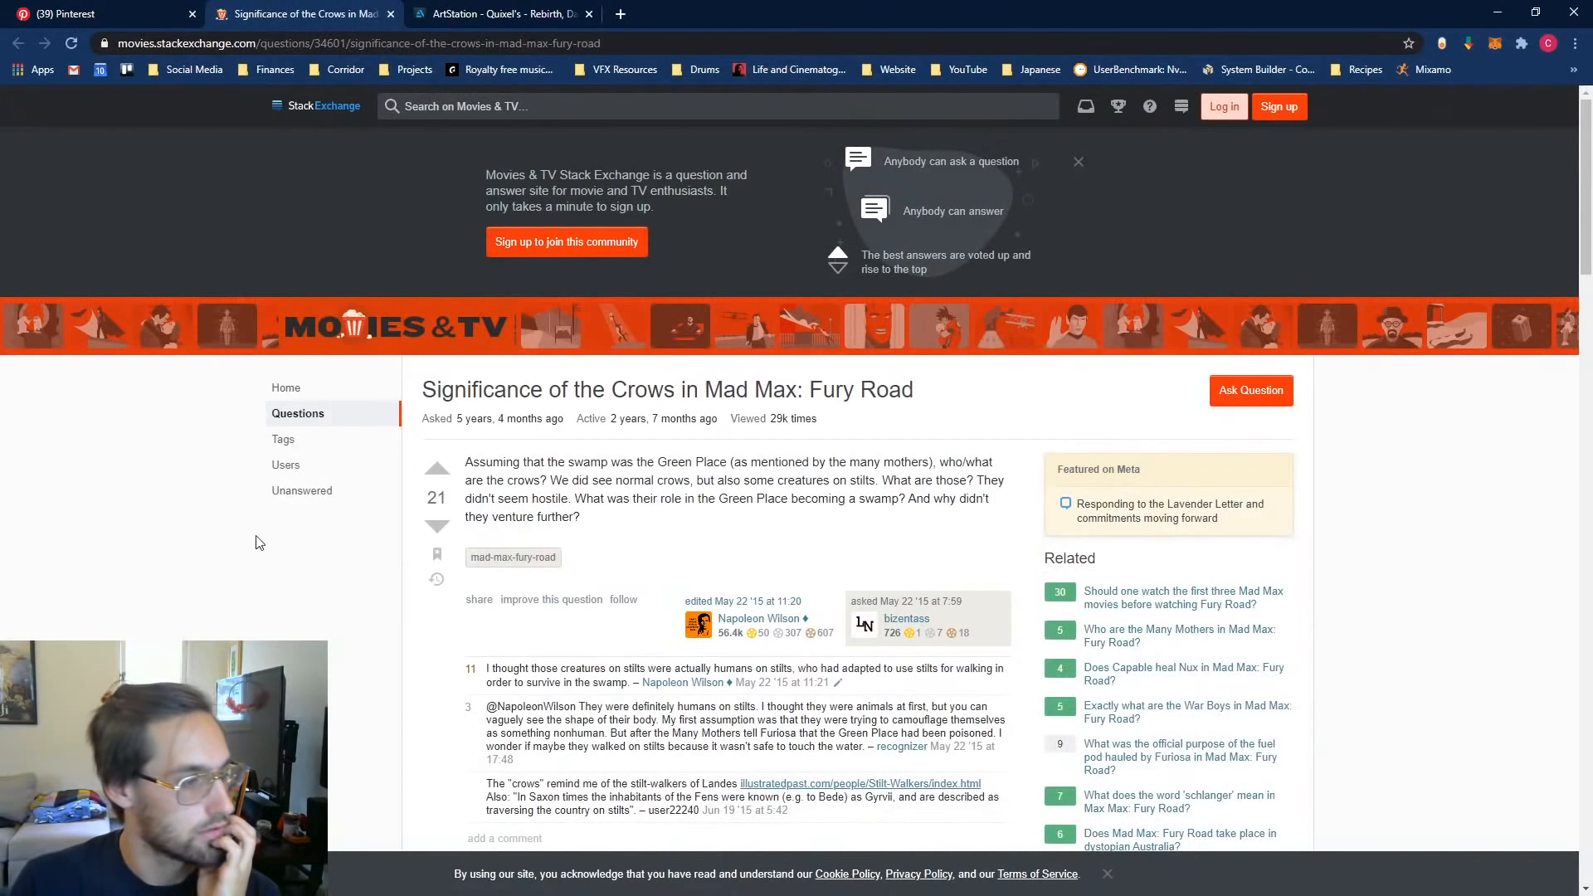
scroll(260, 581, "down", 19)
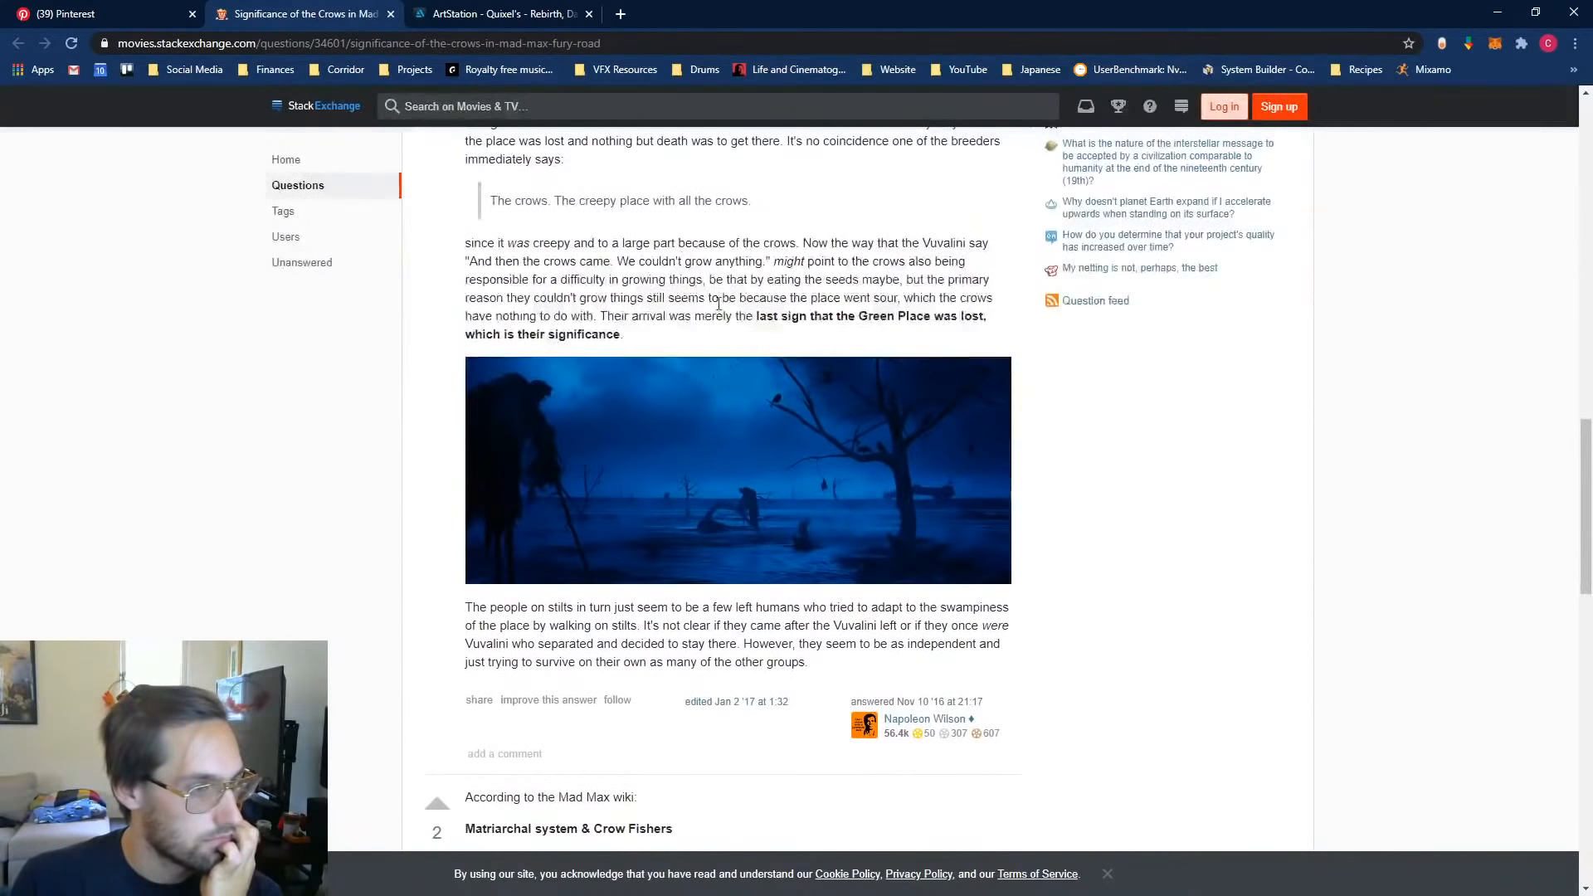
left_click(726, 408)
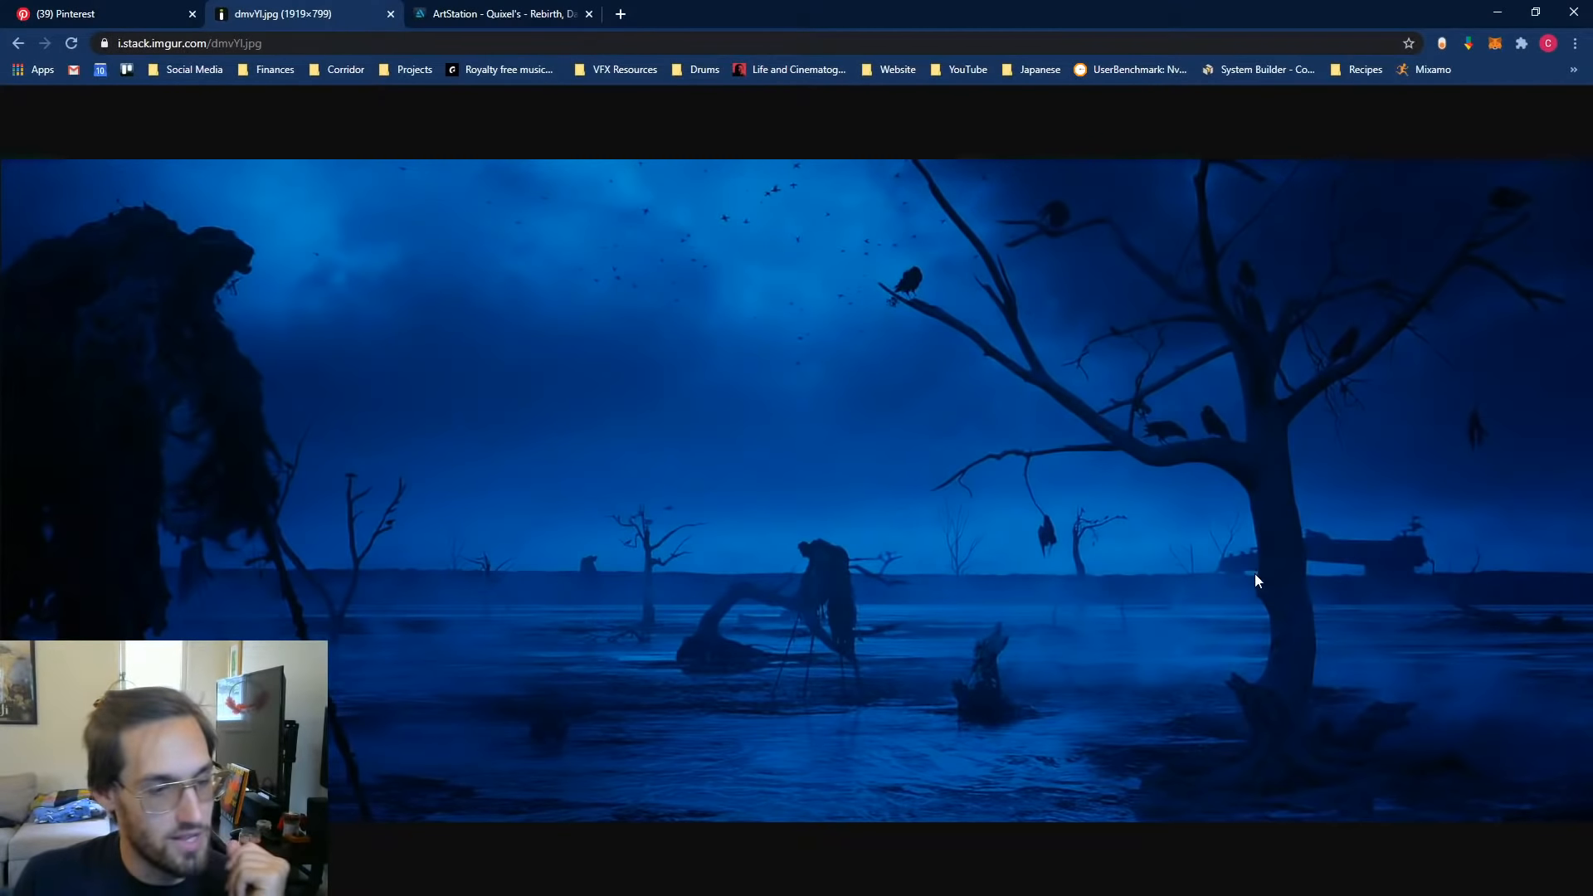
Step: Open the source article of the board's Neverending Story pin, find the Artax swamp picture, and compare it with the full-size Mad Max image
left_click(123, 12)
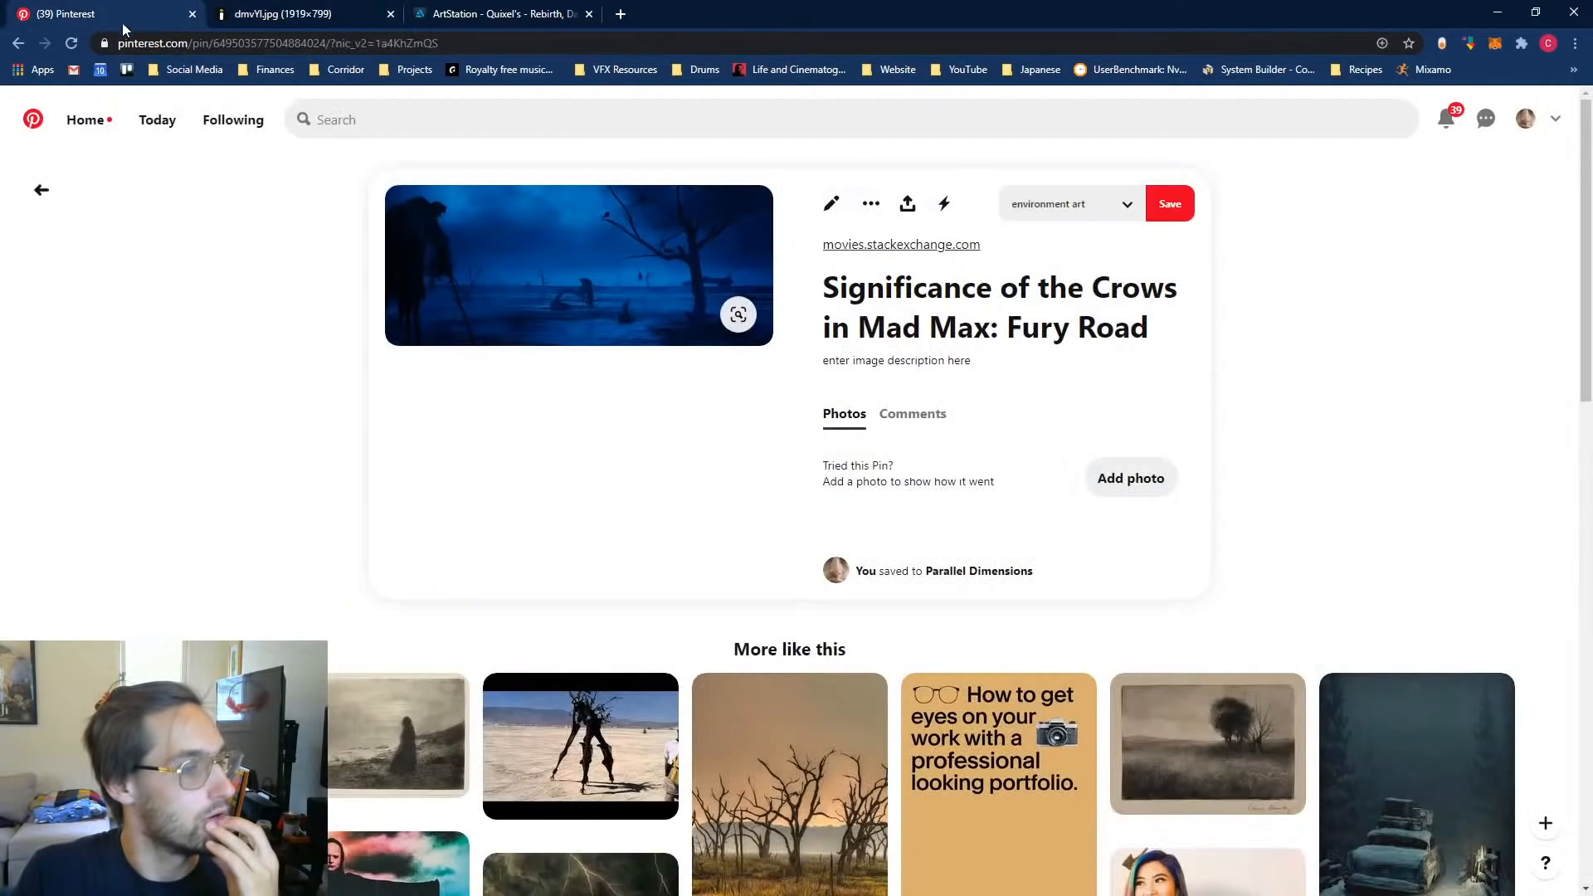
left_click(19, 45)
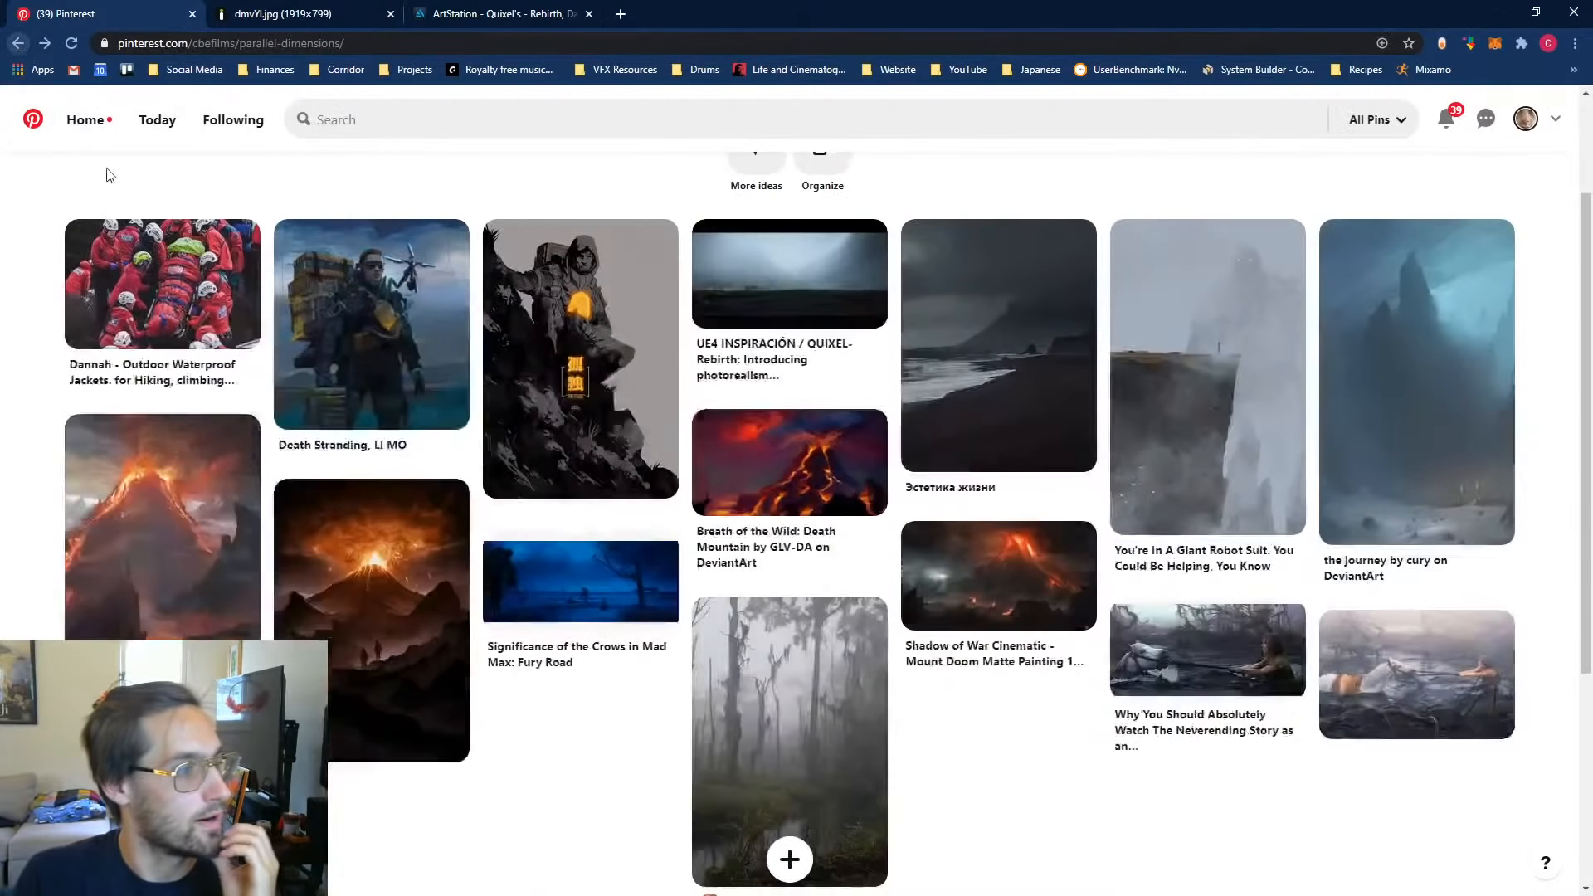
left_click(1185, 645)
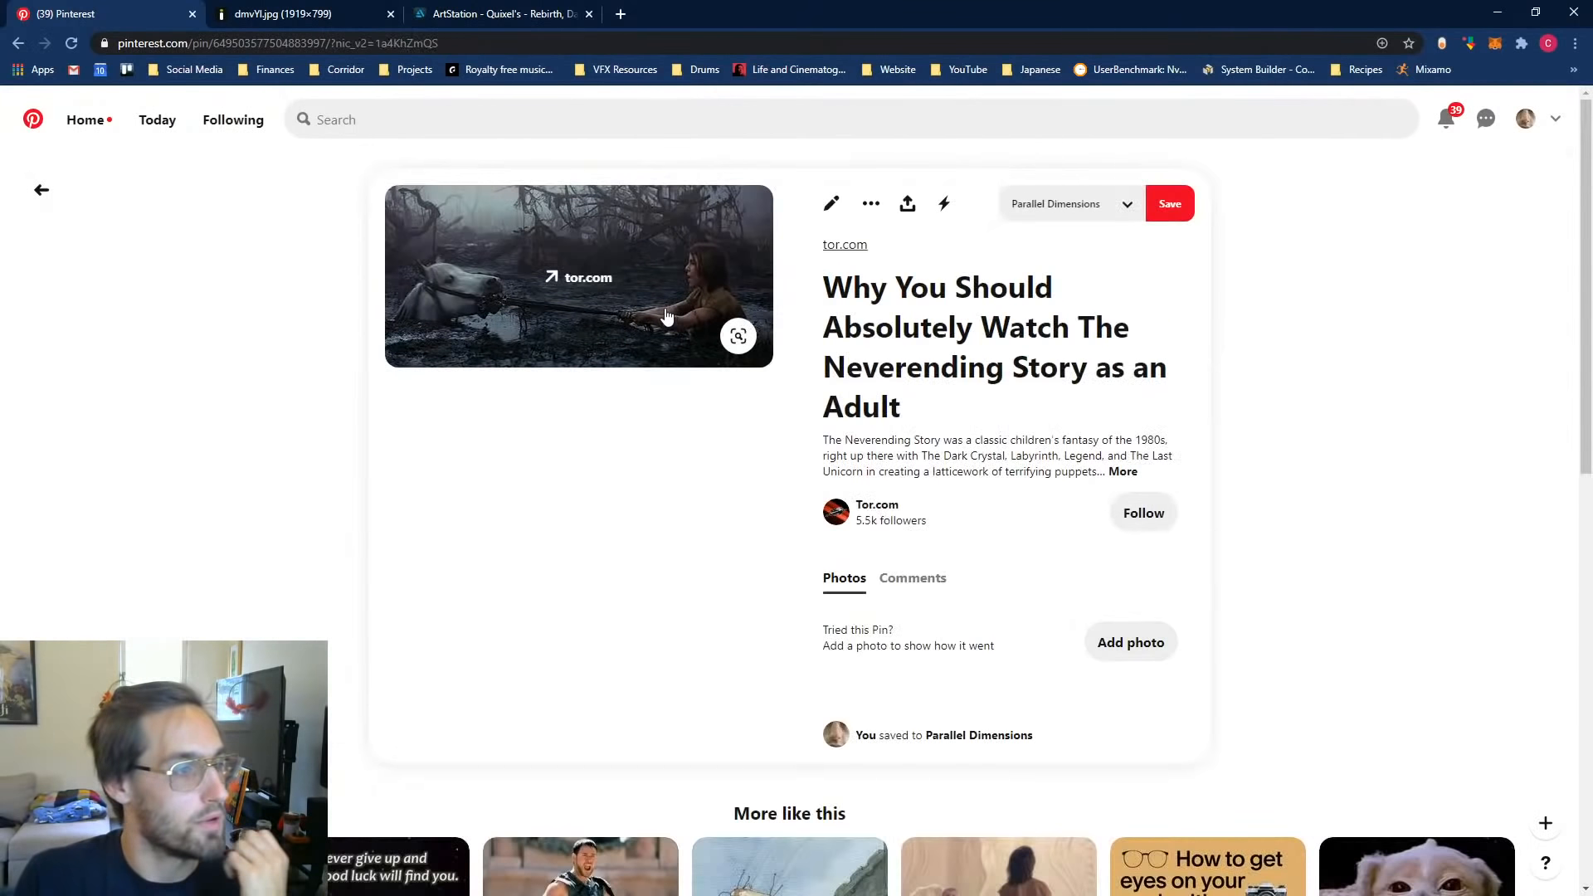
left_click(661, 313)
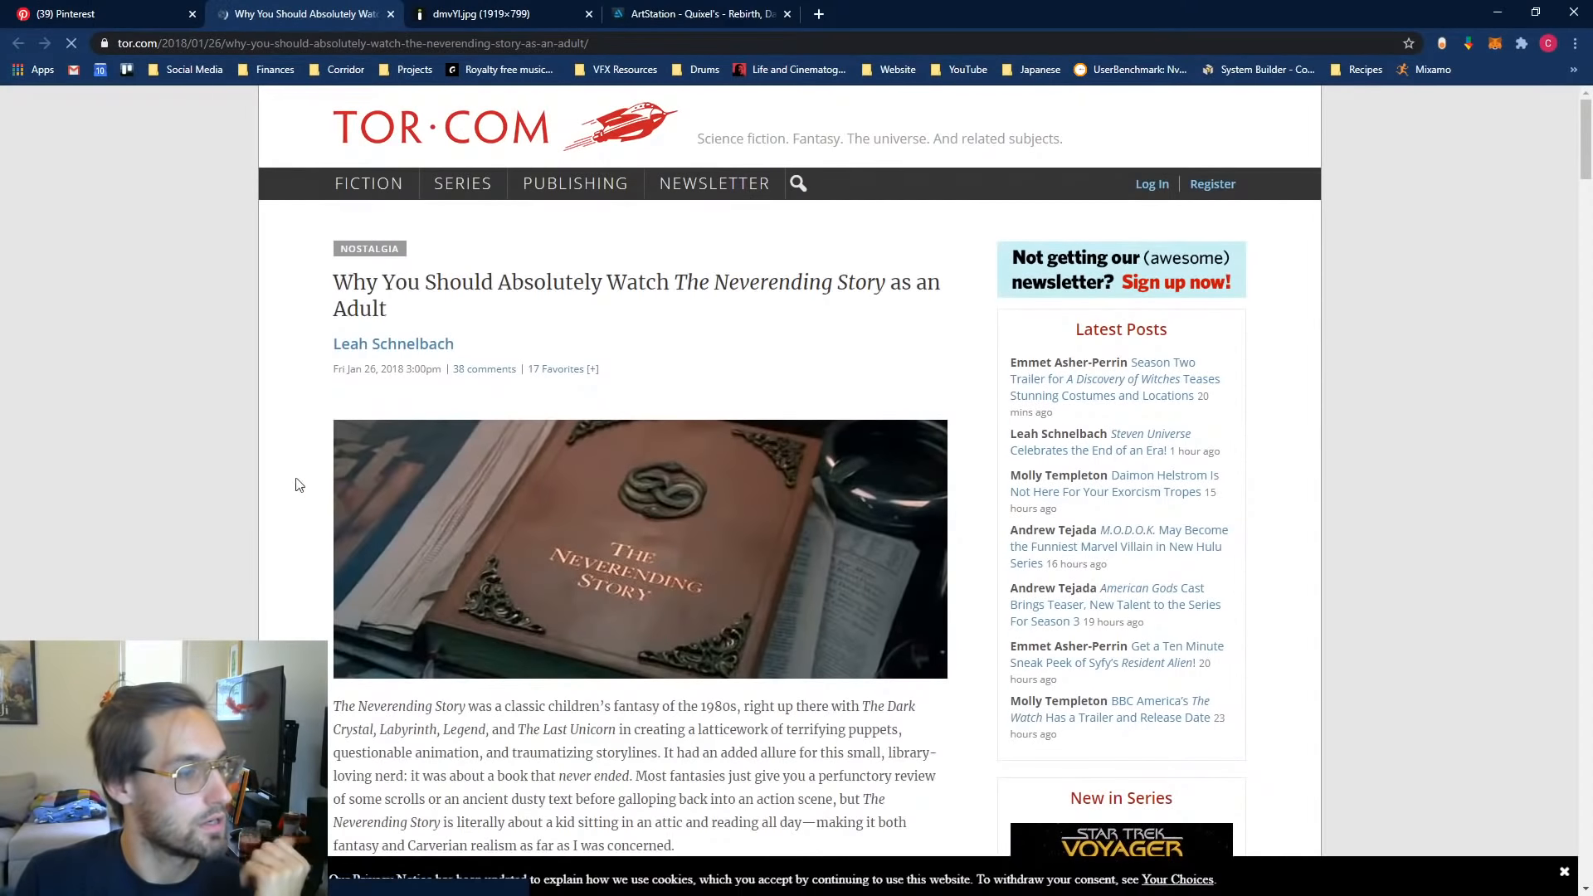
scroll(232, 569, "down", 20)
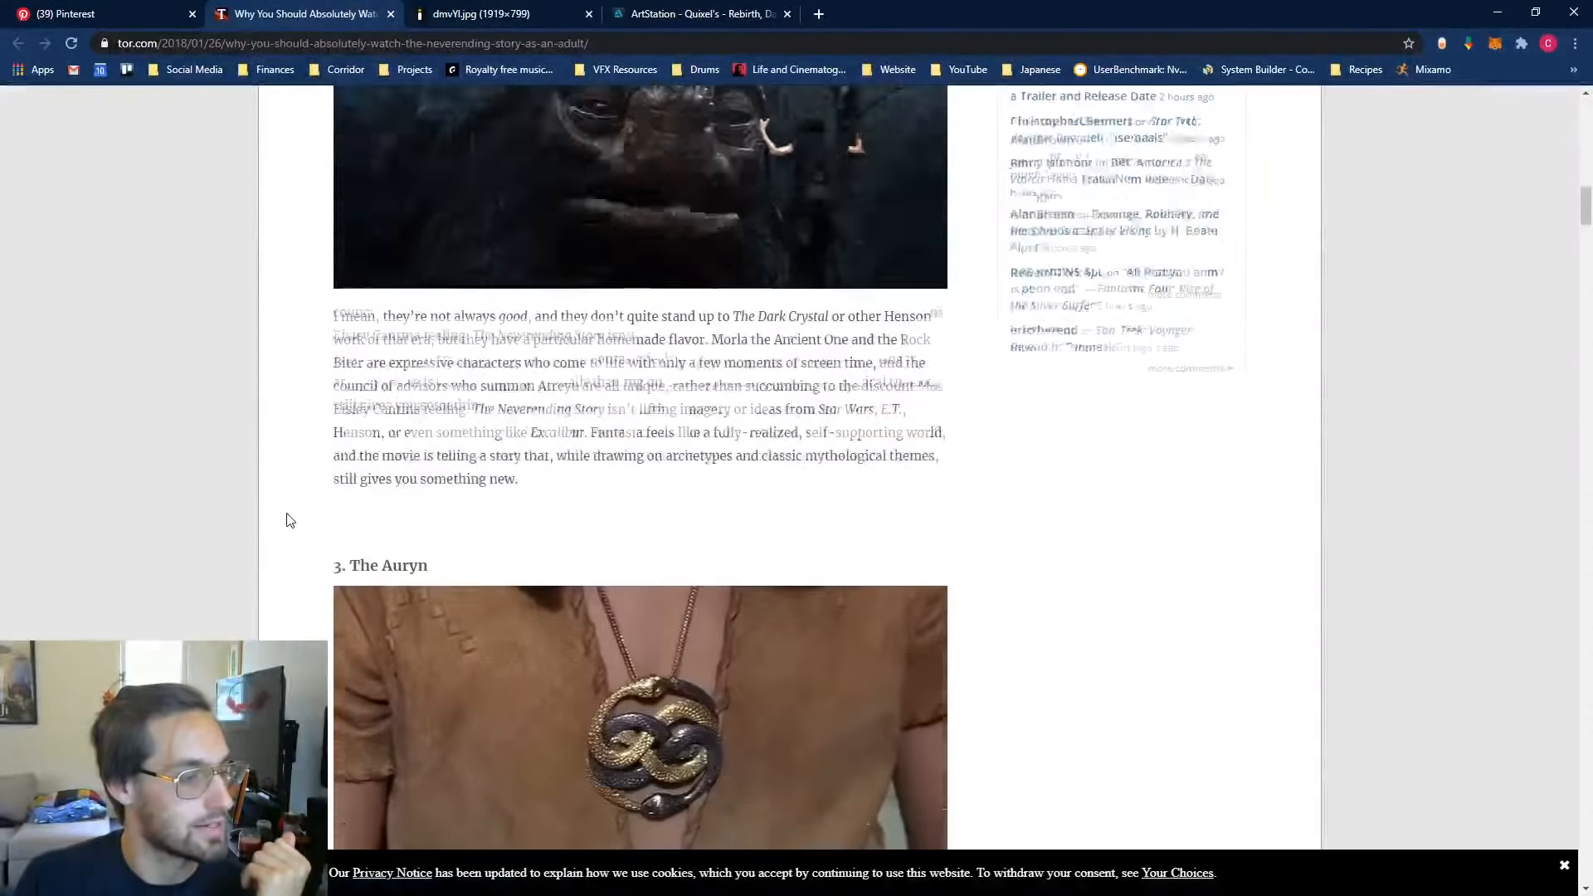
scroll(286, 519, "down", 10)
scroll(442, 328, "up", 1)
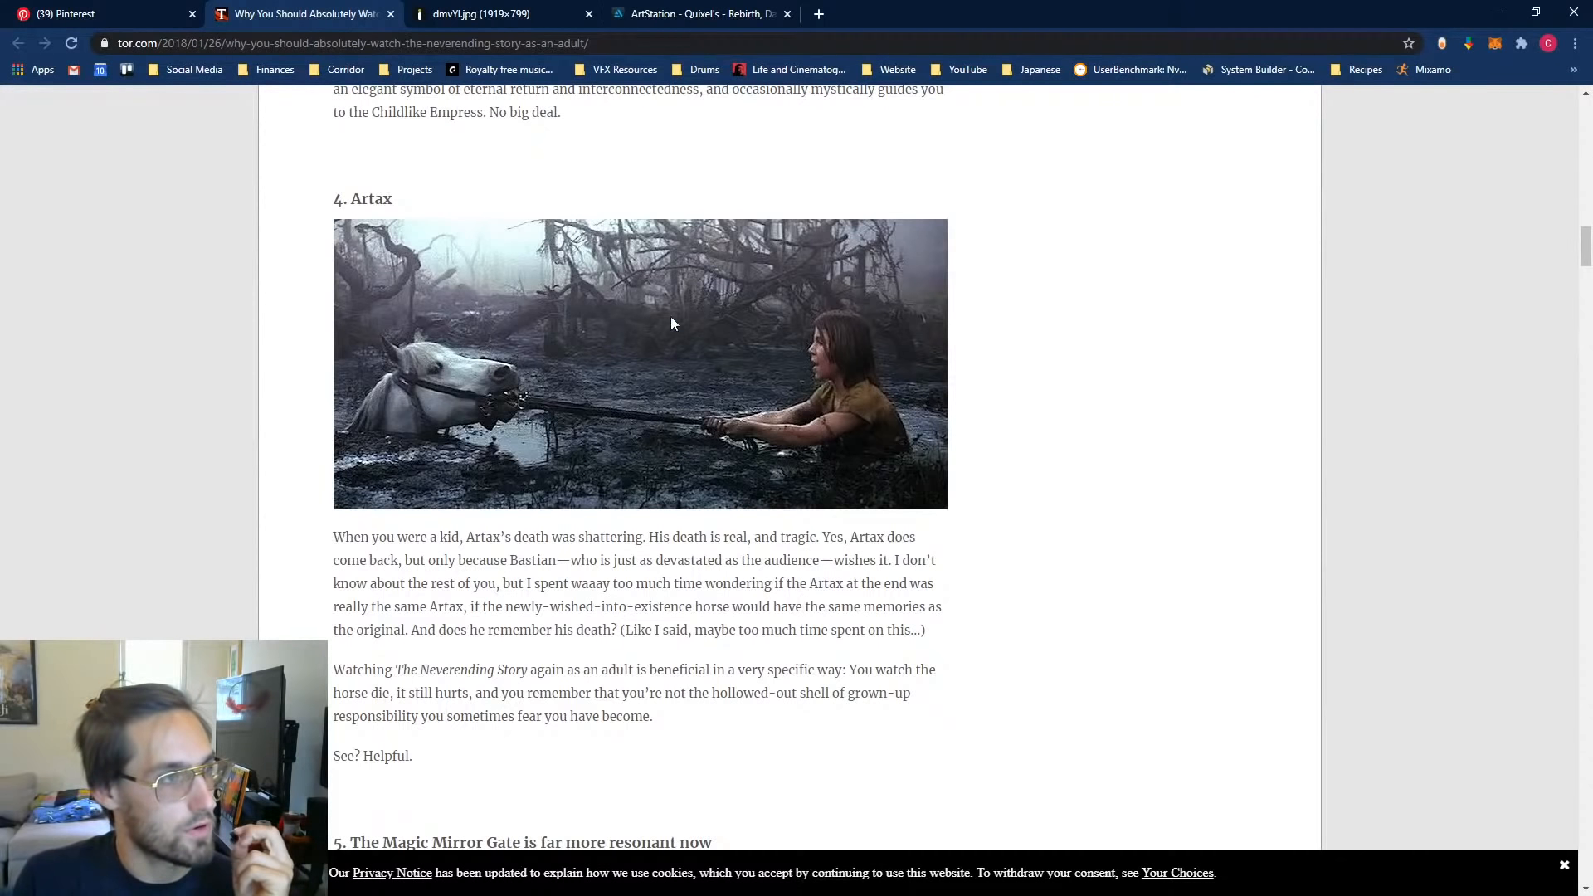
left_click(564, 13)
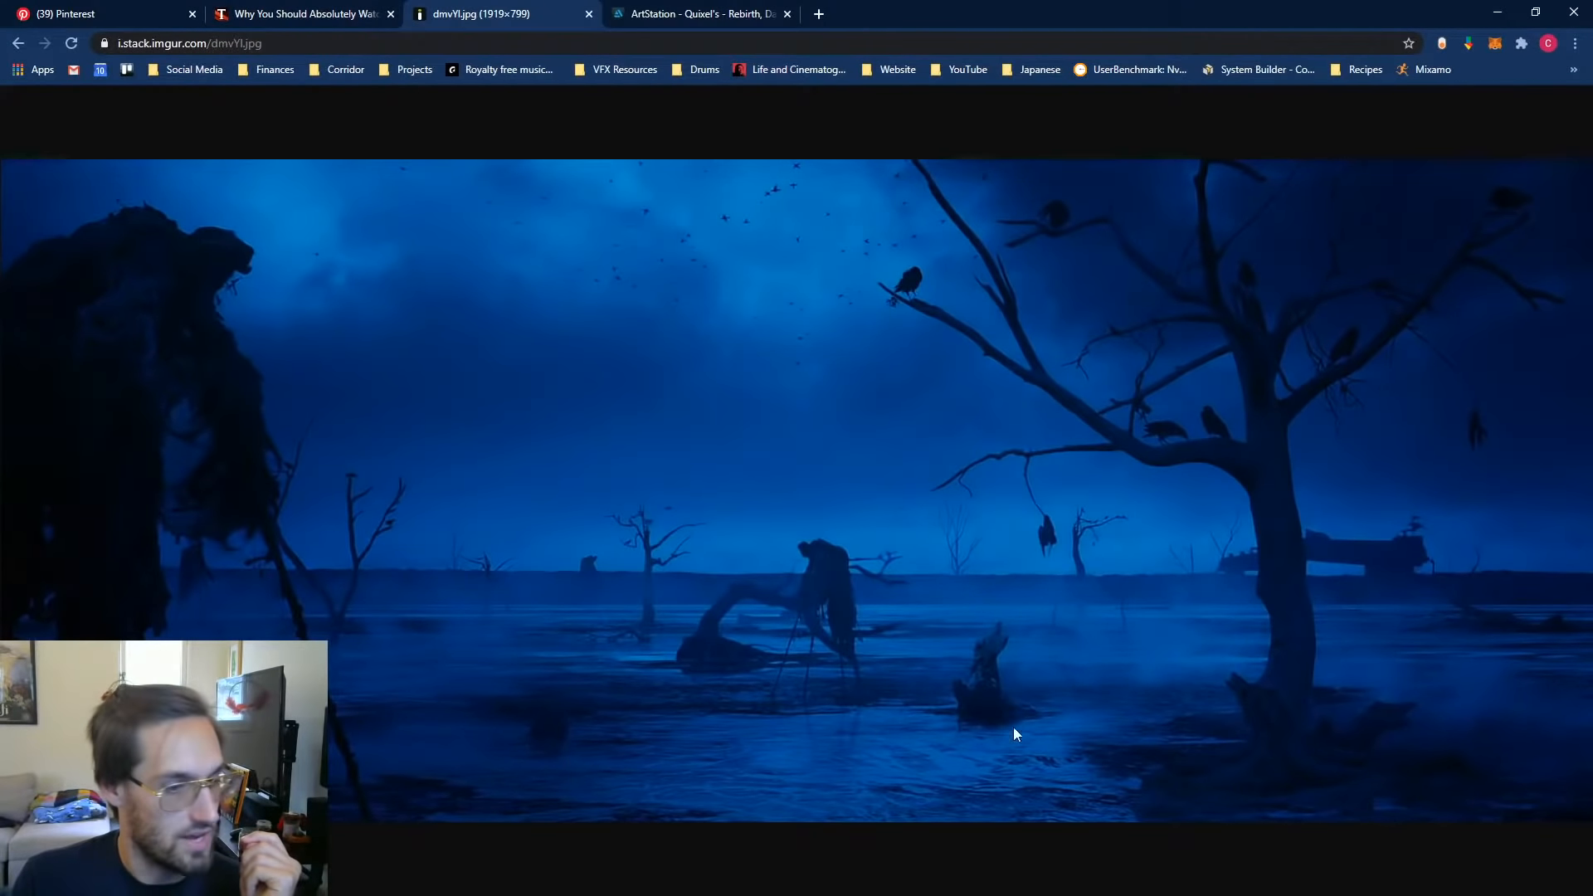
Step: Look again at the Artax swamp picture, the full-size Mad Max image and the Neverending Story pin
left_click(267, 15)
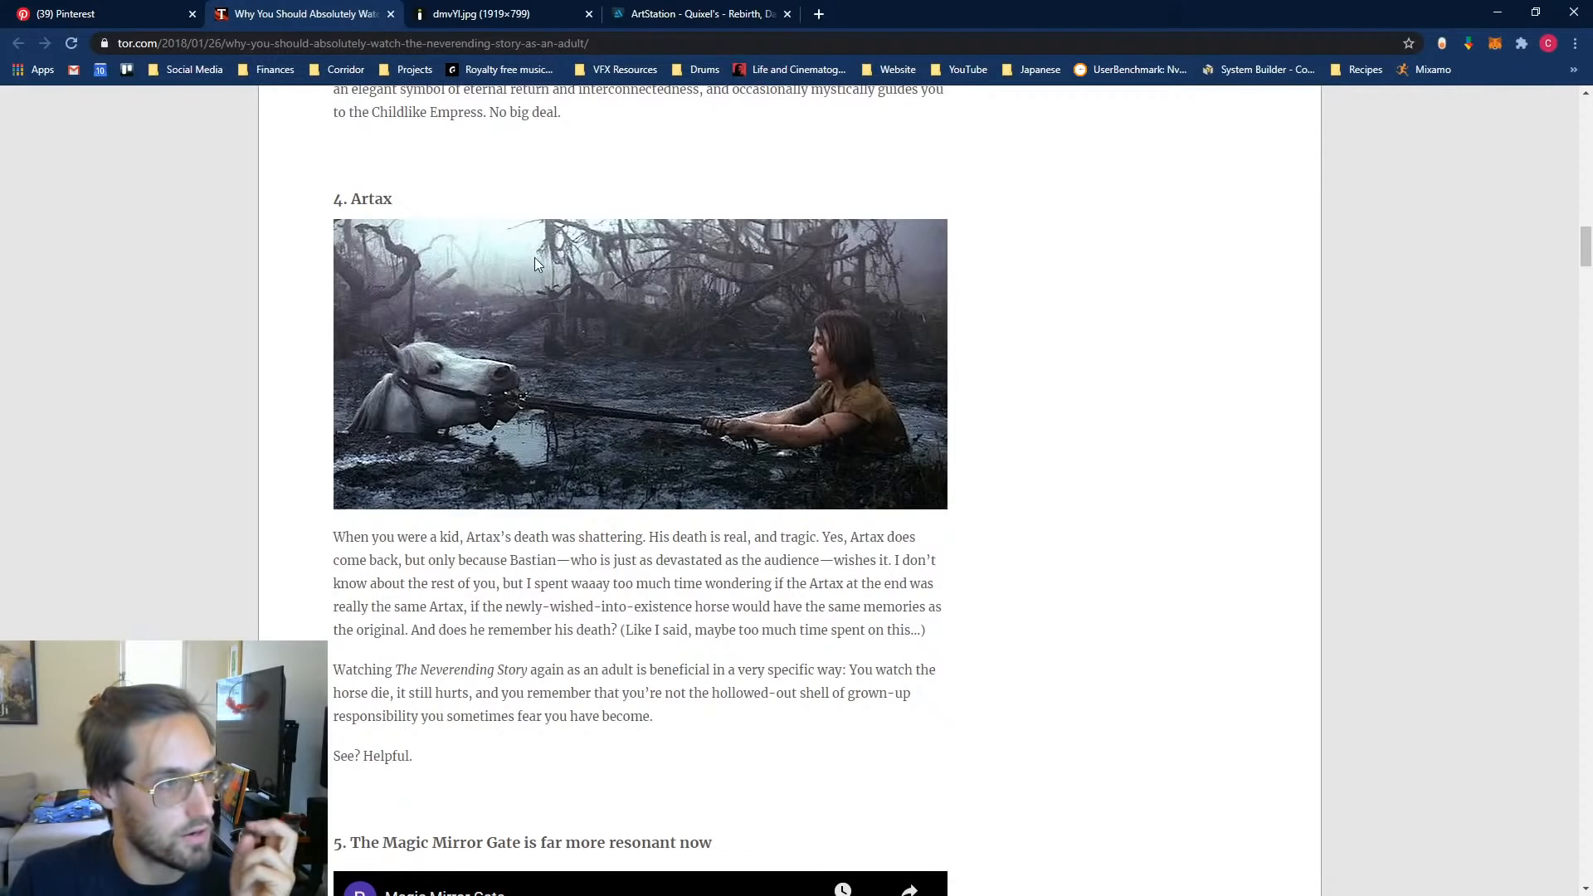
left_click(485, 14)
left_click(123, 17)
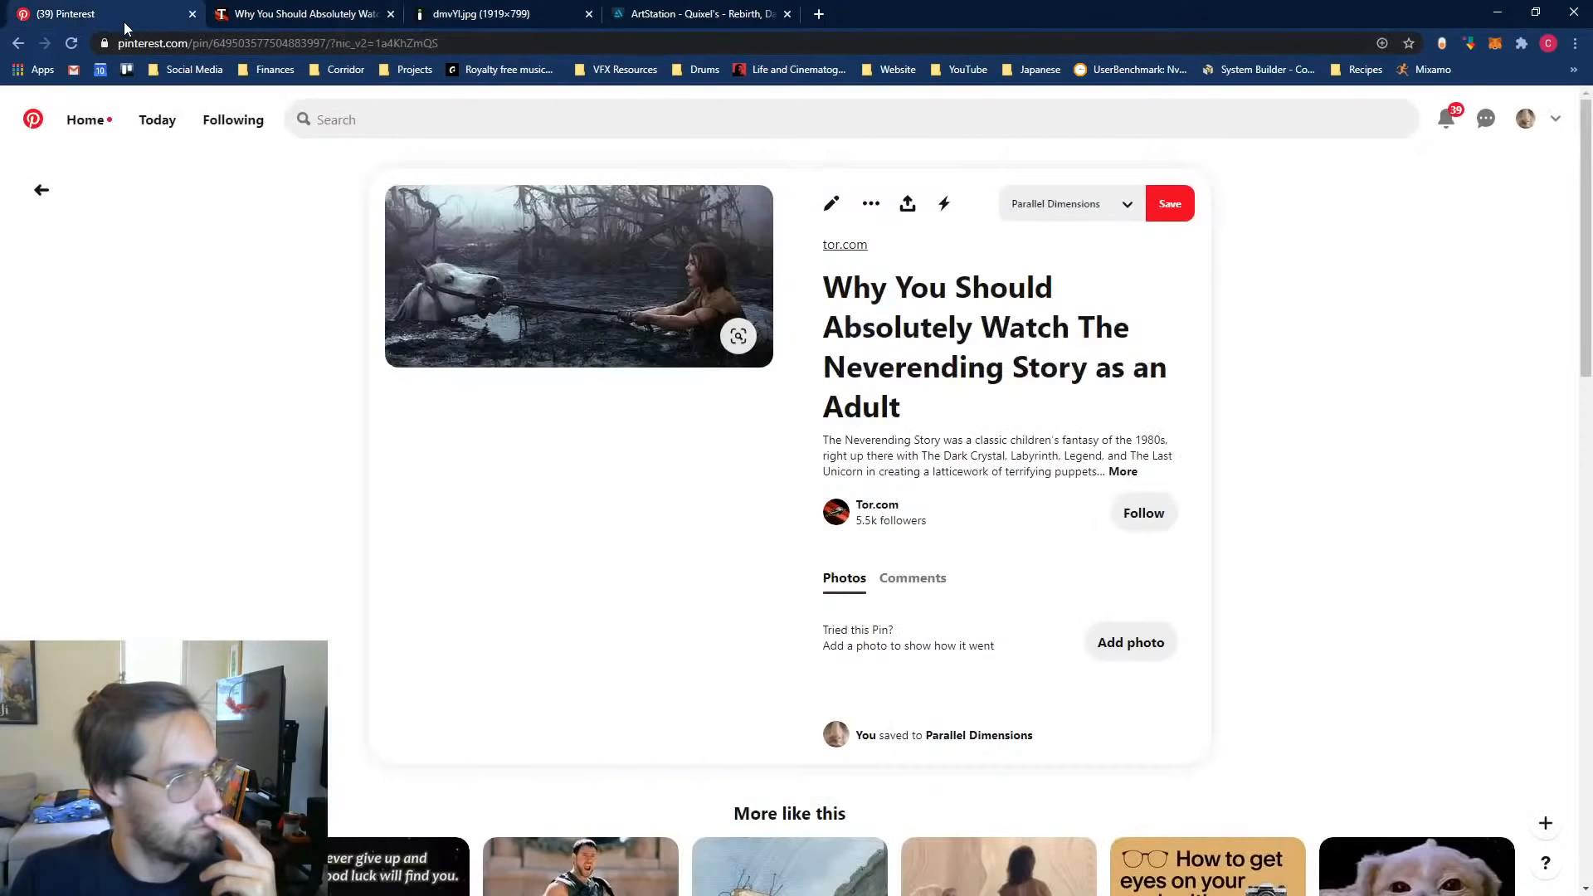
Step: Play the Quixel Rebirth video on its ArtStation page and skip ahead through the shots to study the misty mountain landscapes
left_click(689, 17)
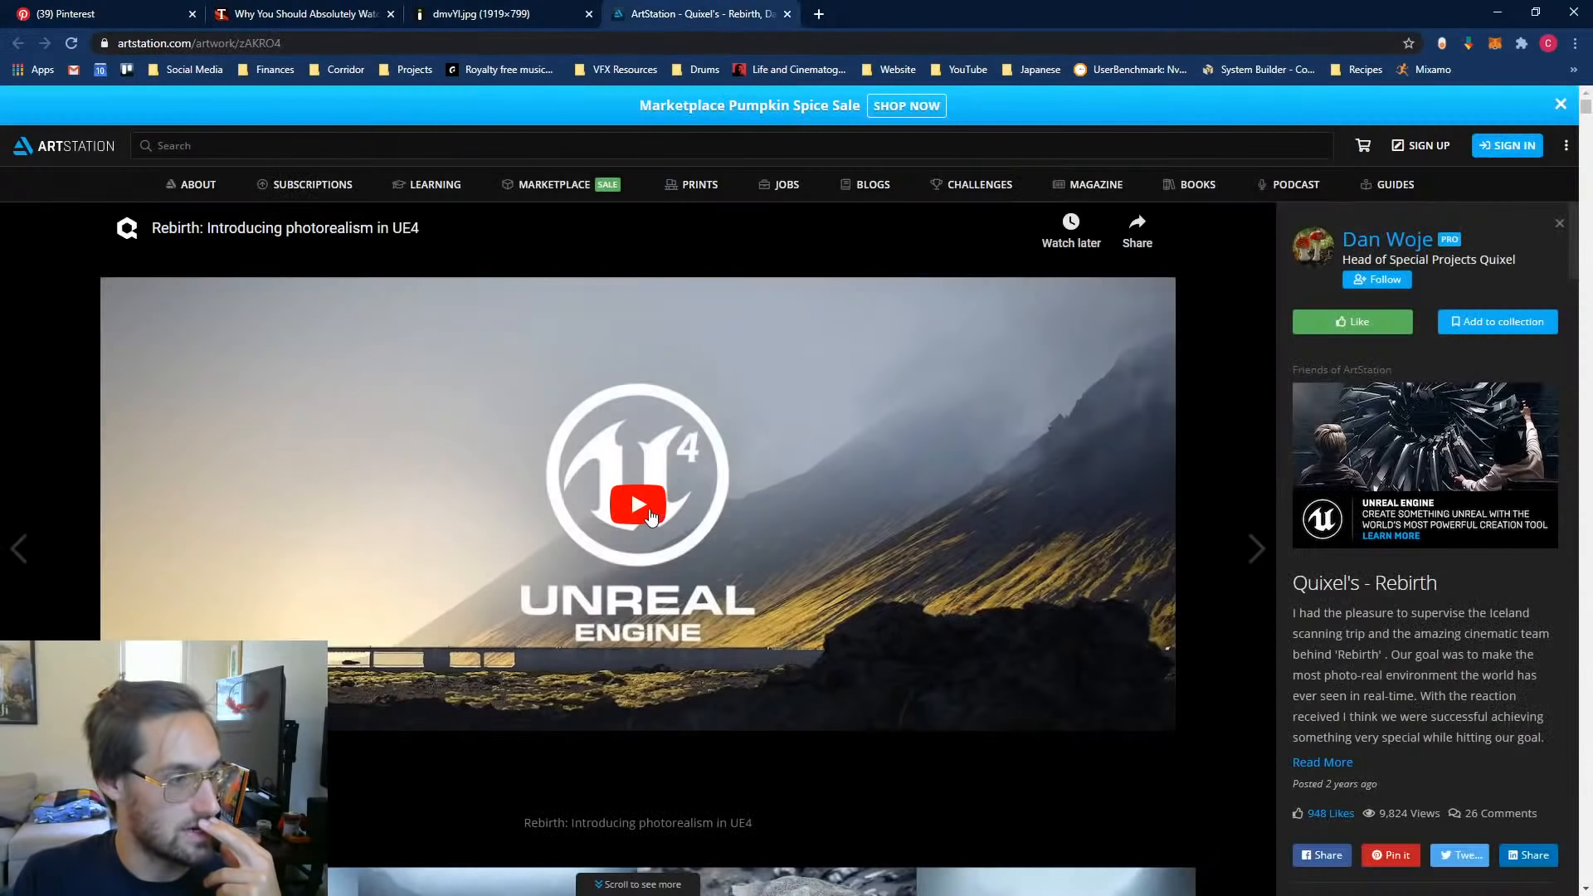
left_click(631, 491)
left_click(674, 776)
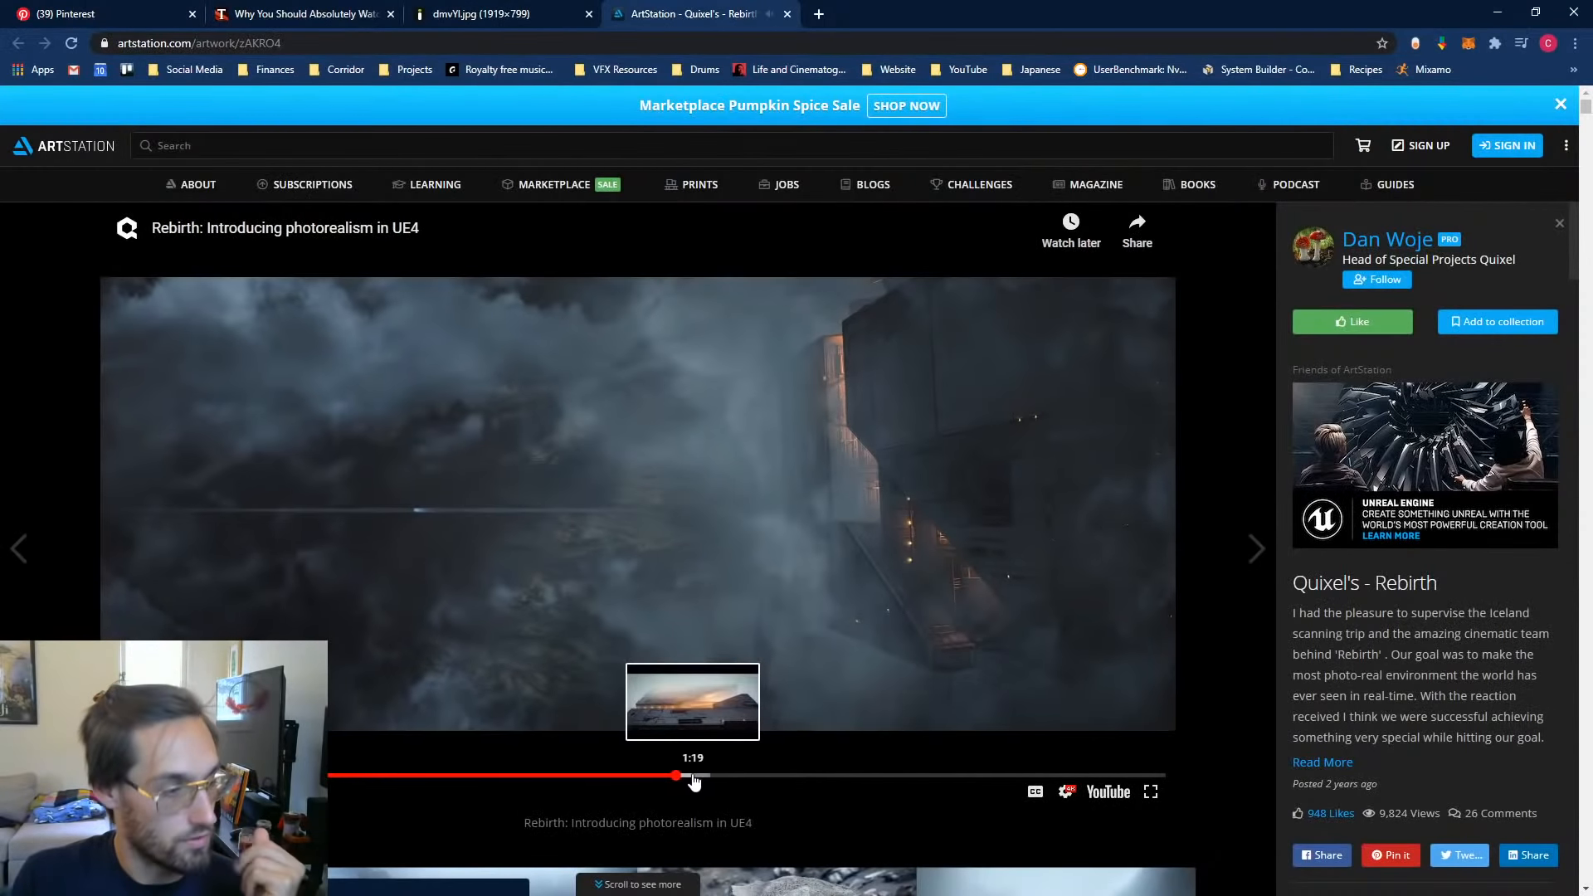
left_click(699, 779)
left_click(719, 778)
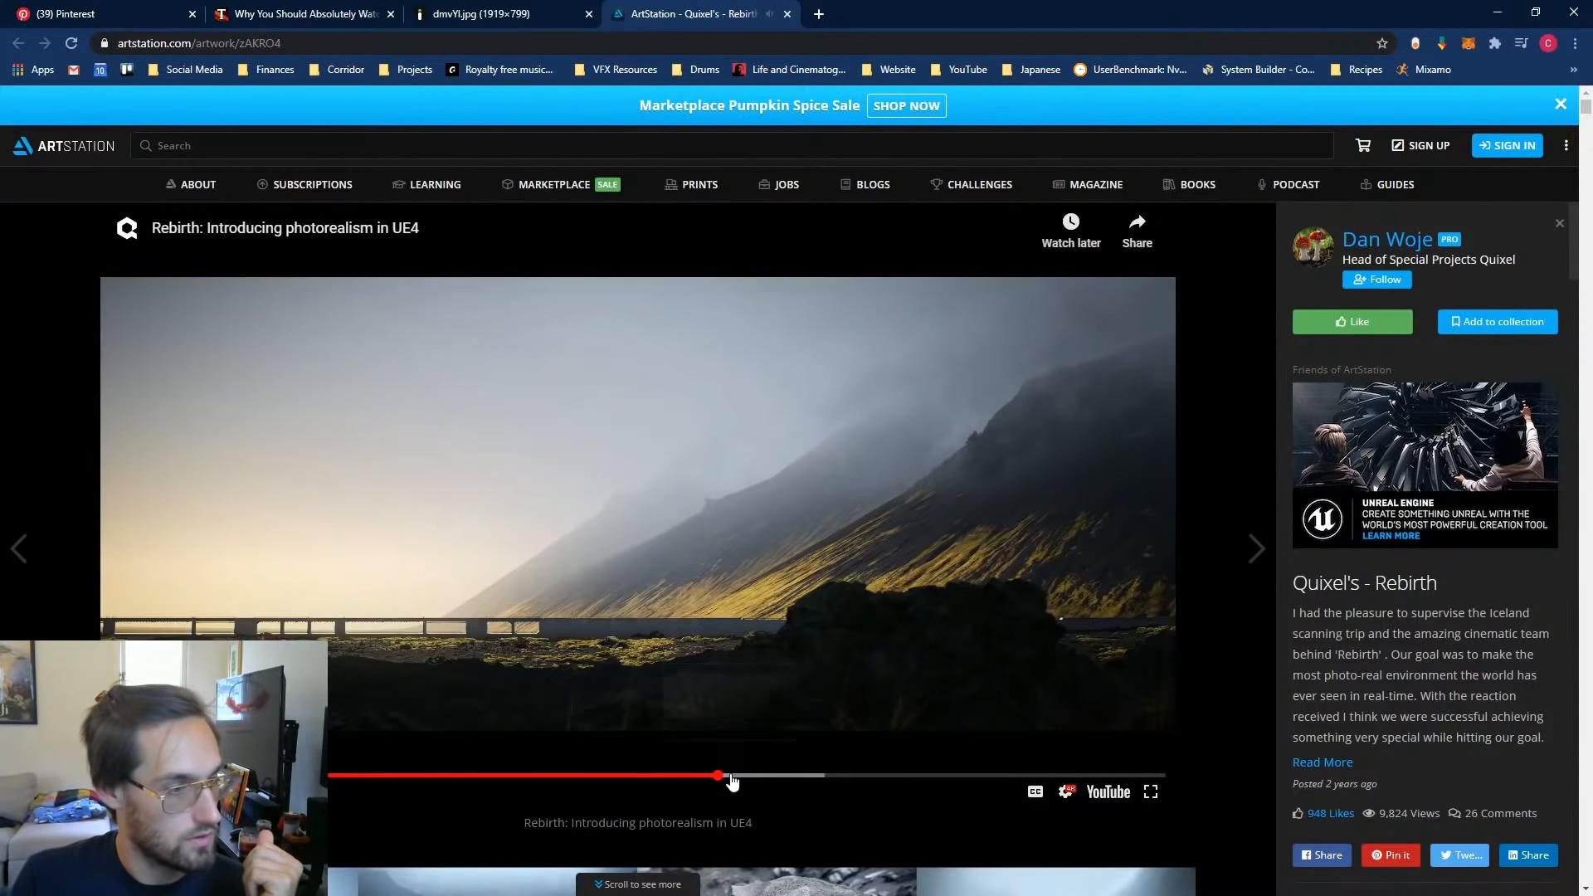
left_click(741, 778)
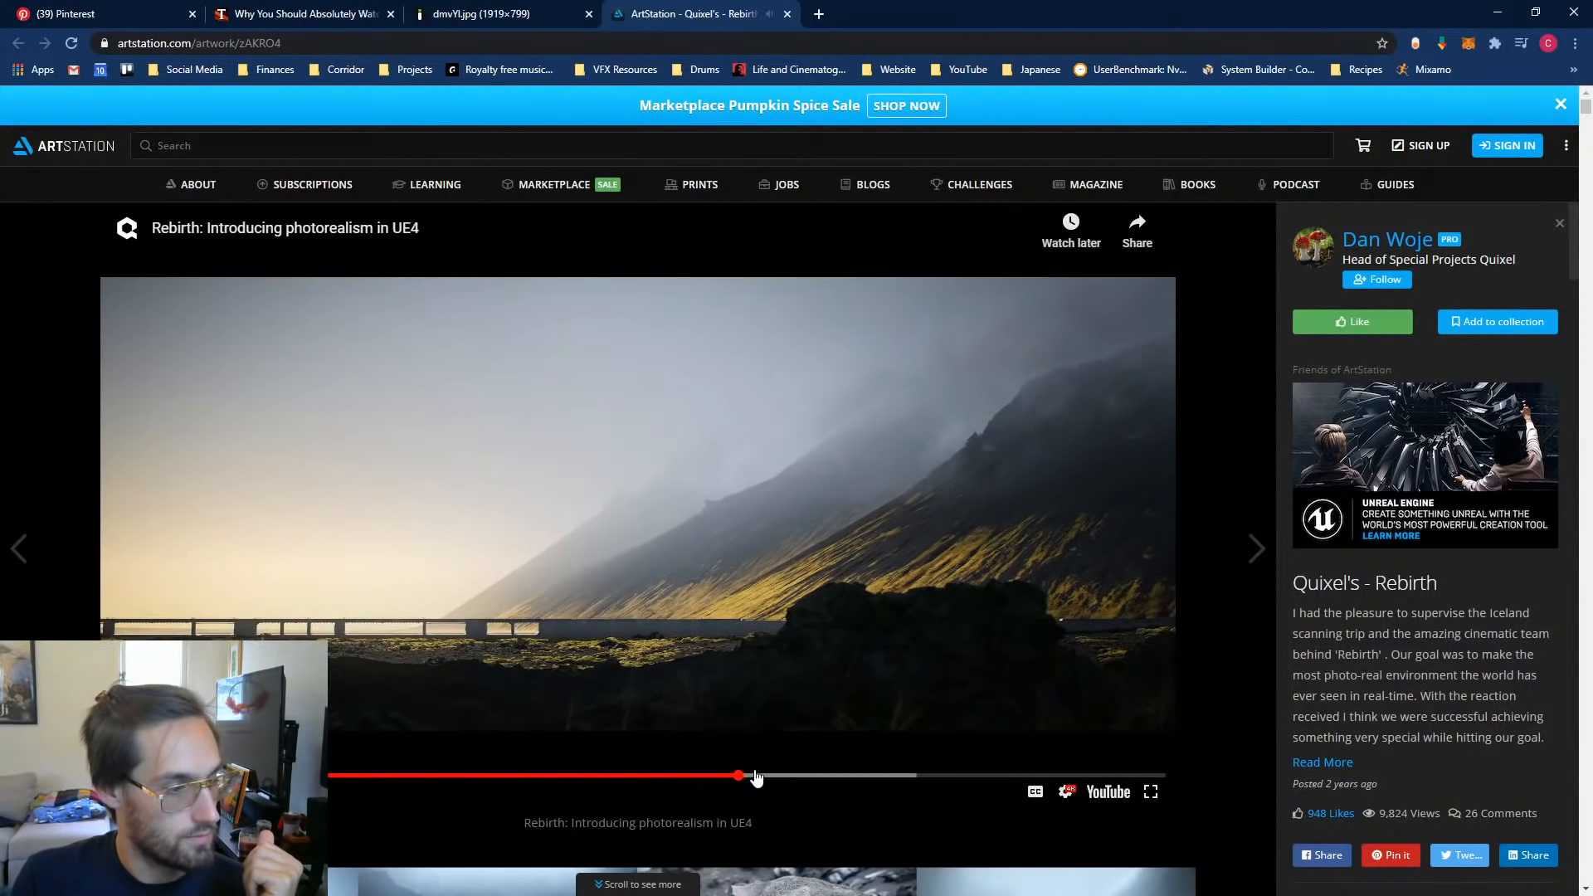
left_click(755, 778)
left_click(775, 778)
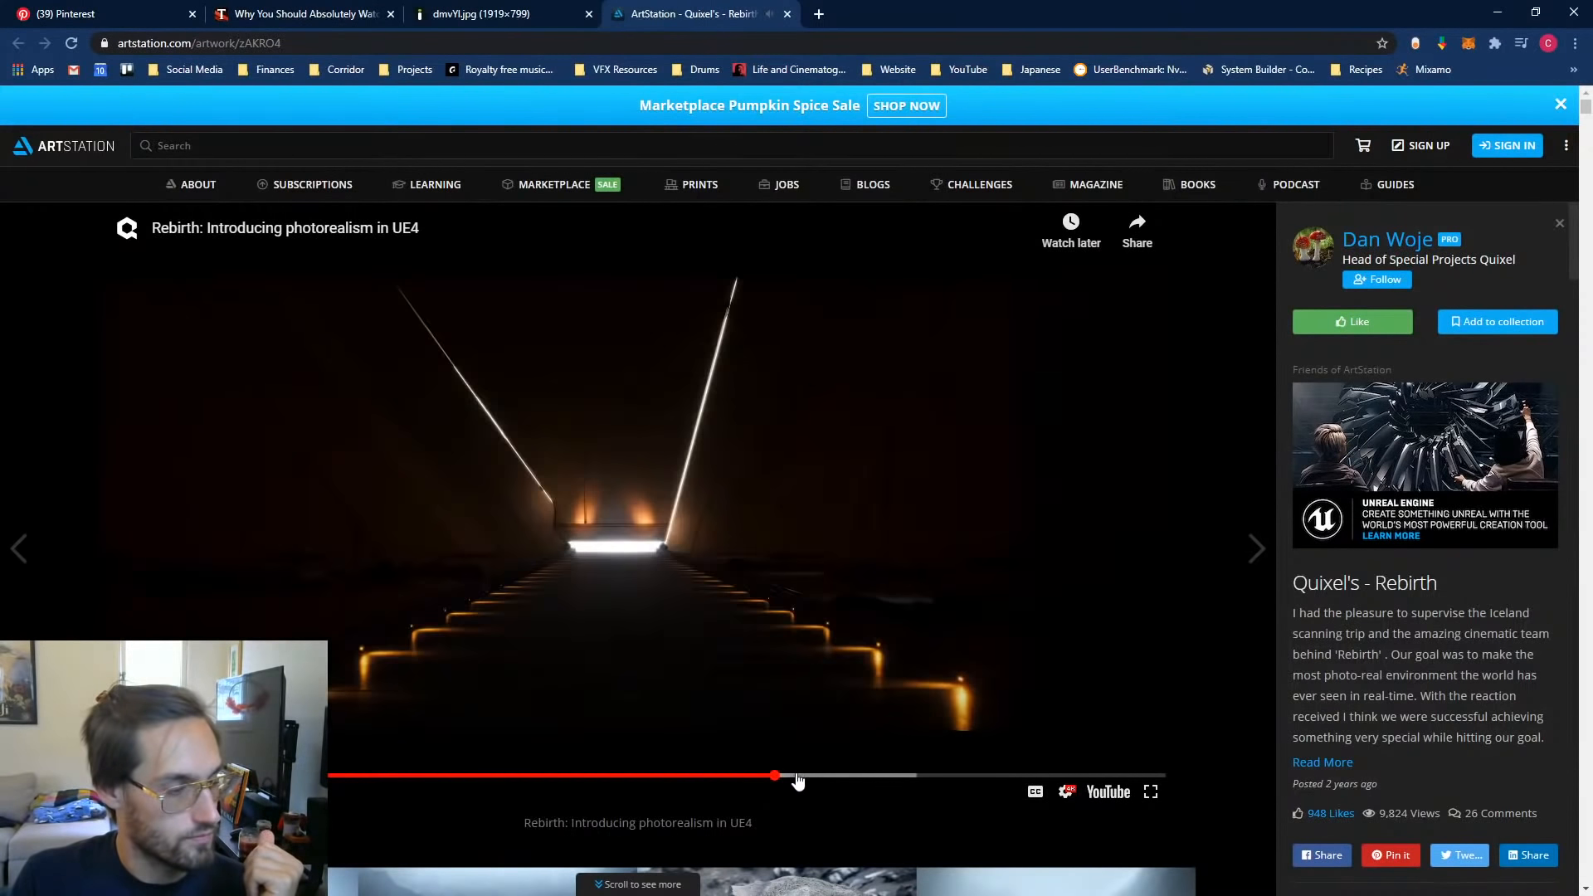
left_click(814, 778)
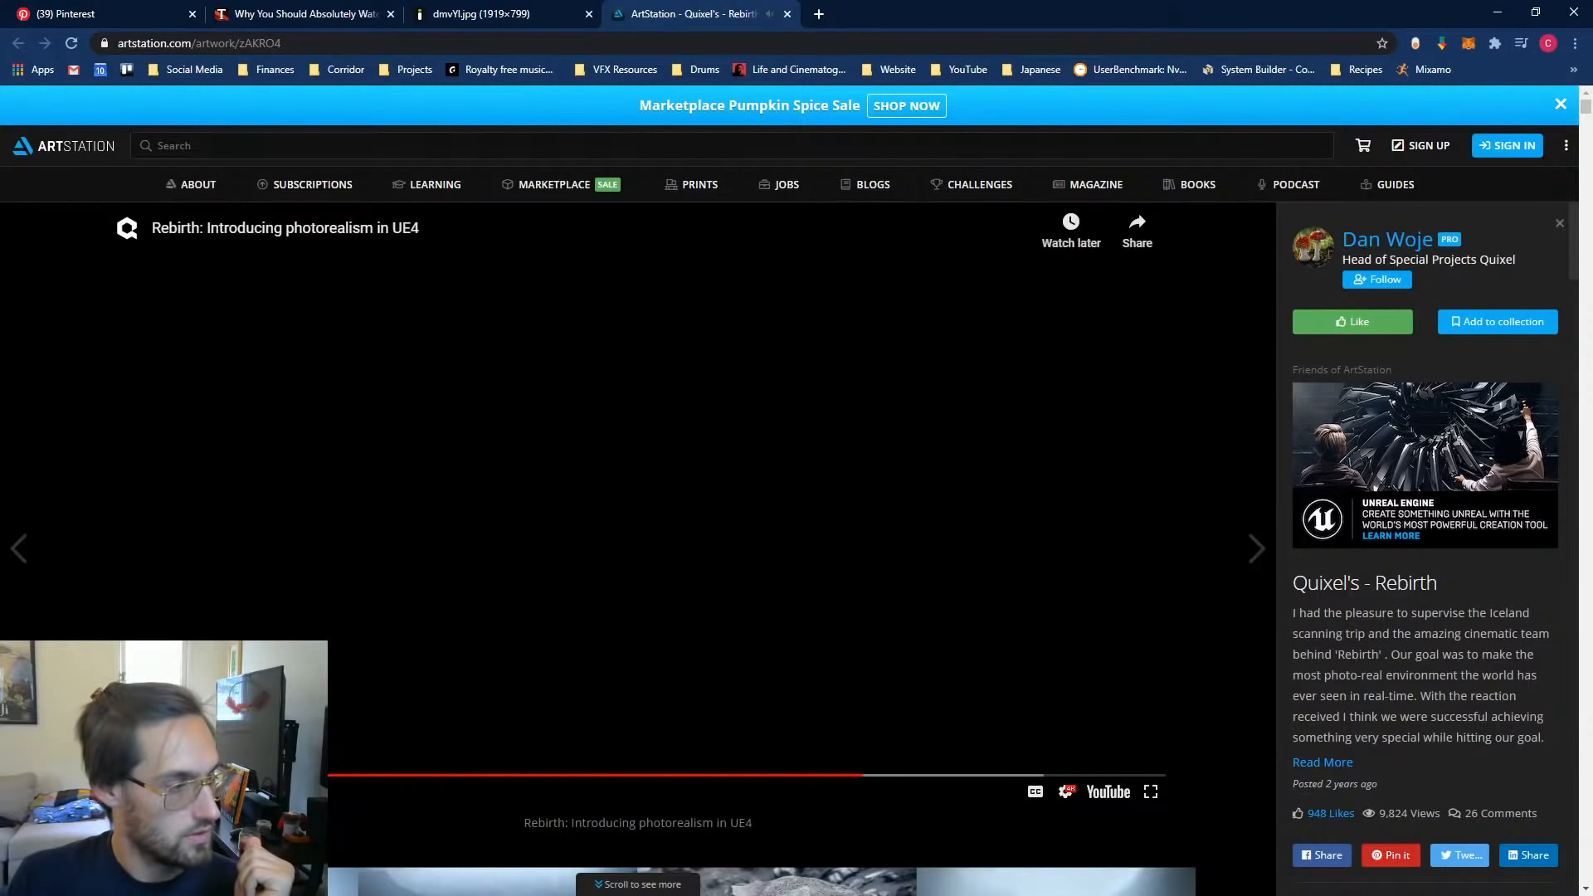
left_click(129, 792)
Step: Open the board's dark beach pin, compare it with the mountain scene in Cinema 4D, and return to the Pinterest board in the browser
left_click(117, 8)
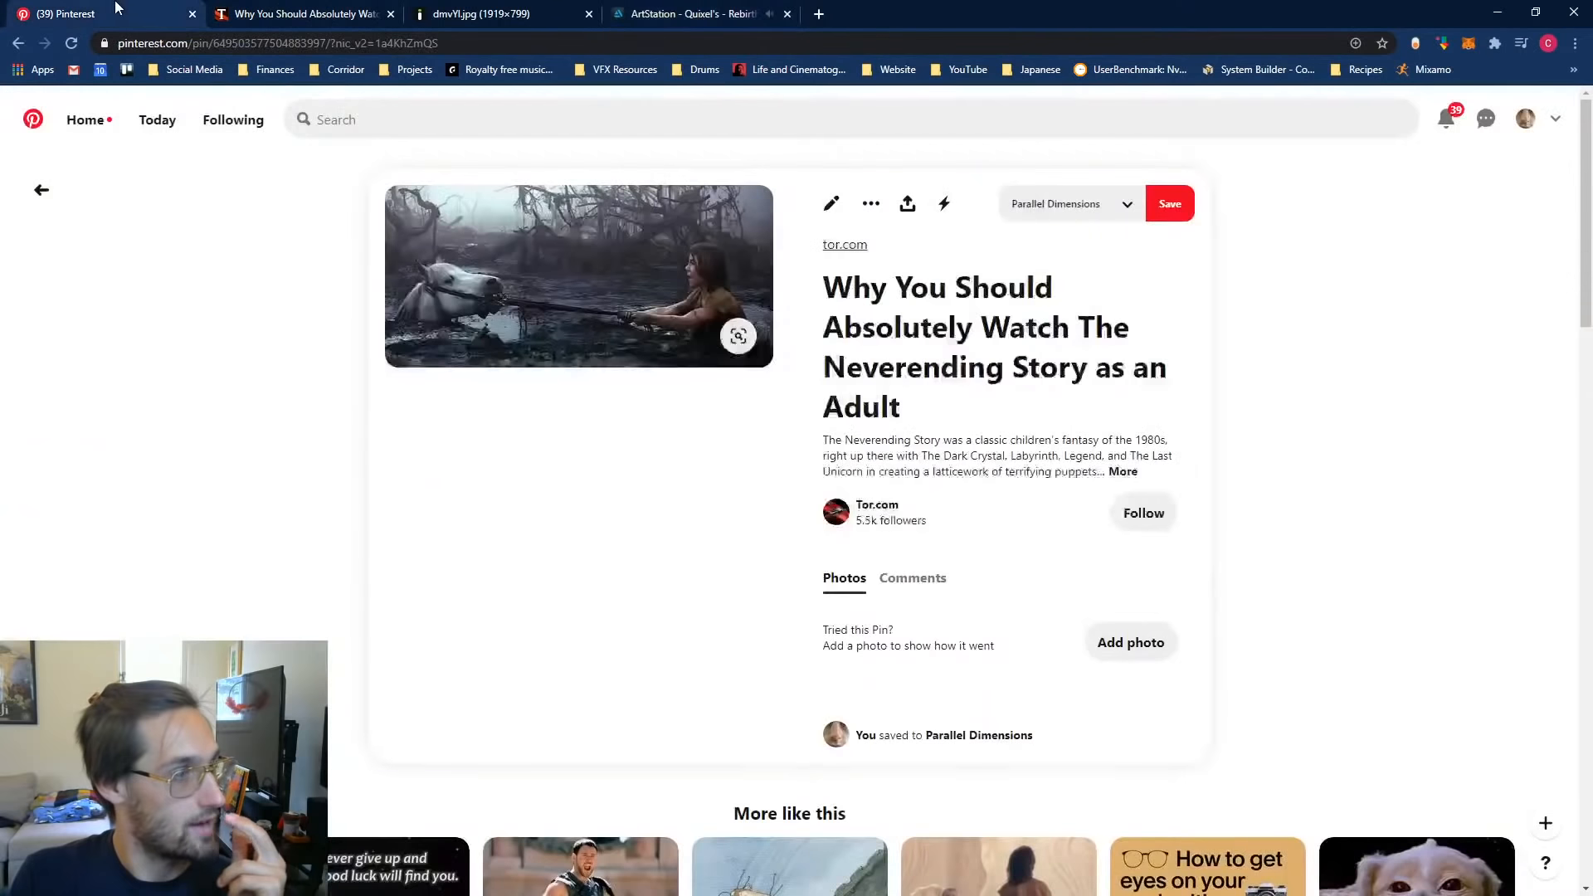
left_click(41, 190)
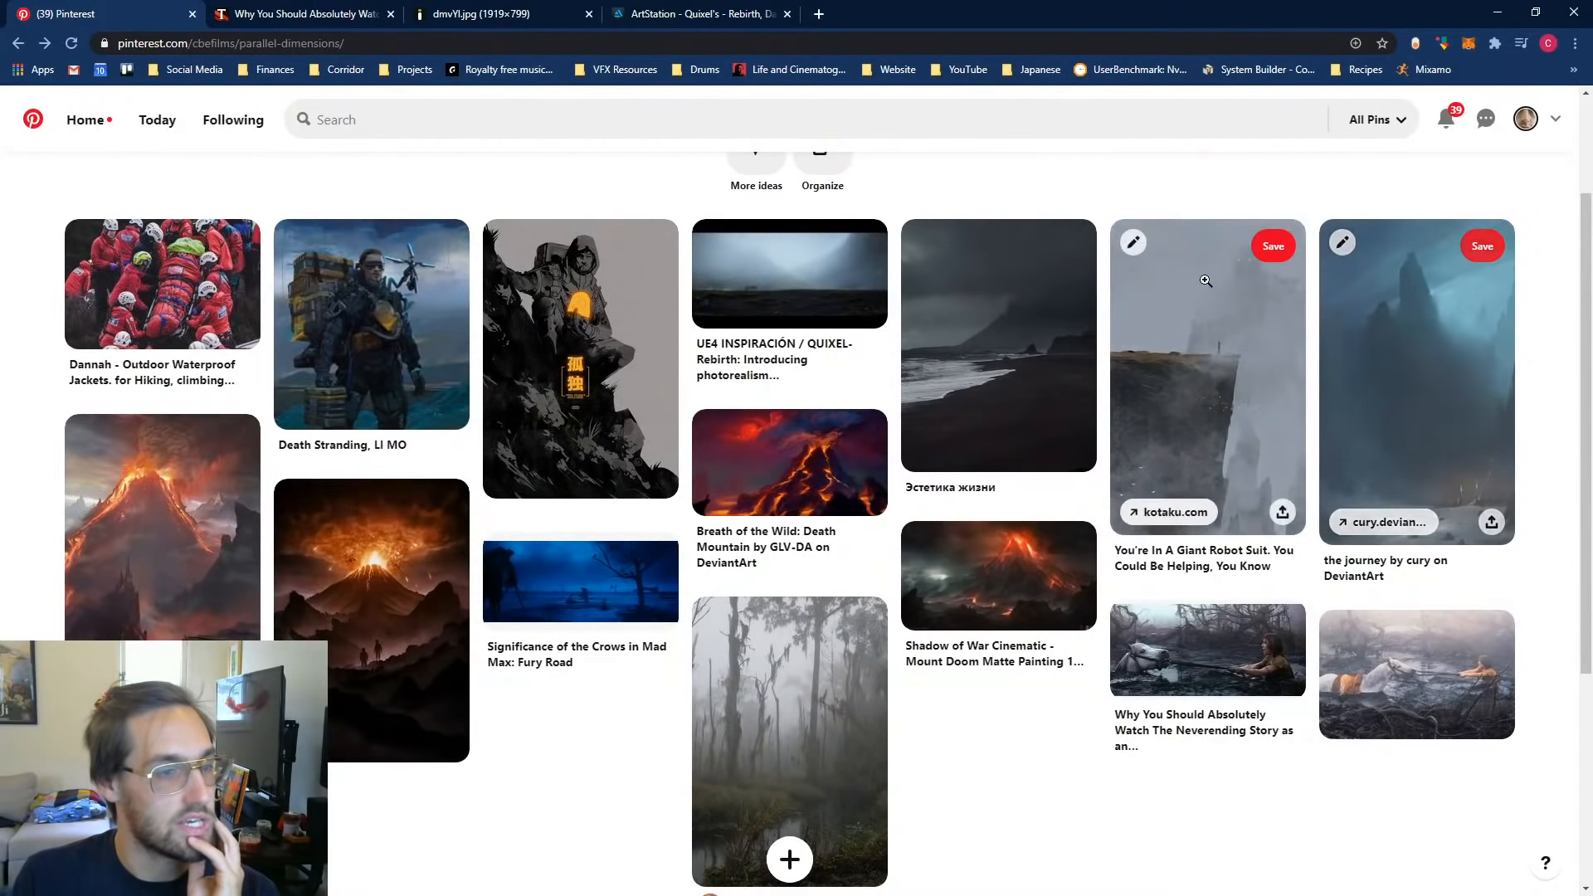
left_click(1009, 267)
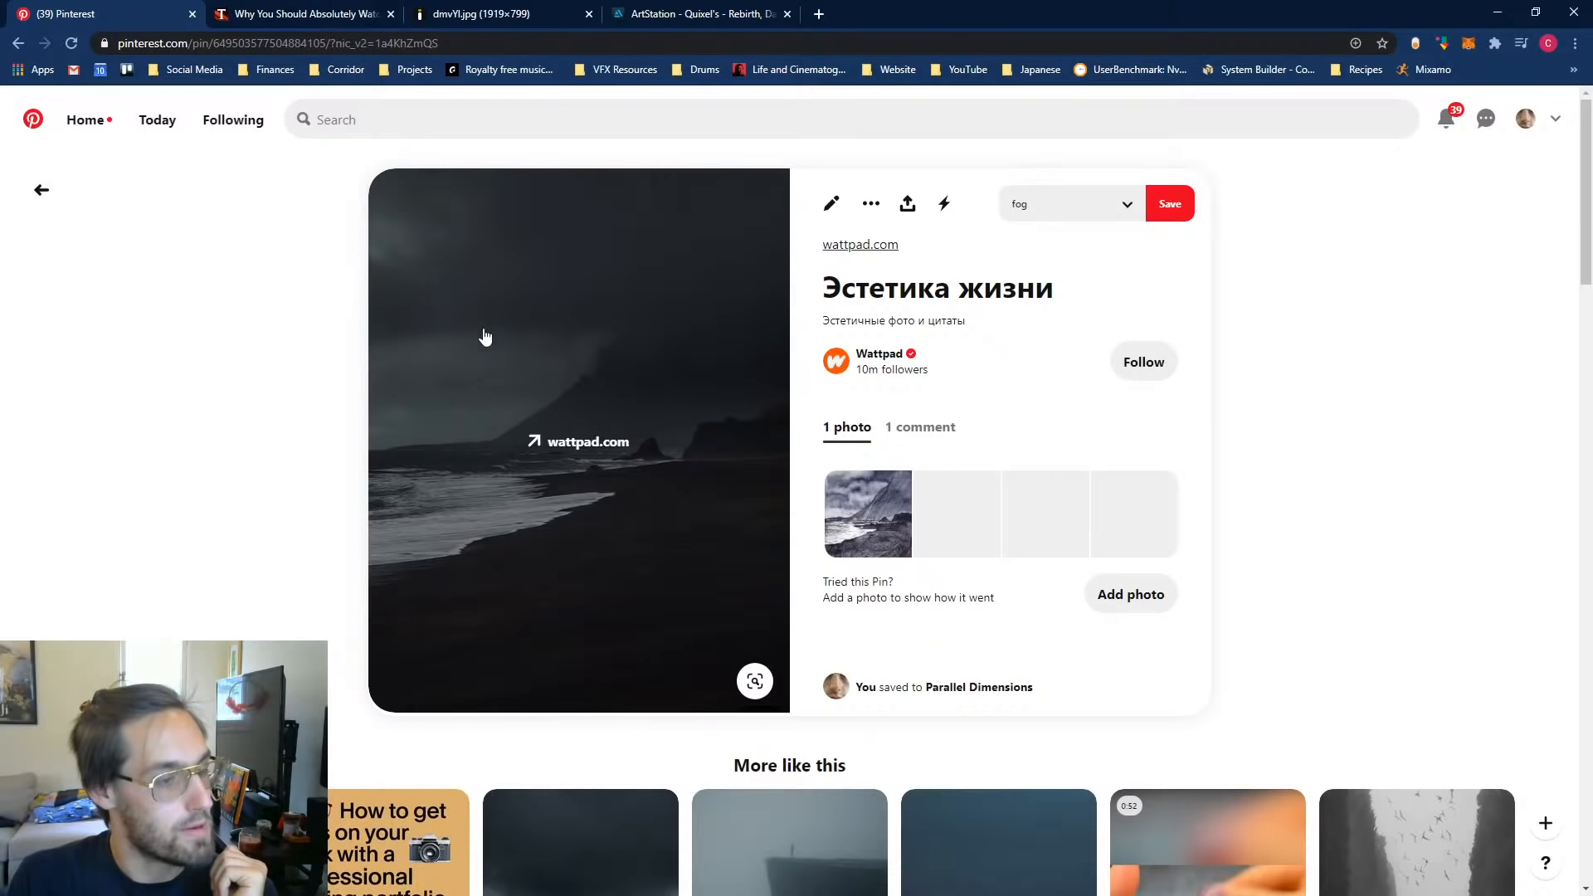
key("alt+Tab")
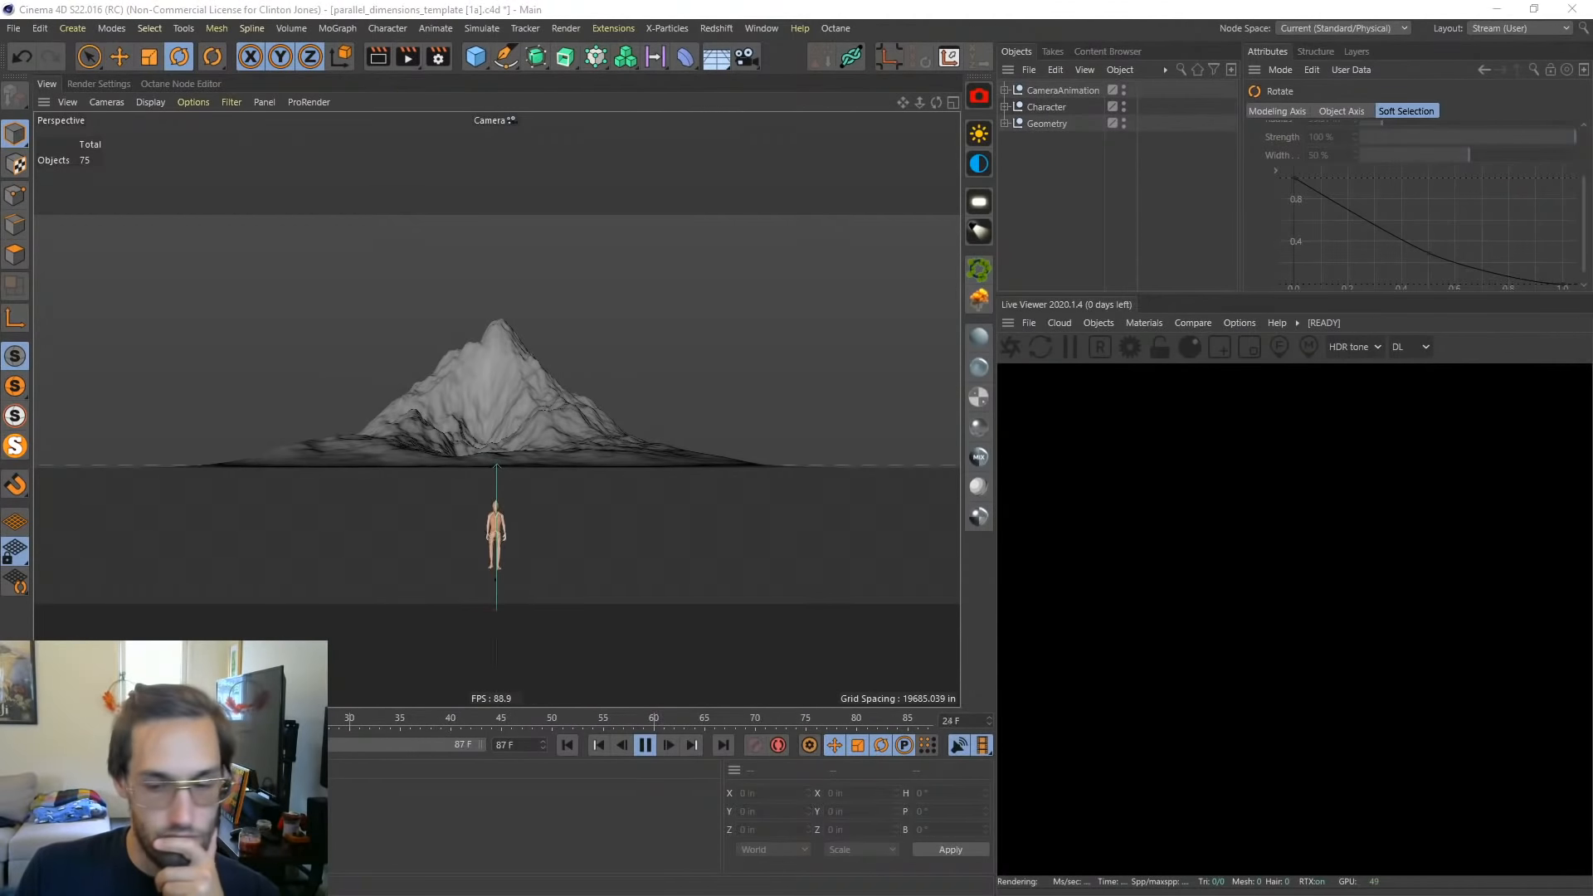
key("alt+Tab")
scroll(340, 640, "down", 2)
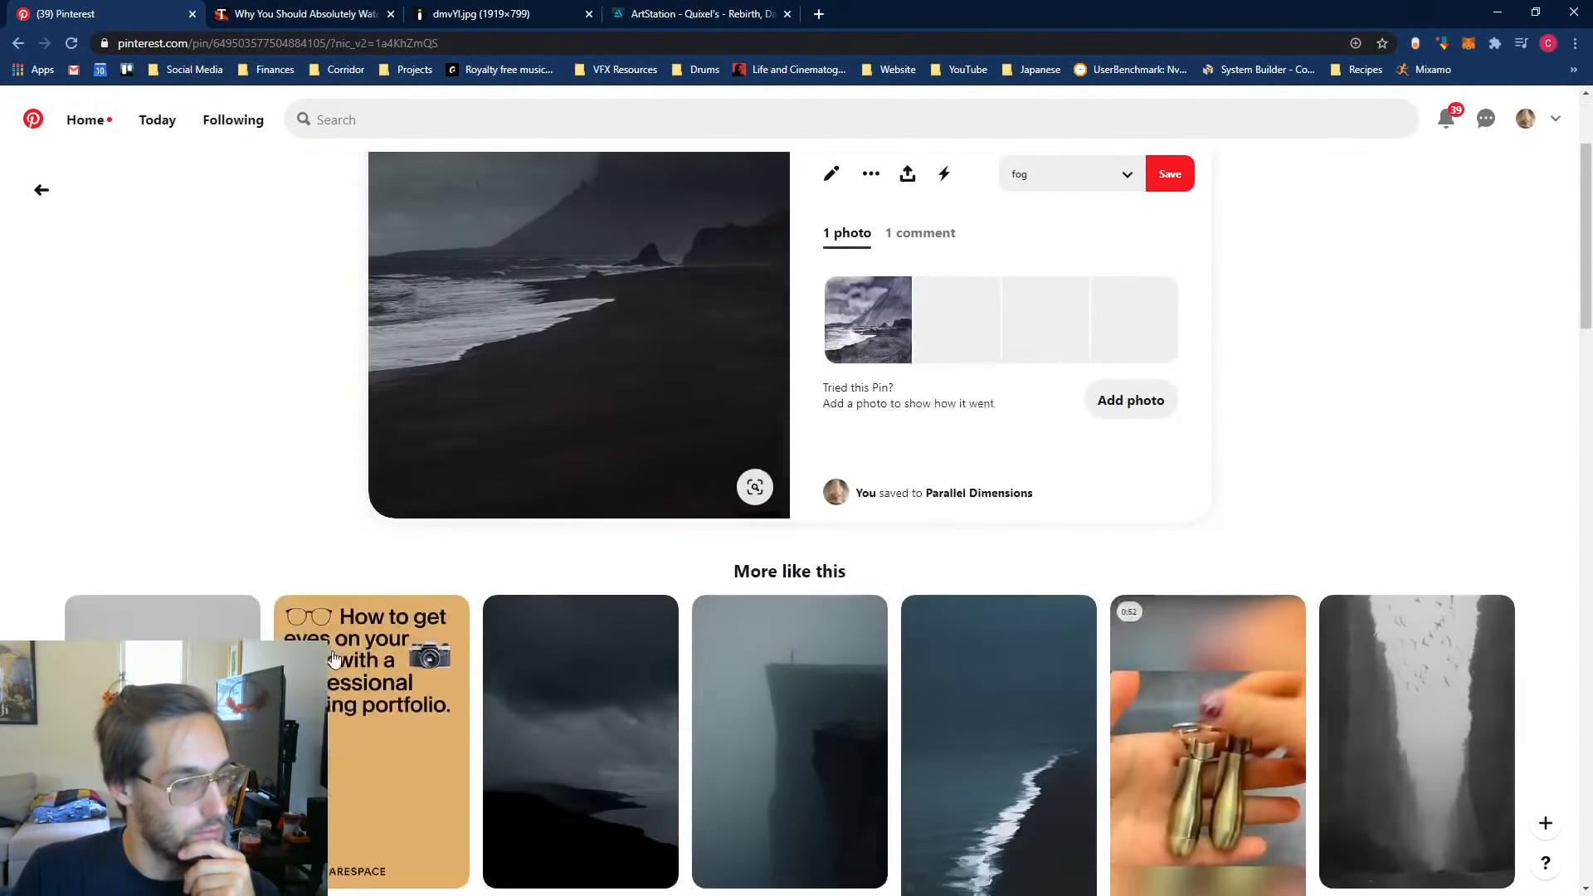
scroll(339, 641, "up", 2)
left_click(18, 43)
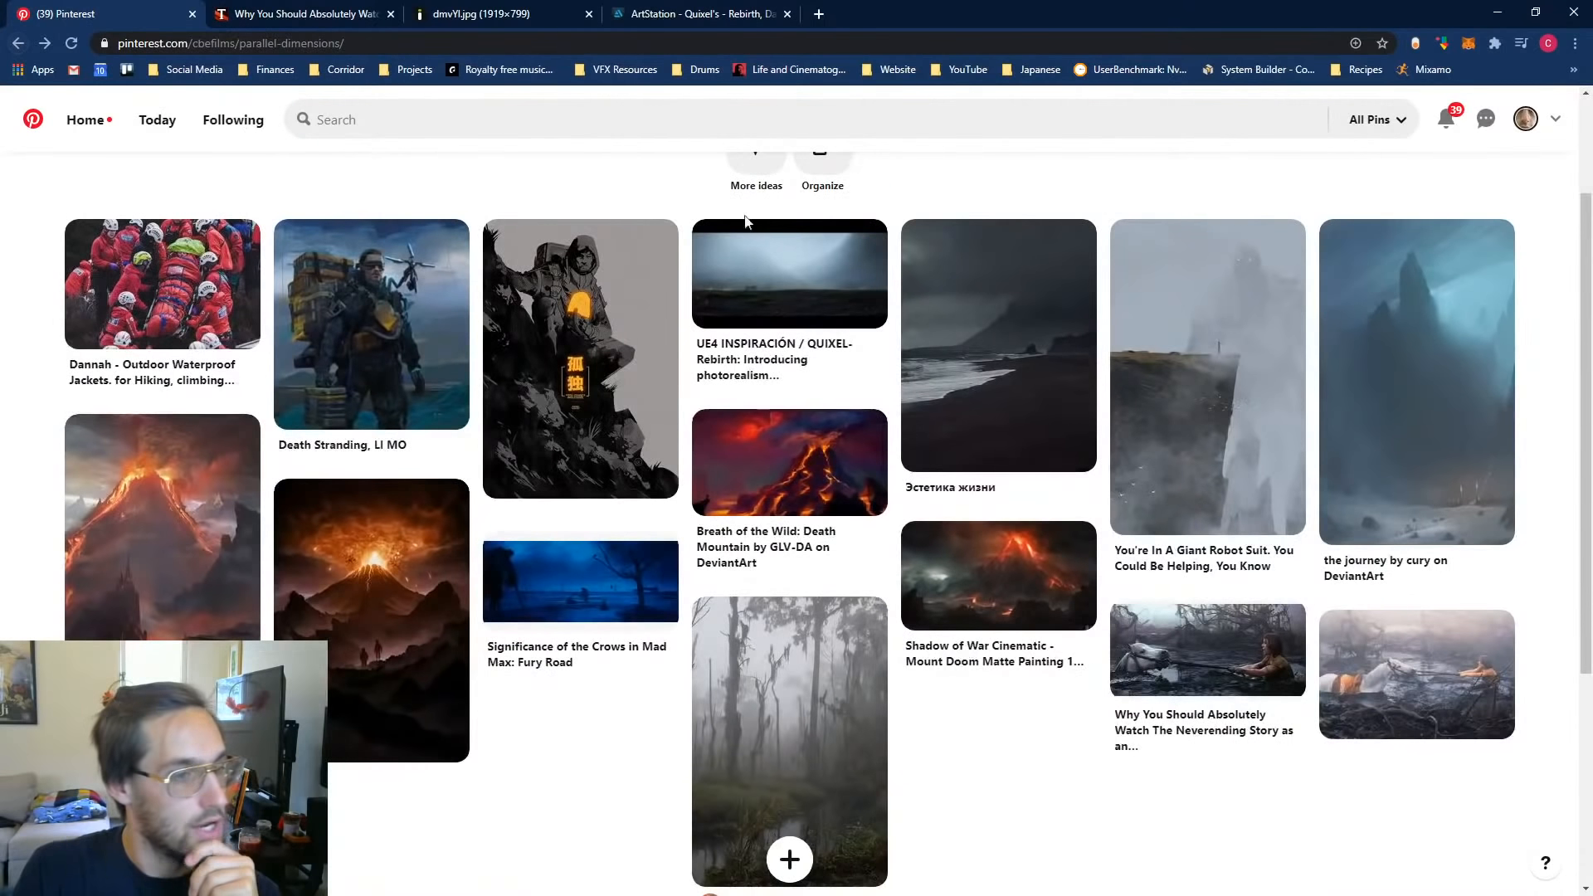
Step: Open the ArtStation source page of the board's Shadow of War Mount Doom pin and dismiss the gift card sign-up offer
left_click(989, 590)
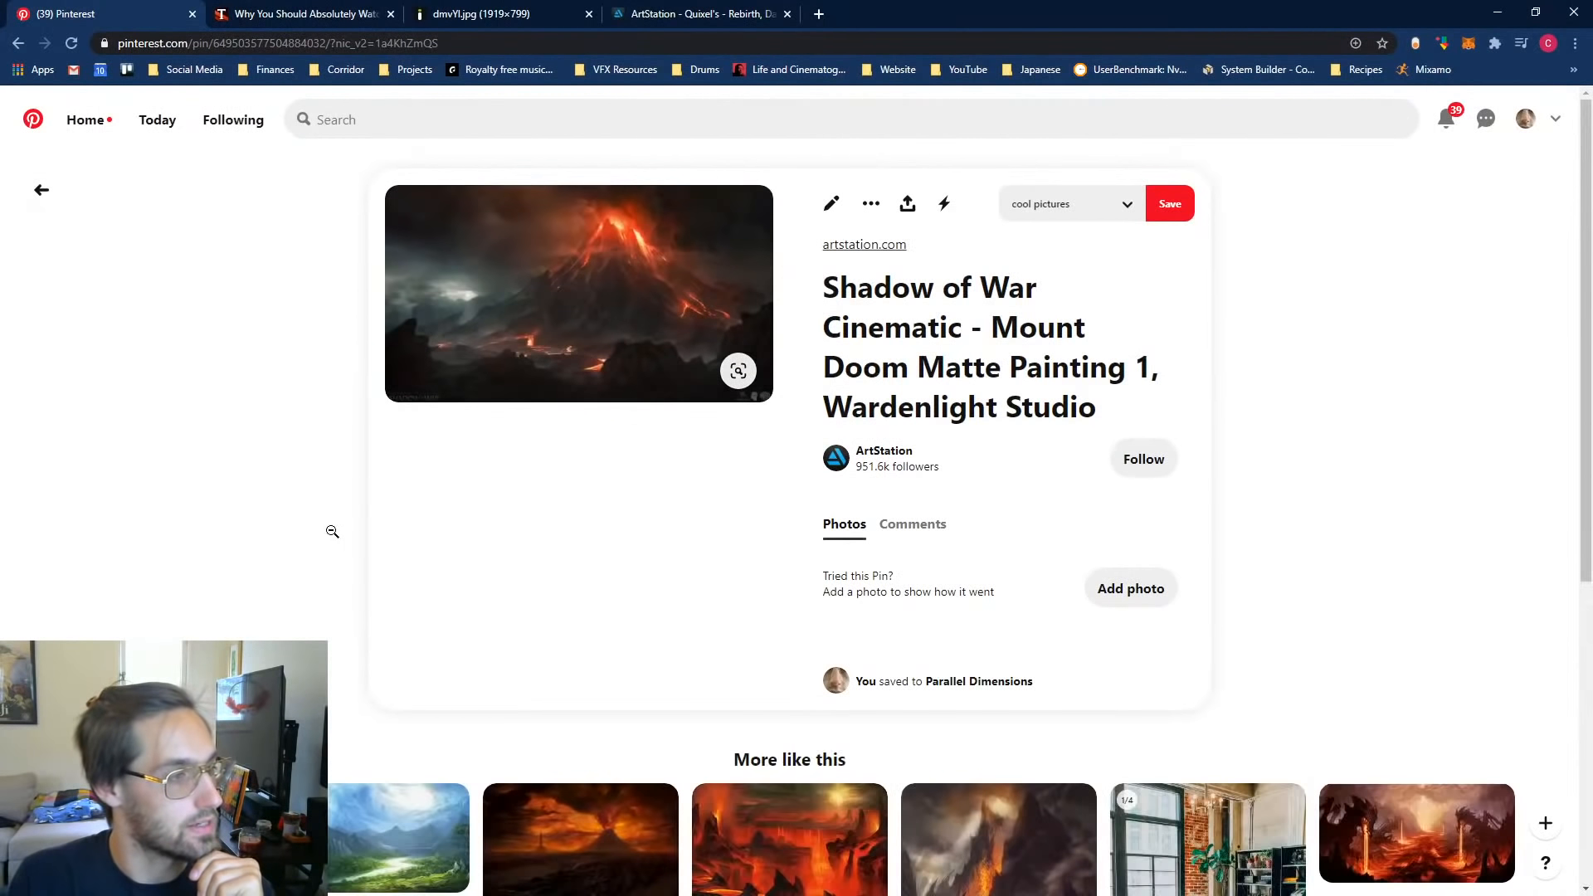
left_click(450, 365)
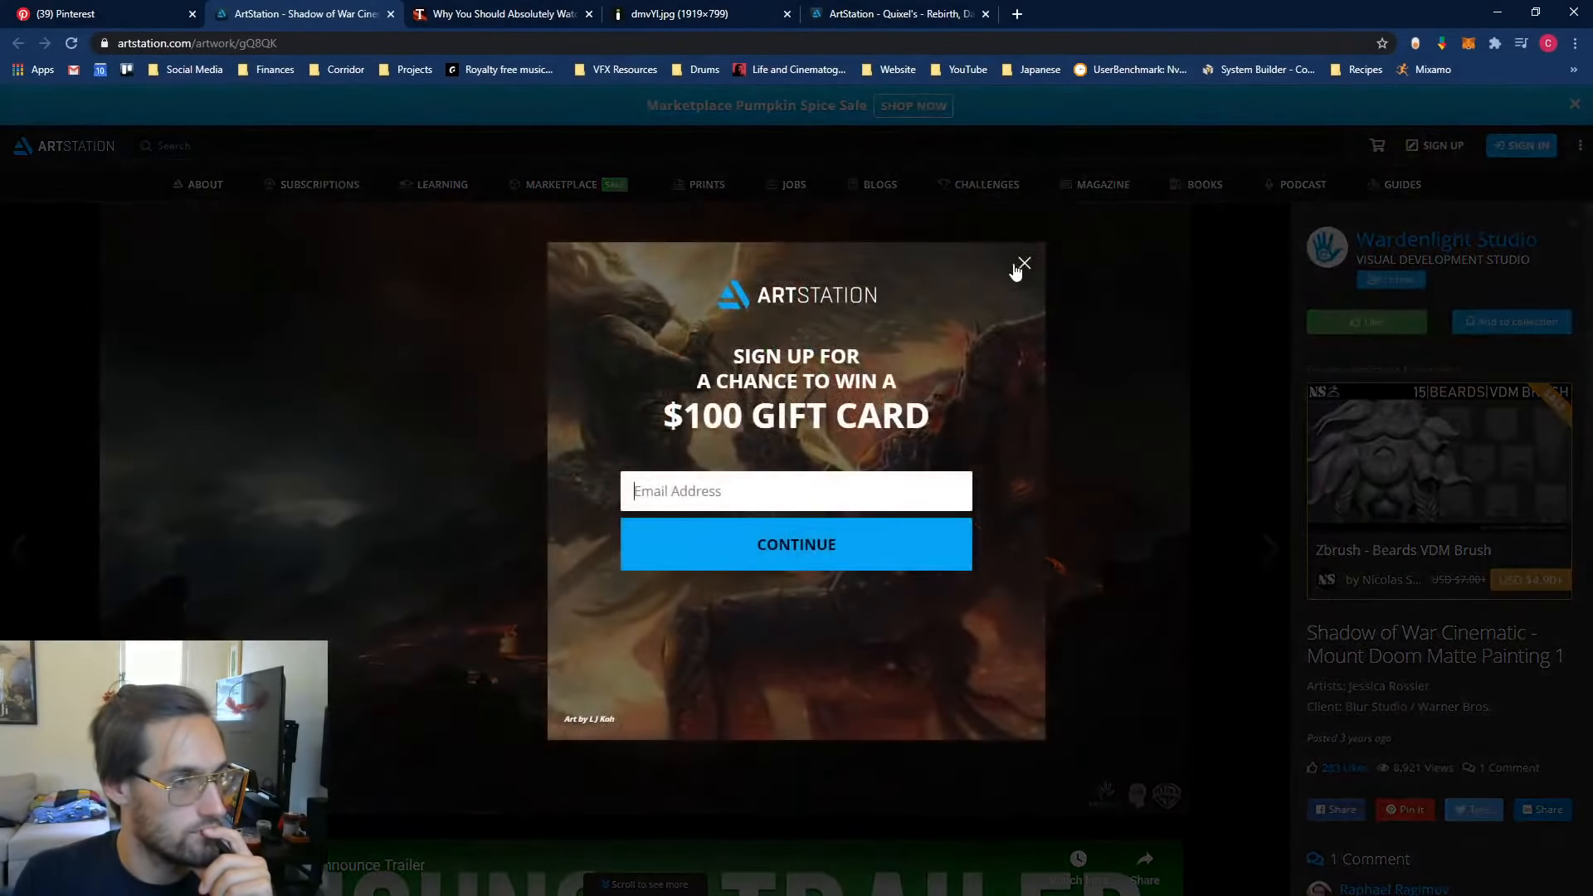
left_click(1023, 264)
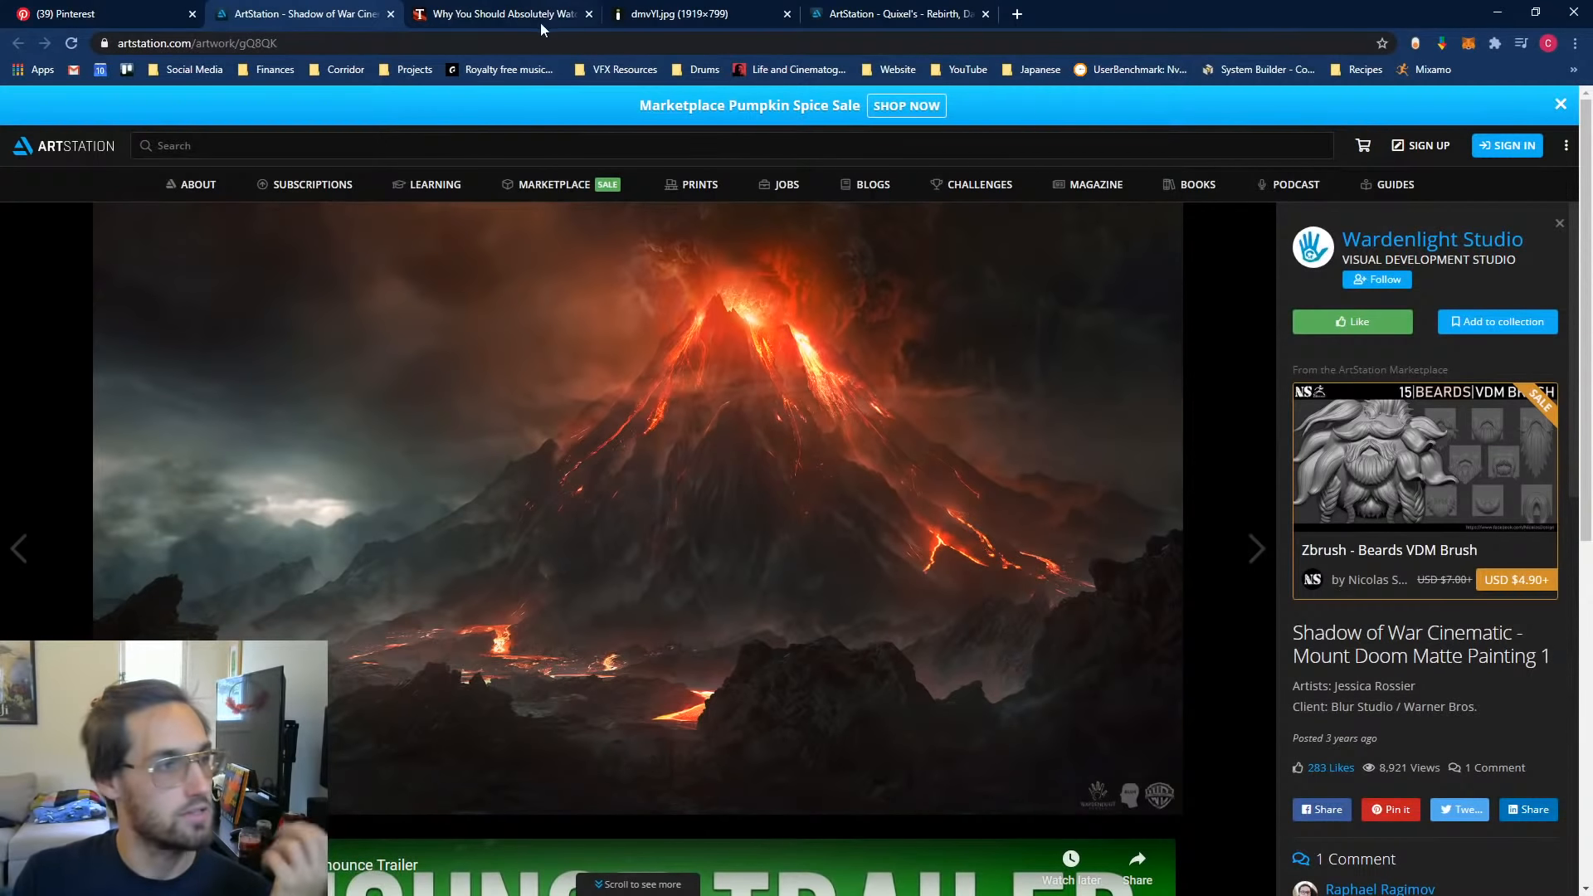
Step: Compare the Artax swamp picture, Mad Max image and Rebirth video with the Mount Doom matte painting
left_click(505, 15)
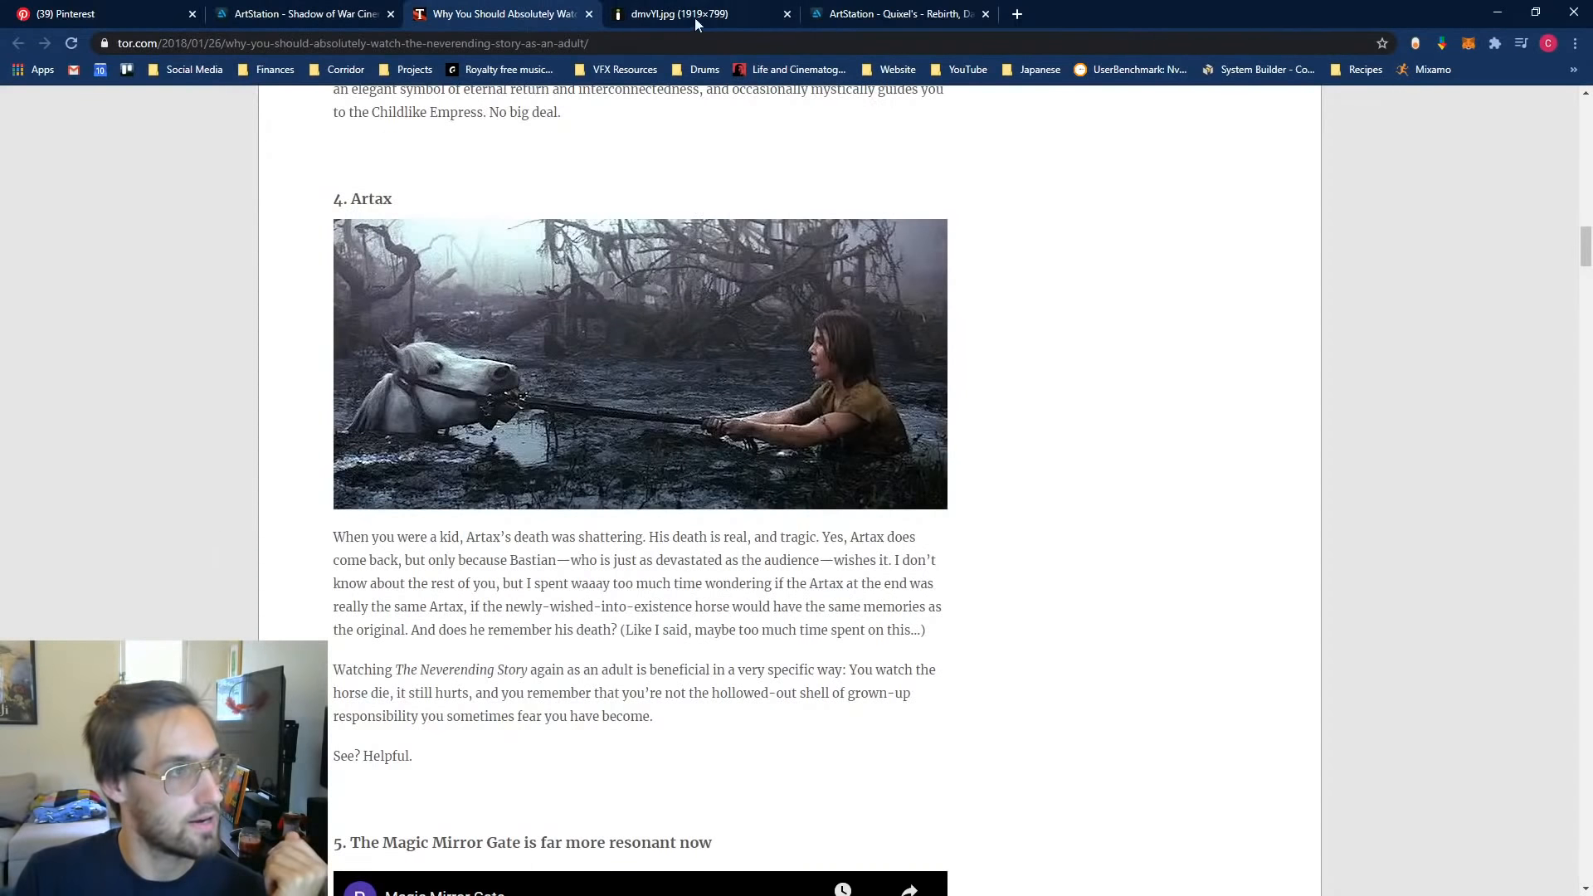
left_click(695, 17)
left_click(456, 19)
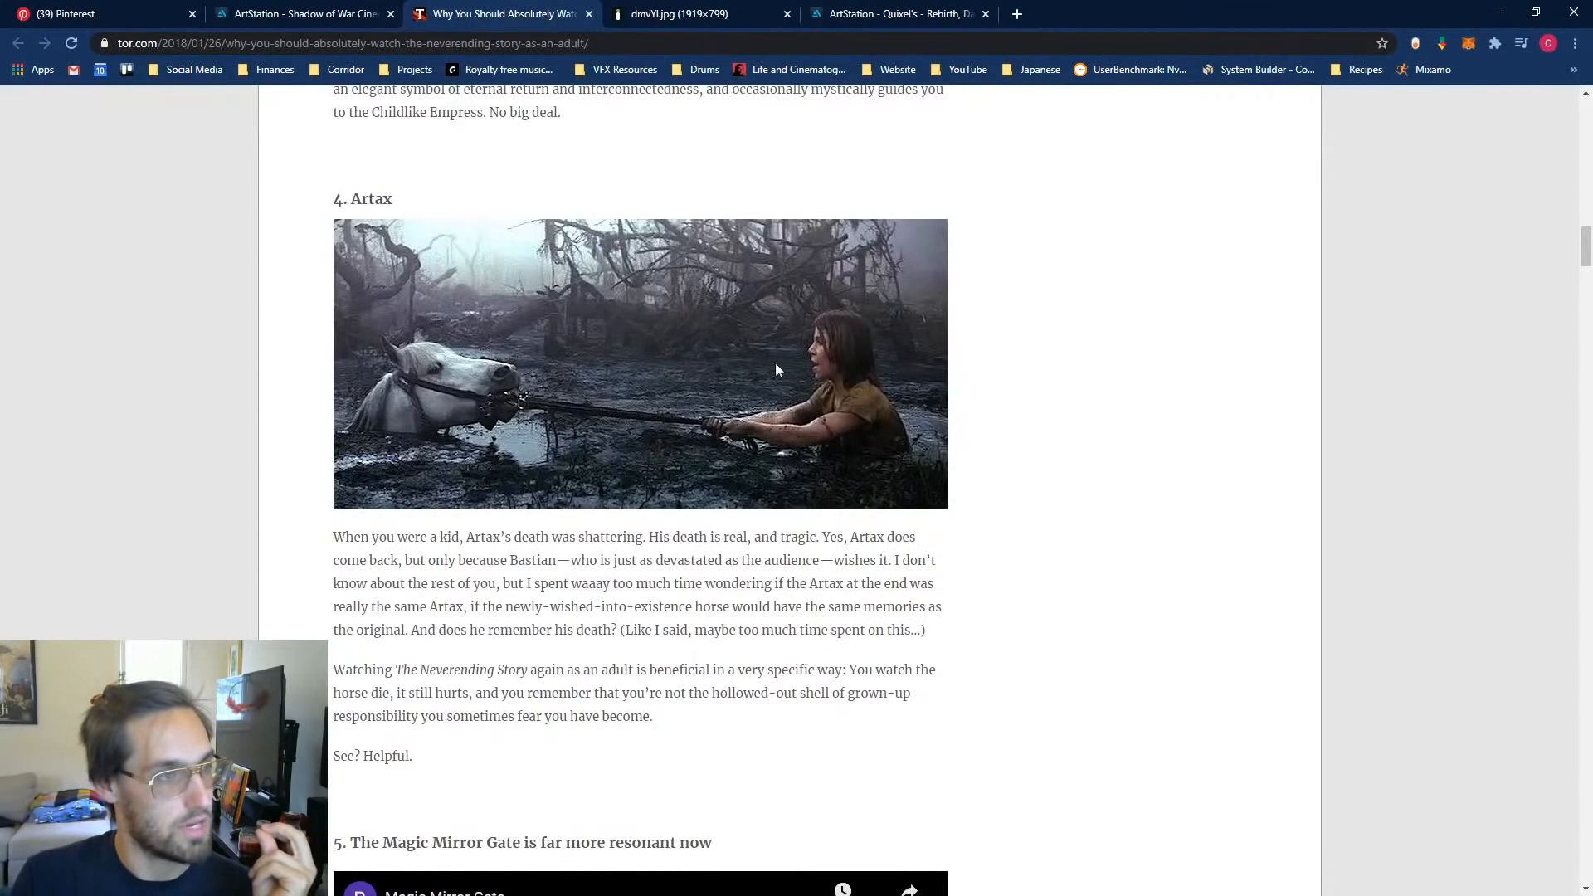
left_click(841, 17)
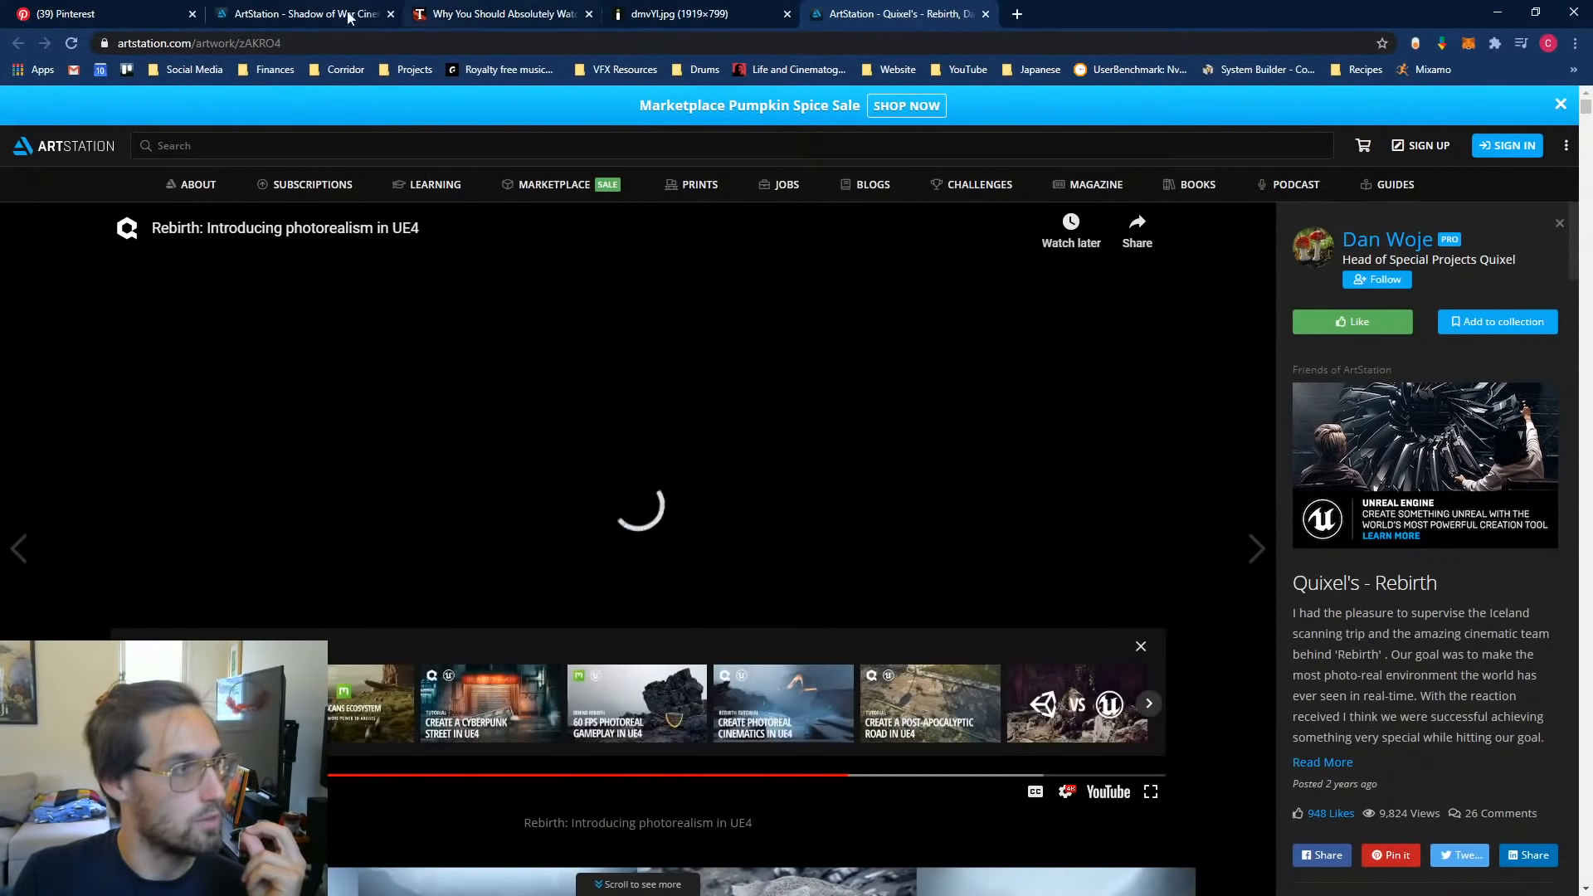
left_click(298, 16)
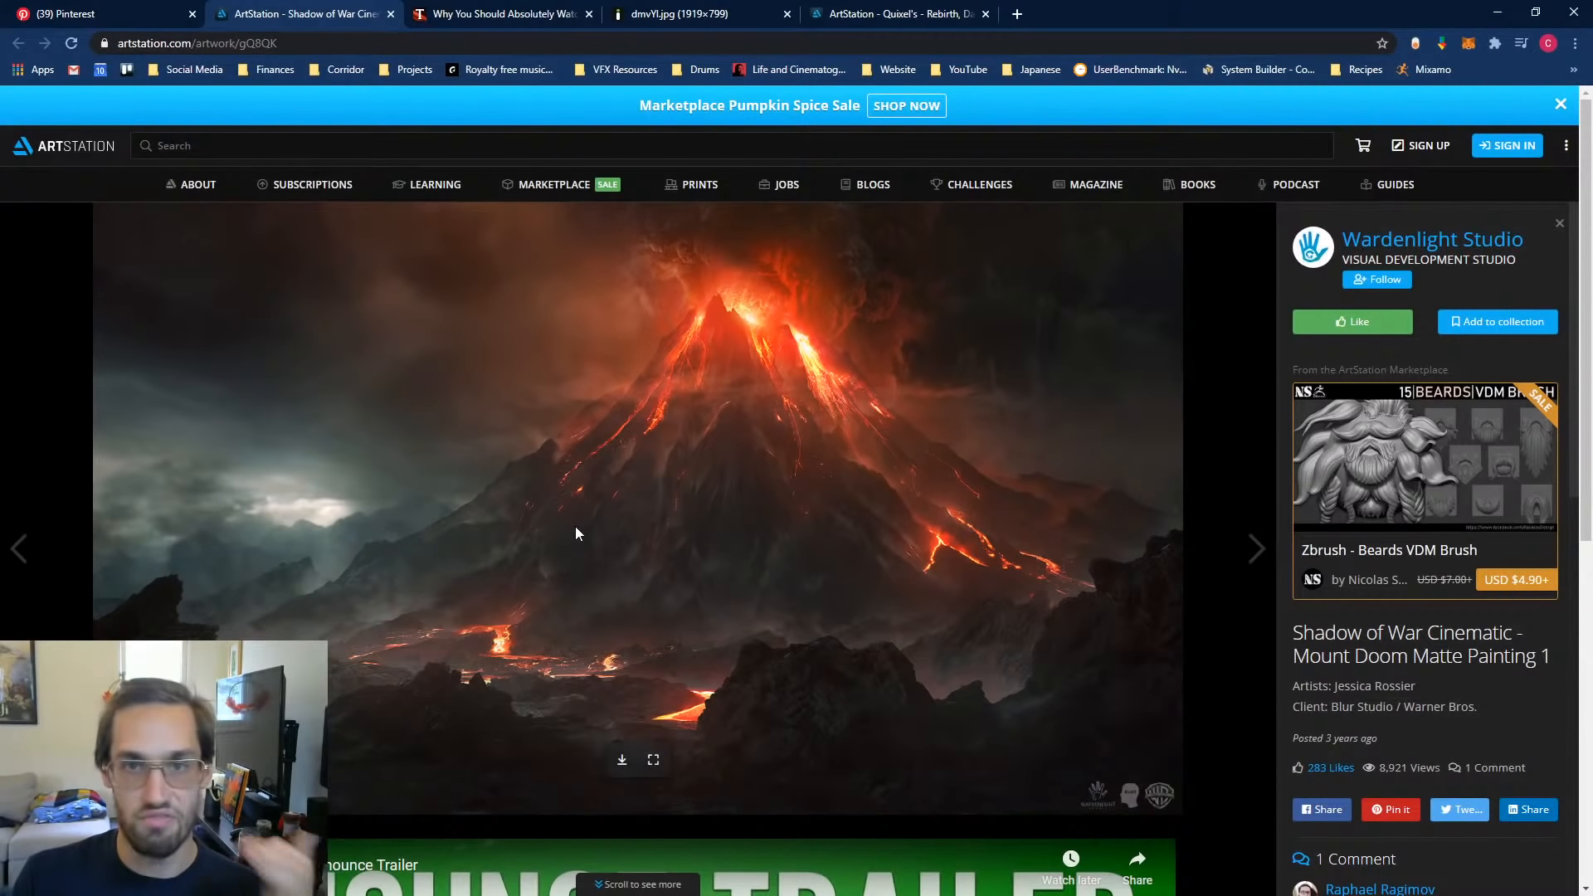
Step: Review the Mount Doom pin and its ArtStation painting against the full-size Mad Max swamp image
left_click(132, 13)
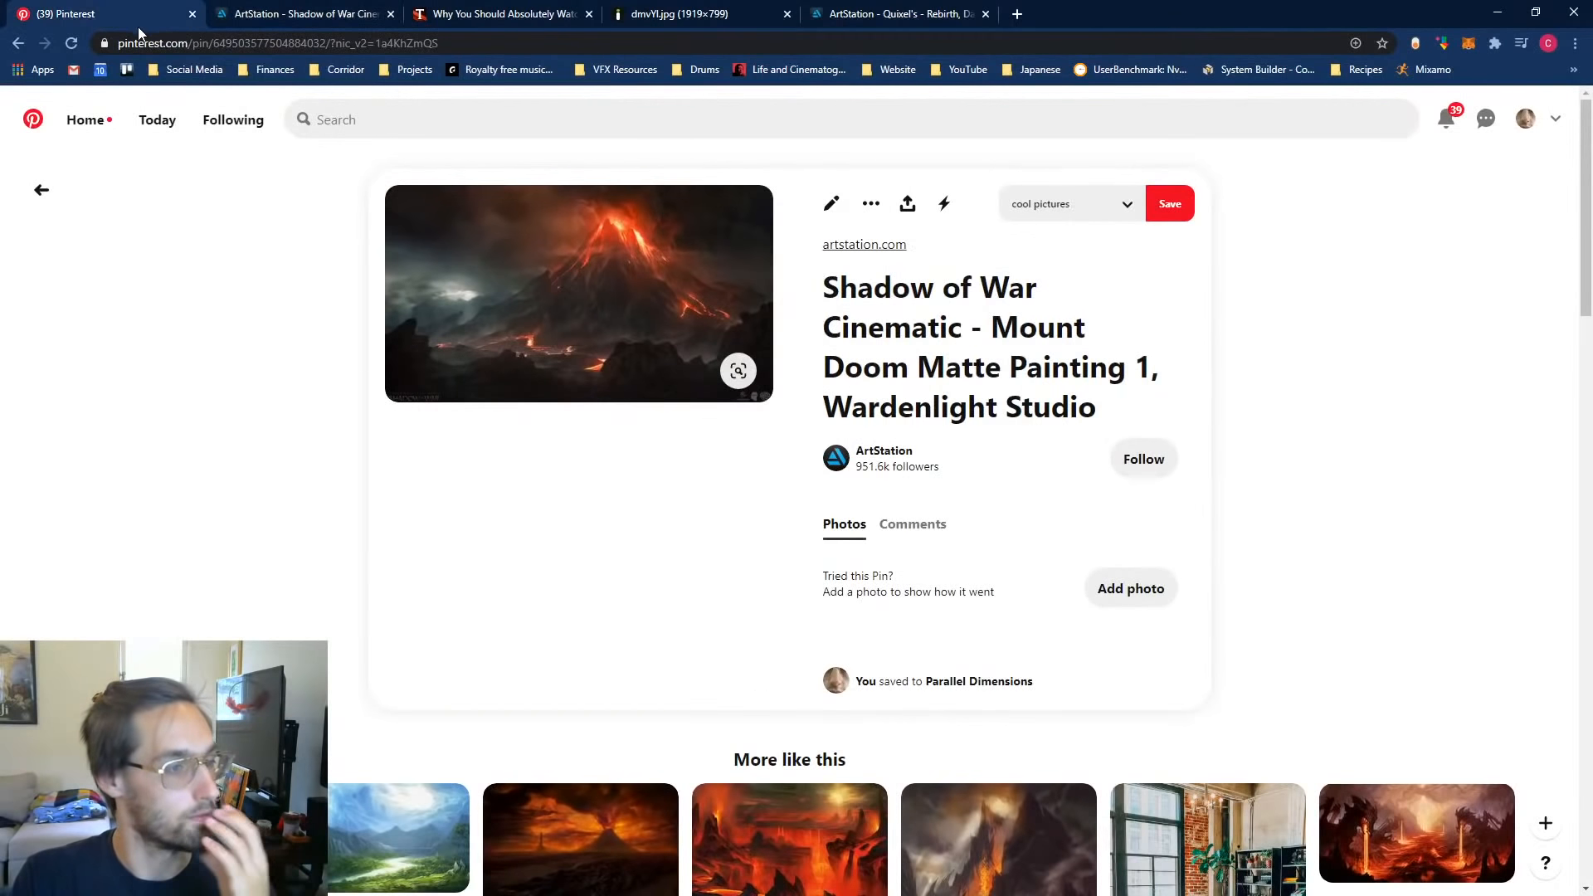
scroll(231, 508, "down", 1)
scroll(231, 508, "up", 1)
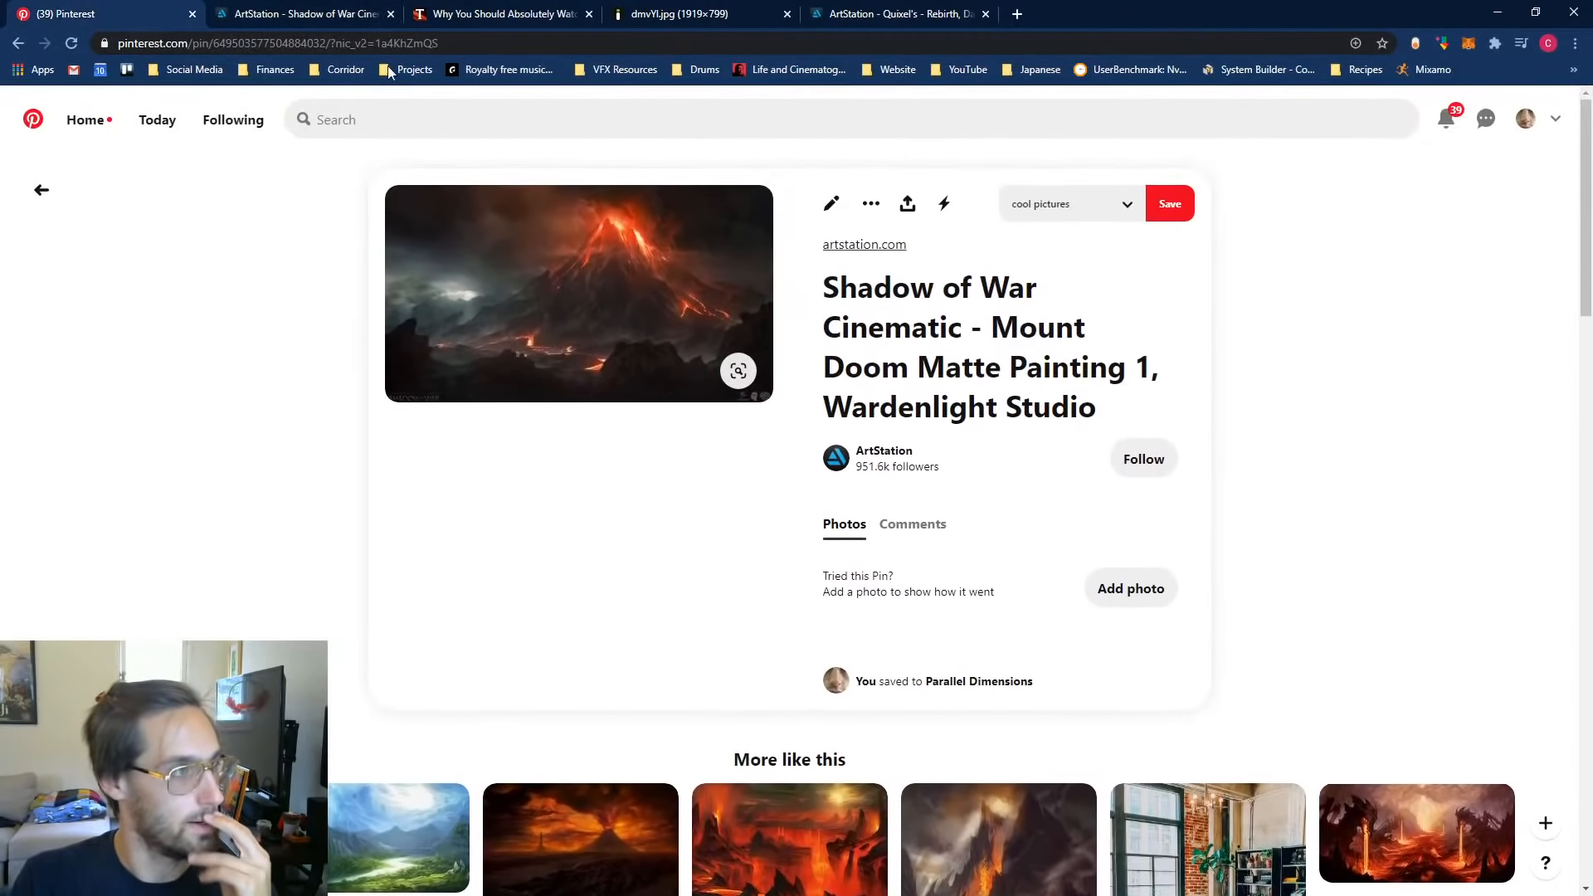
left_click(276, 15)
left_click(95, 10)
left_click(478, 10)
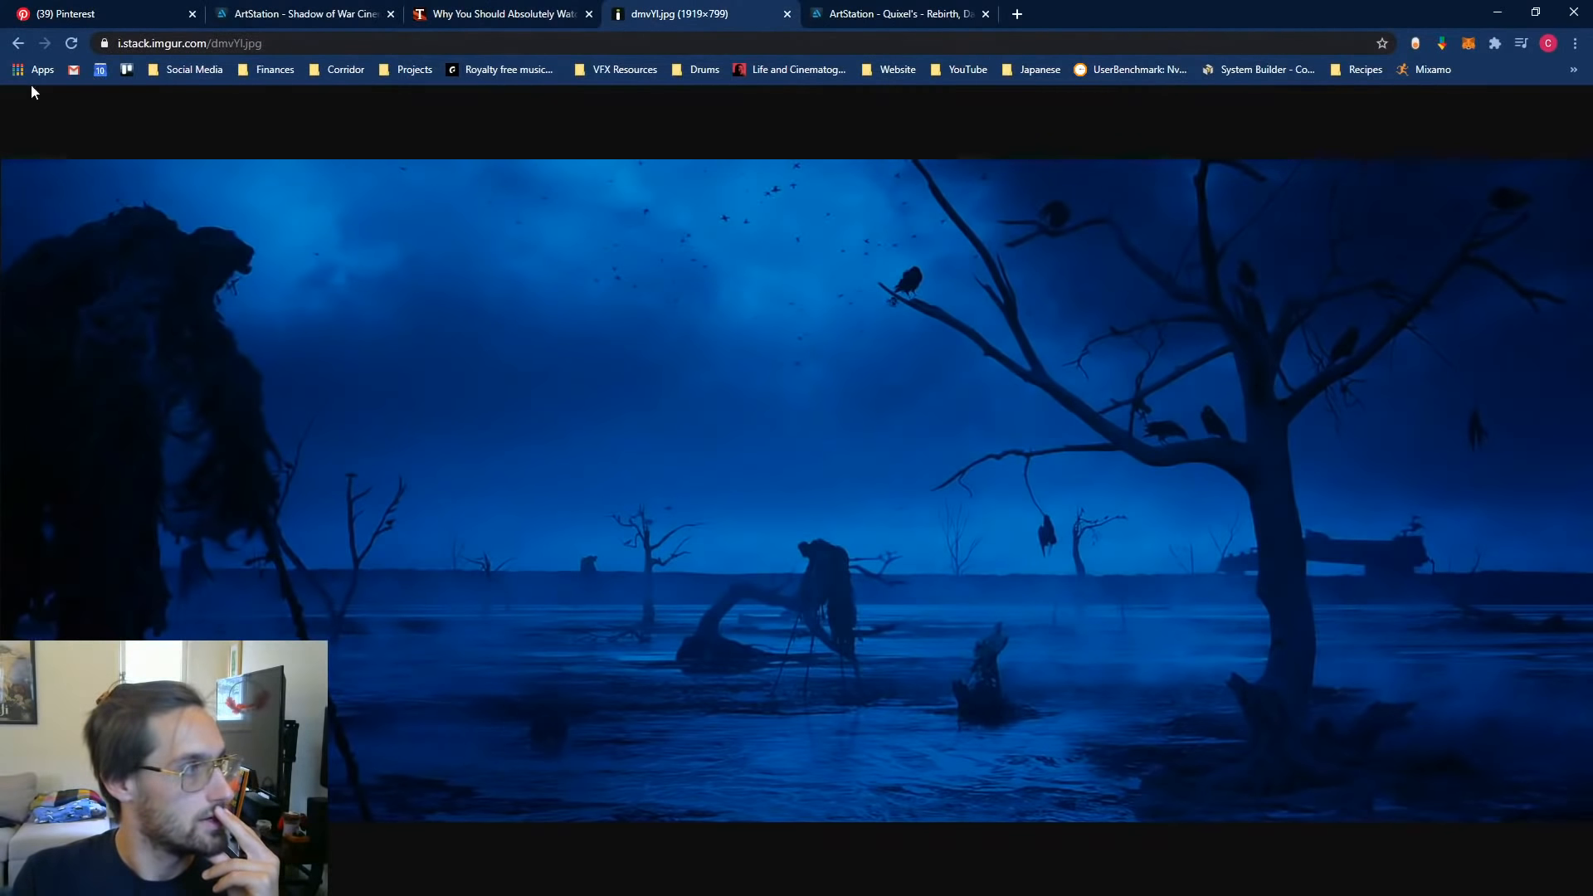
Step: Return to the Parallel Dimensions board and open its Death Stranding character pin
left_click(19, 43)
left_click(157, 14)
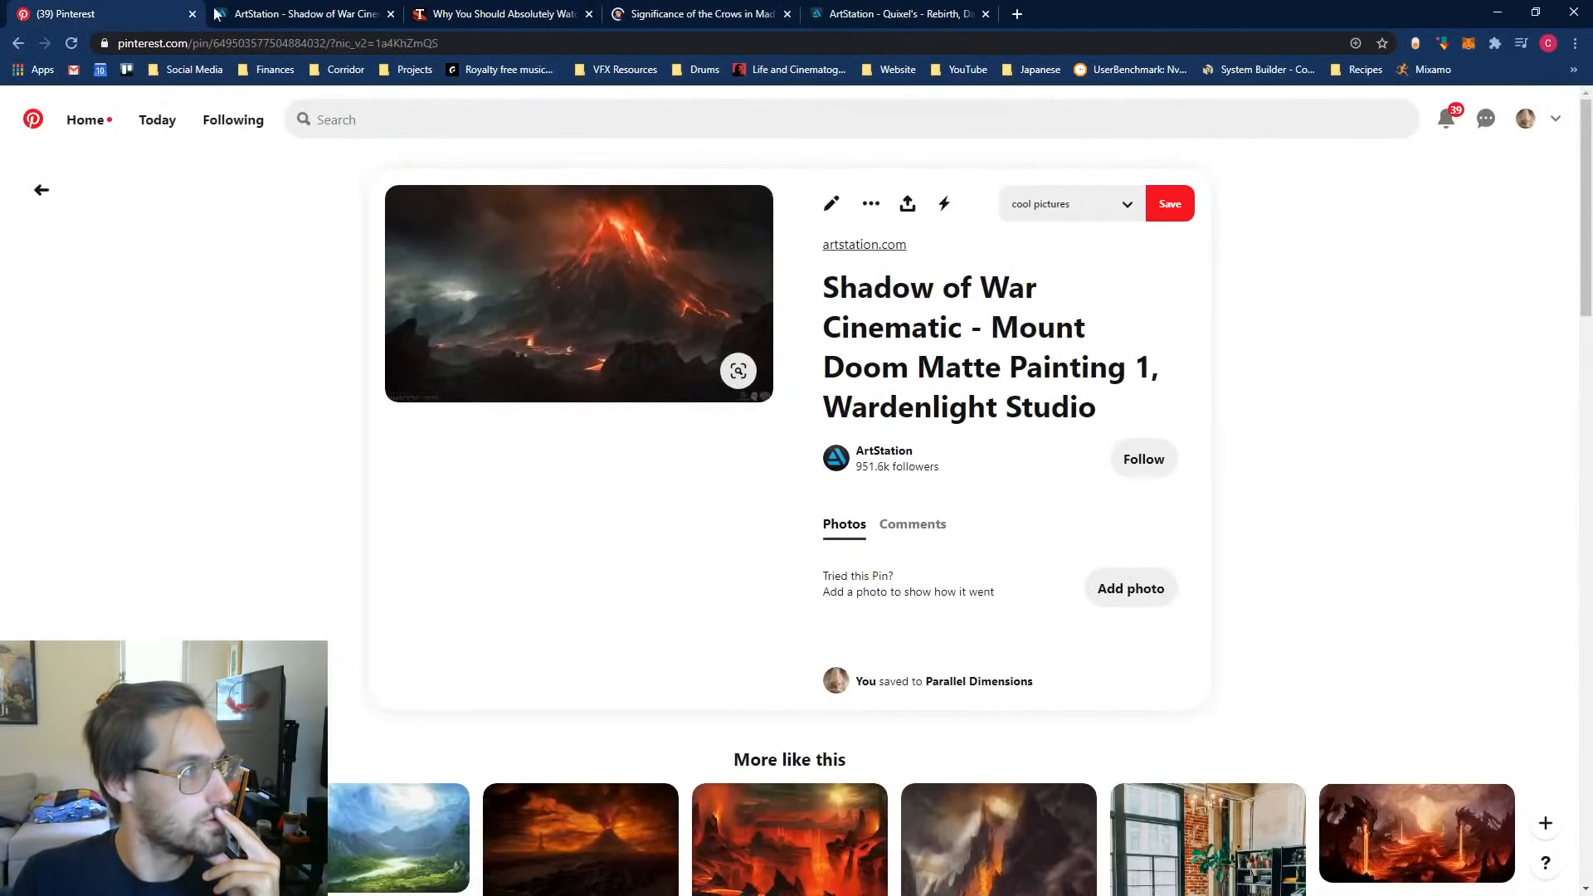
left_click(656, 14)
left_click(45, 43)
left_click(113, 16)
left_click(18, 43)
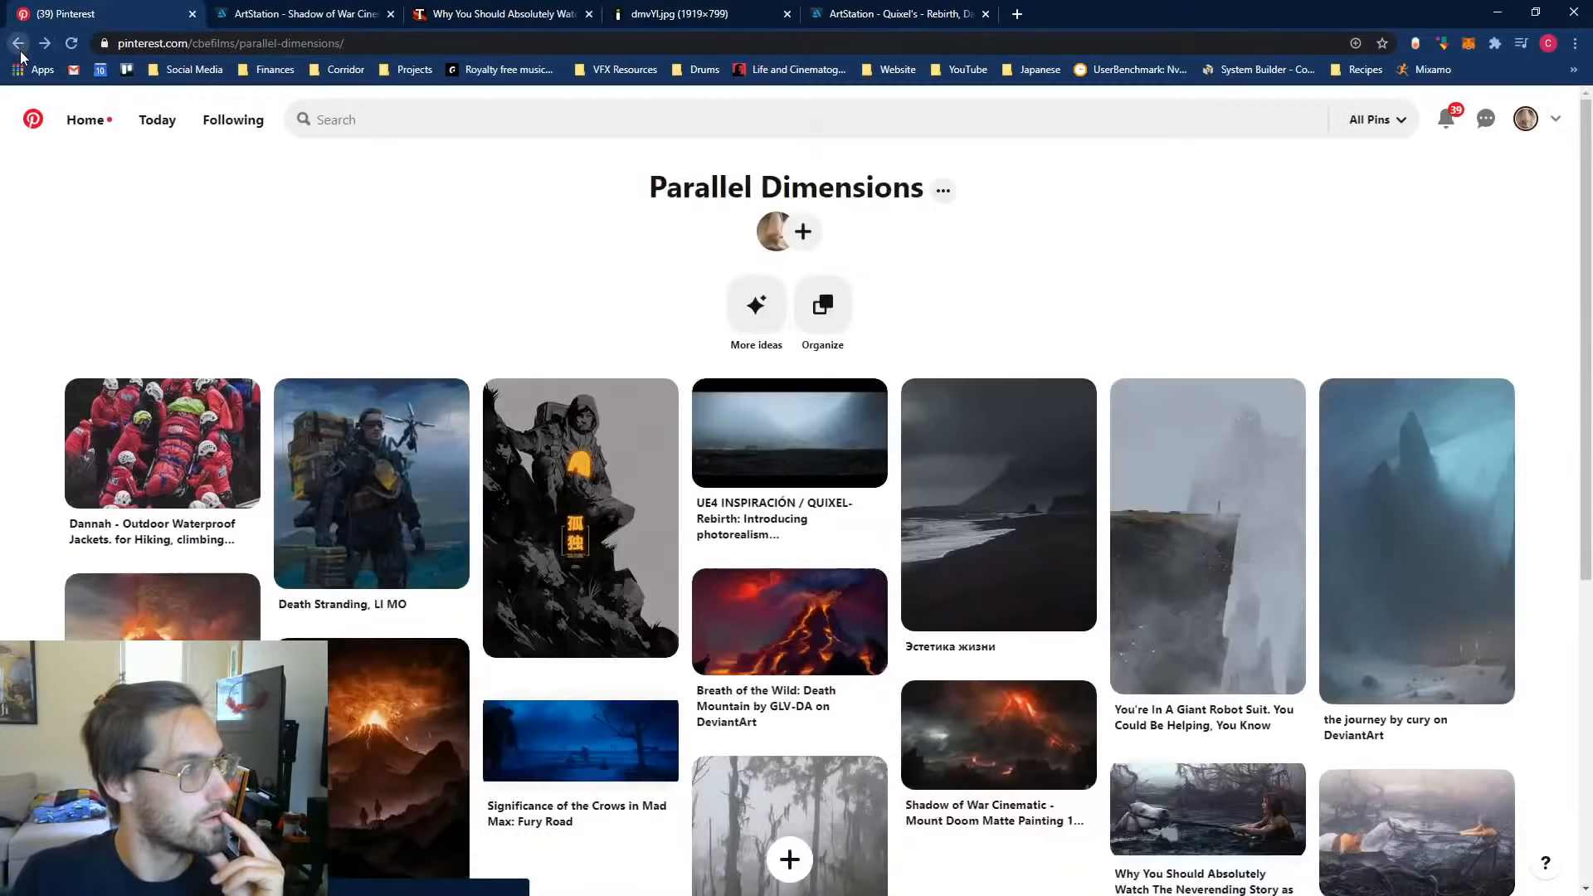
left_click(448, 390)
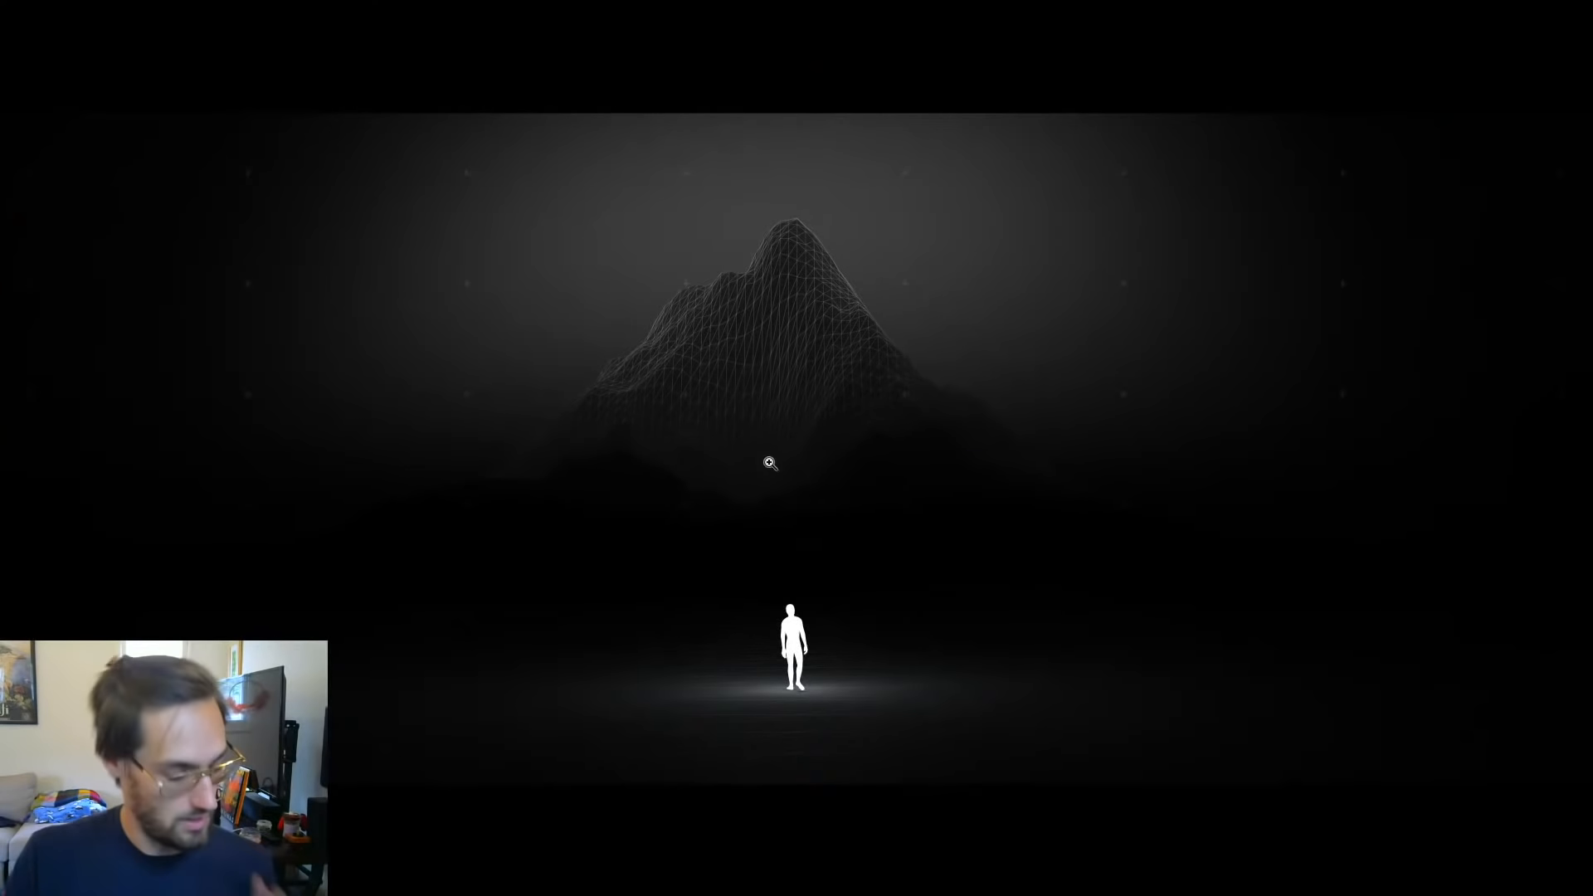
Step: Examine template_scene_wallpaper.tif in Photoshop in full-screen and standard screen modes, showing the whole mountain and figure composition at 33.3% zoom
key("f")
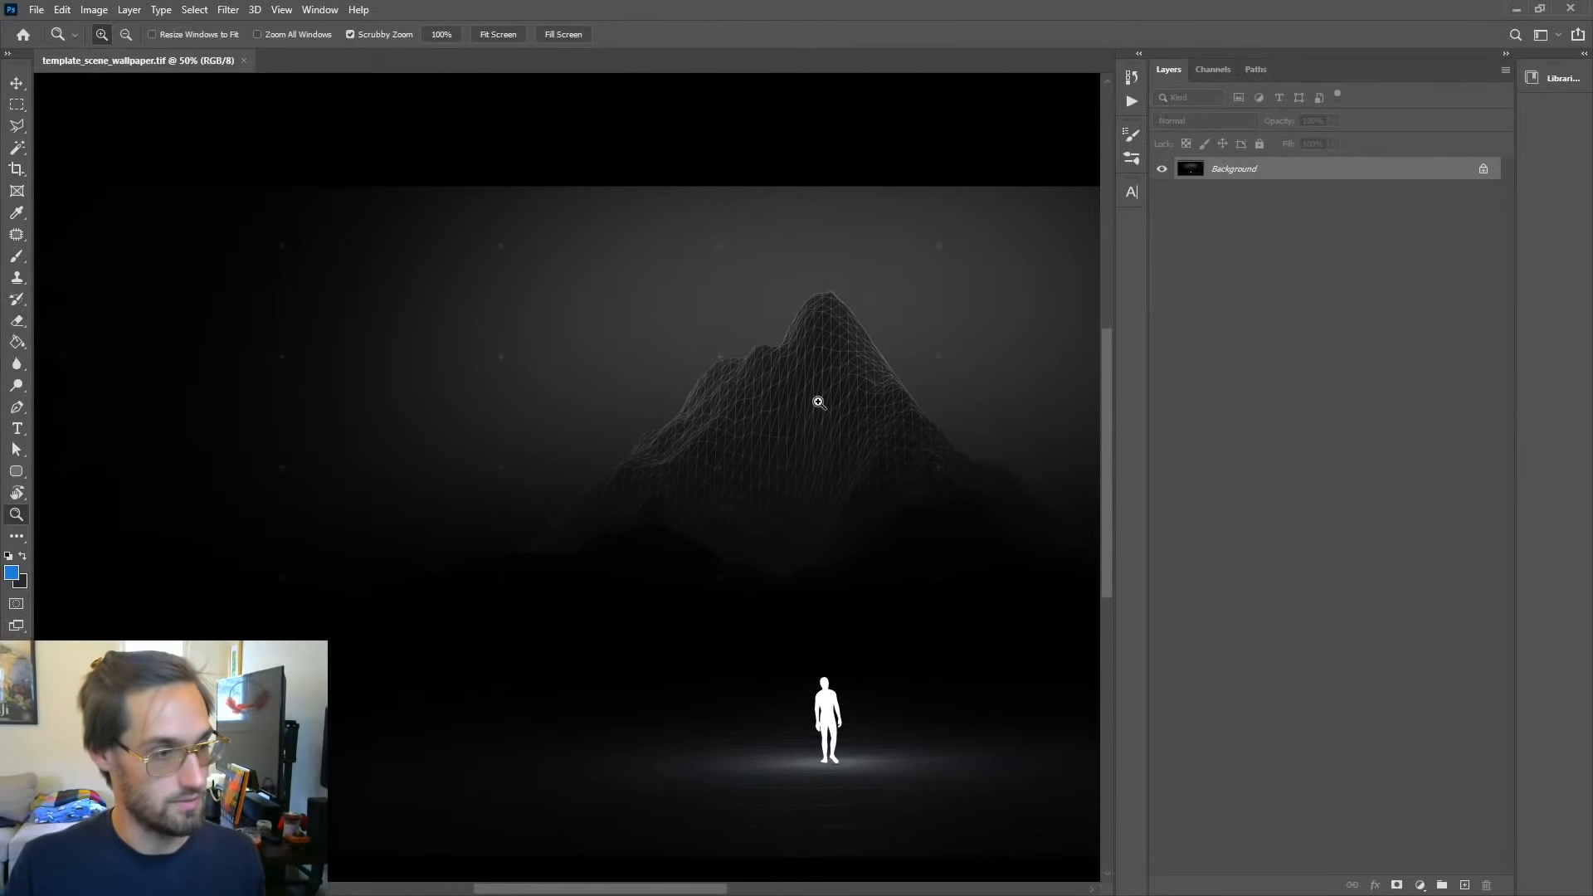
key("f")
key("f")
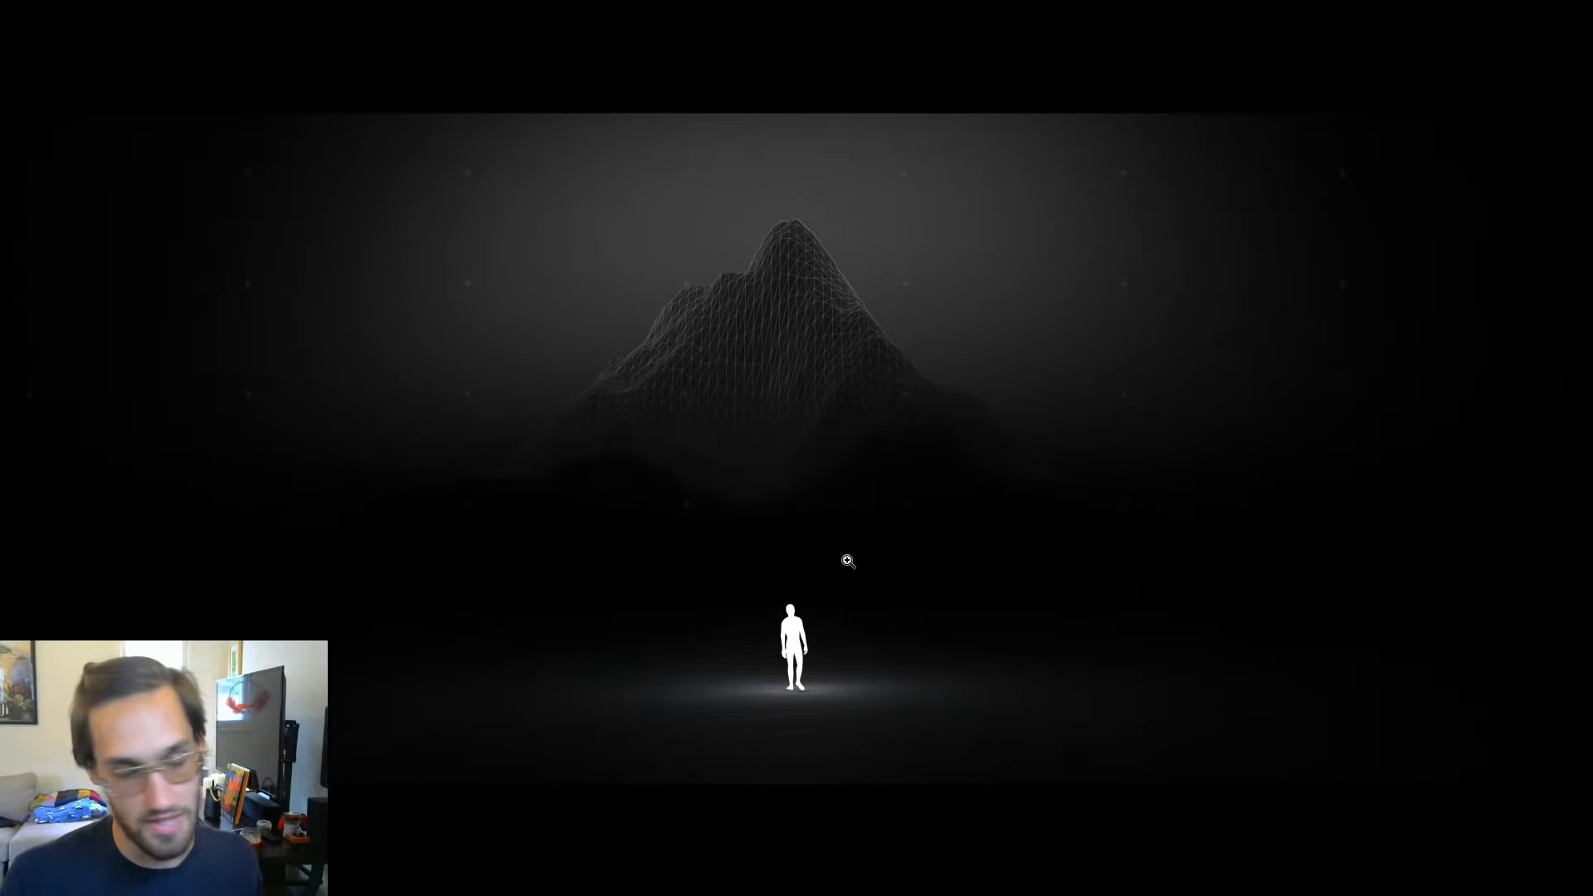
key("f")
key("f")
key("f")
key("f")
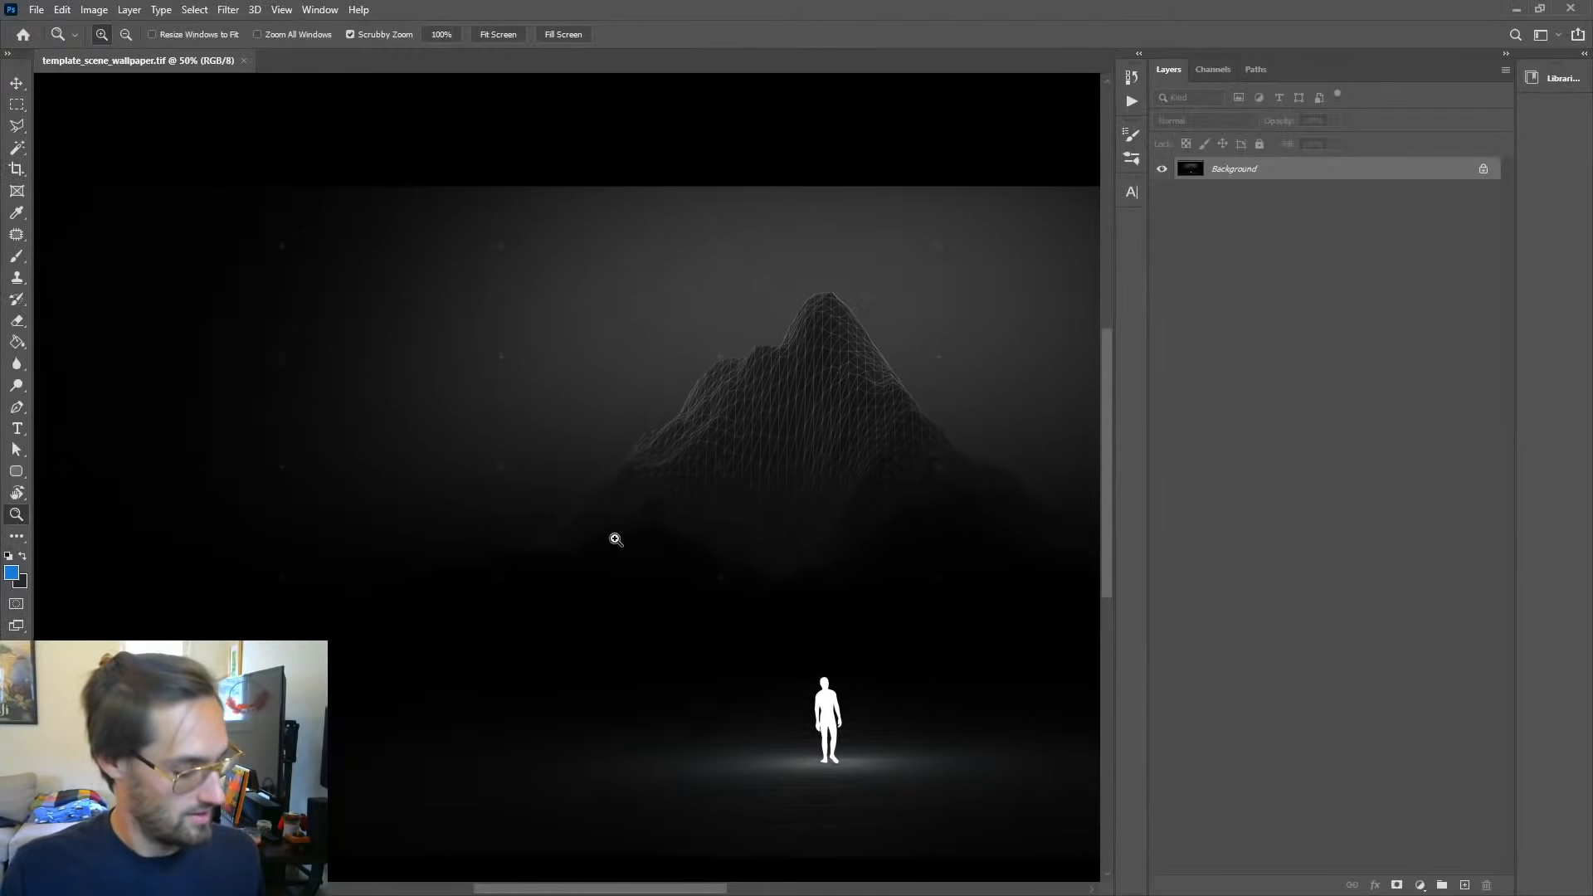
left_click(652, 547, "alt")
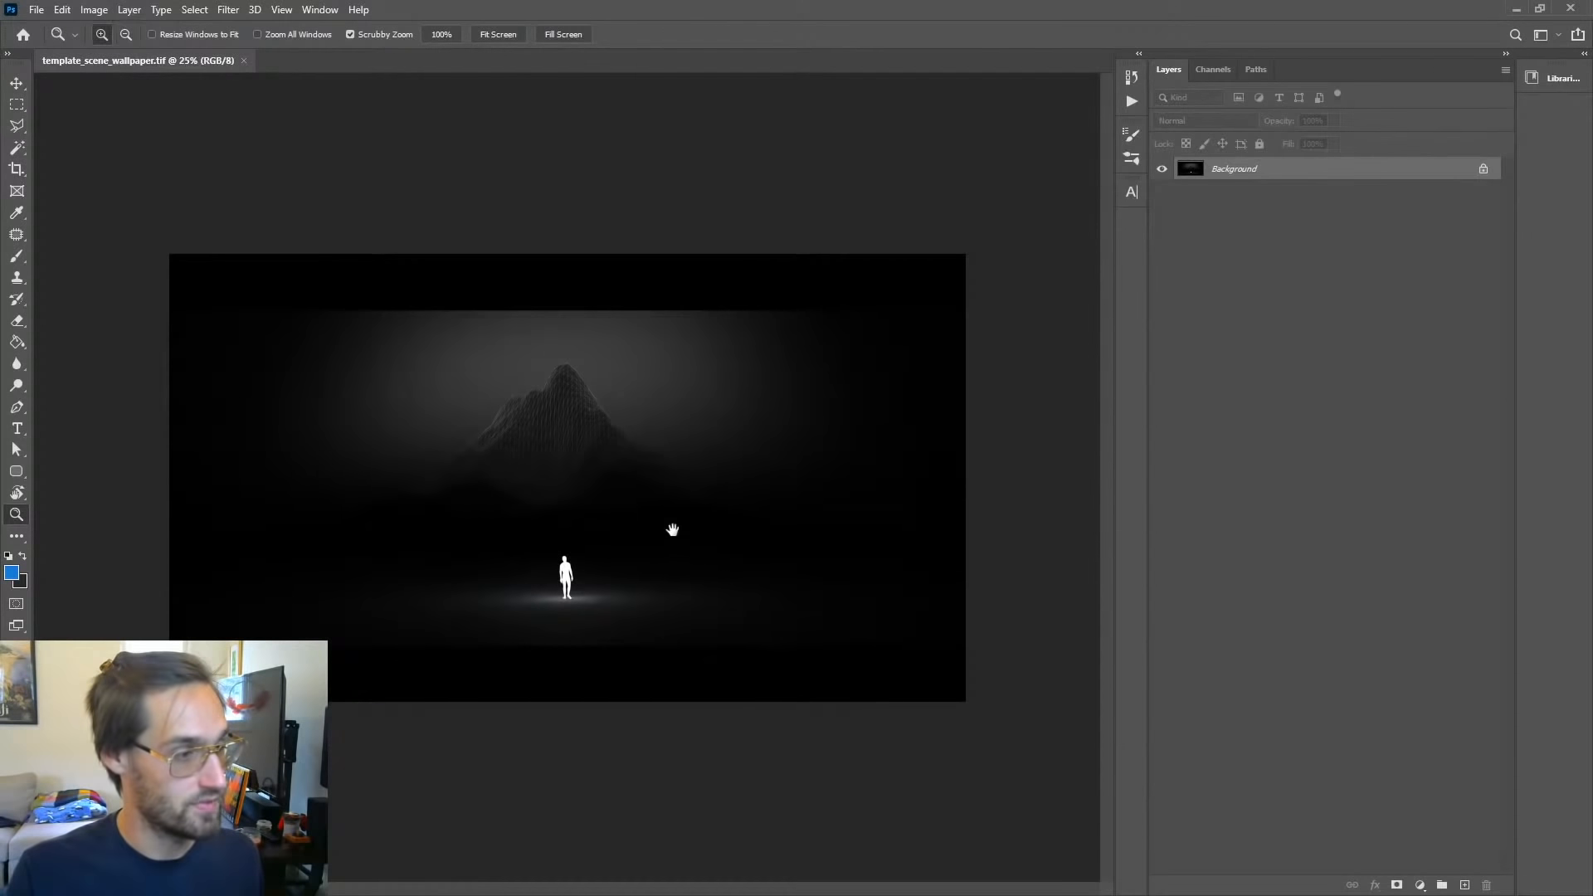
left_click(570, 515)
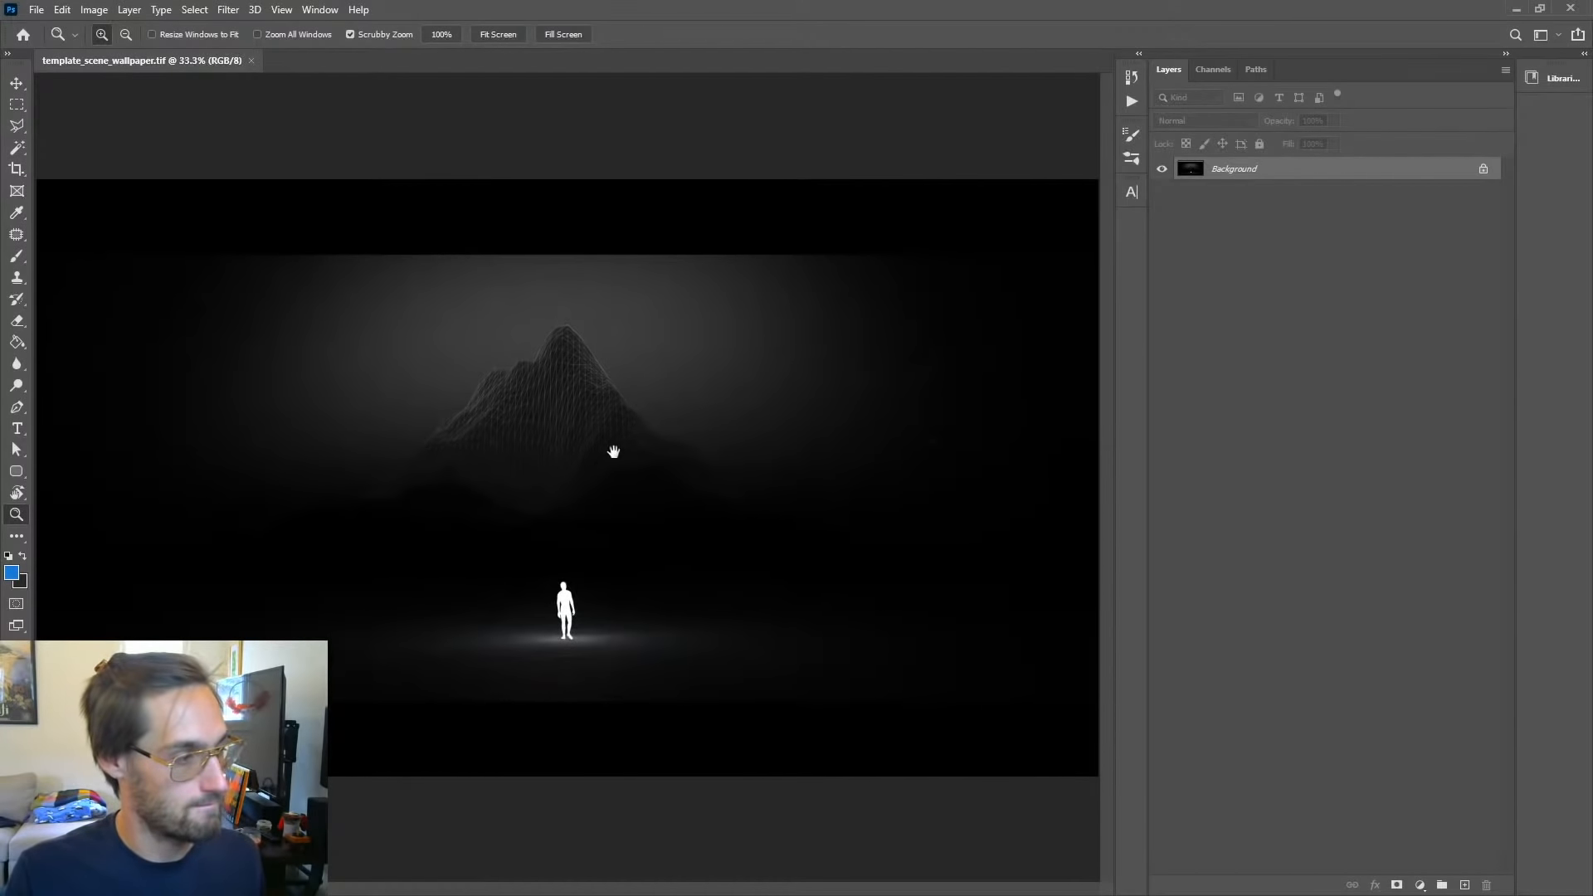
key("v")
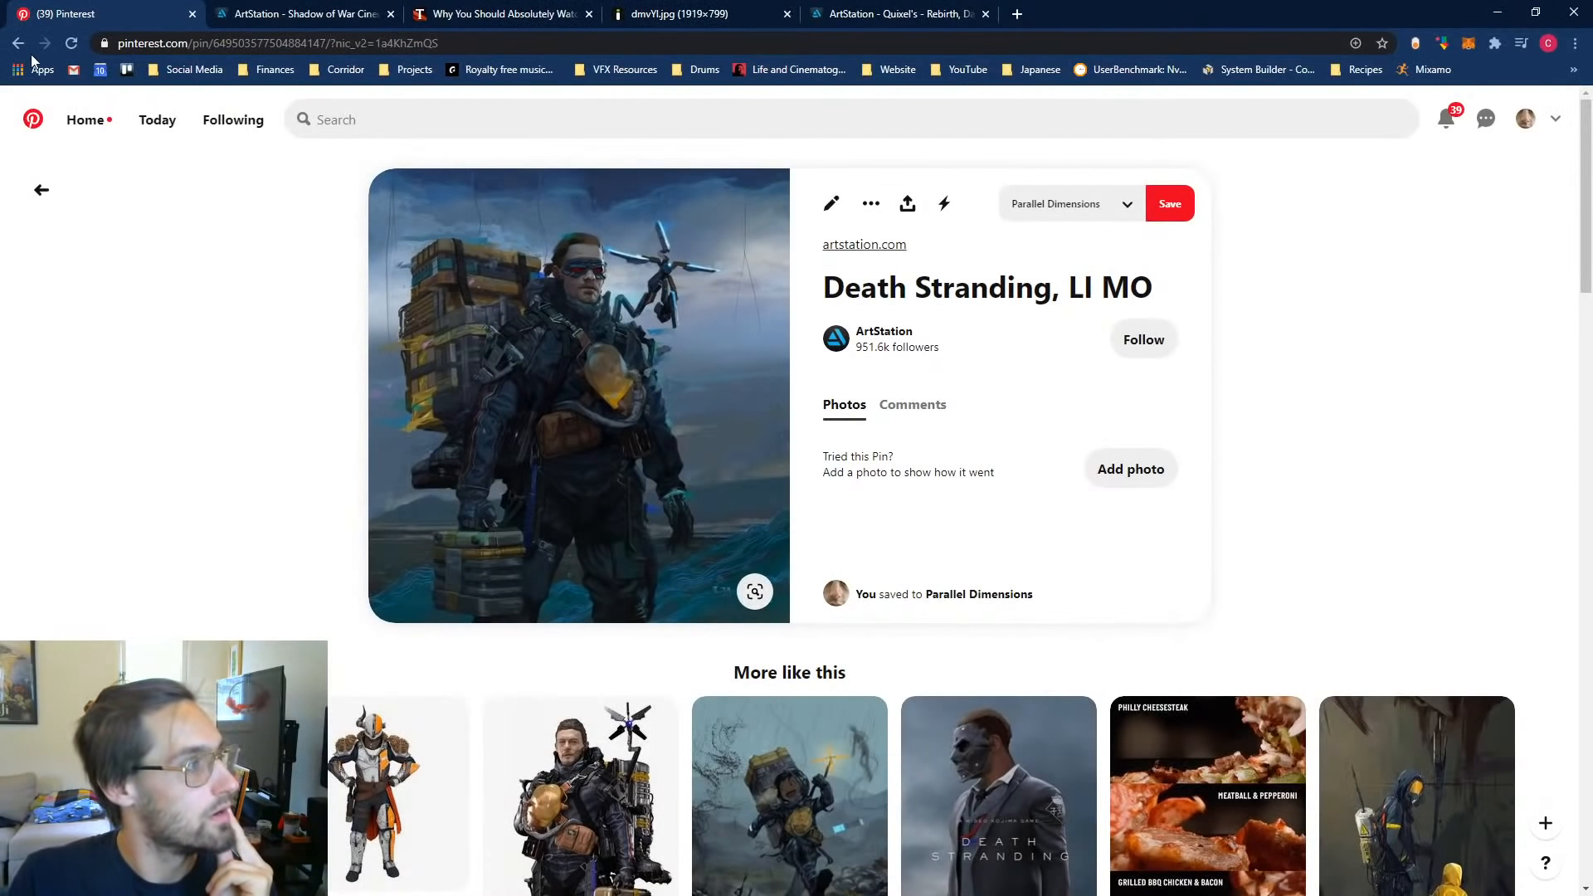
Step: Leave the Death Stranding pin and open the Stack Exchange source page of the board's Mad Max: Fury Road crows pin
left_click(18, 43)
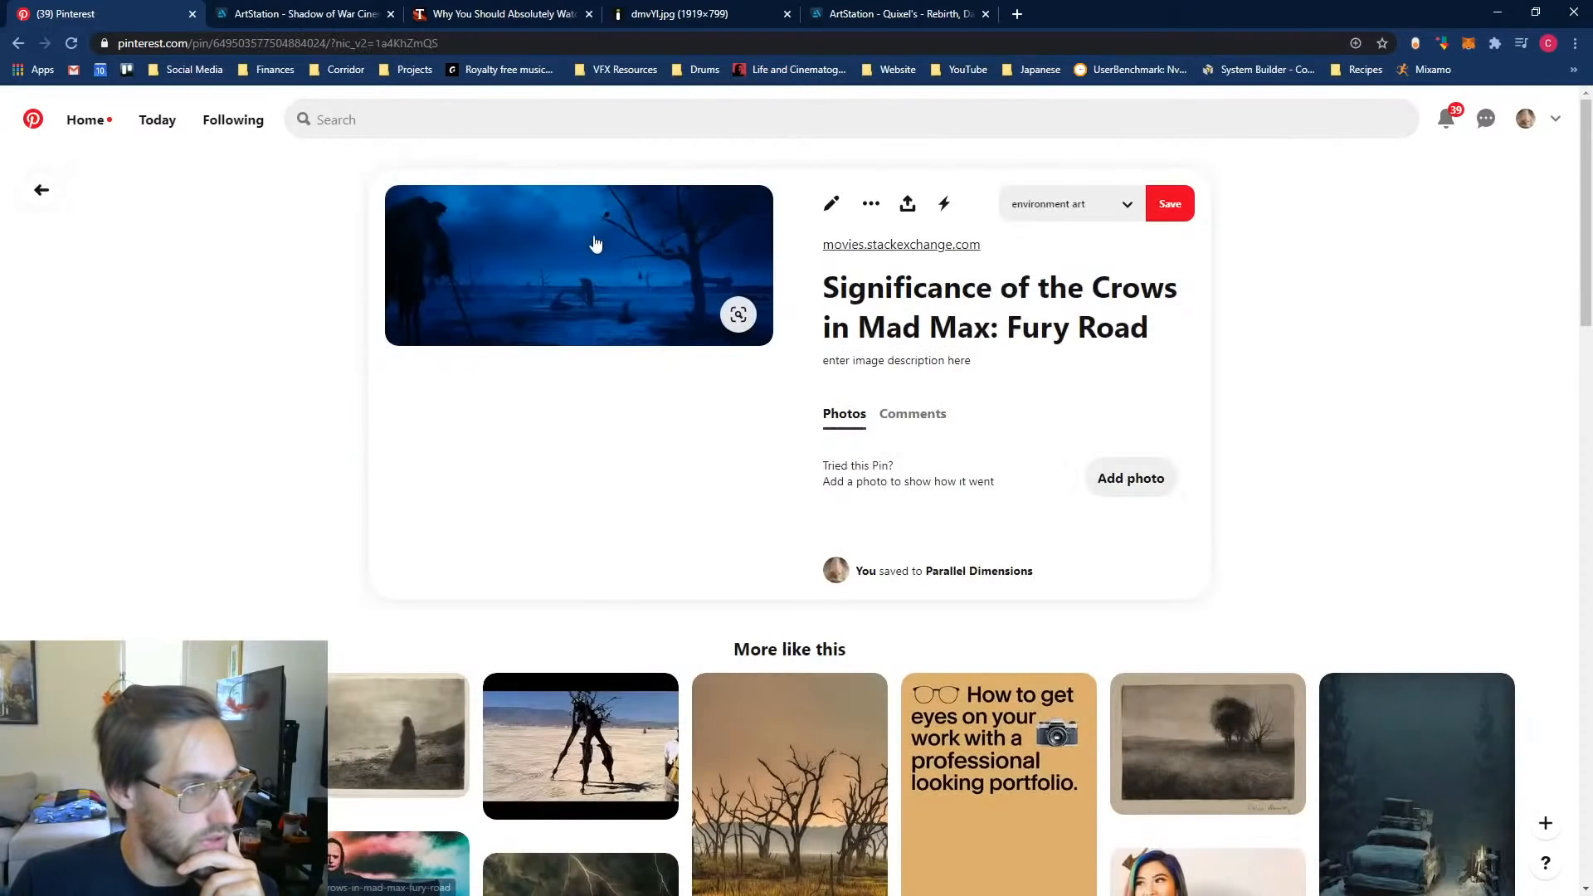
left_click(600, 302)
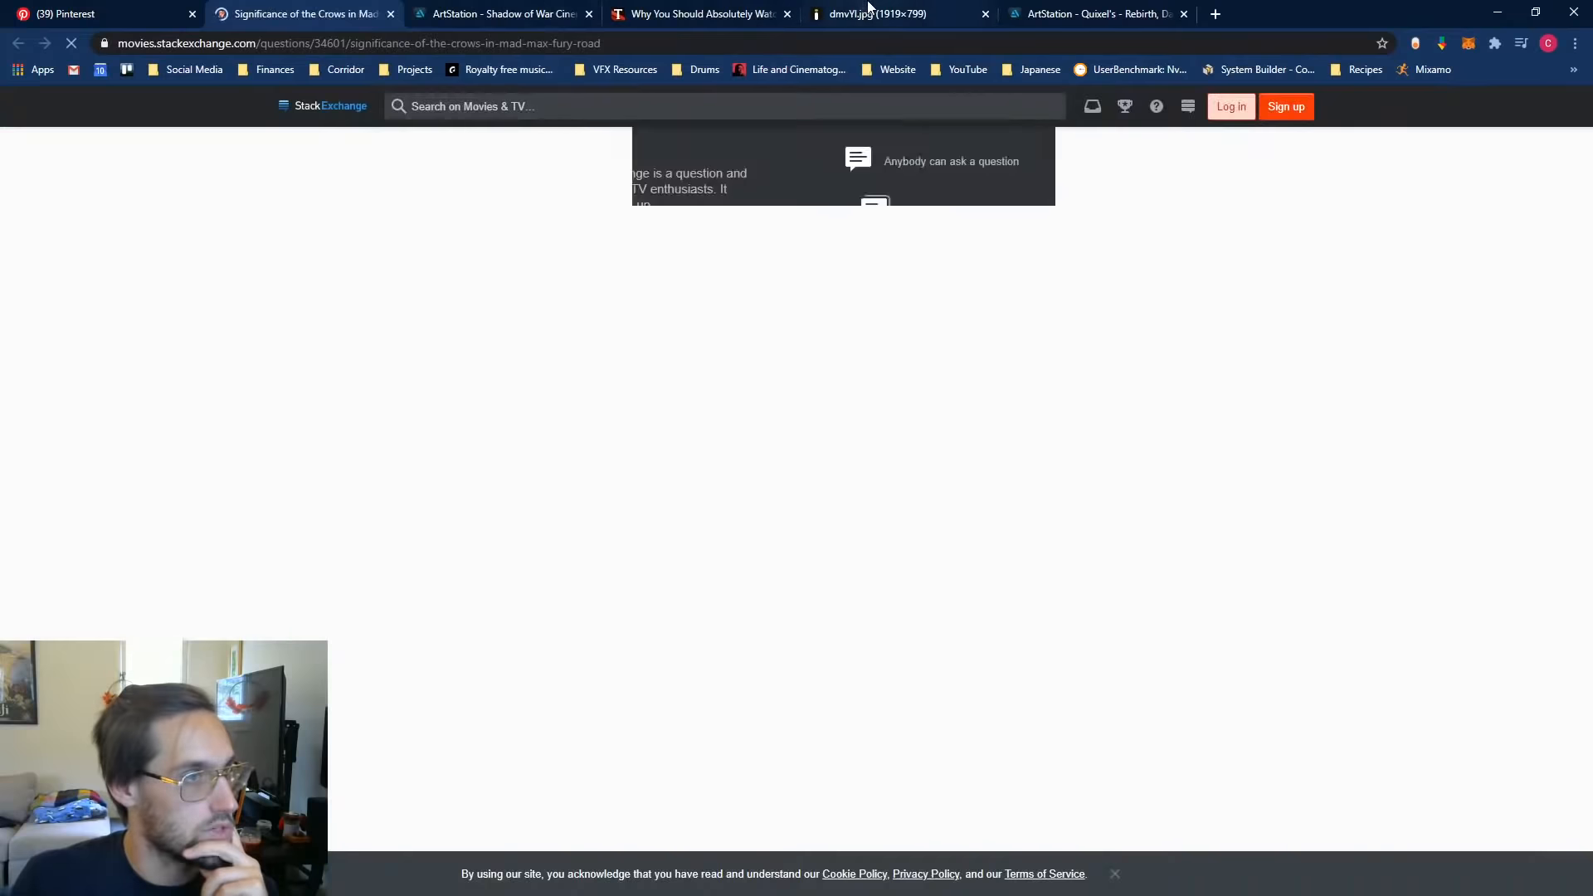
Step: Start saving the full-size Mad Max swamp image dmvYl as a JPEG in the _Assets folder of 8. NVIDIA Contest
key("ctrl+Tab")
key("ctrl+Tab")
key("ctrl+Tab")
right_click(764, 318)
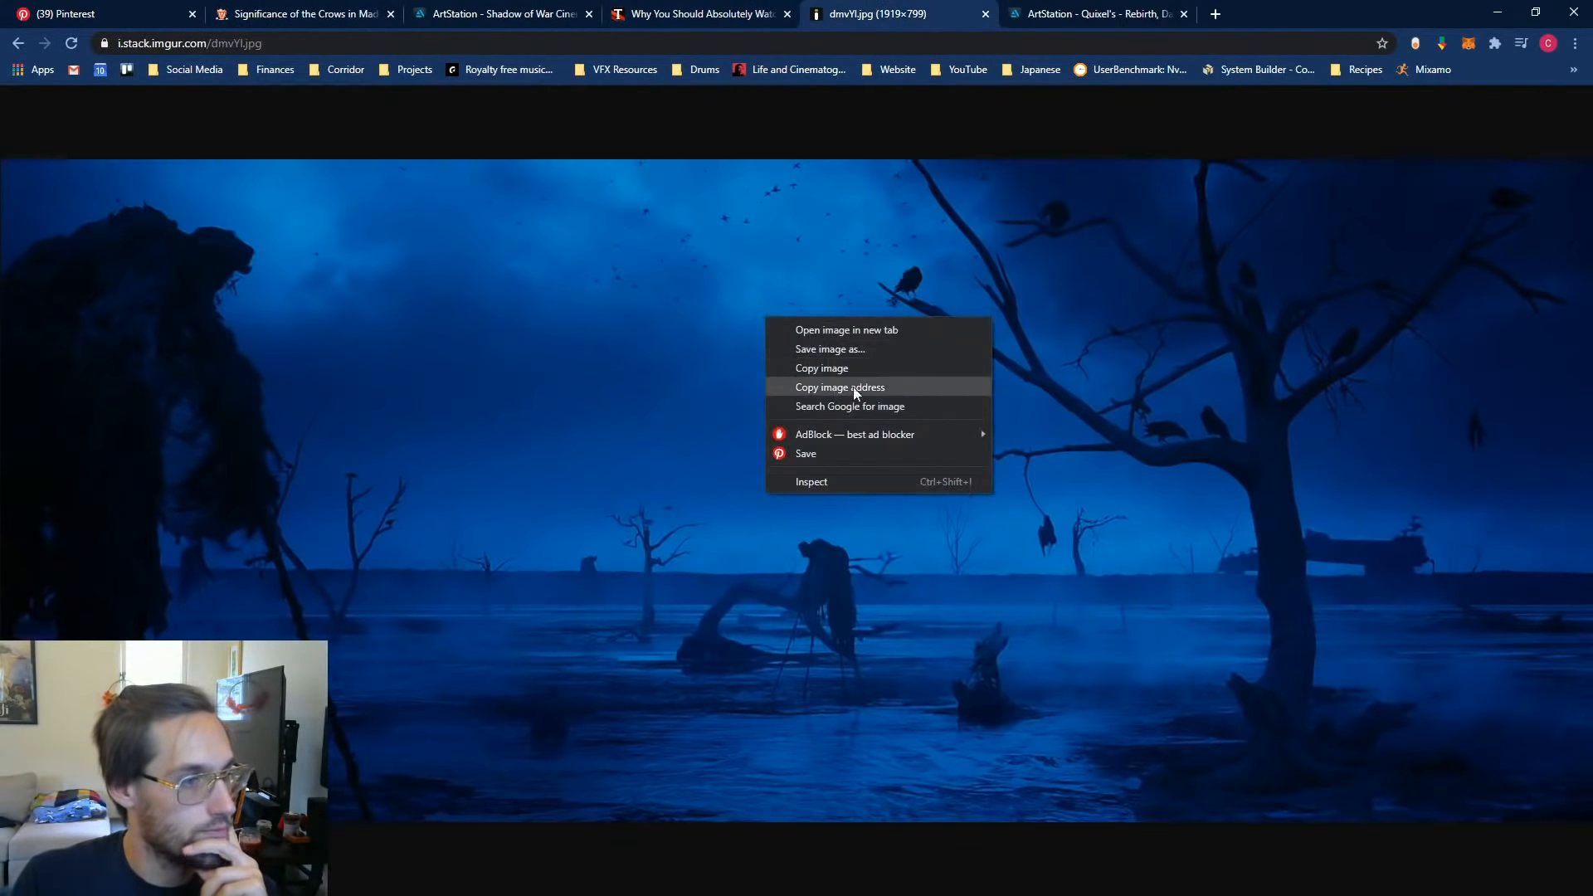
left_click(814, 349)
scroll(169, 260, "up", 5)
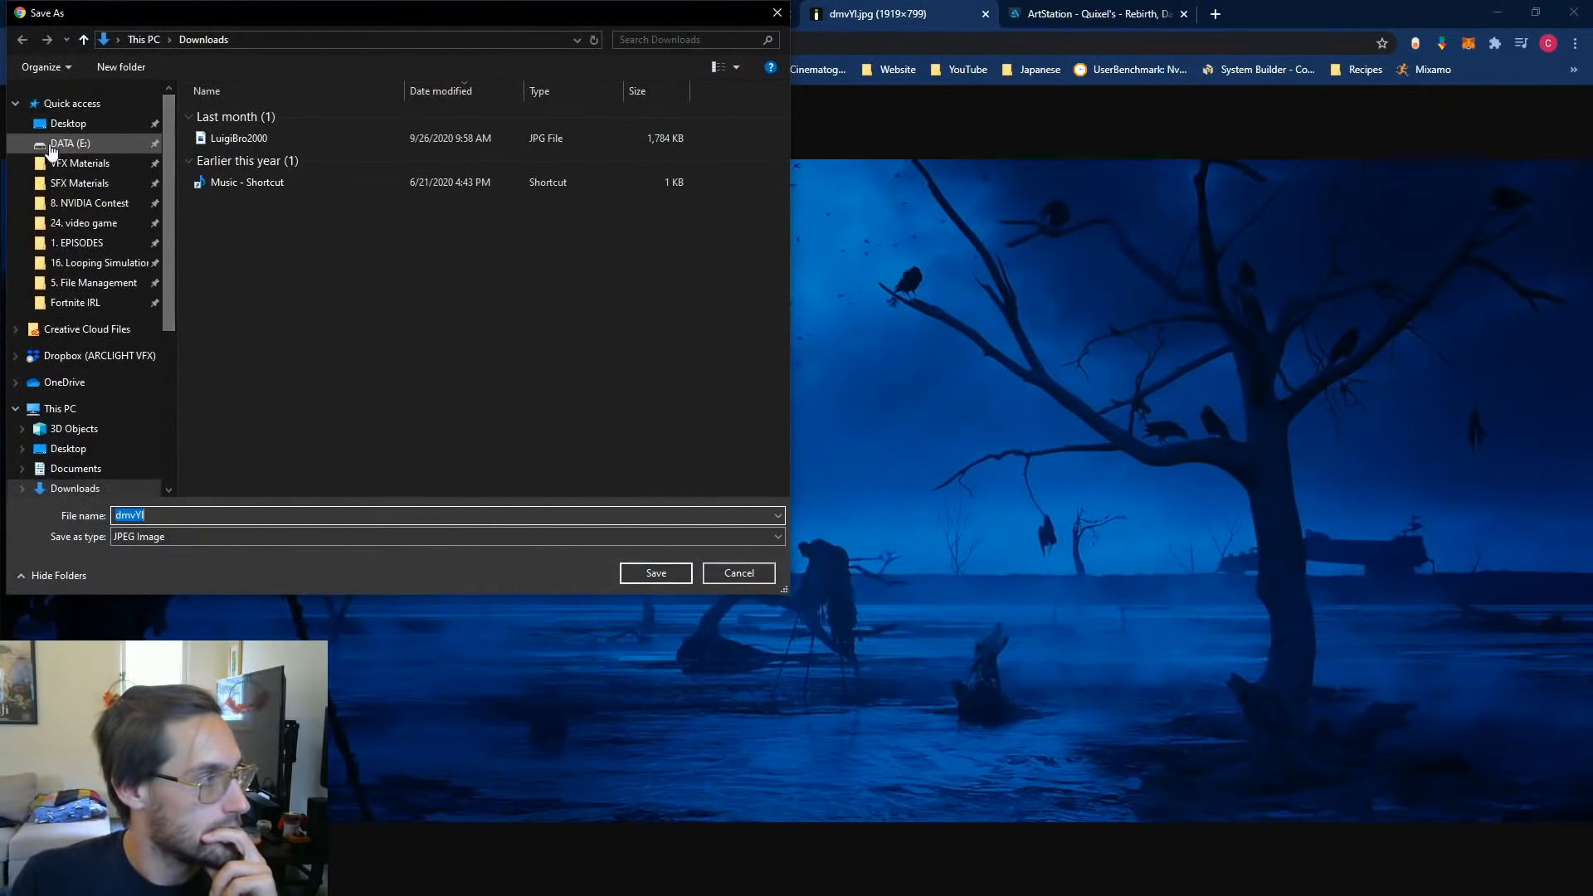
left_click(108, 204)
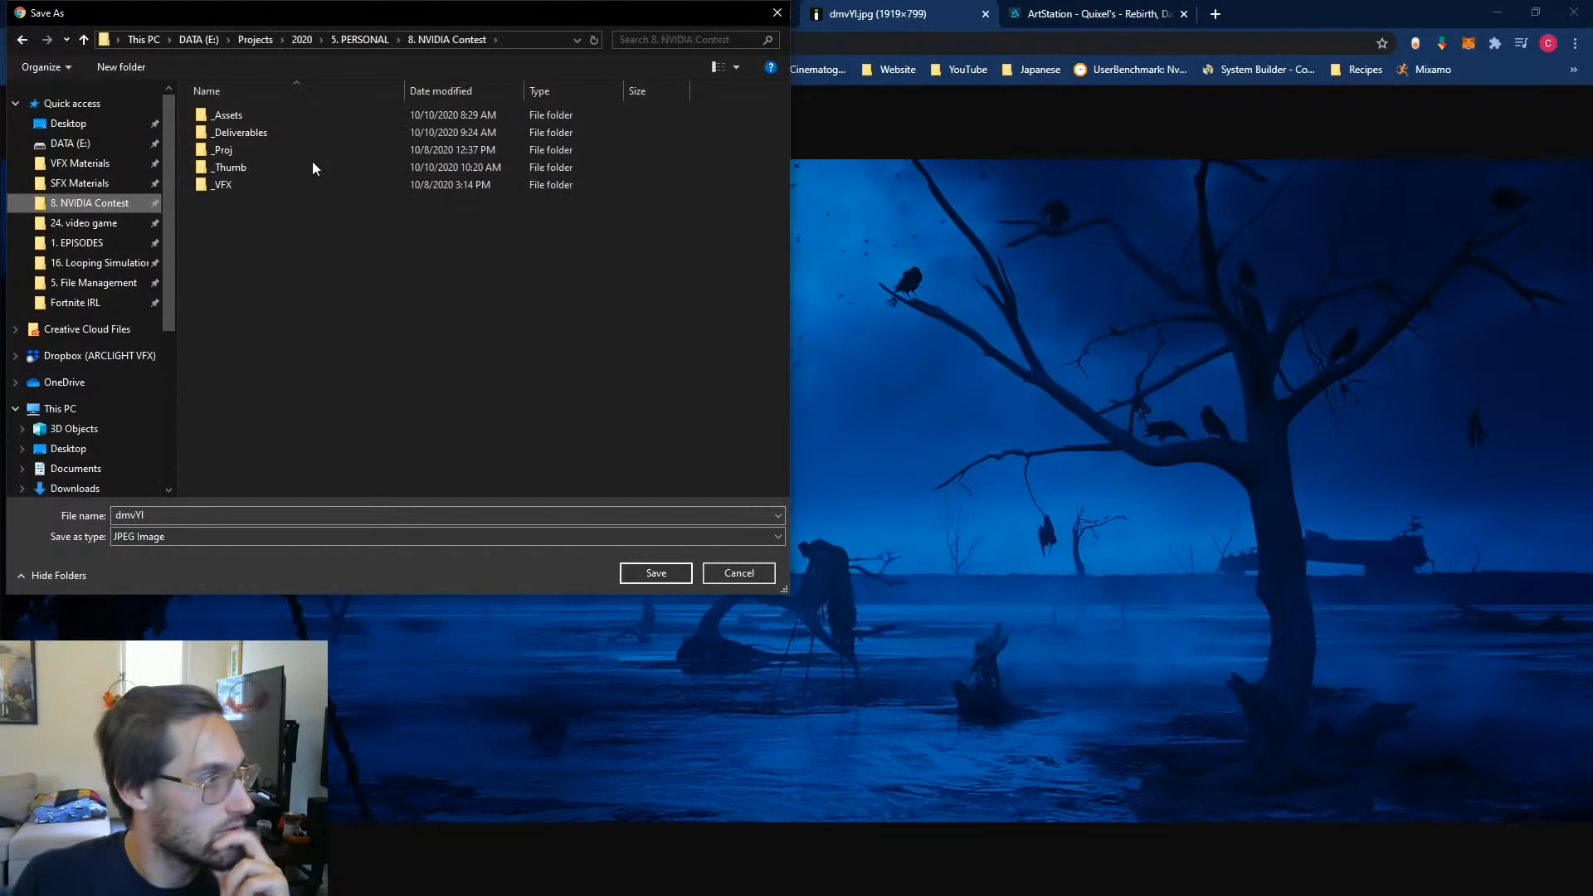
double_click(231, 114)
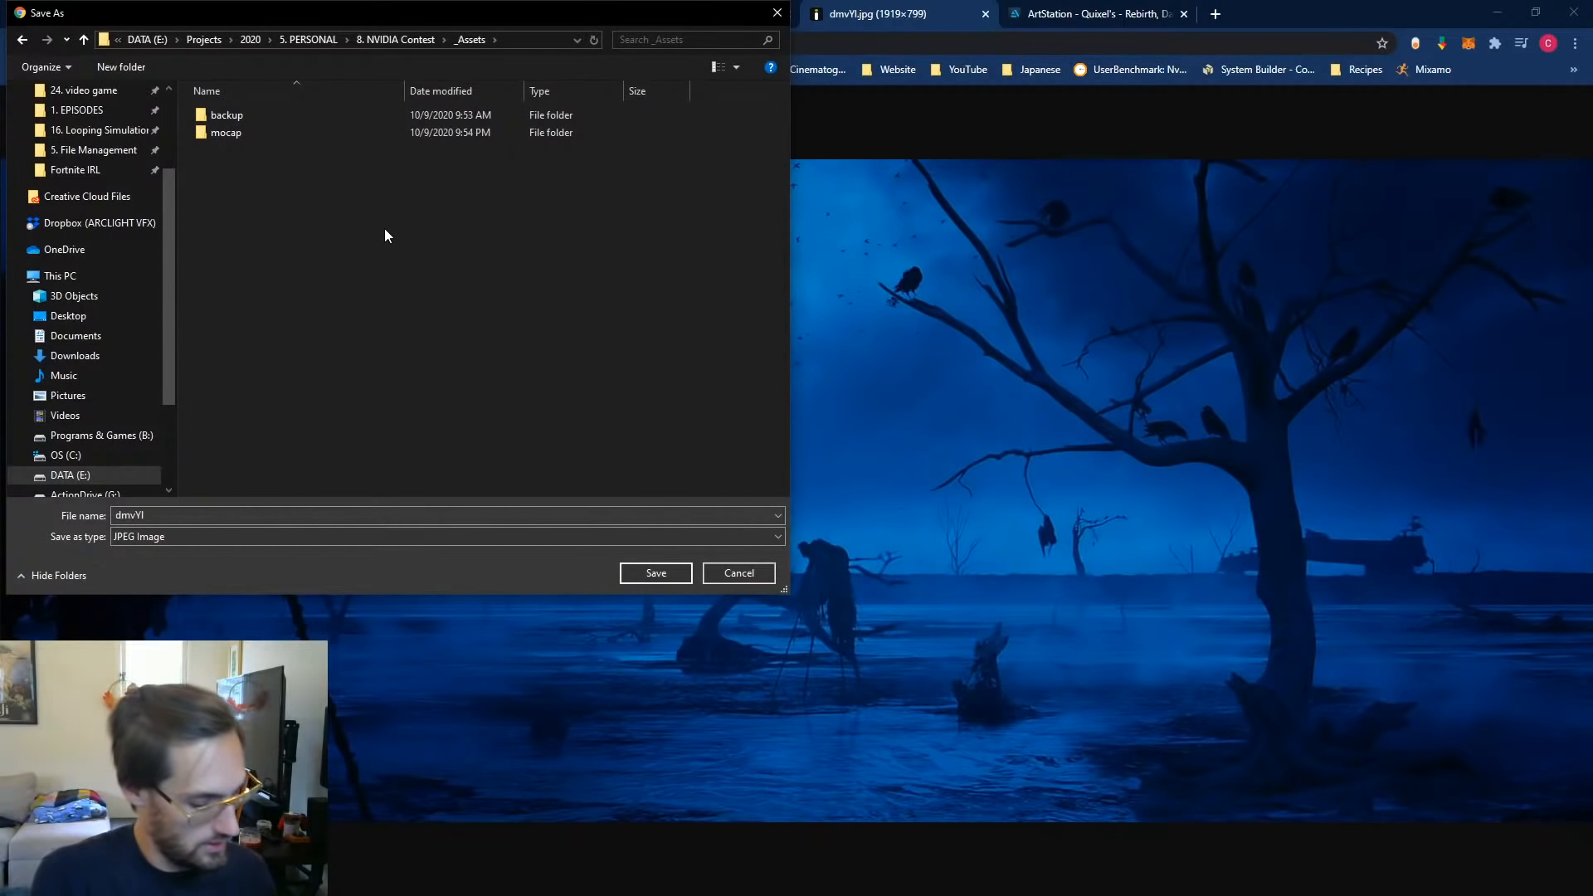
Step: Create a folder named reference inside _Assets, save the swamp image in it, and close the image preview
key("ctrl+shift+n")
type("reference")
key("Return")
key("Return")
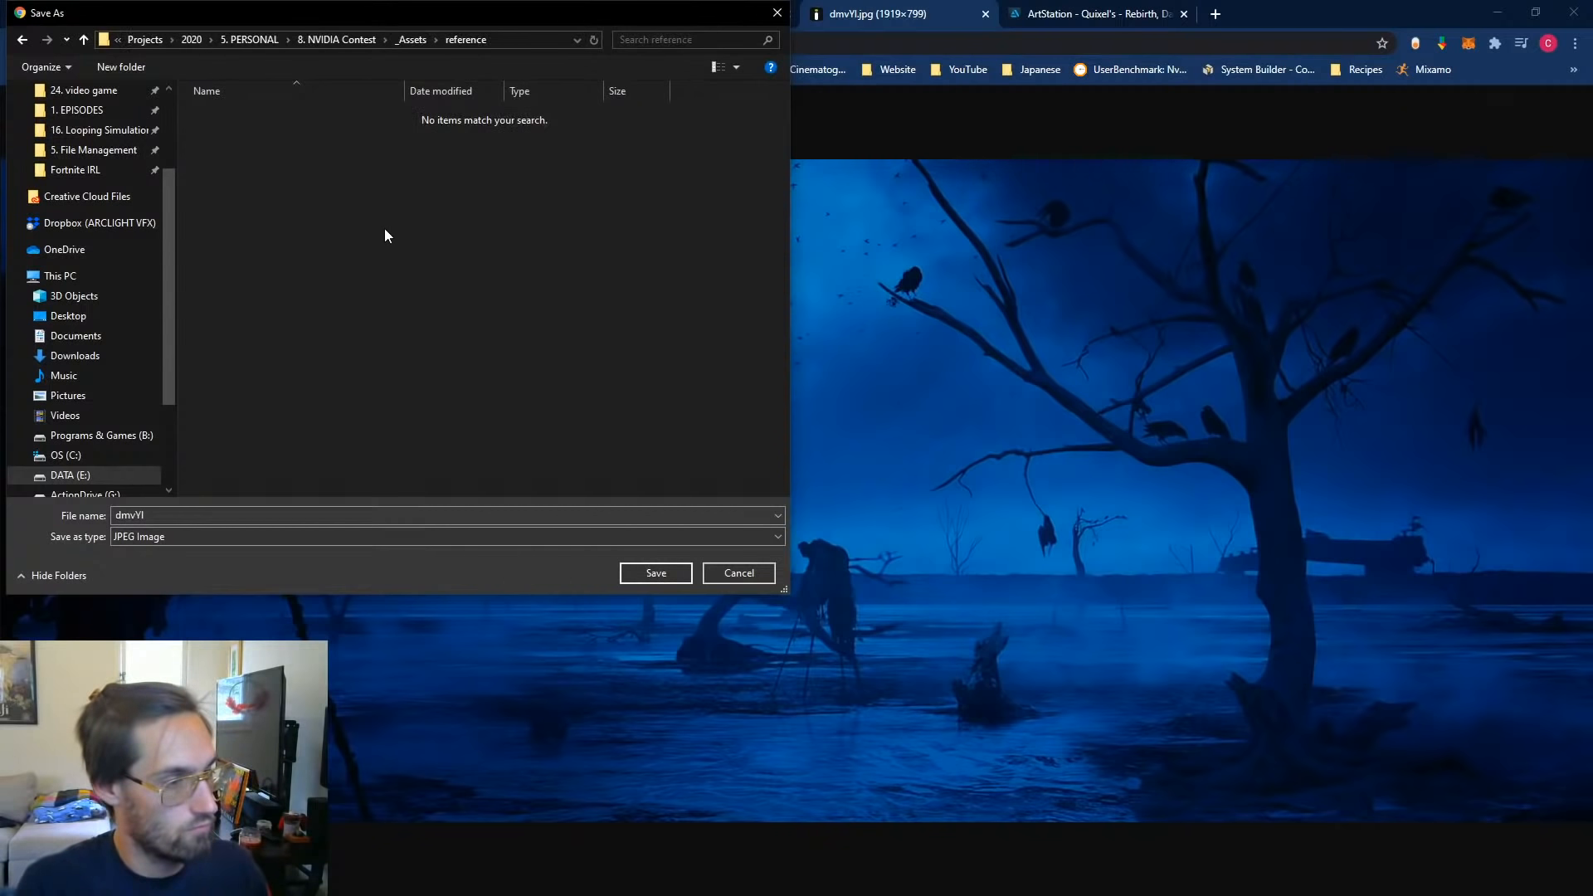
left_click(657, 577)
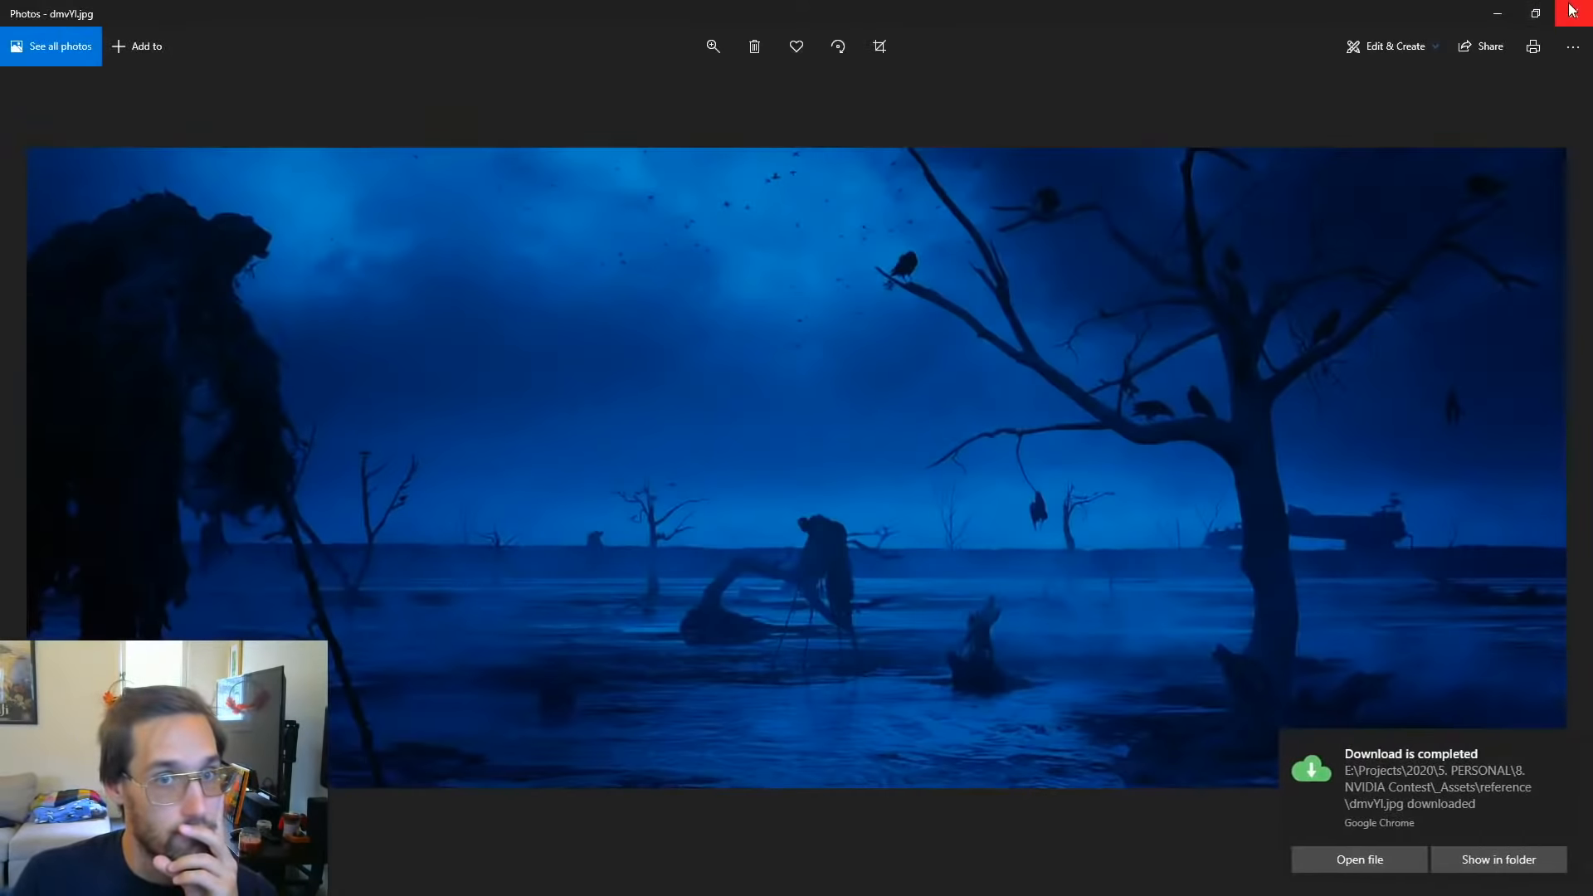
left_click(1571, 10)
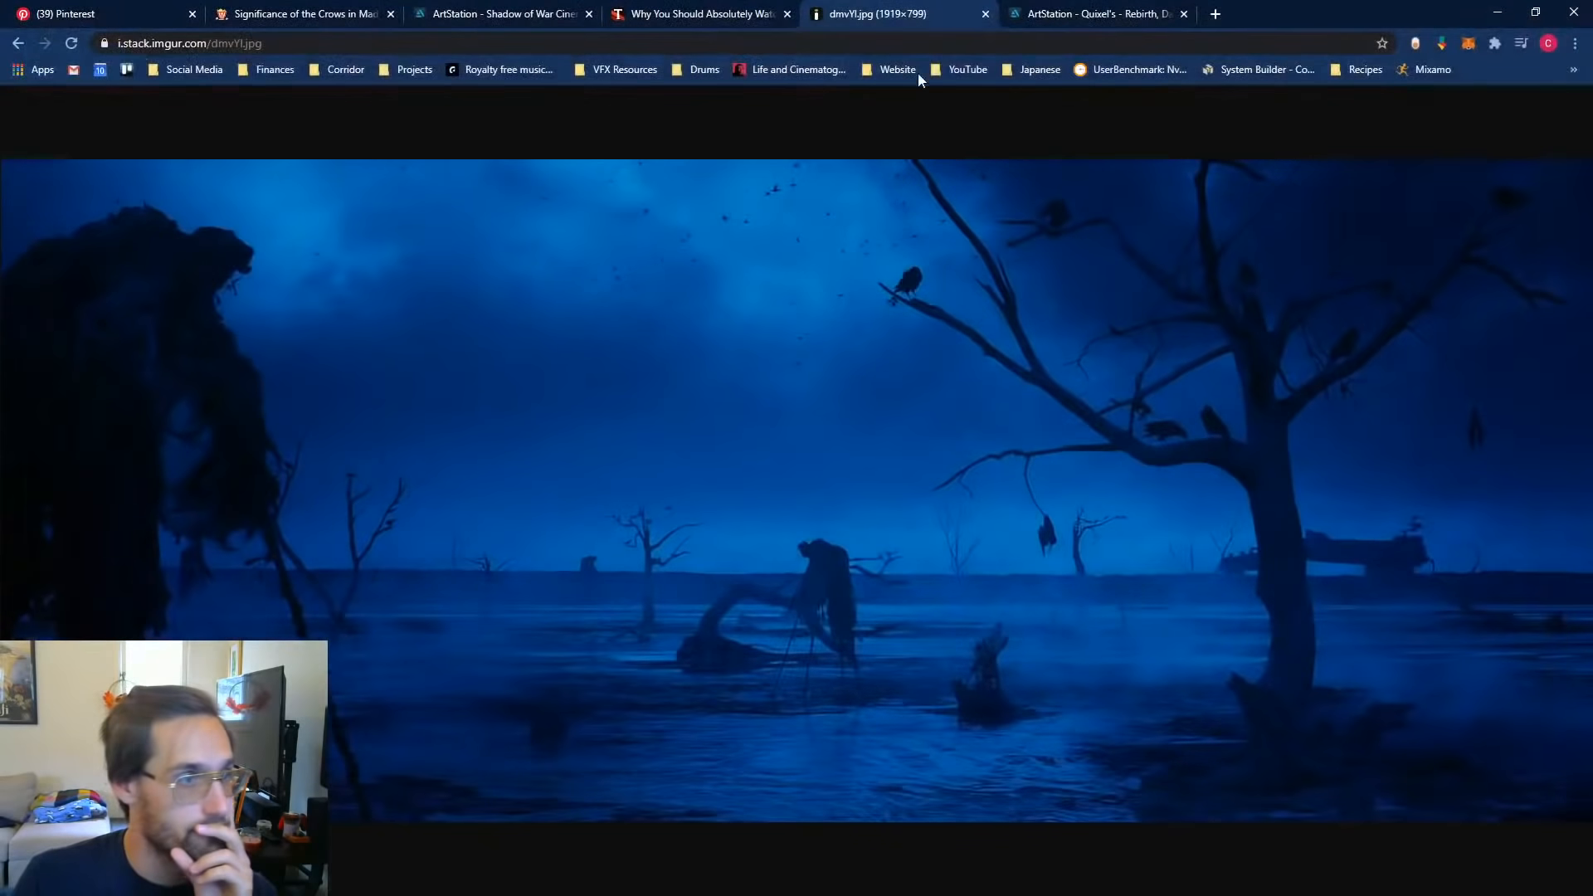
Step: Close the swamp image page and save ArtStation's Mount Doom matte painting to the NVIDIA Contest _Assets reference folder
left_click(986, 14)
left_click(705, 14)
left_click(523, 14)
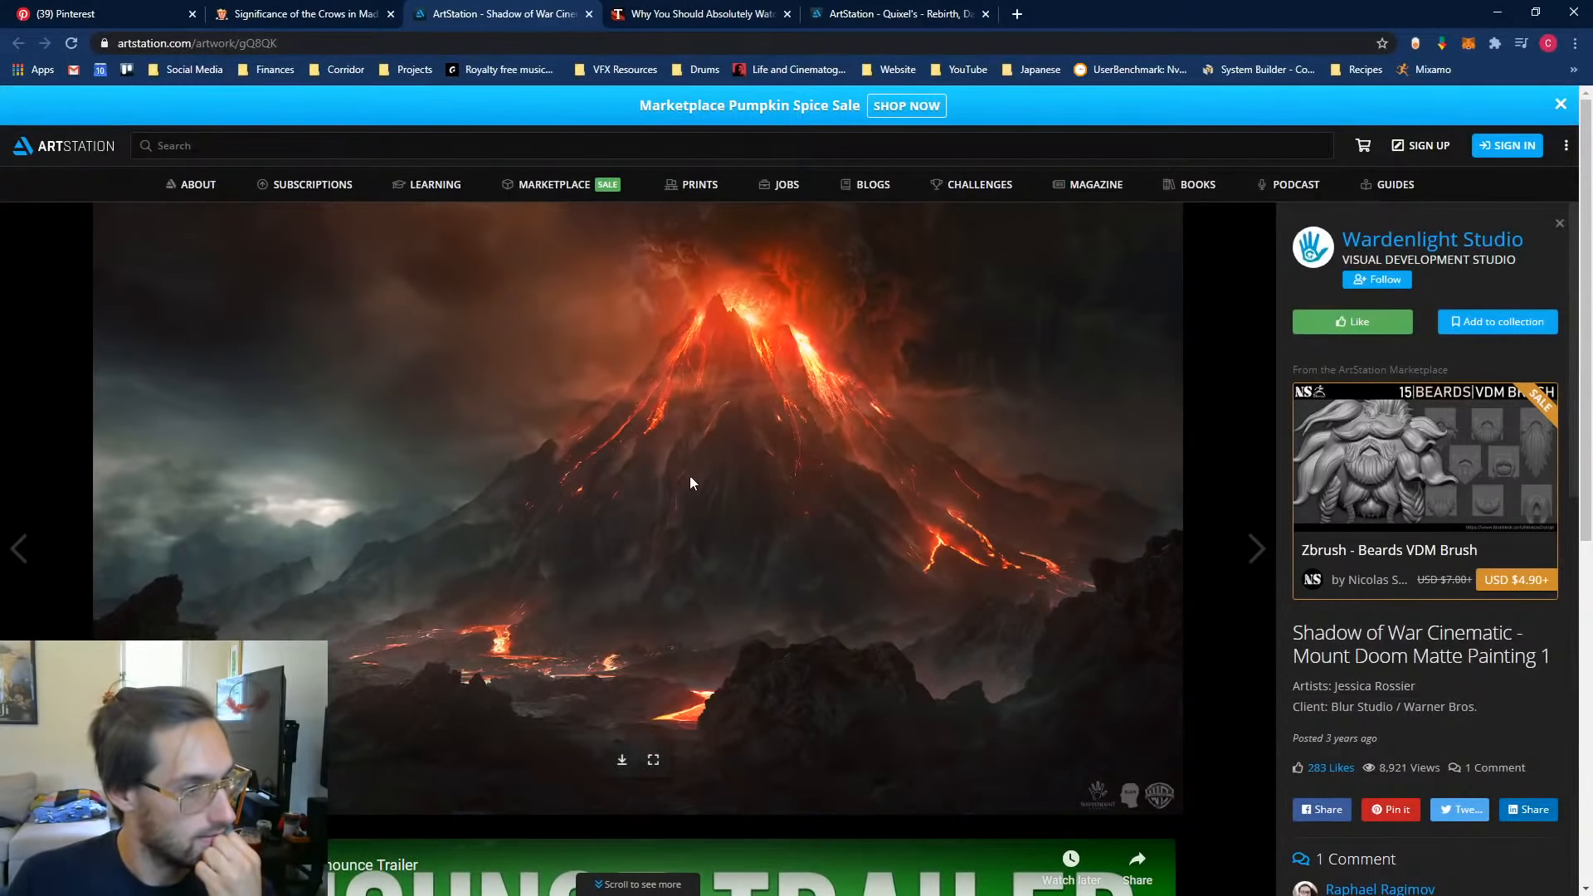
right_click(705, 455)
left_click(744, 485)
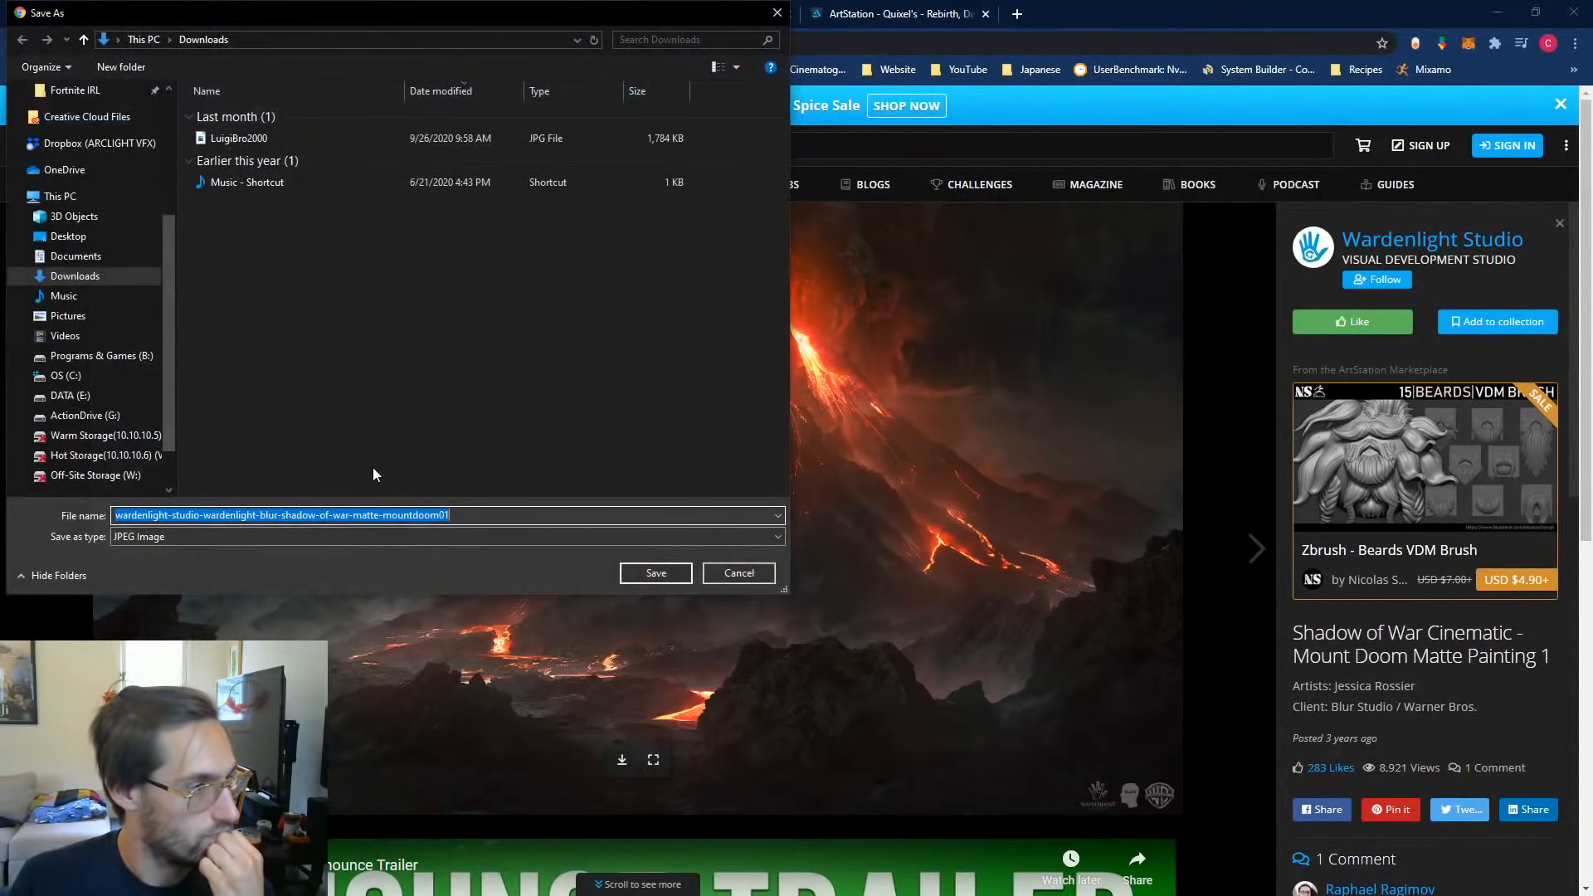
scroll(165, 224, "up", 4)
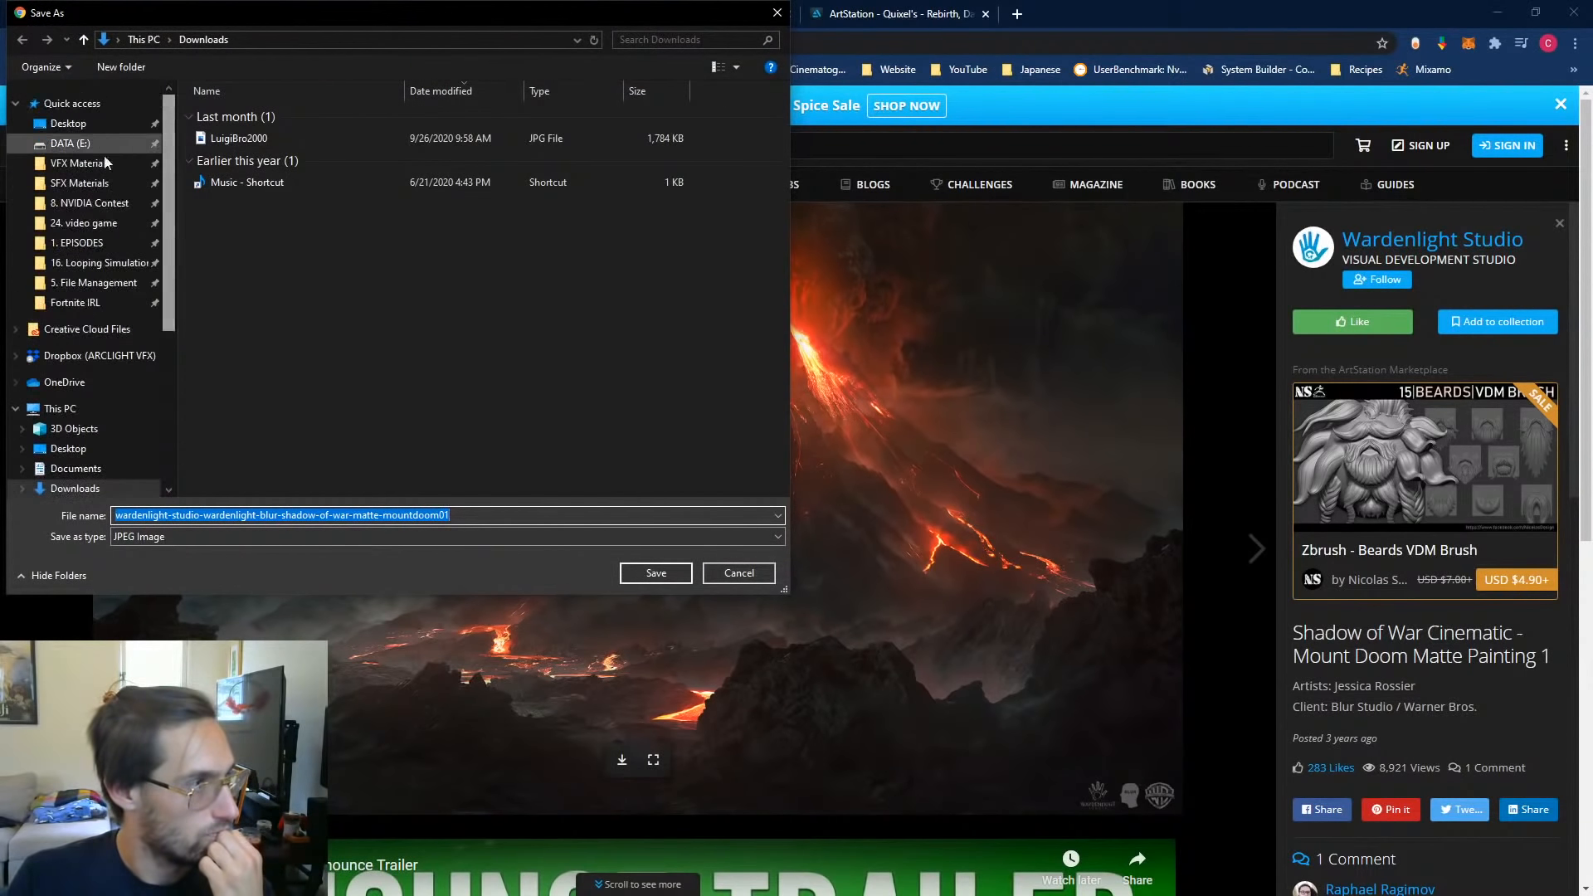
left_click(91, 206)
double_click(220, 117)
double_click(230, 151)
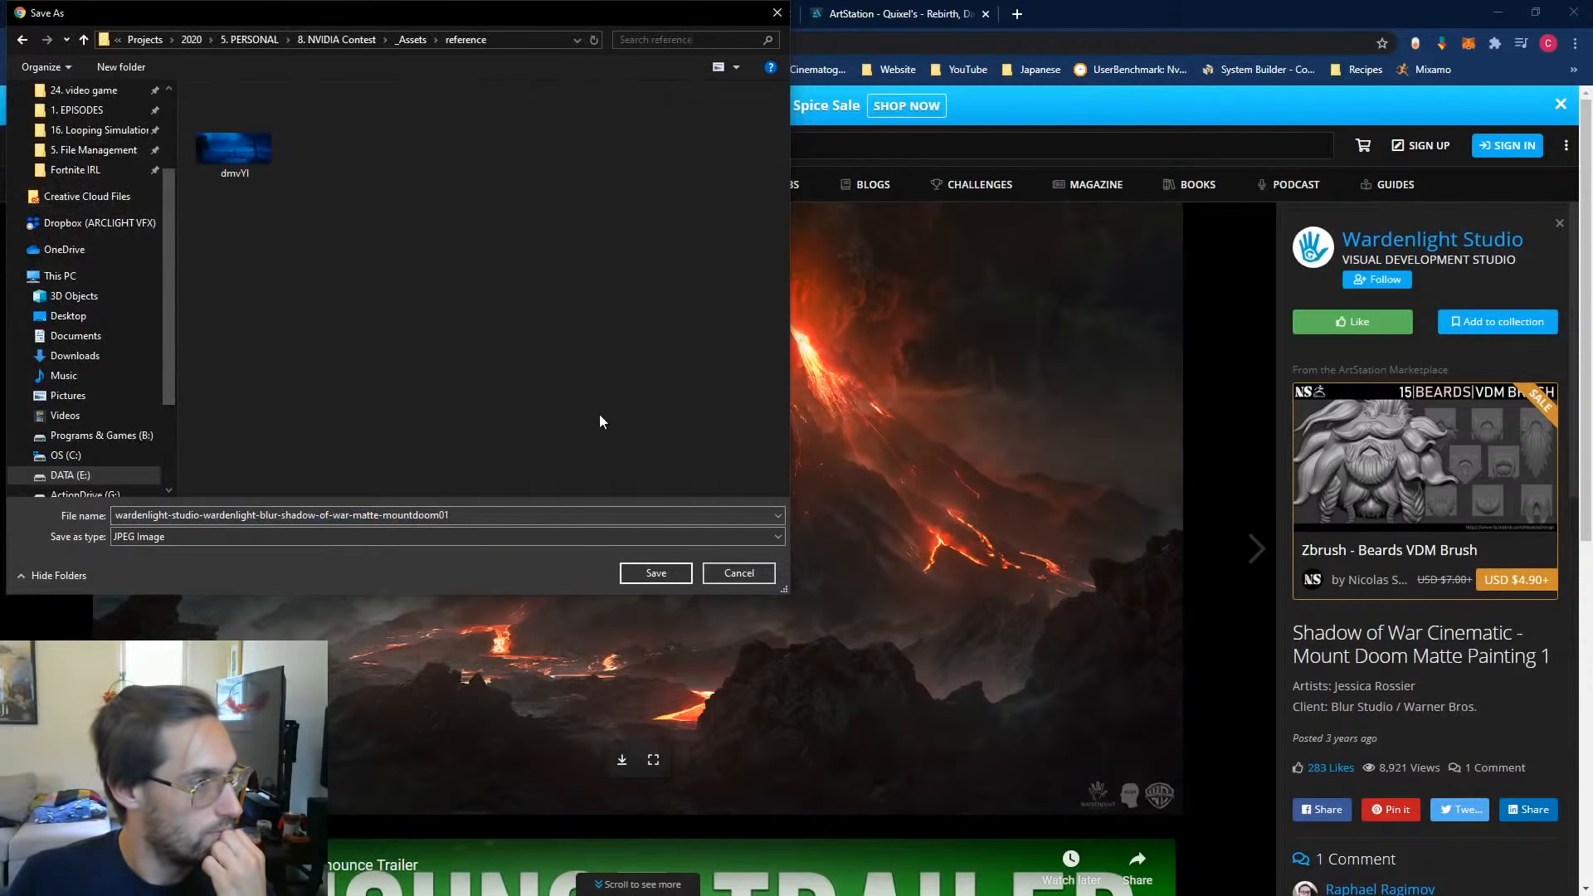
left_click(656, 571)
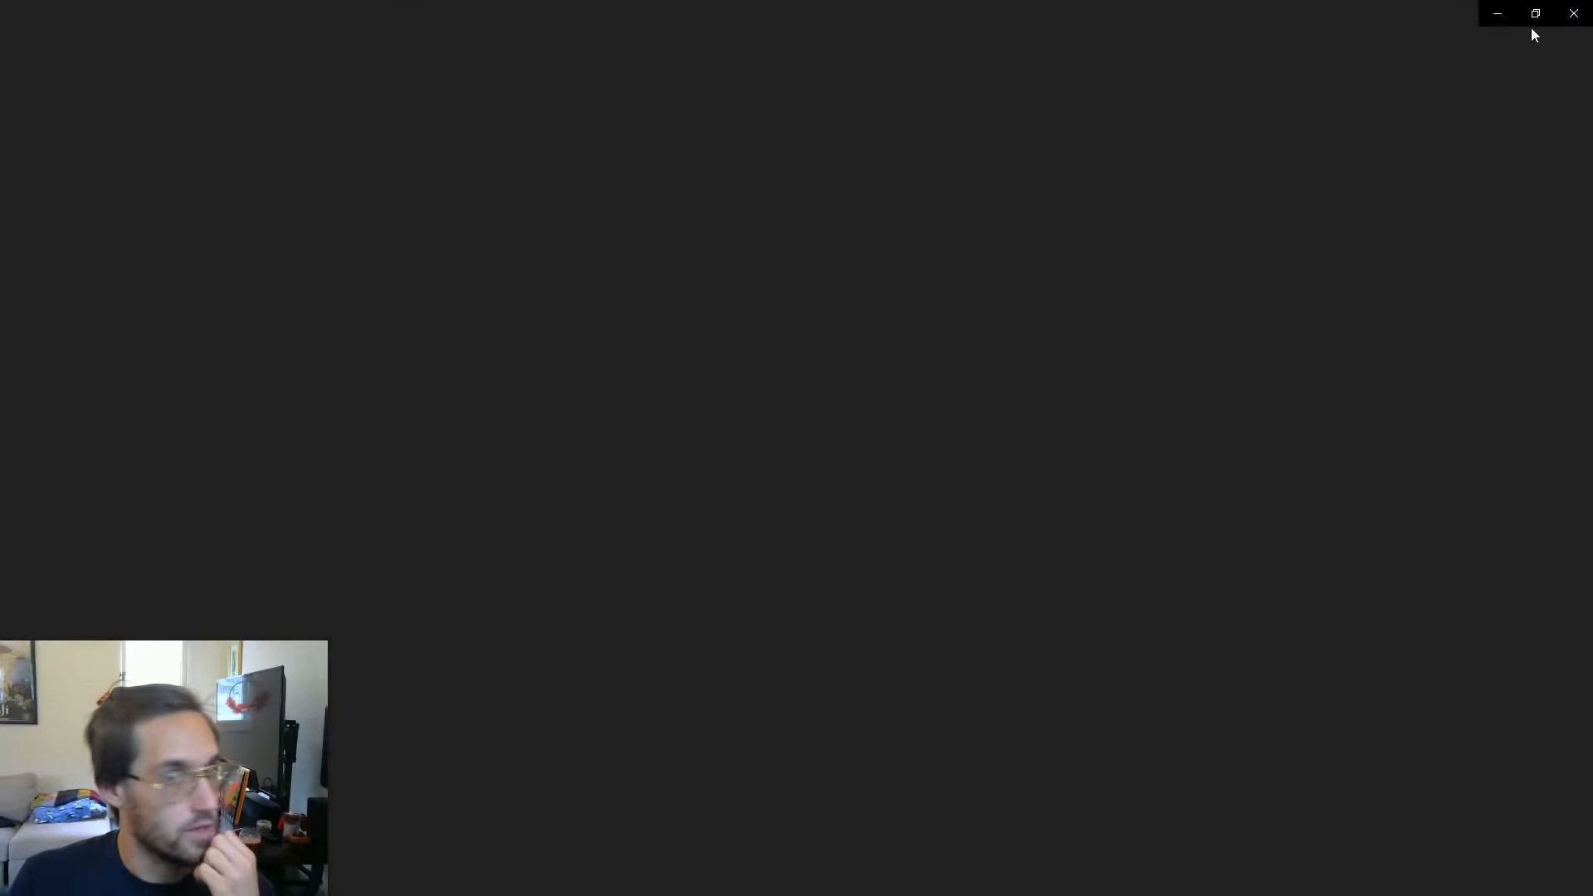
left_click(1573, 13)
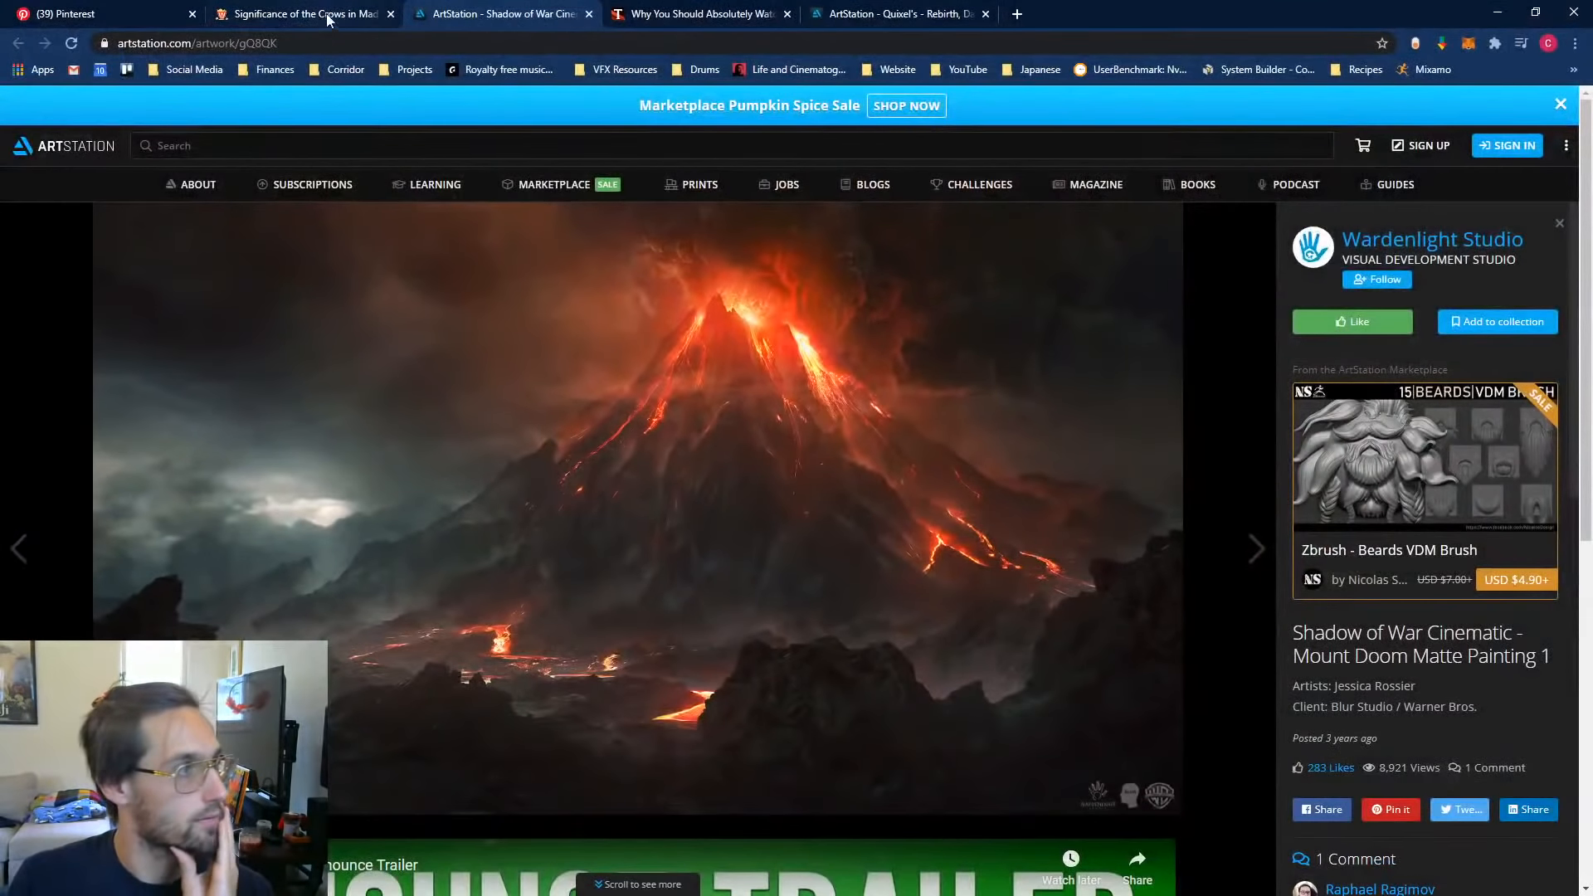
Step: Close the Stack Exchange page about the Mad Max crows and return to the Parallel Dimensions board
left_click(326, 14)
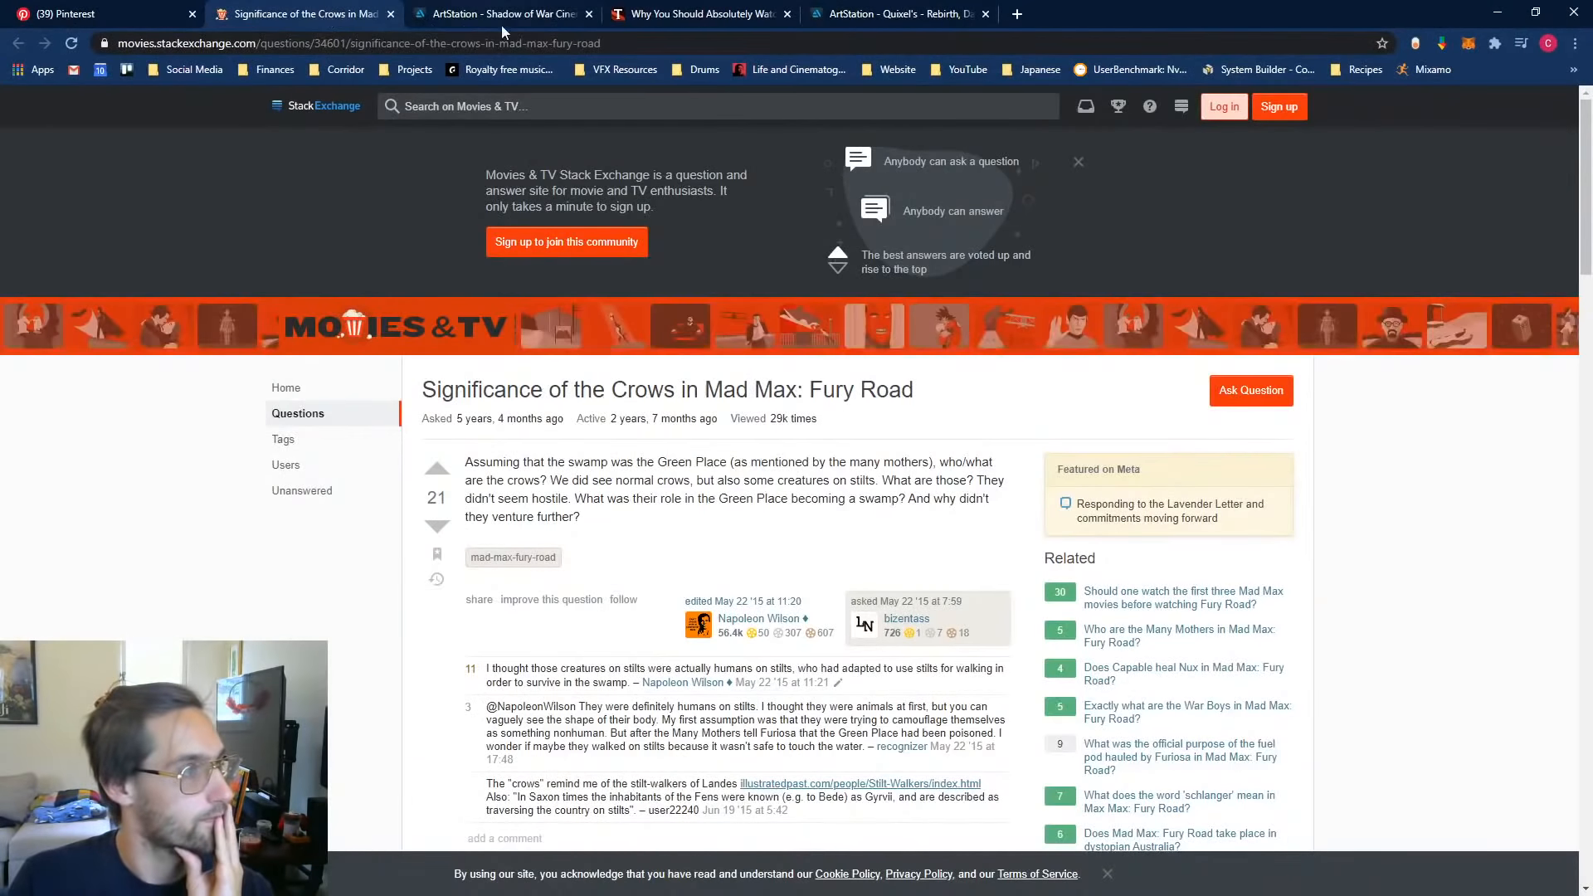
scroll(375, 110, "down", 15)
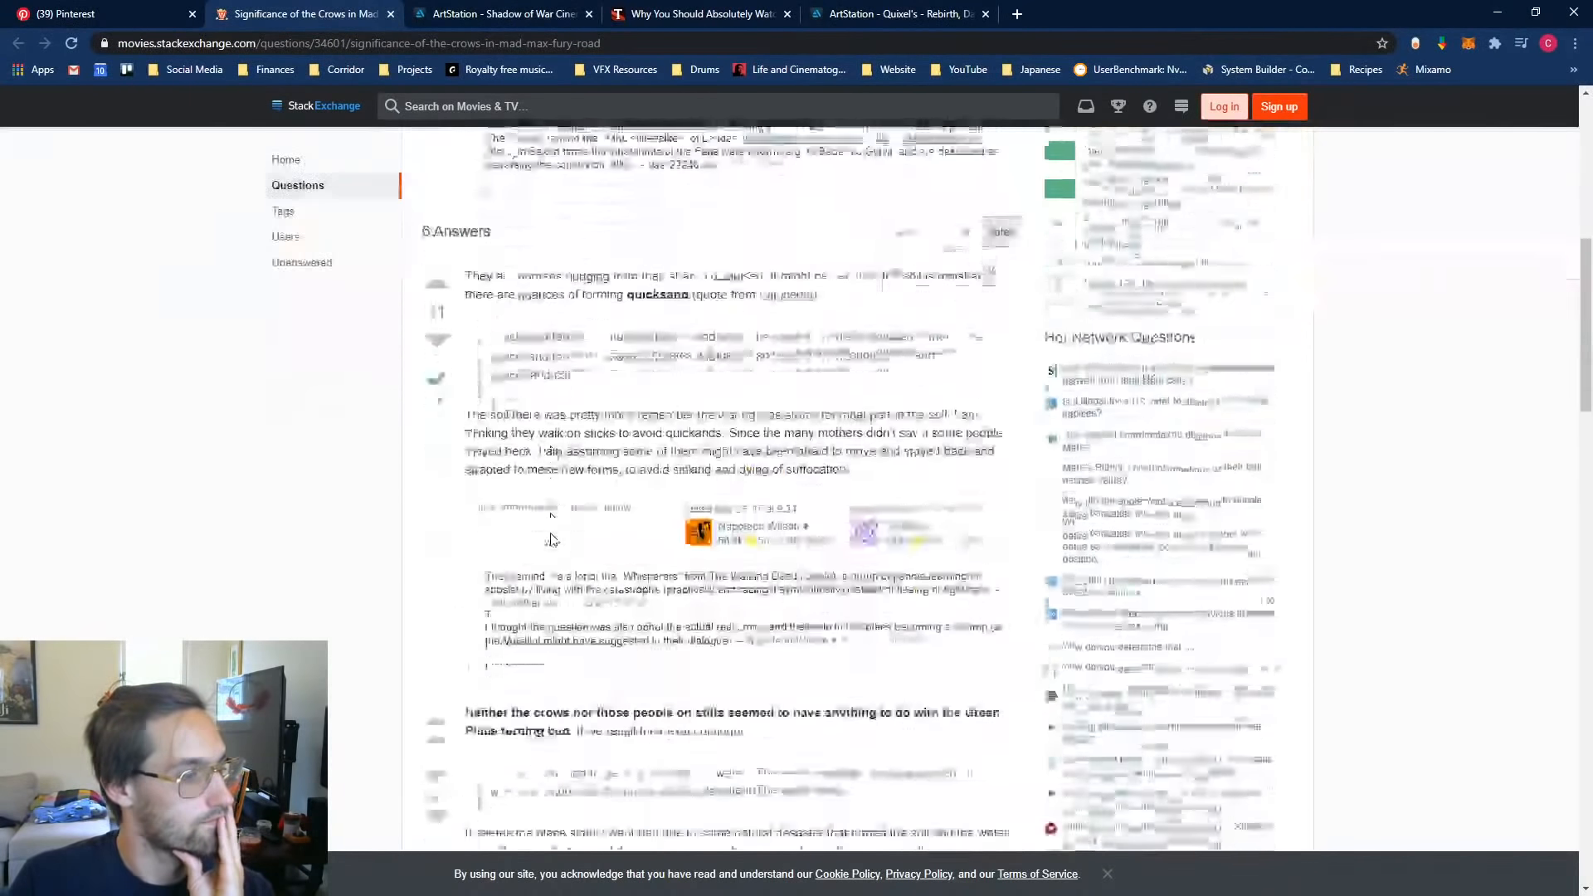
left_click(389, 14)
left_click(136, 20)
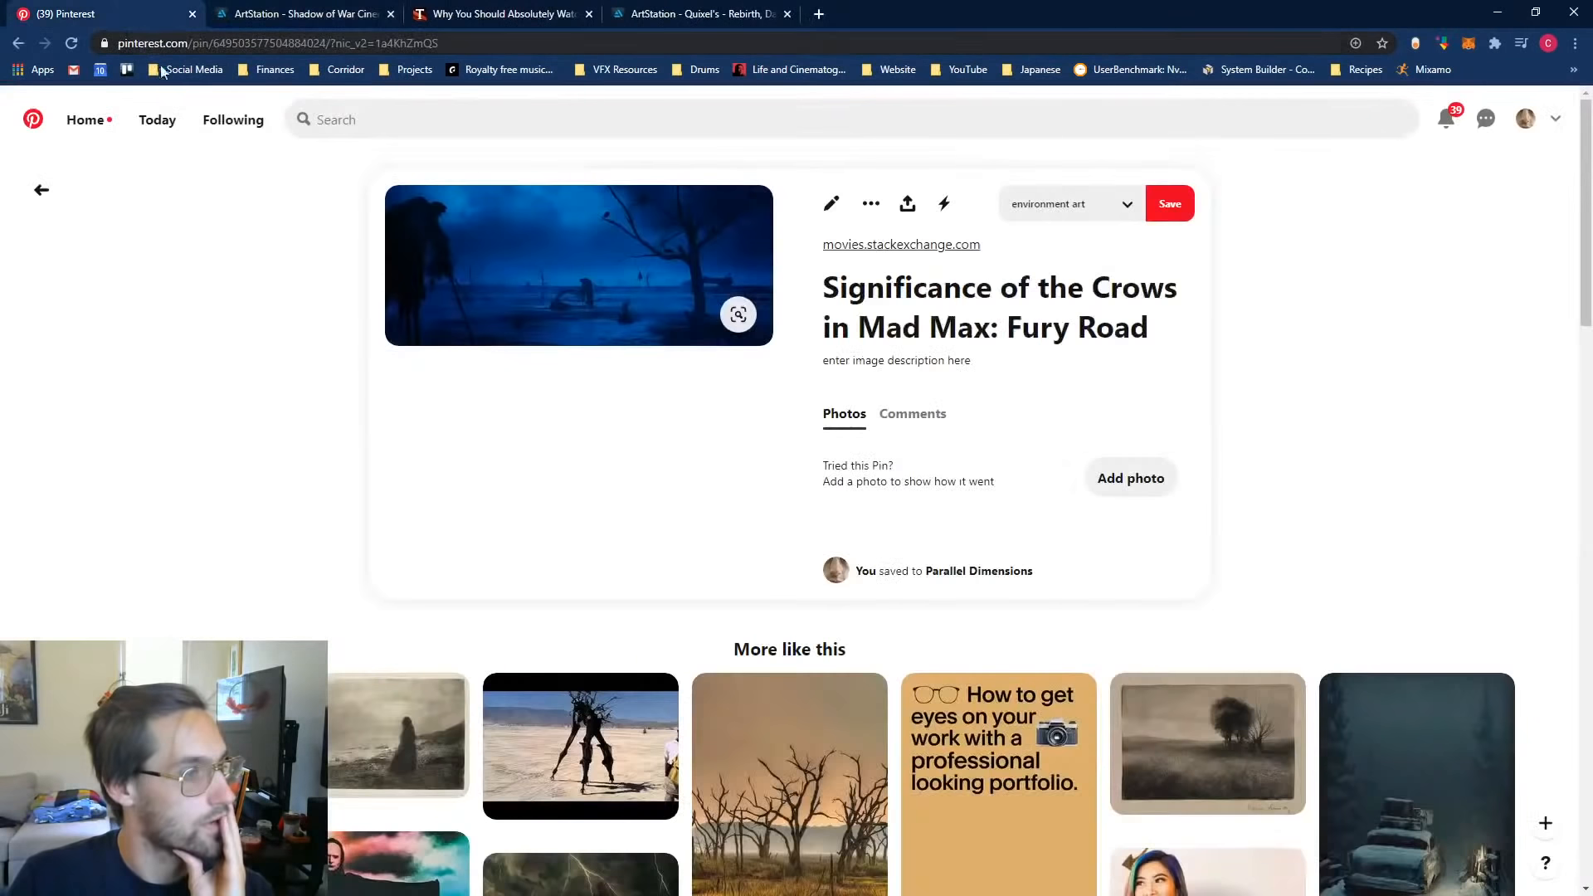
scroll(217, 462, "down", 3)
scroll(216, 462, "up", 3)
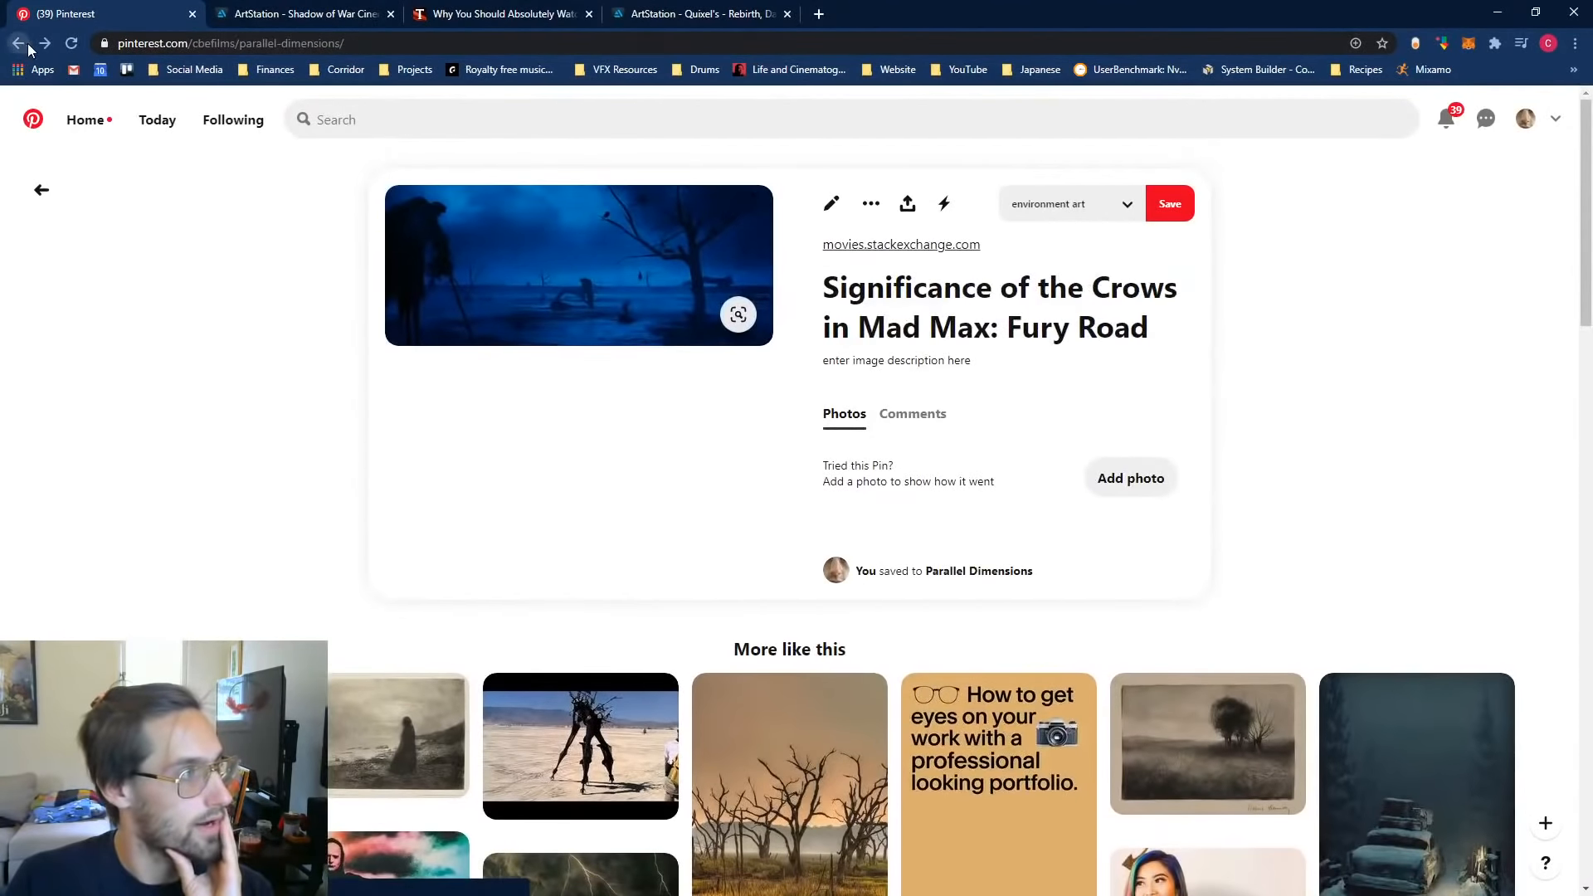
left_click(21, 43)
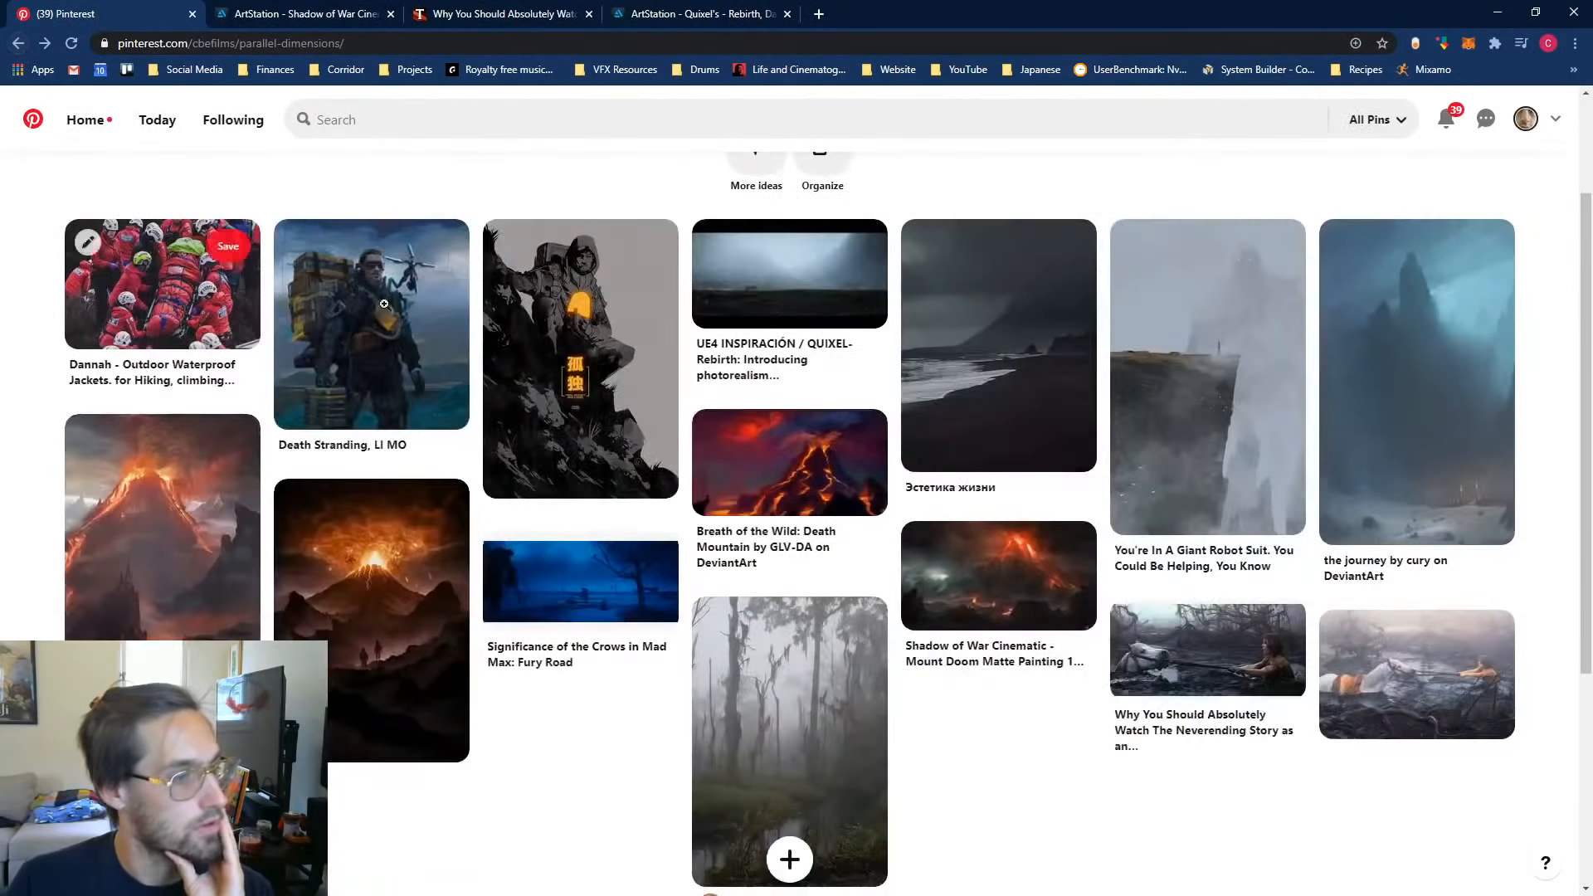
Step: Open the Breath of the Wild: Death Mountain pin's DeviantArt source and enlarge the painting
left_click(801, 449)
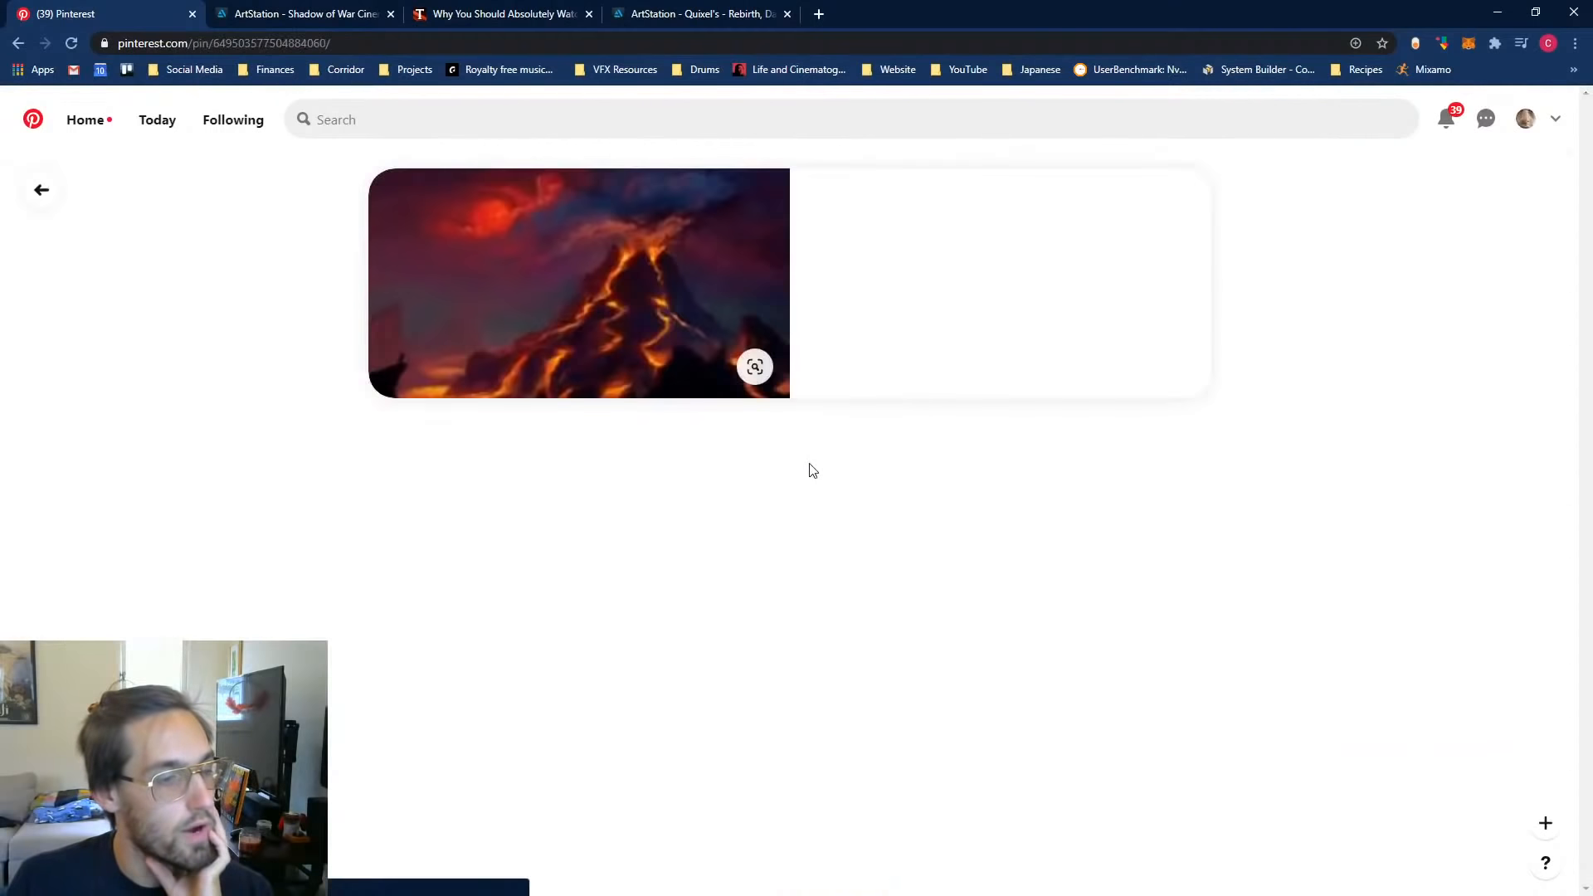
left_click(605, 325)
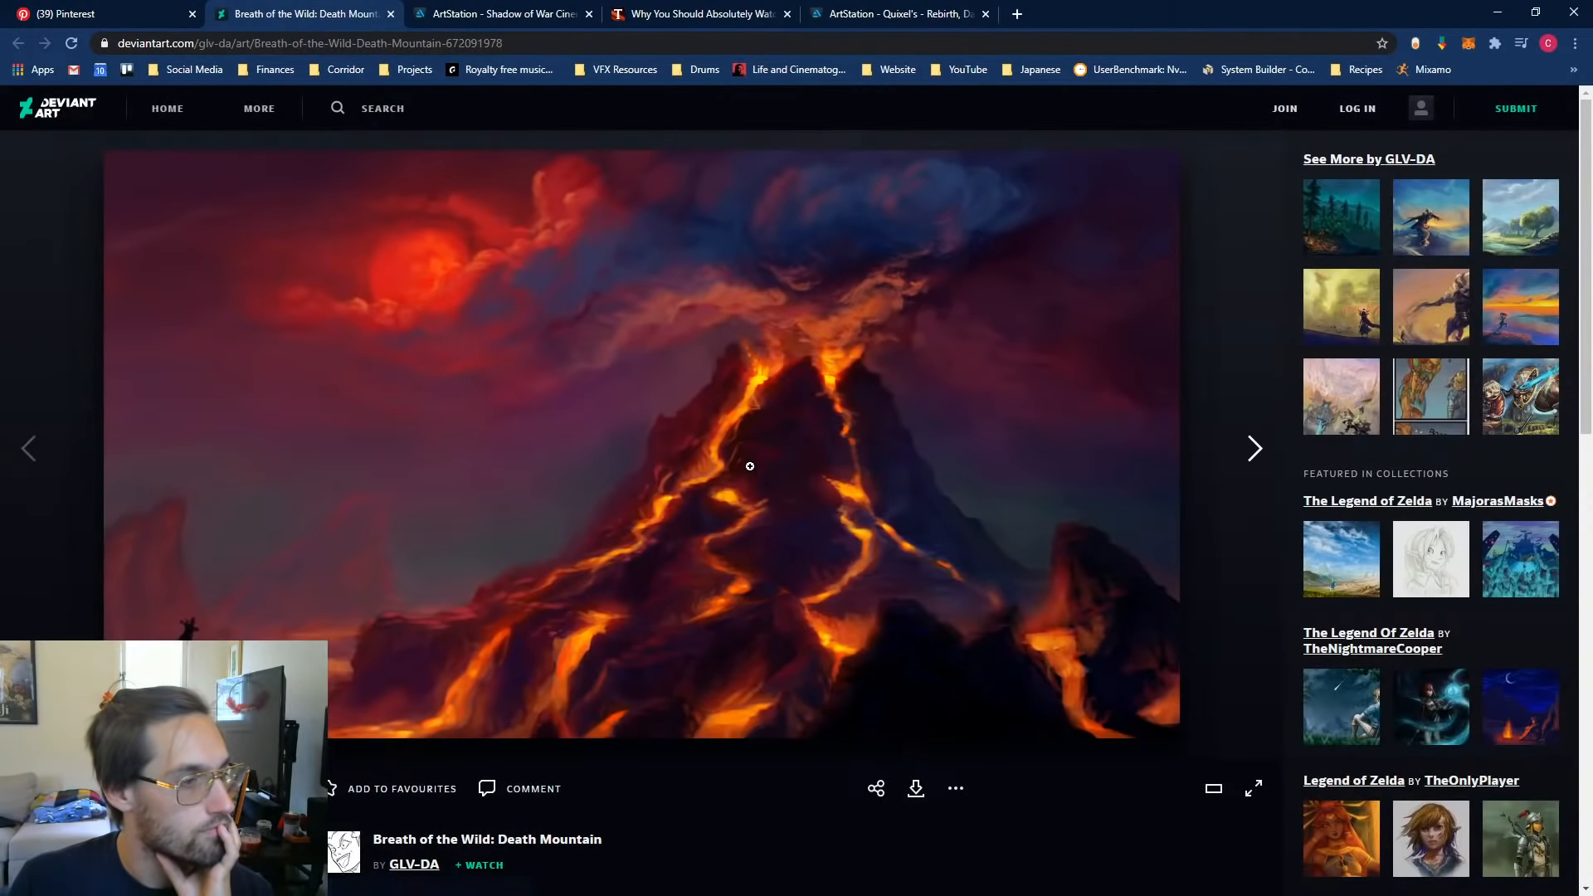
left_click(750, 467)
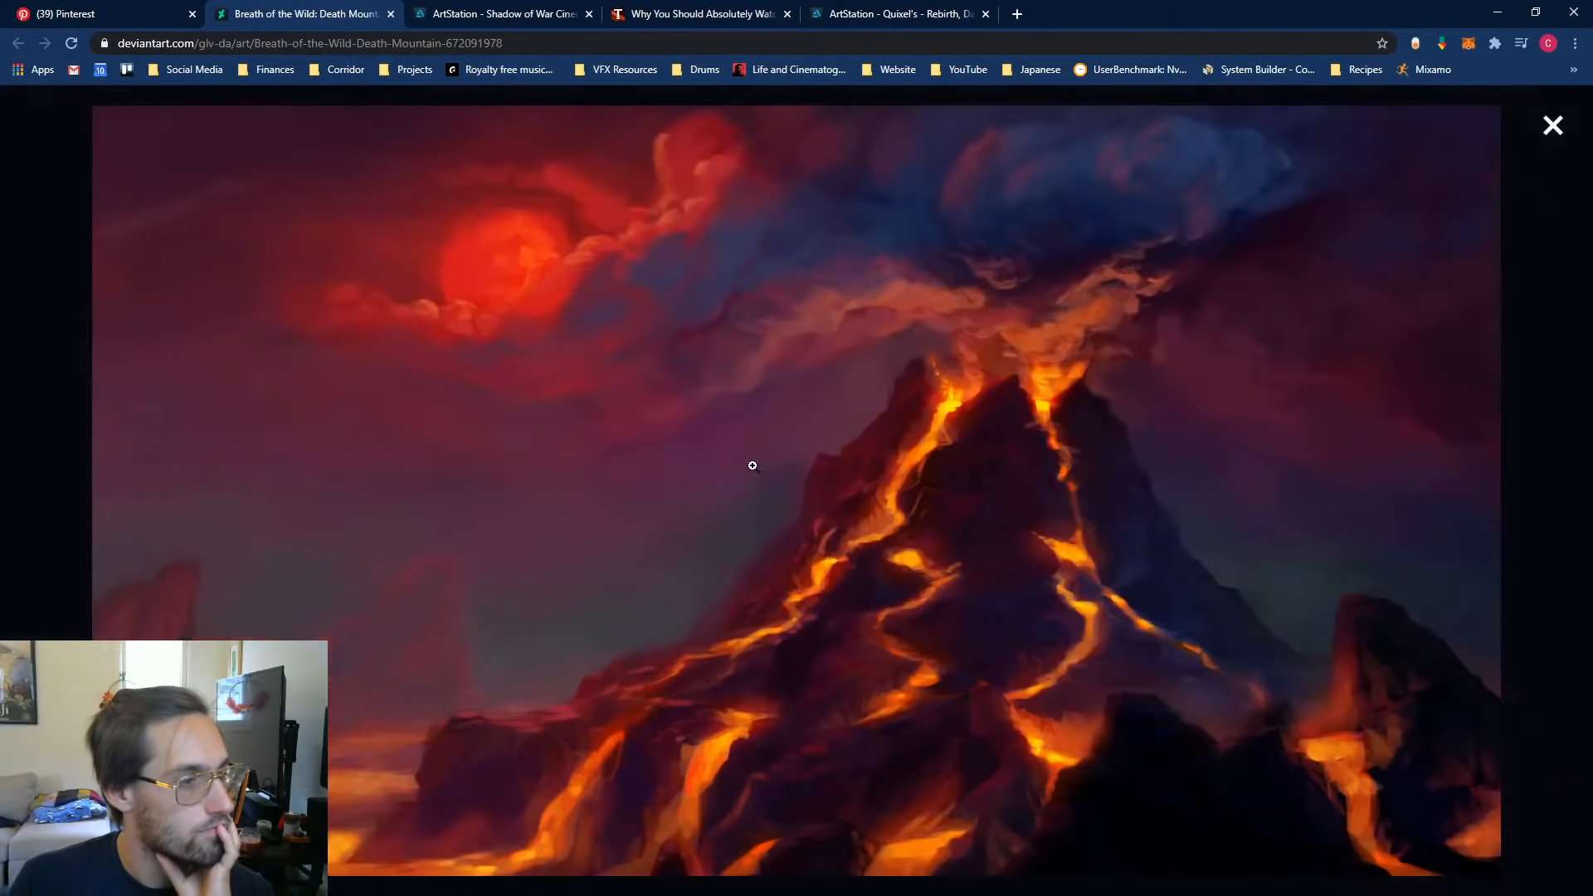
Step: Save the enlarged Death Mountain painting as a JPEG to the NVIDIA Contest _Assets reference folder
right_click(871, 457)
left_click(924, 489)
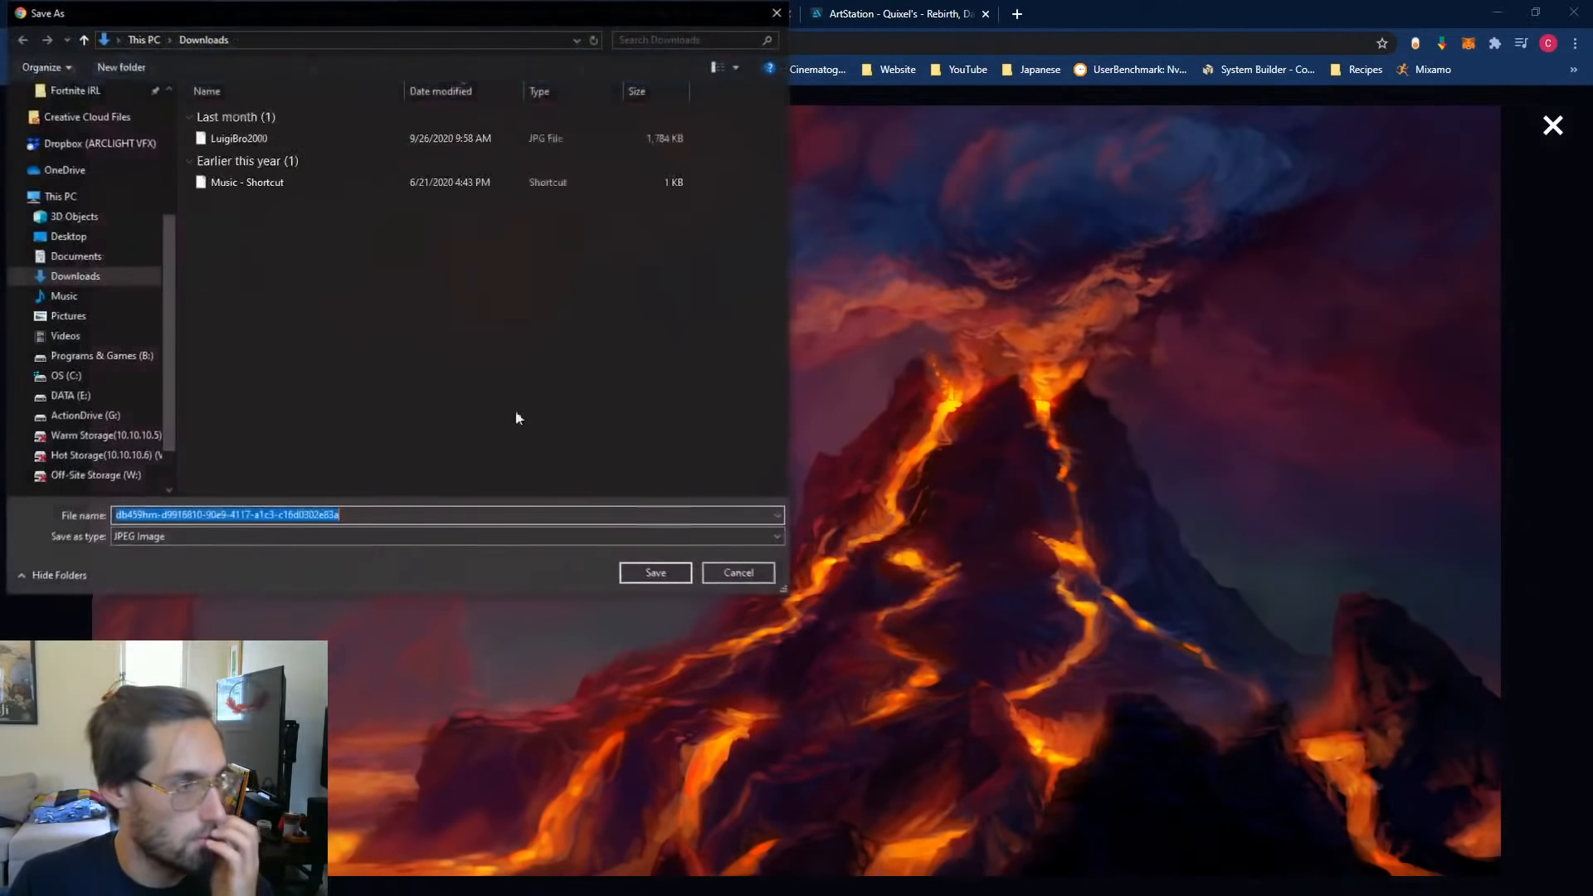
scroll(167, 277, "up", 4)
left_click(89, 203)
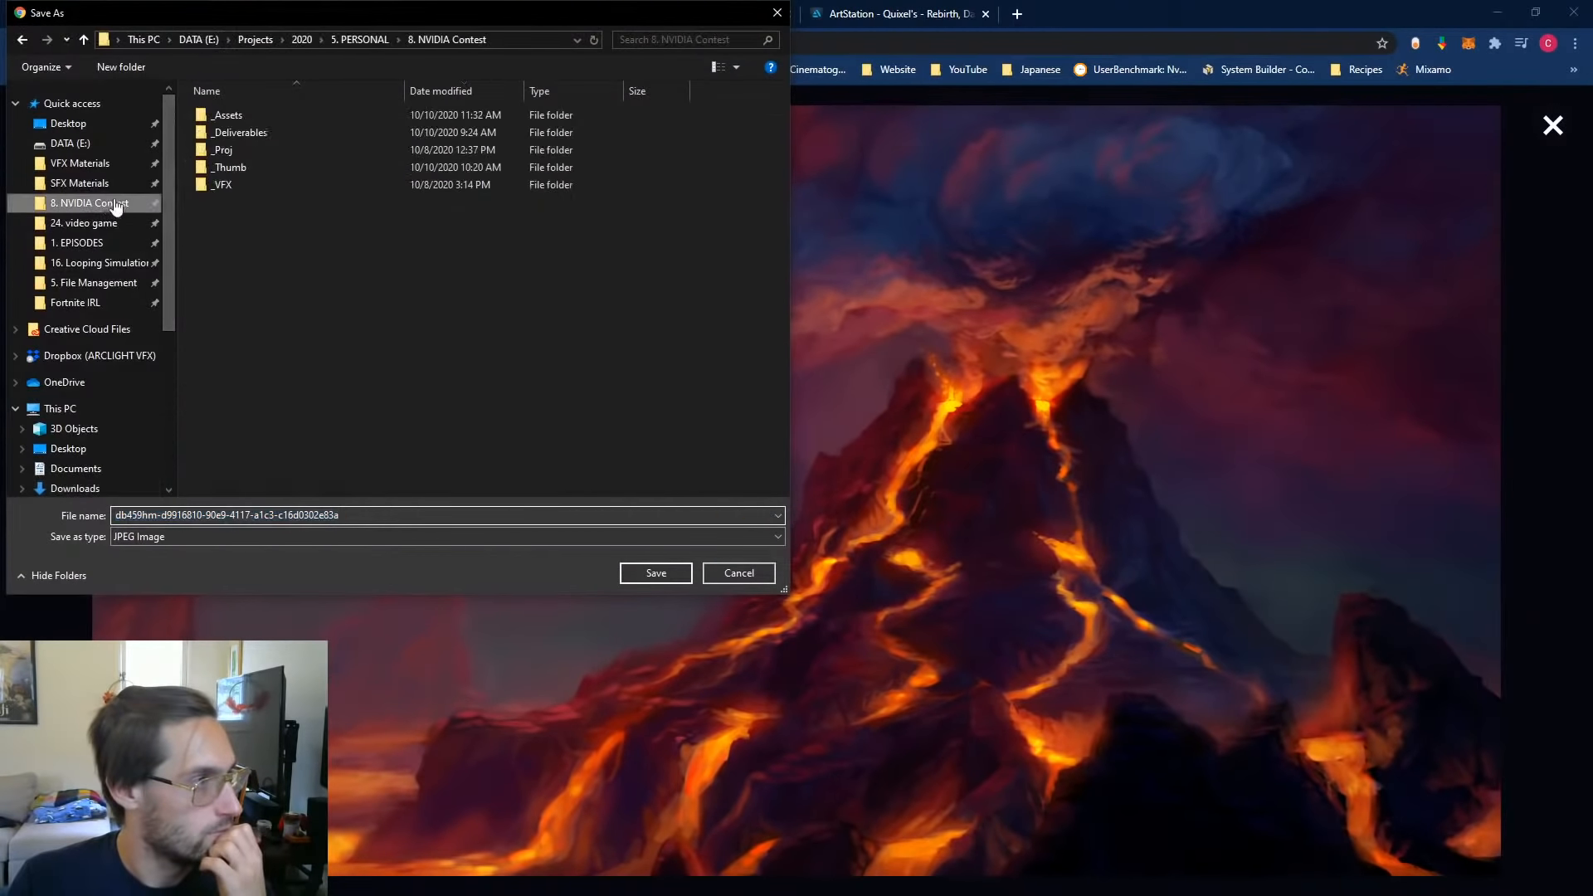
left_click(226, 114)
double_click(226, 115)
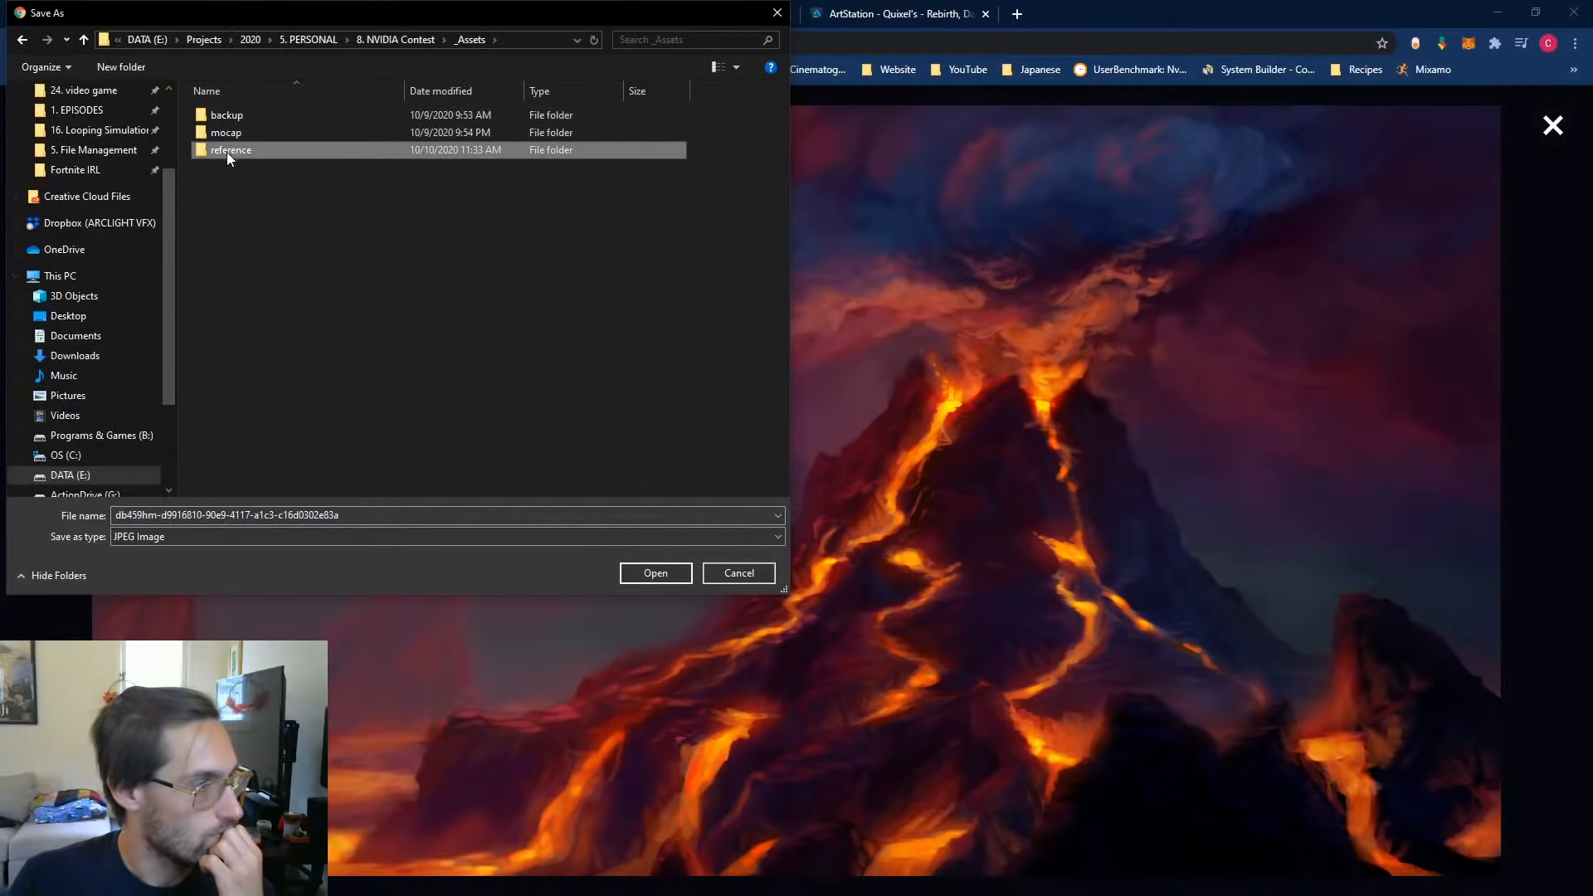
double_click(227, 152)
left_click(659, 571)
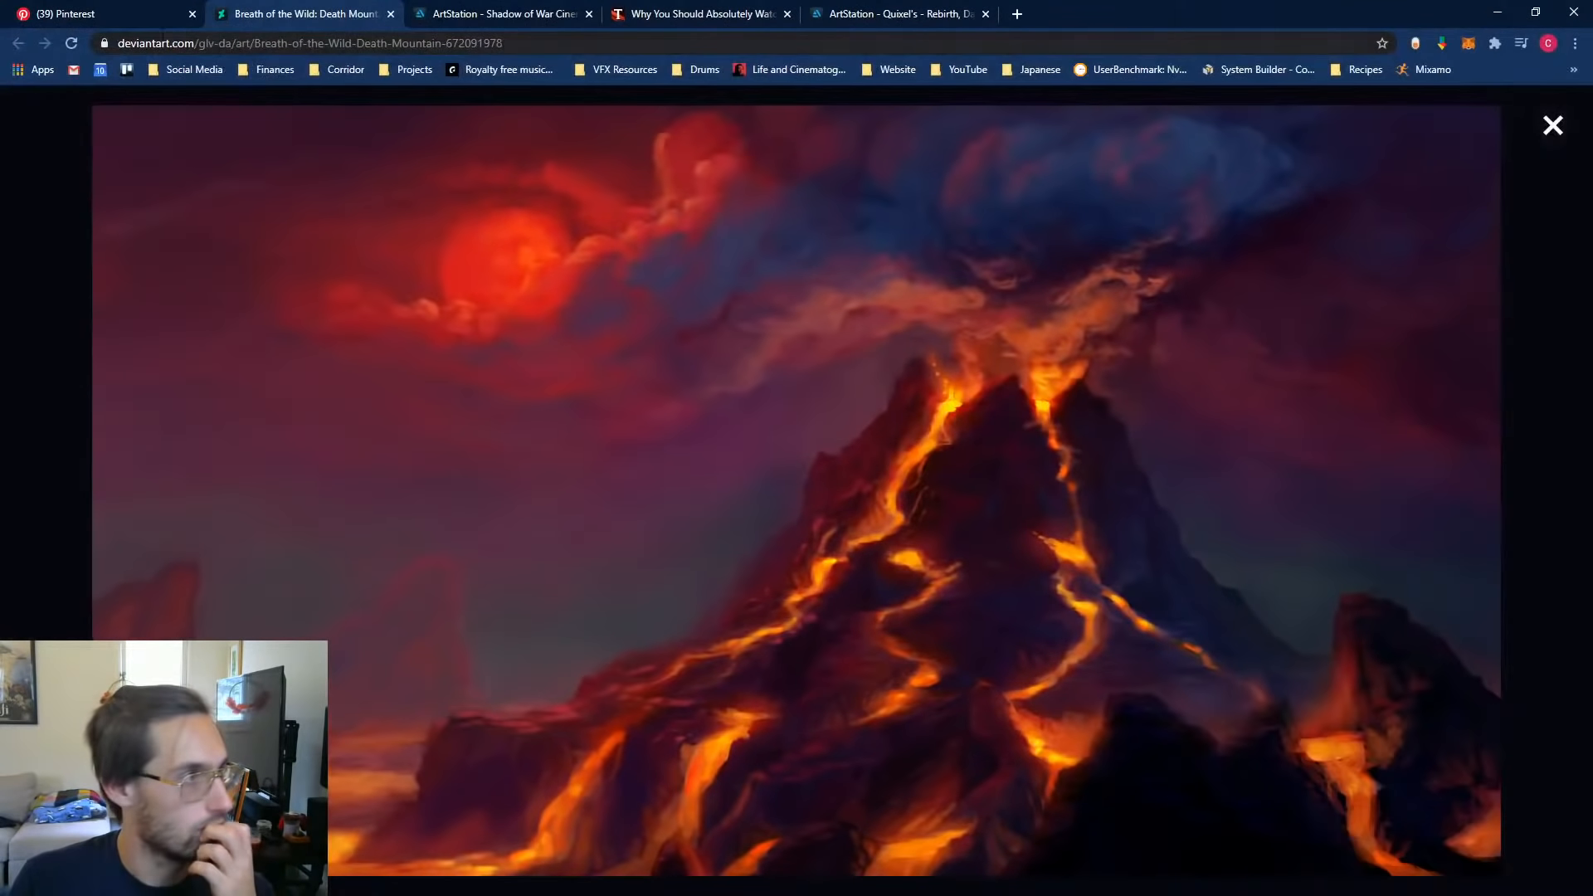
Step: Go back to the Parallel Dimensions board and view its pin "the journey by cury on DeviantArt"
left_click(124, 15)
left_click(19, 43)
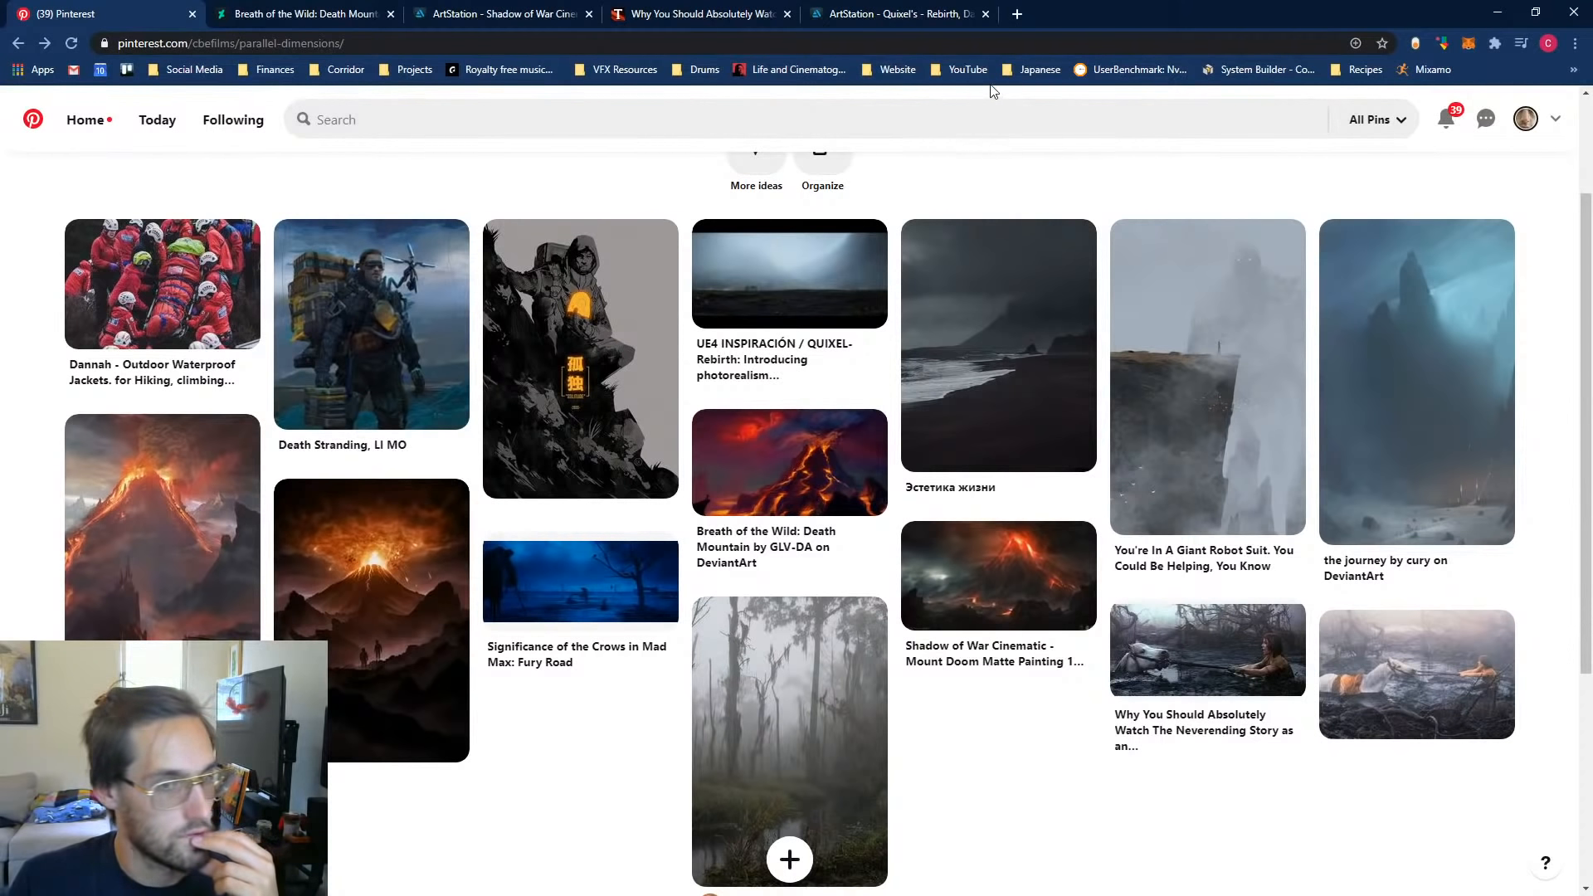
left_click(1387, 326)
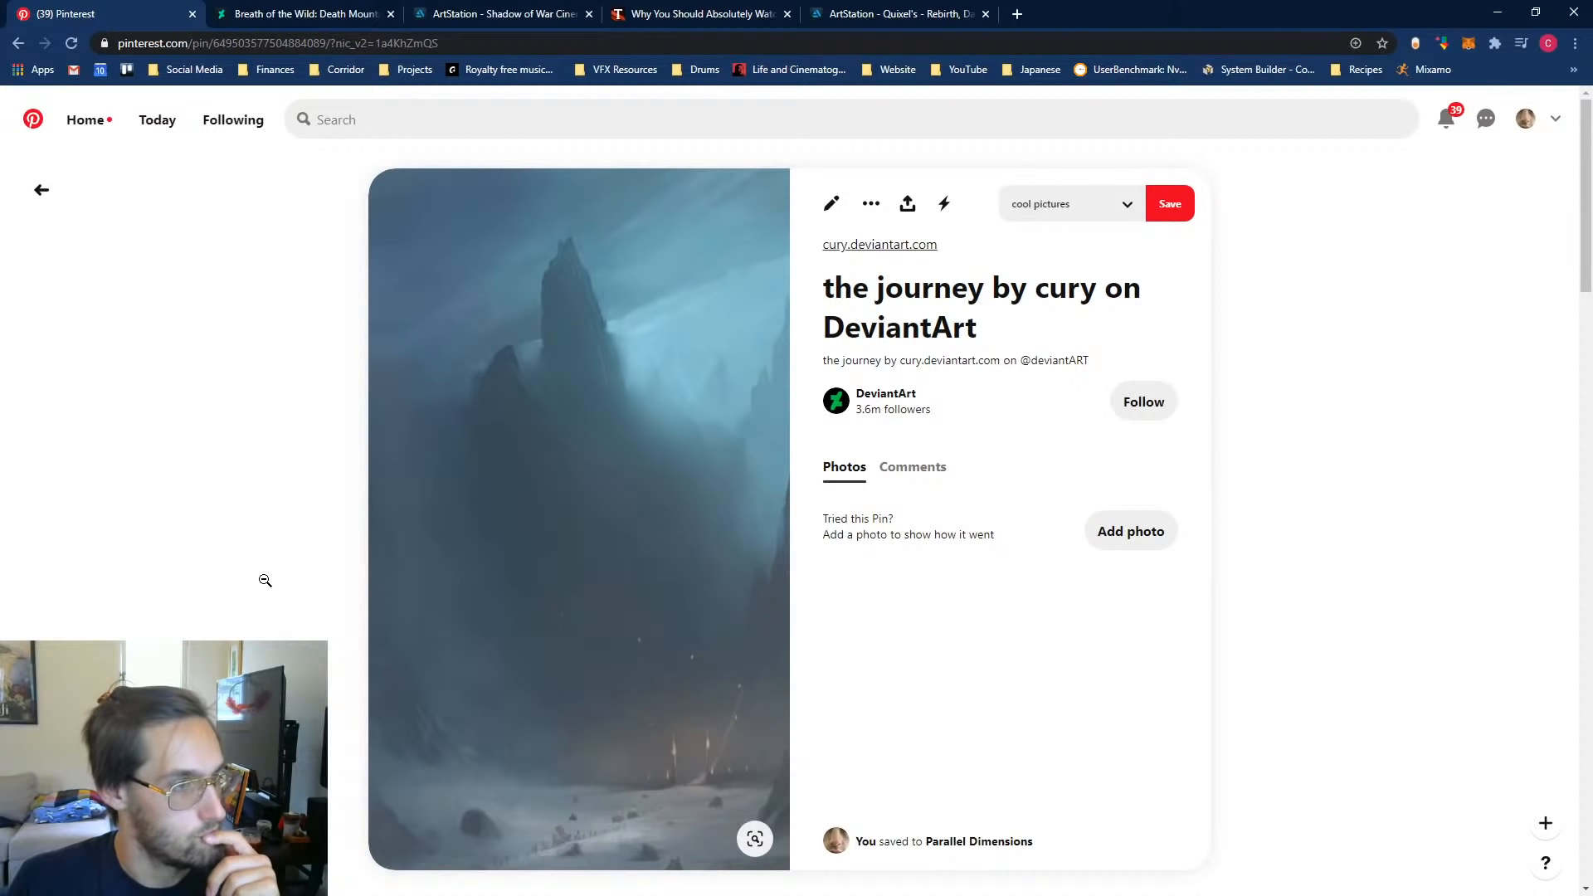
left_click(41, 190)
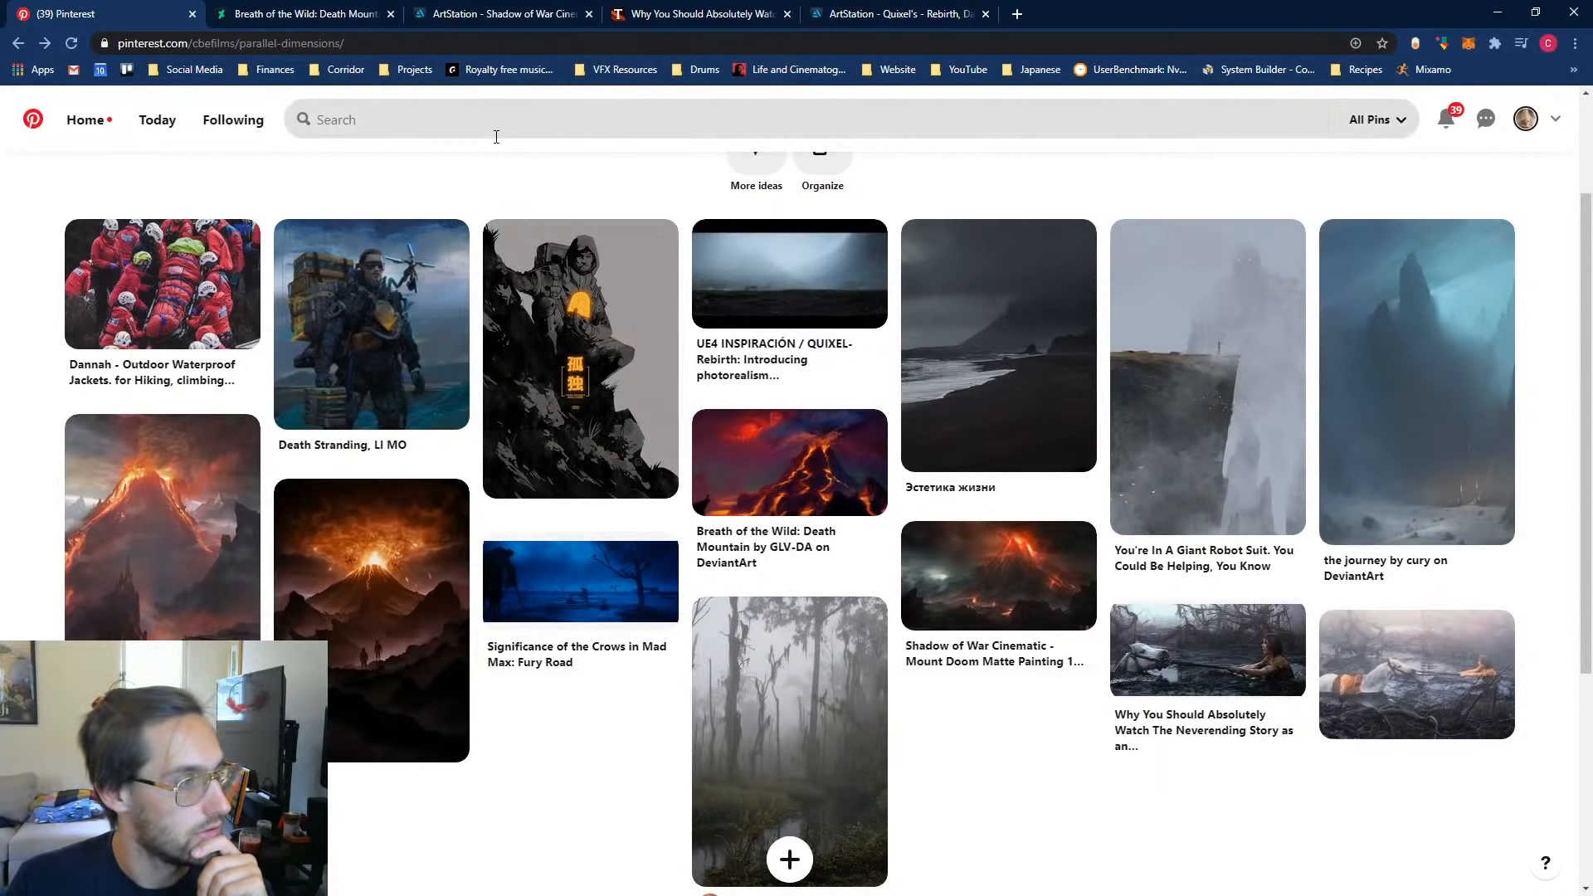
Step: Search Pinterest for "last of us 2 island" and browse the resulting pins for dark environment references
left_click(407, 107)
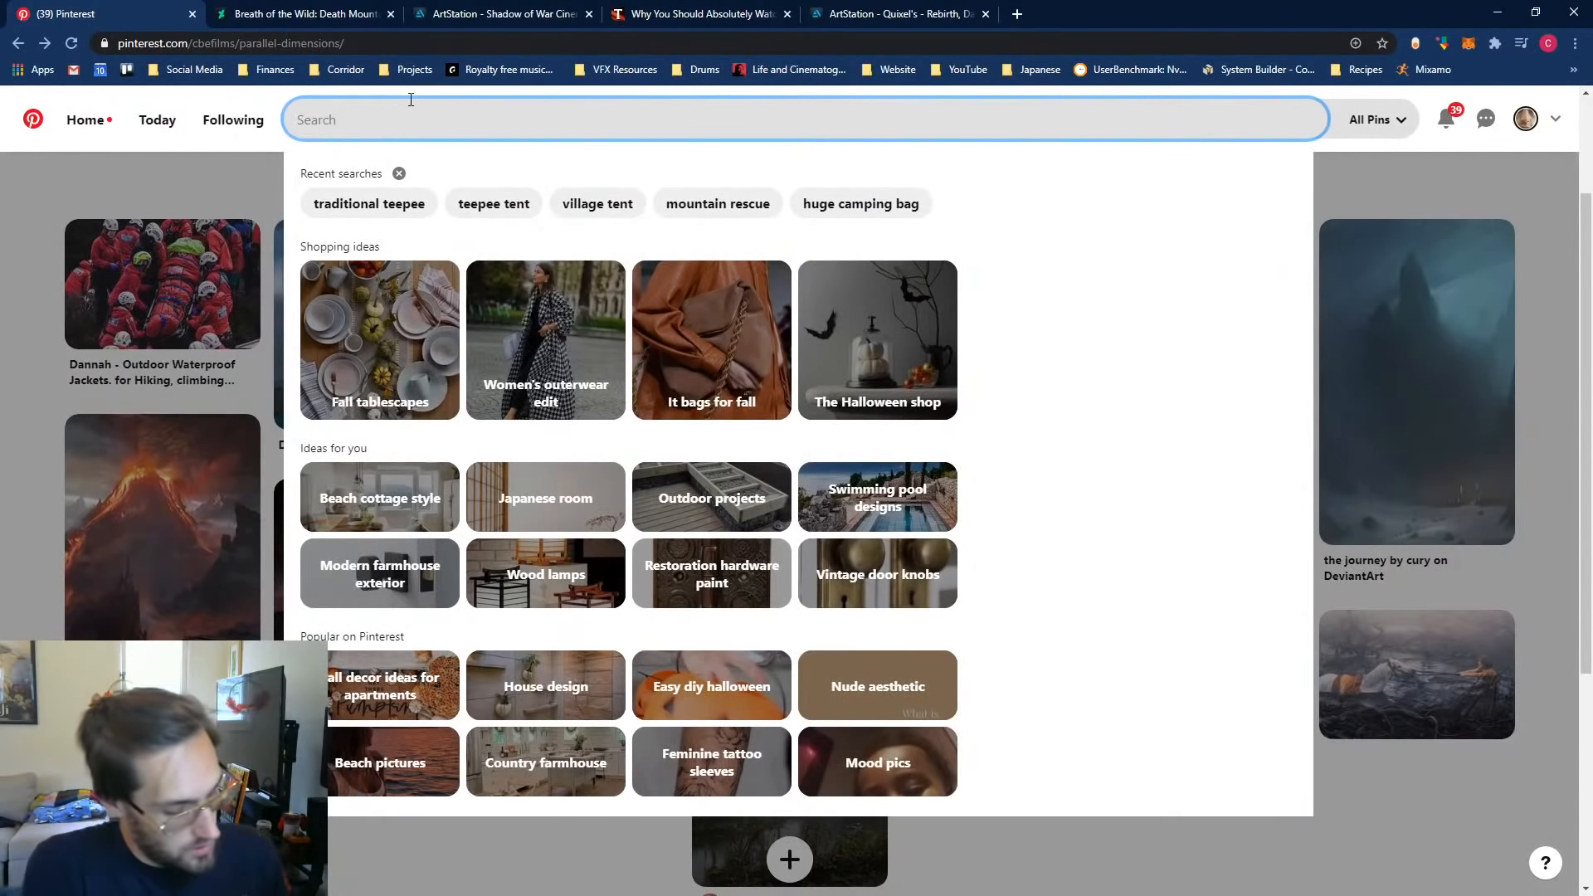
type("last ")
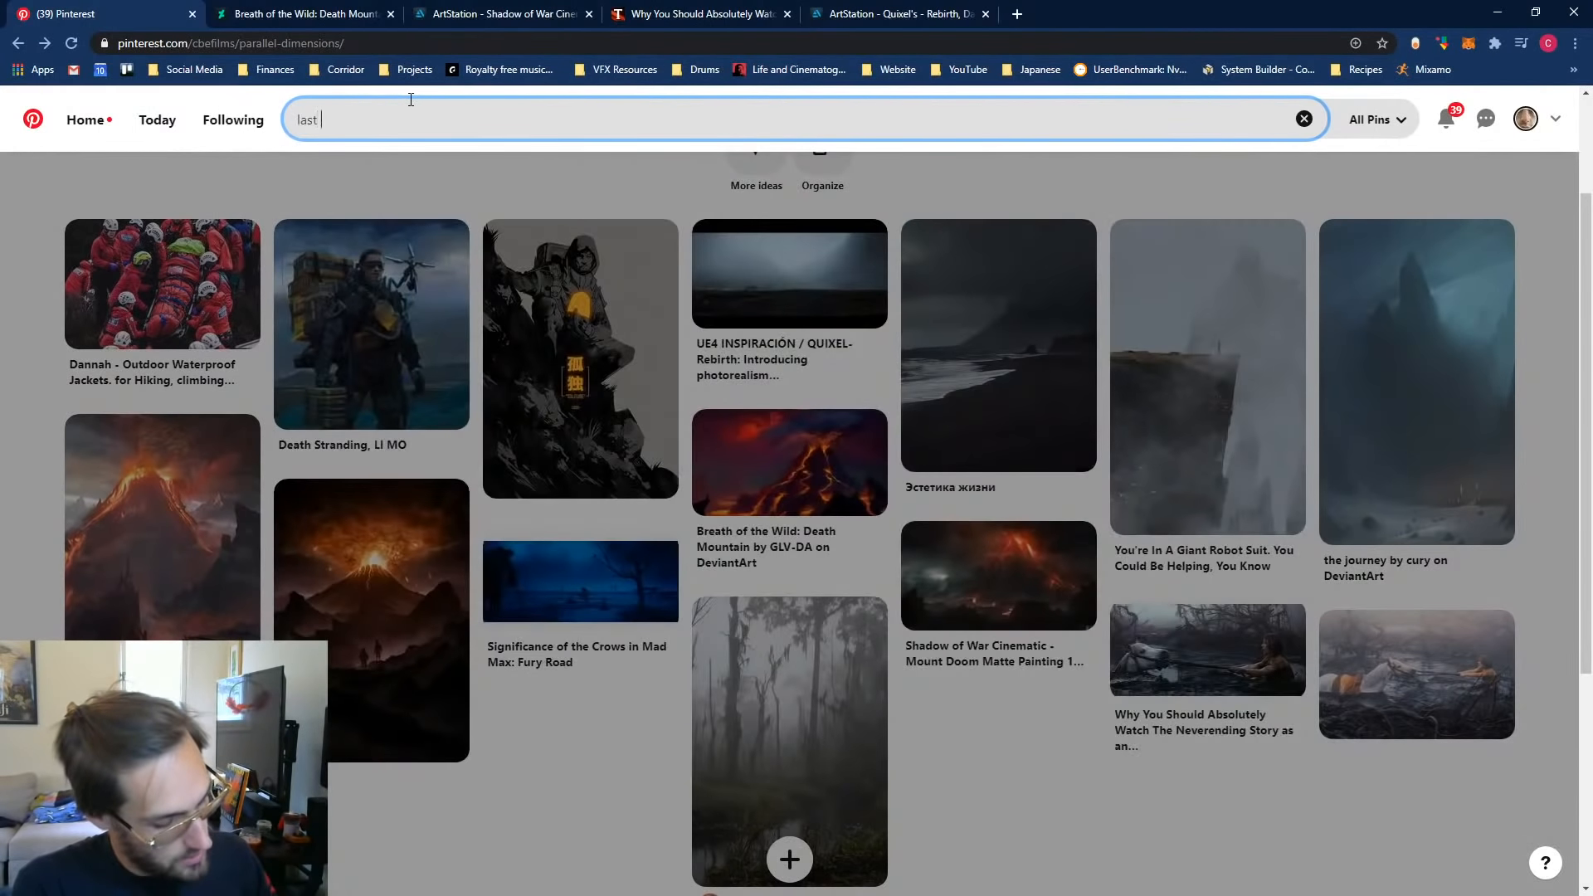
type("of us 2 island")
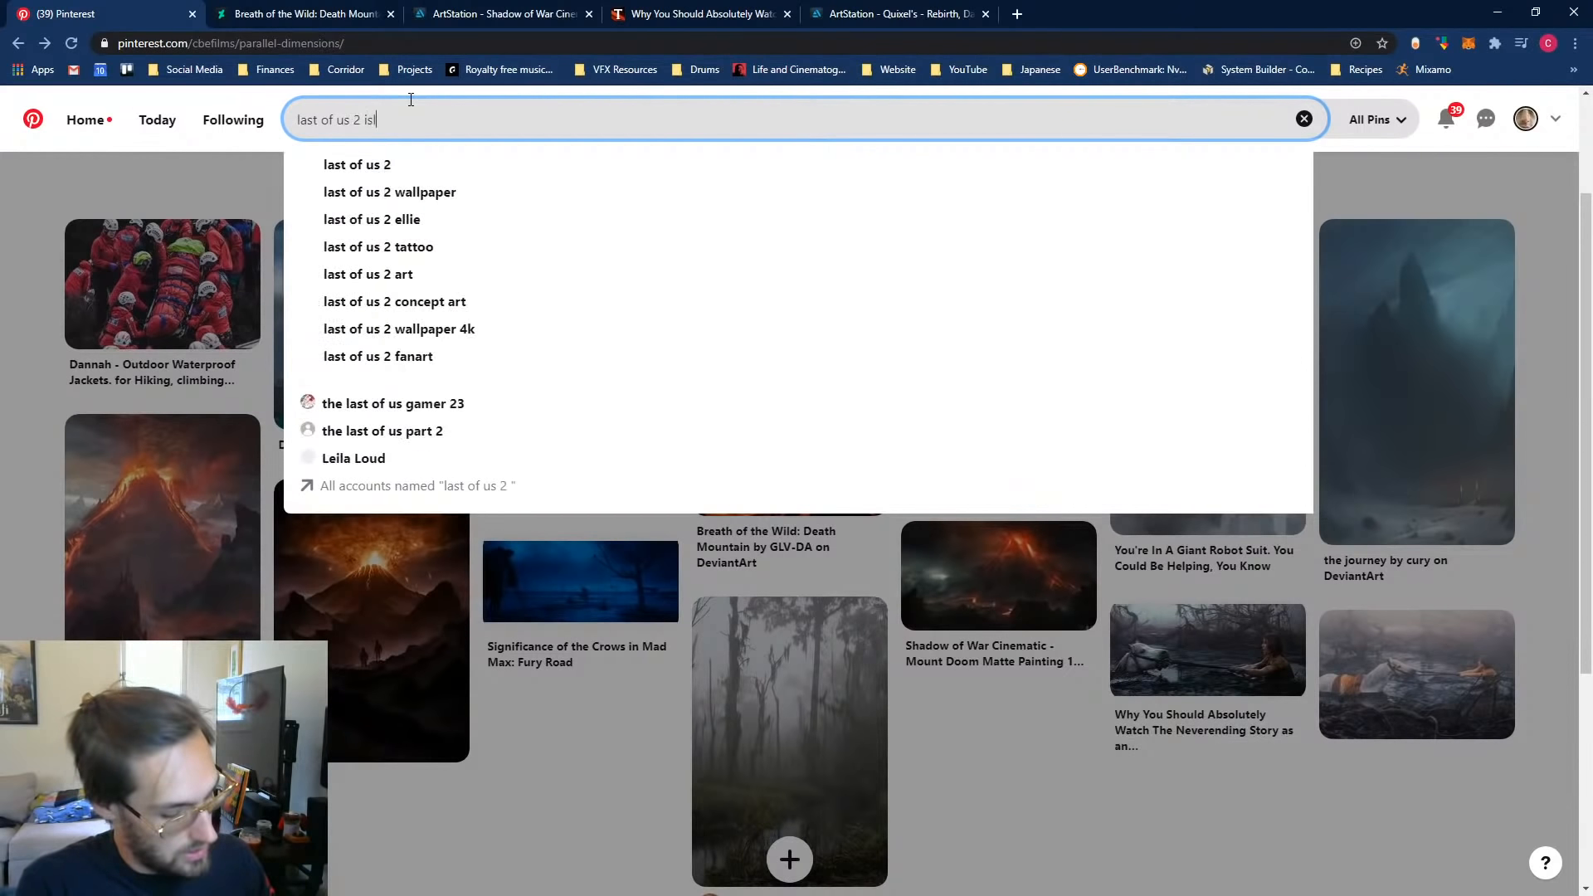
key("Return")
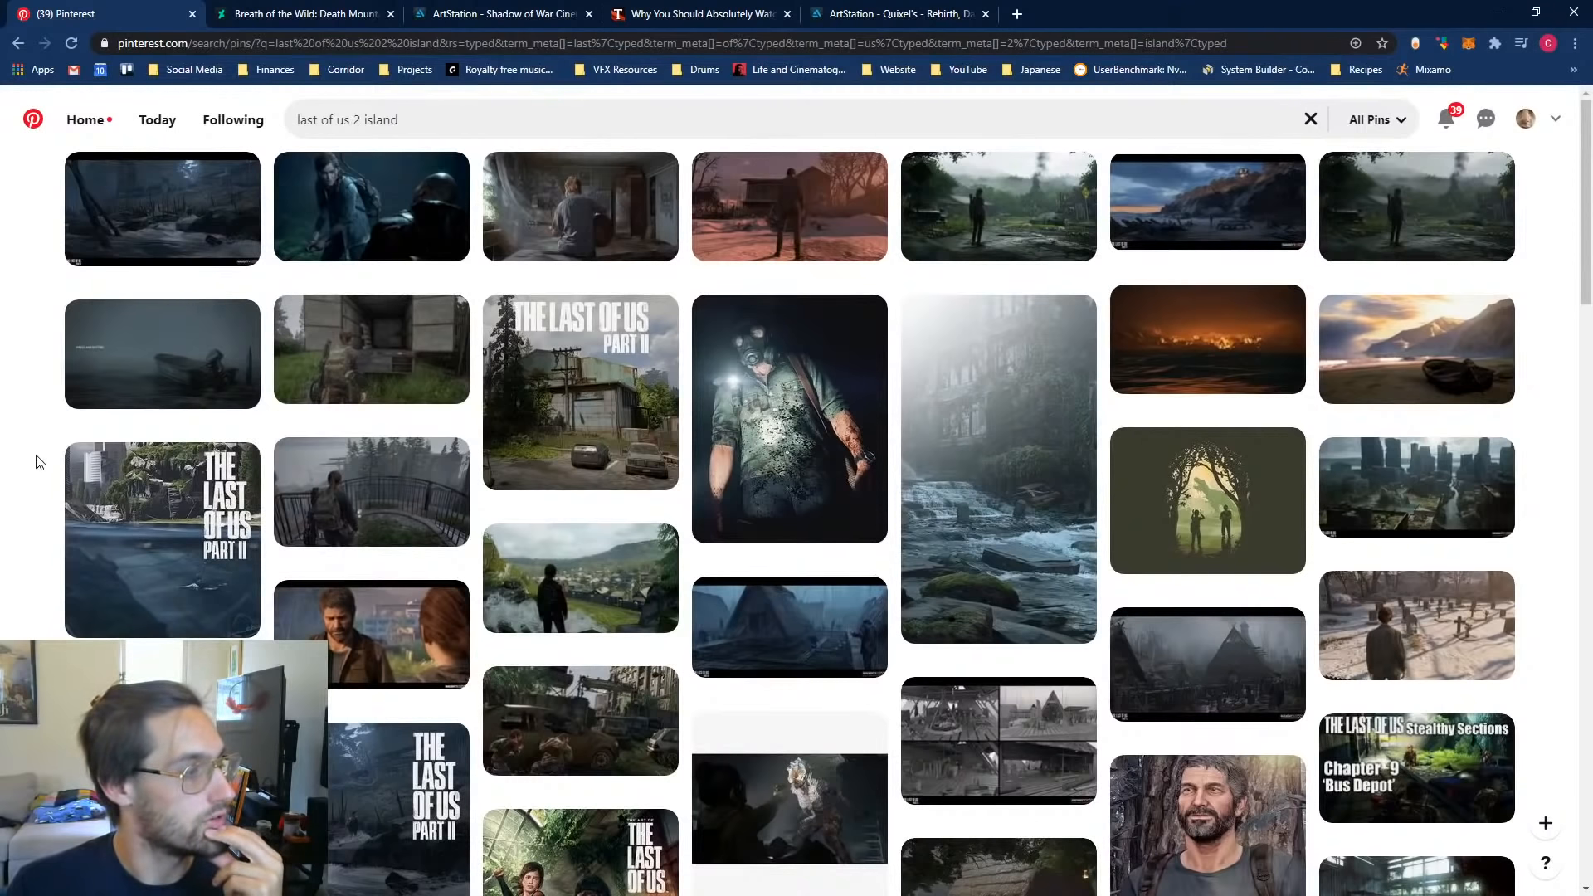
scroll(46, 514, "down", 5)
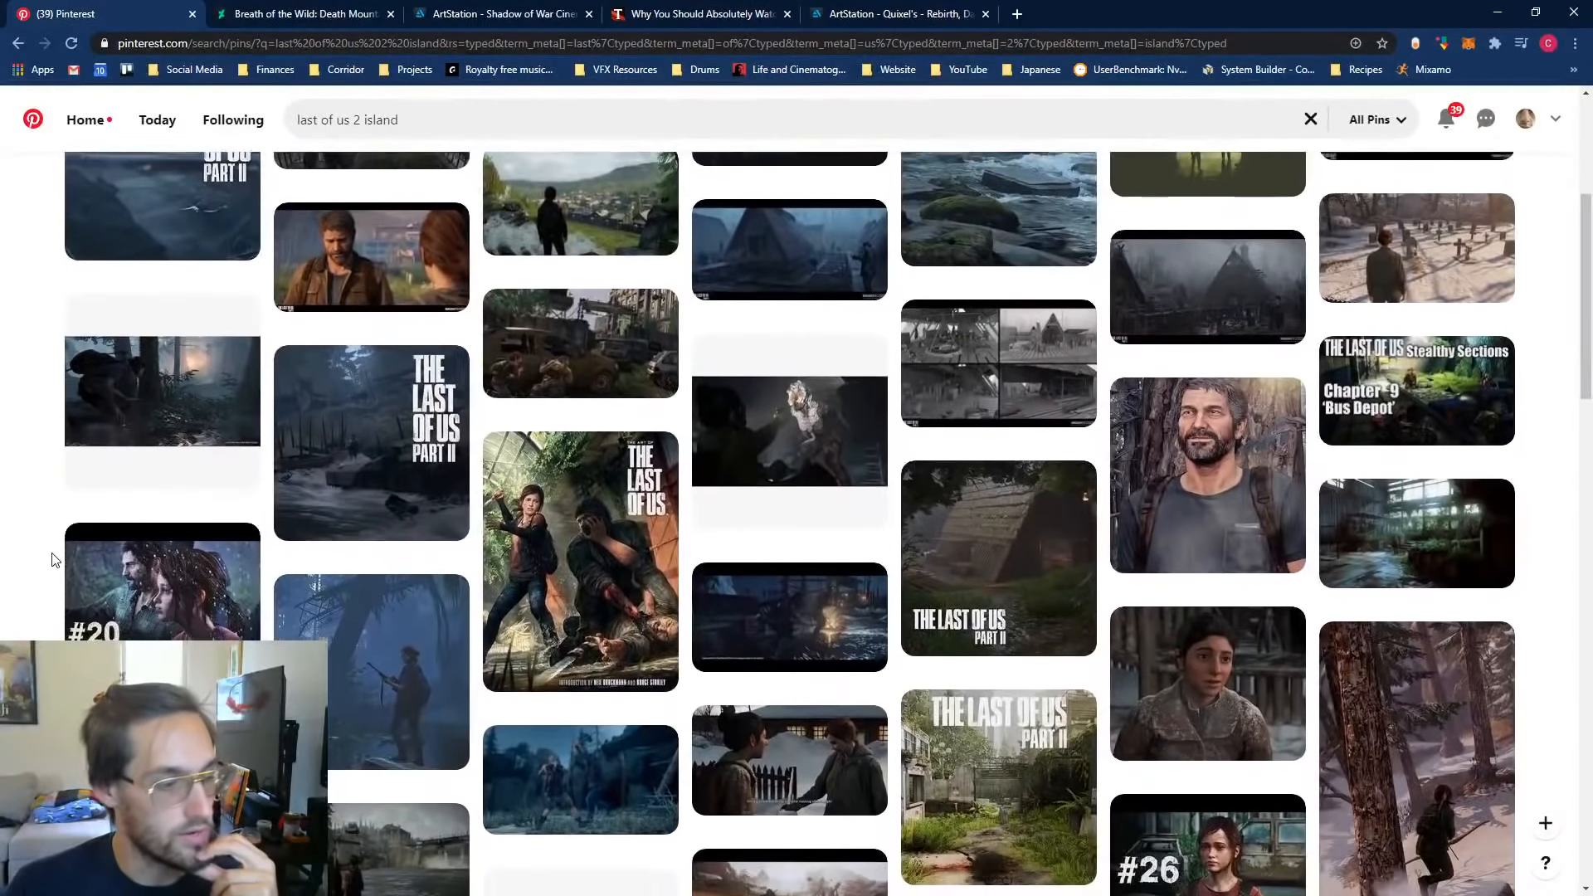
scroll(52, 560, "down", 3)
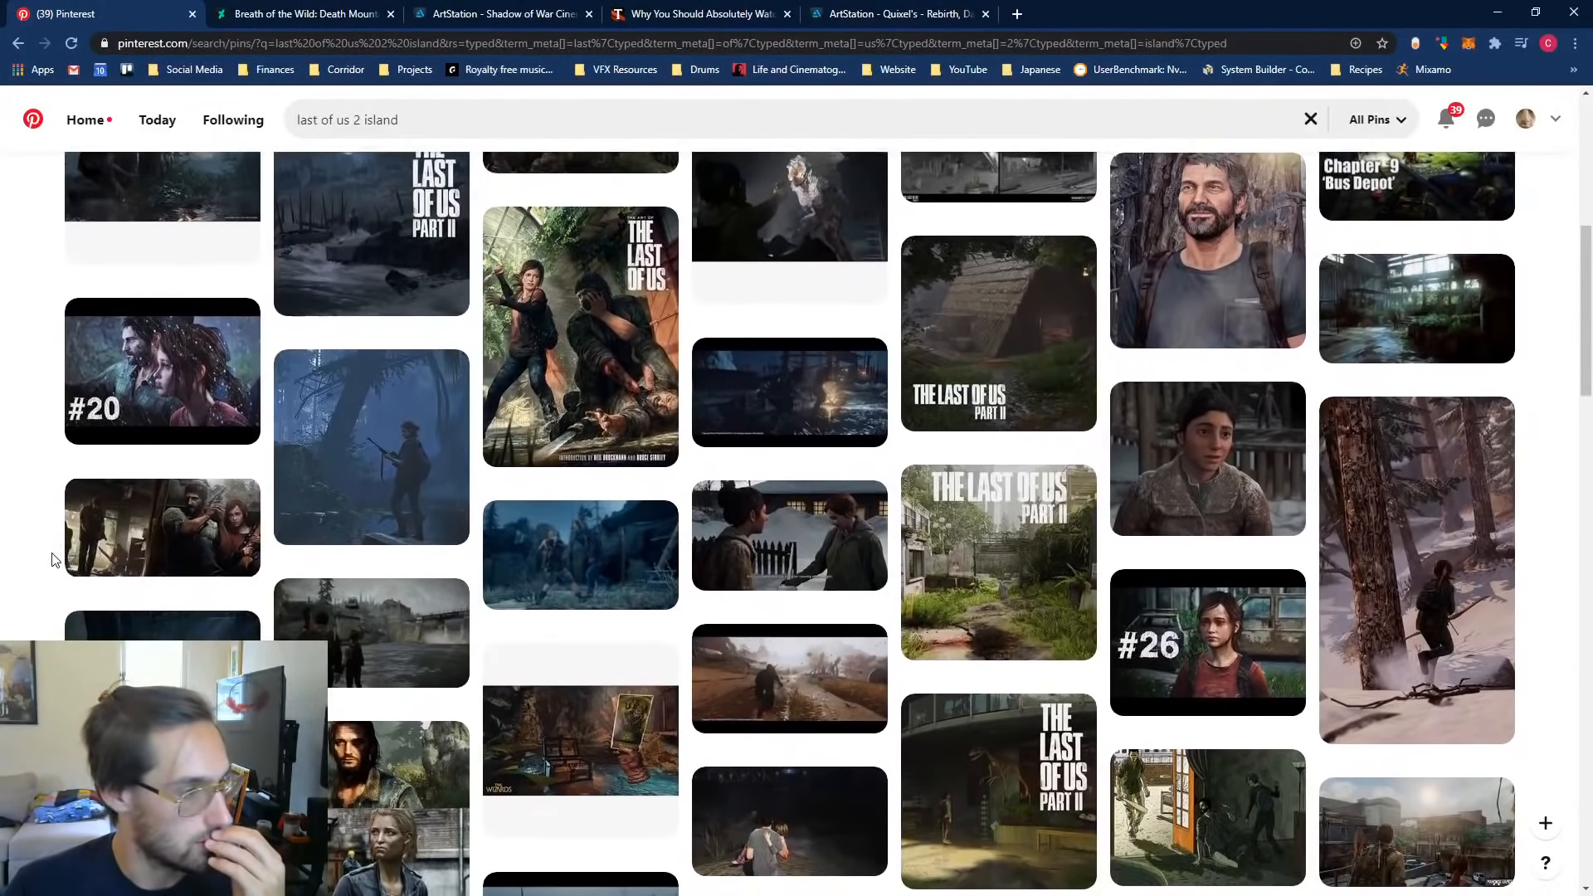
scroll(52, 560, "up", 1)
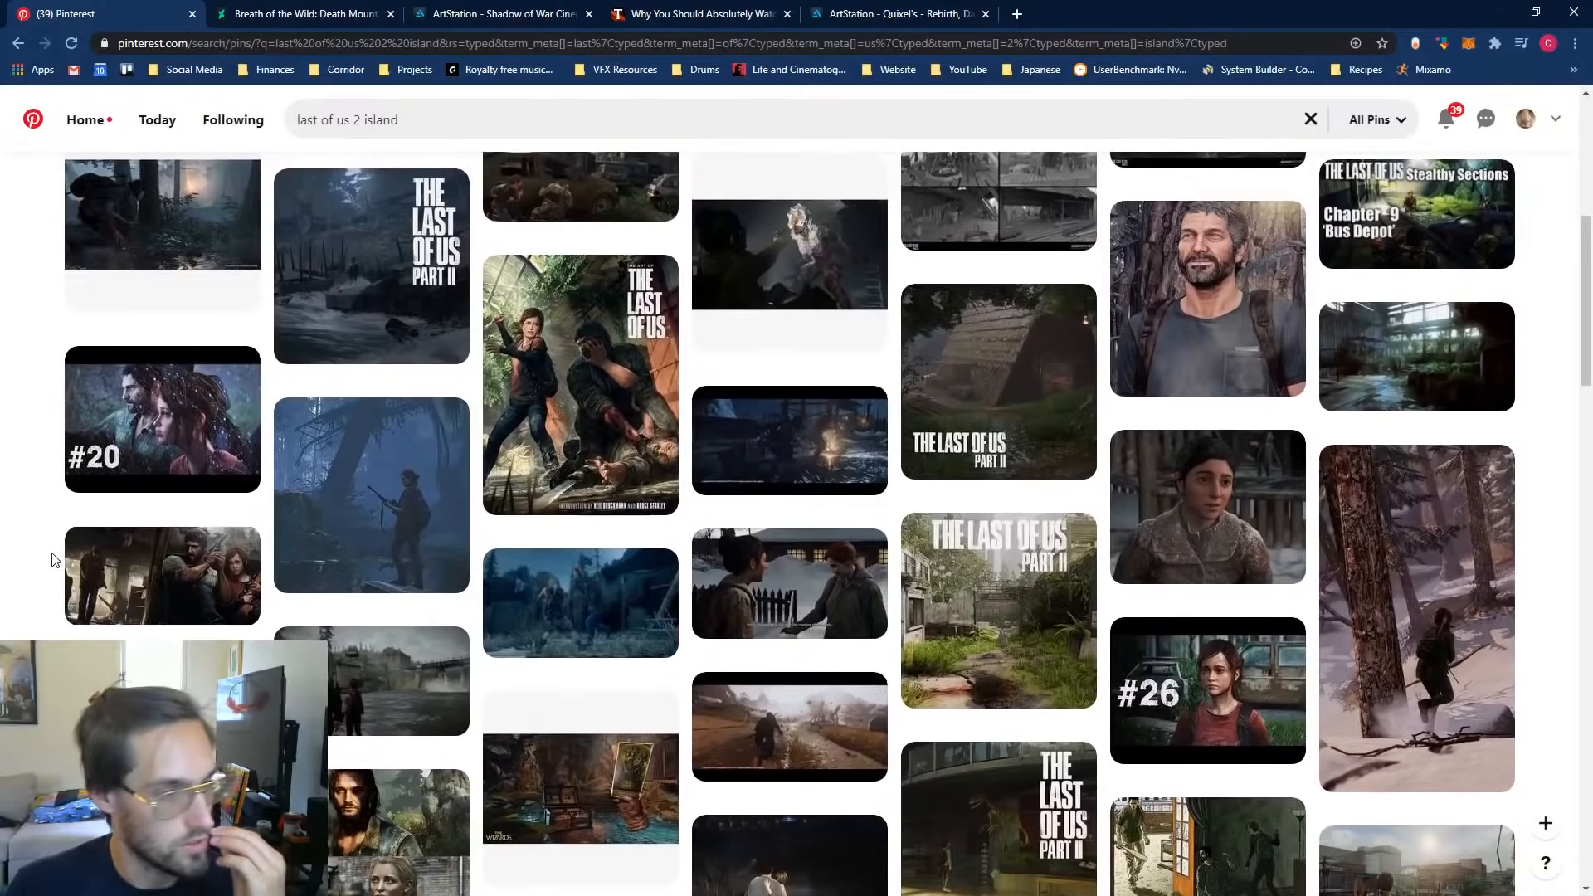
Step: View the pin "The Last of Us: Part 2 - Landing" from the search results and browse its related pins for dark environments
scroll(52, 560, "up", 2)
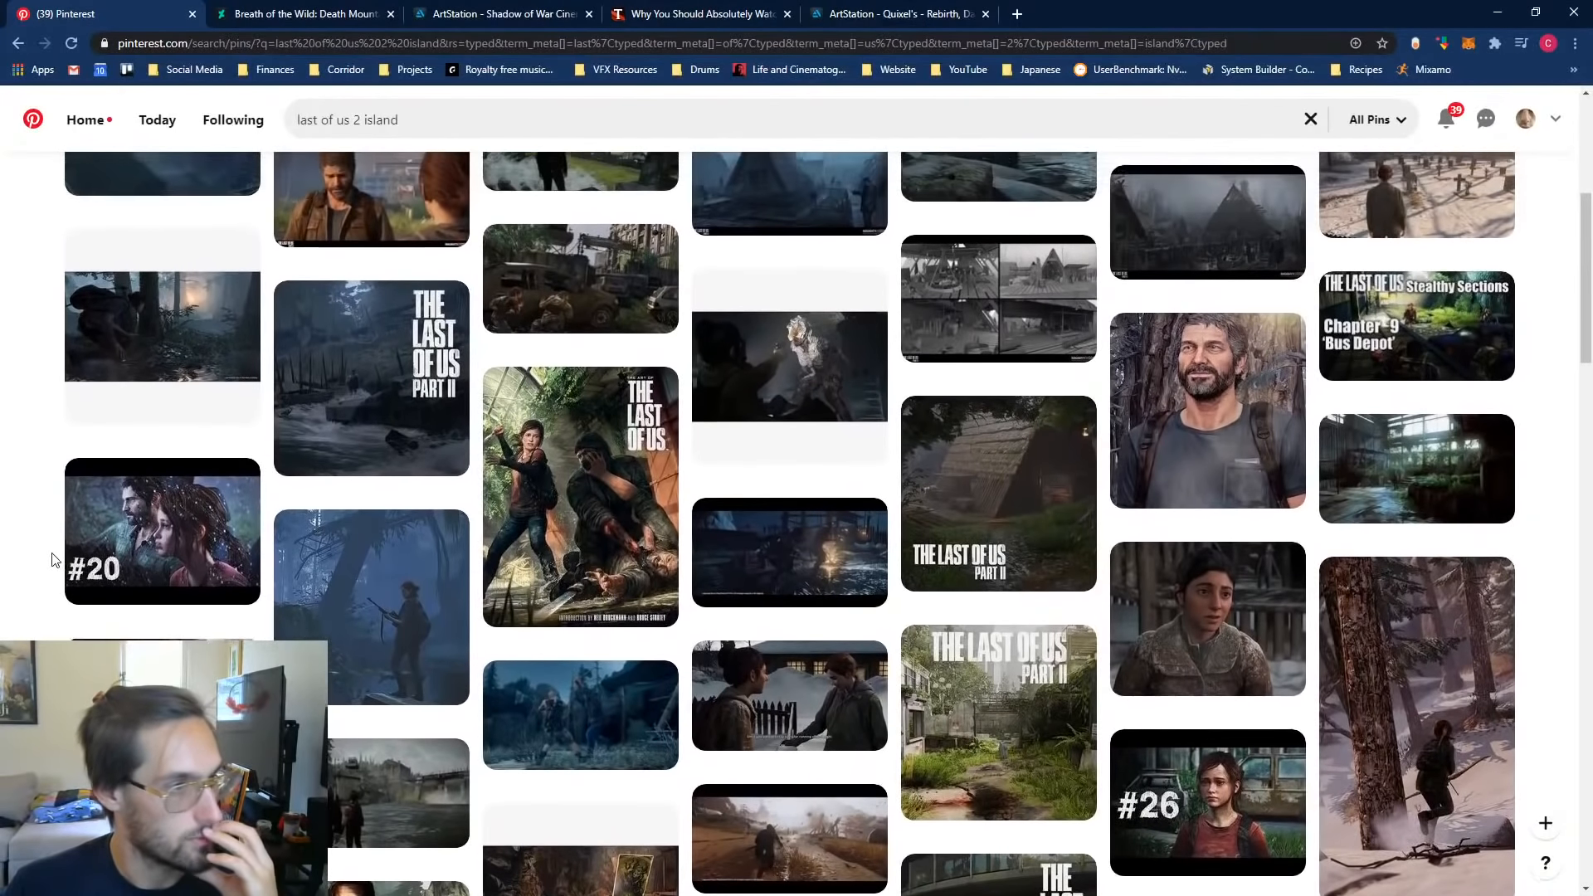
scroll(52, 560, "up", 4)
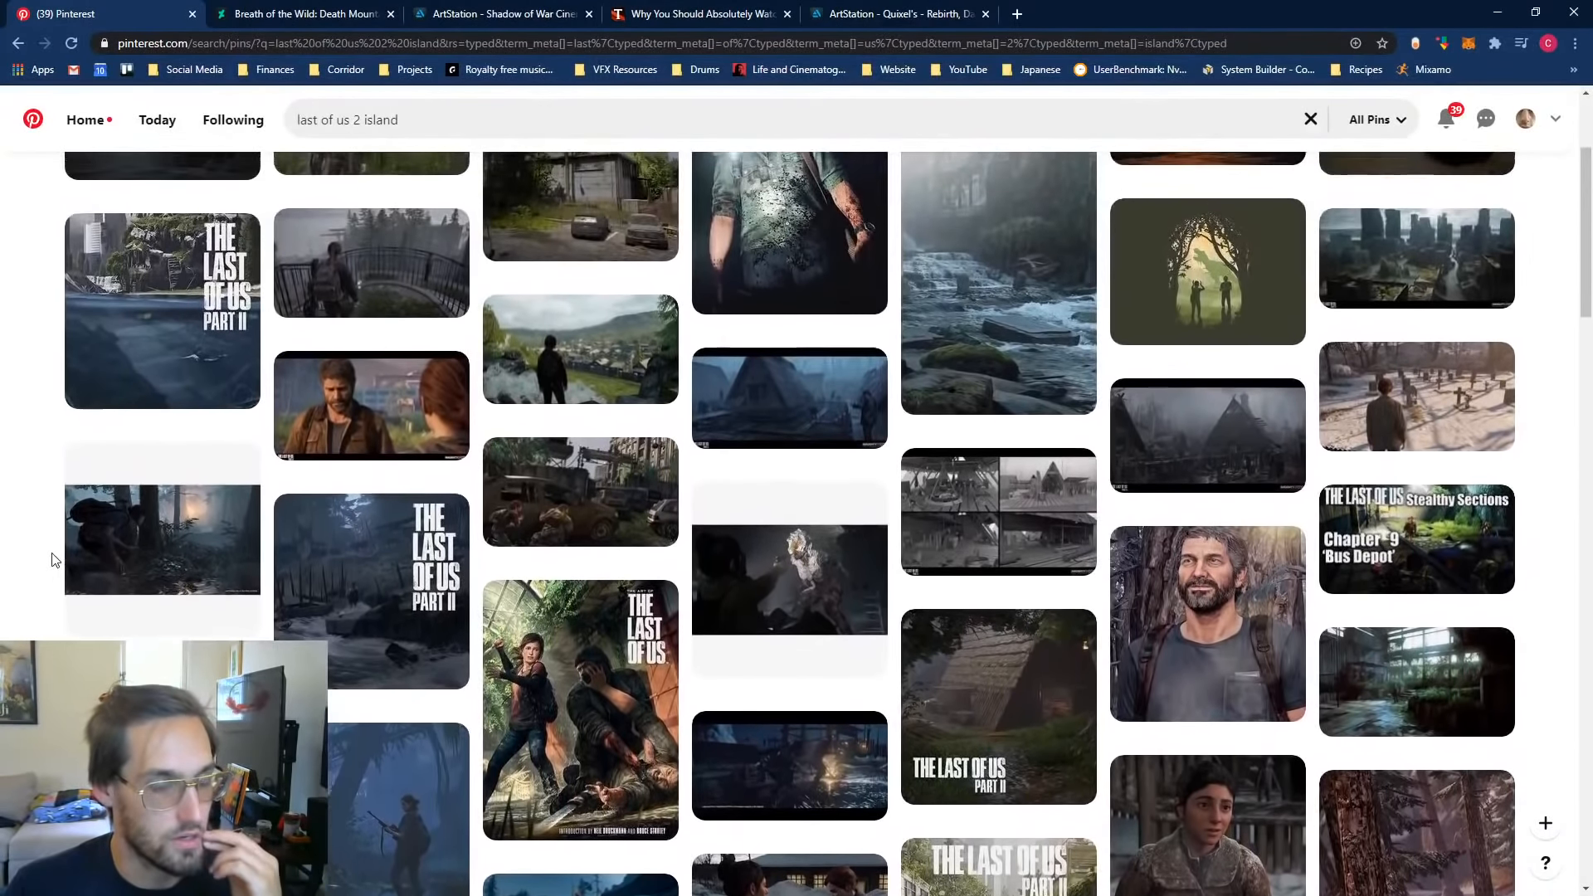
scroll(52, 560, "up", 3)
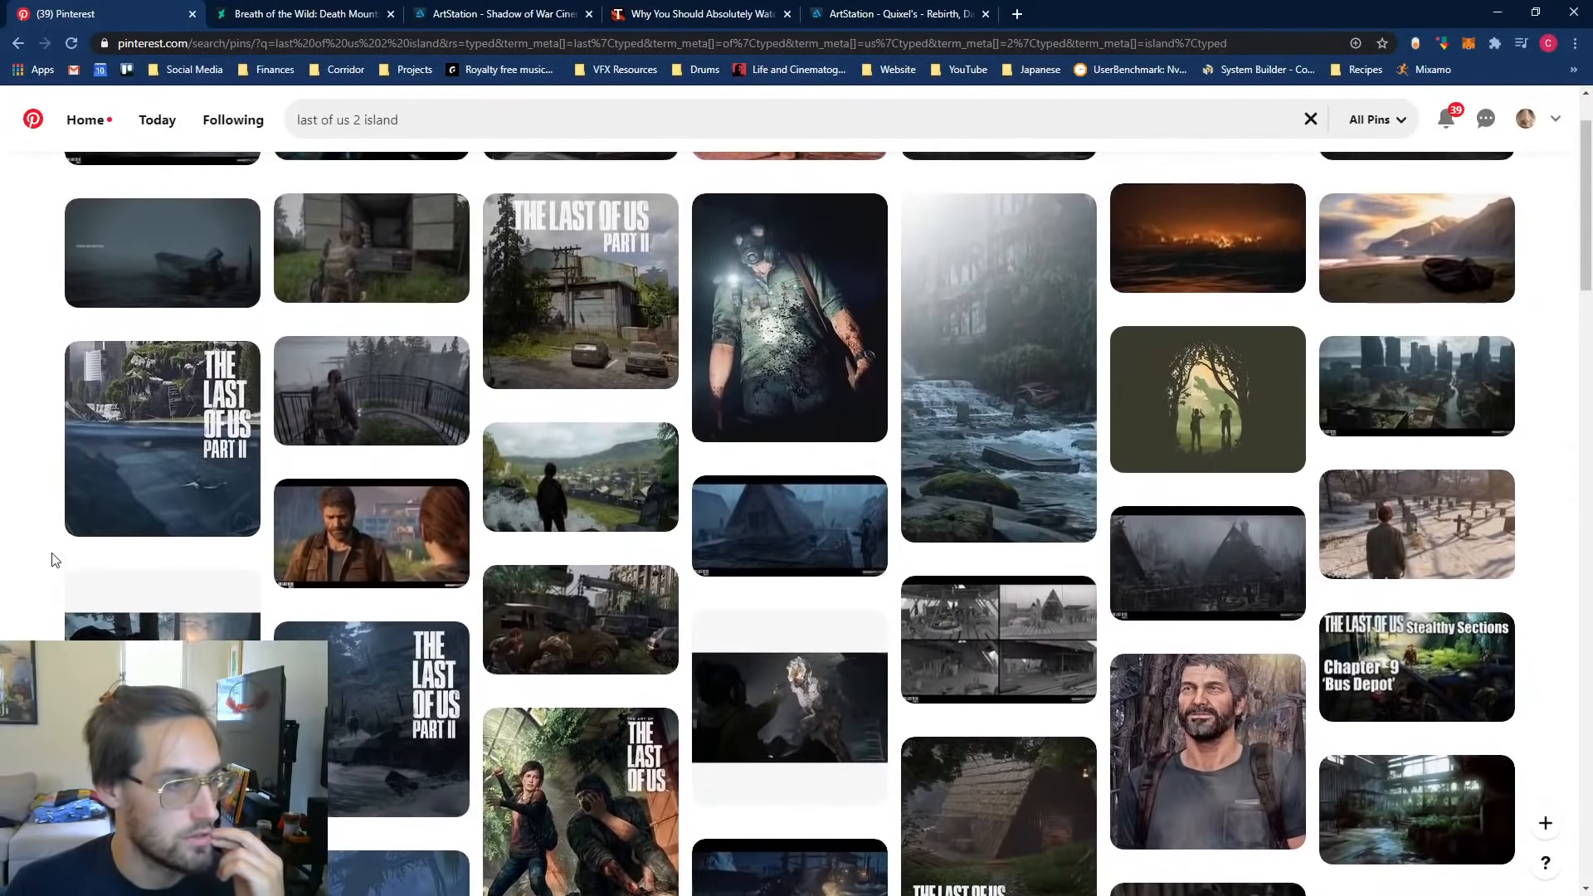
scroll(52, 560, "up", 2)
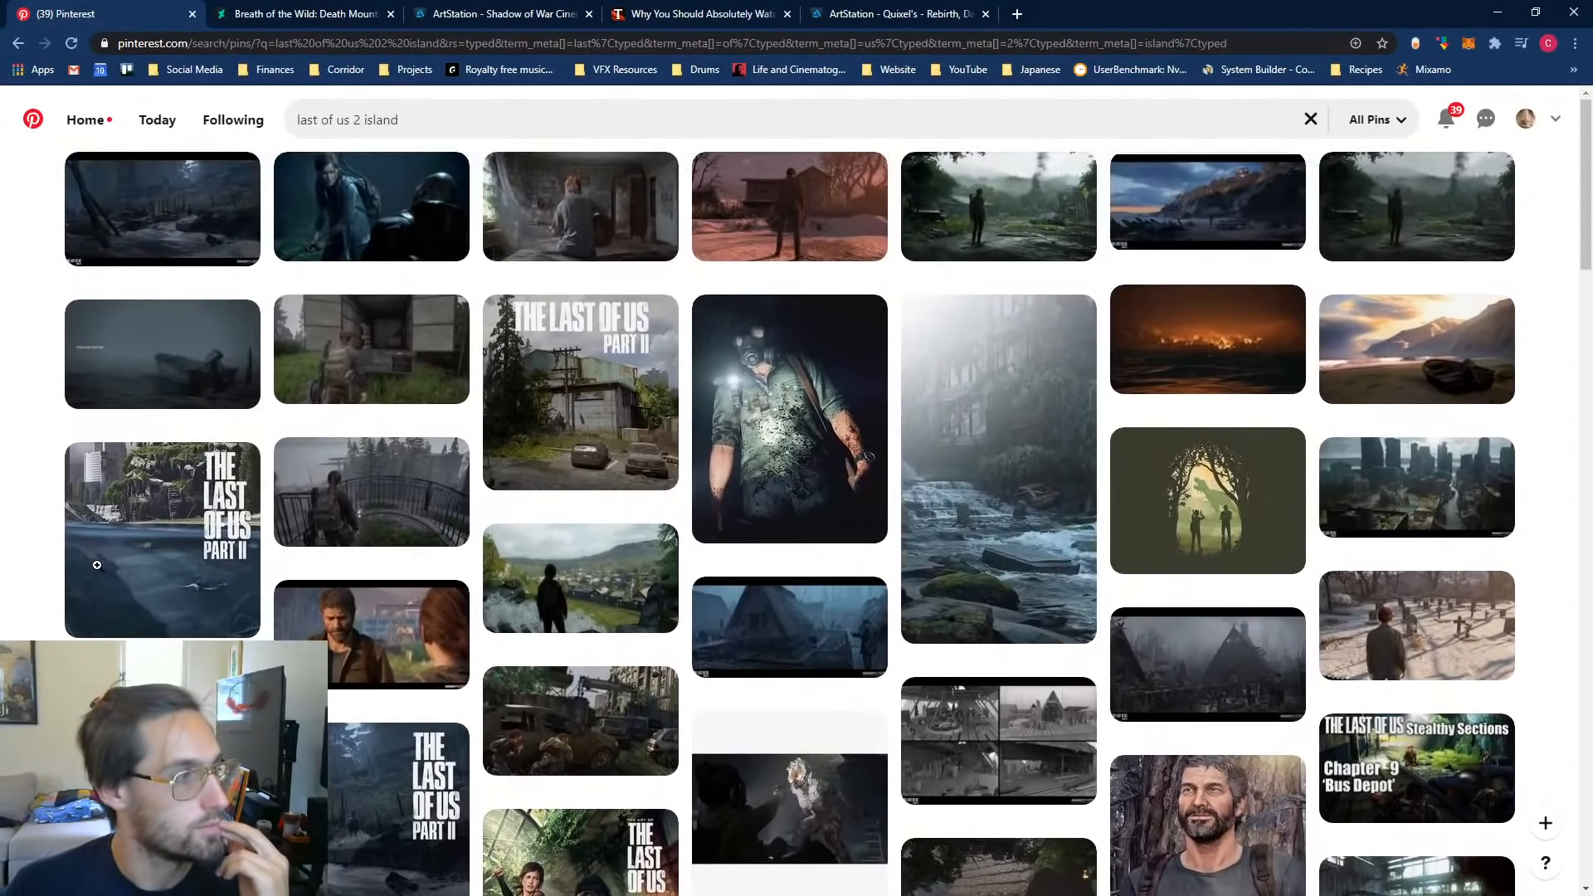
mouse_move(81, 549)
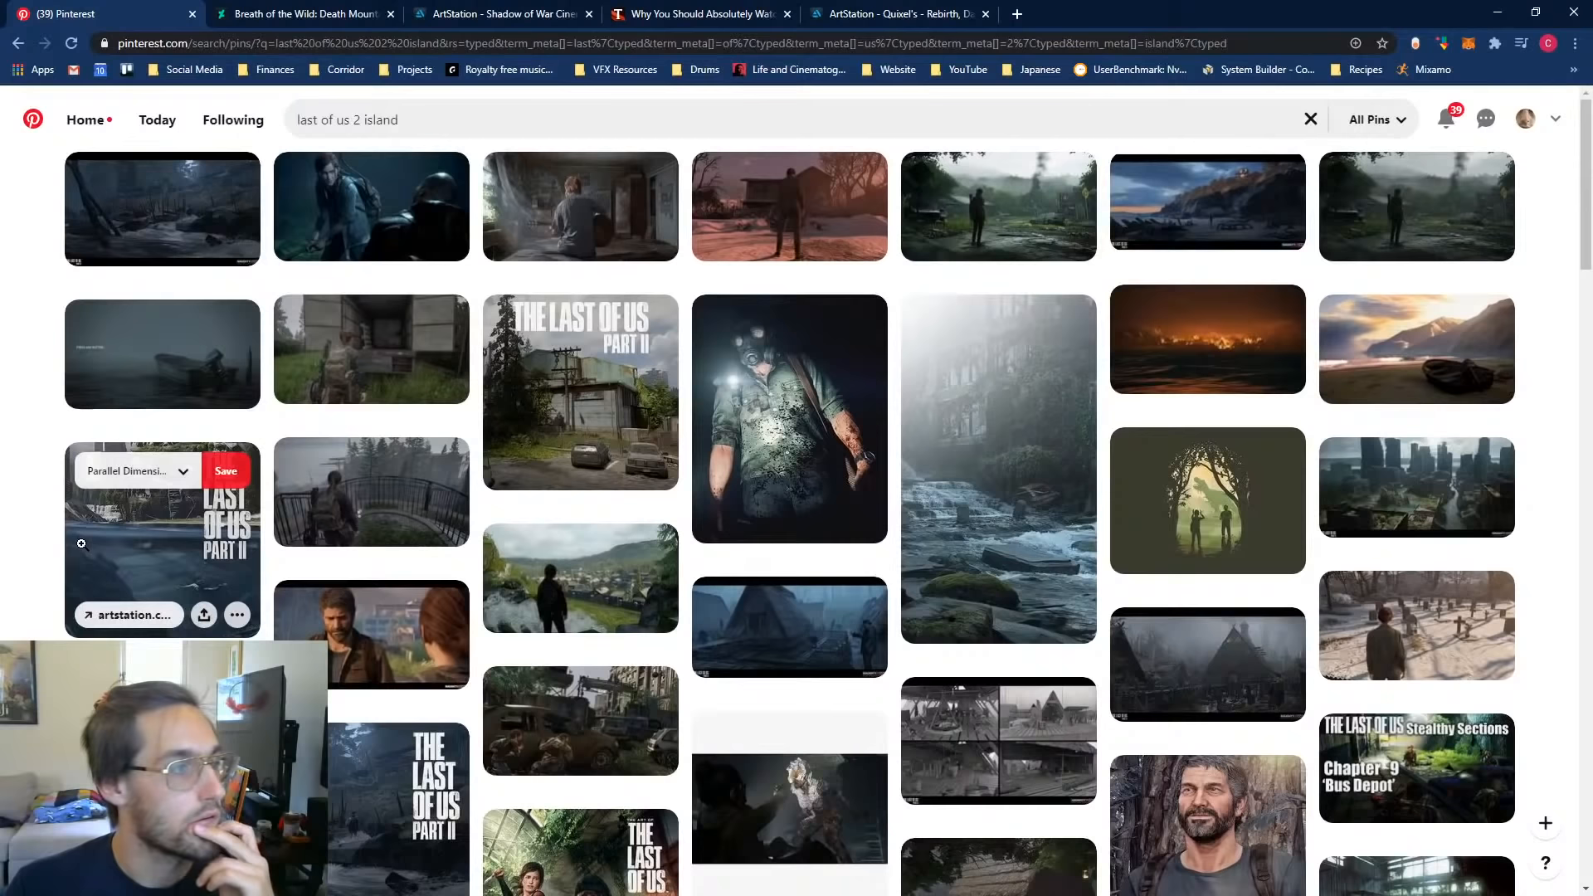
left_click(168, 238)
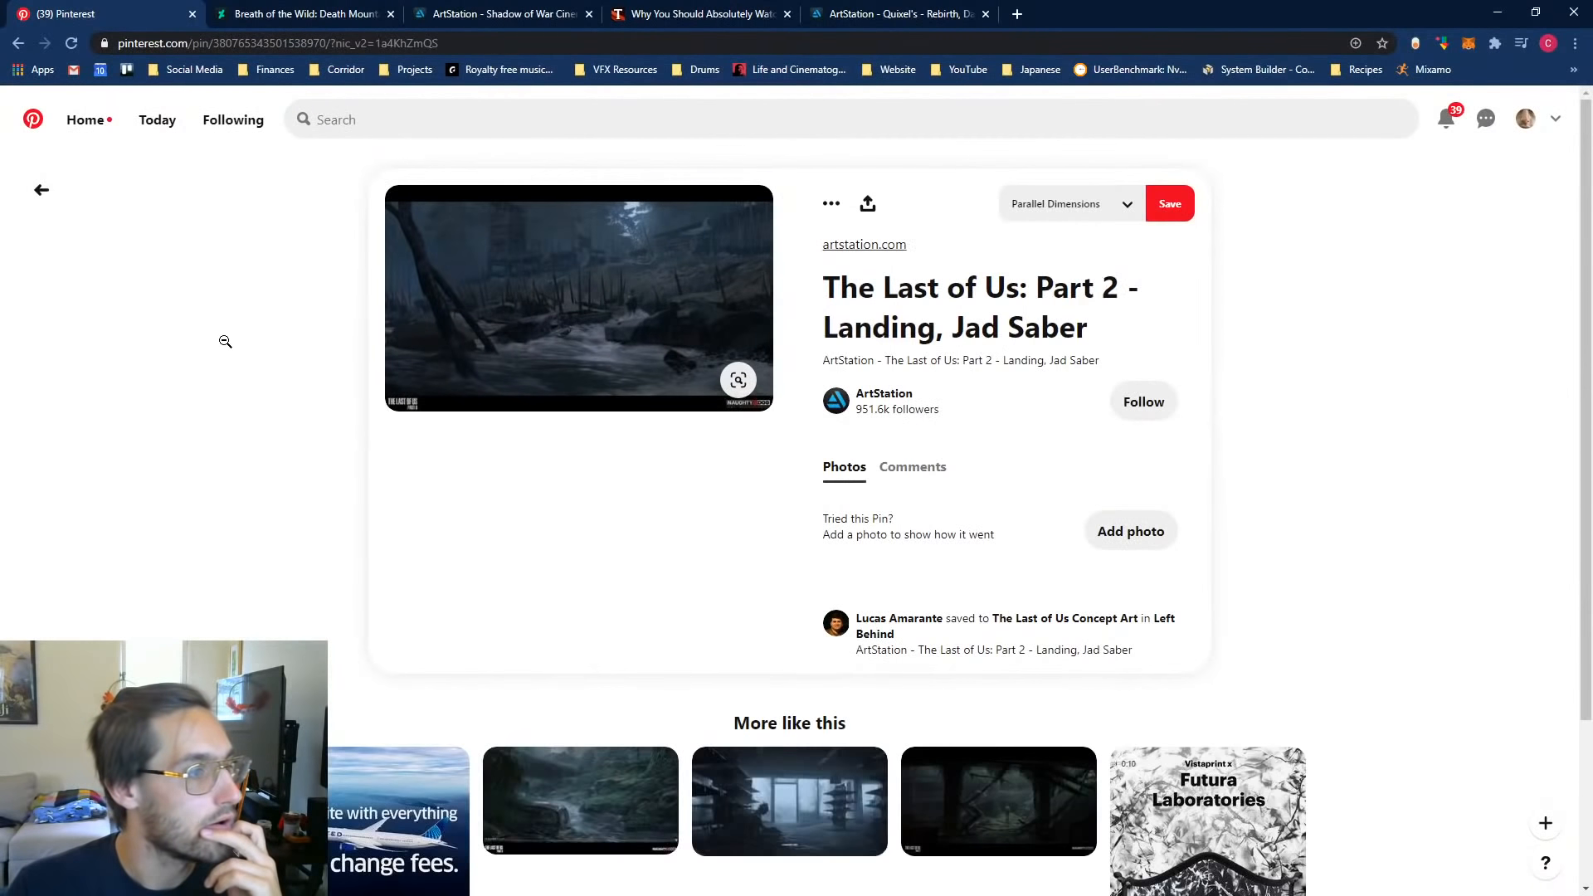
scroll(231, 586, "down", 2)
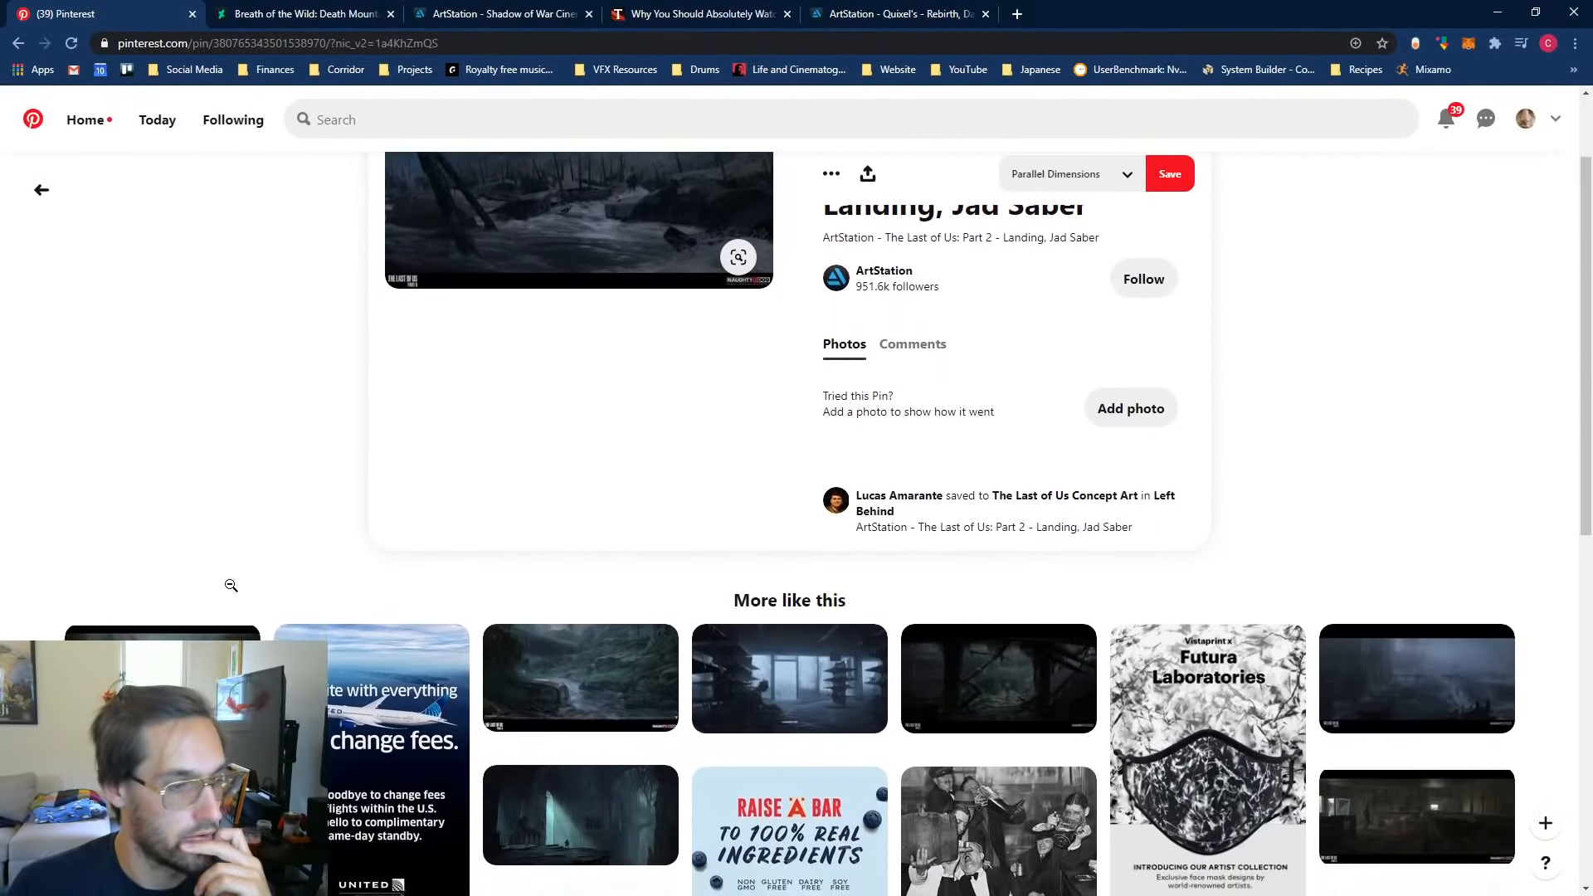
scroll(232, 589, "down", 2)
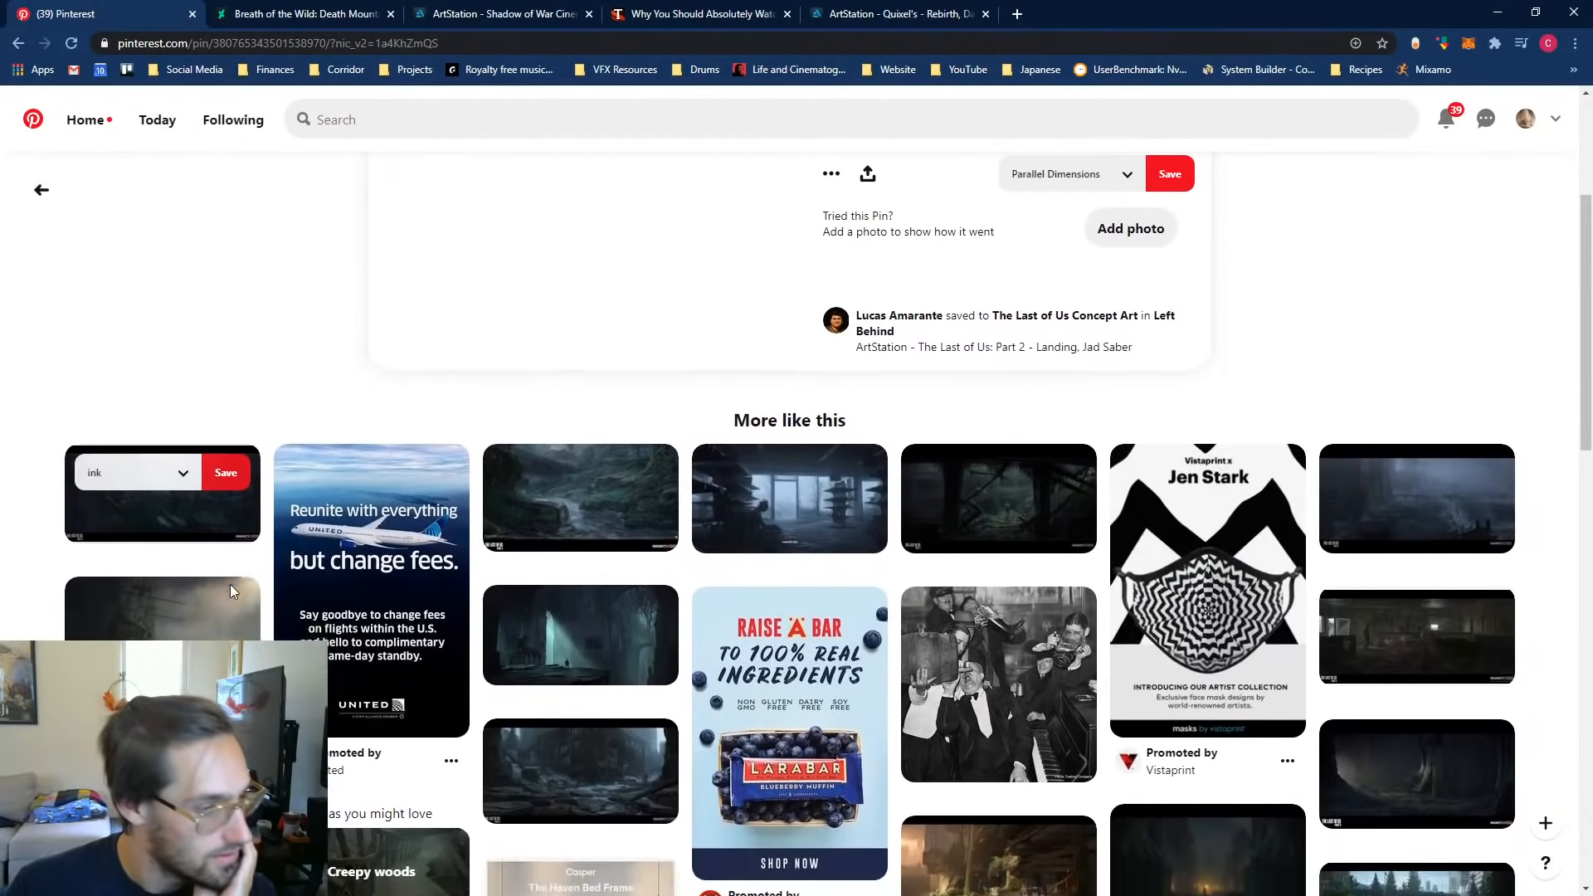
scroll(230, 585, "down", 3)
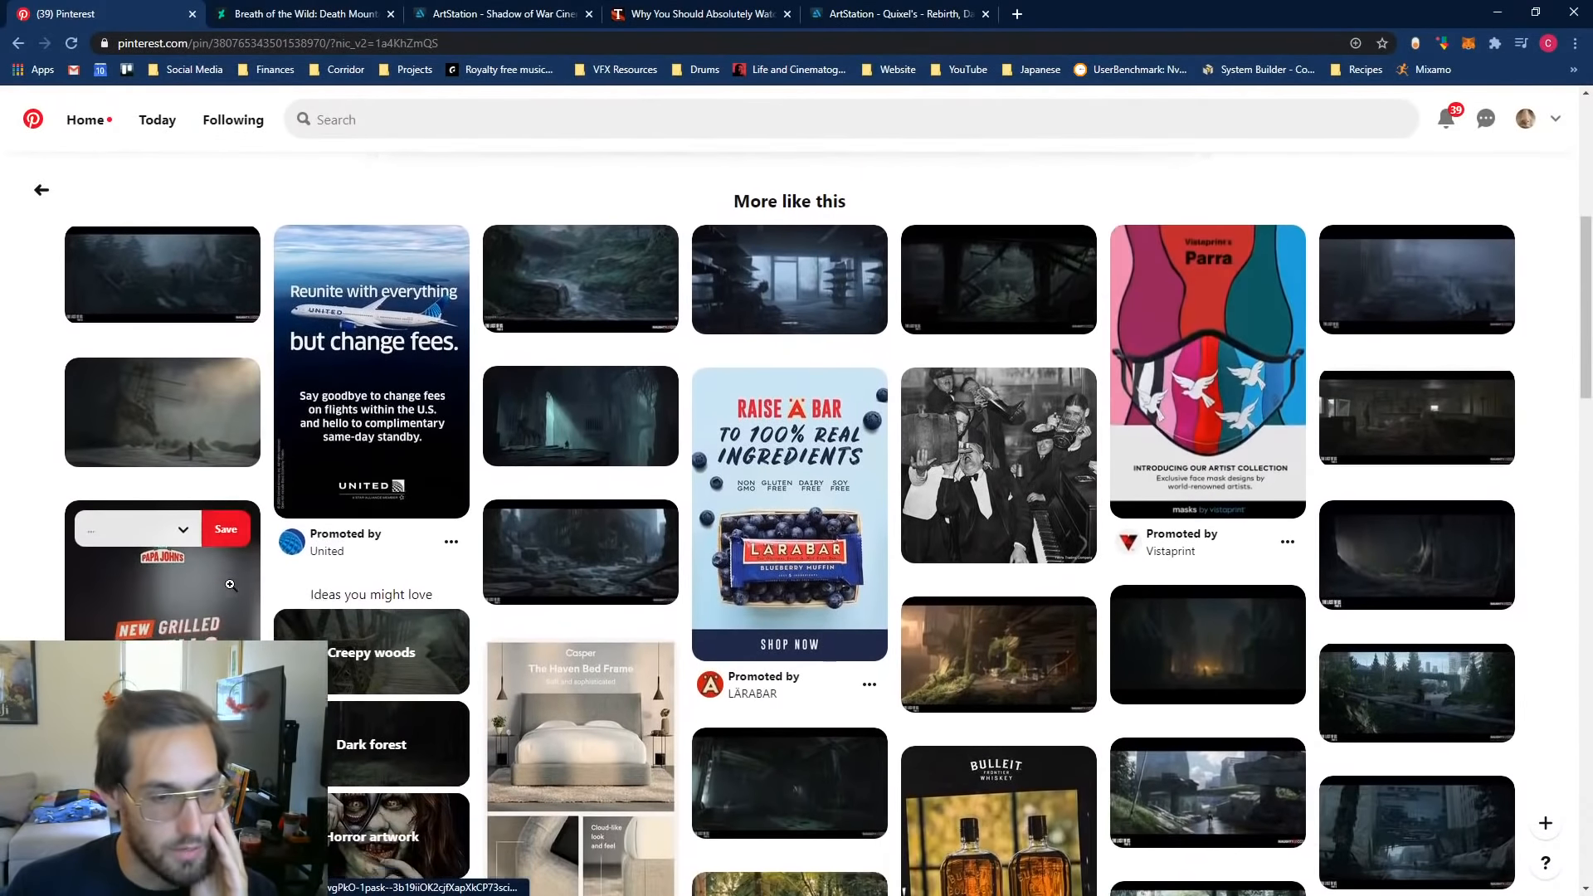
scroll(230, 584, "down", 3)
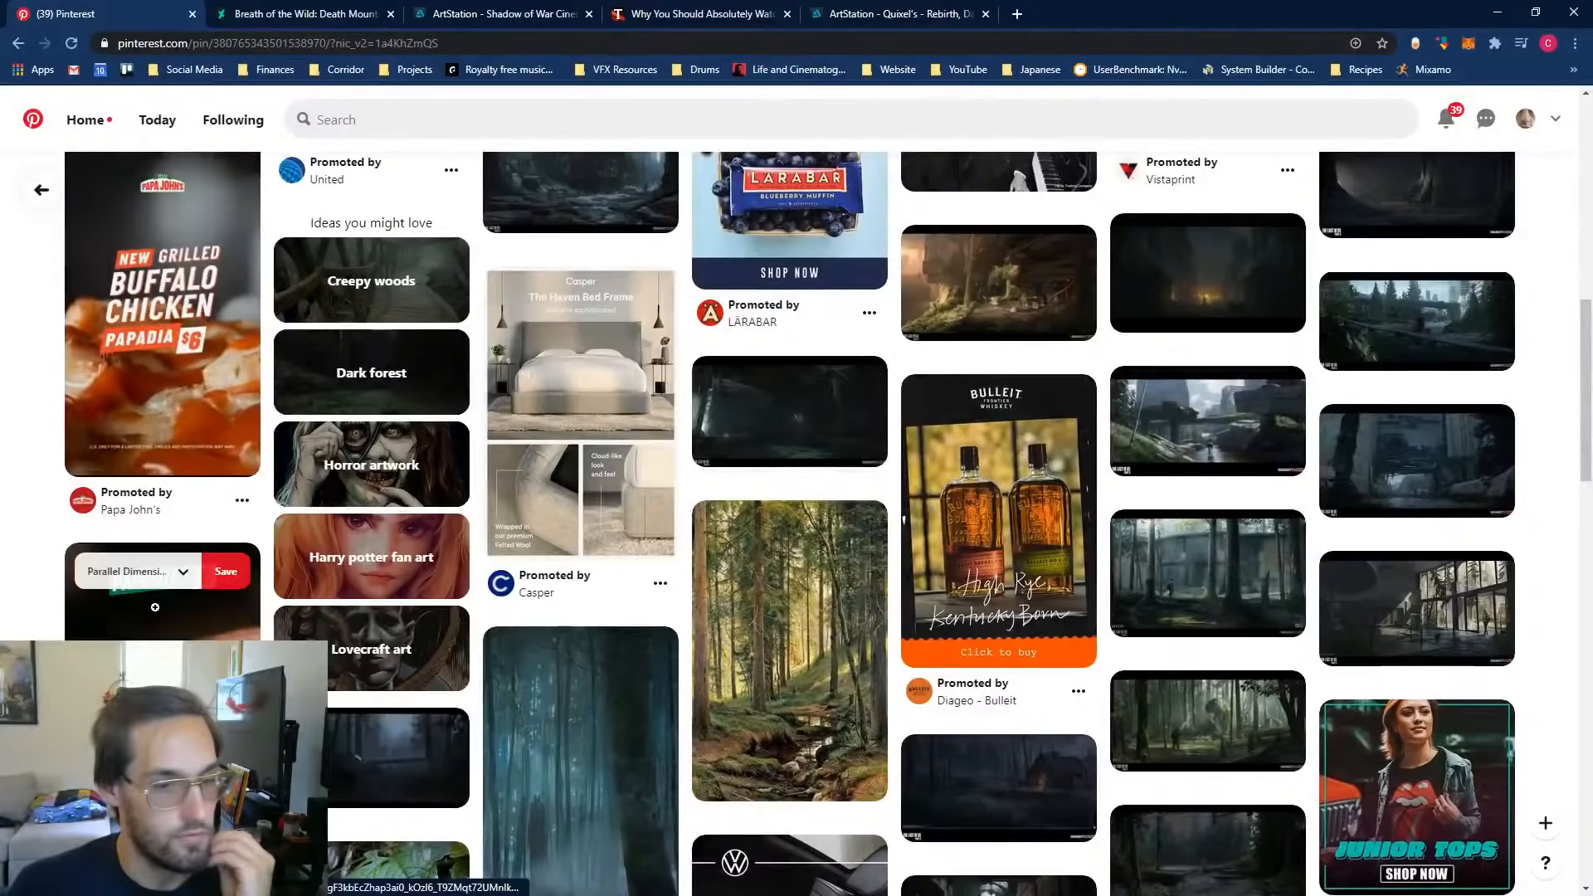
scroll(155, 610, "down", 3)
scroll(155, 610, "down", 2)
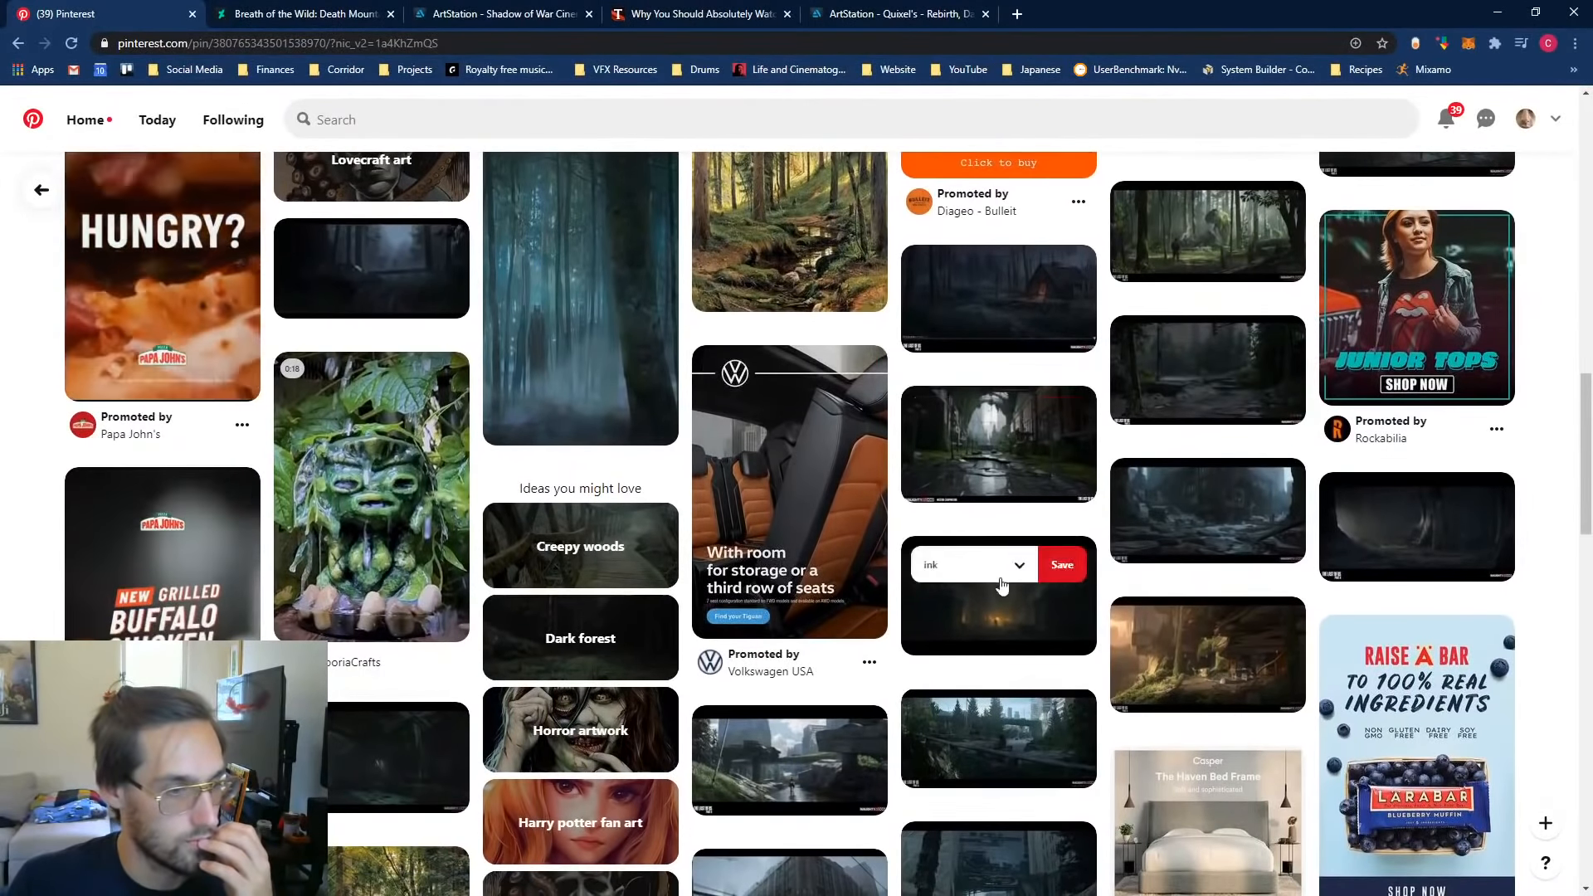
Step: View the related pin "Edelweiss - Leningrad" and look through its similar images for moody night scenes
left_click(996, 604)
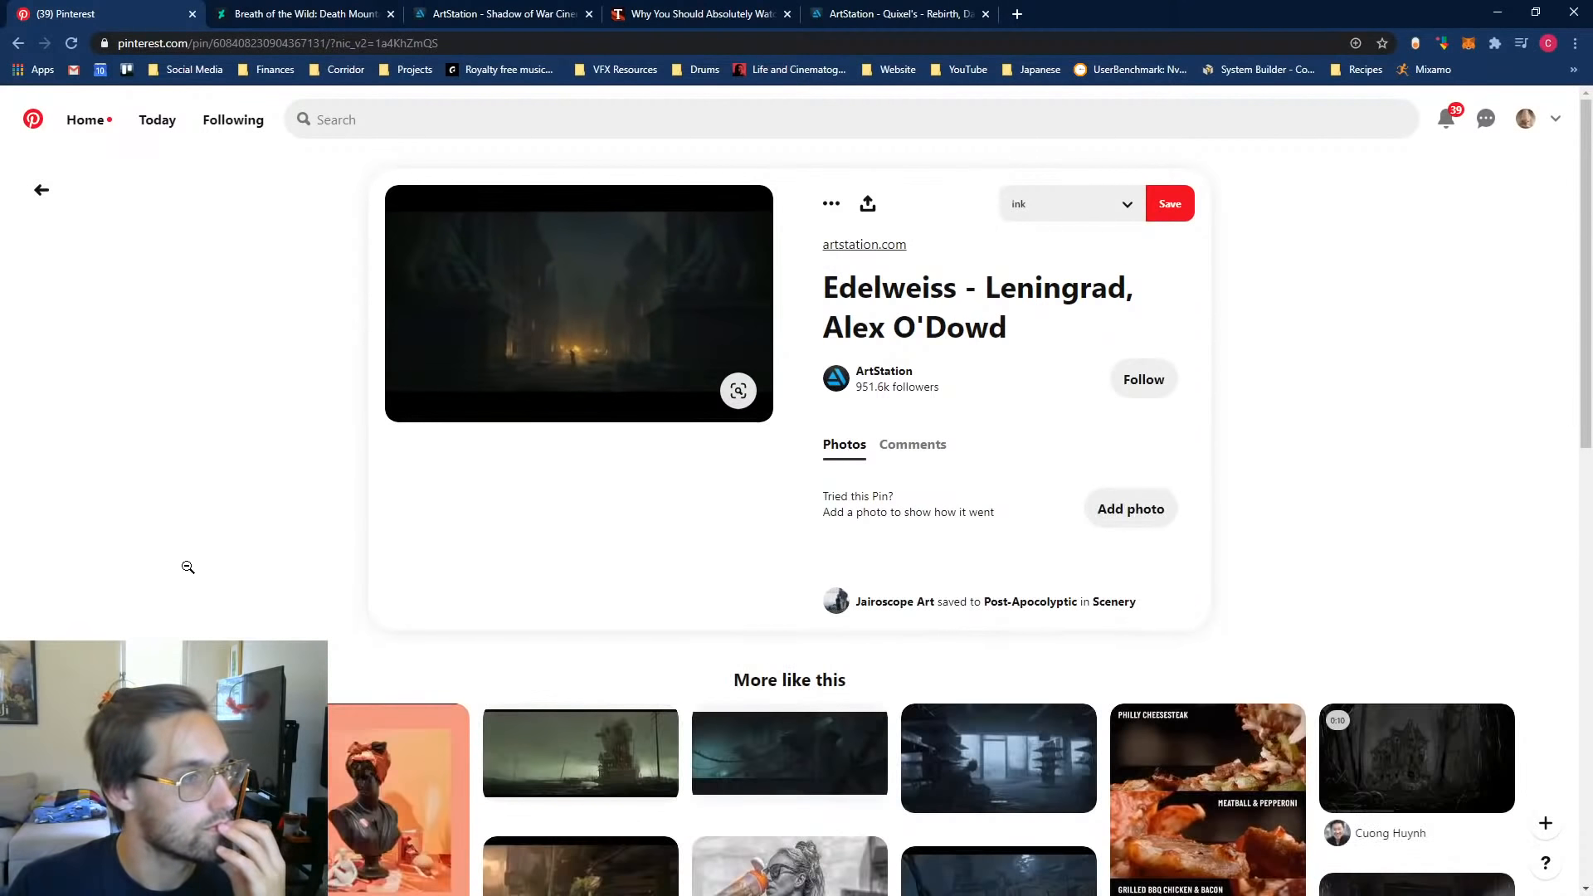
scroll(187, 566, "down", 2)
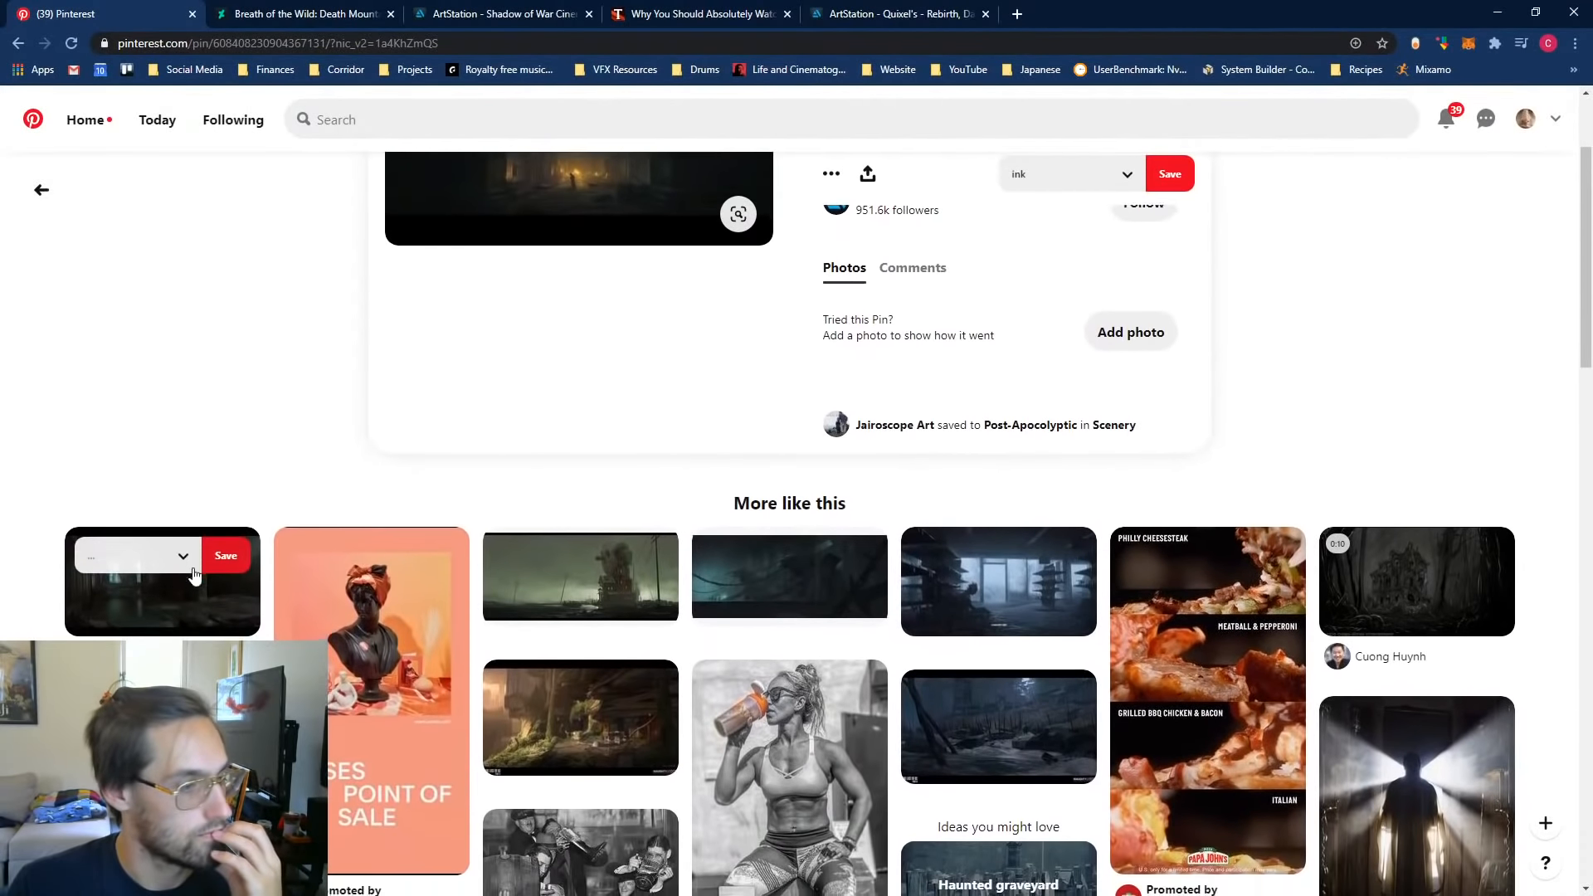
scroll(193, 568, "down", 1)
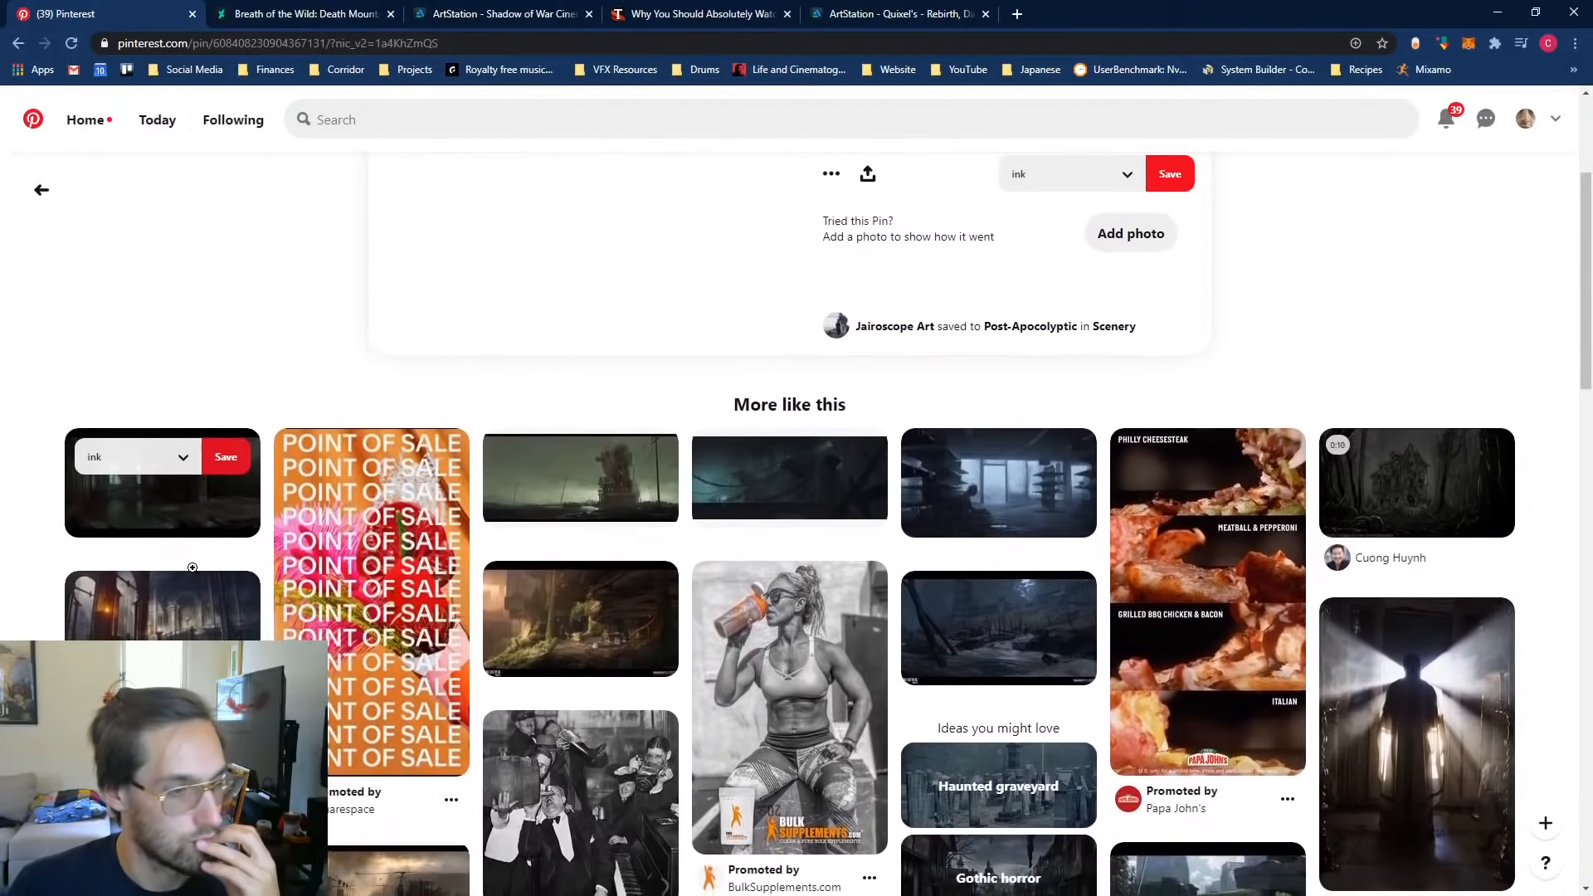
scroll(192, 568, "down", 4)
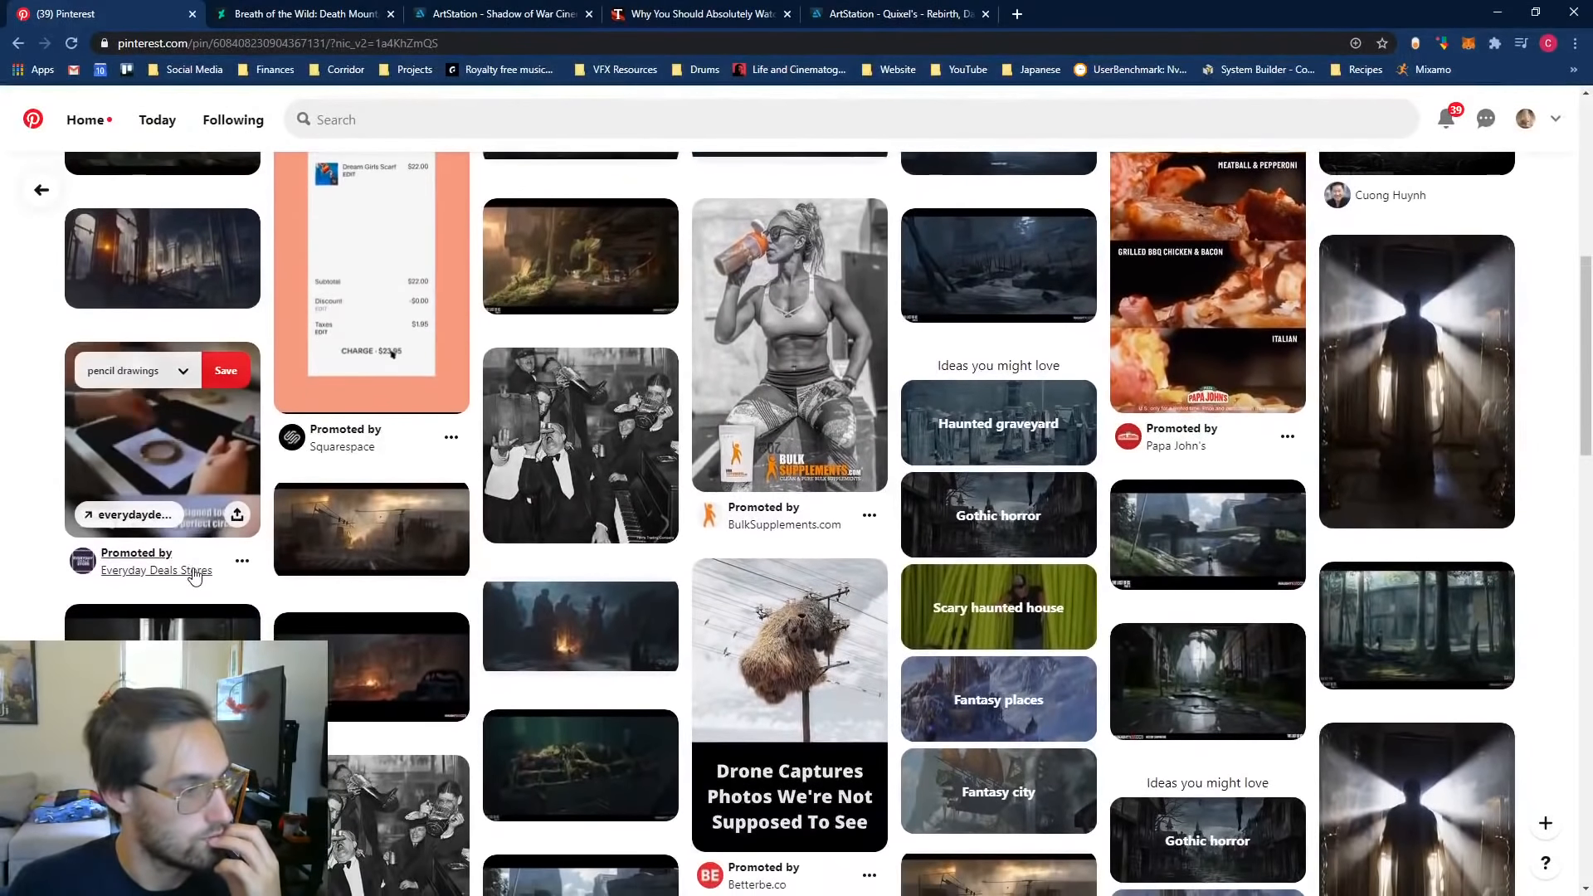
scroll(193, 572, "down", 2)
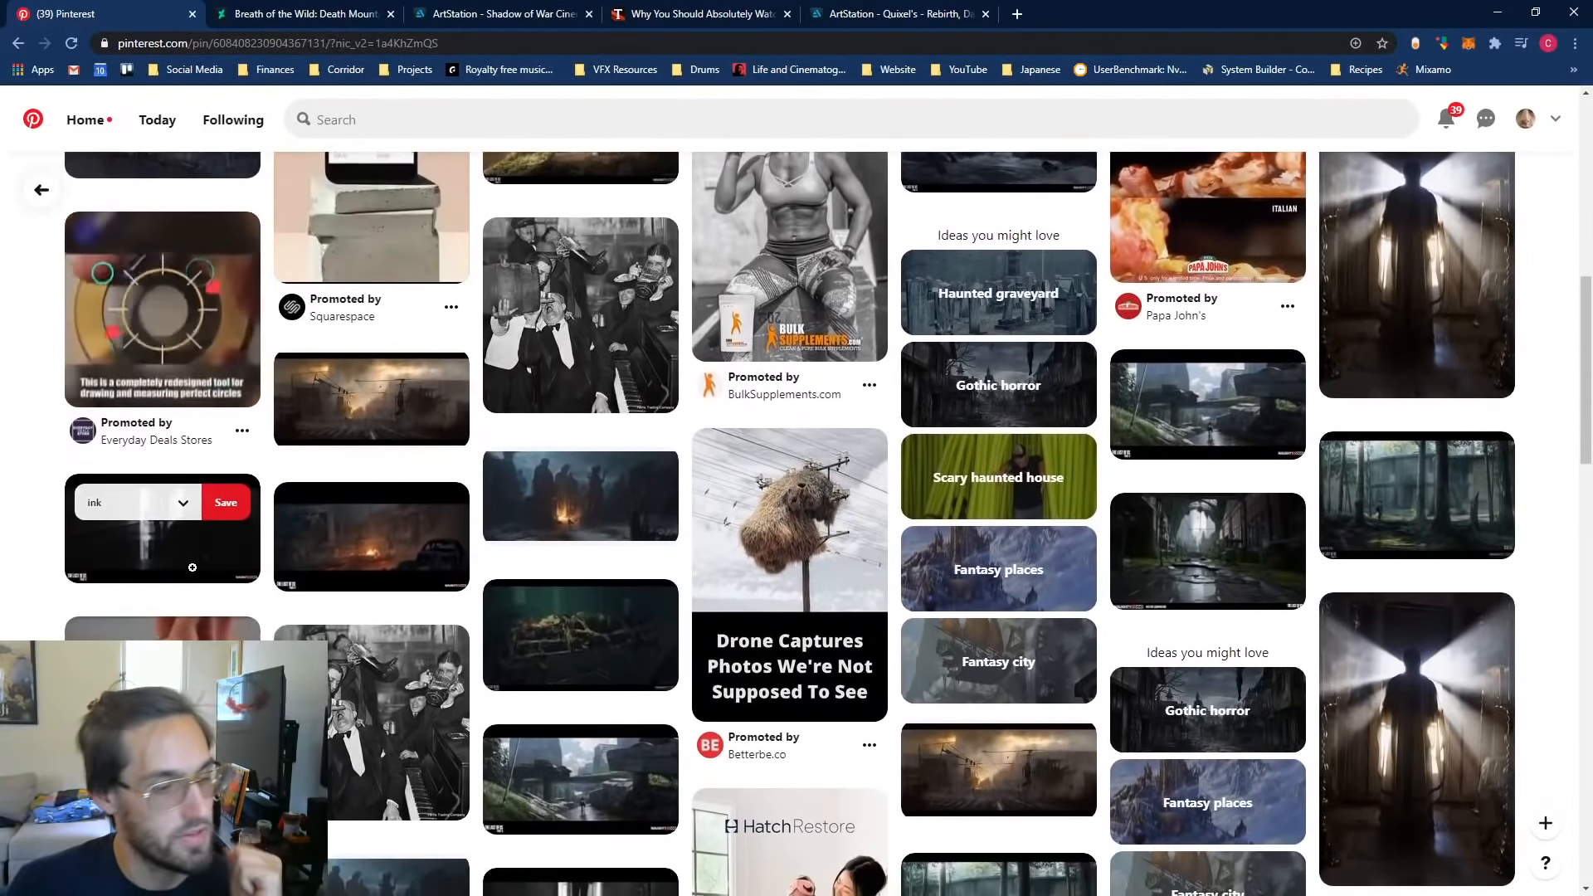
scroll(192, 568, "down", 1)
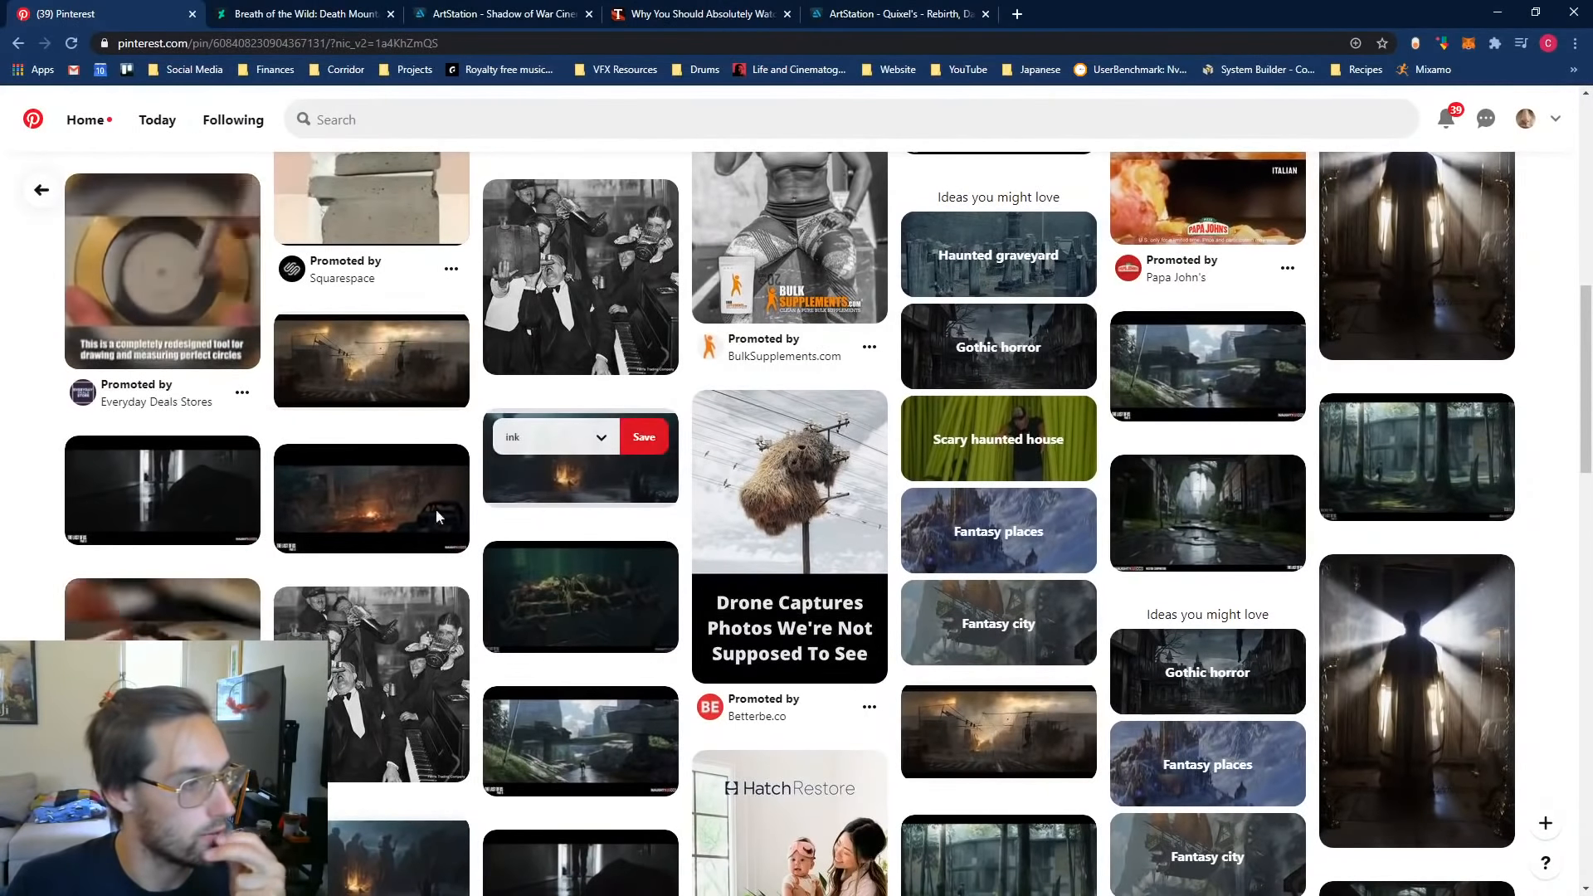
scroll(144, 619, "down", 5)
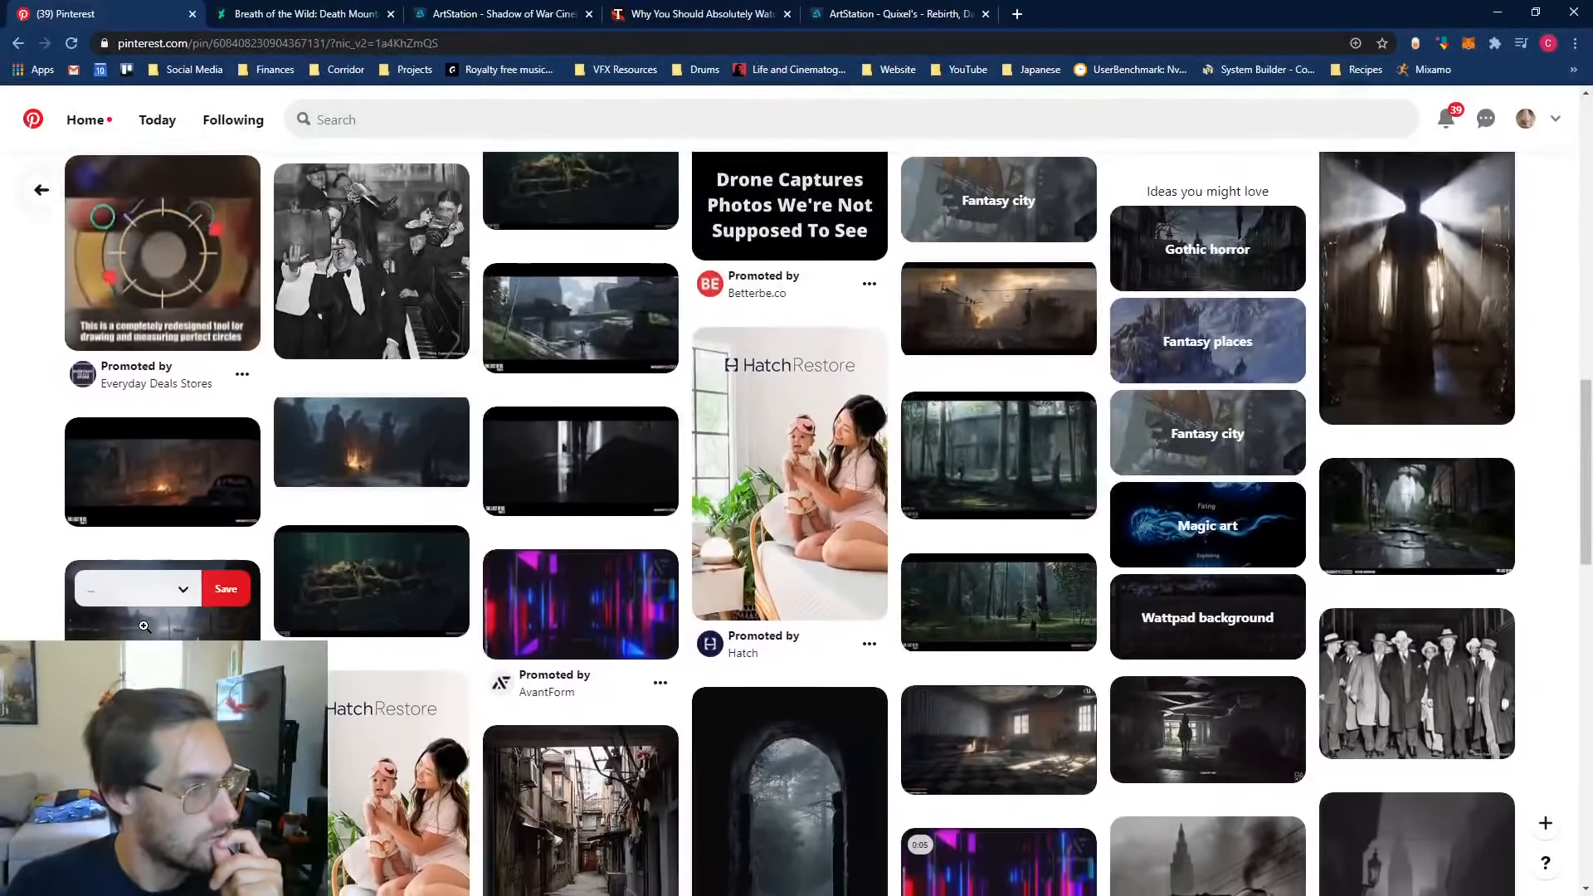
scroll(144, 625, "down", 1)
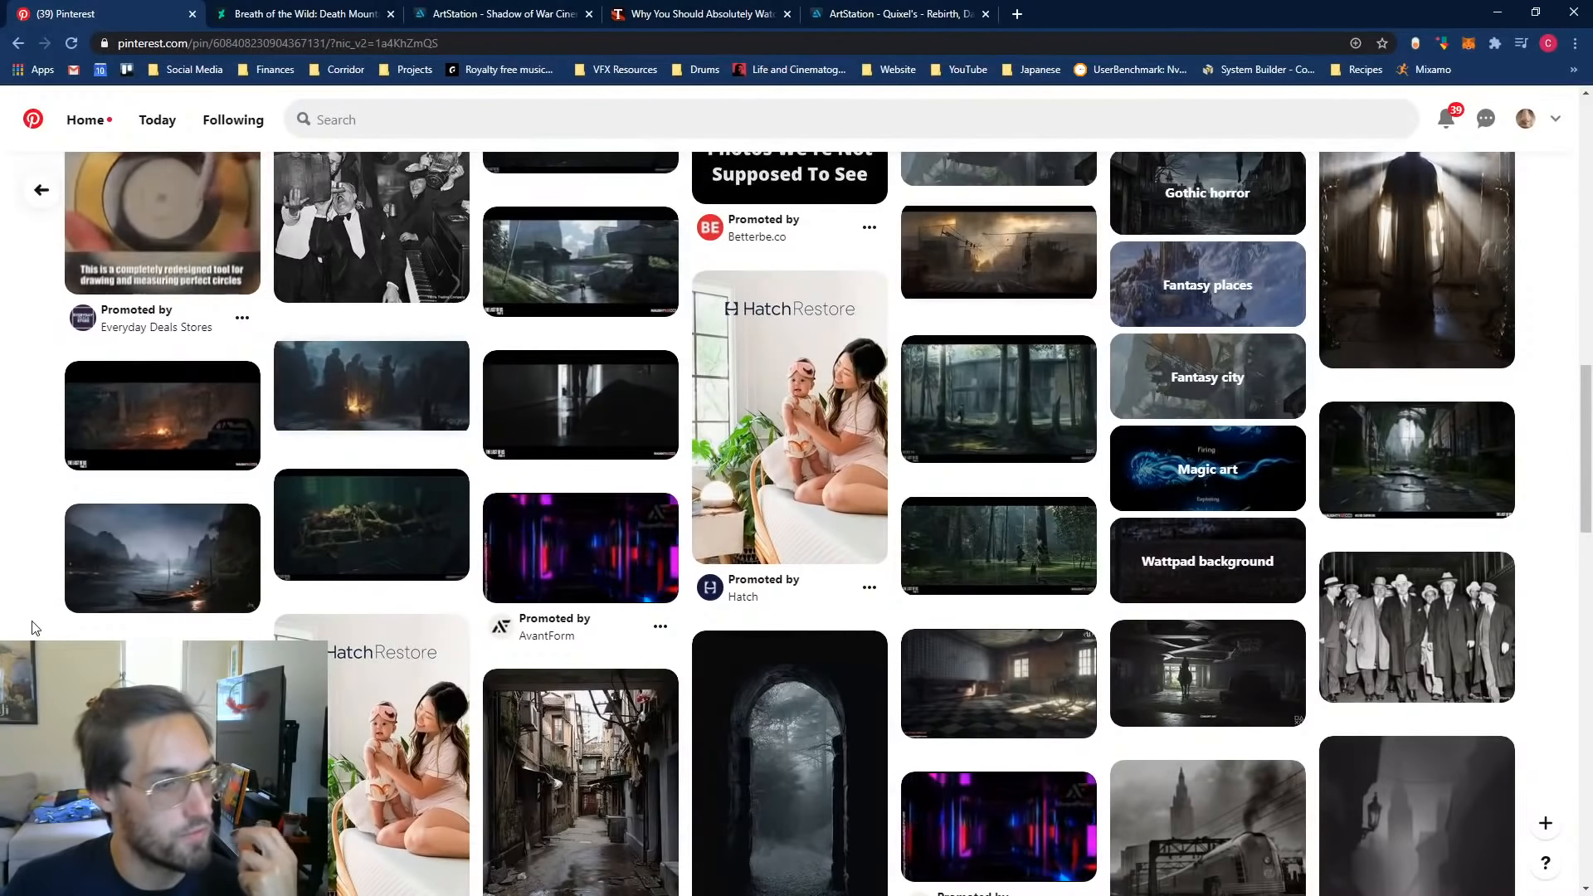
scroll(22, 541, "up", 10)
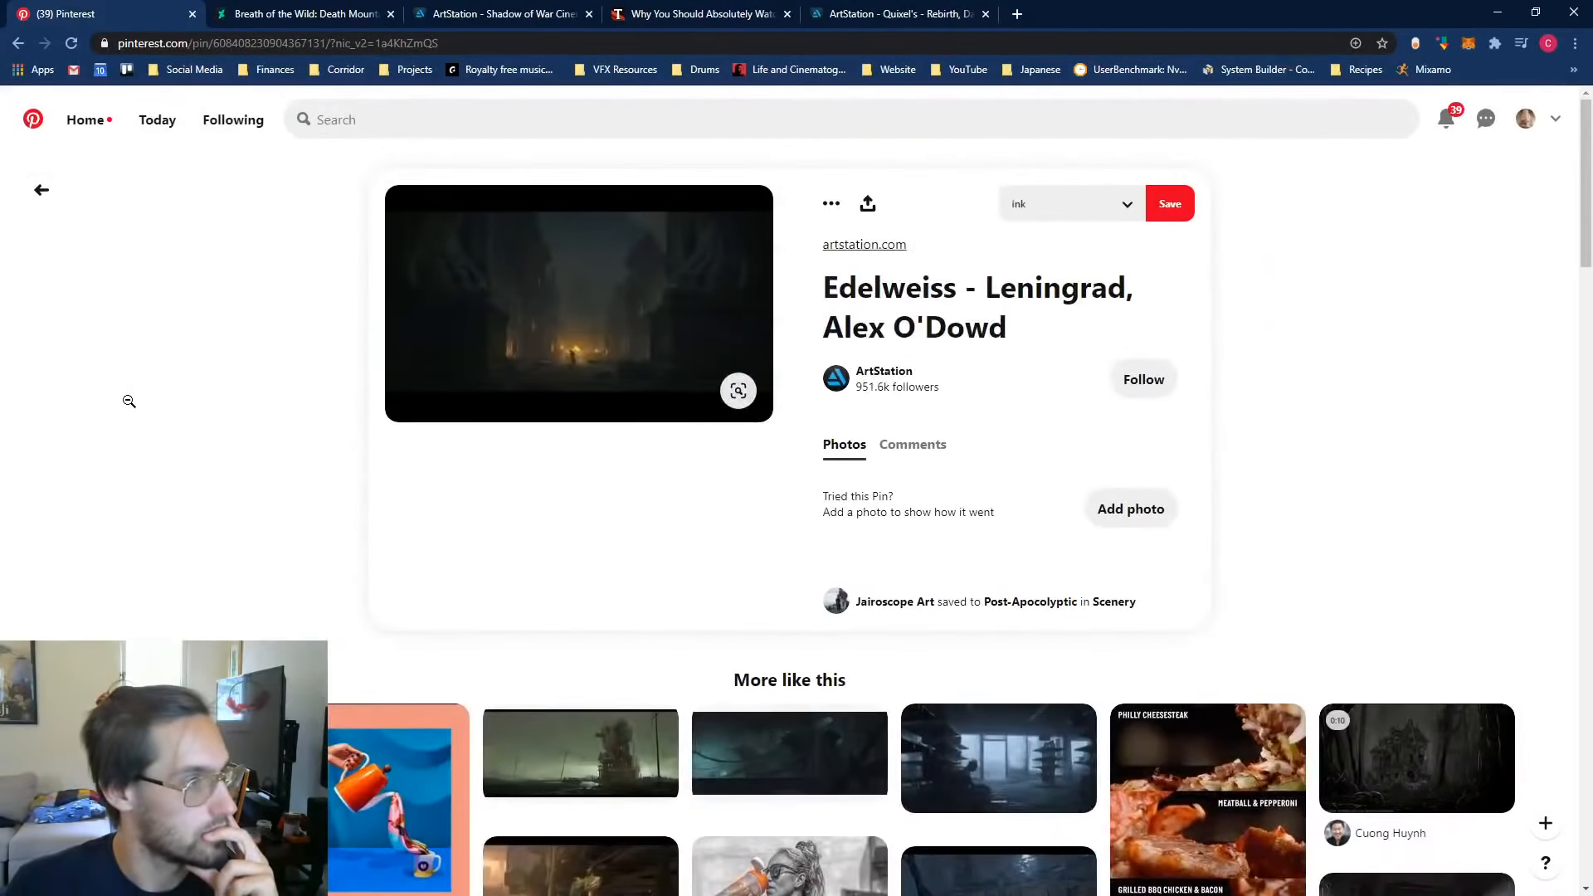
Step: Search Pinterest for "village at night" and look over the resulting pins
left_click(406, 117)
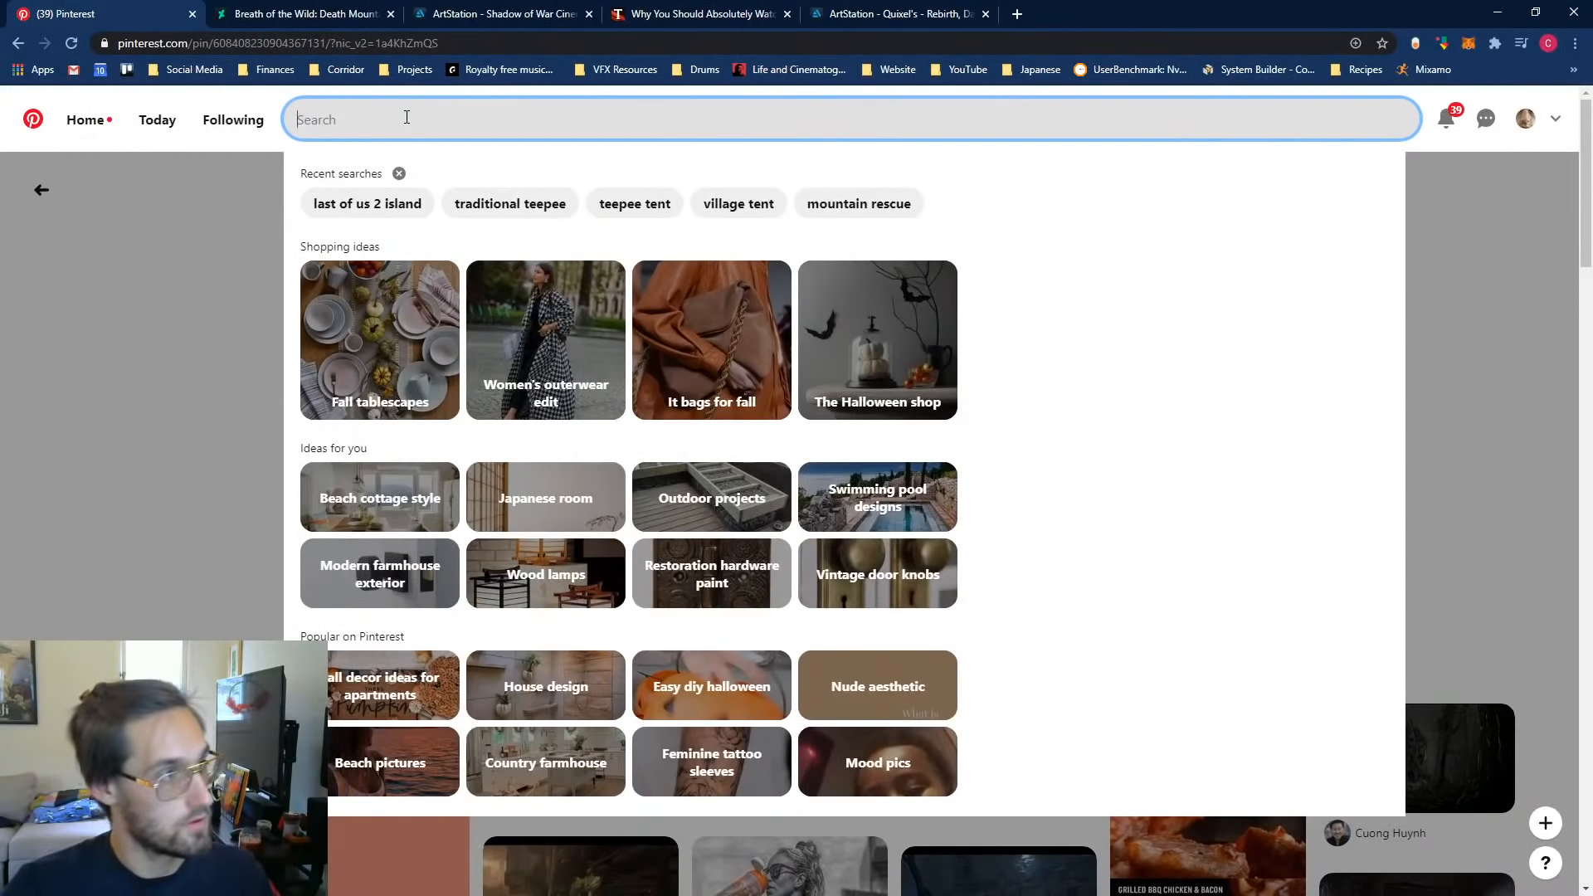
type("v")
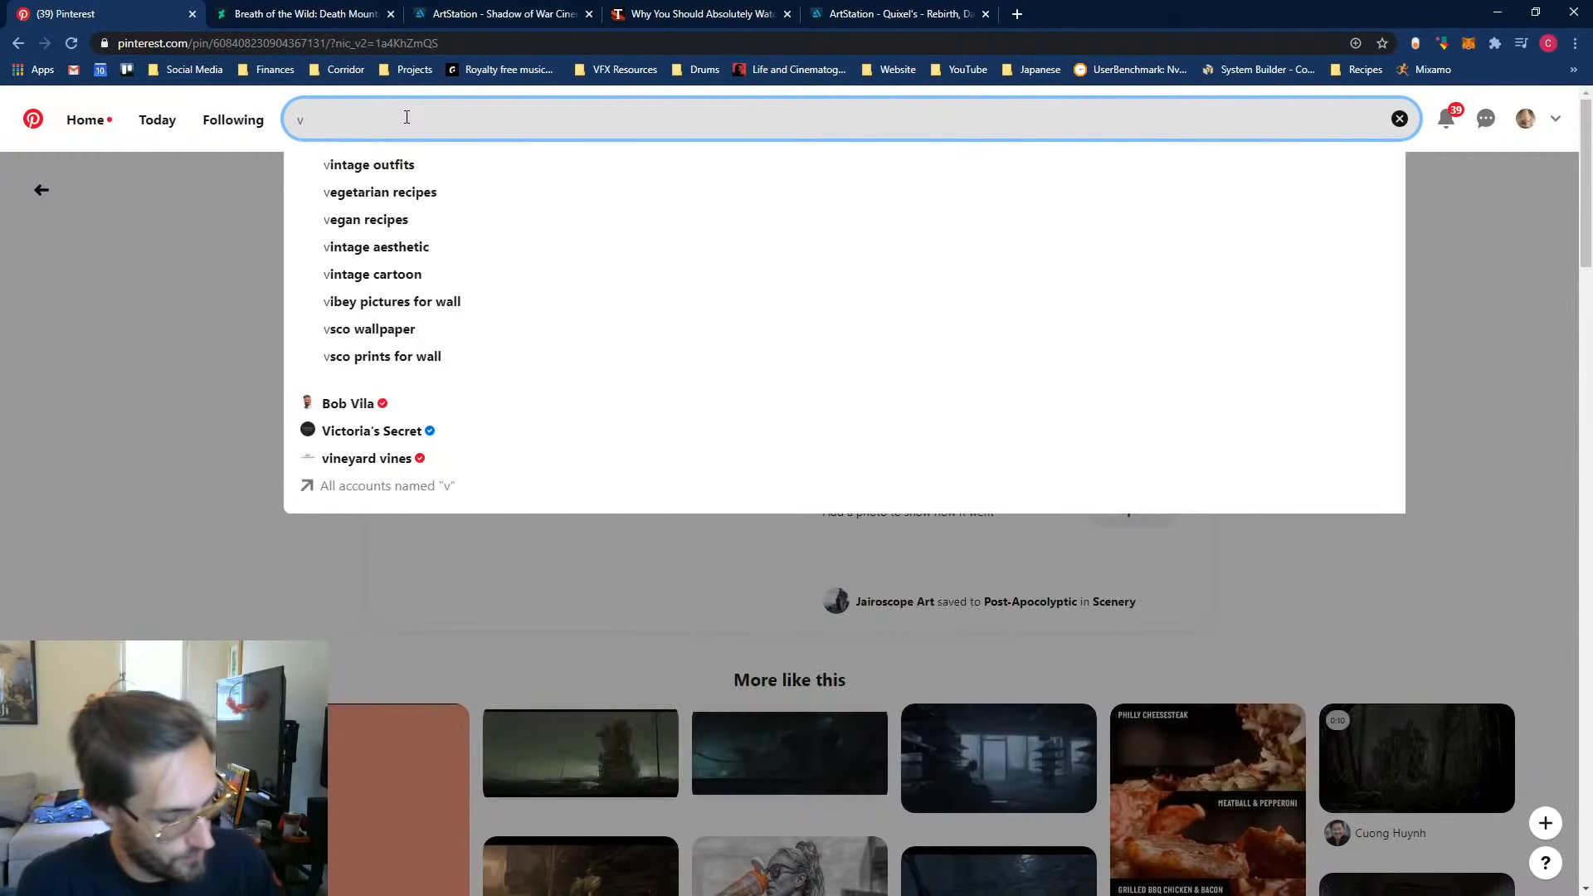
type("illage at ")
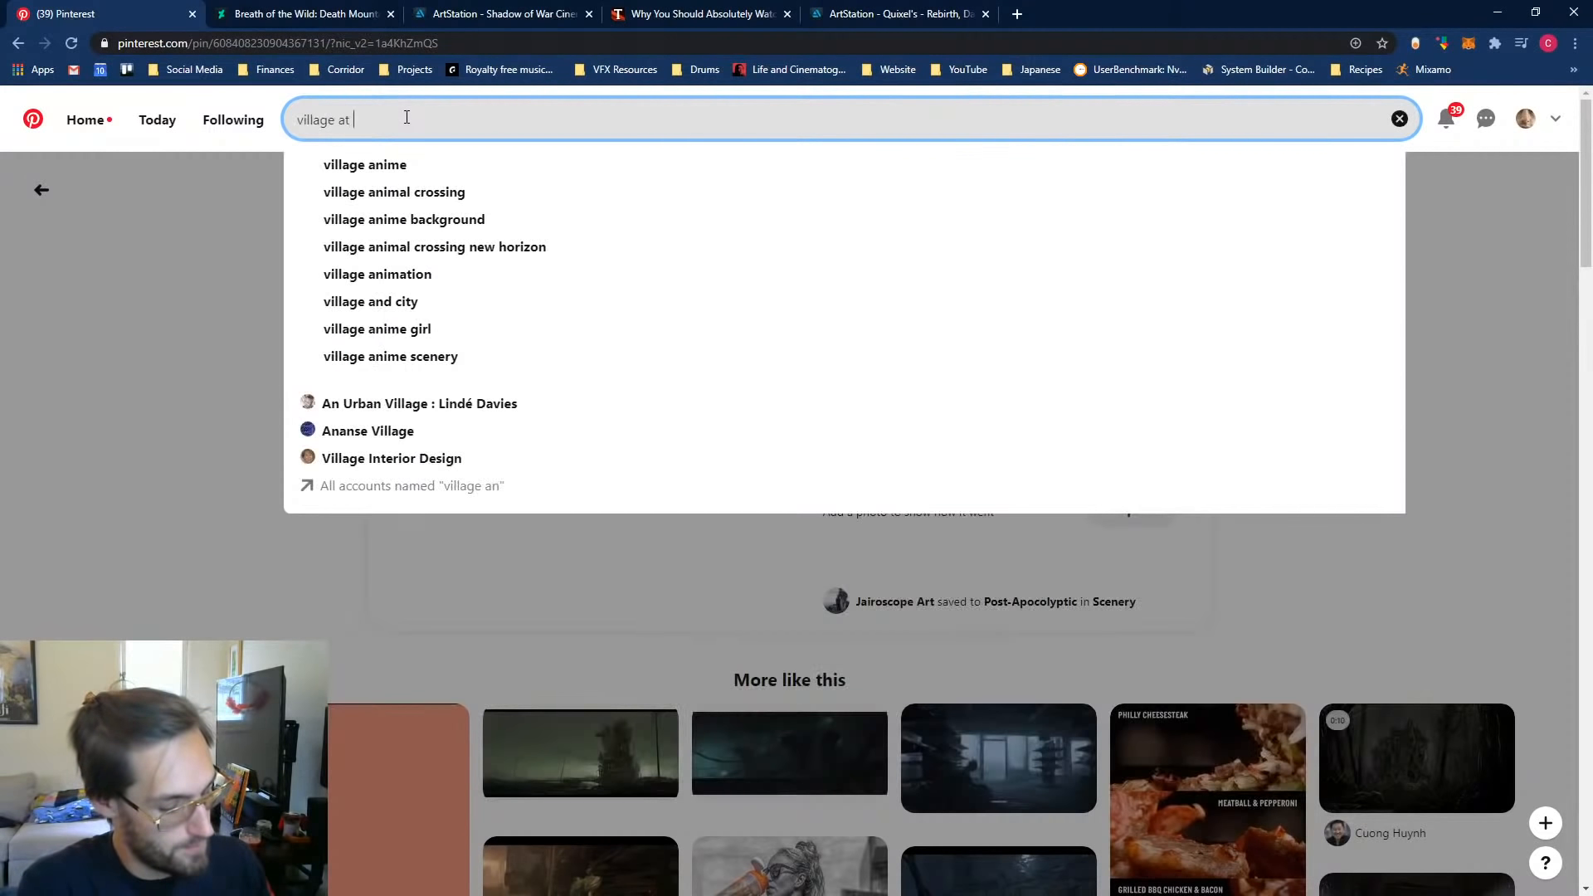
type("night")
key("Return")
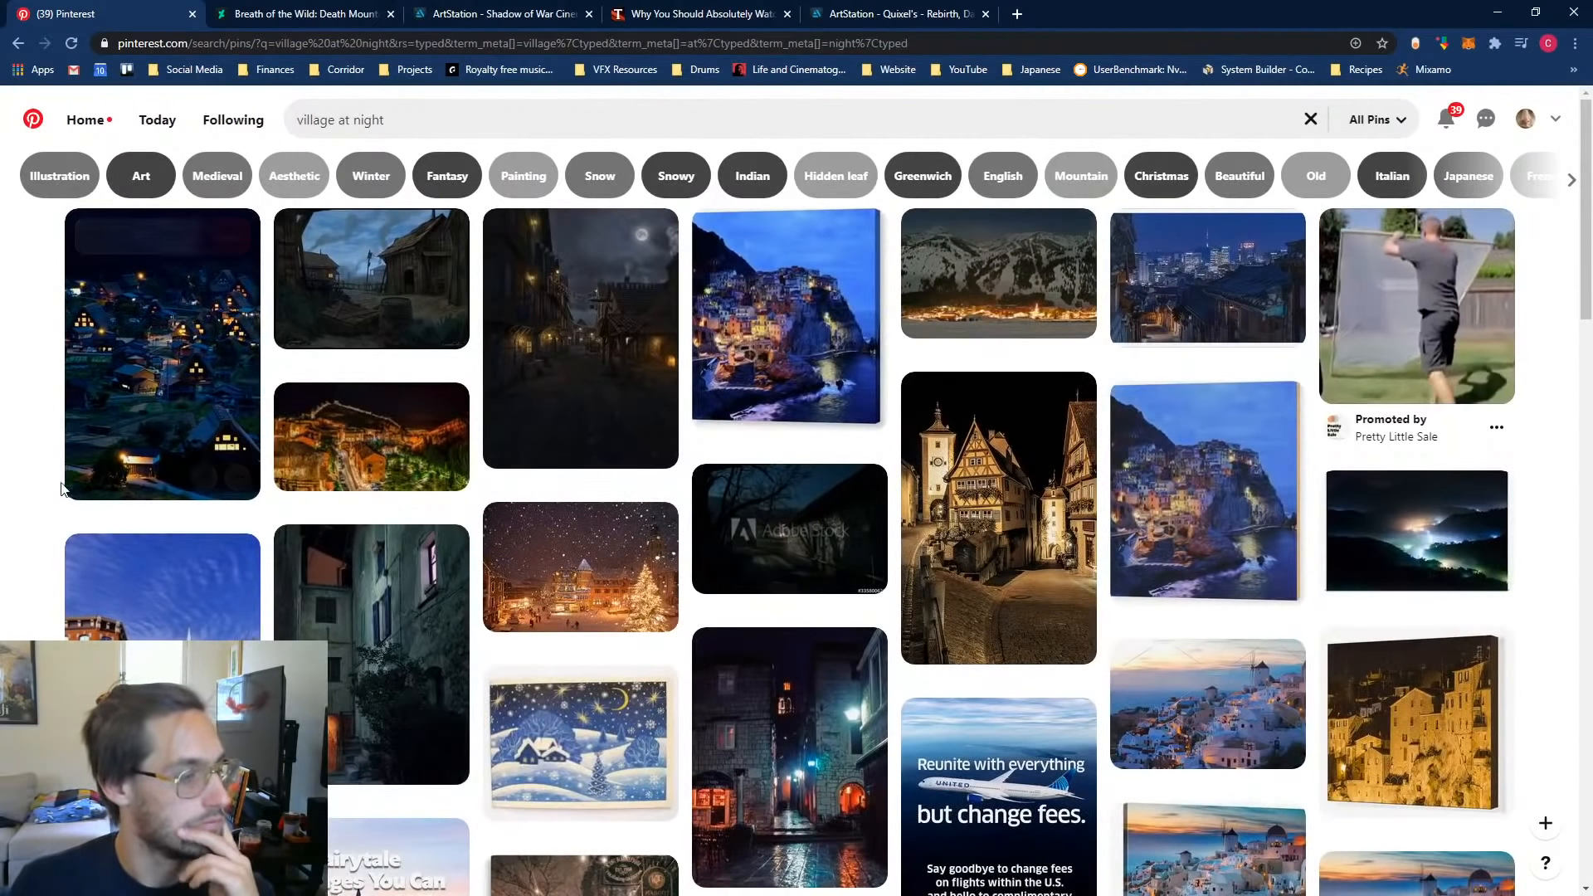
mouse_move(68, 481)
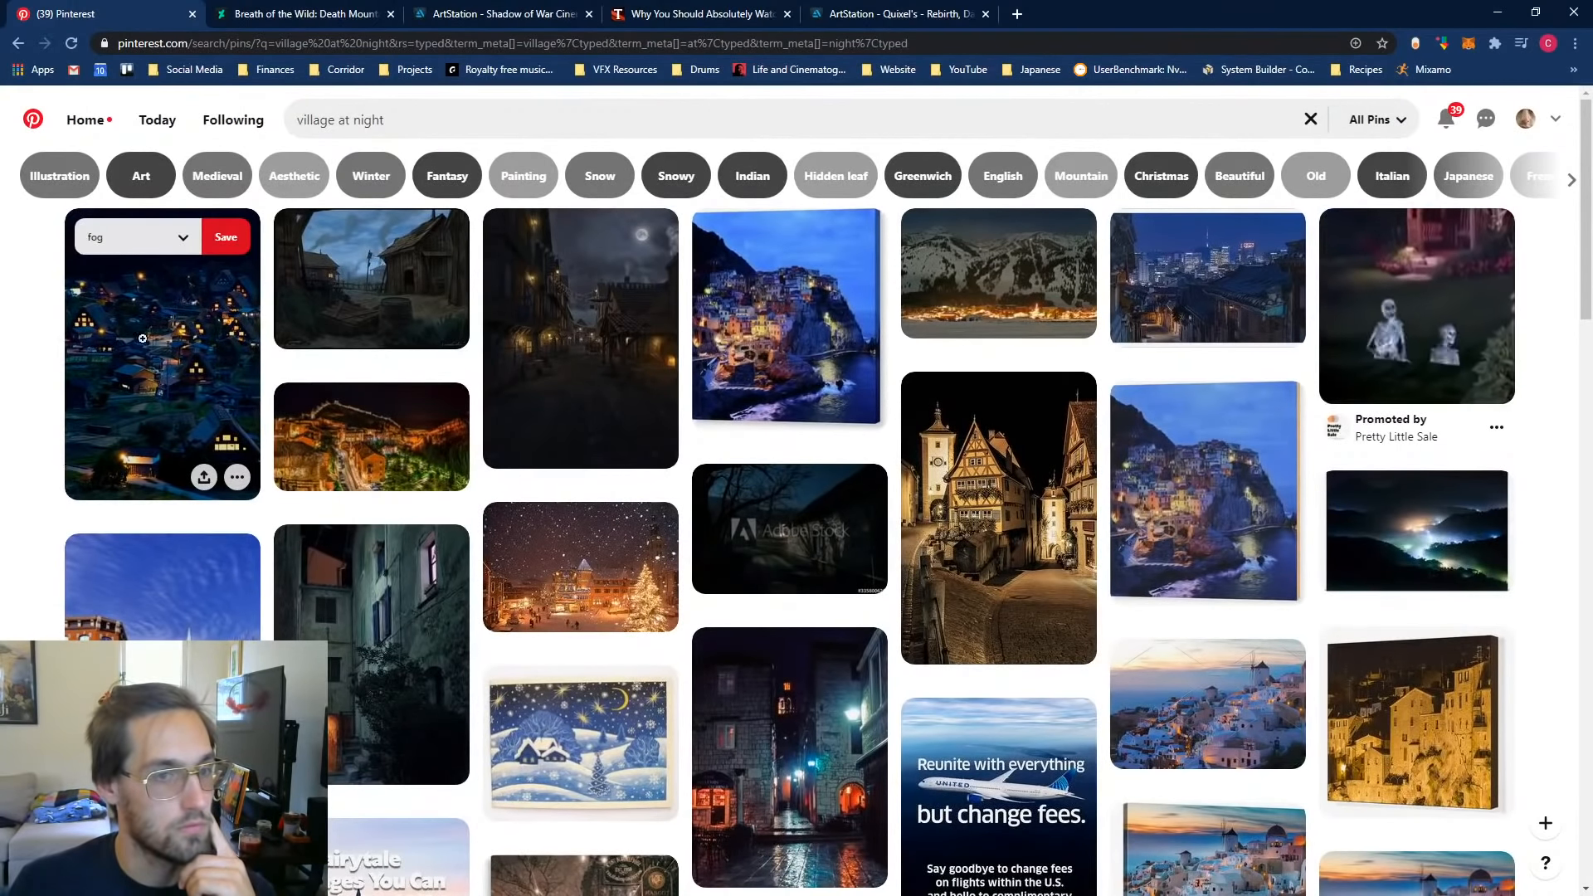
Step: Search Pinterest for "medical popup"
left_click(299, 129)
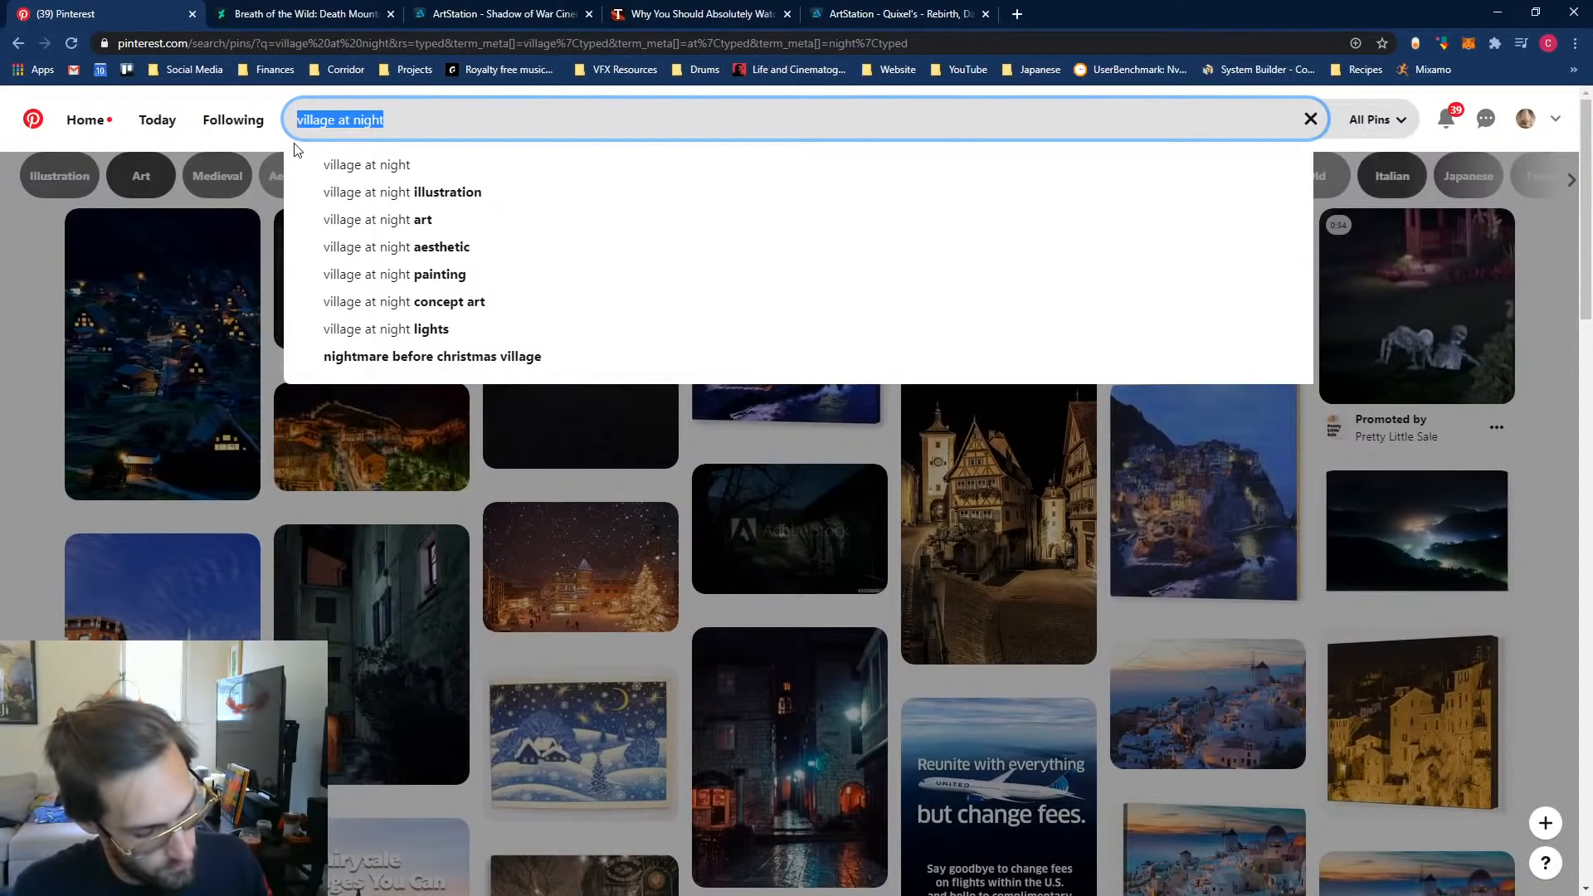
type("medical")
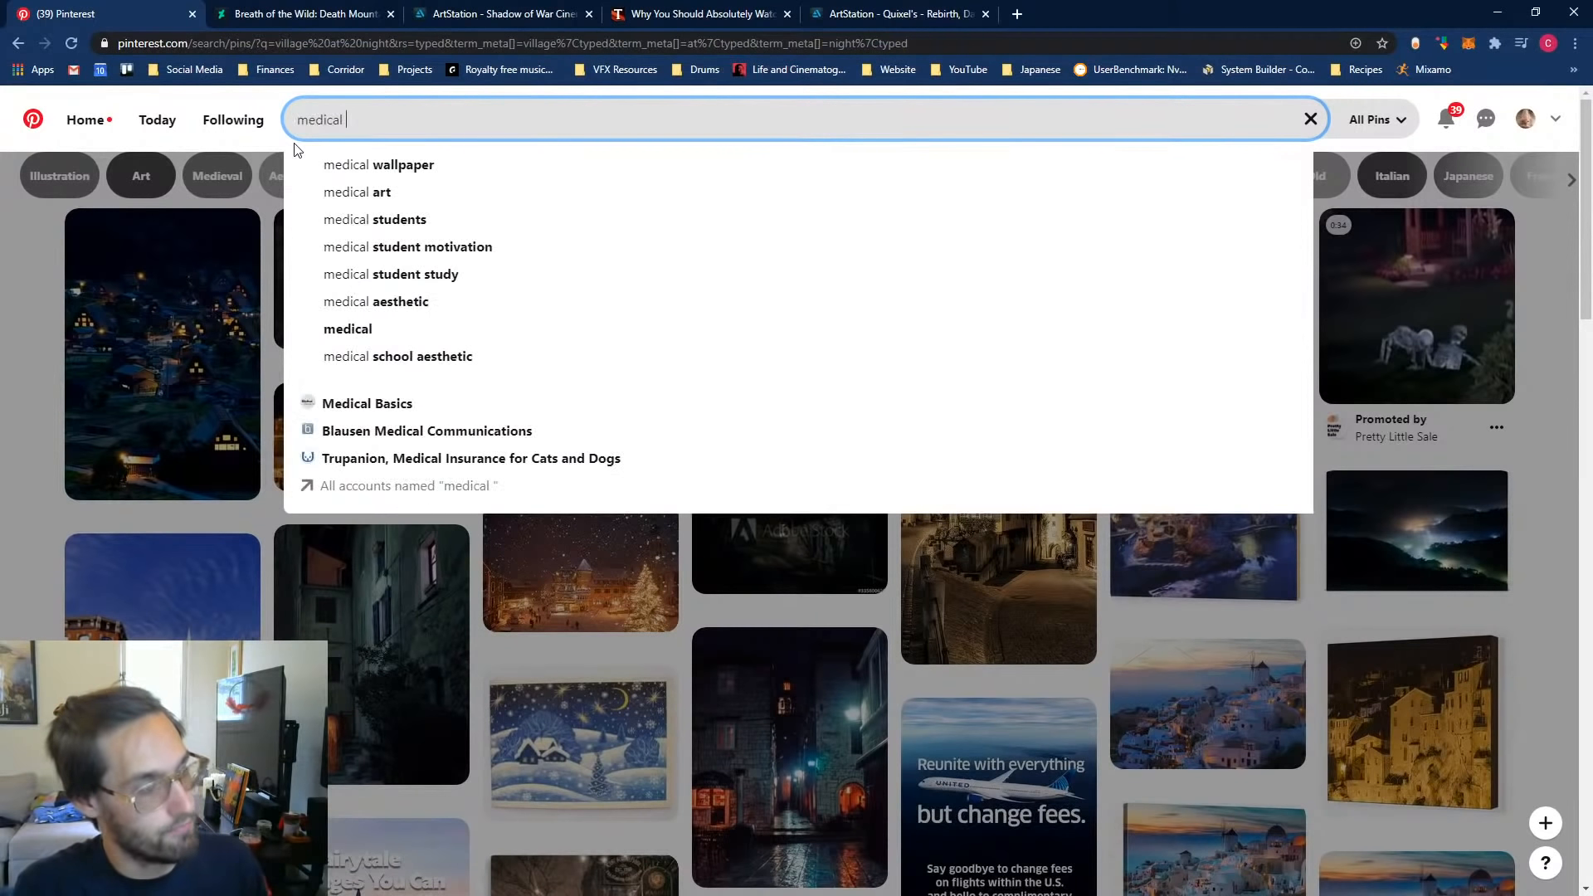
type(" popup")
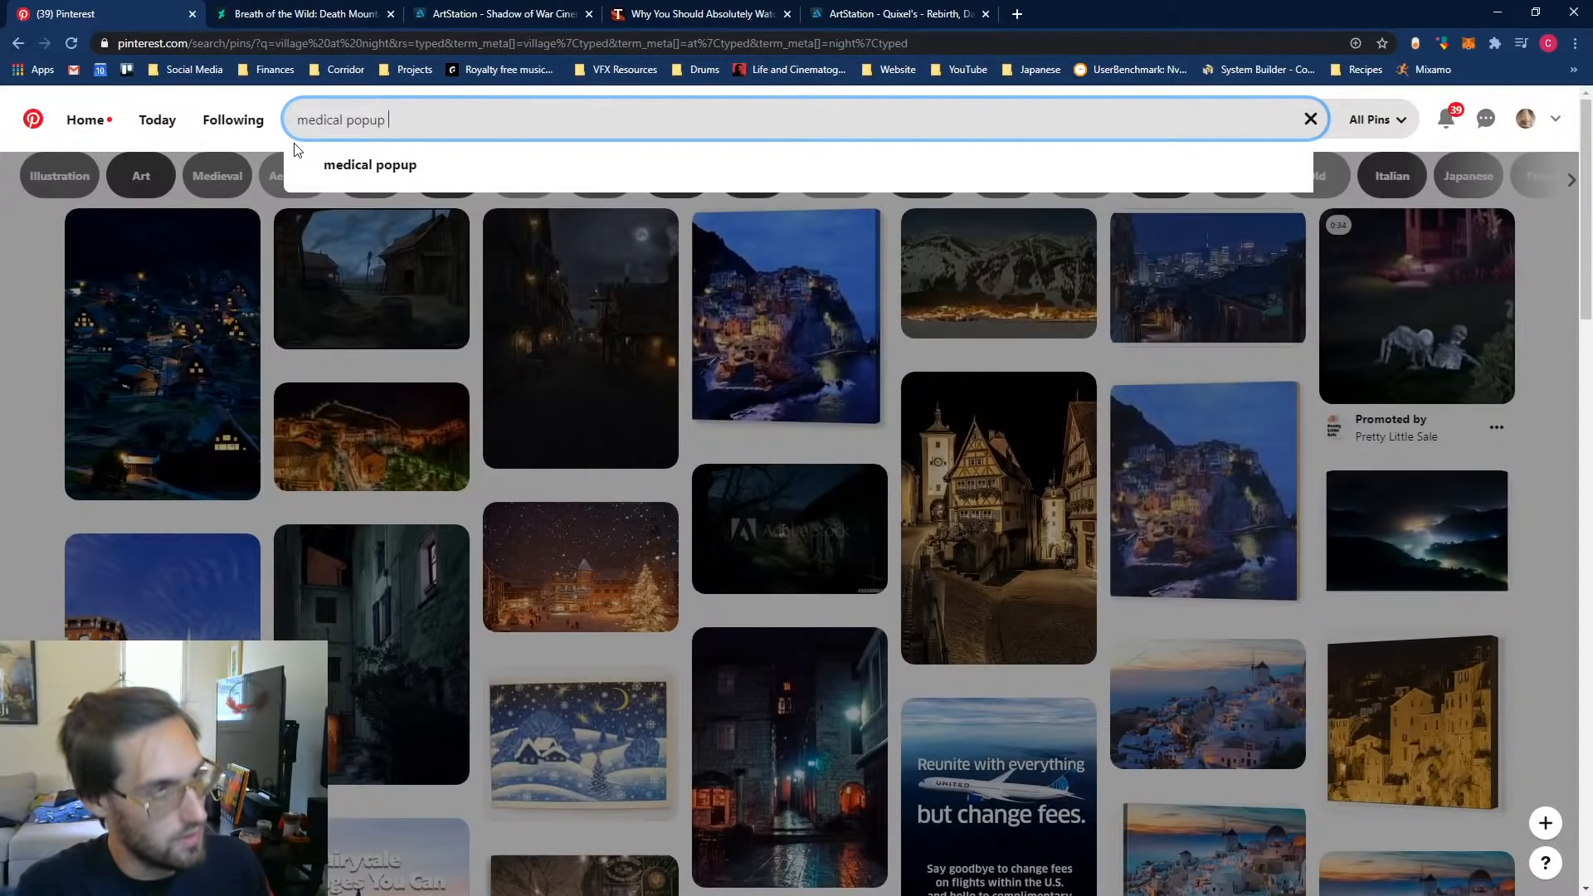
key("Return")
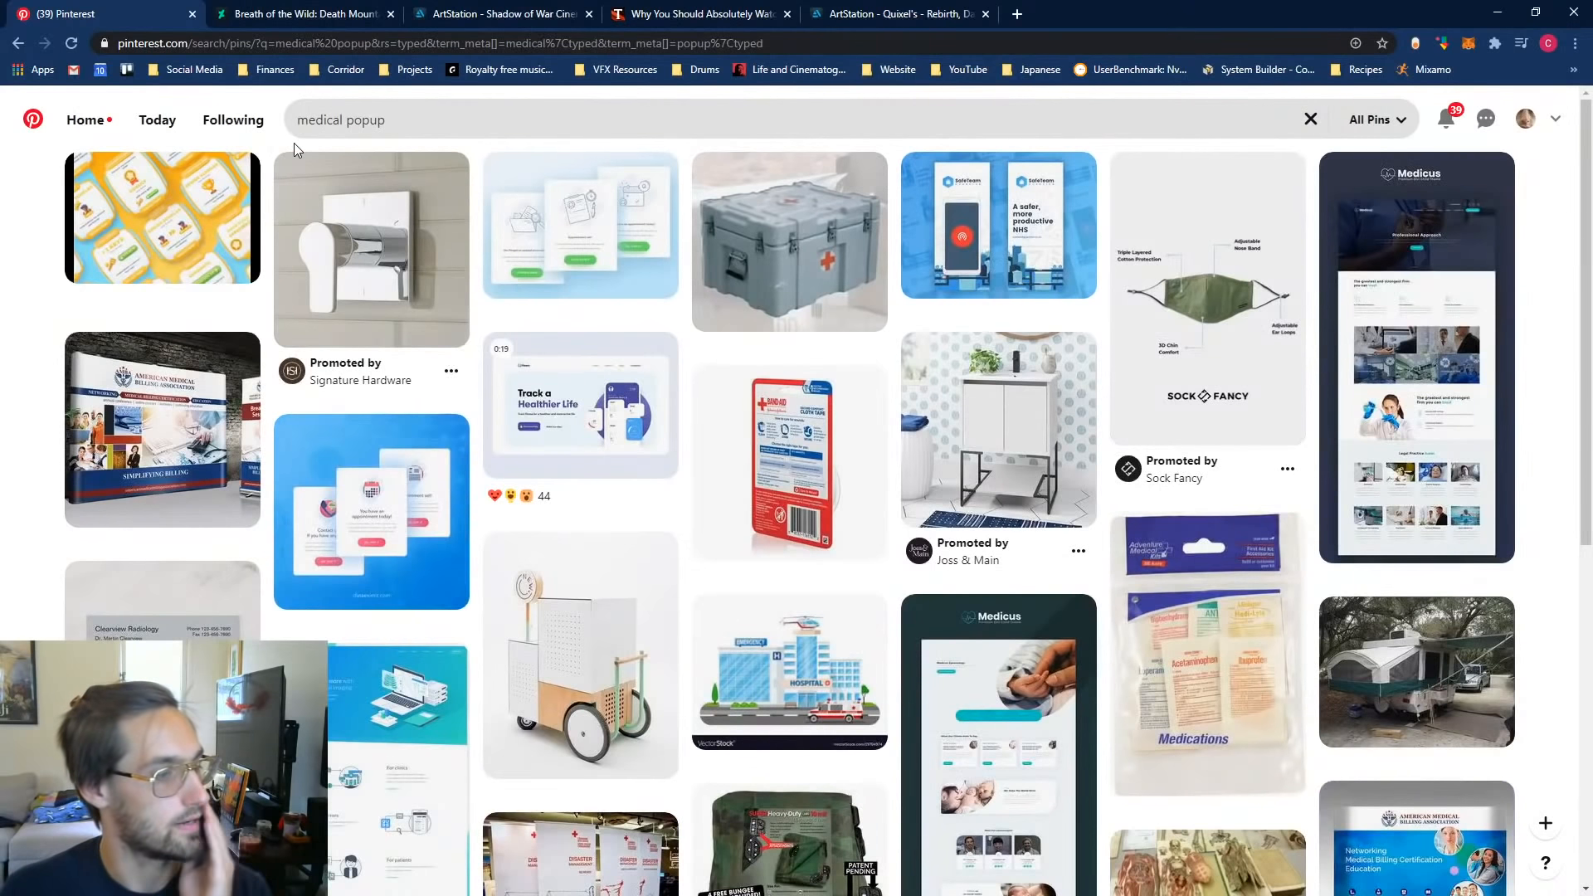
Step: Replace the search with "medical tents at night" to look for lit tent references
left_click(408, 121)
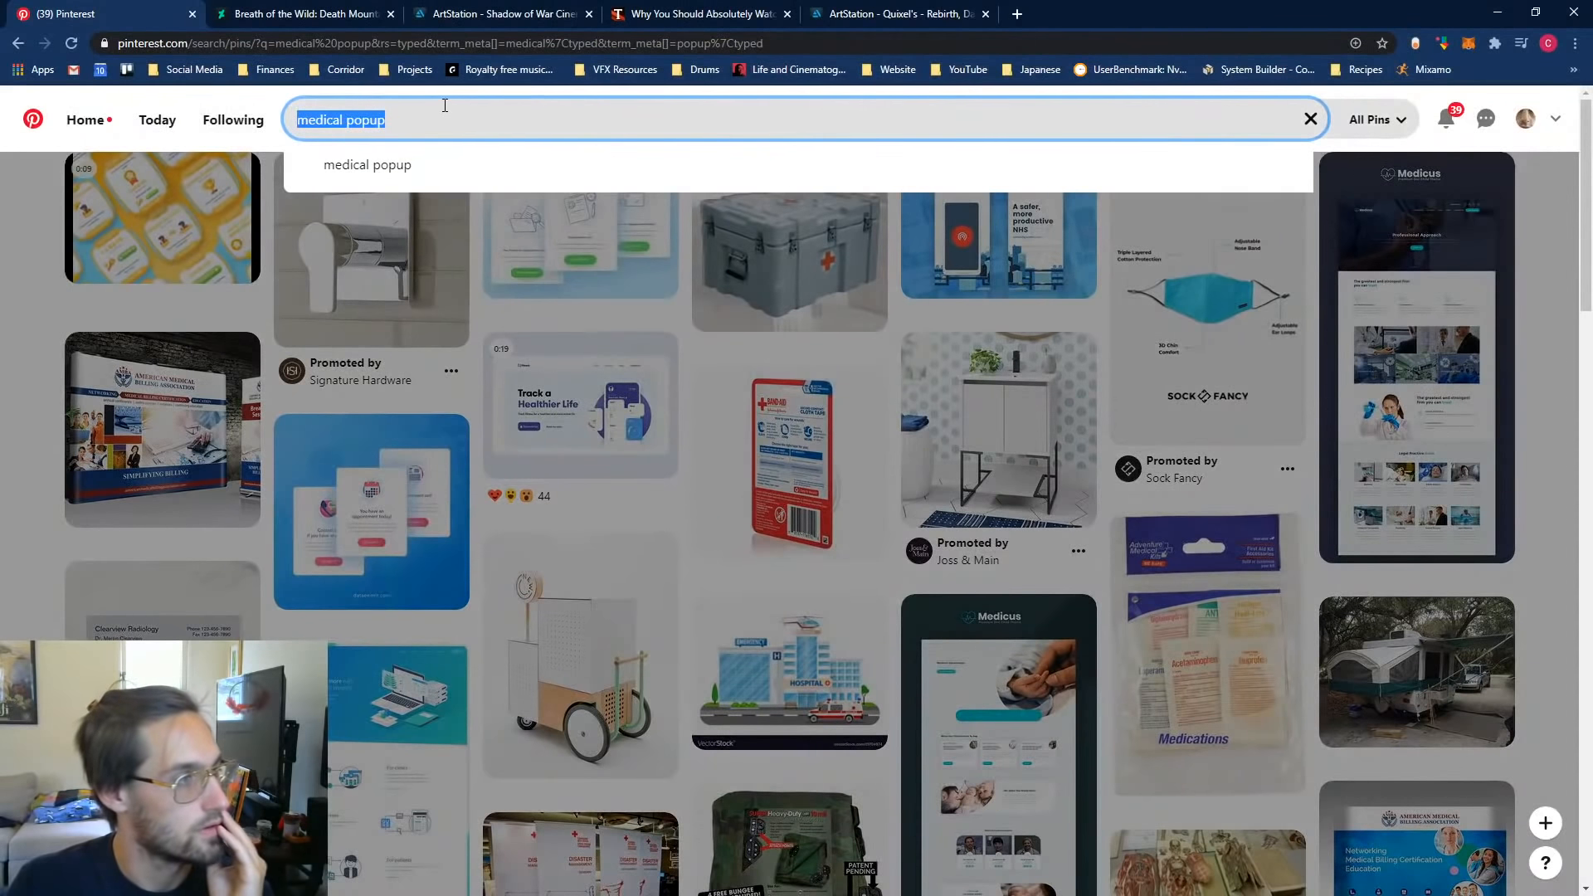
left_click_drag(401, 122, 265, 116)
type("m")
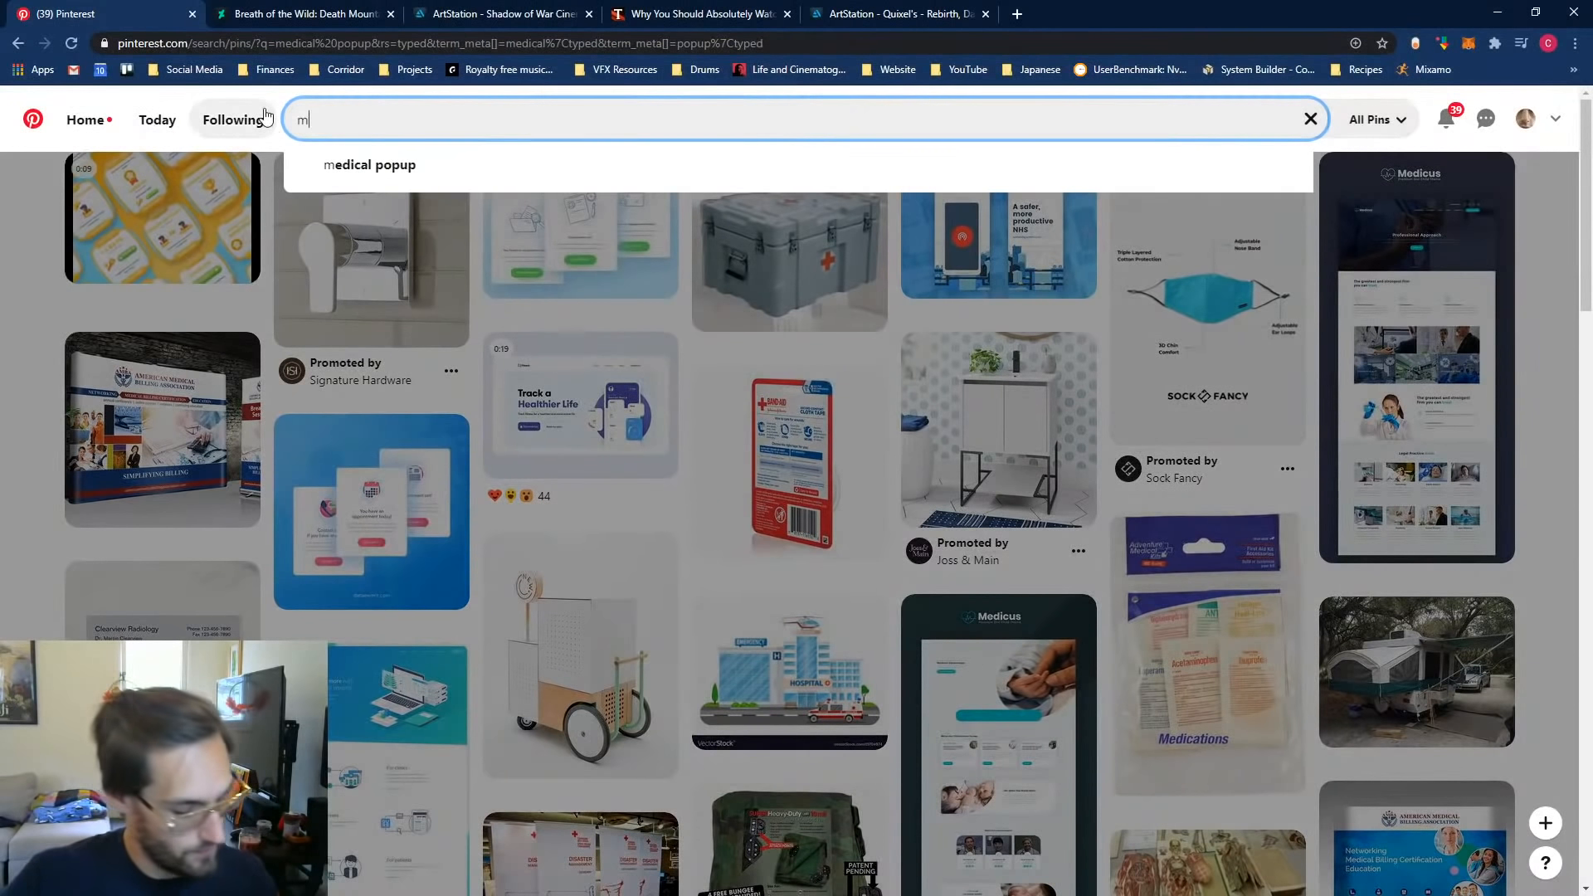
type("edical tents a")
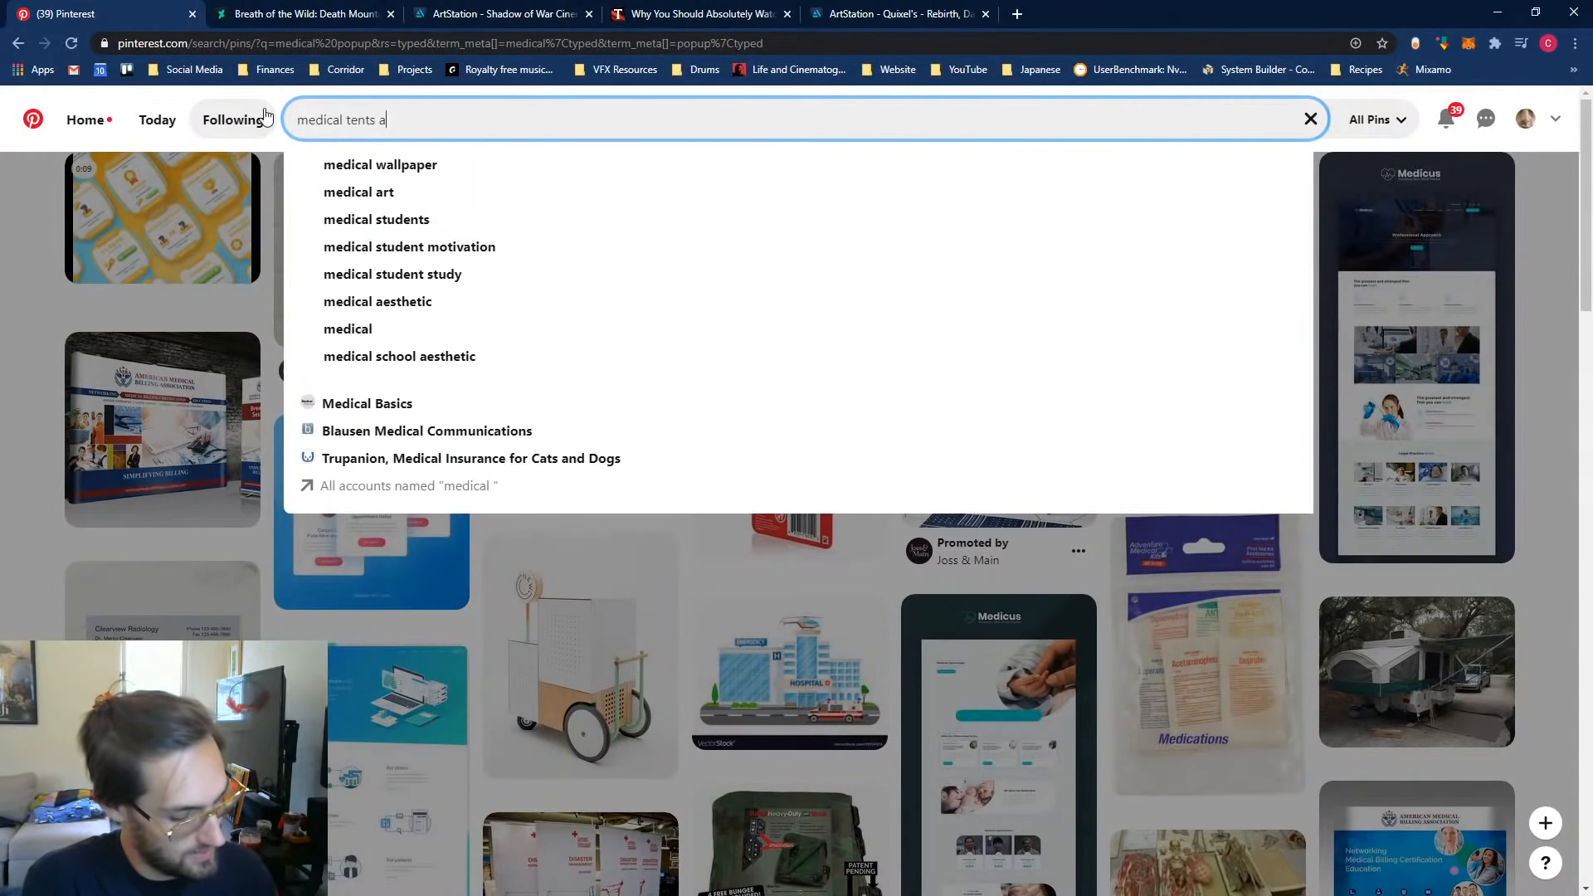
type("t night")
key("Return")
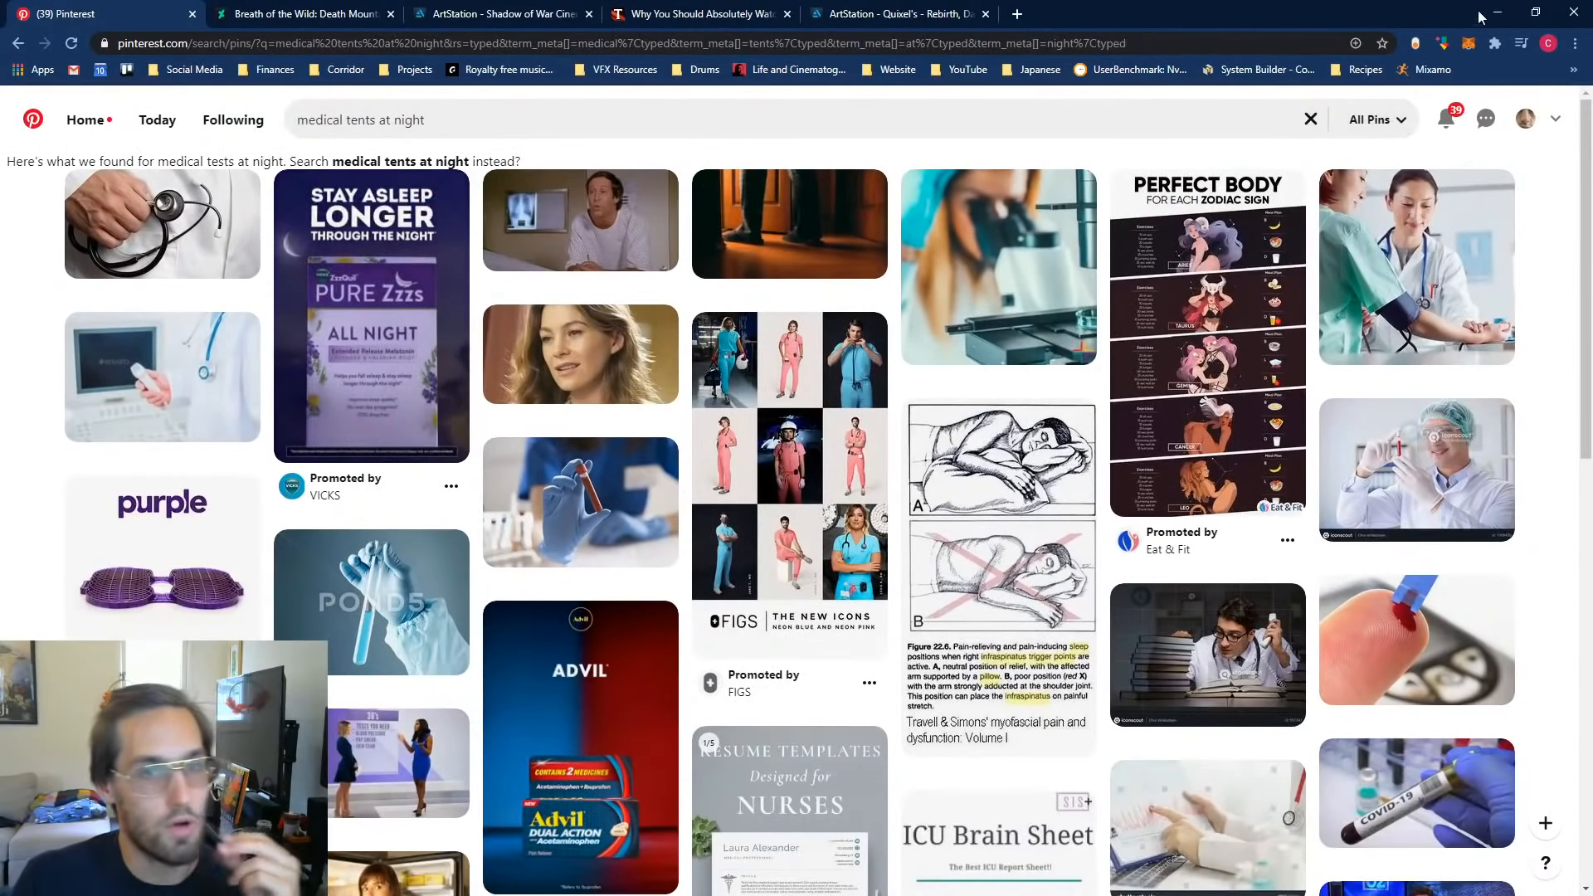
Step: Switch to Photoshop and open all three images from the NVIDIA Contest _Assets/reference folder
left_click(1485, 14)
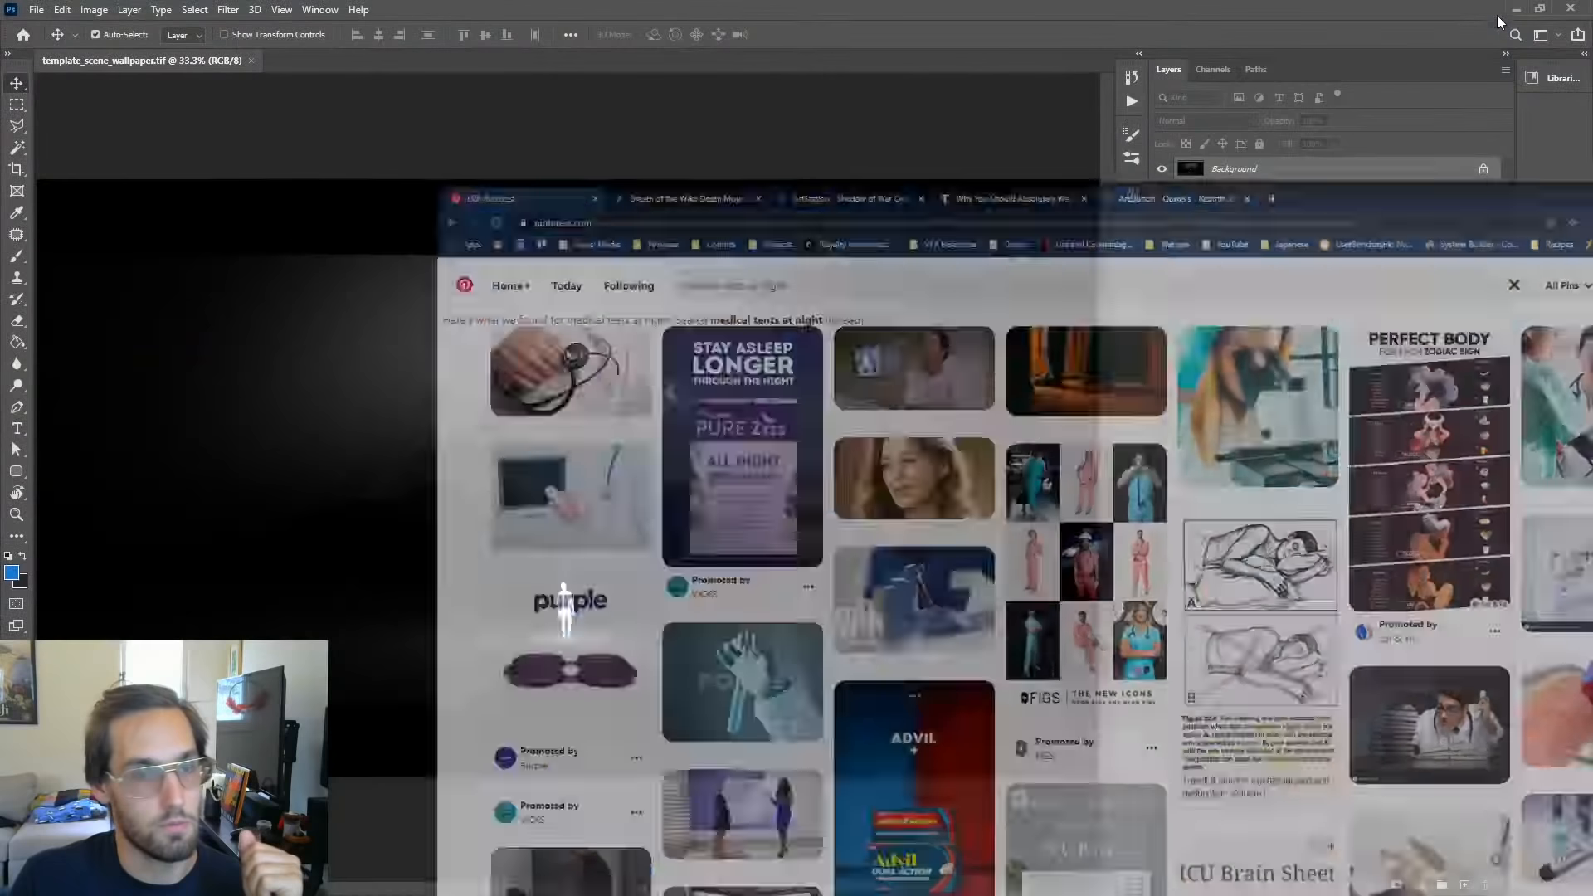
left_click(38, 10)
left_click(58, 47)
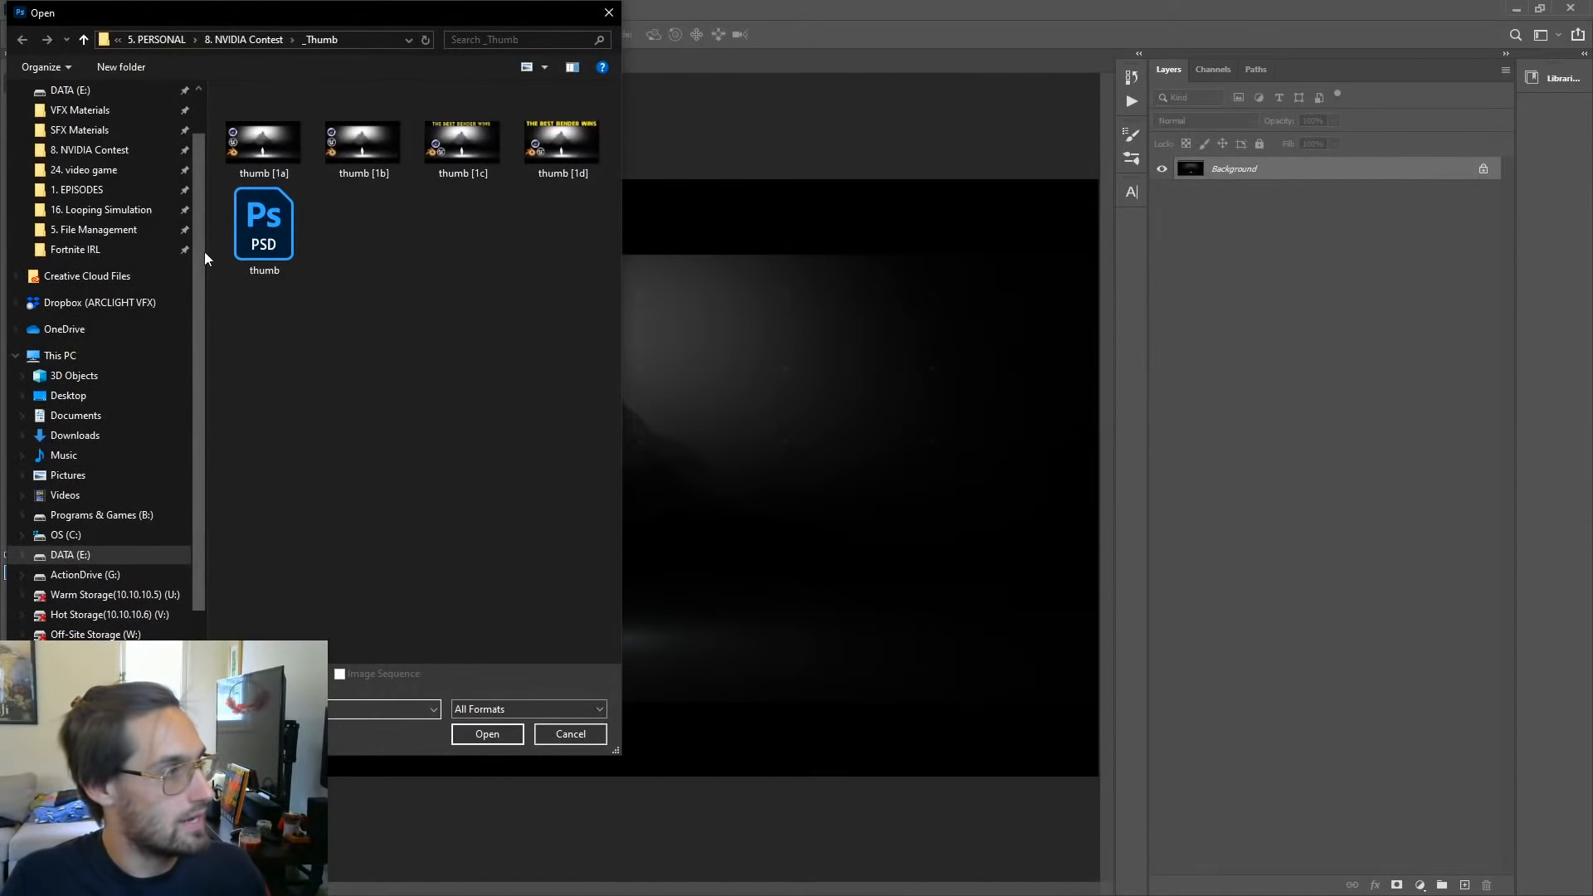
scroll(204, 252, "up", 1)
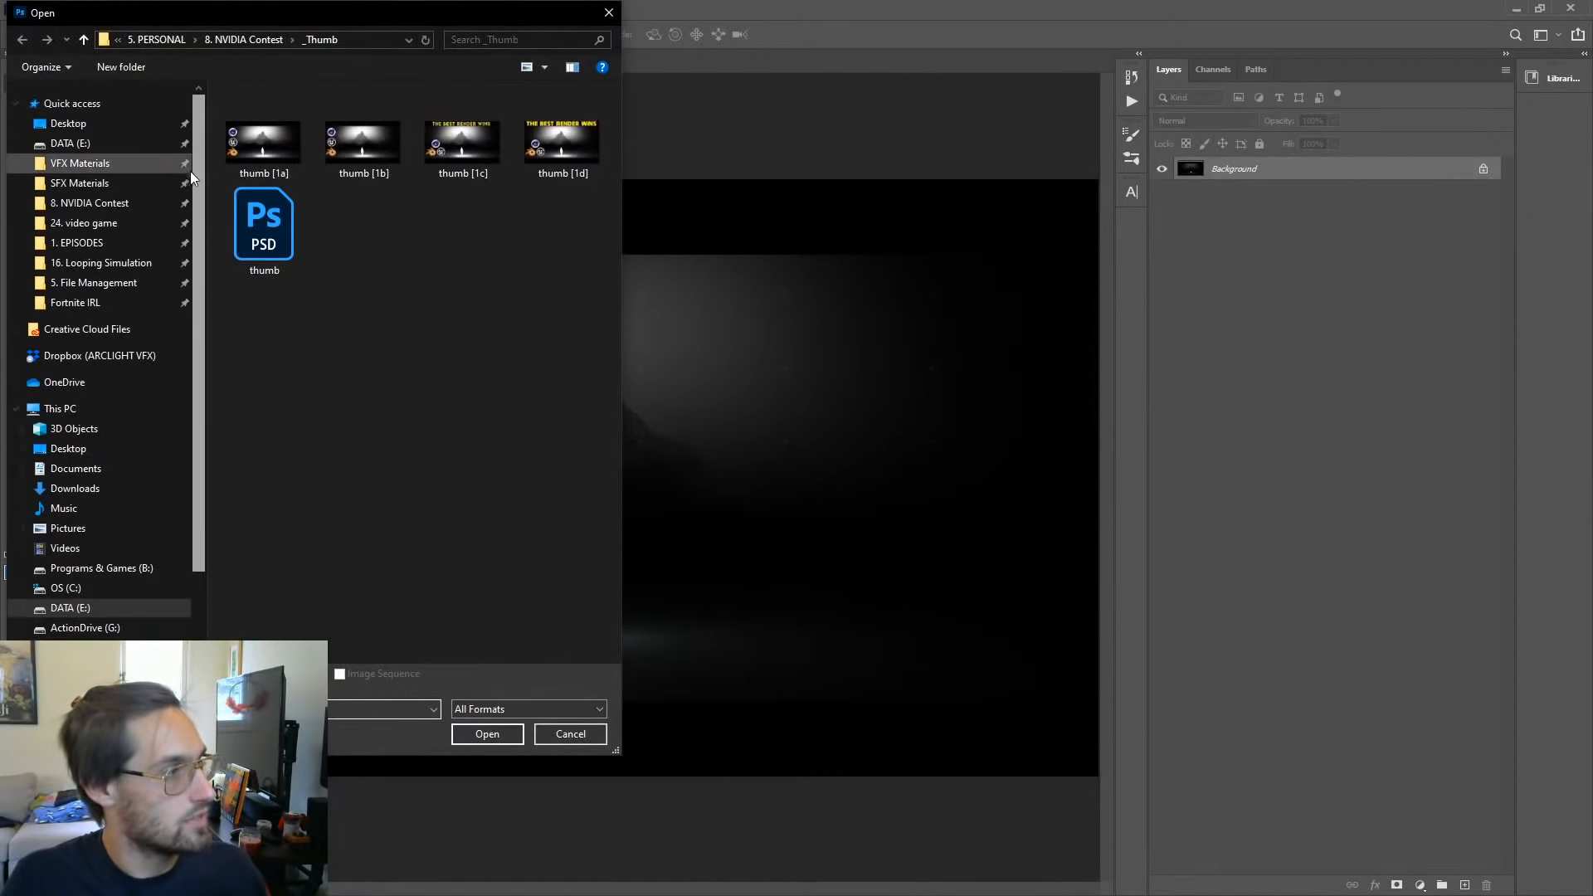
left_click(254, 40)
double_click(256, 114)
double_click(257, 148)
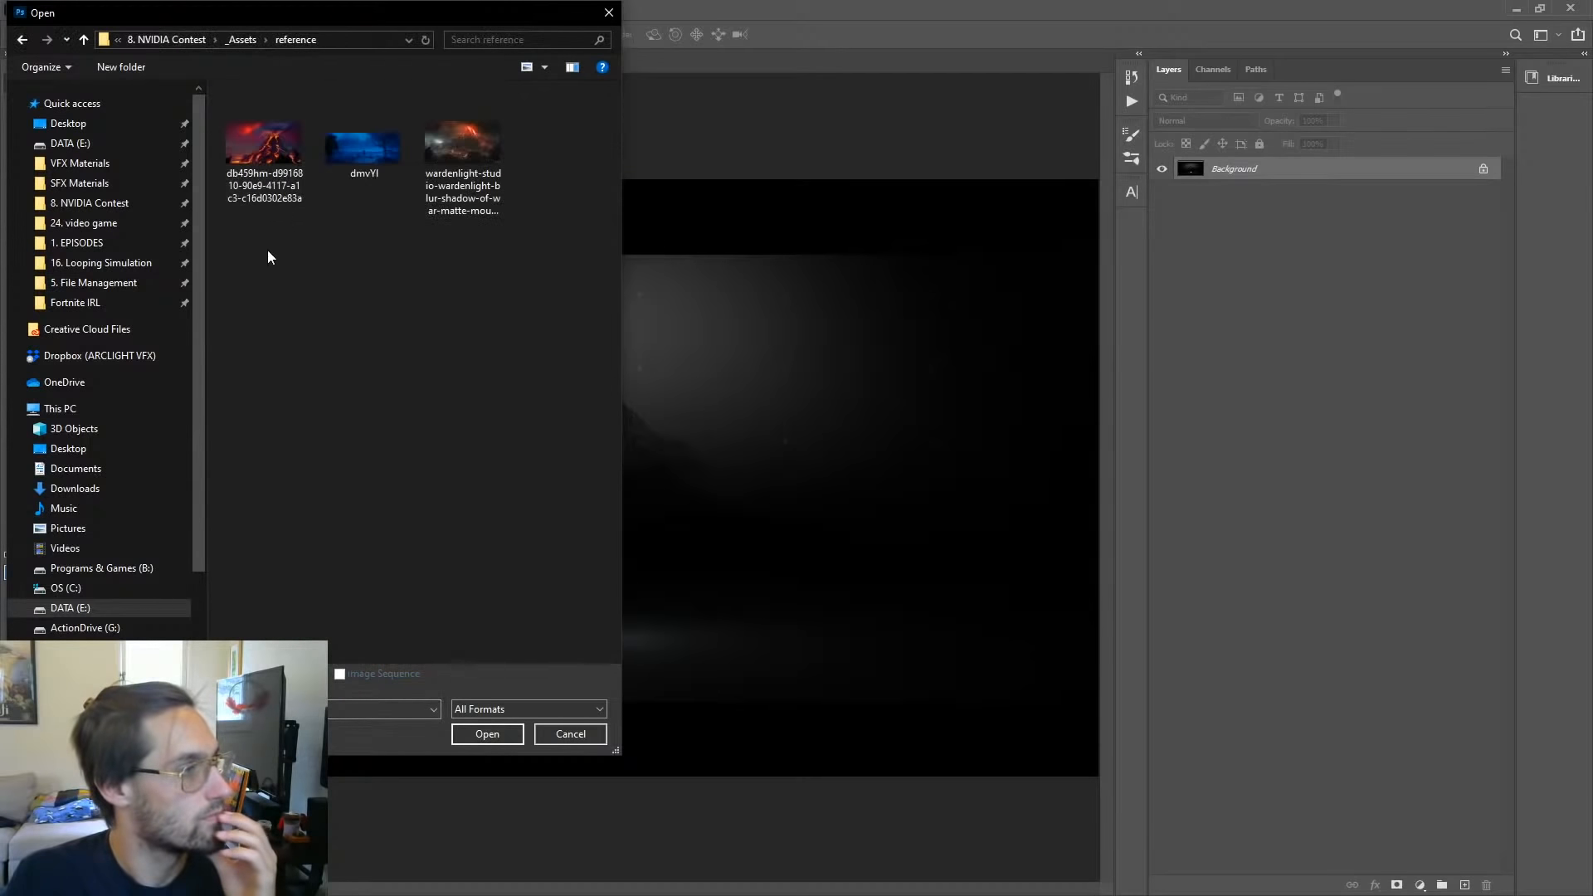
key("ctrl+a")
left_click(487, 734)
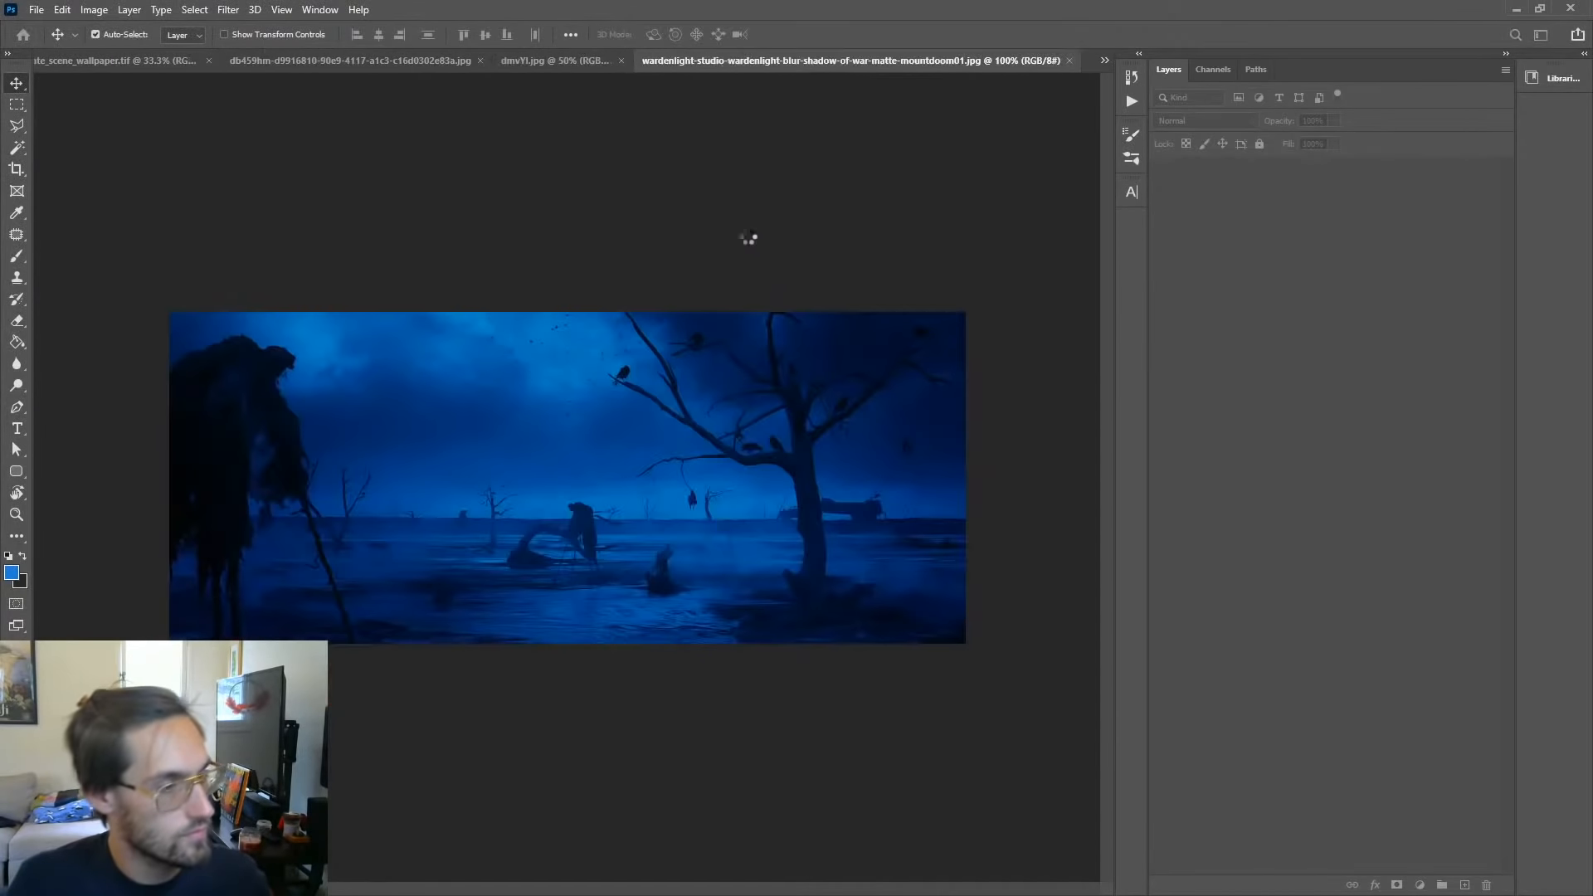
Step: Copy the erupting volcano matte painting into template_scene_wallpaper.tif as a new layer over the figure
left_click(545, 61)
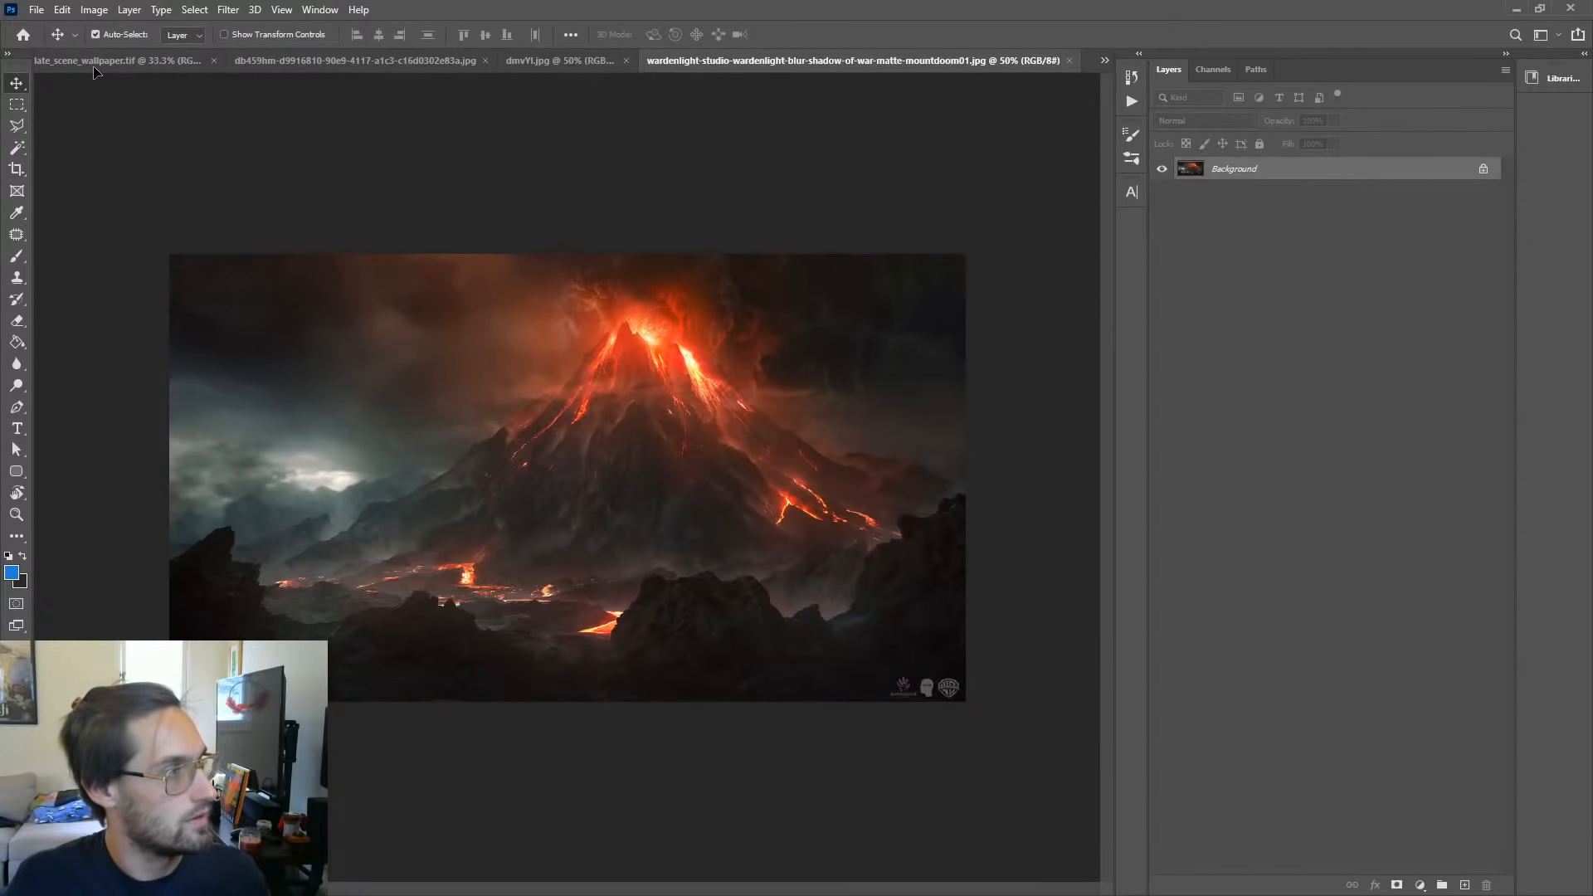
left_click_drag(94, 72, 613, 444)
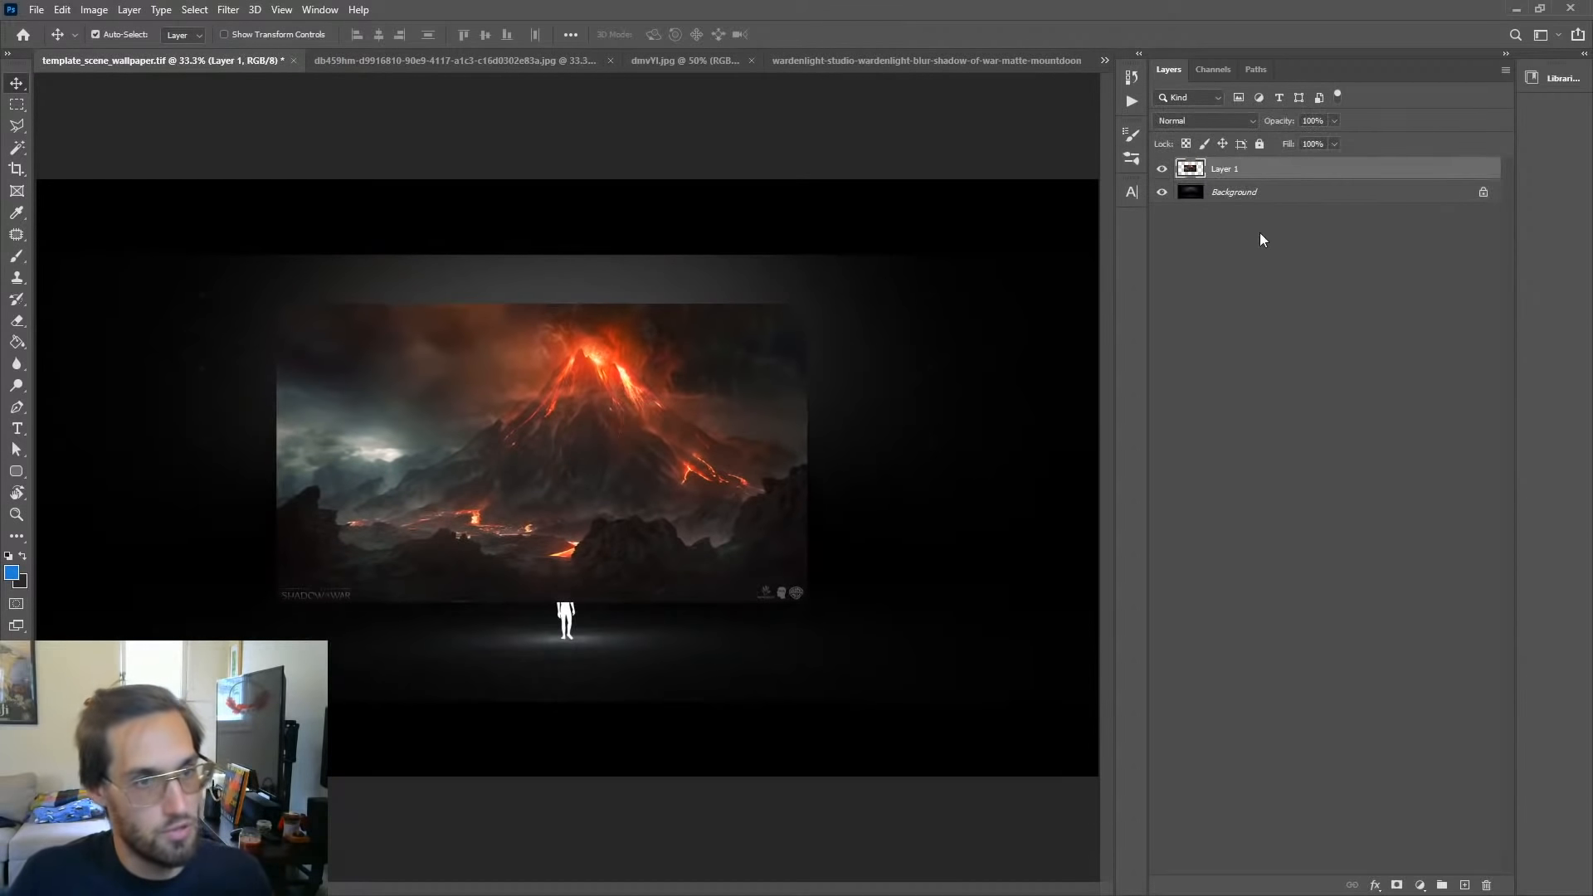
Step: Try erasing the lower part of the volcano image around the white figure
left_click(28, 330)
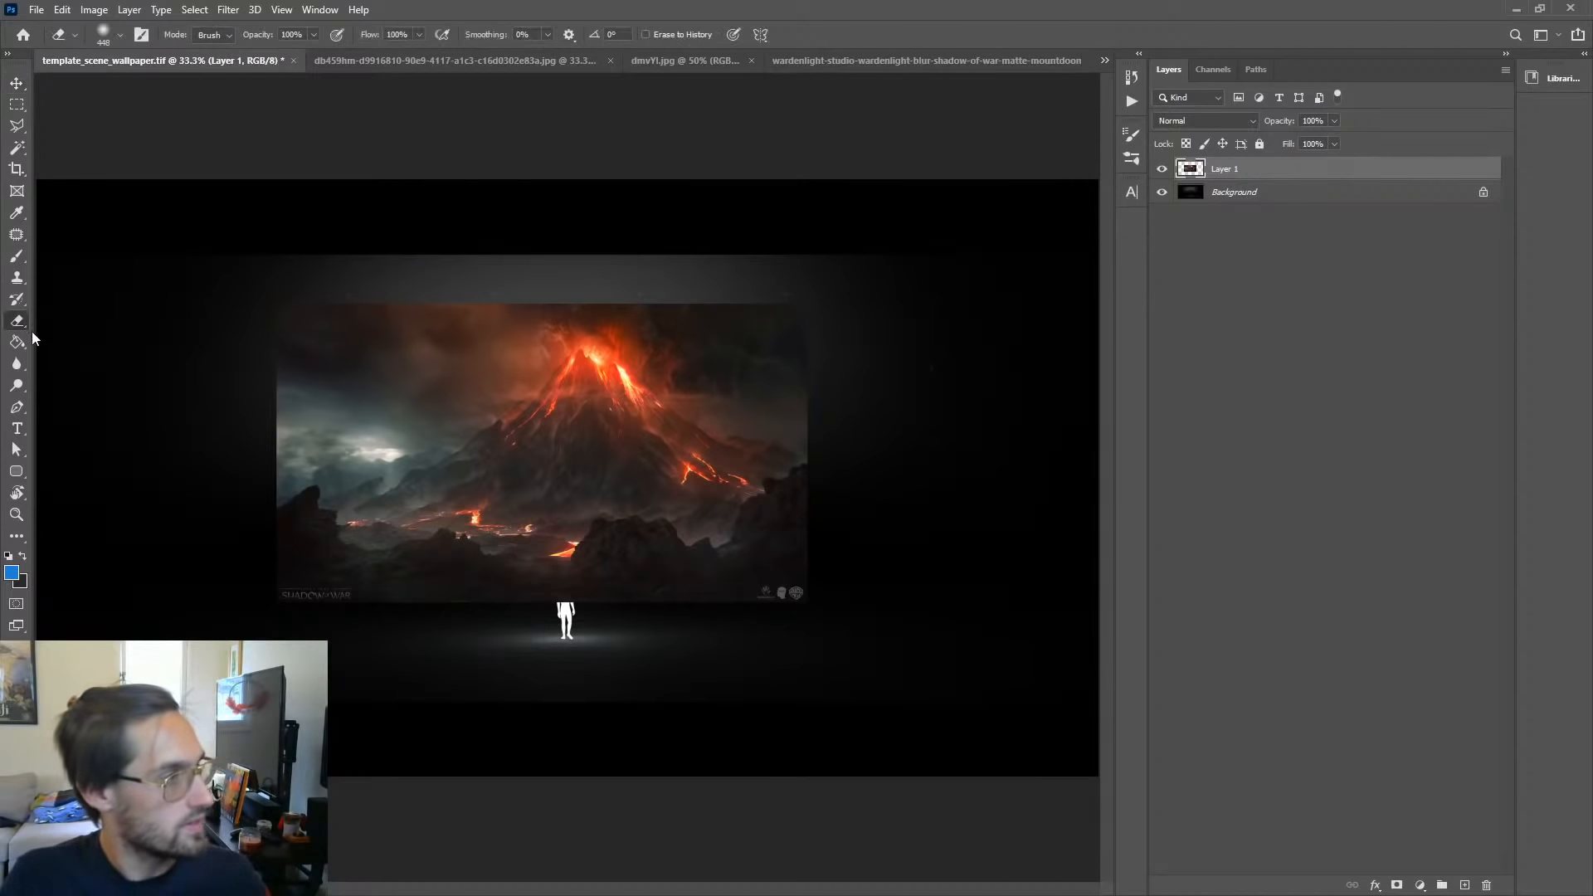
mouse_move(735, 488)
left_mouse_down()
mouse_move(715, 512)
mouse_move(900, 538)
mouse_move(251, 630)
left_mouse_up()
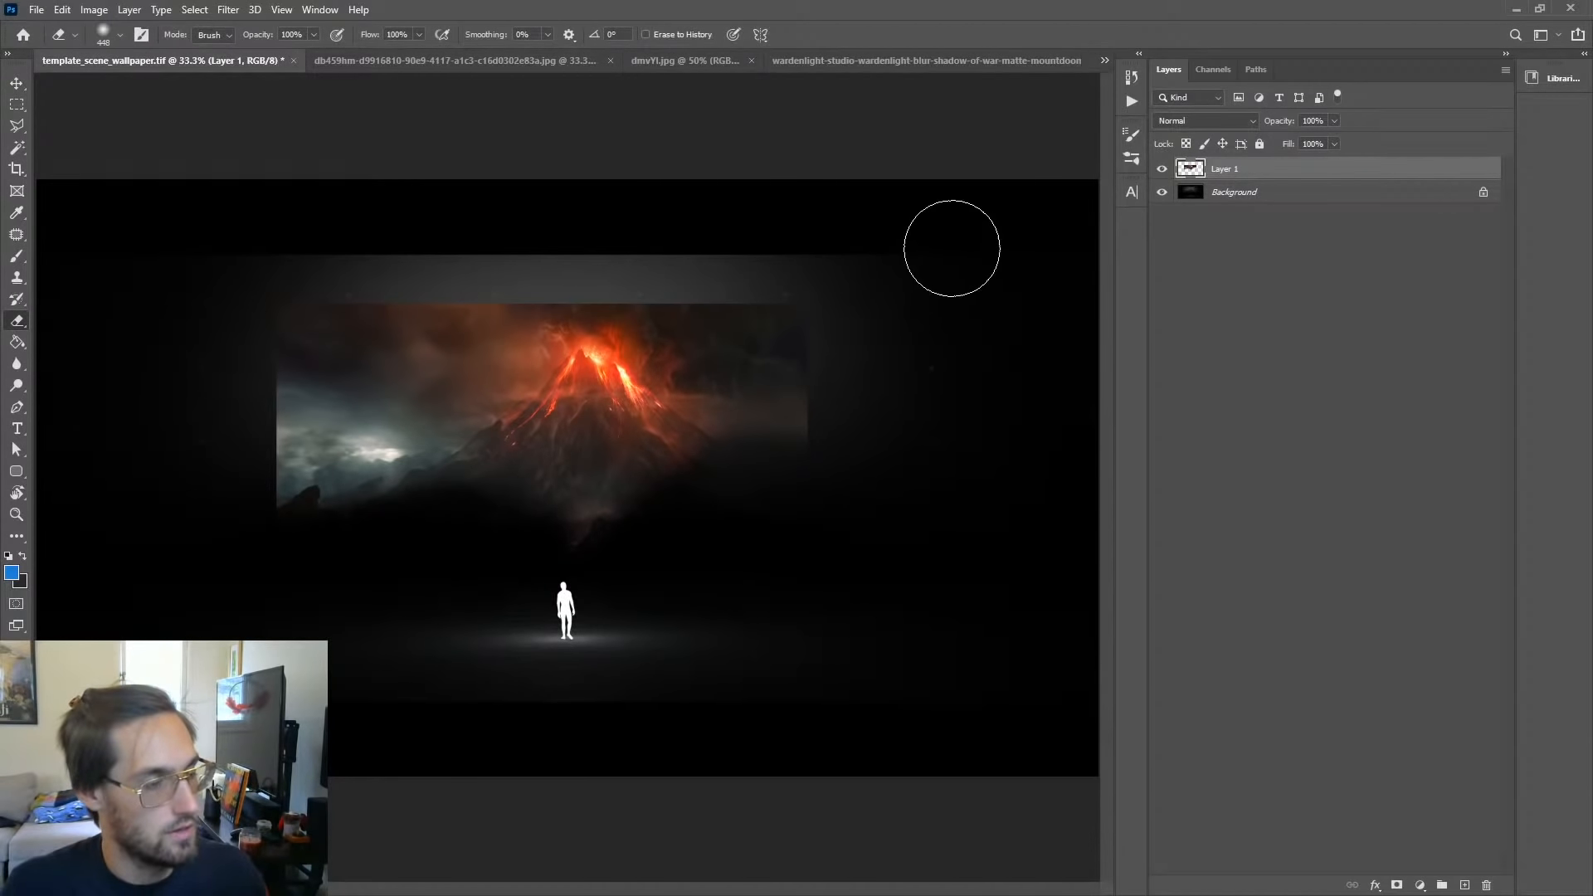
key("ctrl+z")
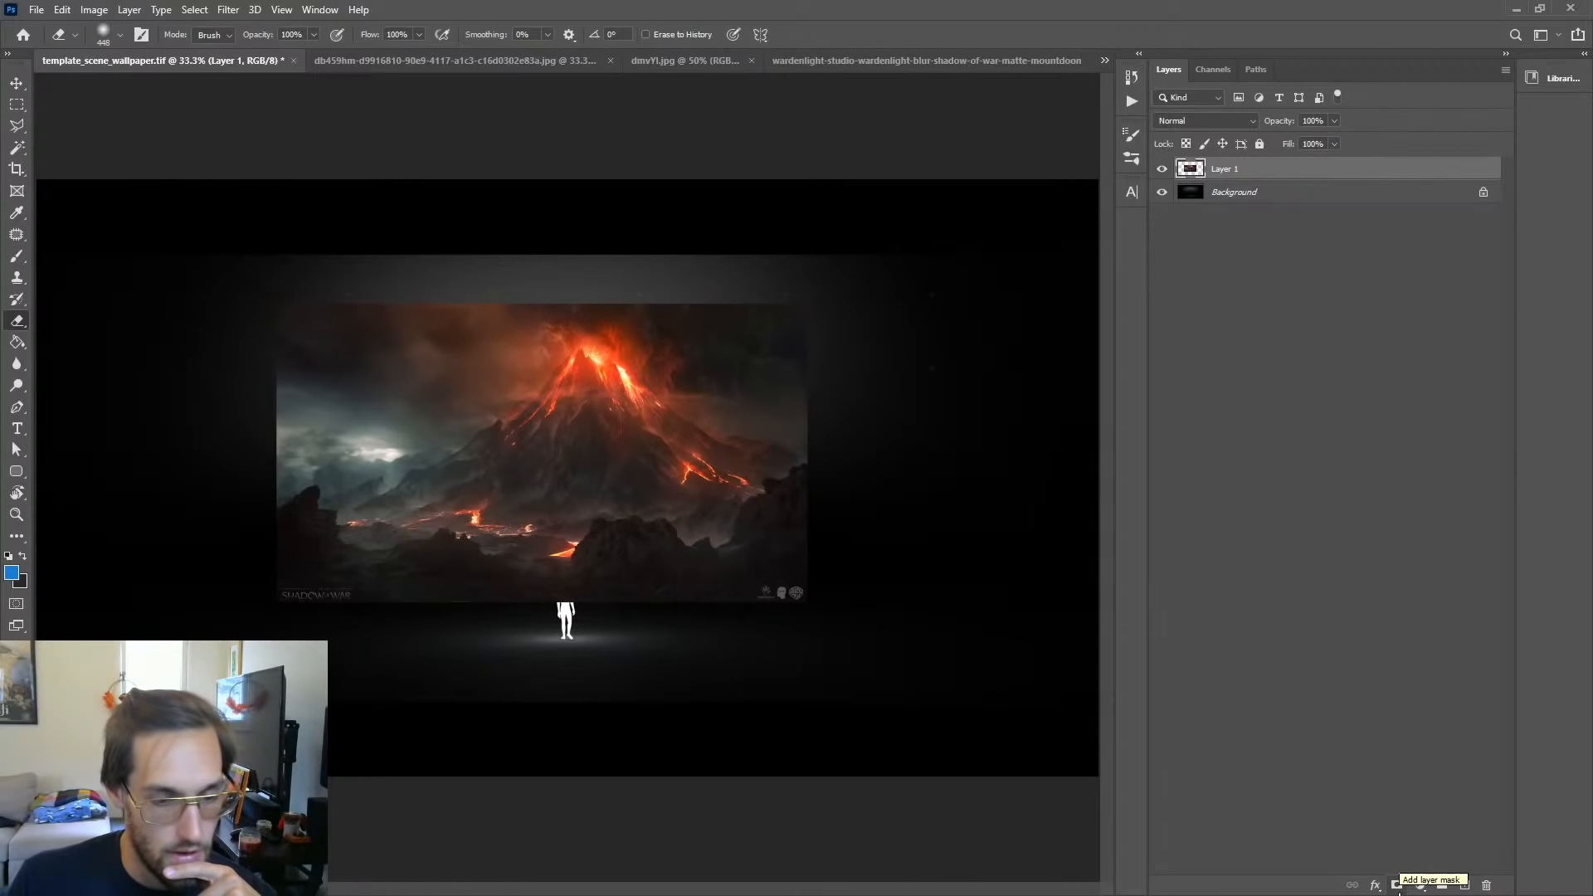
Step: Add a layer mask to the volcano layer and test a small Brush stroke across the image's lower part
left_click(1396, 887)
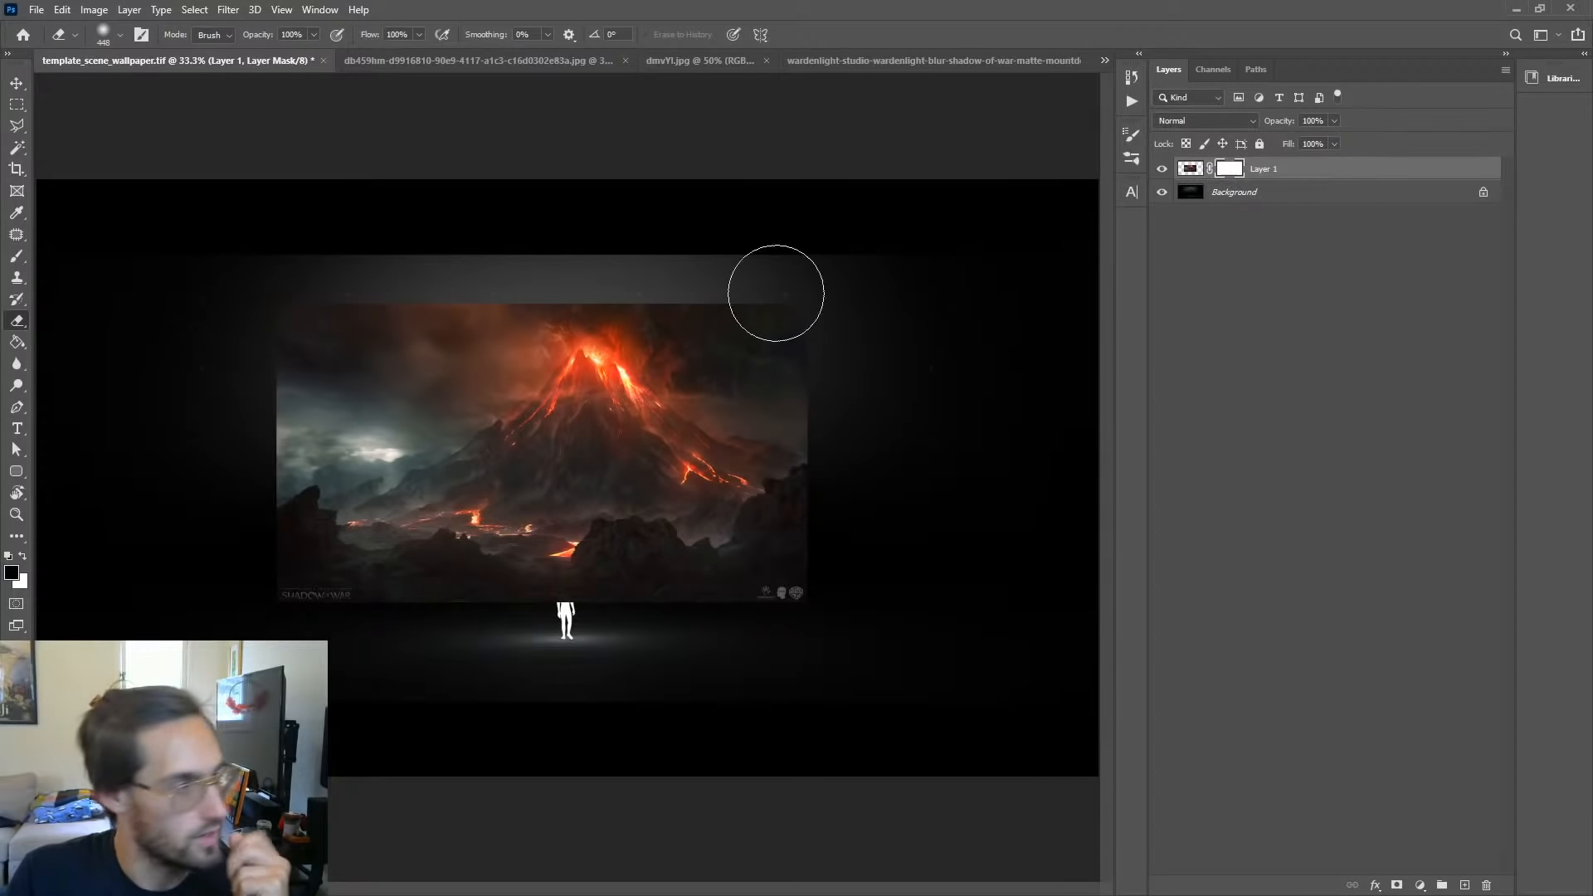
left_click(17, 256)
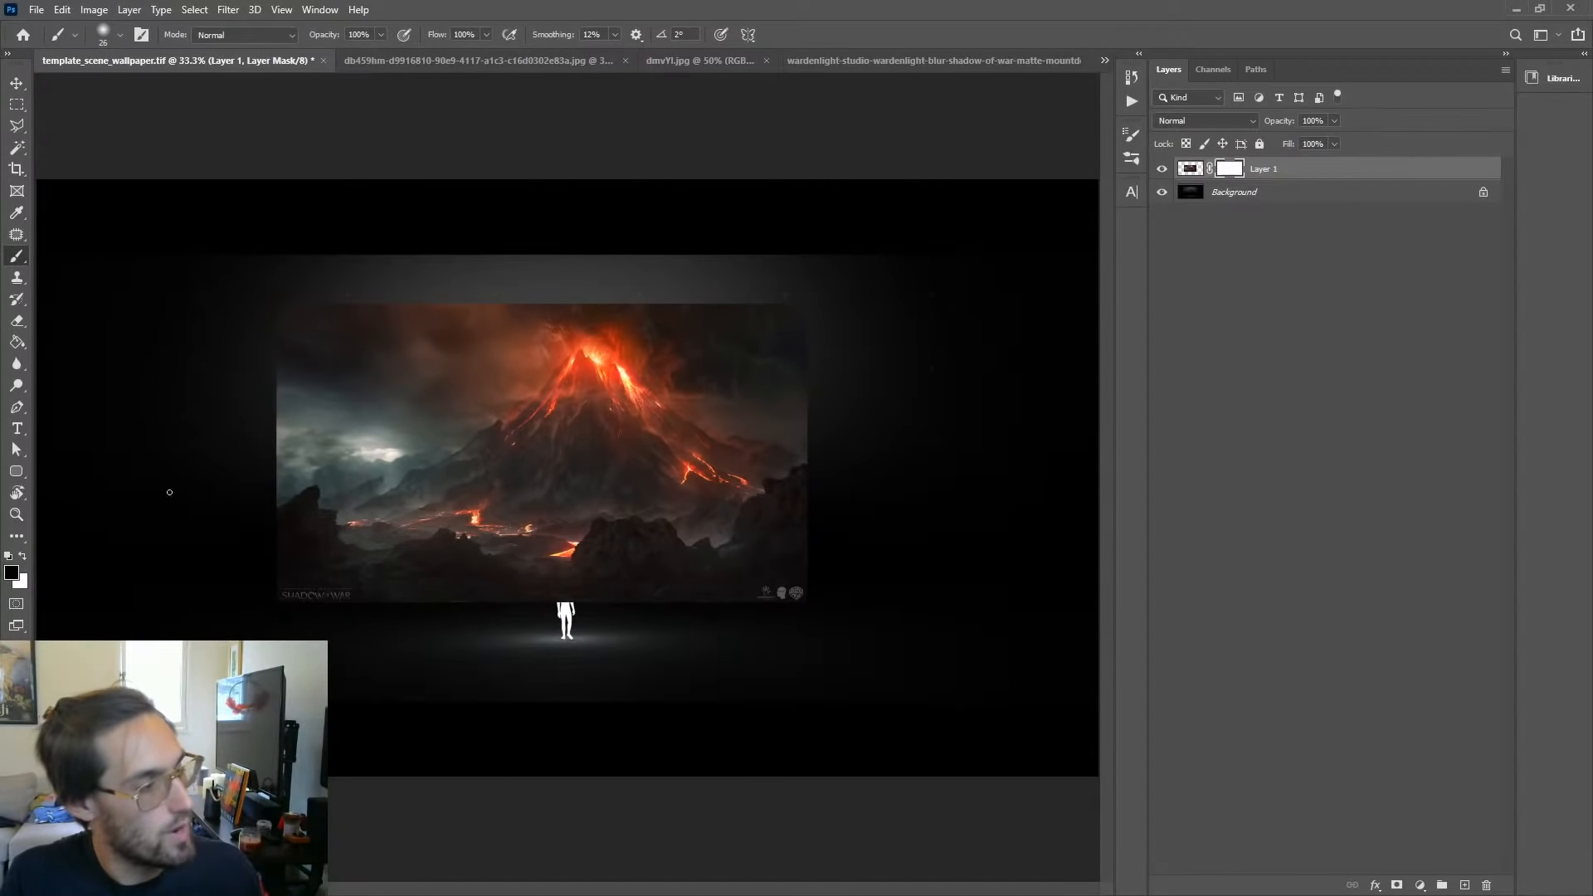
mouse_move(429, 542)
left_mouse_down()
mouse_move(556, 435)
mouse_move(639, 539)
mouse_move(751, 531)
mouse_move(799, 592)
left_mouse_up()
key("ctrl+z")
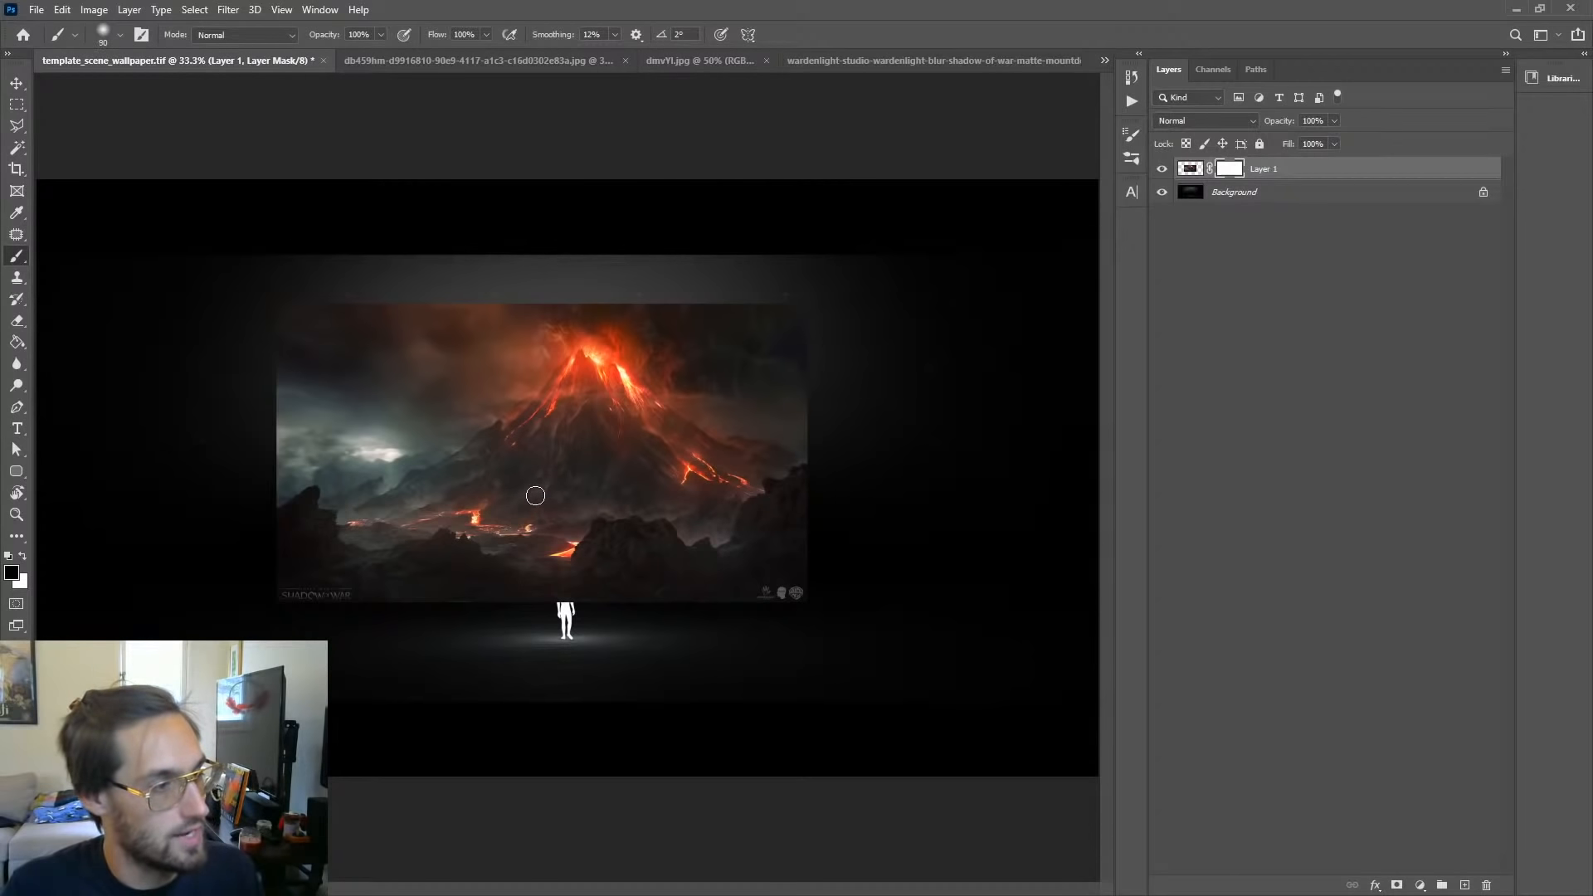
Step: Set the brush size to 300 px and test hiding and restoring parts of the volcano image with black and white
key("bracketright")
key("bracketright")
key("bracketright")
key("bracketright")
key("bracketright")
key("bracketright")
key("bracketright")
mouse_move(424, 416)
left_mouse_down()
mouse_move(661, 428)
mouse_move(531, 320)
mouse_move(697, 356)
mouse_move(476, 622)
mouse_move(367, 516)
mouse_move(434, 504)
left_mouse_up()
left_click(24, 556)
mouse_move(296, 370)
left_mouse_down()
mouse_move(435, 566)
mouse_move(736, 451)
mouse_move(285, 355)
mouse_move(498, 320)
mouse_move(815, 340)
mouse_move(743, 683)
left_mouse_up()
key("ctrl+z")
key("ctrl+z")
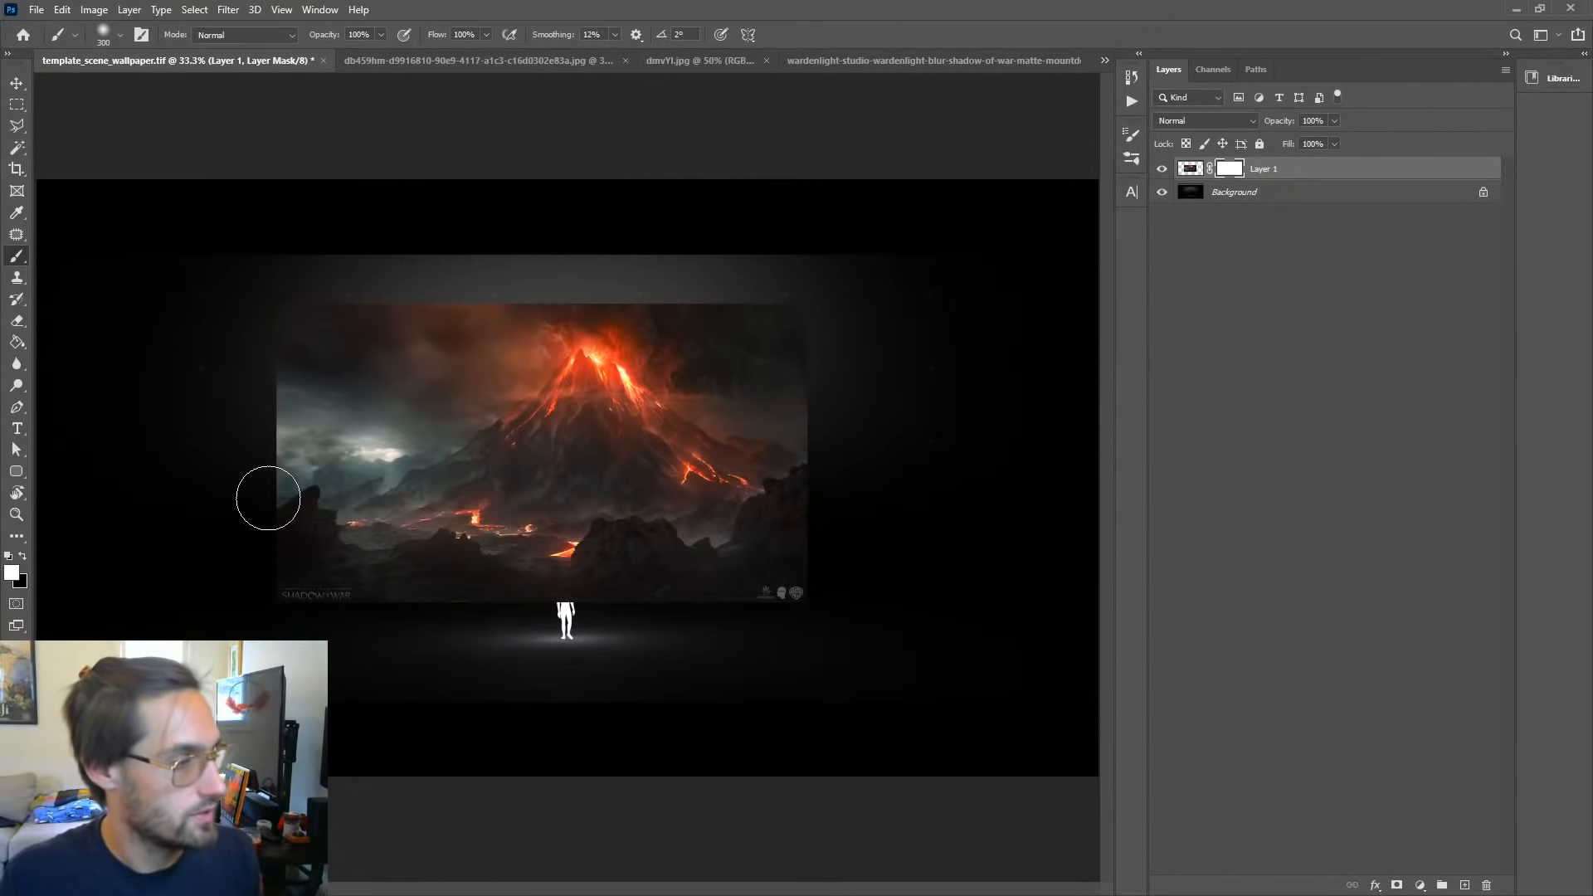
Step: Reposition the volcano image just above the white figure, using 50% layer opacity for placement and restoring 100%
left_click(1251, 261)
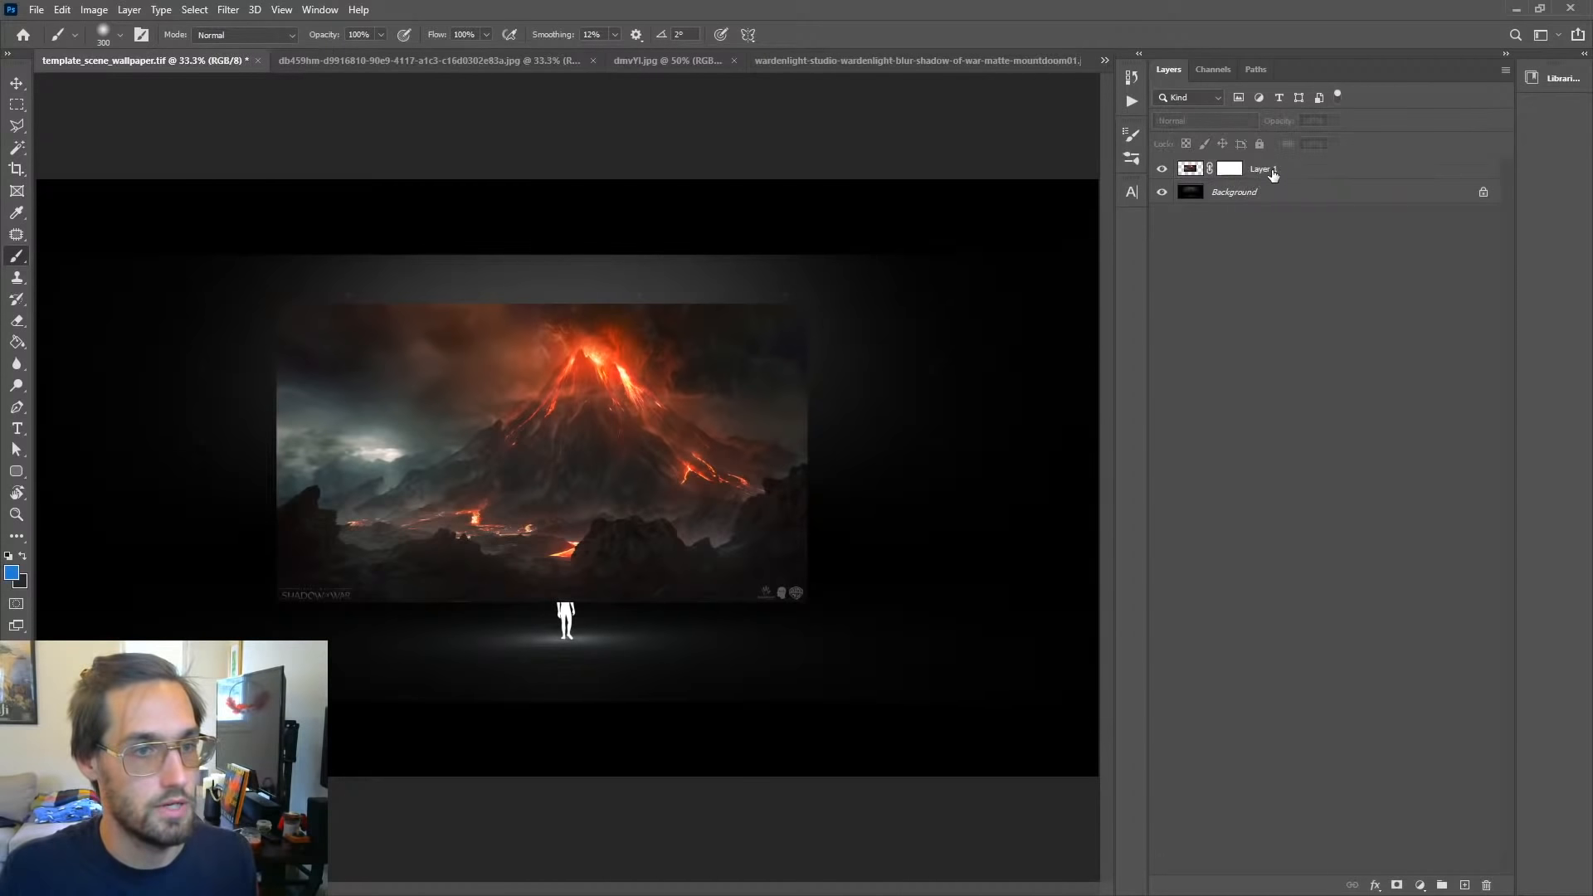
left_click(1229, 180)
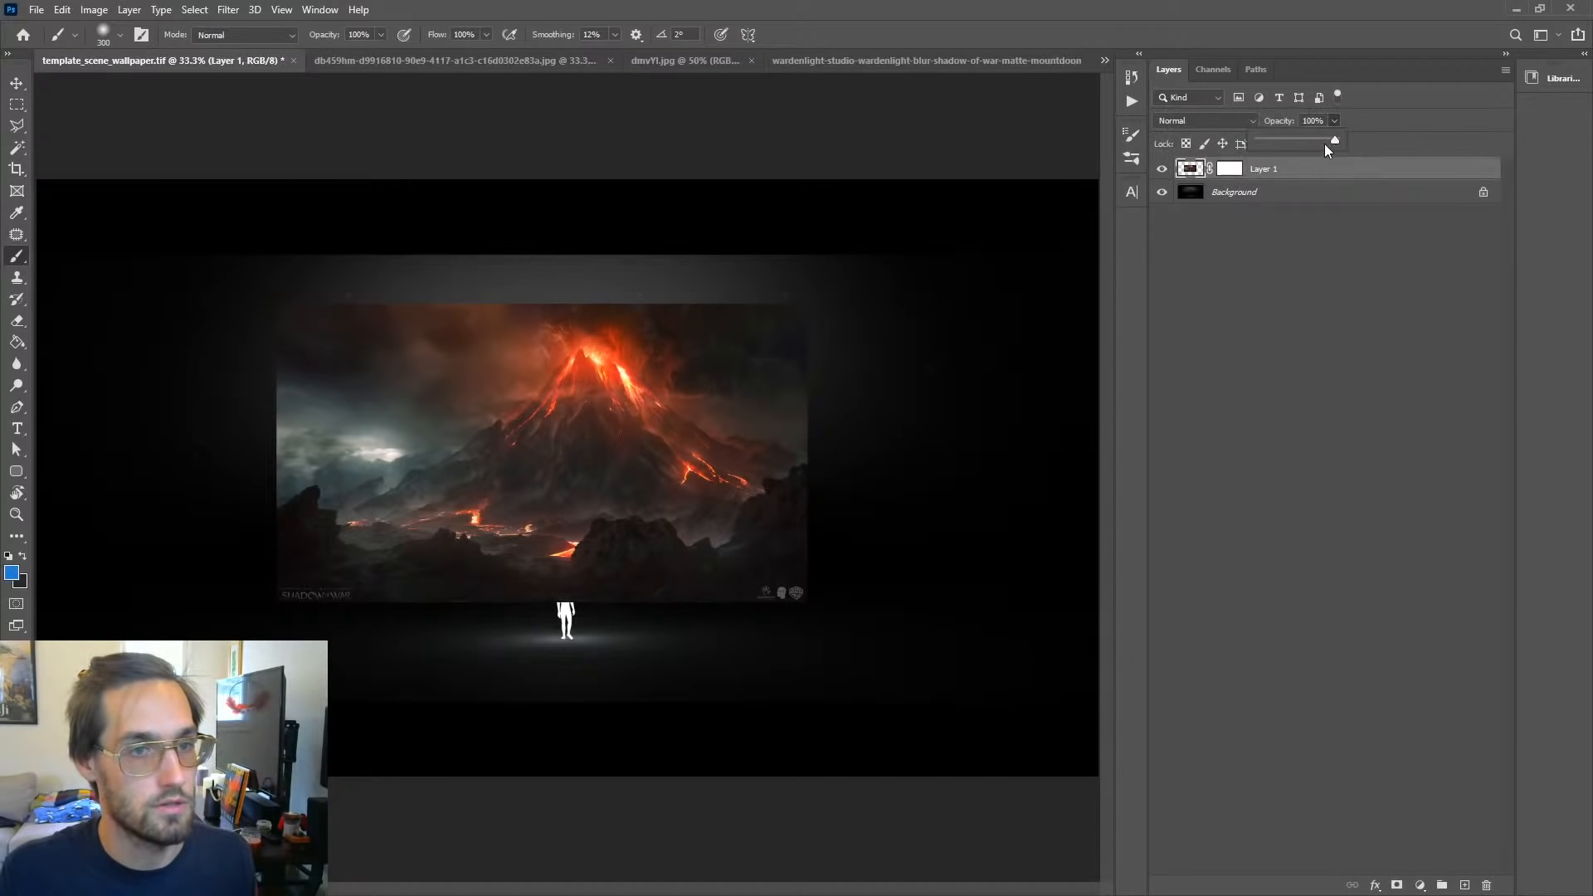
left_click_drag(1324, 143, 1296, 146)
key("v")
mouse_move(616, 504)
left_mouse_down()
mouse_move(545, 478)
mouse_move(570, 519)
mouse_move(587, 494)
left_mouse_up()
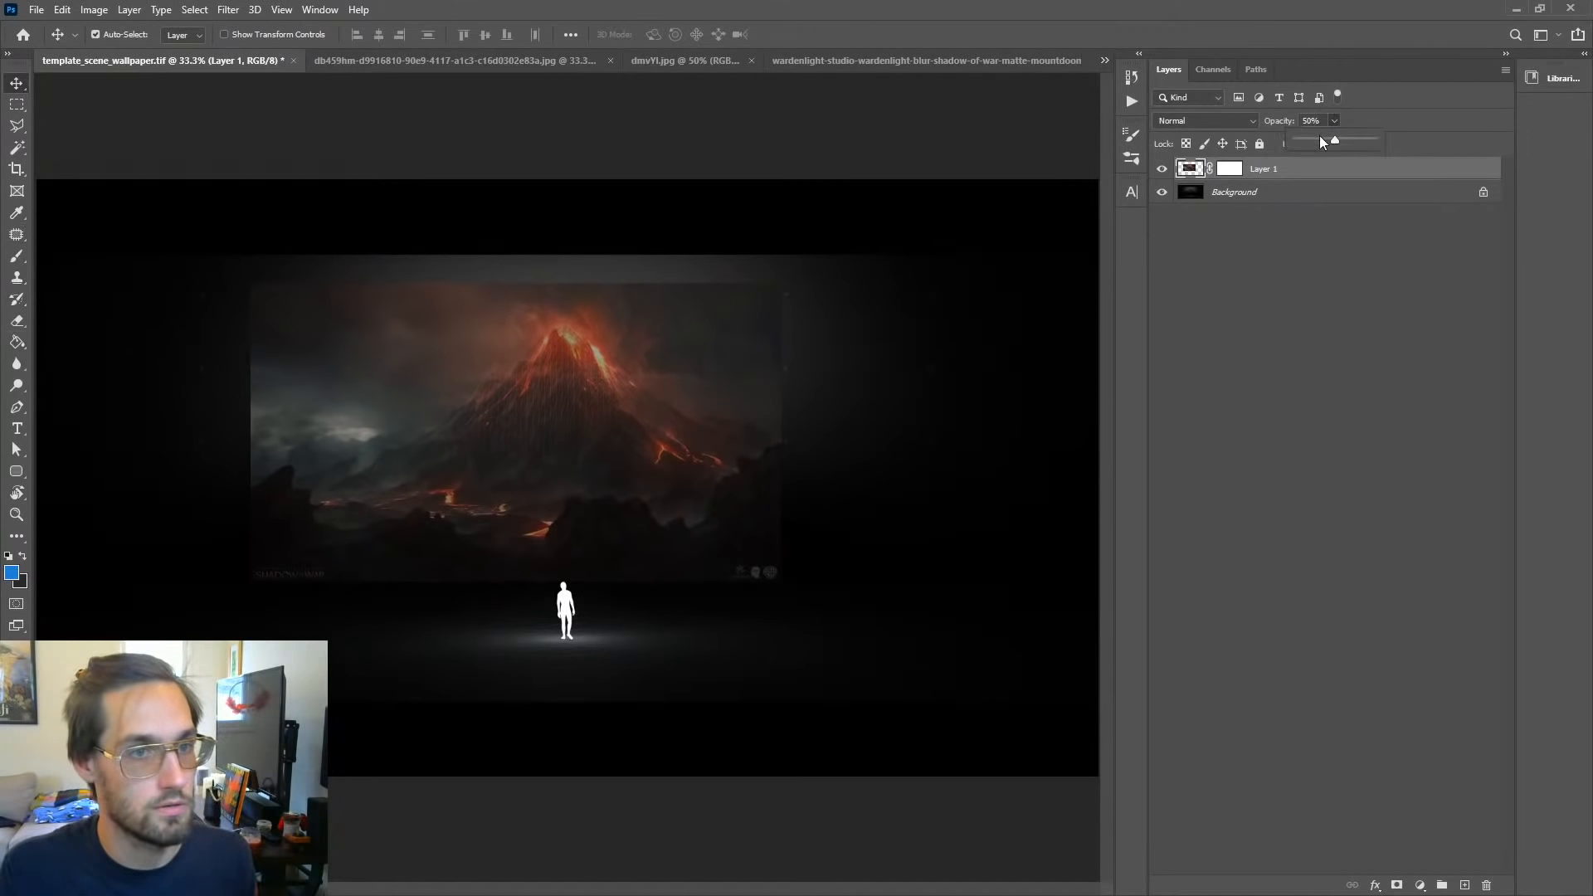
Step: Try brushing black directly onto the volcano layer's pixels instead of its mask
left_click(17, 320)
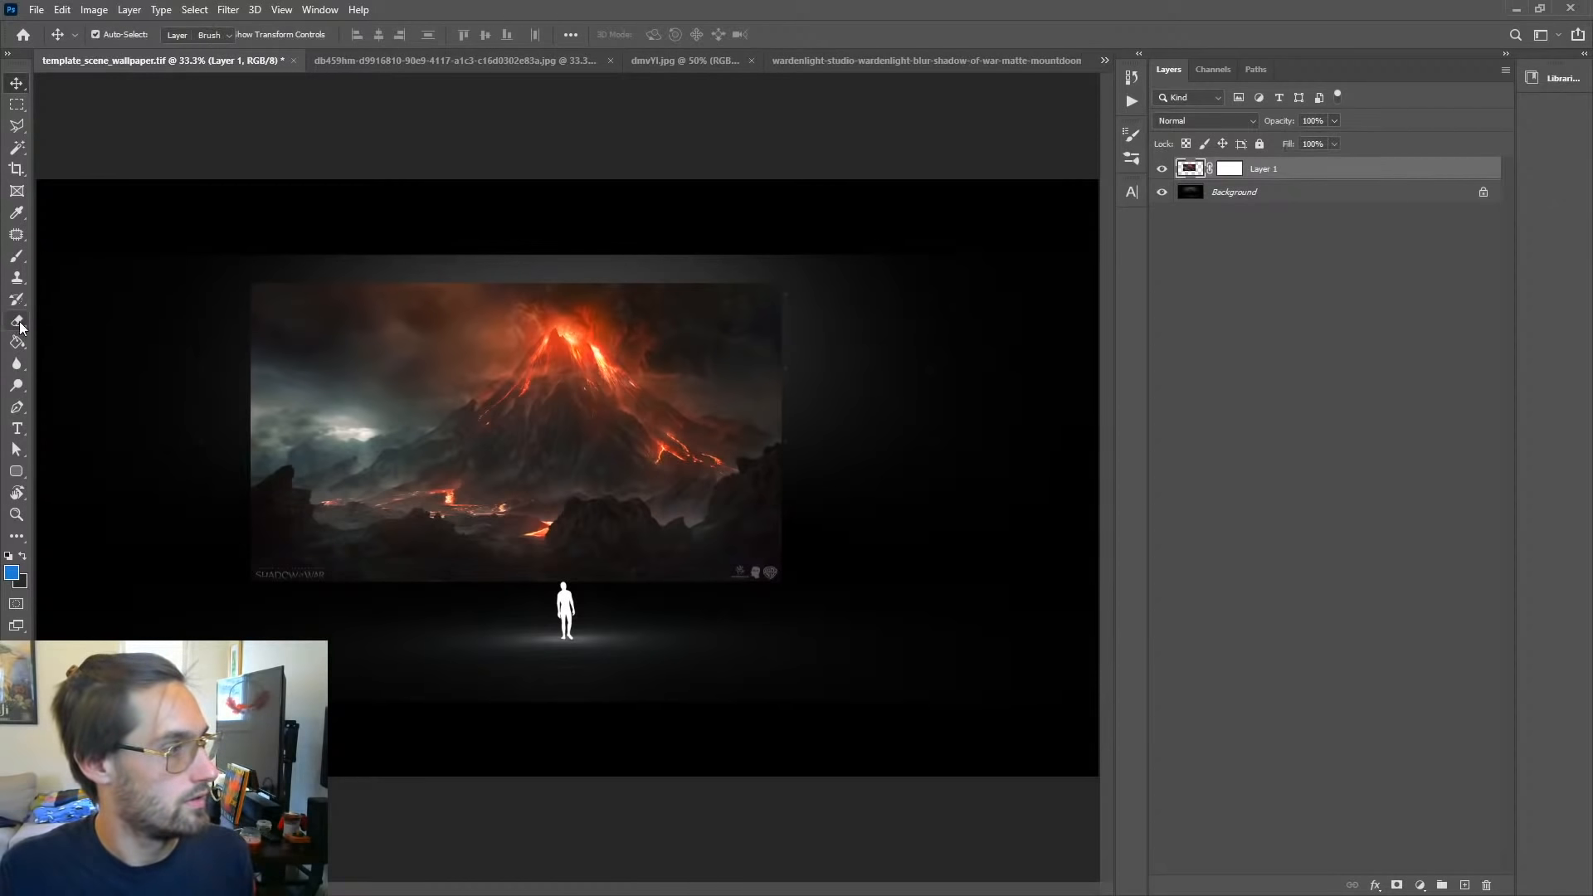
left_click(17, 255)
left_click(8, 555)
mouse_move(320, 373)
left_mouse_down()
mouse_move(242, 473)
mouse_move(416, 366)
mouse_move(498, 291)
left_mouse_up()
key("ctrl+z")
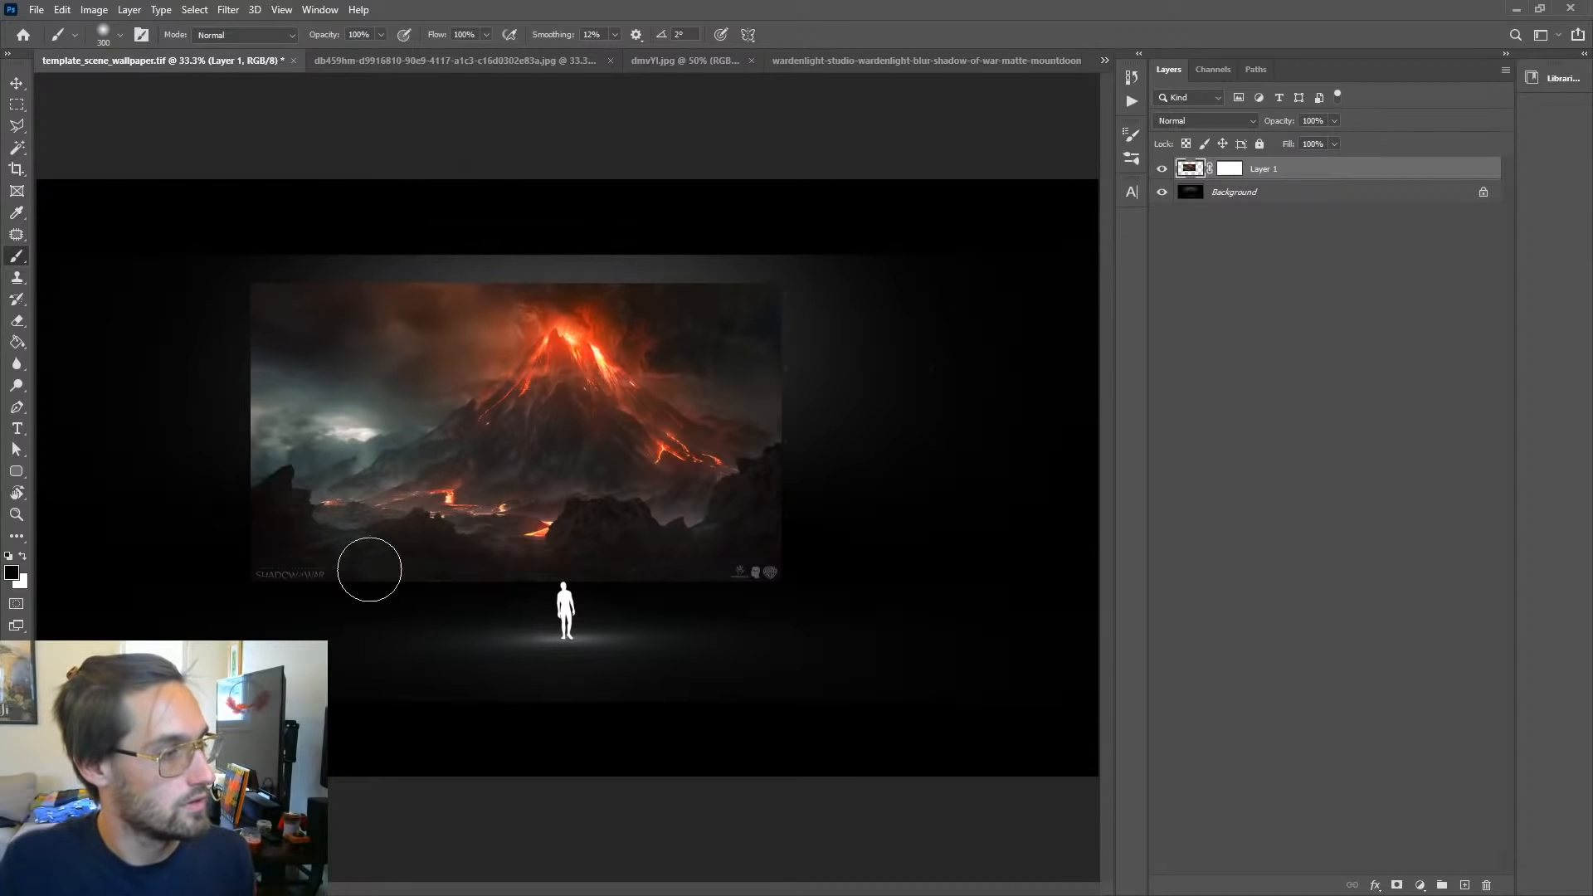
mouse_move(337, 573)
left_mouse_down()
mouse_move(278, 587)
mouse_move(218, 550)
mouse_move(231, 523)
mouse_move(281, 501)
mouse_move(819, 575)
mouse_move(338, 605)
mouse_move(650, 533)
mouse_move(545, 540)
mouse_move(698, 304)
mouse_move(725, 313)
left_mouse_up()
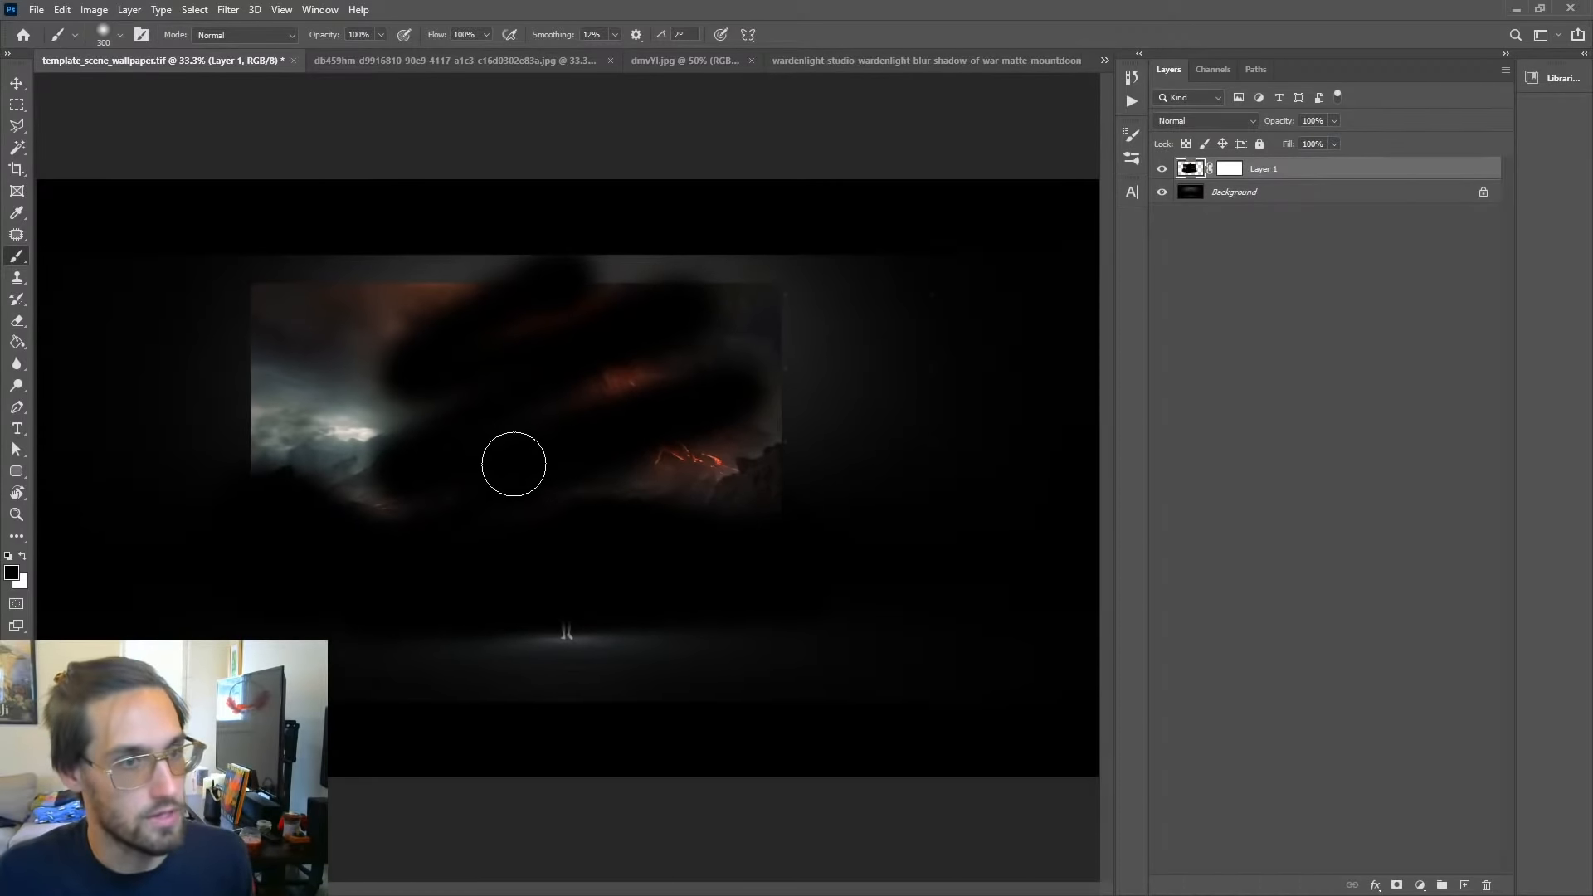
key("ctrl+z")
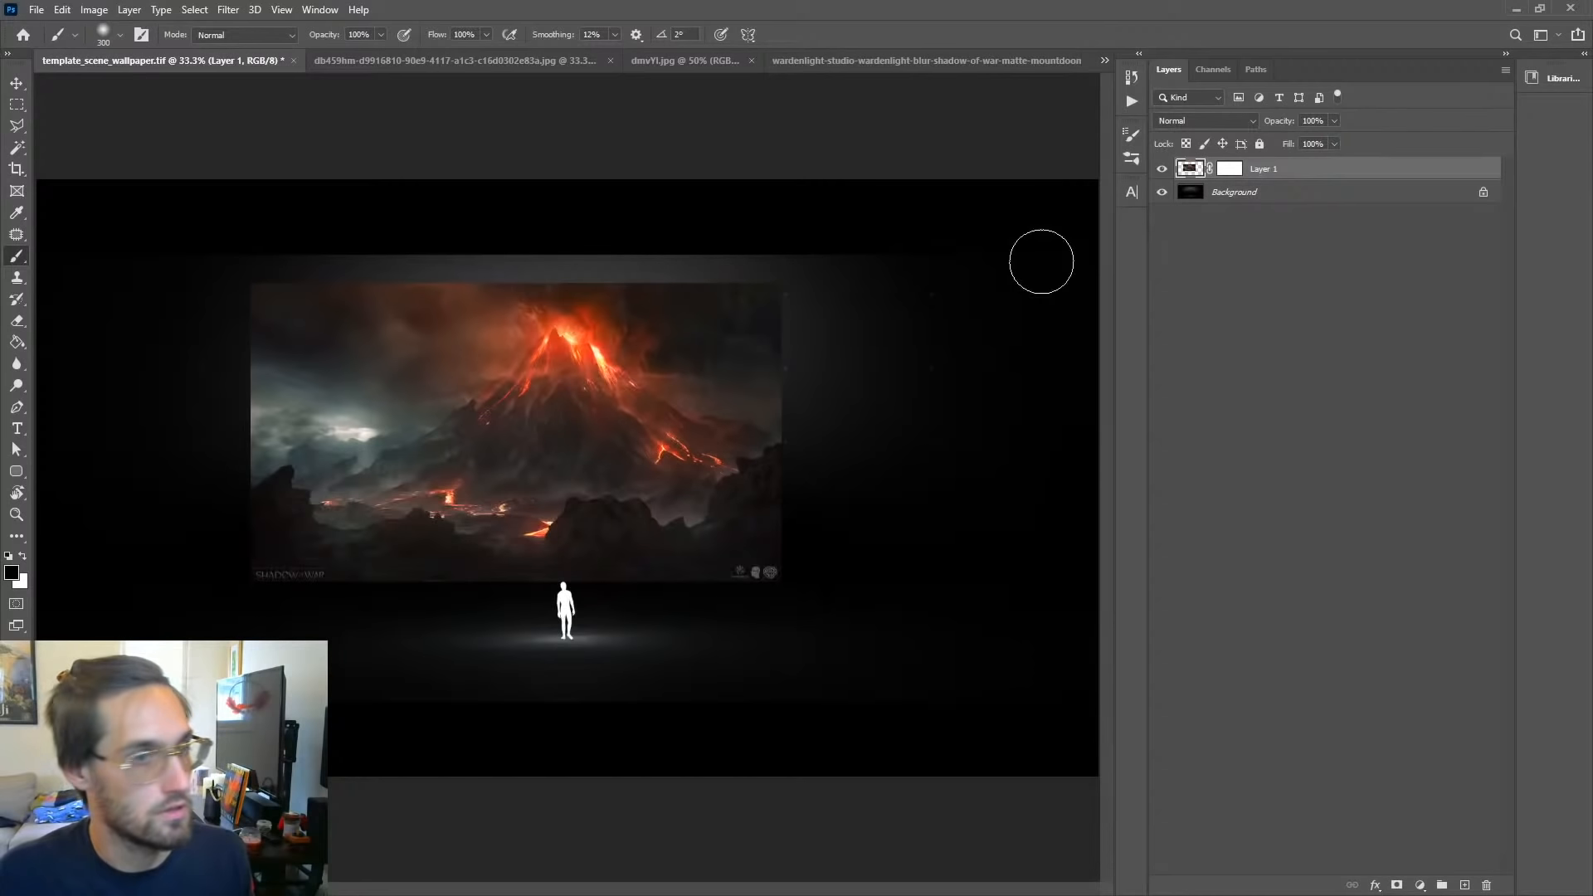
Step: Paint black on the volcano layer's mask to hide the rocky foreground along the image's lower part
left_click(1231, 171)
key("x")
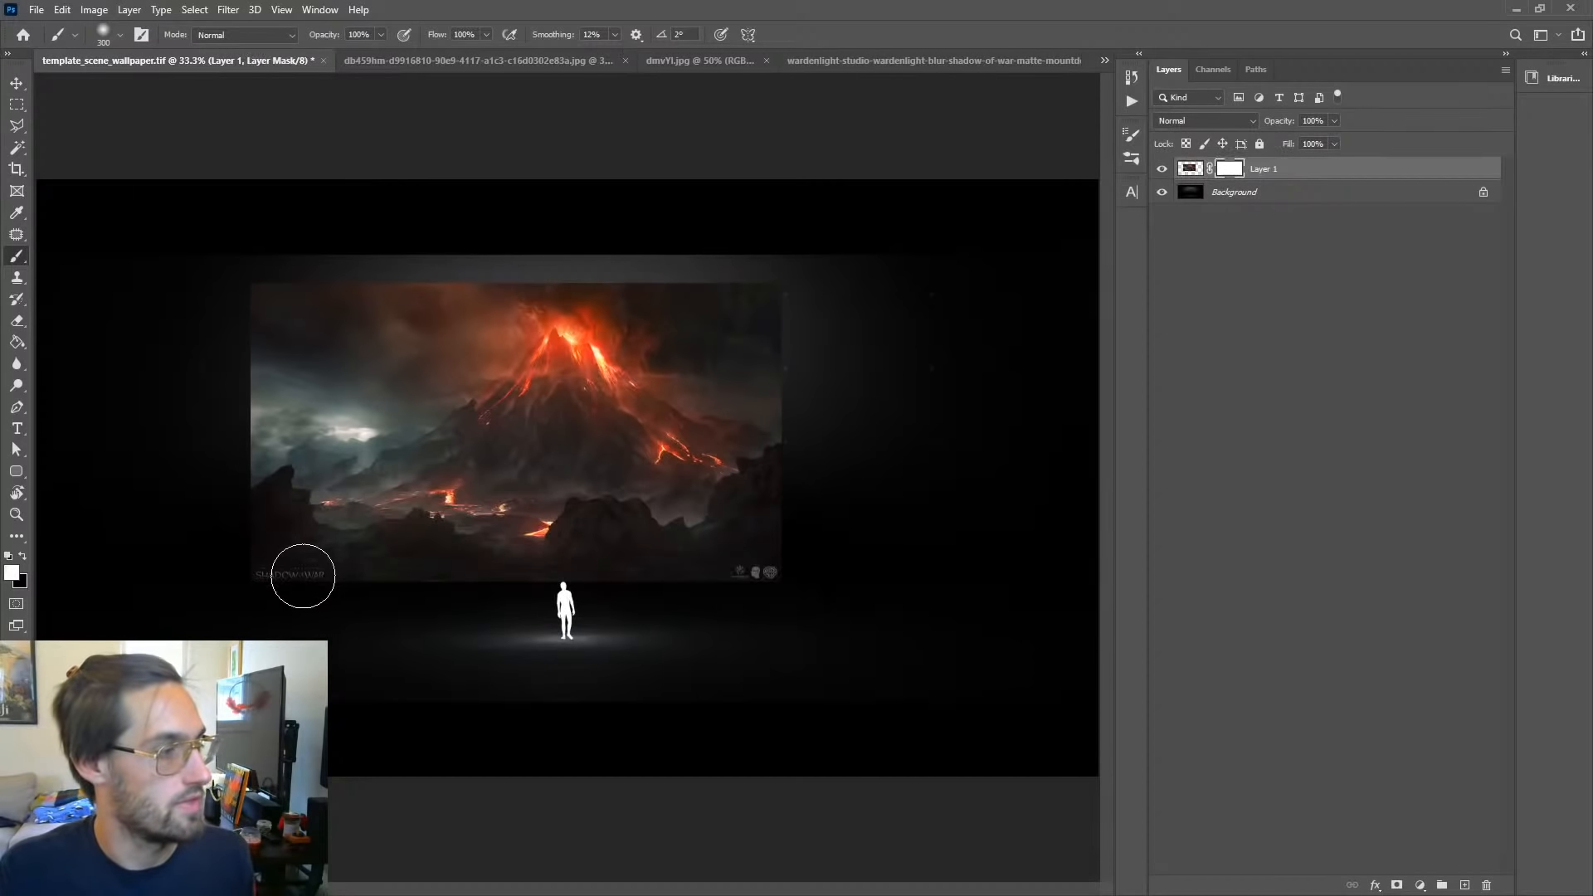
left_click(23, 555)
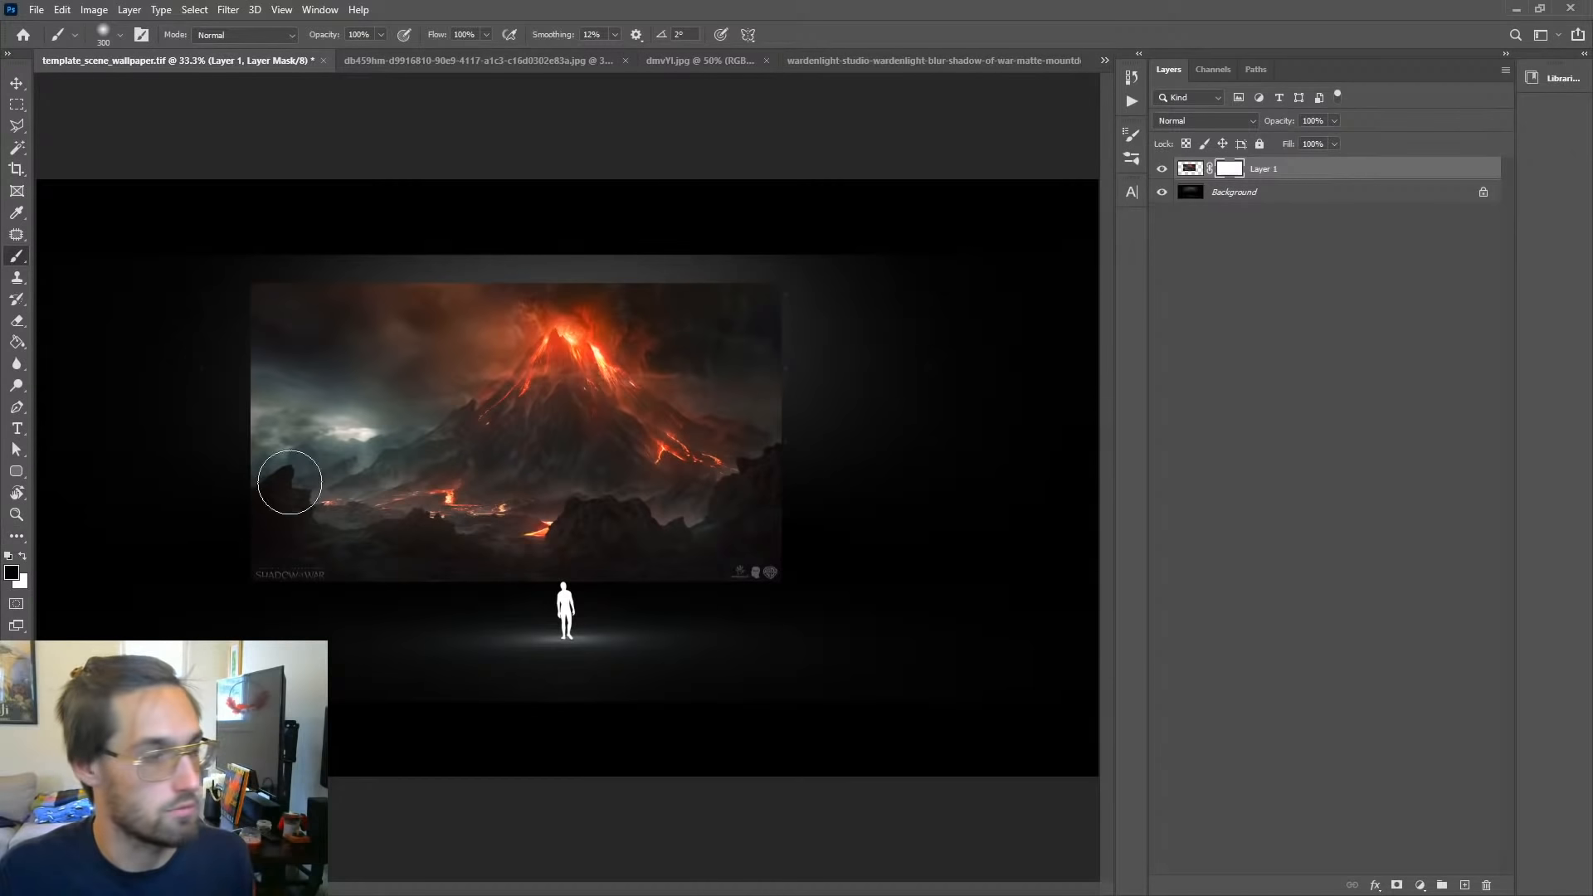
mouse_move(289, 482)
left_mouse_down()
mouse_move(296, 519)
mouse_move(491, 580)
mouse_move(324, 551)
mouse_move(305, 516)
mouse_move(437, 558)
mouse_move(534, 519)
mouse_move(465, 270)
mouse_move(417, 580)
mouse_move(312, 540)
mouse_move(702, 585)
mouse_move(252, 587)
mouse_move(487, 527)
mouse_move(561, 561)
left_mouse_up()
key("ctrl+z")
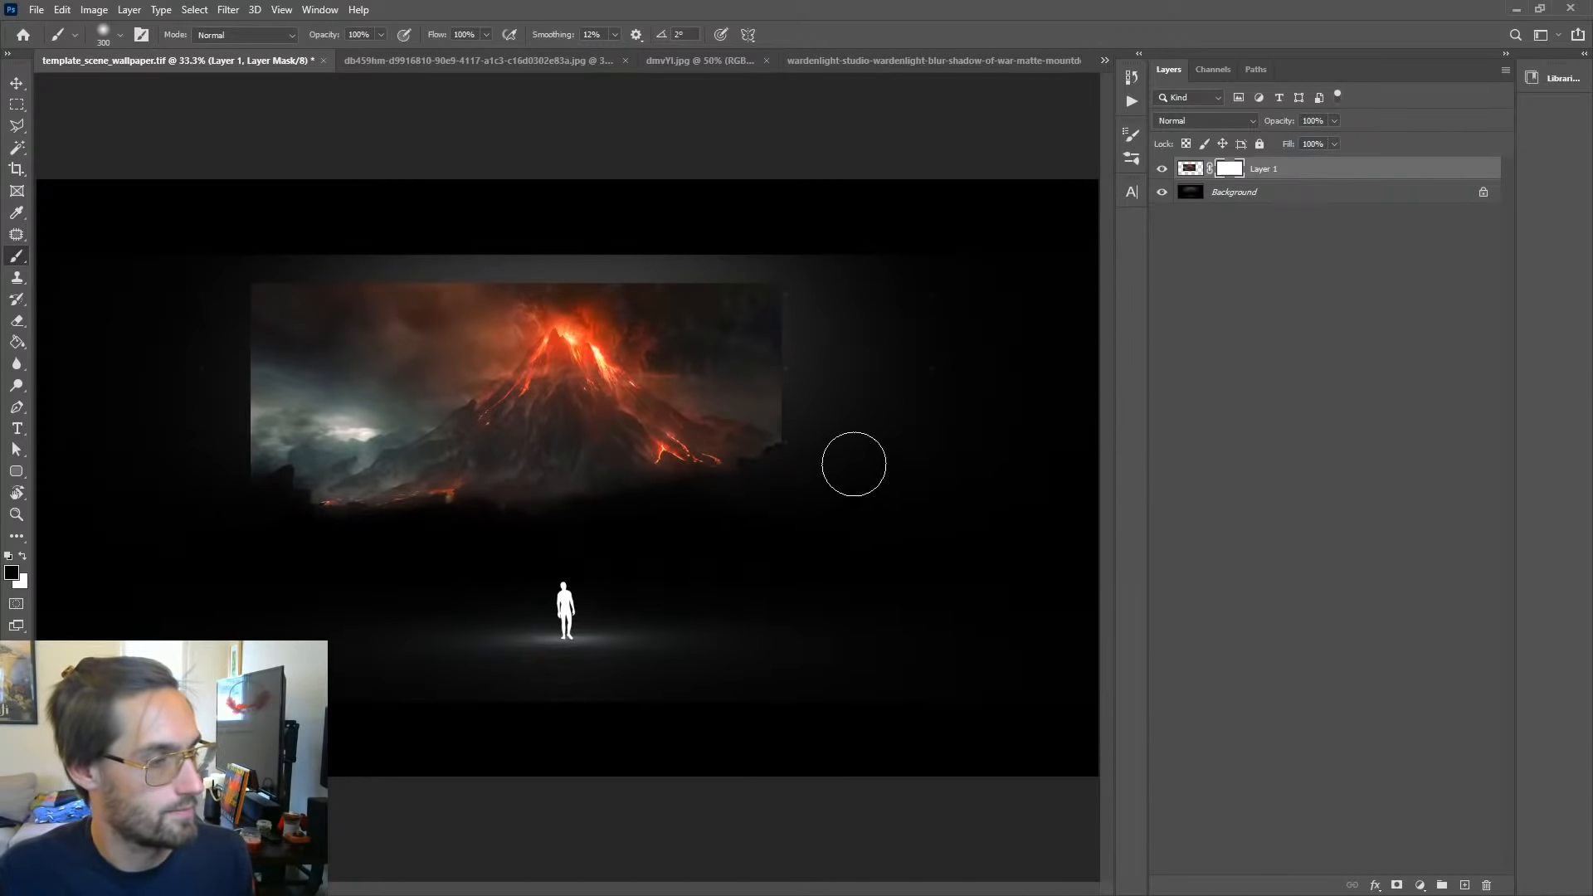
mouse_move(352, 540)
left_mouse_down()
mouse_move(299, 534)
mouse_move(444, 564)
left_mouse_up()
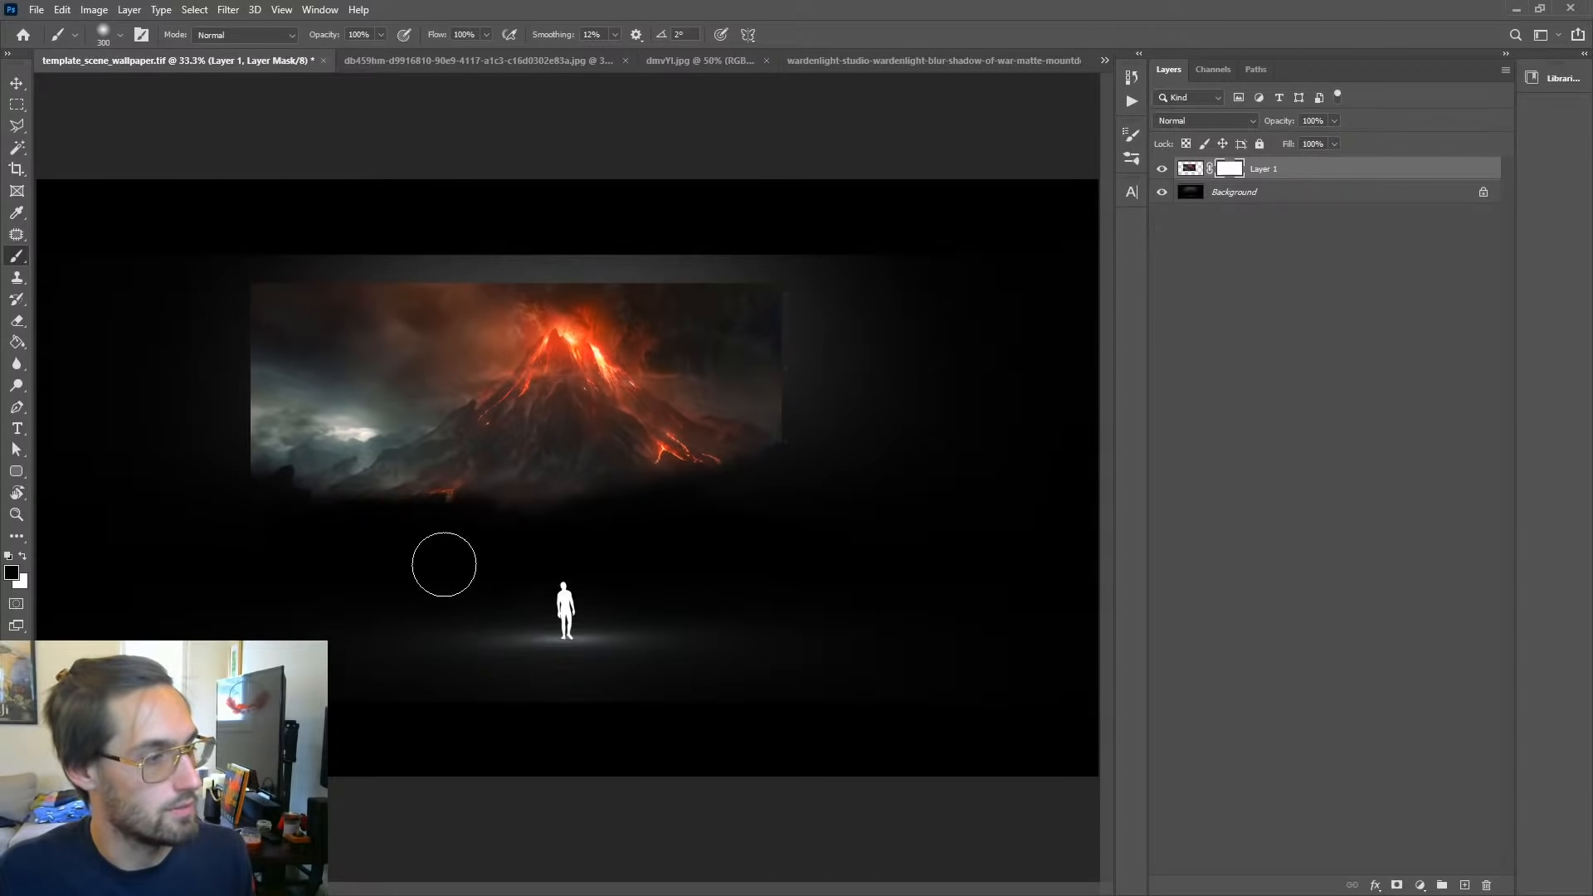
Step: Enlarge the brush to 900 px and softly mask out the outer edges of the volcano image
mouse_move(778, 340)
left_mouse_down()
mouse_move(785, 265)
mouse_move(590, 266)
mouse_move(530, 235)
mouse_move(690, 281)
mouse_move(212, 340)
left_mouse_up()
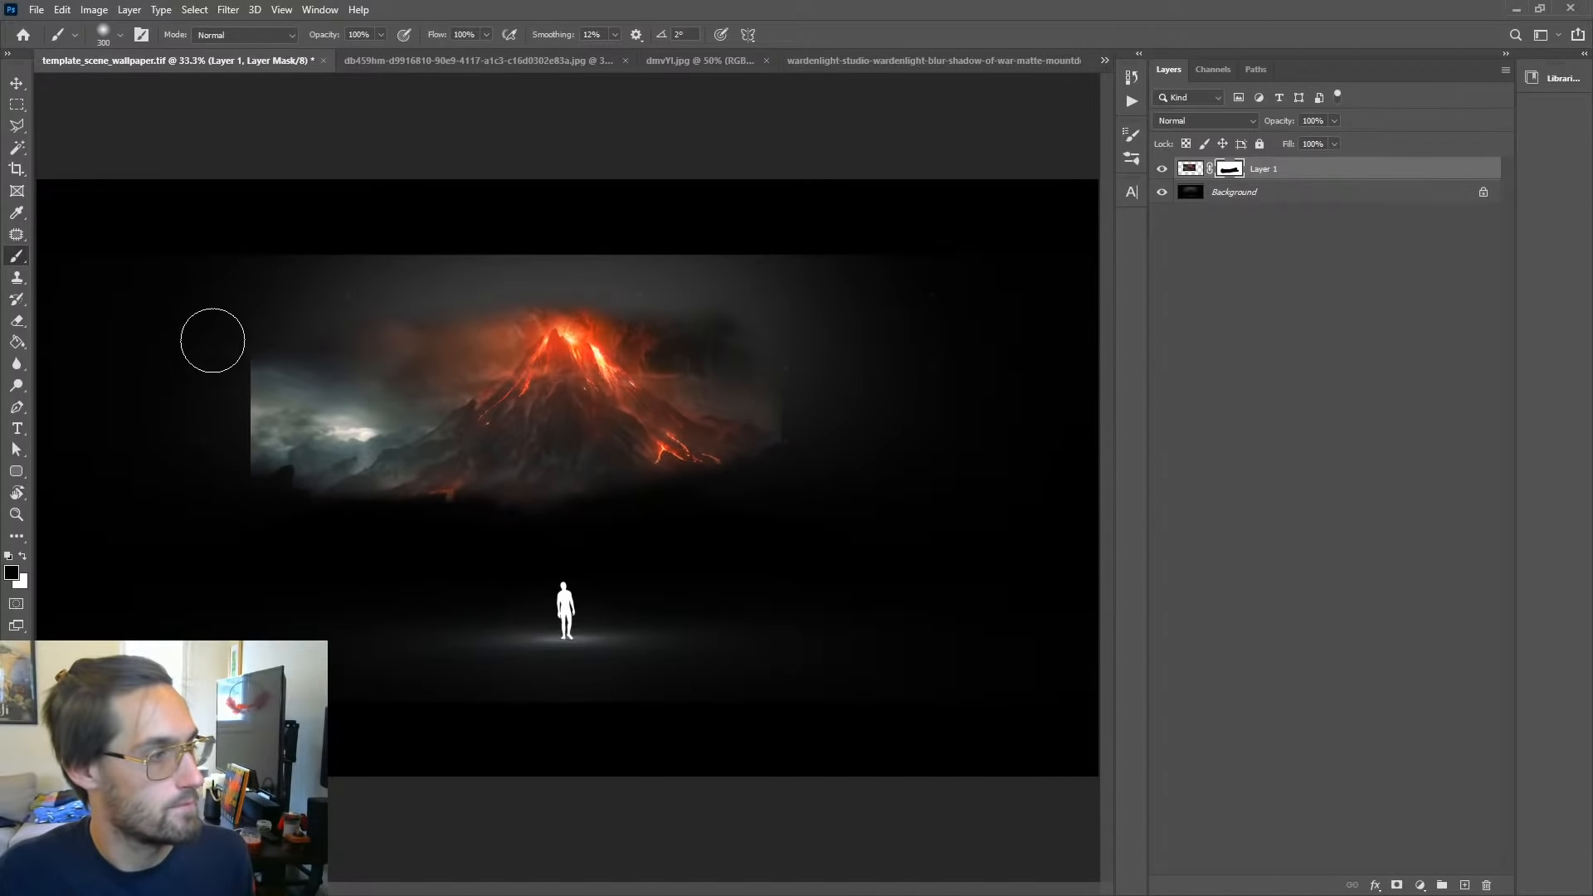
key("ctrl+z")
key("bracketright")
key("bracketright")
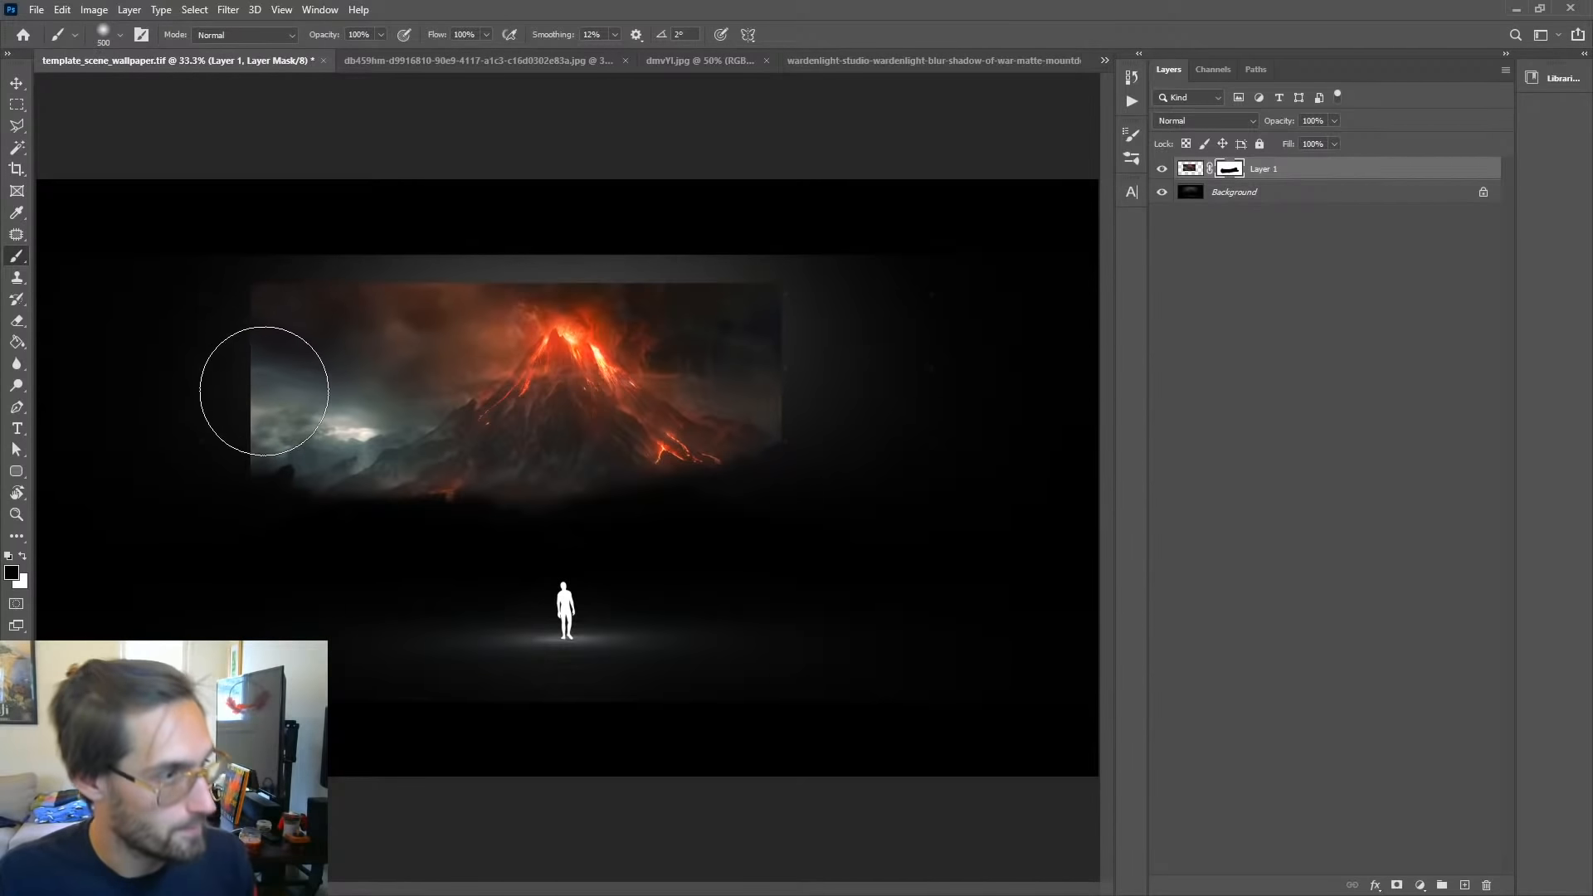
key("bracketright")
key("bracketright")
key("bracketright")
key("bracketright")
mouse_move(196, 274)
left_mouse_down()
mouse_move(151, 570)
mouse_move(302, 135)
mouse_move(205, 253)
mouse_move(818, 160)
mouse_move(747, 249)
mouse_move(963, 490)
mouse_move(925, 466)
mouse_move(847, 204)
mouse_move(738, 639)
mouse_move(589, 703)
left_mouse_up()
left_click(1276, 377)
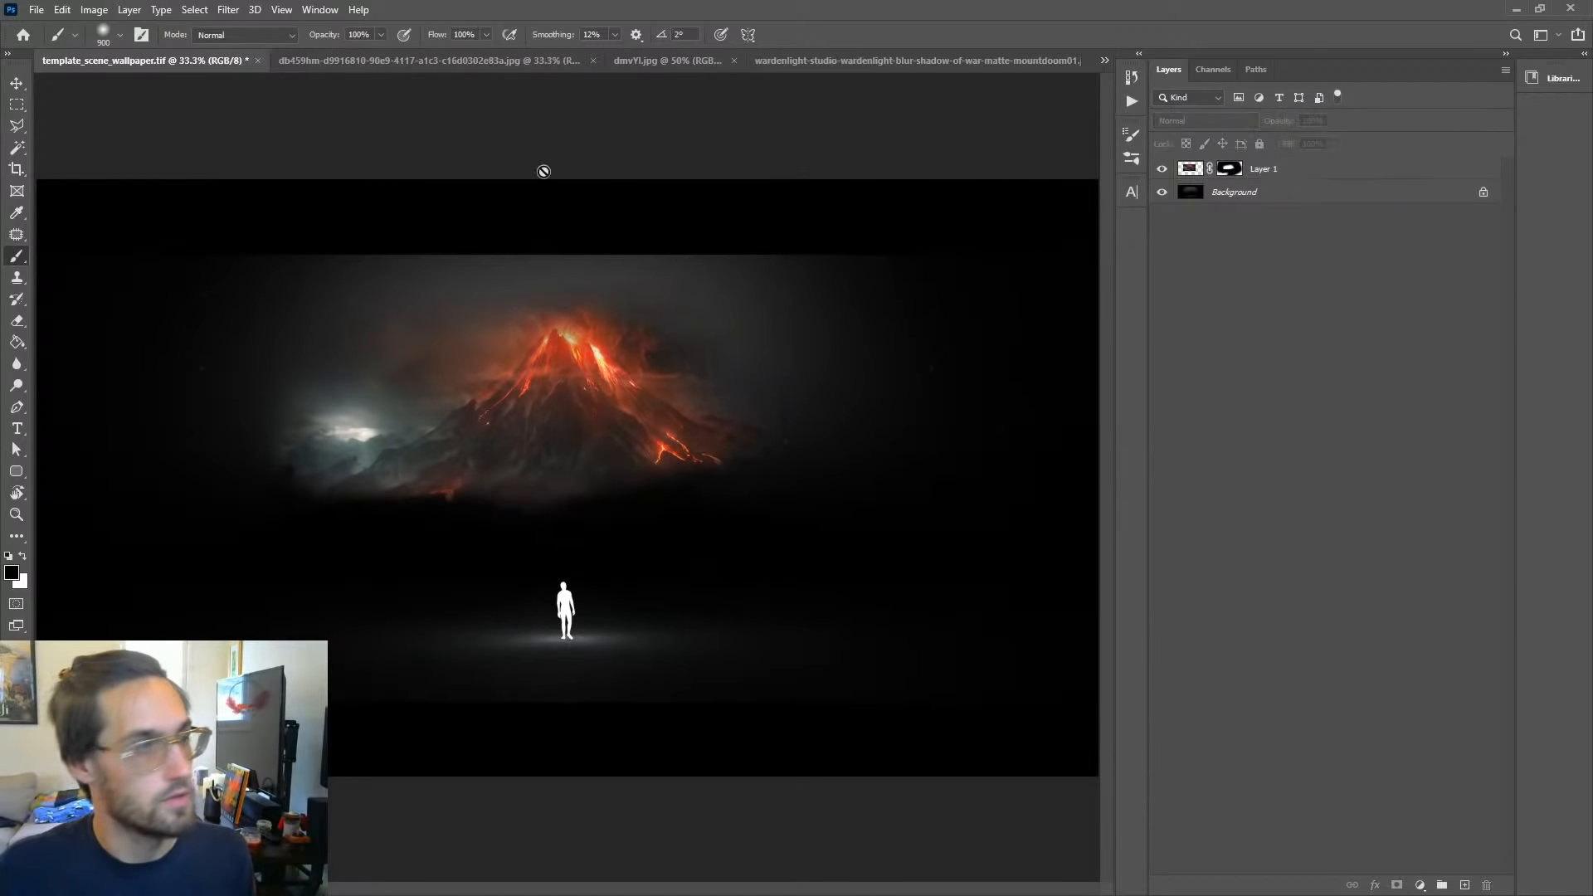
Step: Copy the blue swamp image dmvYI.jpg into template_scene_wallpaper.tif as a new layer
left_click(367, 61)
left_click(645, 63)
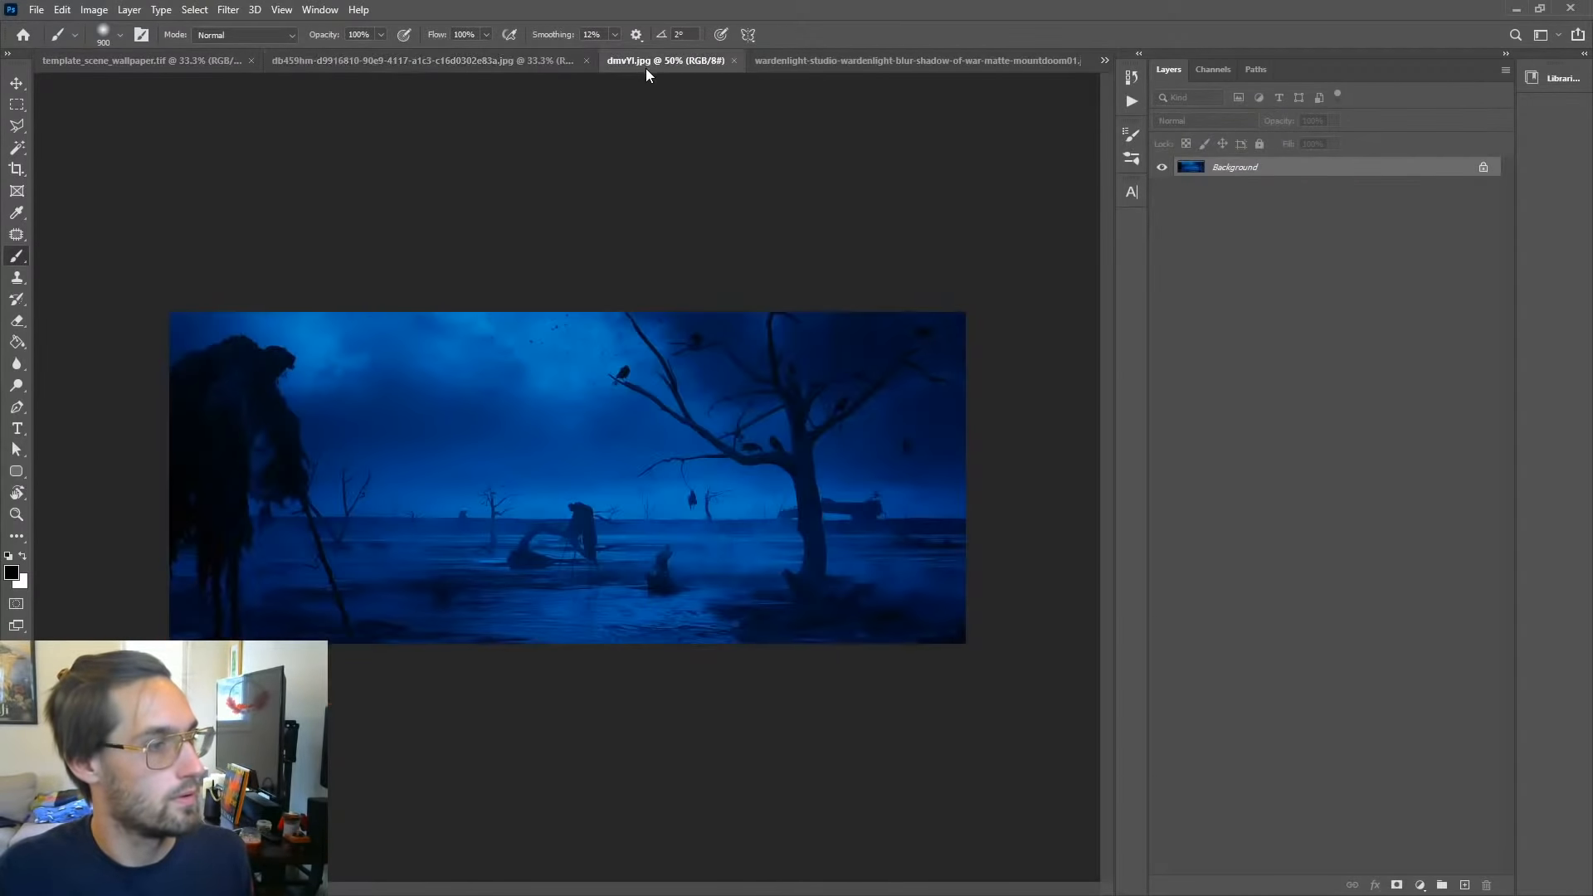
left_click(17, 83)
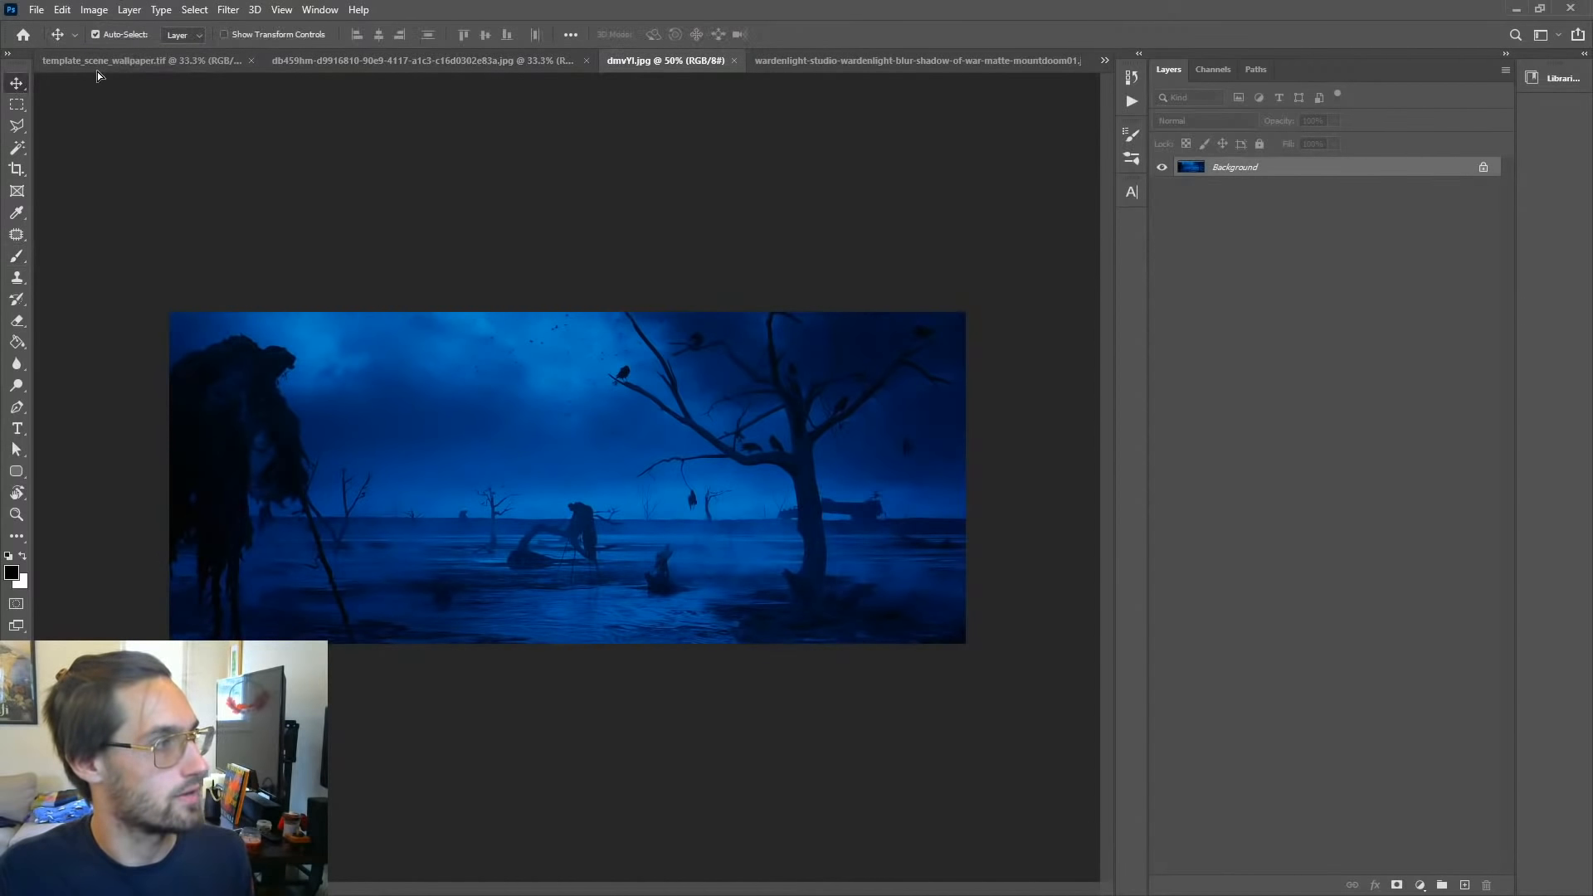
left_click_drag(97, 71, 659, 483)
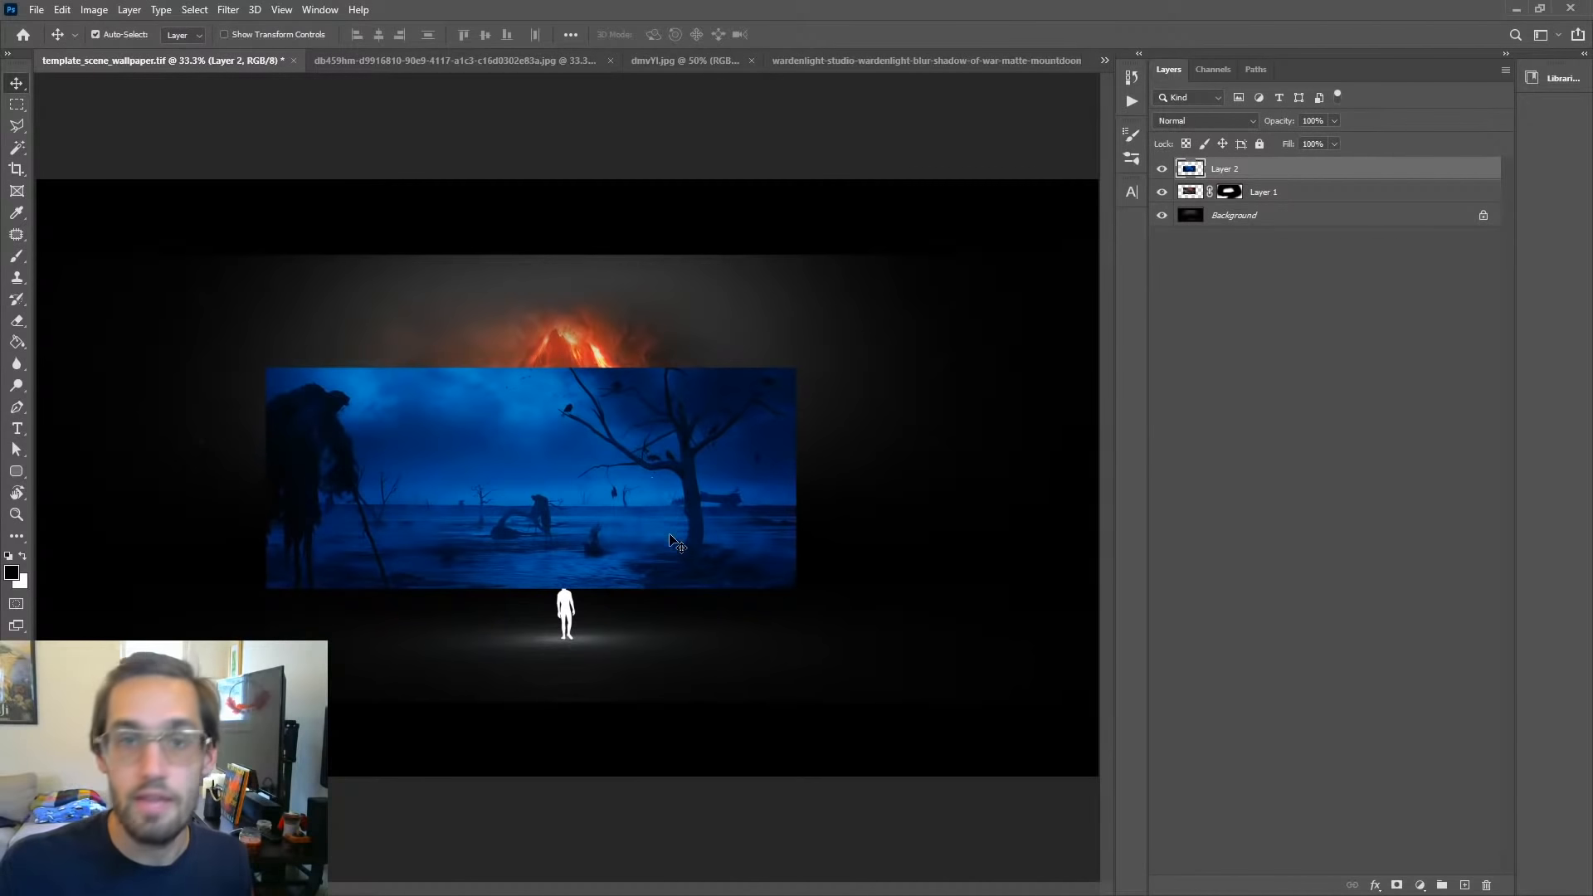
Step: Centre the blue swamp image horizontally and scale it to 203.73% to fill the canvas width between the black bars
key("z")
left_click(558, 505, "alt")
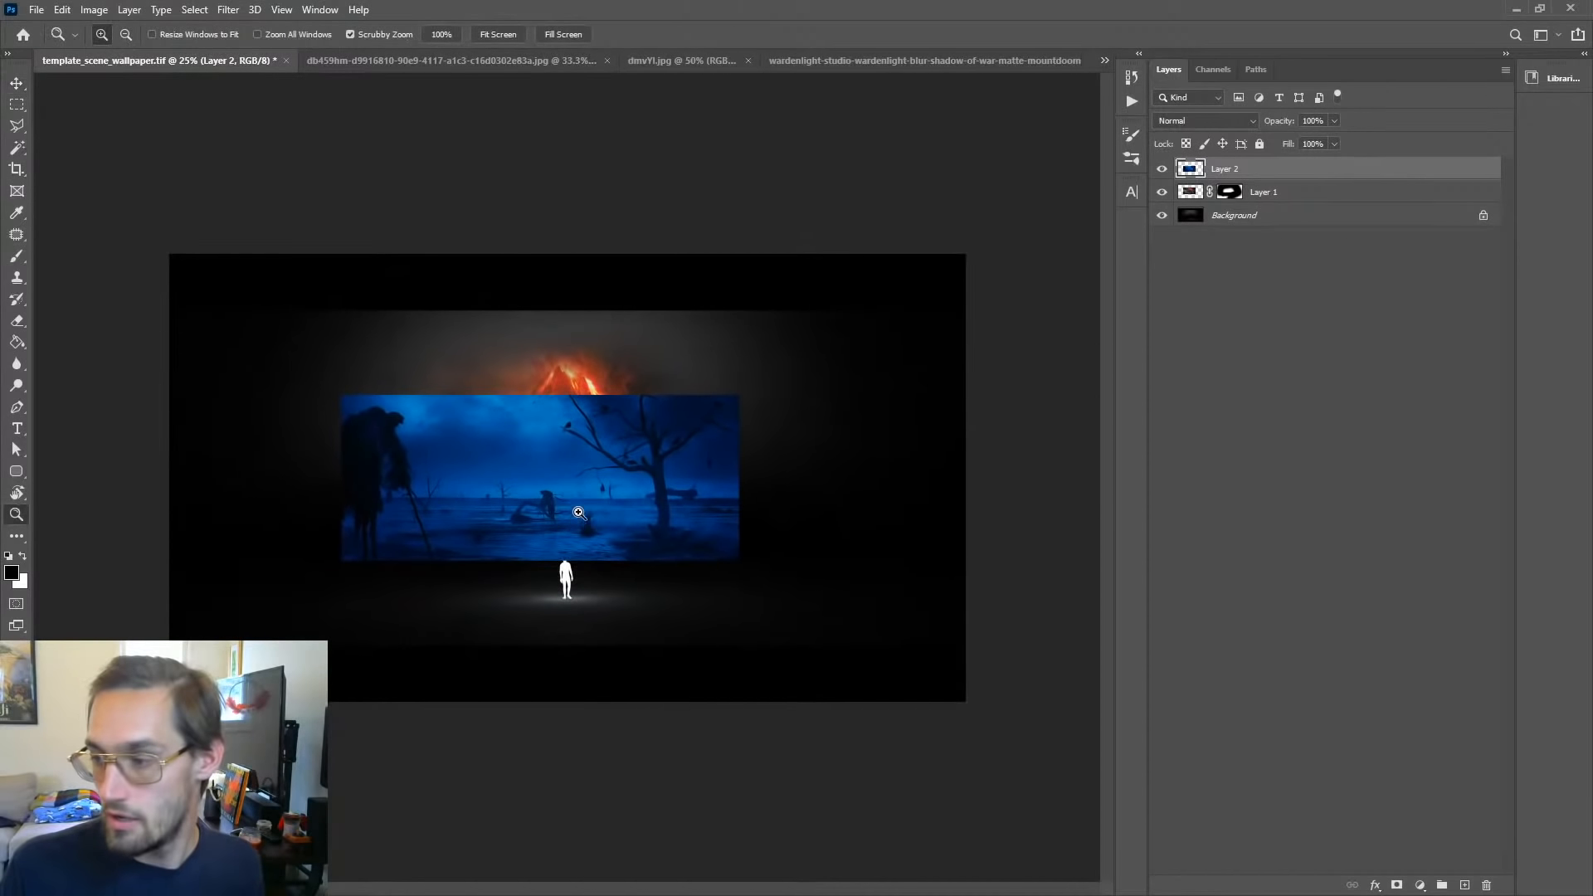
key("v")
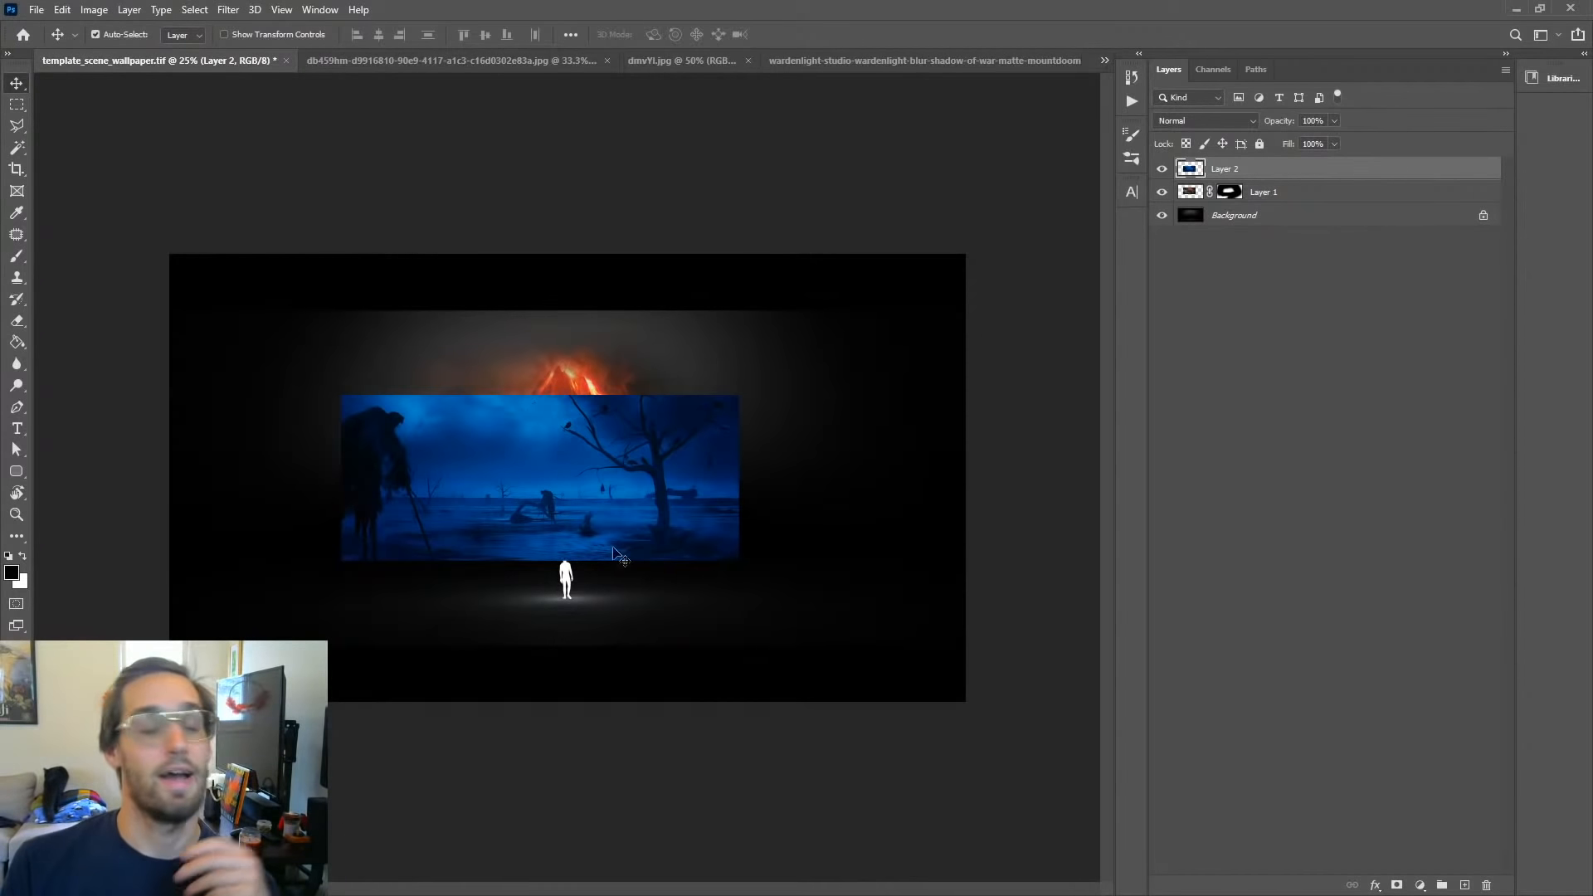
left_click_drag(557, 496, 585, 498)
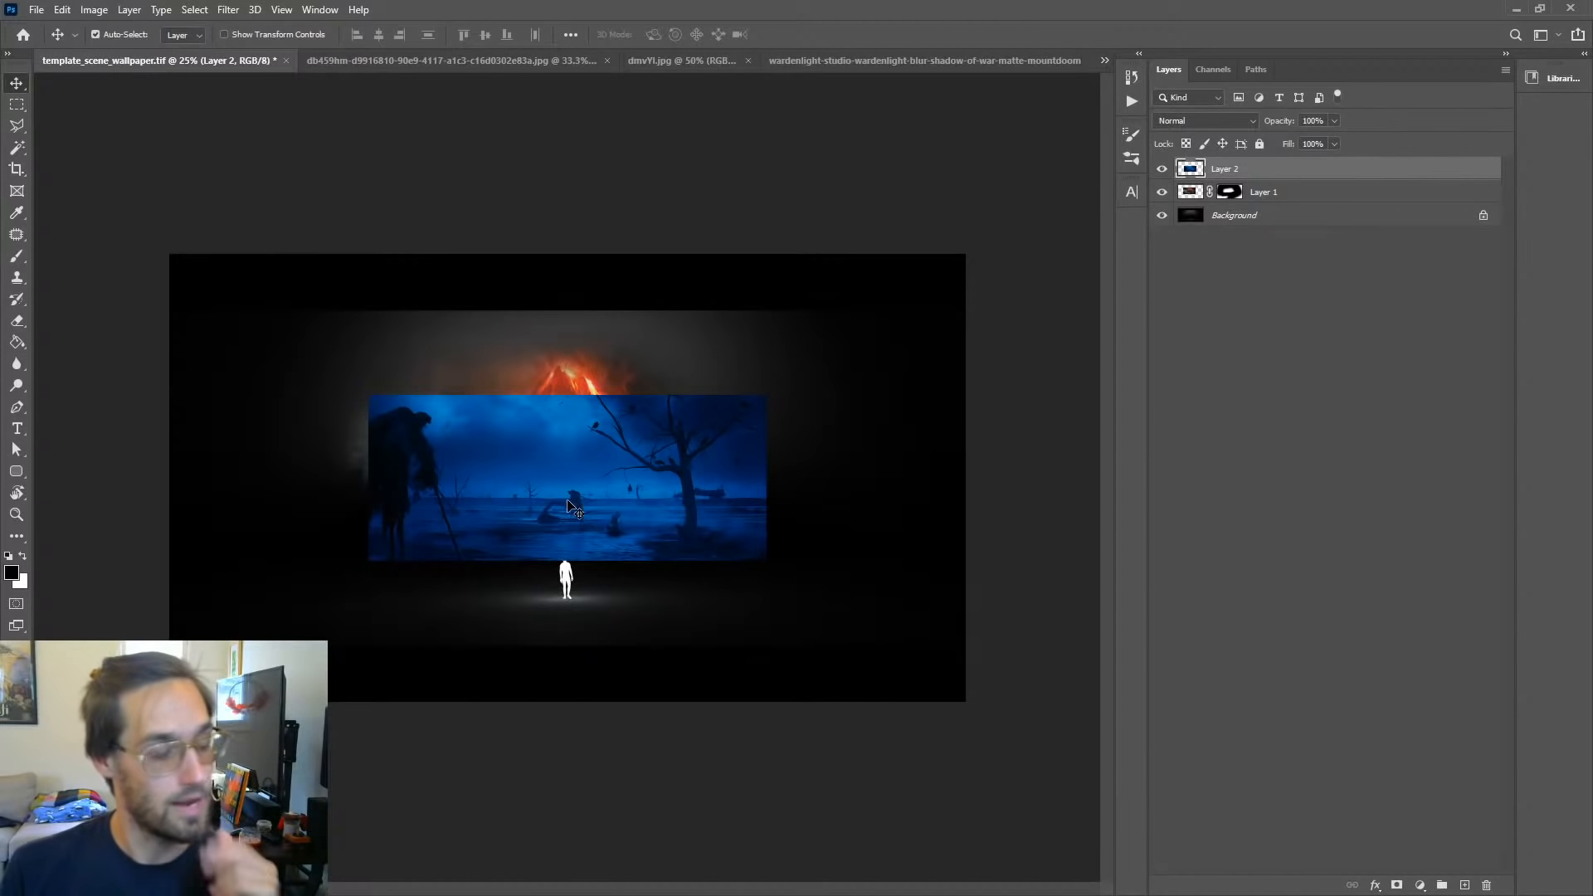
key("ctrl+t")
left_click_drag(772, 554, 971, 656)
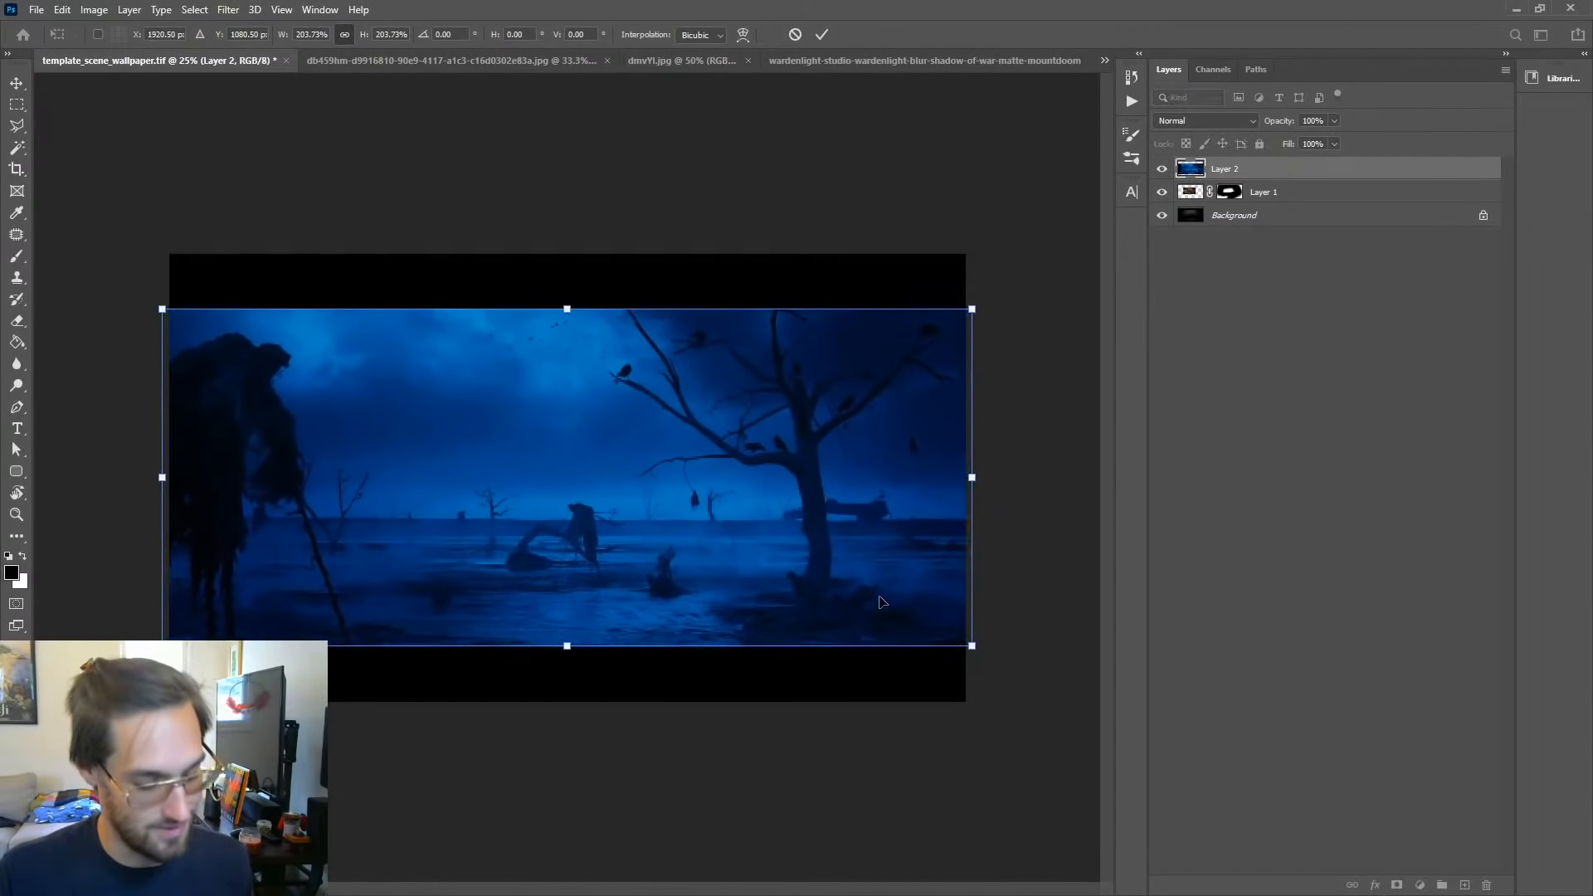
key("Return")
left_click(1197, 328)
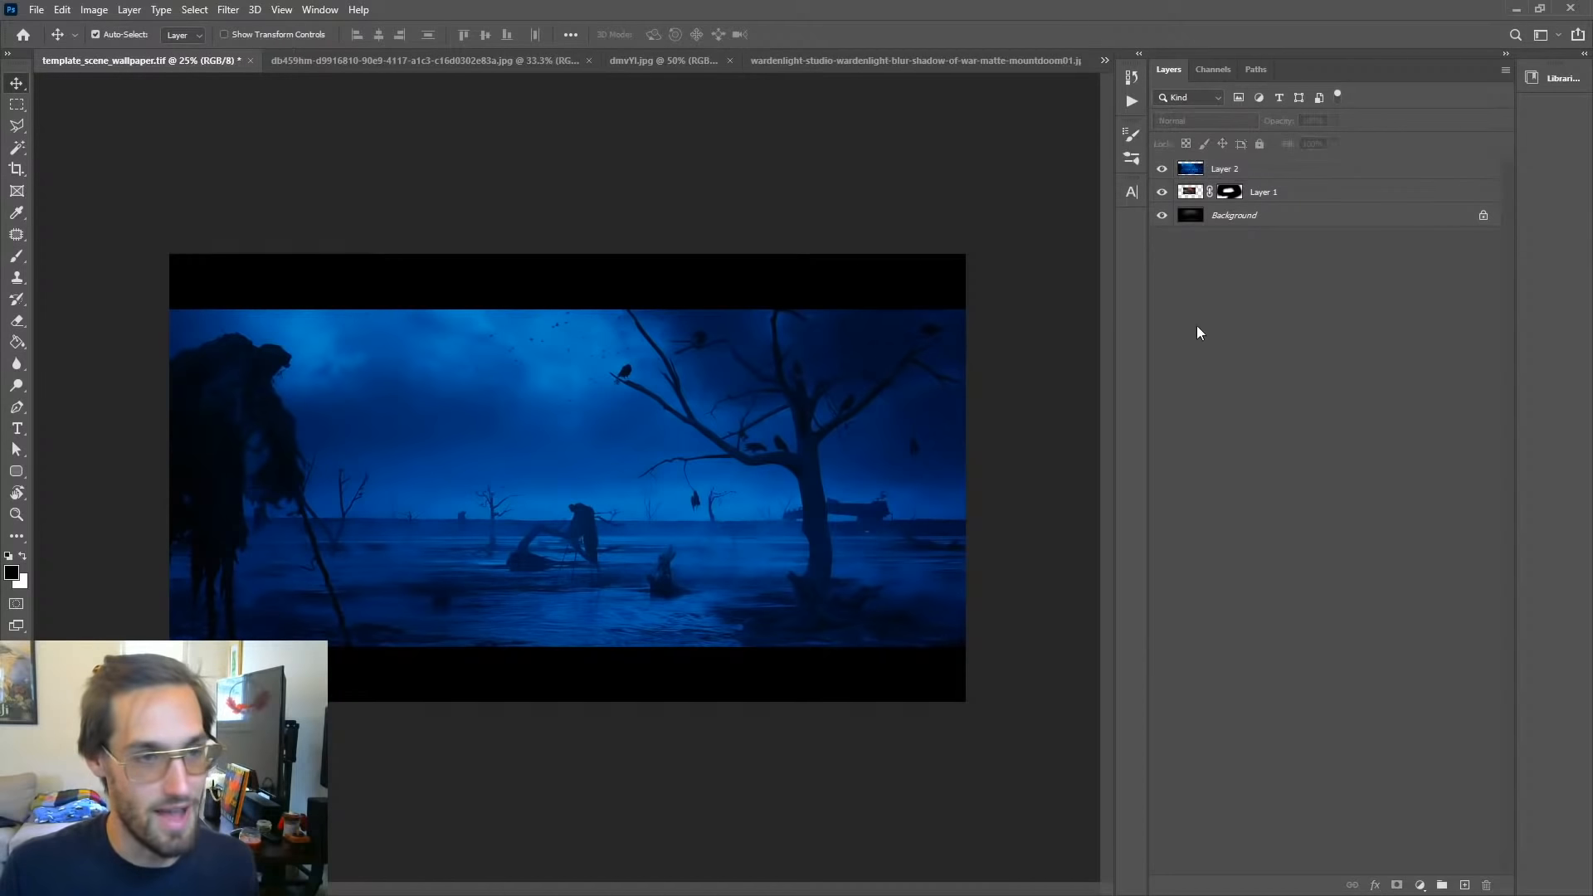
Step: Desaturate the blue swamp layer with a Hue/Saturation adjustment, setting its saturation to -55
left_click(1160, 173)
left_click(1160, 174)
left_click(1230, 169)
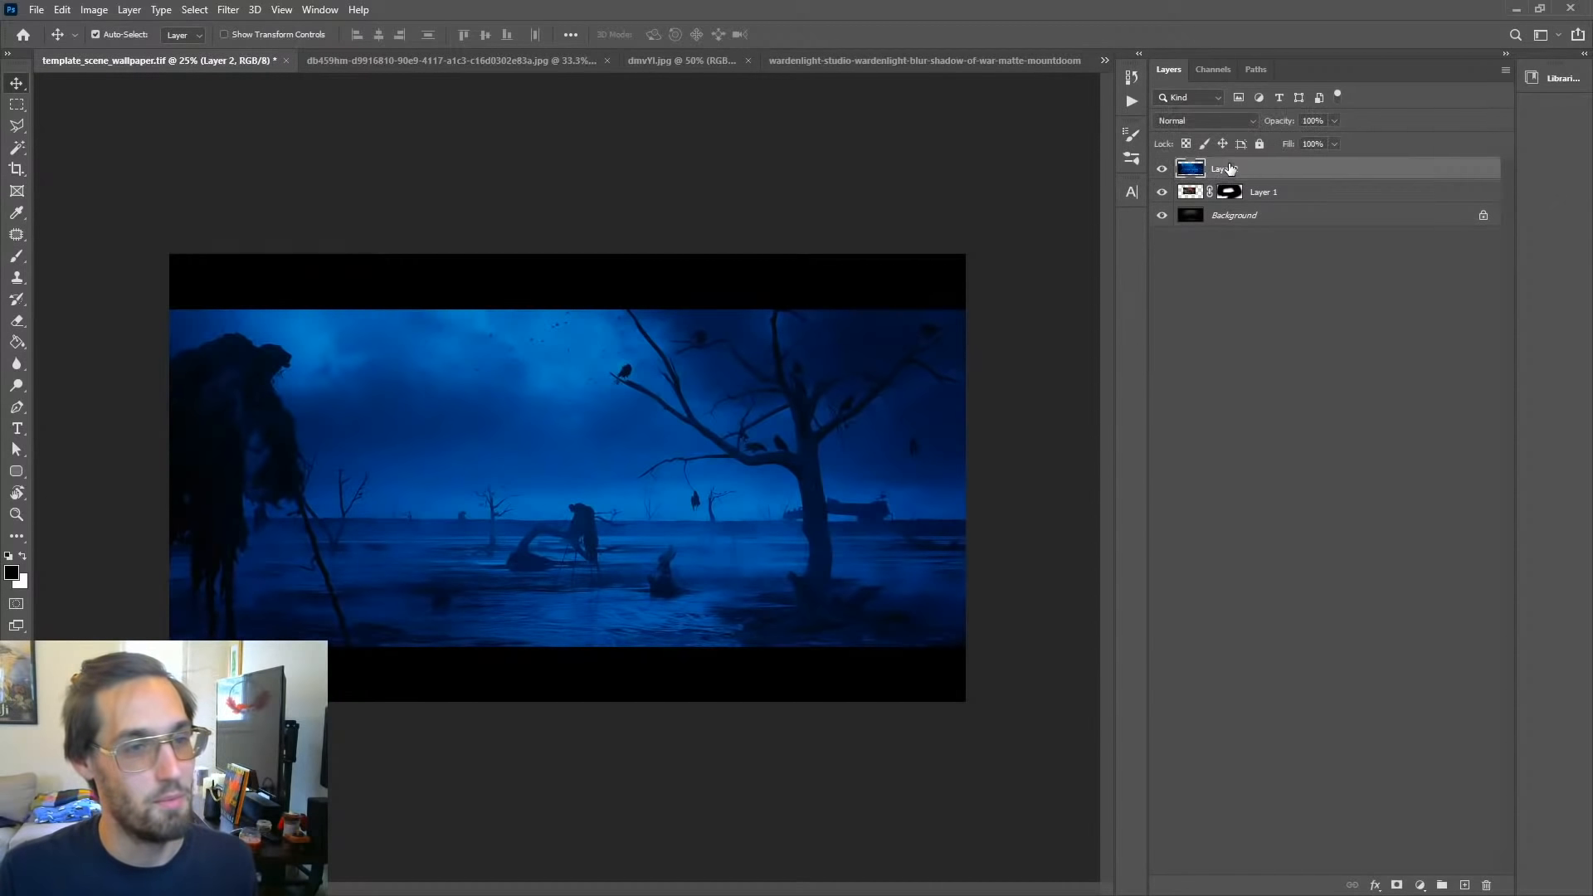
key("ctrl+u")
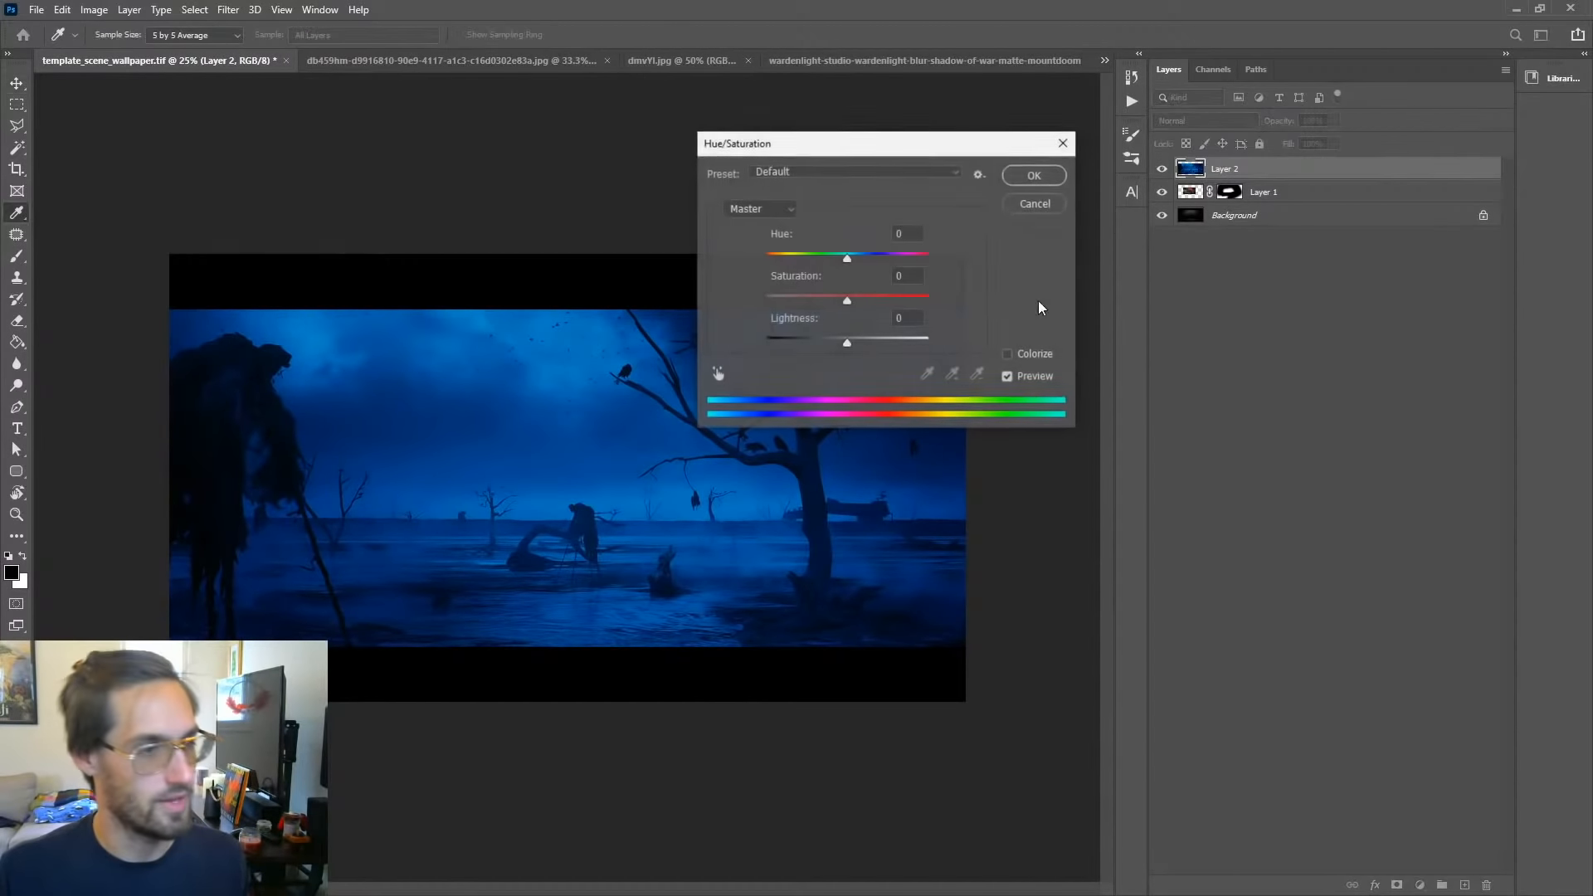
left_click_drag(858, 298, 803, 302)
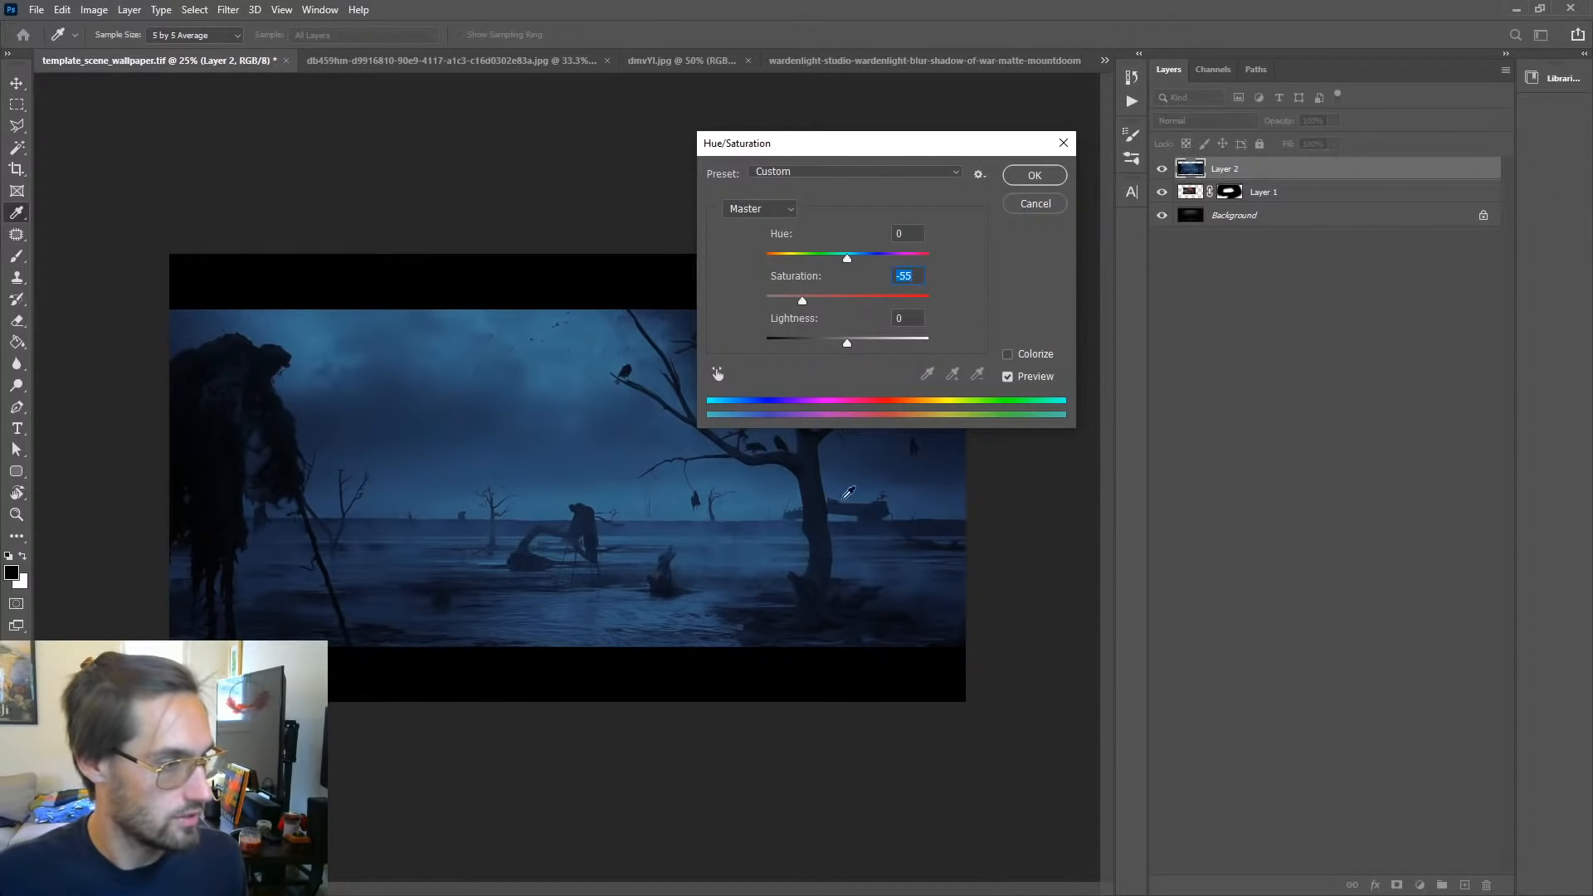
left_click(1034, 175)
Step: Move the swamp layer beneath the masked volcano layer in the stacking order
left_click_drag(1225, 169, 1228, 203)
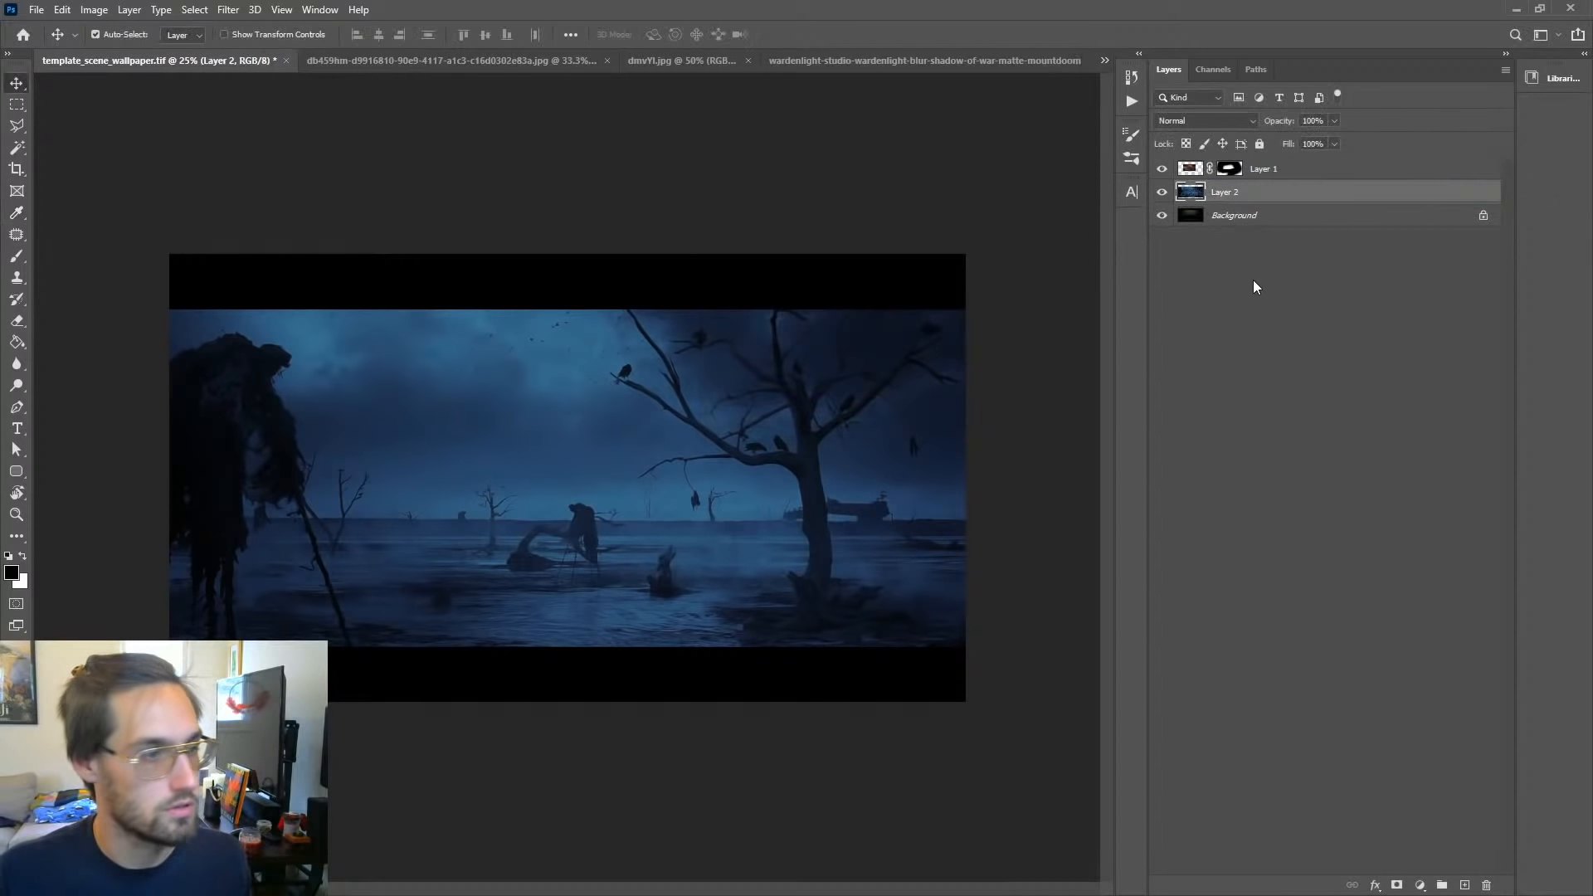
left_click(1283, 332)
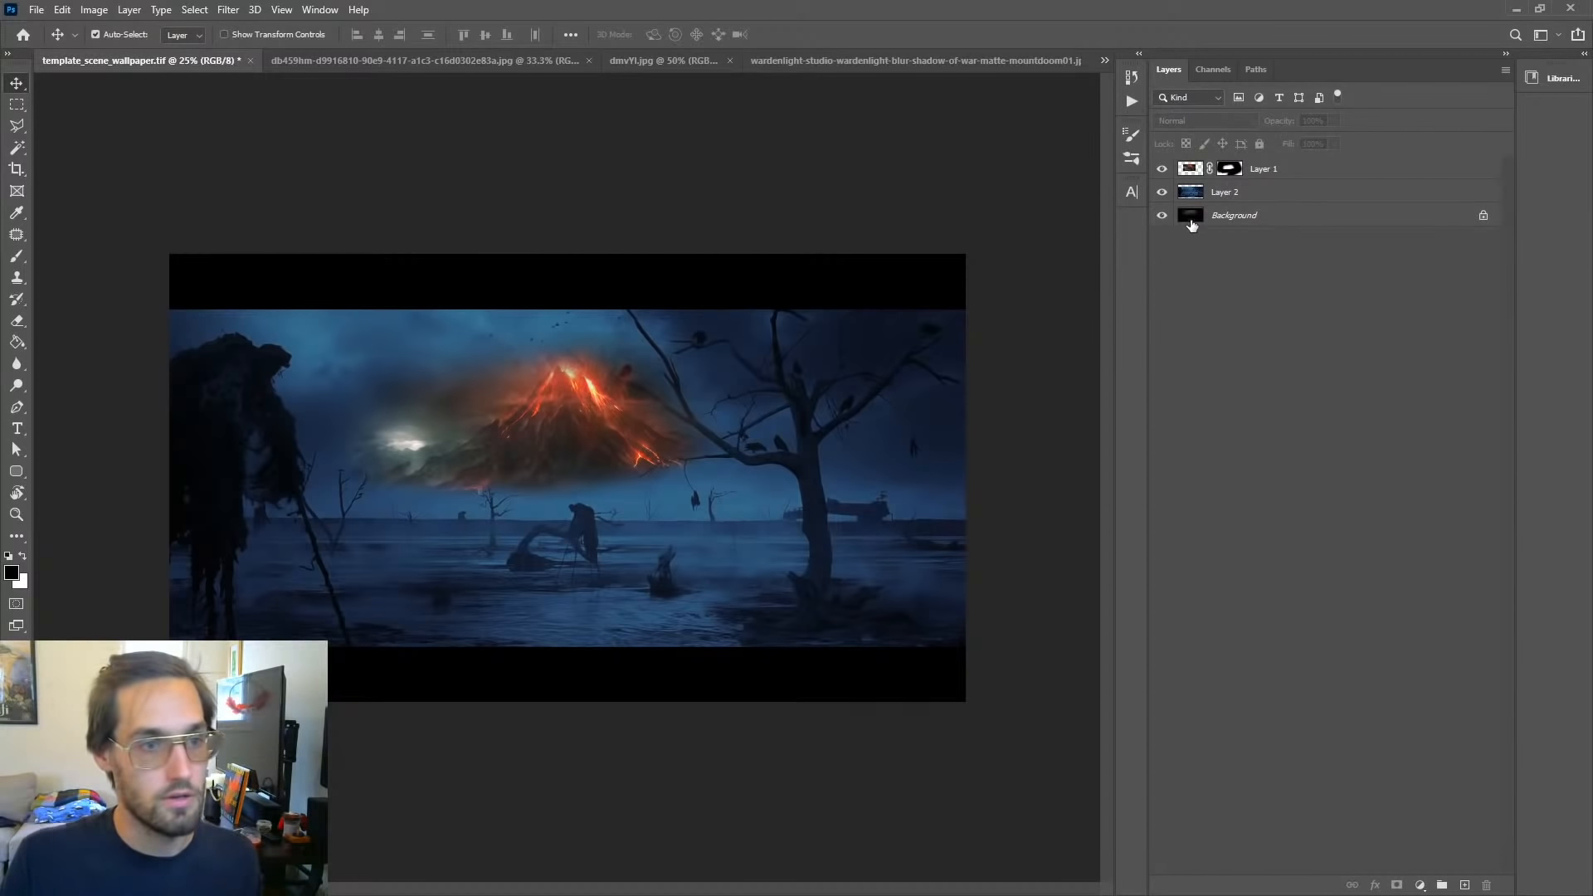
left_click(1267, 196)
left_click(1241, 296)
left_click(1231, 198)
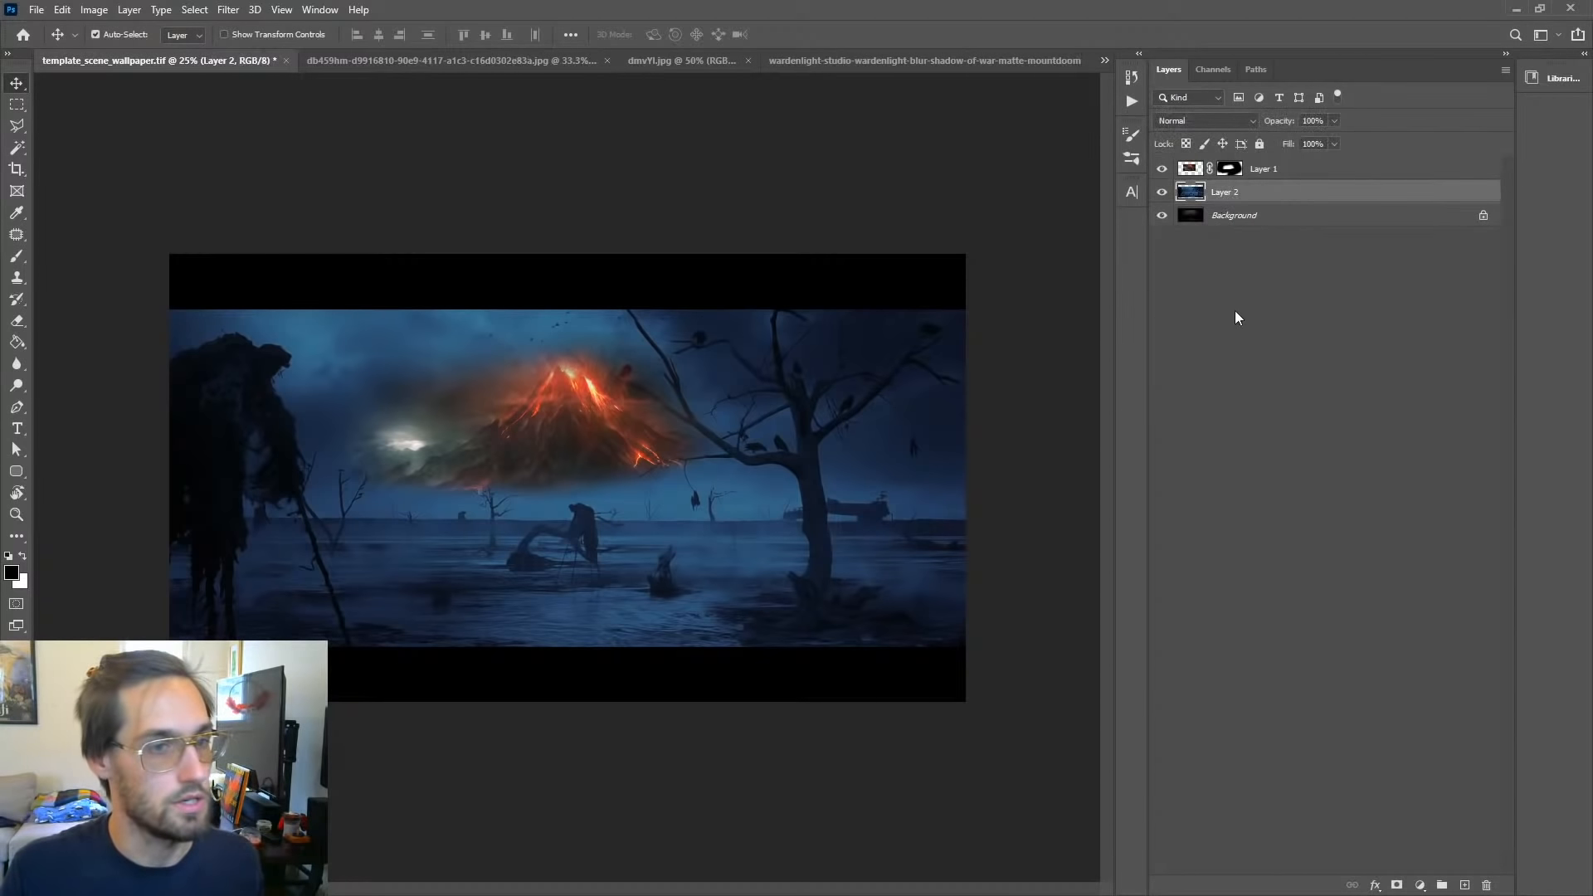
left_click(1237, 316)
Step: Try lower opacities down to 0% on the swamp layer to compare it with the template scene, and restore 100%
left_click(1261, 195)
left_click(1334, 121)
left_click_drag(1336, 141, 1277, 145)
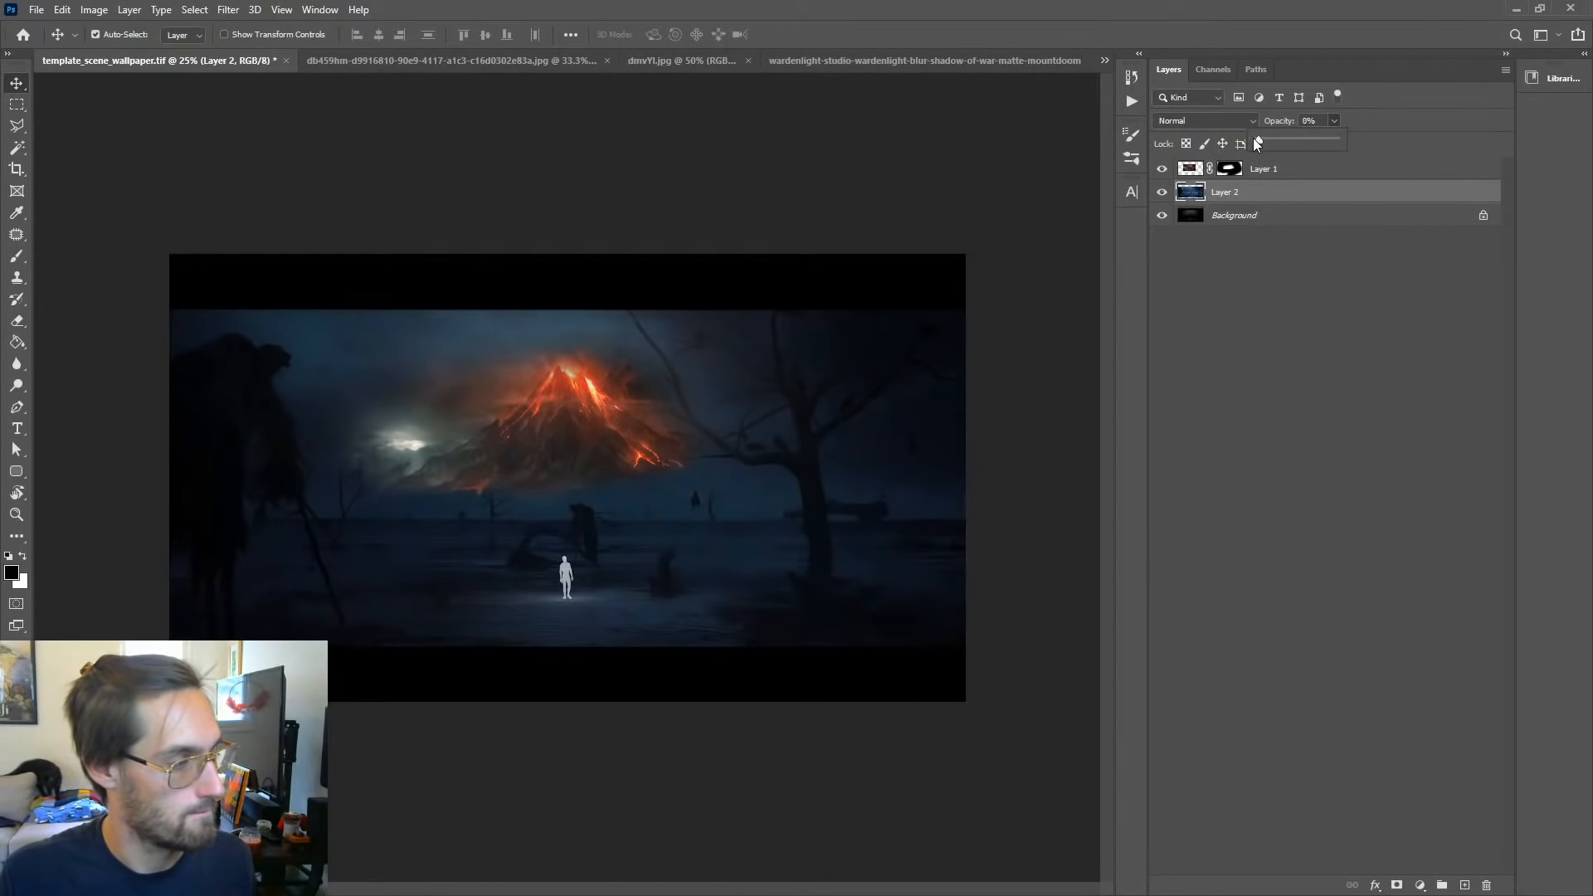
left_click_drag(1258, 143, 1278, 141)
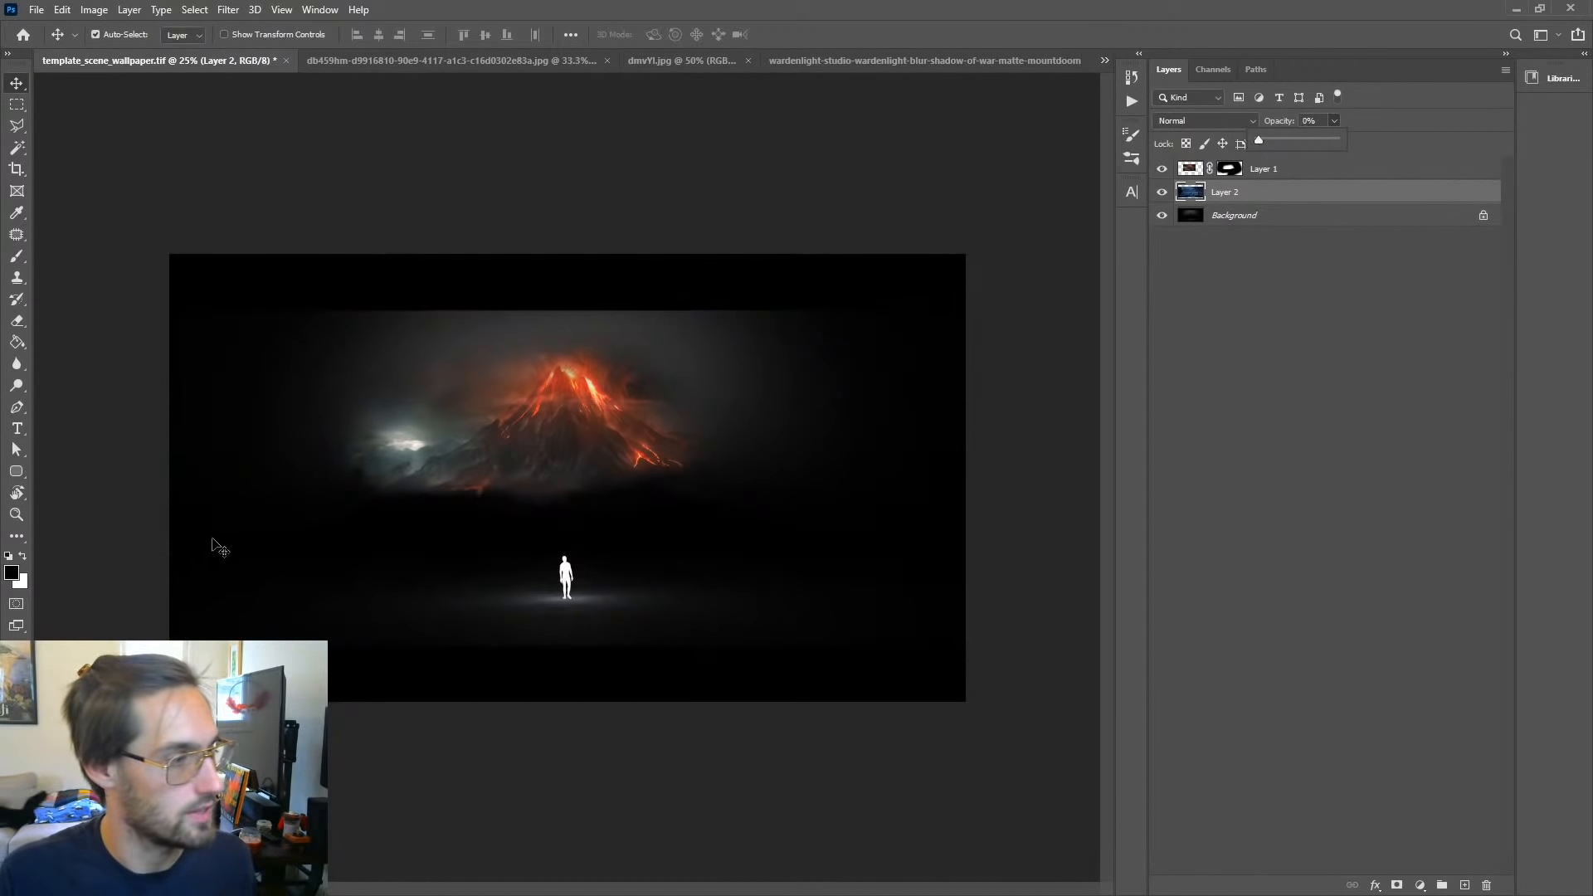
left_click_drag(1261, 141, 1302, 143)
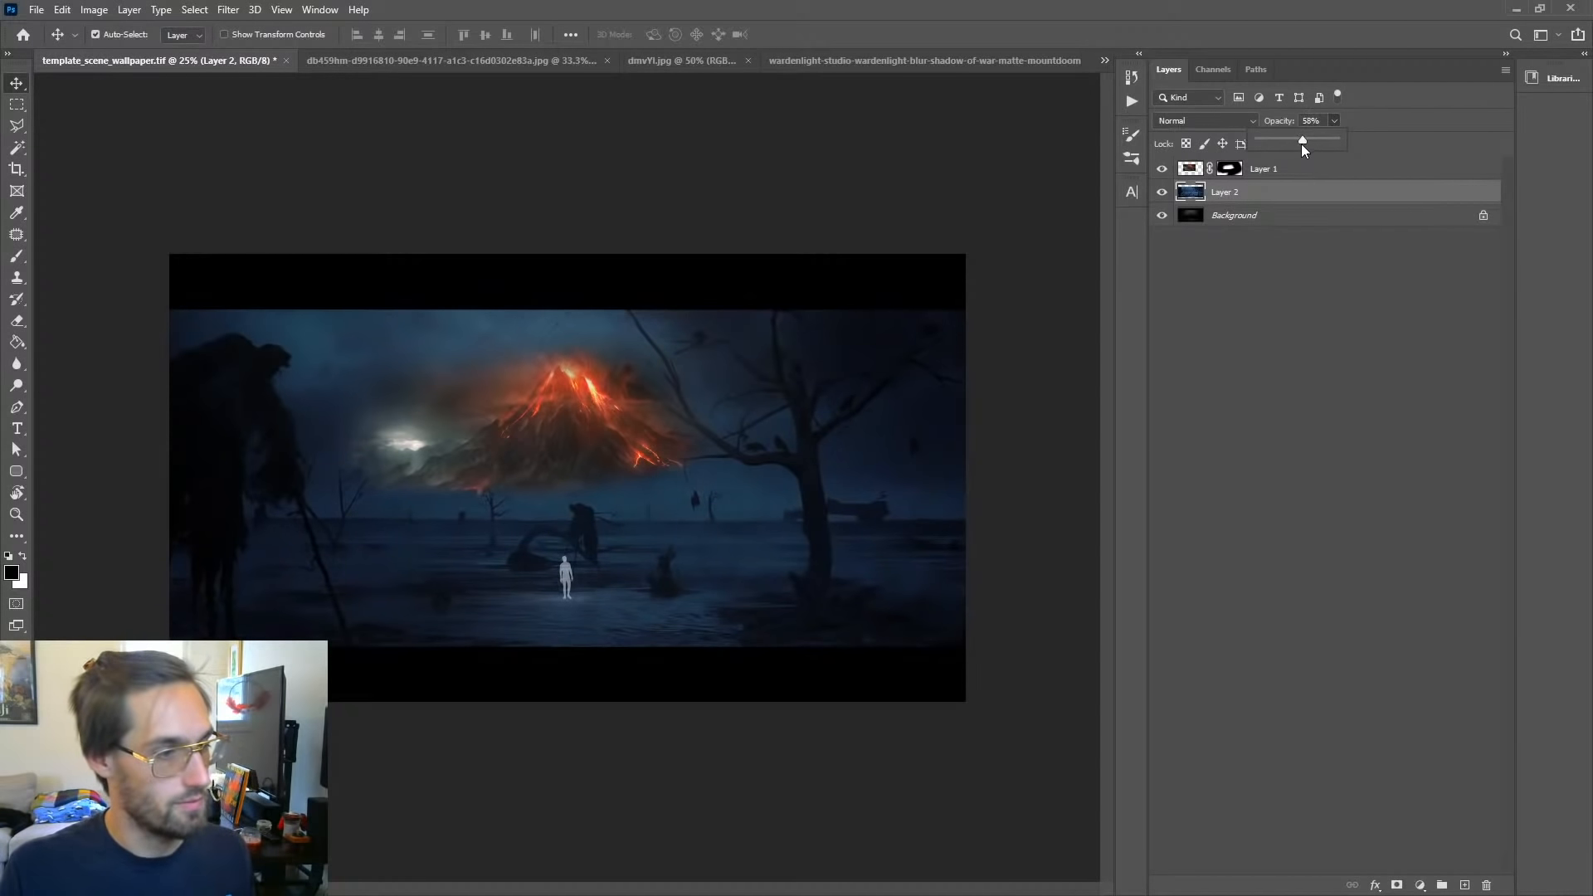
left_click_drag(1302, 143, 1344, 144)
left_click(1251, 280)
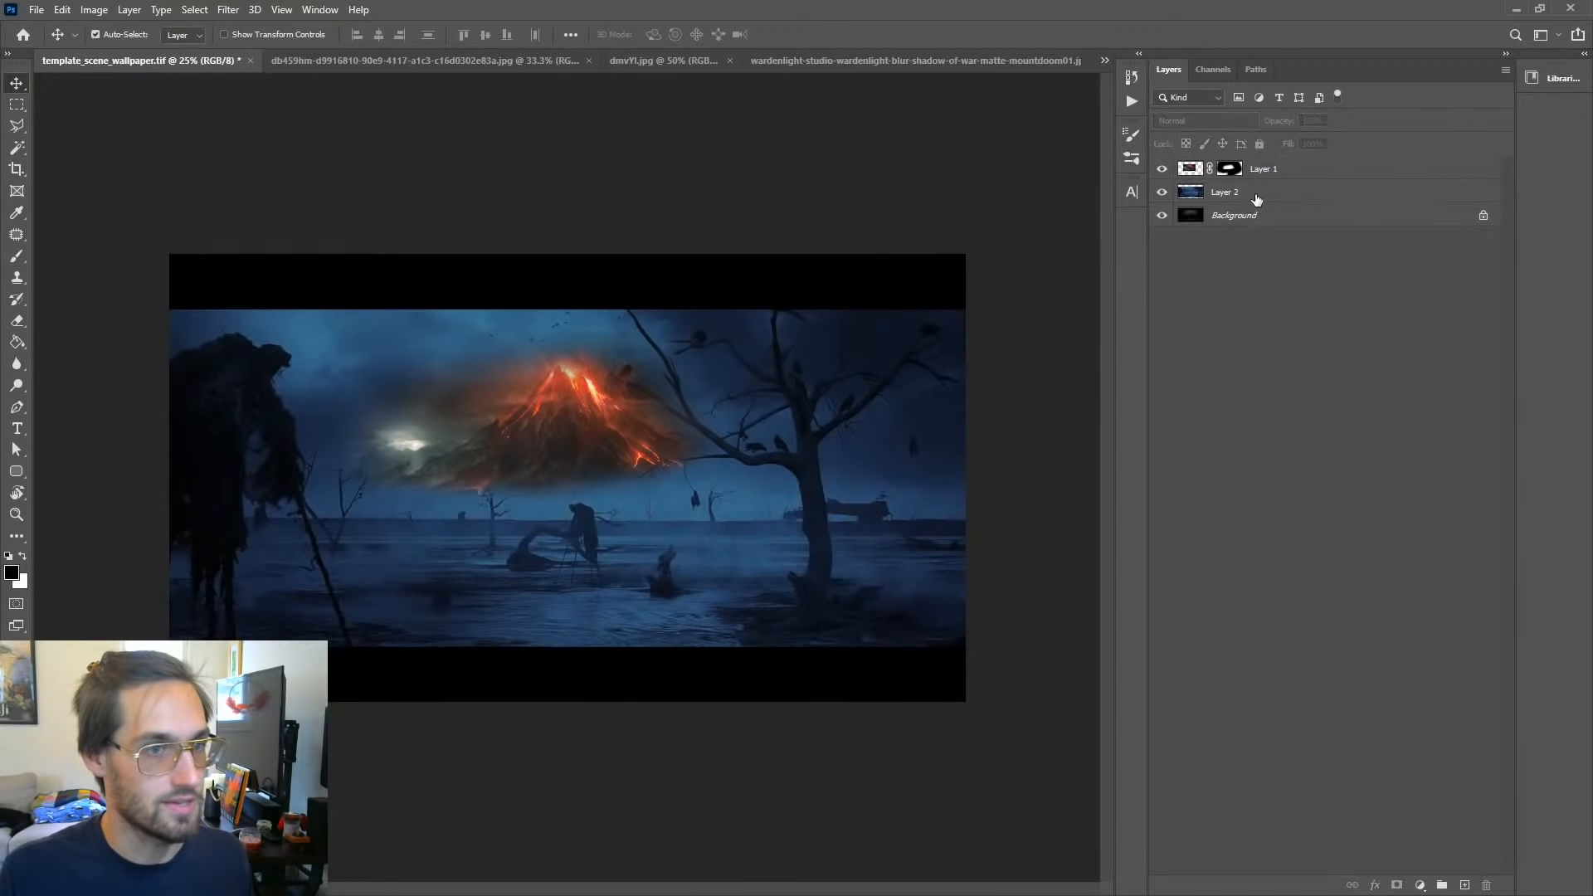
Step: Add a new empty layer directly above the swamp layer and below the volcano layer
left_click(1256, 196)
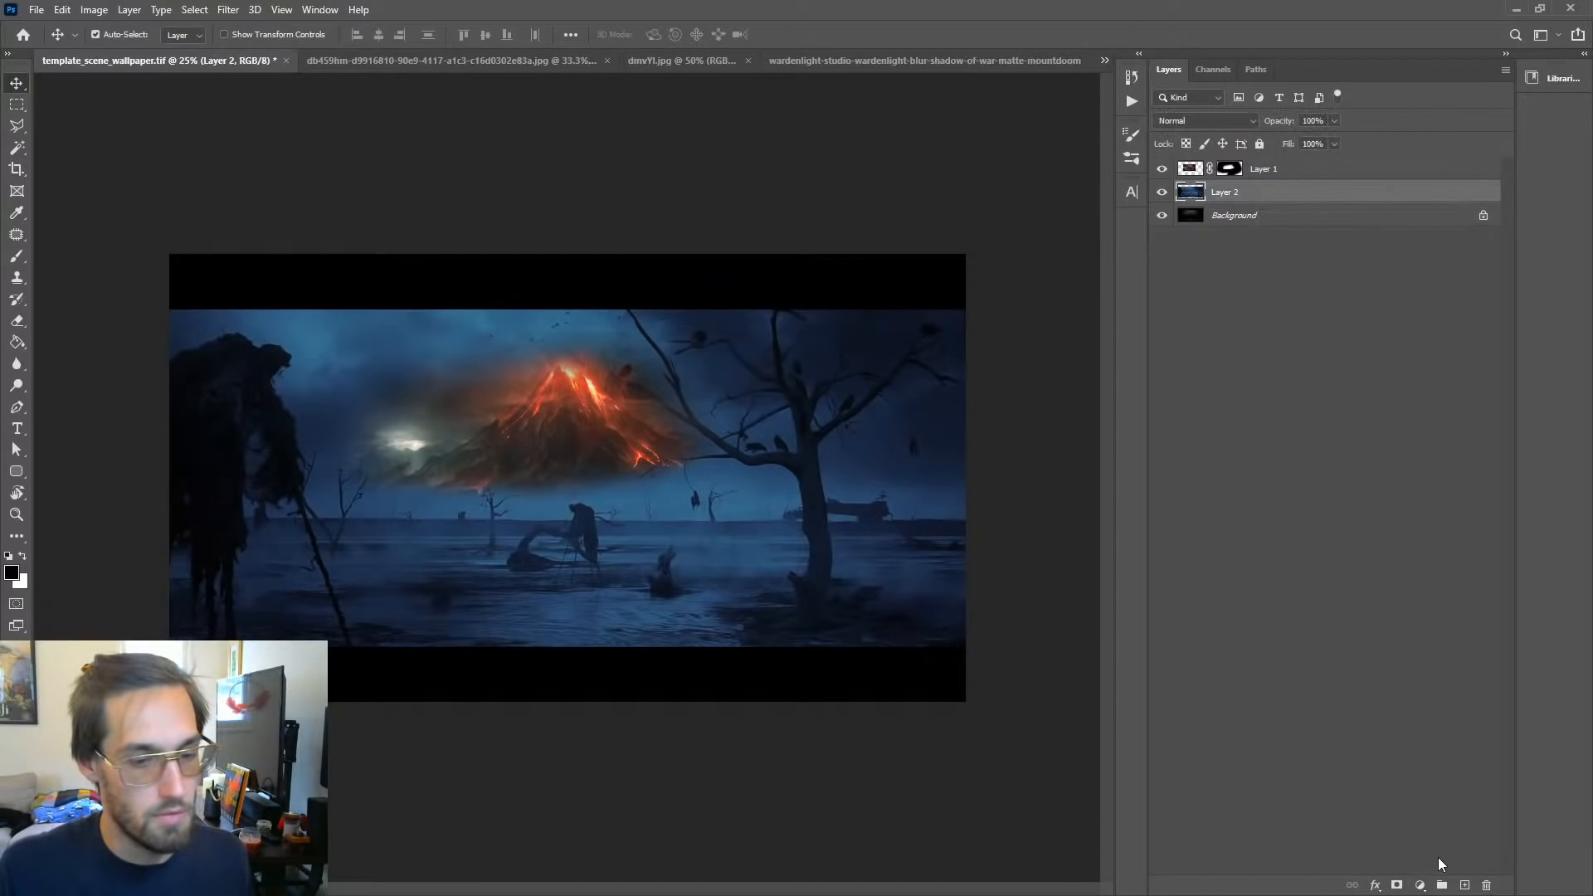
left_click(1465, 886)
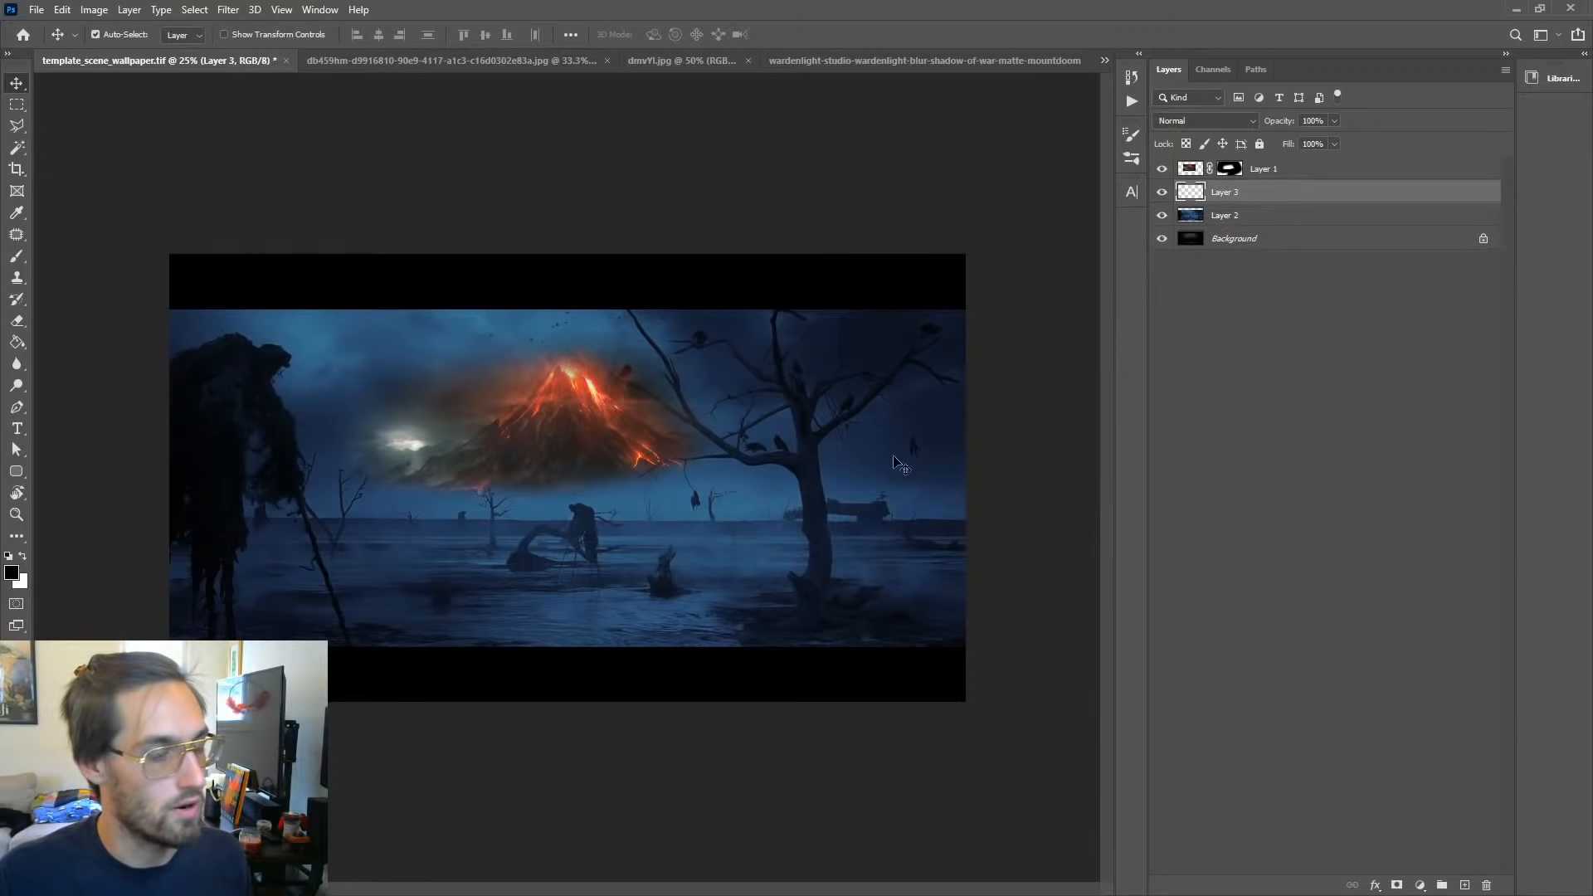
Step: Delete the empty Layer 3 between the volcano layer and Layer 2
left_click(1258, 334)
left_click(1252, 173)
left_click(1250, 197)
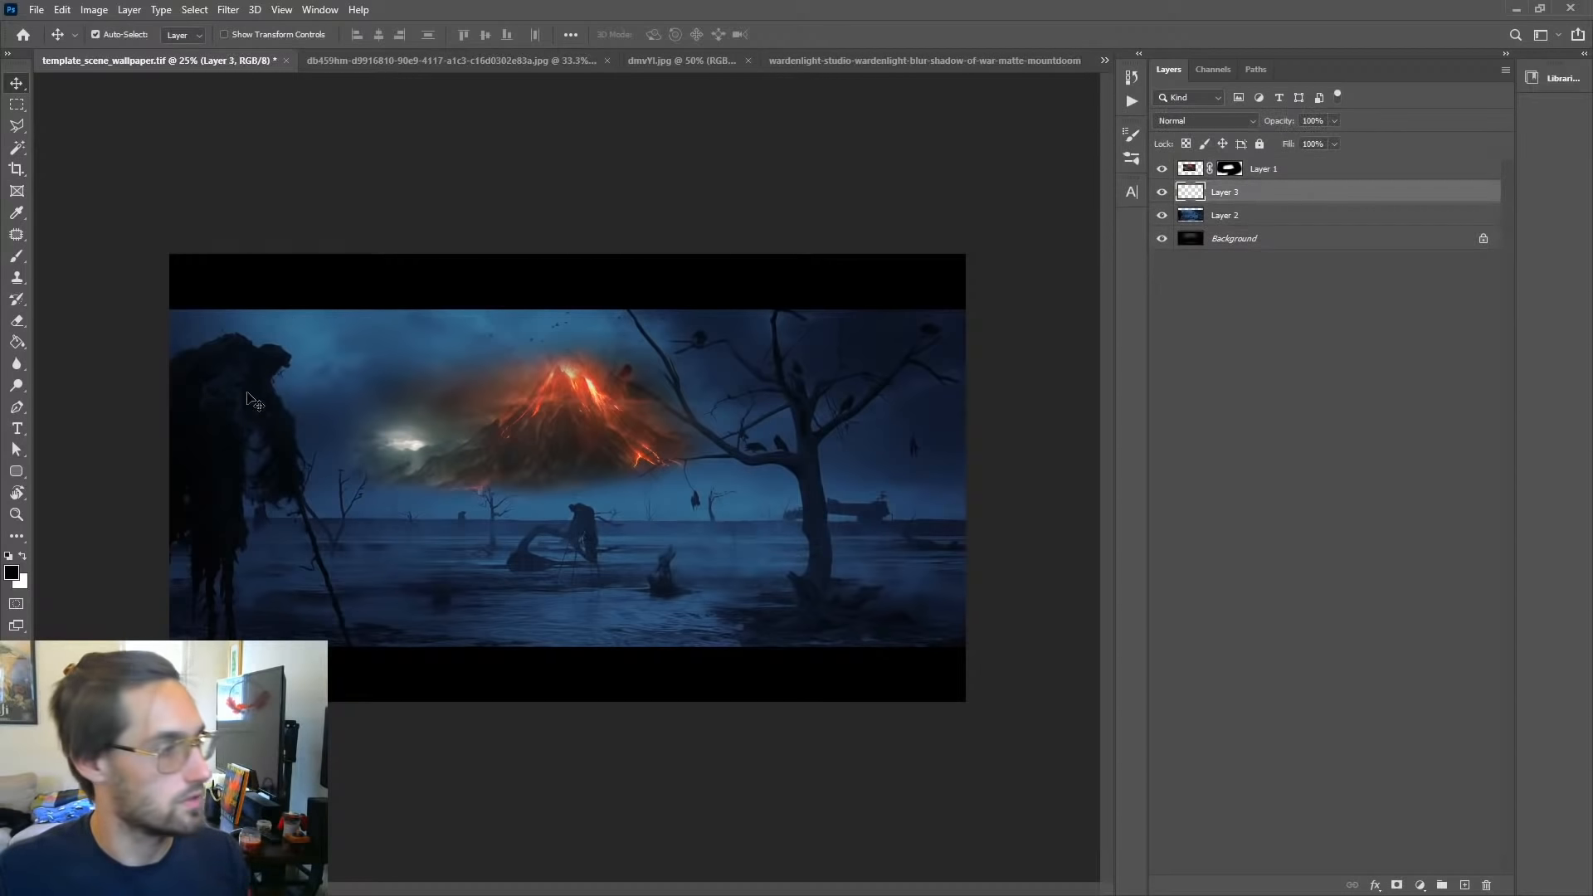
left_click(1282, 296)
left_click(1262, 193)
key("Delete")
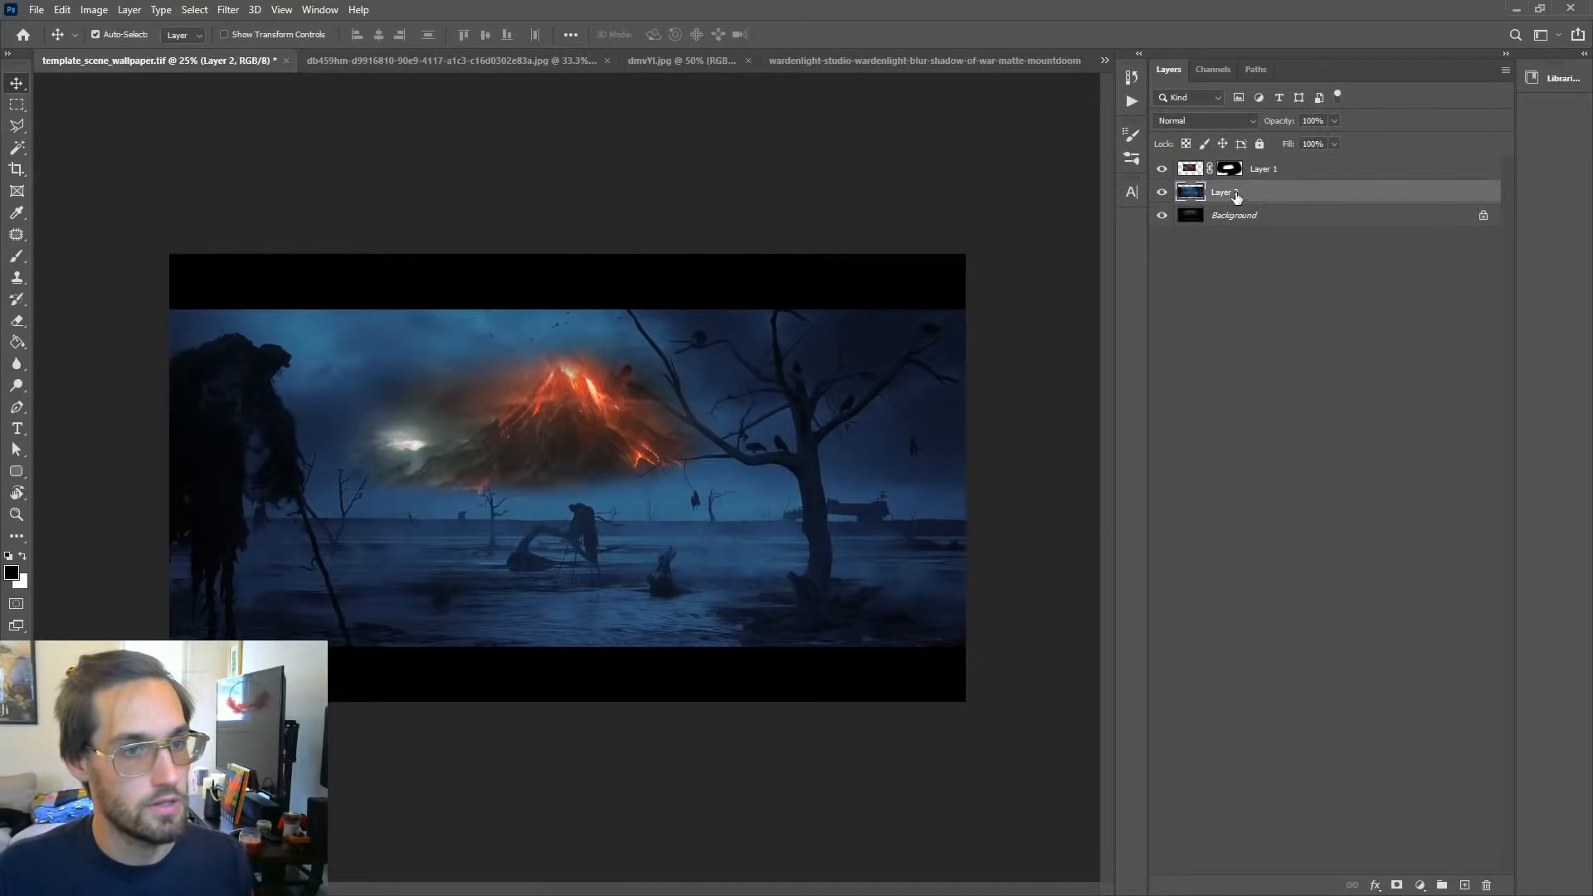
Step: Duplicate Layer 2 and set up the Burn tool with a 1100 px brush on the Midtones range
key("ctrl+j")
left_click(1246, 195)
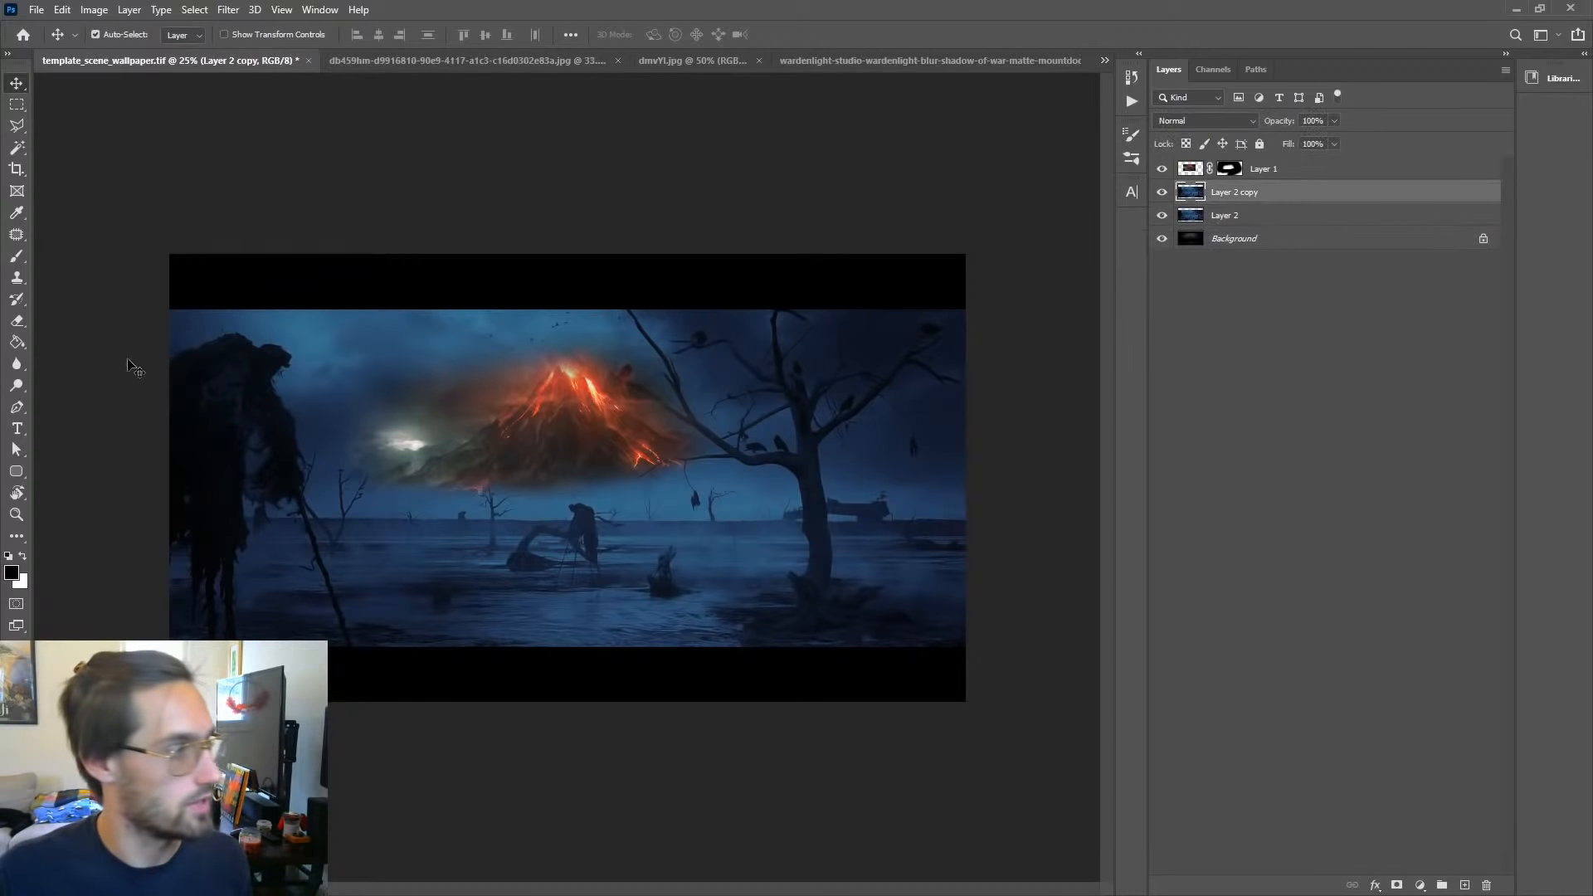
left_click(16, 365)
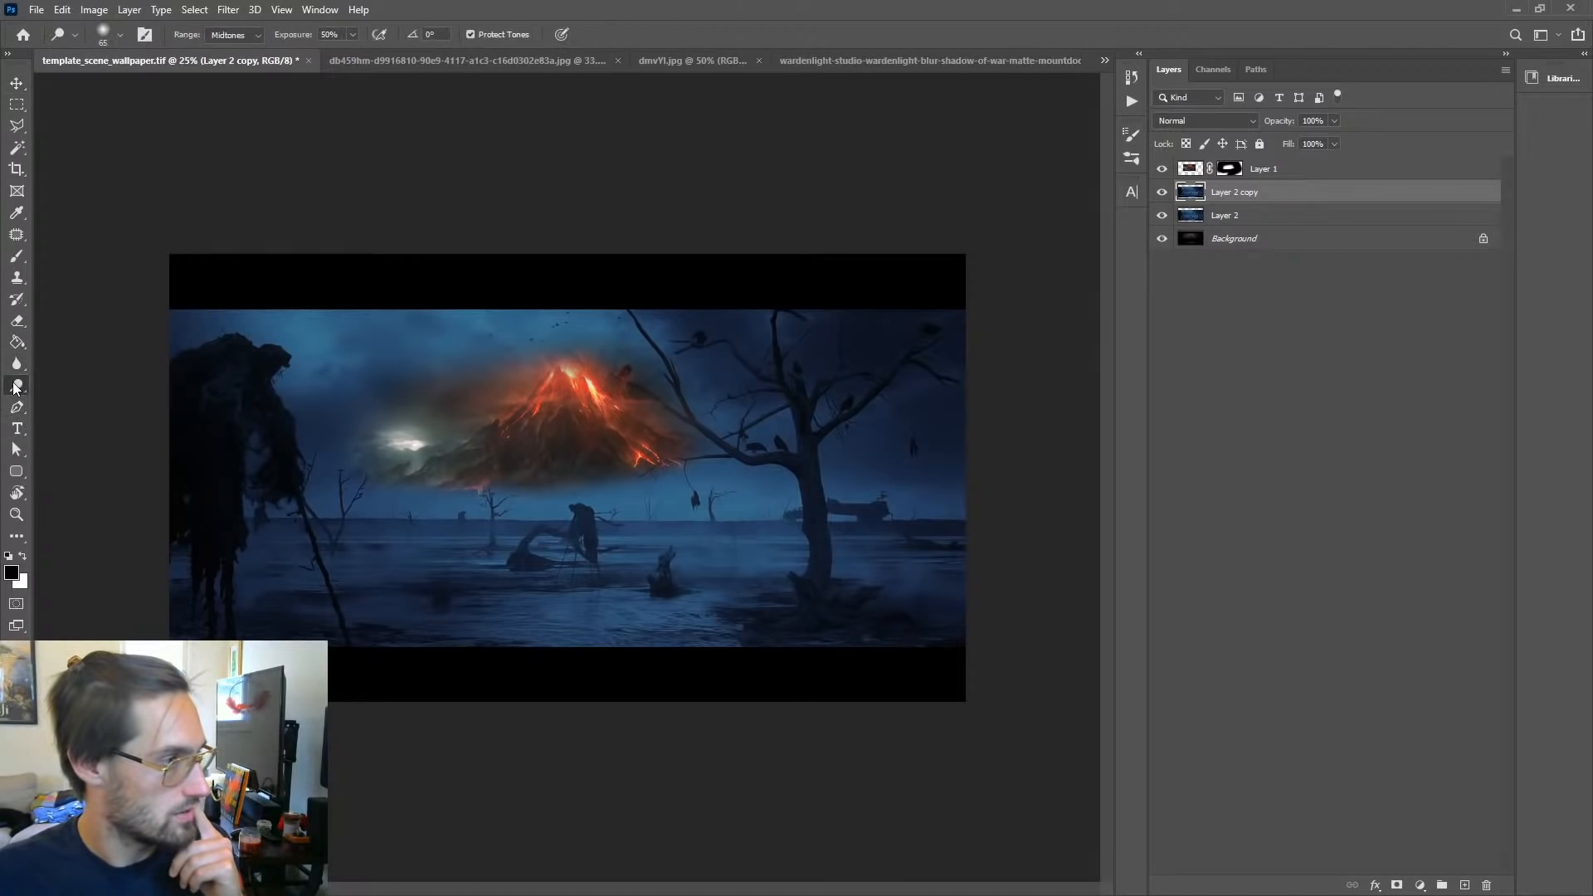
left_click(17, 385)
left_click(78, 385)
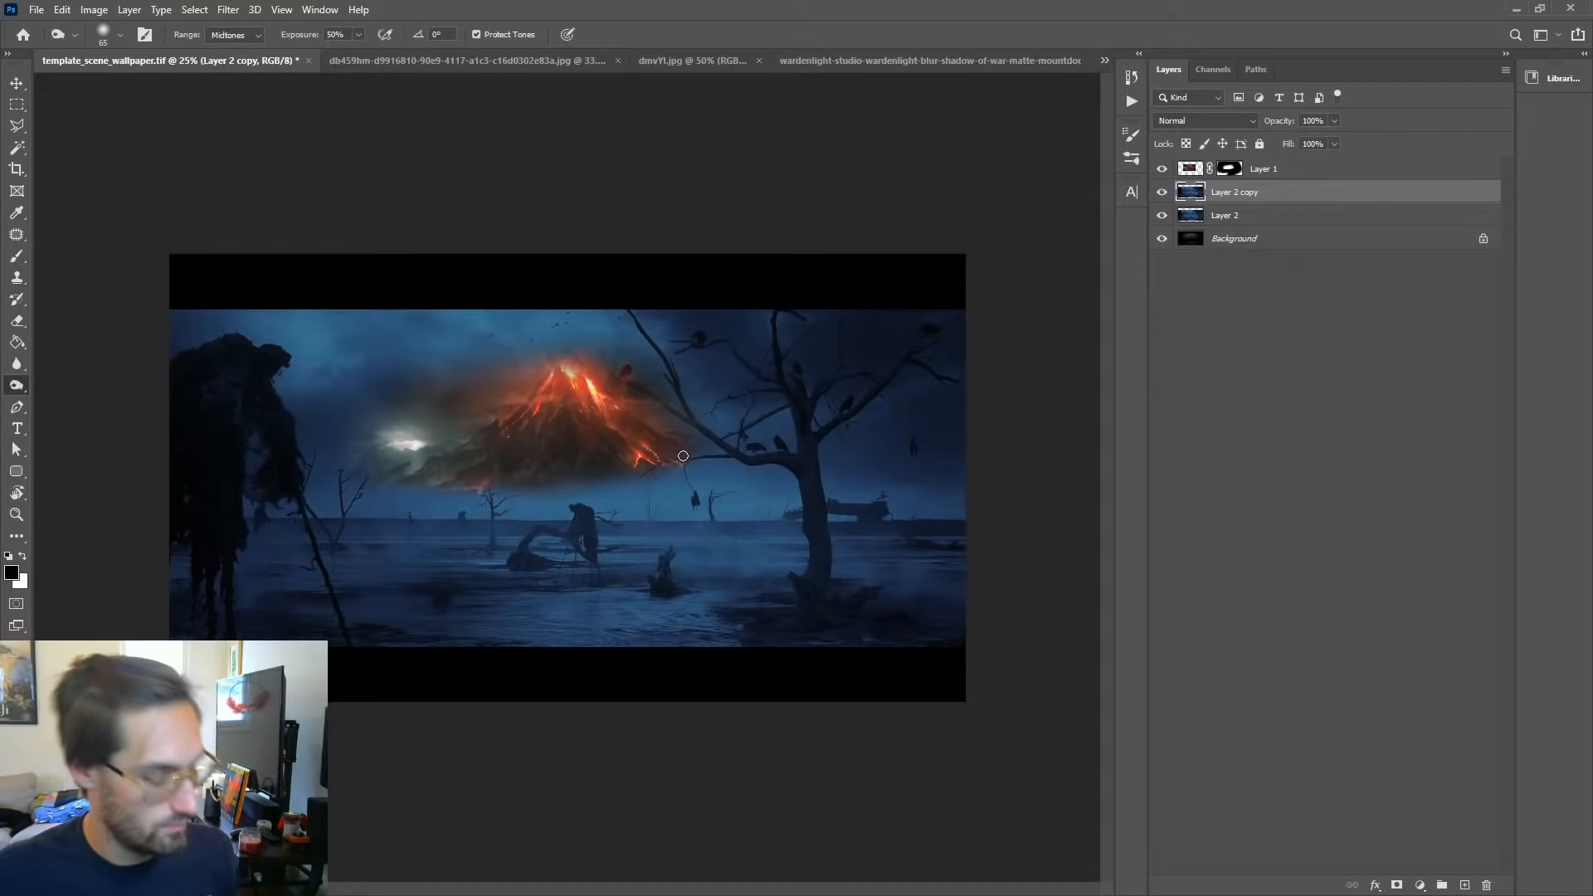
key("bracketright")
key("bracketright")
key("bracketright")
key("bracketright")
key("bracketright")
key("bracketright")
key("bracketright")
key("bracketright")
key("bracketright")
key("bracketright")
key("bracketright")
key("bracketright")
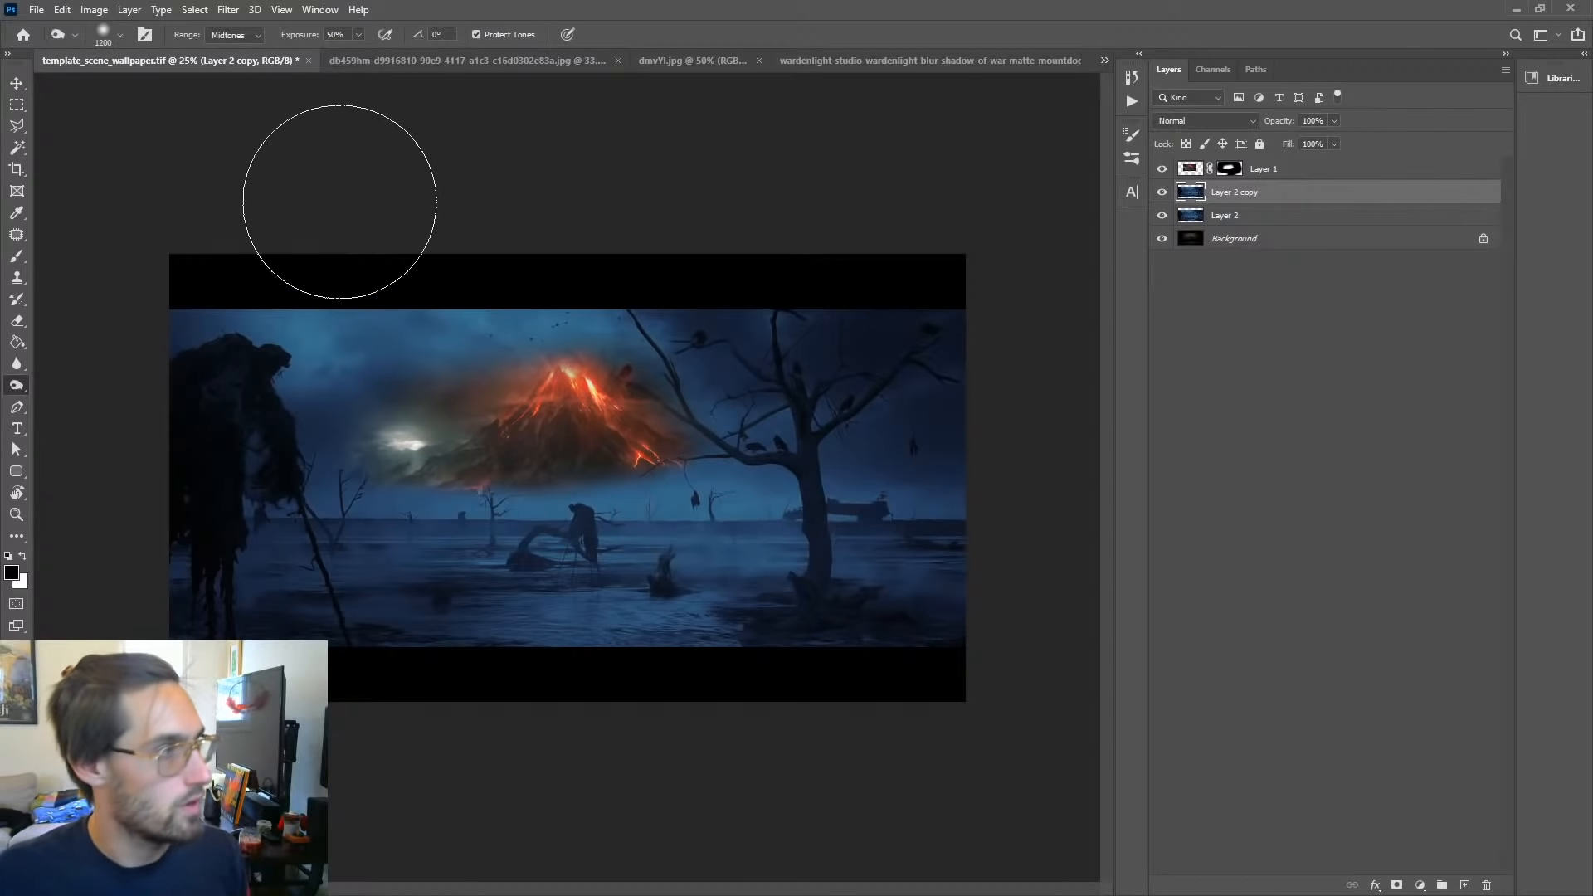
left_click(257, 35)
left_click(248, 63)
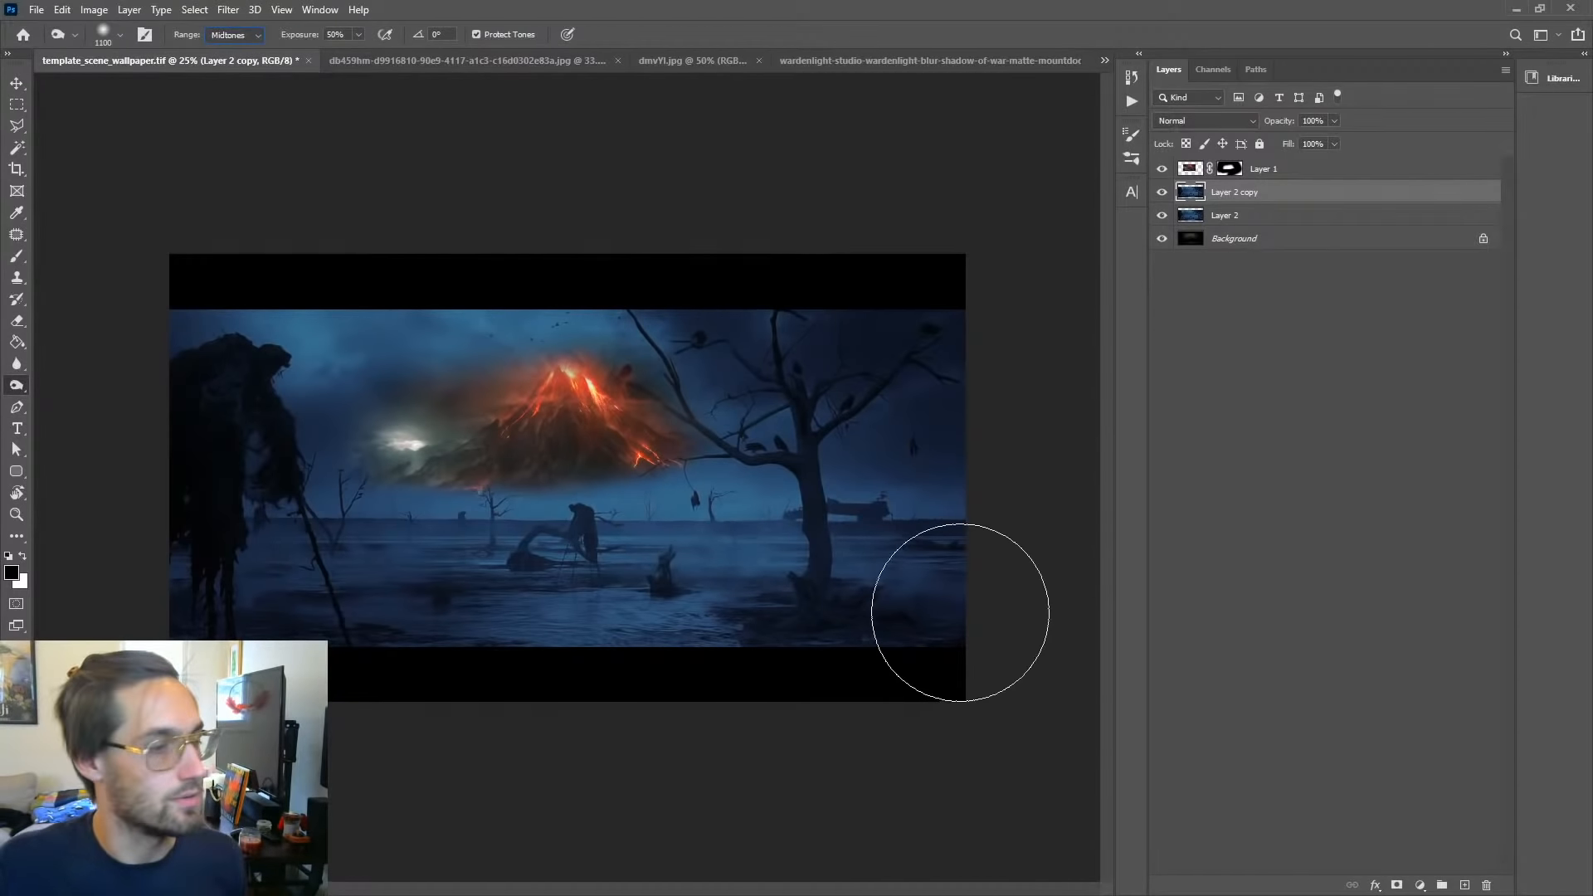
Step: Try darkening the right edge and lower left of the layer copy with the Burn tool, and delete the copy
mouse_move(961, 612)
left_mouse_down()
mouse_move(869, 651)
mouse_move(970, 444)
left_mouse_up()
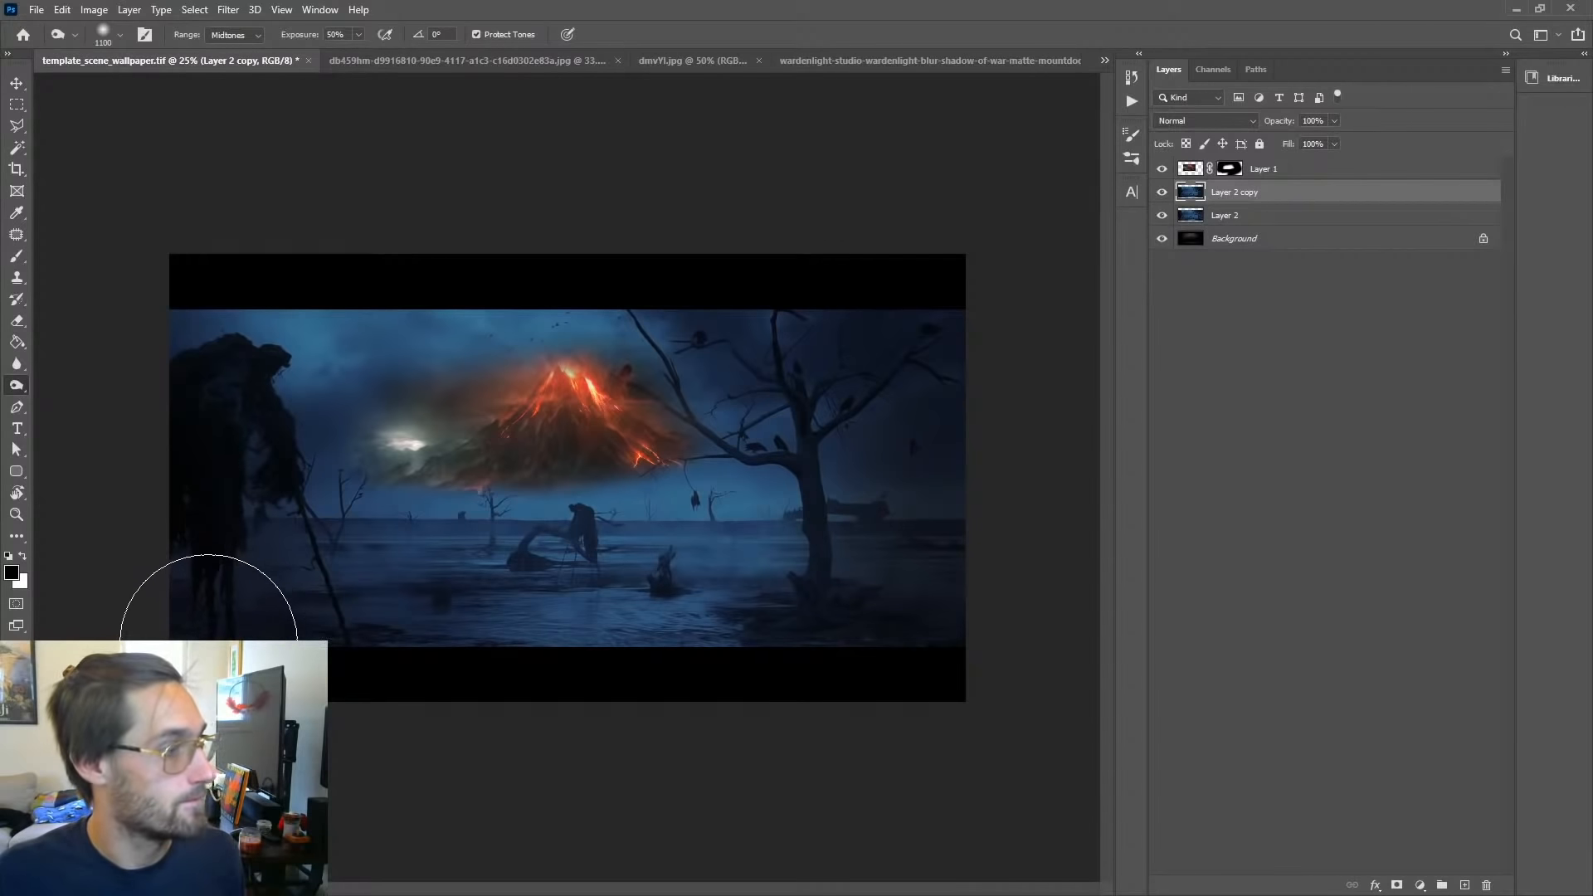
right_click(311, 743)
left_click(334, 635)
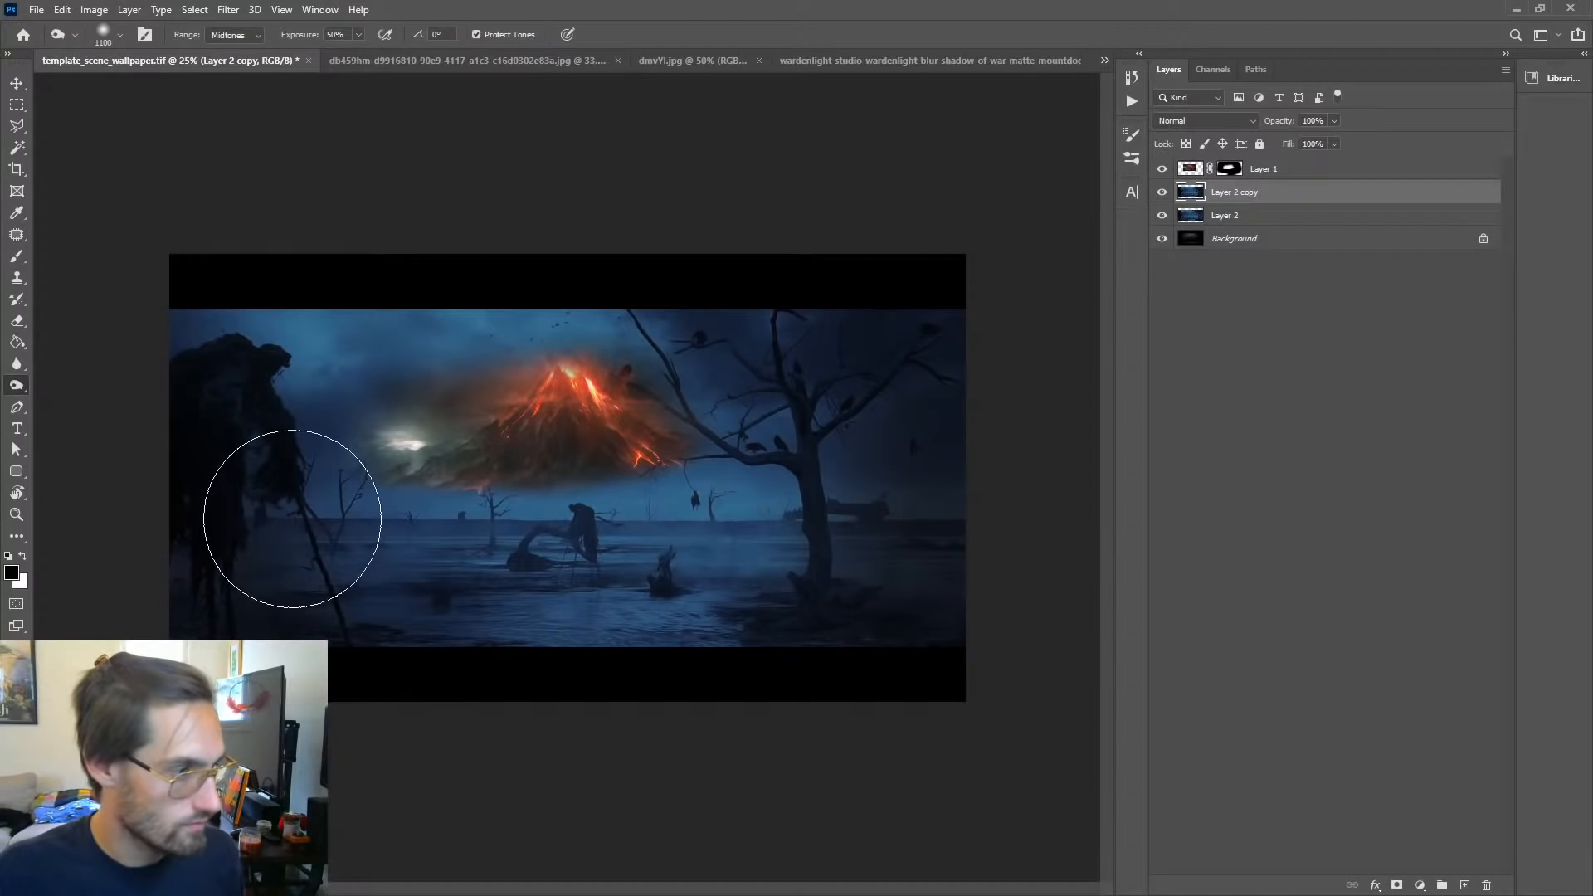
mouse_move(420, 577)
left_mouse_down()
mouse_move(722, 558)
mouse_move(790, 594)
mouse_move(950, 579)
mouse_move(954, 482)
left_mouse_up()
key("ctrl+z")
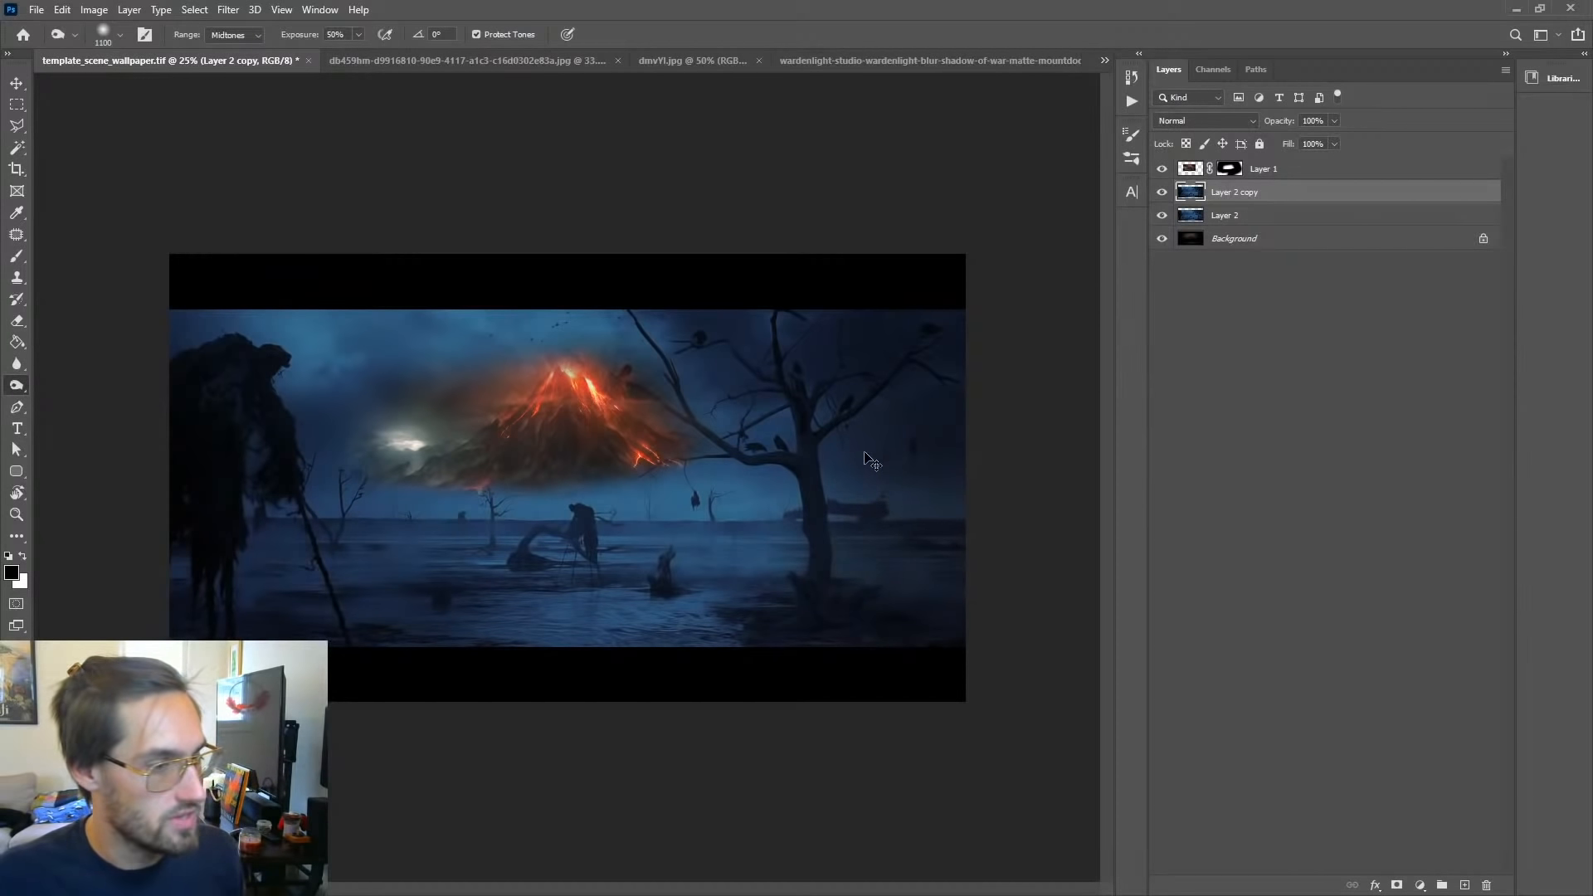
key("Delete")
left_click(1264, 318)
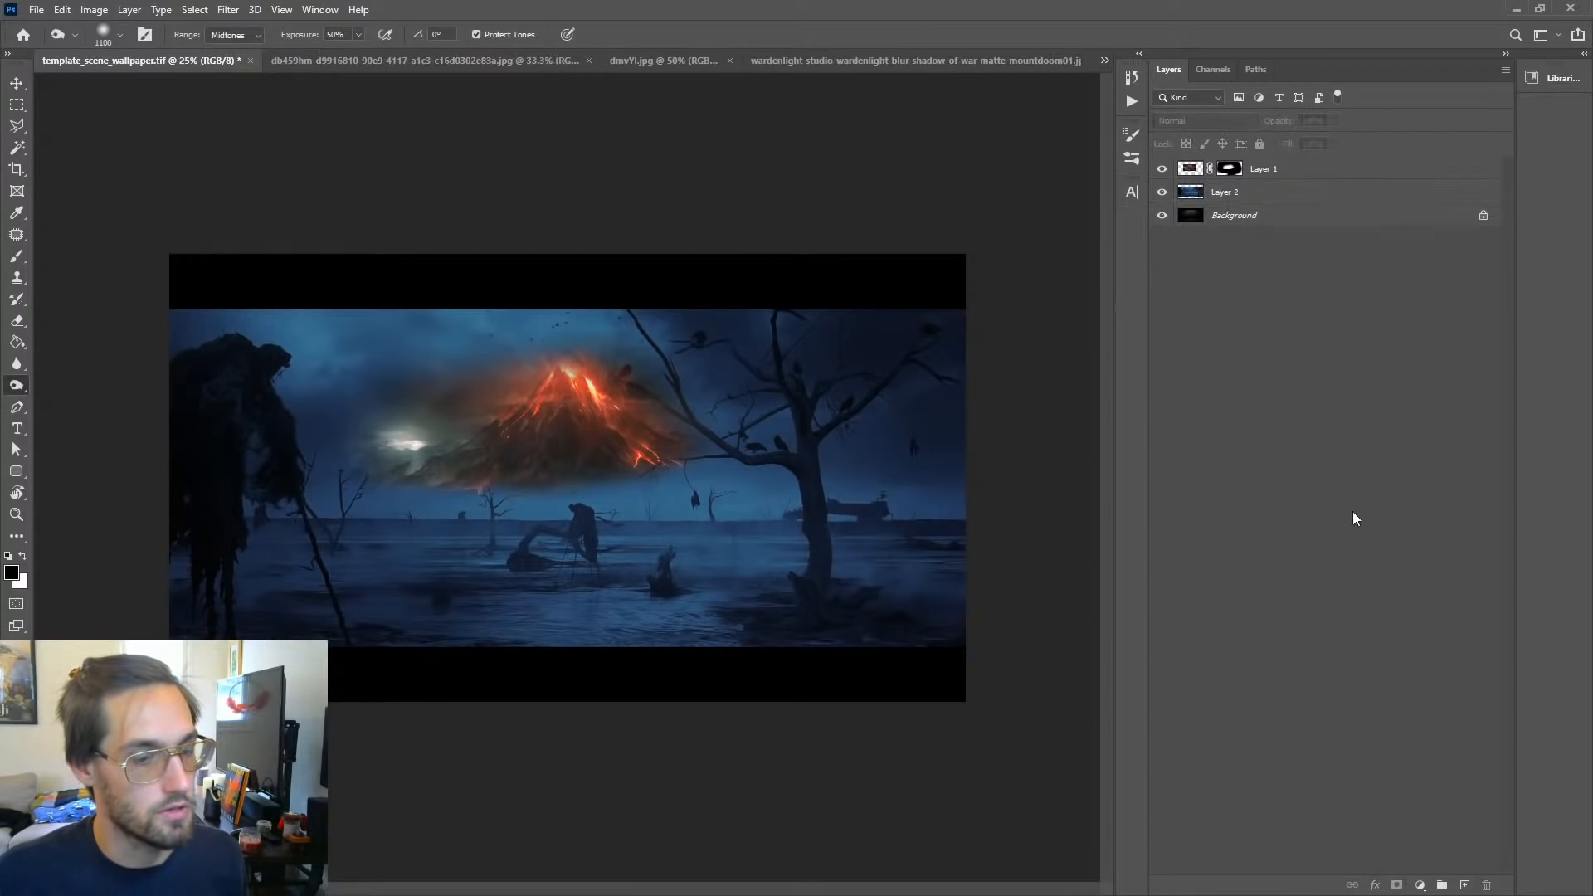
Step: Add a new layer on top and softly darken the scene's edges with the black soft brush at 19% opacity
left_click(1466, 885)
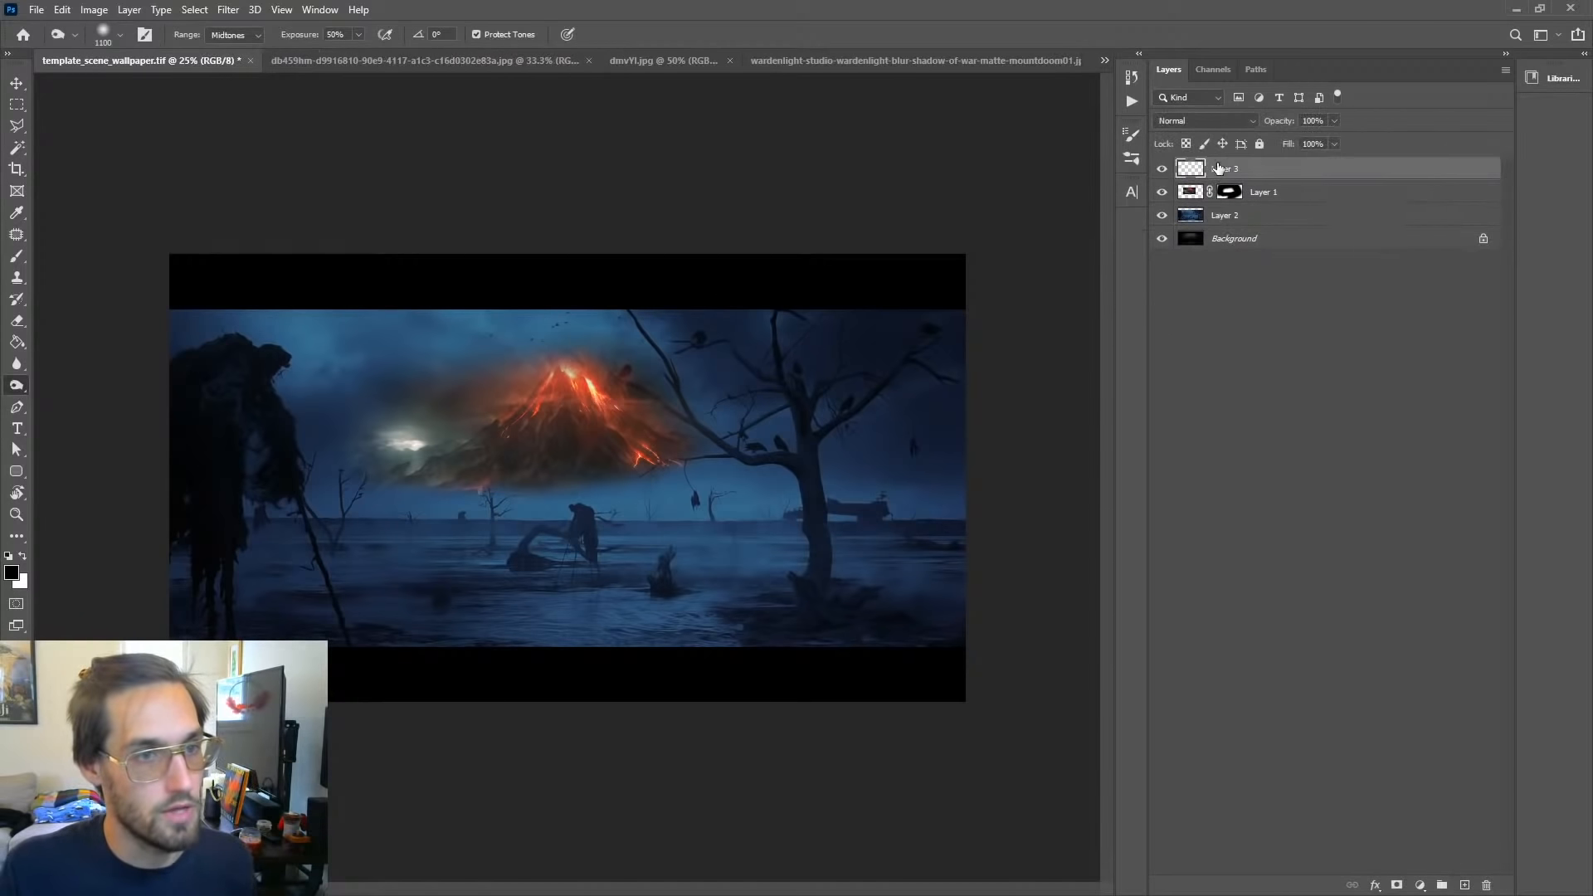
key("b")
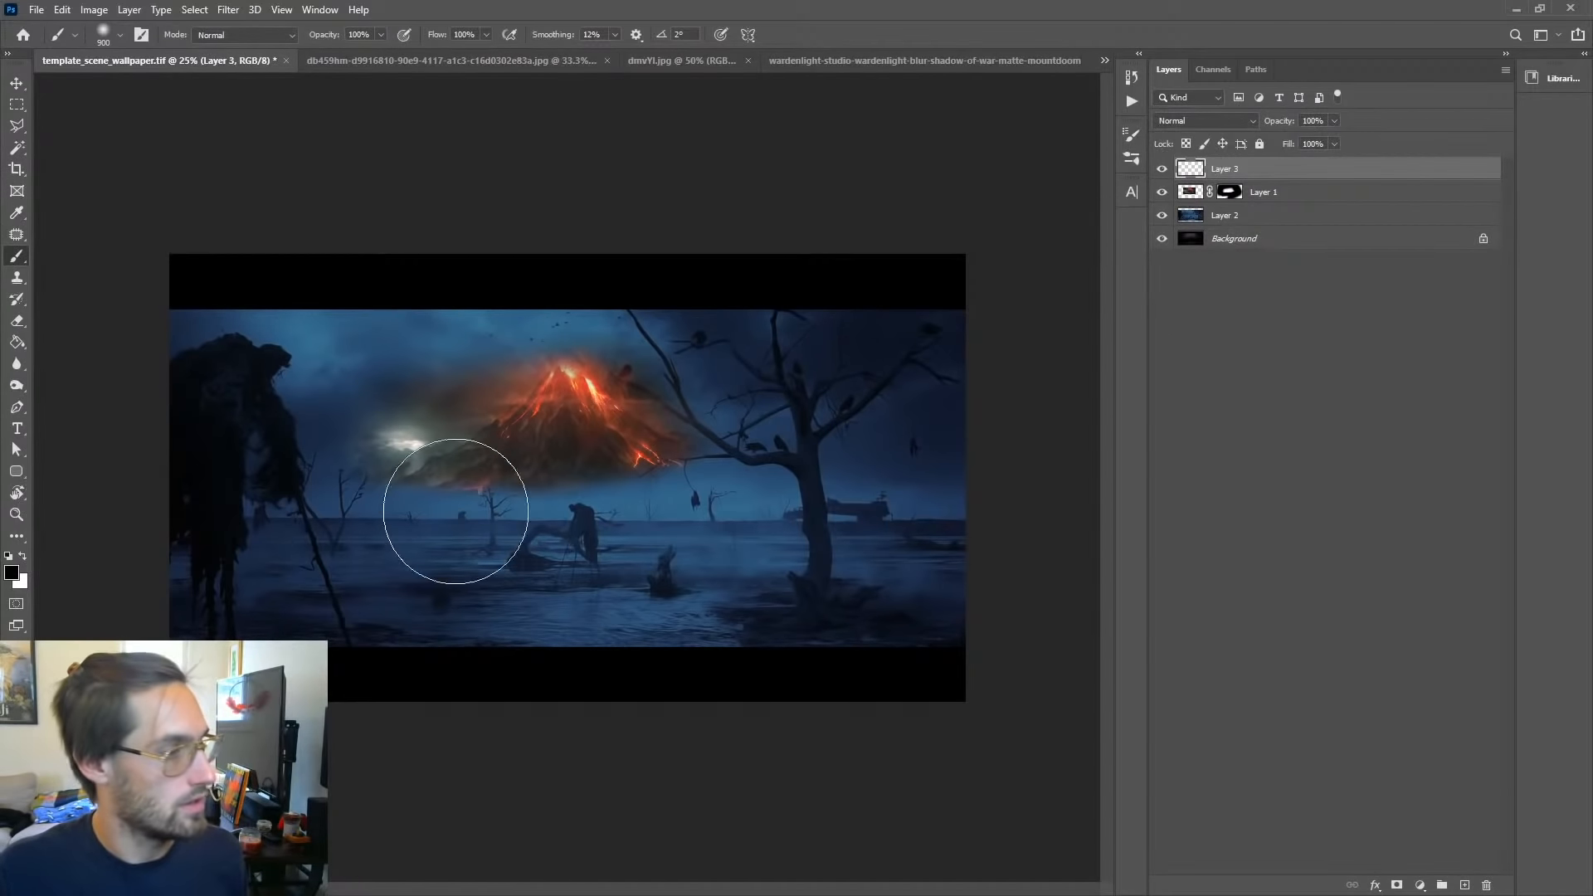
left_click_drag(203, 586, 176, 422)
key("ctrl+z")
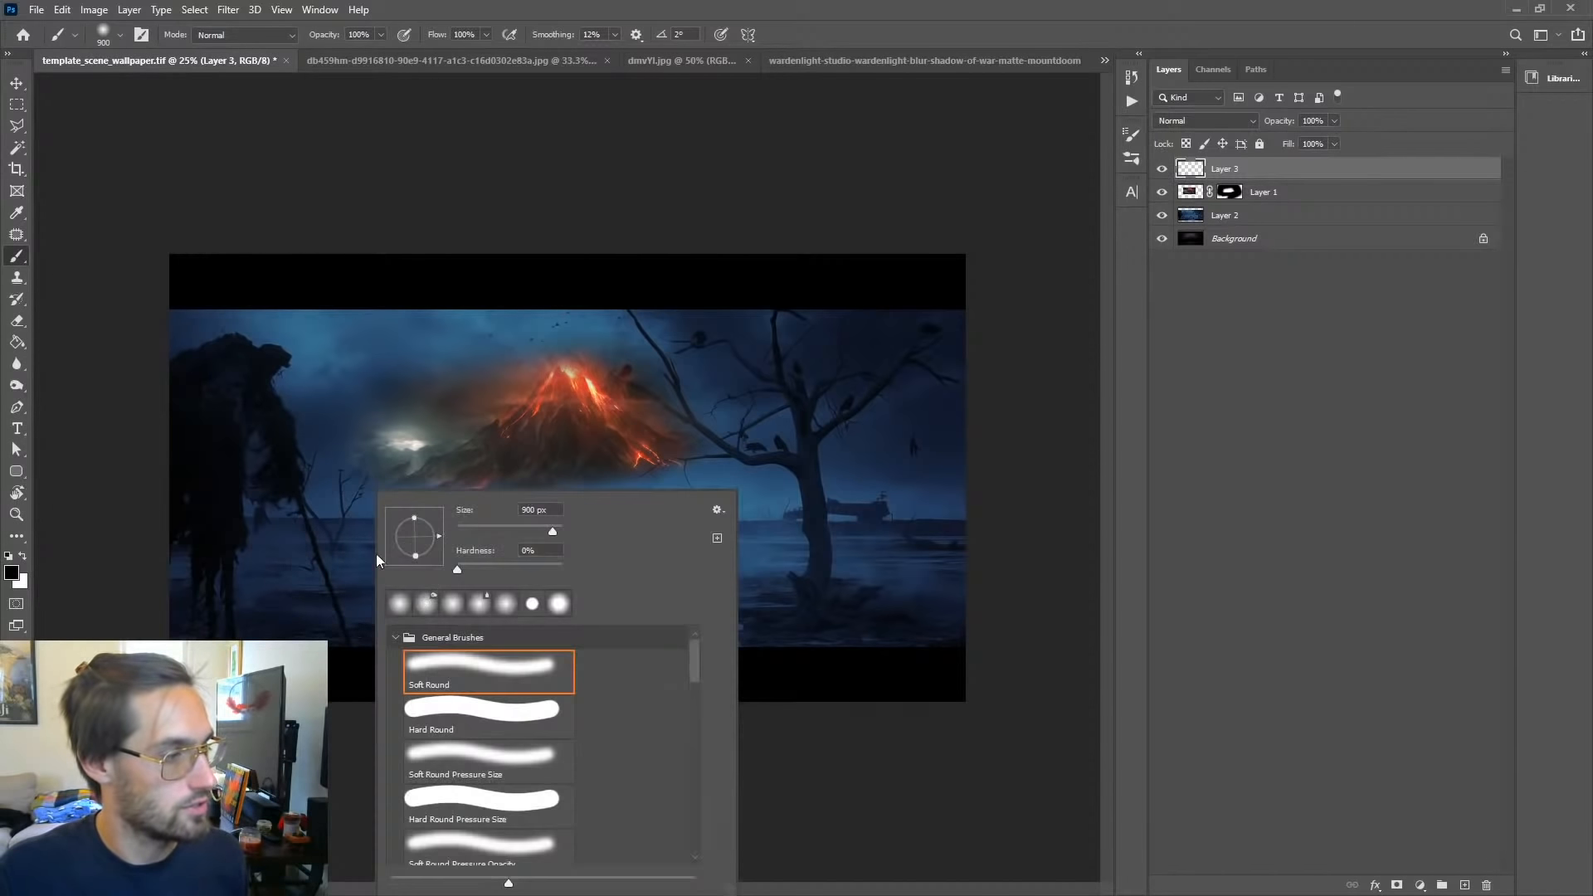
right_click(379, 492)
left_click(381, 34)
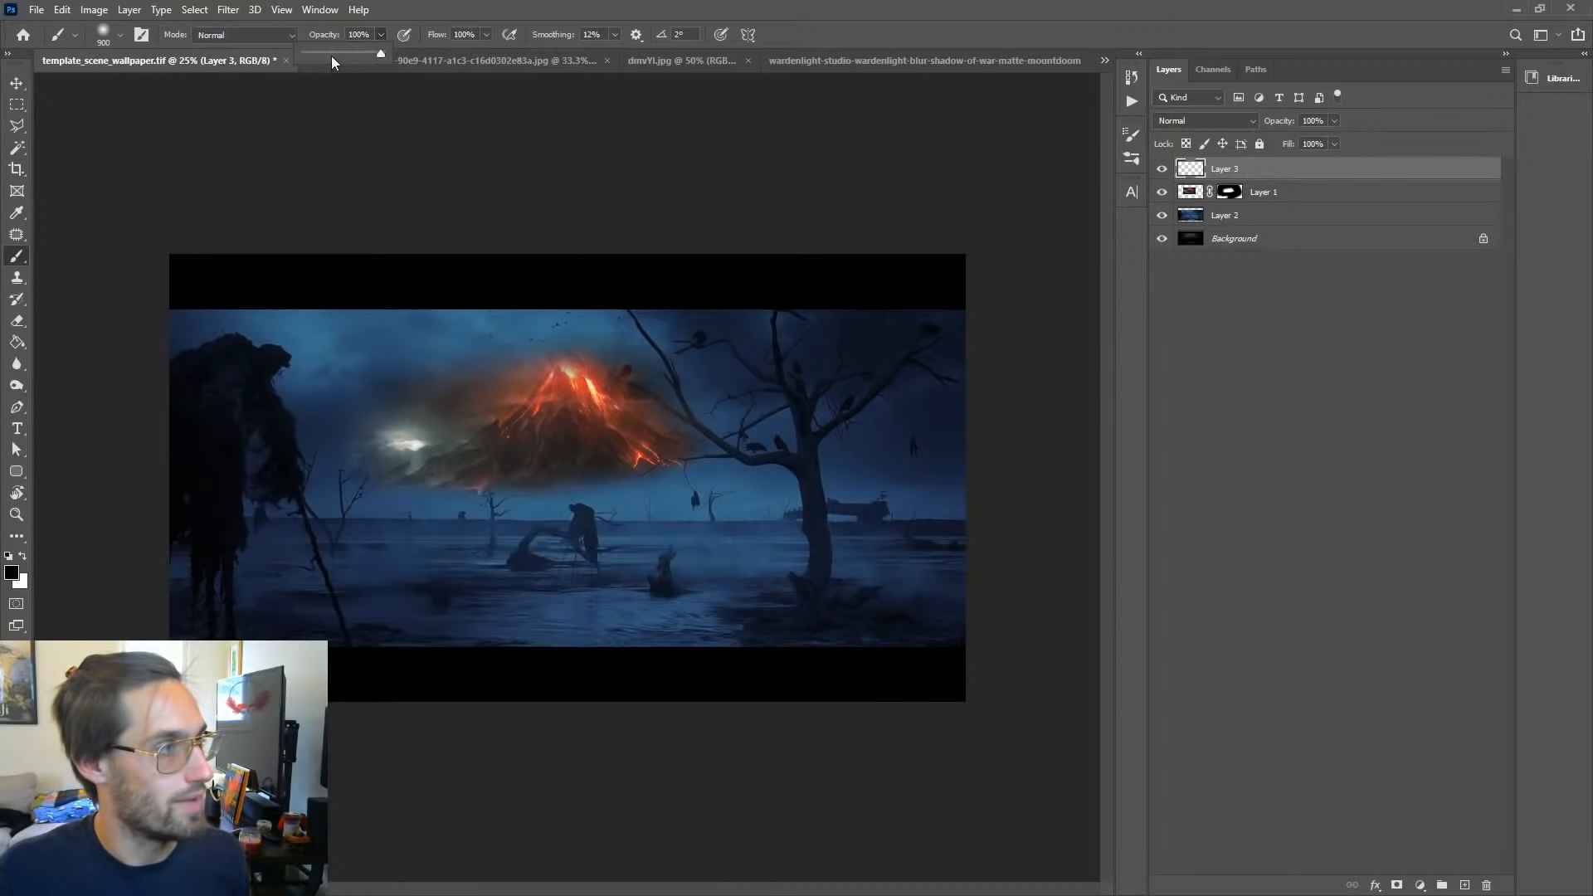
left_click_drag(321, 56, 318, 56)
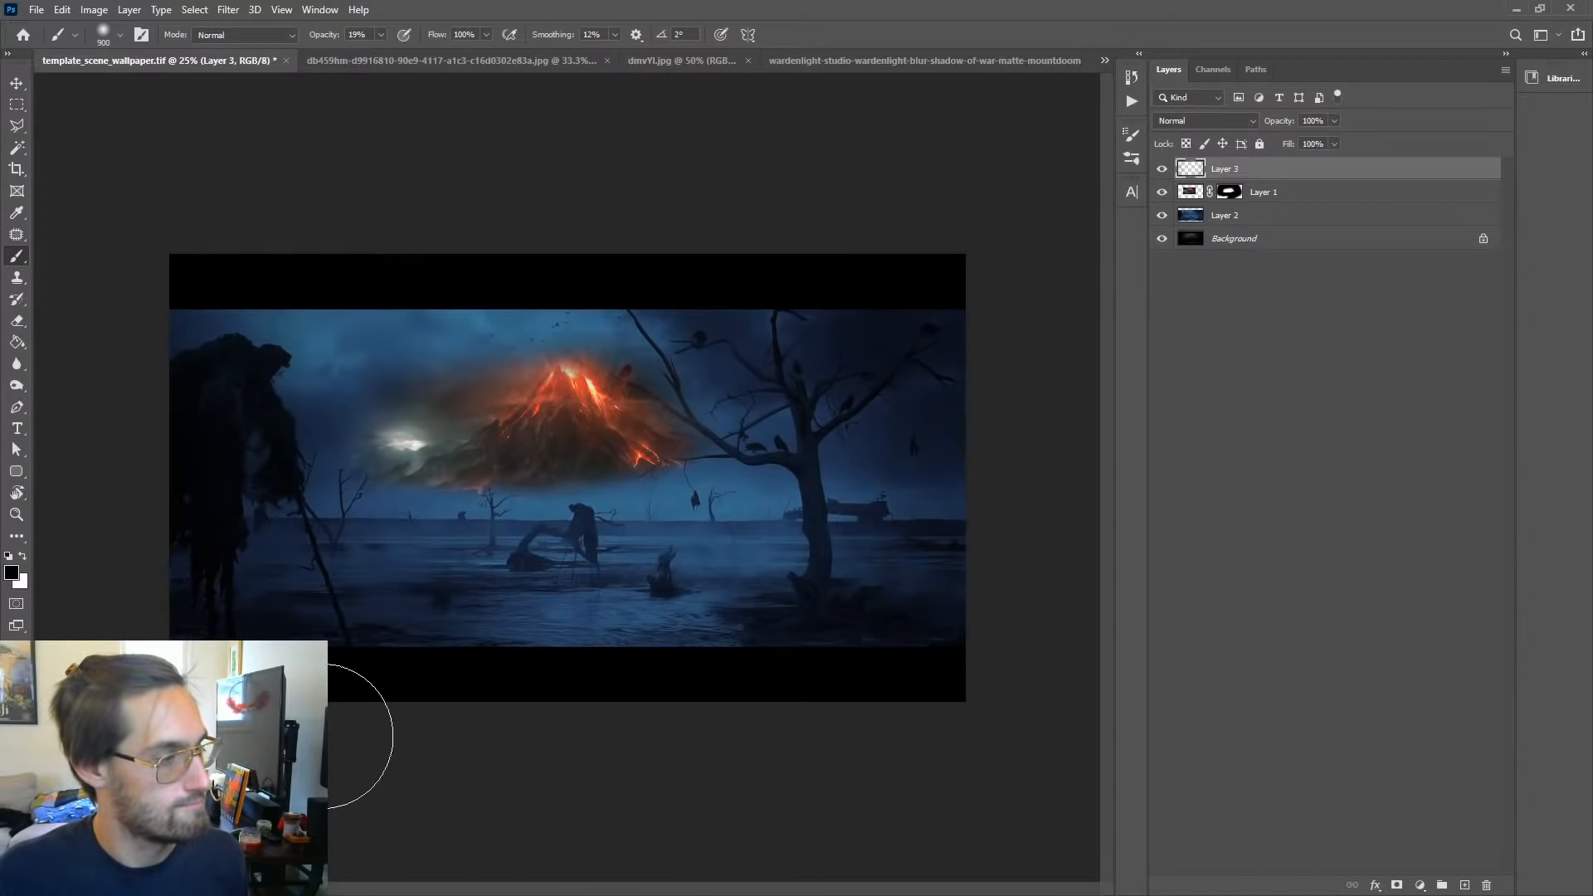
Step: On Layer 2, select the tall dark figure and its staff at the scene's left edge with the freehand Lasso
left_click(1397, 406)
left_click(1239, 213)
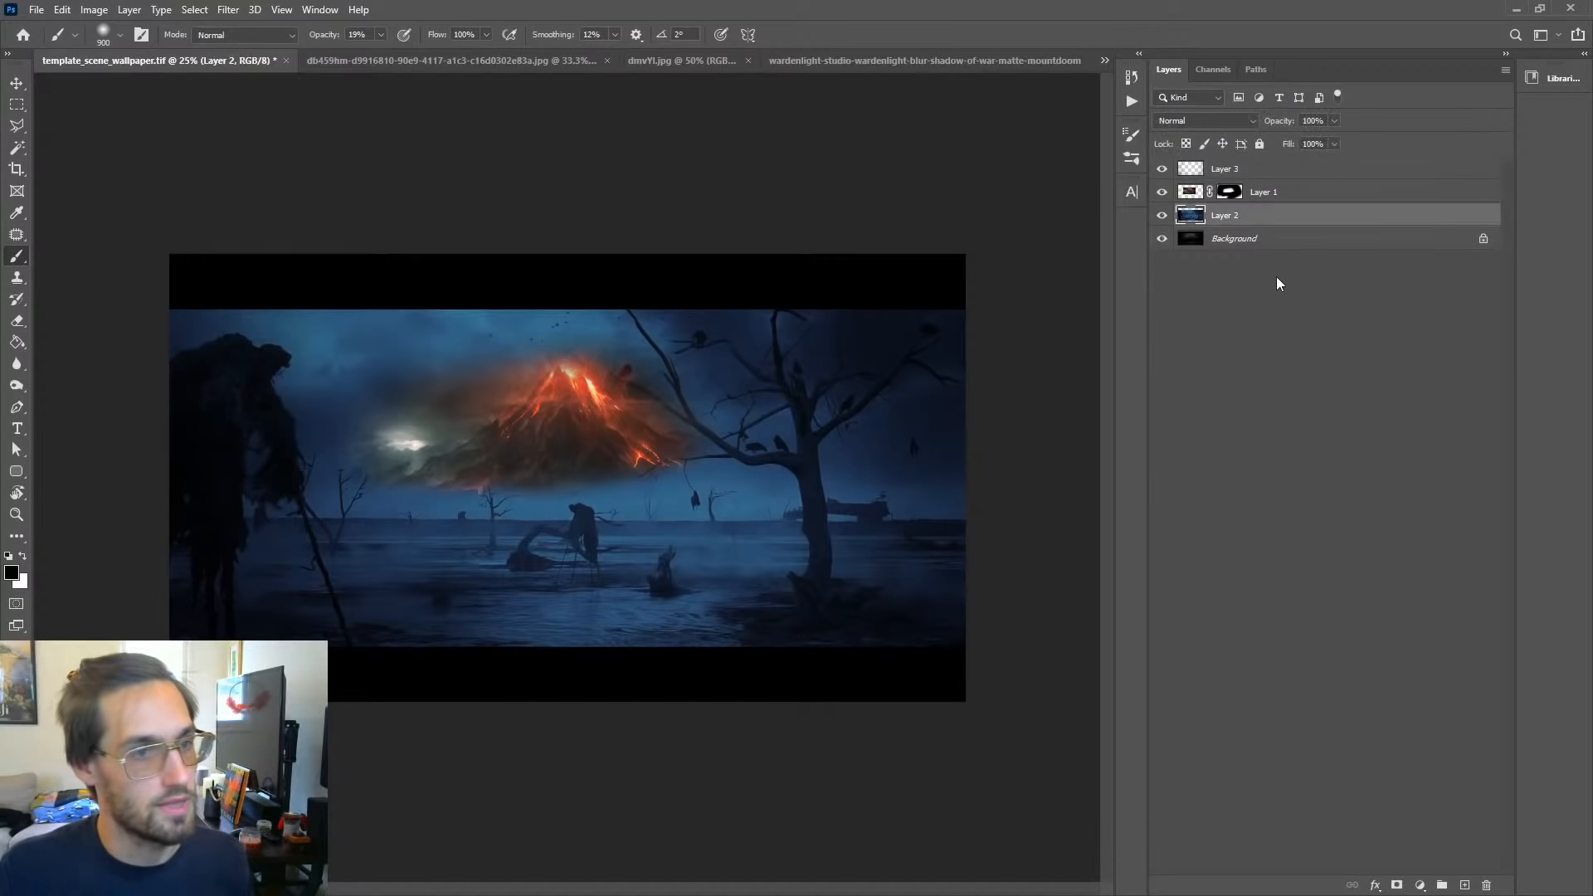
left_click(17, 126)
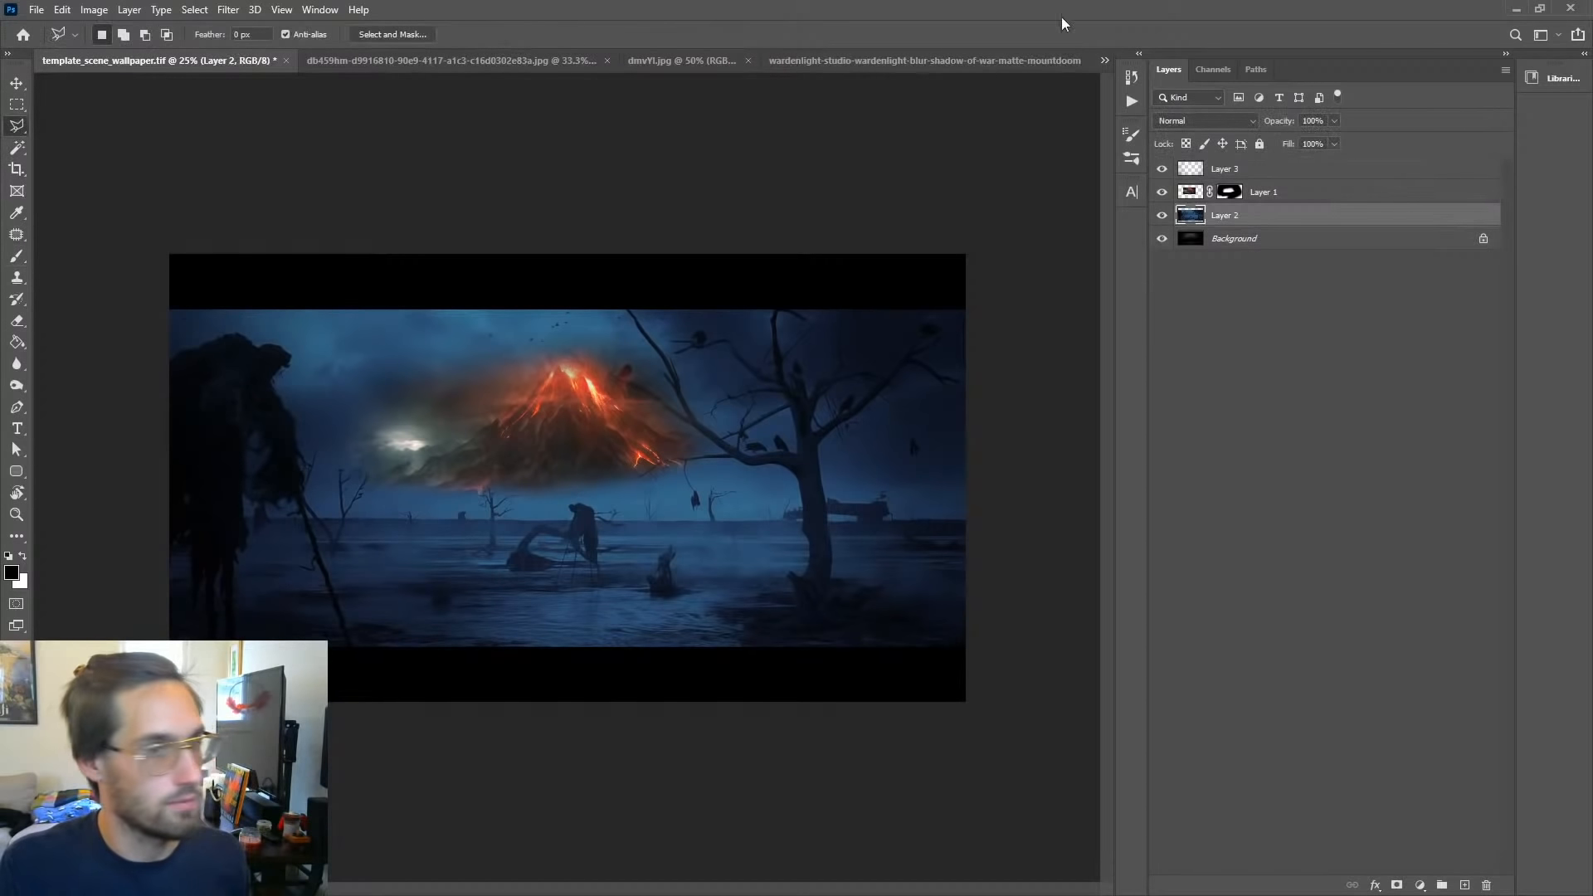
right_click(18, 126)
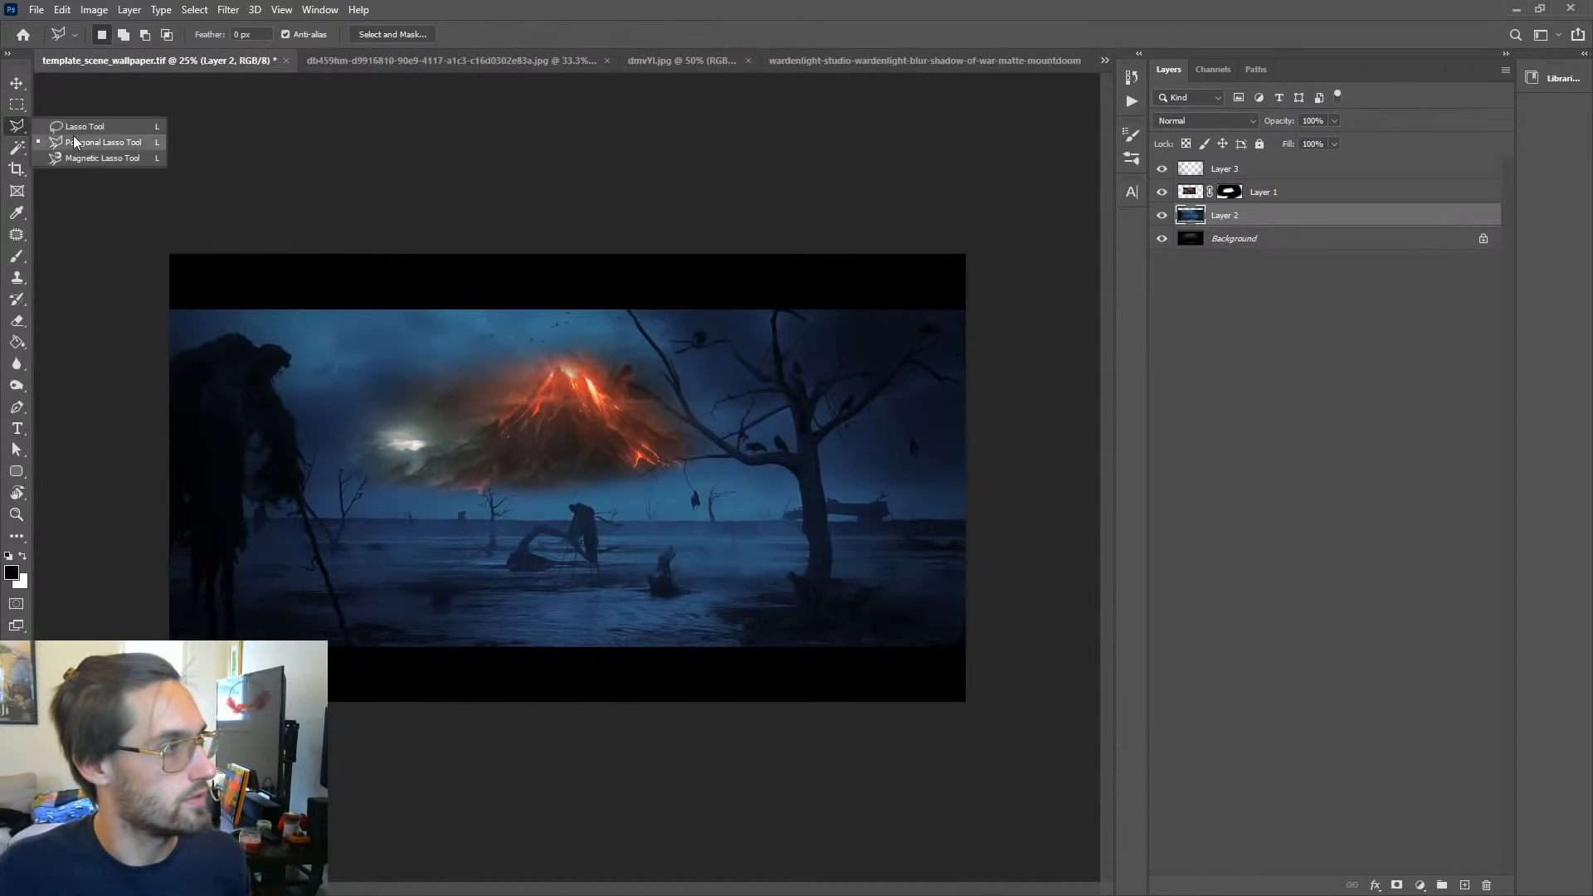
left_click(66, 125)
left_click_drag(184, 345, 289, 345)
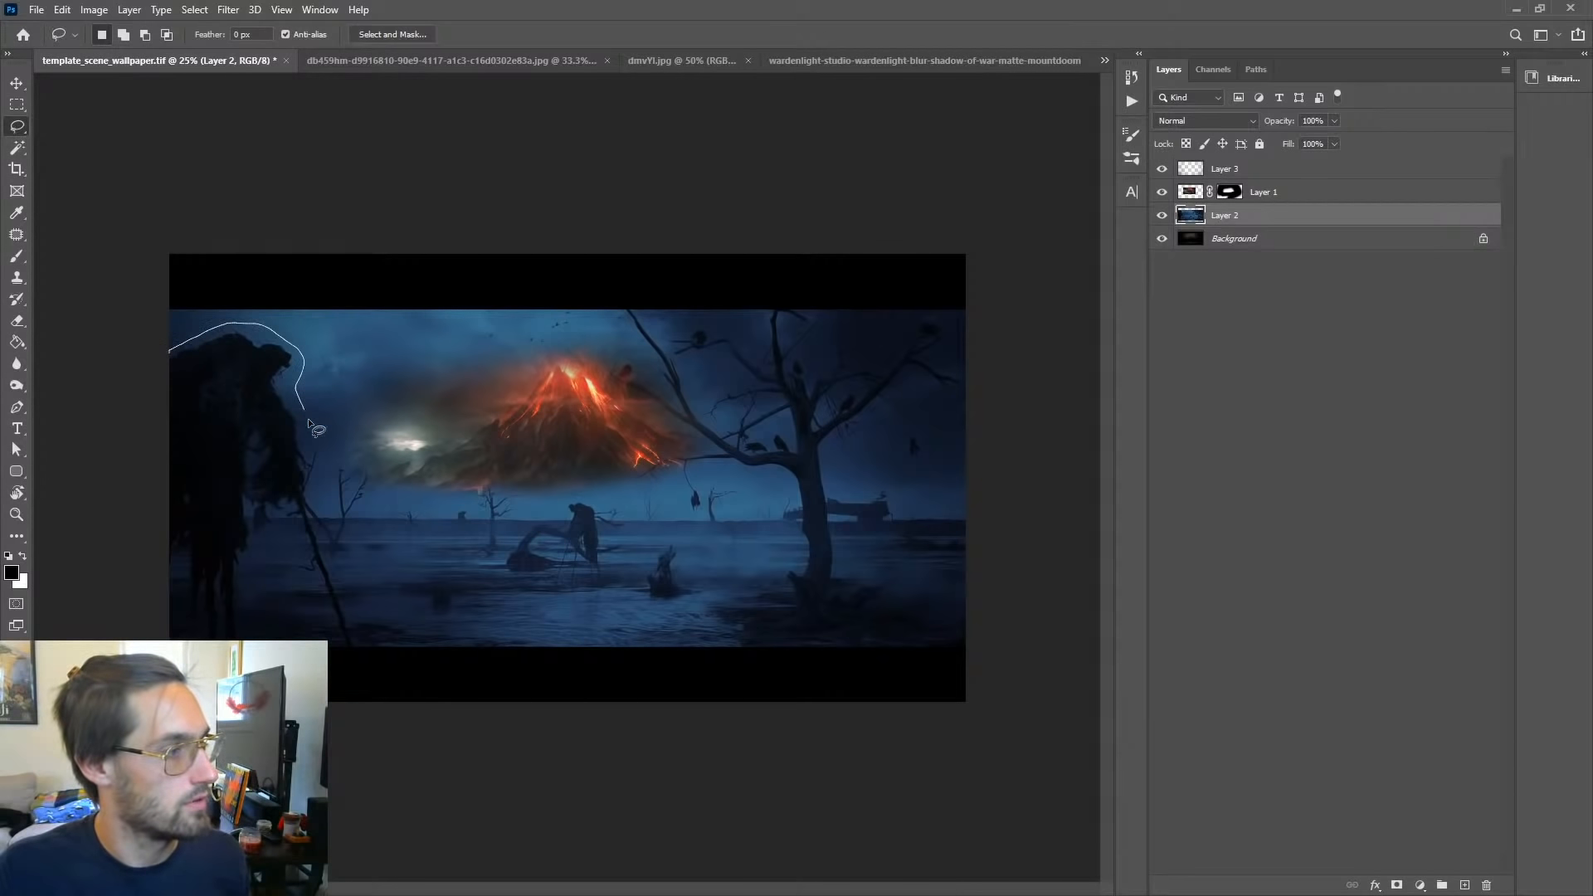
mouse_move(310, 424)
left_mouse_down()
mouse_move(362, 663)
mouse_move(117, 373)
left_mouse_up()
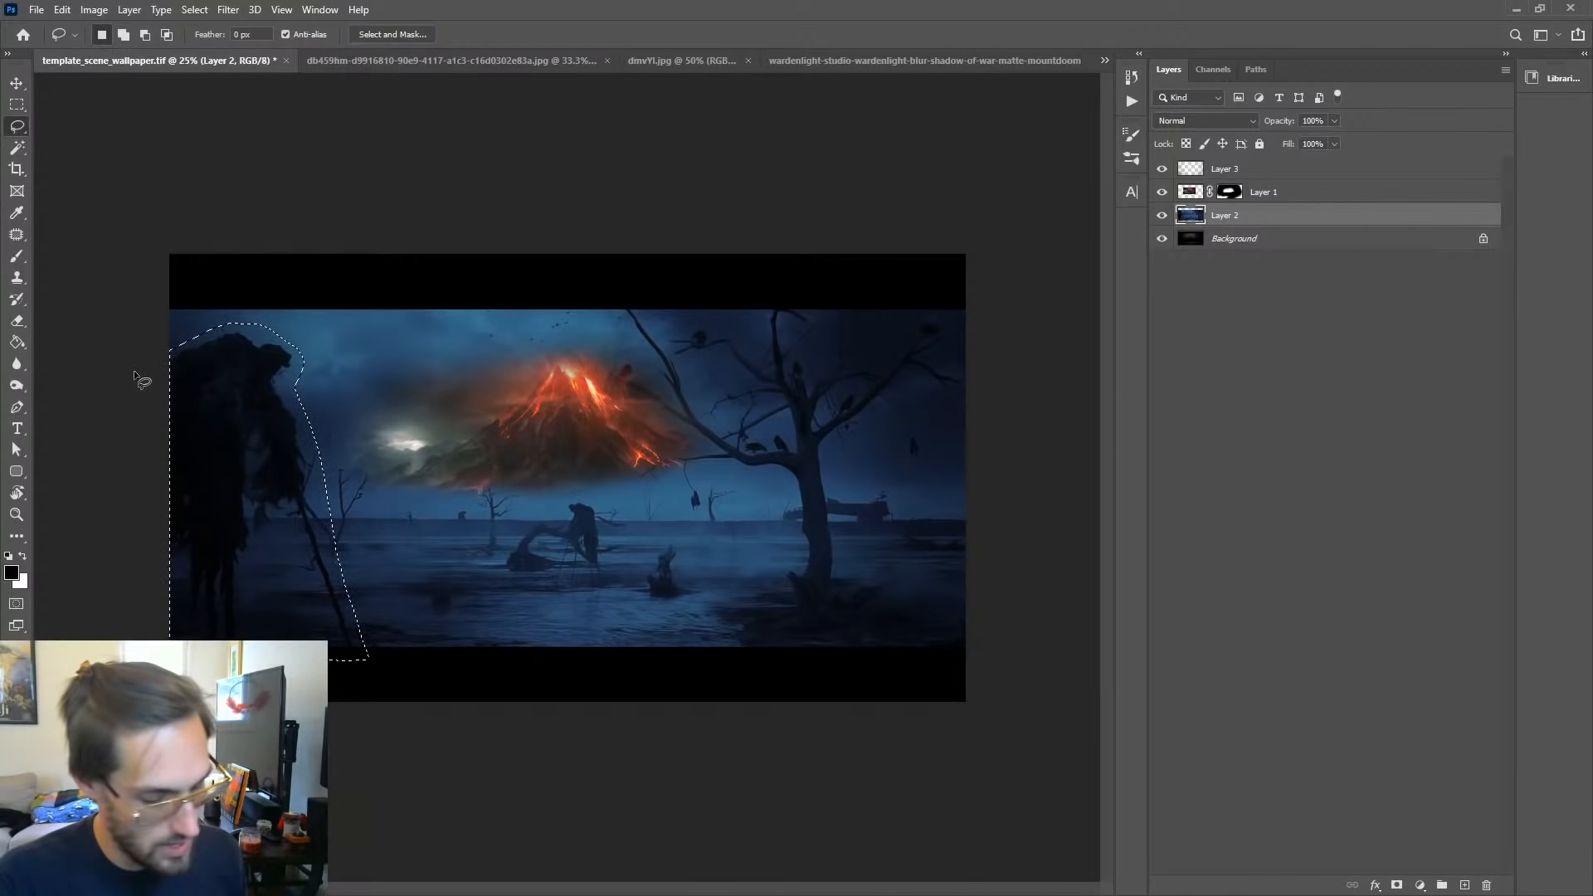
Step: Replace the selected figure with a Content-Aware fill at 100% opacity and clear the selection
key("shift+BackSpace")
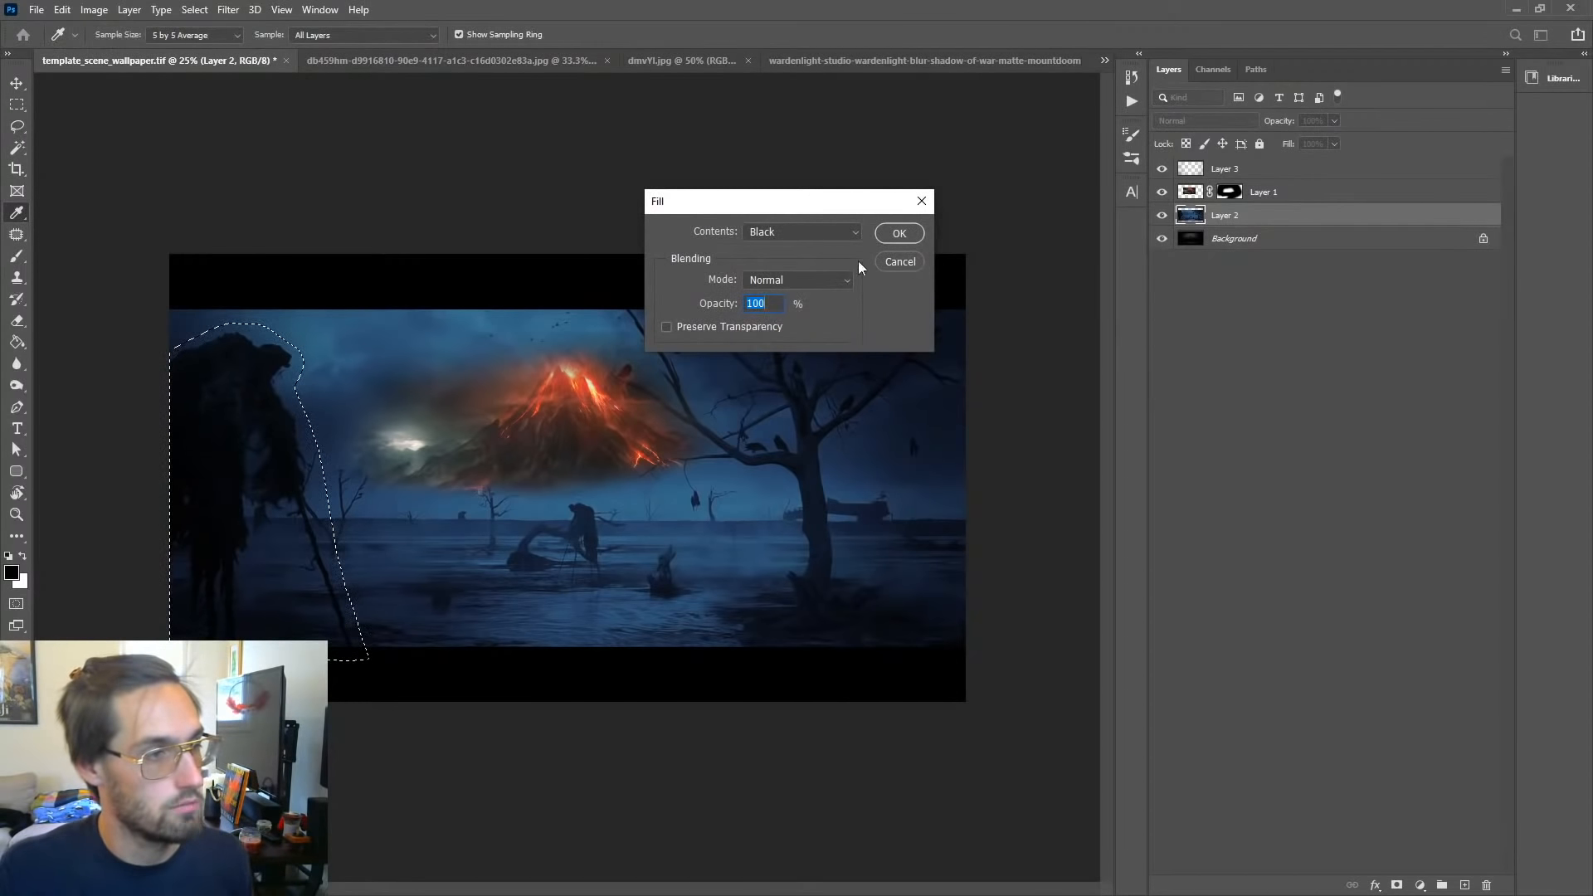
left_click(801, 232)
left_click(796, 307)
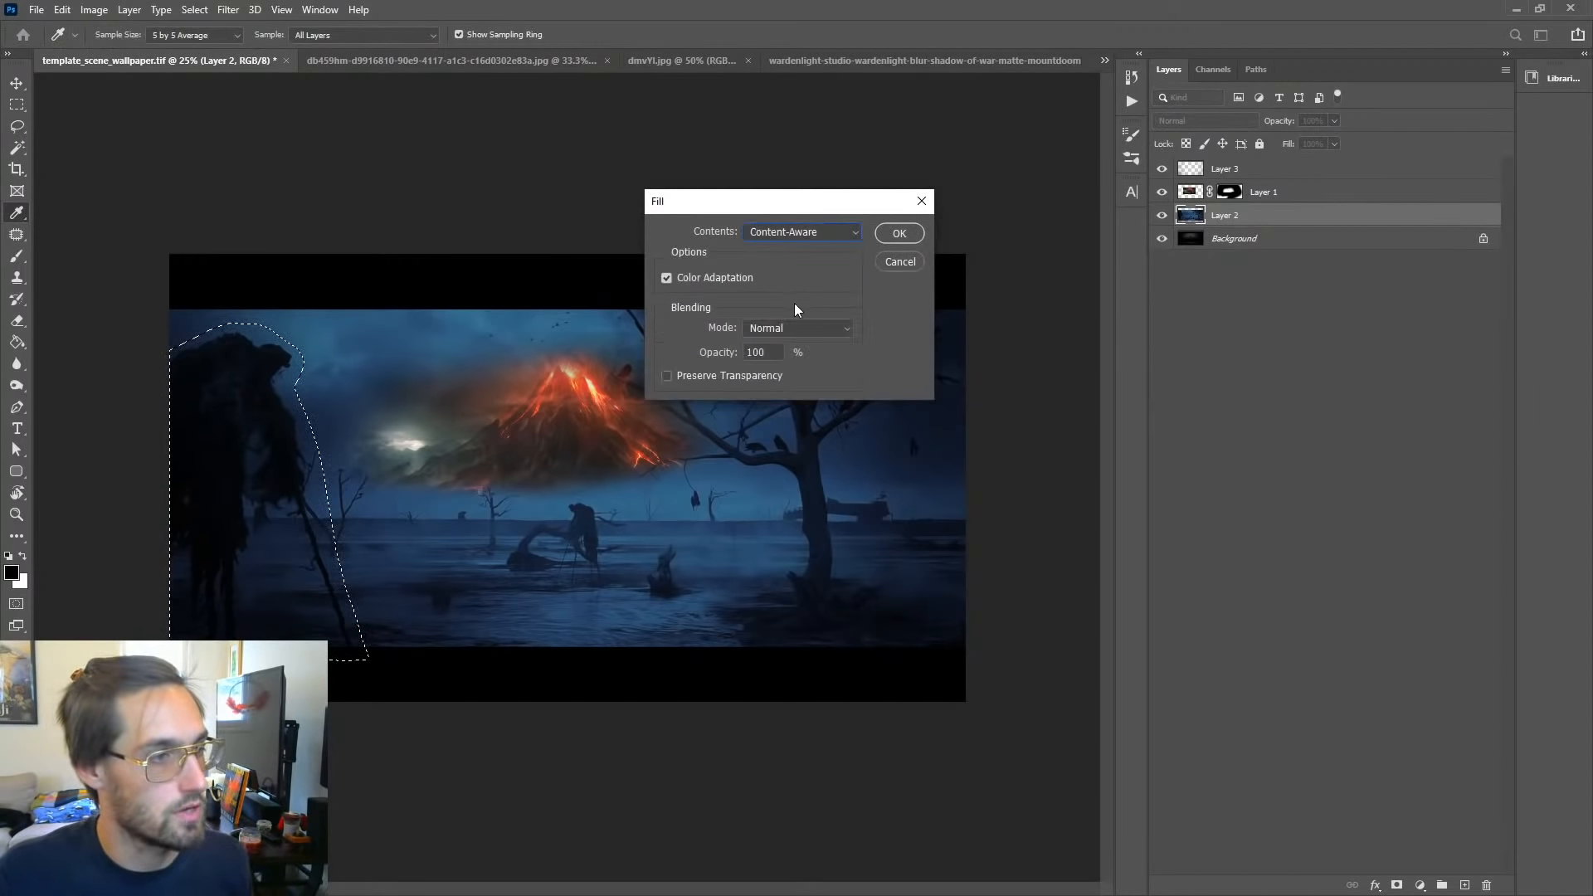
left_click(883, 234)
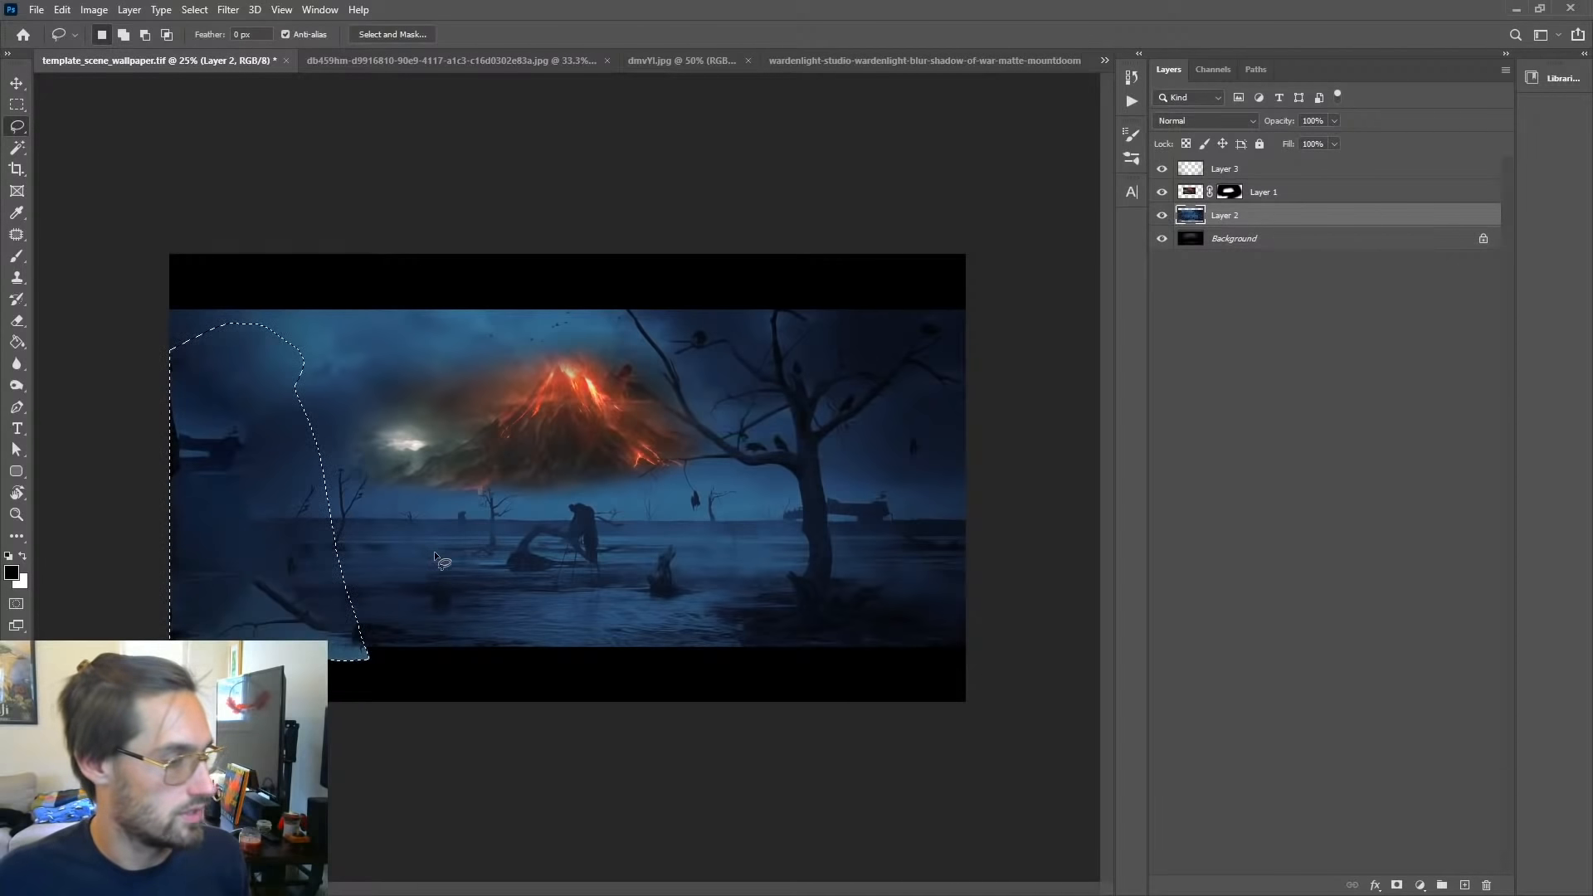
key("ctrl+d")
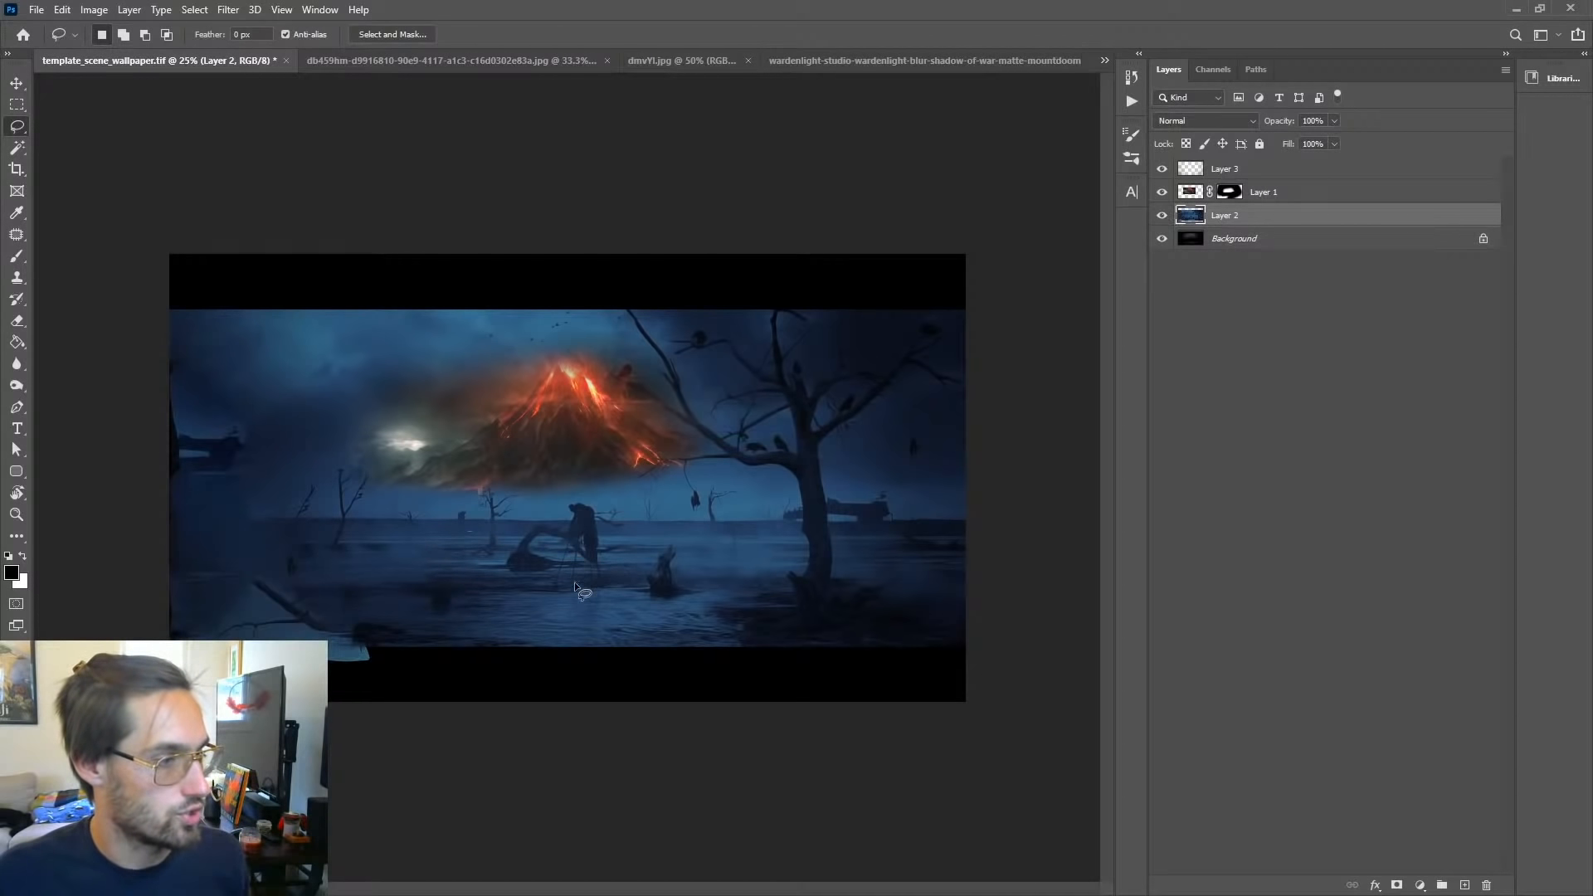
Step: Lasso the hunched figure in the middle of the water, remove it with a Content-Aware fill and deselect
left_click_drag(592, 614, 592, 608)
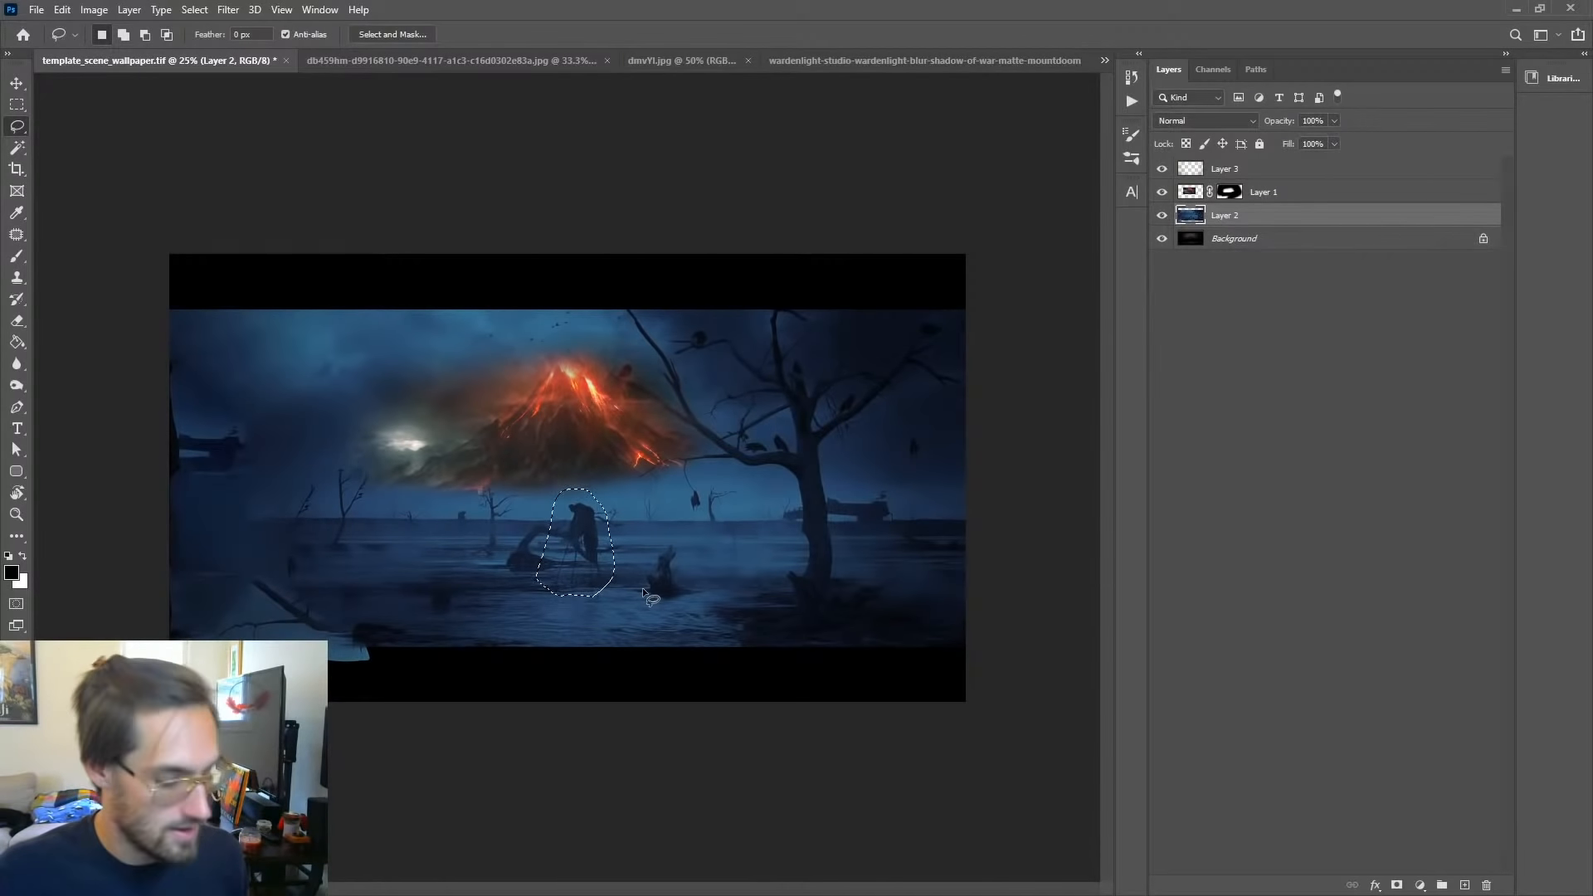
key("shift+F5")
key("Return")
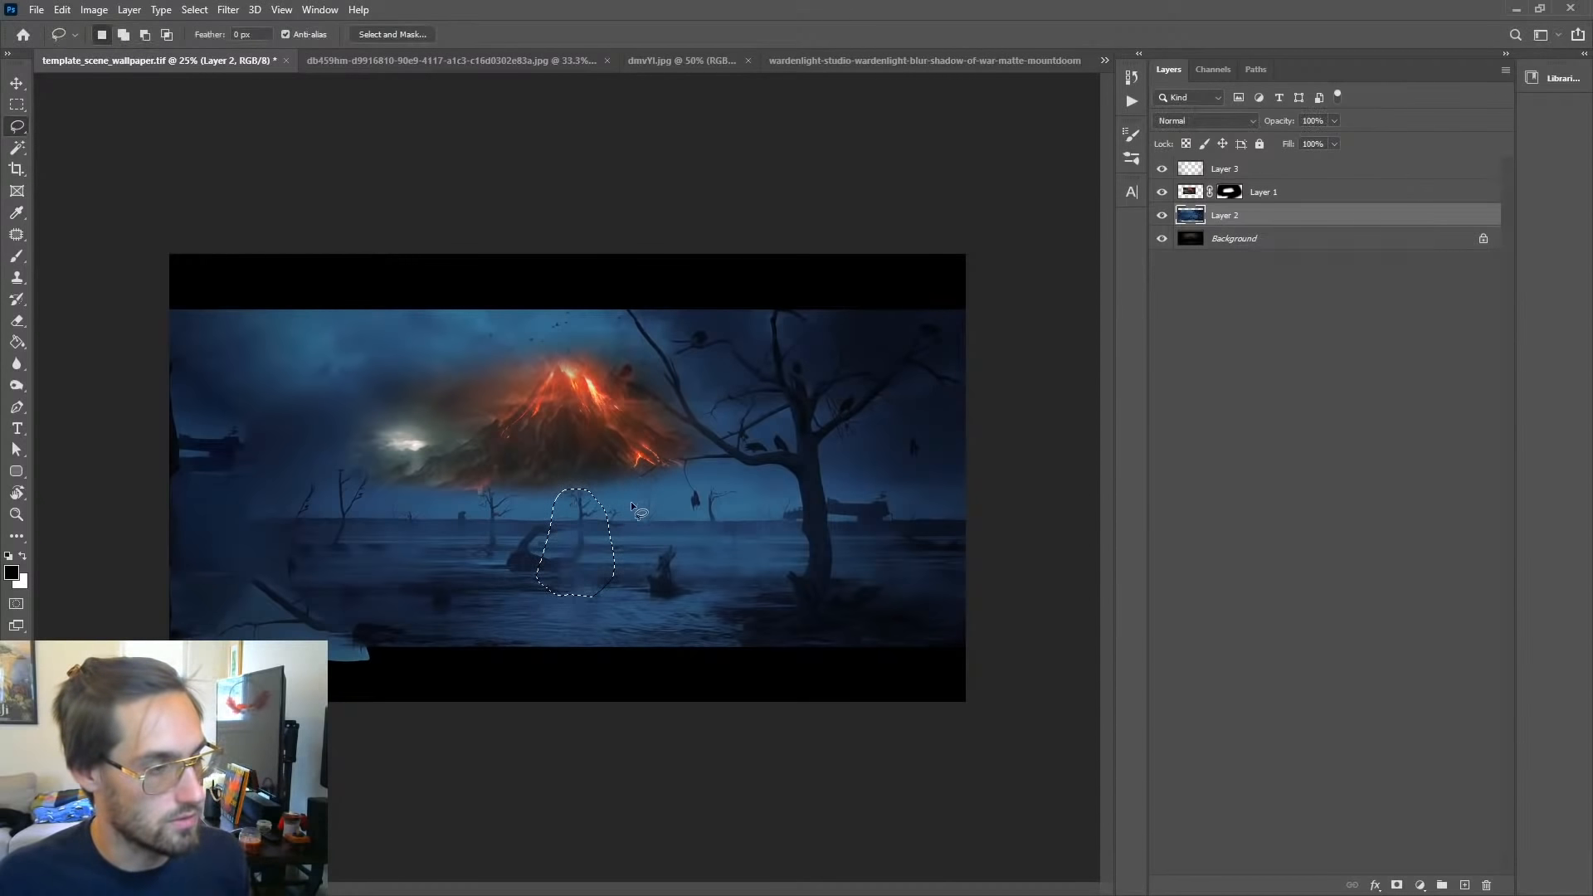
key("ctrl+d")
Step: Lasso the large bare tree and its branches on the right, remove it with a Content-Aware fill and deselect
left_click_drag(788, 648, 780, 550)
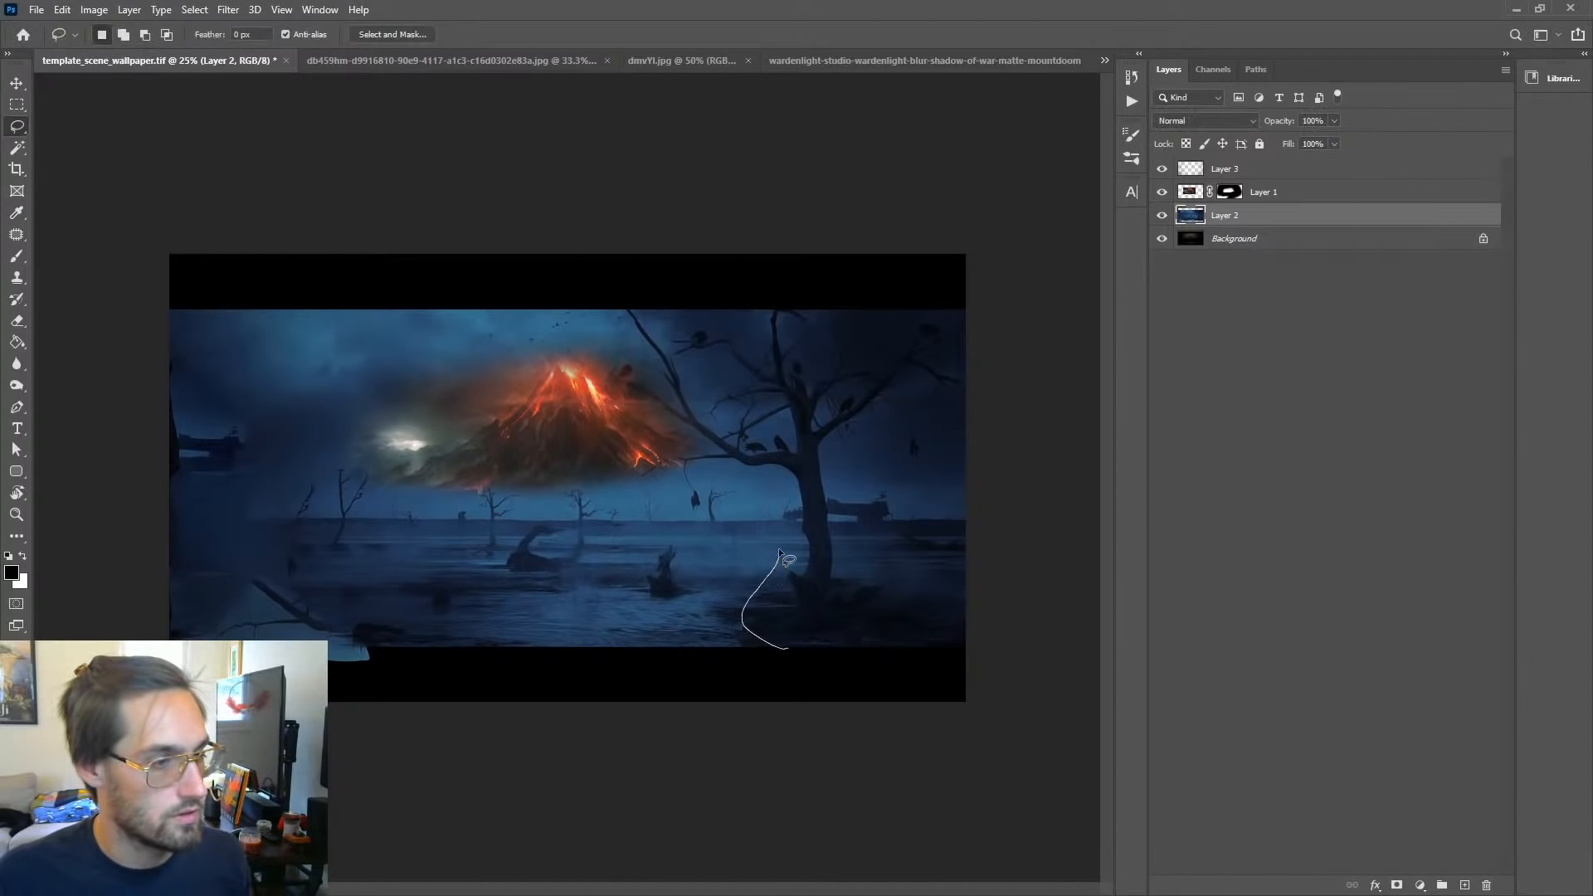
mouse_move(610, 336)
left_mouse_down()
mouse_move(829, 256)
mouse_move(991, 410)
left_mouse_up()
left_click_drag(899, 533, 888, 631)
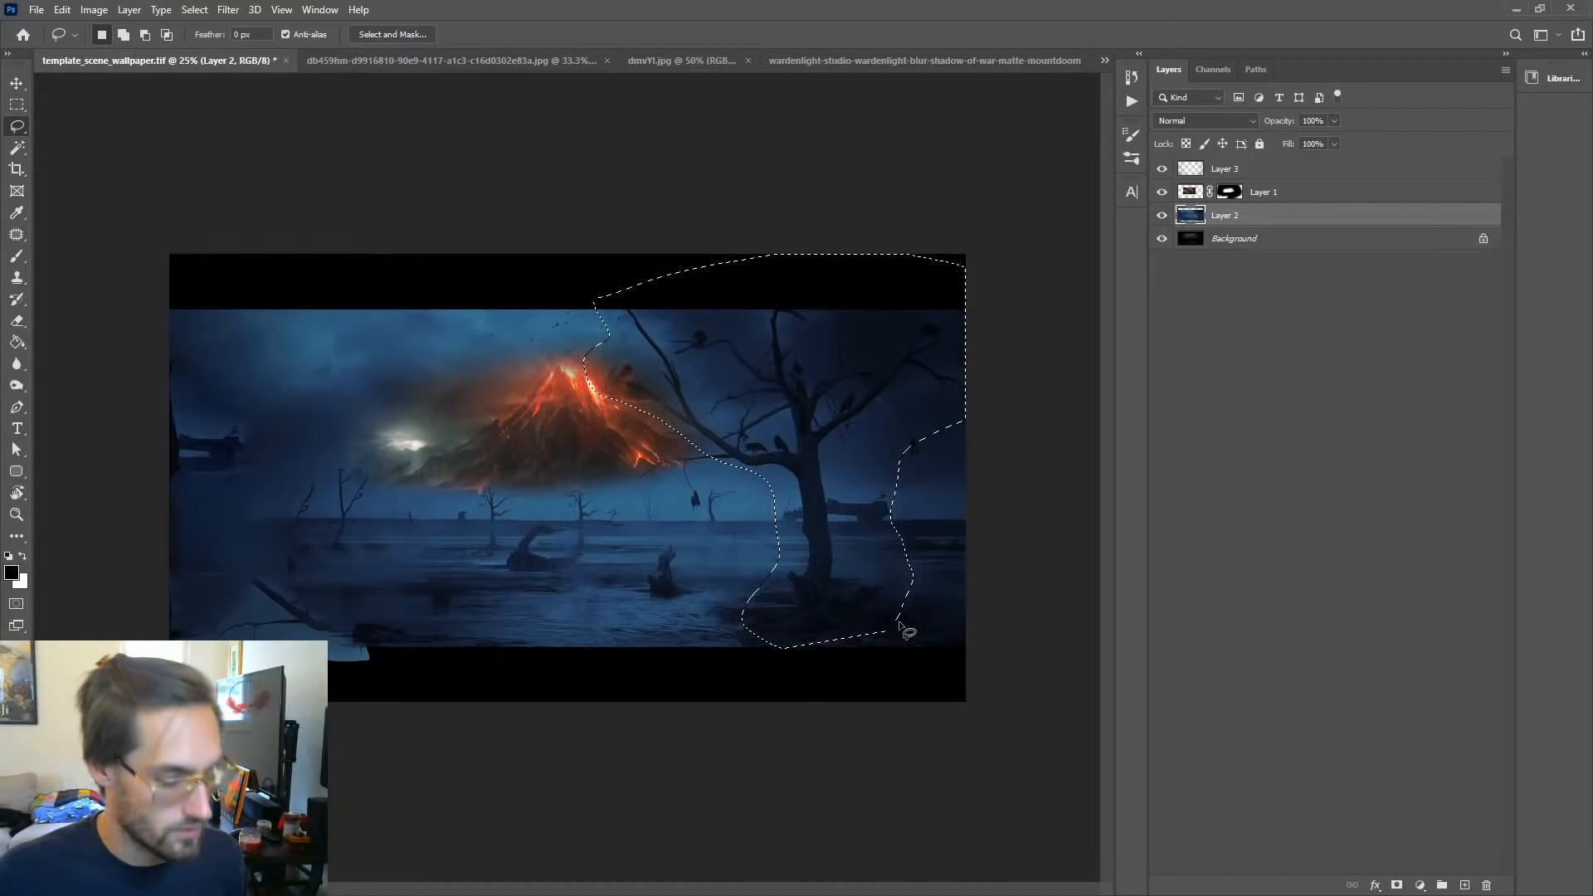
key("shift+F5")
key("Return")
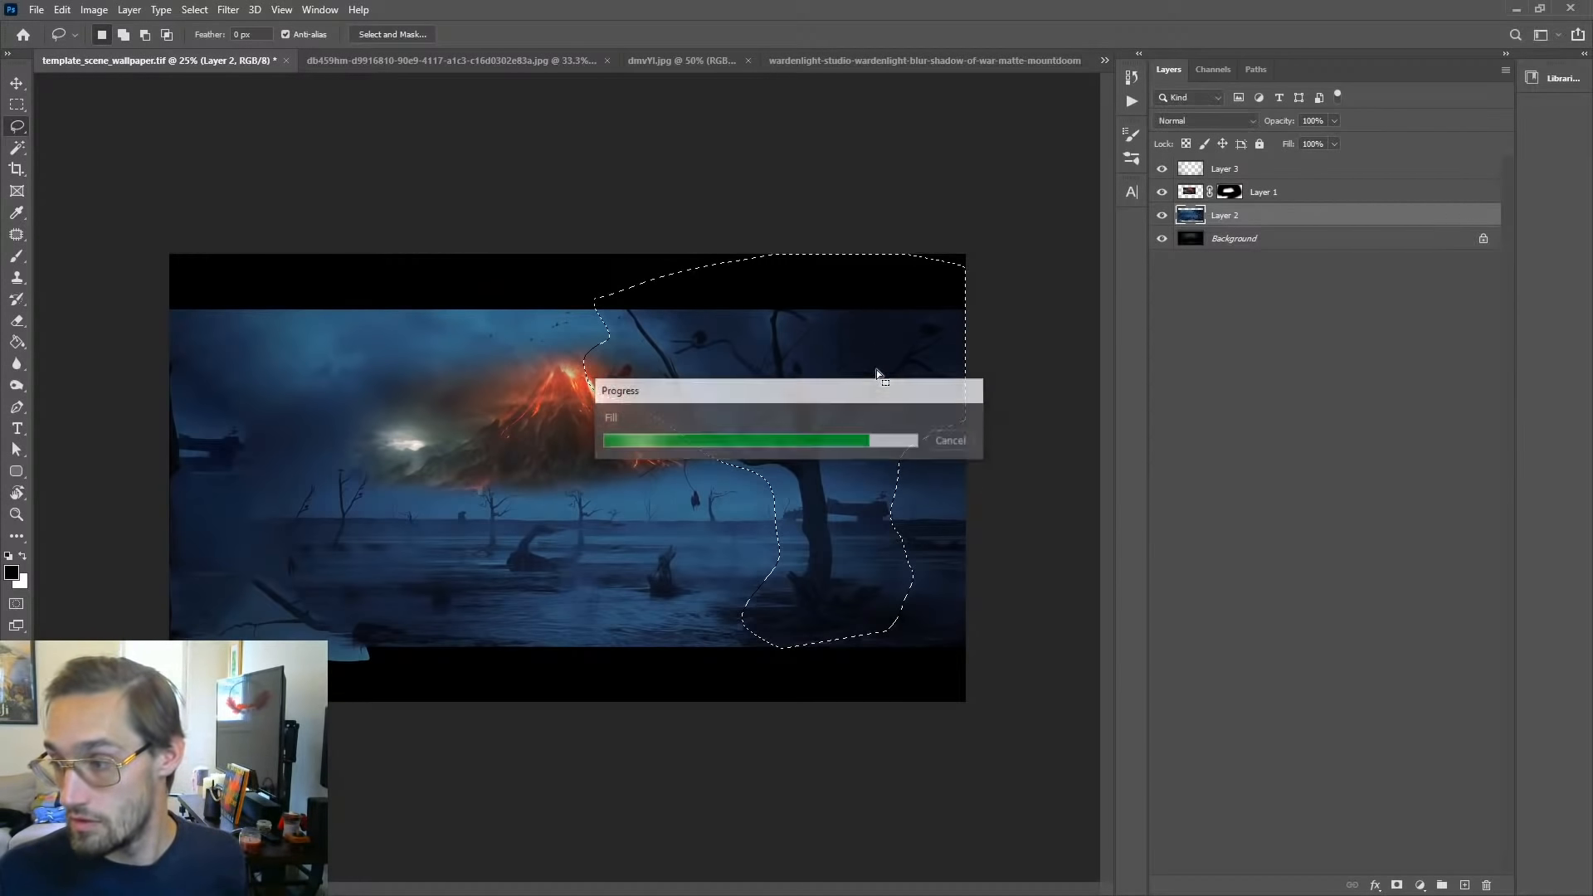
key("ctrl+d")
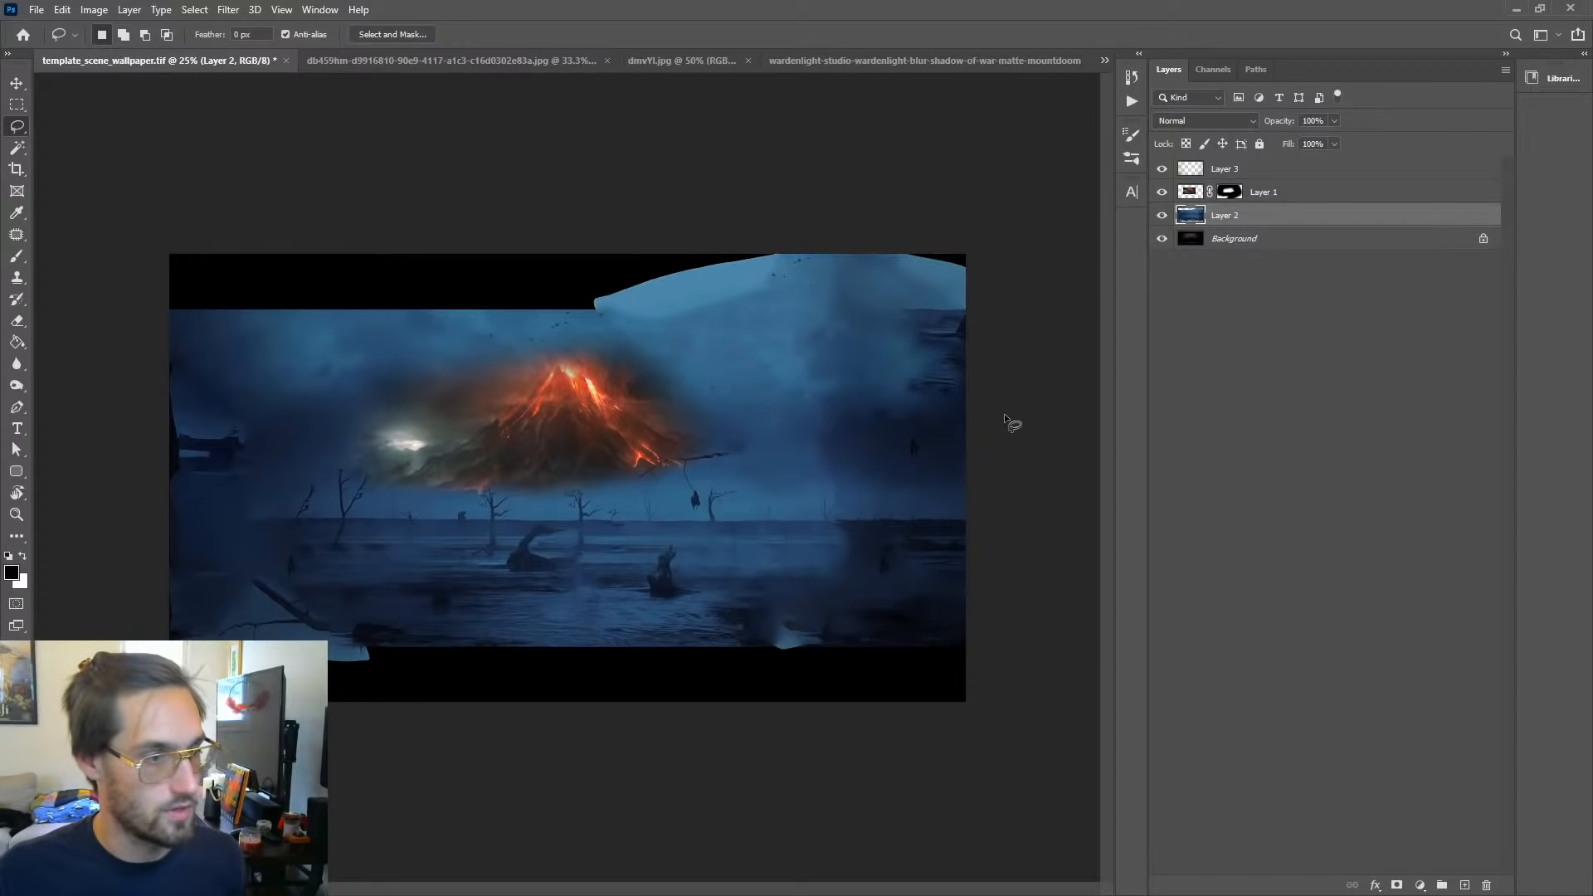
Step: Lasso the leftover artifacts in the sky at the right edge, clean them with a Content-Aware fill and deselect
left_click_drag(962, 488, 851, 401)
left_click_drag(988, 282, 989, 284)
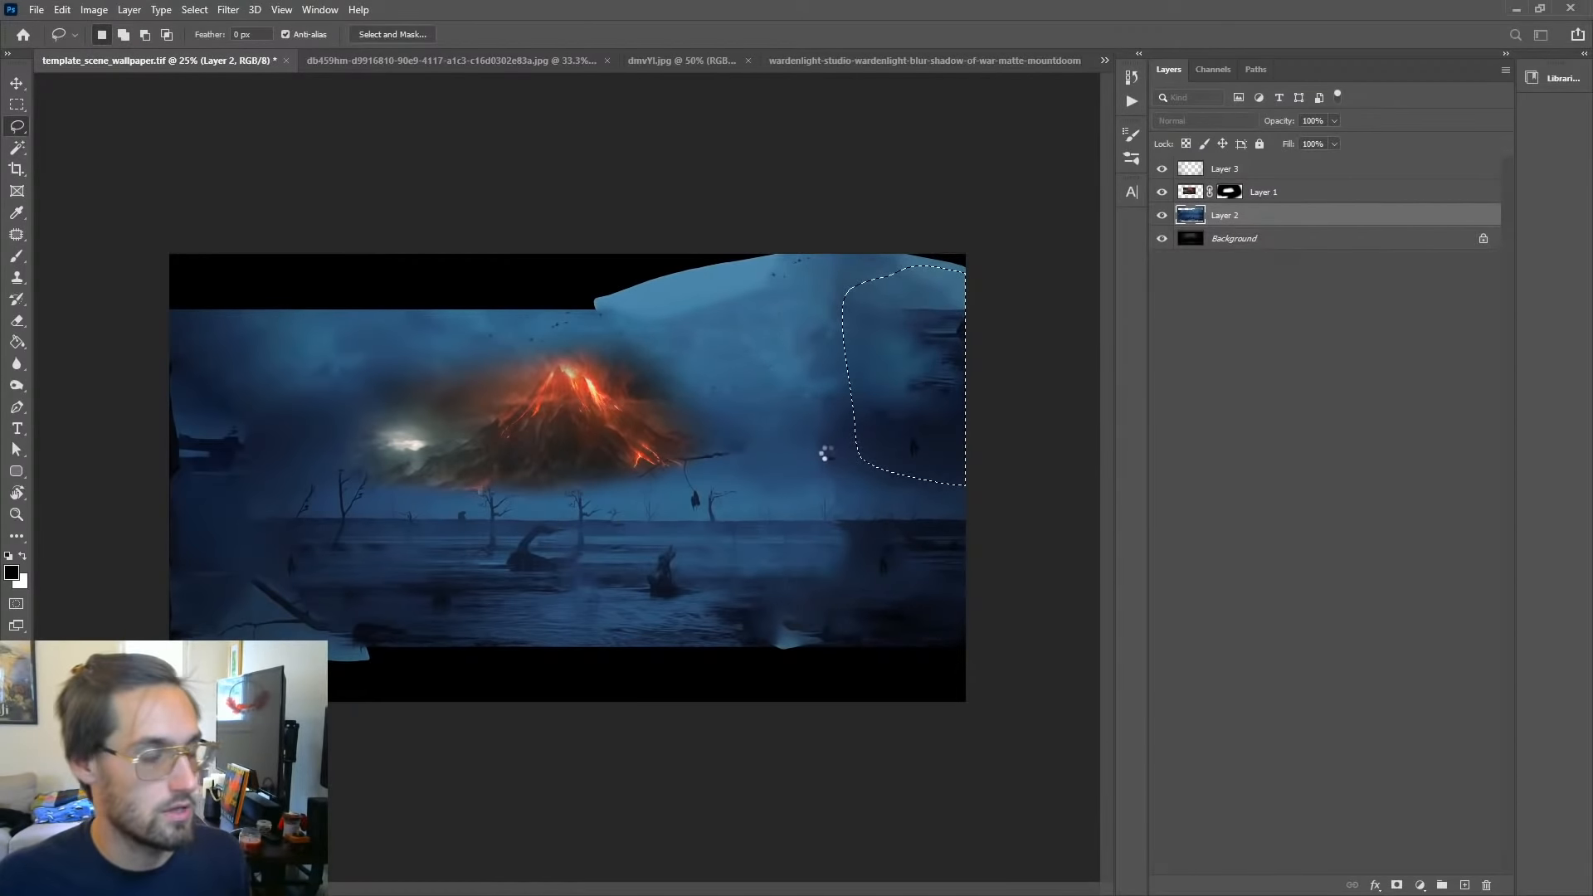
key("ctrl+d")
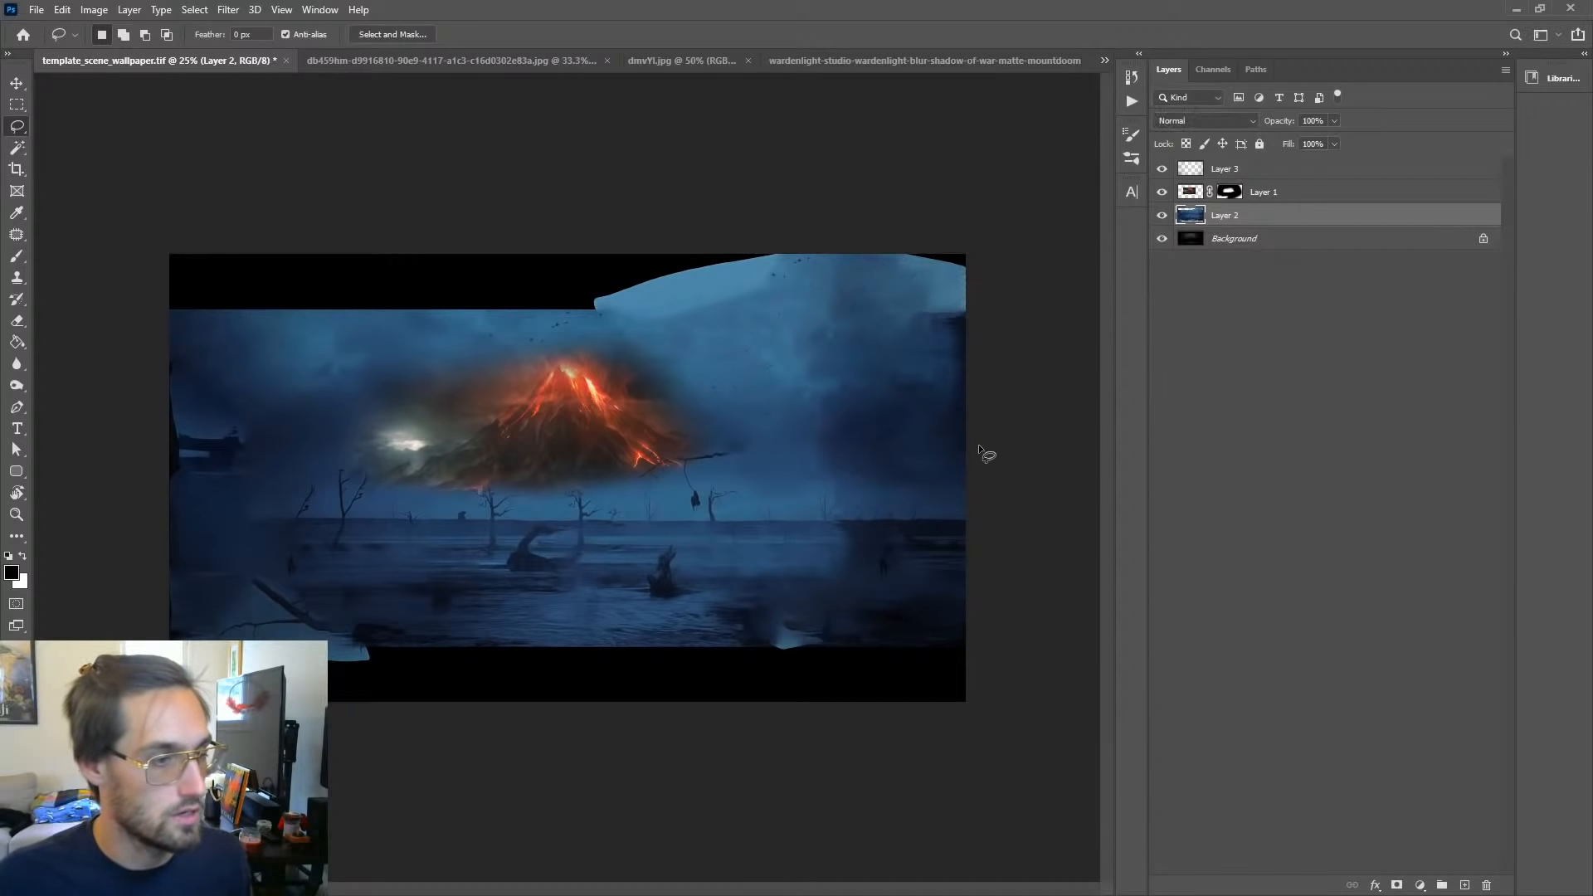
Step: Try a Content-Aware fill on the lassoed water area at the lower right and undo the fill
mouse_move(854, 548)
left_mouse_down()
mouse_move(886, 695)
mouse_move(884, 670)
left_mouse_up()
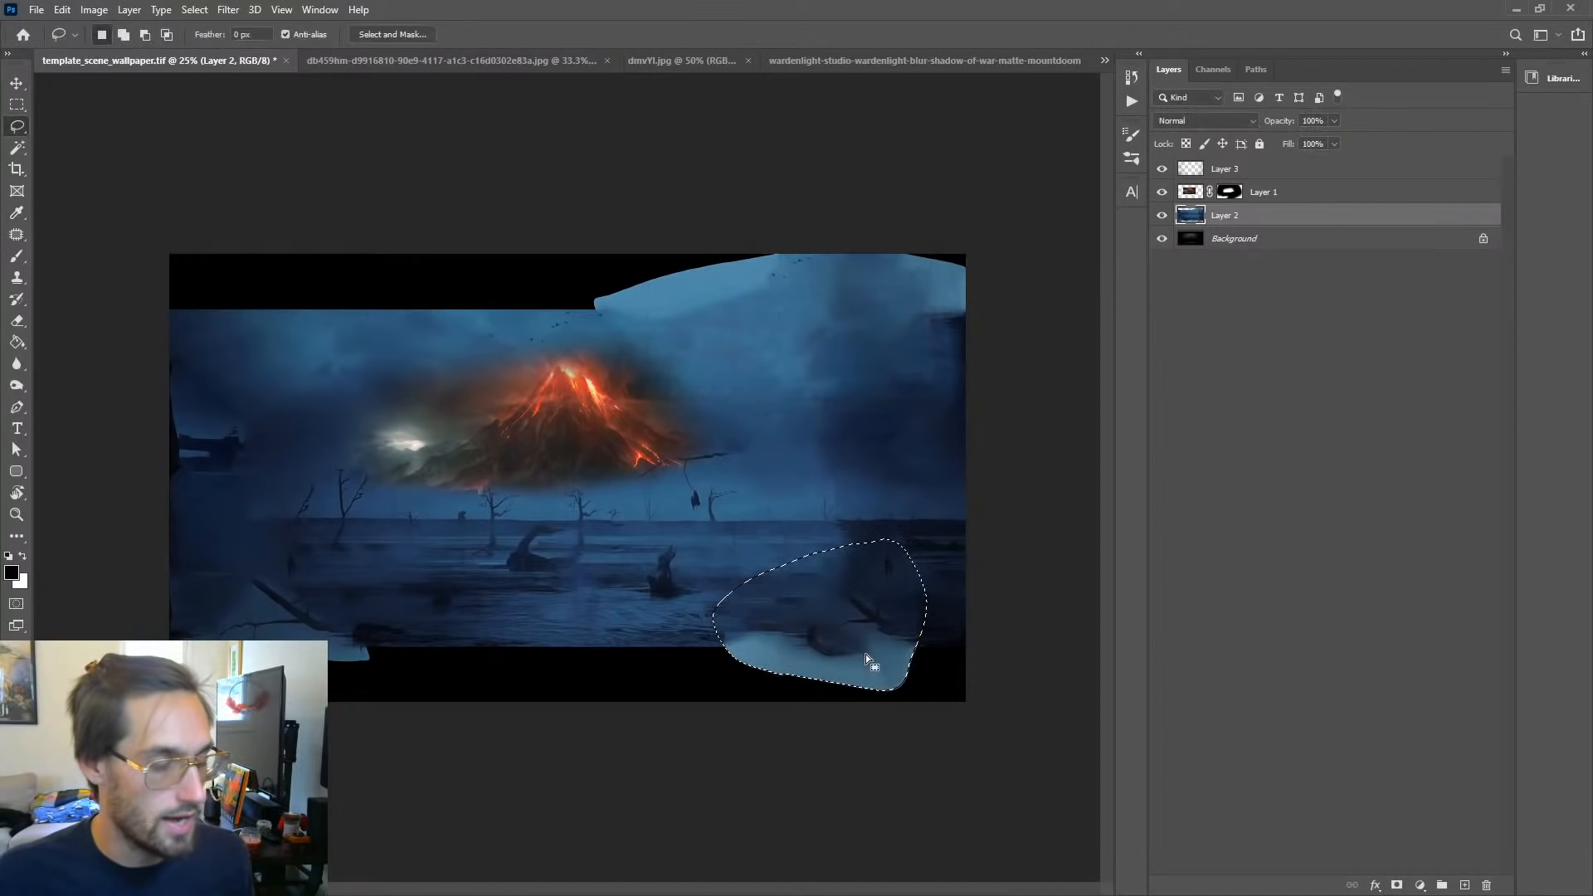
key("ctrl+d")
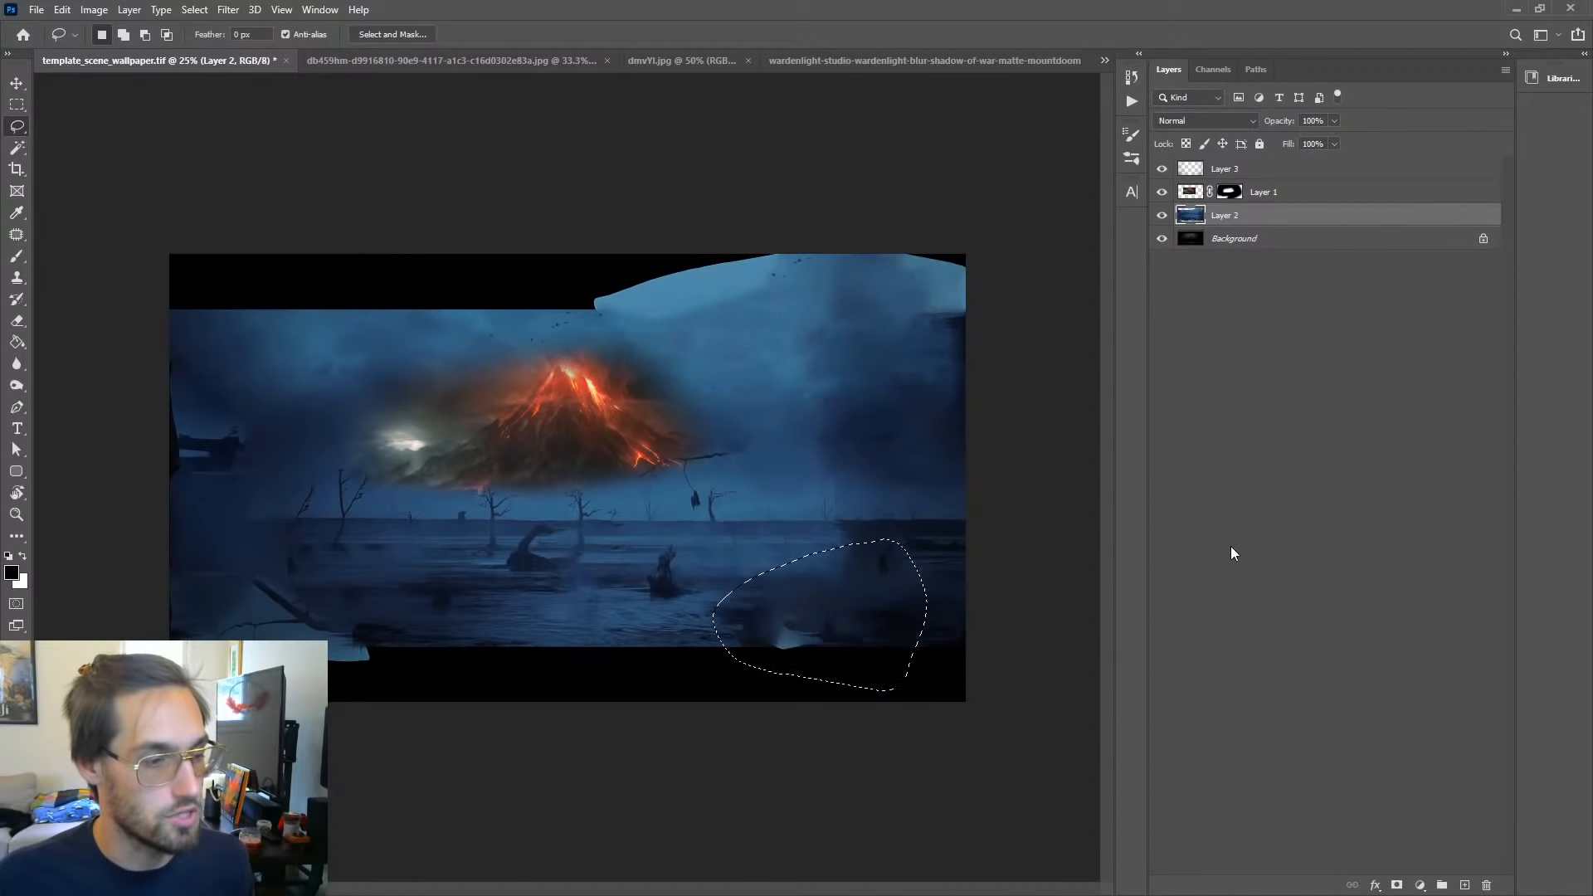
Step: Drop the current selection, add a new top layer and marquee-select the strips above and below the scene
key("ctrl+d")
left_click(1328, 500)
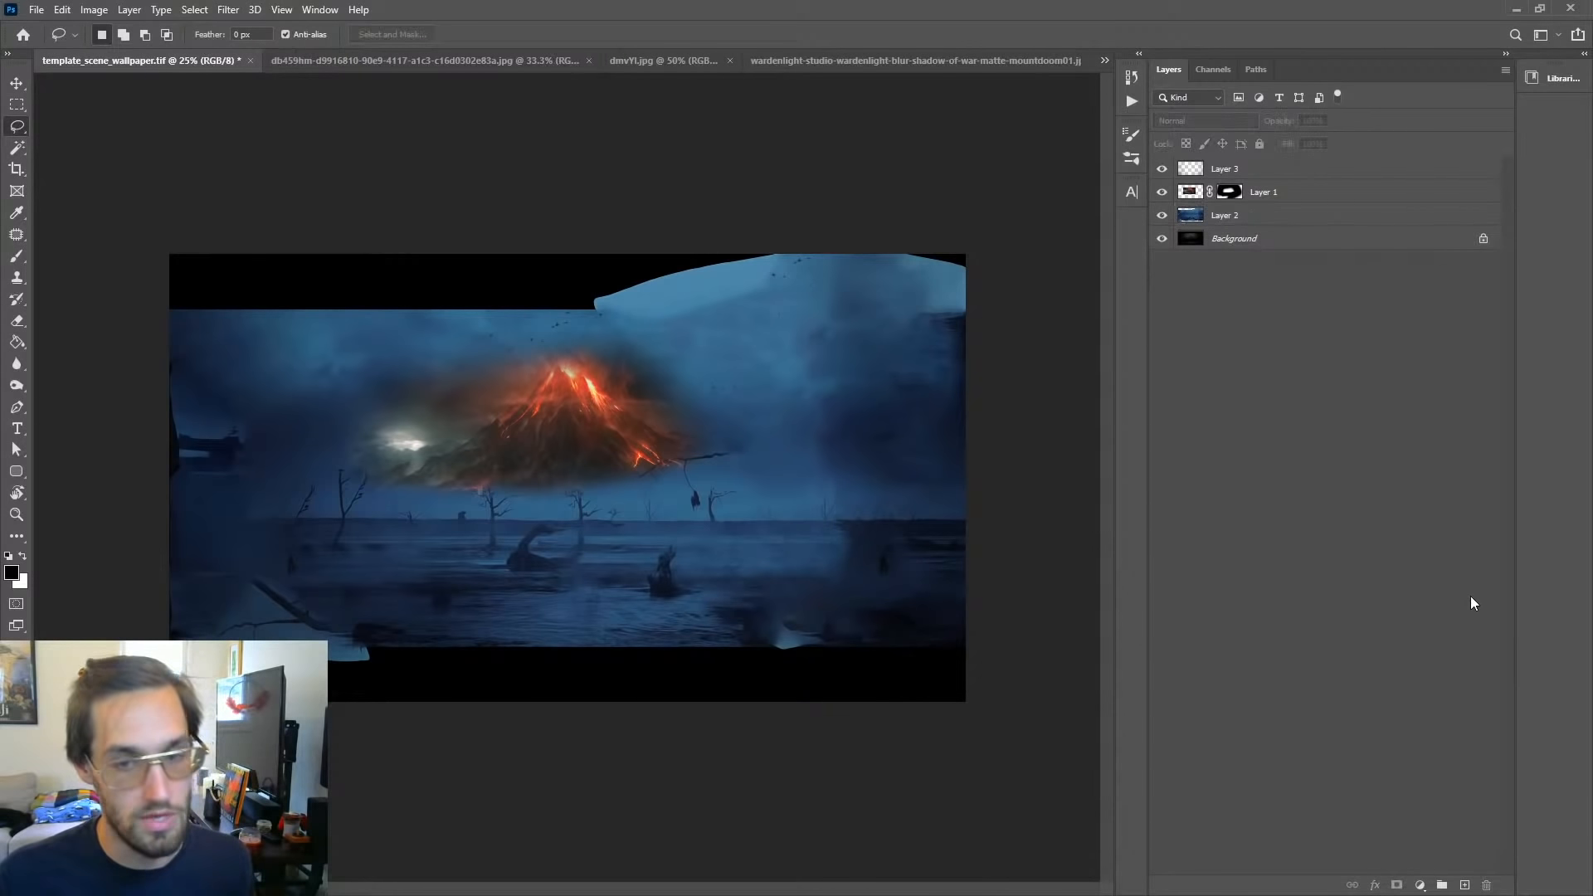
left_click(1466, 881)
key("m")
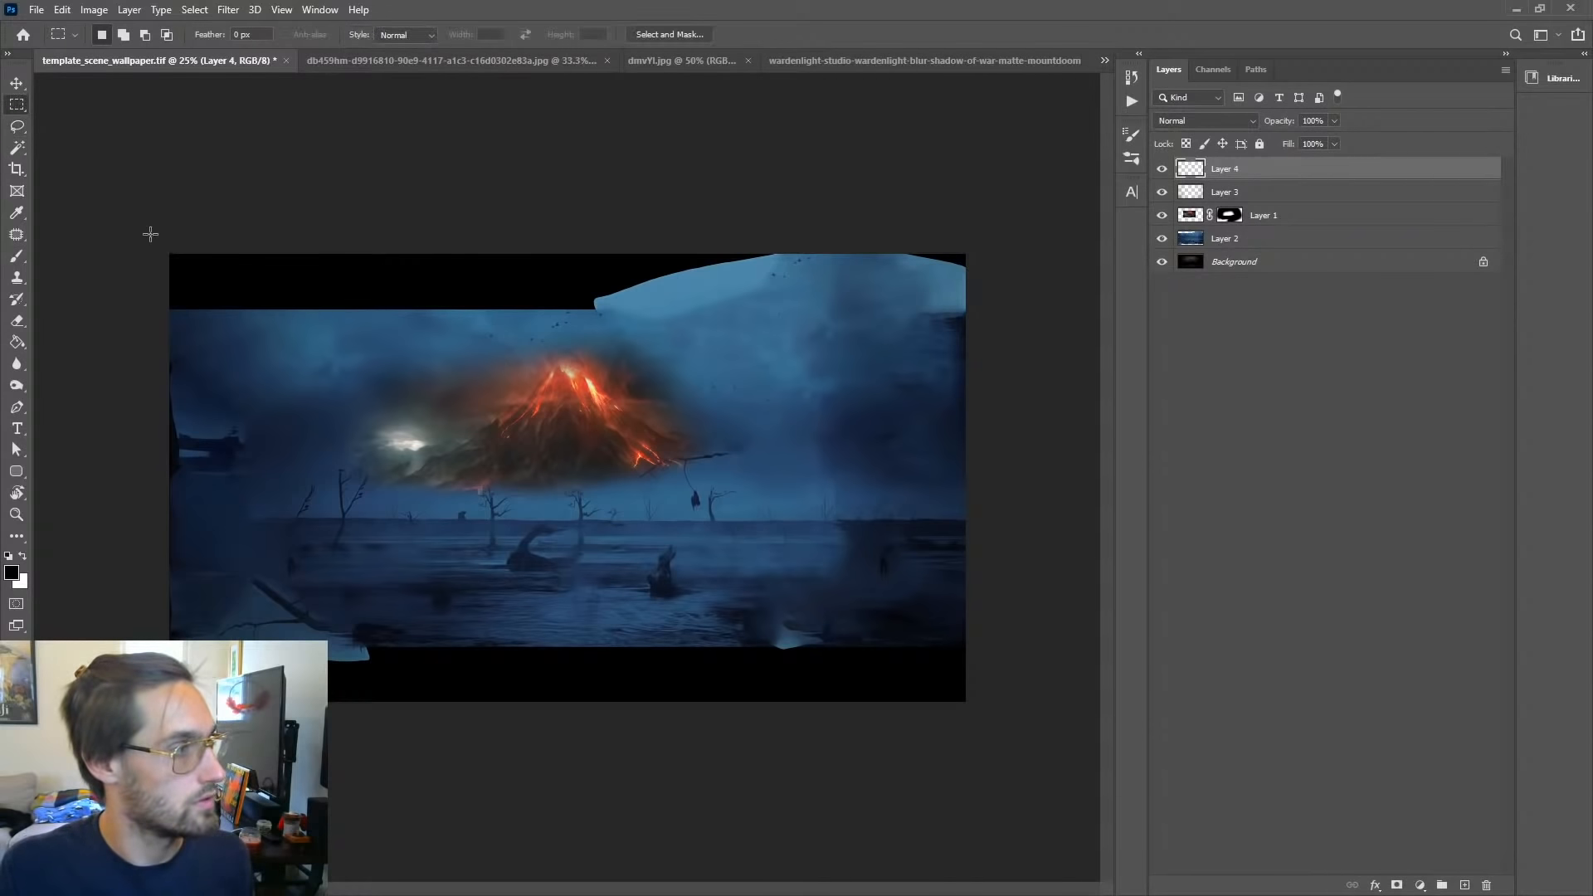
left_click_drag(150, 234, 1119, 308)
left_click_drag(1029, 742, 46, 647, "shift")
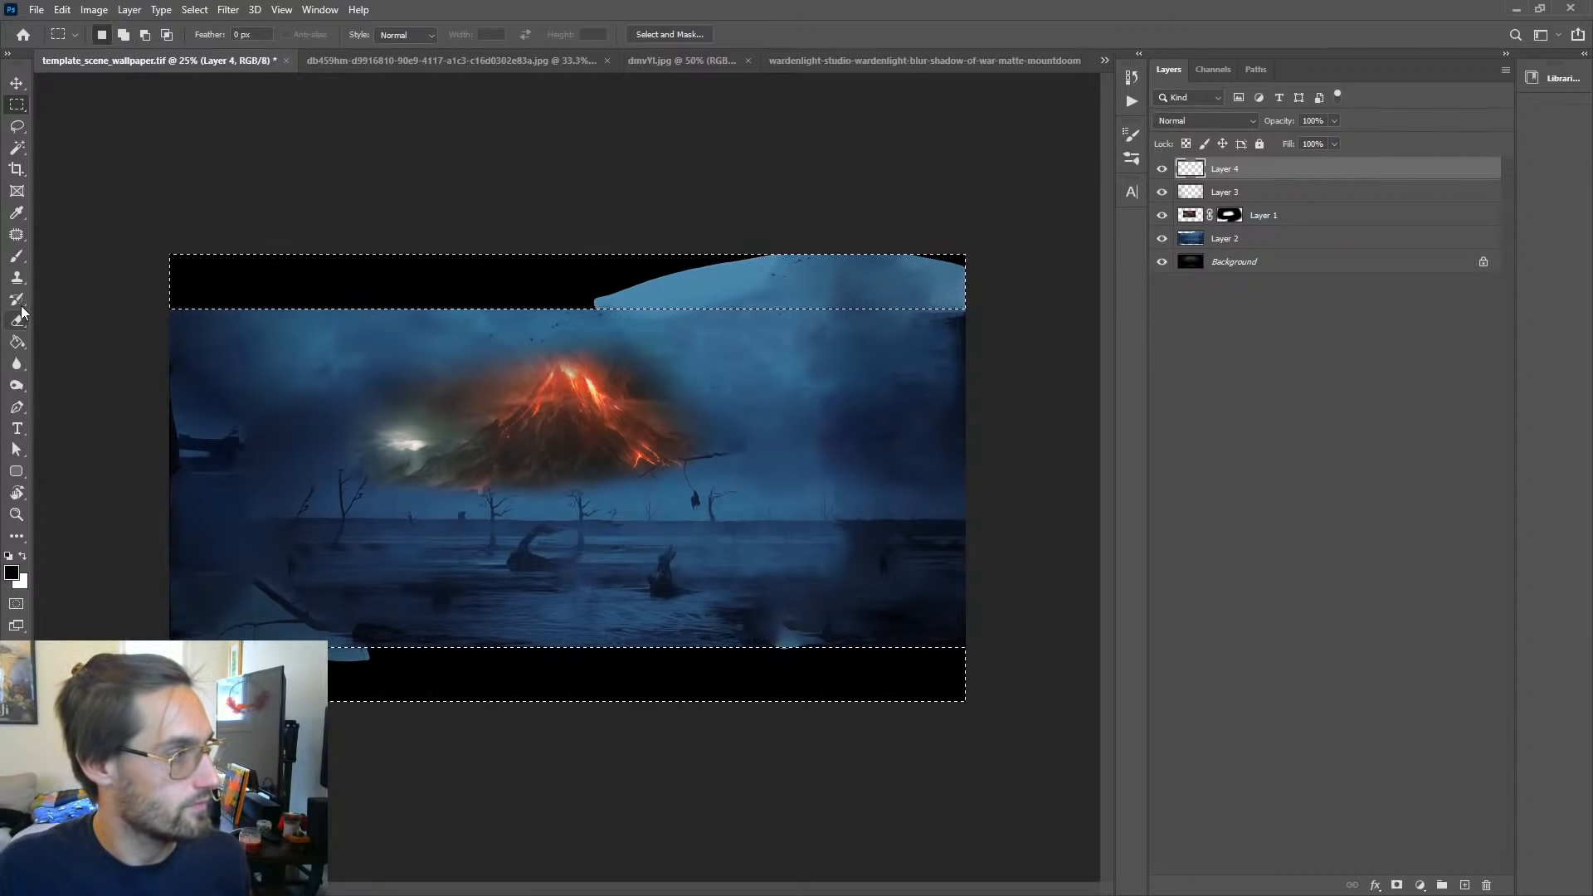
Step: Fill the selected strips on Layer 4 with black using the Paint Bucket and deselect
left_click(17, 407)
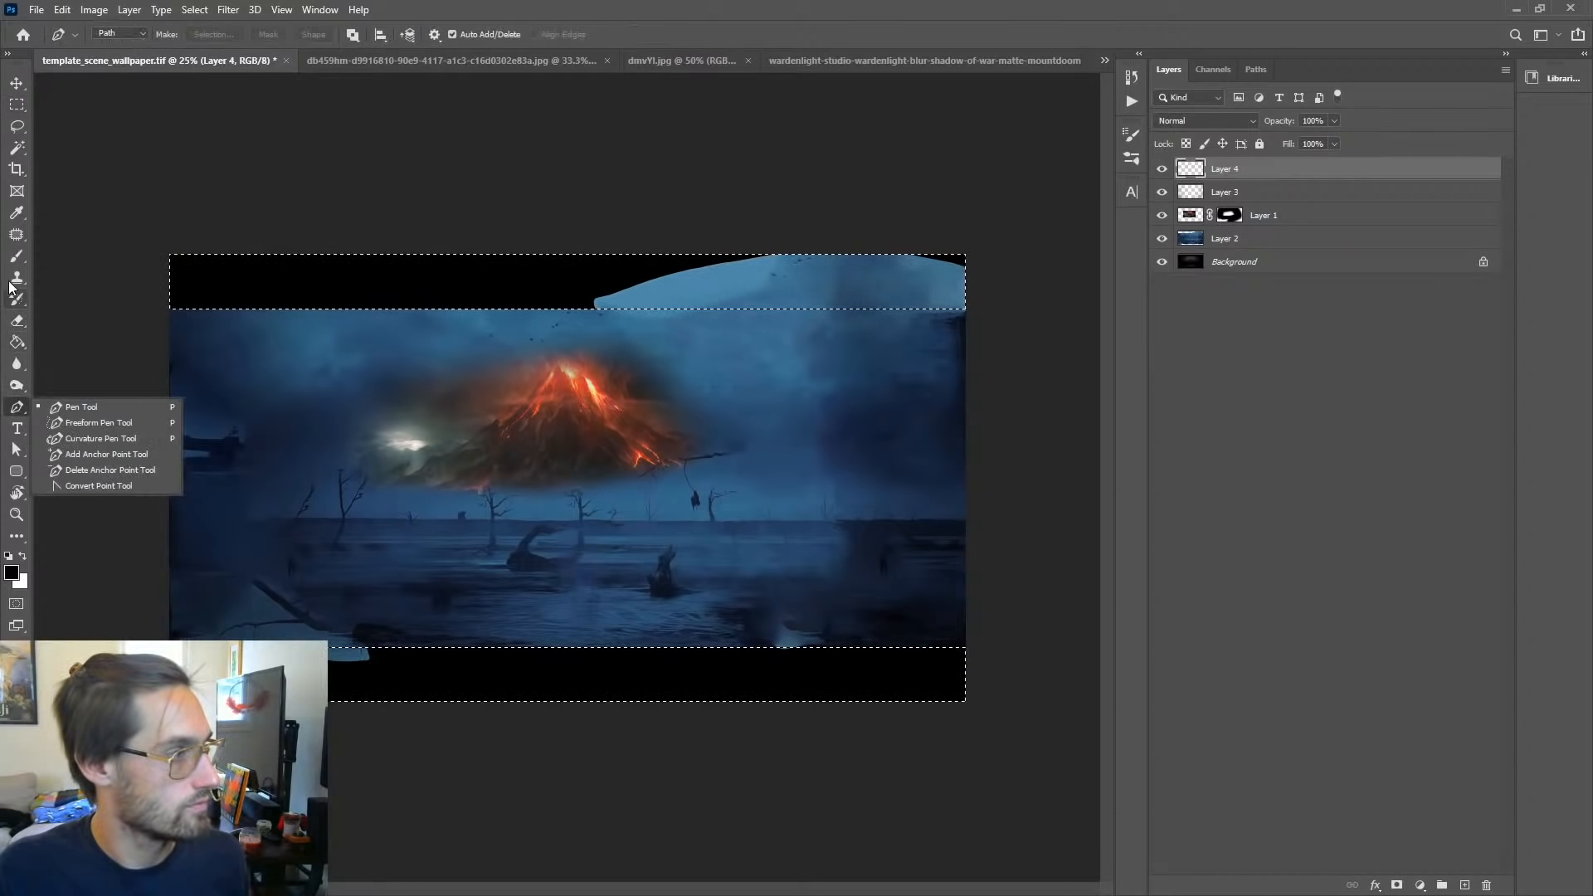
left_click(17, 256)
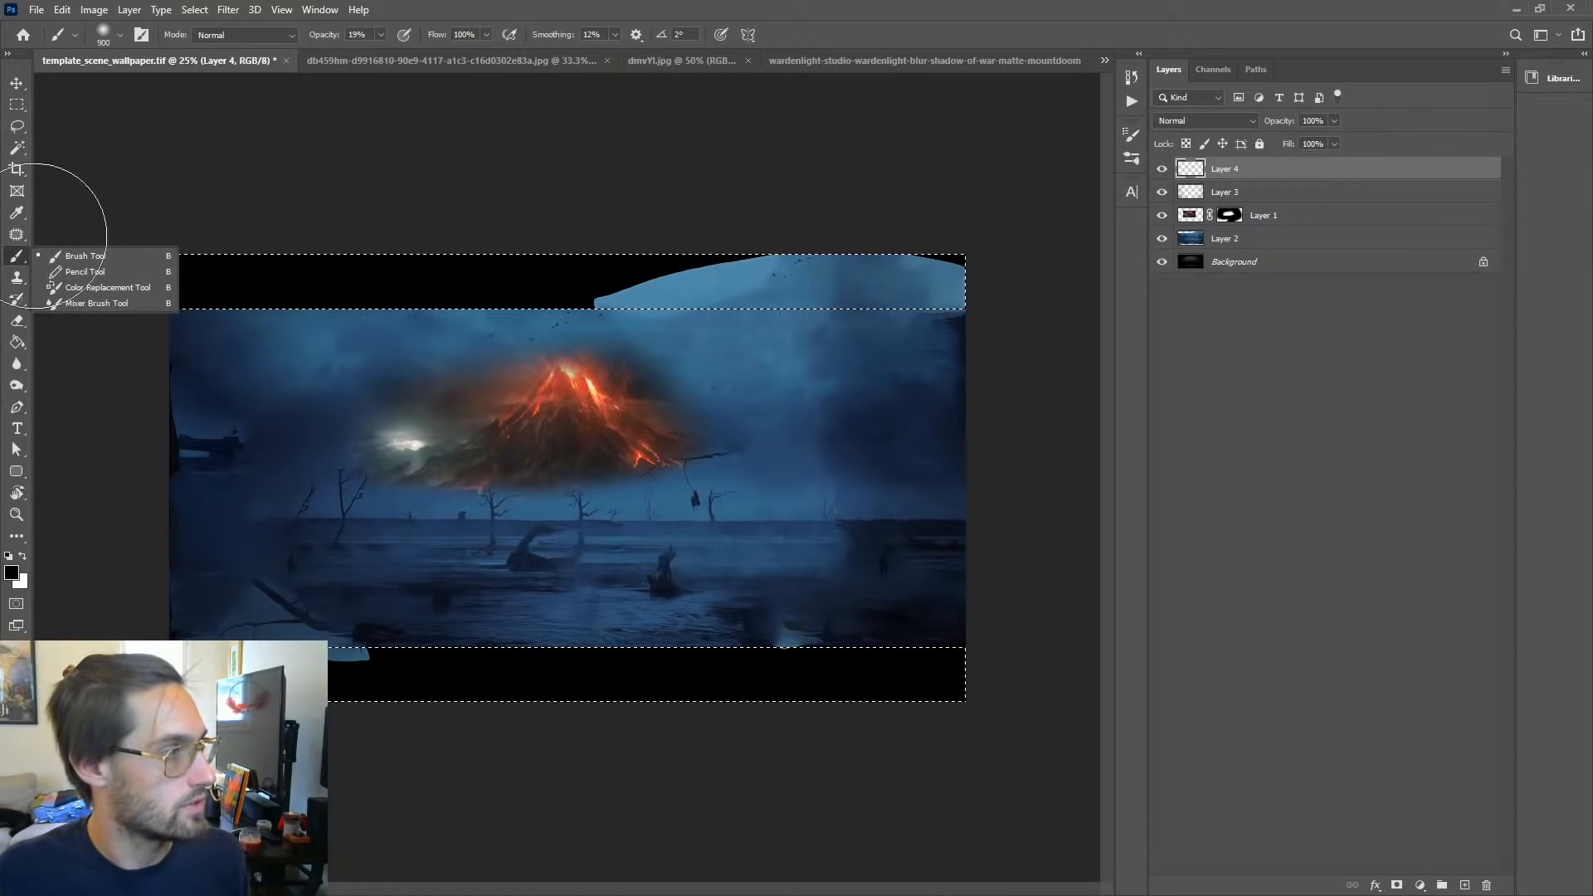
left_click(16, 321)
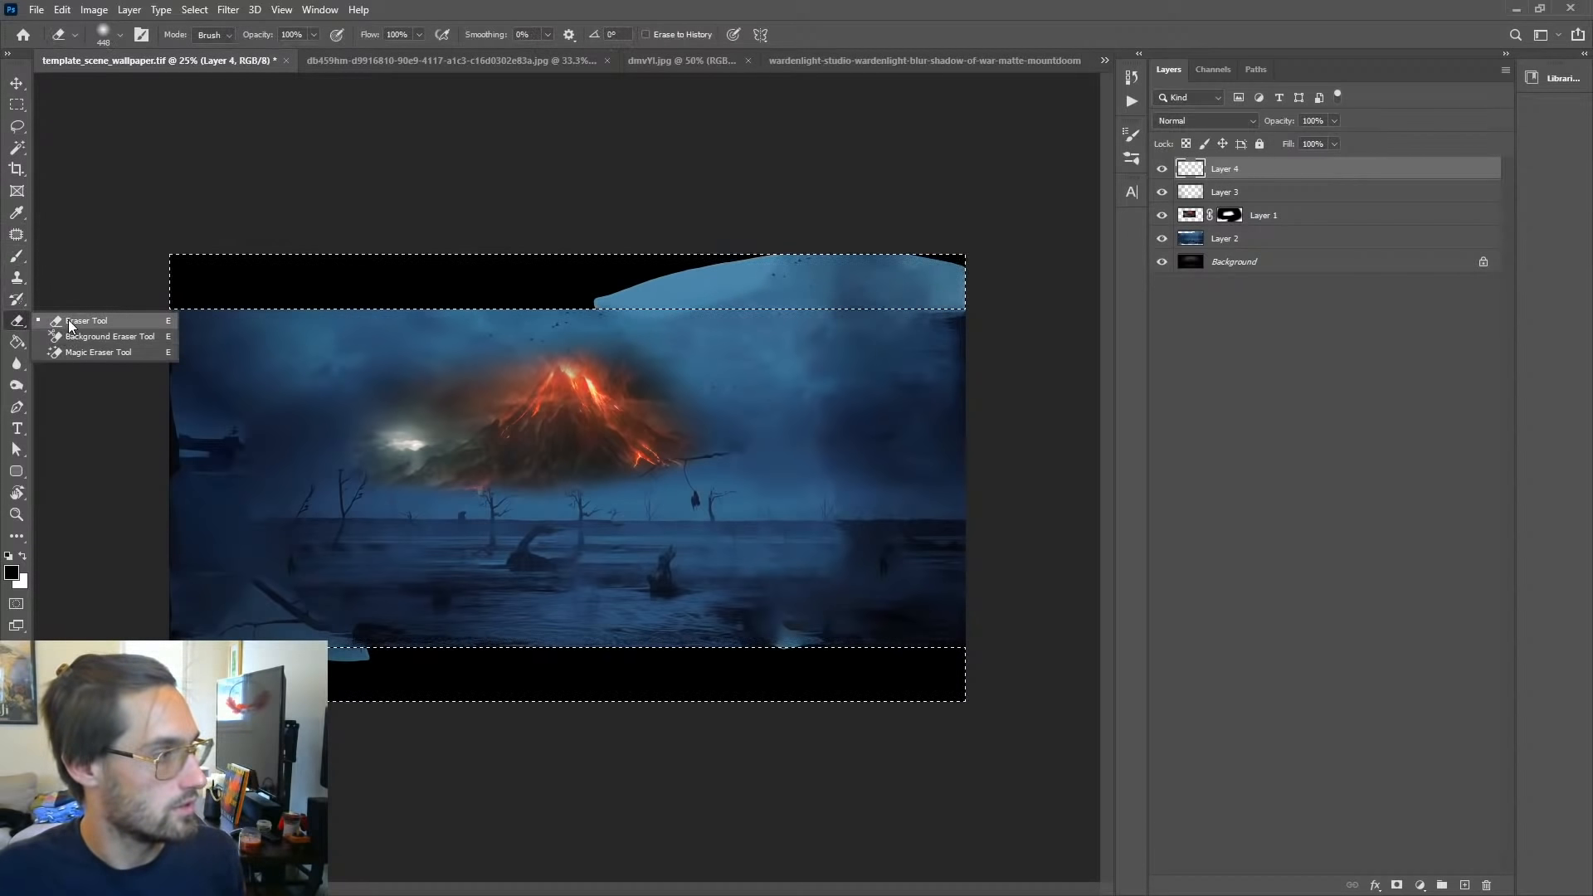
left_click(68, 321)
left_click(17, 342)
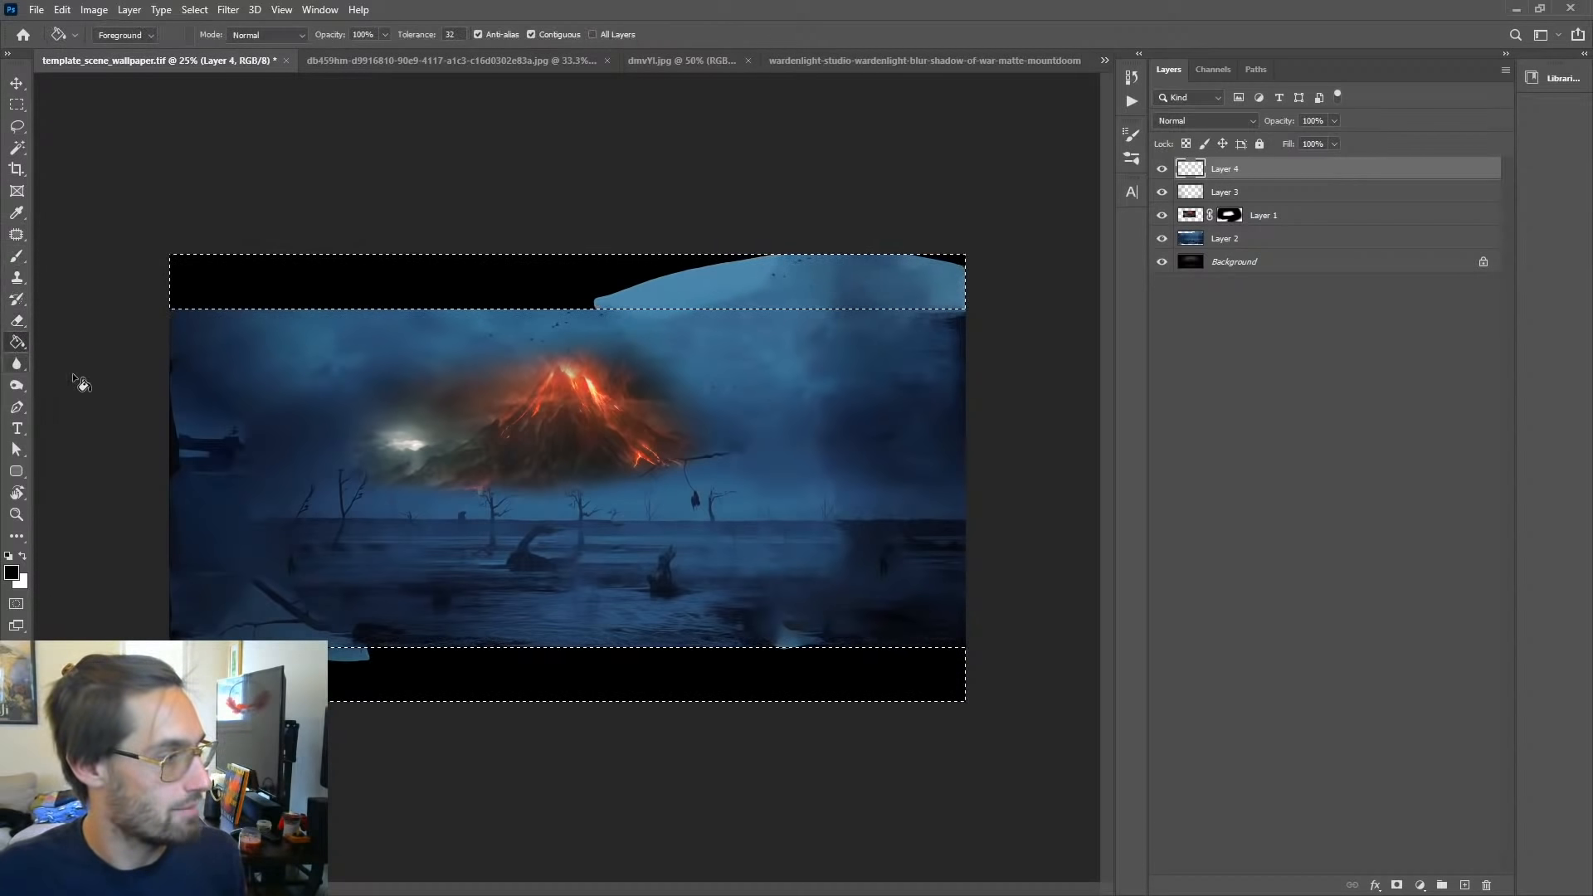
left_click(394, 297)
key("ctrl+d")
left_click(1233, 341)
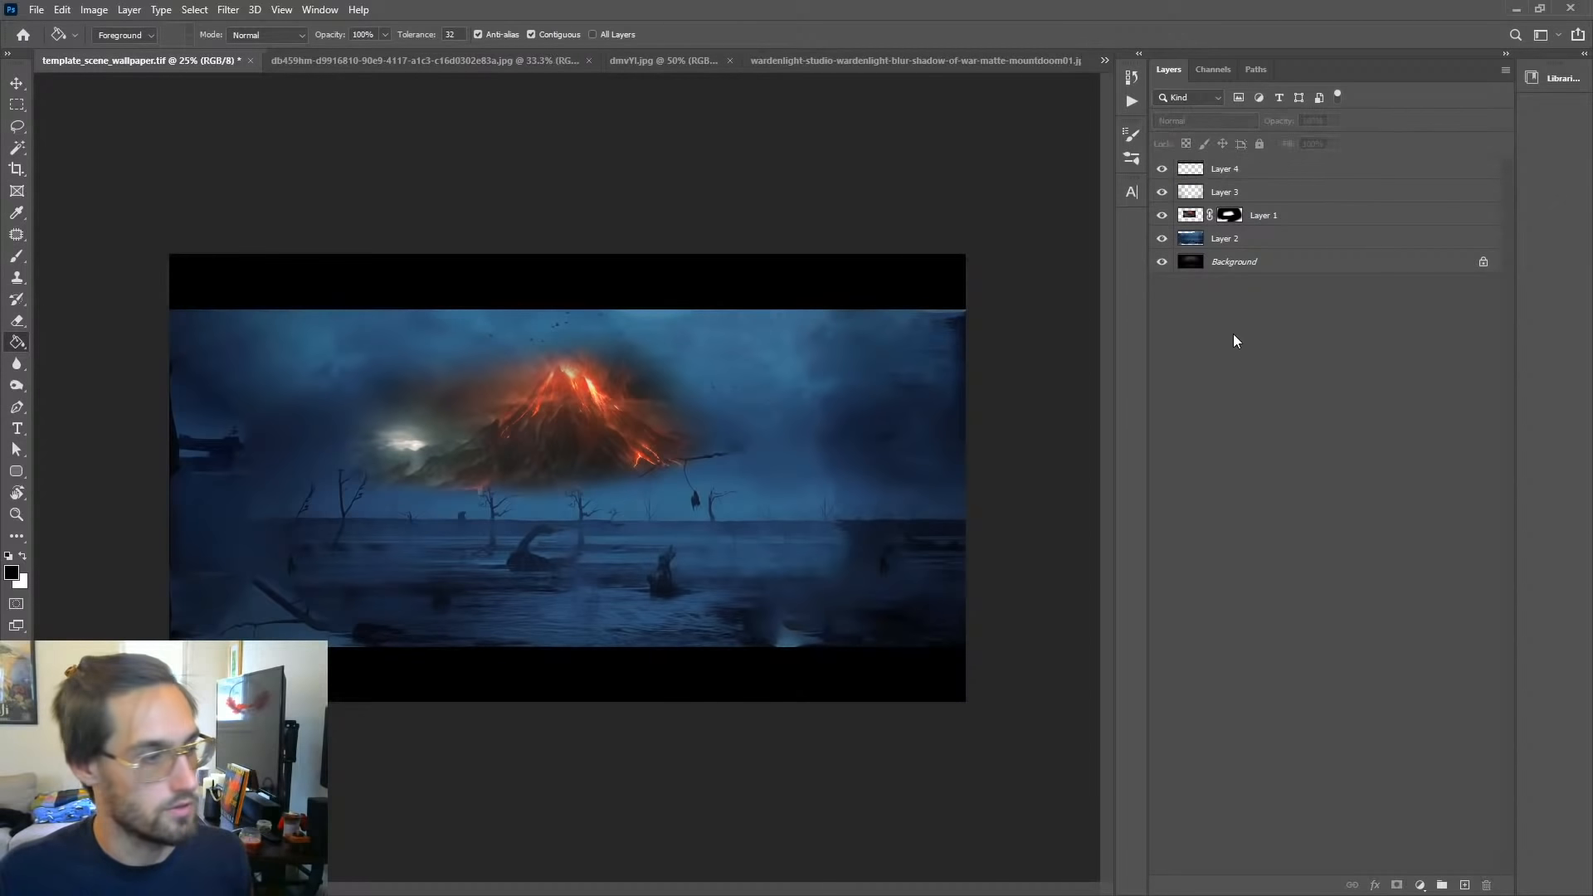
left_click(1240, 171)
left_click(1229, 216)
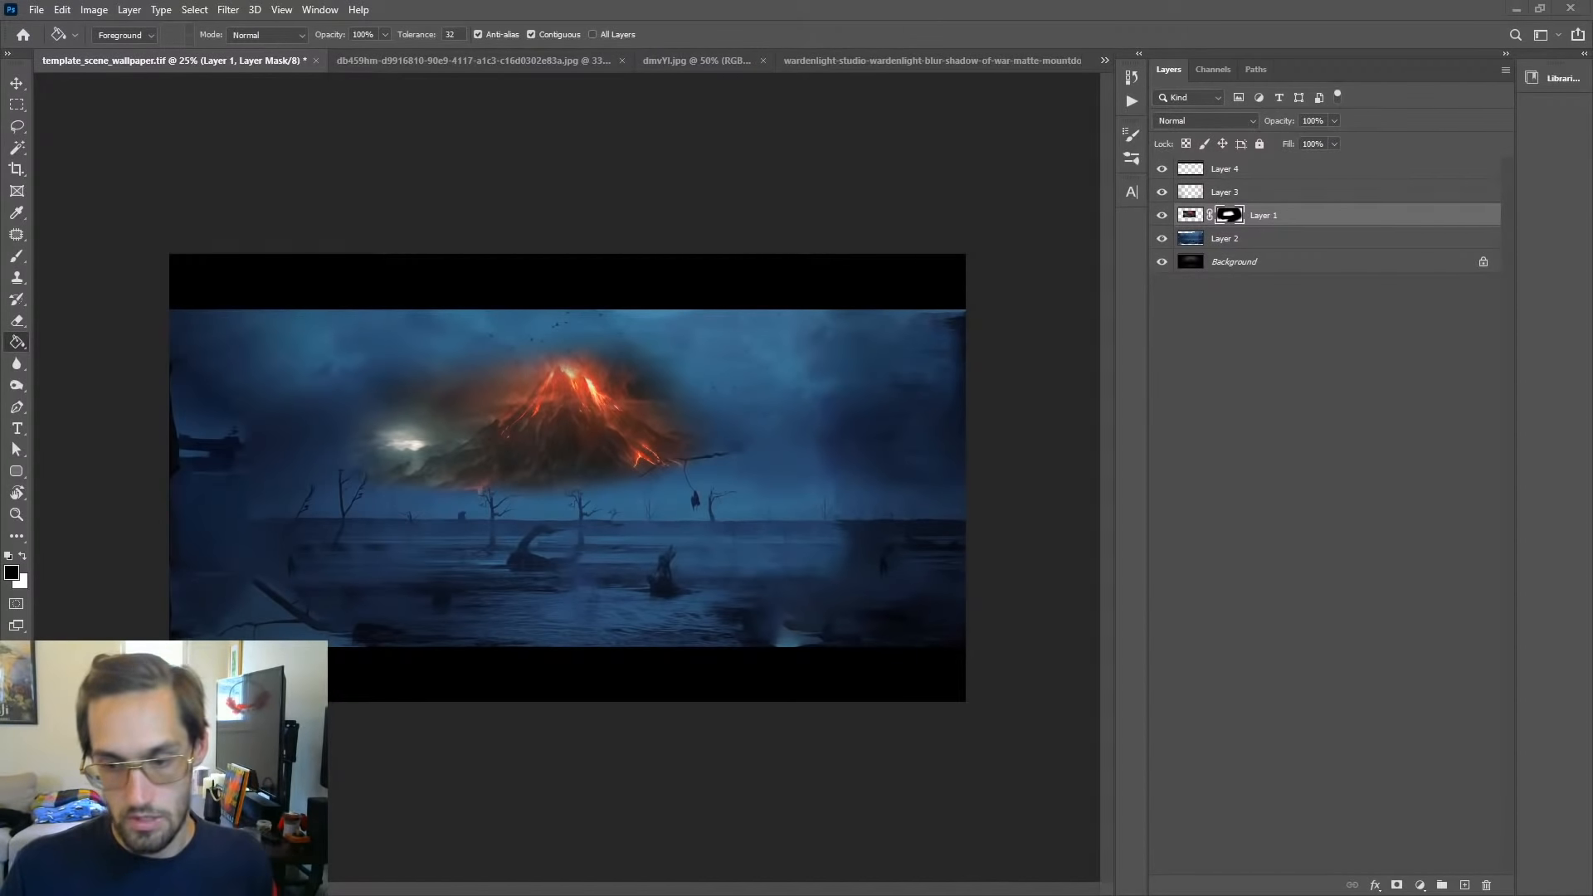
left_click_drag(1592, 282, 1592, 141)
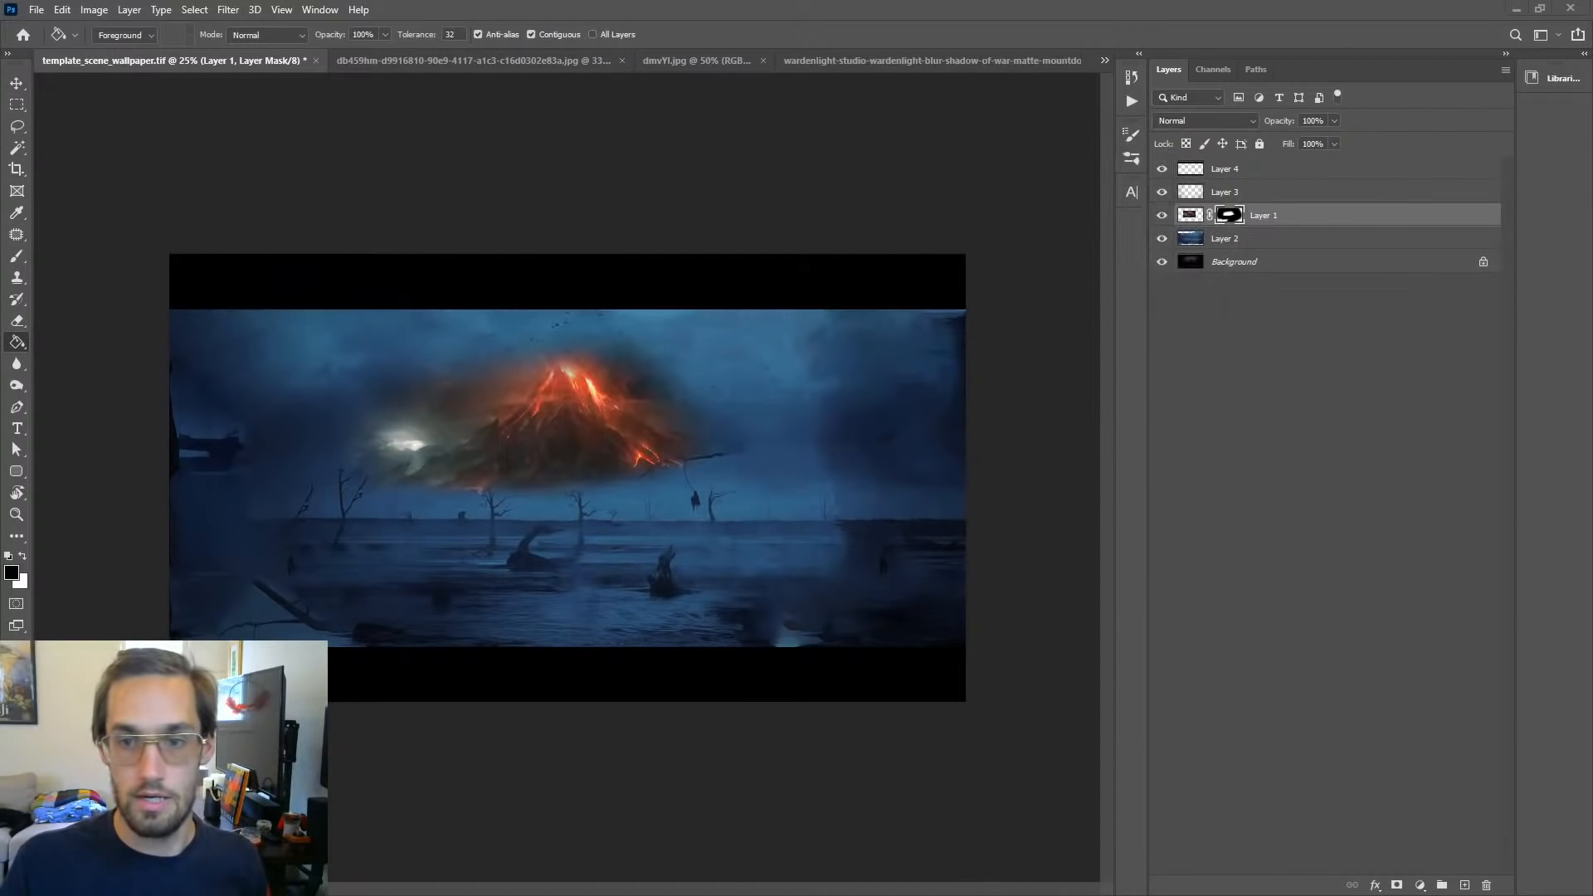
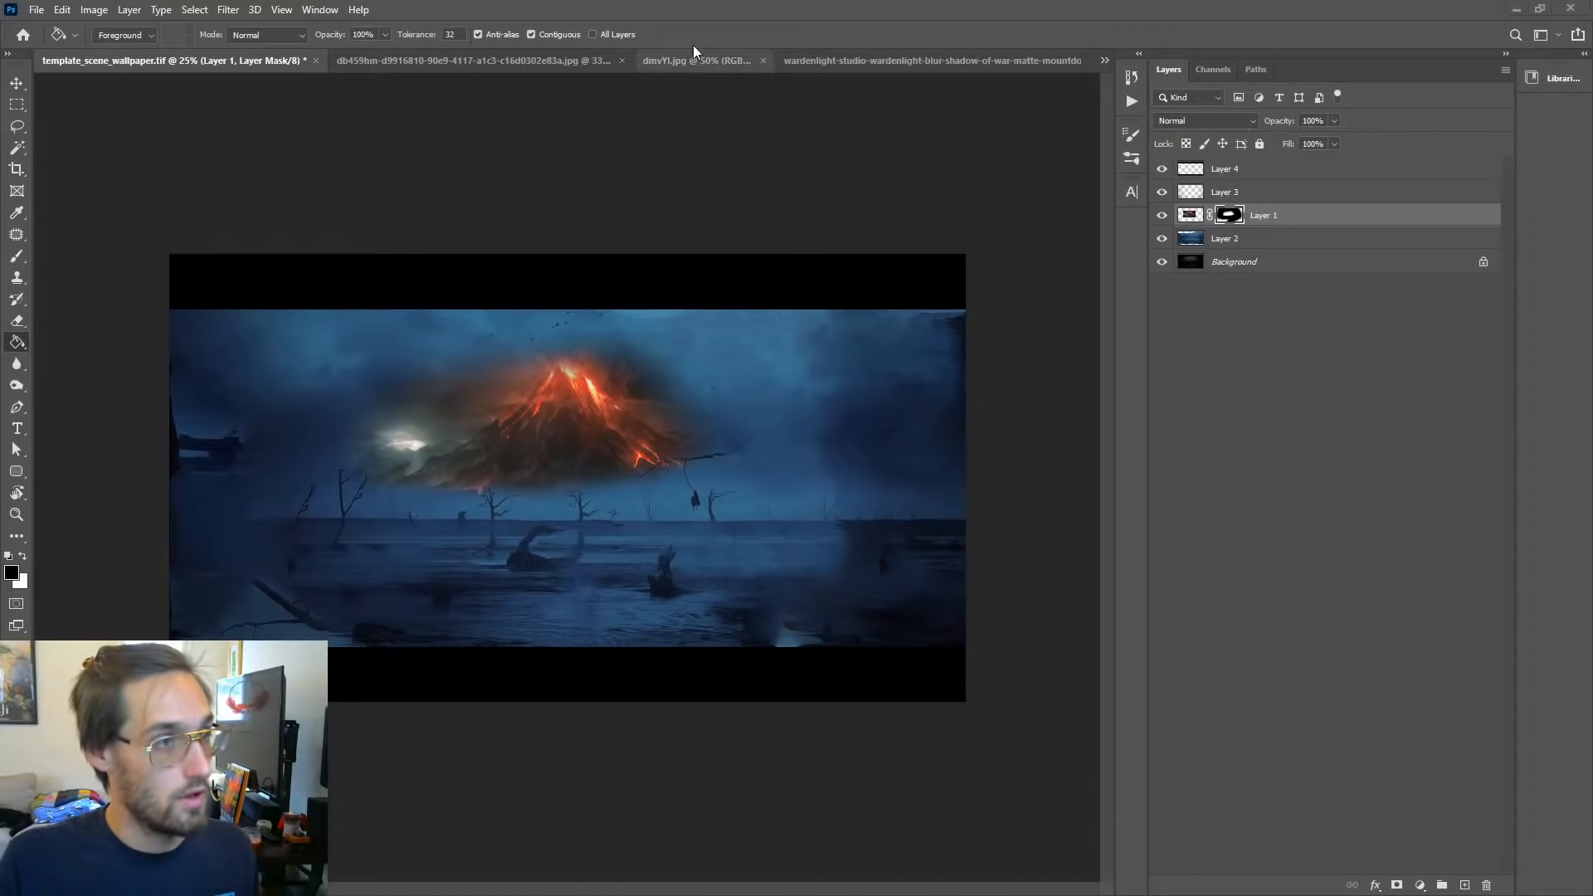
left_click(1303, 404)
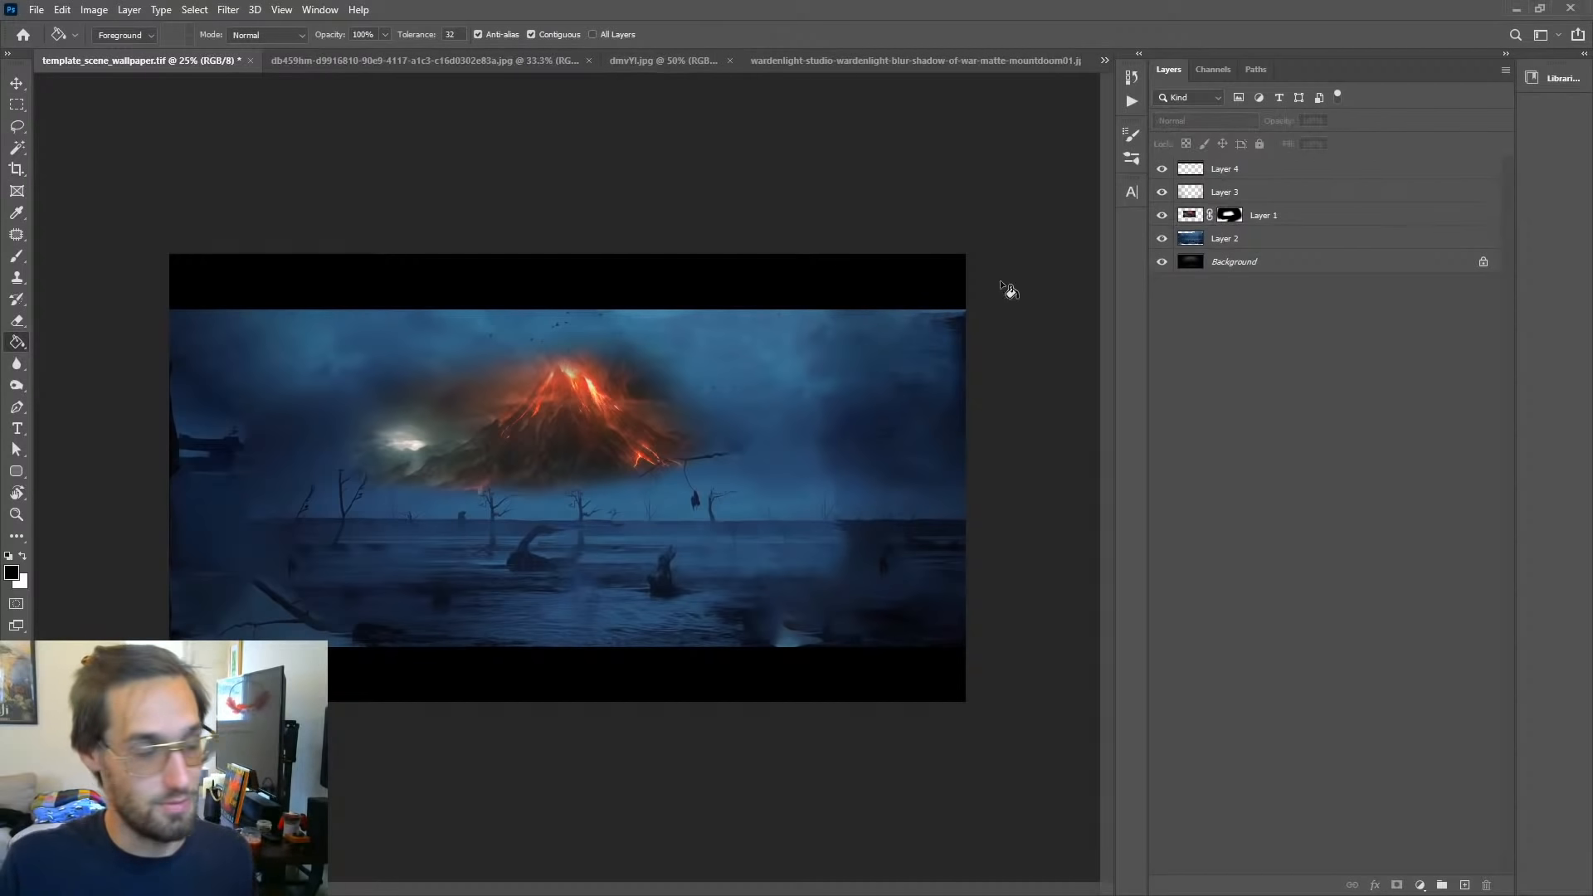
left_click(1221, 223)
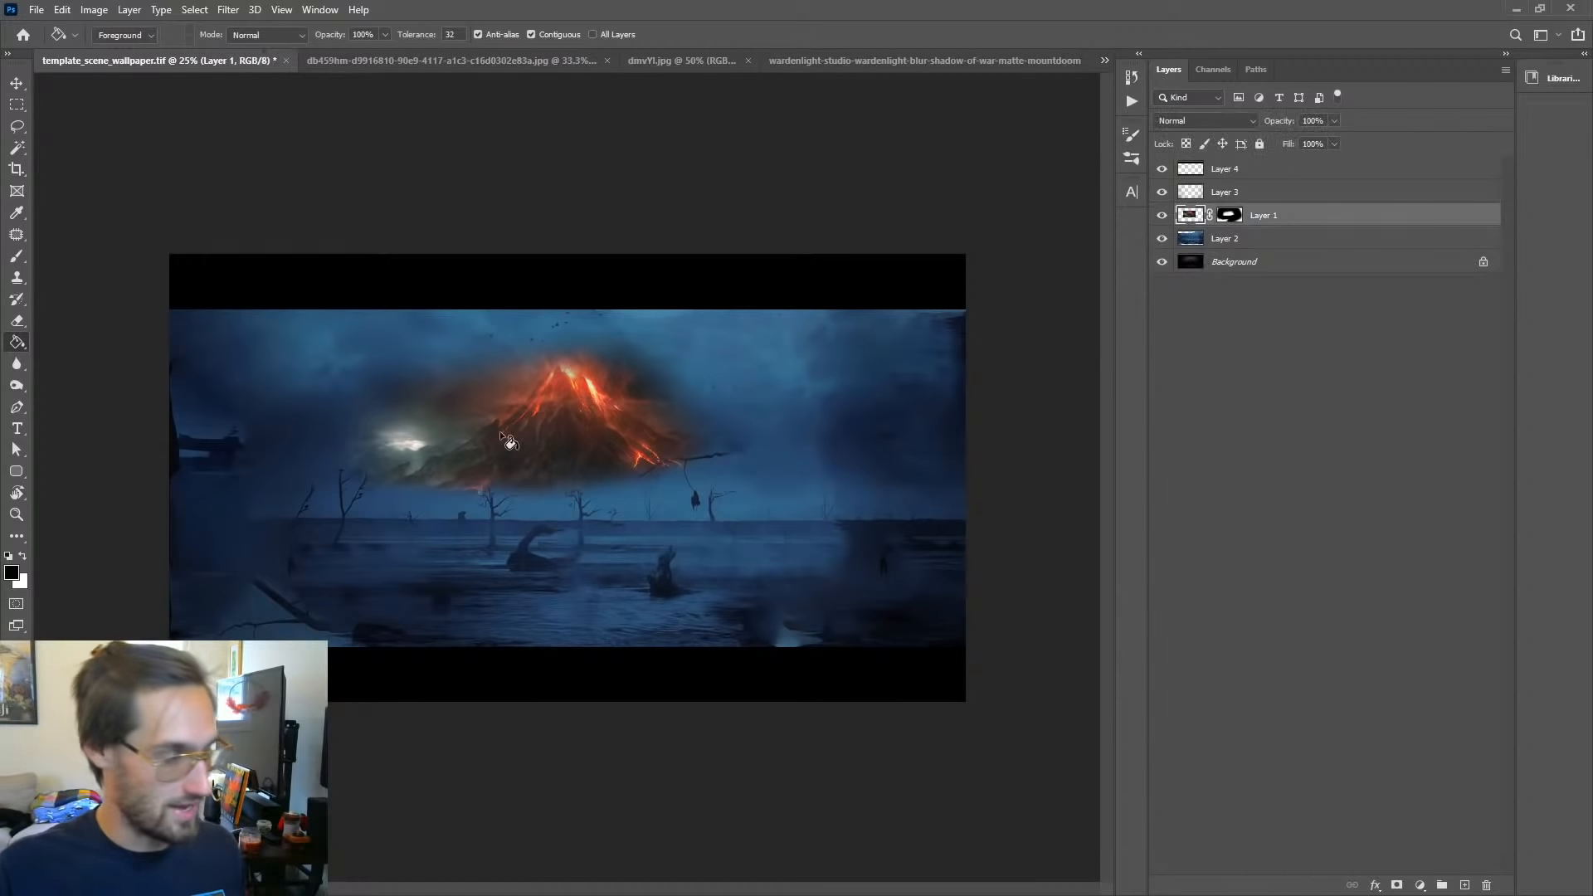
left_click(17, 257)
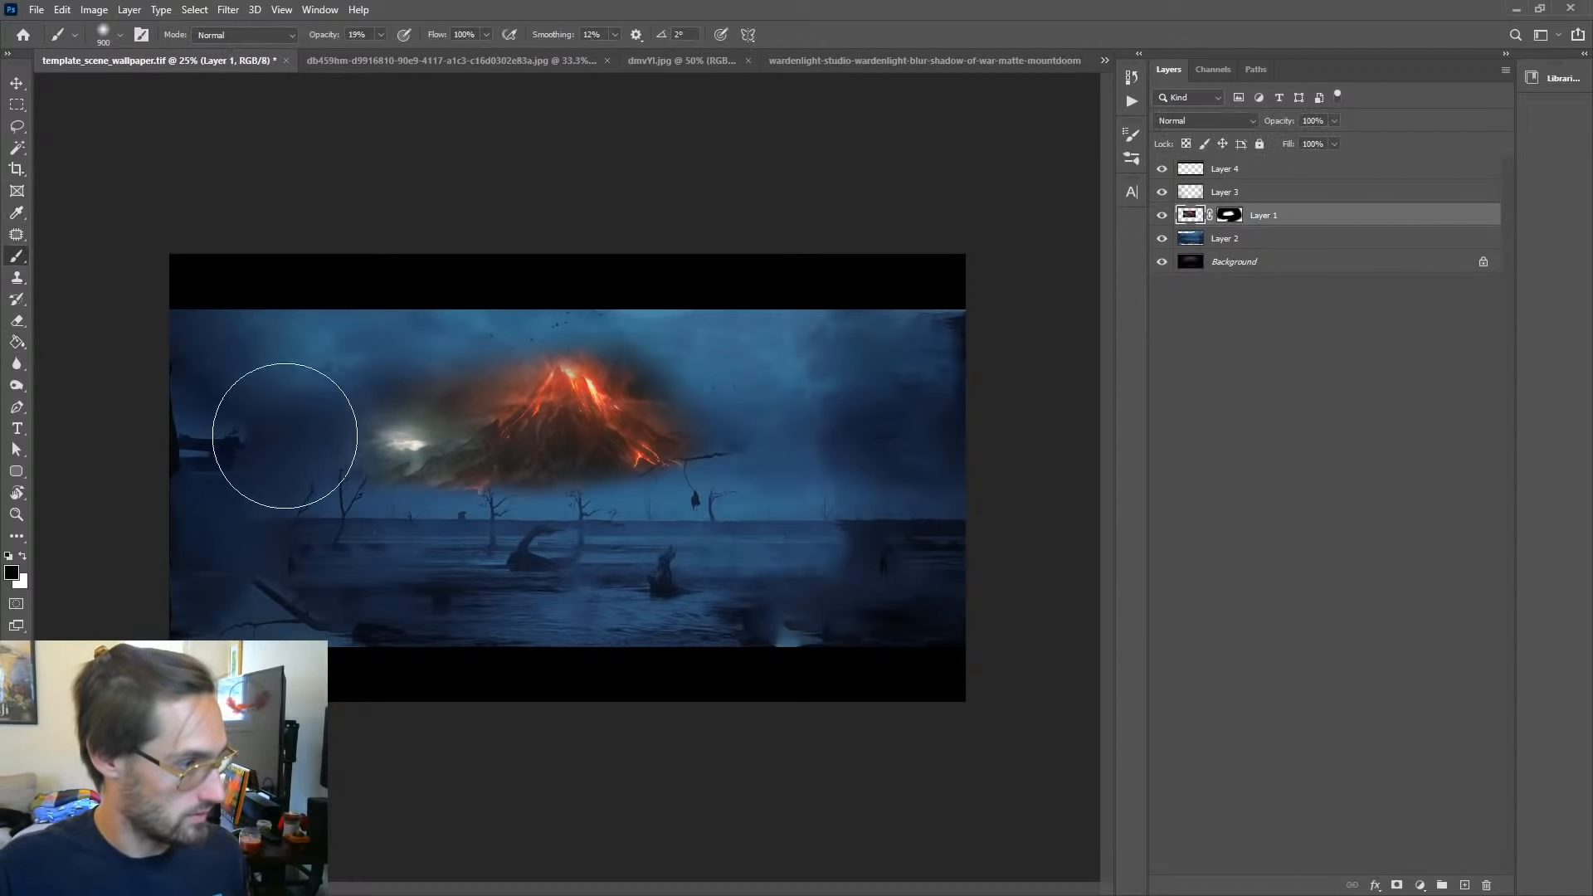
Step: Lasso the dark ledge in the sky at the scene's left edge, remove it from Layer 2 with a Content-Aware fill and deselect
left_click(18, 127)
mouse_move(153, 342)
left_mouse_down()
mouse_move(261, 444)
mouse_move(274, 510)
mouse_move(124, 482)
left_mouse_up()
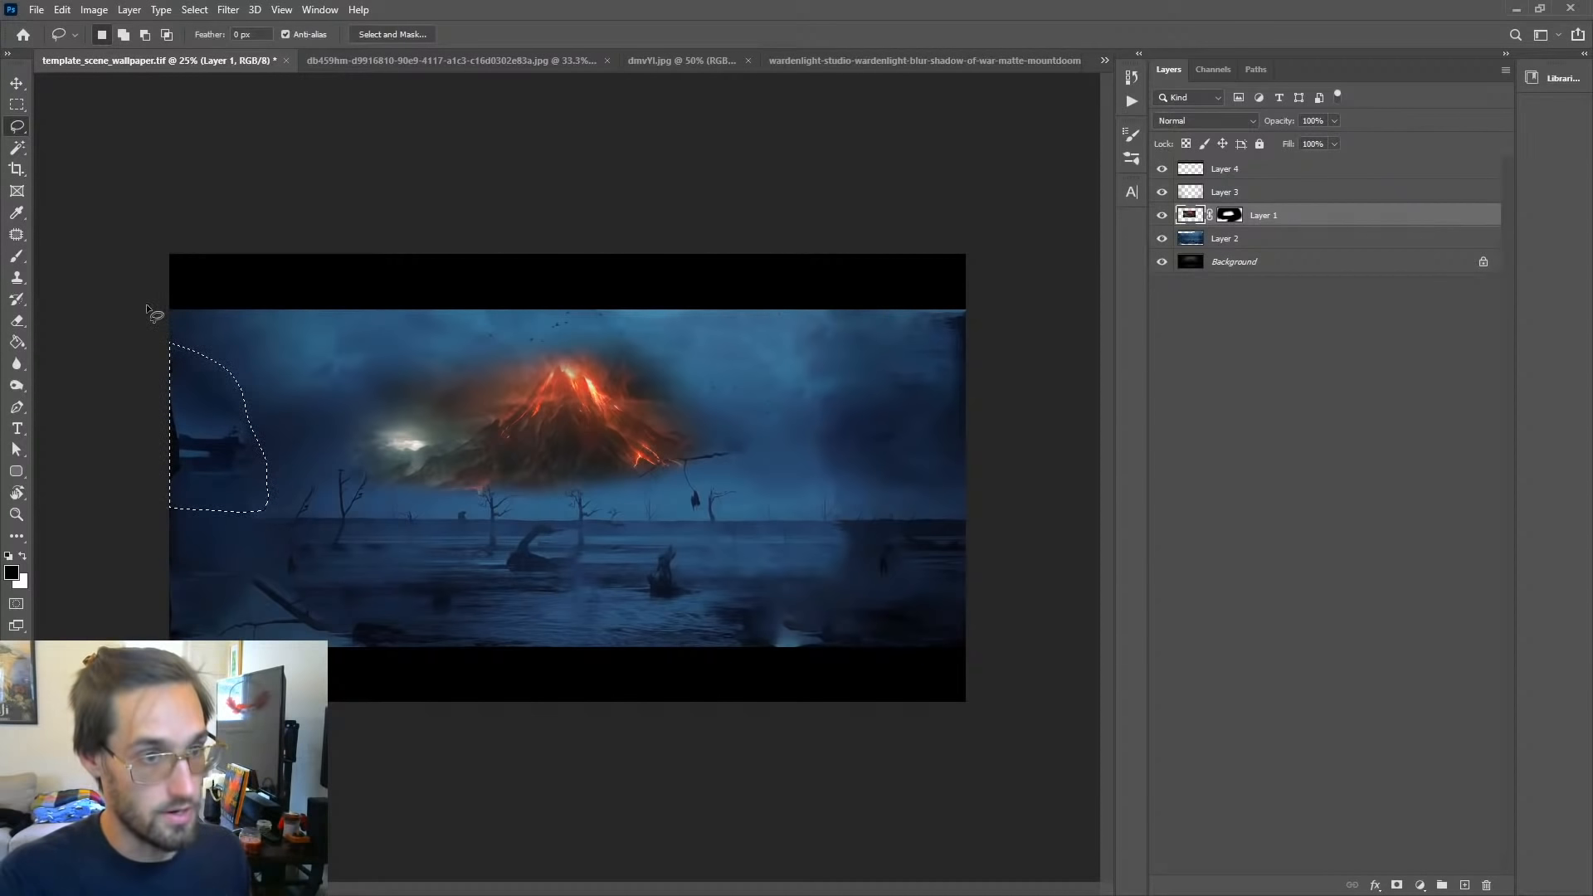
left_click(1263, 239)
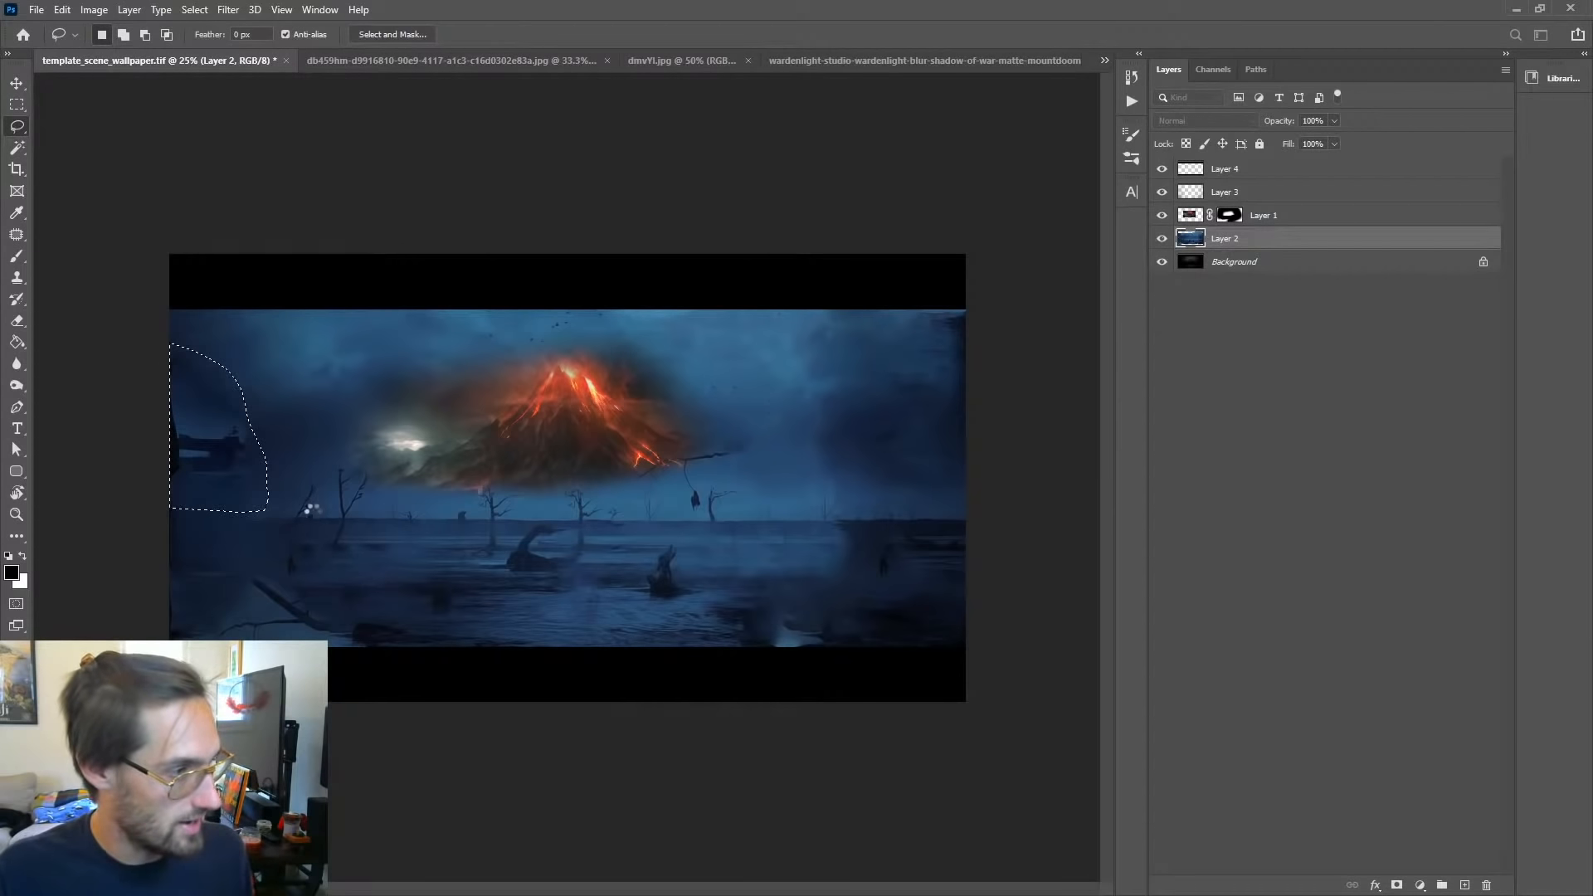
key("ctrl+d")
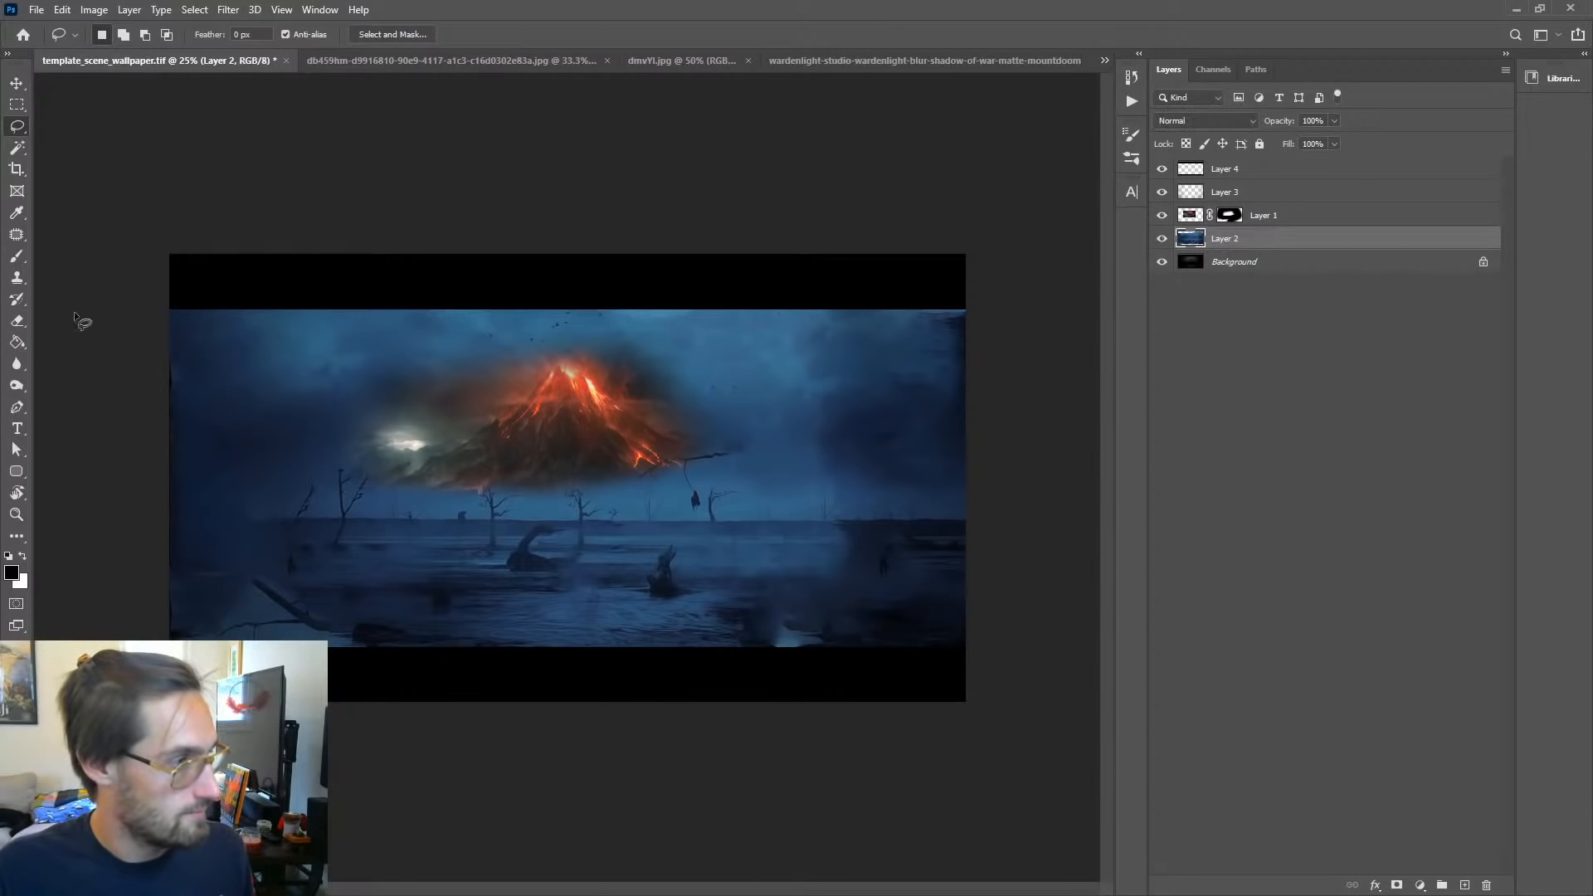
Step: Touch up the filled sky patch near the left edge of Layer 2 with a dark blue brush, size 250 at 78% opacity
left_click(16, 255)
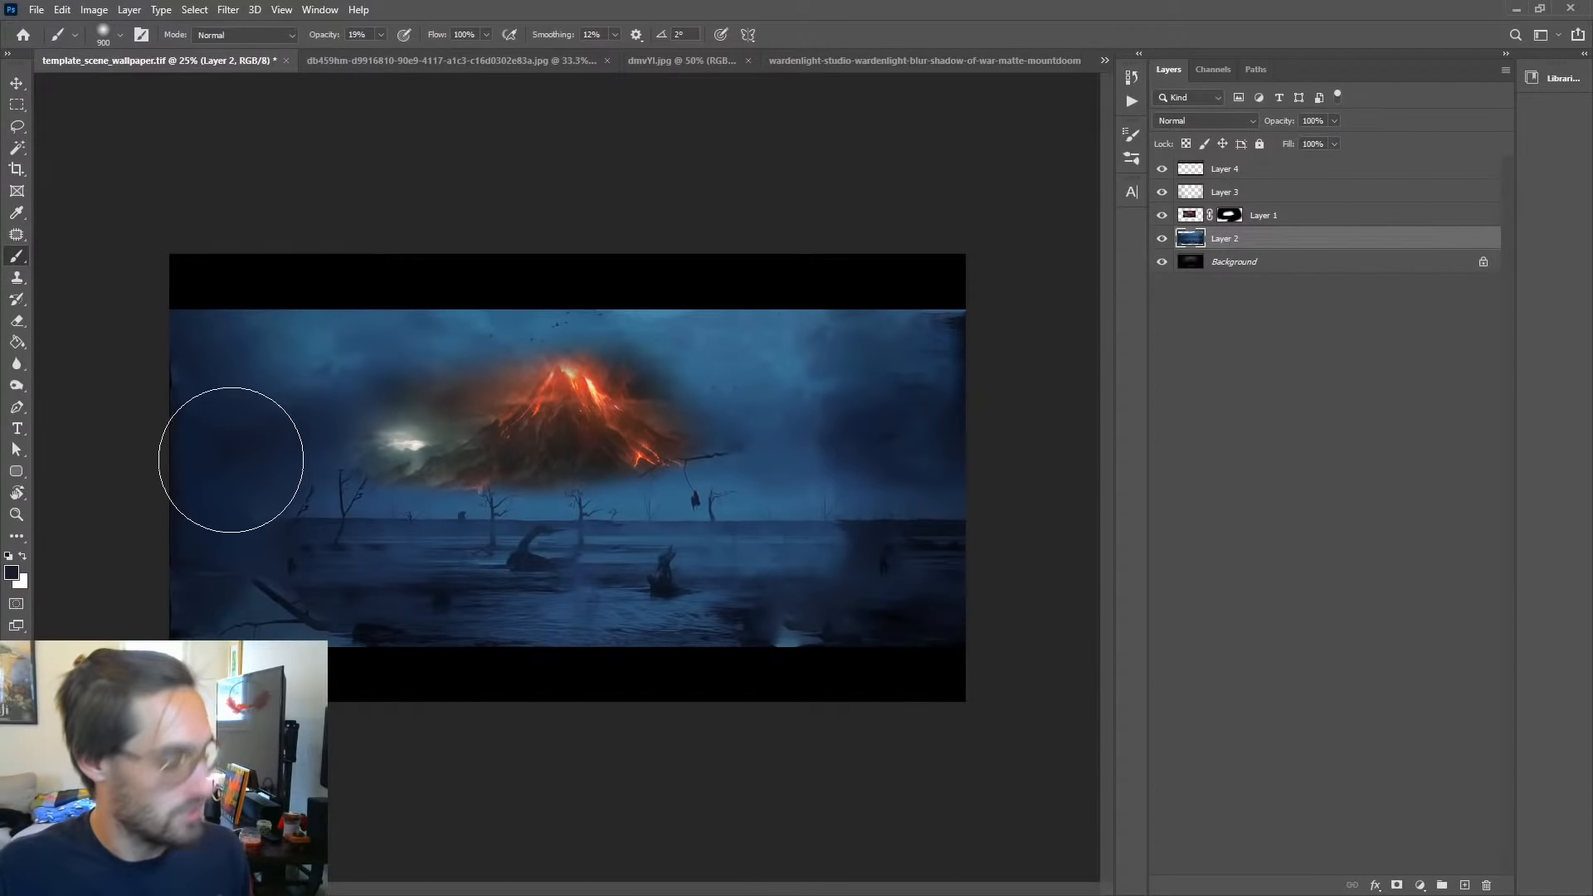
key("bracketleft")
key("bracketleft")
key("bracketleft")
key("bracketleft")
key("bracketleft")
key("bracketleft")
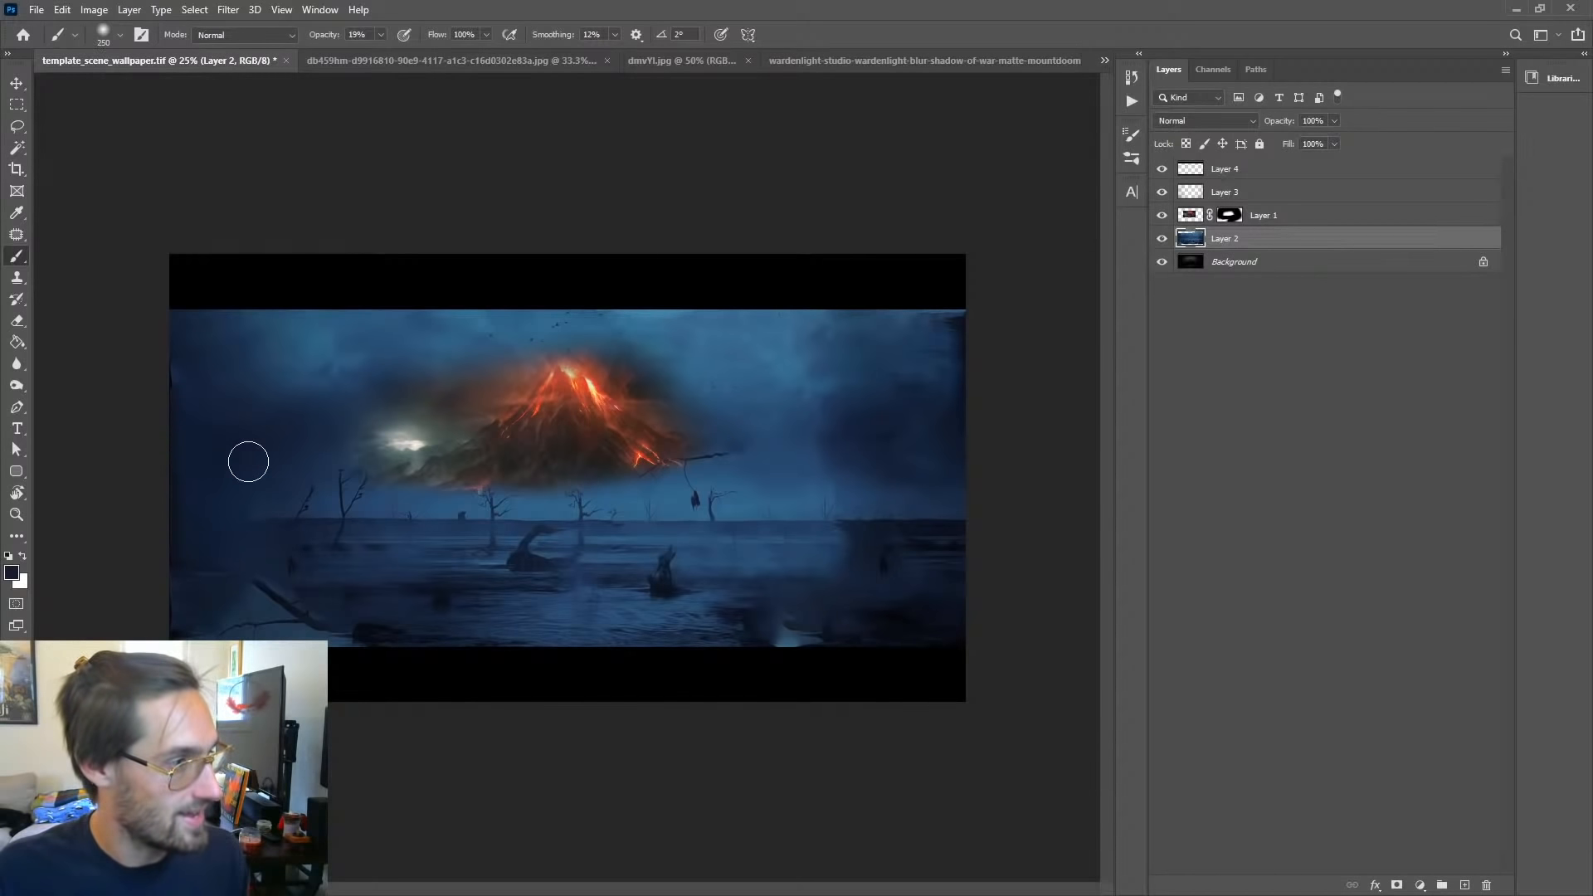
left_click(381, 35)
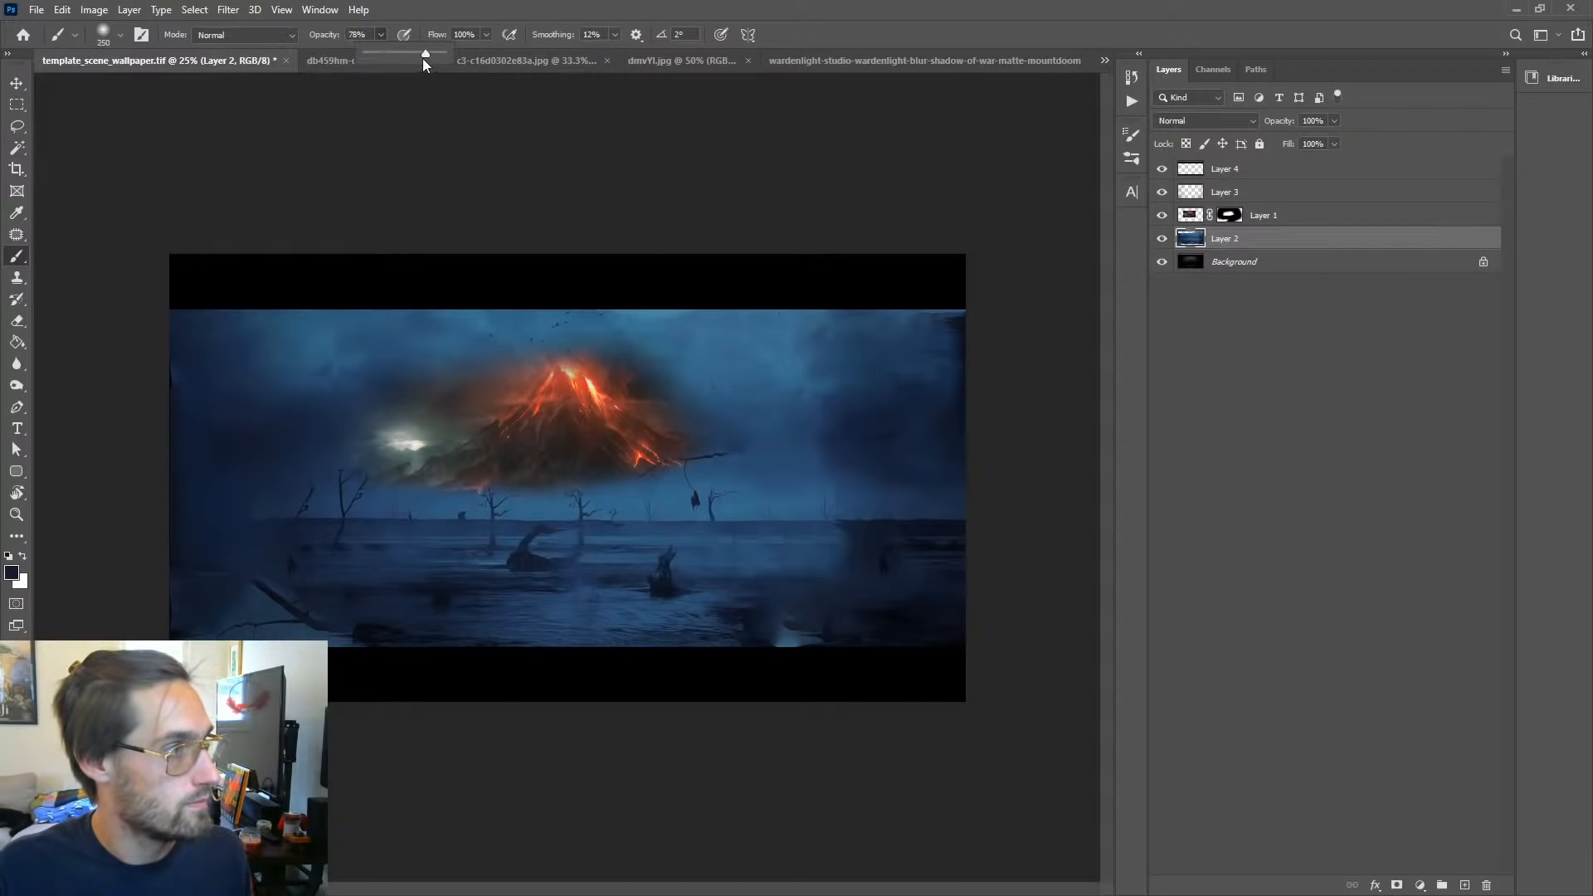
left_click(240, 453)
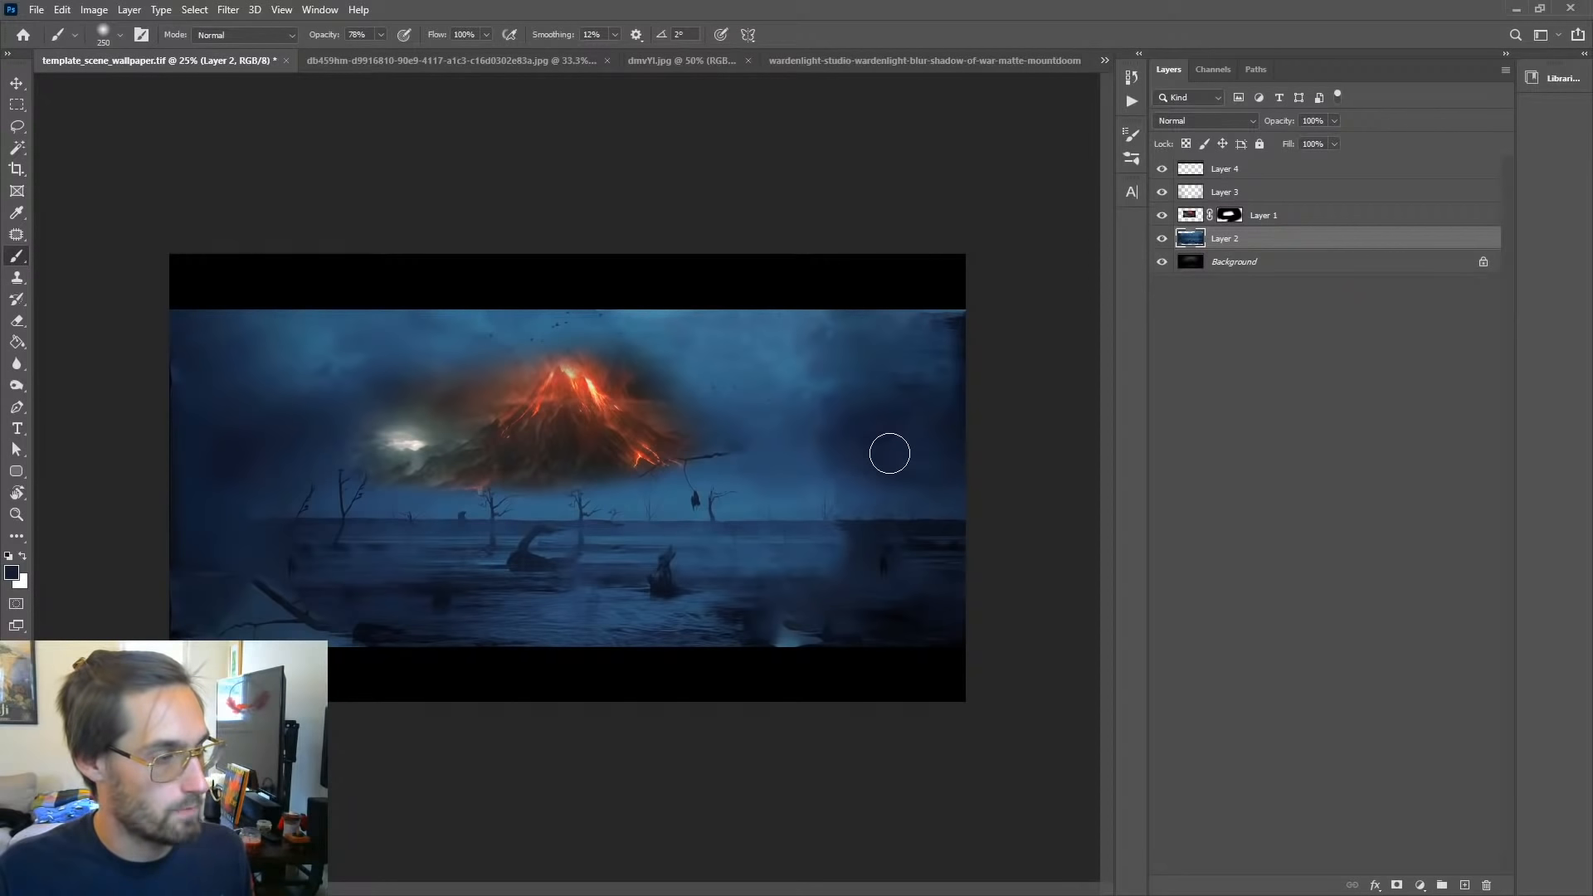
Step: Paint white on Layer 1's mask below the volcano to reveal its rocky base and lava down to the horizon
left_click(1226, 214)
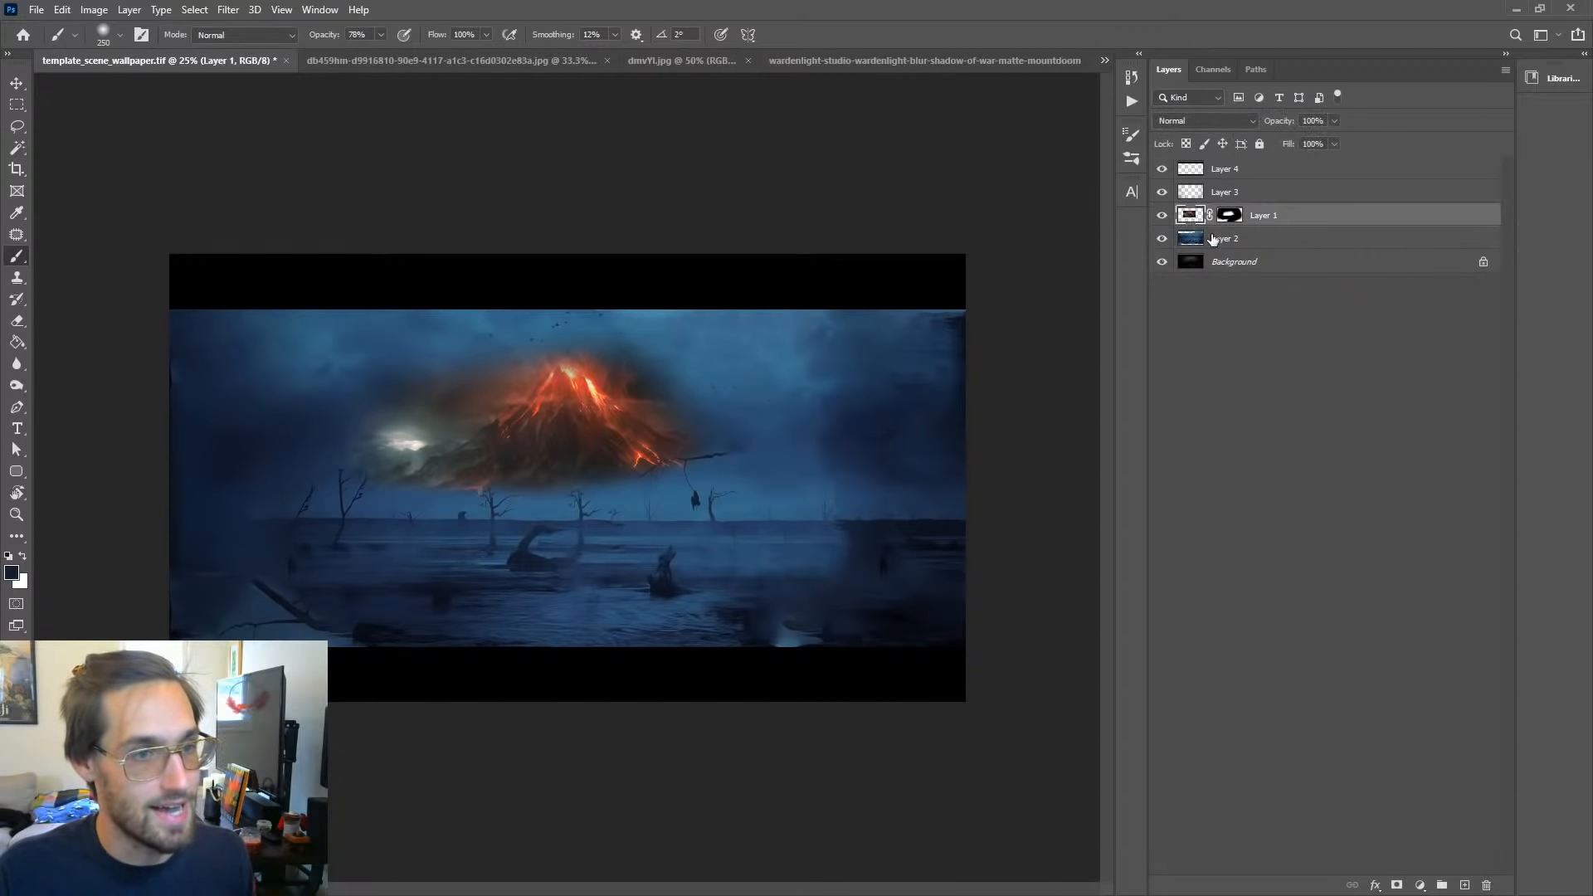
left_click(1229, 215)
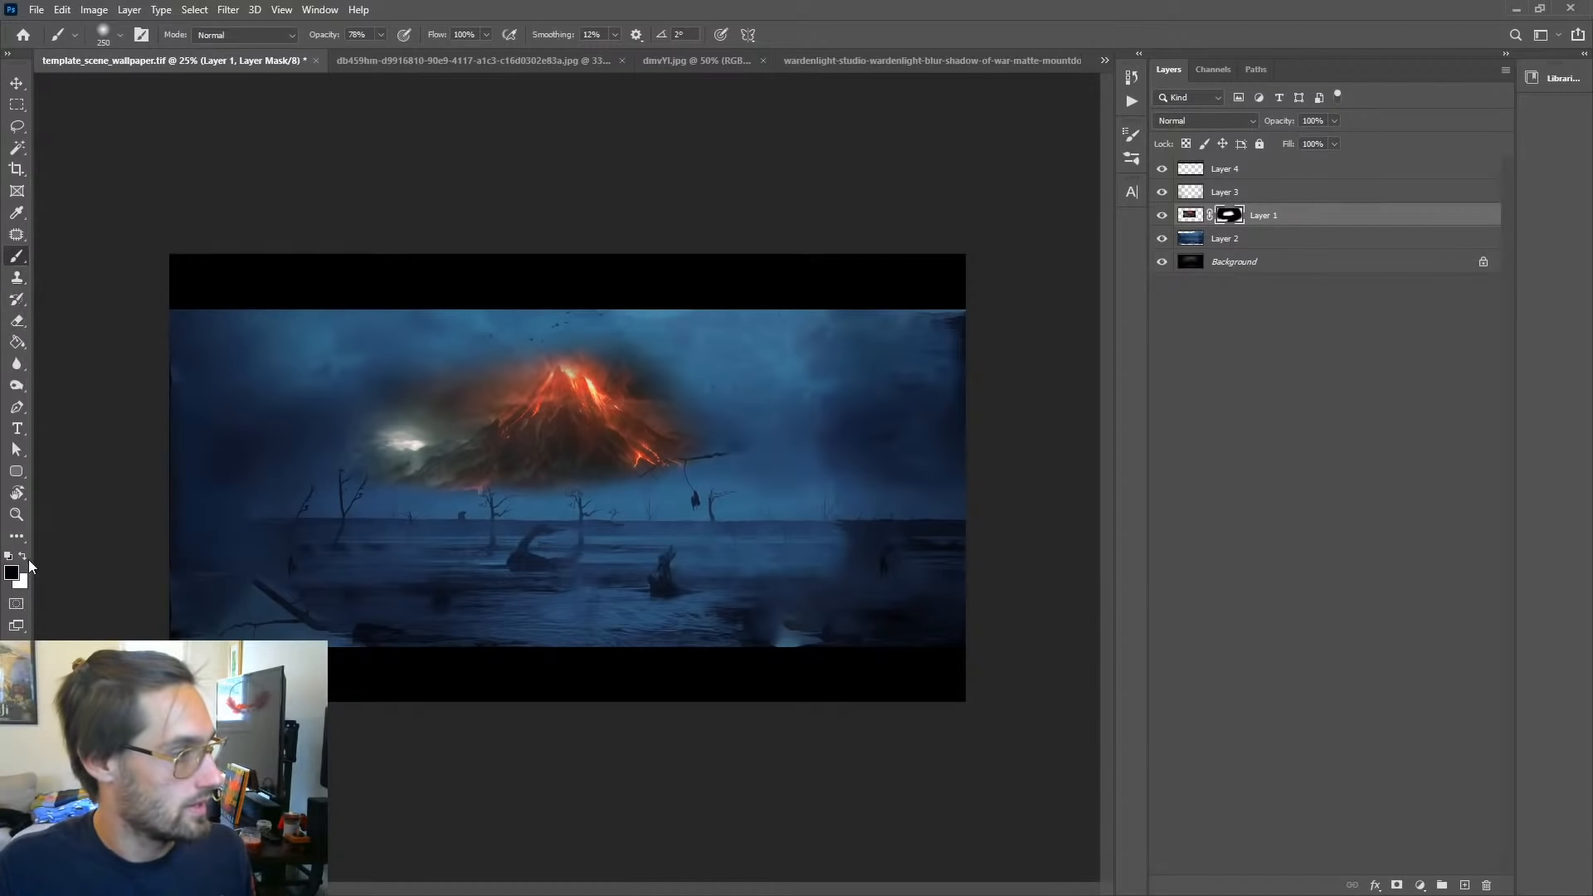
left_click(1198, 370)
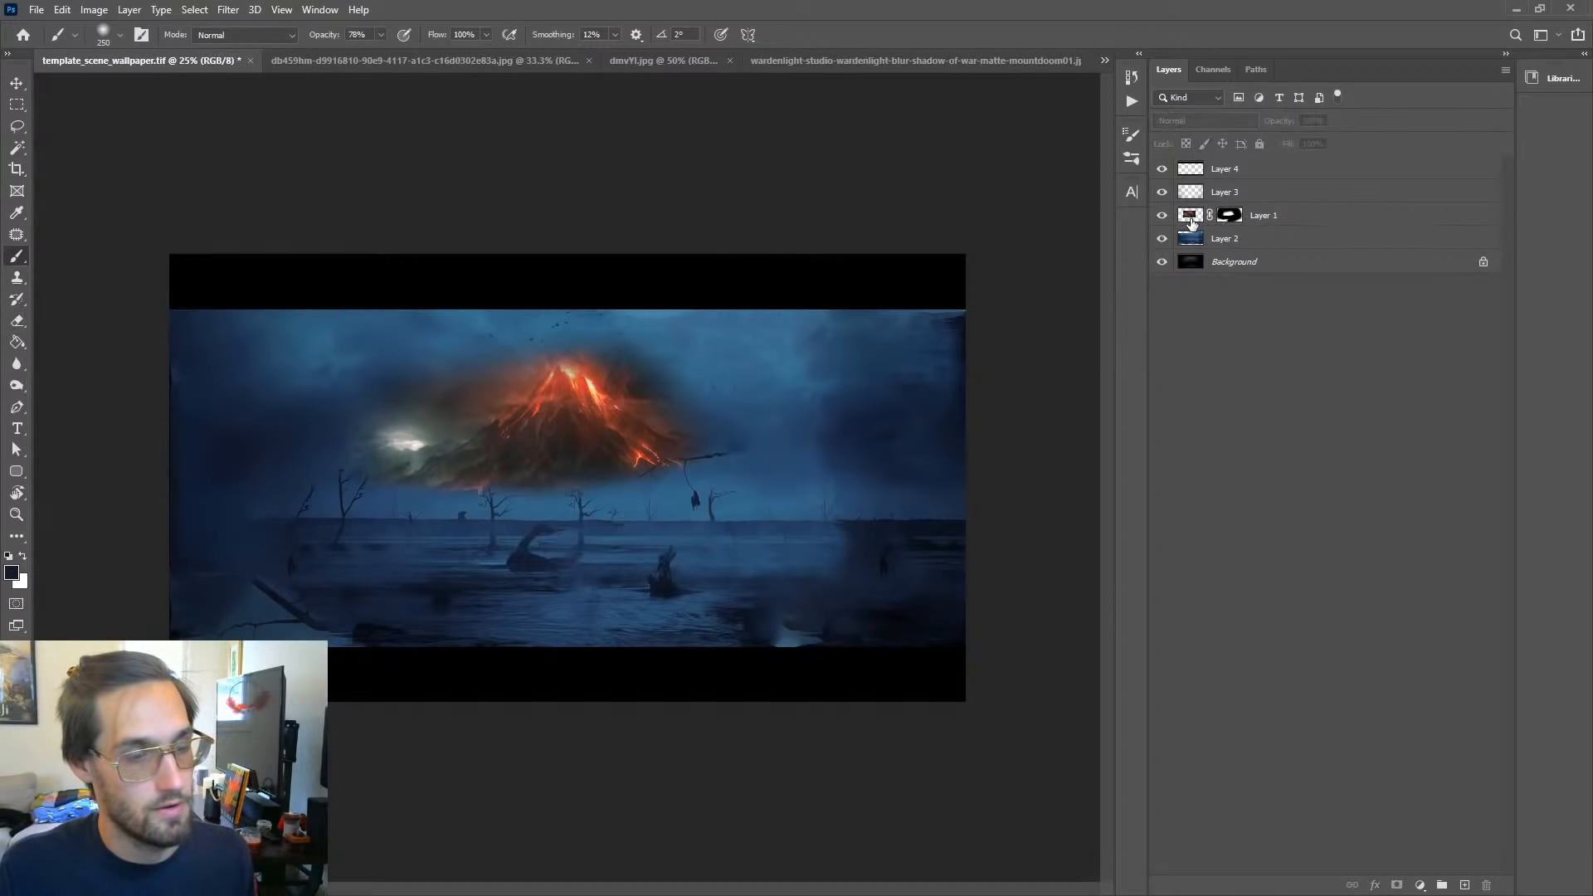
left_click(1226, 217)
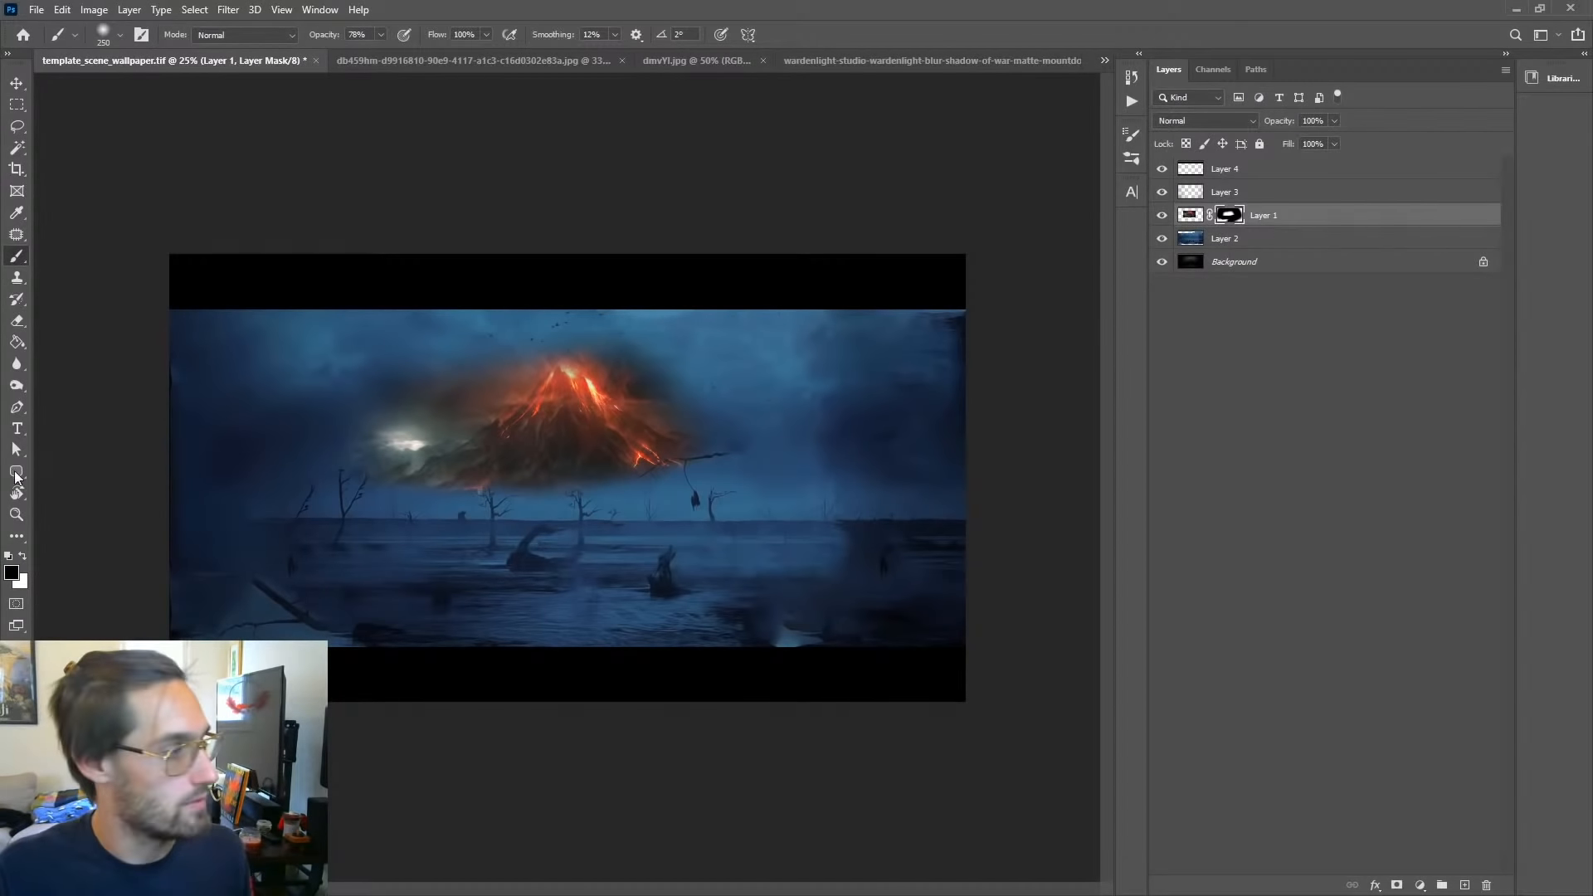
mouse_move(375, 470)
left_mouse_down()
mouse_move(523, 455)
mouse_move(569, 534)
mouse_move(370, 490)
mouse_move(544, 476)
mouse_move(534, 498)
mouse_move(640, 488)
mouse_move(659, 505)
mouse_move(713, 491)
mouse_move(683, 499)
mouse_move(684, 471)
left_mouse_up()
key("ctrl+z")
left_click_drag(689, 495, 386, 500)
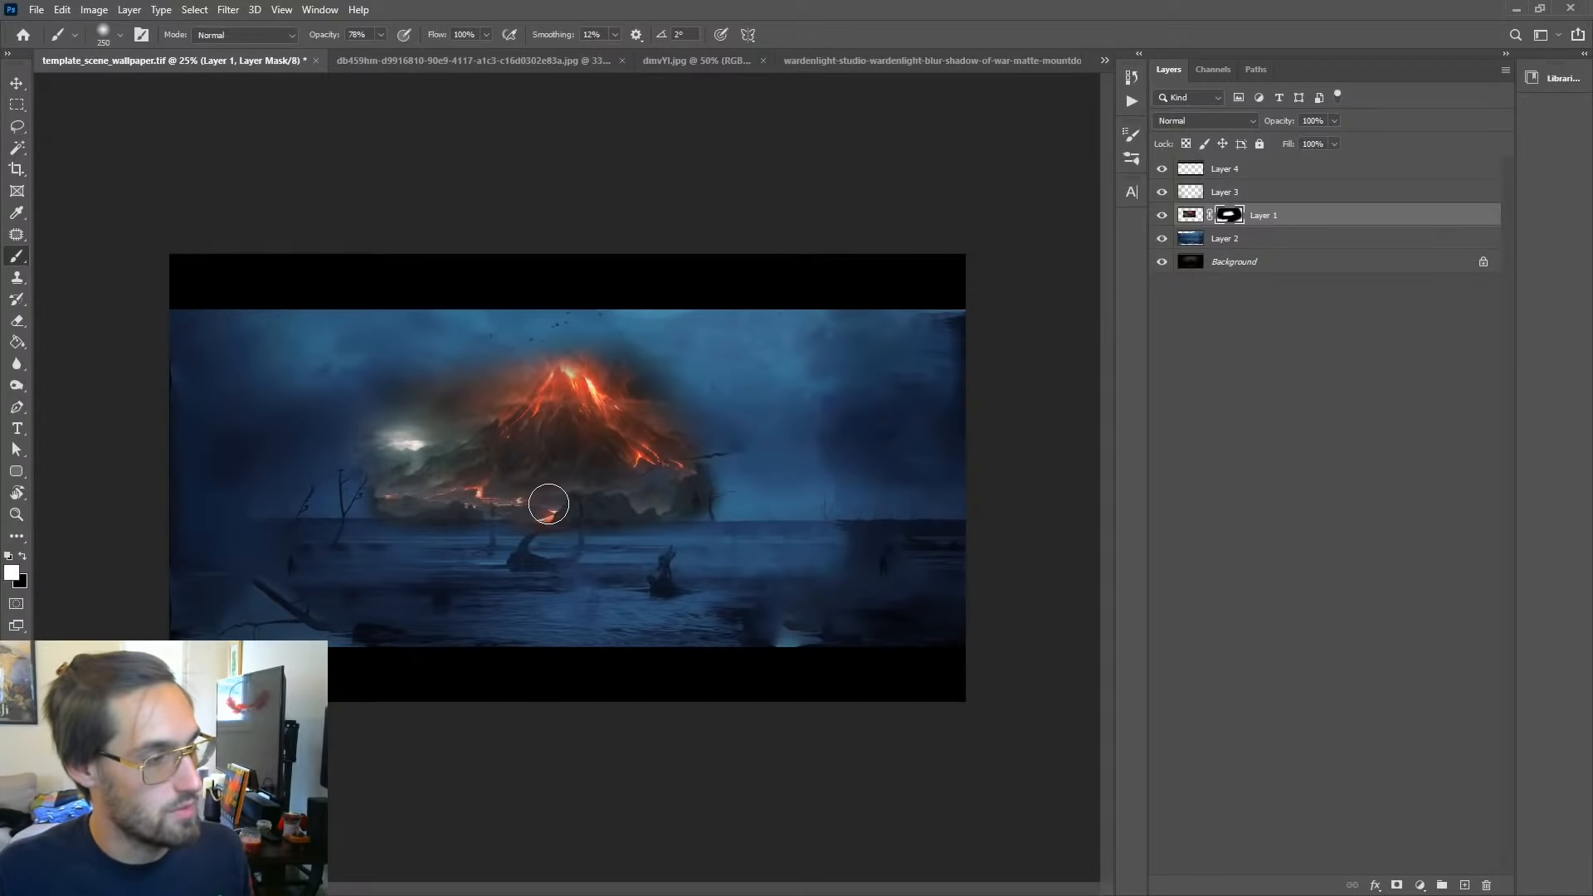
key("ctrl+z")
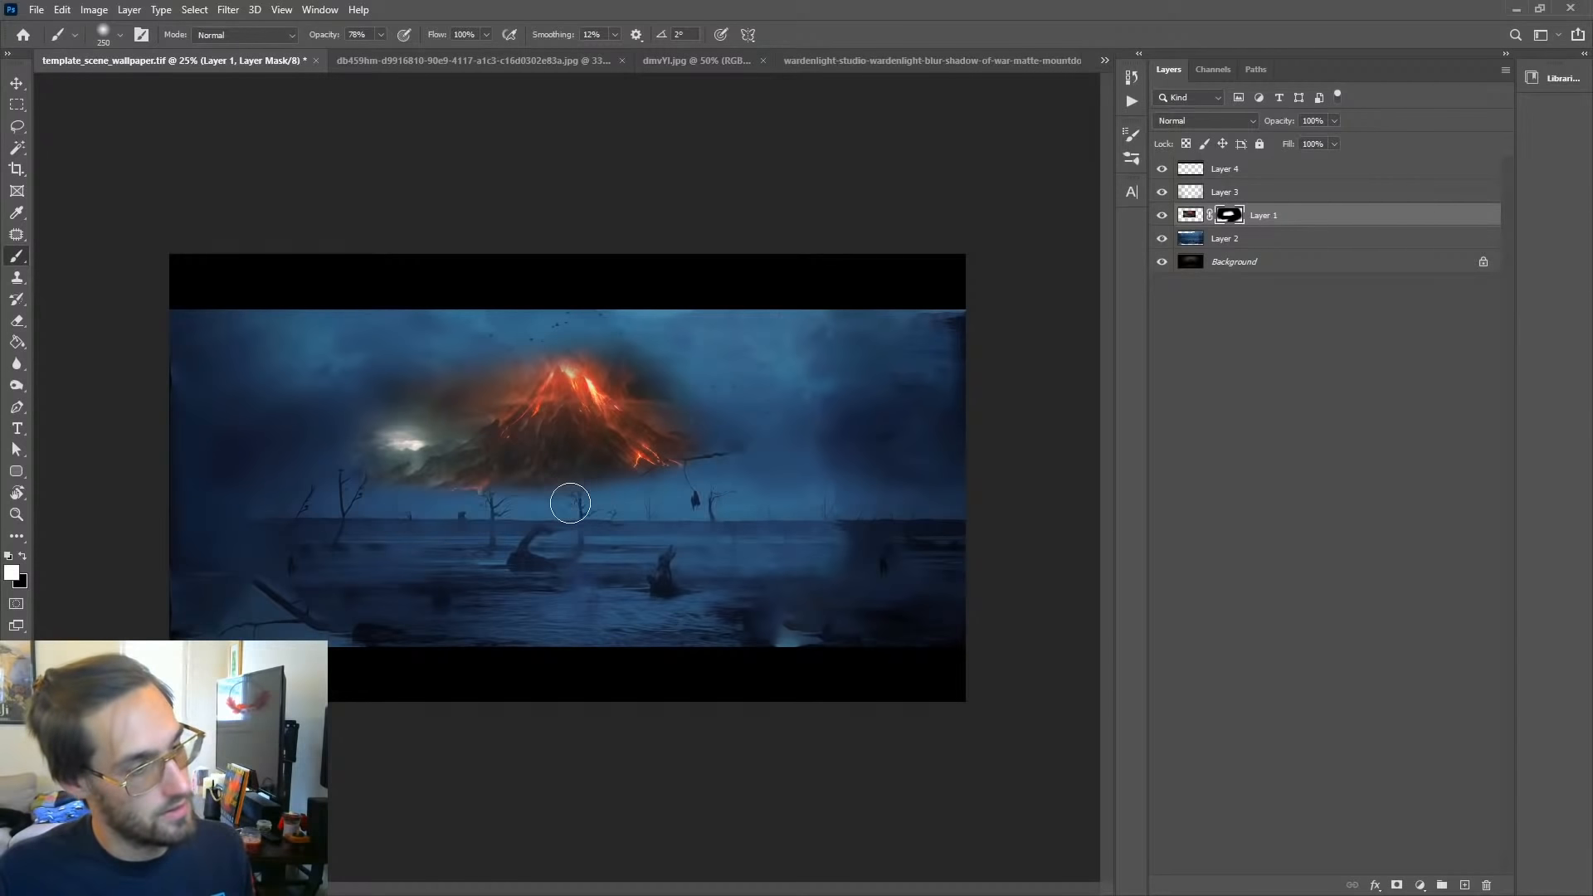
mouse_move(459, 488)
left_mouse_down()
mouse_move(366, 502)
mouse_move(686, 490)
mouse_move(544, 512)
left_mouse_up()
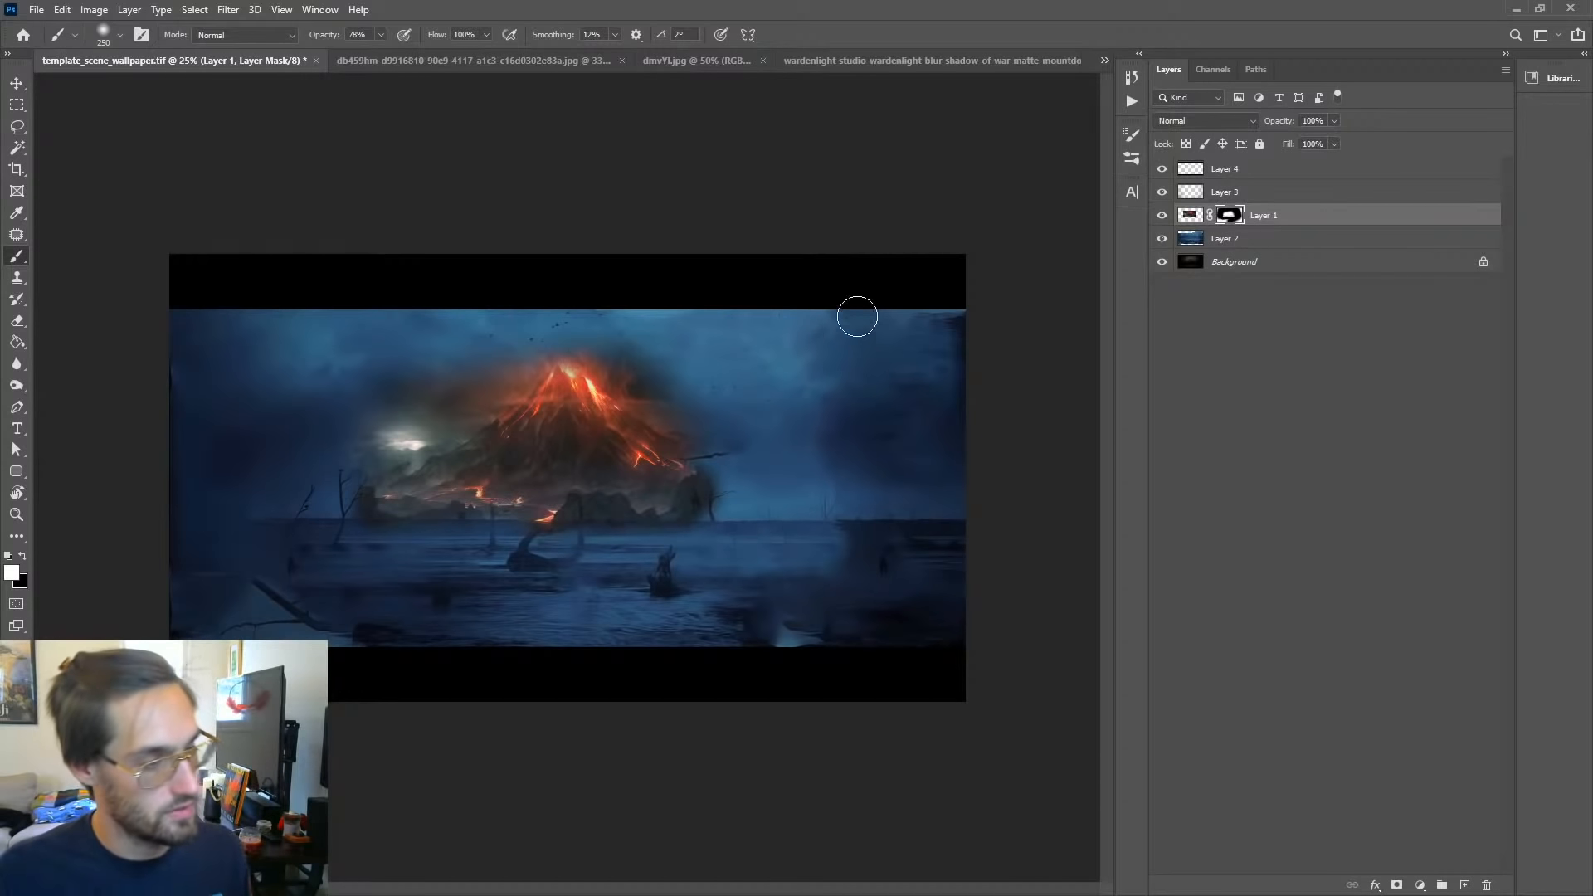
left_click(1190, 215)
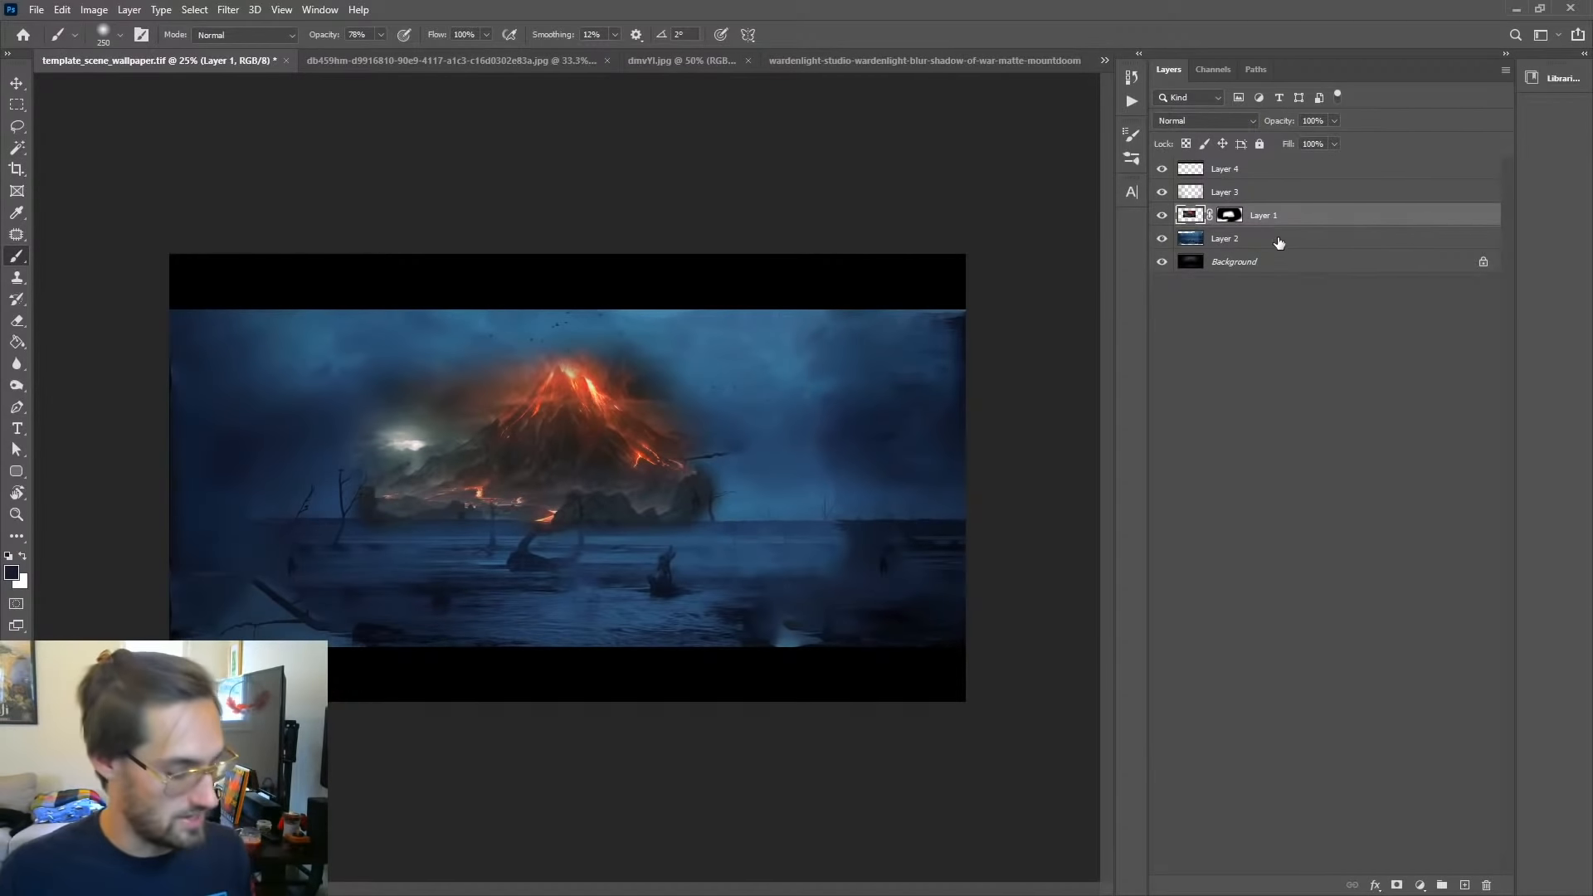
key("ctrl+l")
left_click(1031, 447)
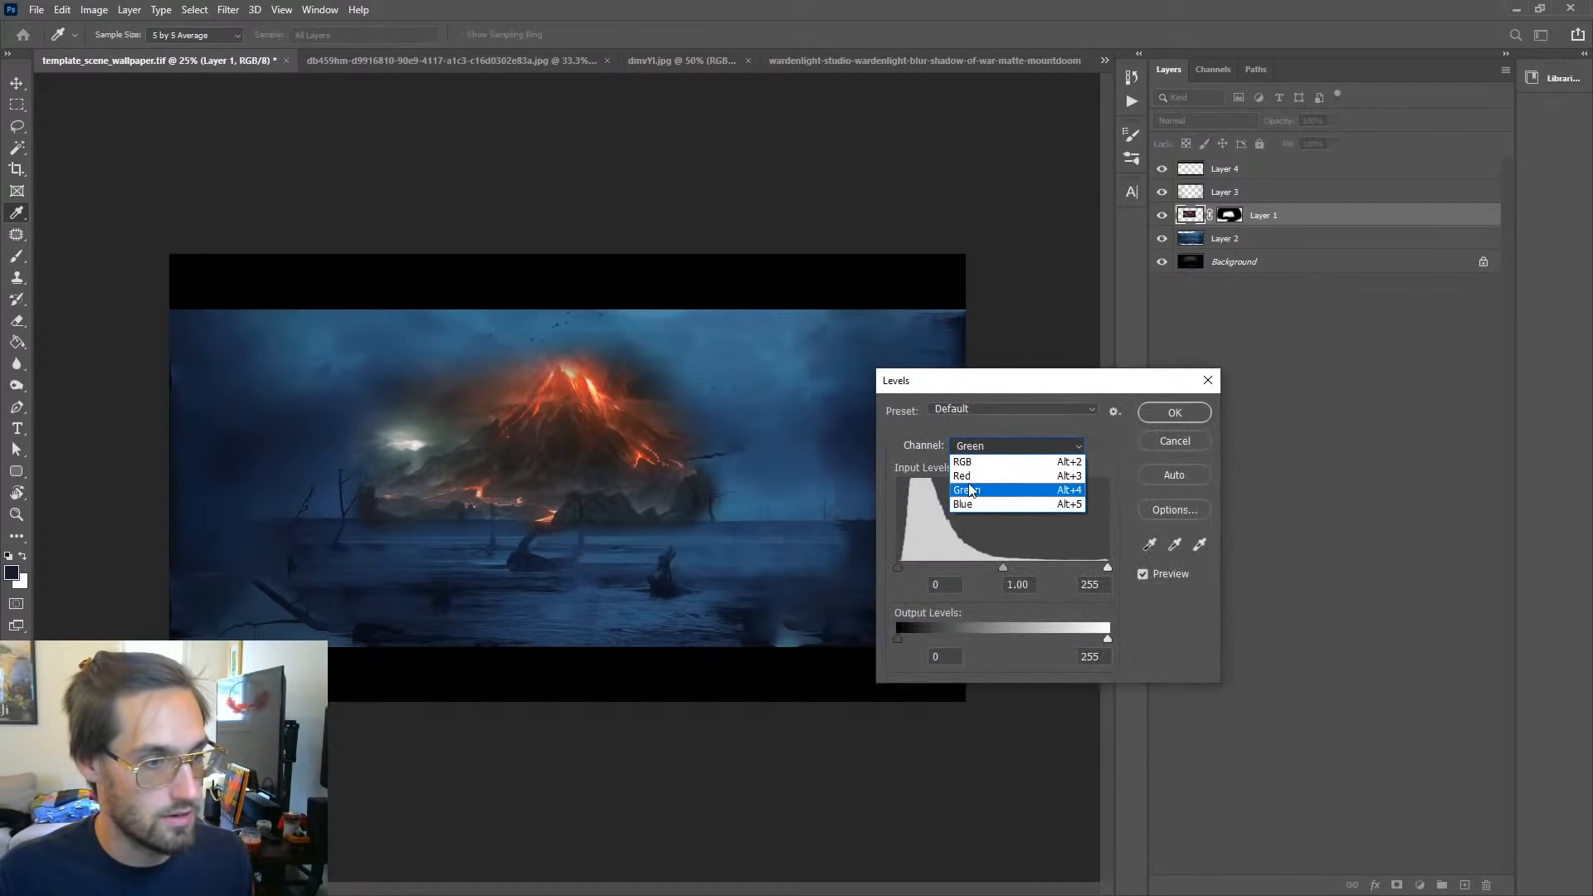
left_click(1205, 403)
left_click(1175, 412)
key("b")
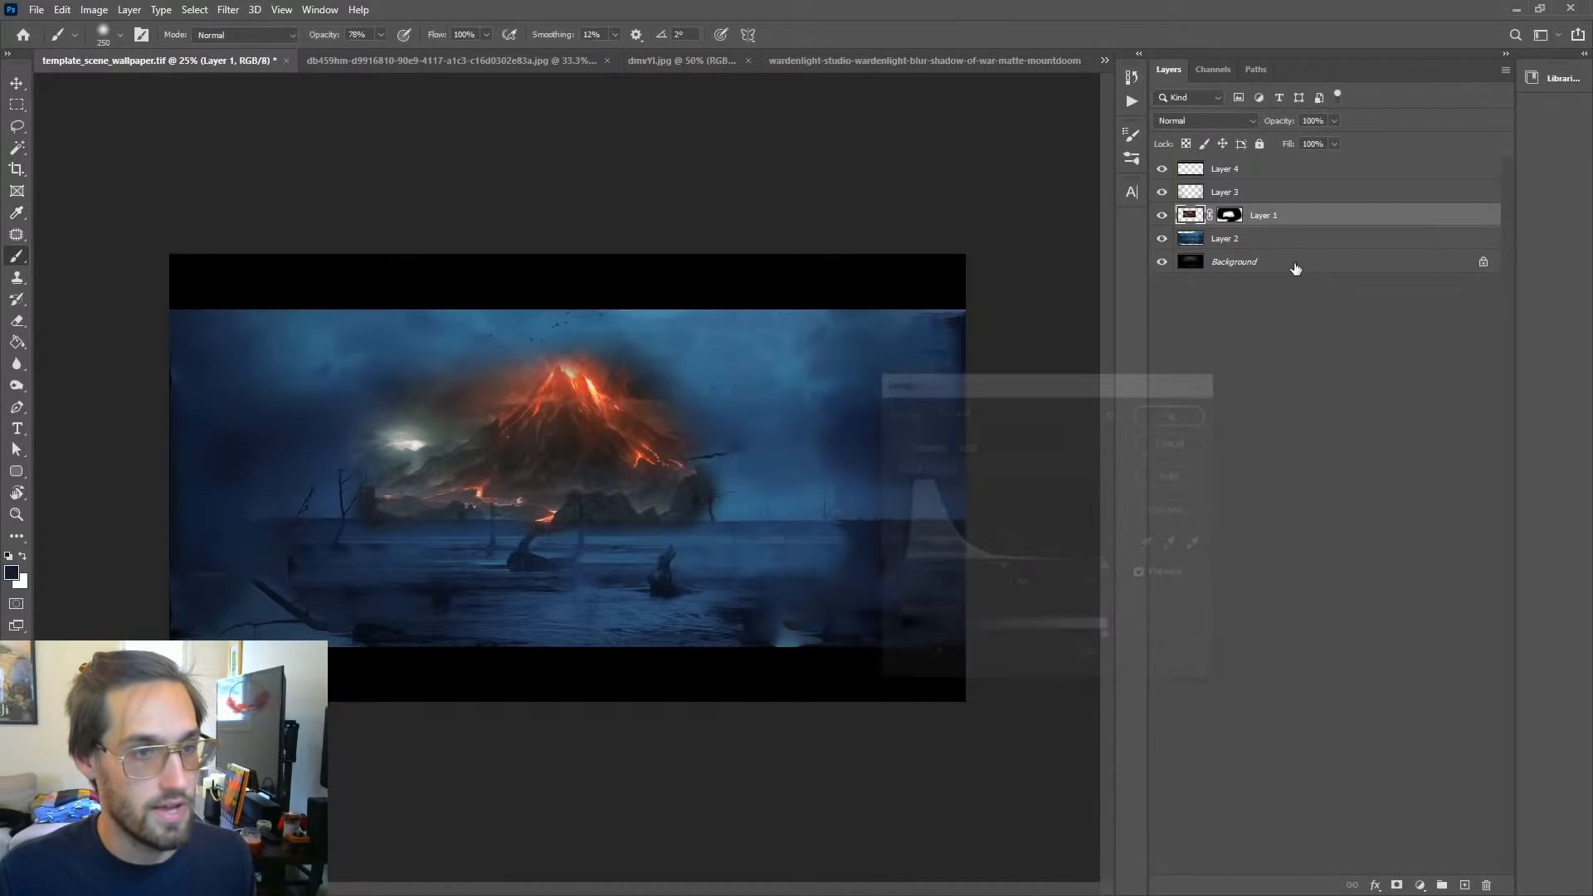
Step: Try converting Layer 1 to a smart object and undo the conversion
right_click(1300, 220)
left_click(1385, 424)
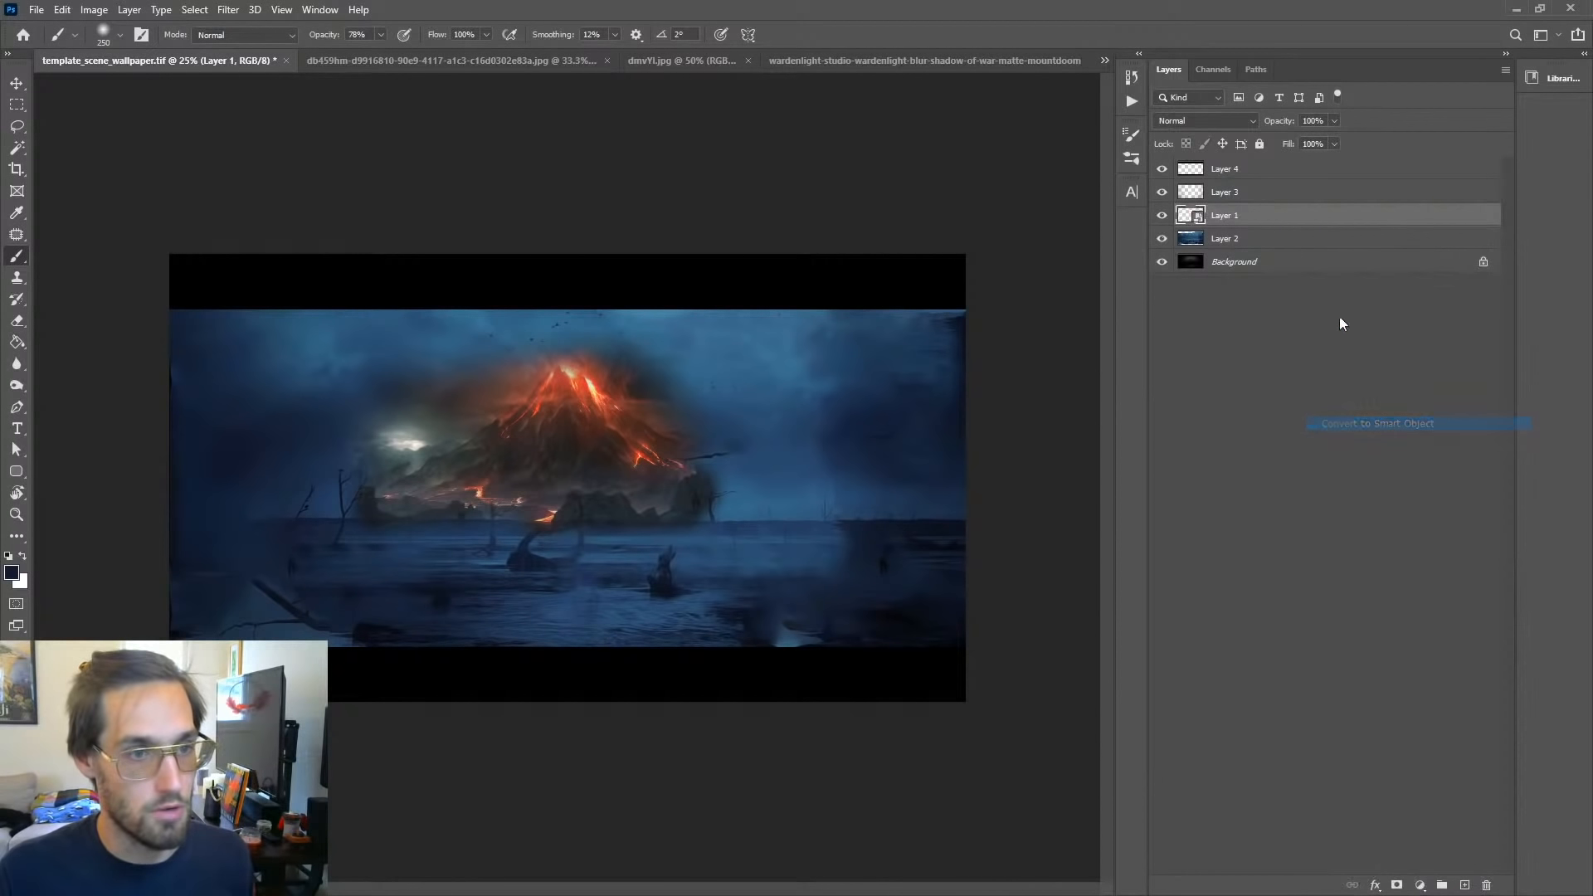
left_click(1292, 276)
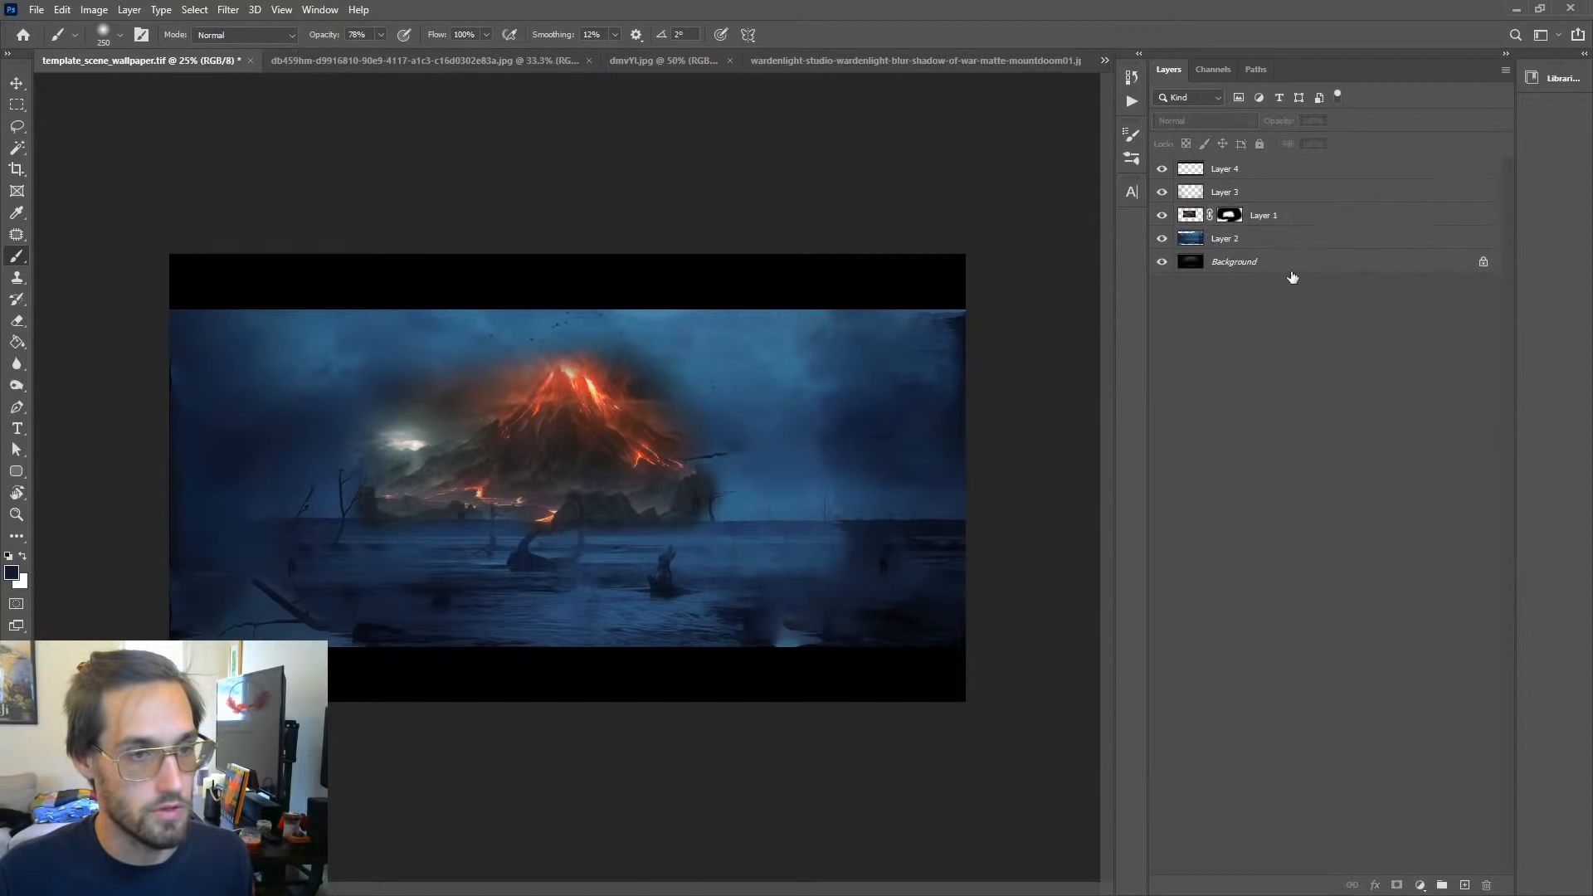
left_click(1287, 224)
right_click(1301, 217)
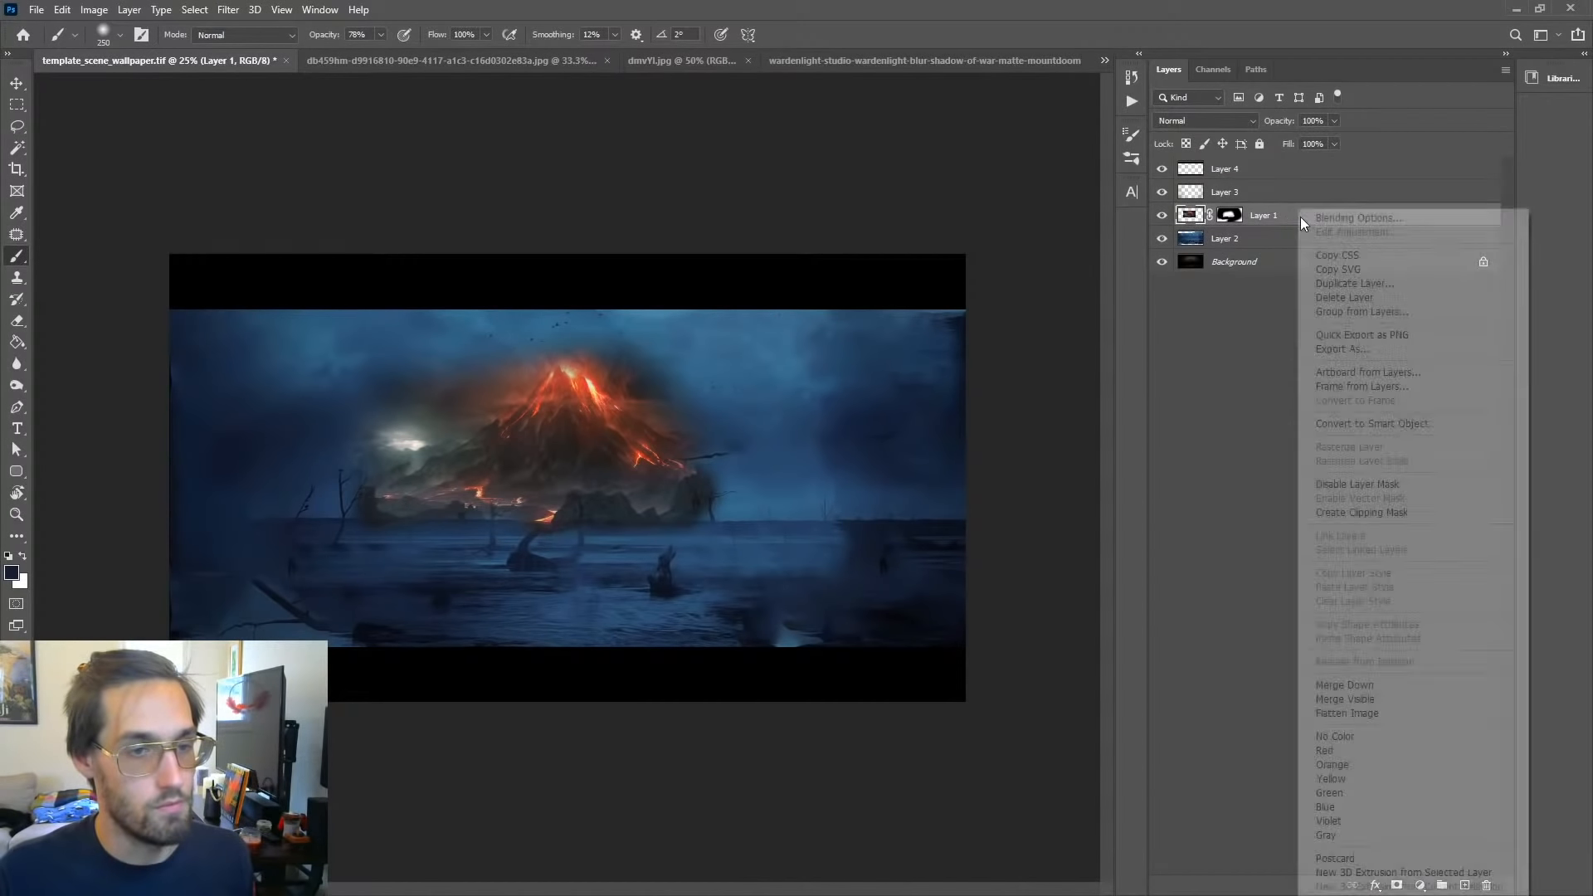
left_click(1248, 292)
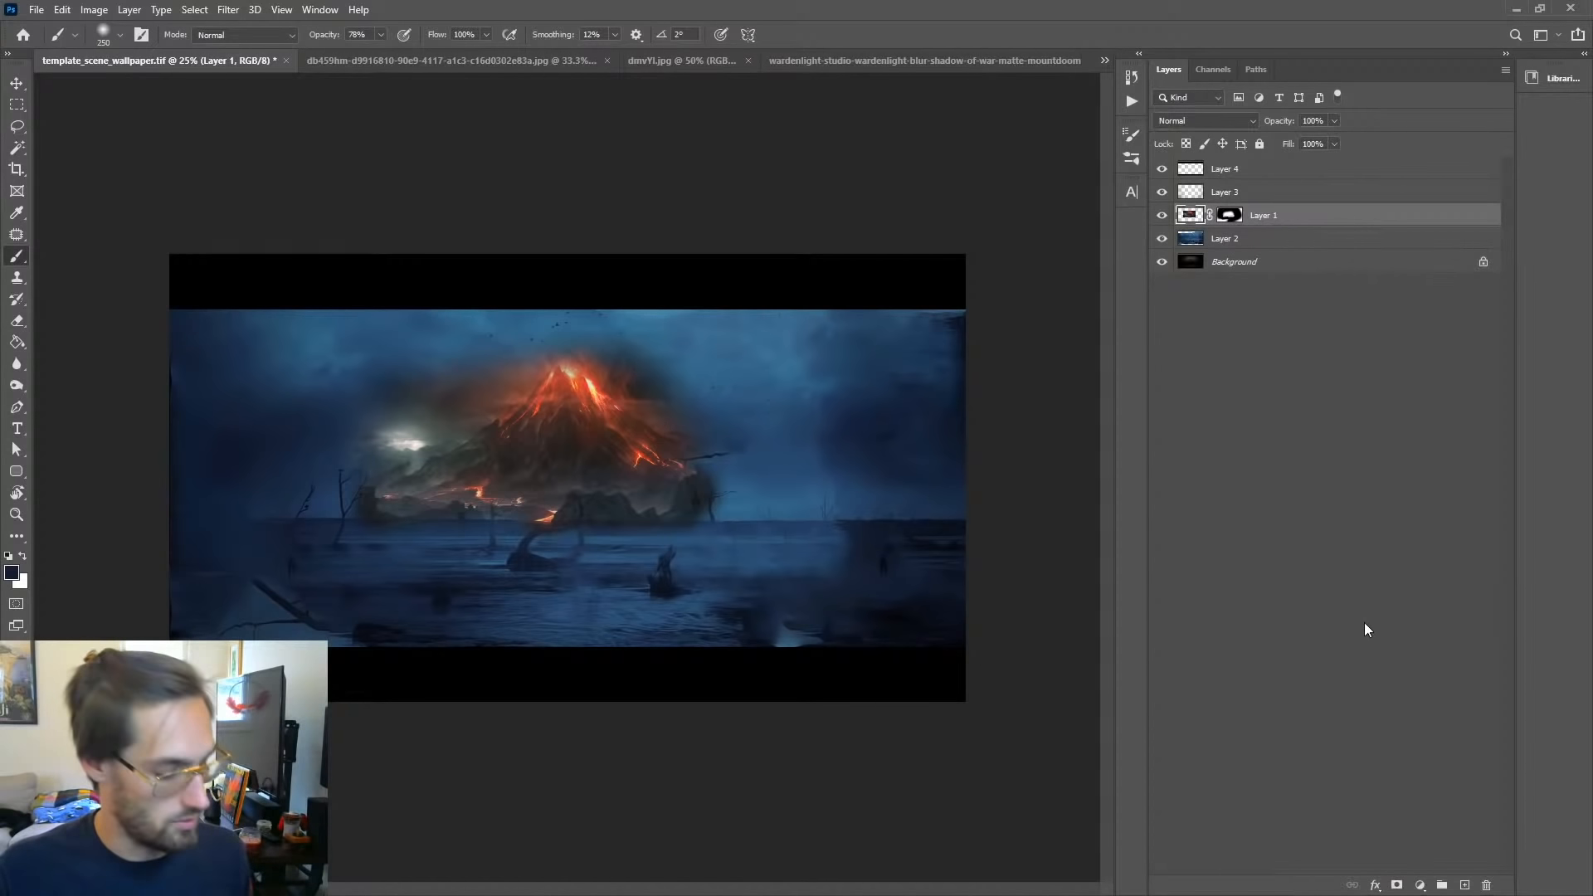
Step: Apply Levels to Layer 1, raising the Blue channel's midtone to 1.33 to shift the volcano towards the scene's blue tones
key("ctrl+l")
left_click(1009, 449)
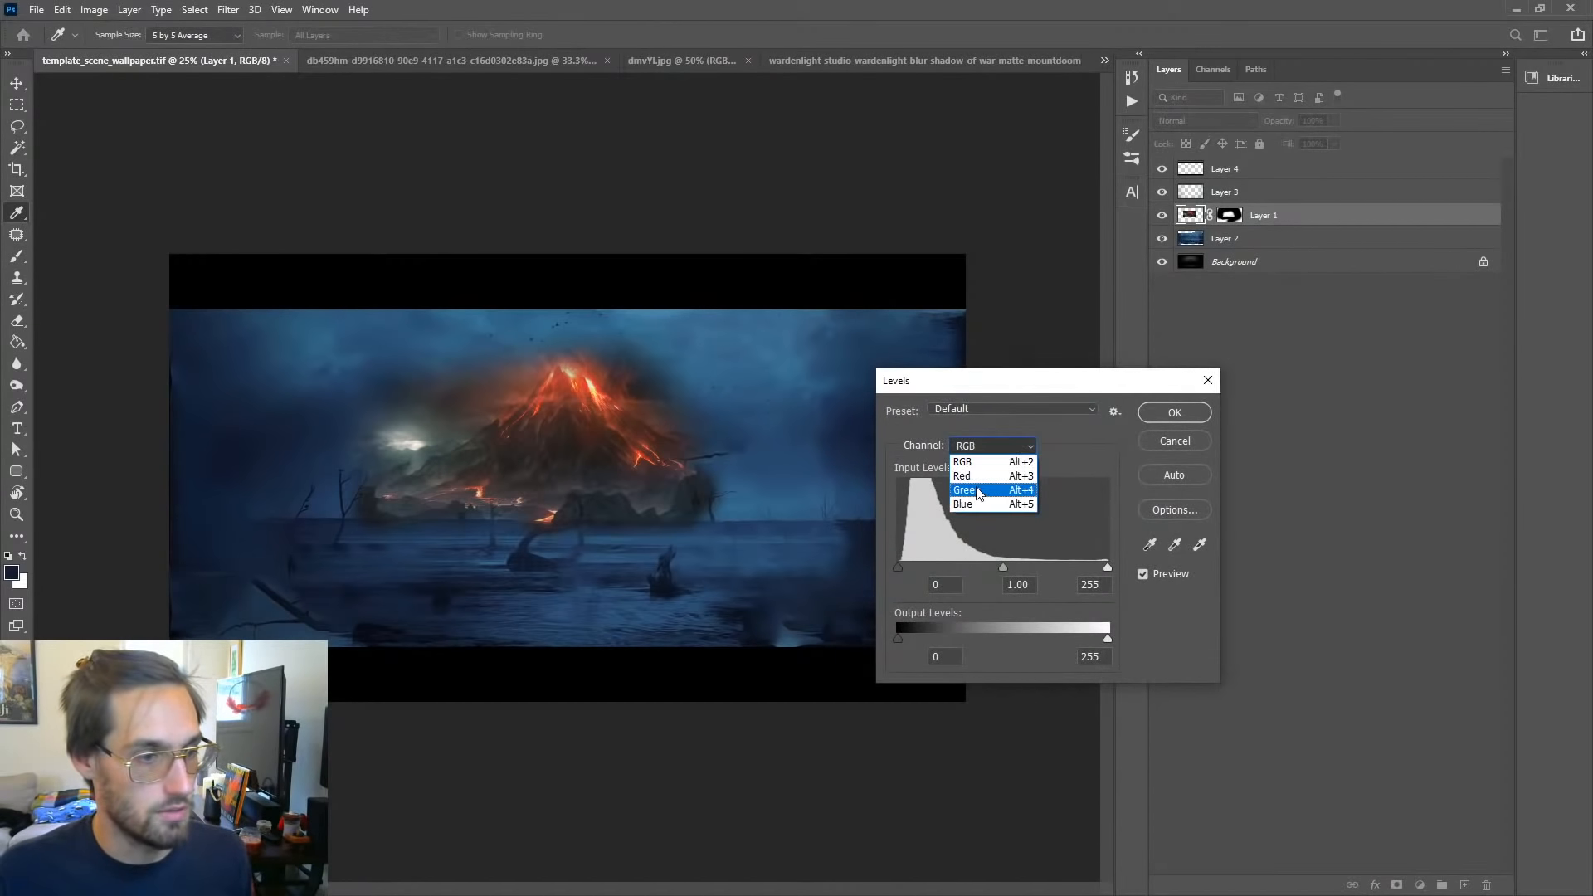
left_click(971, 461)
left_click(996, 446)
left_click(963, 504)
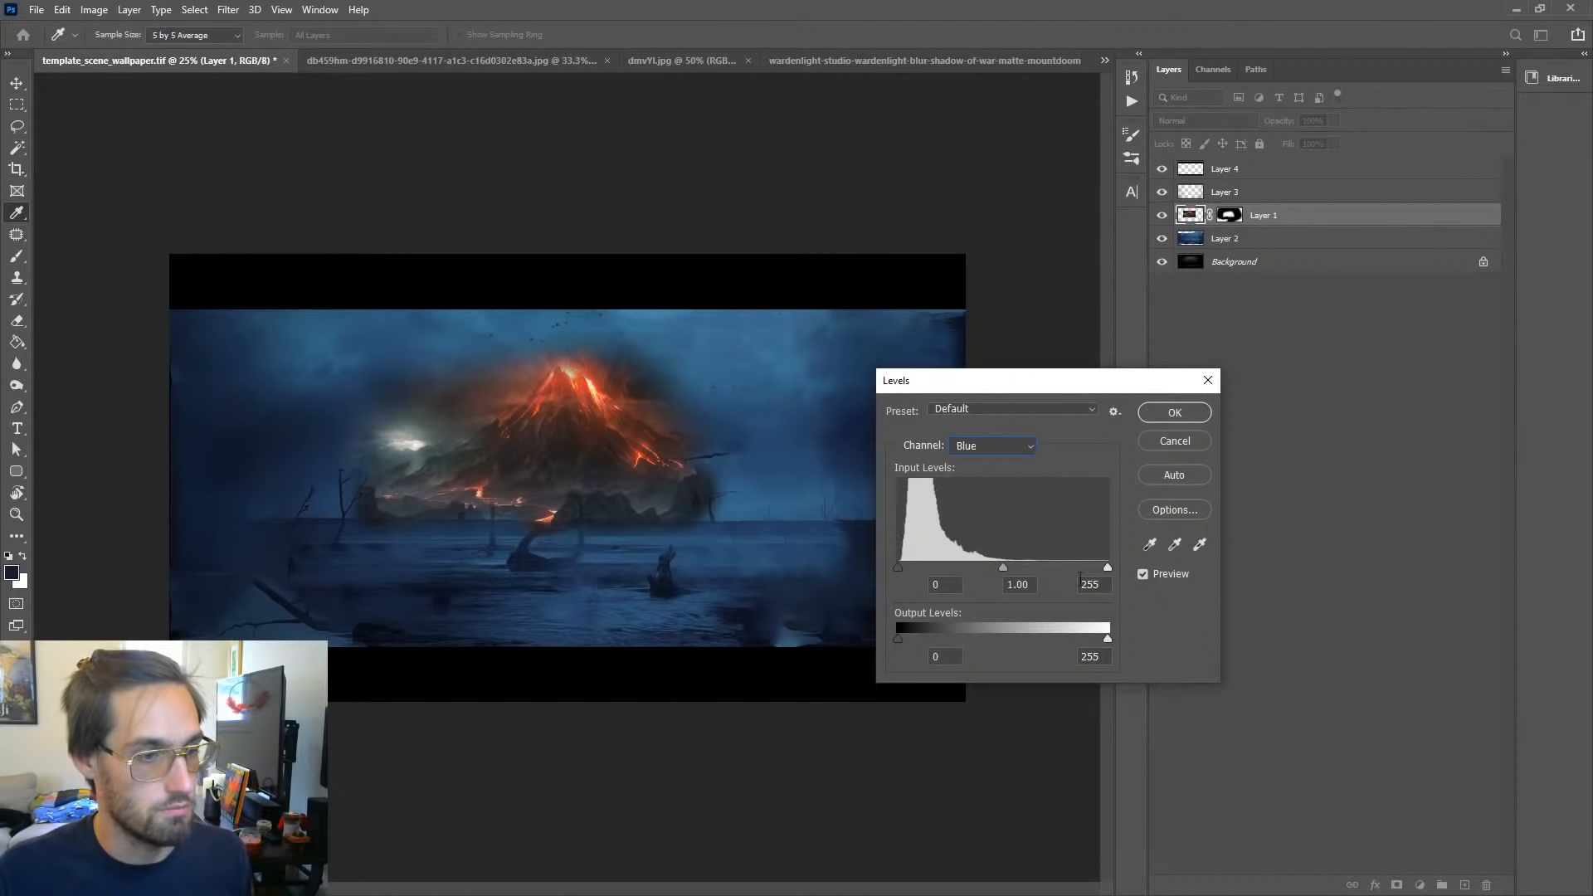
left_click_drag(1002, 568, 1030, 571)
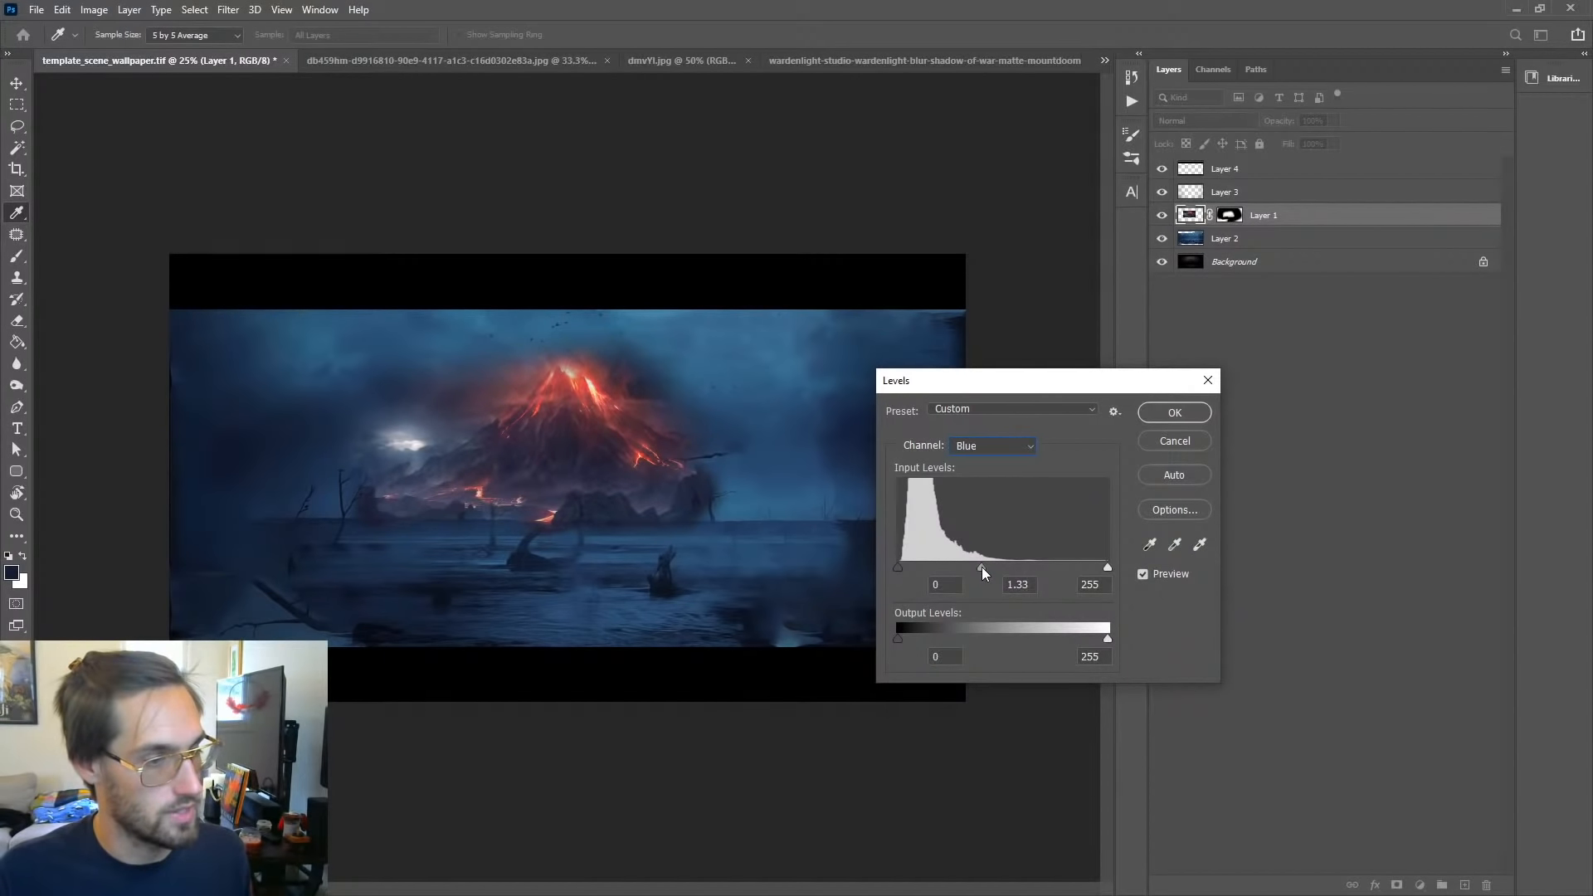
left_click(1166, 413)
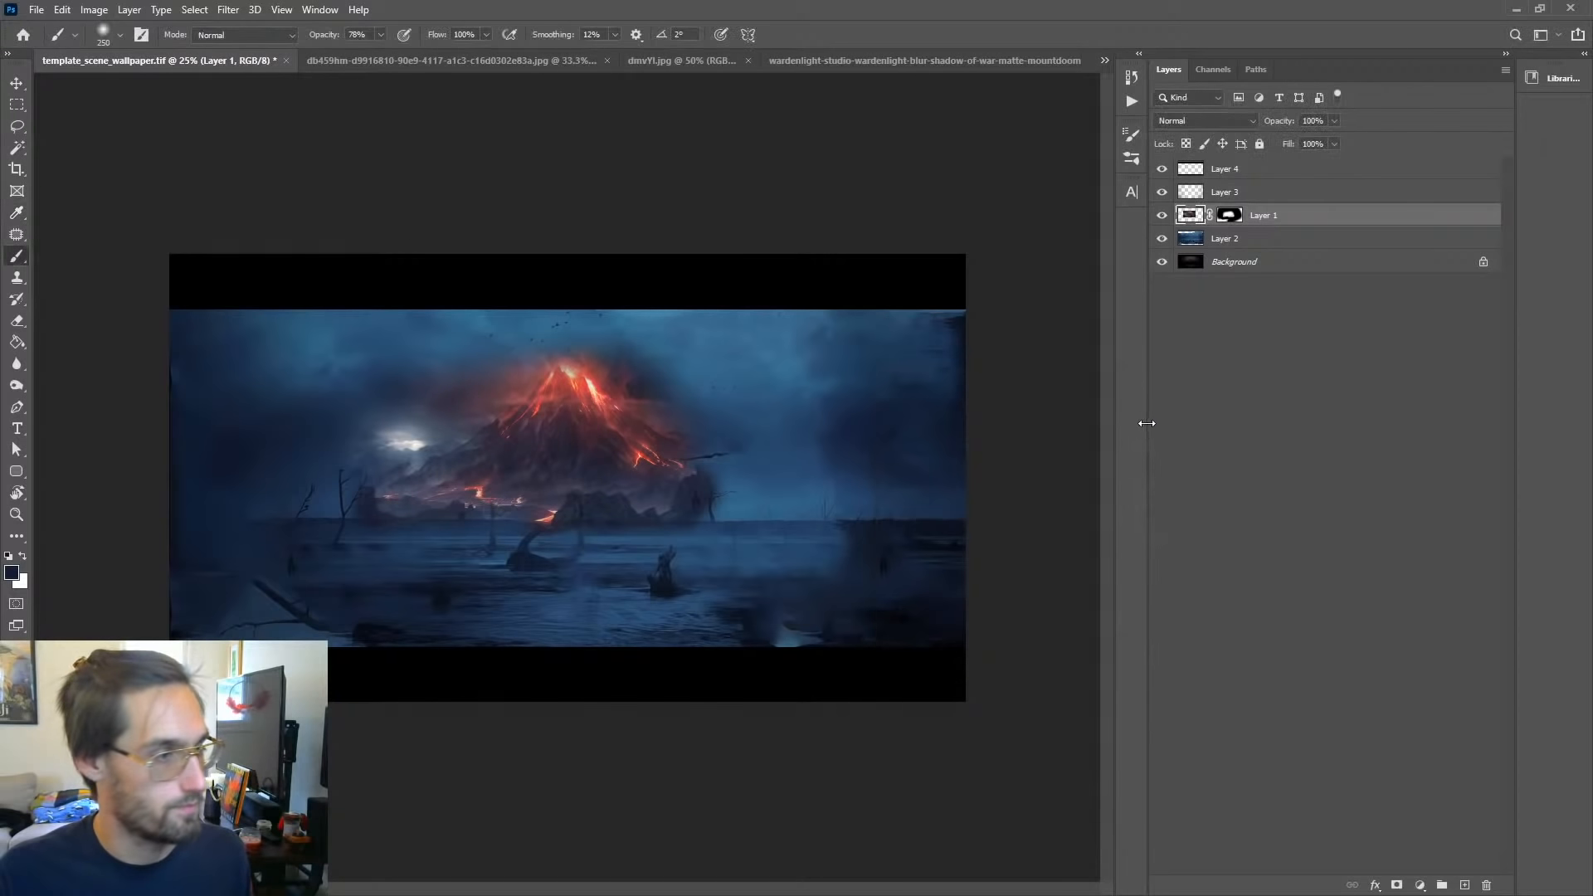
Step: Examine at several zoom levels how the recoloured volcano blends with the swamp background and horizon
key("z")
left_click(541, 496, "alt")
left_click(547, 492, "alt")
left_click(565, 487, "alt")
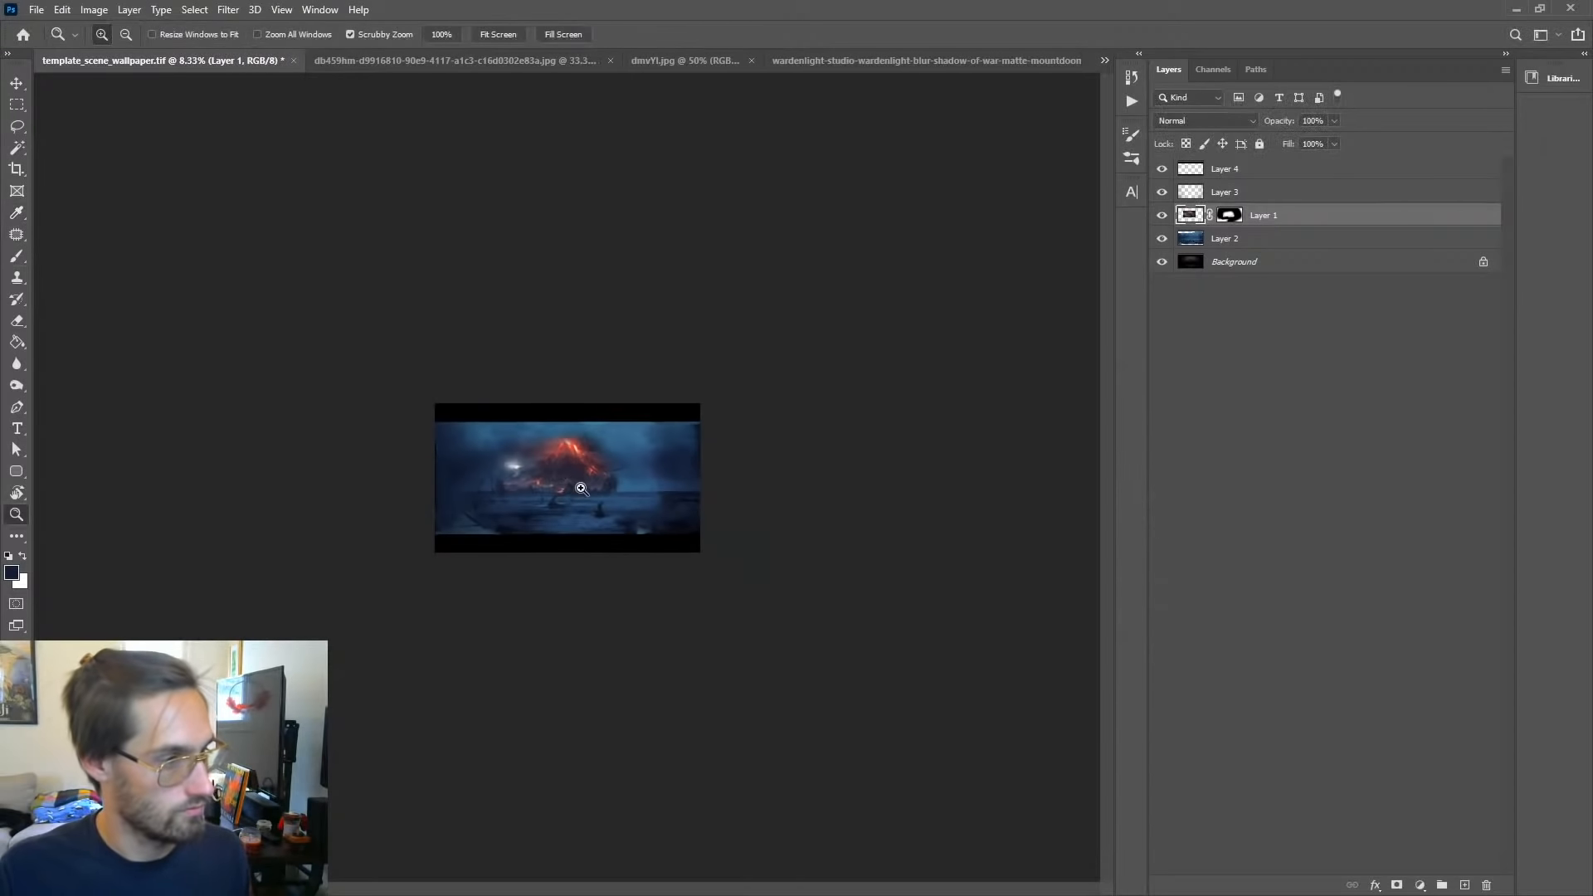
left_click(568, 473)
left_click(571, 473)
left_click(578, 471)
left_click(586, 470)
key("b")
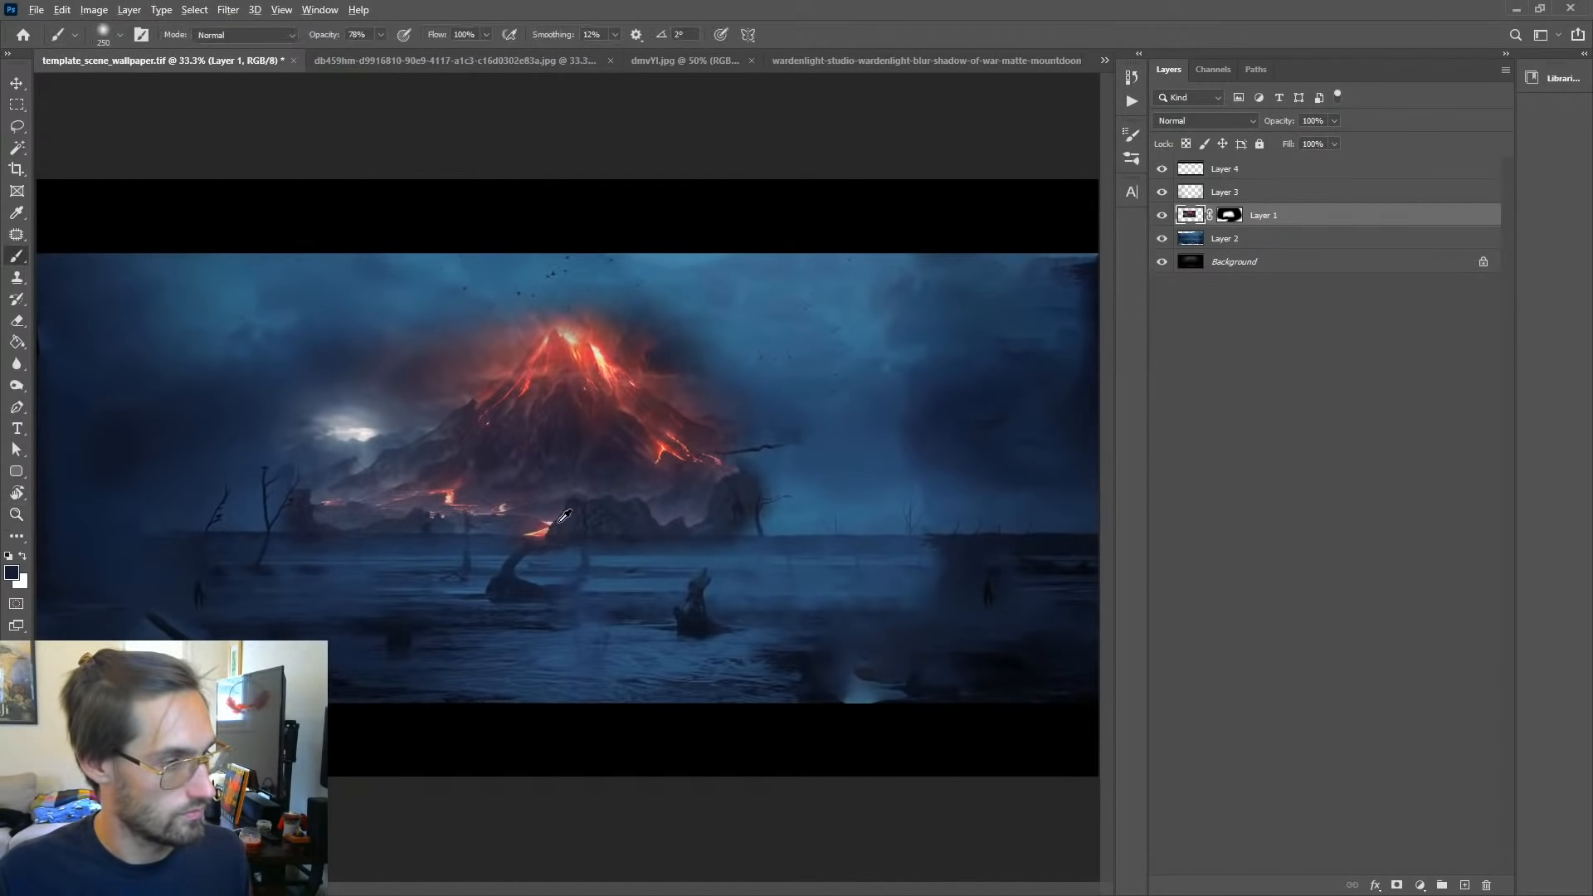
left_click(567, 507, "alt")
key("z")
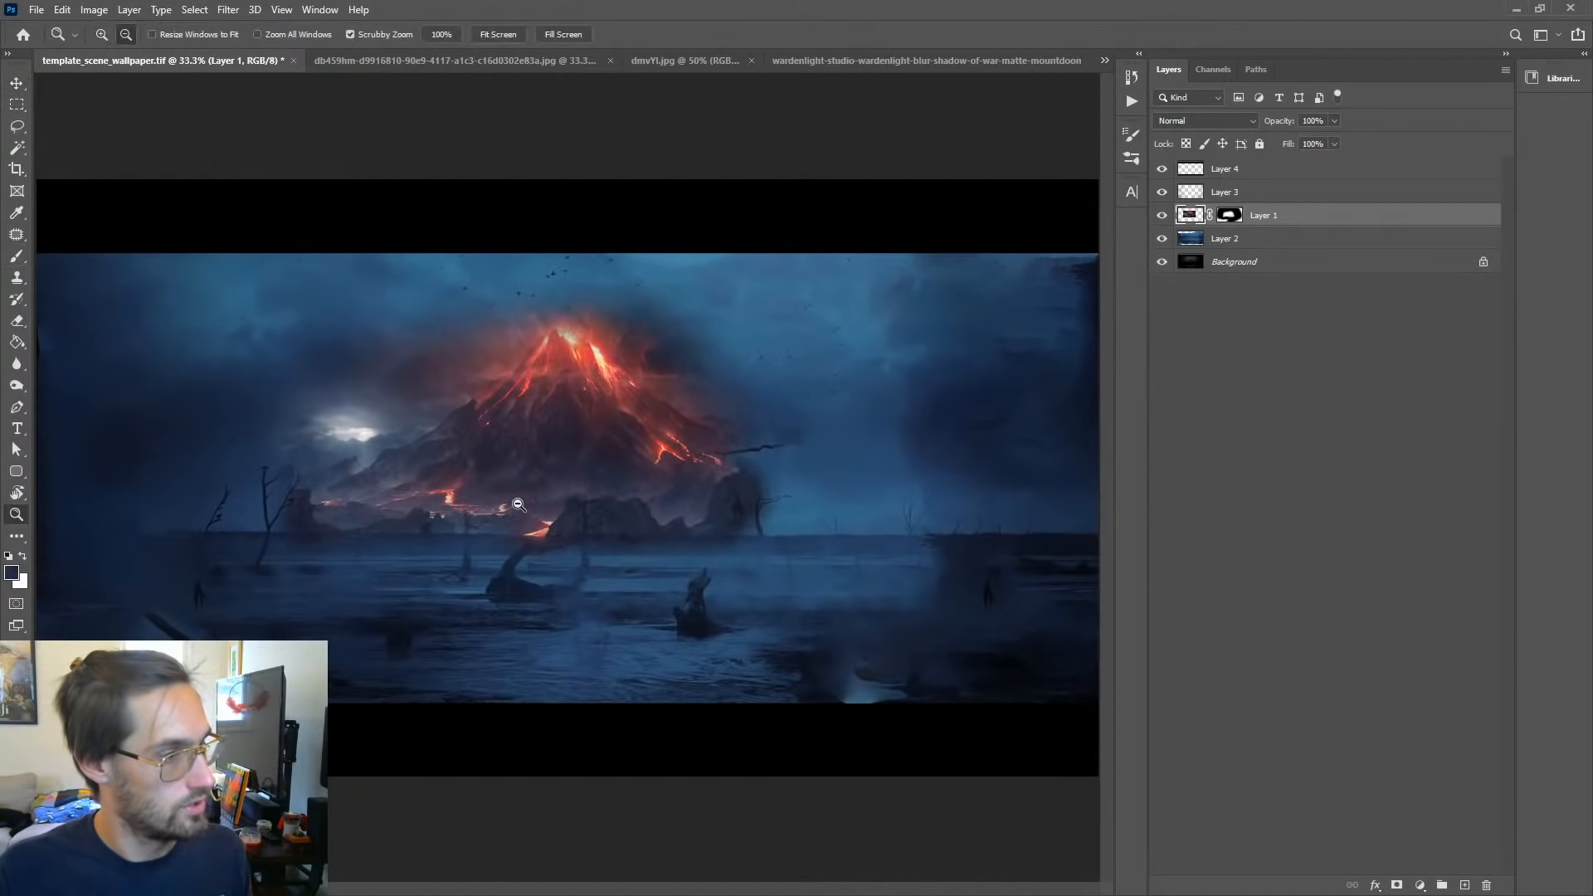
left_click(521, 510, "alt")
left_click(1312, 365)
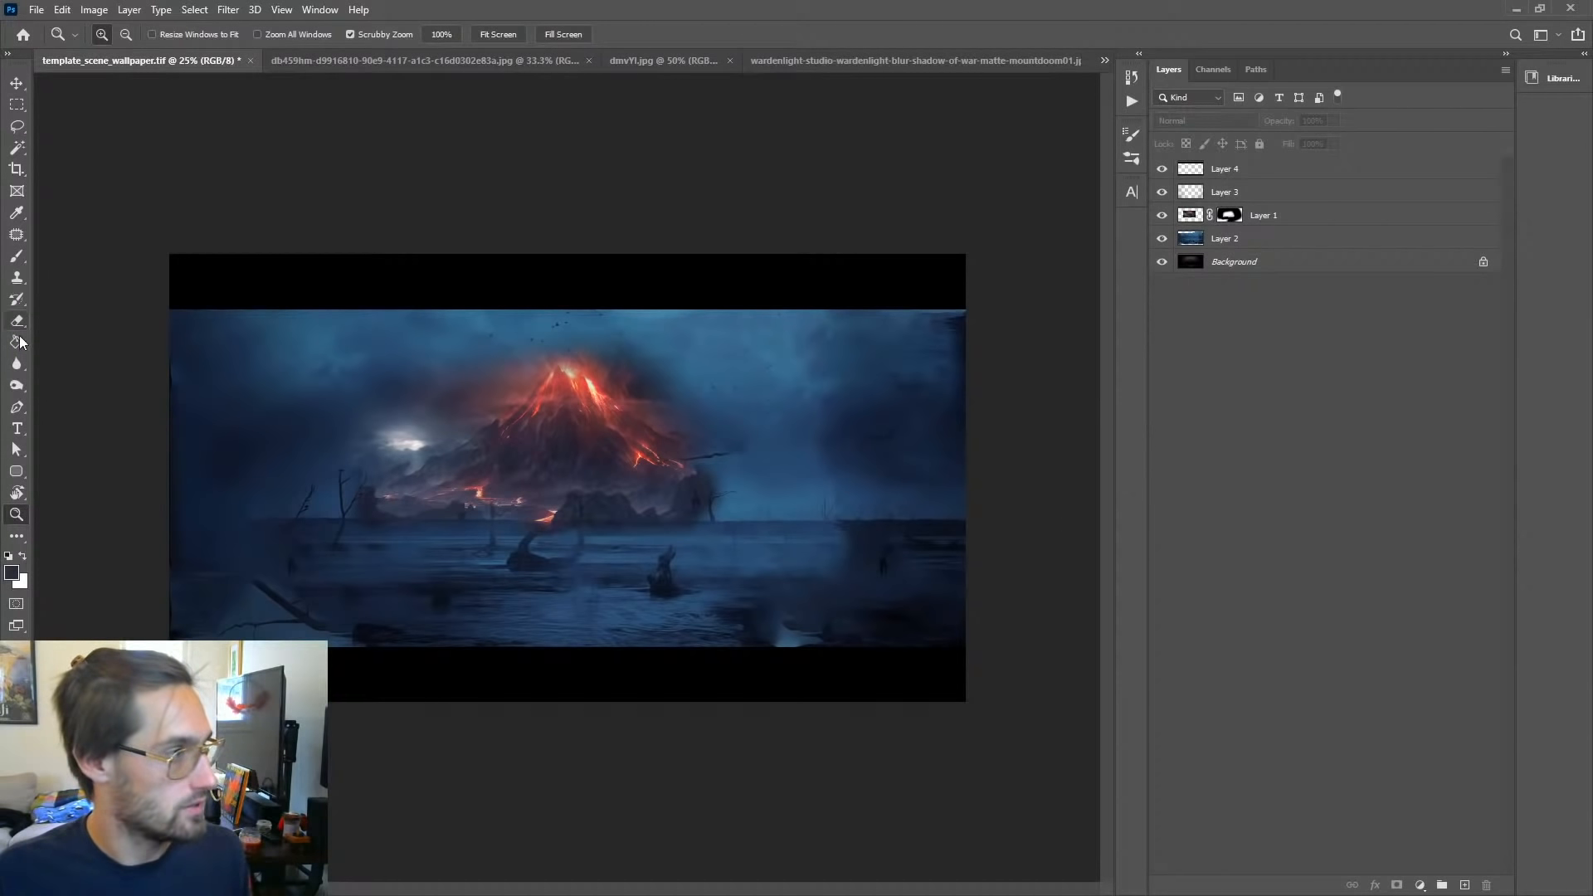
left_click(17, 258)
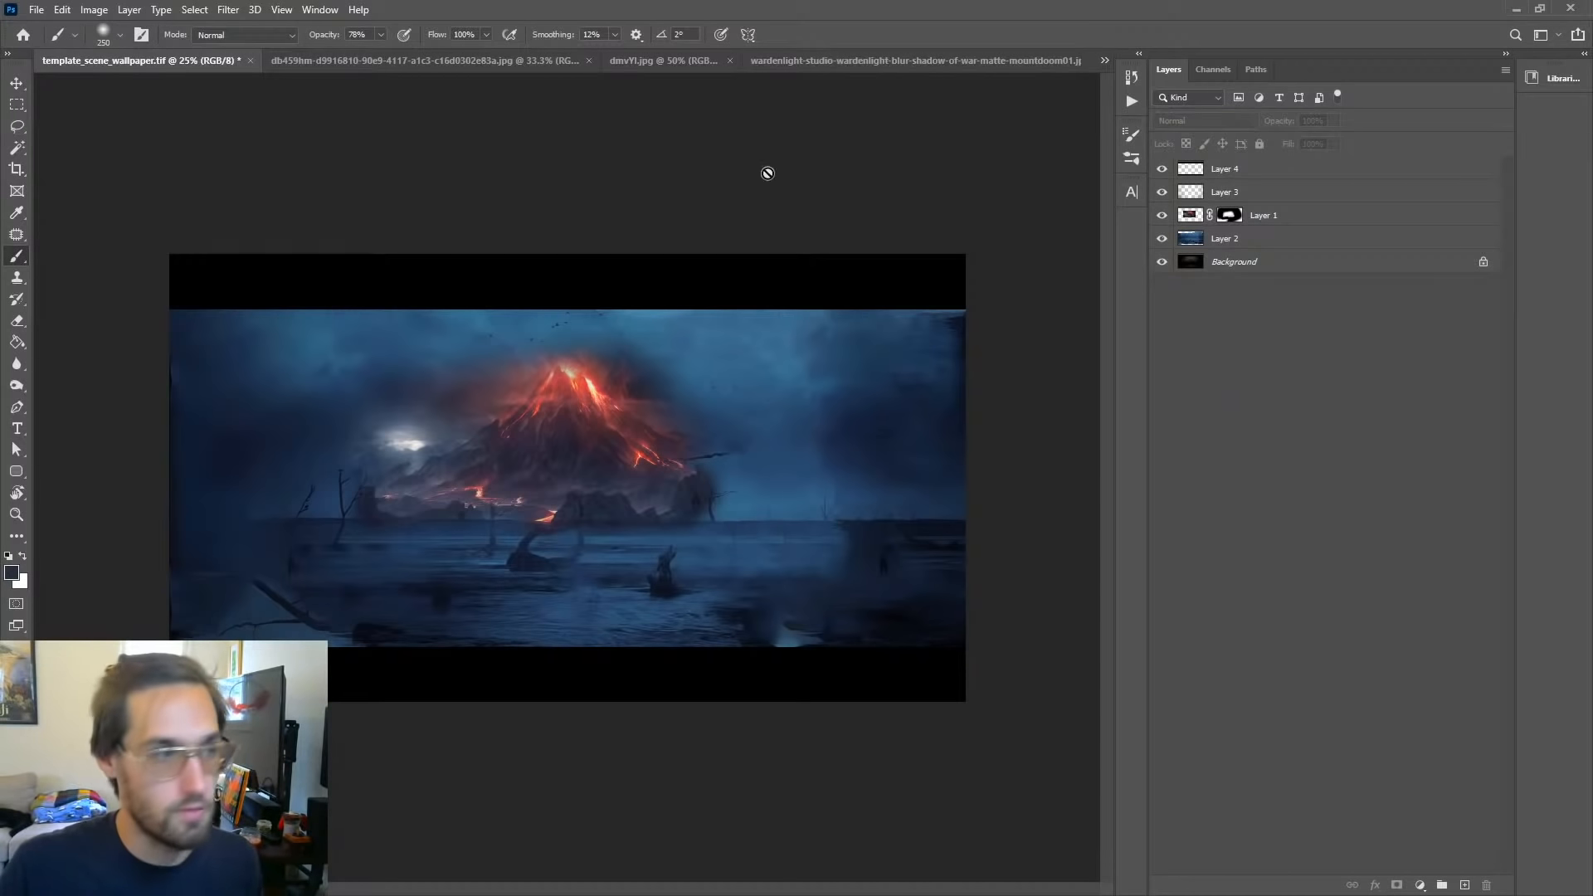
Step: Look through the open source images, including the blue swamp dmvYI.jpg and the Mount Doom matte painting
left_click(331, 58)
left_click(654, 60)
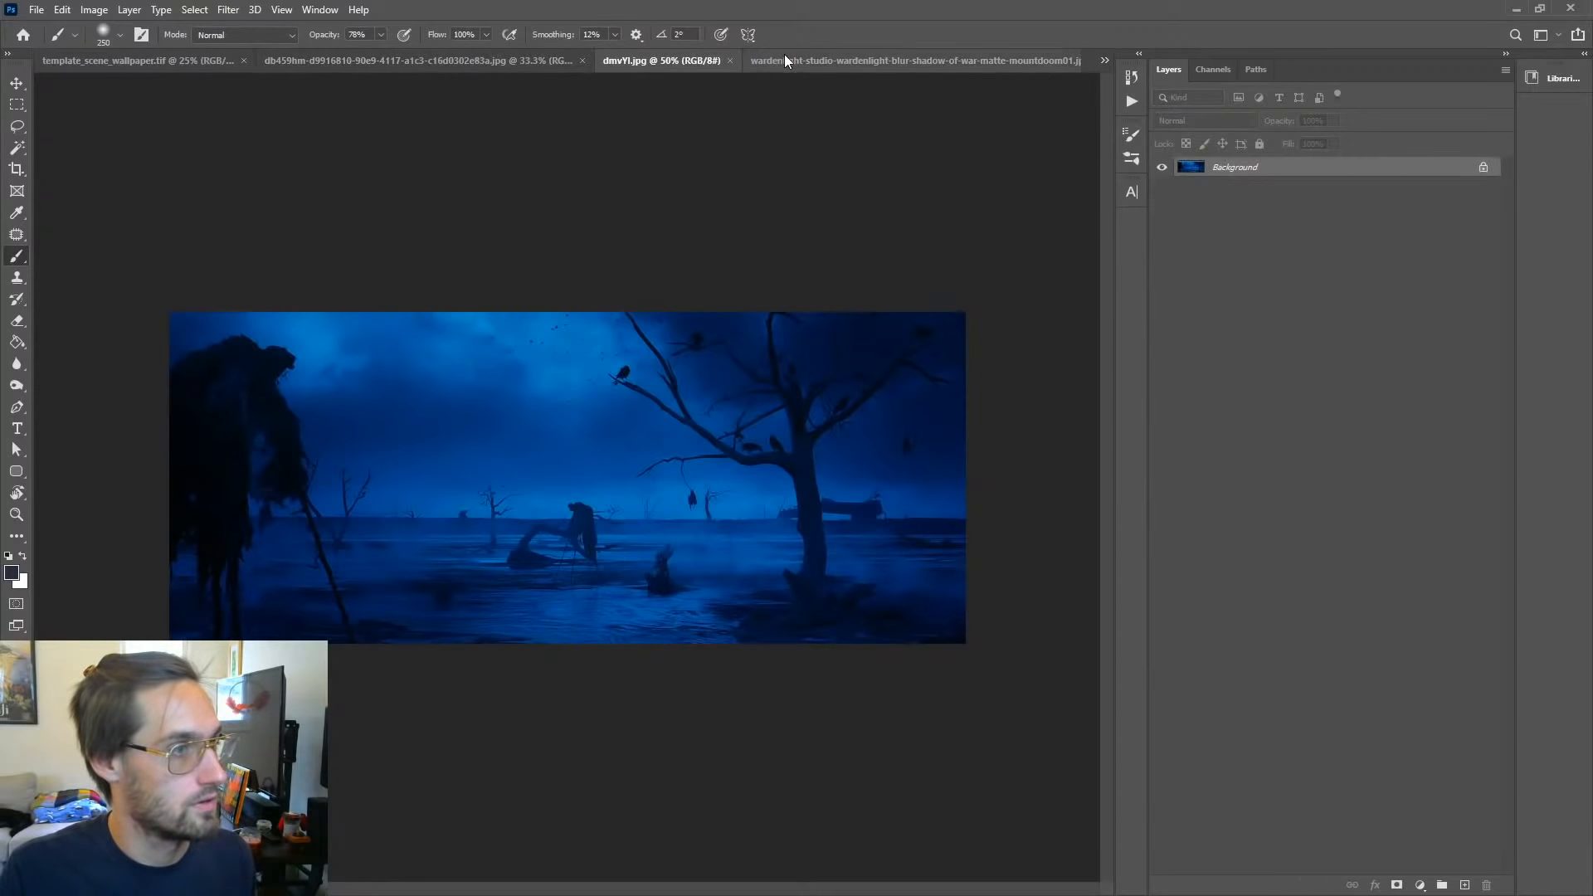
left_click(781, 60)
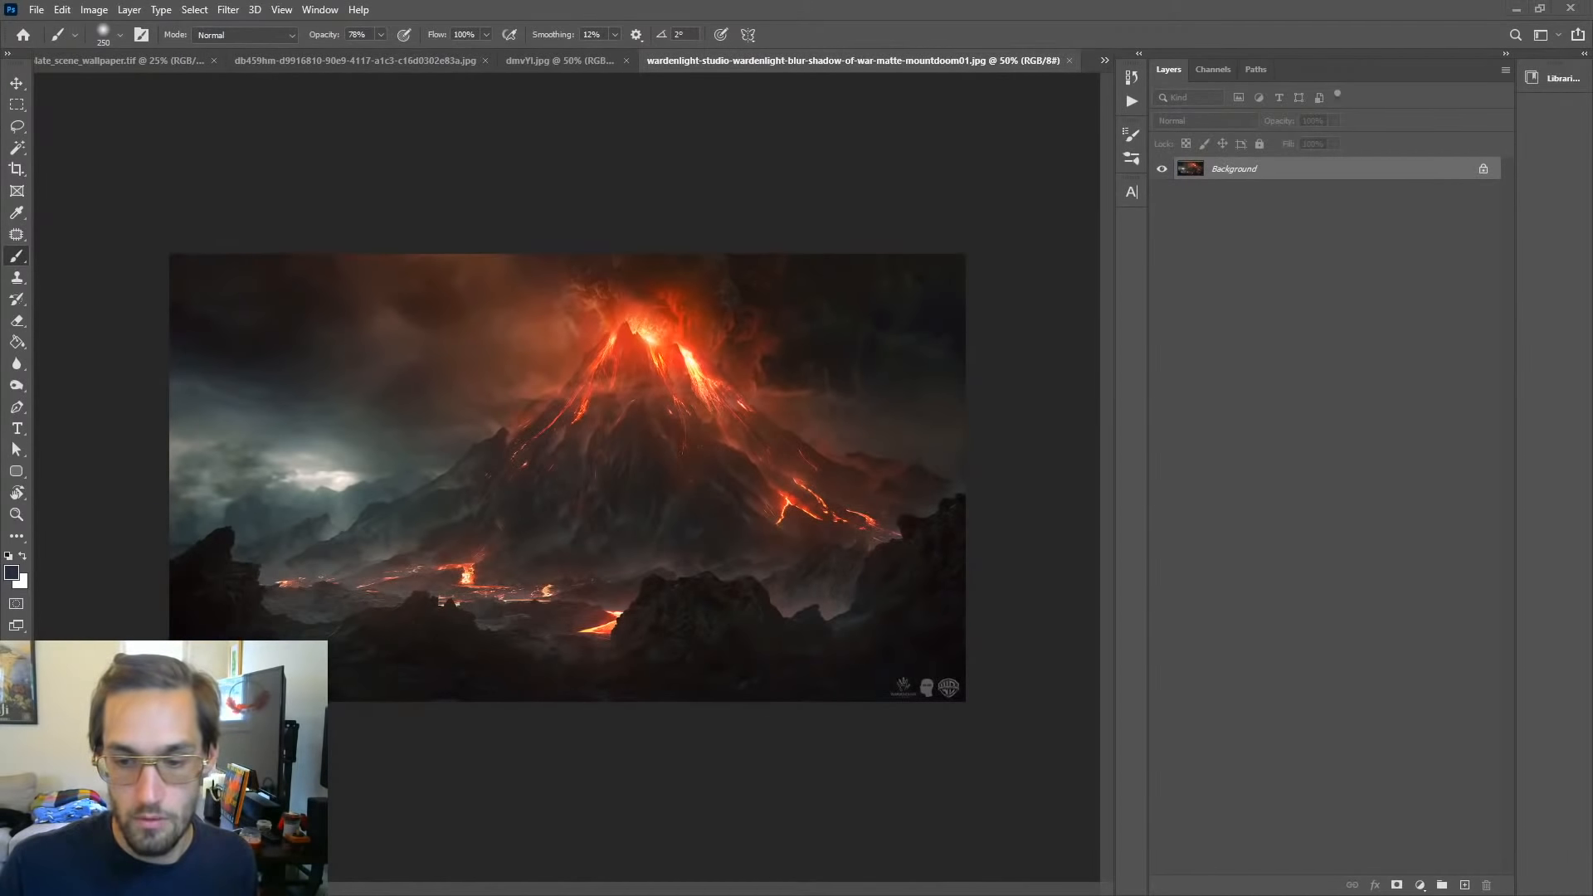
Step: Switch to Pinterest in the browser and open the Parallel Dimensions board from the profile's saved boards
key("alt+Tab")
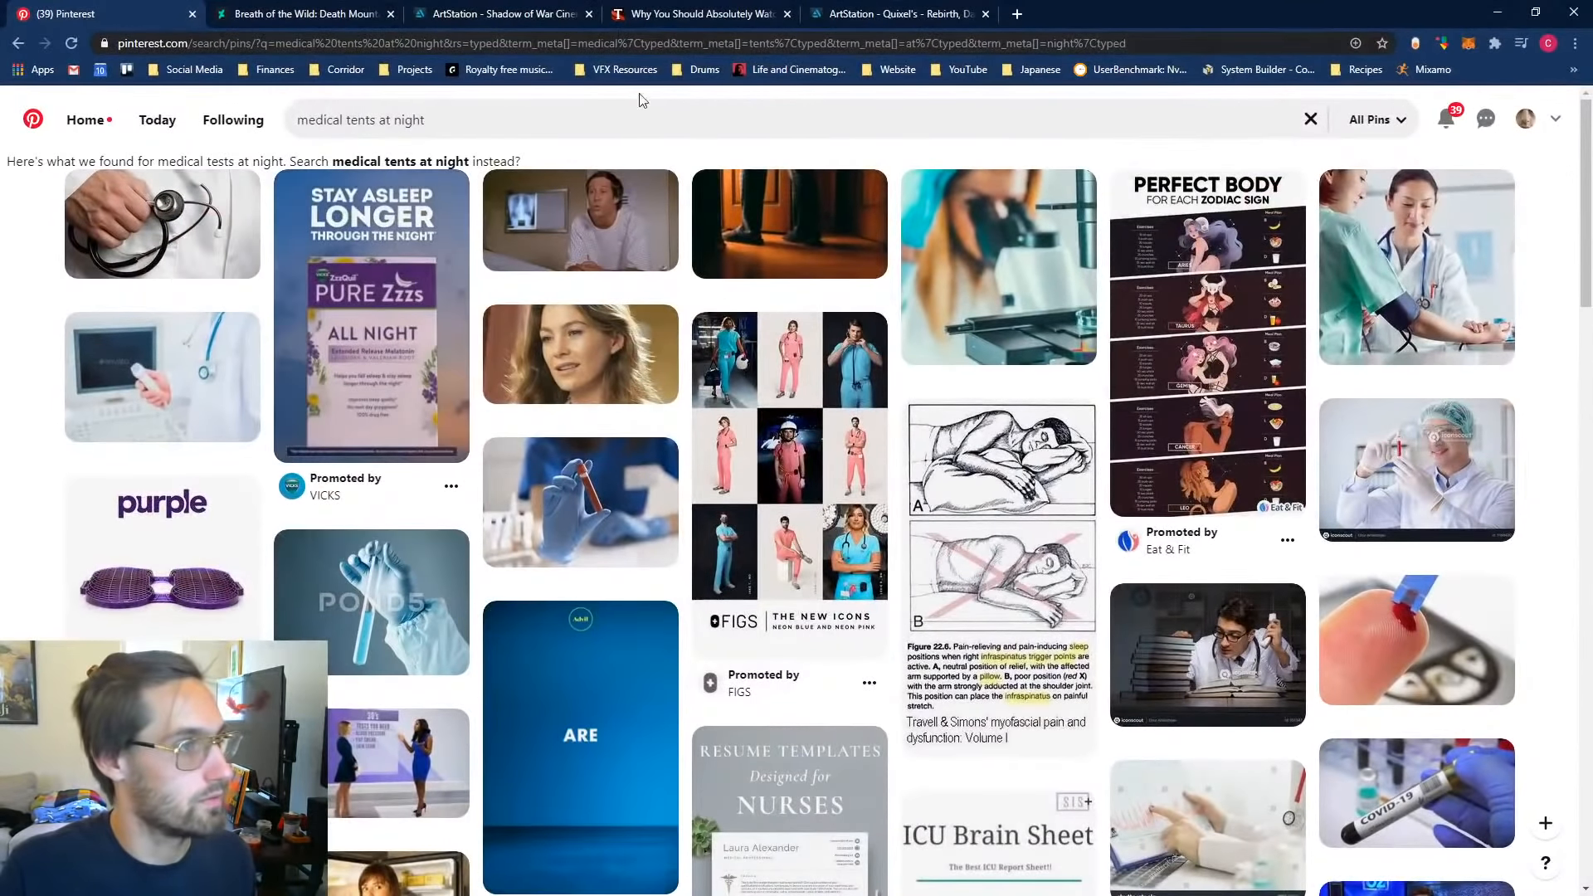
left_click(19, 43)
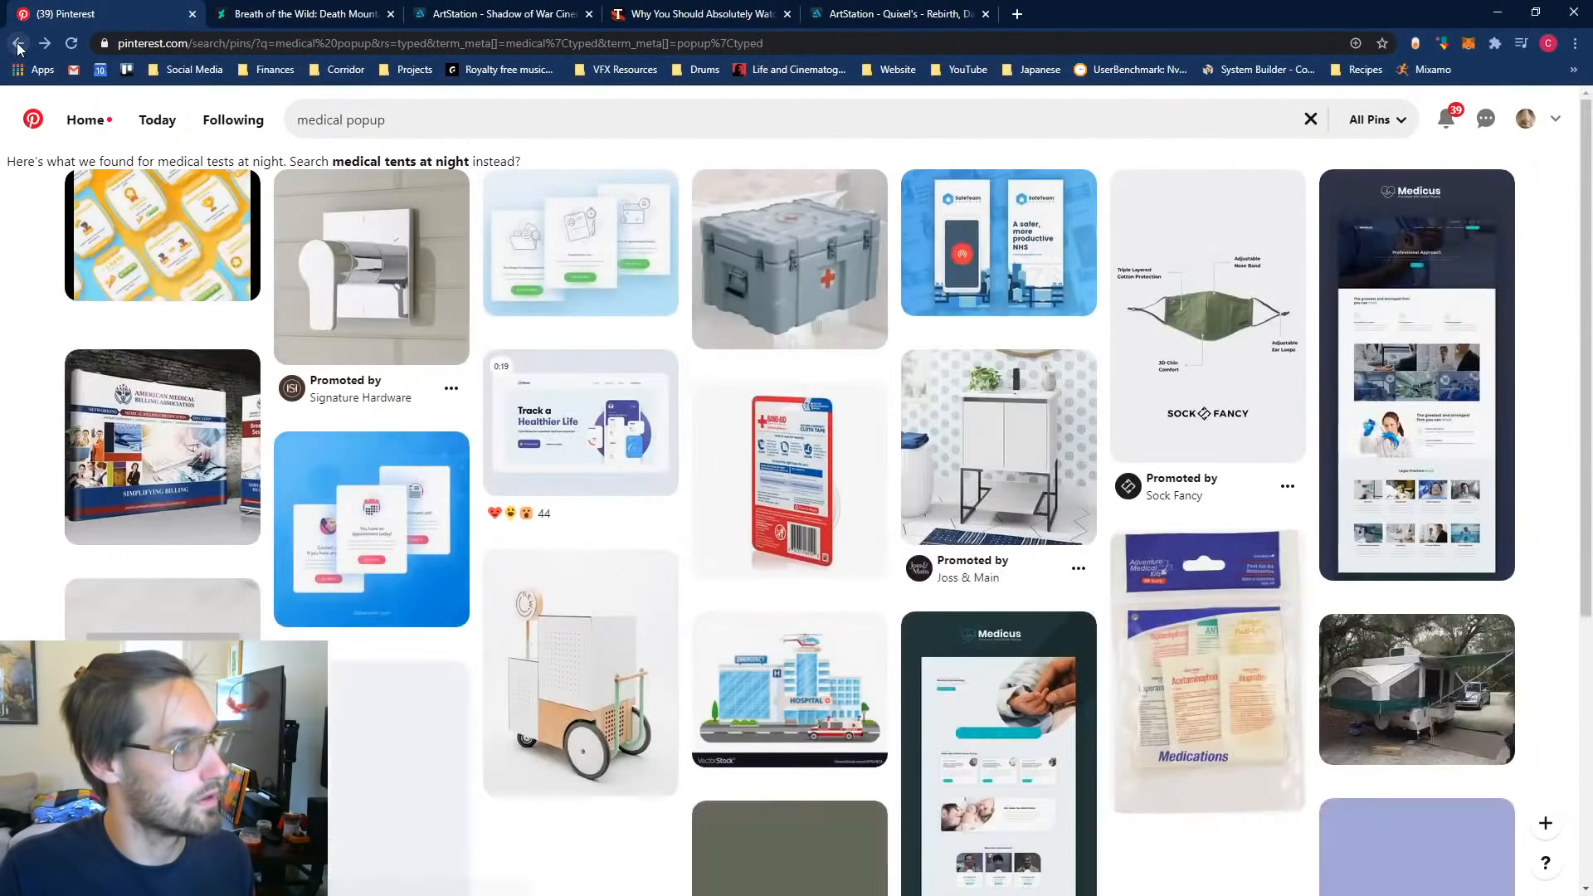
left_click(19, 43)
left_click(18, 44)
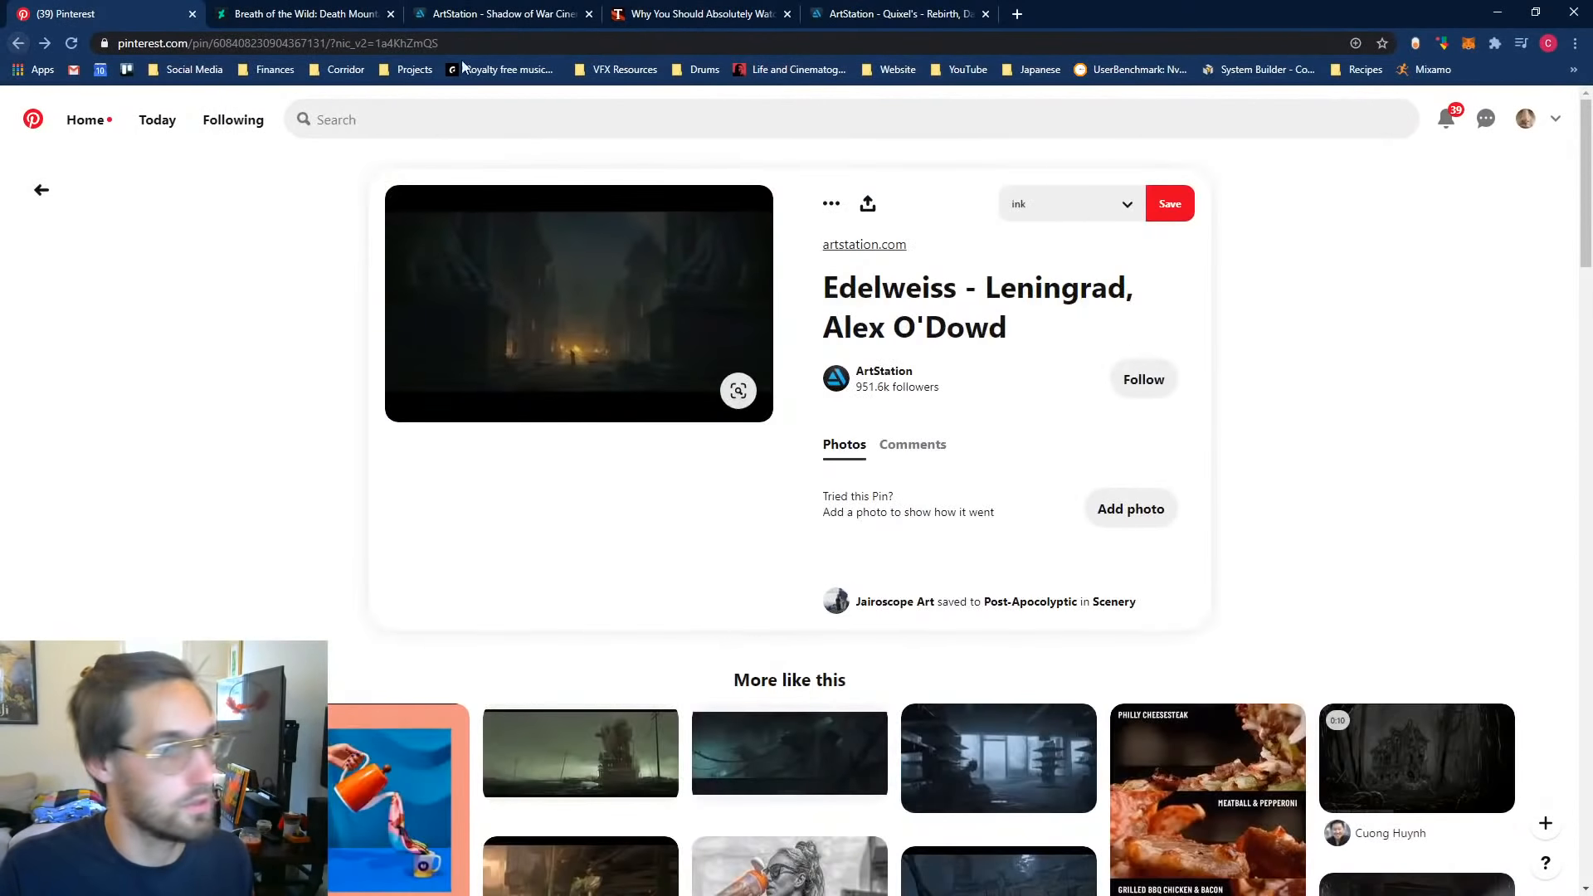
left_click(1525, 119)
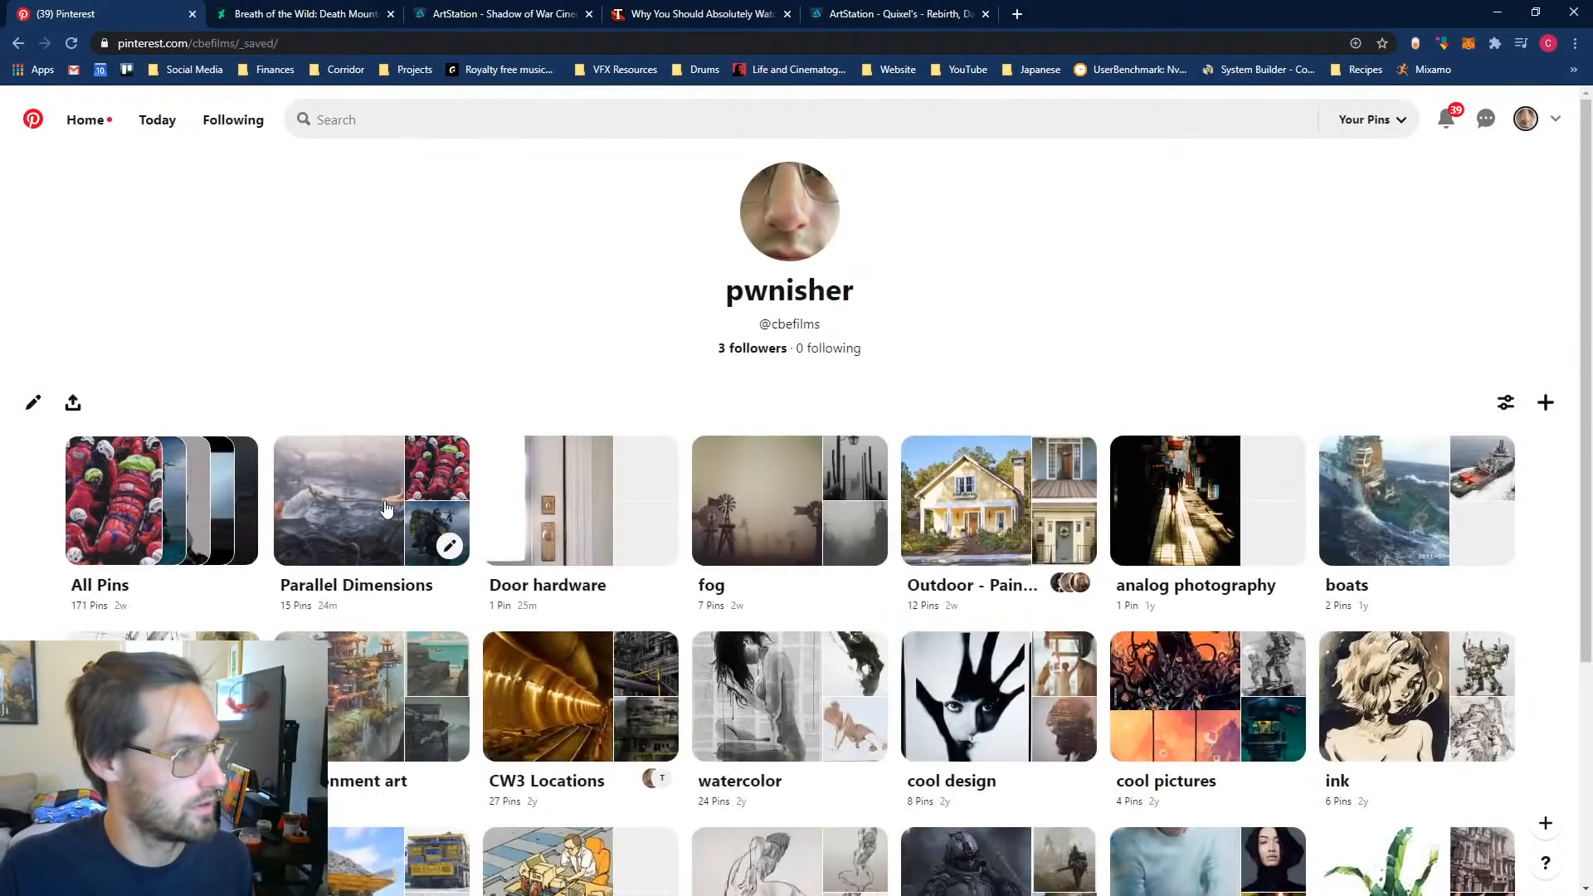
left_click(386, 508)
Step: Open the foggy Swamp pin on the board and browse its similar pins for reference images
scroll(380, 508, "down", 2)
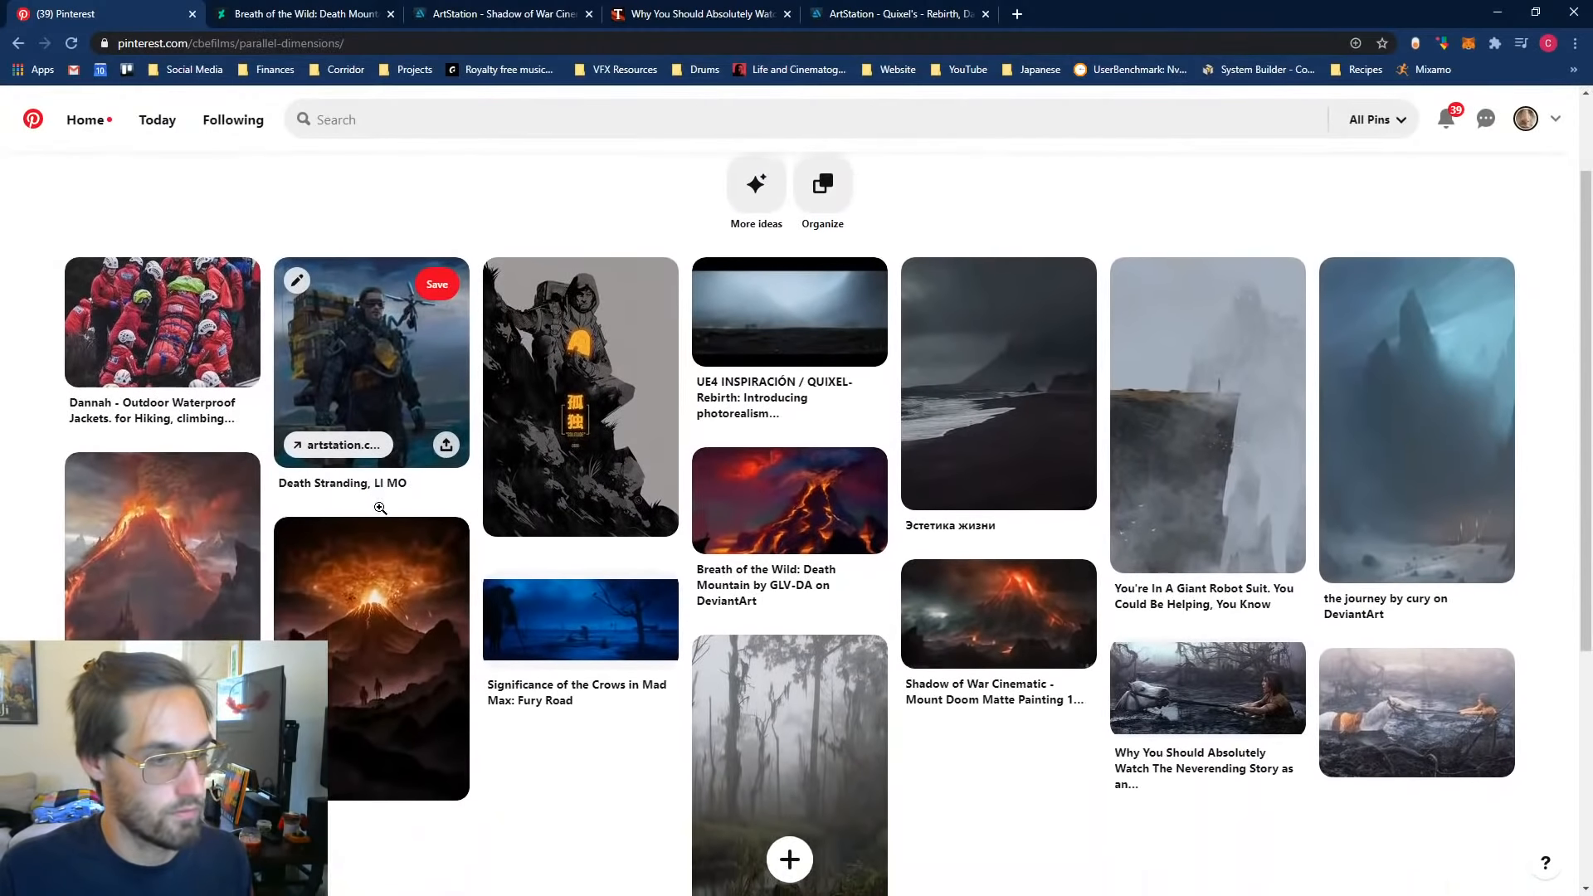
scroll(380, 508, "down", 3)
left_click(829, 644)
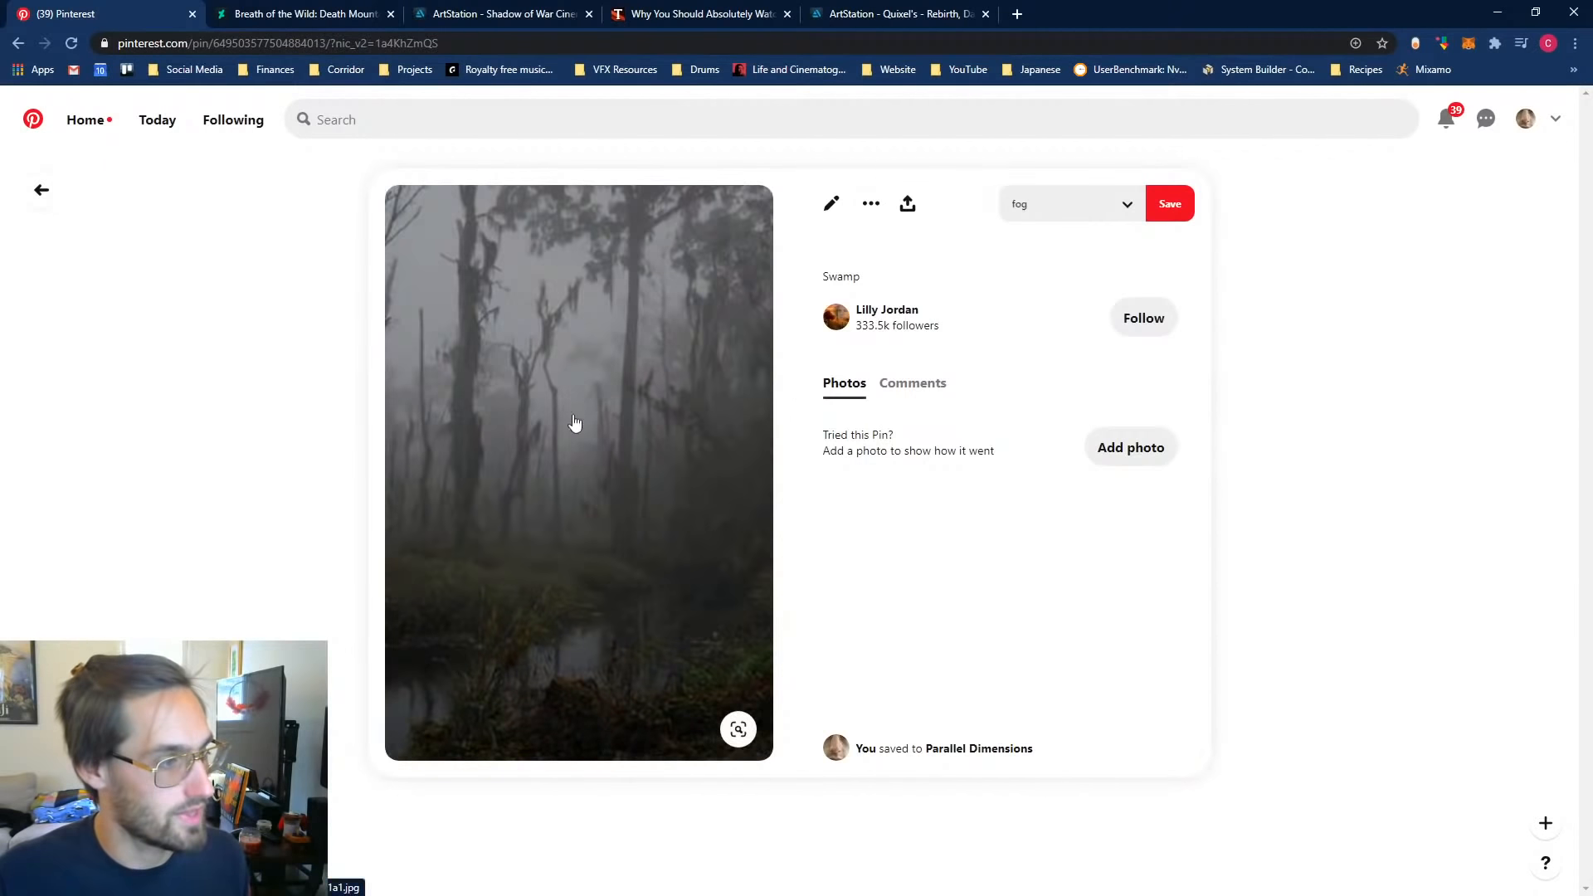
scroll(180, 547, "down", 5)
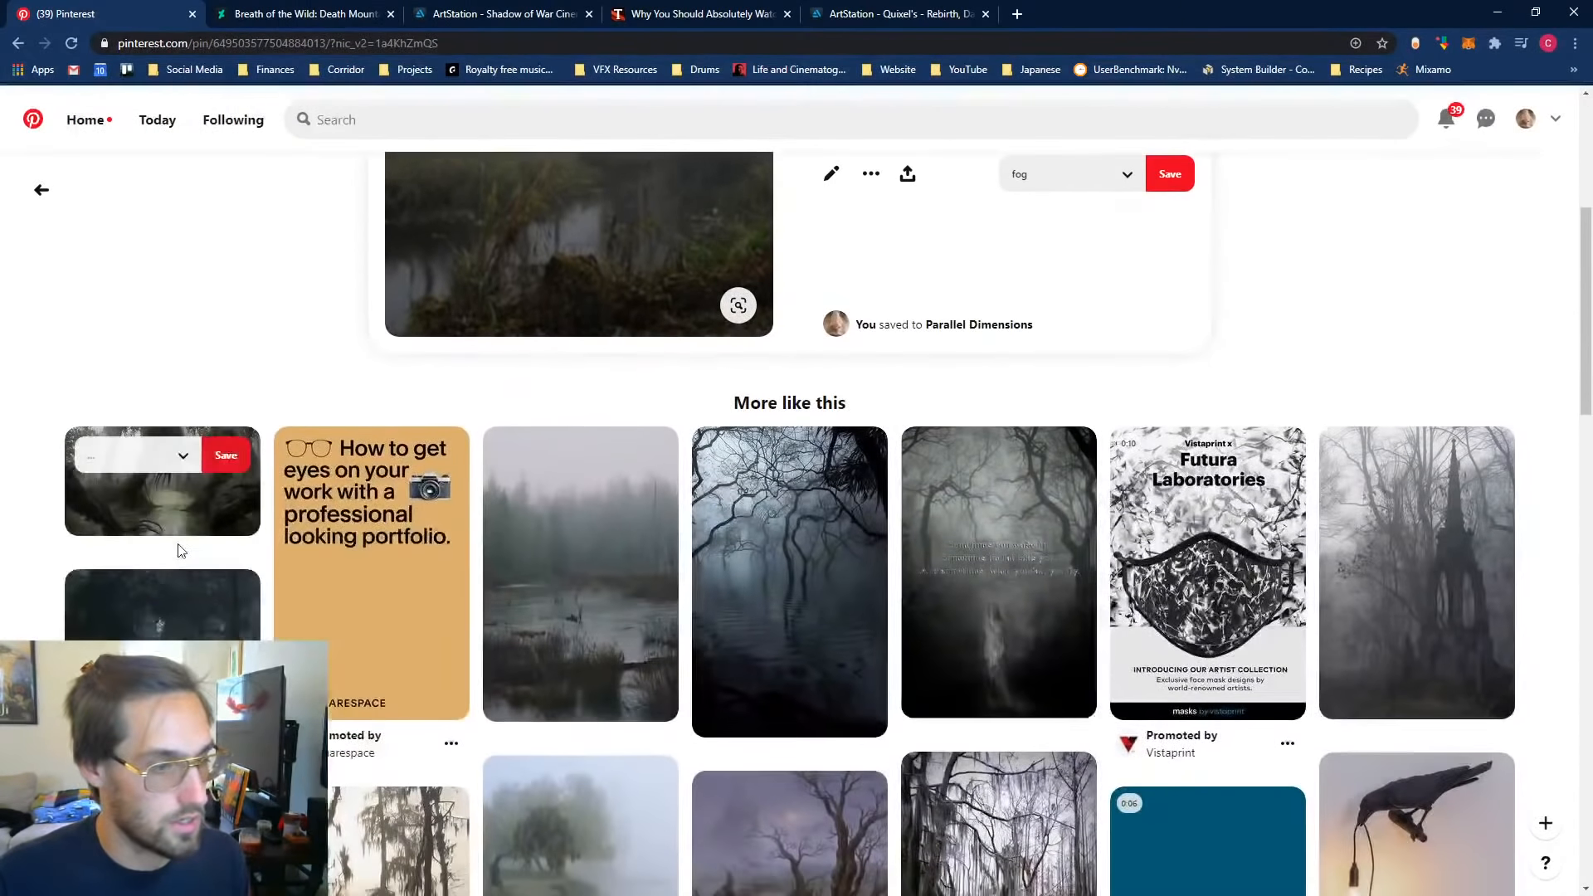
scroll(192, 622, "down", 1)
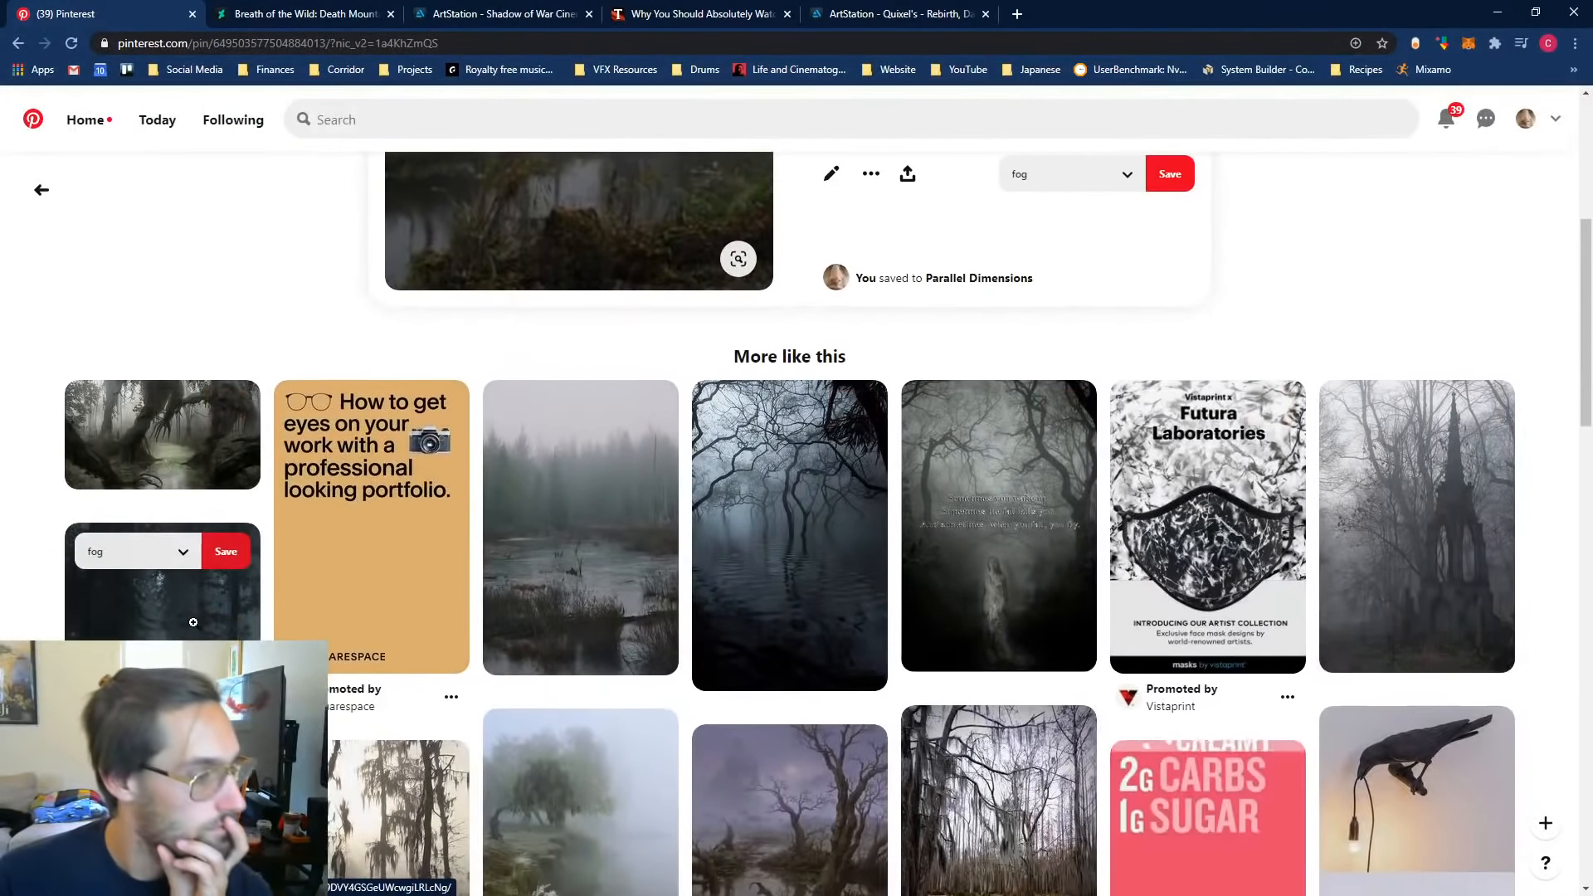
scroll(194, 622, "down", 3)
scroll(194, 622, "down", 10)
Step: Open the Poster 'Fantasy' pin of the harbour town with hanging bridges and browse its similar pins
left_click(1390, 509)
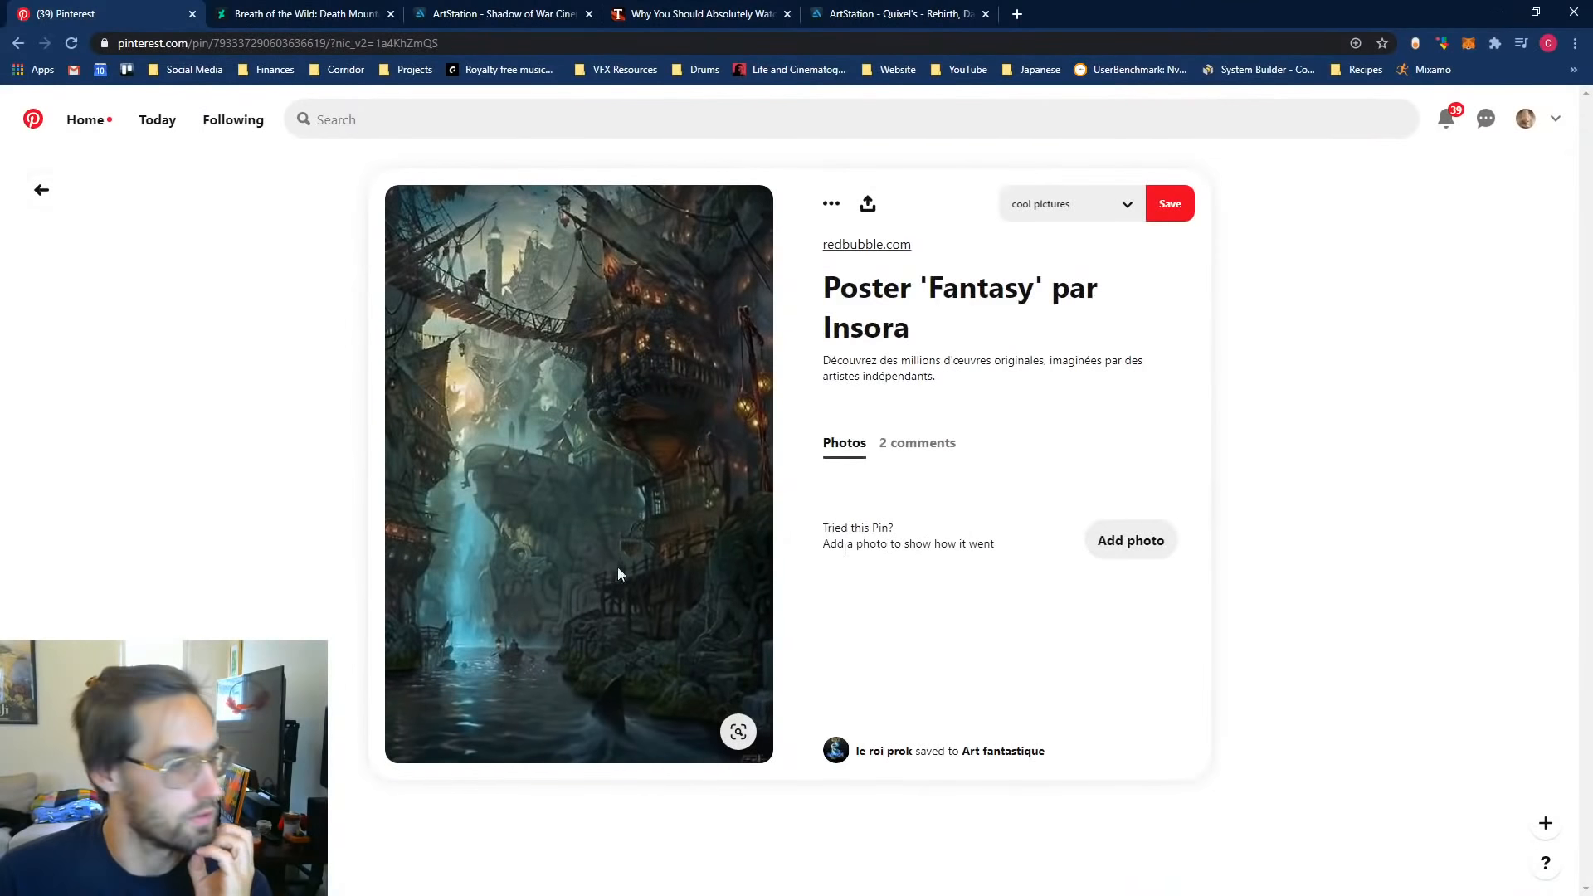
scroll(78, 587, "down", 5)
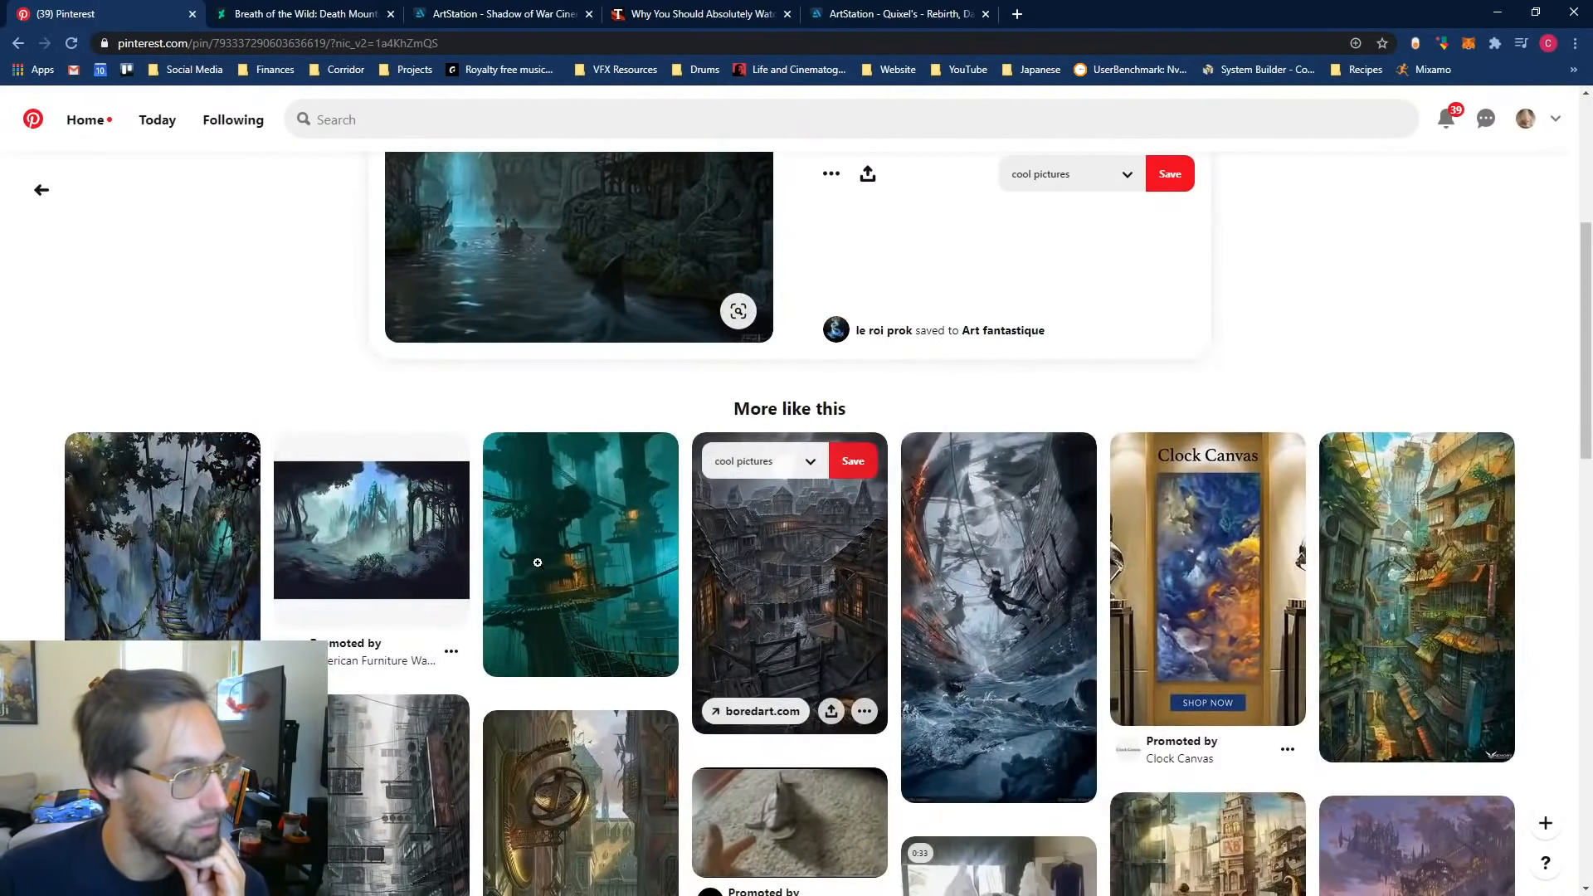
scroll(553, 586, "down", 2)
scroll(553, 586, "down", 1)
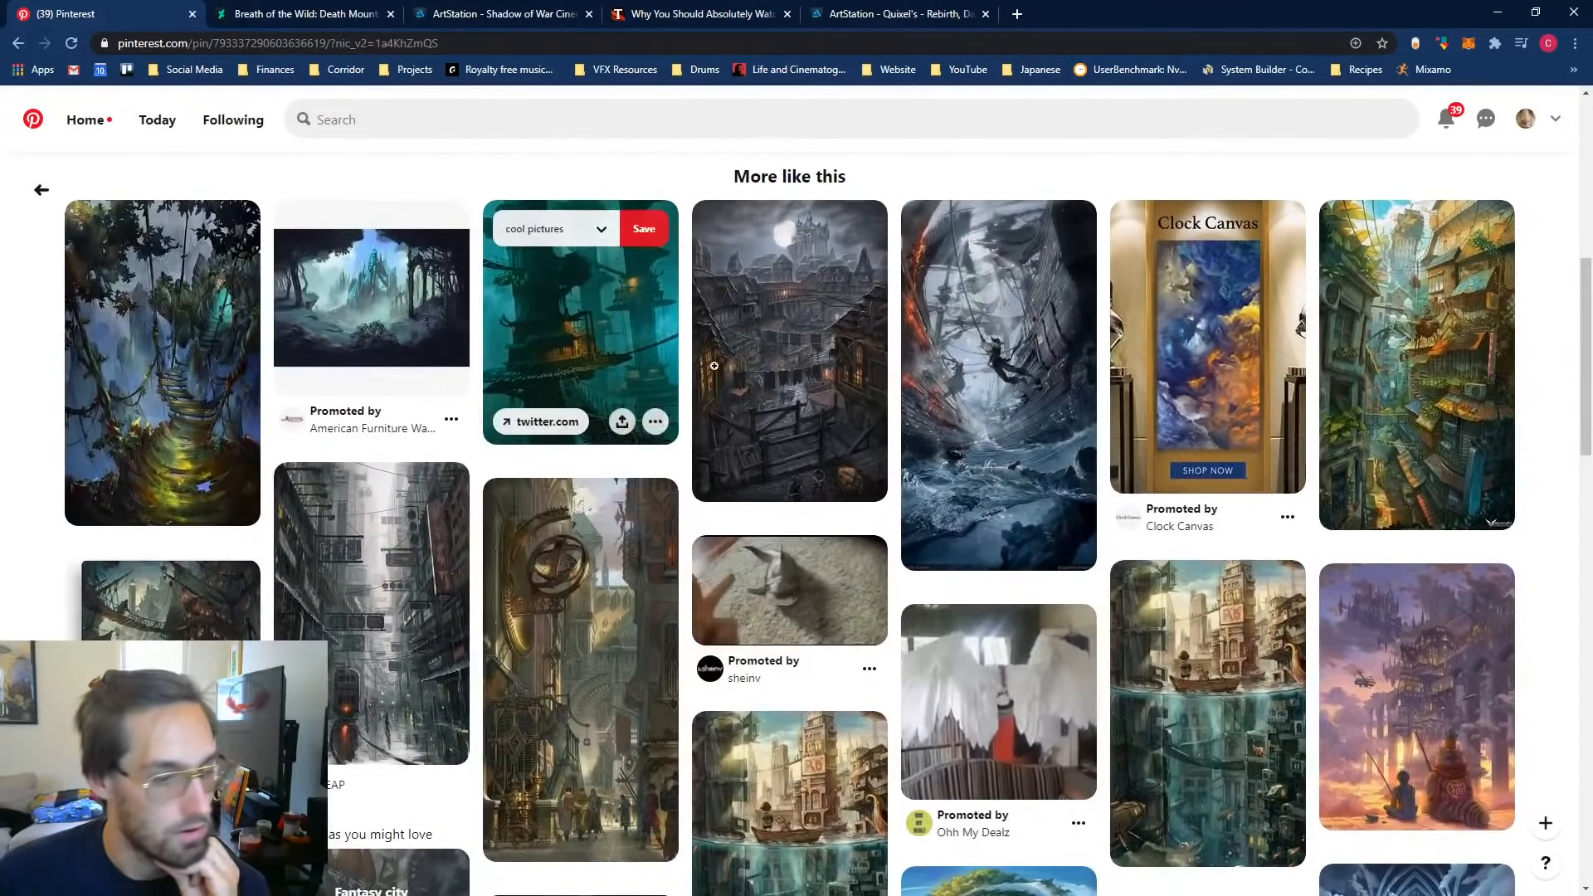
Step: View the moonlit village art pin and the related "phone wallpaper dump" pin as further scene references
left_click(812, 362)
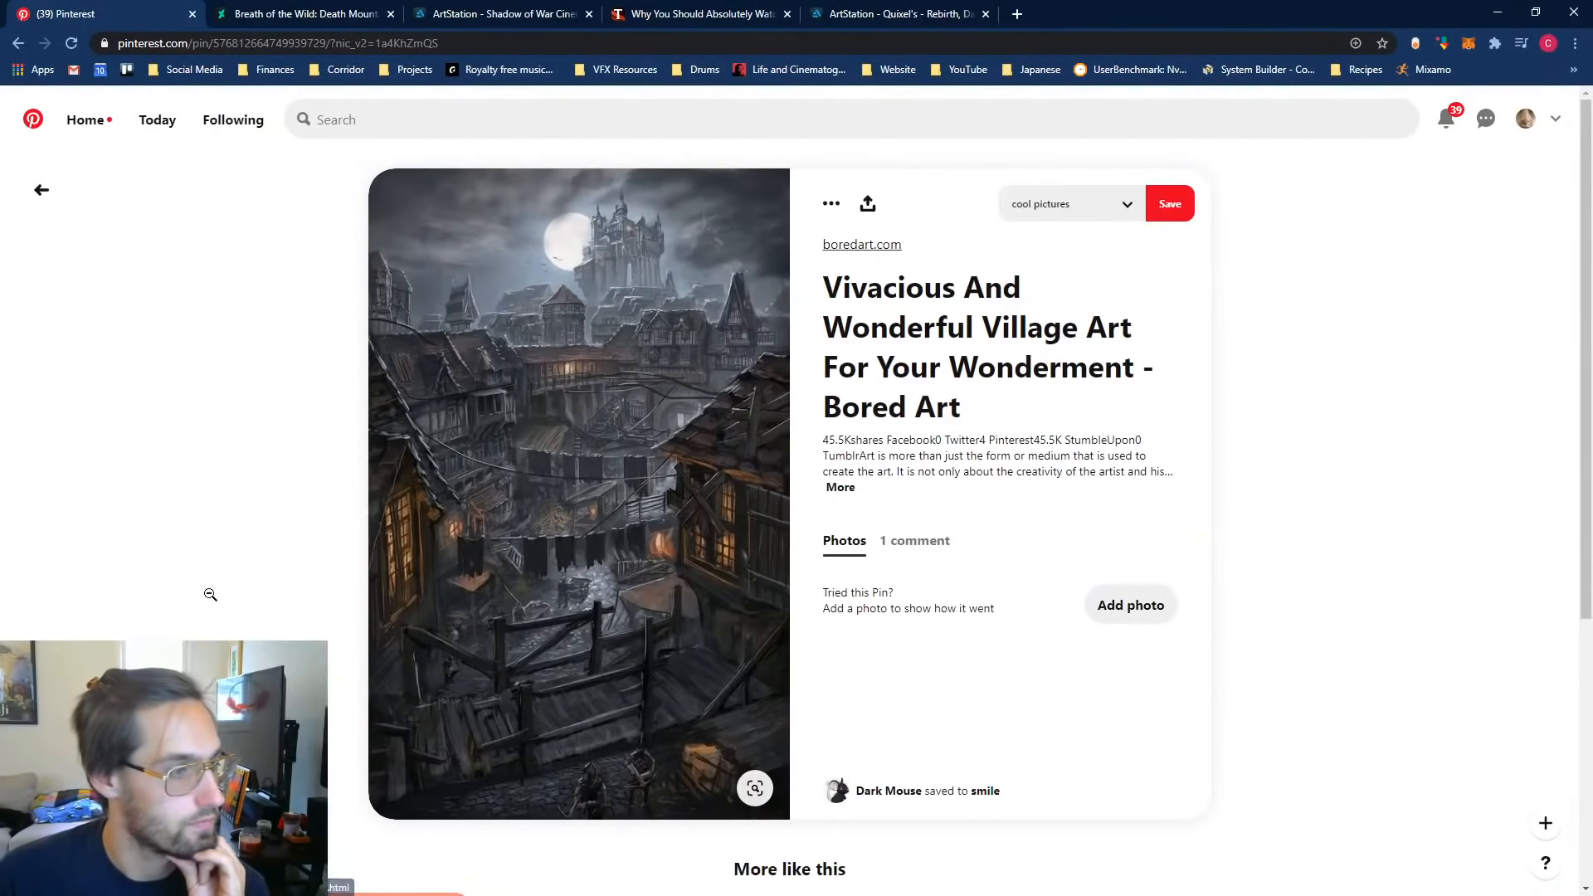
scroll(732, 172, "down", 7)
left_click(1411, 380)
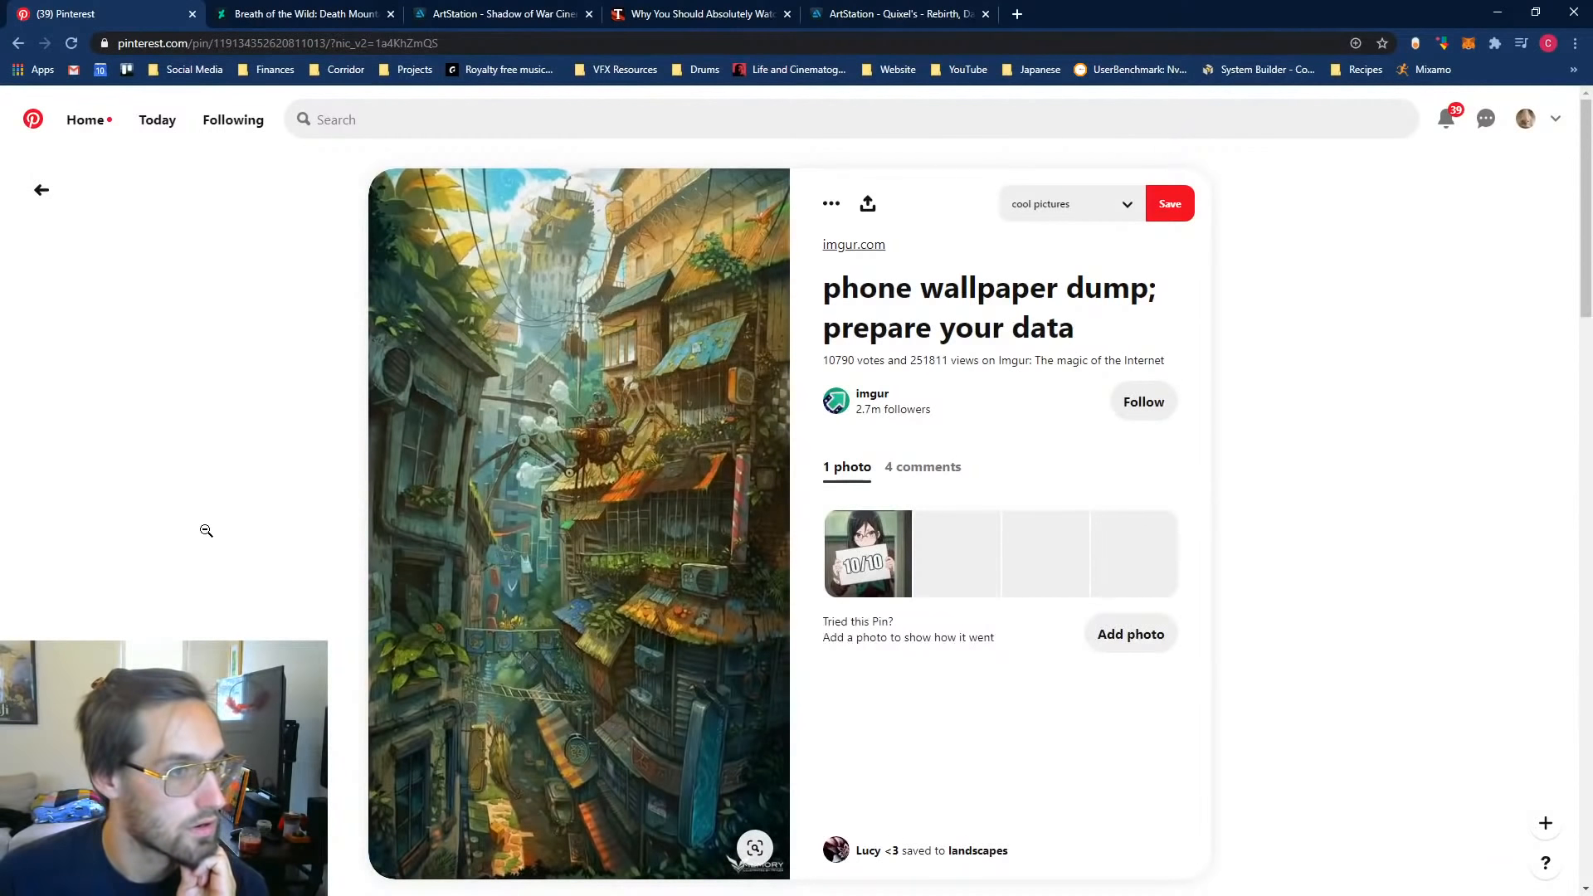
scroll(196, 527, "down", 1)
scroll(166, 465, "up", 1)
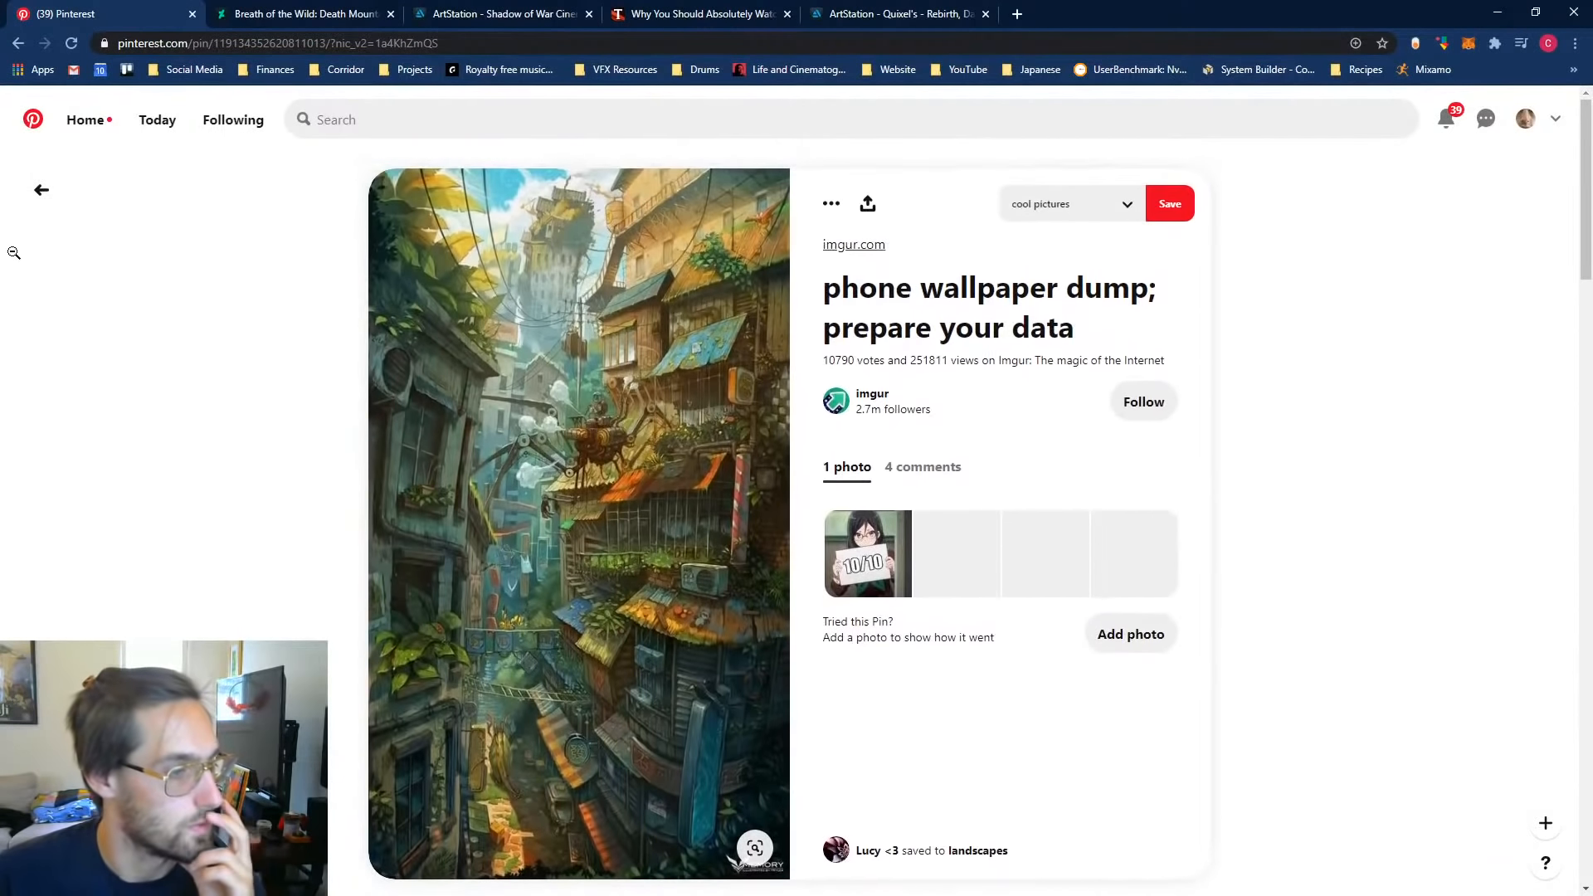
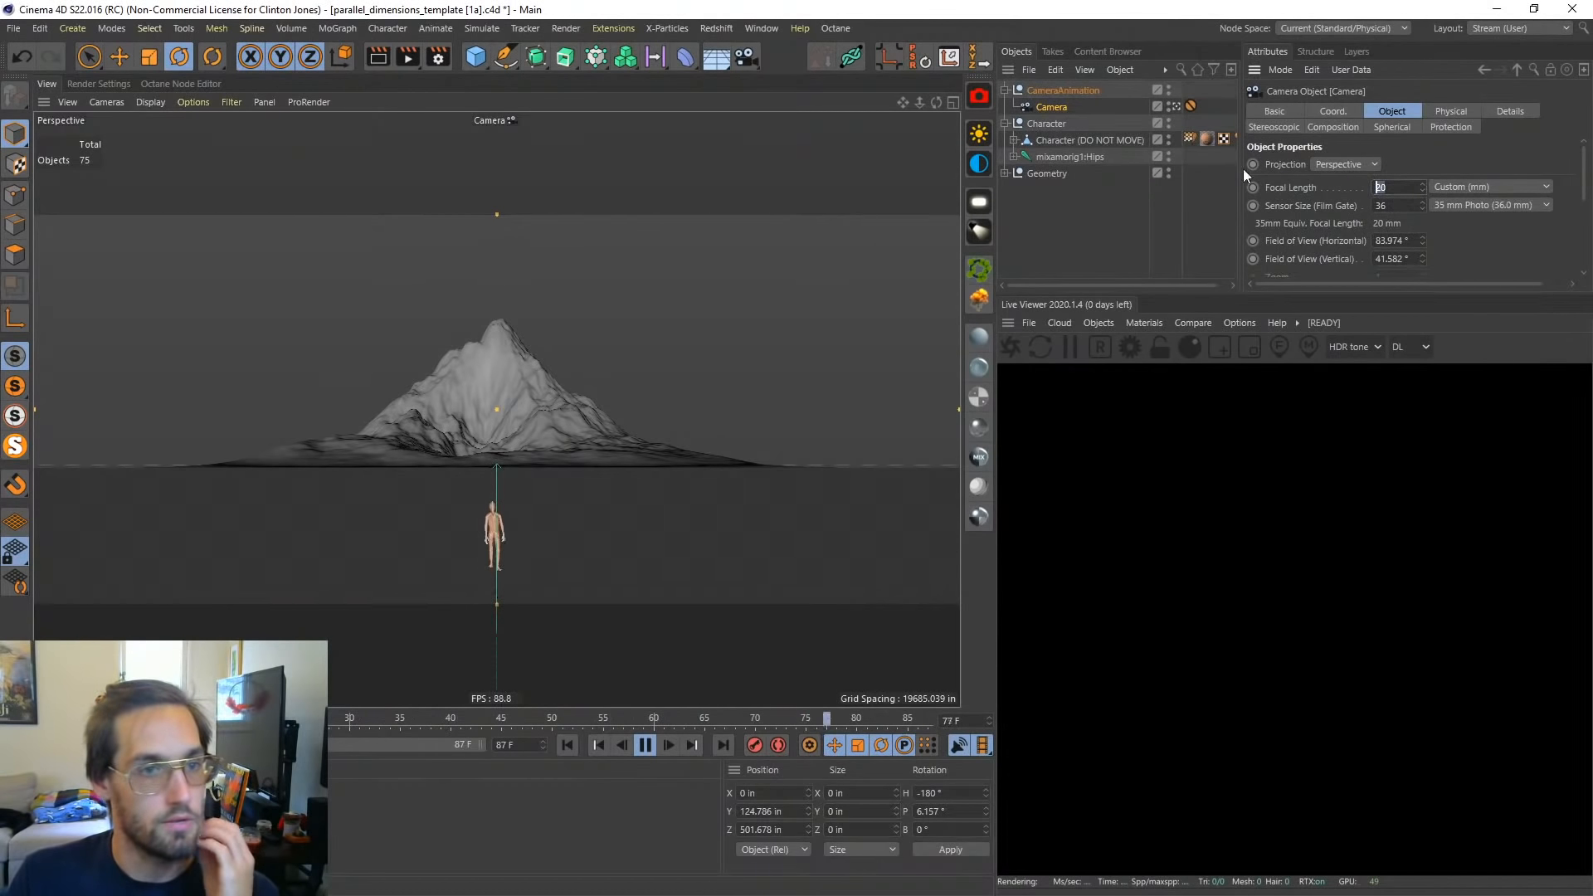
Step: In Cinema 4D, display the geometry with wireframe lines and set the Floor plane's width and height segments to 500
left_click(1047, 173)
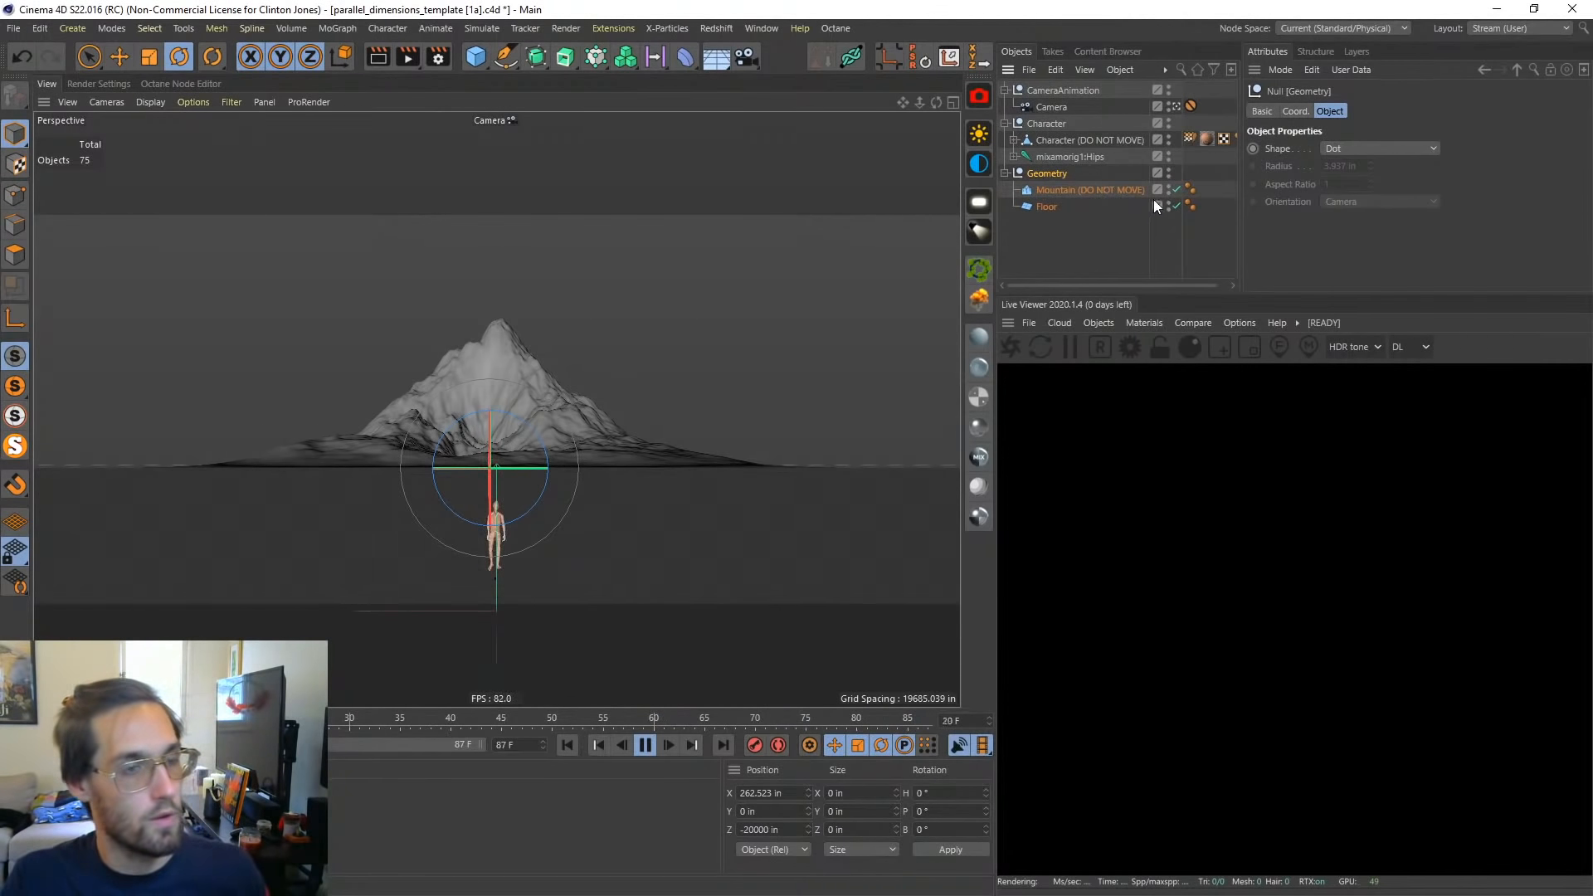
left_click(1047, 209)
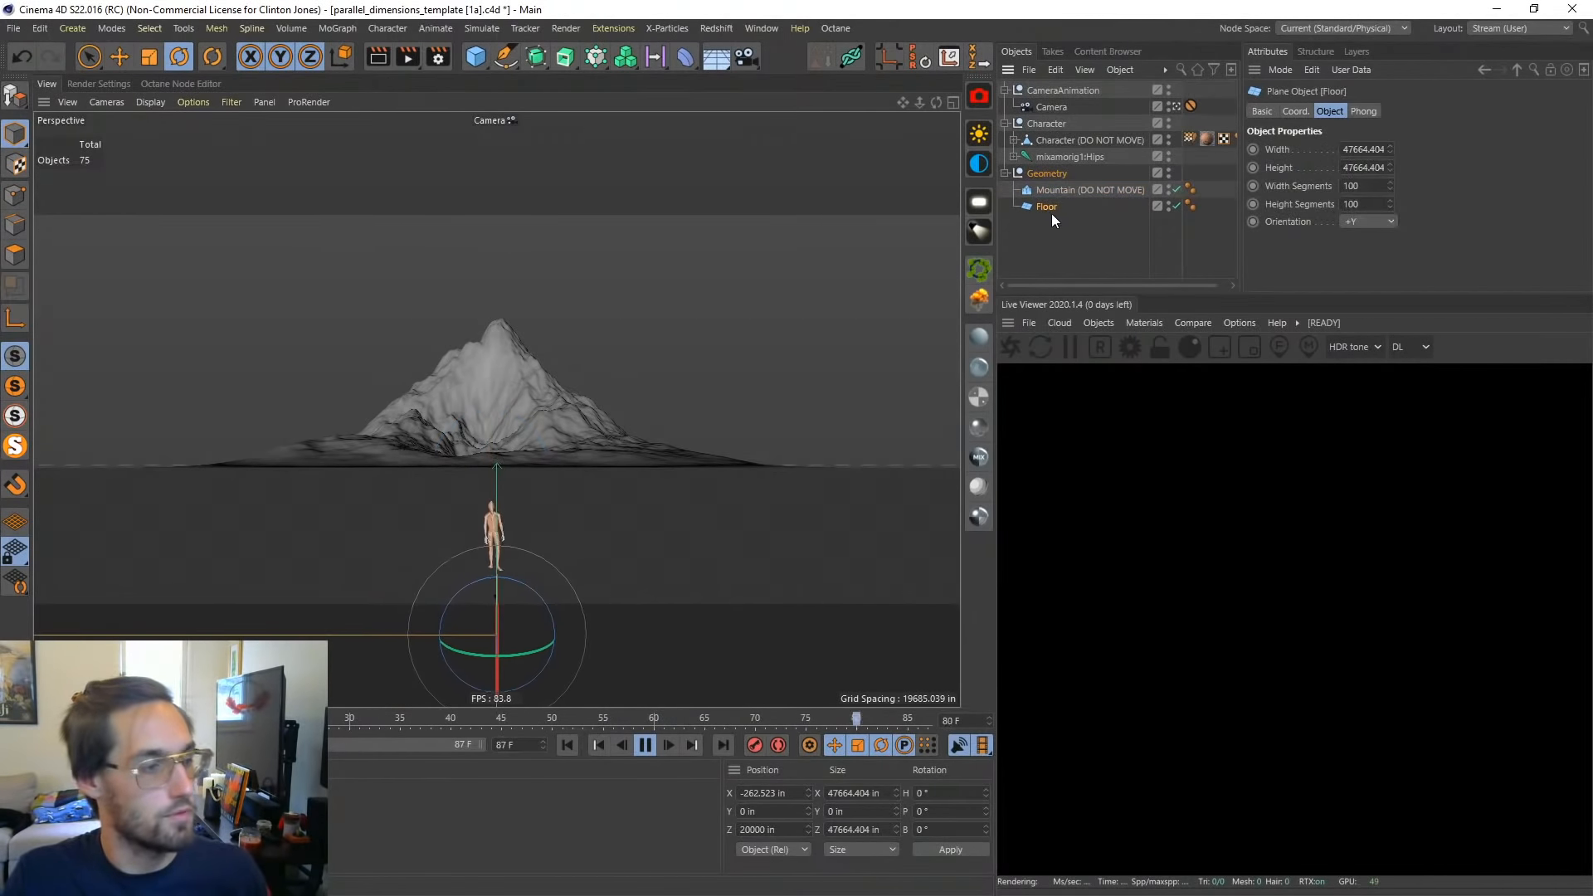
key("n")
key("b")
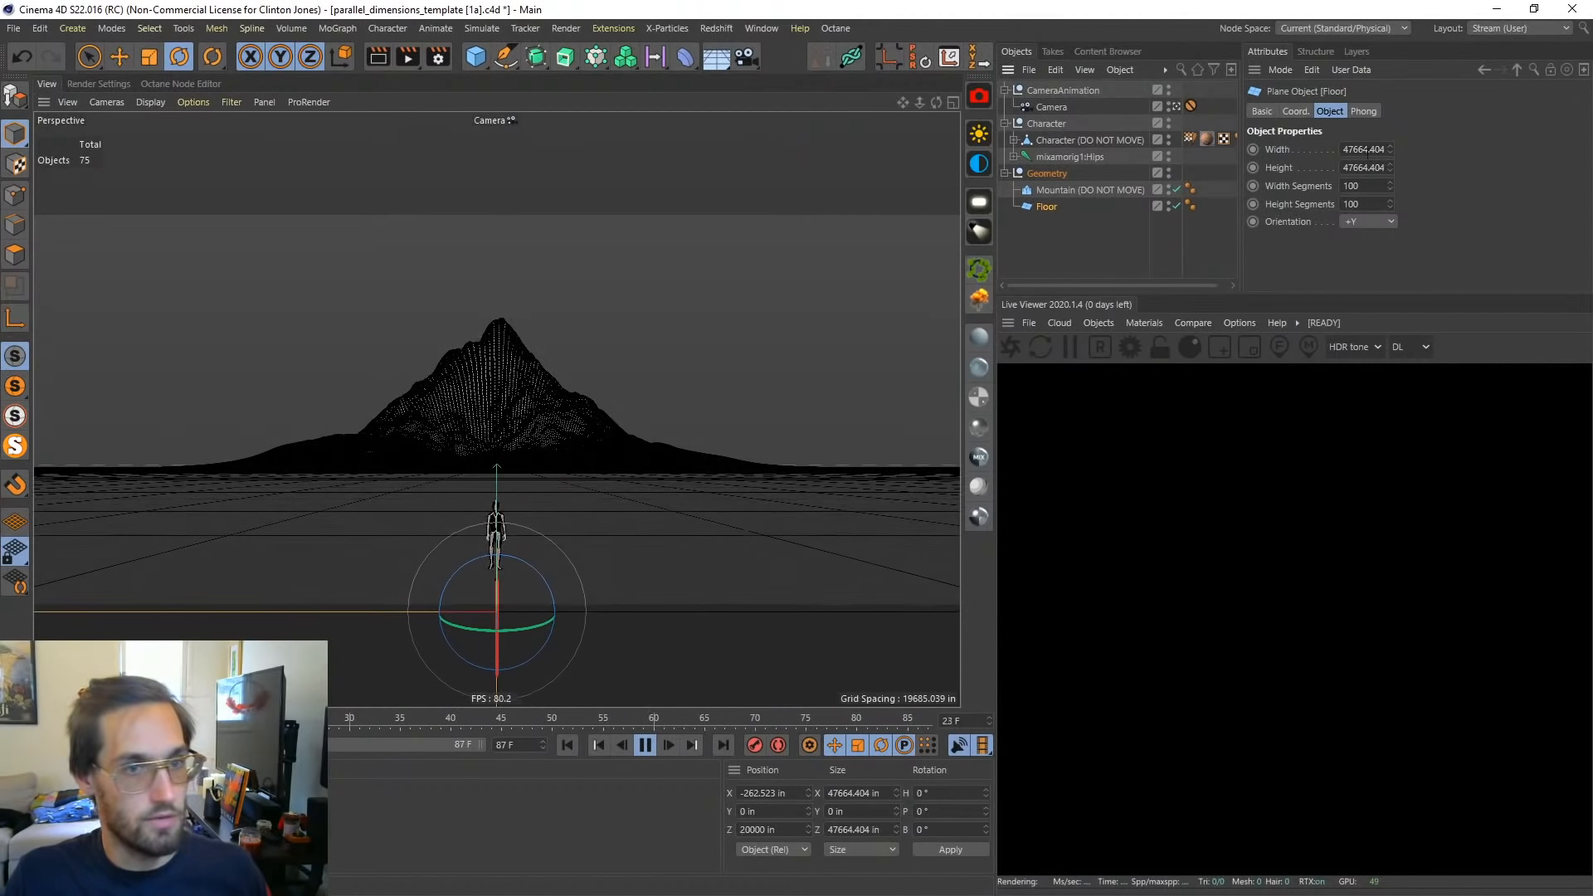
type("50")
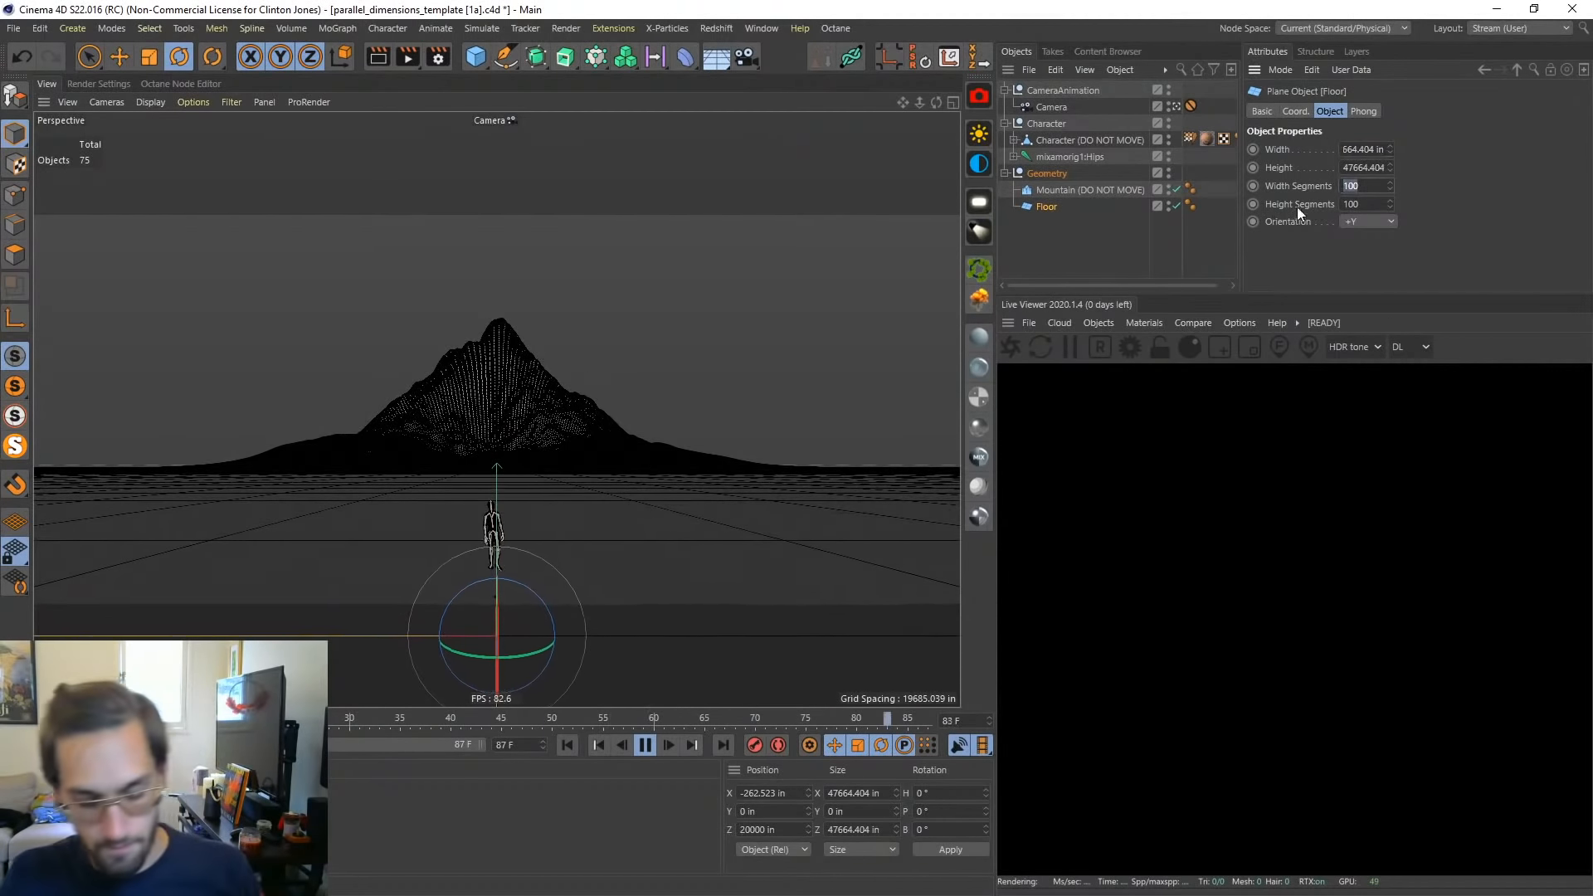
type("500")
key("Return")
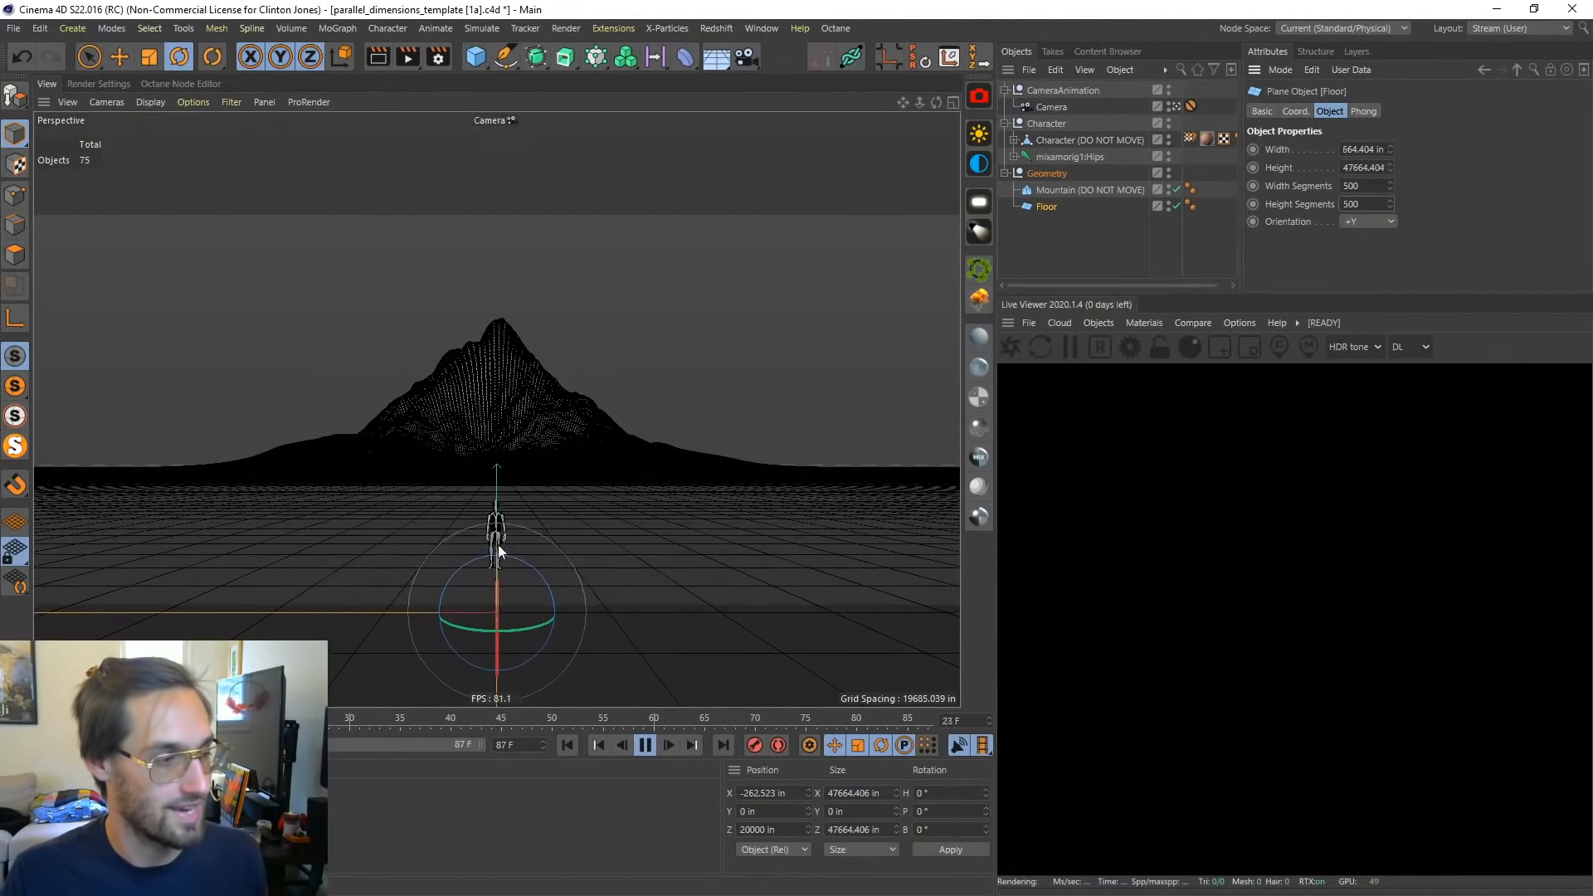
Step: Try rotating the Mountain object about its vertical axis, undo the rotation and switch to the Move tool
left_click(1057, 156)
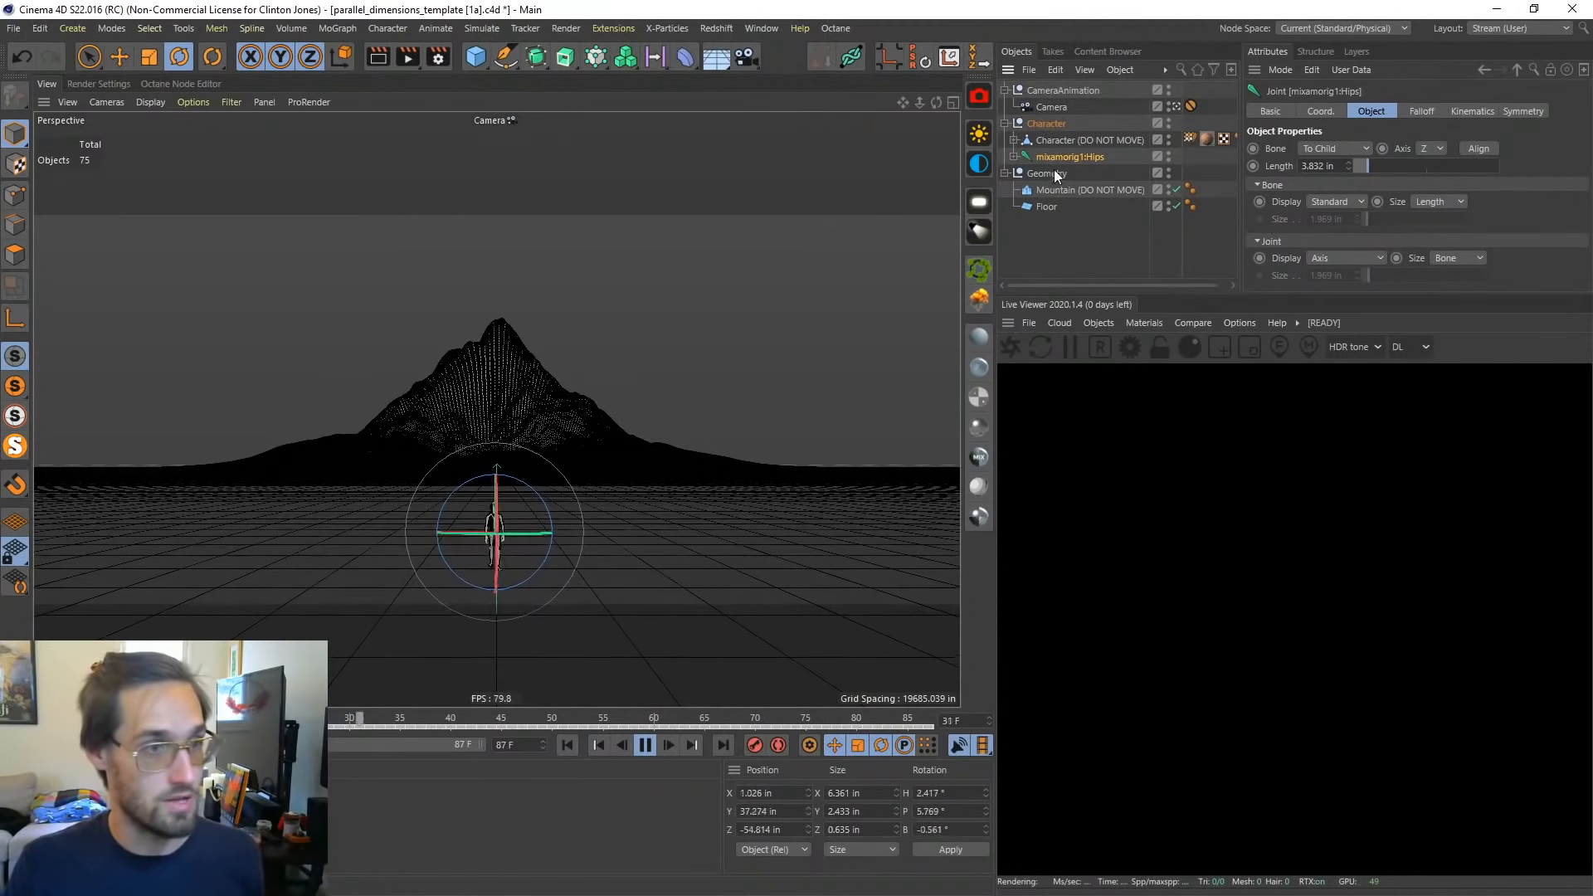
left_click(1046, 139)
left_click(501, 404)
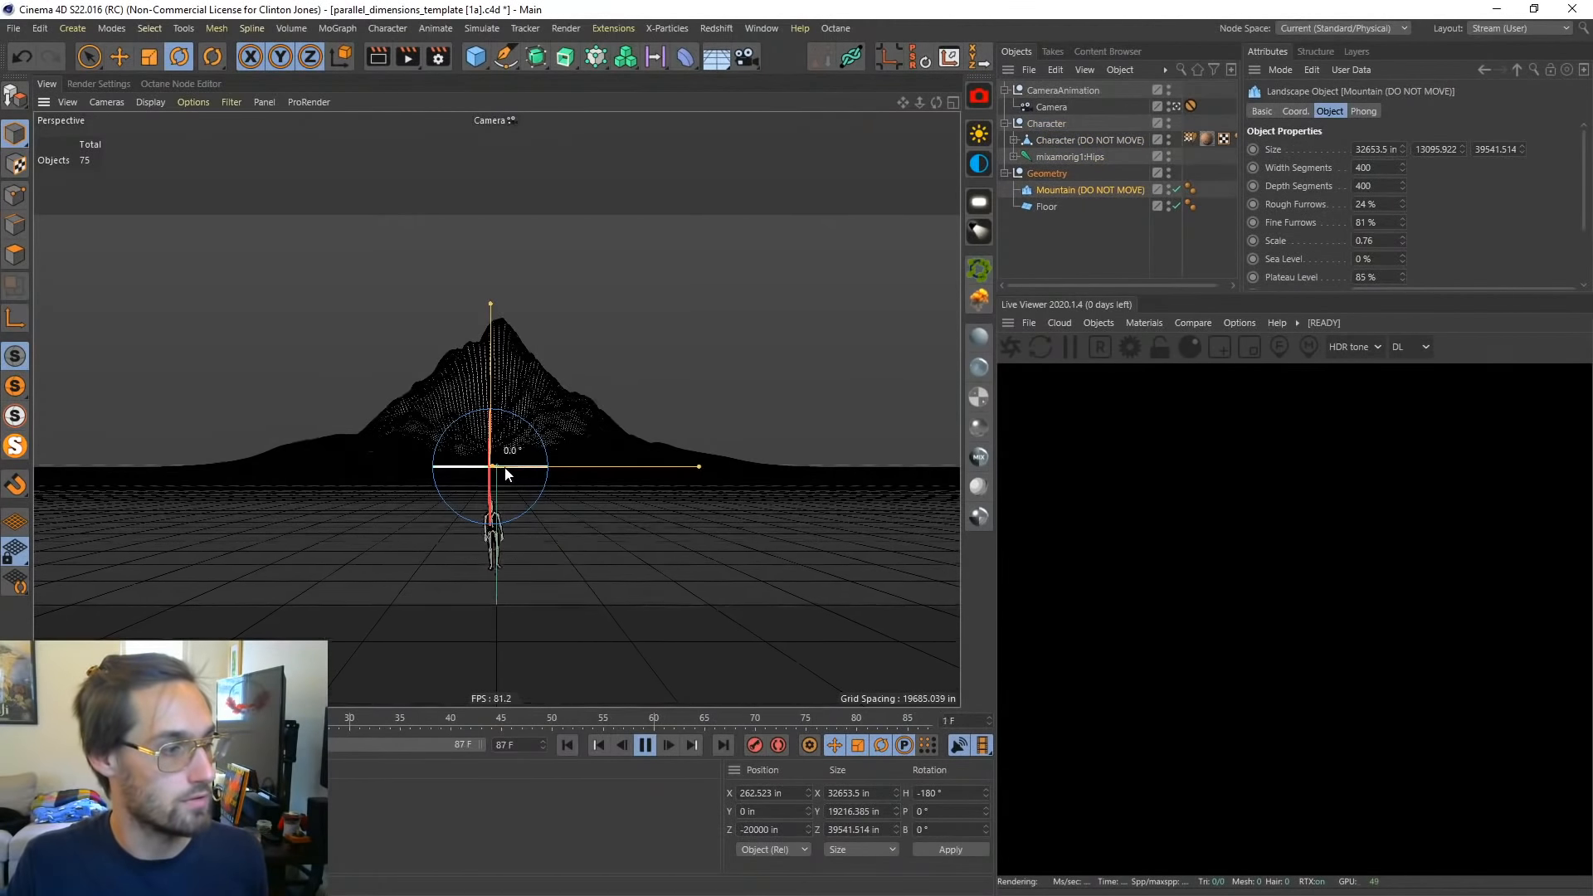
left_click_drag(506, 469, 340, 440)
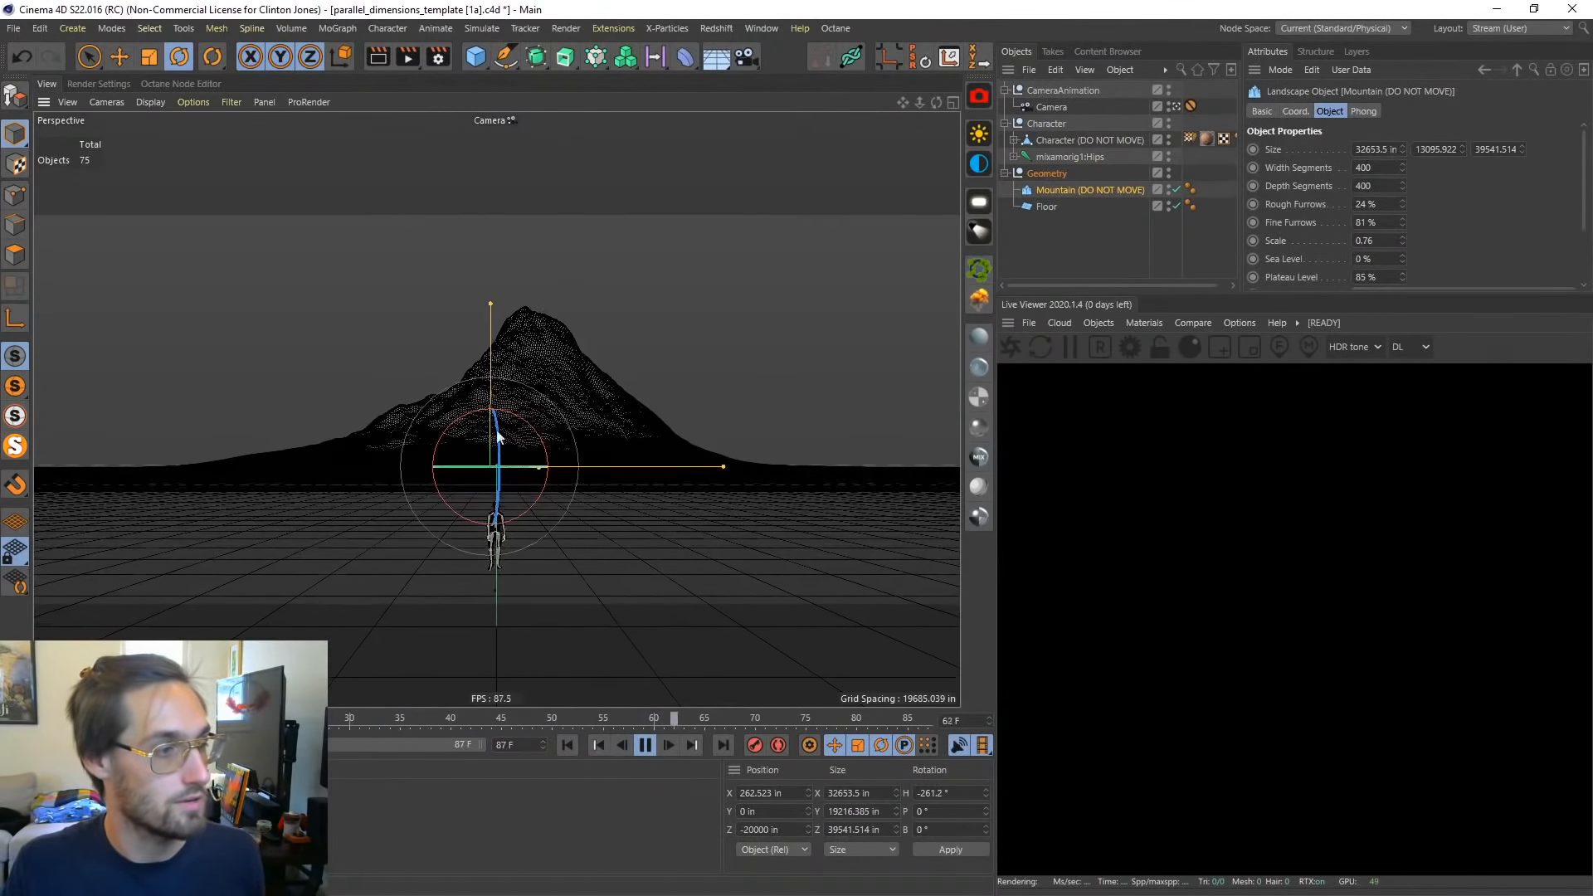
key("ctrl+z")
key("e")
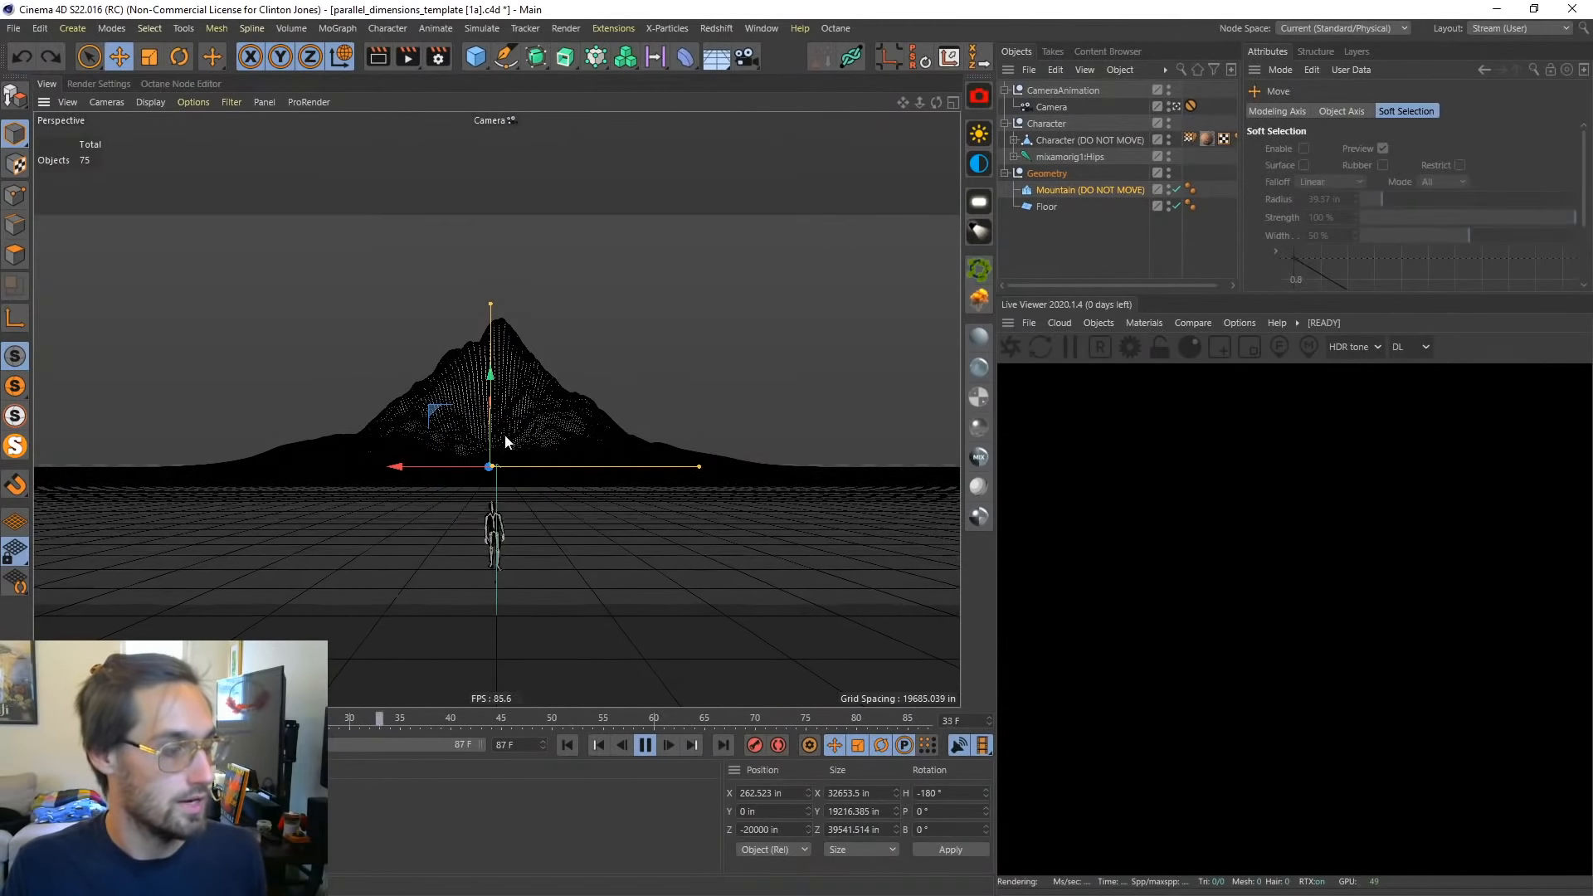
Step: Try scaling up the Mountain object uniformly and undo the scaling
key("t")
left_click_drag(395, 368, 826, 173)
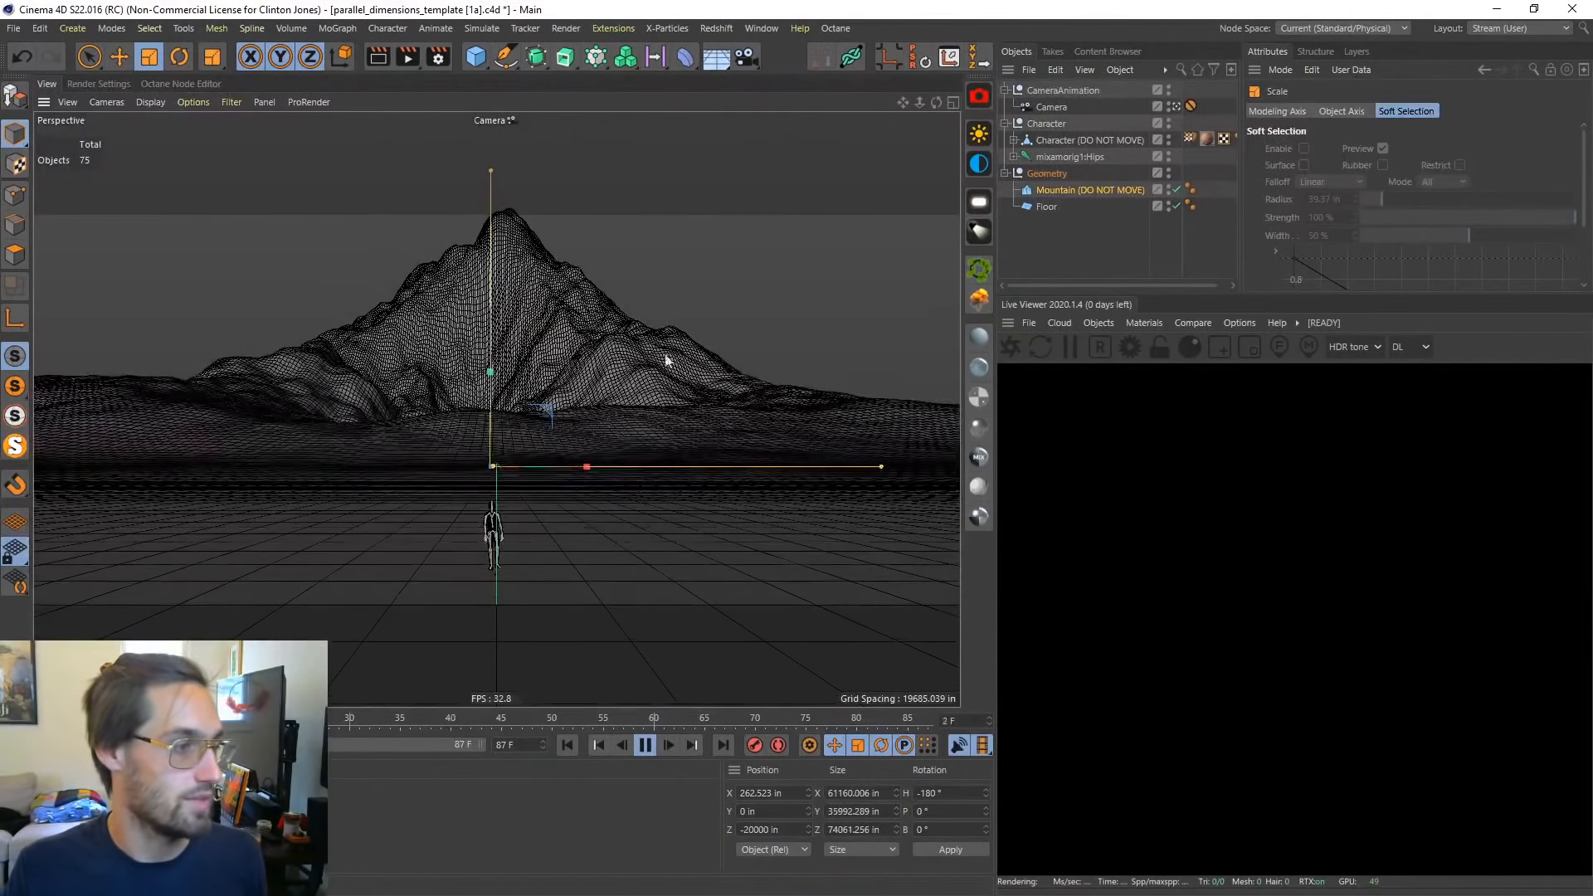
key("ctrl+z")
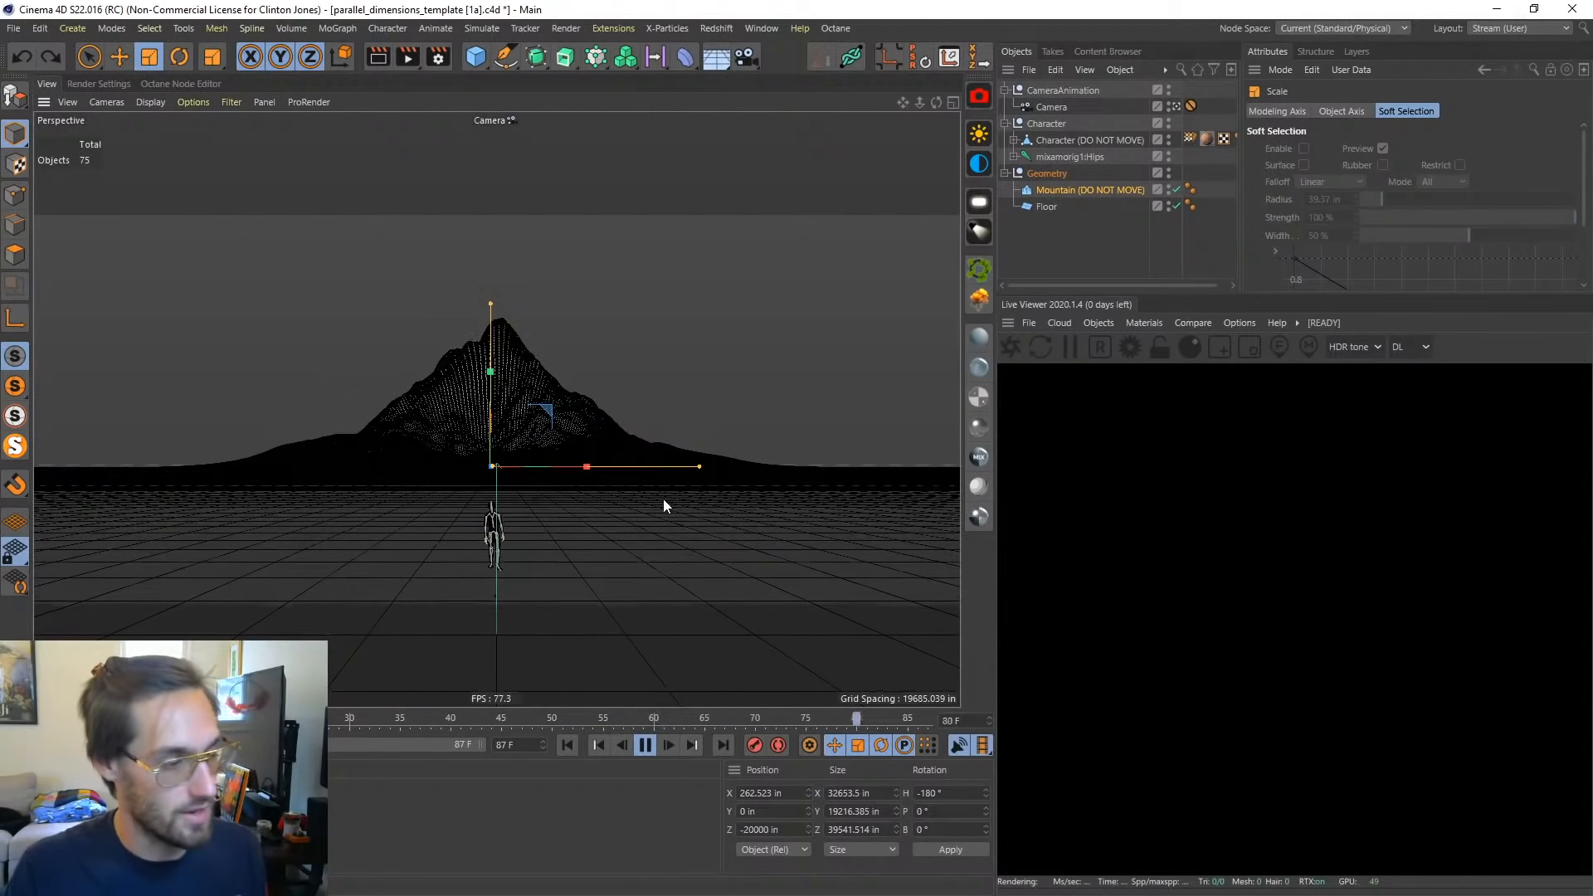
Step: Save the scene template, with the Geometry, Character and CameraAnimation groups collapsed in the object hierarchy
key("ctrl+s")
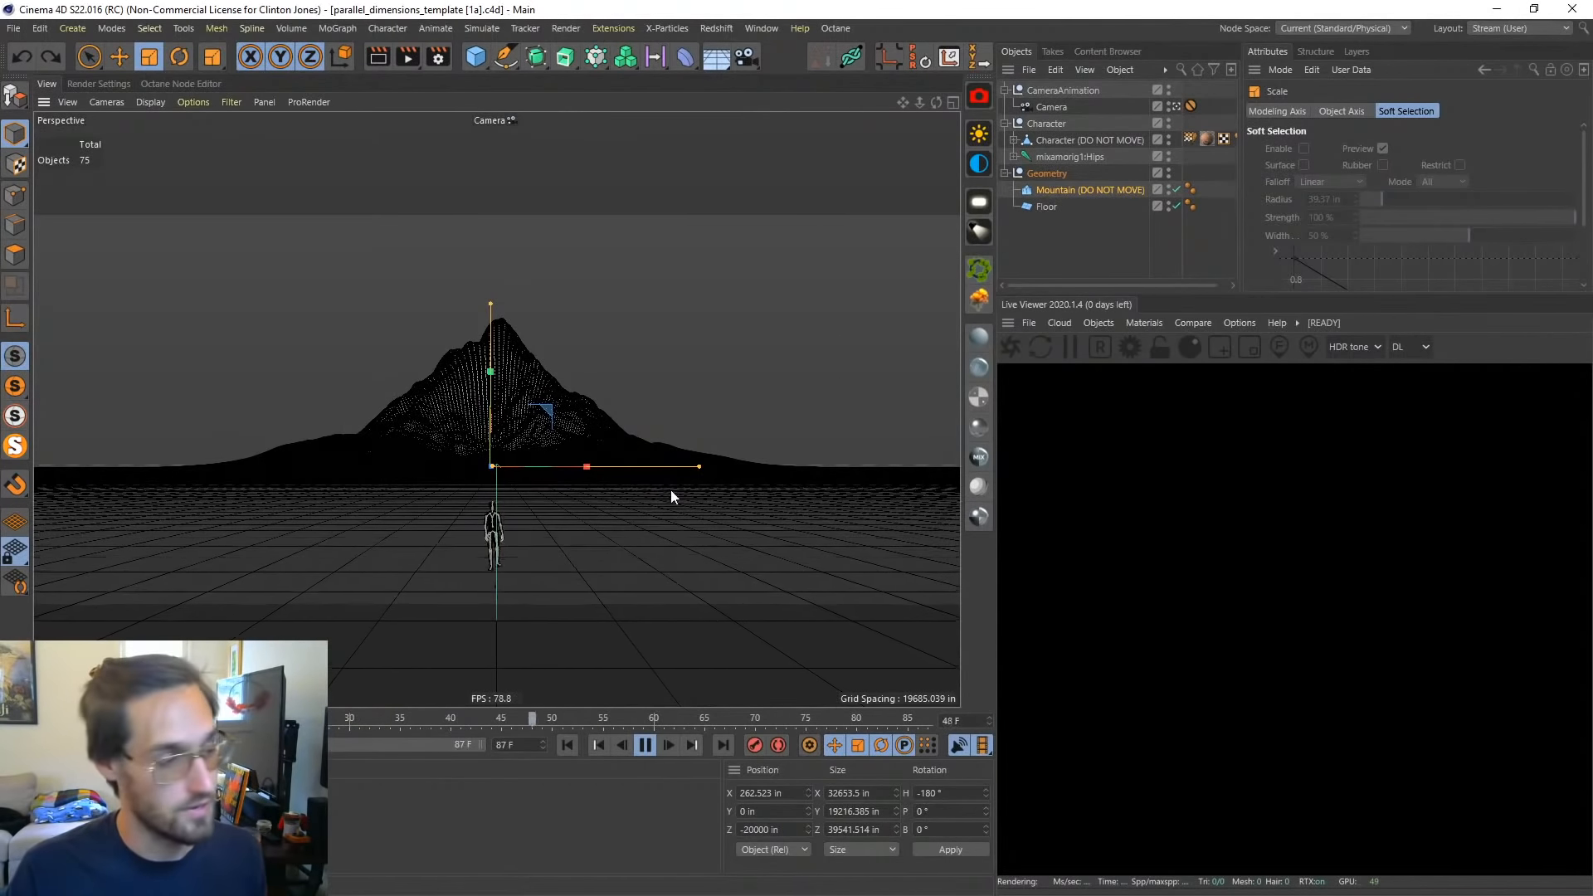
left_click(1047, 241)
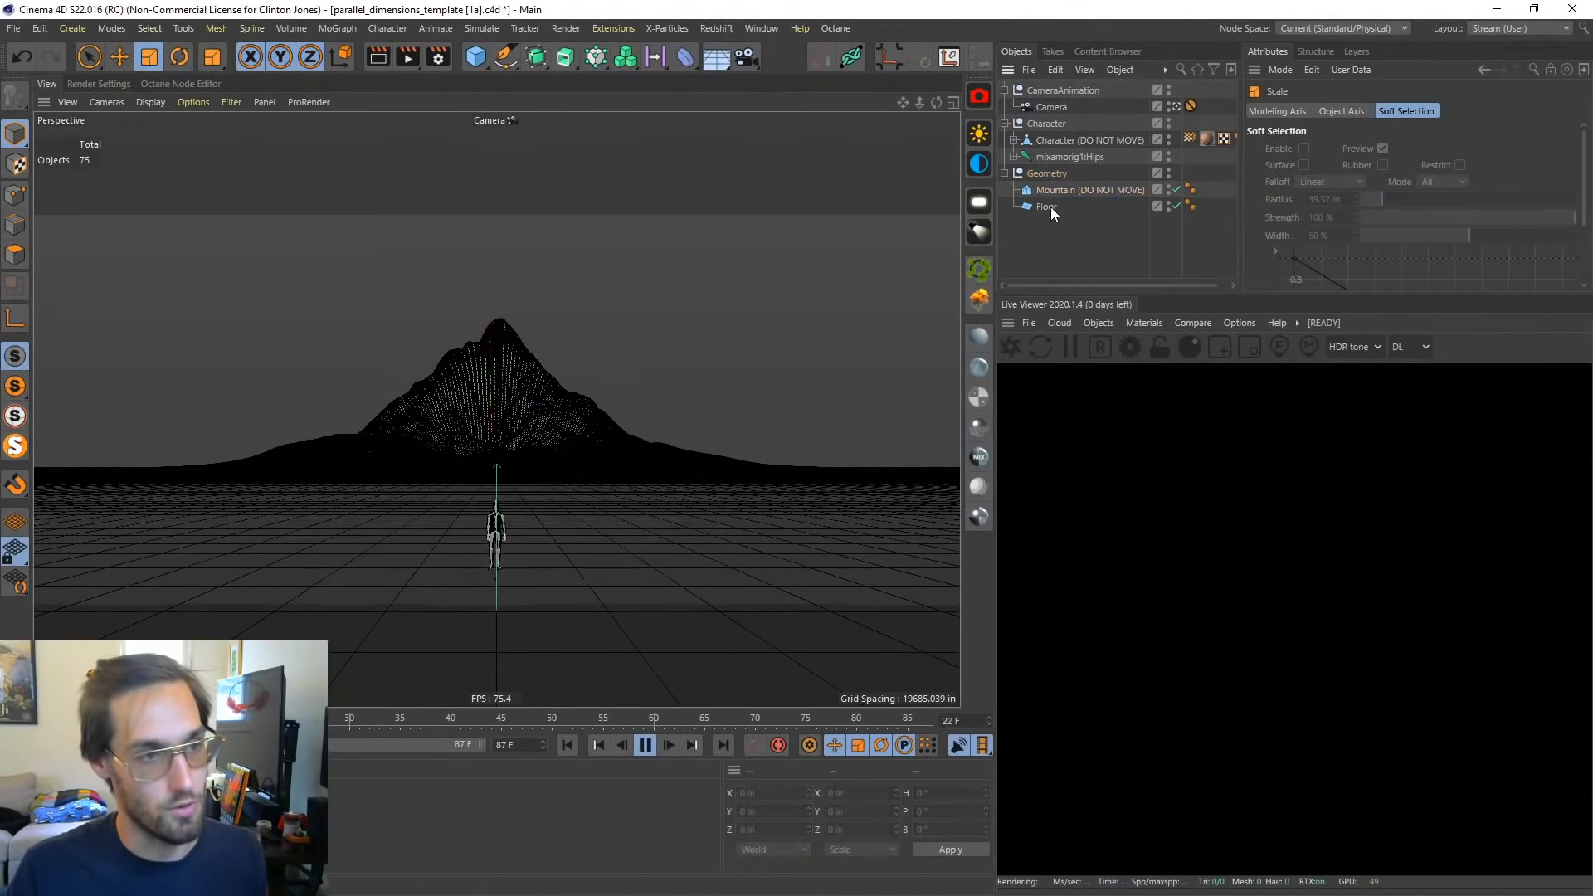
left_click(1004, 173)
left_click(1005, 122)
left_click(1005, 91)
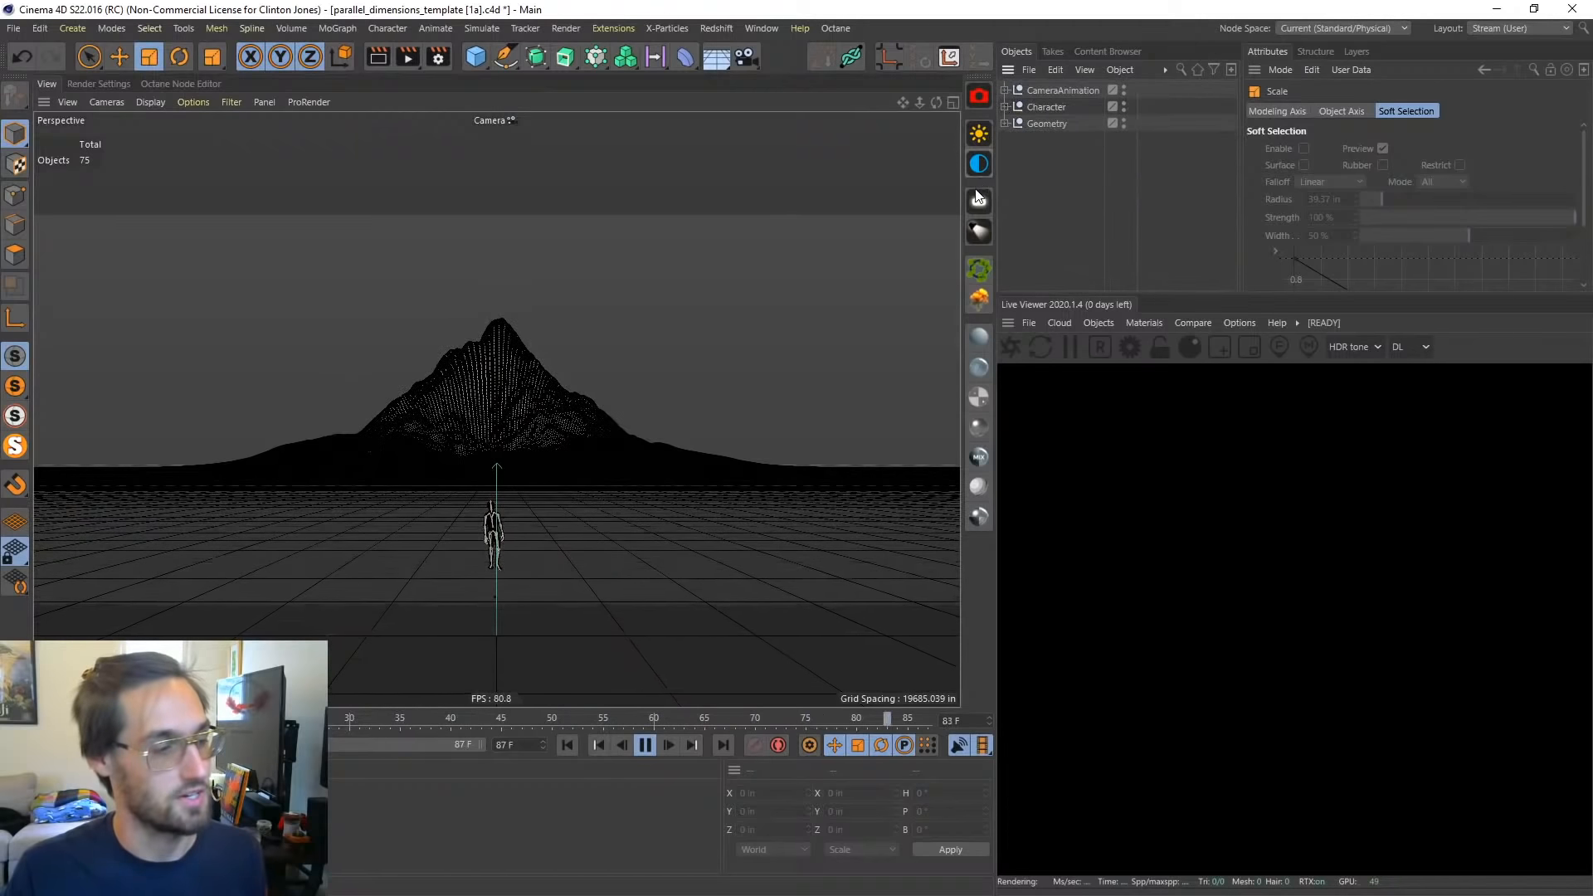
Step: Switch the viewport display to Gouraud shading and save the scene
key("n")
key("a")
key("ctrl+s")
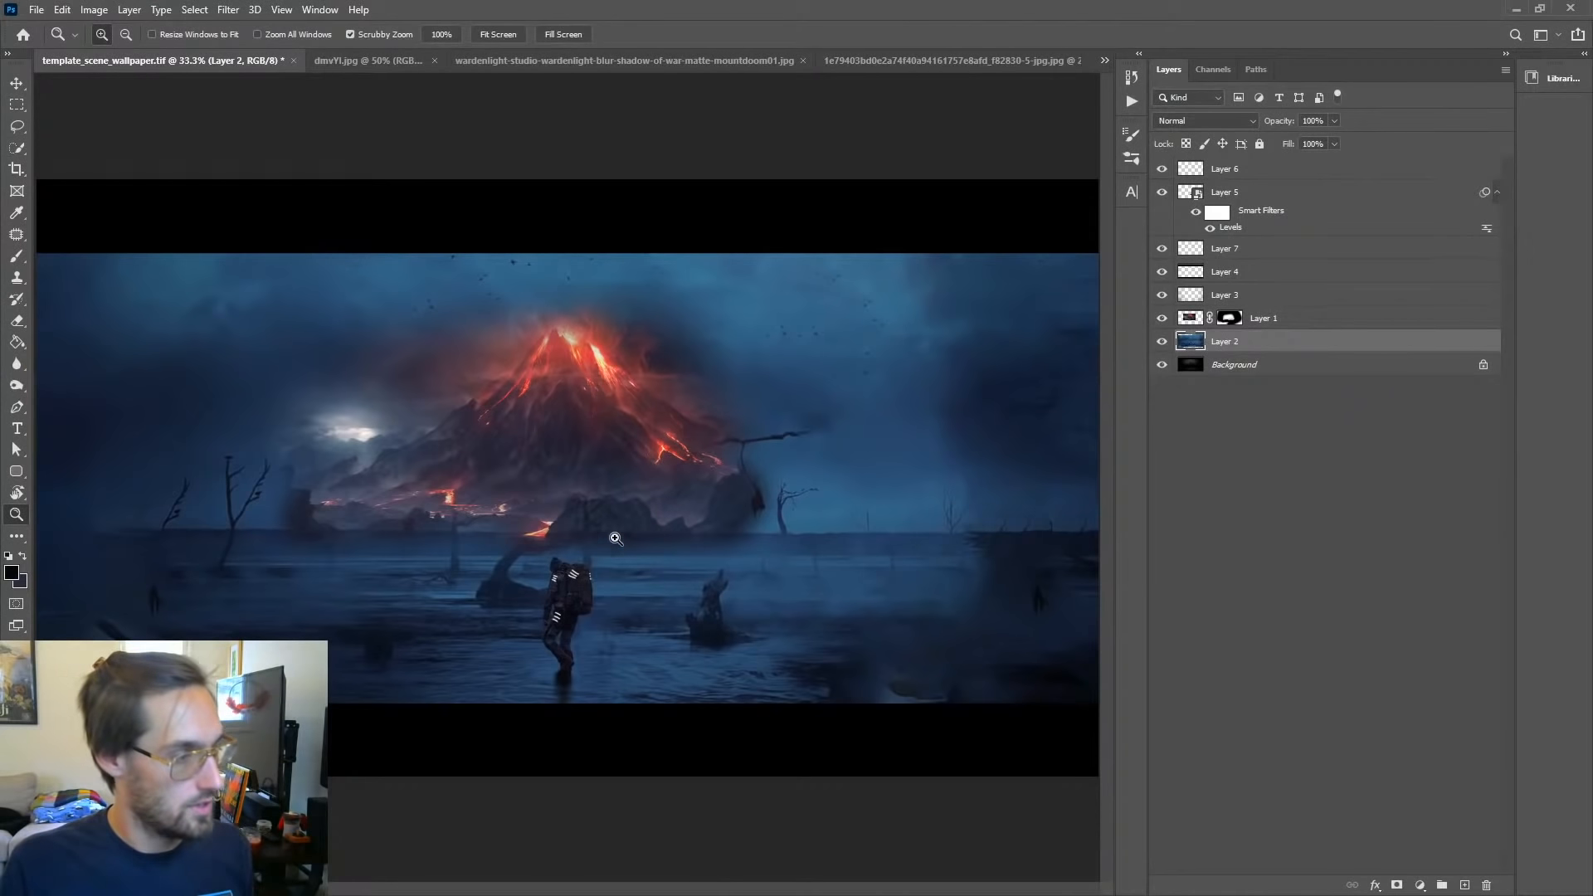
left_click(583, 546, "alt")
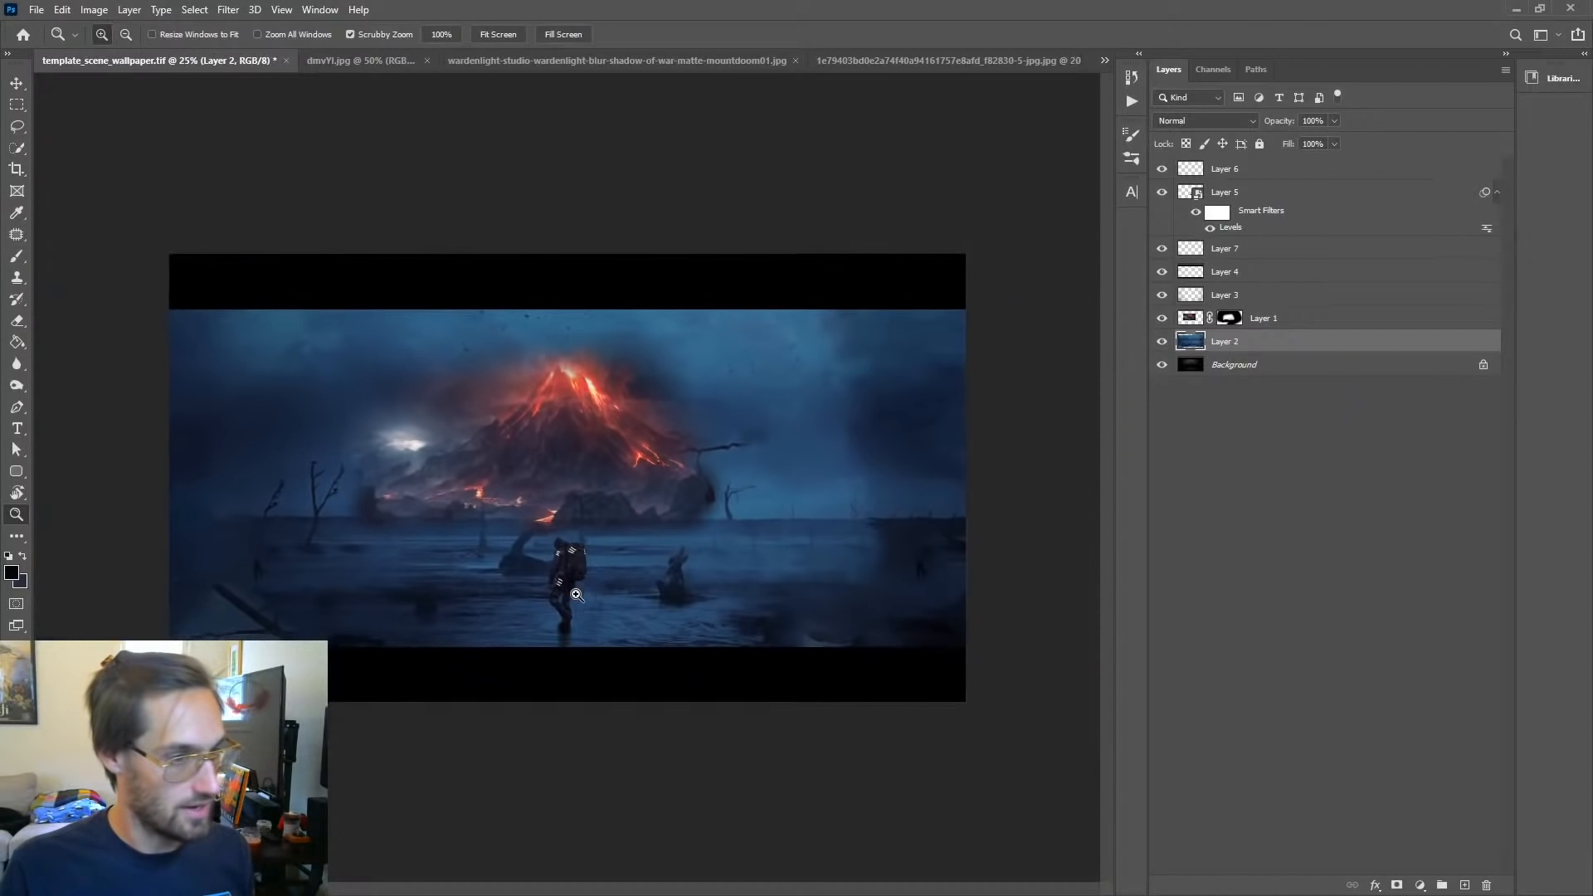
left_click(1220, 366)
left_click(1236, 344)
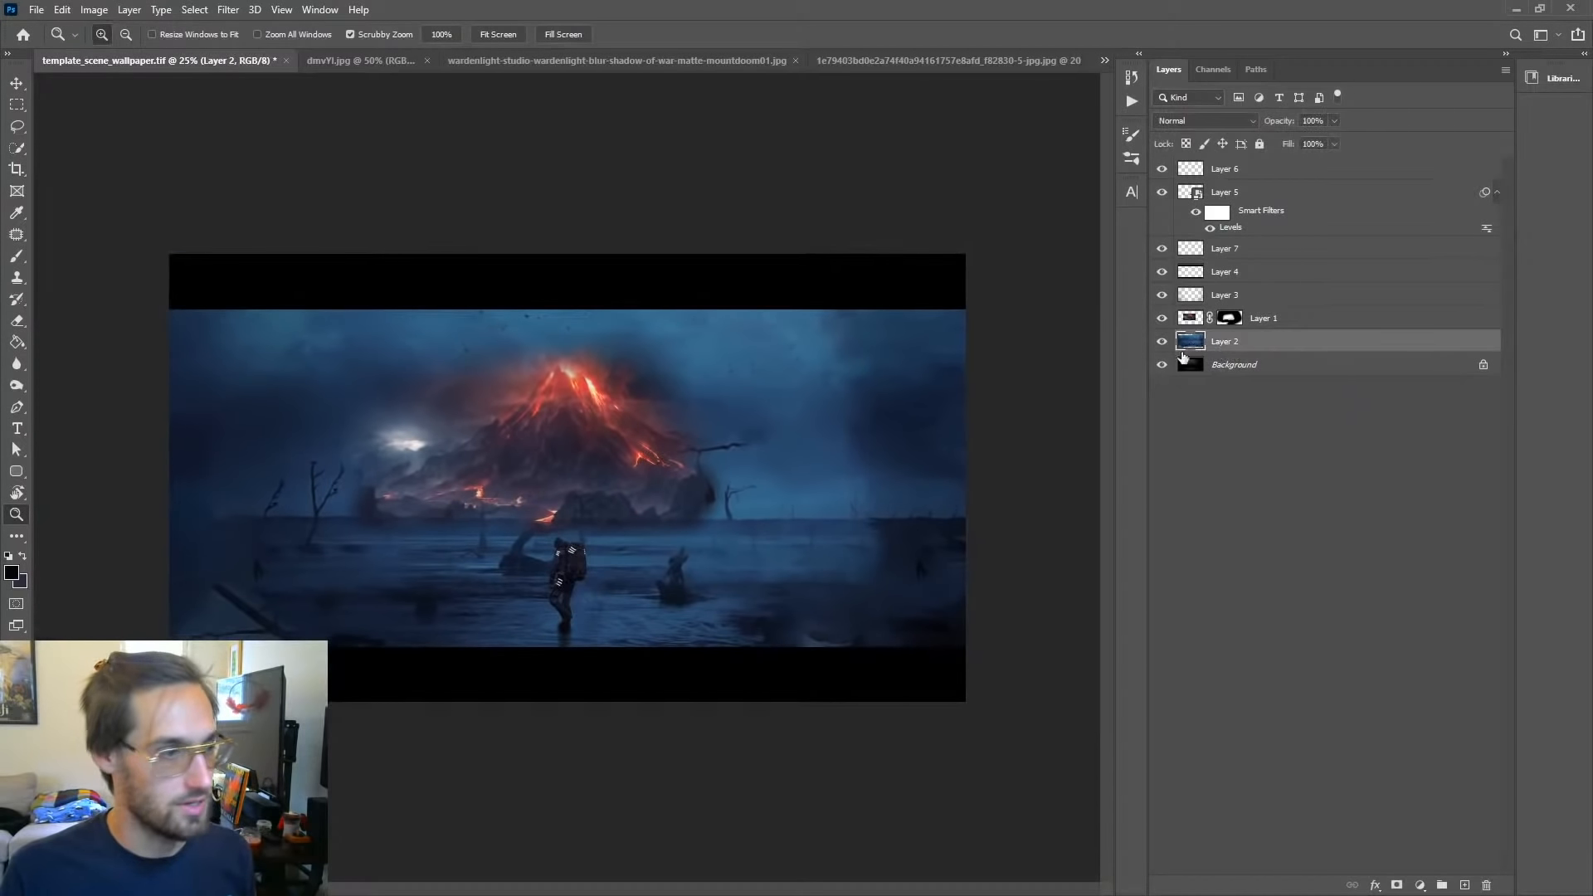
left_click(552, 570)
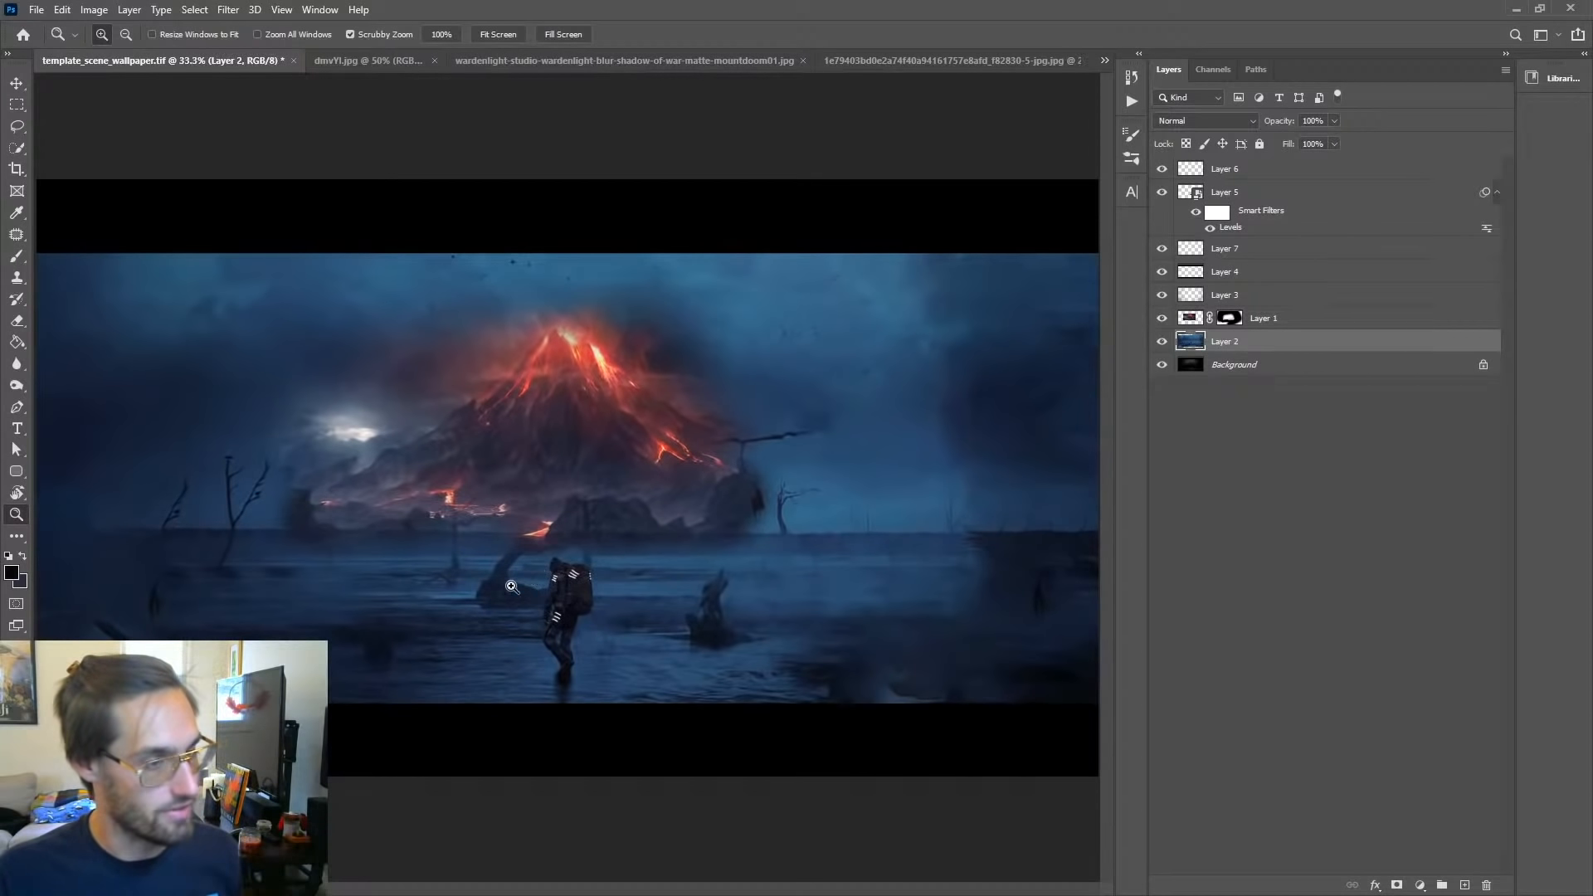
left_click(17, 260)
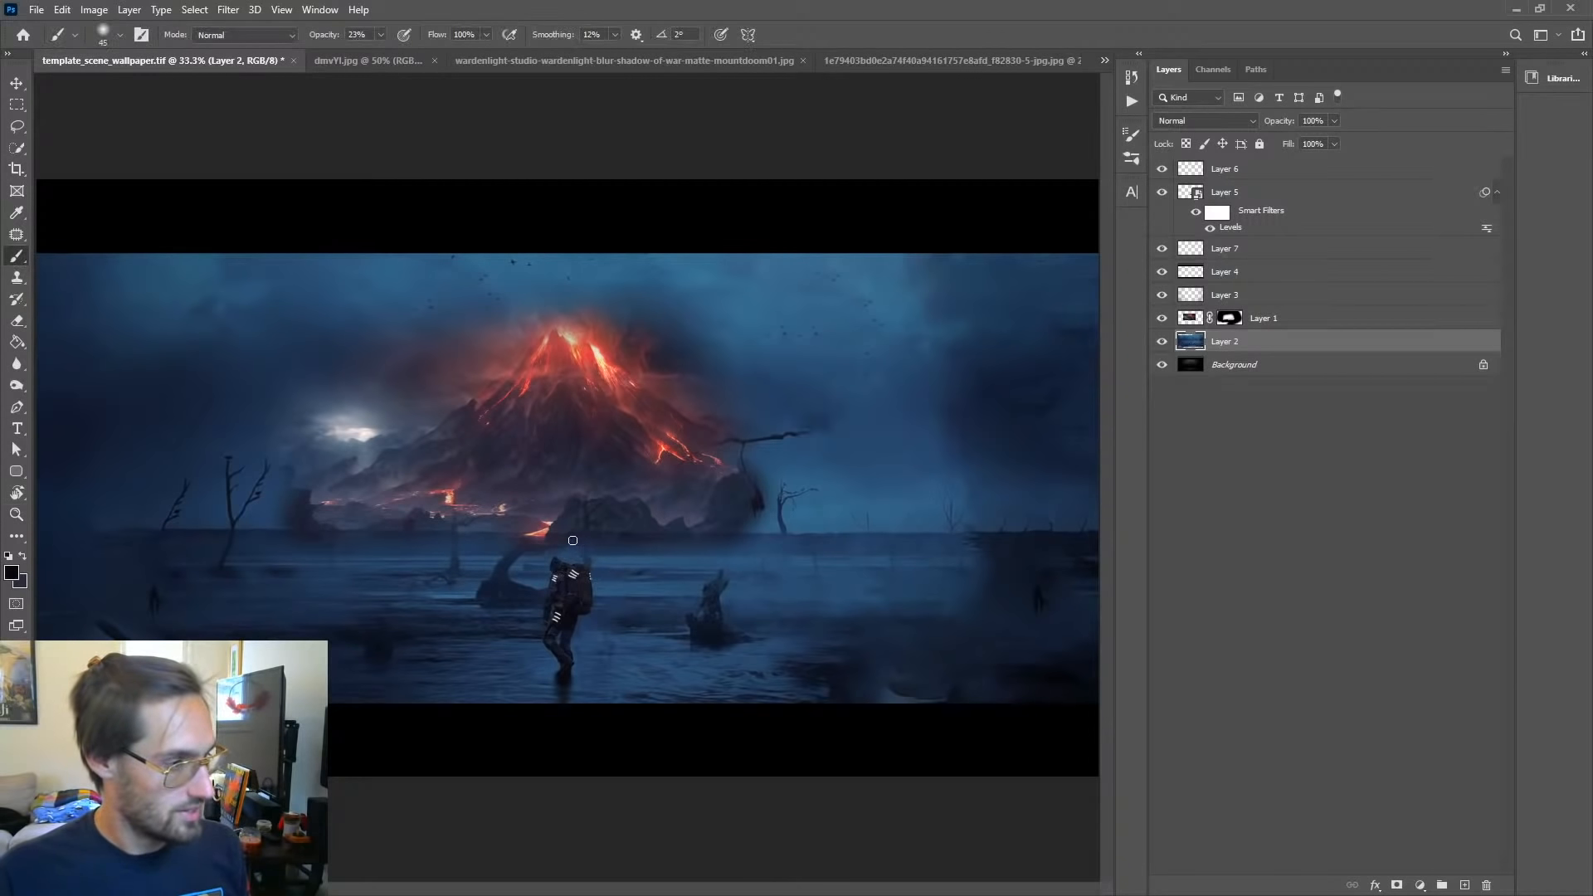
key("z")
left_click(572, 575, "alt")
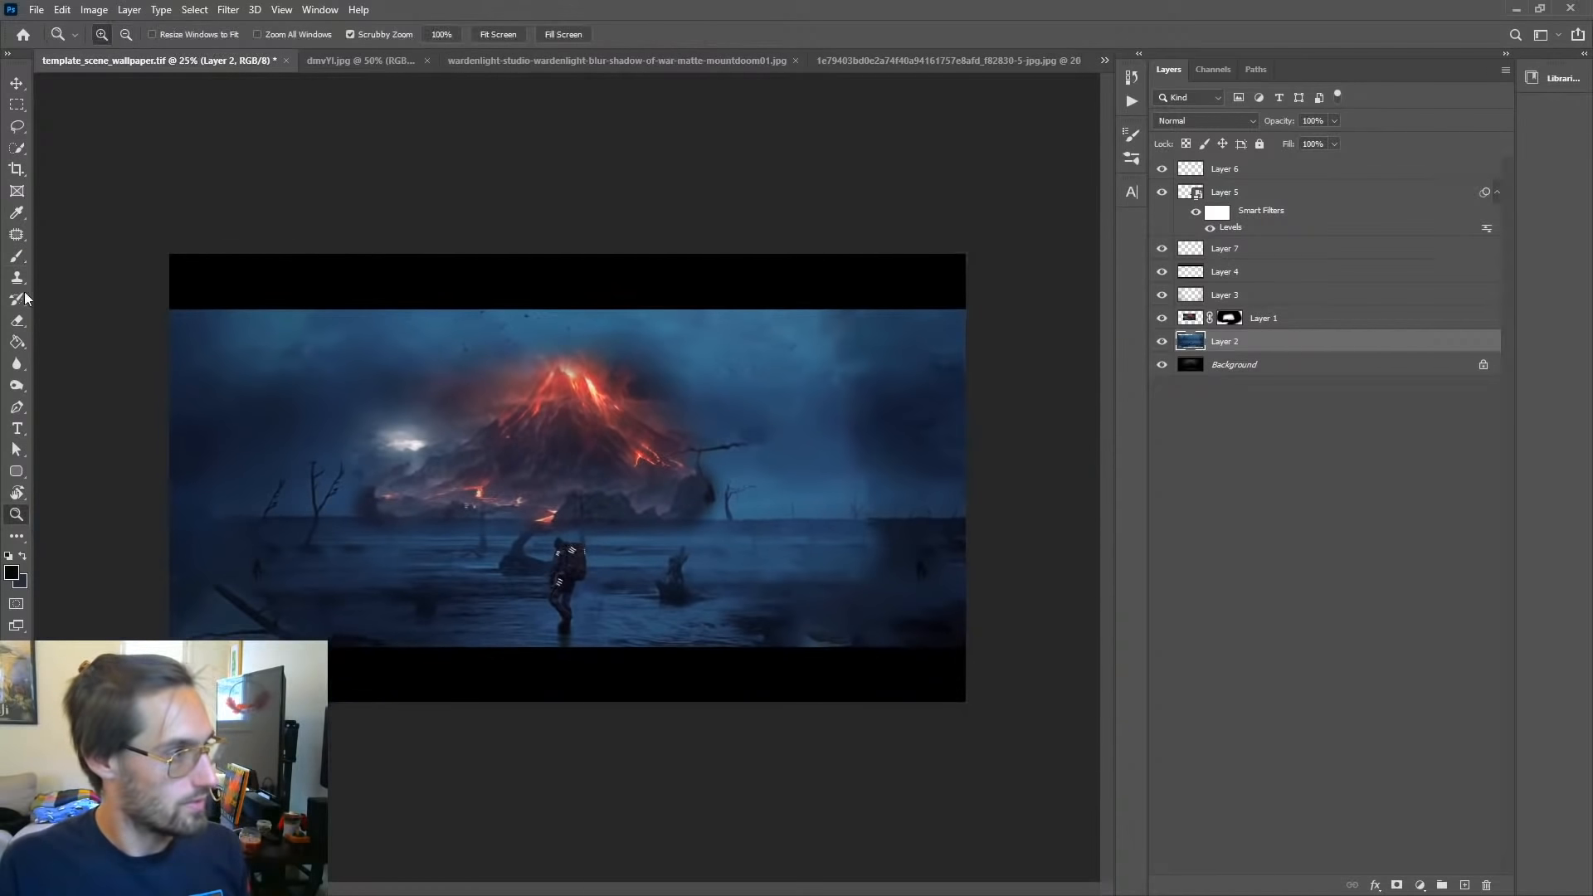
Step: In Photoshop, set the Soft Round brush to a size of 20 px and 100% opacity
left_click(16, 260)
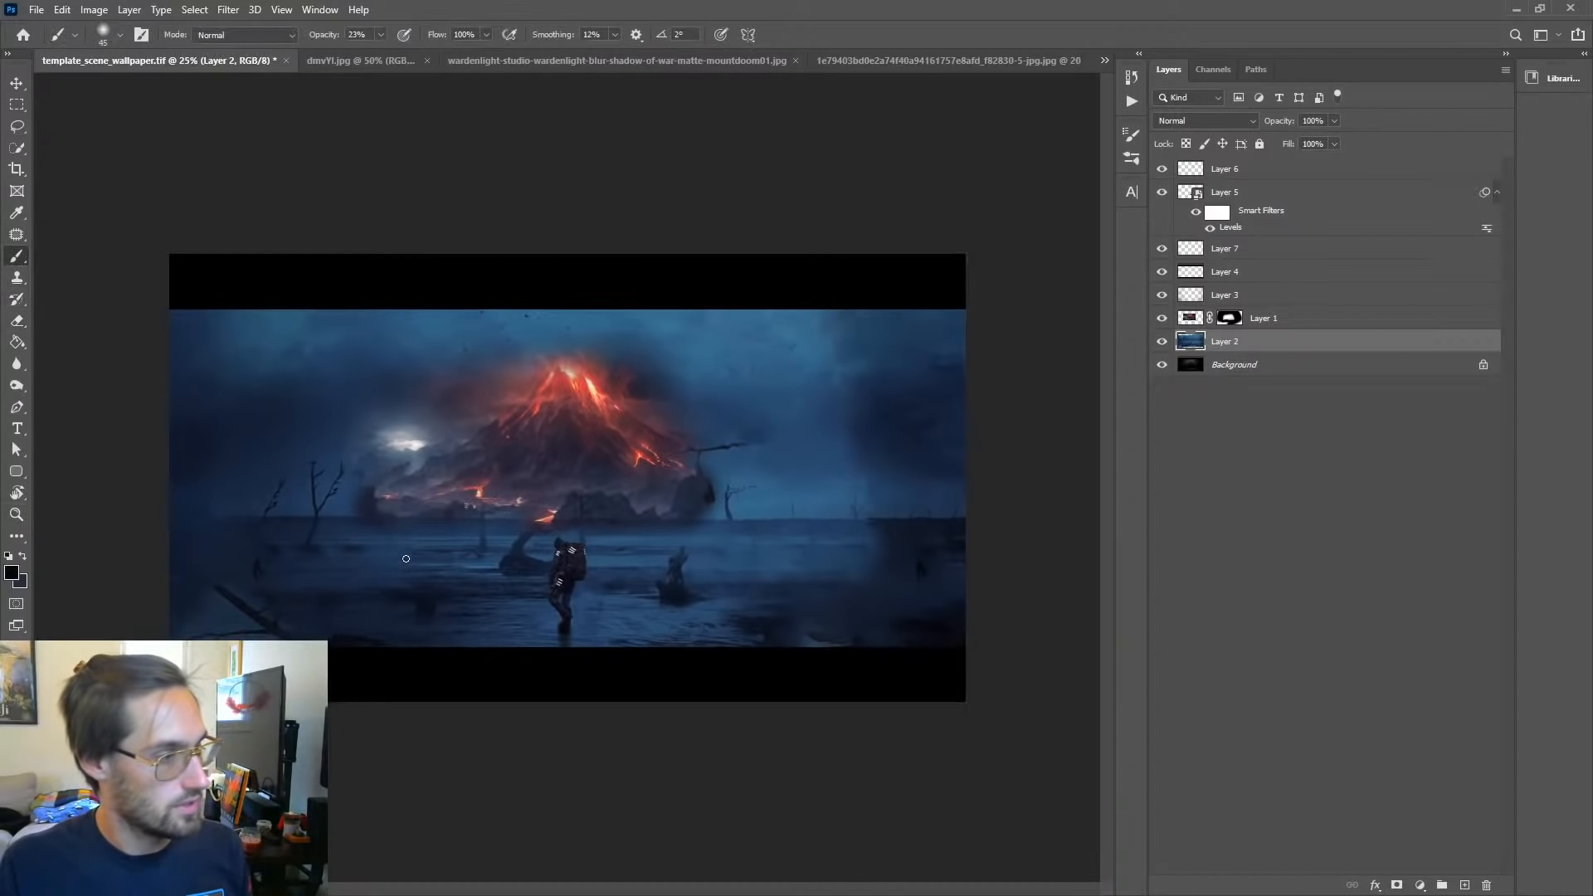
right_click(396, 499)
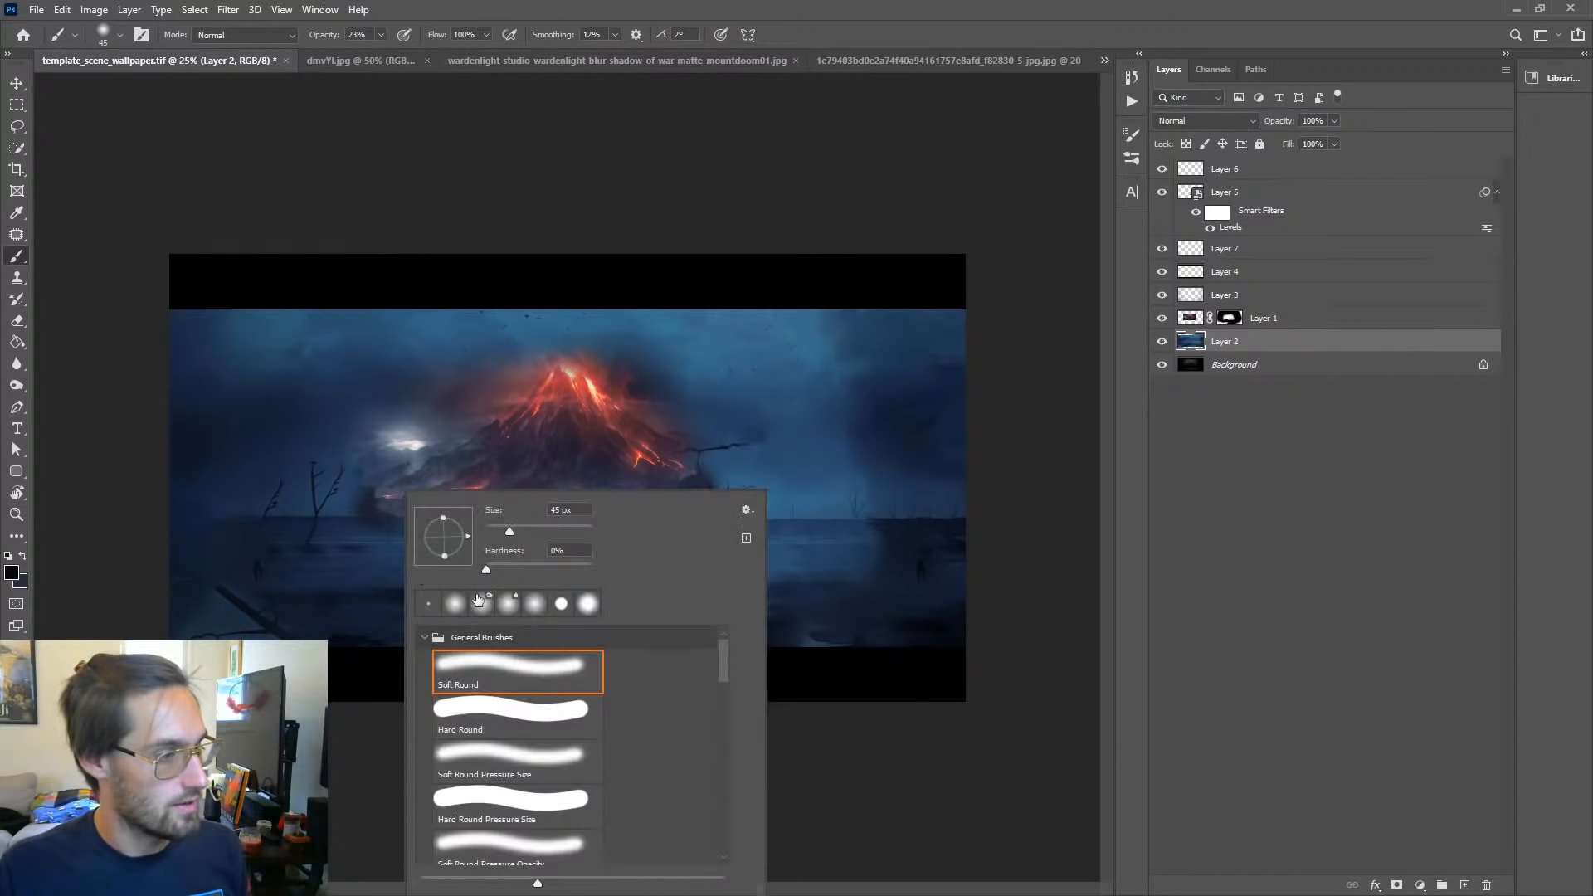
left_click_drag(509, 531, 500, 530)
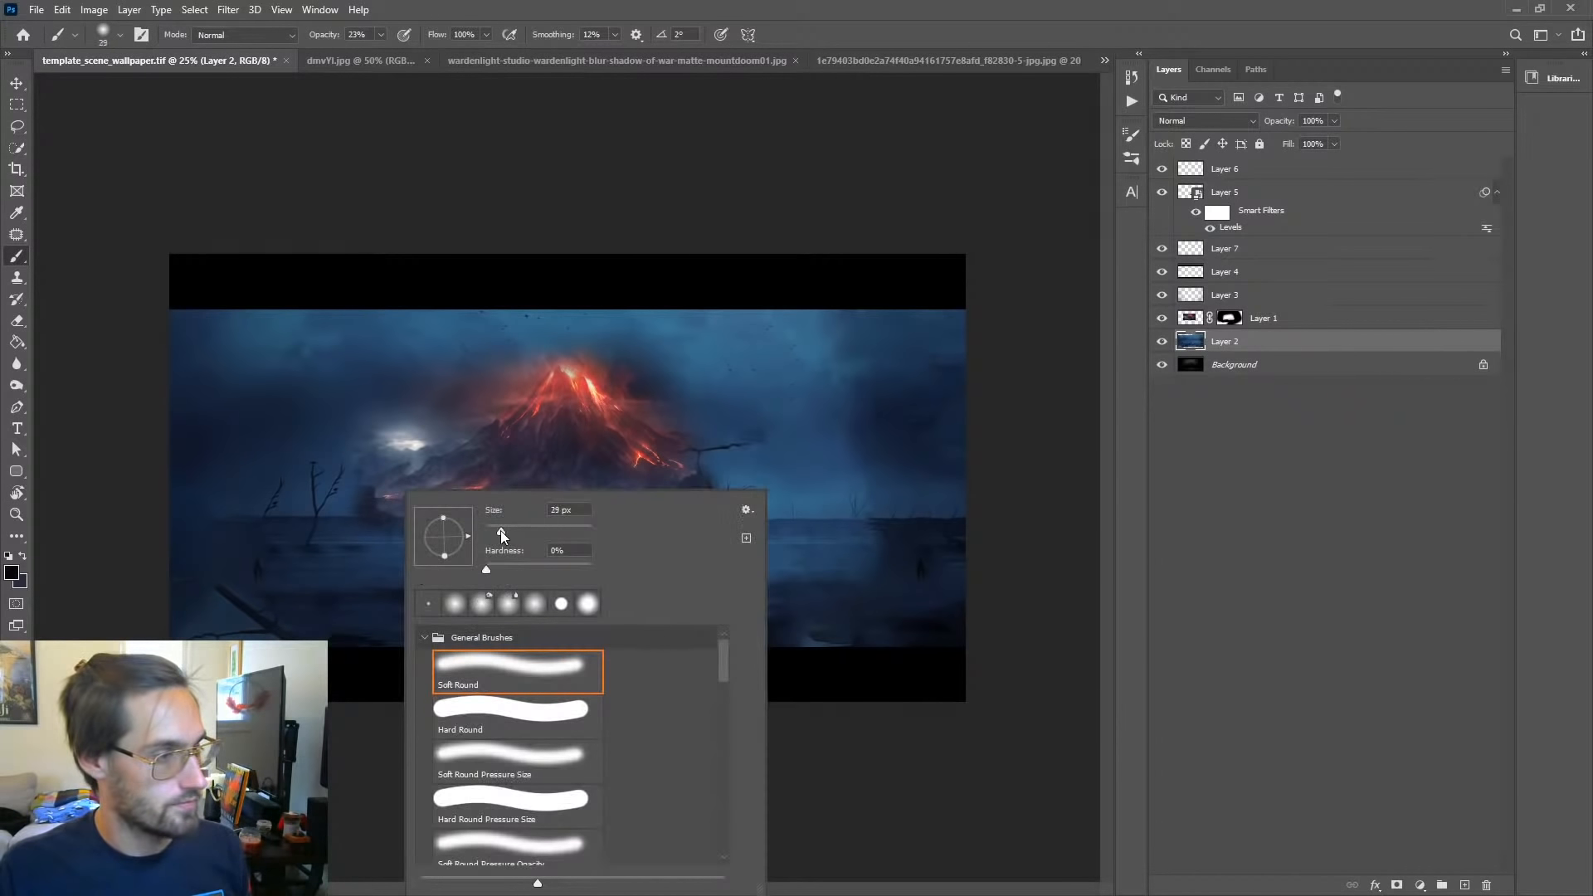
left_click(1187, 511)
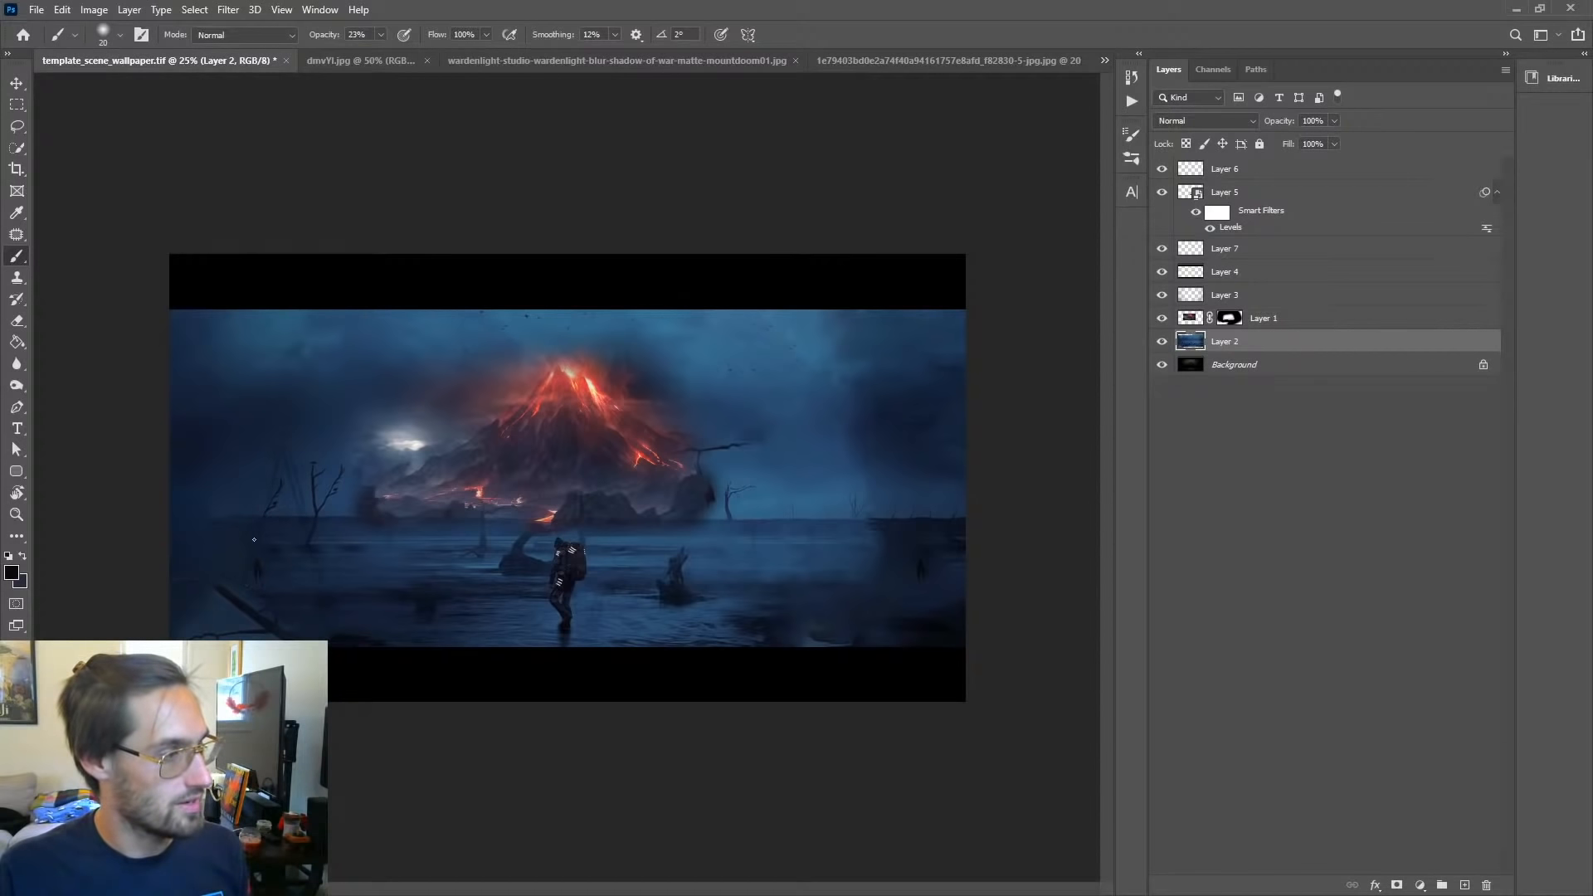
left_click(380, 34)
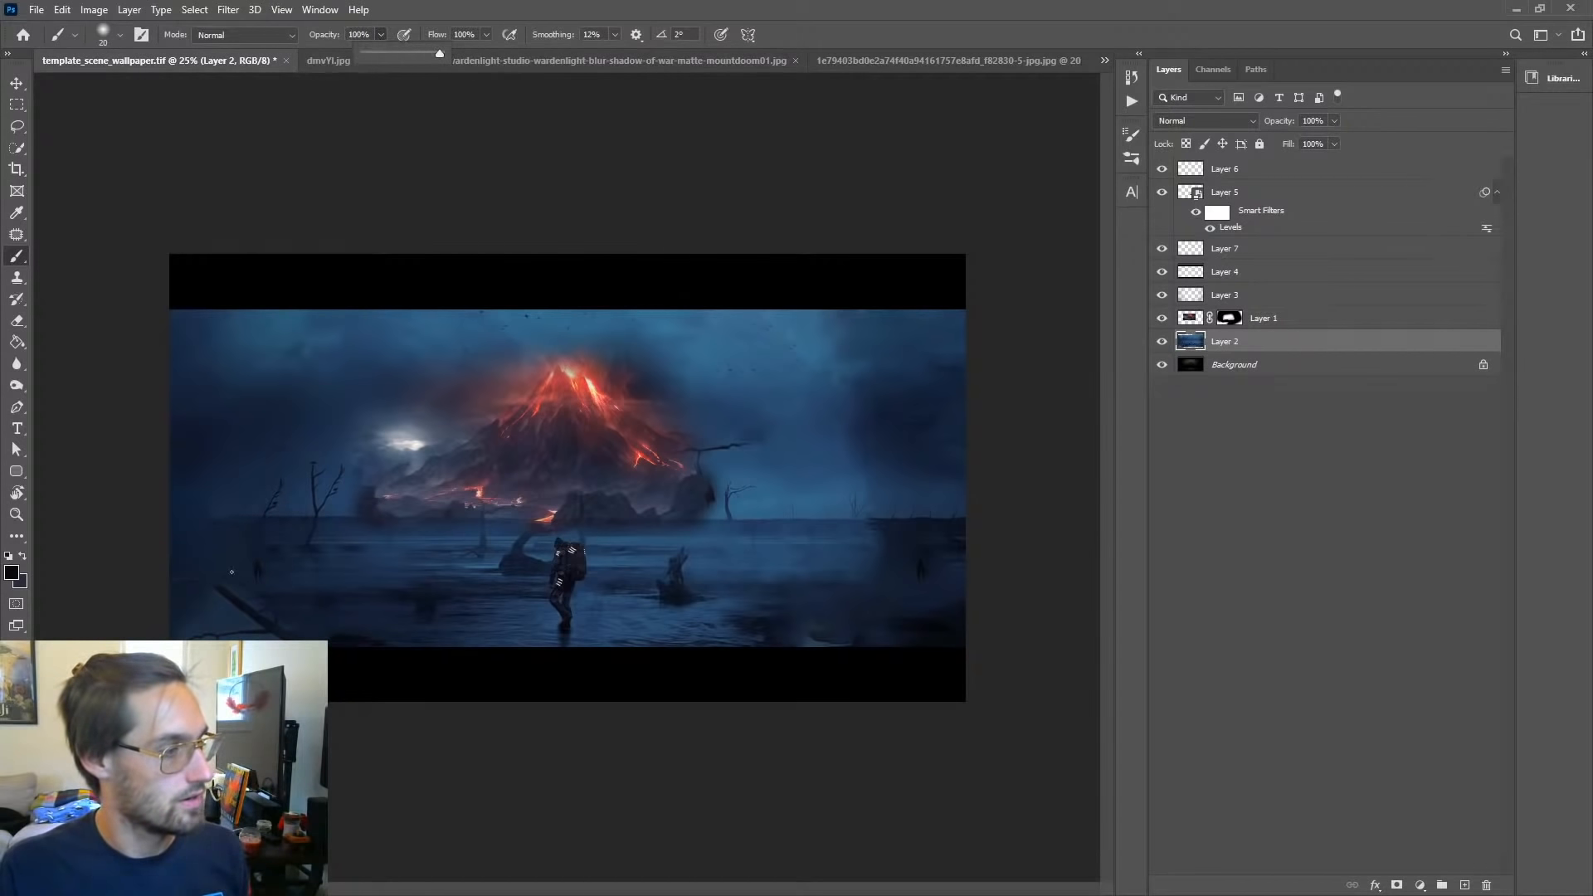
Step: Try sketching two black triangular tent outlines on Layer 2 in the water beside the hiker, and undo the strokes
mouse_move(227, 593)
left_mouse_down()
mouse_move(266, 478)
mouse_move(310, 596)
mouse_move(228, 593)
mouse_move(315, 611)
mouse_move(307, 597)
left_mouse_up()
mouse_move(269, 540)
left_mouse_down()
mouse_move(296, 604)
mouse_move(366, 489)
mouse_move(418, 609)
mouse_move(361, 596)
left_mouse_up()
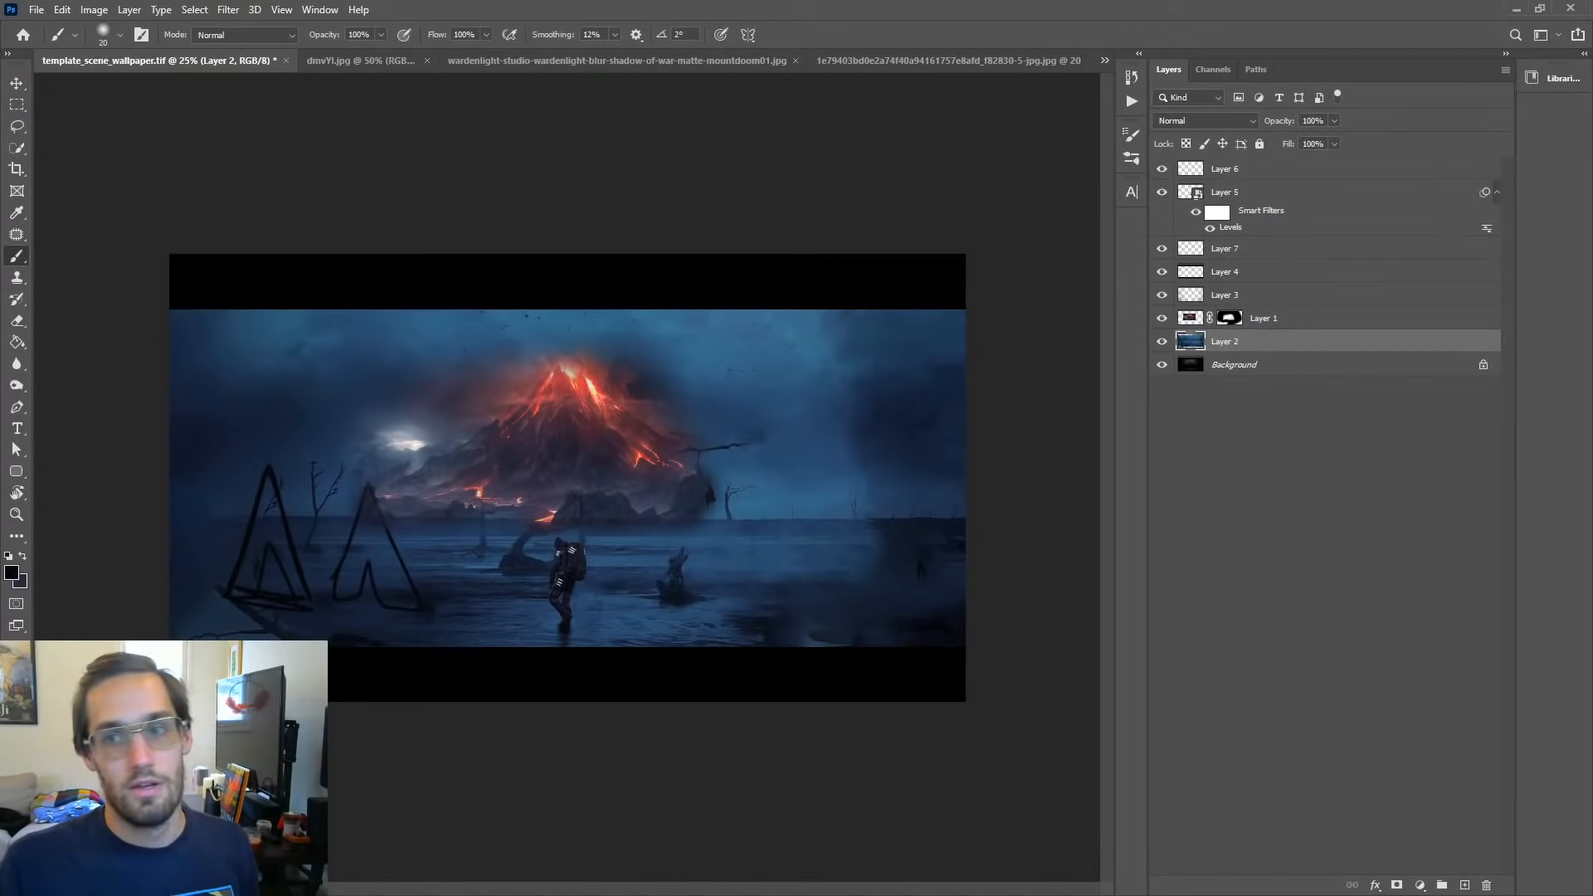
key("ctrl+z")
key("ctrl+z")
key("ctrl+z")
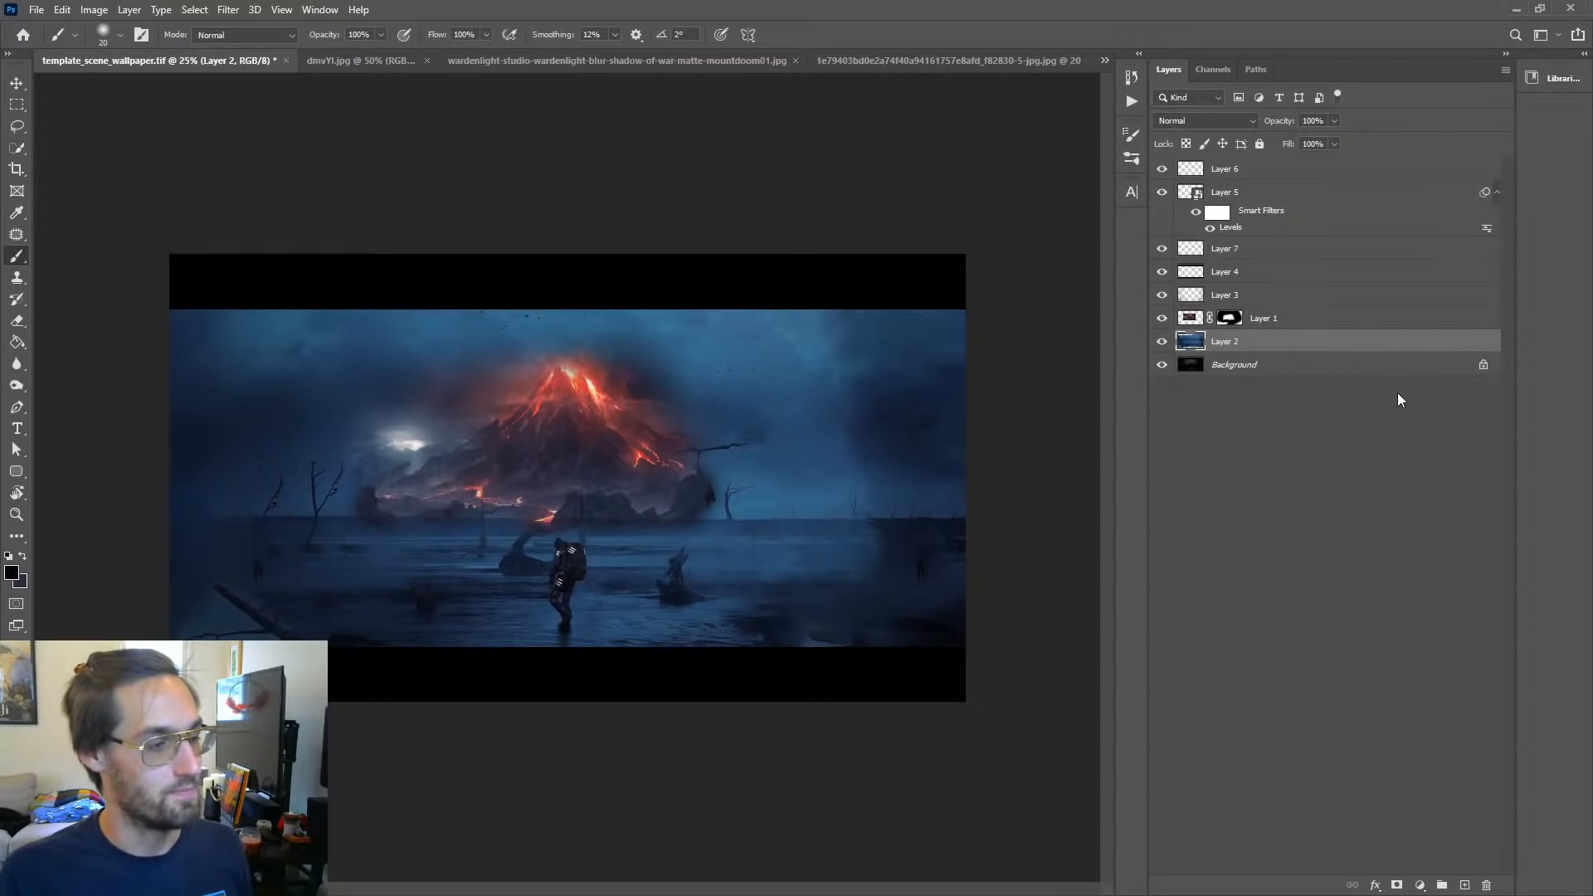
key("ctrl+z")
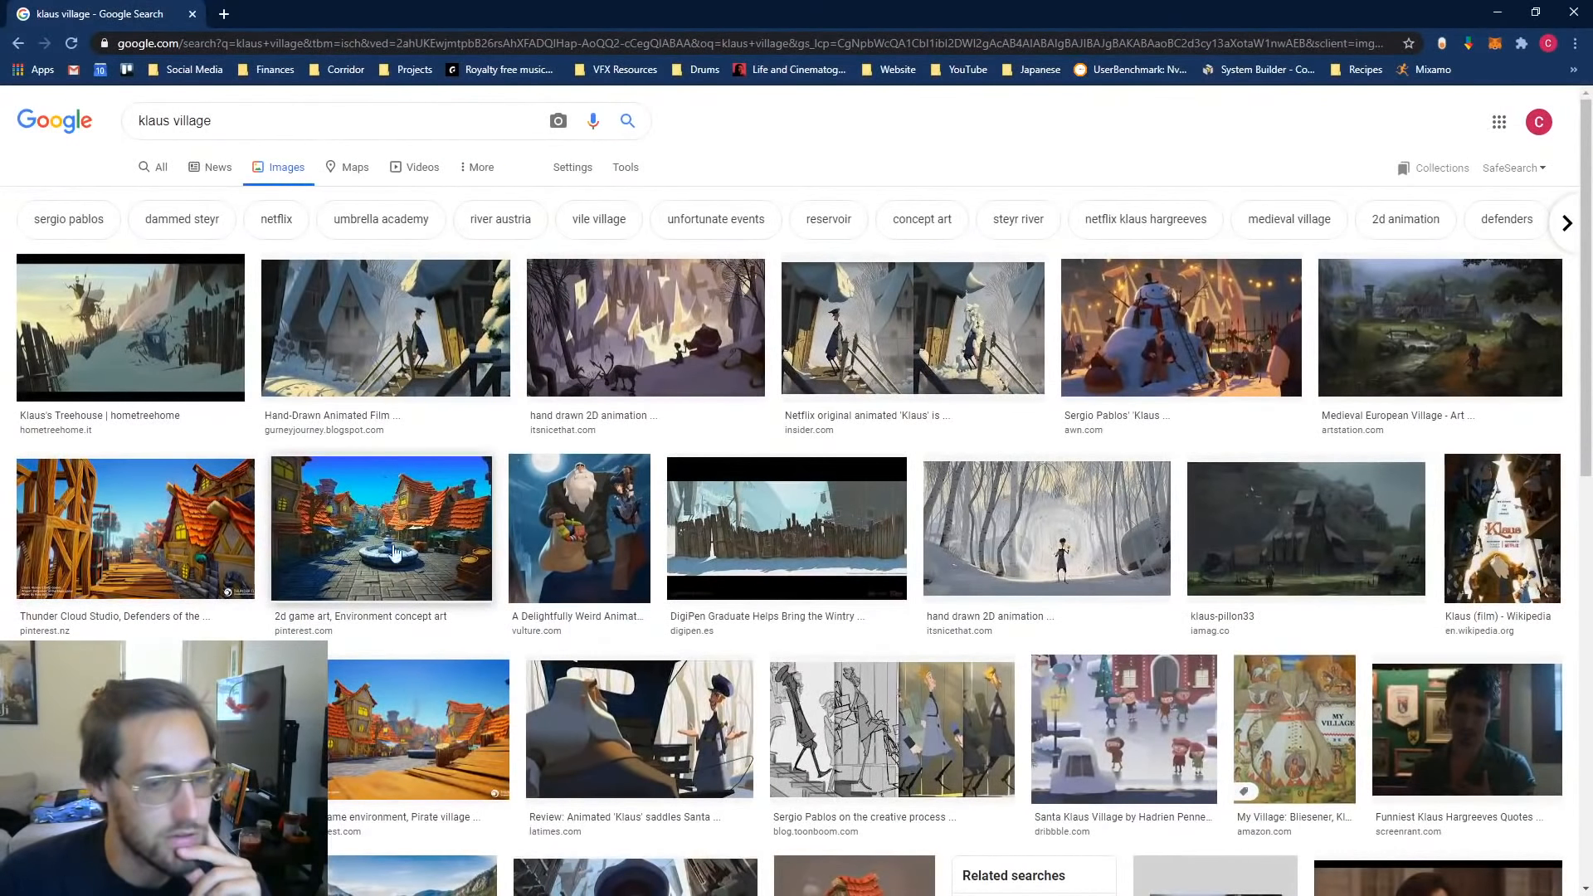
Step: In Chrome, browse the "klaus village" image results for village design references
scroll(404, 643, "down", 2)
scroll(390, 581, "down", 2)
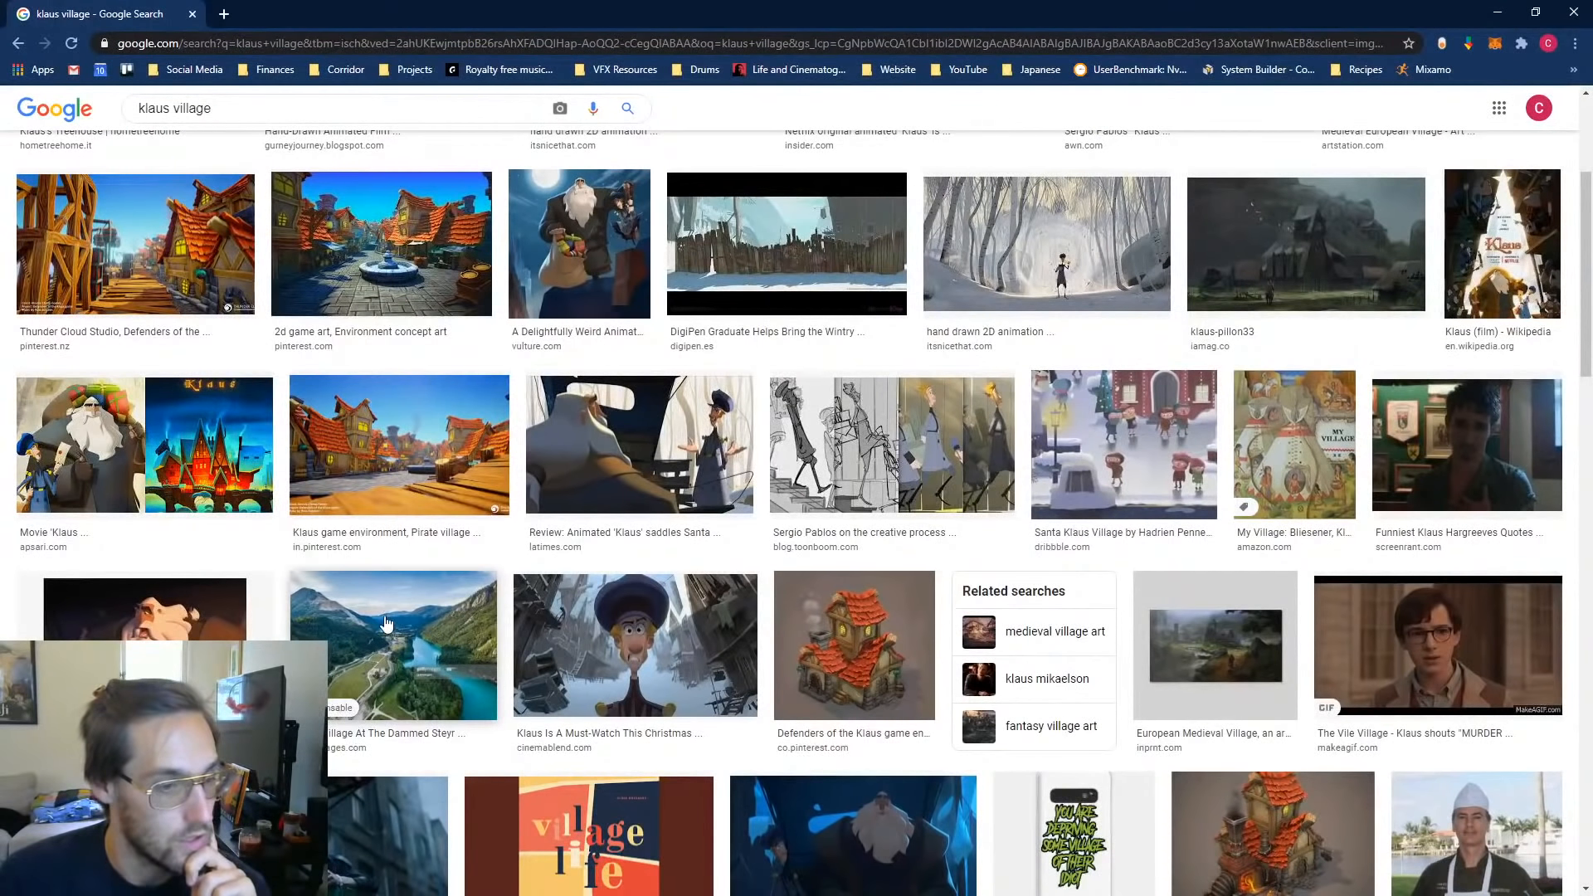
scroll(406, 596, "down", 1)
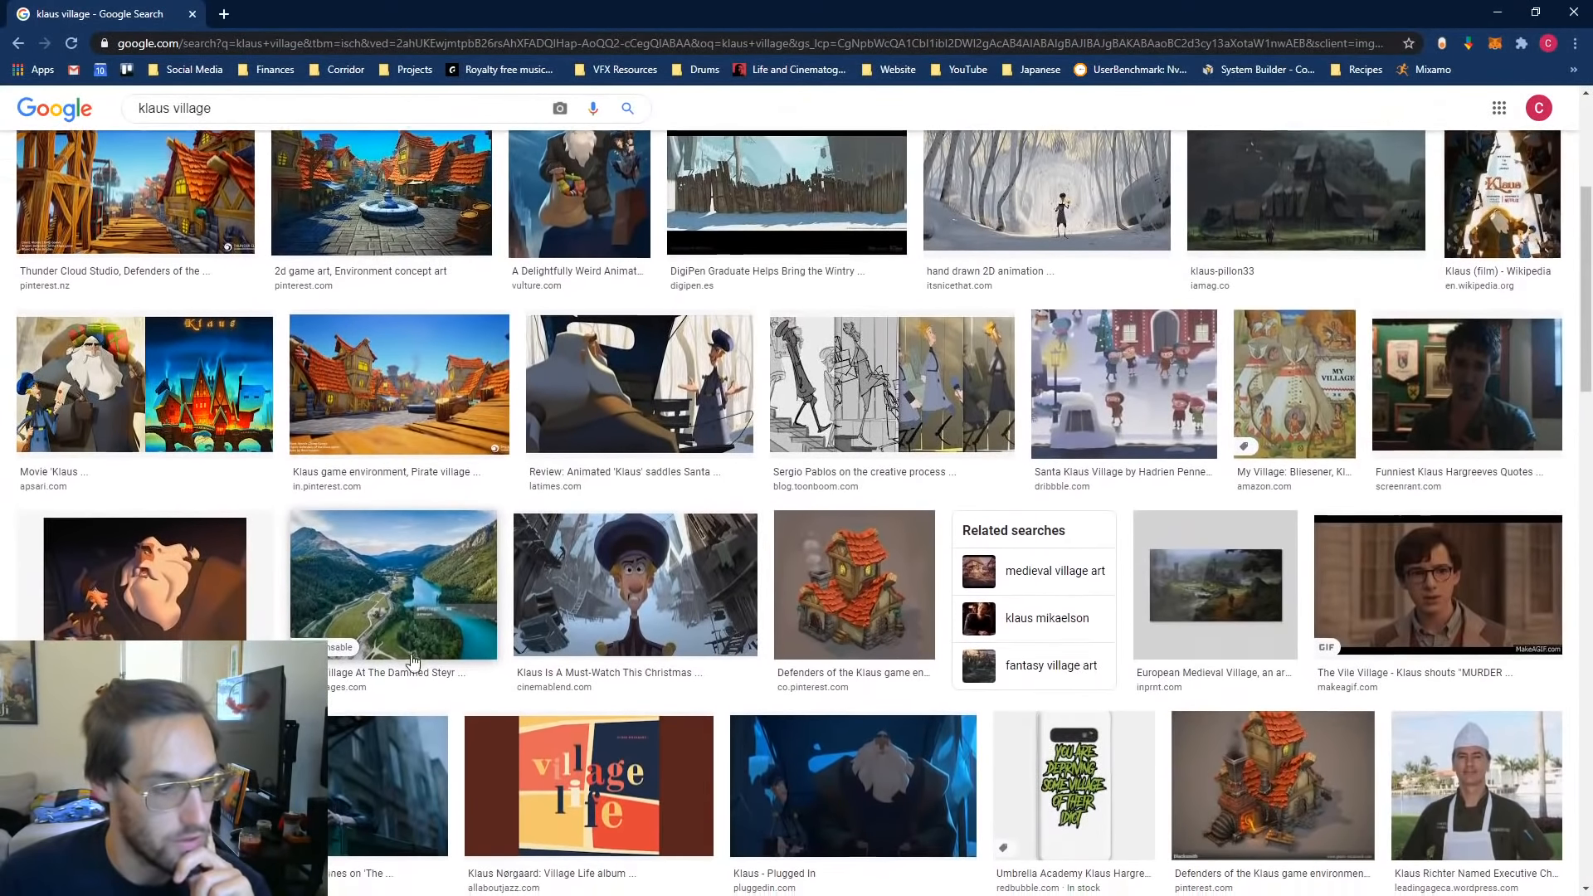
scroll(415, 655, "down", 2)
scroll(415, 655, "down", 2)
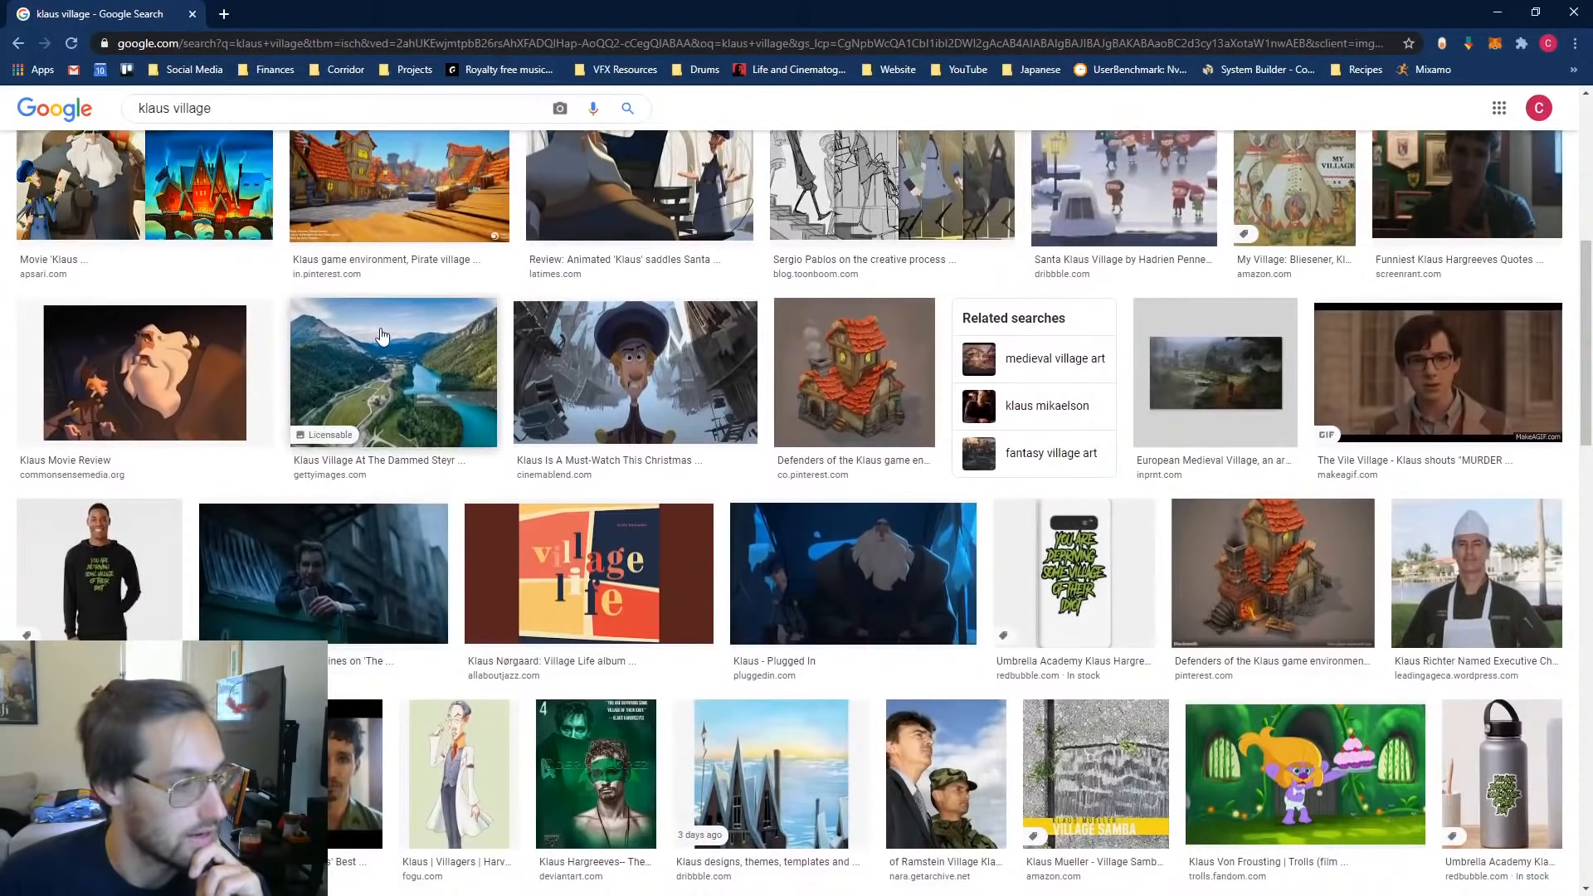
scroll(406, 438, "up", 8)
Step: Search the web for "pintrest" and open the Pinterest home feed
left_click(550, 33)
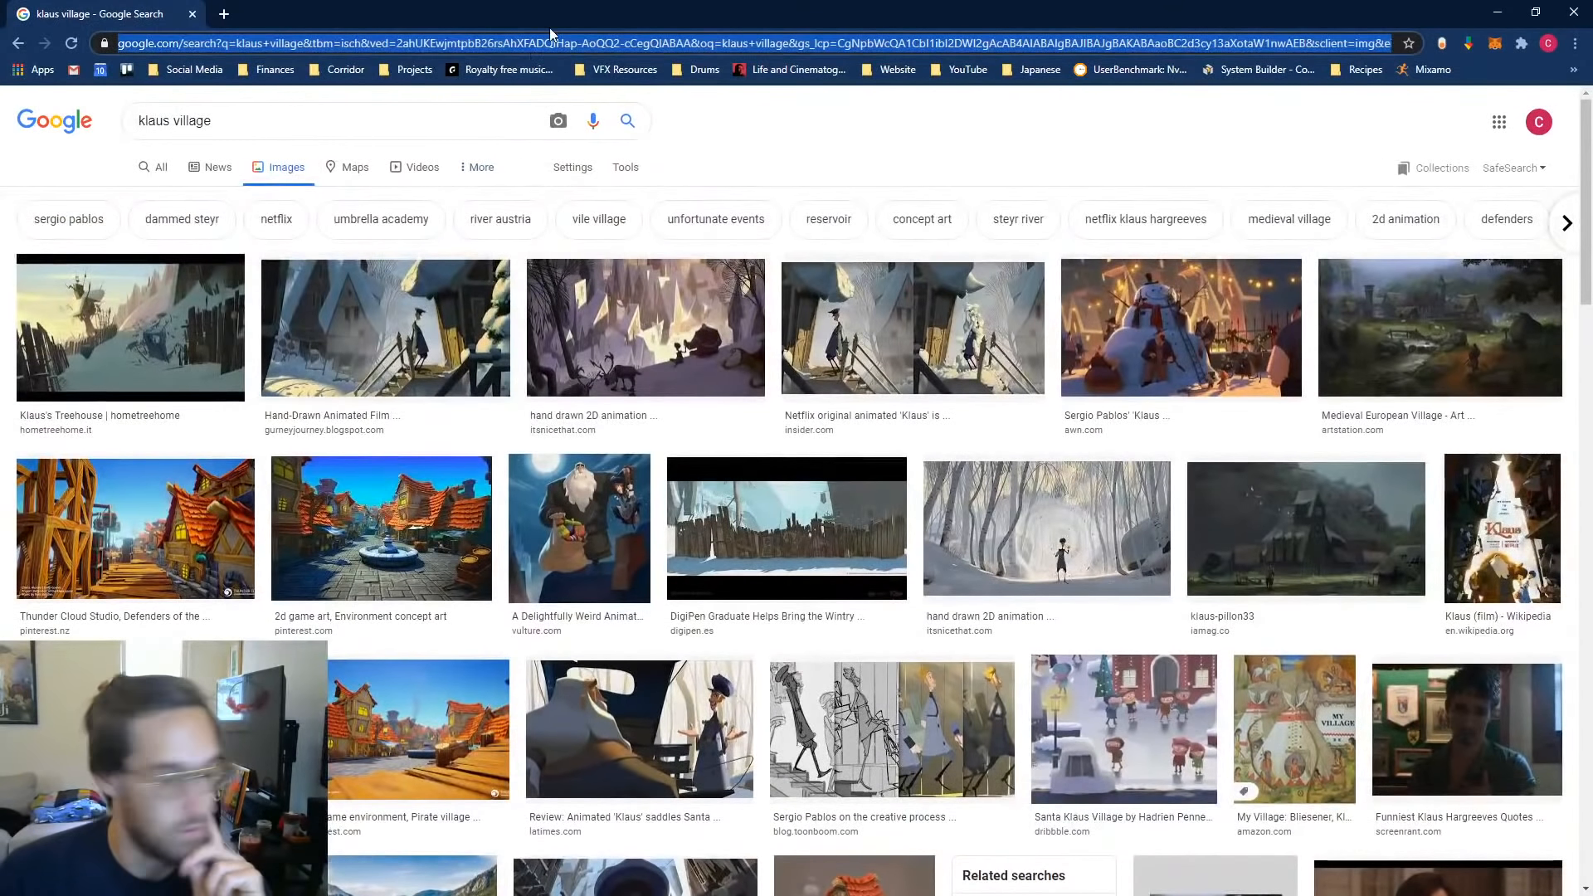
type("pintrest")
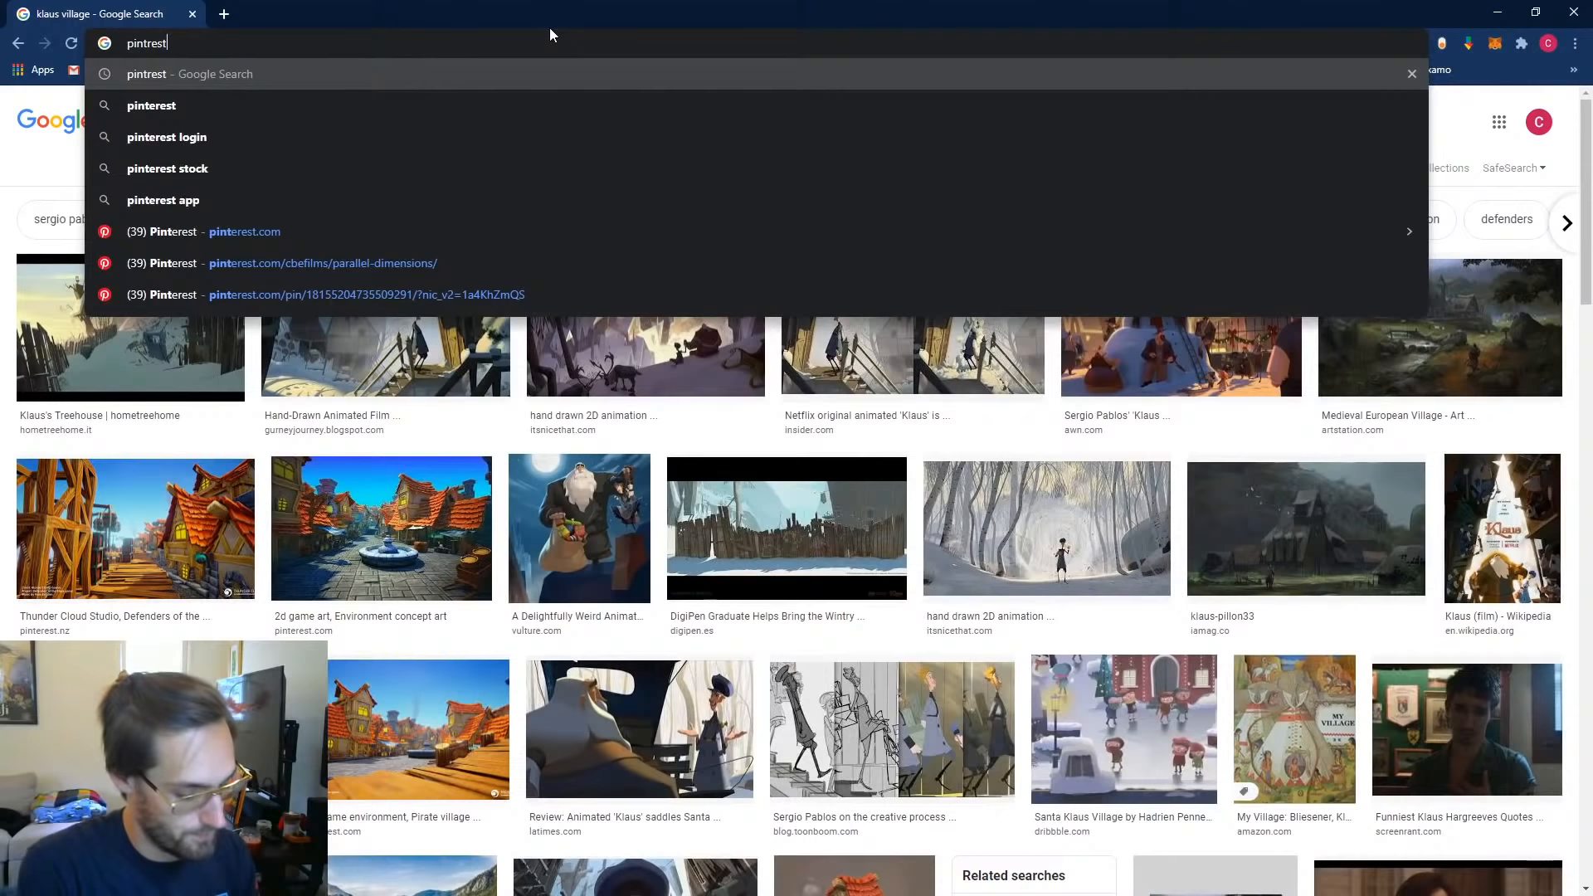
key("Return")
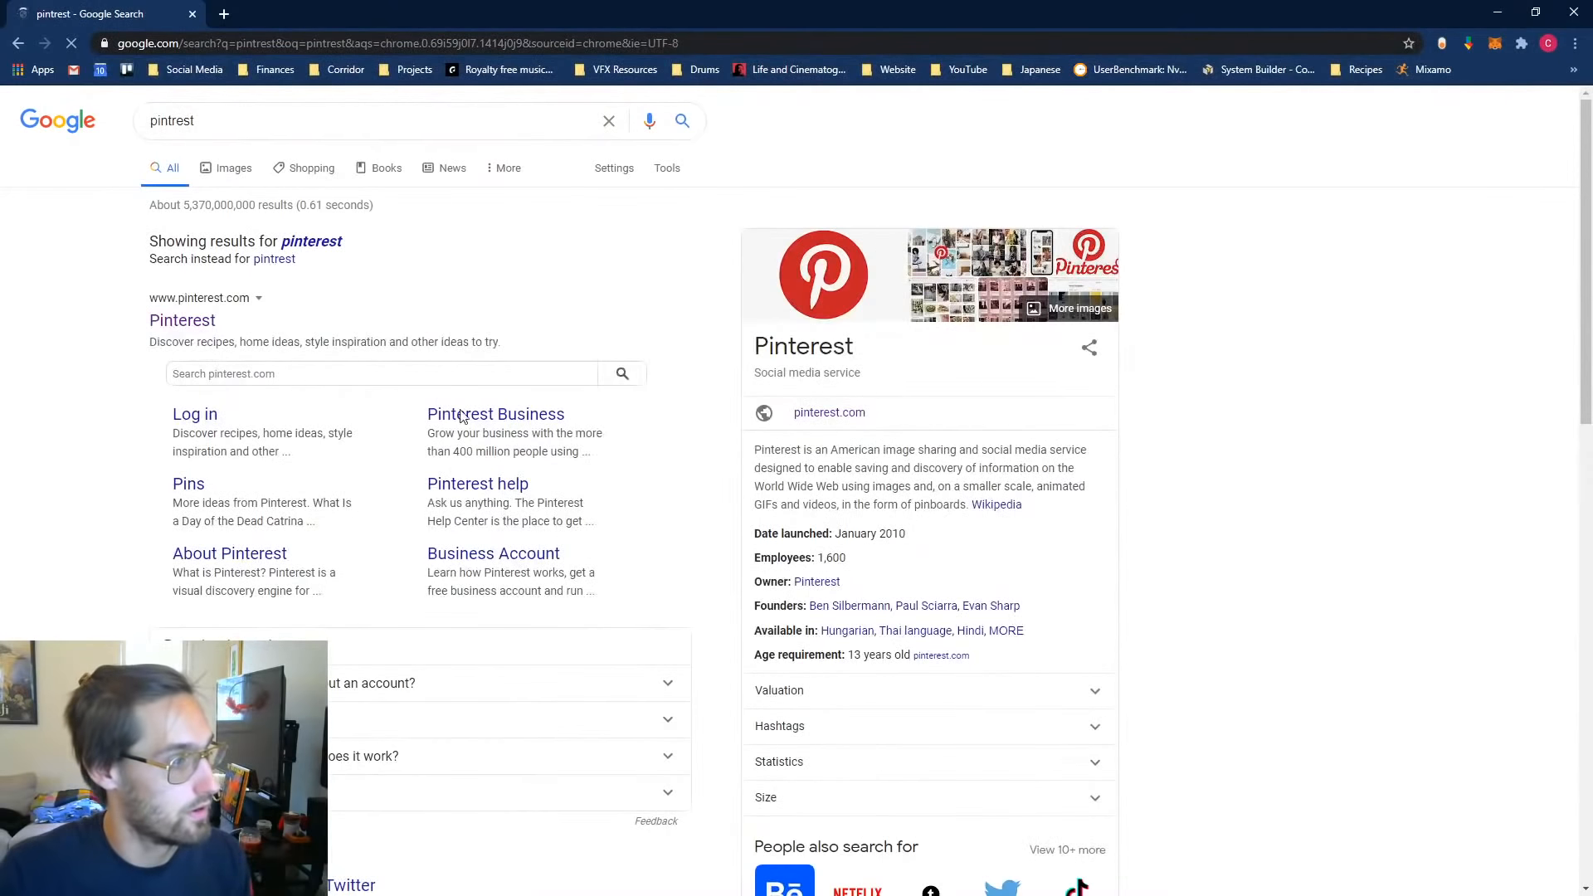
left_click(184, 322)
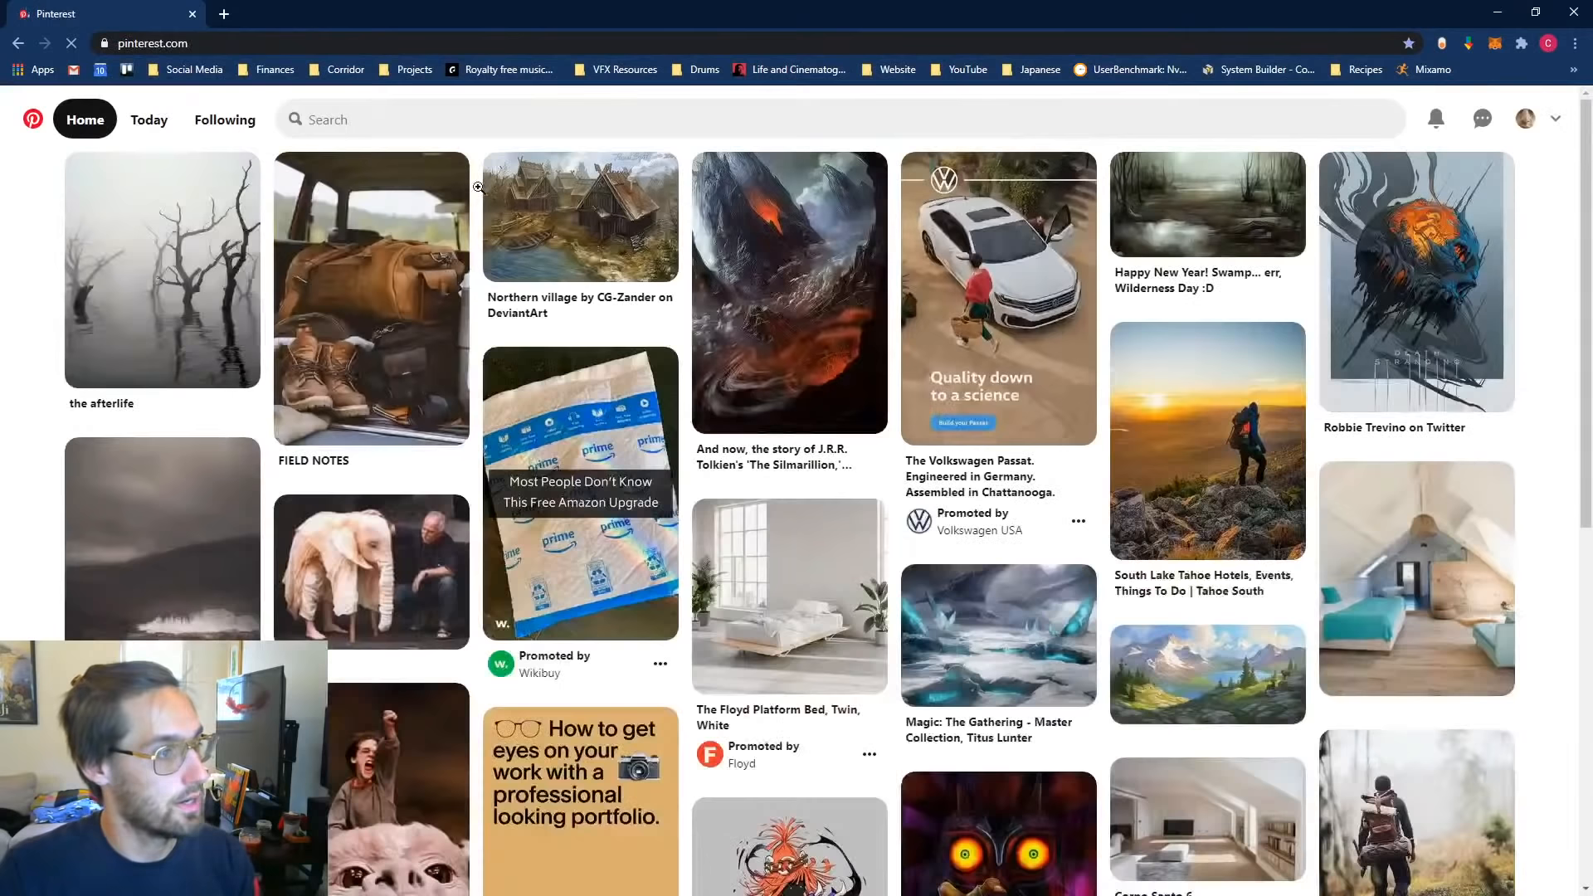
Step: Open the foggy dead-trees pin "the afterlife" and save it to the Parallel Dimensions board
left_click(468, 122)
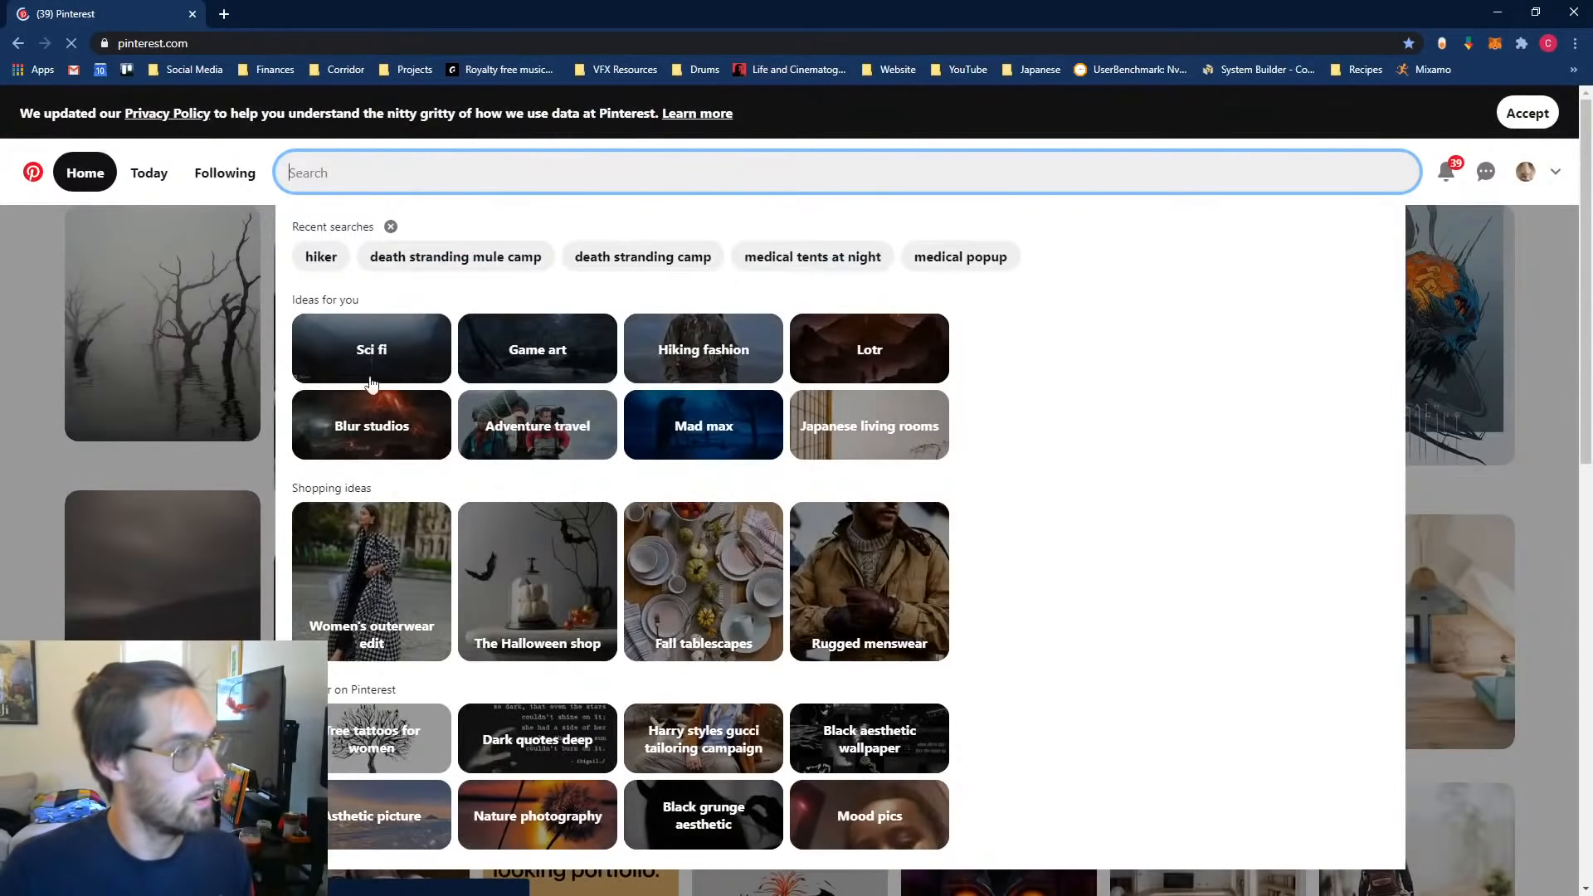
left_click(158, 314)
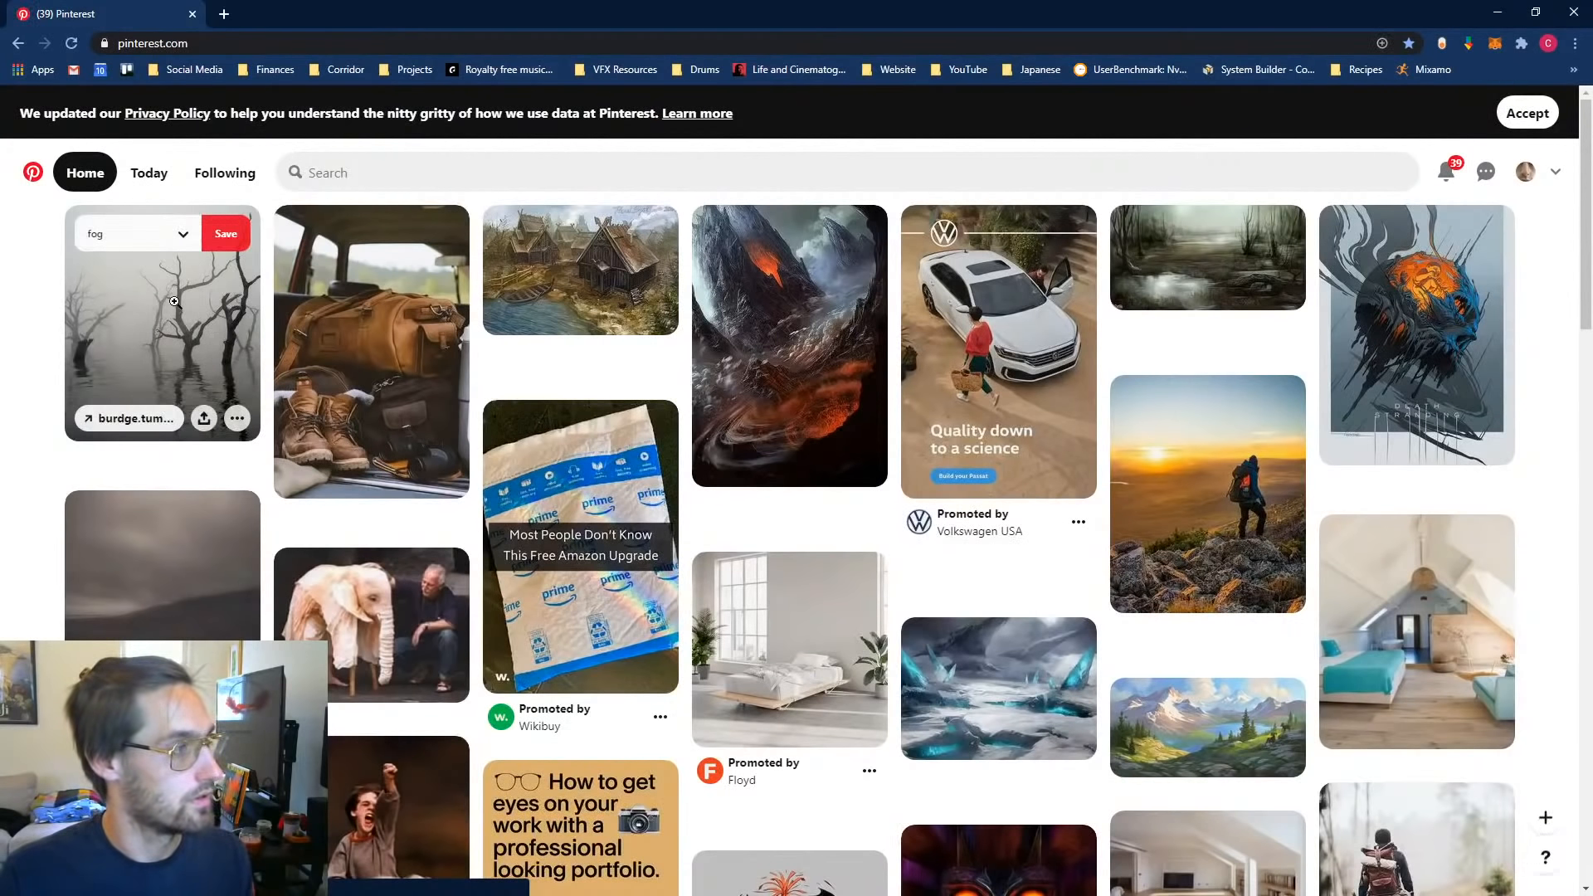
left_click(195, 325)
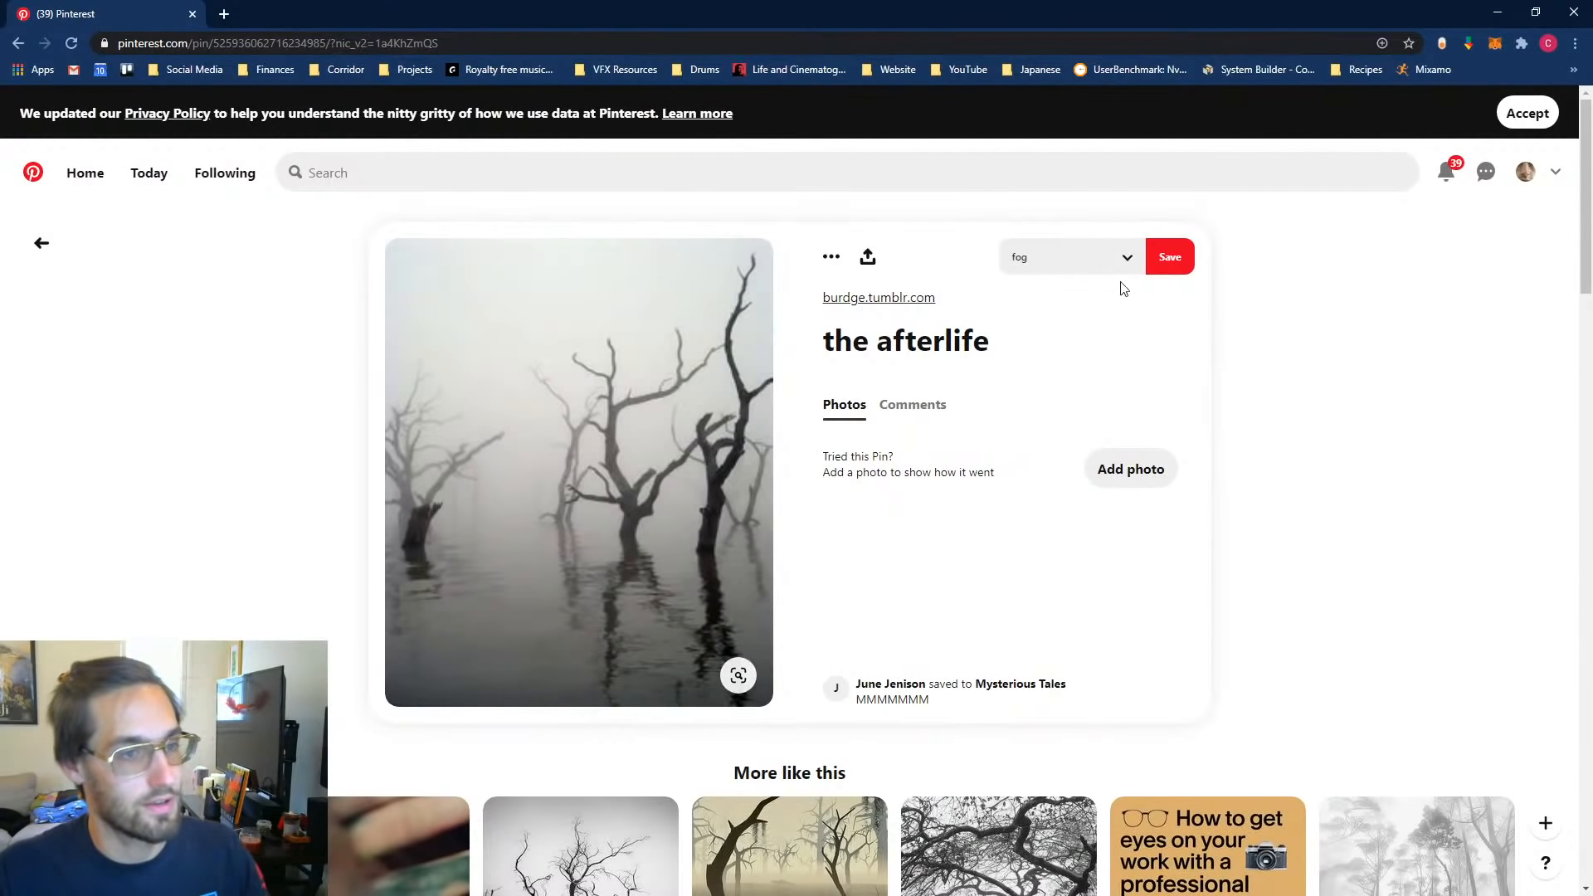
left_click(1126, 258)
left_click(1061, 404)
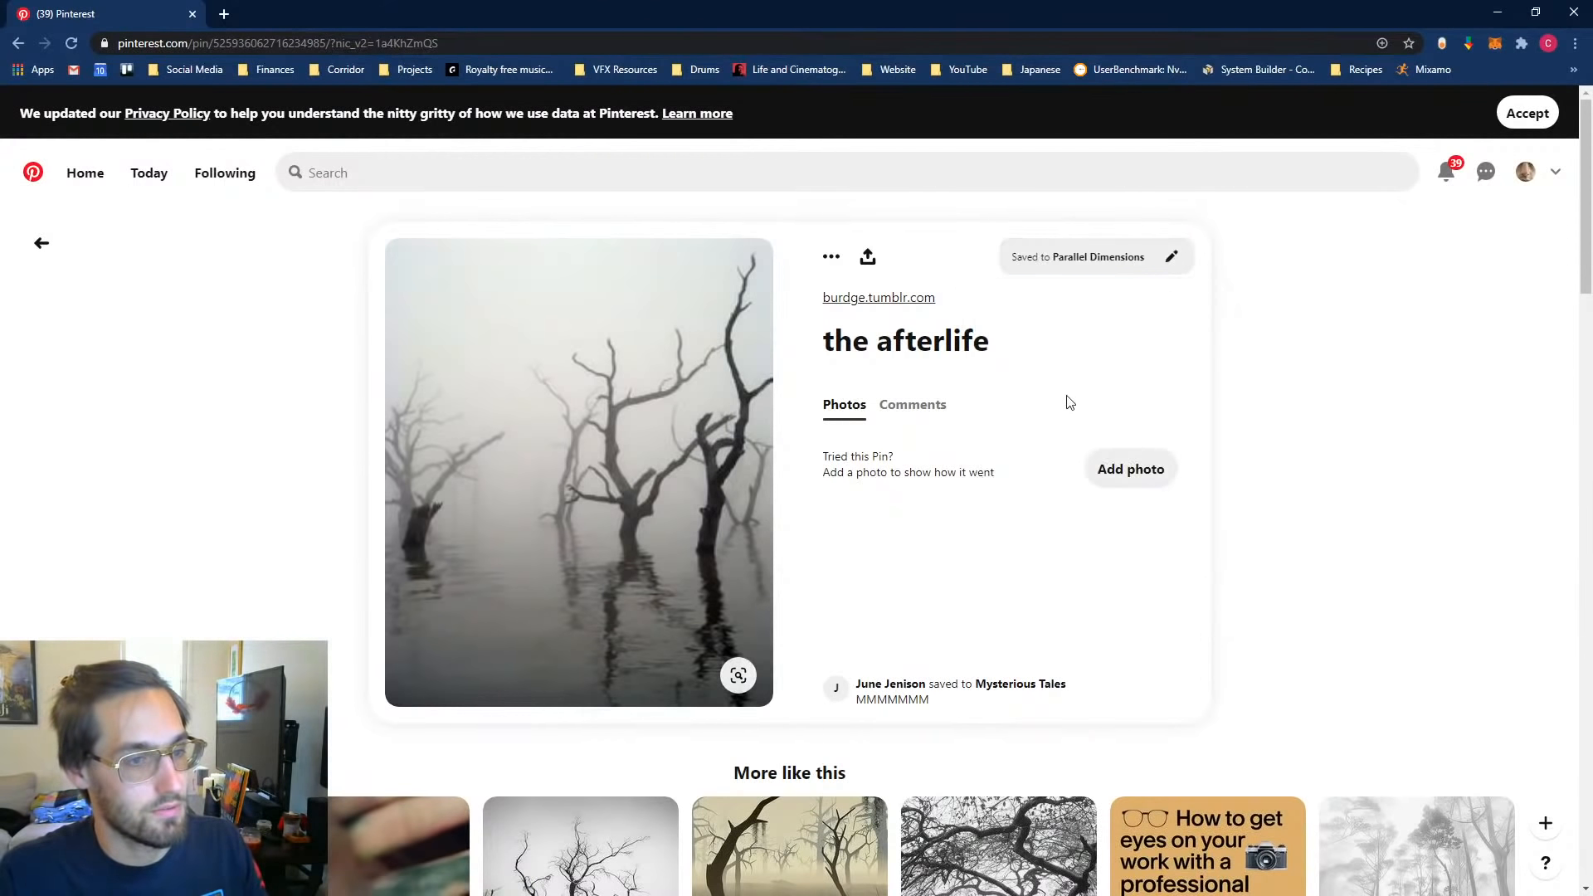
Step: Search Pinterest for "klaus", and retry with the spelling "klause"
scroll(162, 535, "down", 4)
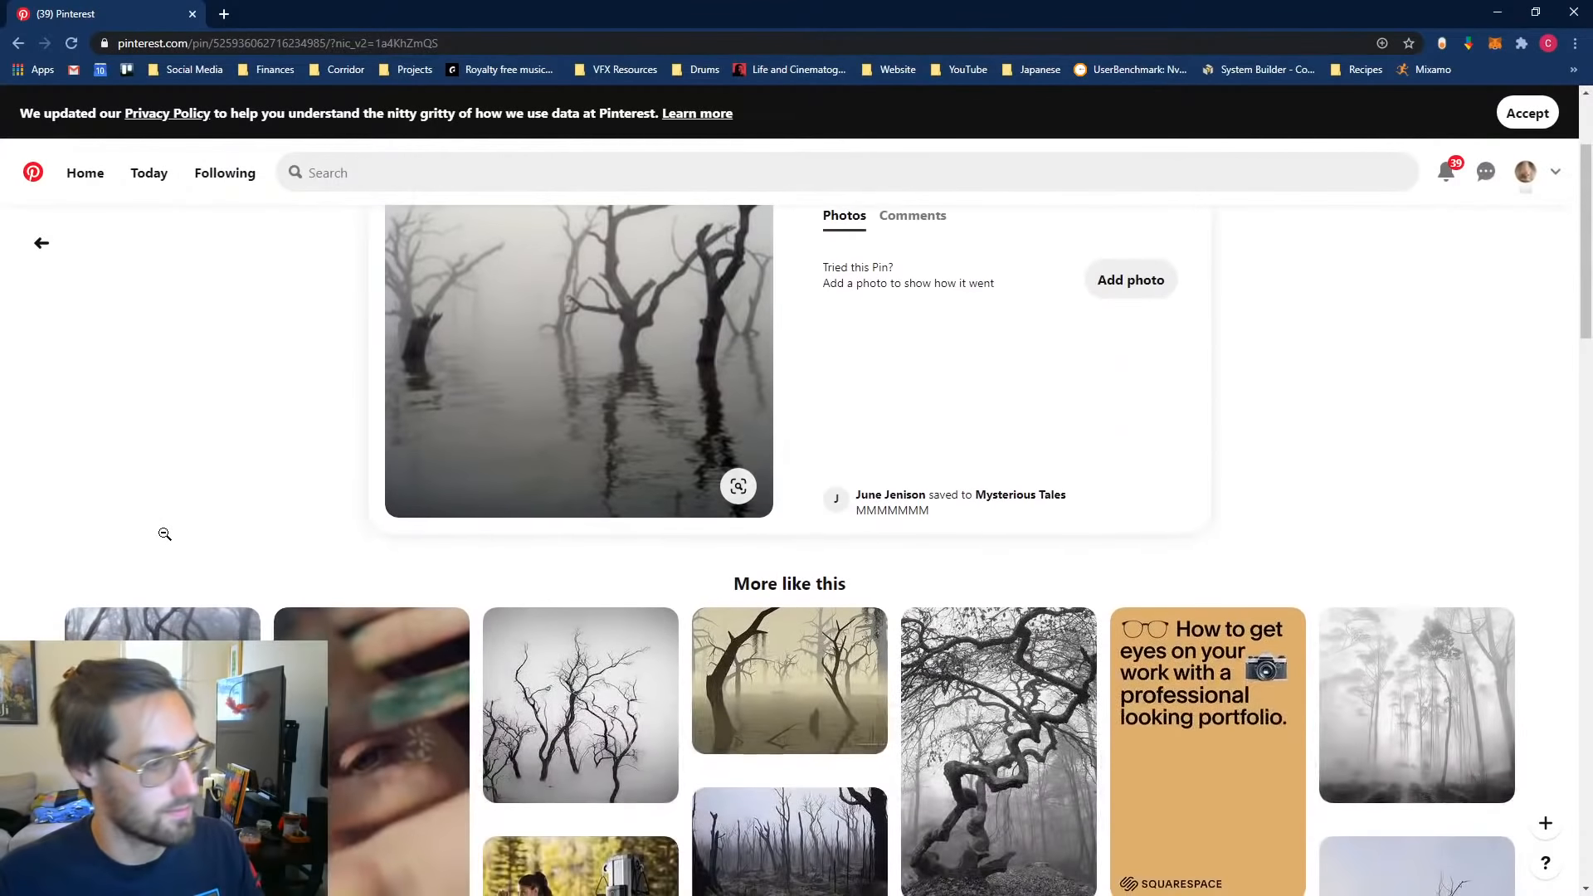
scroll(162, 535, "up", 5)
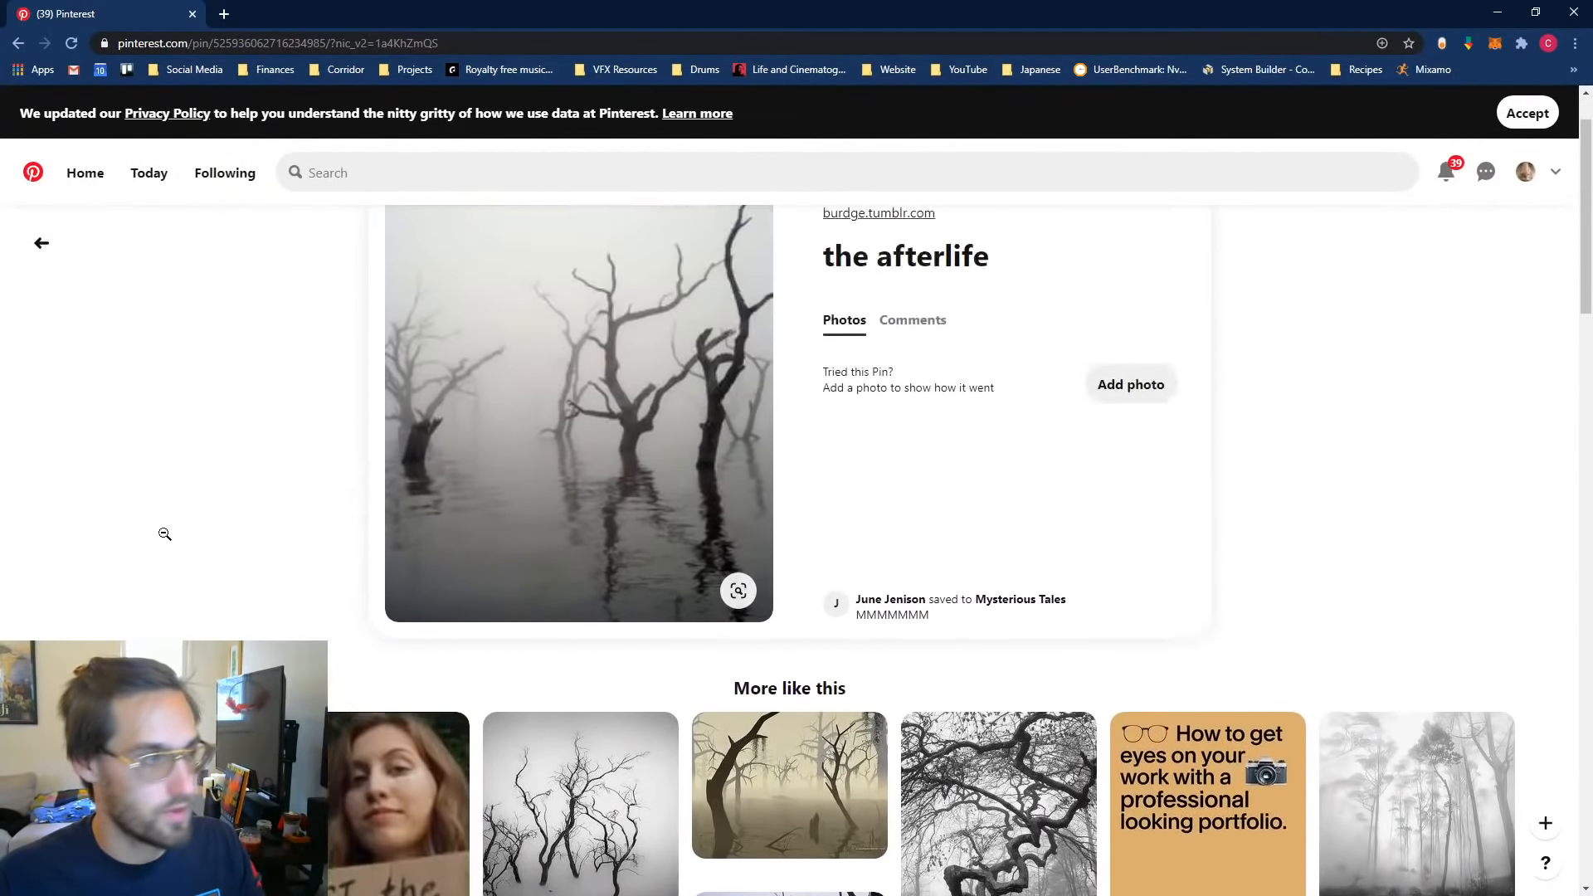
left_click(370, 169)
type("klaus")
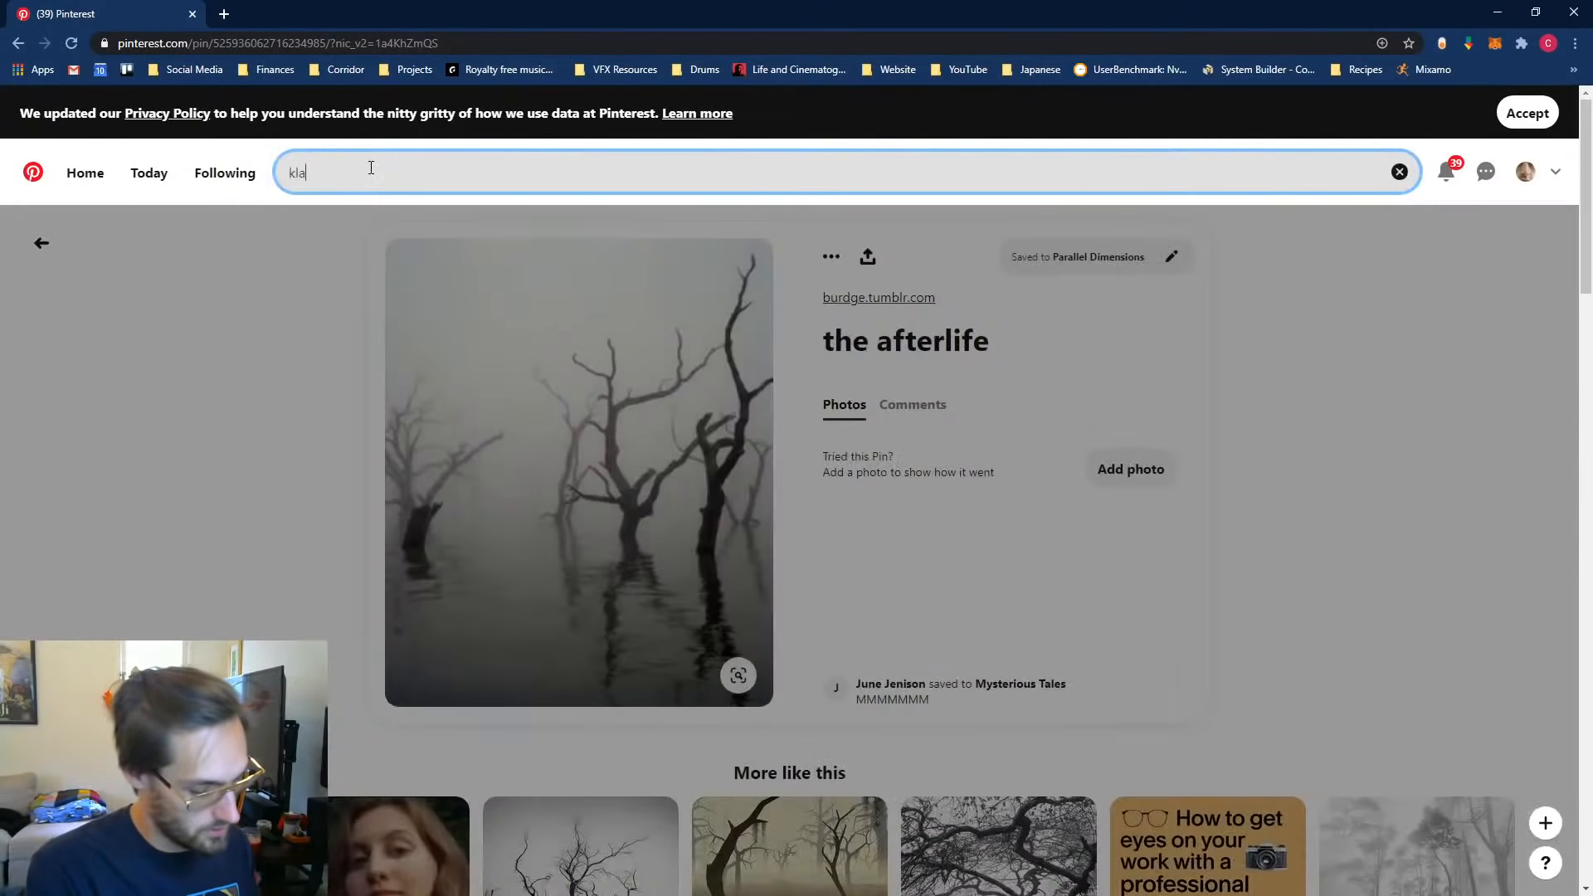
key("Return")
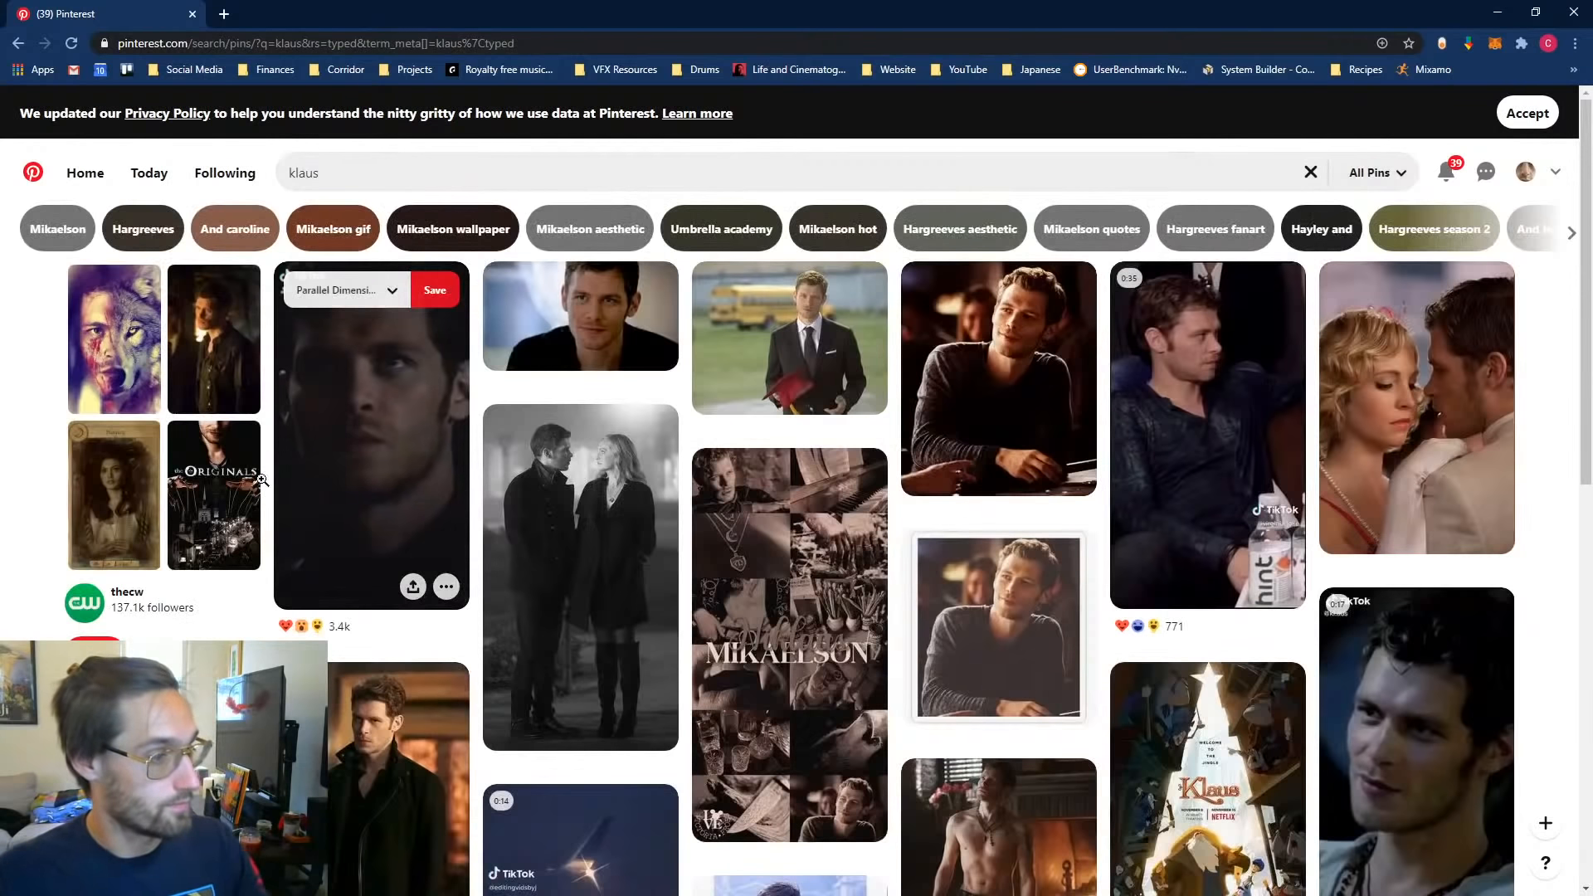
left_click(376, 170)
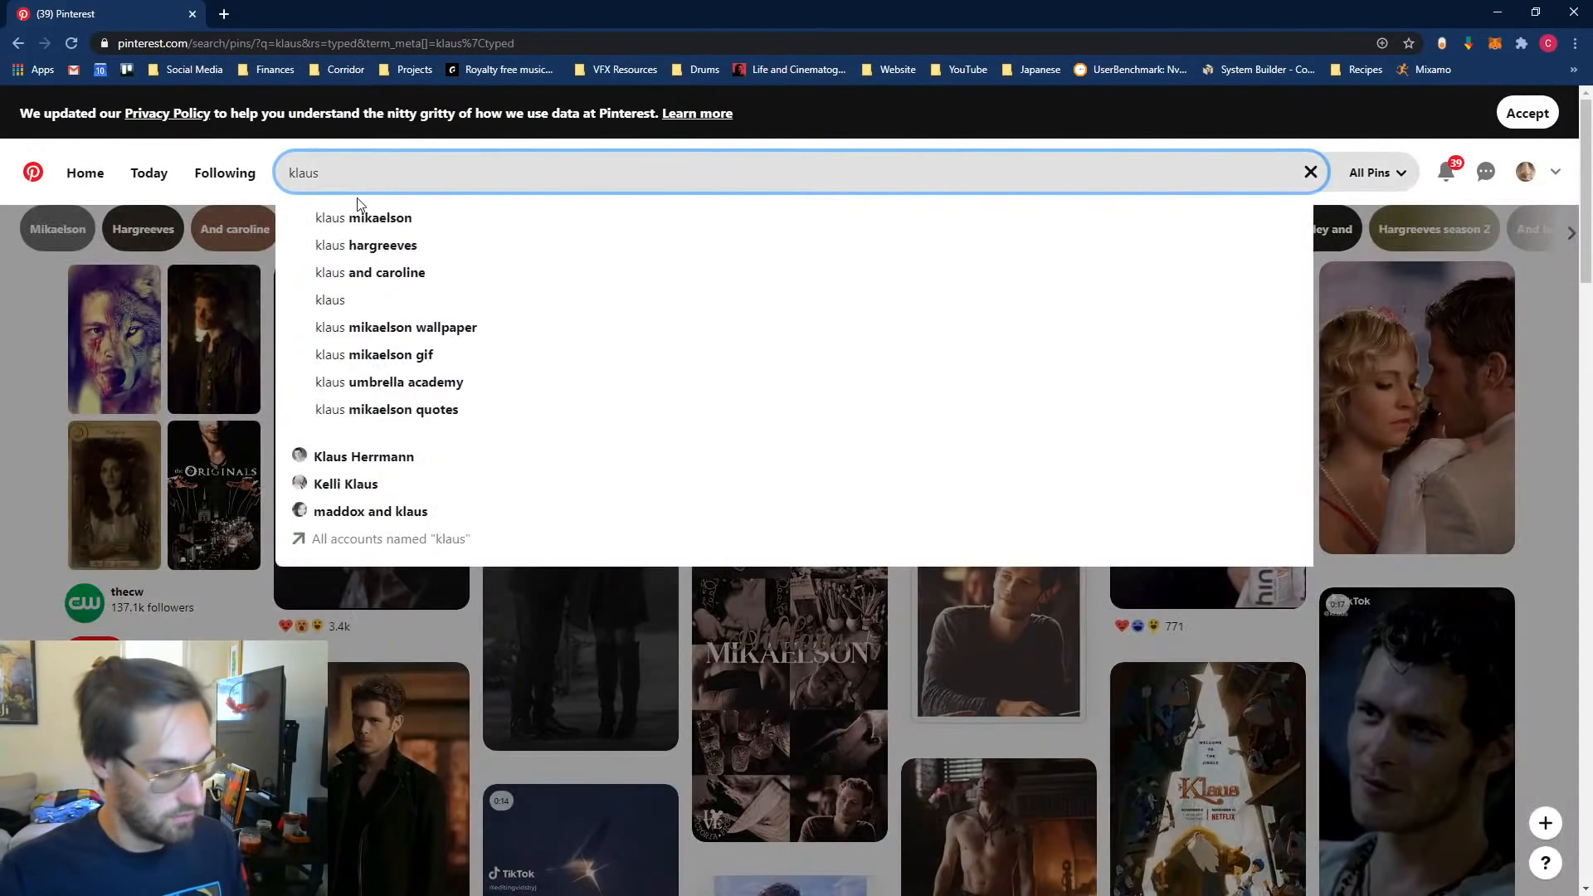
type("e")
key("Return")
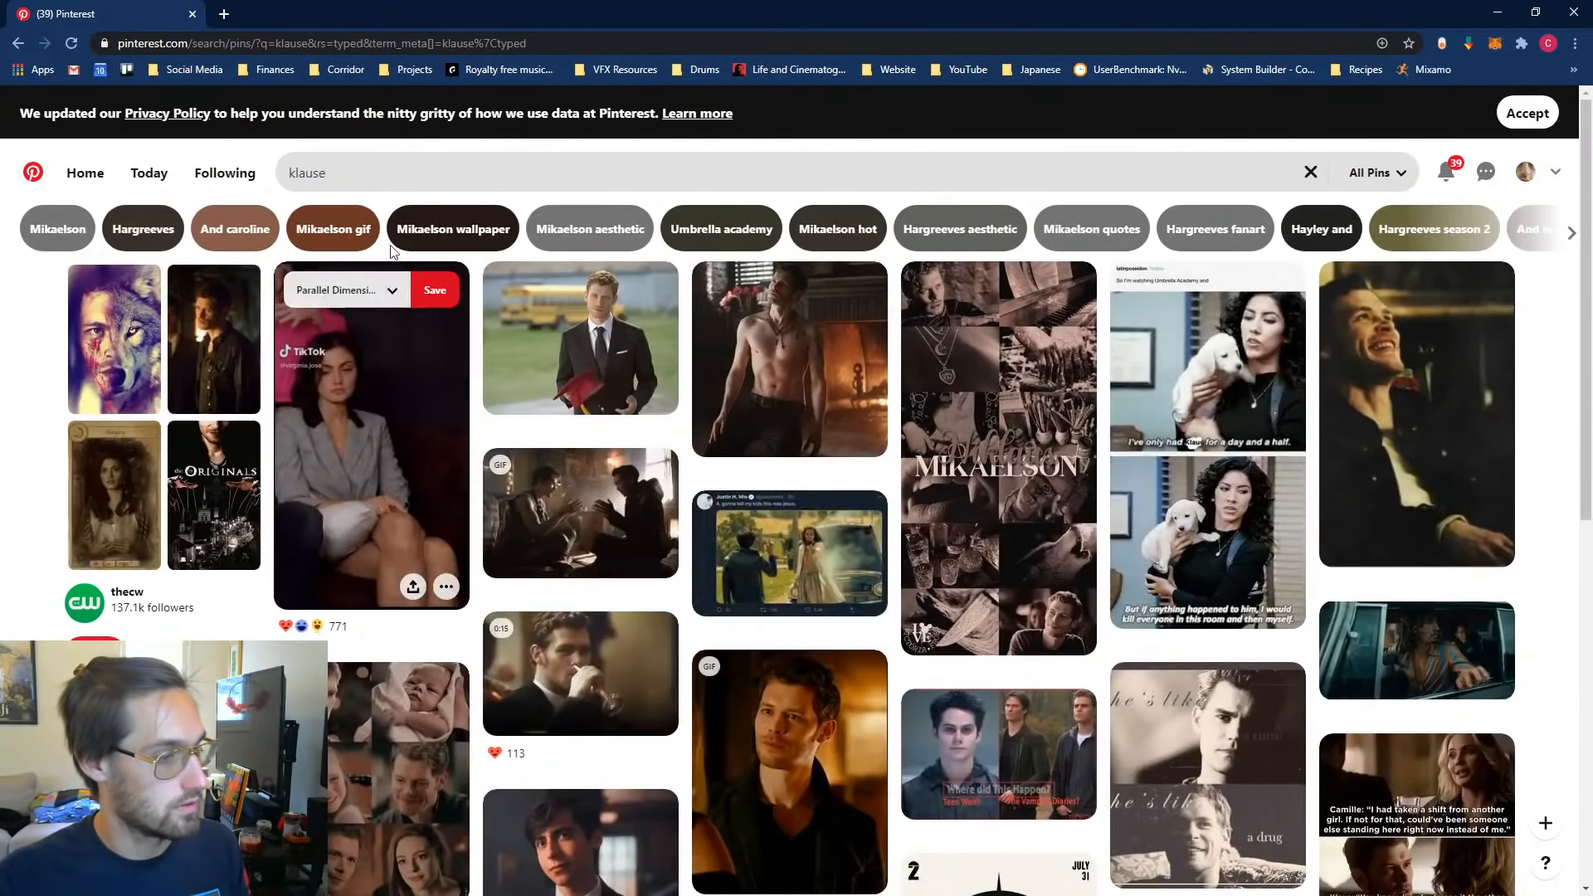
Step: Search Pinterest for "klaus movie", look through the results for village scenes, and open the POPSUGAR pin showing the Klaus characters
left_click(399, 174)
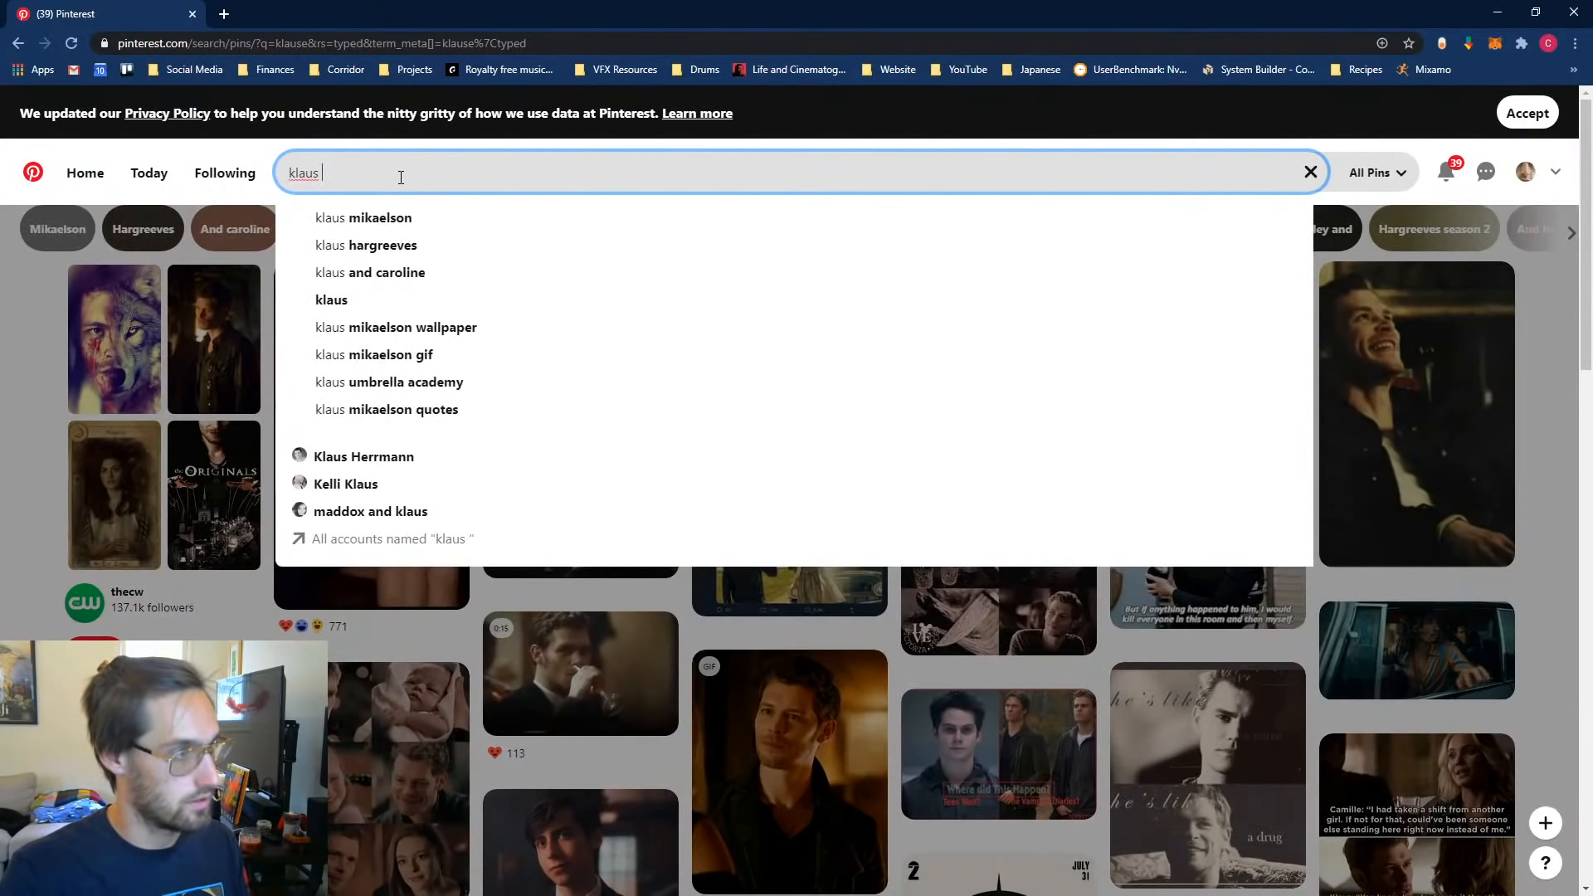
type("movie")
key("Return")
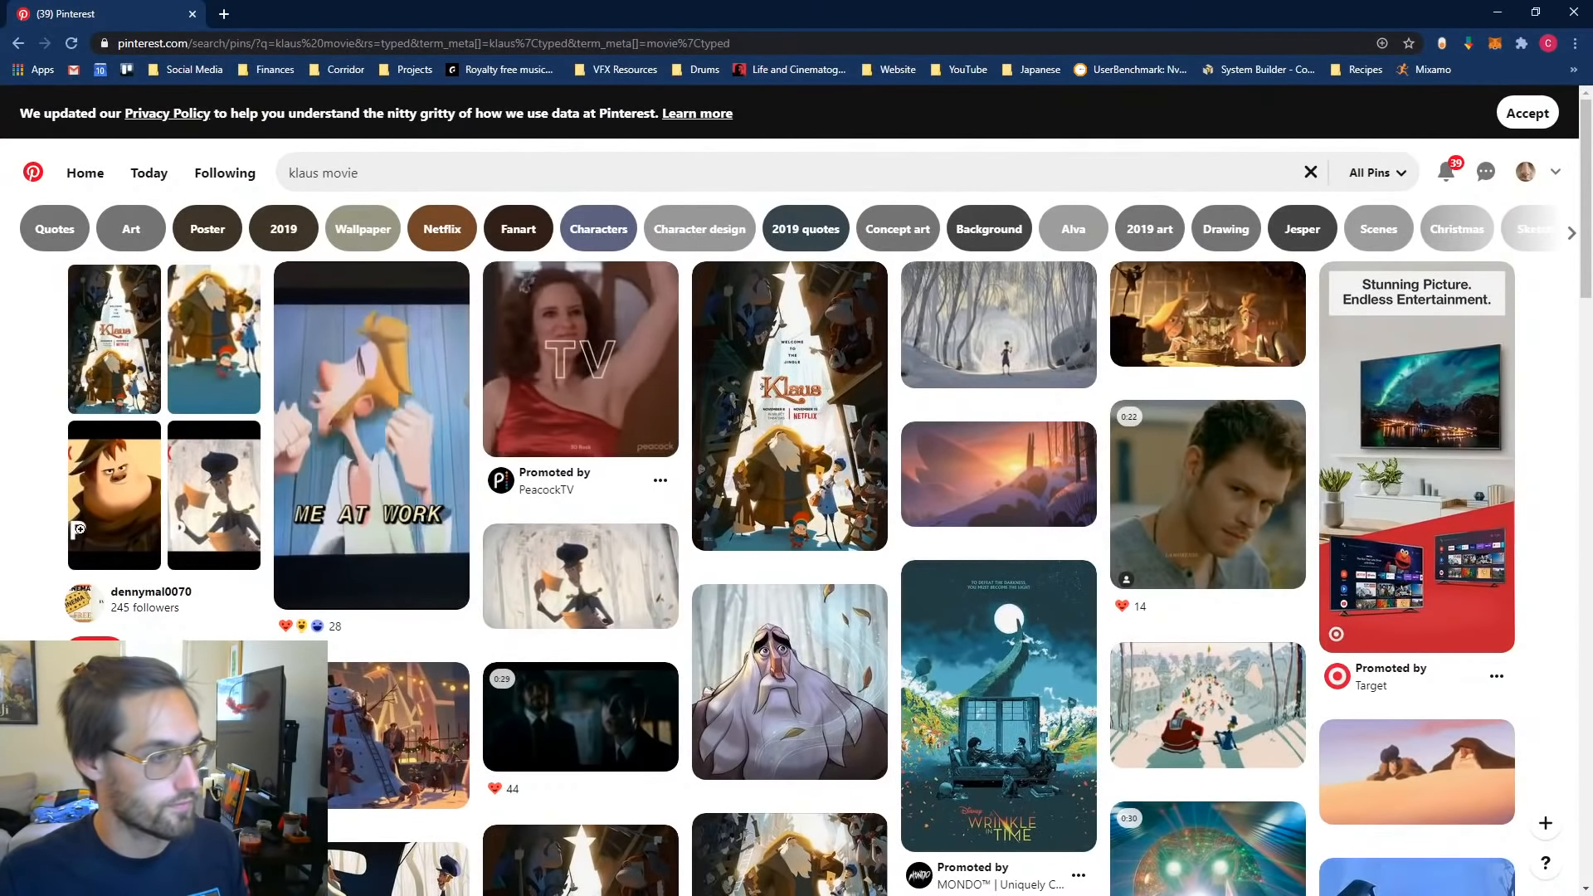
scroll(37, 492, "down", 2)
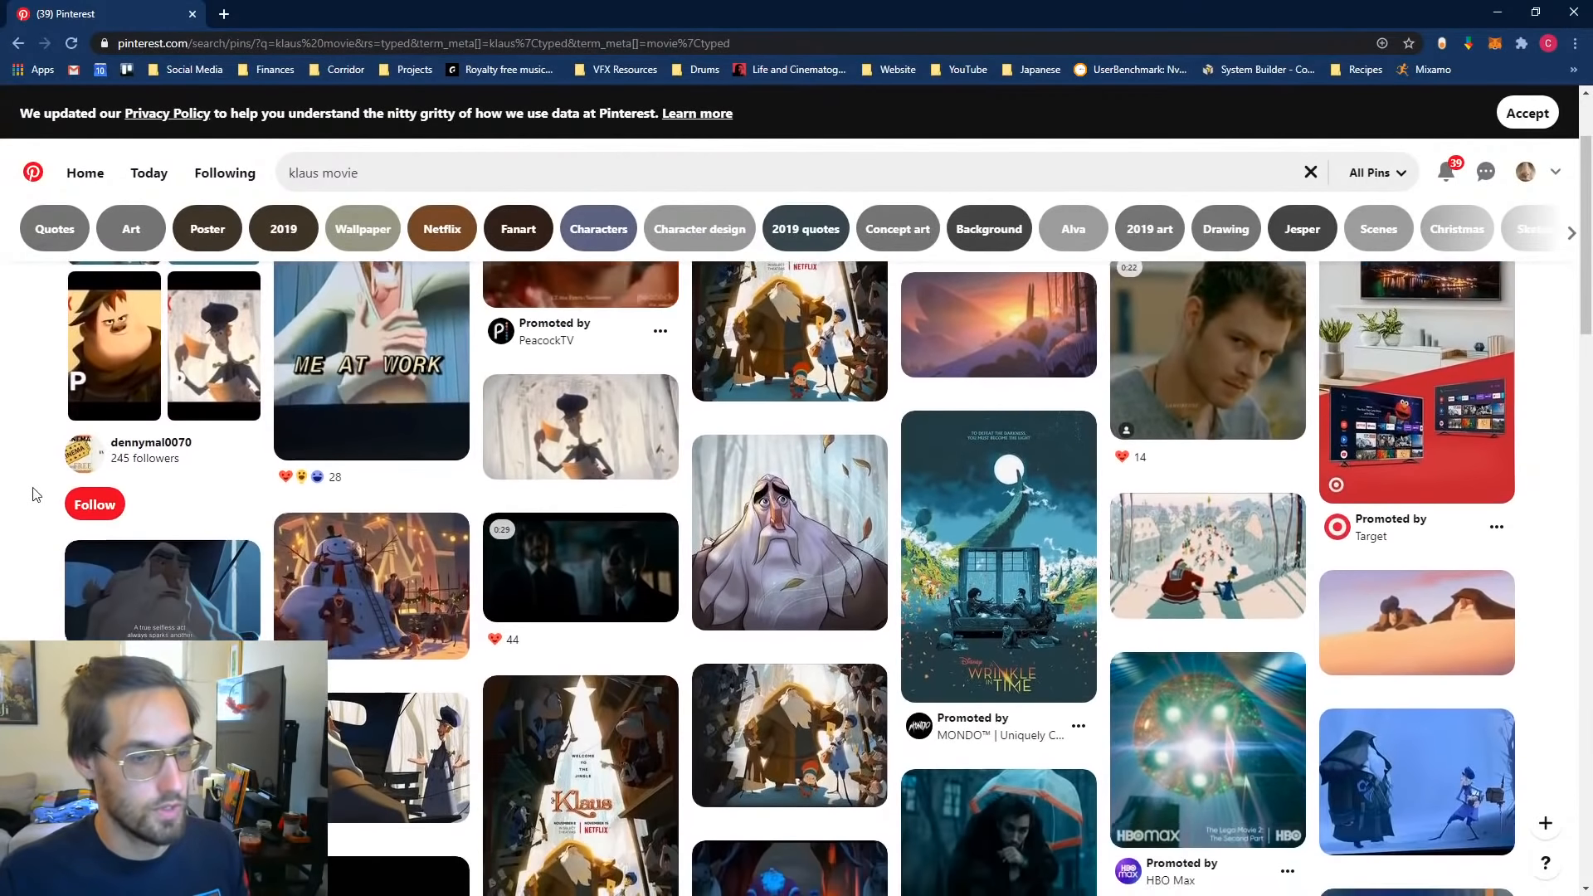
scroll(36, 495, "down", 4)
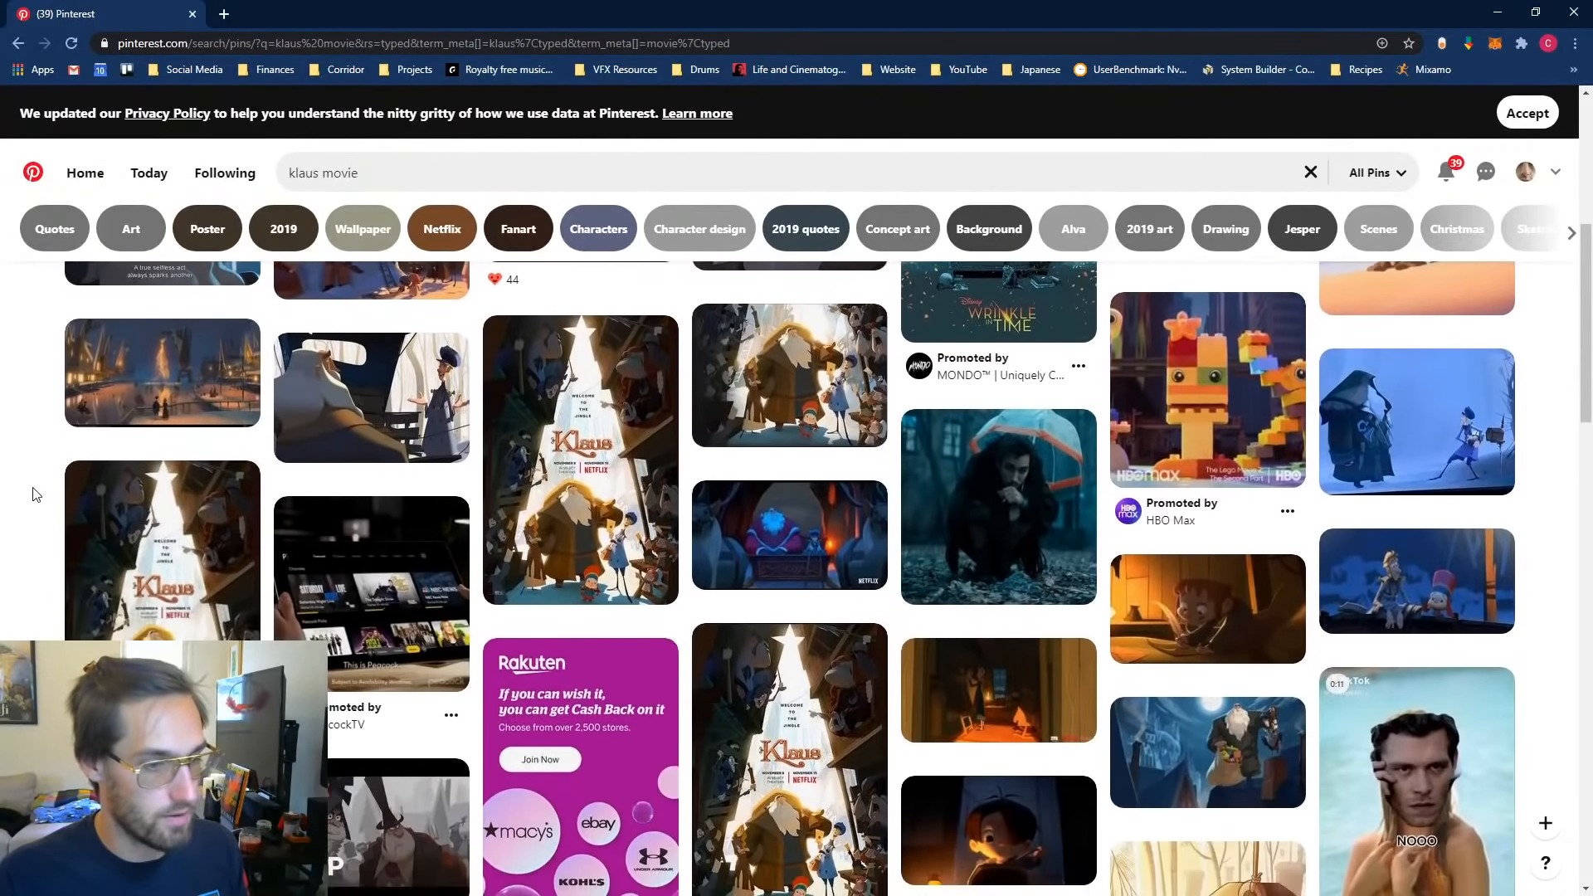
scroll(37, 495, "down", 4)
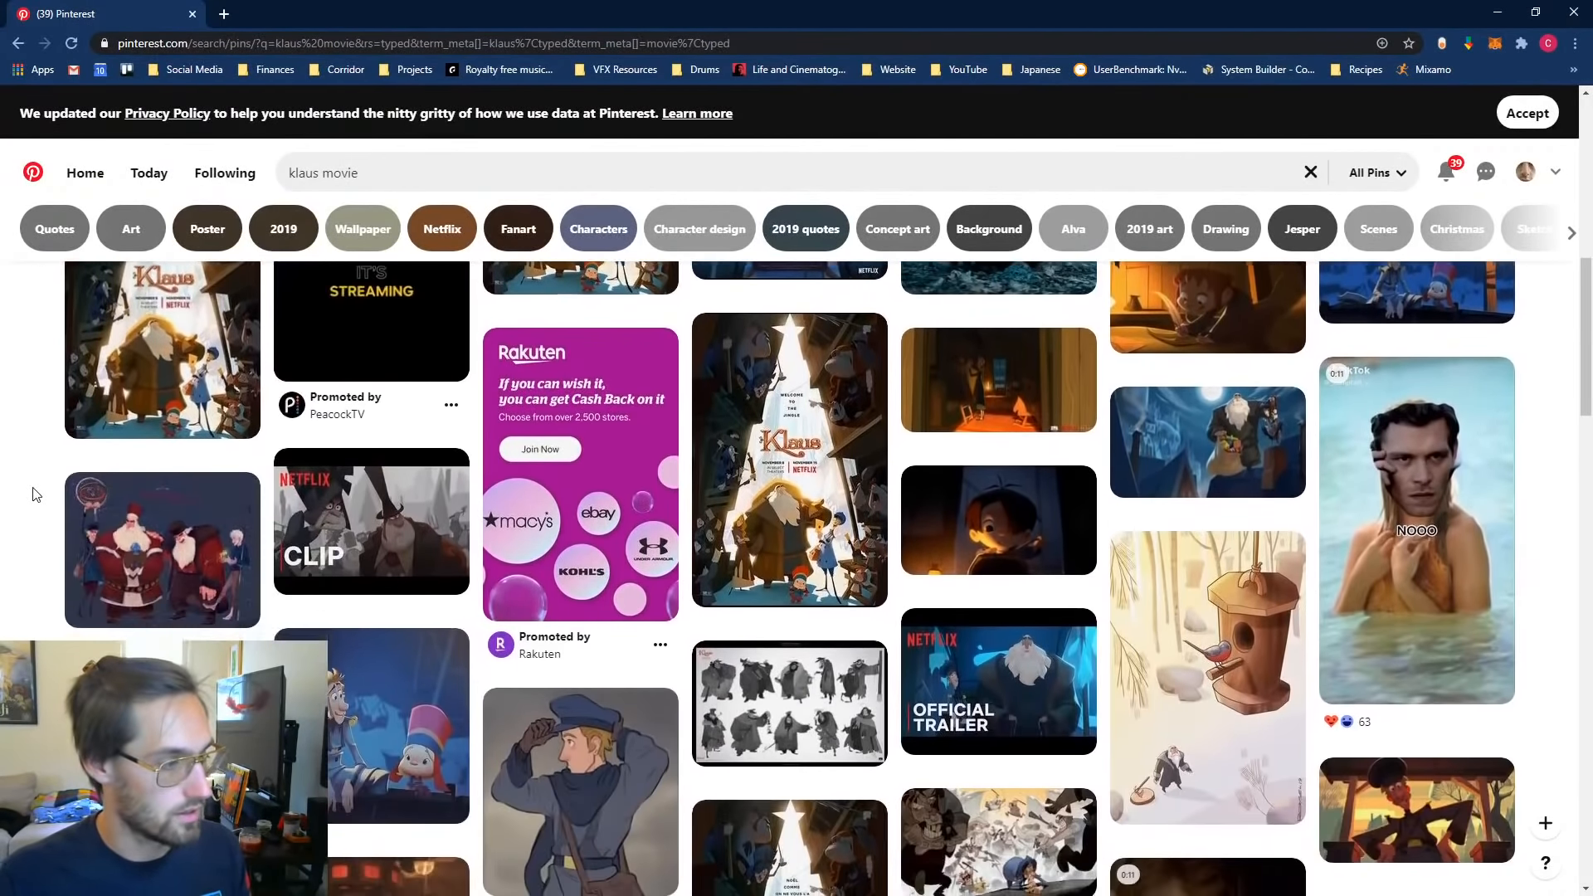
scroll(37, 494, "down", 1)
scroll(37, 495, "up", 8)
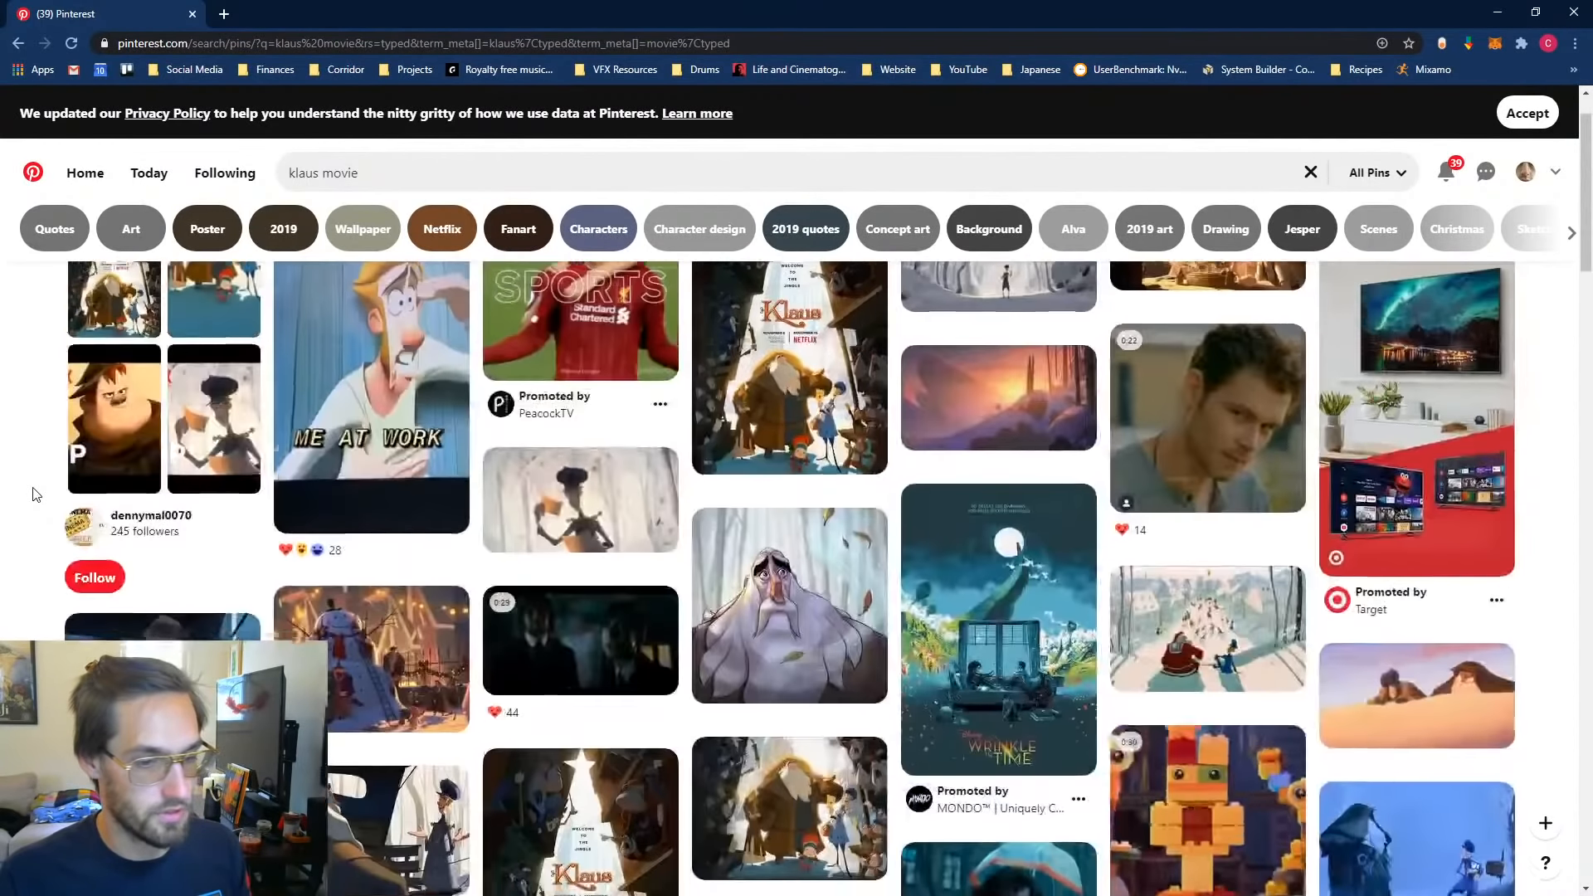
scroll(36, 495, "down", 10)
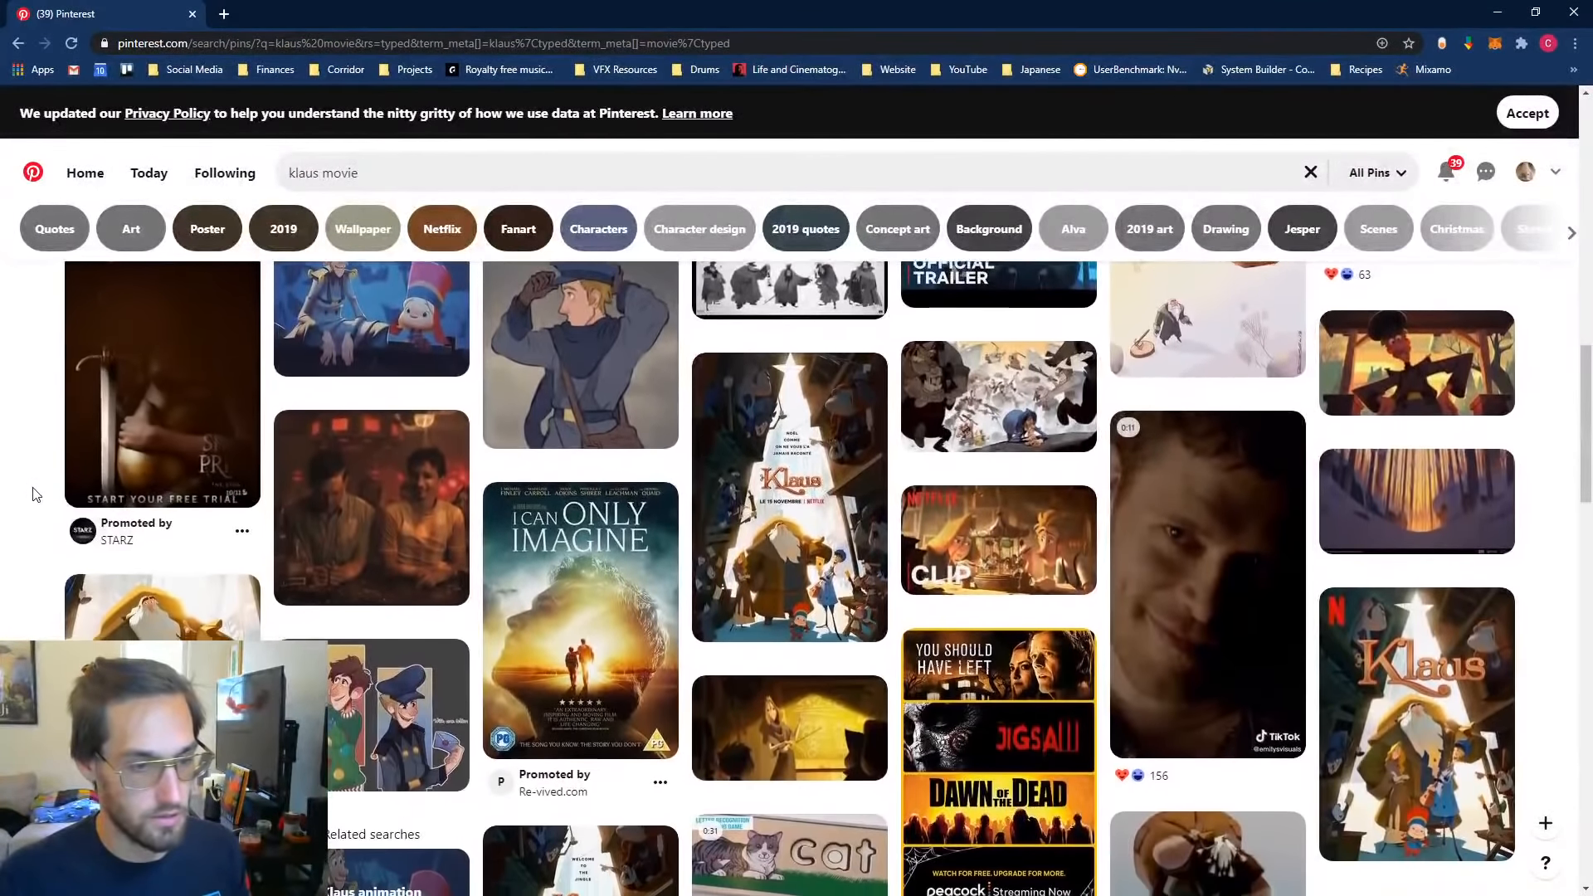
scroll(82, 603, "down", 2)
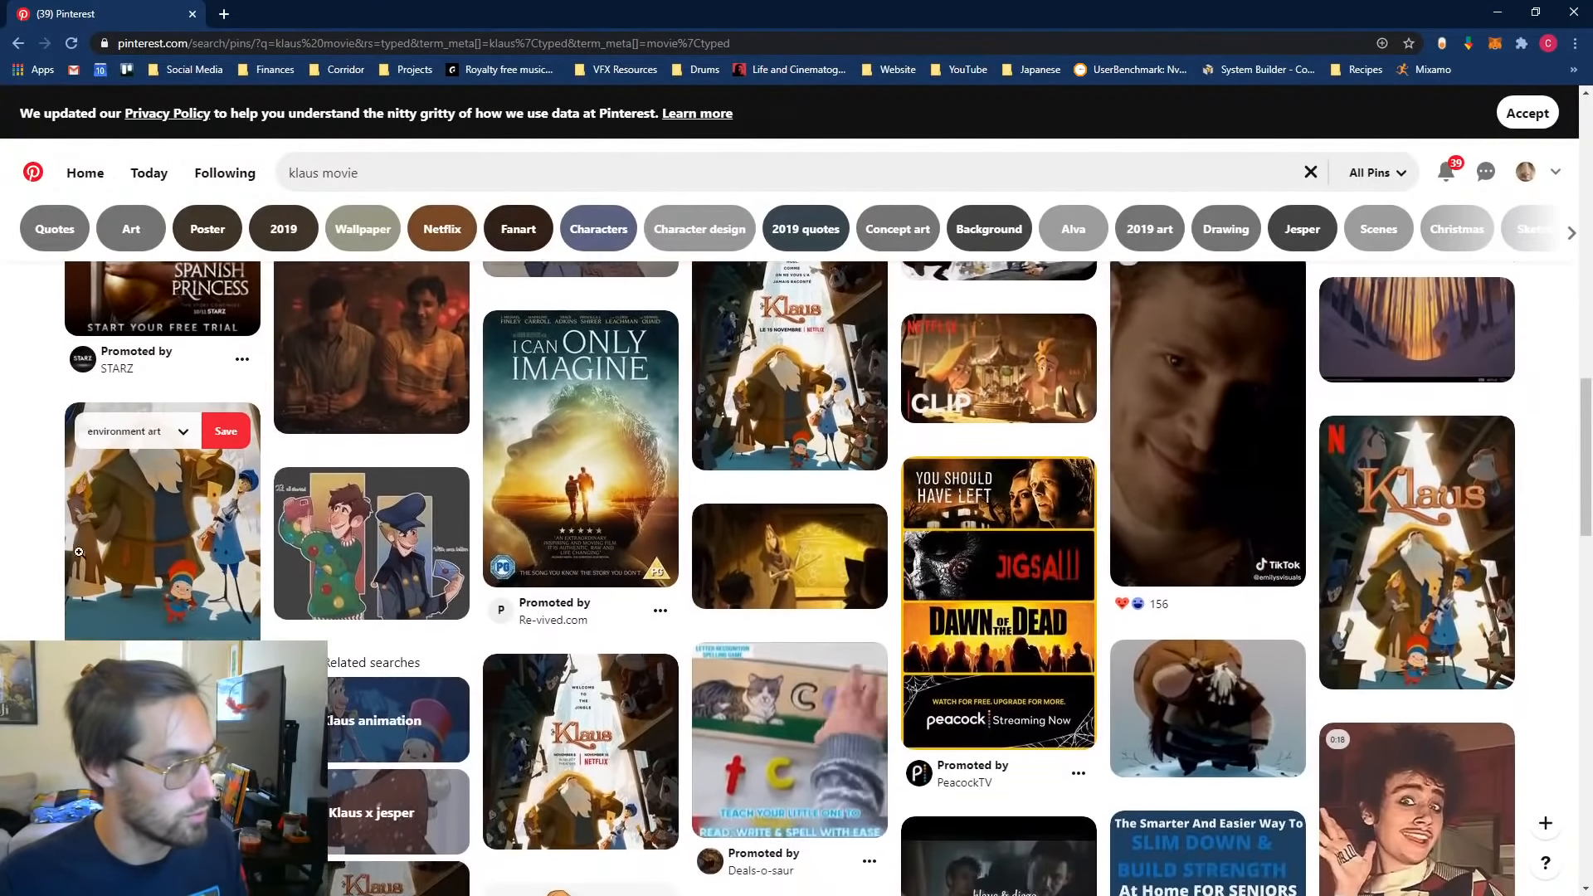
left_click(182, 558)
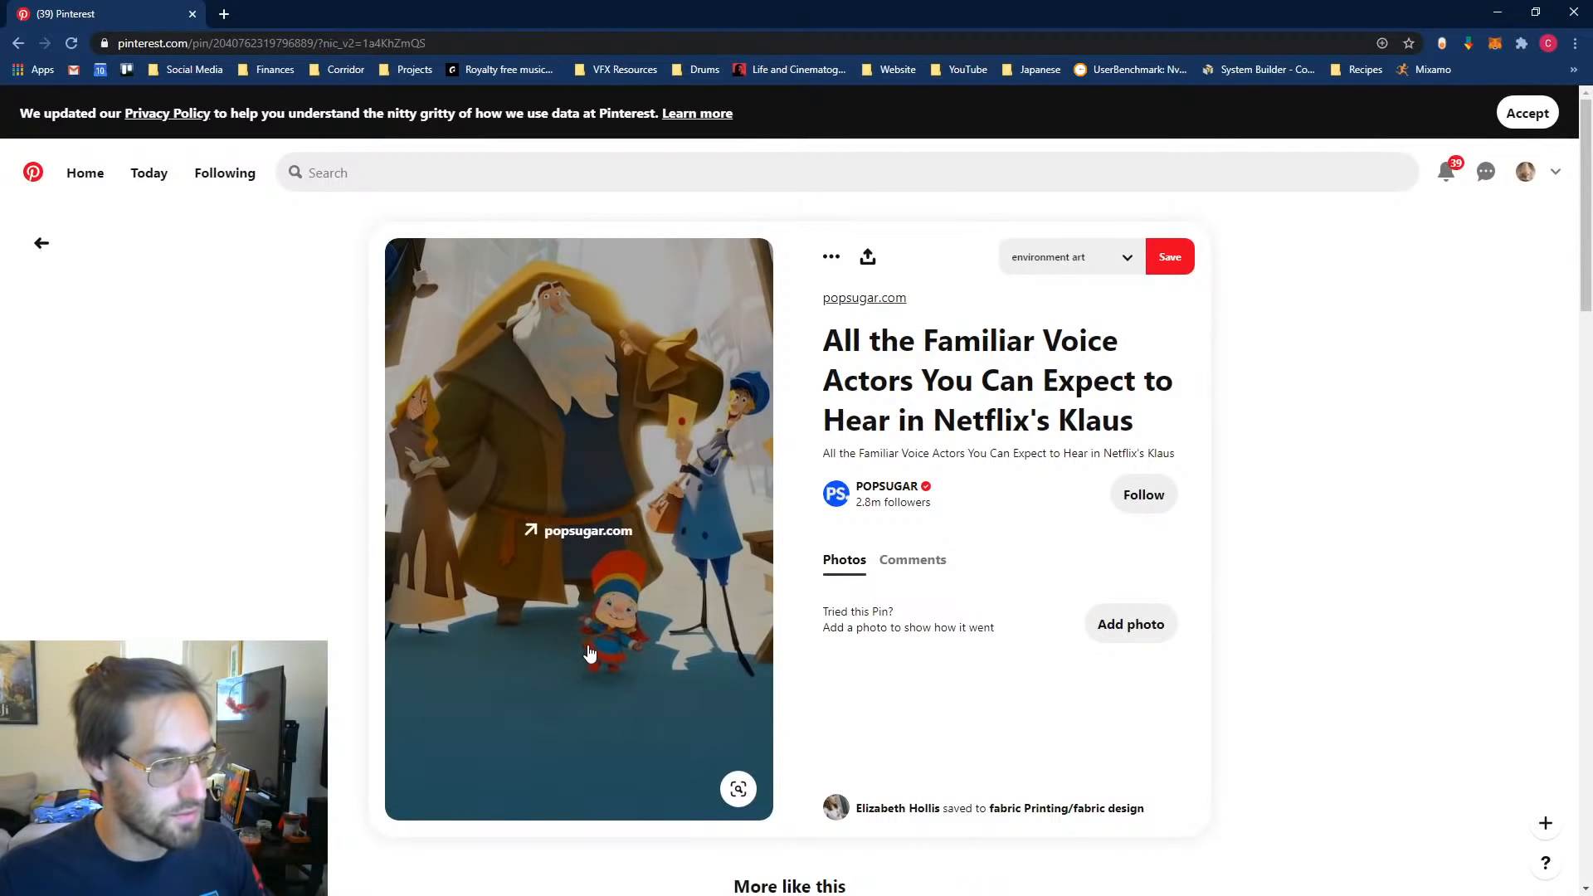
Step: Search the web for "klaus imdb" and open the IMDb page of Klaus (2019)
left_click(531, 43)
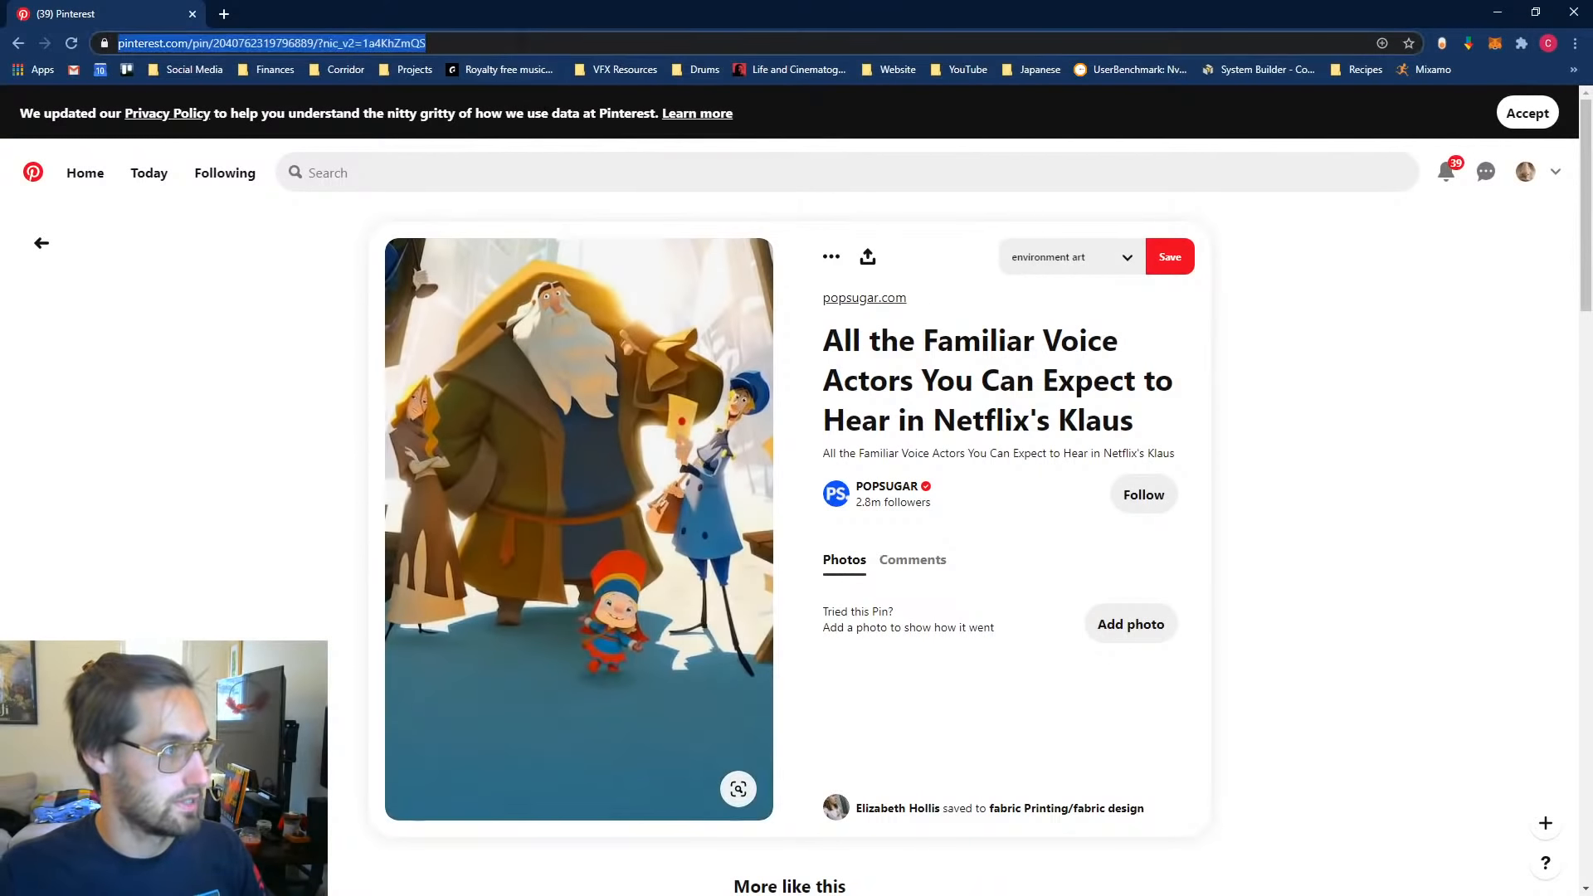
type("klau")
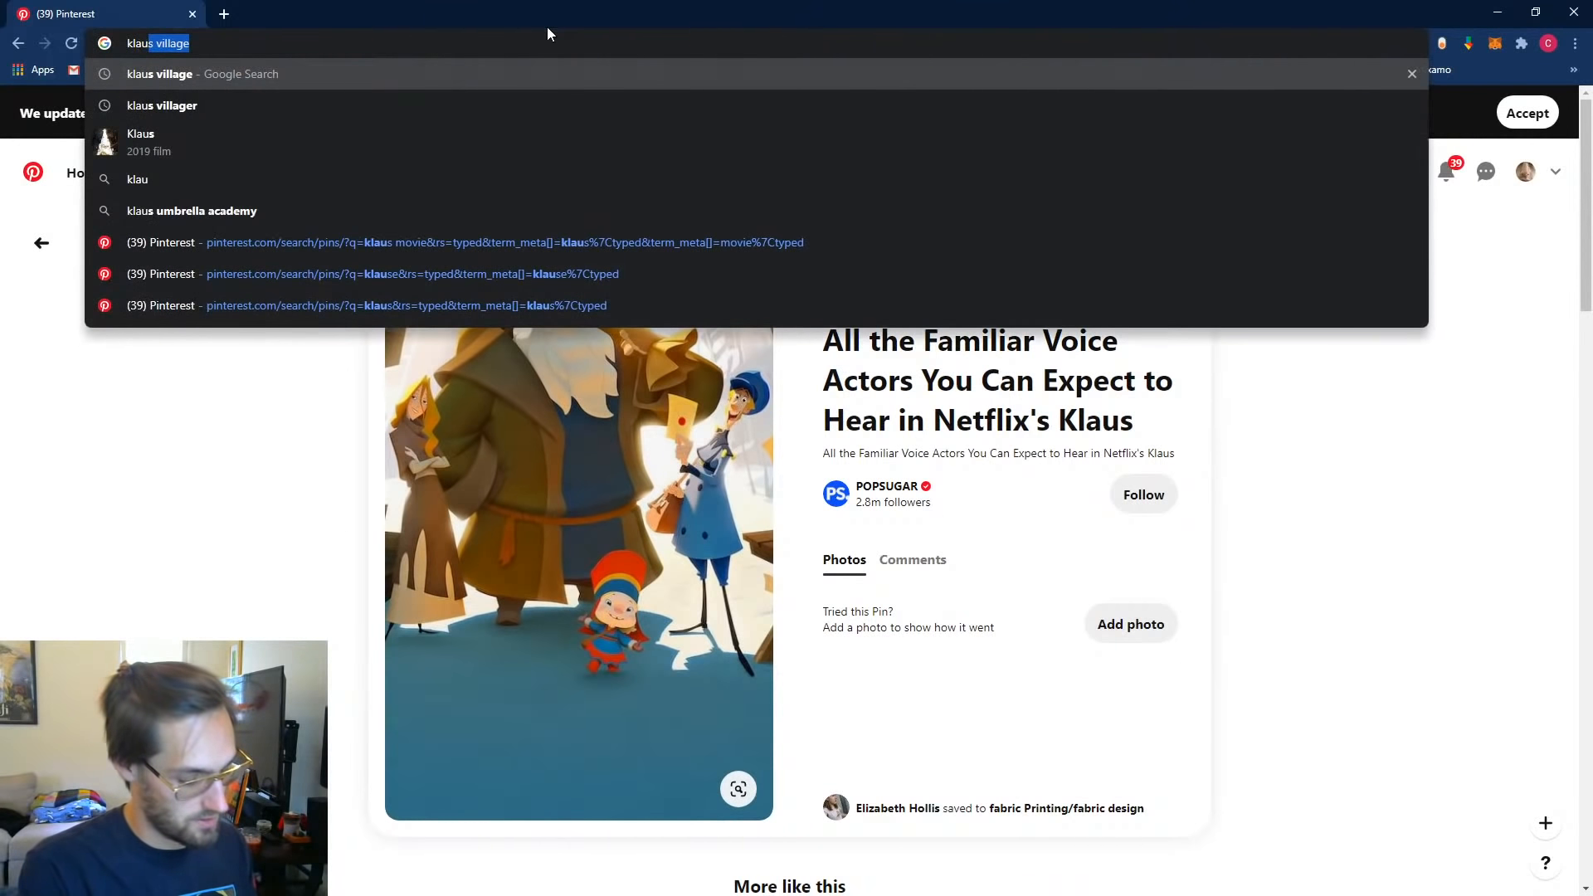
type("s imdb")
key("Return")
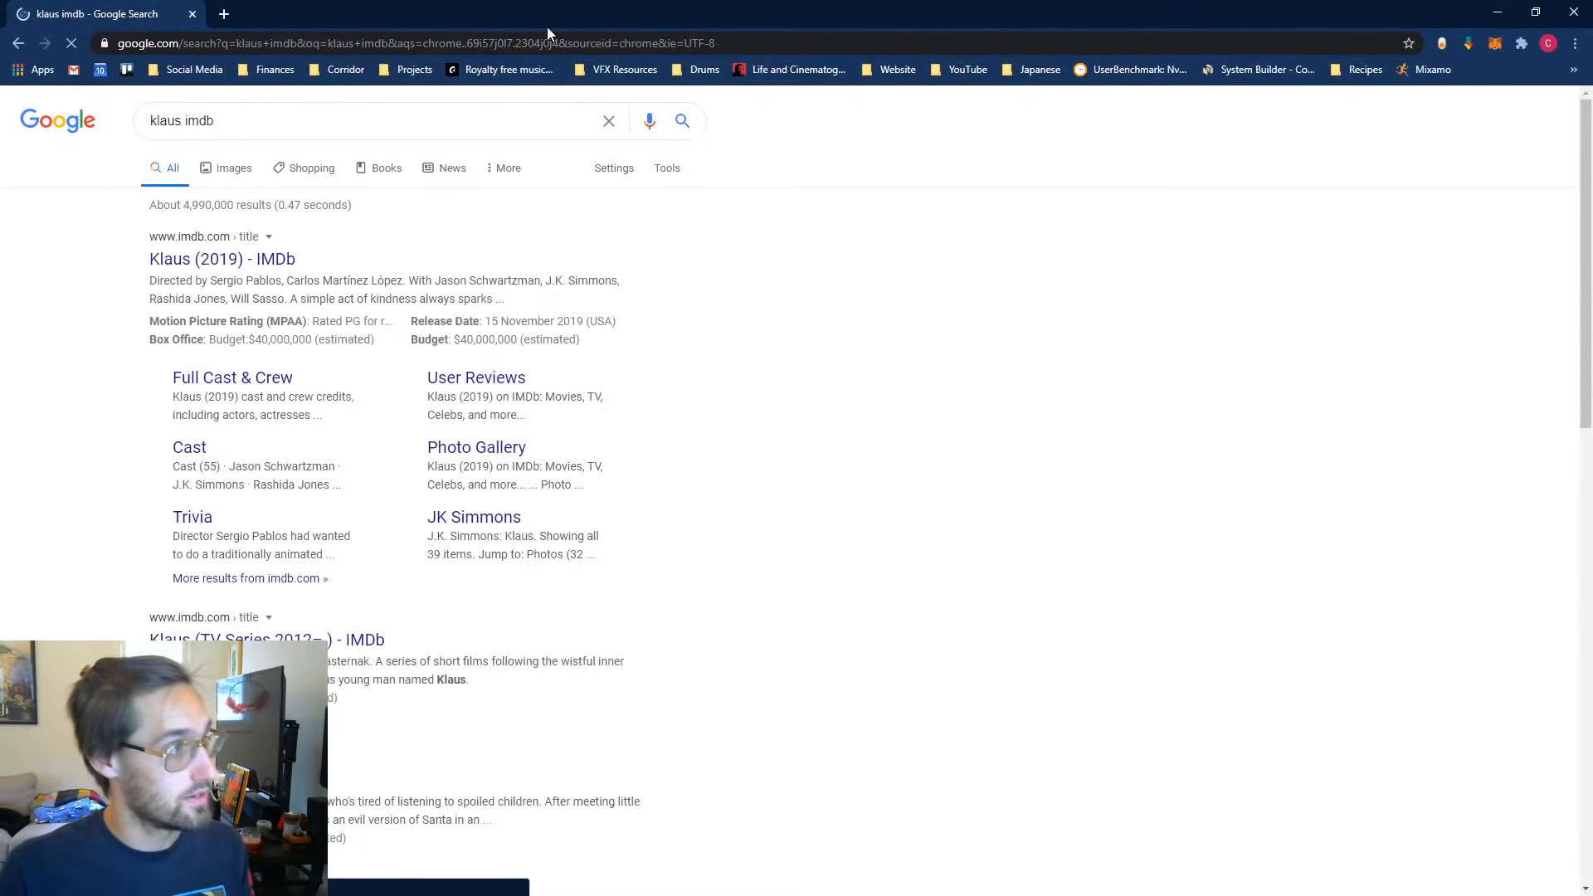
left_click(217, 262)
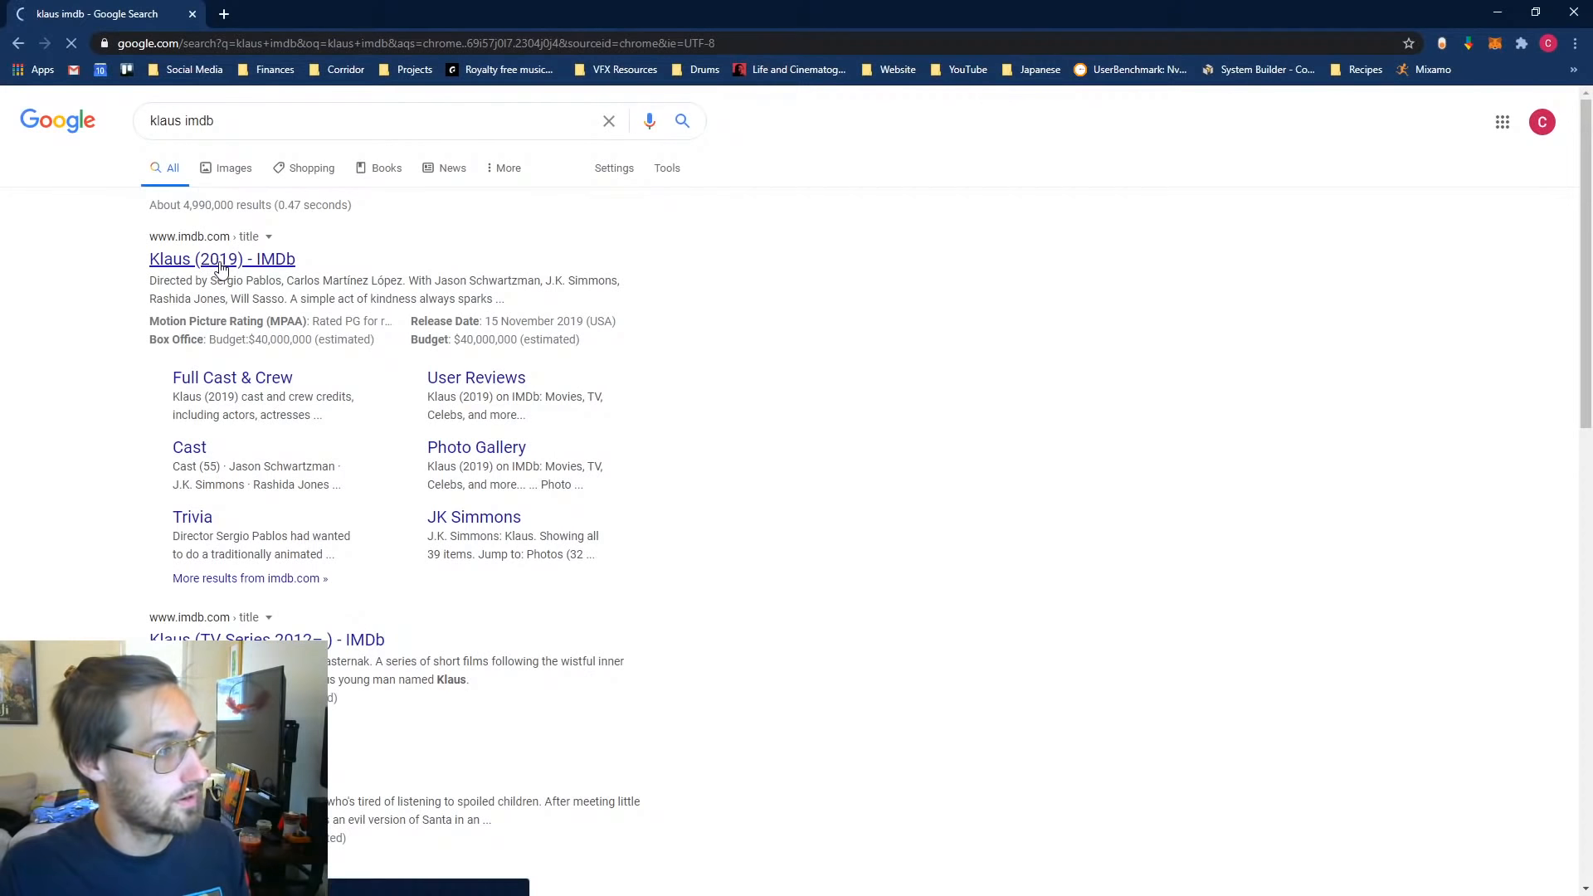
Step: Look through the film's cast list and open the page of the character Márgu in a new browser tab
scroll(275, 595, "down", 4)
scroll(275, 594, "down", 4)
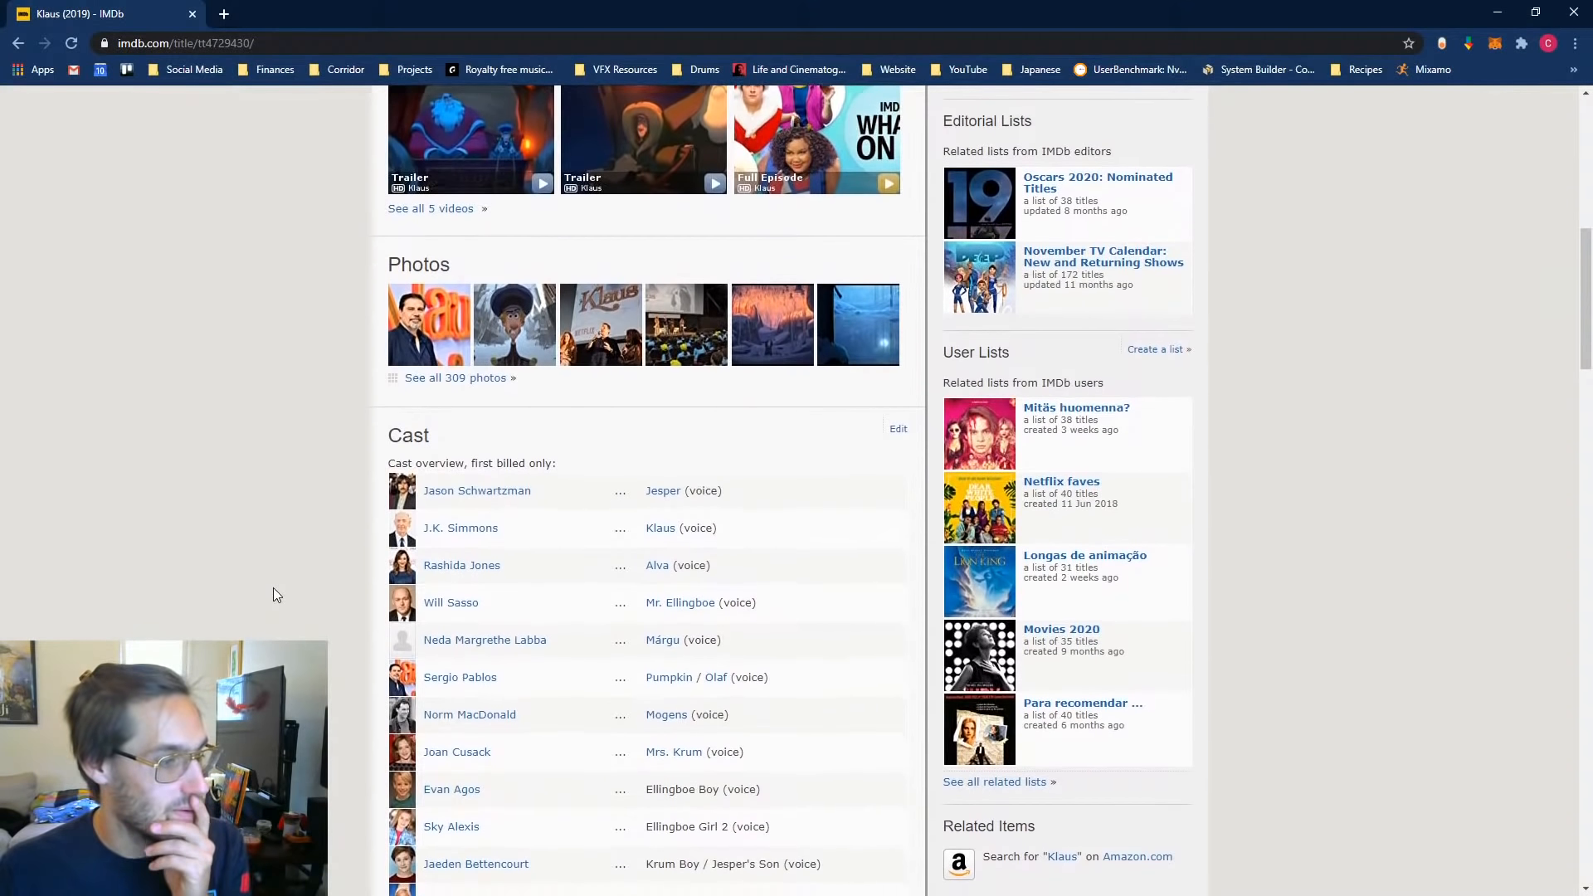
scroll(277, 595, "down", 1)
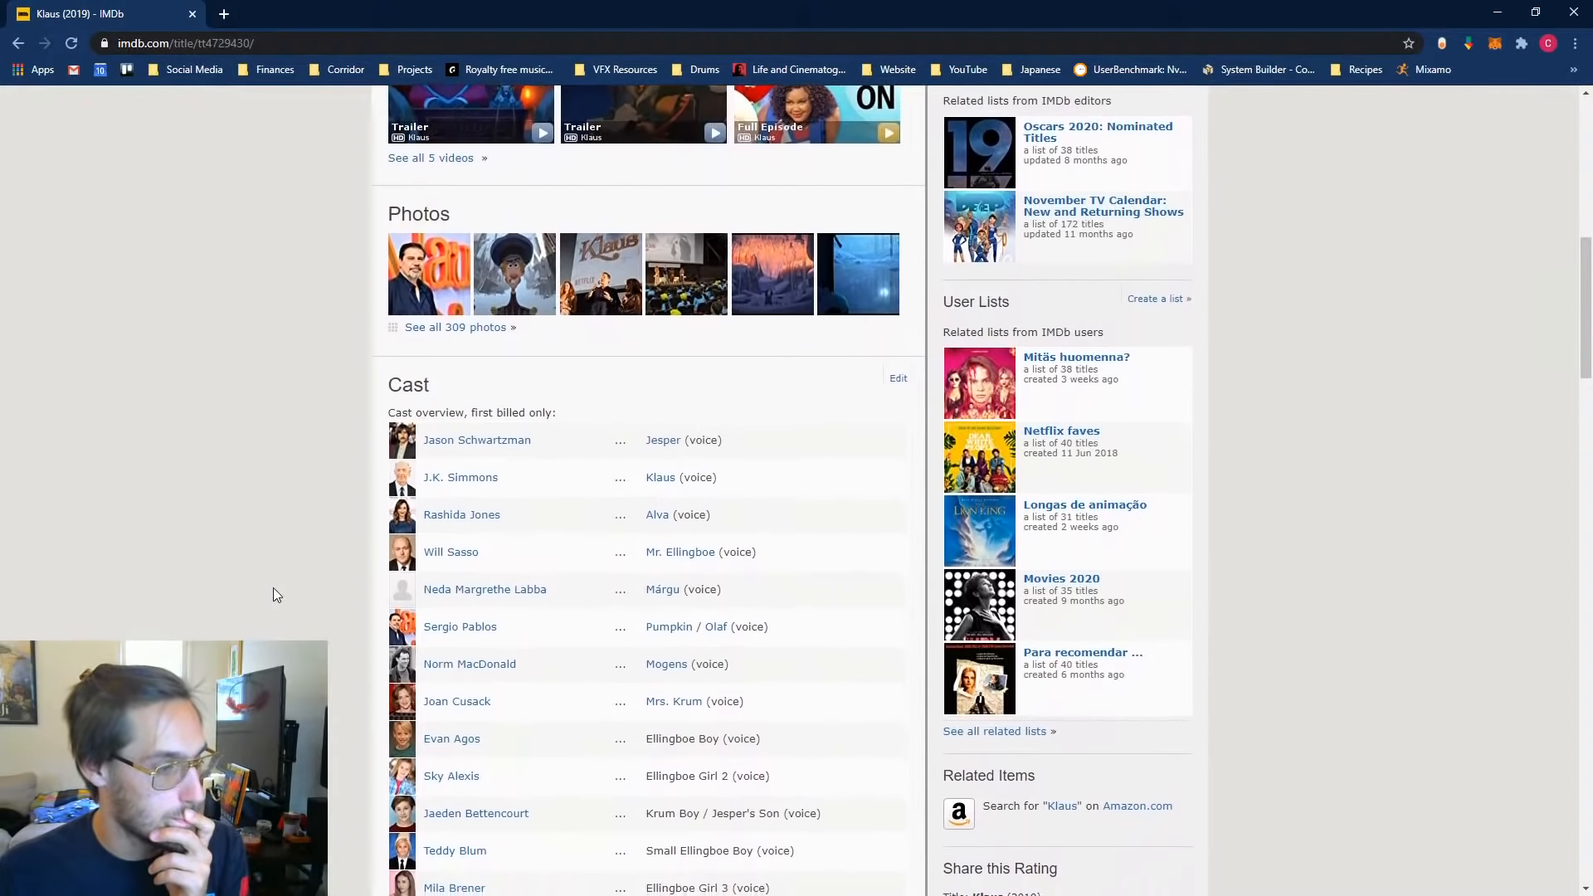
scroll(277, 595, "down", 1)
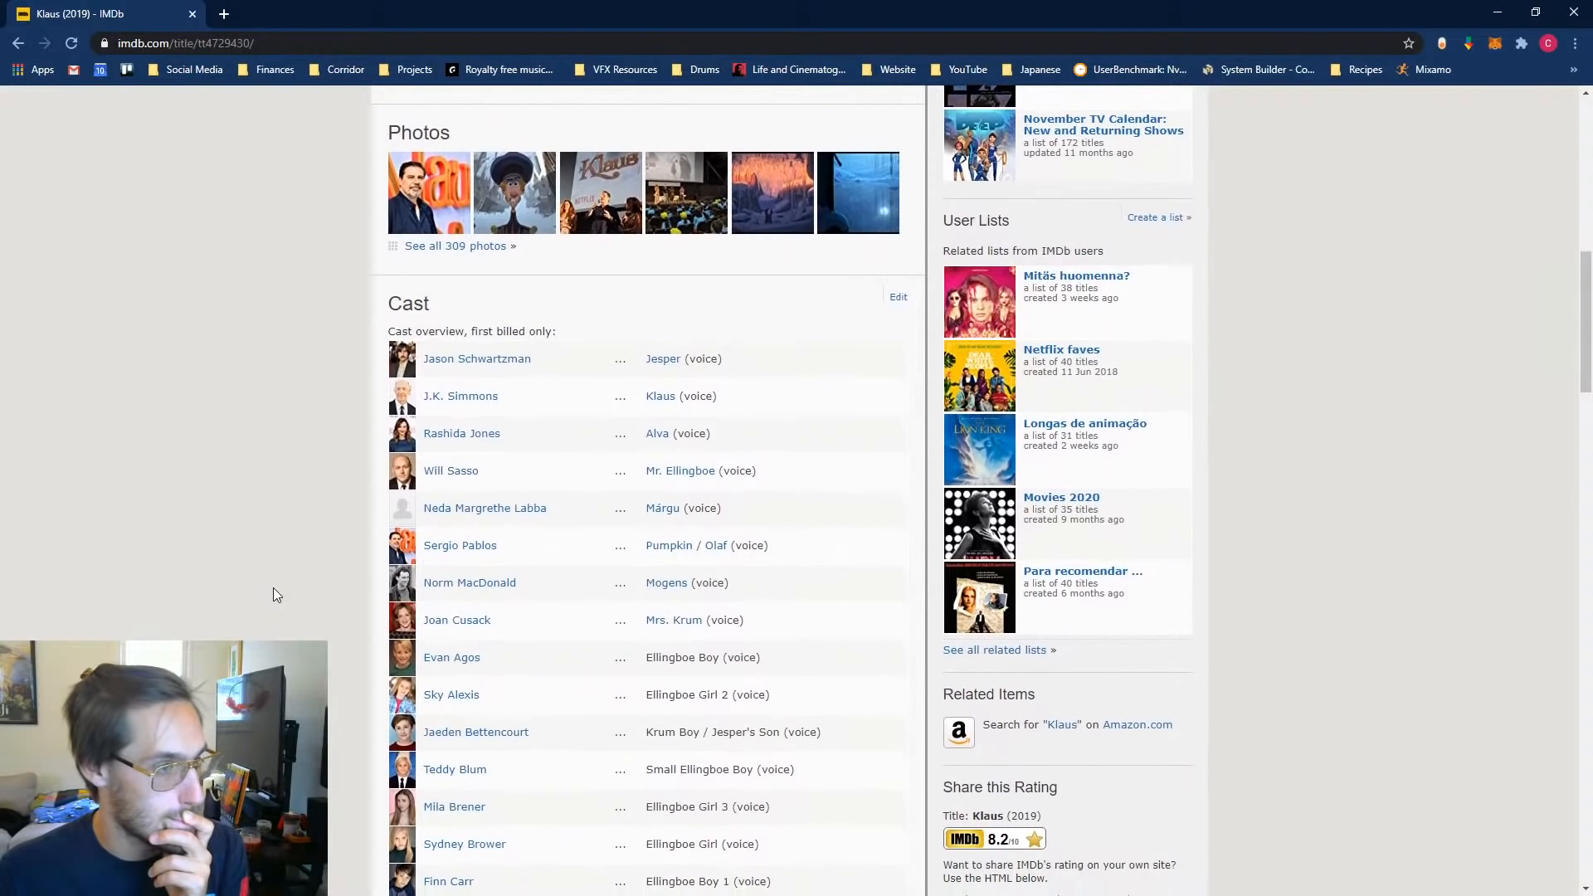
scroll(277, 595, "down", 1)
right_click(661, 492)
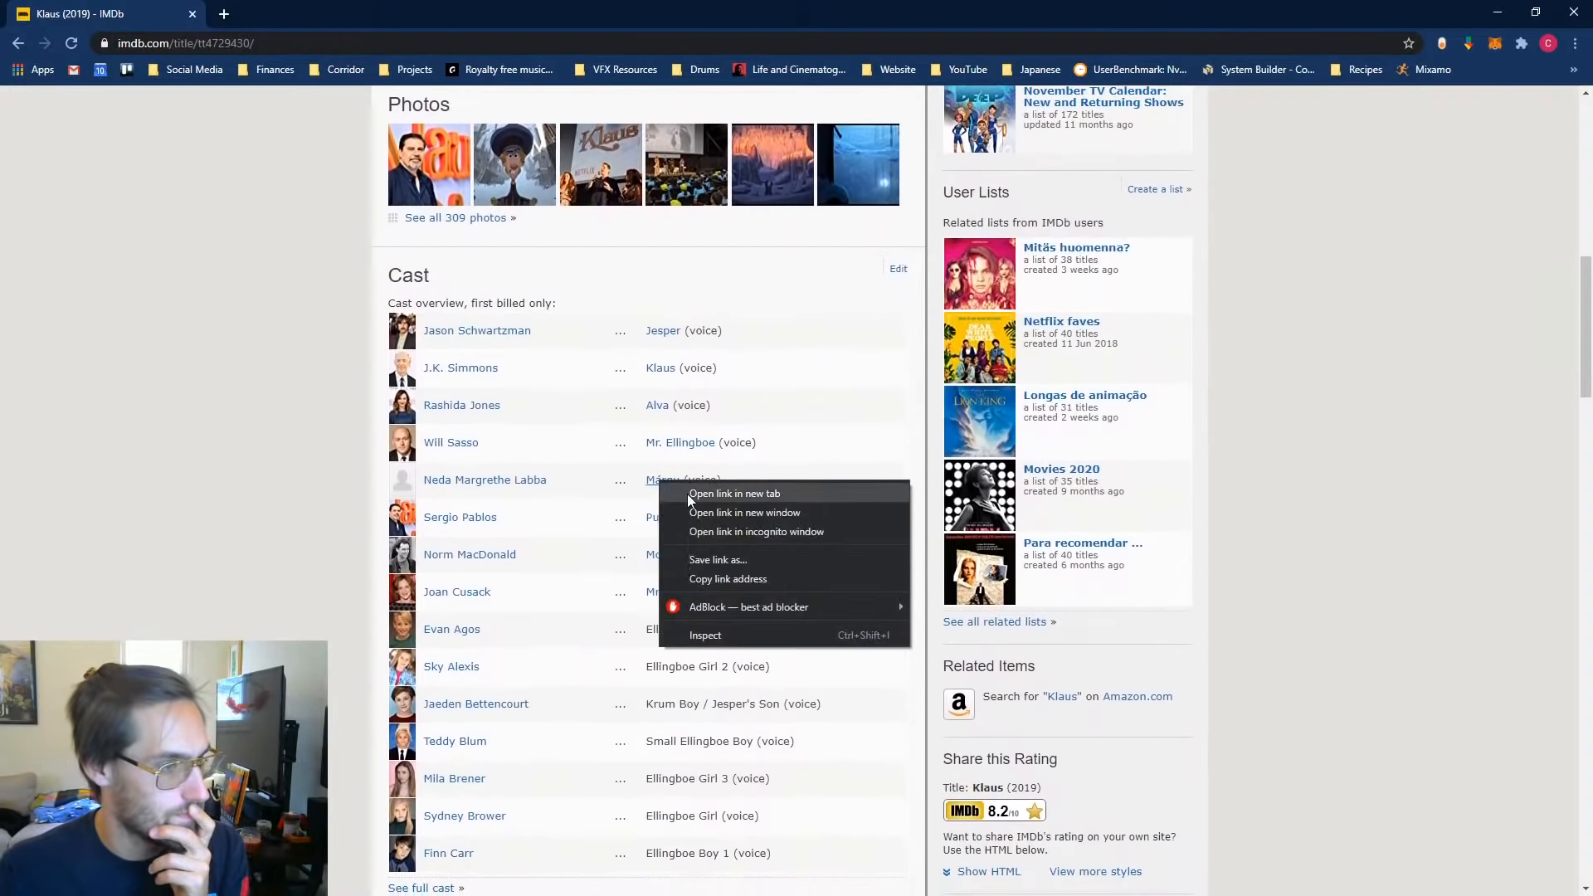
left_click(709, 491)
left_click(279, 10)
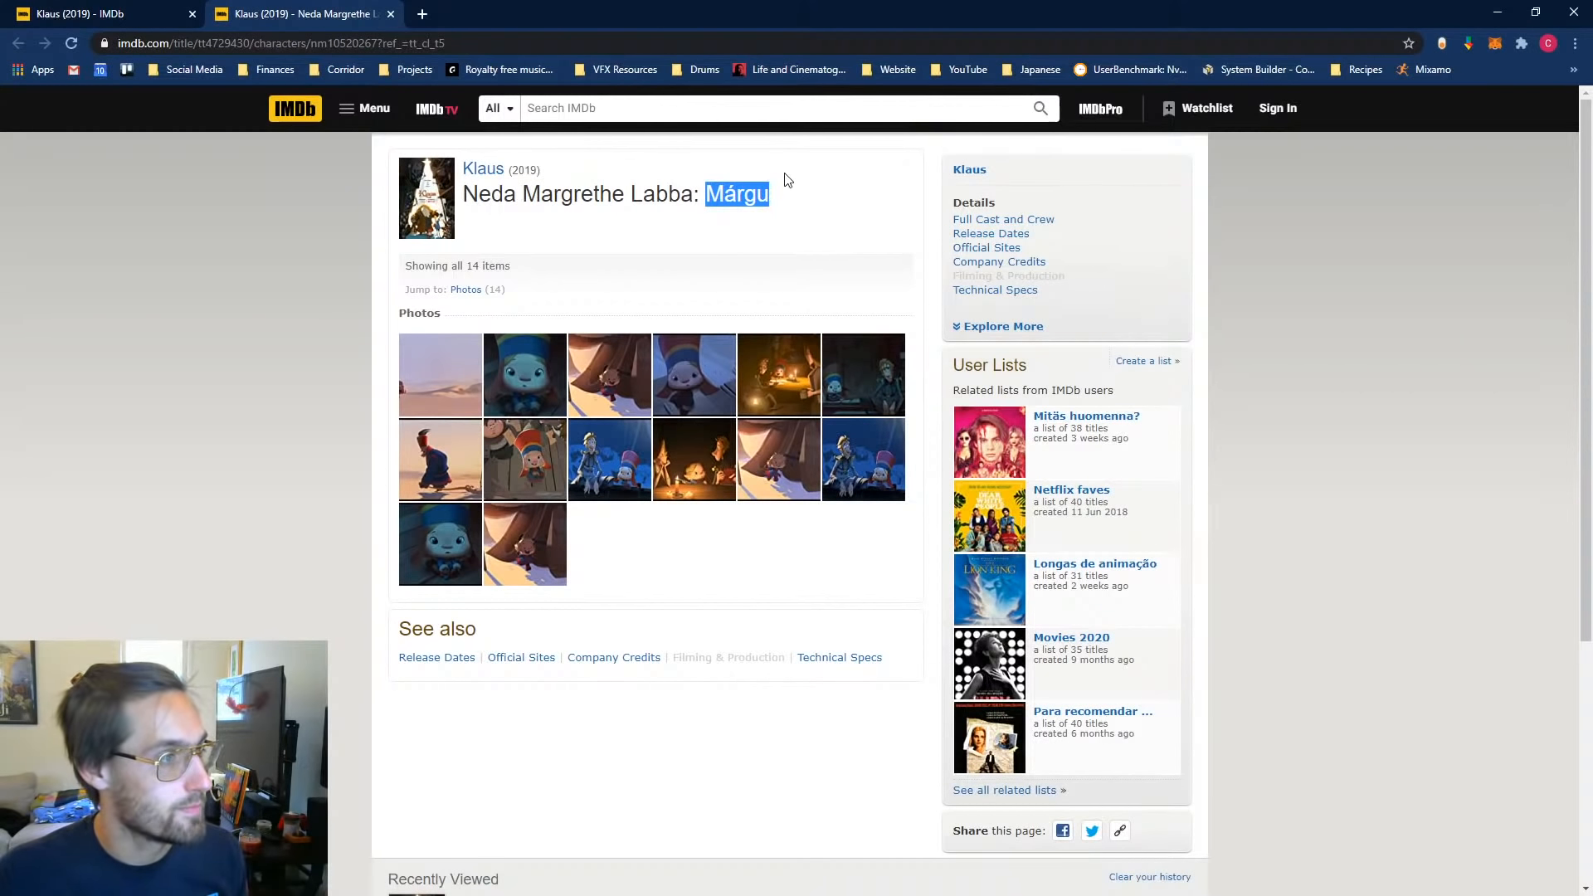
left_click(422, 17)
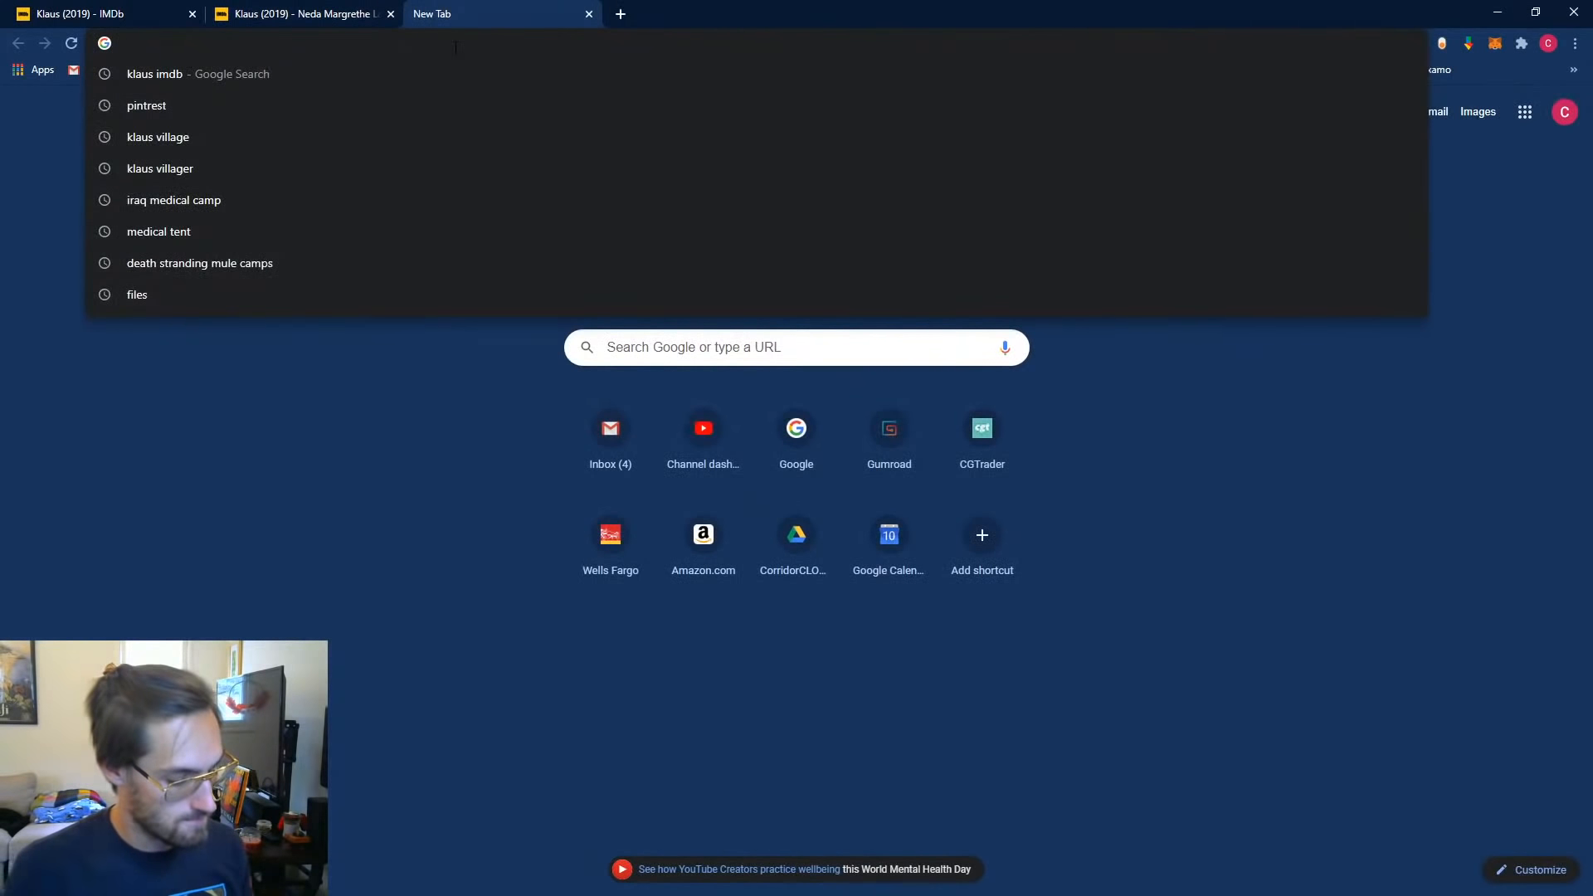
type("Márgu klaus")
key("Return")
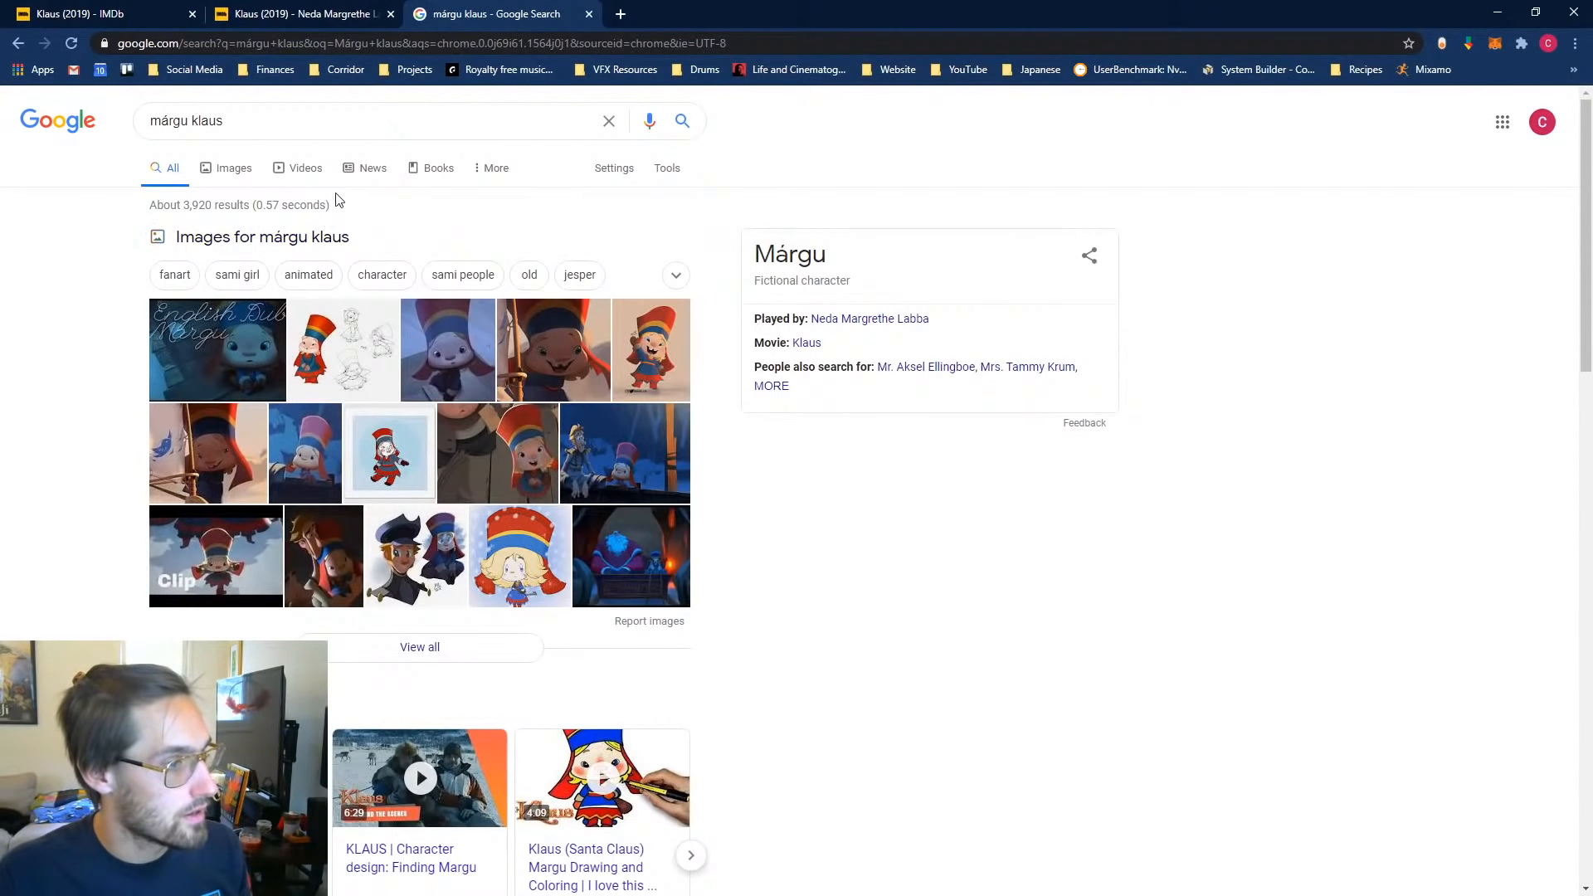
left_click(234, 169)
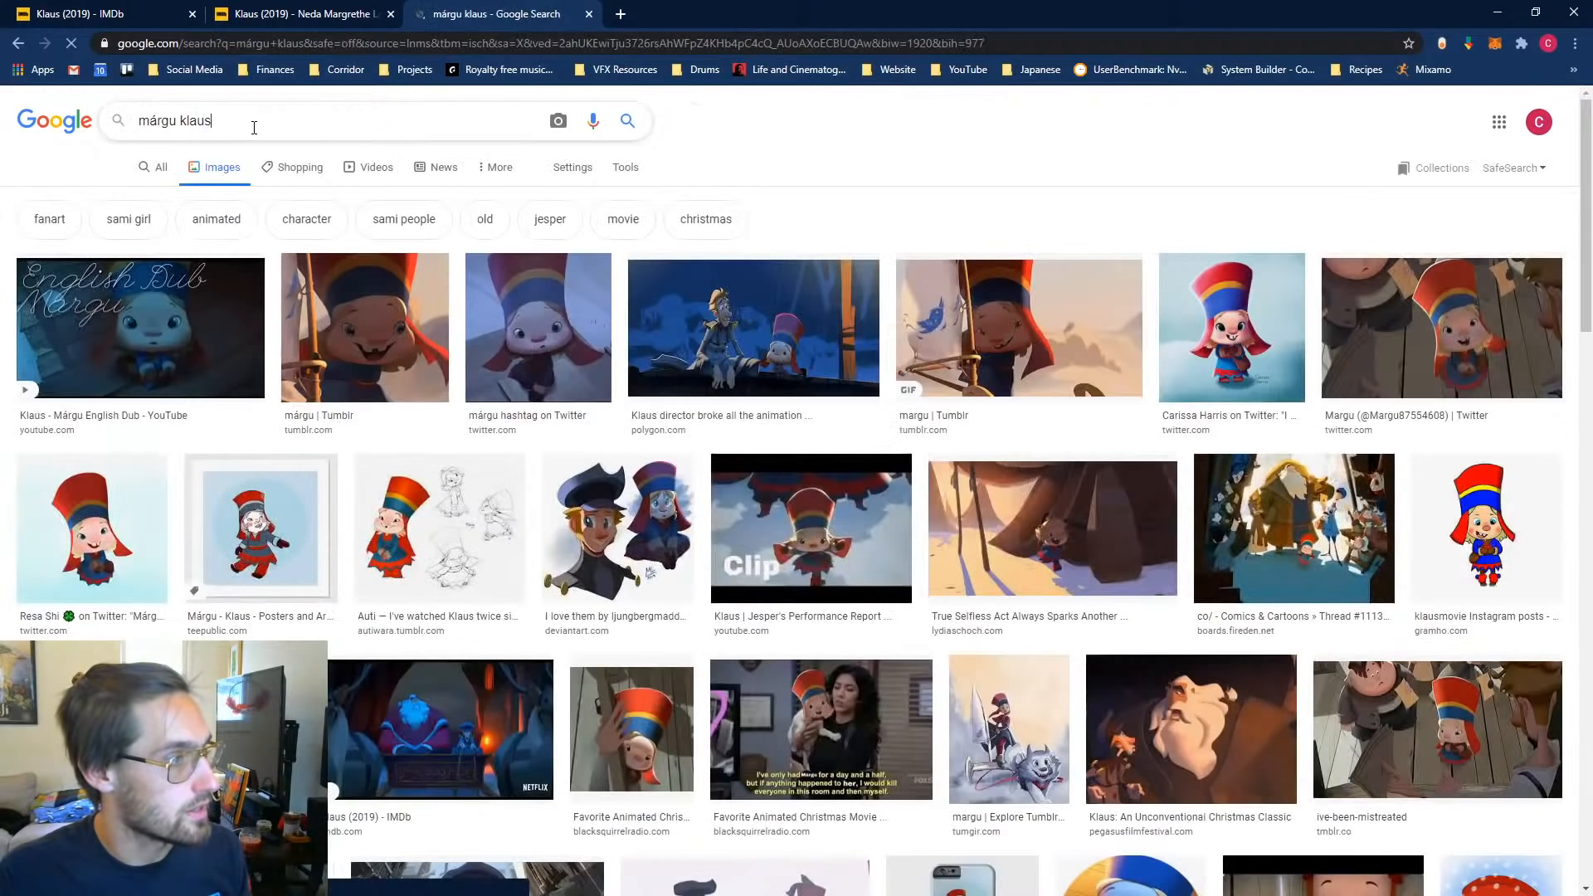
Step: Refine the image search to "márgu klaus village" and look through the results for tents and village scenery
left_click(314, 132)
type("village")
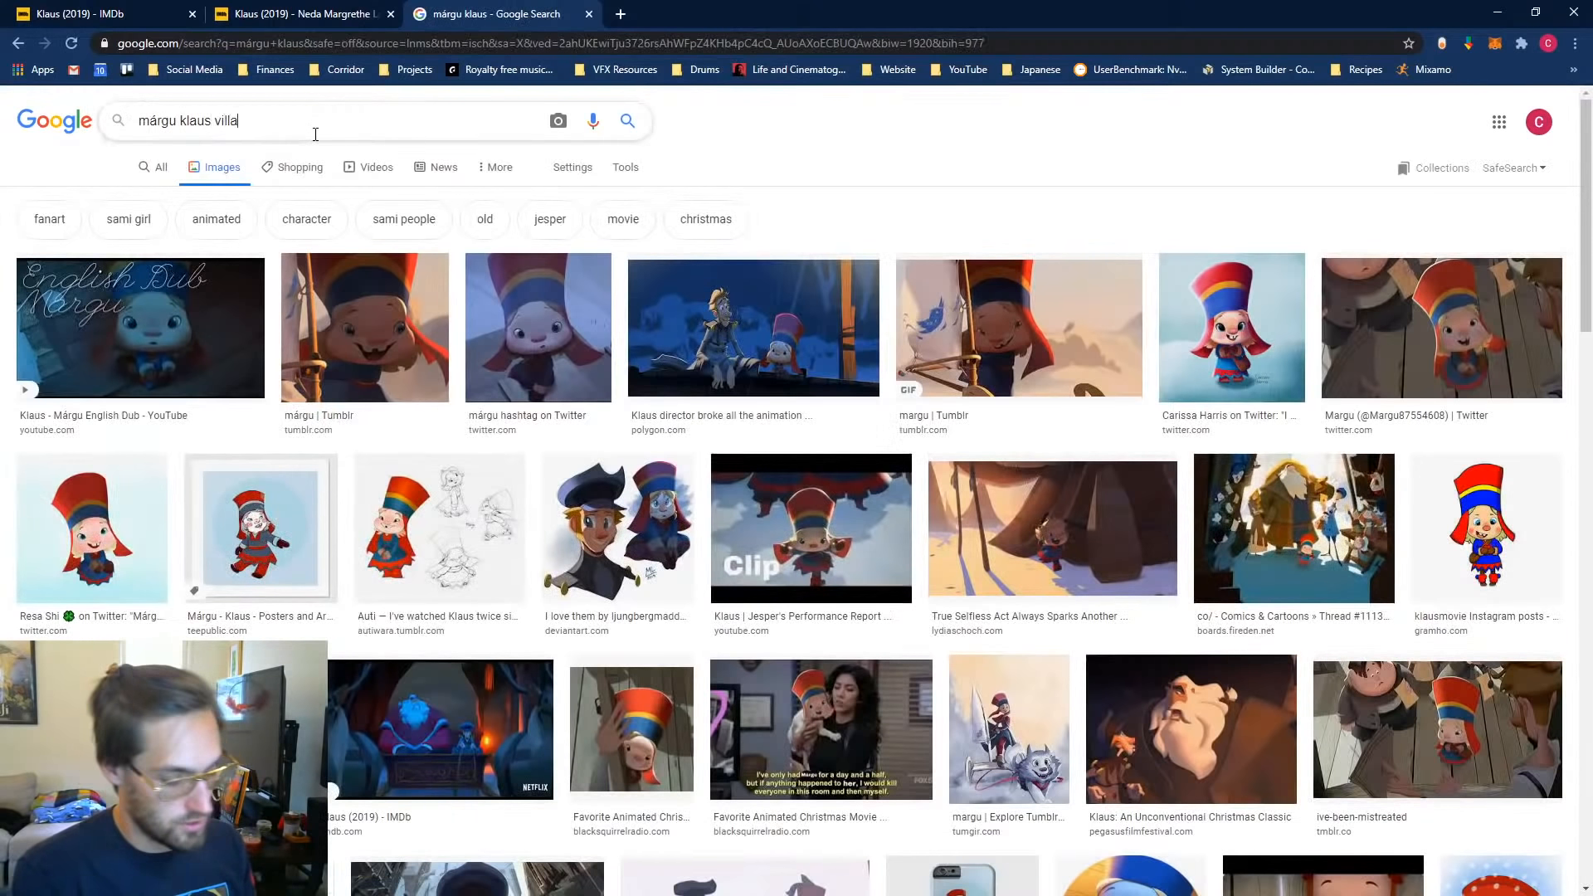
key("Return")
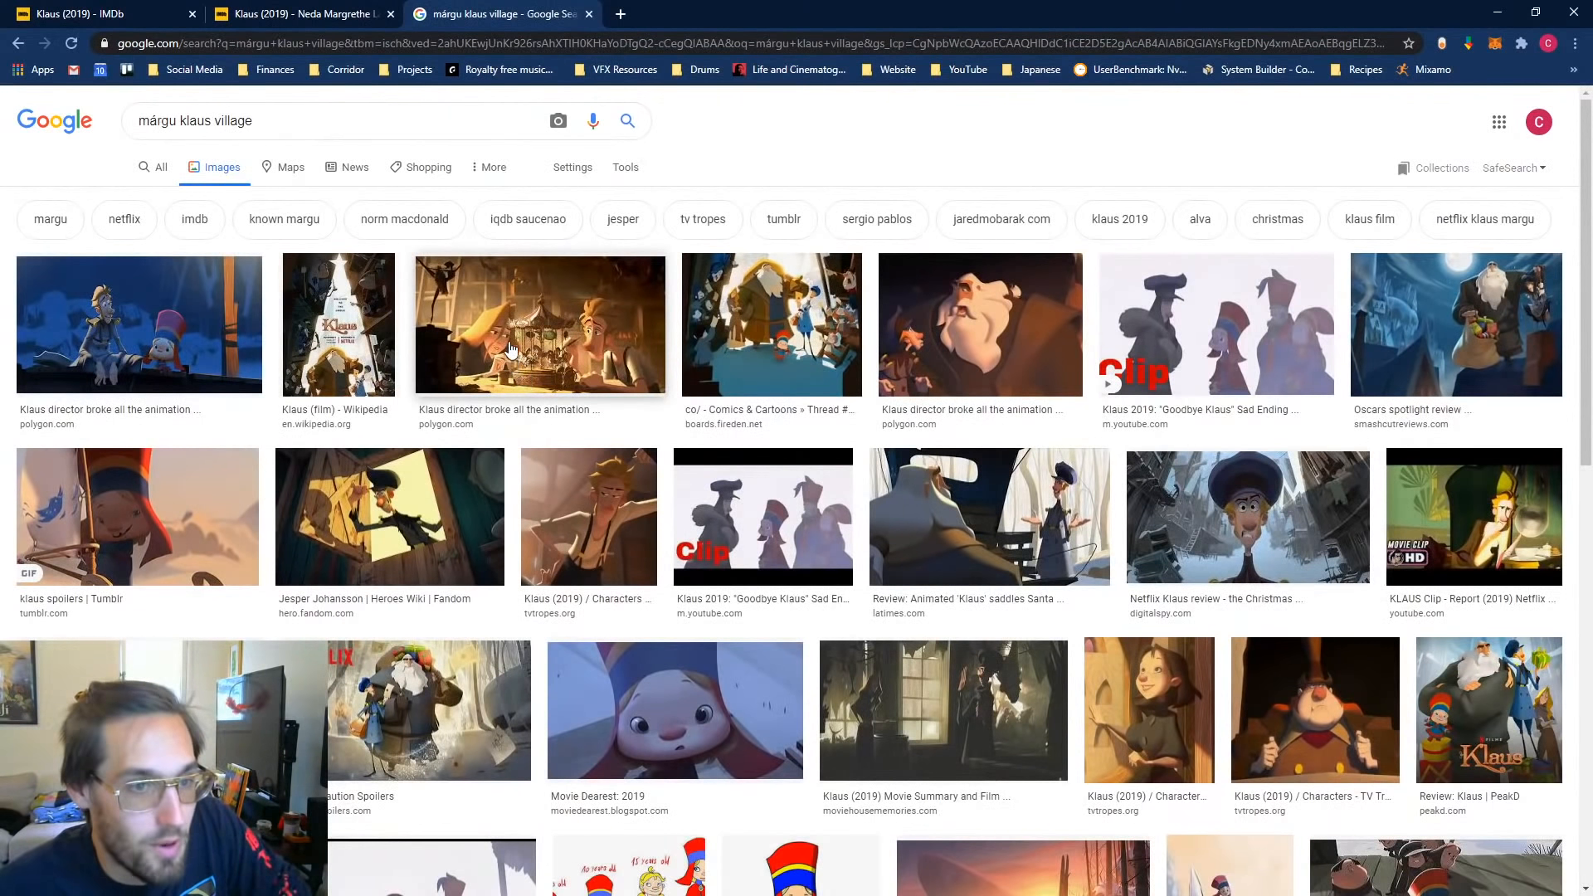
scroll(249, 609, "down", 3)
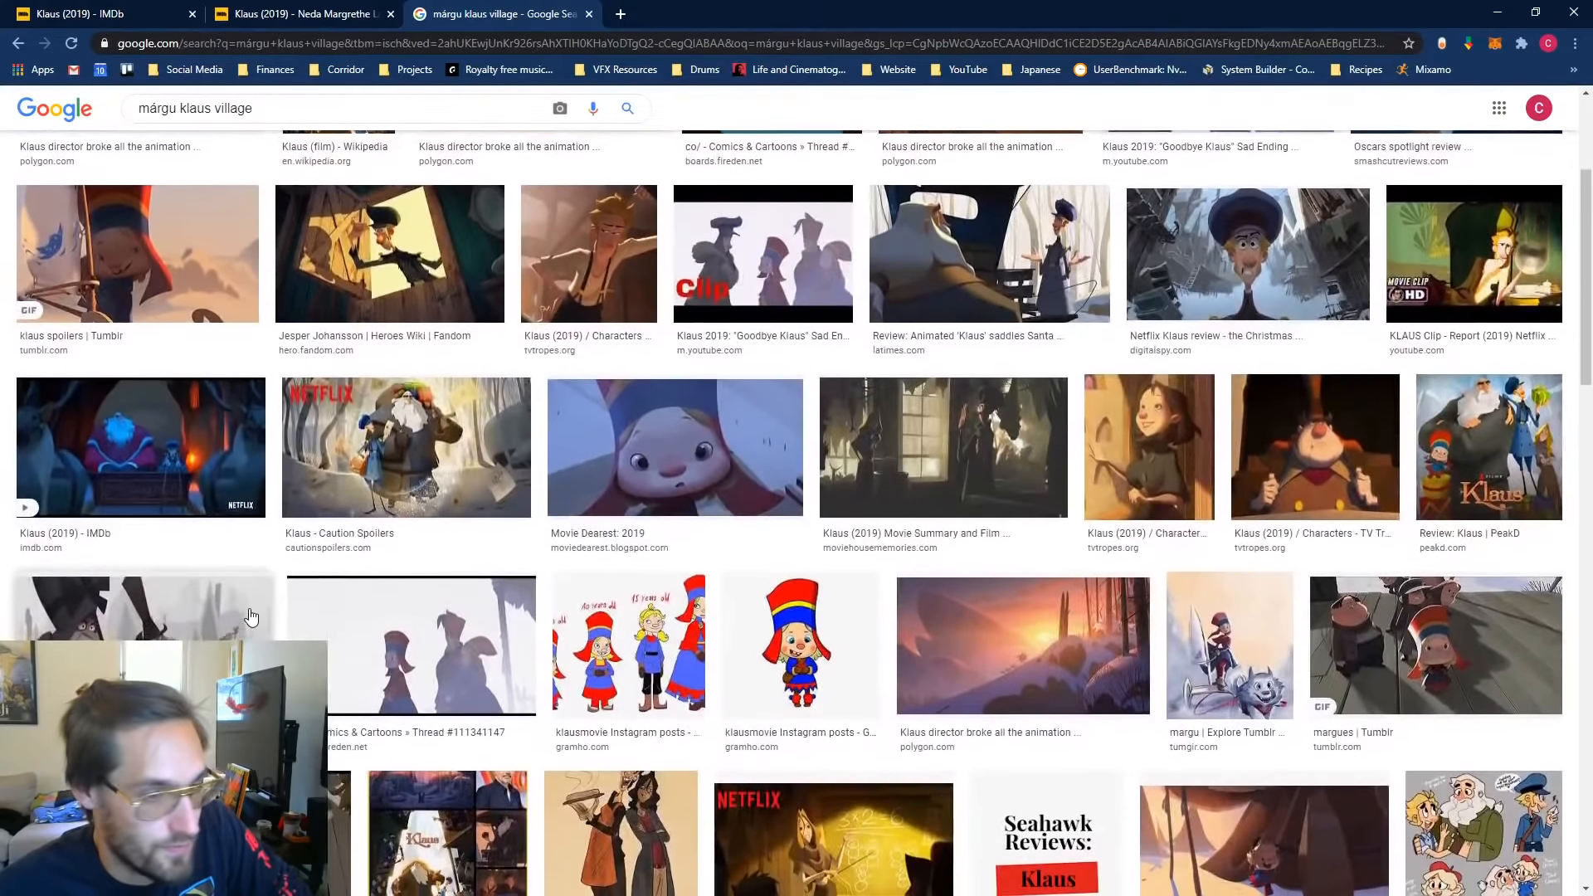
scroll(251, 617, "down", 1)
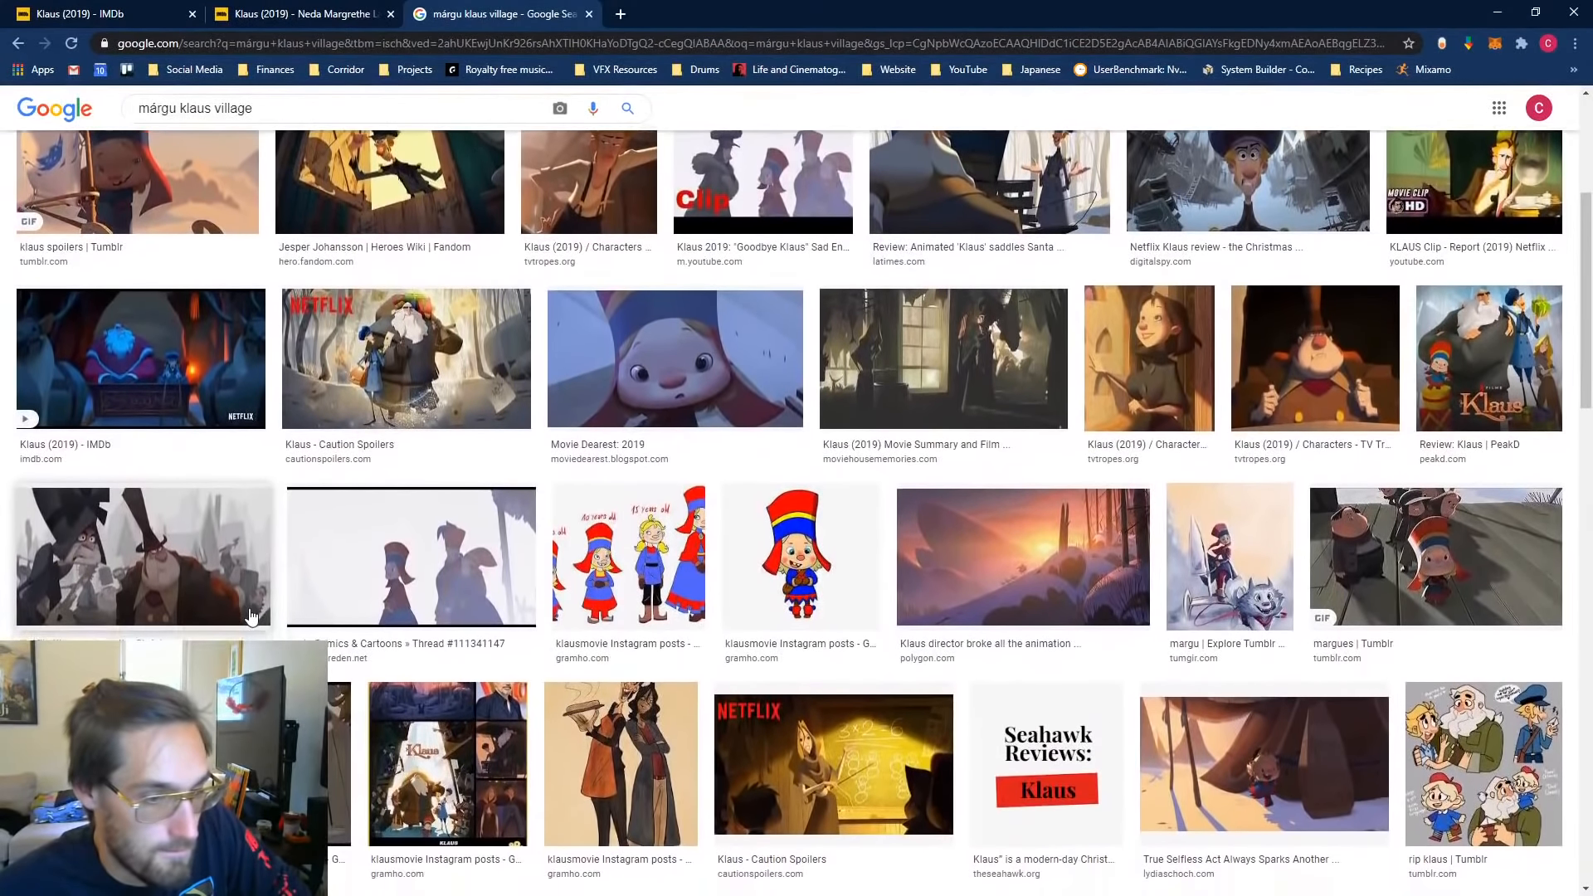
scroll(249, 611, "down", 1)
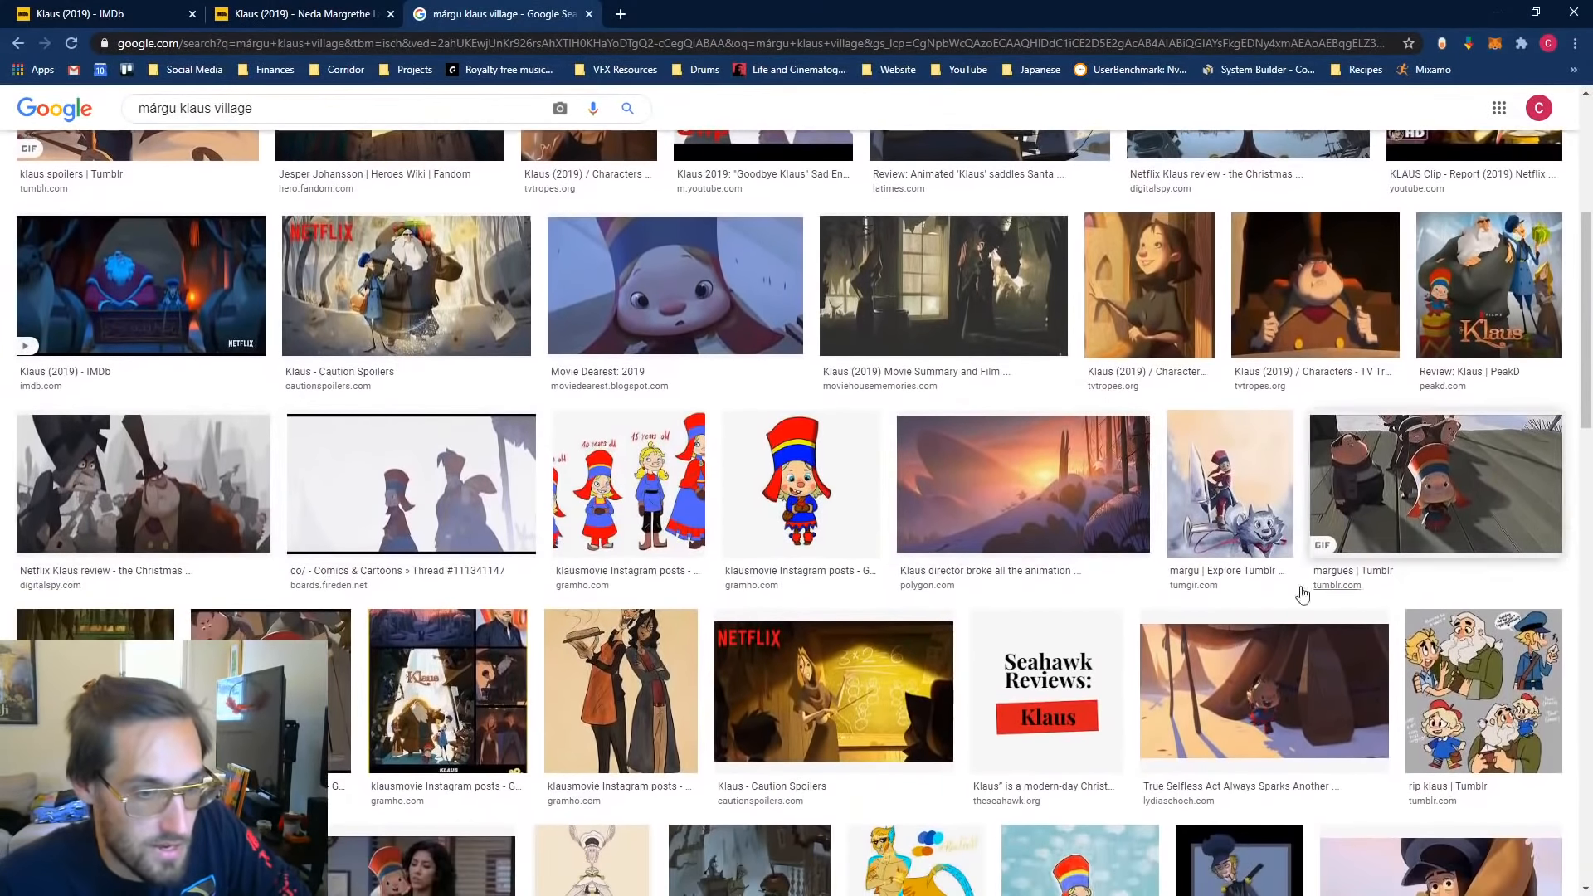
Step: Open the Klaus review page behind the Márgu tent image in a new tab and read its character section down to Márgu
left_click(1262, 667)
left_click(1159, 288)
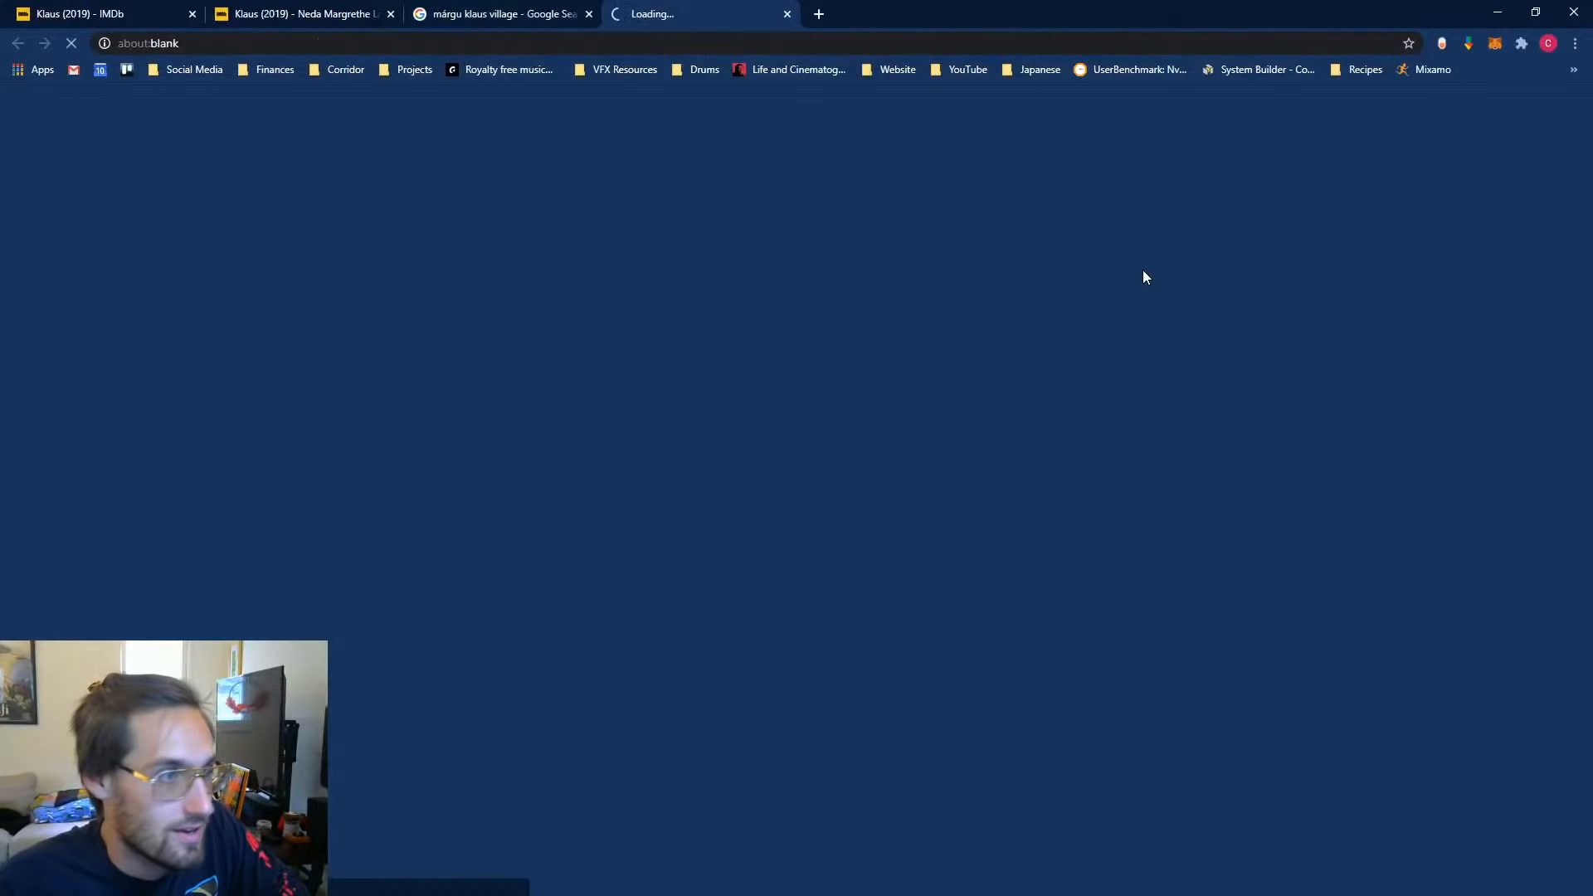
left_click(524, 15)
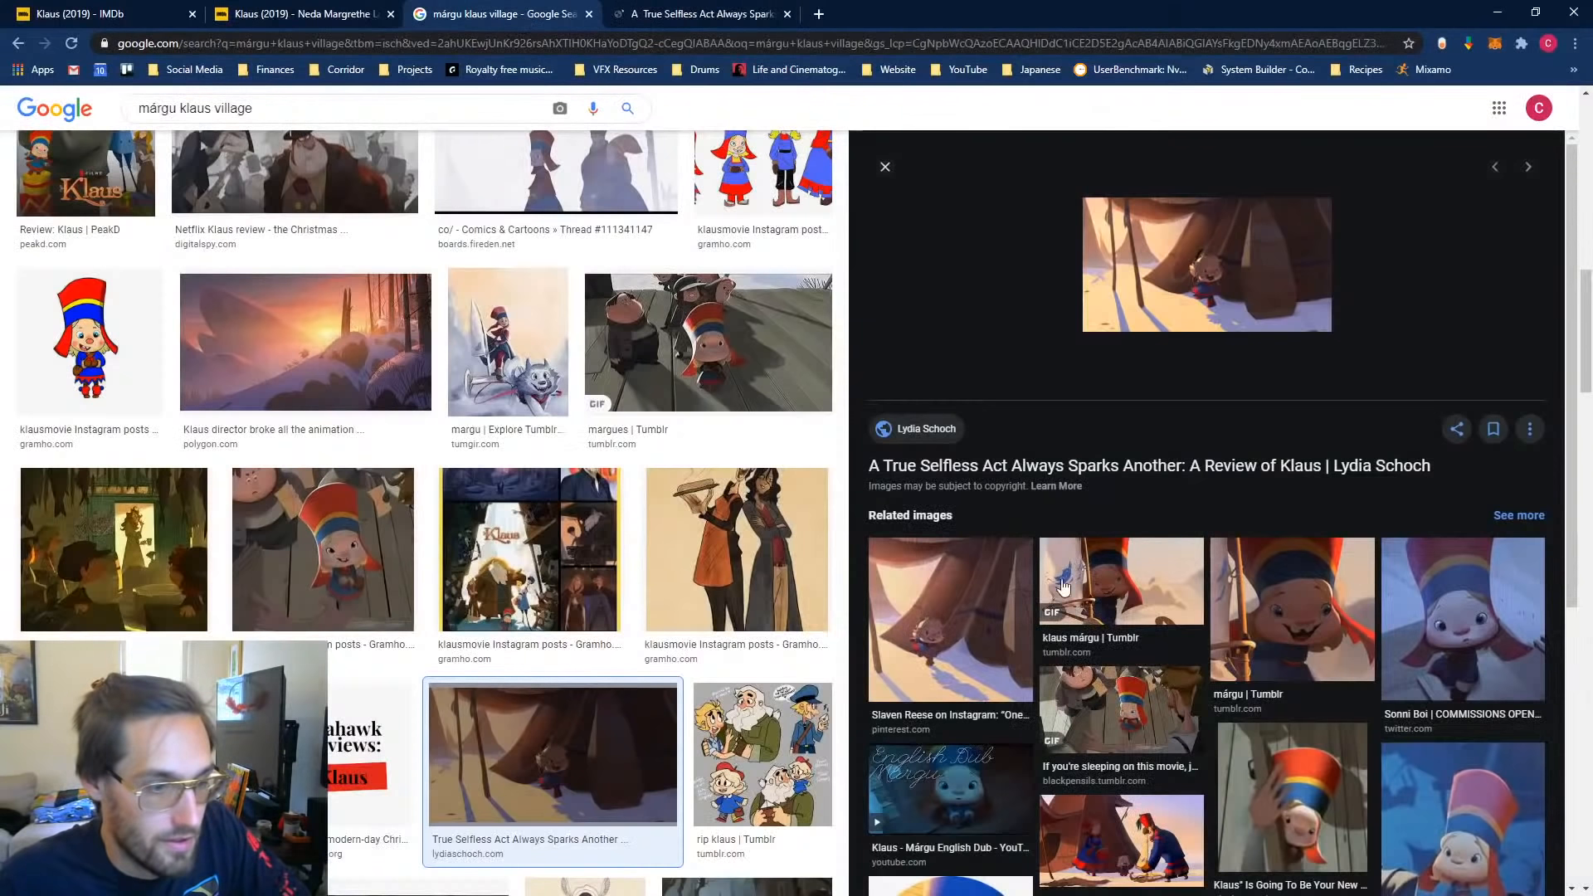
left_click(701, 14)
scroll(312, 637, "down", 4)
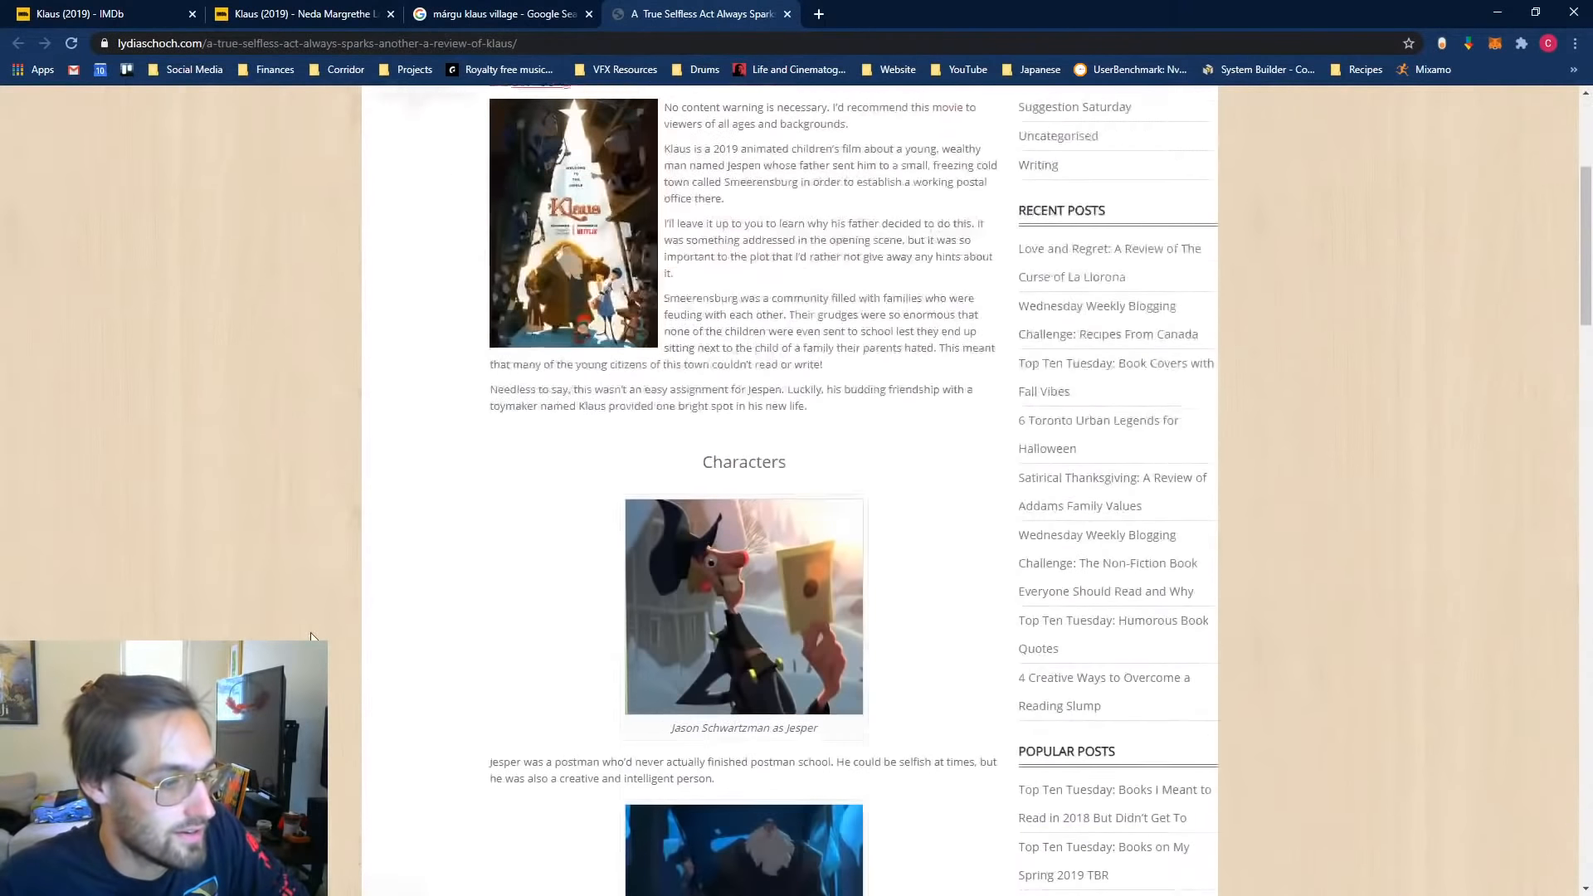
scroll(694, 391, "down", 15)
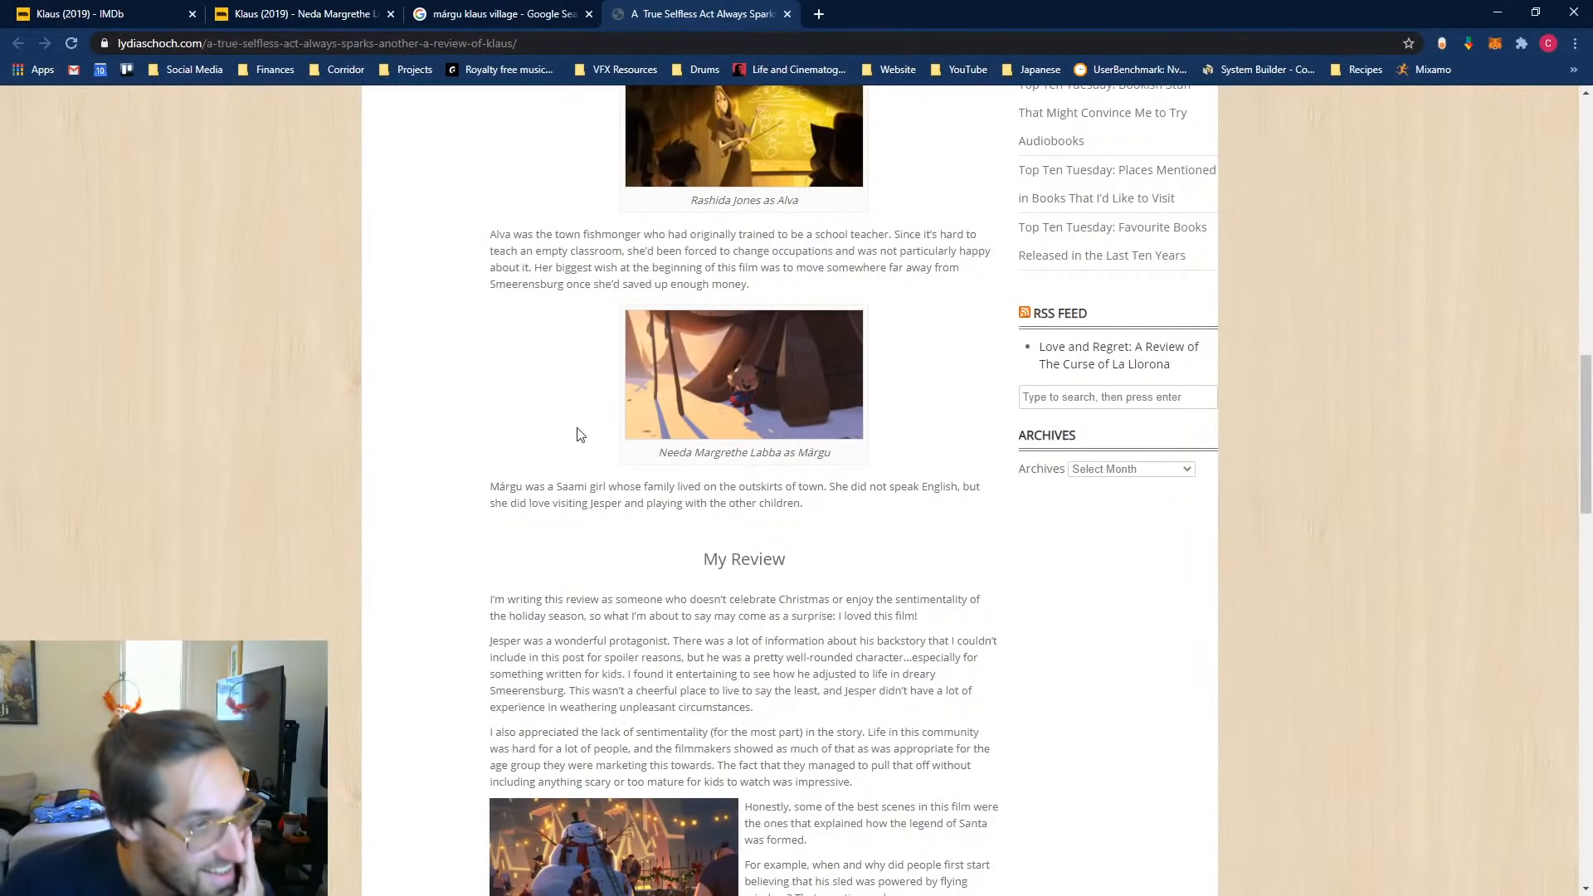
scroll(581, 435, "up", 2)
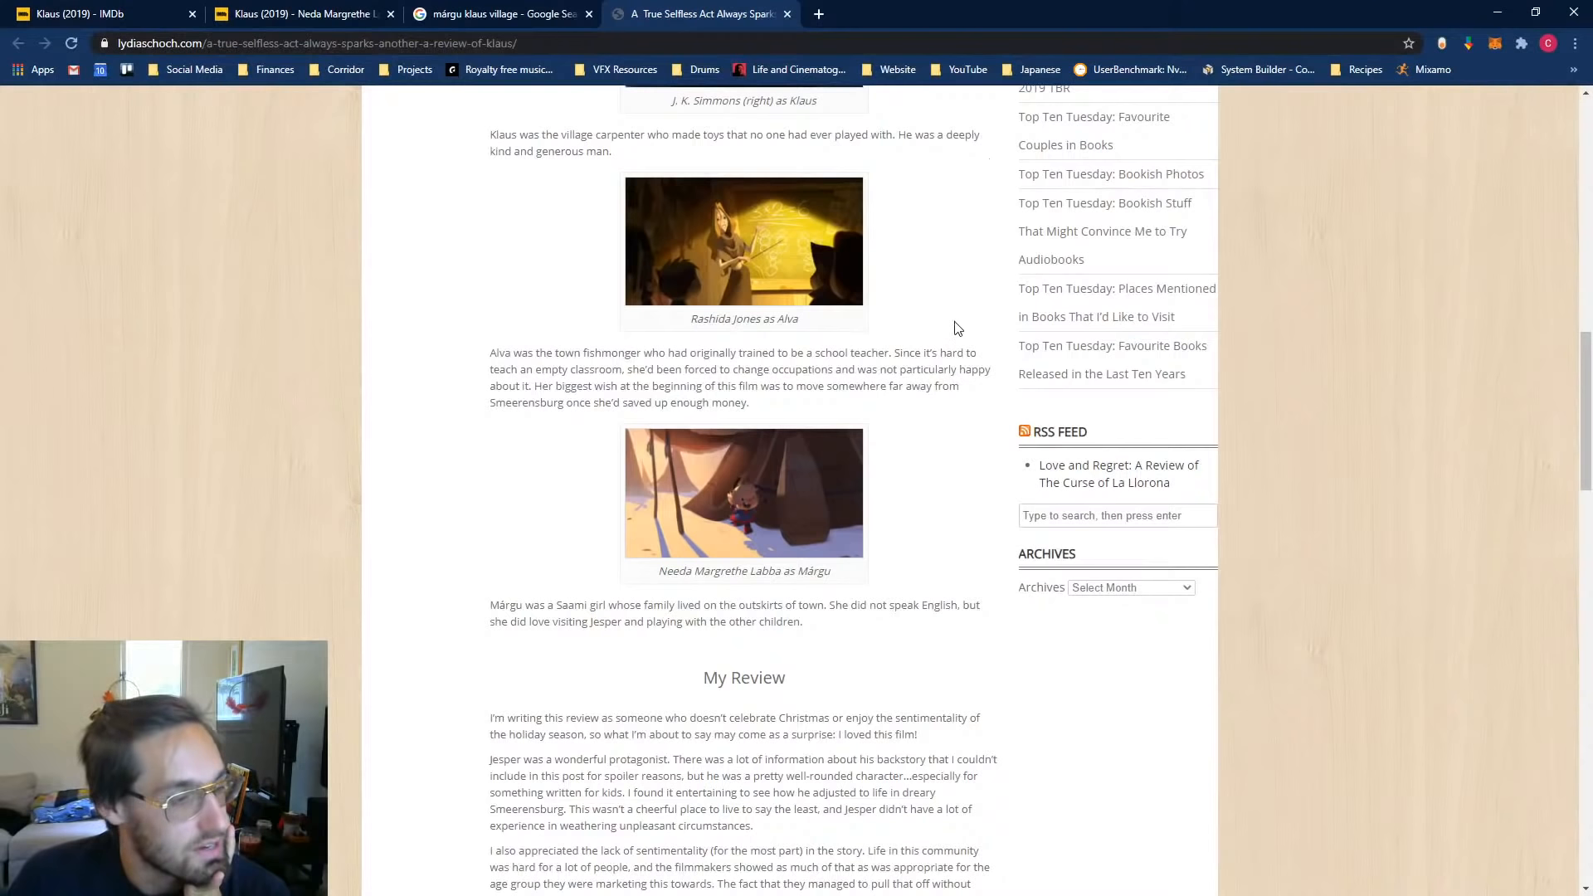
left_click(1501, 19)
left_click(1497, 12)
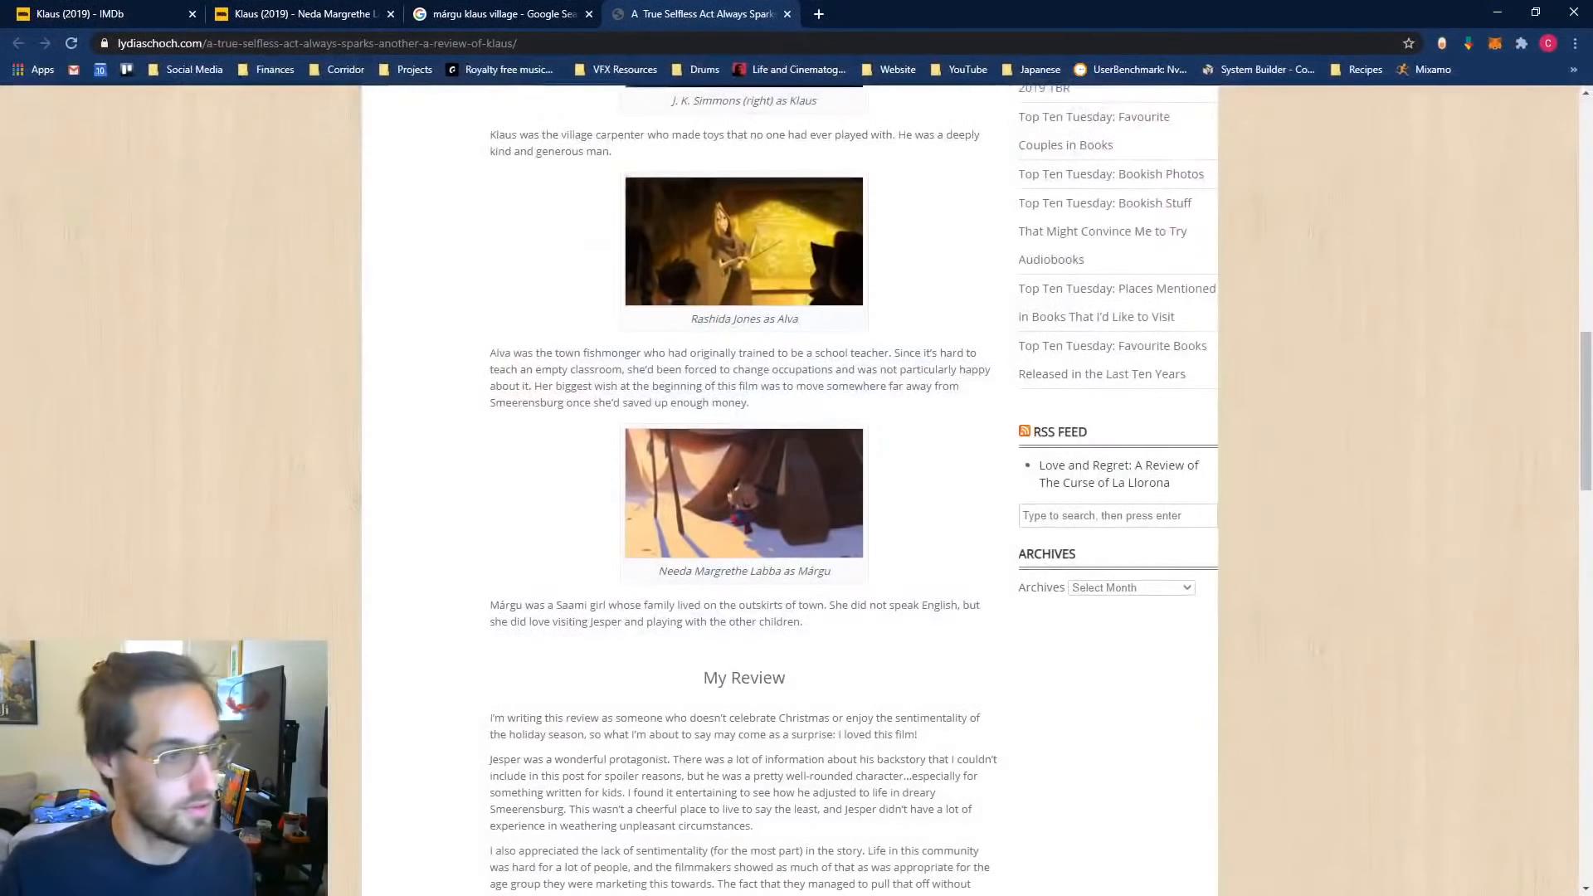
Step: Search the web for "Saami village" and show the image results
left_click(494, 43)
type("Saami village")
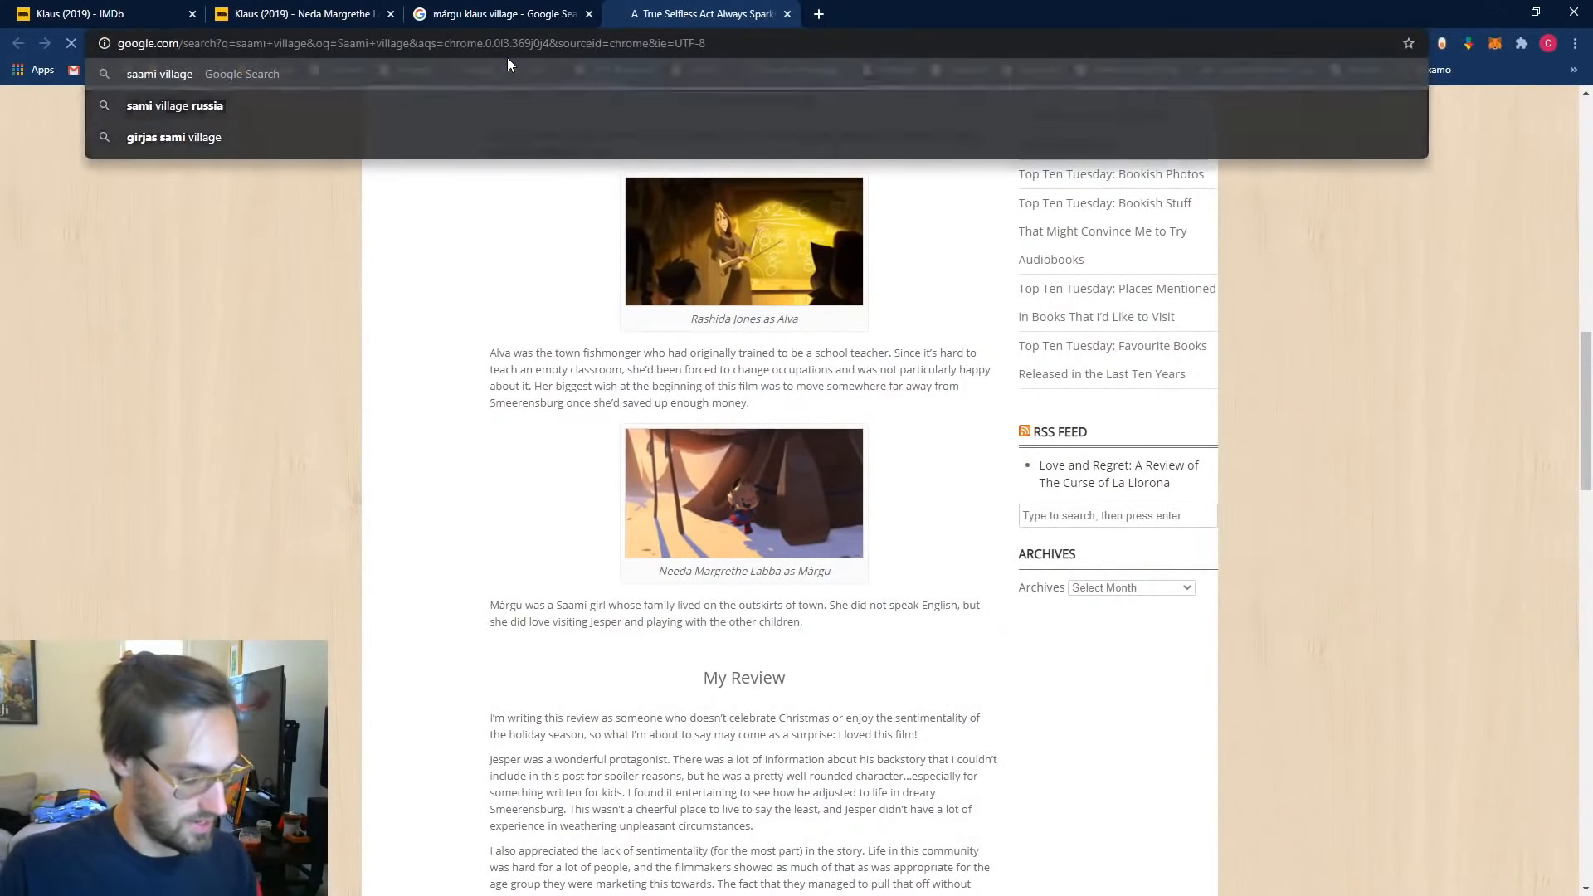
key("Return")
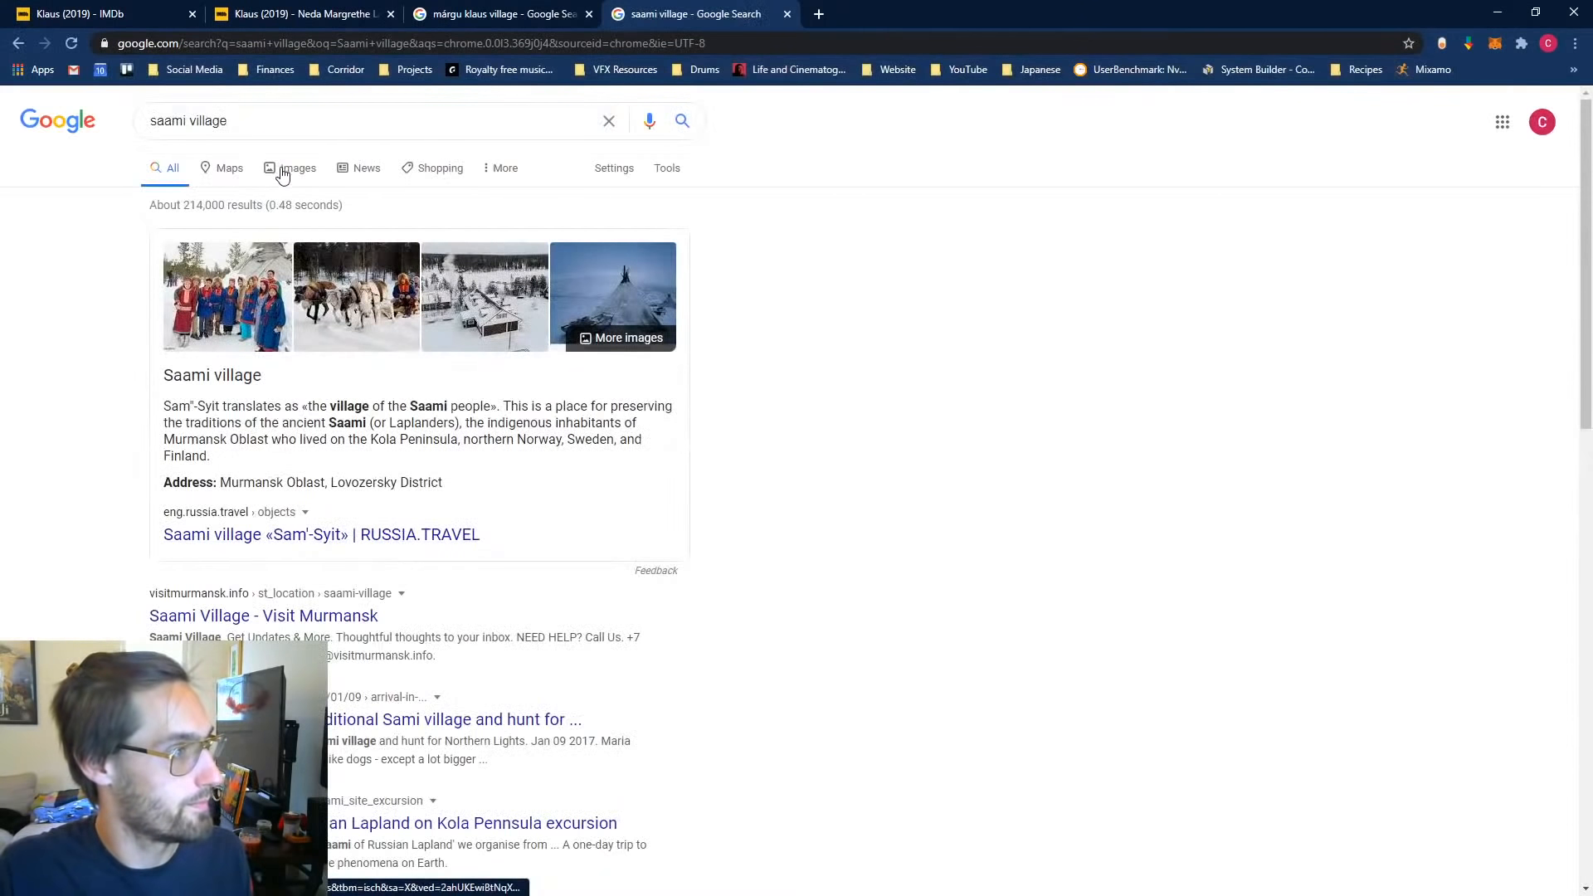
left_click(290, 174)
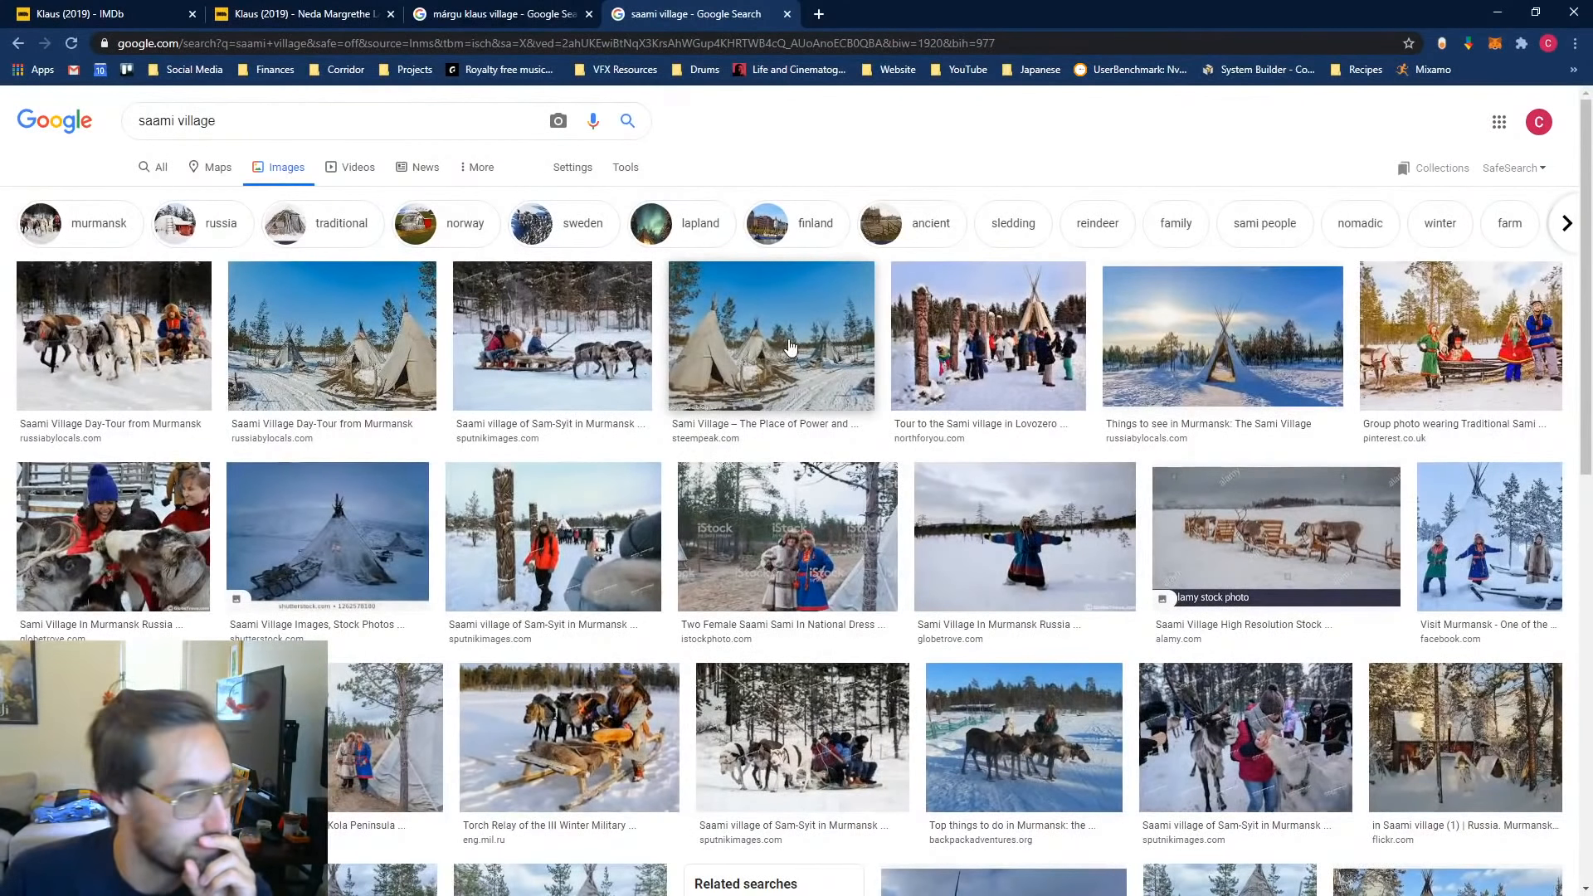
Step: Preview the blue-toned Saami tent photo and the related Can Stock Photo night landscape, then open the latter's source page in a new tab
left_click(371, 535)
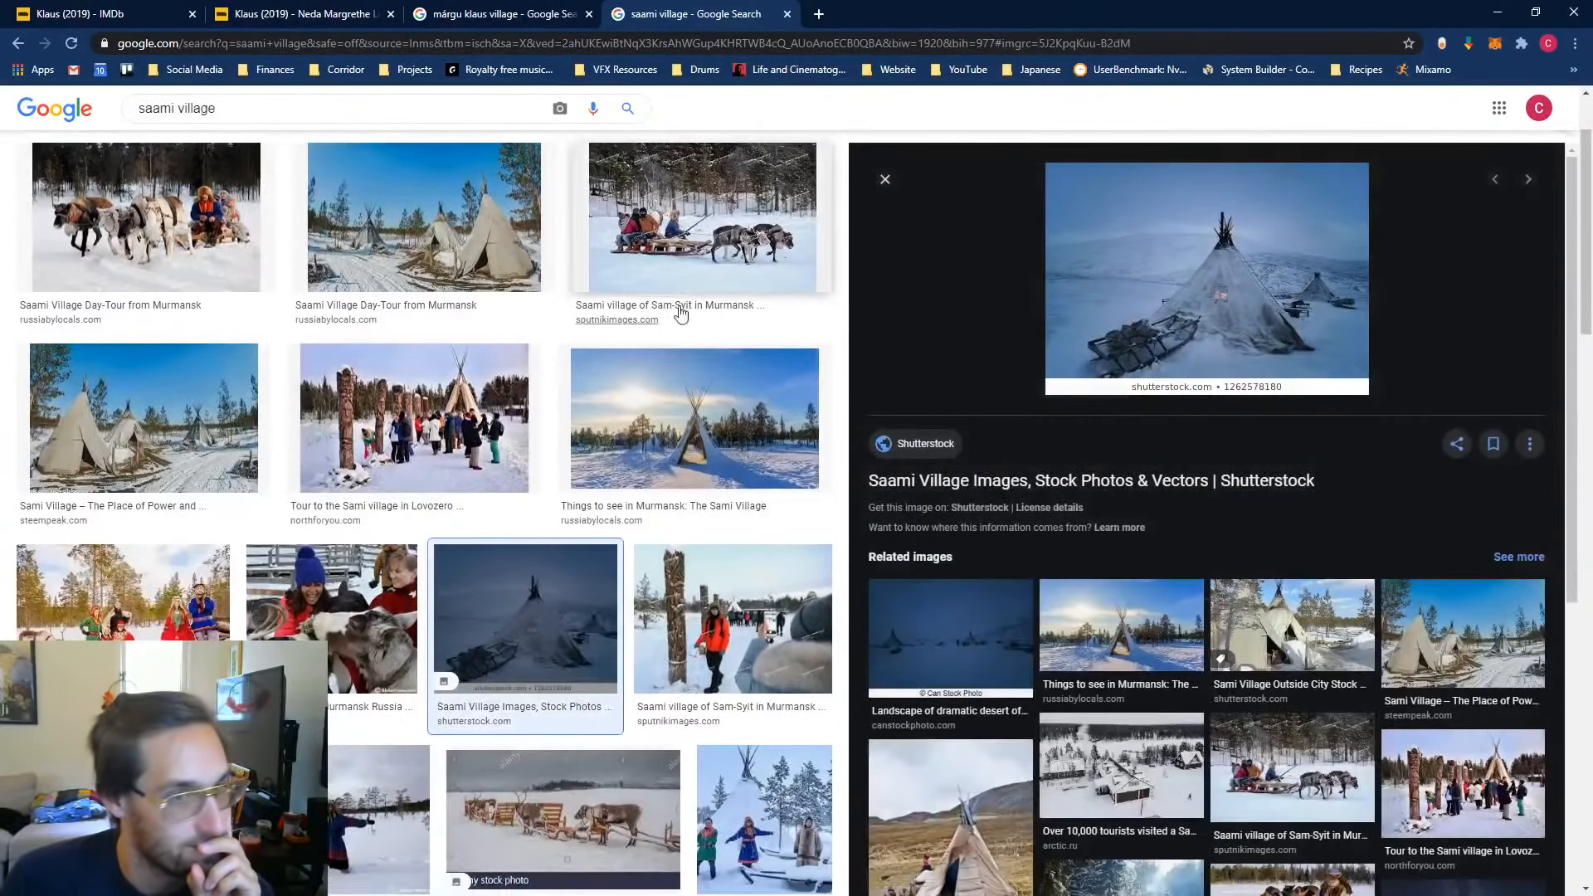
left_click(995, 628)
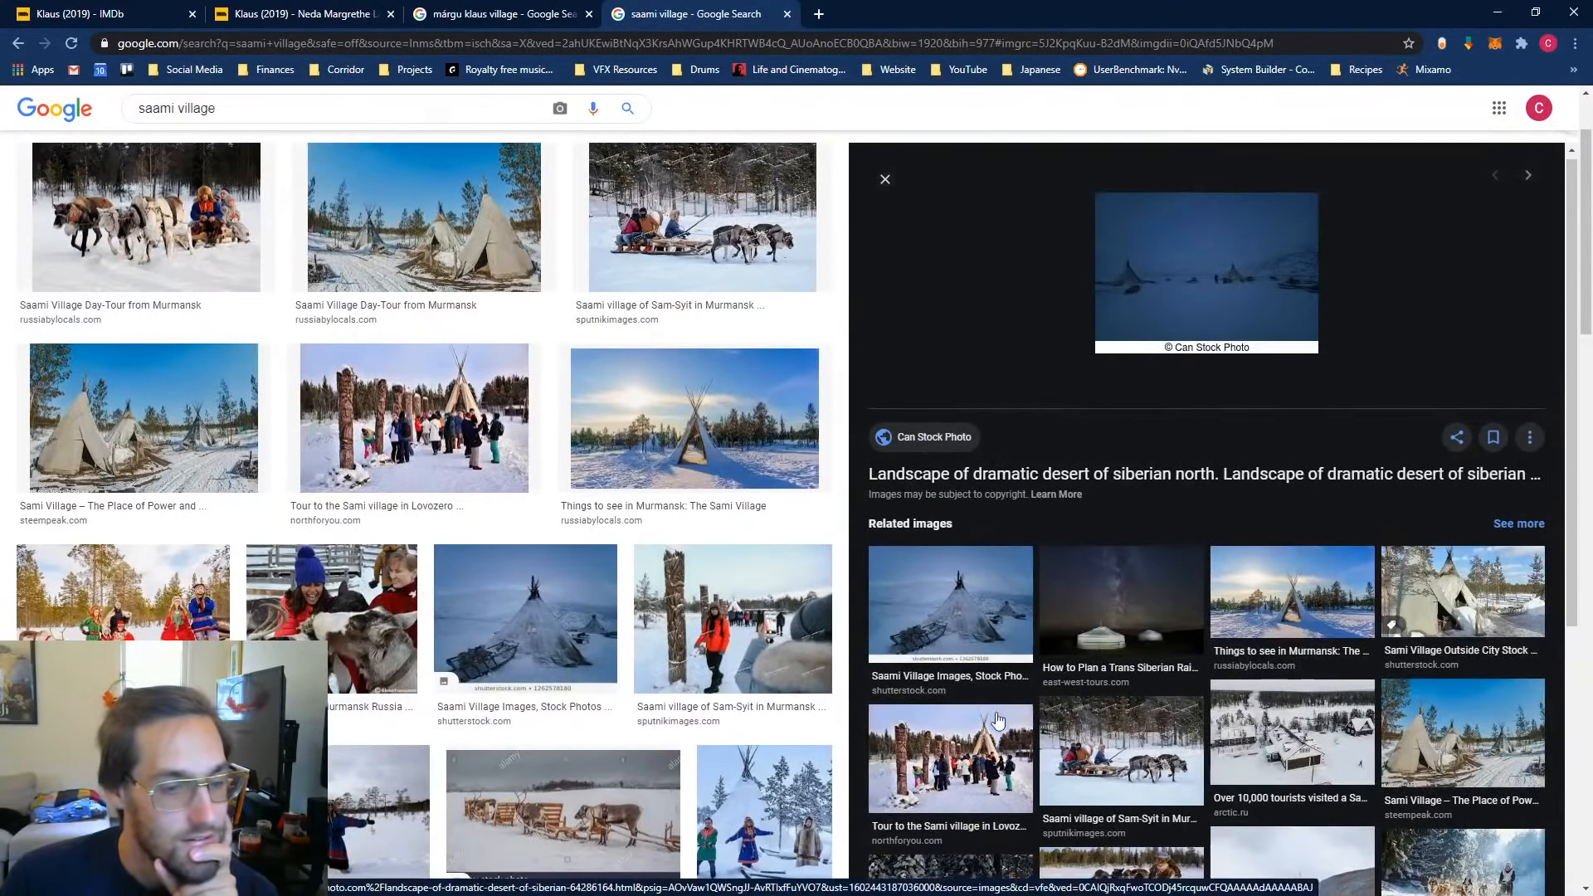
scroll(1164, 322, "down", 3)
scroll(1112, 525, "up", 3)
left_click(1212, 308)
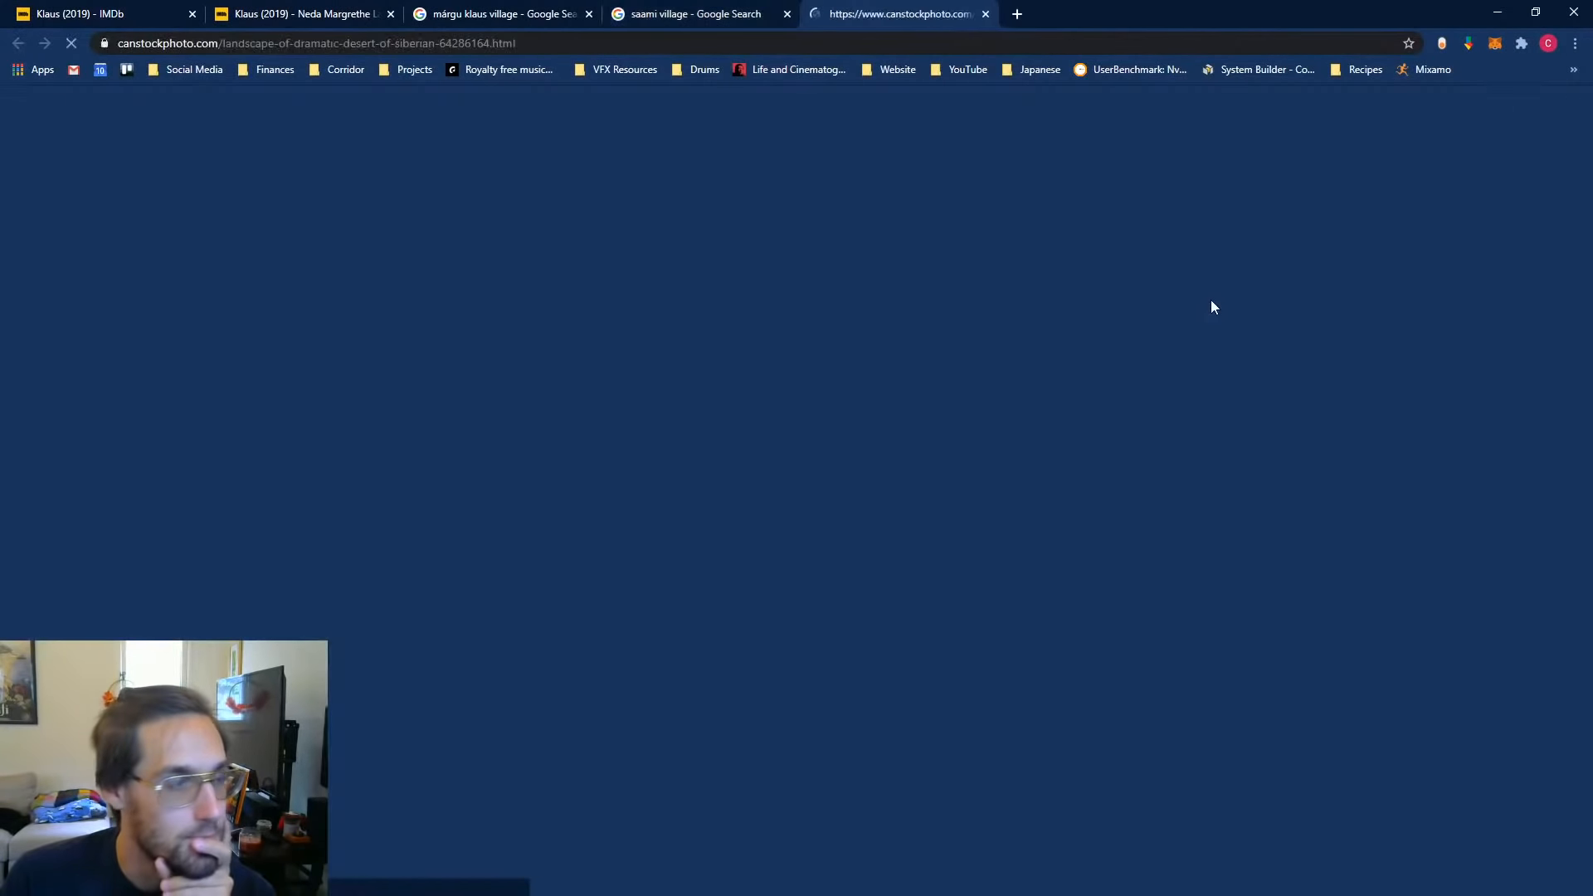
Step: Open the dark "Dramatic landscape of frozen Yamal desert" photo from the artist's other stock photos and check the options for saving it
scroll(253, 615, "down", 2)
scroll(253, 616, "down", 1)
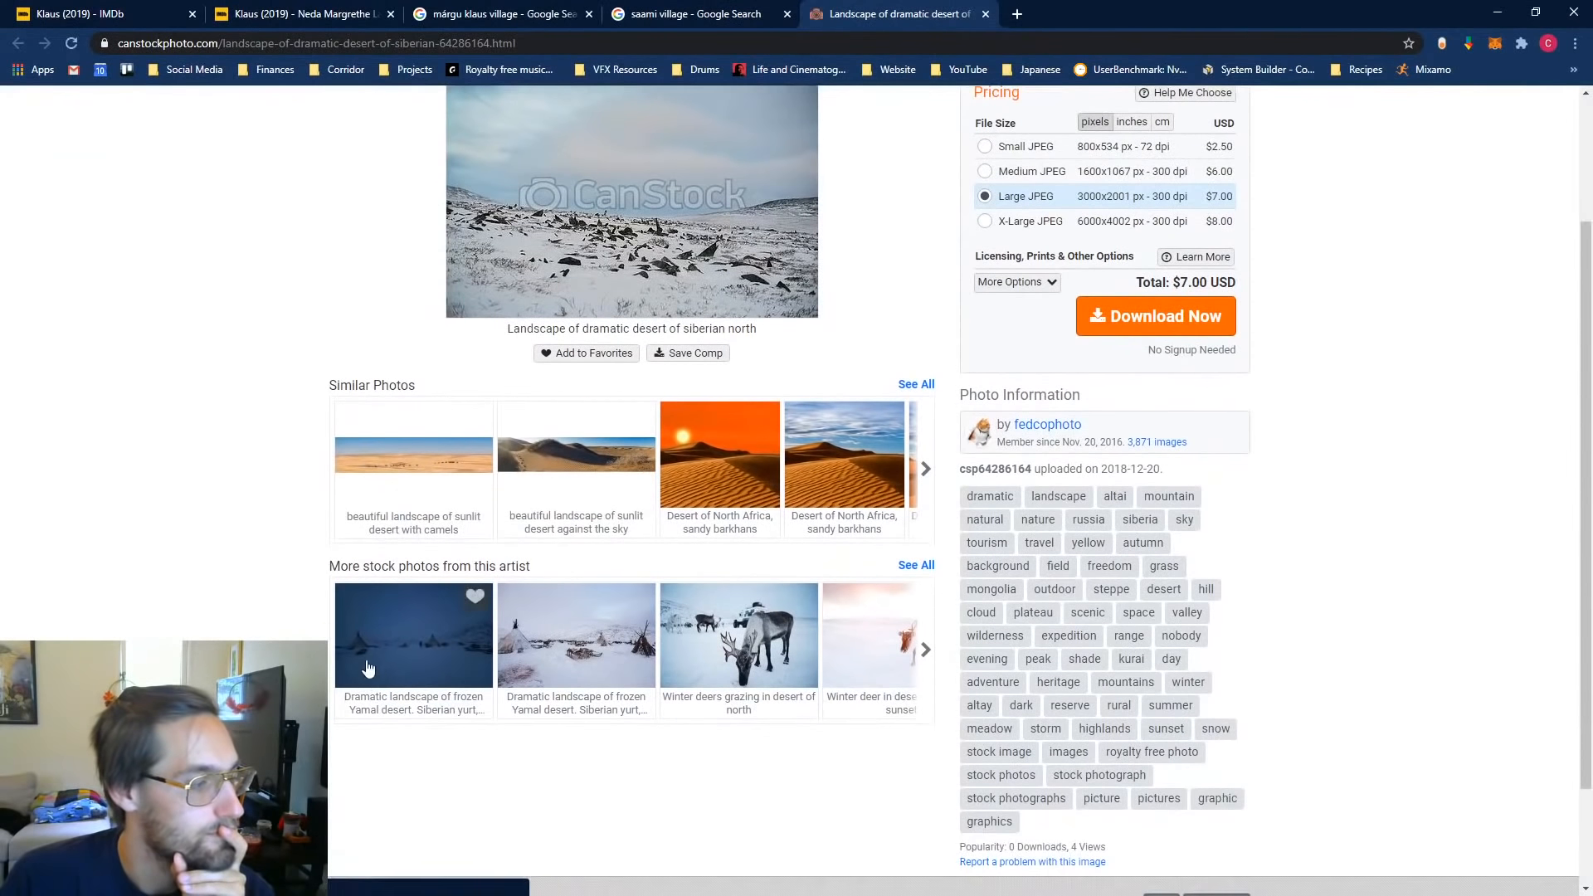
left_click(371, 660)
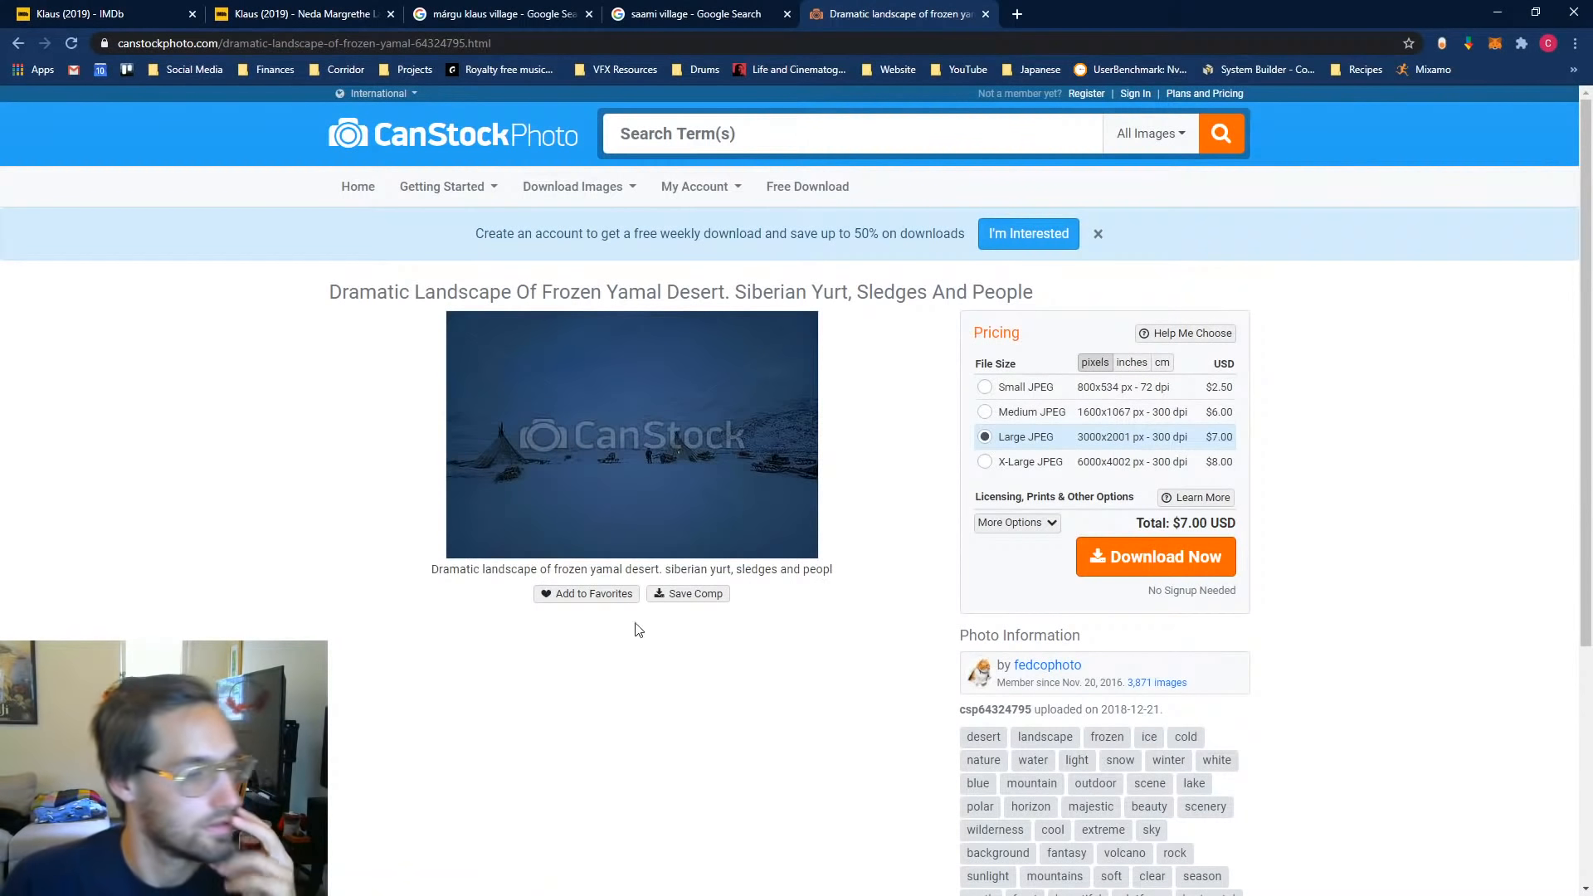
right_click(635, 506)
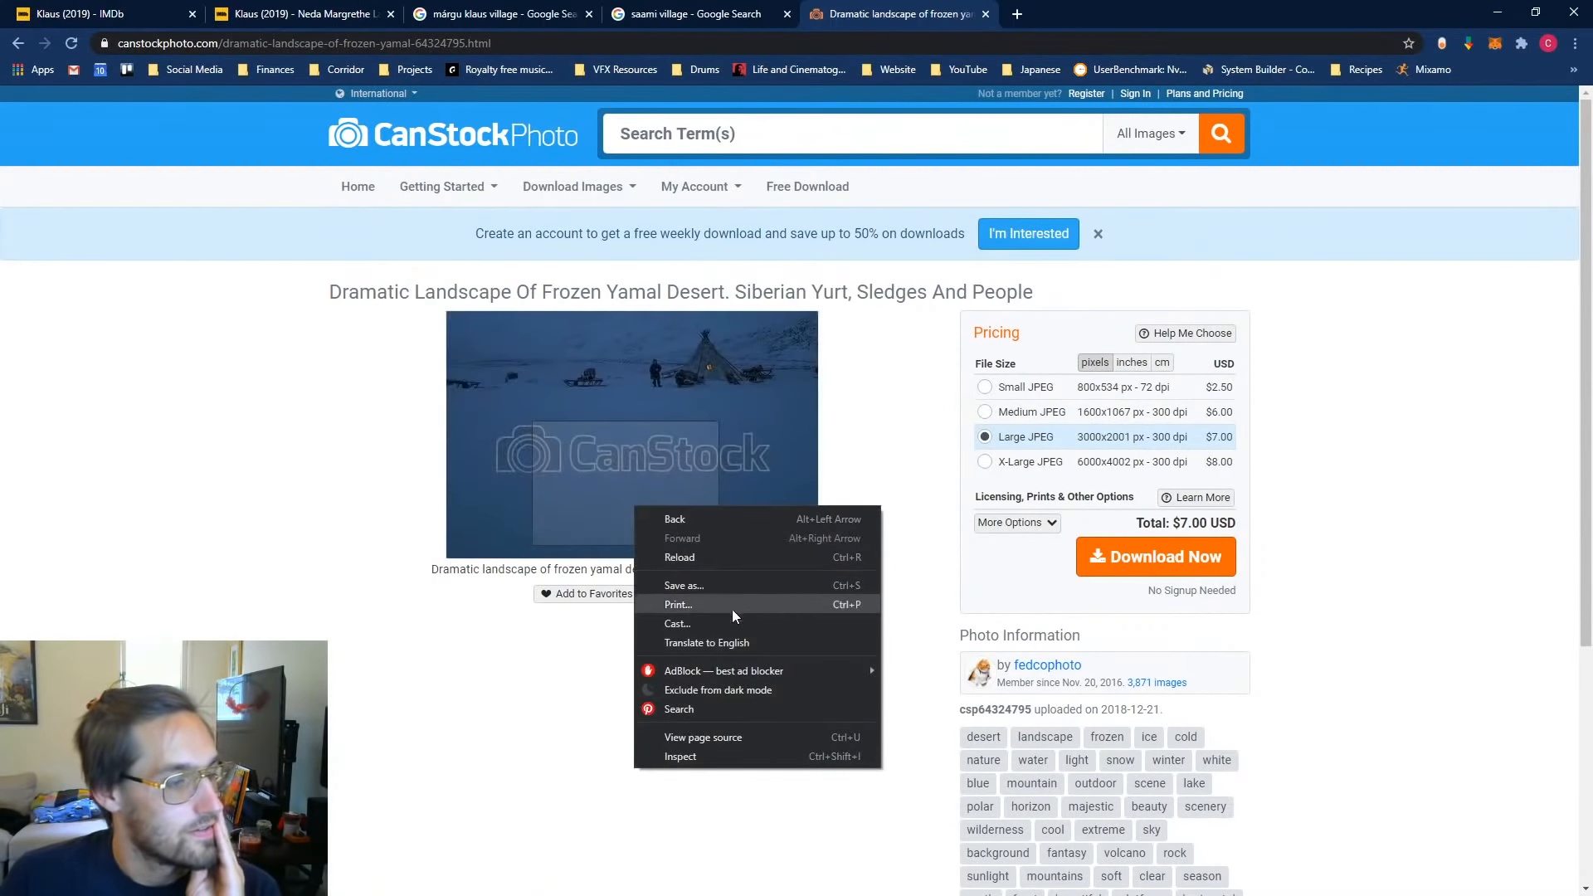
mouse_move(731, 672)
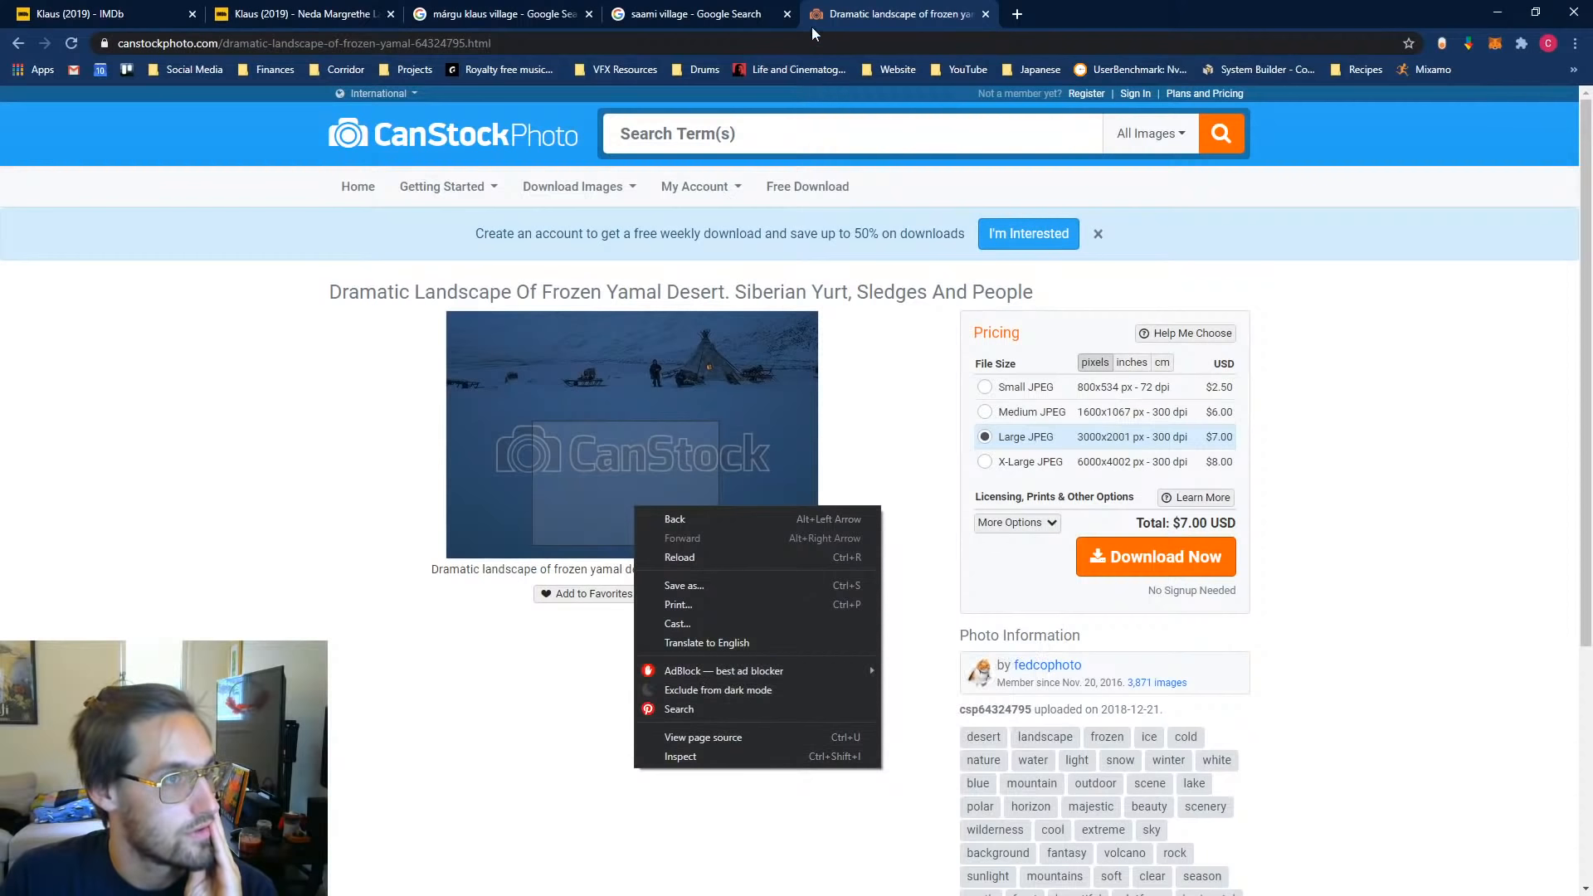
Step: Run a reverse image search on the Can Stock Photo night landscape from the Saami village results and show all visually similar images
left_click(689, 17)
right_click(1153, 284)
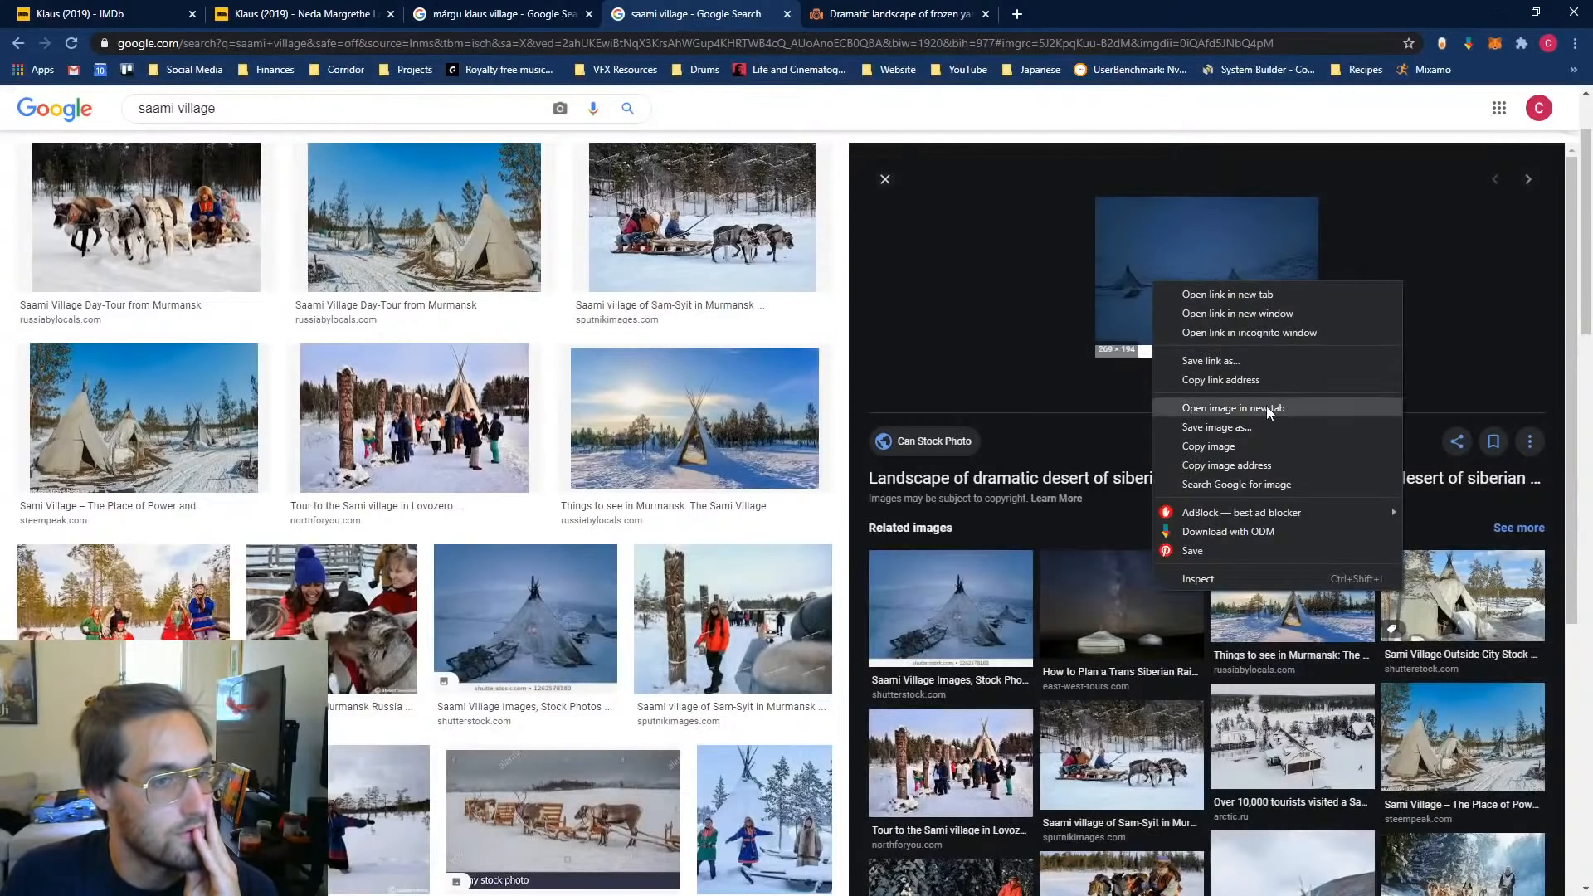
left_click(1248, 485)
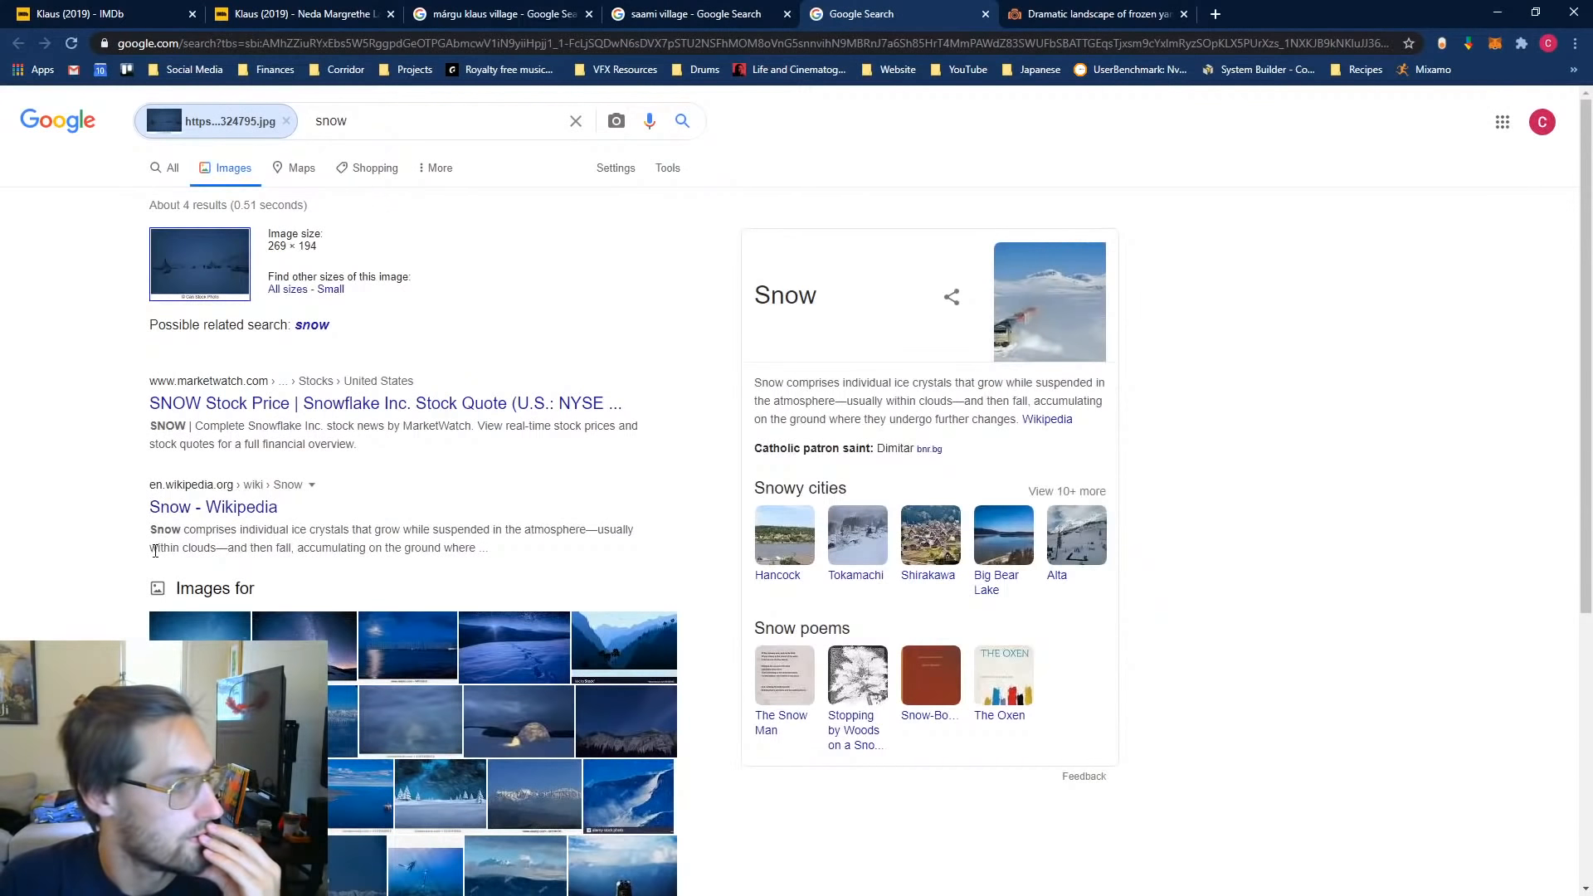
scroll(136, 587, "down", 1)
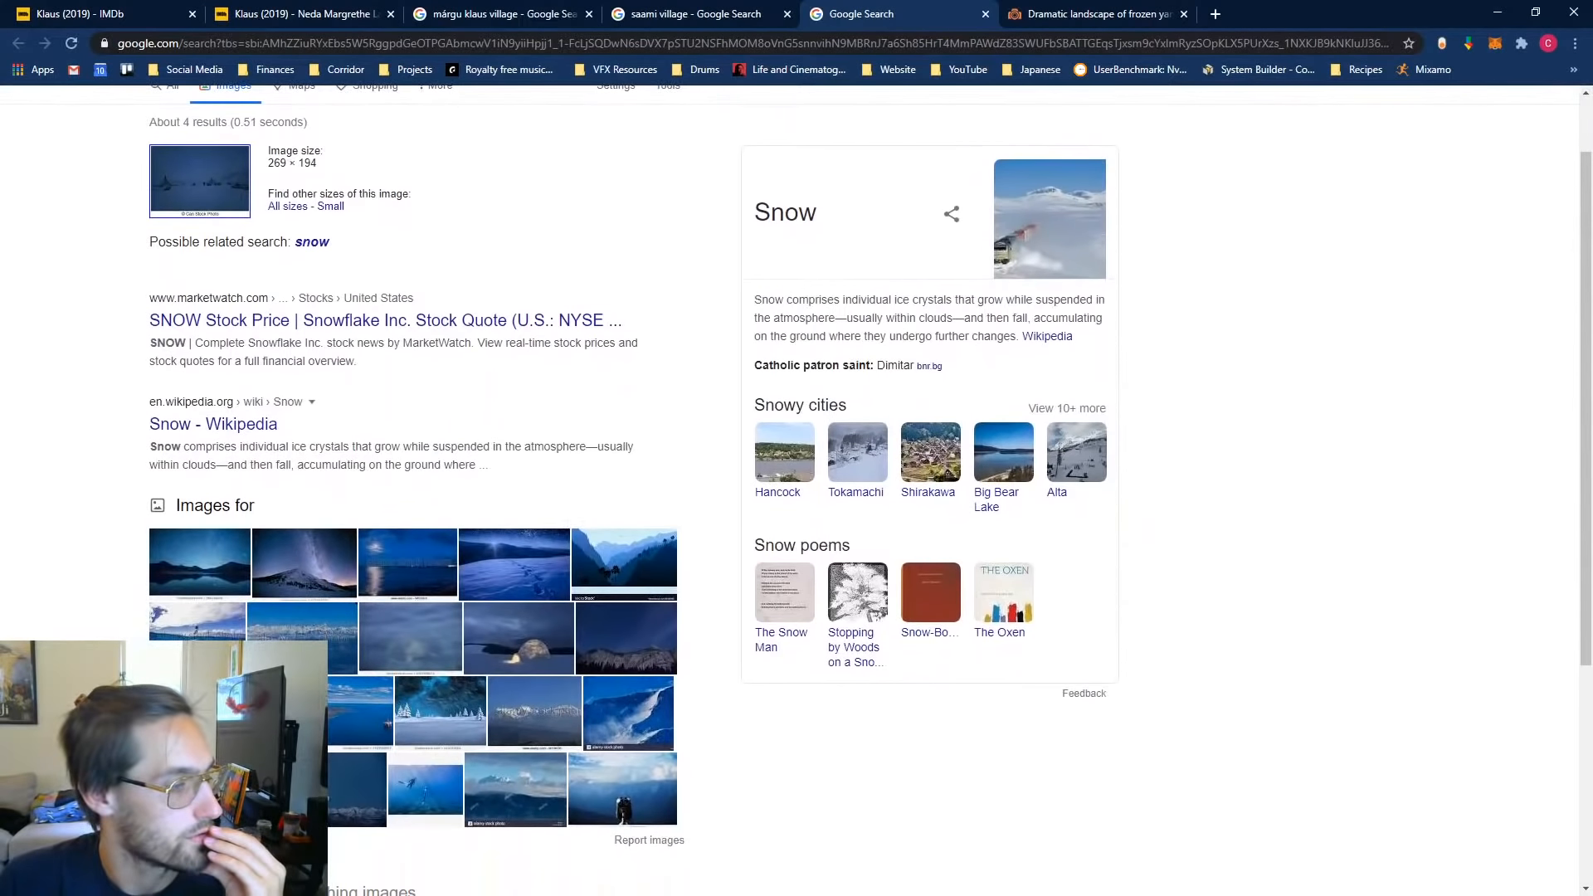
scroll(76, 463, "up", 1)
scroll(107, 509, "down", 1)
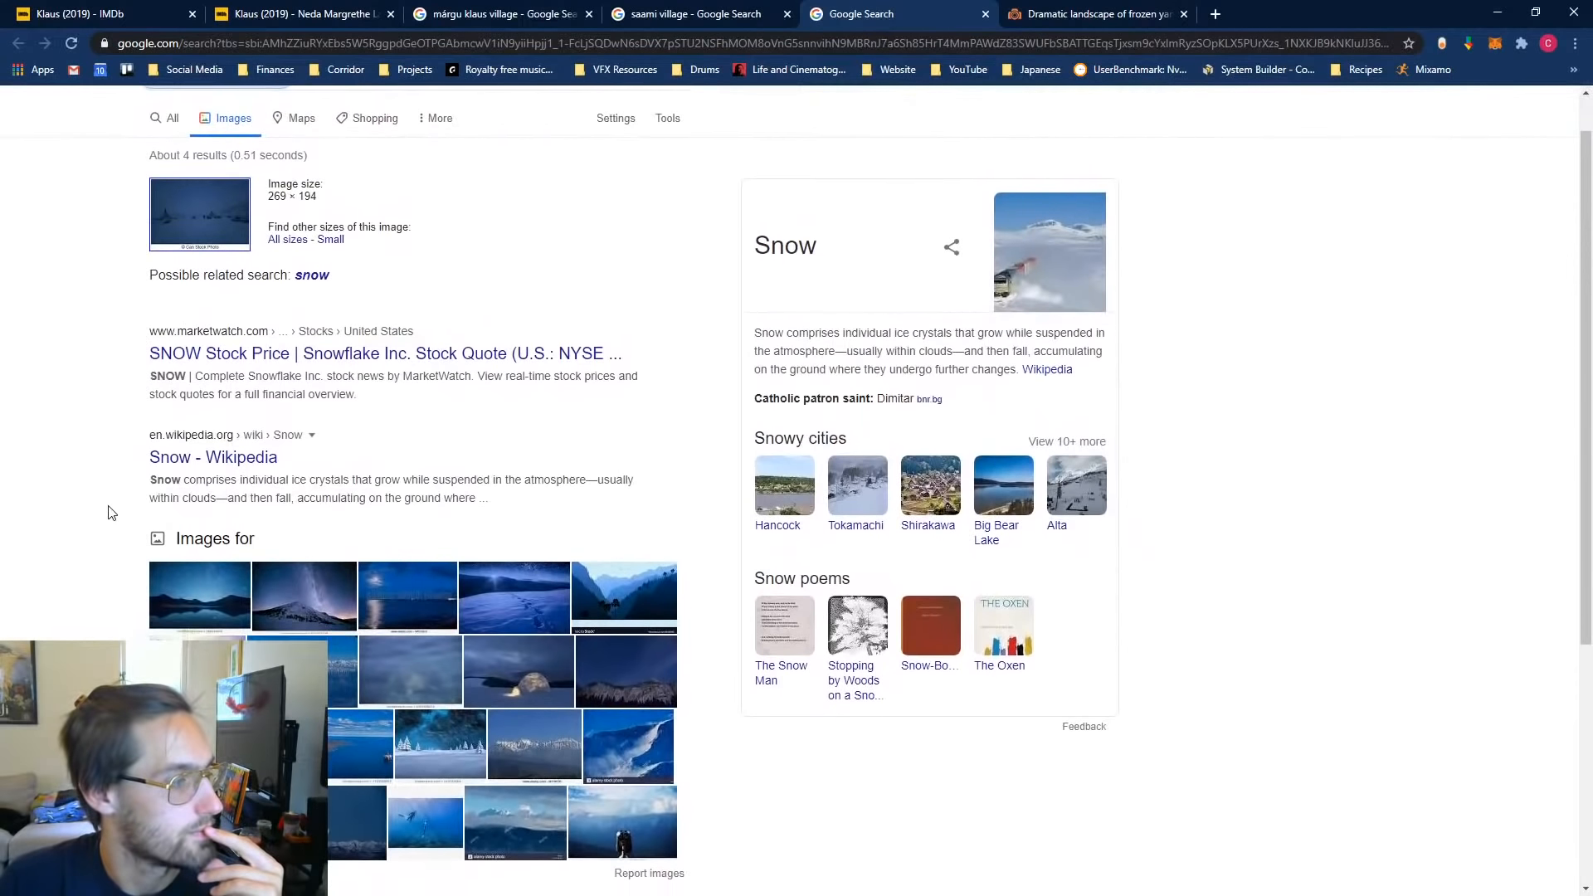
scroll(229, 615, "up", 1)
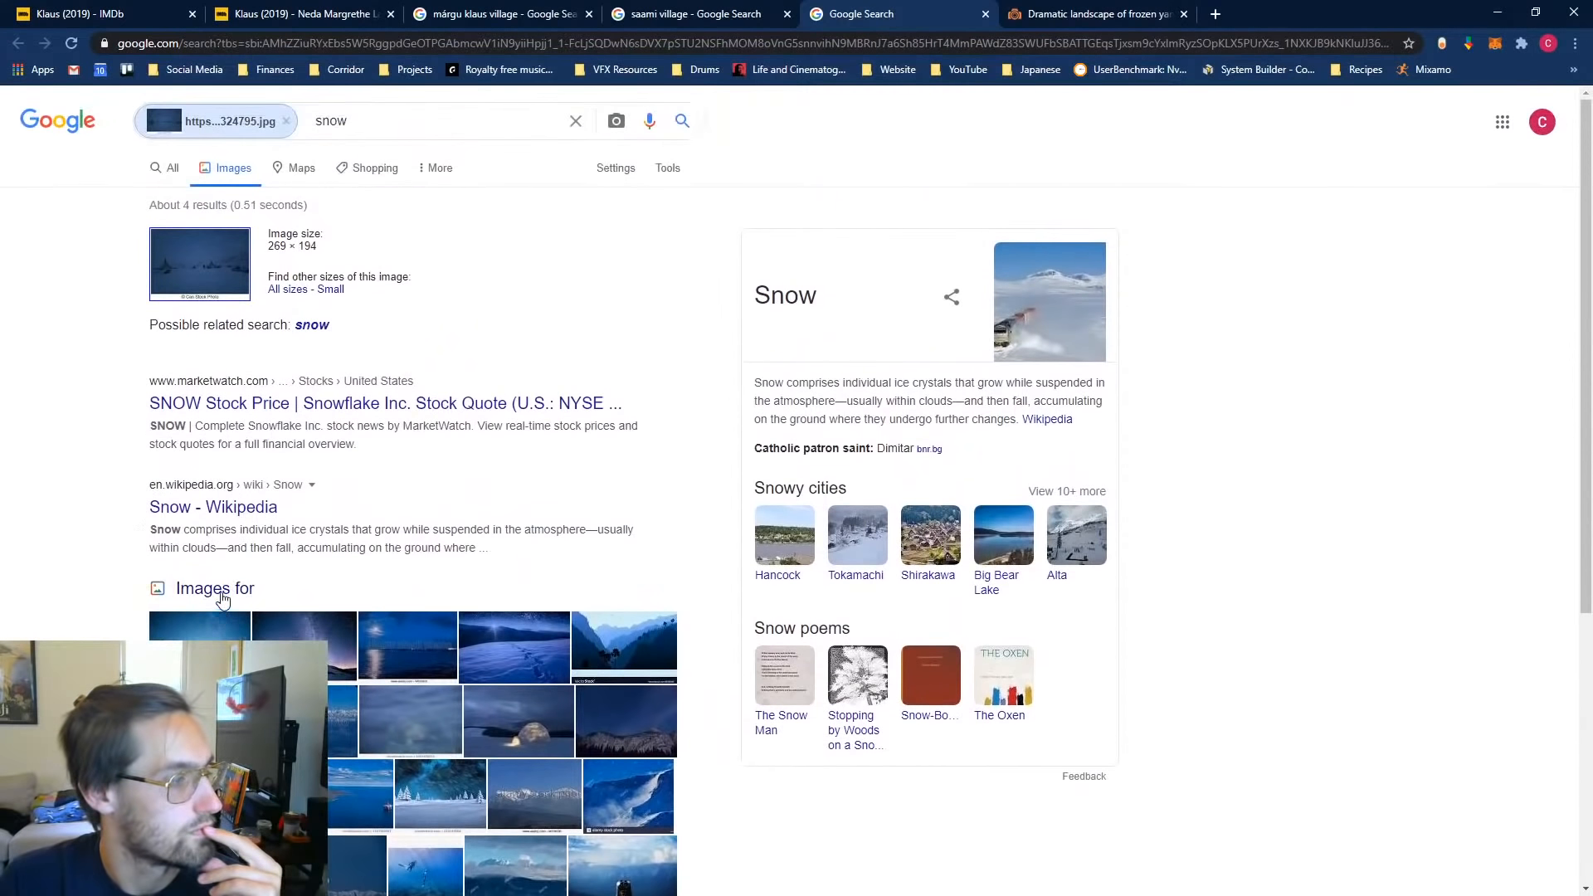
left_click(222, 591)
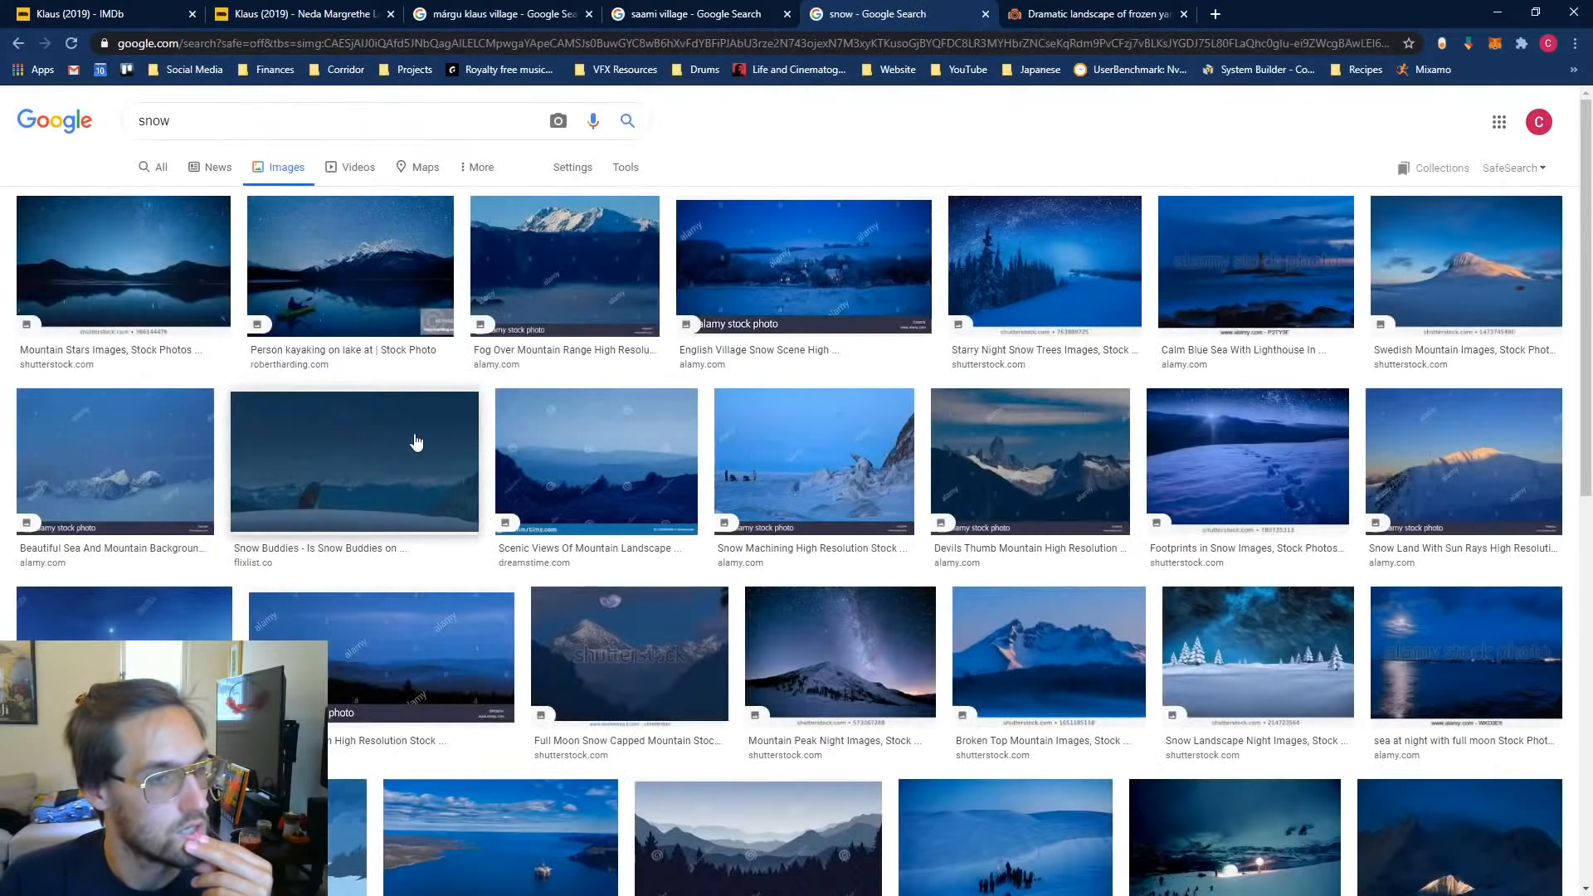
Step: Look through the visually similar snow images for dark, blue-toned landscapes with tents, glowing lights or settlements
scroll(451, 553, "down", 3)
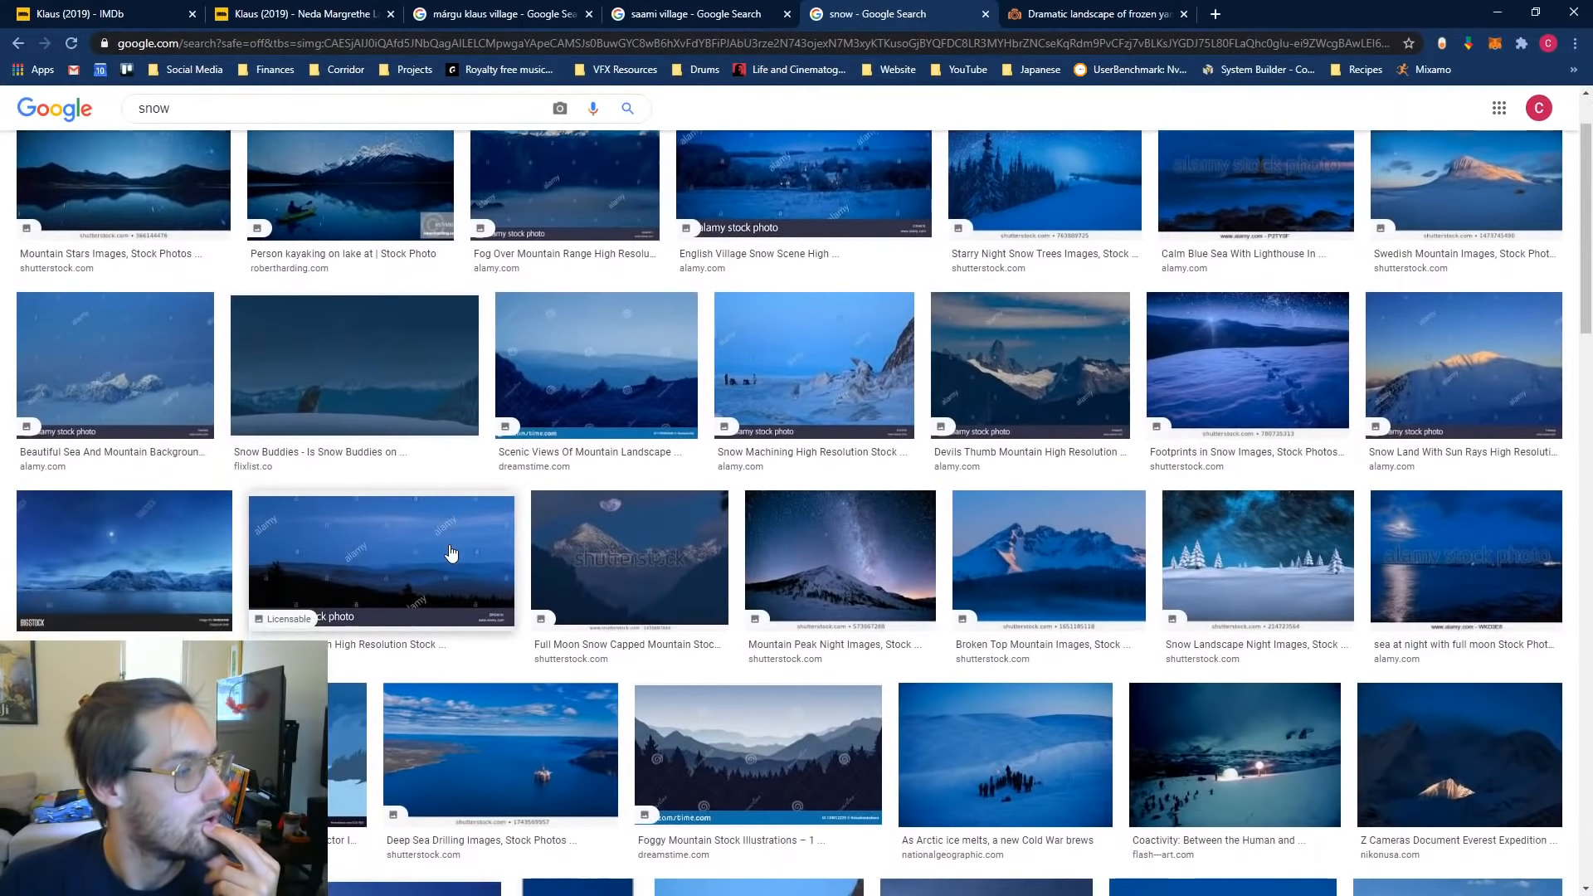
scroll(450, 552, "down", 2)
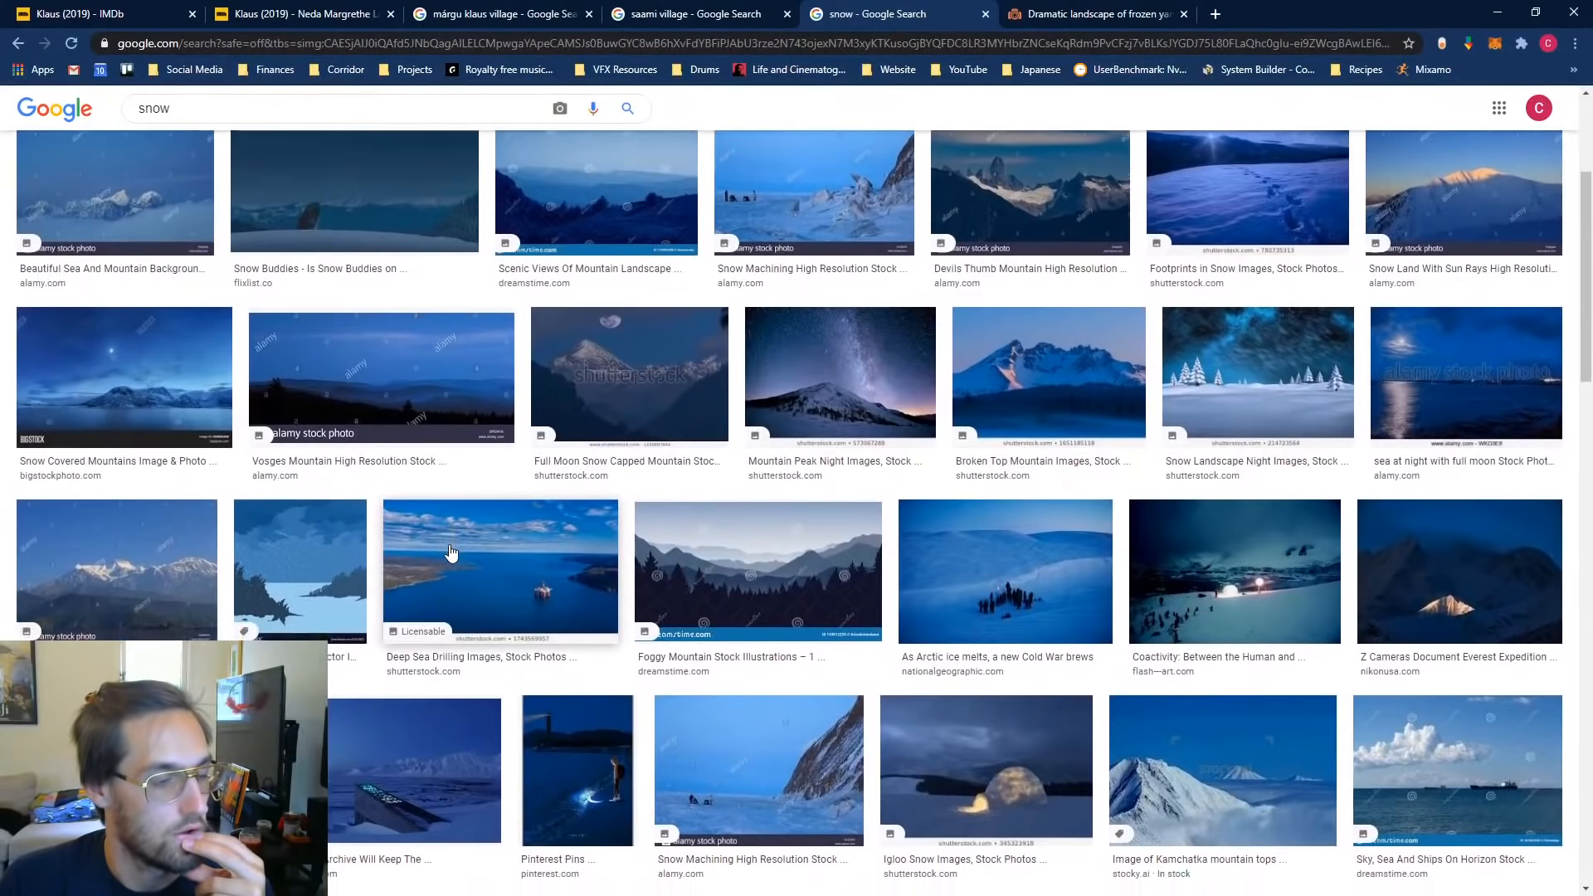
scroll(451, 552, "down", 2)
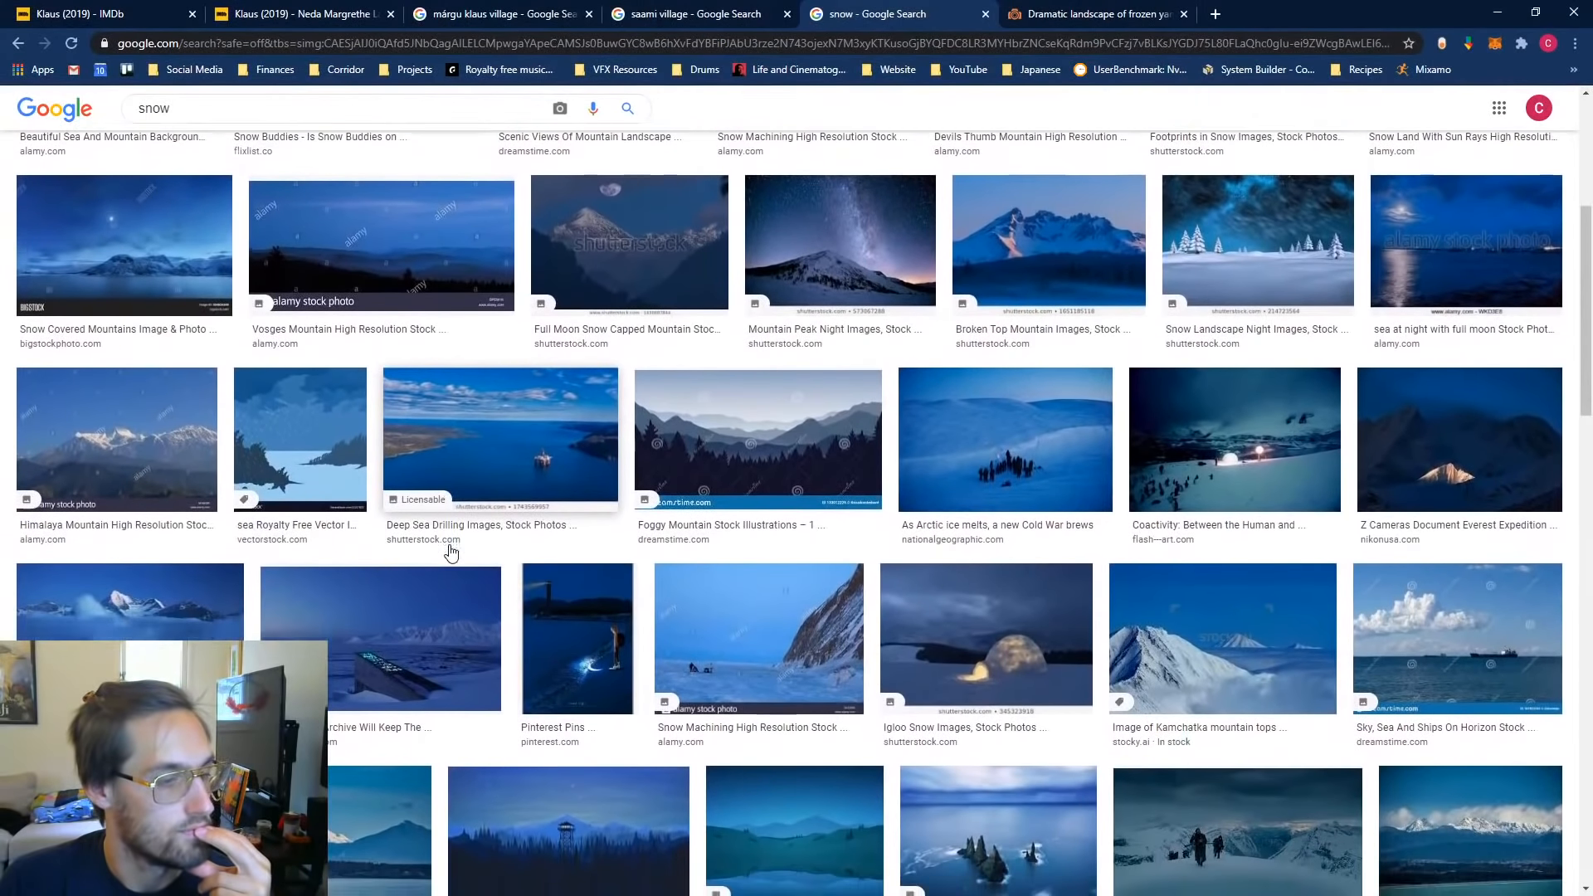
scroll(451, 552, "down", 1)
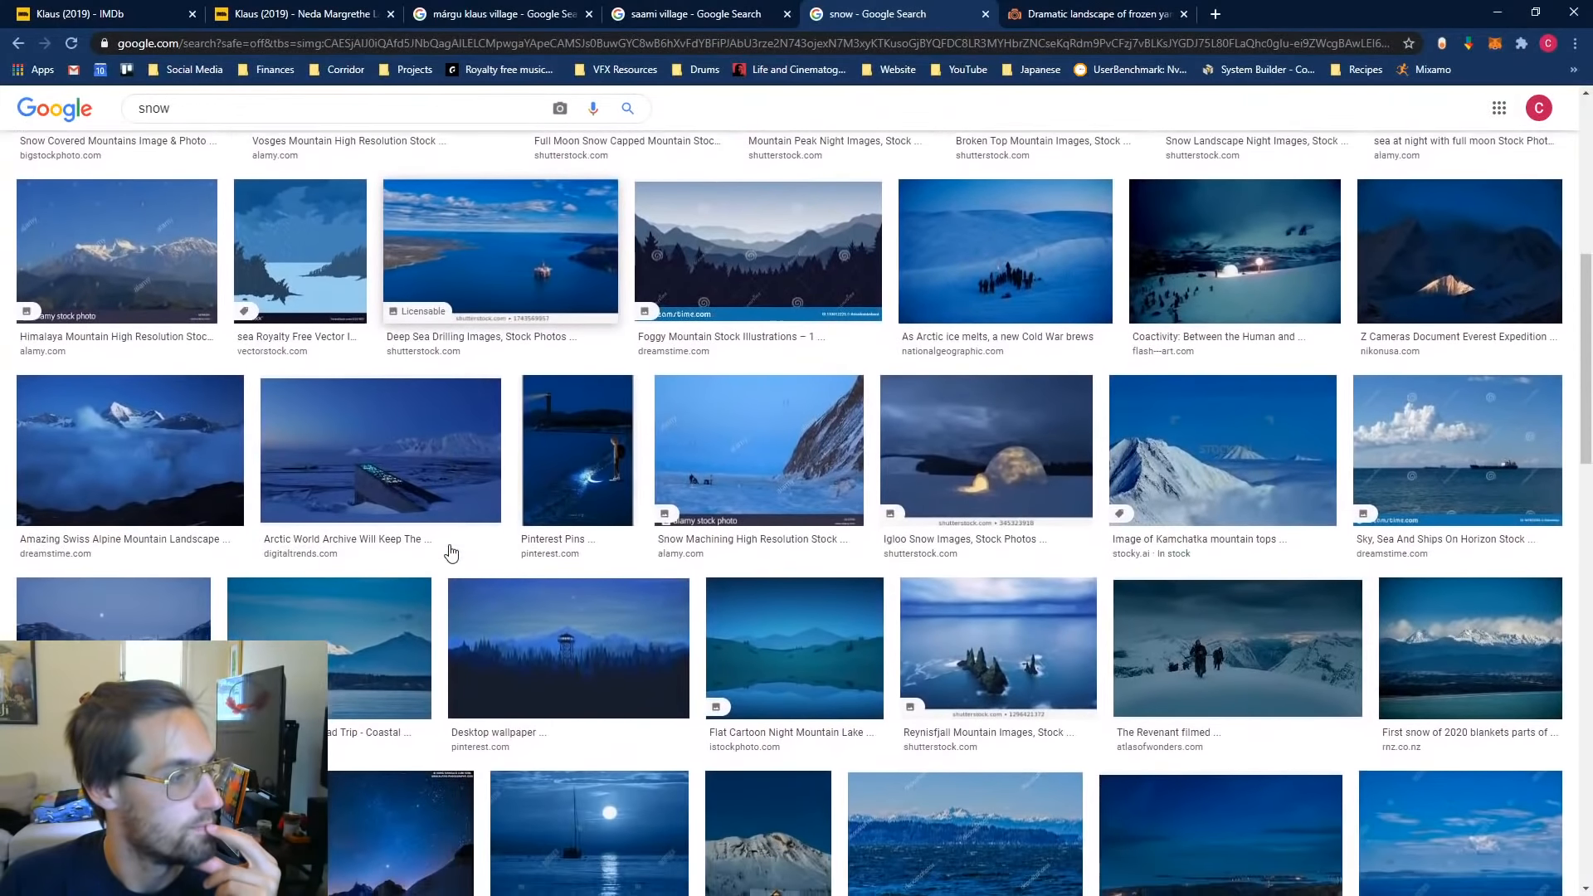
scroll(451, 552, "down", 2)
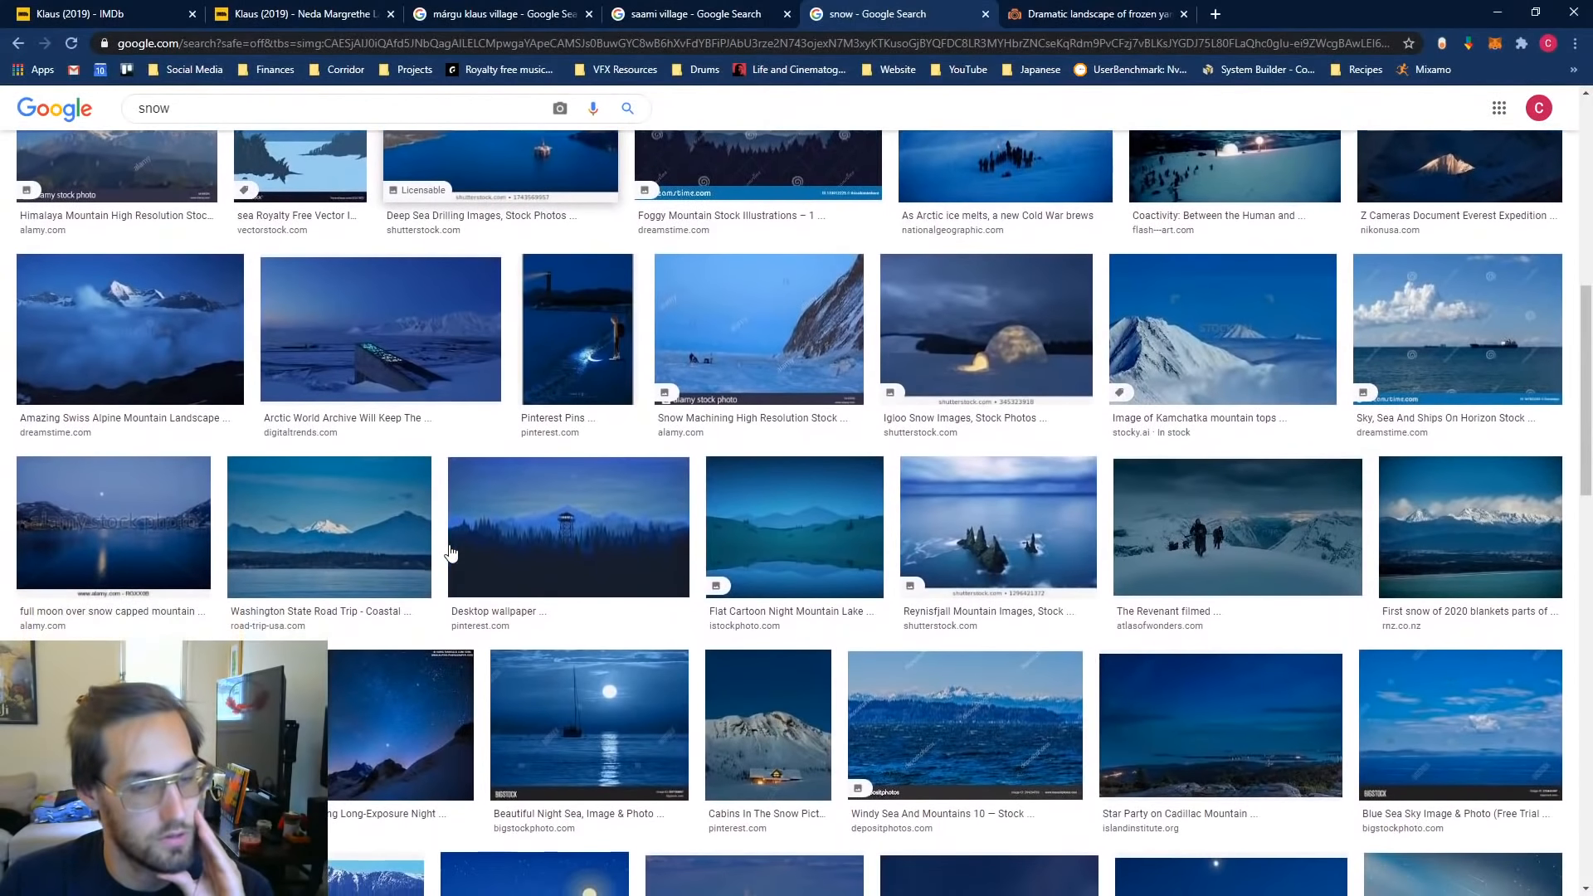
scroll(450, 553, "down", 2)
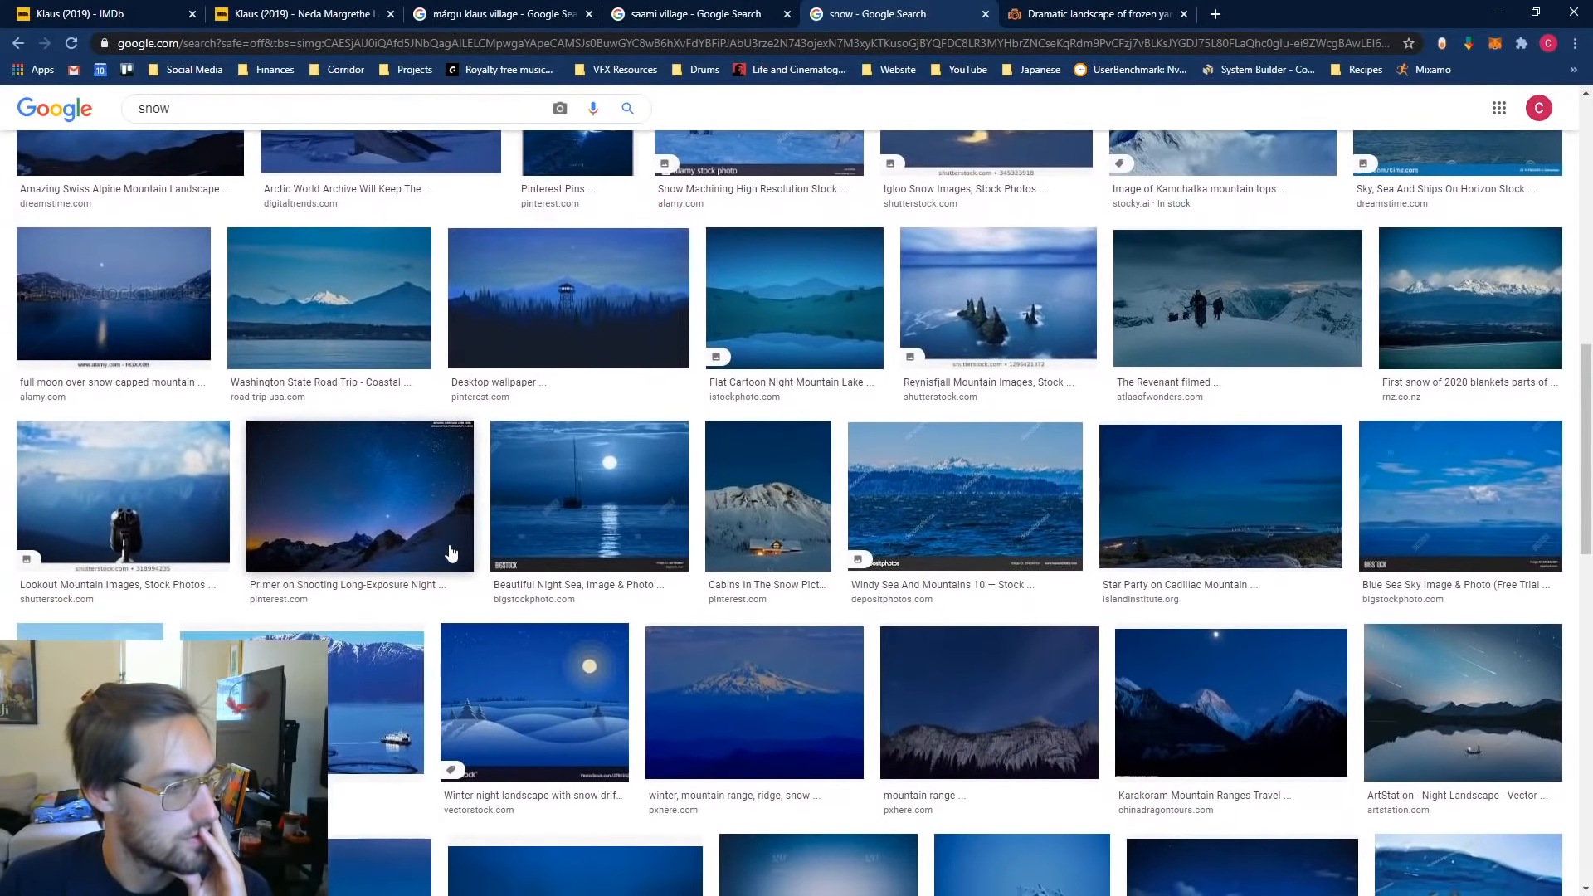
scroll(451, 552, "down", 4)
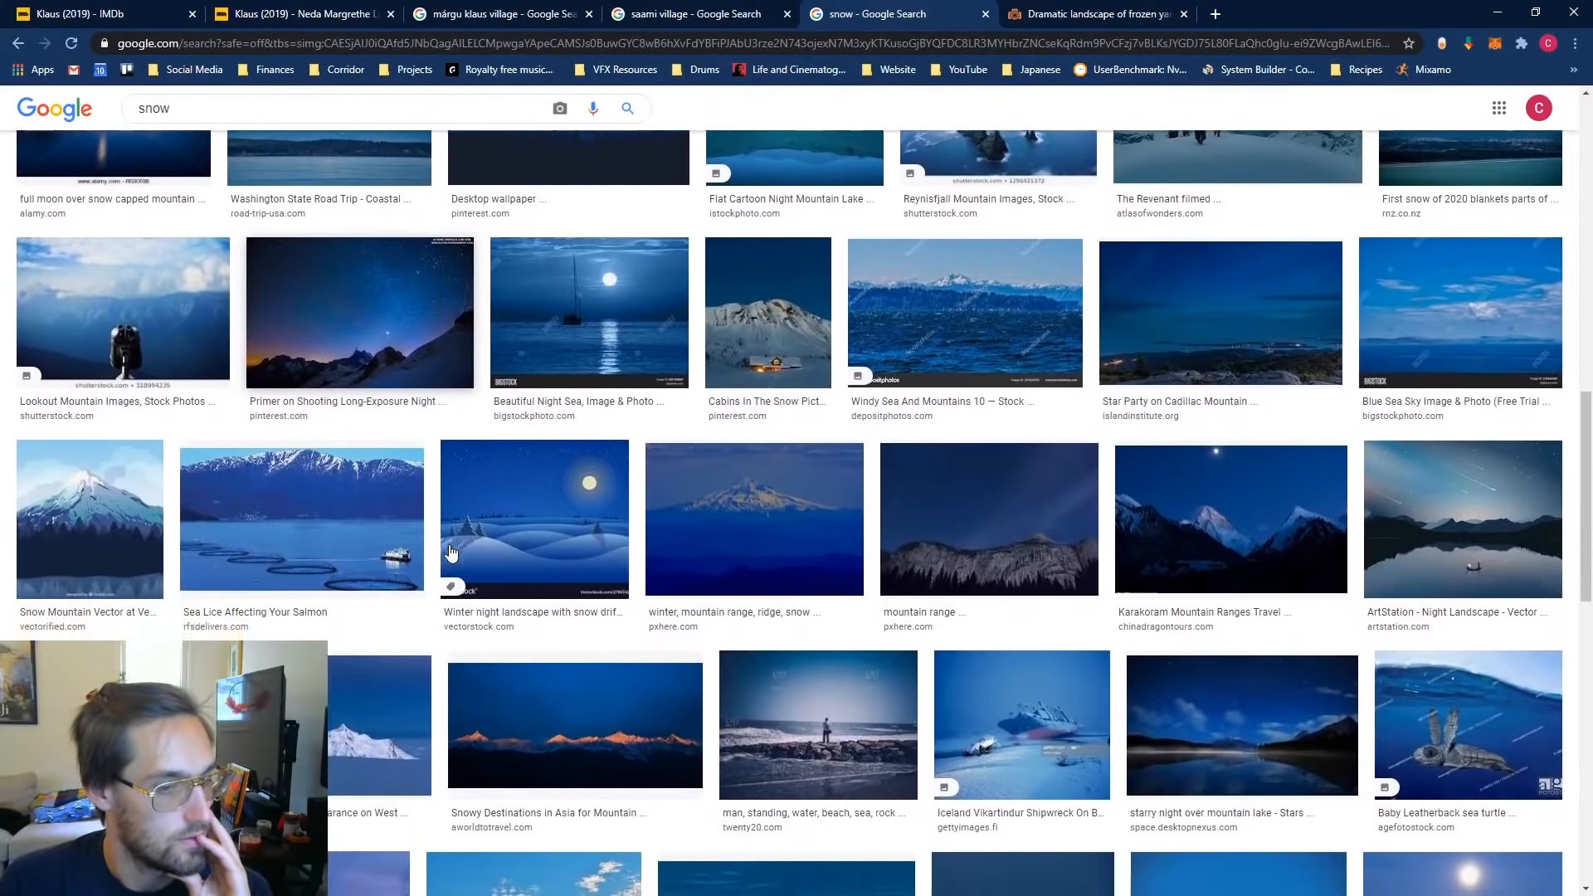
scroll(451, 553, "down", 2)
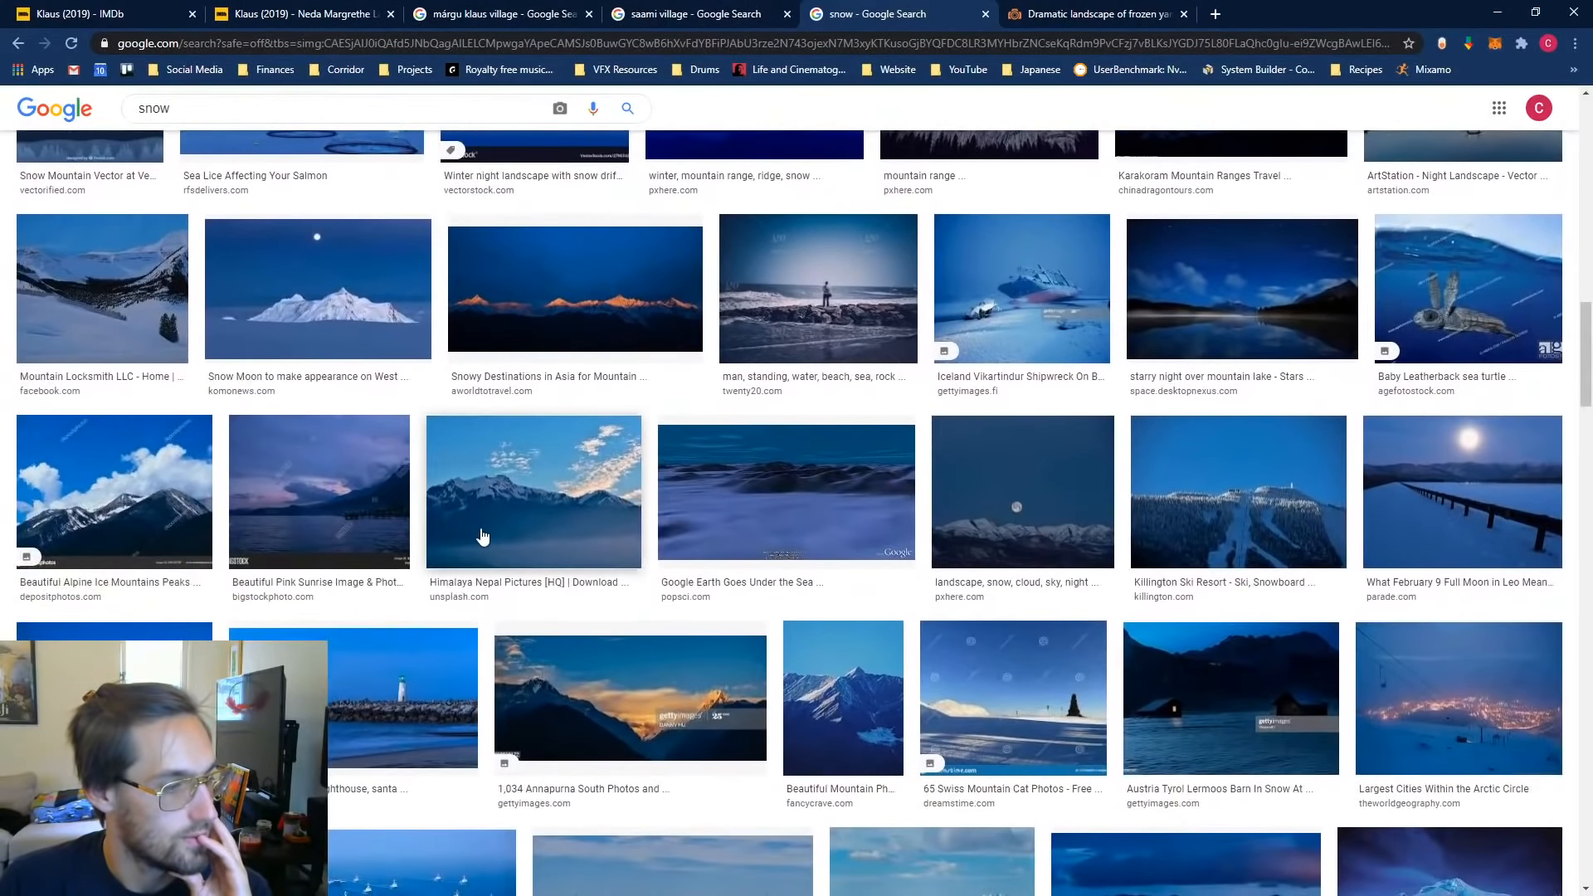
scroll(469, 448, "down", 3)
scroll(482, 534, "down", 3)
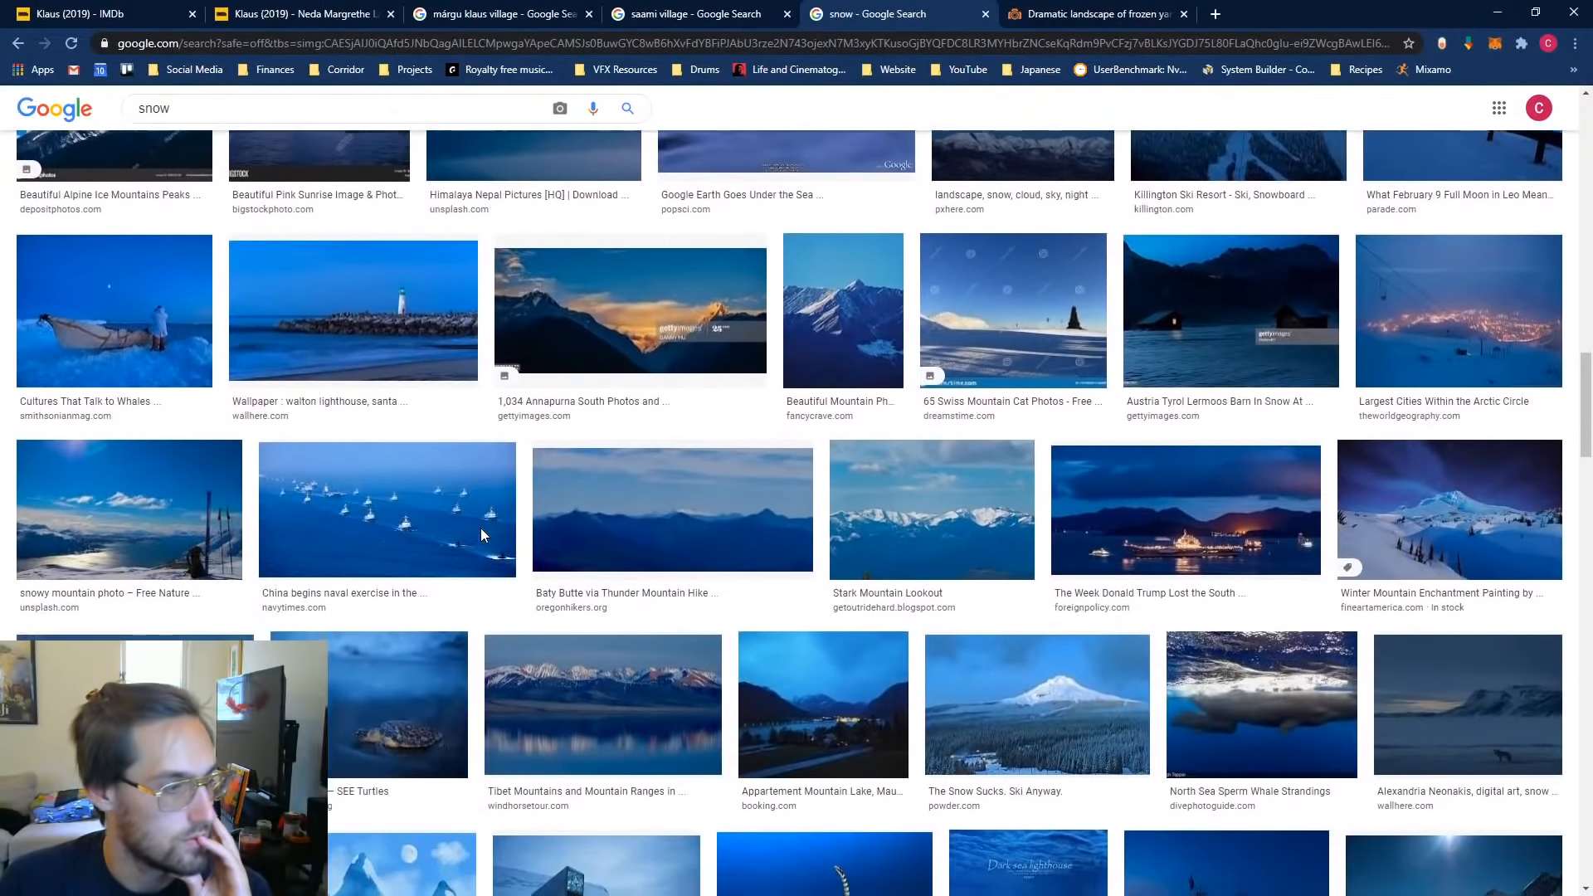
scroll(482, 533, "down", 3)
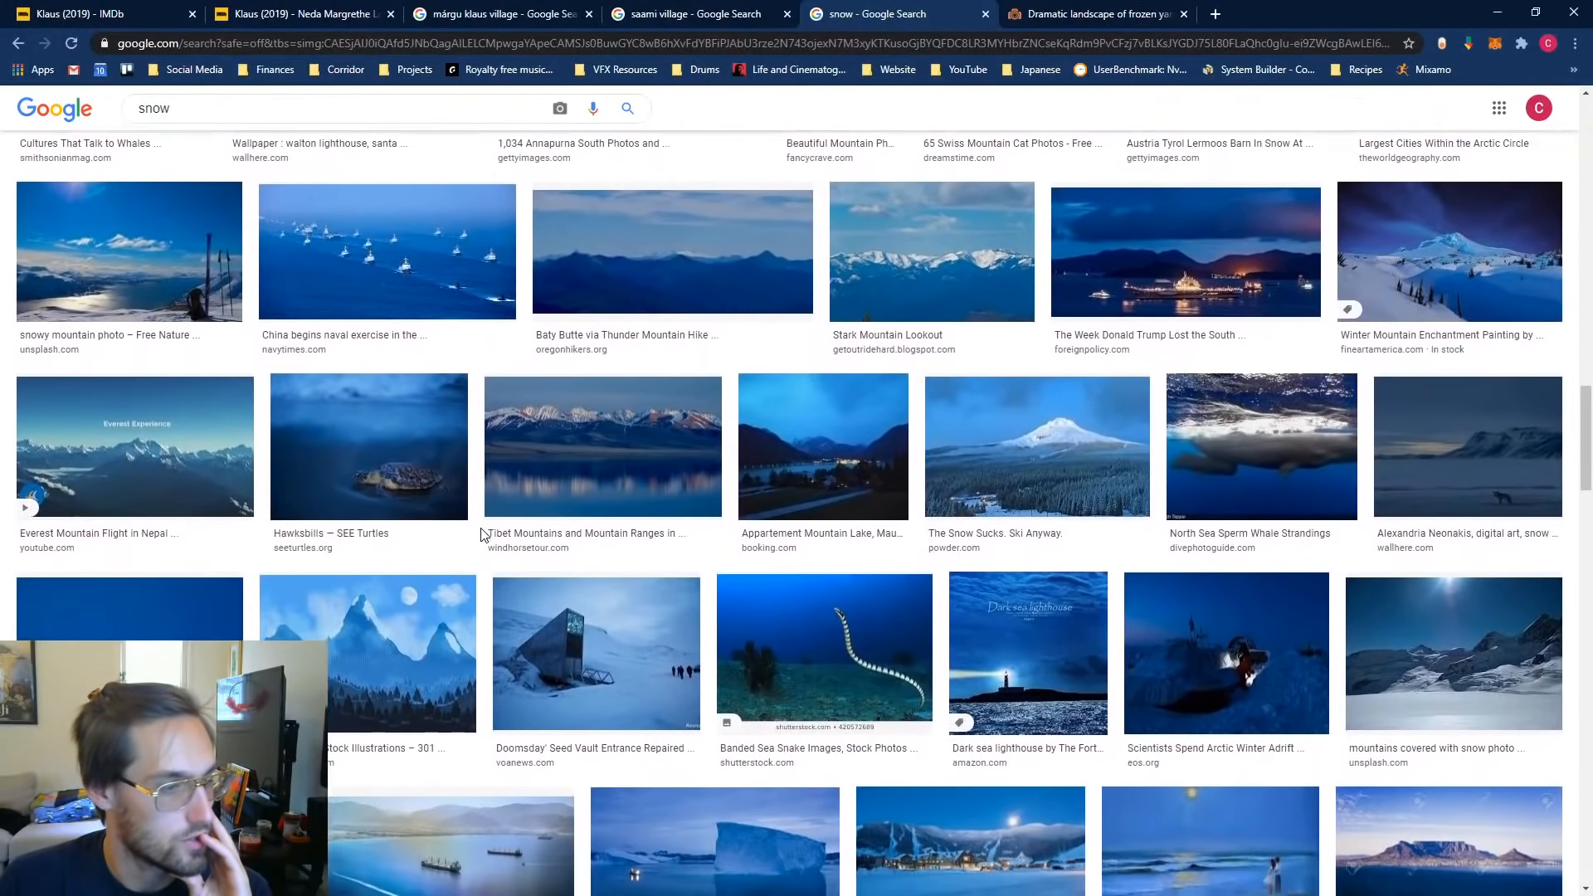
scroll(482, 533, "down", 2)
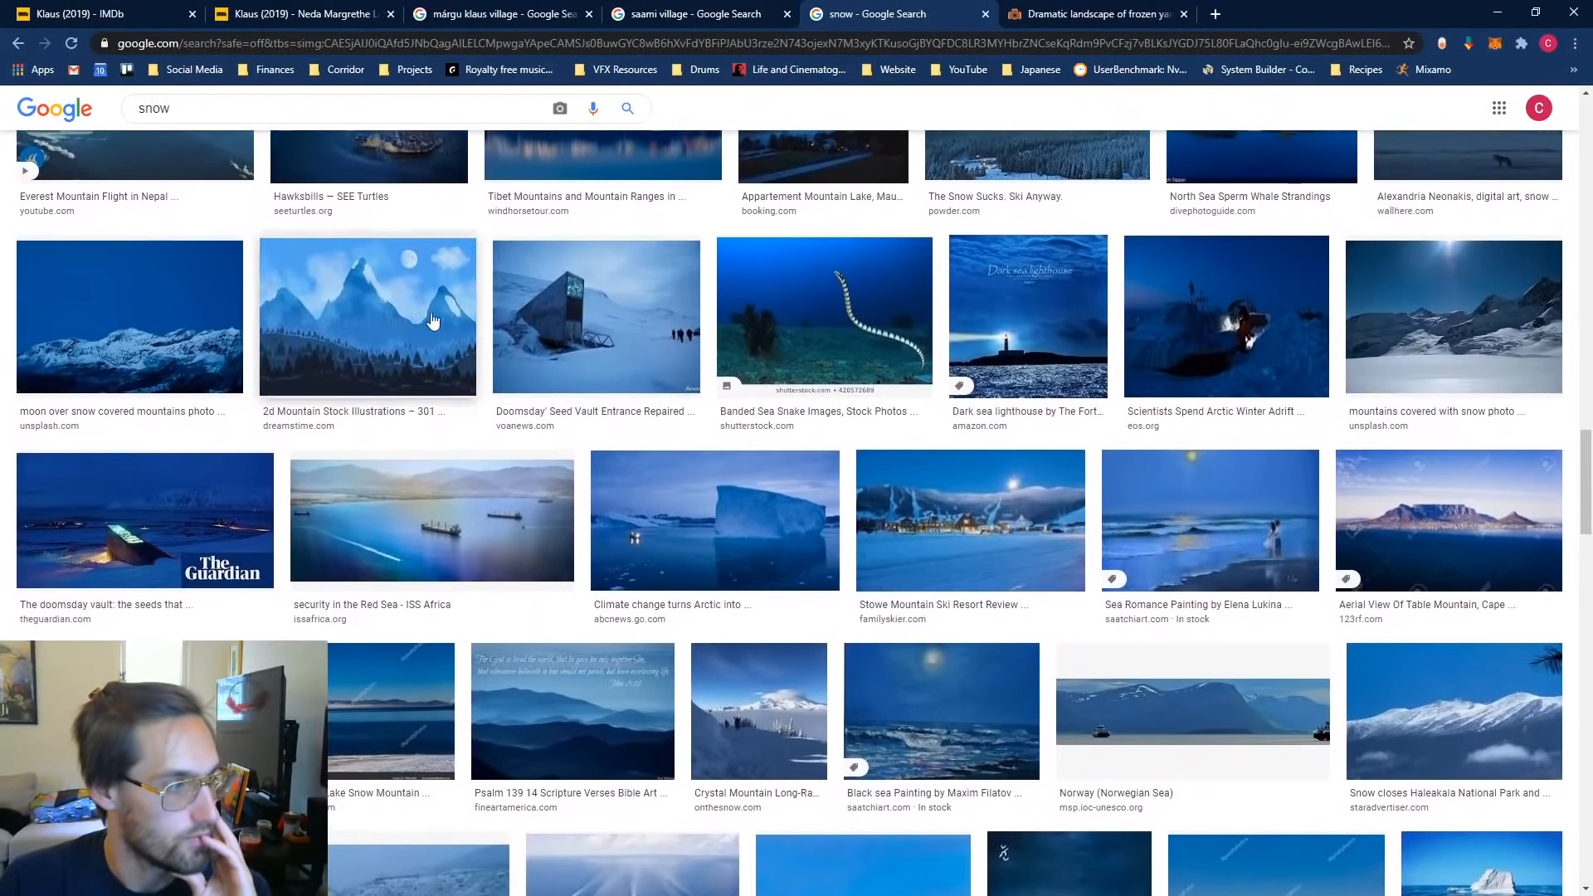
Step: Preview The Guardian's doomsday vault night image and look over the surrounding similar snow images
left_click(145, 524)
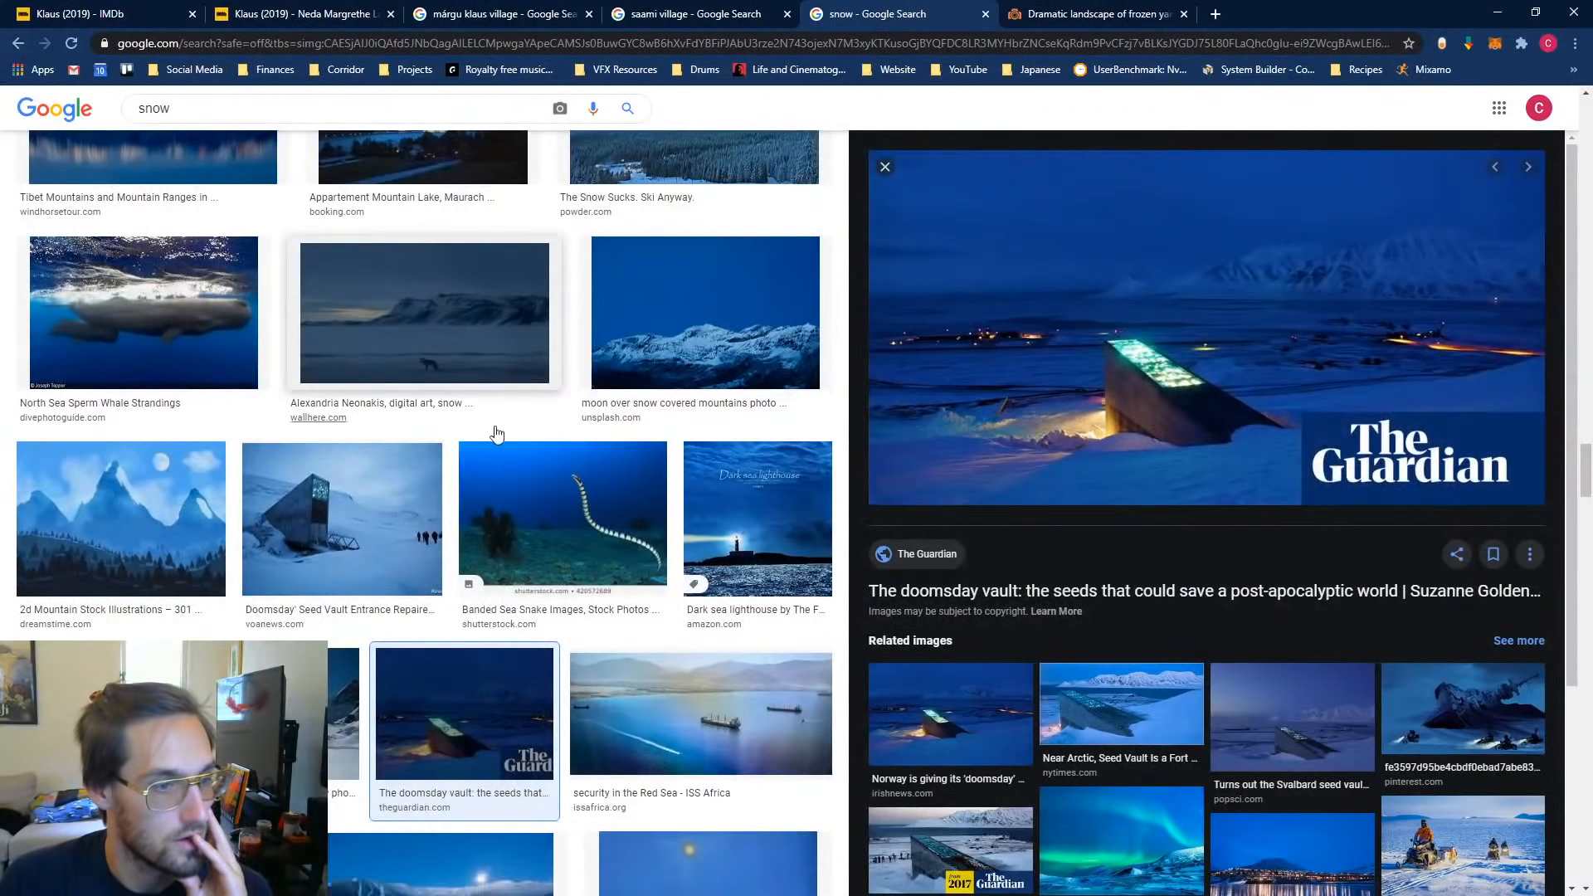
scroll(494, 436, "down", 10)
scroll(507, 459, "up", 10)
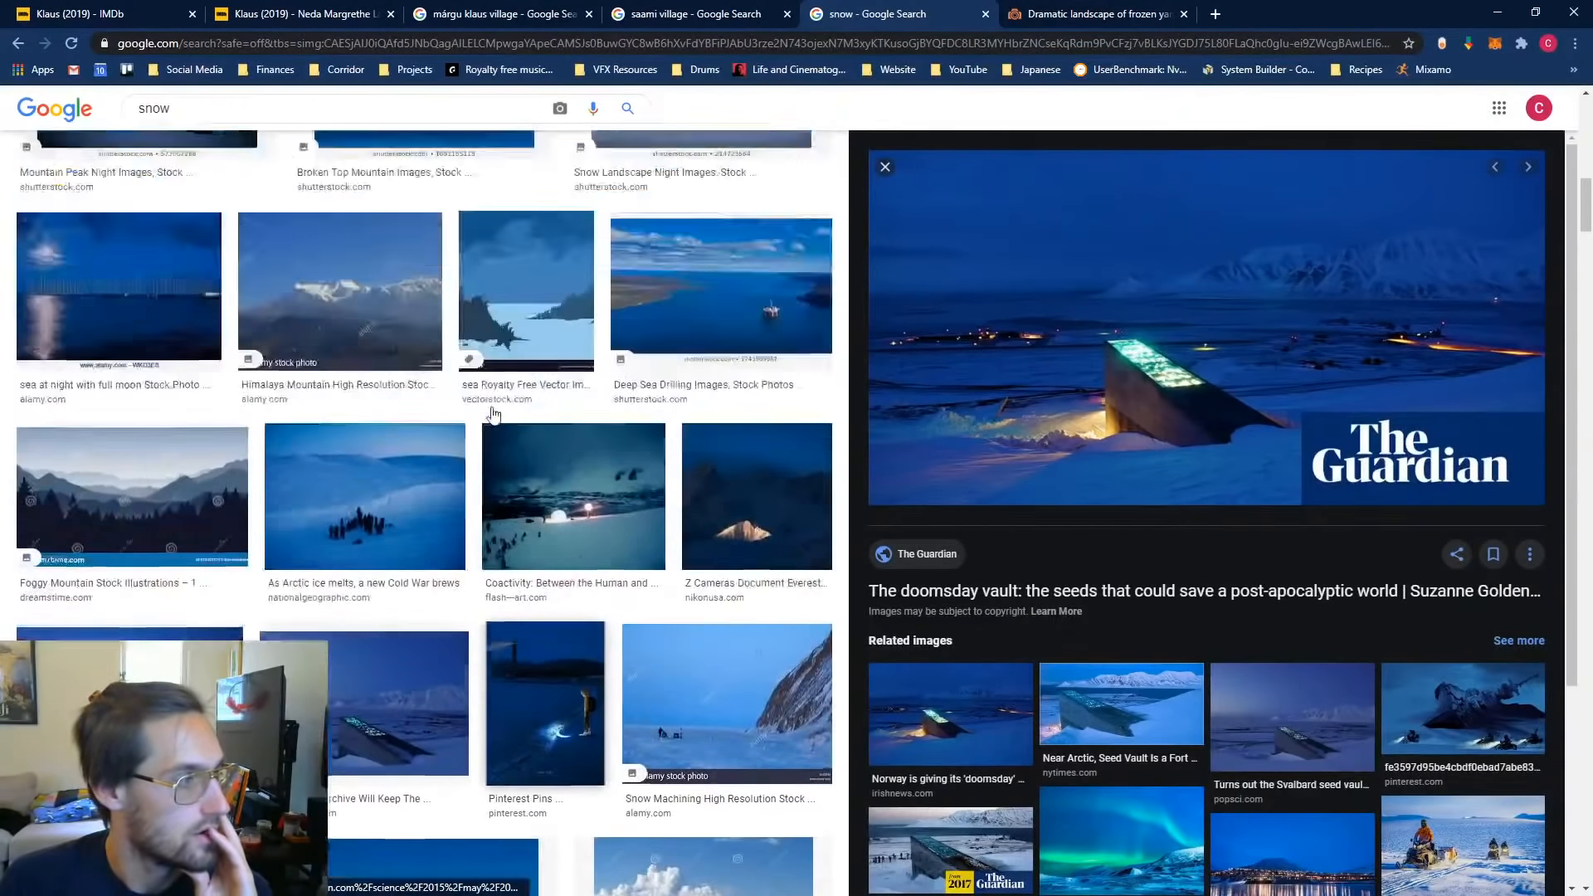
Step: Preview The Irish News seed vault photo and the Reddit Svalbard Global Seed Vault night photo from the related images
scroll(383, 598, "down", 10)
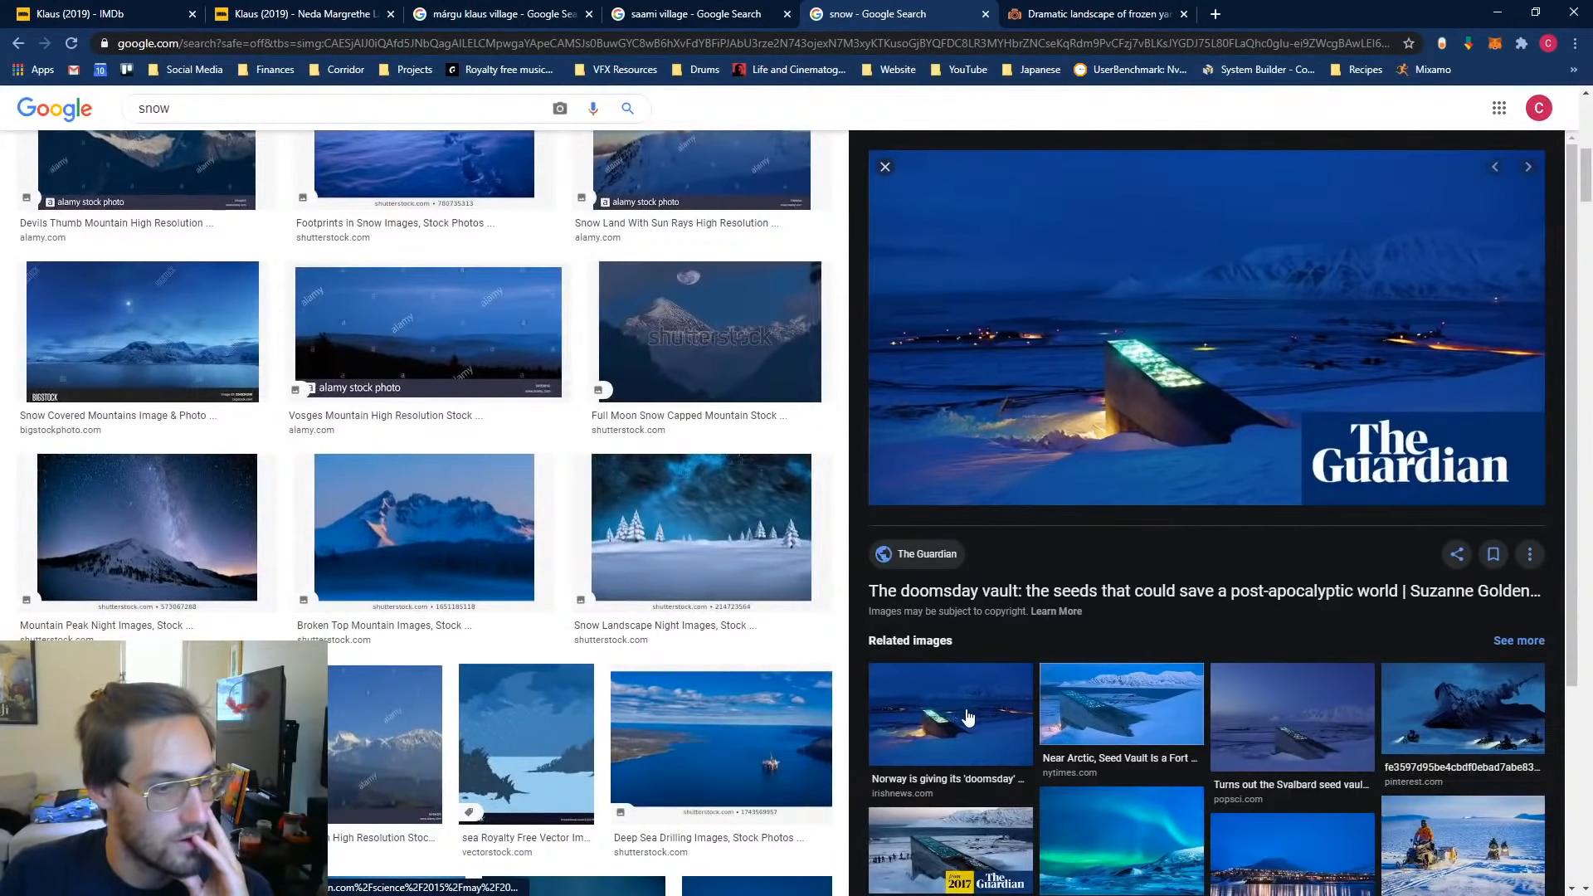
left_click(967, 715)
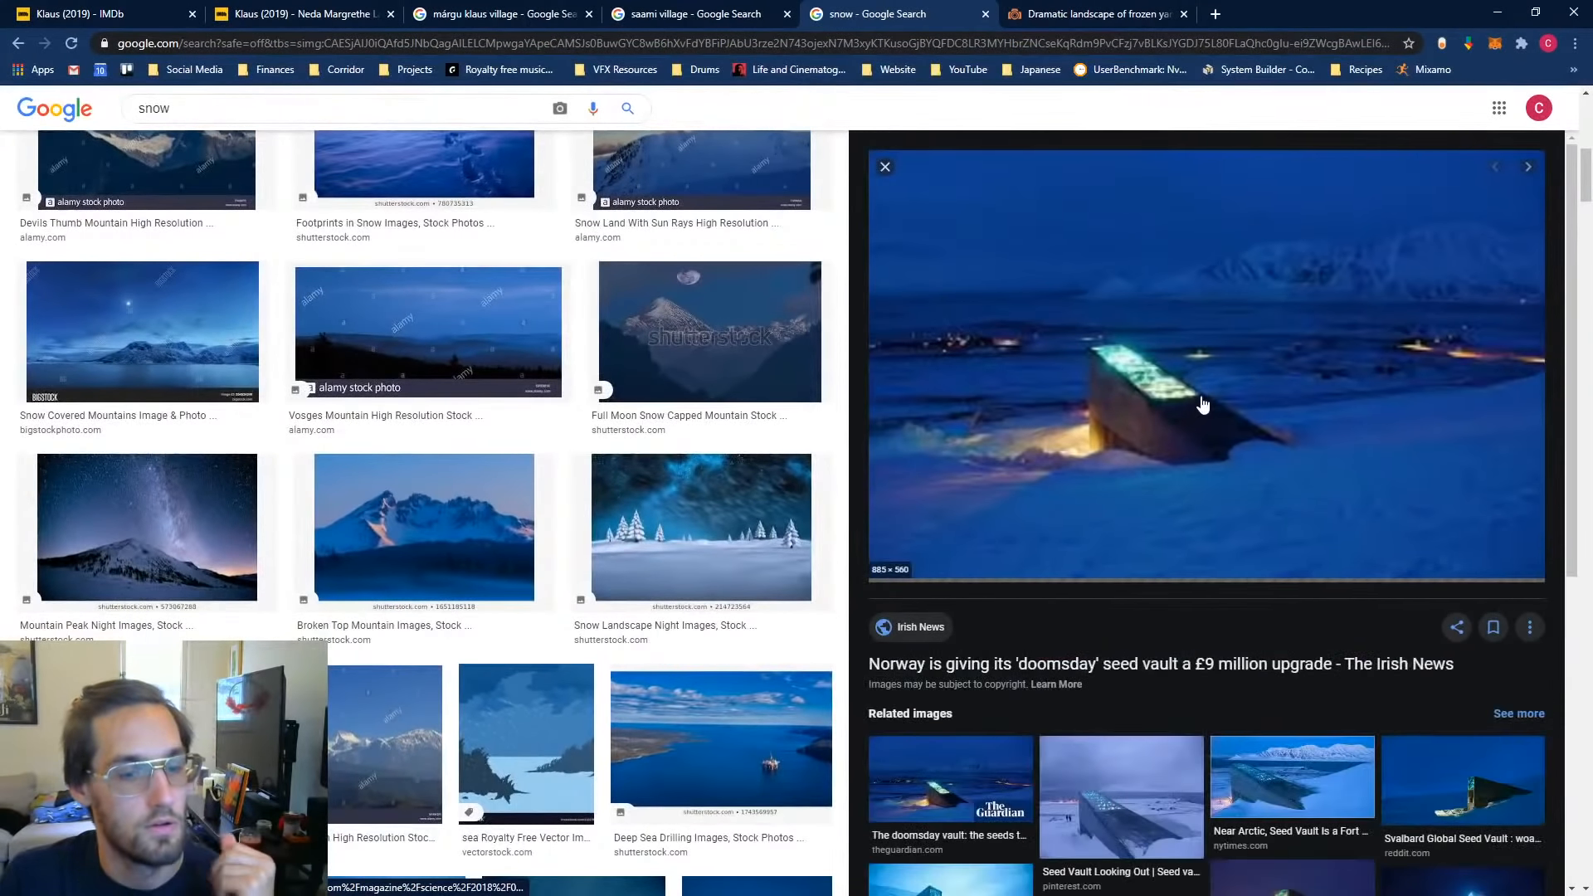
left_click(1462, 786)
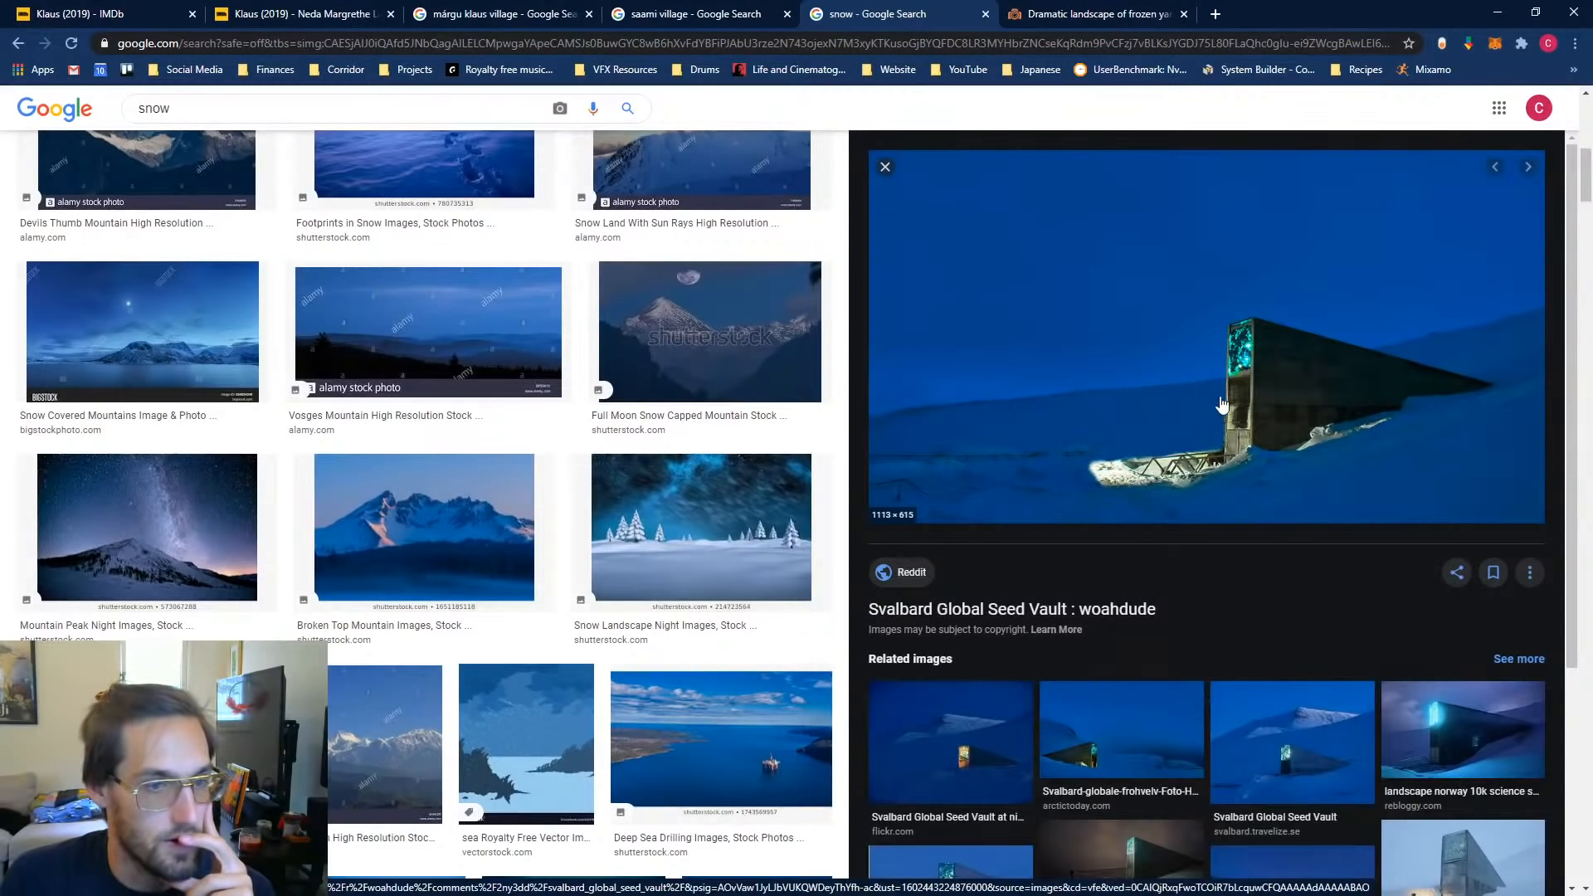
Step: Save the Reddit Svalbard Global Seed Vault image as wqHCC2g into the NVIDIA Contest project's _Assets reference folder and dismiss its preview
right_click(1262, 387)
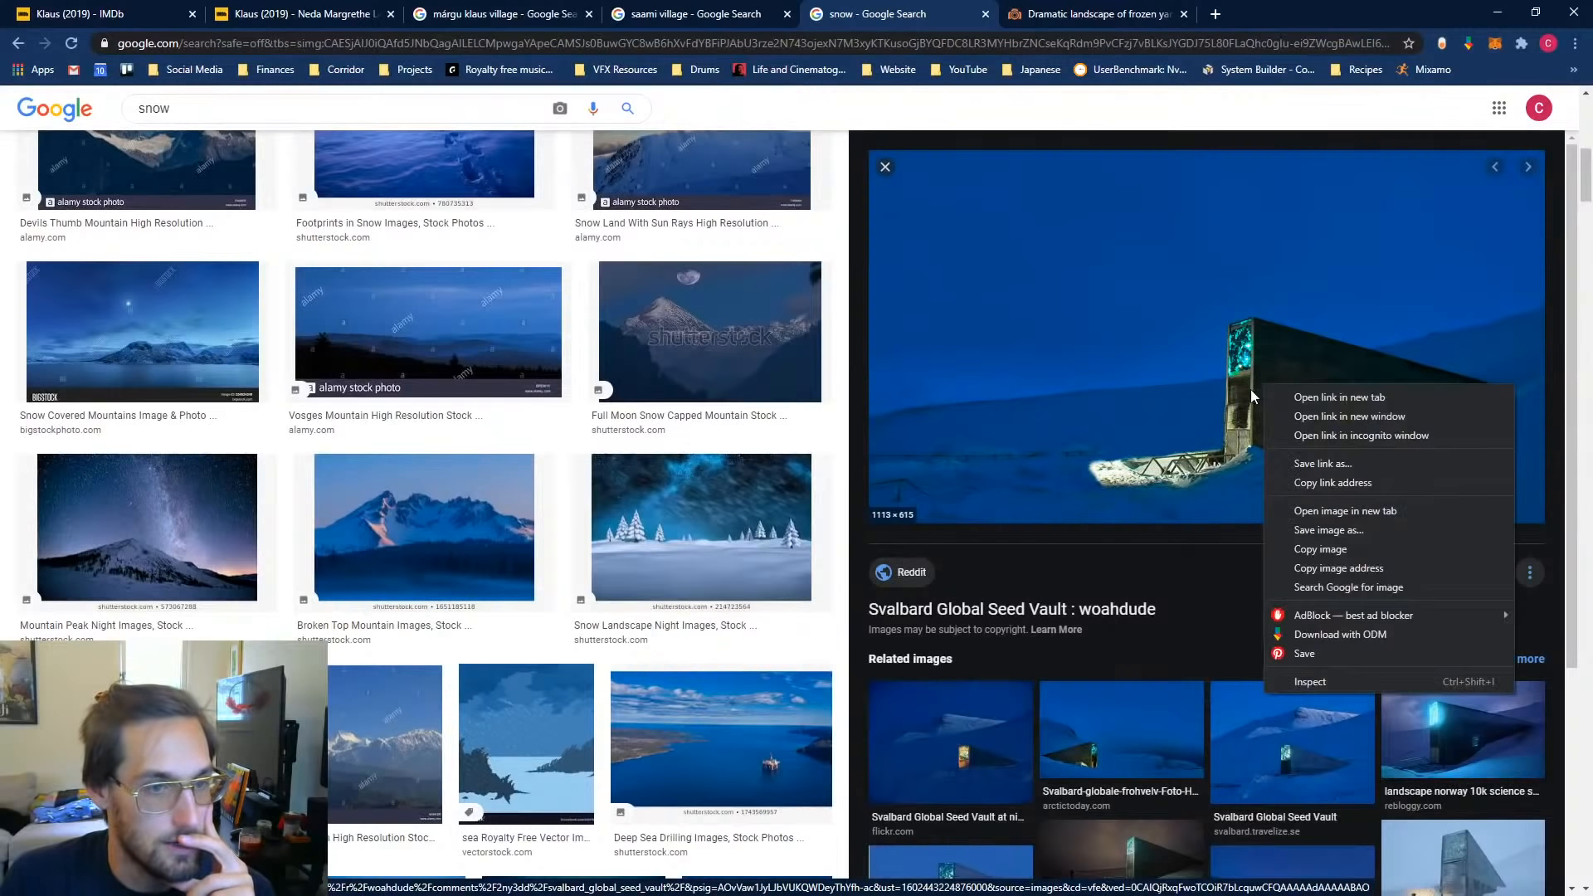
left_click(1326, 529)
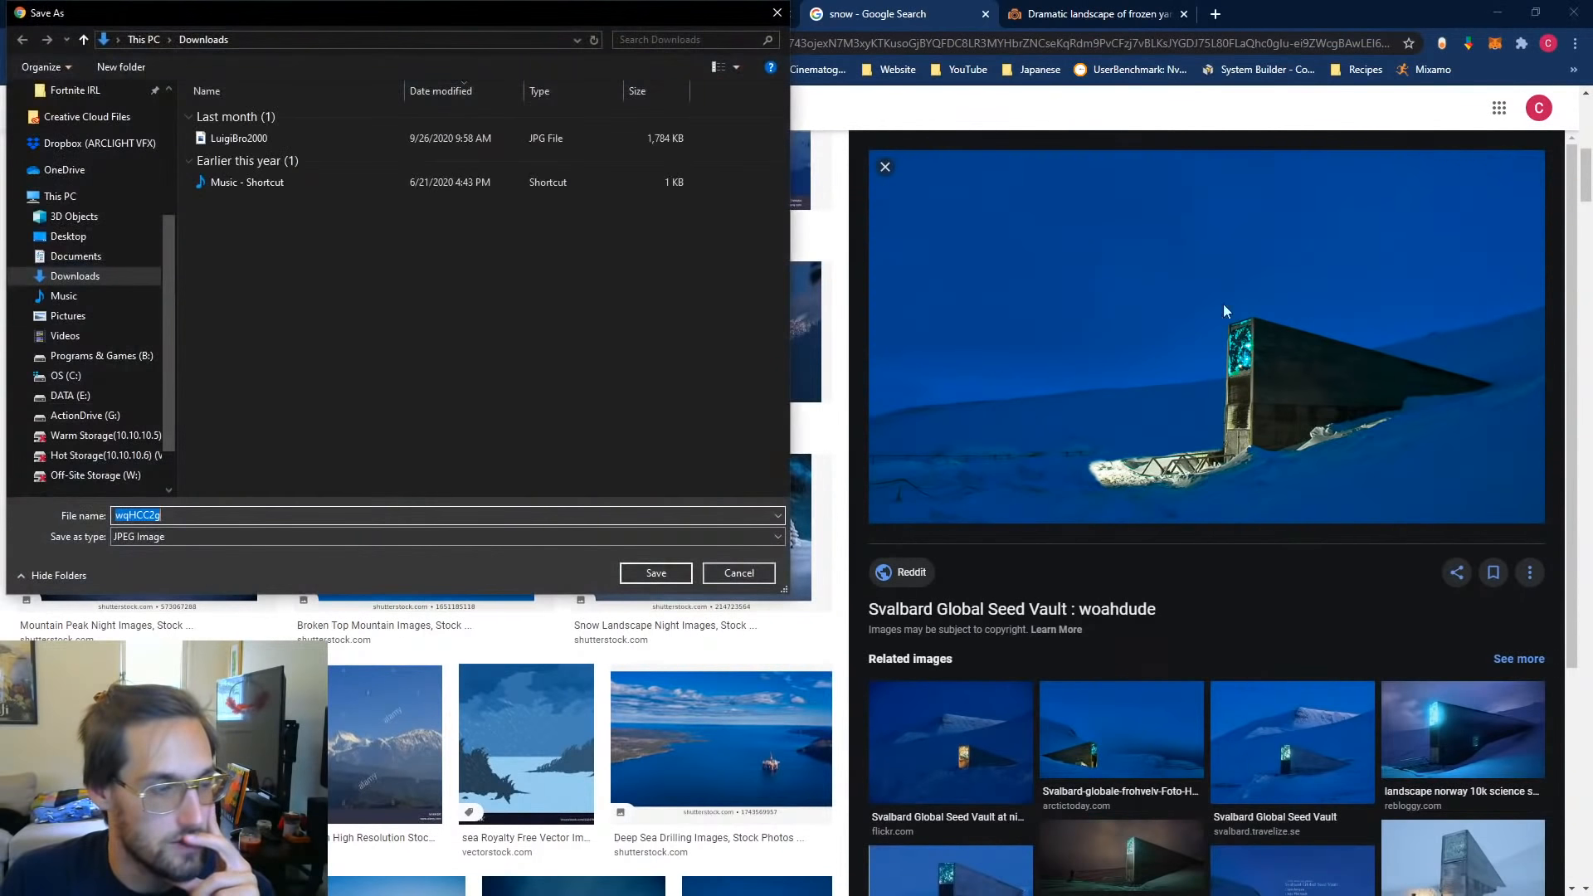
scroll(157, 262, "up", 5)
left_click(83, 204)
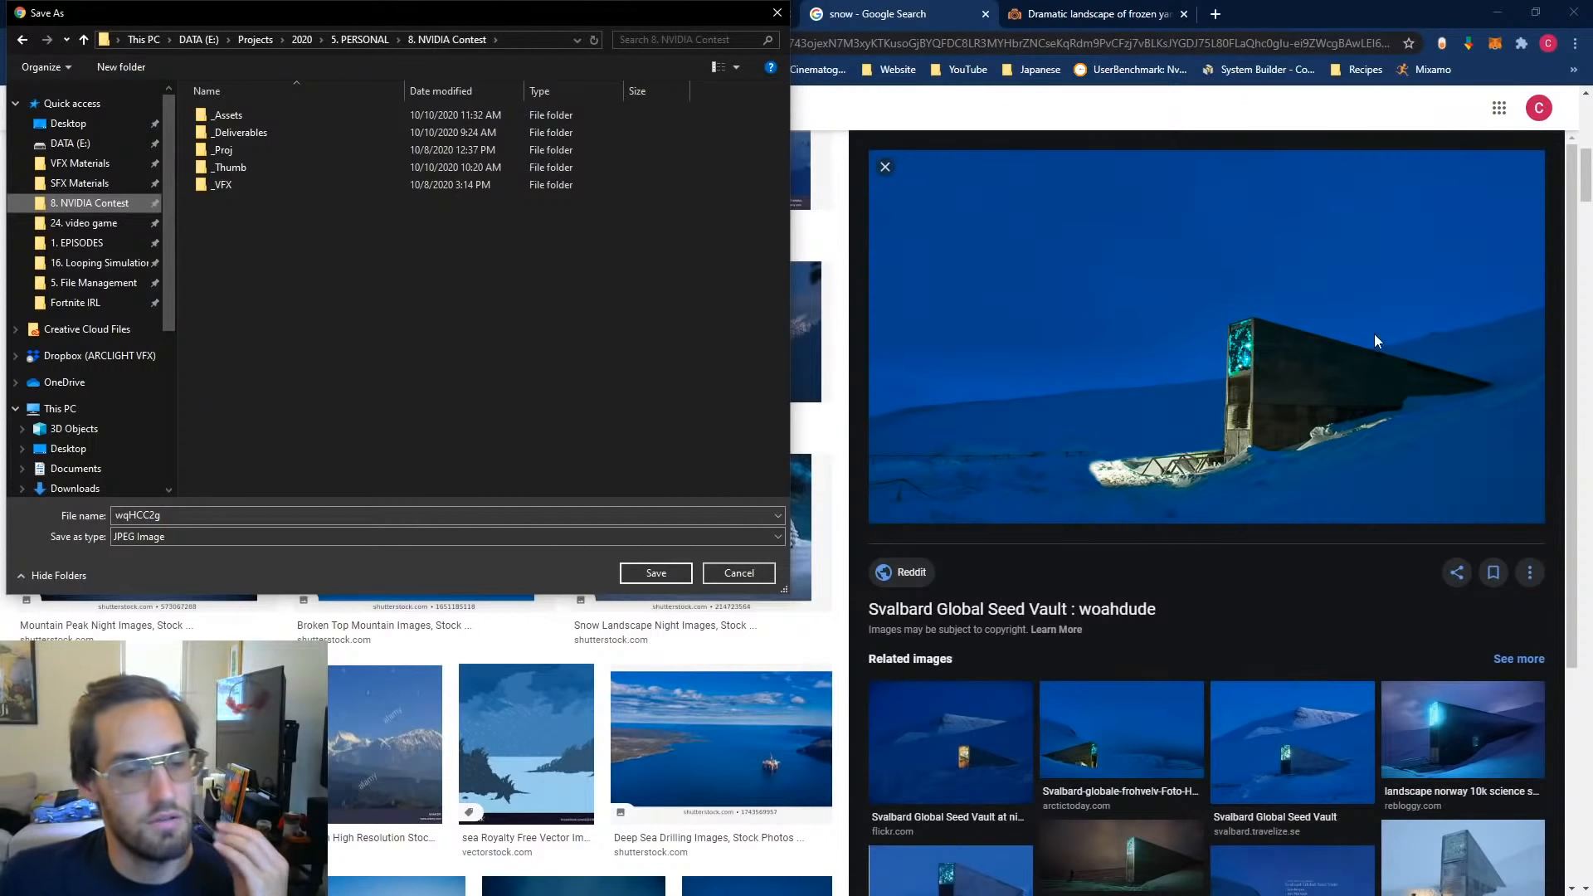
double_click(231, 114)
double_click(226, 150)
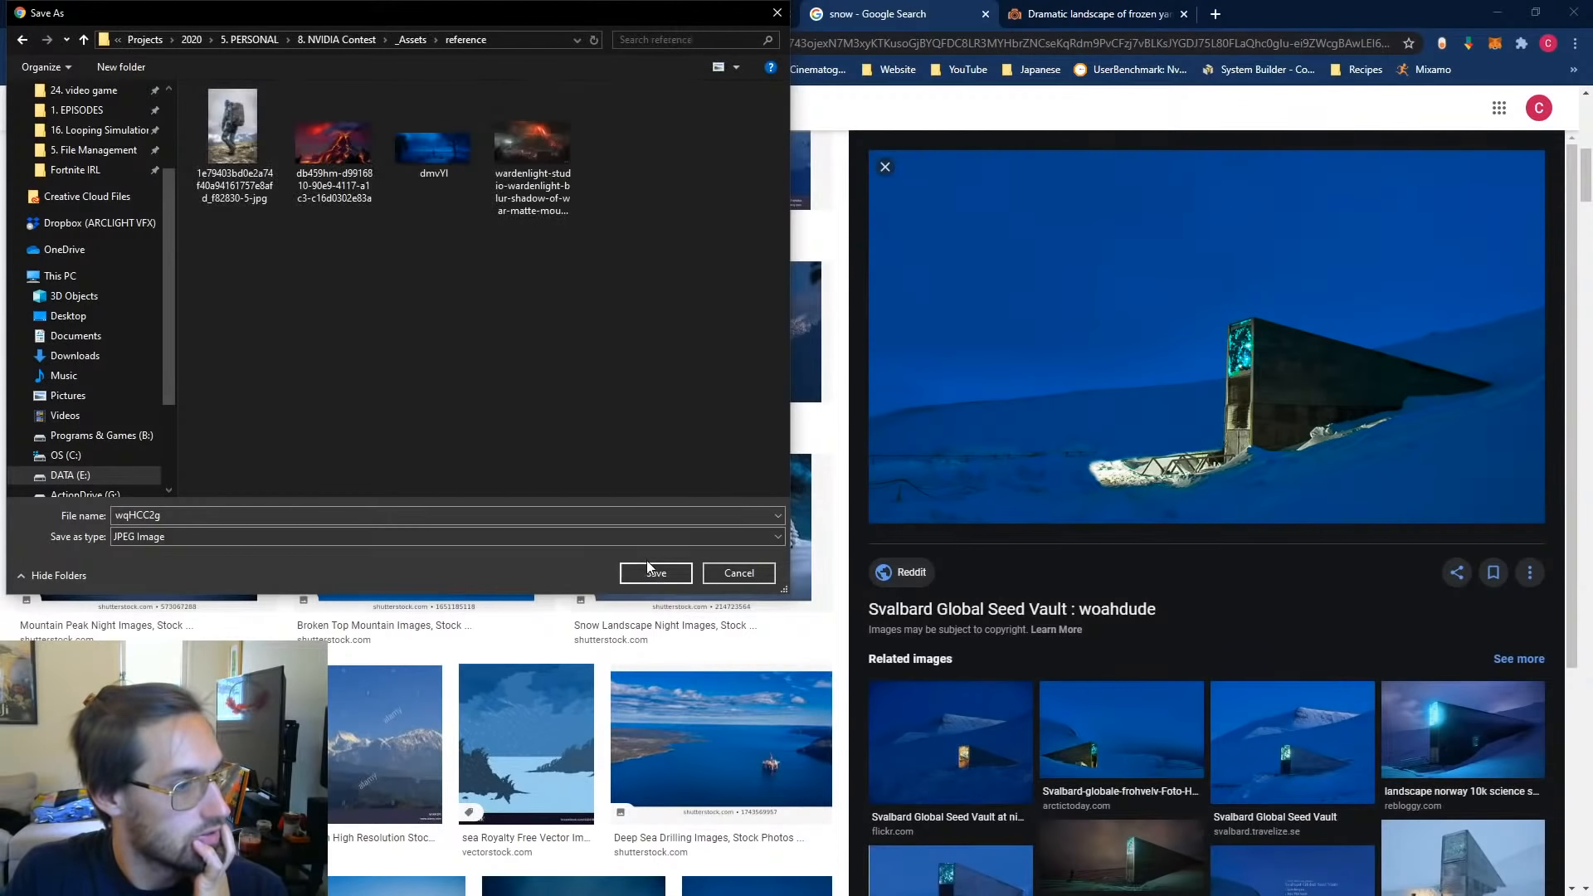
left_click(655, 573)
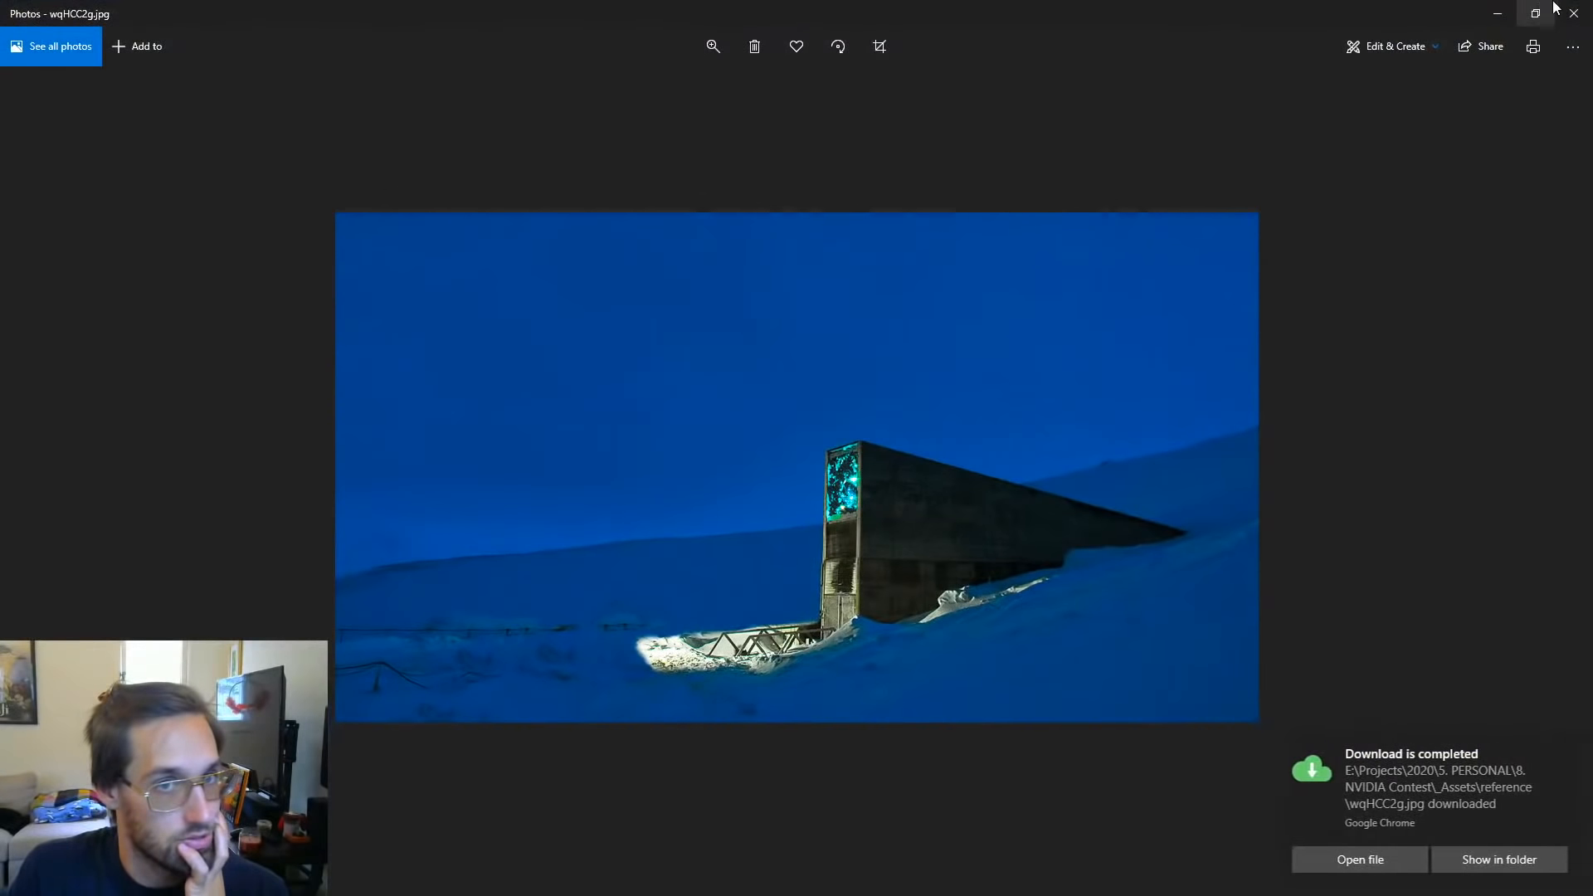
left_click(1574, 13)
Step: Open the related Business Insider seed vault image and save it as a JPEG in the NVIDIA Contest _Assets reference folder
scroll(1212, 674, "down", 2)
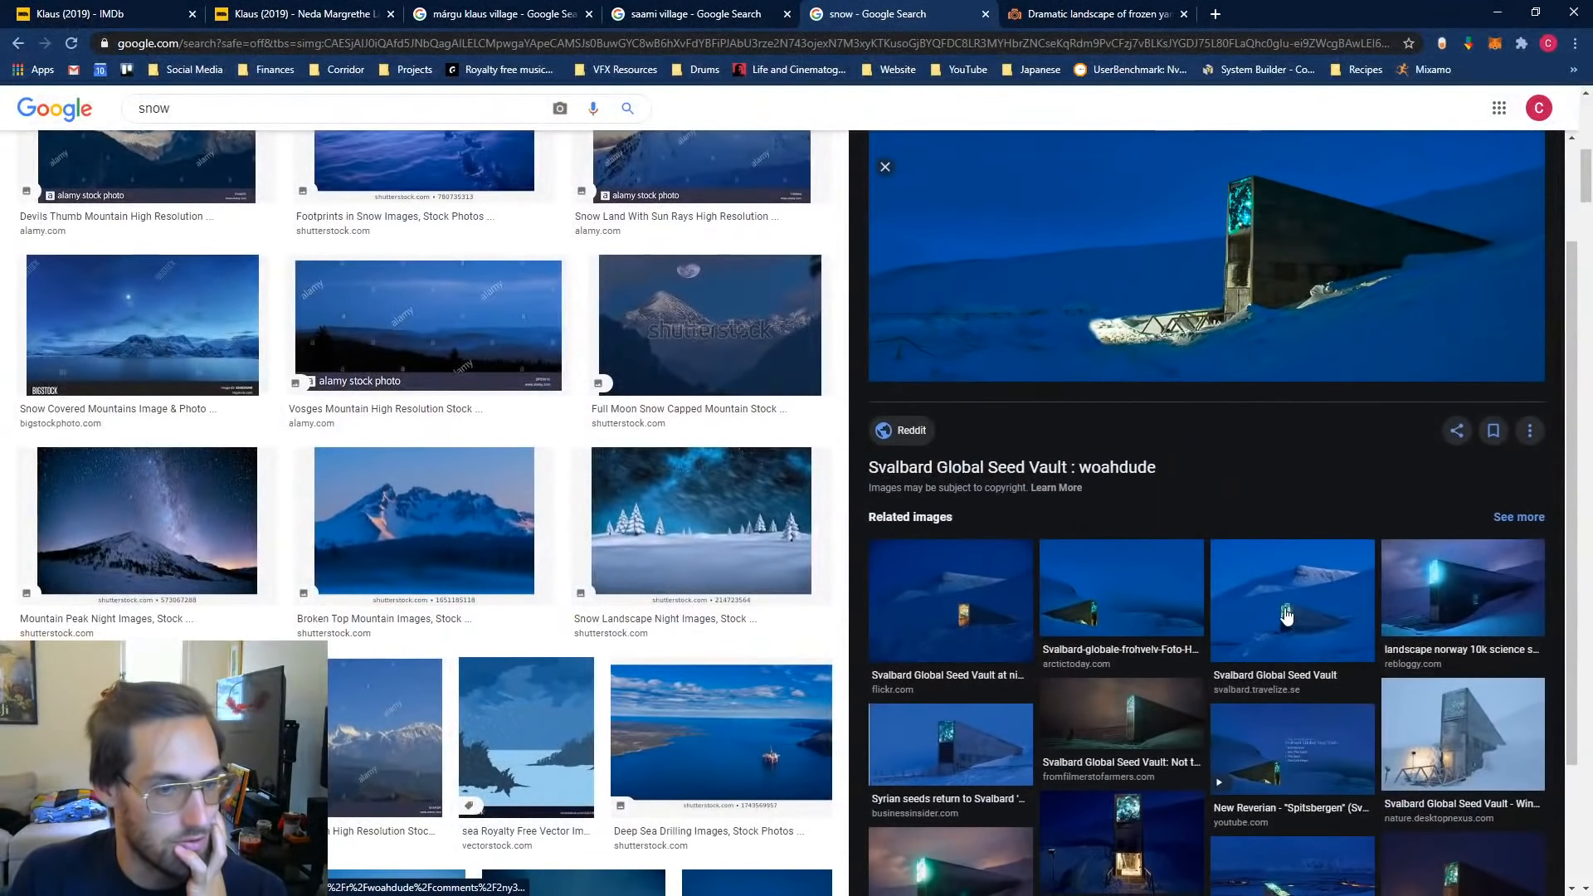
scroll(1150, 674, "down", 2)
left_click(988, 624)
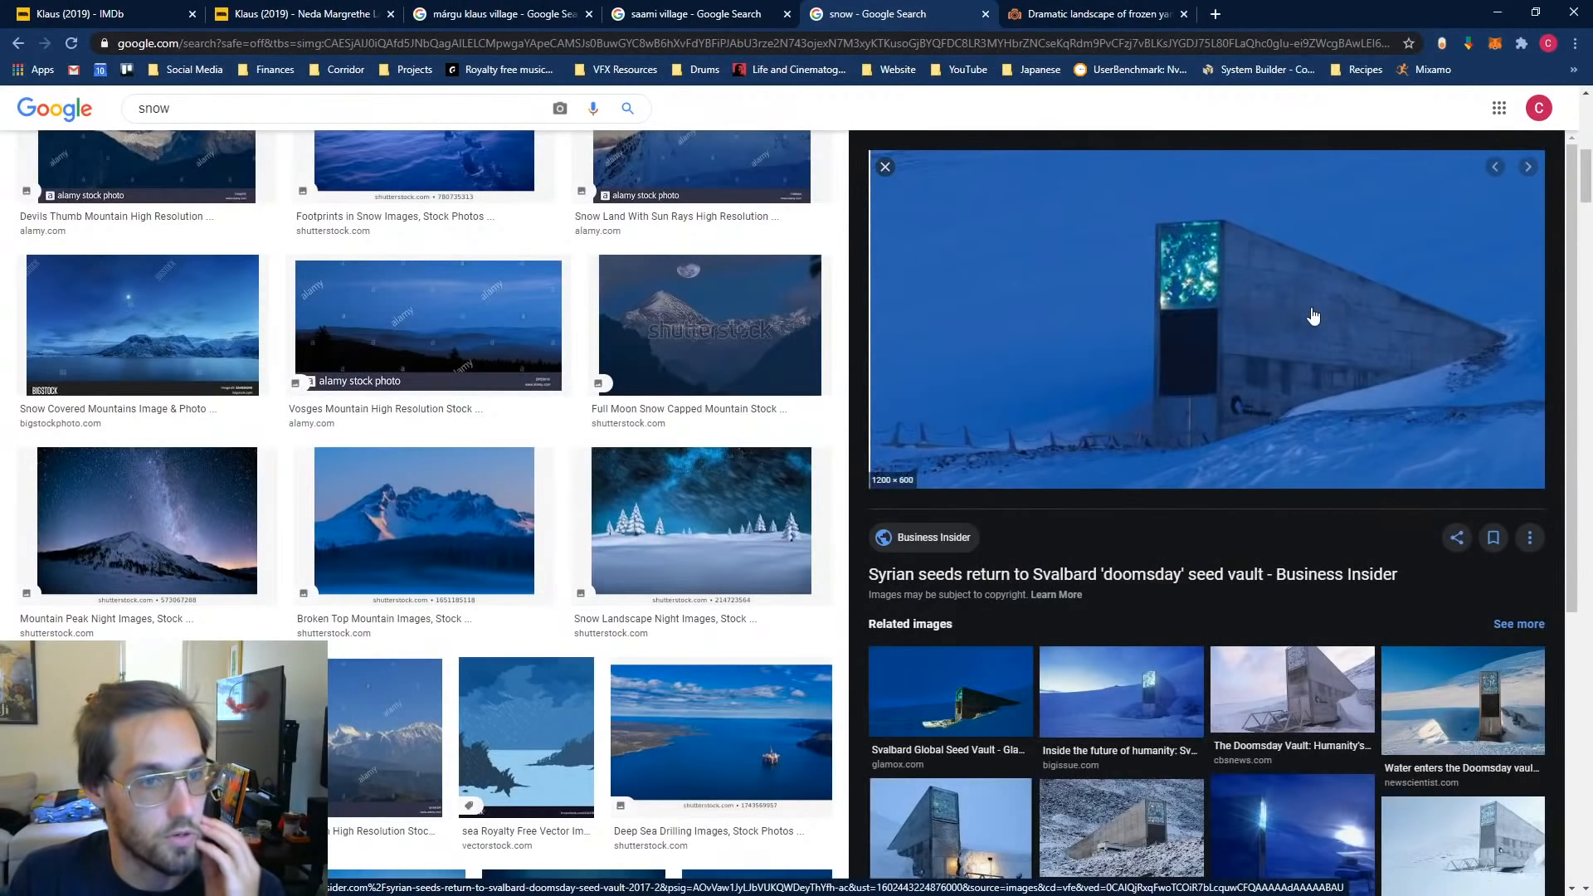
right_click(1248, 342)
left_click(1313, 485)
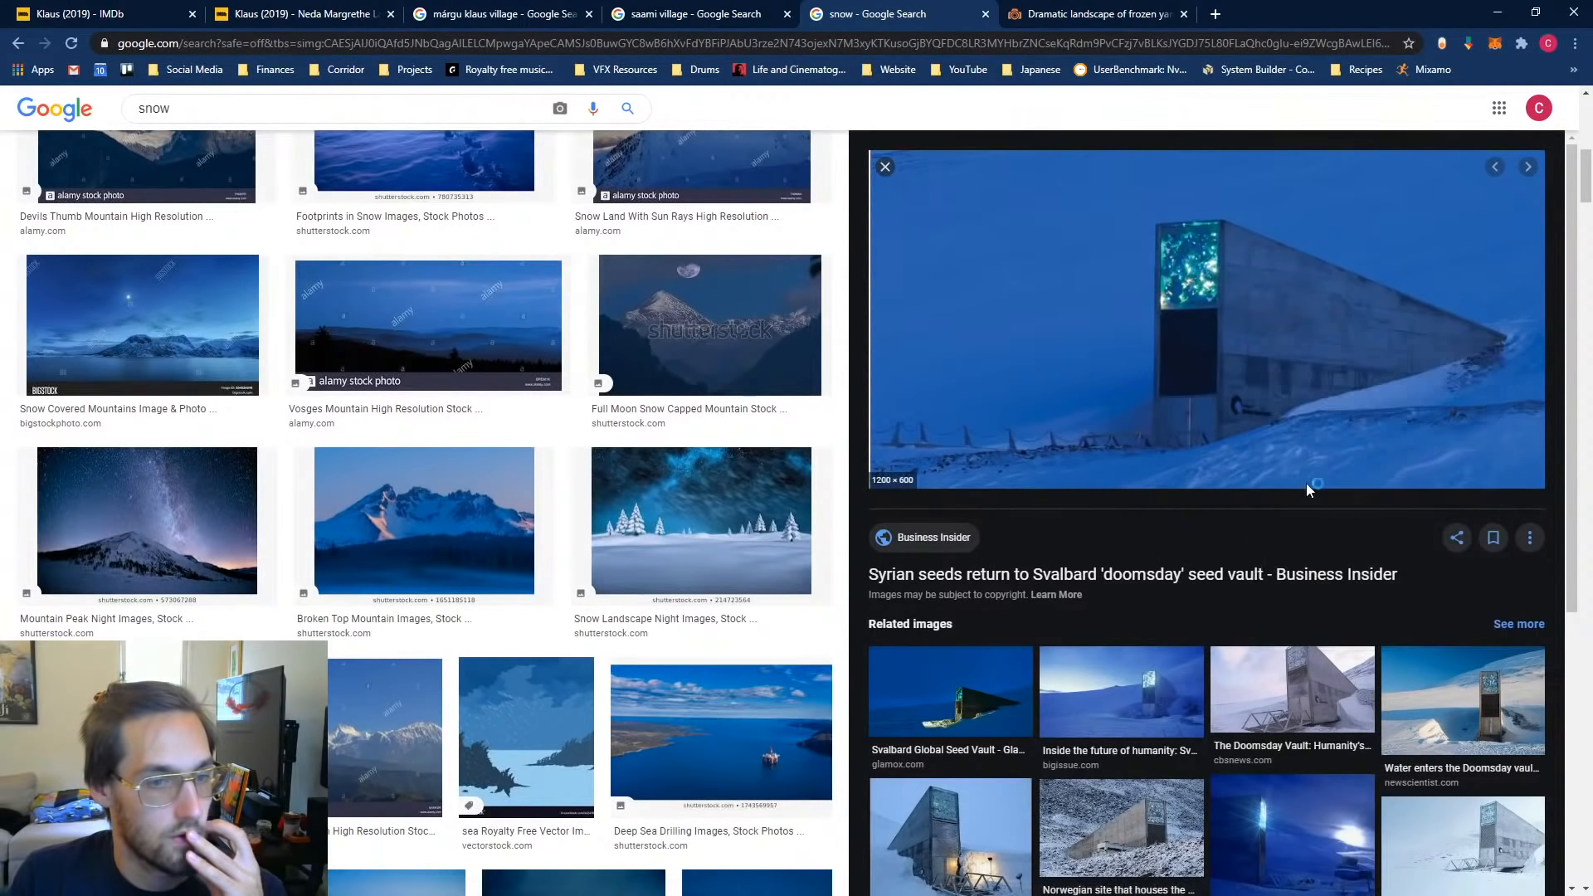
scroll(162, 238, "up", 4)
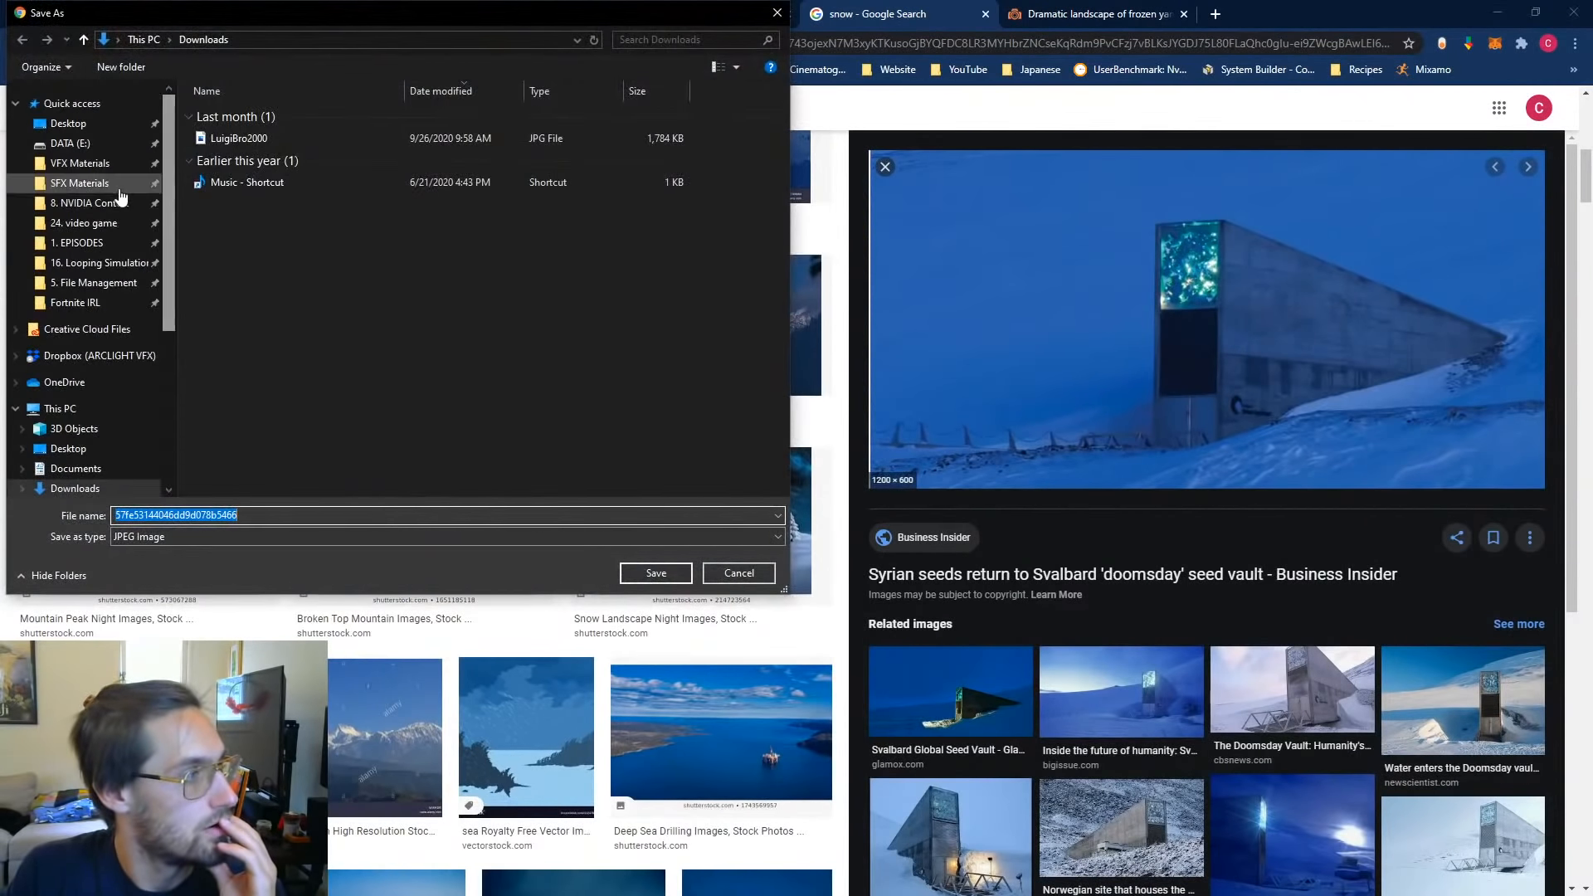
left_click(89, 203)
double_click(226, 117)
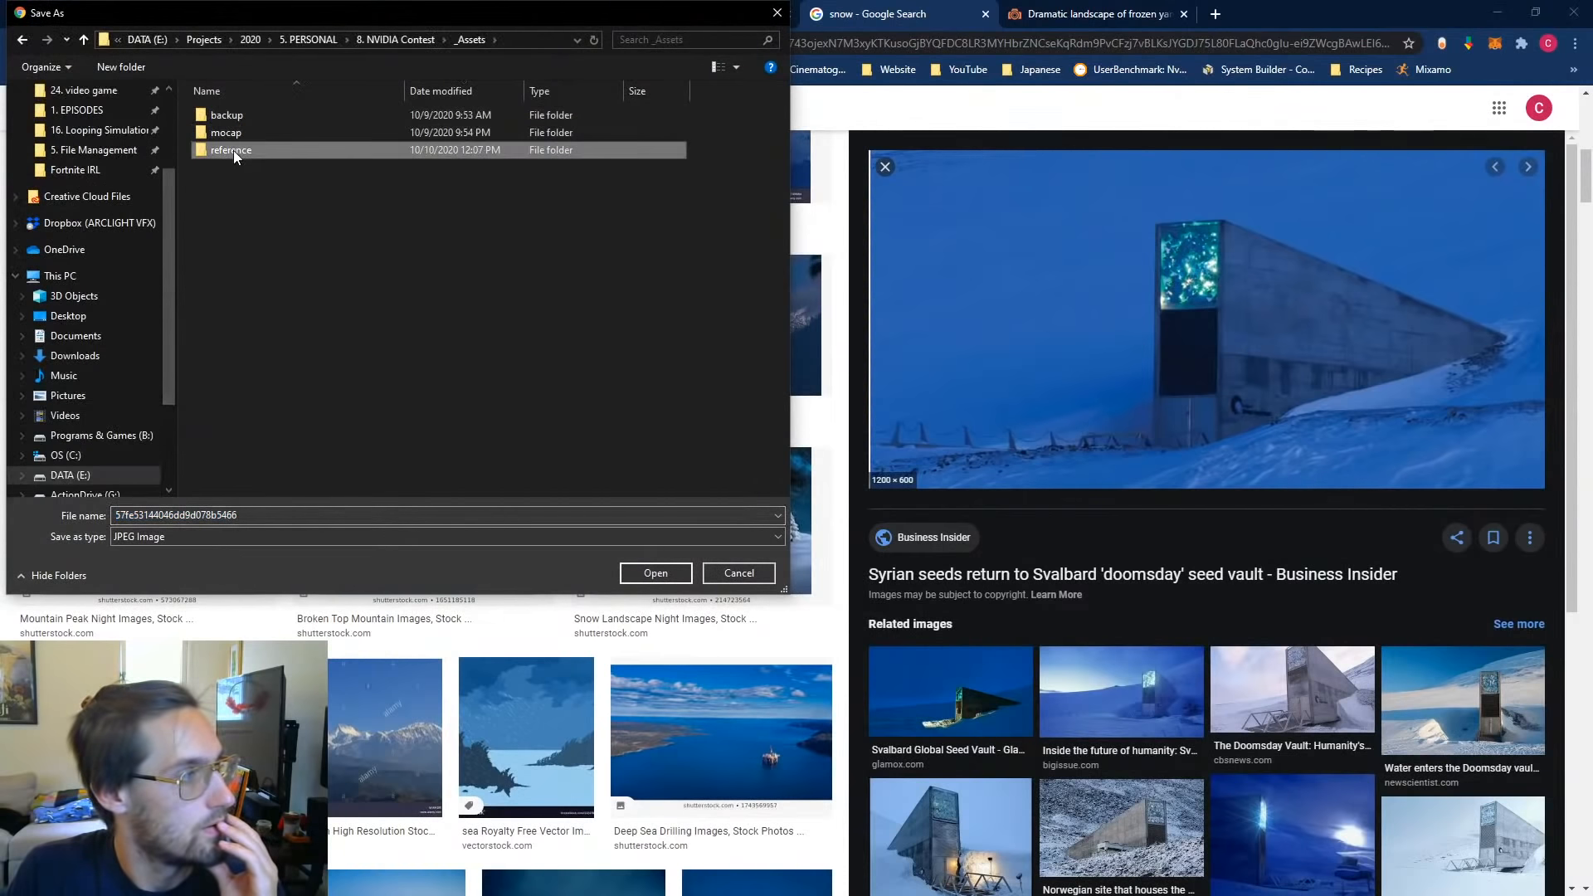
double_click(233, 151)
left_click(669, 571)
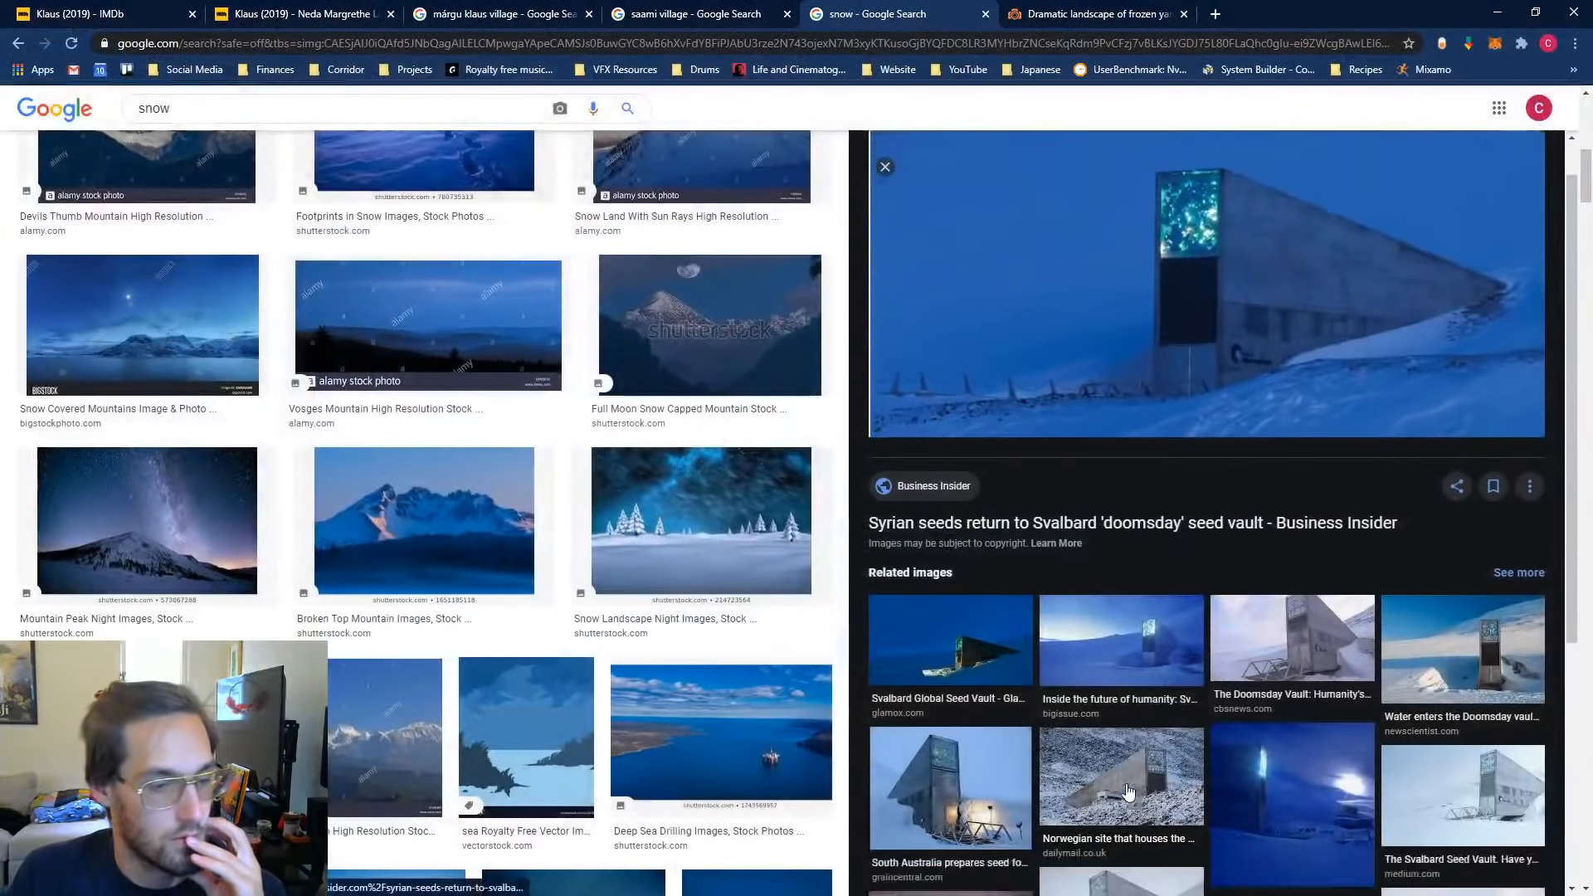
Step: Look through the related seed vault photos and the similar snow images for further blue-toned night references
scroll(1129, 792, "down", 4)
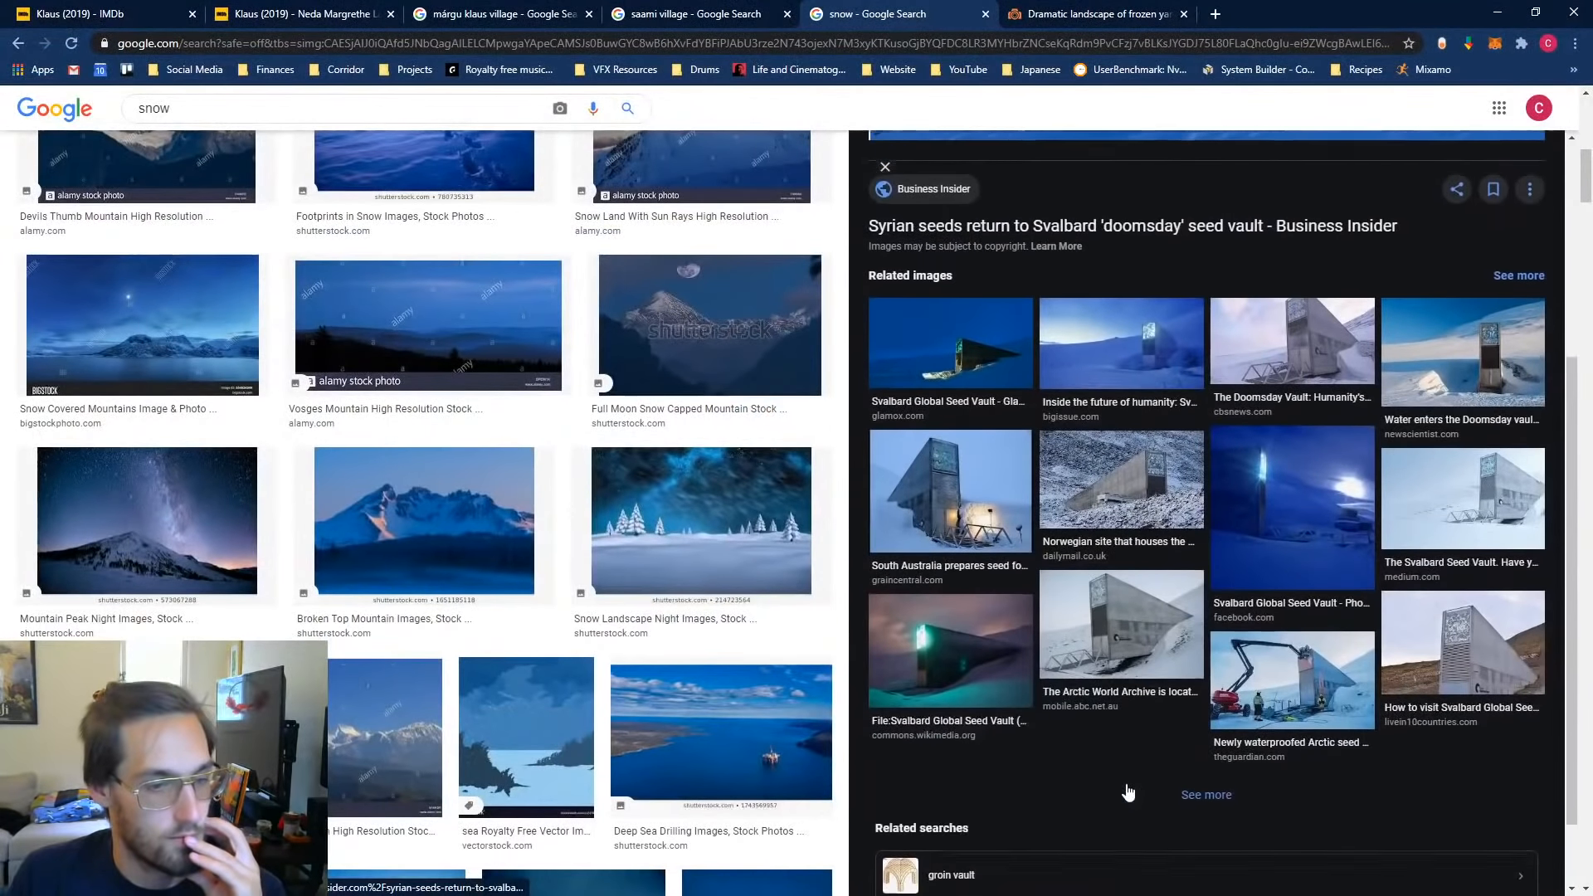
scroll(1158, 625, "up", 4)
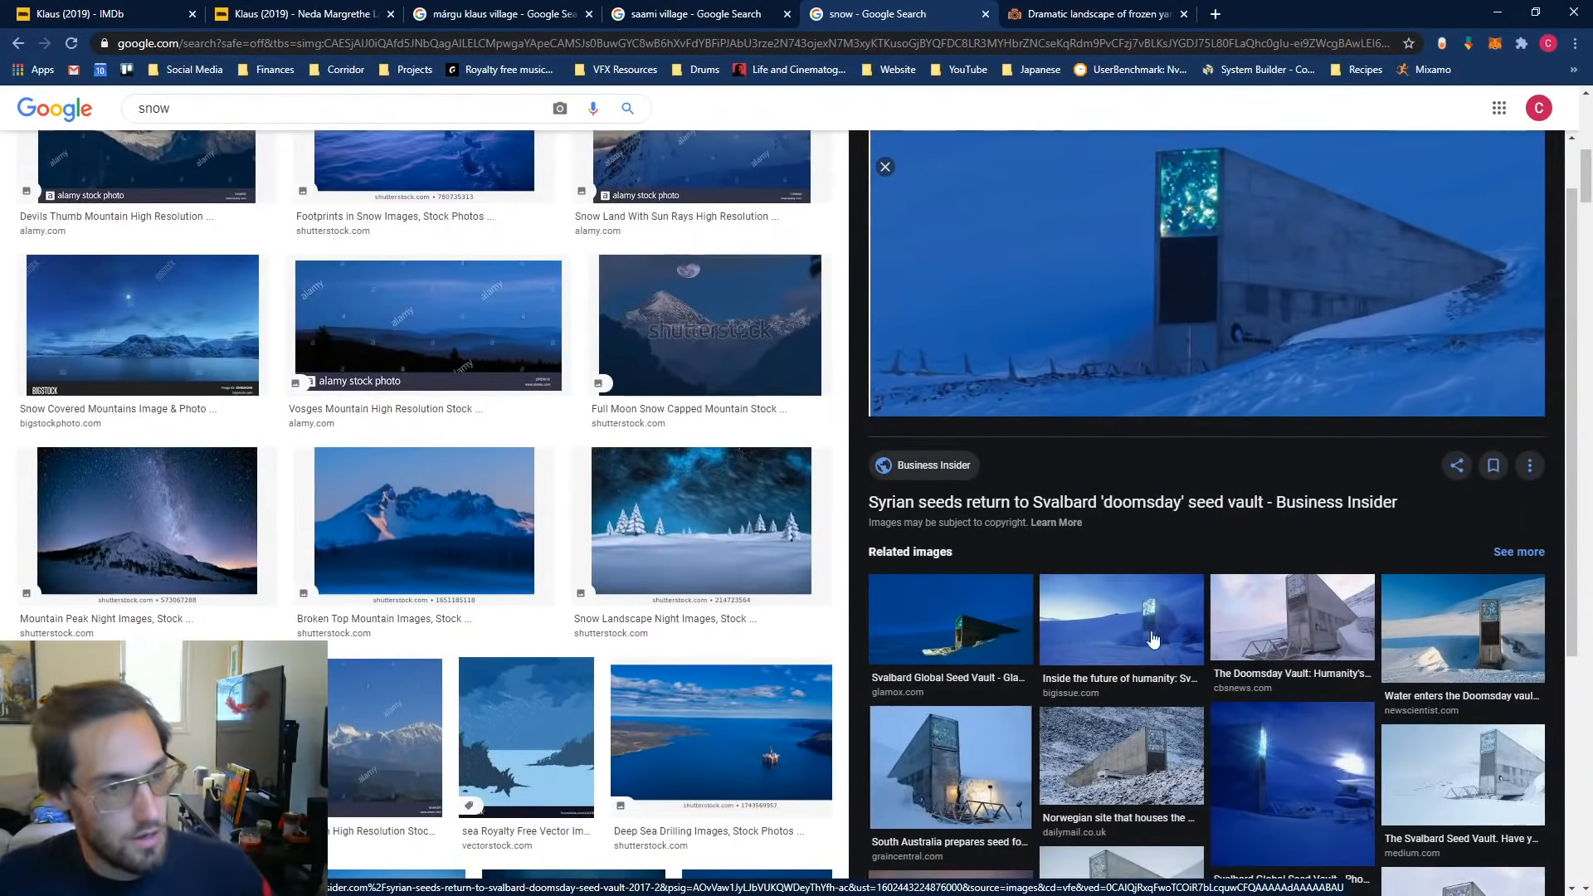
scroll(1157, 647, "up", 1)
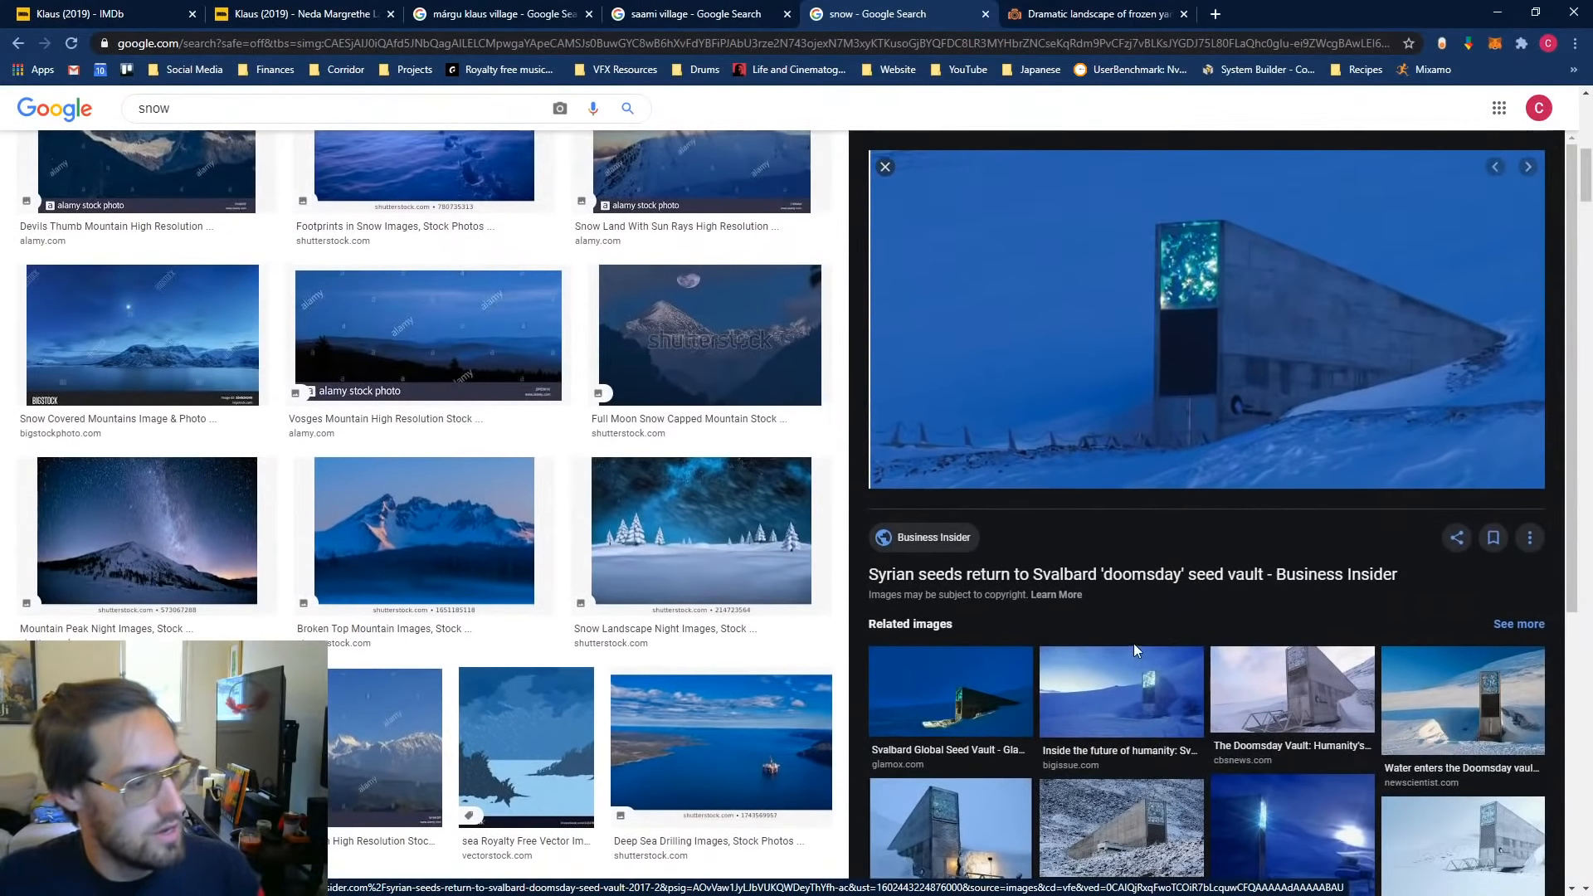
scroll(544, 367, "up", 10)
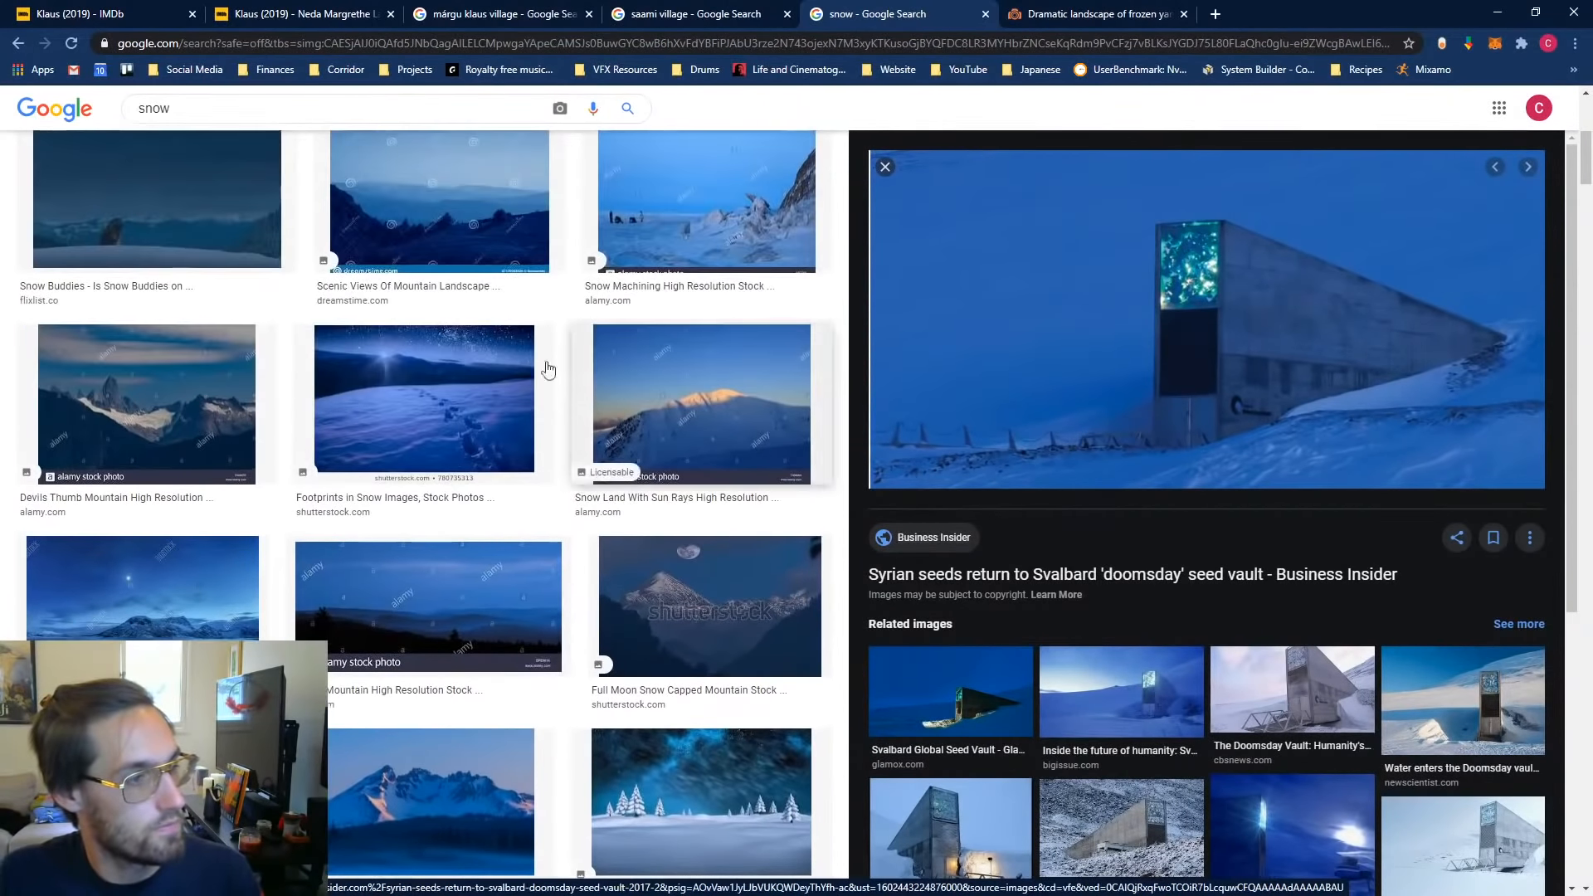
left_click(307, 122)
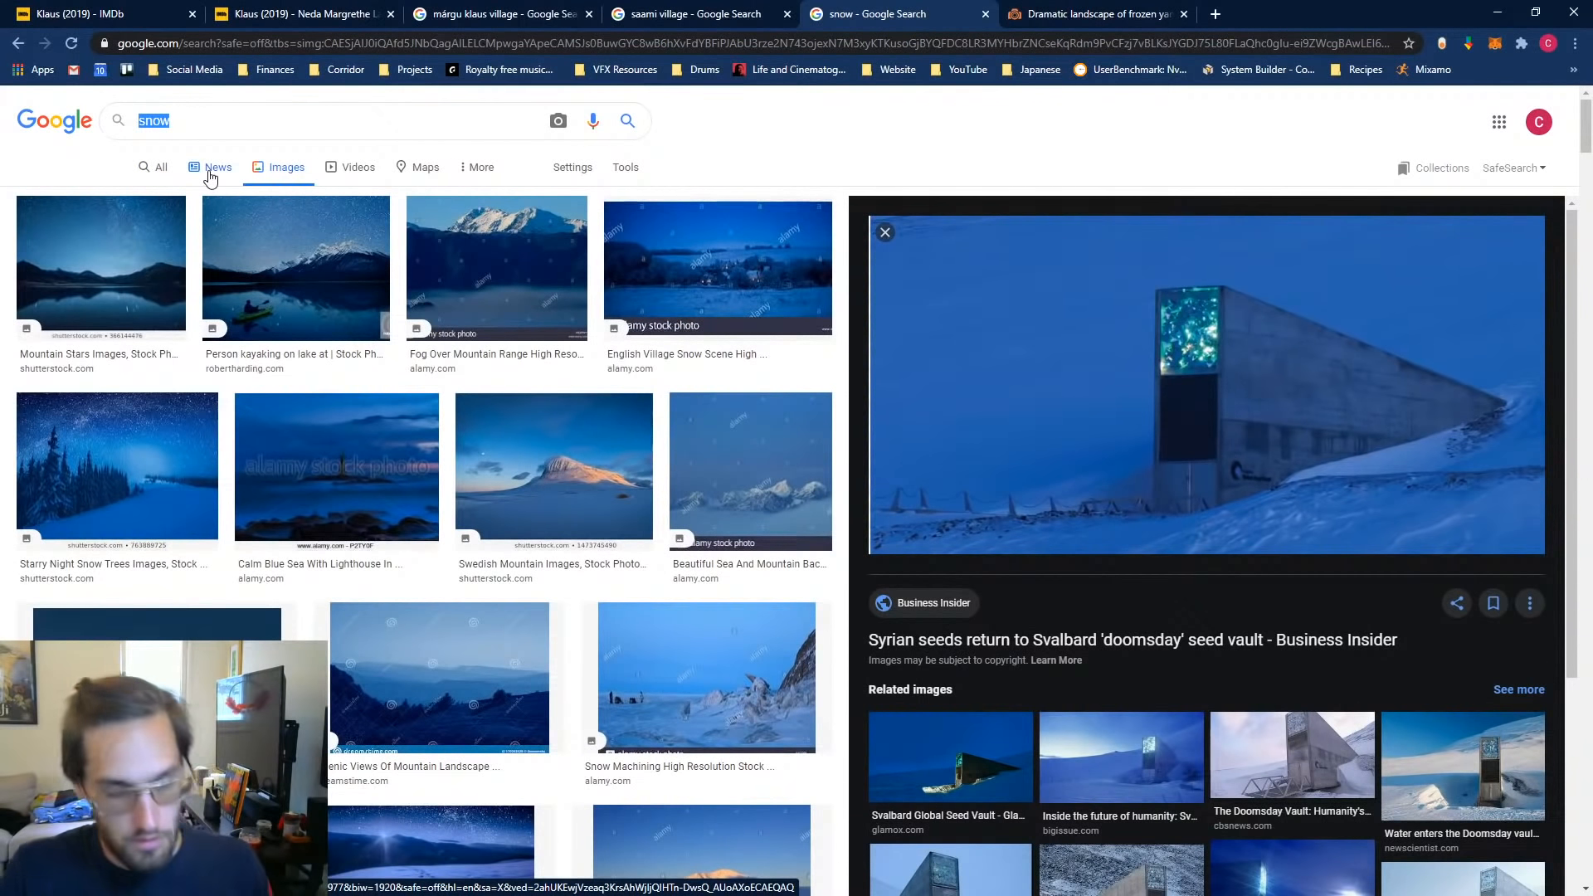
scroll(1079, 494, "down", 3)
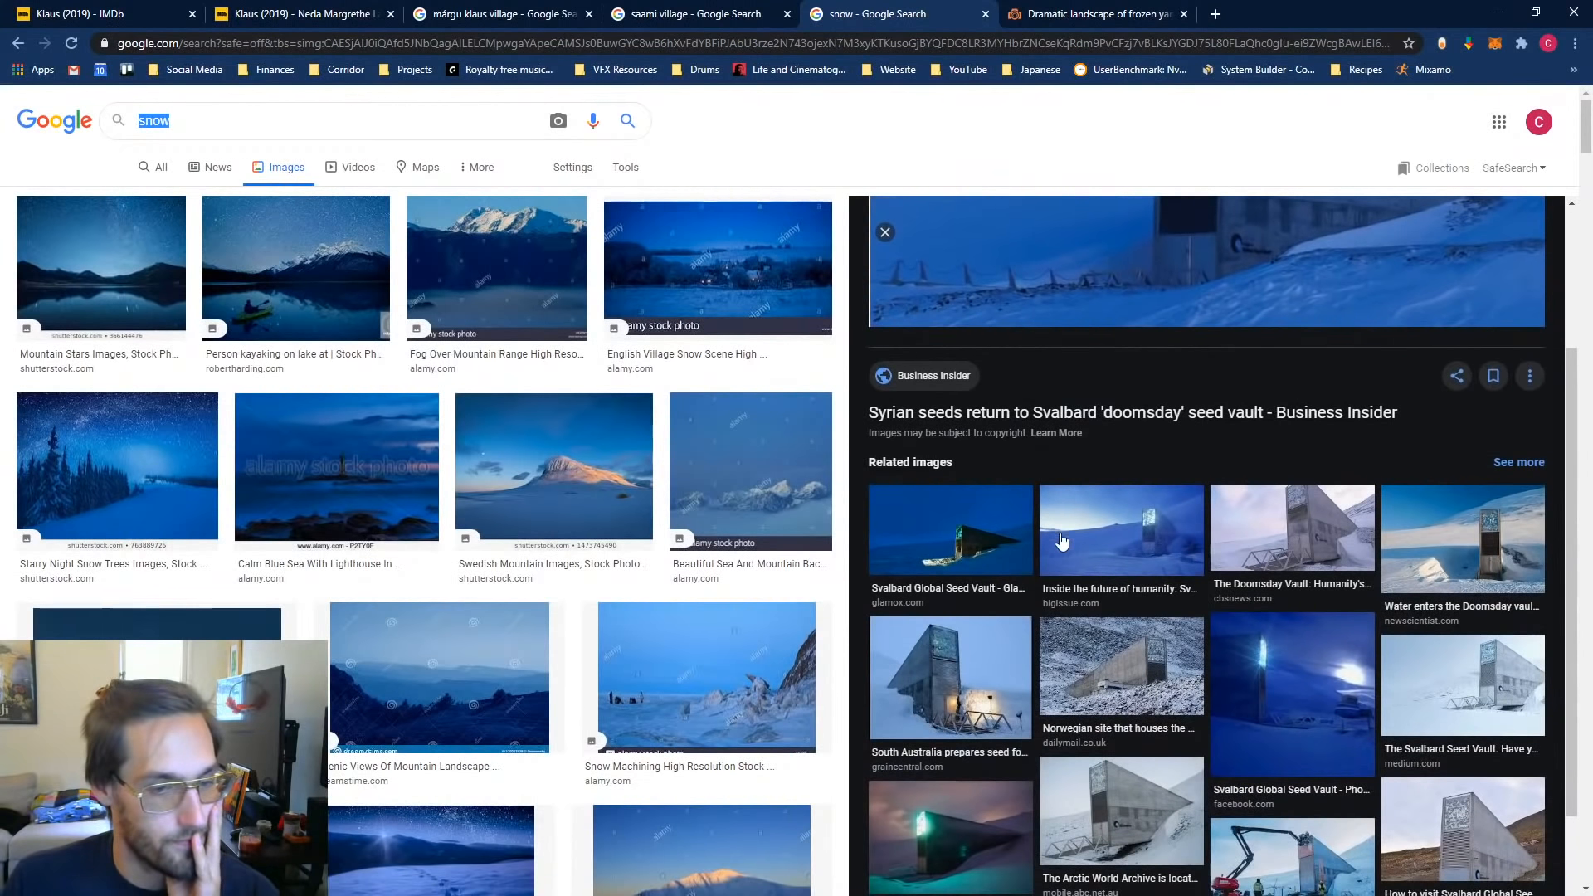
scroll(954, 548, "up", 3)
Step: Replace the snow image search with "saami village" and look over the image results
left_click(187, 127)
left_click(173, 154)
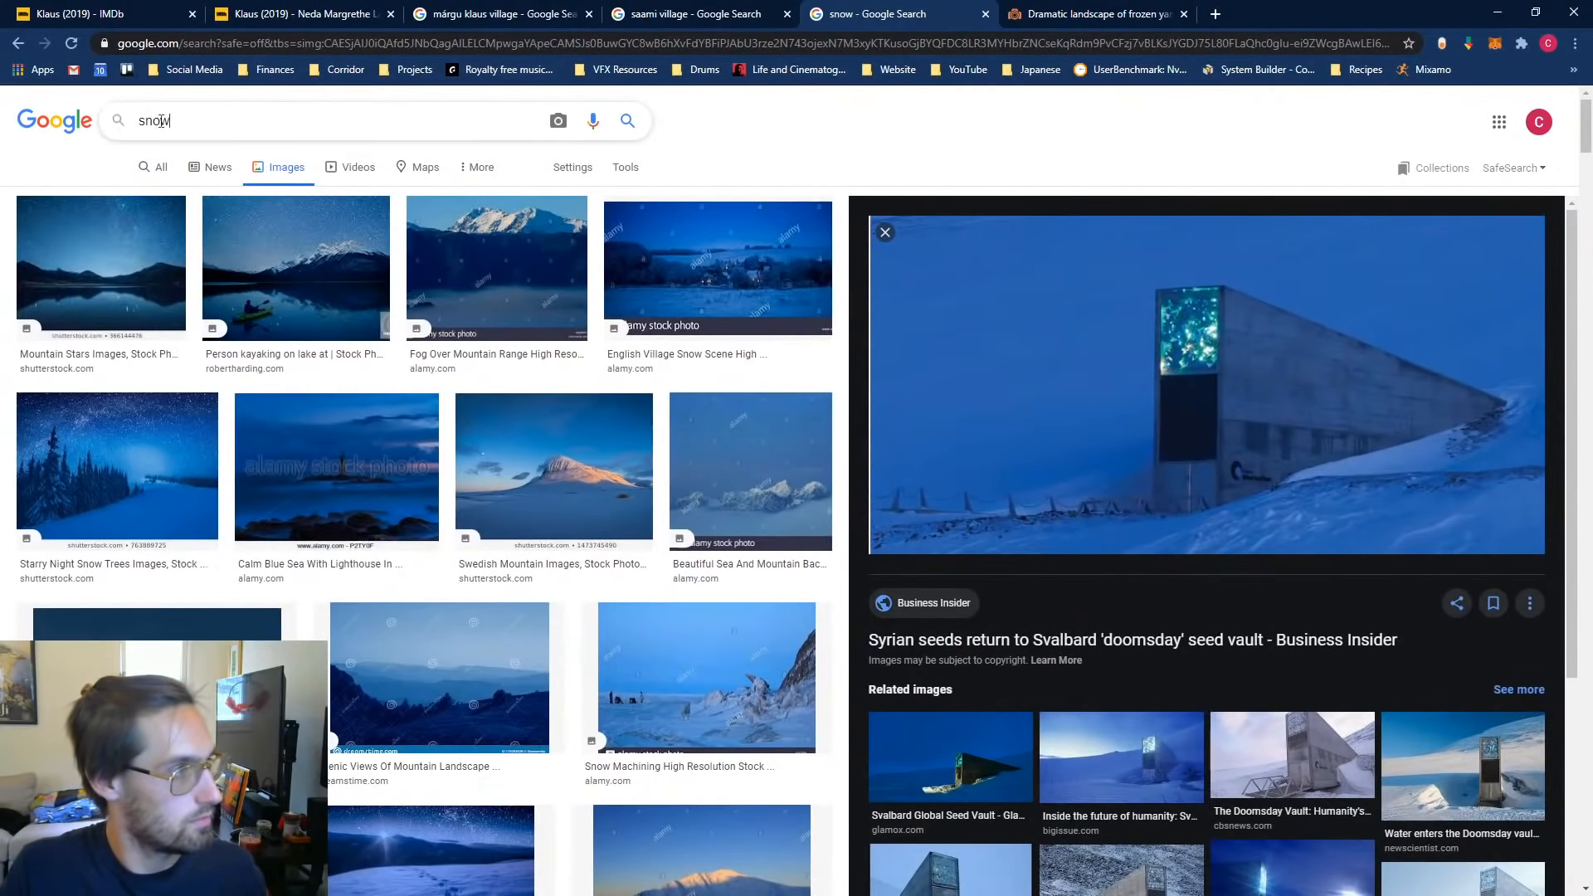
double_click(162, 122)
type("saami vill")
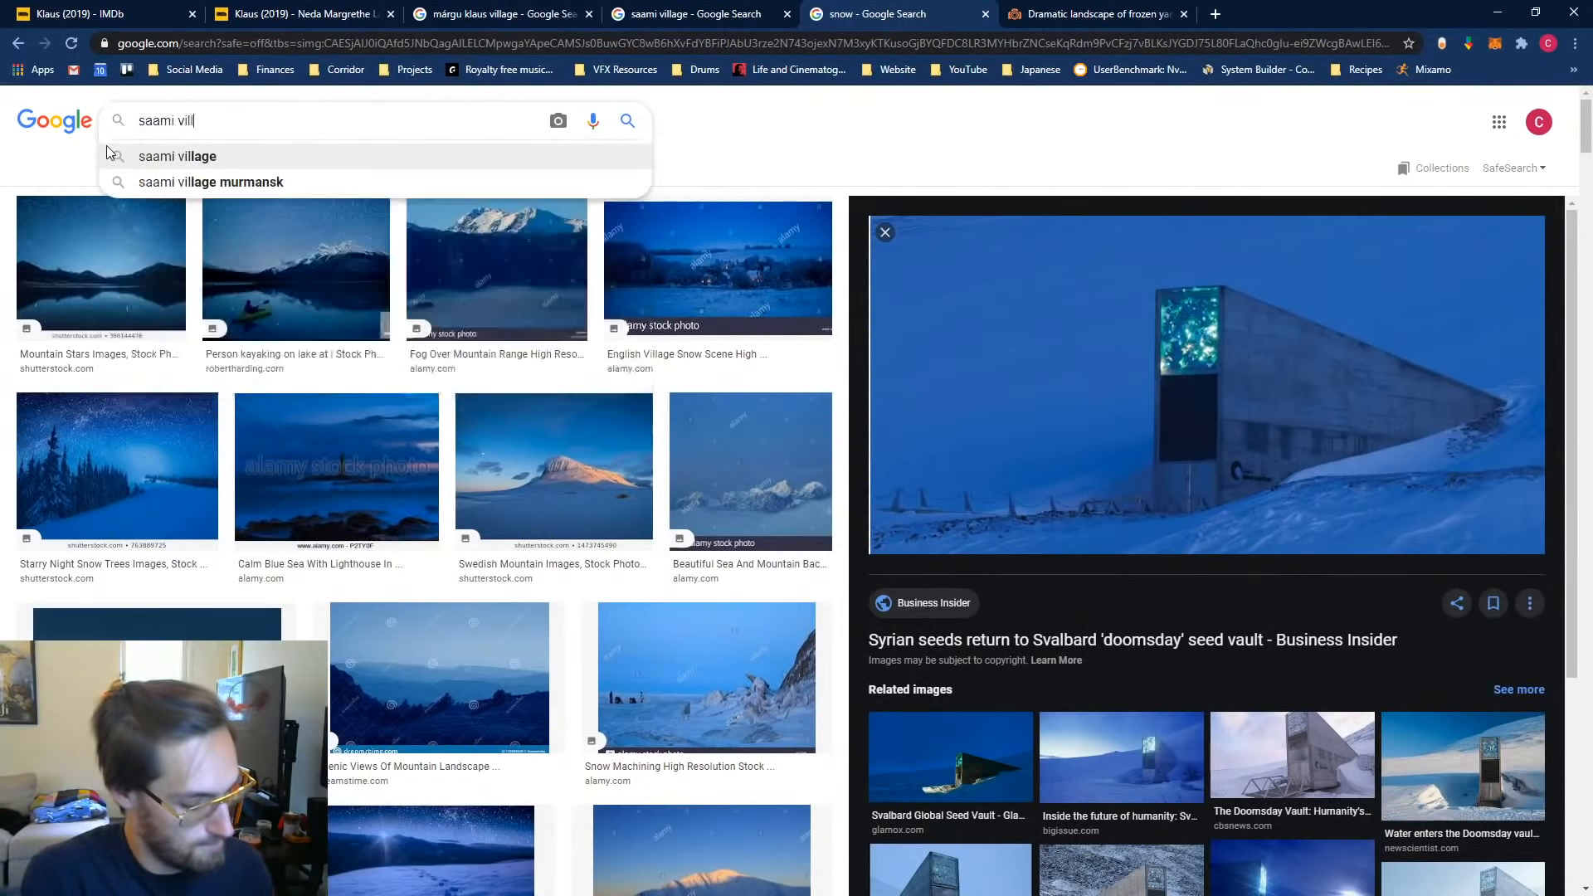
type("age")
key("Return")
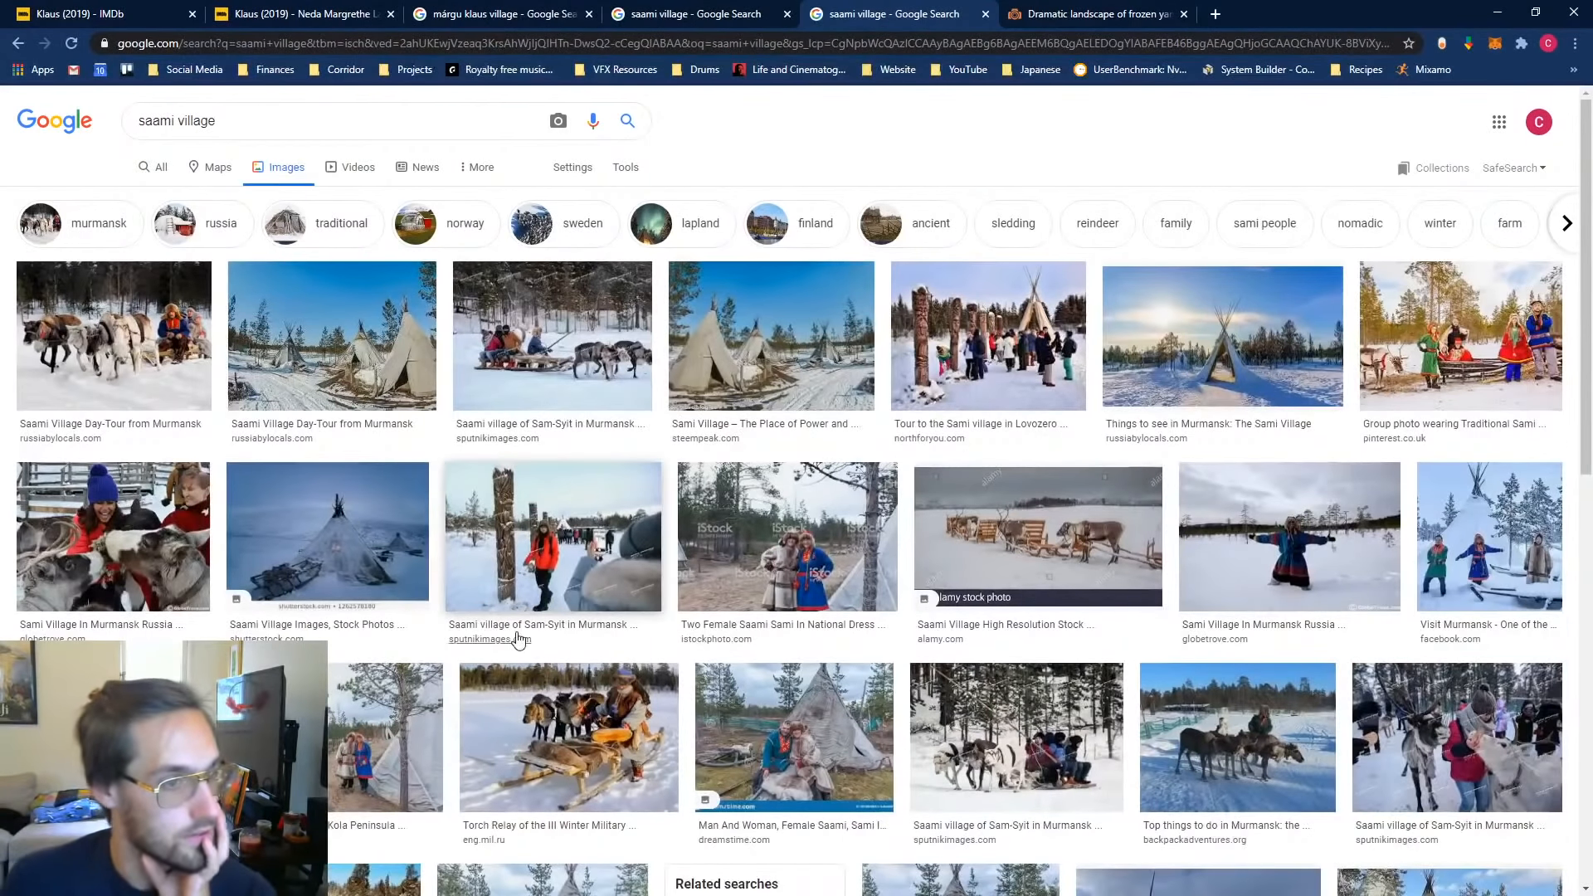
scroll(518, 639, "down", 4)
Step: Refine the image search to "saami village night" and look through the results for dark tent settlements with glowing lights
scroll(519, 639, "up", 5)
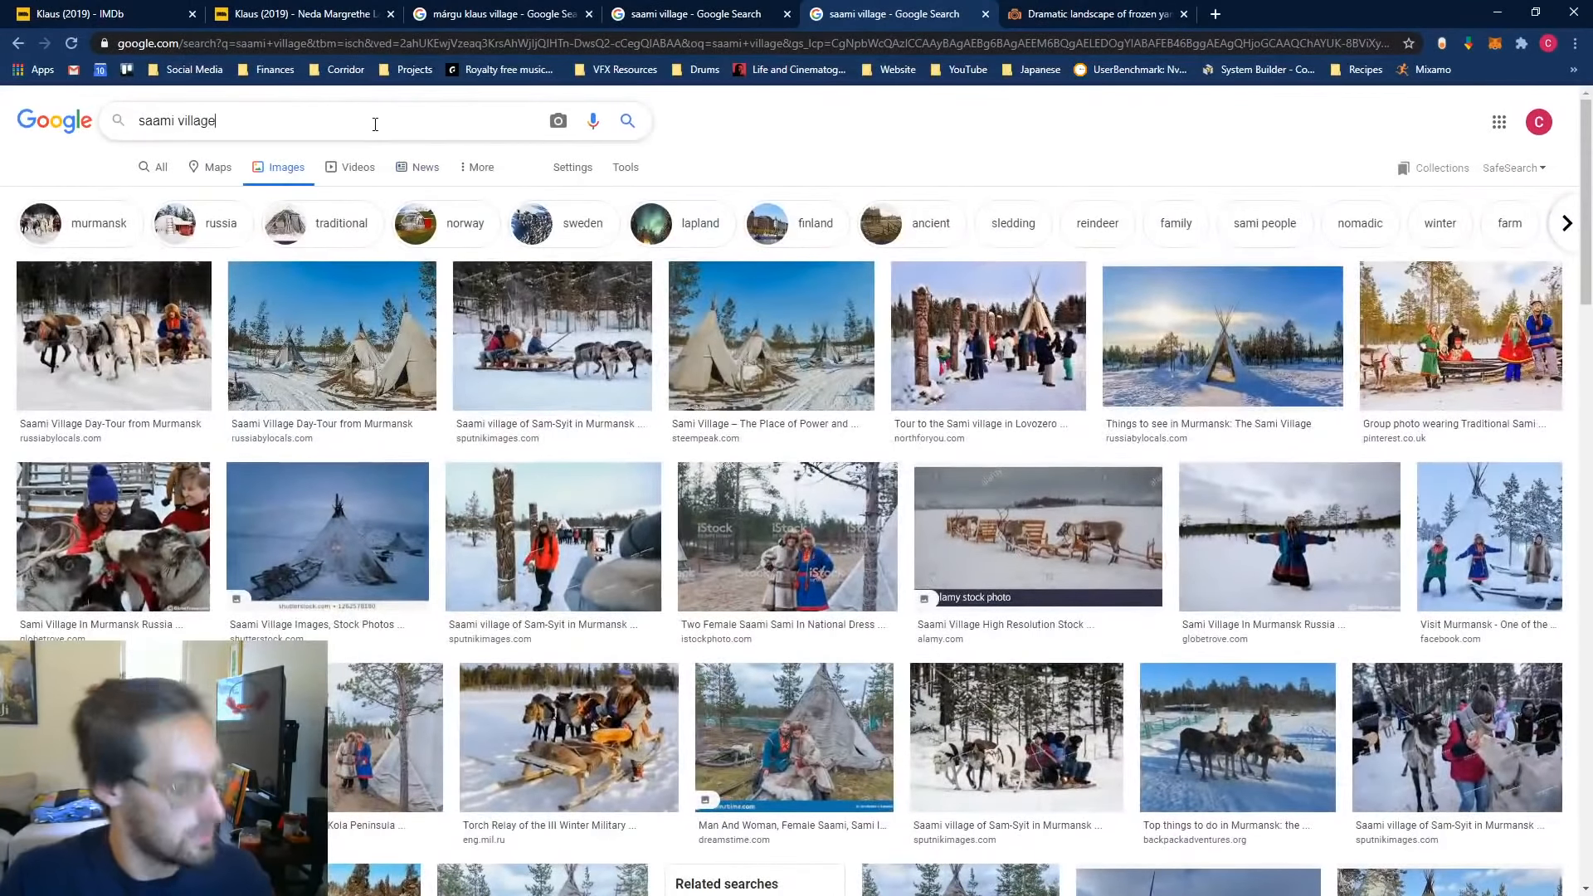
type("night")
key("Return")
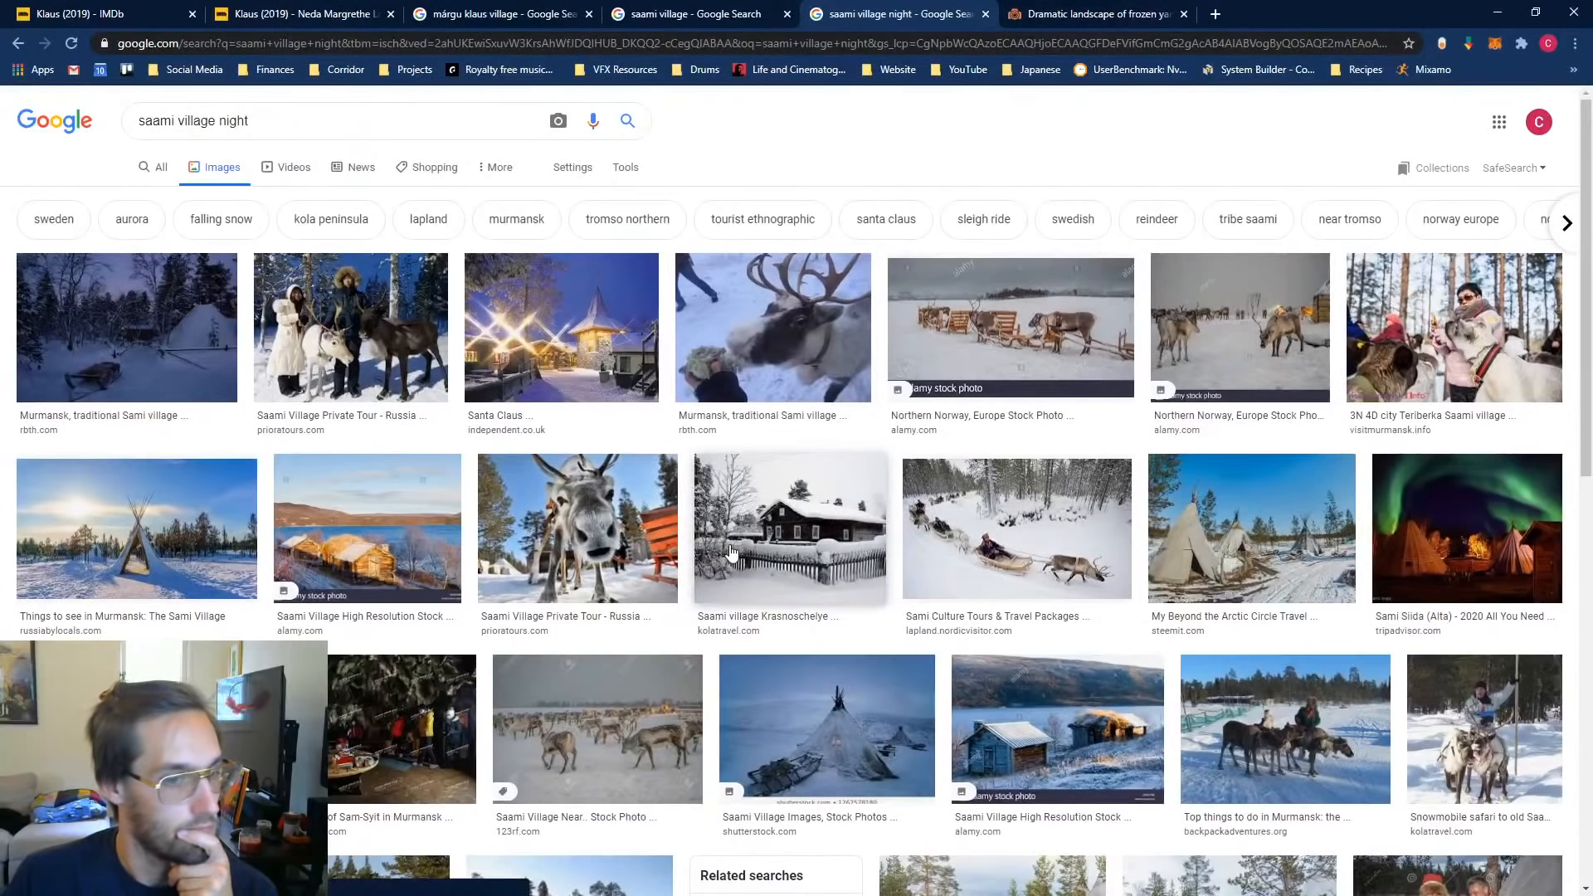
scroll(730, 552, "down", 10)
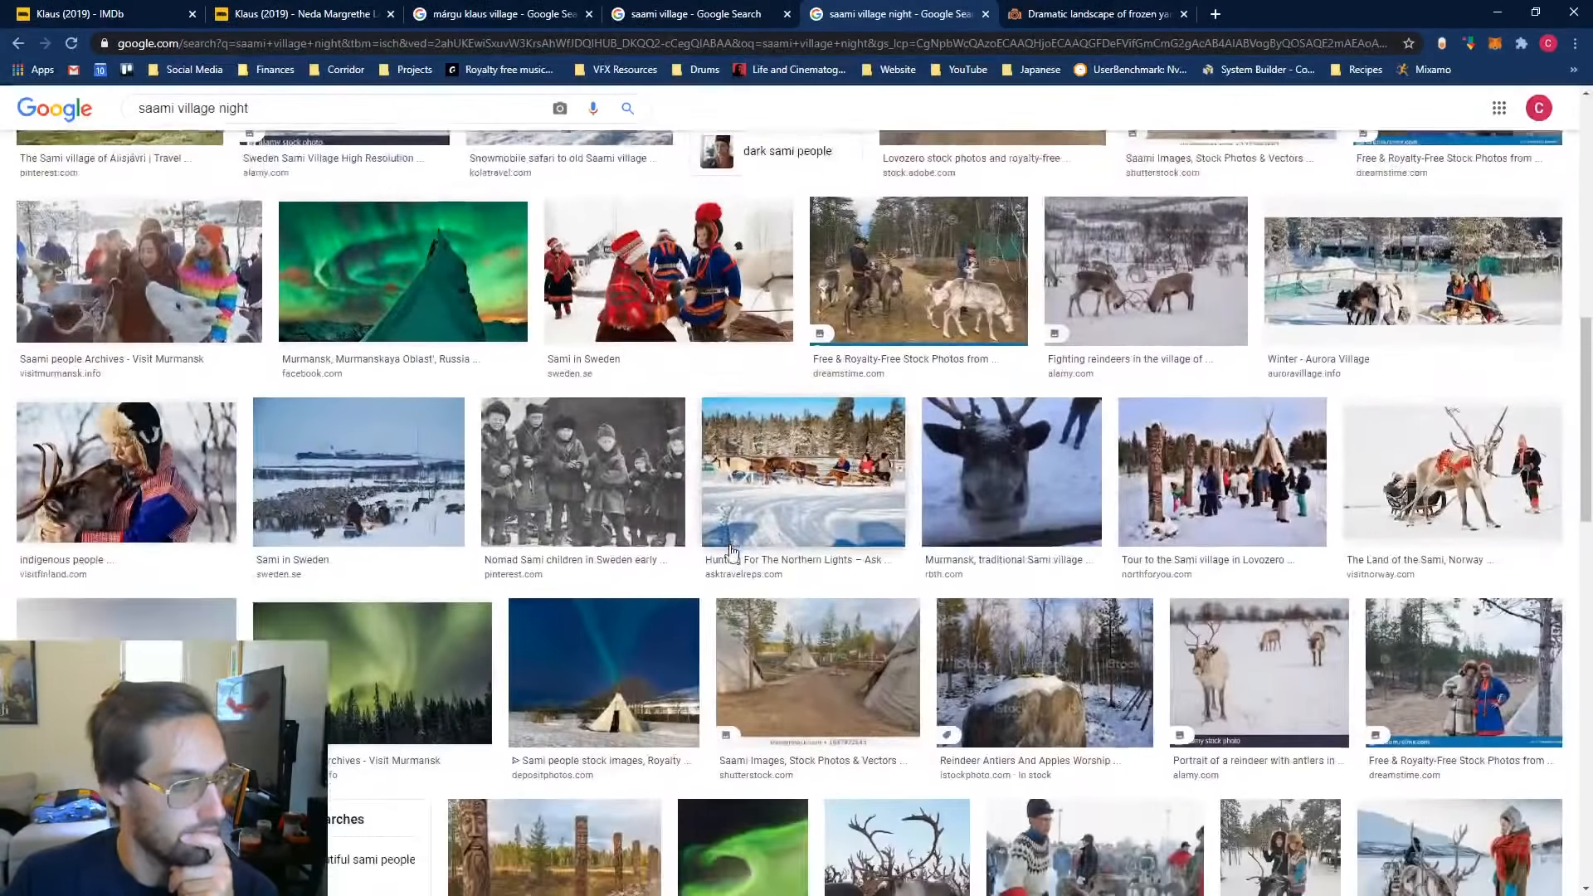
scroll(731, 552, "down", 9)
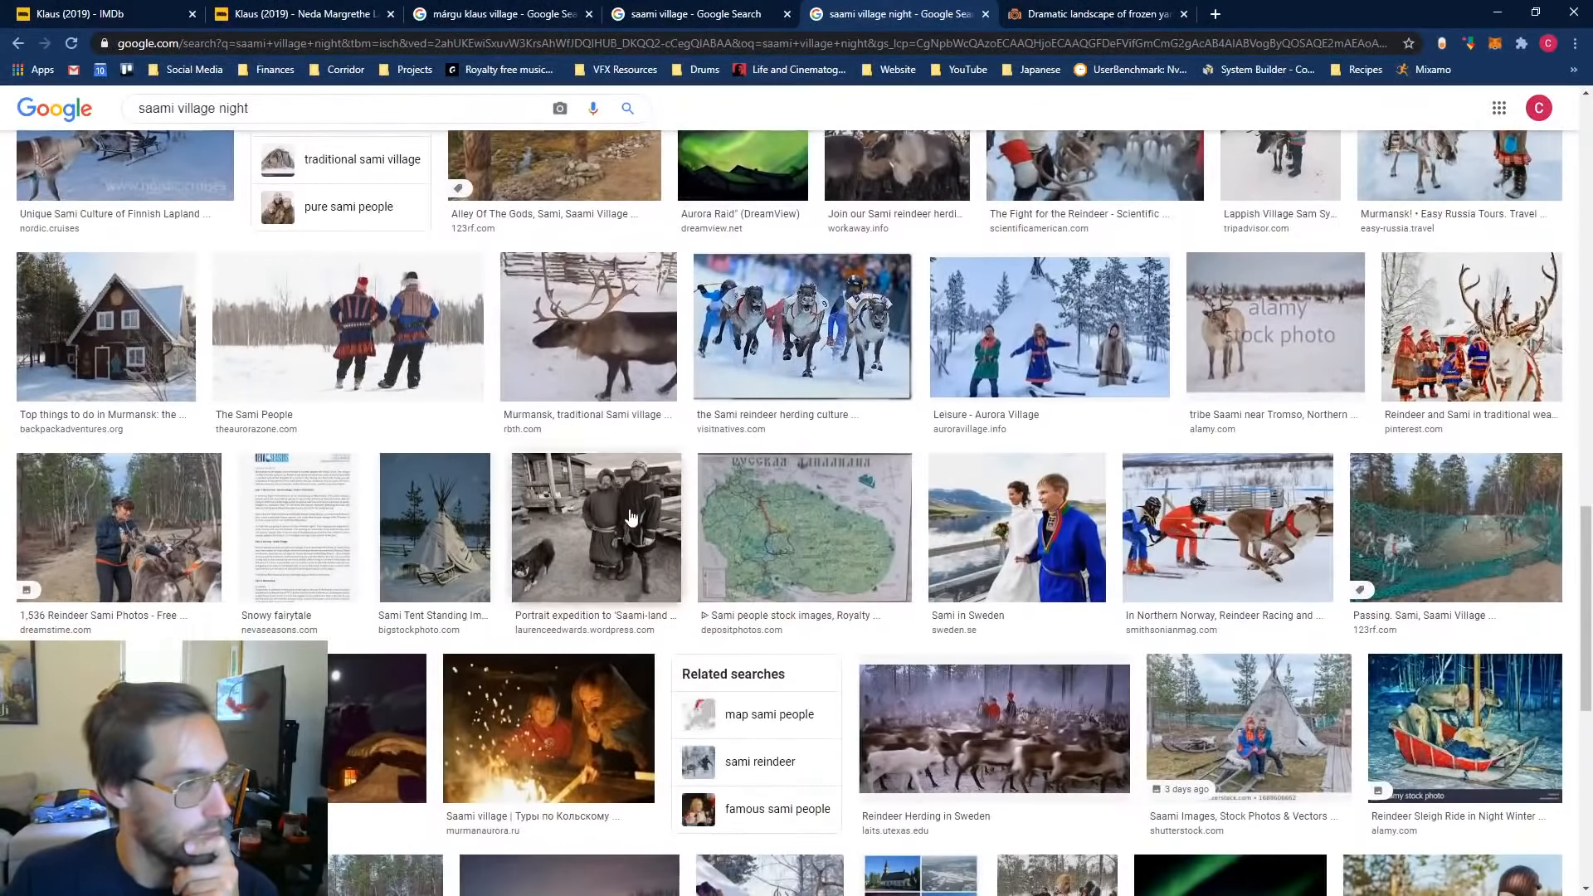
scroll(630, 516, "down", 6)
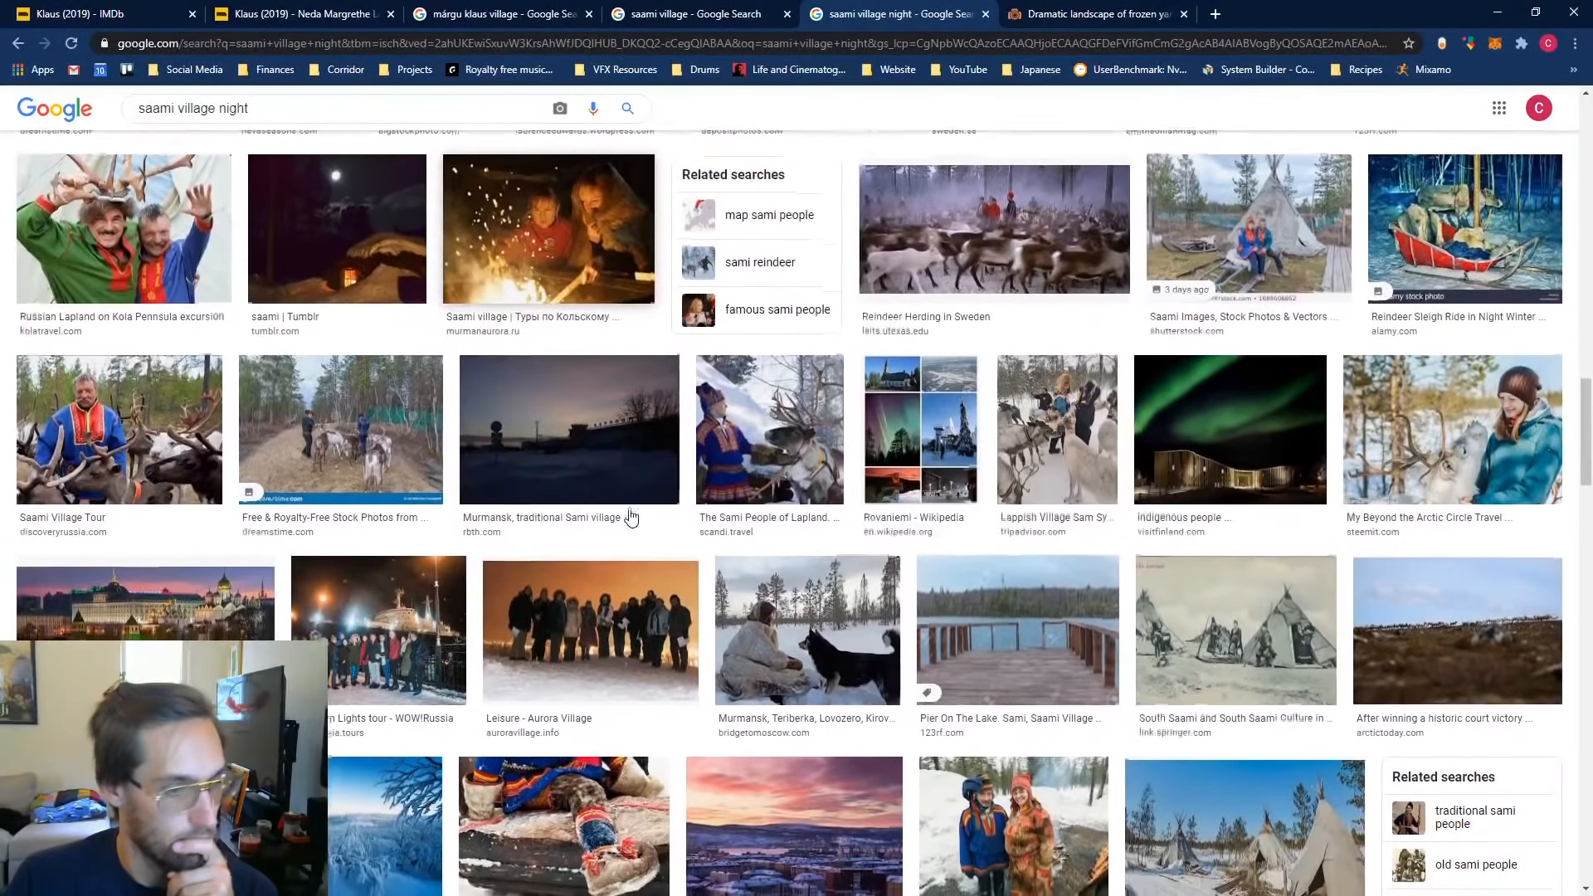
scroll(631, 516, "down", 6)
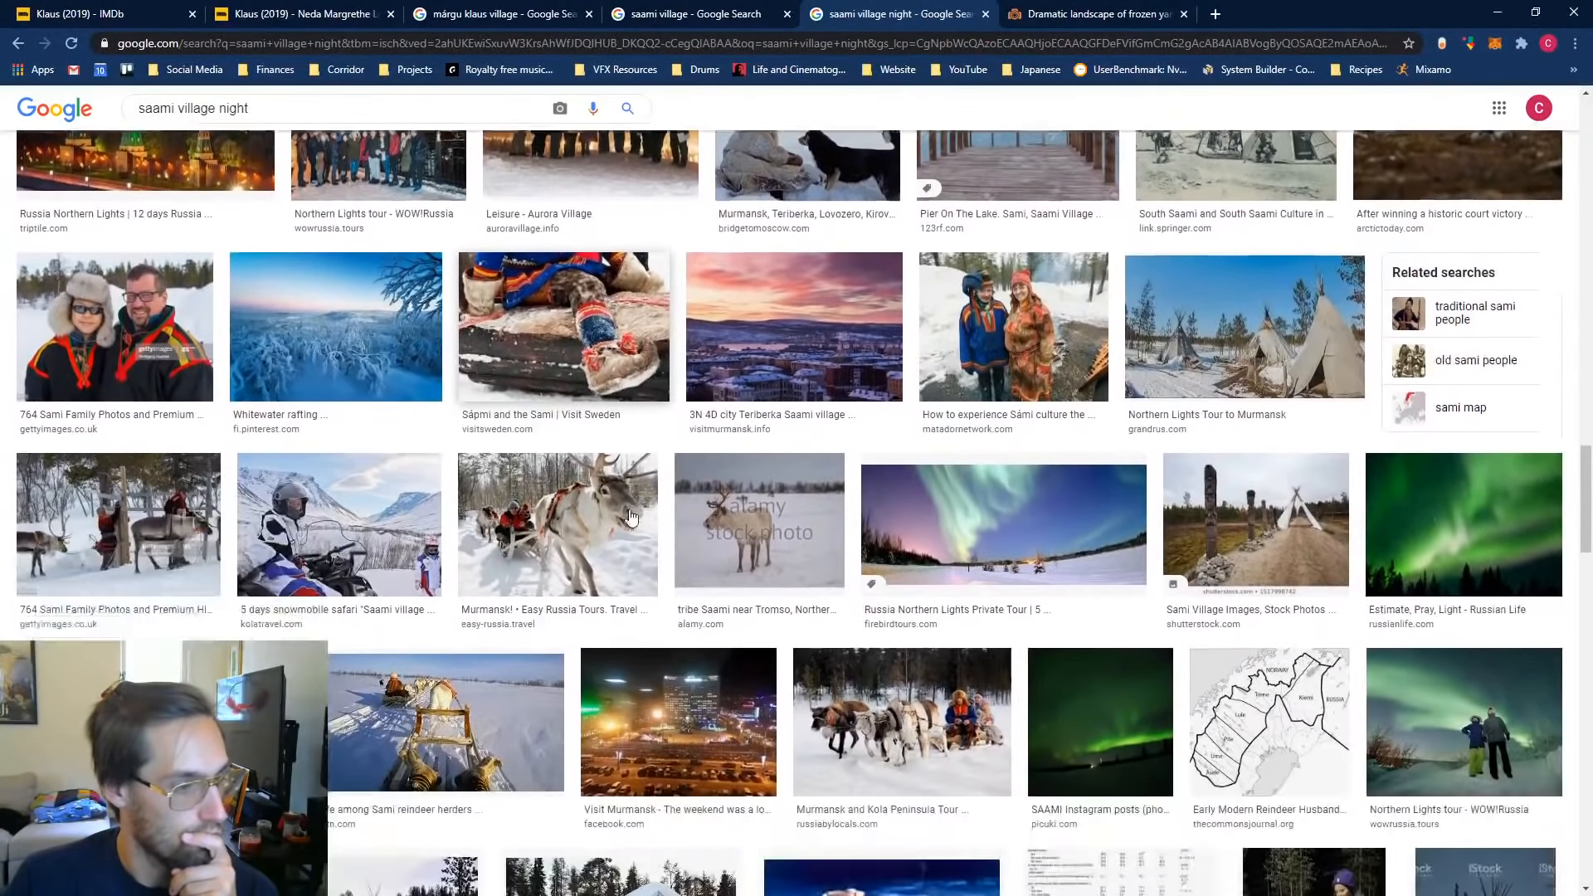
scroll(630, 516, "down", 10)
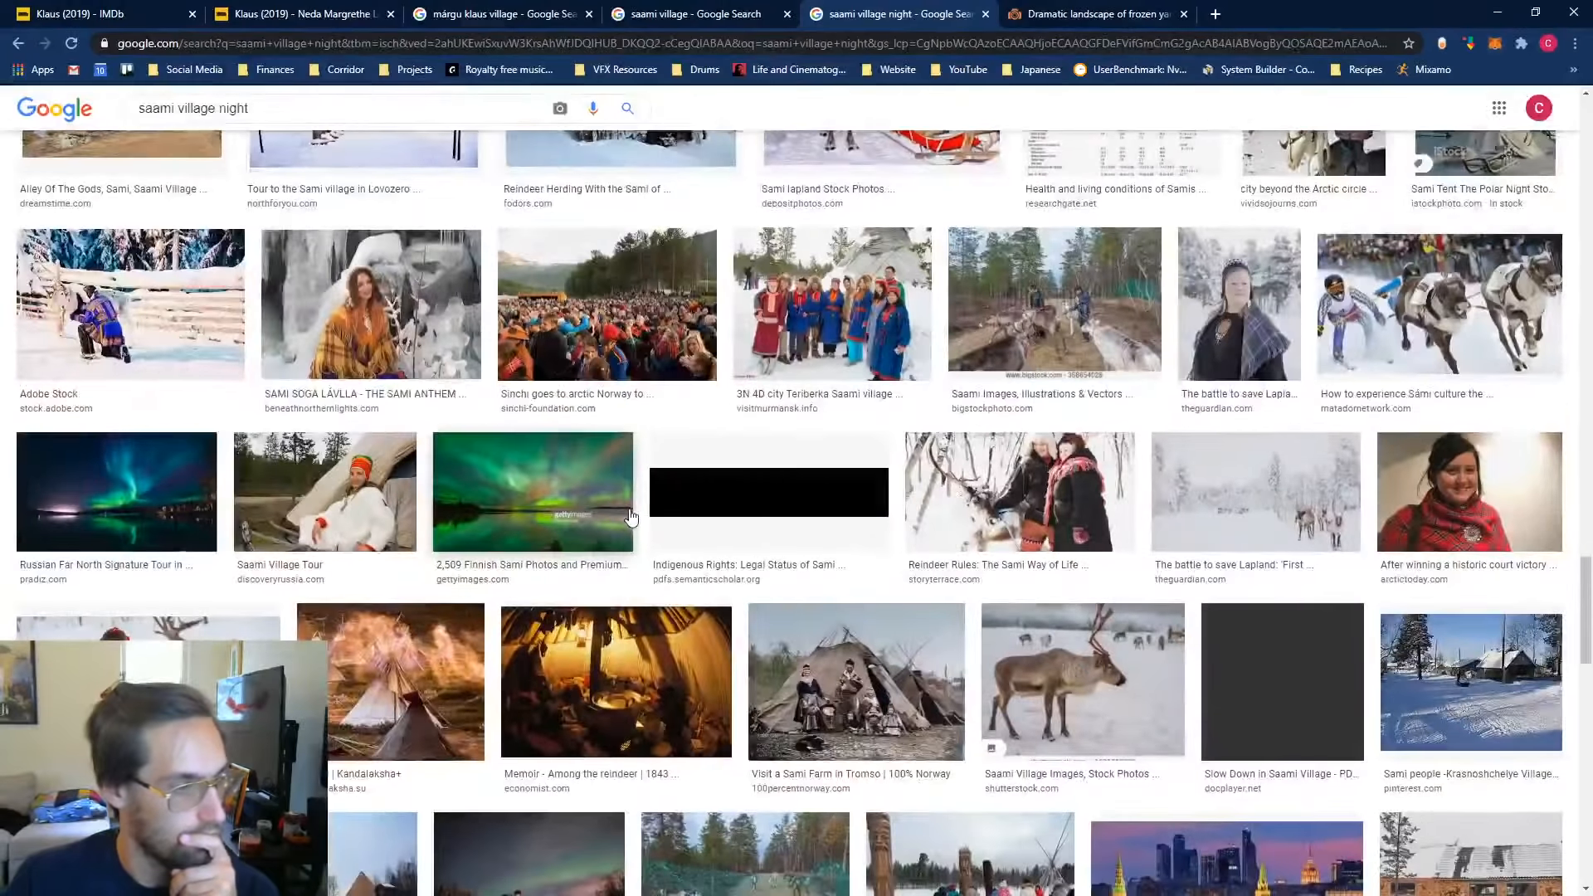
Step: Change the image search to "mongolian village night" and scan the results for lit yurt camps after dark
scroll(630, 516, "up", 20)
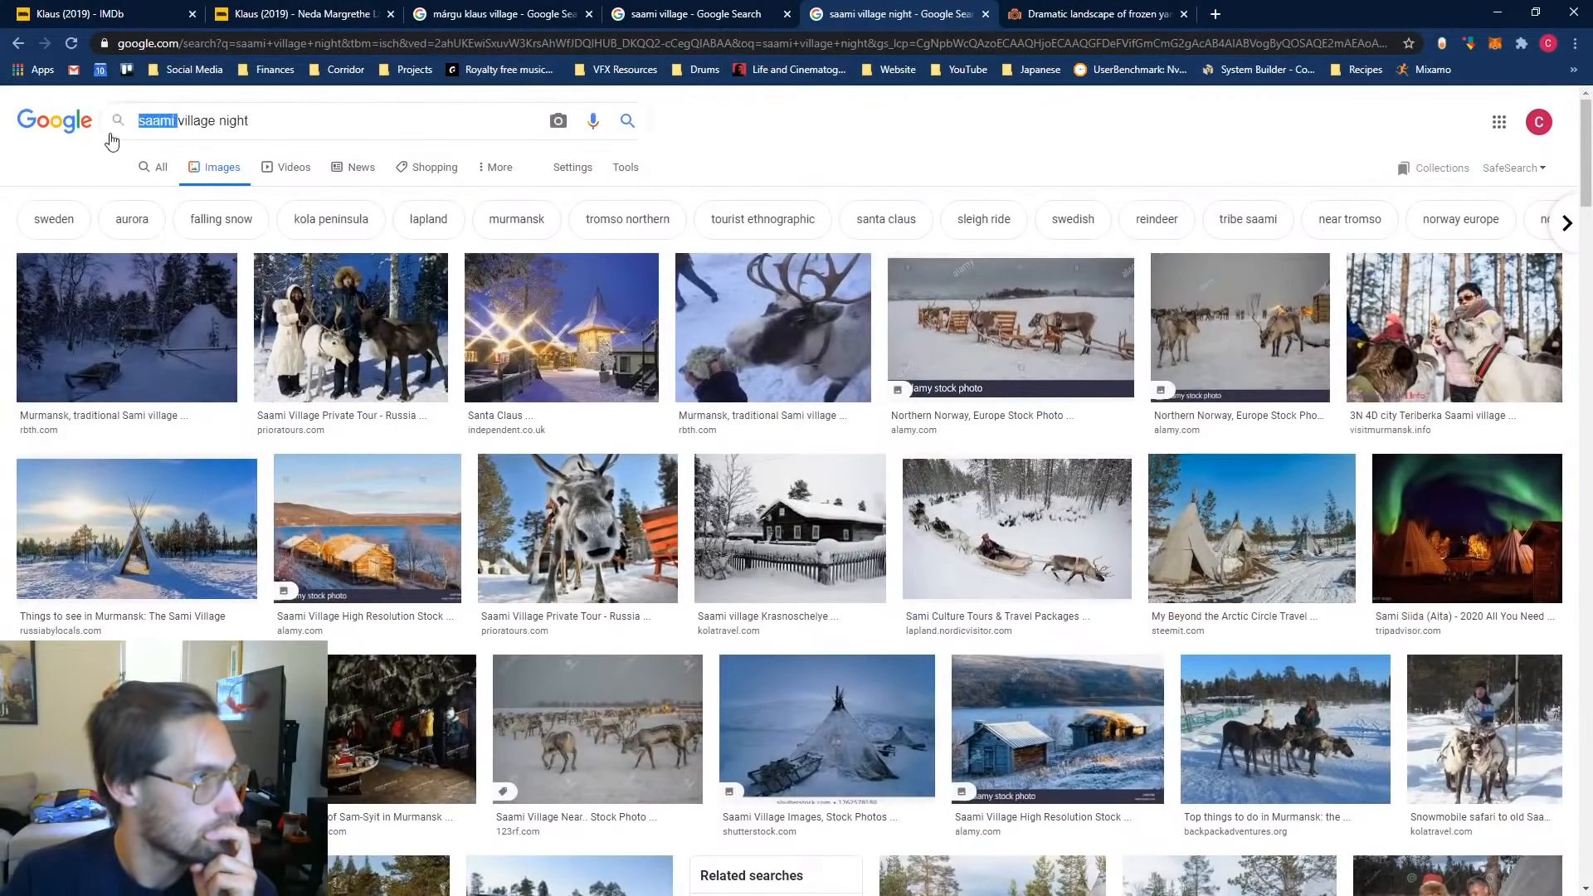
type("mongo")
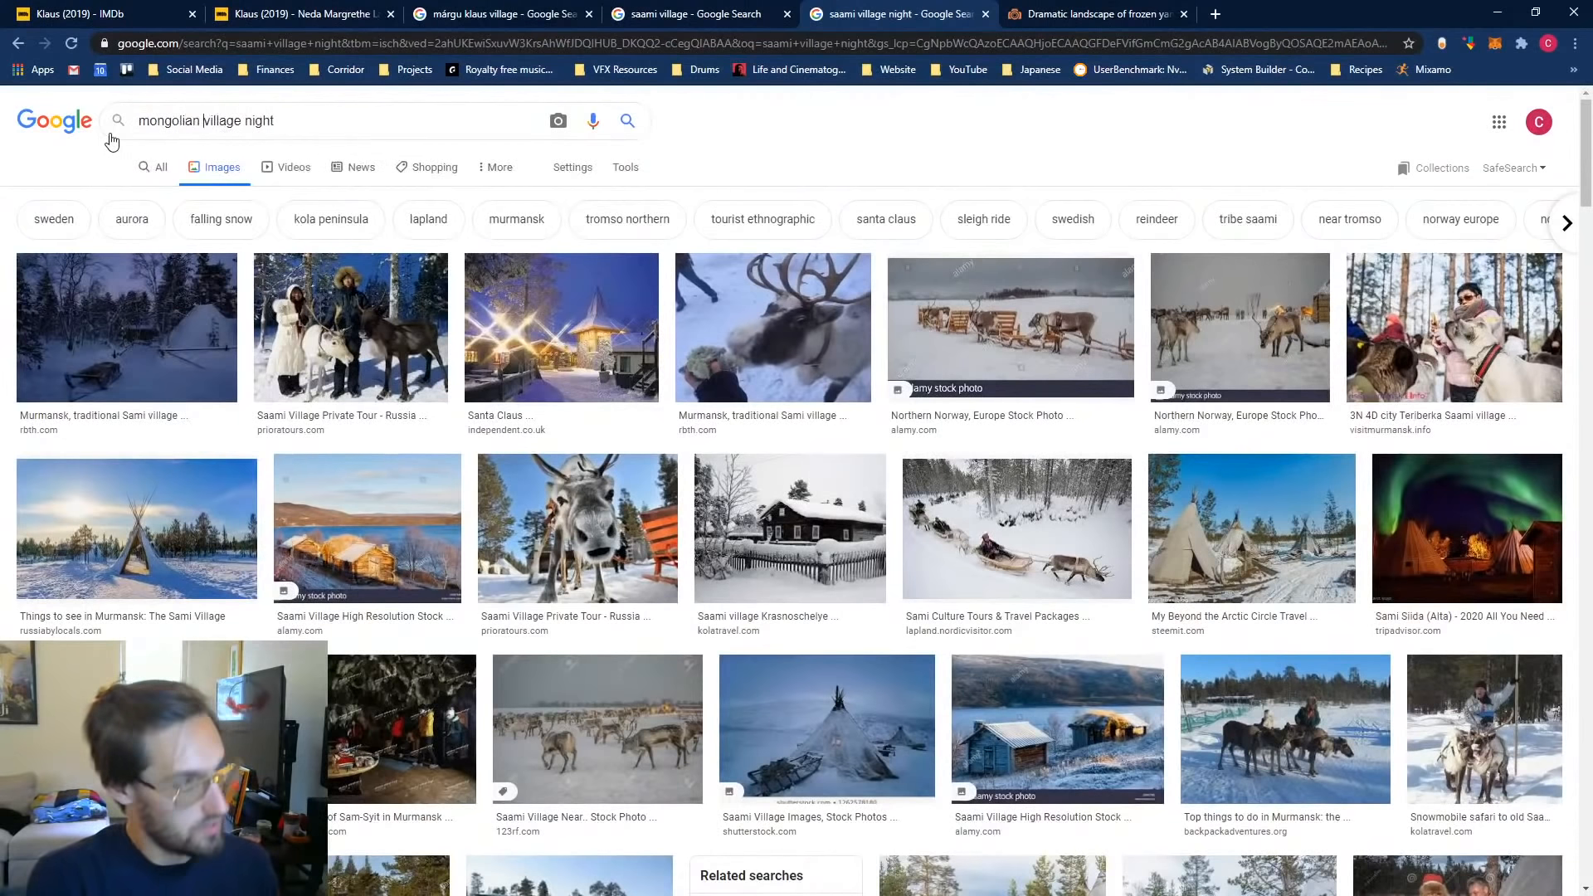
type("lian")
key("Return")
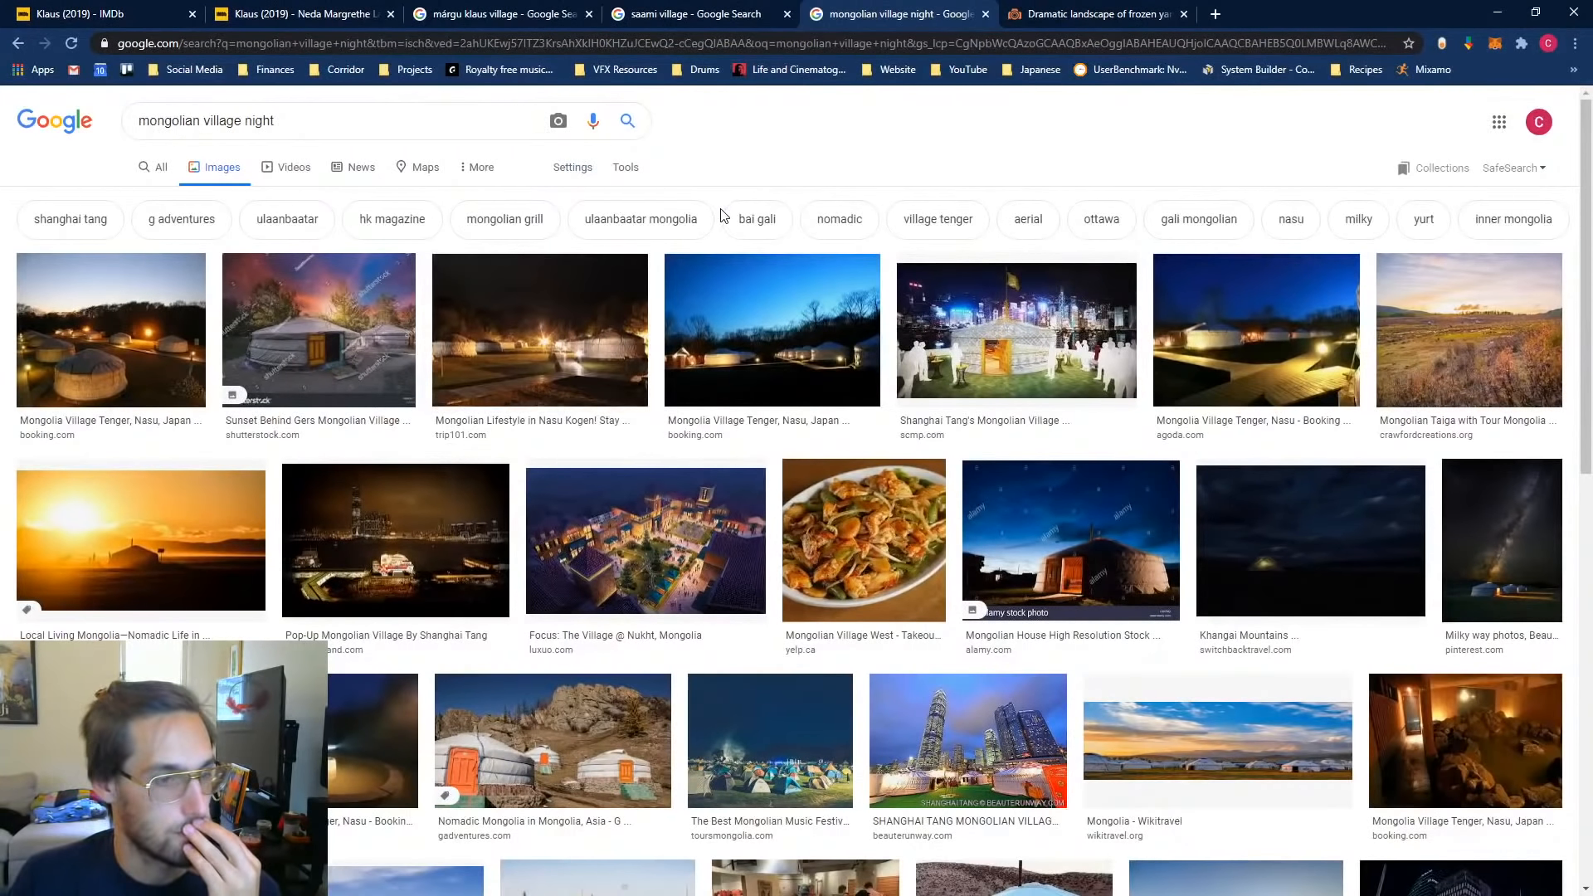
scroll(723, 218, "down", 4)
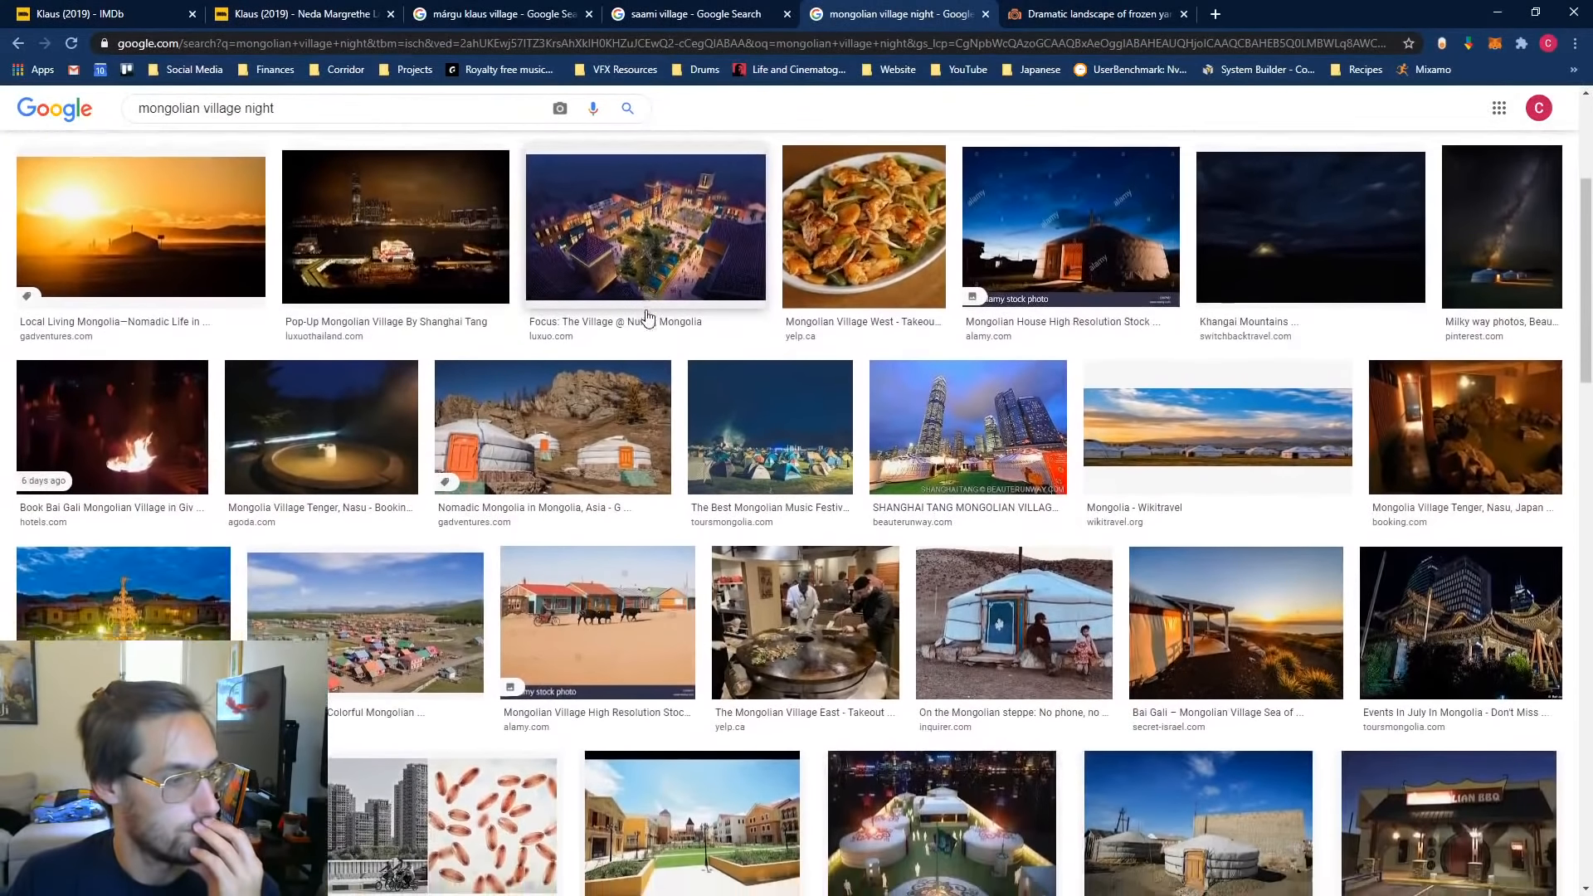
scroll(498, 249, "up", 4)
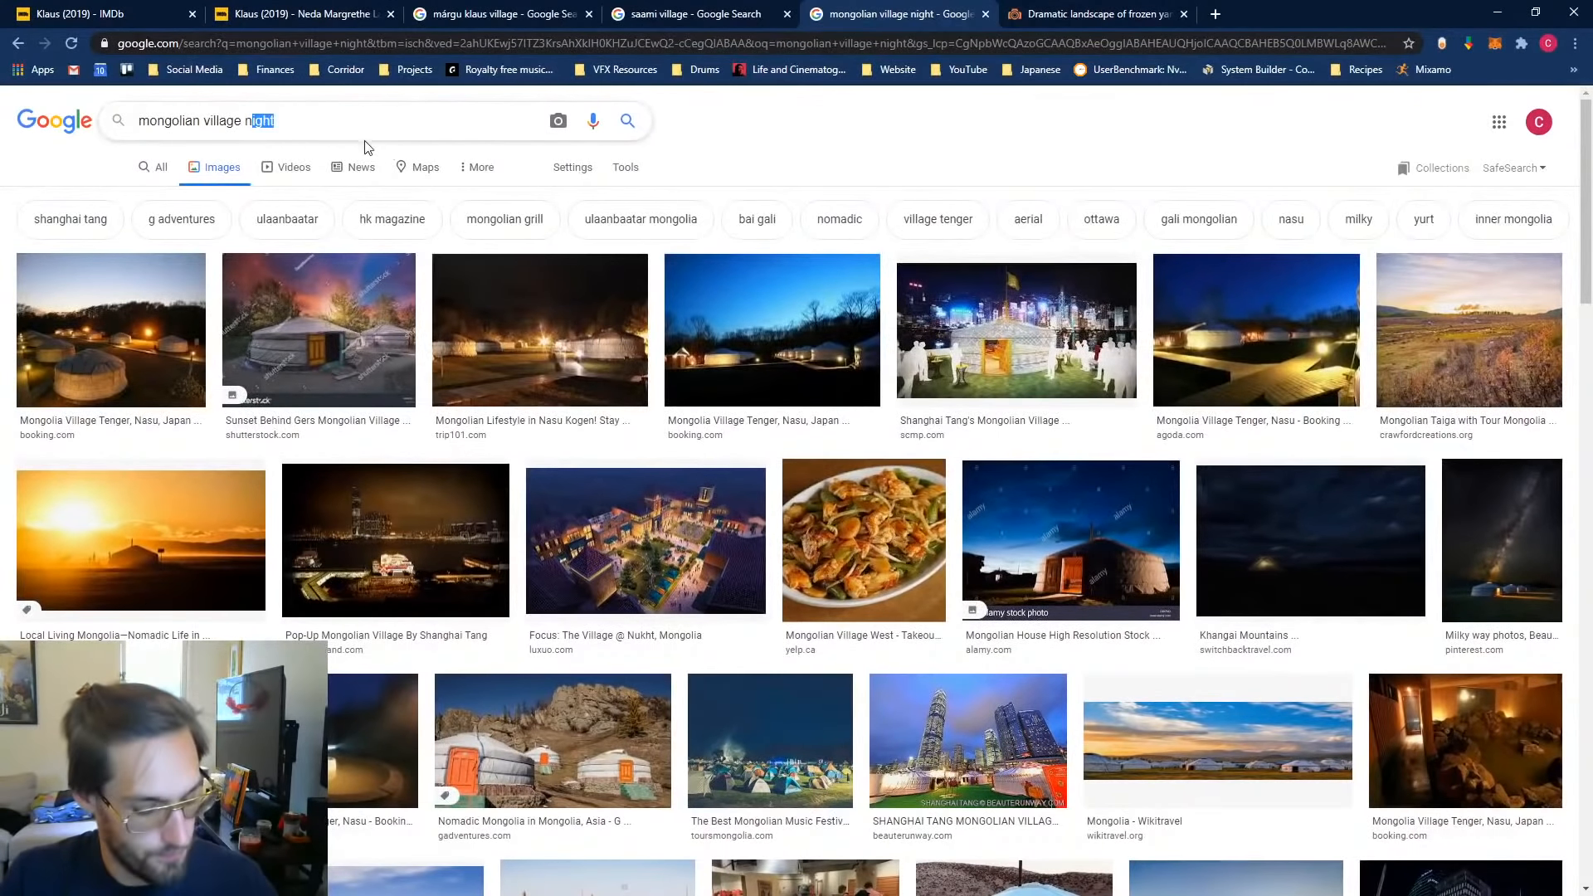
Step: Broaden the image search to "mongolian village" and look through the results for yurt and settlement references
key("BackSpace")
key("BackSpace")
key("BackSpace")
key("Return")
scroll(469, 447, "down", 1)
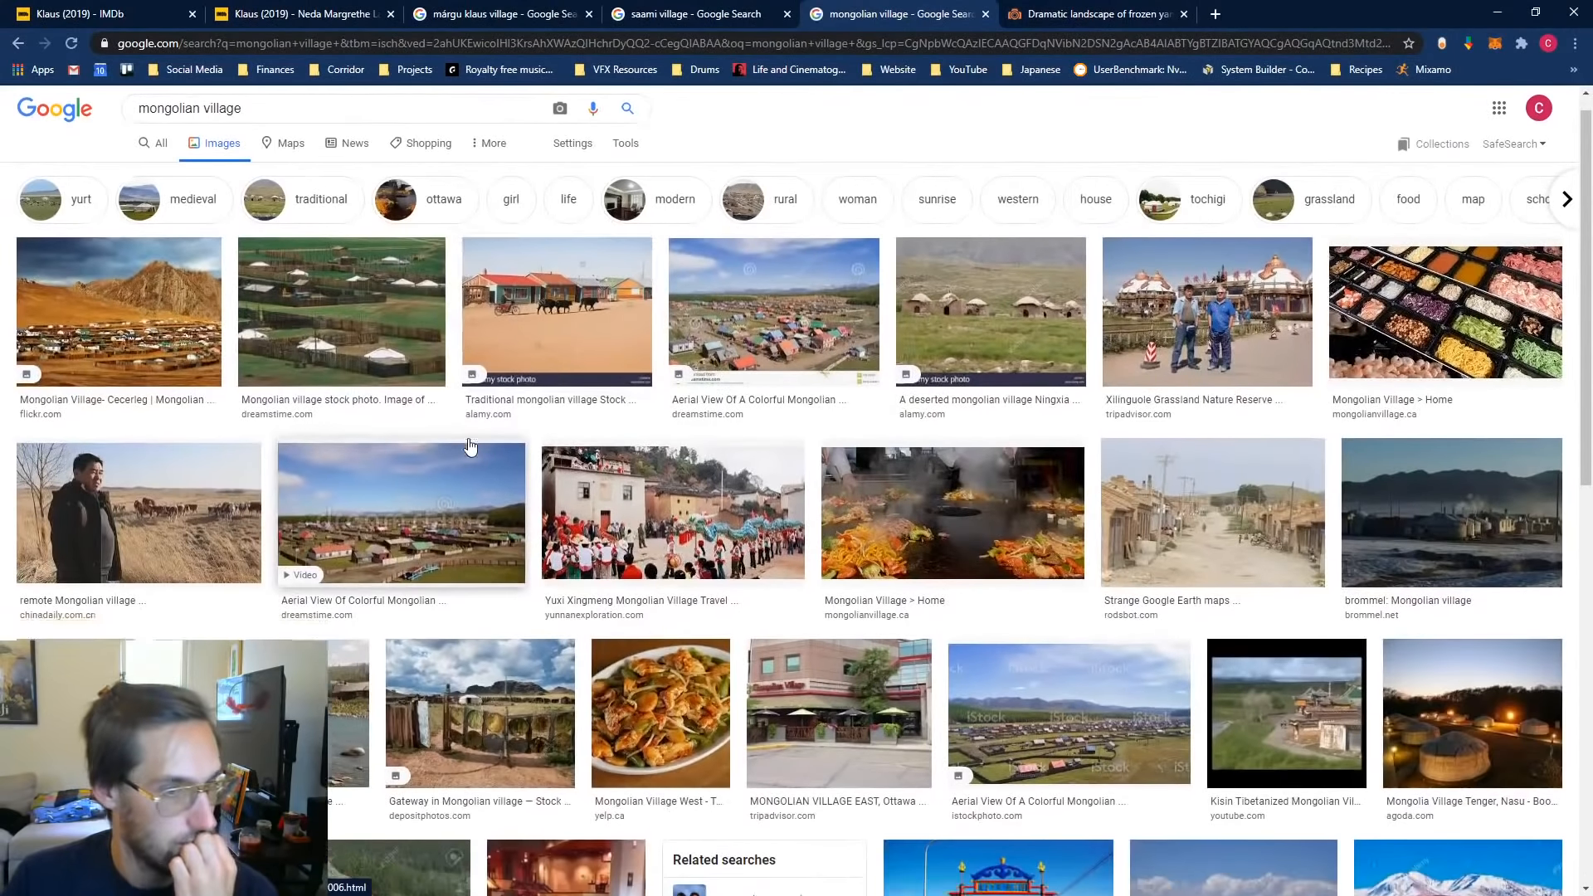
scroll(469, 446, "down", 3)
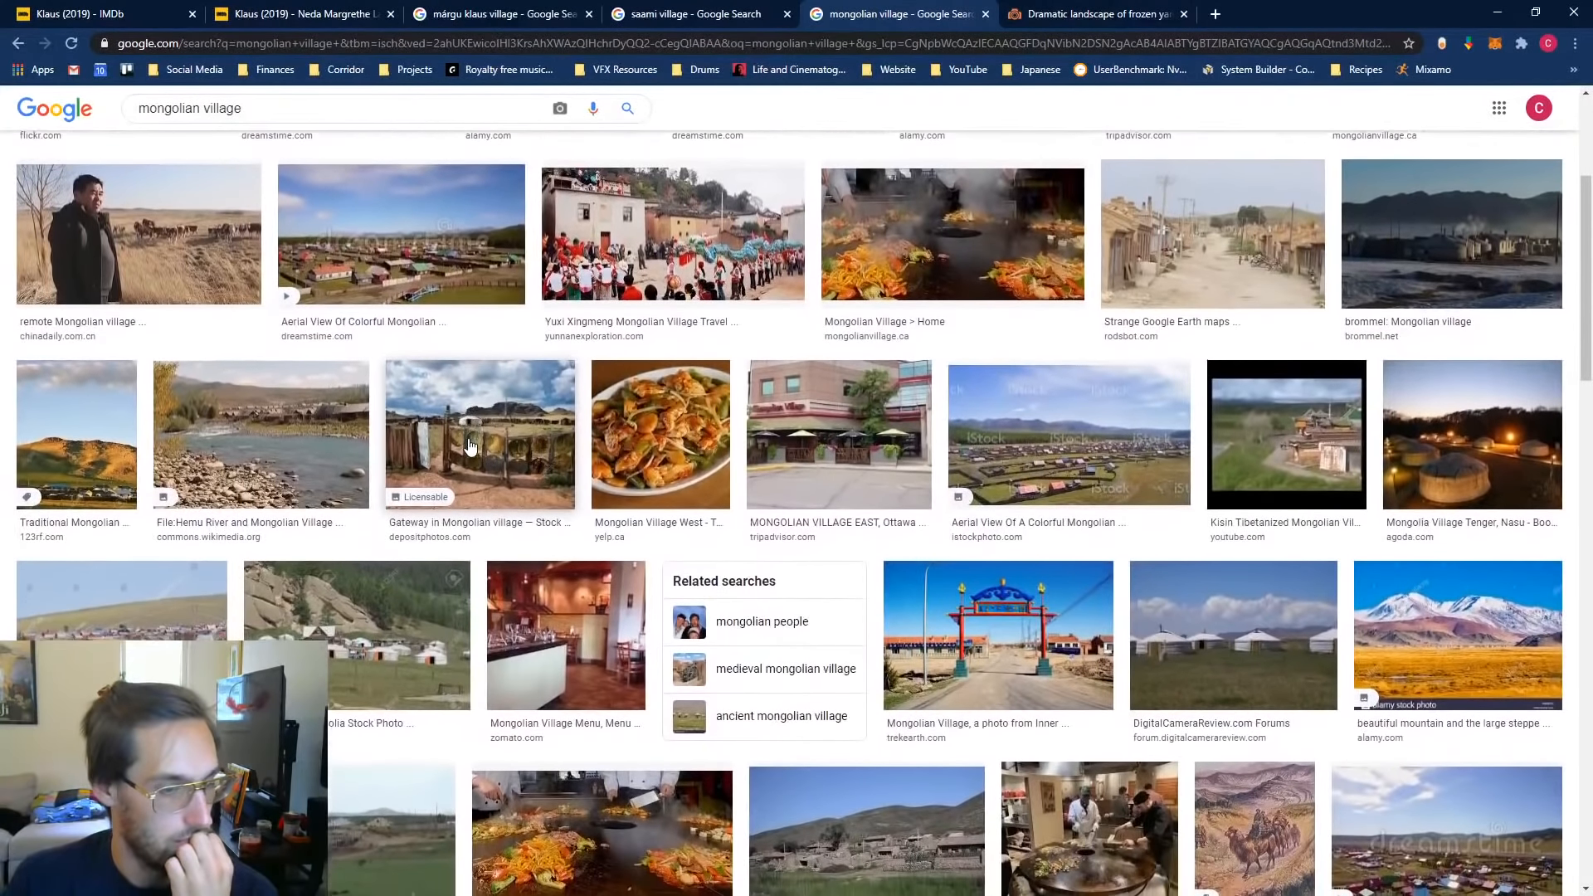
scroll(469, 446, "down", 3)
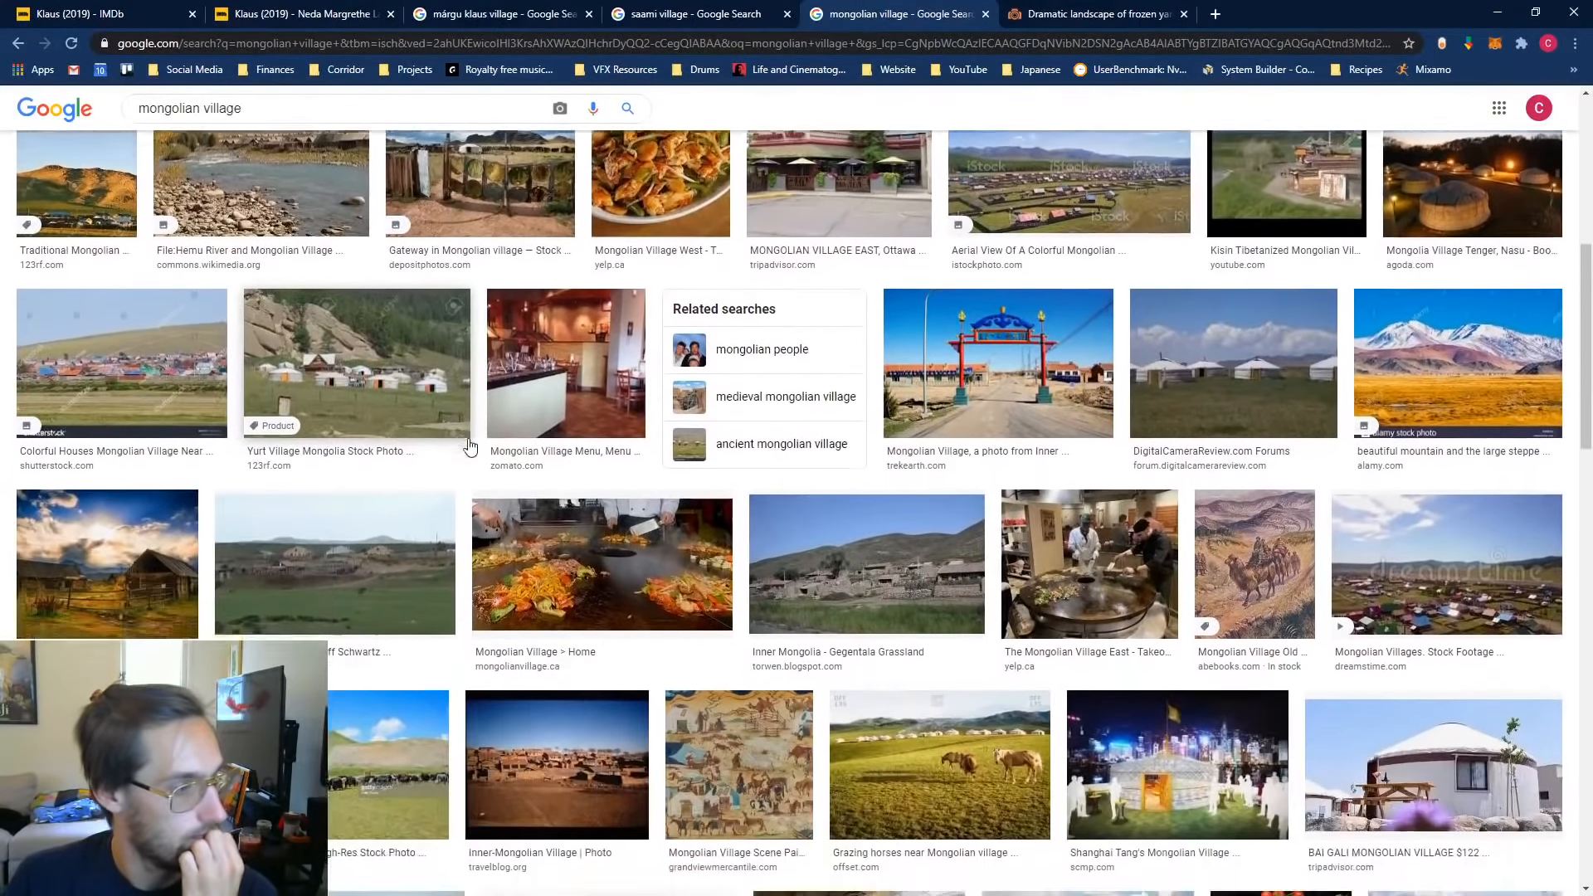
scroll(470, 446, "down", 1)
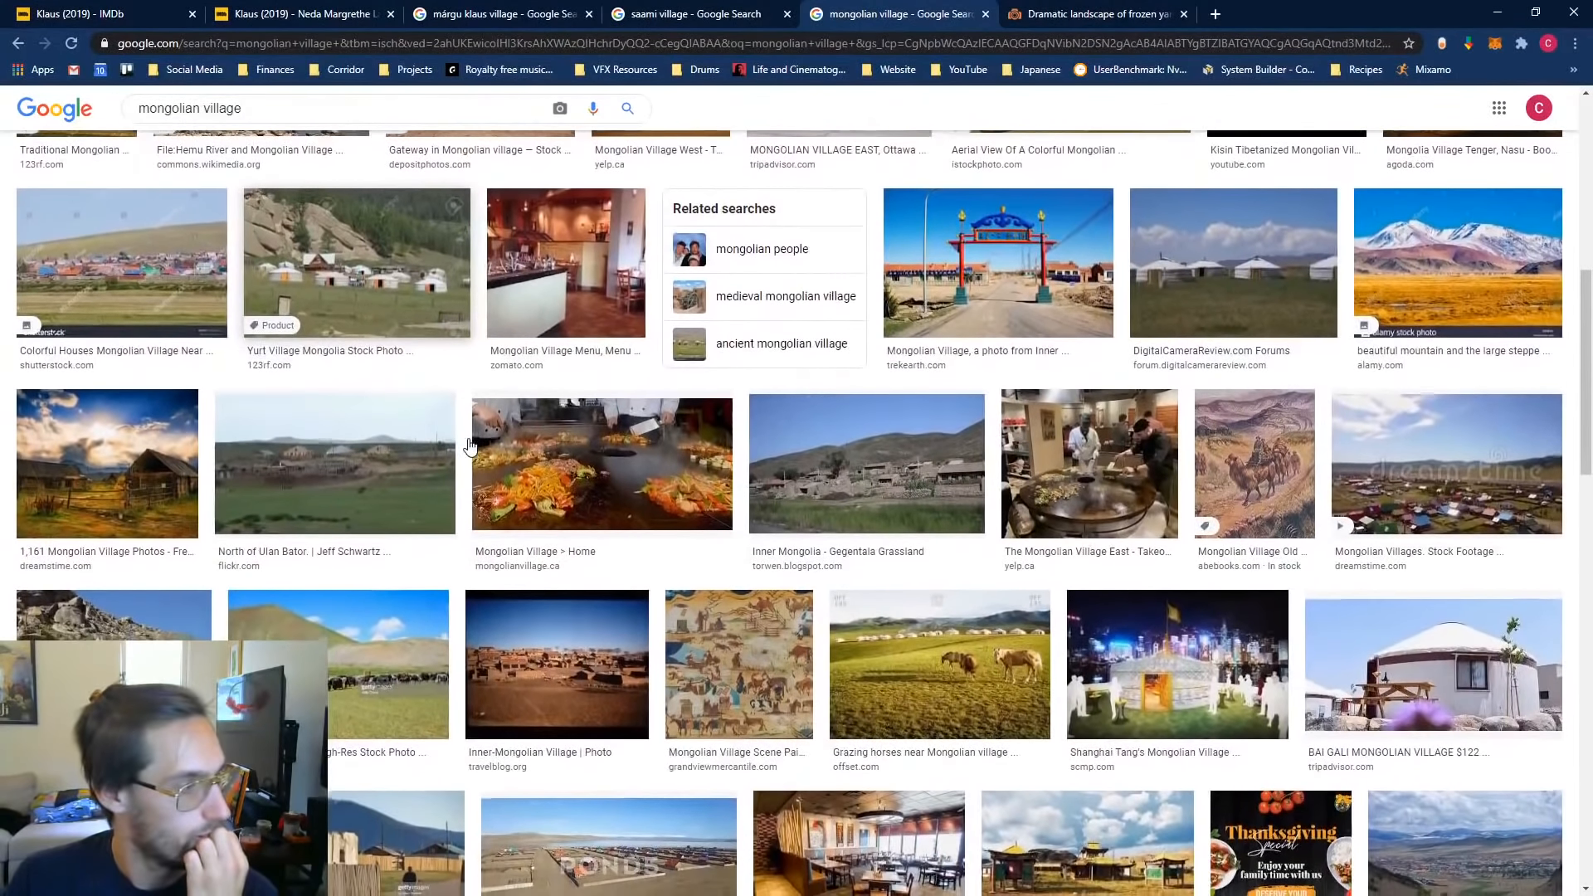
scroll(470, 446, "down", 4)
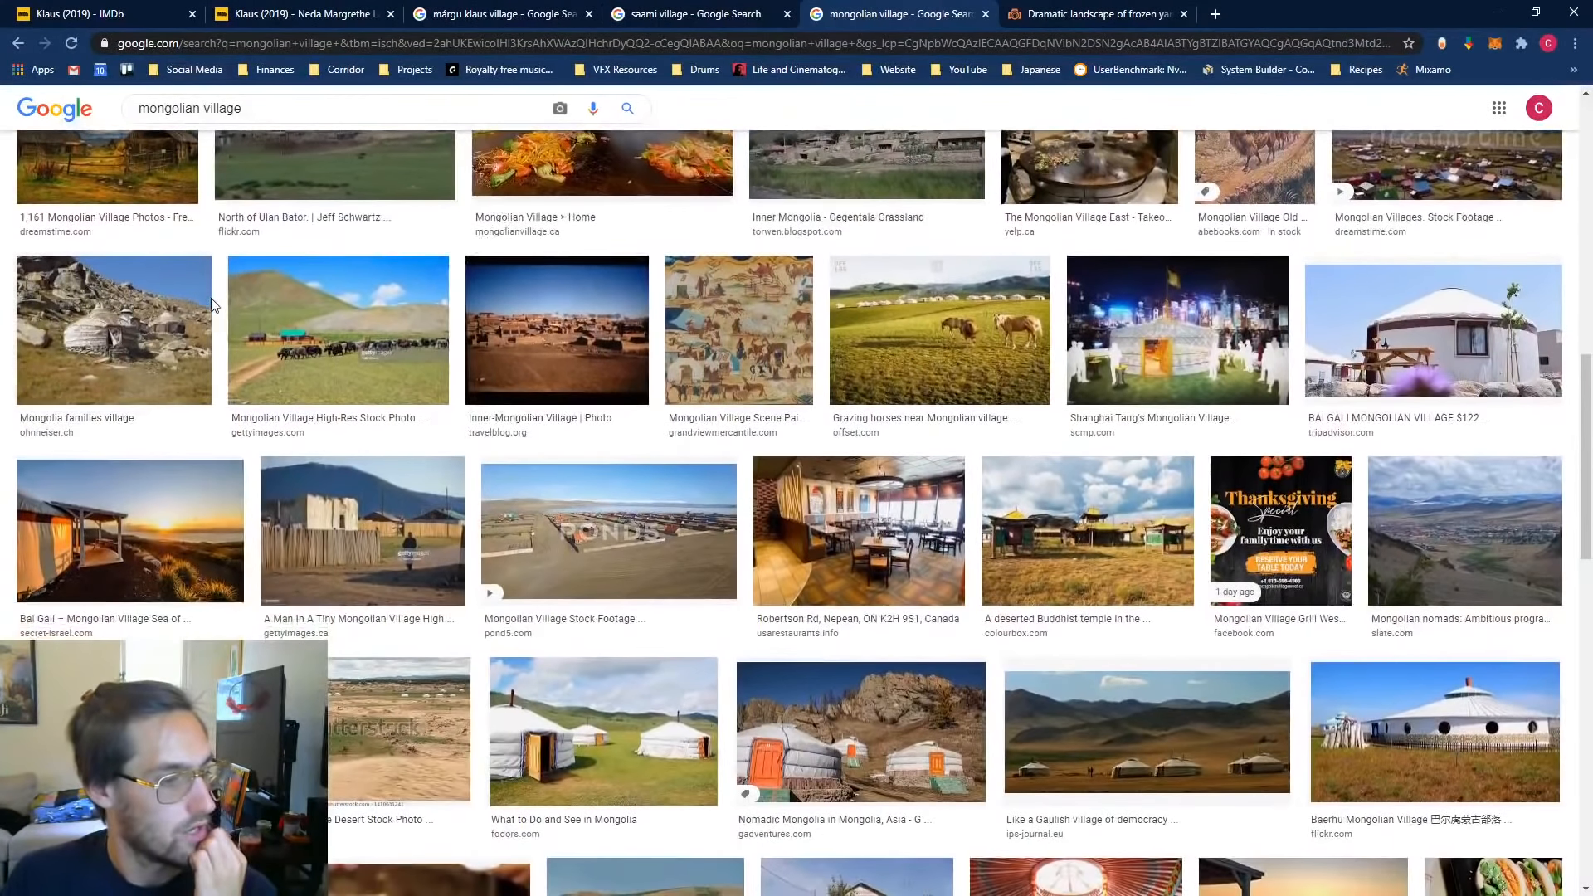
Step: Save the "Mongolia families village" yurt photo as unnamed in the NVIDIA Contest _Assets reference folder, and close its preview
left_click(209, 337)
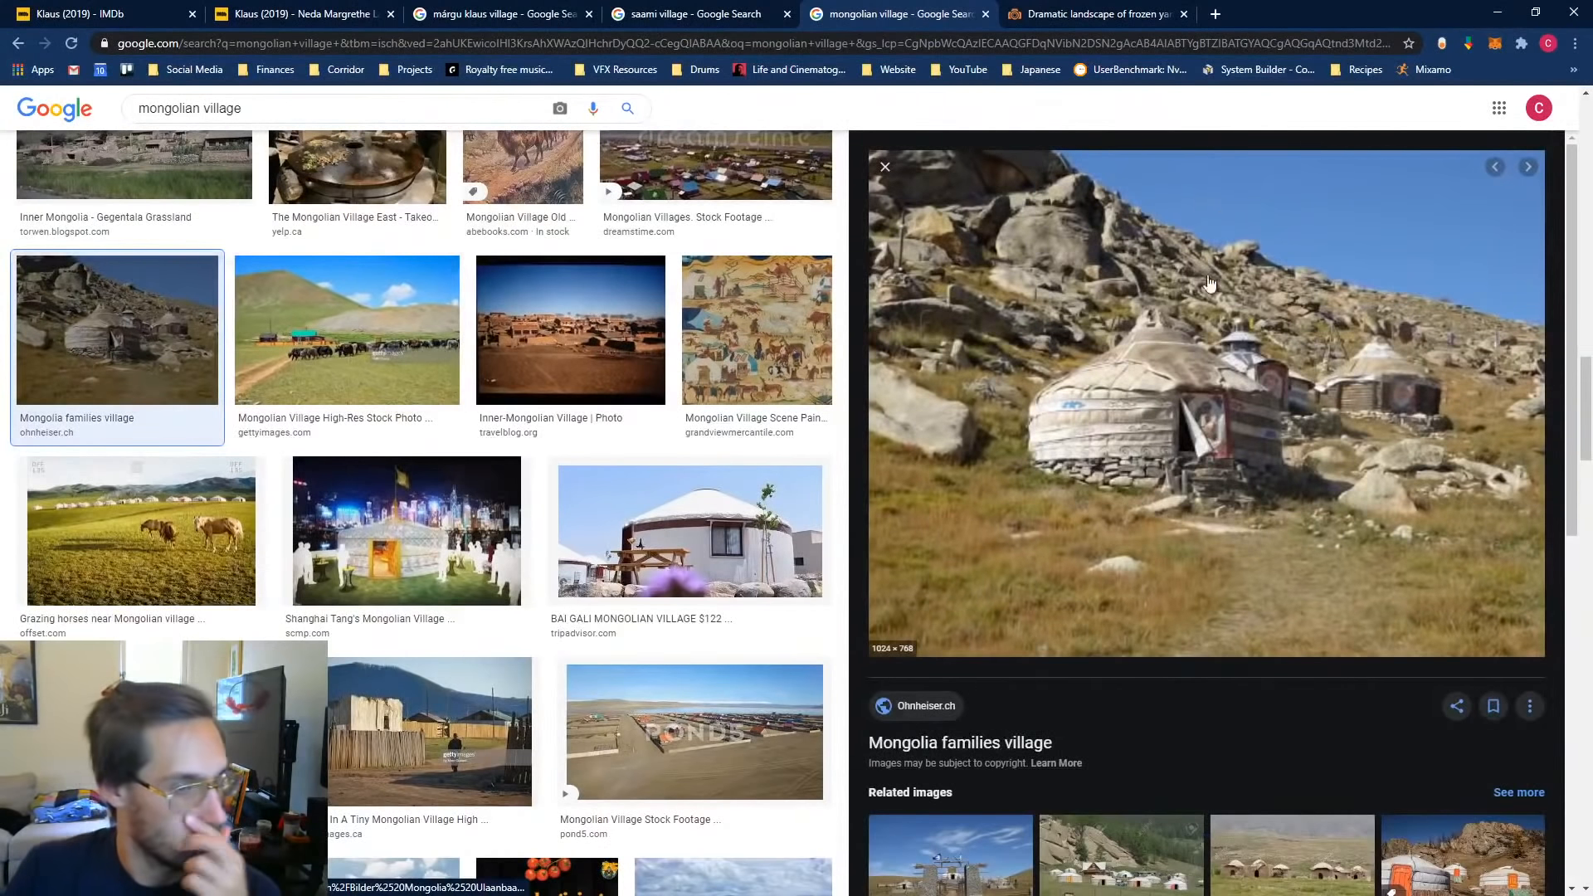
right_click(1189, 394)
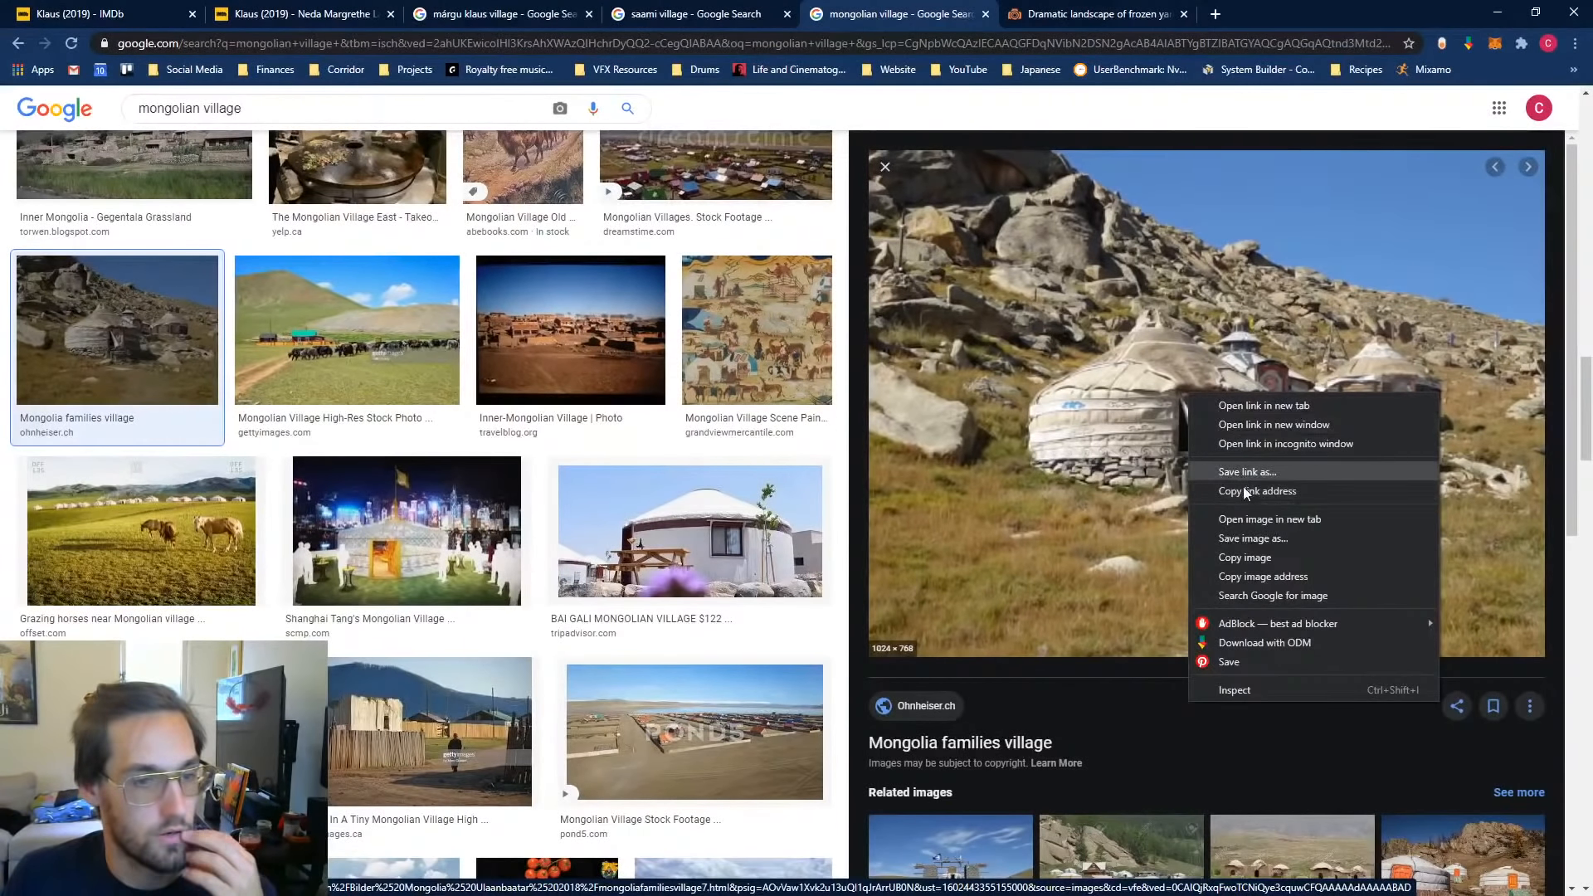
left_click(1248, 539)
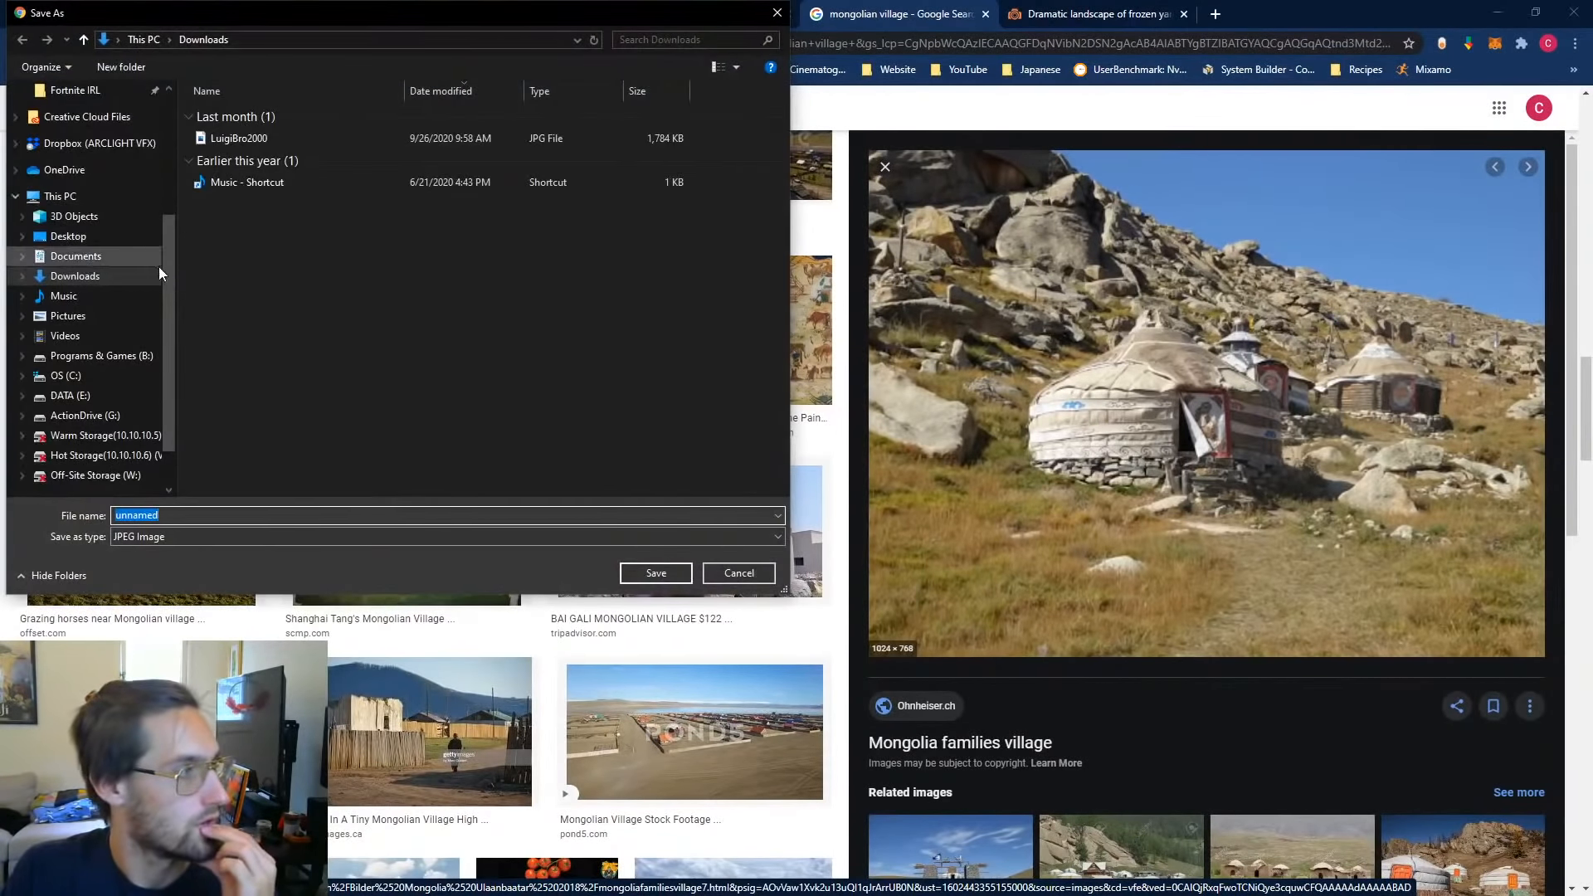
scroll(154, 249, "up", 5)
left_click(89, 203)
left_click(226, 115)
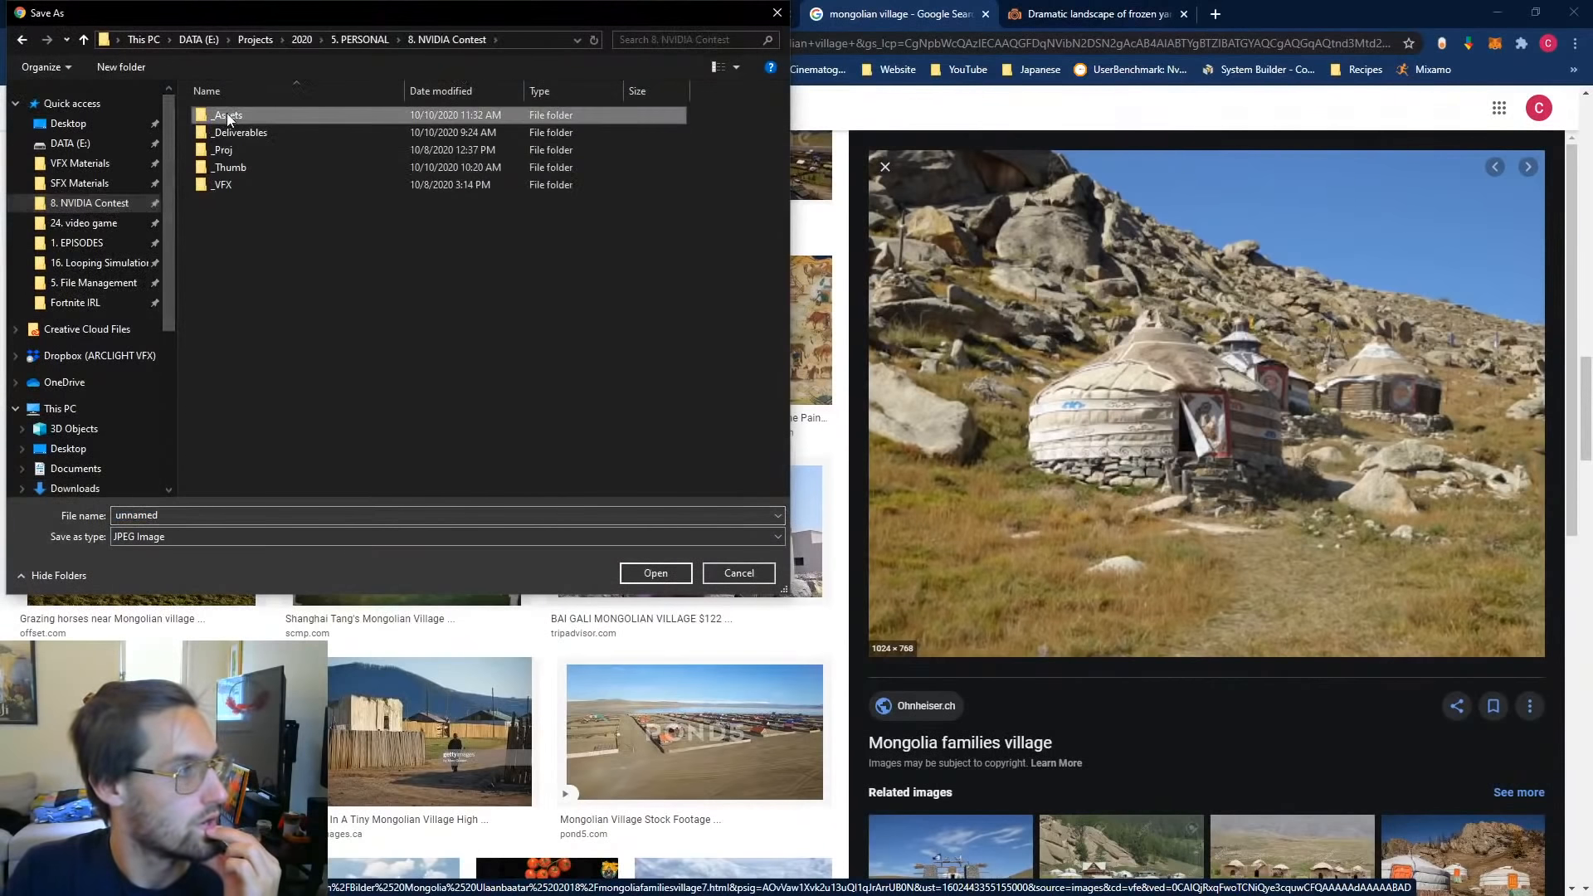
double_click(226, 114)
double_click(213, 151)
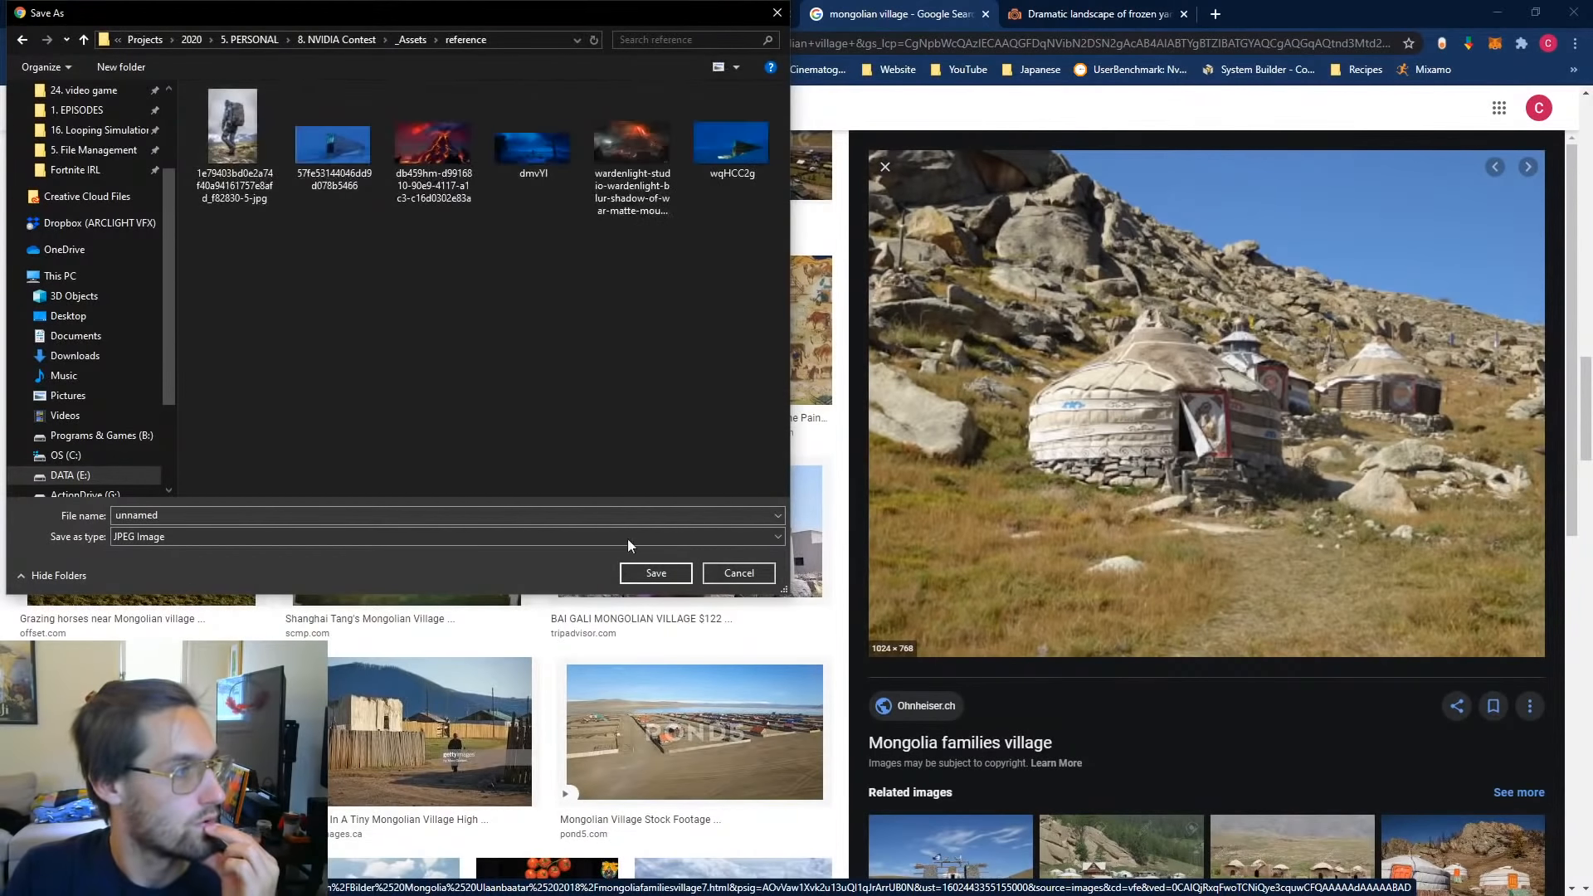
left_click(647, 574)
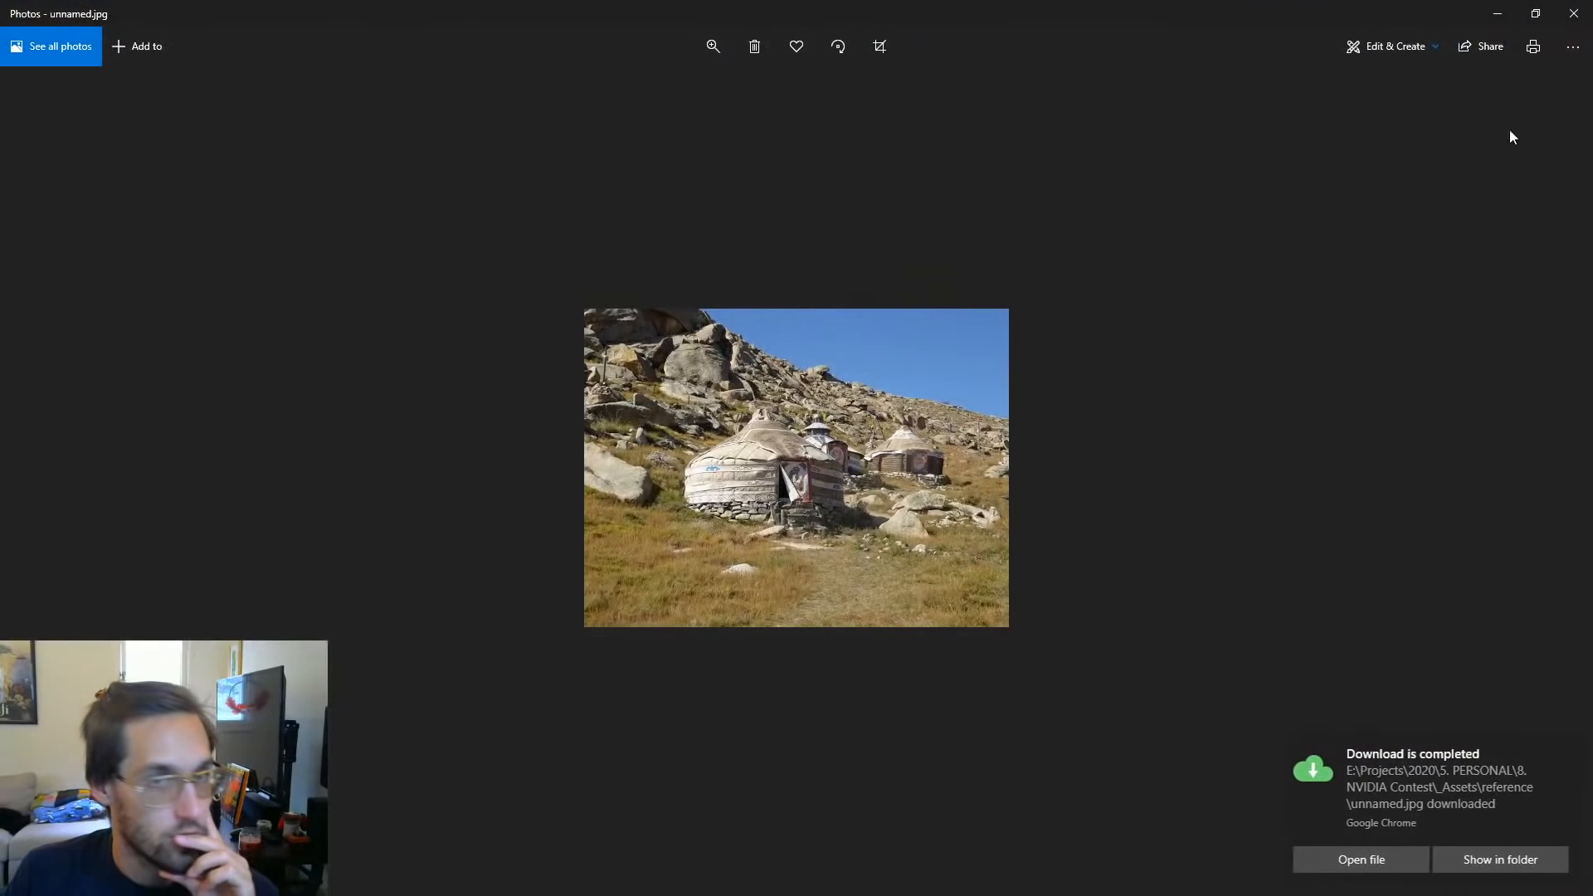
left_click(1567, 20)
Step: Find the deserted Mongolian village photo among the related images and save it to the project's _Assets reference folder
scroll(1203, 498, "down", 4)
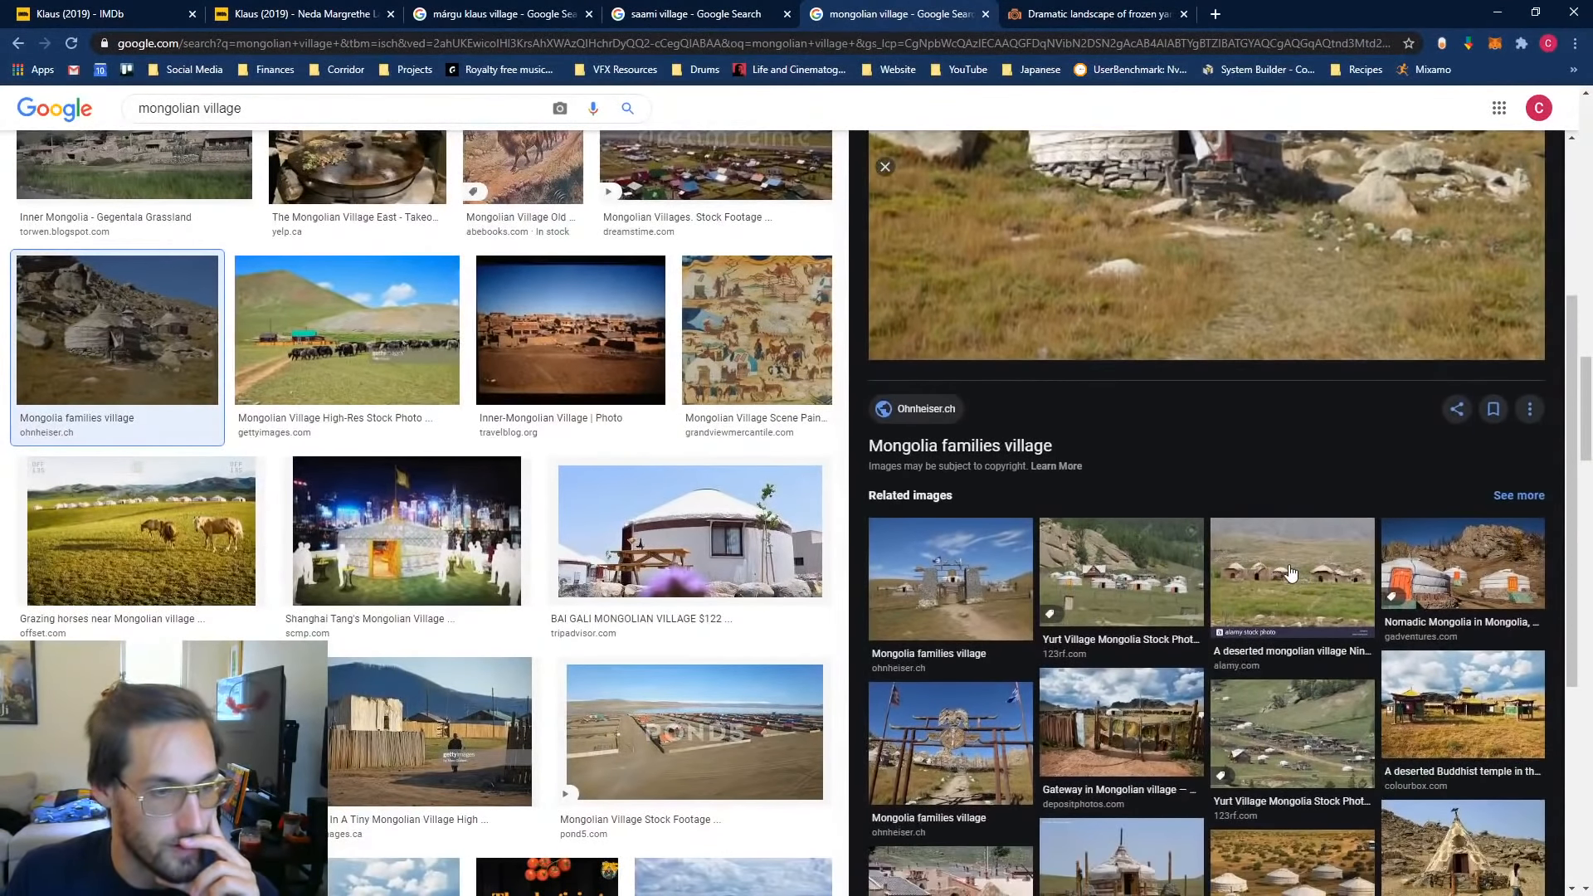
scroll(1290, 572, "down", 1)
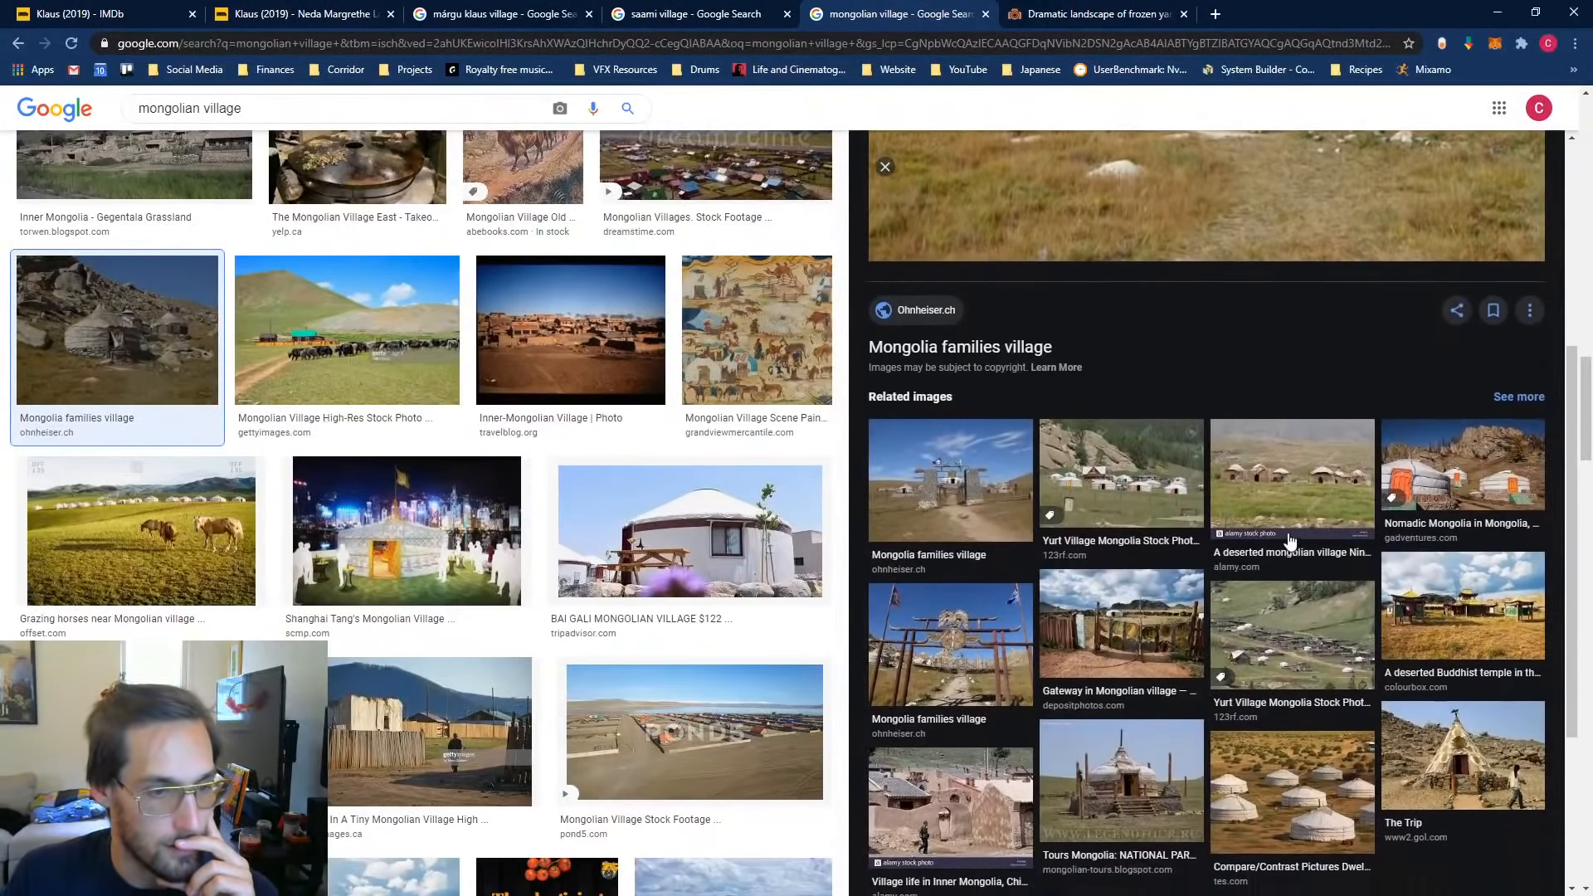
left_click(1290, 539)
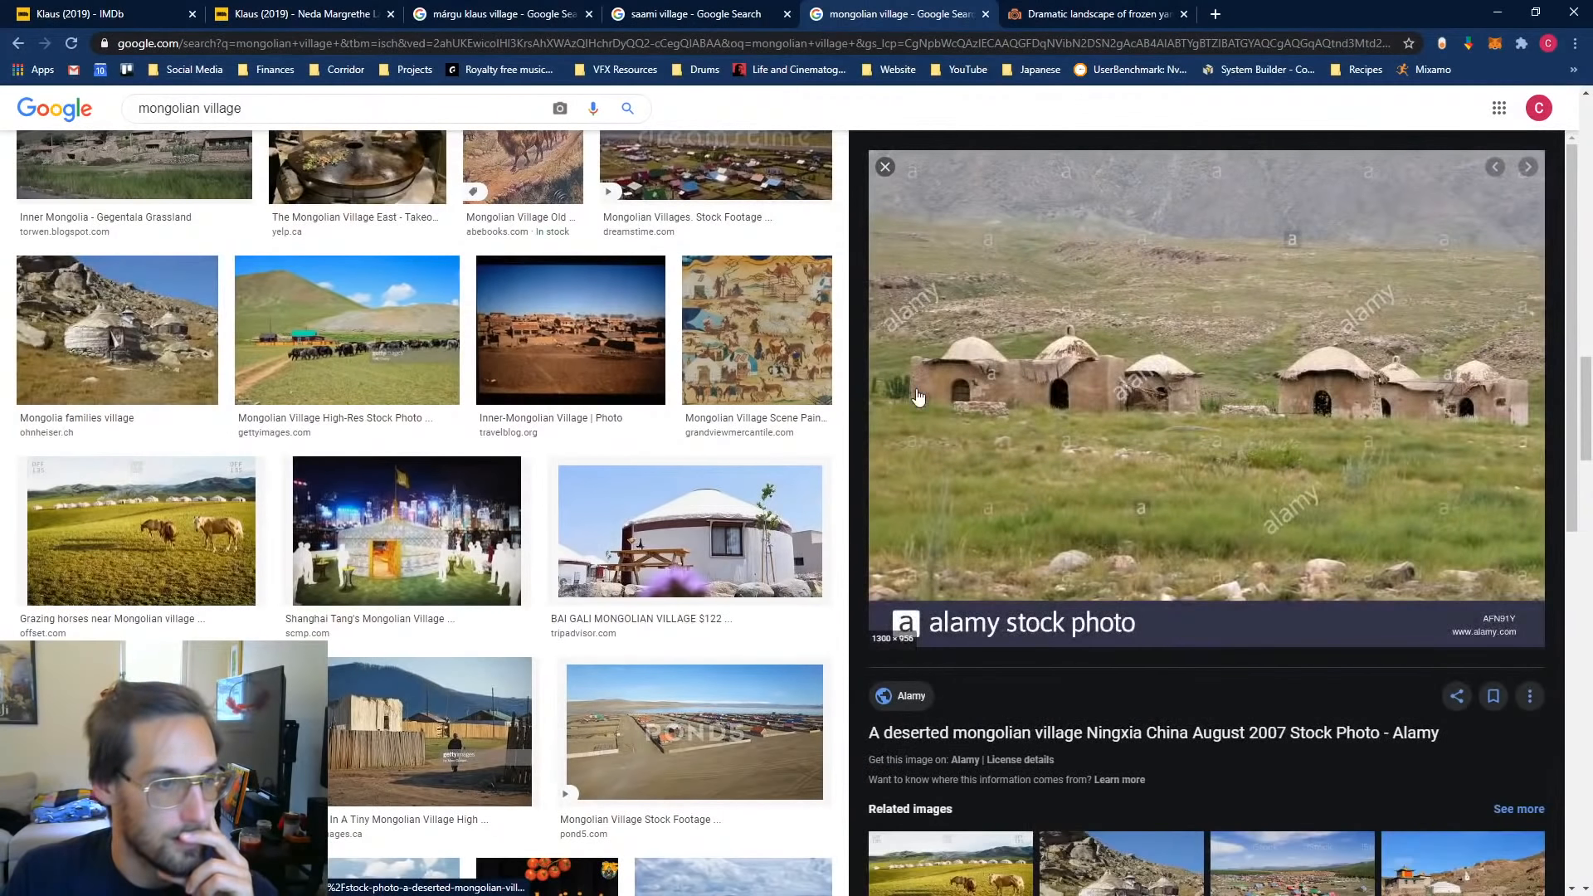
right_click(1292, 387)
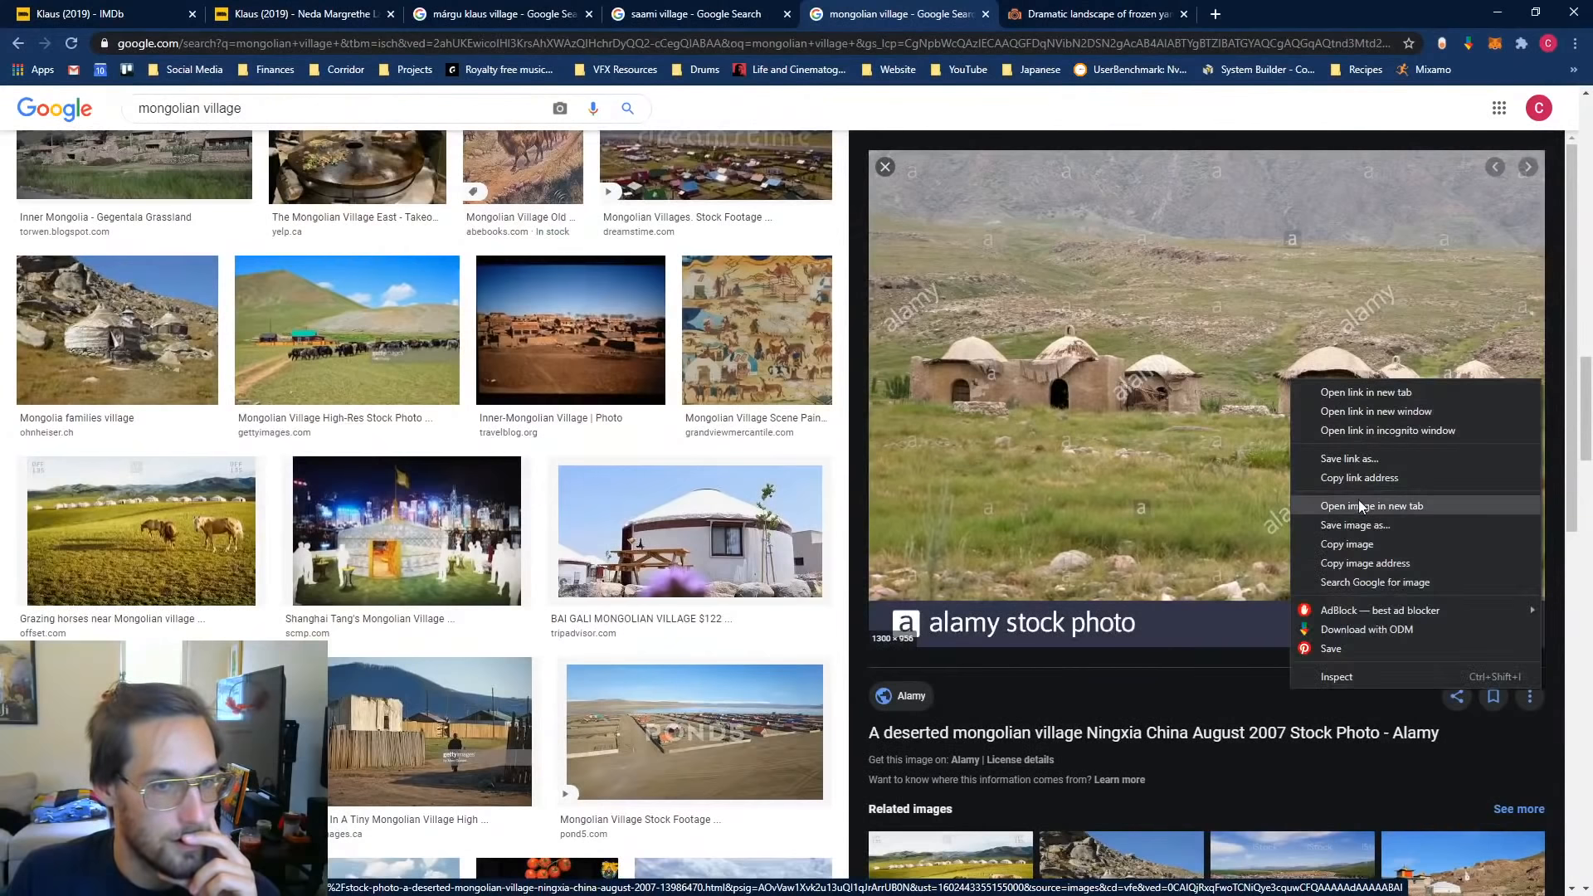
left_click(1352, 525)
scroll(92, 266, "up", 4)
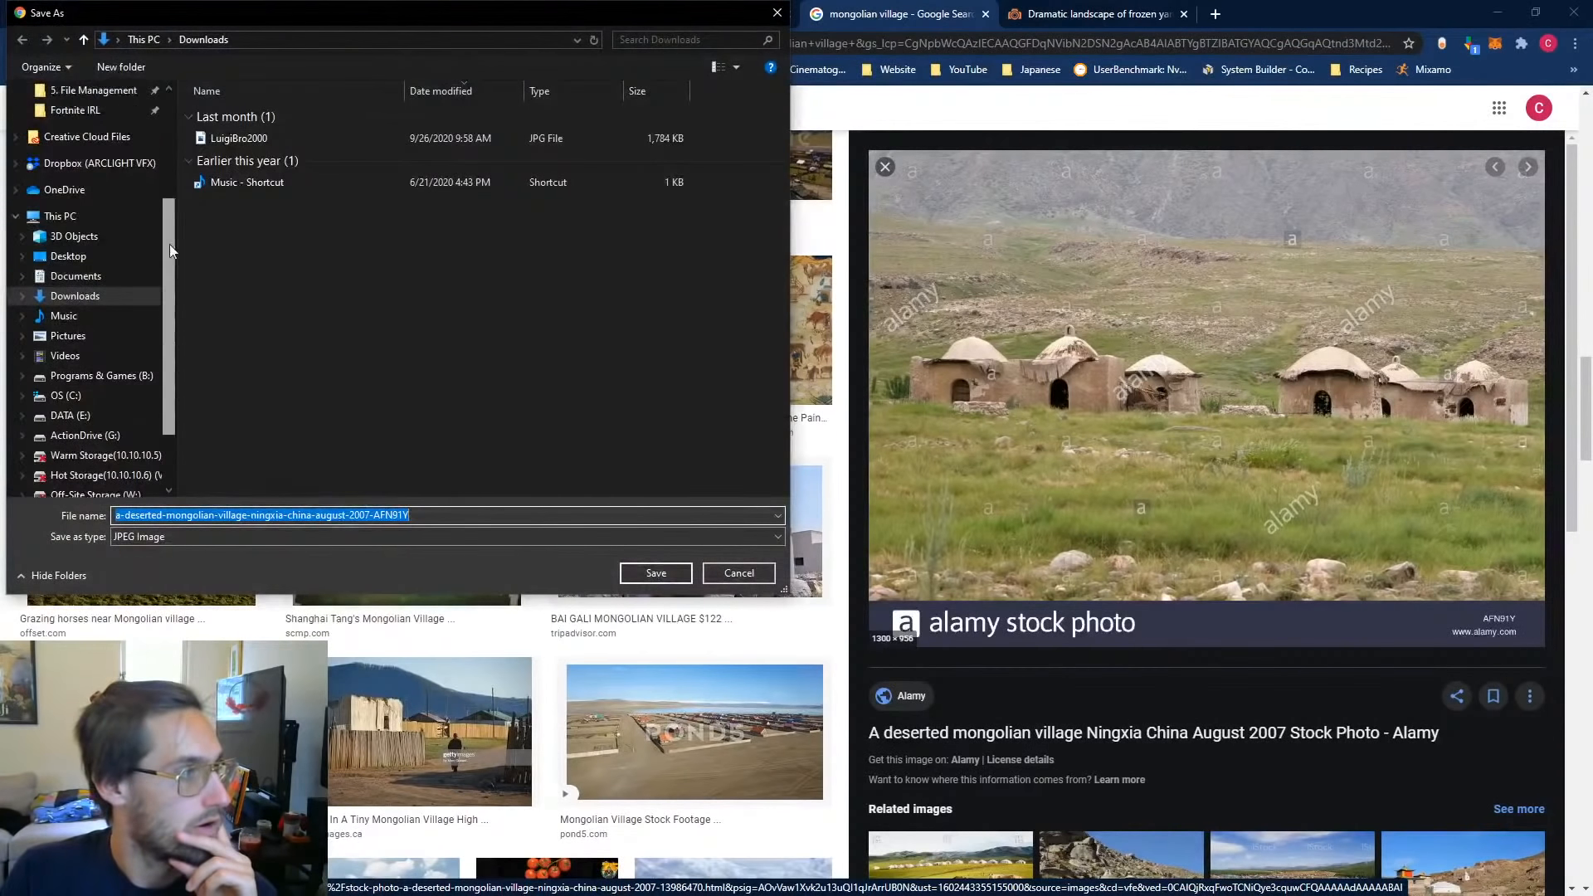
left_click(89, 202)
double_click(229, 117)
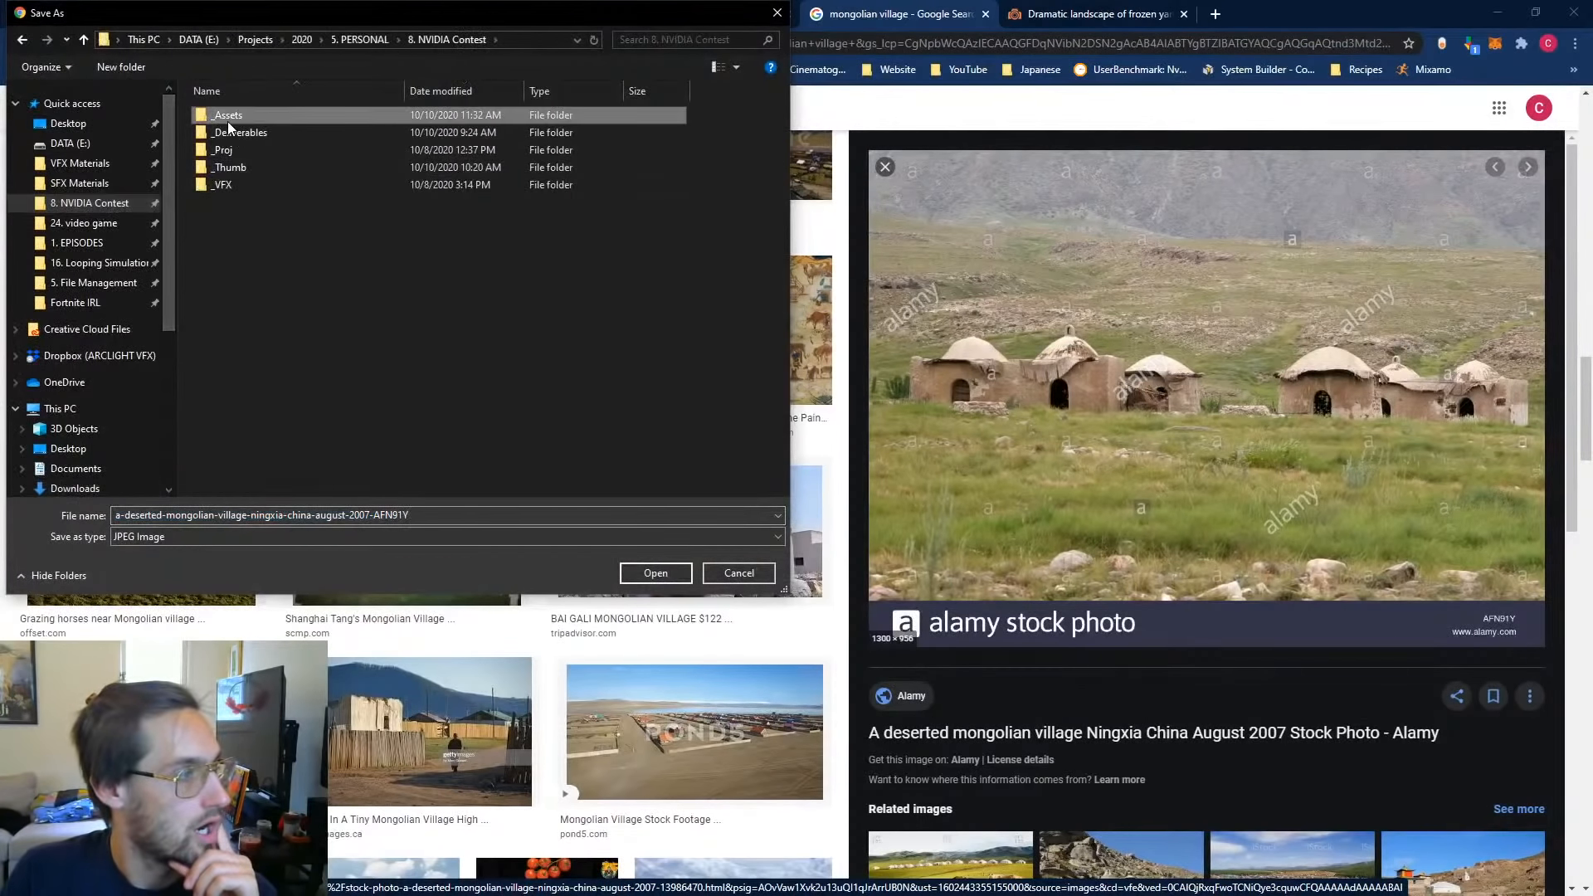
double_click(232, 152)
left_click(657, 573)
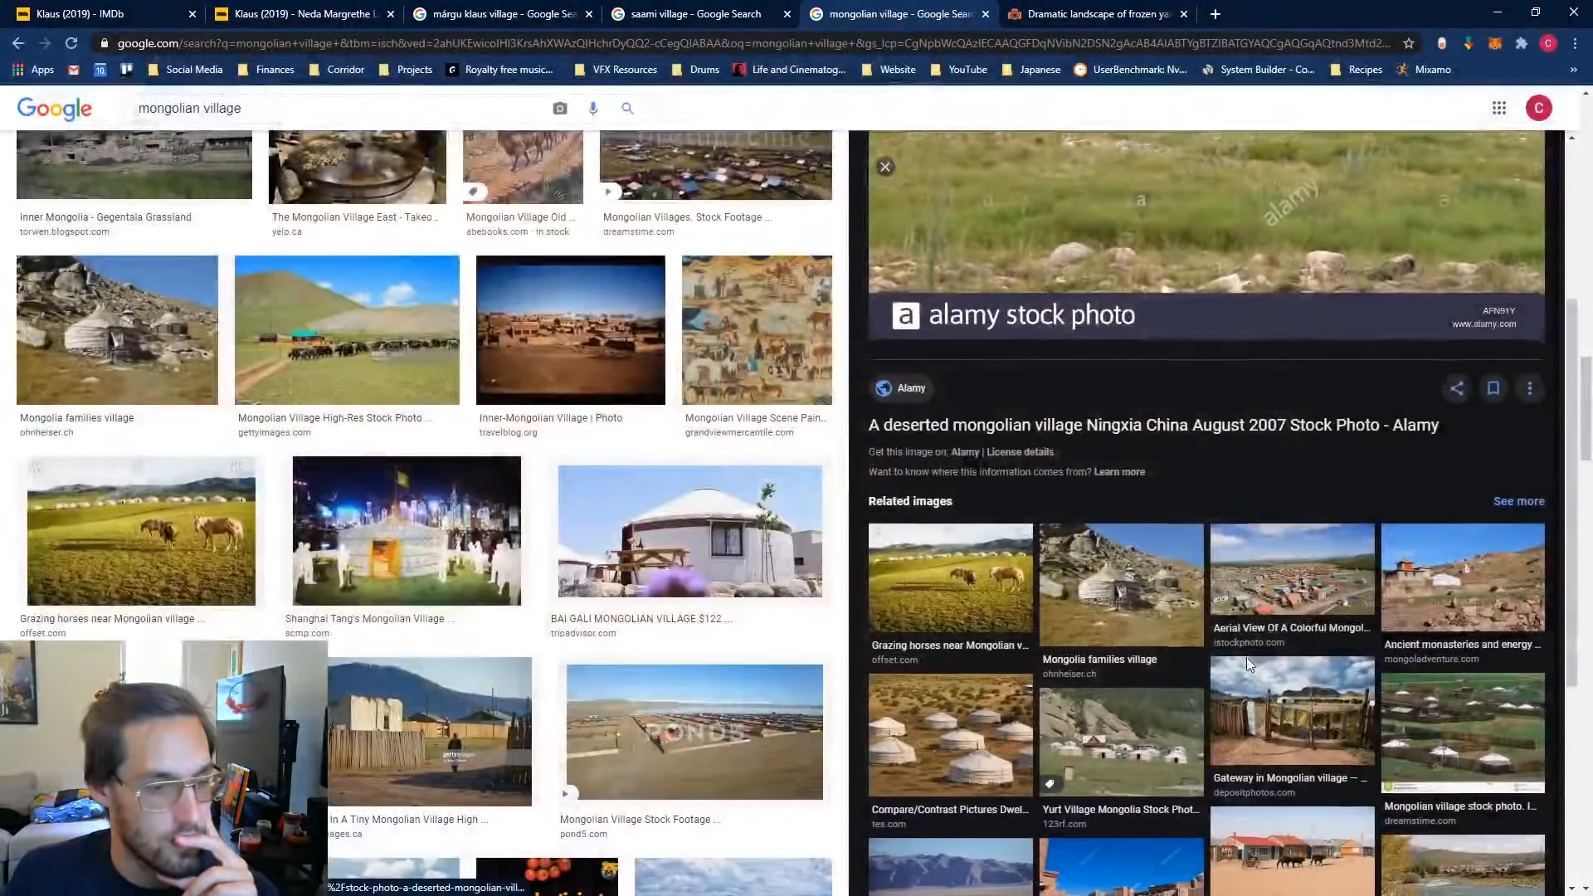
Step: Look through more related images, check the source article of the Daily Mail steppe yurt photo, and close that article
scroll(1246, 657, "down", 2)
scroll(1246, 657, "down", 2)
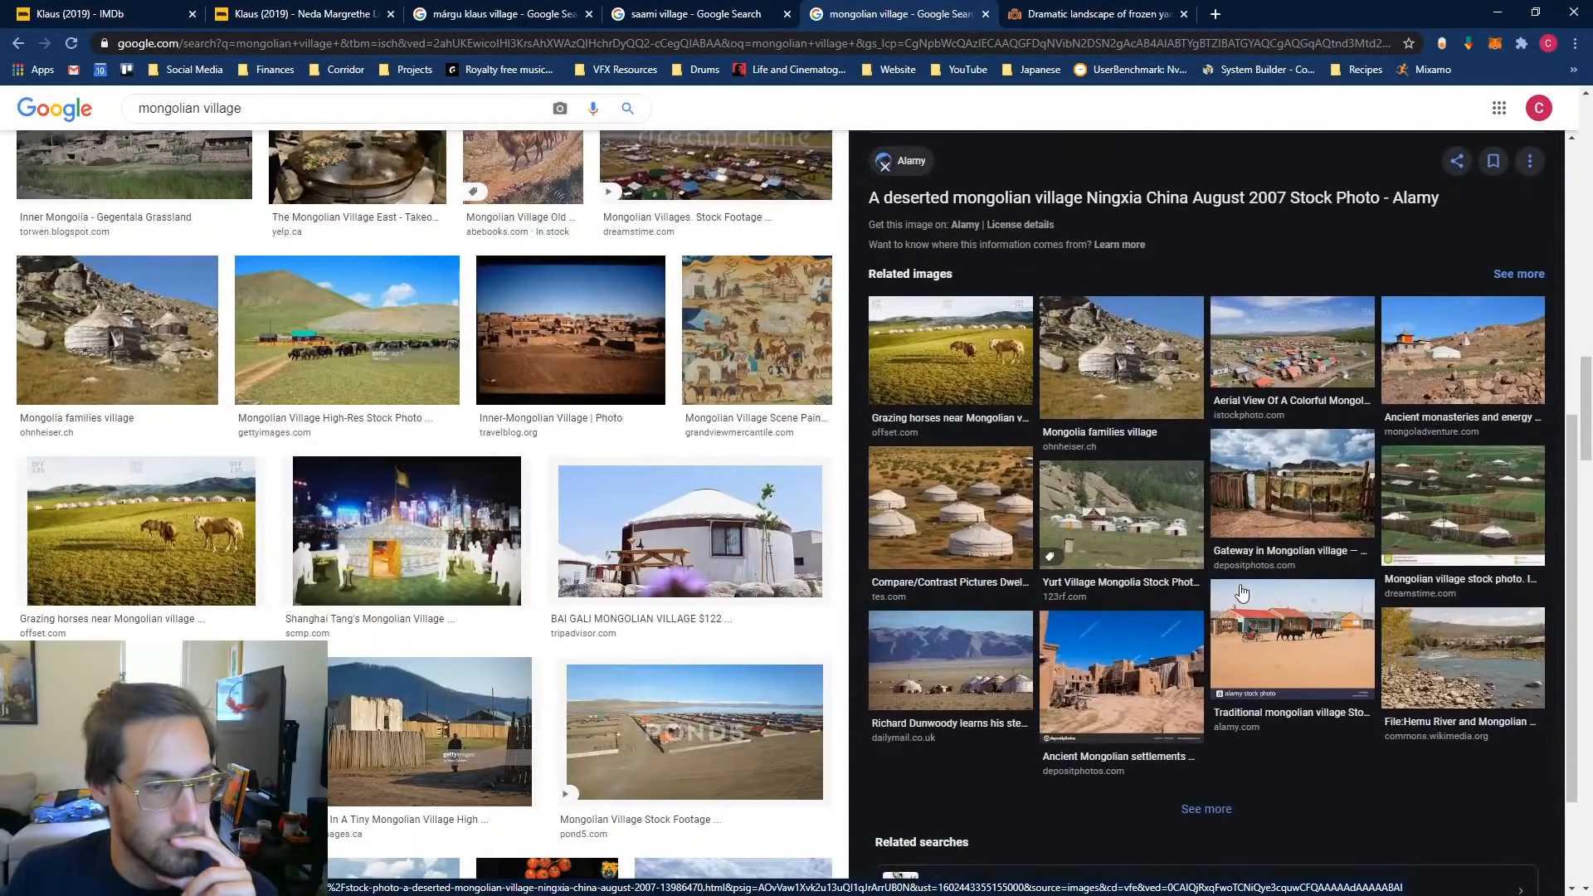
left_click(988, 663)
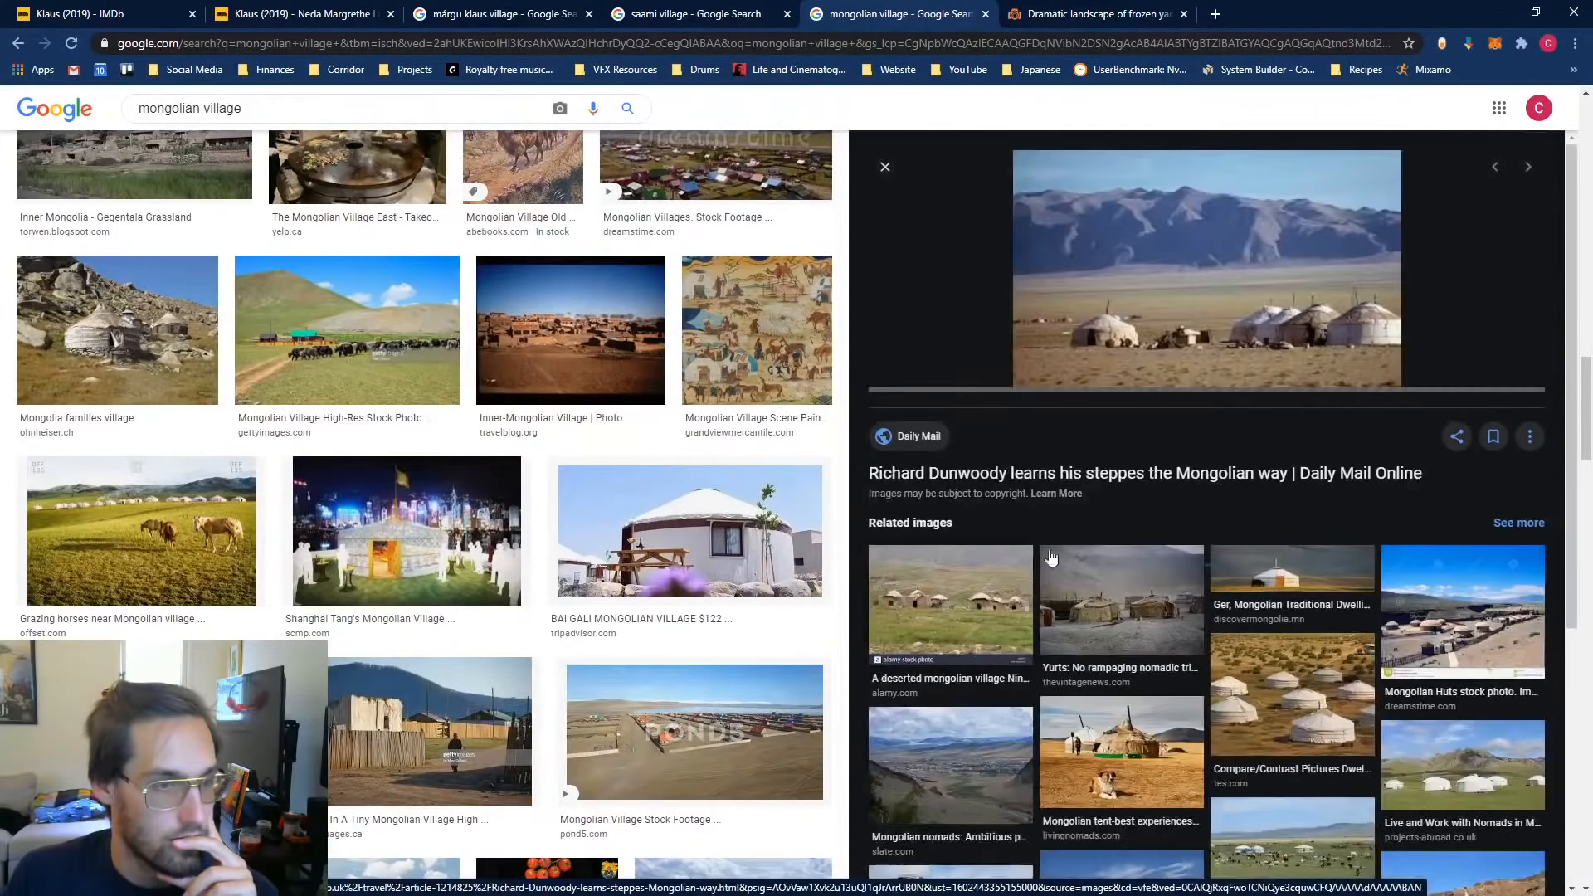
left_click(1268, 291)
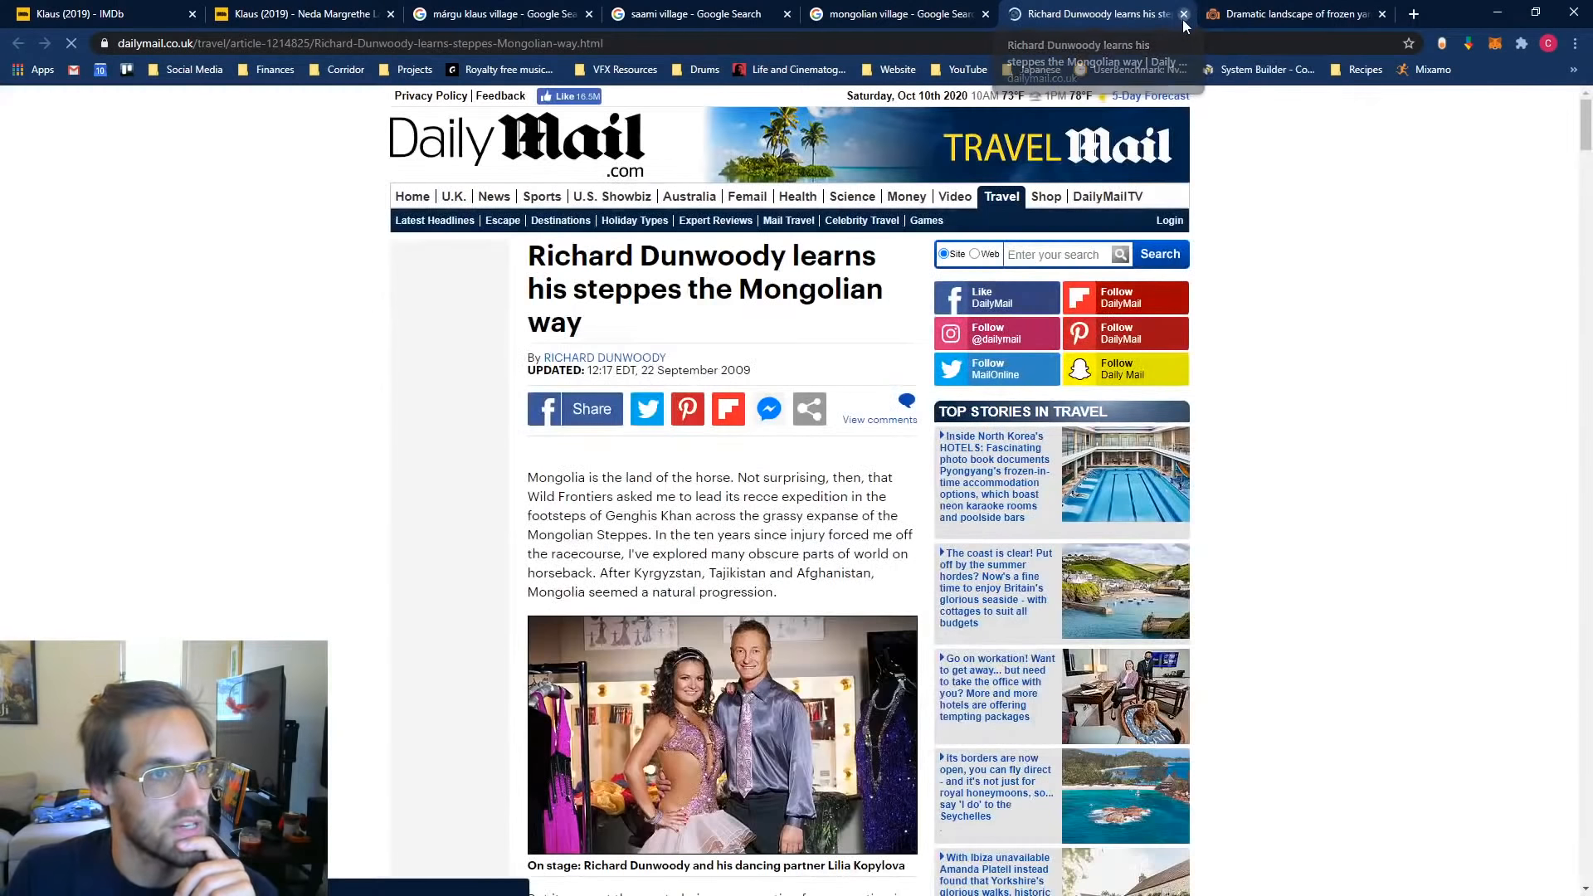
left_click(1184, 14)
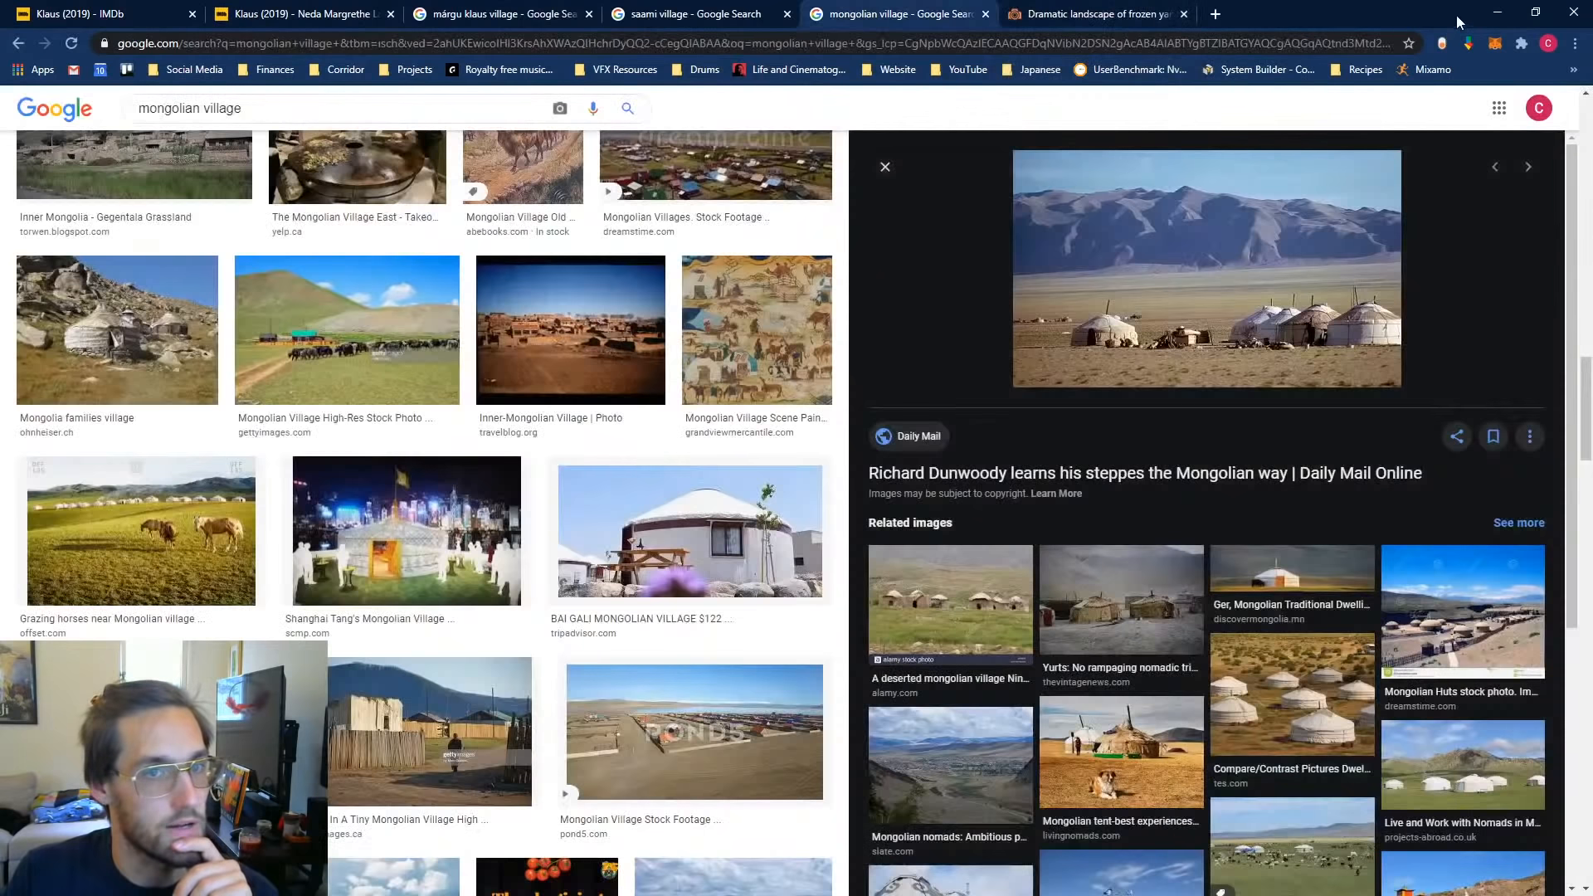
Step: Switch to Photoshop and open both seed vault images, unnamed and the deserted Mongolian village photo from the reference folder
left_click(1497, 11)
left_click(37, 10)
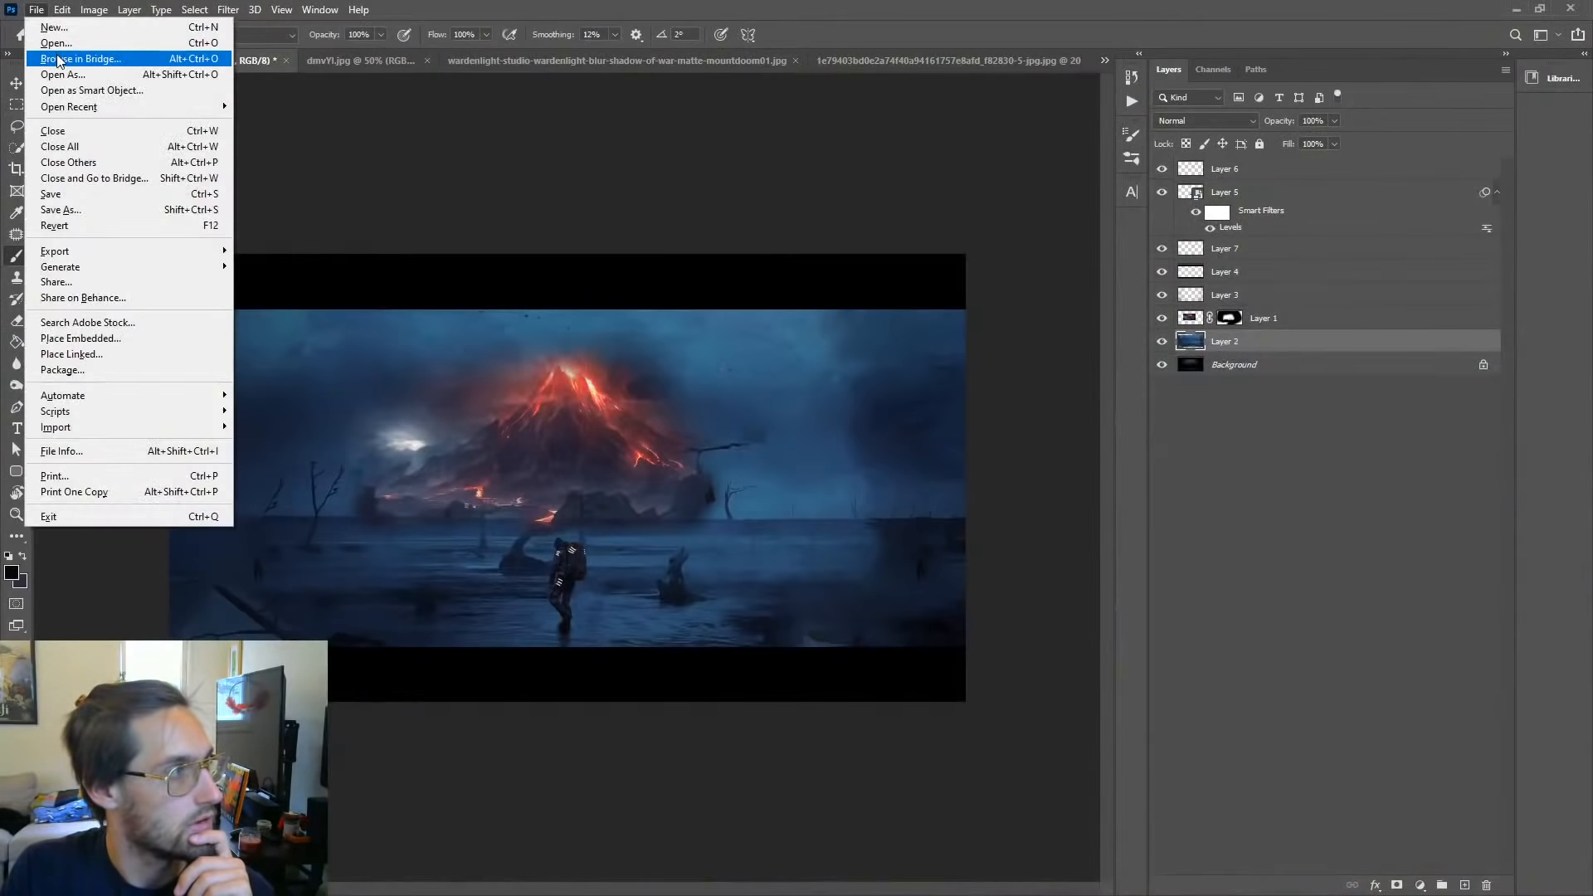
left_click(58, 61)
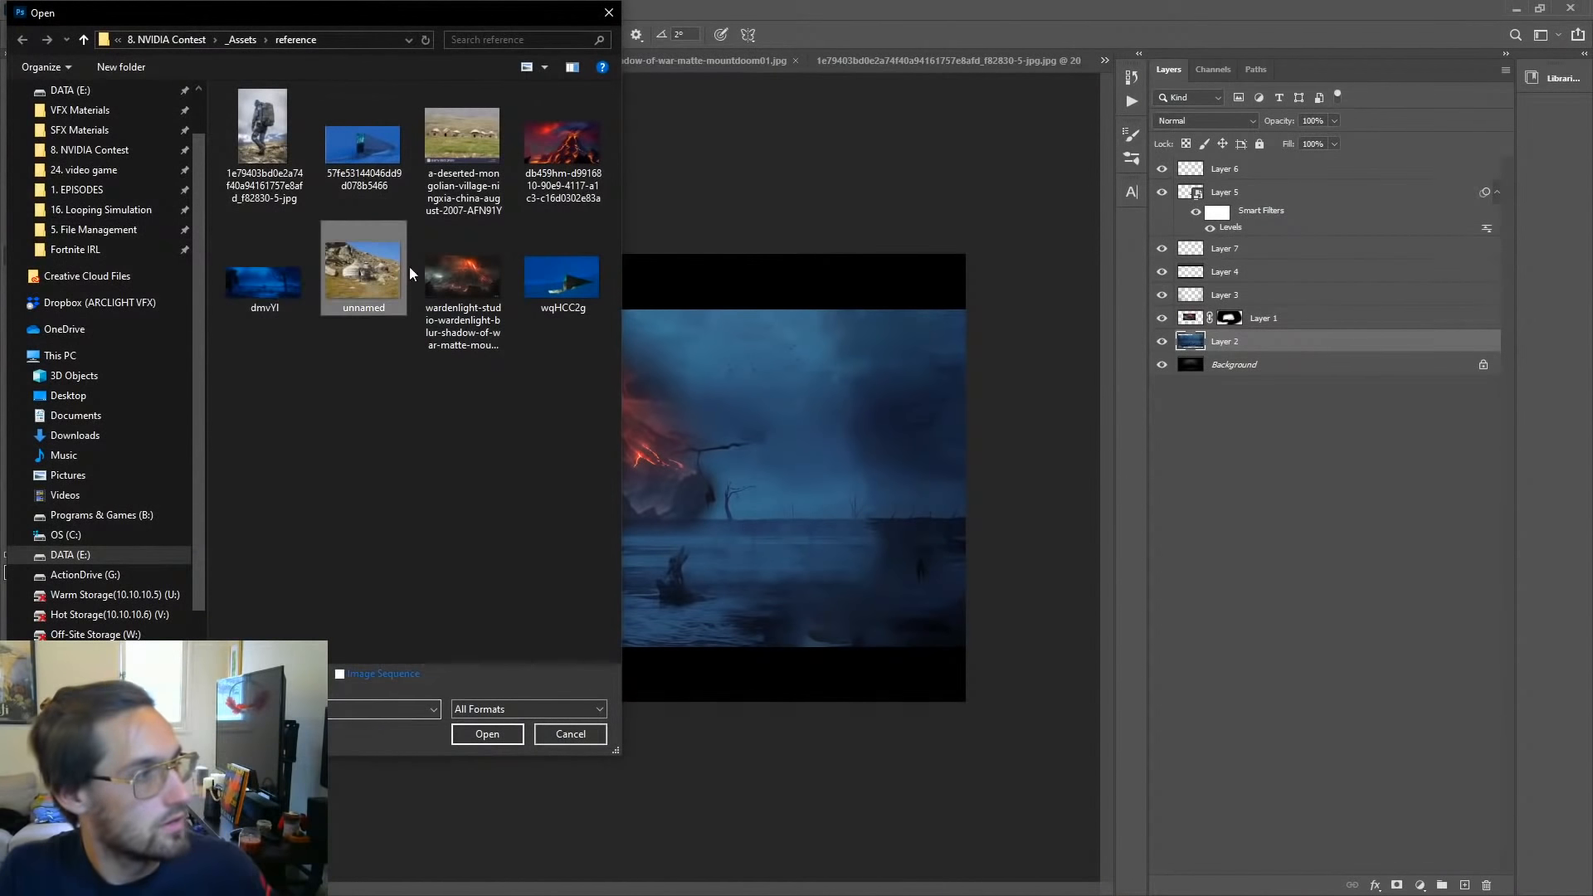
left_click(540, 278, "ctrl")
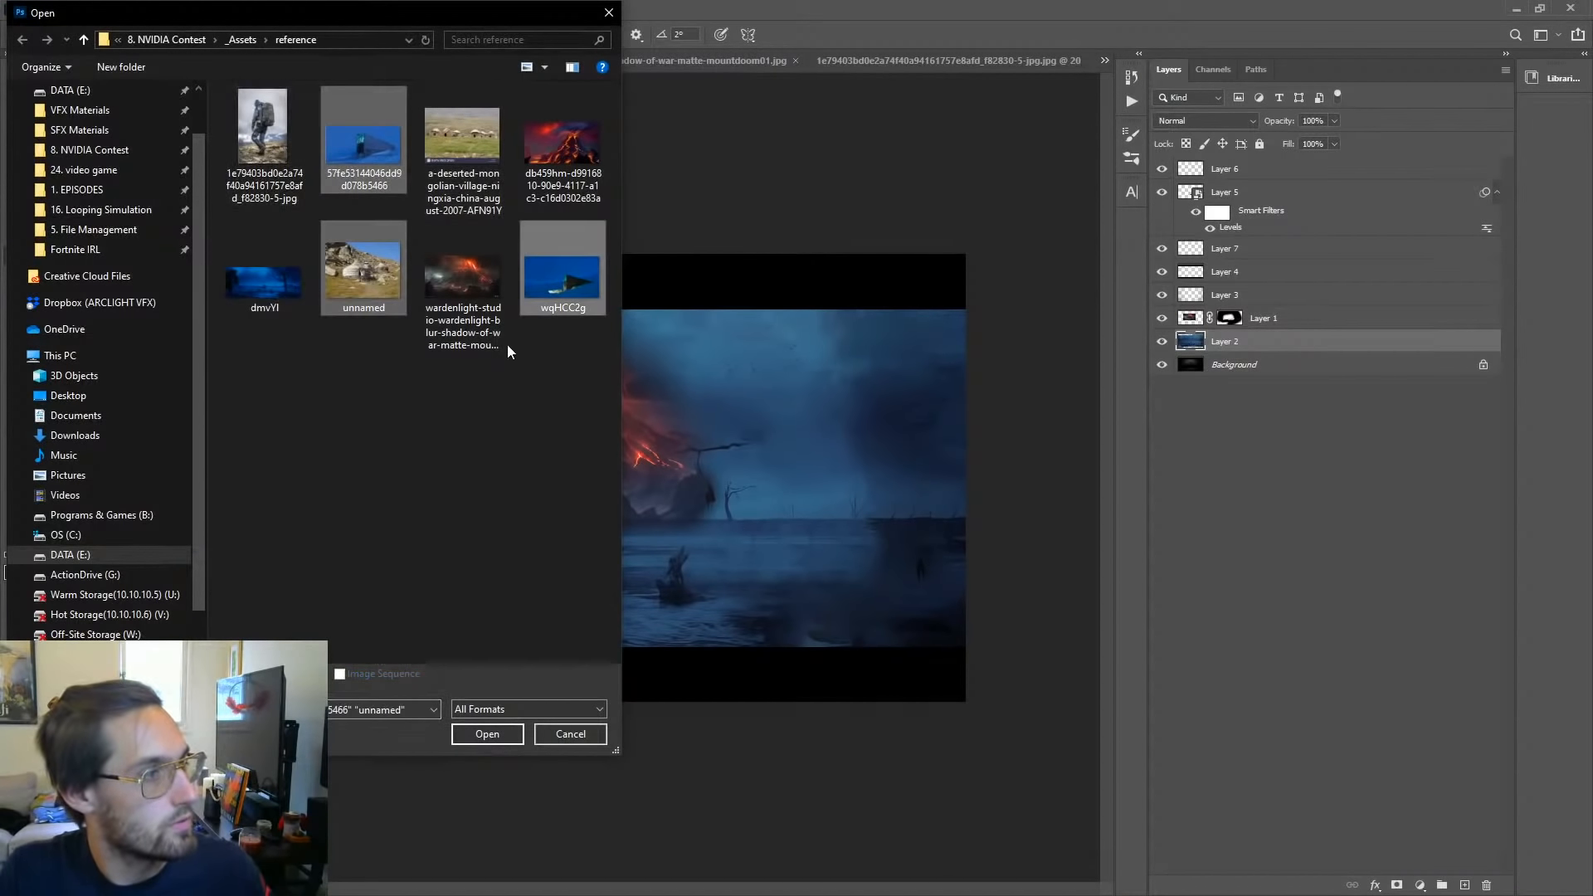
left_click(469, 147, "ctrl")
left_click(487, 734)
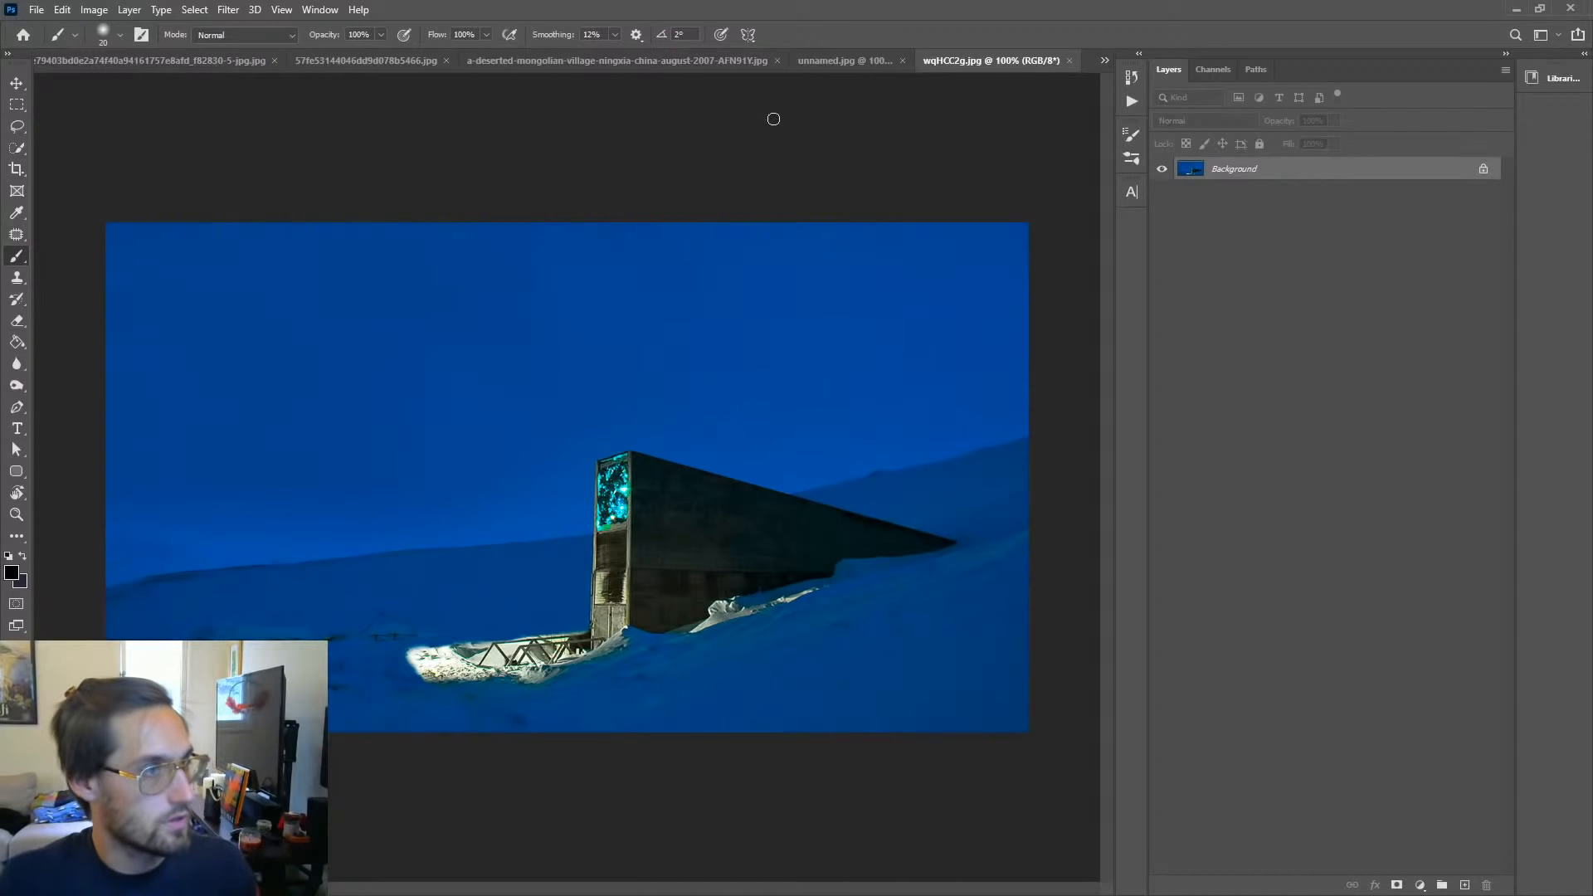
Step: Try pasting the unnamed.jpg yurt photo as a layer into the backpacker photo
left_click(808, 62)
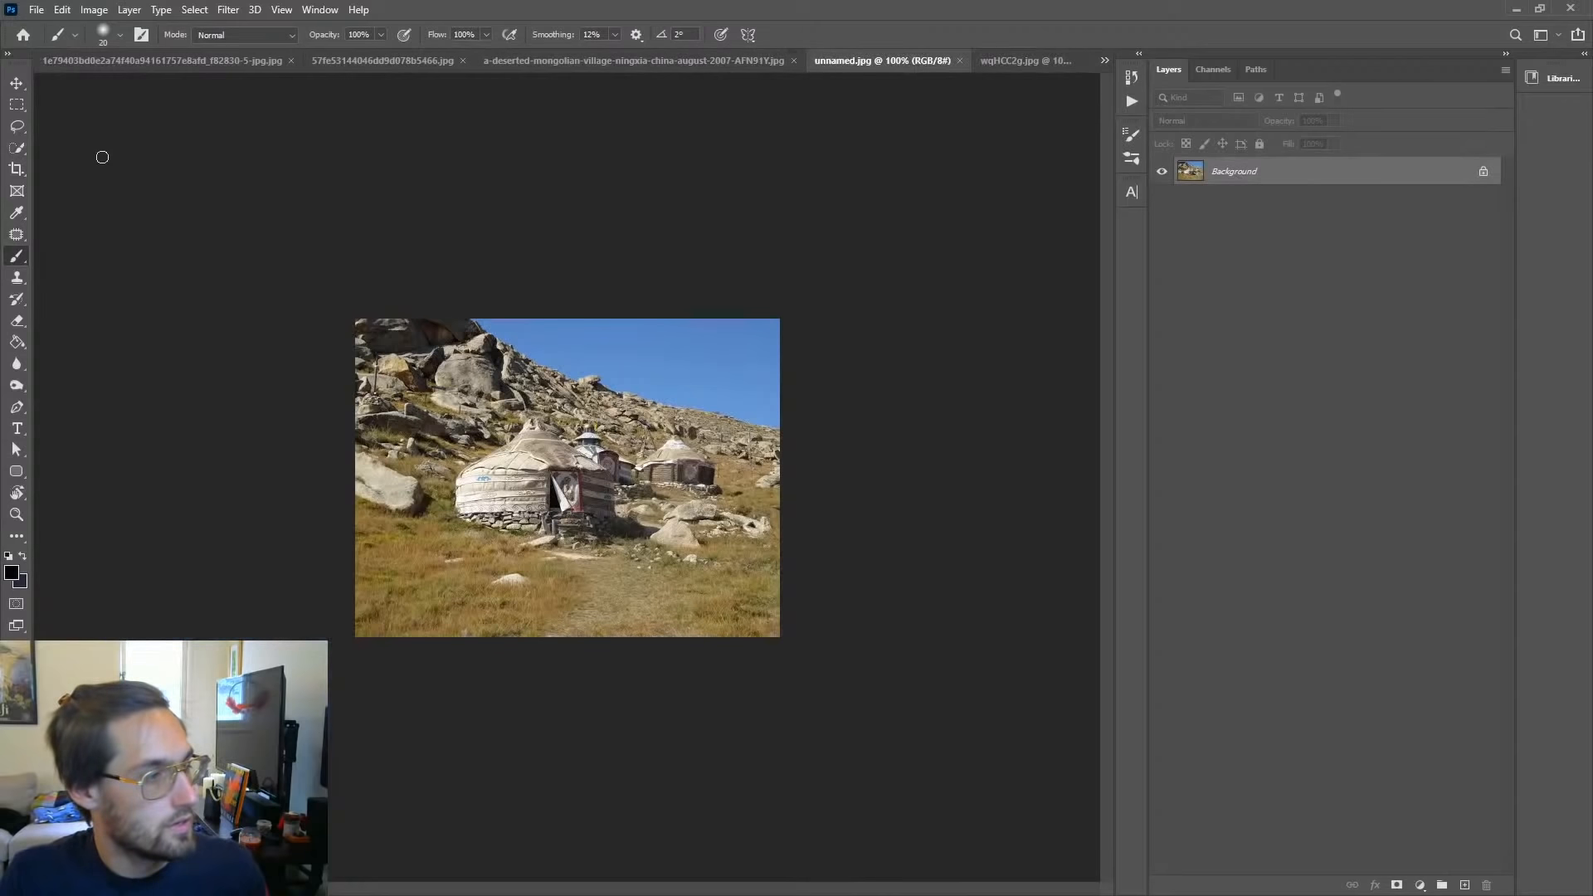
left_click(17, 83)
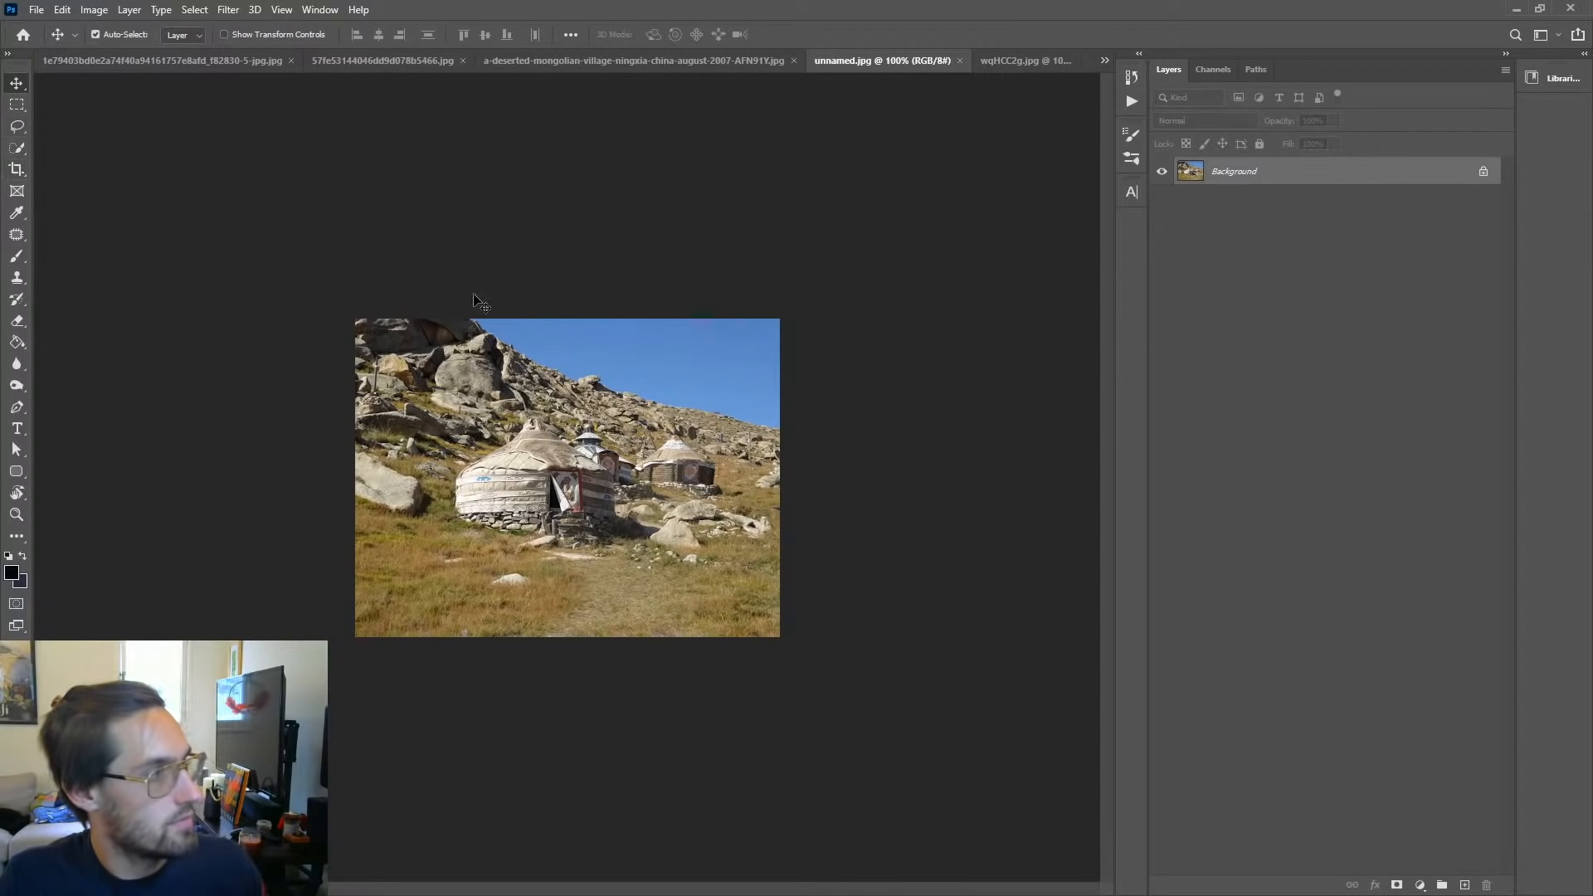
left_click(56, 61)
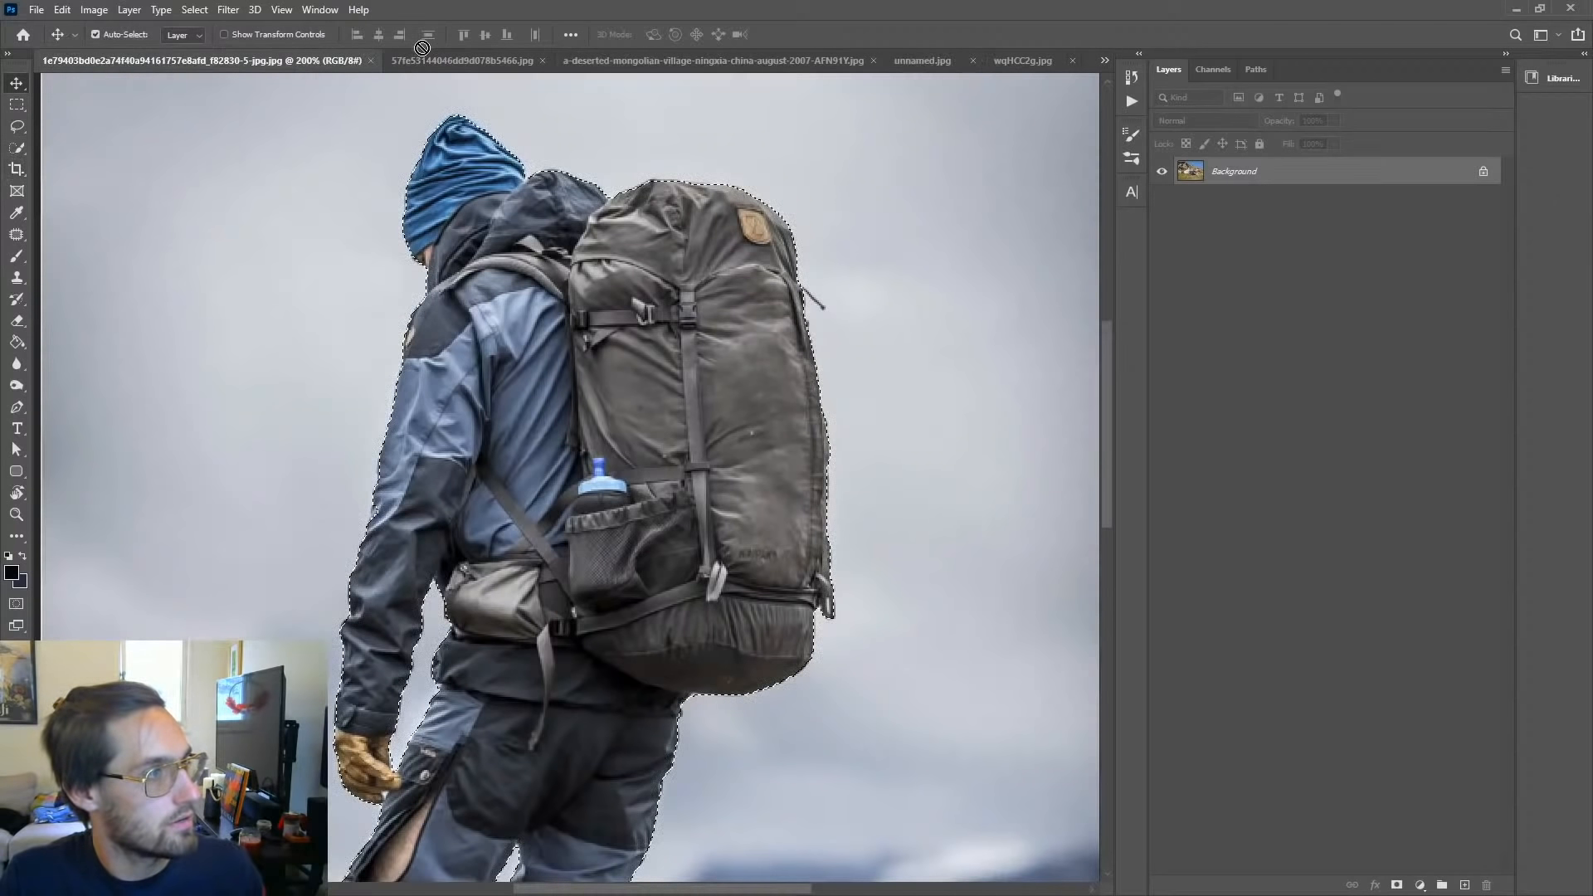
key("ctrl+v")
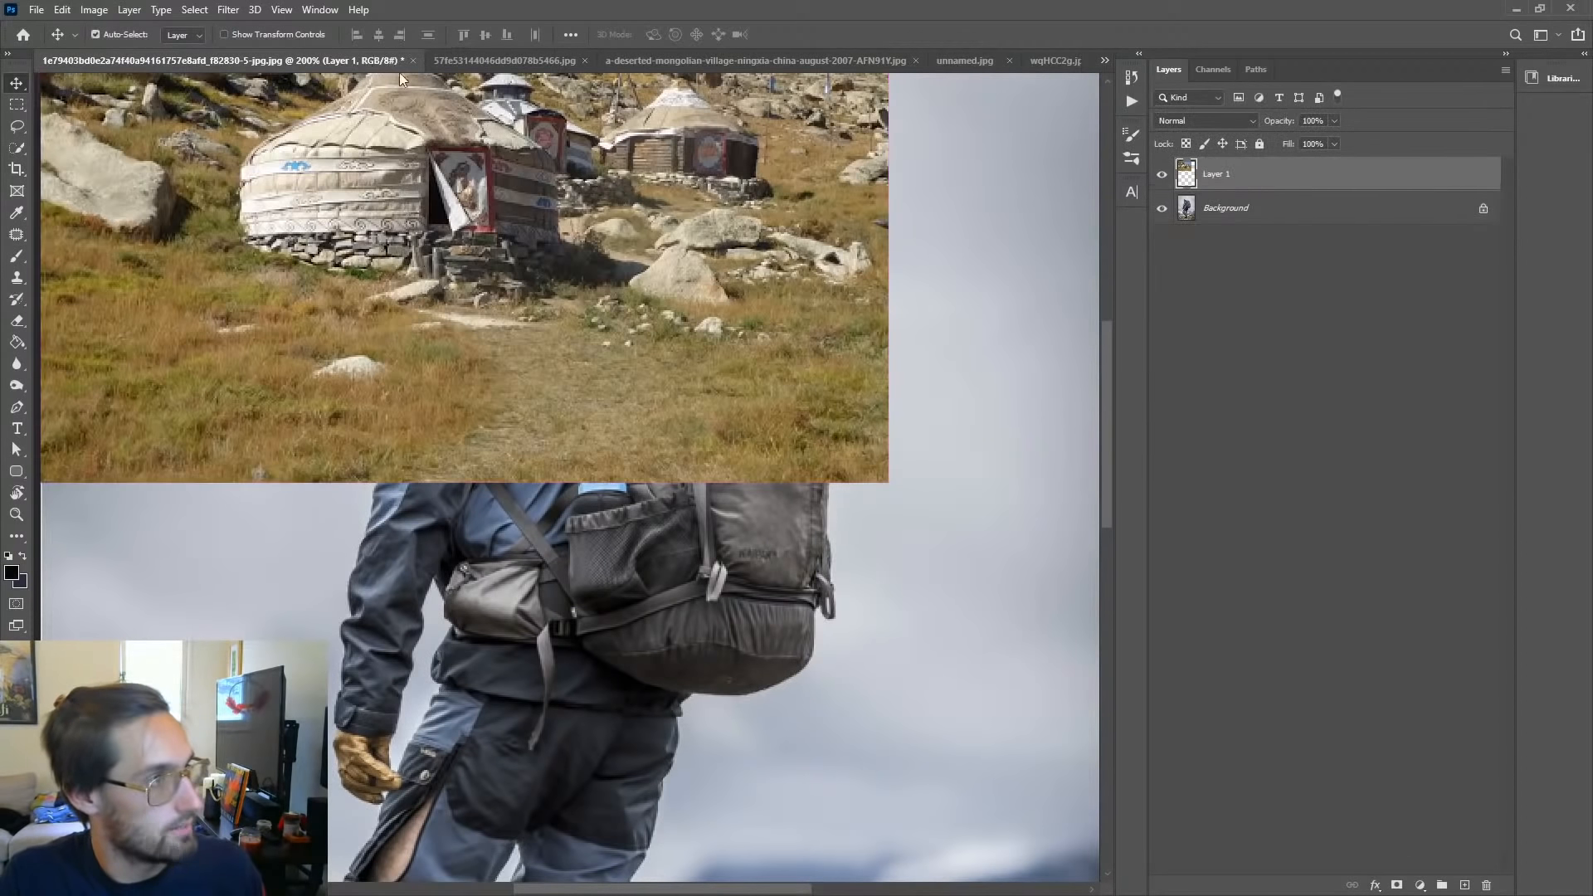
Step: Close the backpacker photo without saving it, and close the wardenlight volcano image
left_click(413, 62)
left_click(790, 348)
left_click(531, 61)
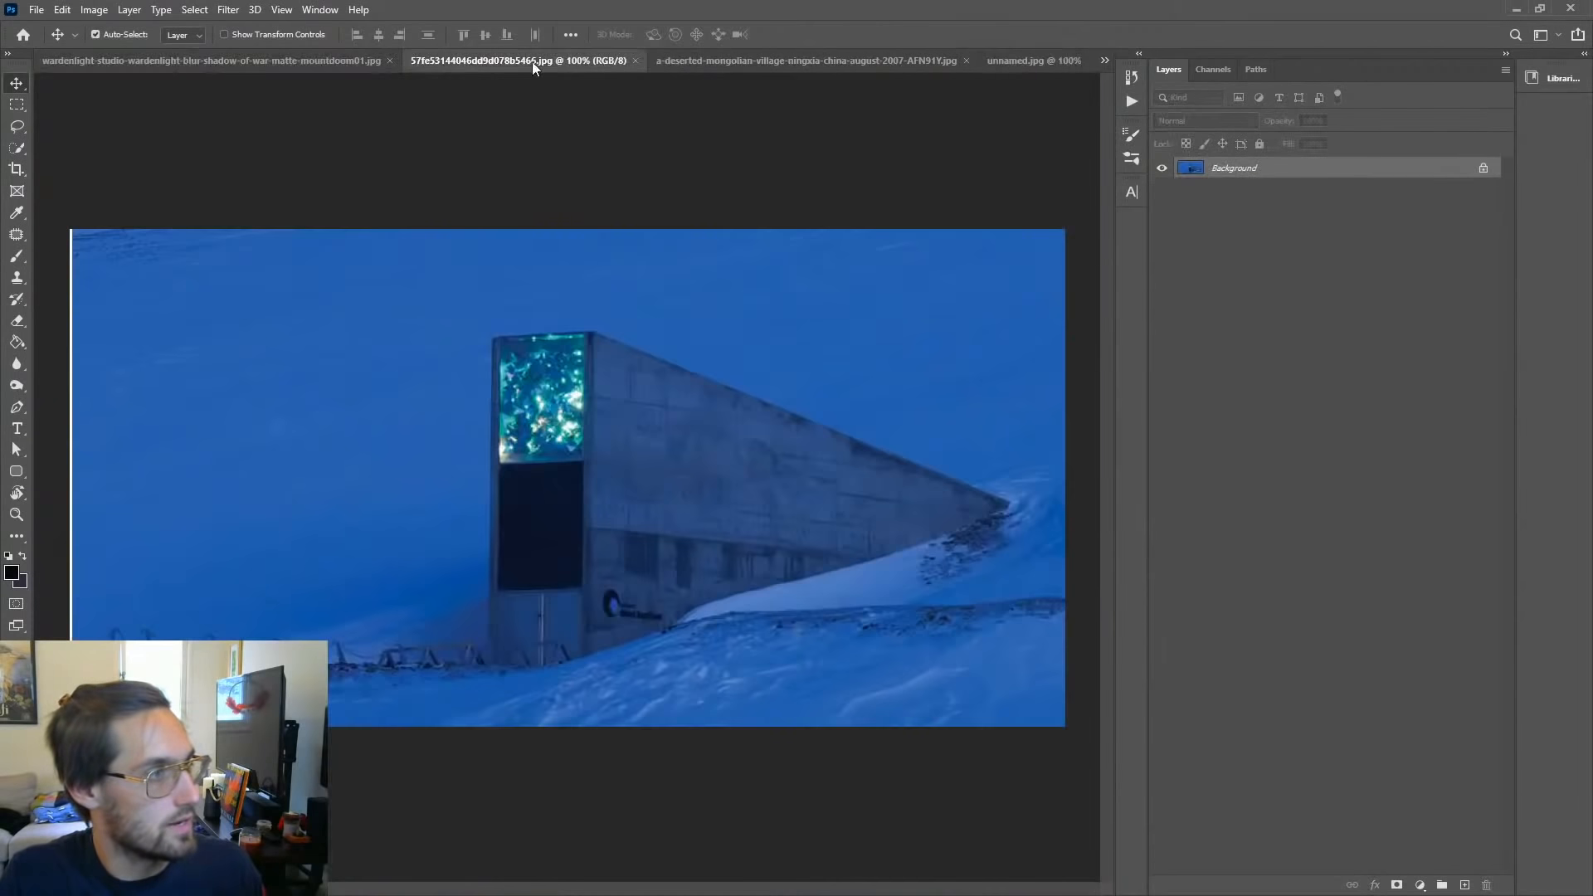
left_click(690, 63)
left_click(392, 63)
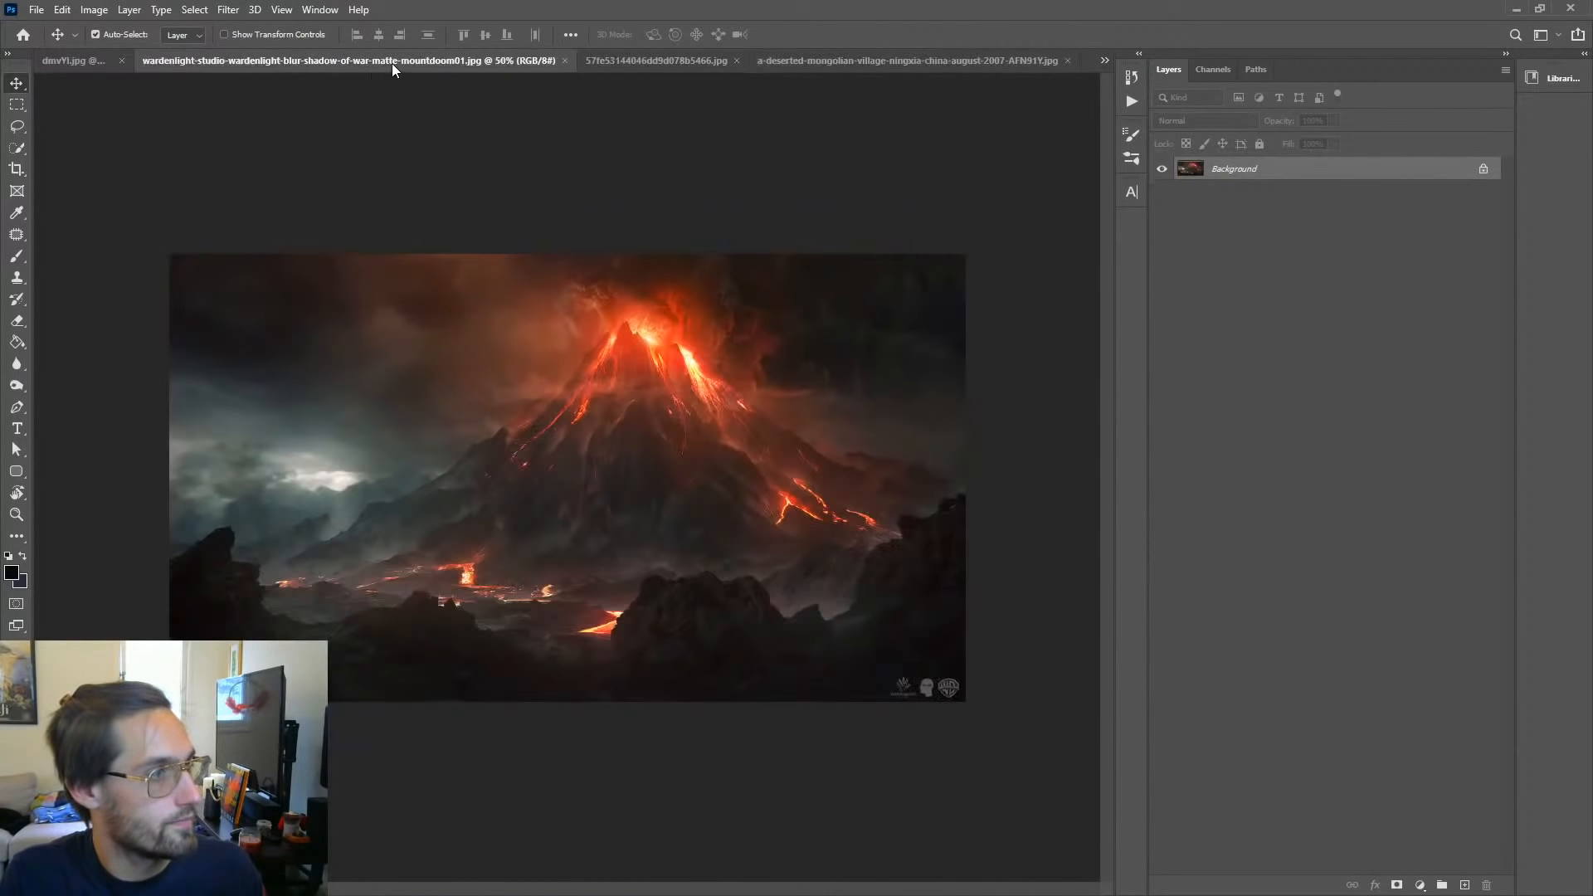
left_click(565, 61)
Step: Close the dmvYI.jpg blue swamp image and bring up the 57fe53144046dd9d078b5466.jpg seed vault photo
left_click(373, 65)
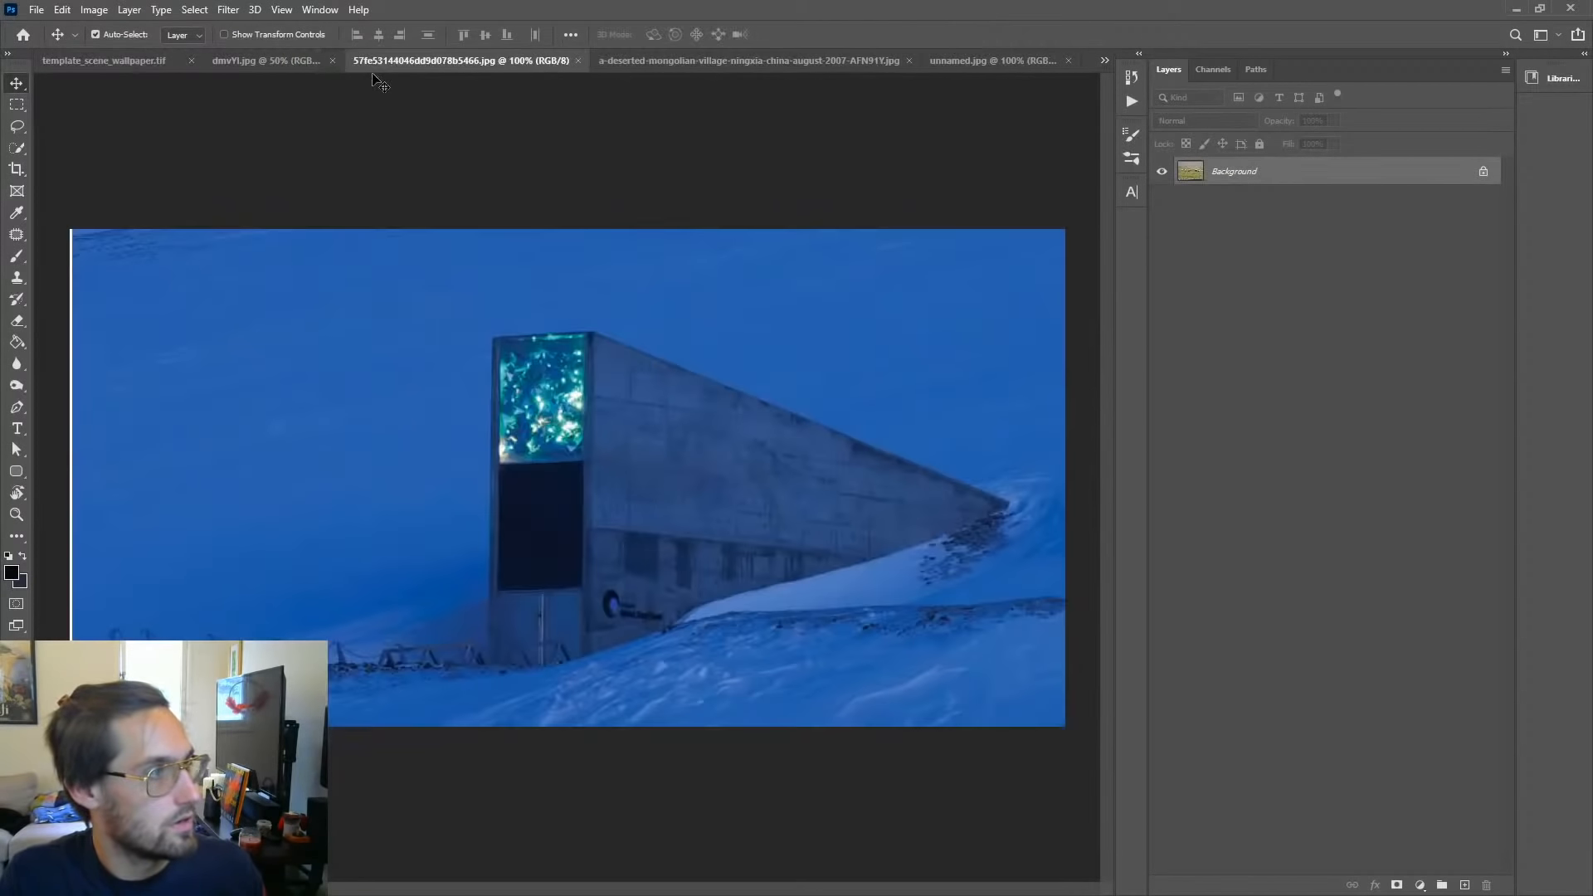
left_click(297, 63)
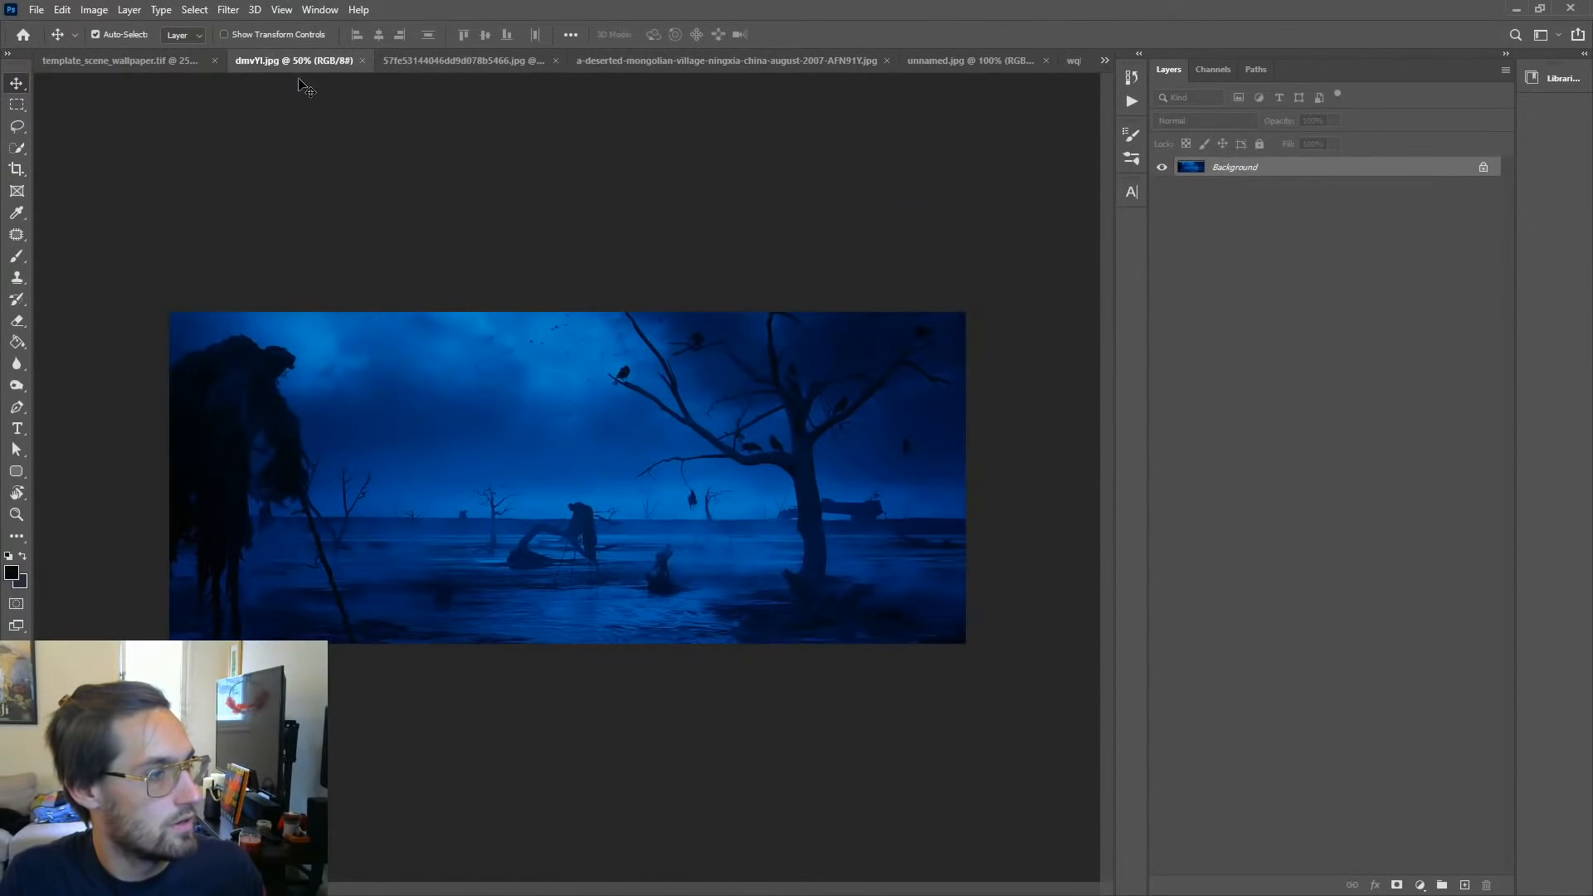
left_click(367, 62)
left_click(176, 70)
left_click(387, 62)
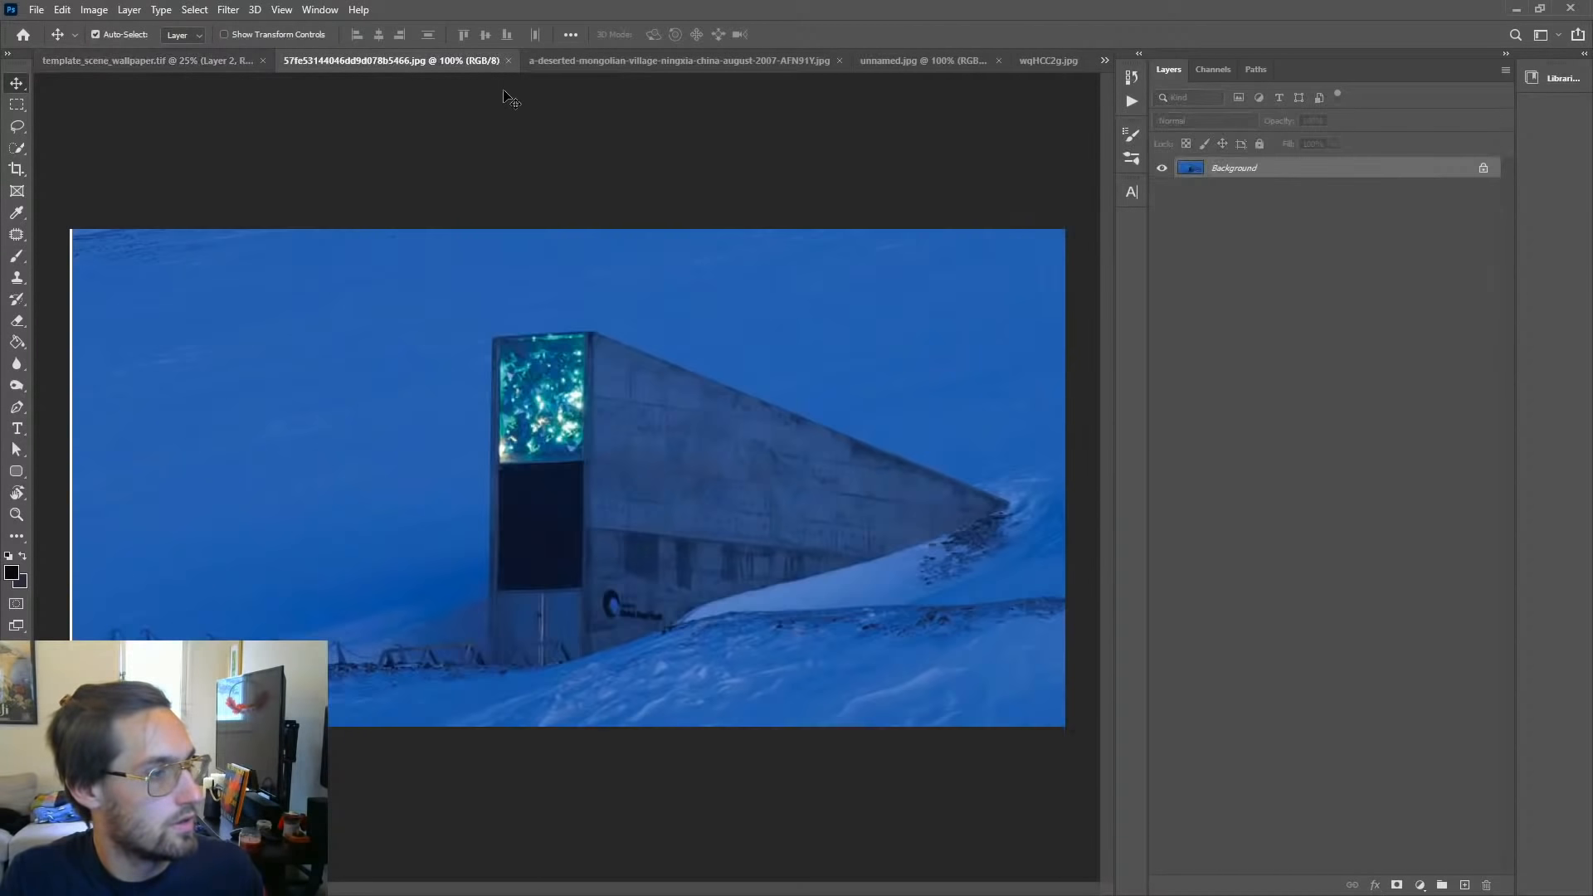
Step: Bring the unnamed.jpg yurt photo into template_scene_wallpaper.tif as a new layer beside the volcano
left_click(582, 61)
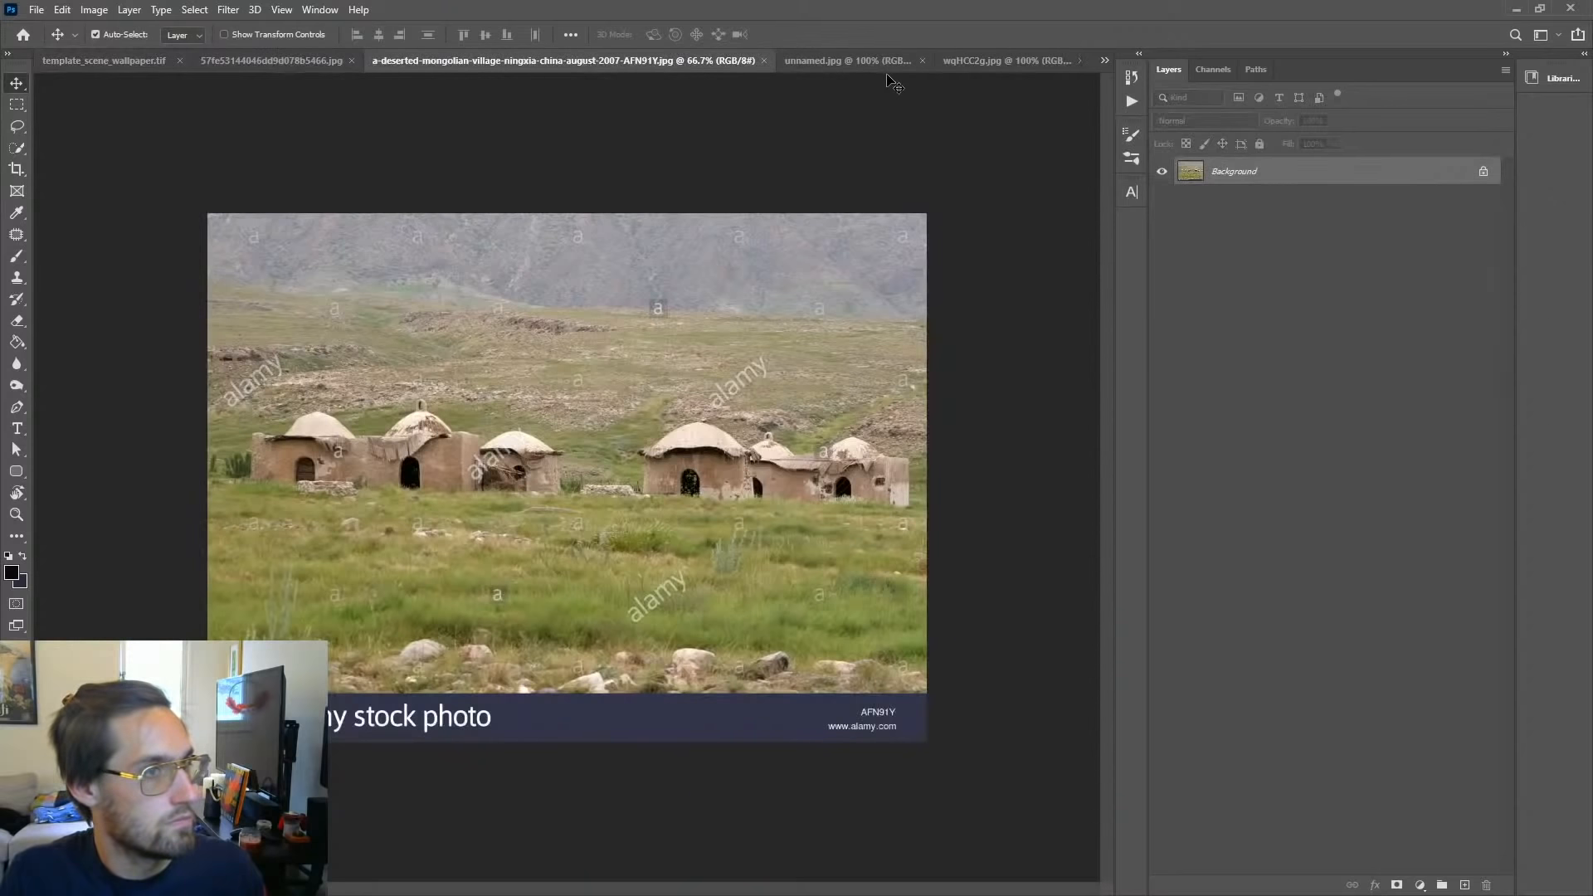
left_click(821, 61)
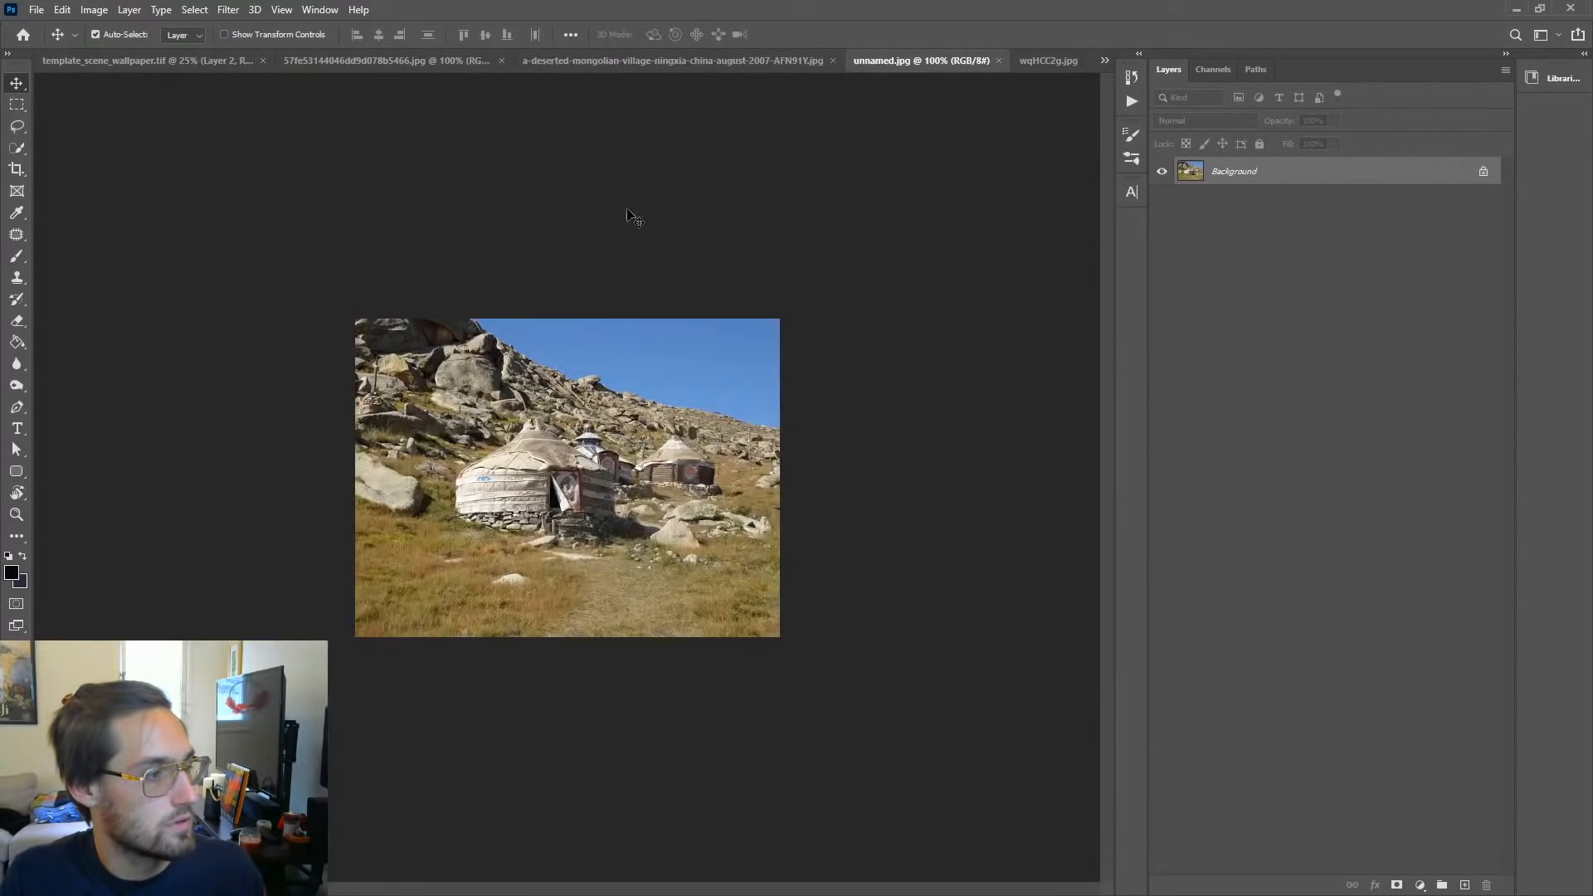
left_click(101, 65)
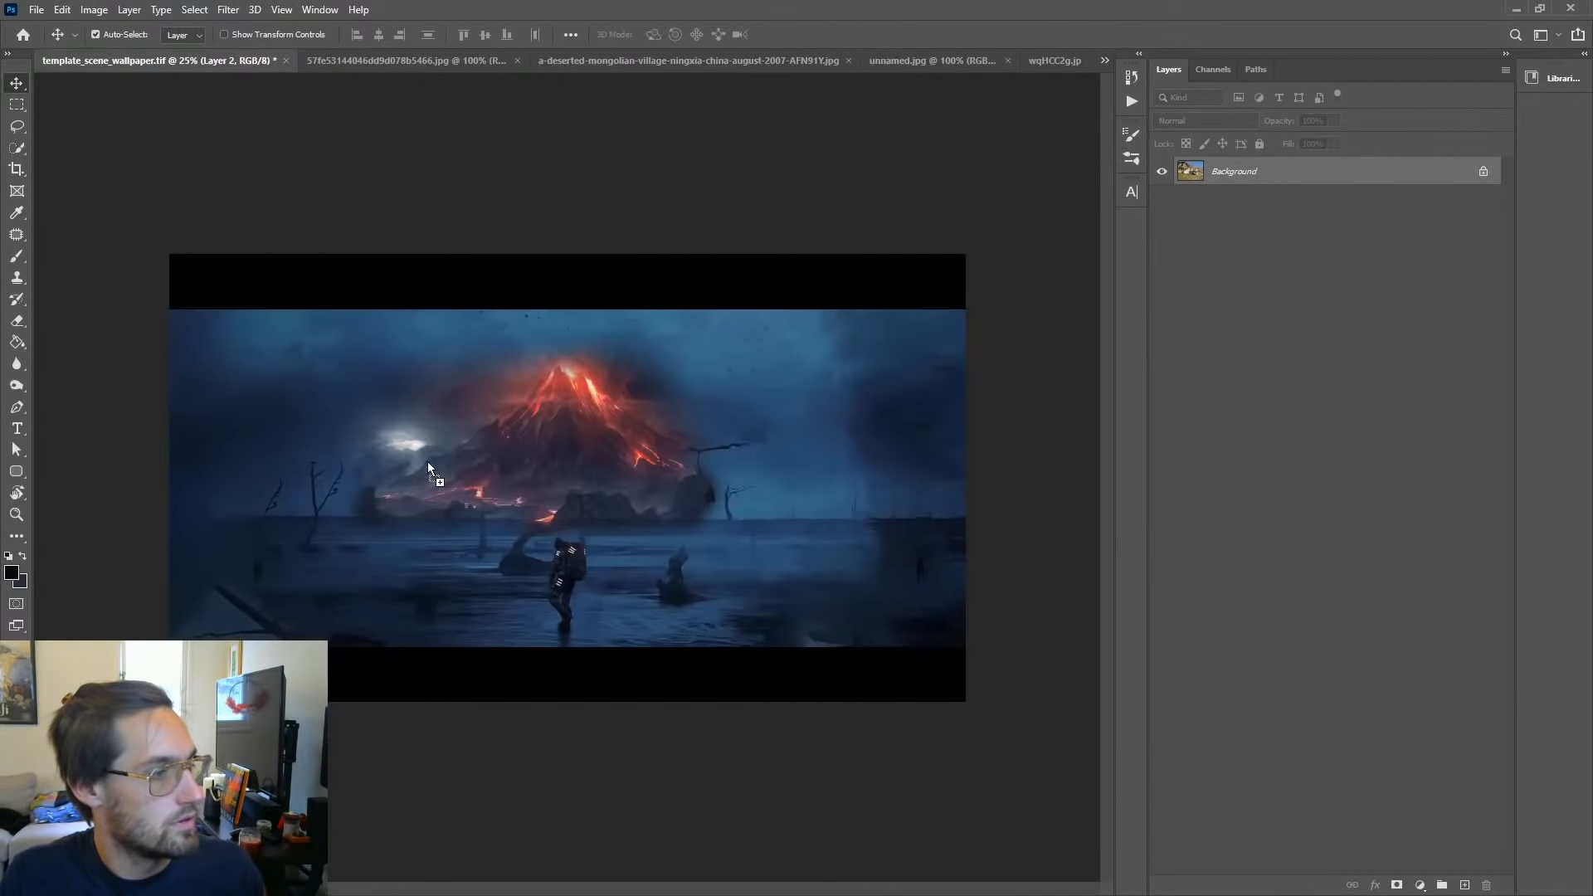
left_click_drag(1287, 341, 1245, 160)
left_click_drag(455, 474, 434, 510)
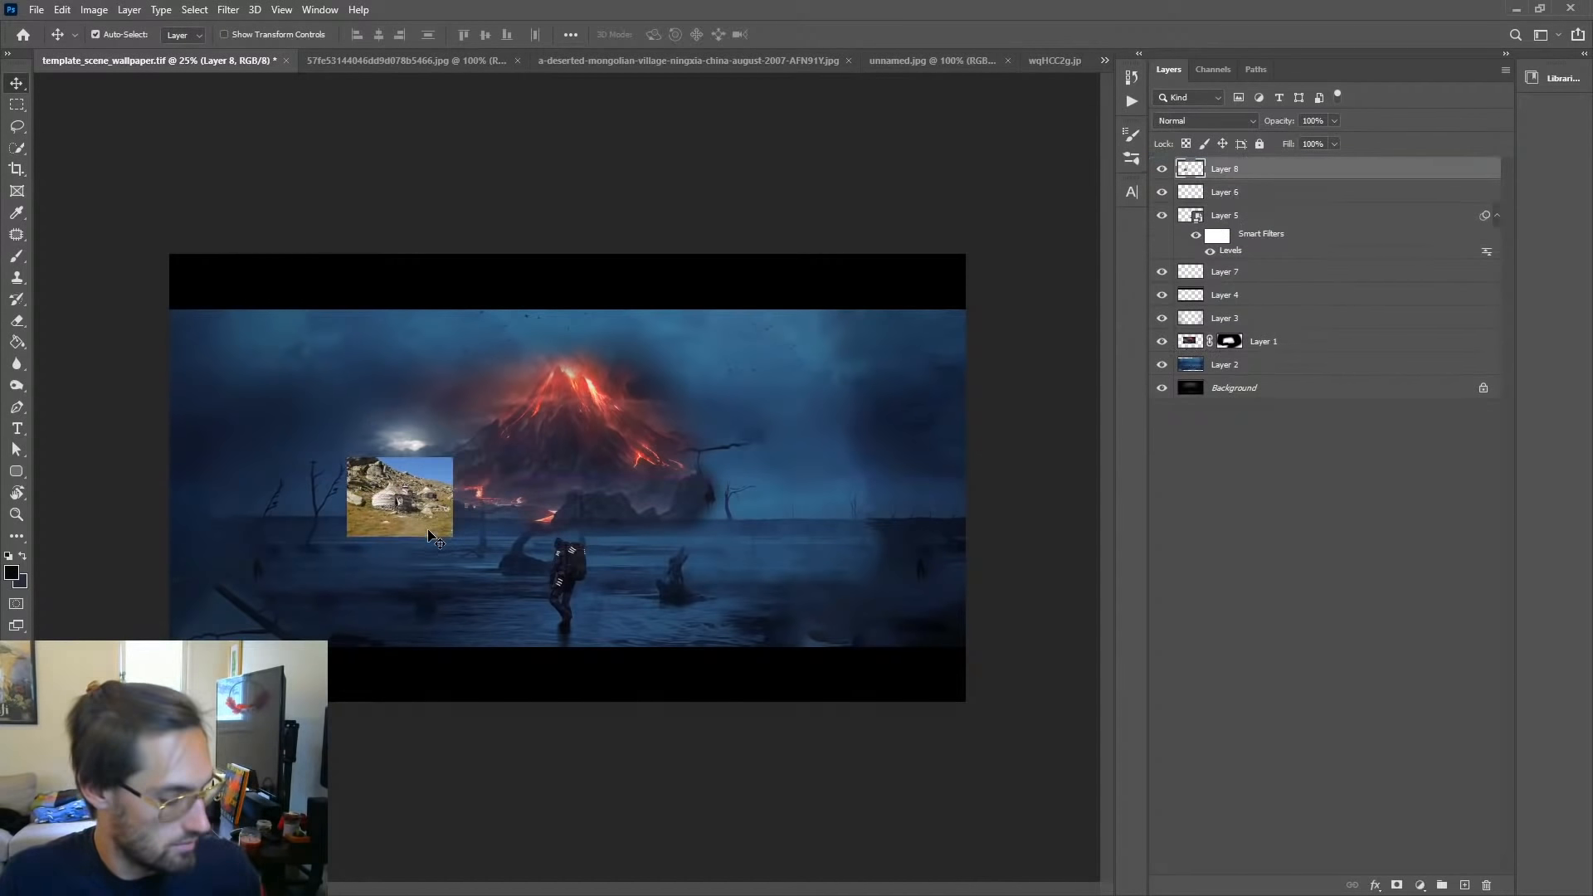
Step: Examine the pasted yurt photo up close and against the whole volcano scene to judge its scale
key("b")
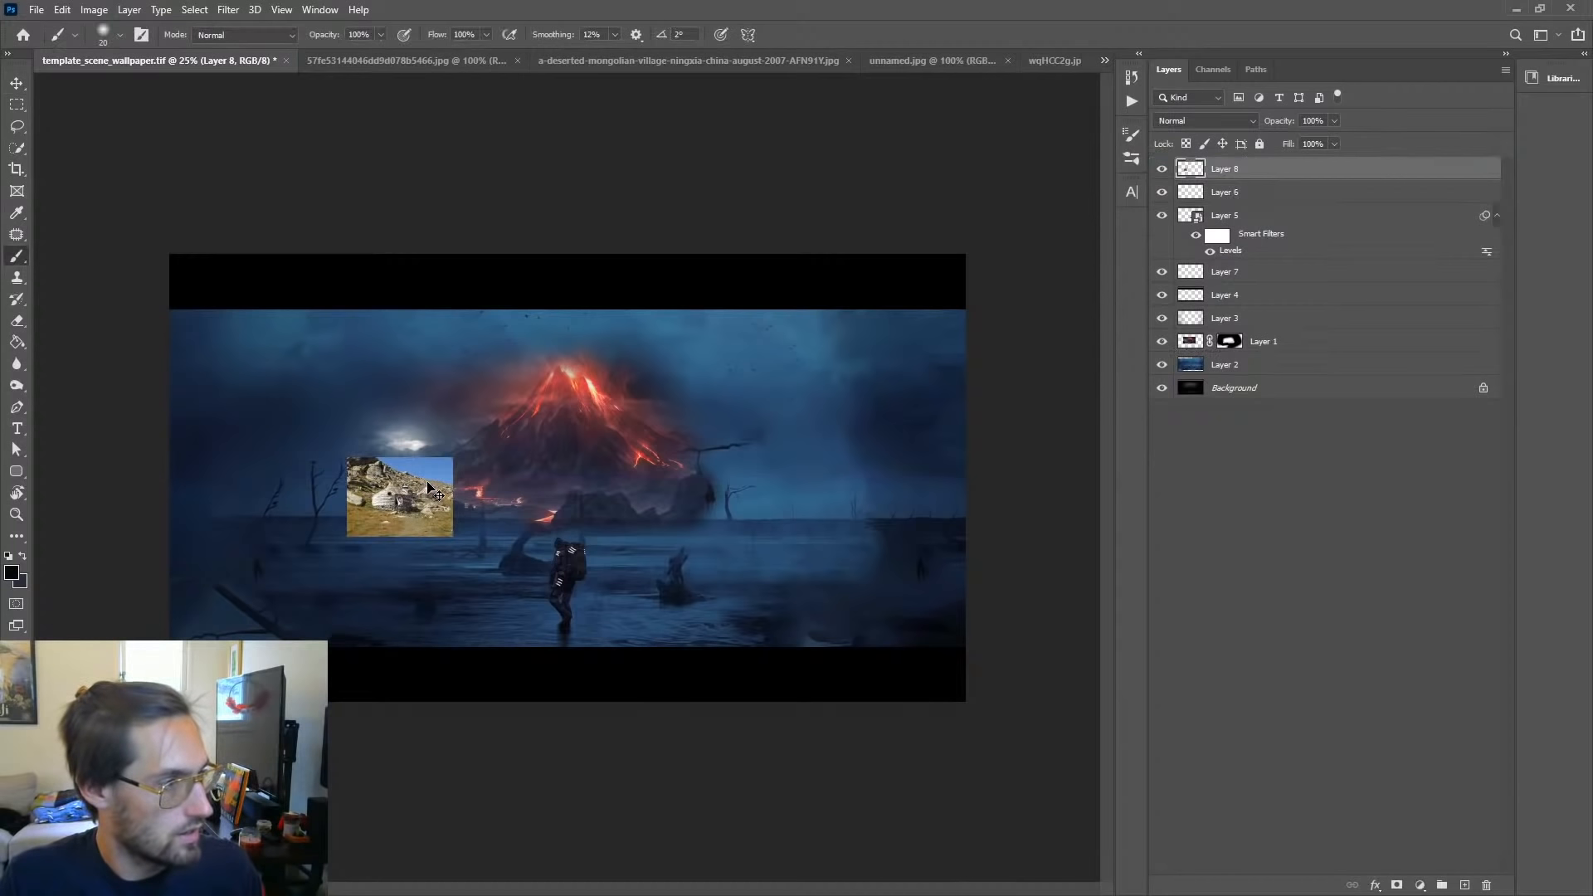
key("z")
left_click(390, 499)
left_click(390, 499)
left_click(390, 500)
left_click(390, 500)
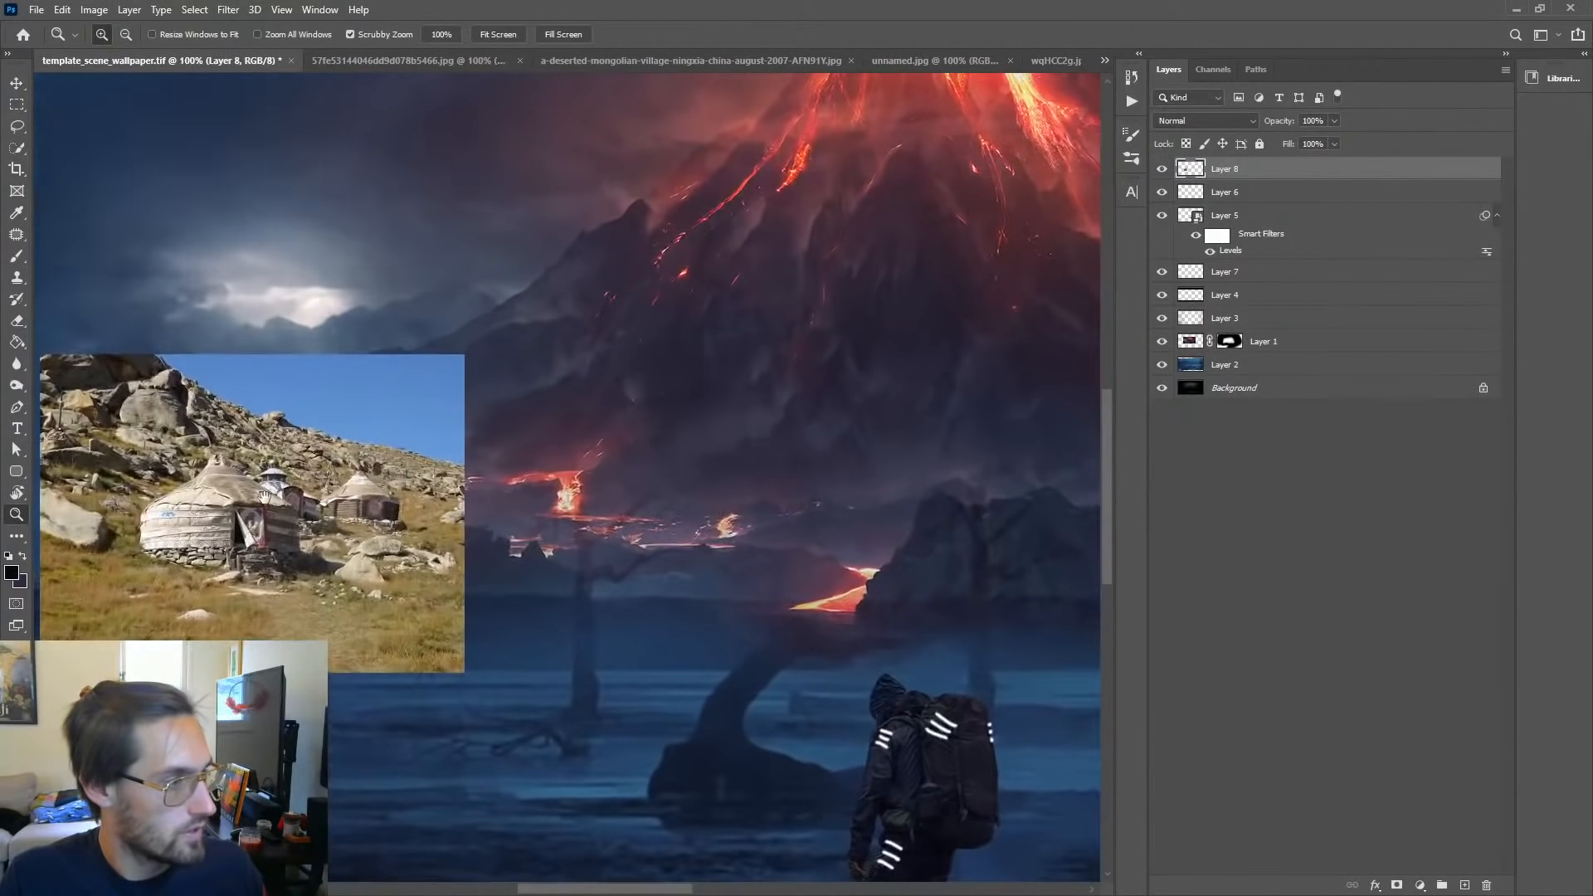
left_click_drag(196, 532, 638, 405)
left_click(685, 399)
left_click(697, 424, "alt")
left_click(697, 423, "alt")
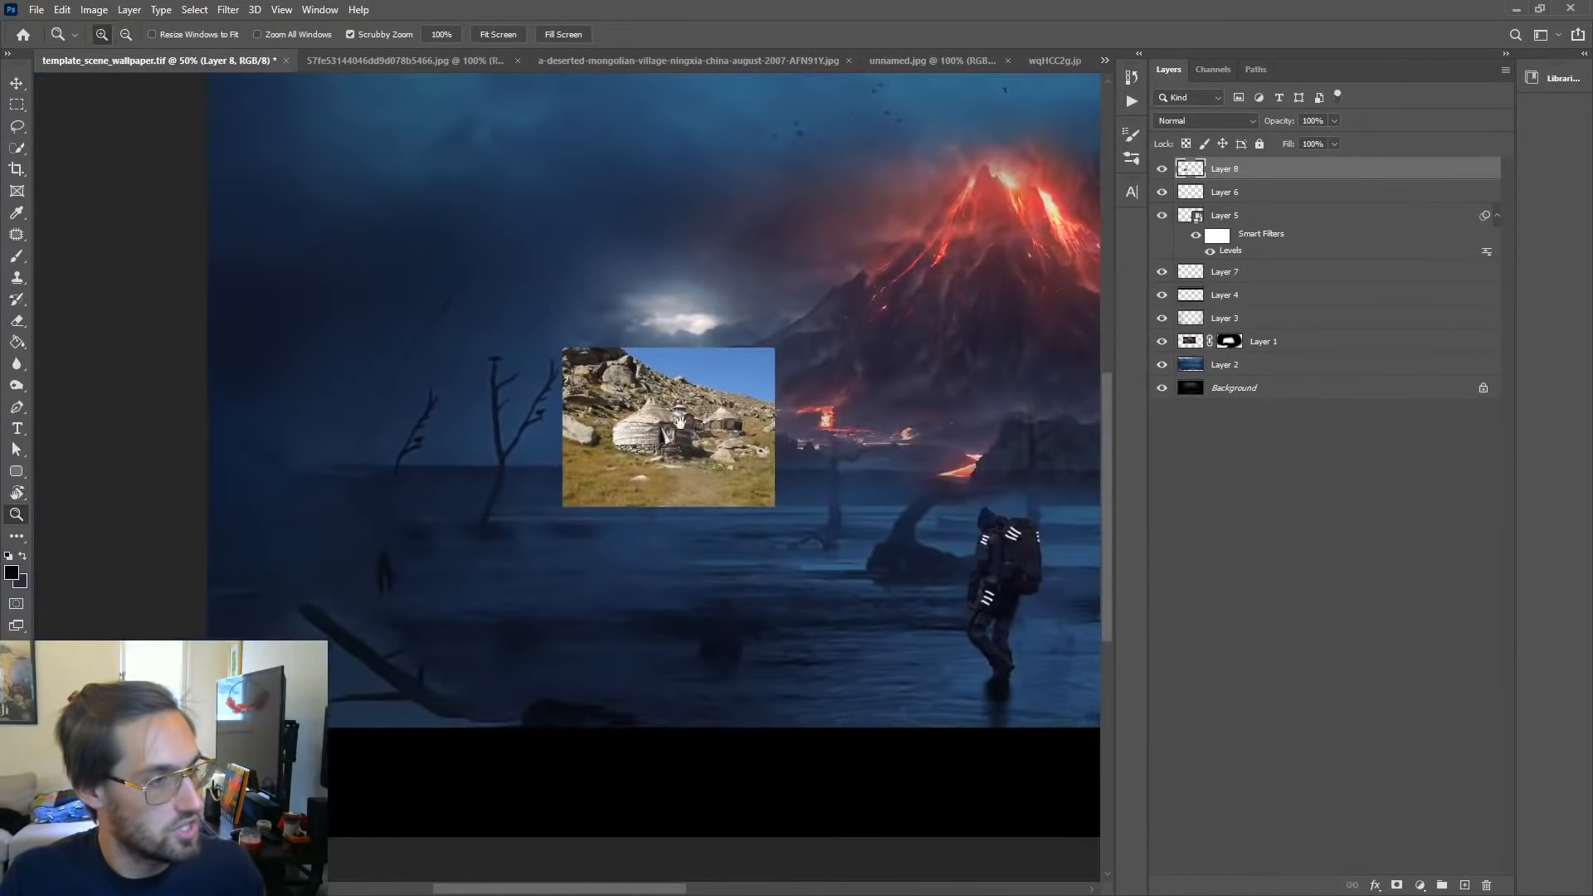
left_click_drag(720, 456, 578, 483)
left_click(578, 483, "alt")
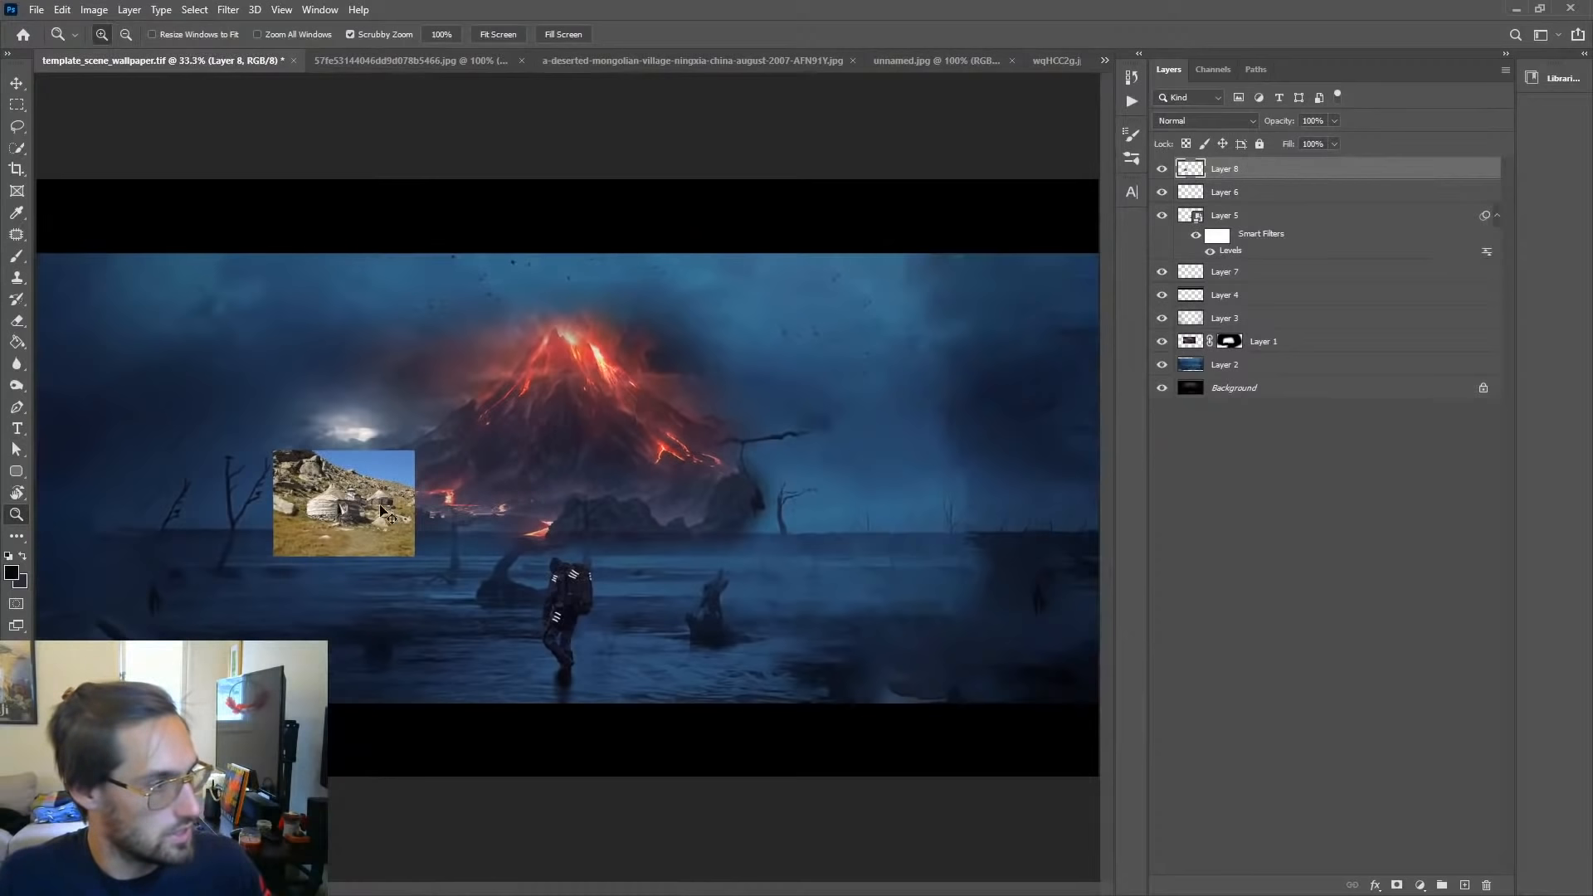
Step: Enlarge the yurt photo proportionally over the volcano's left slope and set its layer opacity to 33%
left_click(16, 88)
left_click_drag(402, 499, 589, 317)
key("ctrl+t")
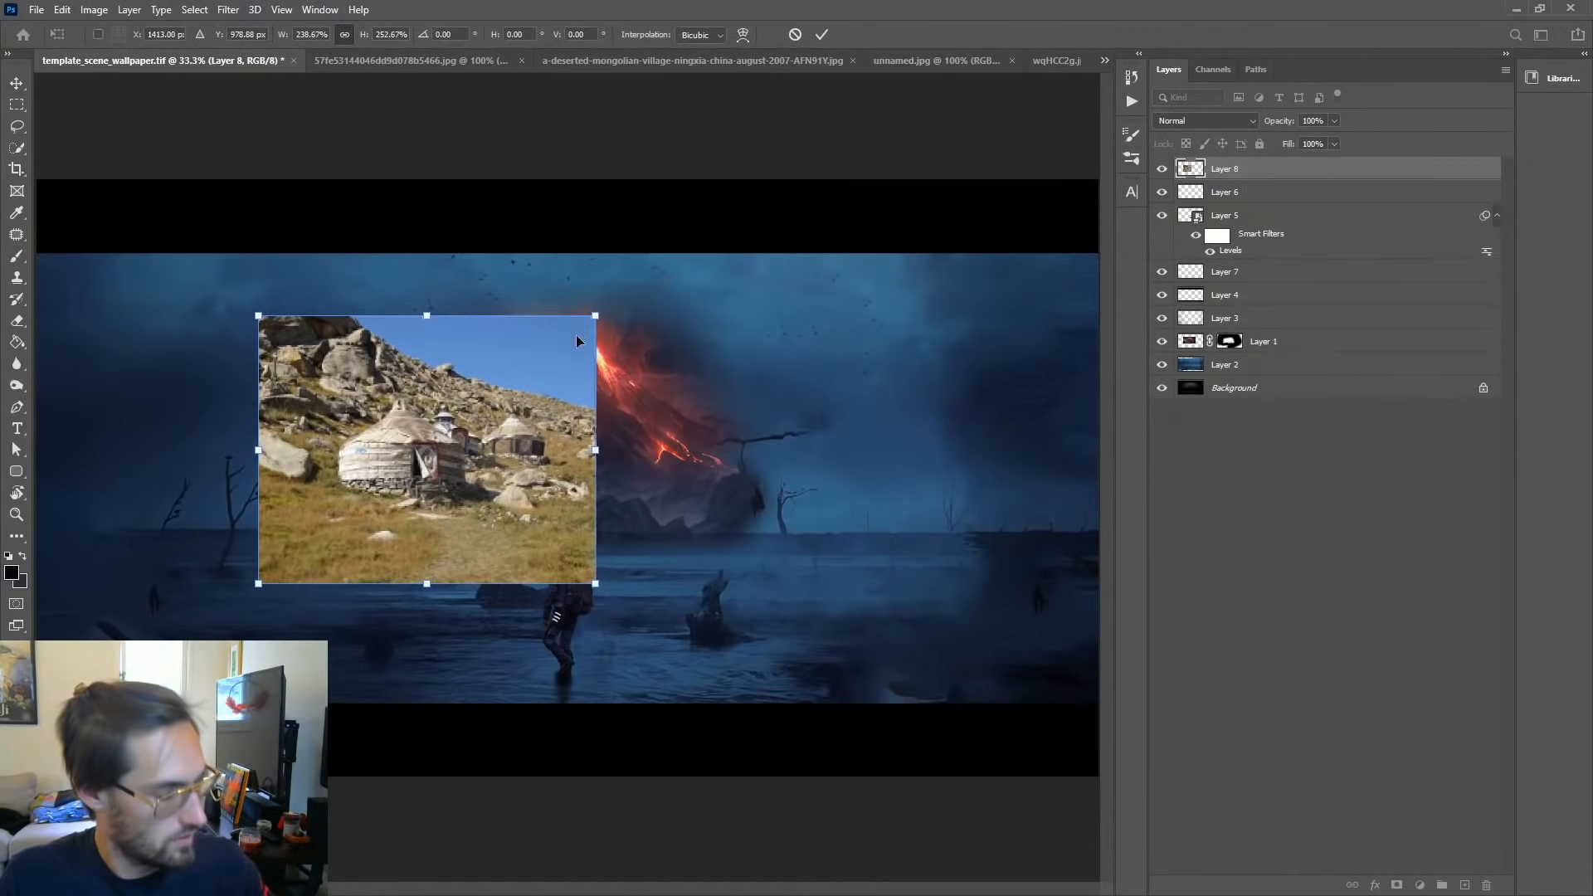
key("ctrl+z")
key("ctrl+z")
left_click_drag(404, 479, 587, 337)
key("Return")
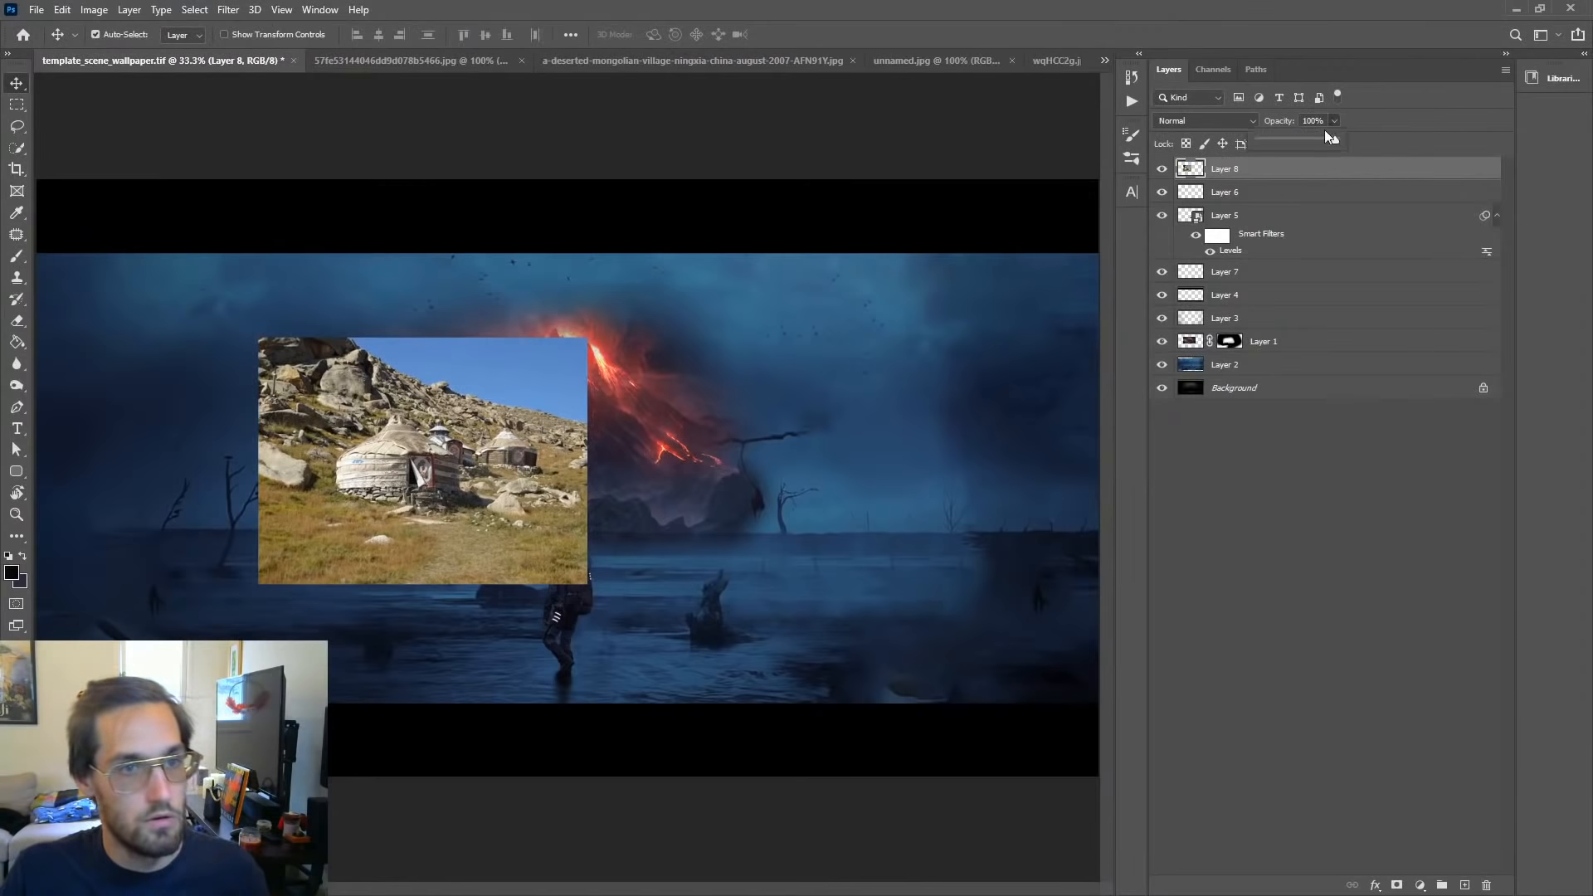
left_click_drag(1301, 142, 1284, 141)
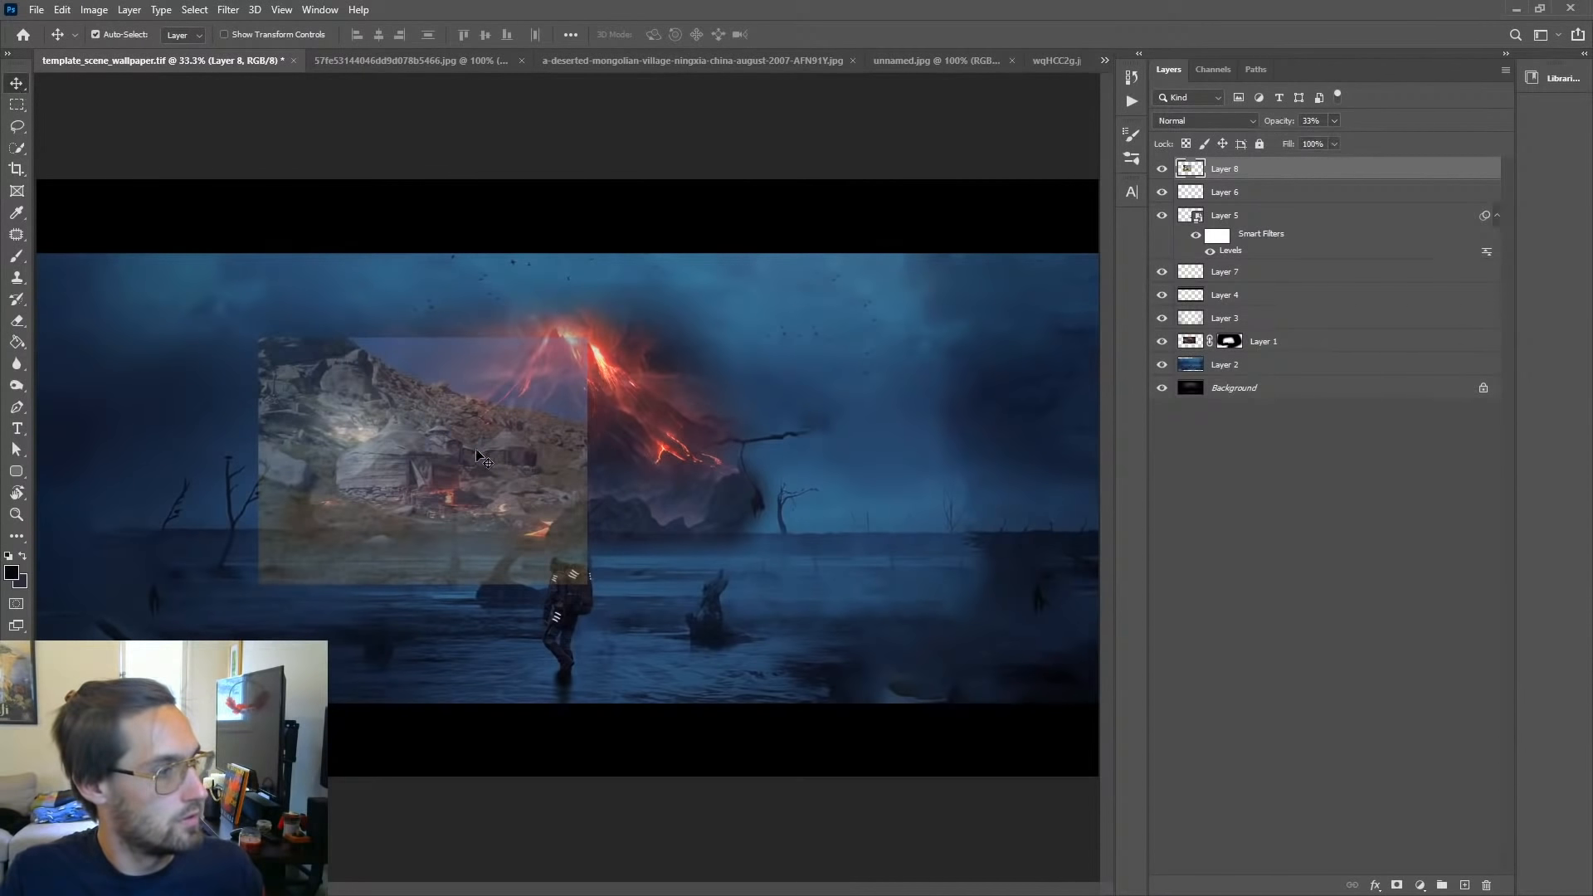
Step: Enlarge the semi-transparent yurt layer further and place it over the water to the right of the backpacker
left_click_drag(478, 452, 317, 489)
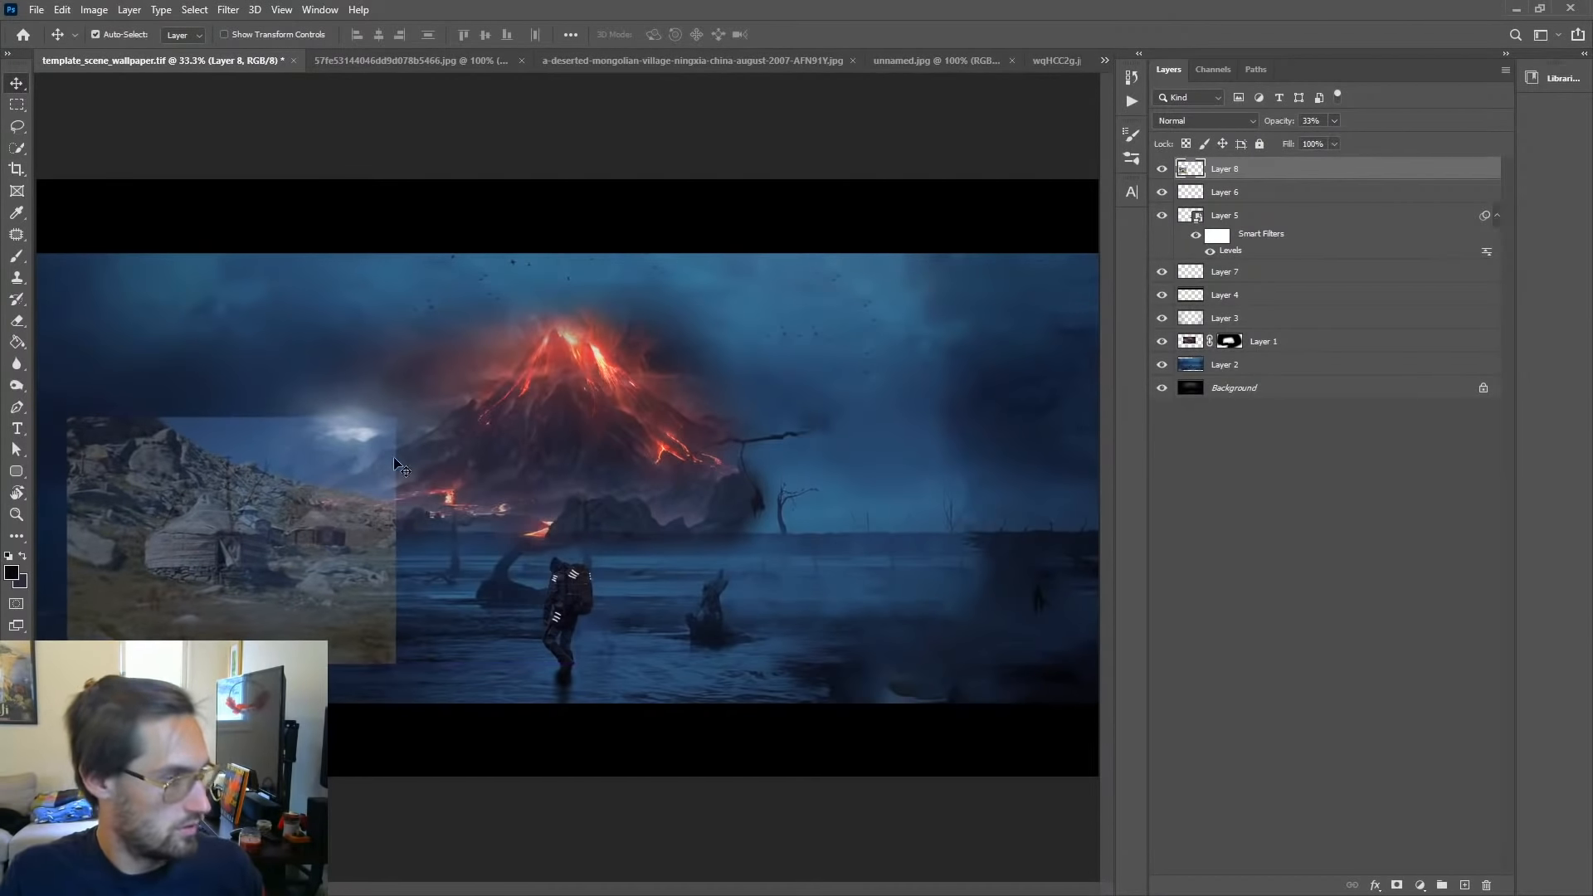
key("ctrl+t")
left_click_drag(395, 418, 514, 331)
left_click_drag(395, 492, 992, 523)
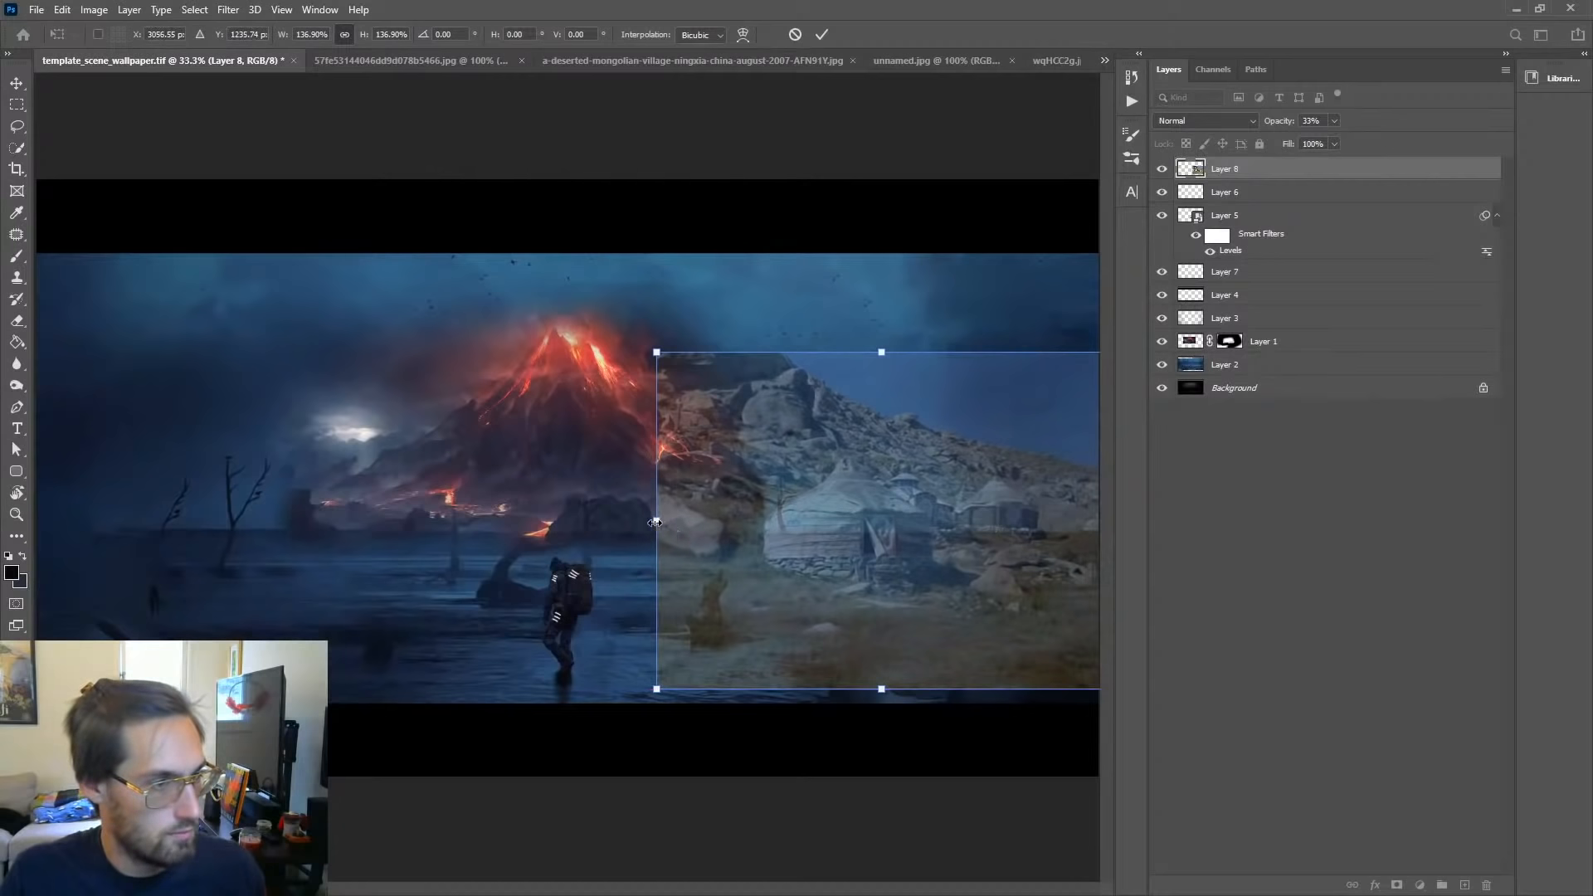
left_click_drag(656, 521, 1246, 440)
left_click_drag(484, 552, 982, 510)
key("Return")
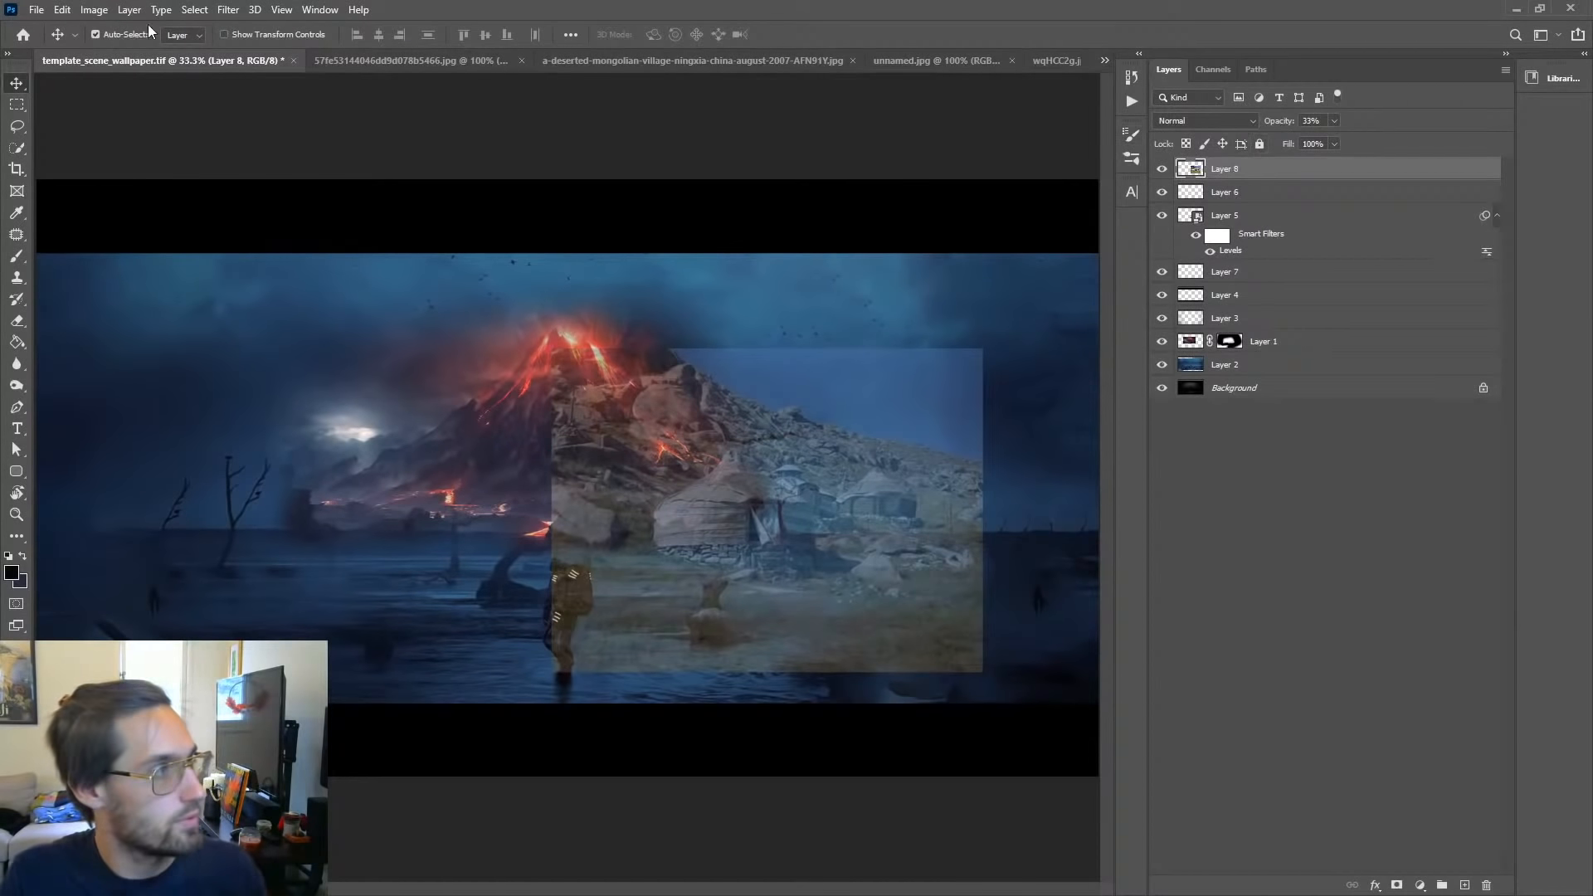
Step: Flip the yurt layer horizontally and shift it toward the right edge of the scene
left_click(93, 9)
mouse_move(68, 10)
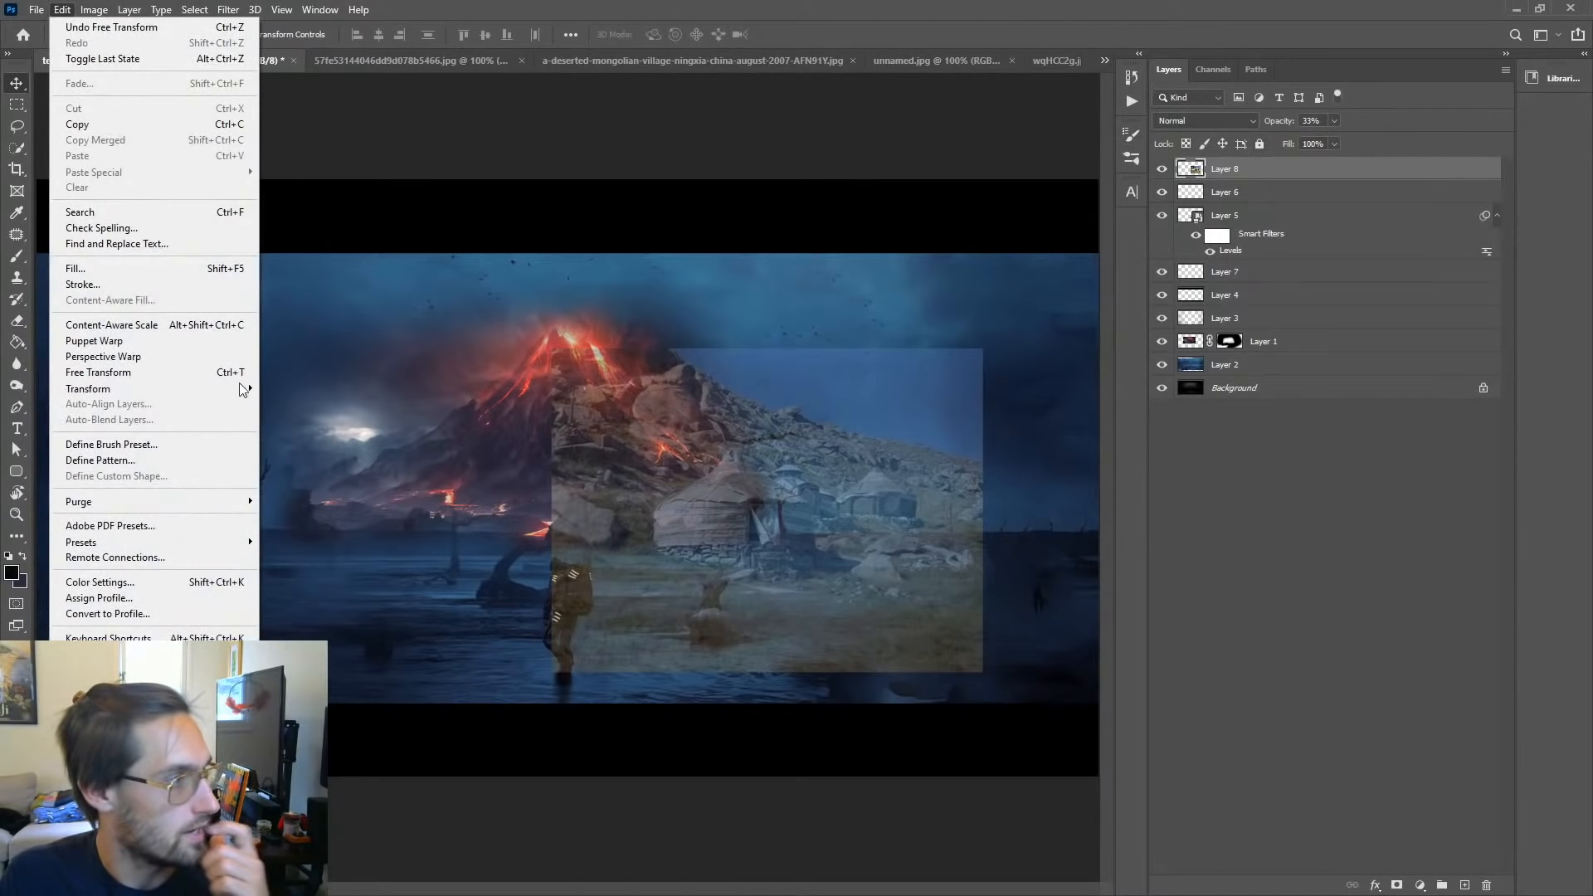
mouse_move(239, 387)
left_click(332, 645)
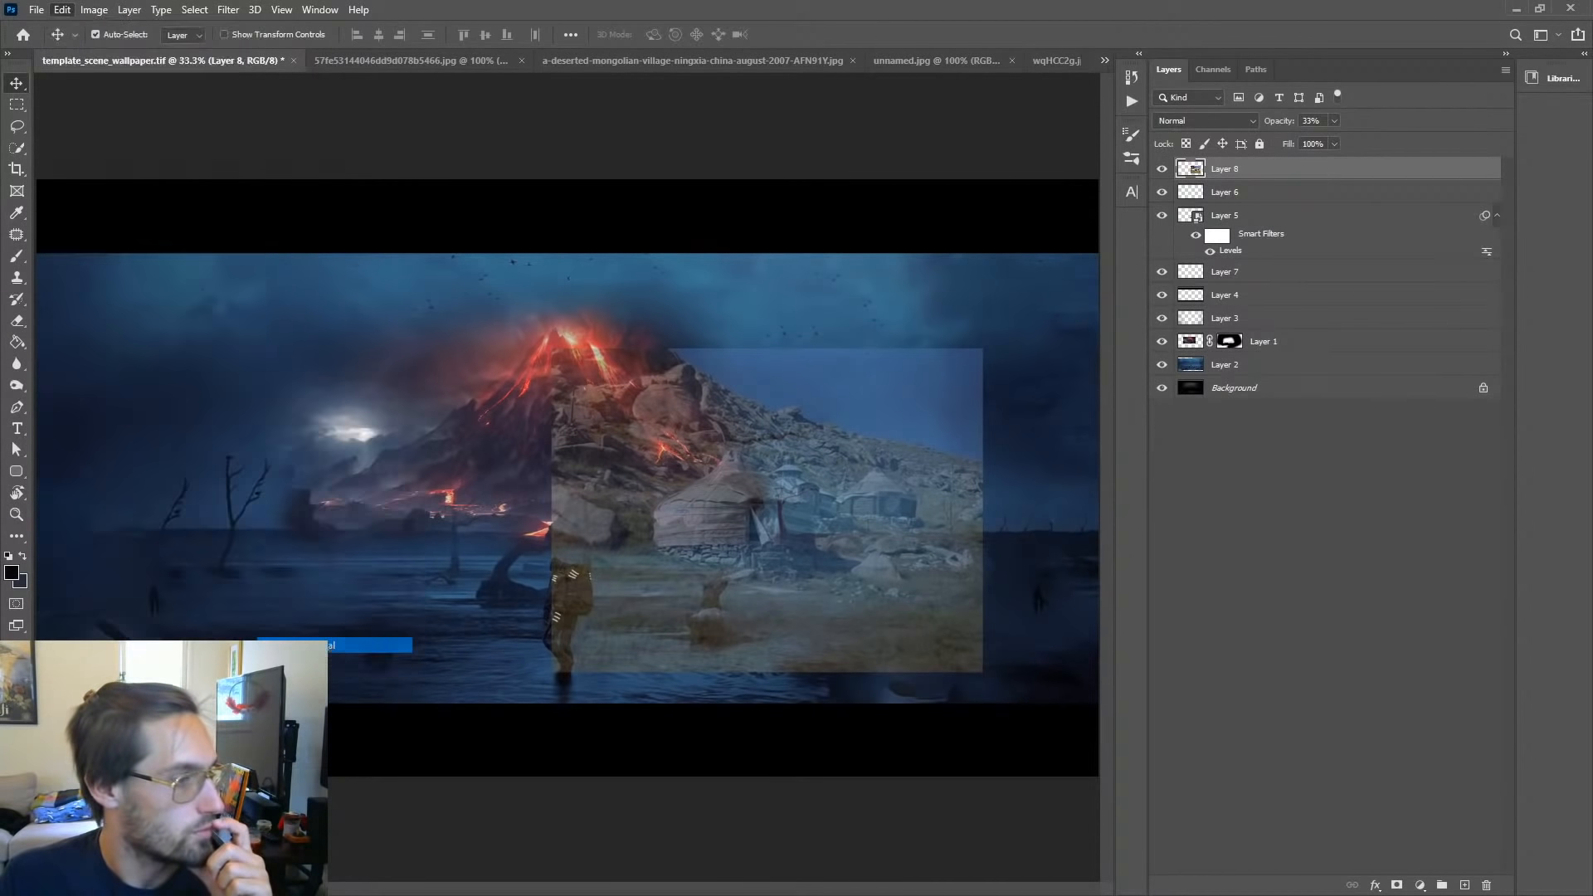
left_click_drag(831, 556, 995, 566)
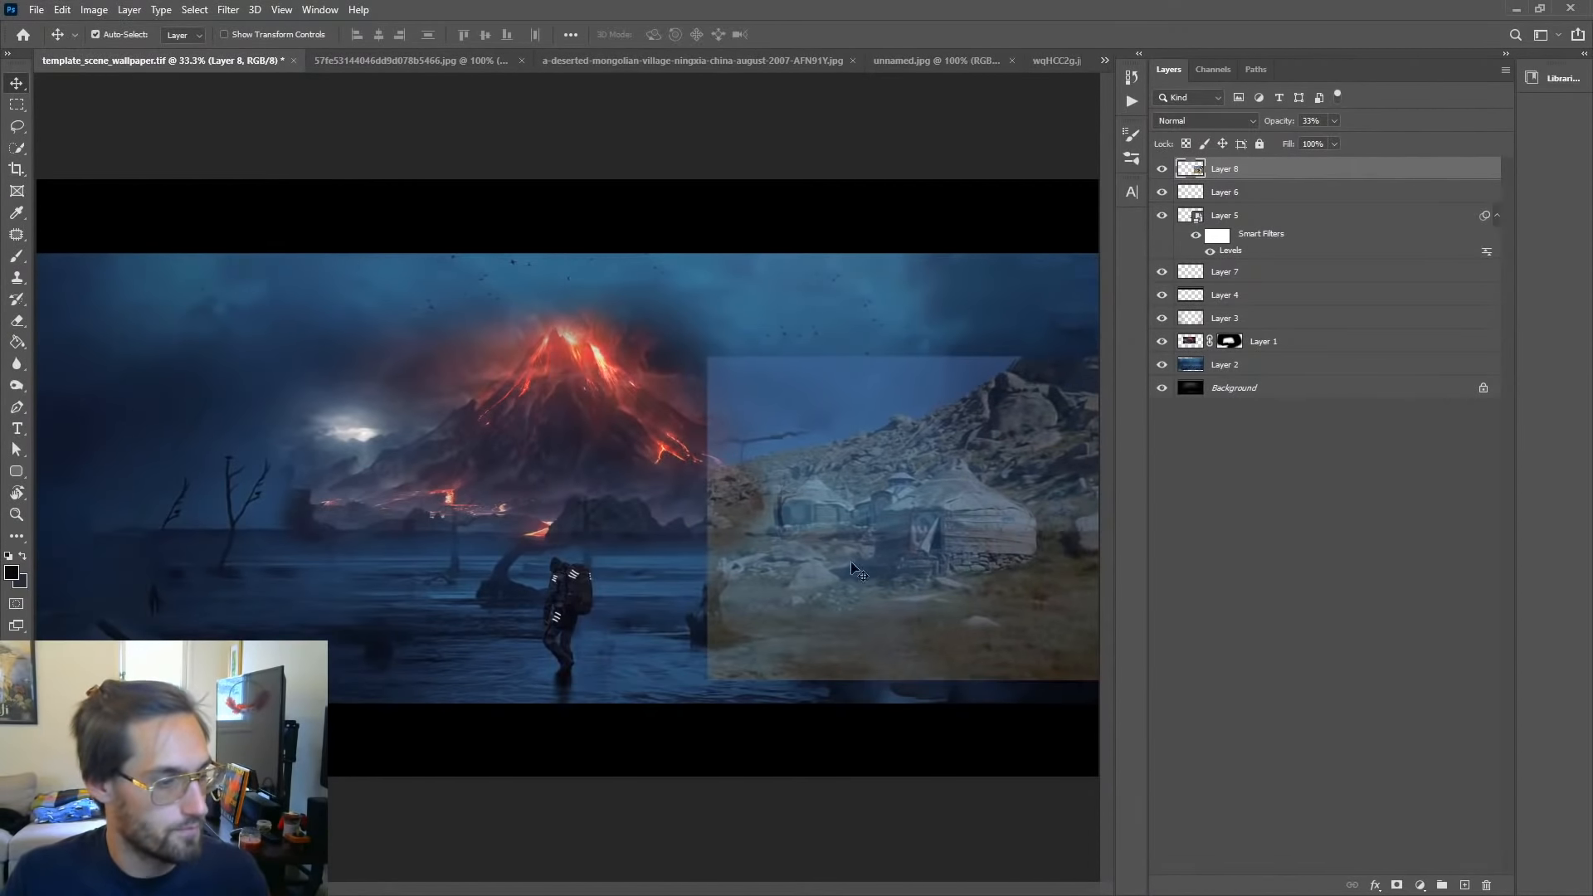
Step: Scale the yurt layer to 109.23% so that it extends to the scene's right edge
key("ctrl+minus")
mouse_move(860, 551)
left_mouse_down()
mouse_move(861, 575)
mouse_move(854, 559)
left_mouse_up()
key("ctrl+t")
left_click_drag(643, 414, 614, 391)
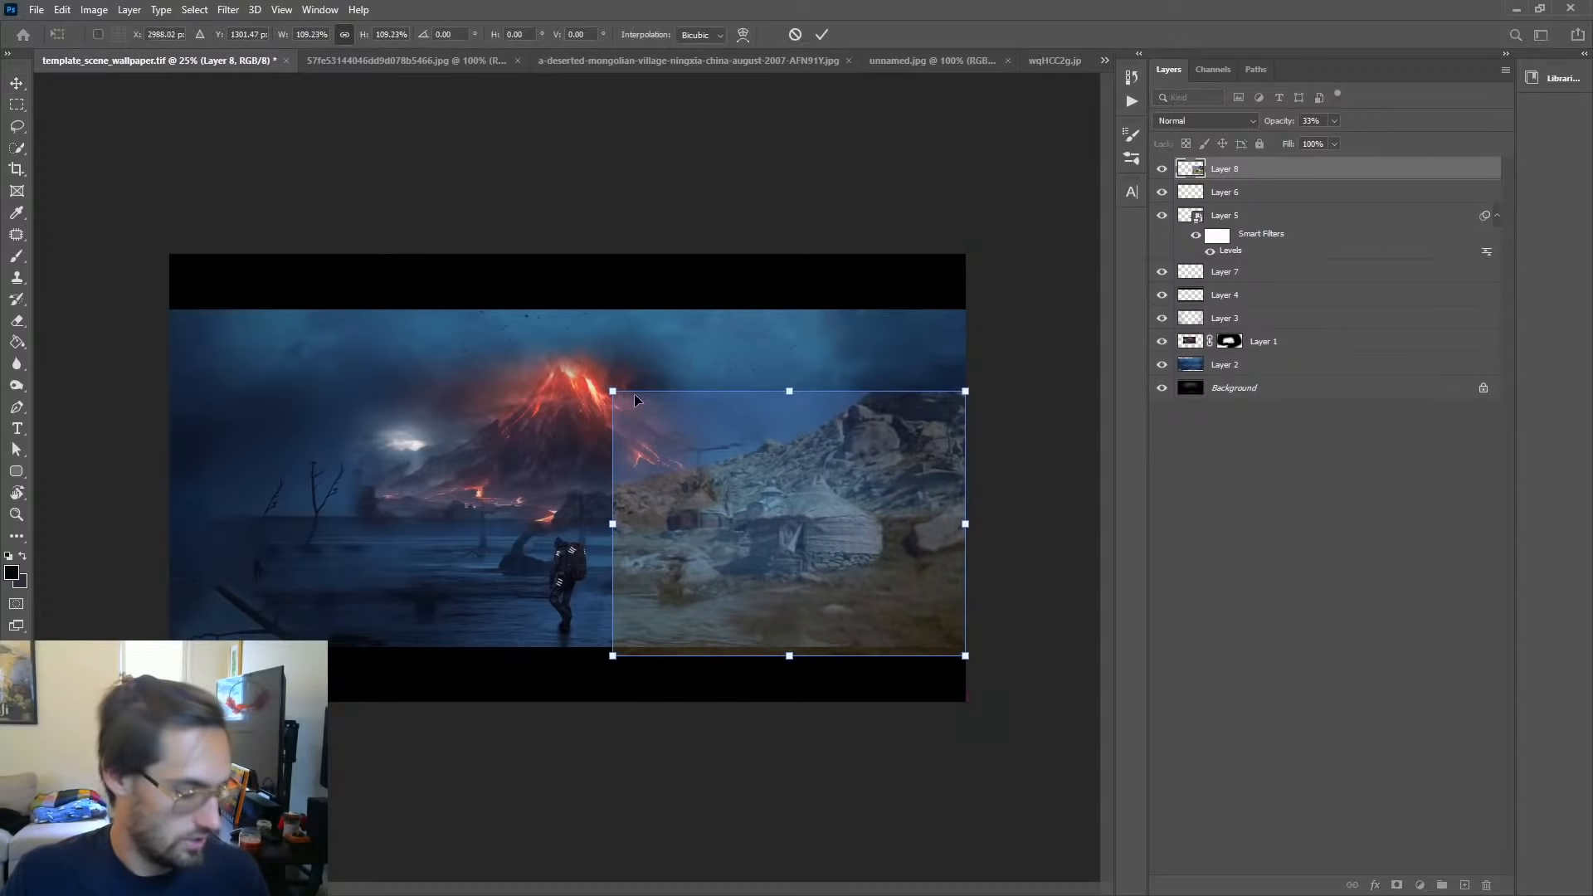
key("Return")
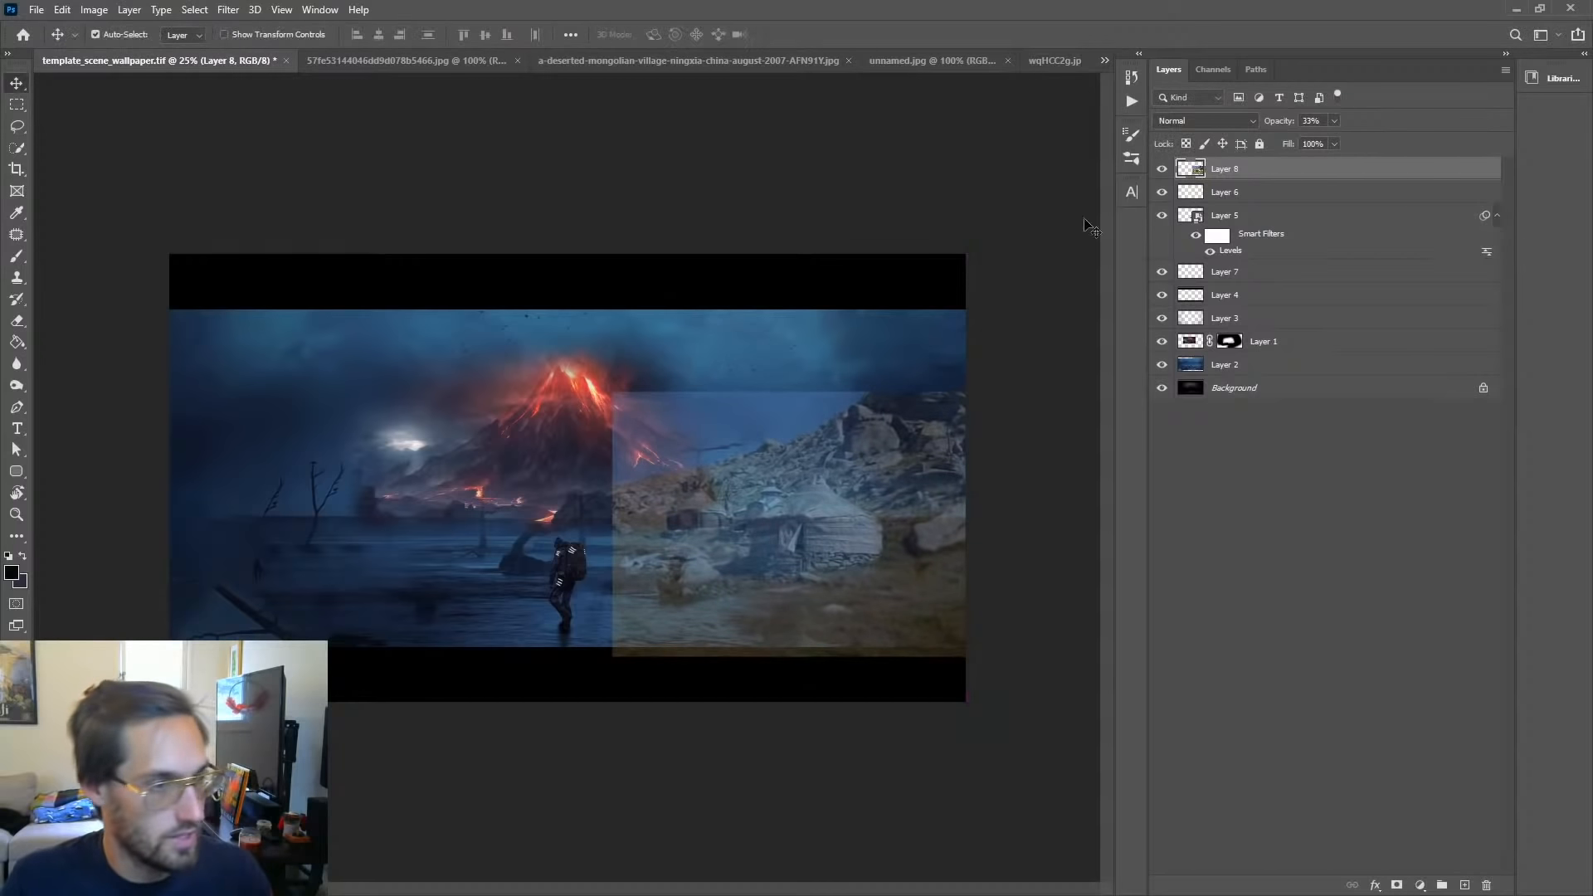
left_click(17, 320)
right_click(743, 505)
left_click_drag(736, 505, 789, 510)
left_click(1332, 477)
left_click(1280, 170)
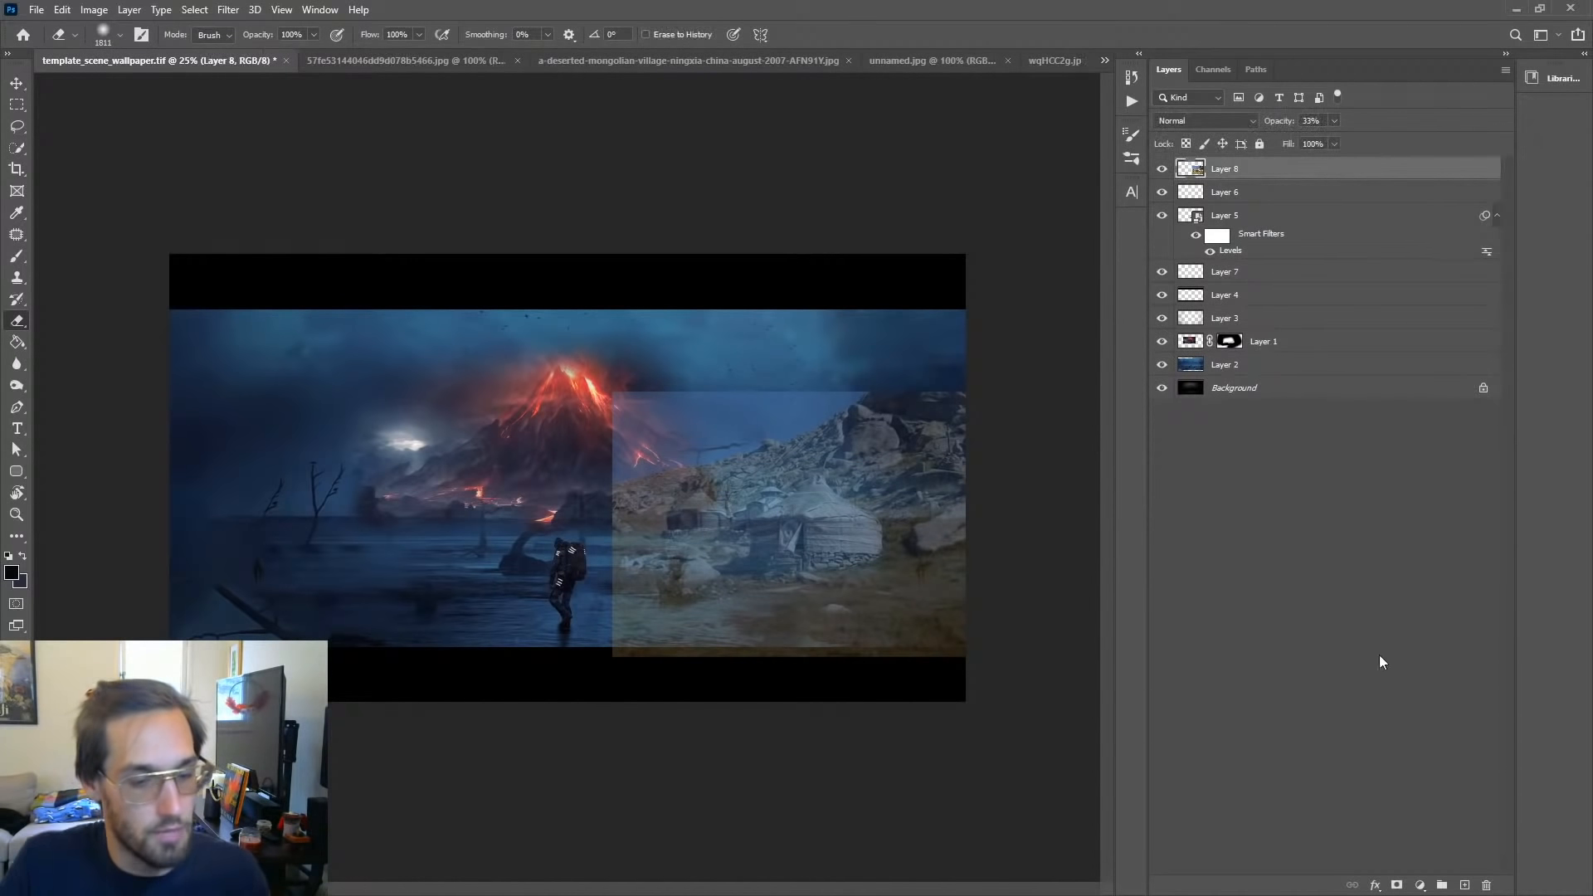
Step: Add a layer mask to the yurt layer and fade the photo's edges and sky with a black 432 px Soft Round brush
left_click(1398, 886)
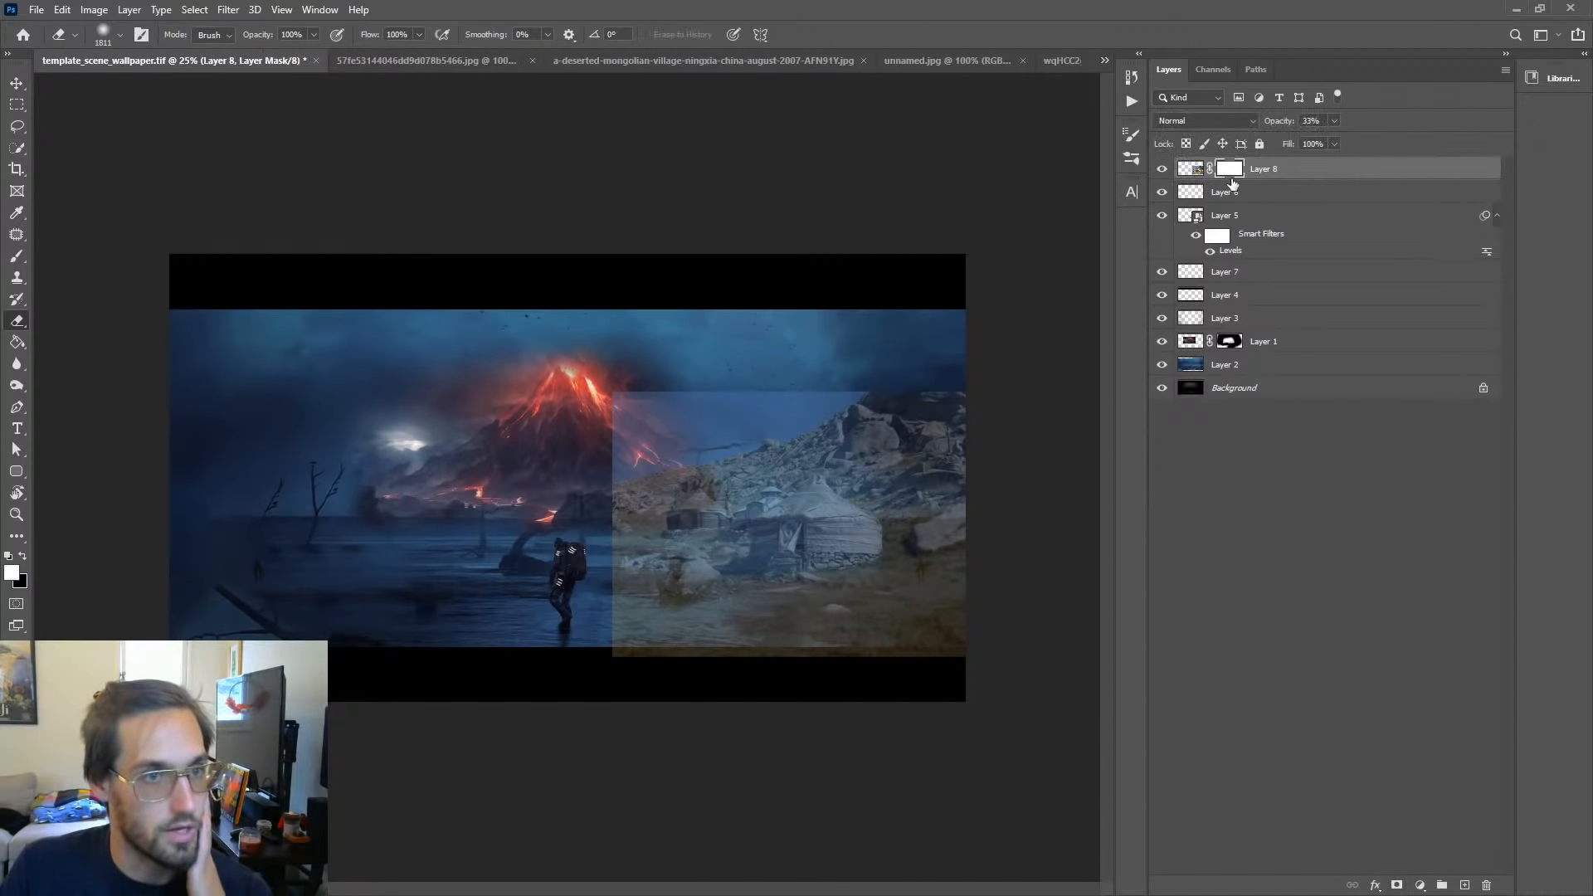
left_click(17, 255)
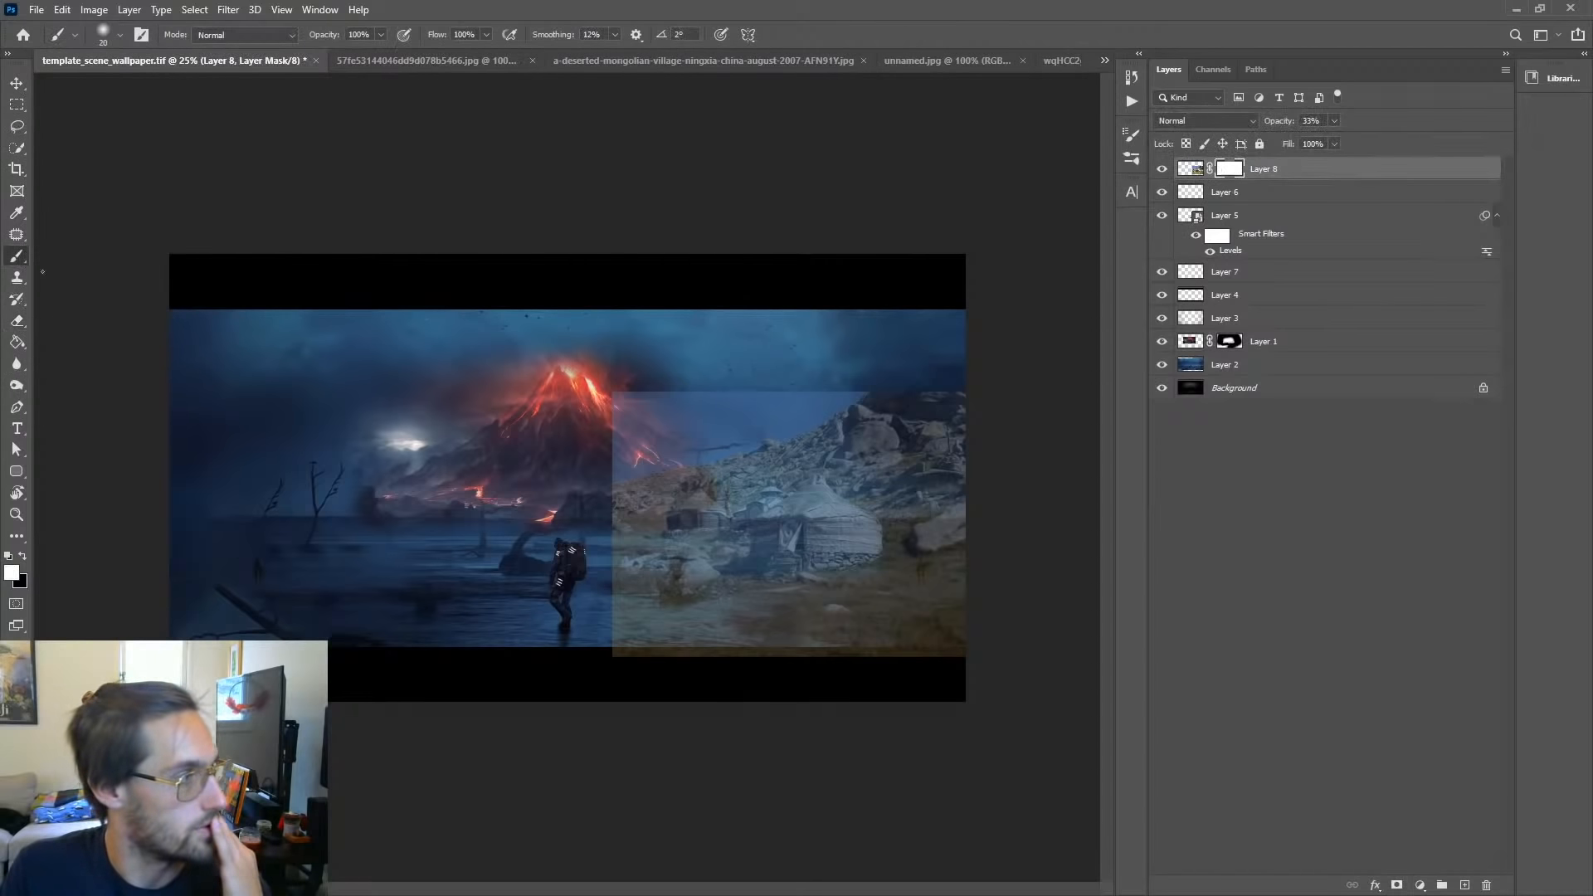
right_click(696, 502)
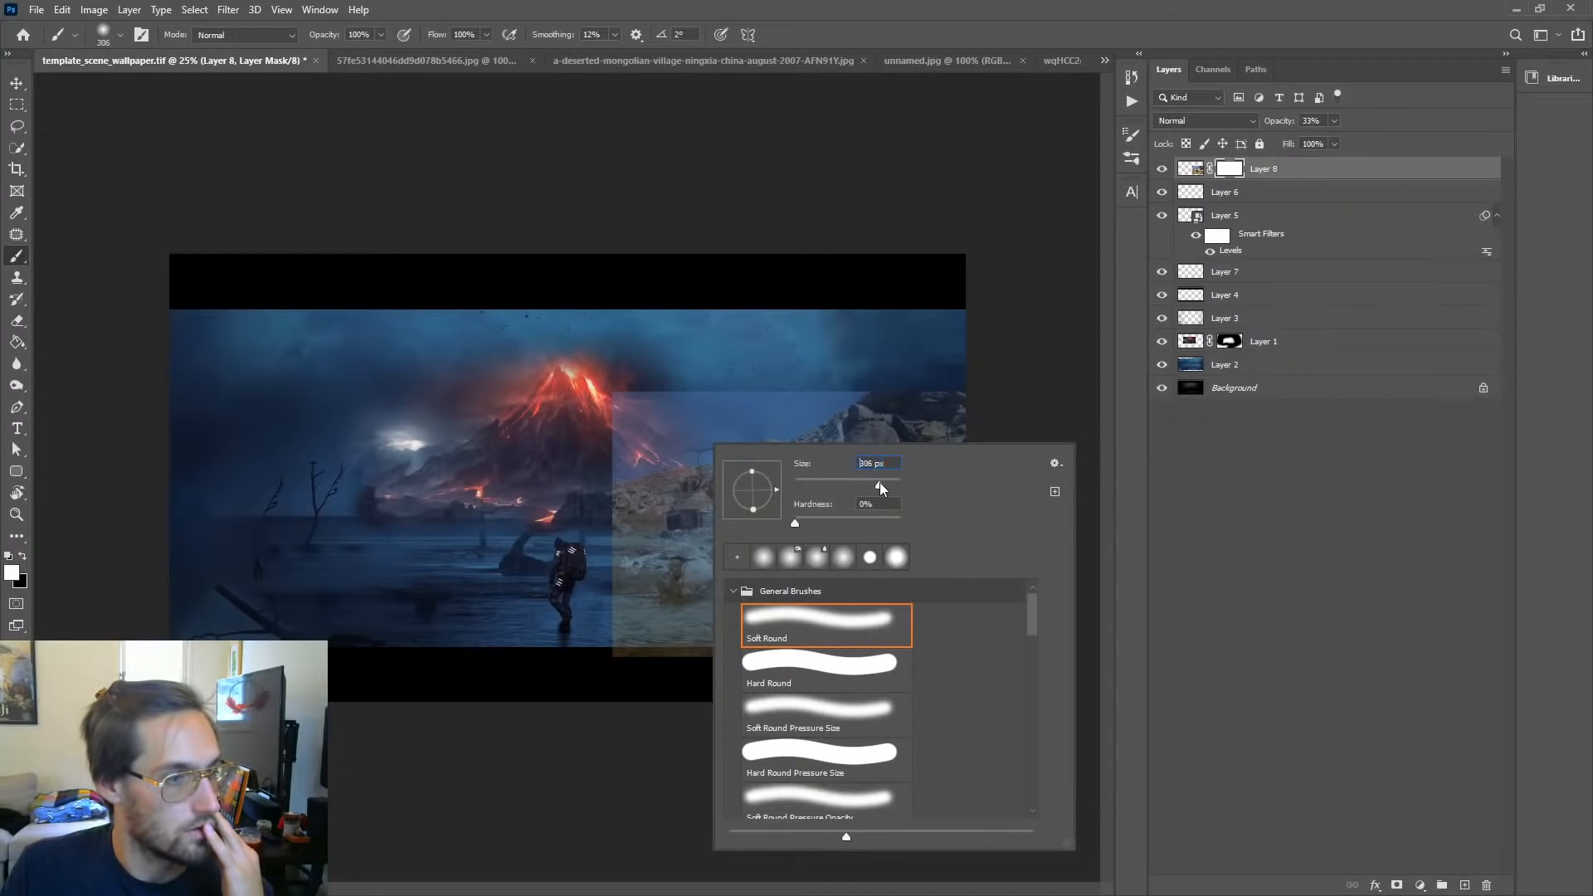
left_click_drag(879, 481, 882, 483)
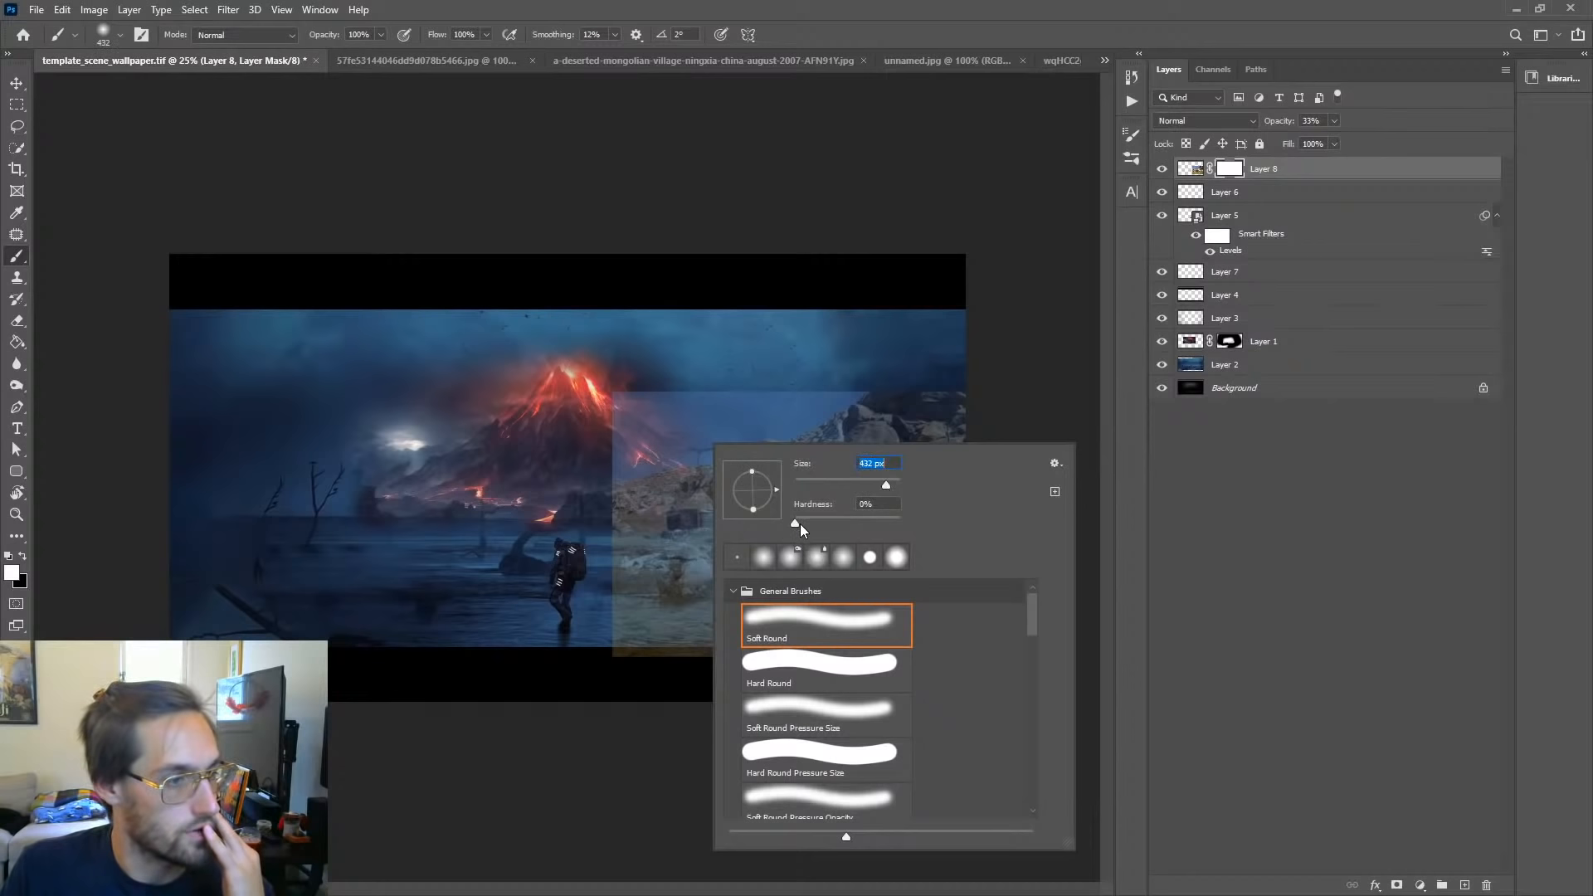
left_click(799, 524)
left_click(1229, 172)
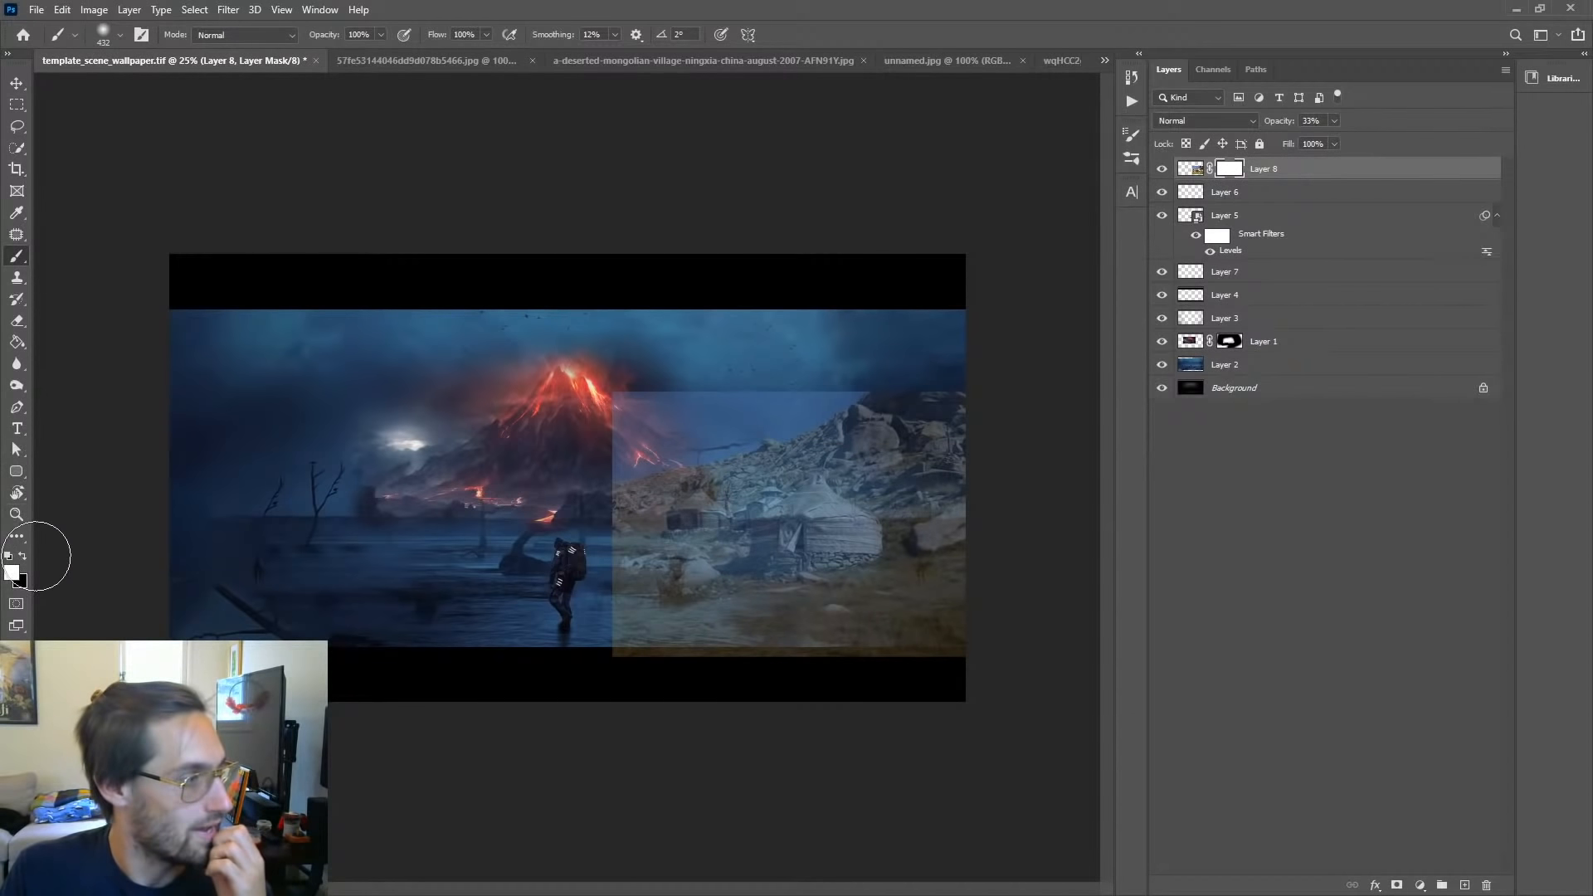
key("x")
mouse_move(576, 403)
left_mouse_down()
mouse_move(612, 402)
mouse_move(585, 638)
mouse_move(946, 644)
mouse_move(1024, 615)
mouse_move(647, 647)
mouse_move(944, 615)
left_mouse_up()
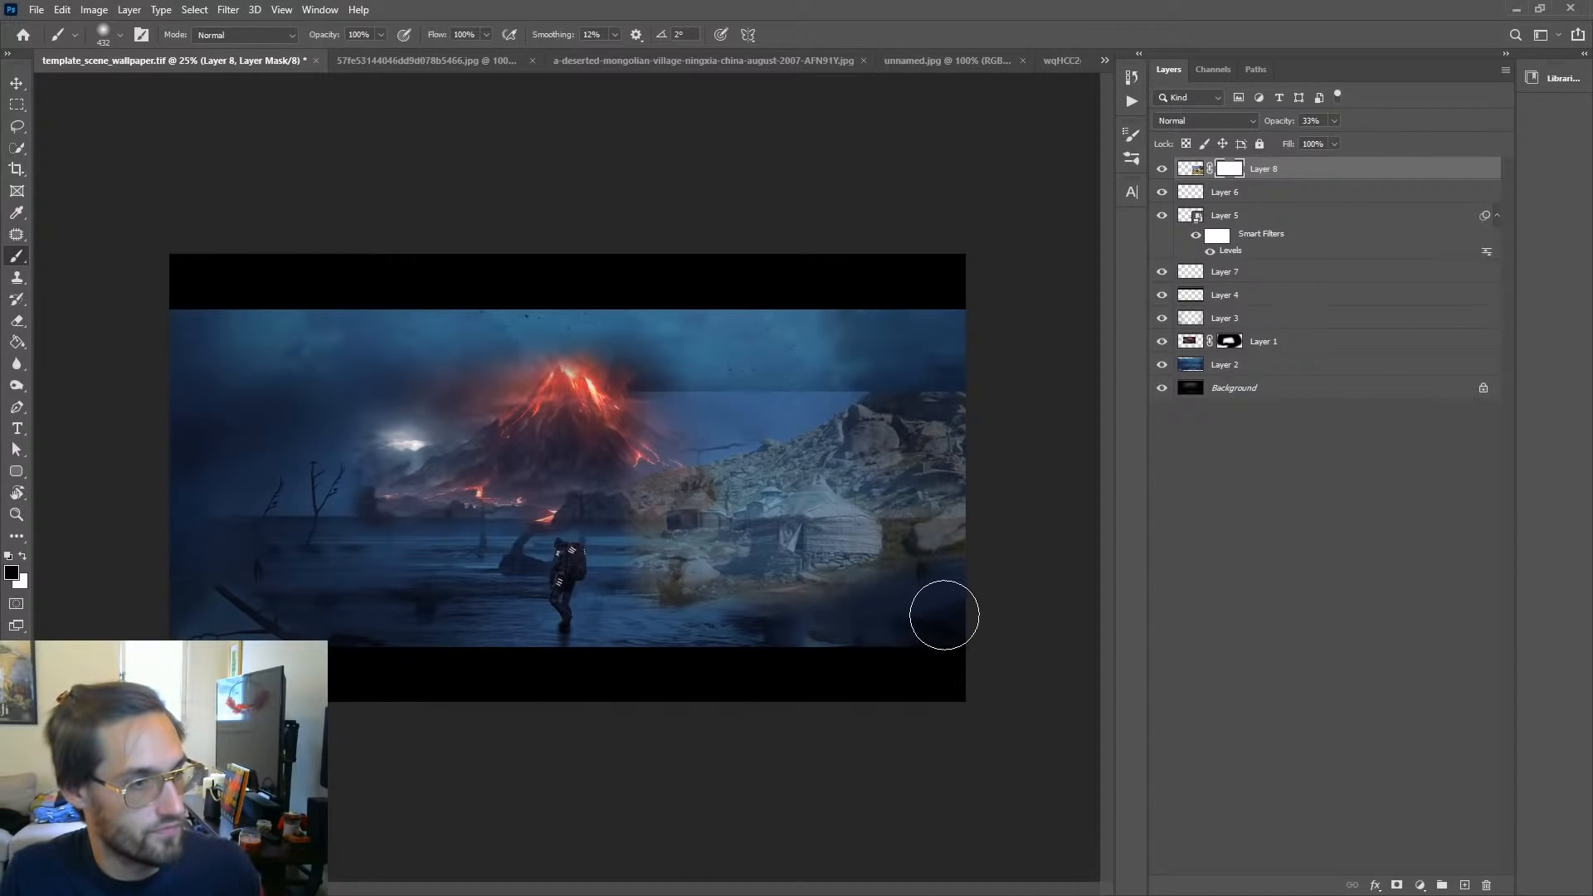
mouse_move(633, 462)
left_mouse_down()
mouse_move(868, 370)
mouse_move(904, 451)
mouse_move(971, 385)
mouse_move(939, 409)
mouse_move(950, 570)
mouse_move(1010, 508)
mouse_move(921, 434)
mouse_move(875, 469)
mouse_move(932, 381)
left_mouse_up()
Step: Trace a Lasso selection along the yurts' roofs and walls, closing it around the ground below them
key("z")
left_click_drag(969, 475, 749, 446)
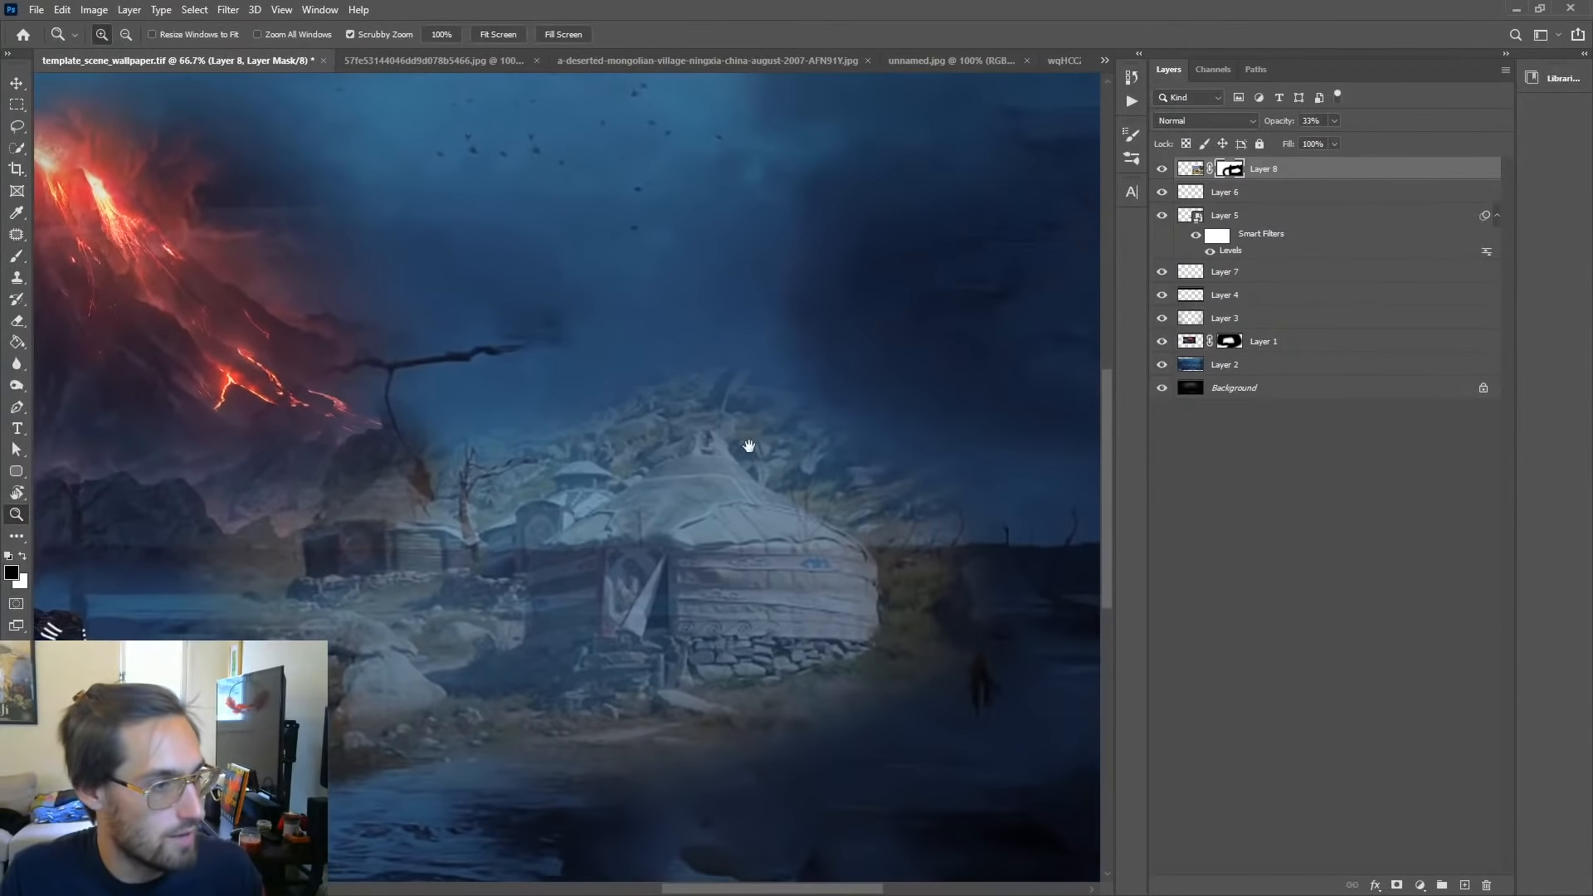
left_click(816, 514)
left_click(819, 515)
left_click(19, 127)
mouse_move(832, 372)
left_mouse_down()
mouse_move(658, 142)
mouse_move(669, 110)
mouse_move(777, 142)
left_mouse_up()
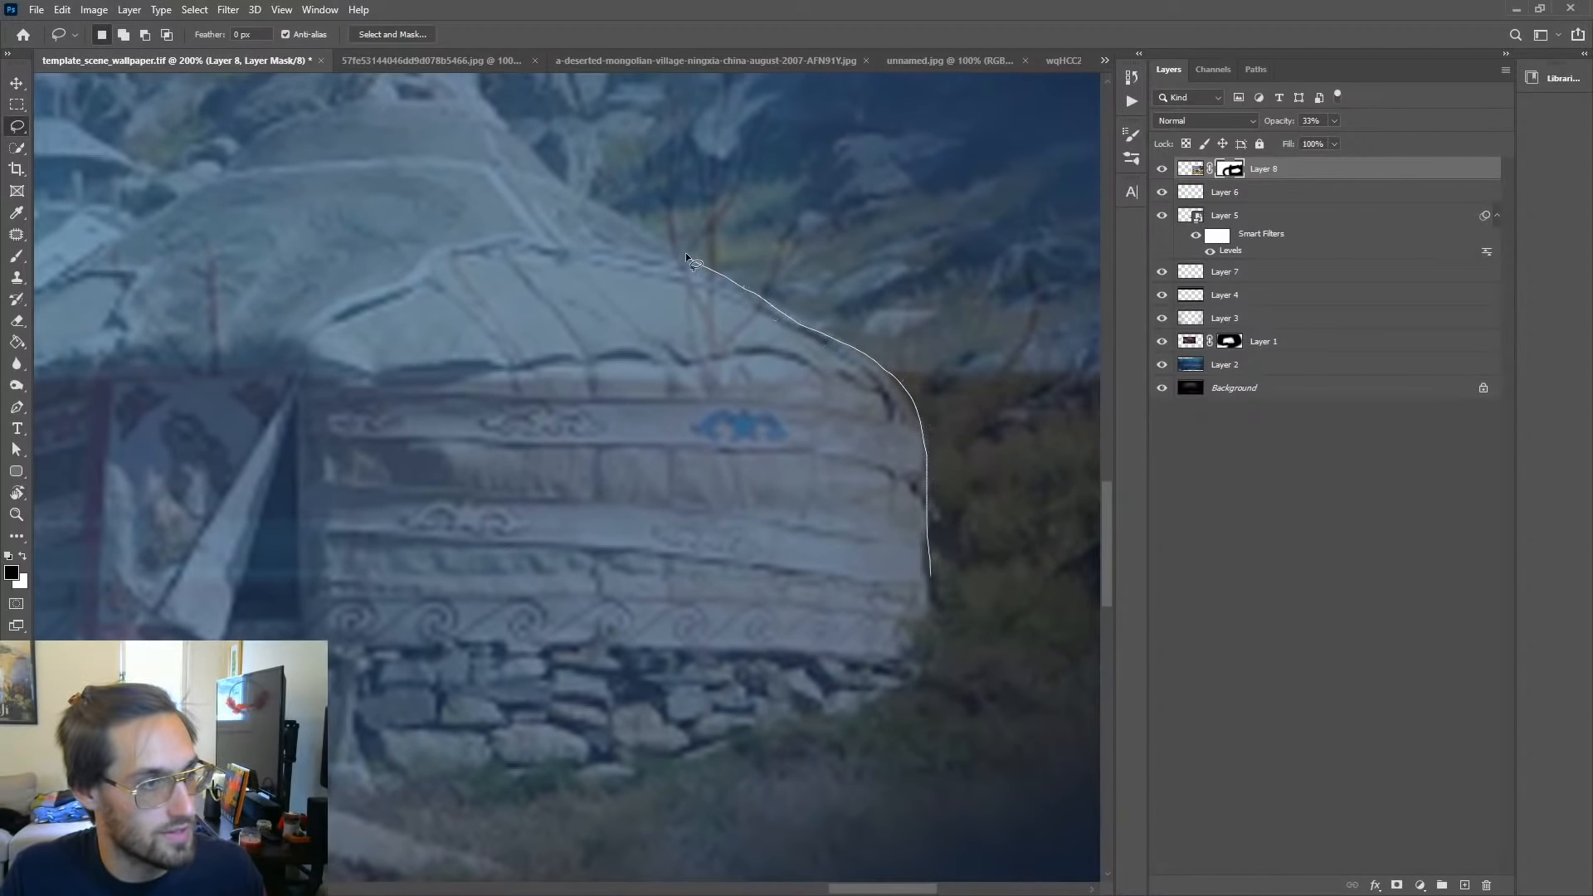
mouse_move(685, 252)
left_mouse_down()
mouse_move(1010, 437)
mouse_move(959, 402)
left_mouse_up()
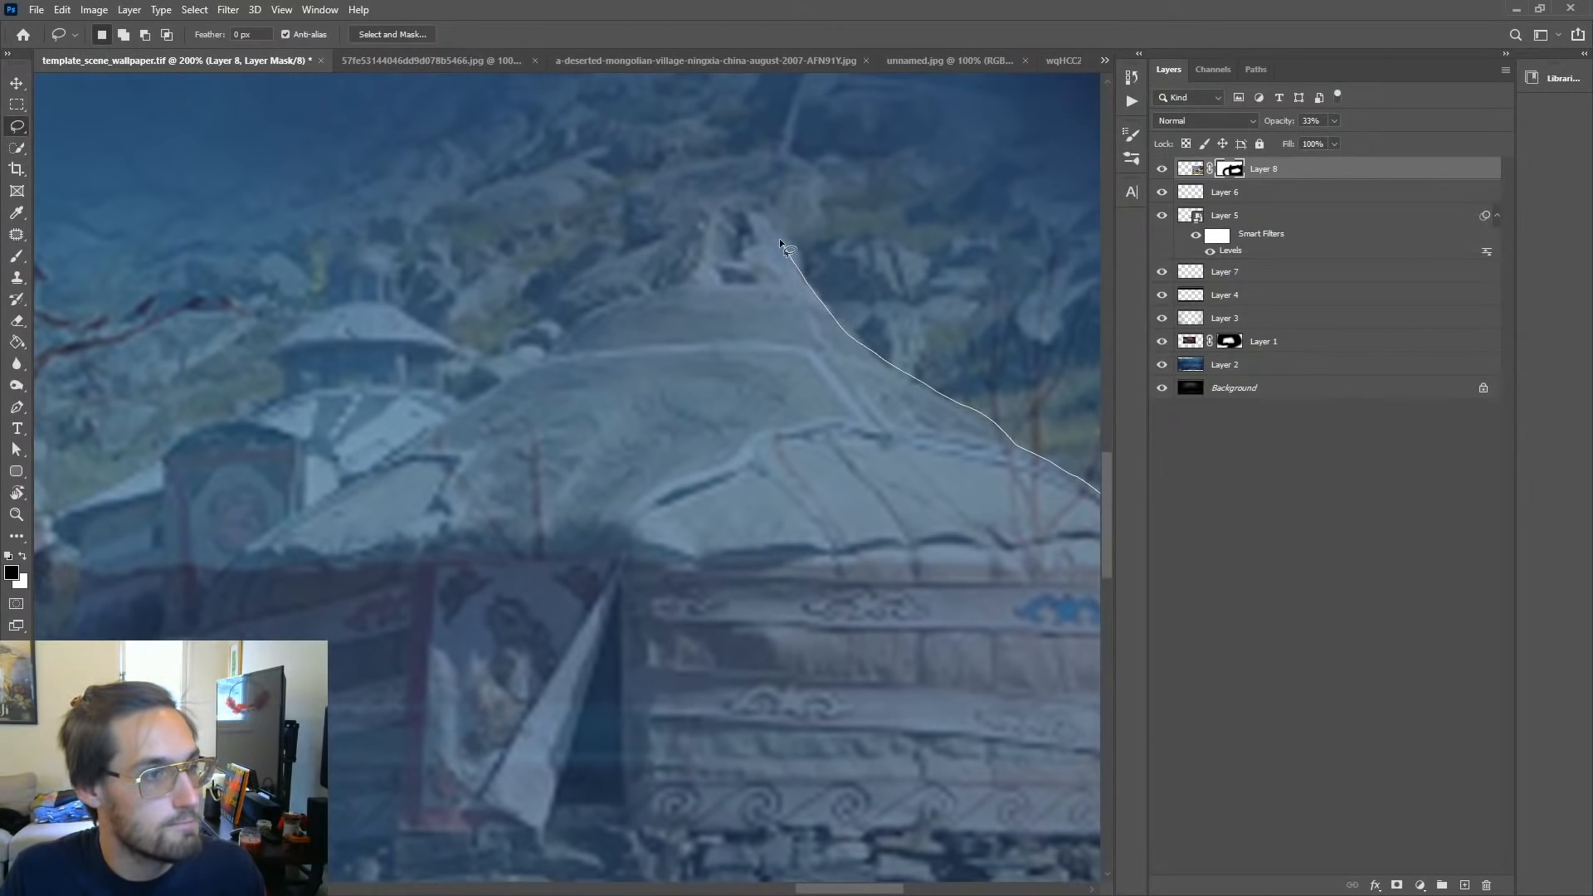
left_click_drag(779, 238, 943, 350)
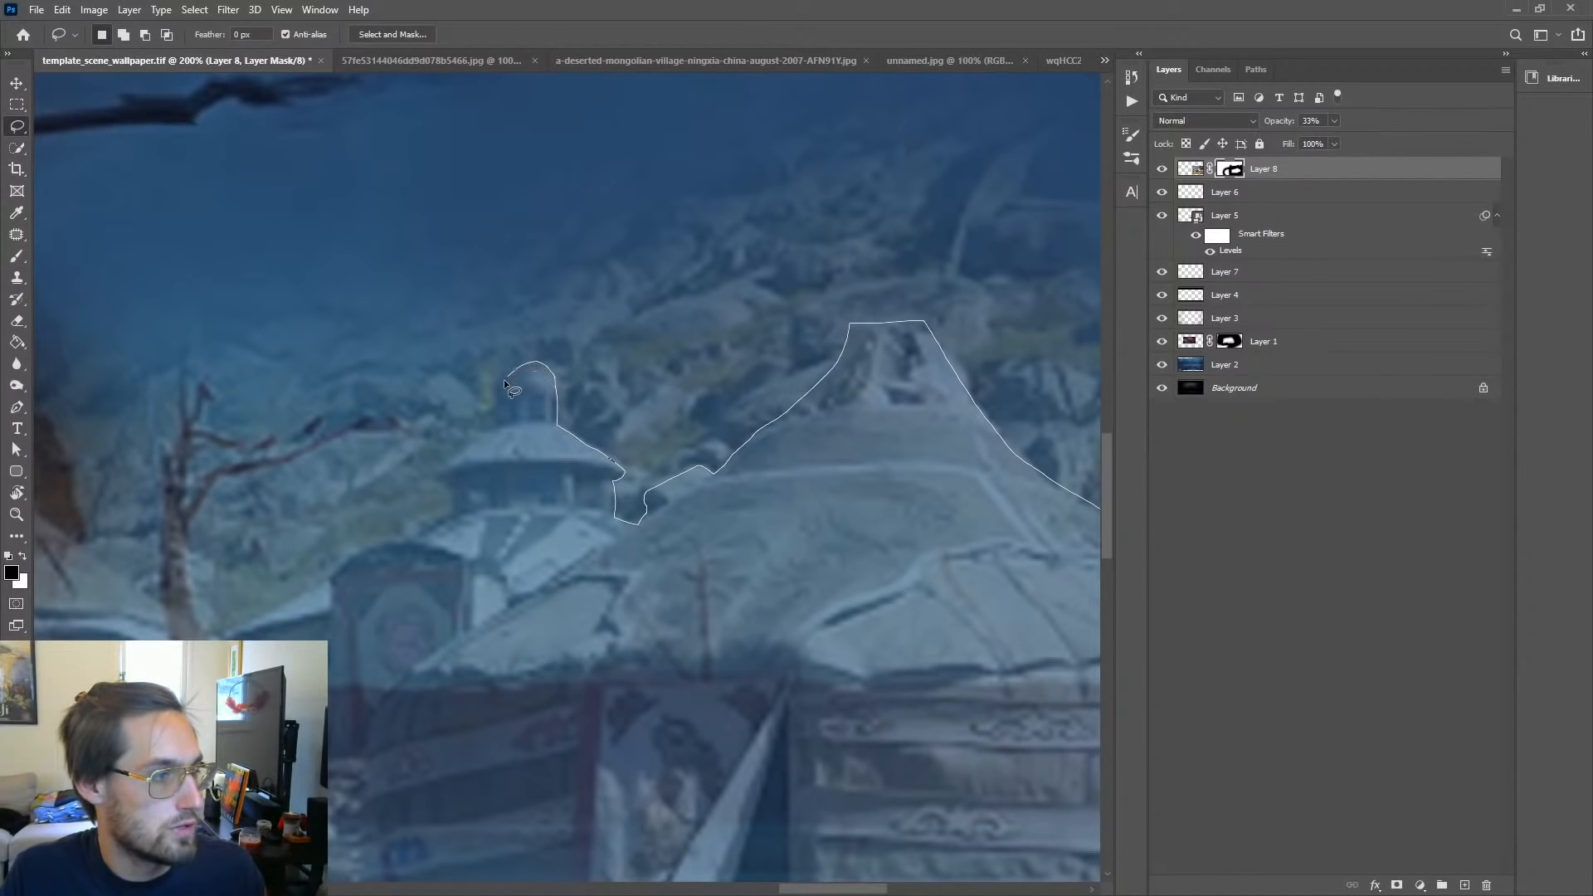
mouse_move(493, 431)
left_mouse_down()
mouse_move(768, 331)
mouse_move(735, 362)
left_mouse_up()
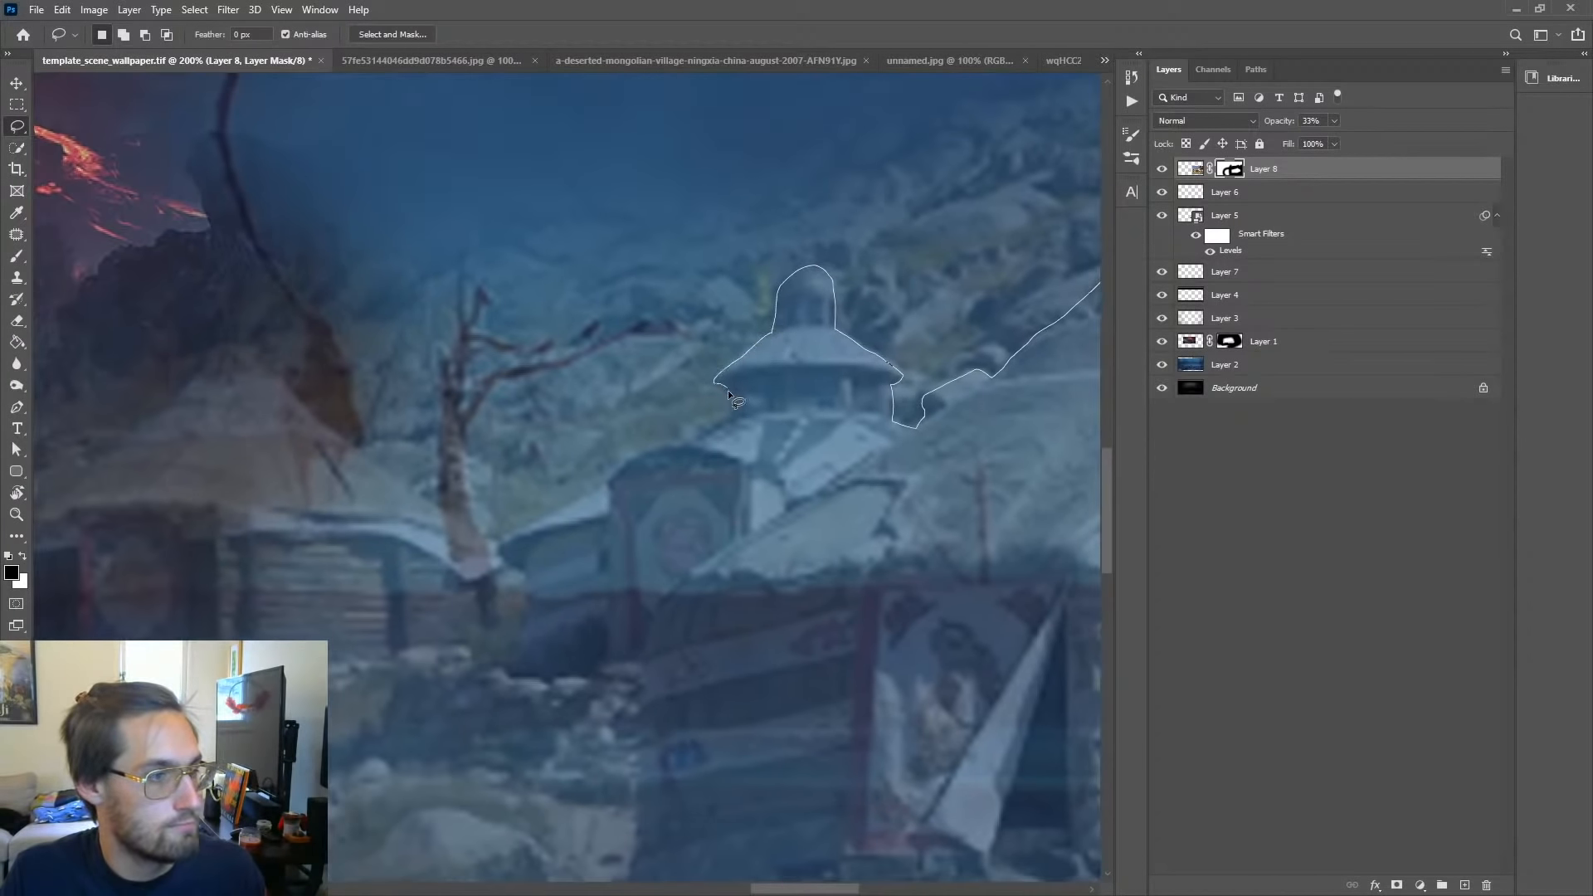
left_click_drag(538, 529, 911, 457)
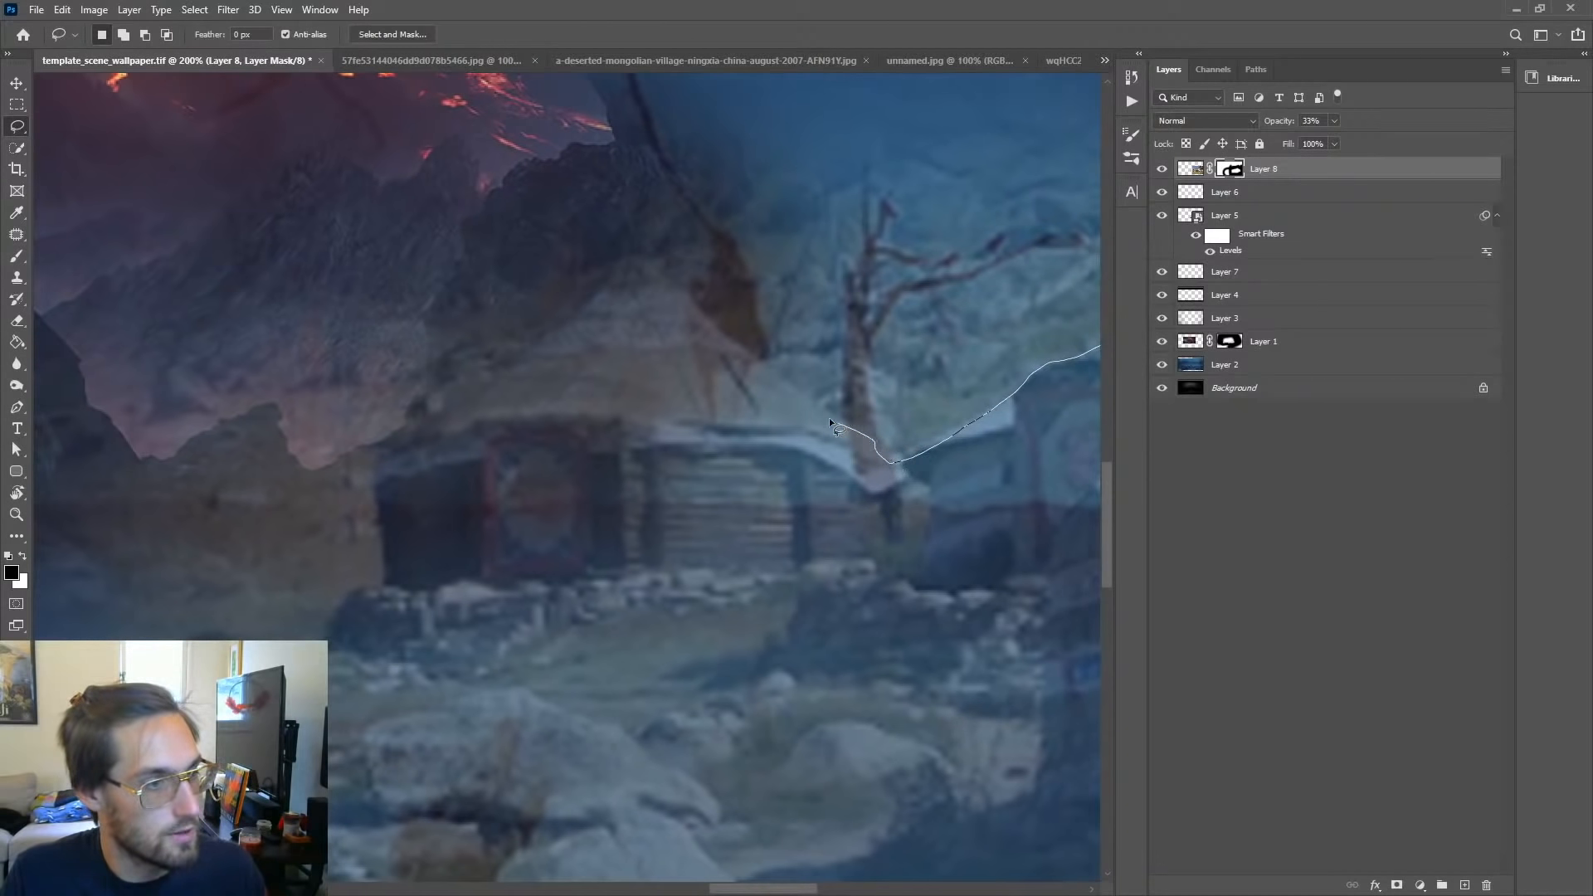
mouse_move(632, 221)
left_mouse_down()
mouse_move(610, 294)
mouse_move(441, 446)
mouse_move(569, 389)
mouse_move(510, 425)
mouse_move(521, 516)
mouse_move(488, 555)
mouse_move(747, 509)
mouse_move(384, 569)
mouse_move(251, 638)
mouse_move(286, 297)
mouse_move(783, 675)
mouse_move(377, 589)
mouse_move(854, 523)
mouse_move(971, 565)
mouse_move(417, 526)
mouse_move(823, 618)
mouse_move(943, 498)
mouse_move(942, 697)
mouse_move(836, 757)
mouse_move(610, 628)
left_mouse_up()
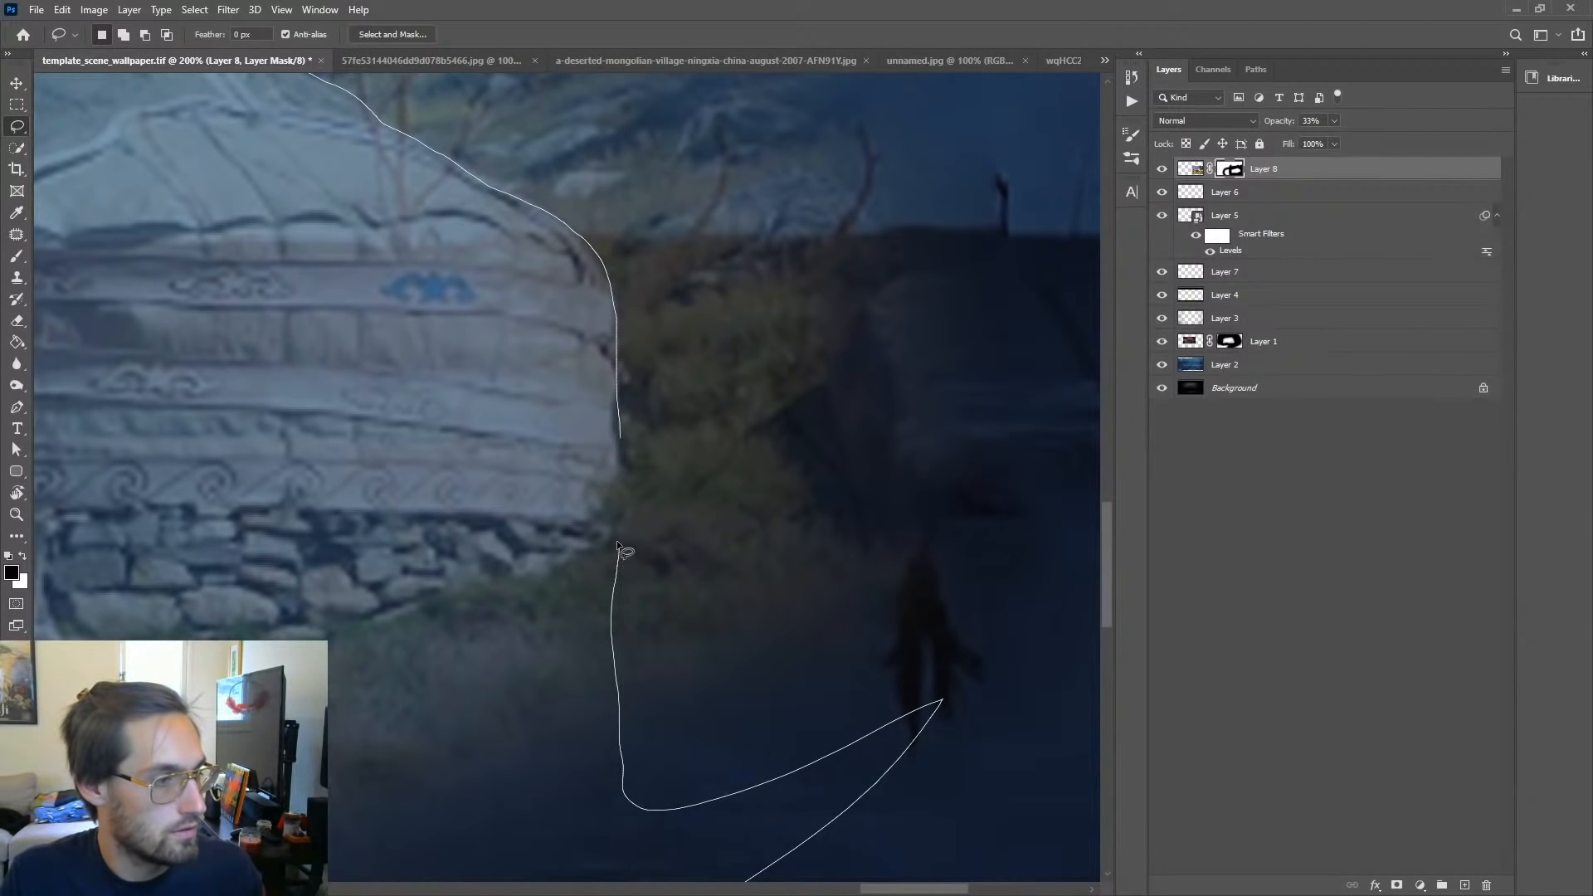
mouse_move(618, 547)
left_mouse_down()
mouse_move(1013, 551)
mouse_move(618, 438)
left_mouse_up()
Step: Add the missed ground area beneath the large yurt to the lasso selection
key("z")
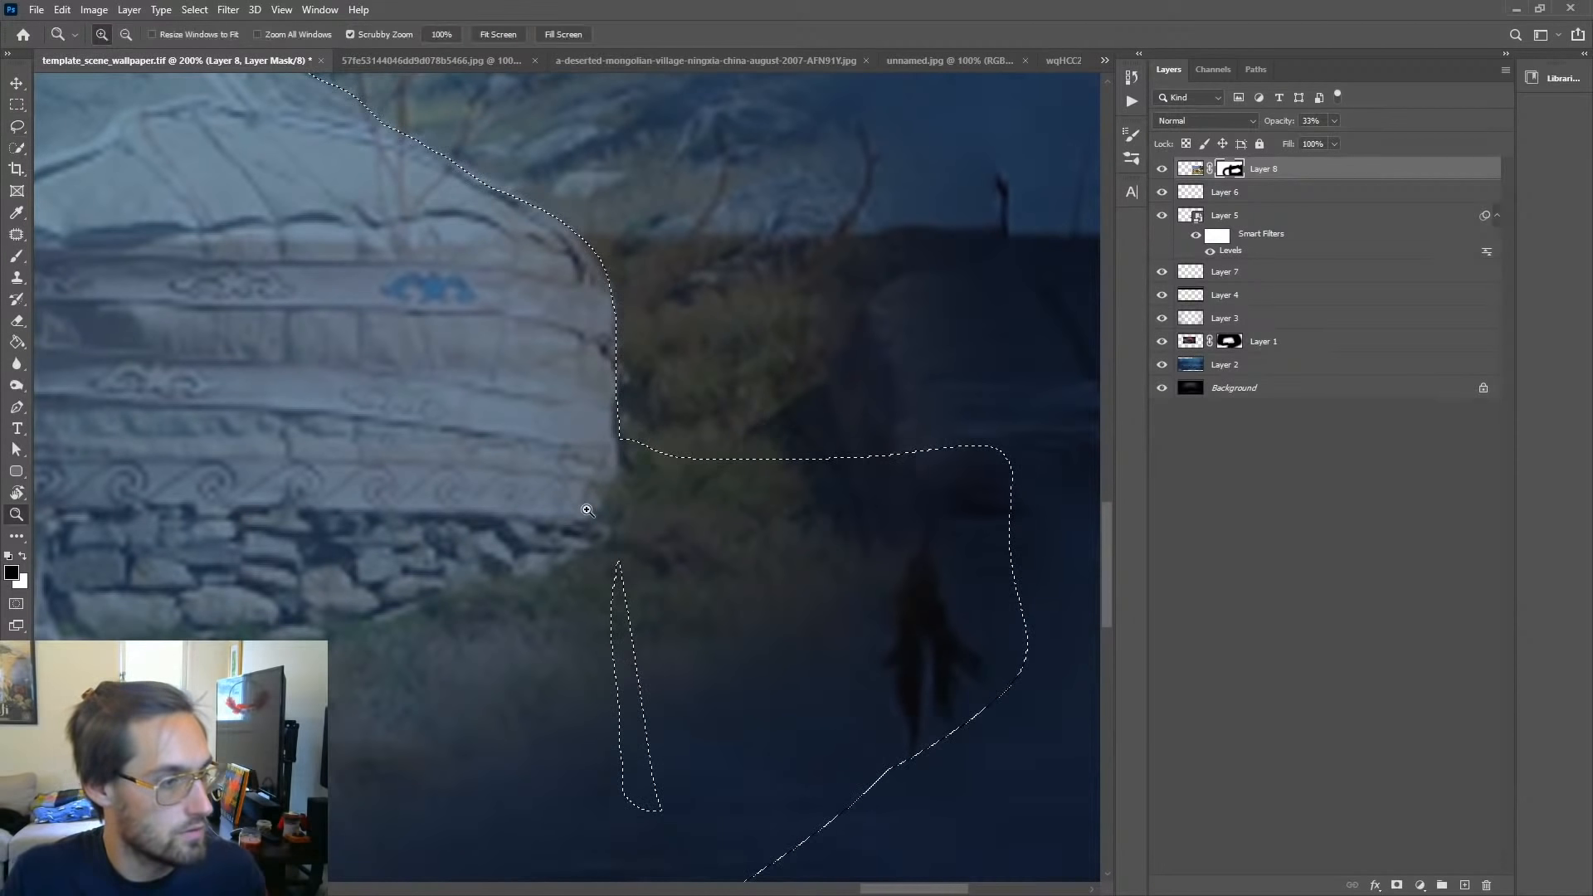
left_click(587, 510, "alt")
left_click(587, 510, "alt")
key("l")
mouse_move(612, 636)
left_mouse_down("shift")
mouse_move(604, 515)
mouse_move(616, 640)
left_mouse_up("shift")
left_click_drag(611, 482, 1043, 418)
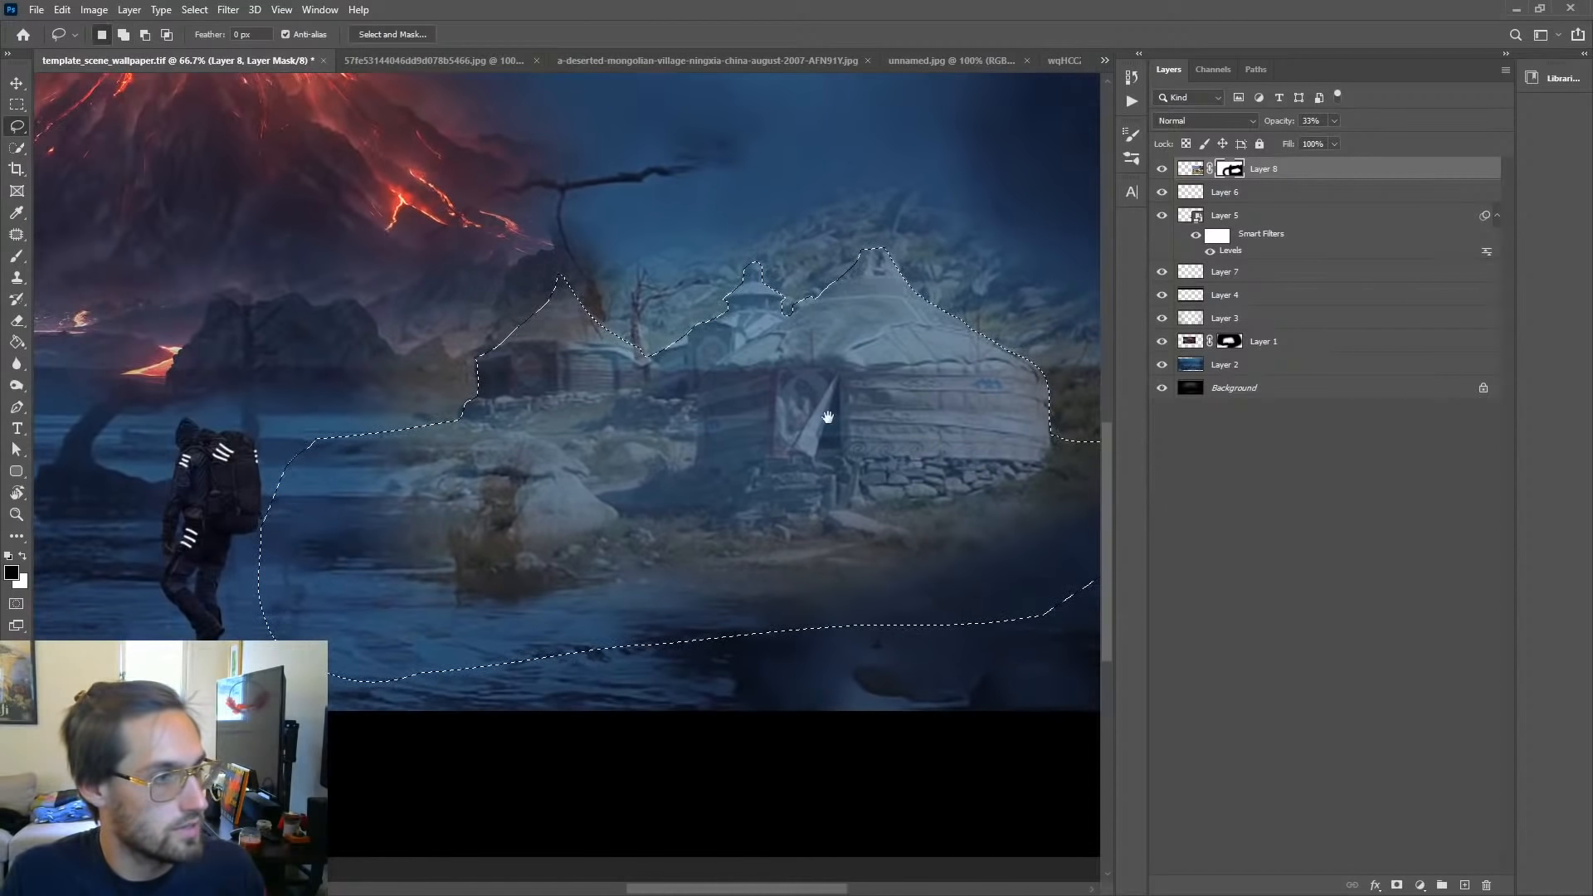
Step: Extend the lasso selection under the yurts' ground past the scene's lower edge into the black border
left_click_drag(827, 416, 732, 420)
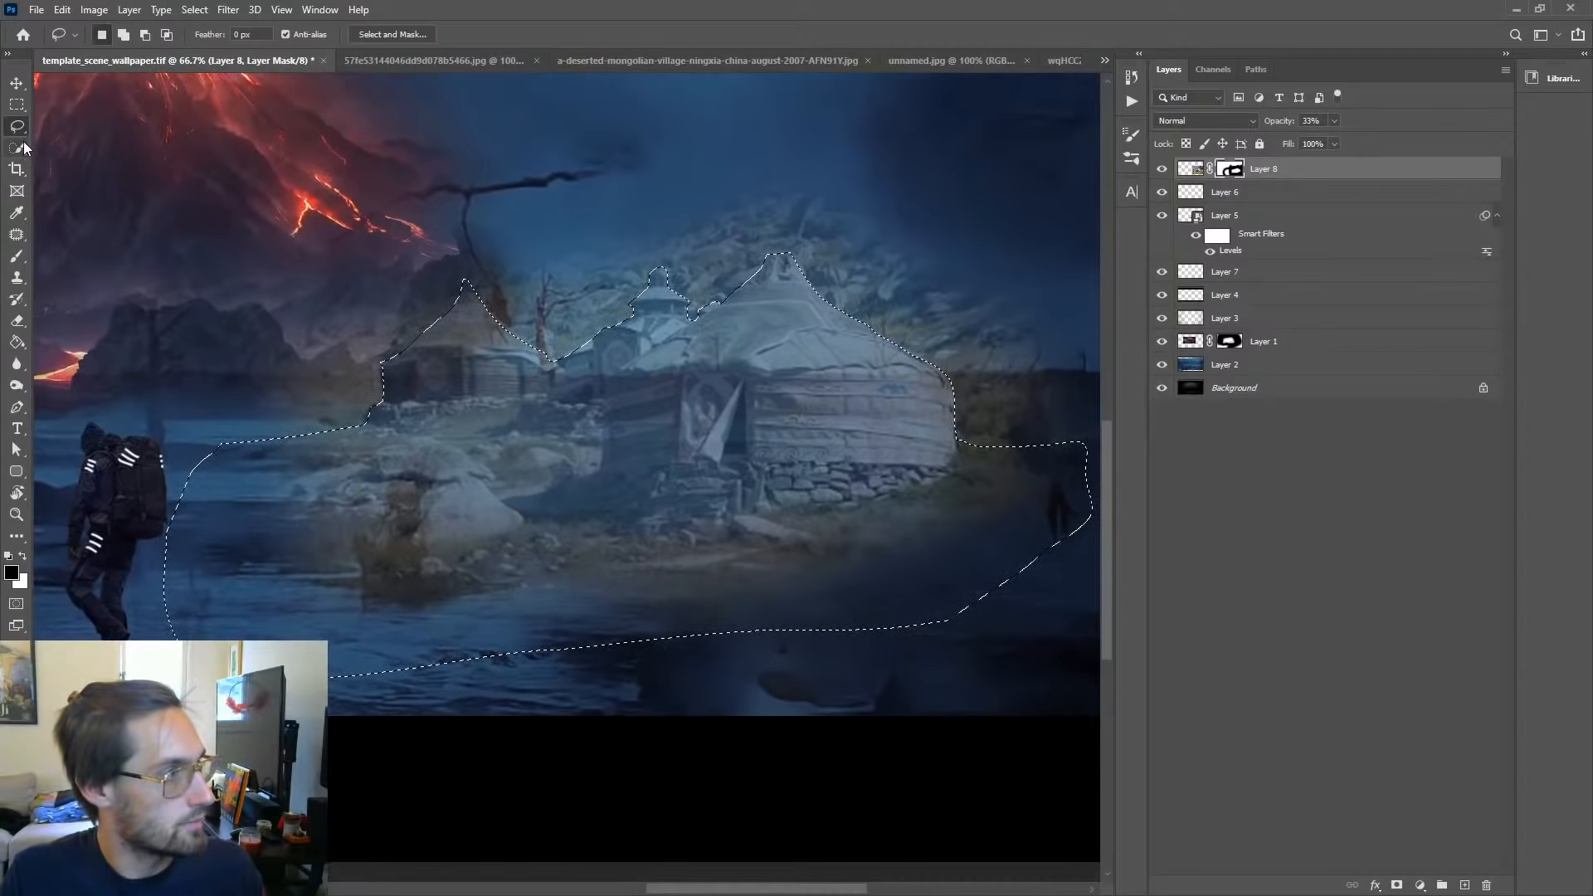
mouse_move(216, 672)
left_mouse_down("shift")
mouse_move(1059, 630)
mouse_move(491, 581)
mouse_move(594, 601)
left_mouse_up("shift")
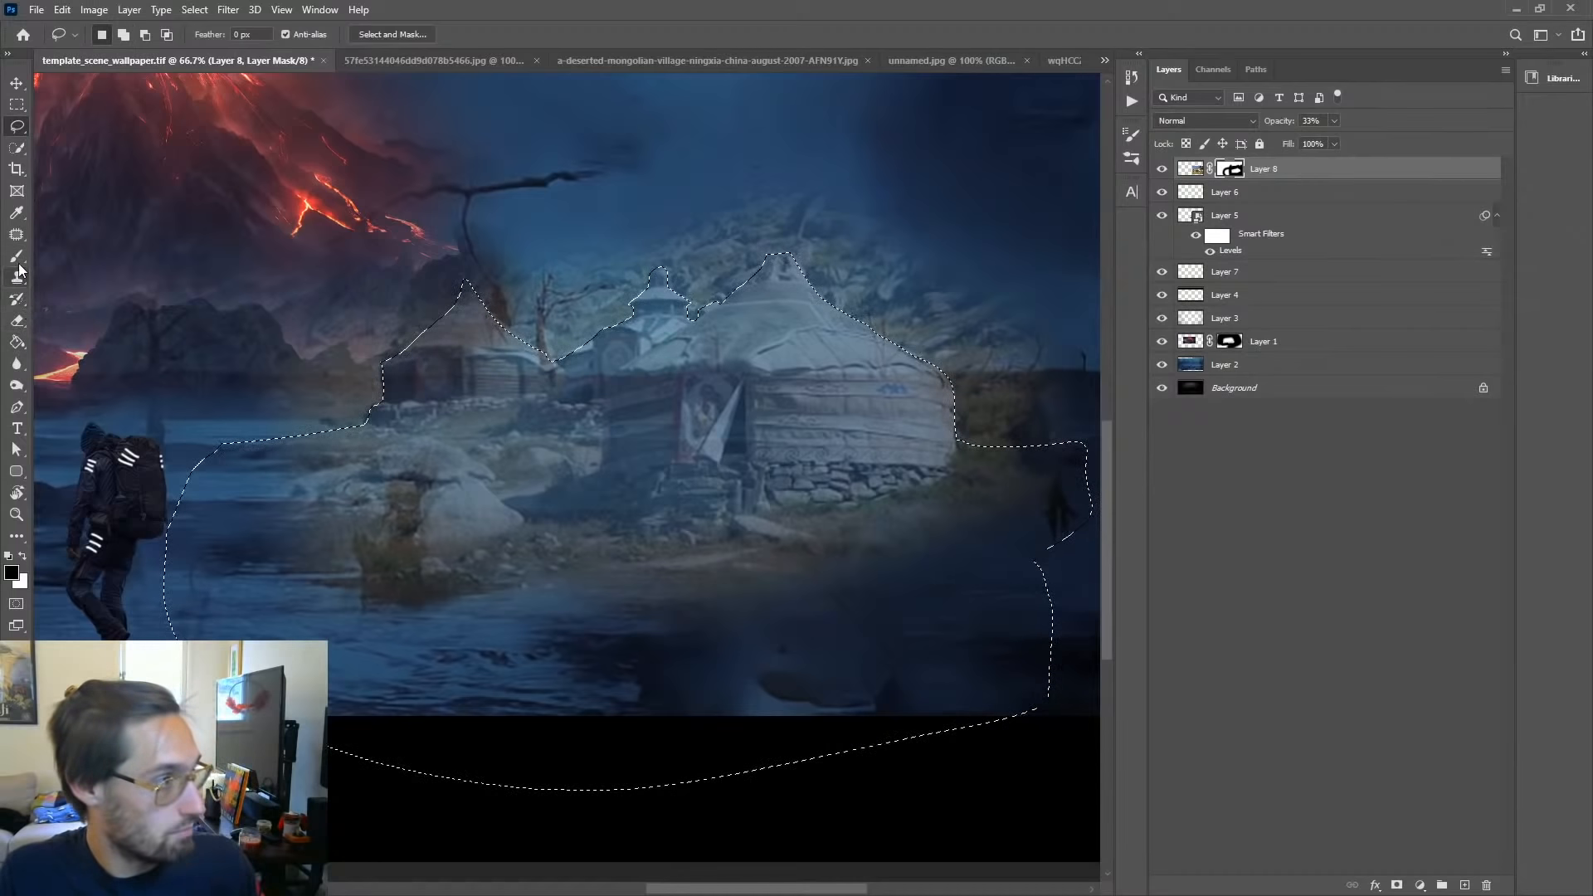
Step: Invert the selection, paint black on Layer 8's mask to hide the hillside and sky around the yurts, and deselect
key("b")
mouse_move(454, 509)
left_mouse_down()
mouse_move(758, 622)
mouse_move(932, 401)
mouse_move(473, 426)
left_mouse_up()
key("ctrl+z")
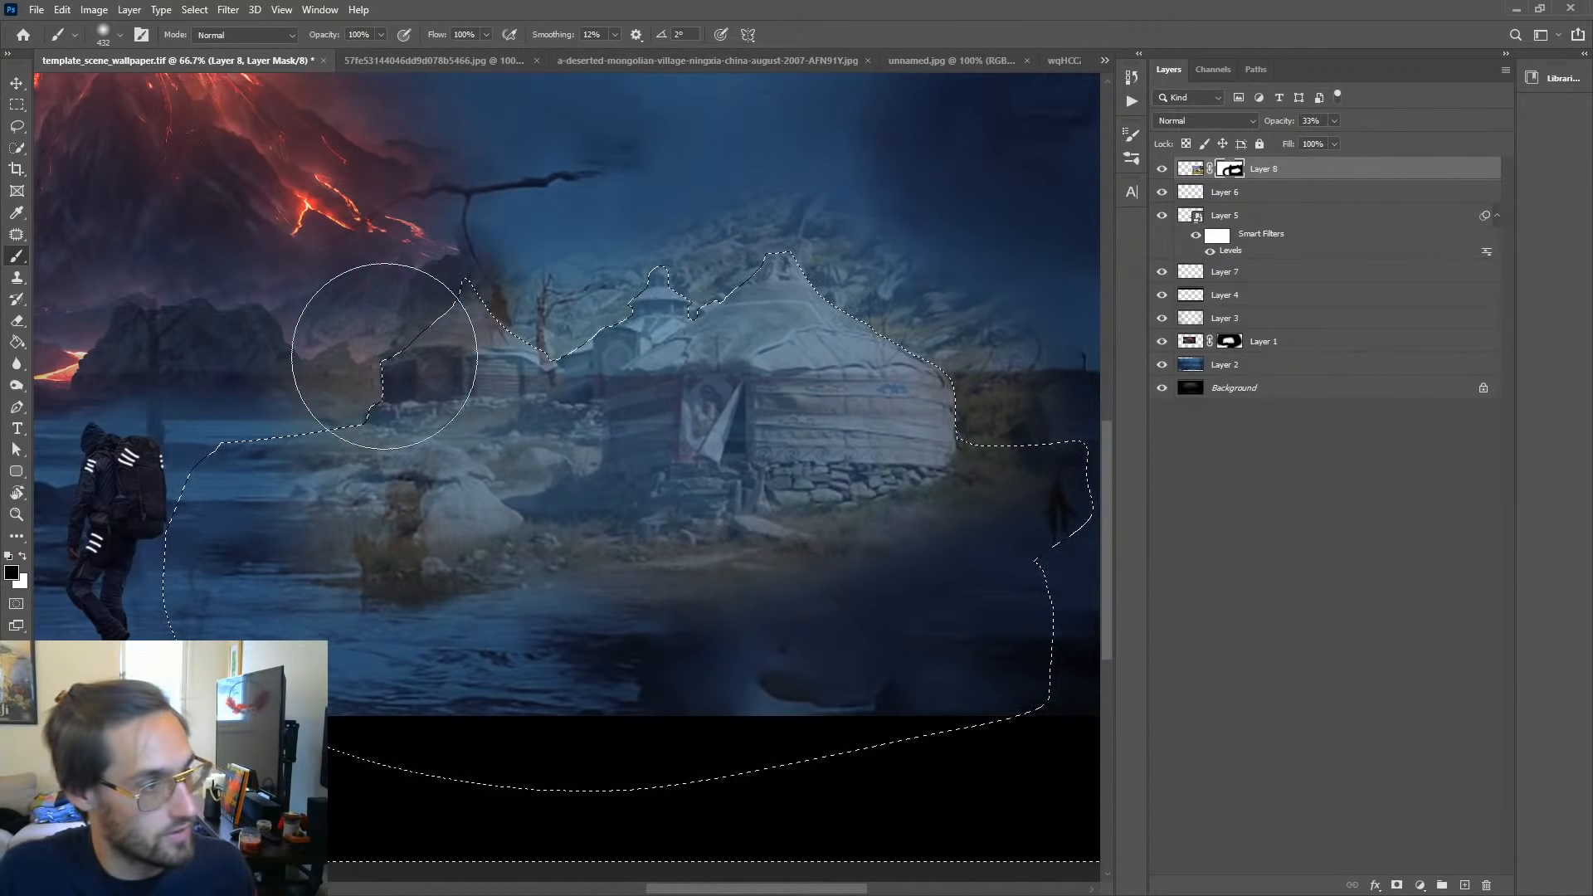
left_click_drag(1031, 101, 1013, 420)
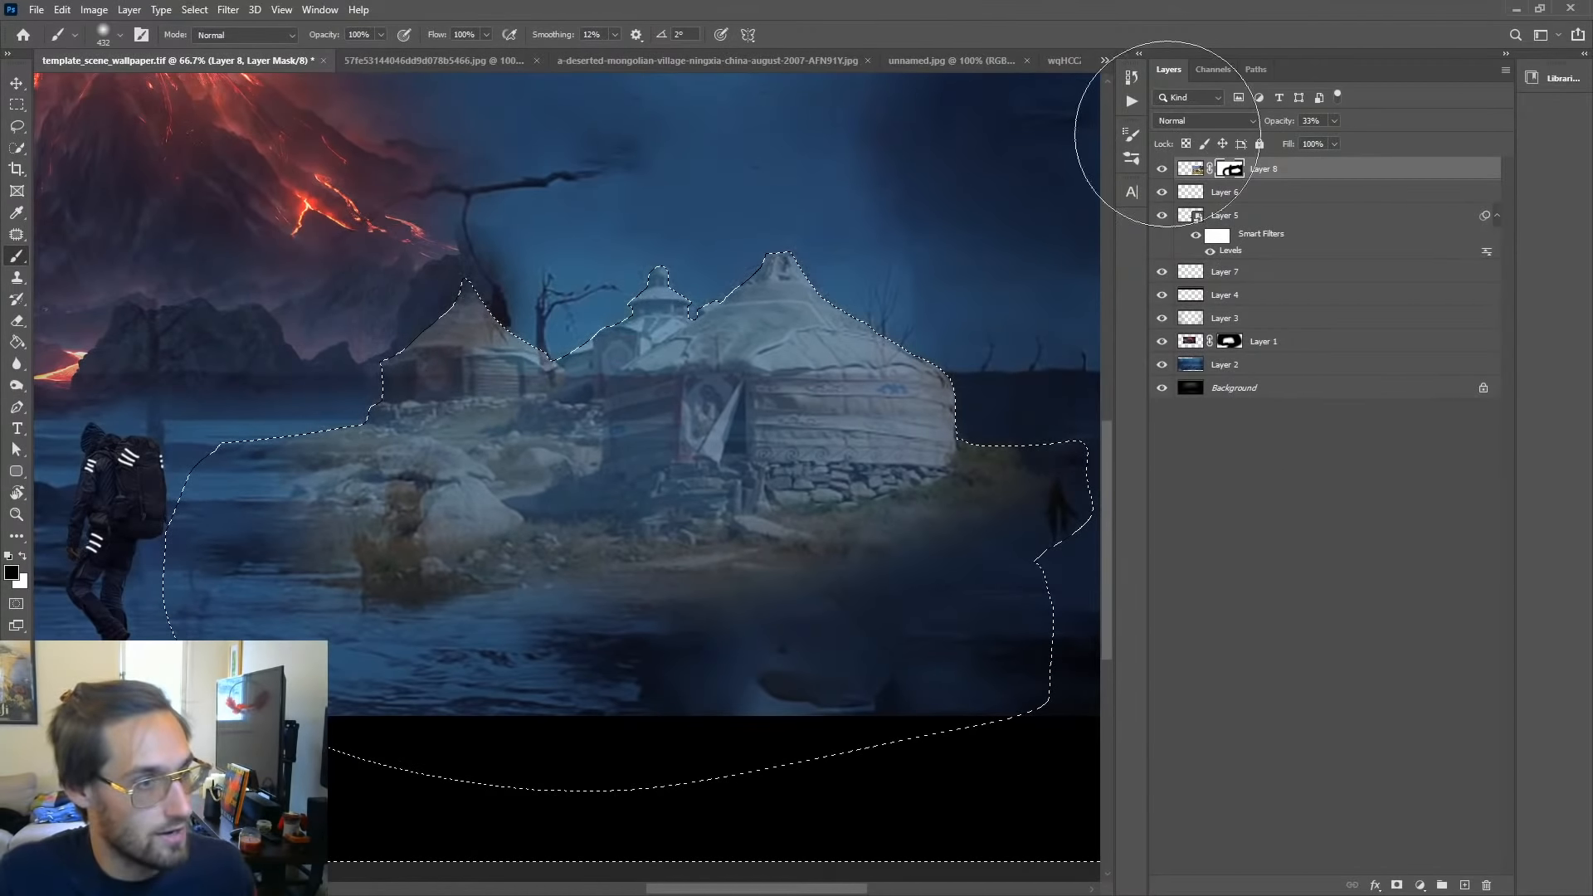
key("ctrl+d")
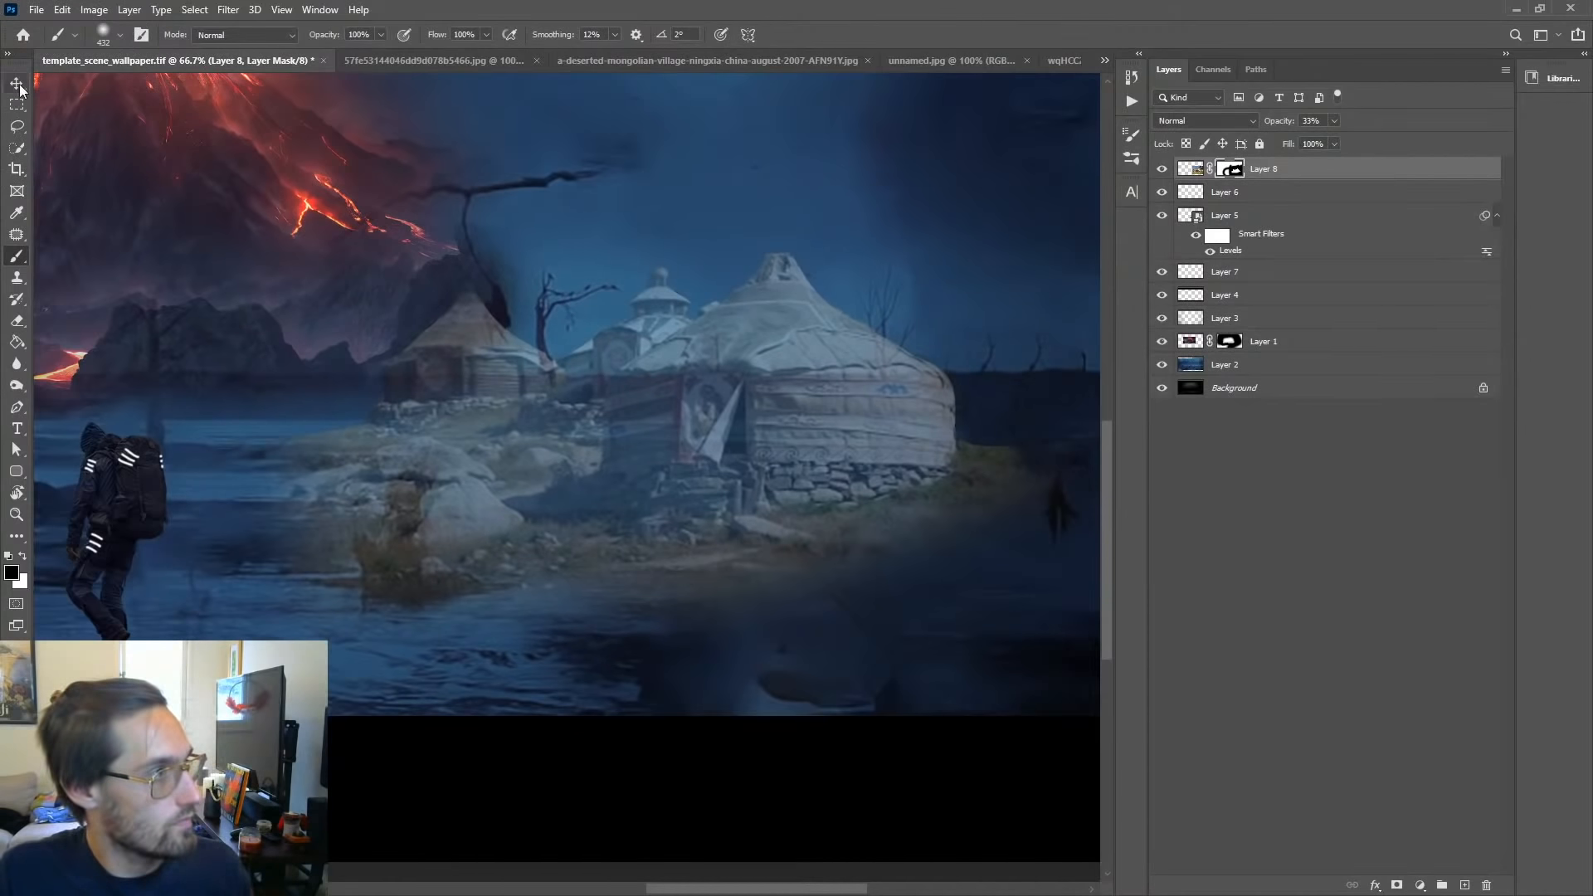
Step: Raise Layer 8's opacity to 100%
key("z")
left_click(671, 421, "alt")
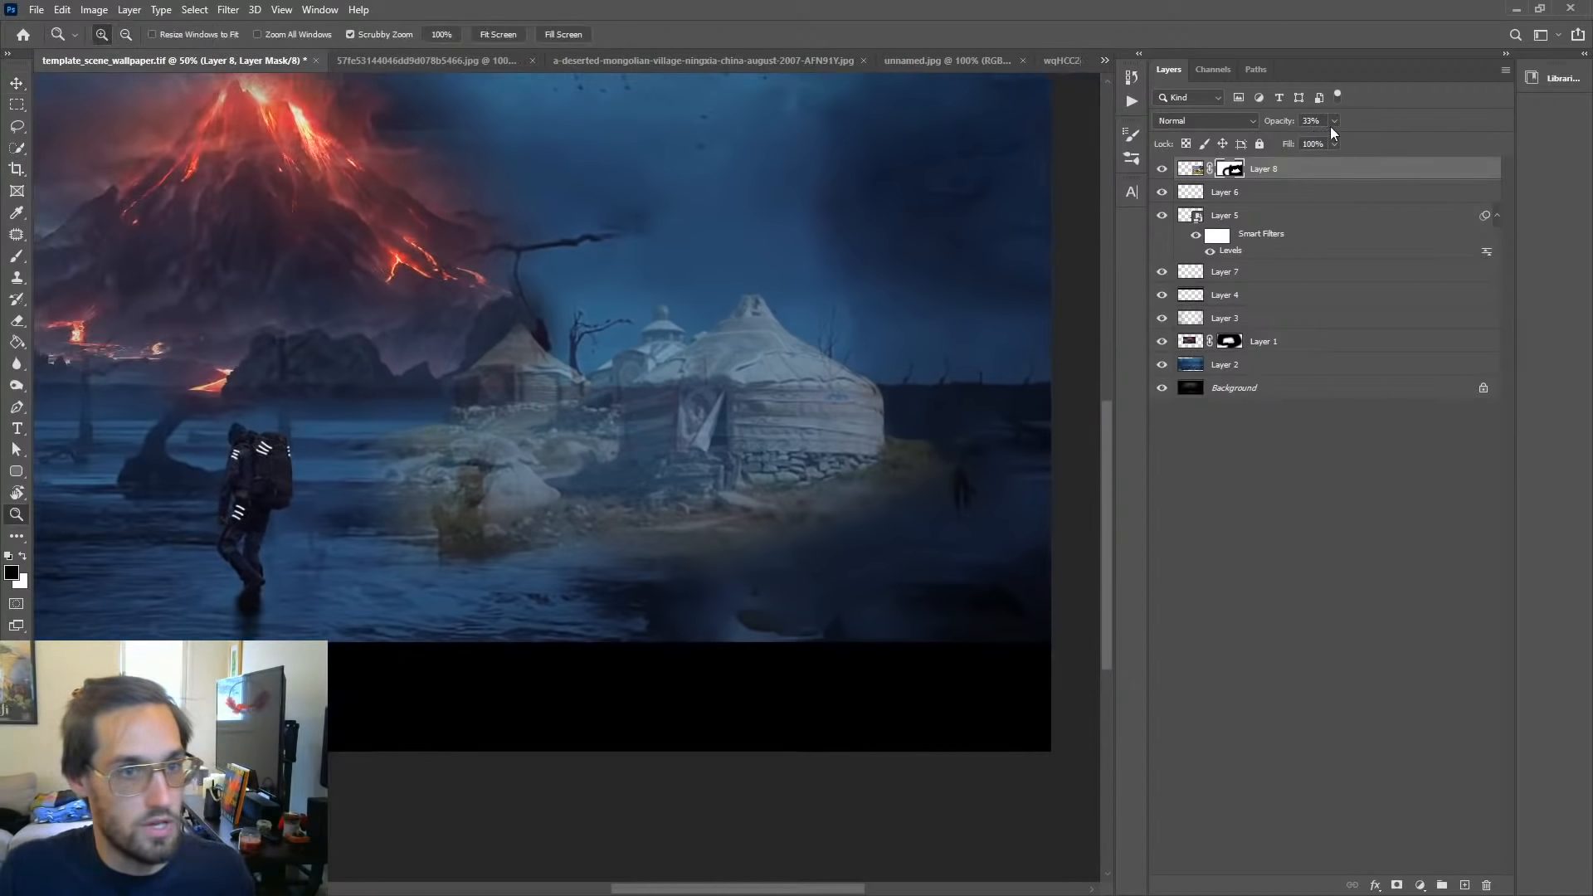
left_click_drag(1333, 120, 1410, 187)
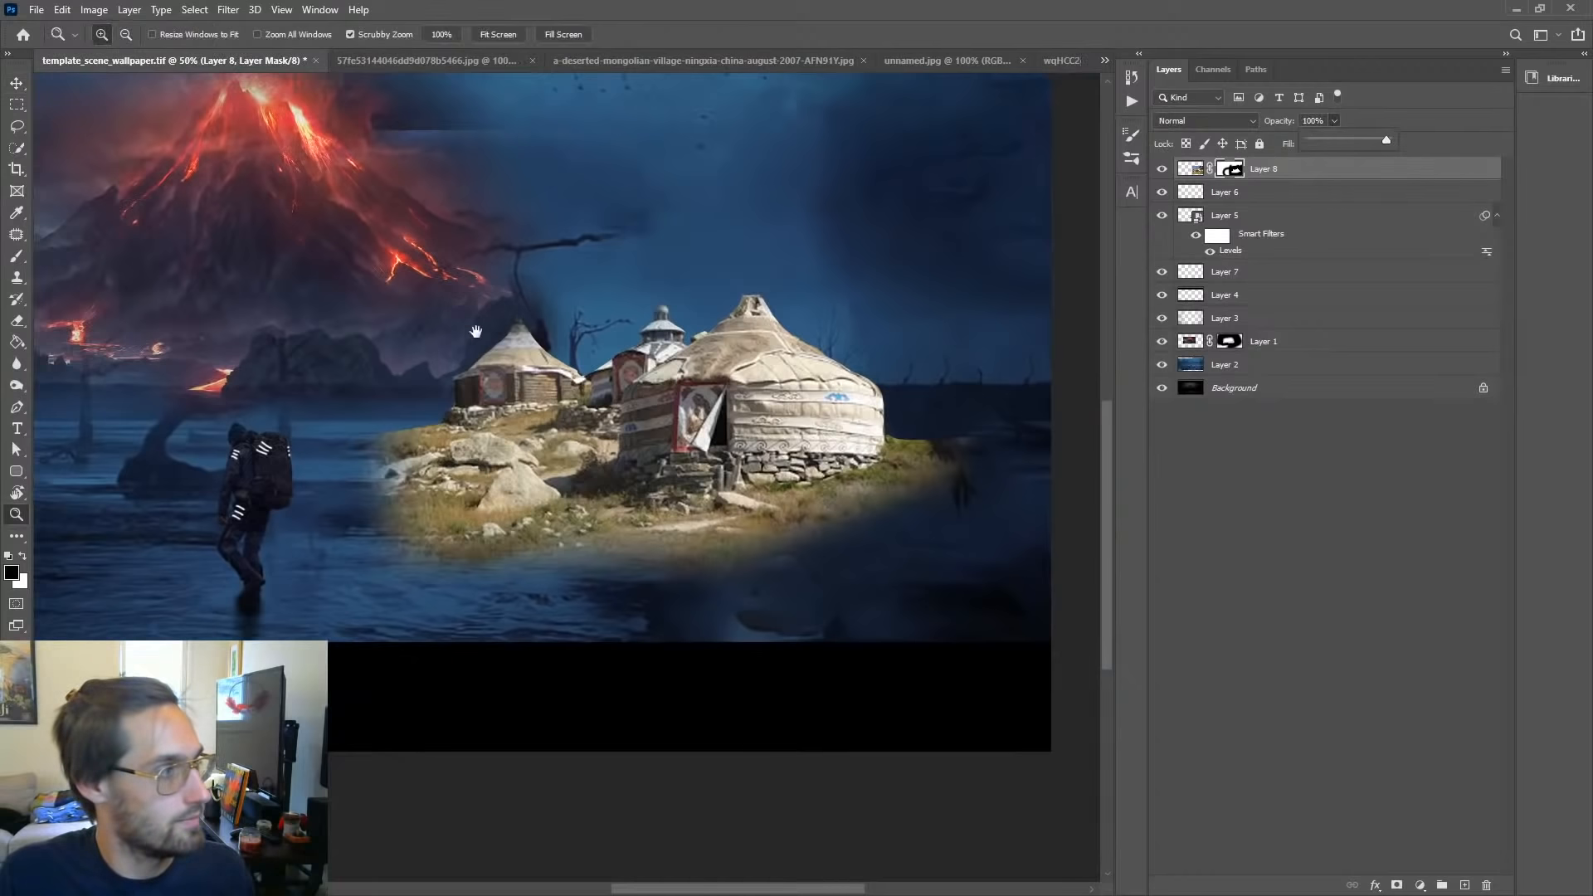
Step: Paint black on Layer 8's mask over the leftover straight photo edge beside the volcano's summit
mouse_move(475, 332)
left_mouse_down()
mouse_move(550, 444)
mouse_move(550, 492)
left_mouse_up()
left_click(25, 325)
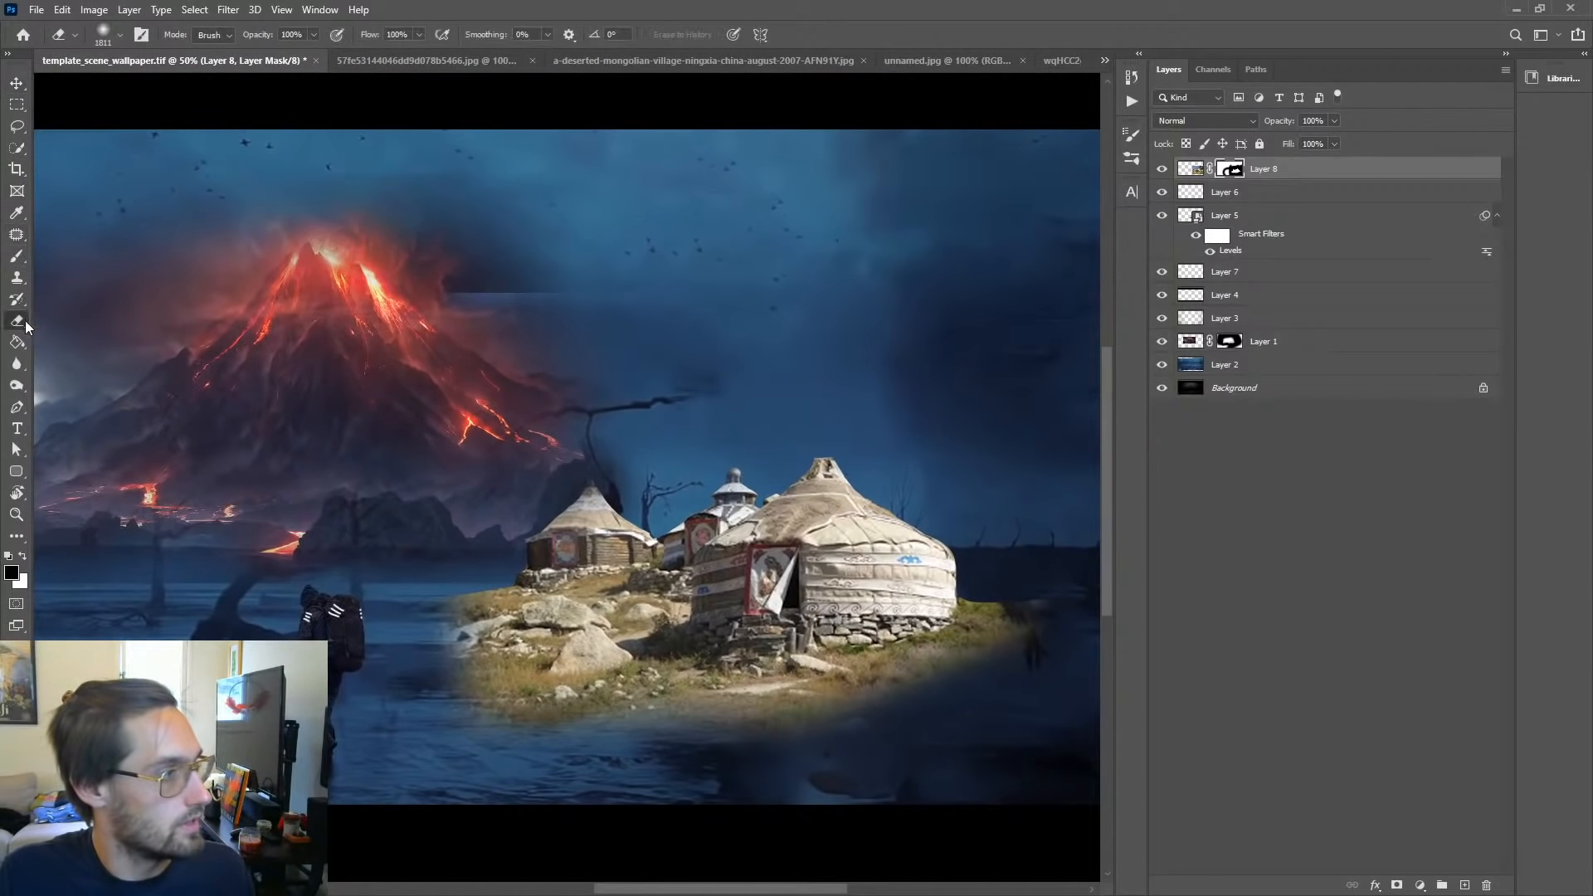
left_click(412, 267)
key("ctrl+z")
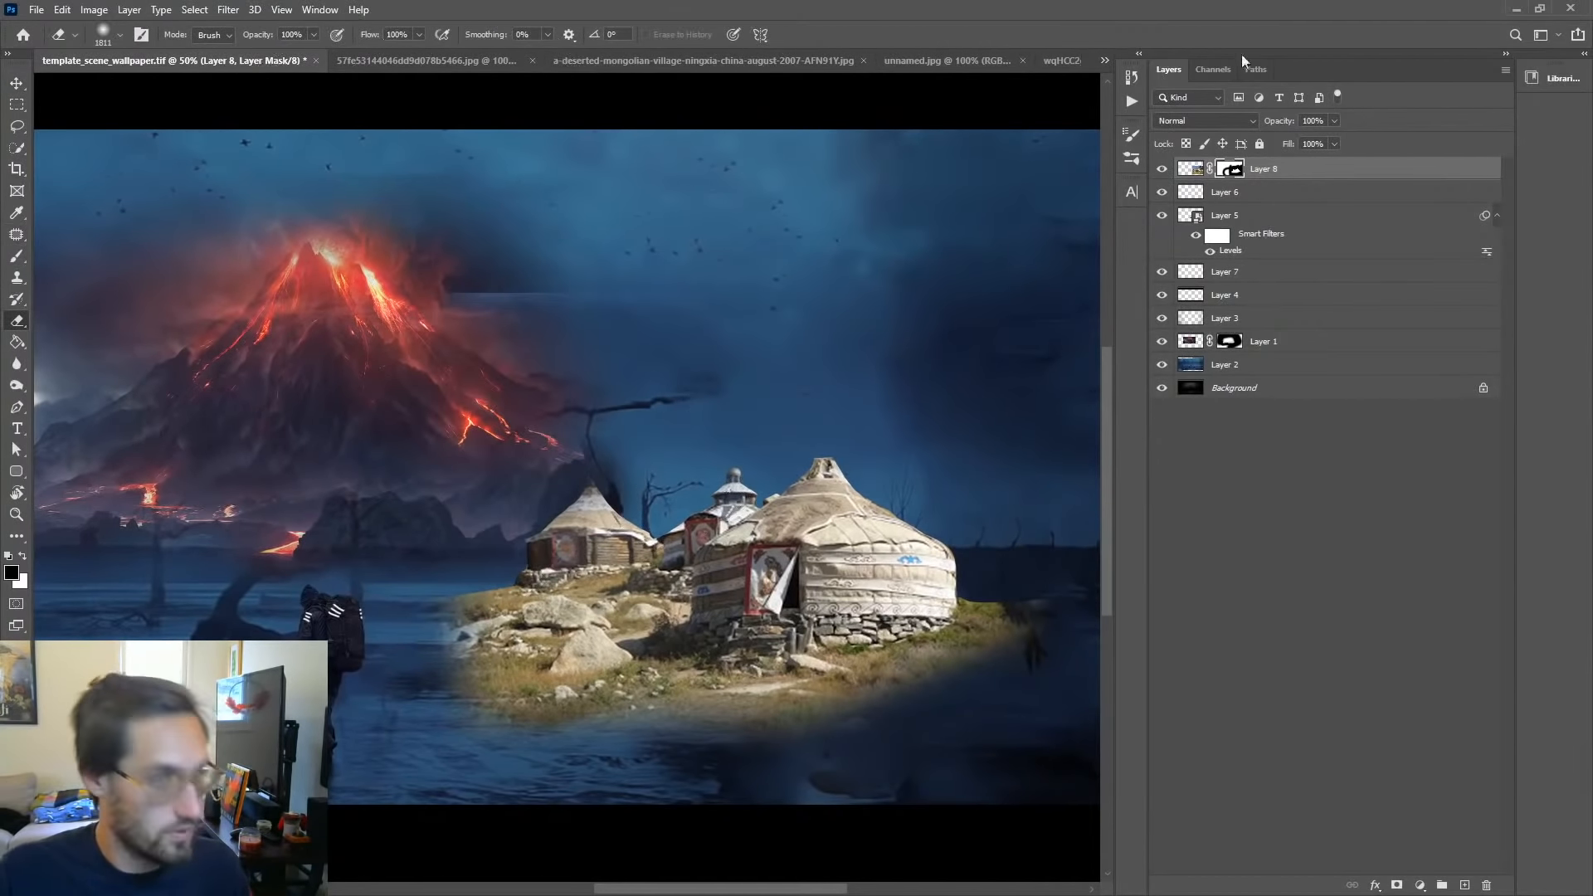
key("b")
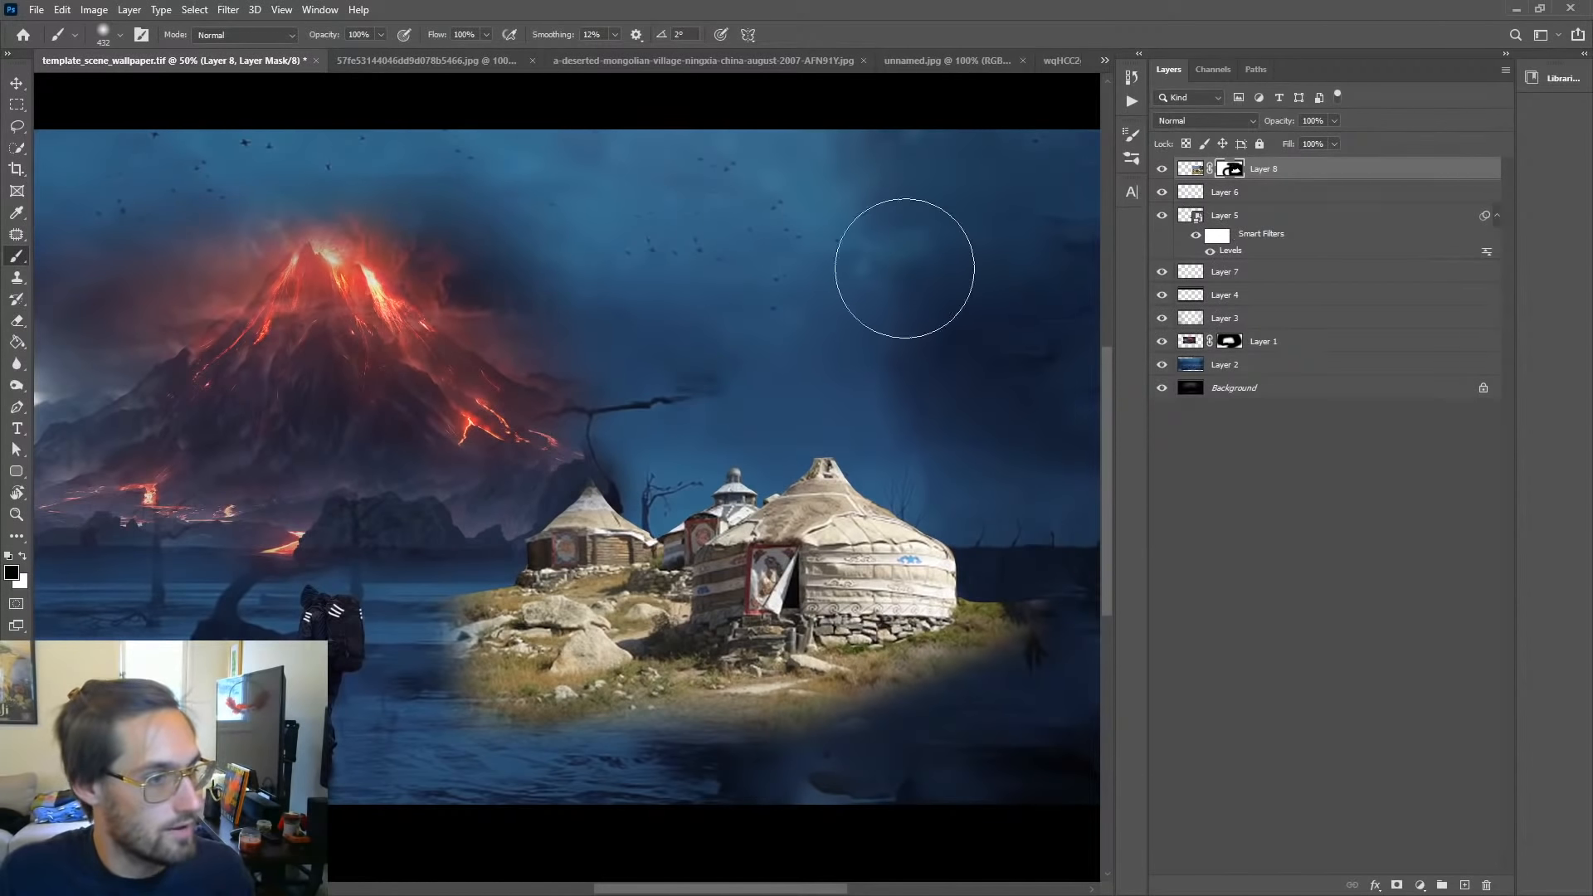
Step: Move the yurt layer right so that its ground reaches the scene's right edge
key("v")
key("ctrl+minus")
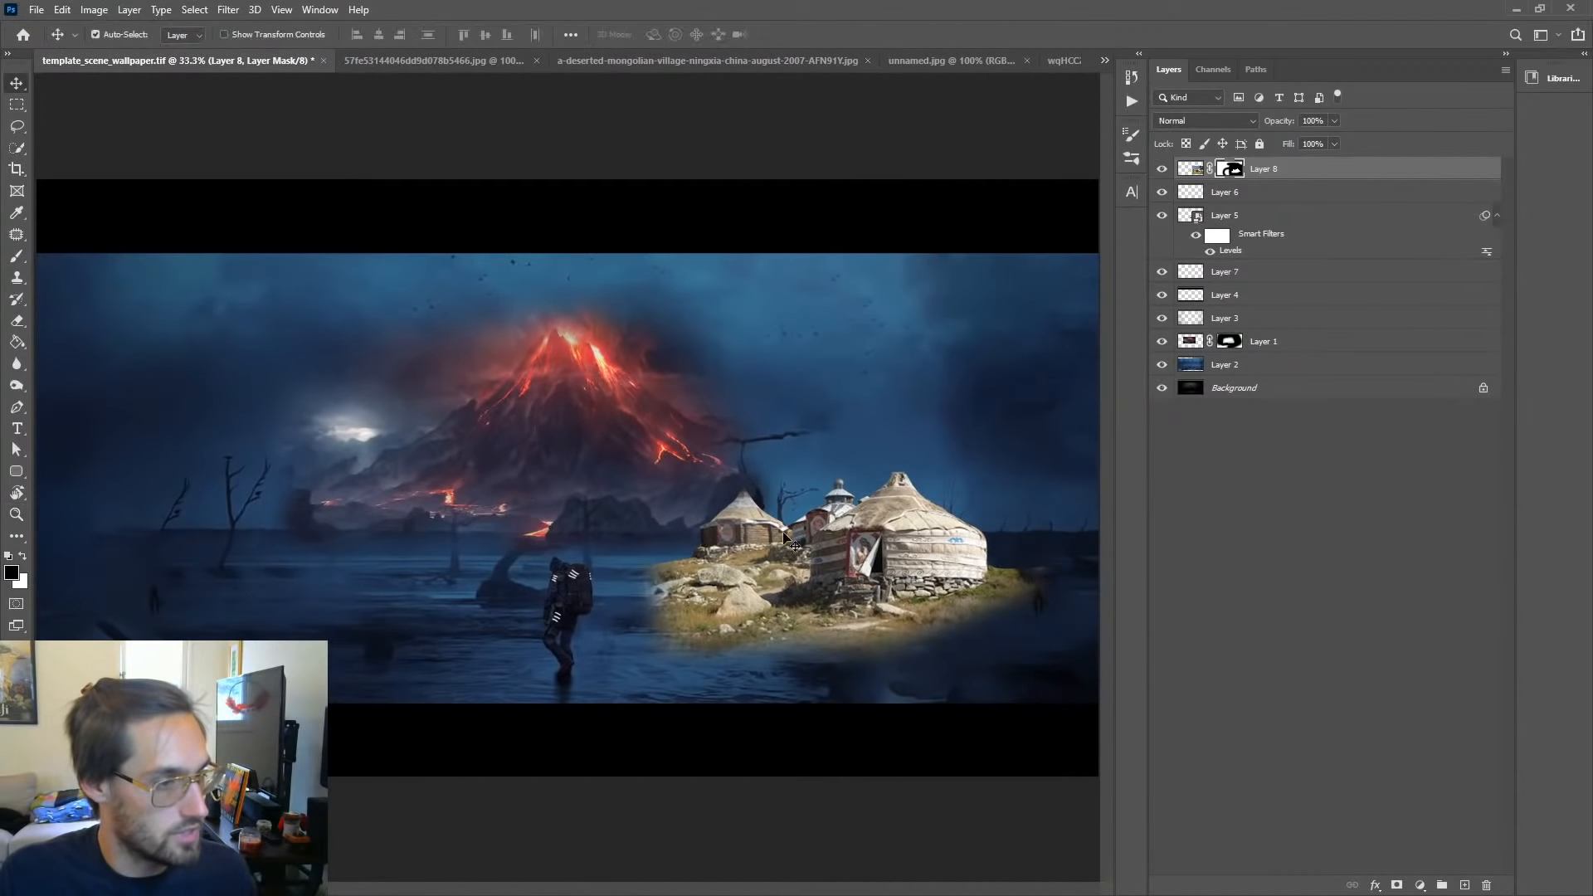
key("ctrl+minus")
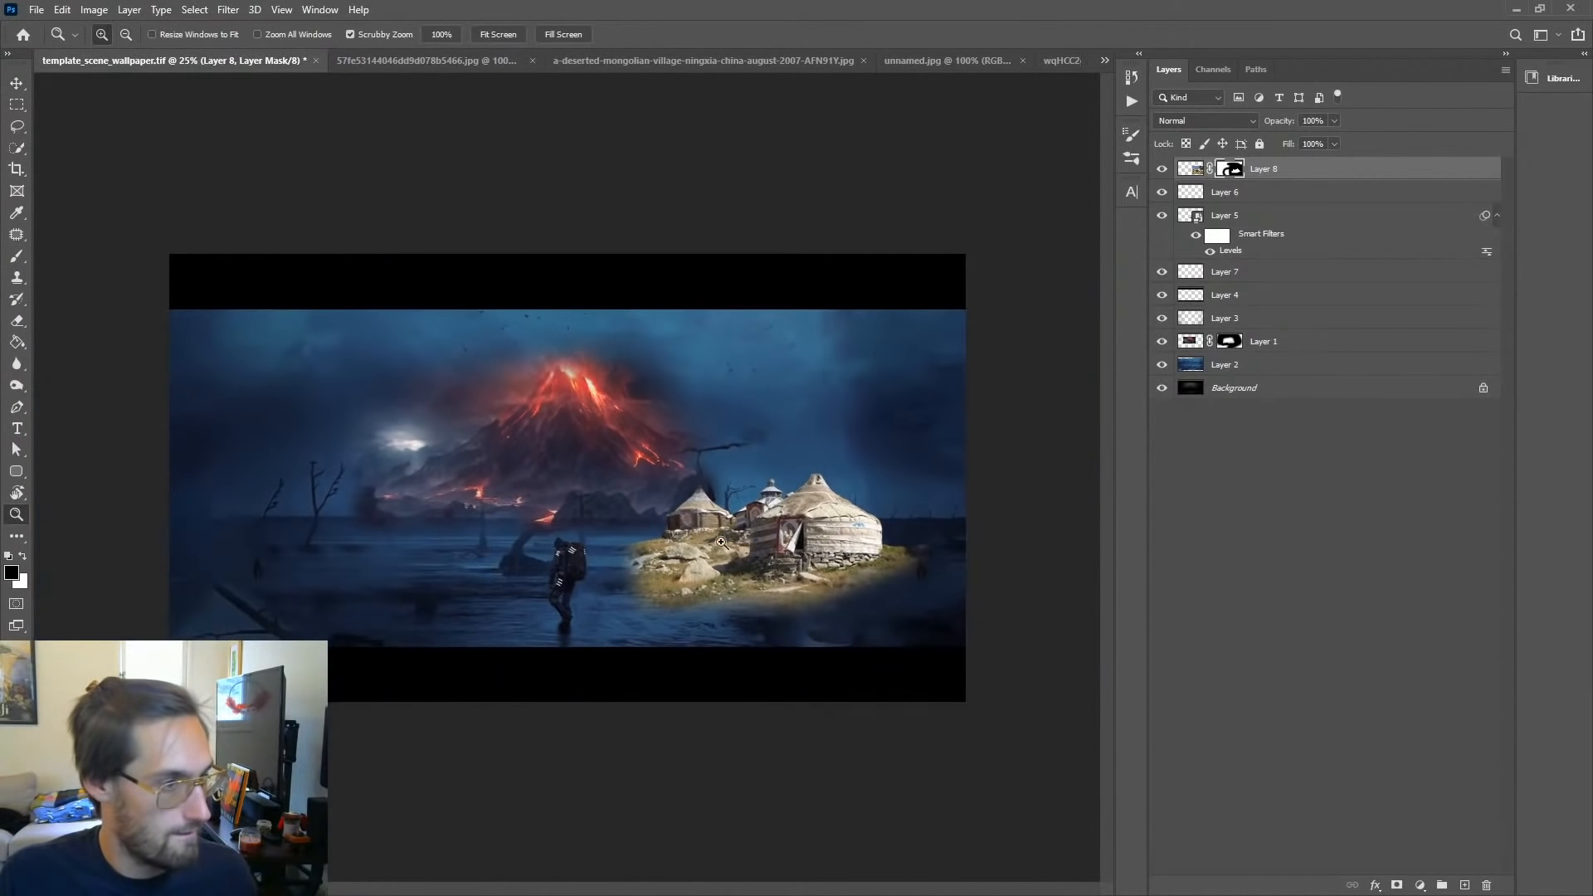
left_click_drag(815, 535, 862, 544)
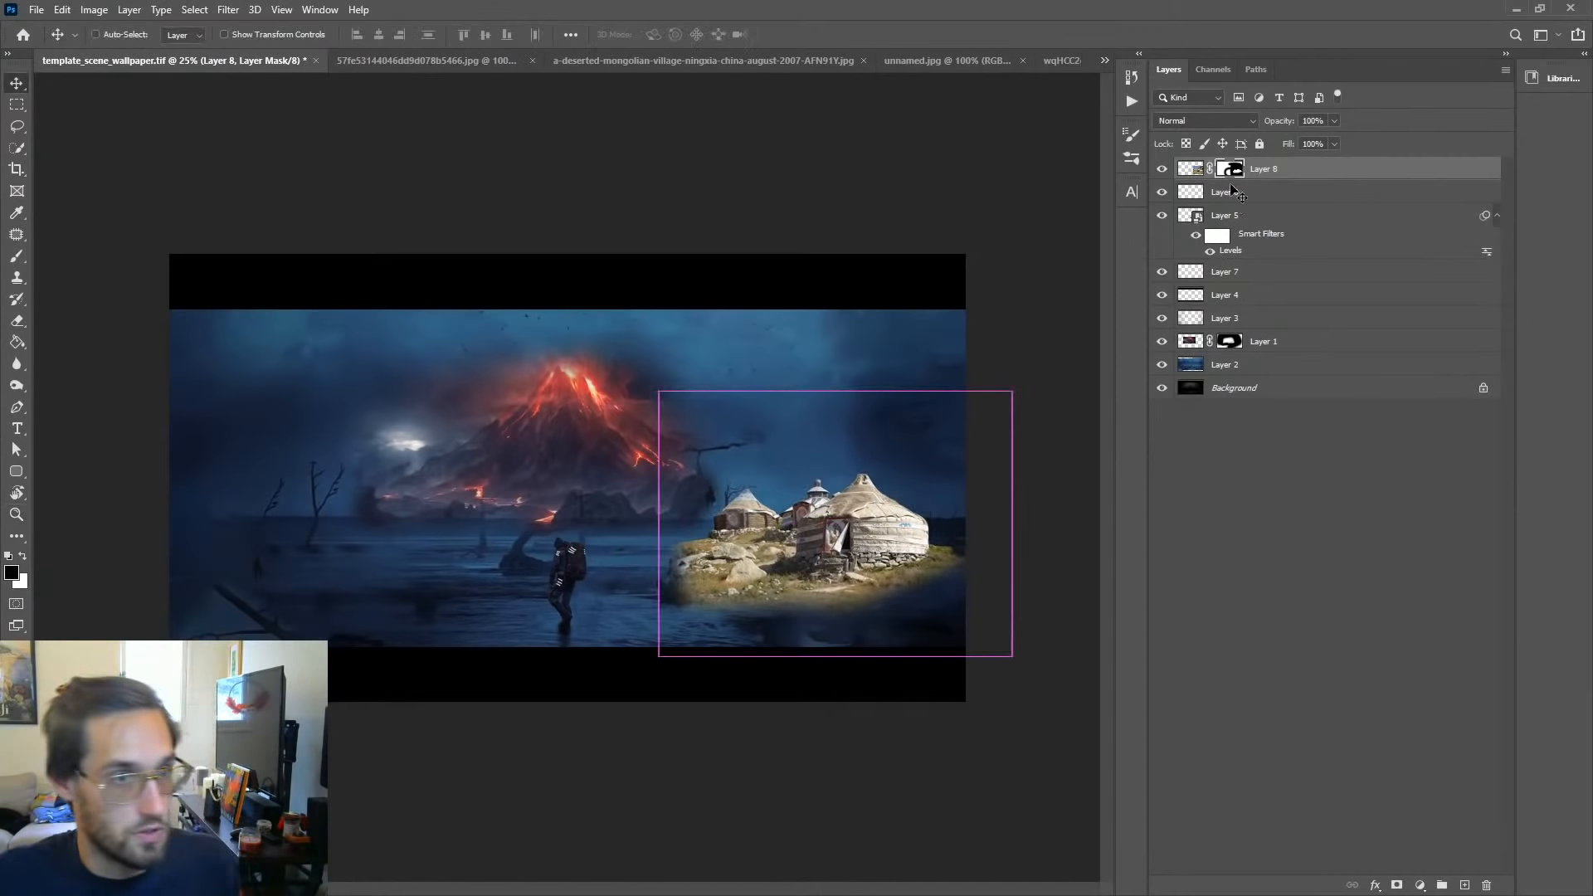
Step: Open Levels for Layer 8's mask and try shifting the output black level
key("ctrl+l")
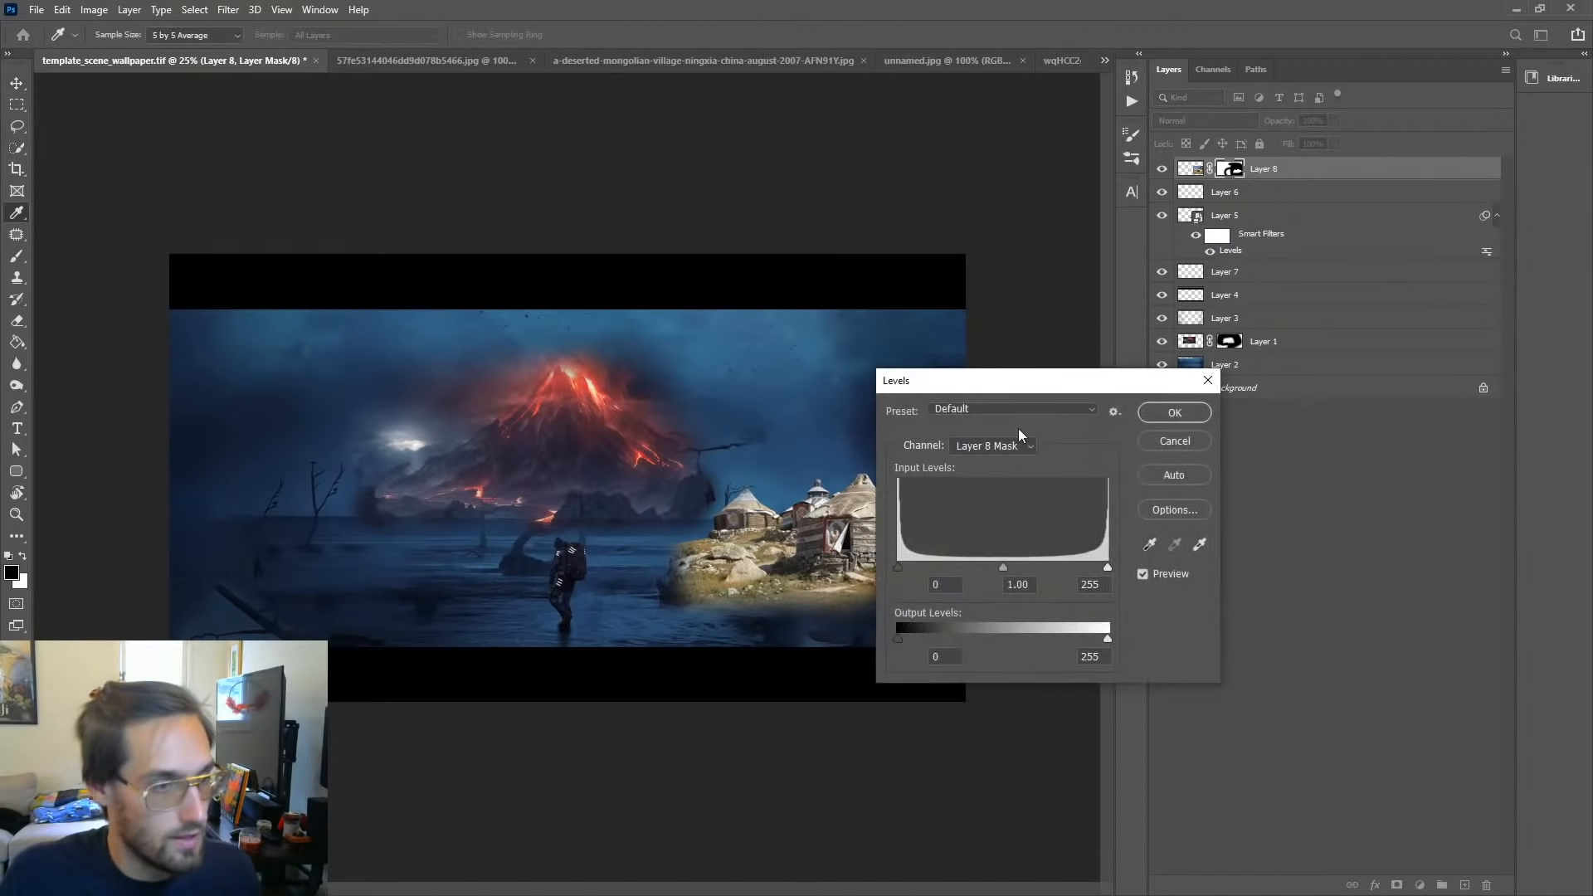
left_click(1059, 410)
left_click(1246, 361)
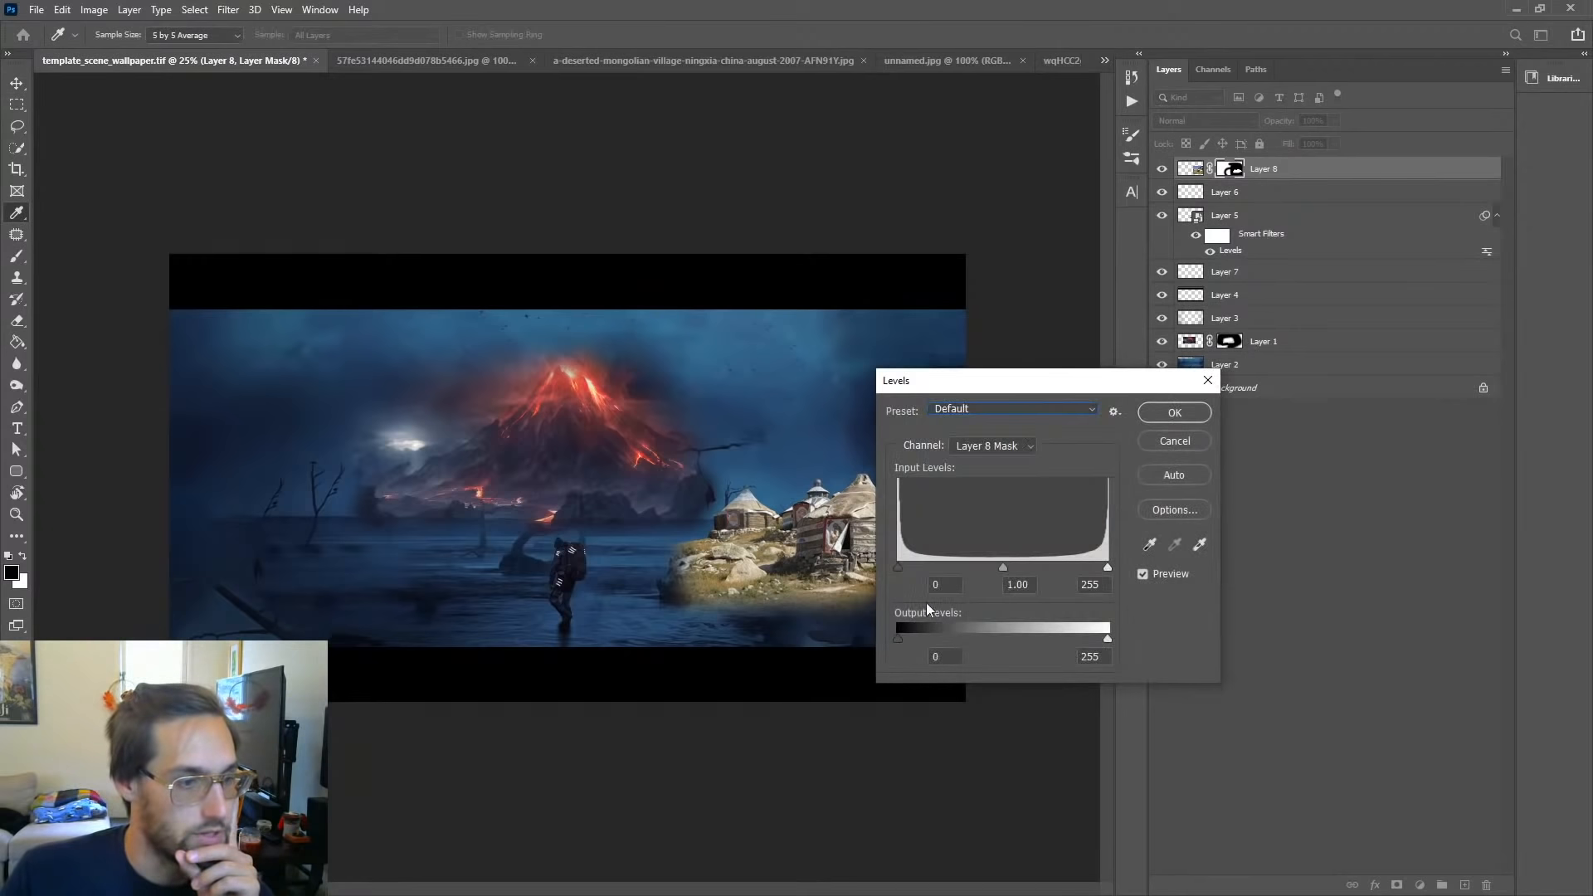
left_click_drag(1040, 385, 1242, 344)
left_click_drag(1099, 595, 1014, 605)
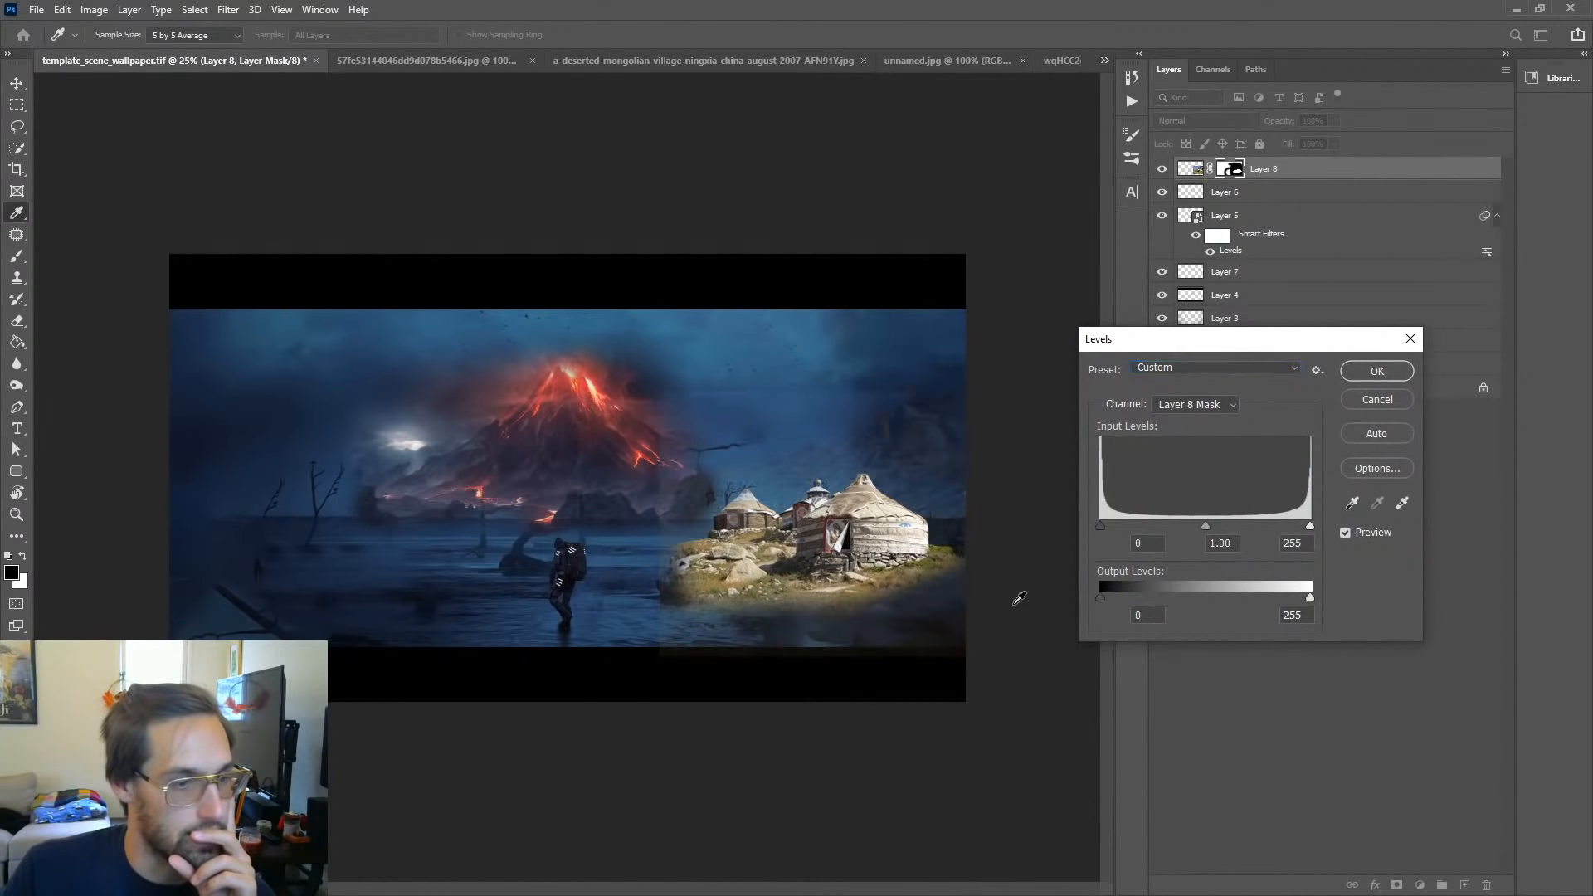
Step: Cancel the mask's Levels adjustment and apply Levels to Layer 8's image instead, lowering the RGB output white level to 80
left_click(1376, 400)
left_click(1191, 169)
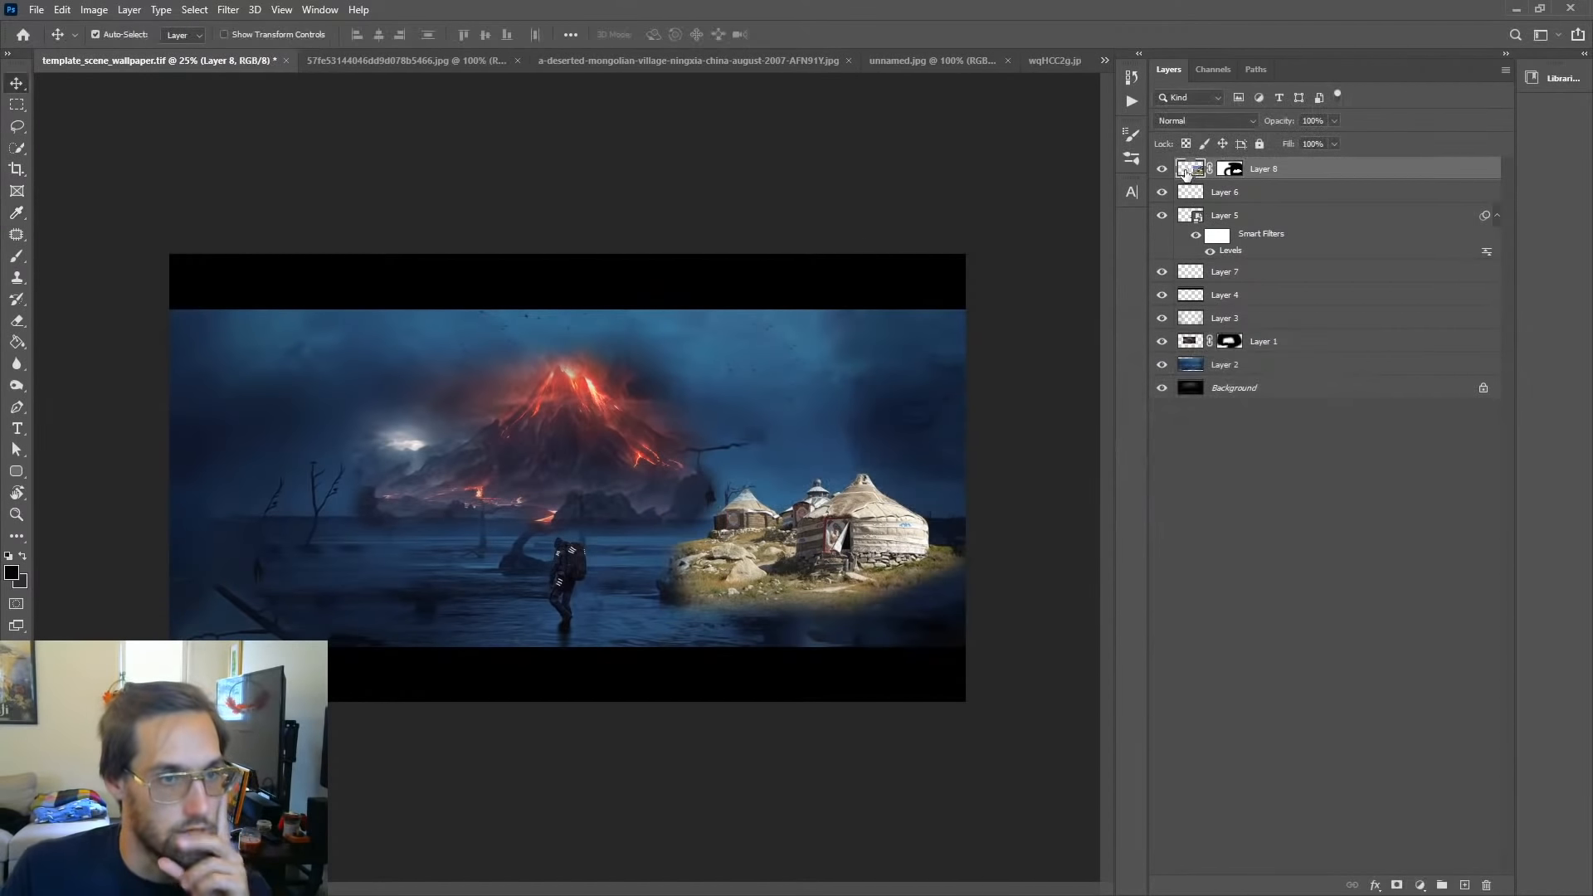
double_click(1195, 249)
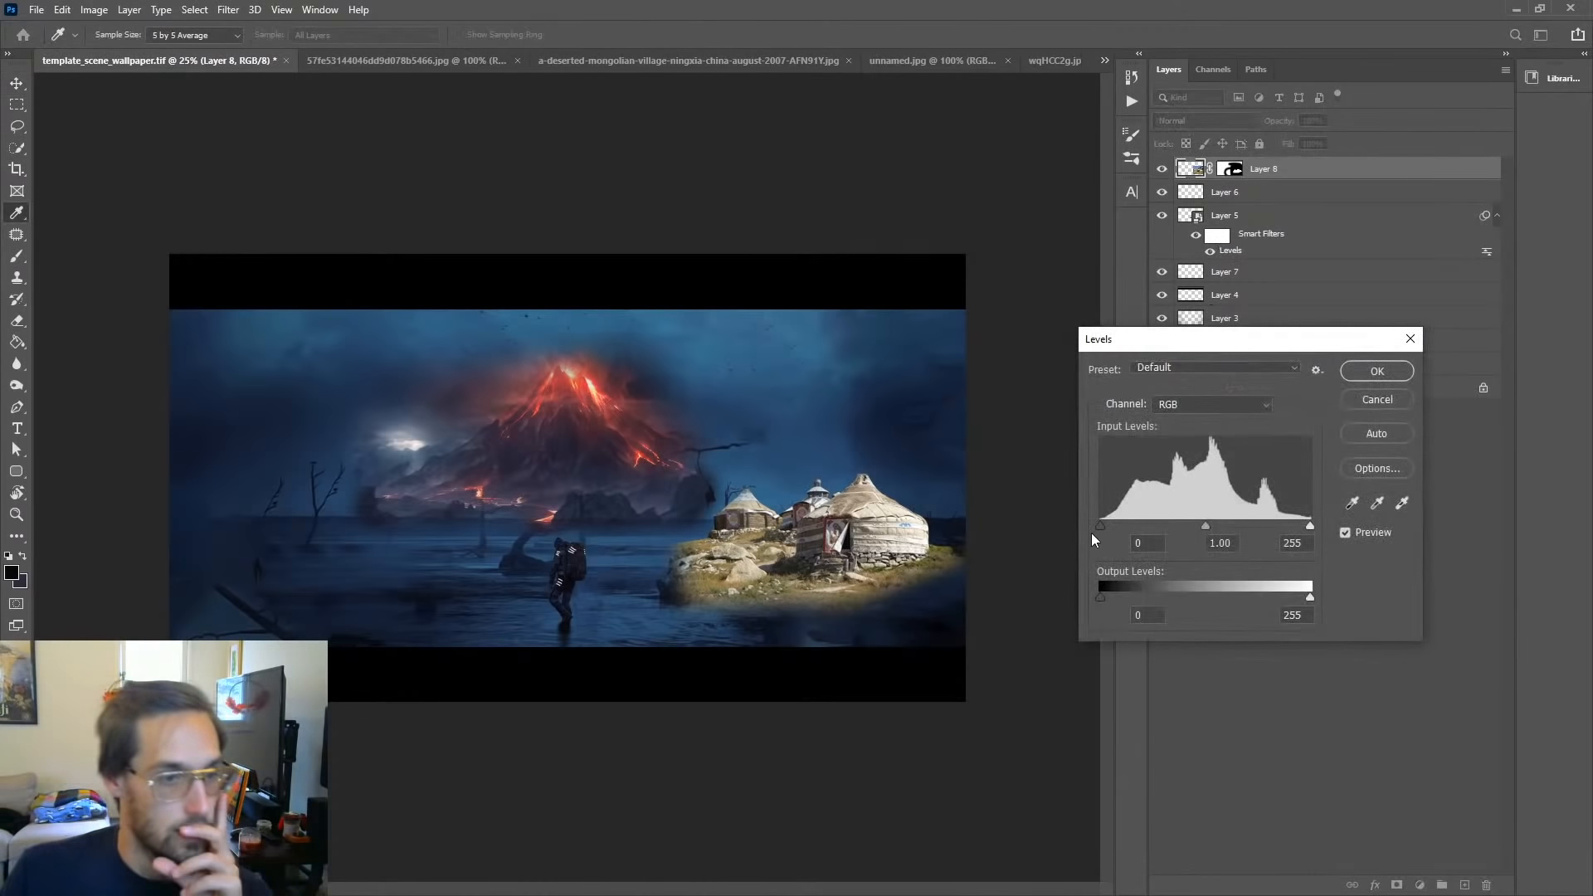
mouse_move(1100, 597)
left_mouse_down()
mouse_move(1143, 595)
mouse_move(1087, 591)
left_mouse_up()
left_click_drag(1311, 596, 1166, 607)
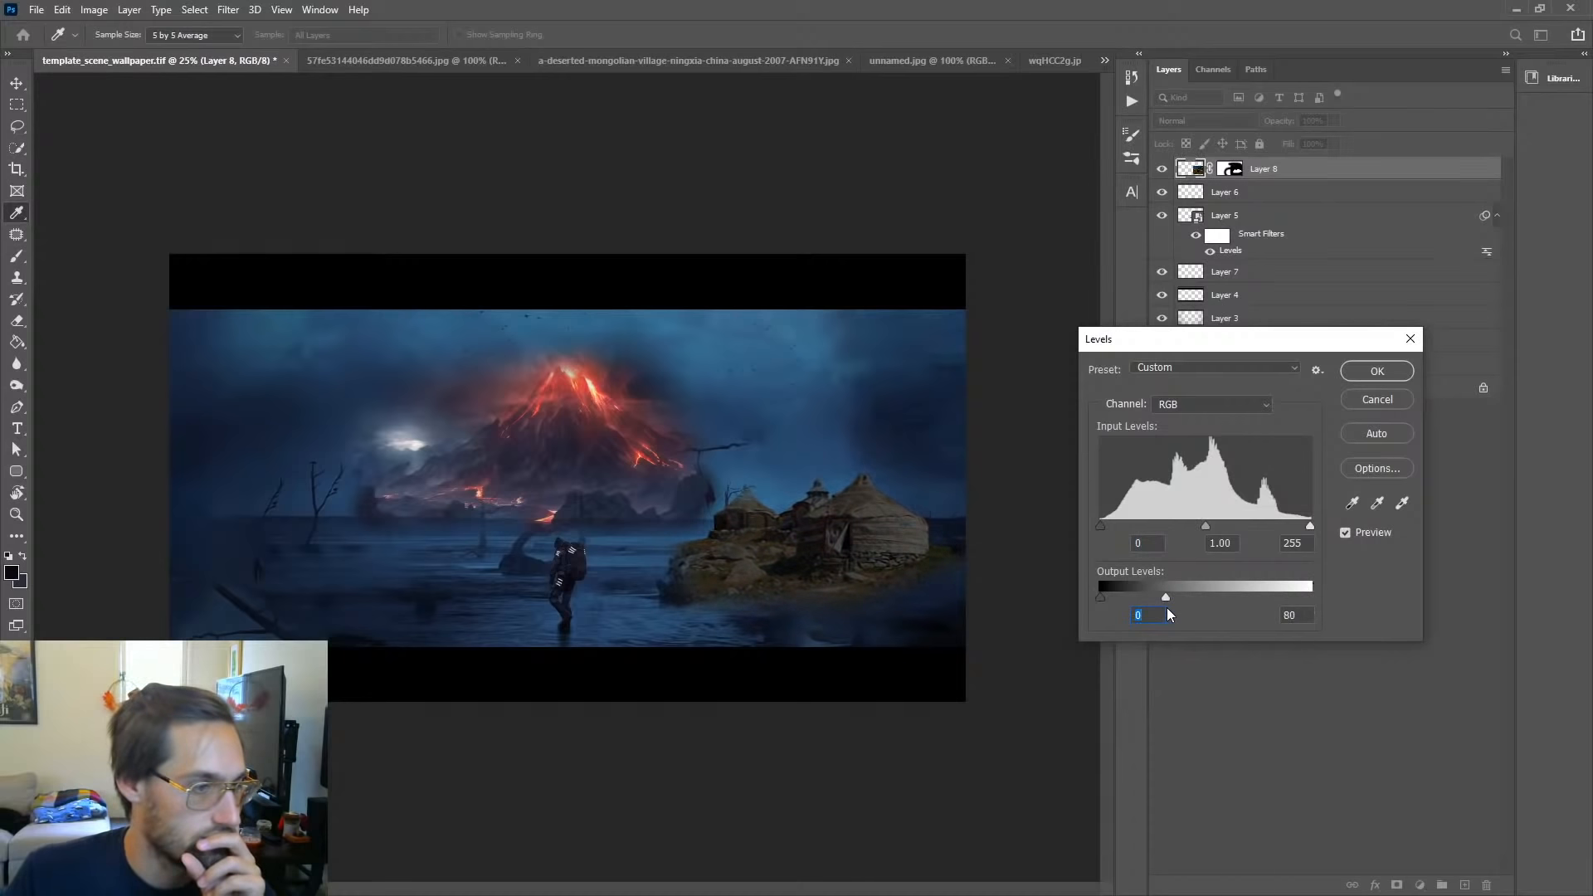
Step: In the Blue channel, raise the output black level to 103 and set the input white level to 162 and midtones to 1.25
left_click(1226, 405)
left_click(1178, 462)
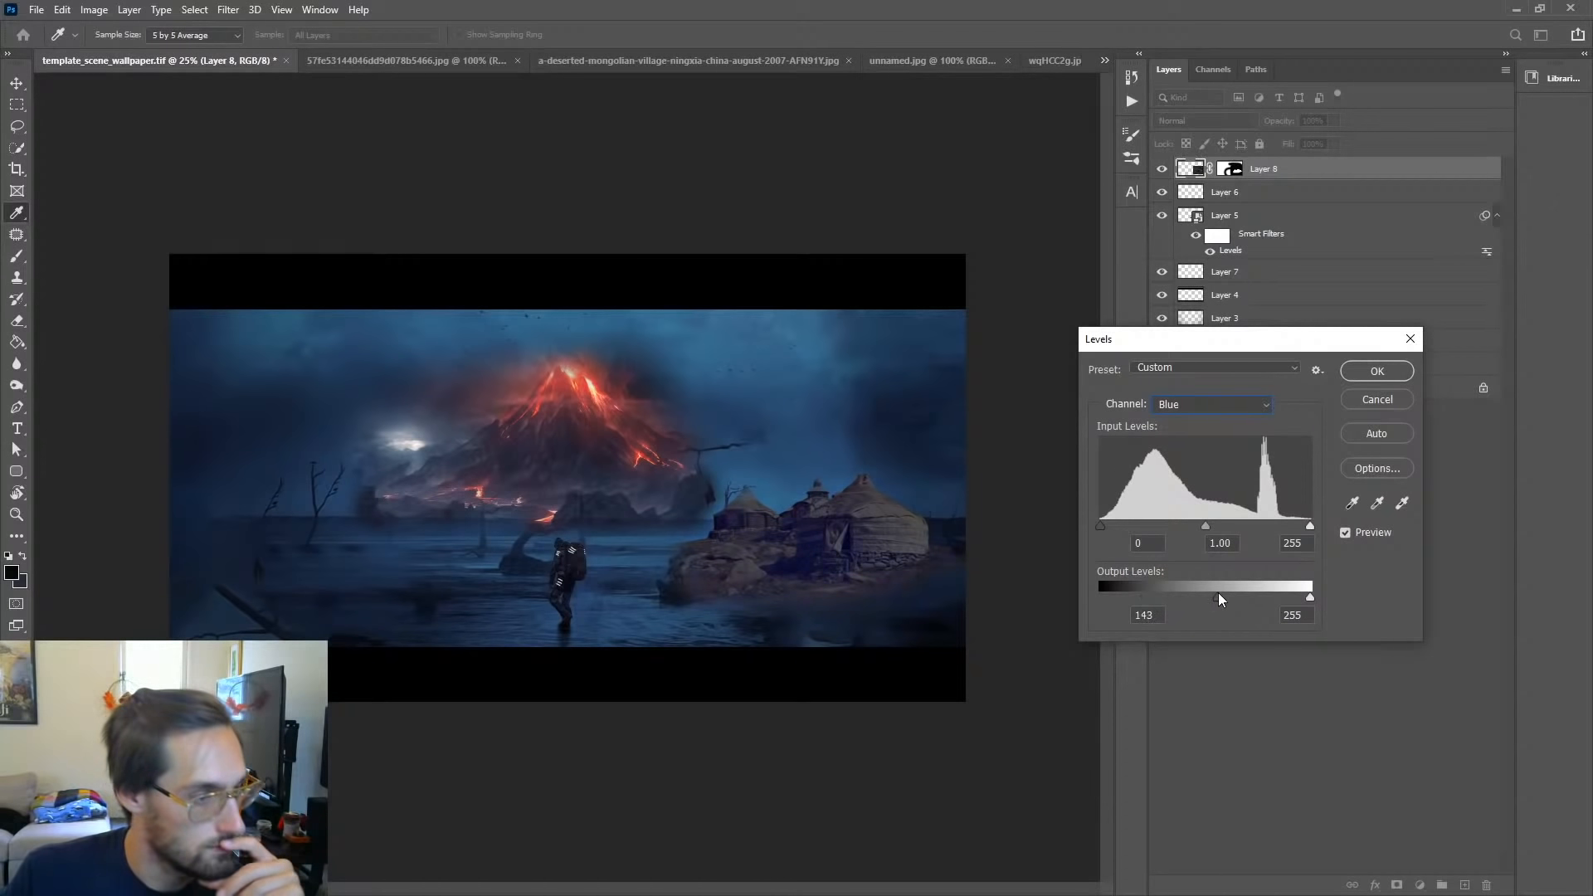
left_click_drag(1218, 593, 1094, 595)
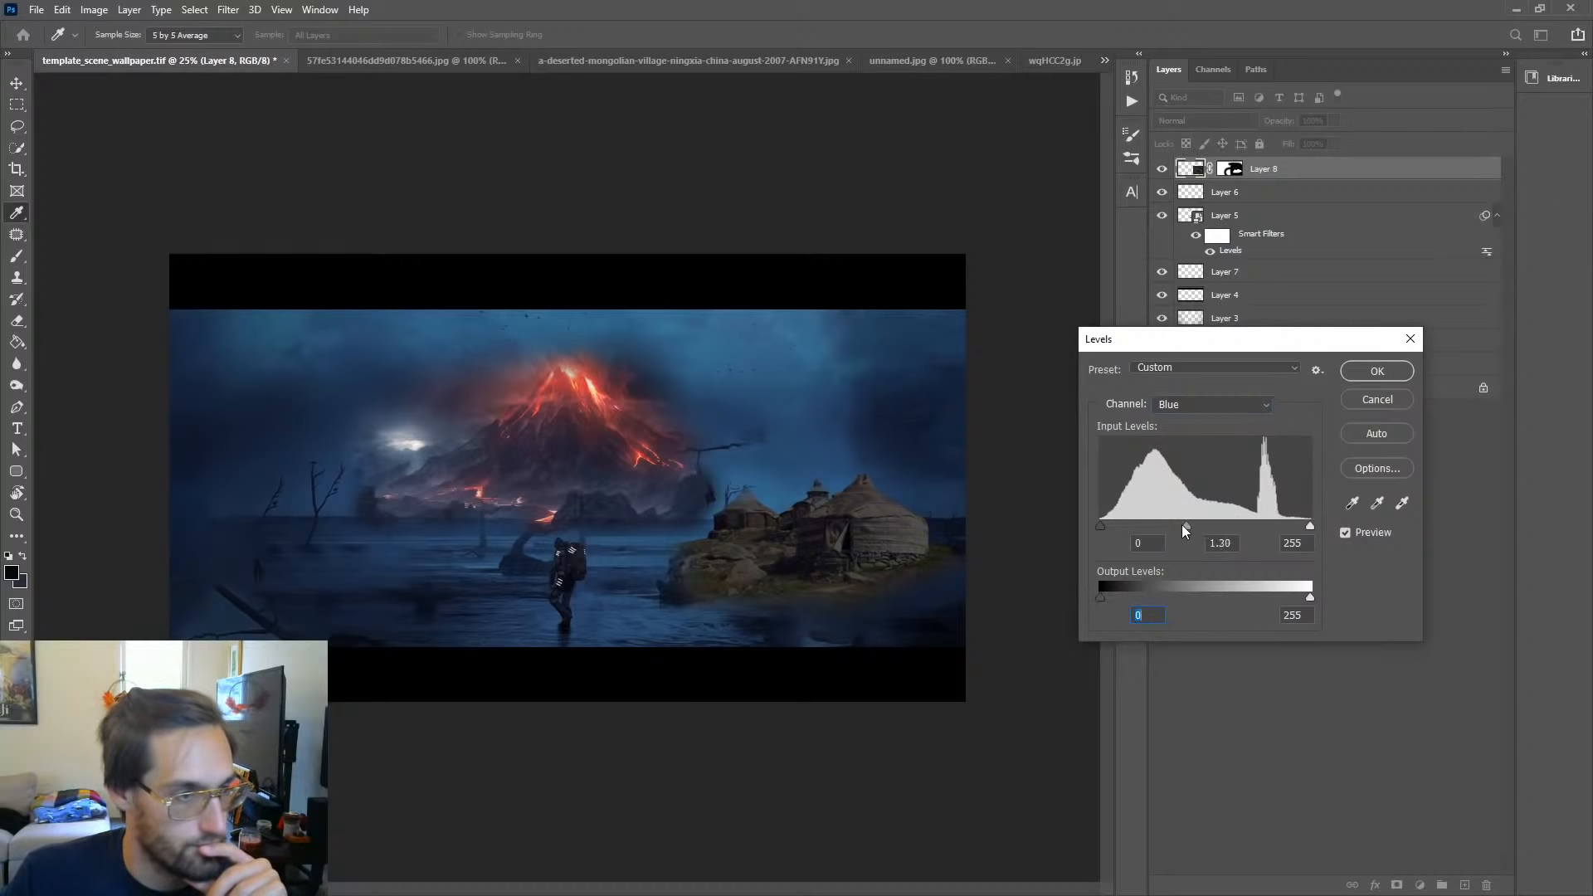
left_click_drag(1122, 522, 1126, 526)
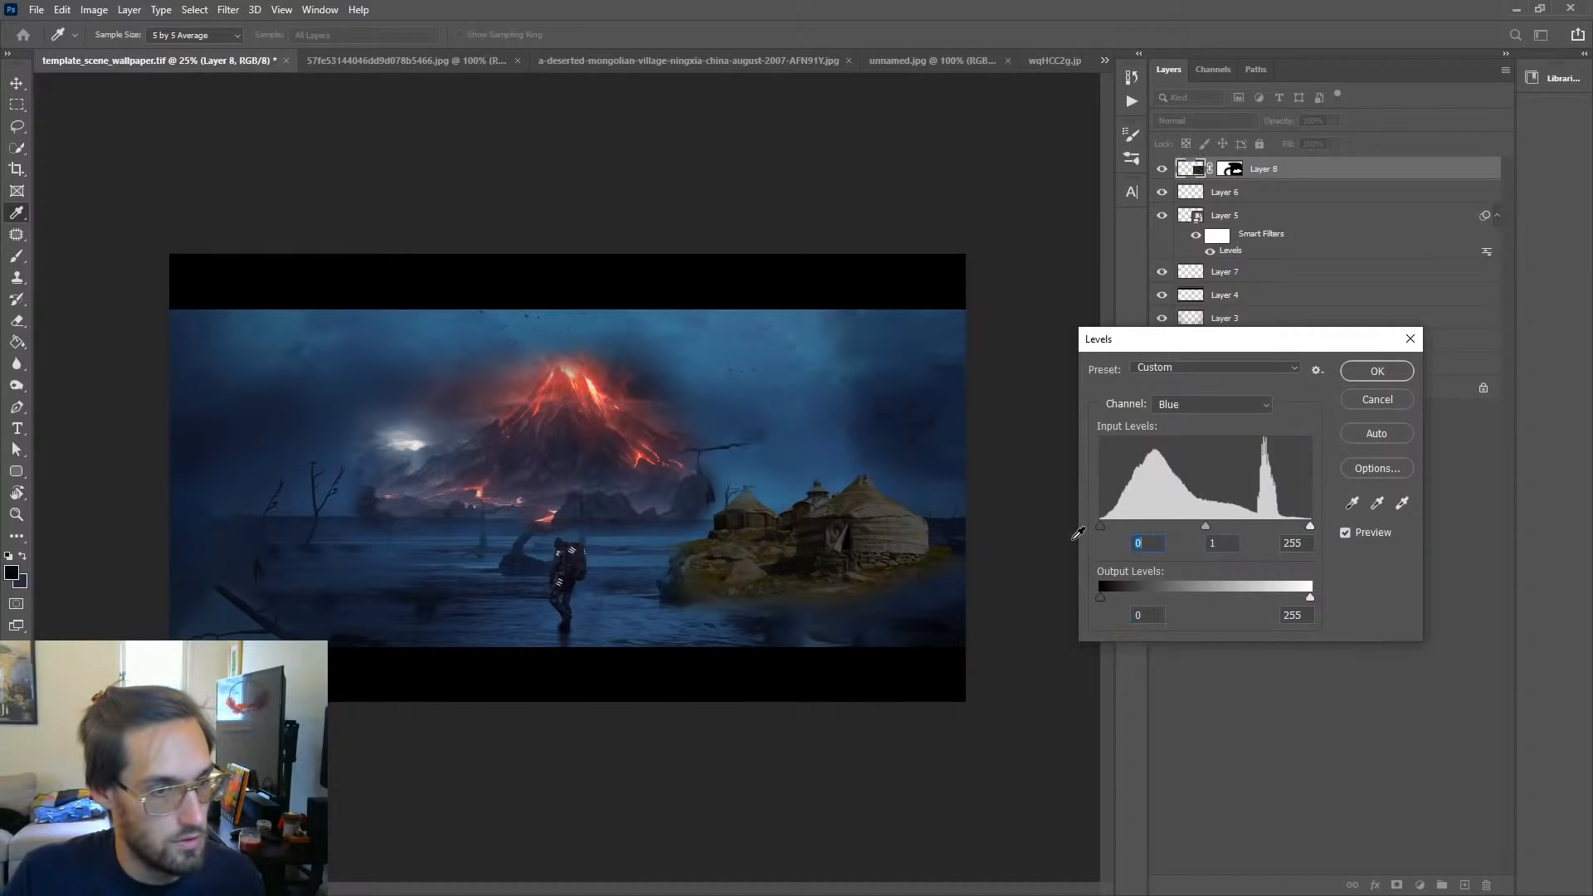
left_click_drag(1208, 525, 1372, 530)
mouse_move(1310, 597)
left_mouse_down()
mouse_move(1256, 605)
mouse_move(1314, 599)
left_mouse_up()
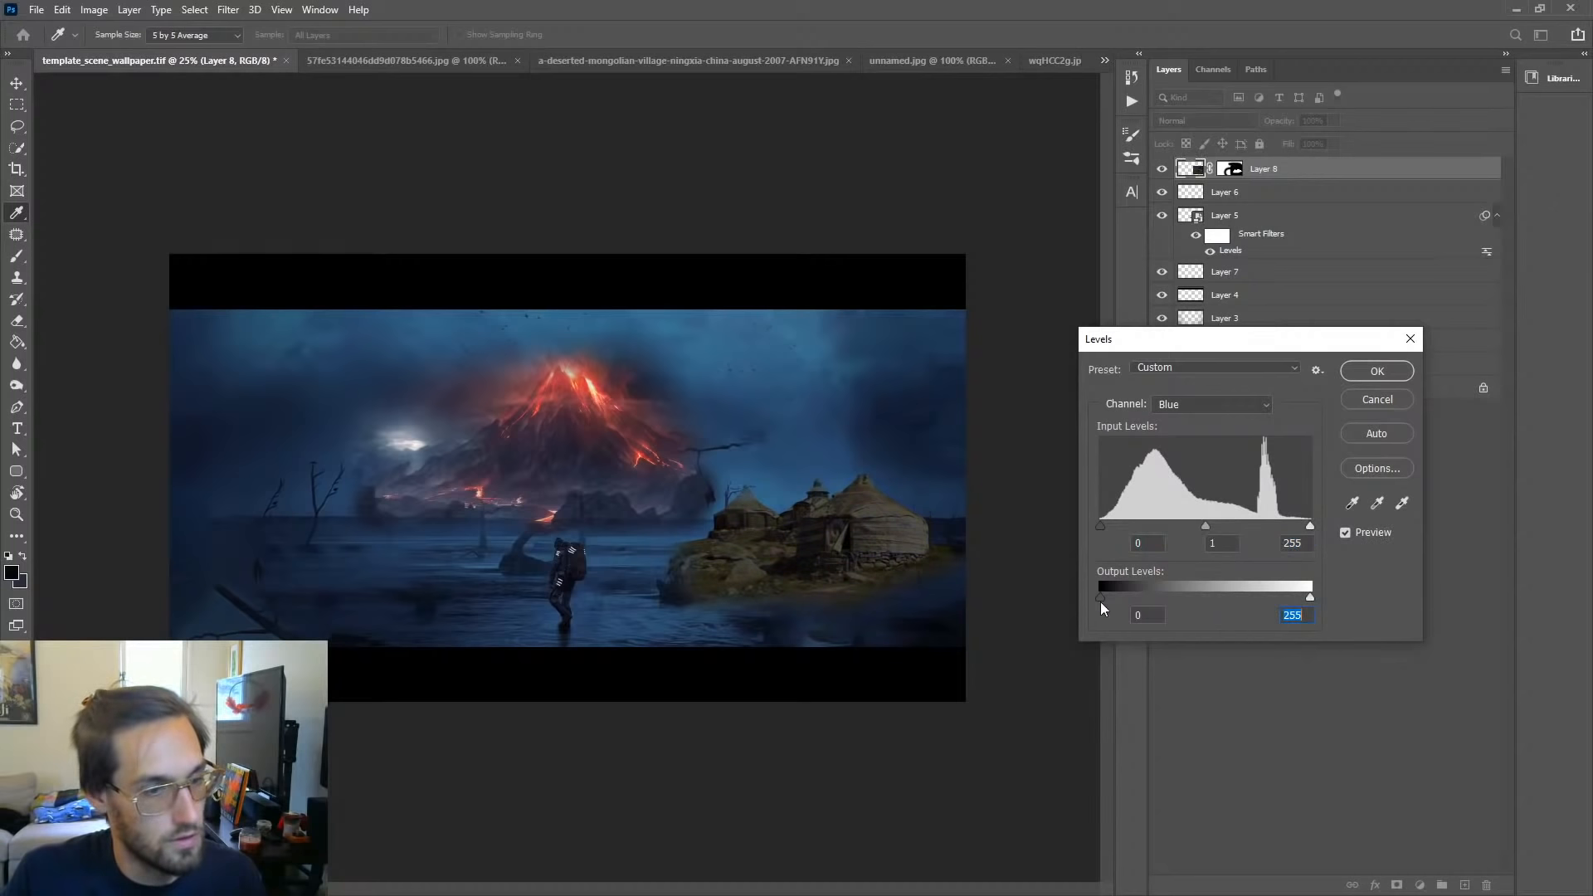
left_click_drag(1100, 599, 1185, 590)
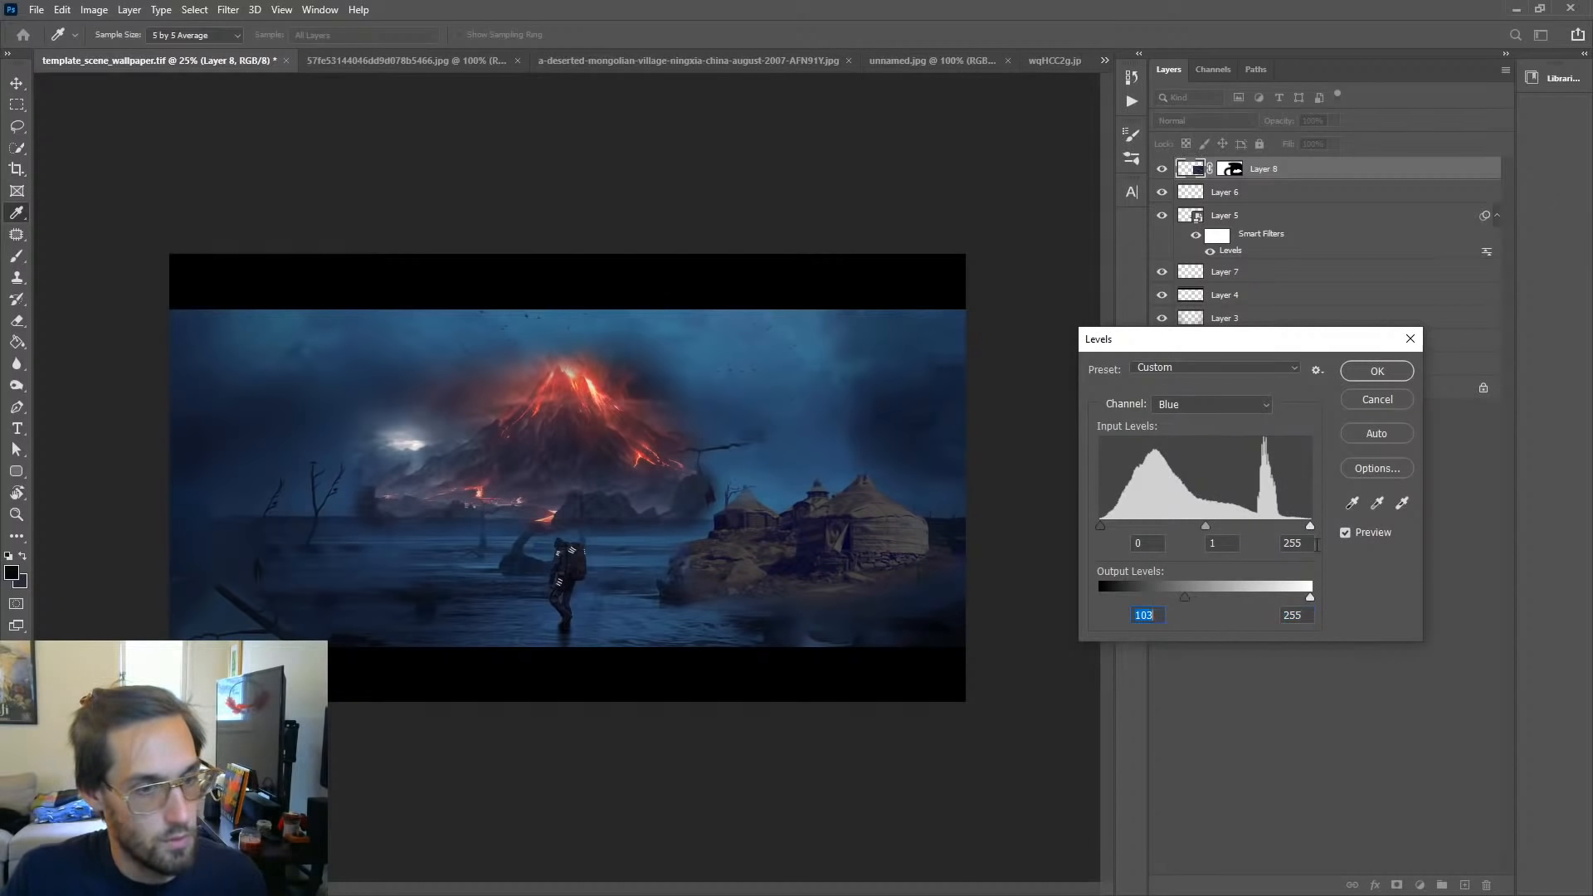
left_click(1309, 597)
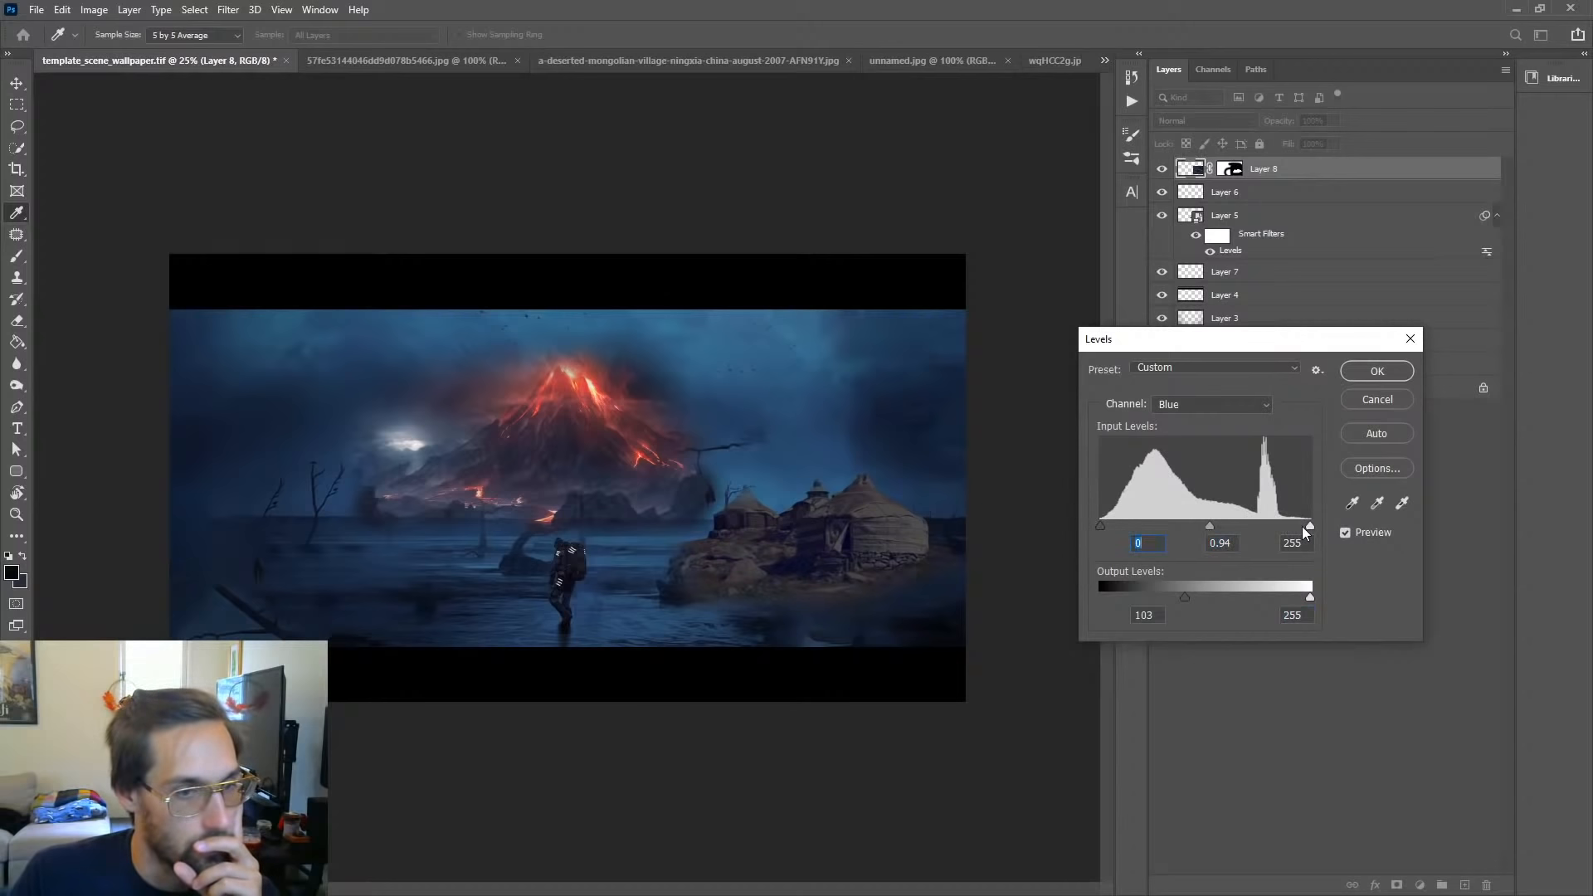
left_click_drag(1281, 526, 1158, 525)
Step: Try raising the Red channel's output black level in Levels
left_click(1208, 404)
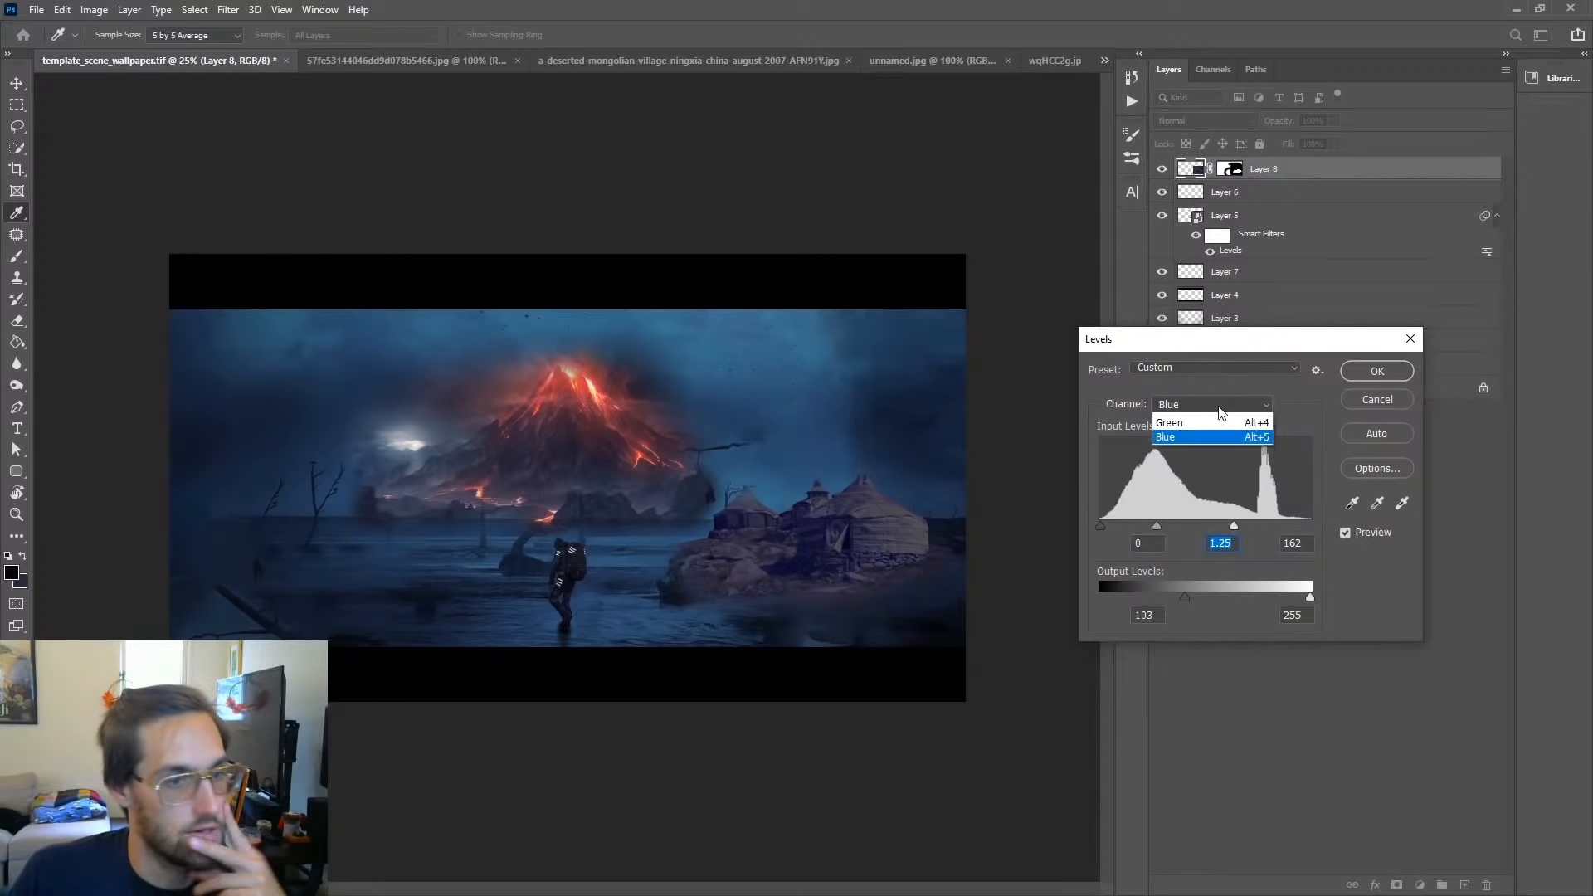
left_click(1177, 433)
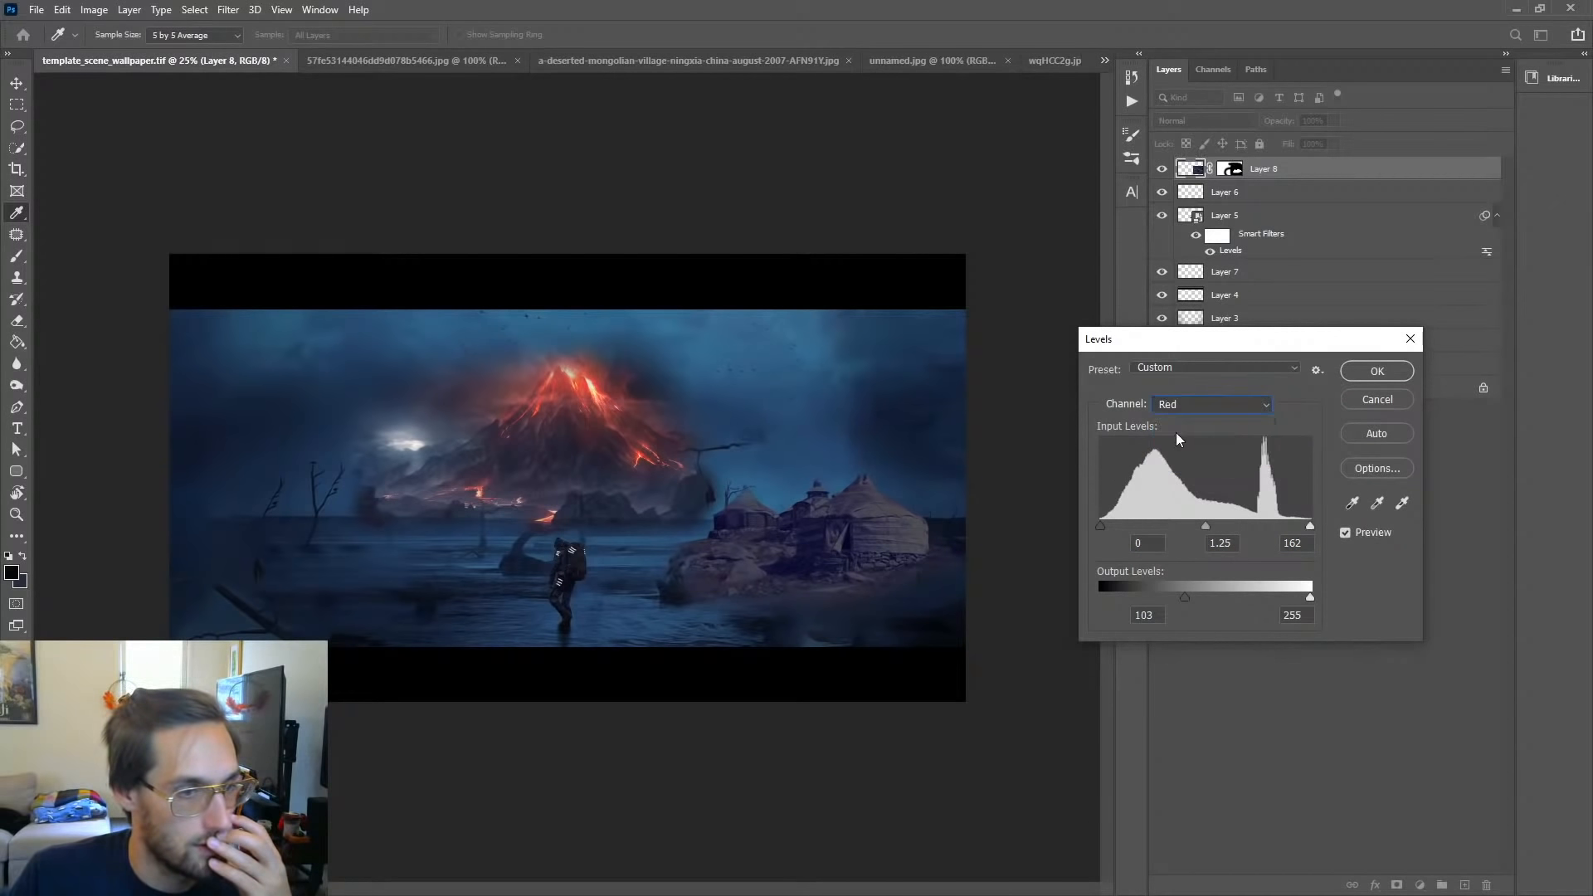
left_click_drag(1173, 594, 1006, 592)
Step: Raise the Green channel's output black level to 9
left_click(1221, 410)
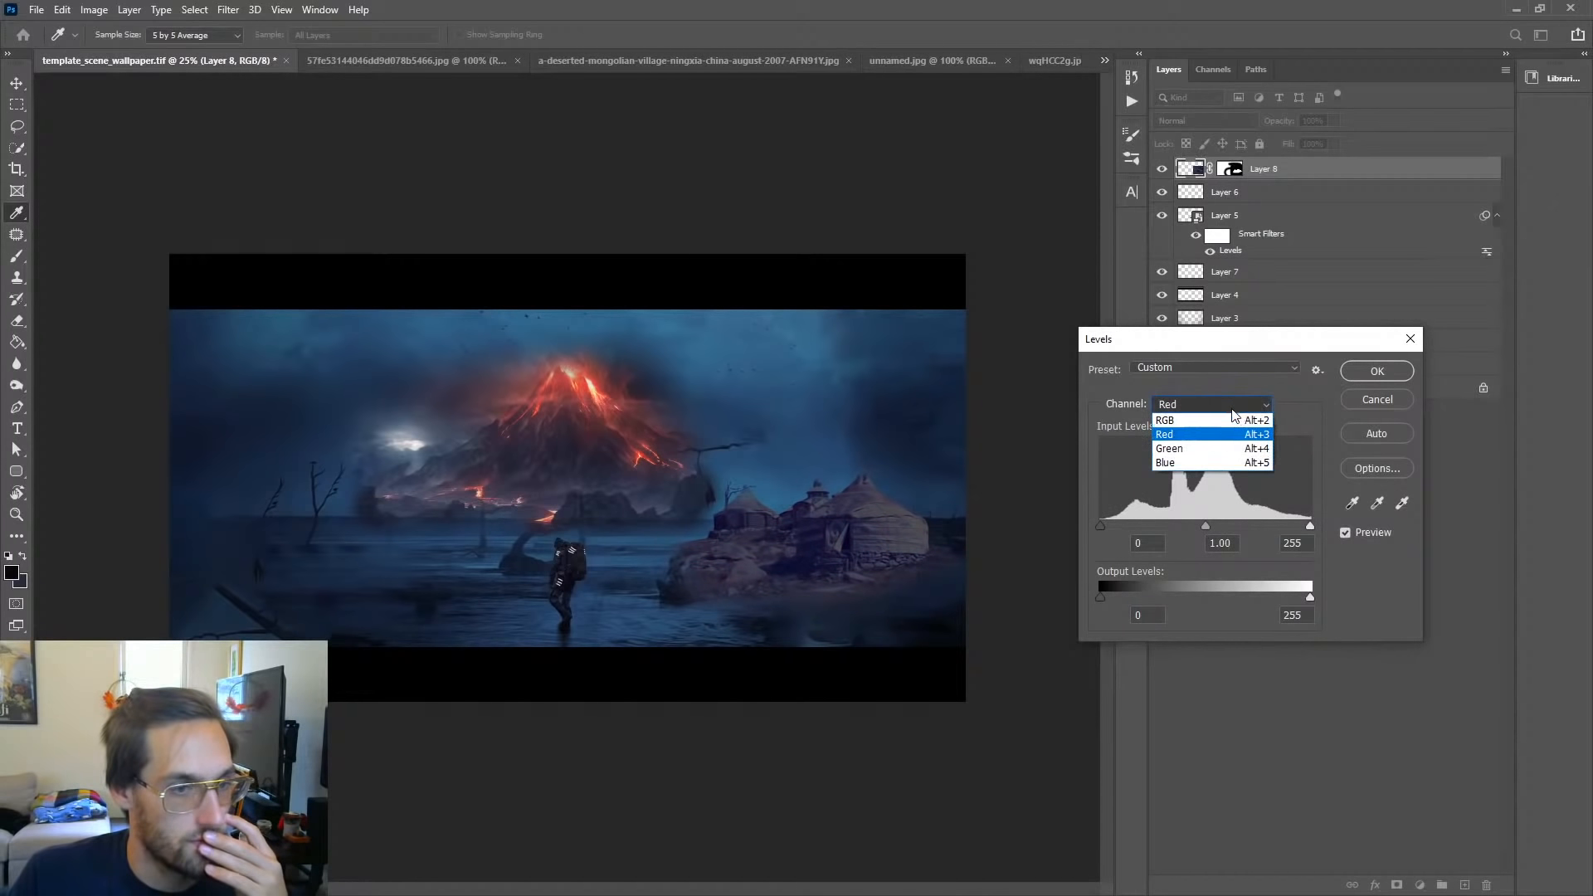
left_click(1178, 453)
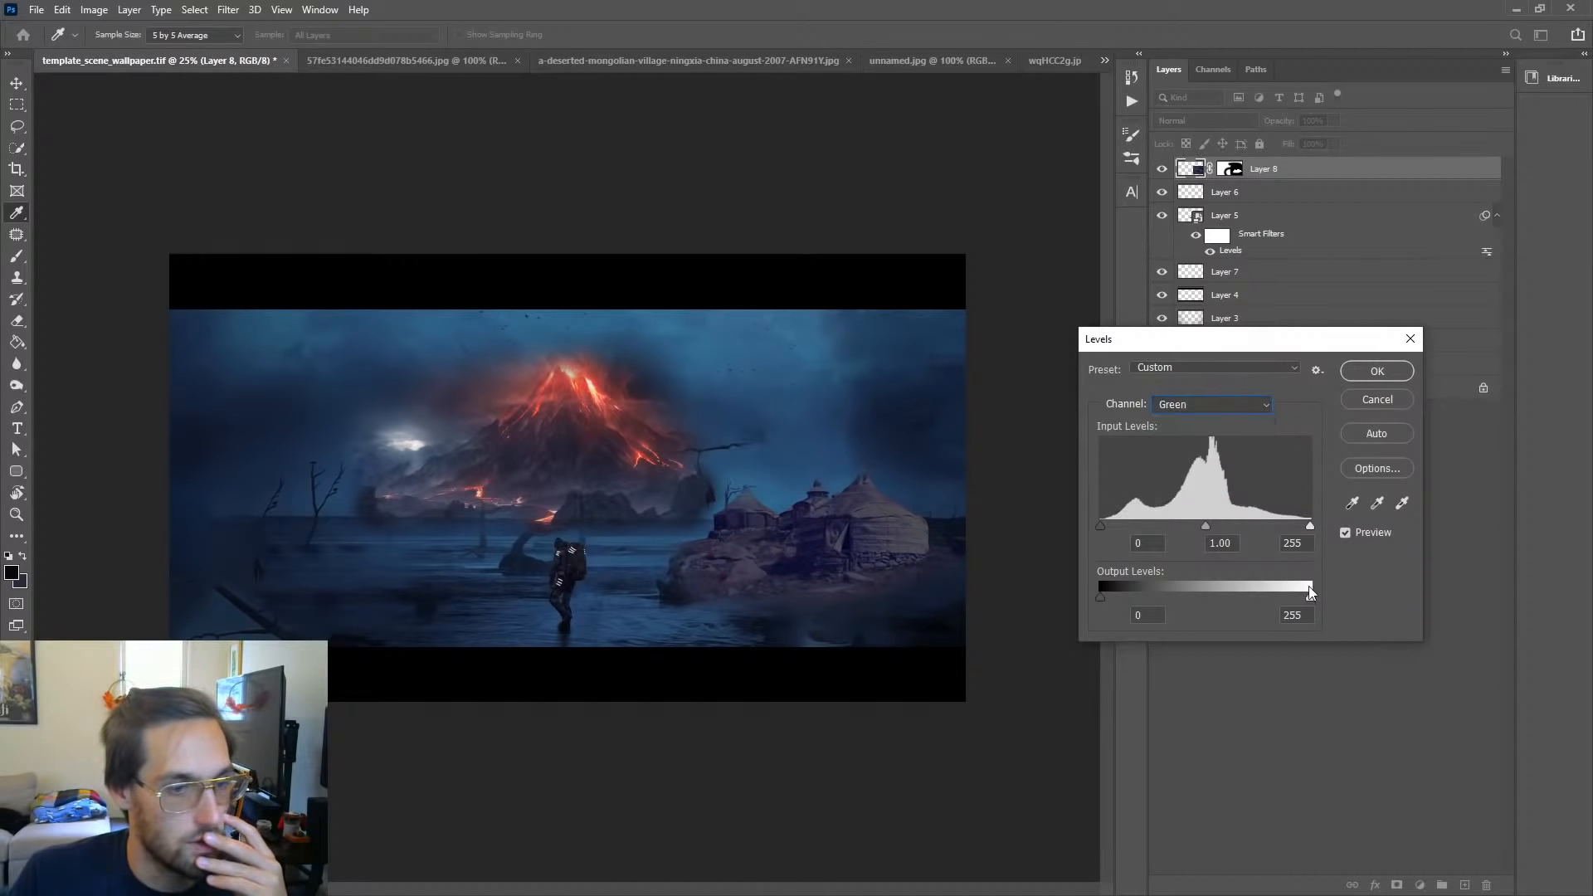
left_click_drag(1310, 594, 1411, 589)
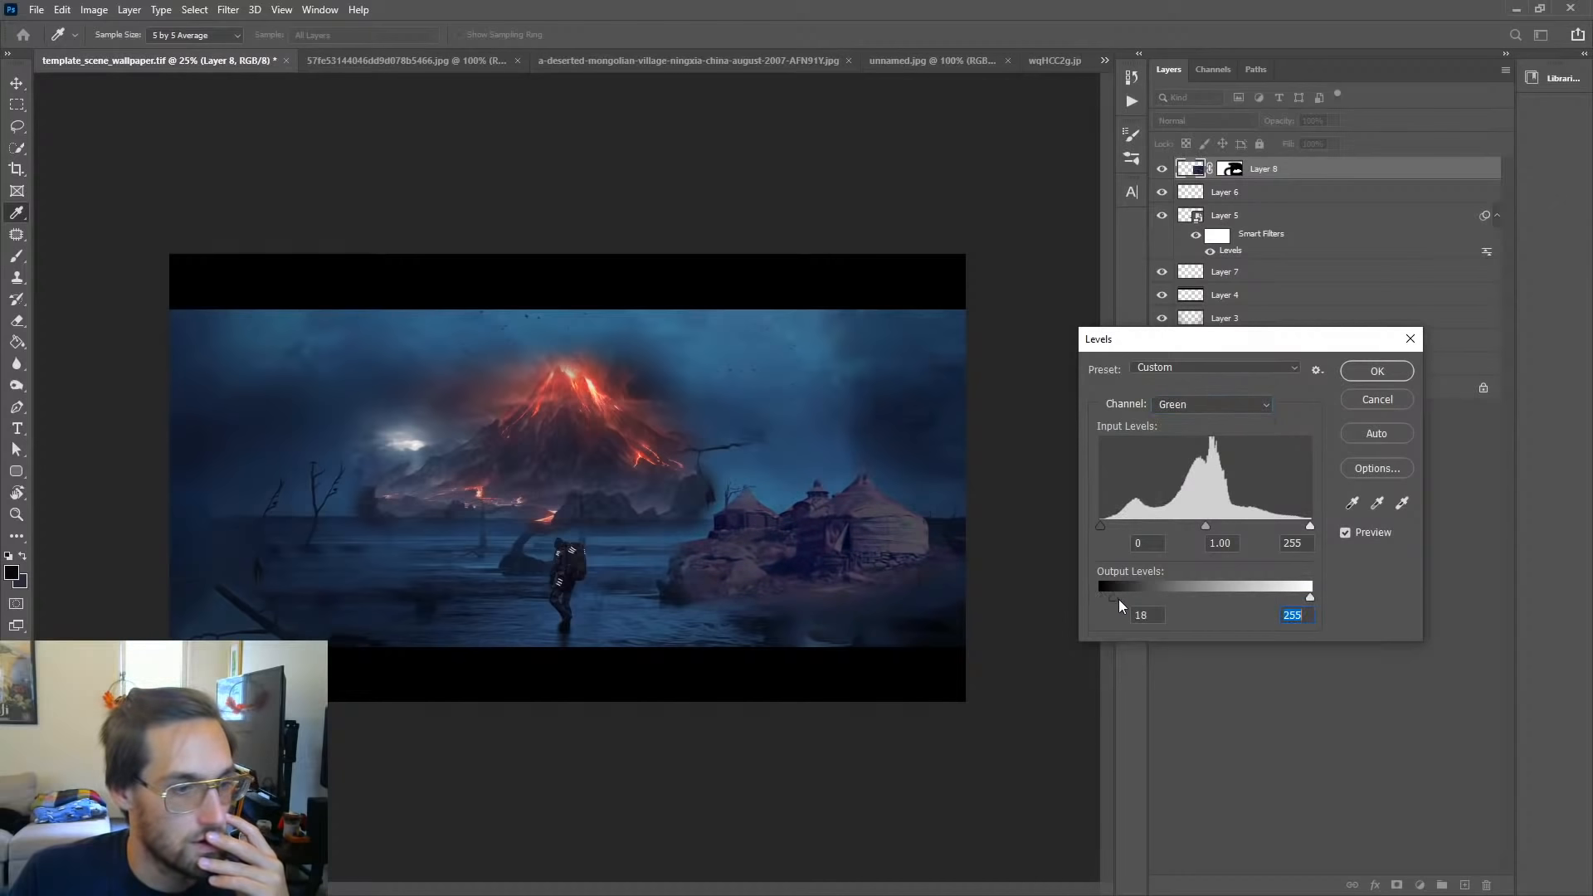
left_click_drag(1118, 599, 1151, 600)
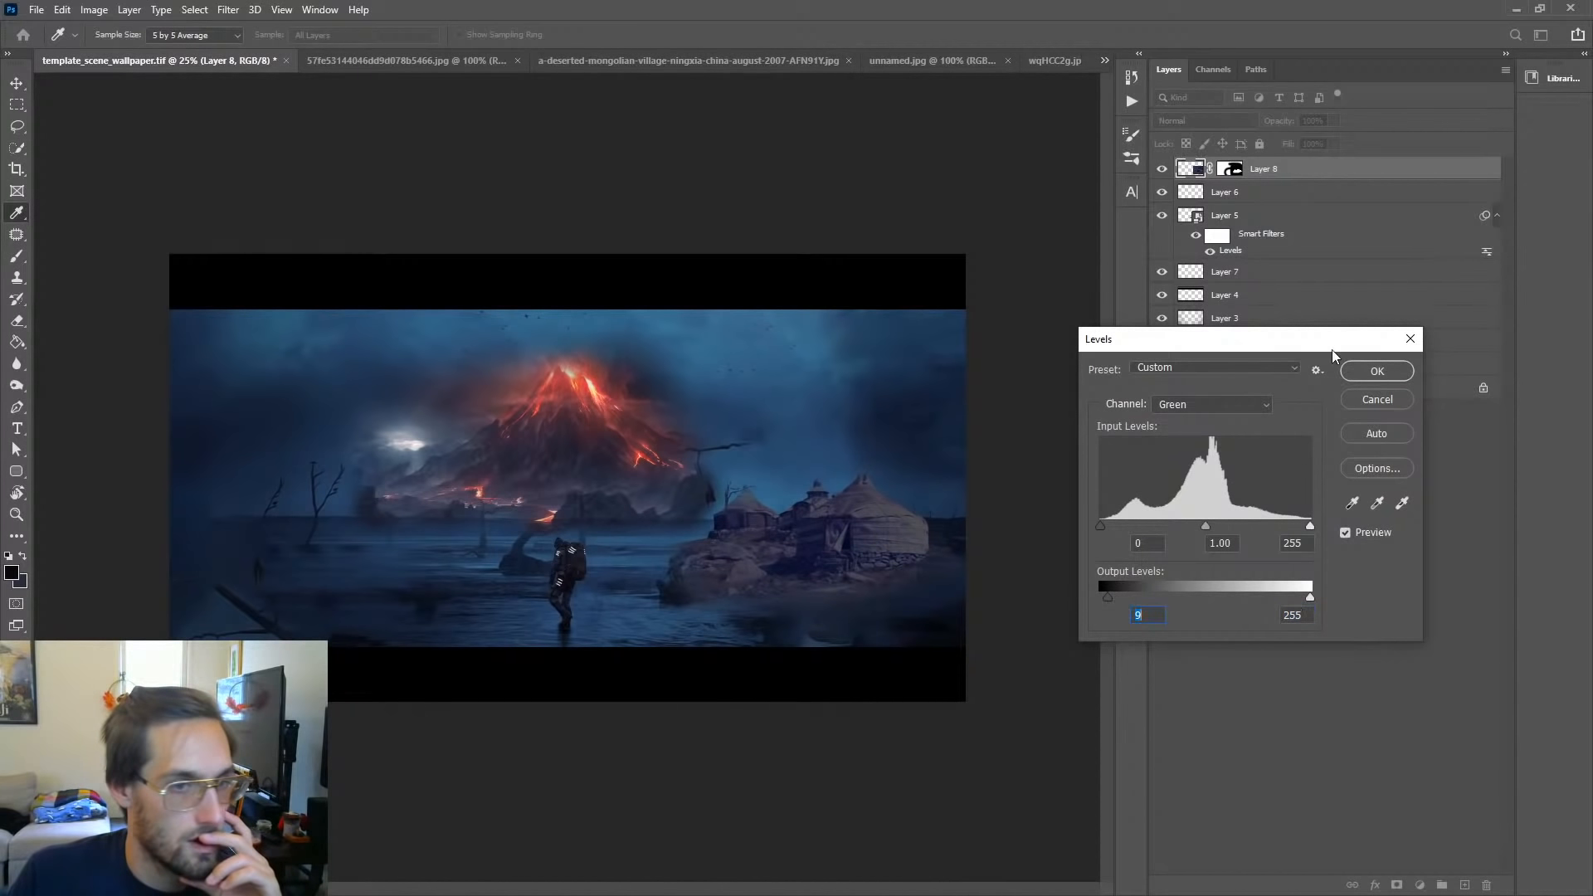
Step: Darken the combined RGB channel with output levels 6 to 52 and midtones at 0.81, and apply the Levels adjustment
left_click(1252, 405)
left_click(1251, 403)
left_click(1220, 404)
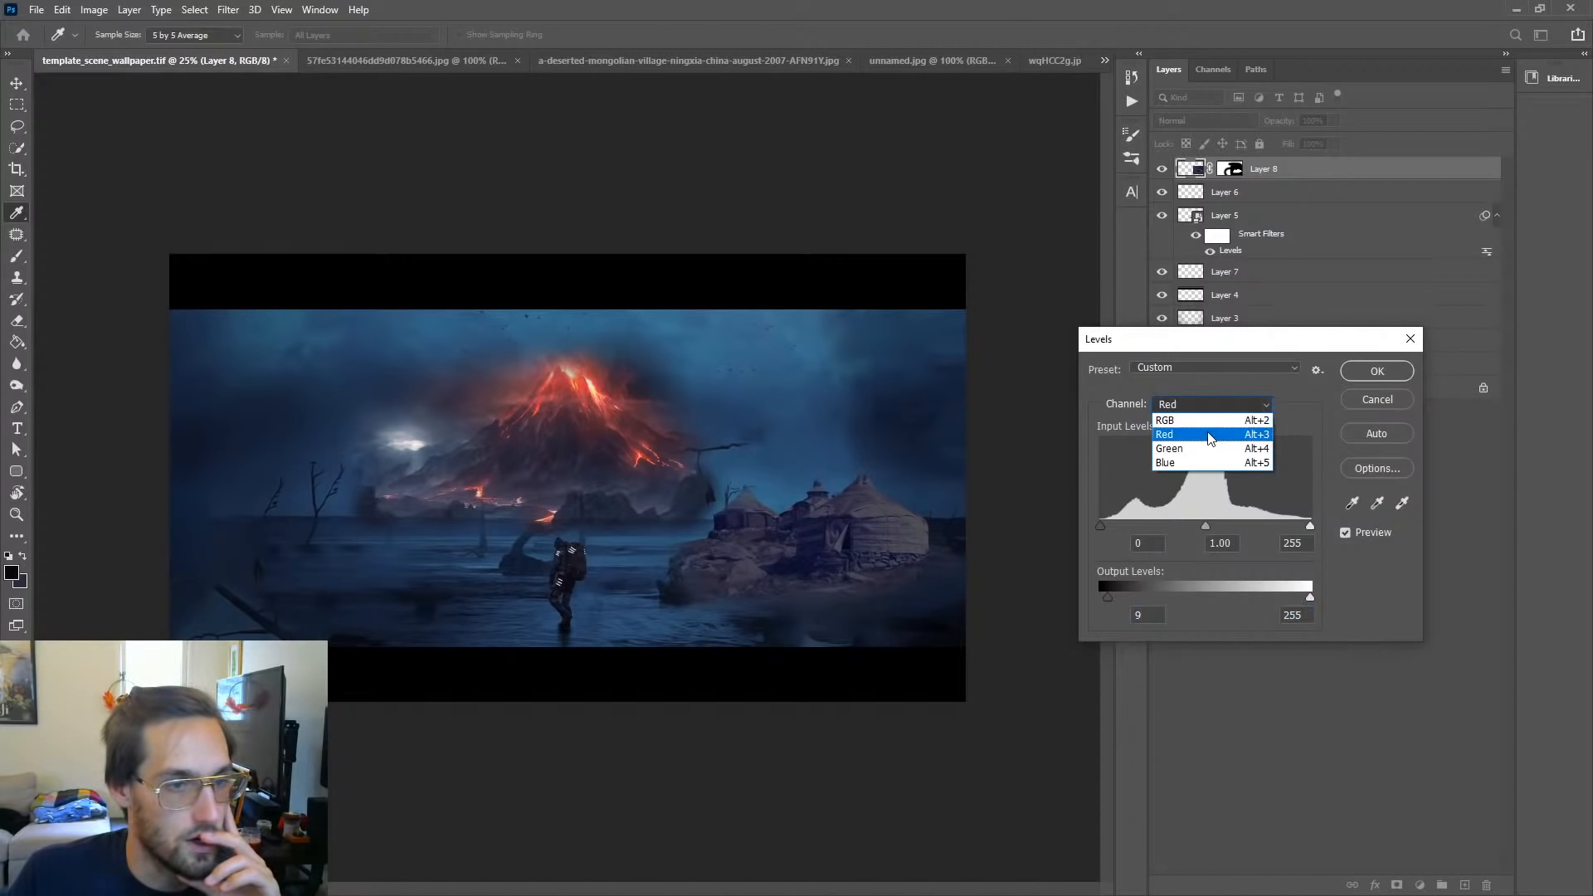
left_click(1203, 422)
mouse_move(1166, 596)
left_mouse_down()
mouse_move(1134, 595)
mouse_move(1143, 605)
left_mouse_up()
left_click_drag(1177, 526, 1240, 528)
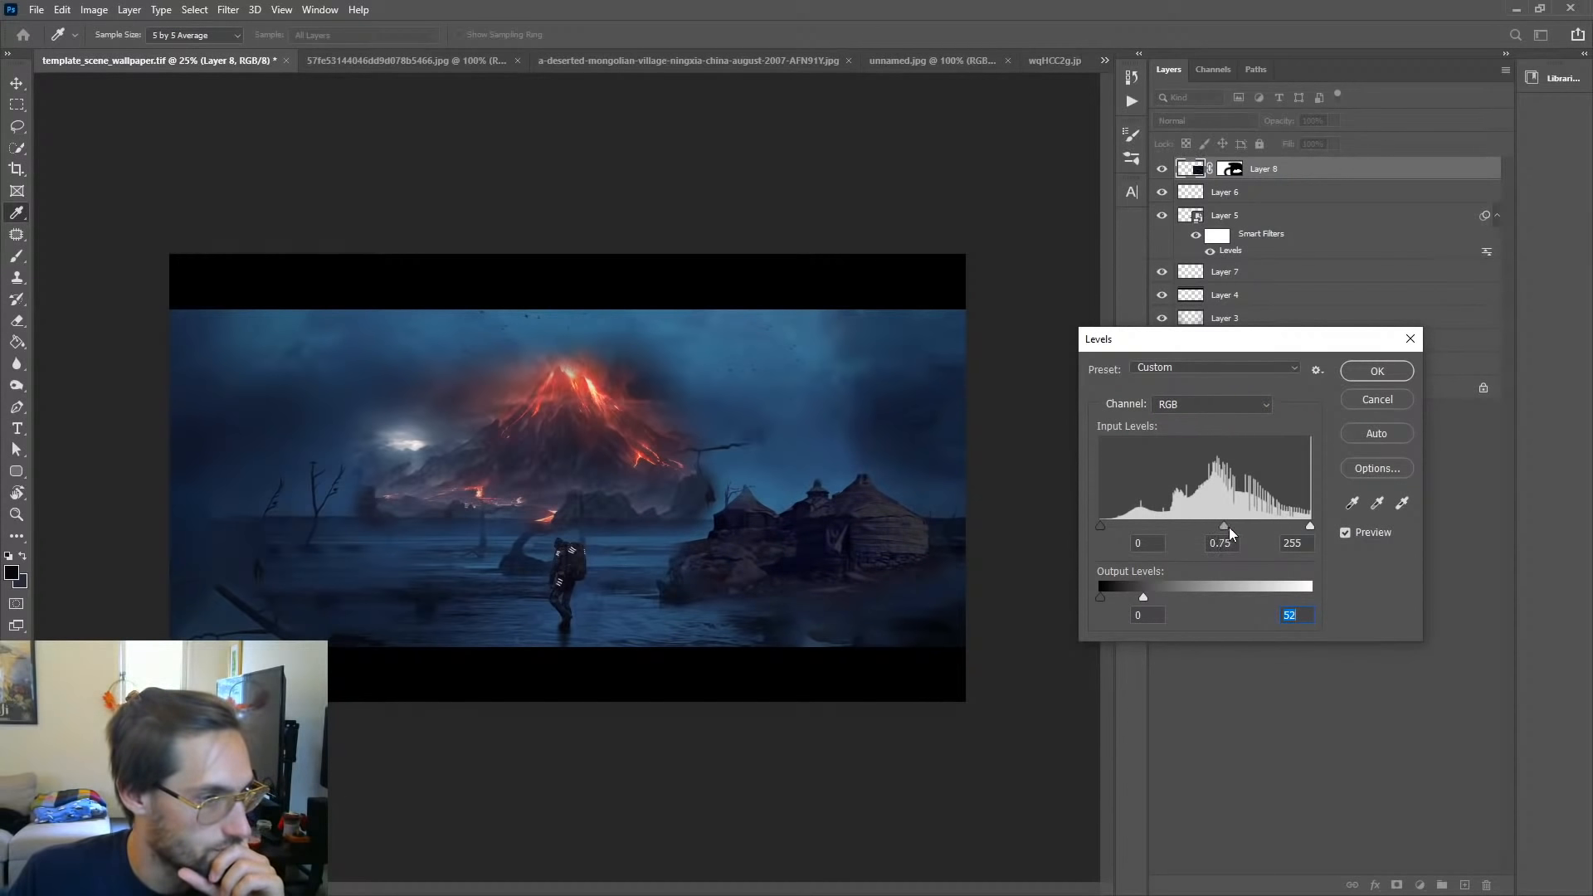
left_click_drag(1220, 527, 1218, 528)
left_click_drag(1103, 597, 1110, 595)
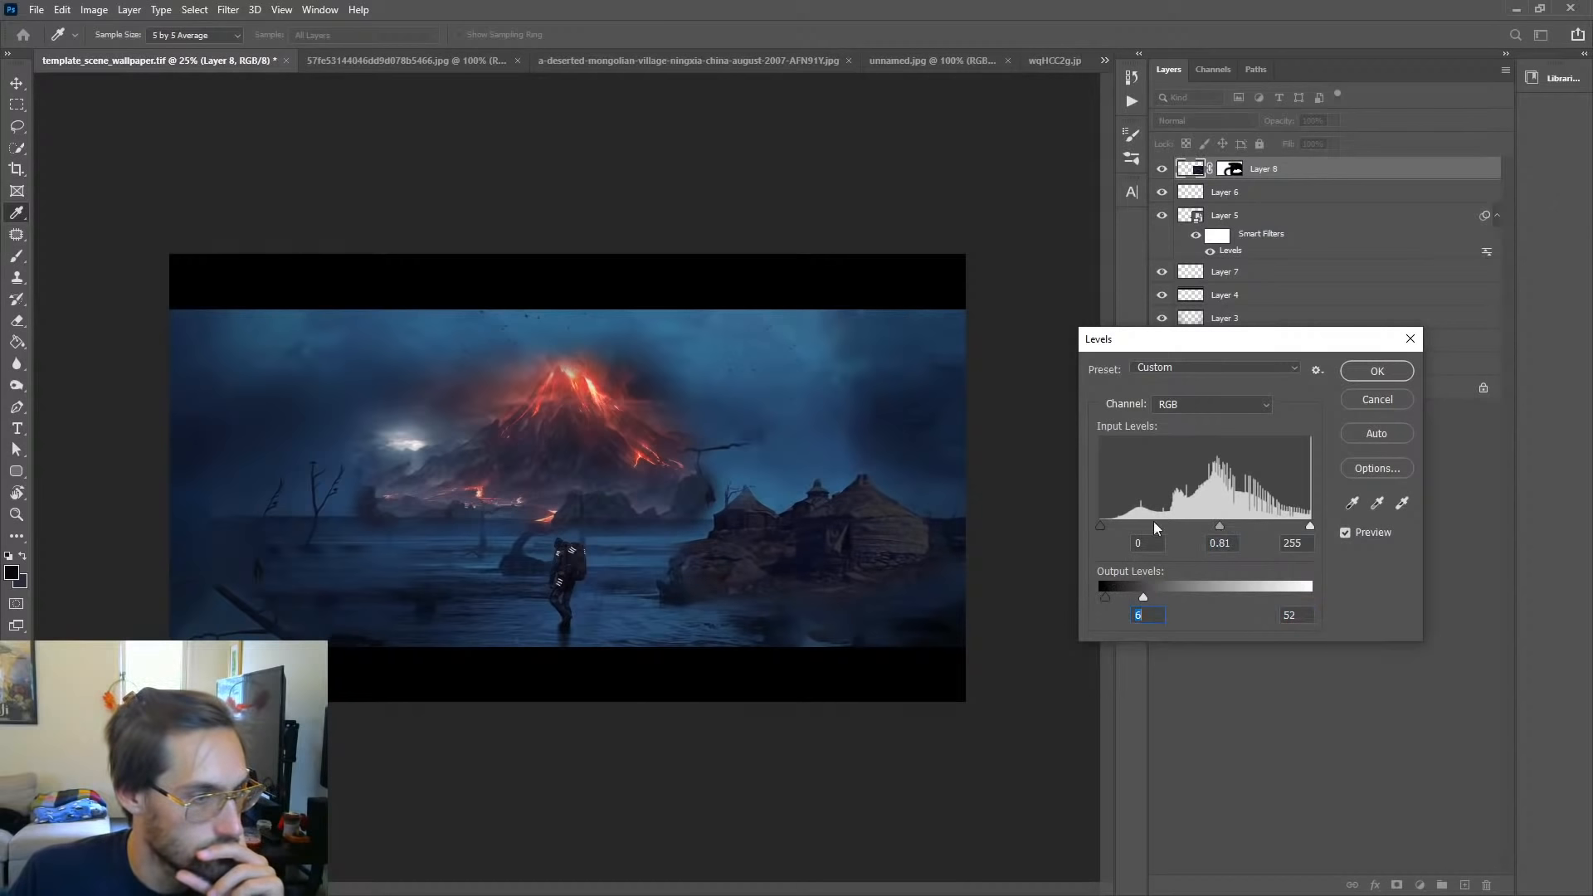
left_click(1377, 371)
Step: Move the darkened yurt village slightly to the right along the shoreline
key("v")
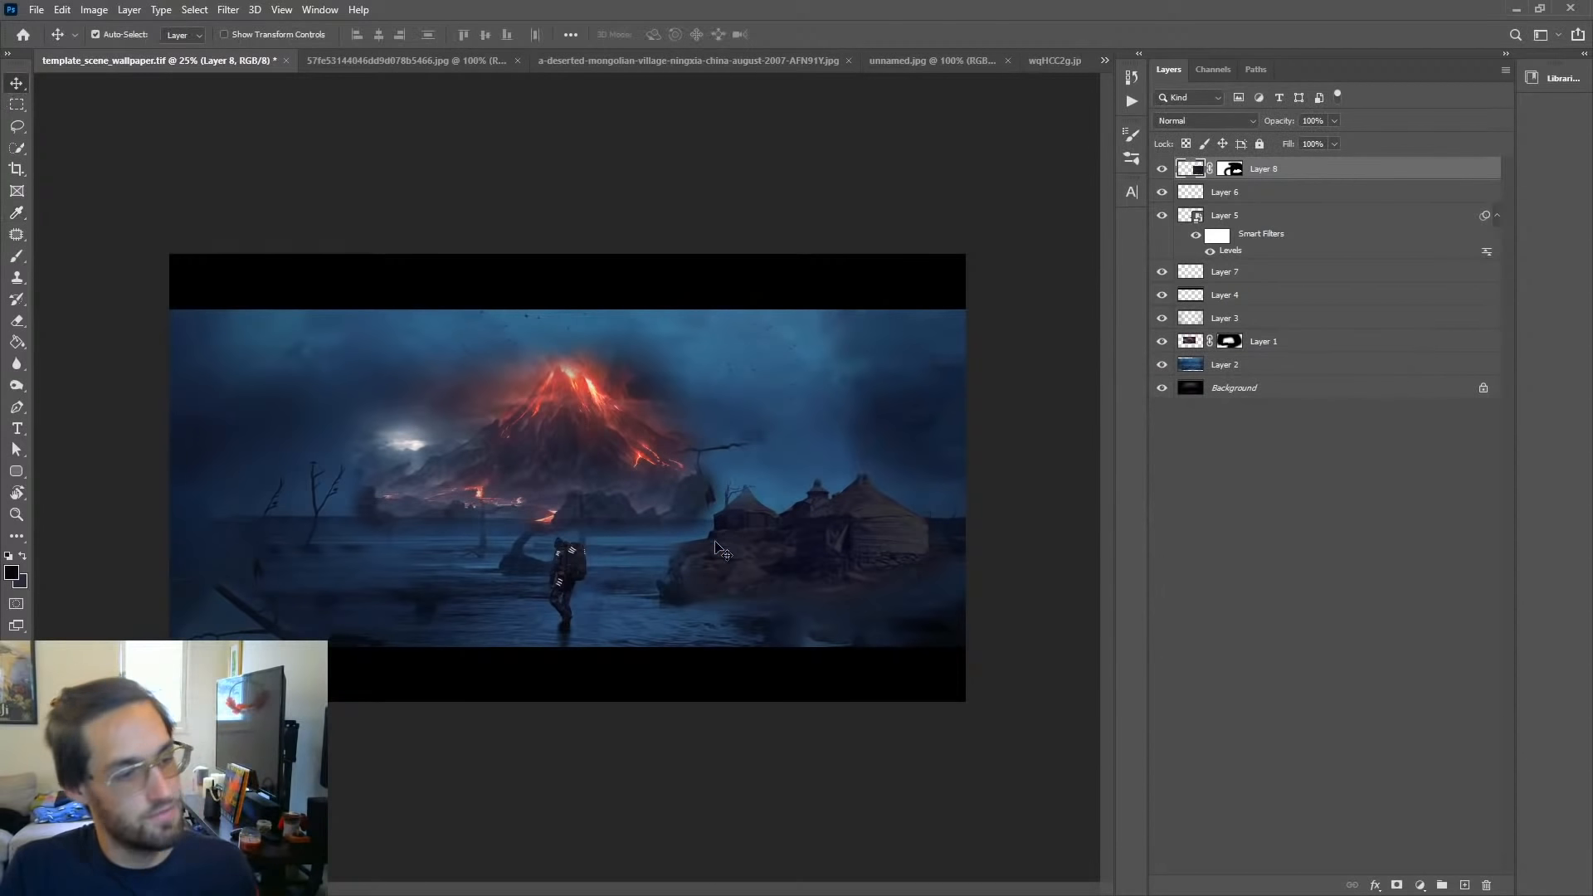
left_click_drag(867, 544, 889, 546)
Step: Create a new empty layer above Layer 8 and activate the Lasso tool for working on the yurts
key("z")
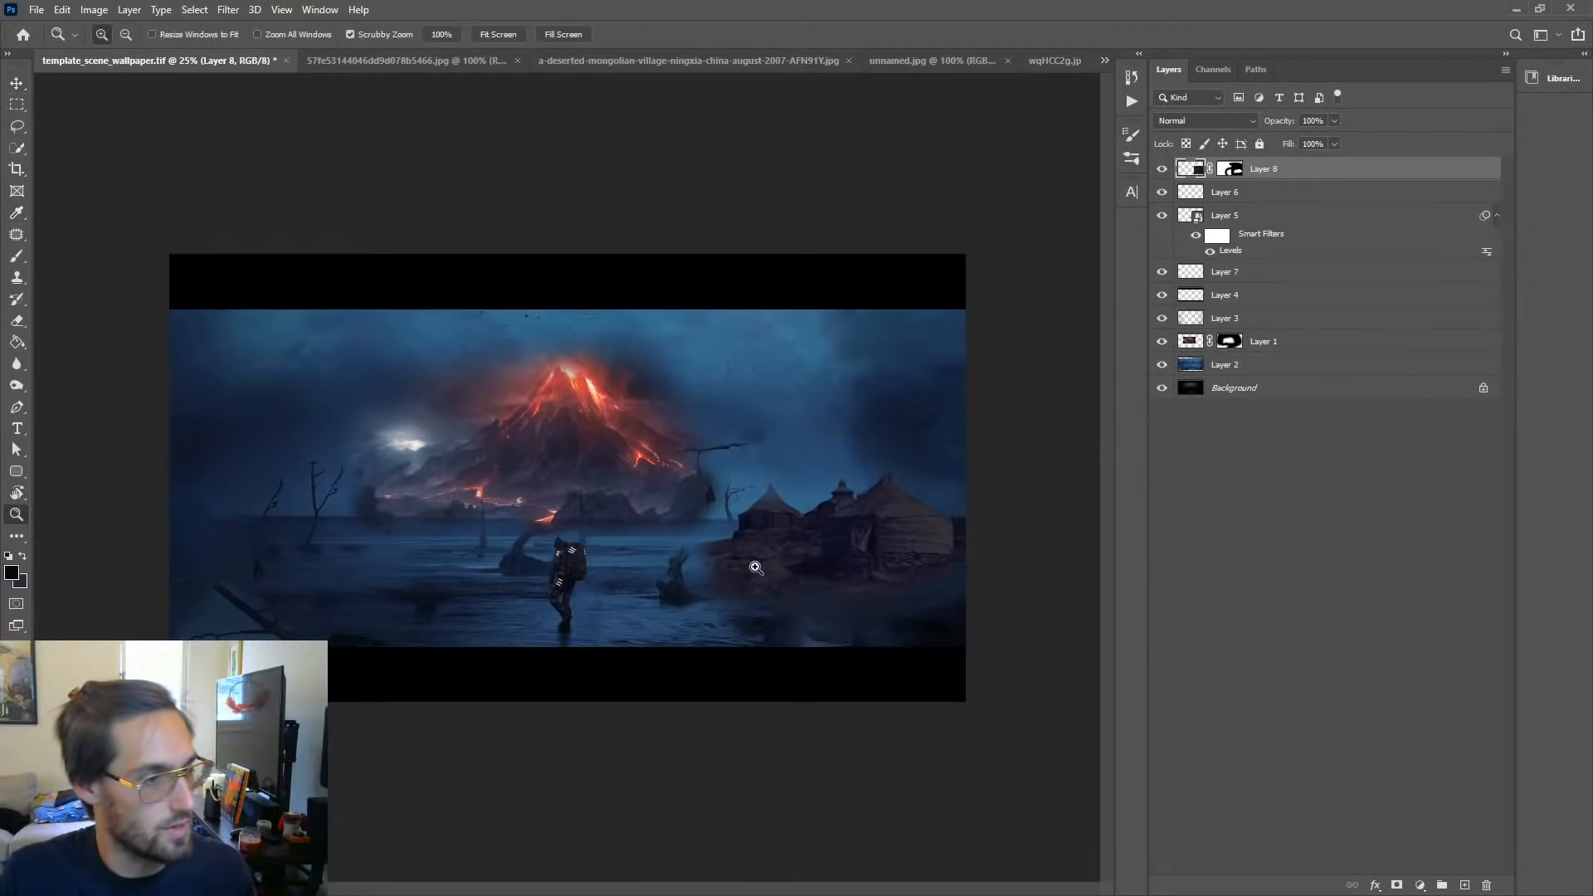
left_click(759, 556, "alt")
left_click(761, 555, "alt")
left_click(765, 539, "alt")
left_click_drag(621, 489, 730, 531)
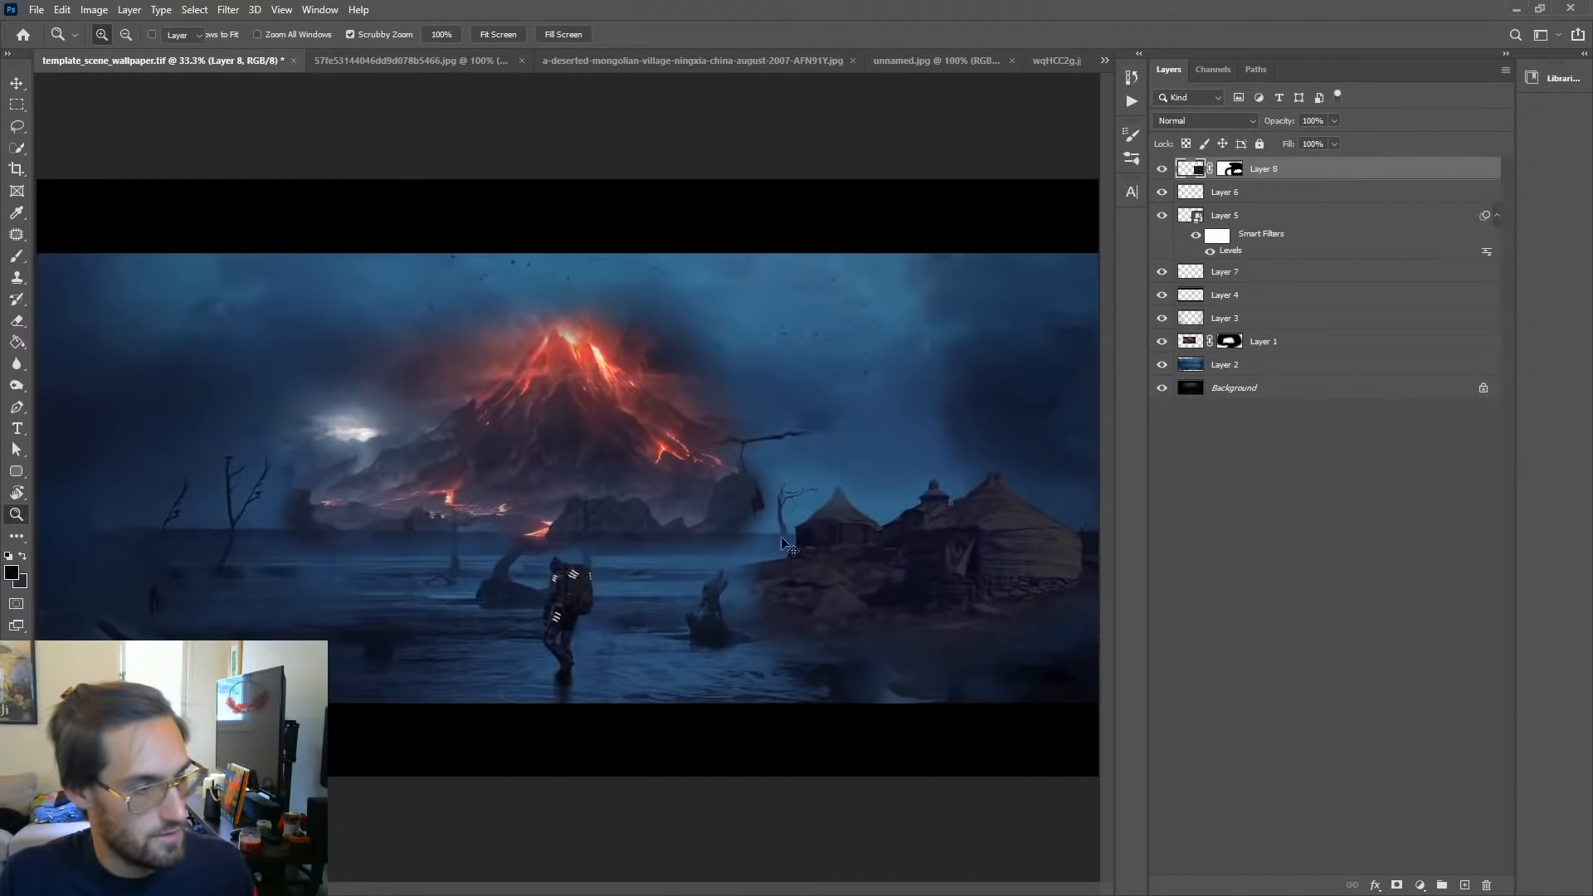
left_click(970, 554)
left_click(993, 511)
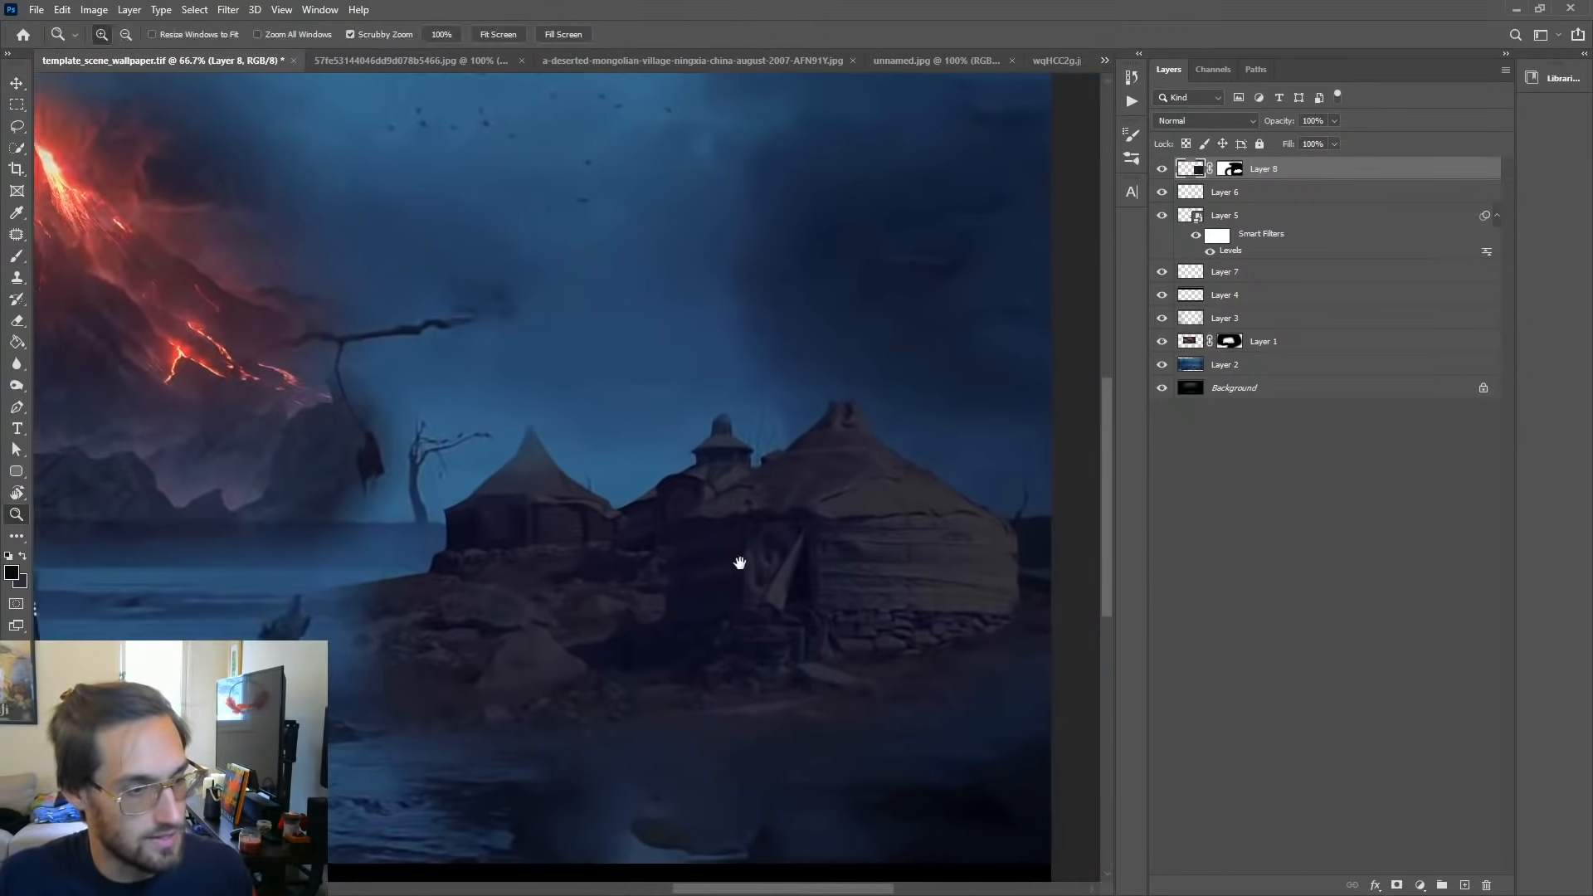
left_click(795, 571)
left_click(1279, 492)
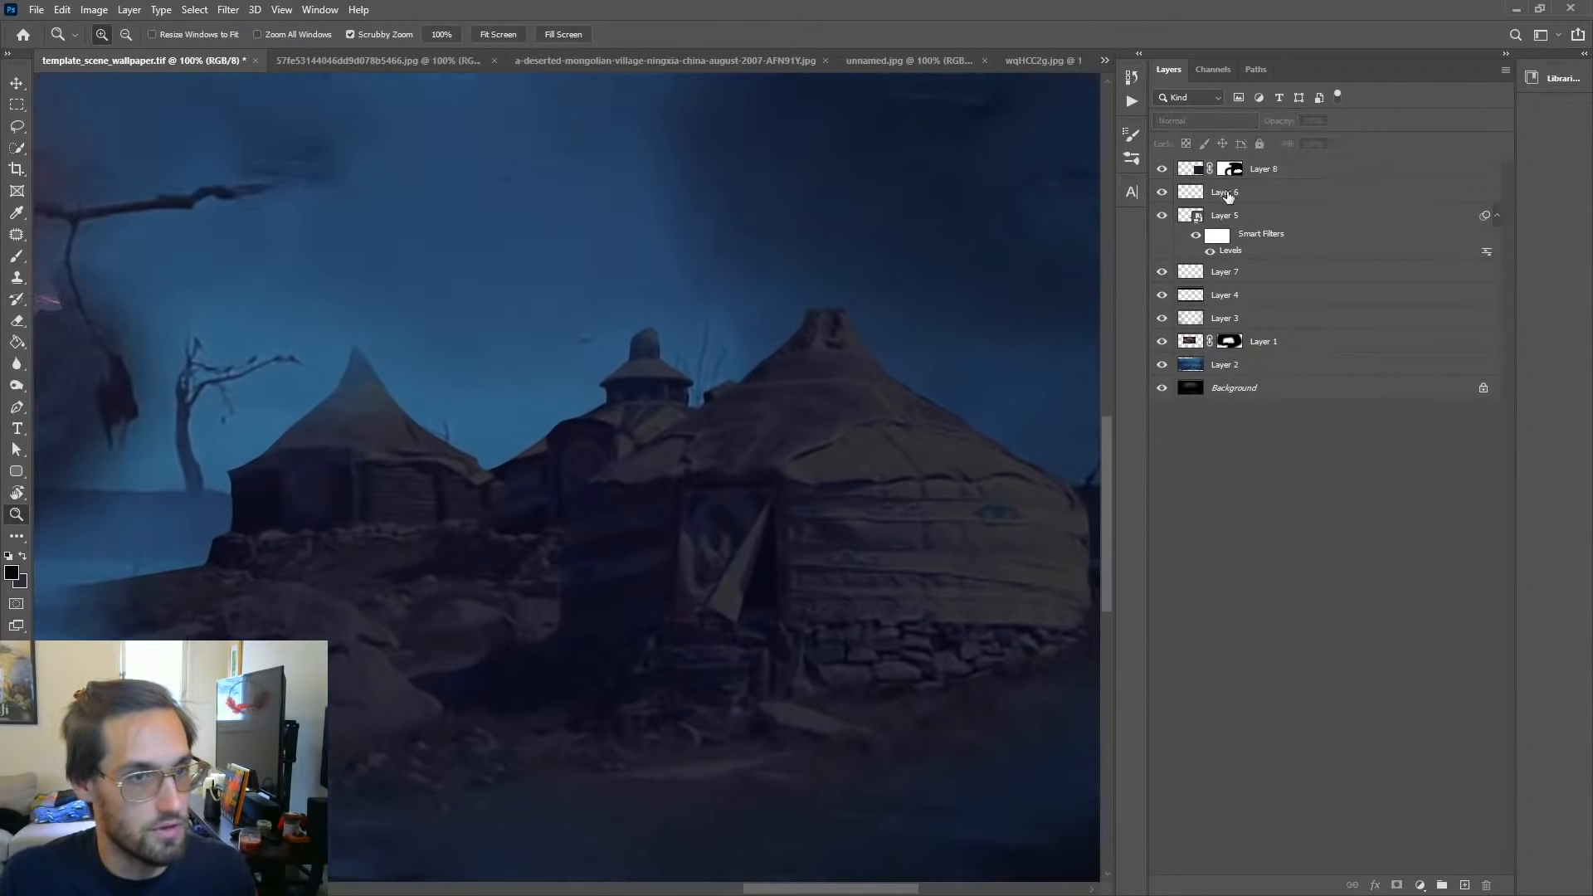
left_click(1465, 884)
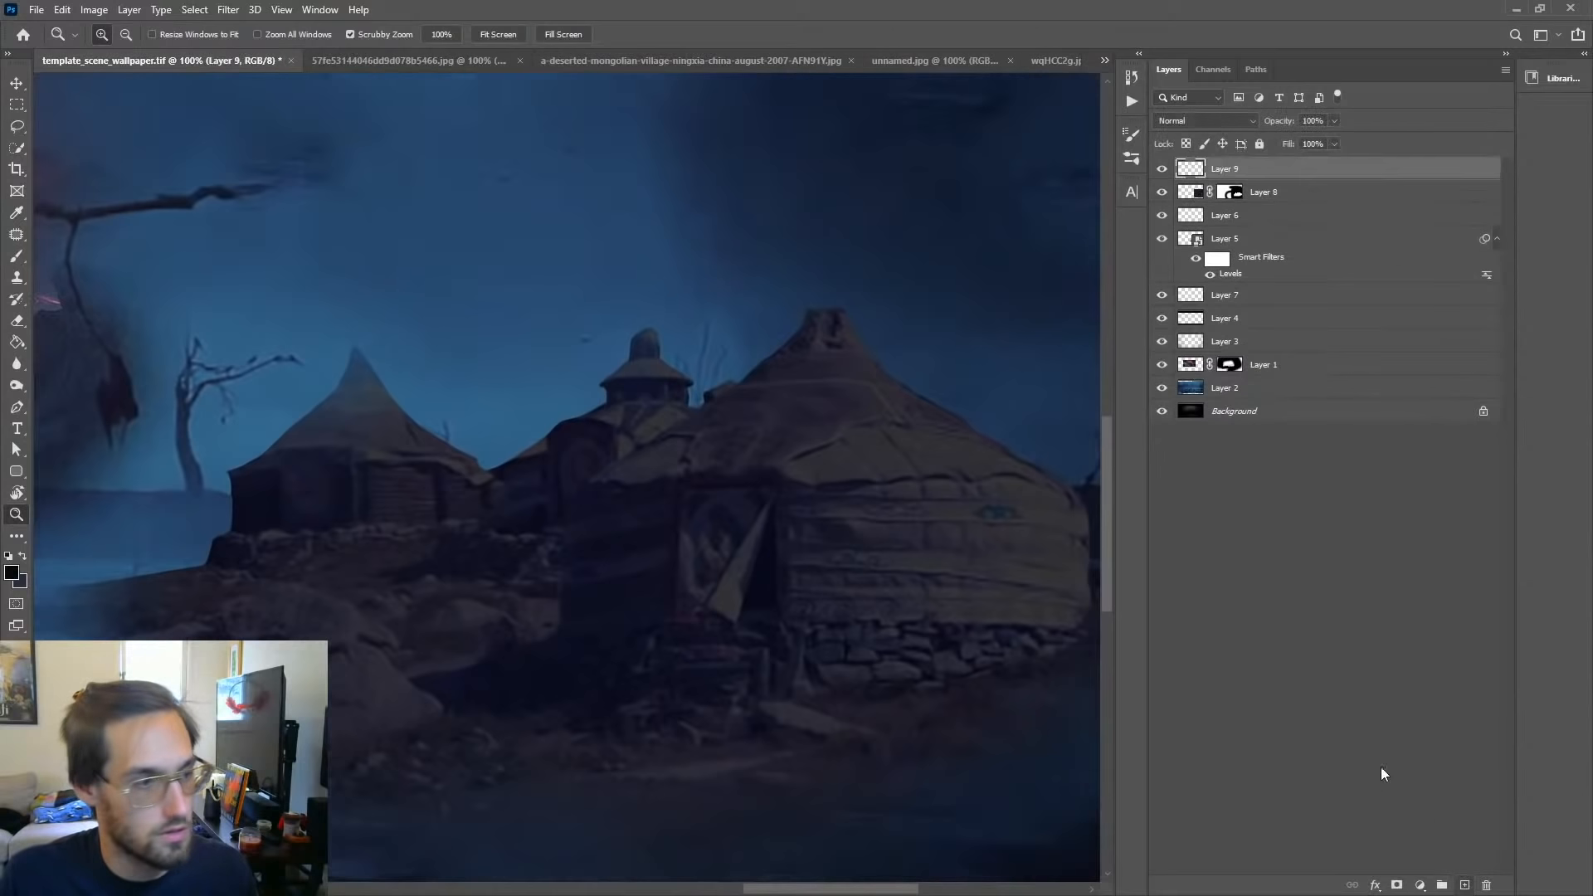
left_click(17, 126)
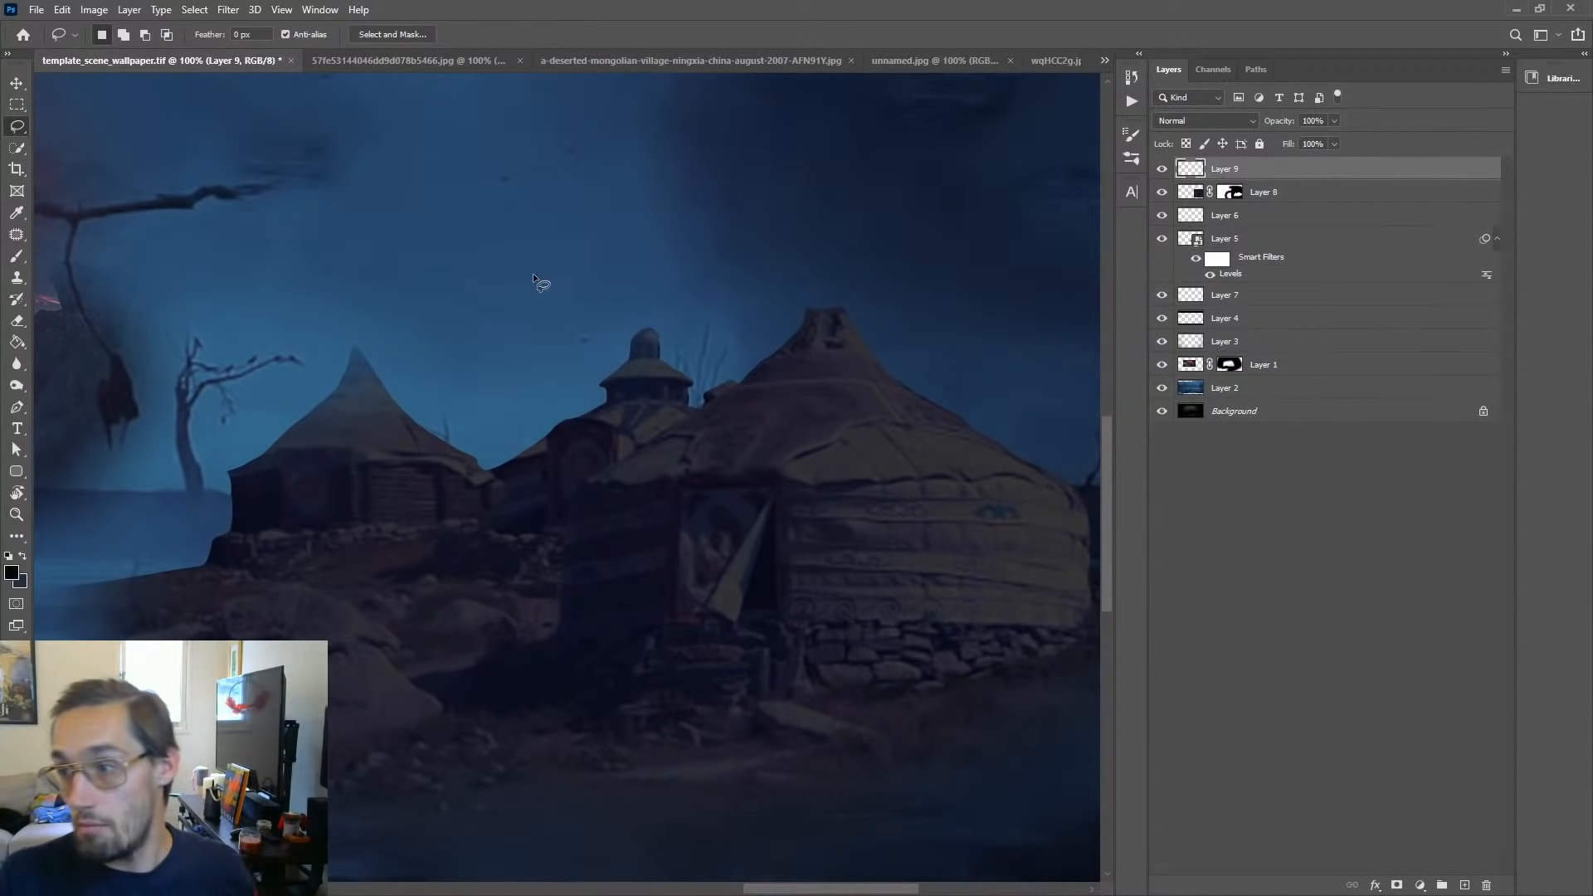
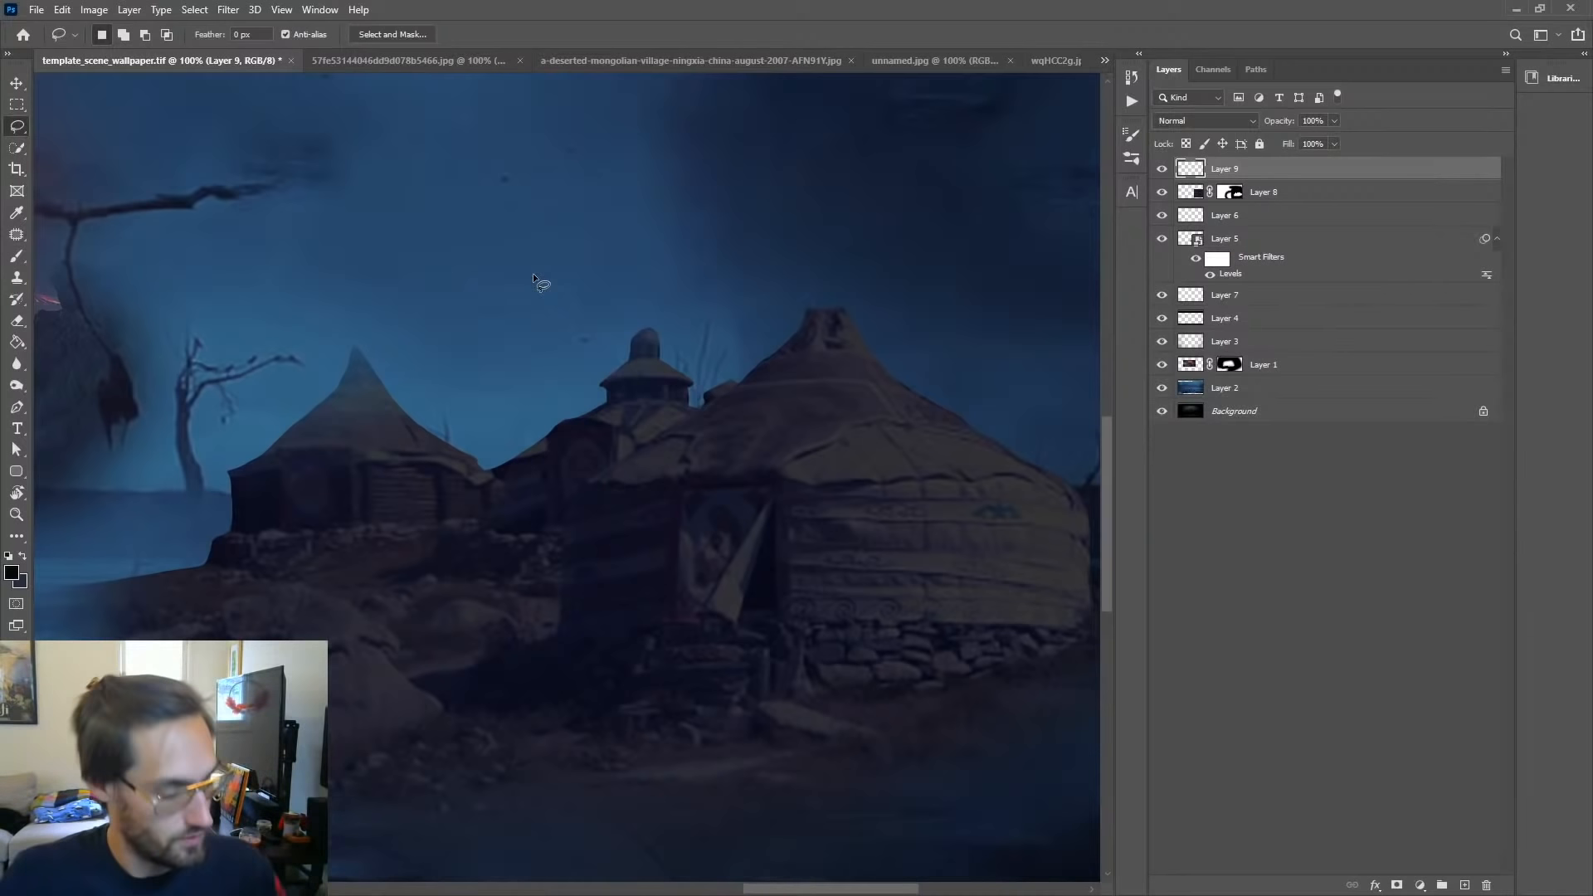
Step: Try to free-transform the new empty layer
key("ctrl+t")
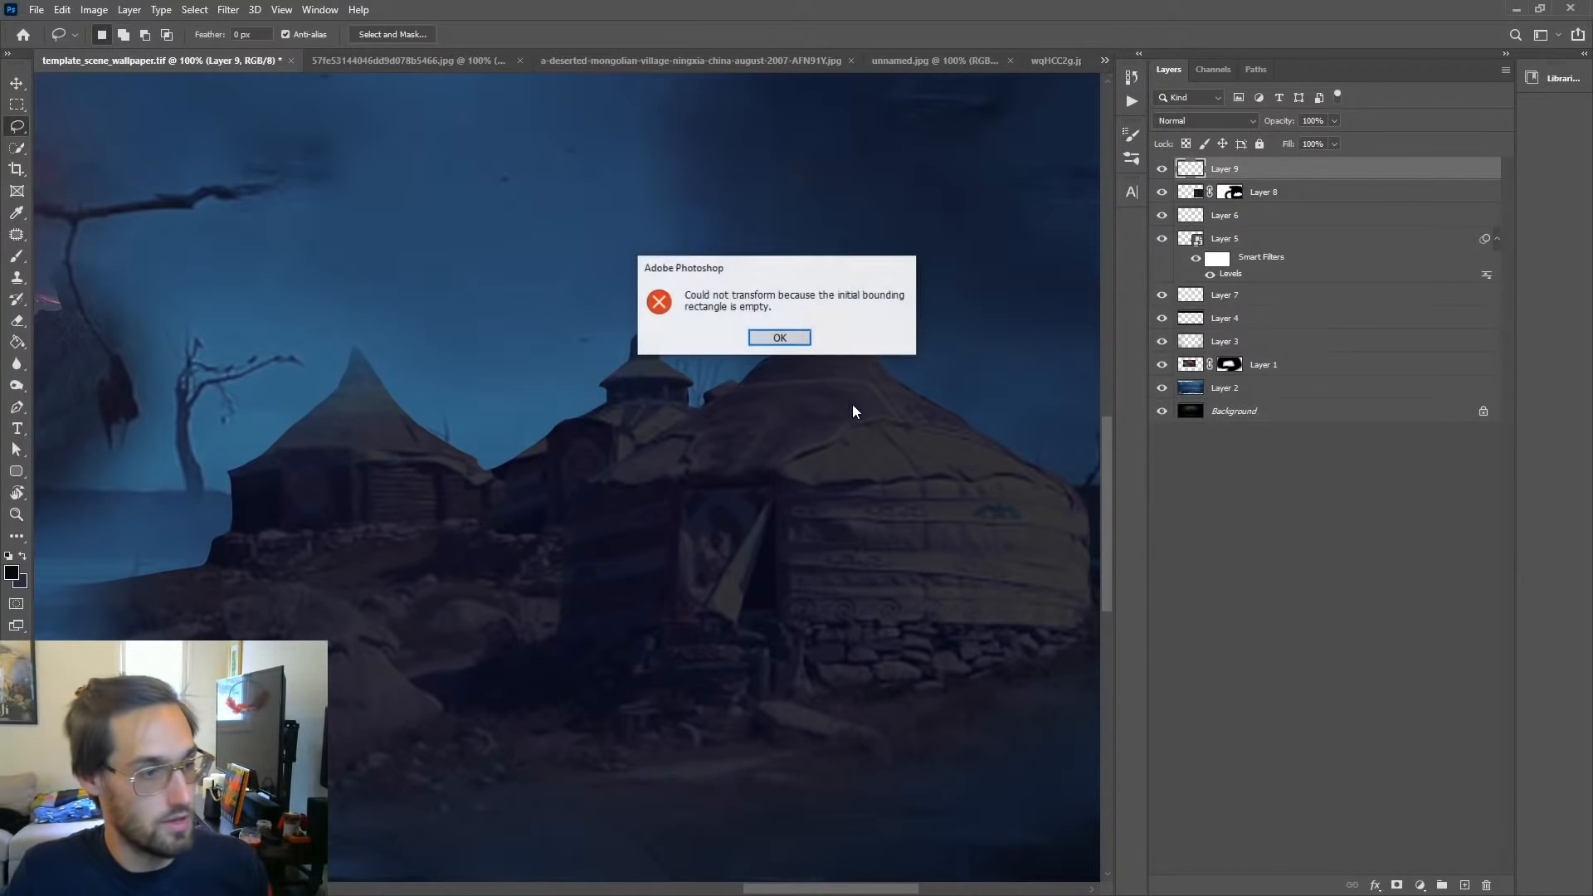
left_click(791, 335)
key("z")
left_click(802, 466, "alt")
left_click(802, 467, "alt")
Step: Select Layer 8 and check its free transform and layer options without applying any of them
left_click(1389, 194)
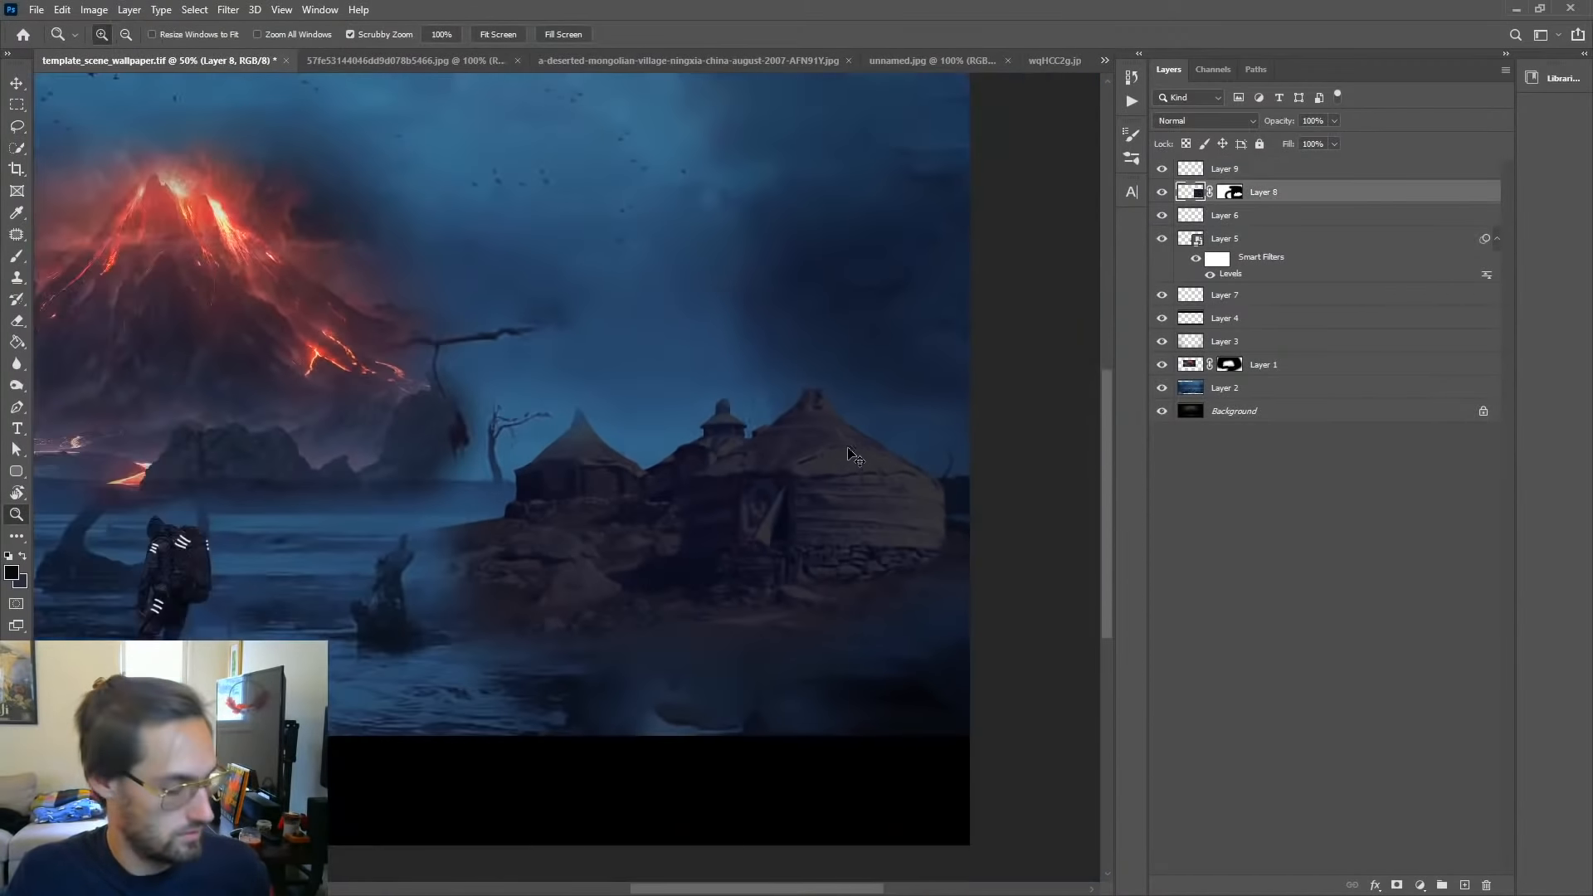
key("ctrl+t")
right_click(748, 526)
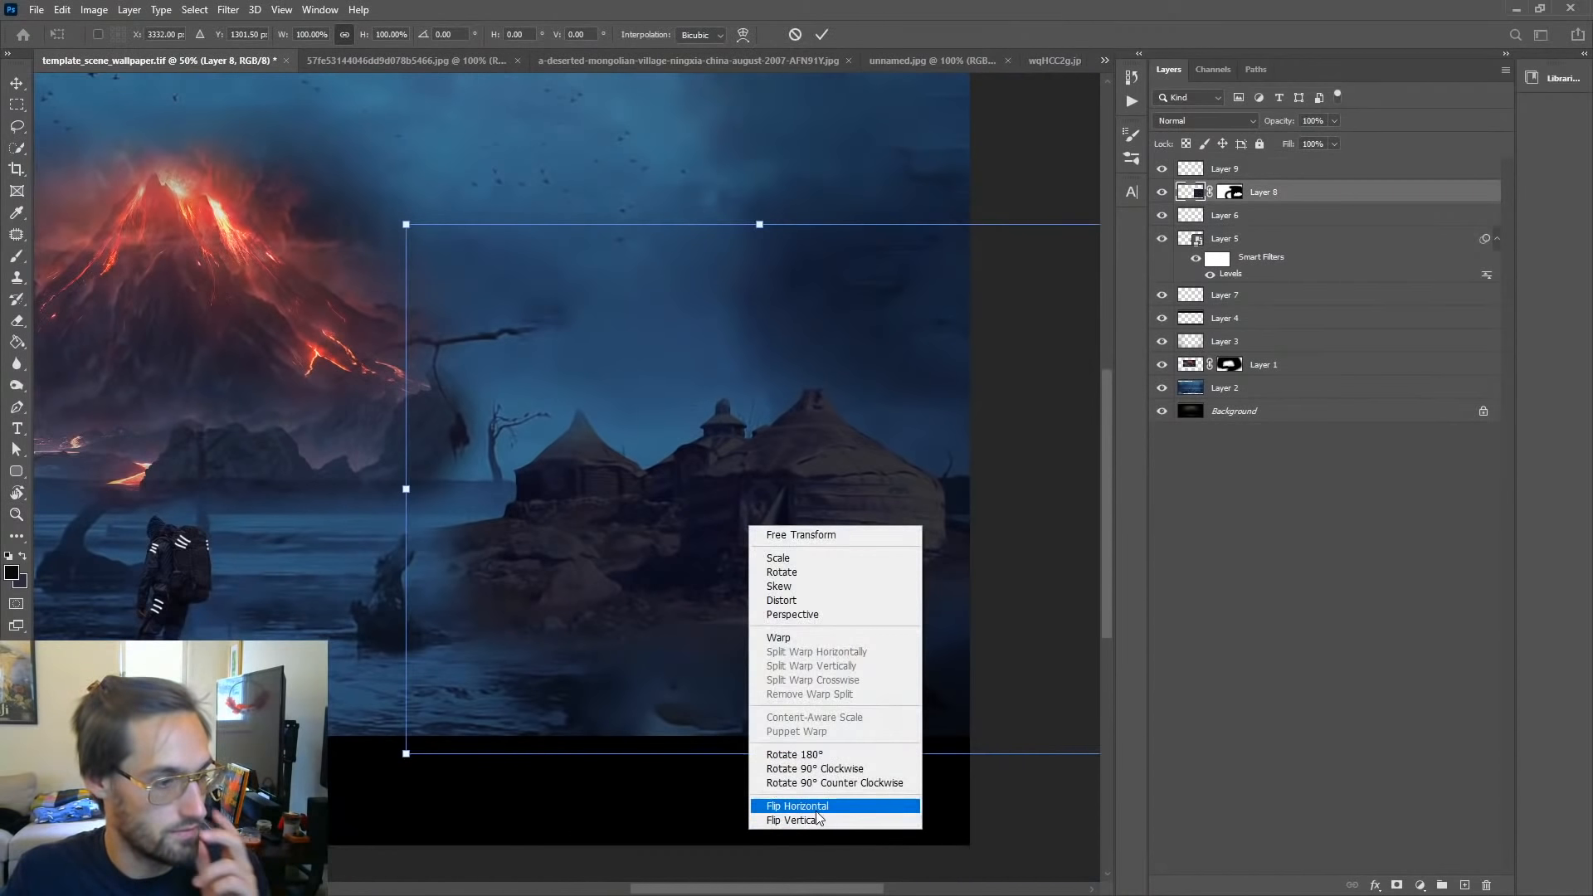
left_click(1270, 611)
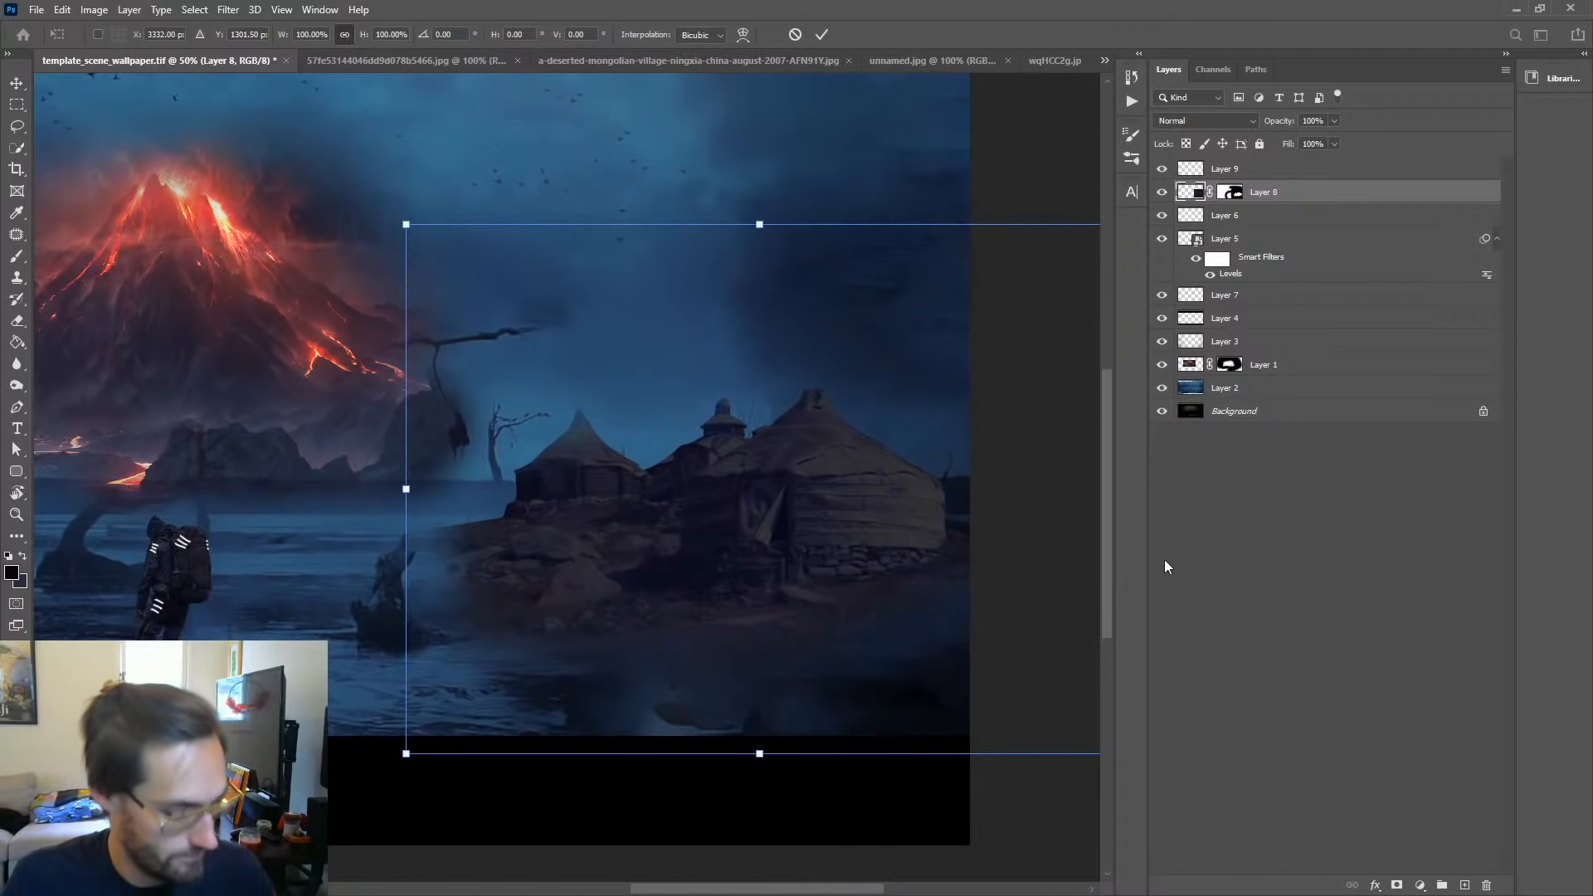
key("Escape")
key("l")
right_click(803, 512)
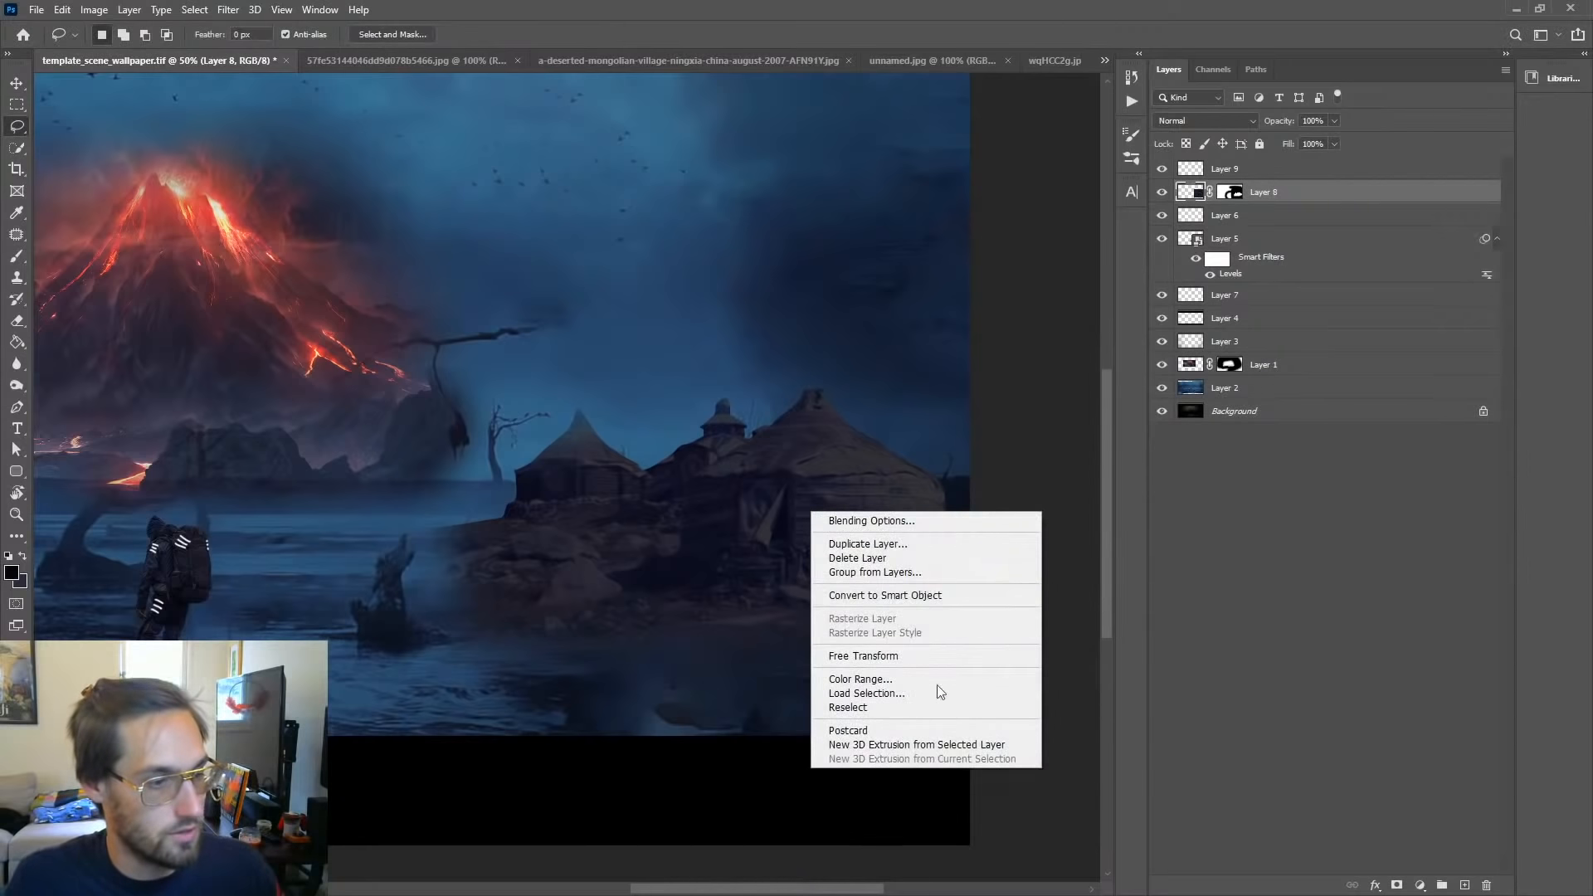
left_click(1283, 293)
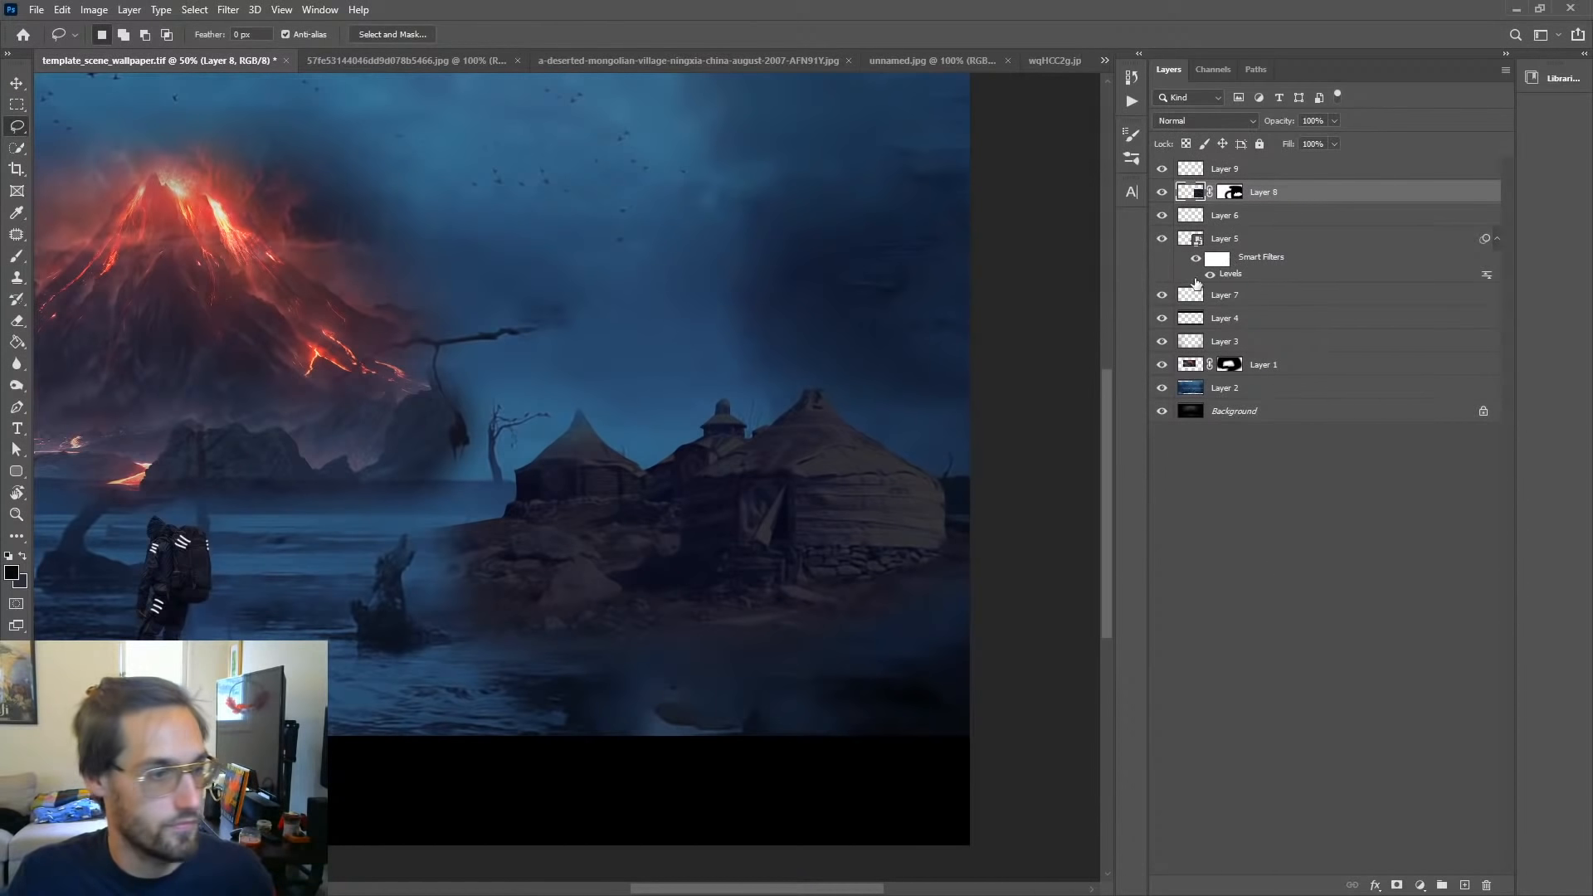
Step: Try tinting the yurt village on Layer 8 blue by raising the Blue channel's black output level to about 45 in Levels
key("z")
left_click(801, 509)
left_click(801, 509)
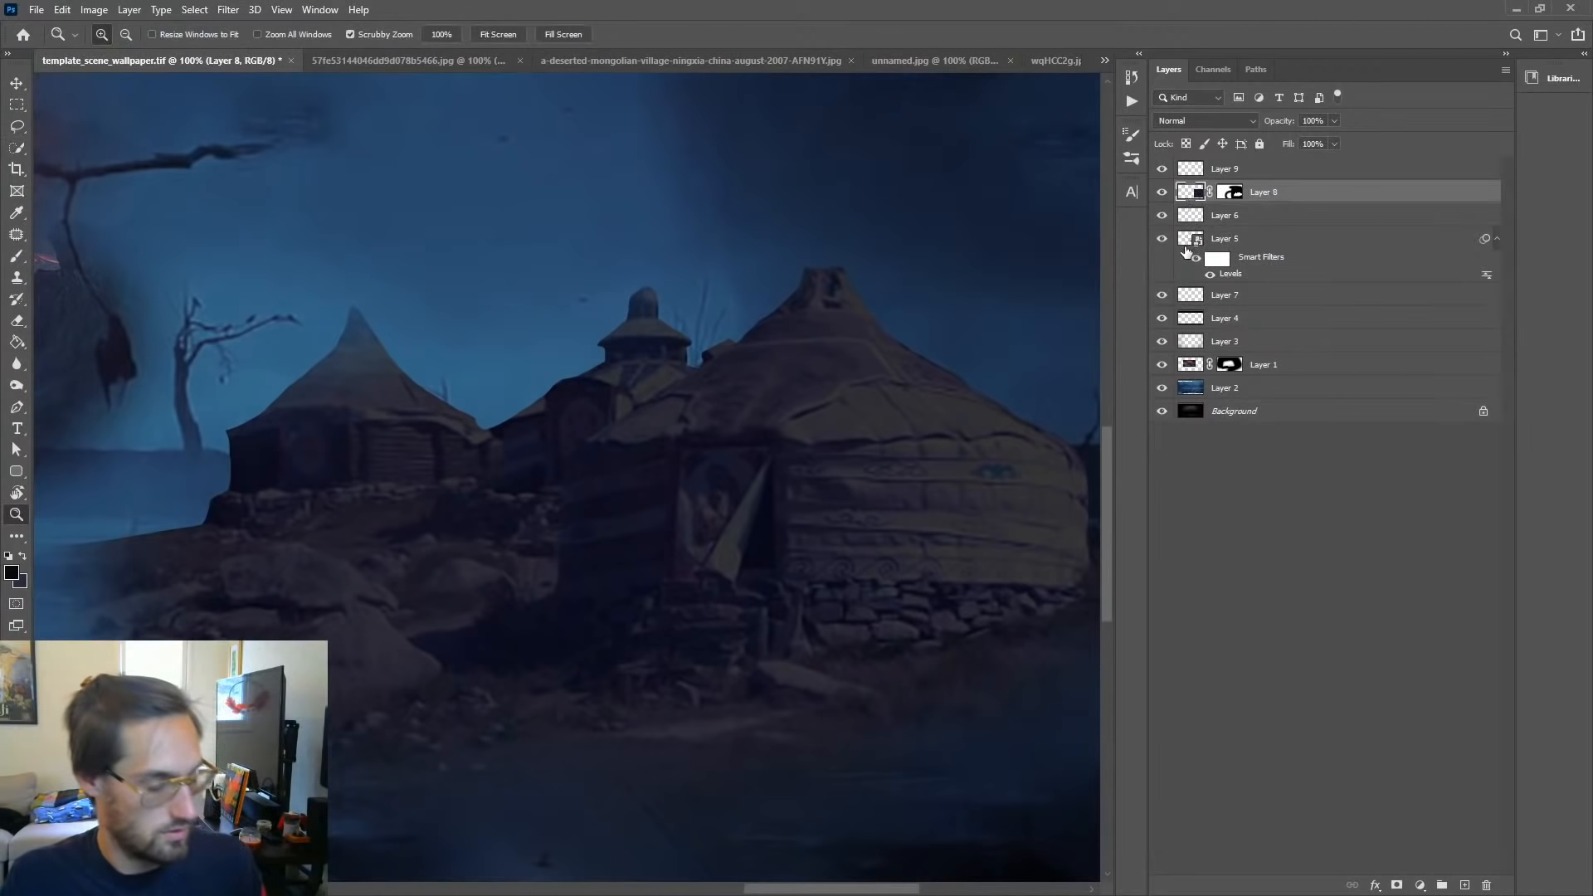
key("ctrl+l")
left_click(1197, 406)
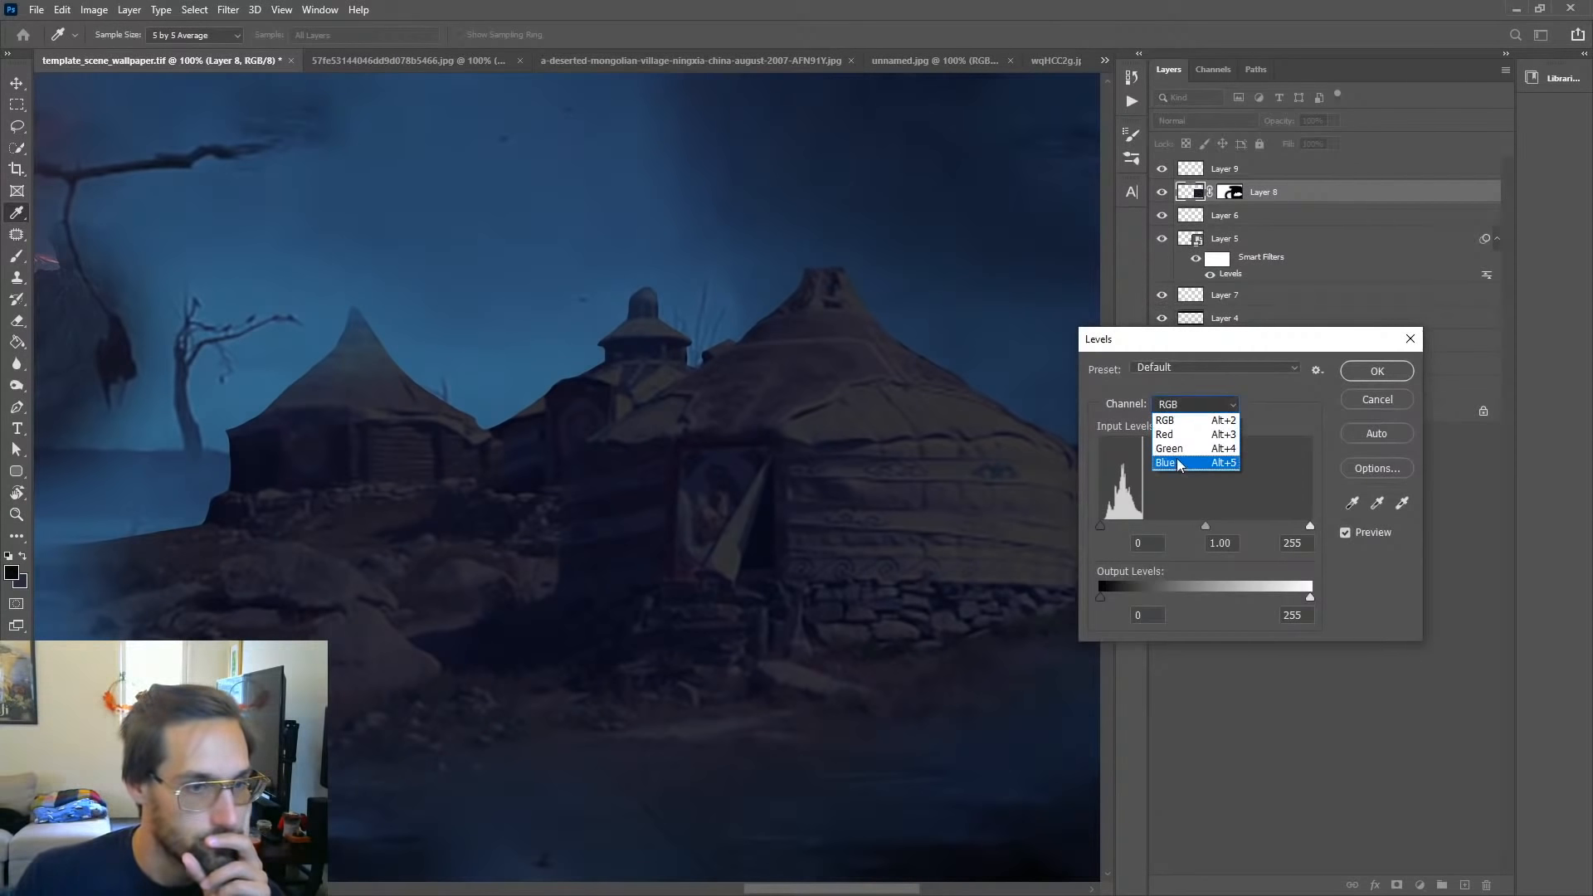
left_click(1178, 463)
left_click_drag(1101, 600, 1141, 596)
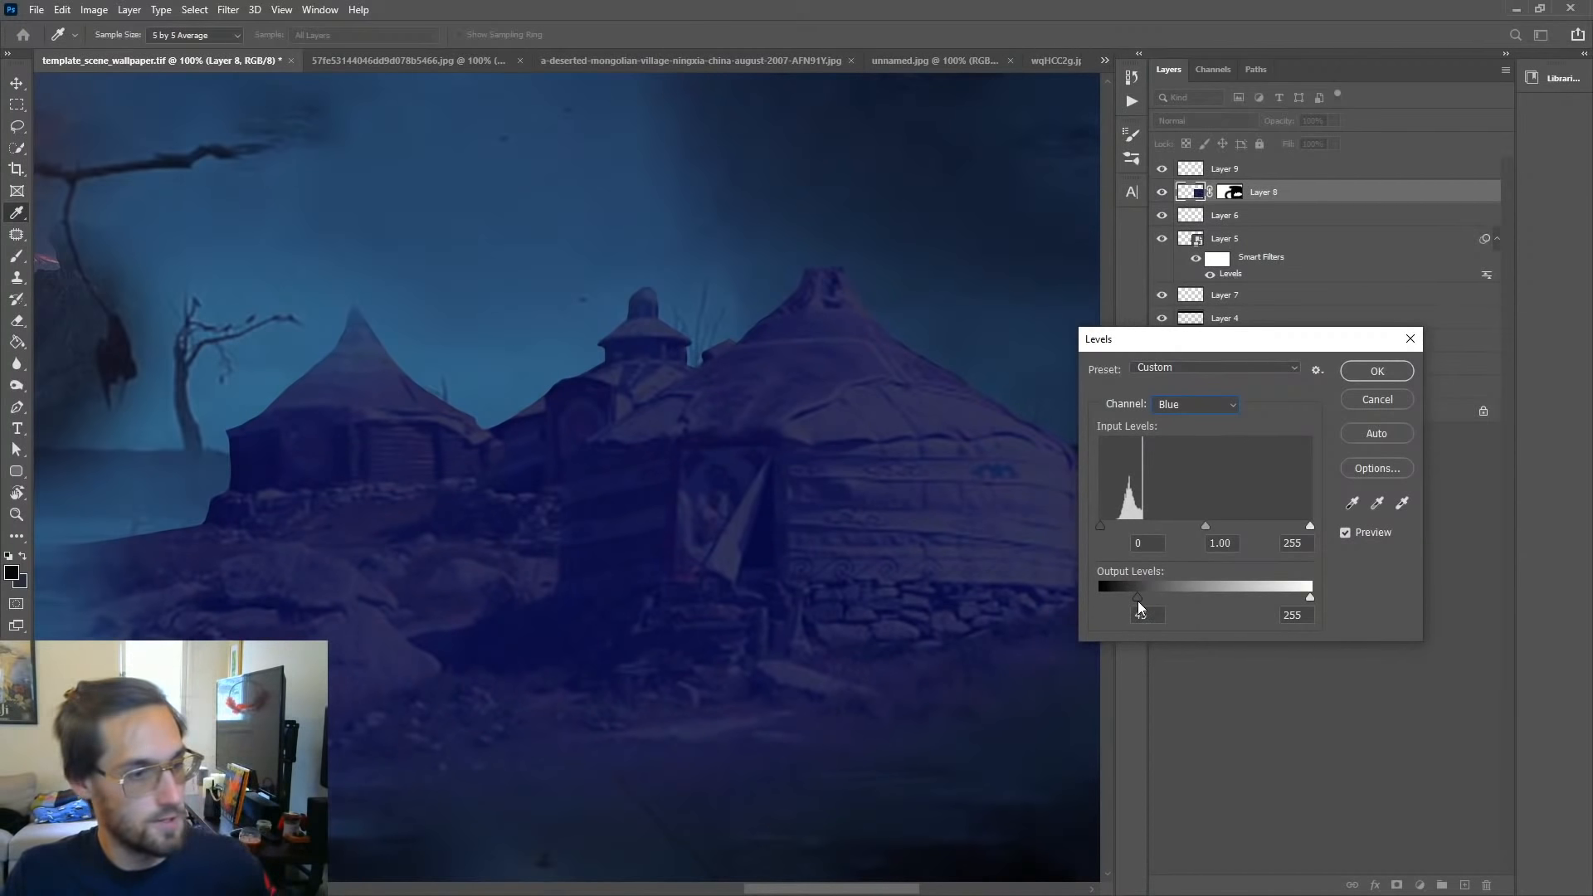
left_click(1375, 370)
Step: Lower the saturation of Layer 8 to -46 with Hue/Saturation
key("ctrl+u")
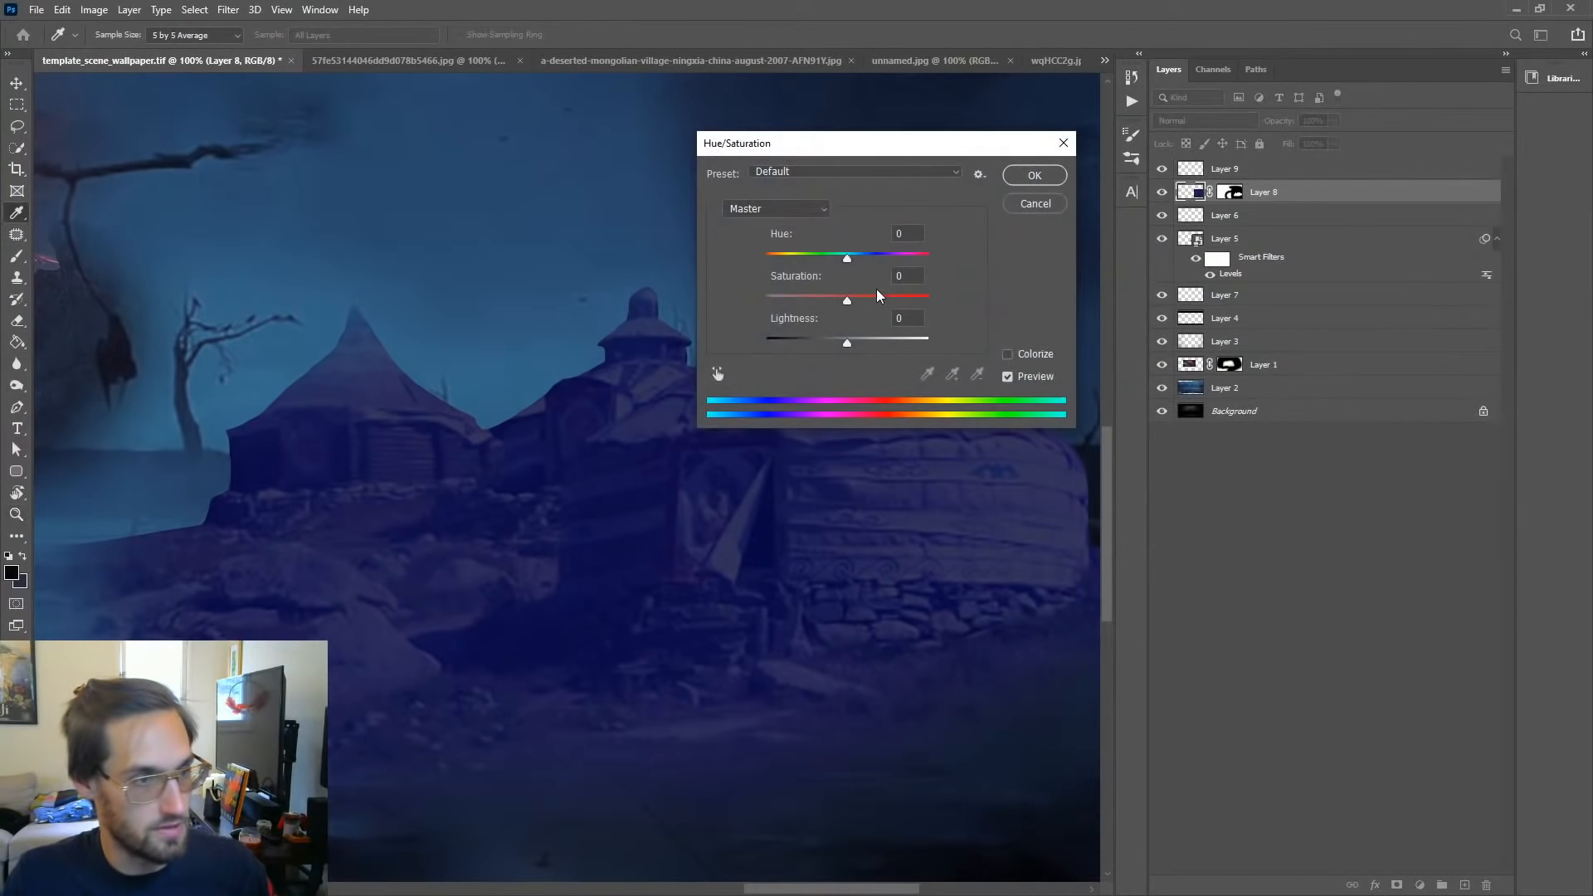
left_click_drag(847, 300, 808, 300)
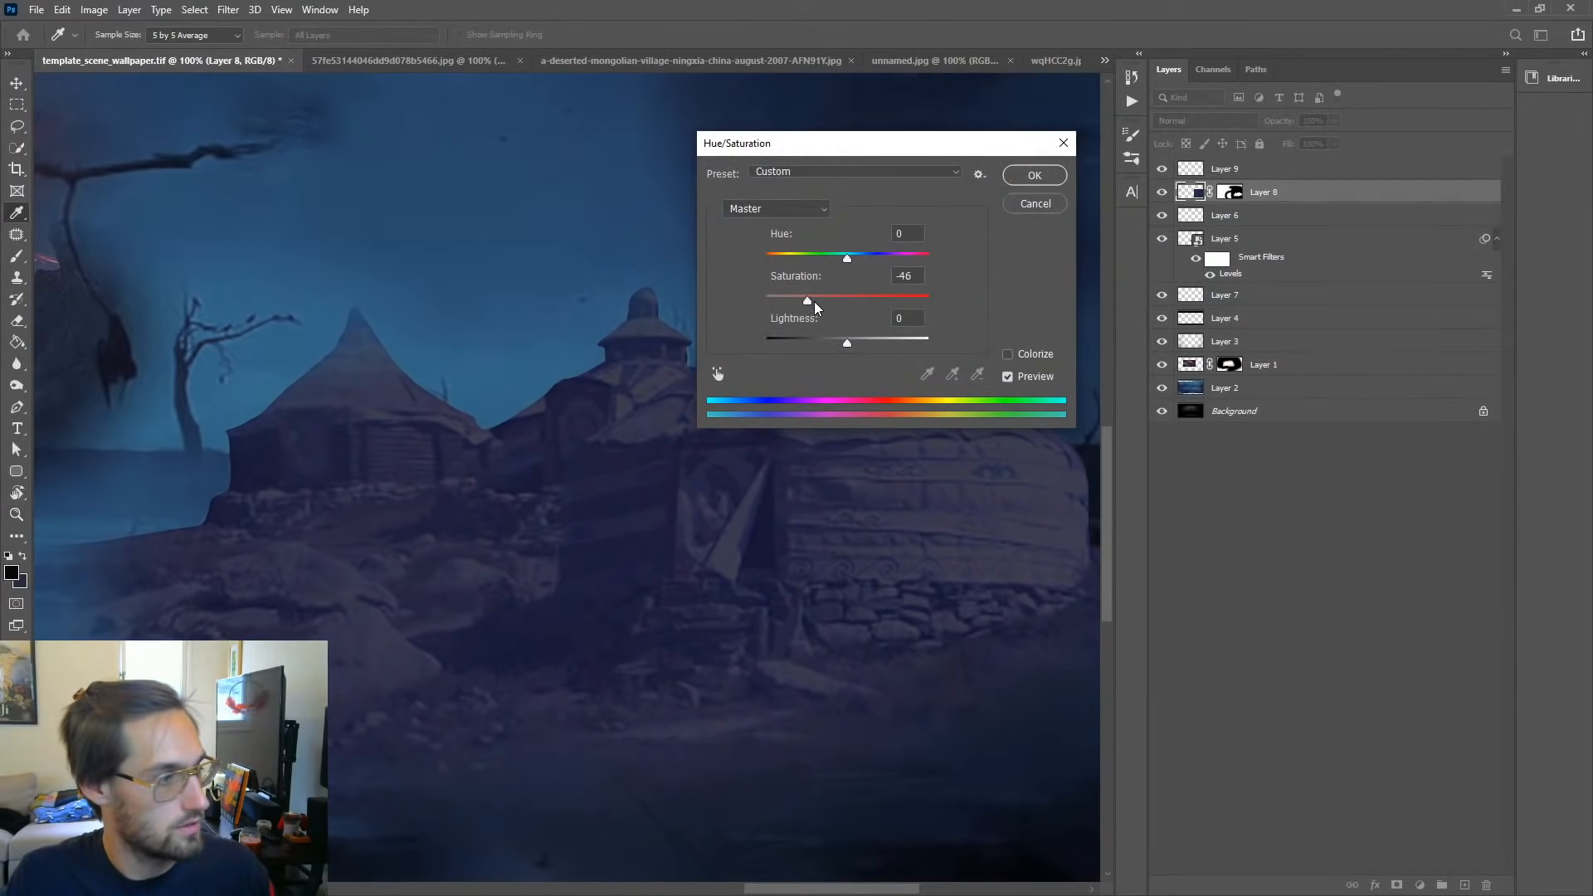
left_click(1035, 175)
Step: Compare the tinted yurts with the whole scene and undo the saturation and blue Levels changes on Layer 8
key("z")
left_click(731, 521, "alt")
left_click(731, 521, "alt")
left_click(731, 521, "alt")
left_click(733, 506, "alt")
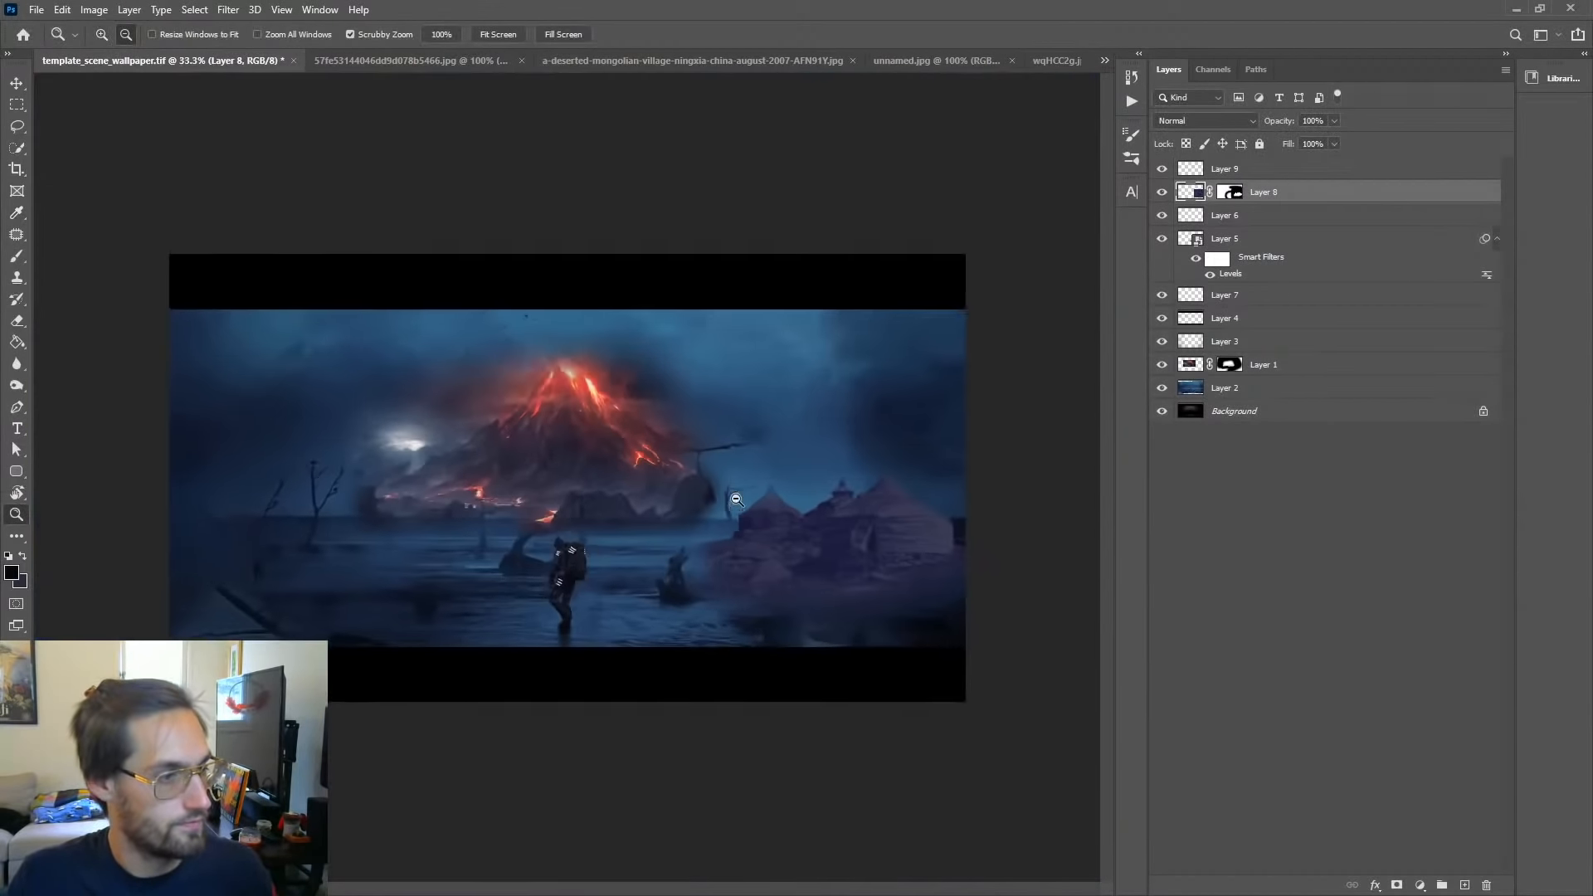
left_click(736, 499, "alt")
key("ctrl+z")
key("ctrl+shift+z")
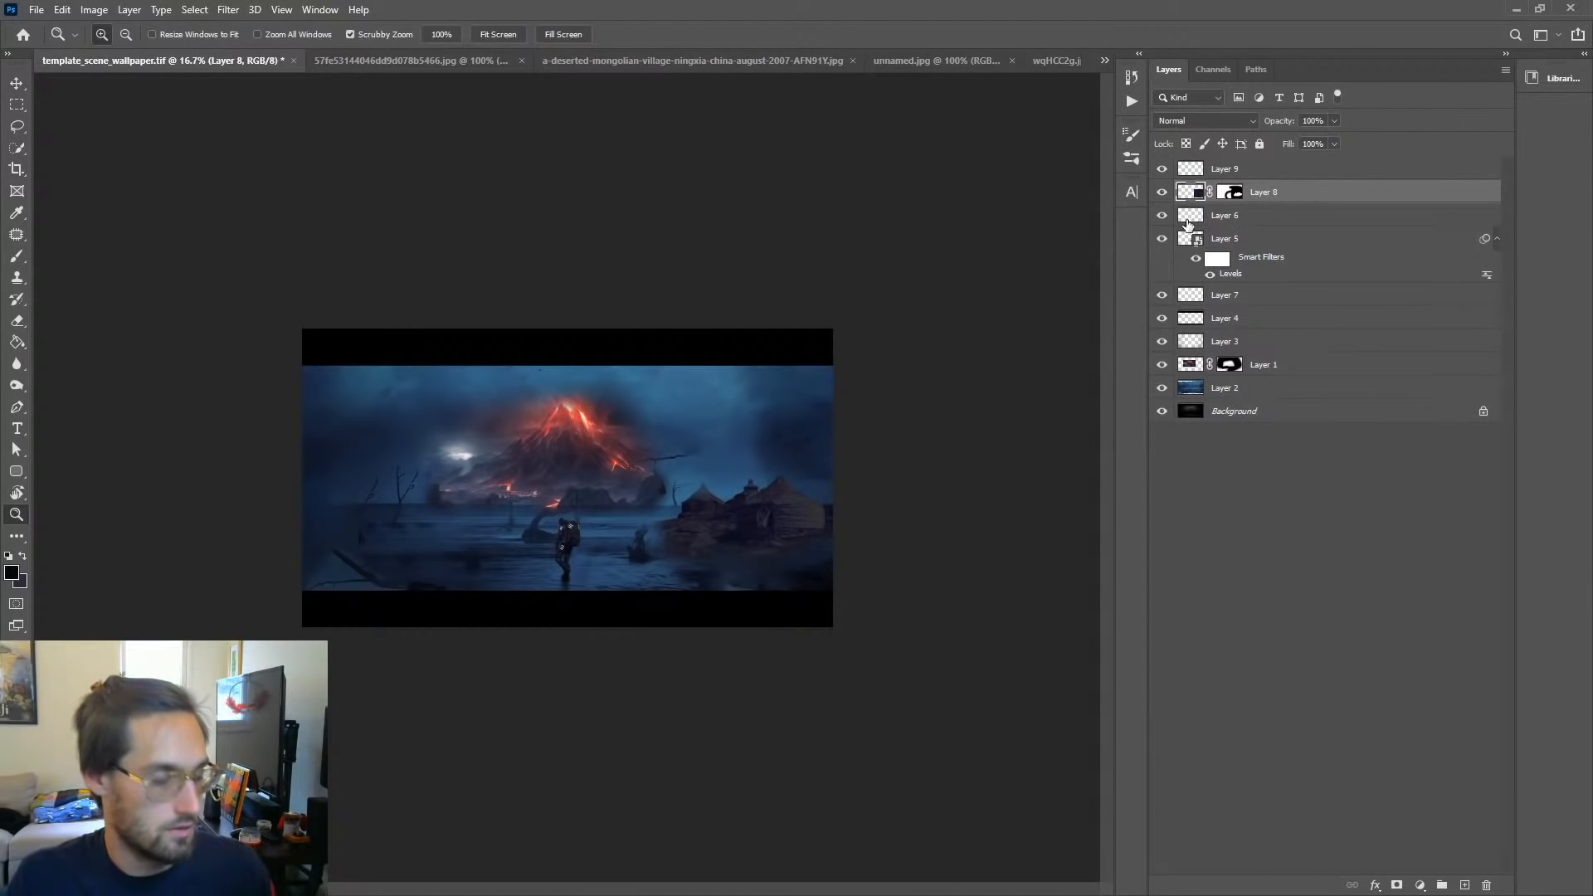
Step: Darken the yurt village on Layer 8 with Levels, setting the RGB output levels to 1 and 196
key("ctrl+l")
mouse_move(1101, 598)
left_mouse_down()
mouse_move(1132, 596)
mouse_move(1100, 598)
left_mouse_up()
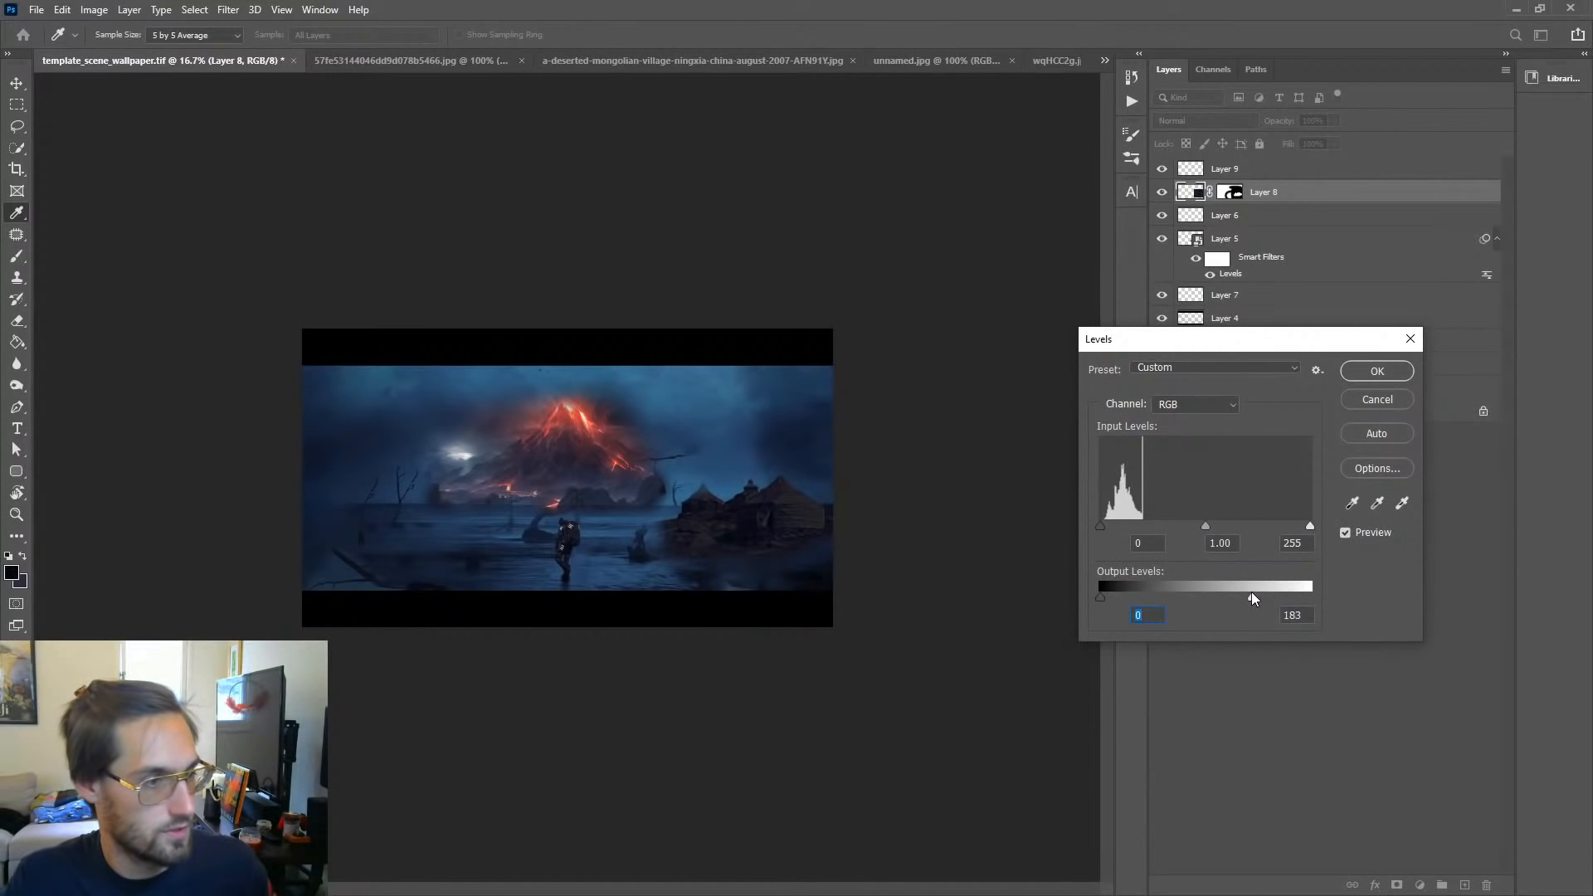
left_click_drag(1253, 597, 1261, 599)
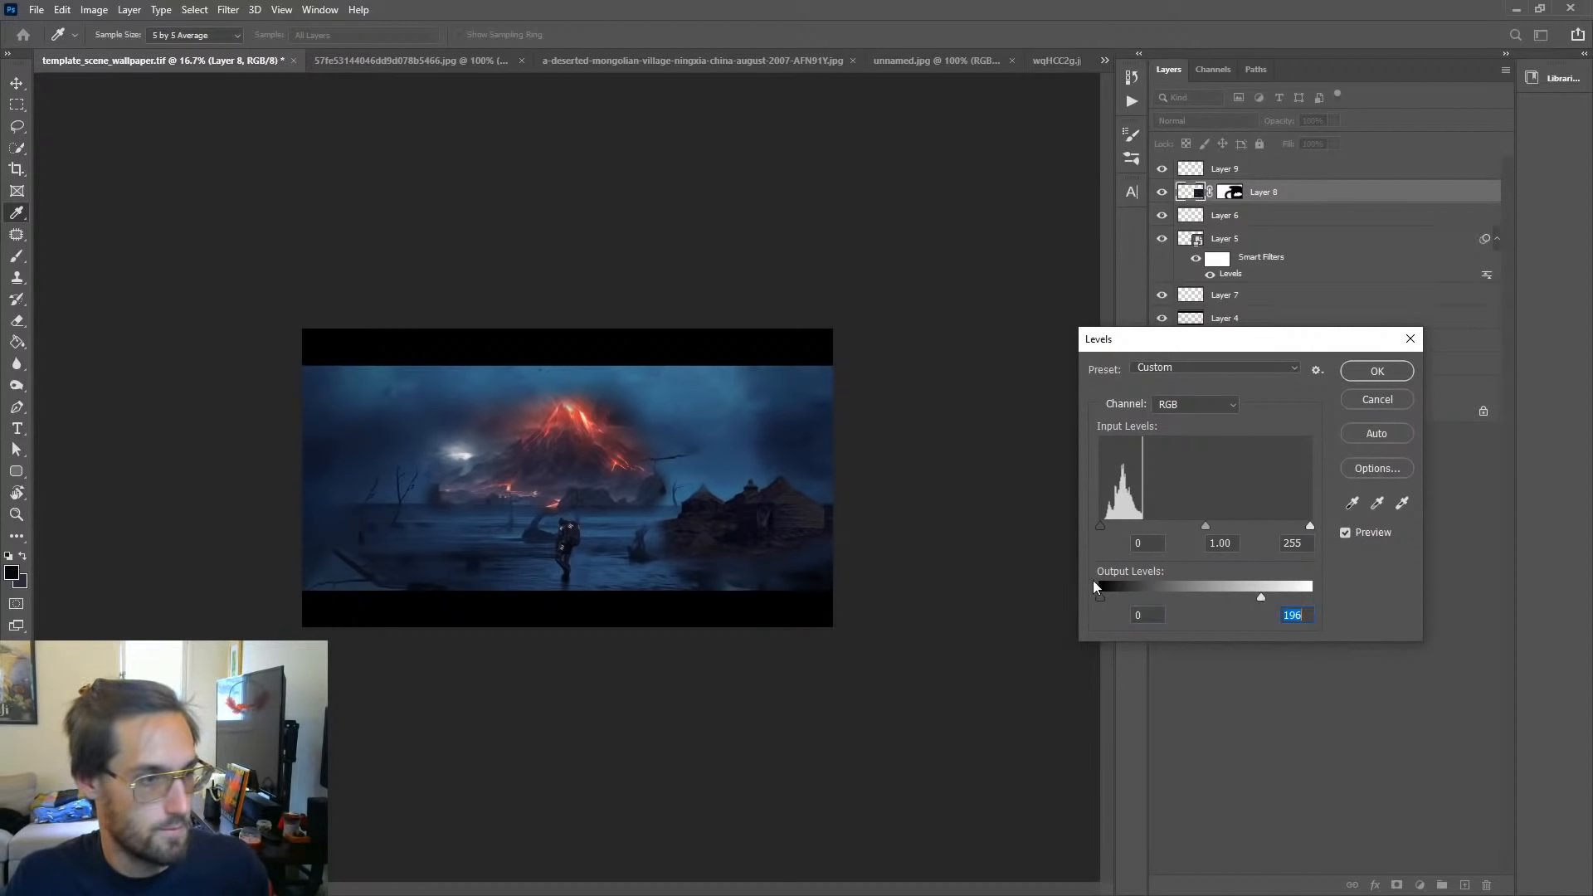
mouse_move(1101, 597)
left_mouse_down()
mouse_move(1115, 599)
mouse_move(1099, 599)
left_mouse_up()
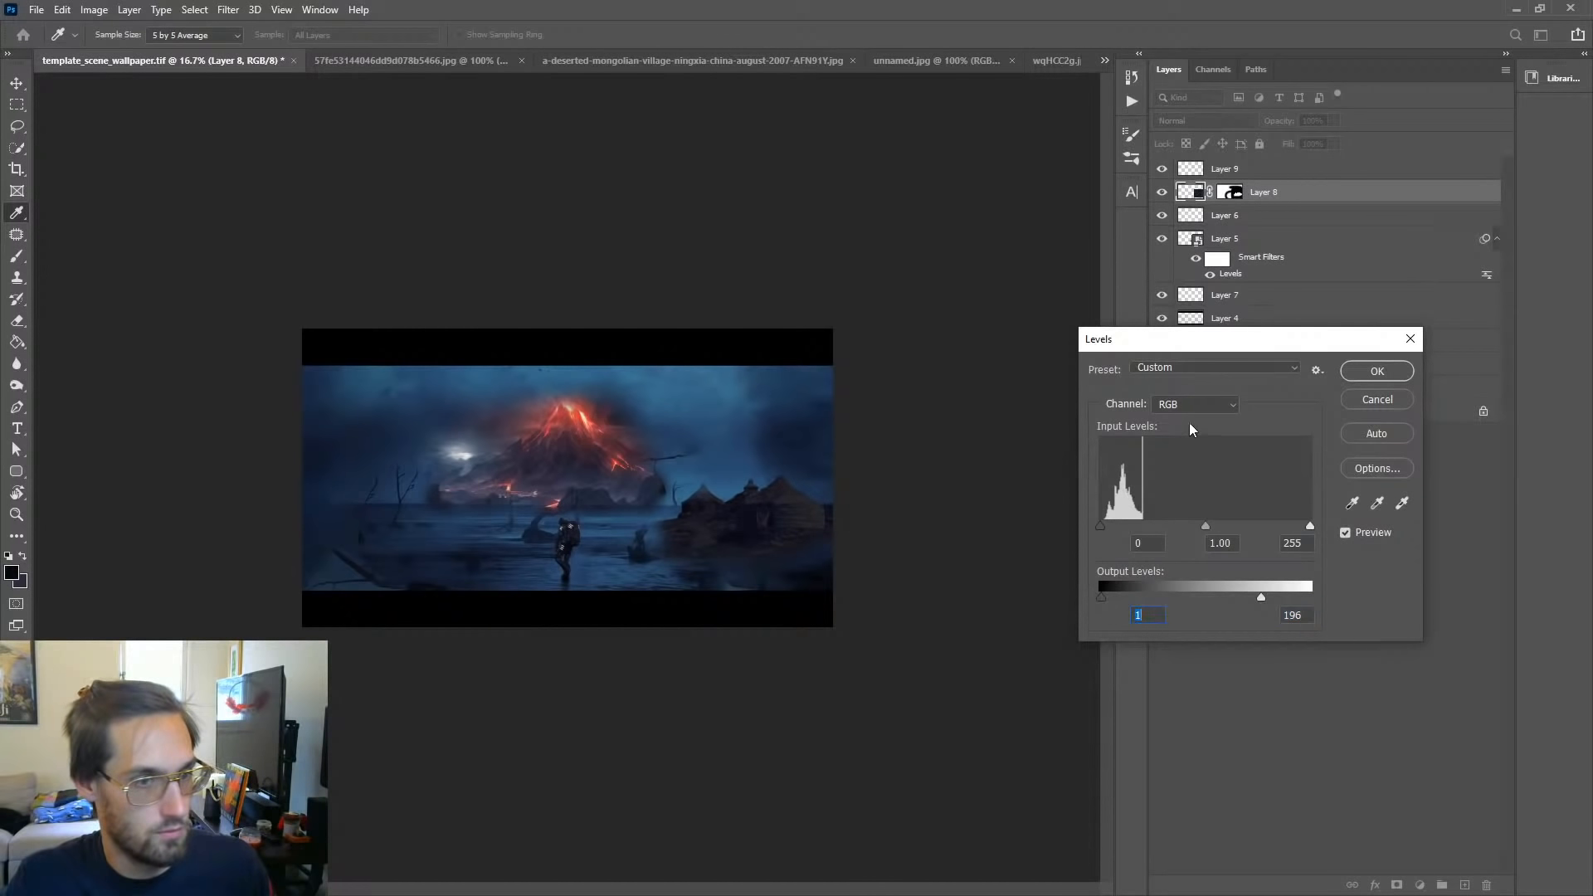
Step: Raise the Blue channel's black output level to 9 in the same Levels adjustment
left_click(1195, 404)
left_click(1178, 463)
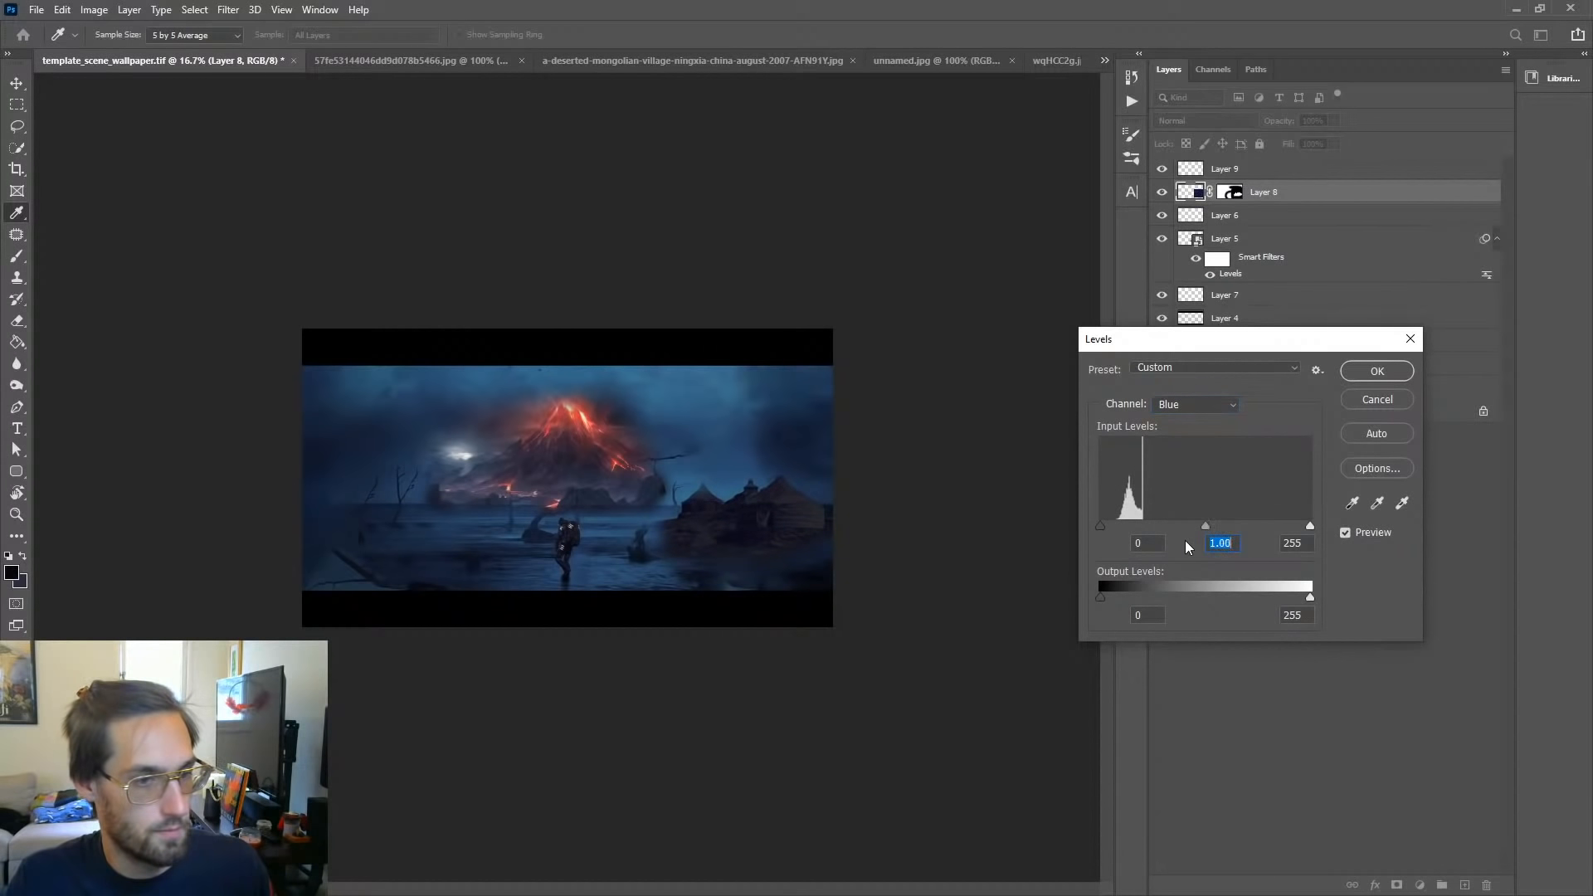
left_click_drag(1100, 597, 1134, 599)
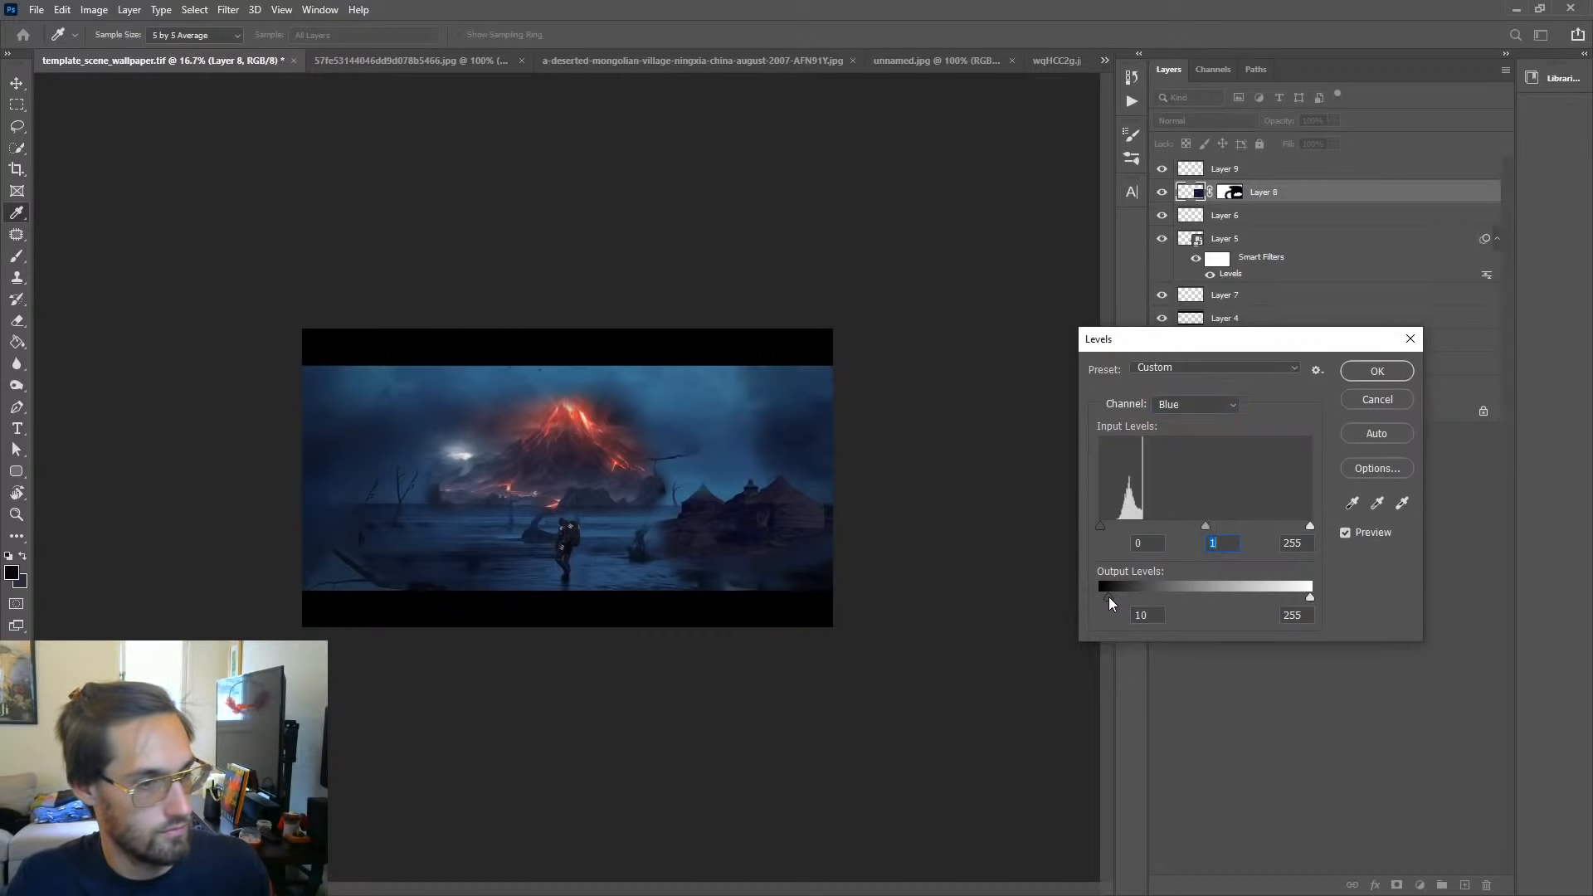
Step: Reduce the Red channel's white output level until the yurts match the blue scene, and apply the Levels adjustment
left_click(1195, 404)
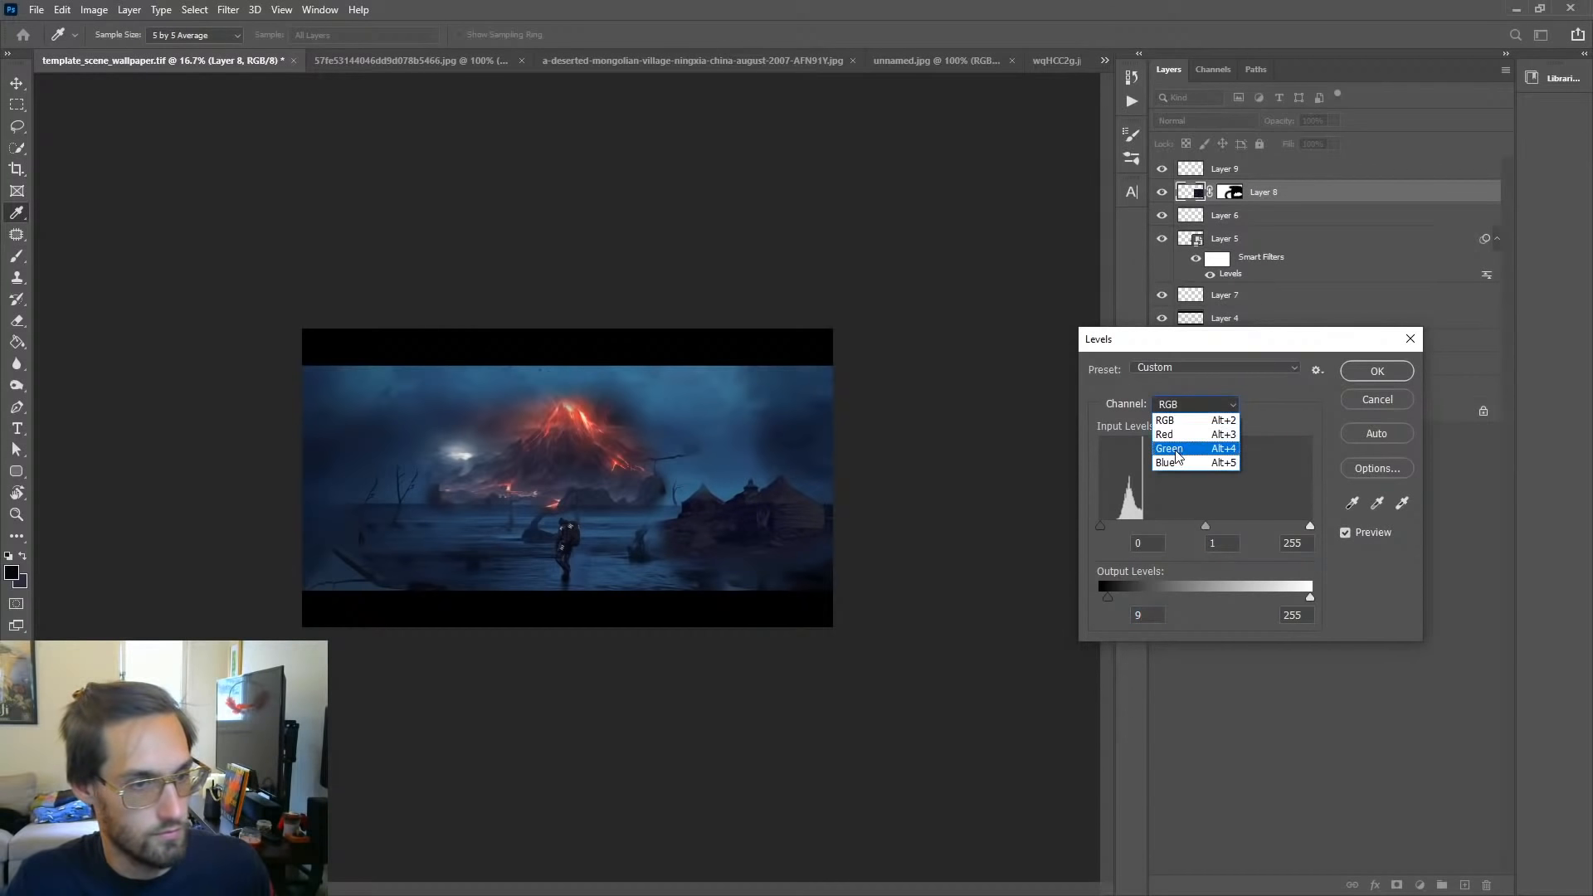
left_click(1175, 449)
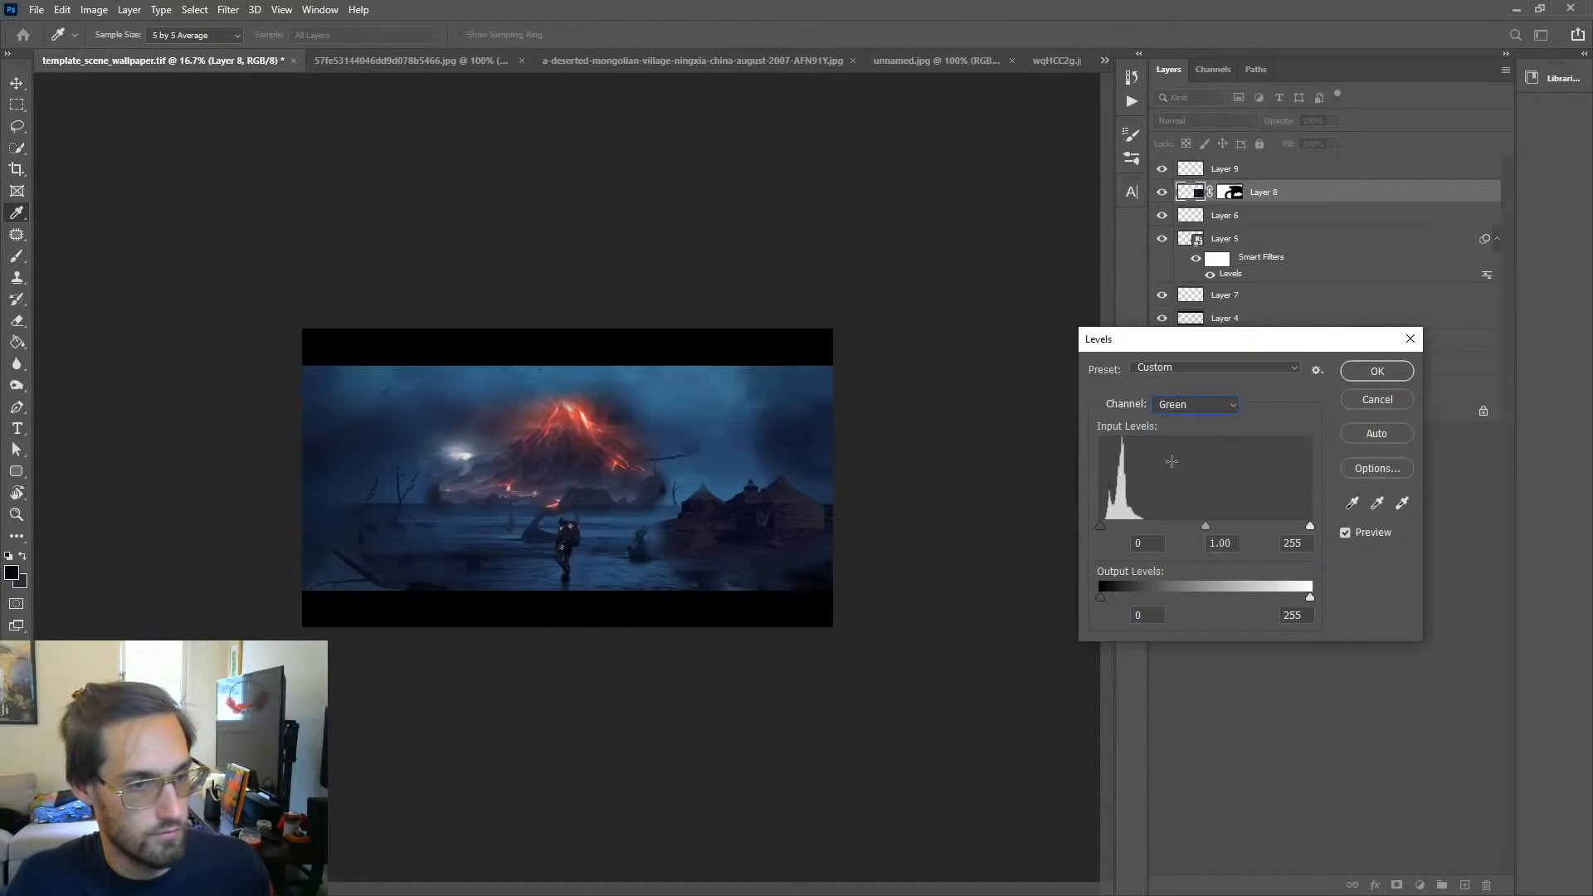
left_click(1195, 404)
left_click(1174, 436)
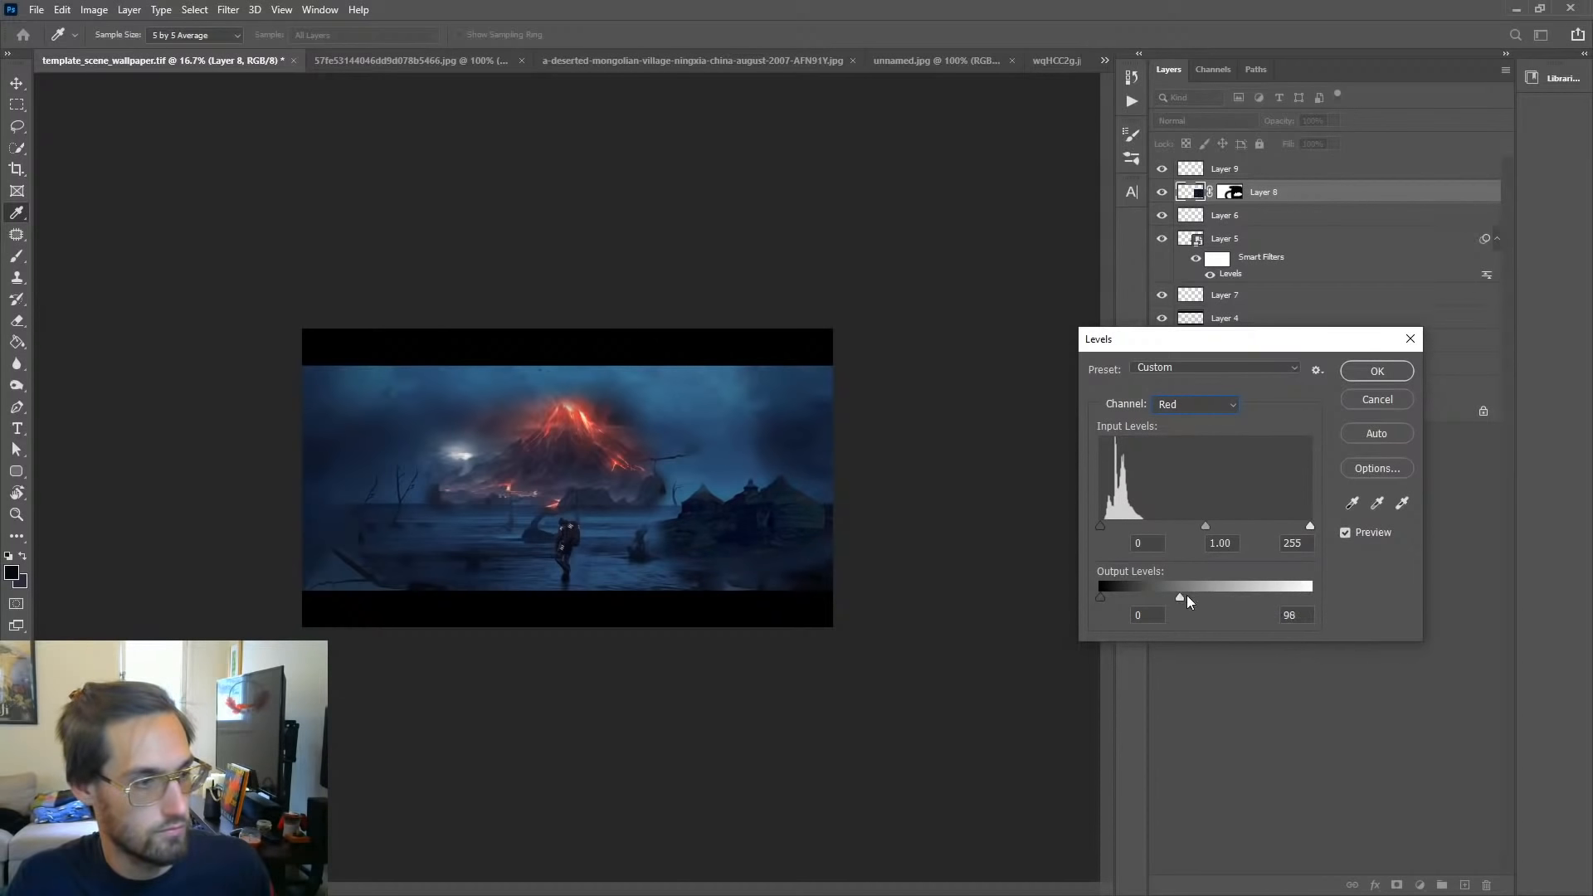
left_click_drag(1187, 594, 1297, 589)
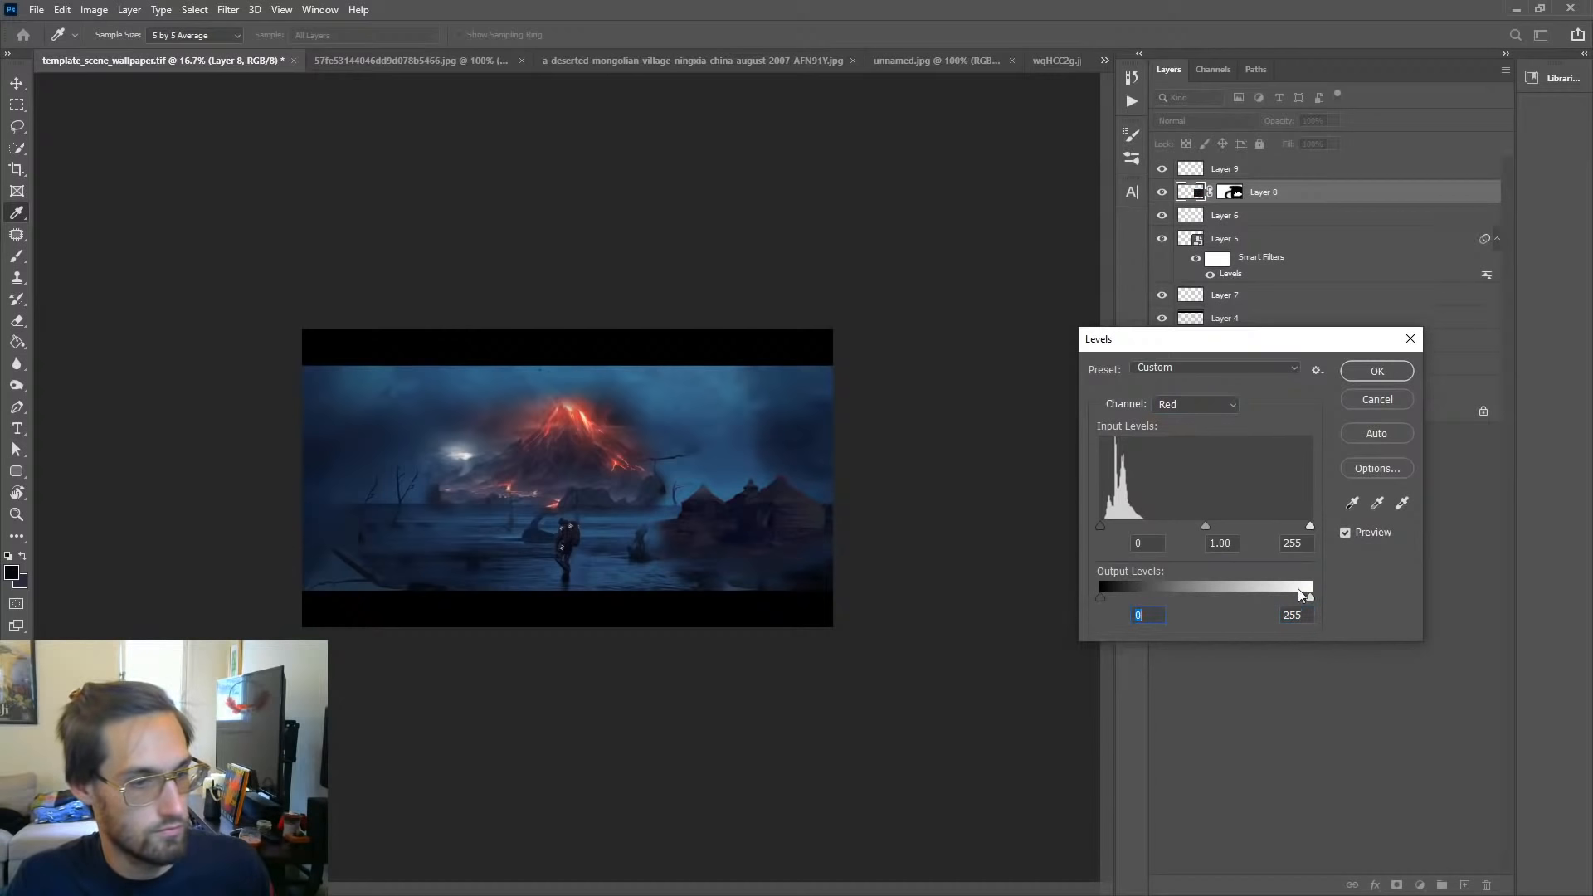
left_click(1376, 372)
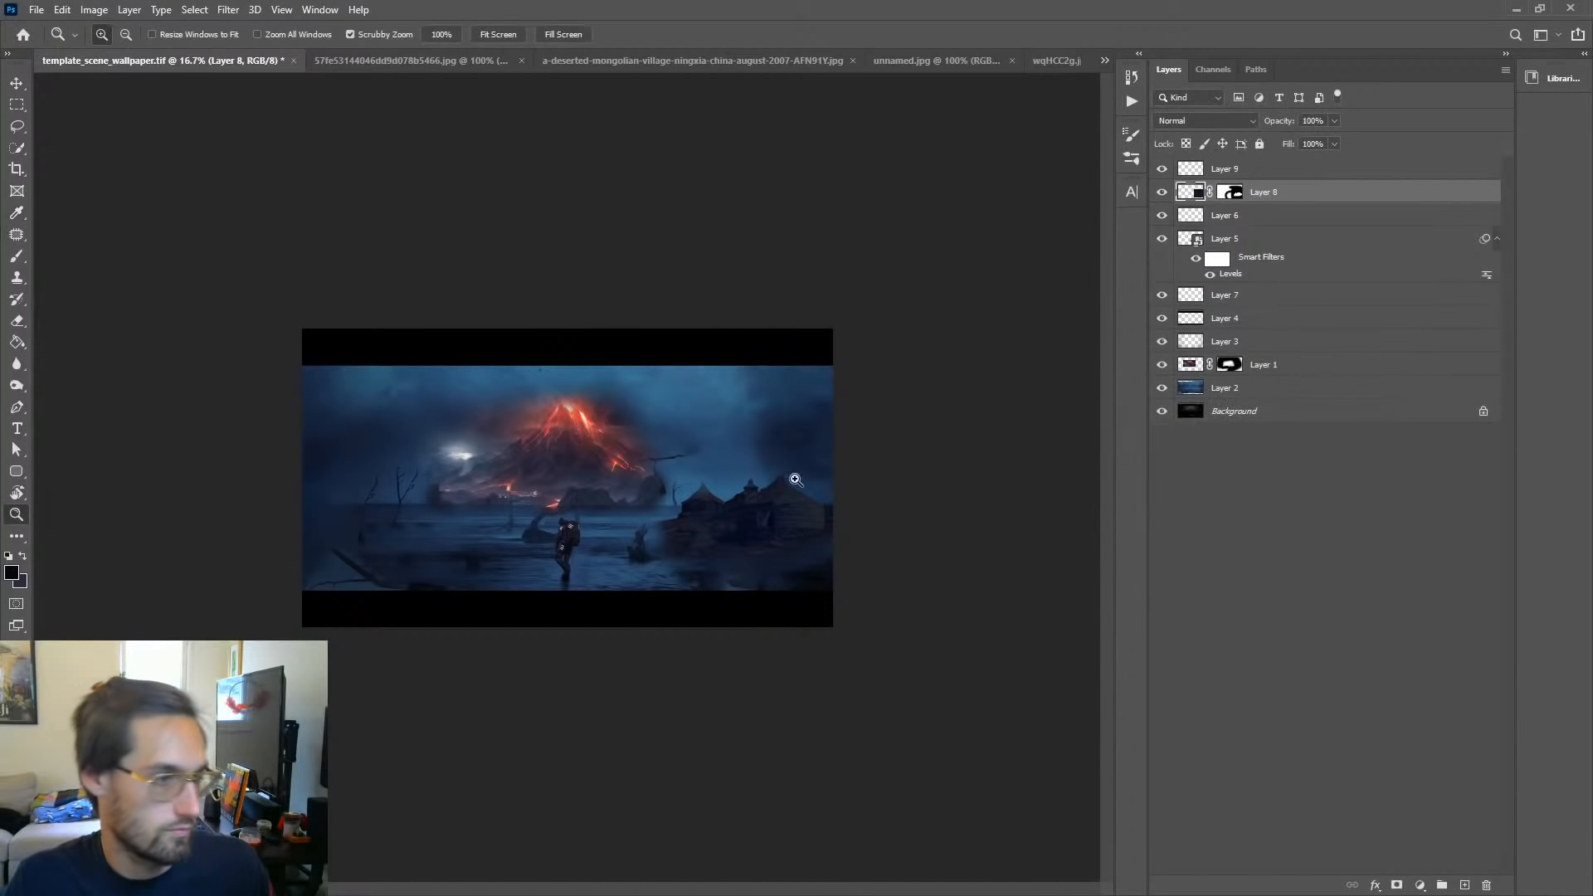
Step: Fade the village's rocky shore into the water by painting black on Layer 8's mask with a soft 700 px brush
left_click(781, 511)
left_click(829, 543)
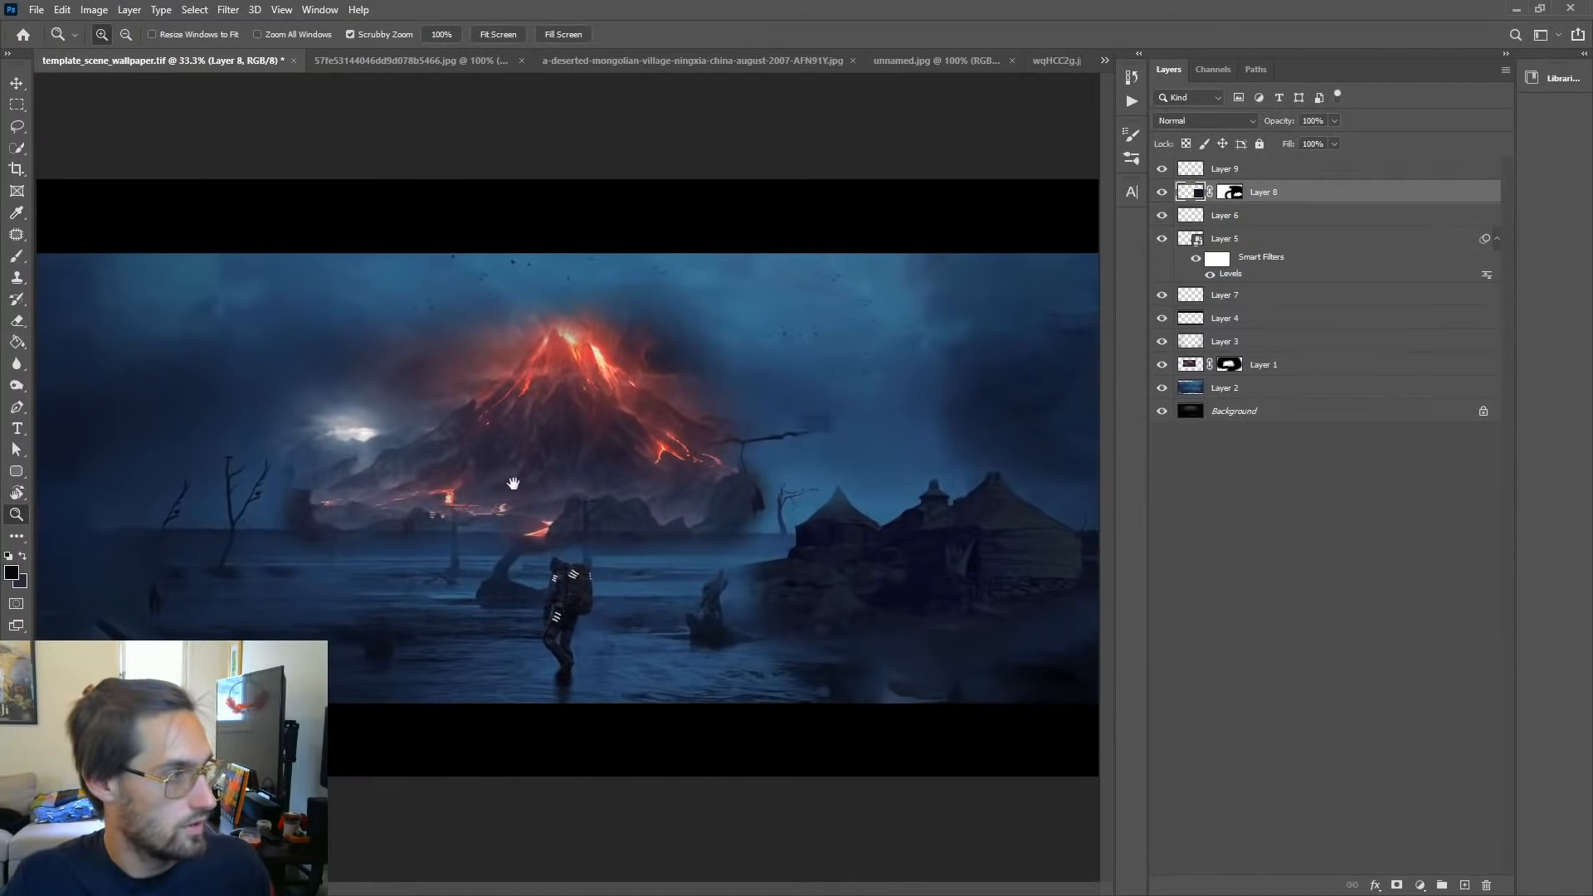
left_click(17, 257)
left_click(1230, 192)
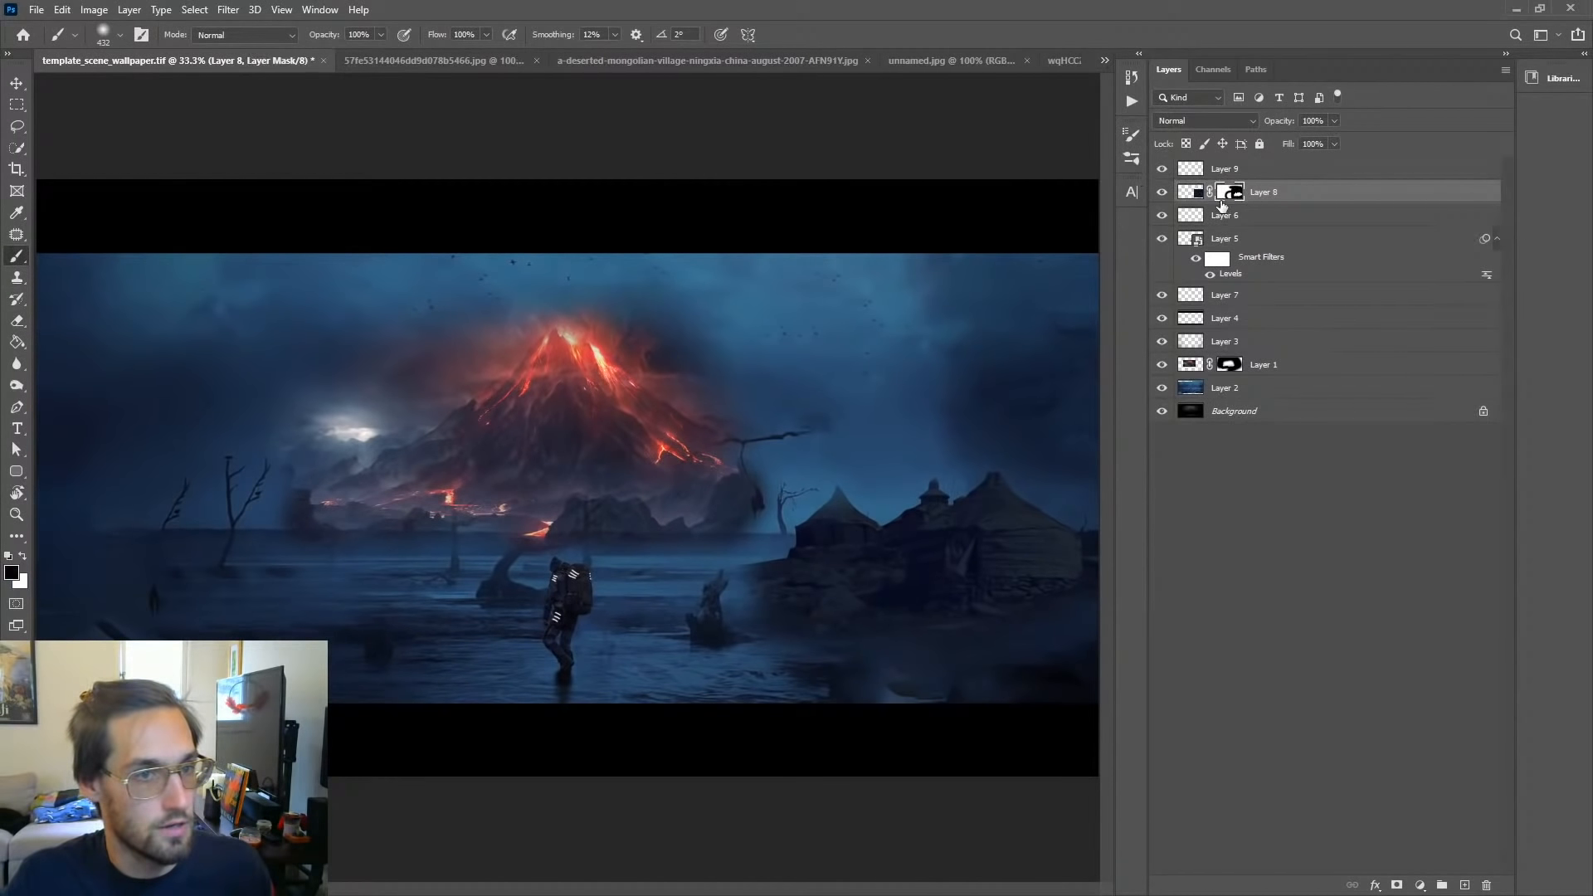
mouse_move(806, 626)
left_mouse_down()
mouse_move(783, 640)
mouse_move(905, 651)
left_mouse_up()
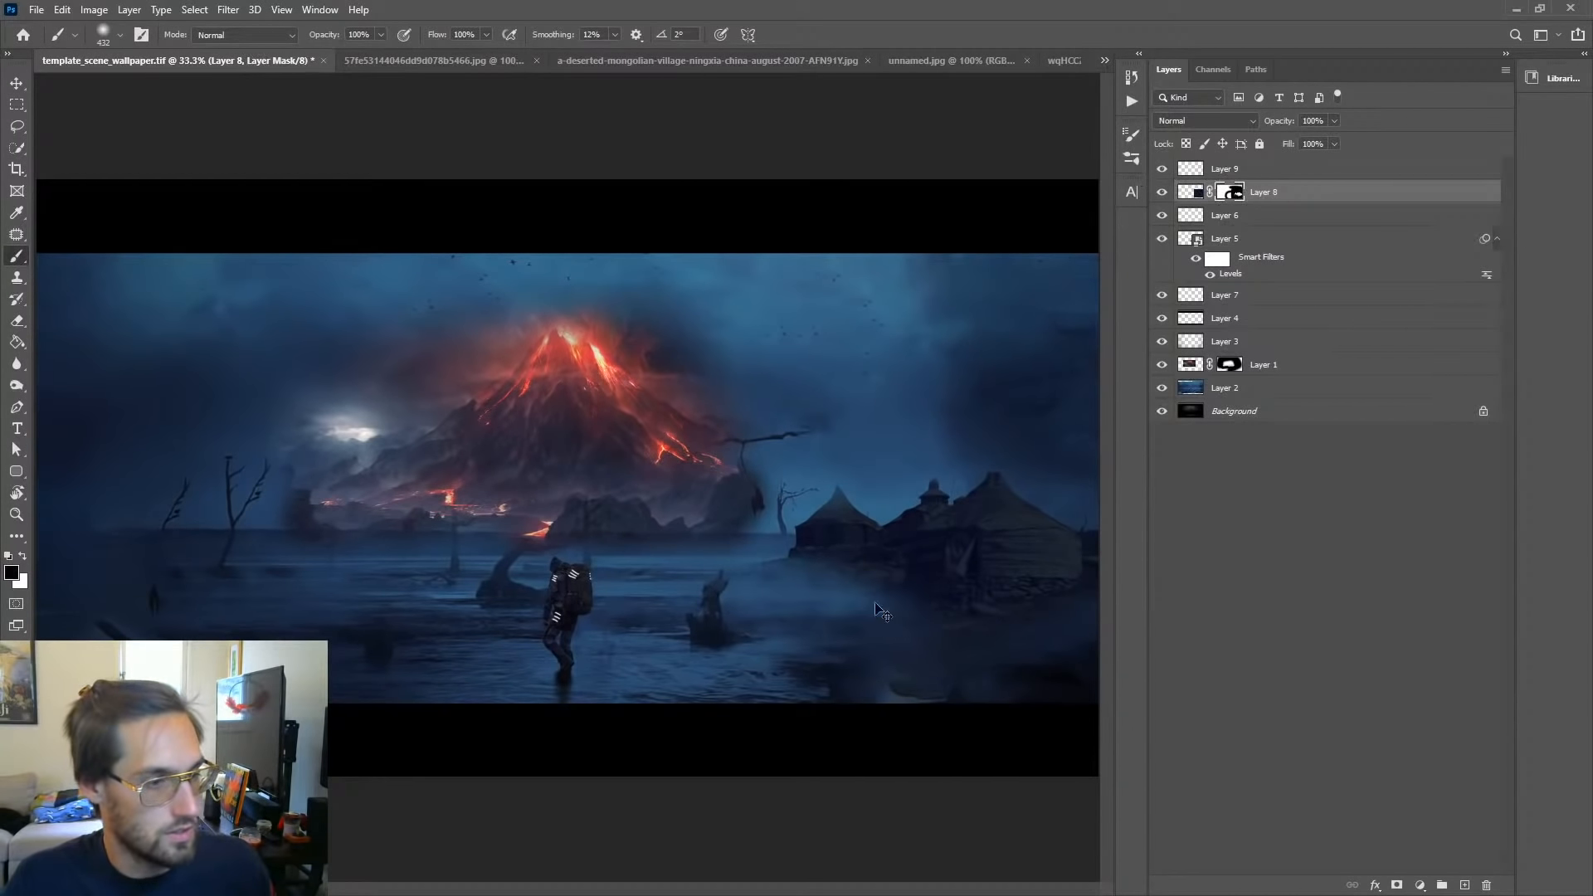
key("ctrl+z")
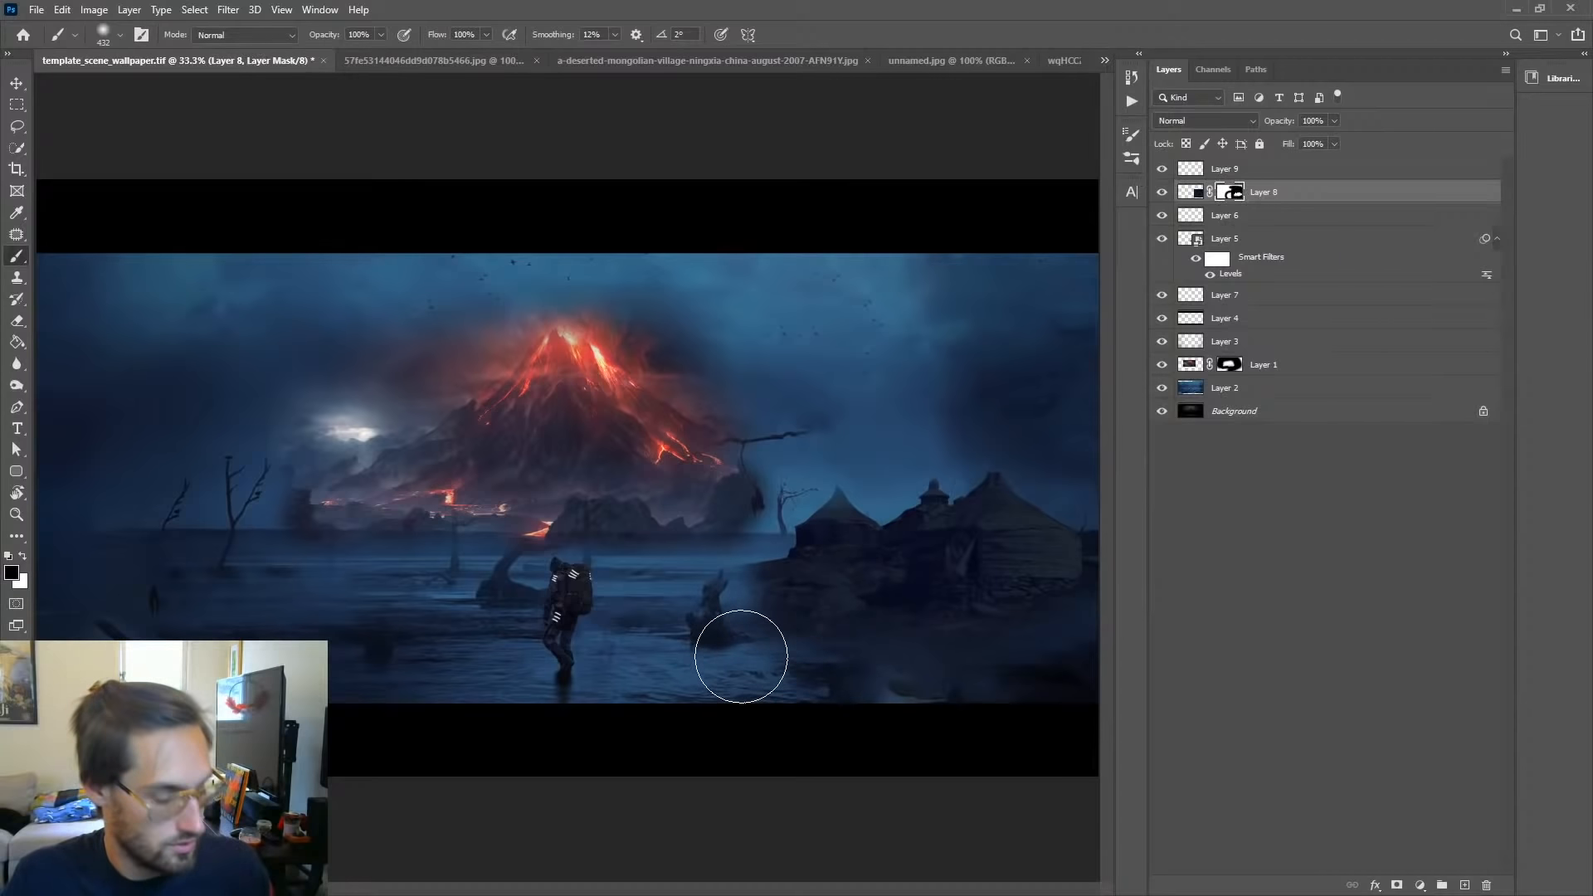
key("bracketright")
key("bracketright")
key("bracketright")
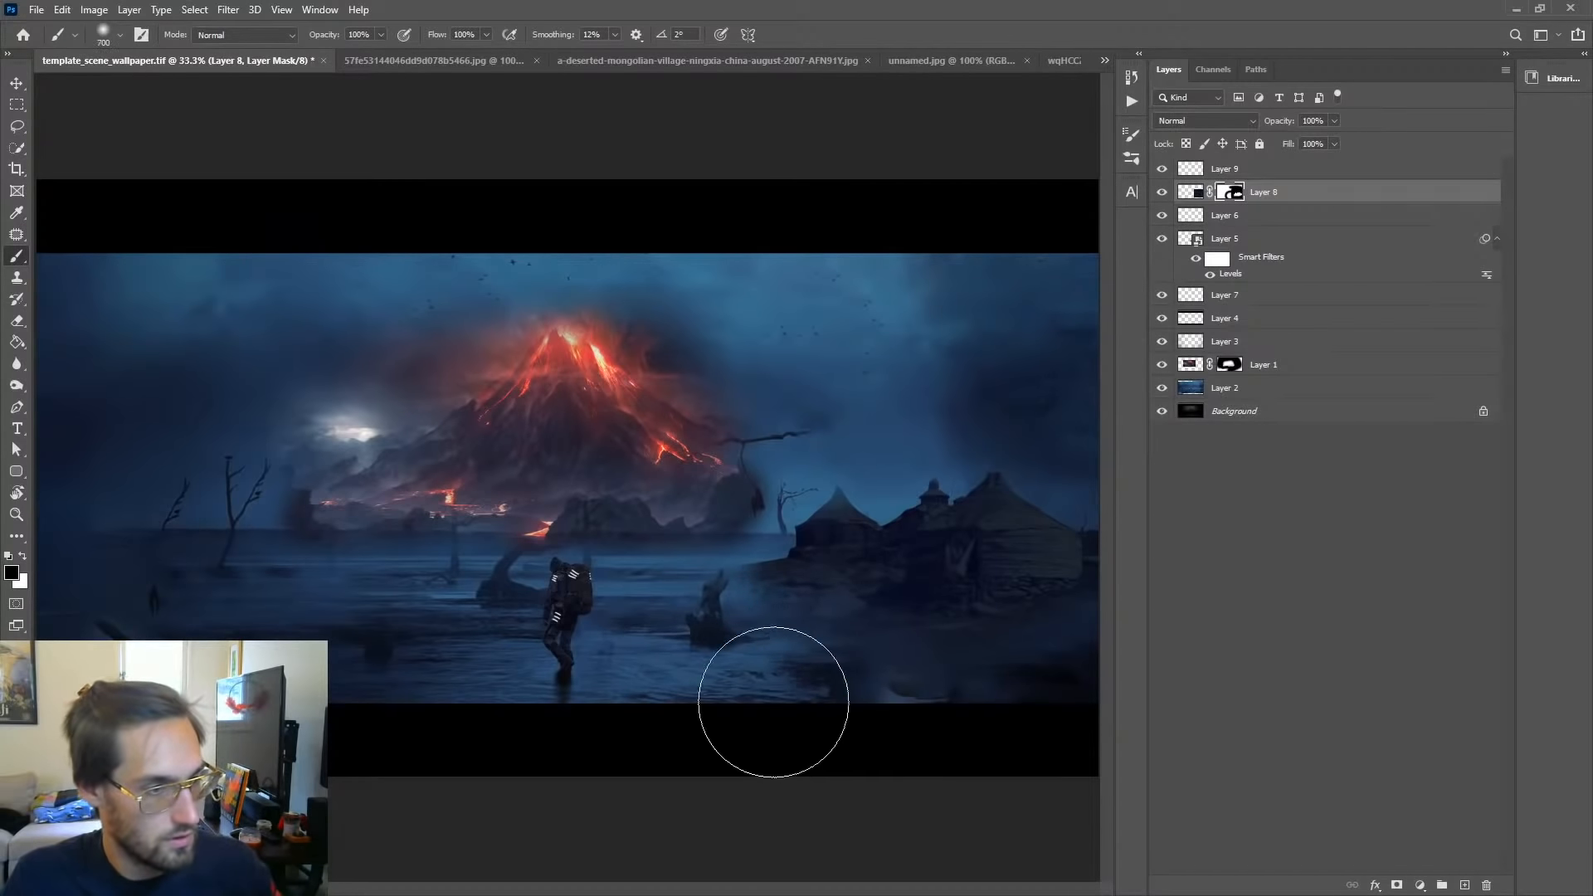
left_click(1212, 456)
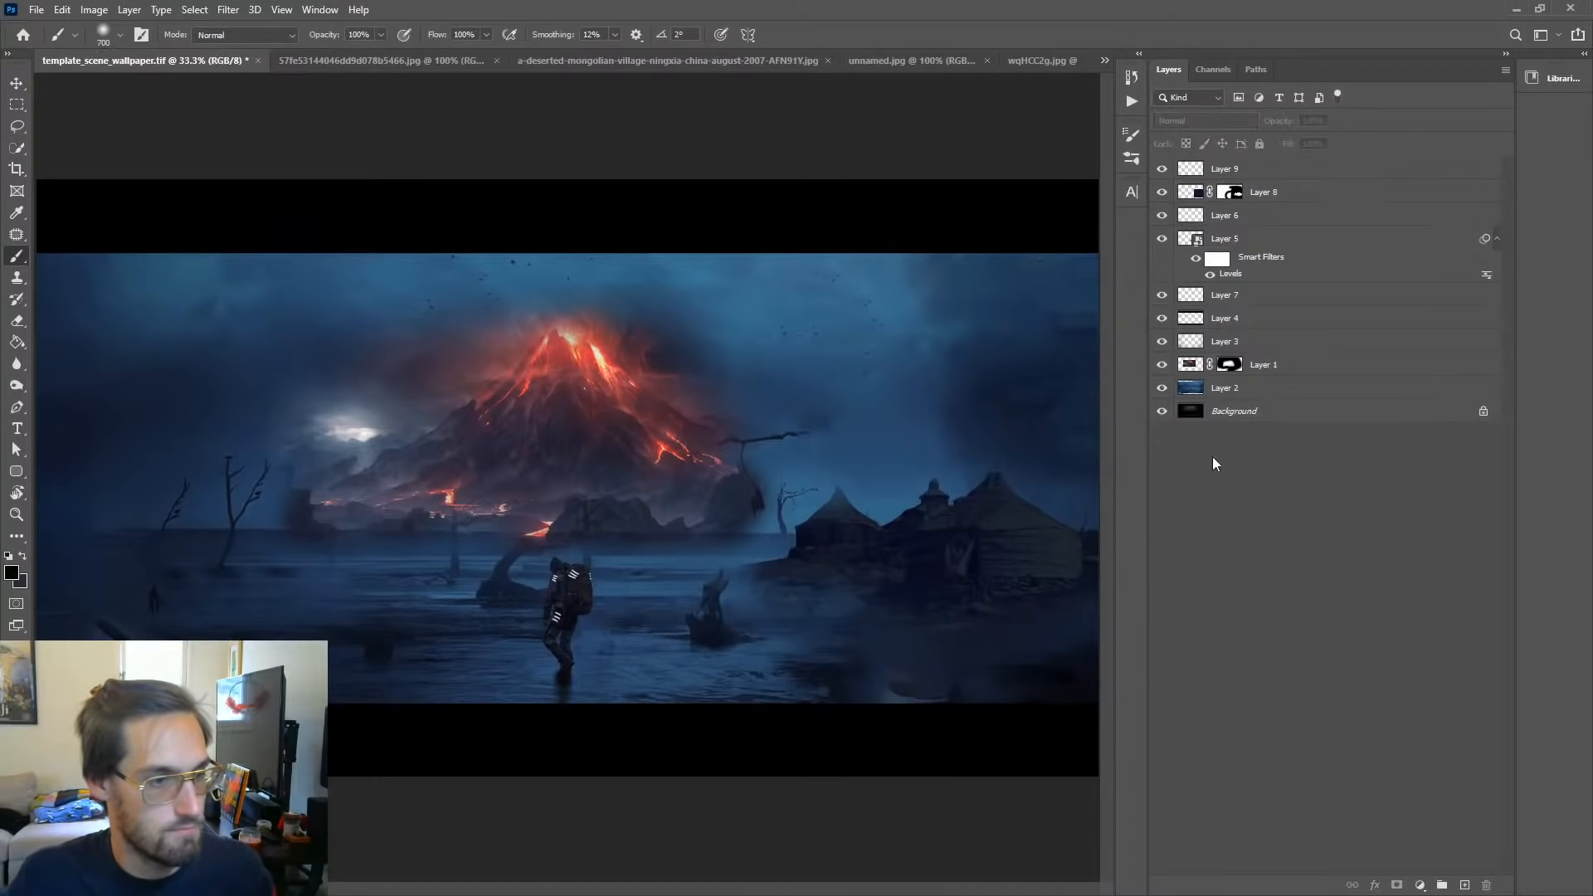
Step: Select Layer 9 and toggle its visibility off and on to check its contents
key("z")
left_click(953, 573, "alt")
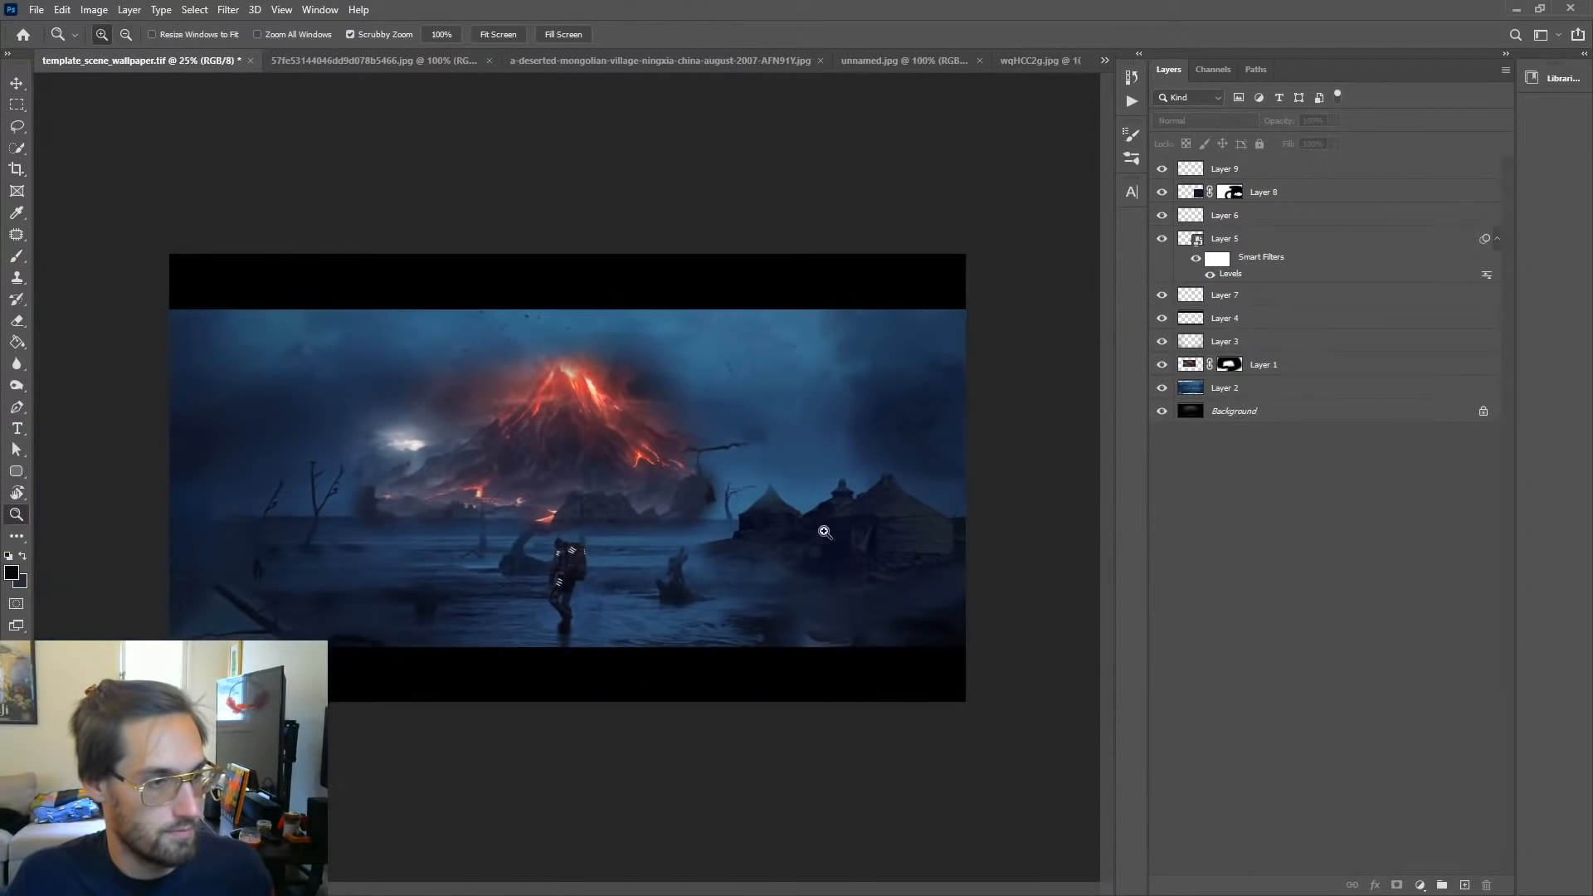
left_click(907, 552)
key("v")
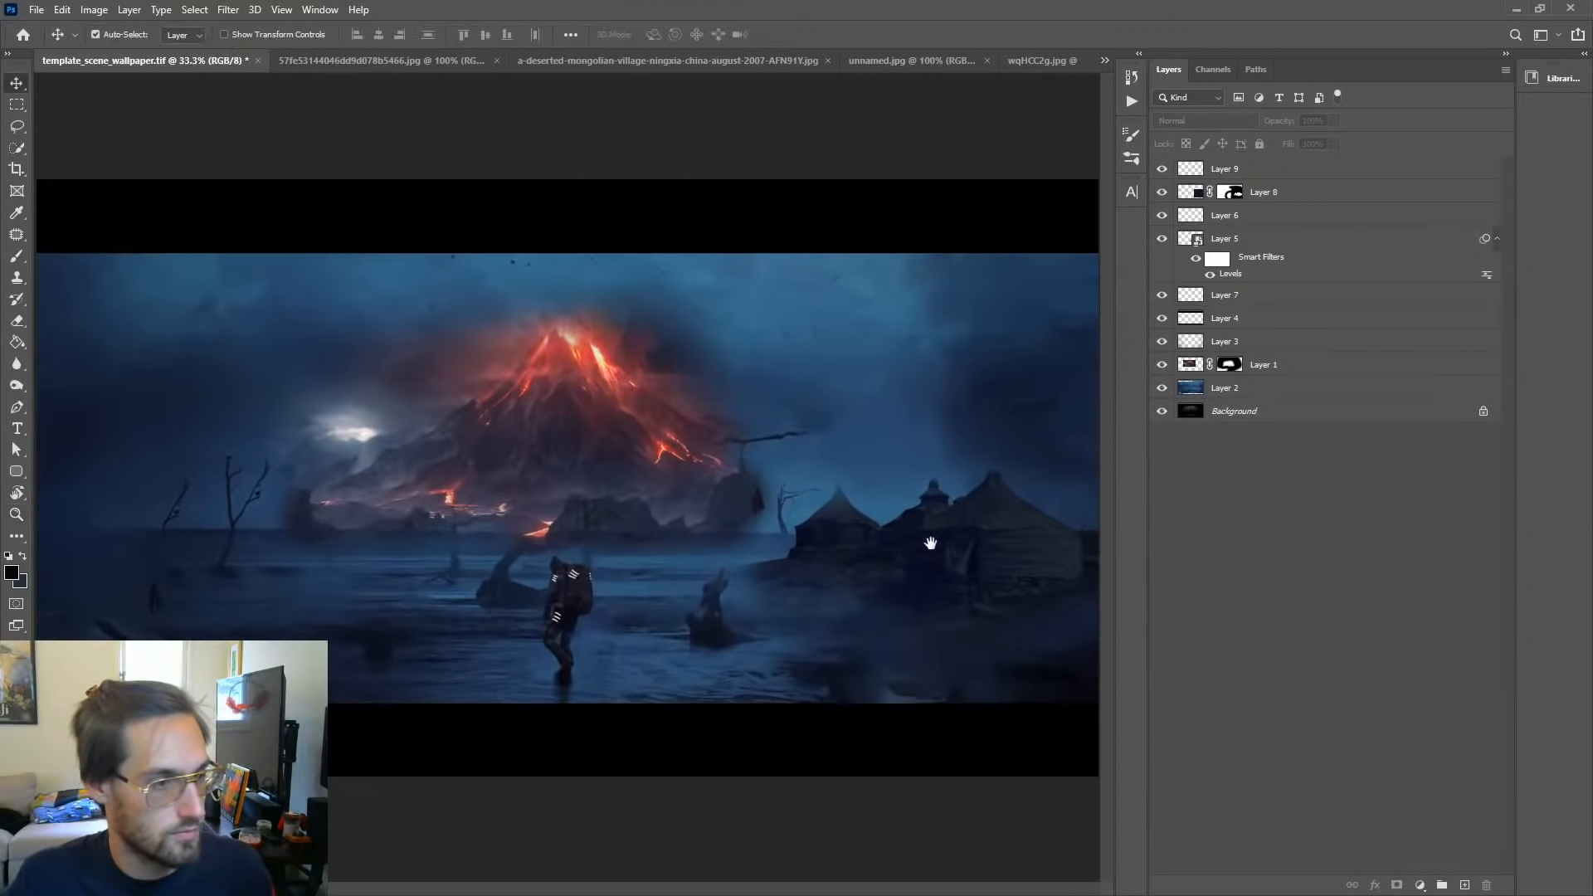
left_click(1236, 174)
left_click(1162, 172)
left_click(1162, 172)
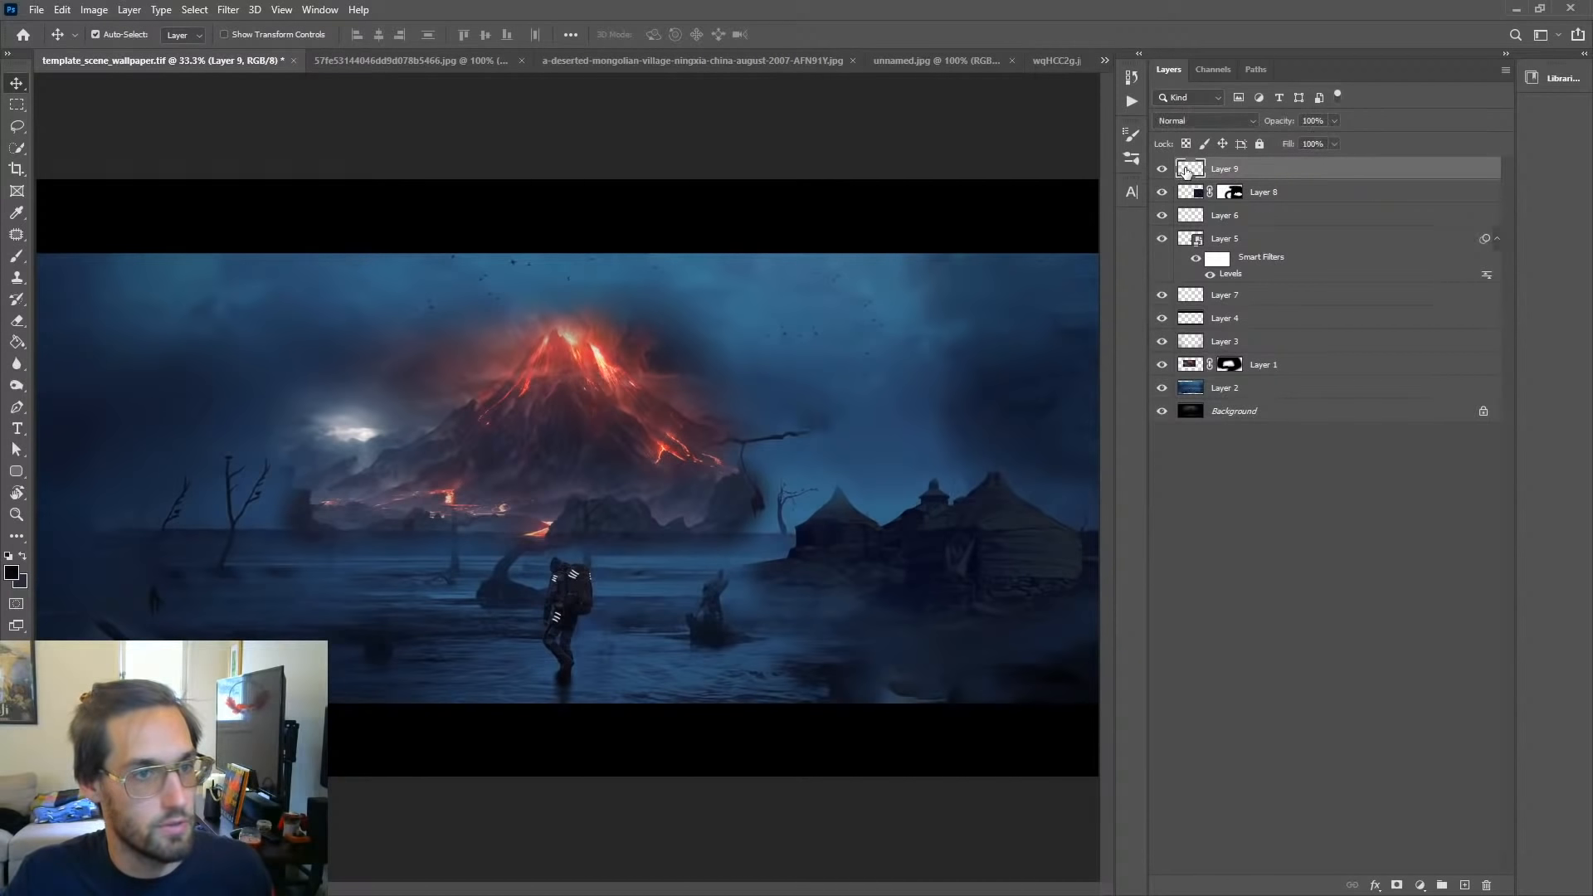
Step: Sample a bright yellow from the volcano's lava flow as the Brush color, keeping Layer 9 active
key("z")
left_click(990, 558)
left_click(1002, 556)
left_click(1012, 554)
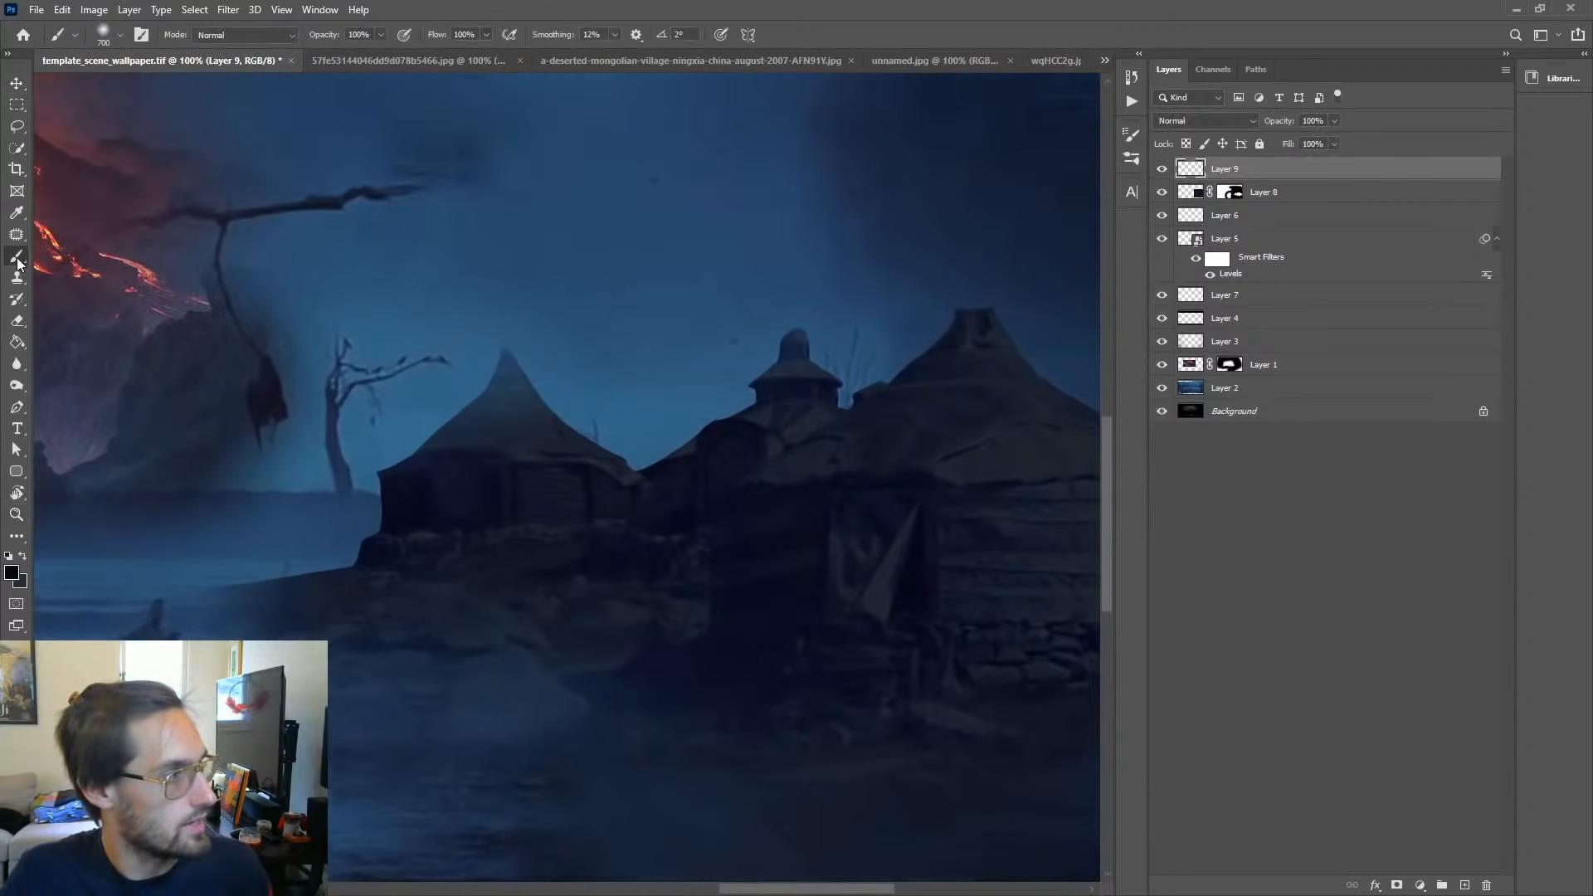
left_click(868, 587)
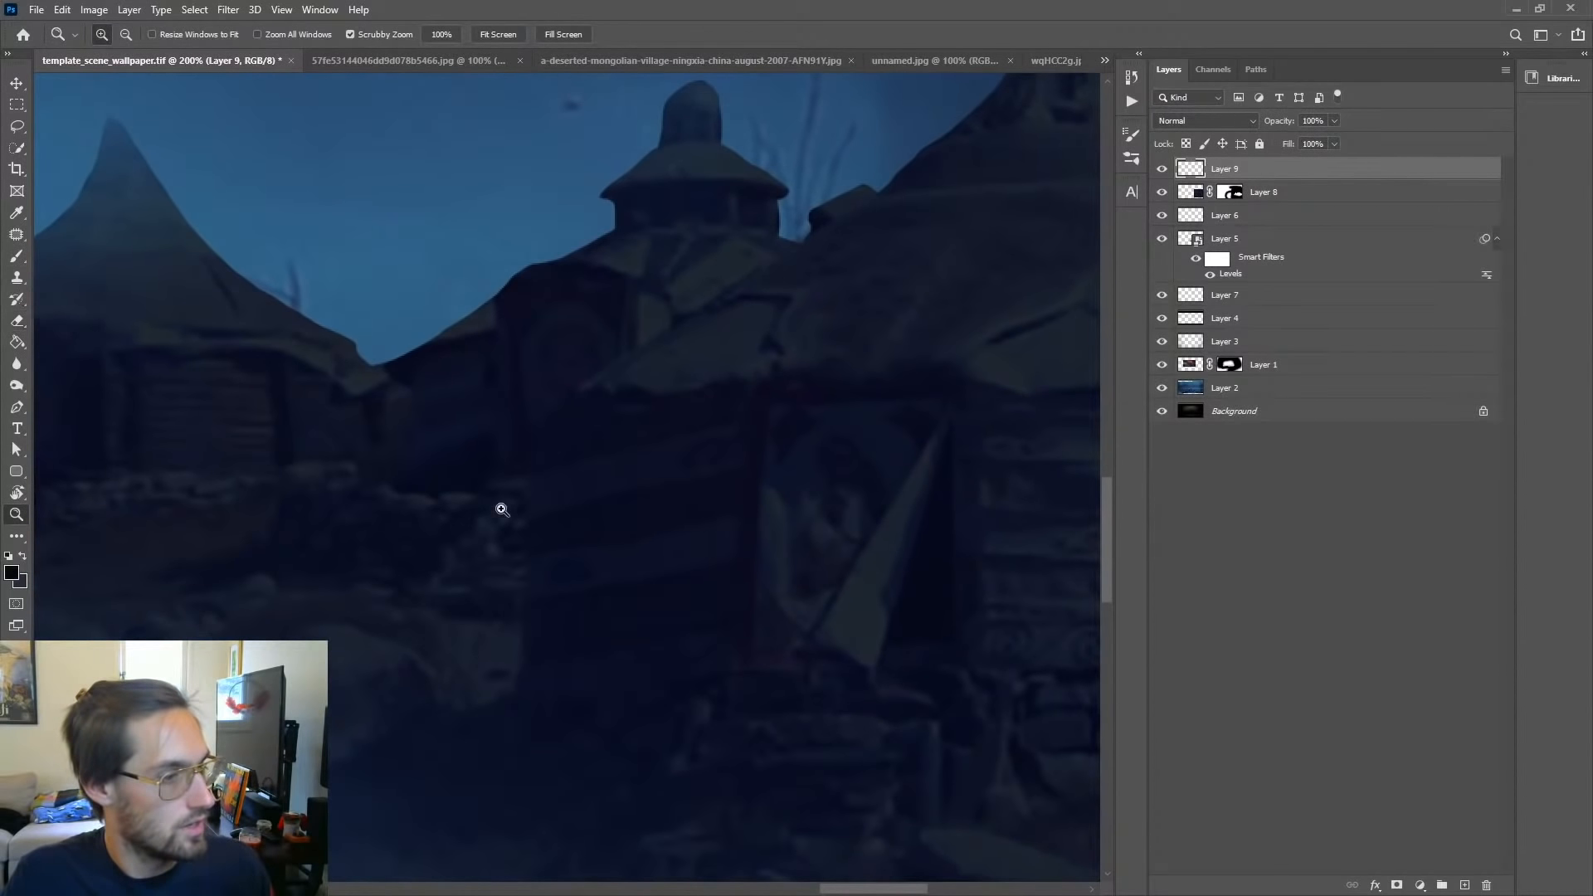
left_click(573, 481, "alt")
left_click(573, 481, "alt")
left_click_drag(328, 402, 642, 422)
left_click(196, 138)
left_click(197, 138)
left_click_drag(394, 216, 503, 571)
left_click(25, 259)
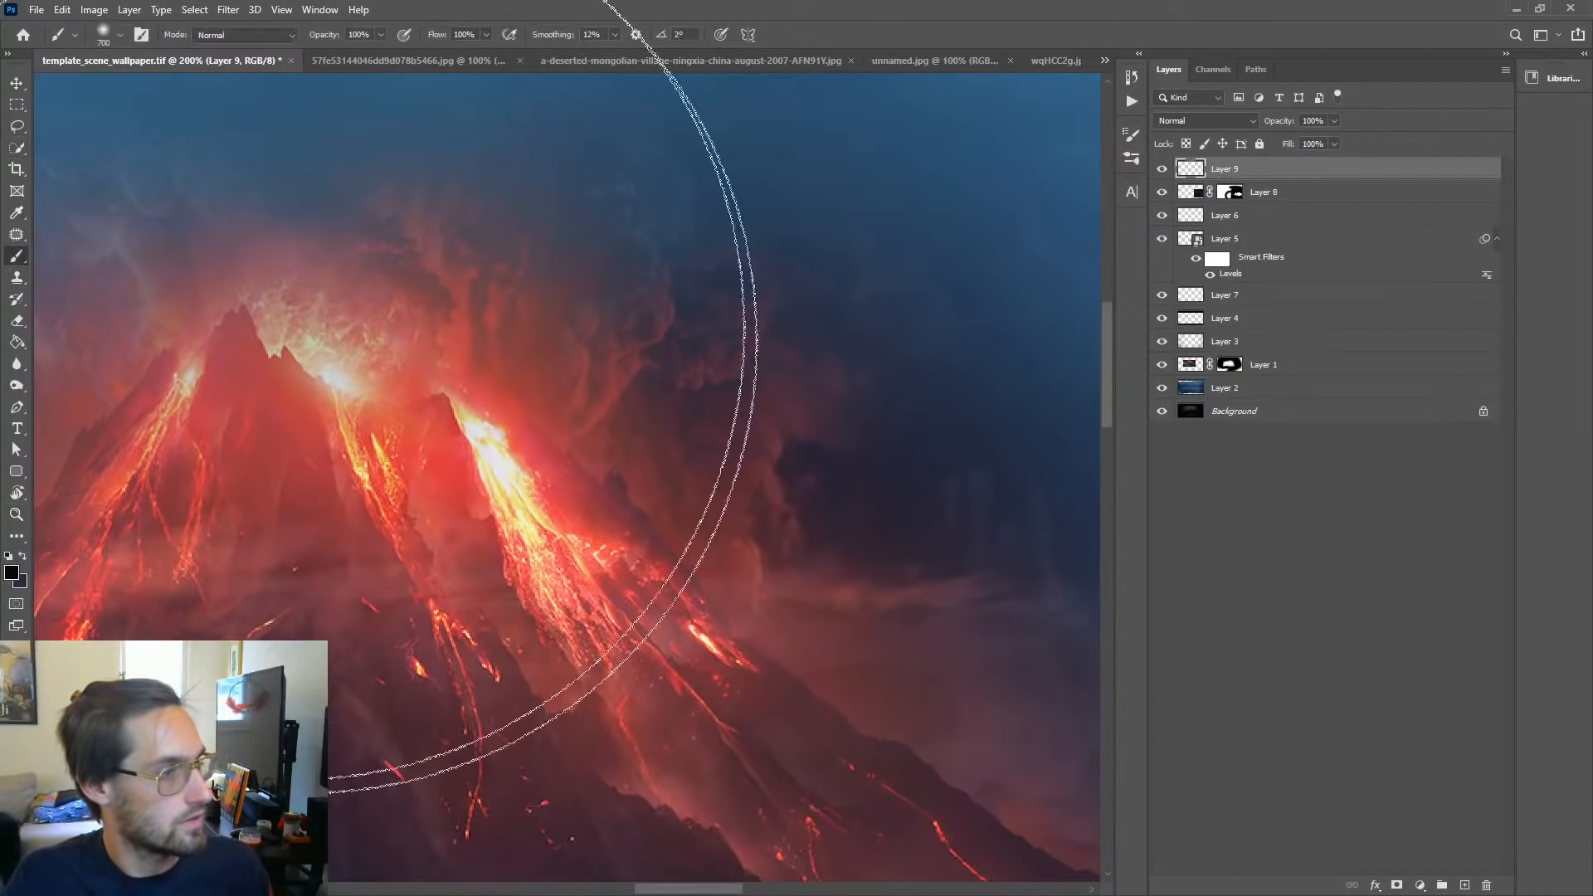
left_click(540, 529, "alt")
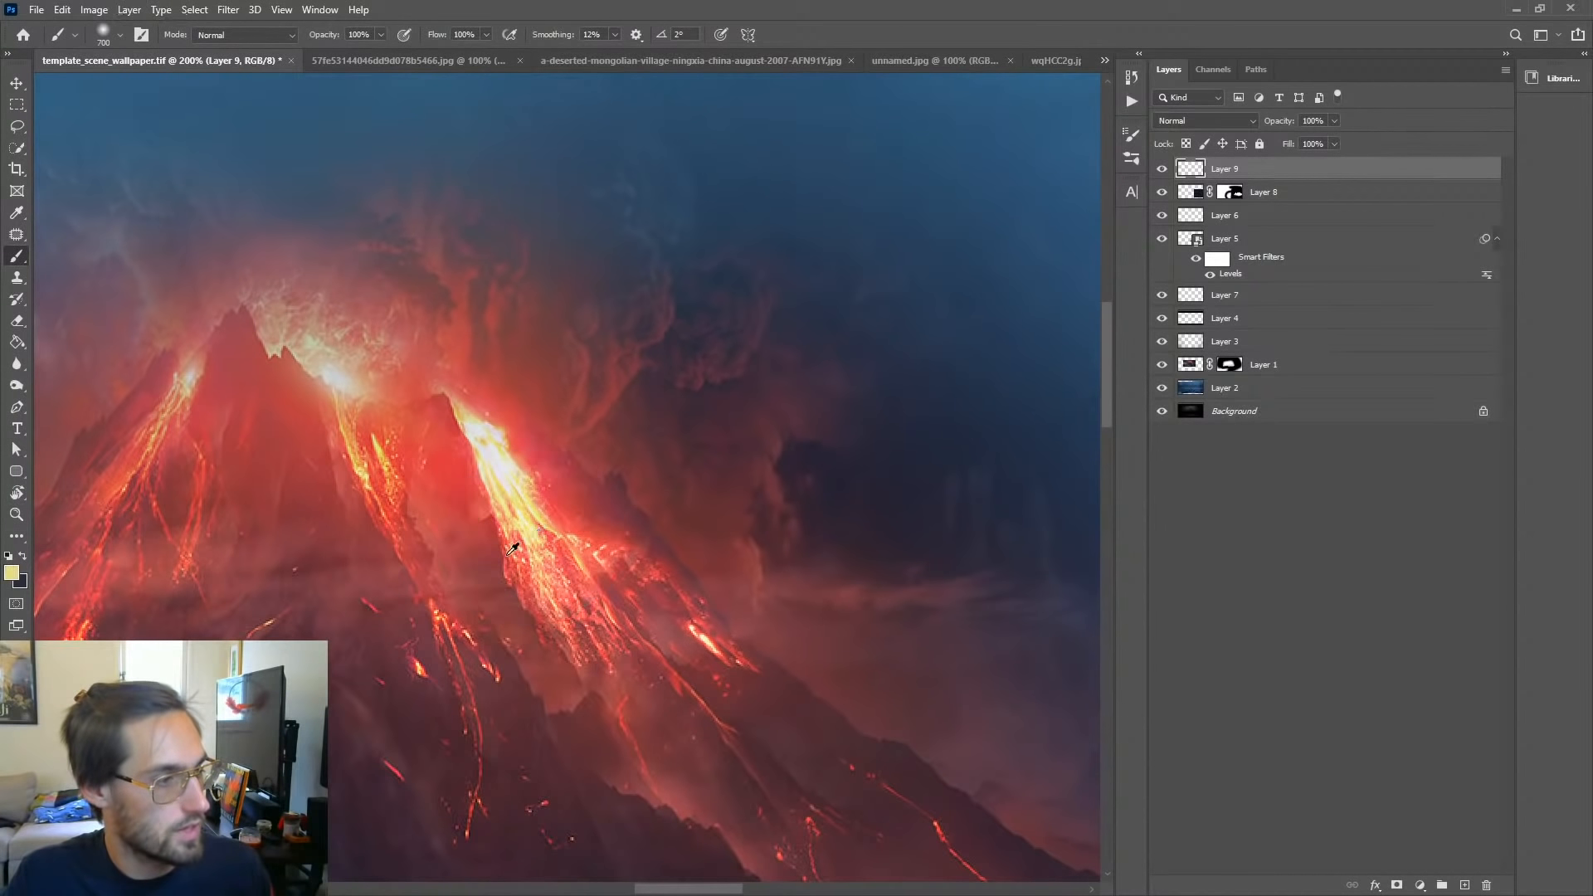
Step: Return to the large yurt's doorway and shrink the brush to 35 px
left_click_drag(515, 498, 685, 295)
mouse_move(1047, 767)
left_mouse_down()
mouse_move(903, 420)
mouse_move(395, 412)
left_mouse_up()
mouse_move(857, 526)
left_mouse_down()
mouse_move(804, 491)
mouse_move(531, 448)
left_mouse_up()
key("bracketleft")
key("bracketleft")
key("bracketleft")
key("bracketleft")
key("bracketleft")
key("bracketleft")
key("bracketleft")
key("bracketleft")
key("bracketleft")
key("bracketleft")
key("bracketleft")
key("bracketleft")
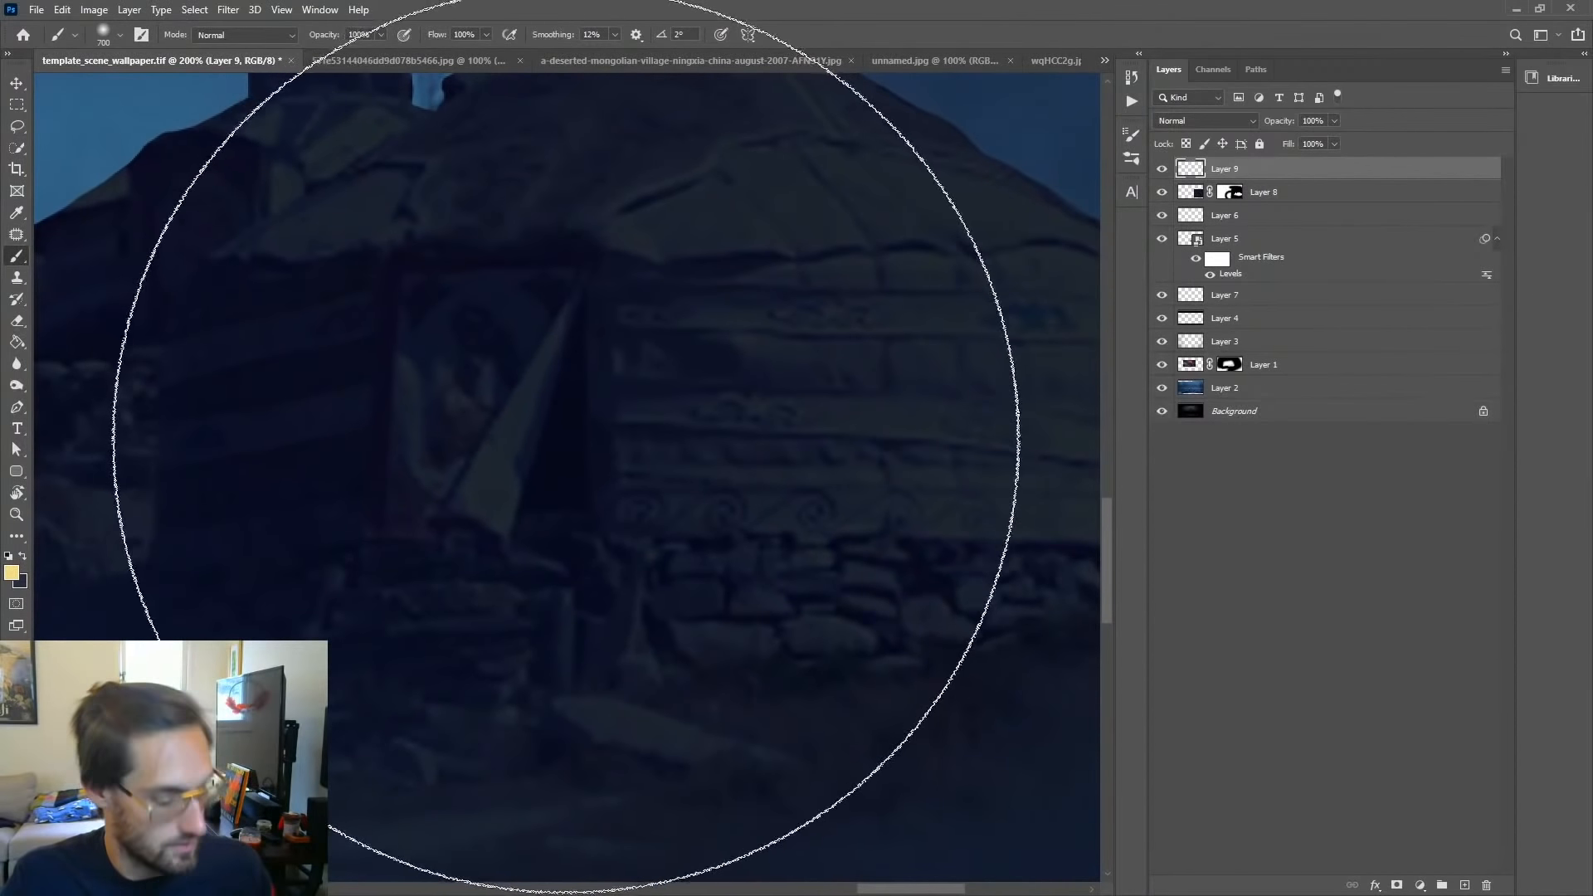
key("bracketleft")
key("bracketleft")
key("bracketleft")
key("bracketleft")
key("bracketleft")
key("bracketleft")
key("bracketleft")
key("bracketleft")
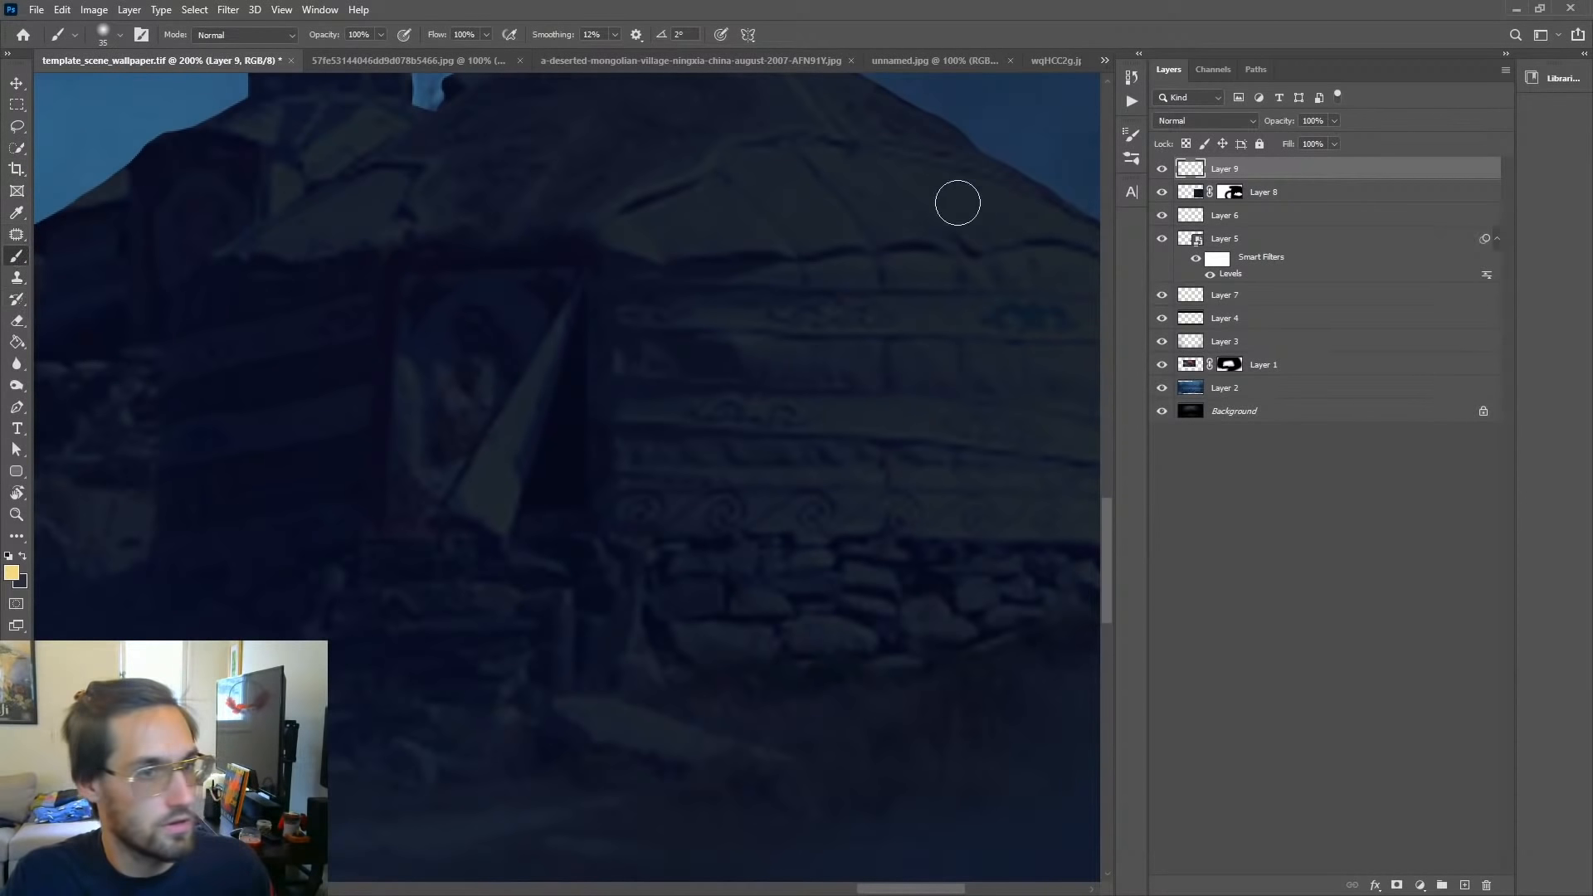
Step: Outline the triangular opening of the large yurt's doorway as a selection with the Polygonal Lasso tool
left_click(32, 124)
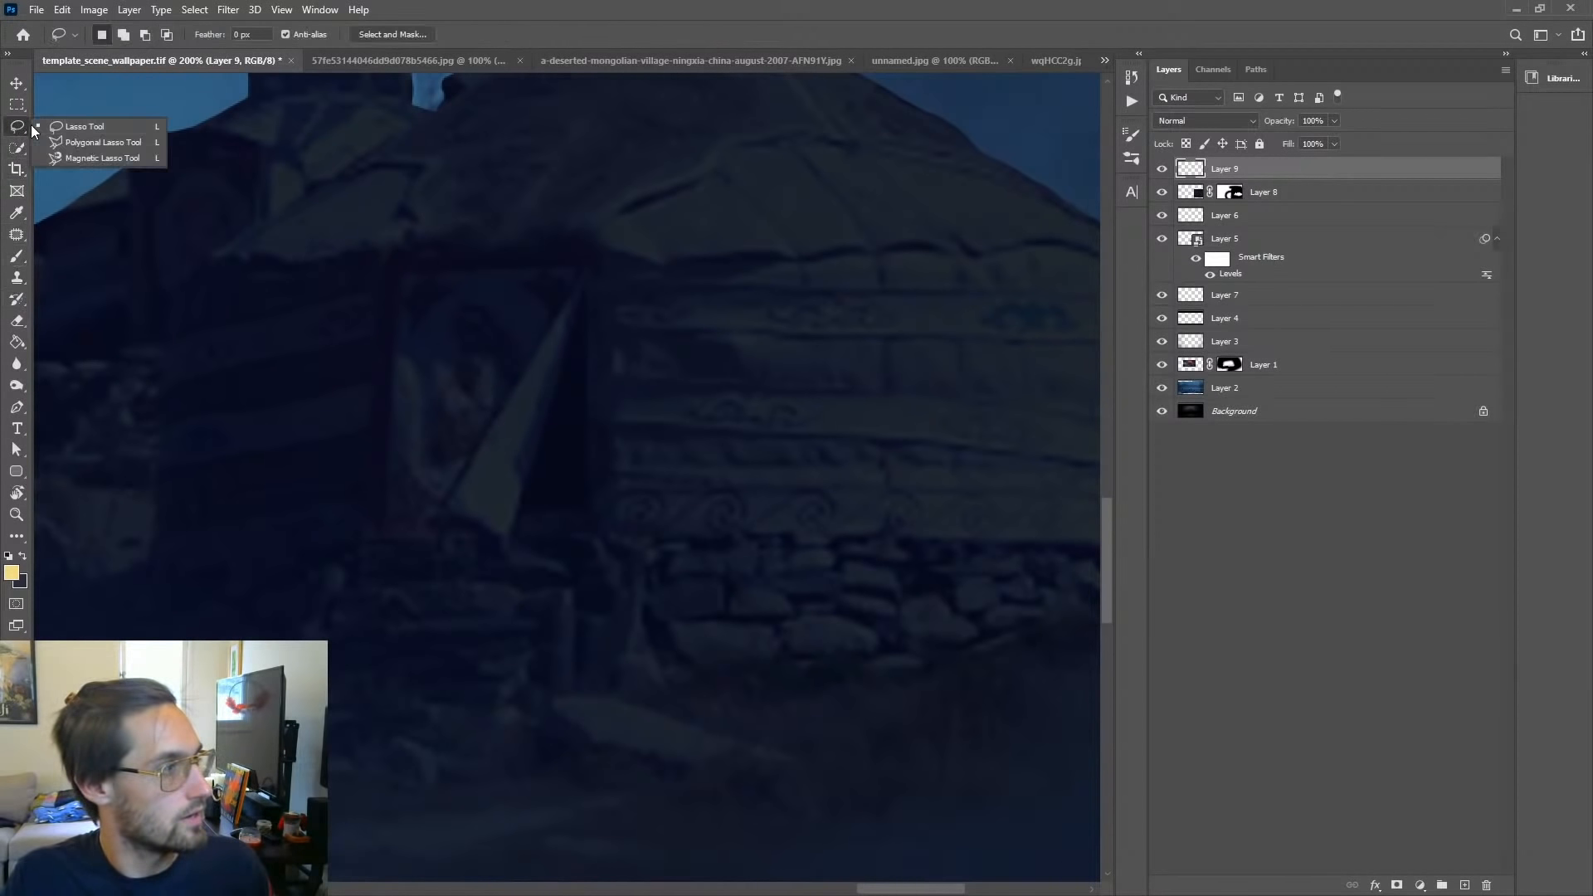
left_click(74, 141)
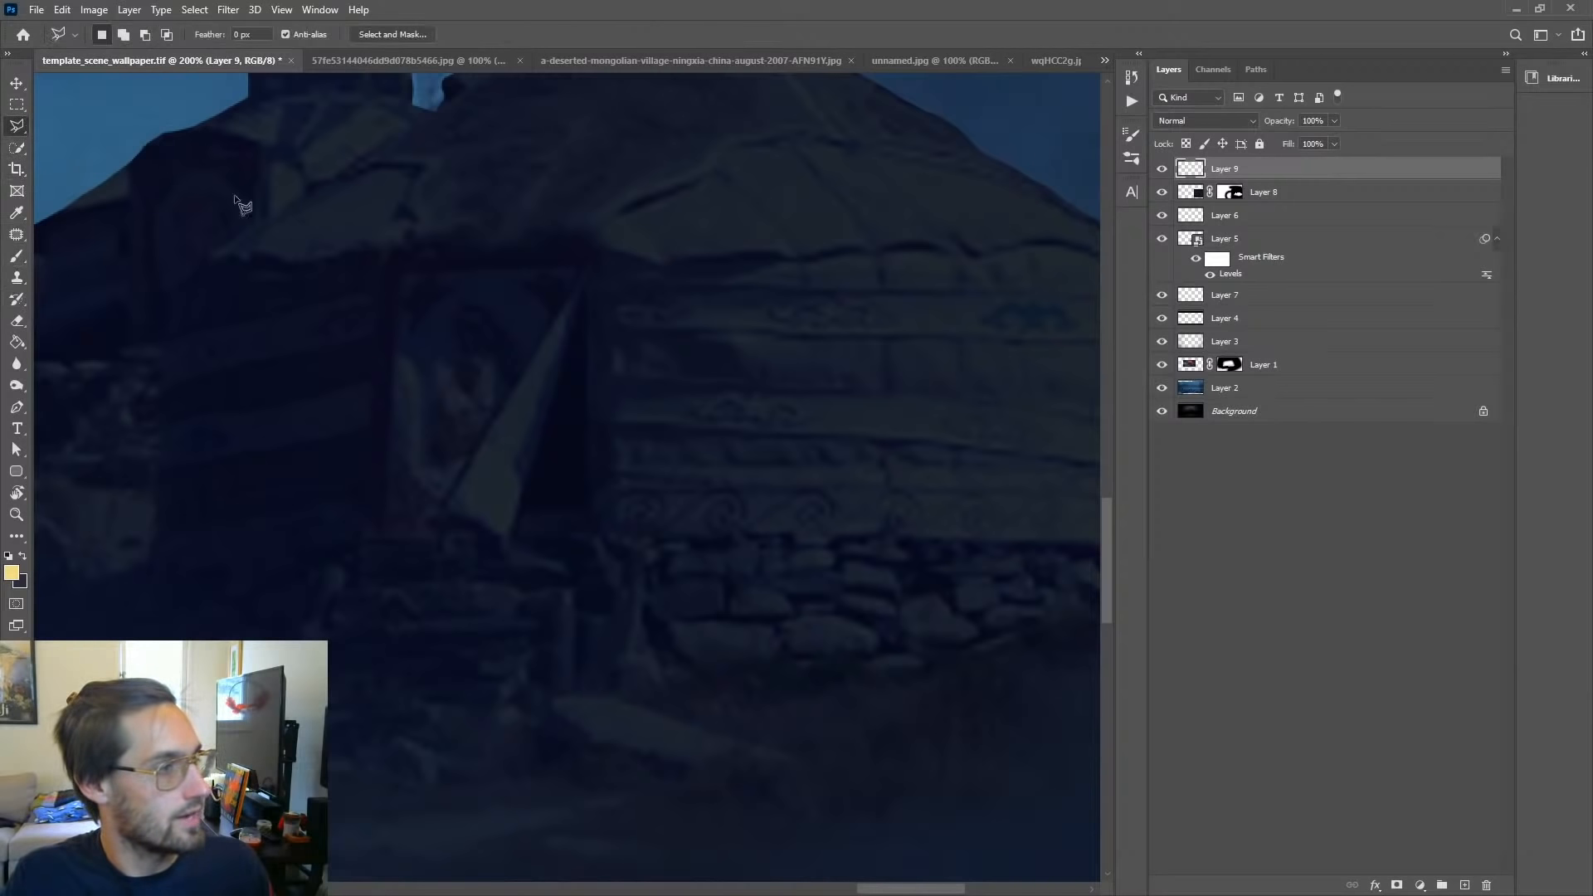
left_click(582, 292)
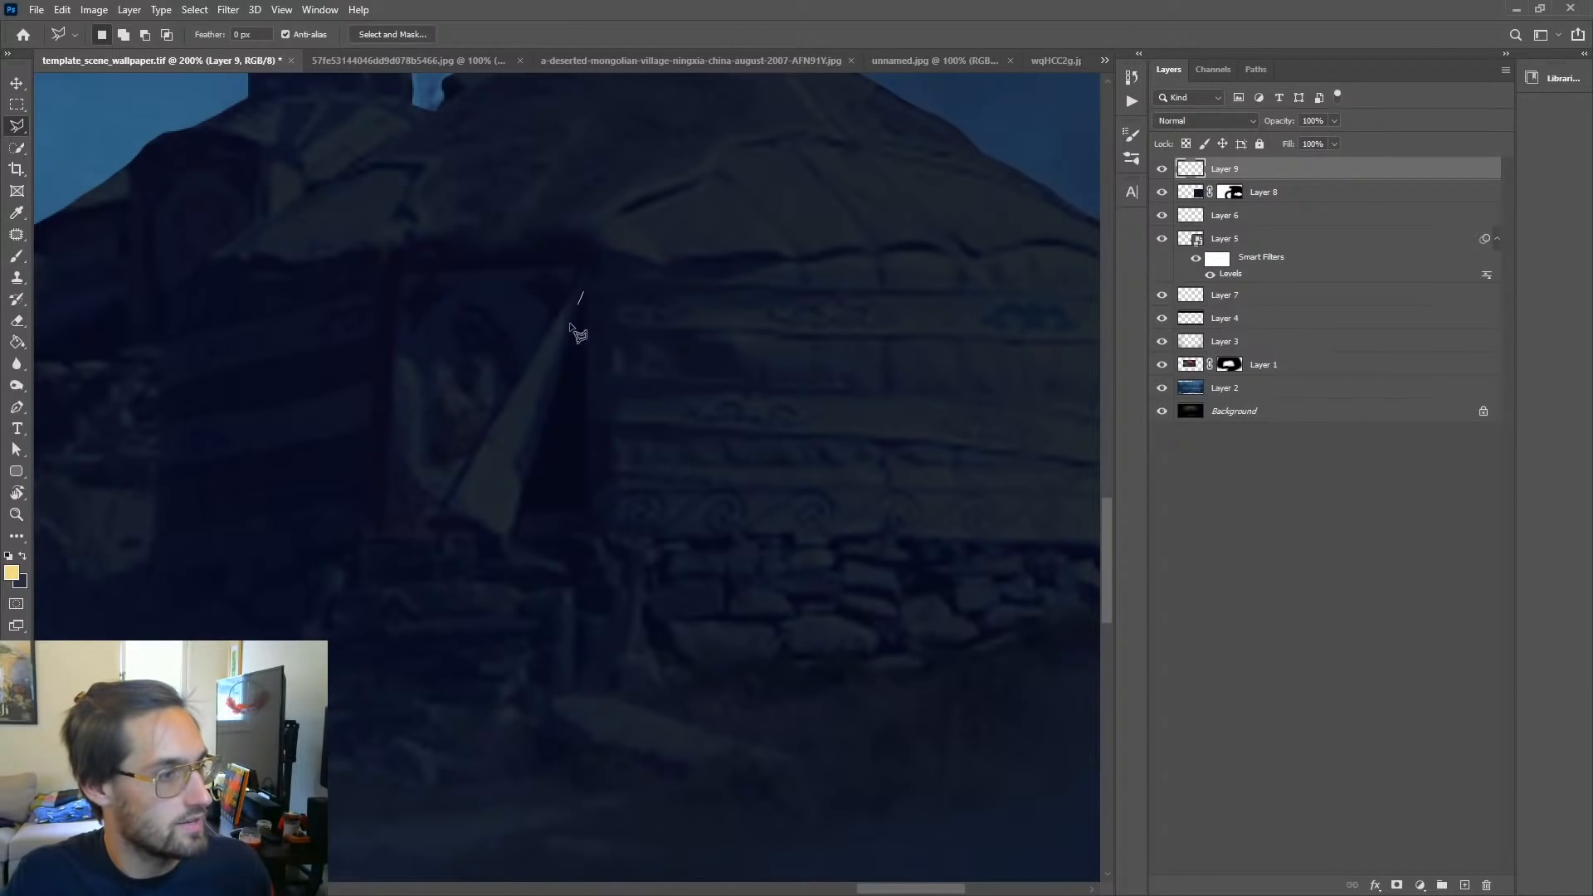
left_click(518, 508)
left_click(585, 509)
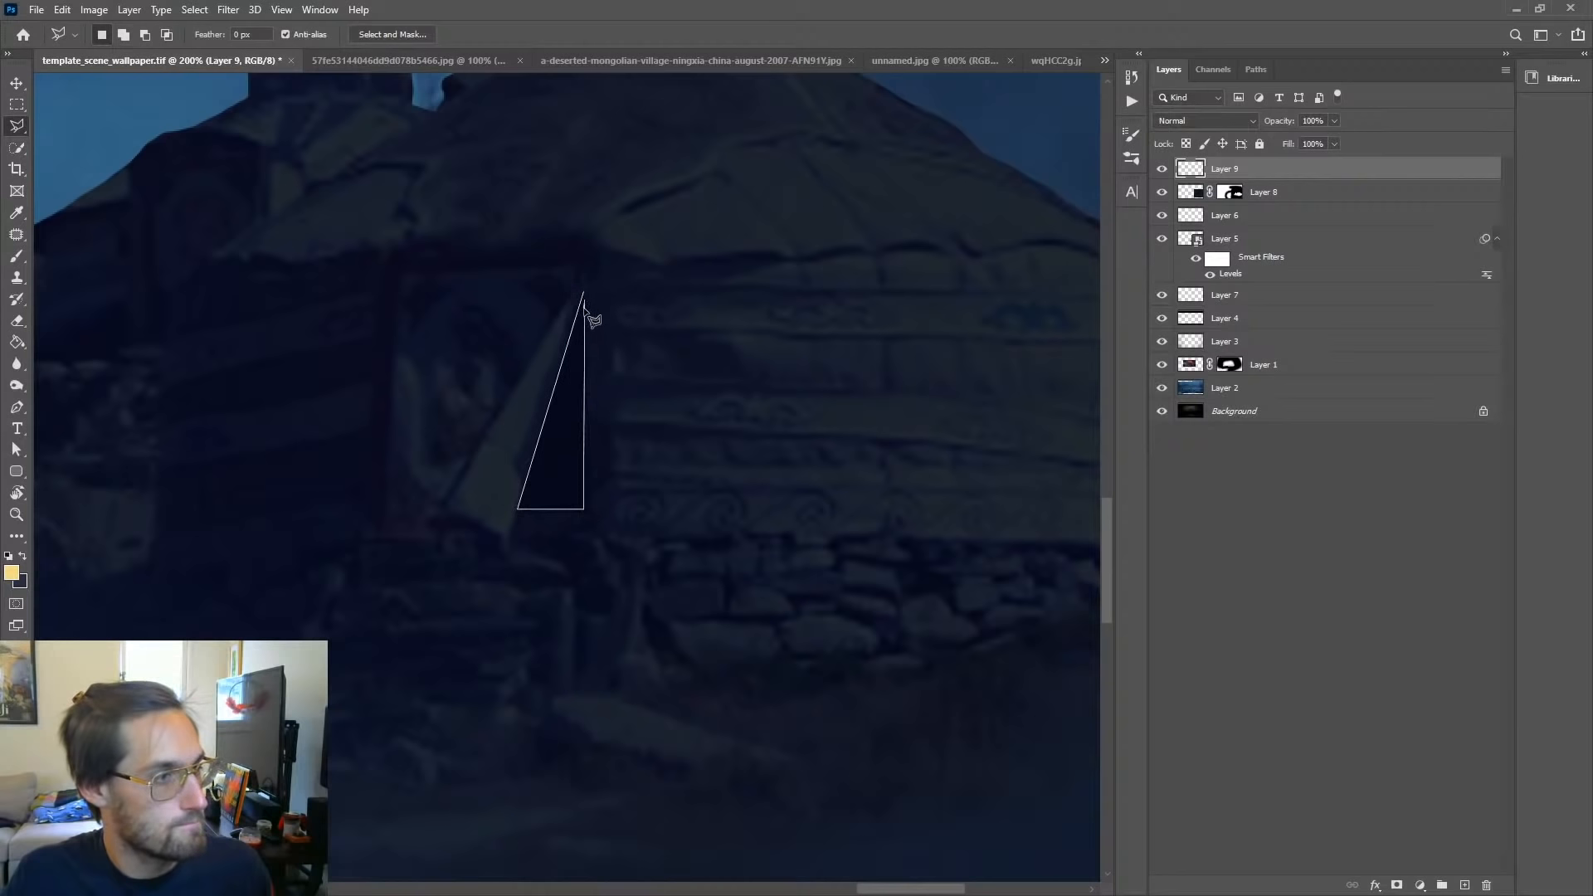
left_click(585, 294)
Step: Add a narrow upright rectangle over the smaller yurt's doorway to the existing selection
left_click_drag(252, 351, 896, 448)
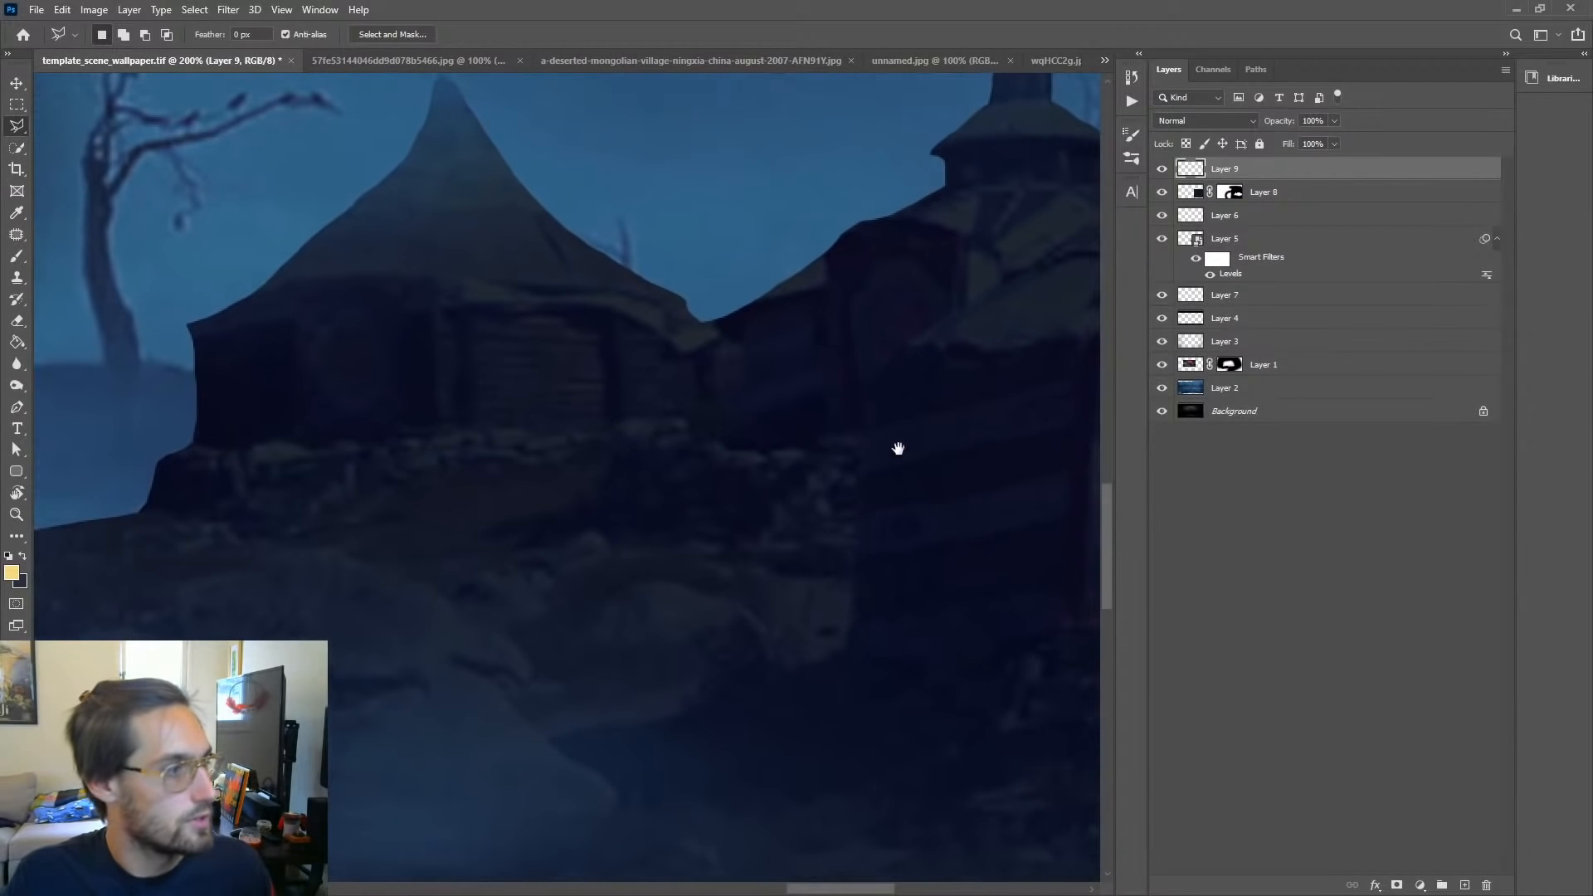
left_click(405, 426)
left_click(403, 313)
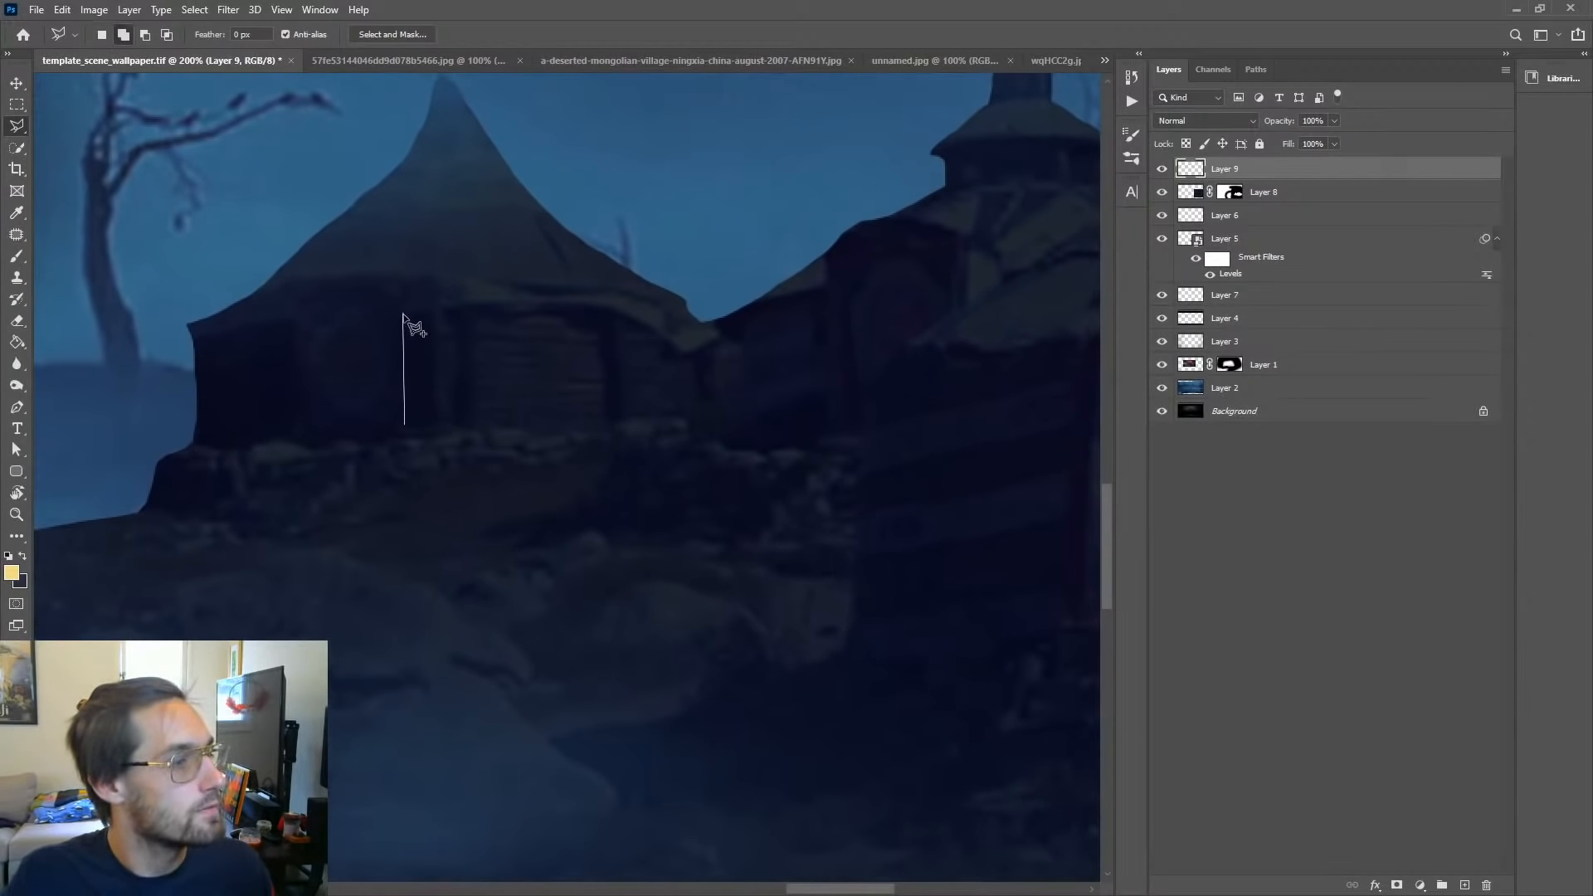
left_click(430, 314)
left_click(438, 426)
left_click(406, 426)
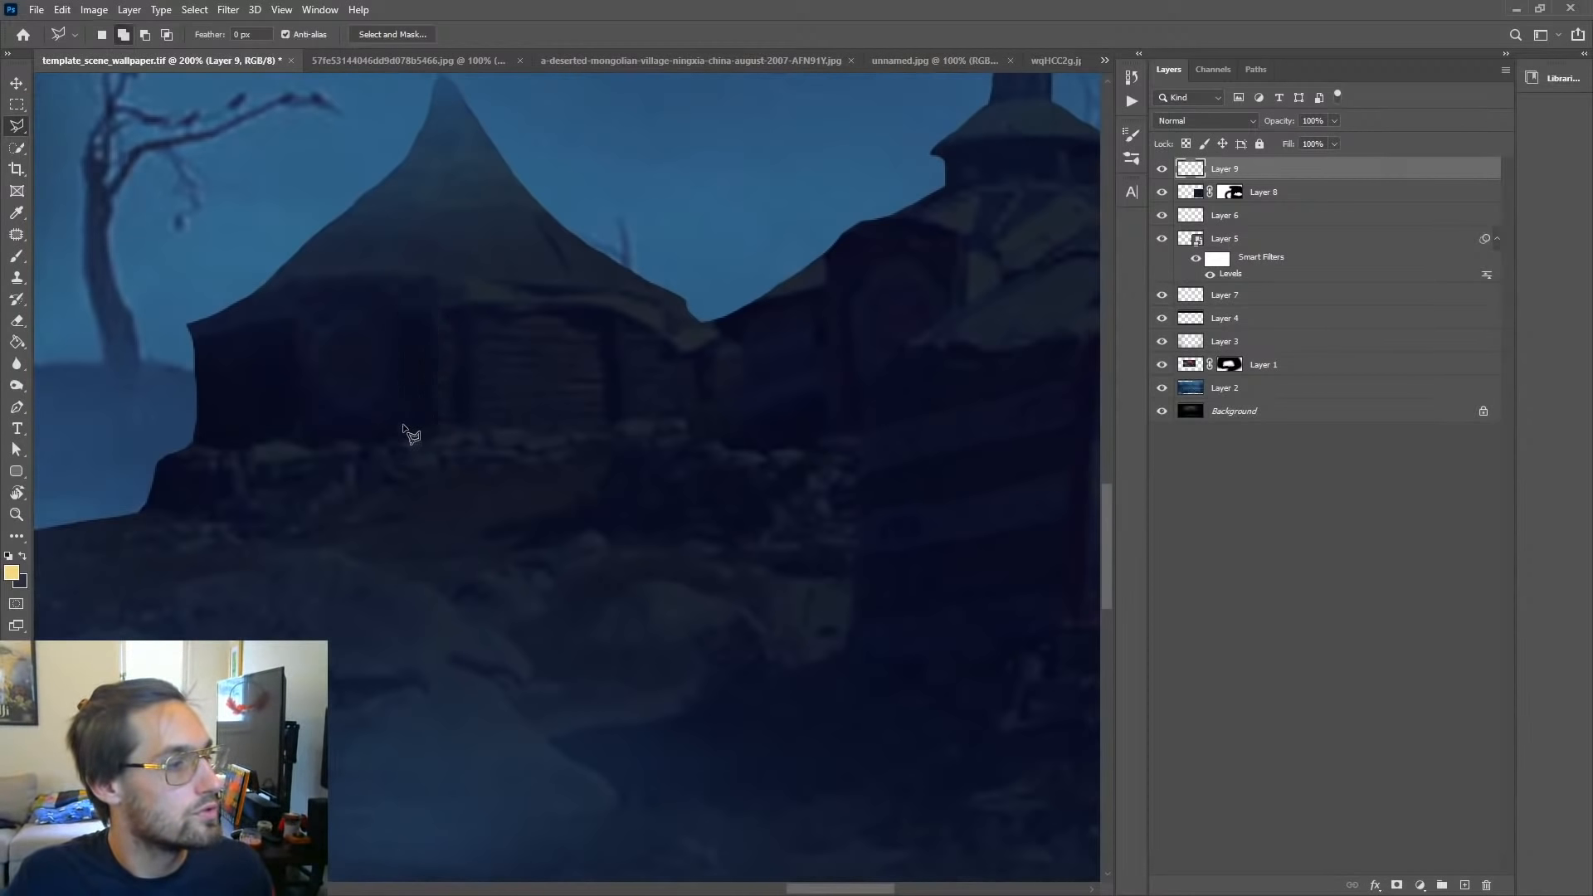
Step: Add two pairs of narrow window slots on the lower tier of the small tower to the selection
left_click_drag(981, 202, 707, 326)
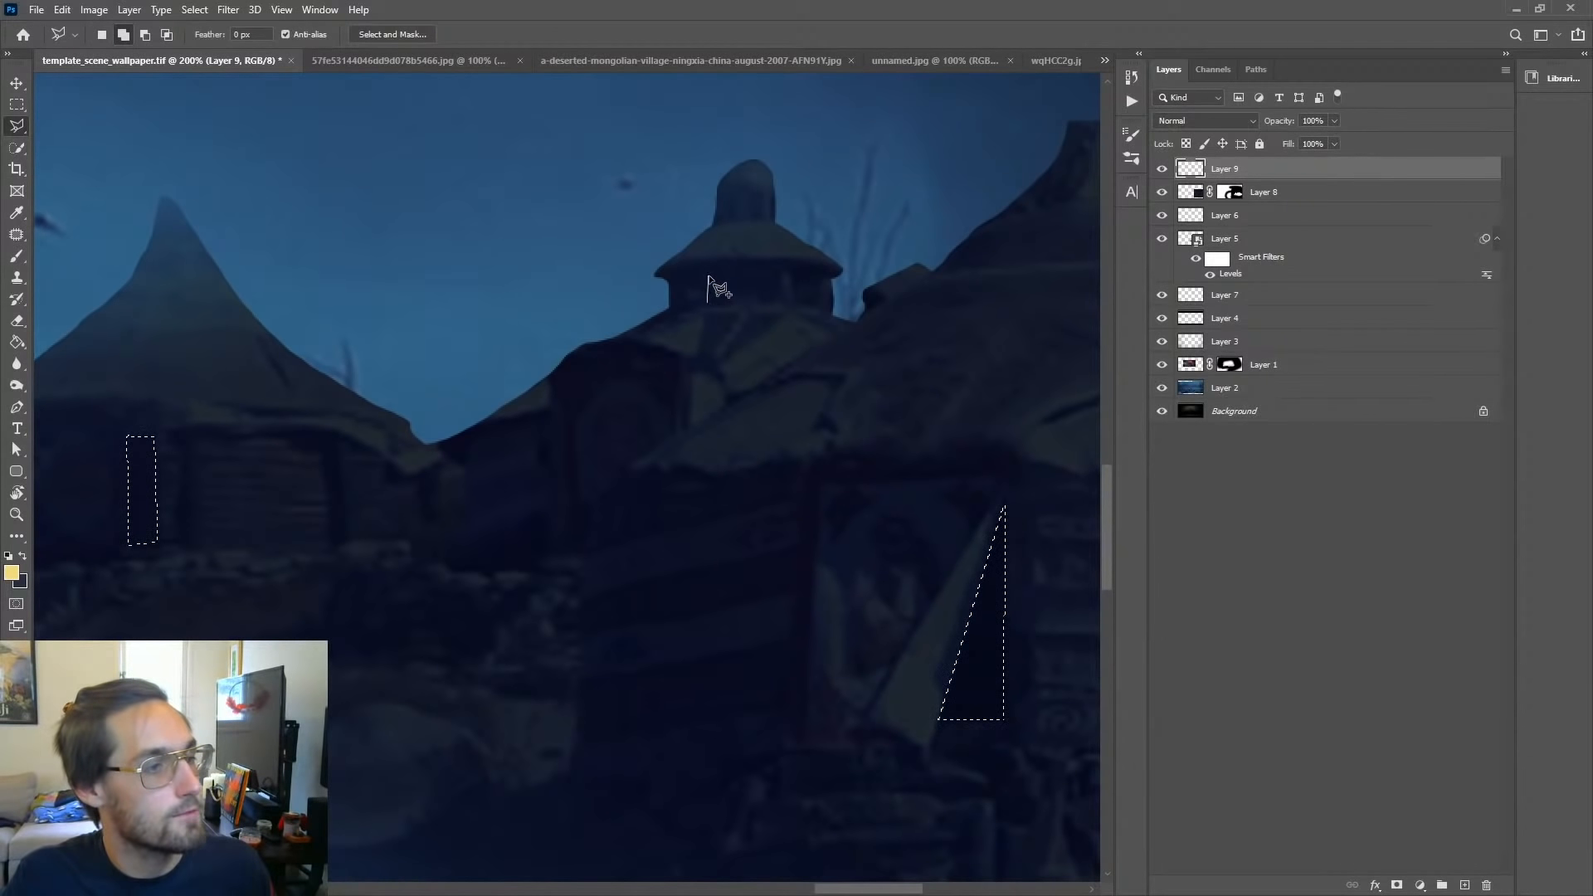
key("shift")
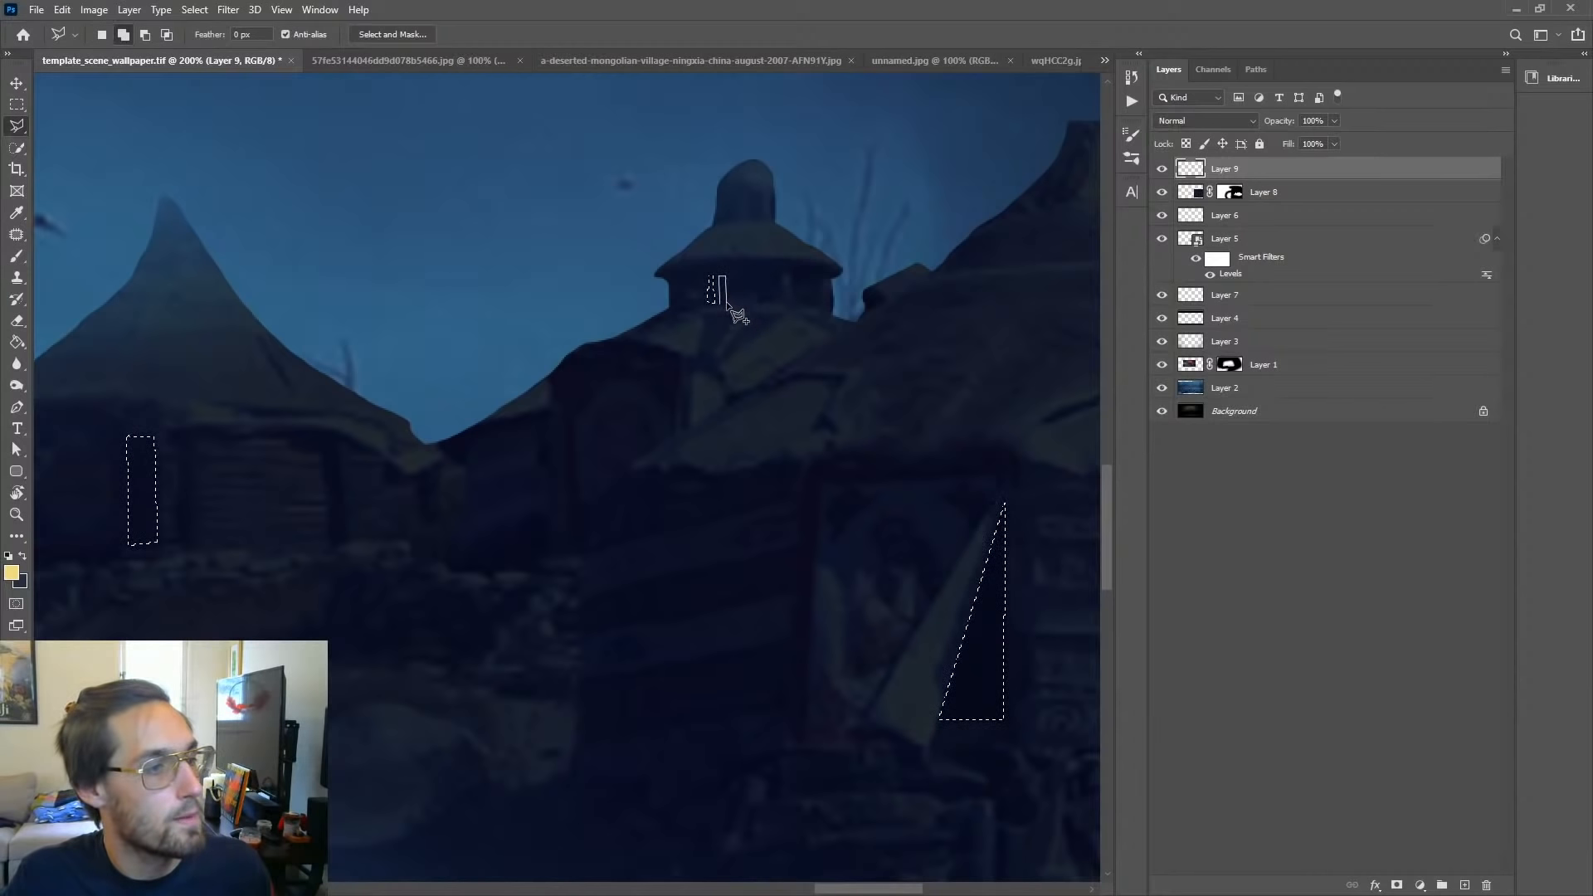
double_click(727, 304)
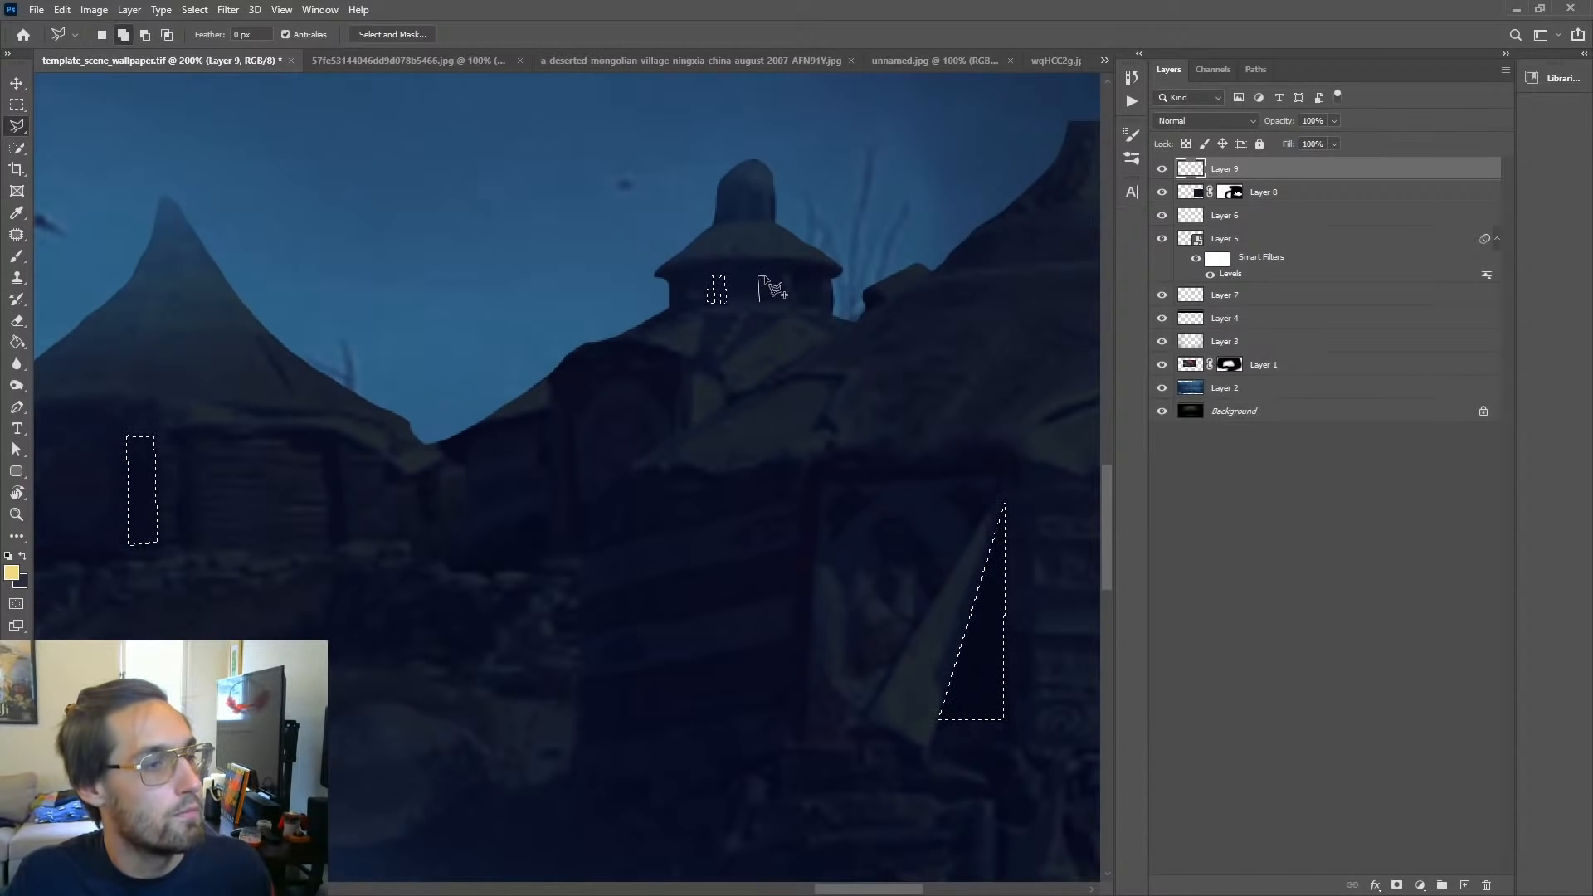
double_click(765, 303)
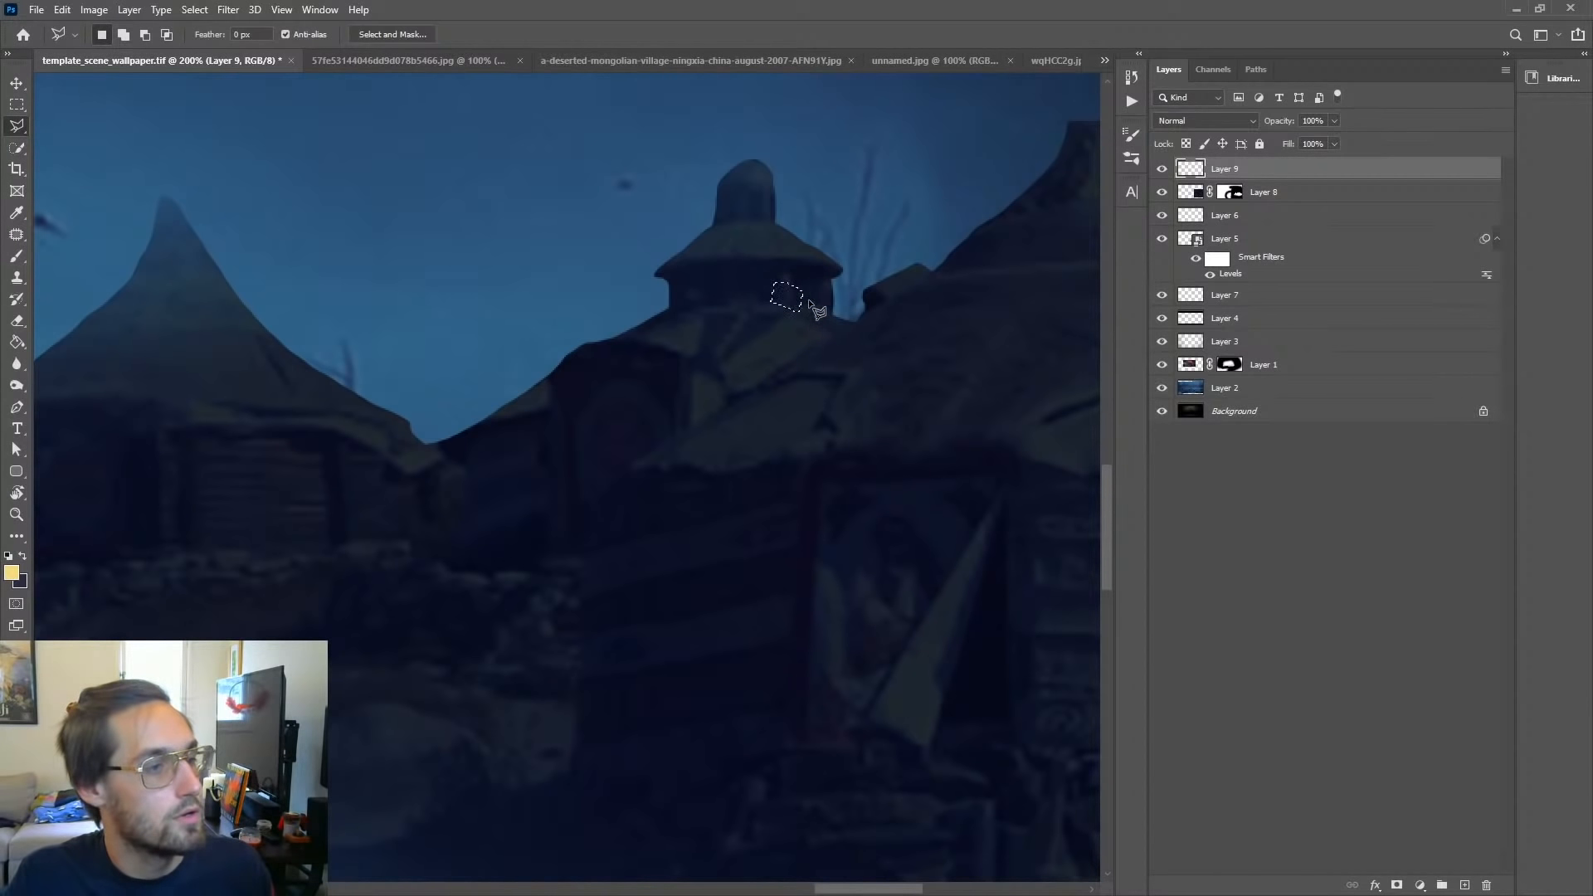
key("shift")
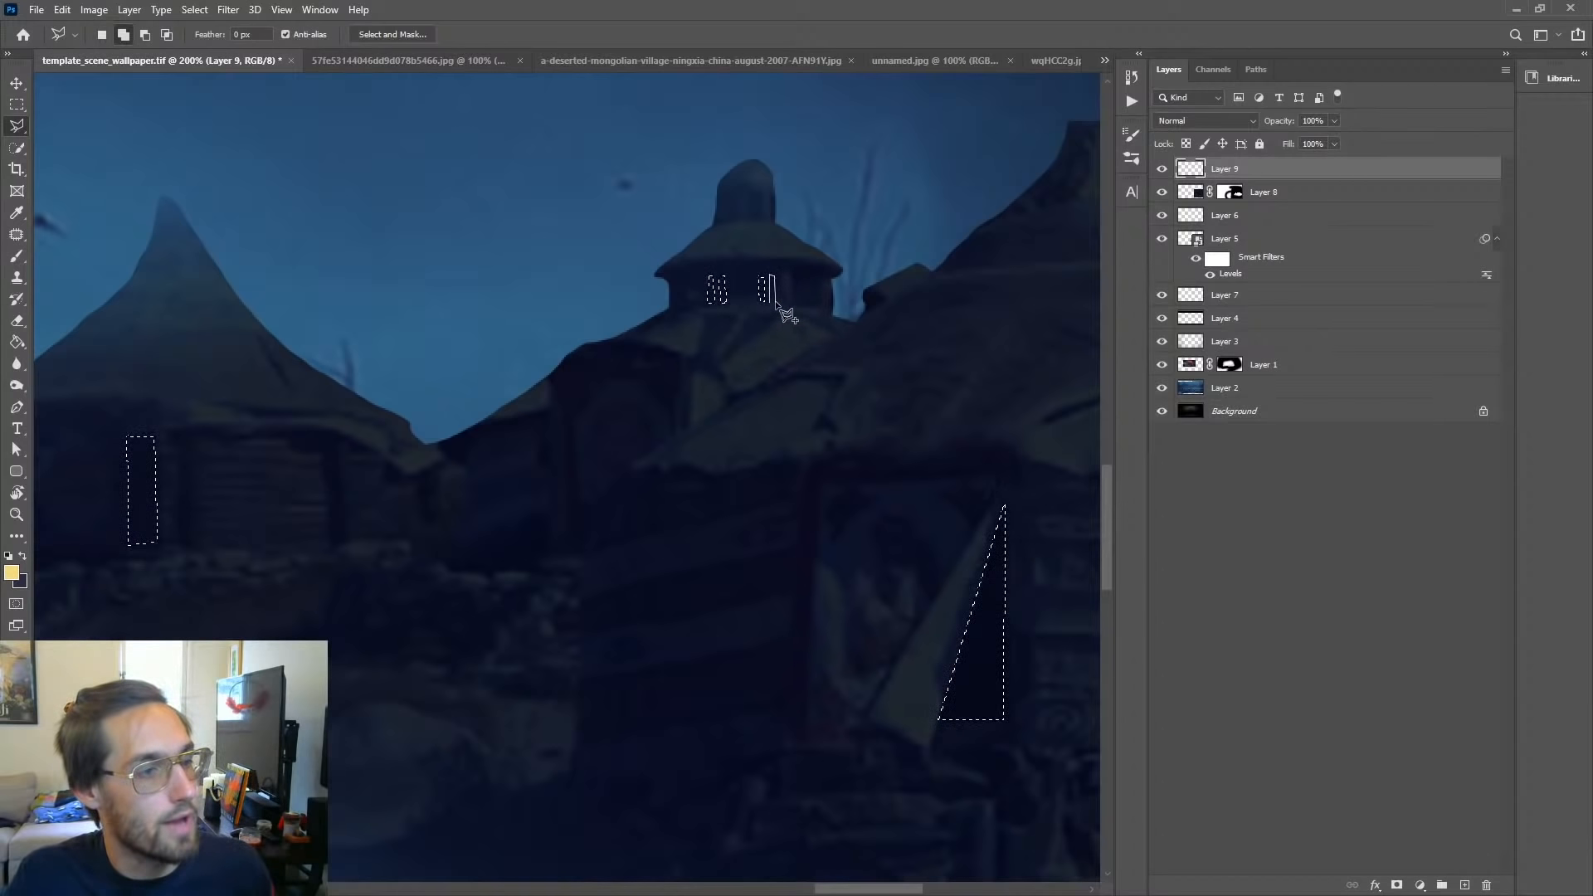
double_click(776, 304)
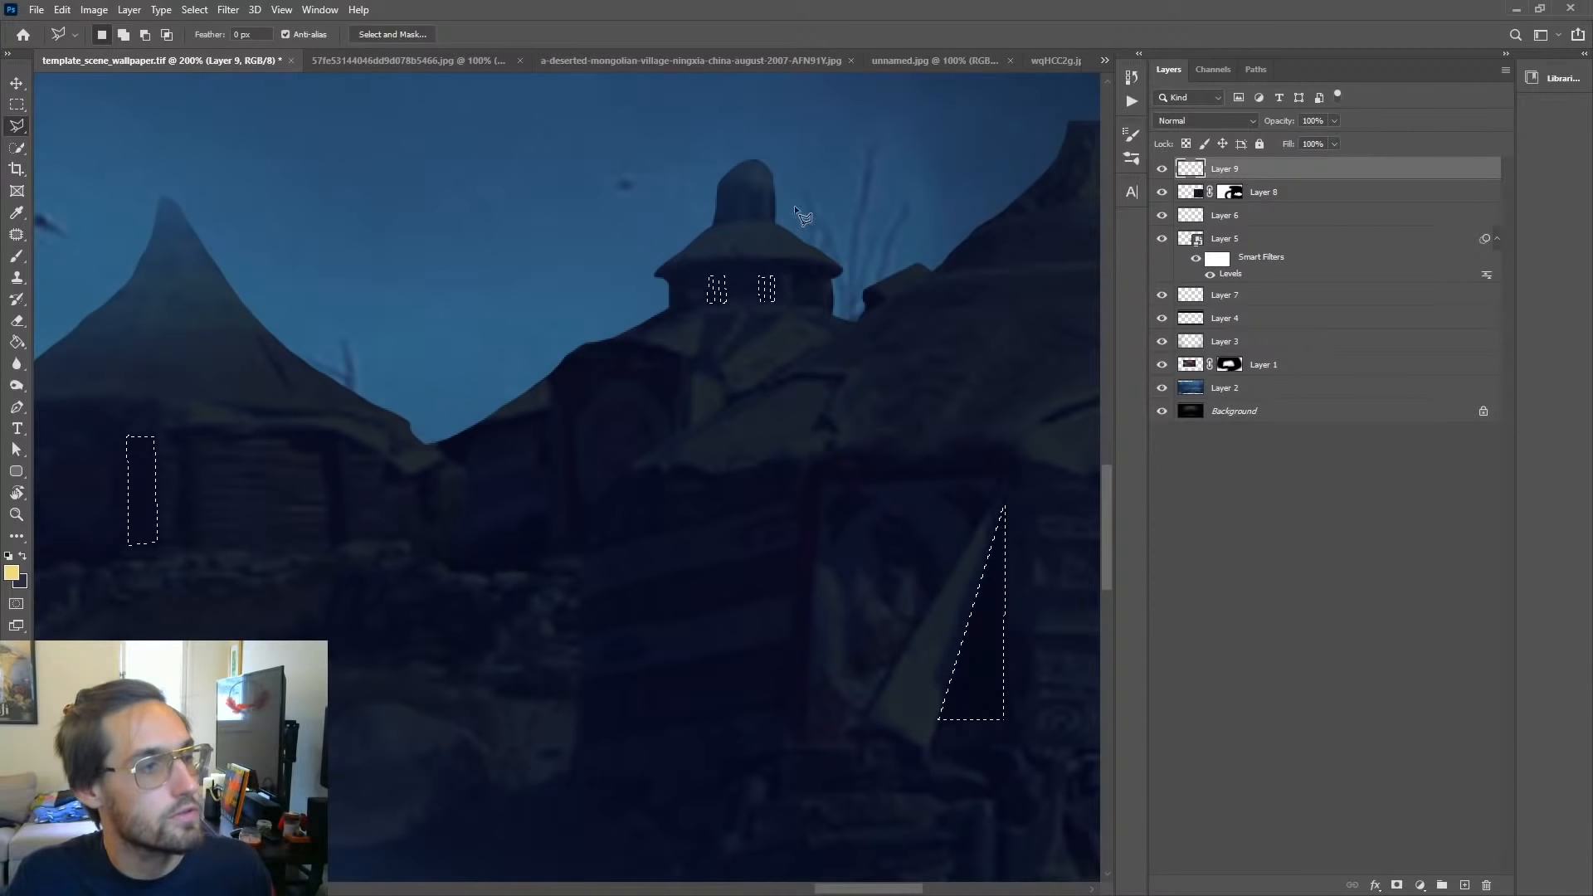
Step: Add three narrow window slots on the tower's upper tier to the selection
double_click(738, 215)
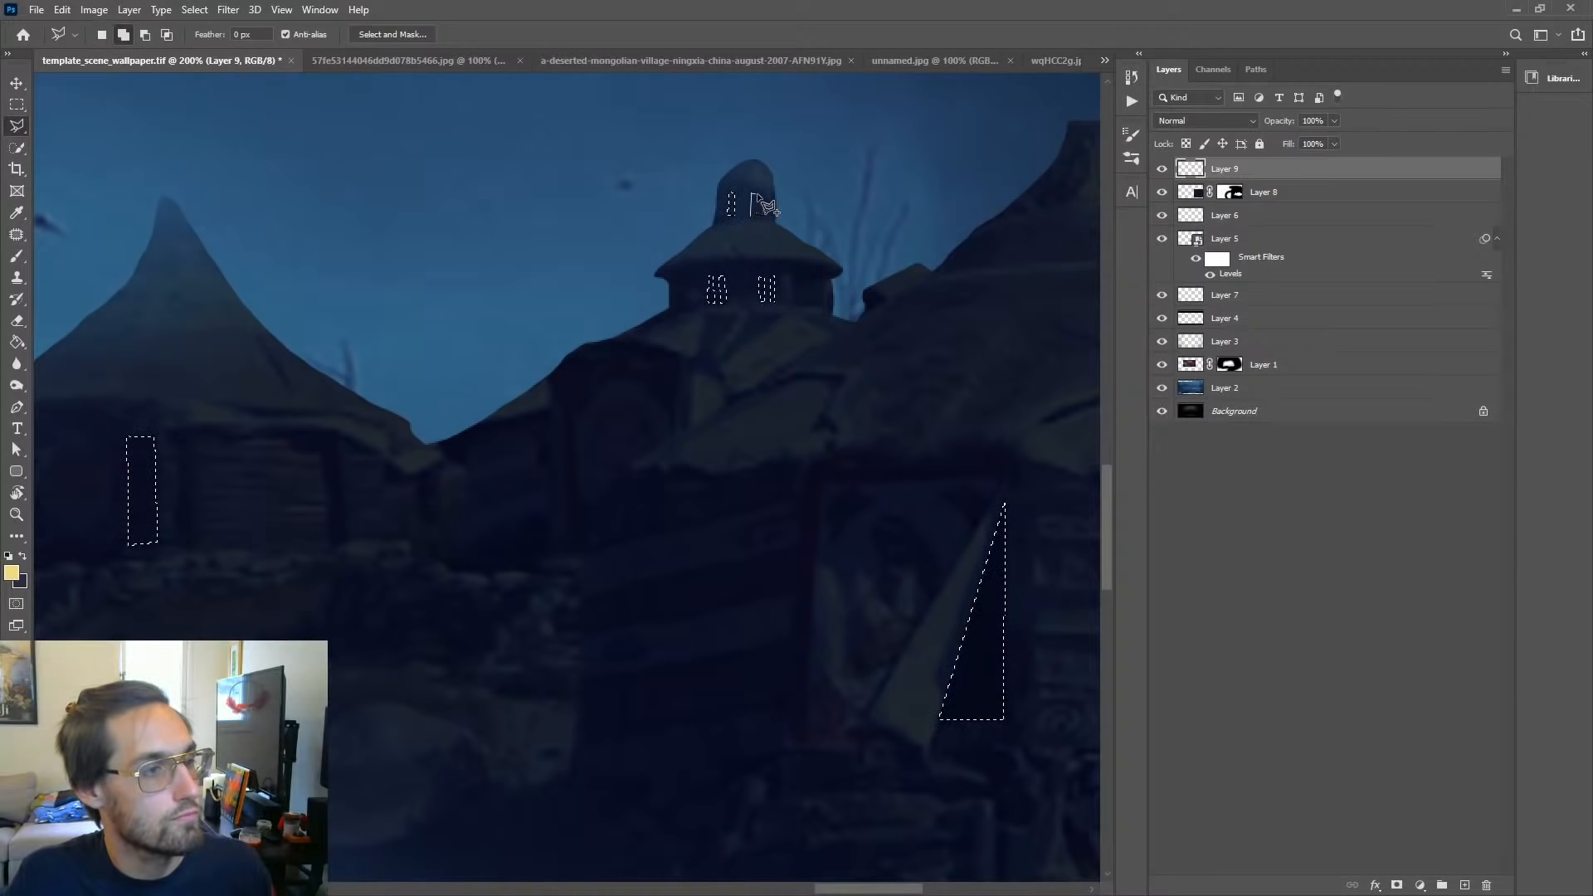
double_click(755, 216)
double_click(776, 220)
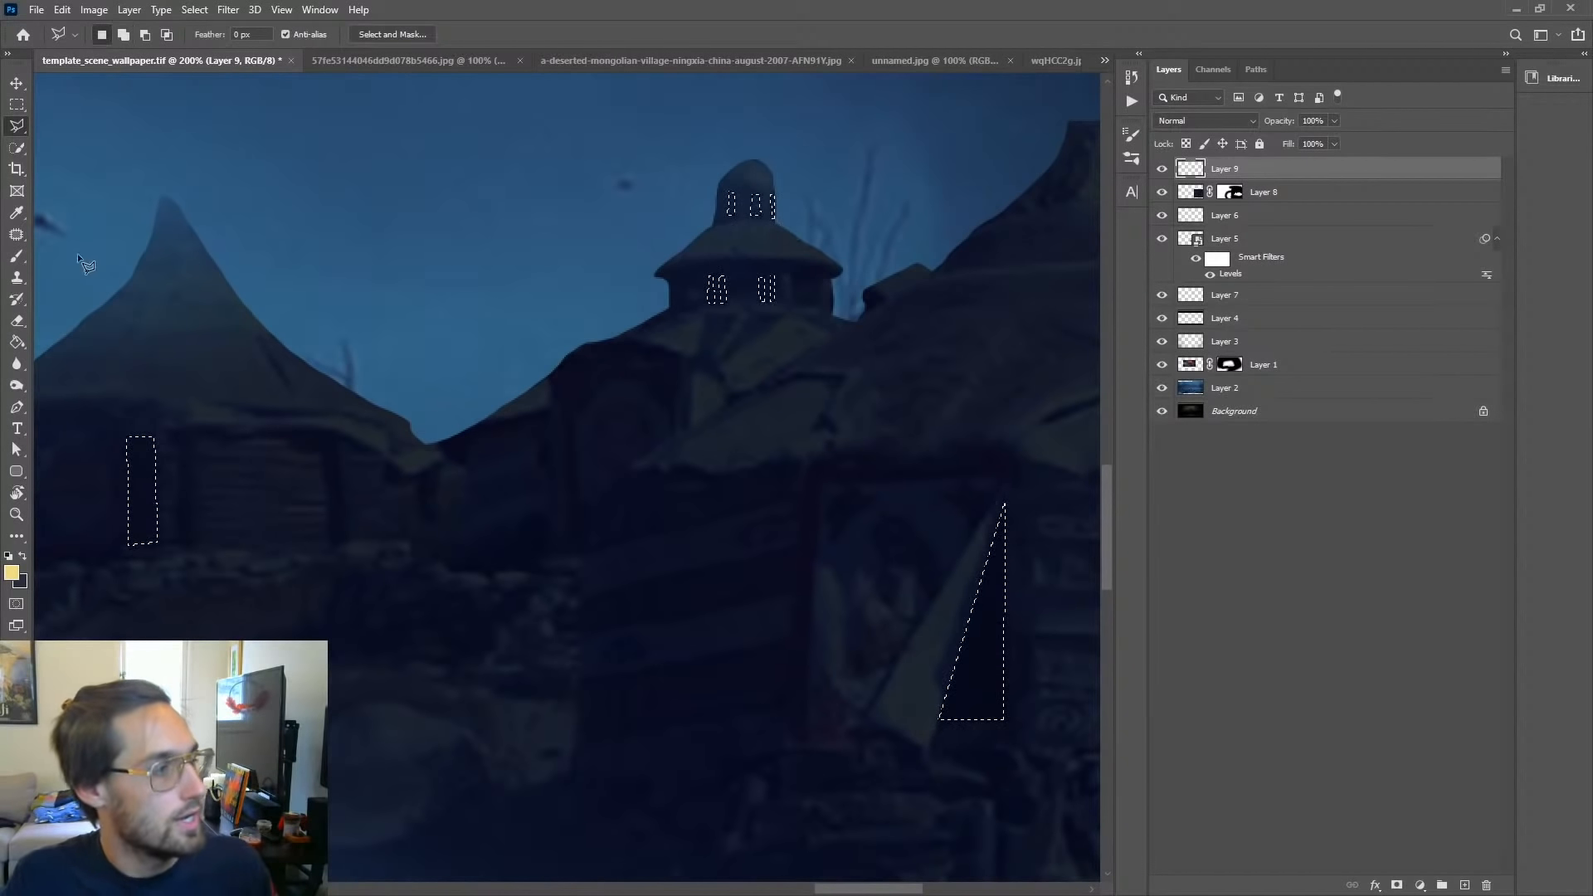
Step: Paint the selected doorways and tower windows with the sampled yellow on Layer 9, and clear the selection
left_click(17, 256)
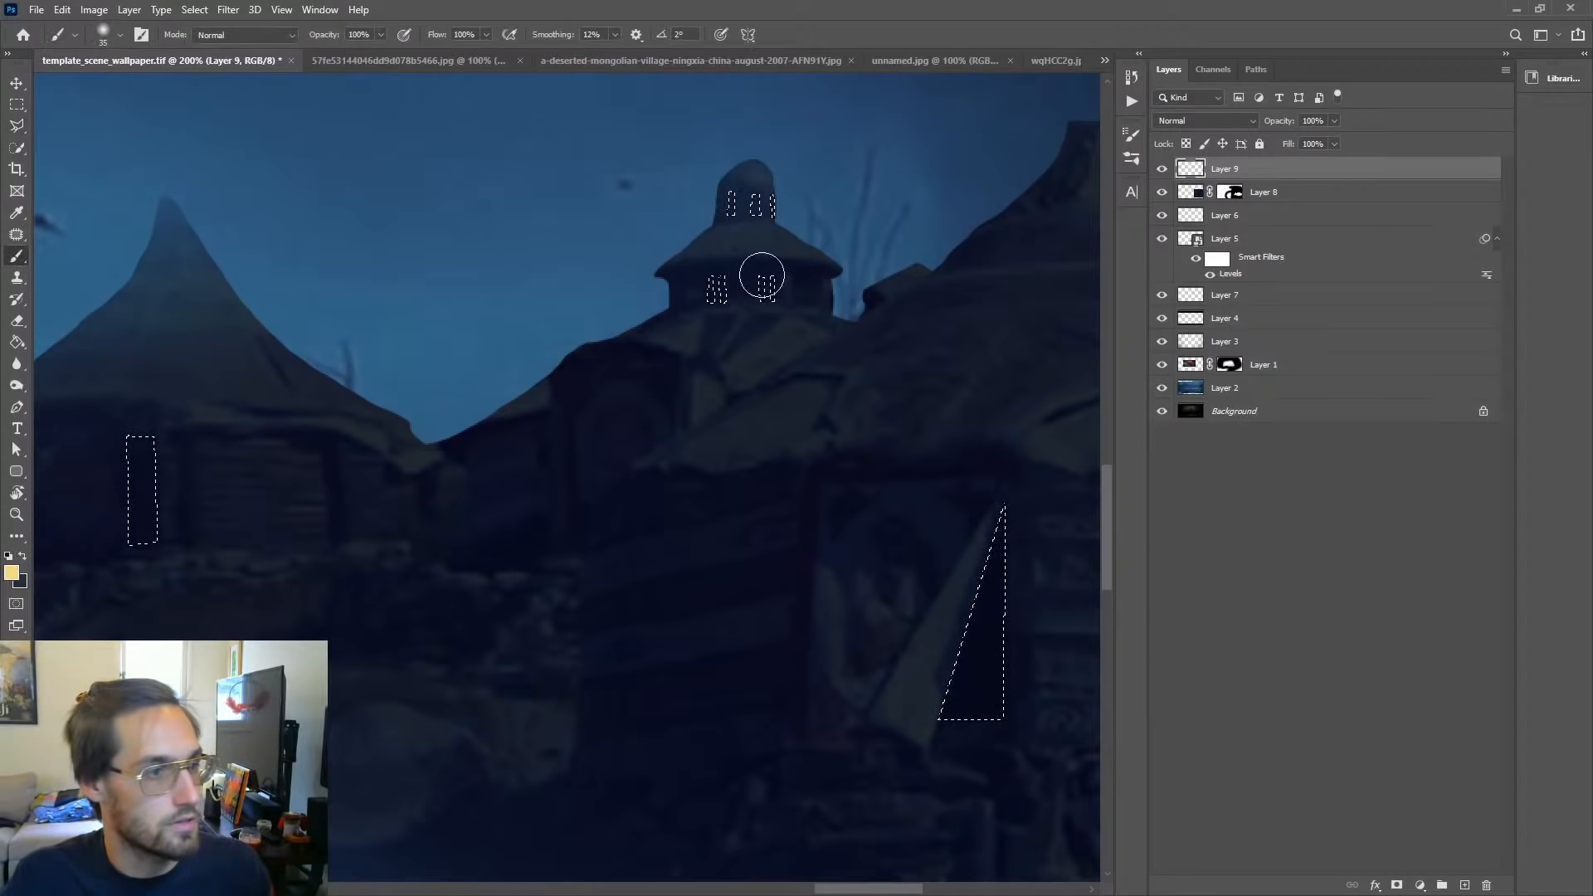
mouse_move(763, 278)
left_mouse_down()
mouse_move(713, 324)
mouse_move(725, 223)
left_mouse_up()
mouse_move(973, 697)
left_mouse_down()
mouse_move(1077, 501)
mouse_move(924, 730)
mouse_move(970, 577)
left_mouse_up()
left_click_drag(153, 531, 143, 419)
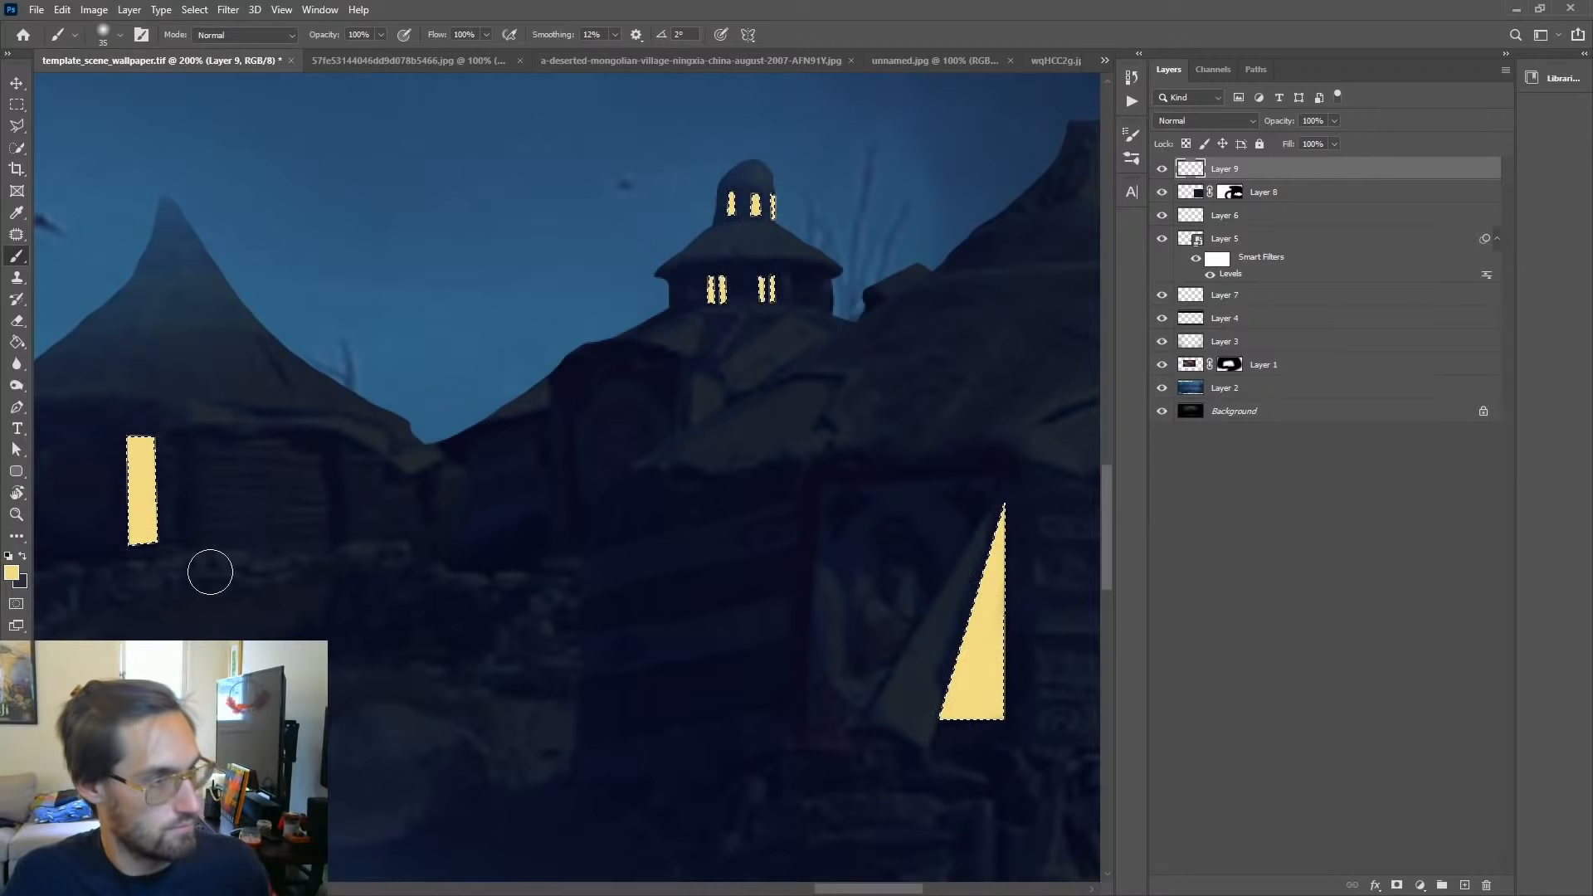
key("ctrl+d")
Step: Duplicate Layer 9, which holds the yellow doorway and window lights
key("z")
left_click(605, 544, "alt")
left_click(595, 539, "alt")
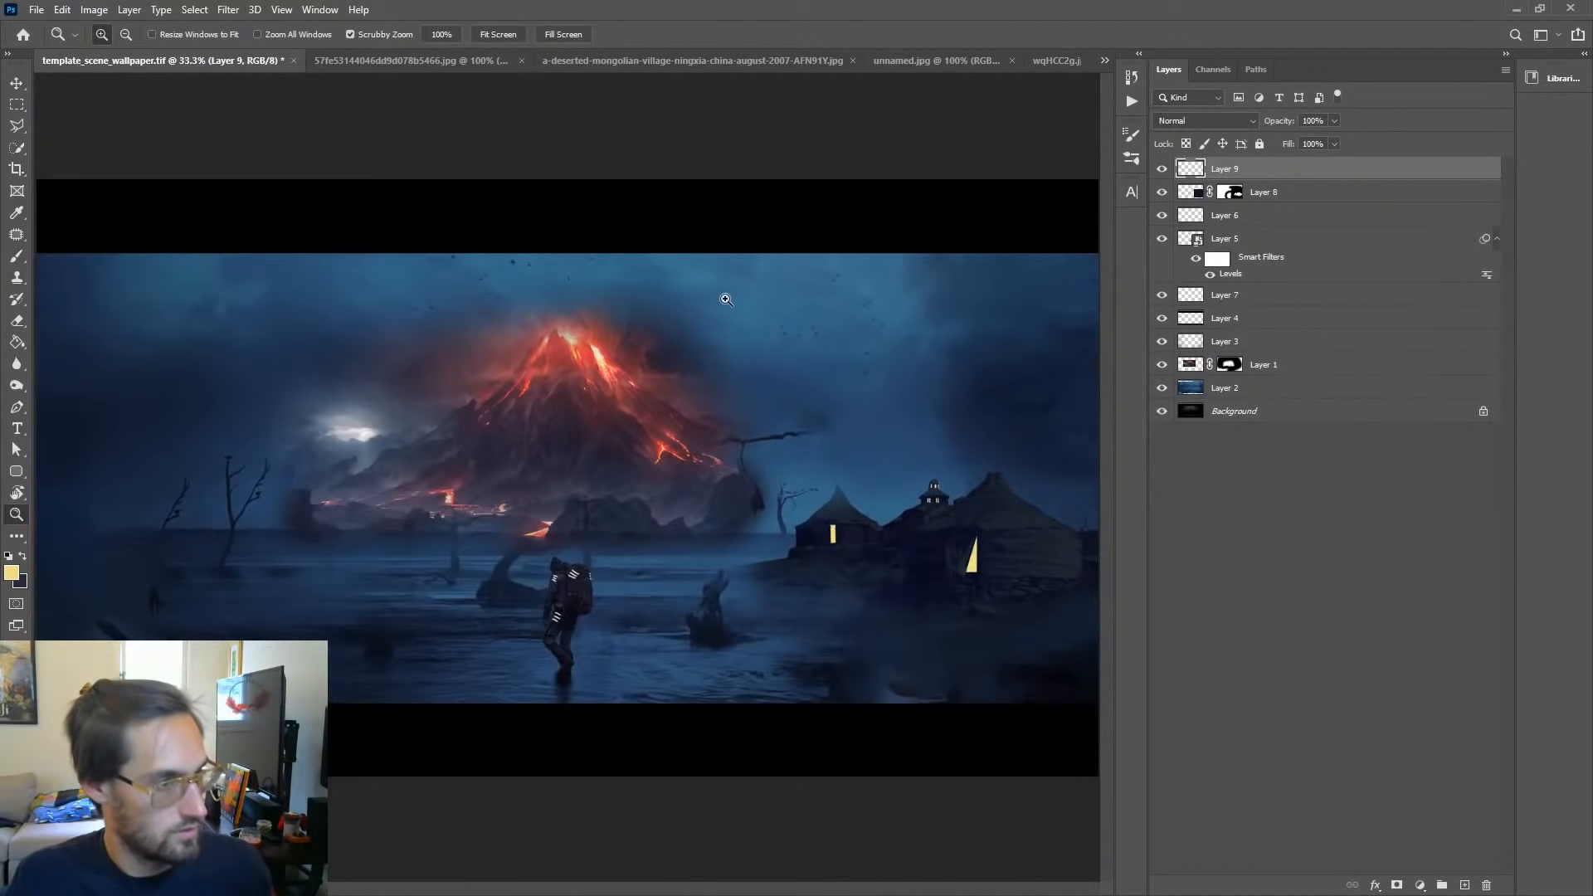
key("b")
left_click(1291, 423)
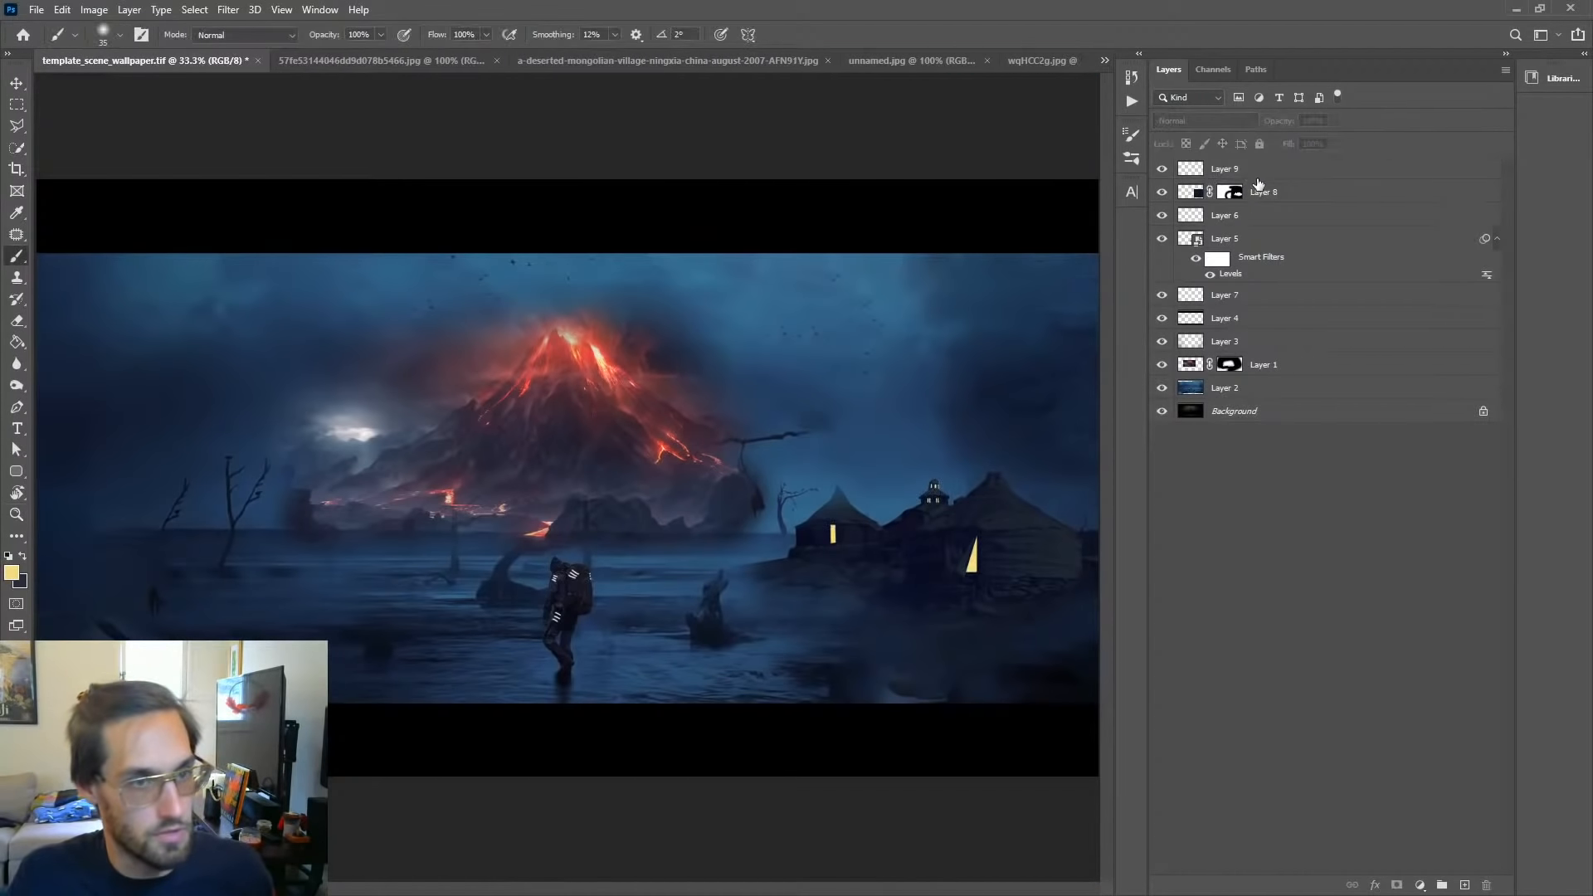
left_click(1257, 178)
key("ctrl+j")
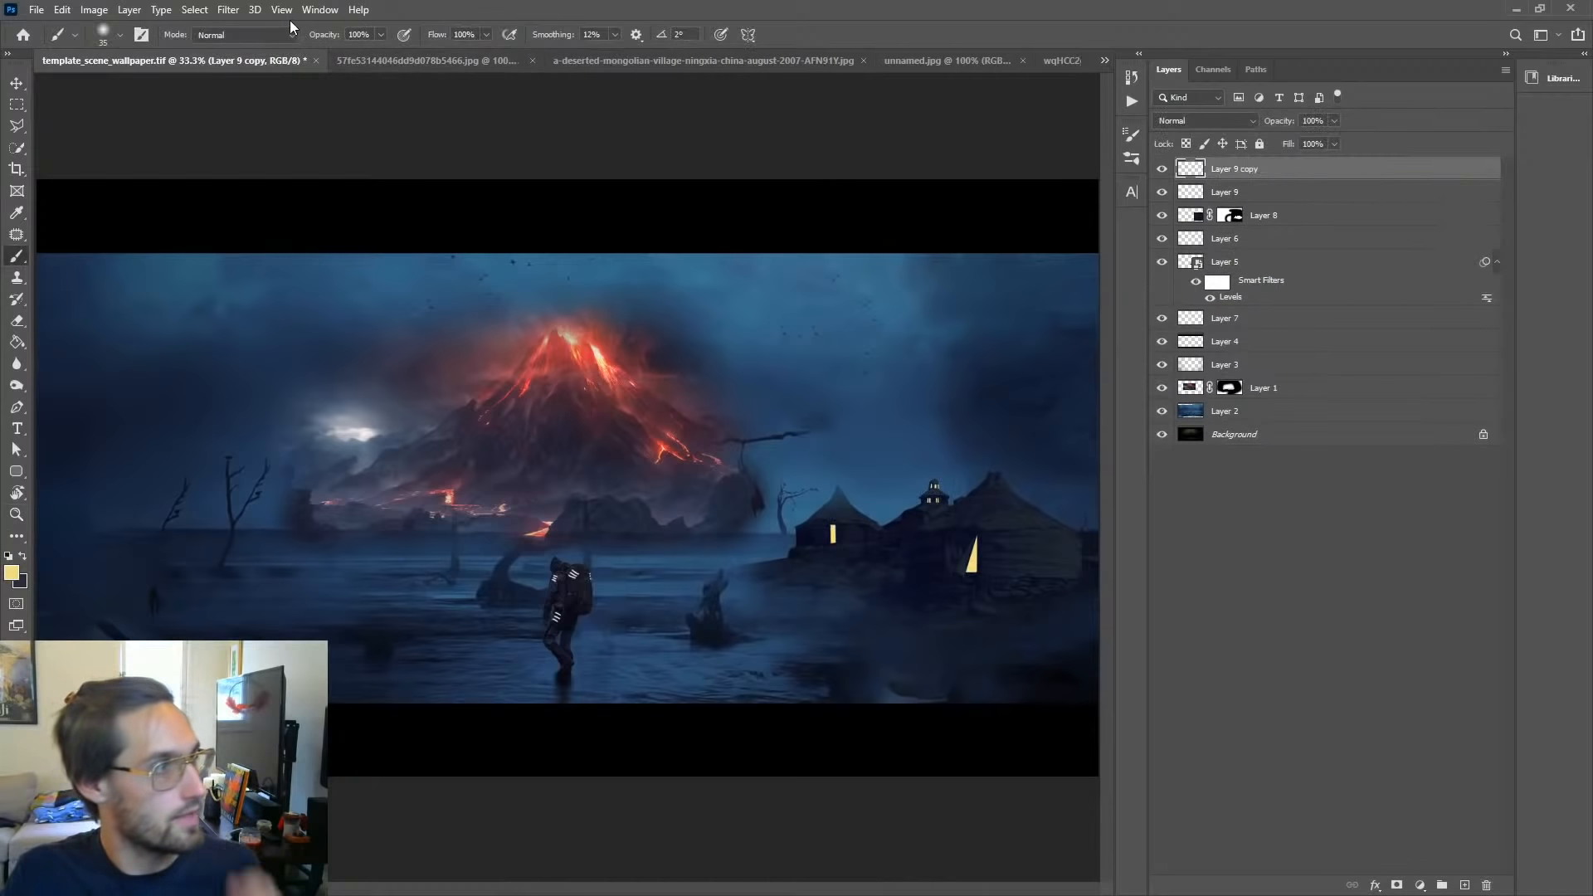
Step: Apply a Gaussian Blur to the duplicated light layer to create a soft glow around the doorways and windows
left_click(228, 9)
mouse_move(417, 199)
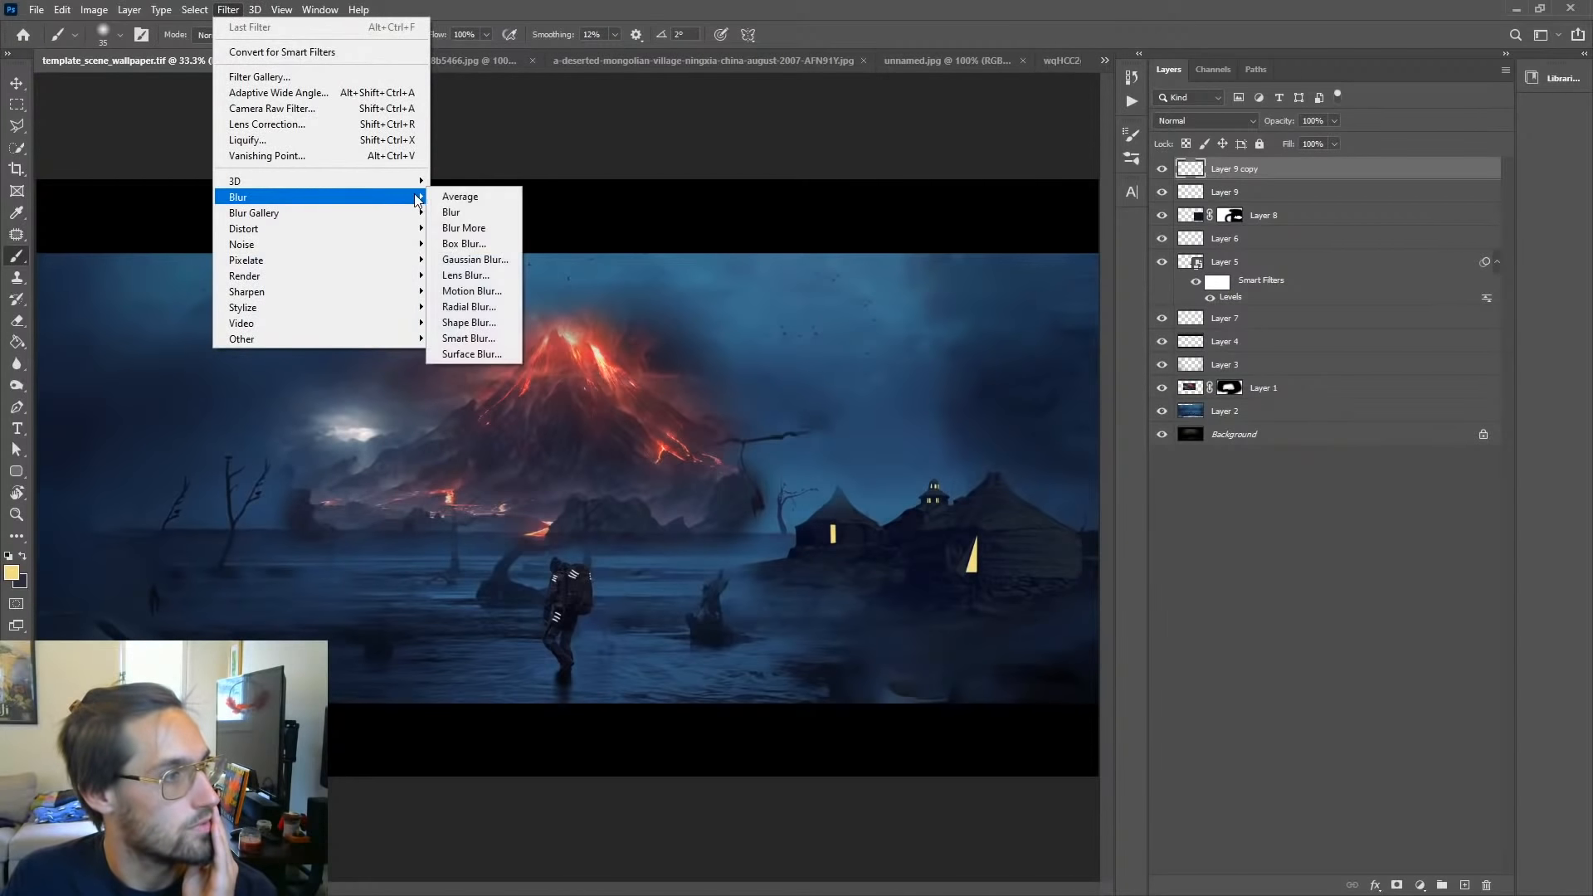
left_click(474, 260)
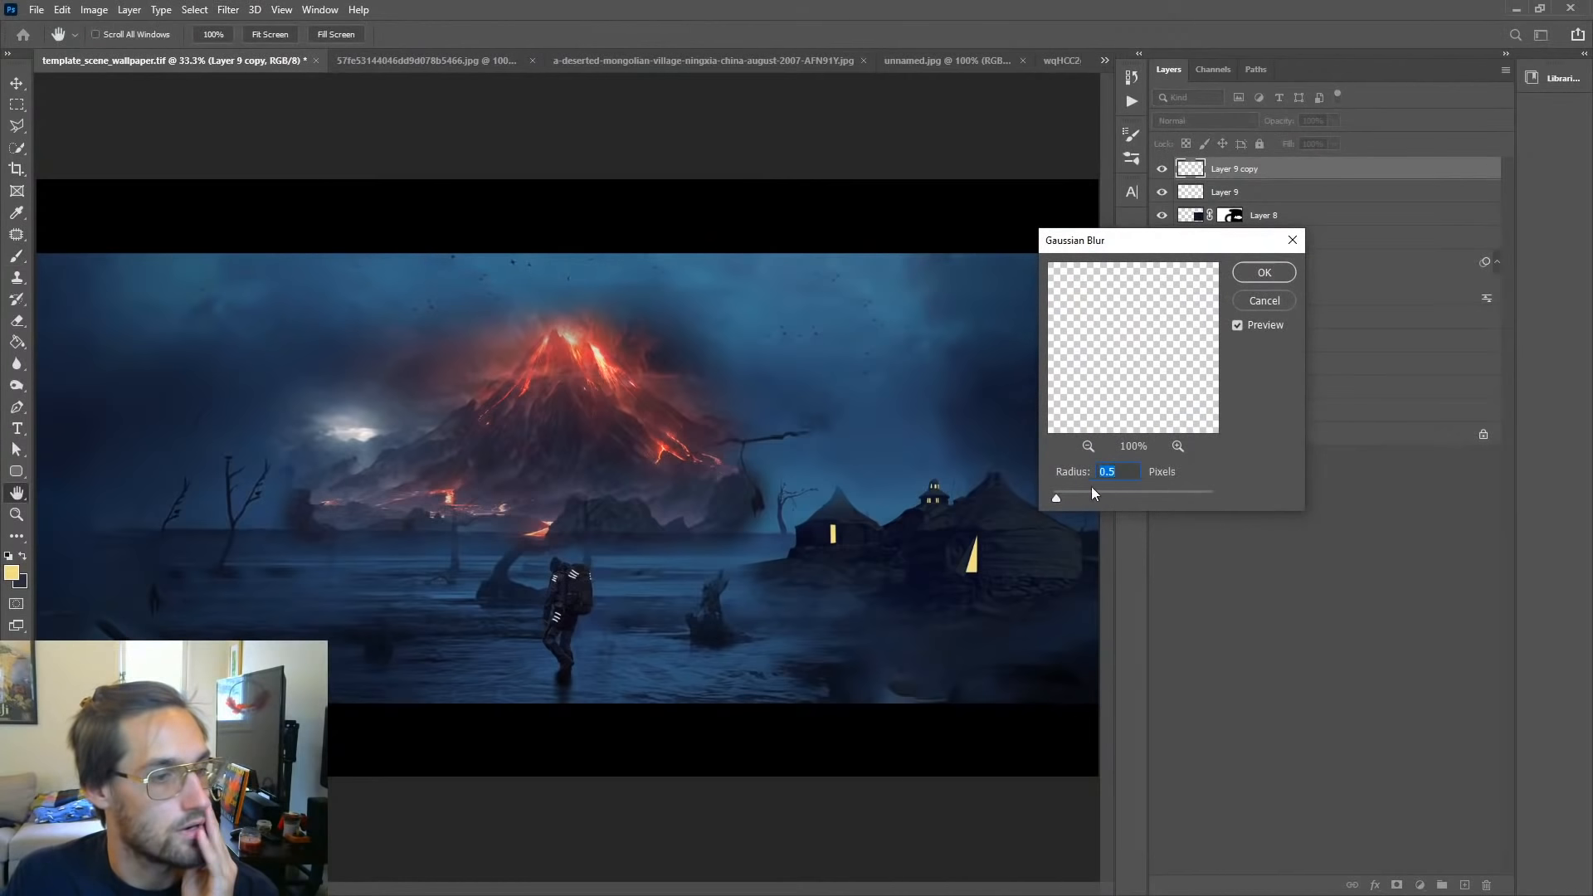
left_click_drag(1064, 503, 1124, 498)
left_click(1262, 272)
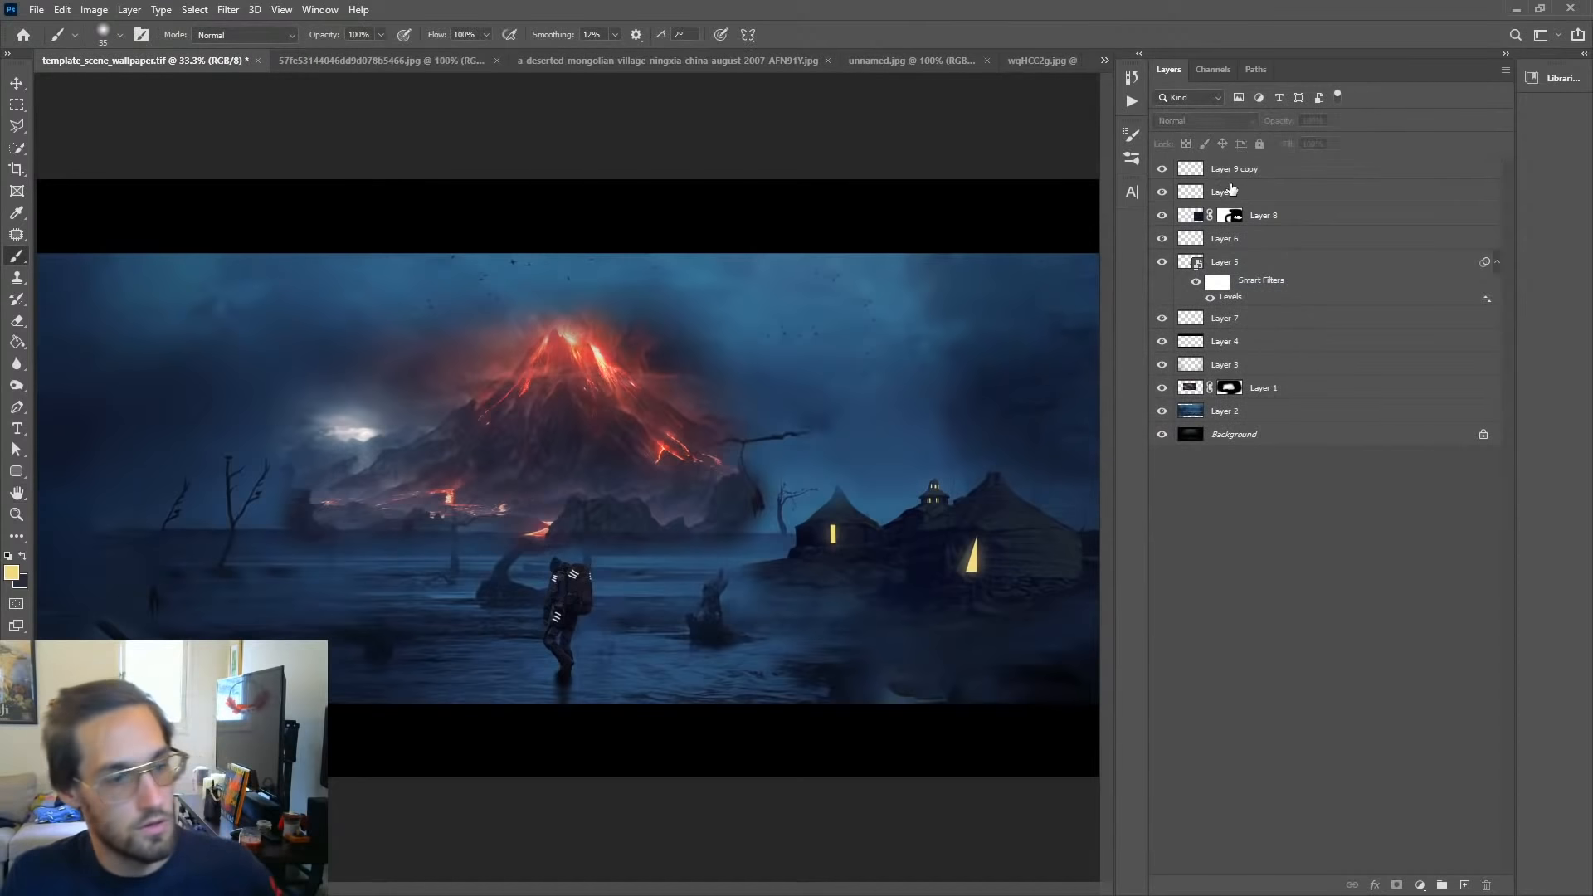
Step: Examine the whole composition at reduced size to judge how the village lights sit in the scene
key("z")
left_click(523, 545, "alt")
left_click(547, 544, "alt")
left_click(566, 543, "alt")
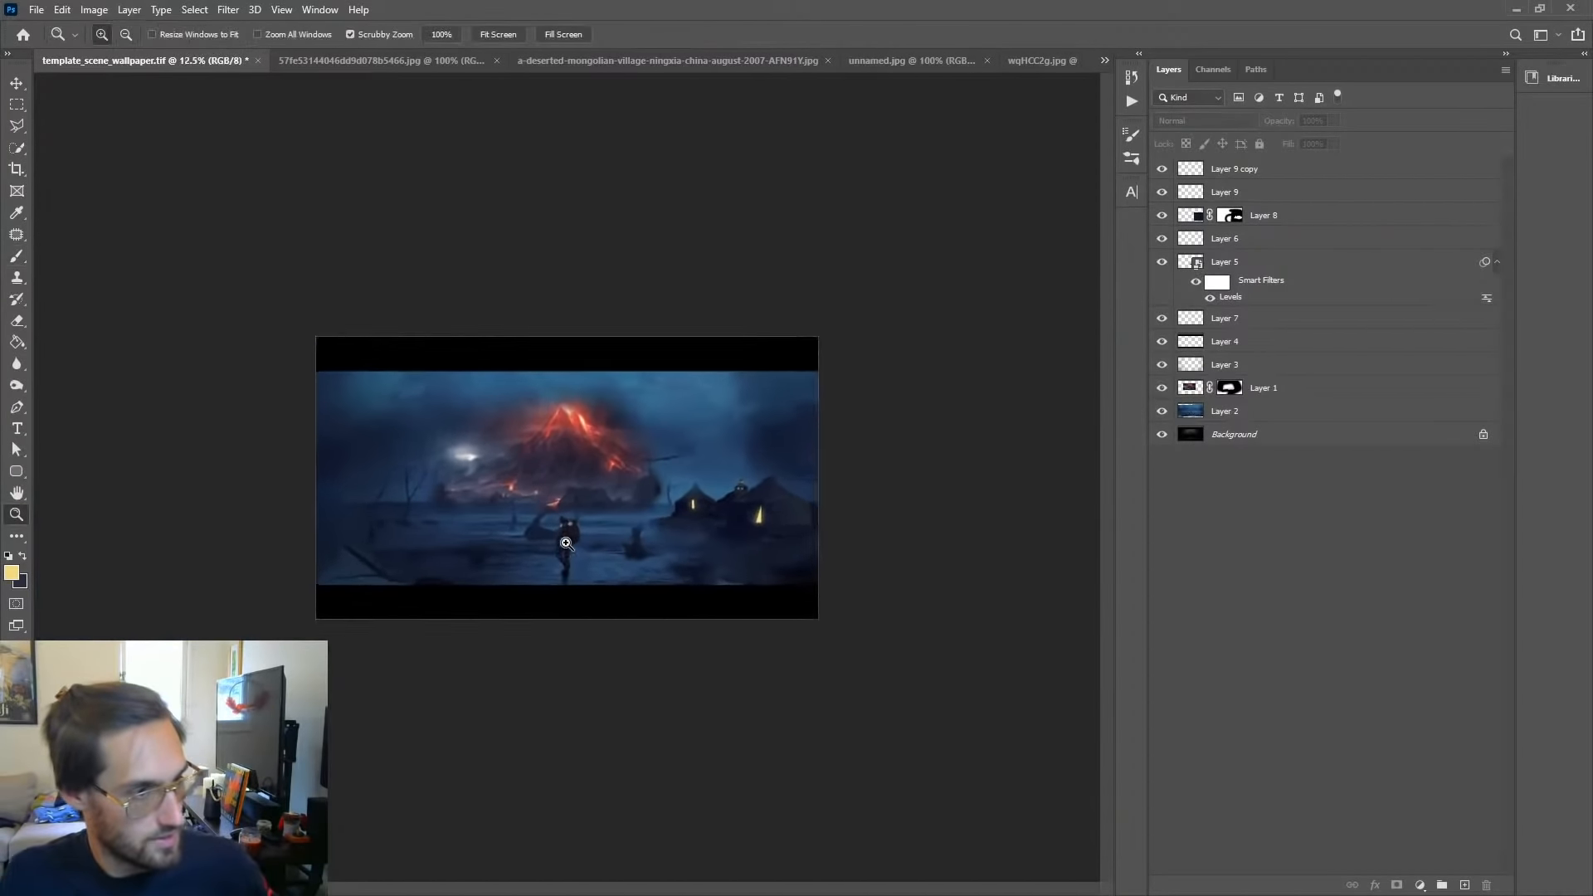
left_click(566, 544)
left_click(17, 84)
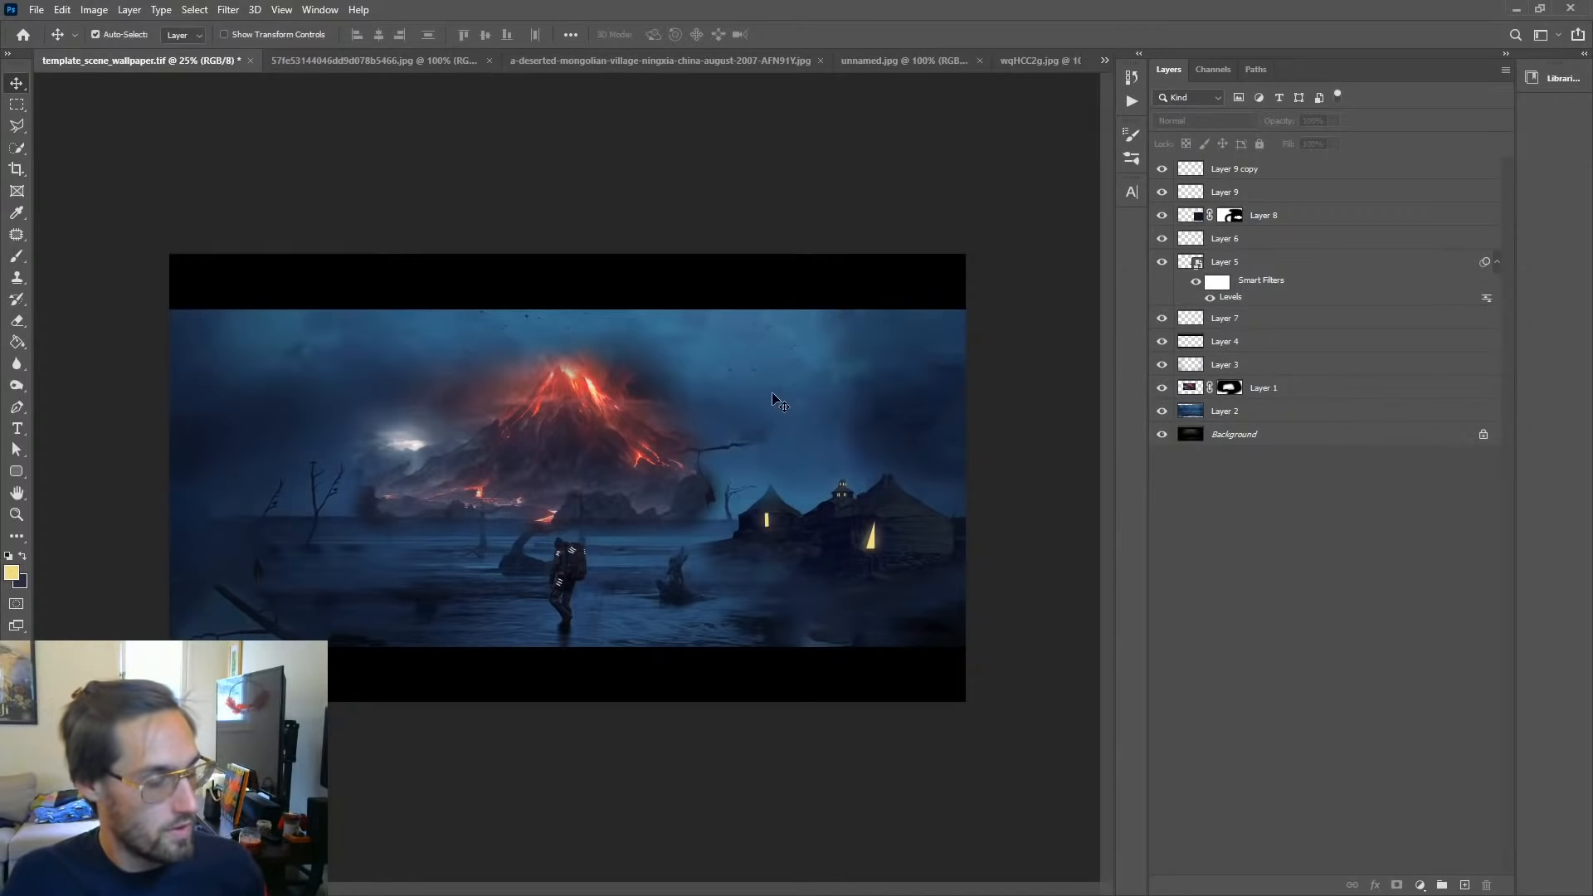
key("b")
left_click(645, 529)
left_click(788, 336)
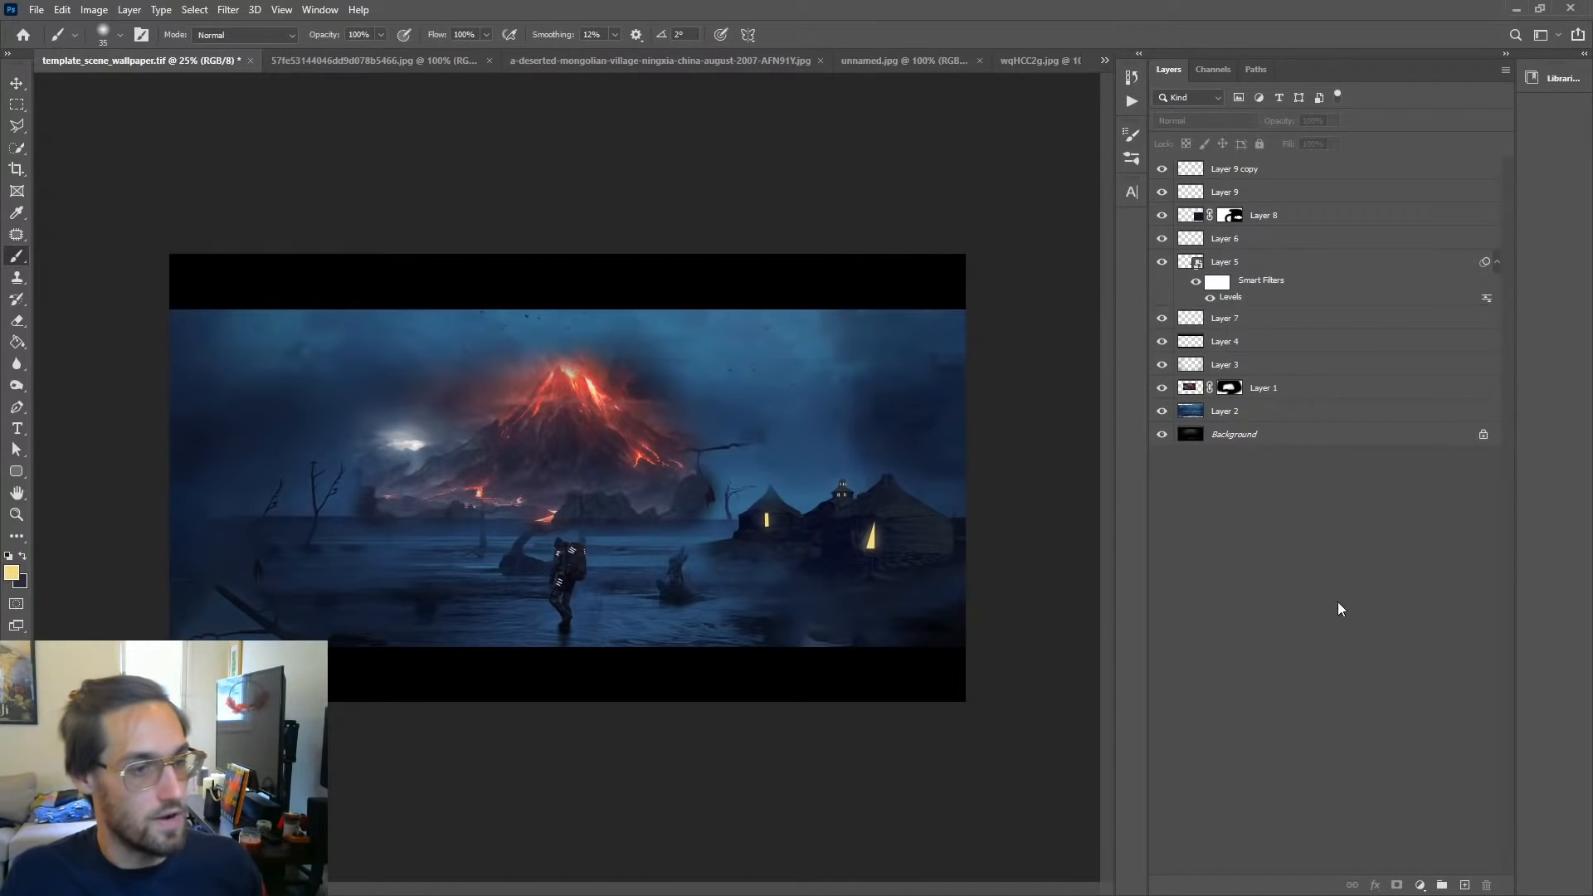
key("z")
left_click(543, 516)
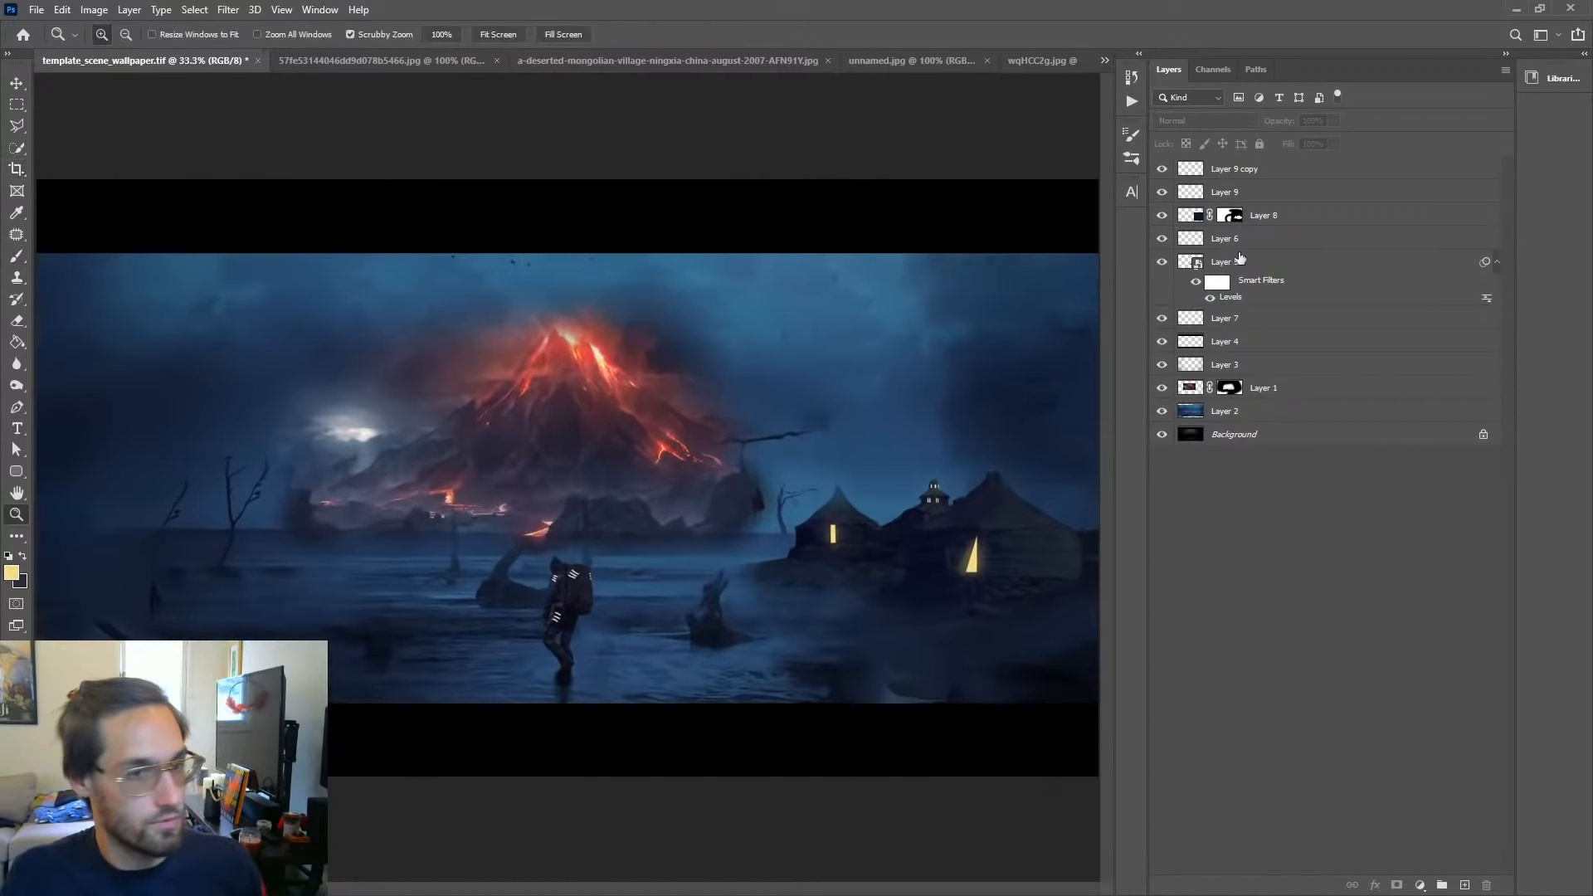
Step: Toggle the visibility of Layers 8, 6, 3, 4 and 7 to check what each contains
left_click(1163, 216)
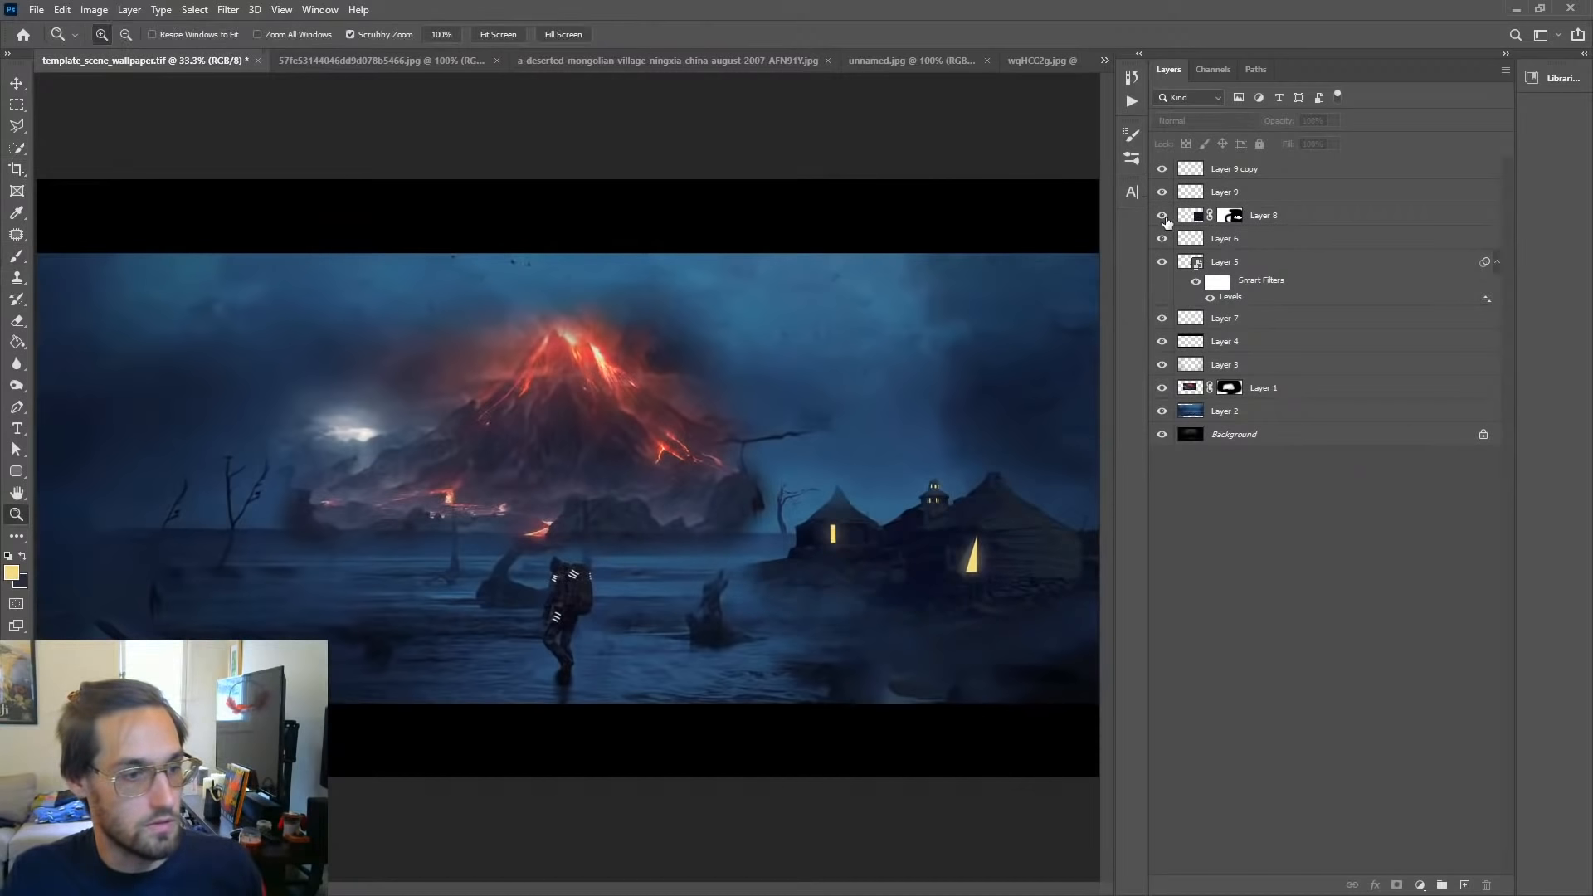
left_click(1250, 243)
left_click(1162, 239)
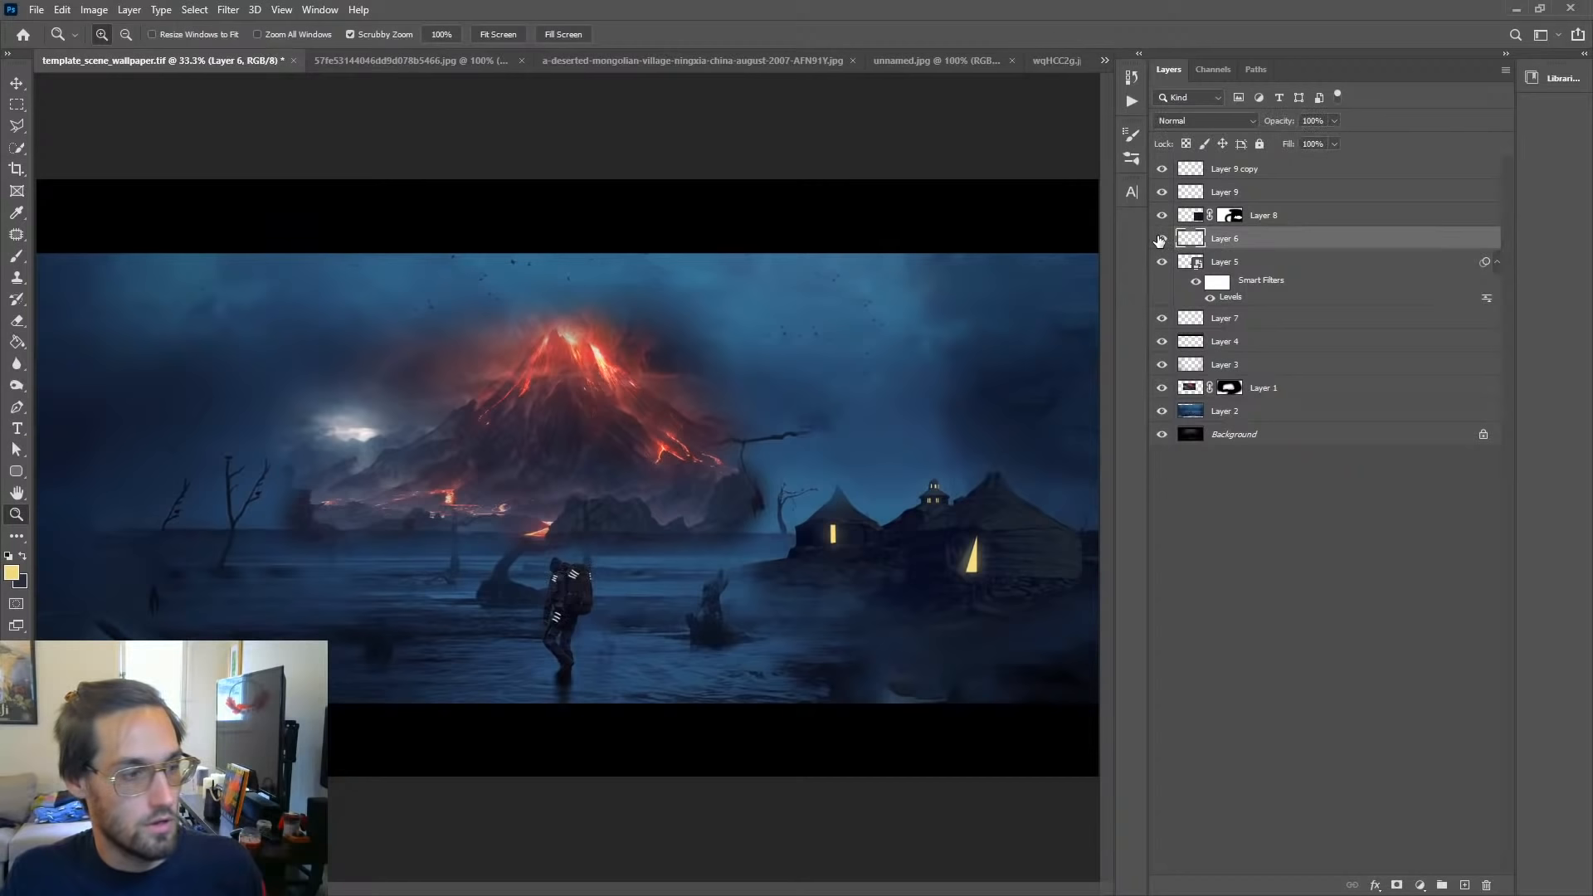
left_click(1162, 365)
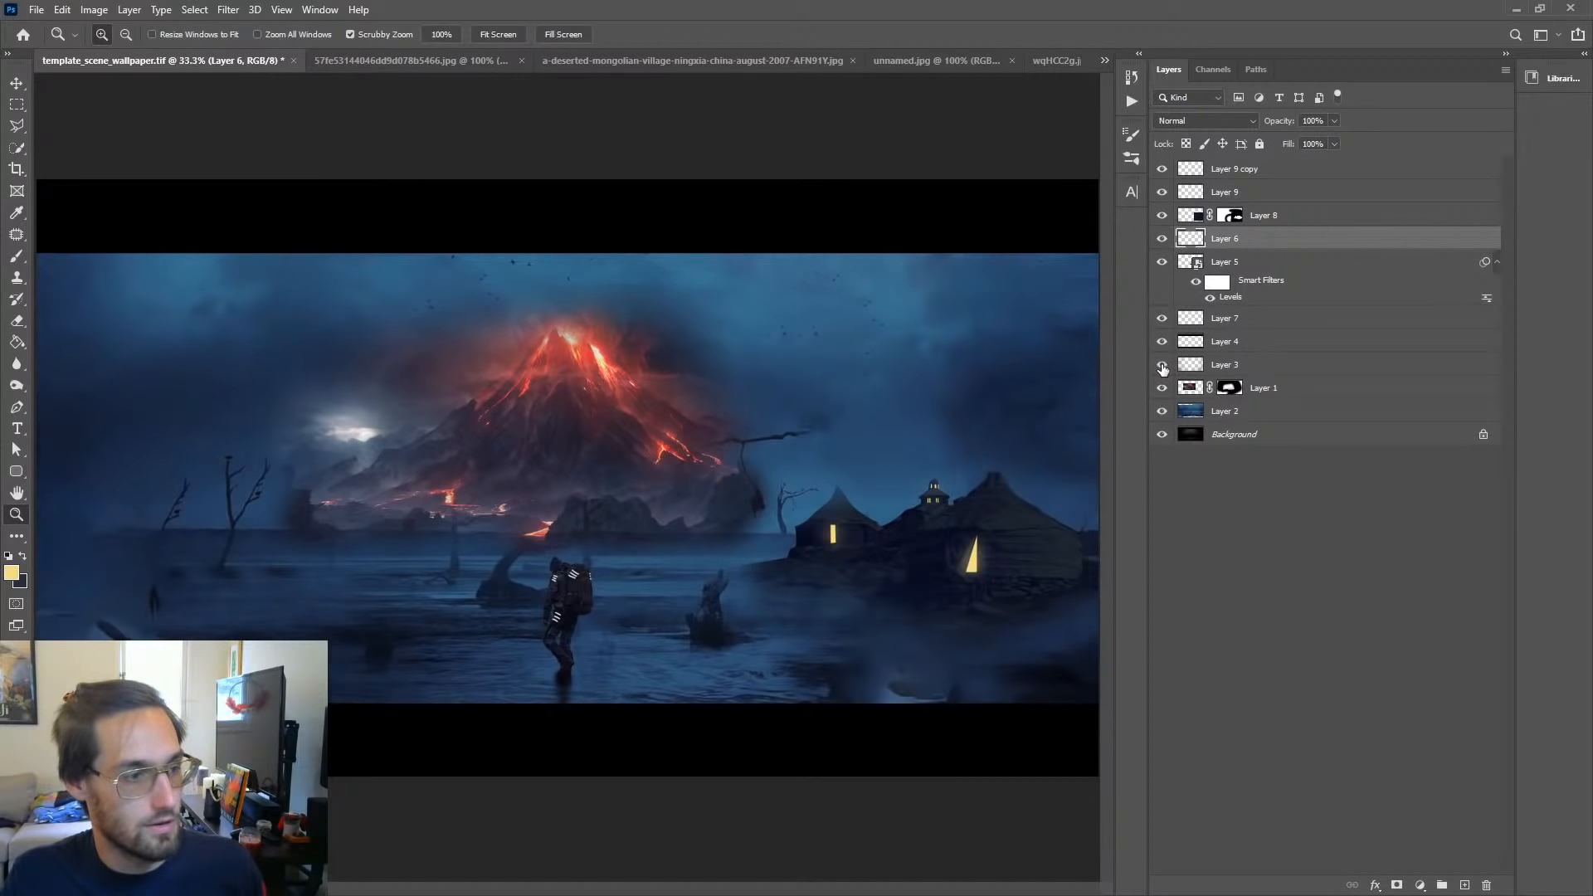
left_click(1163, 366)
left_click(1162, 342)
left_click(1162, 342)
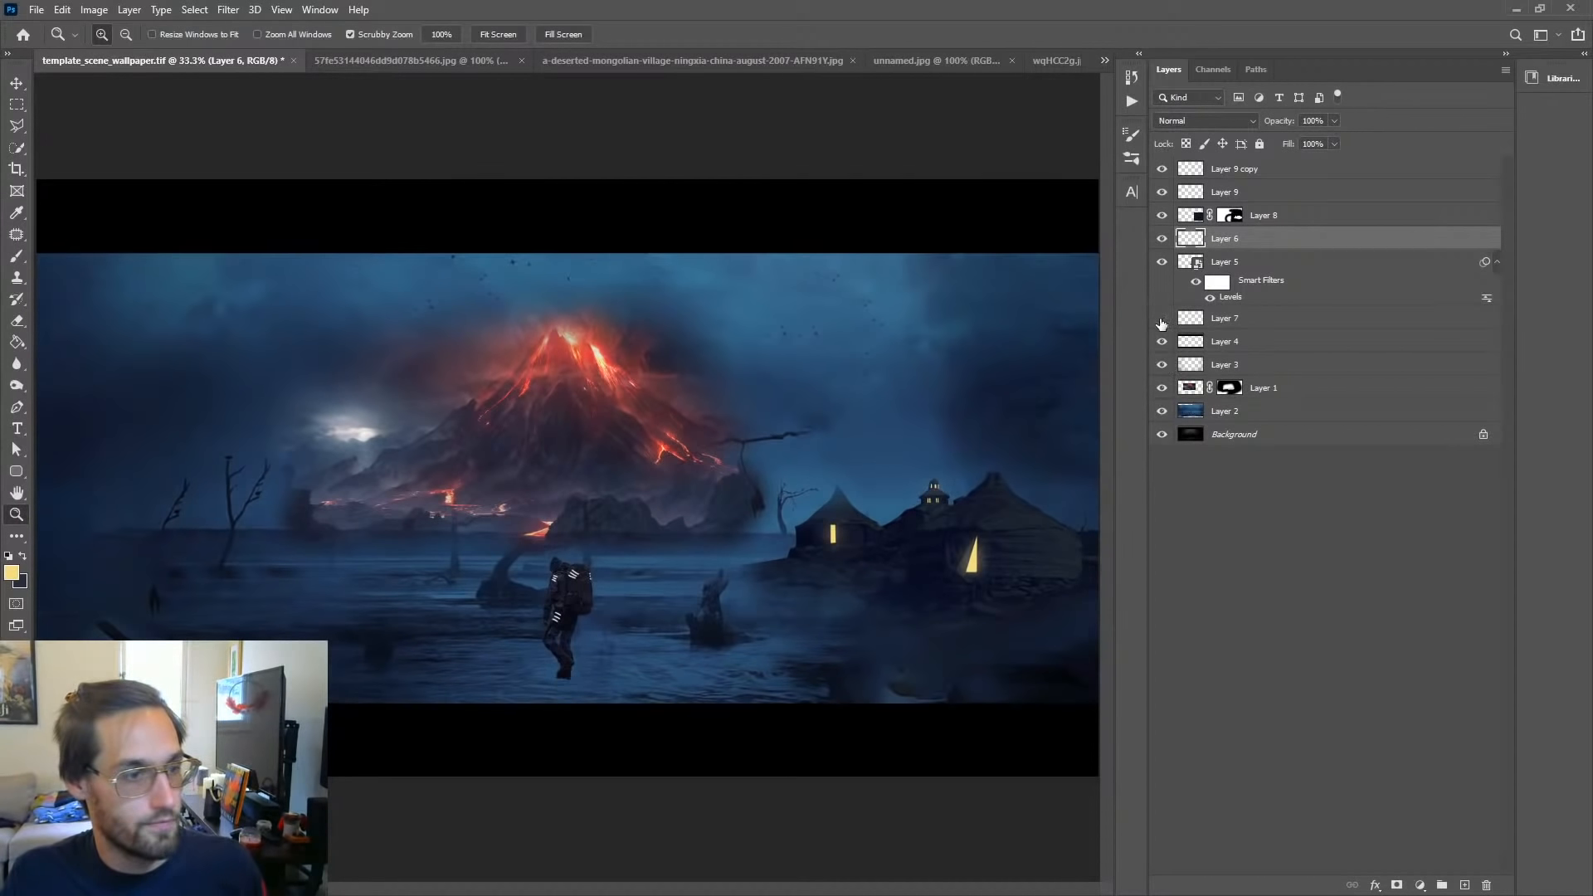
left_click(1162, 318)
Step: Move Layer 4 to the top of the layer stack, above the blurred light layer, and check Layer 7's visibility
left_click_drag(1233, 342, 1232, 164)
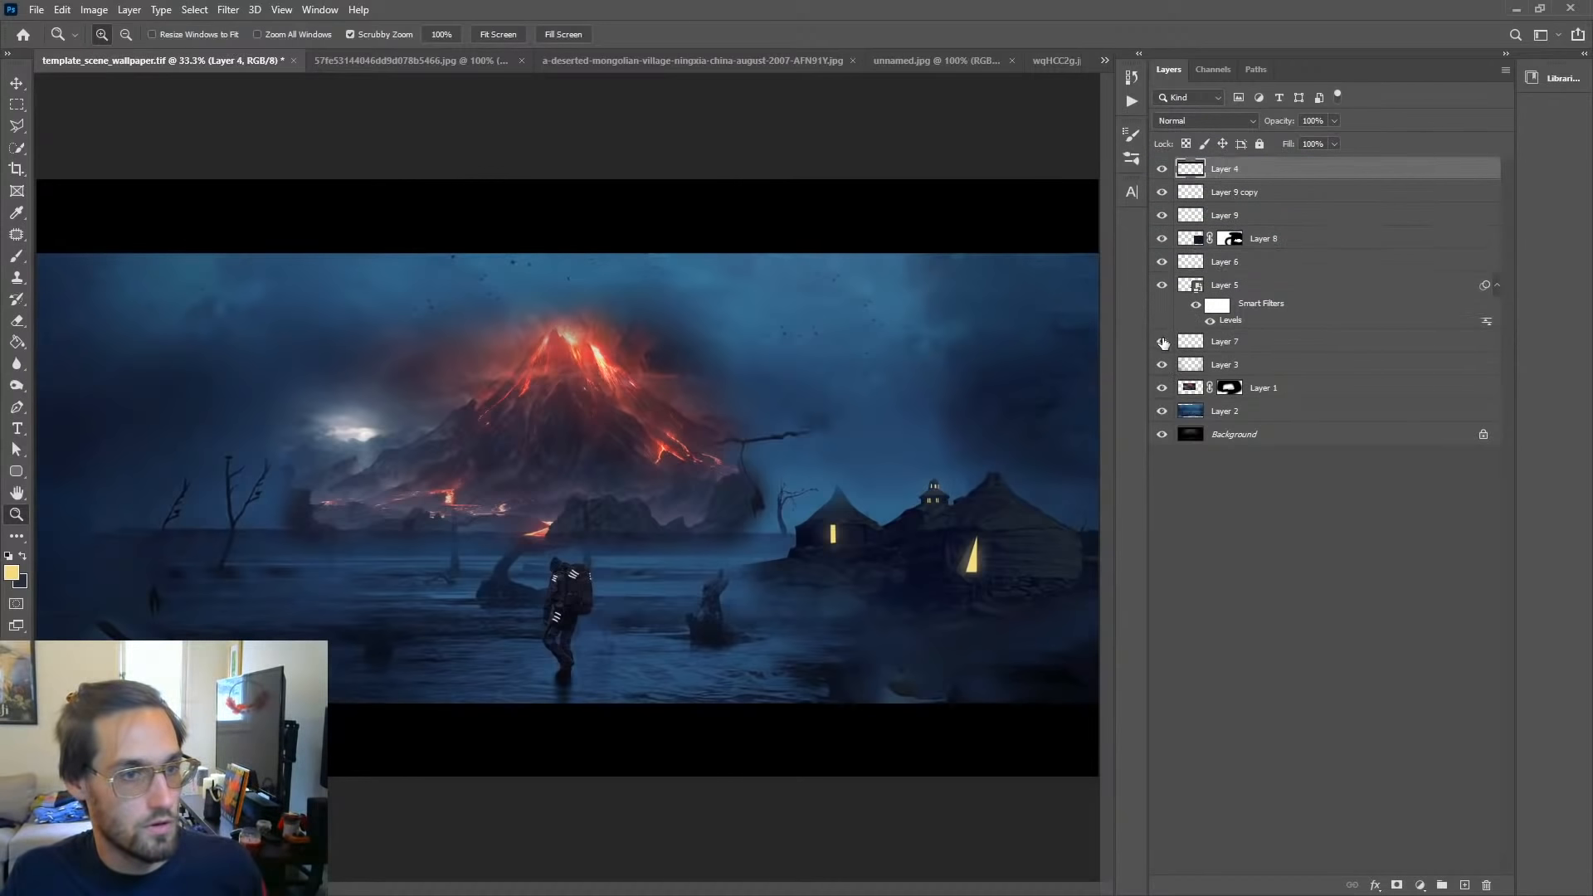
left_click(1163, 345)
left_click(1213, 452)
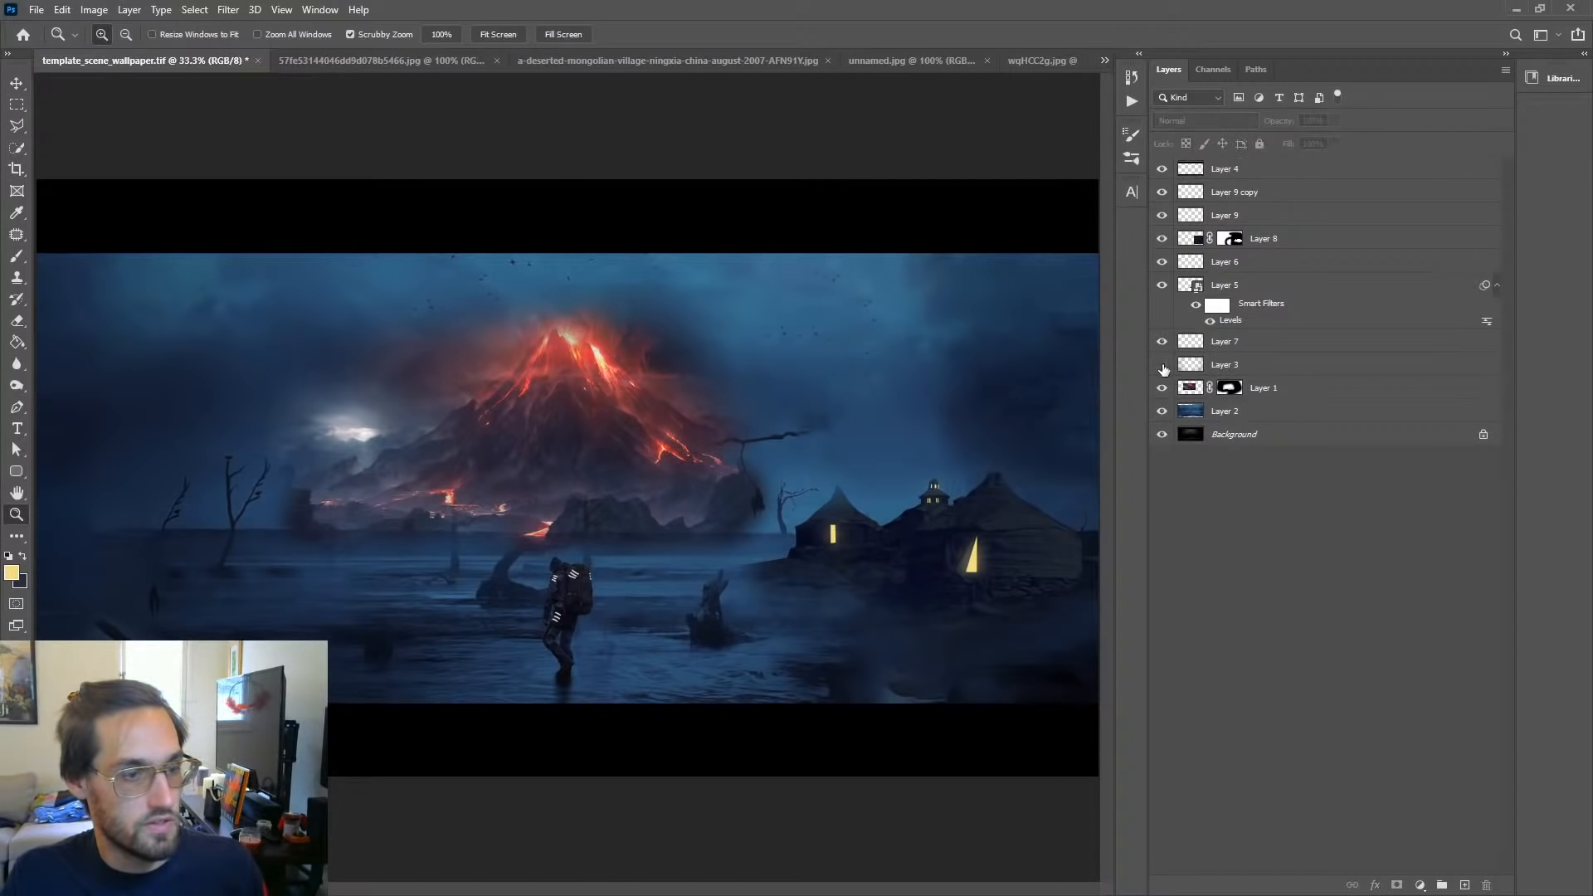
Step: Check Layer 3's contents, add a new empty layer between Layer 3 and Layer 1, and activate the Brush tool
left_click(1162, 366)
left_click(1163, 366)
left_click(1218, 368)
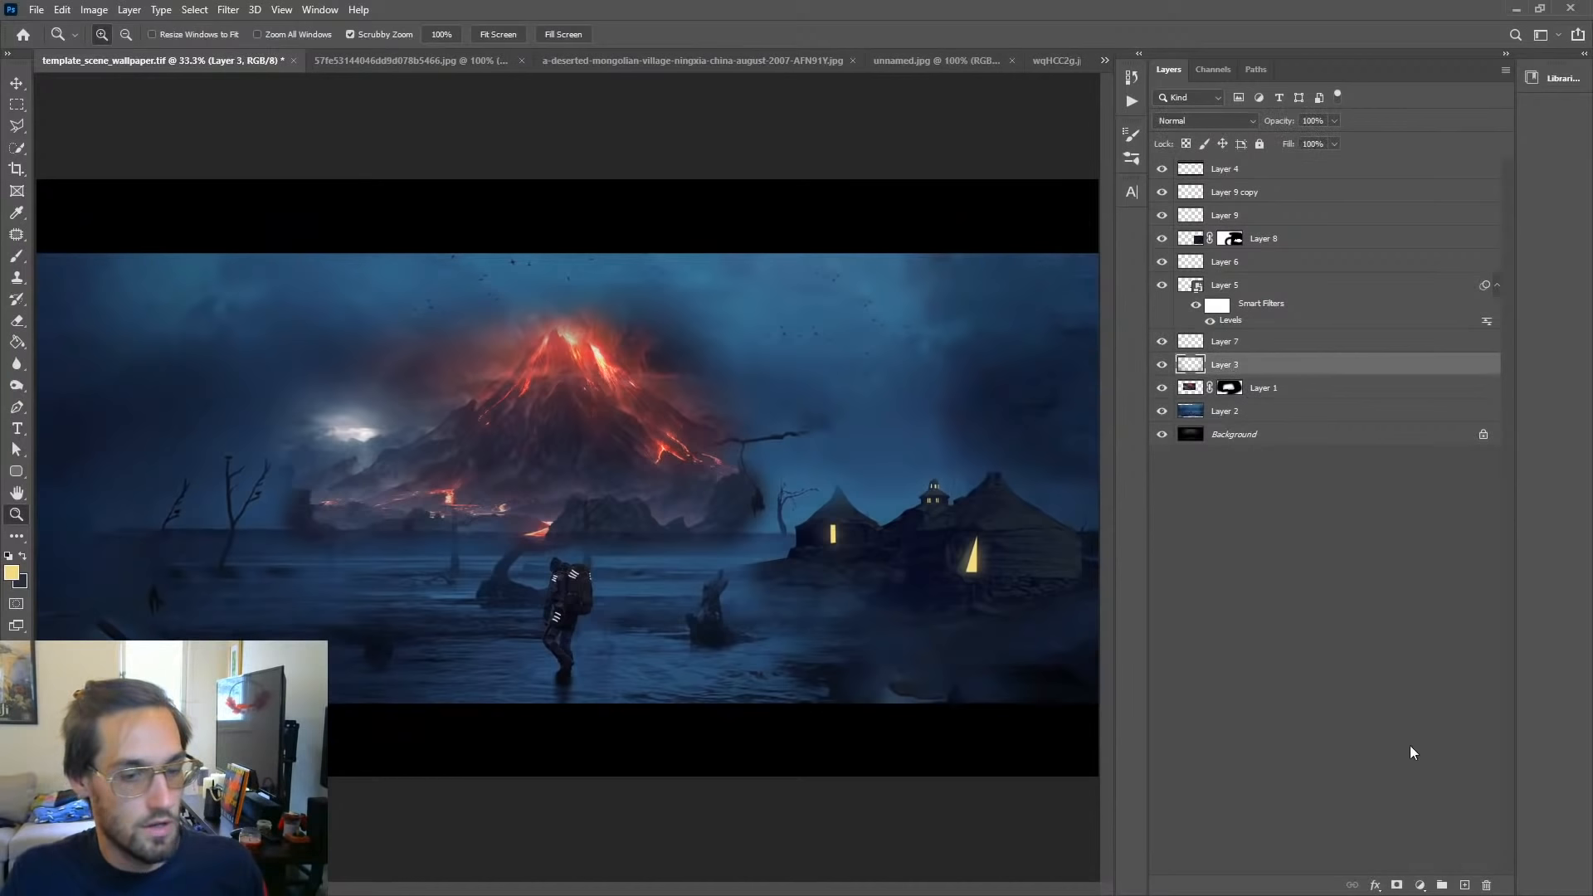
left_click(1465, 886)
left_click_drag(1253, 371, 1246, 399)
left_click(14, 262)
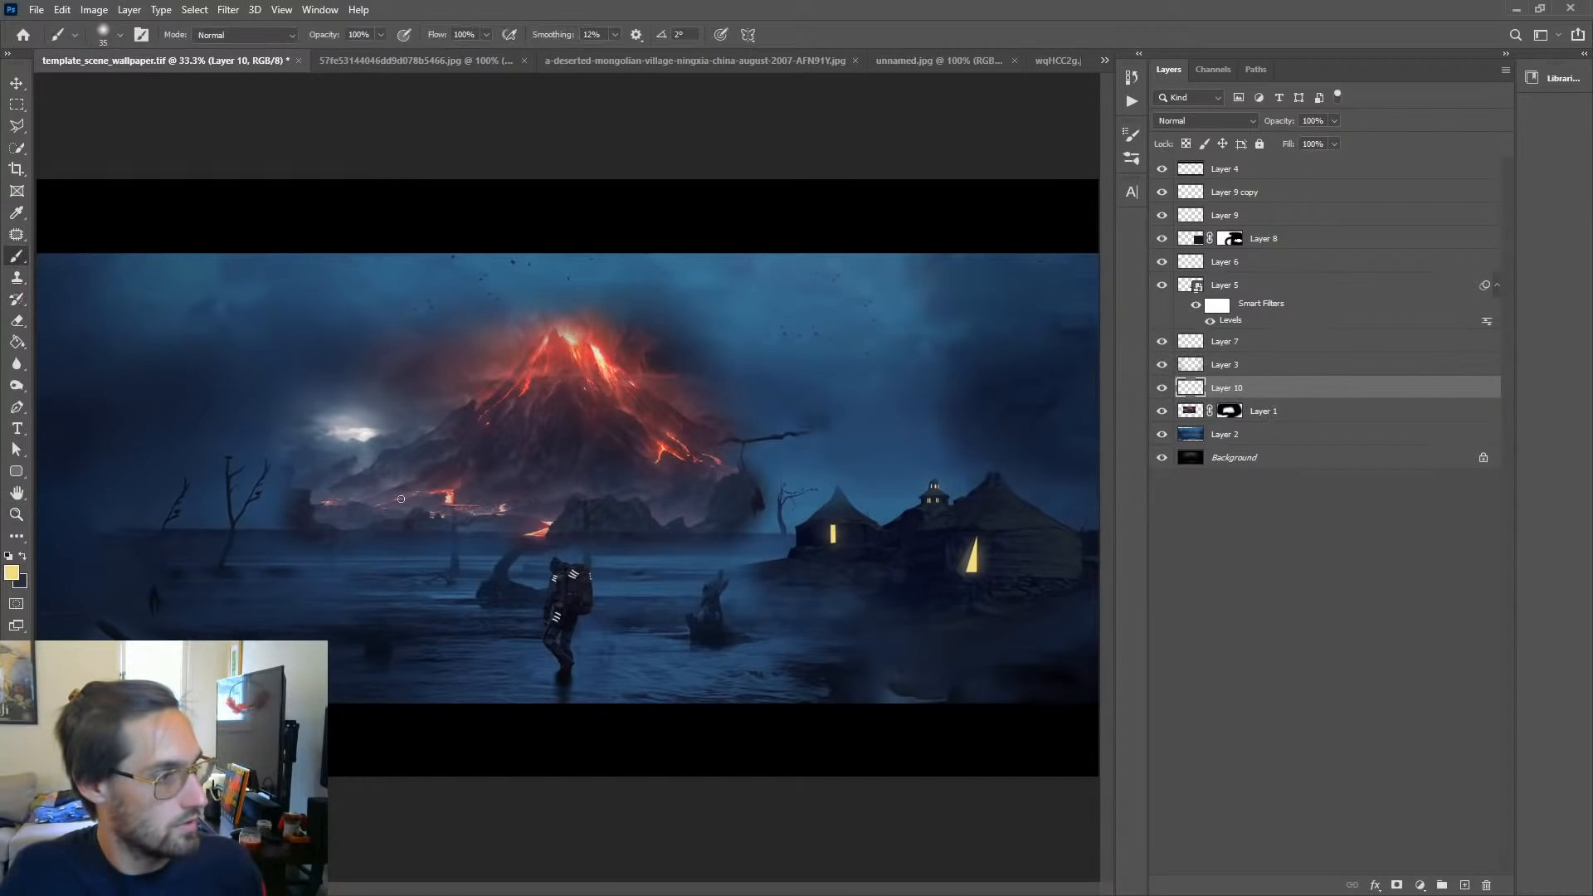
Step: Sample a blue from the scene beside the village and set the brush to 200 px with 24% opacity and 31% flow
left_click(794, 513, "alt")
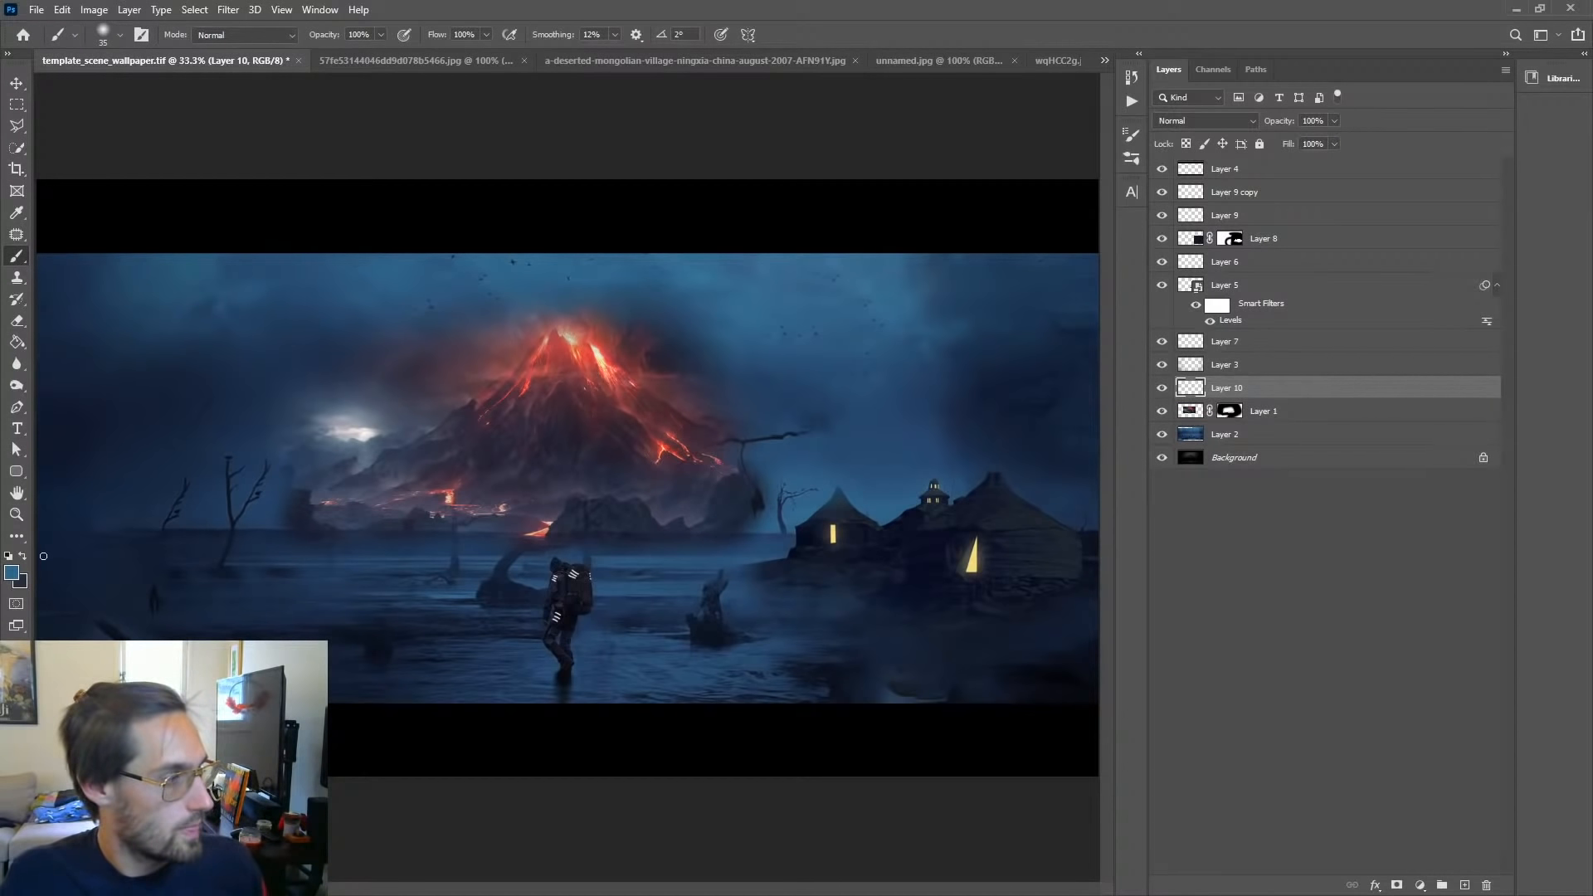
left_click(795, 523, "alt")
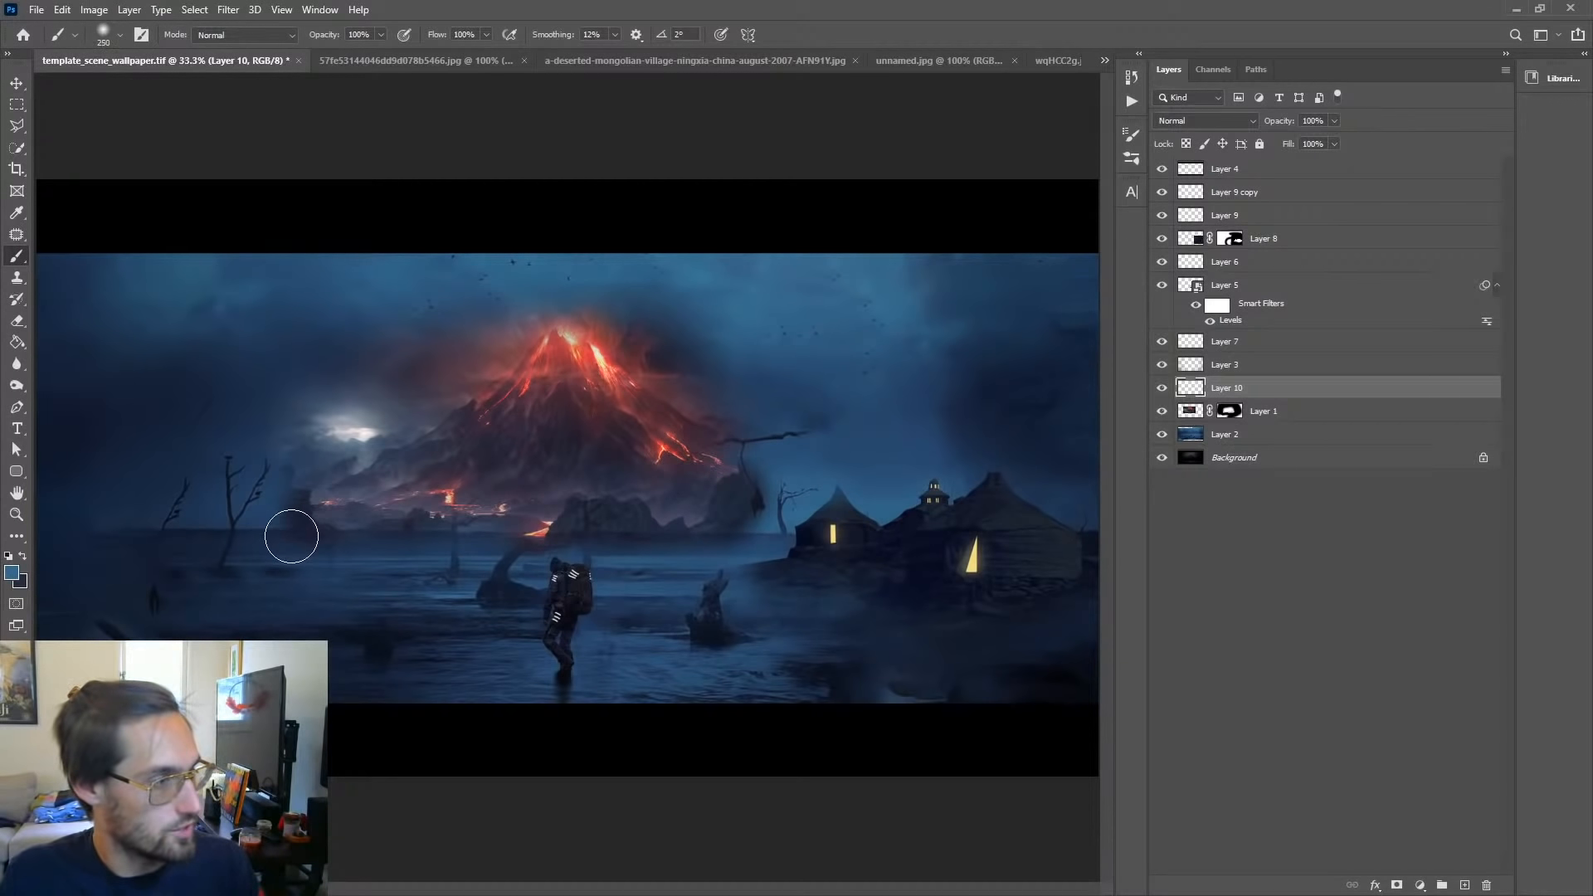
key("bracketright")
key("bracketright")
key("bracketright")
left_click(381, 35)
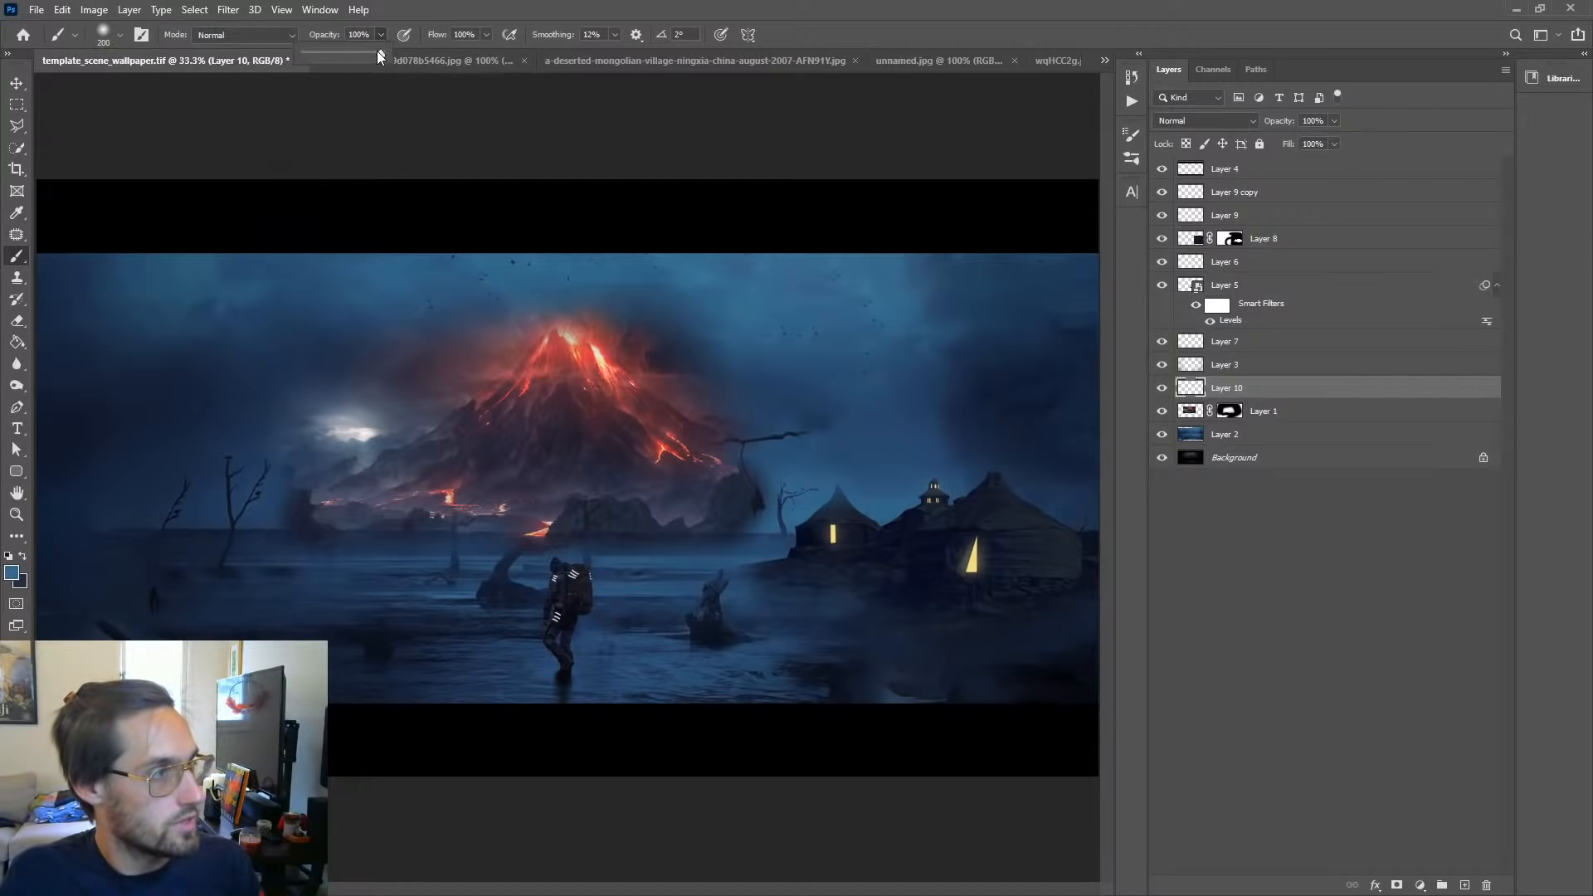
left_click_drag(484, 35, 432, 62)
left_click(381, 35)
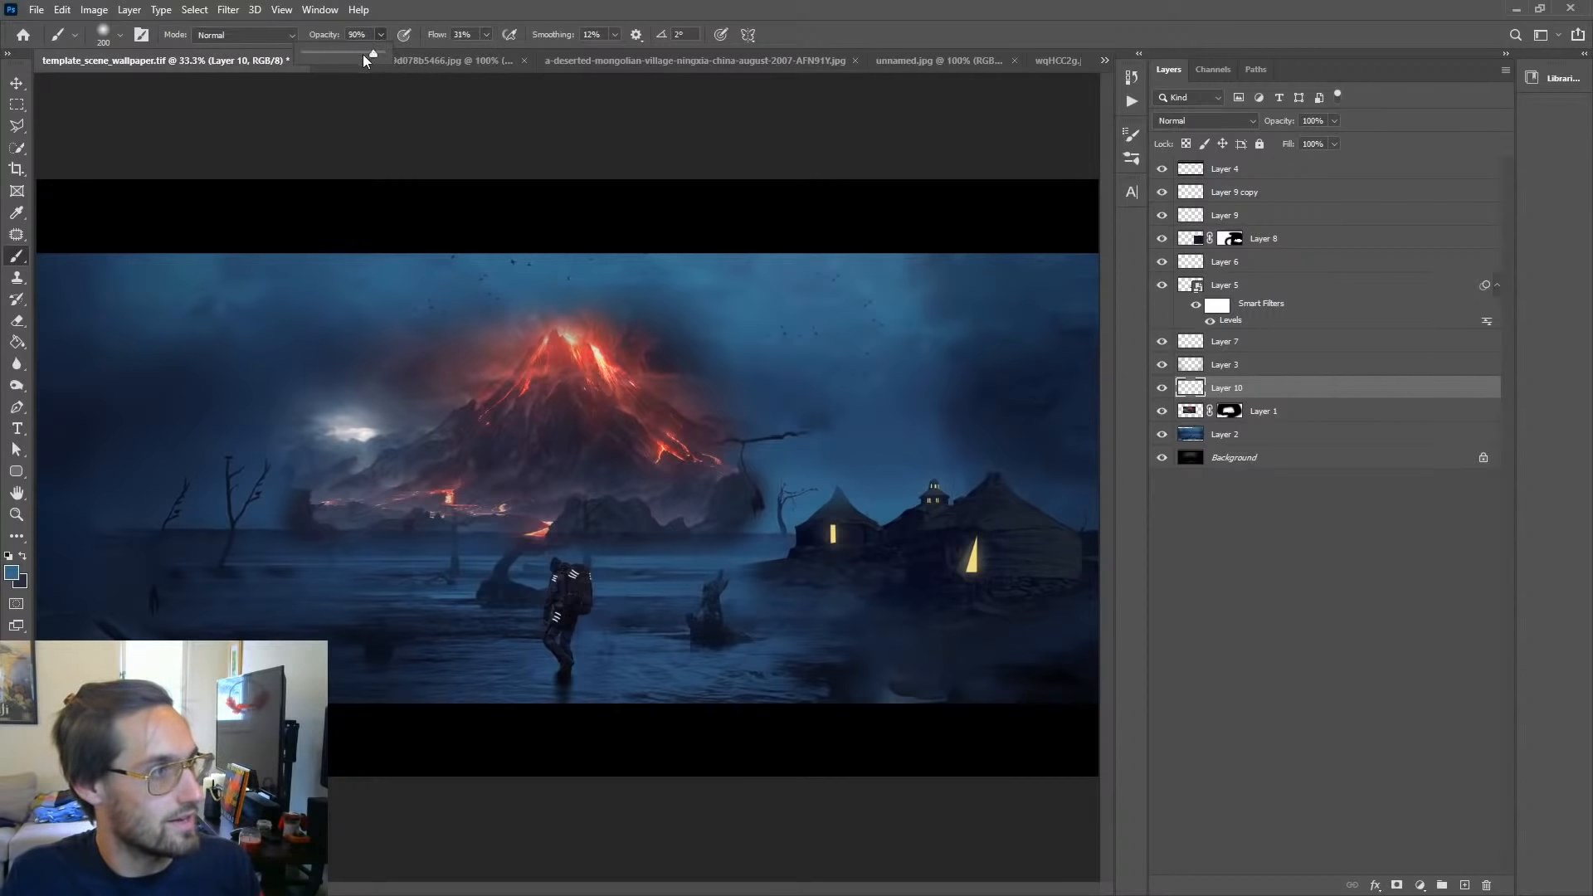
Step: Try the All Purpose Blend preset from Kyle's Concept Brushes at 100% strength, and return to the Brush tool
right_click(550, 569)
left_click_drag(812, 677, 813, 810)
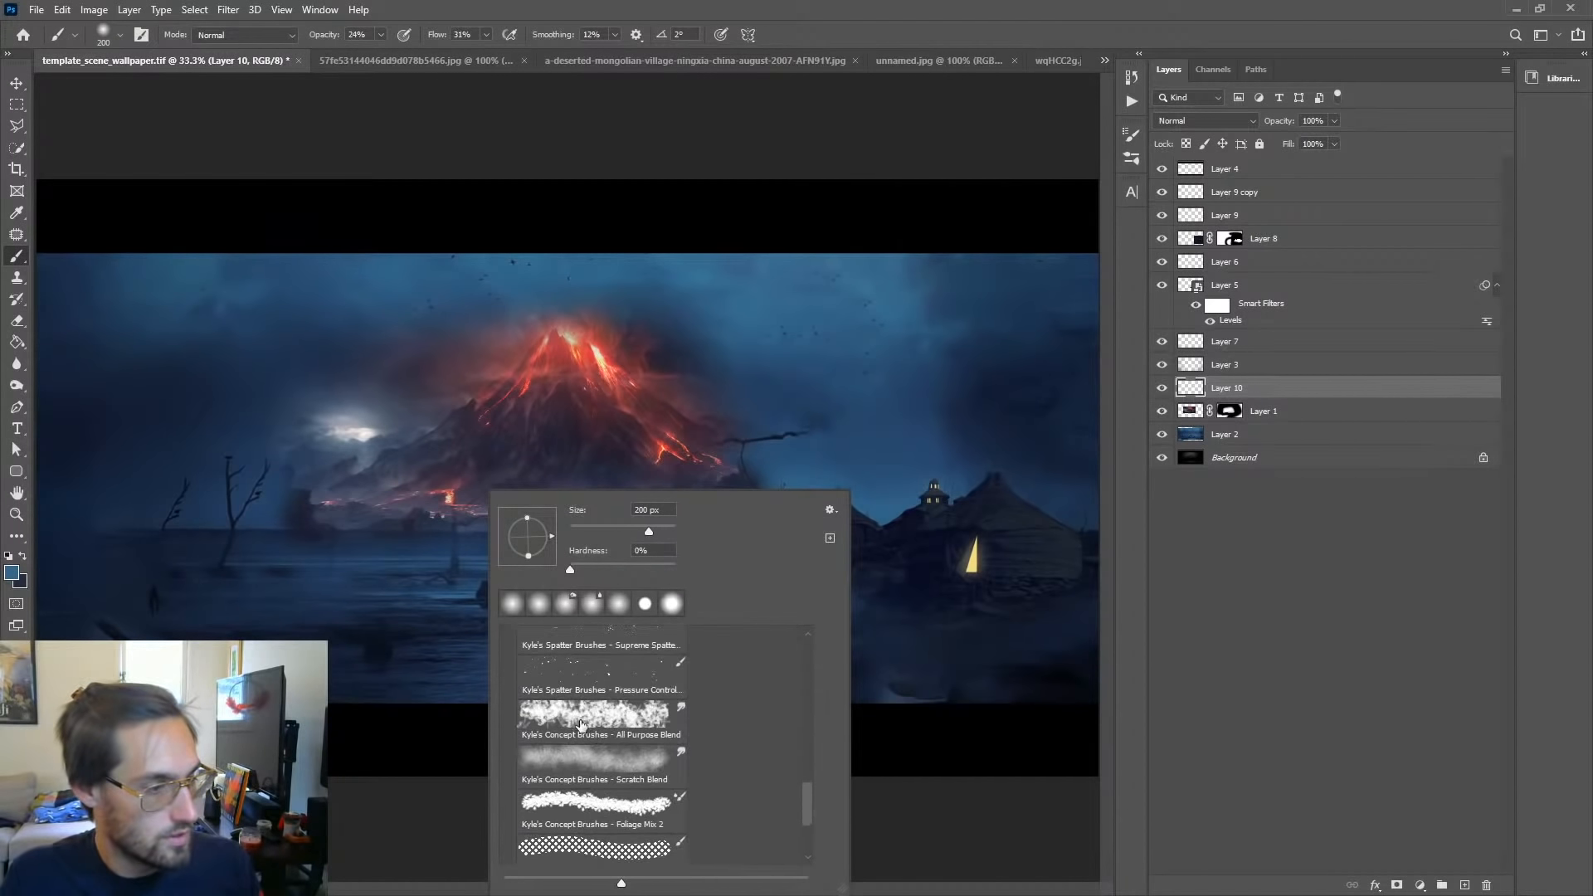
left_click(611, 724)
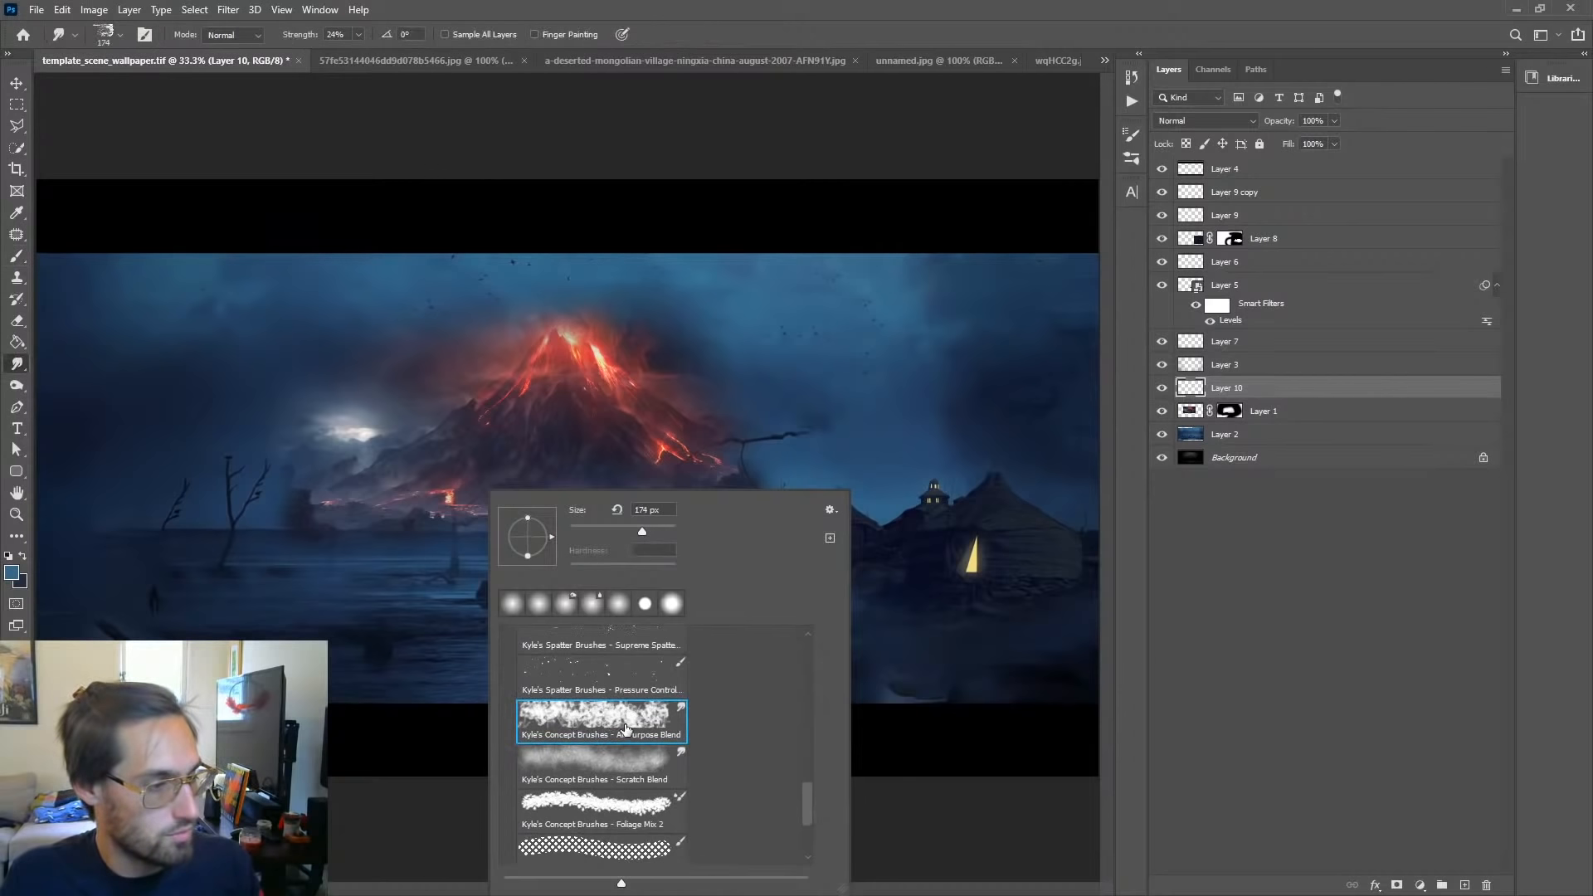
double_click(626, 730)
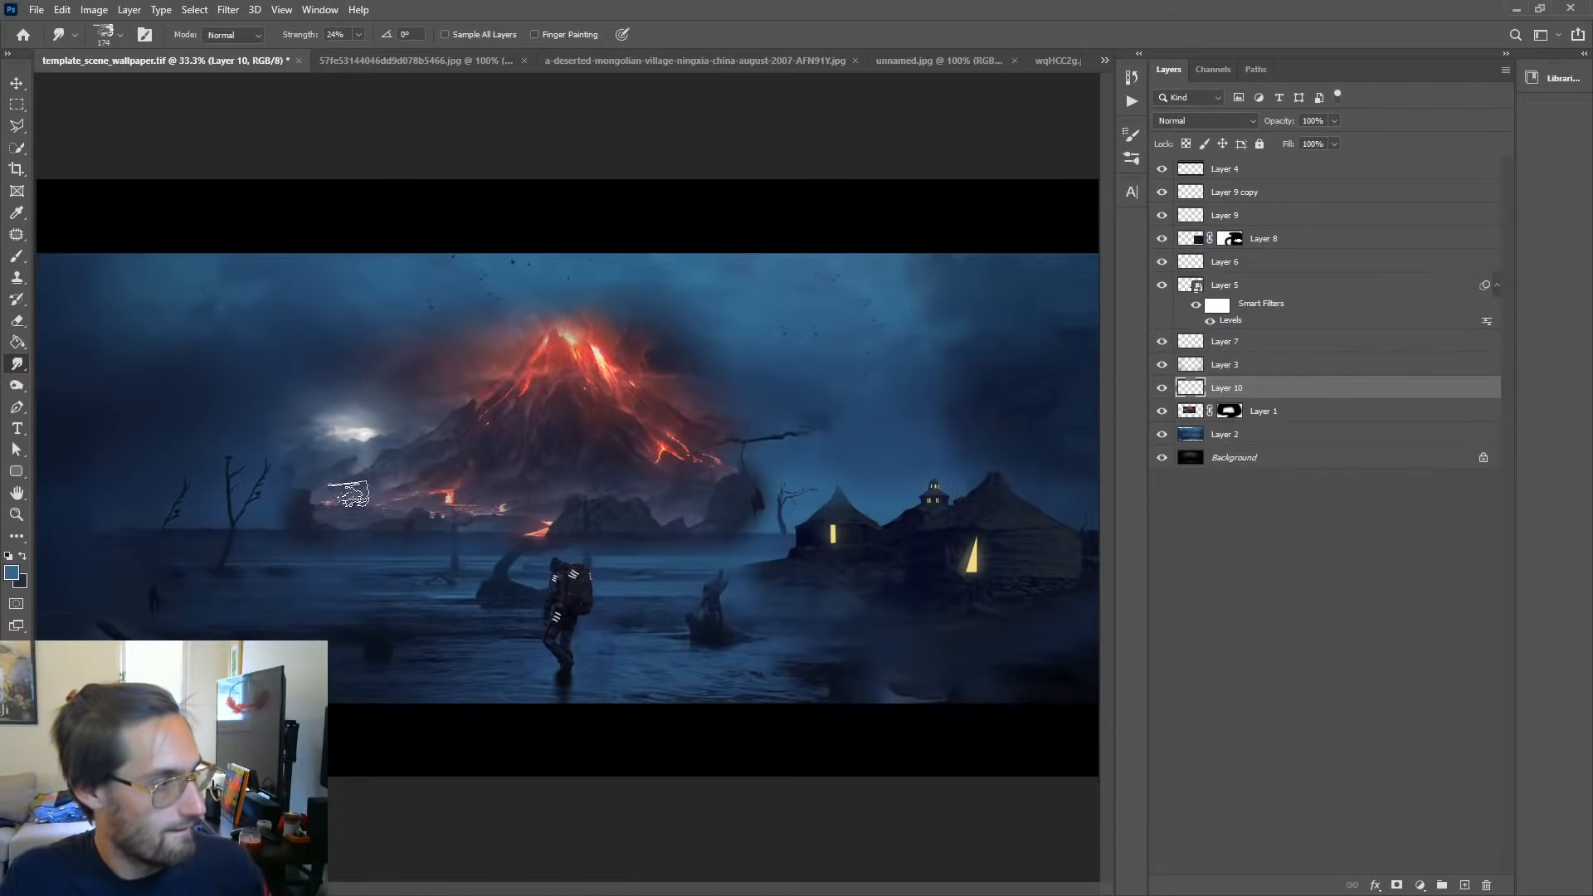
left_click(359, 35)
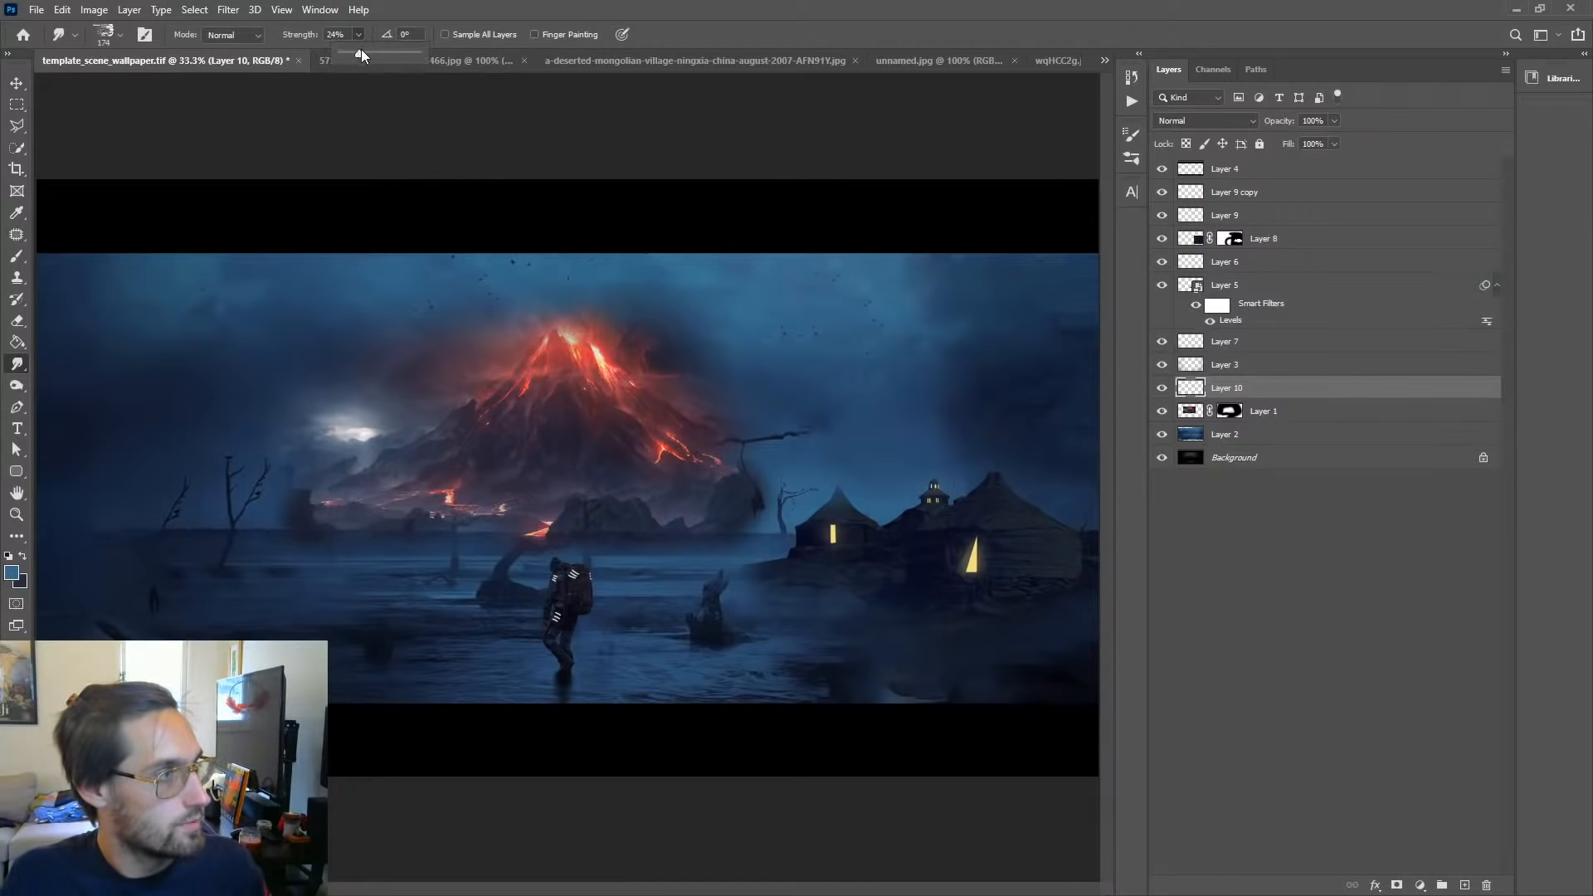
left_click_drag(361, 55, 421, 52)
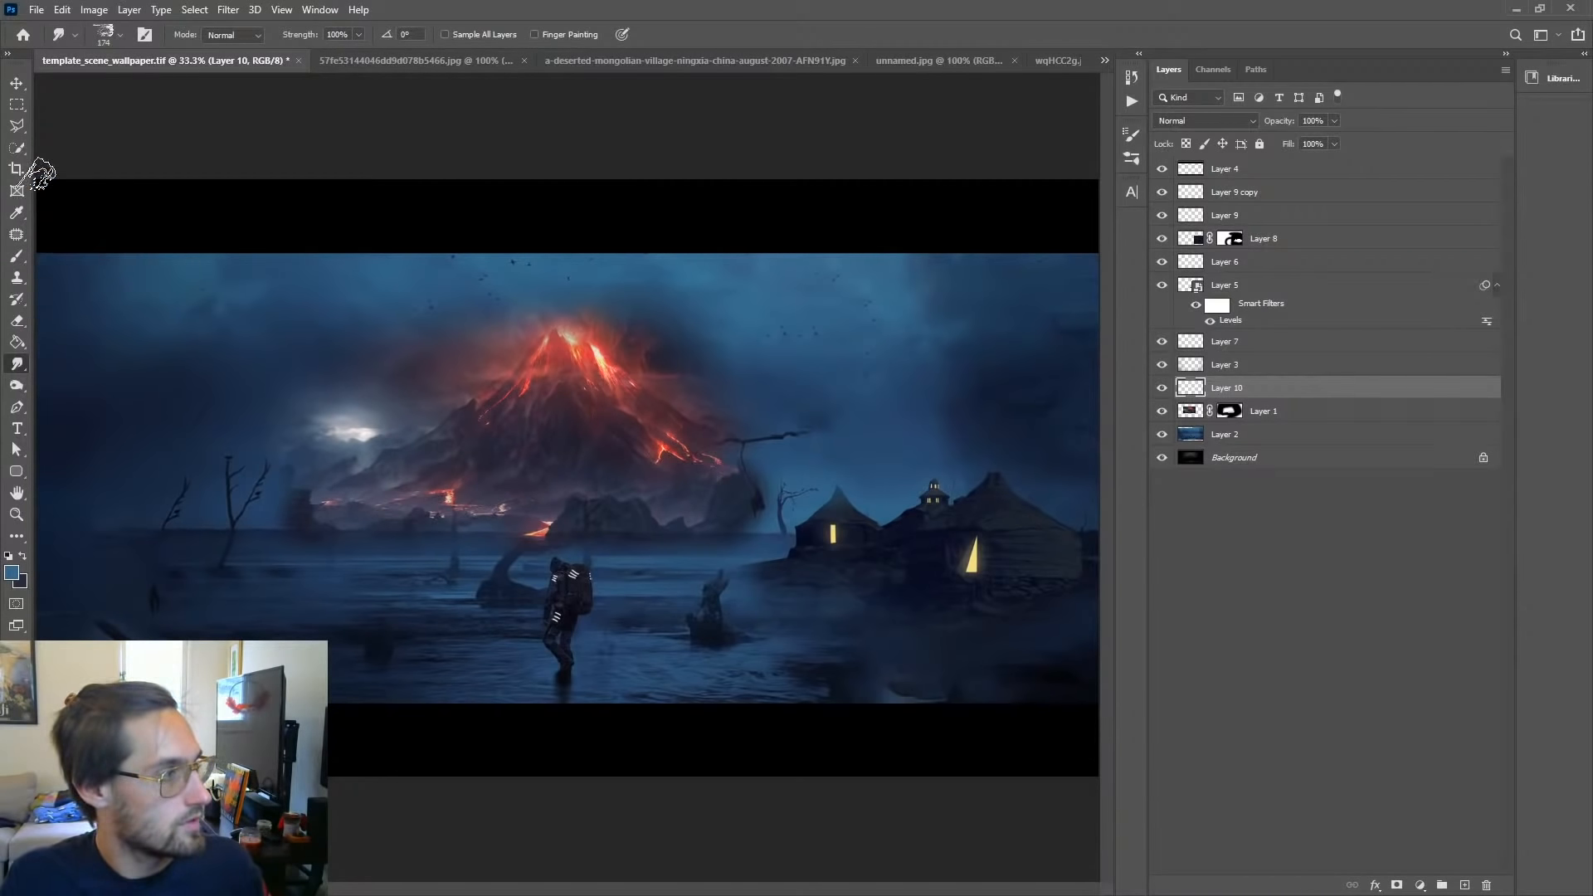
left_click(17, 258)
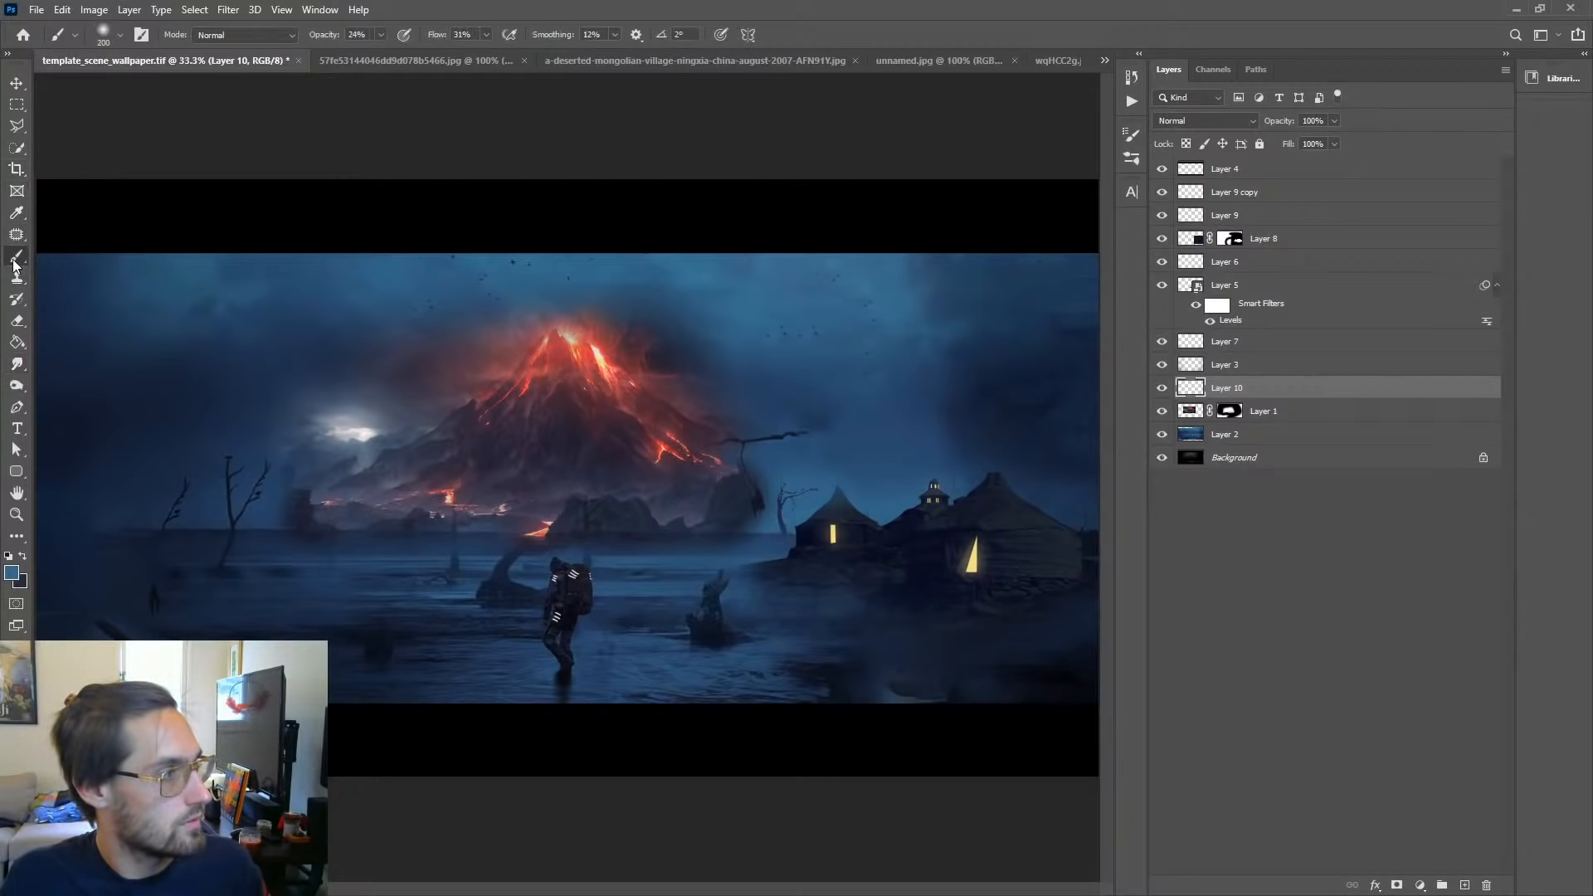
Step: Choose a ragged splatter brush preset and enlarge it to 500 px
right_click(360, 510)
mouse_move(664, 679)
left_mouse_down()
mouse_move(684, 825)
mouse_move(672, 692)
mouse_move(681, 759)
mouse_move(679, 744)
left_mouse_up()
left_click(377, 812)
left_click(378, 786)
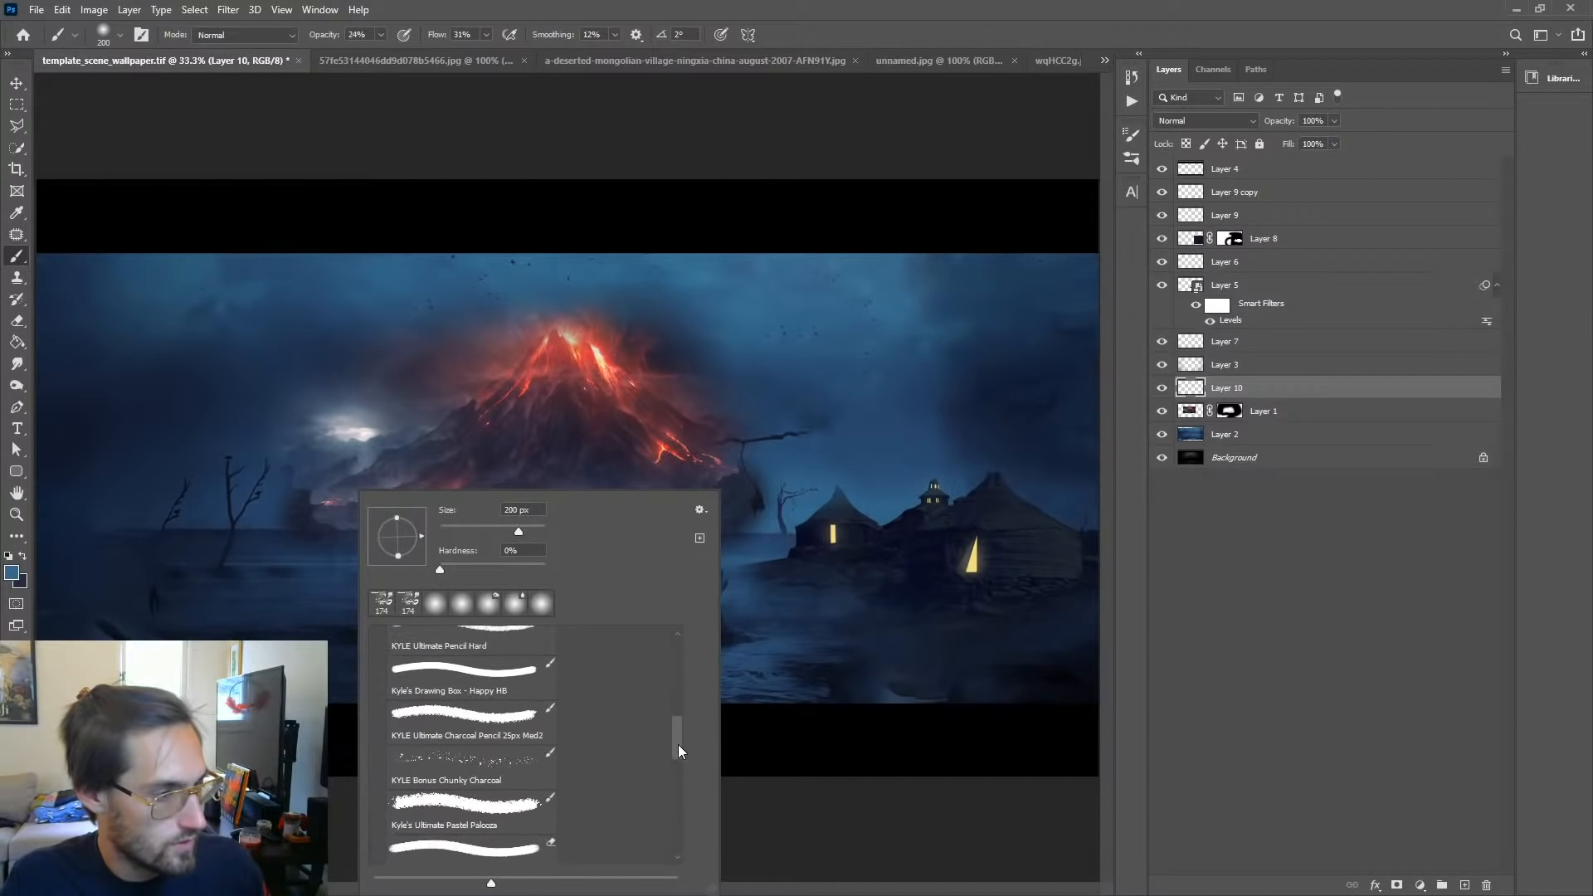
left_click(460, 726)
key("Return")
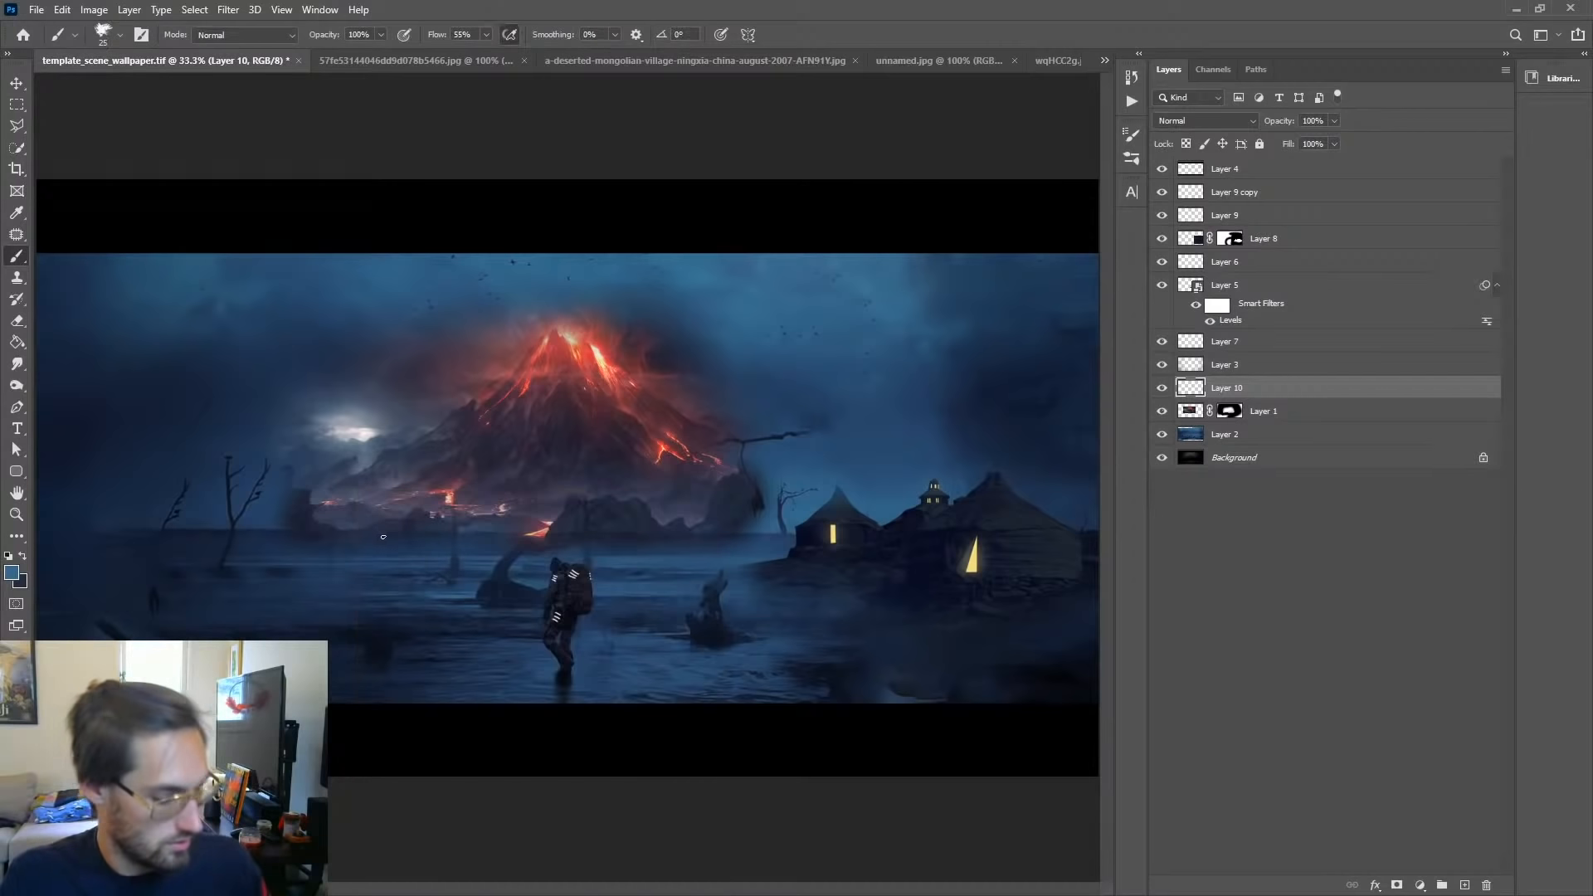
key("bracketright")
key("bracketright")
key("bracketright")
key("bracketright")
key("bracketright")
key("bracketright")
key("bracketright")
key("bracketright")
key("bracketright")
key("bracketright")
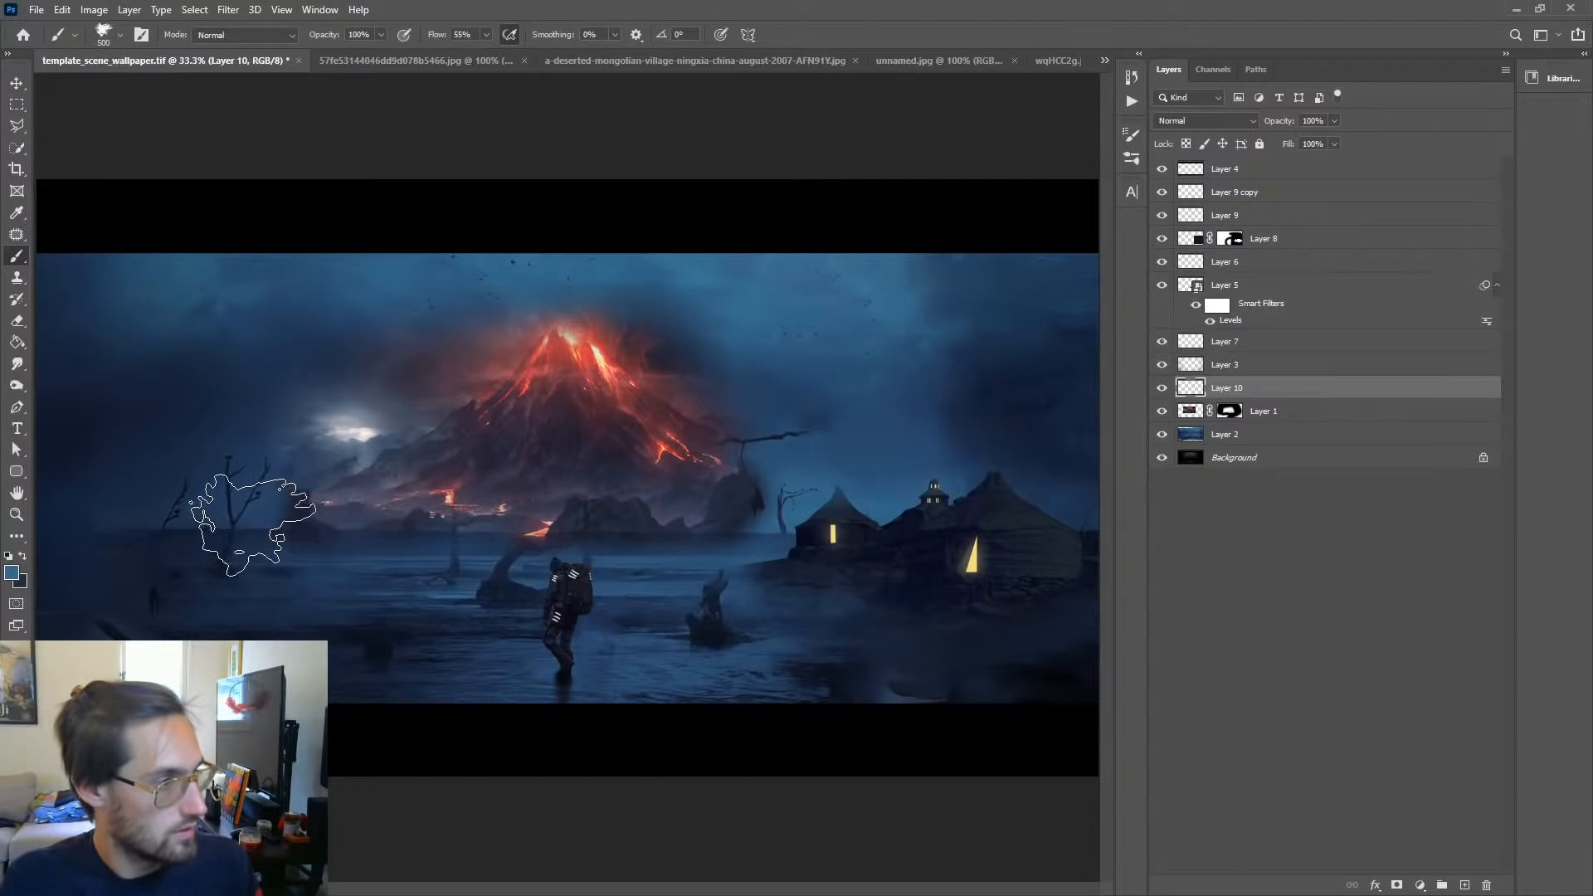
Step: Try blue mist strokes across the volcano's base at full and reduced flow, undoing each one
left_click_drag(307, 510, 737, 506)
key("ctrl+z")
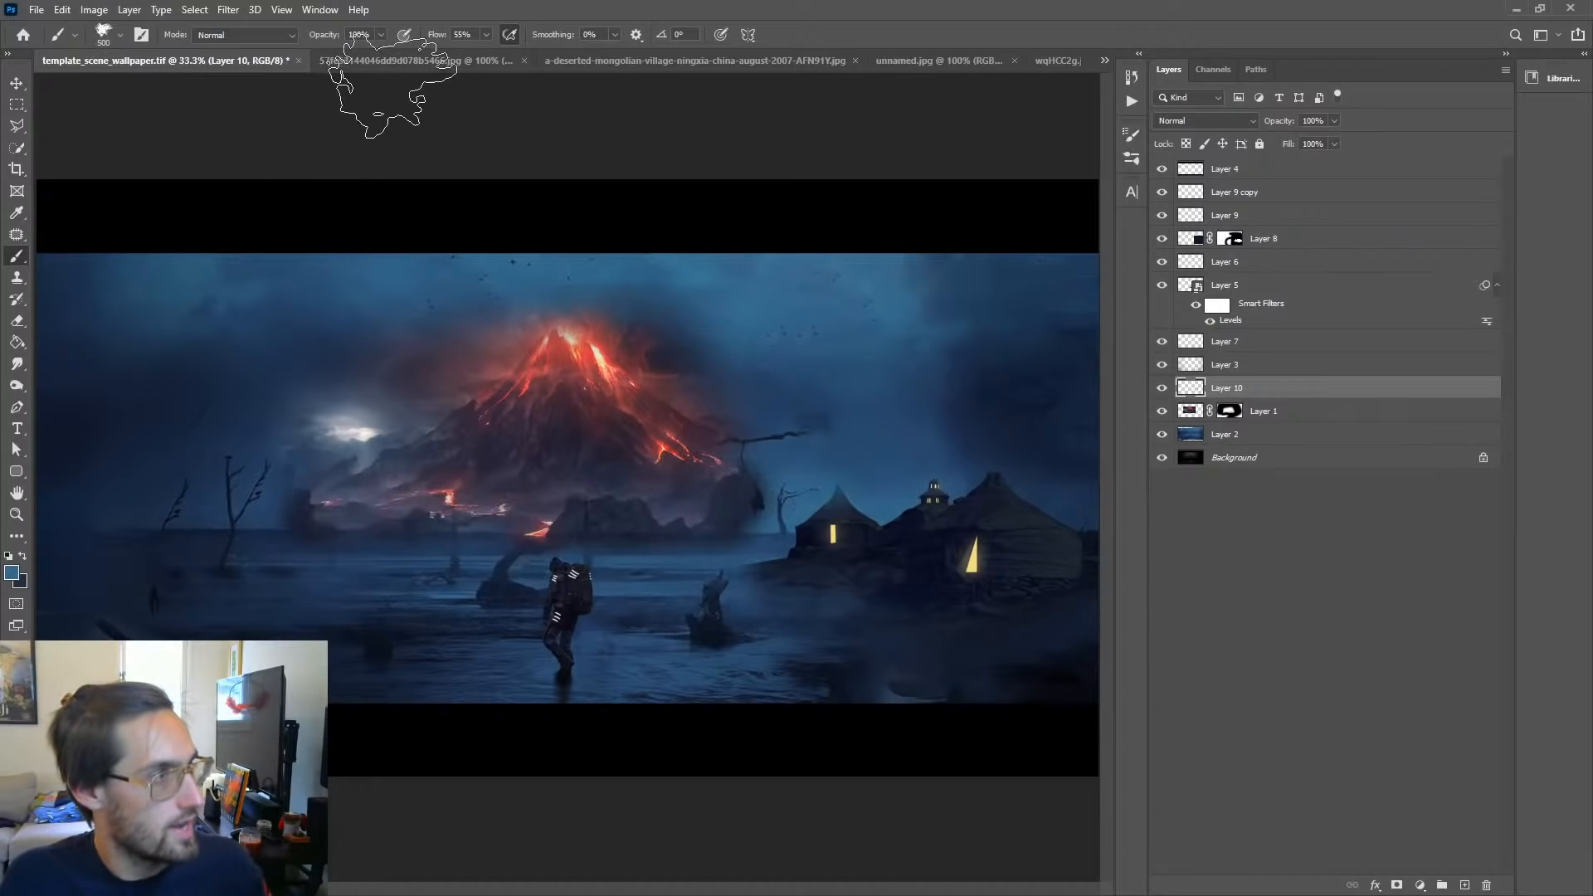
left_click_drag(487, 55, 449, 55)
mouse_move(241, 515)
left_mouse_down()
mouse_move(357, 481)
mouse_move(697, 502)
left_mouse_up()
key("ctrl+z")
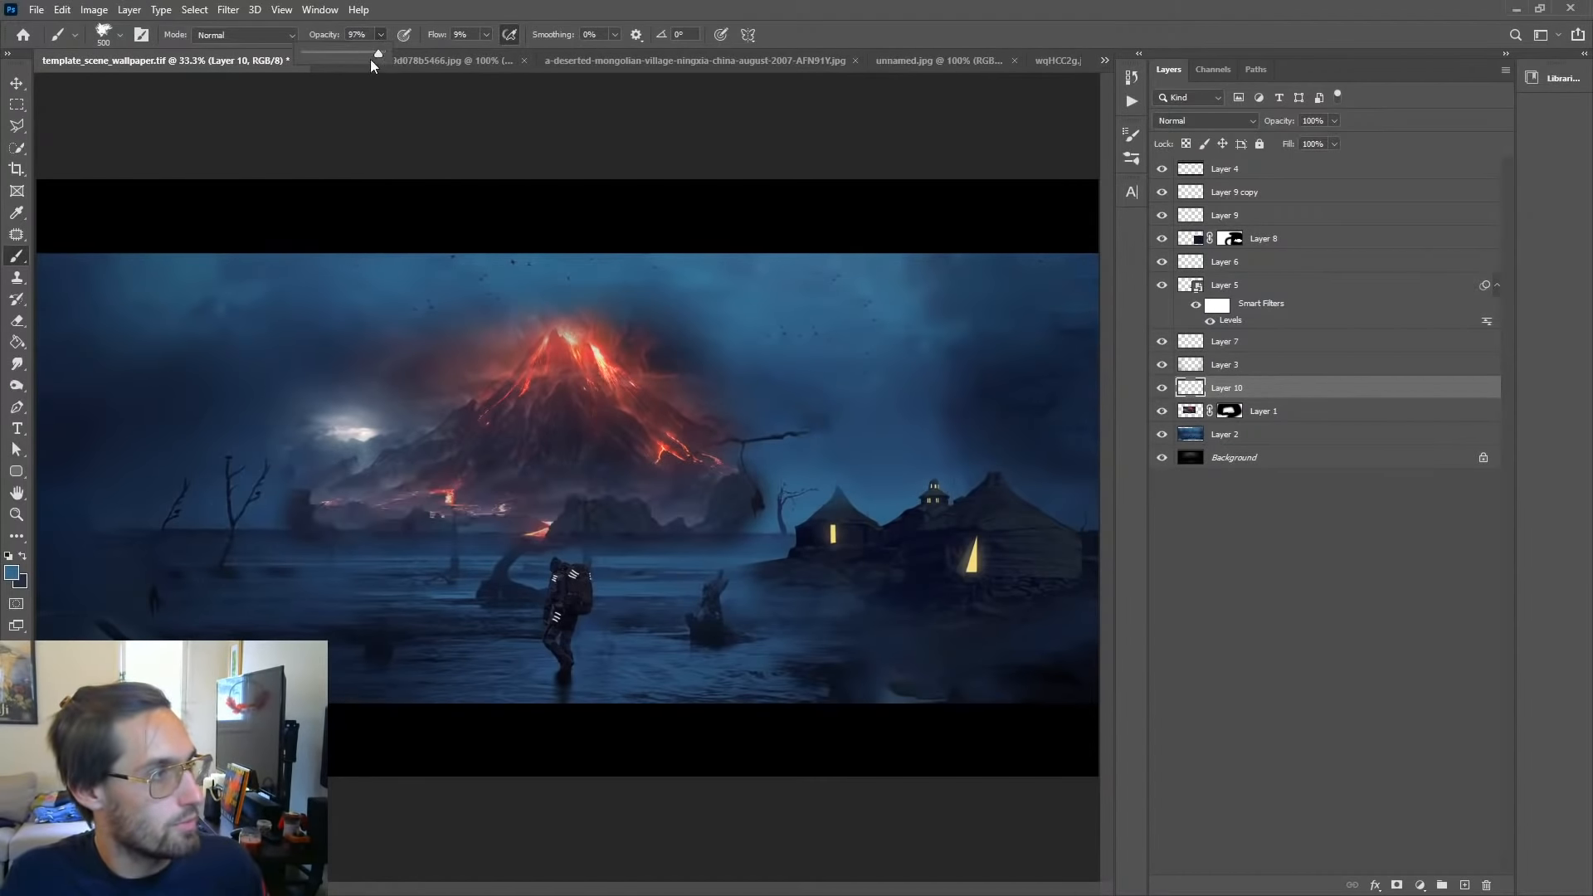
Step: Set the brush to 12% opacity and 3% flow, and change the foreground colour to the lighter blue 5e87a2
left_click_drag(317, 63, 313, 63)
left_click(487, 34)
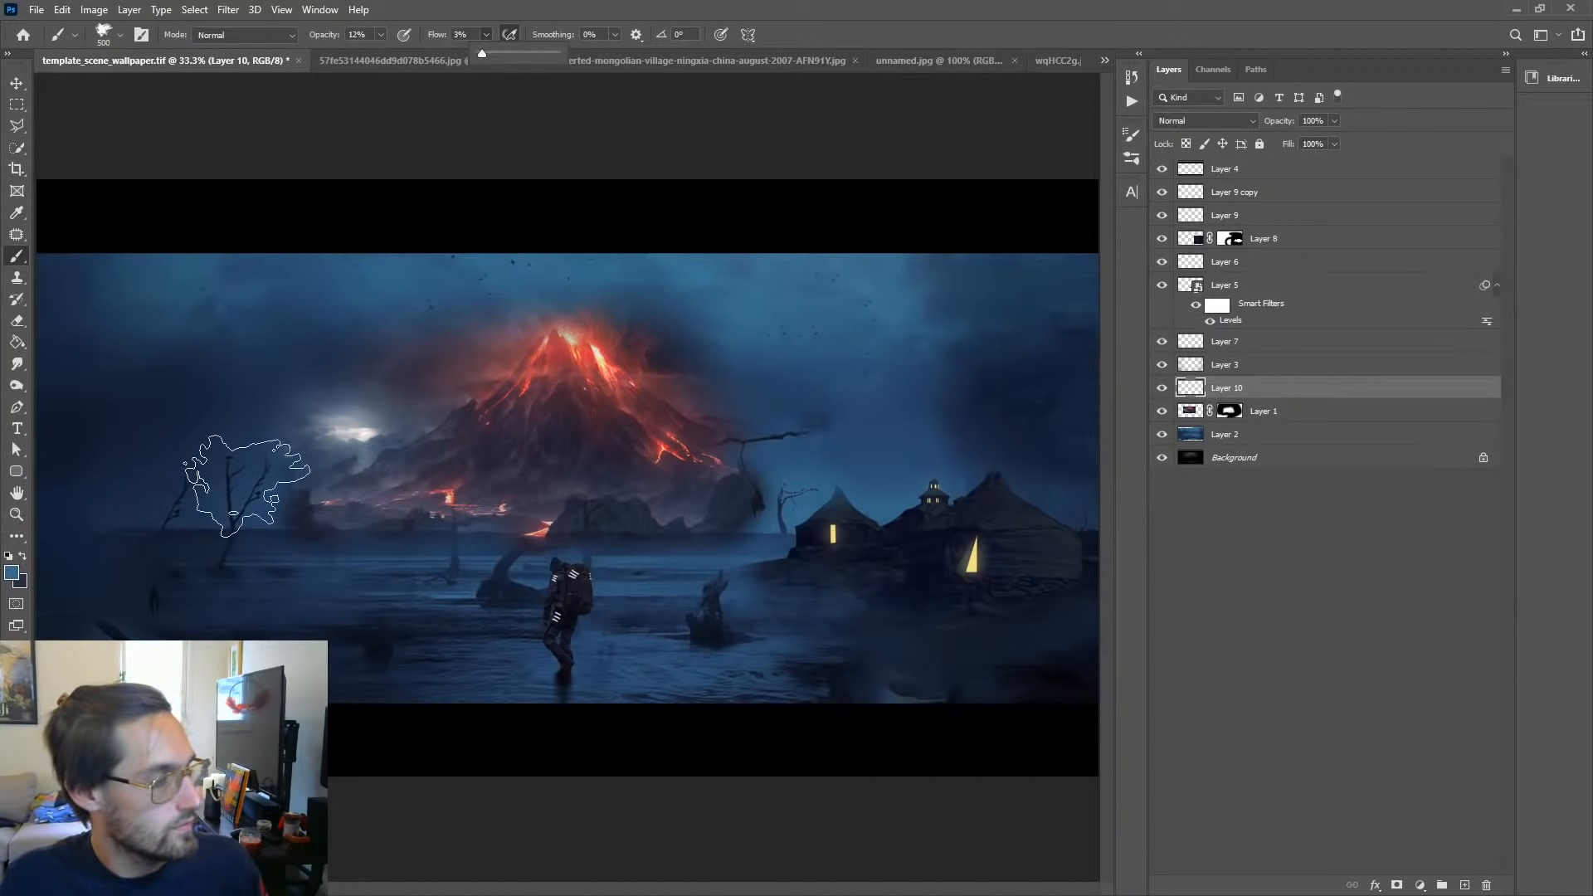
left_click(13, 573)
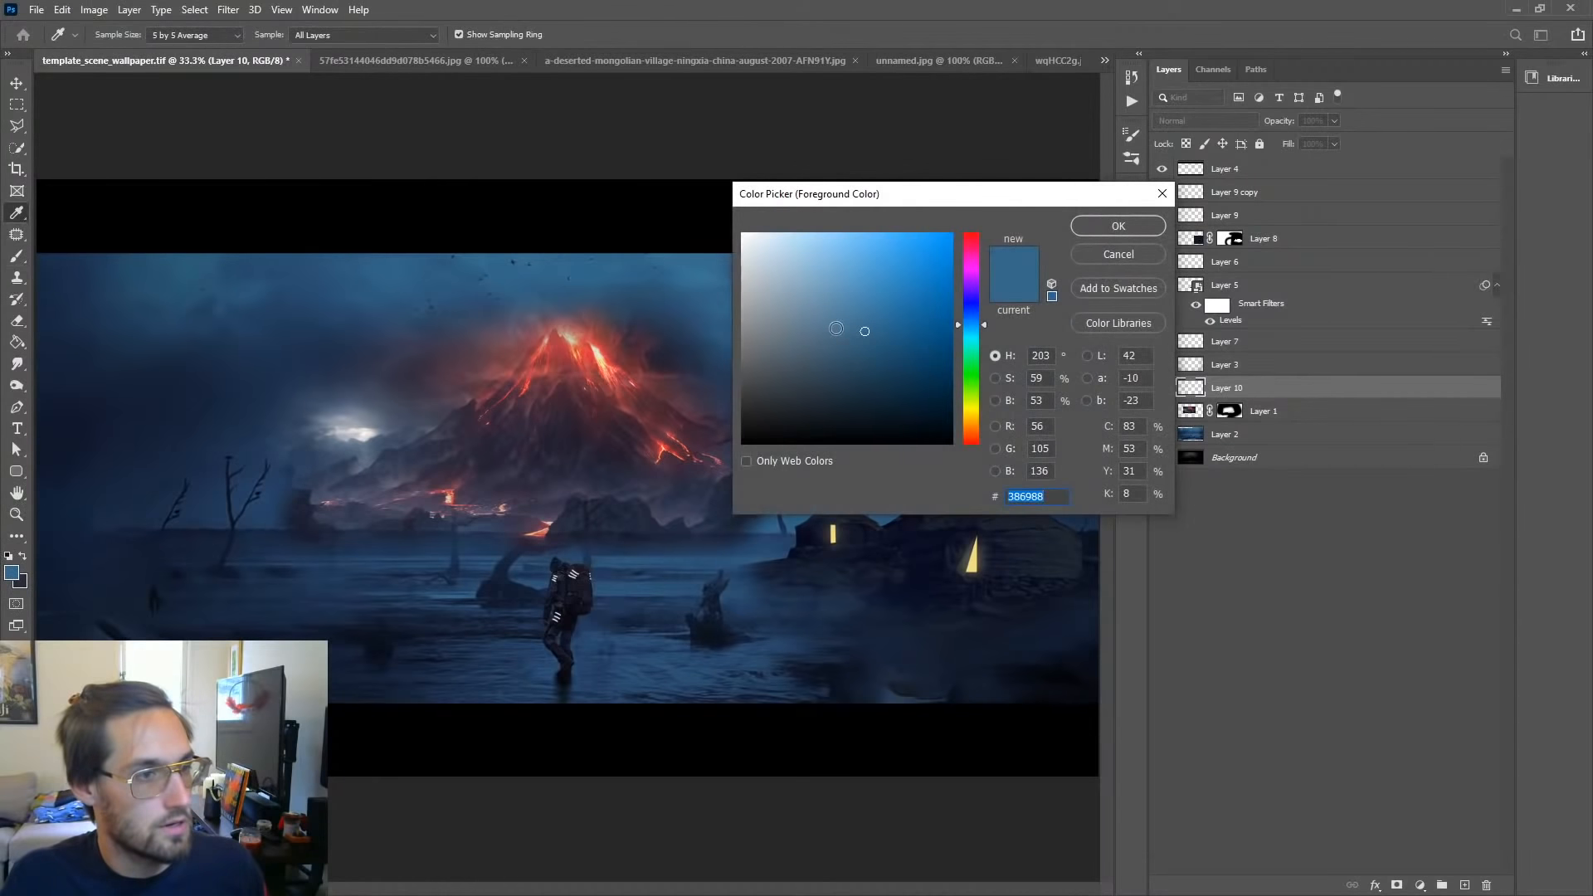
left_click_drag(846, 294, 828, 312)
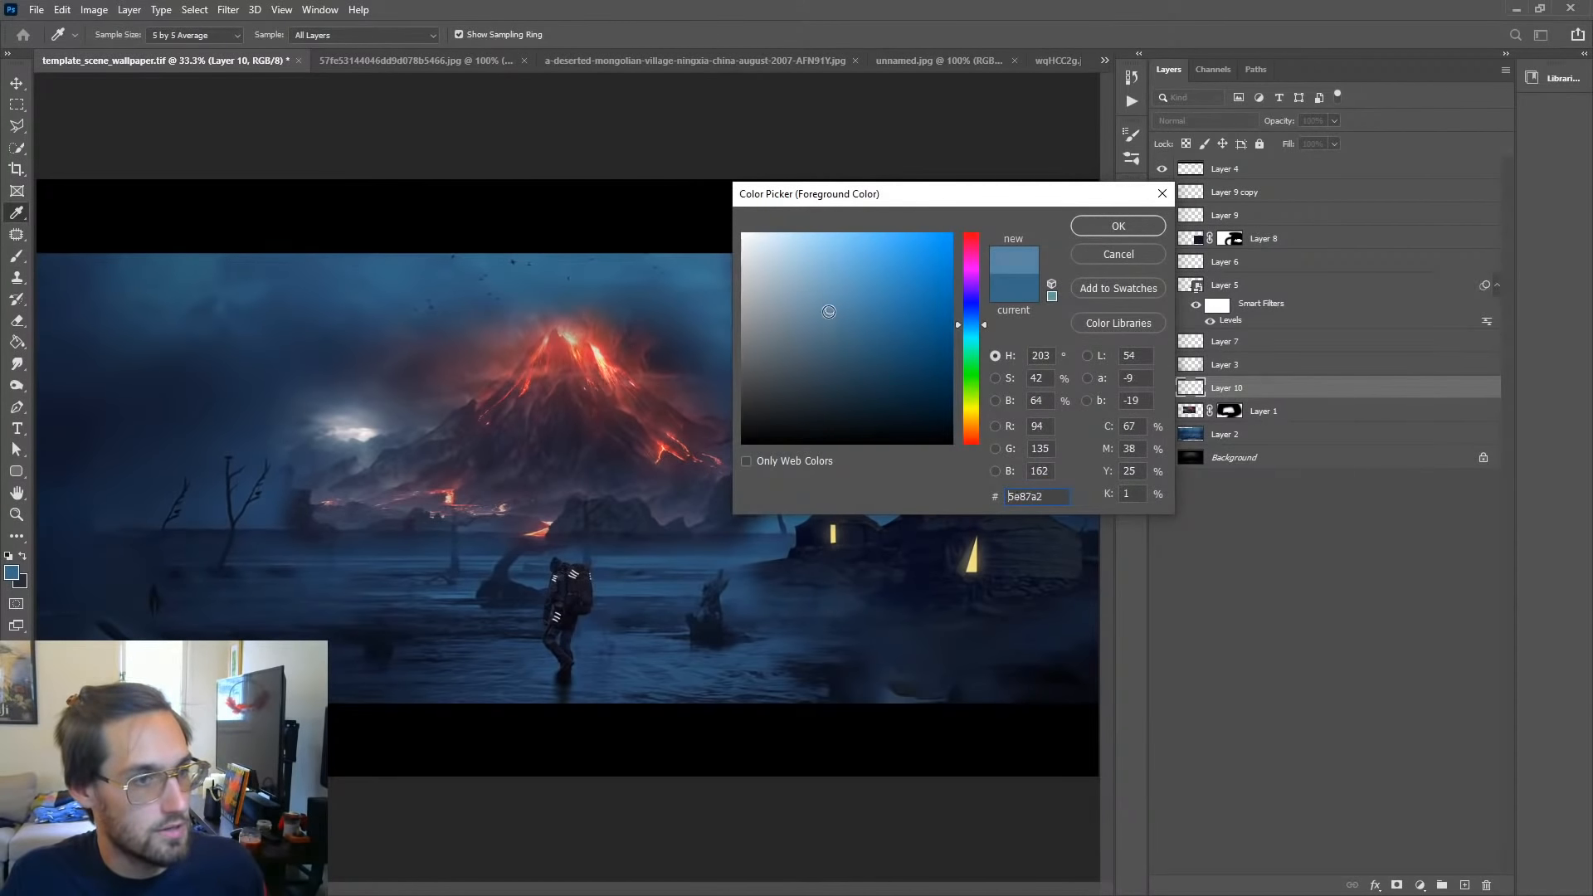
left_click(1118, 226)
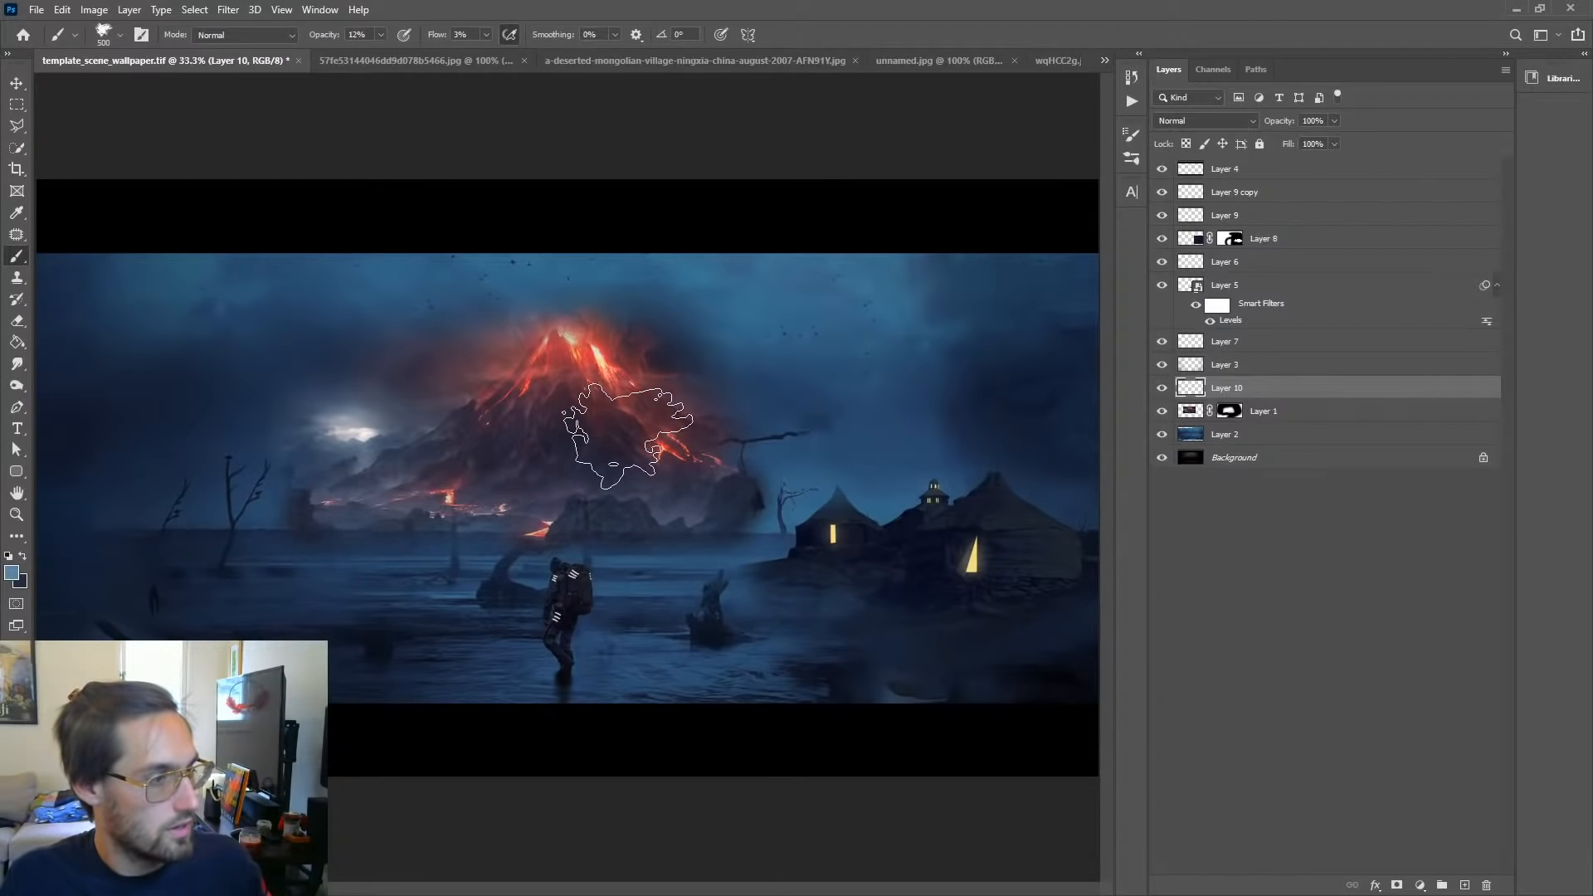
Step: Paint mist over the volcano's base and the water behind the figure with a Soft Round brush at 38% flow, reducing it from 500 to 250 px
right_click(599, 533)
left_click_drag(922, 748, 922, 678)
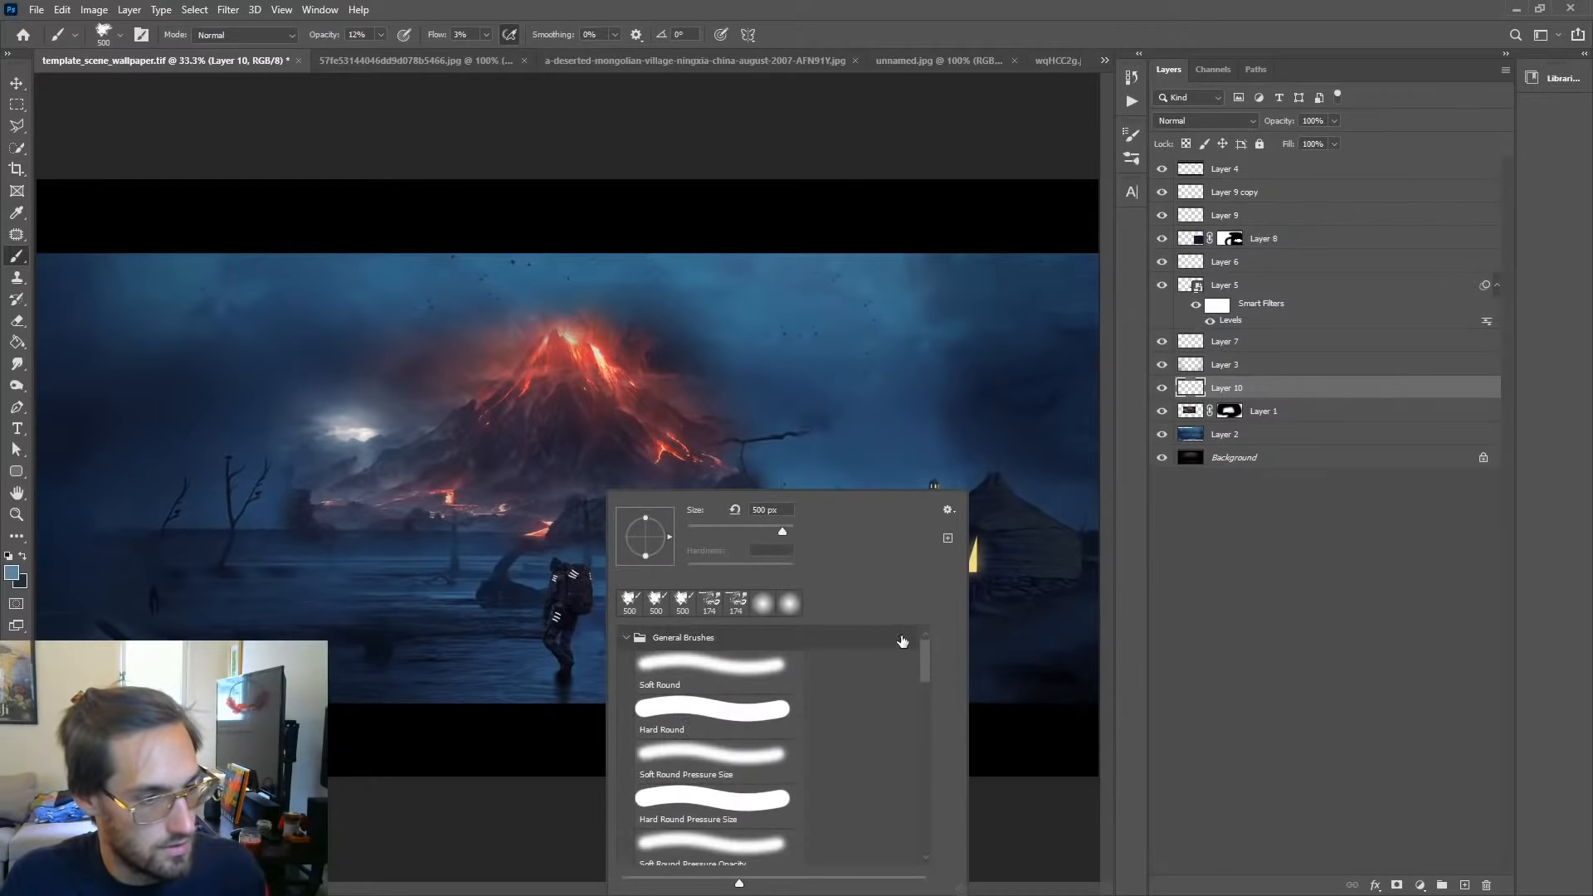
left_click(726, 675)
double_click(710, 669)
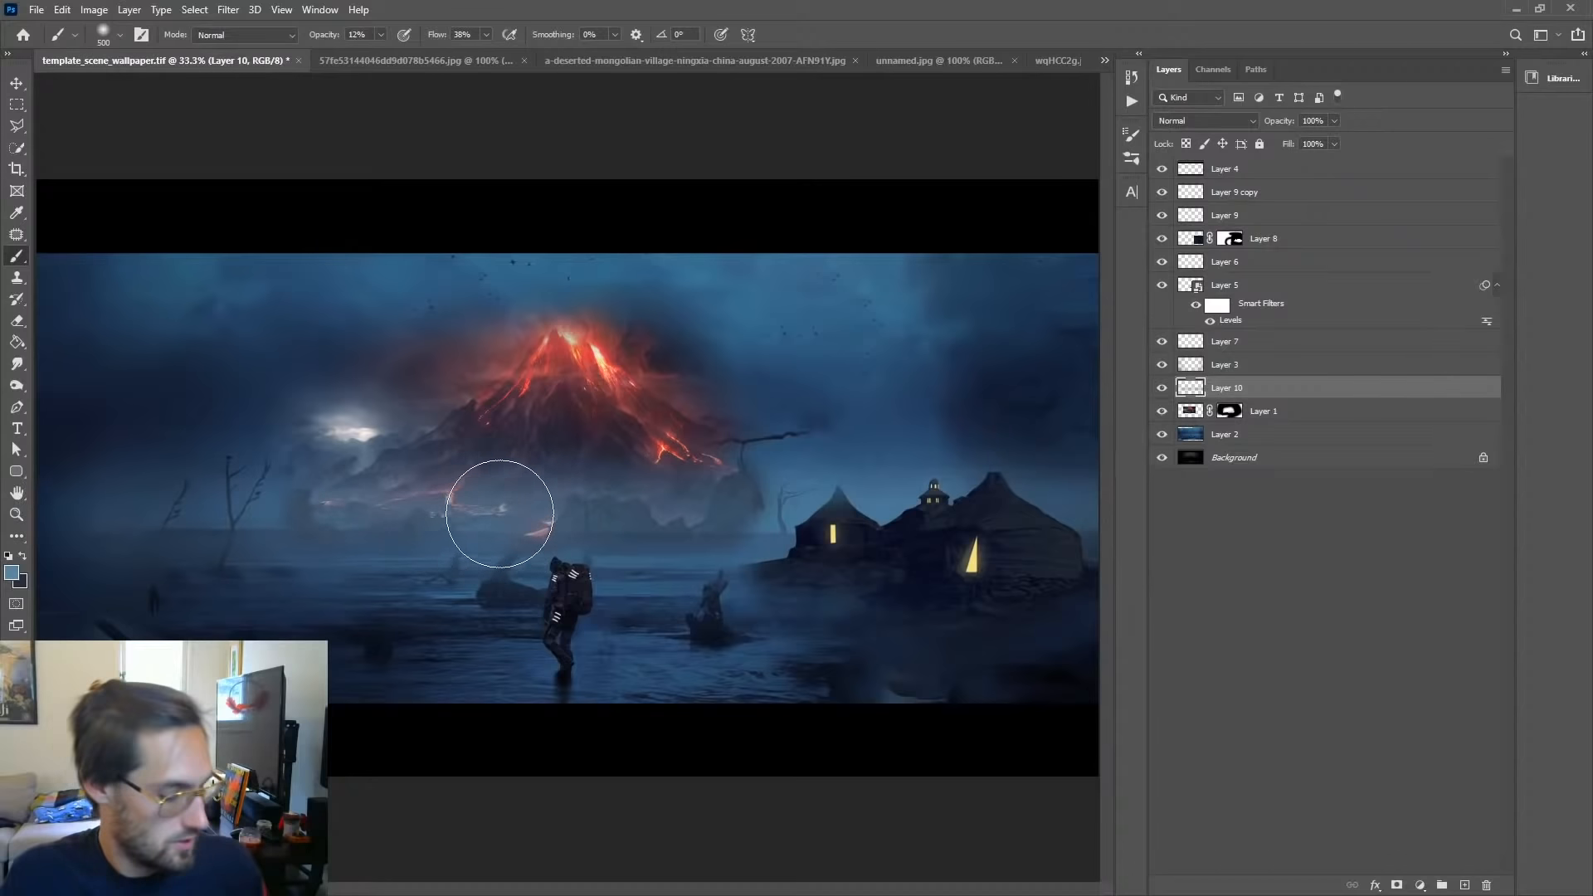
key("bracketleft")
key("bracketleft")
key("bracketleft")
key("bracketleft")
key("bracketleft")
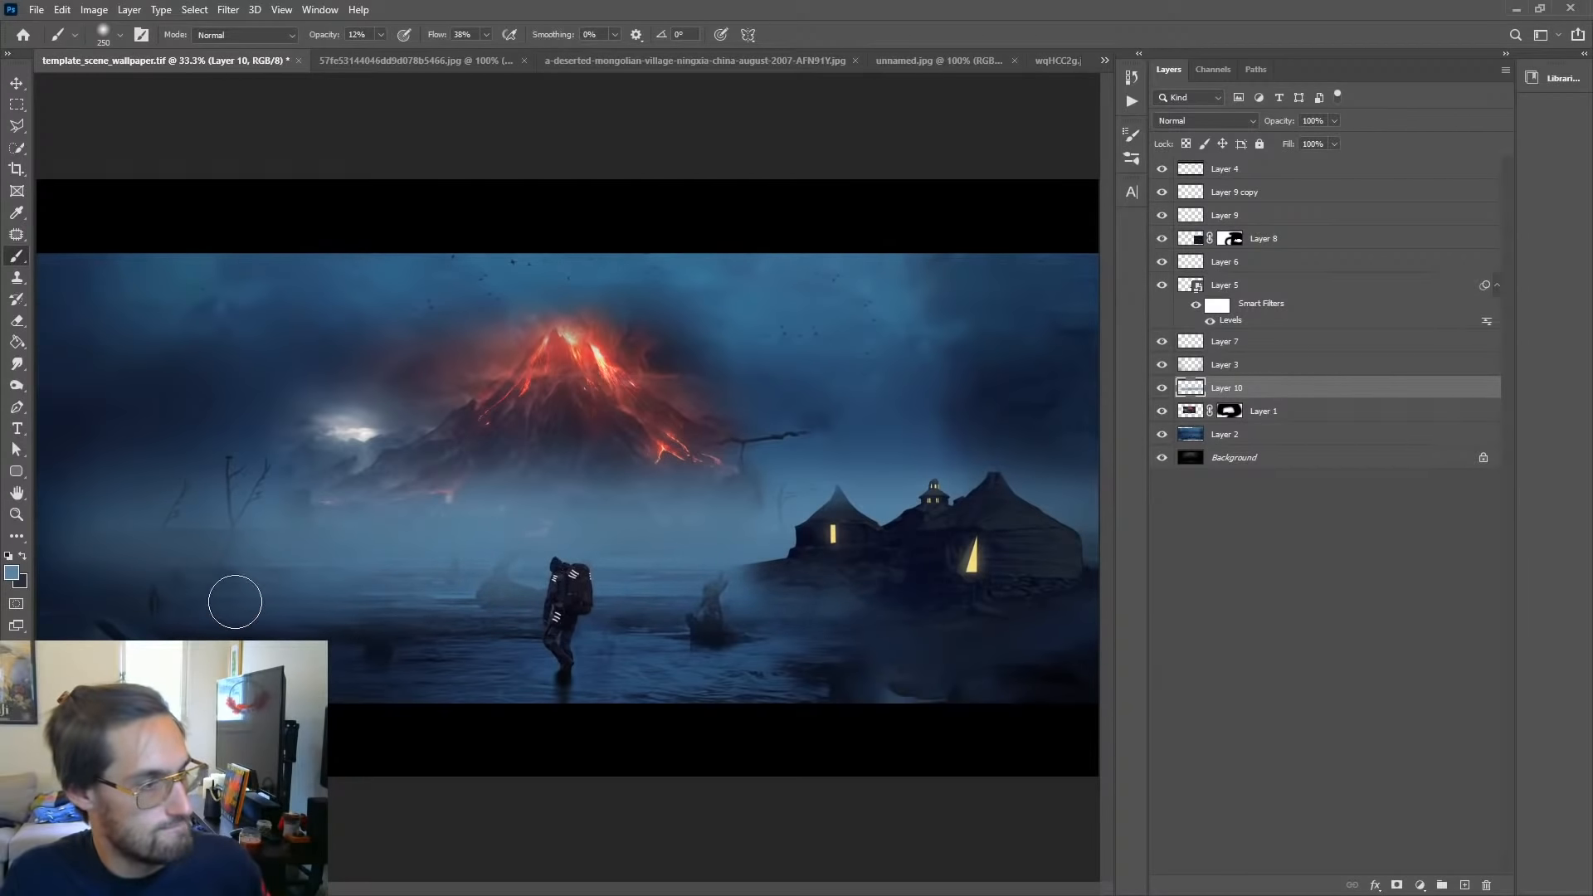
Step: Judge the mist at reduced view size and lower Layer 10's opacity to 90%
key("z")
left_click(691, 534, "alt")
left_click(691, 534, "alt")
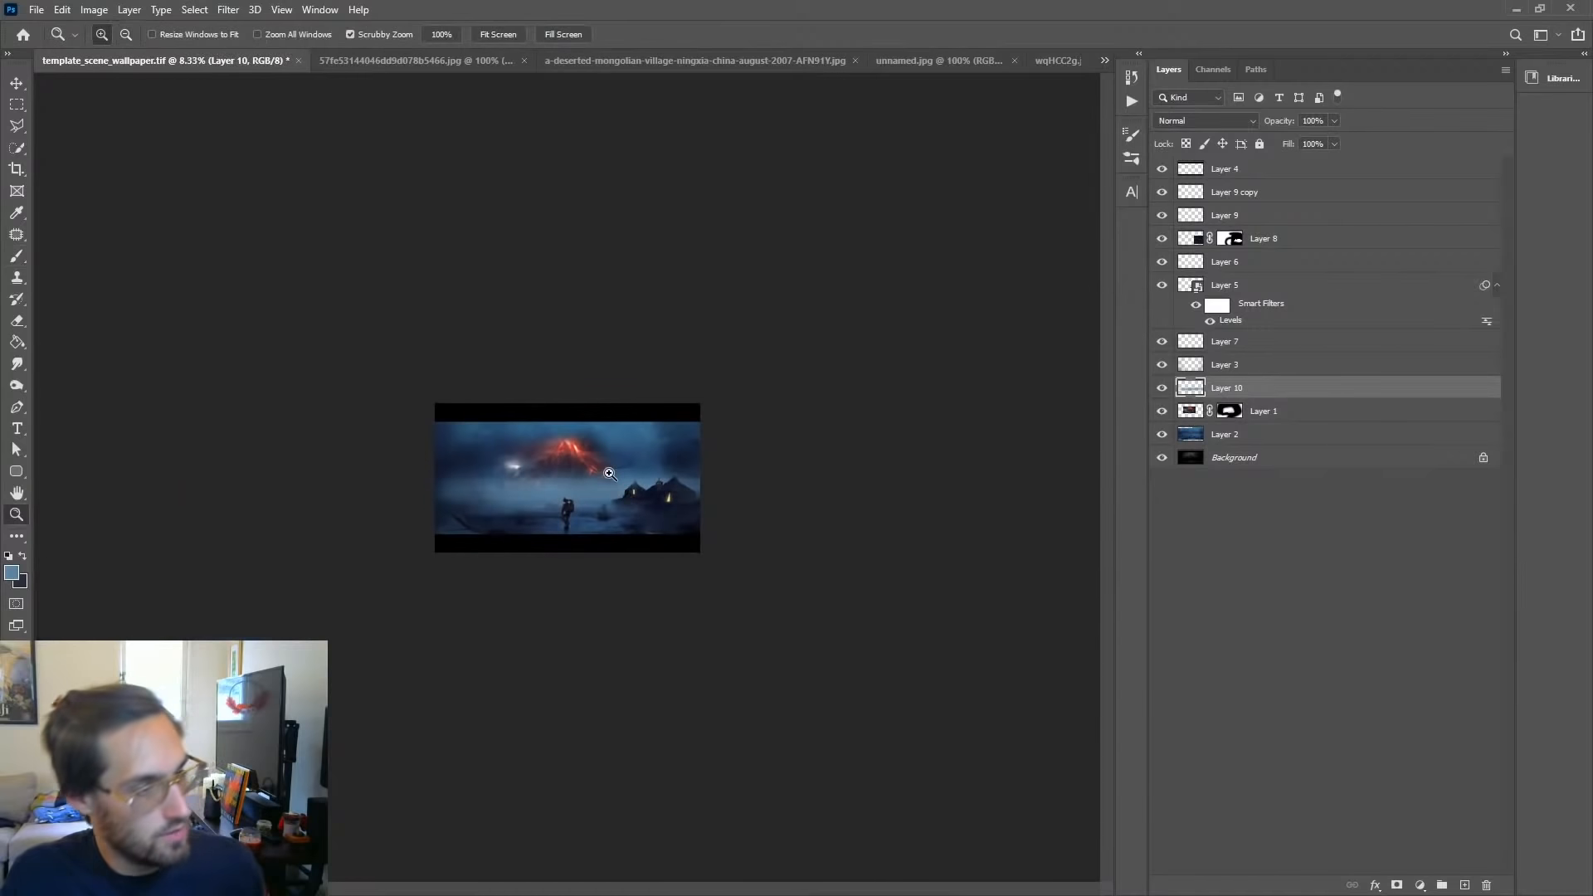
key("b")
left_click(567, 499)
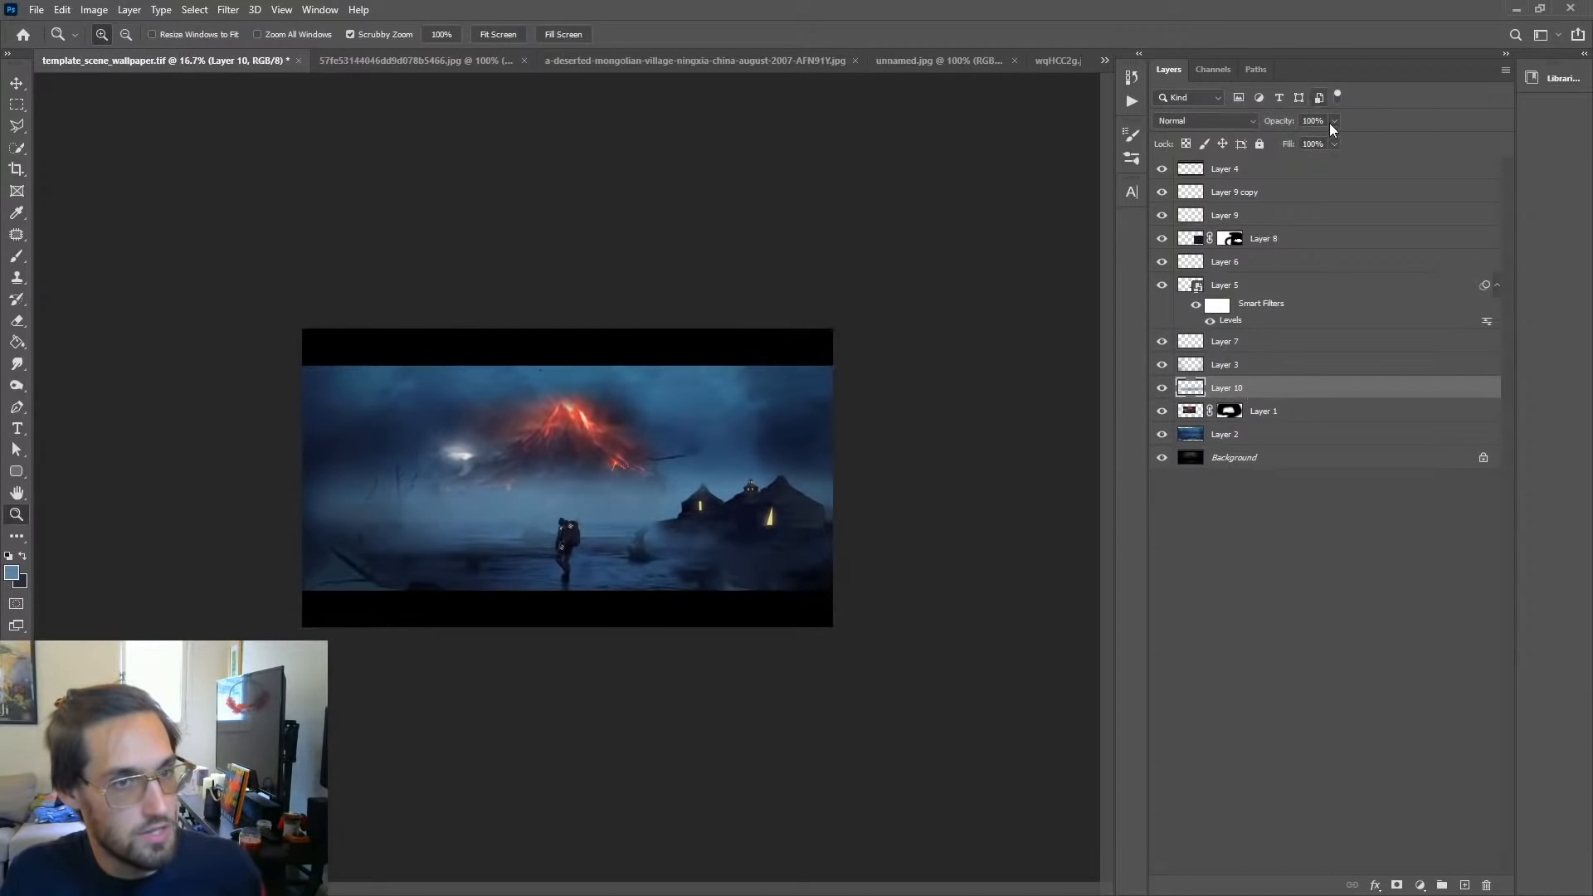
left_click_drag(1334, 141, 1328, 139)
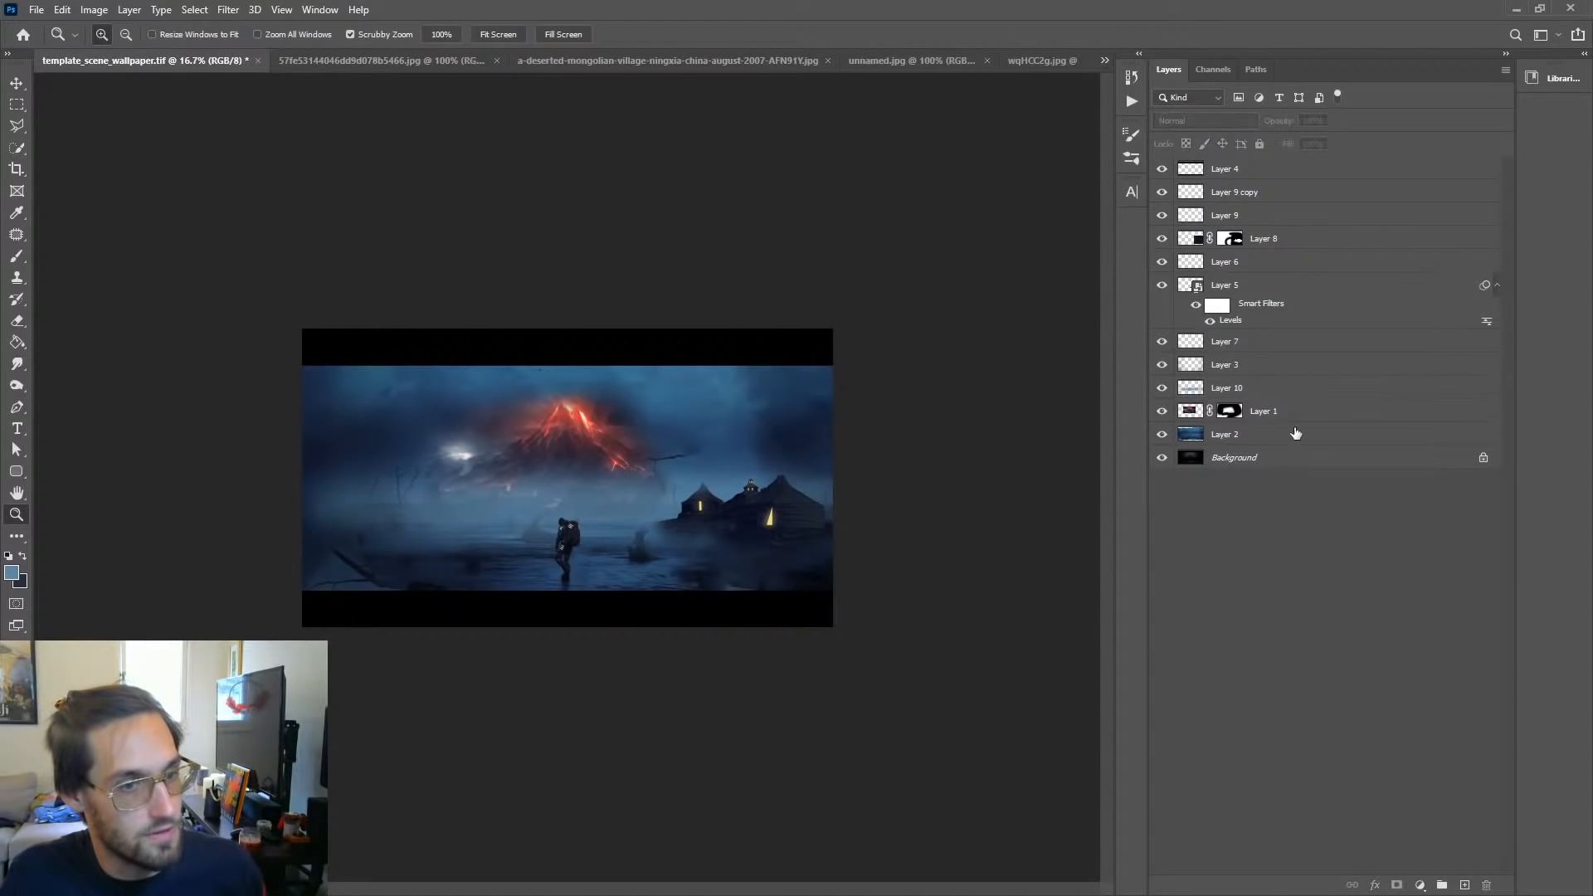
left_click(575, 512)
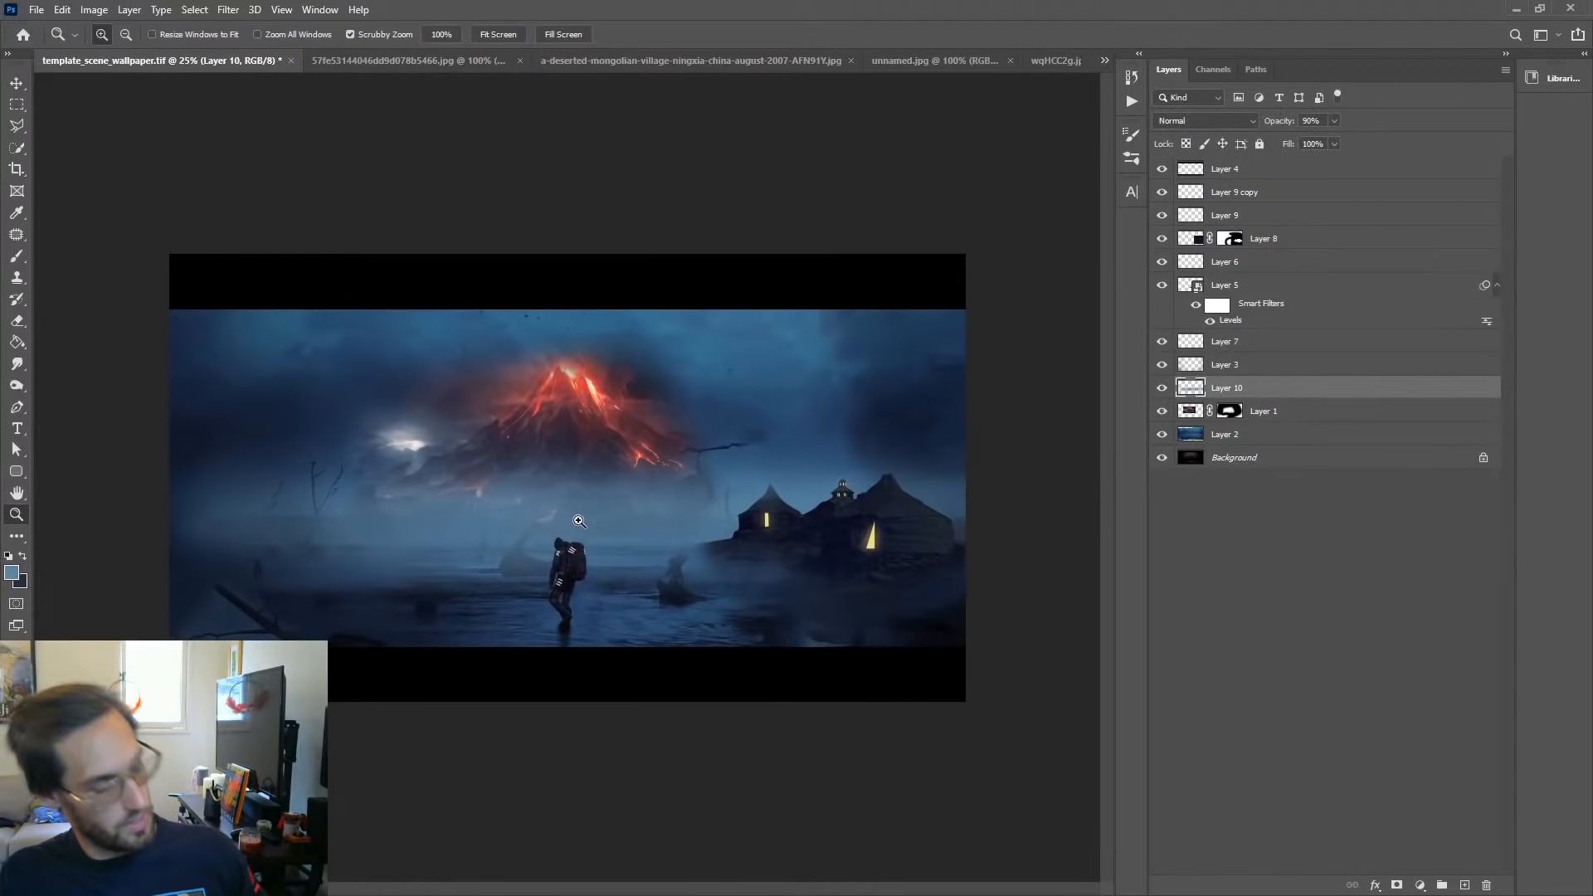
Step: Raise the mist layer's saturation to about +31 with Hue/Saturation
double_click(1236, 321)
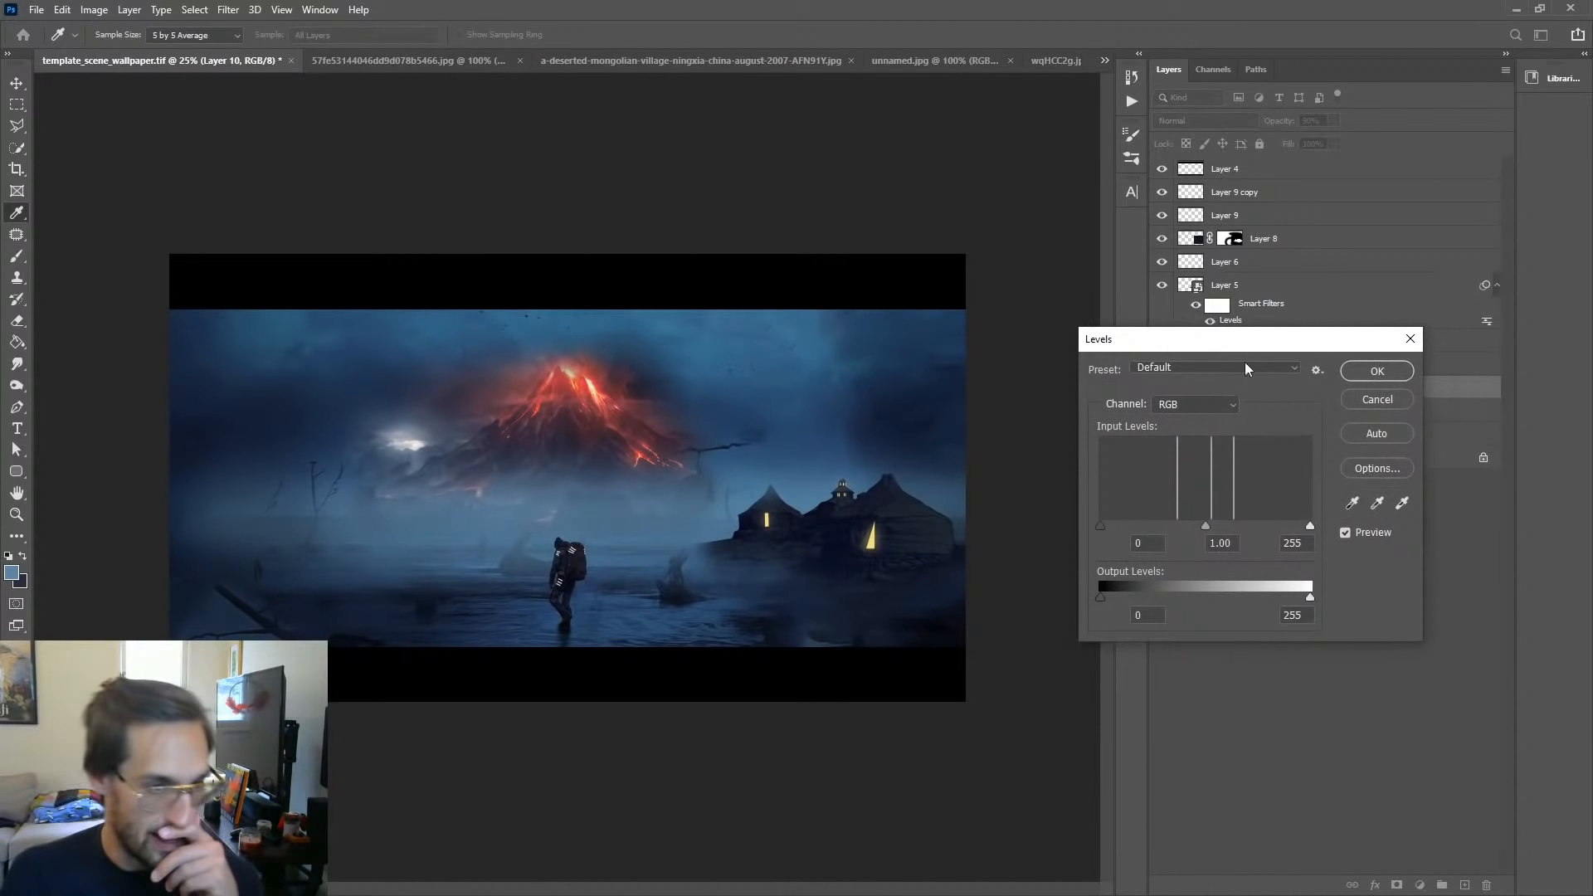
left_click(1372, 401)
key("ctrl+u")
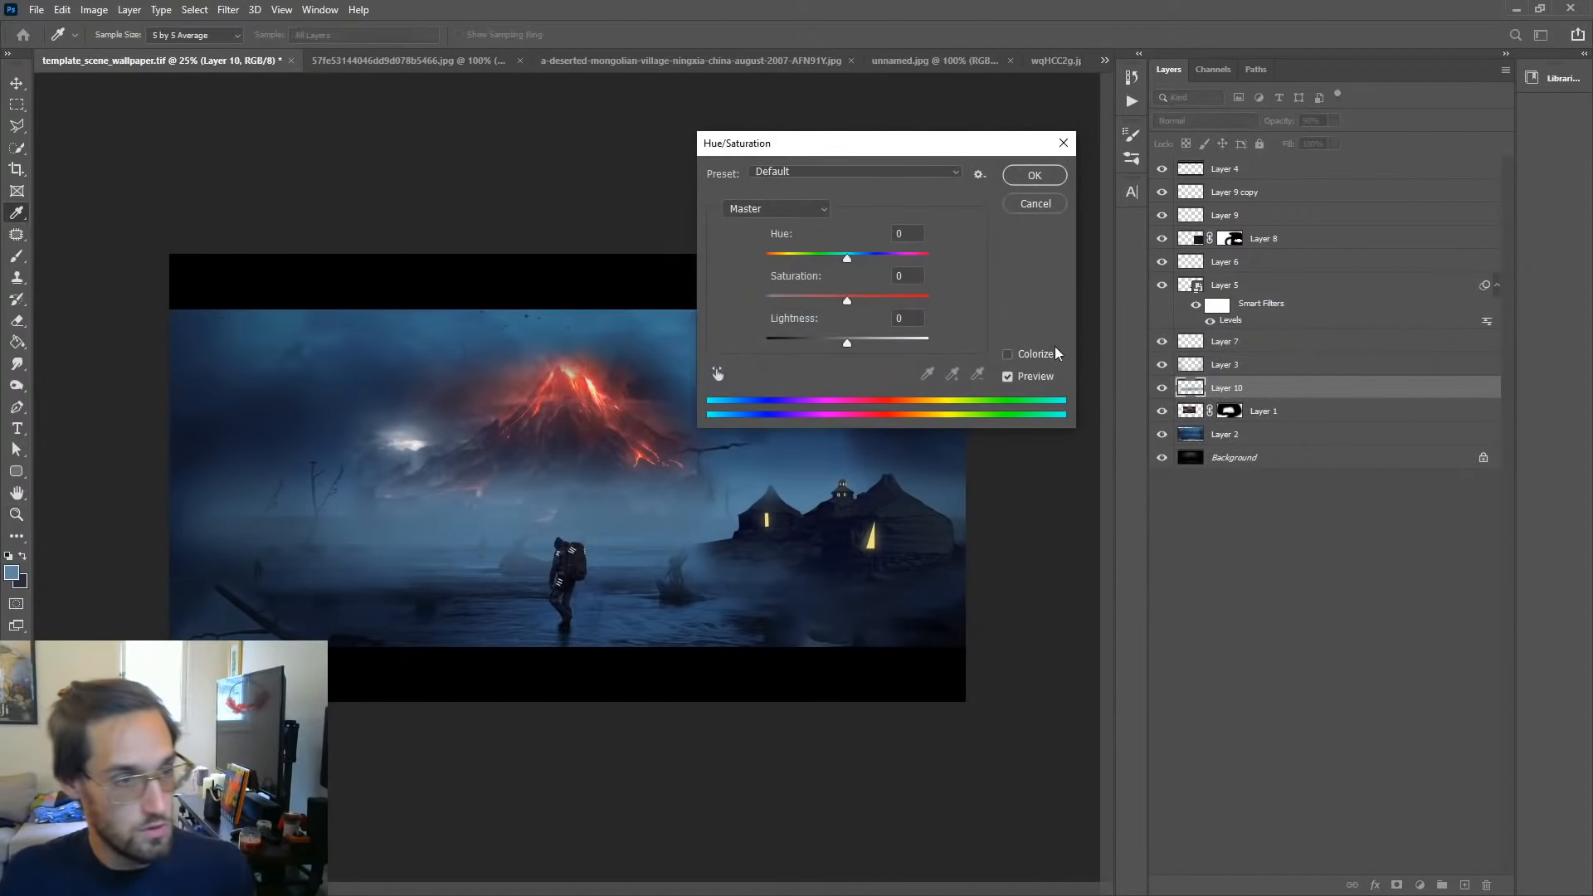
left_click_drag(873, 156, 1067, 272)
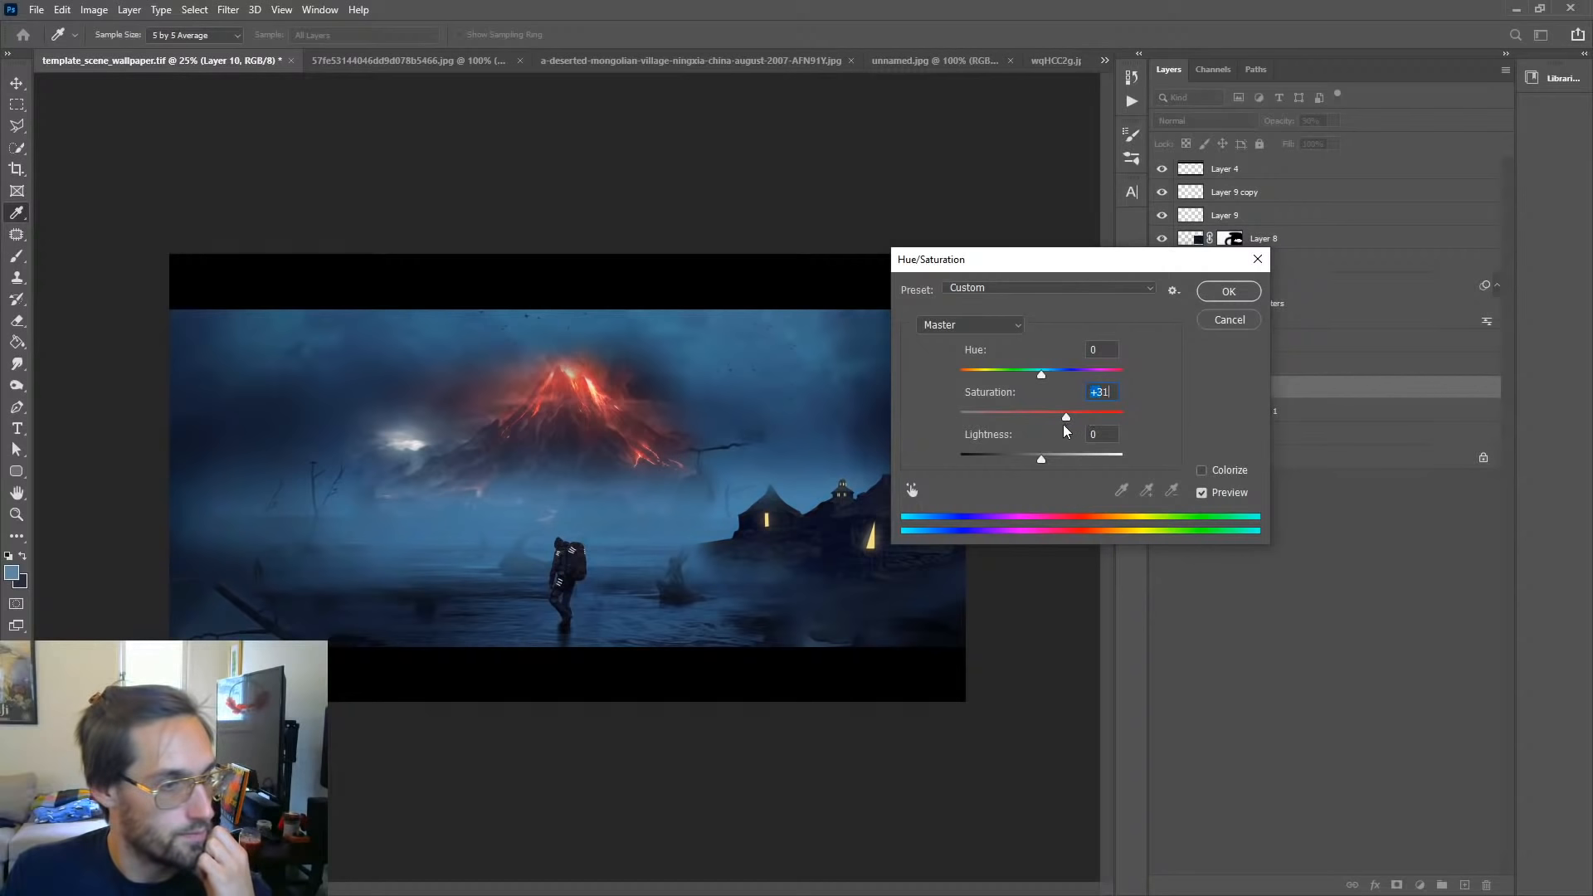
left_click(1228, 292)
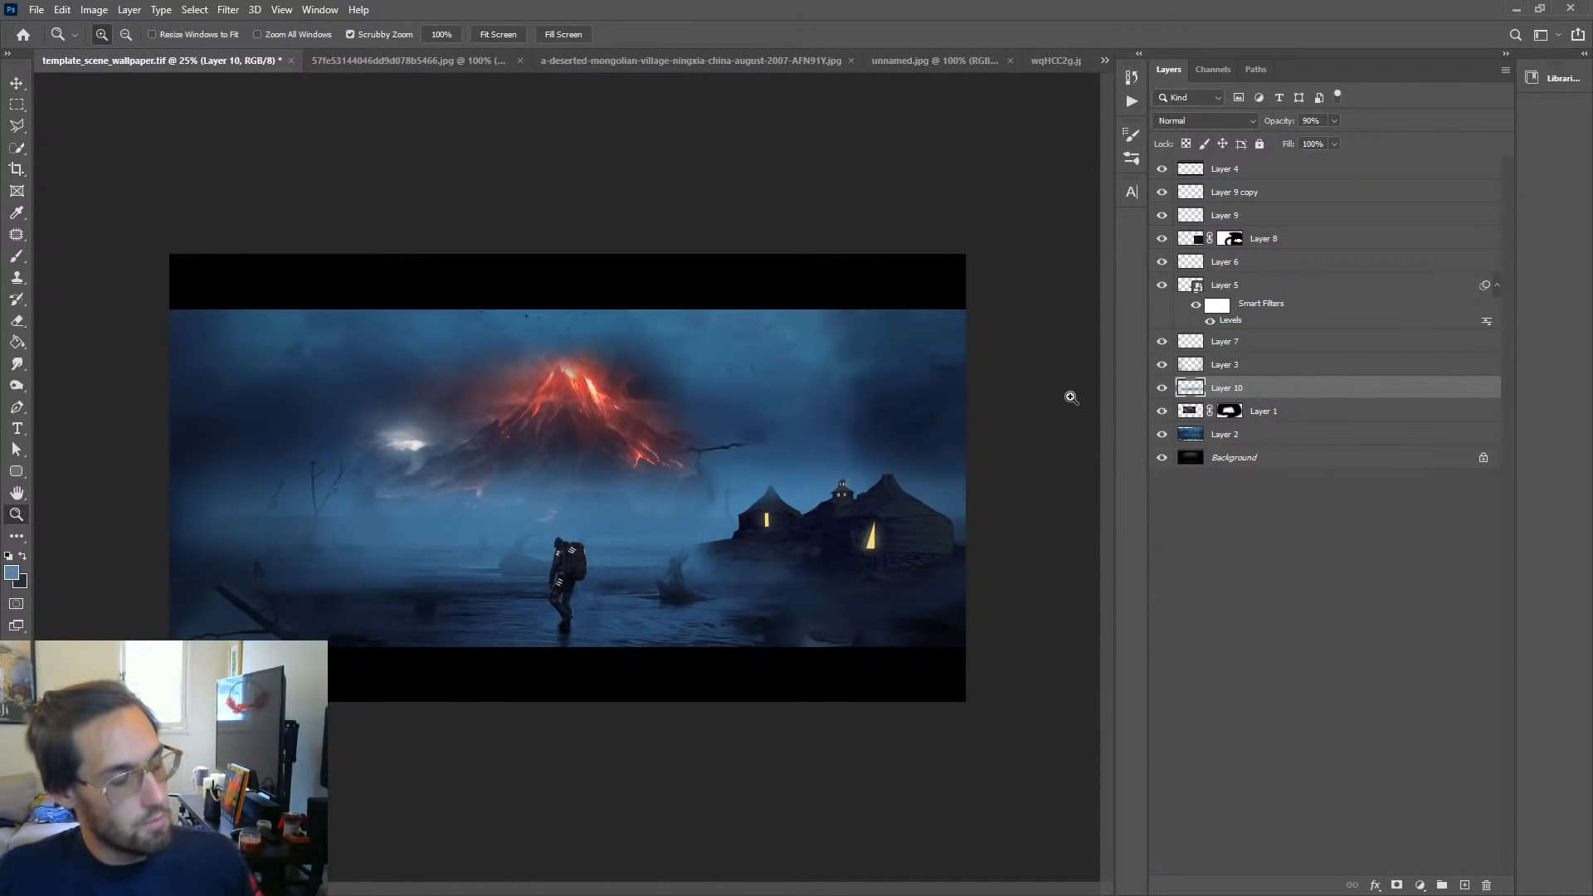
Step: Target Layer 1's mask with the Brush tool at 100% opacity and flow, undo a test stroke, and switch to white paint
left_click(16, 83)
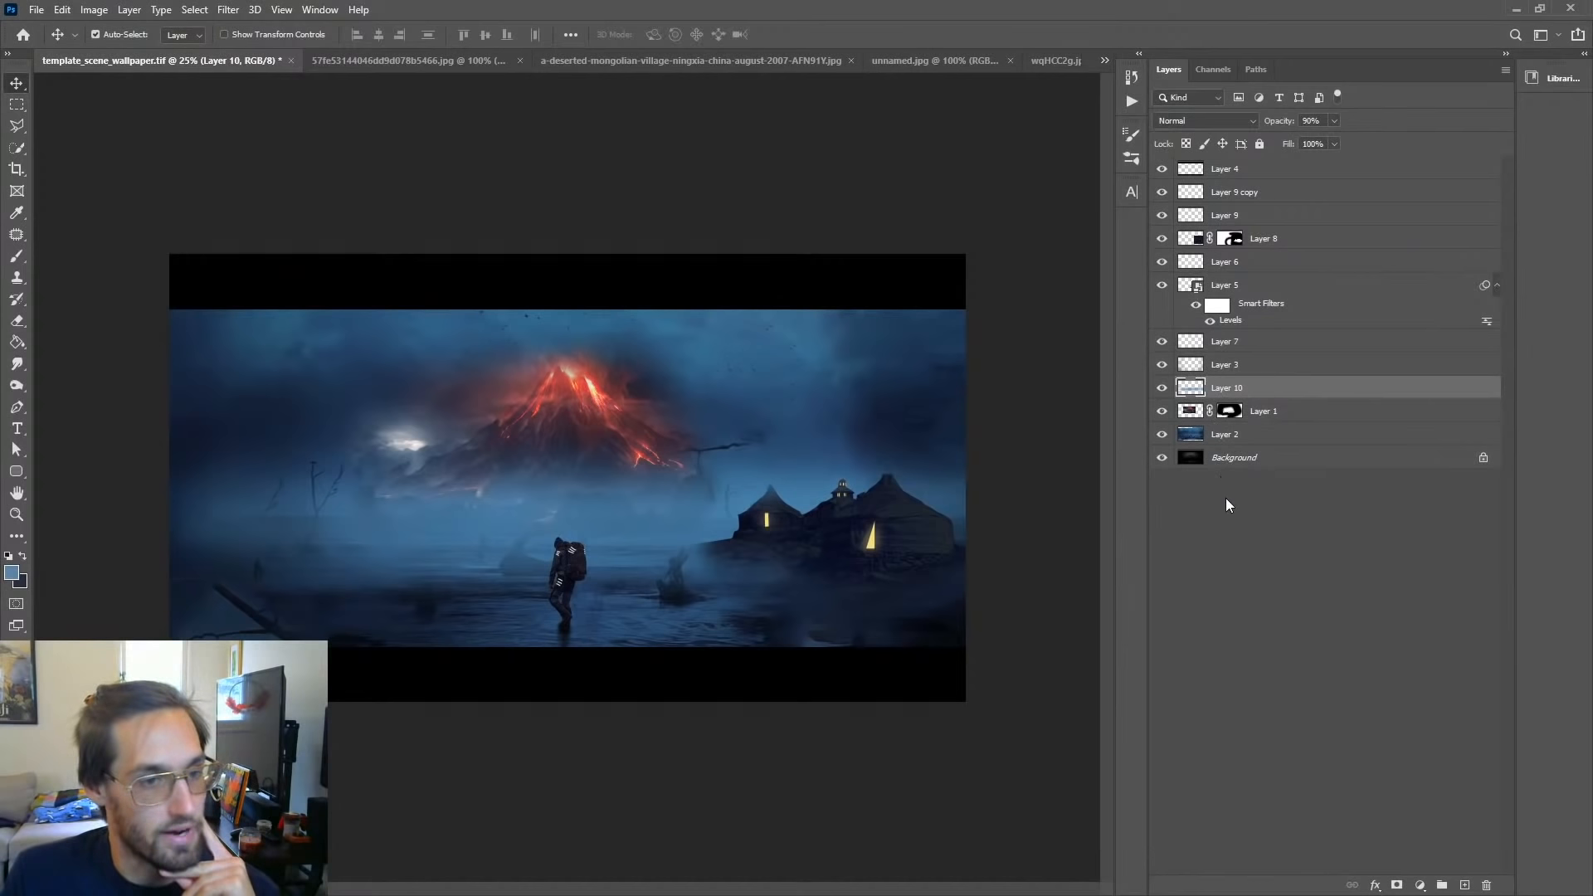
left_click(1230, 411)
left_click(19, 258)
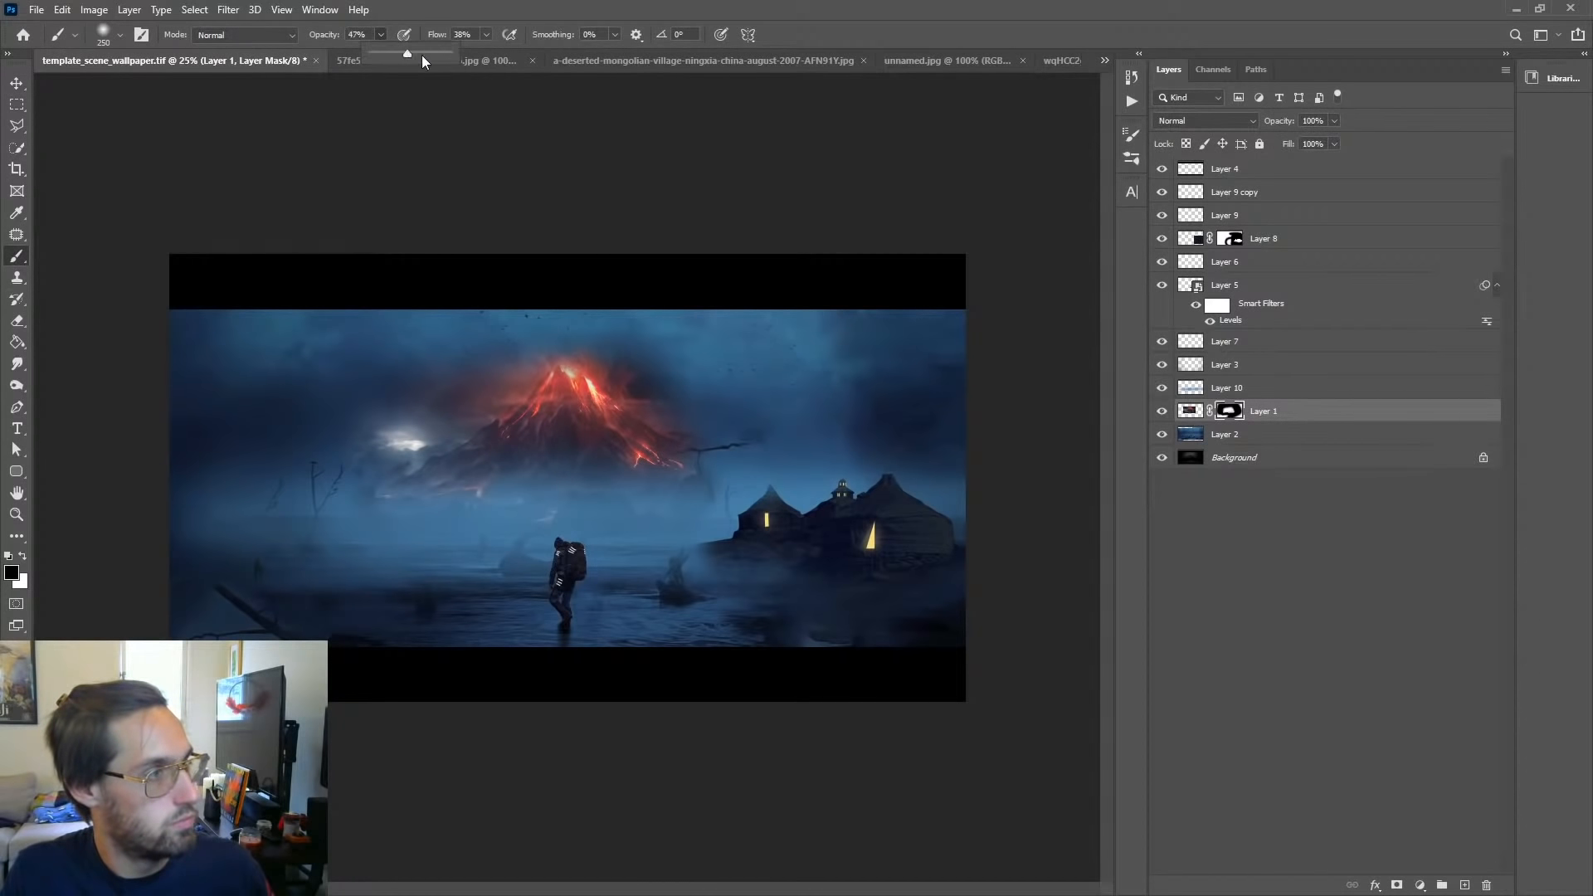
left_click_drag(421, 55, 481, 32)
mouse_move(469, 439)
left_mouse_down()
mouse_move(402, 402)
mouse_move(590, 398)
left_mouse_up()
key("ctrl+z")
key("x")
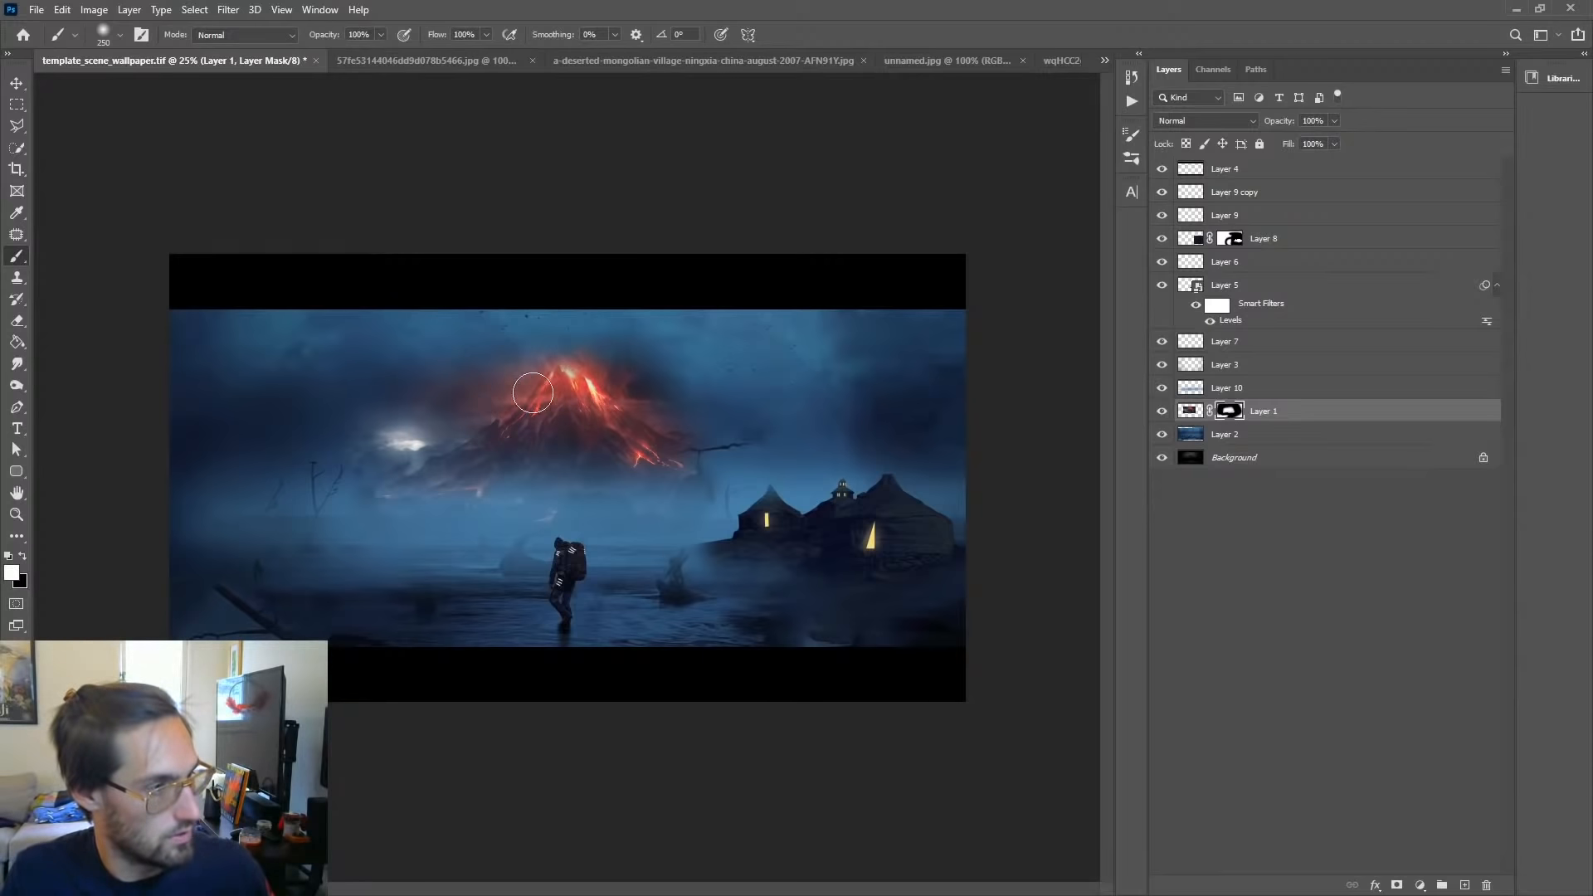
Step: Paint white on Layer 1's mask around the volcano to reveal the hidden sky of its source image
mouse_move(465, 381)
left_mouse_down()
mouse_move(343, 342)
mouse_move(713, 353)
mouse_move(693, 402)
mouse_move(743, 468)
left_mouse_up()
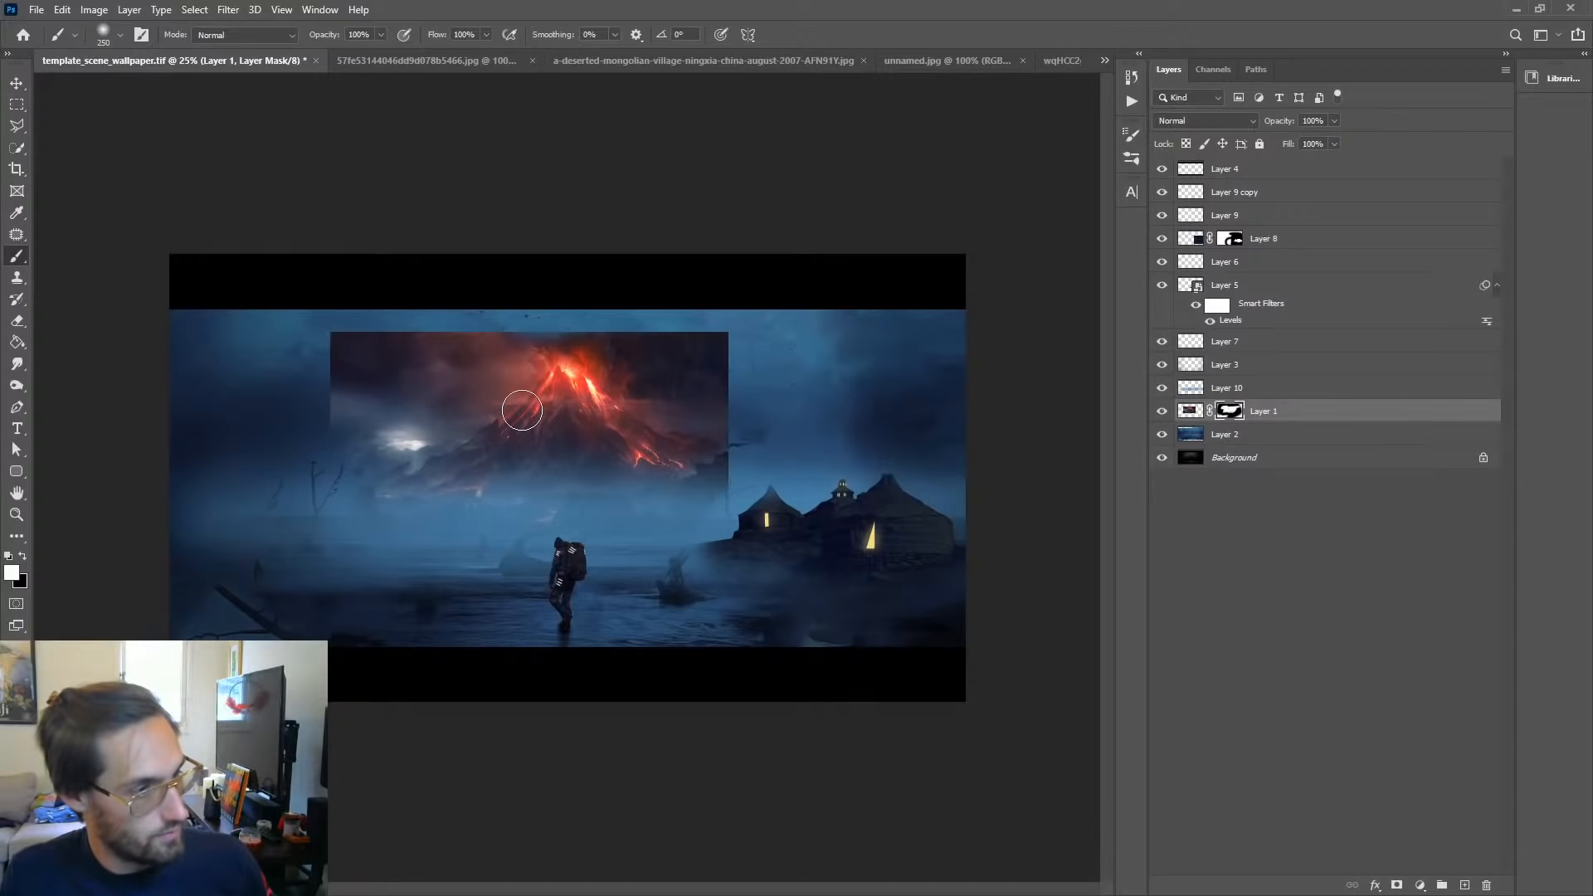
key("ctrl+z")
mouse_move(589, 406)
left_mouse_down()
mouse_move(701, 352)
mouse_move(697, 459)
mouse_move(643, 348)
mouse_move(372, 400)
mouse_move(356, 351)
mouse_move(586, 299)
mouse_move(490, 366)
left_mouse_up()
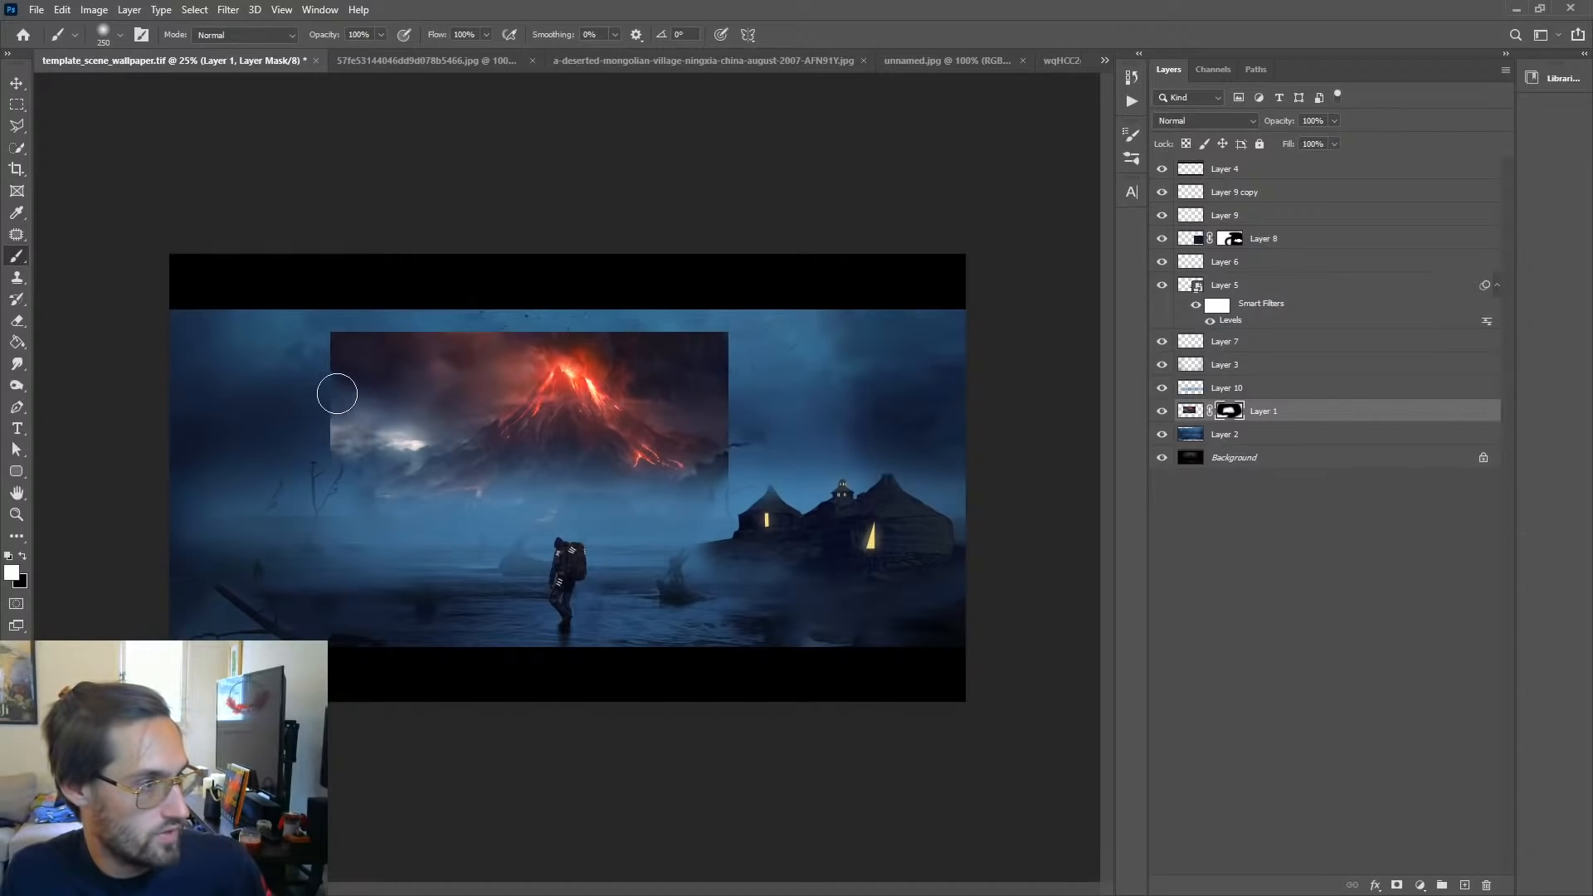
Step: Undo the white painting on Layer 1's mask around the volcano
key("ctrl+z")
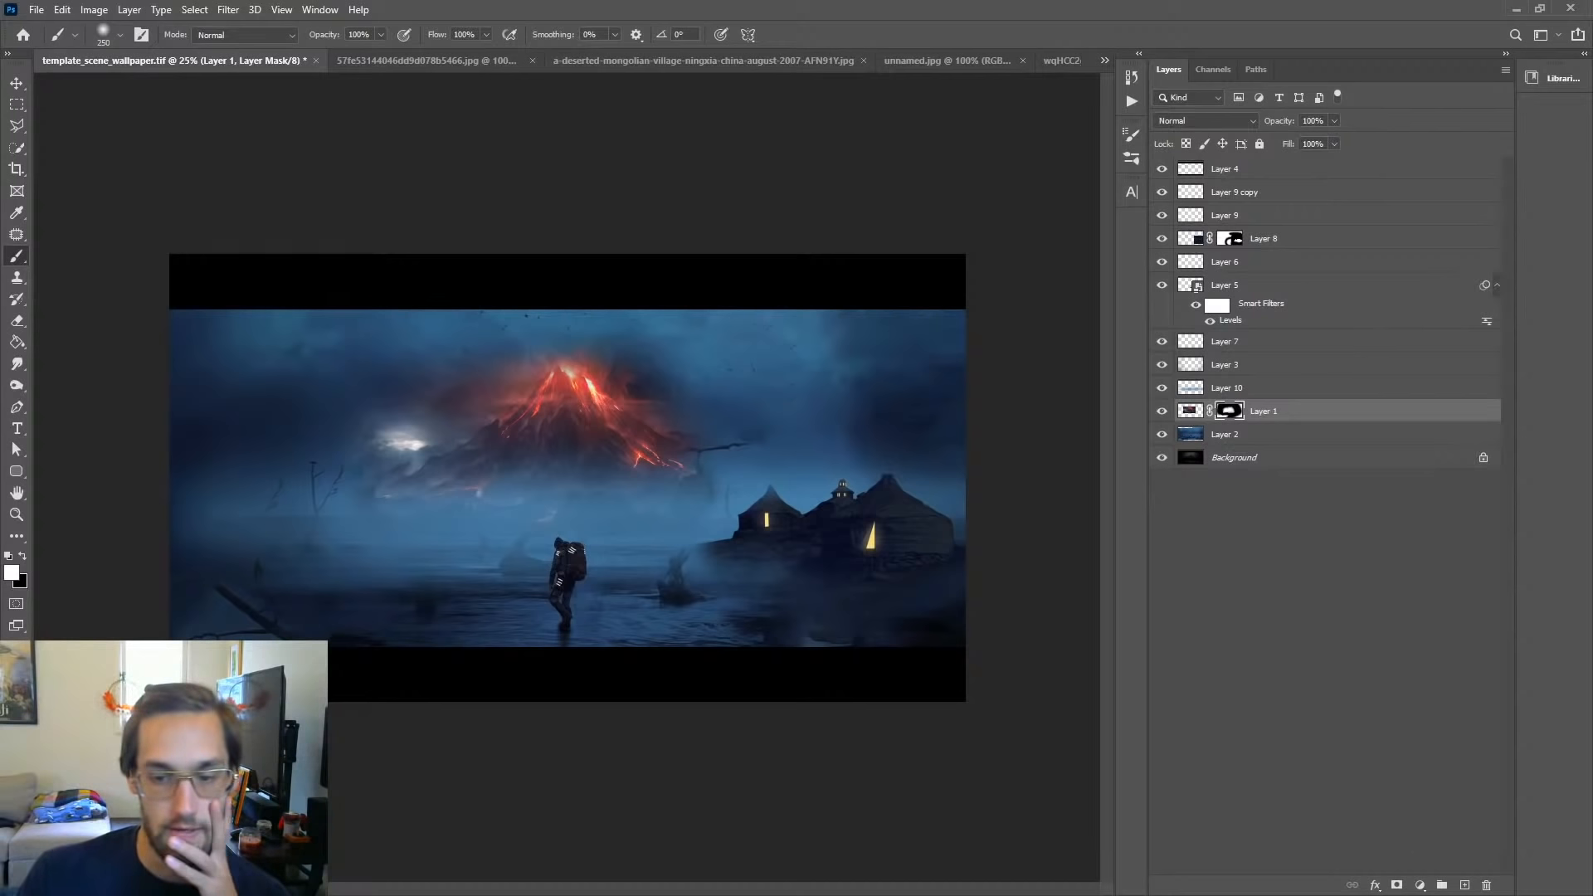
Step: Switch to the Chrome browser and search Pinterest for "volcano"
key("alt+Tab")
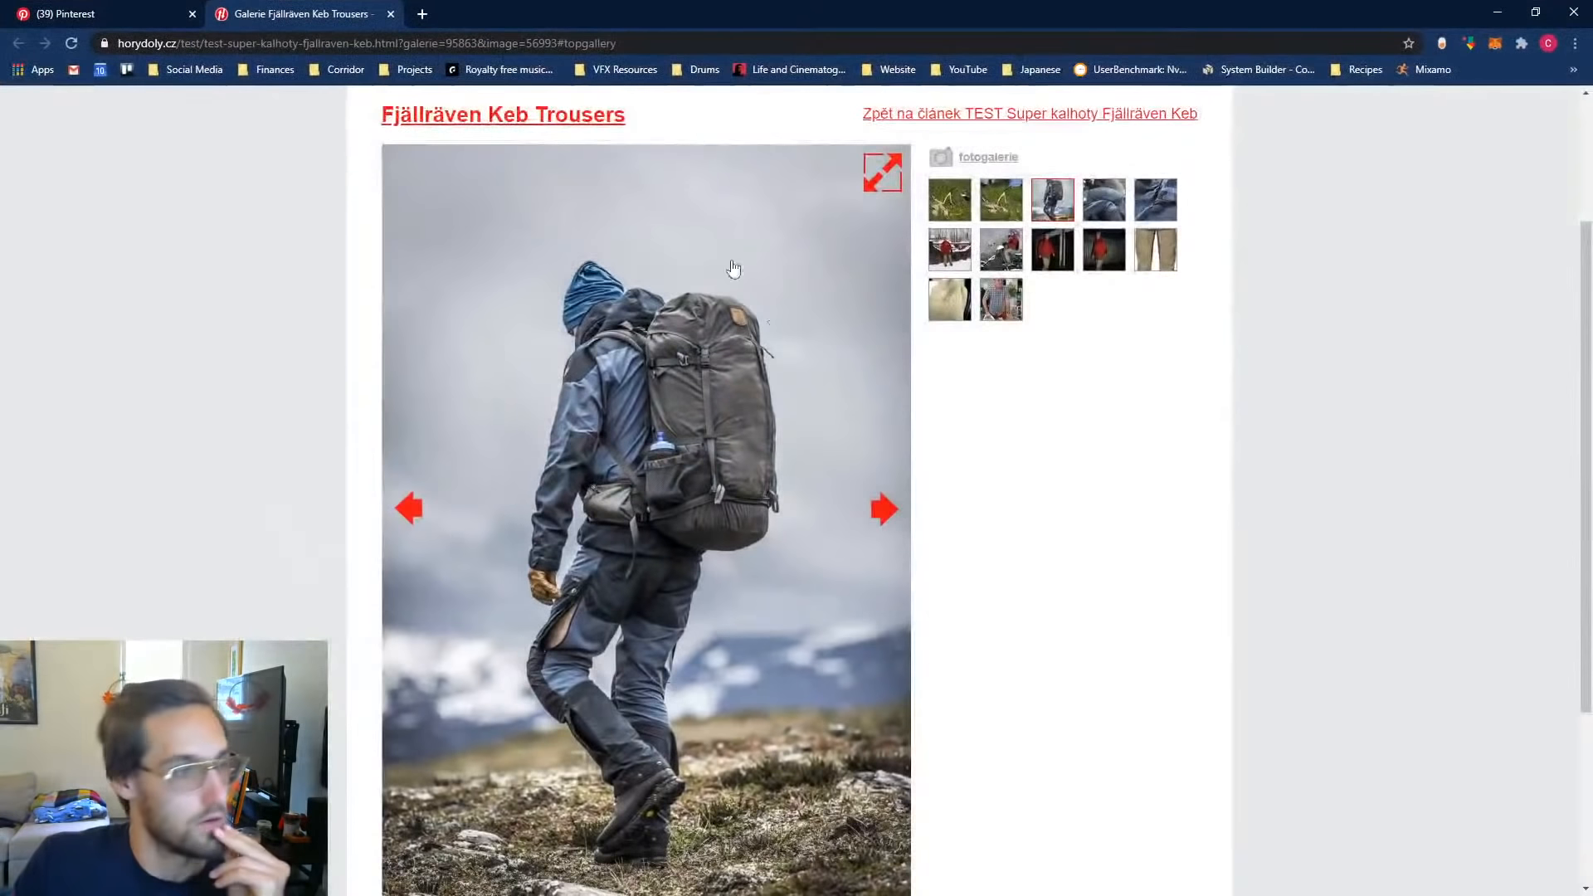
left_click(588, 45)
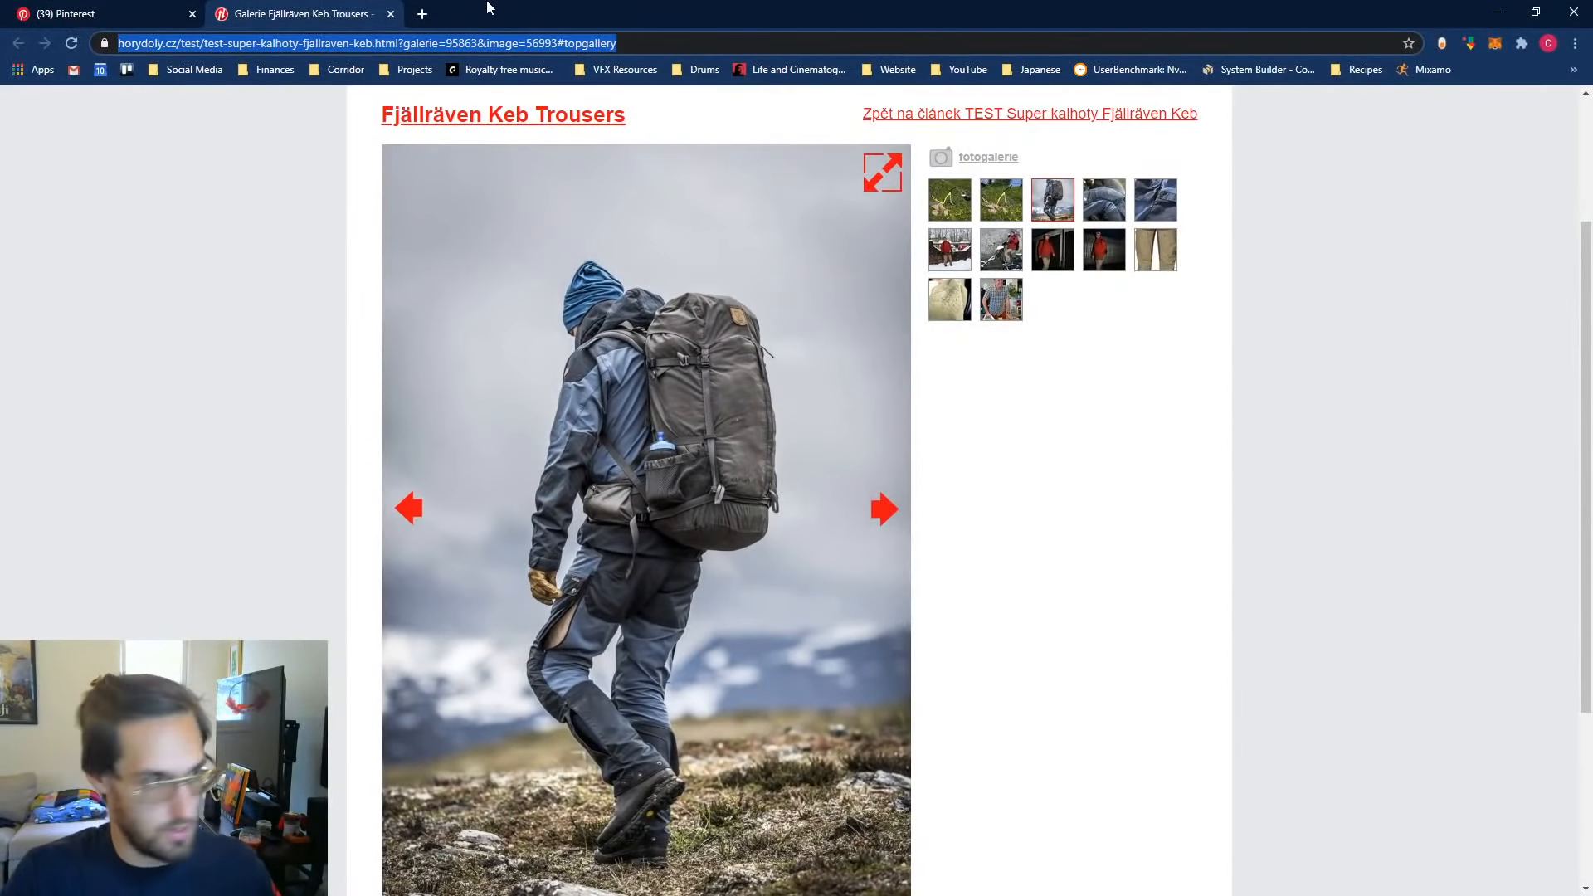
scroll(282, 262, "up", 2)
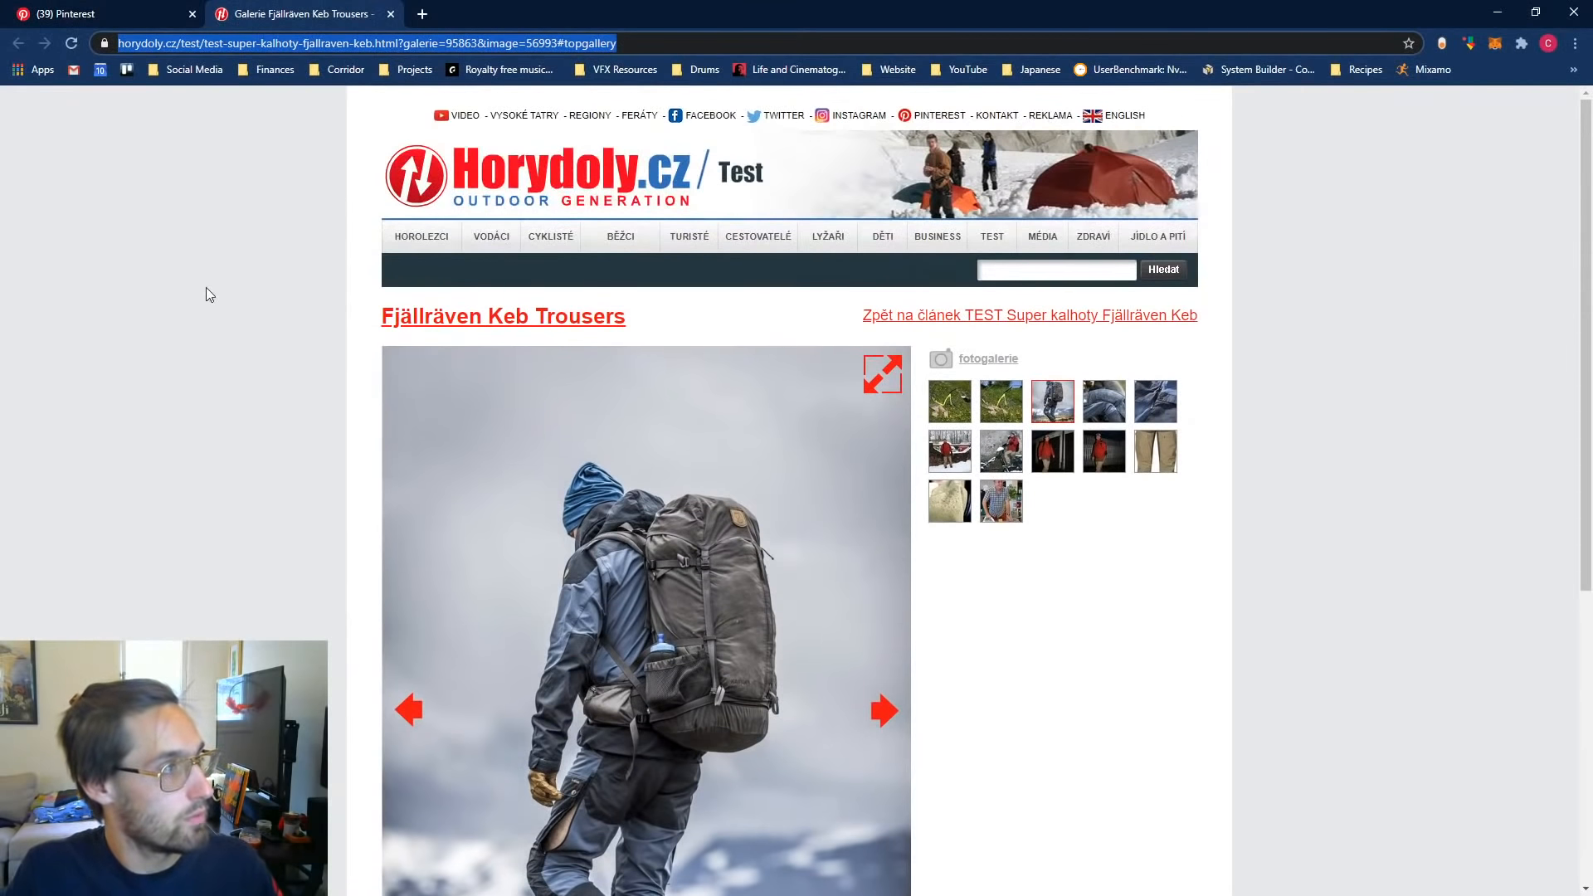
left_click(121, 13)
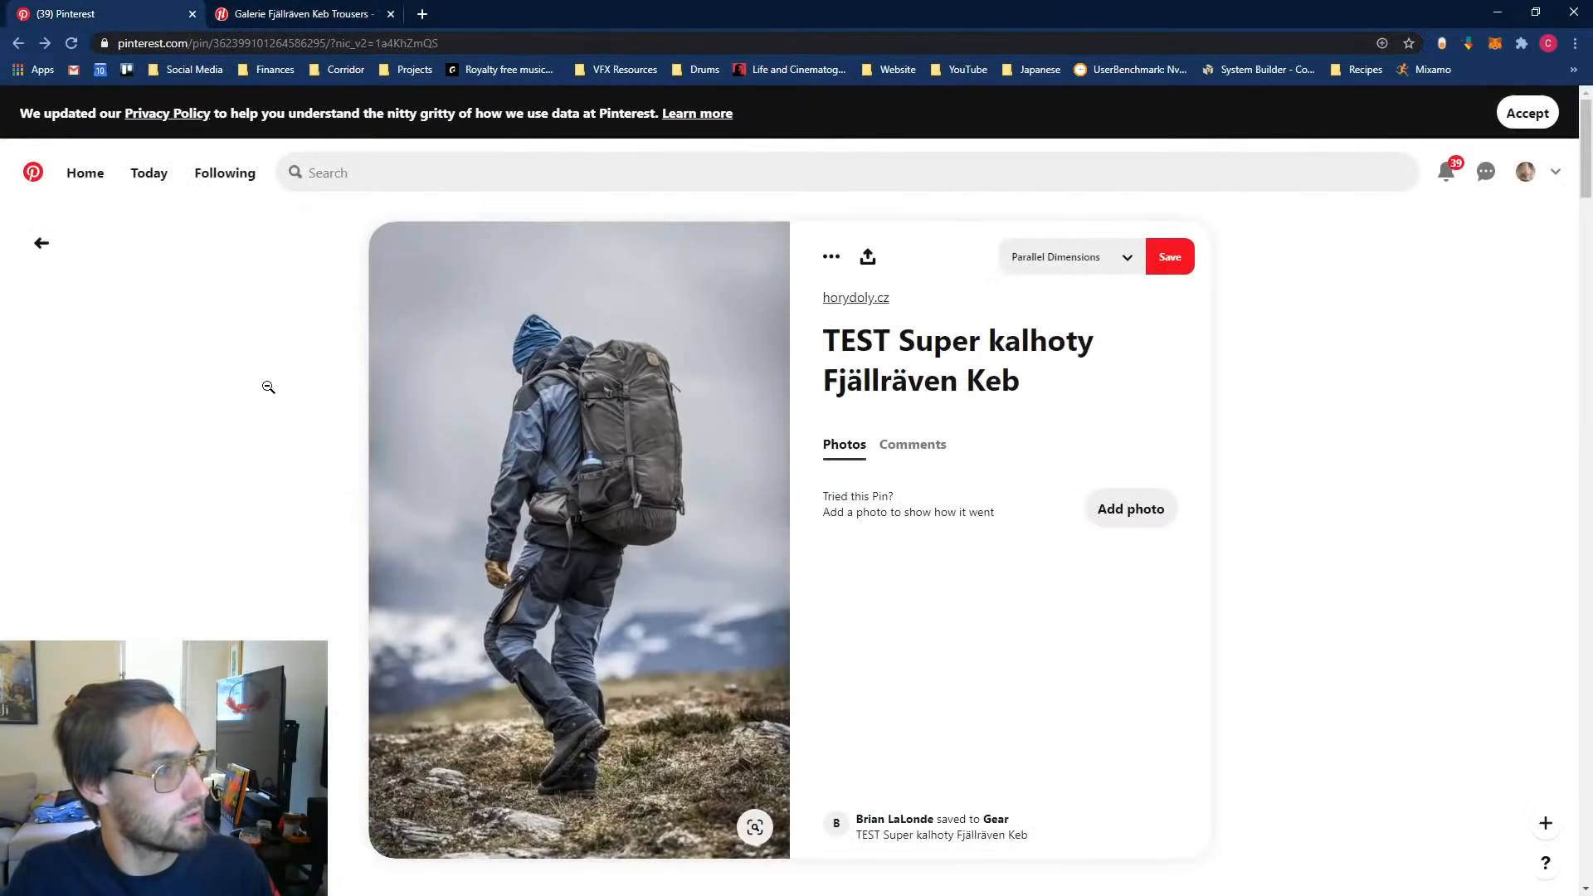
left_click(341, 171)
type("vol")
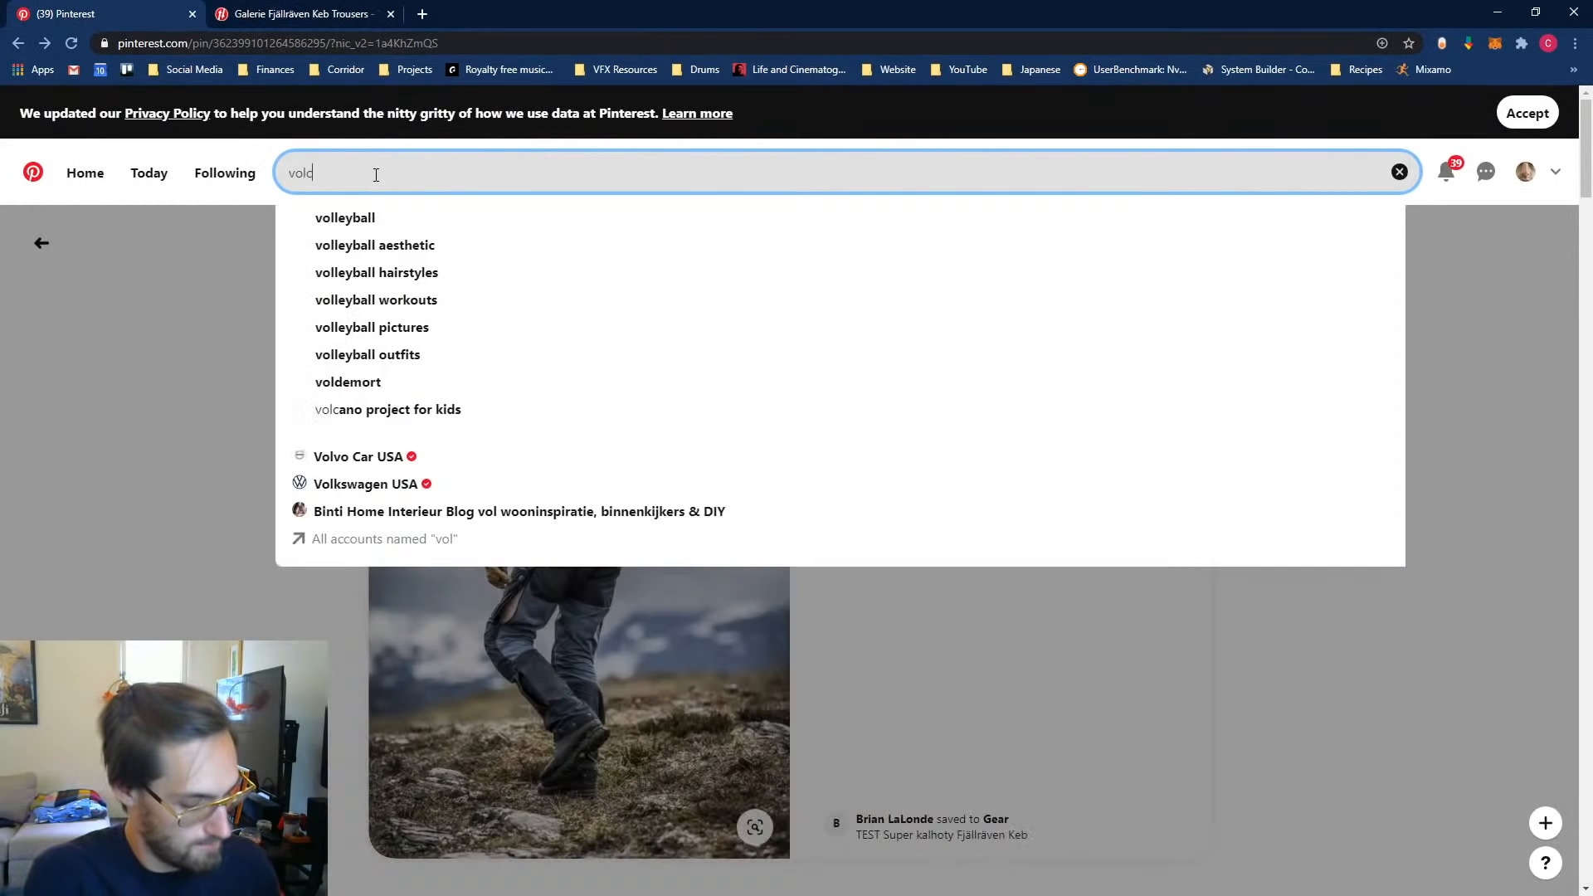
type("cano")
key("Return")
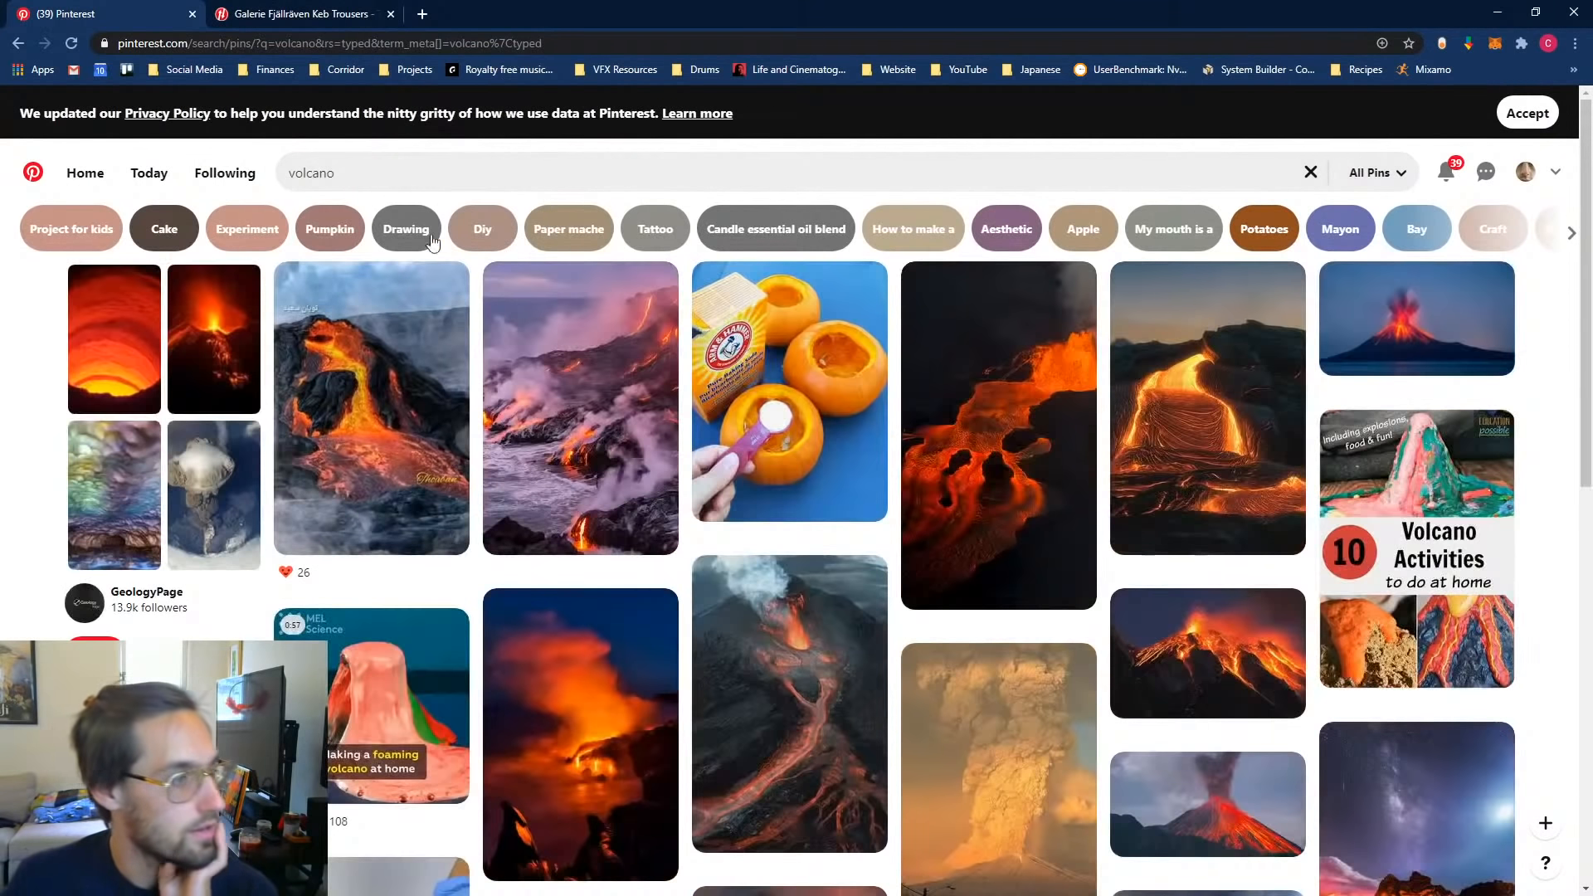
Step: Look through the volcano pins for a cloudy sky reference and inspect the billowing eruption pin and its related images
scroll(77, 510, "down", 4)
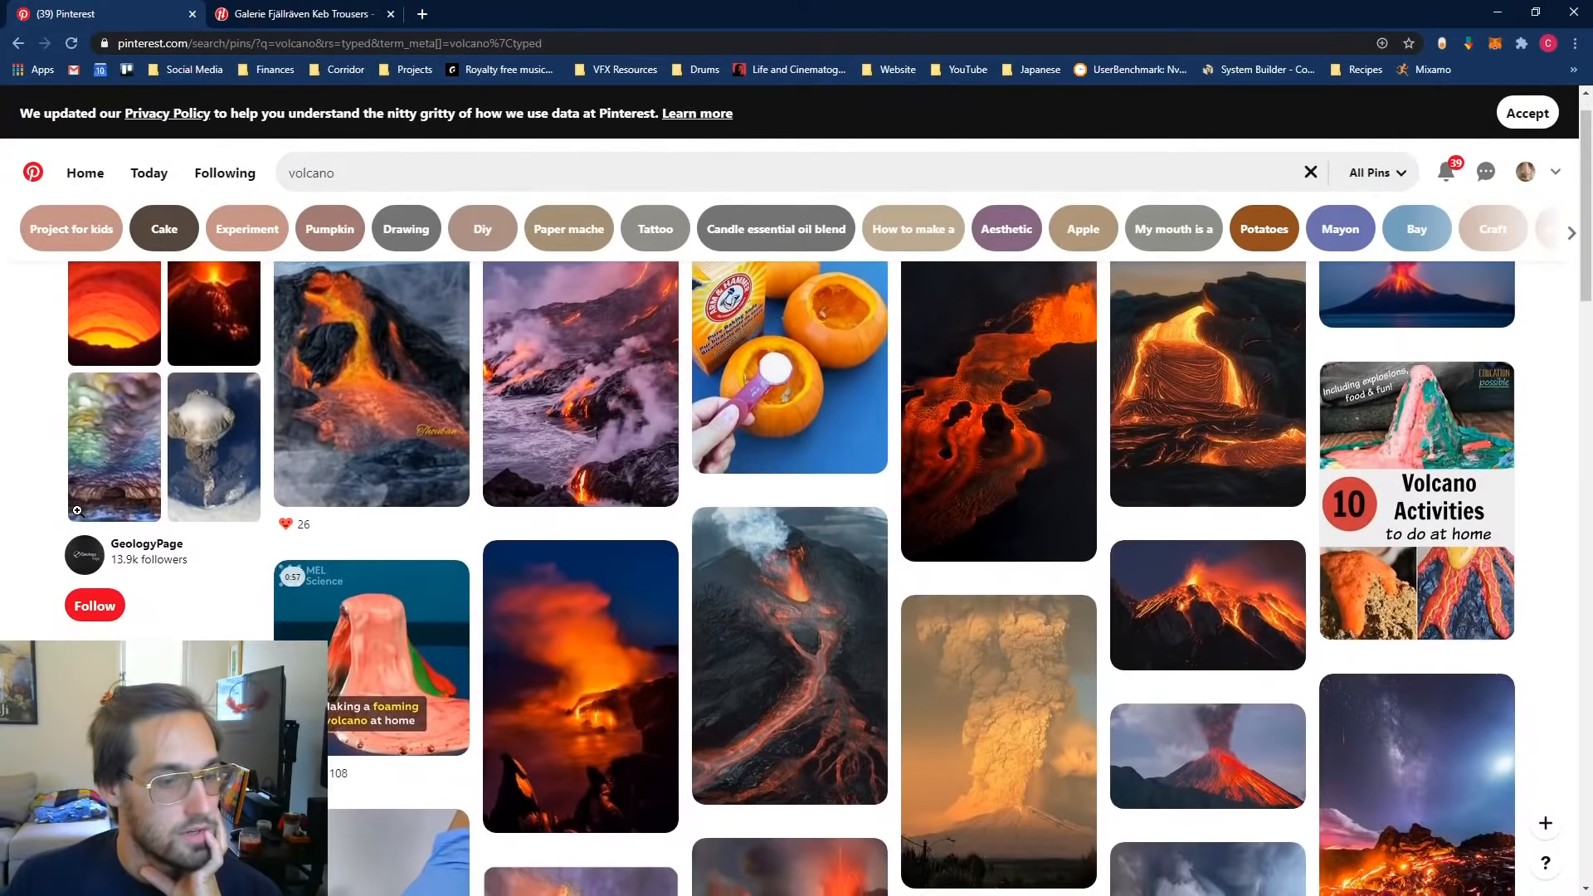
scroll(77, 510, "down", 3)
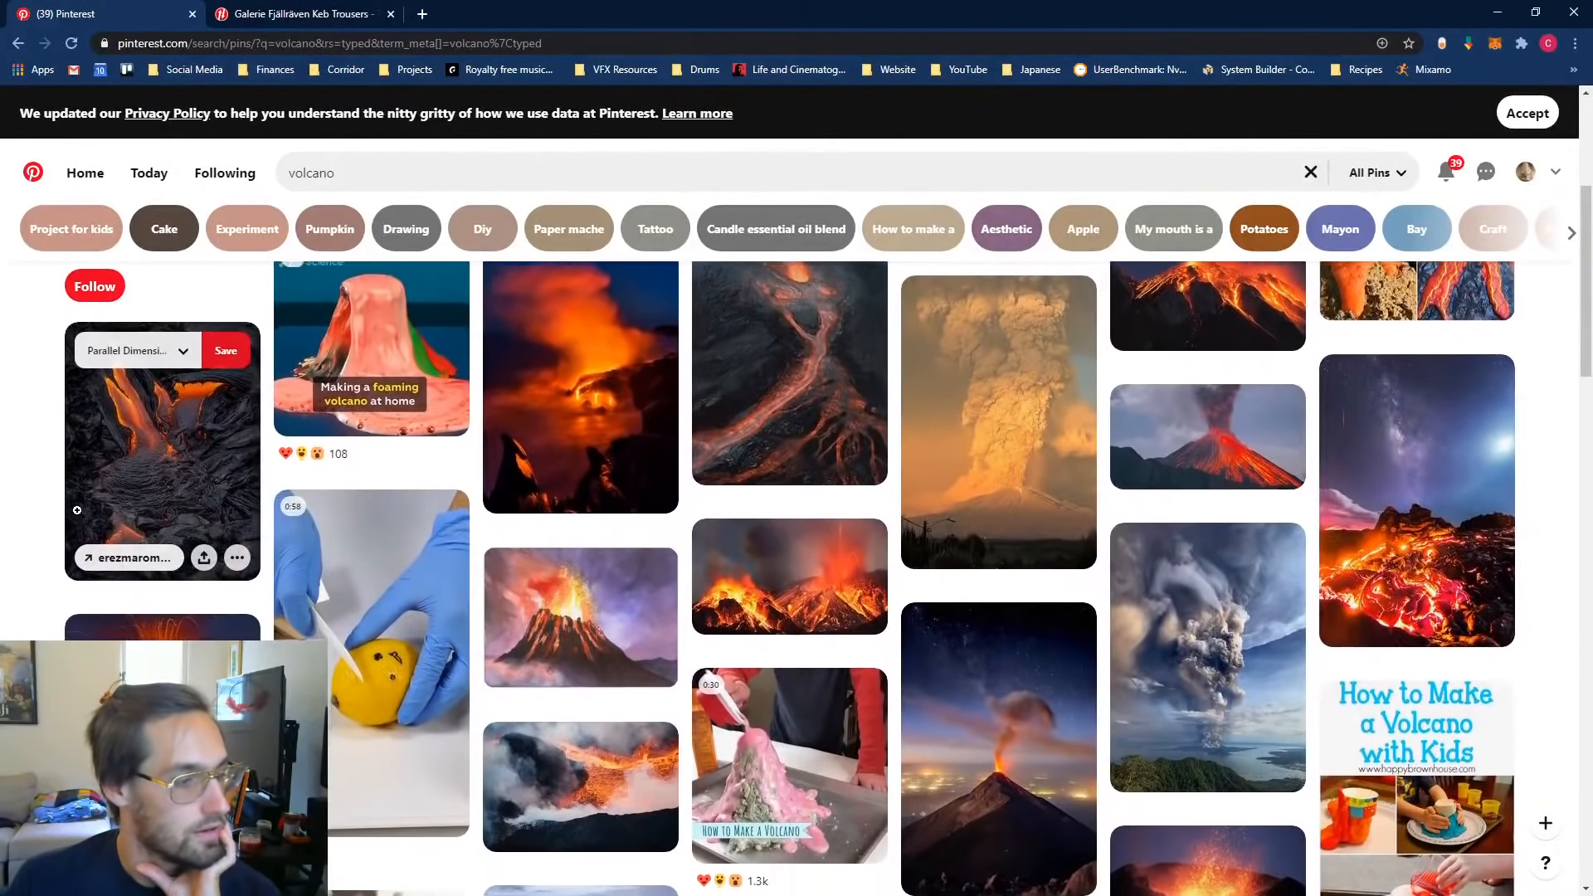
scroll(77, 510, "down", 5)
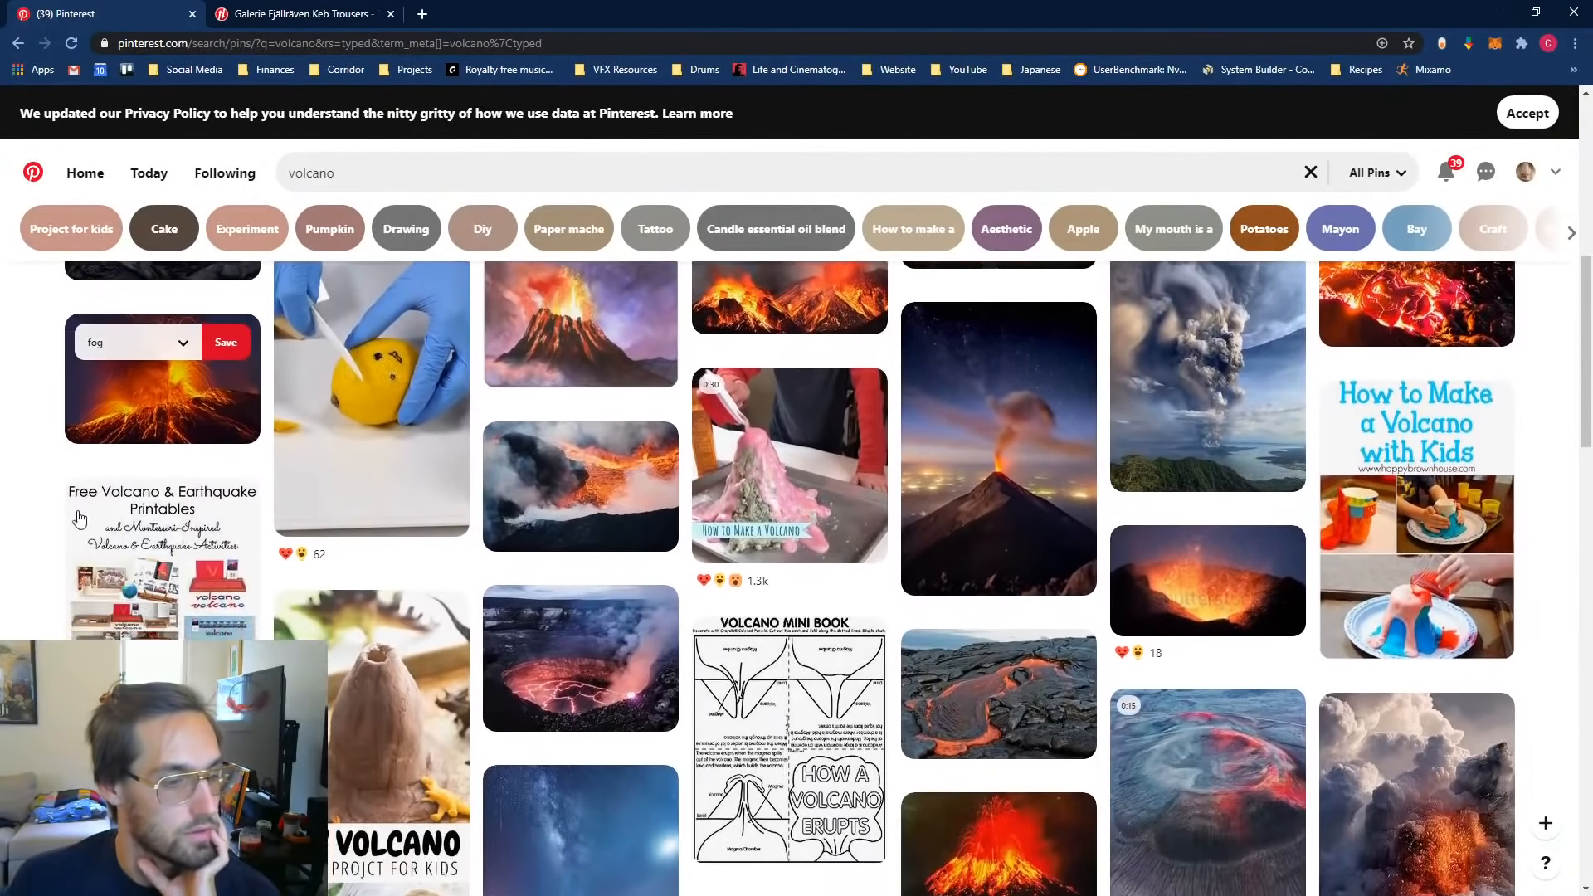
scroll(80, 519, "down", 2)
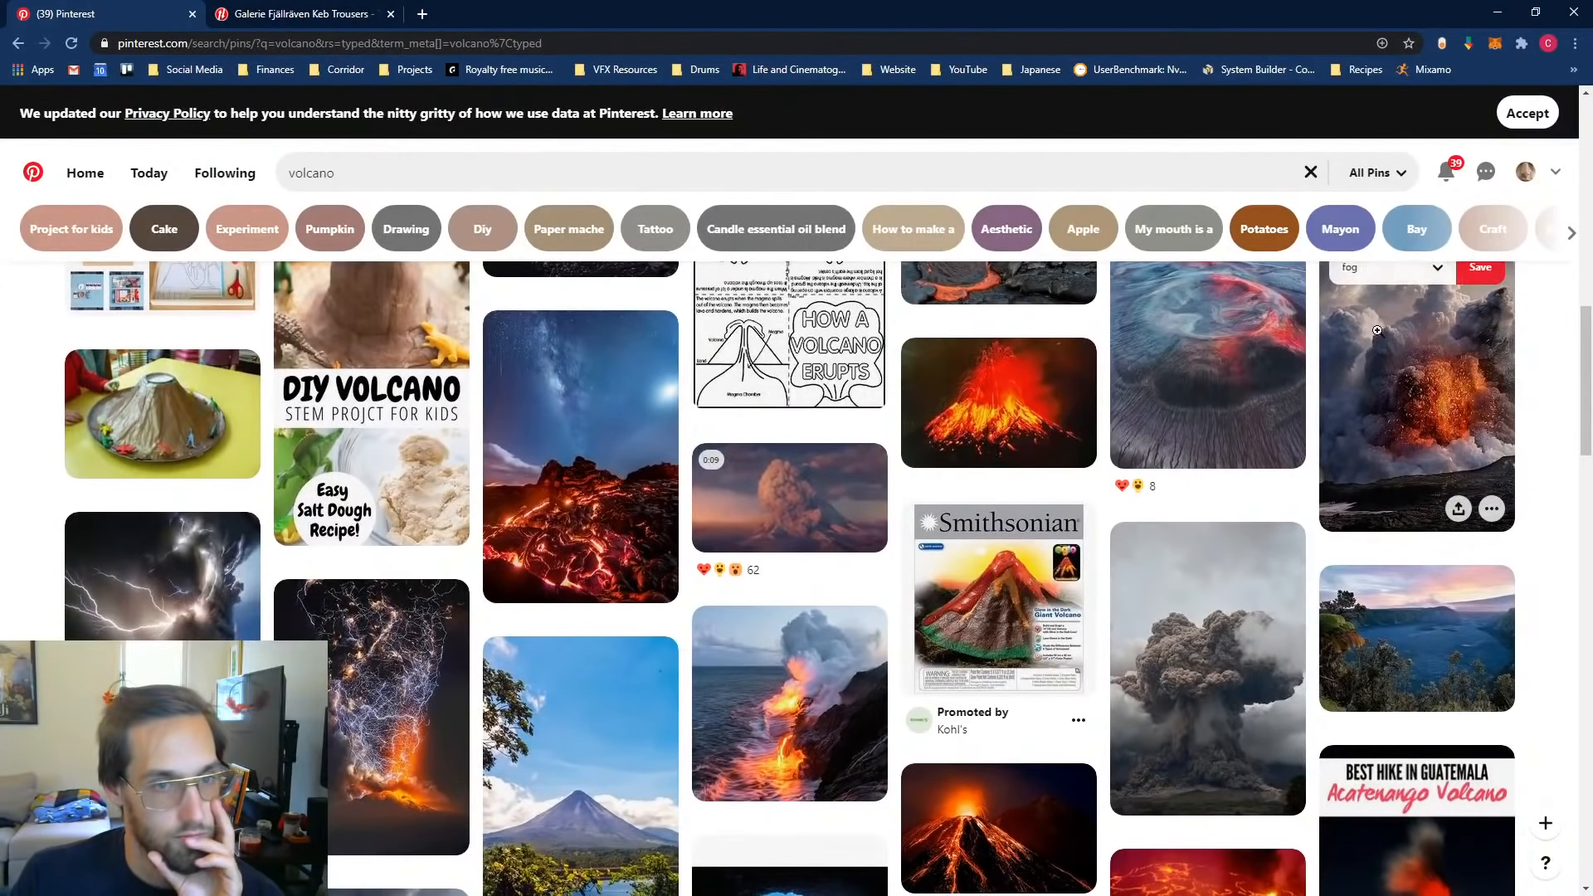
left_click(1377, 330)
scroll(235, 544, "down", 7)
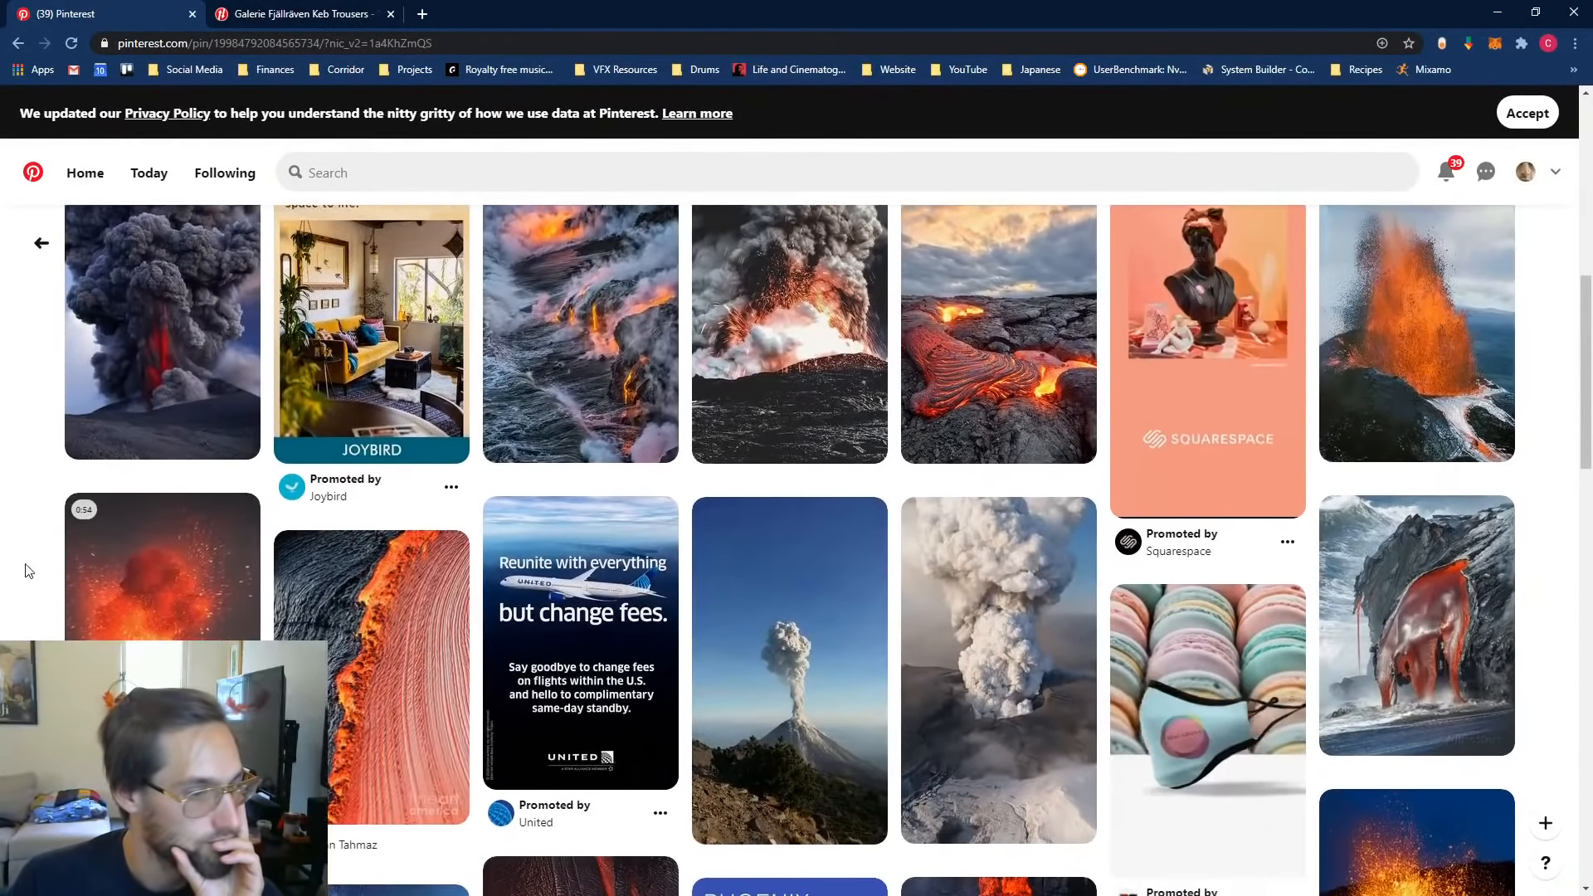
scroll(28, 561, "up", 10)
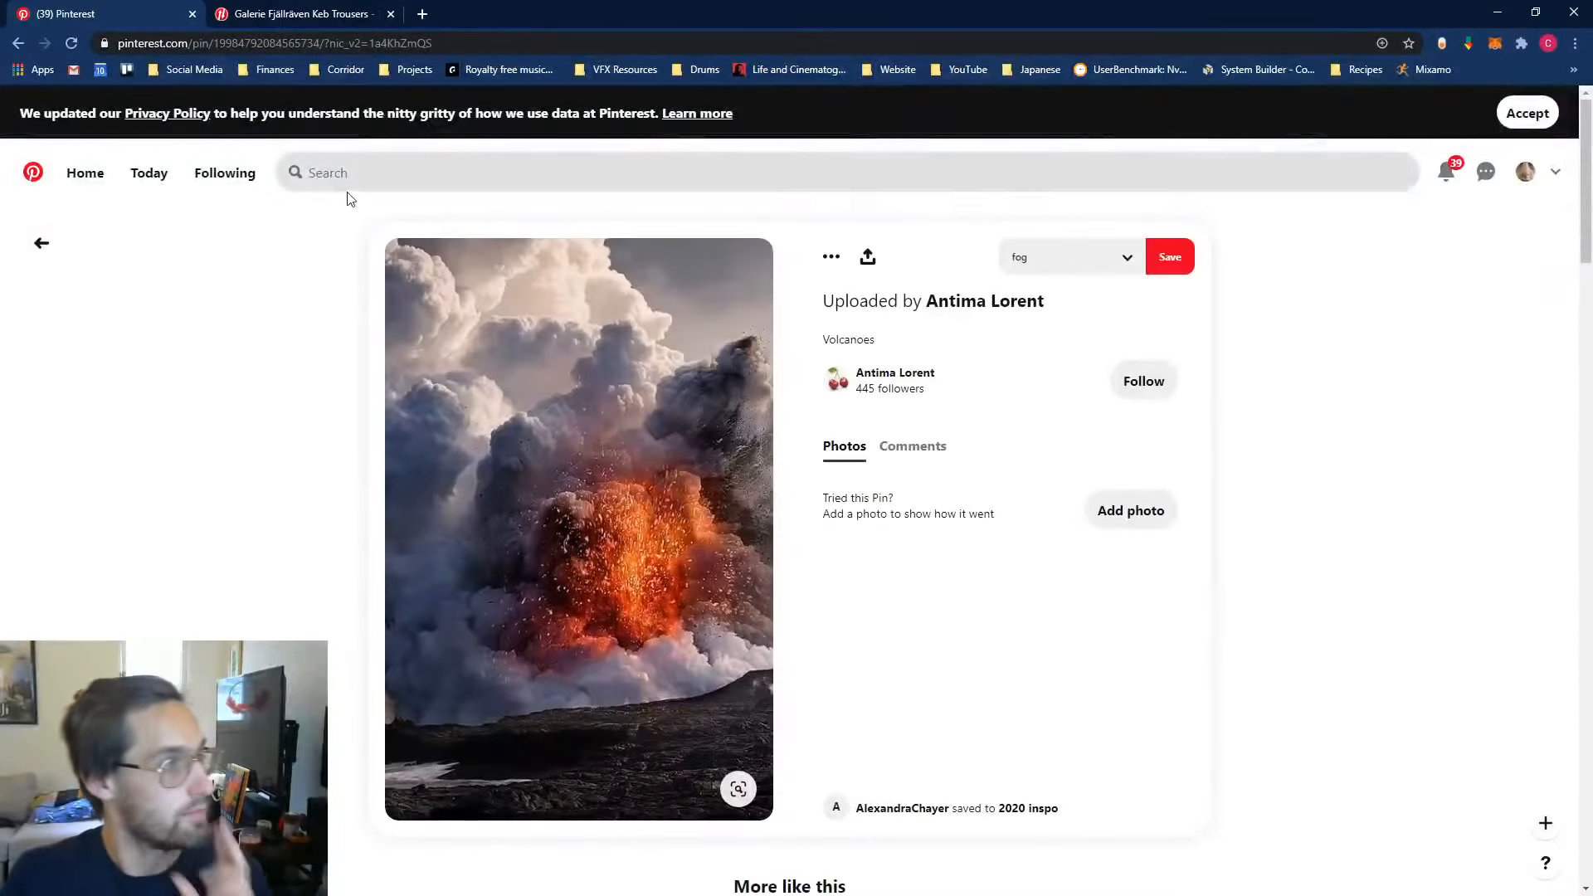
Step: Search Pinterest for "storm clouds", inspect the dark blue sky pin from wayfair.com with its related images, and return to the results
left_click(452, 171)
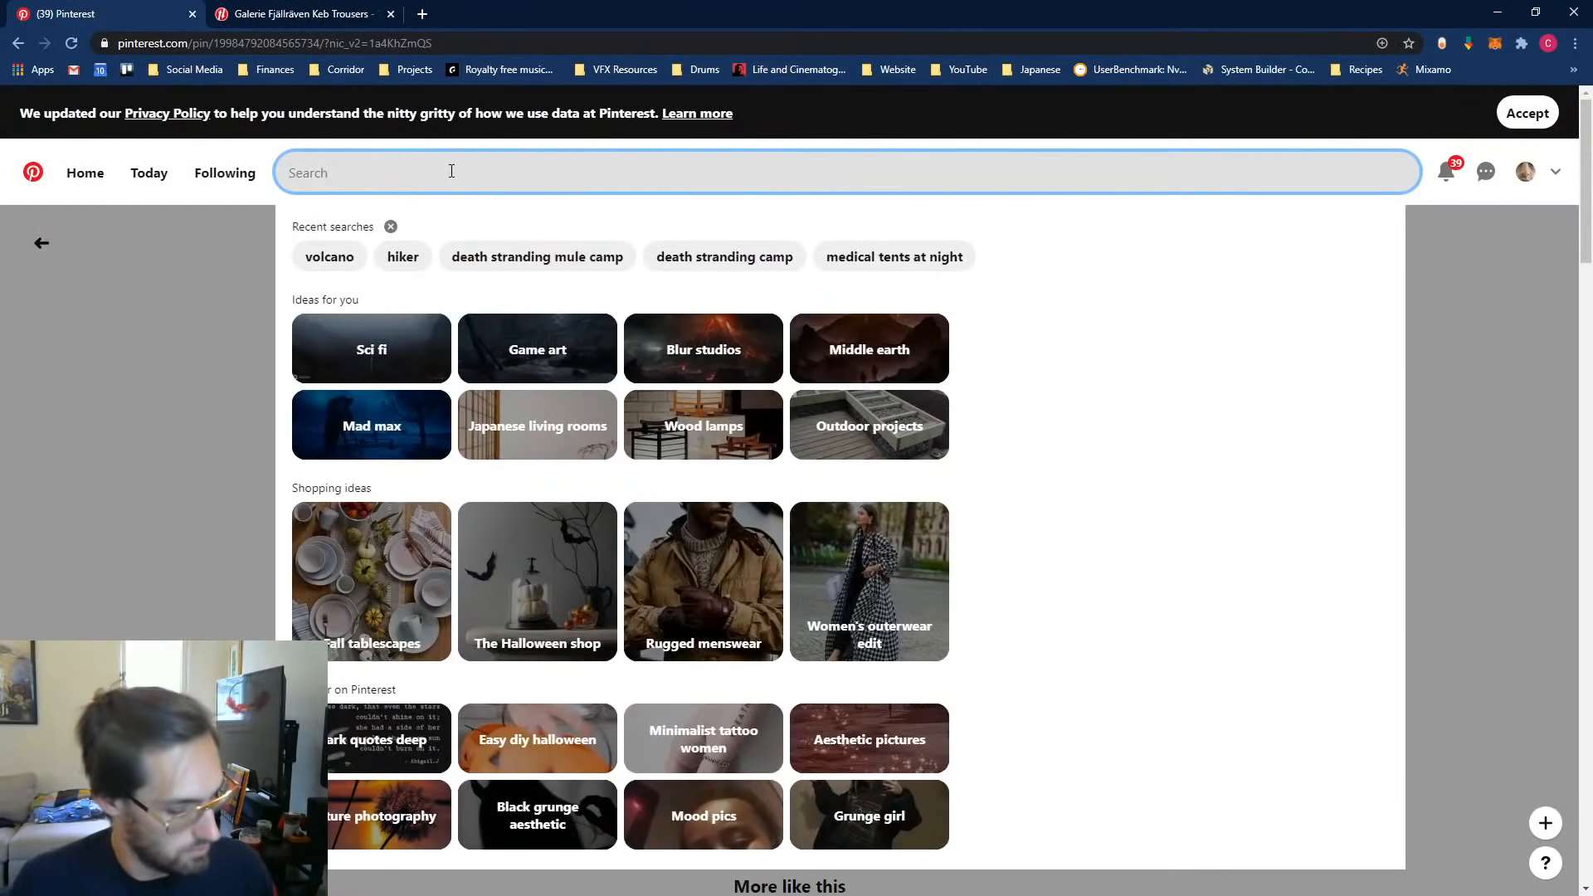
type("storm clouds")
key("Return")
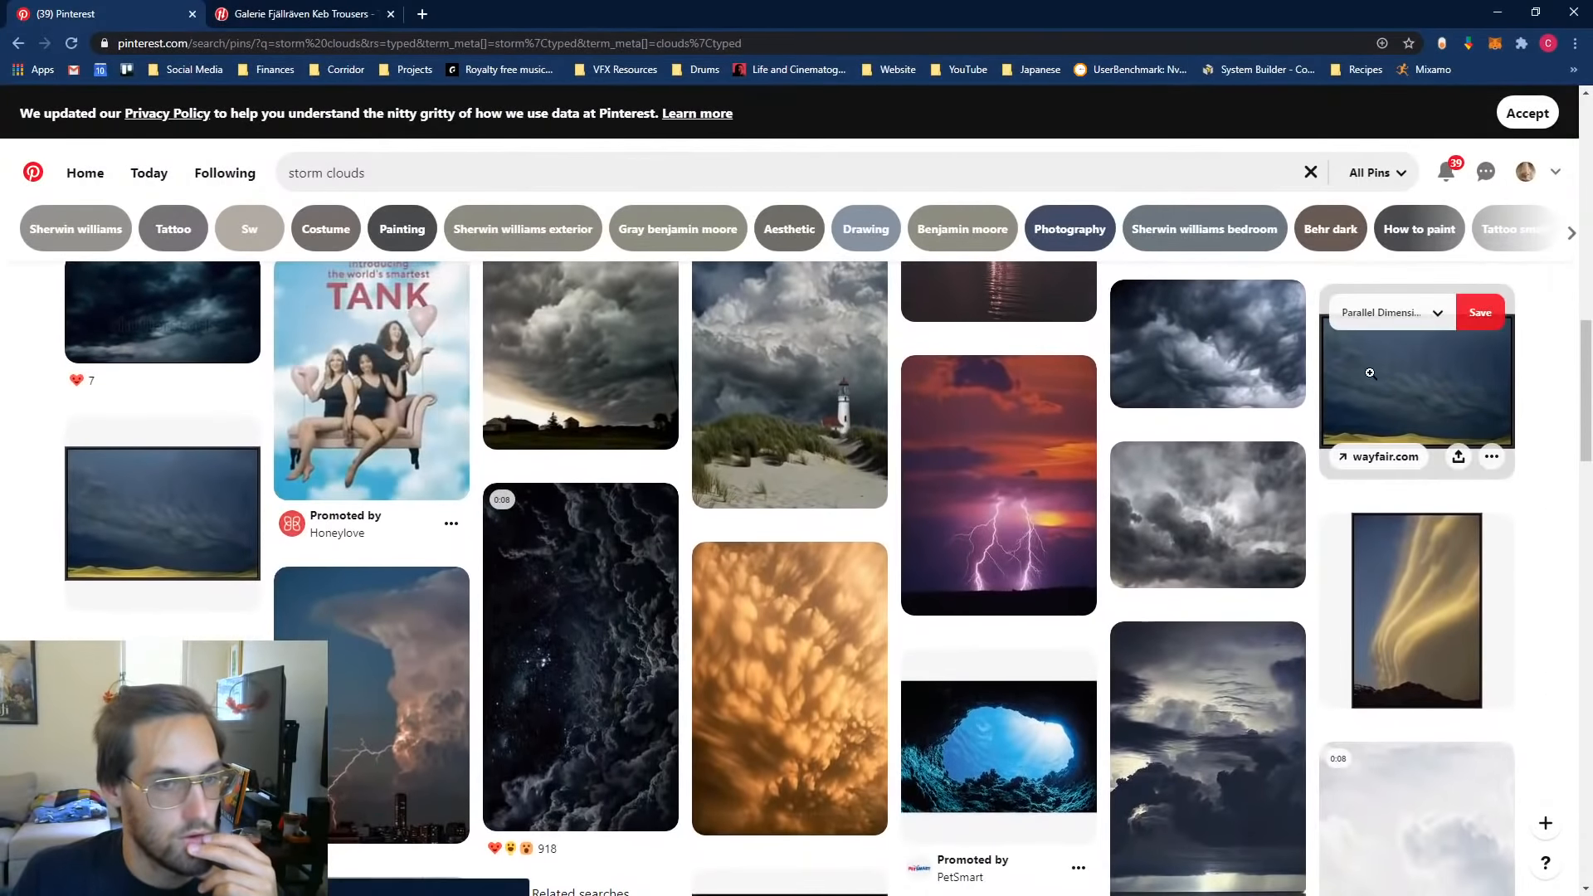
left_click(1370, 373)
scroll(134, 609, "down", 5)
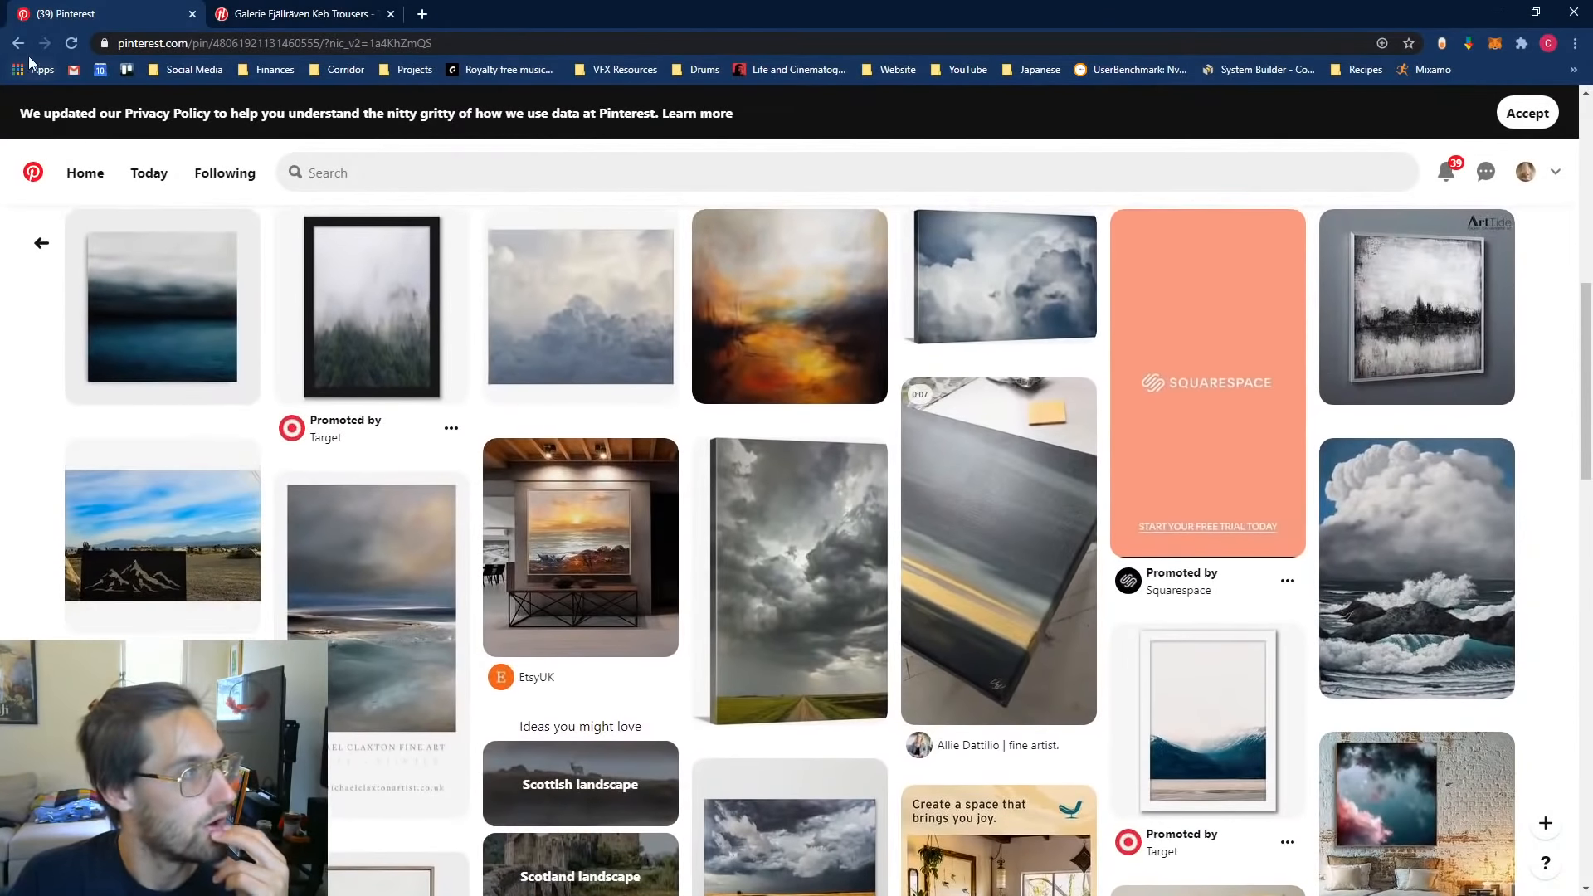
left_click(18, 43)
Step: Examine more of the storm cloud pins for a dark sky that could suit the volcano scene
scroll(179, 633, "down", 6)
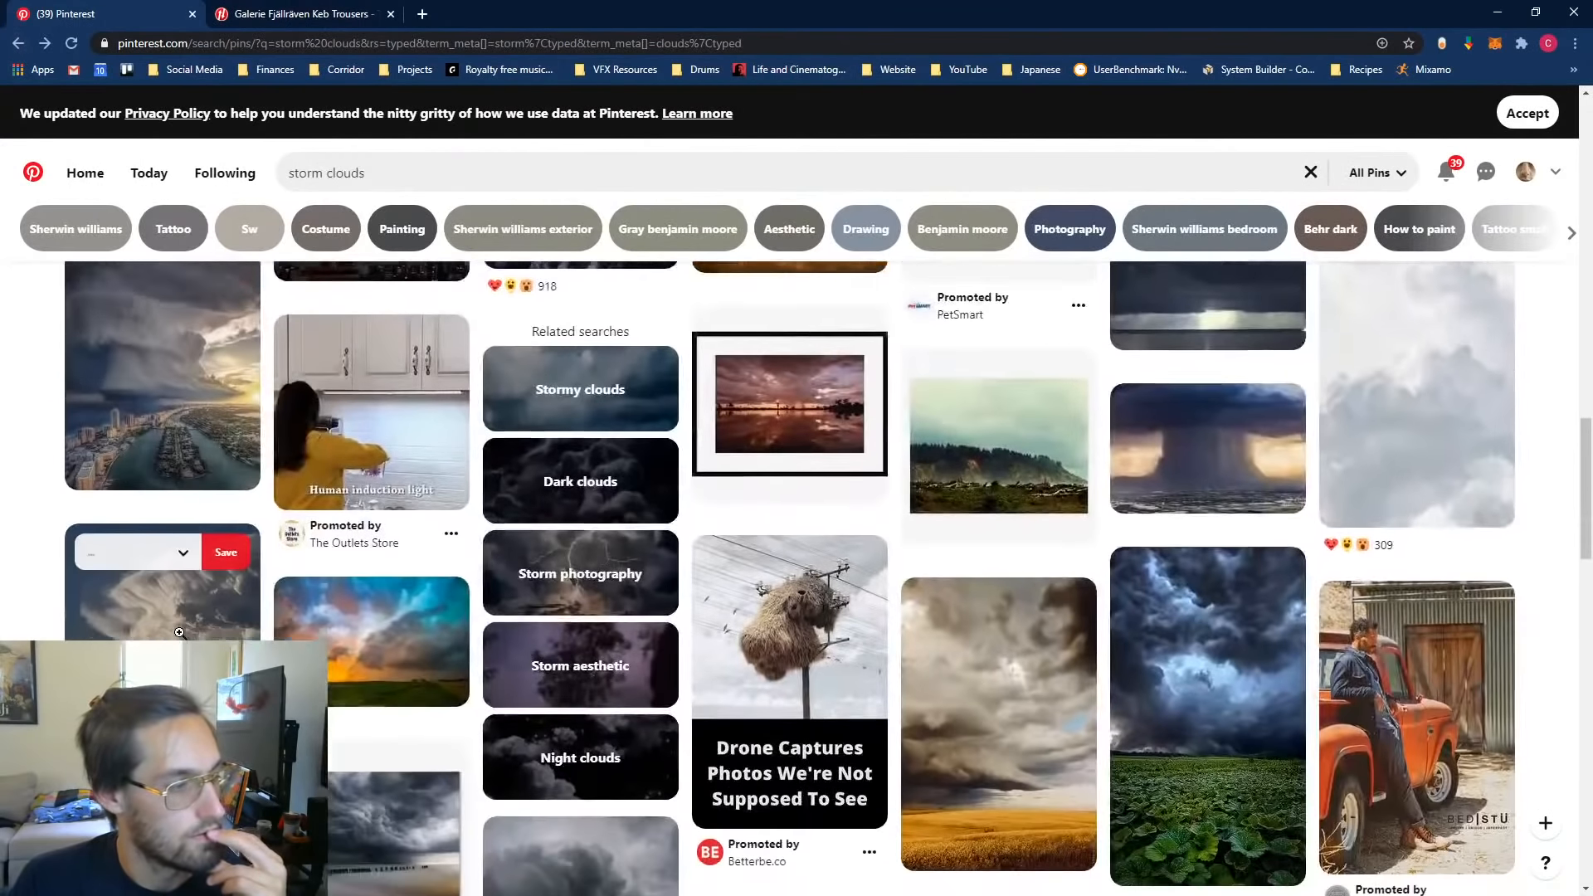
scroll(180, 633, "down", 4)
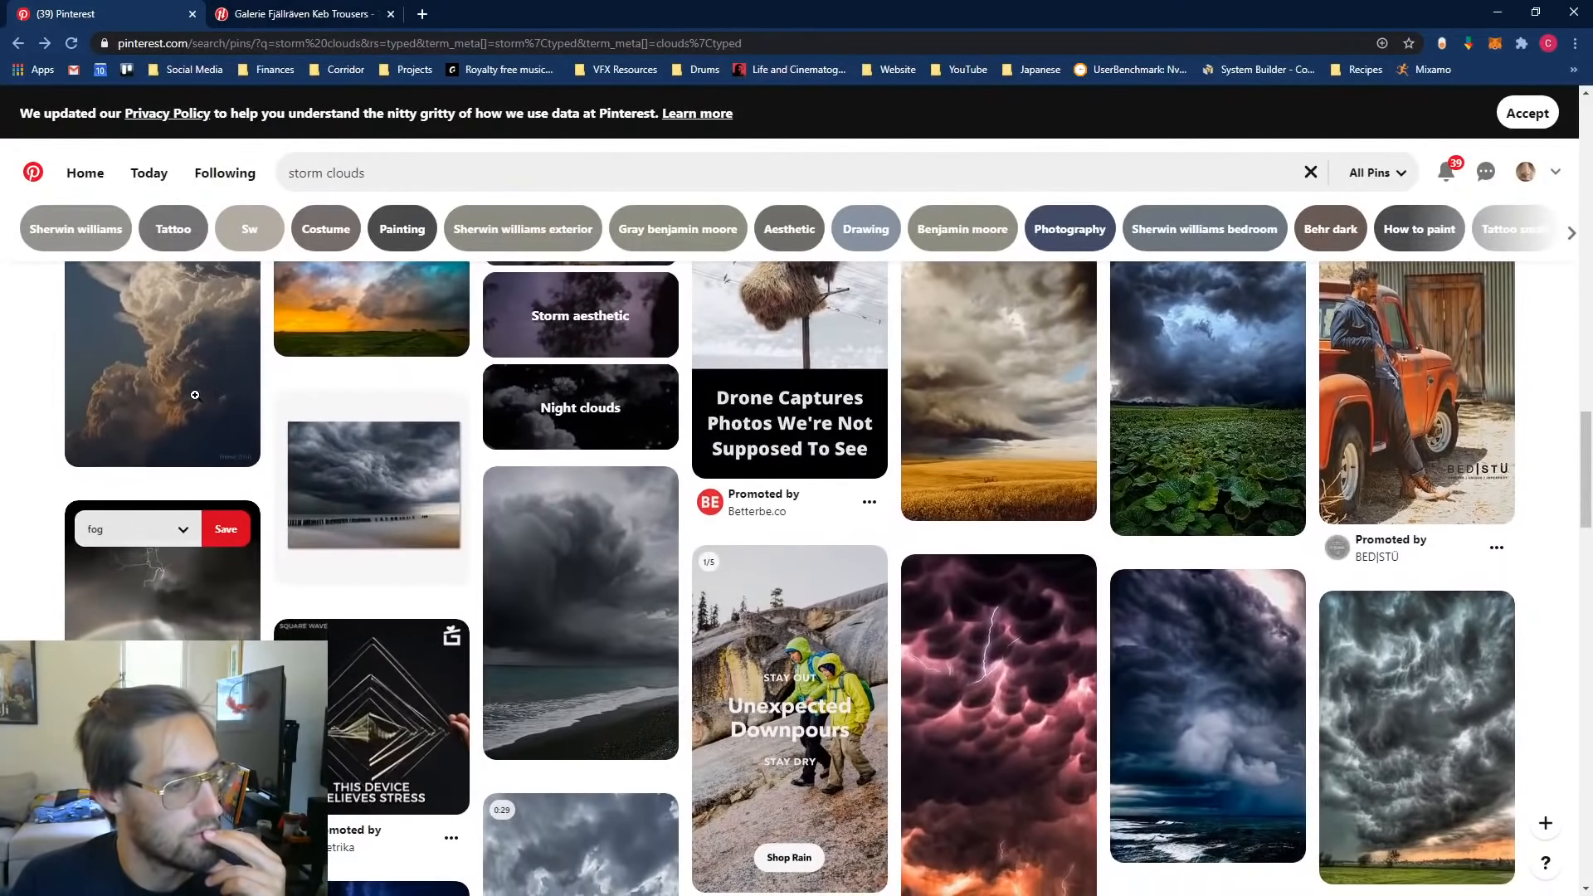
scroll(77, 501, "up", 1)
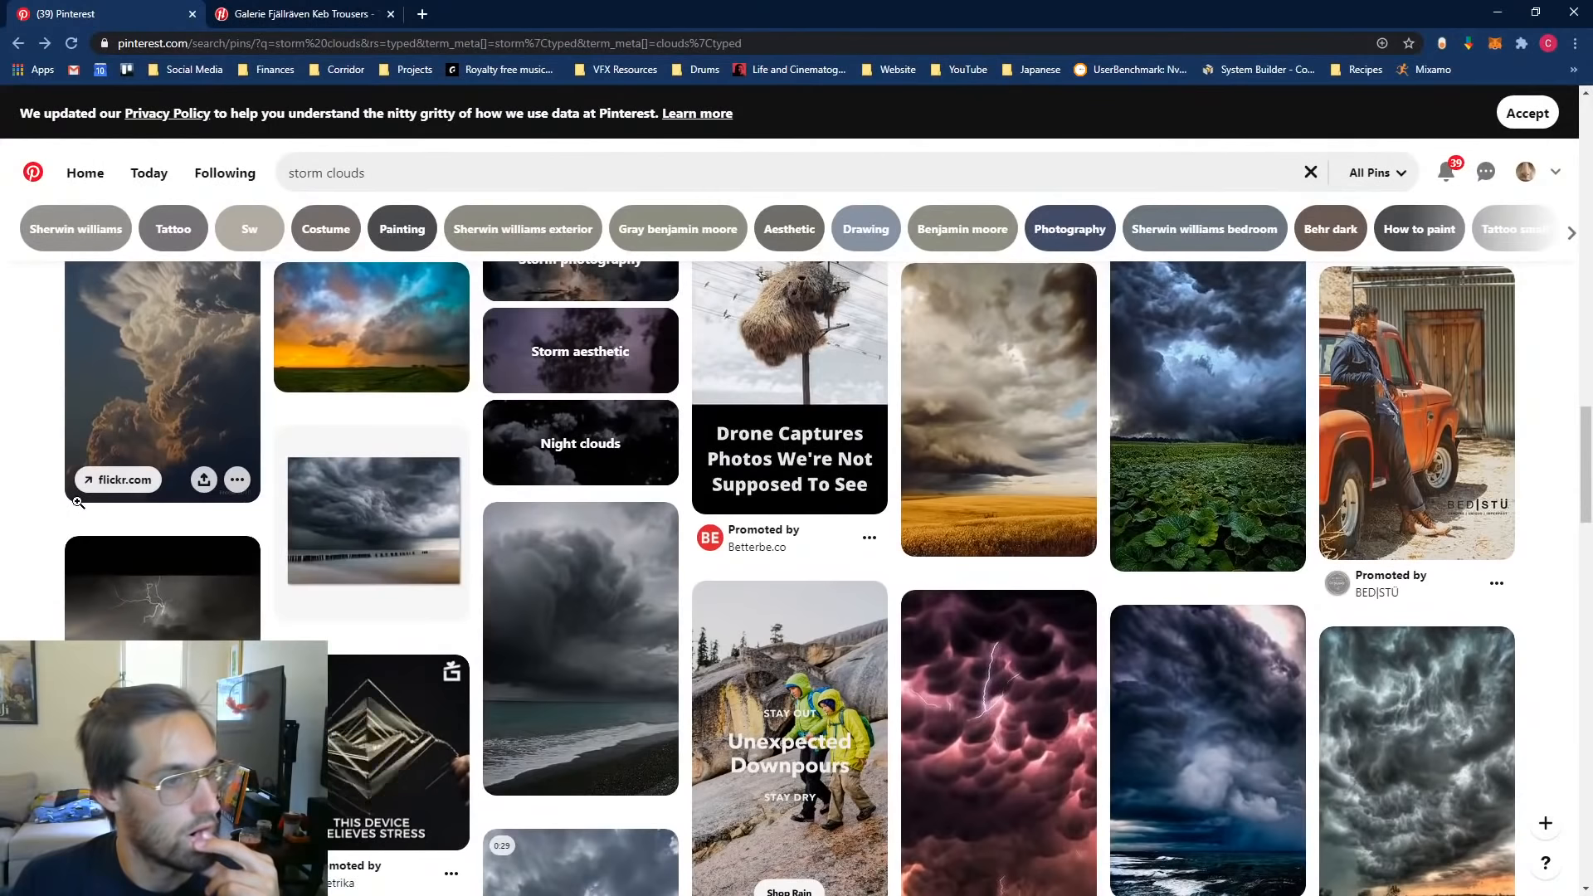
scroll(94, 588, "down", 7)
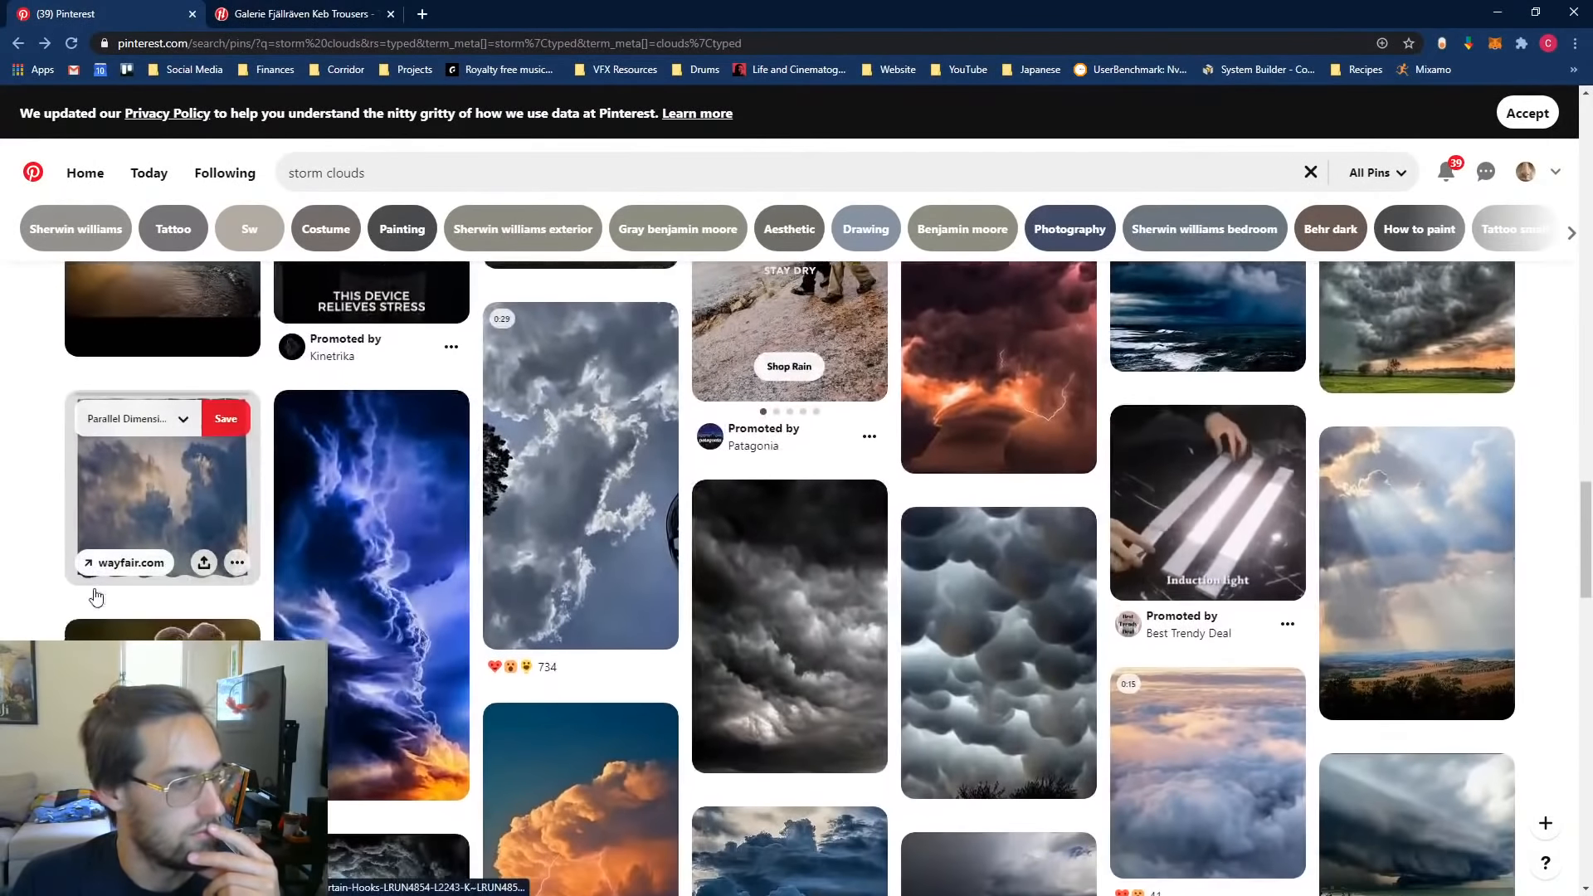
scroll(96, 595, "down", 3)
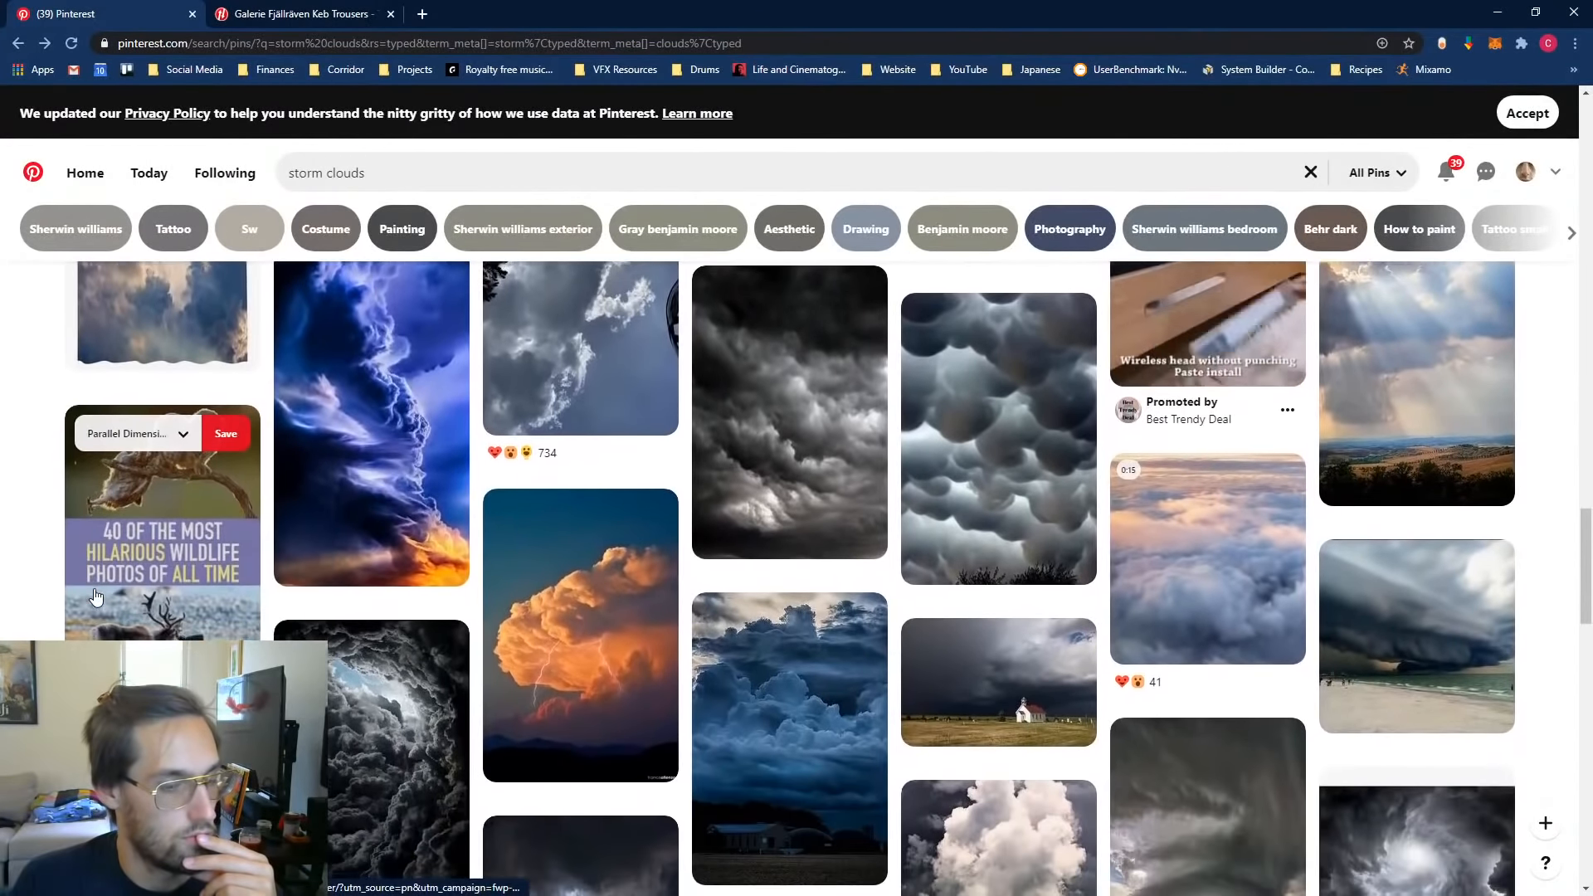
scroll(96, 596, "down", 3)
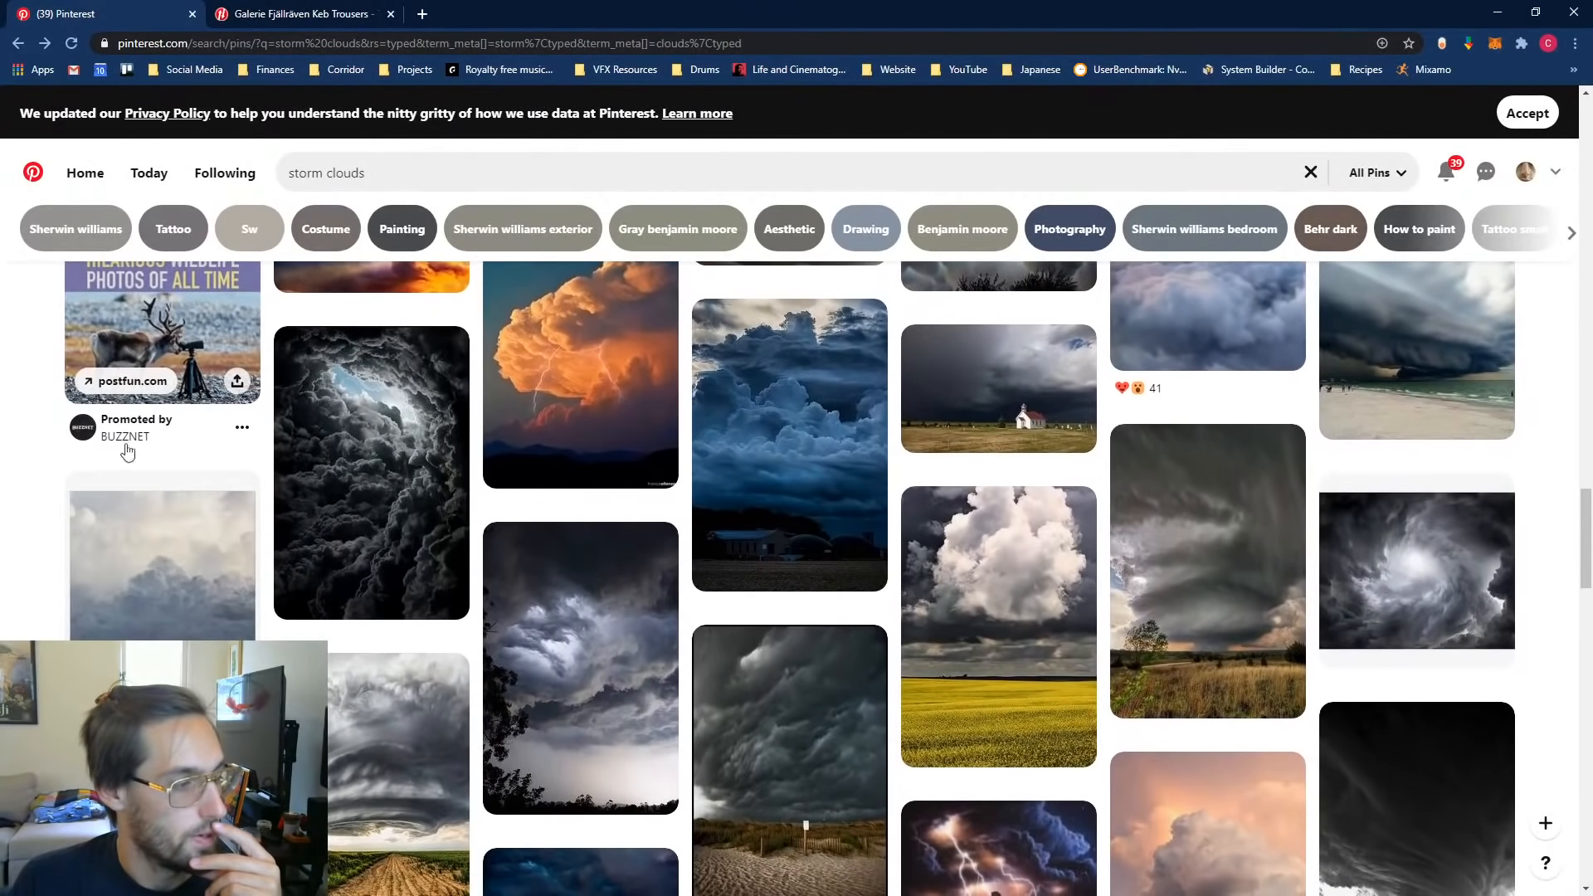
Step: Search Google for "volcano storm" and show the image results
left_click(377, 43)
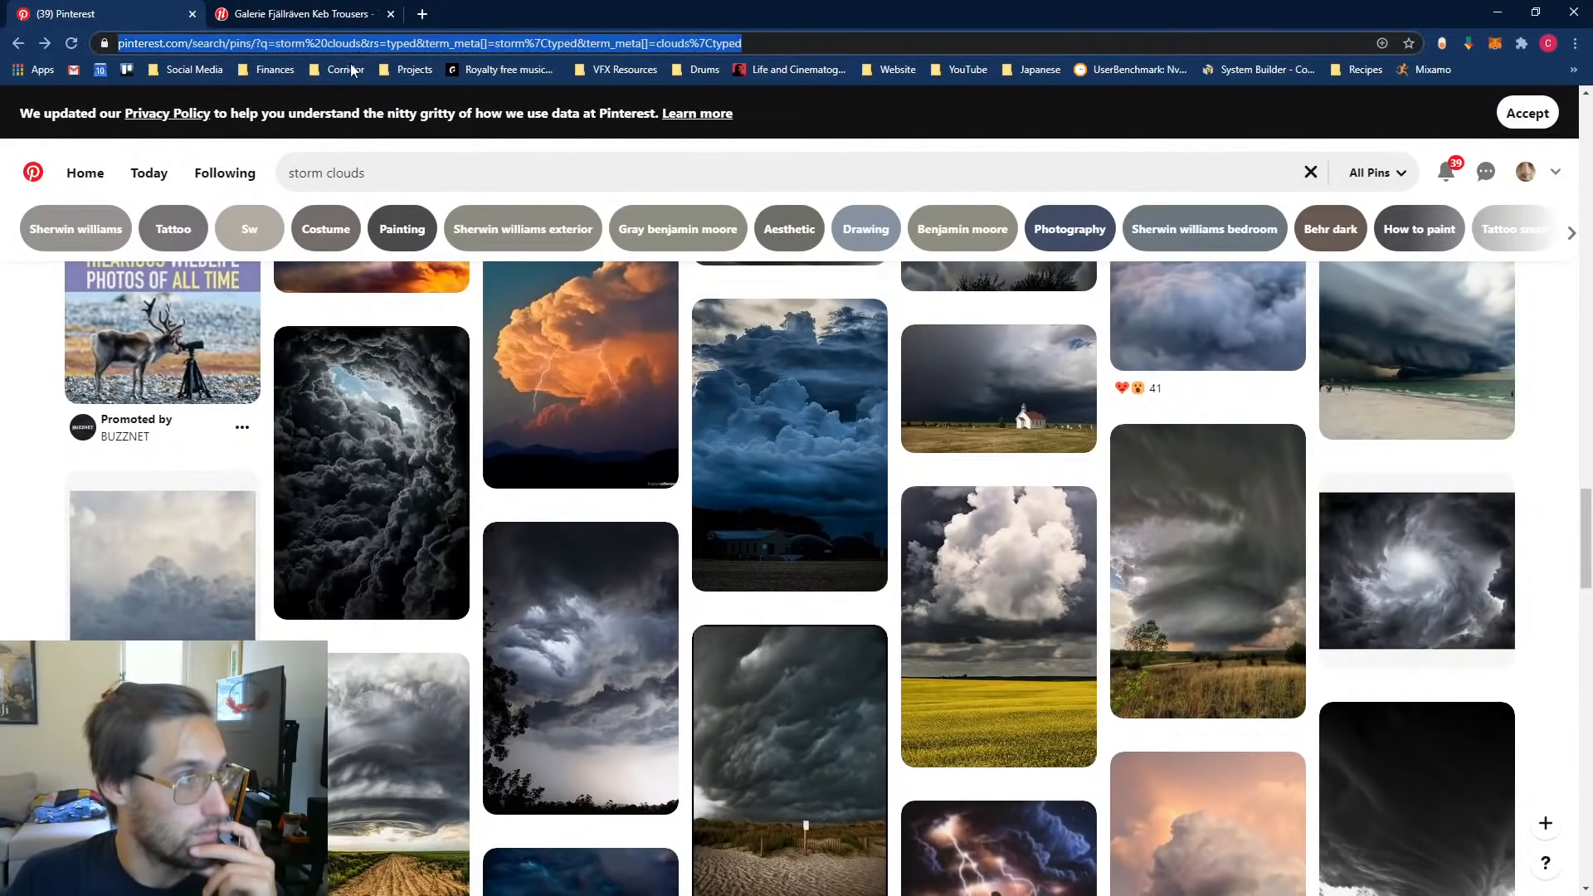
type("vol")
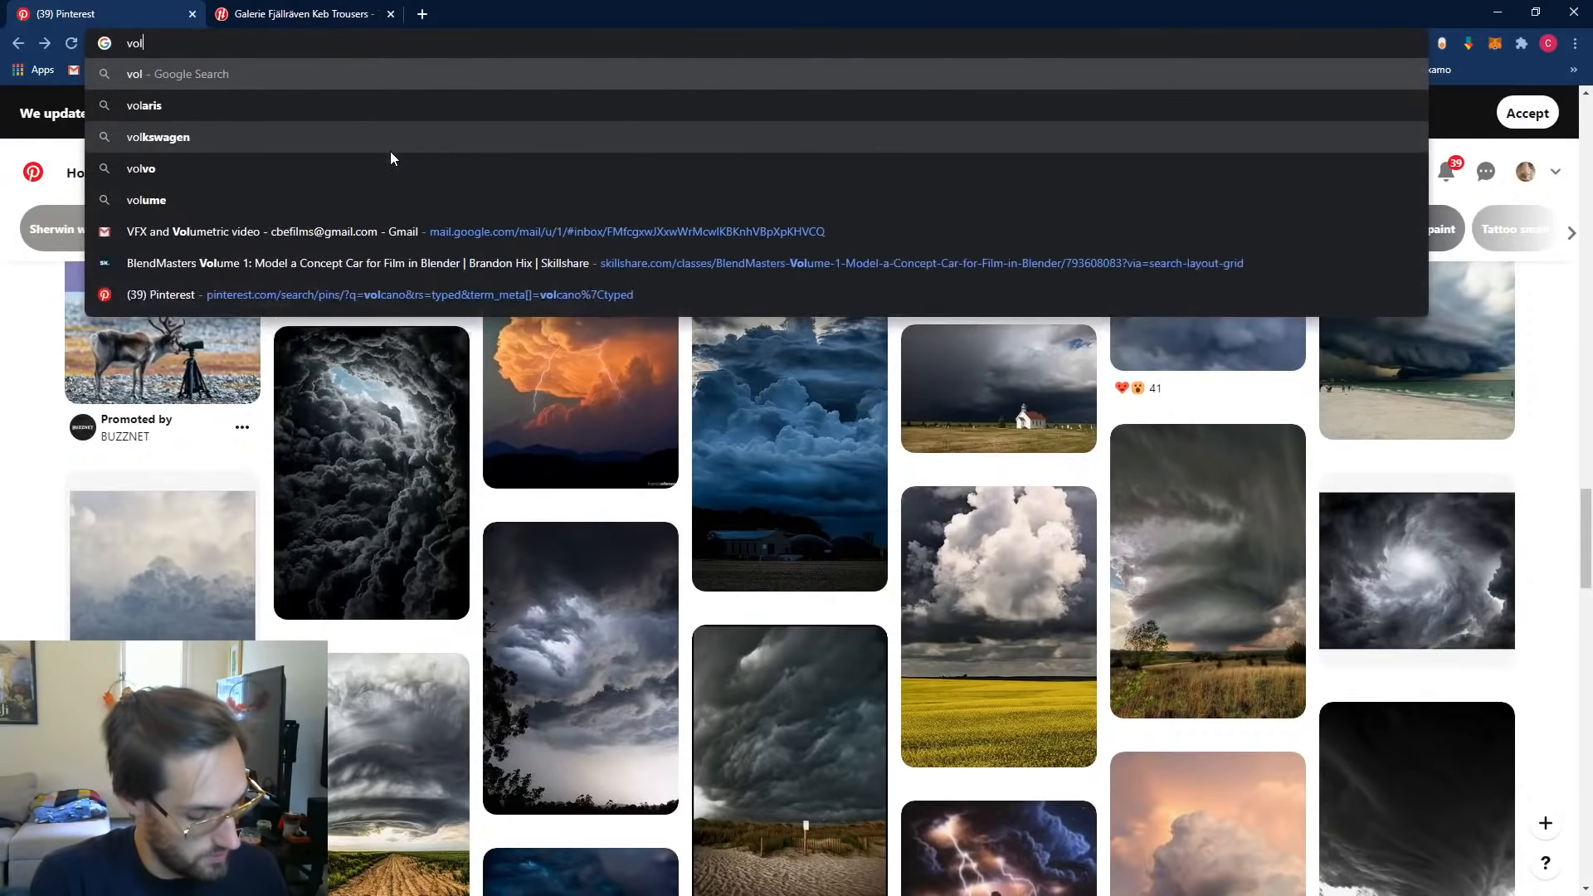
type("cano storm")
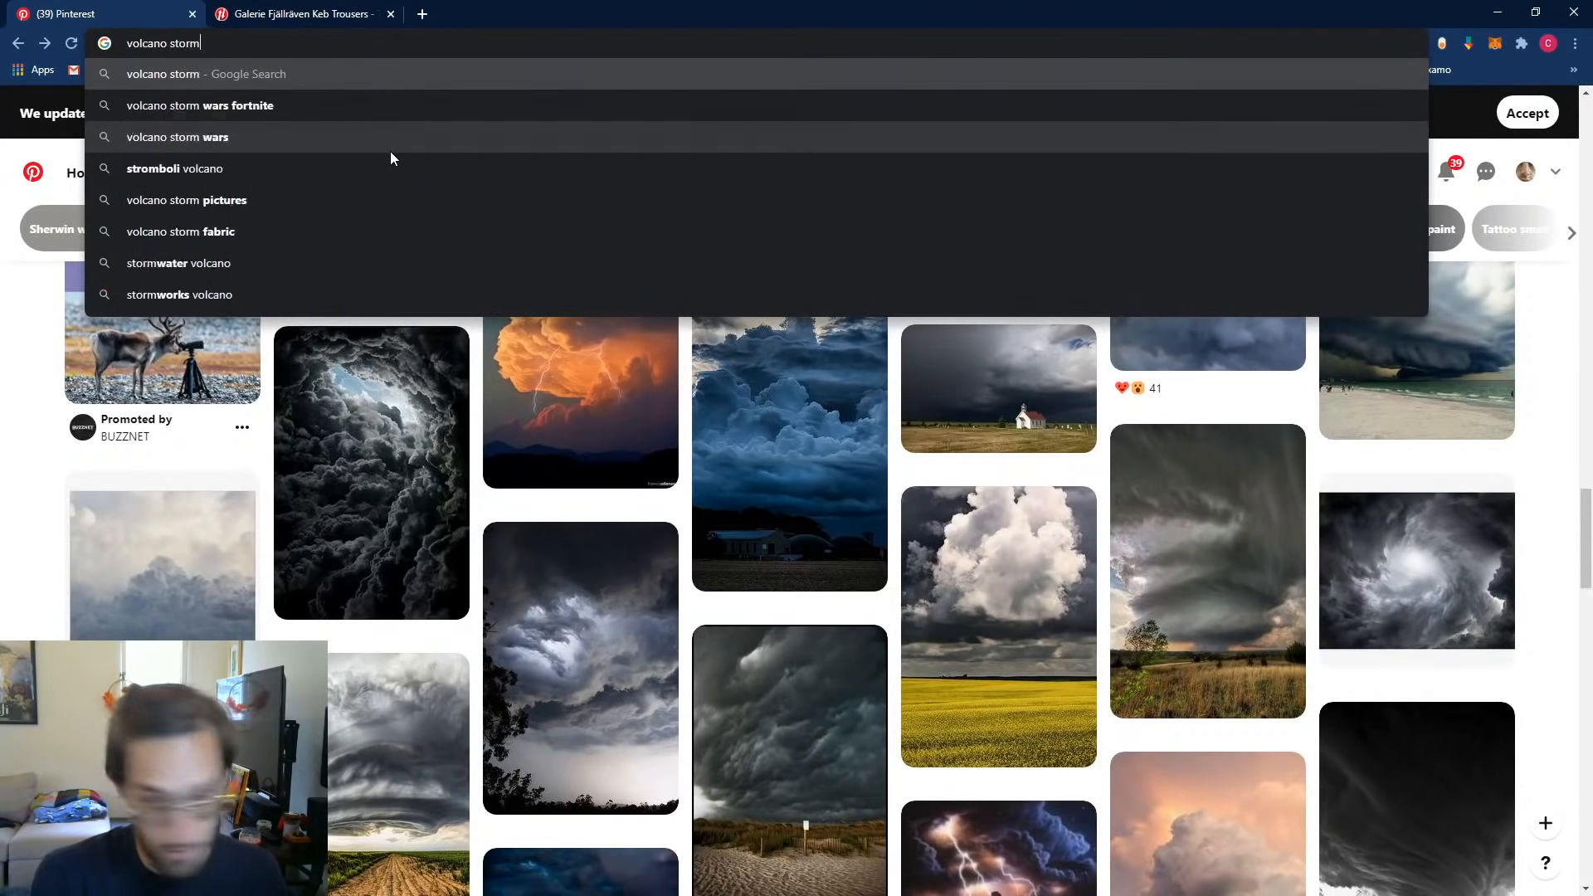
key("Return")
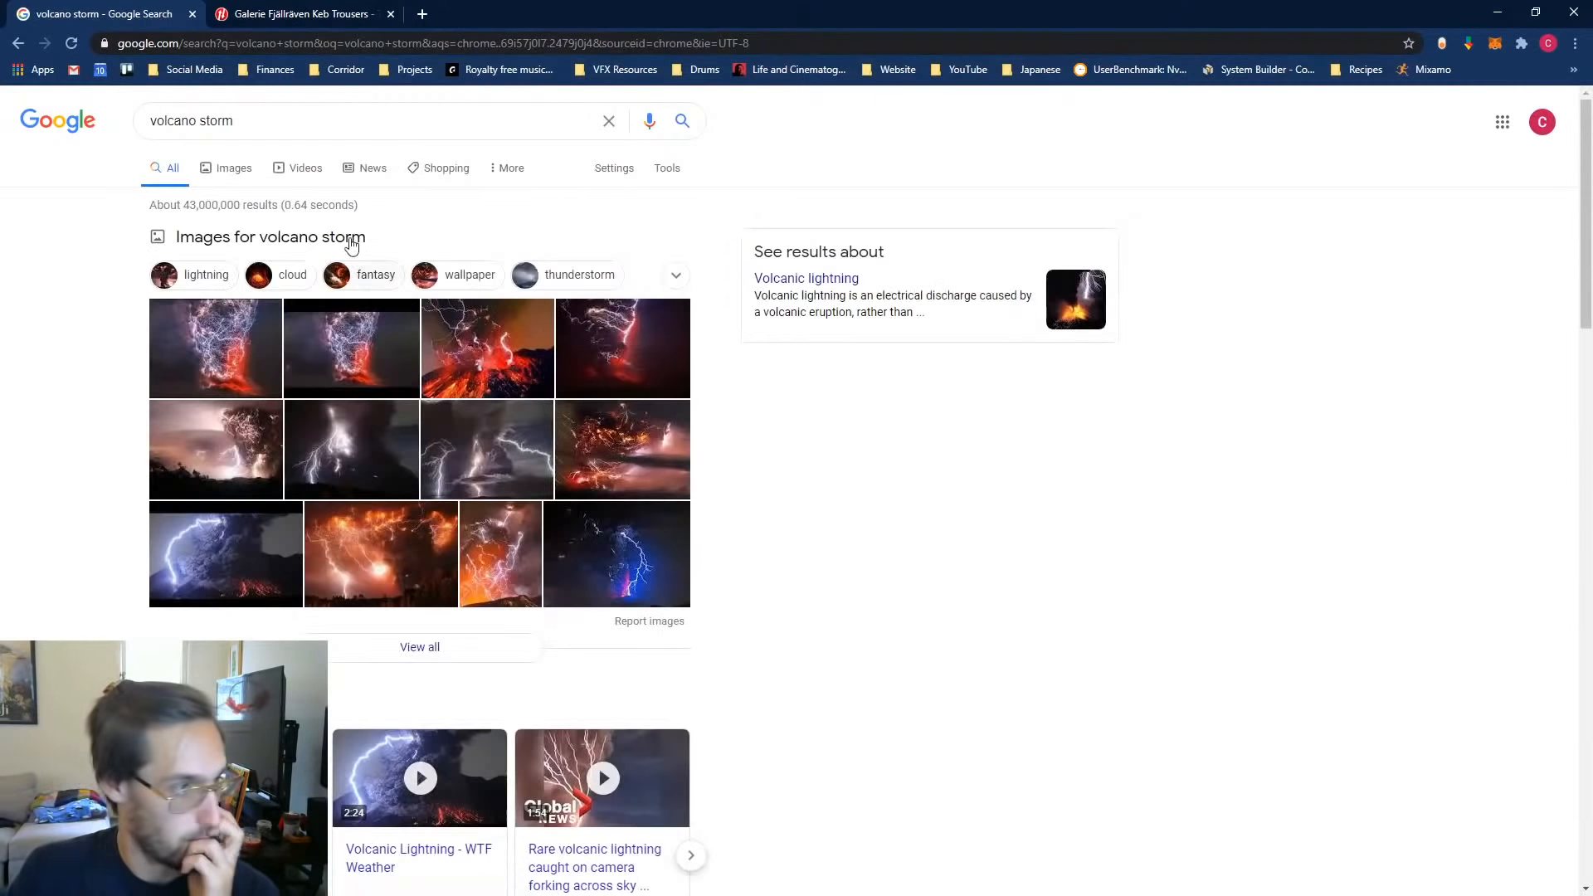
left_click(246, 172)
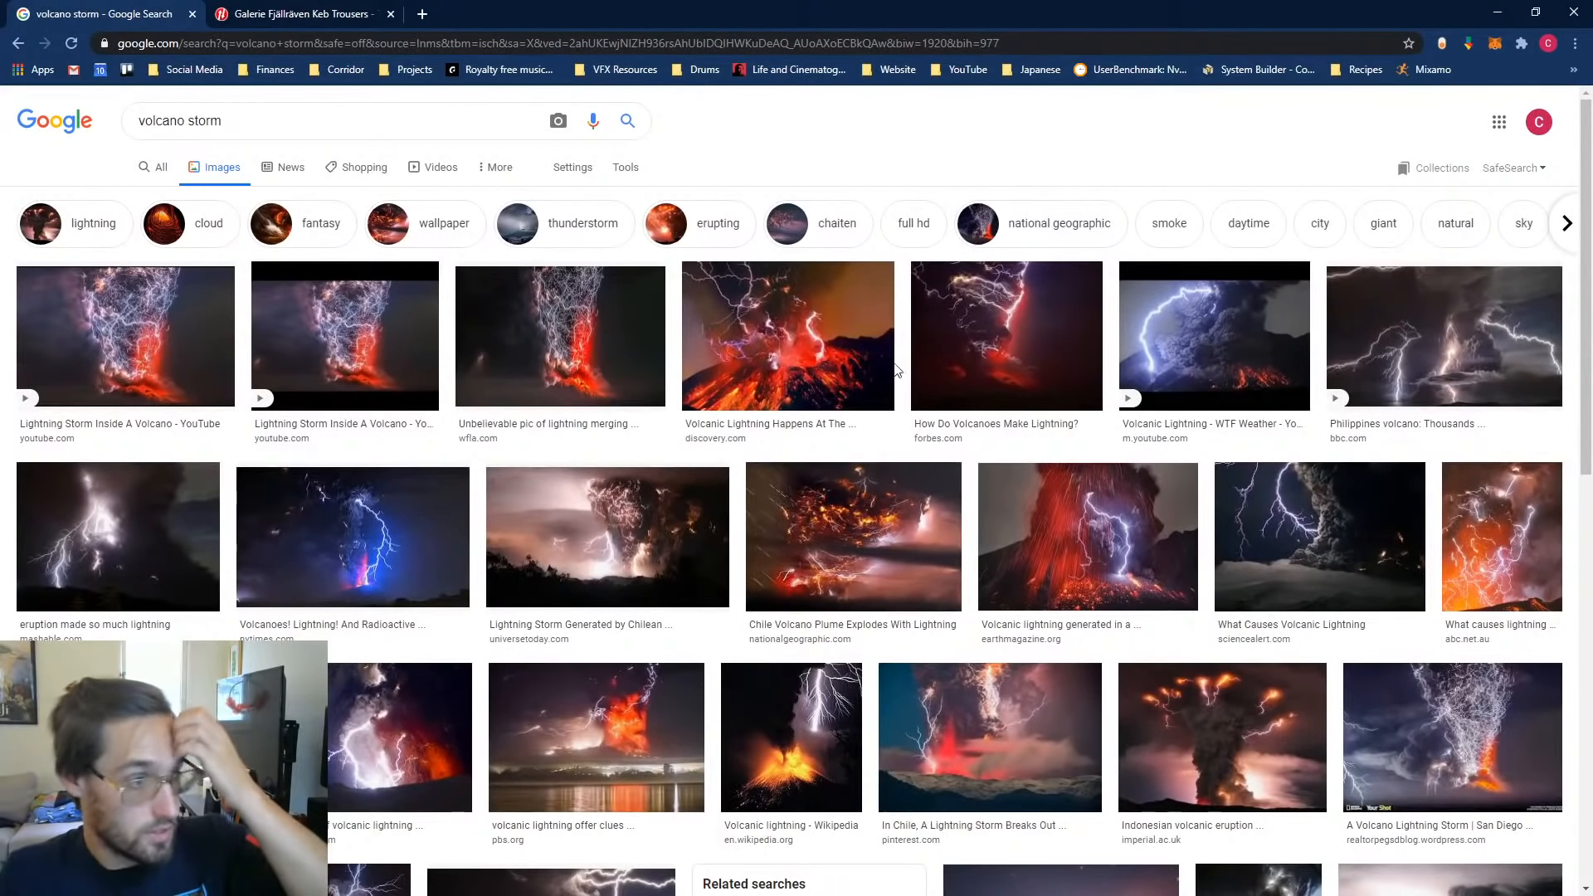
Step: Preview the Forbes volcanic lightning picture and the Imperial College London eruption picture, and scan the other volcano storm images
left_click(985, 326)
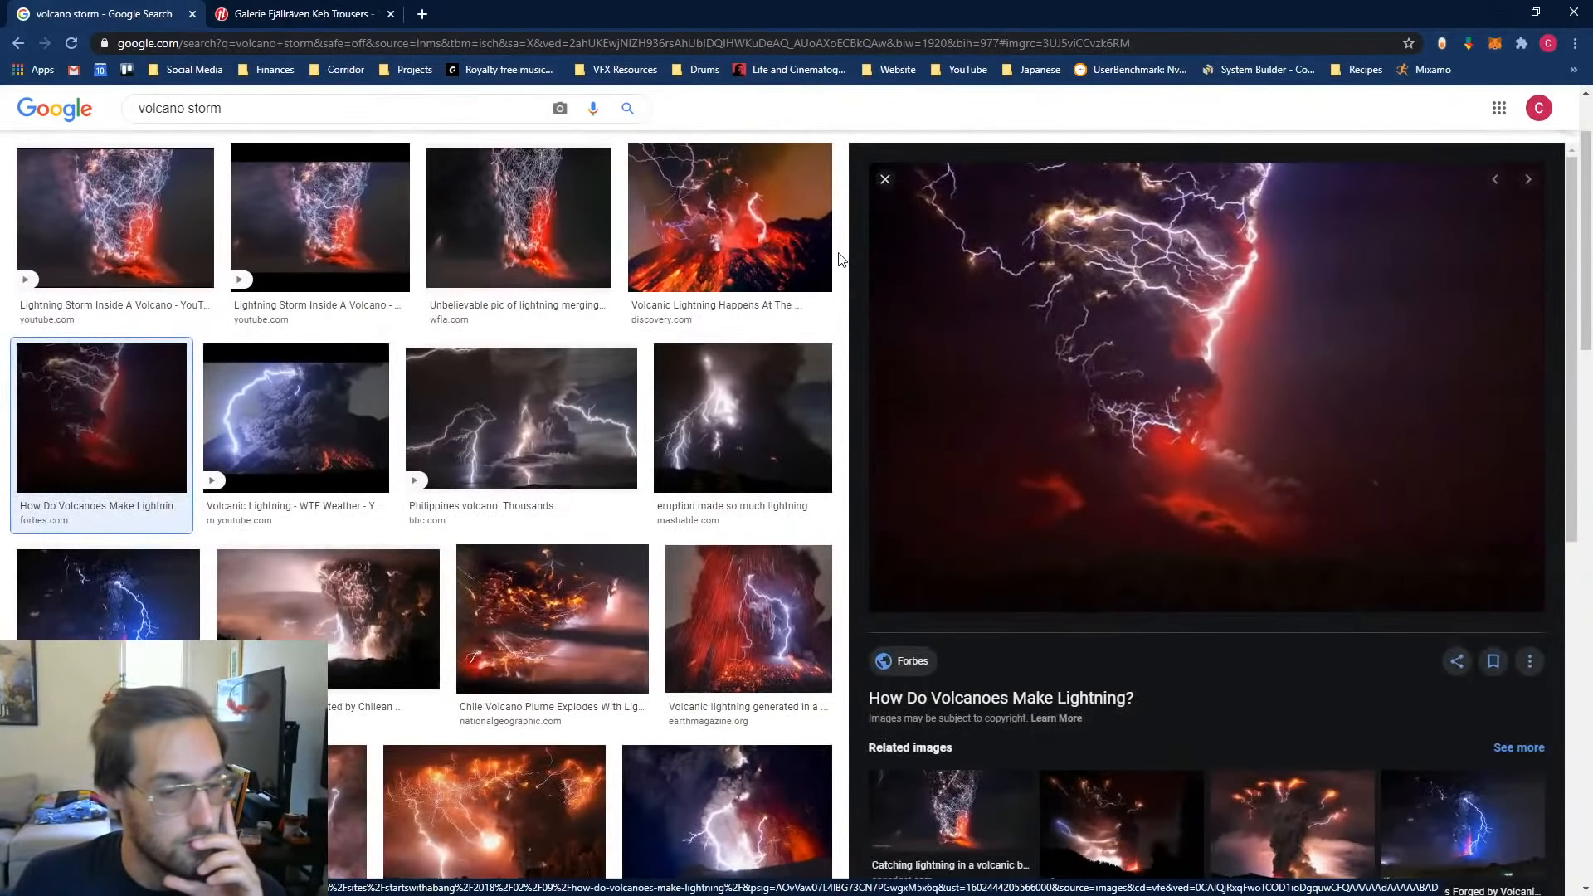
left_click(1265, 786)
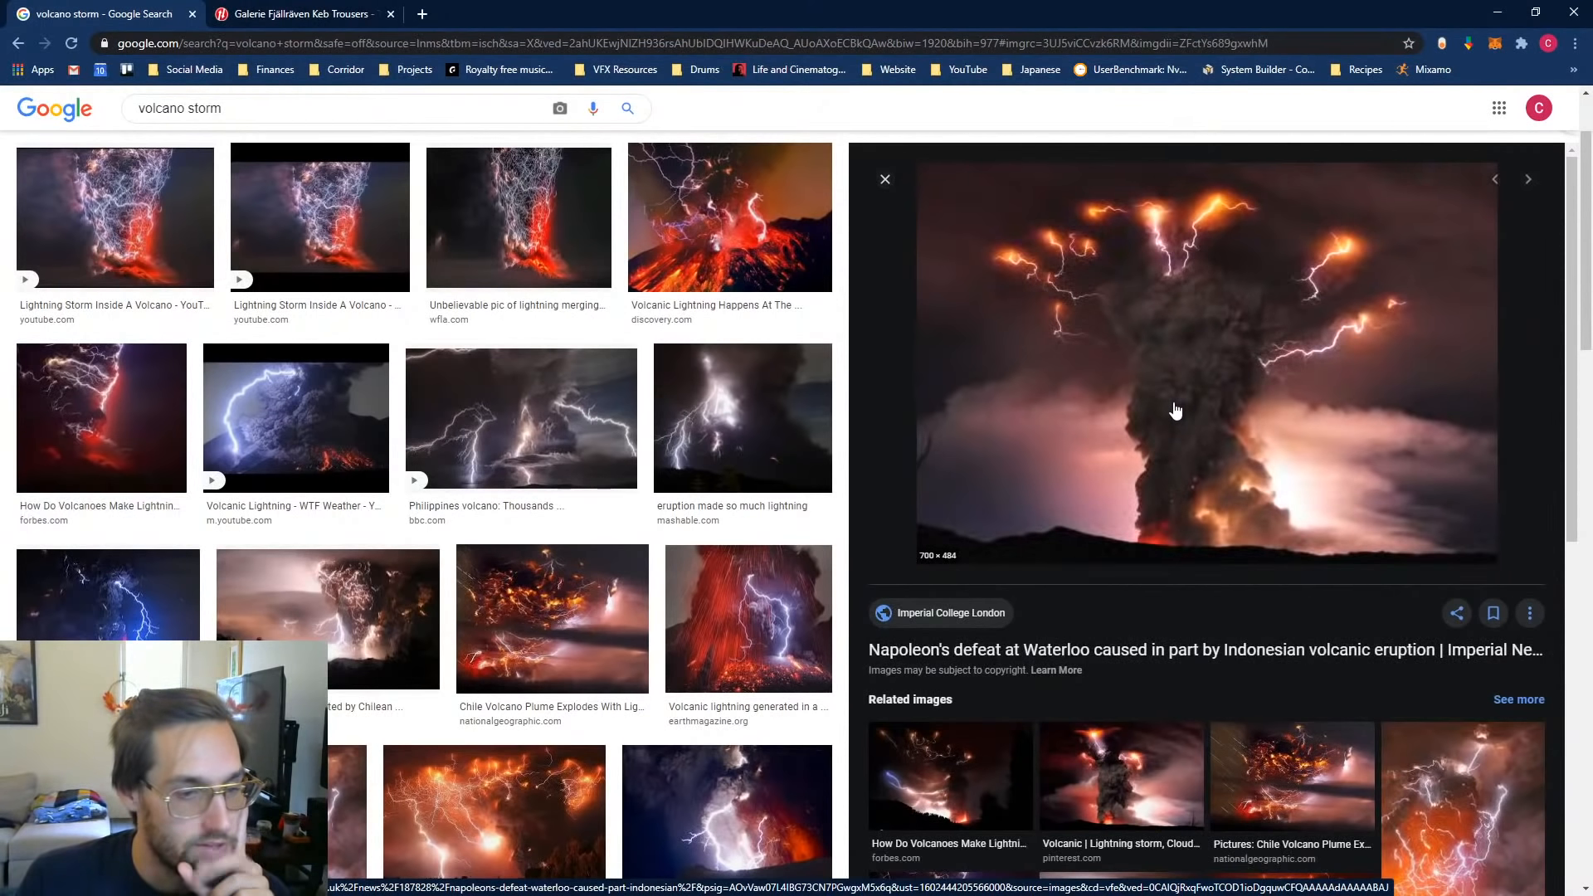
scroll(384, 579, "down", 10)
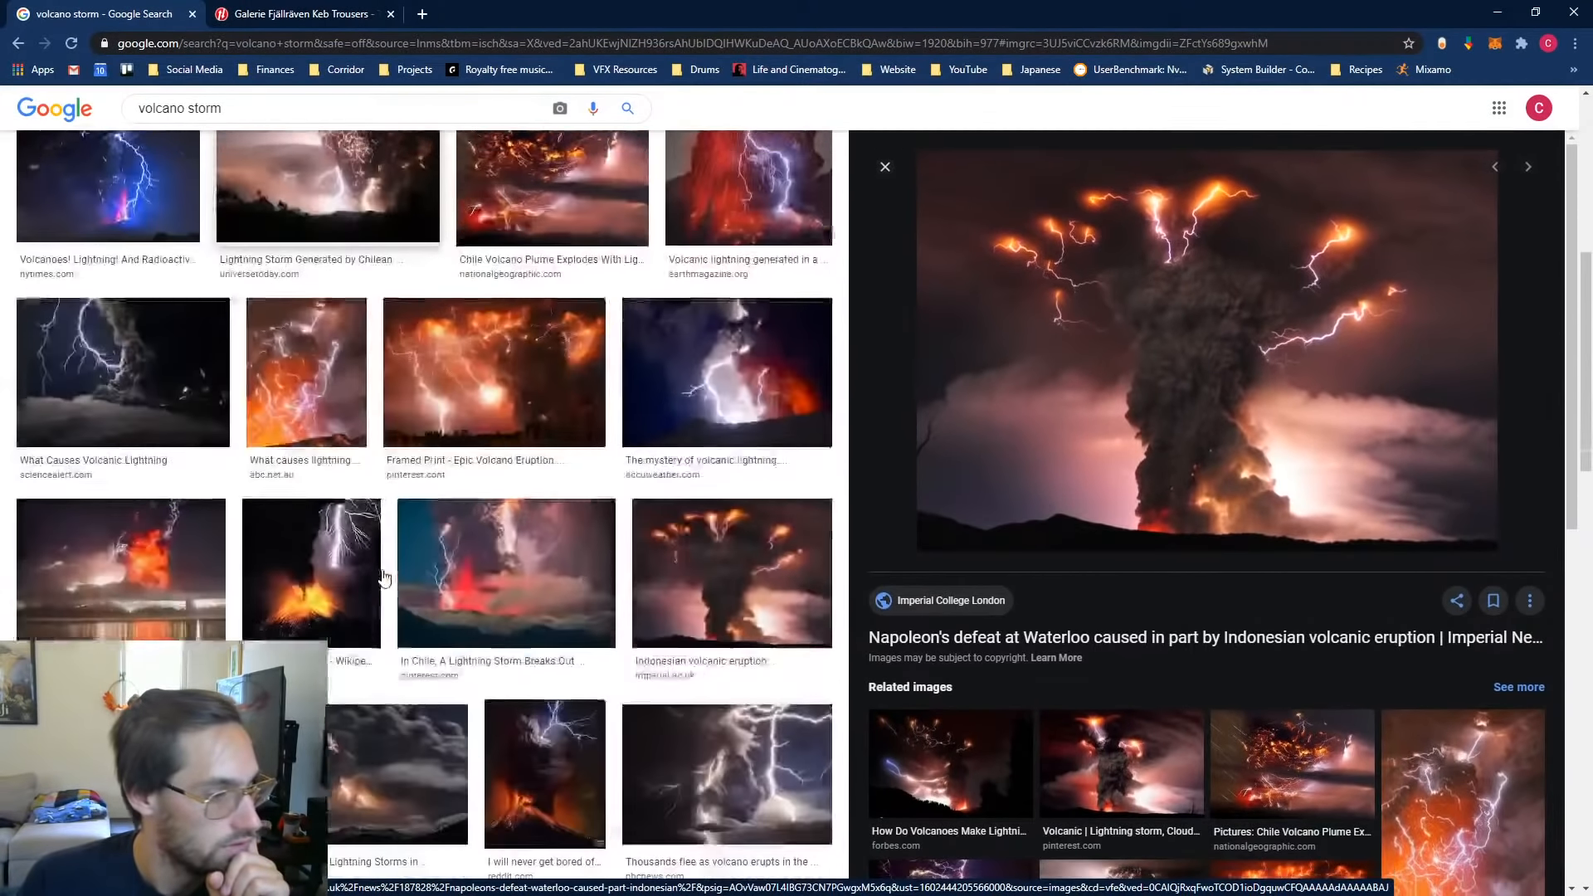
scroll(384, 578, "up", 12)
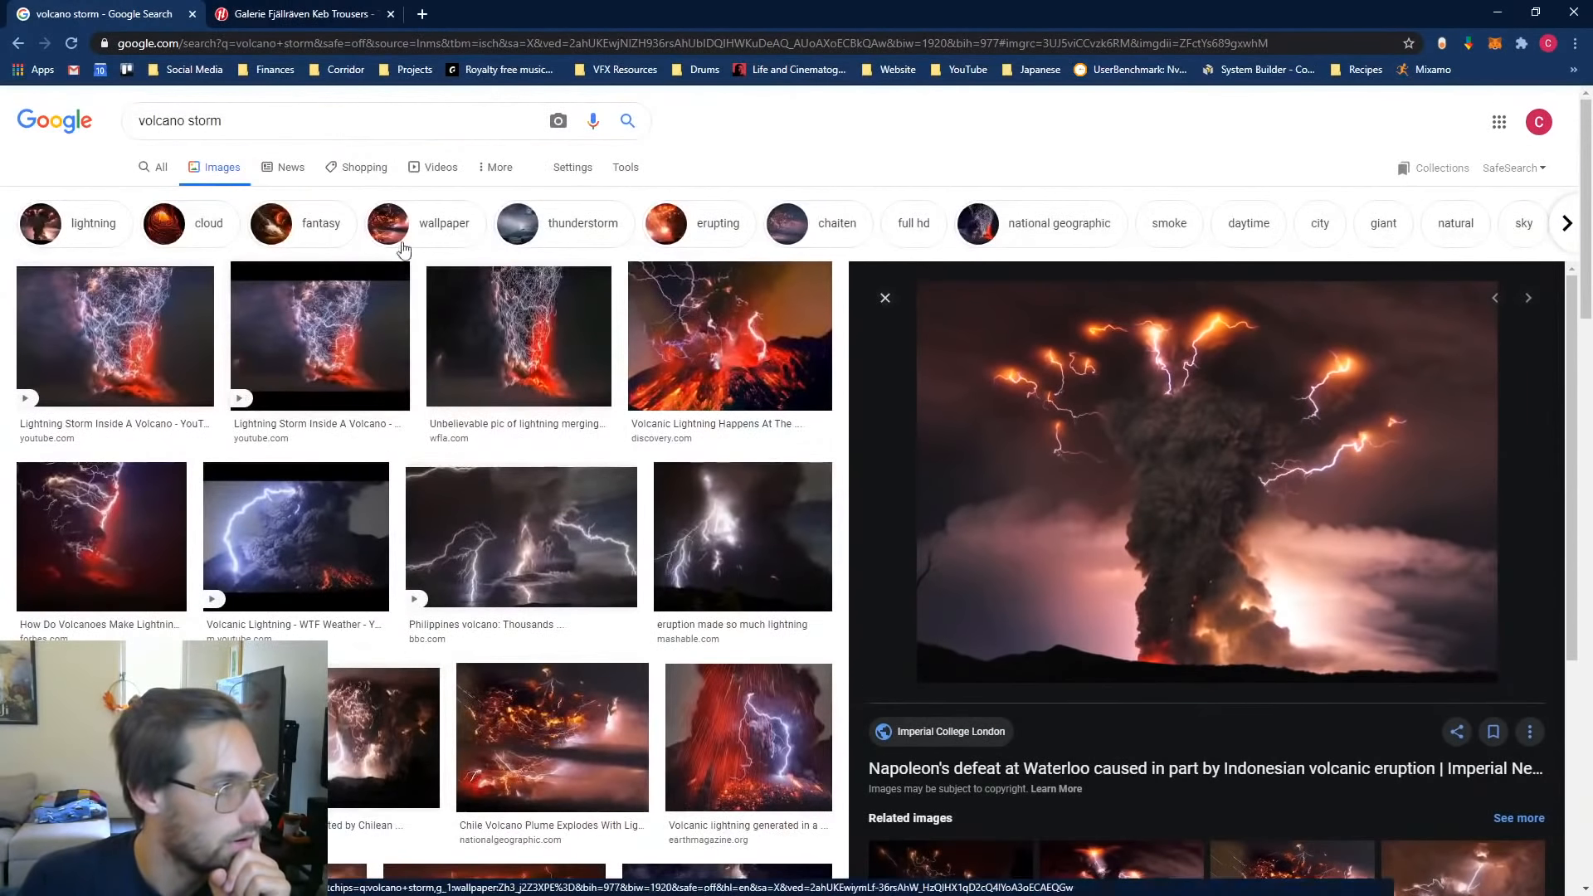
Step: Search Google Images for "smokey volcano" and scan the resulting pictures for smoke and cloud references
left_click_drag(285, 131, 119, 131)
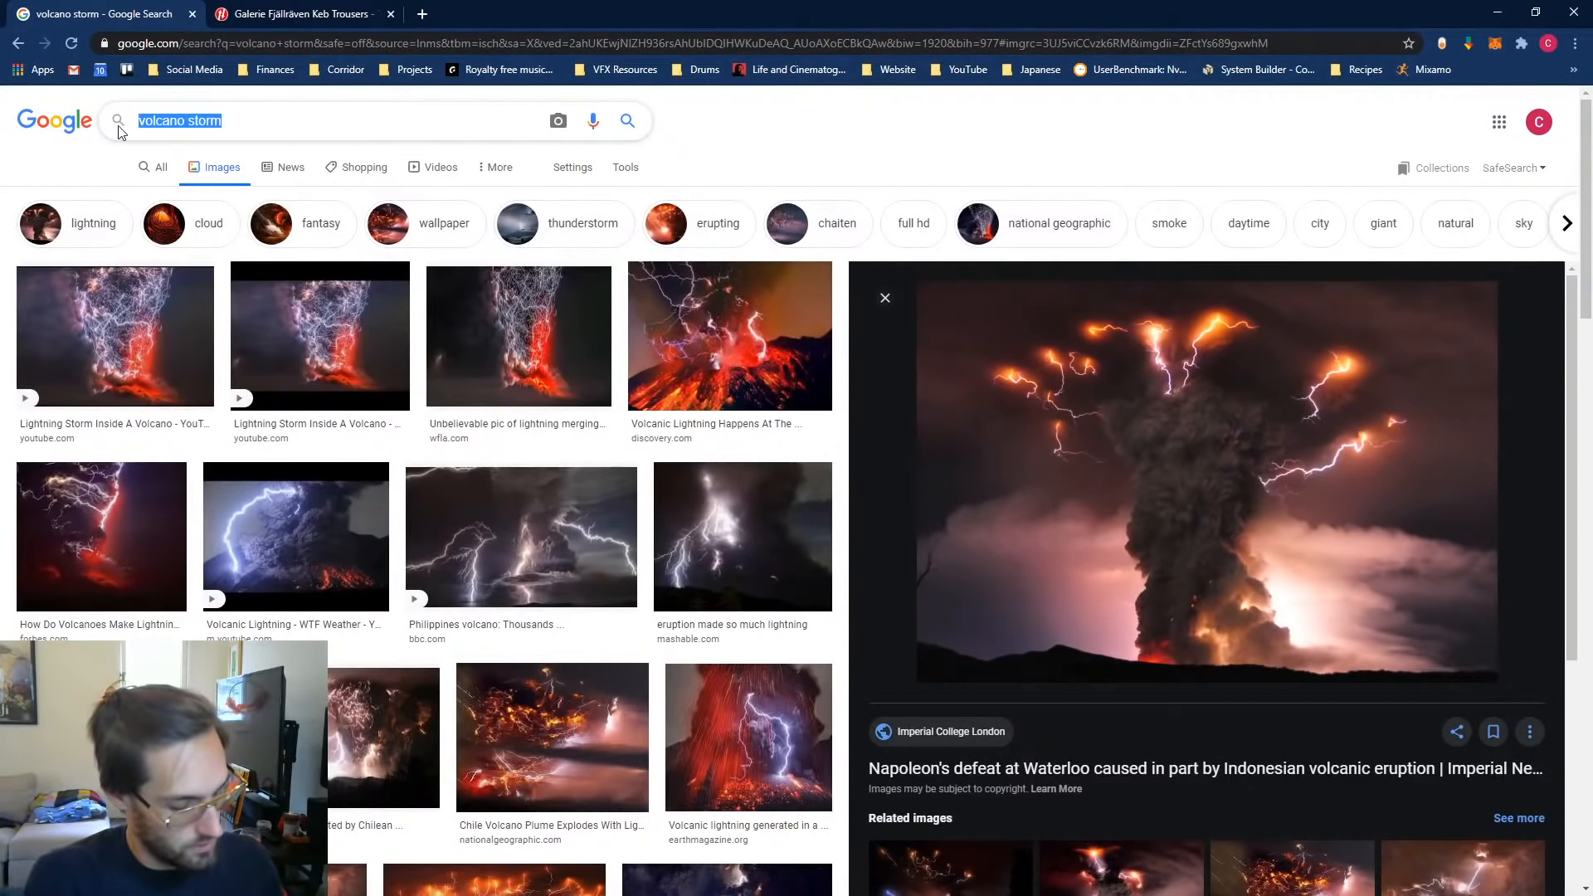
type("smokey volca")
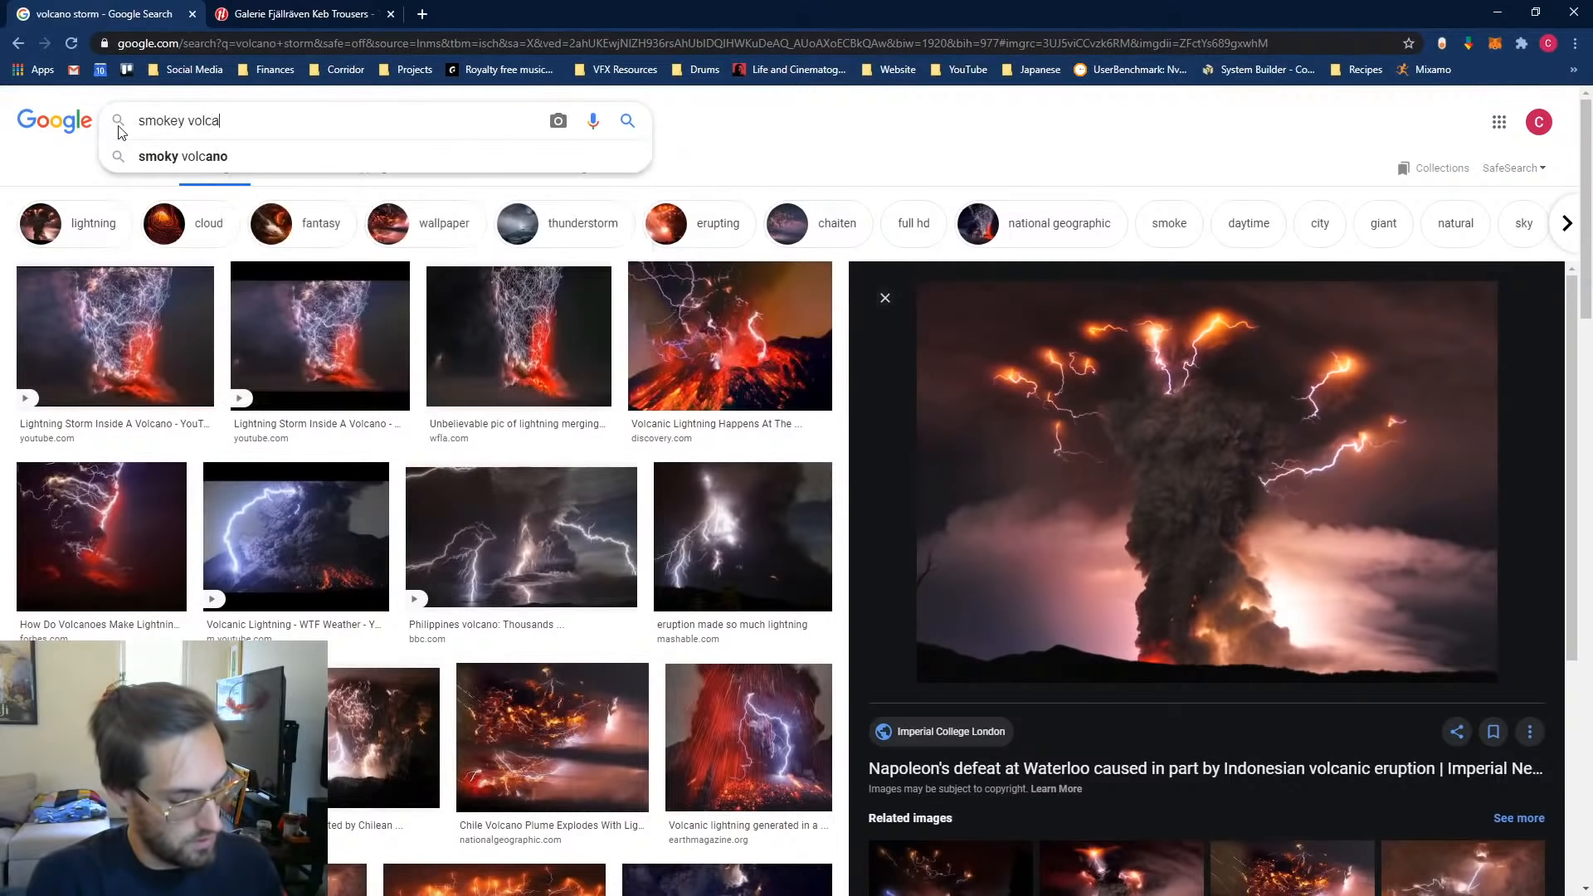
type("no")
key("Return")
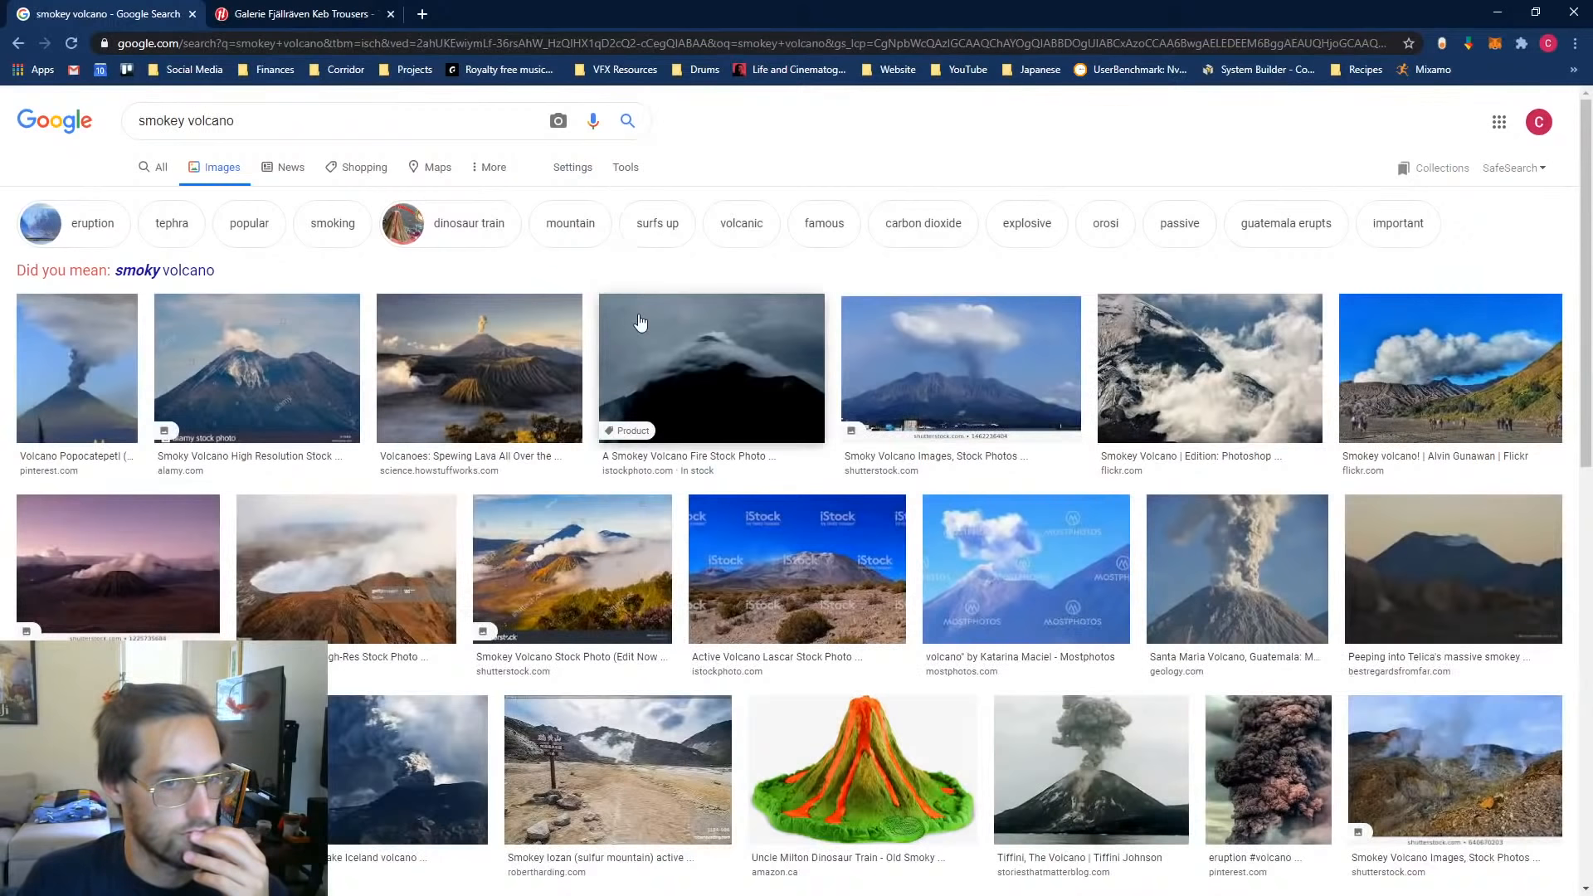
scroll(639, 324, "down", 2)
scroll(639, 324, "up", 2)
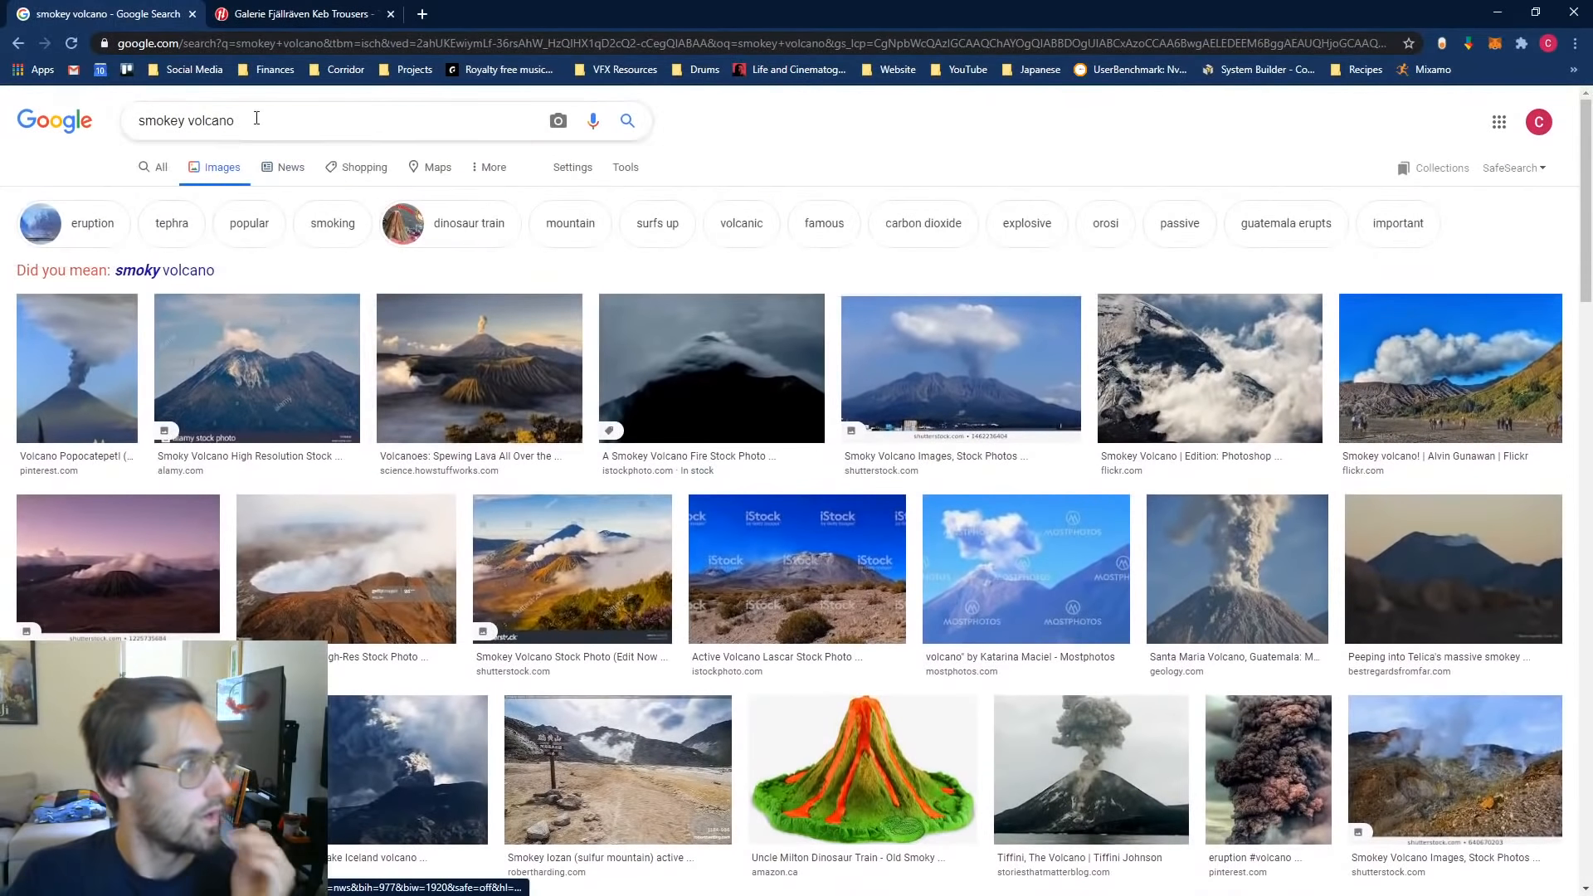
Step: Search Google Images for "mount doom" and open The Mary Sue article behind the orange Mount Ruapehu picture
left_click_drag(257, 118, 34, 172)
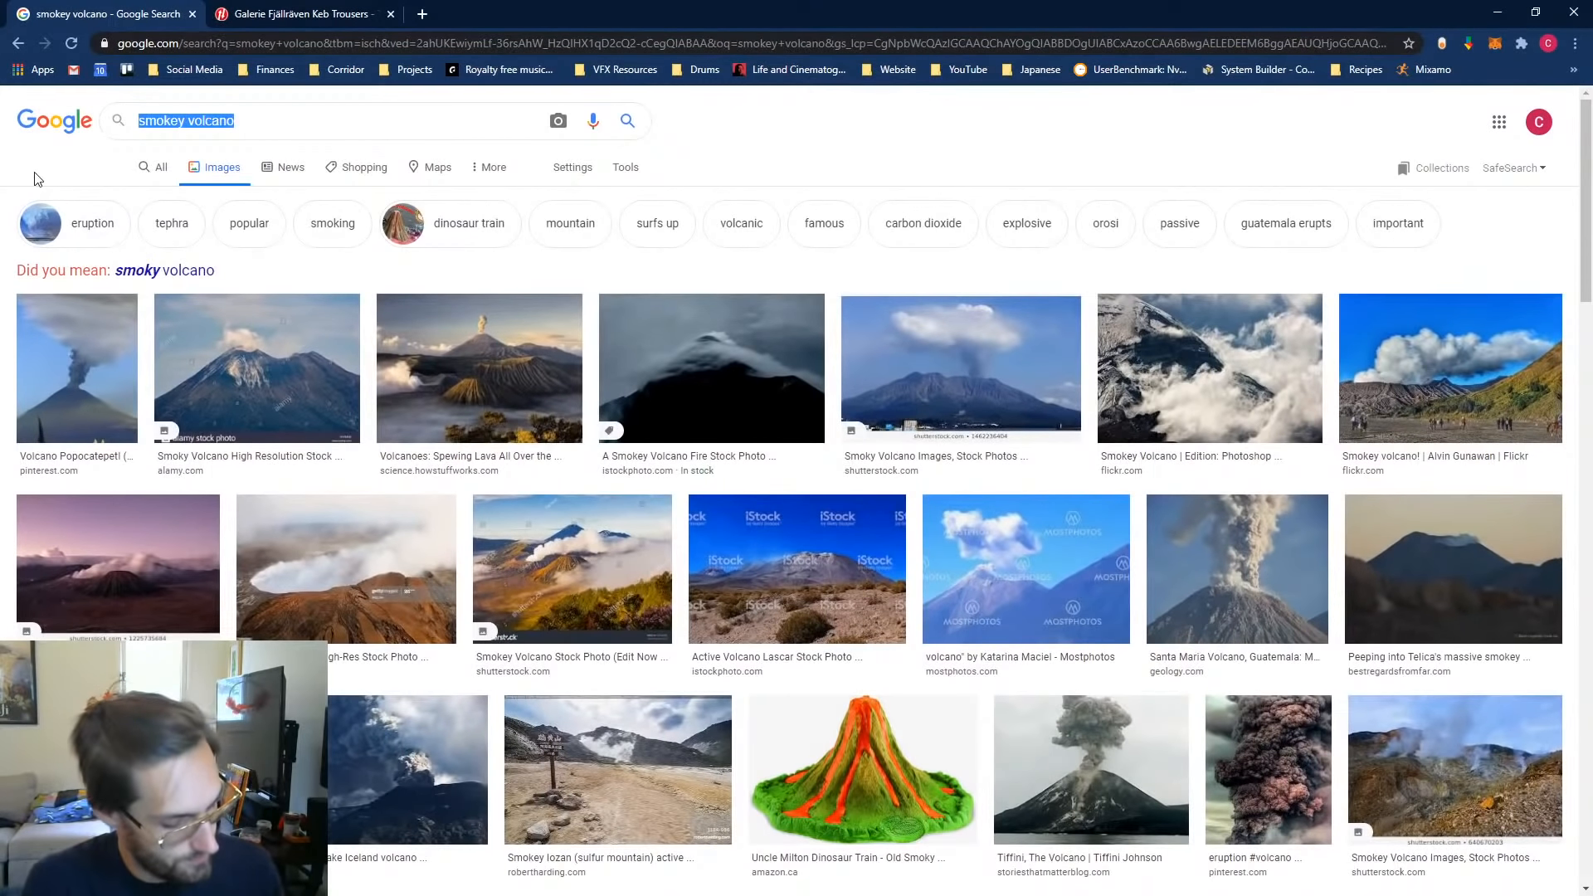
type("mount doom")
key("Return")
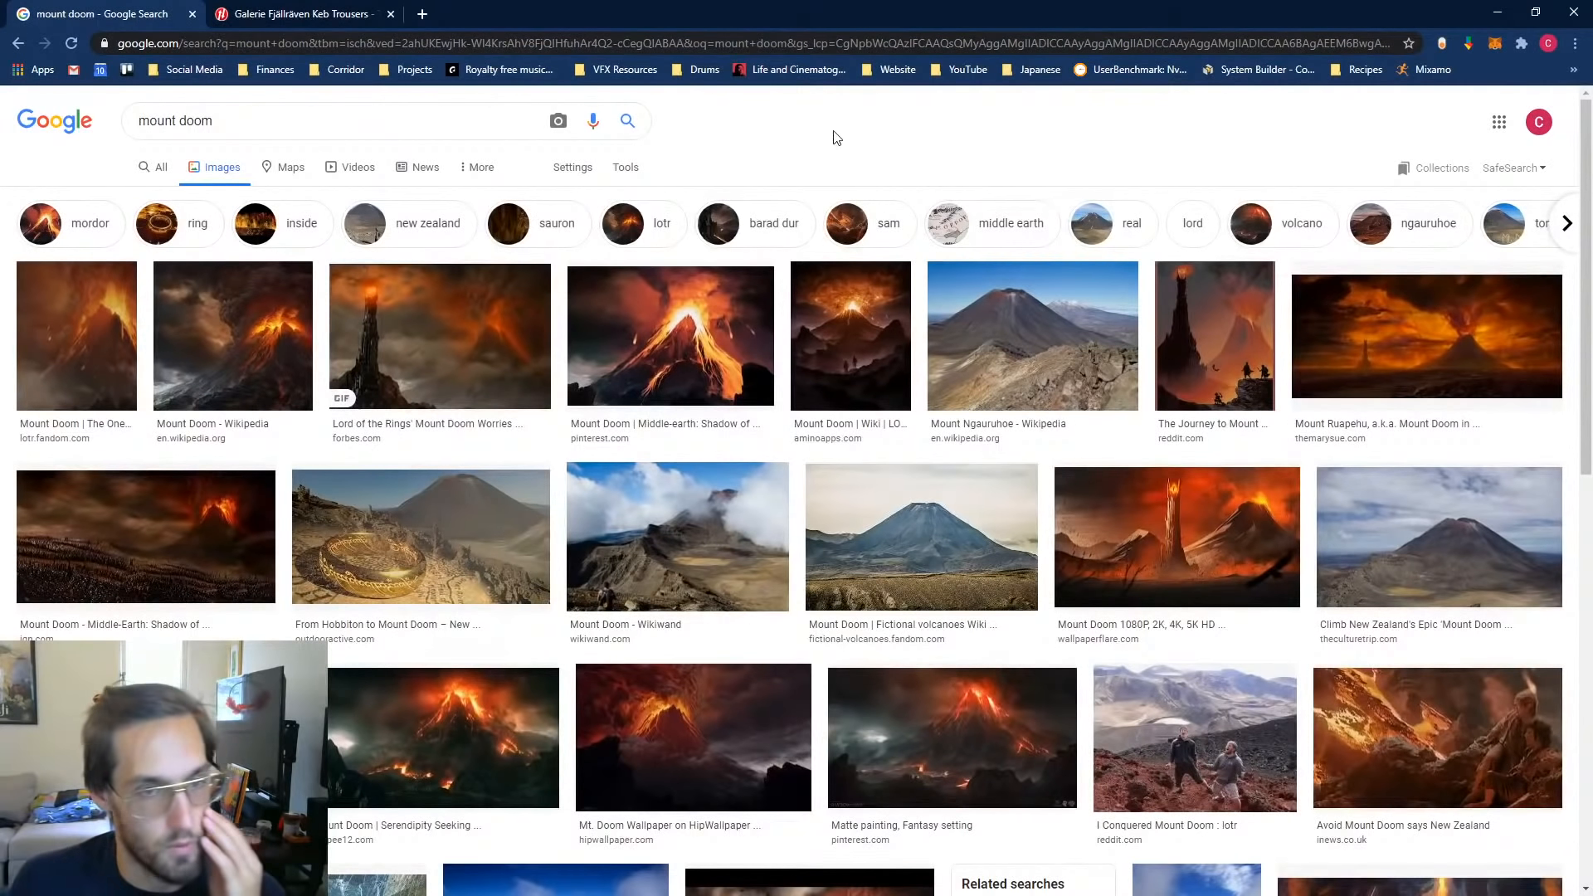
left_click(1425, 321)
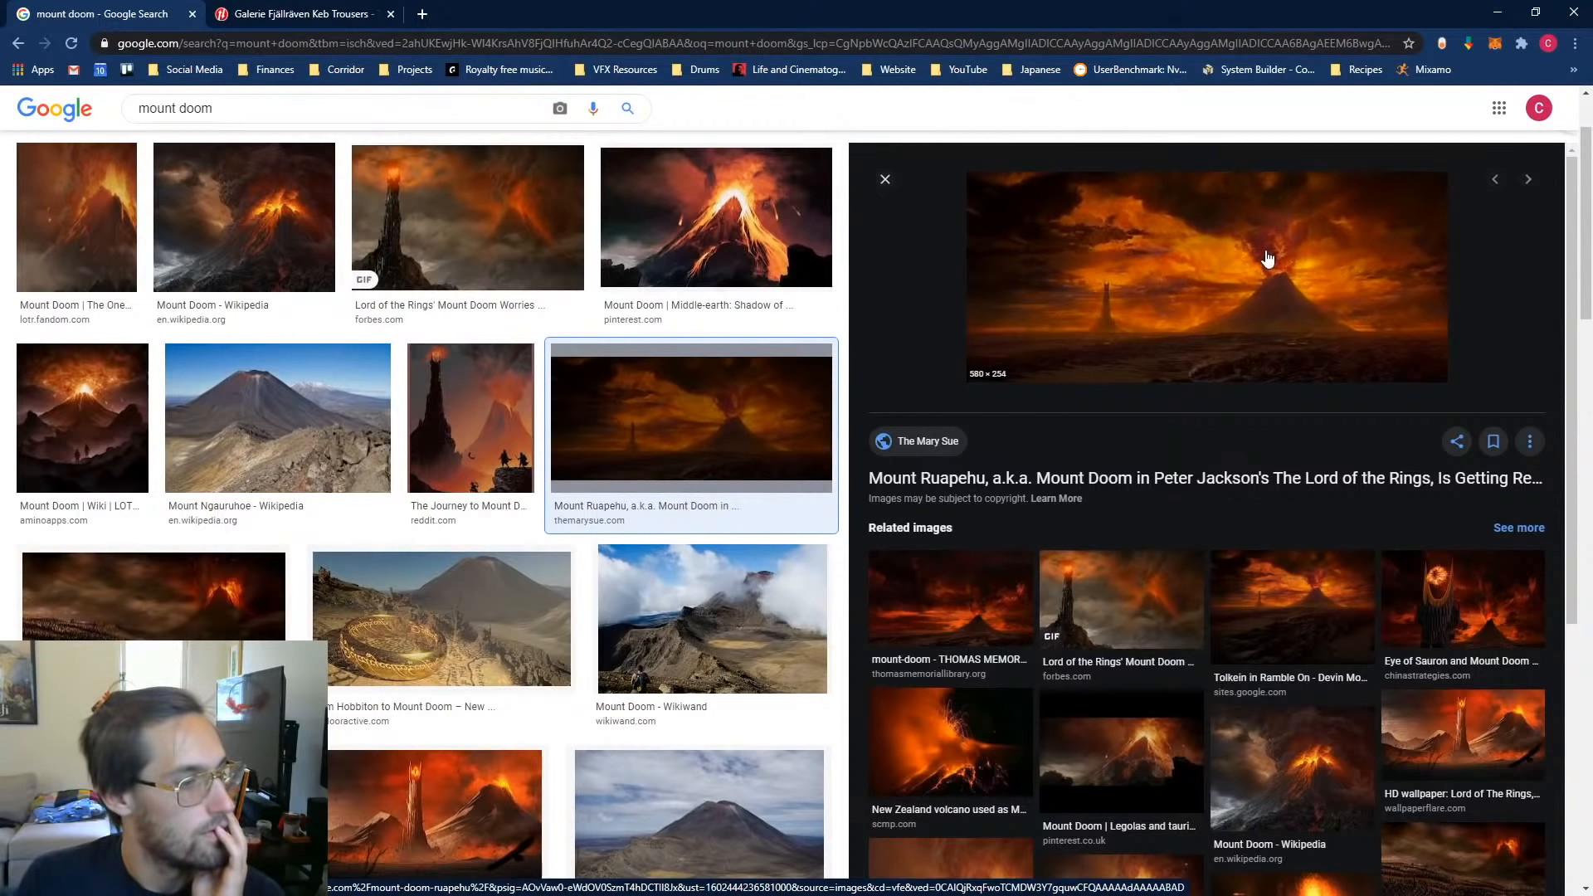
left_click(1203, 264)
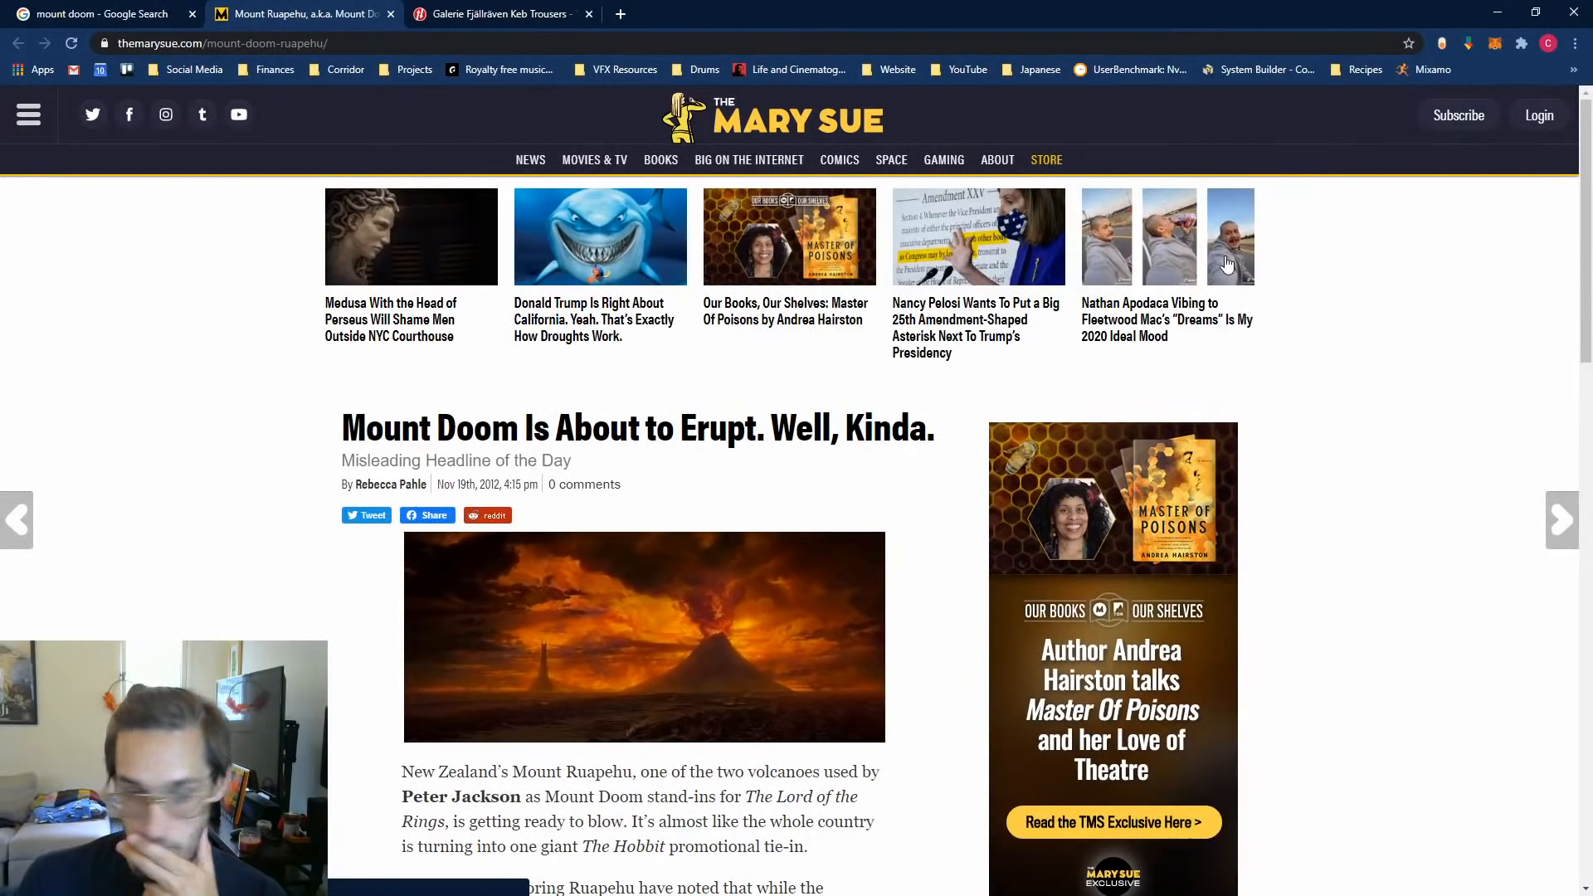
Step: Save the article's Mount Doom picture as mount-doom in JPEG format to the NVIDIA Contest project's reference assets folder, and view the saved file
scroll(403, 655, "down", 2)
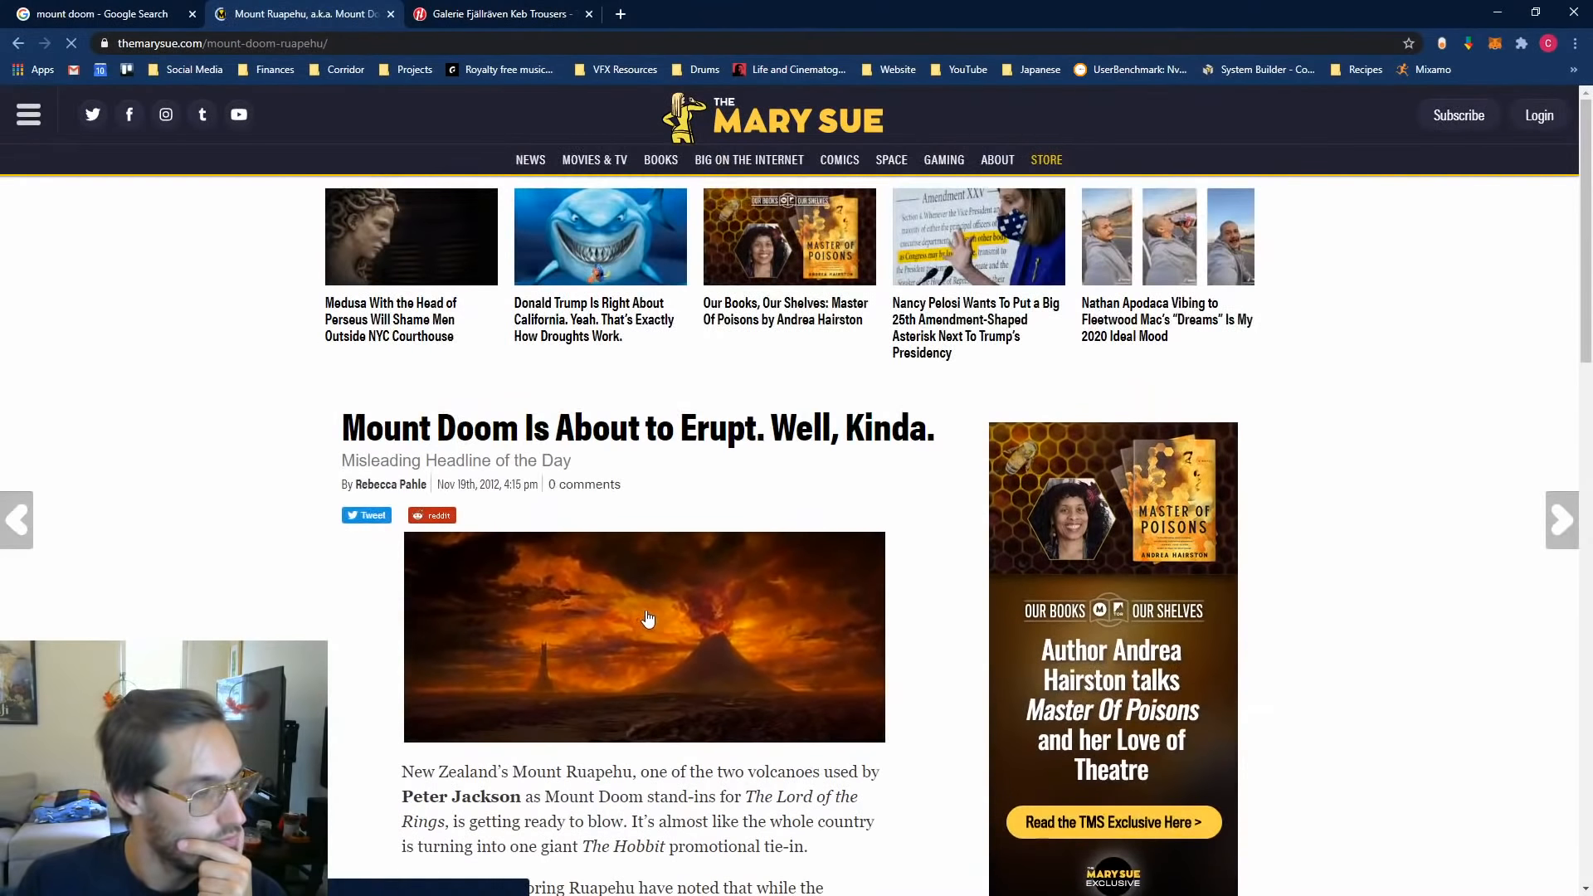
right_click(649, 610)
left_click(571, 630)
scroll(400, 673, "down", 13)
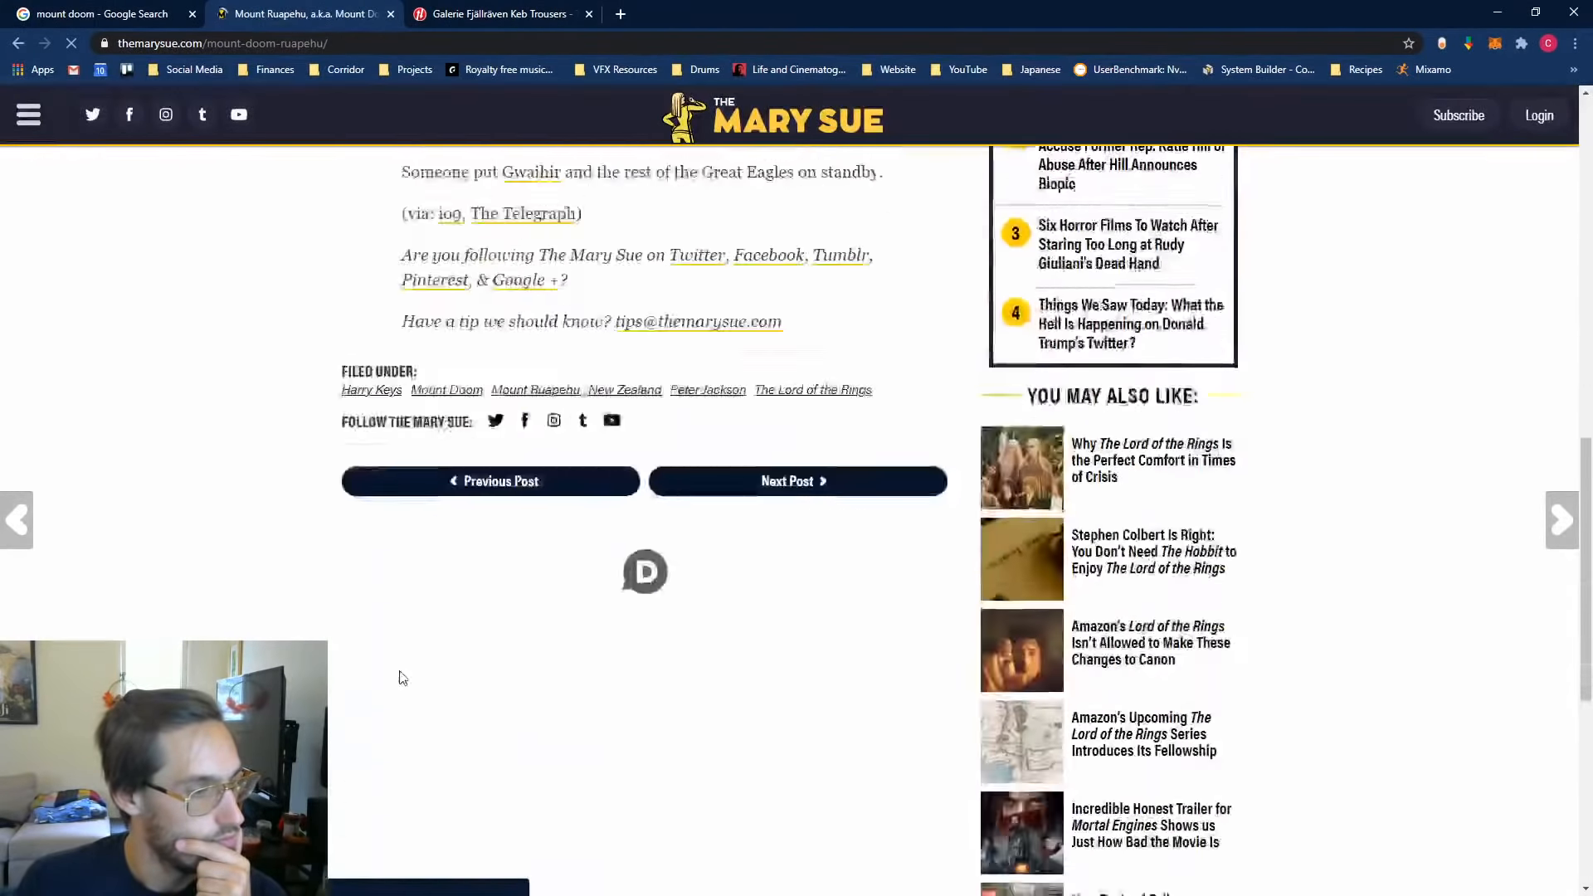
scroll(400, 674, "up", 9)
scroll(581, 371, "up", 4)
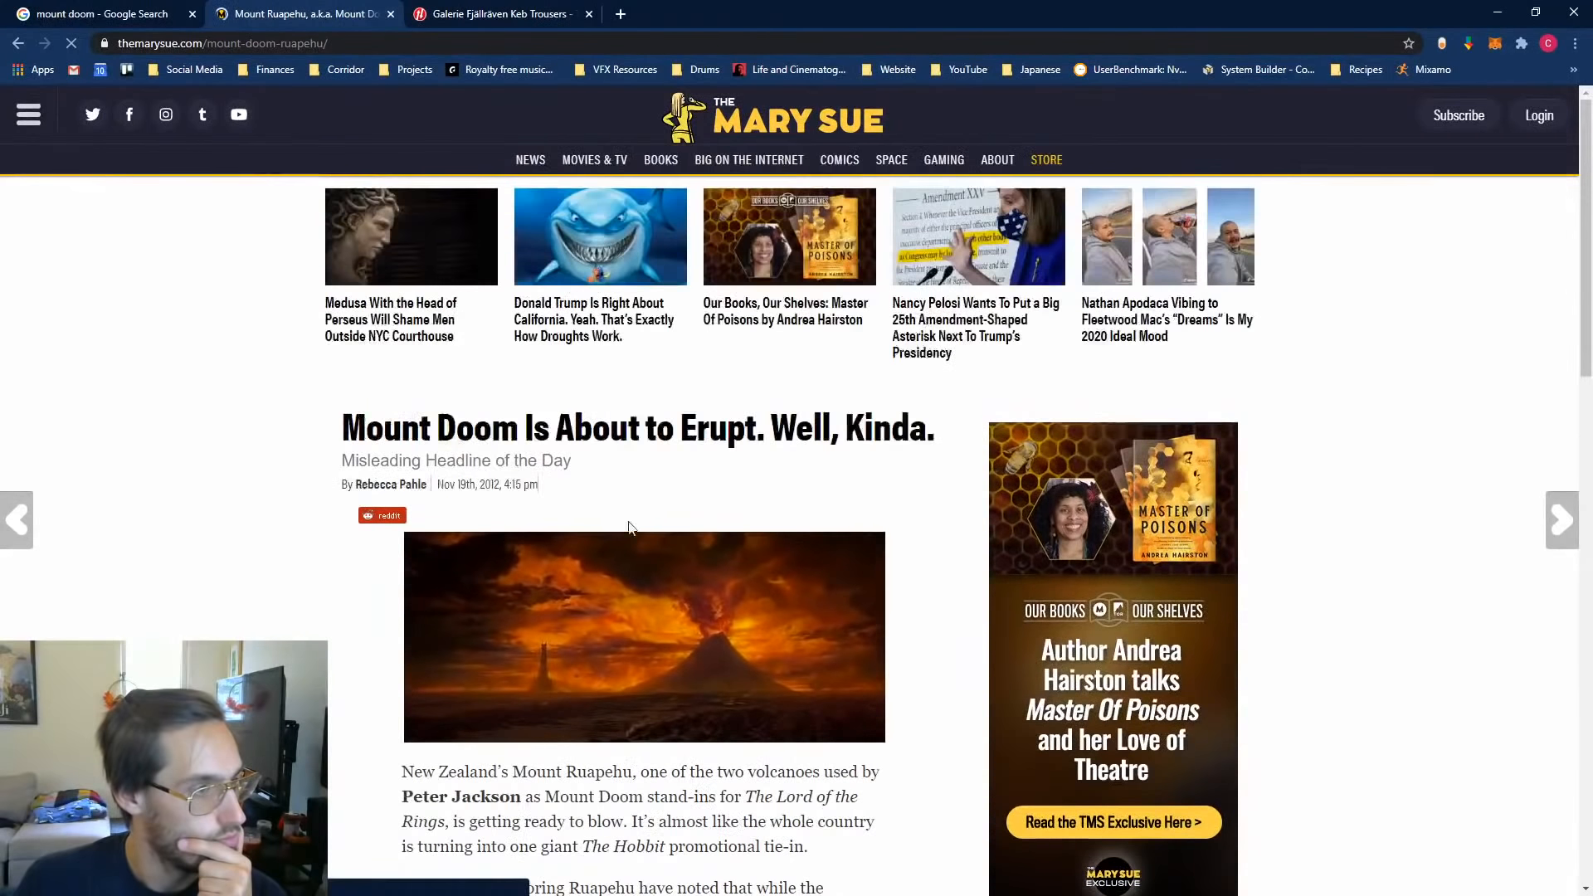
right_click(674, 580)
left_click(712, 729)
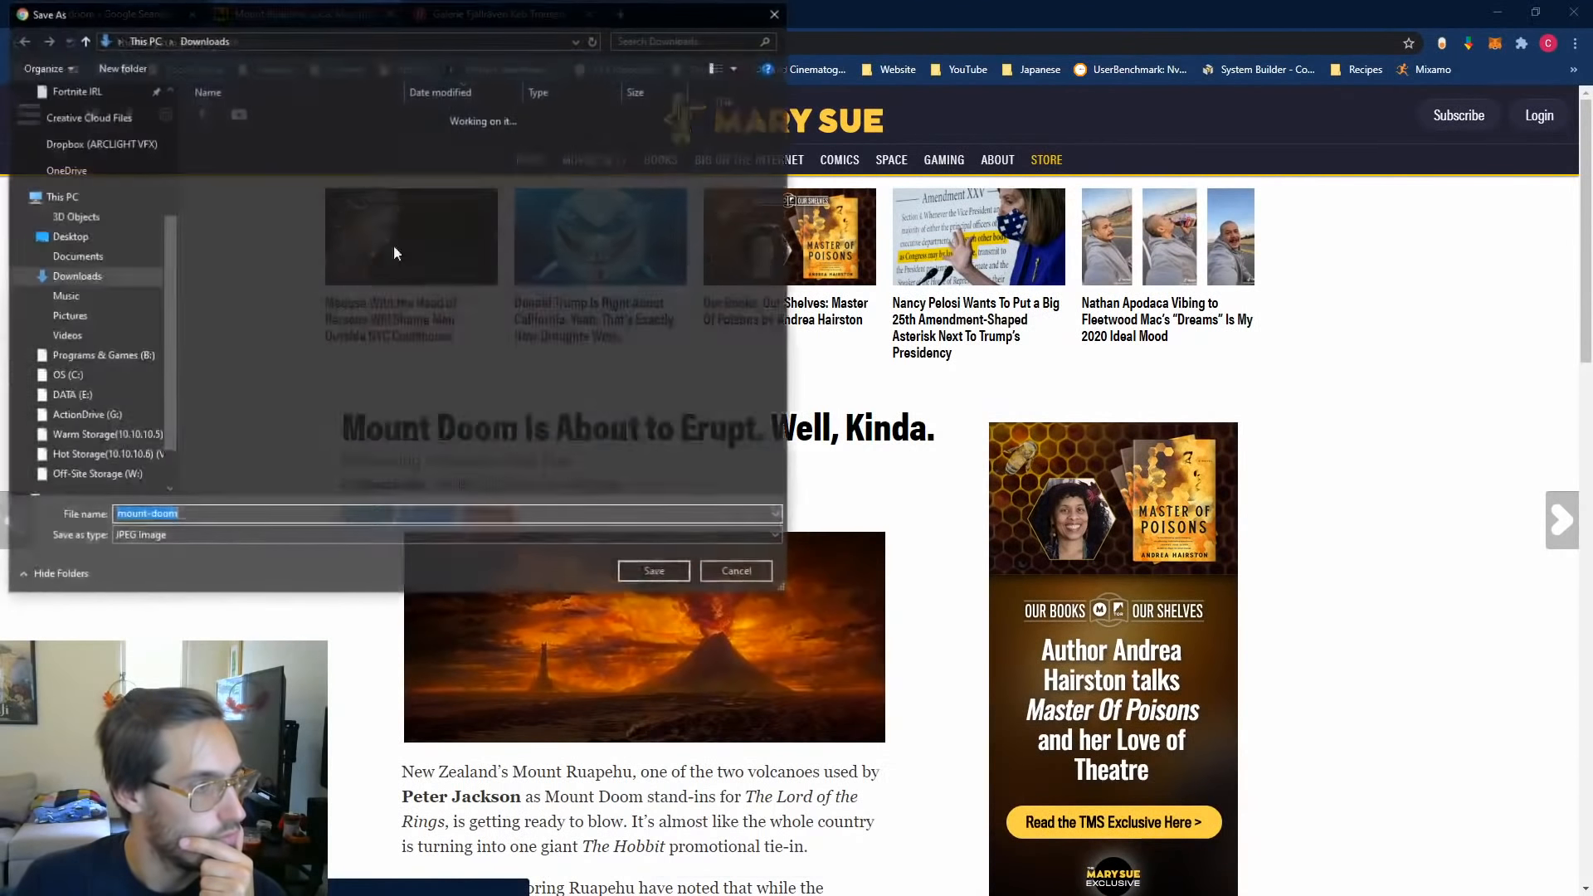
scroll(149, 249, "up", 5)
left_click(92, 144)
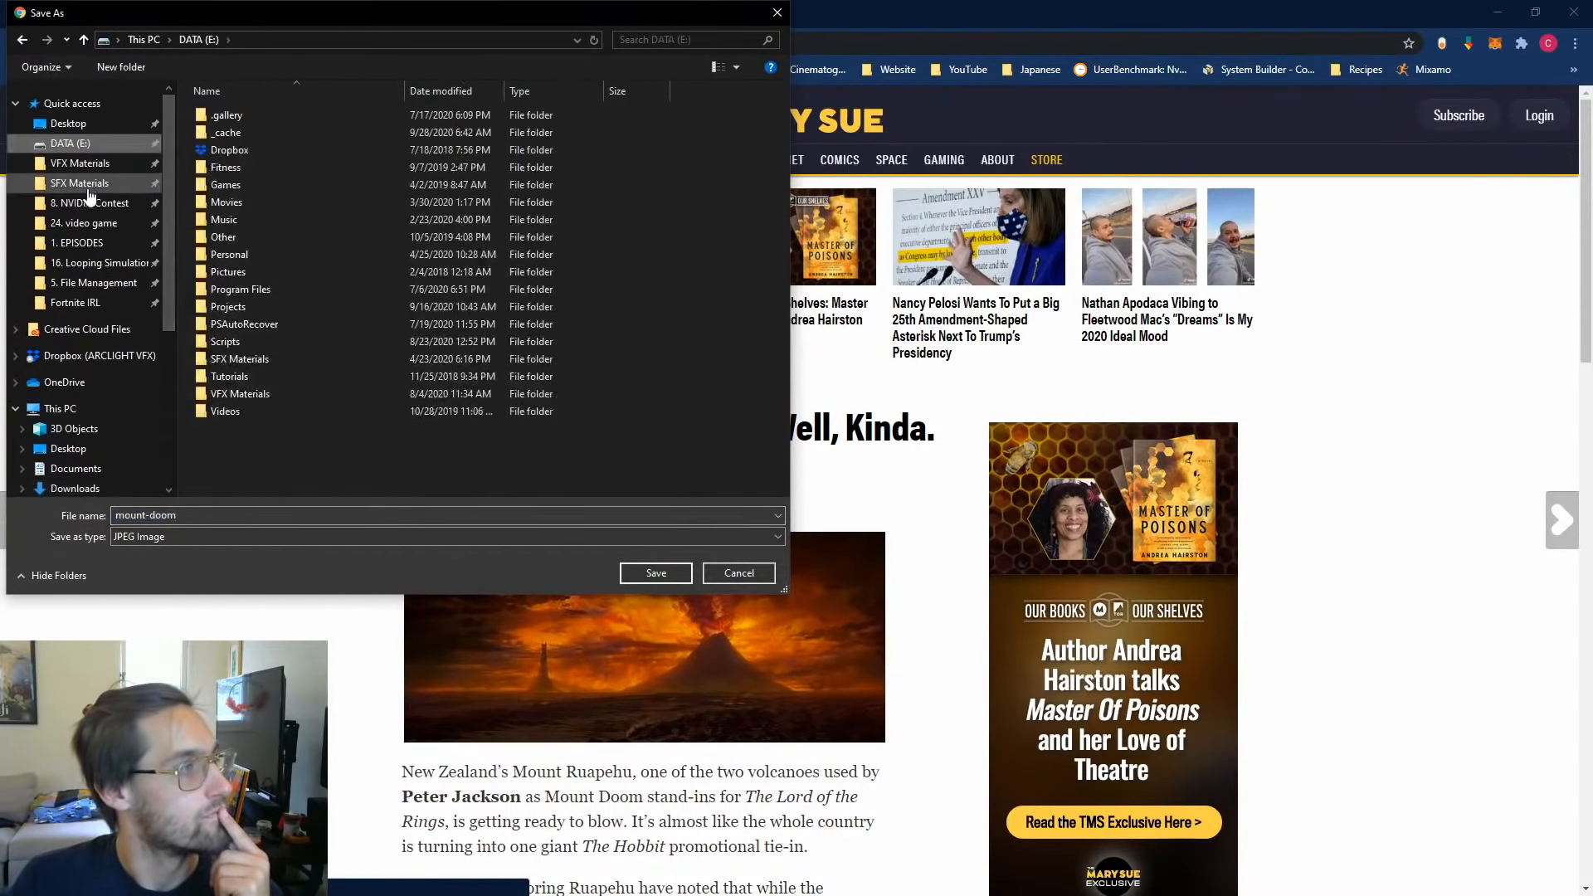
left_click(90, 202)
double_click(225, 115)
double_click(226, 150)
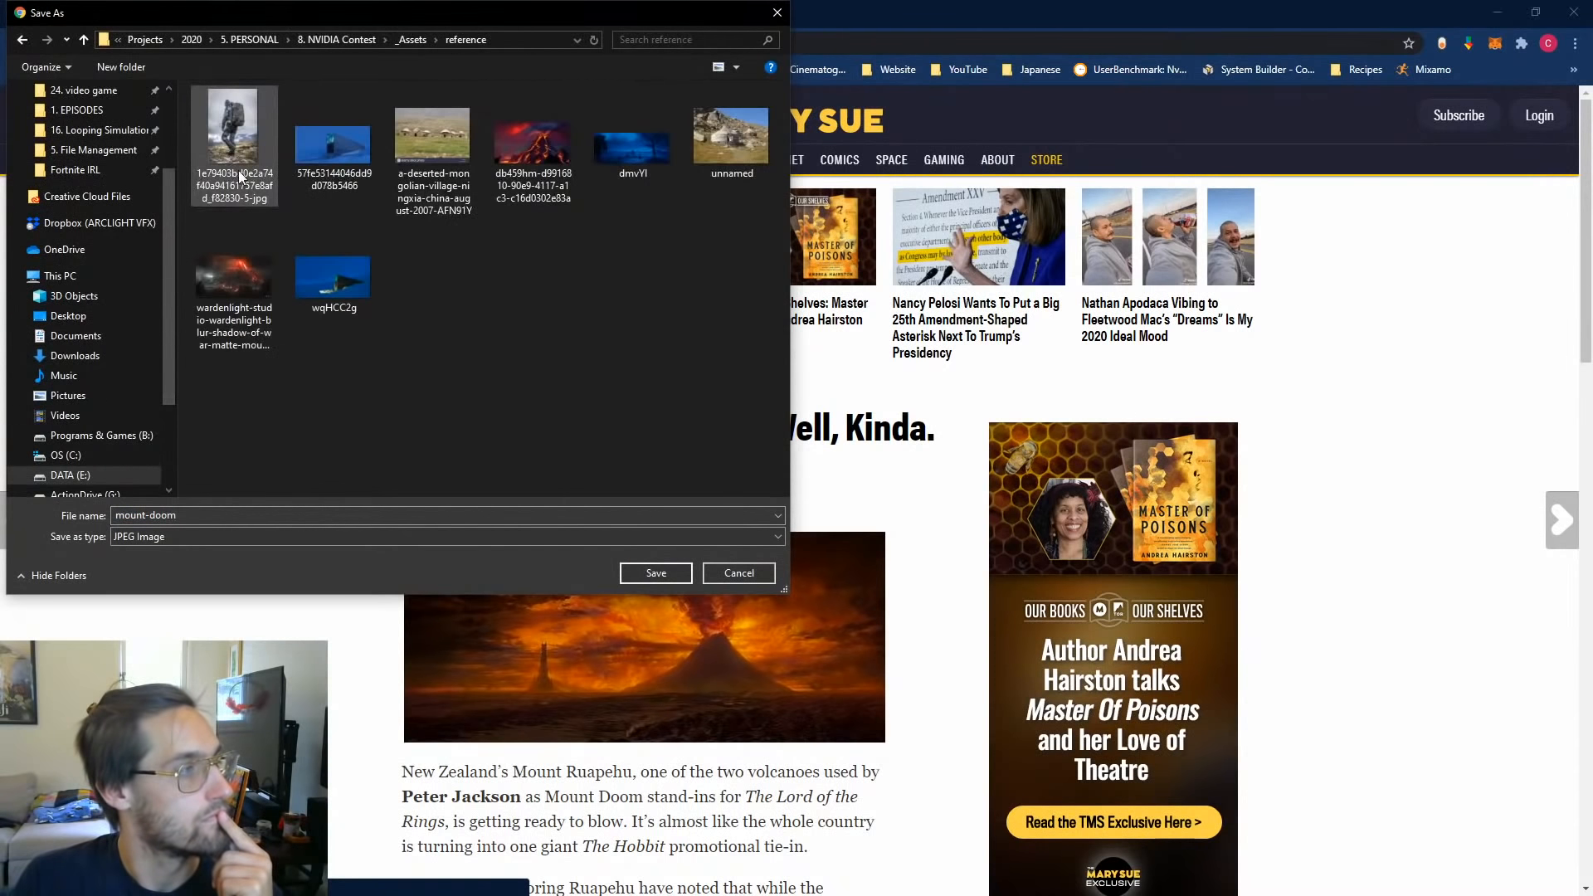
left_click(641, 576)
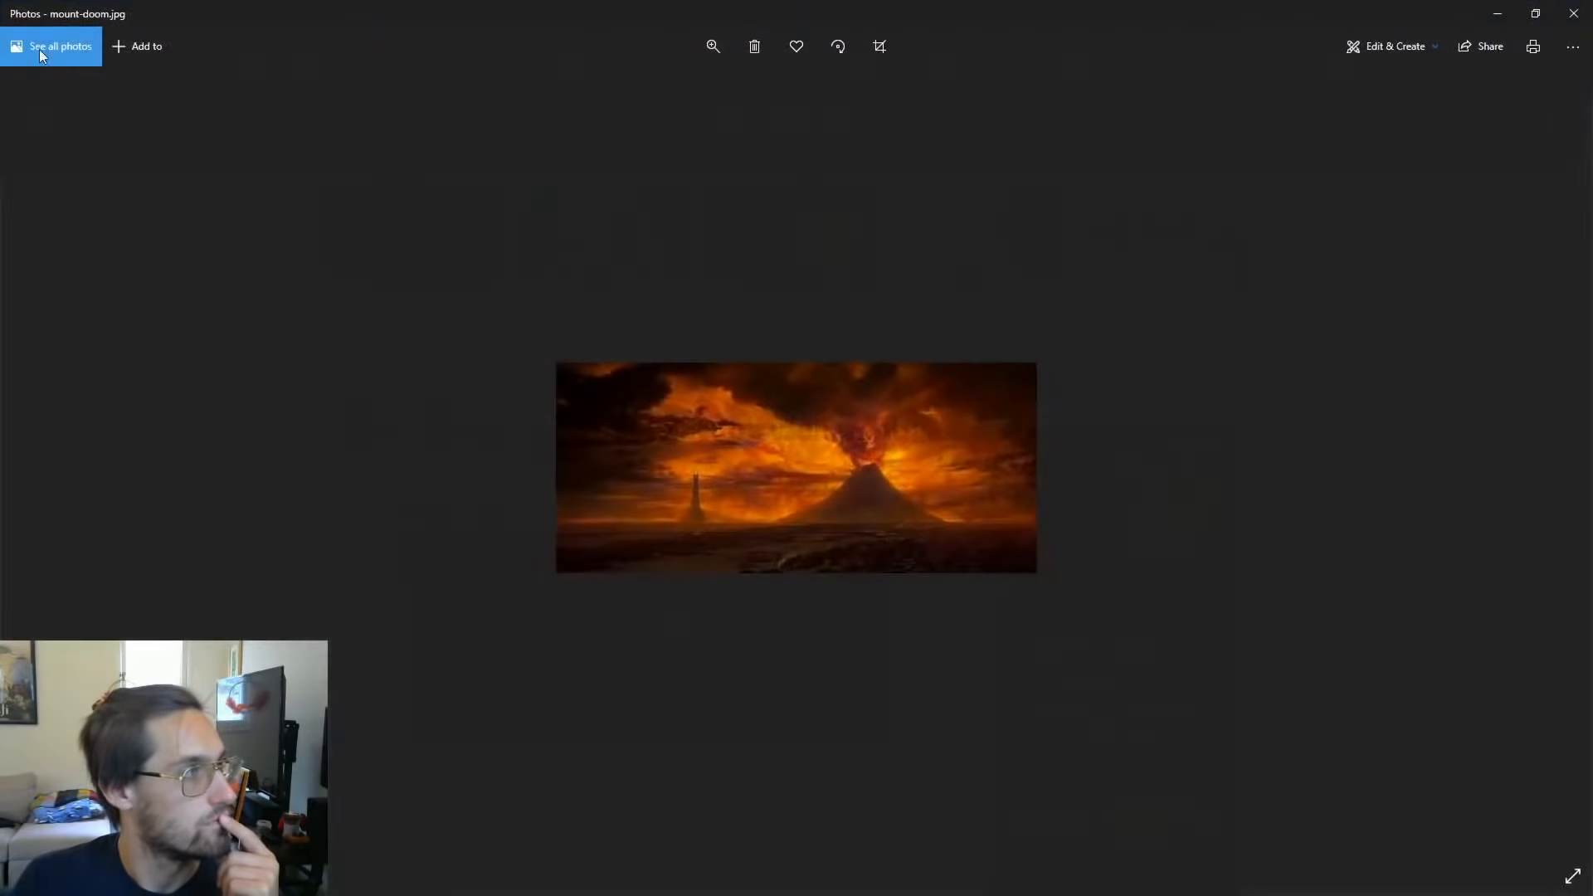
left_click(1574, 13)
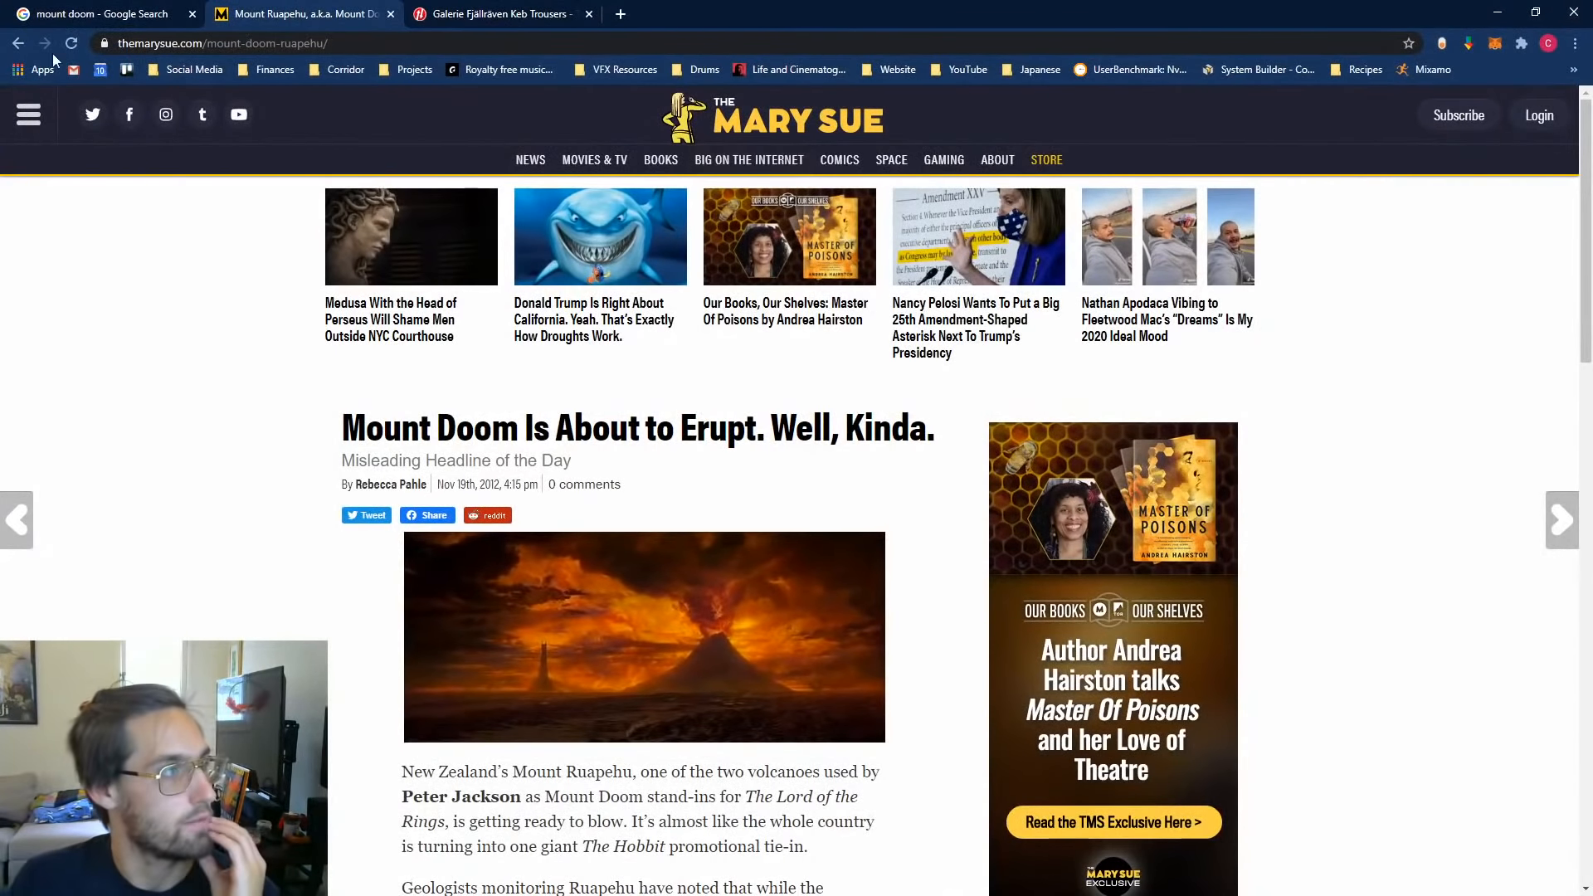
Step: Close the article and scan the "mount doom" image results for more dark, smoky sky references
left_click(18, 43)
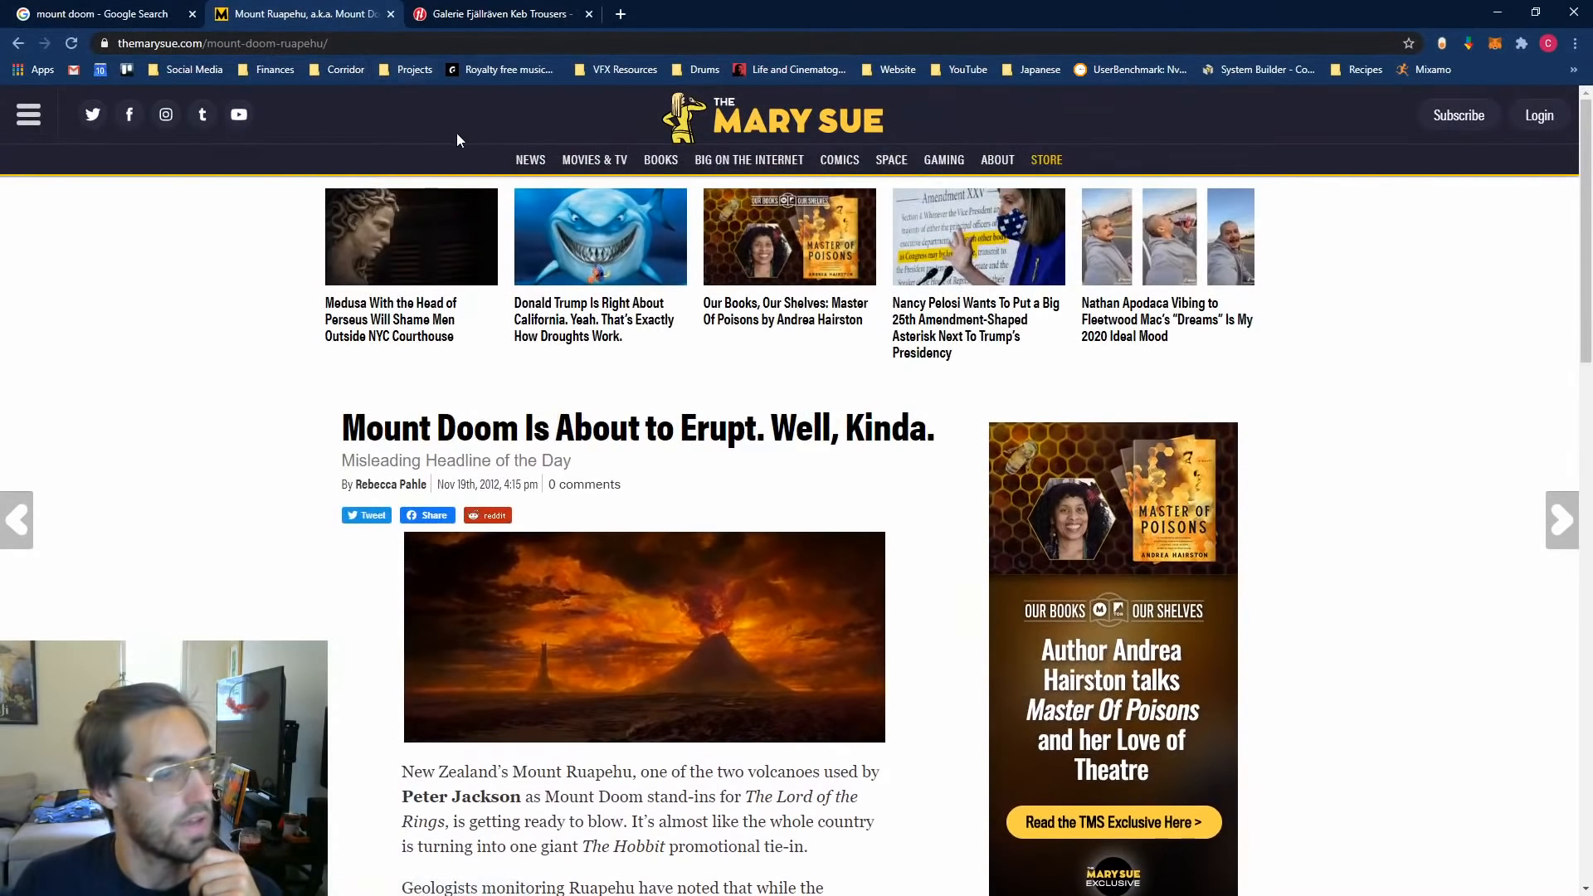
left_click(19, 43)
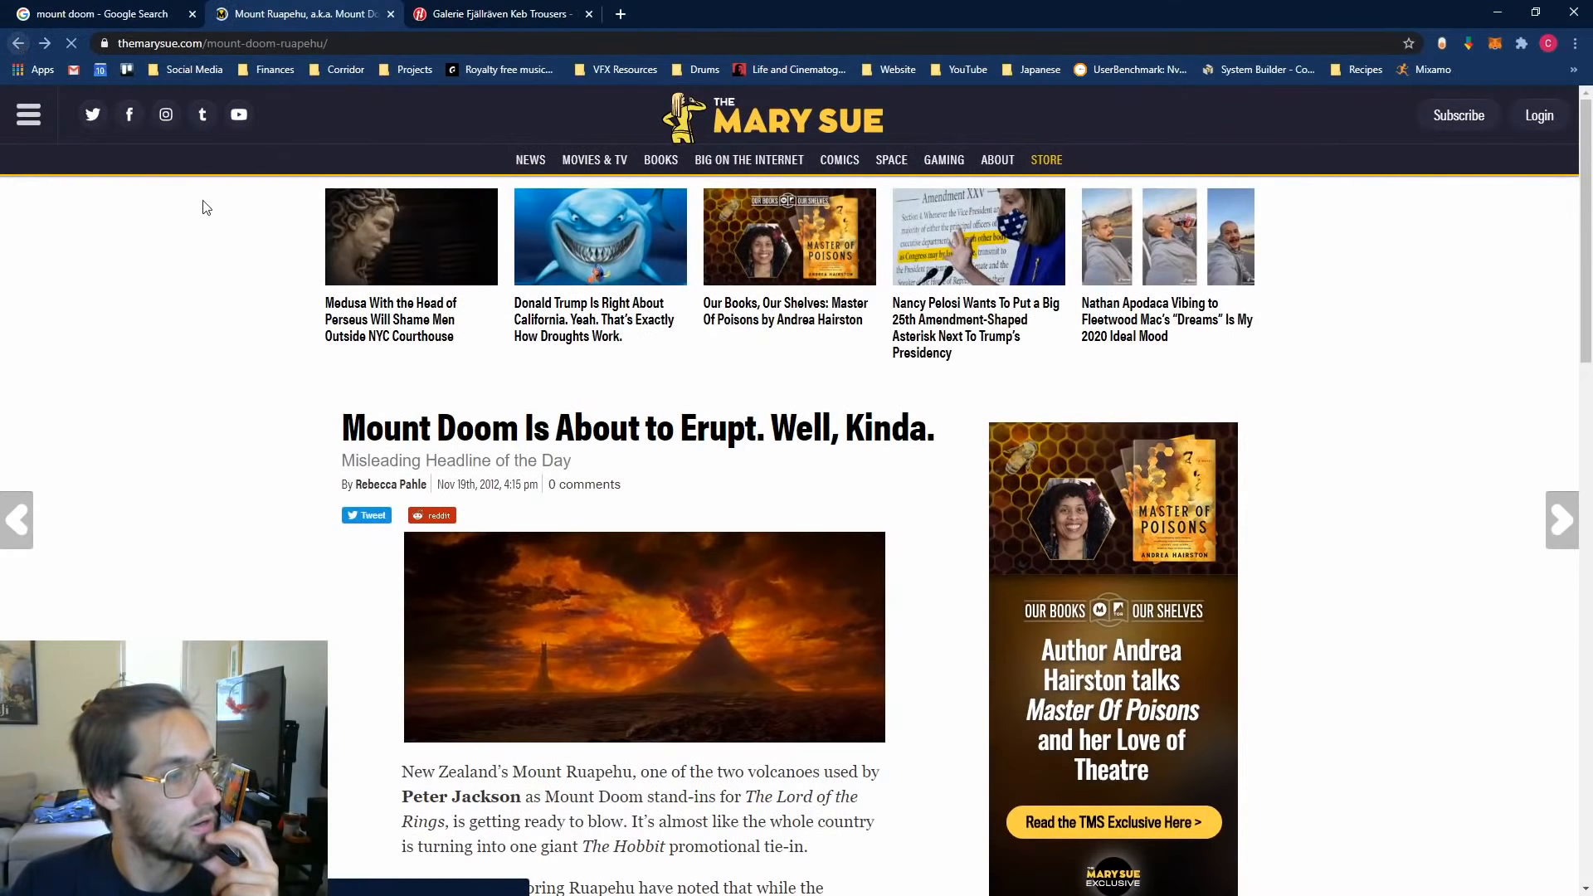
left_click(390, 15)
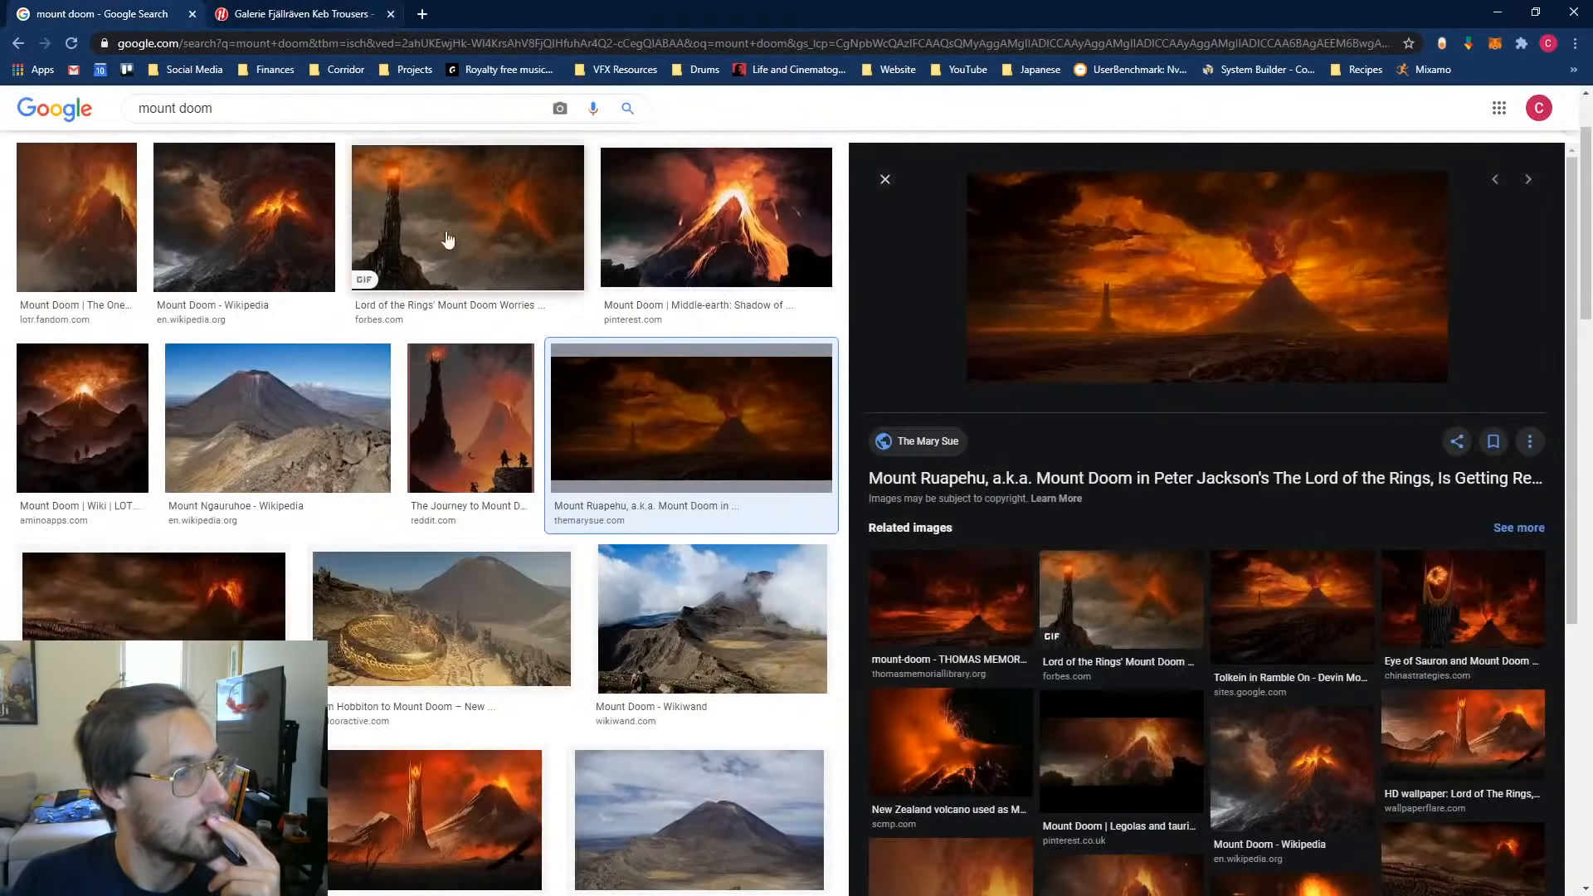
scroll(401, 570, "down", 5)
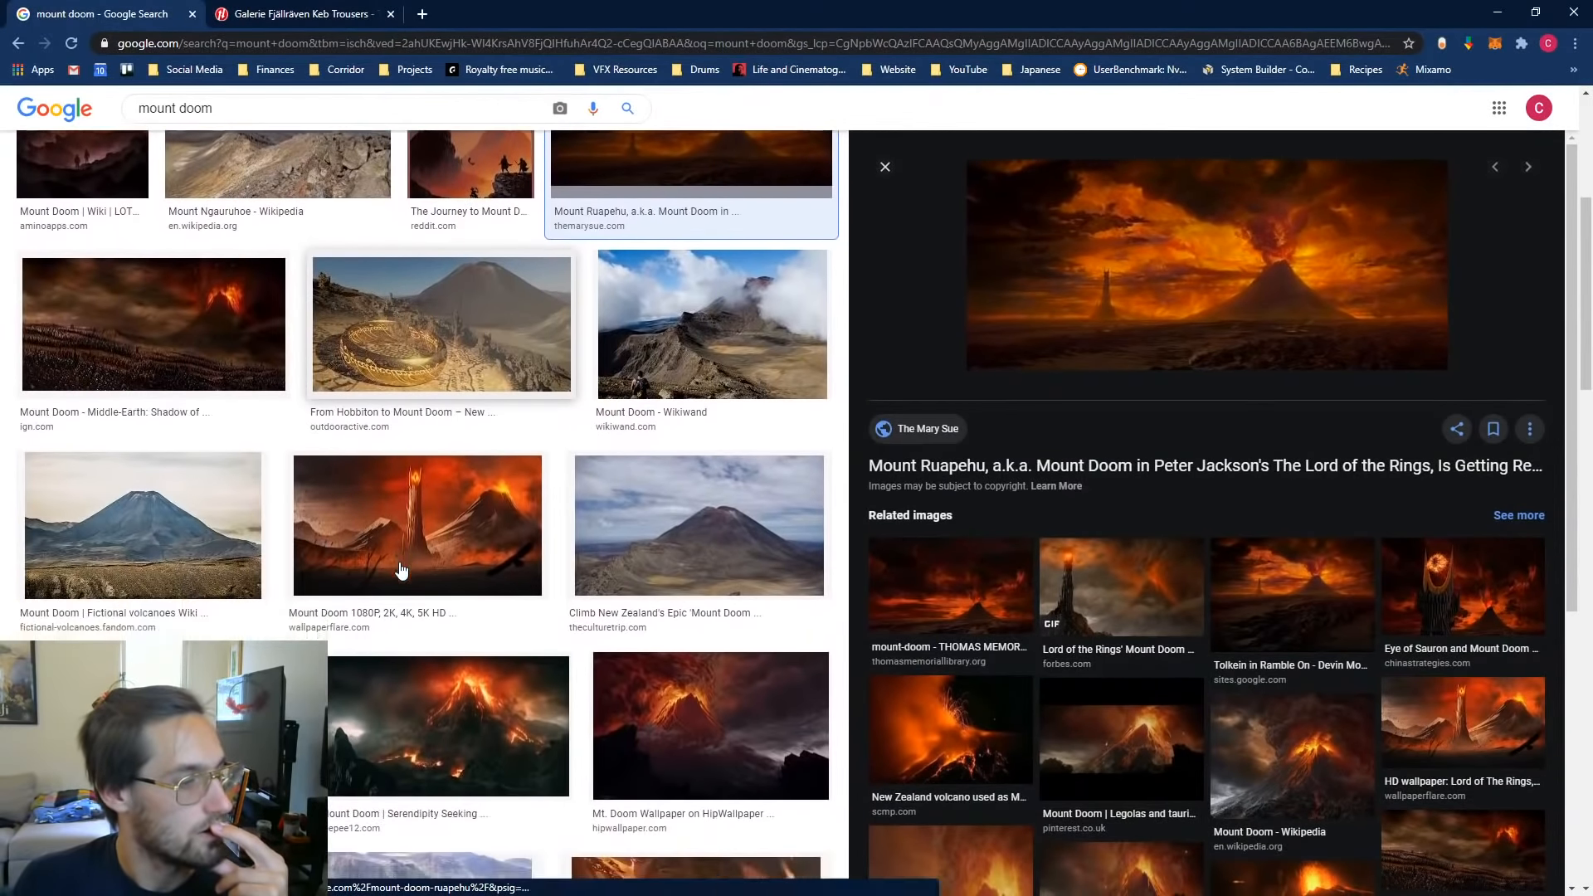
scroll(401, 570, "down", 1)
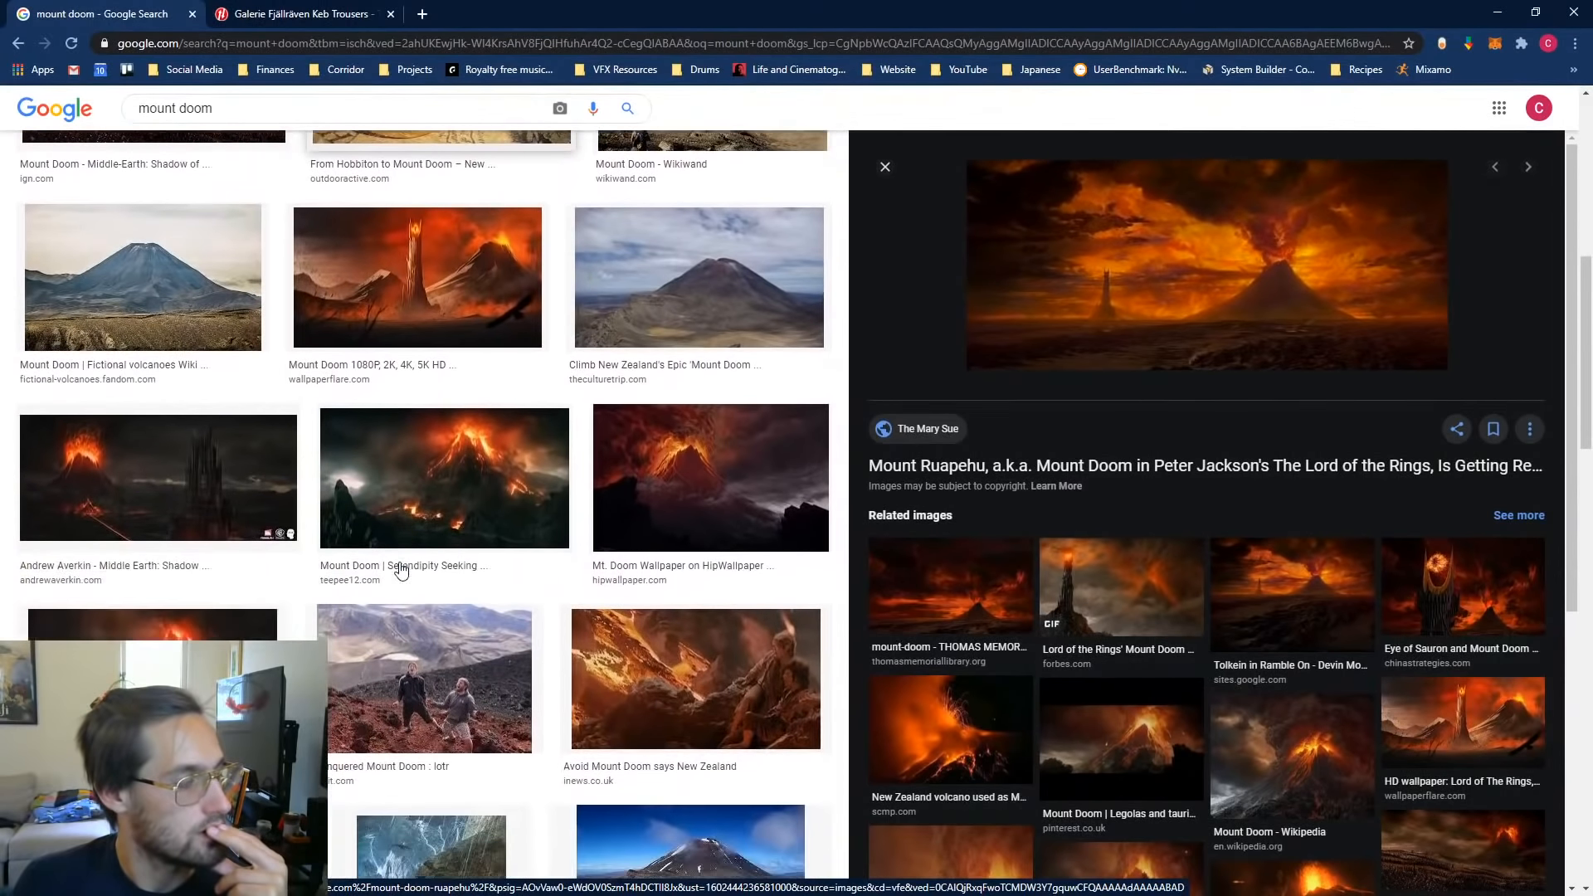
scroll(400, 570, "down", 2)
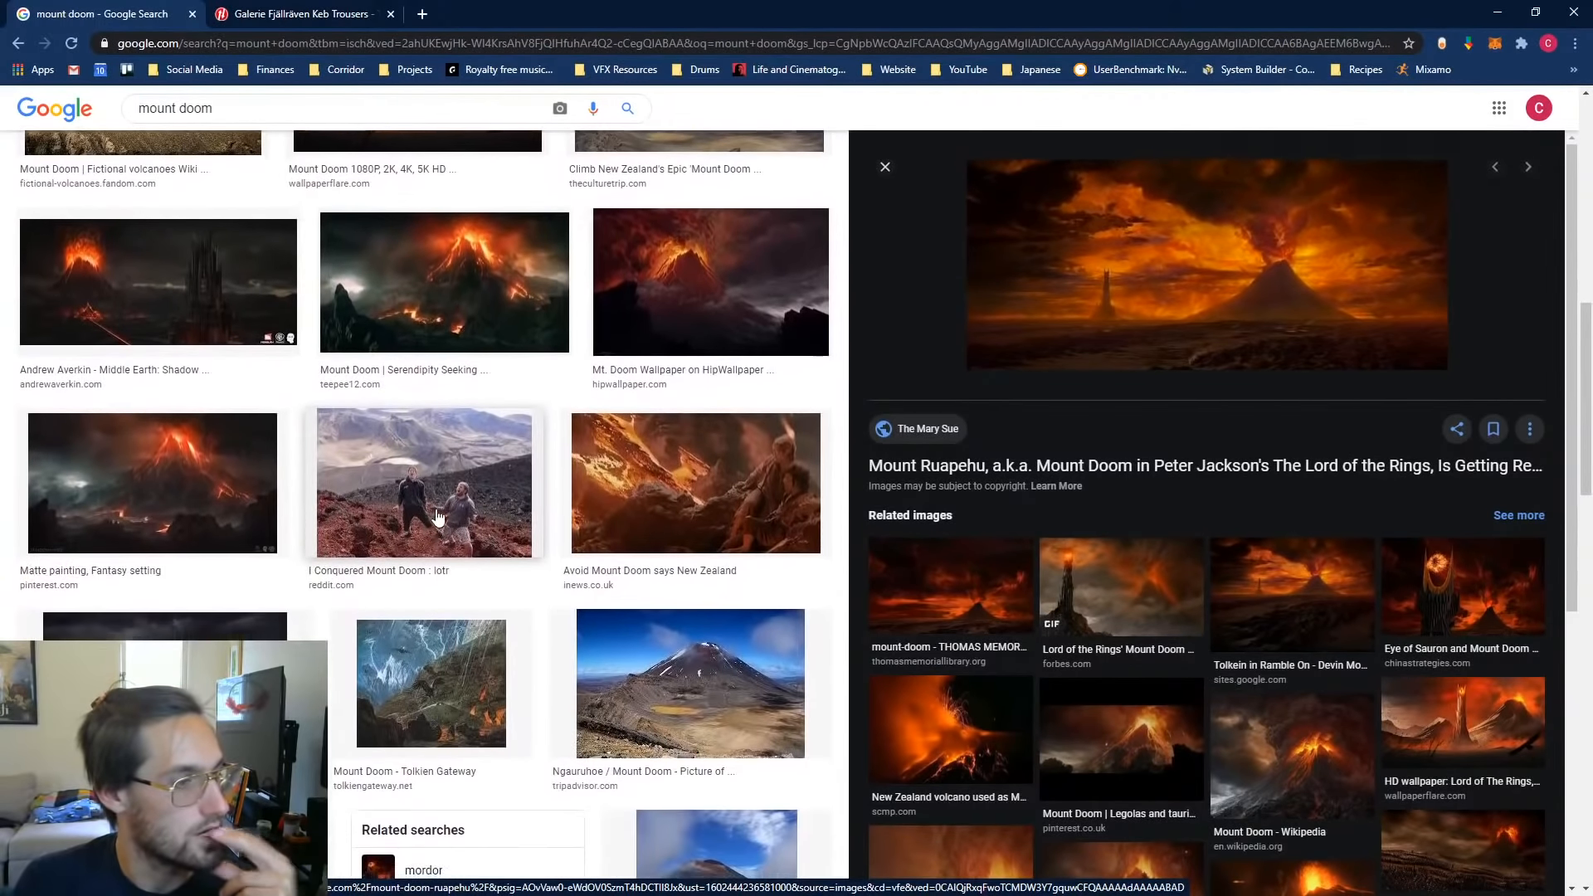
scroll(444, 470, "down", 5)
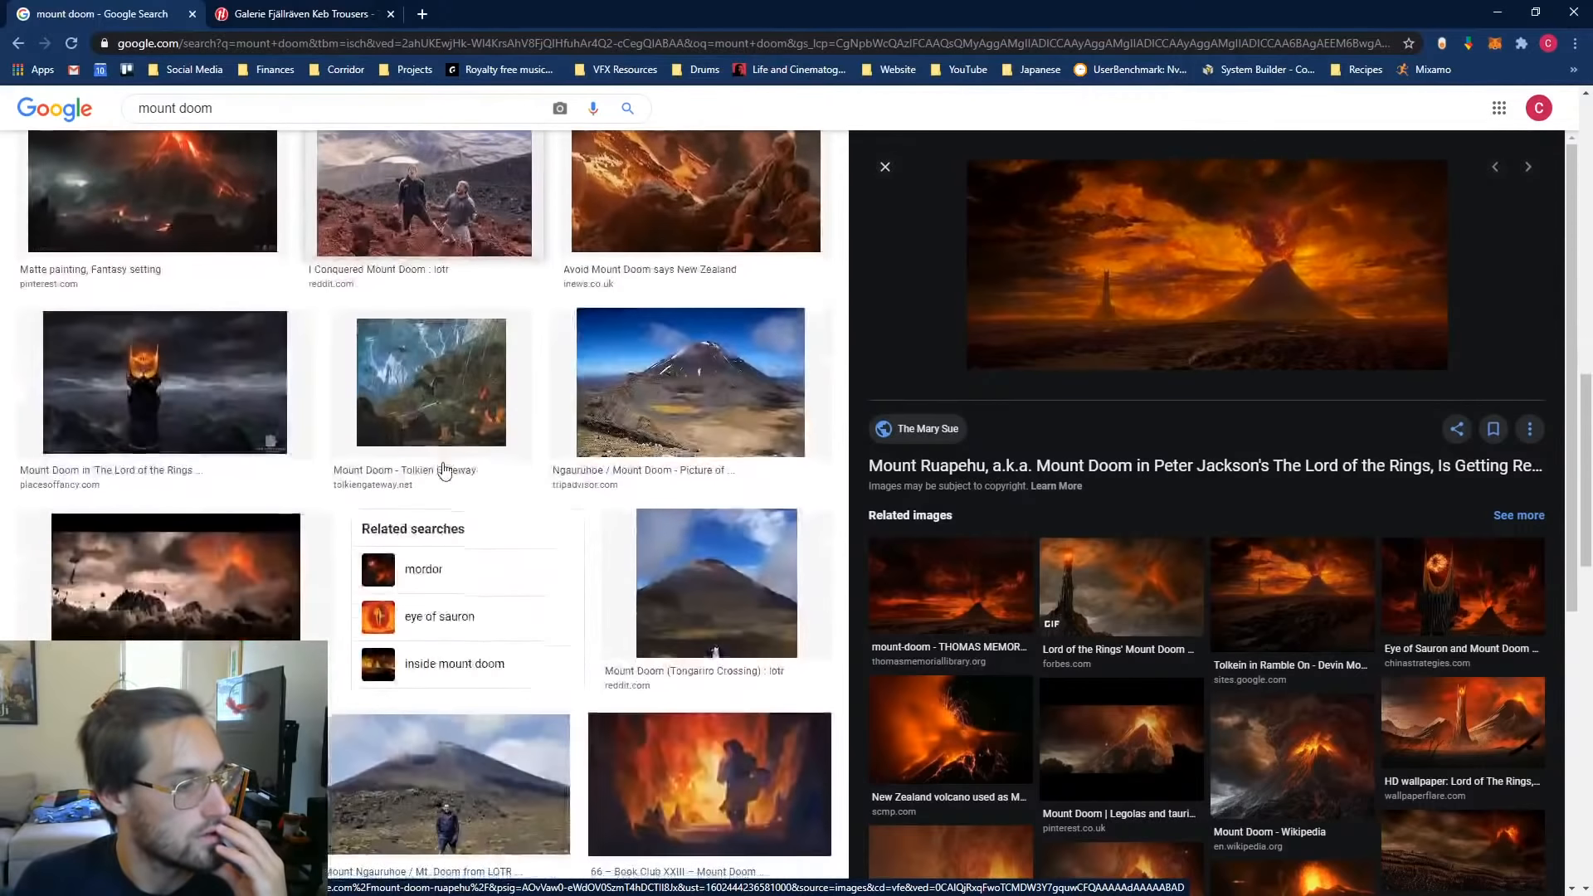
scroll(444, 471, "down", 1)
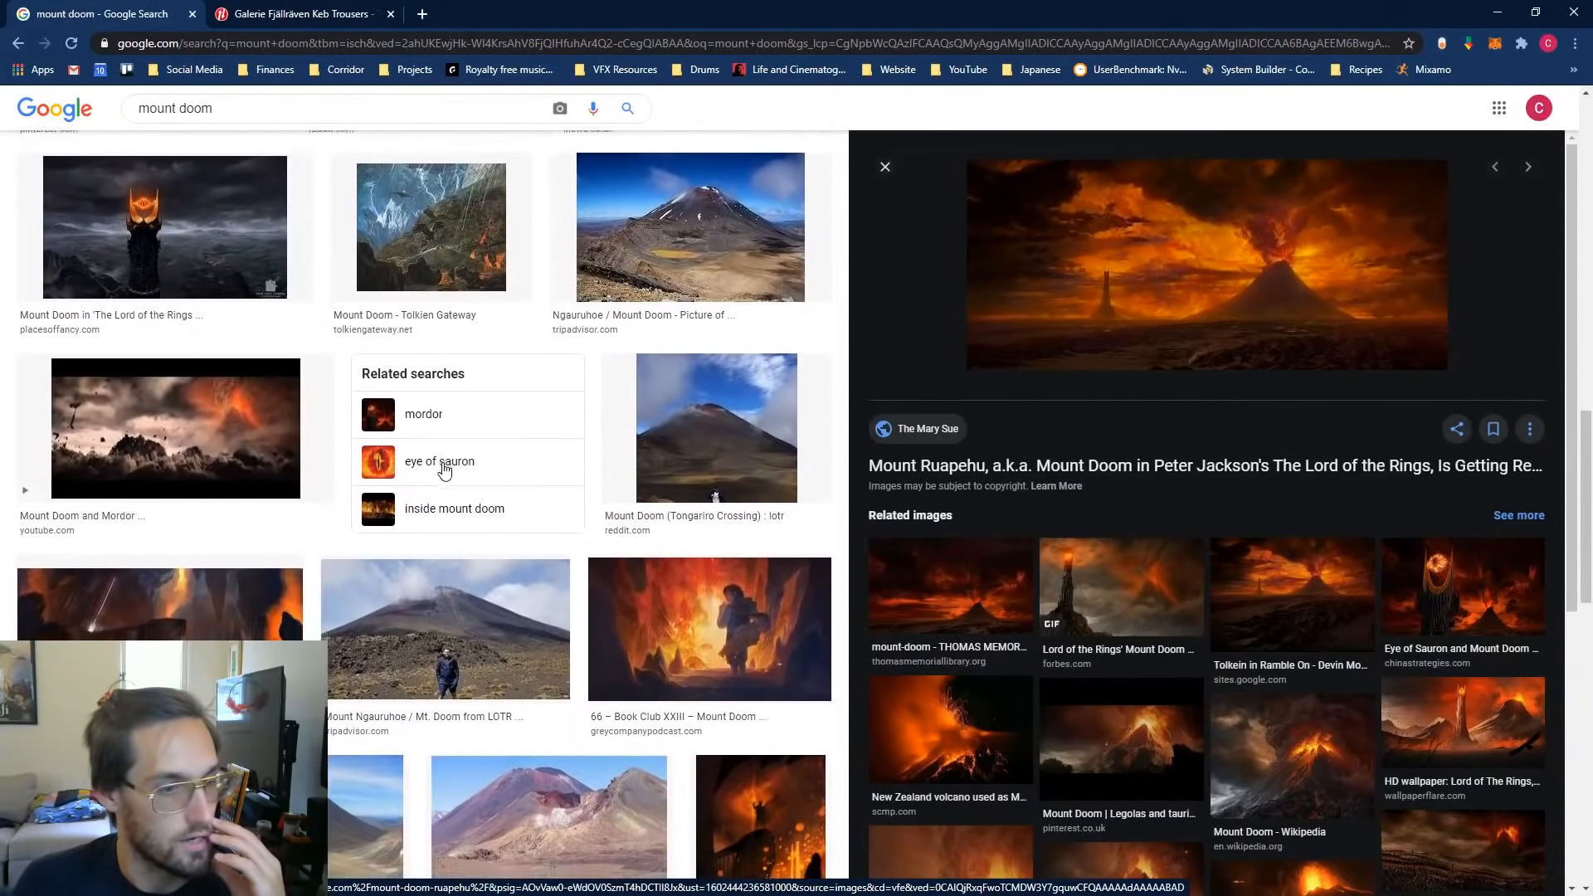
scroll(1029, 605, "down", 4)
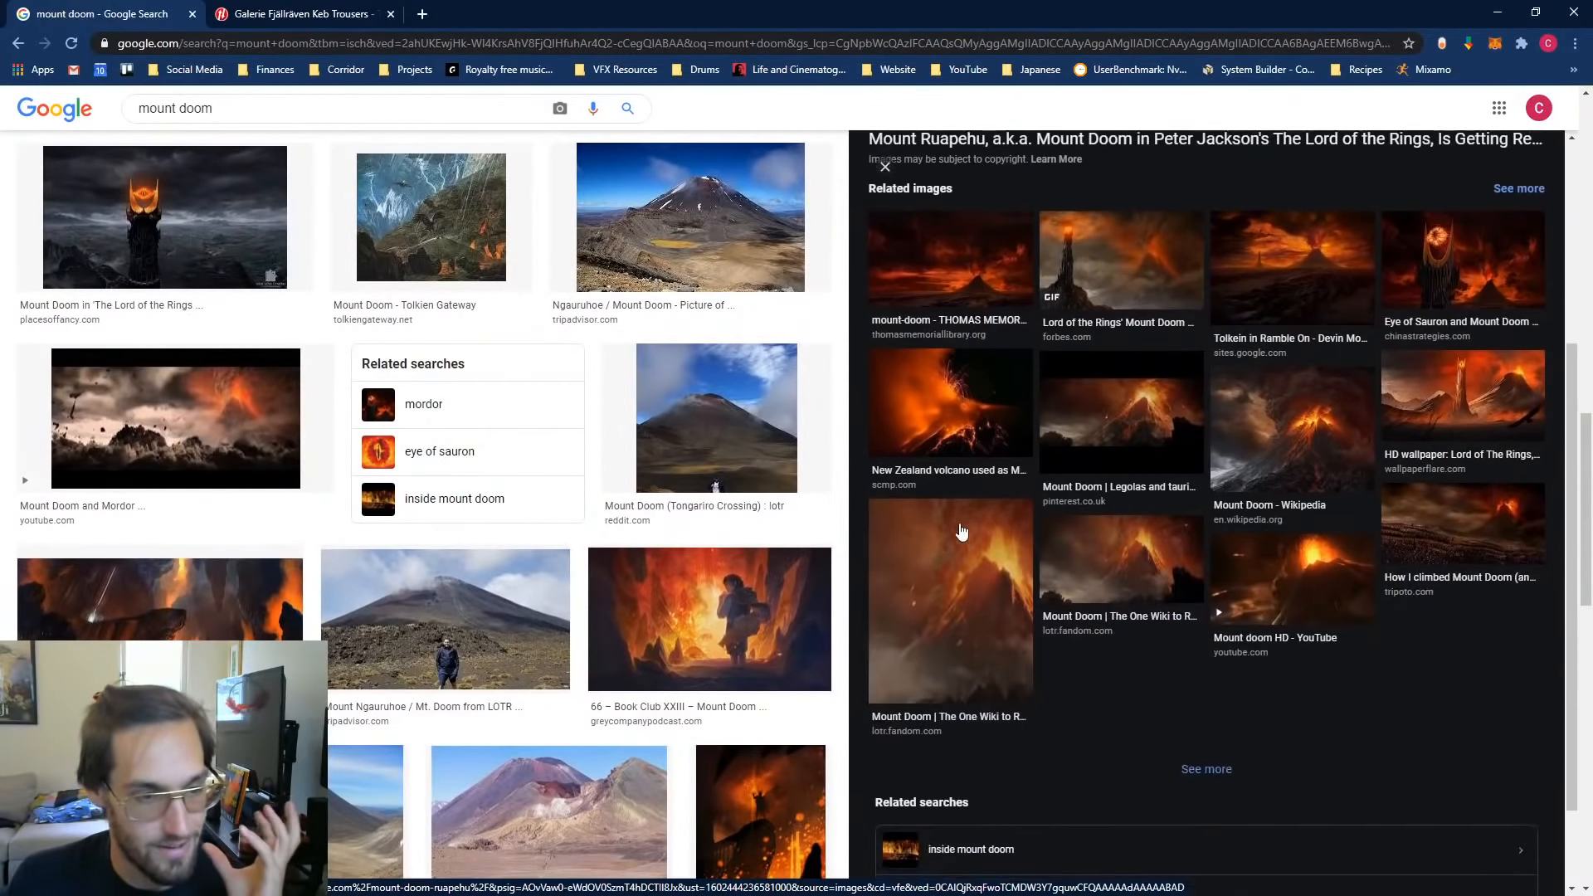
Step: Show all related images for the Mary Sue picture and look through the Mordor scenes
left_click(1205, 767)
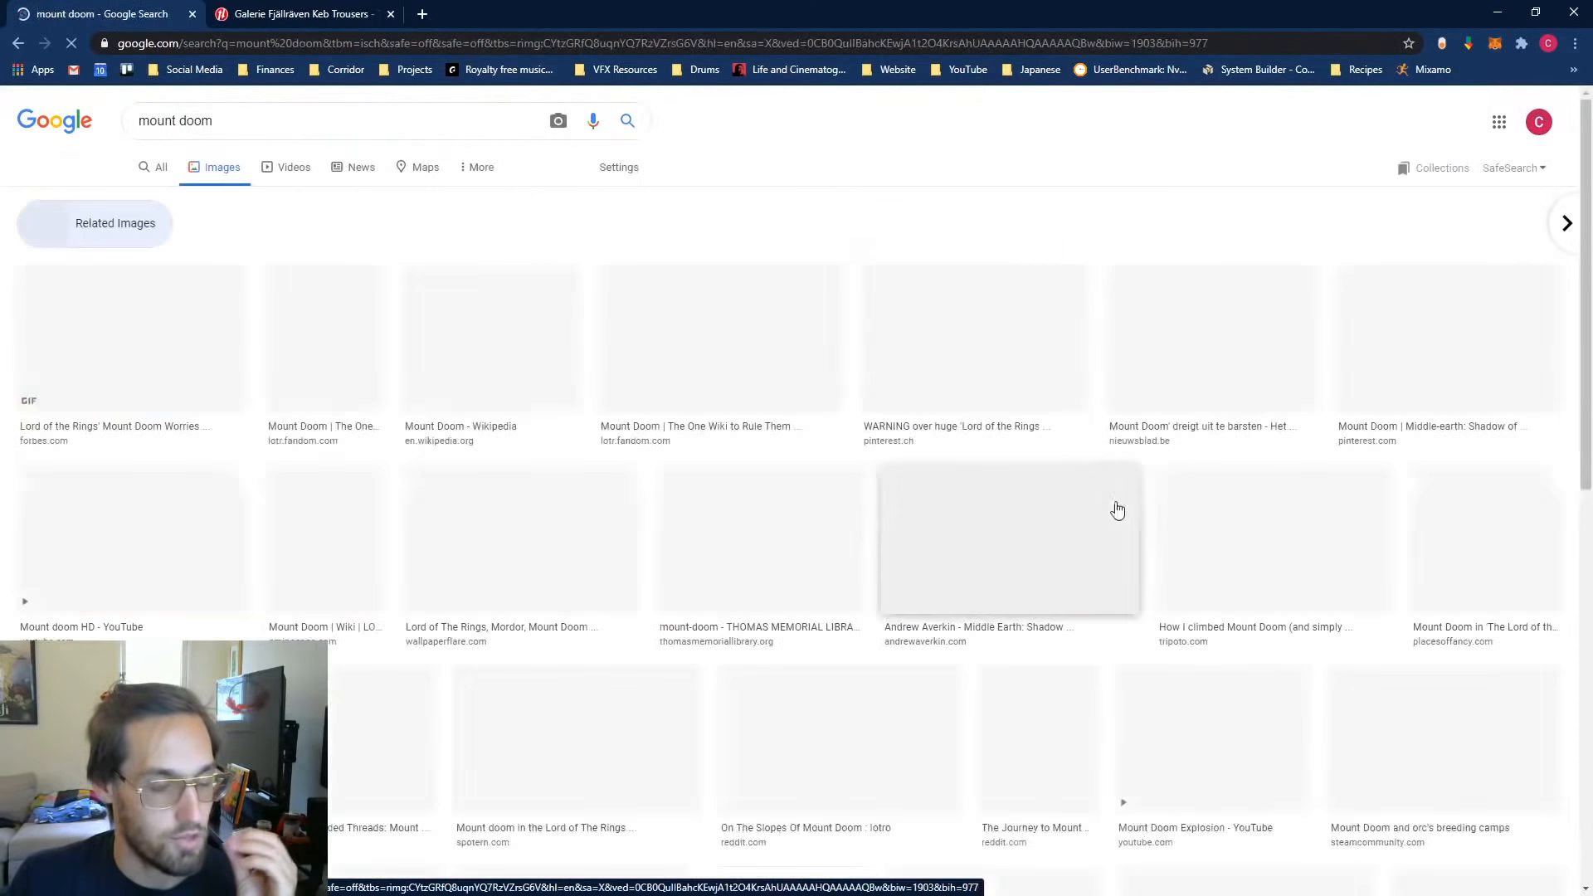
scroll(1013, 591, "down", 2)
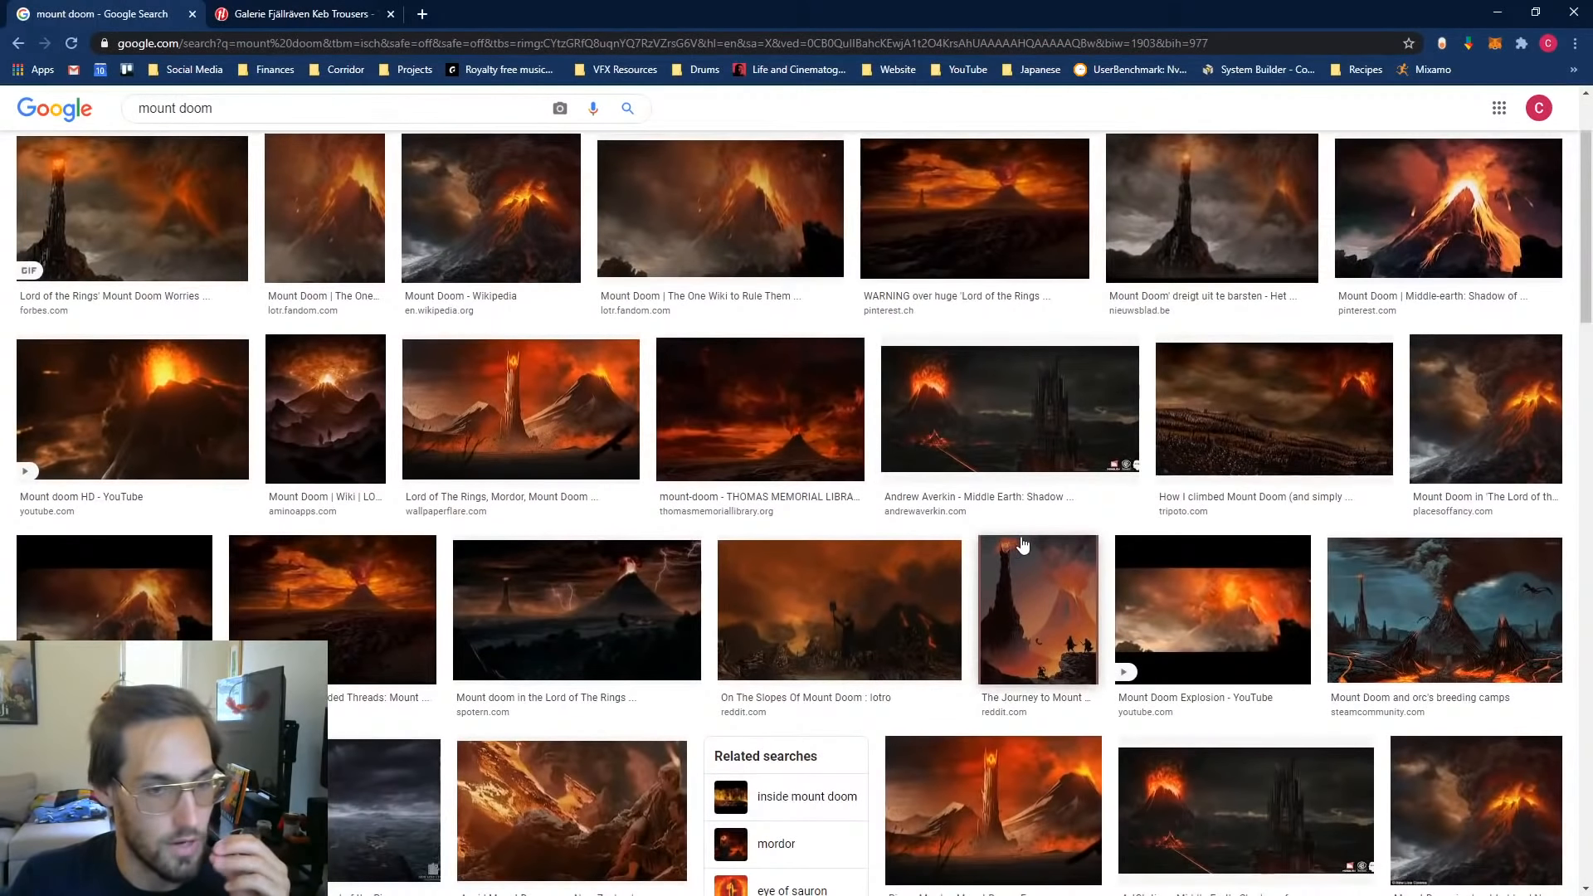
scroll(1029, 556, "down", 4)
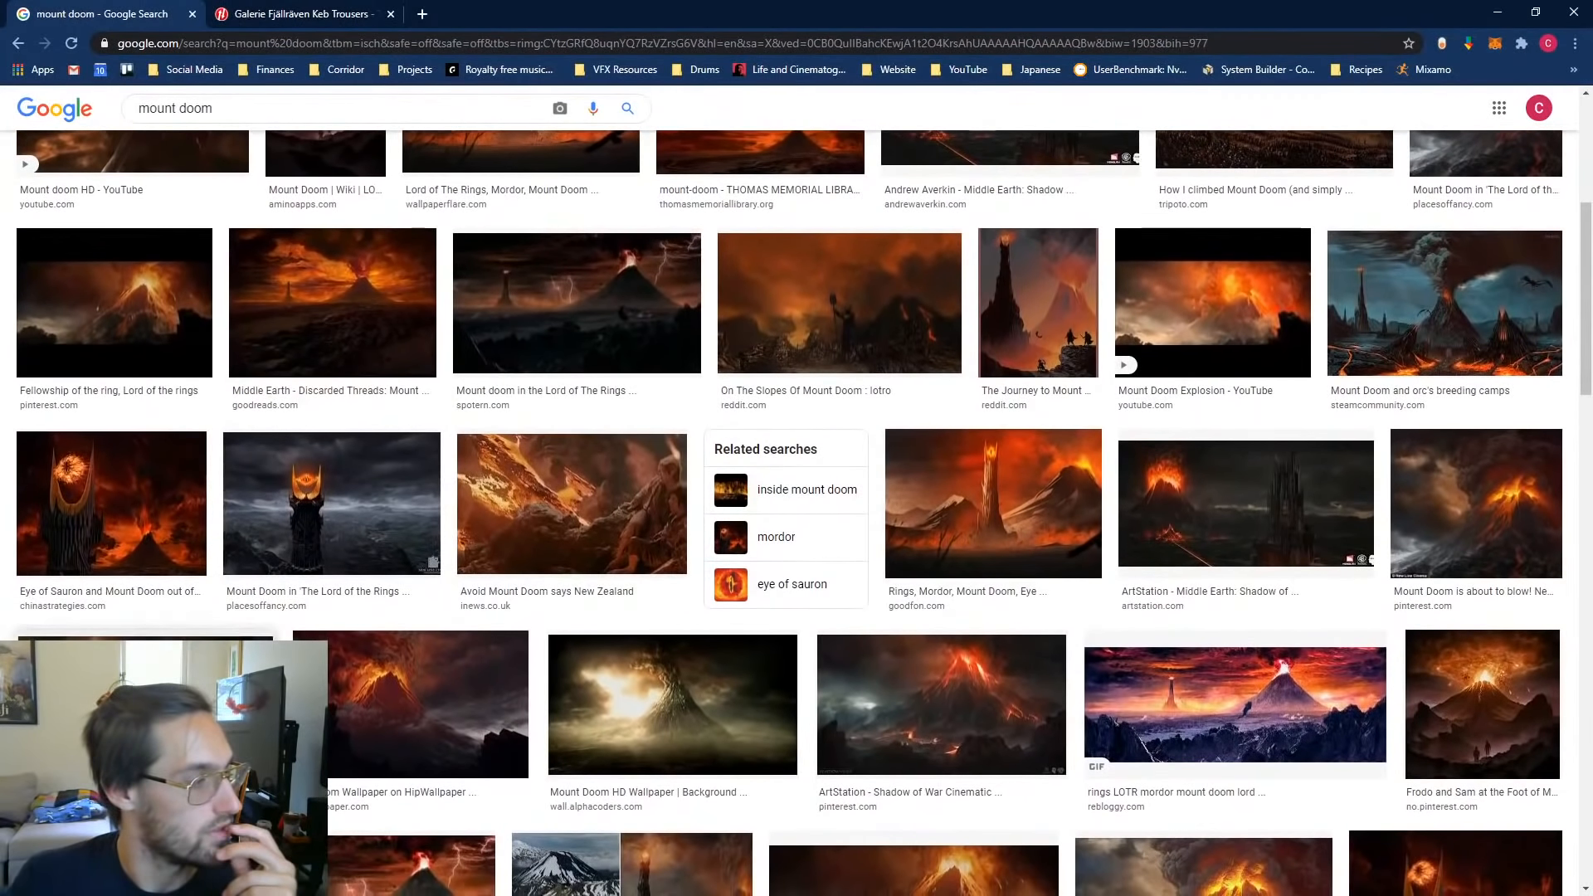
Step: Preview the LOTR Wiki, Daily Mirror and Google Sites Mordor pictures, and view the "Tolkein in Ramble On" page containing the last one
left_click(1033, 557)
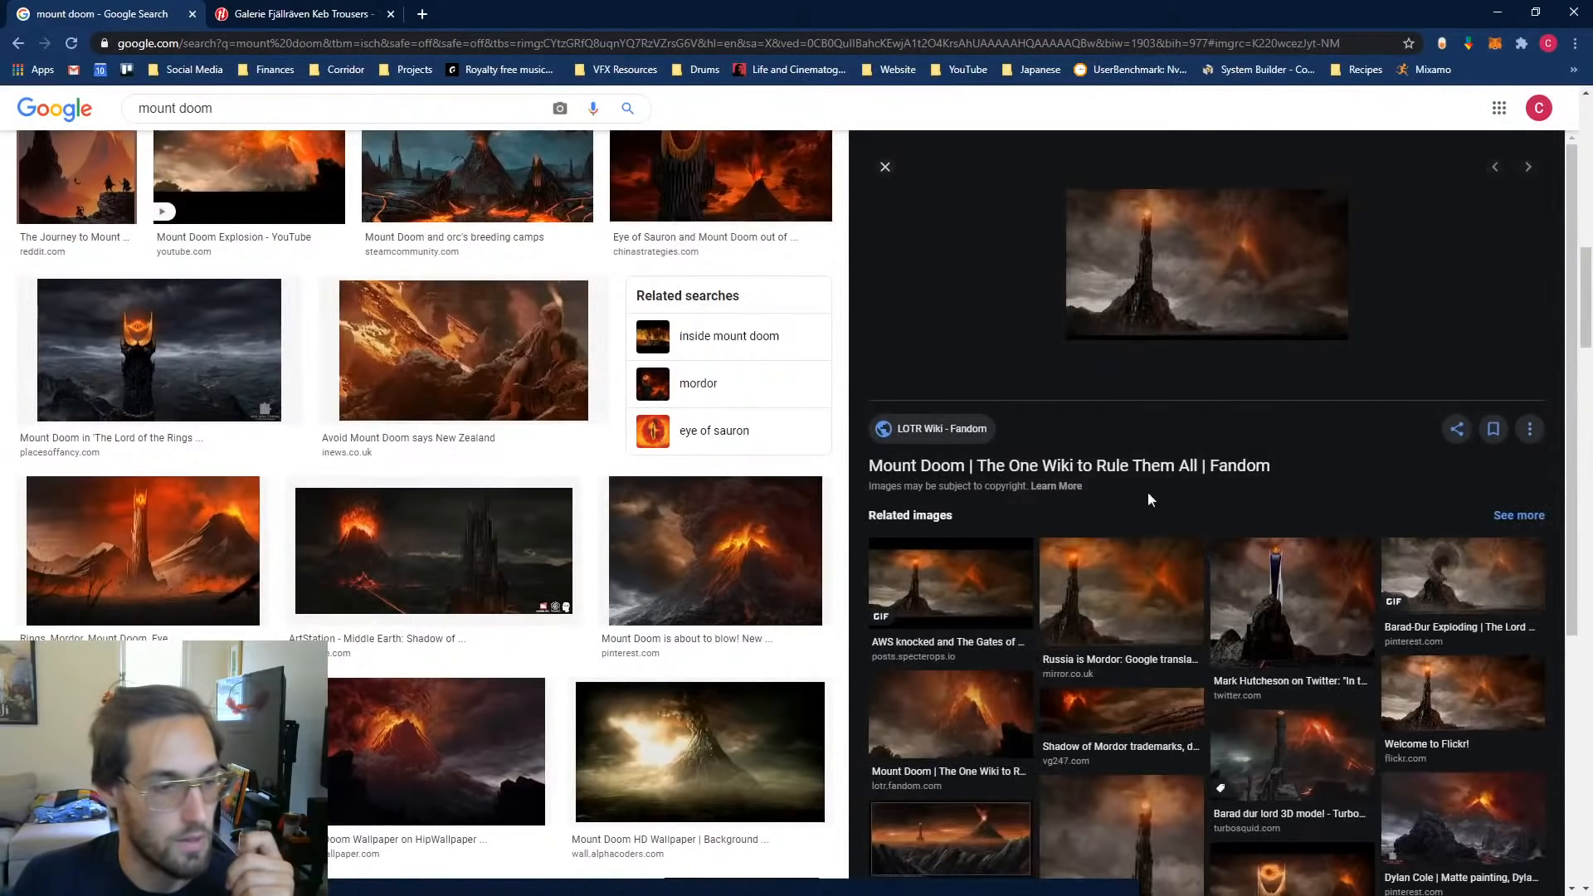
left_click(1122, 601)
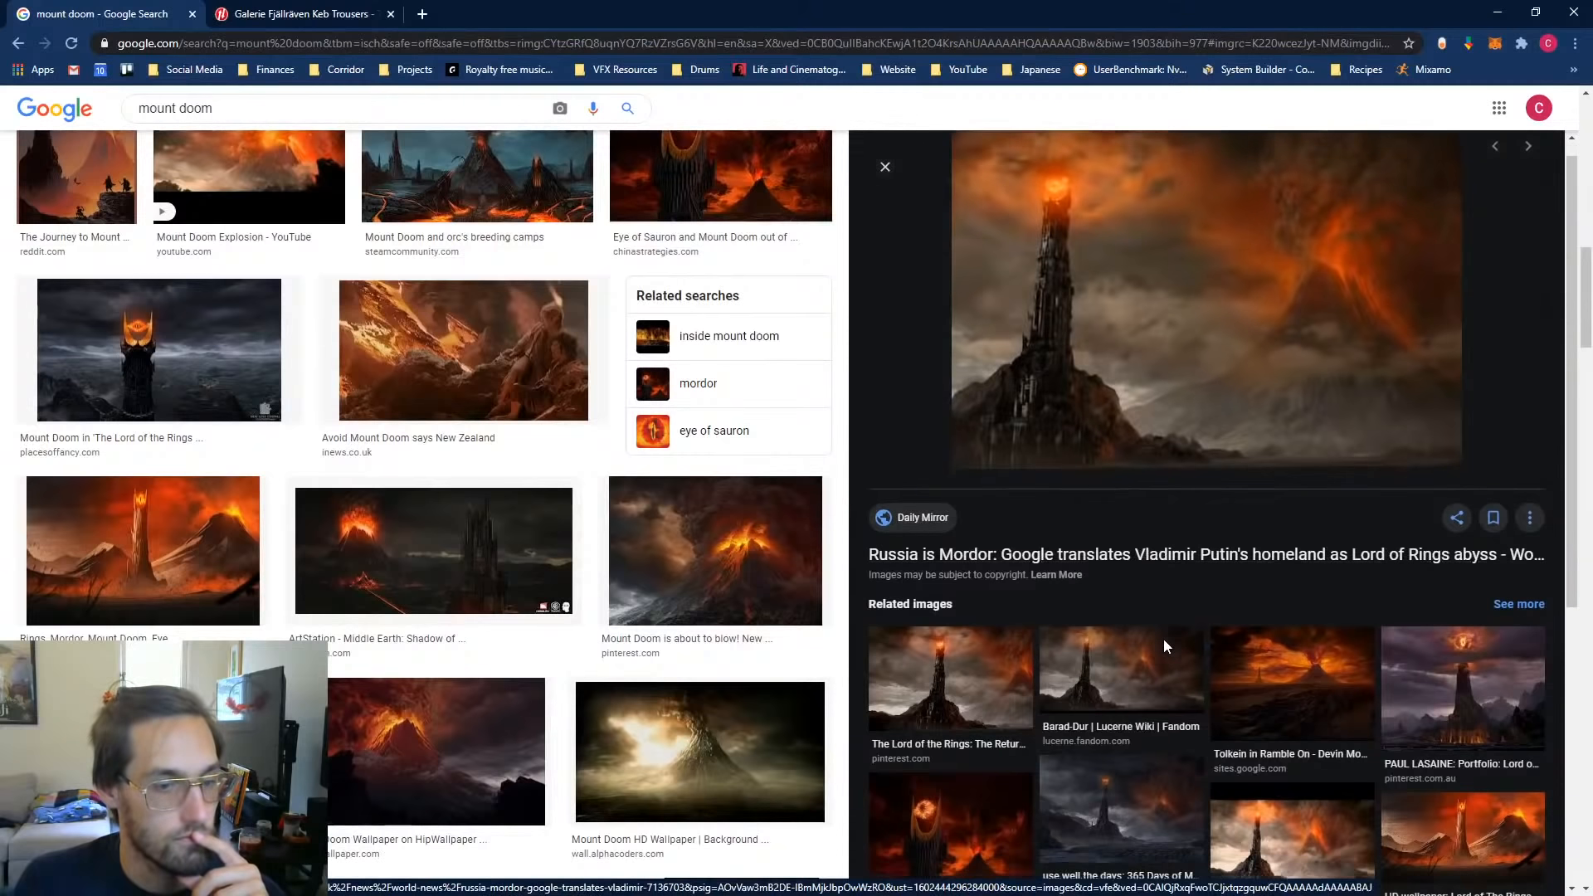
scroll(1163, 639, "down", 1)
left_click(1255, 599)
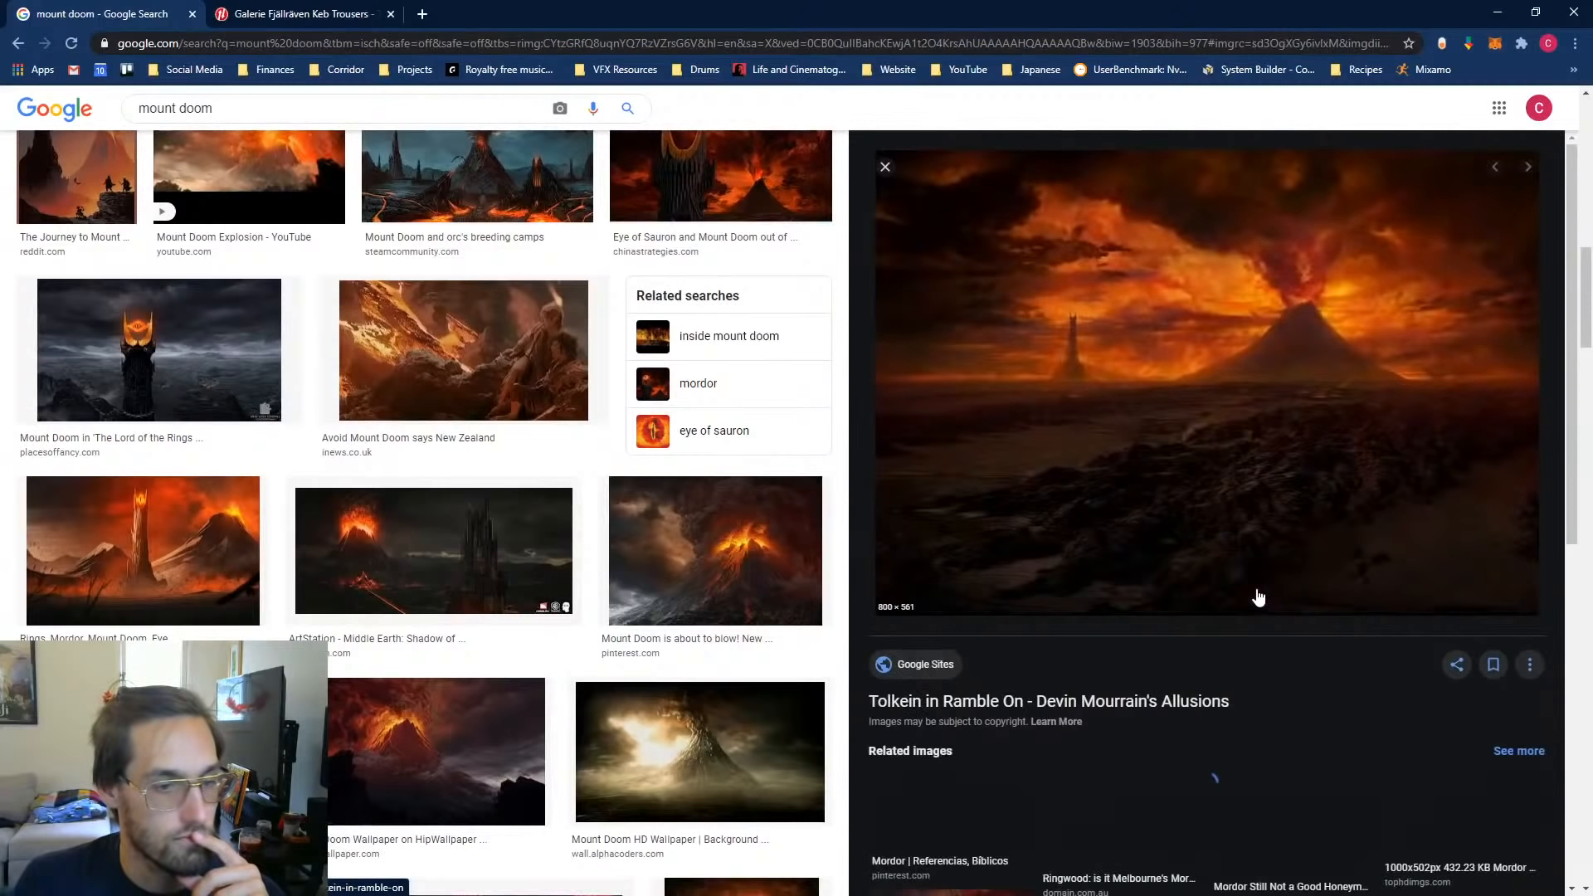
left_click(1212, 411)
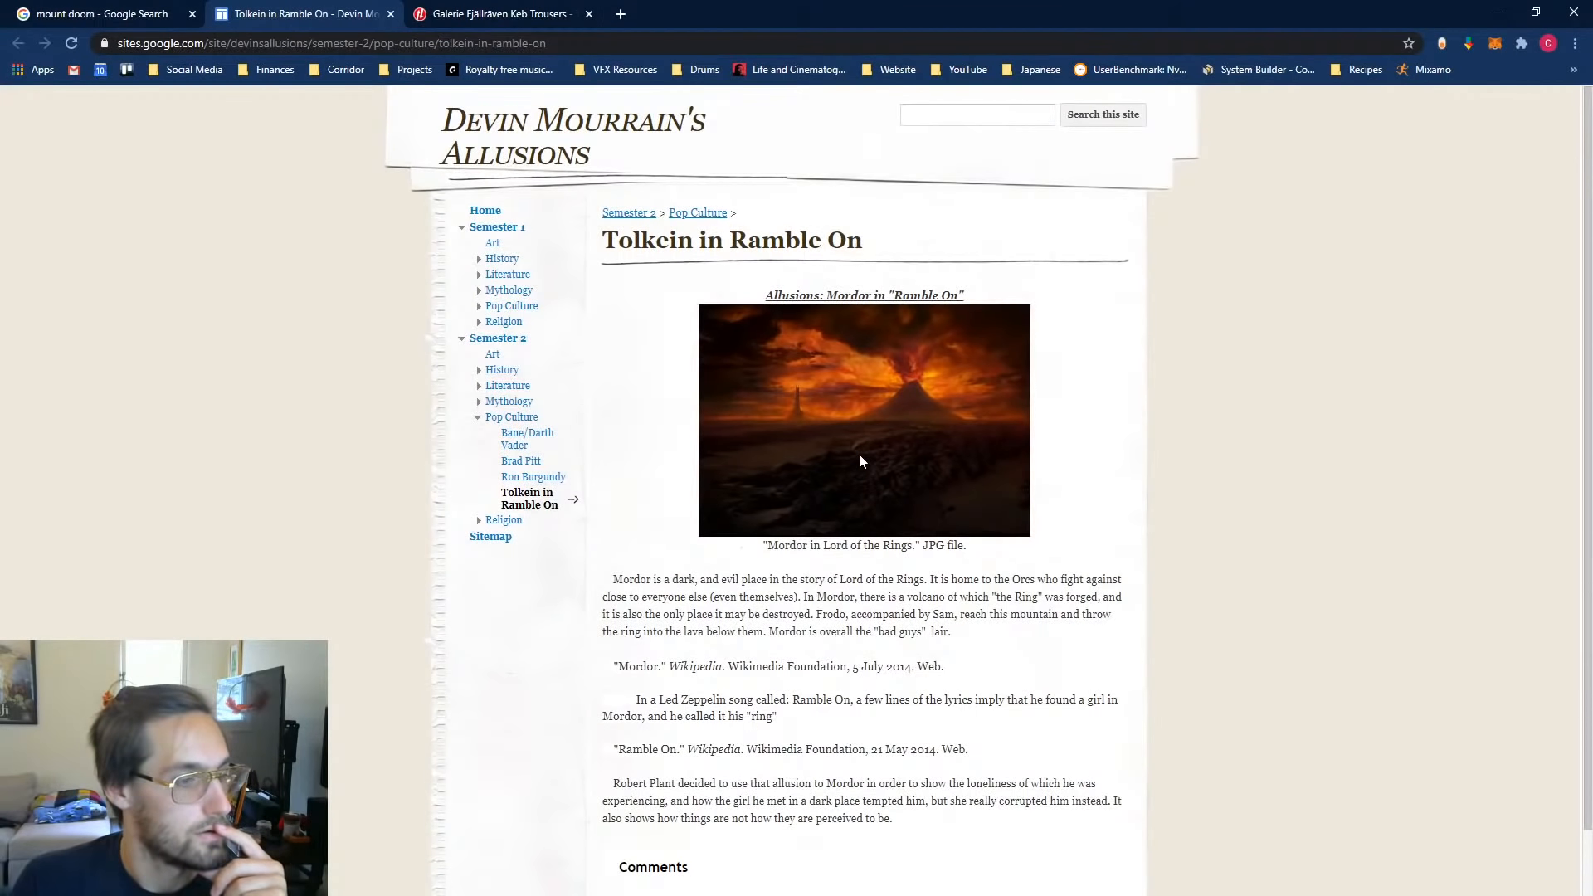
scroll(859, 462, "down", 2)
scroll(858, 461, "up", 2)
Step: Switch to Photoshop and add a Photo Filter adjustment above Layer 4, using the orange Color option at 92% density
left_click(1497, 11)
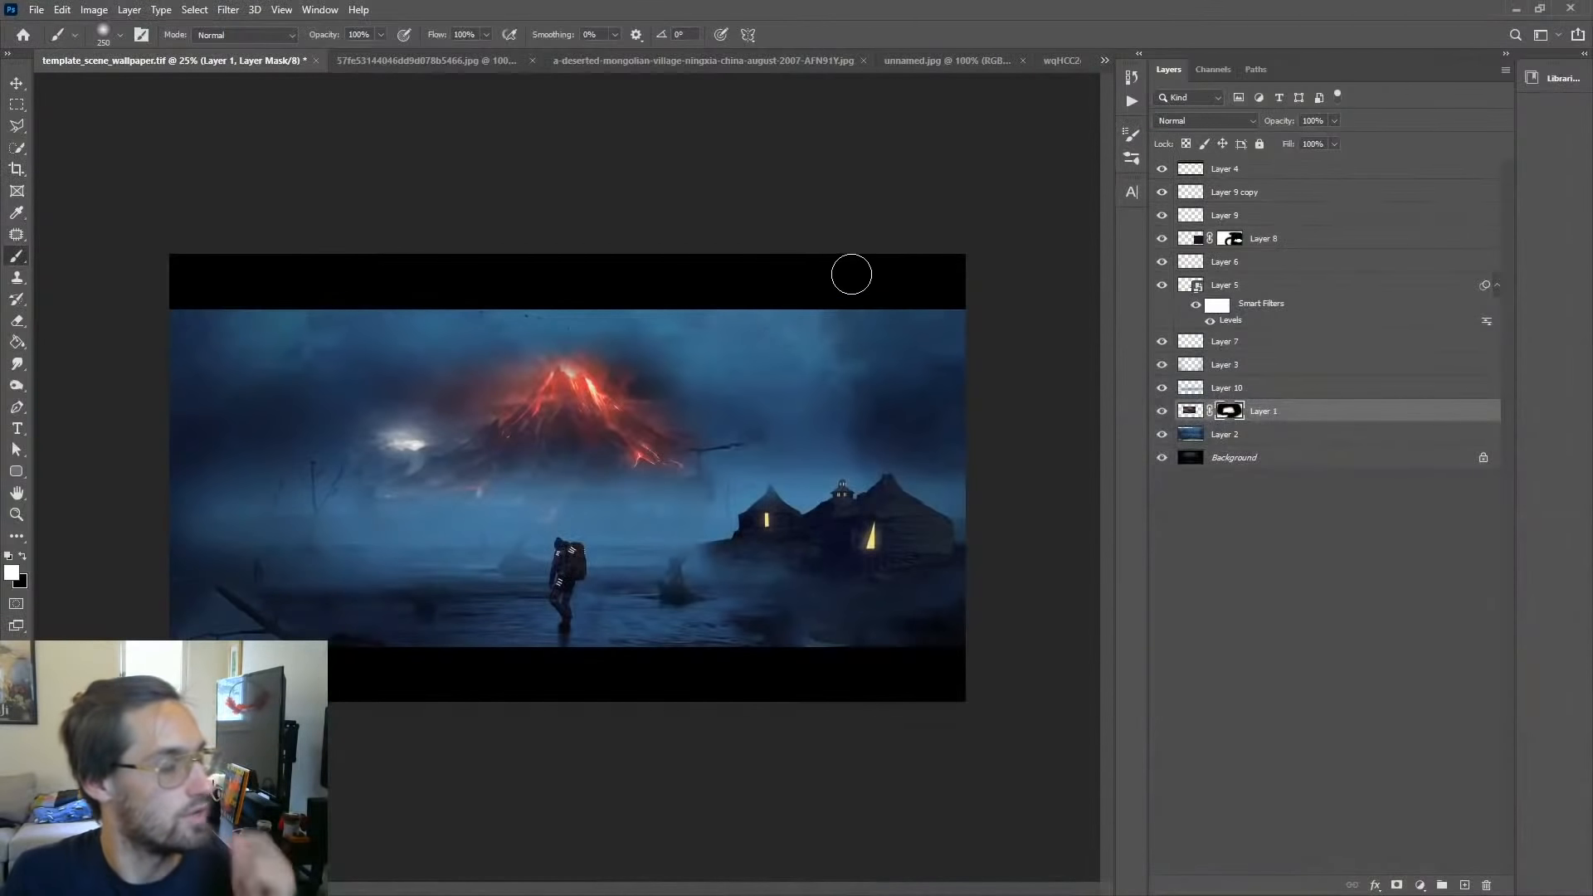
left_click(1302, 564)
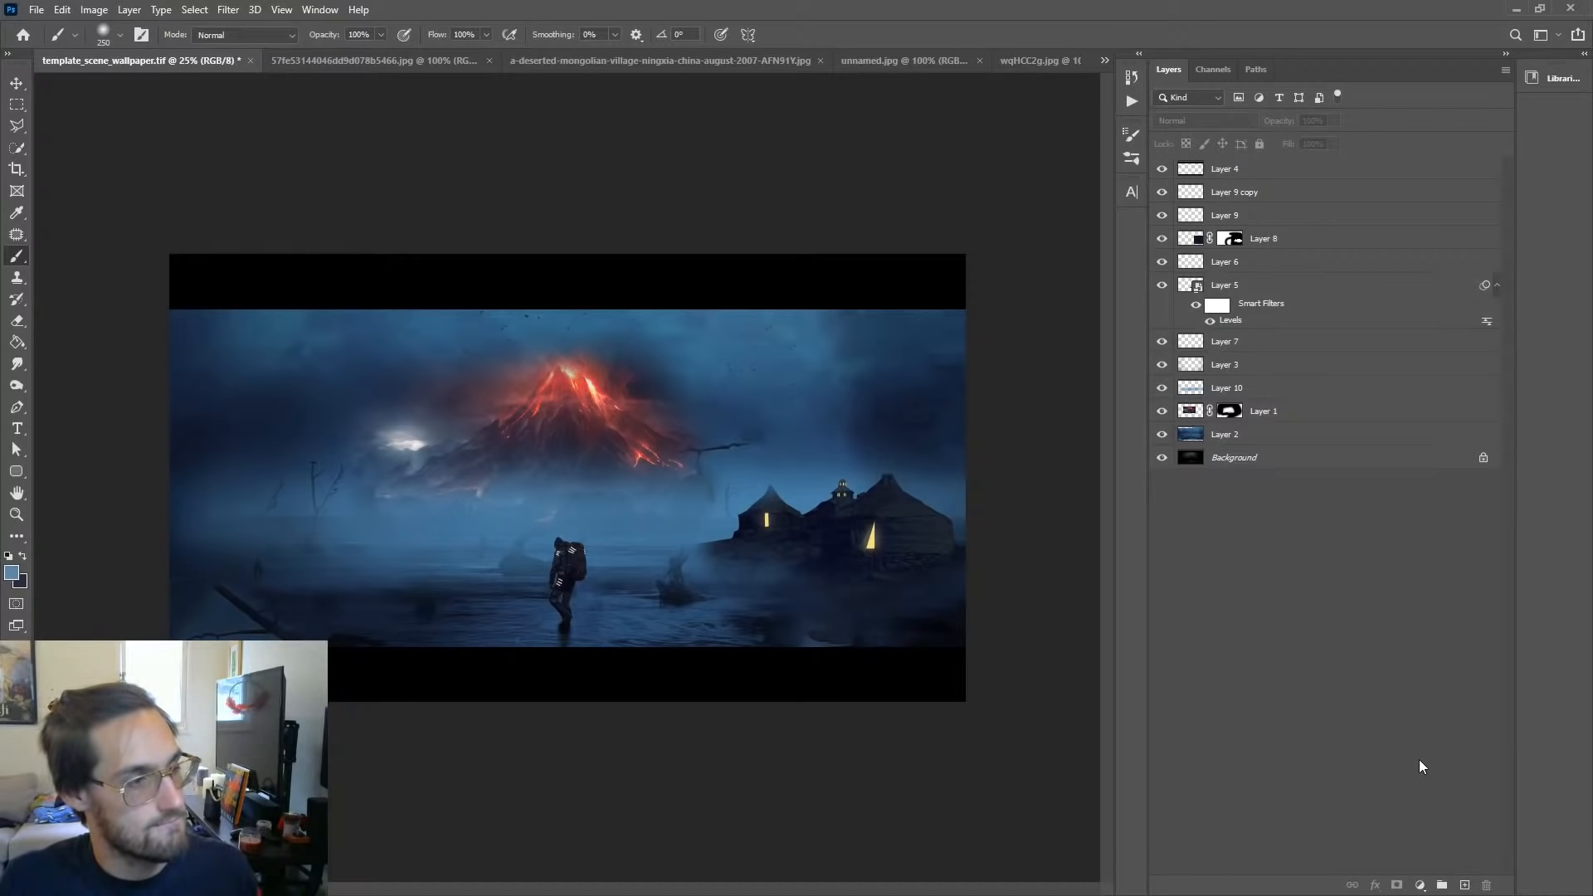
left_click(1464, 885)
key("ctrl+z")
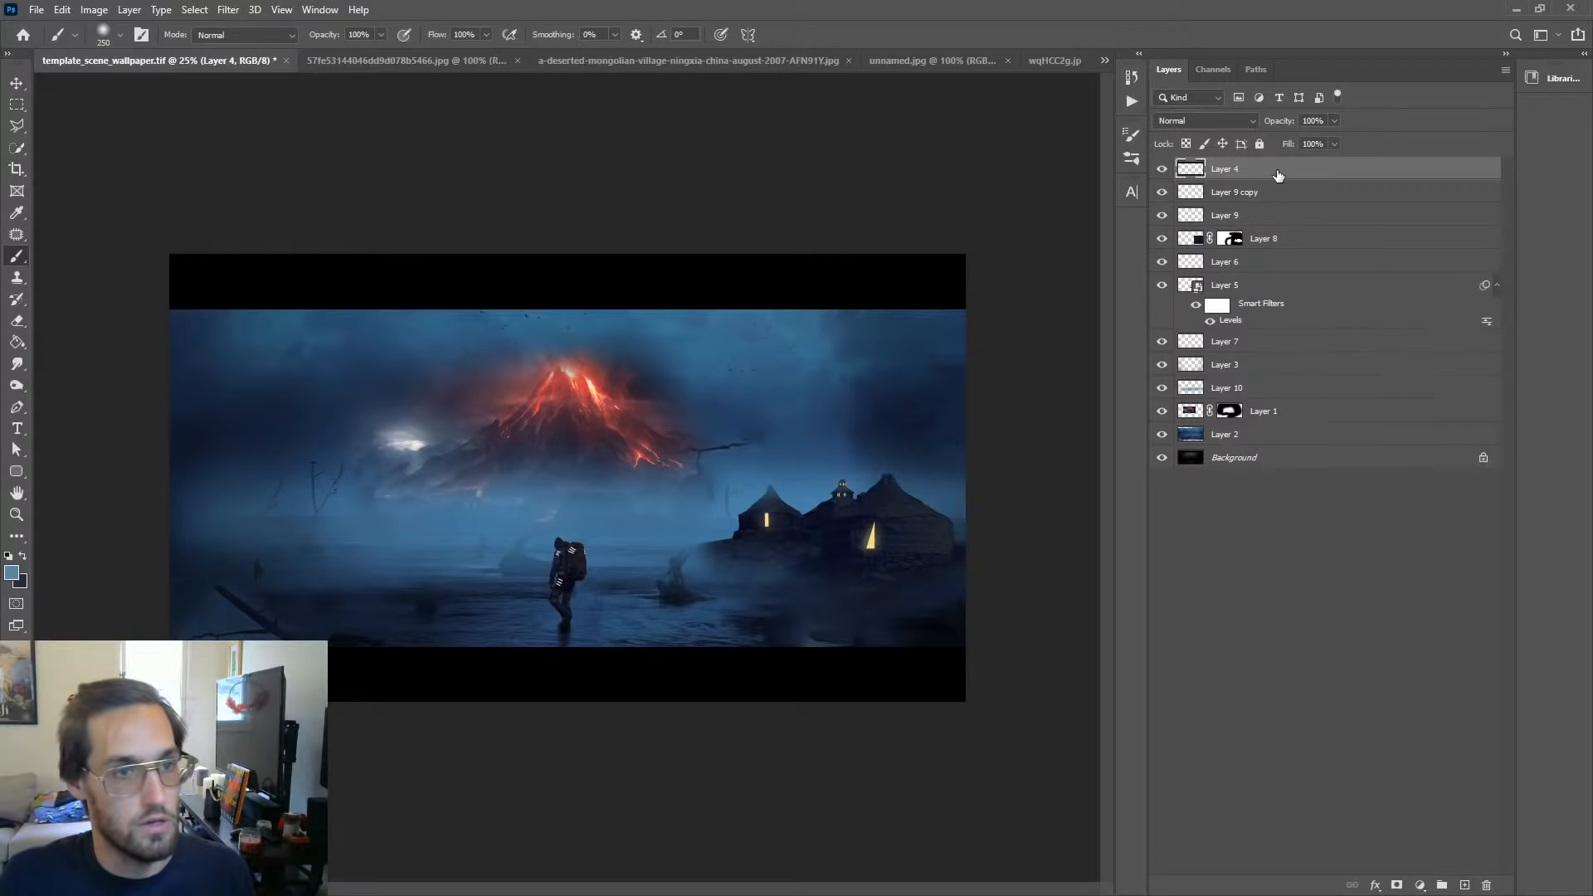
left_click(1420, 885)
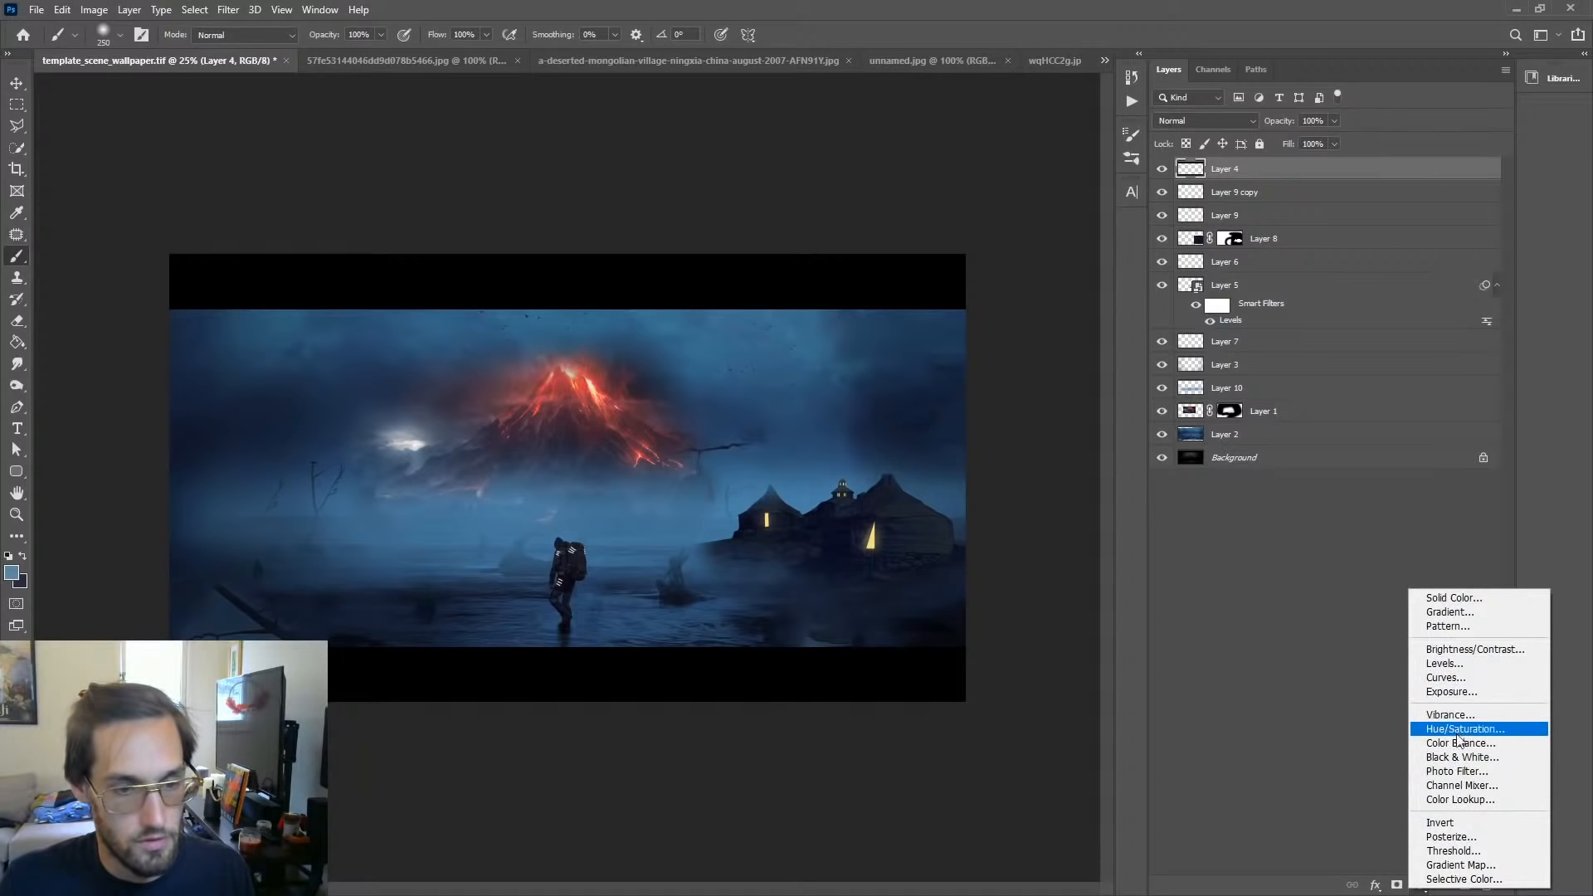
left_click(1456, 771)
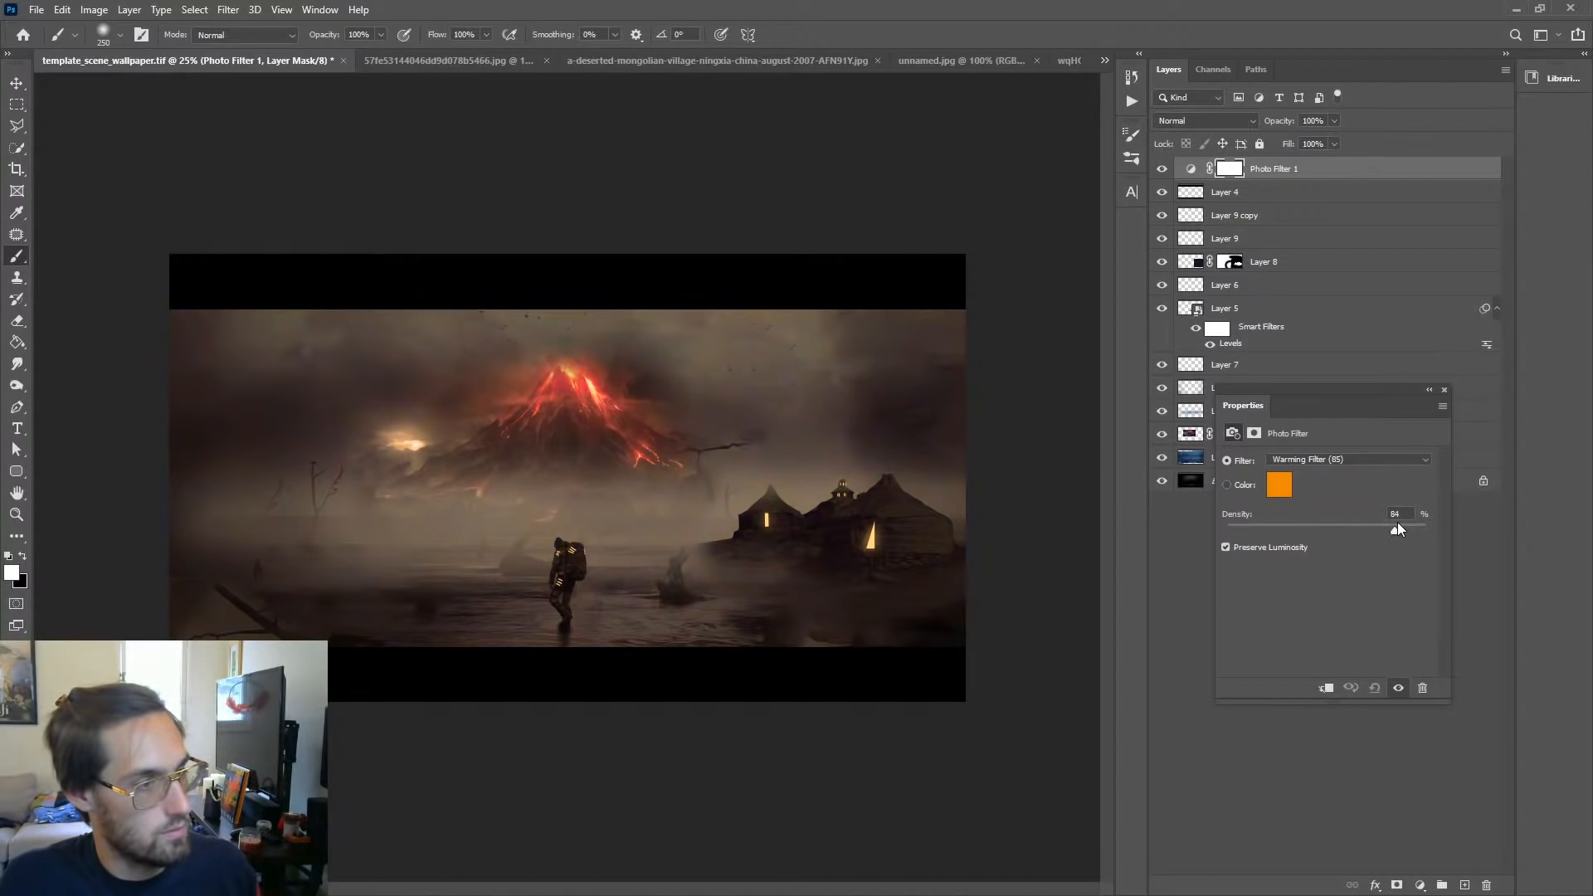
left_click_drag(1403, 522, 1404, 523)
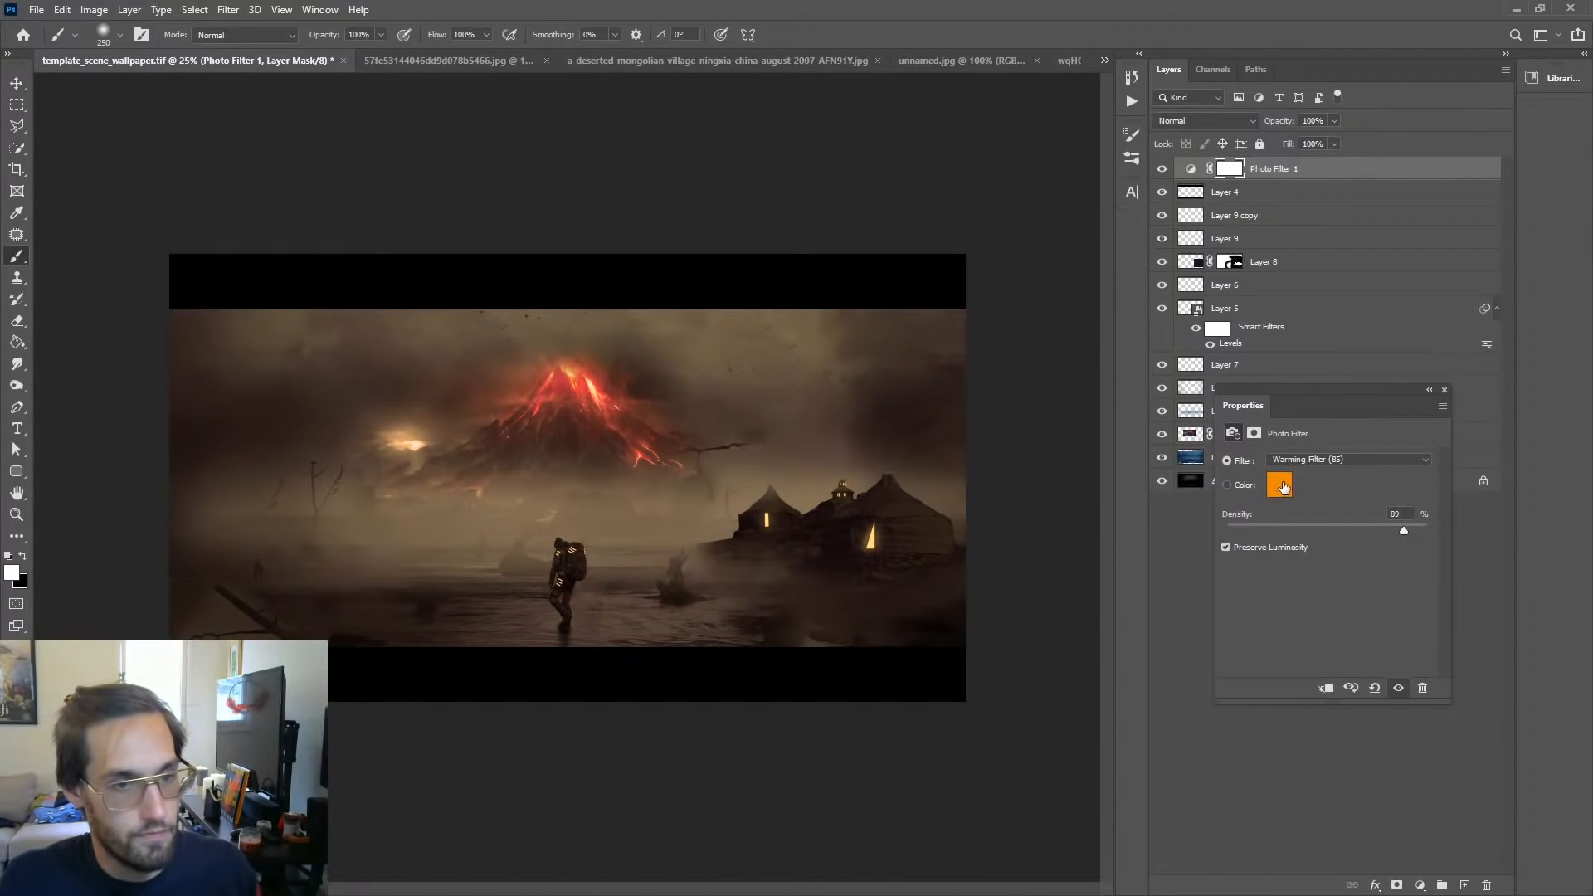
left_click(1227, 486)
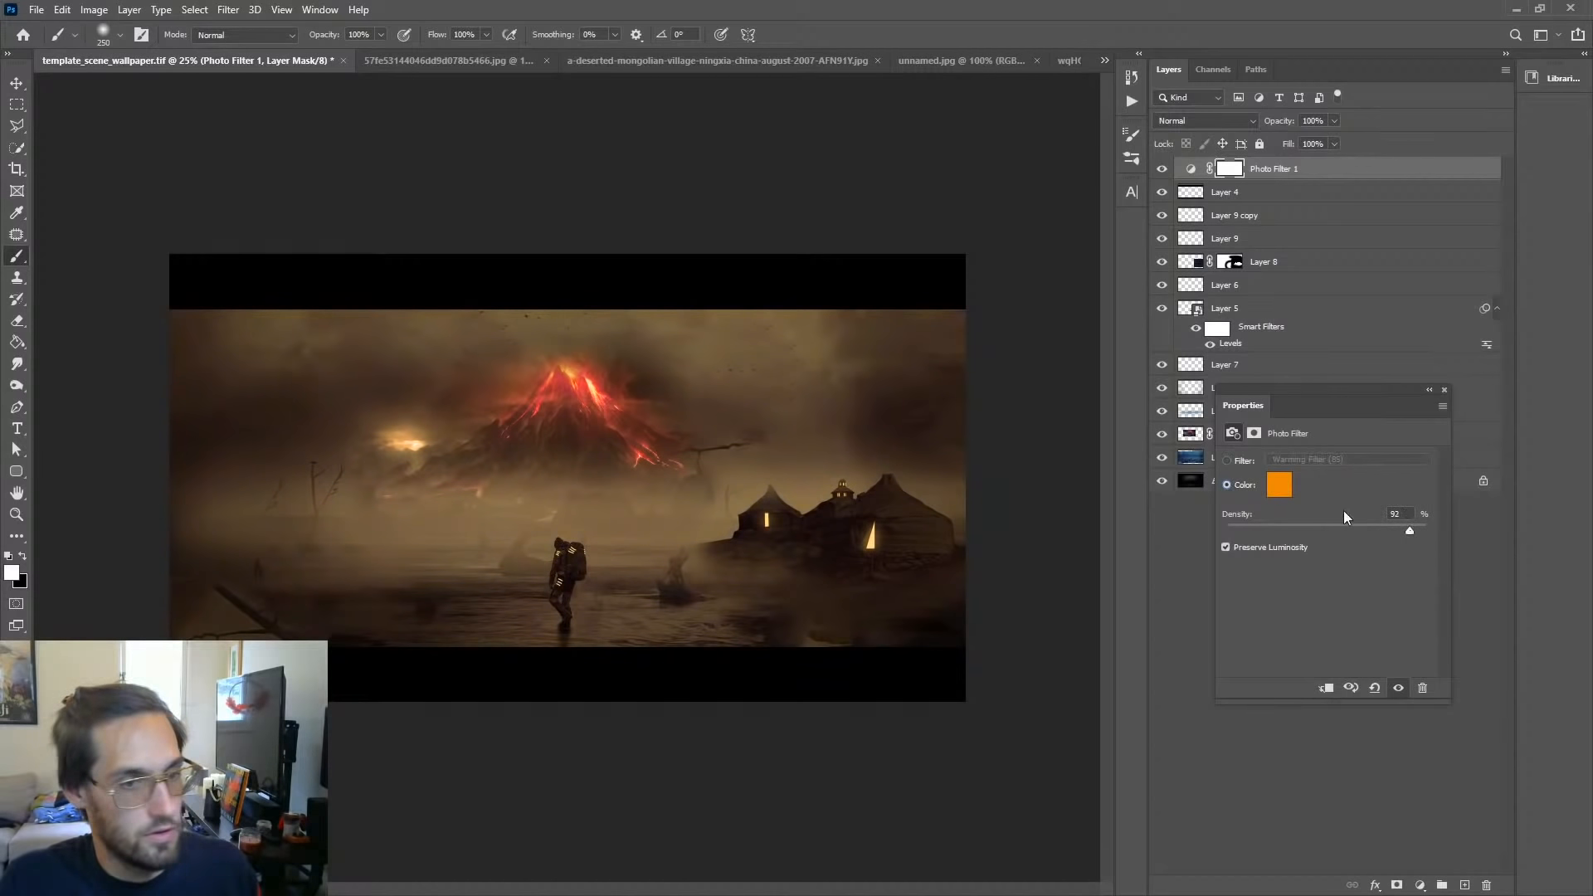
Step: Shift the Photo Filter's custom color to a slightly redder orange
left_click(1279, 486)
left_click_drag(975, 425, 983, 427)
left_click(1084, 226)
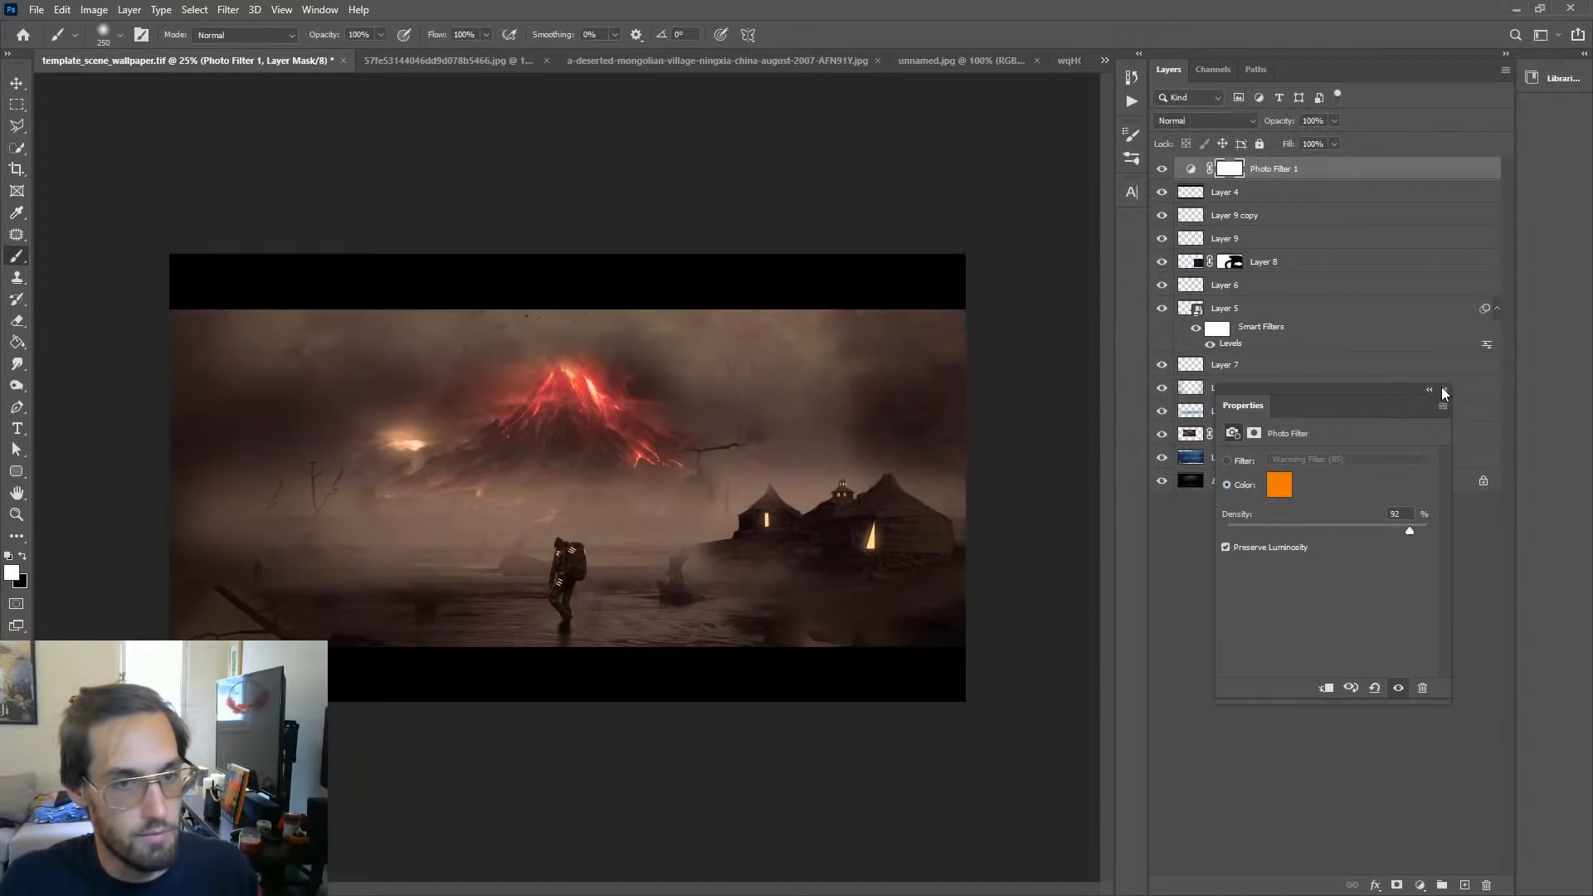
Step: Fill the Photo Filter 1 mask with black to hide the filter, and make white the foreground color
left_click(1229, 168)
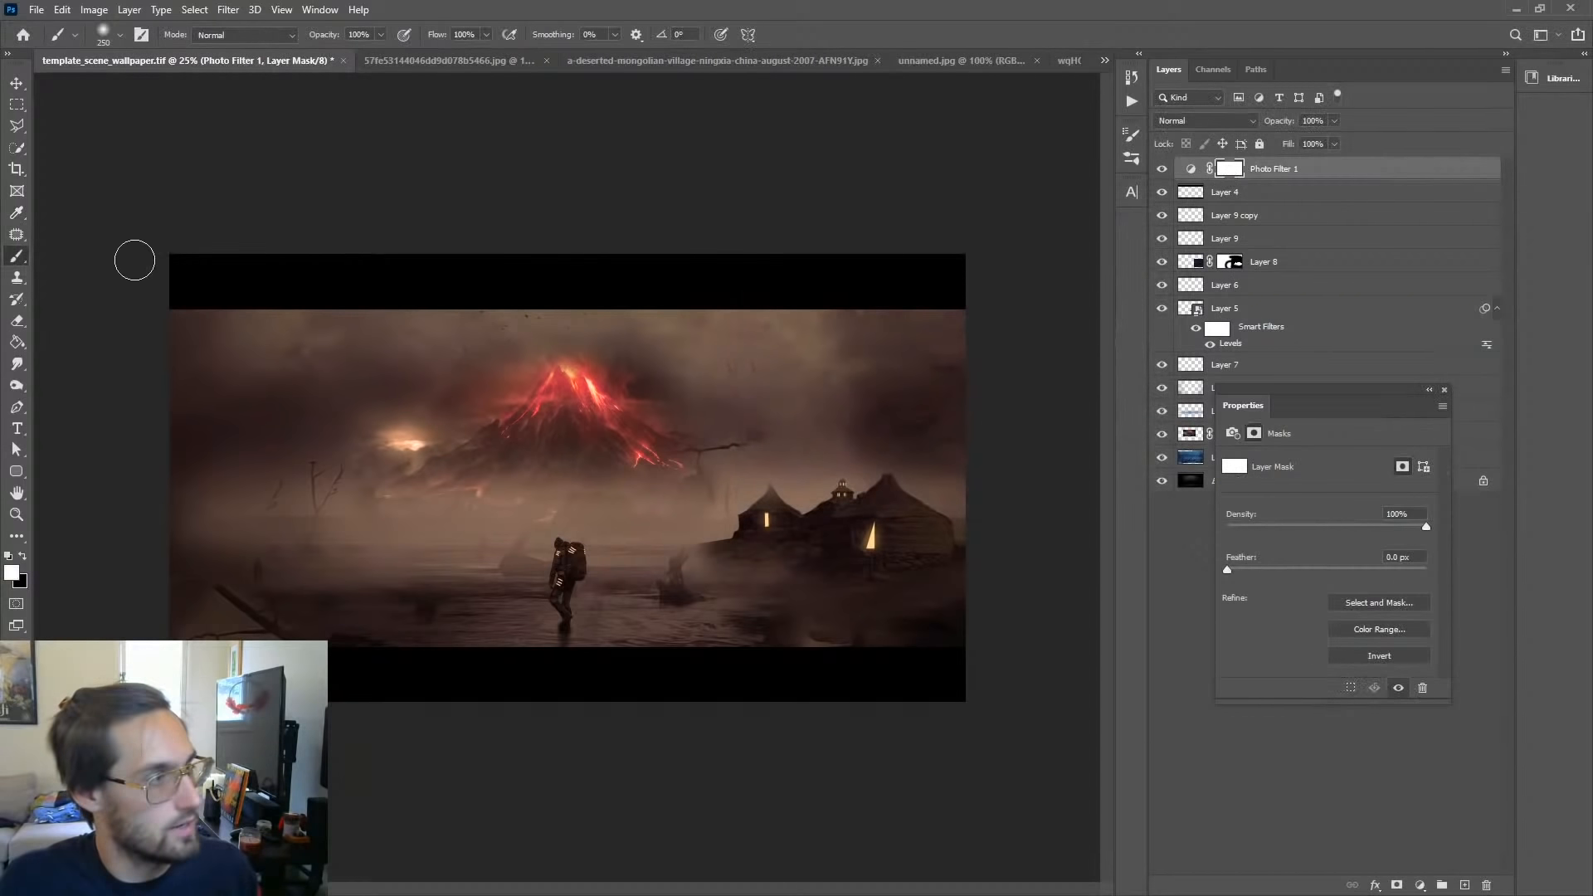
left_click(22, 556)
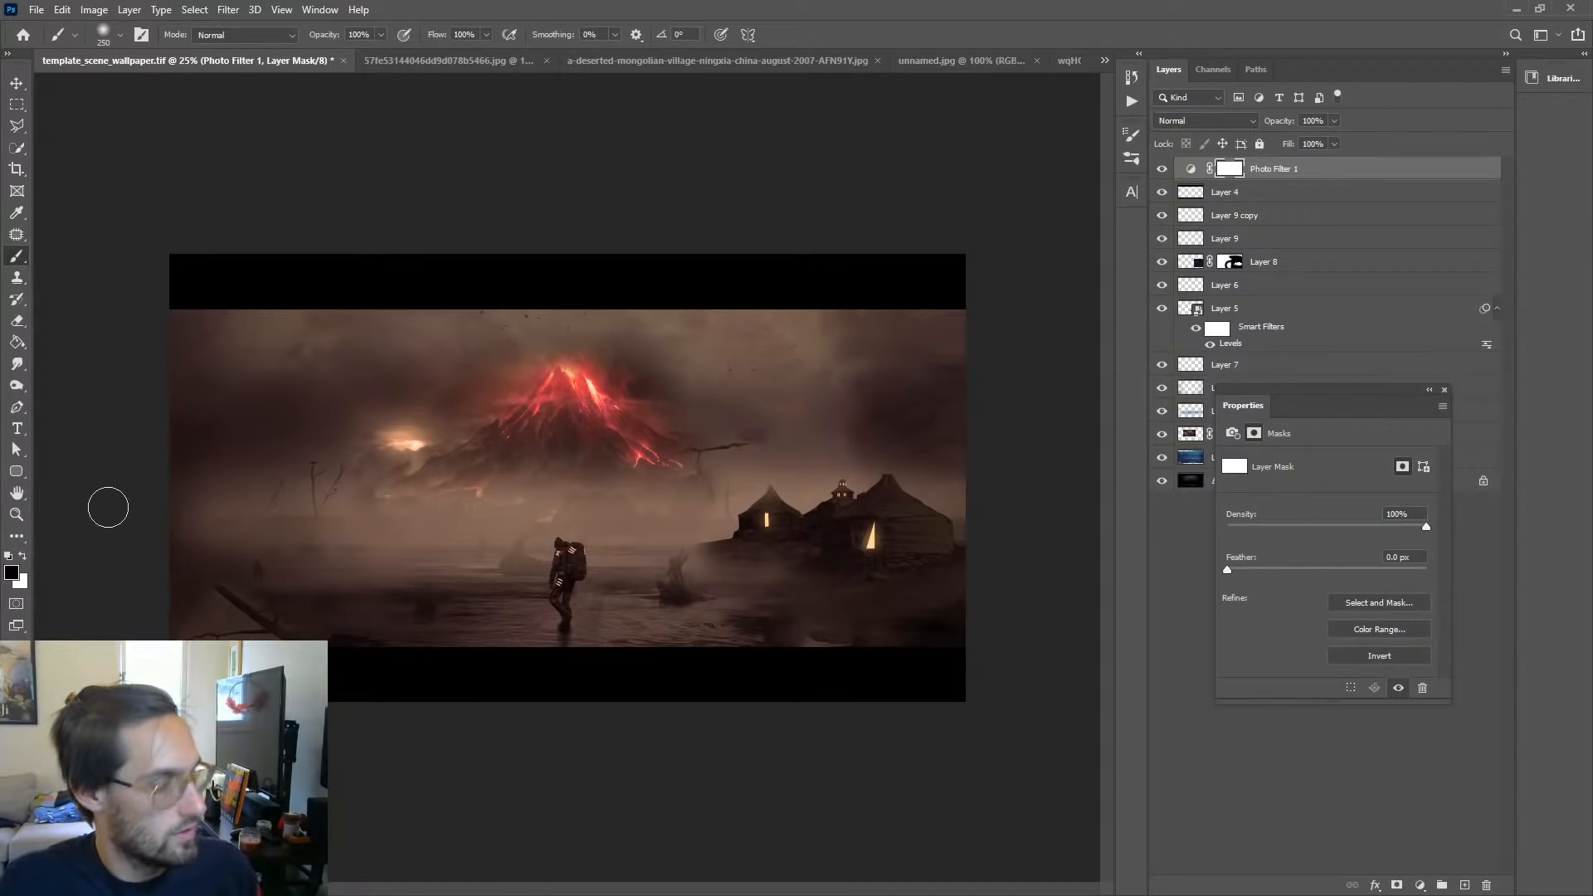
key("bracketleft")
key("bracketright")
key("bracketright")
key("bracketright")
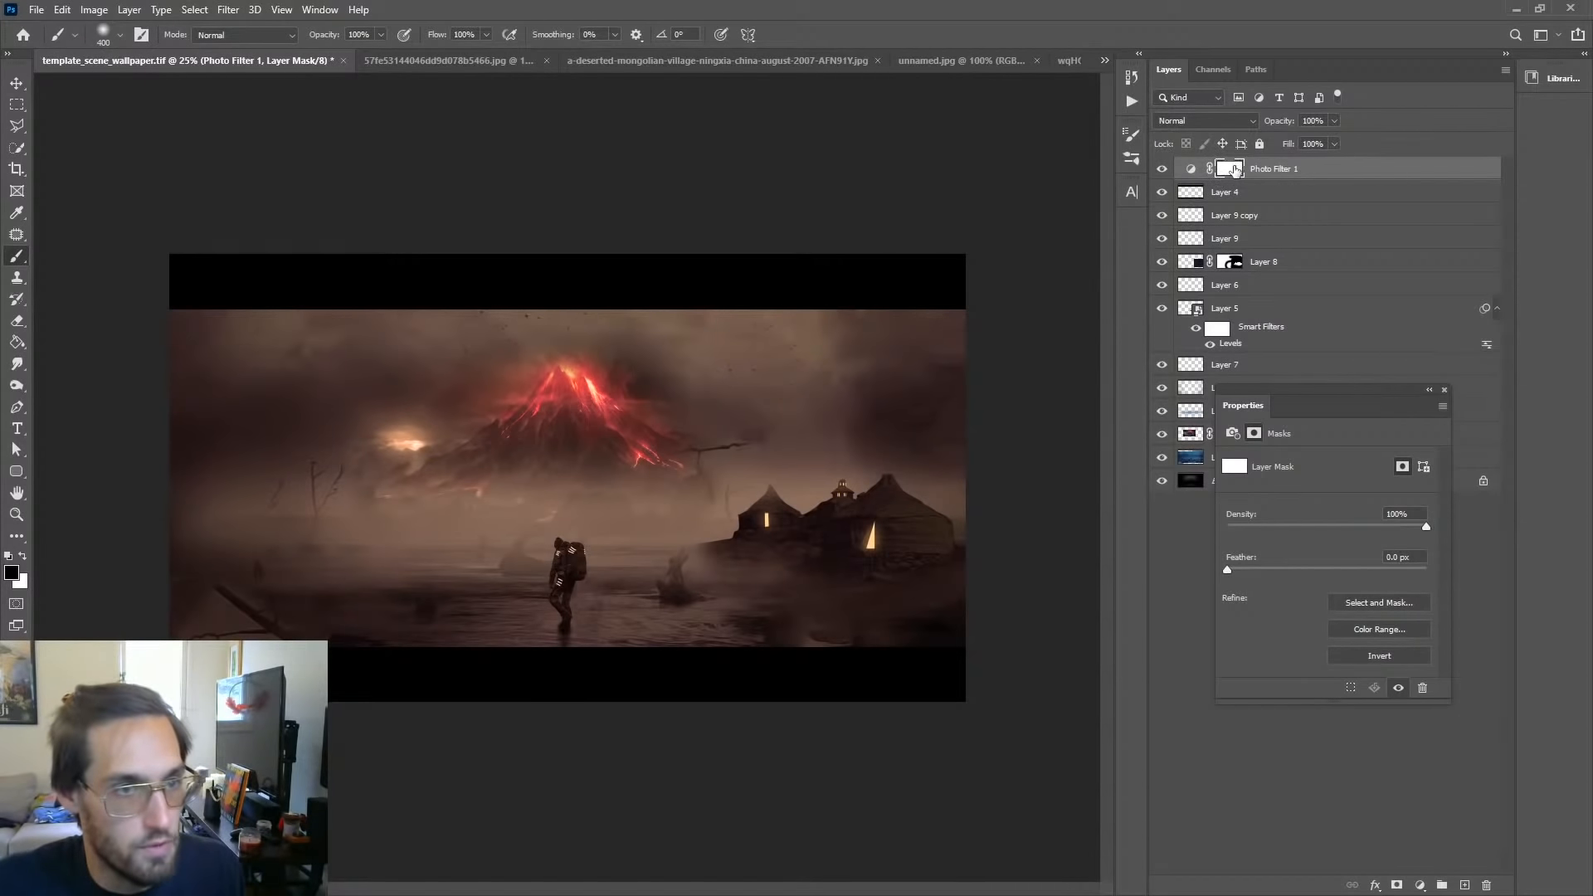
key("alt+BackSpace")
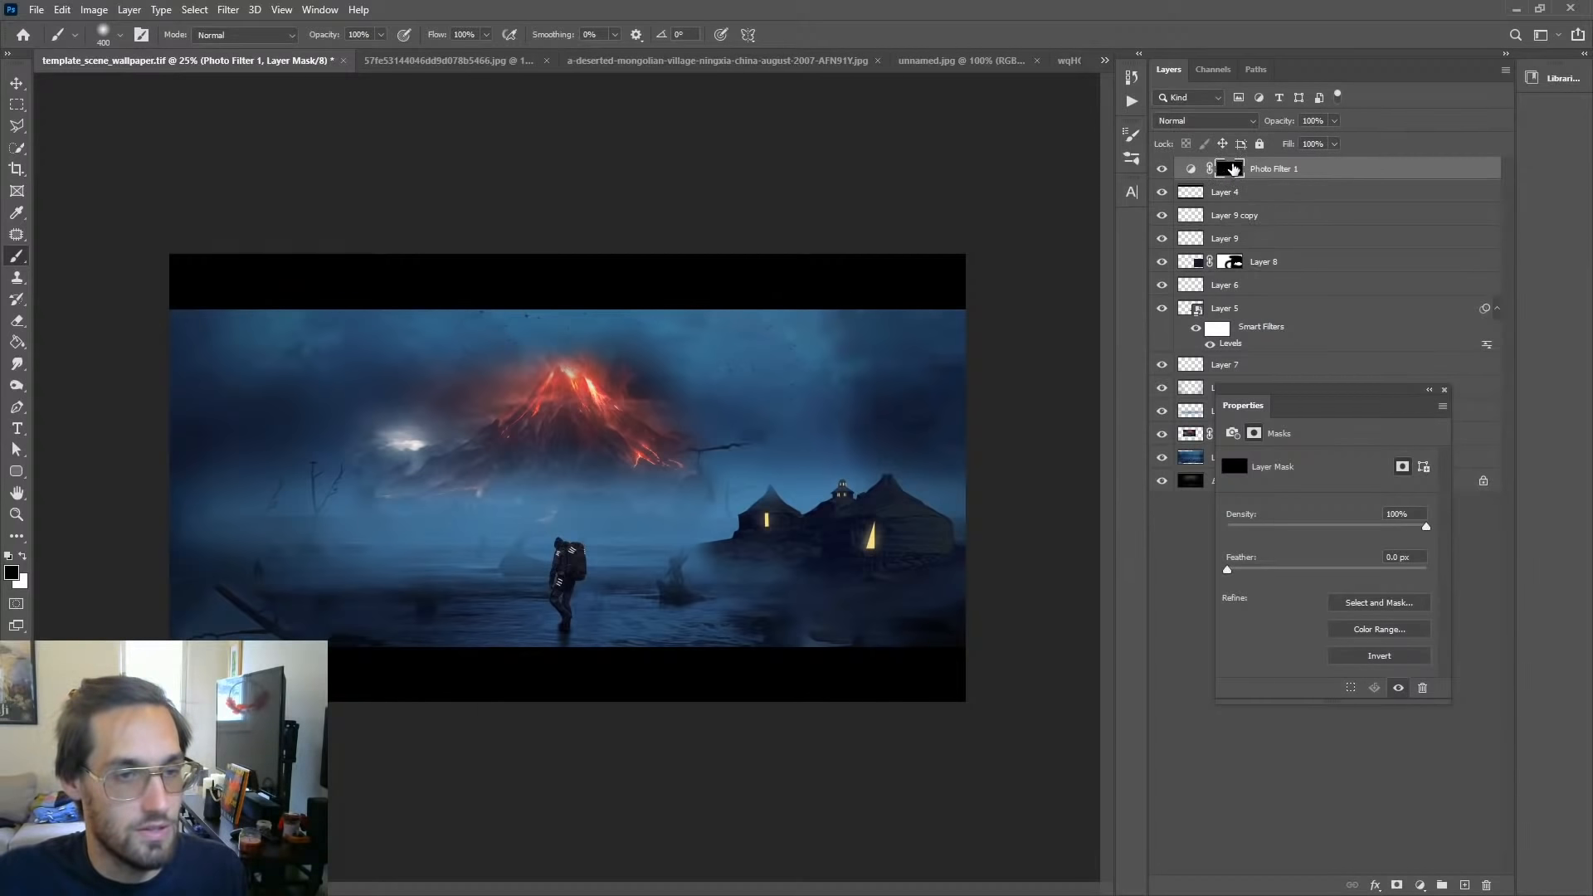
left_click(1444, 387)
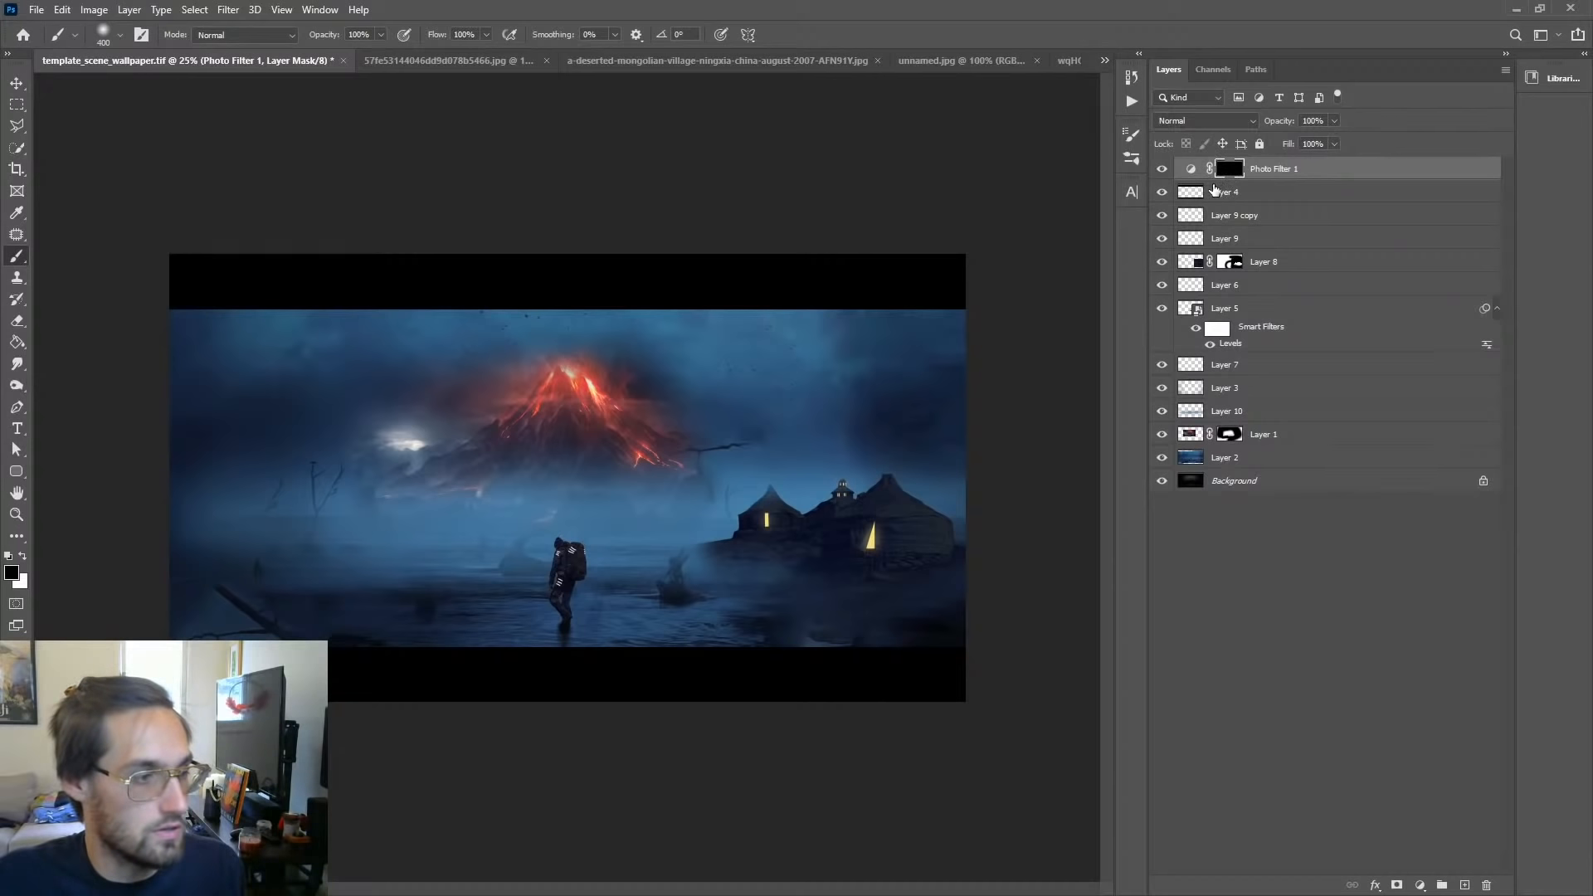
key("ctrl+i")
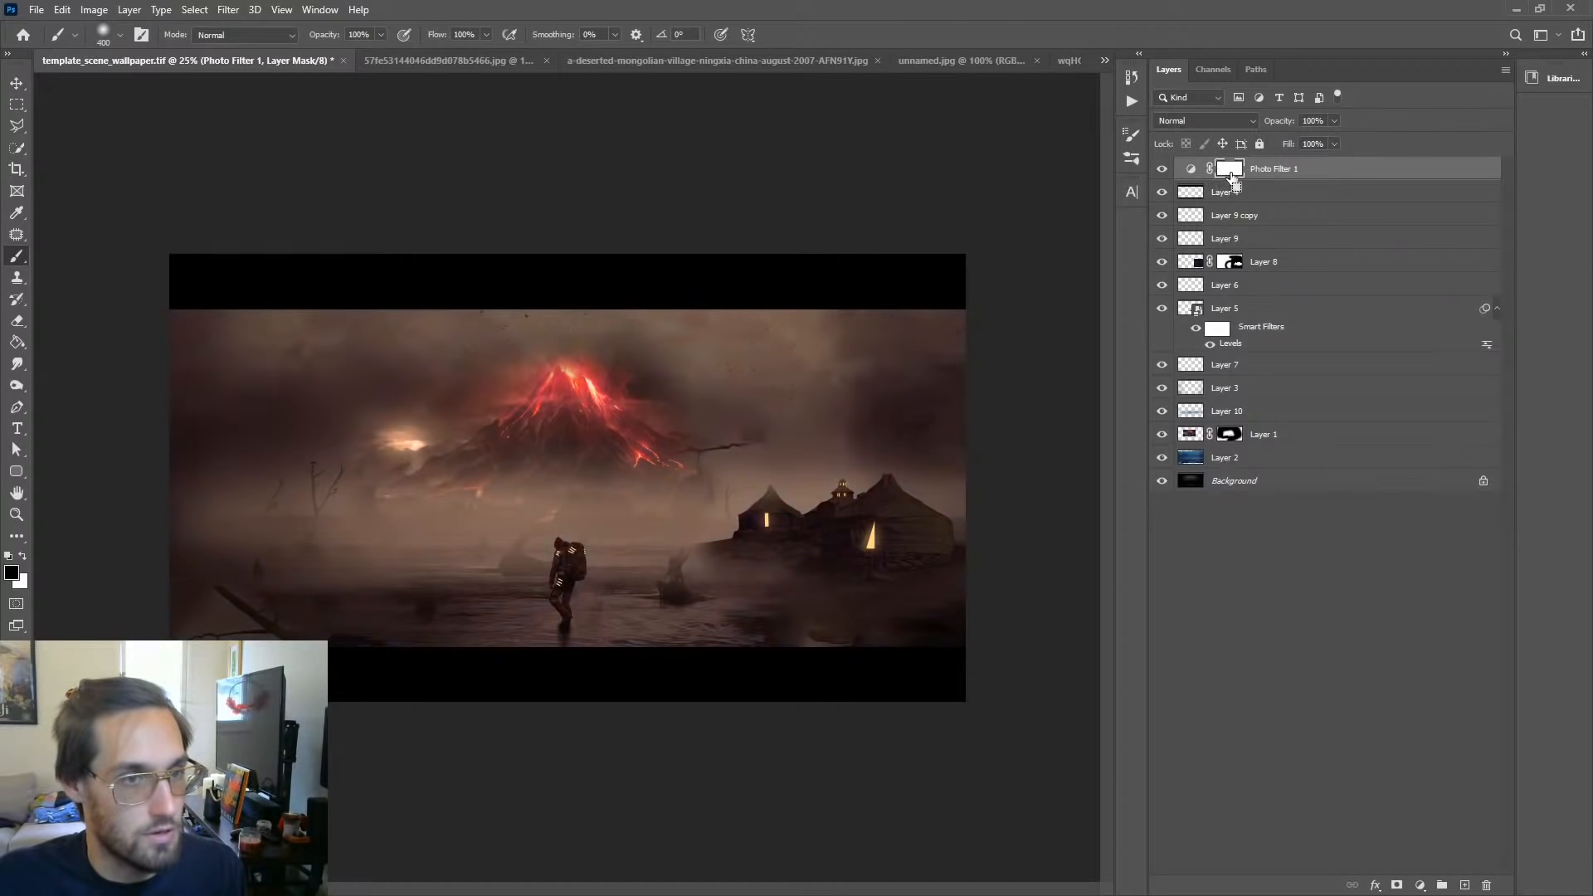
key("ctrl+i")
left_click(23, 554)
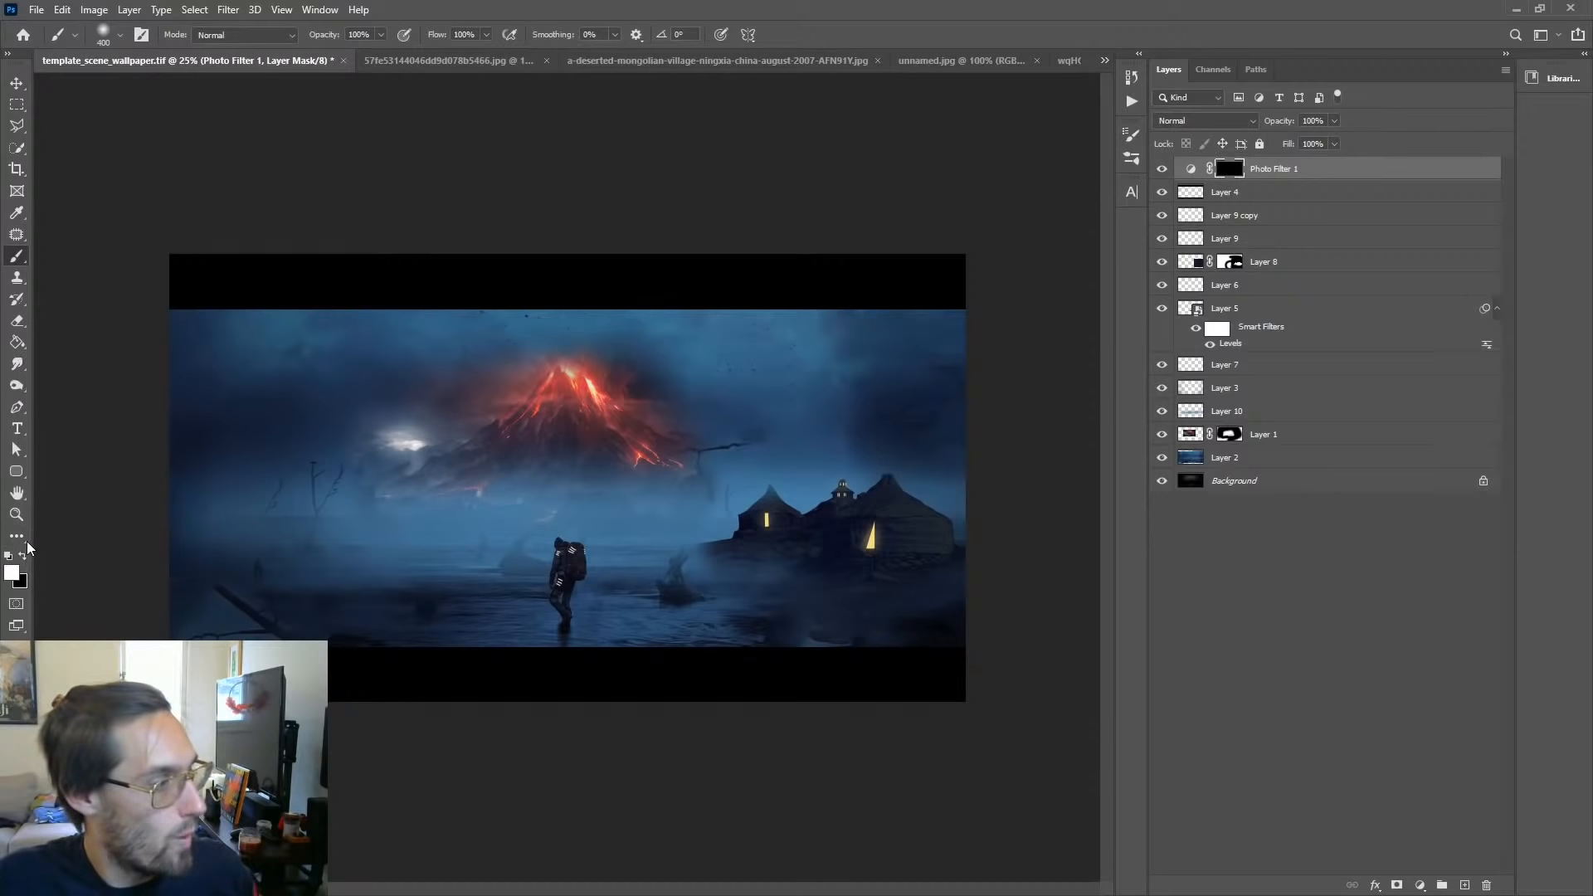
Step: Paint the filter back in over the volcano and its surroundings on the mask, using a soft white 2100 px brush
left_click(216, 345)
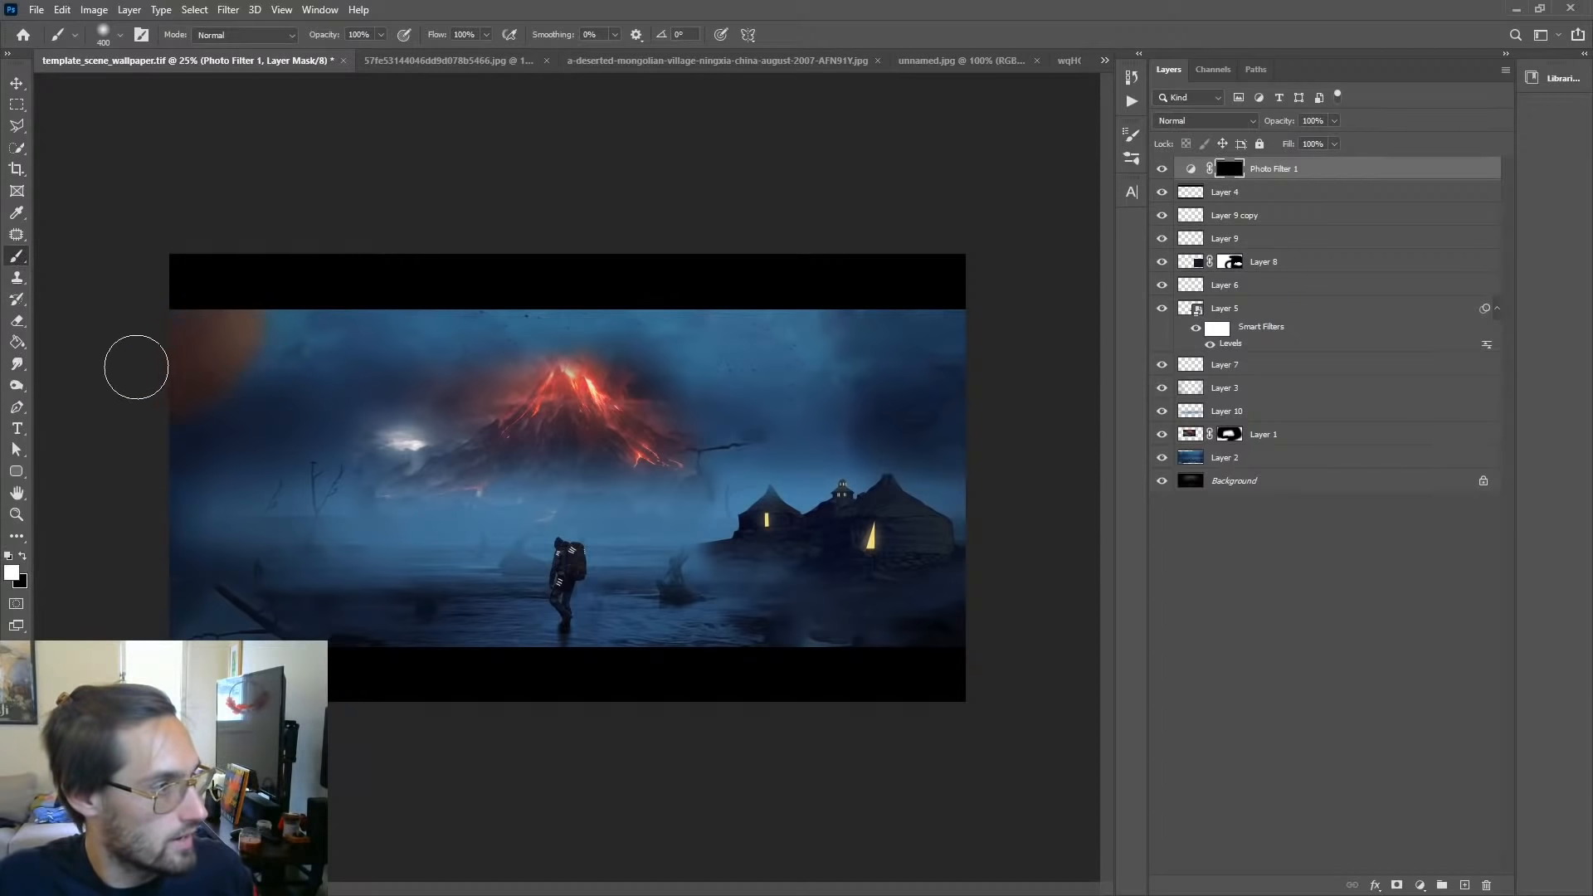
key("ctrl+z")
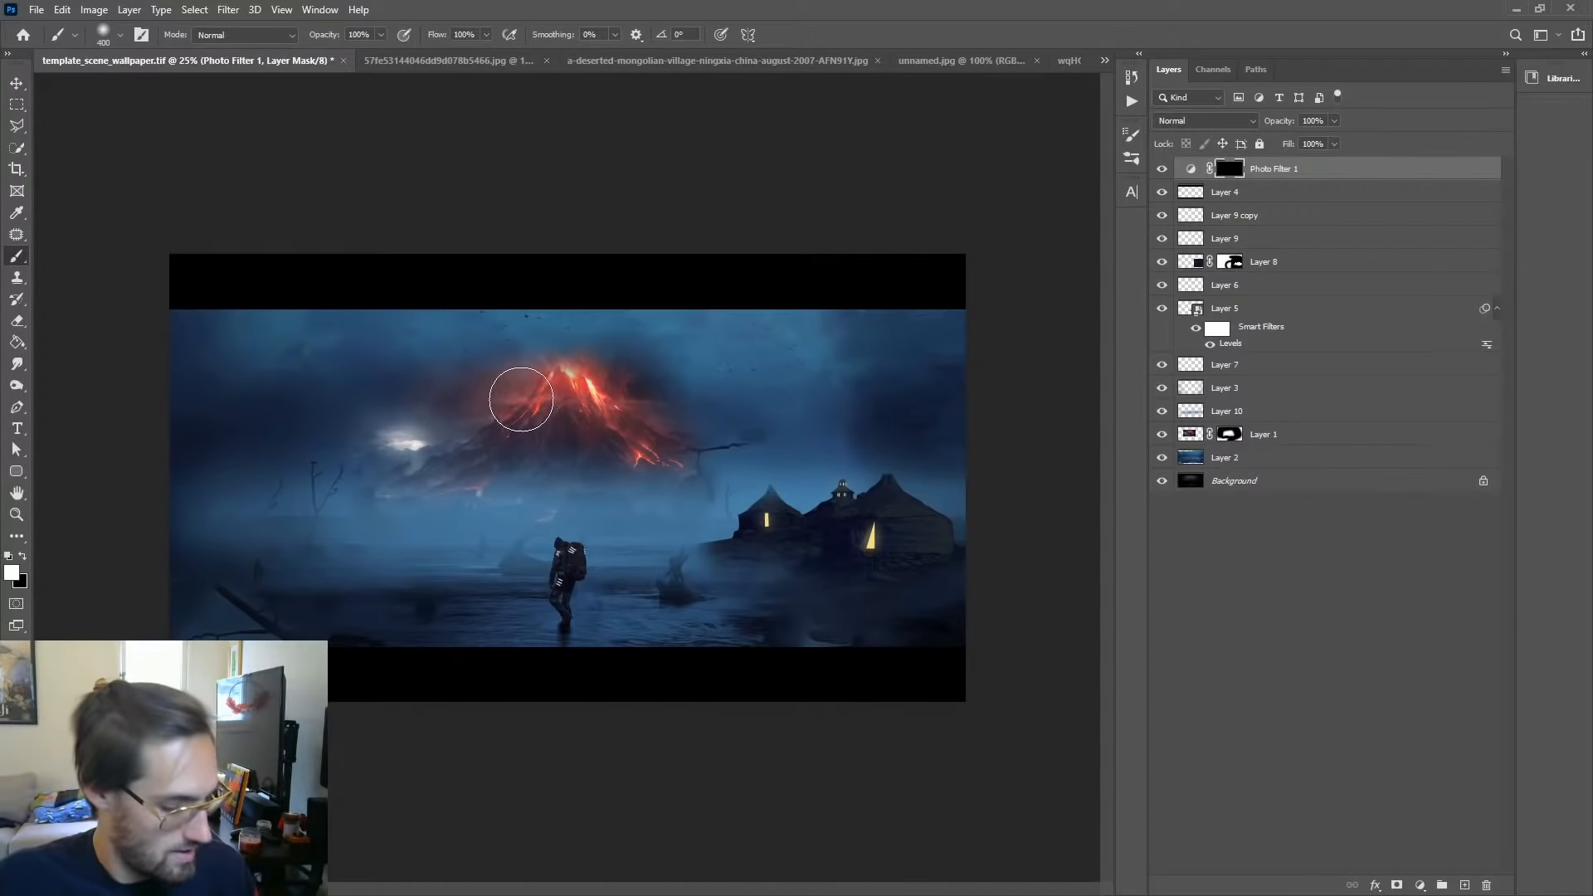
key("bracketright")
key("bracketright")
key("bracketright")
key("bracketright")
key("bracketright")
key("bracketright")
key("bracketright")
key("bracketright")
key("bracketright")
key("bracketright")
key("bracketright")
key("bracketright")
key("bracketright")
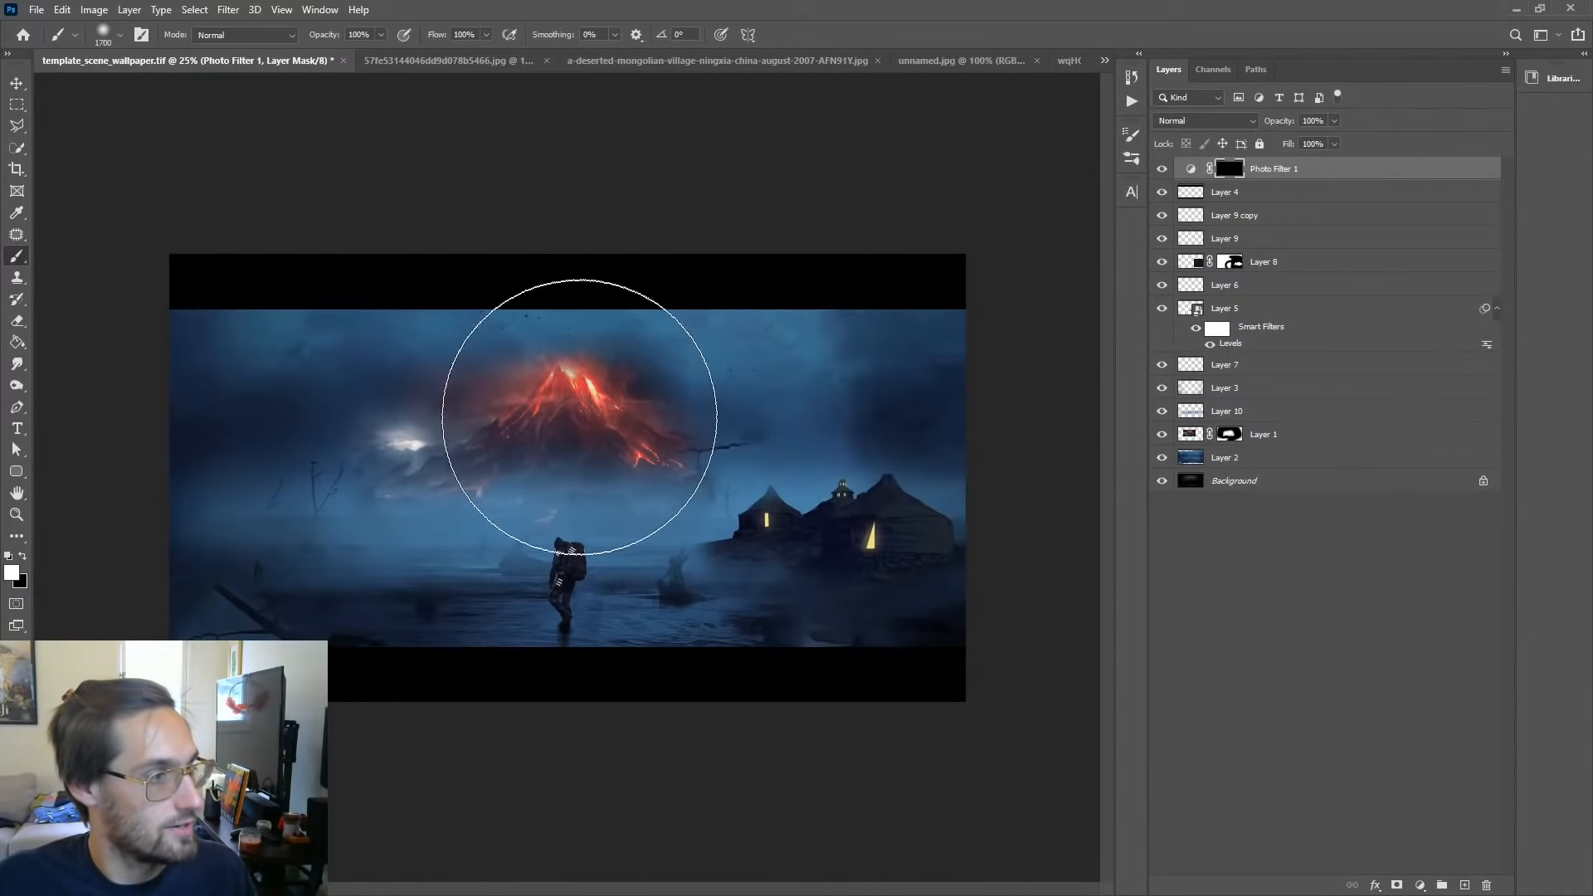
key("bracketright")
key("bracketright")
key("bracketright")
key("bracketright")
left_click(558, 418)
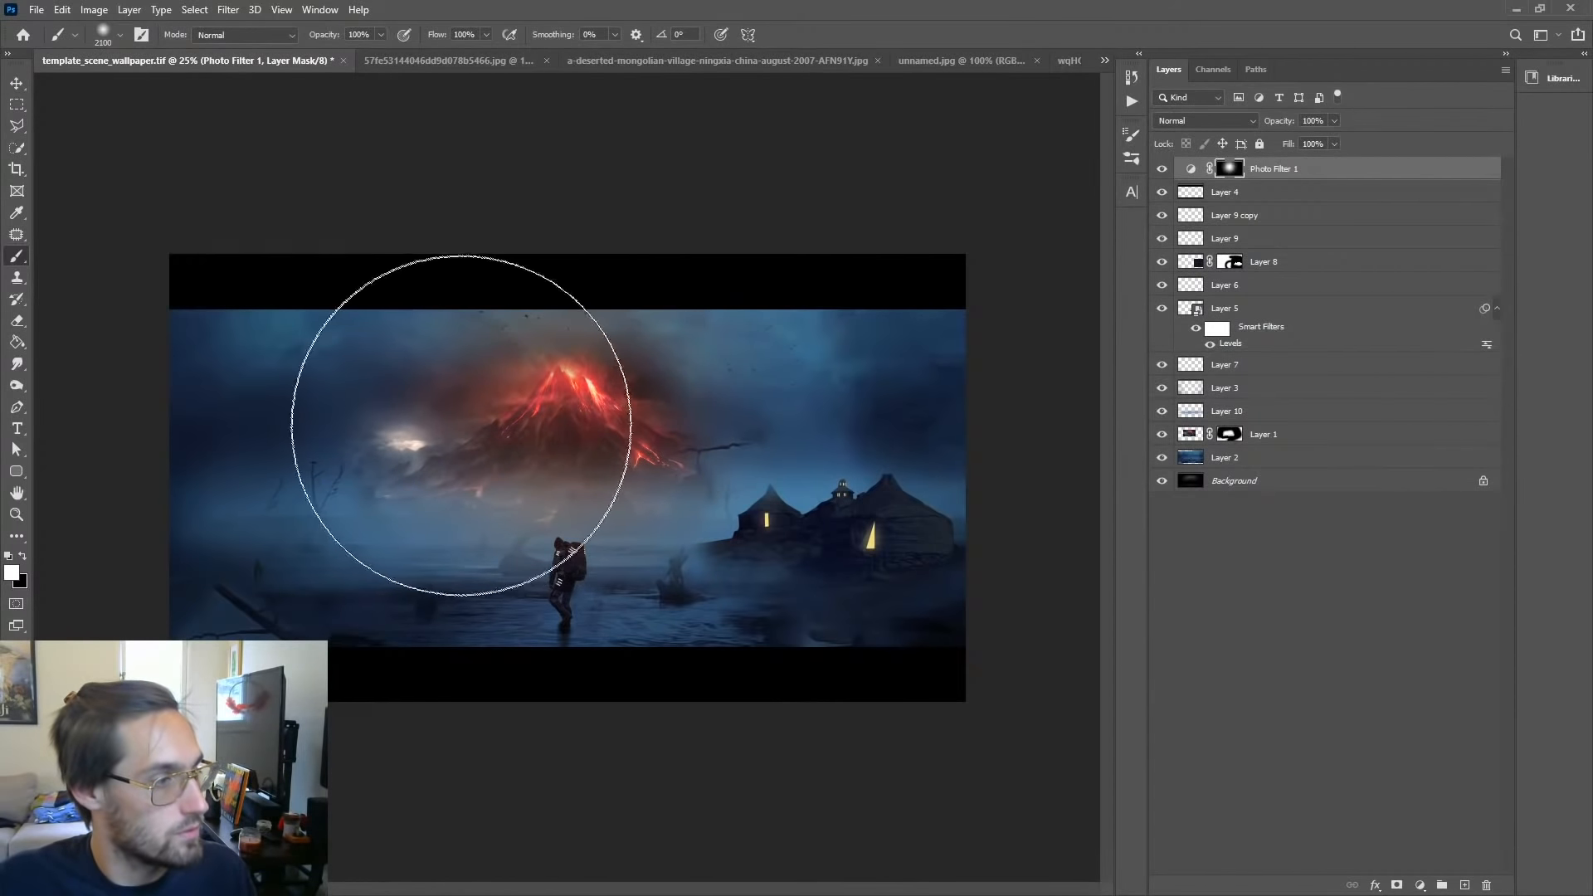
mouse_move(461, 425)
left_mouse_down()
mouse_move(399, 387)
mouse_move(661, 384)
mouse_move(709, 408)
left_mouse_up()
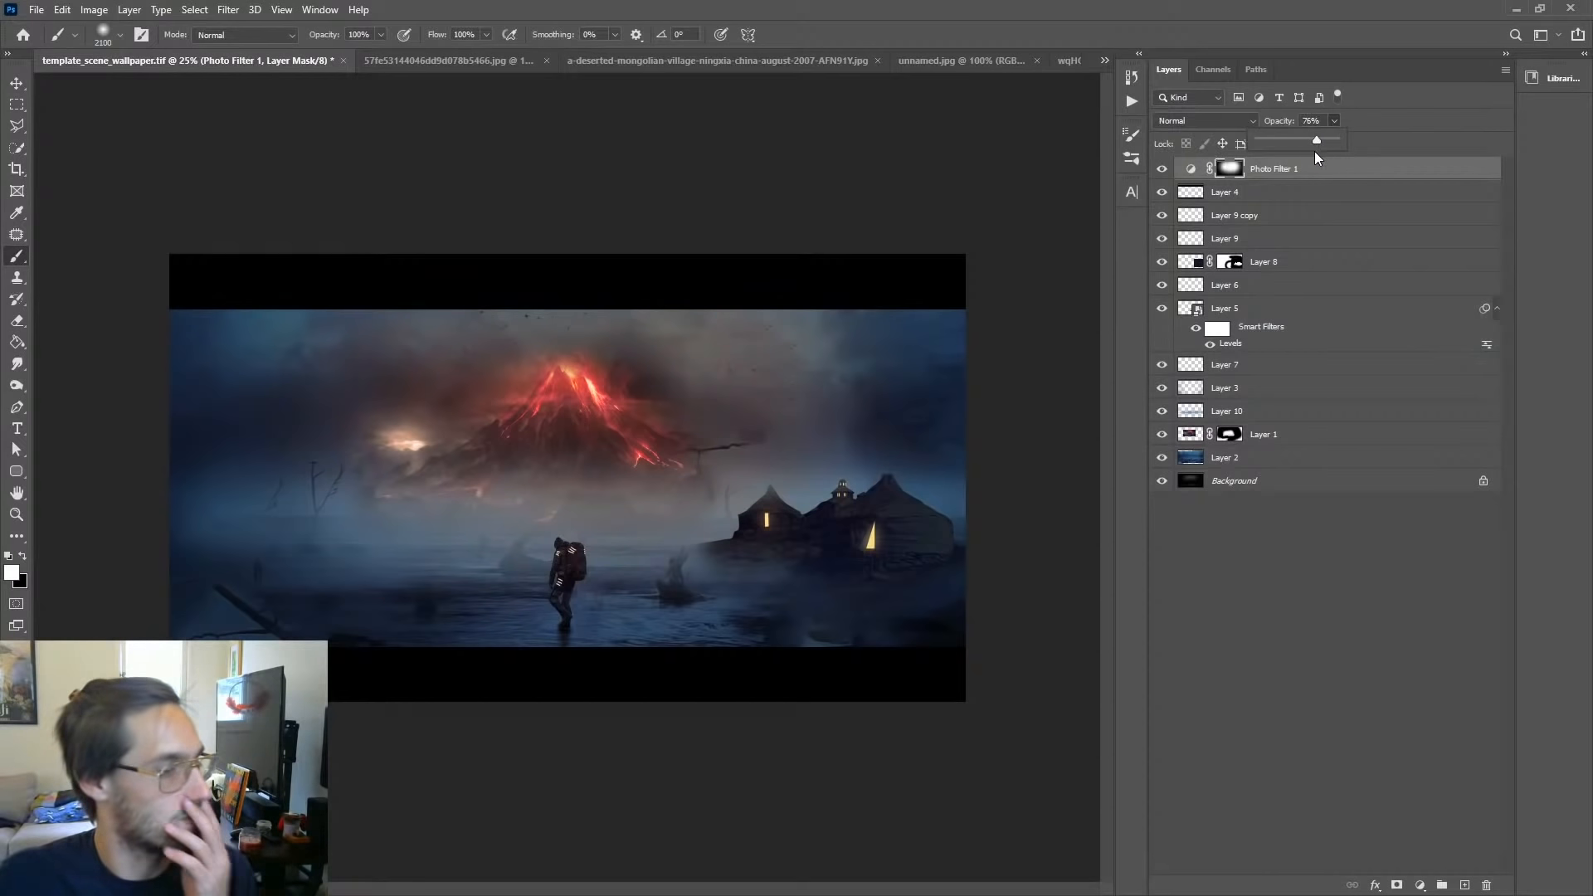
Step: Lower the Photo Filter 1 layer to 76% opacity and extend its white mask area over the sky on both sides of the volcano
left_click(842, 422)
left_click(842, 419)
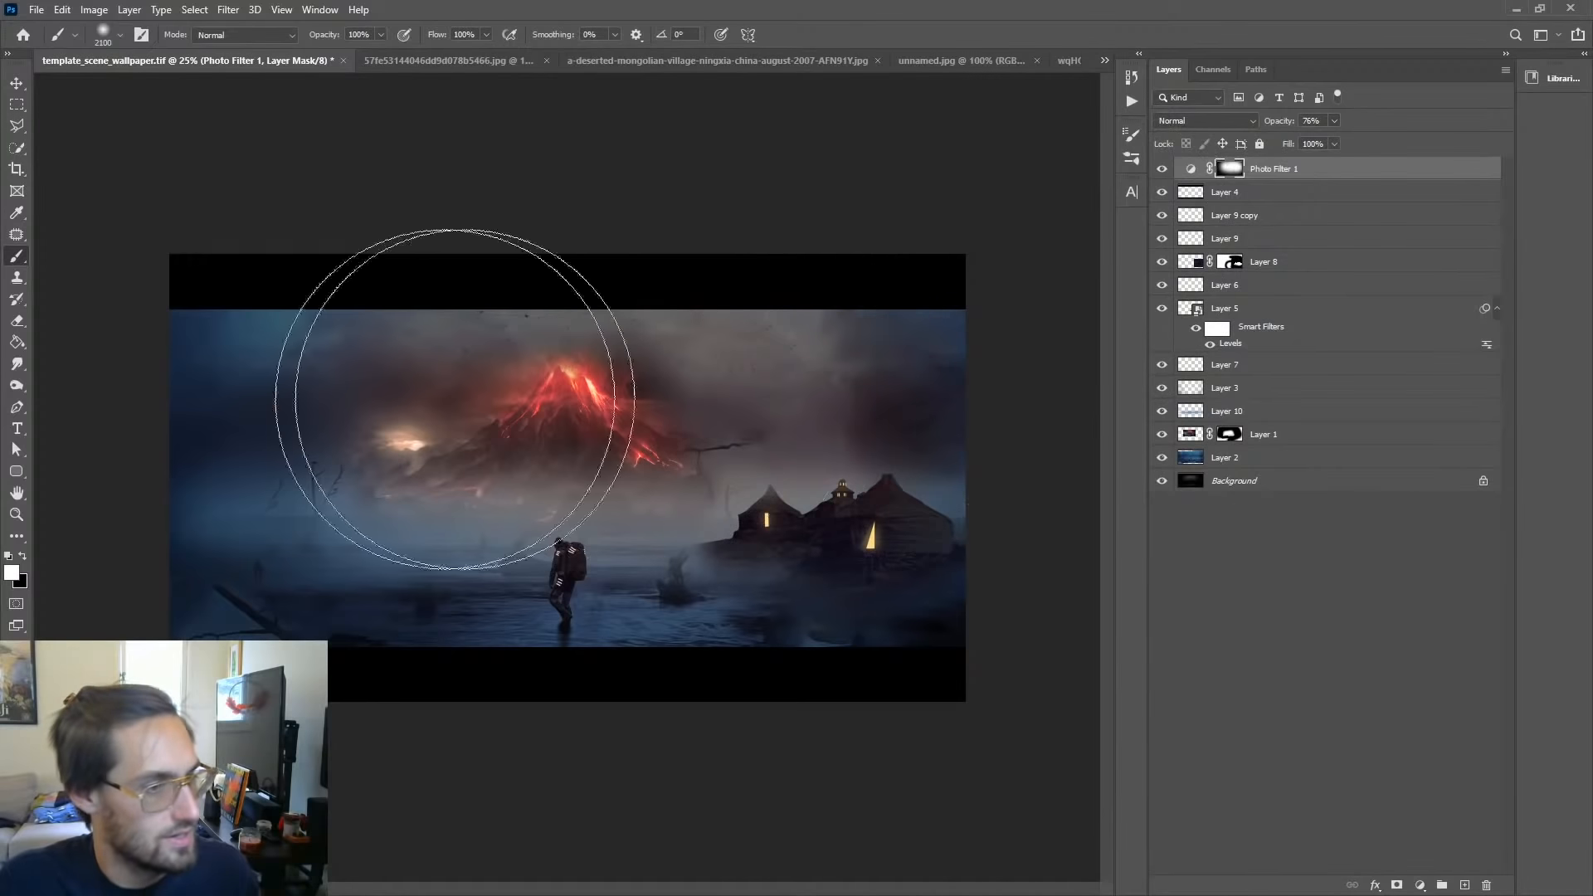
left_click(300, 423)
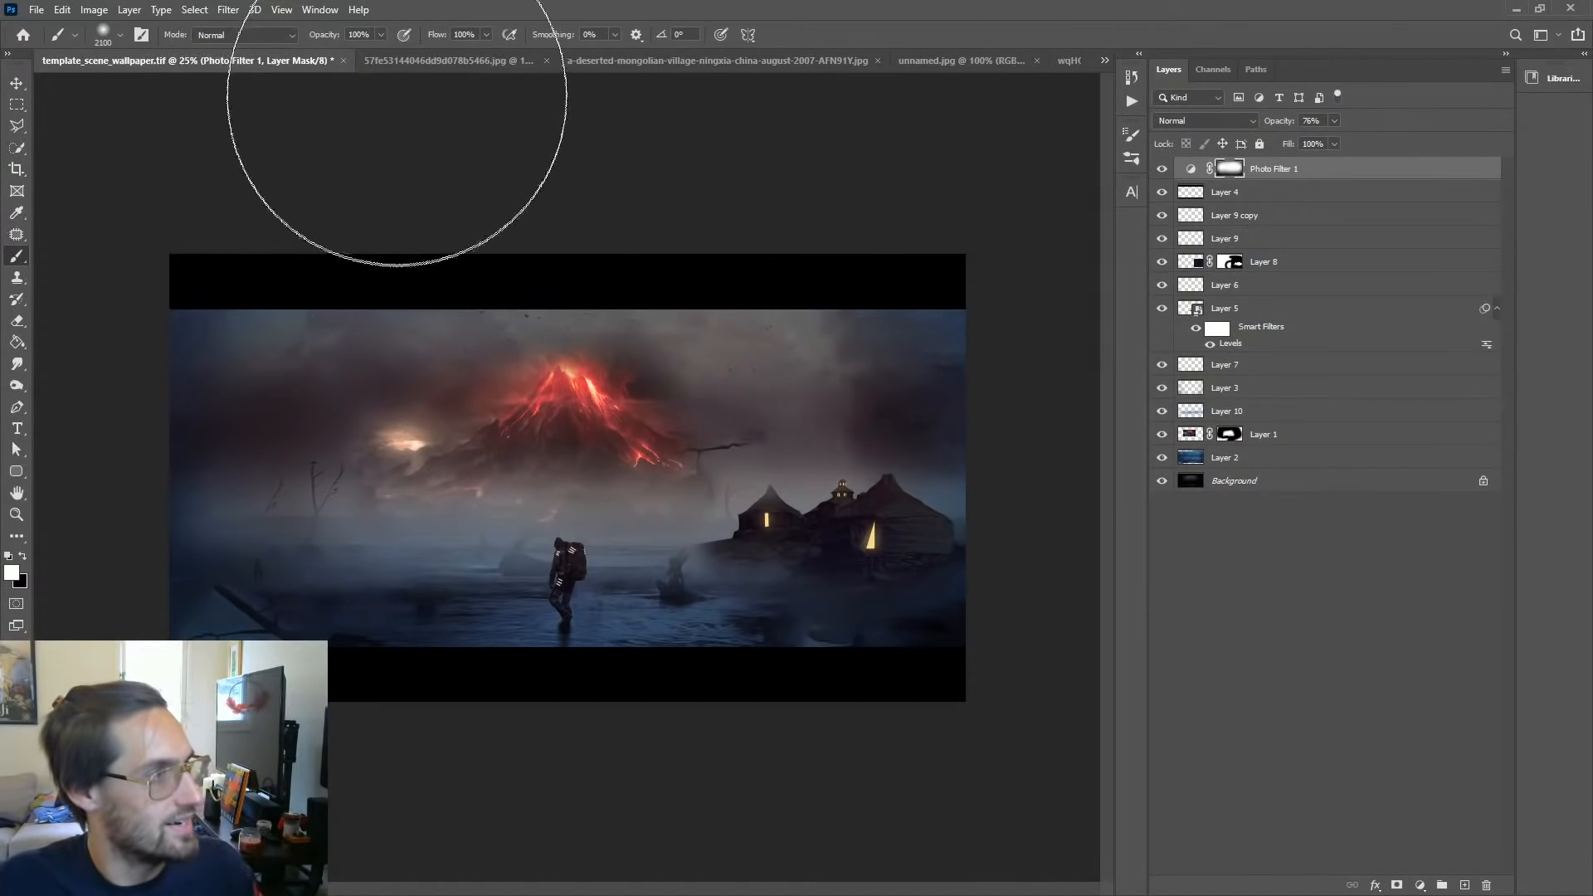
Step: Set the brush to 29% opacity with black and soften the filter mask away from the volcano
left_click_drag(336, 54, 327, 54)
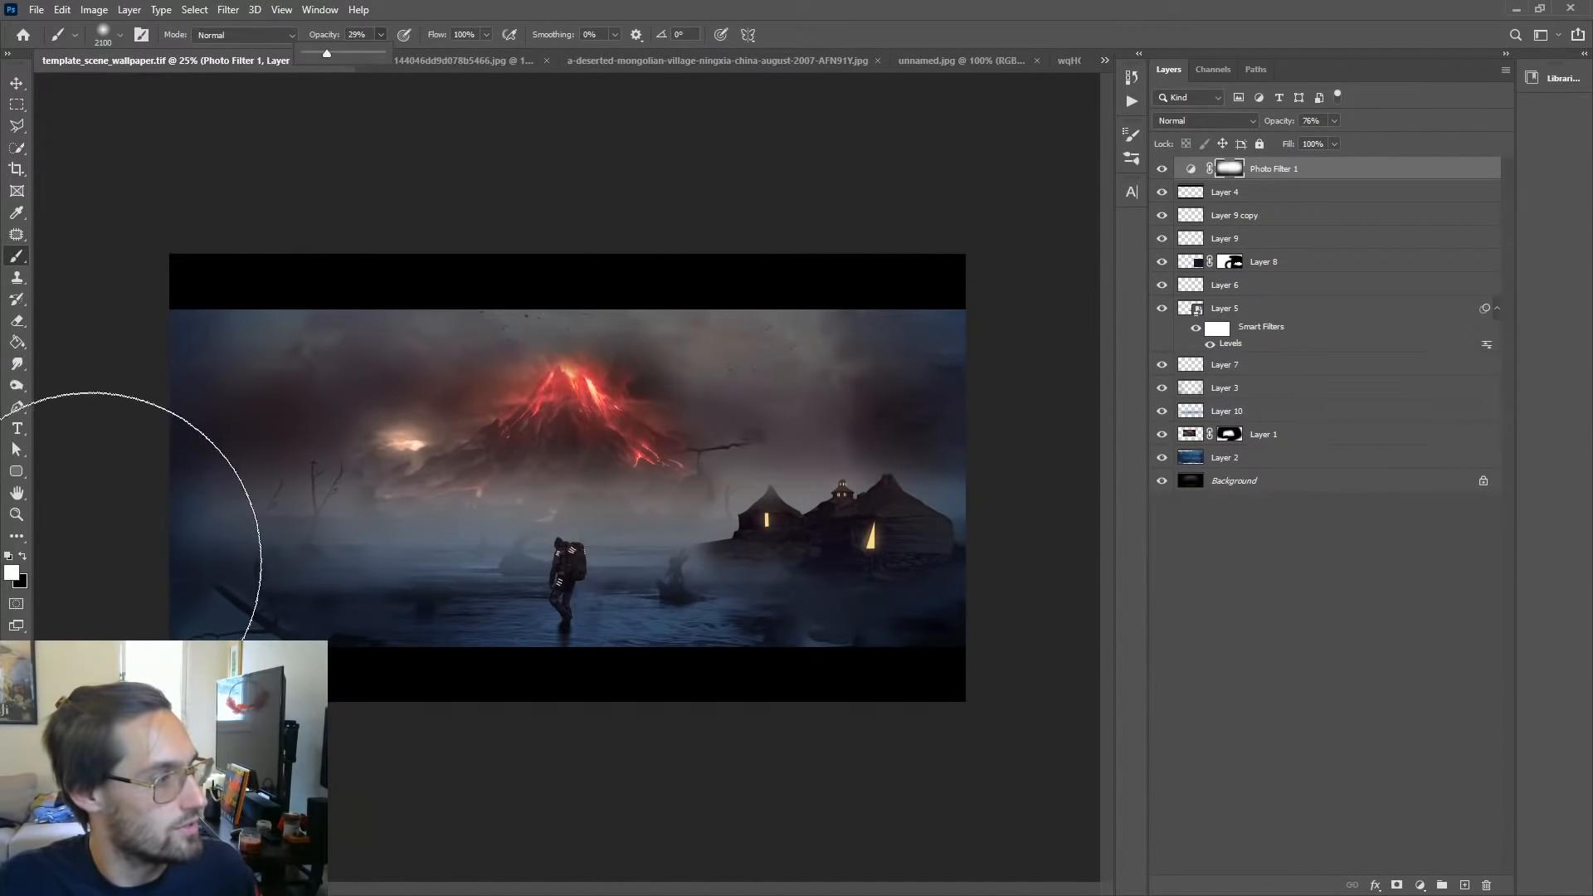
key("x")
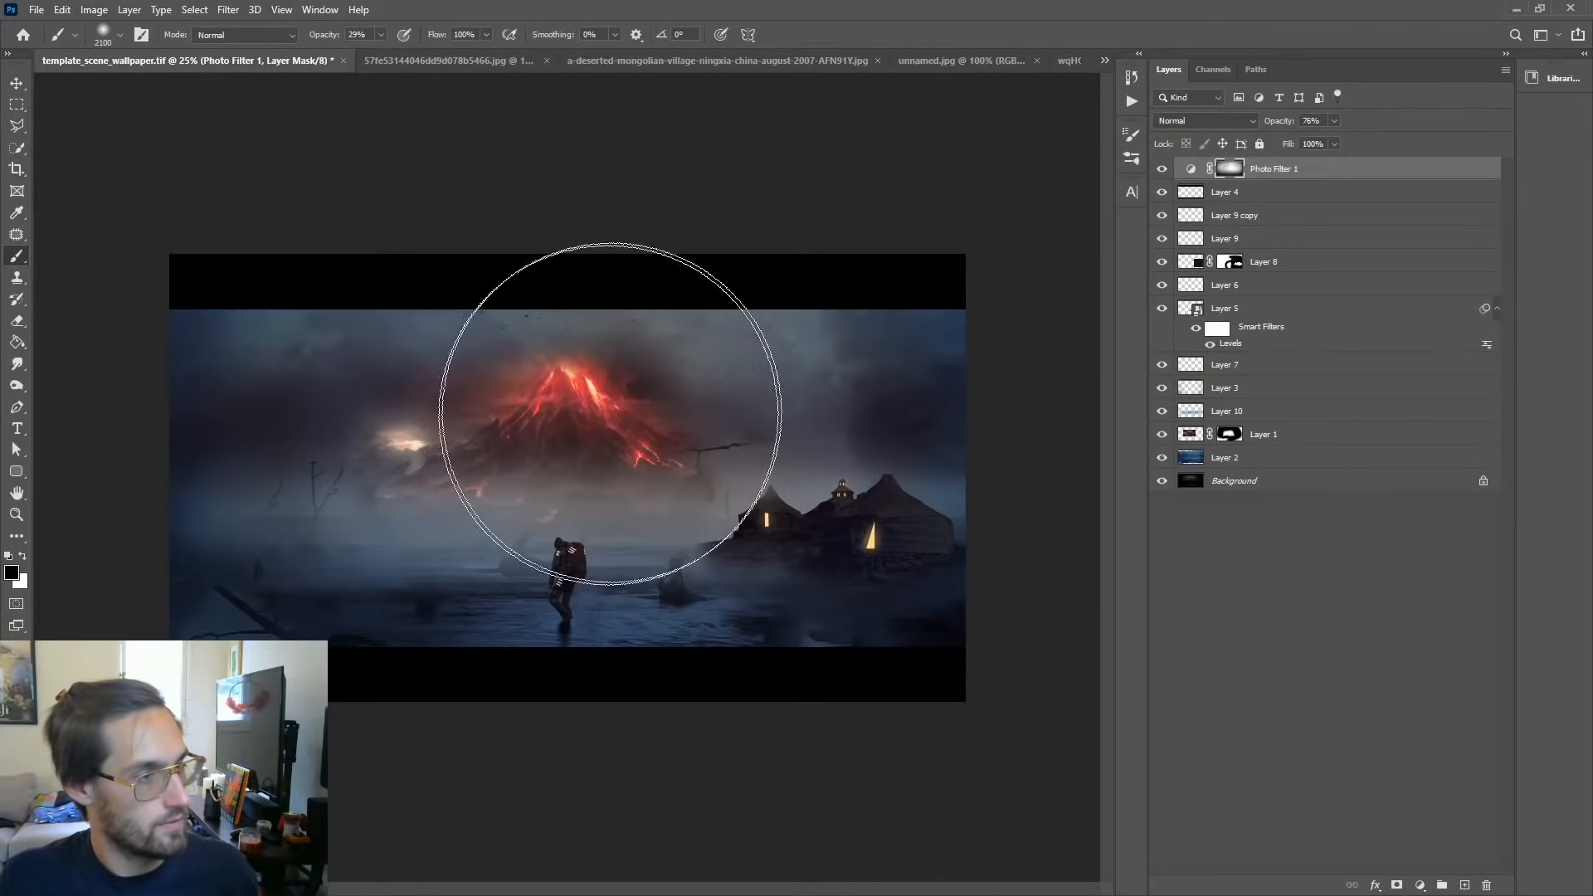
Step: Check the water around the walking figure by toggling Layer 2, and duplicate that layer
key("z")
left_click(569, 539)
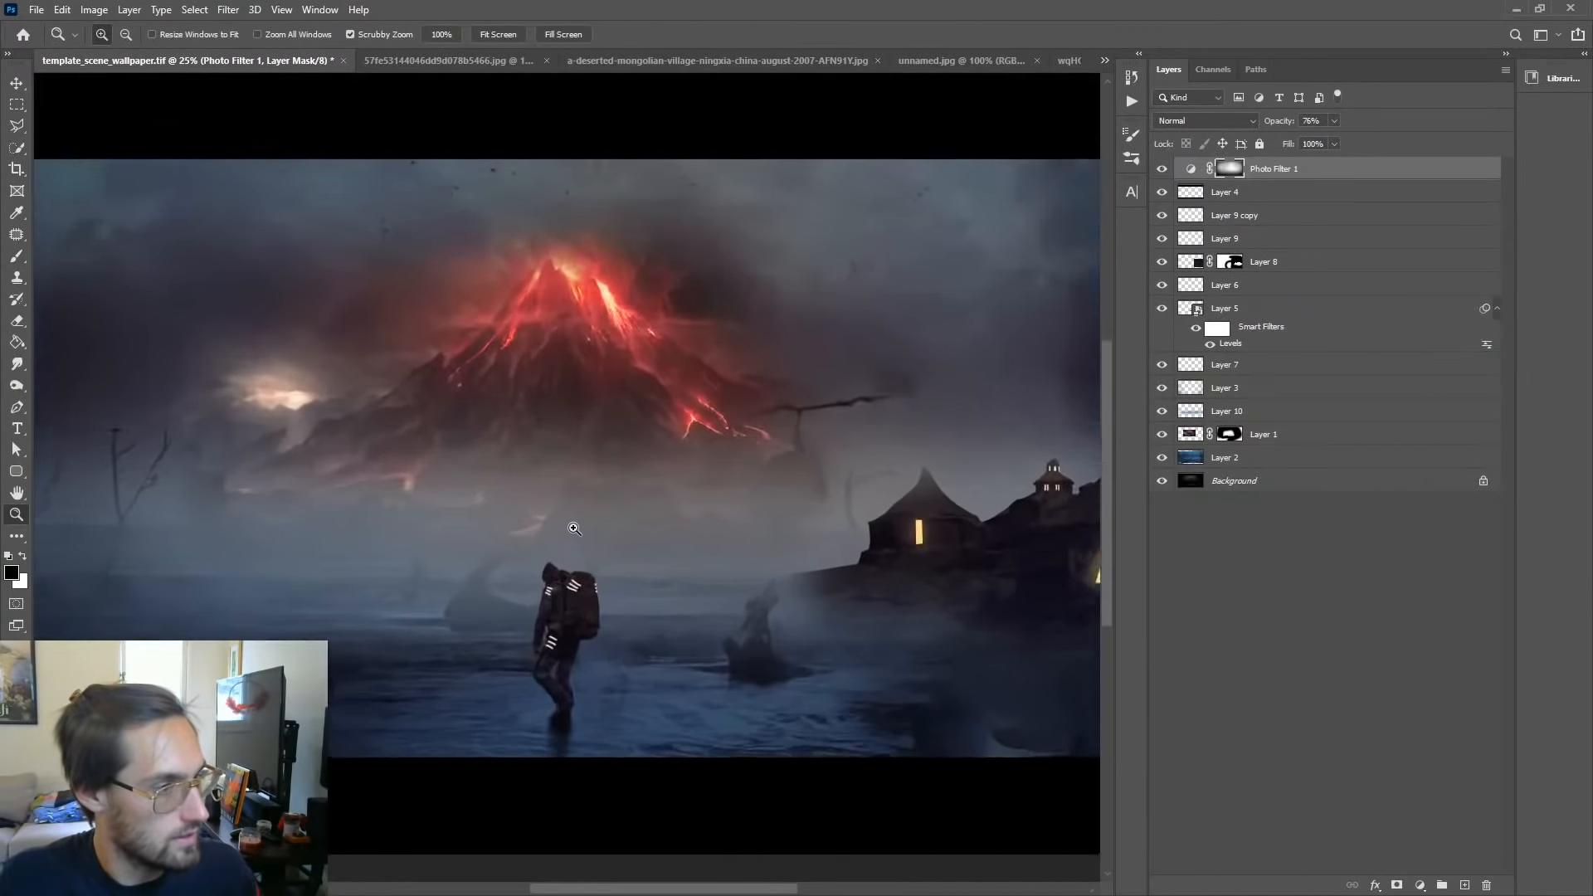
left_click(569, 539)
left_click_drag(569, 535, 585, 462)
key("v")
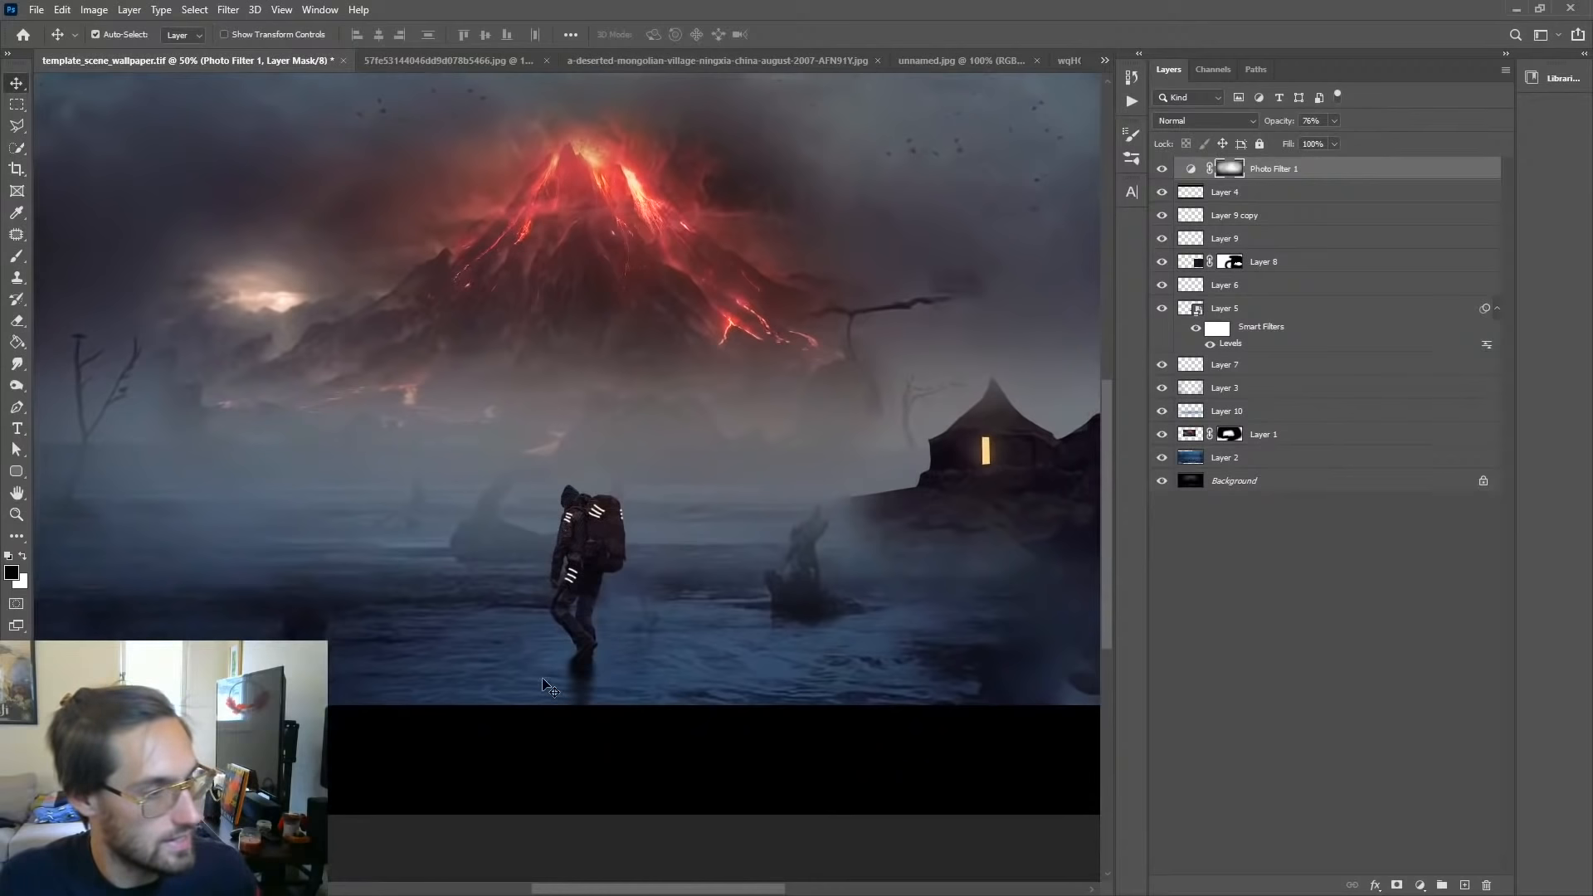
left_click(1152, 520)
left_click(1161, 457)
left_click(1162, 457)
left_click(1202, 459)
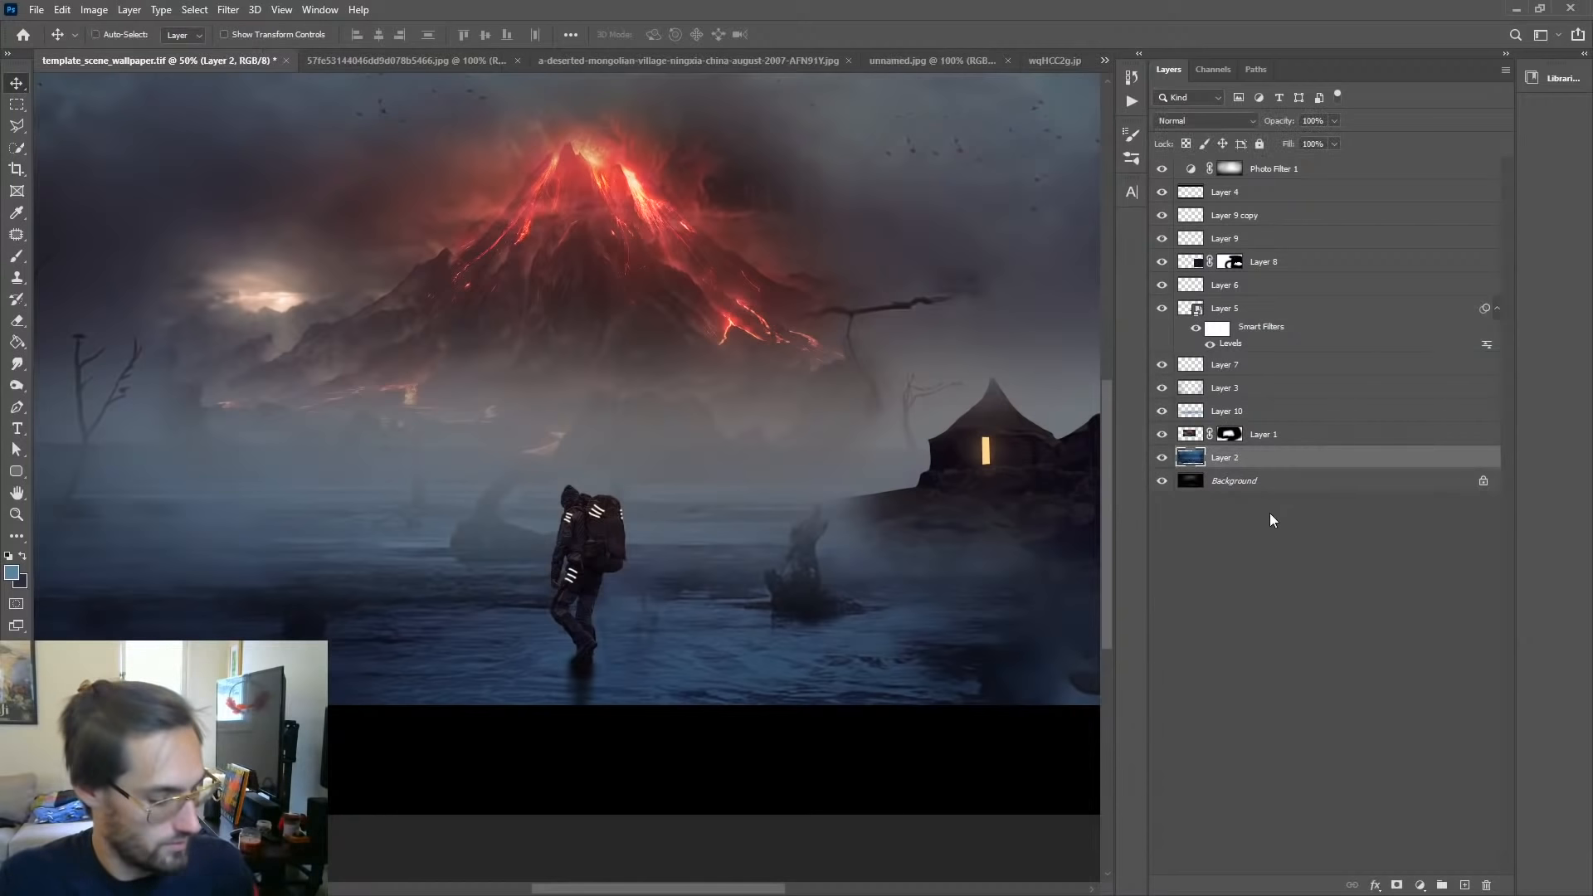
key("ctrl+j")
Step: Darken the Layer 2 copy with Levels, raising the shadow input to 66
key("ctrl+l")
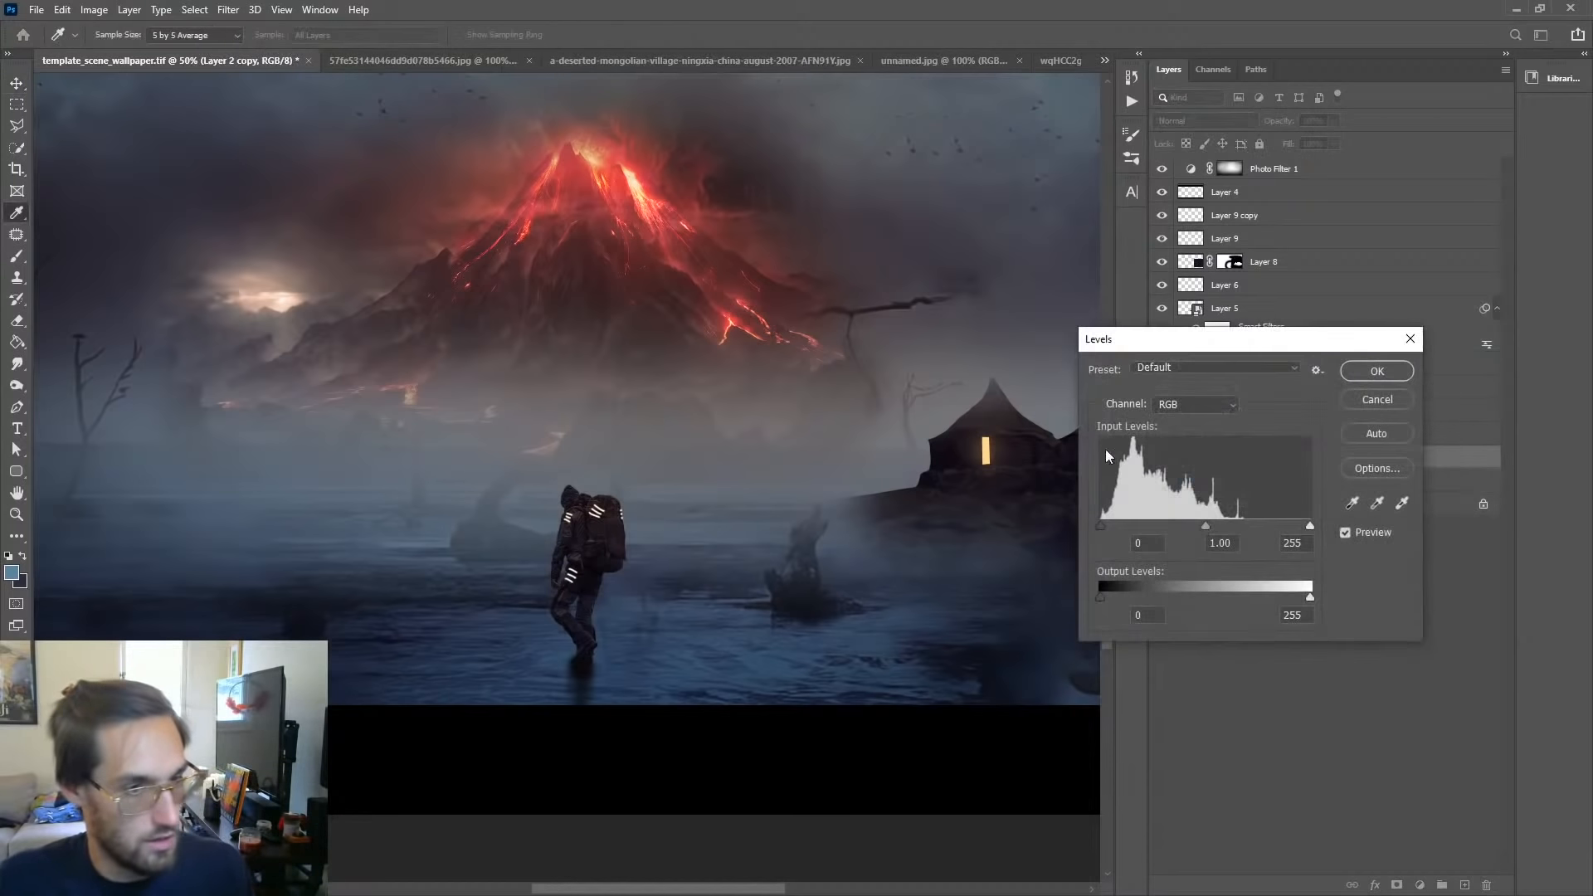
left_click_drag(1101, 526, 1153, 526)
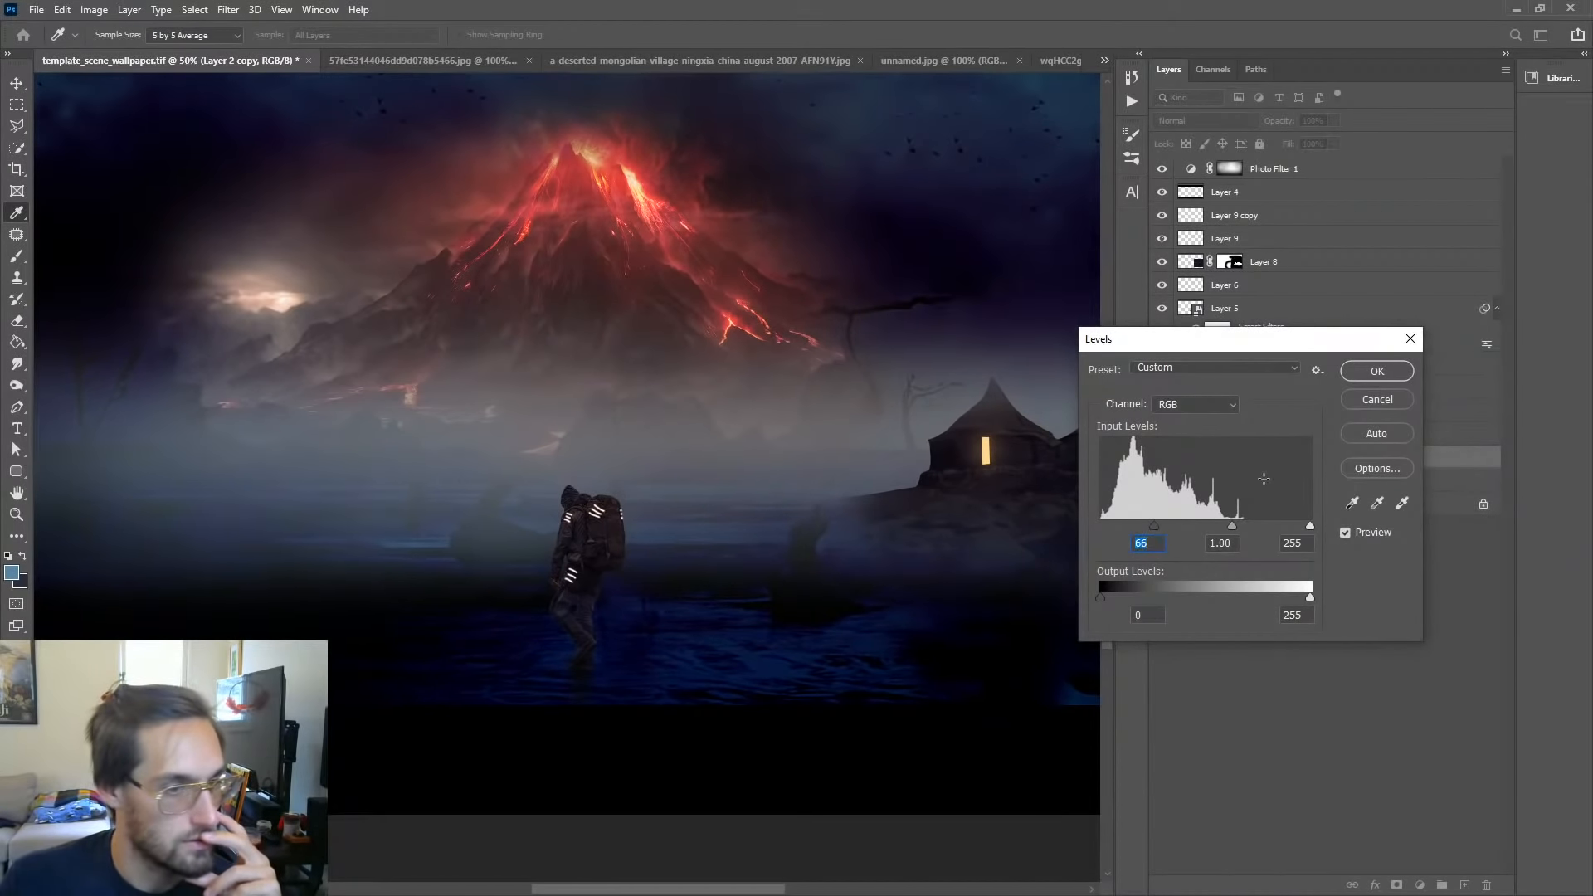
left_click(1357, 373)
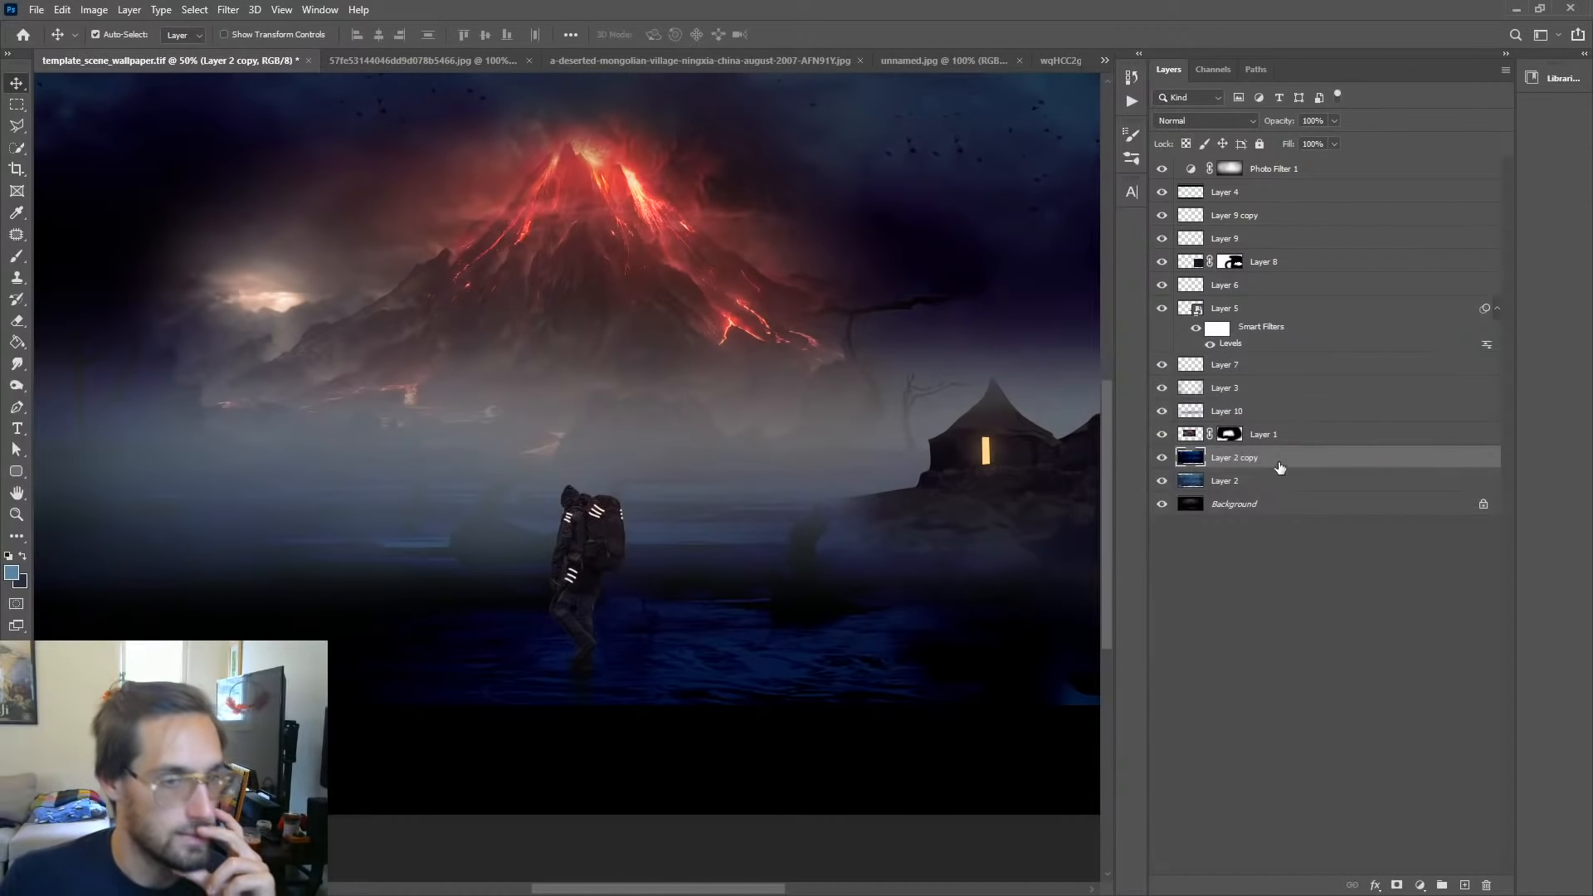
Step: Set the Layer 2 copy's blend mode to Screen and compare the whole scene with the layer hidden and shown
left_click(1253, 120)
left_click(1195, 259)
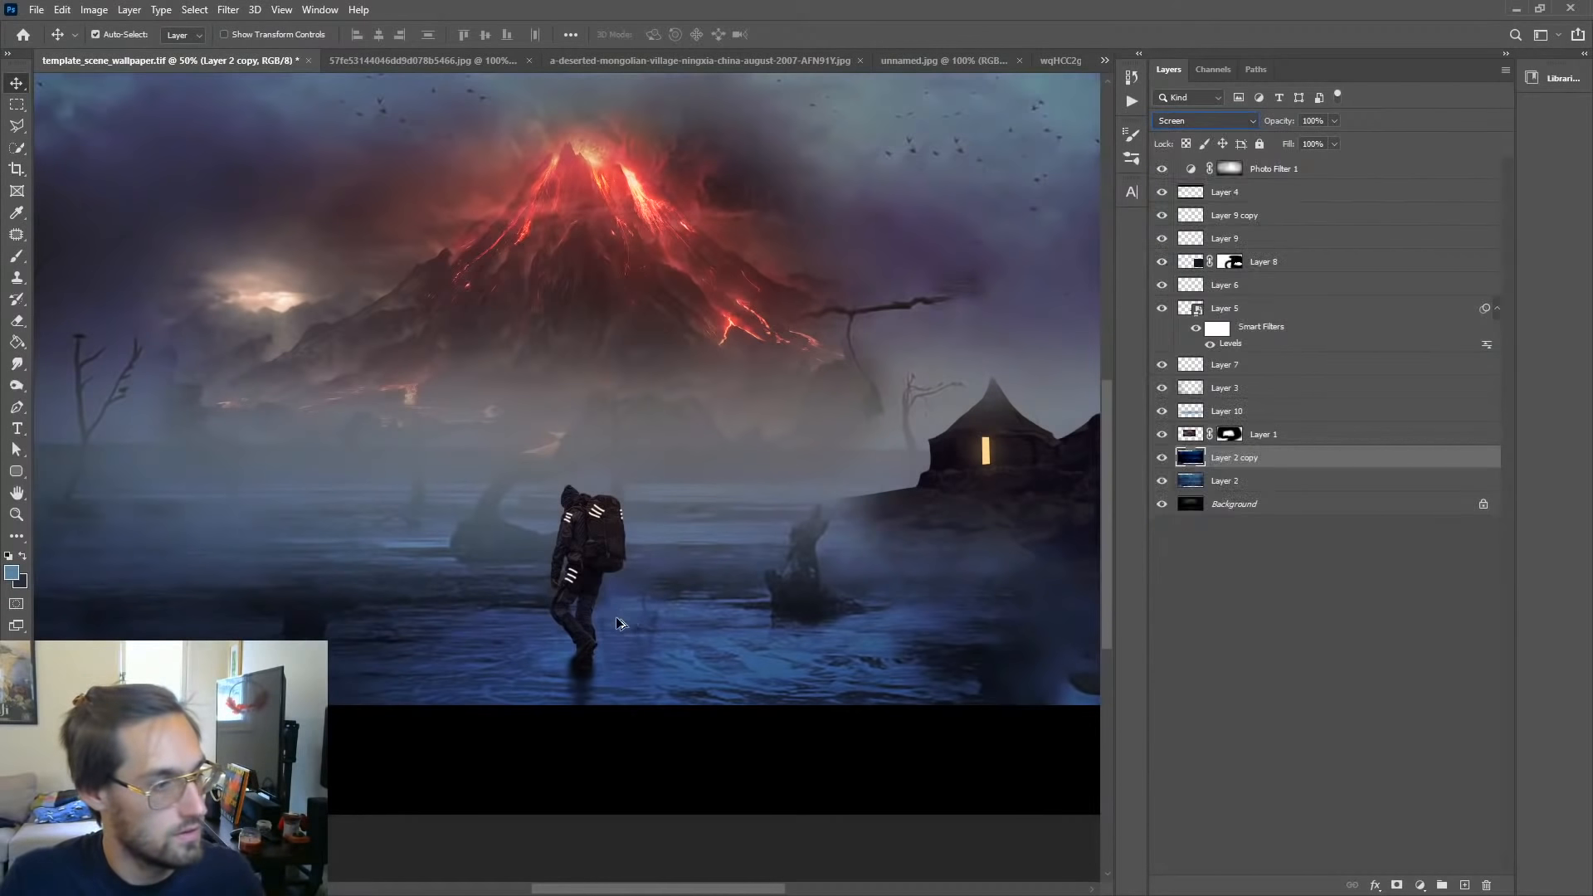
key("alt+period")
key("z")
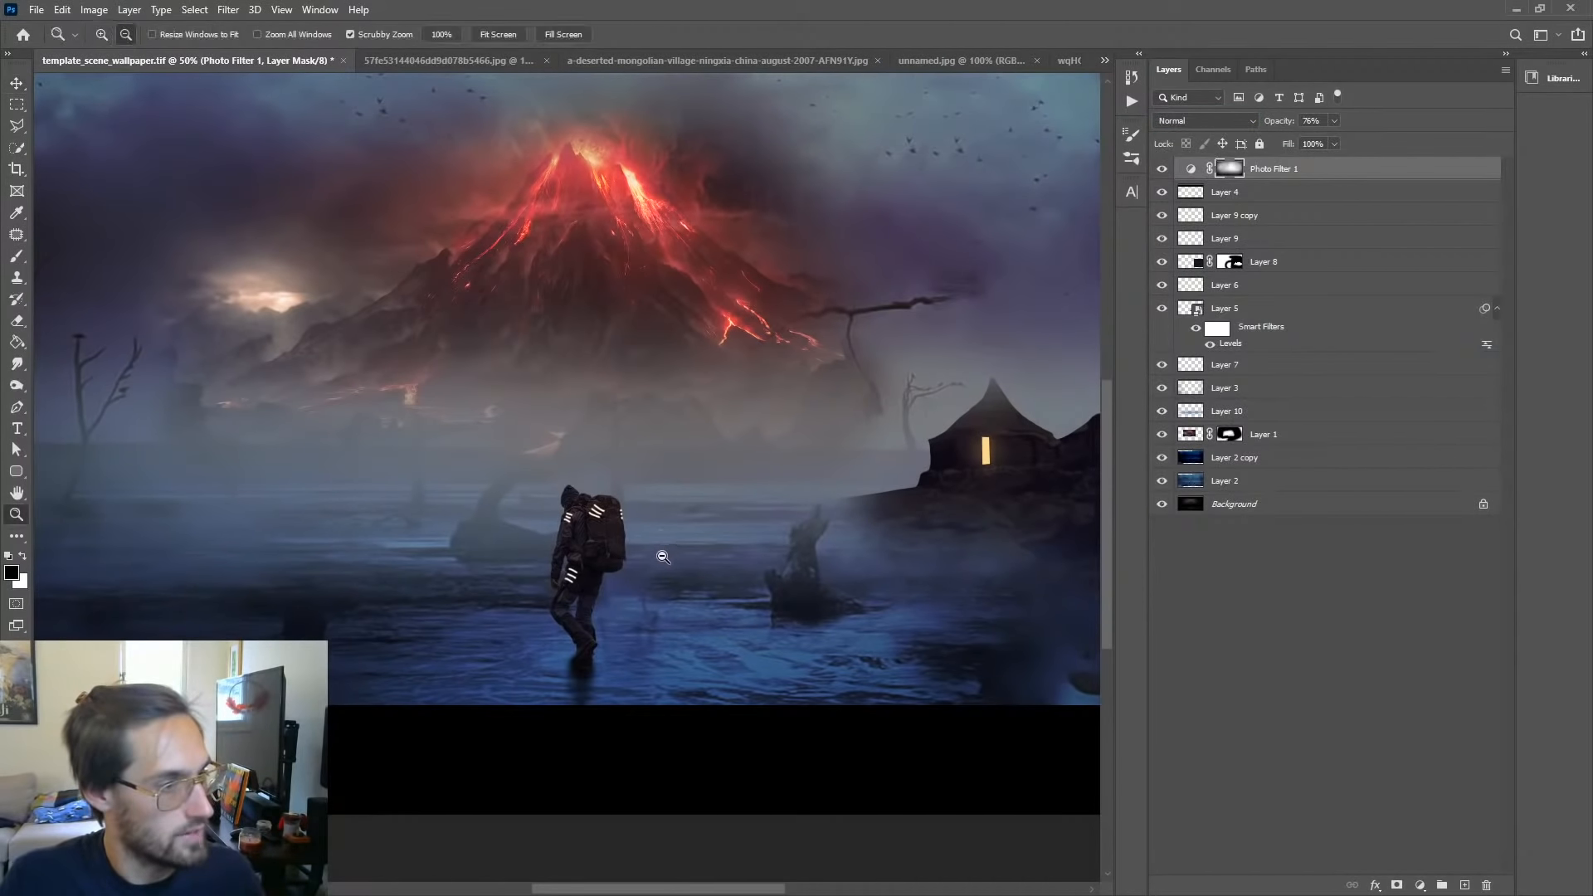
left_click(663, 557, "alt")
left_click(1162, 460)
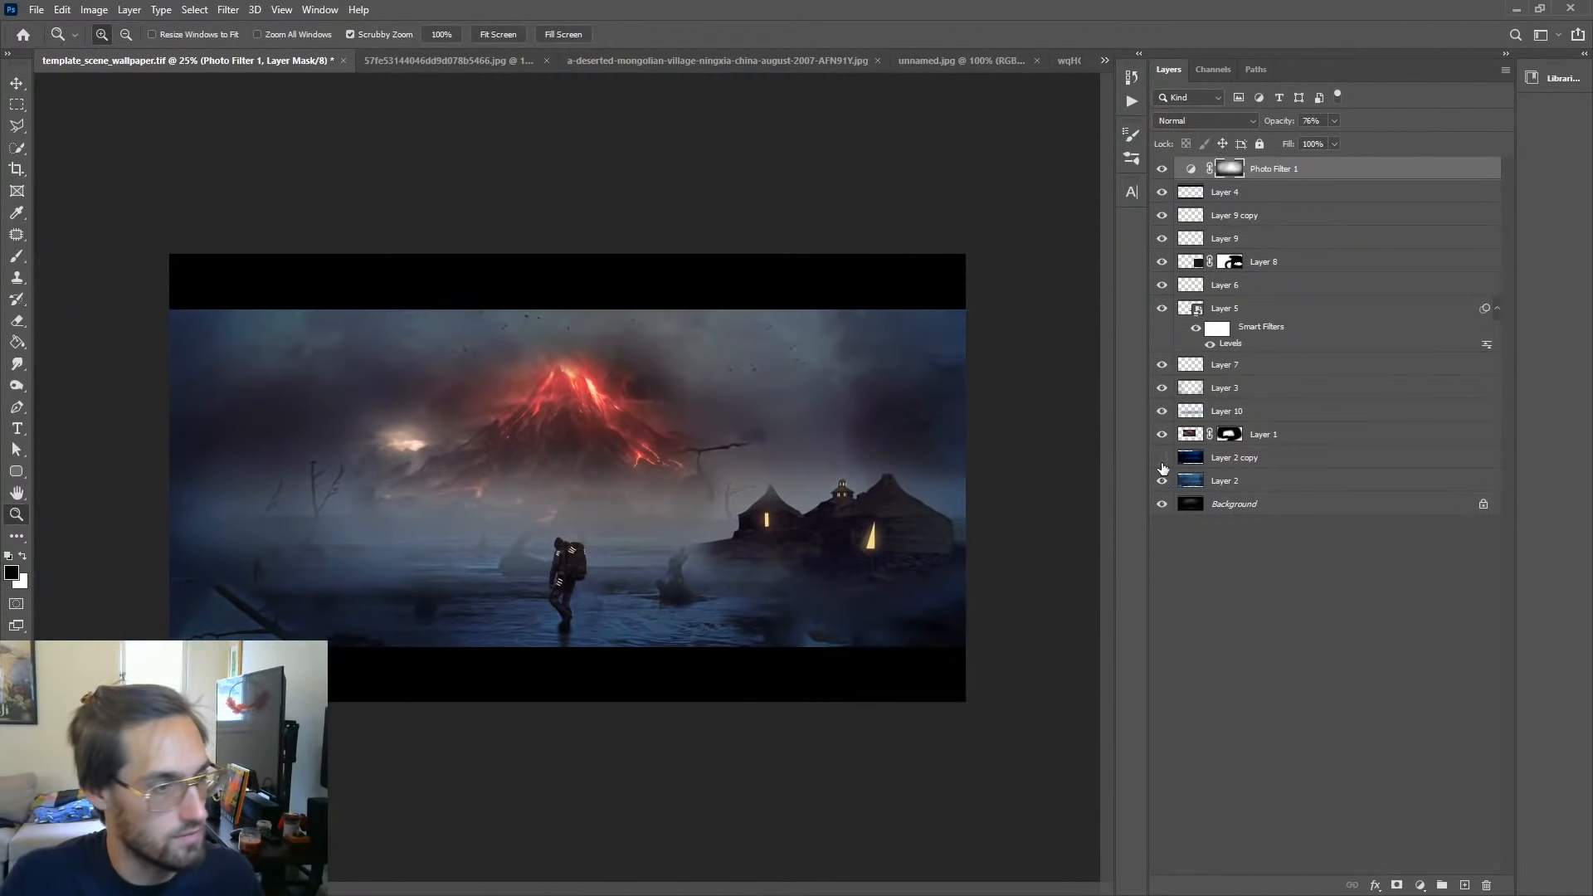
left_click(1161, 460)
Step: Add a layer mask to the Layer 2 copy and invert it to black
left_click(1240, 467)
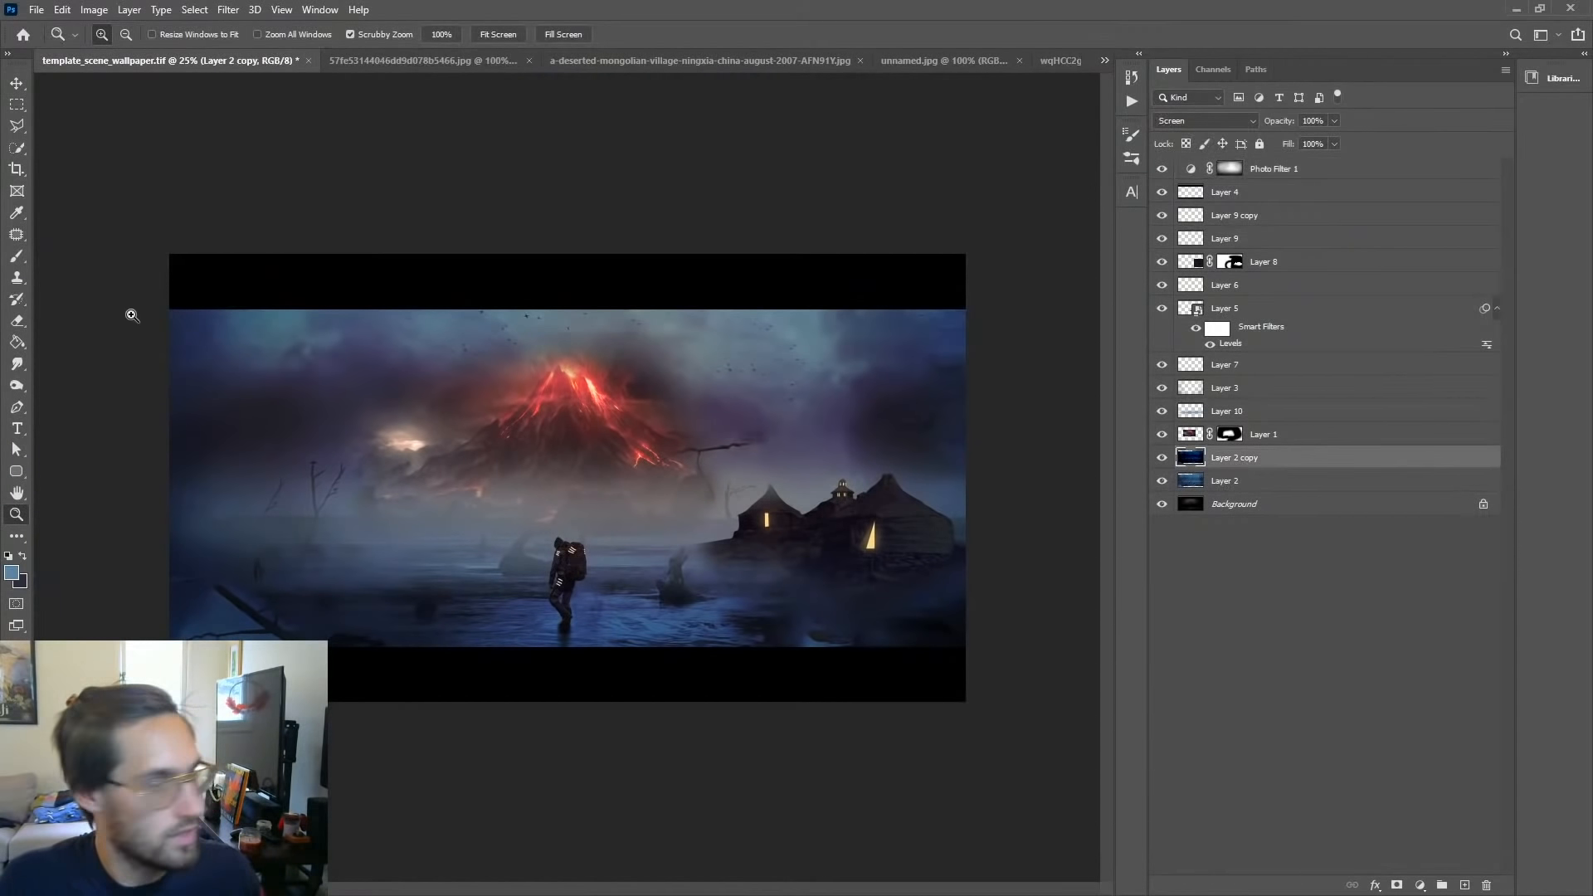
left_click(1396, 886)
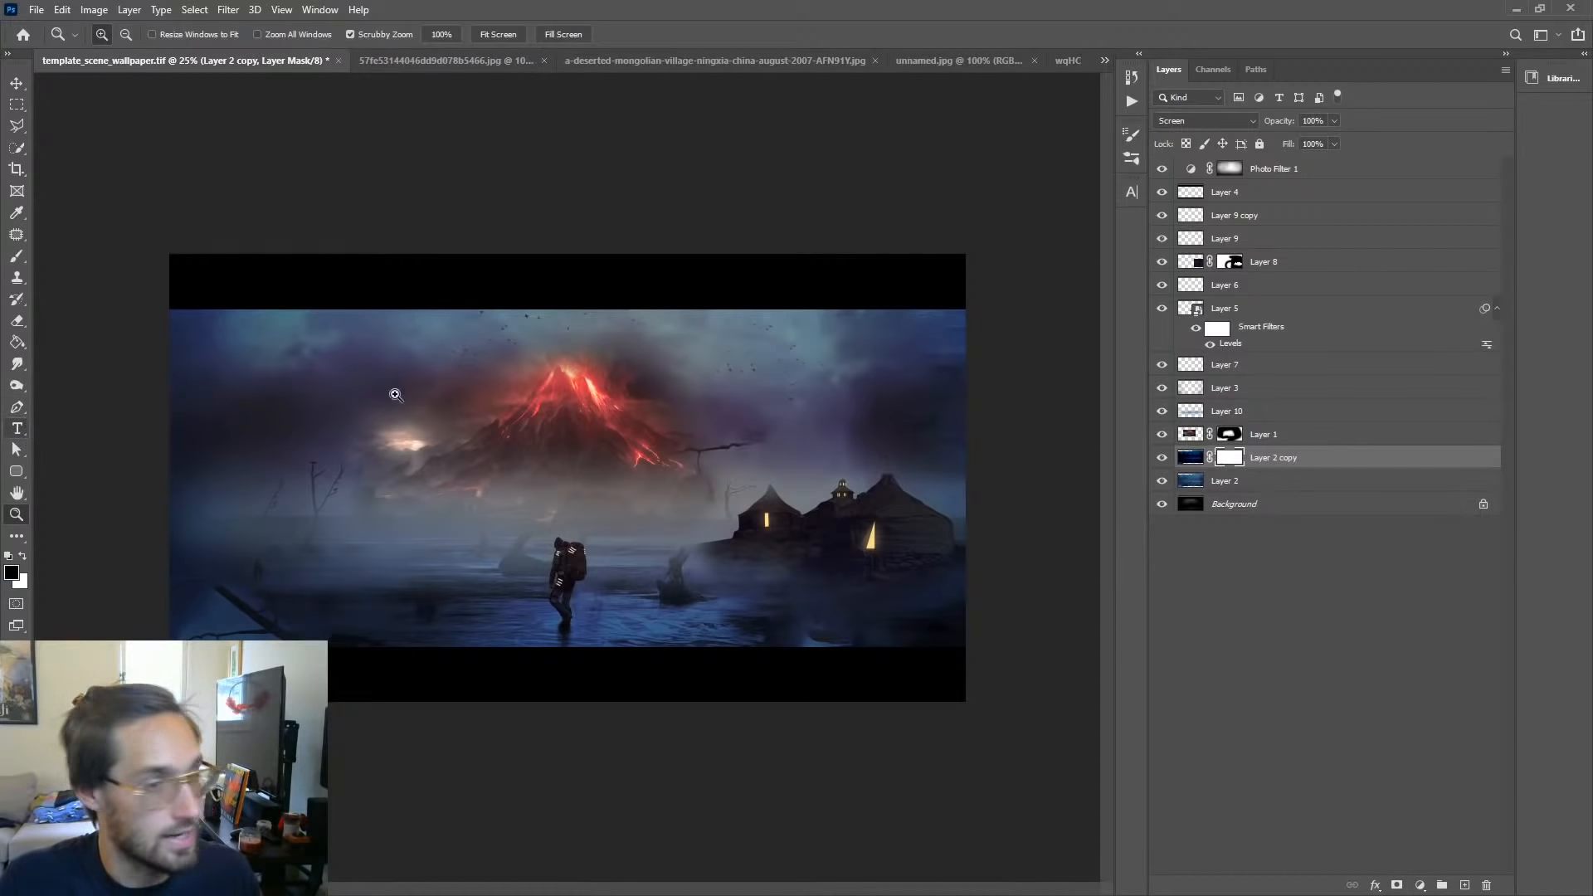
key("ctrl+i")
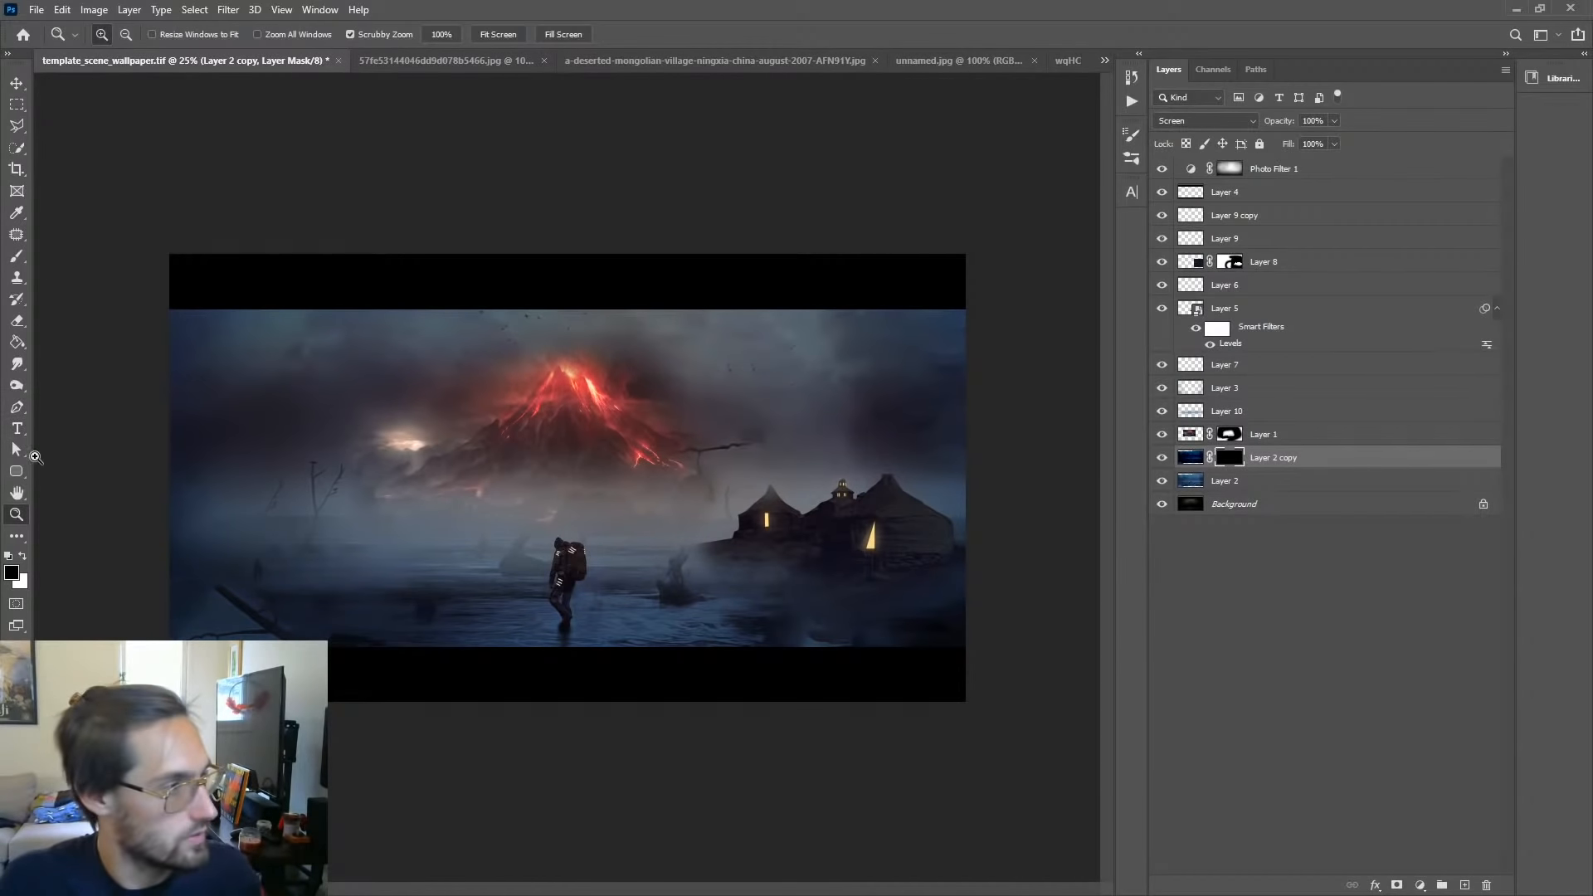
Step: Paint white on the Layer 2 copy mask over the water around the walking figure, using a 900 px brush at 29% opacity
left_click(16, 257)
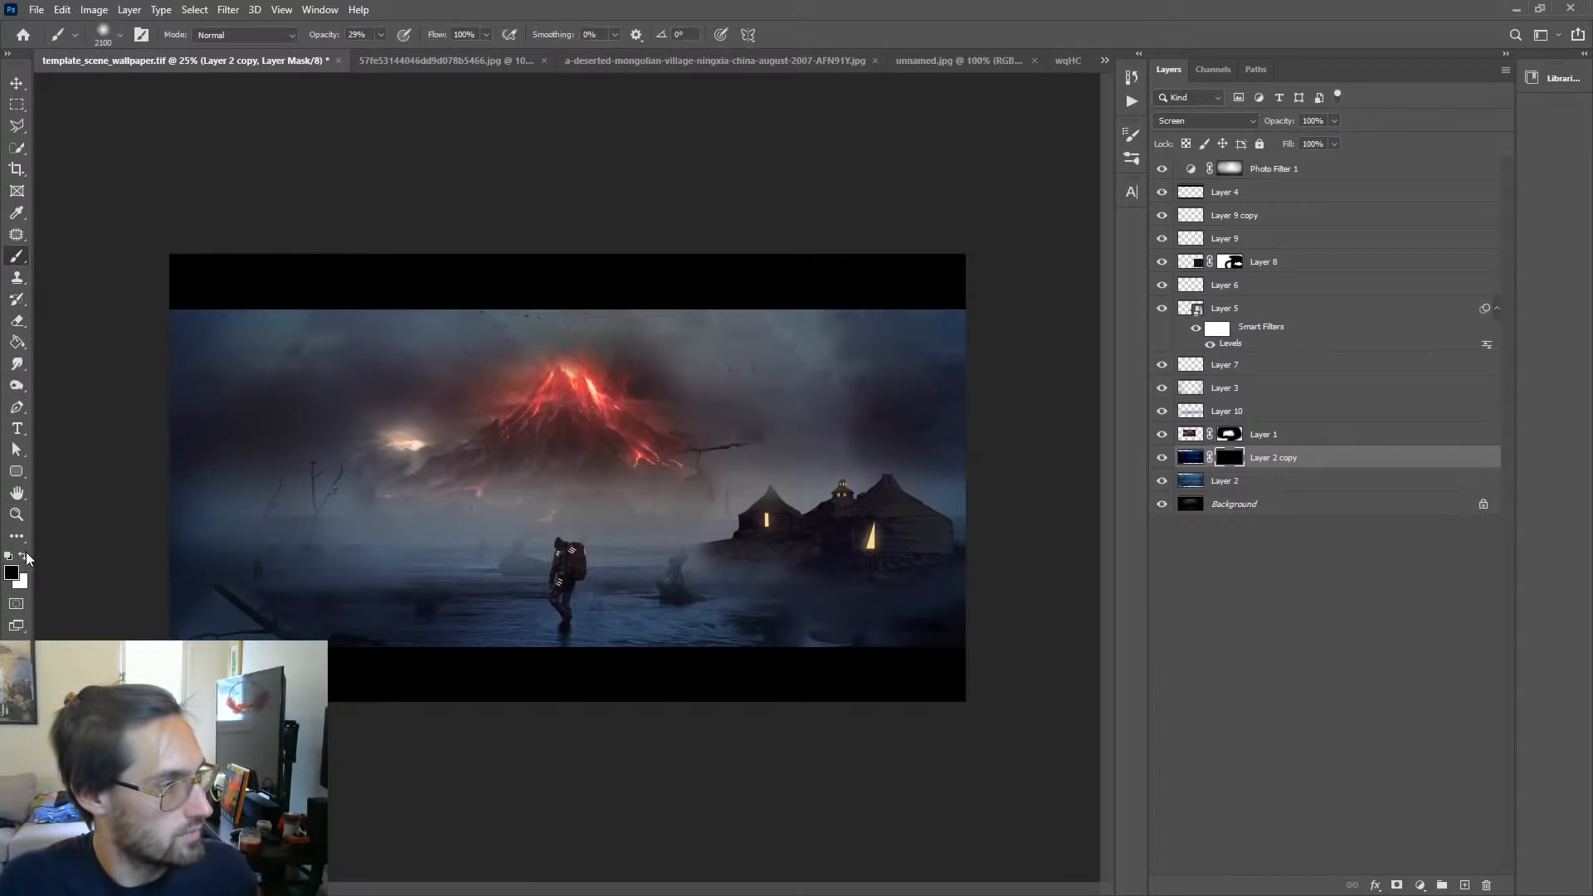
left_click(25, 557)
right_click(535, 494)
left_click(1306, 520)
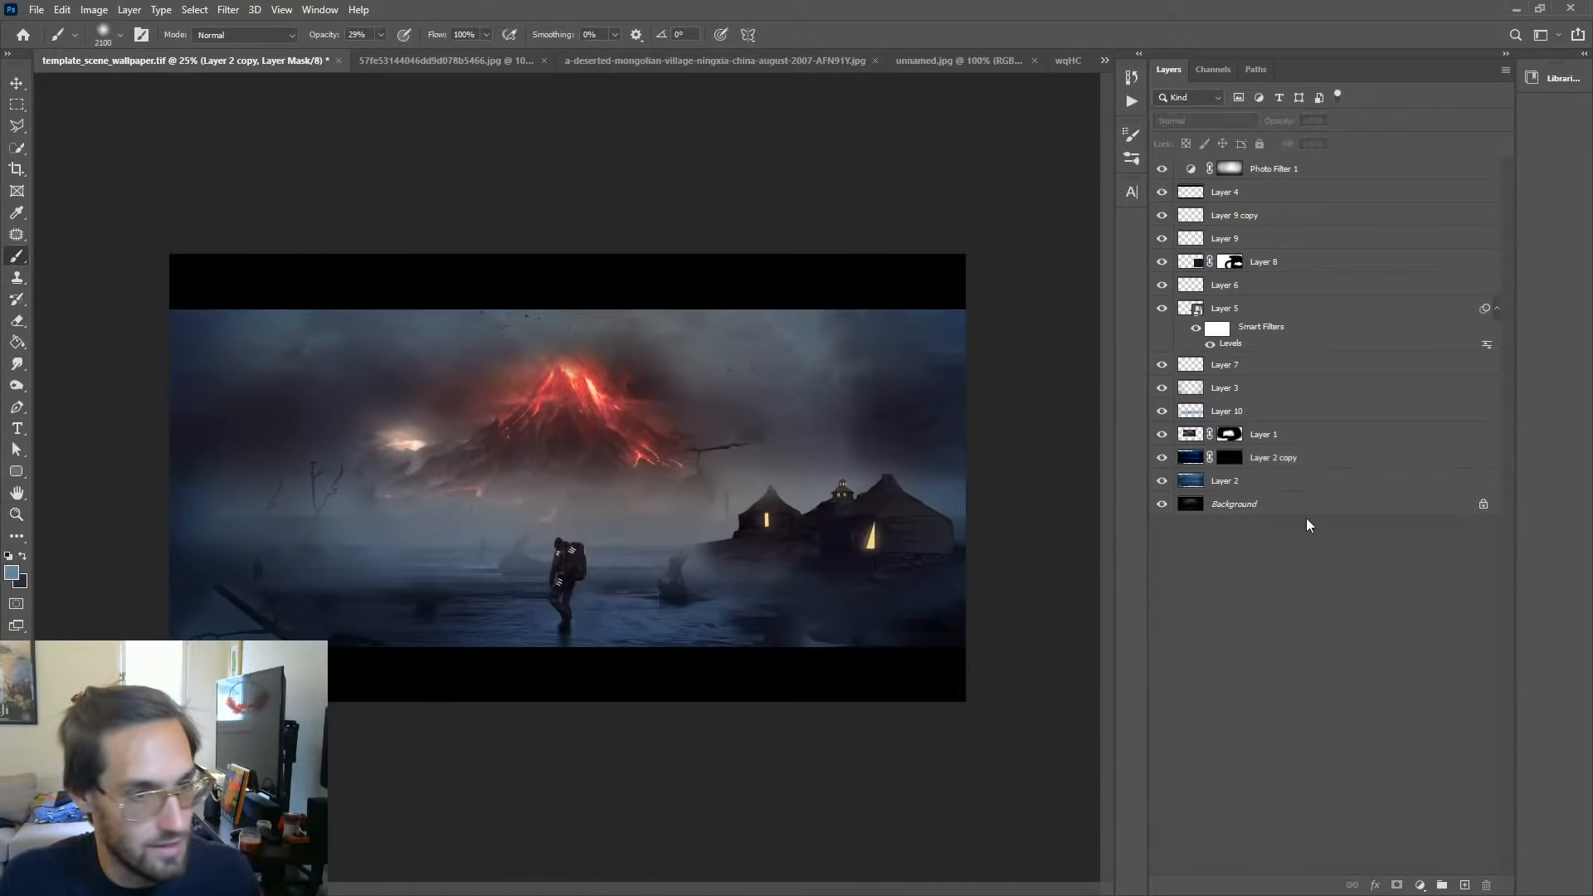
left_click(1228, 462)
key("v")
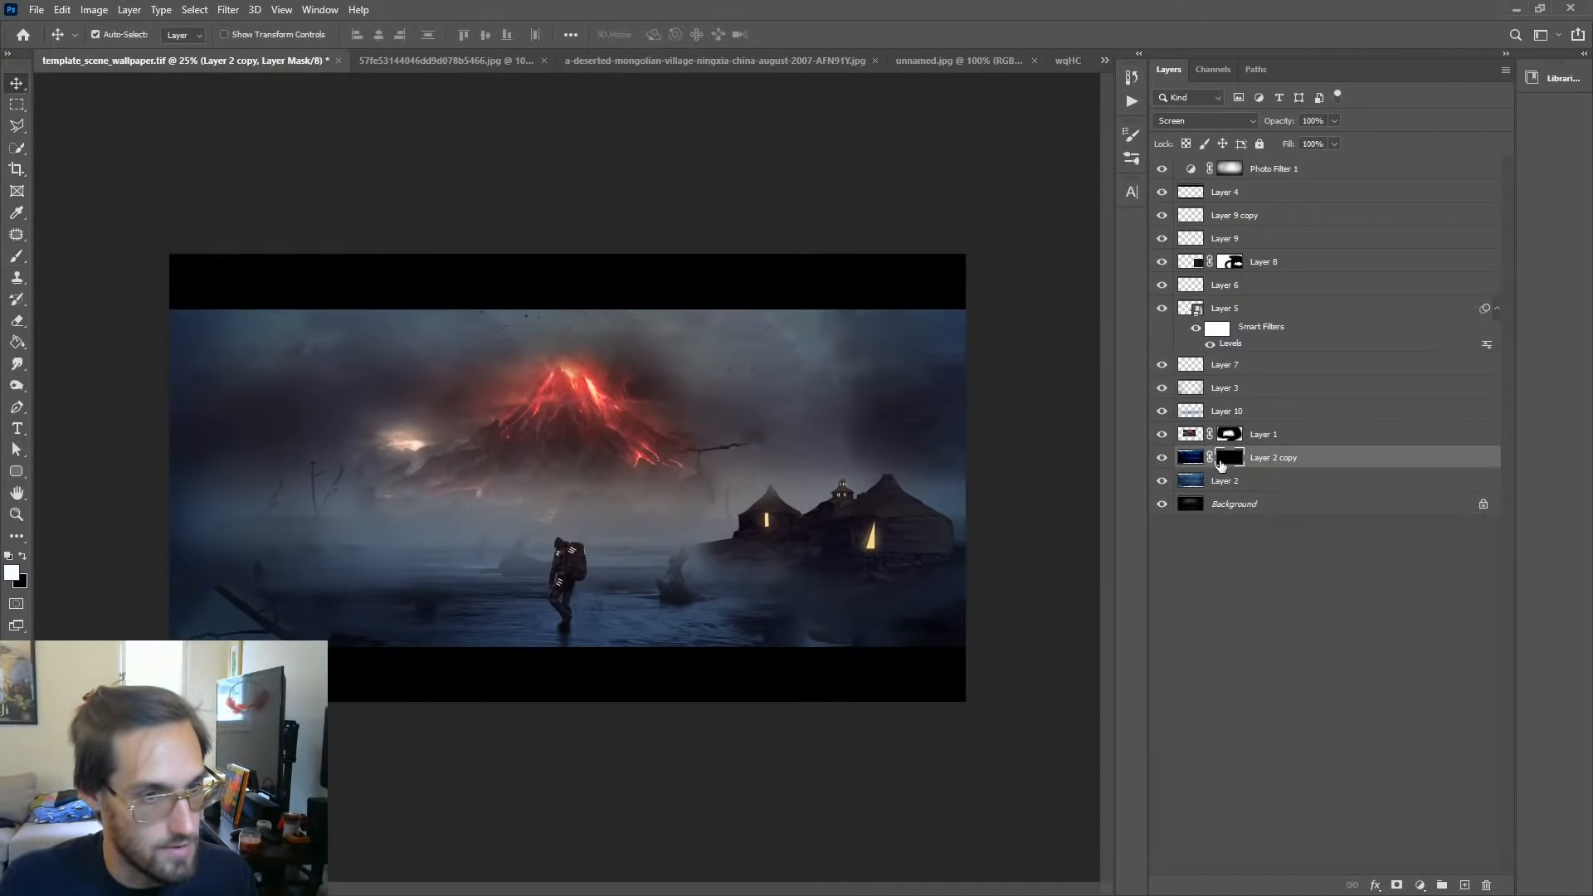
key("b")
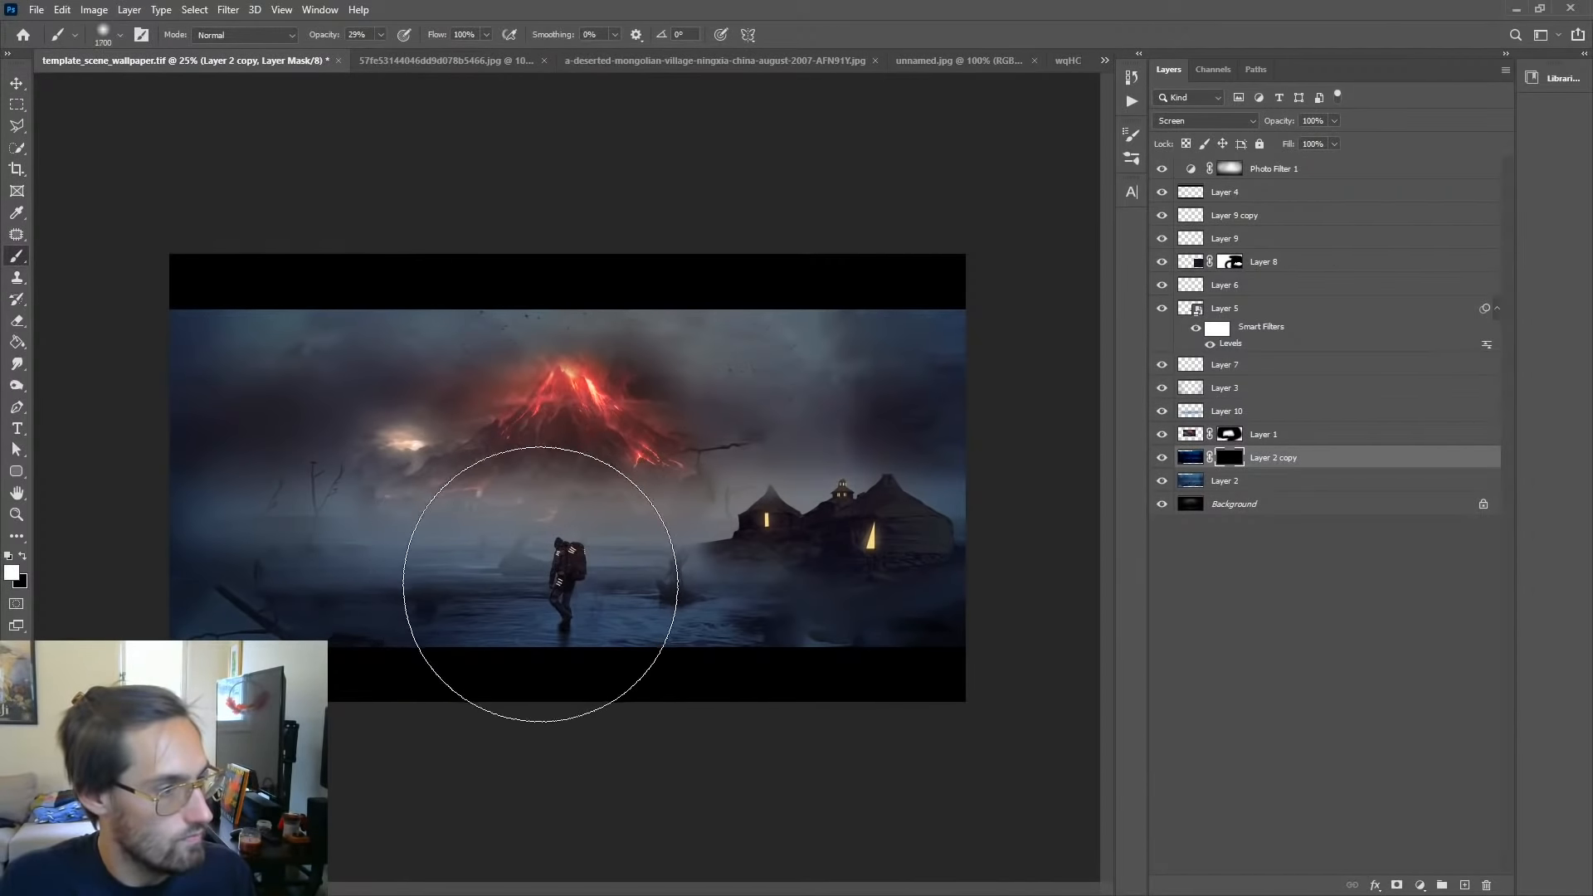
key("bracketleft")
key("bracketleft")
key("bracketleft")
key("bracketleft")
key("bracketleft")
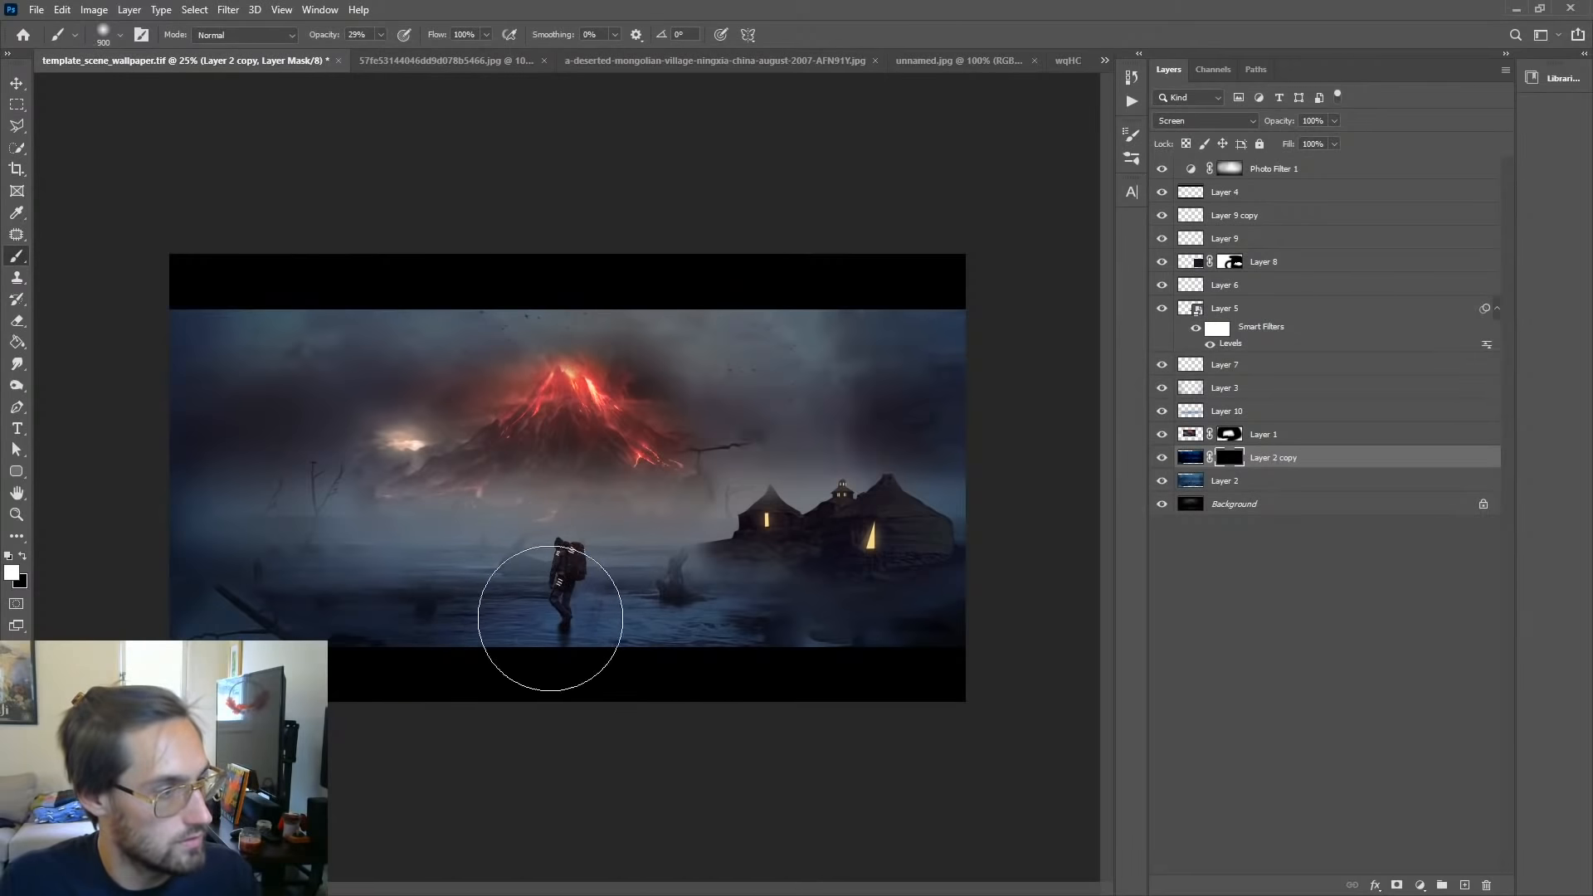
mouse_move(618, 643)
left_mouse_down()
mouse_move(558, 598)
mouse_move(569, 561)
left_mouse_up()
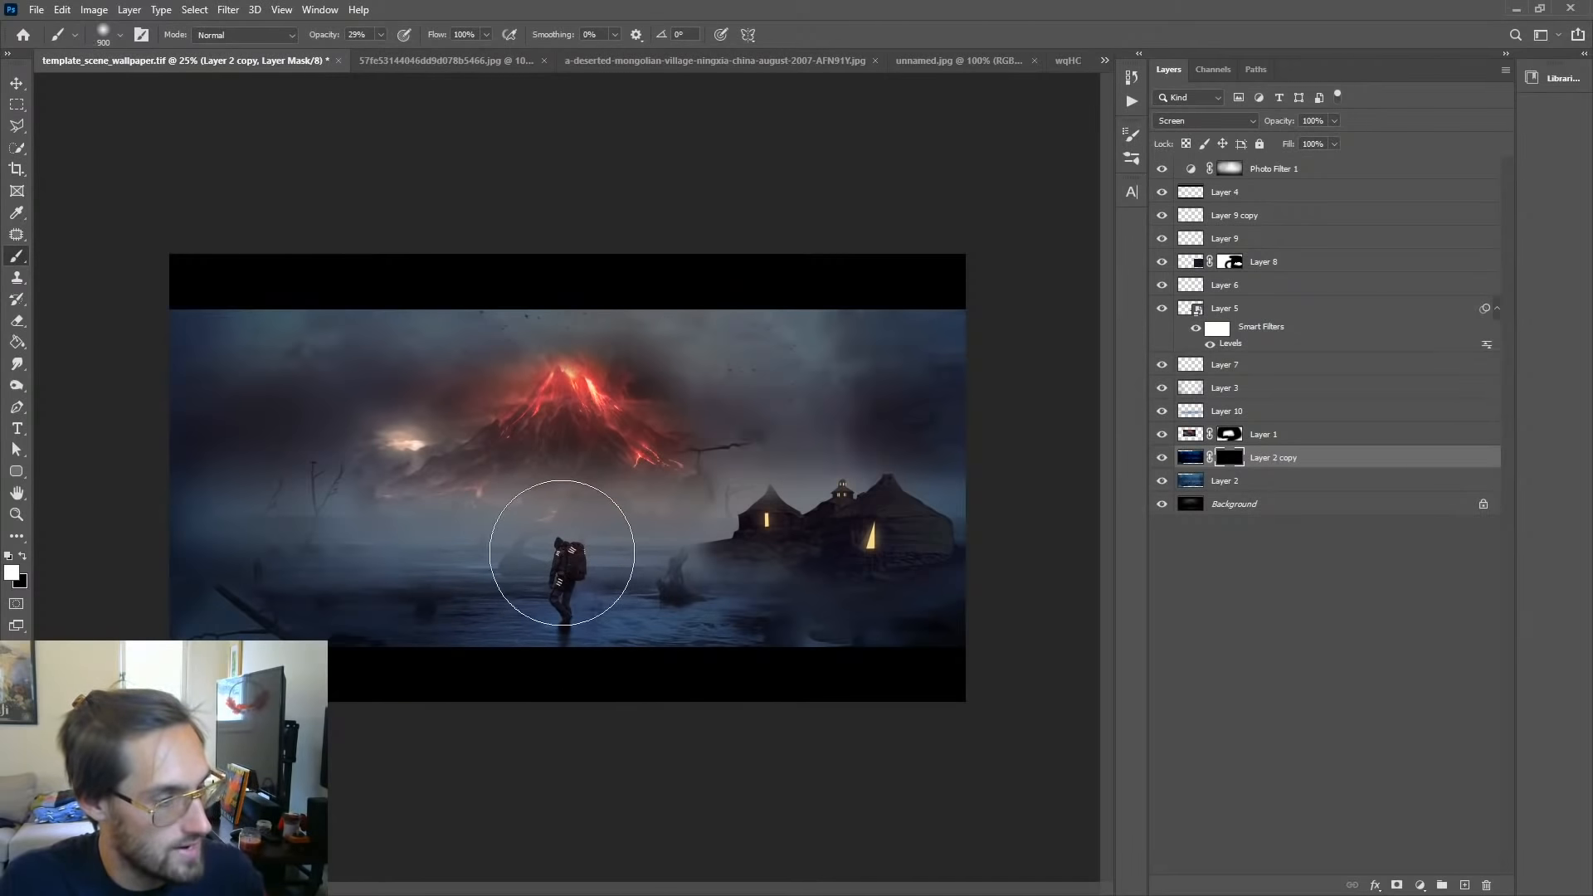
Step: Paint more white on the Layer 2 copy mask over the water around the walking figure's feet, with the brush at 29% opacity
key("z")
left_click(553, 592)
left_click(1268, 559)
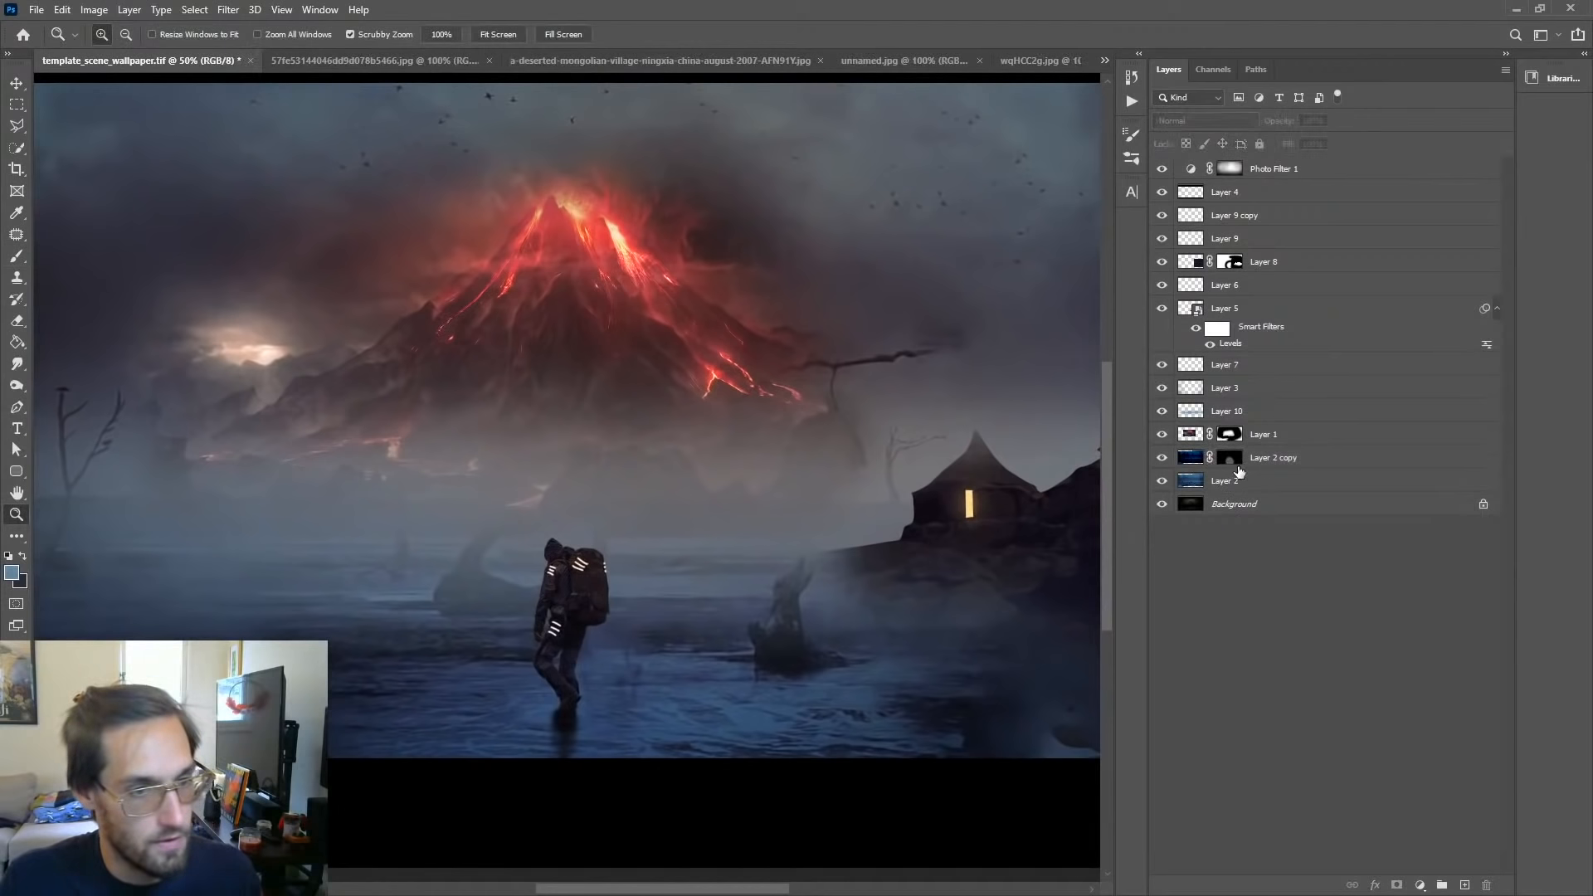
left_click(1231, 463)
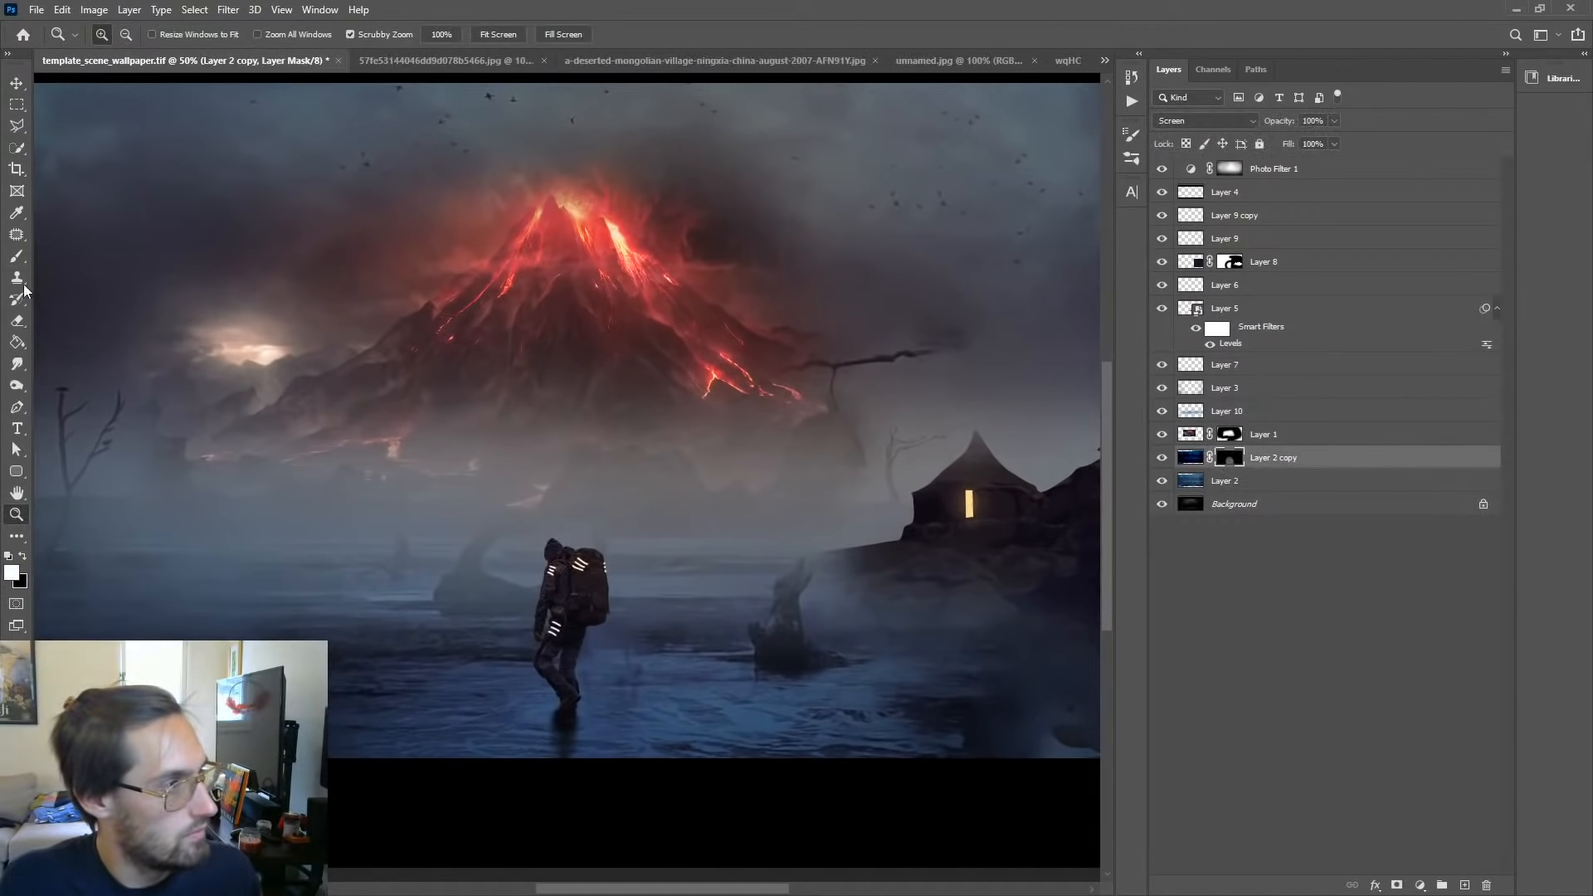
left_click(17, 256)
mouse_move(552, 650)
left_mouse_down()
mouse_move(658, 729)
mouse_move(480, 764)
mouse_move(480, 693)
mouse_move(541, 583)
mouse_move(433, 594)
mouse_move(616, 728)
left_mouse_up()
Step: Adjust the Layer 2 copy image with Hue/Saturation, shifting its hue slightly to the negative side and raising the saturation
left_click(1215, 518)
left_click(1191, 457)
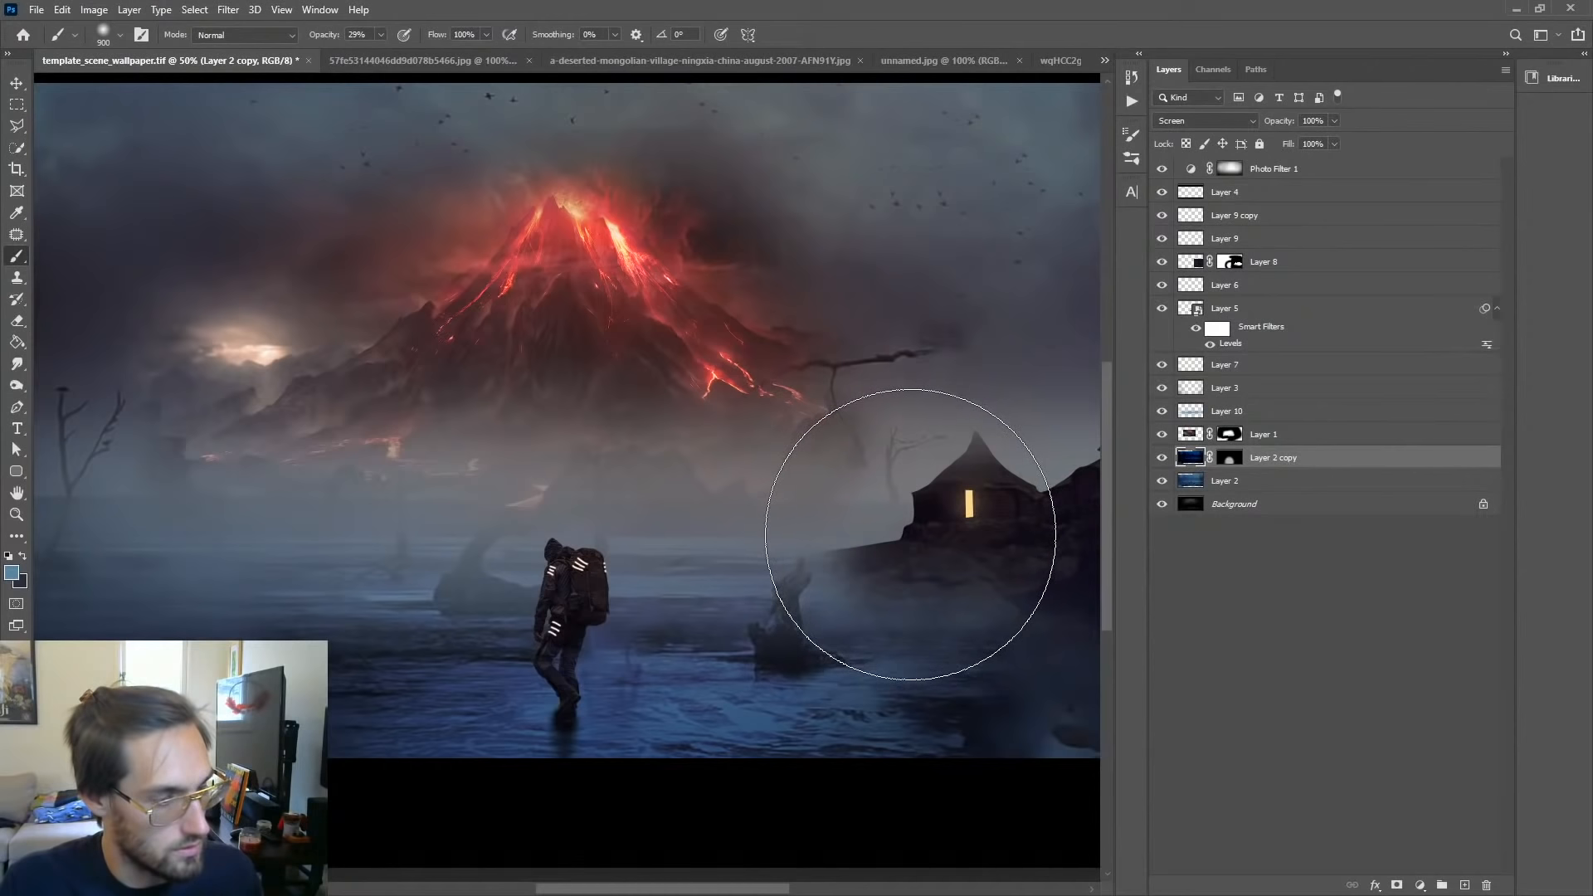
key("ctrl+u")
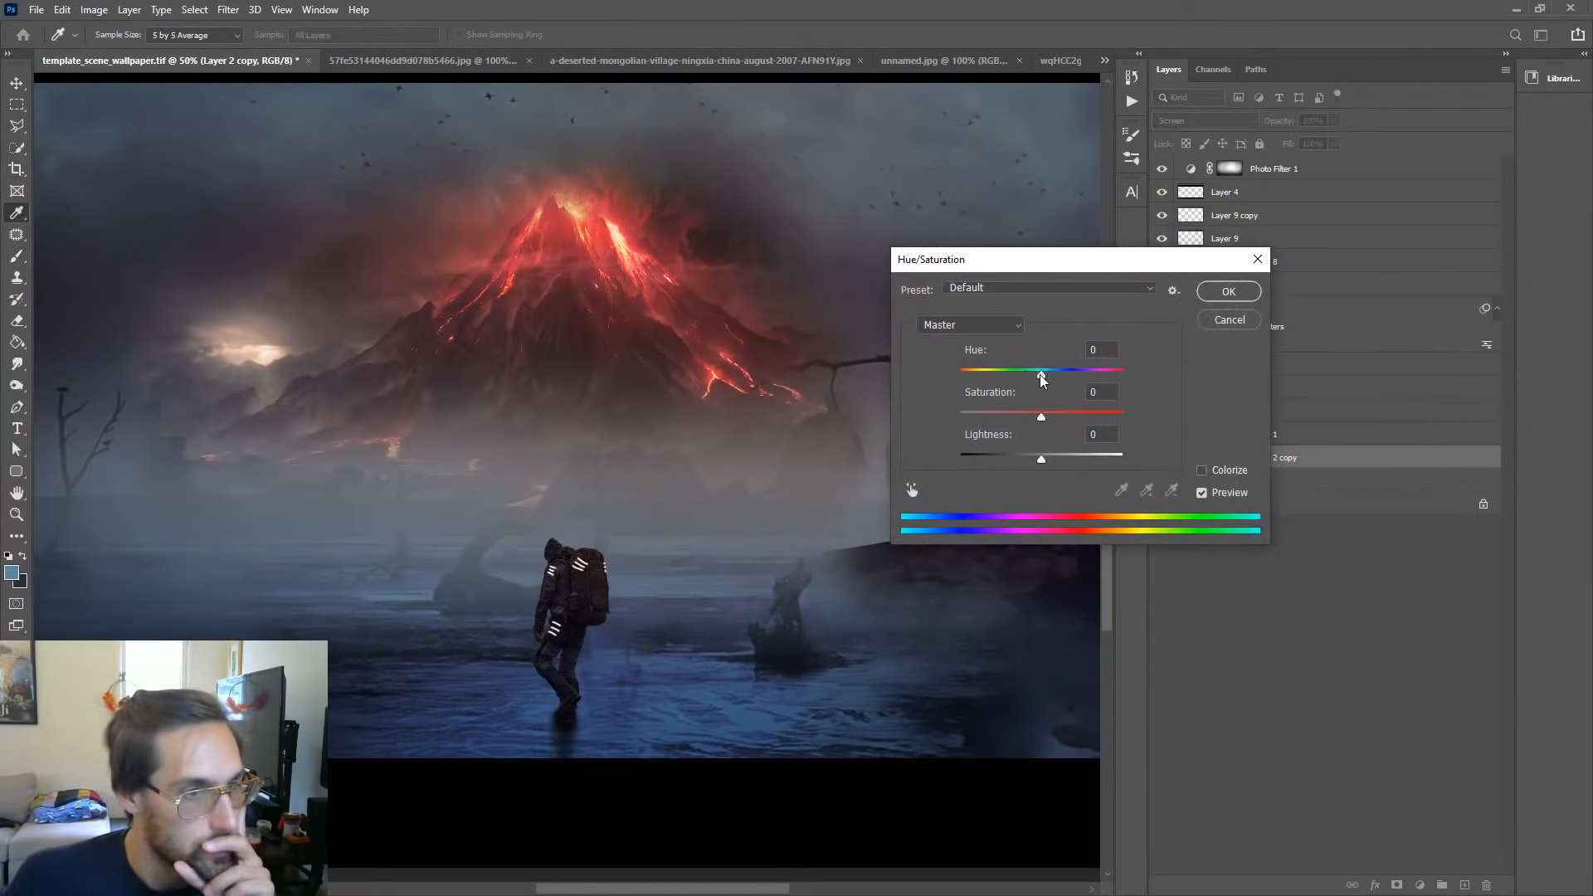
left_click_drag(1042, 374, 1190, 414)
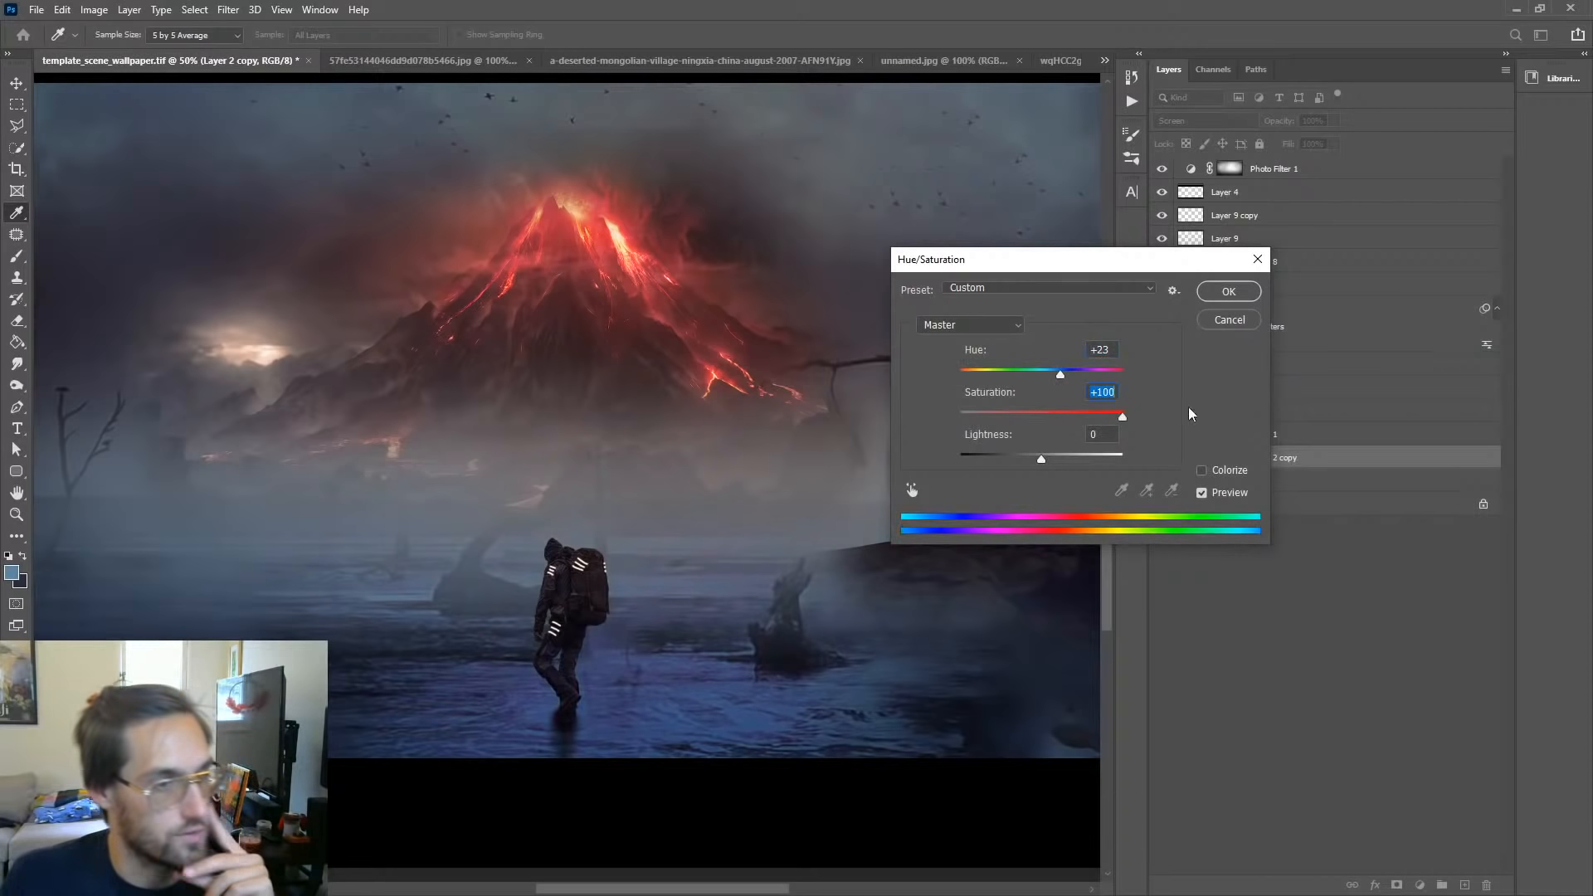
mouse_move(1060, 375)
left_mouse_down()
mouse_move(960, 375)
mouse_move(1093, 375)
mouse_move(972, 375)
mouse_move(1031, 376)
left_mouse_up()
left_click(1228, 292)
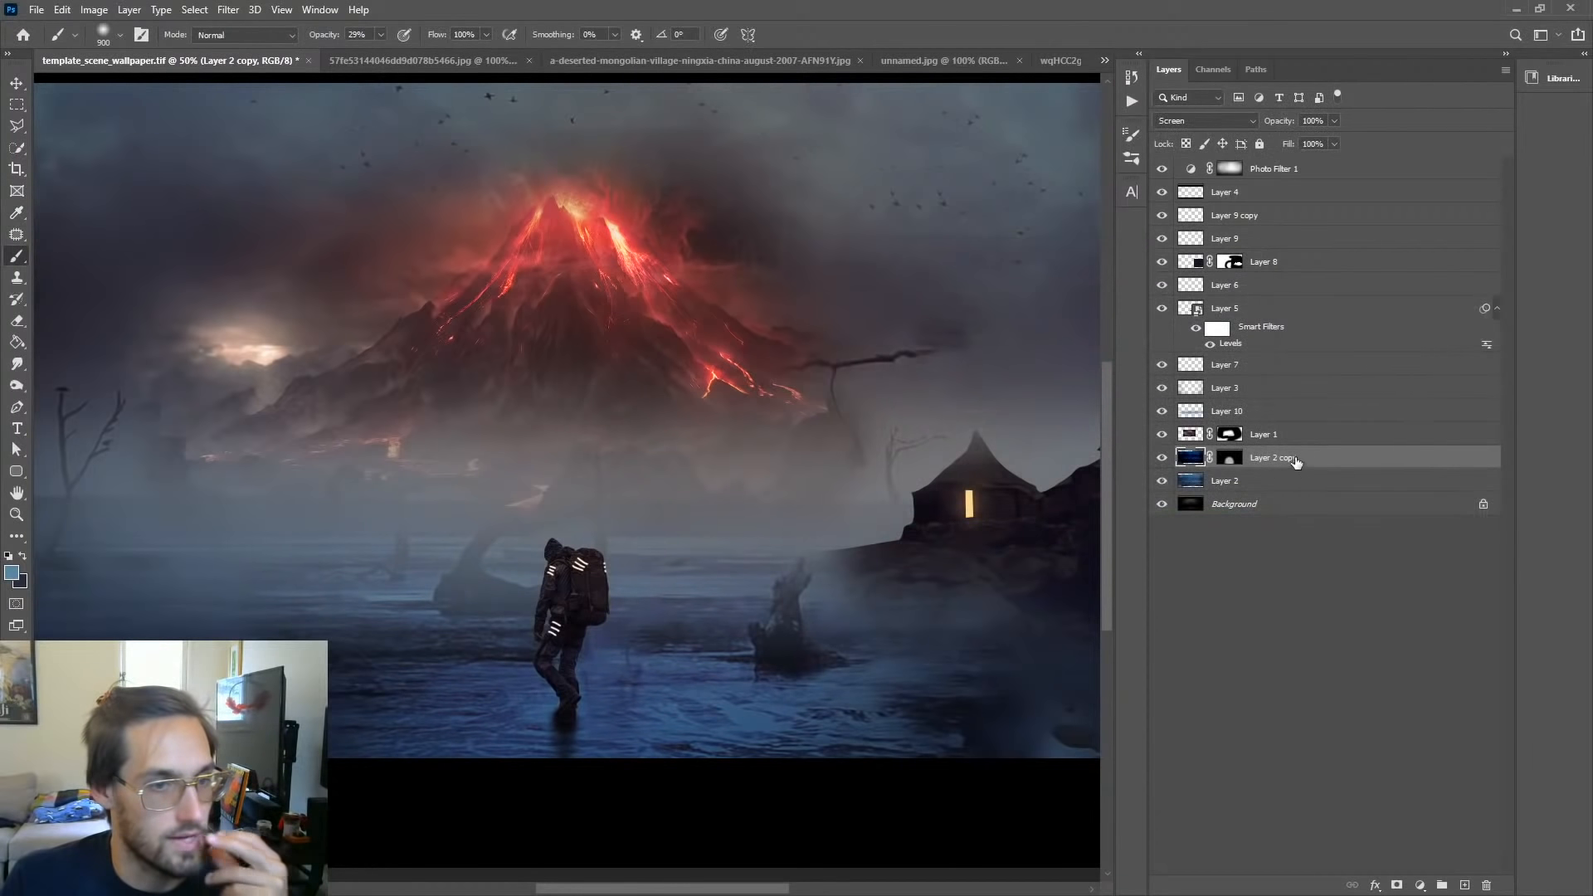
Step: Set the Layer 2 copy's blend mode to Linear Dodge (Add) and duplicate the layer with its mask
left_click(1228, 120)
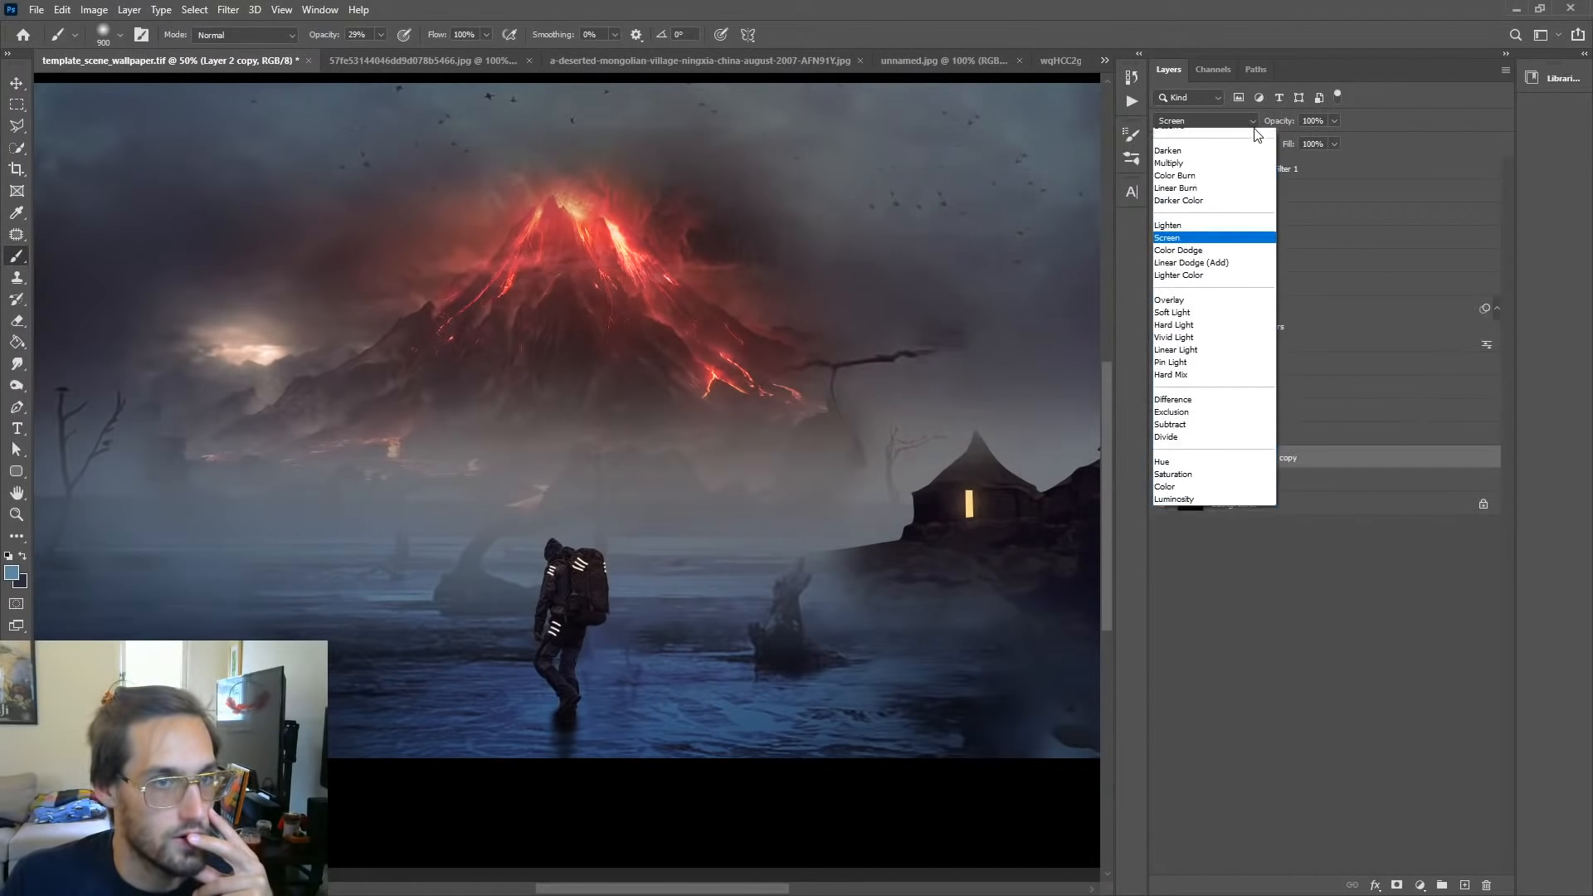
left_click(1207, 285)
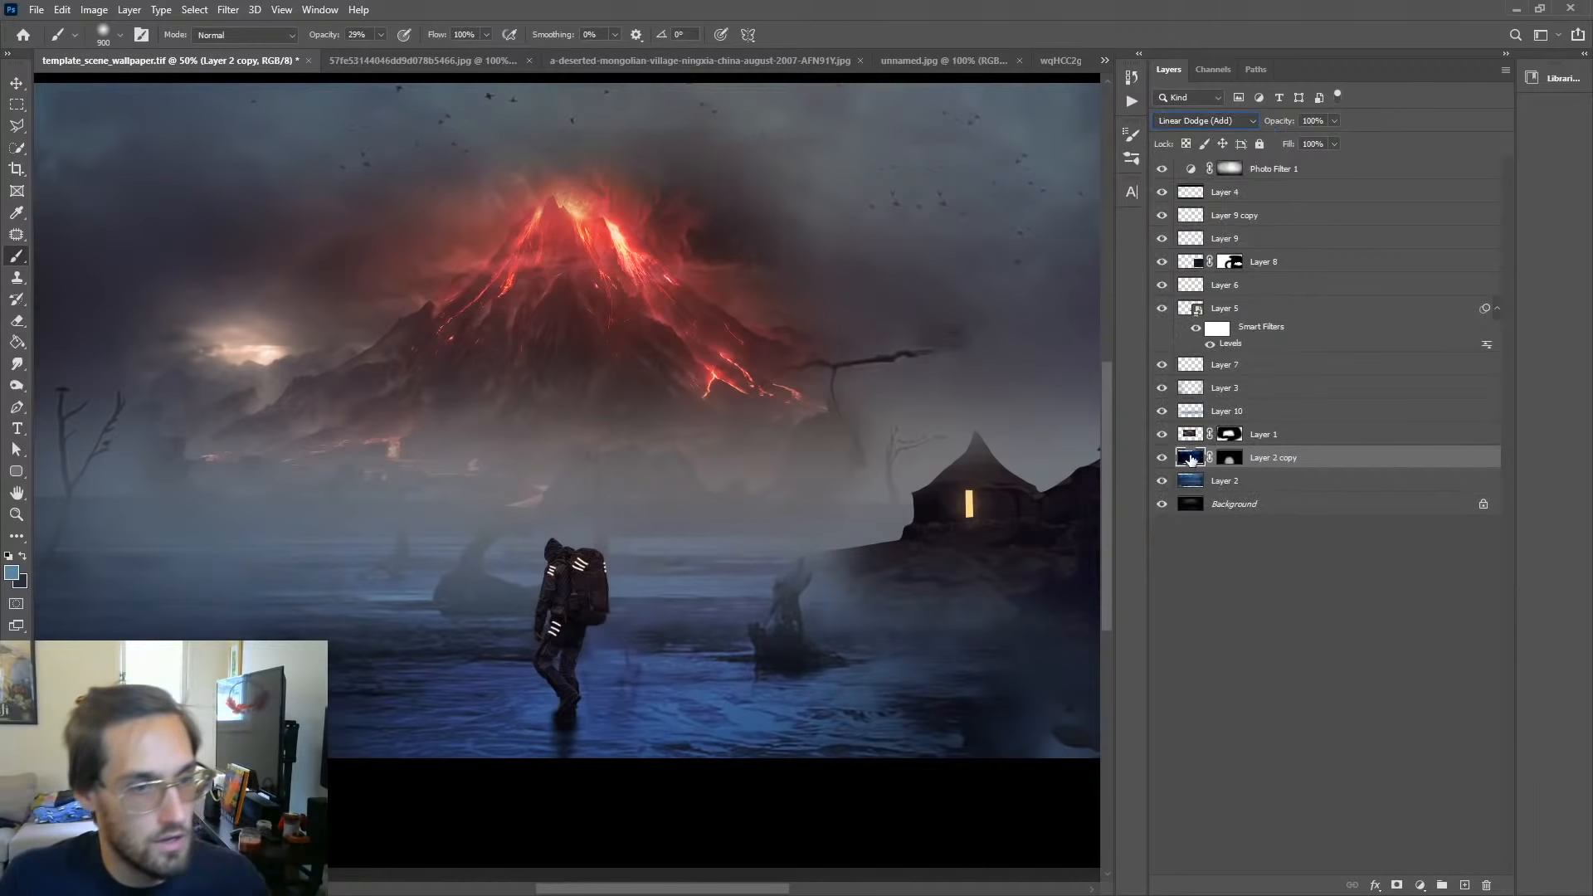
left_click_drag(1195, 463, 1198, 487)
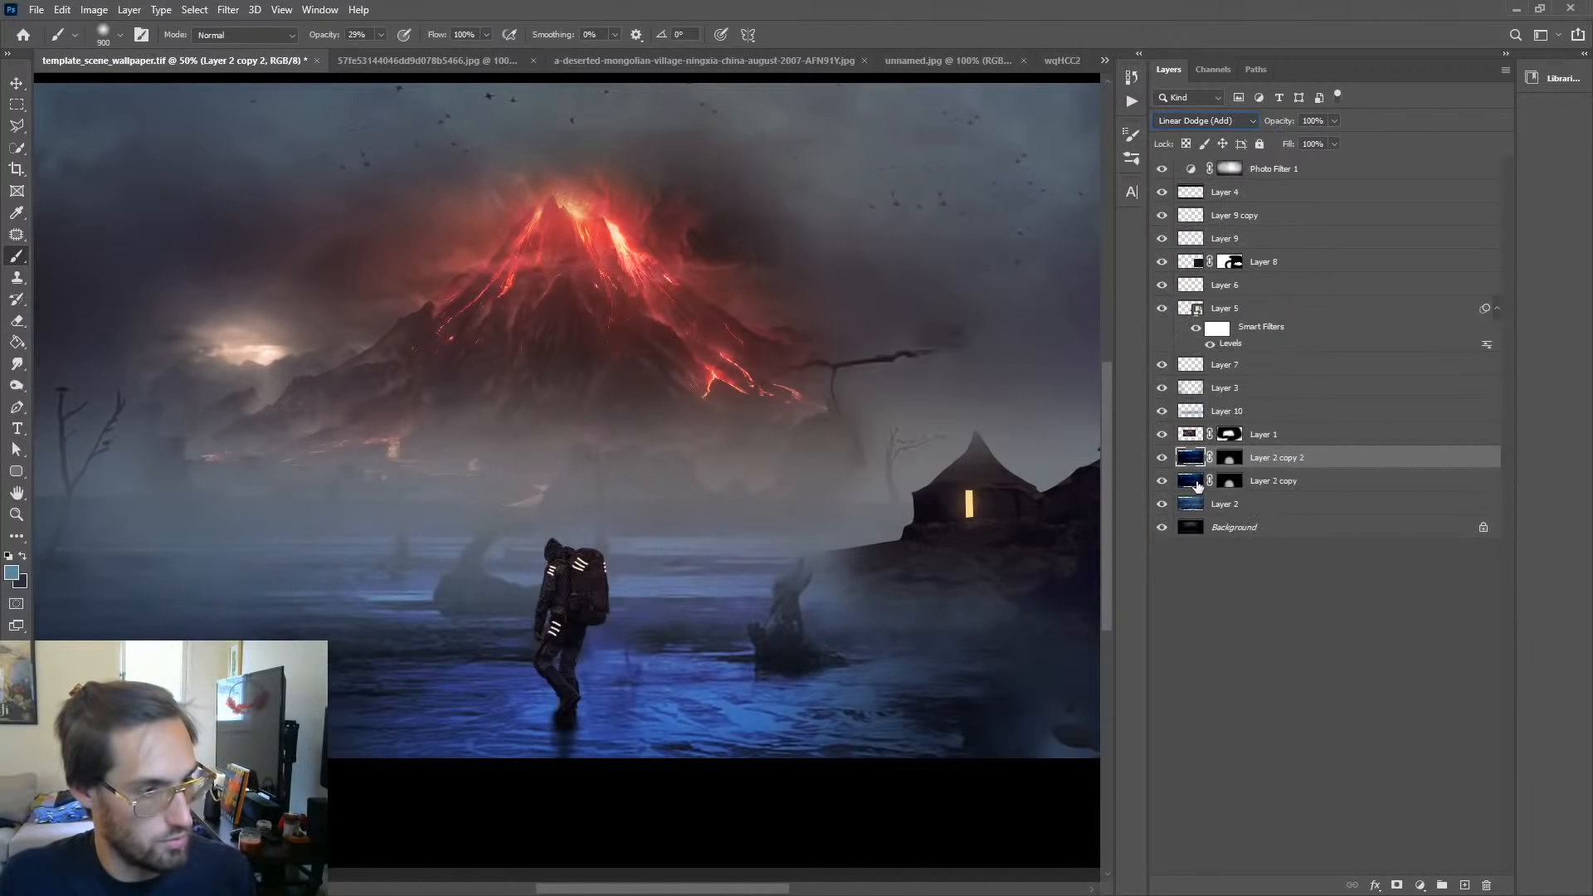
Step: Merge Layer 2 copy and Layer 2 copy 2 into one layer and set its blend mode to Linear Dodge (Add)
left_click(1298, 485, "shift")
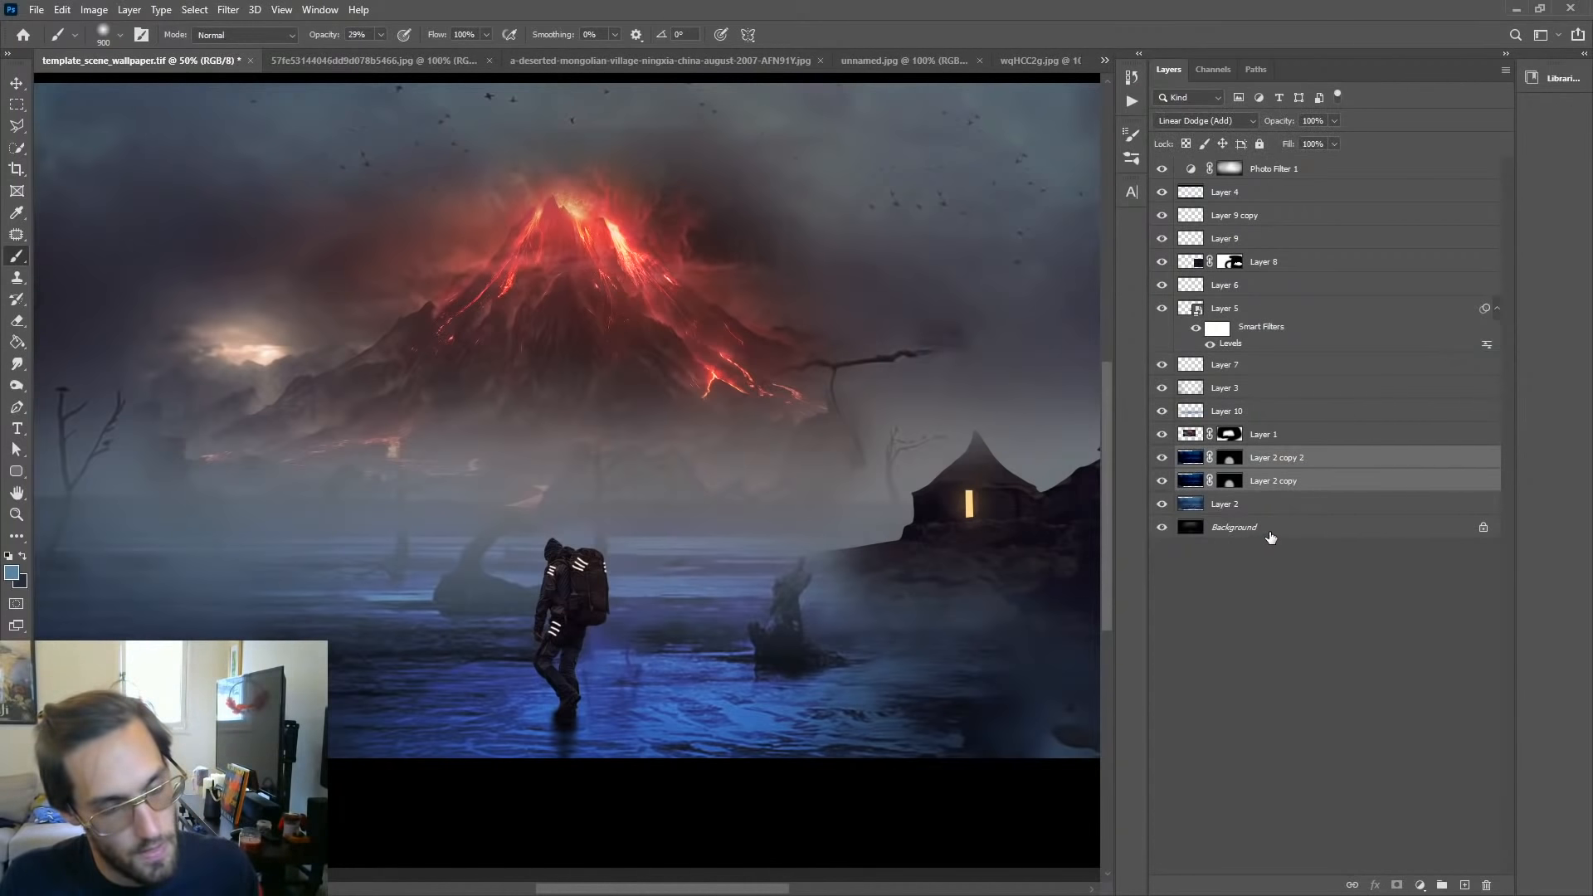
key("ctrl+e")
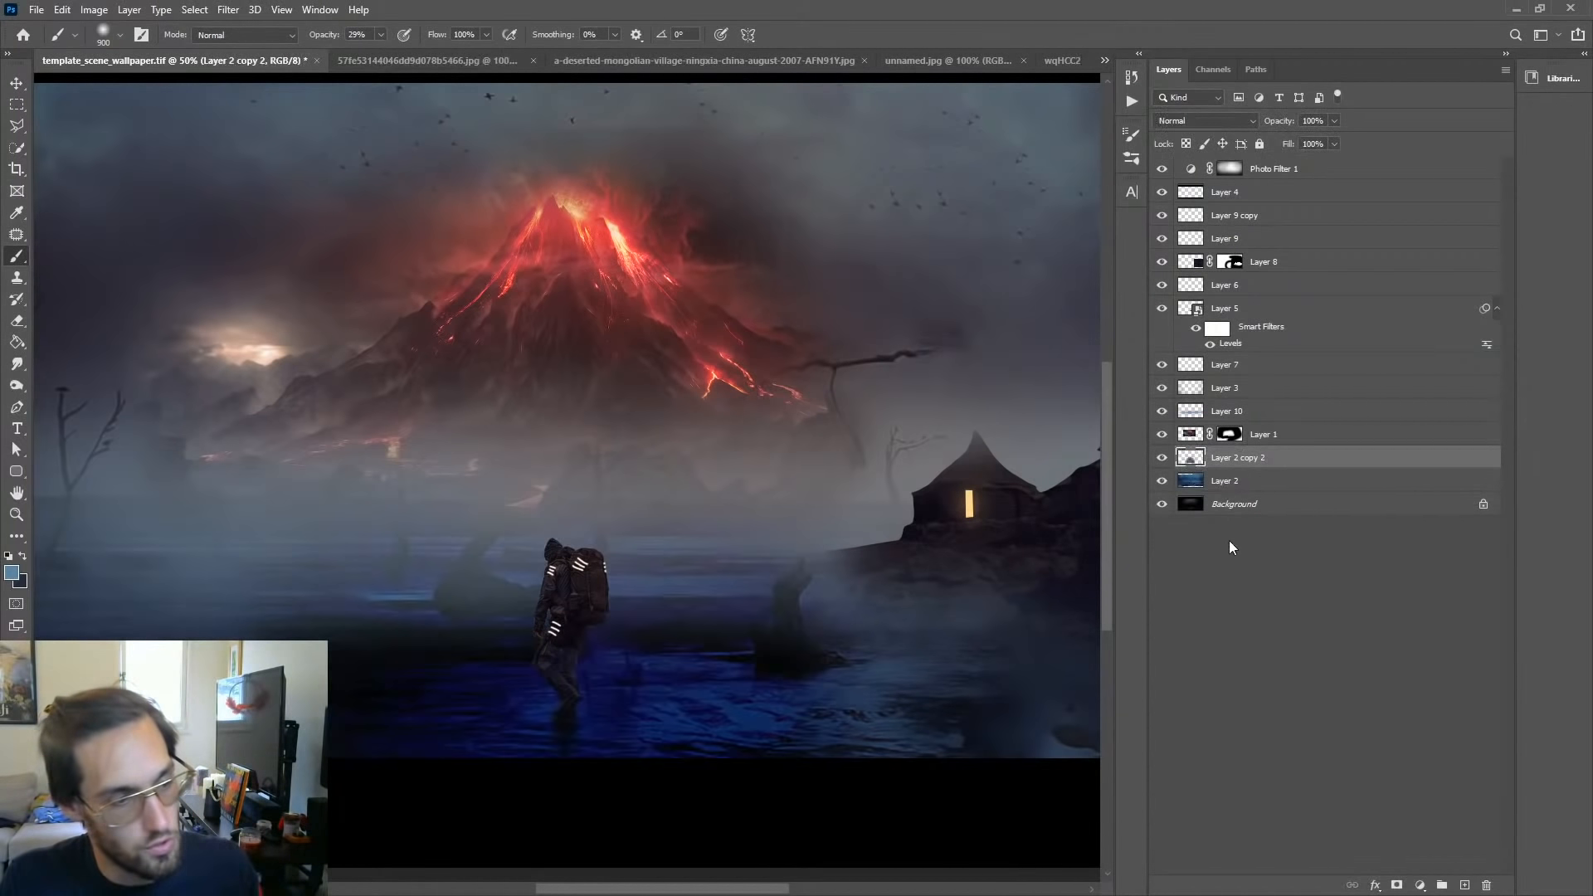
left_click(1236, 122)
left_click(1212, 285)
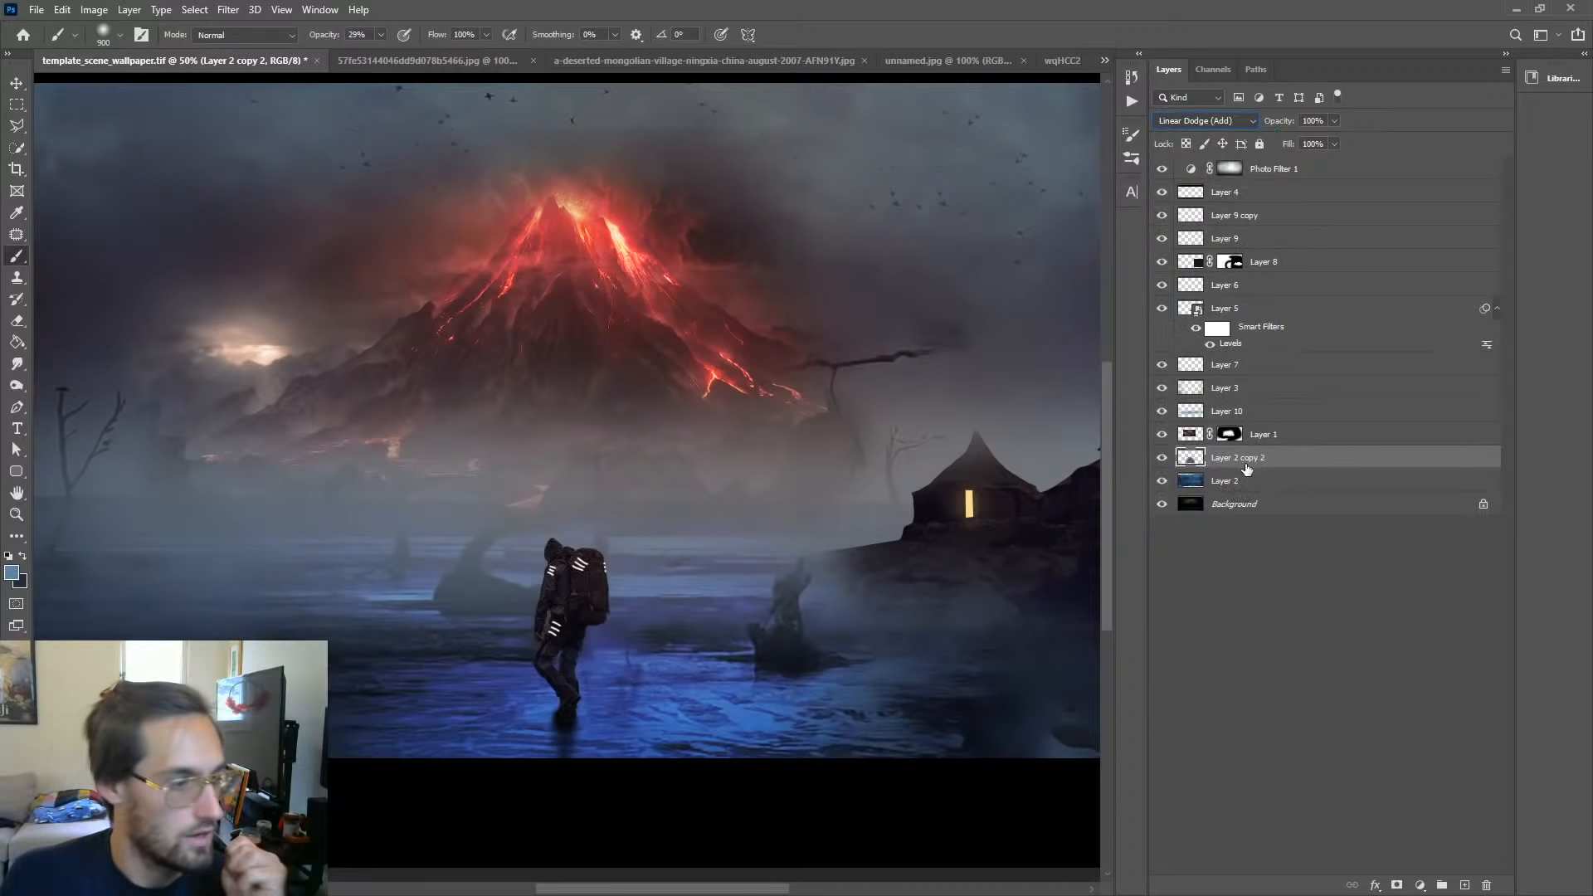
key("ctrl+u")
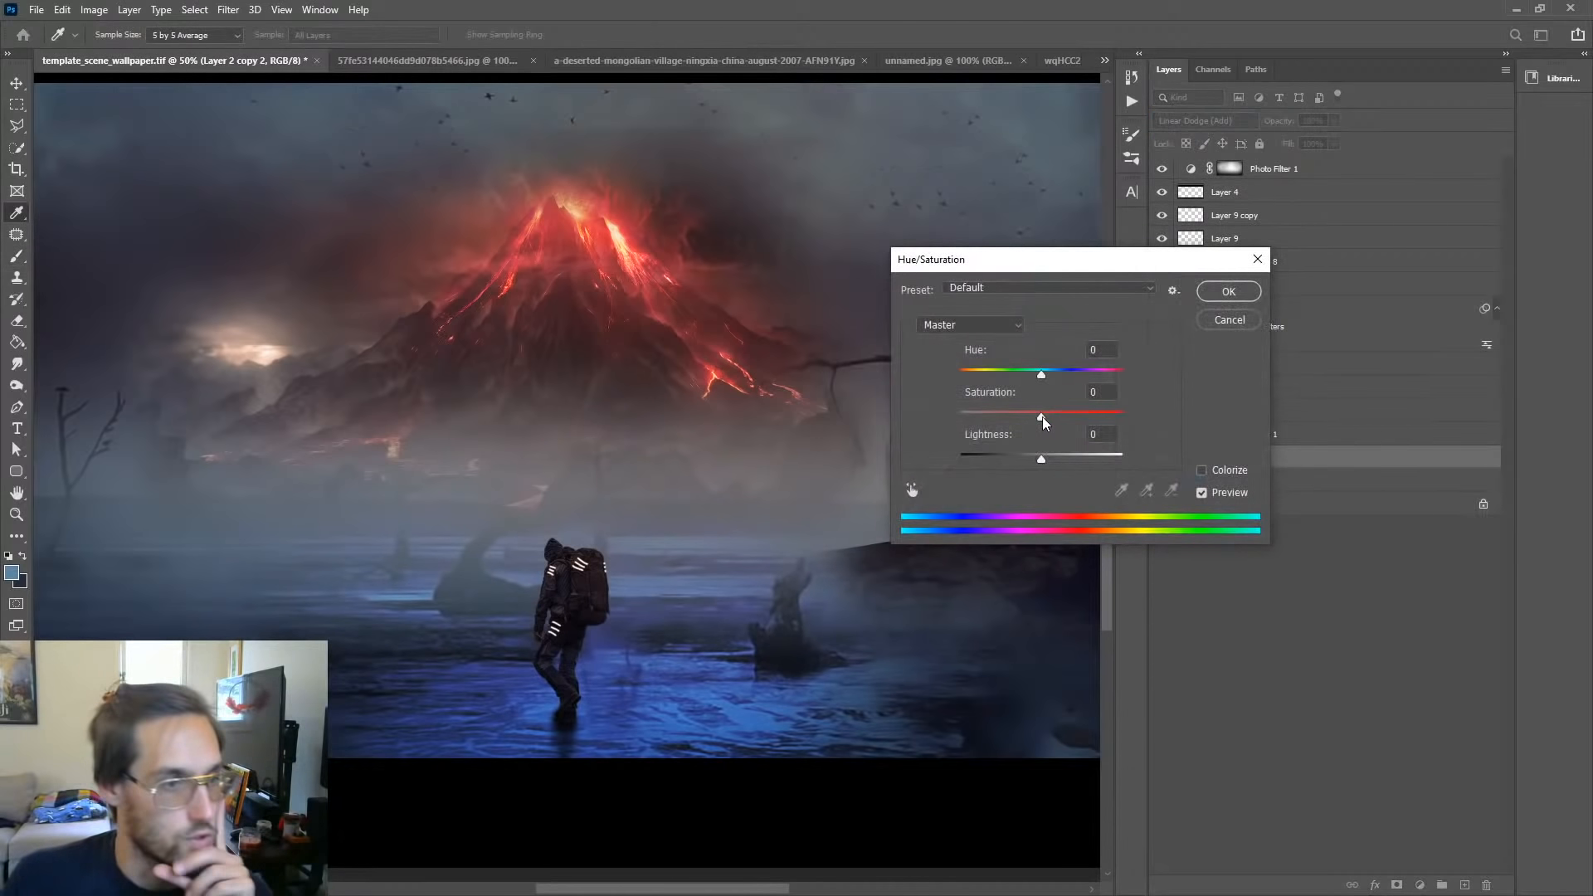
left_click_drag(1042, 417, 1133, 431)
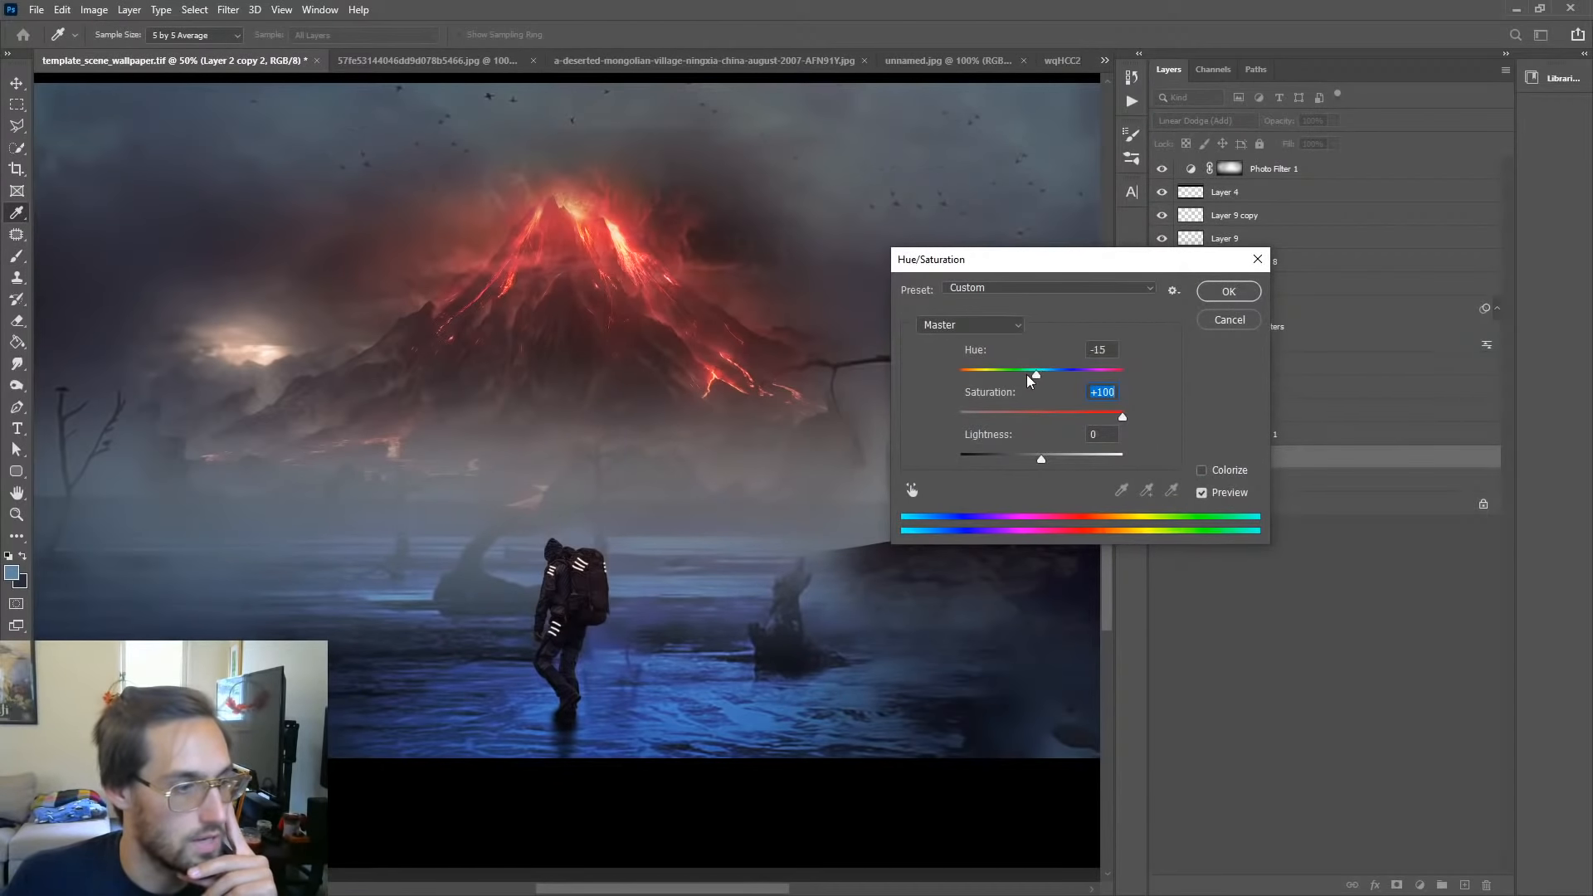
left_click_drag(1039, 372, 951, 347)
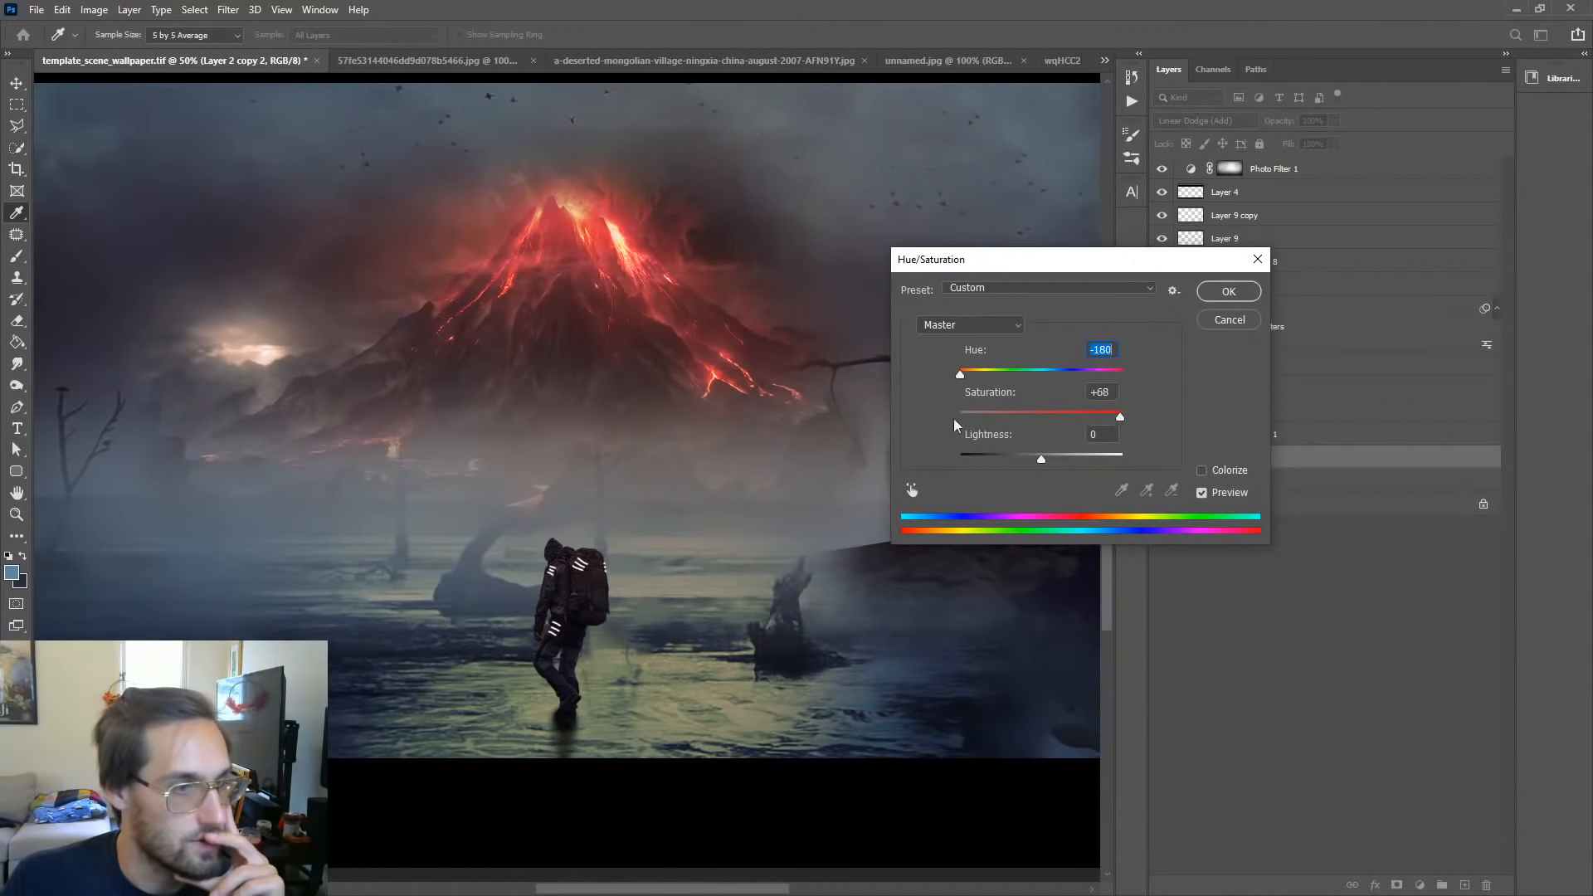
left_click_drag(956, 416, 897, 424)
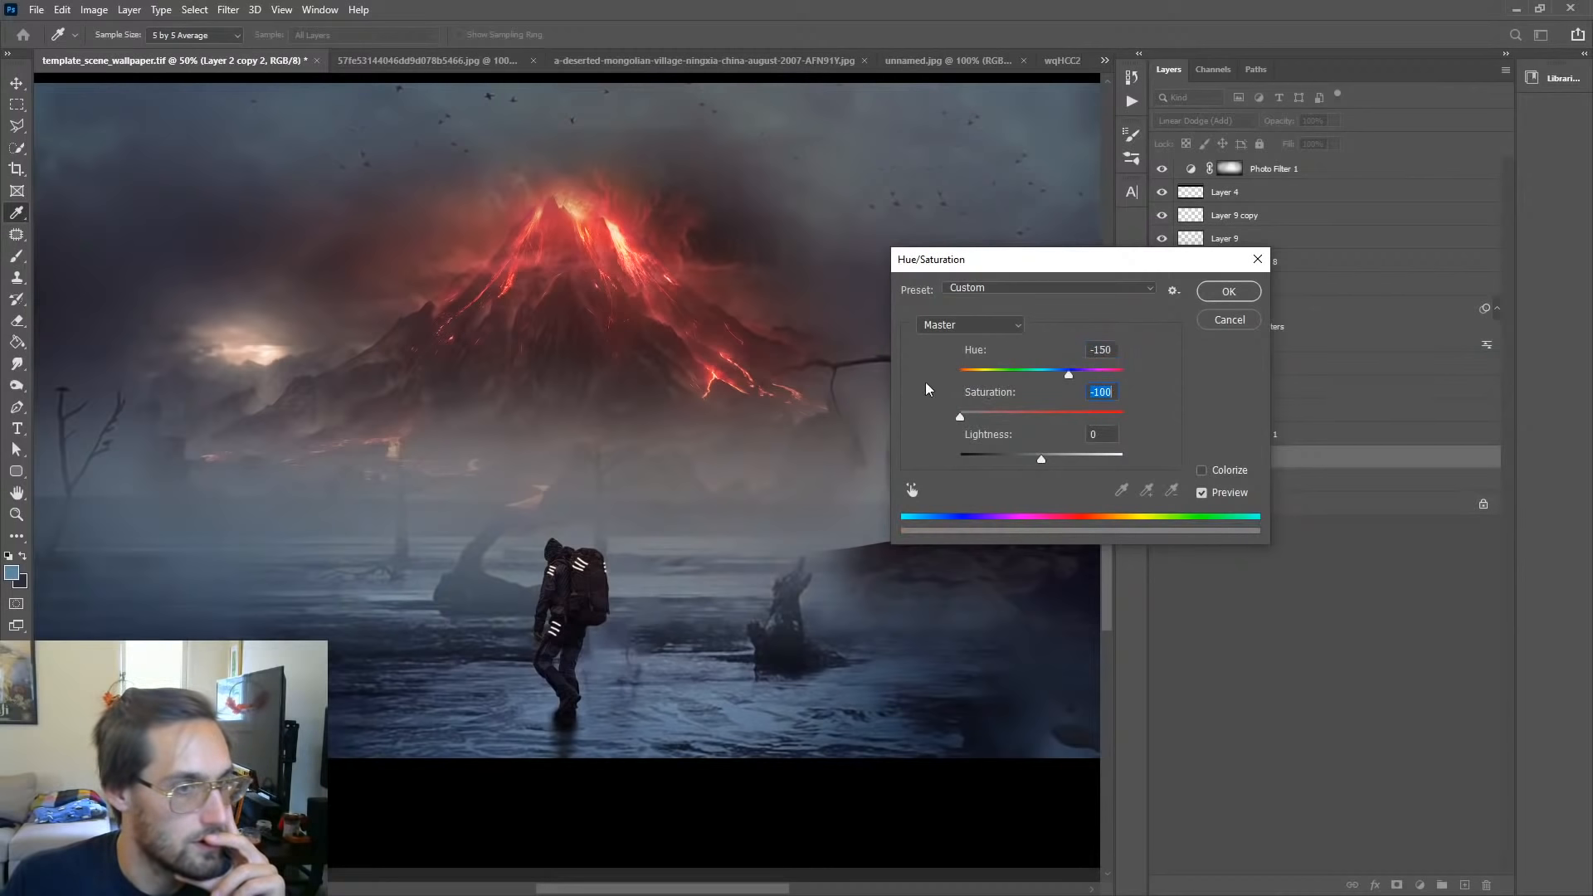
left_click(1228, 321)
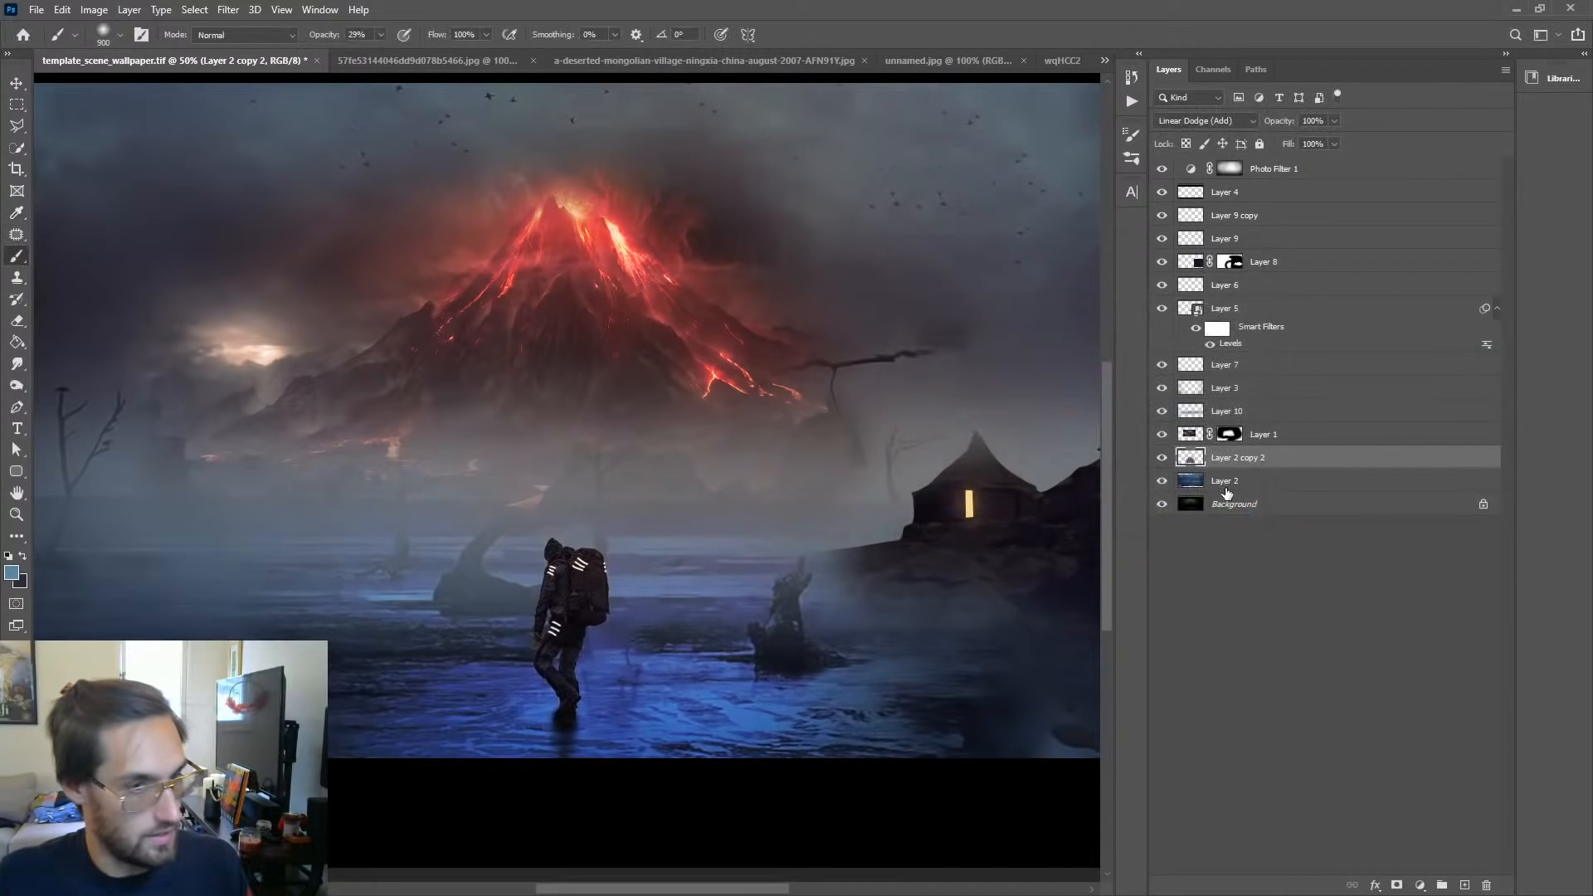
Step: Fully desaturate the merged Layer 2 copy 2 with Hue/Saturation, setting saturation to -100
key("ctrl+u")
left_click_drag(1040, 417, 938, 420)
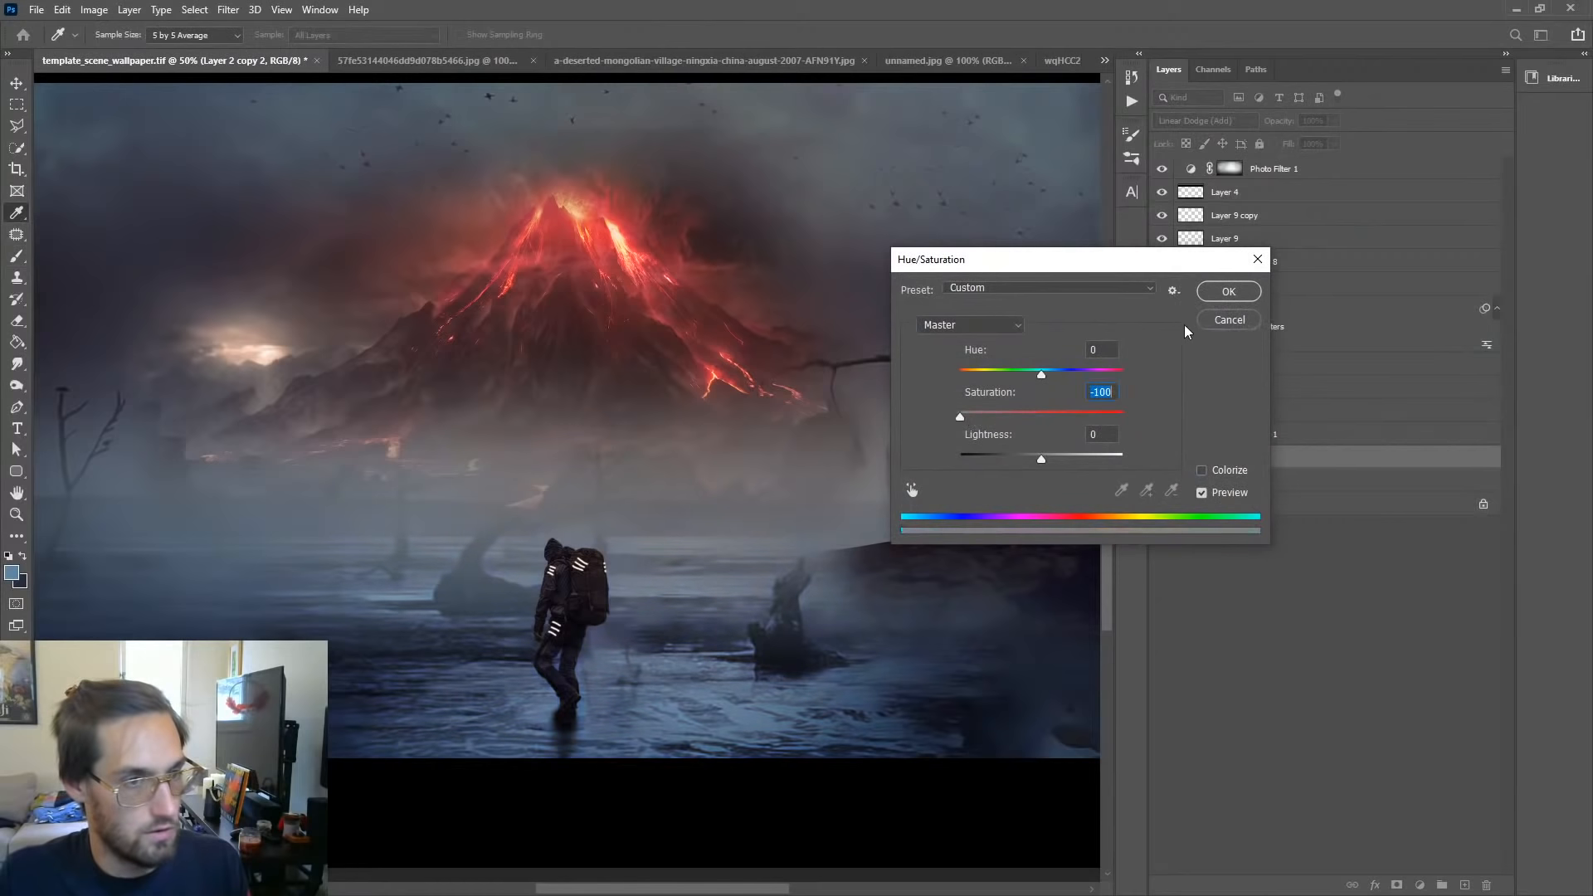
left_click(1227, 297)
Step: Strengthen the water highlights on Layer 2 copy 2 with Levels, setting the shadow input to 21 and the highlight input to 85
double_click(1184, 344)
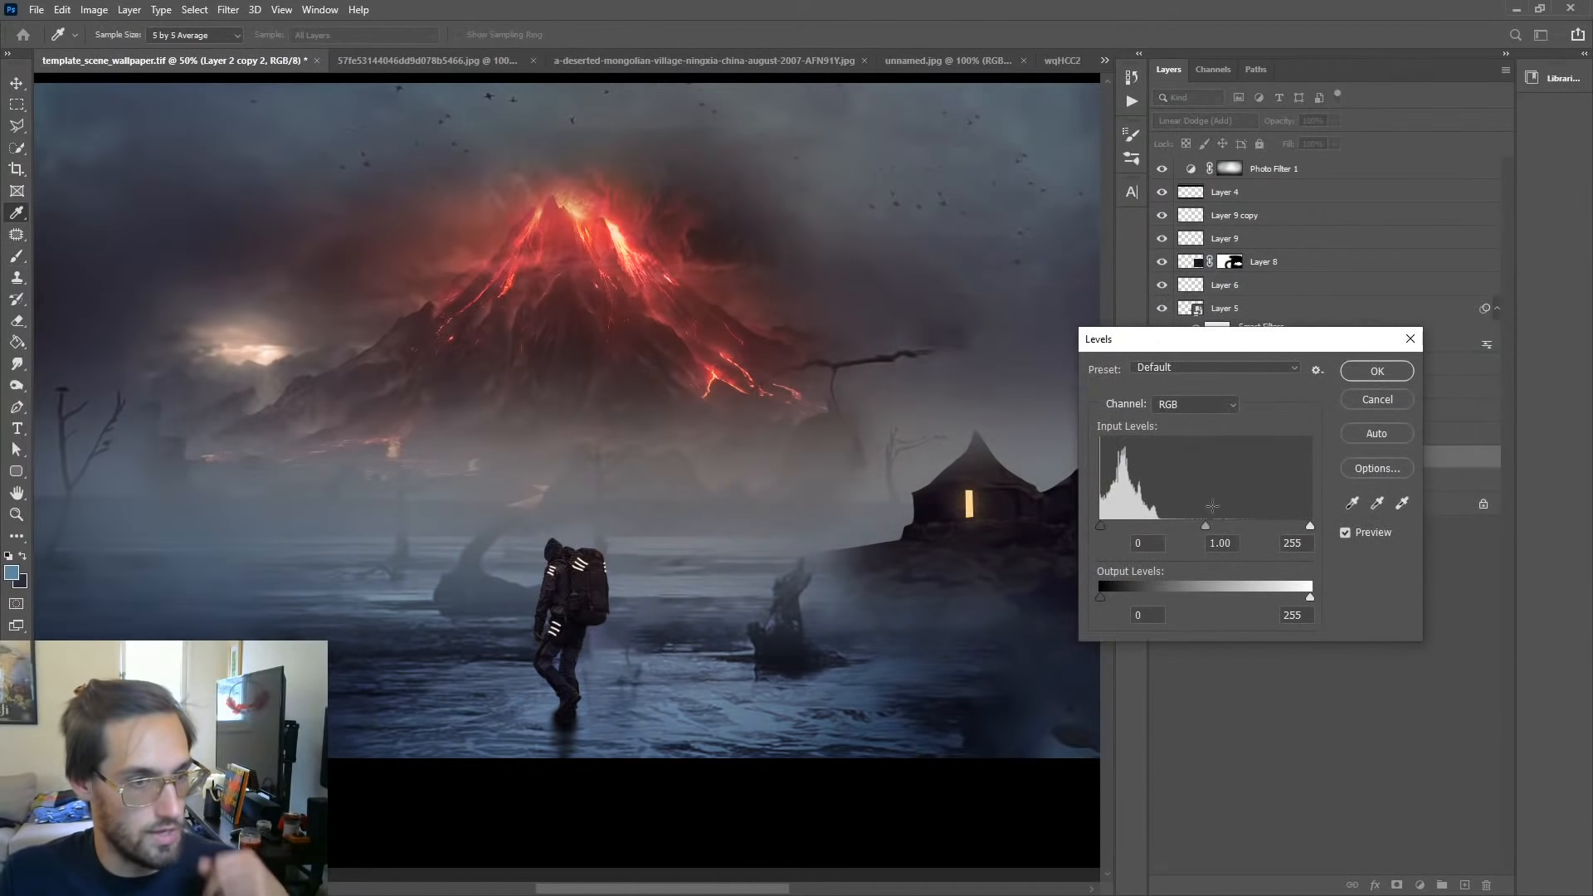
left_click_drag(1309, 525, 1170, 528)
left_click(1118, 530)
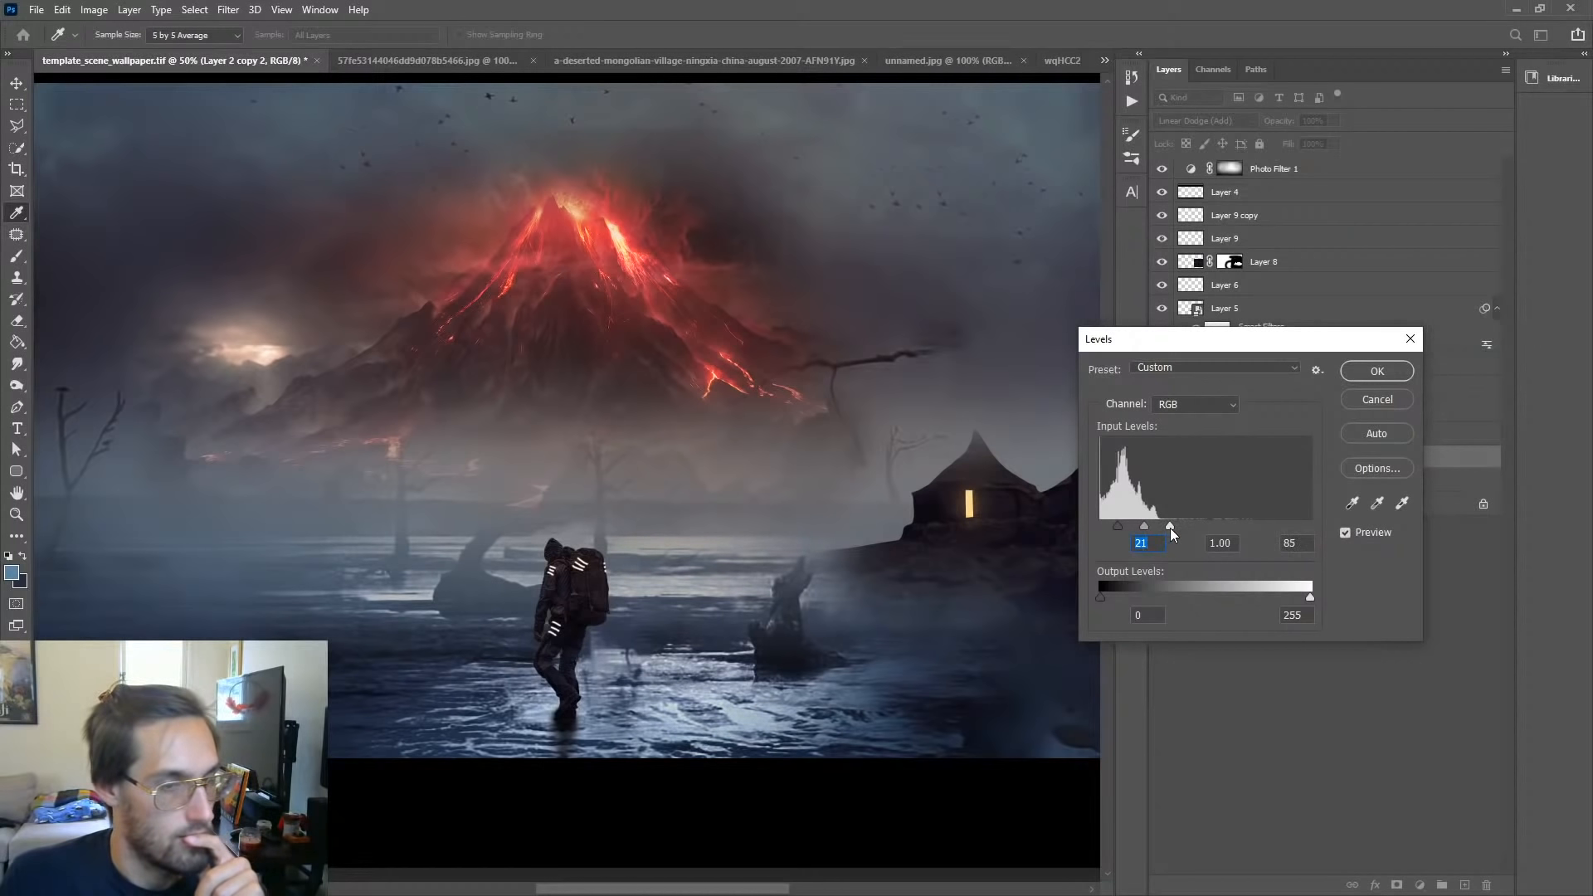
left_click(1371, 373)
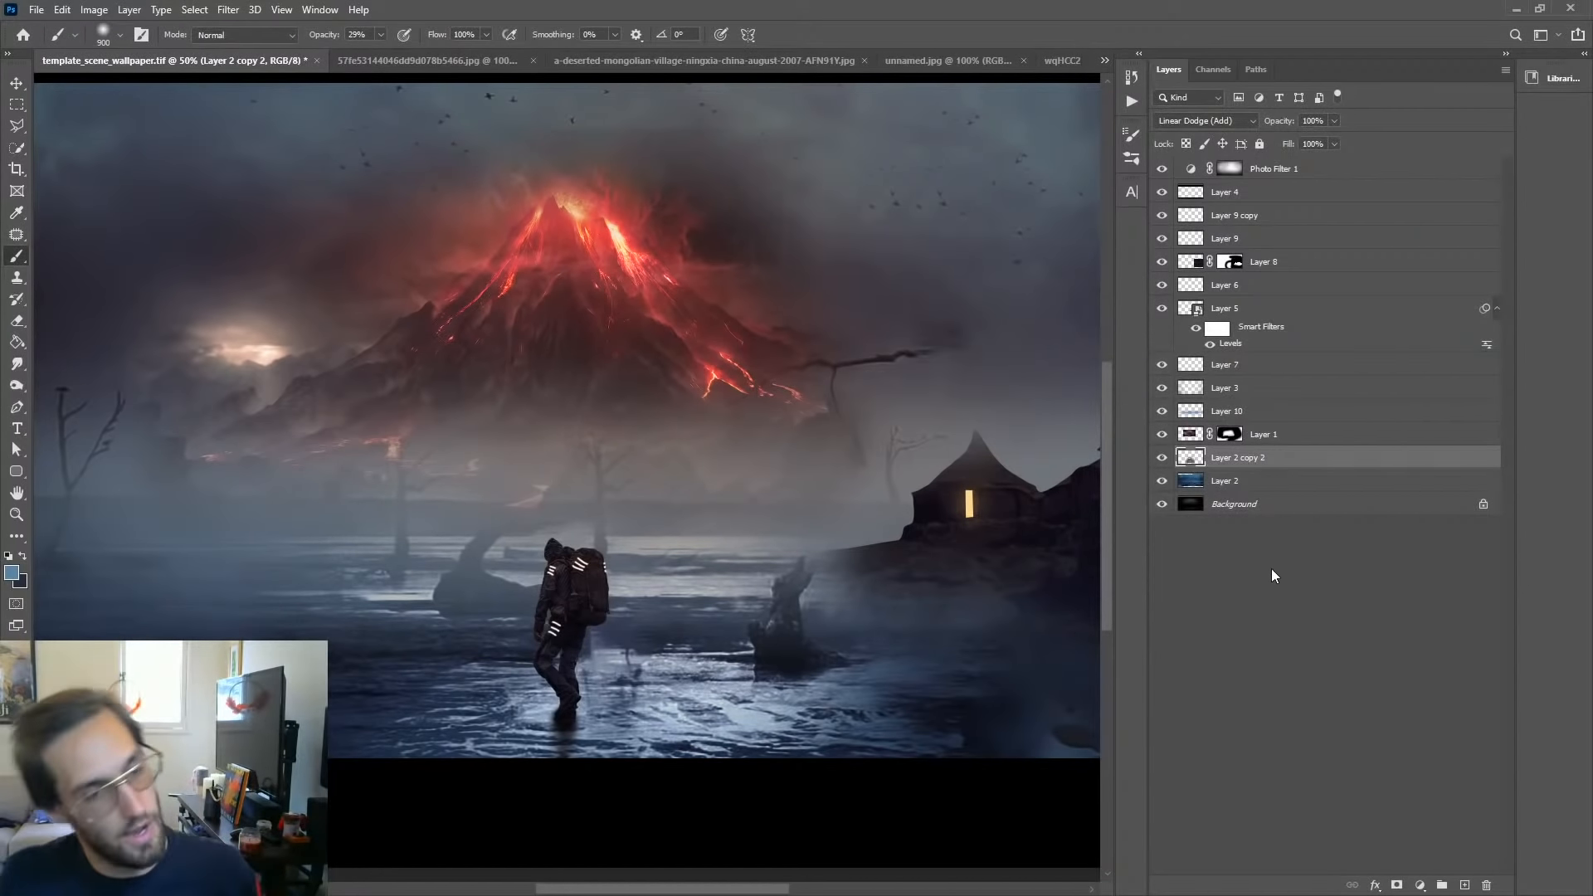
Step: Duplicate Layer 2 copy 2 and apply a Gaussian Blur with a 24.9 px radius to the duplicate
key("ctrl+j")
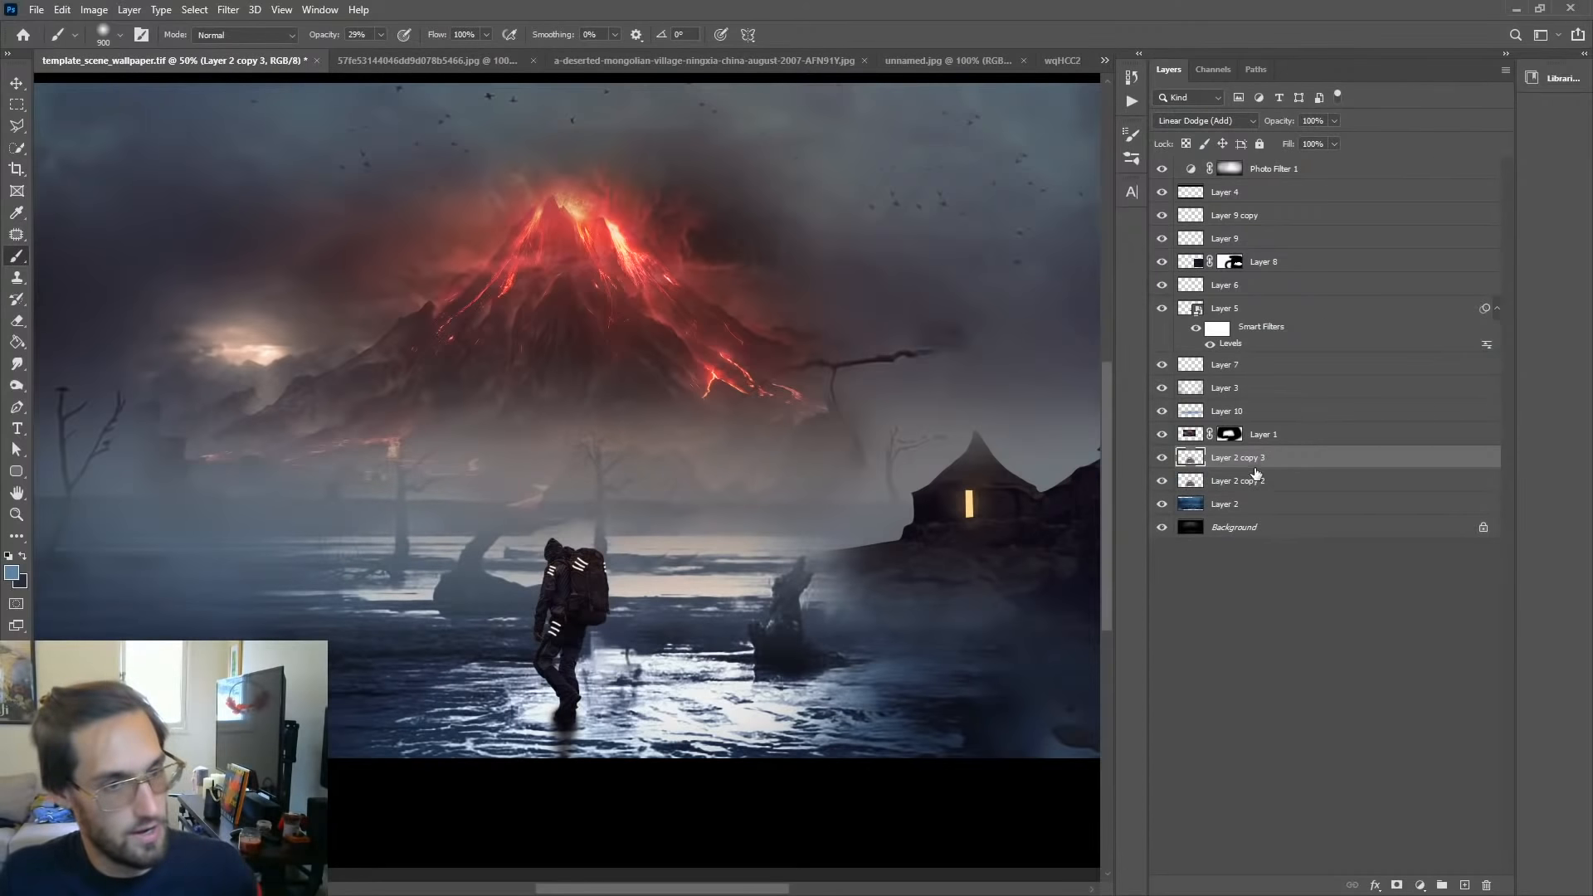
left_click(228, 10)
mouse_move(357, 197)
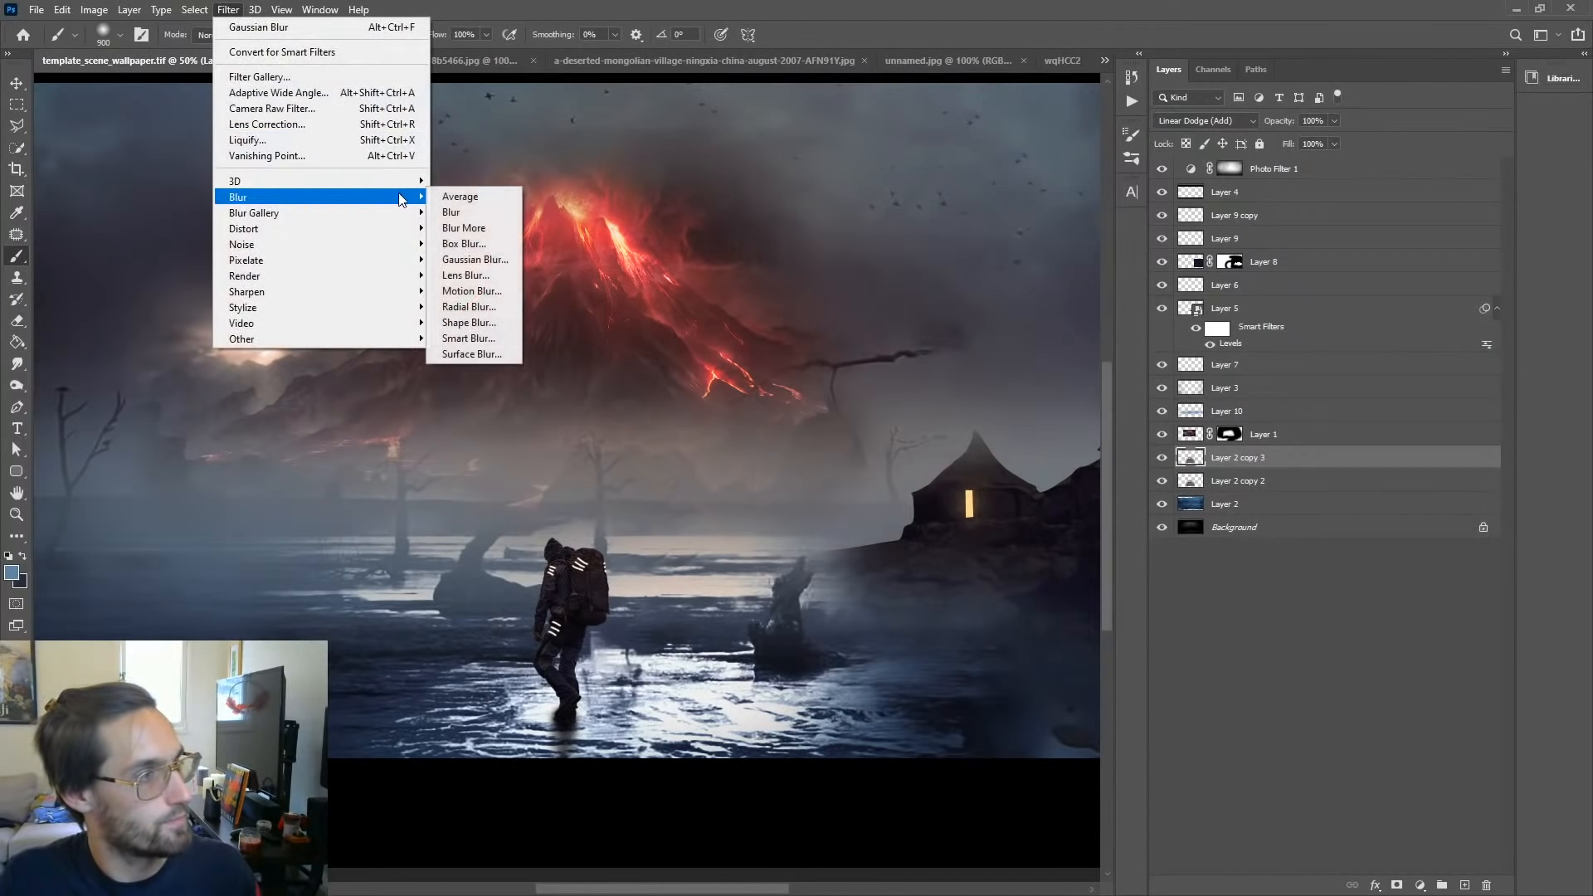
left_click(481, 260)
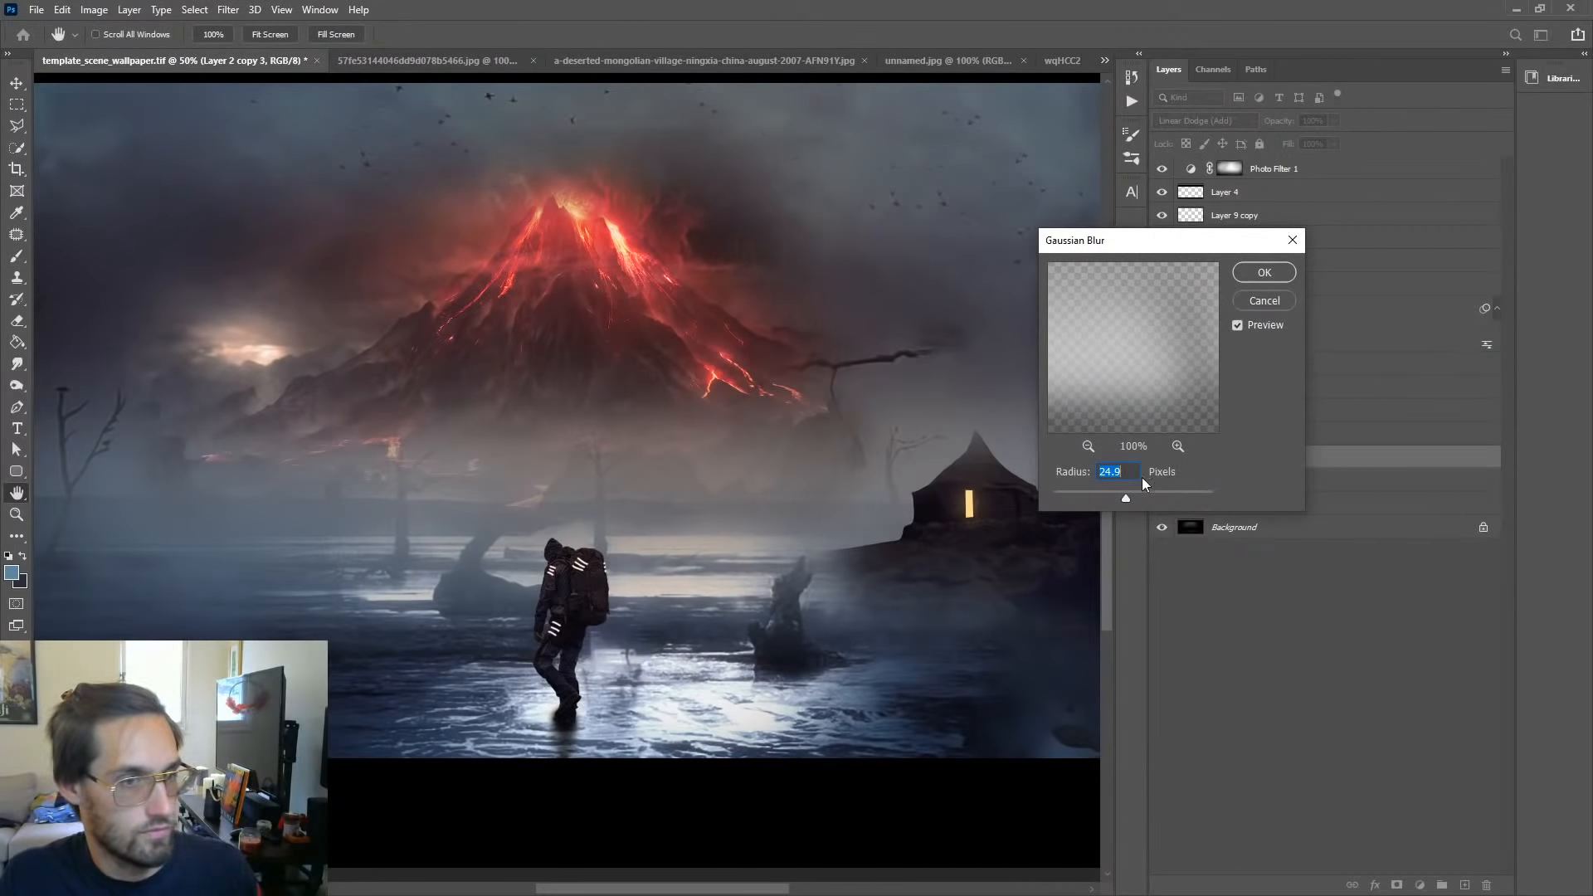
left_click(1262, 272)
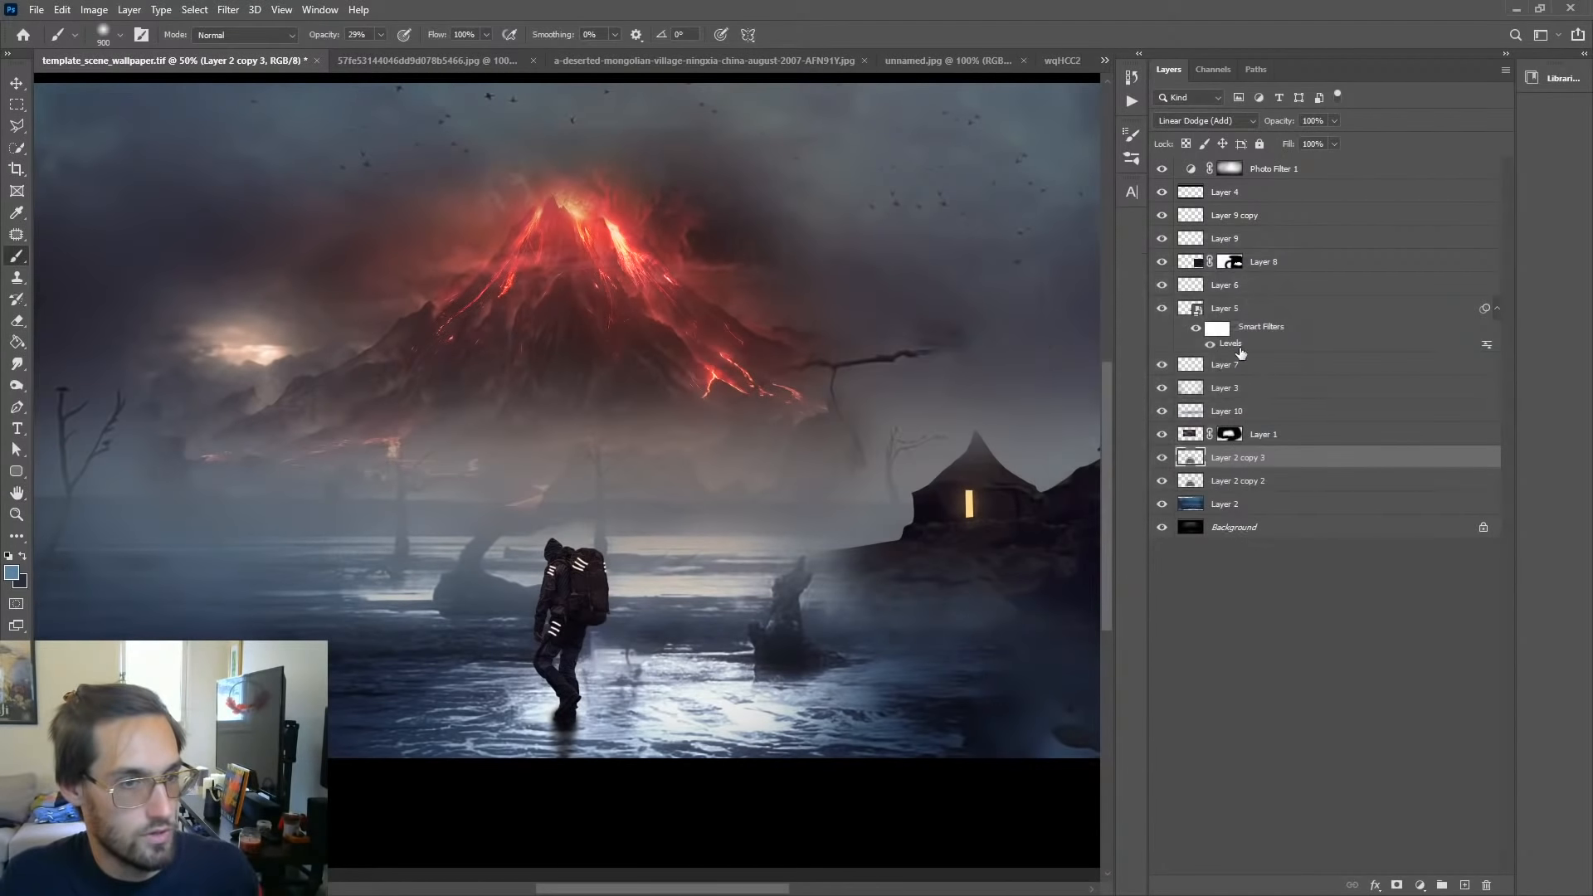
left_click(1419, 884)
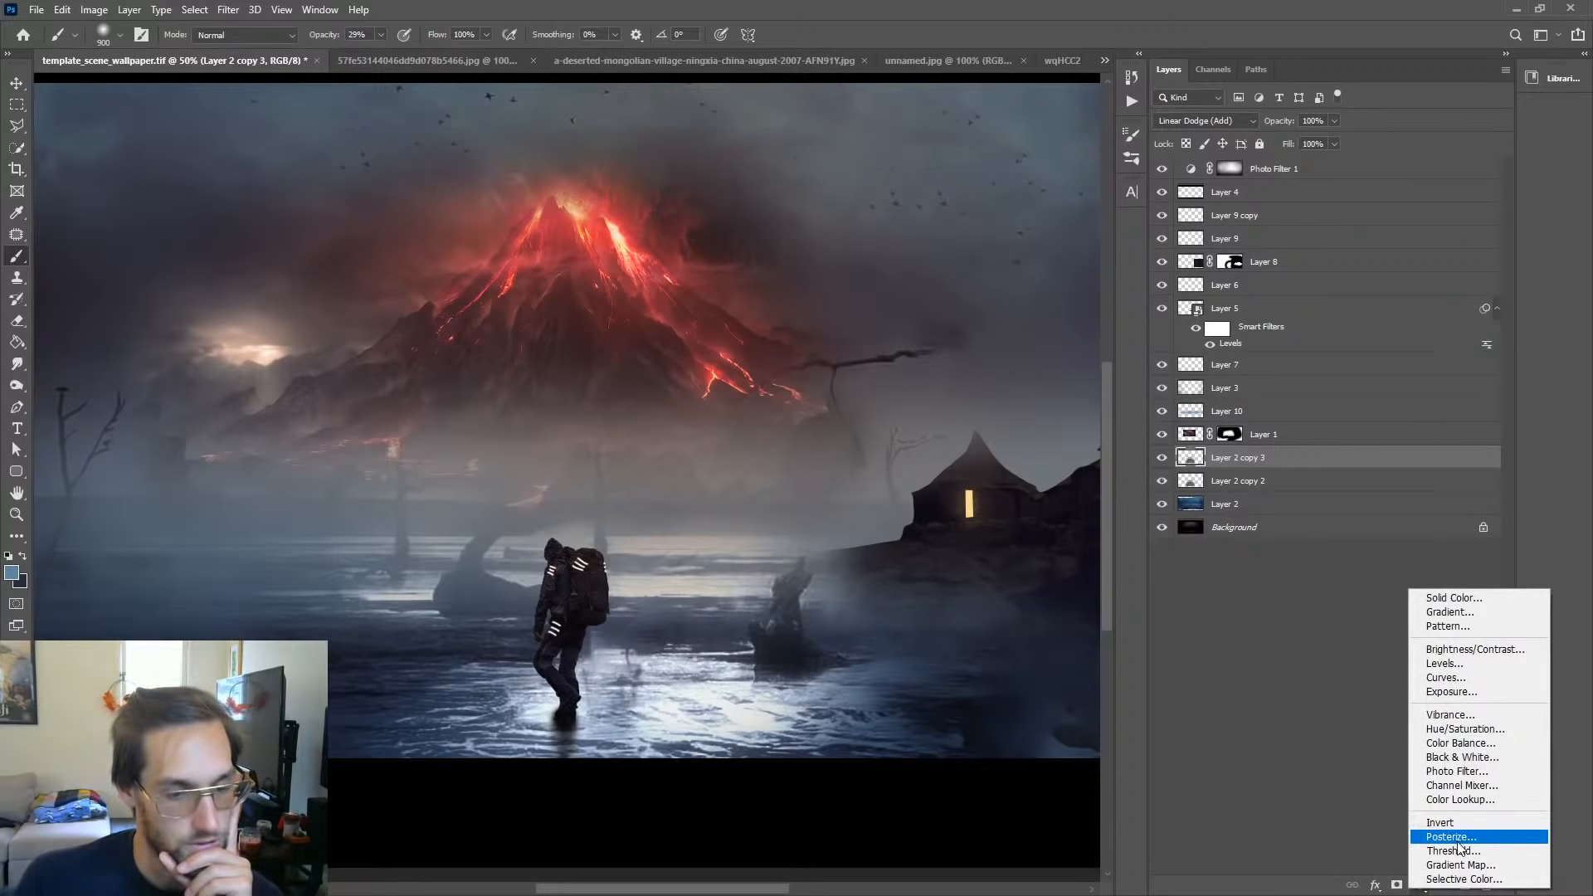
left_click(1175, 488)
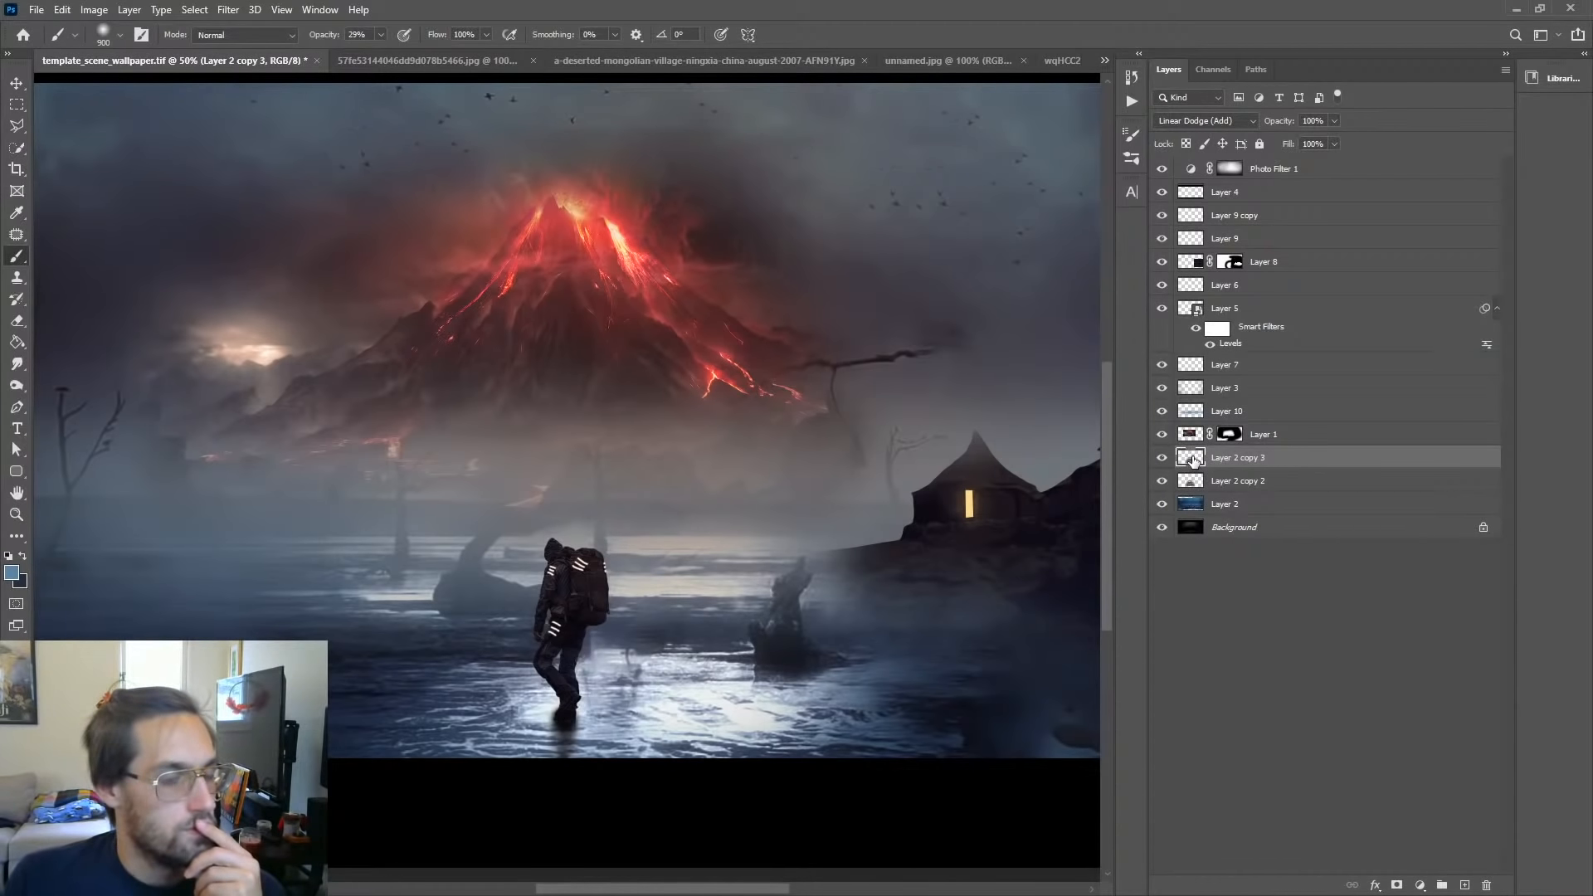
Step: Reduce the blue in the blurred Layer 2 copy 3 with Levels, setting the Blue channel's shadow input to 0 and midtone to 0.29
key("ctrl+l")
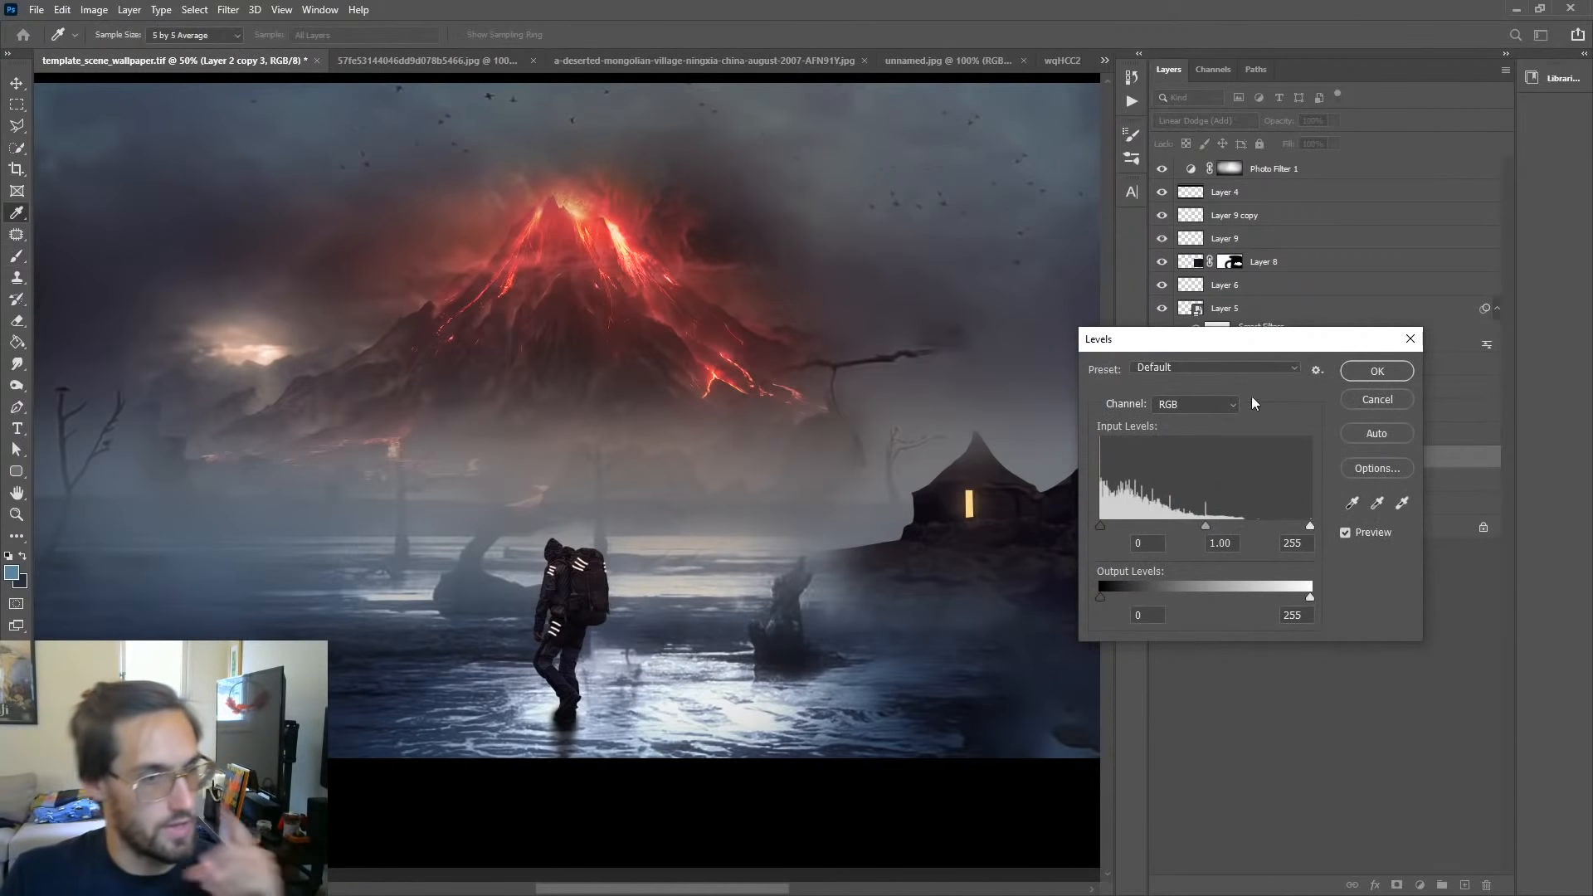
left_click(1208, 405)
left_click(1180, 461)
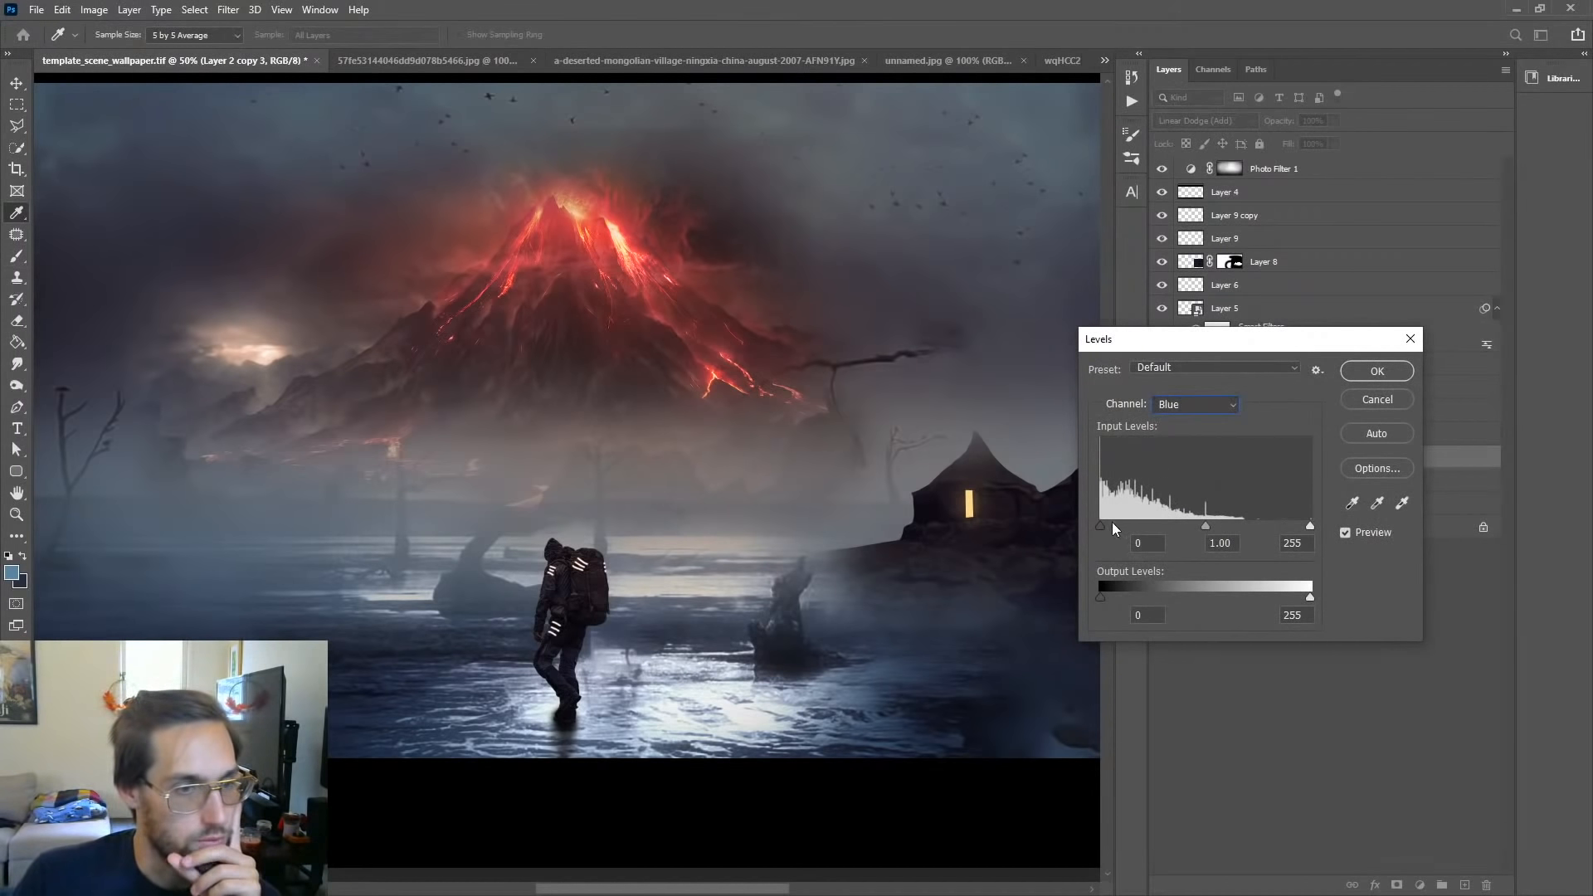
left_click_drag(1256, 521, 1269, 522)
left_click(1220, 405)
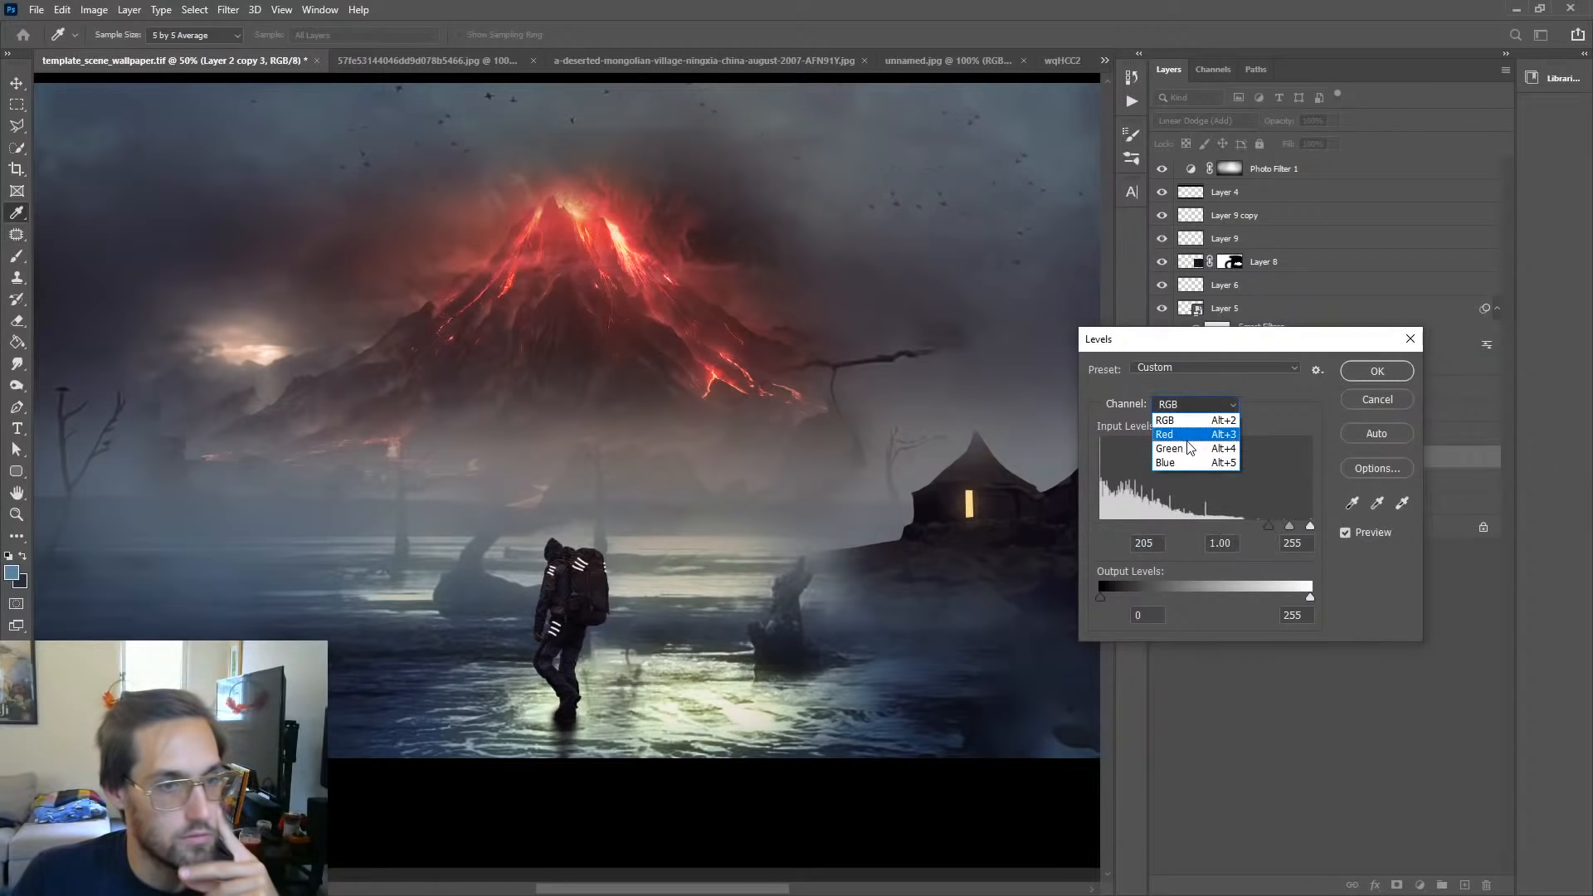
left_click(1178, 408)
left_click_drag(1151, 524, 1098, 526)
left_click(1188, 405)
left_click(1183, 449)
left_click(1195, 404)
left_click(1183, 467)
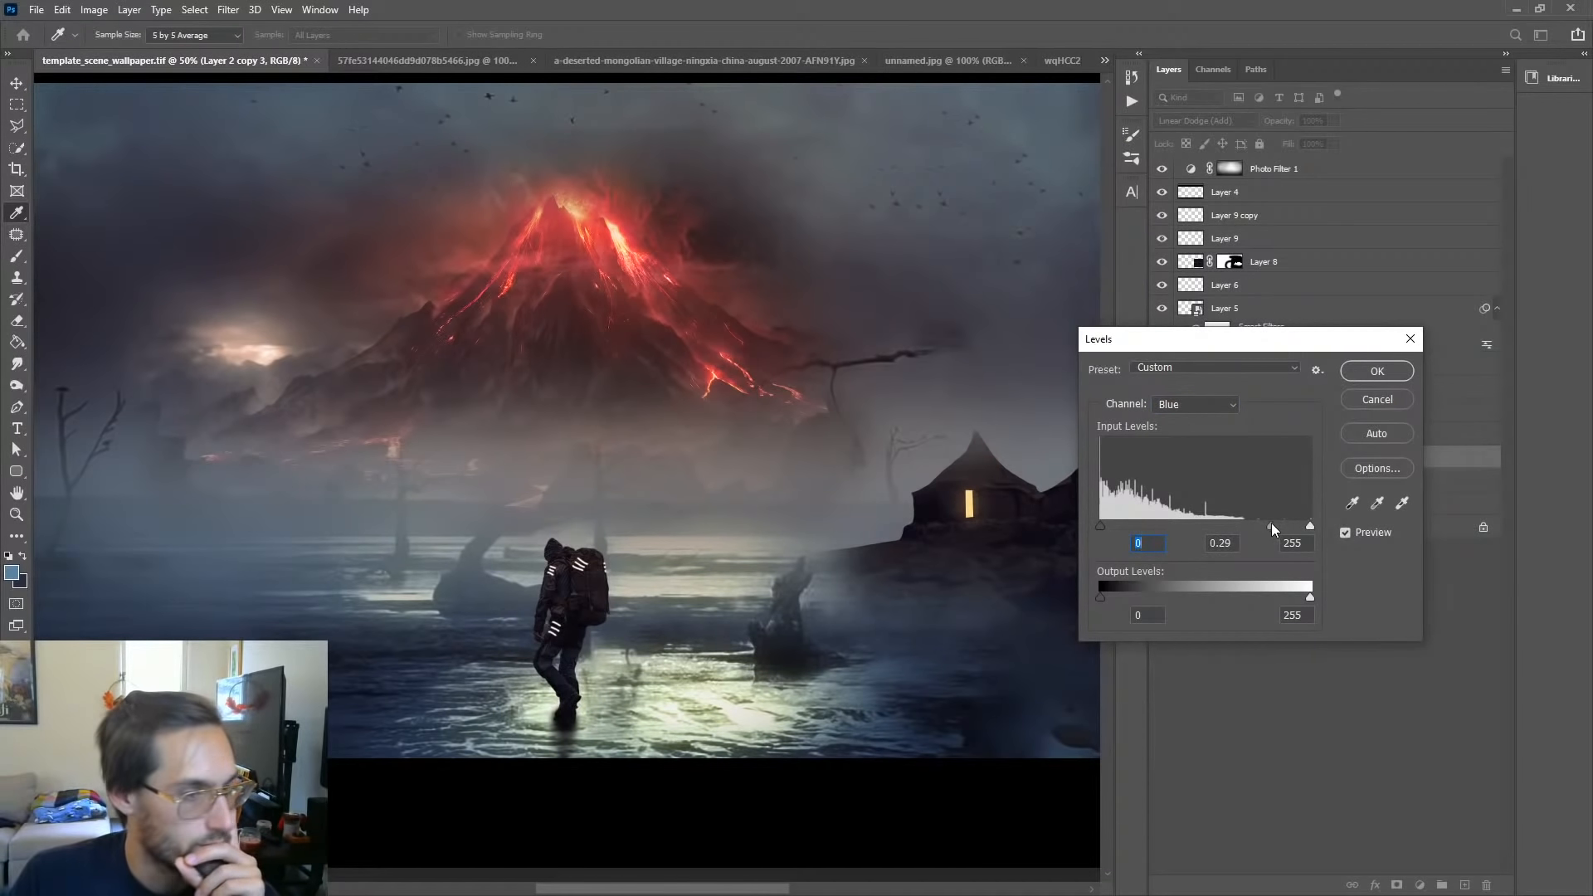
Step: Give the blurred water glow a warm red tint by setting the Red channel's midtone to 2.58 in Levels
left_click_drag(1276, 525, 1137, 543)
left_click(1208, 407)
left_click(1182, 437)
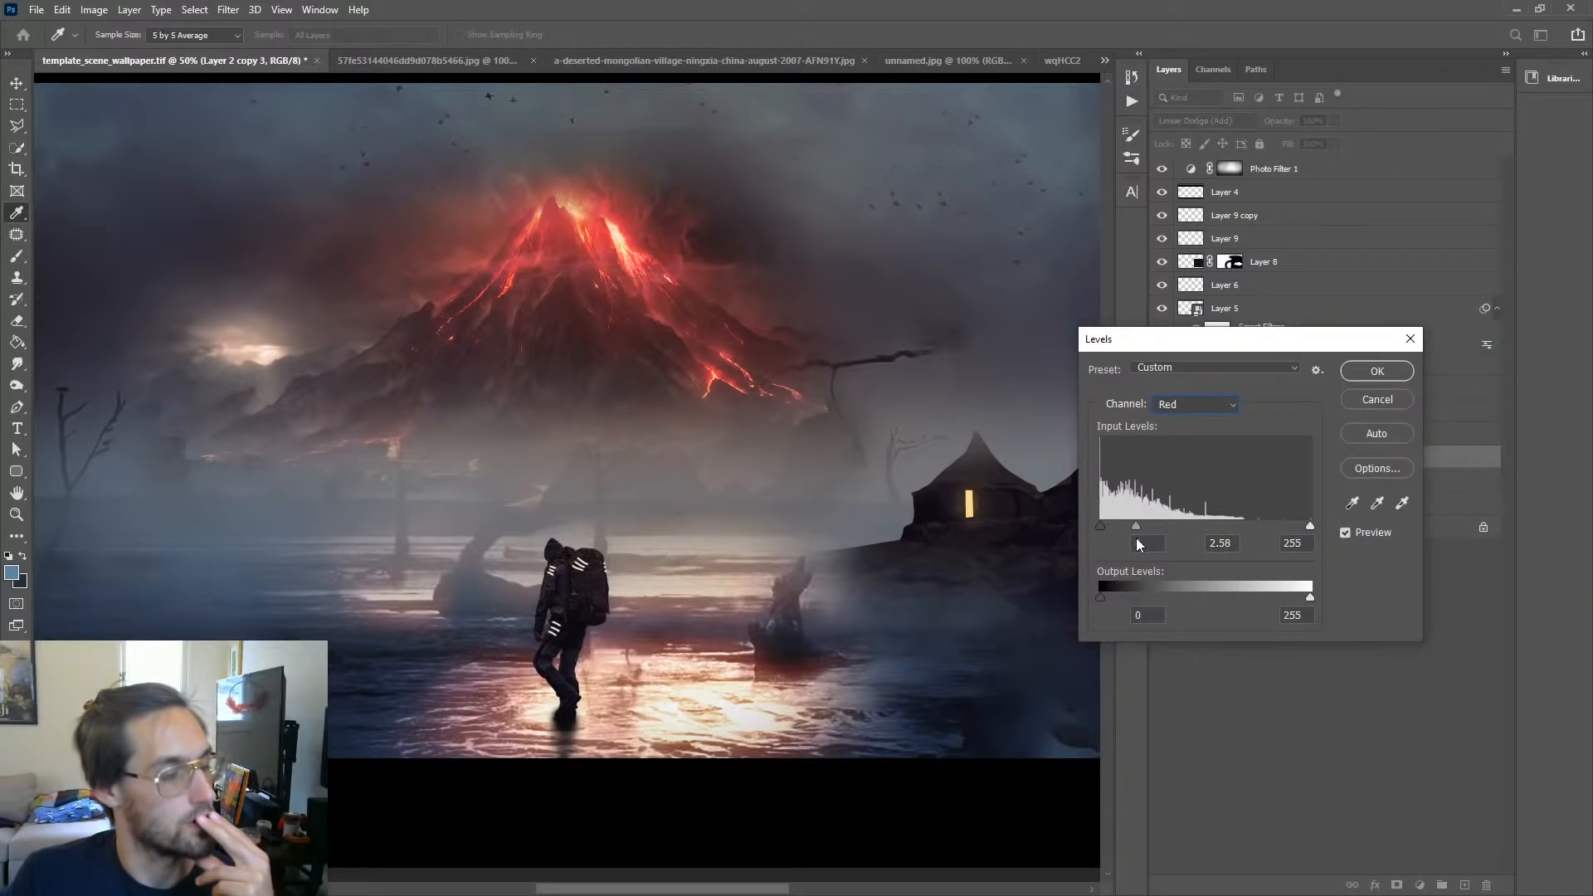
left_click(1360, 373)
Step: Compare the scene with Layer 2 copy 3 and Layer 2 copy 2 hidden and shown, and select Layer 2 copy 3
left_click(1302, 602)
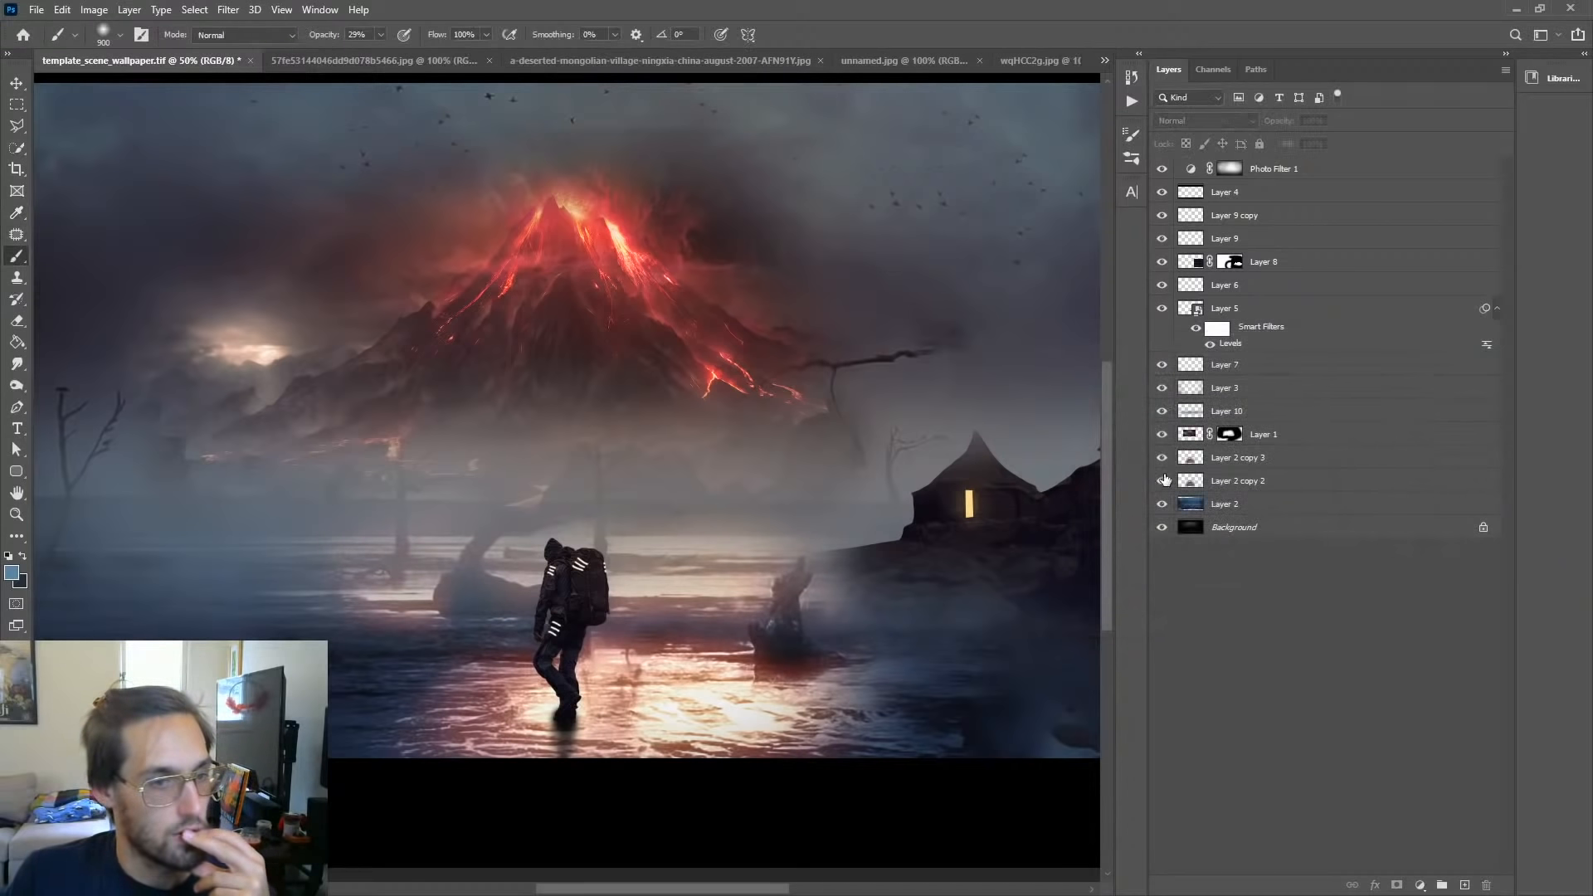
left_click(1162, 463)
left_click(1161, 481)
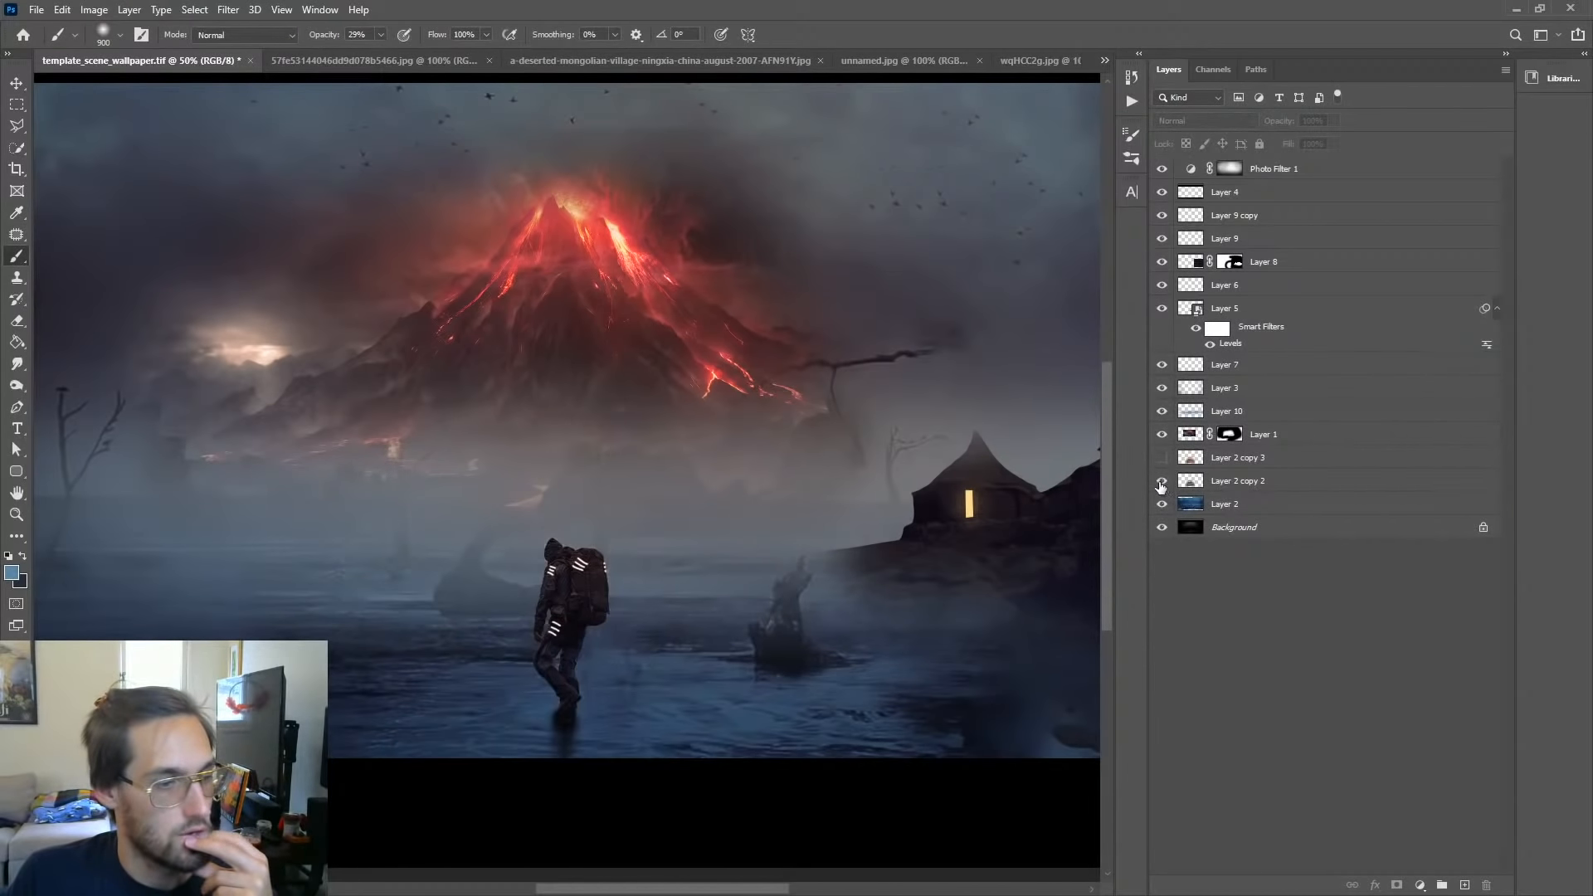
left_click(1162, 480)
left_click(1162, 458)
left_click(1257, 459)
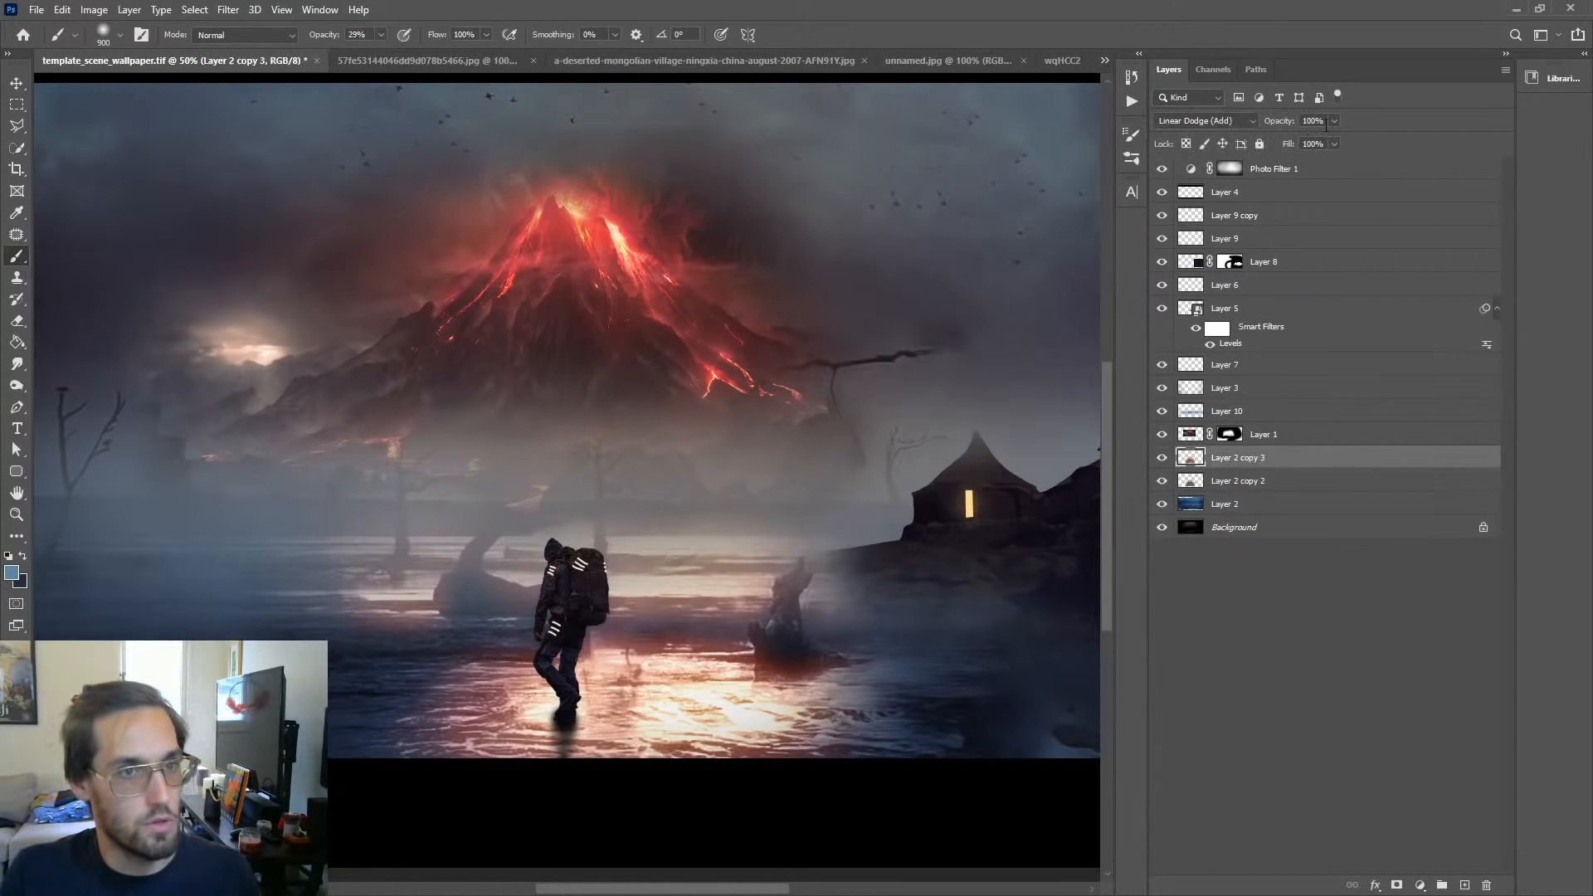
Step: Lower the opacity of Layer 2 copy 3 to about 61% and of Layer 2 copy 2 to 57%
left_click_drag(1330, 141, 1303, 154)
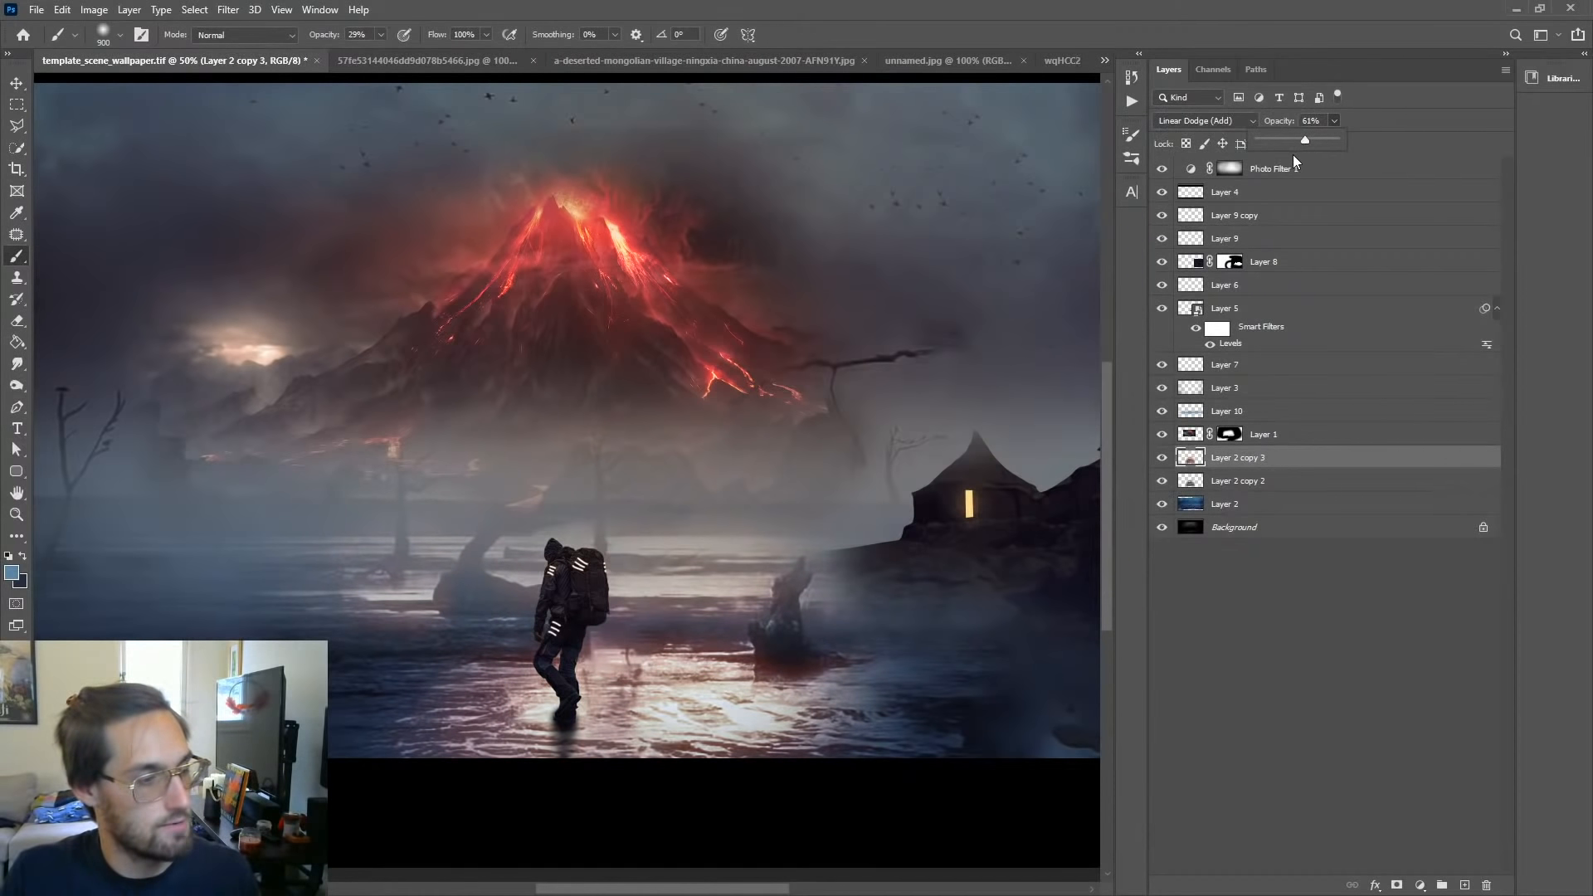
key("alt+bracketleft")
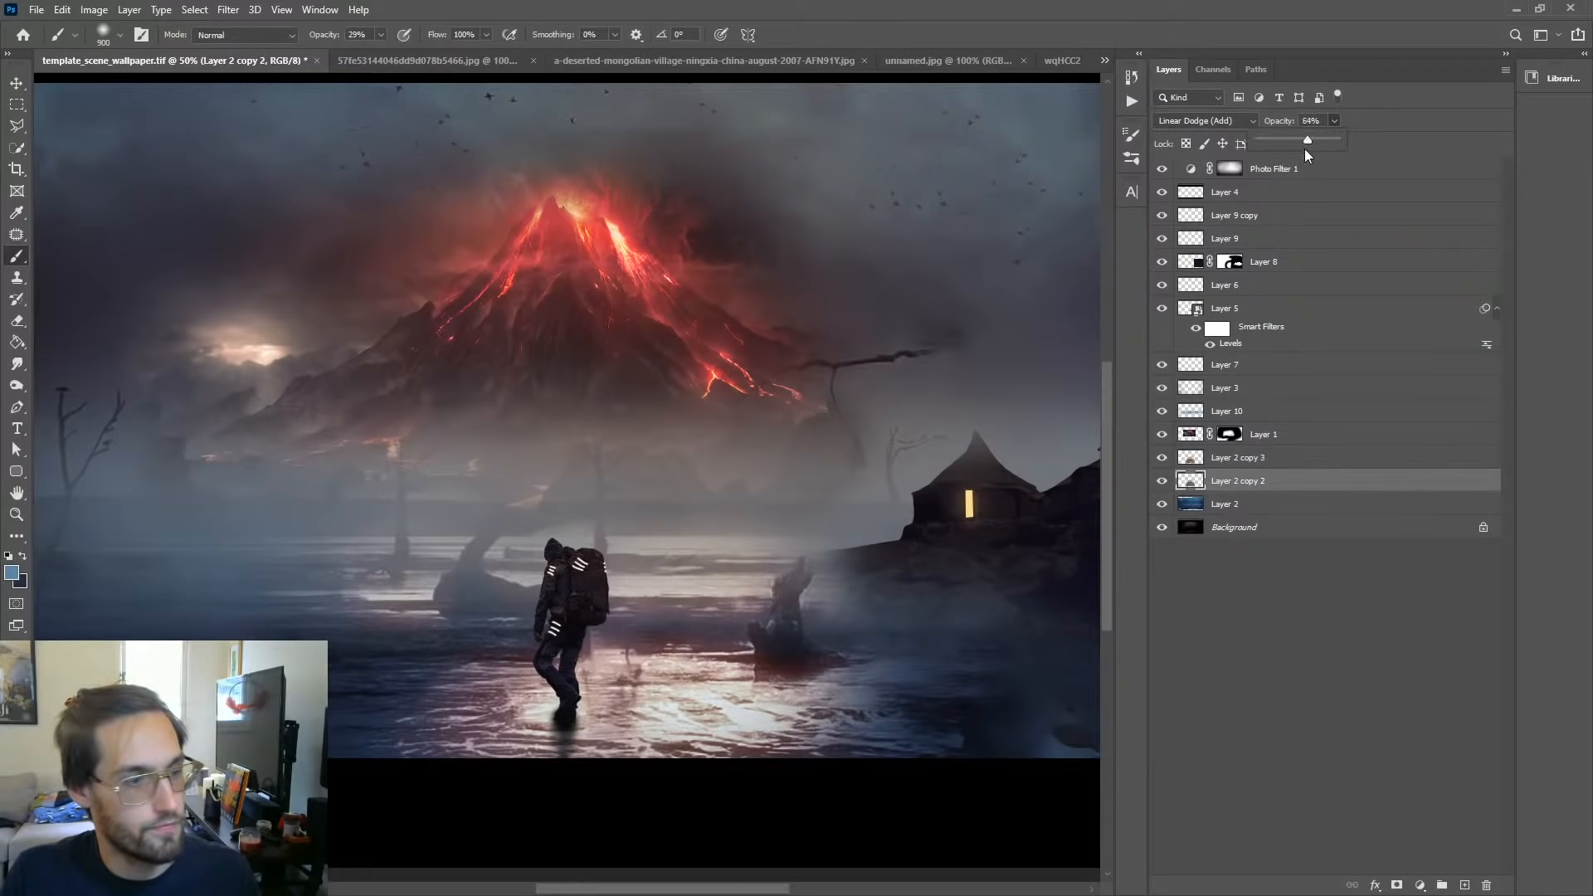
left_click_drag(1304, 148, 1290, 156)
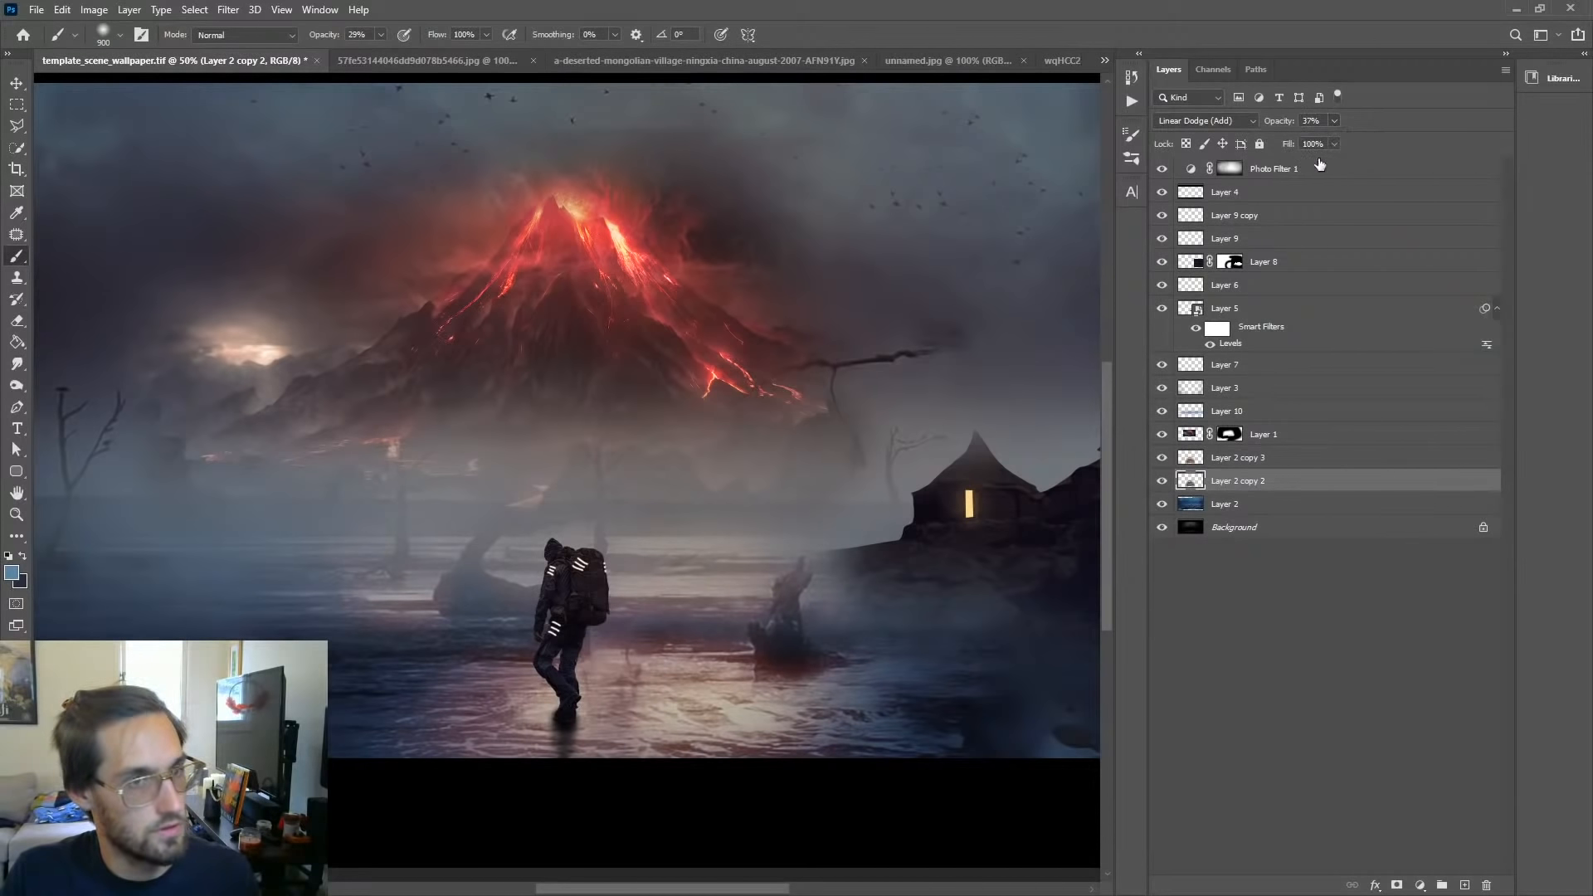
left_click_drag(1349, 144, 1345, 141)
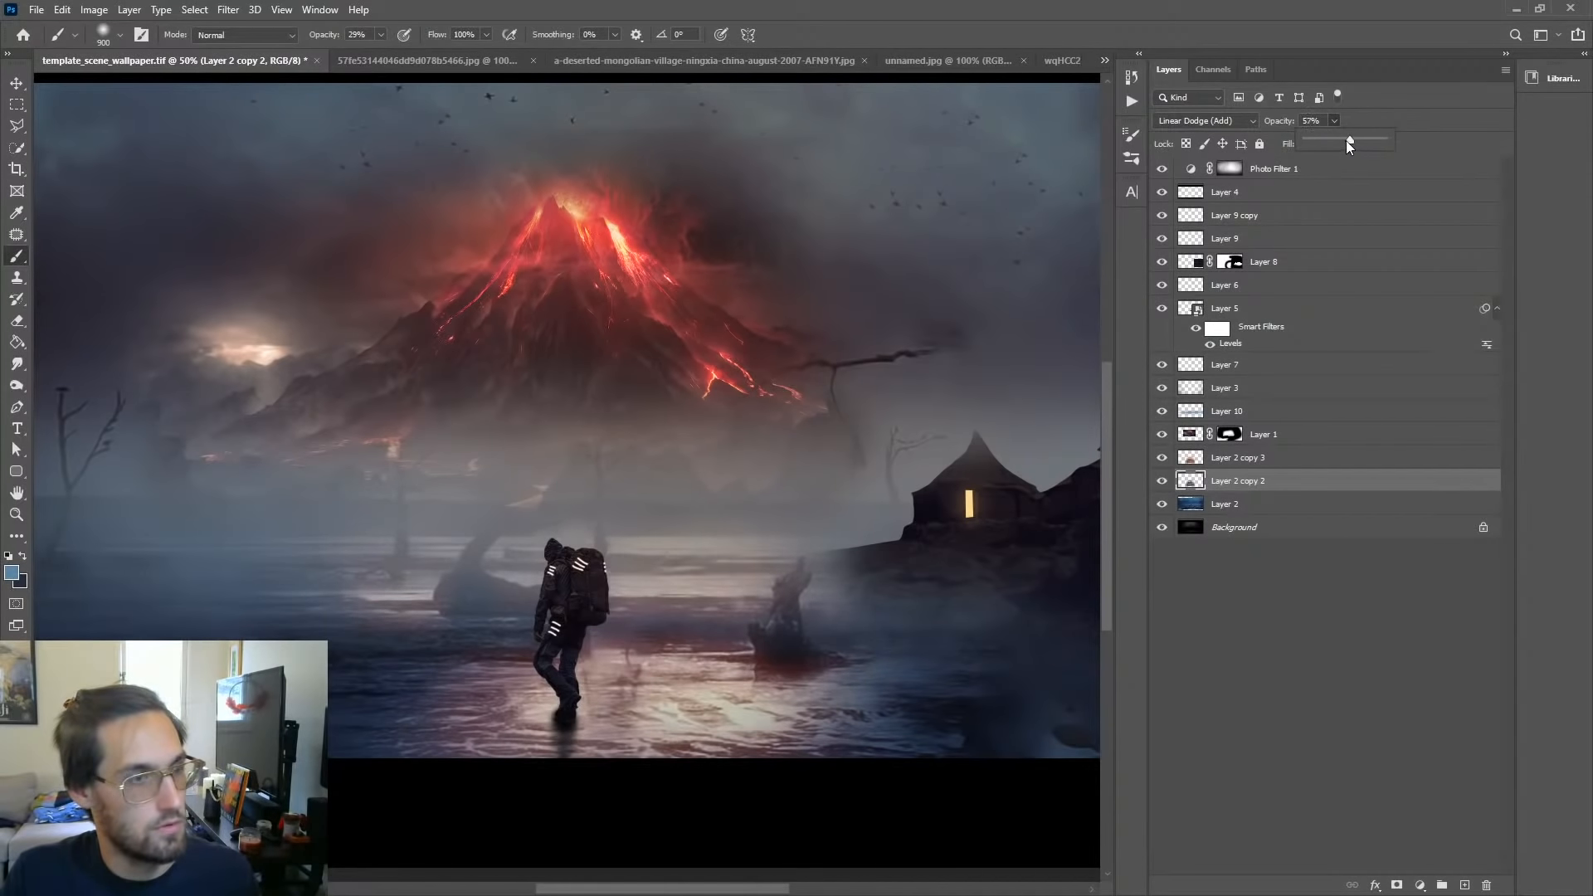
left_click(1247, 596)
Step: Examine the whole composite at reduced size to judge the strength of the water reflections
key("z")
left_click(613, 589, "alt")
left_click(612, 589, "alt")
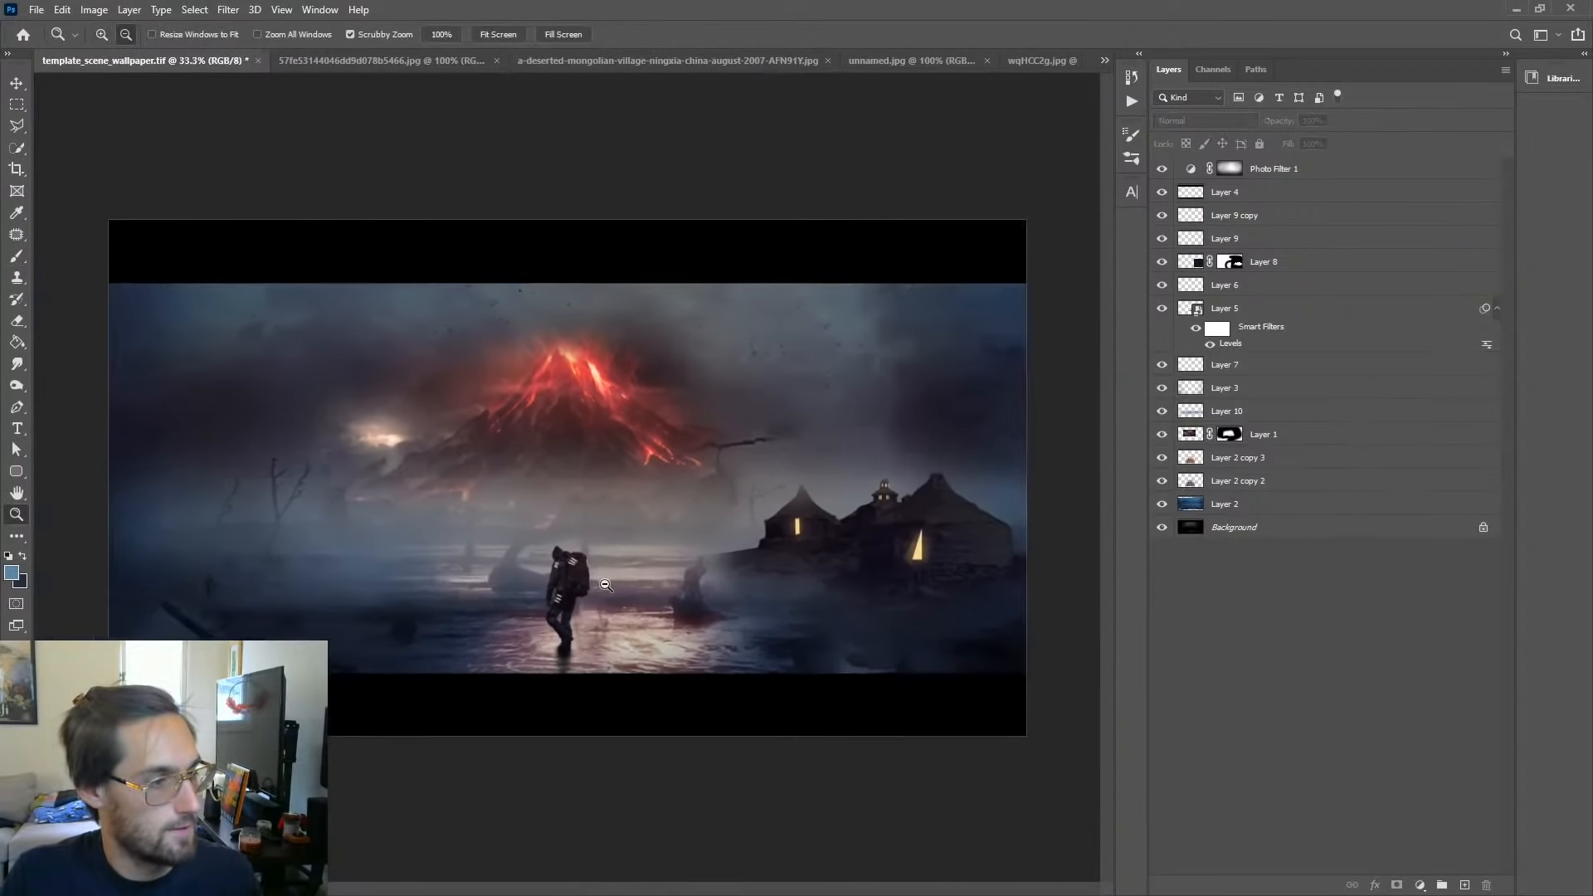
left_click(613, 589, "alt")
key("b")
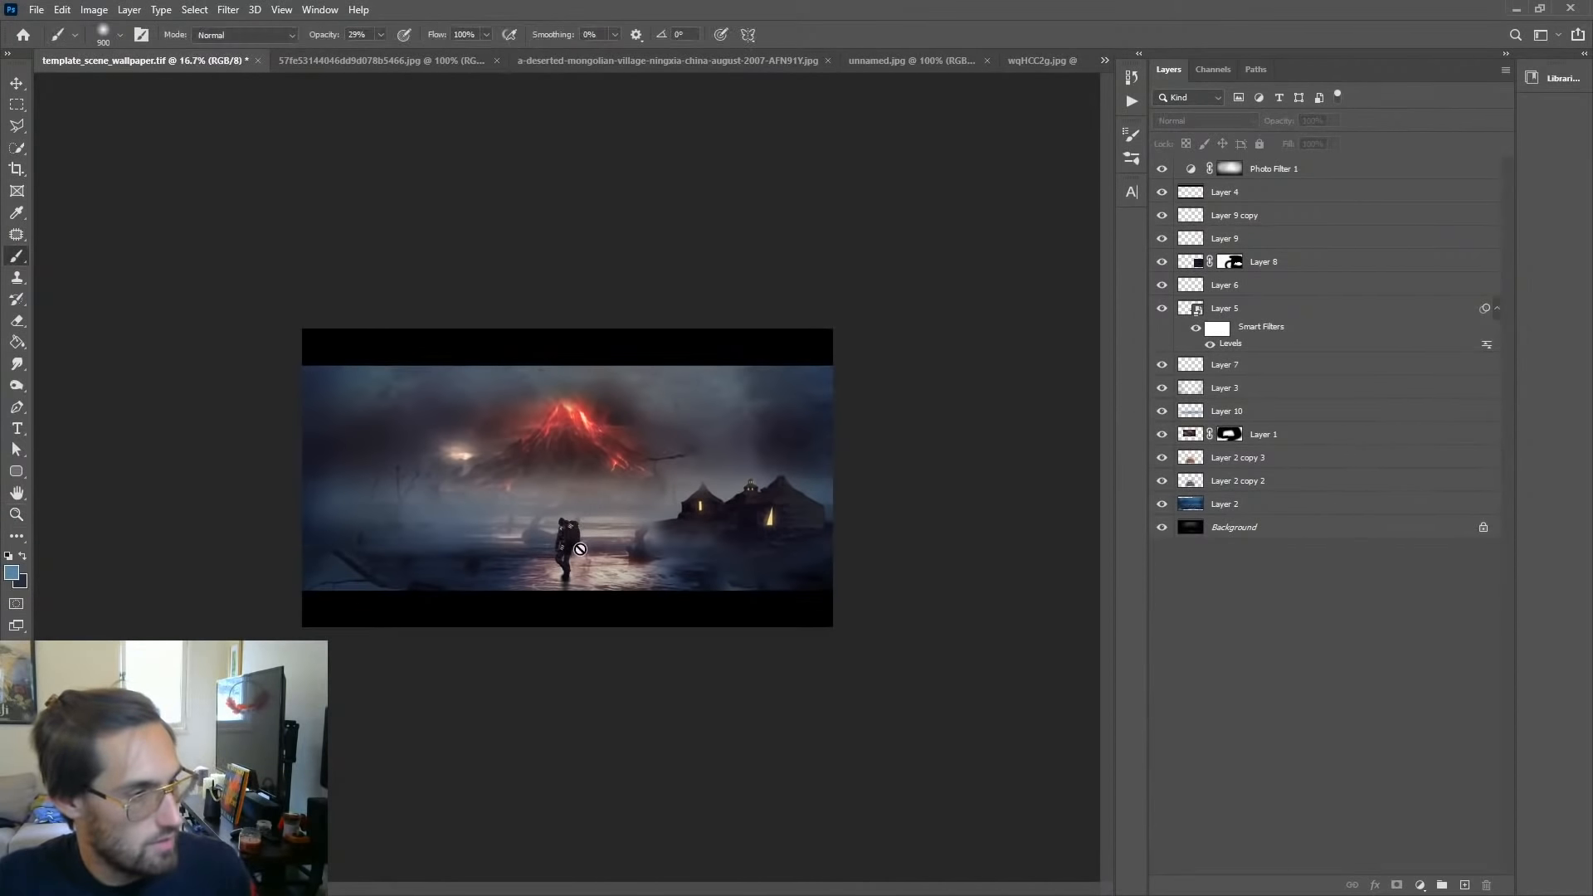
key("z")
left_click(586, 546)
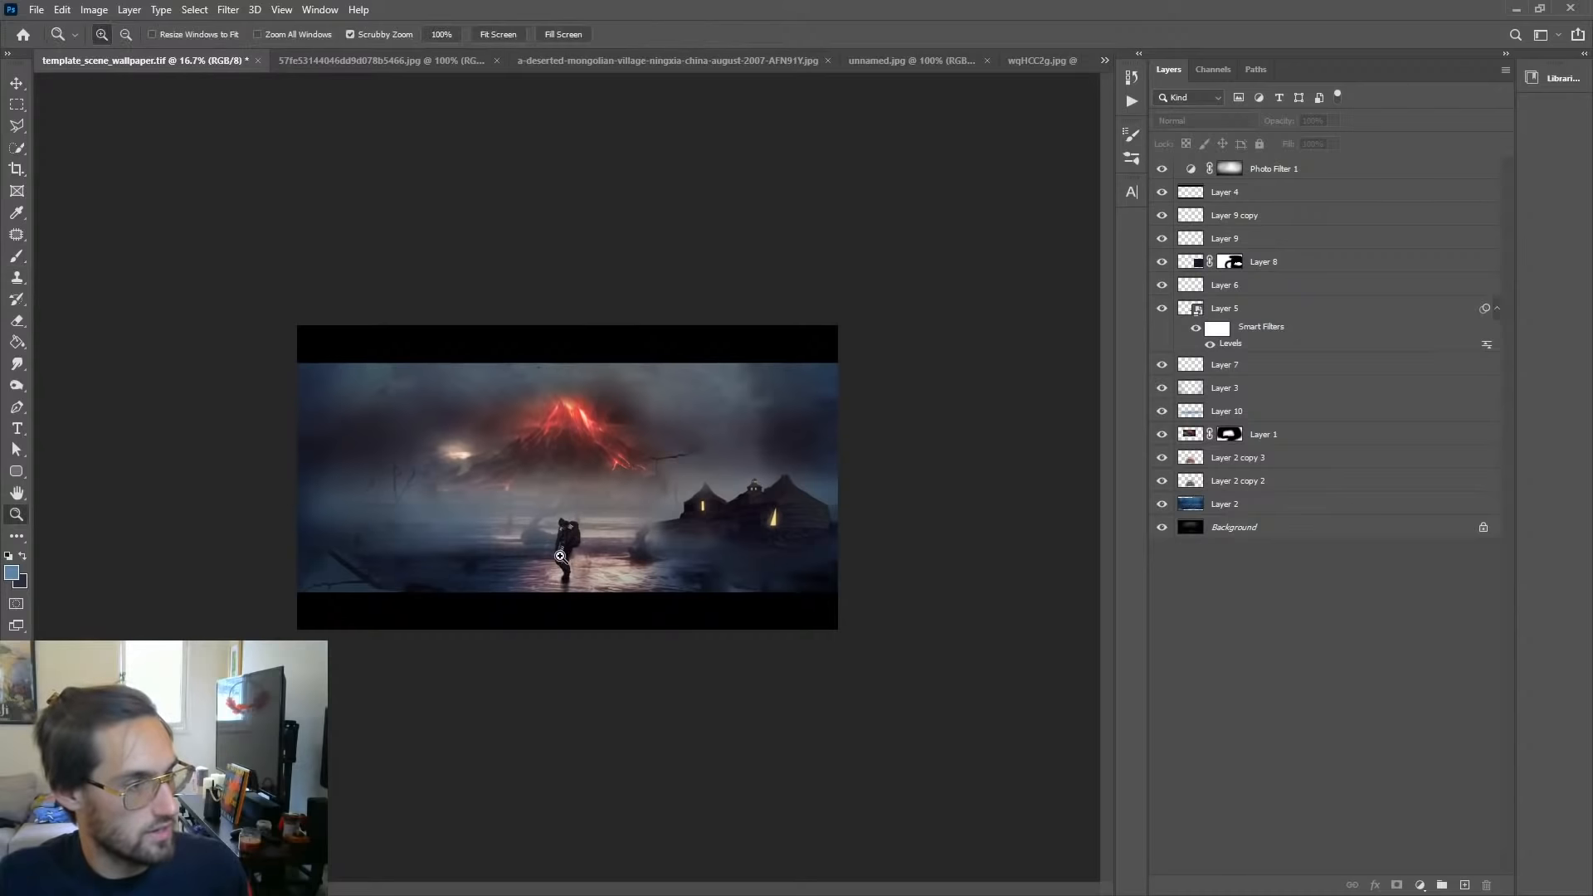
Step: Merge Layer 2 copy 2 with Layer 2 copy 3 and set the merged layer's blend mode to Linear Dodge (Add)
left_click(1244, 487)
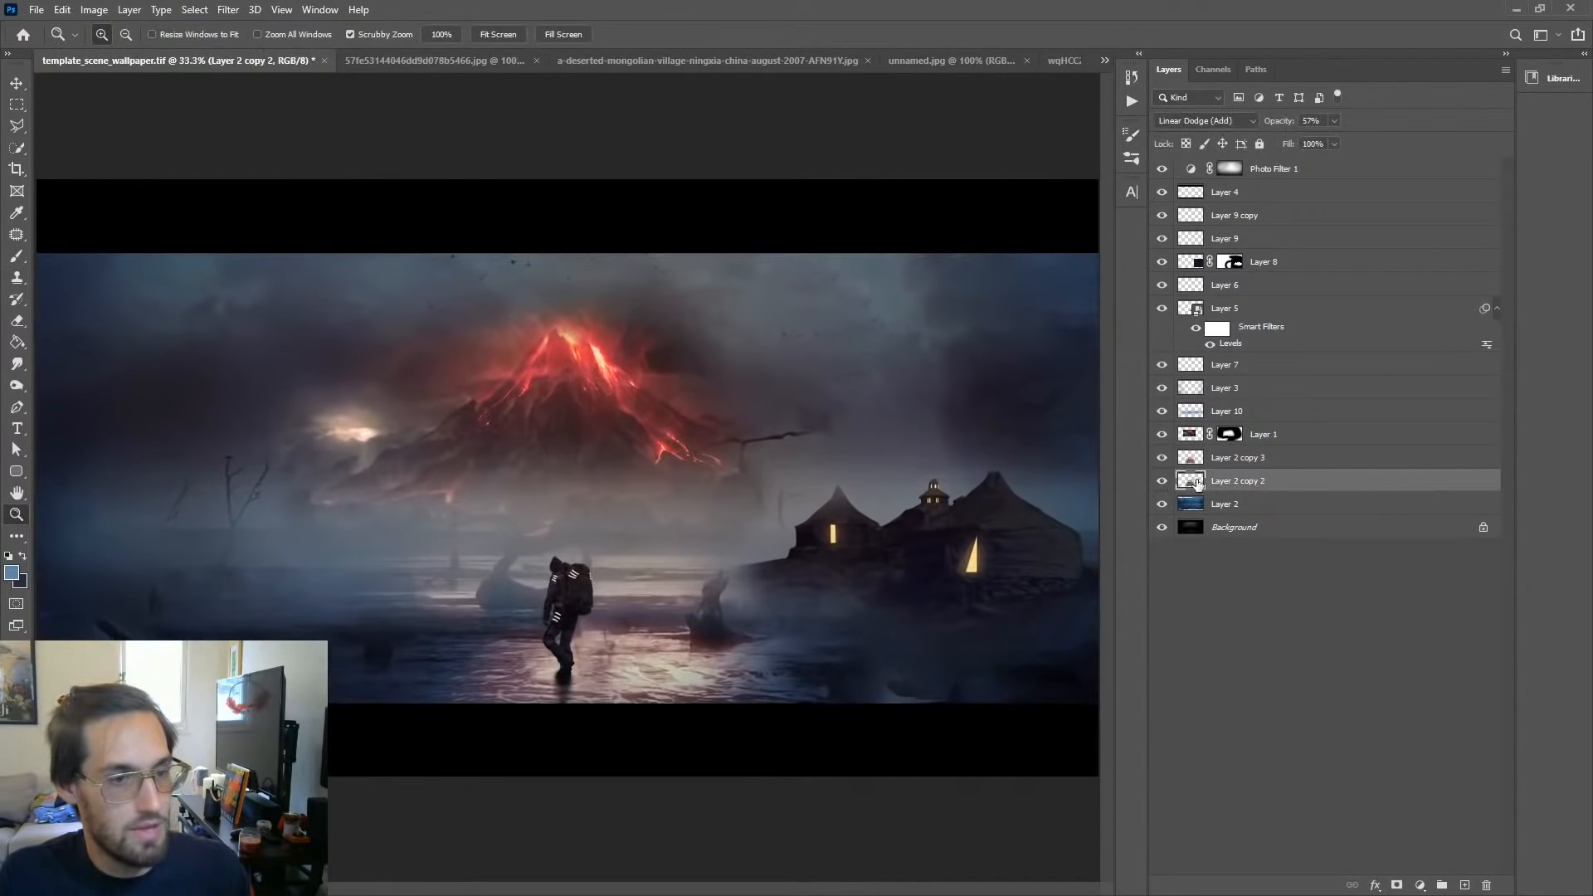
key("Delete")
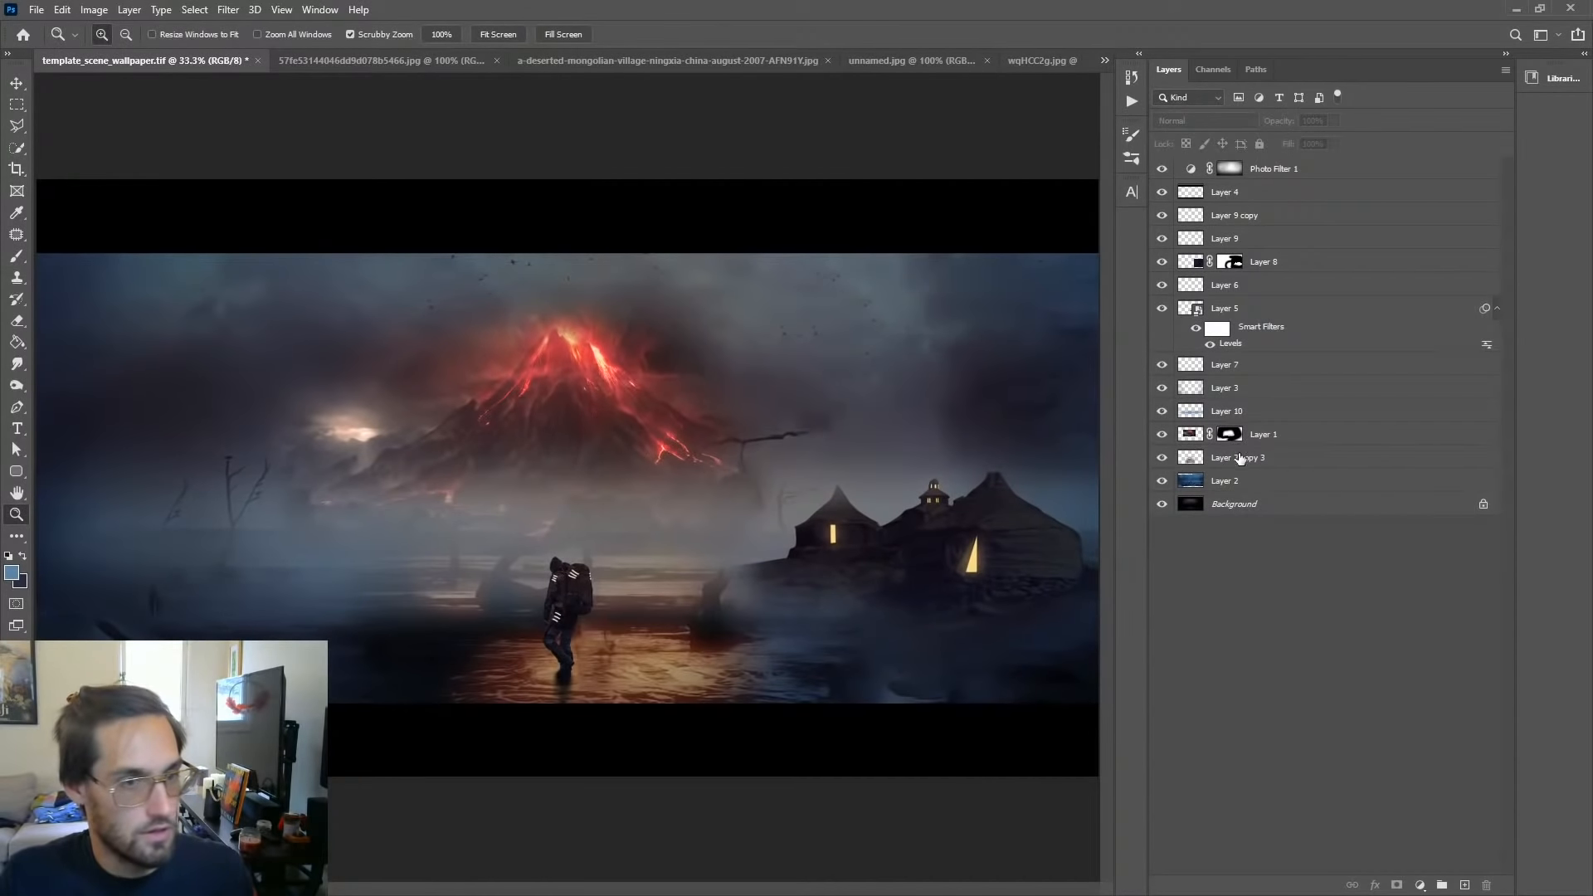
left_click(1240, 459)
left_click(1203, 120)
left_click(1197, 299)
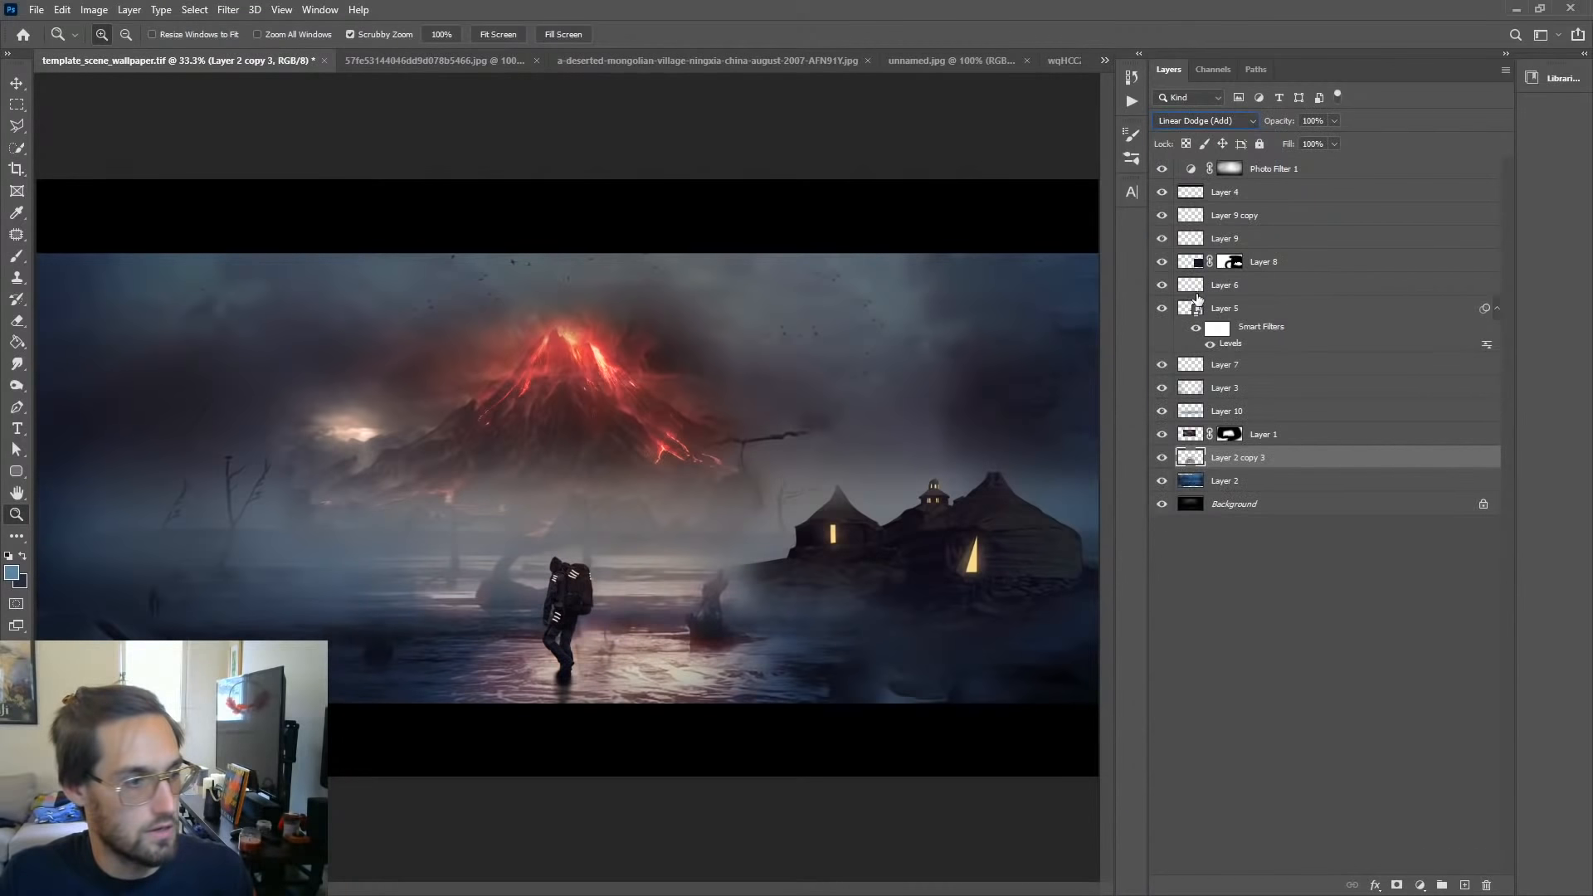
left_click(1254, 609)
Step: Add a layer mask to Layer 2 copy 3 and paint it with soft black at 29% opacity over the glow beneath the figure
left_click(1195, 463)
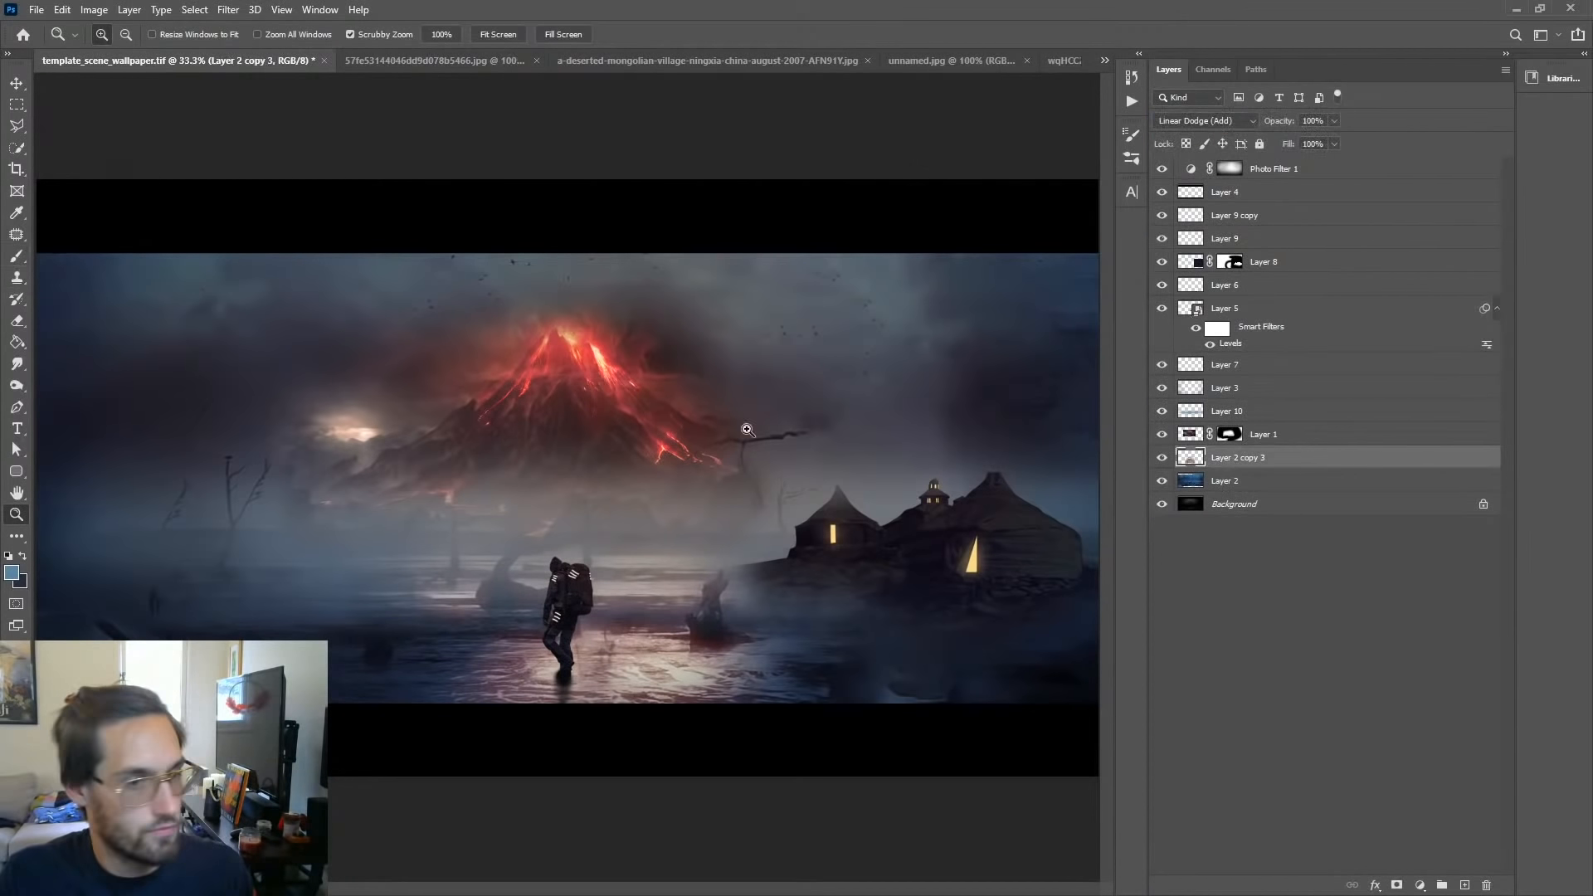
left_click(1398, 884)
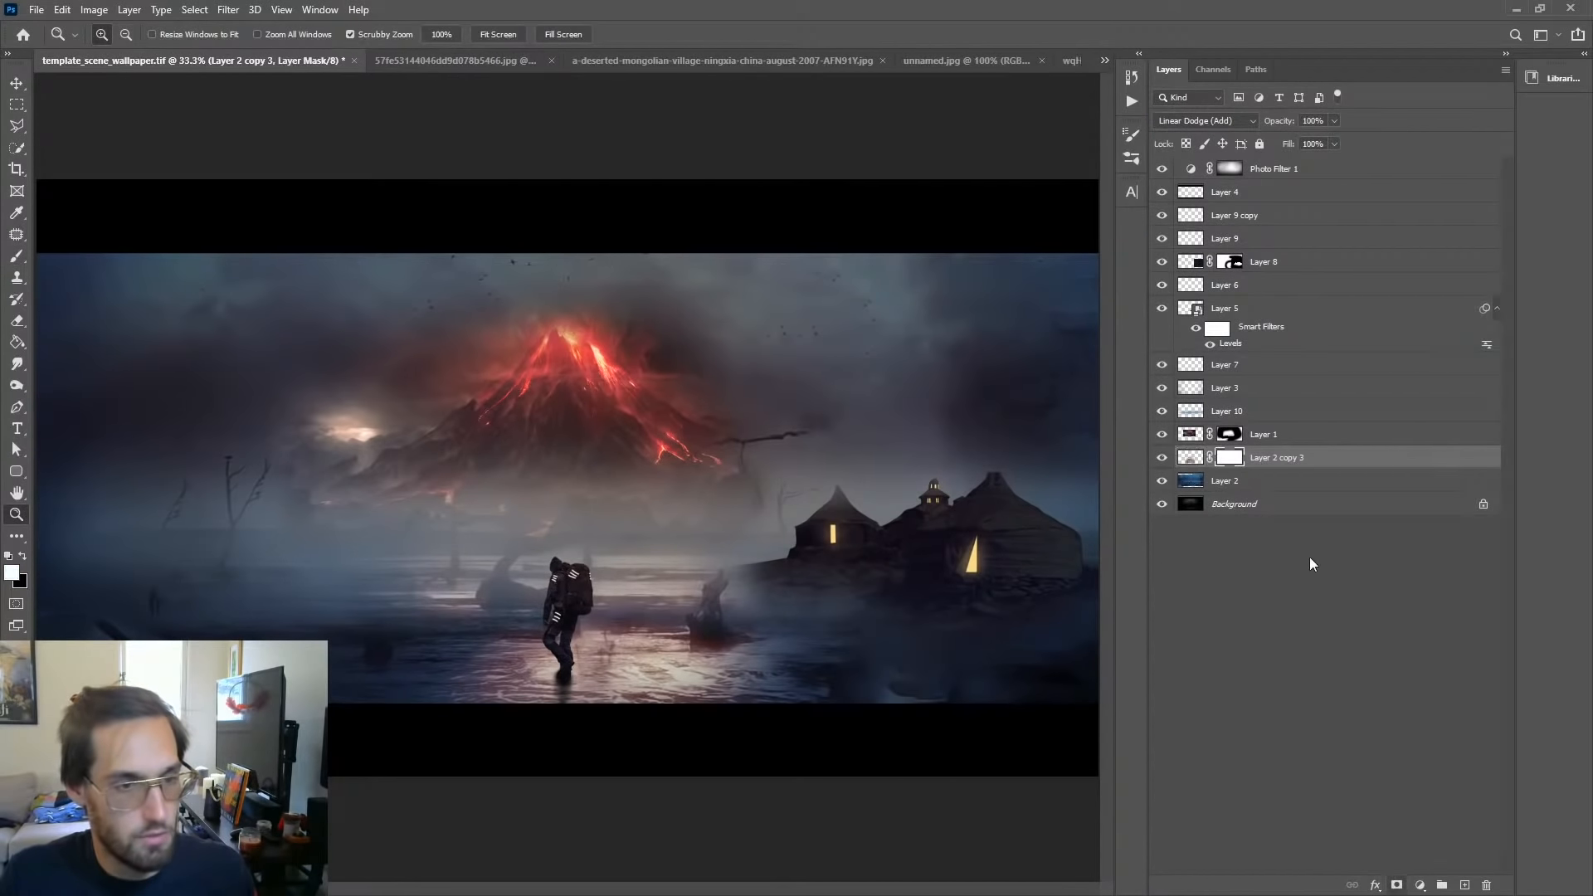
left_click(16, 256)
left_click(24, 556)
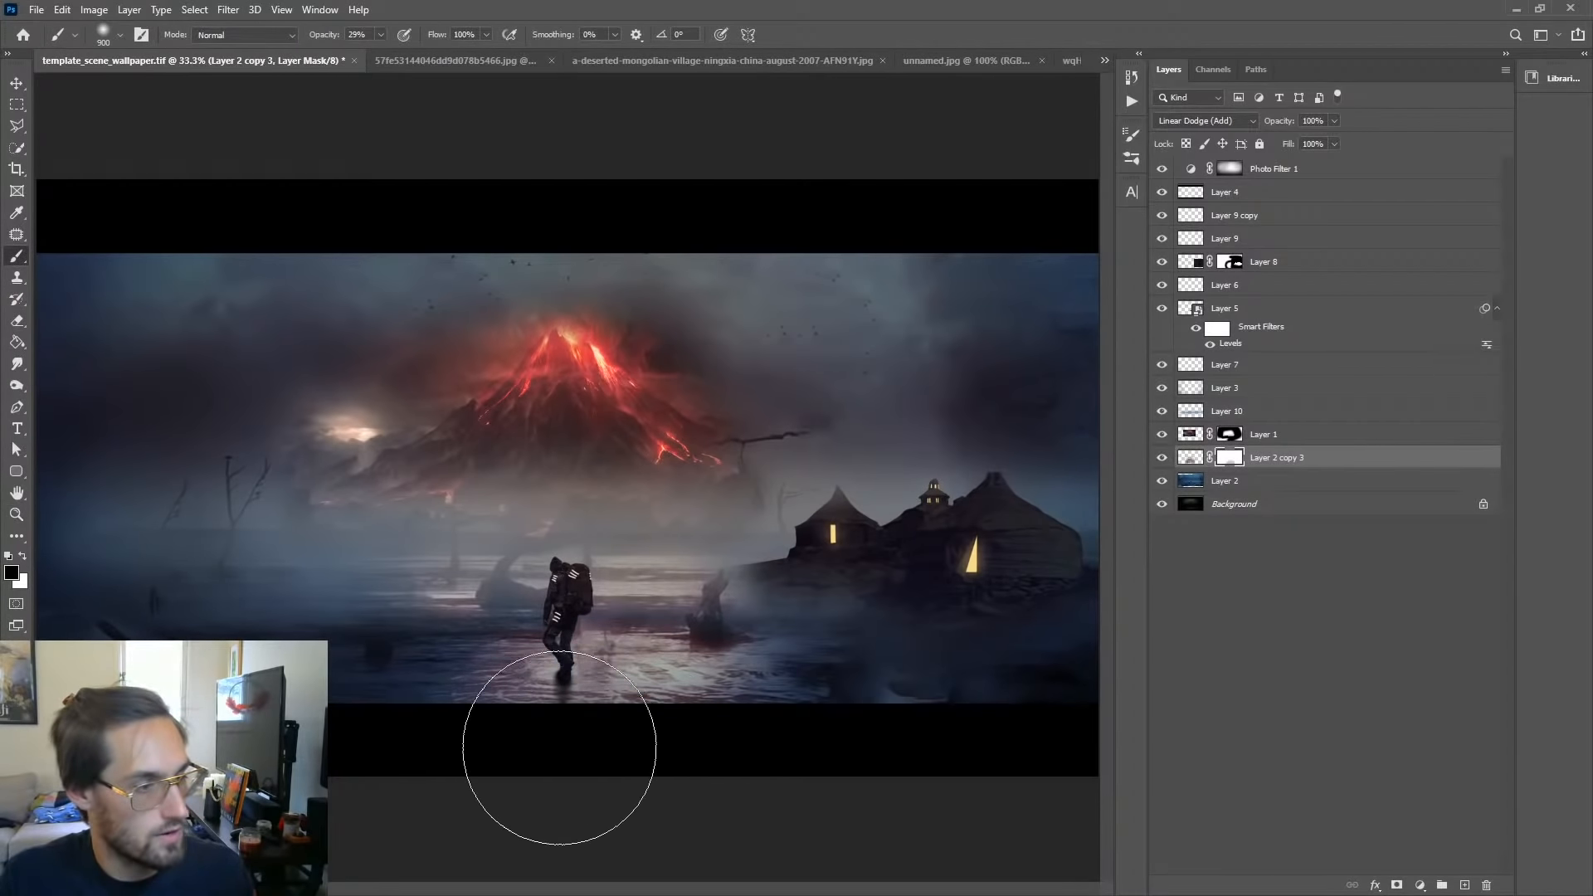
mouse_move(536, 753)
left_mouse_down()
mouse_move(501, 736)
mouse_move(490, 759)
left_mouse_up()
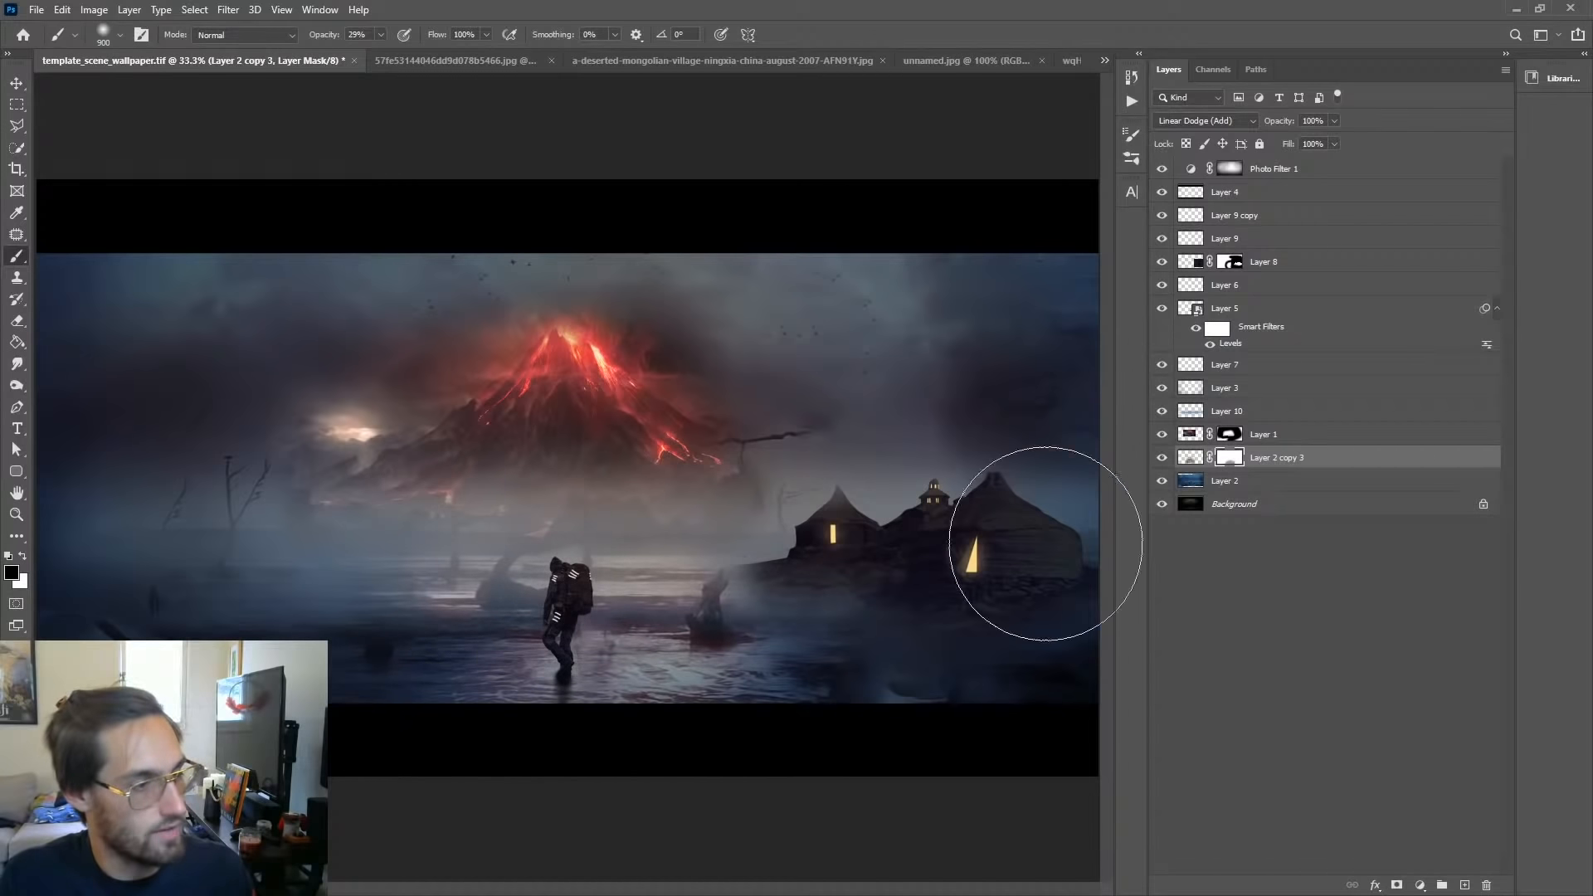
Step: Compare the scene with the masked Layer 2 copy 3 hidden and shown, and check the whole composite at reduced size
left_click(1207, 568)
left_click(1162, 461)
left_click(1161, 461)
left_click(1161, 462)
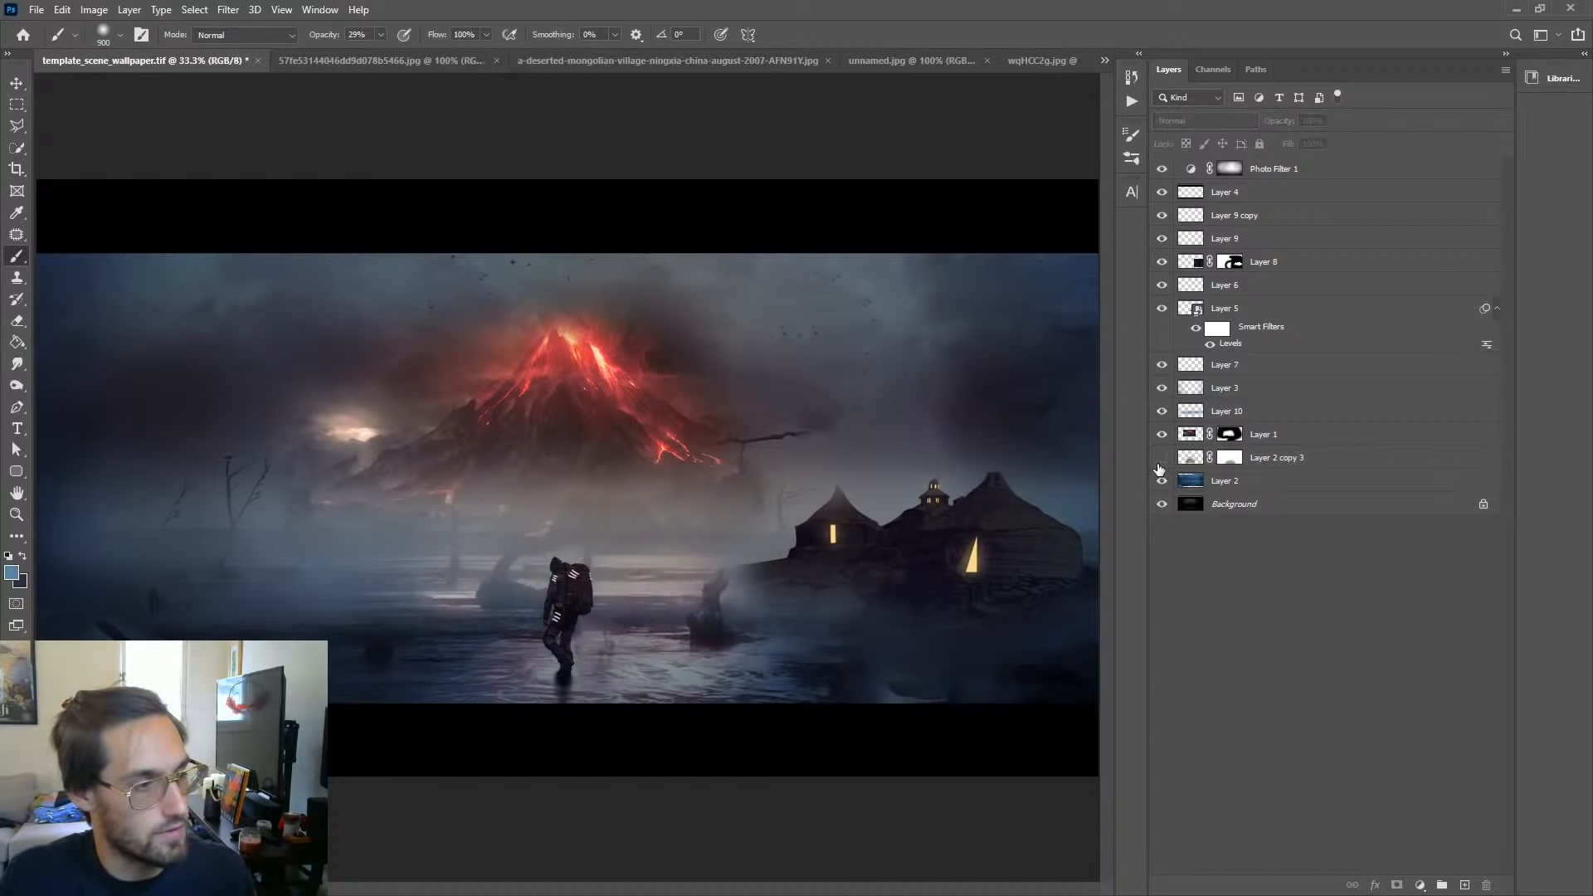
left_click(1162, 461)
left_click(1162, 462)
key("z")
left_click(650, 529, "alt")
left_click(650, 530, "alt")
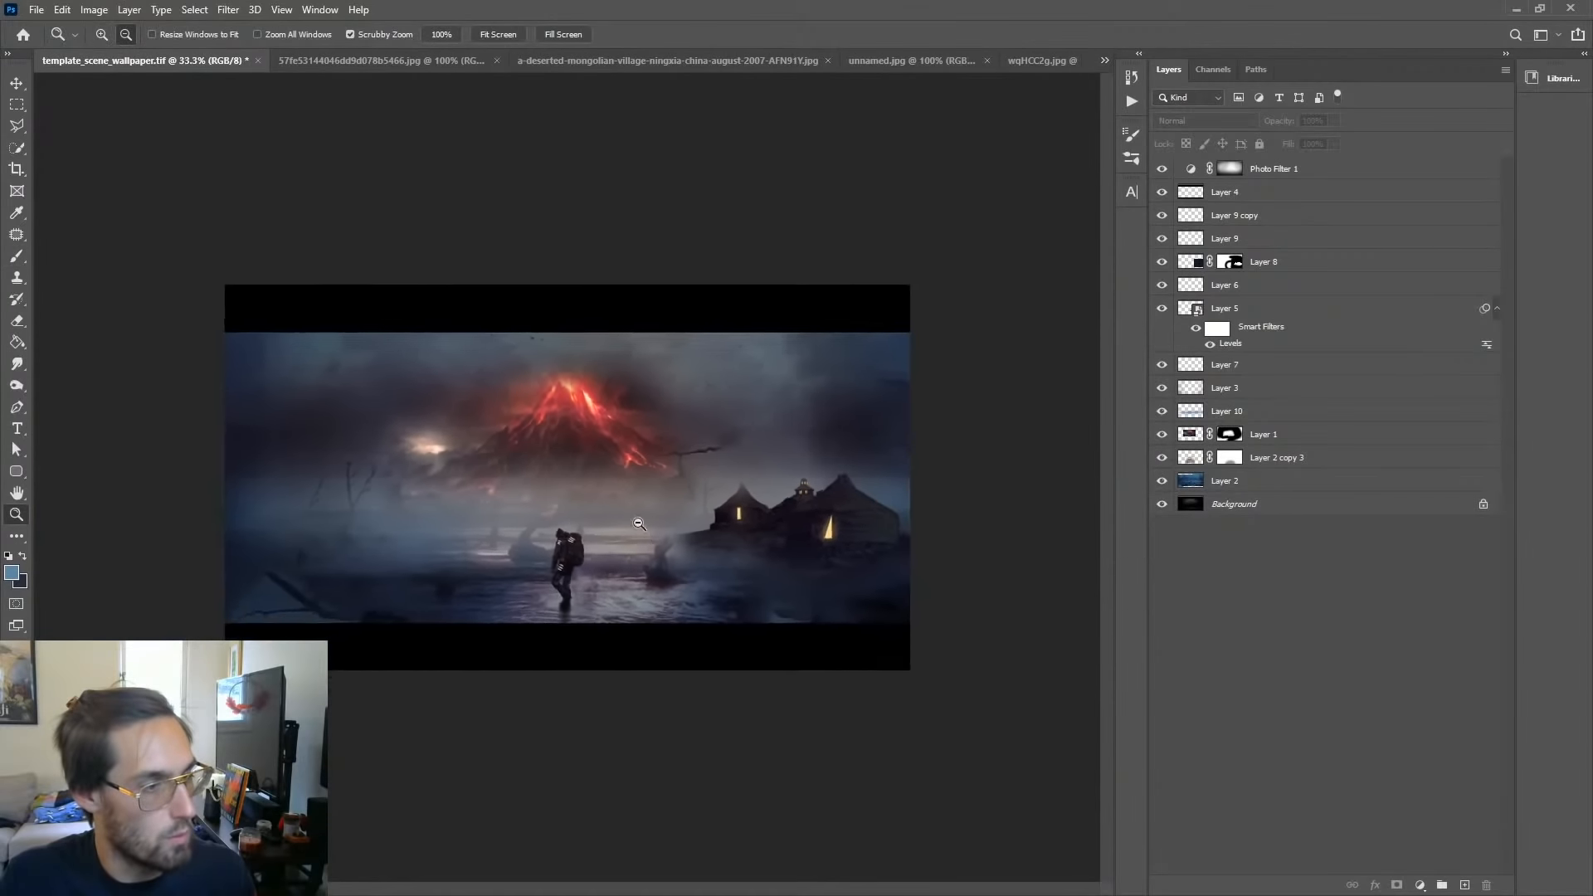
left_click(15, 90)
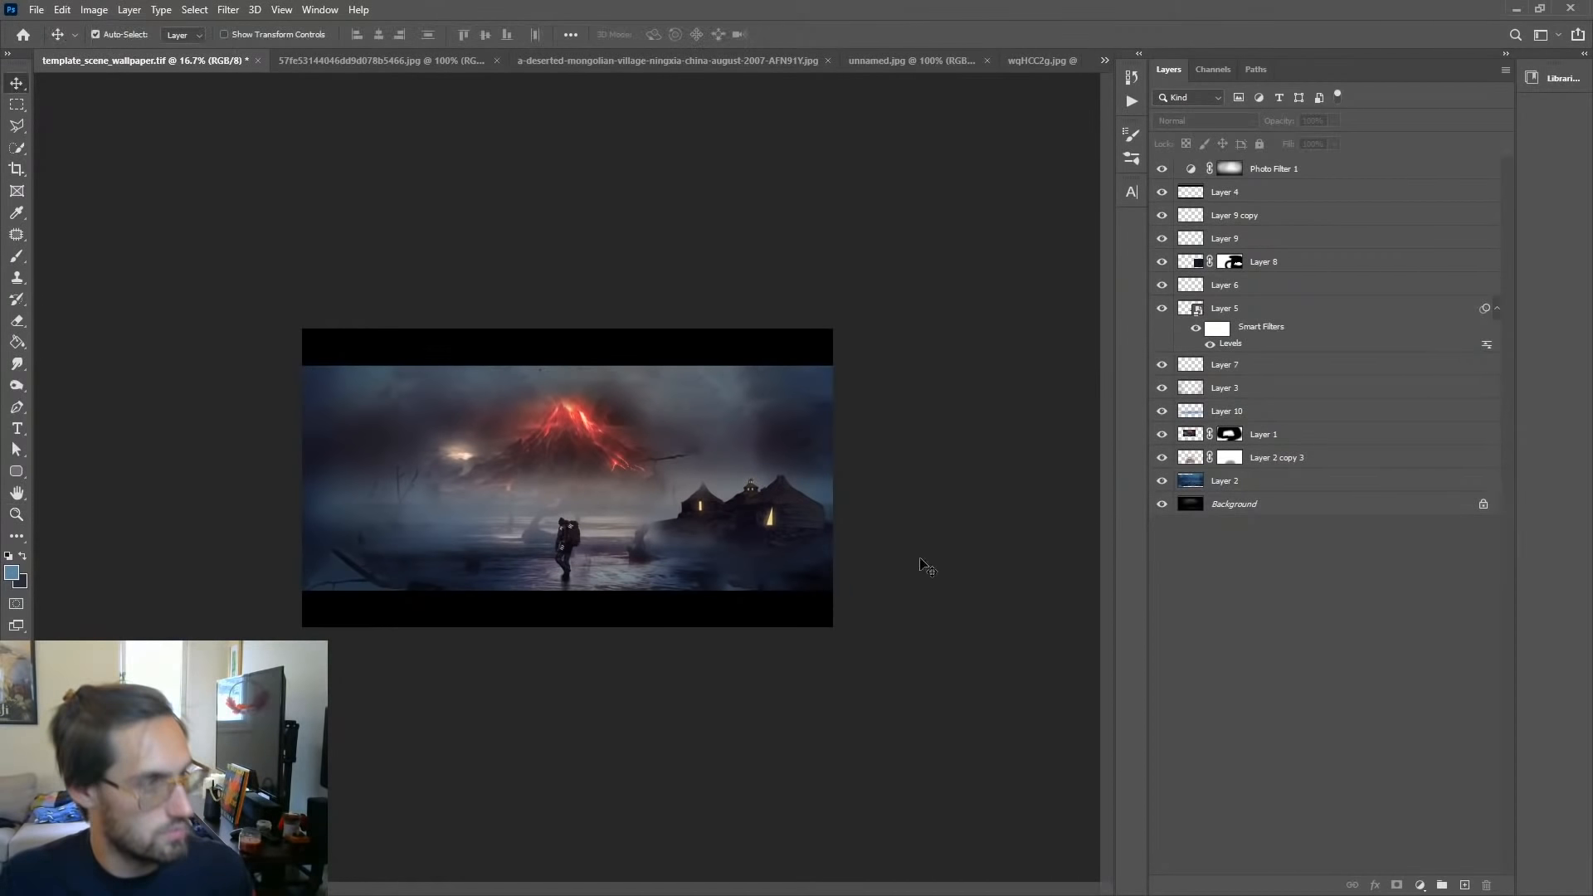
key("b")
left_click(563, 513)
left_click(783, 340)
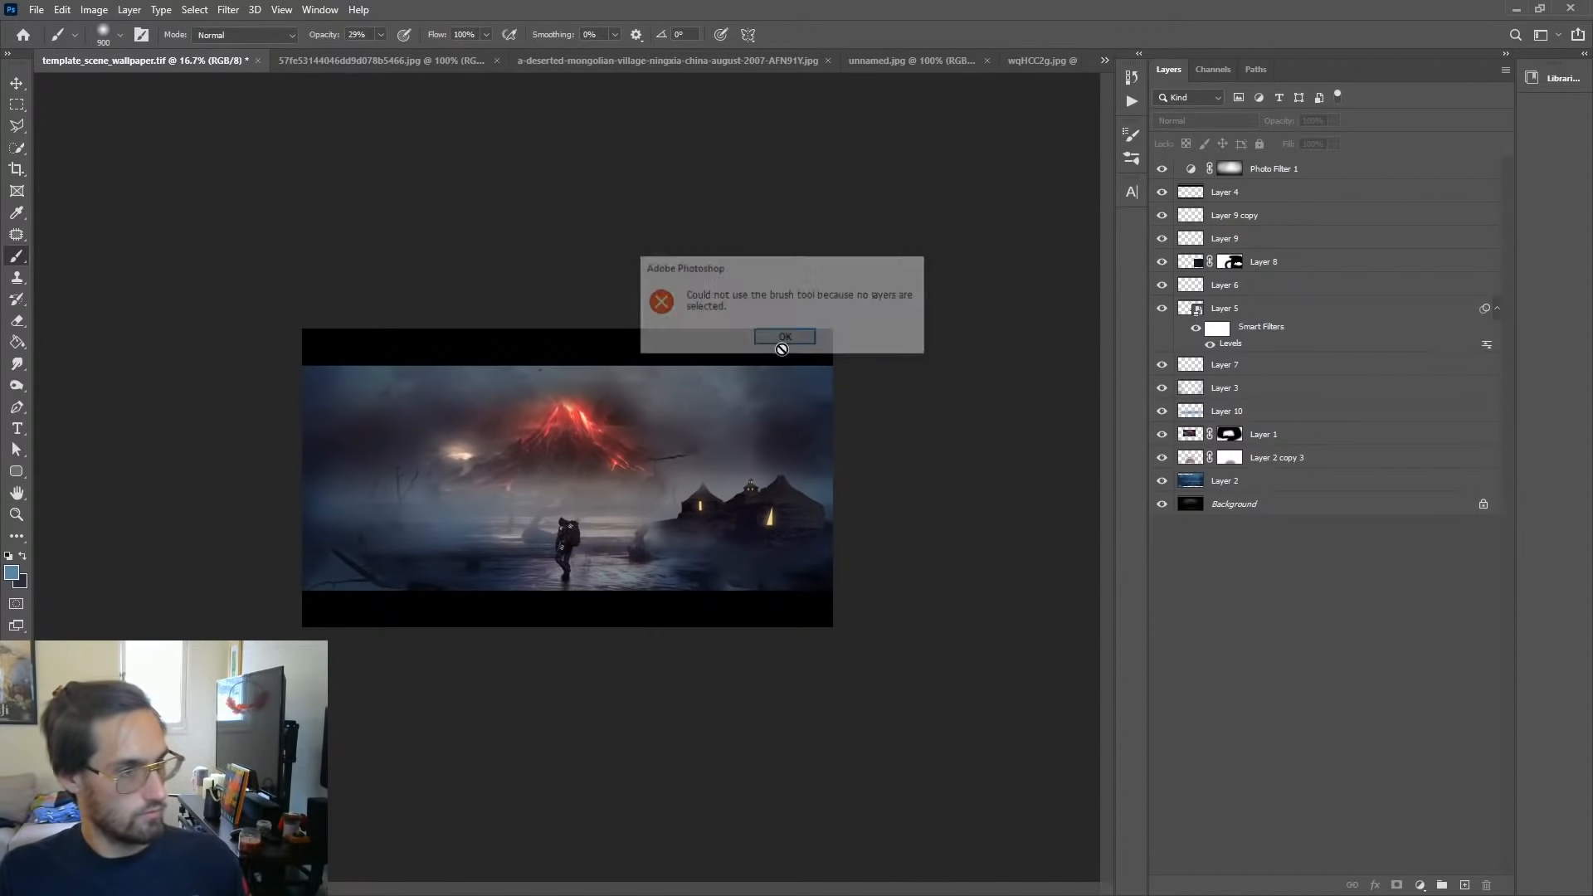
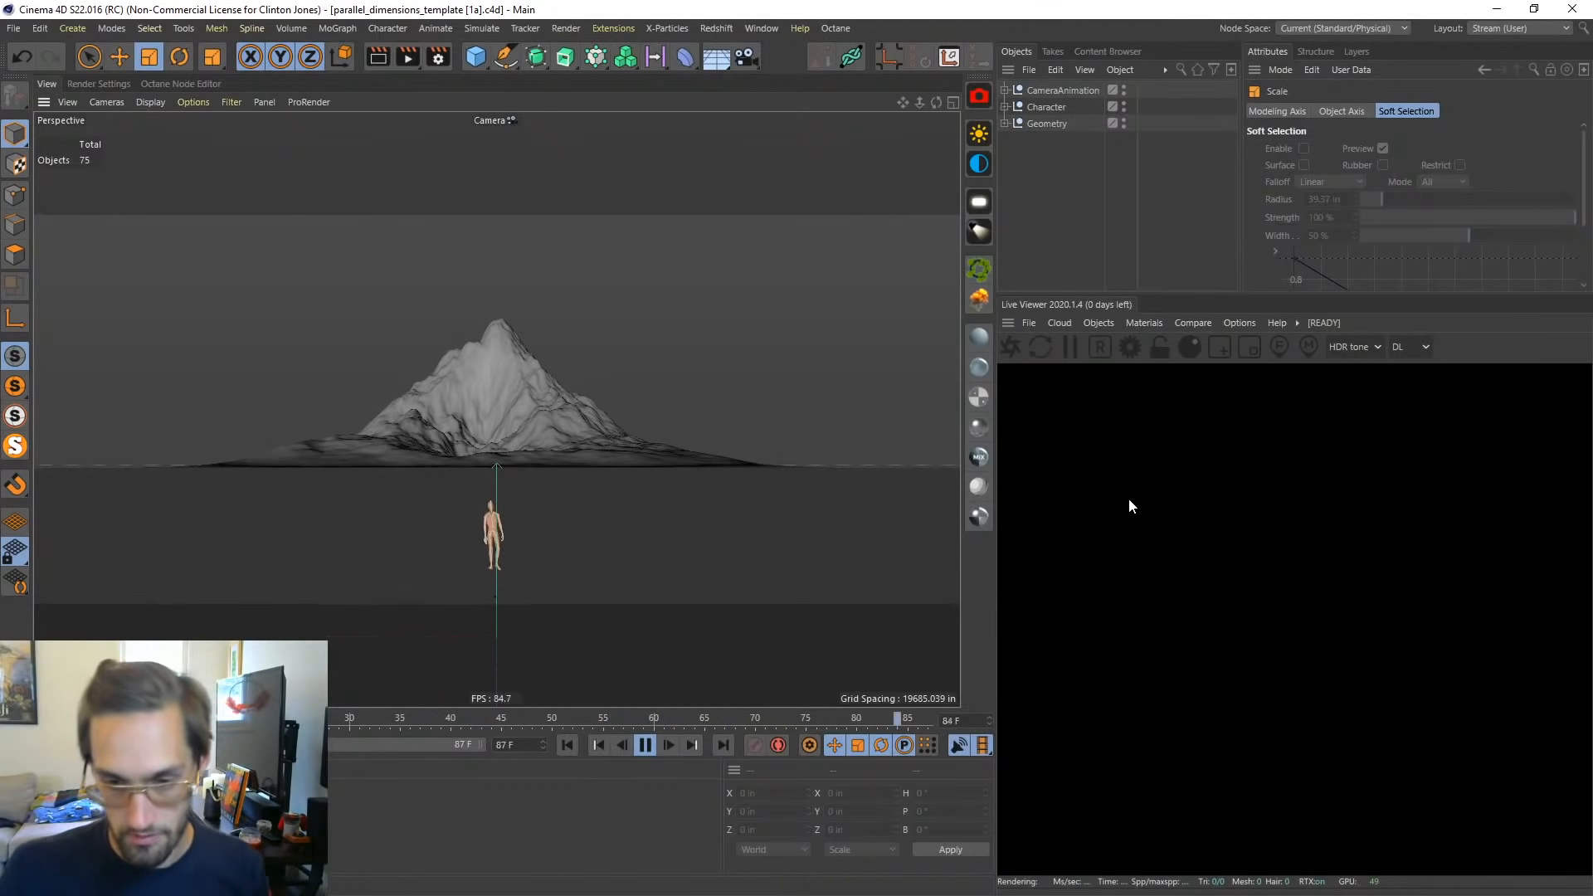
Step: Switch from Cinema 4D back to the volcano composite in Photoshop
key("alt+Tab")
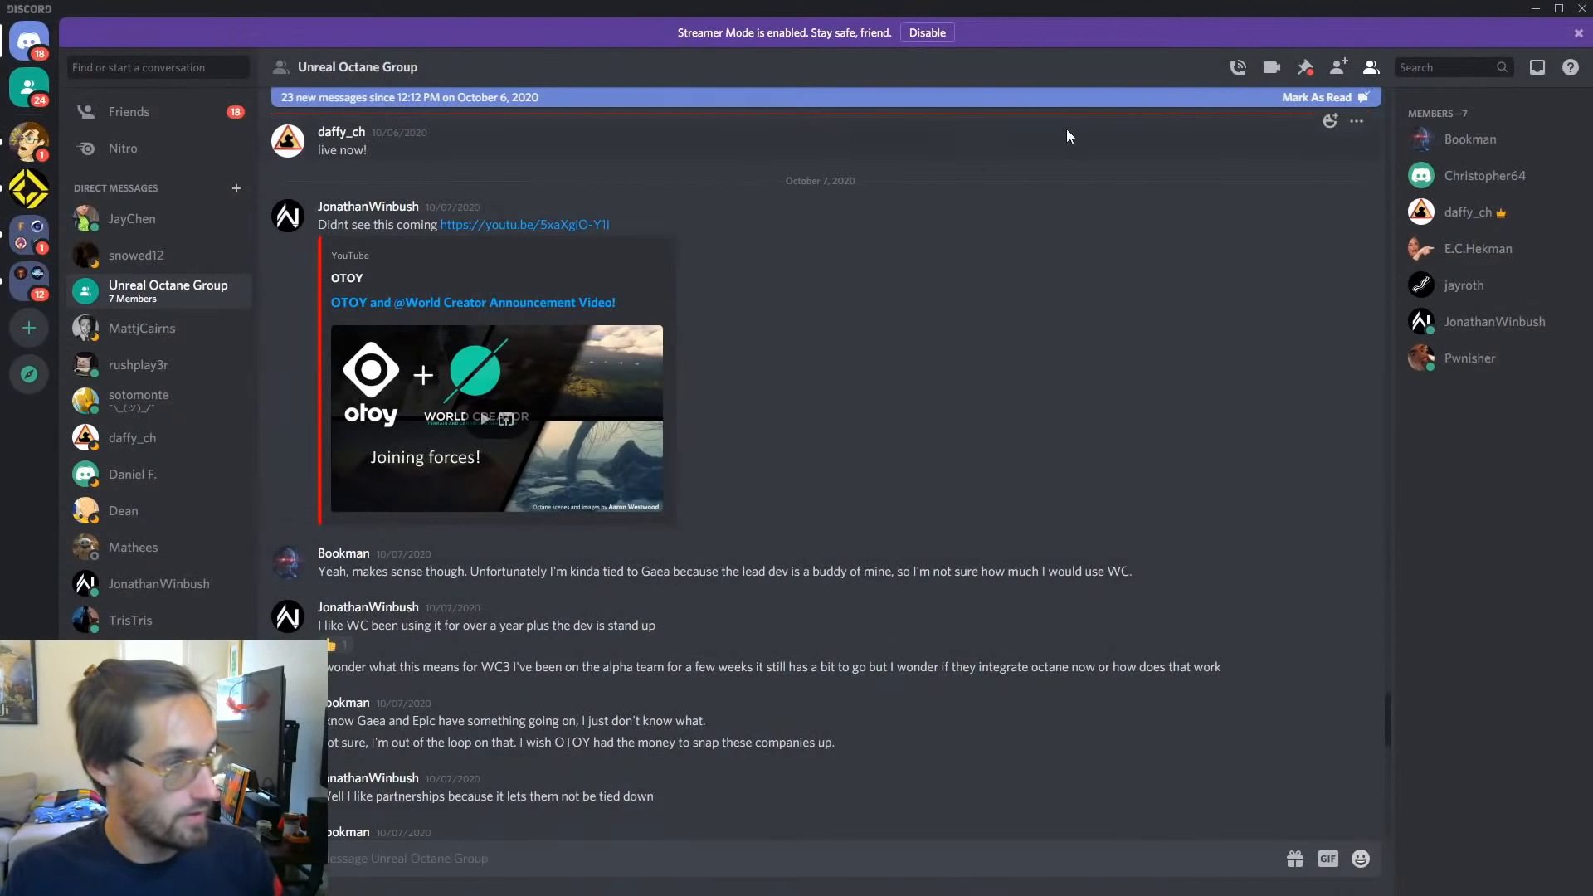
key("alt+Tab")
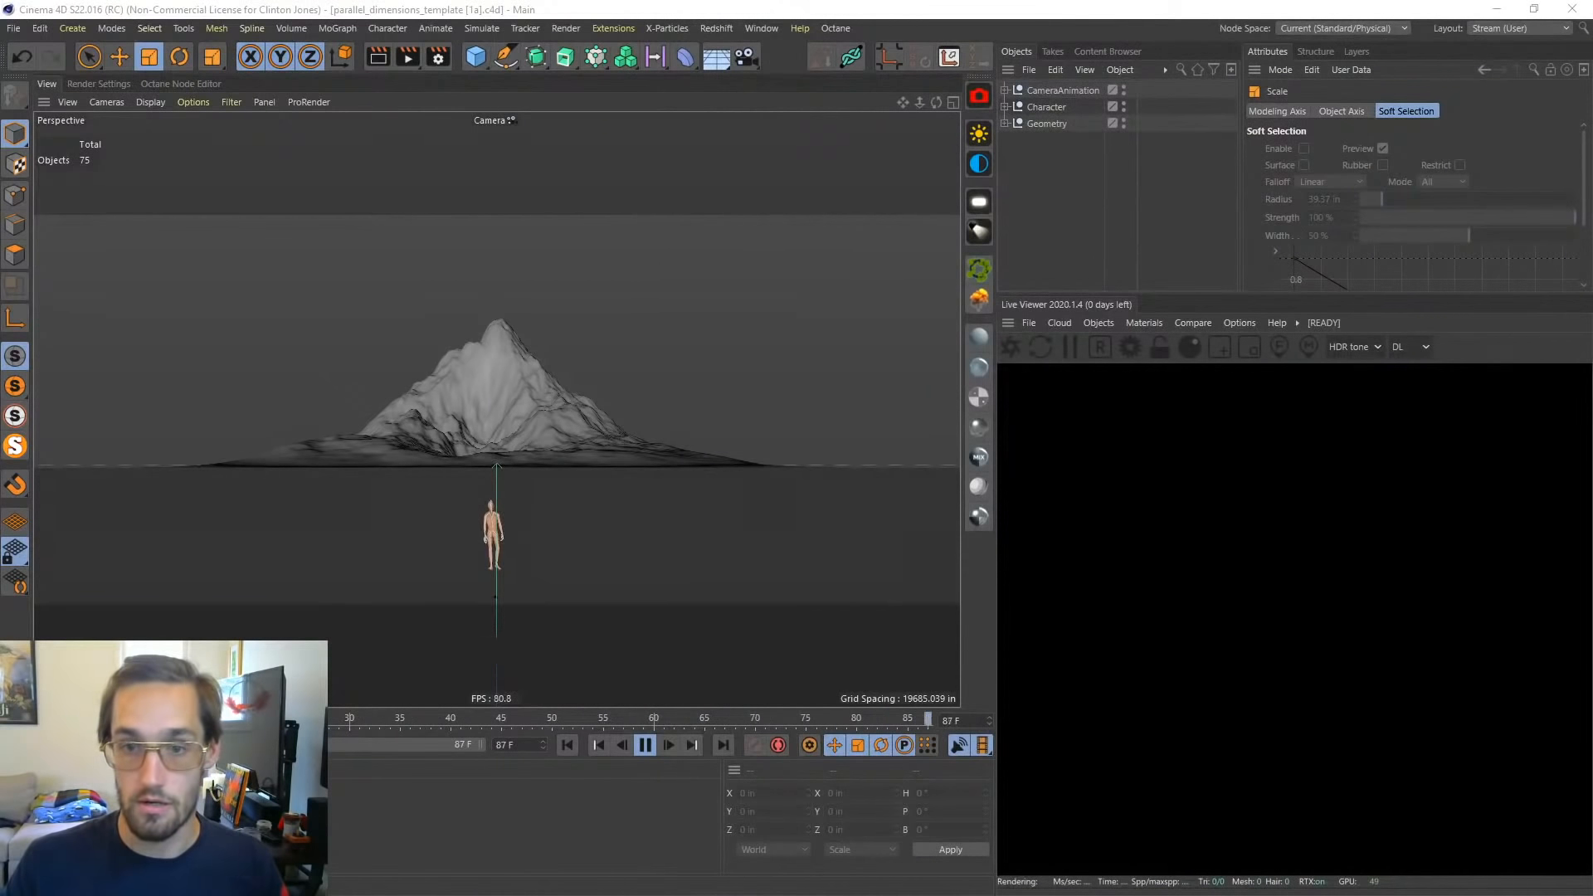
key("alt+Tab")
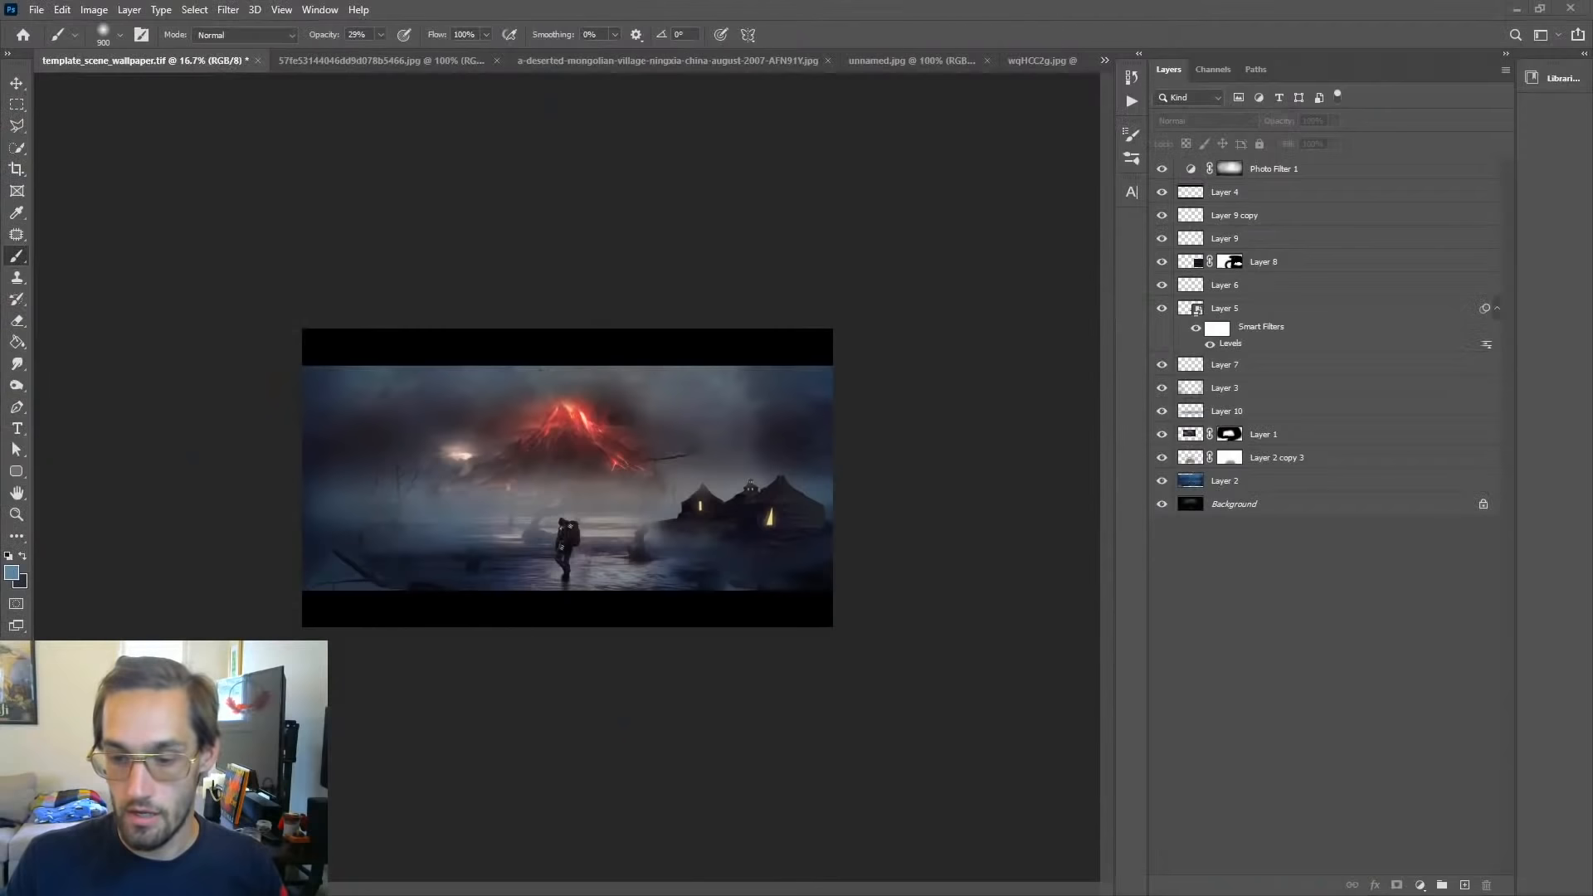
Step: Zoom in on the composite and compare the scene with Layer 8 hidden and shown
left_click(17, 86)
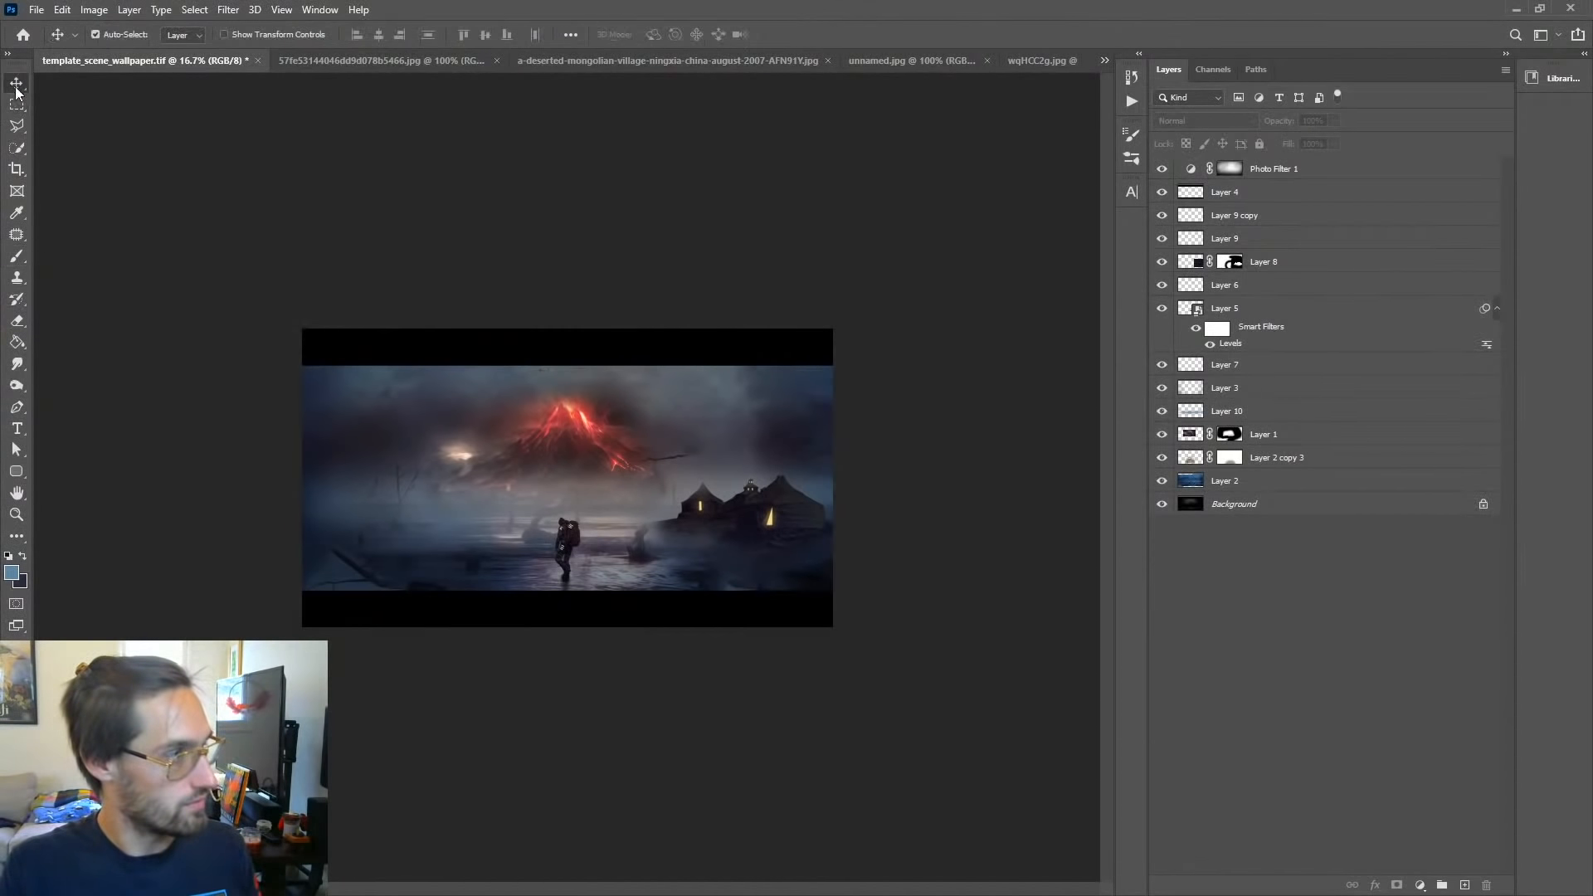
key("z")
left_click(551, 535)
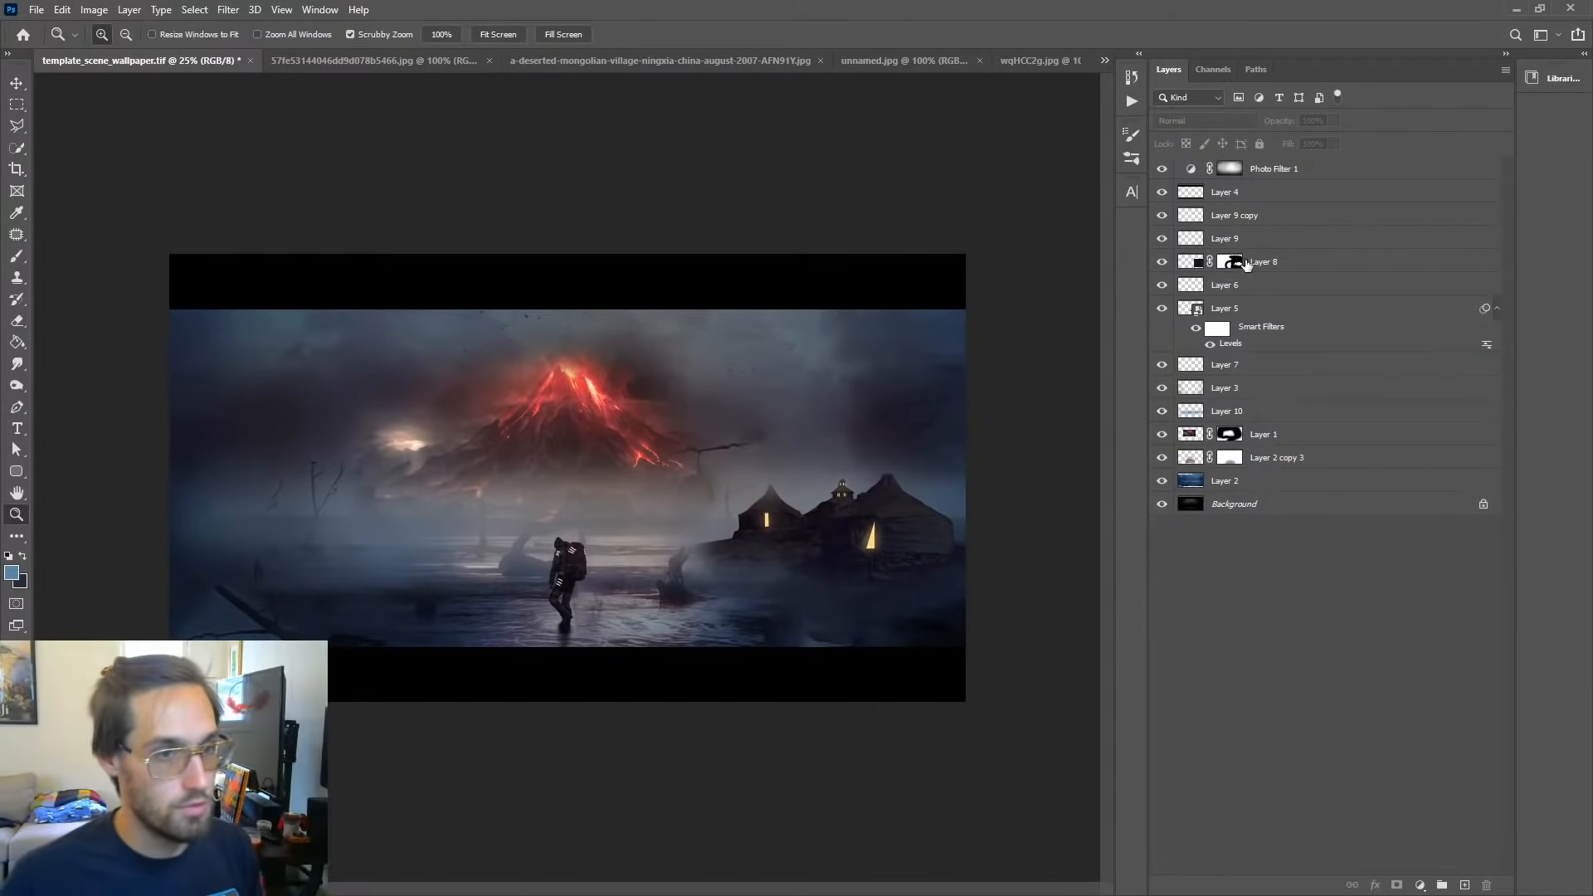
left_click(1161, 262)
left_click(1161, 262)
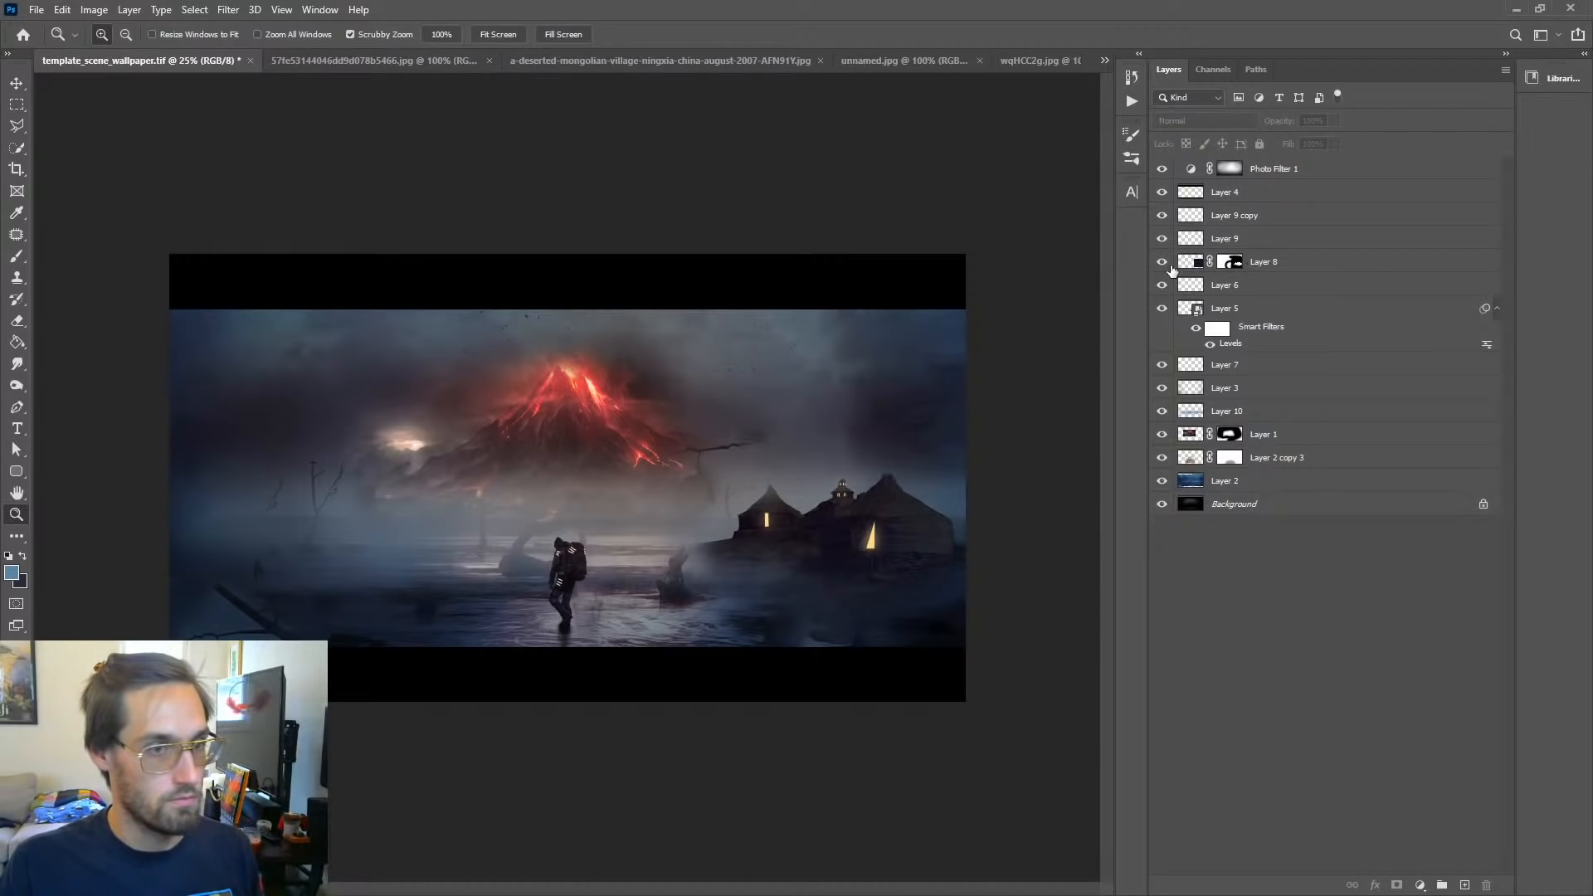
left_click(1162, 263)
left_click(1162, 264)
left_click(1161, 264)
left_click(1163, 267)
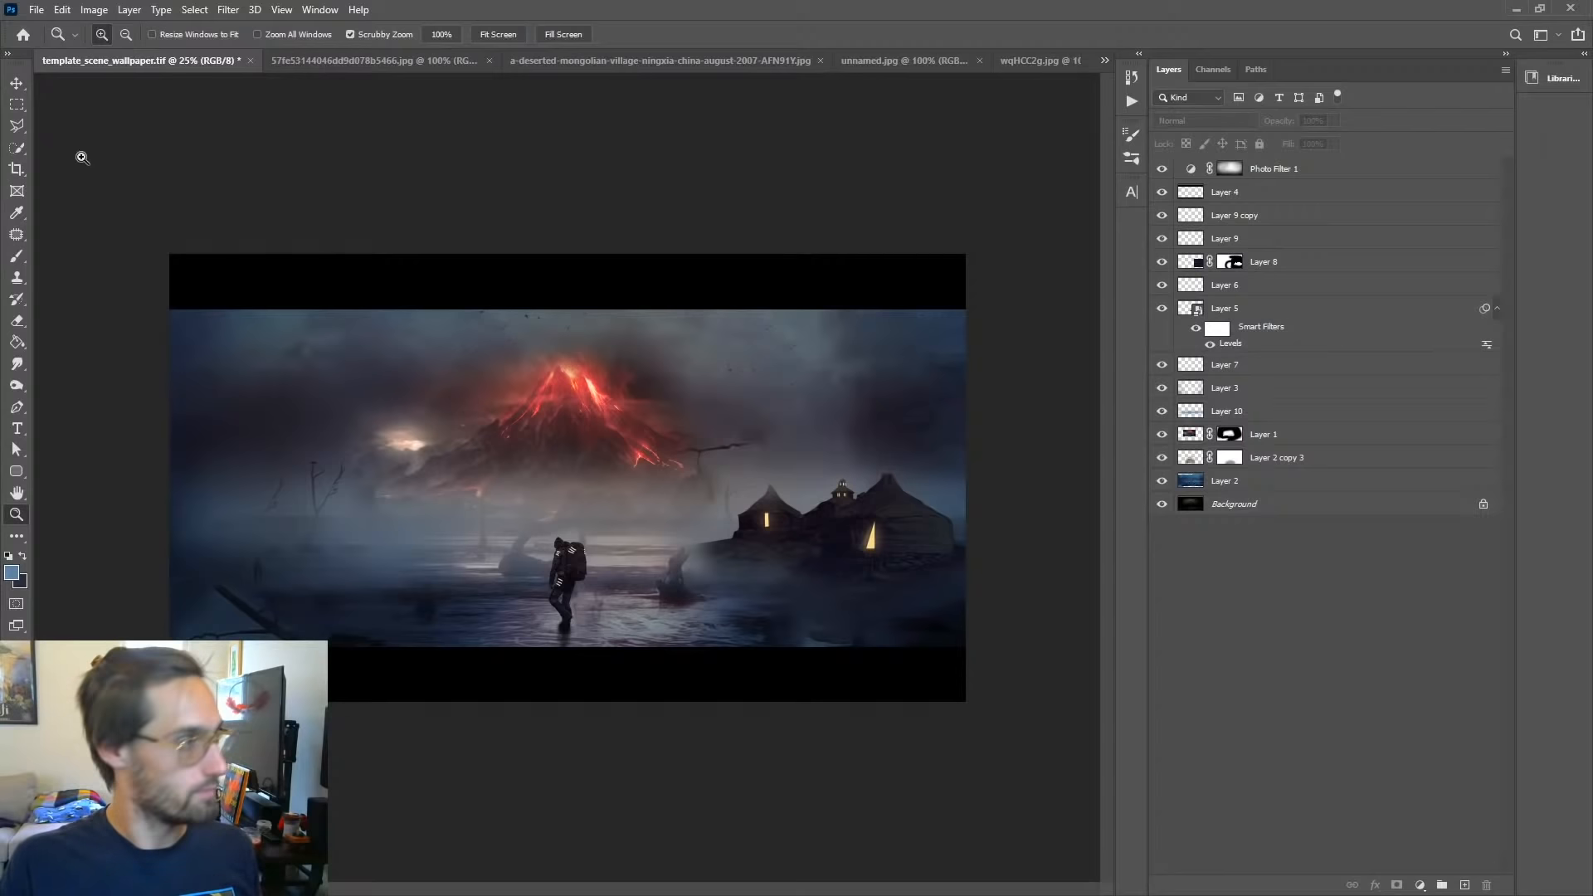
Step: Find the deserted Mongolian village photo among the open reference images and copy it into template_scene_wallpaper.tif as a new layer
left_click(17, 84)
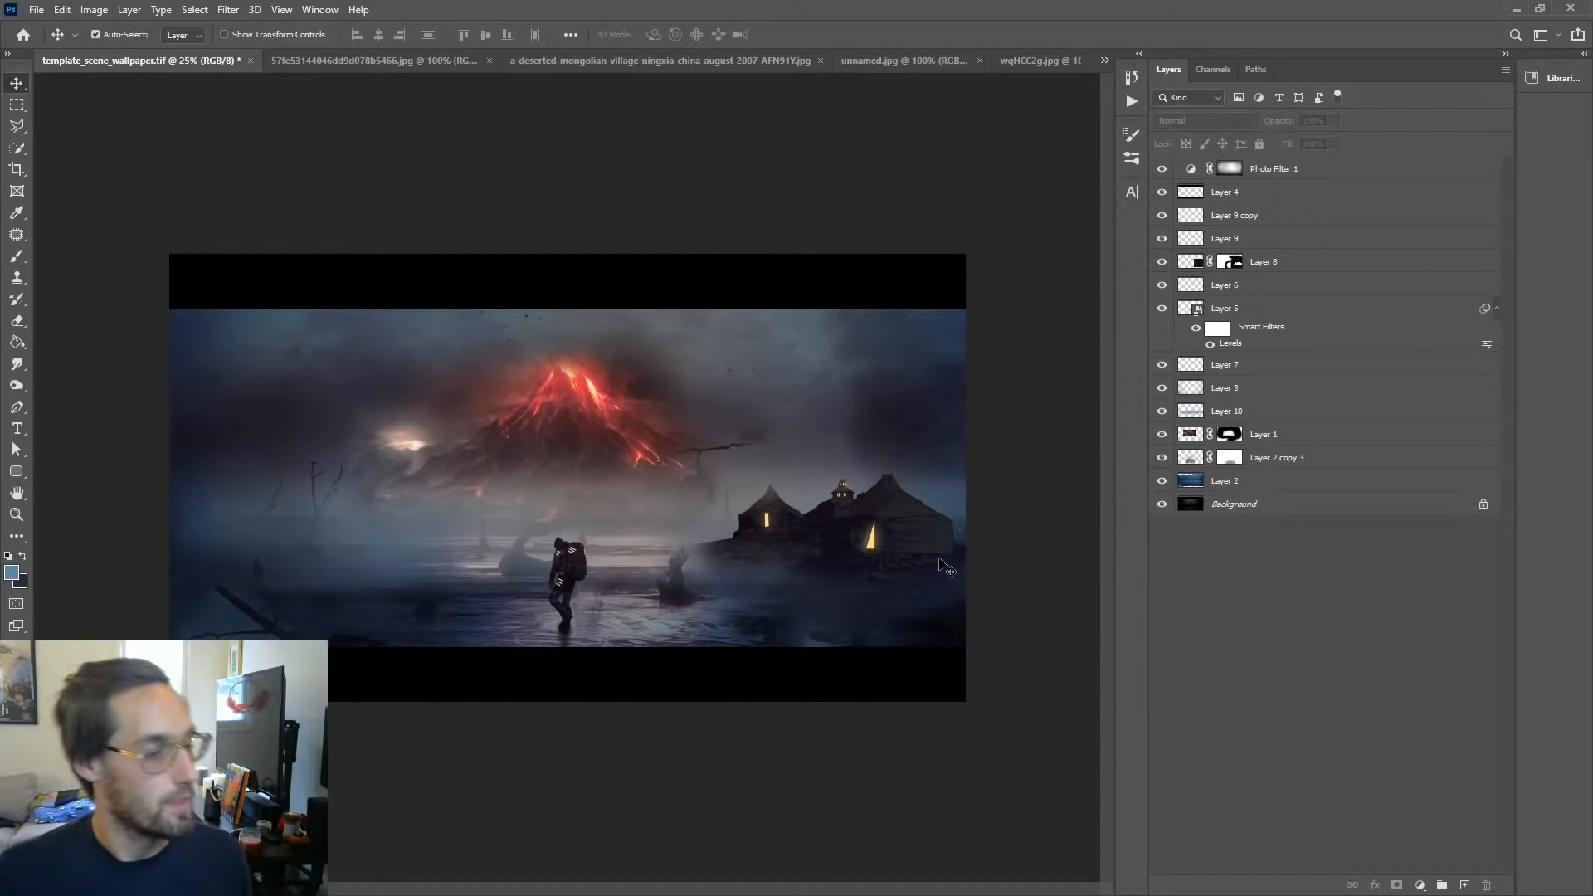
left_click(380, 61)
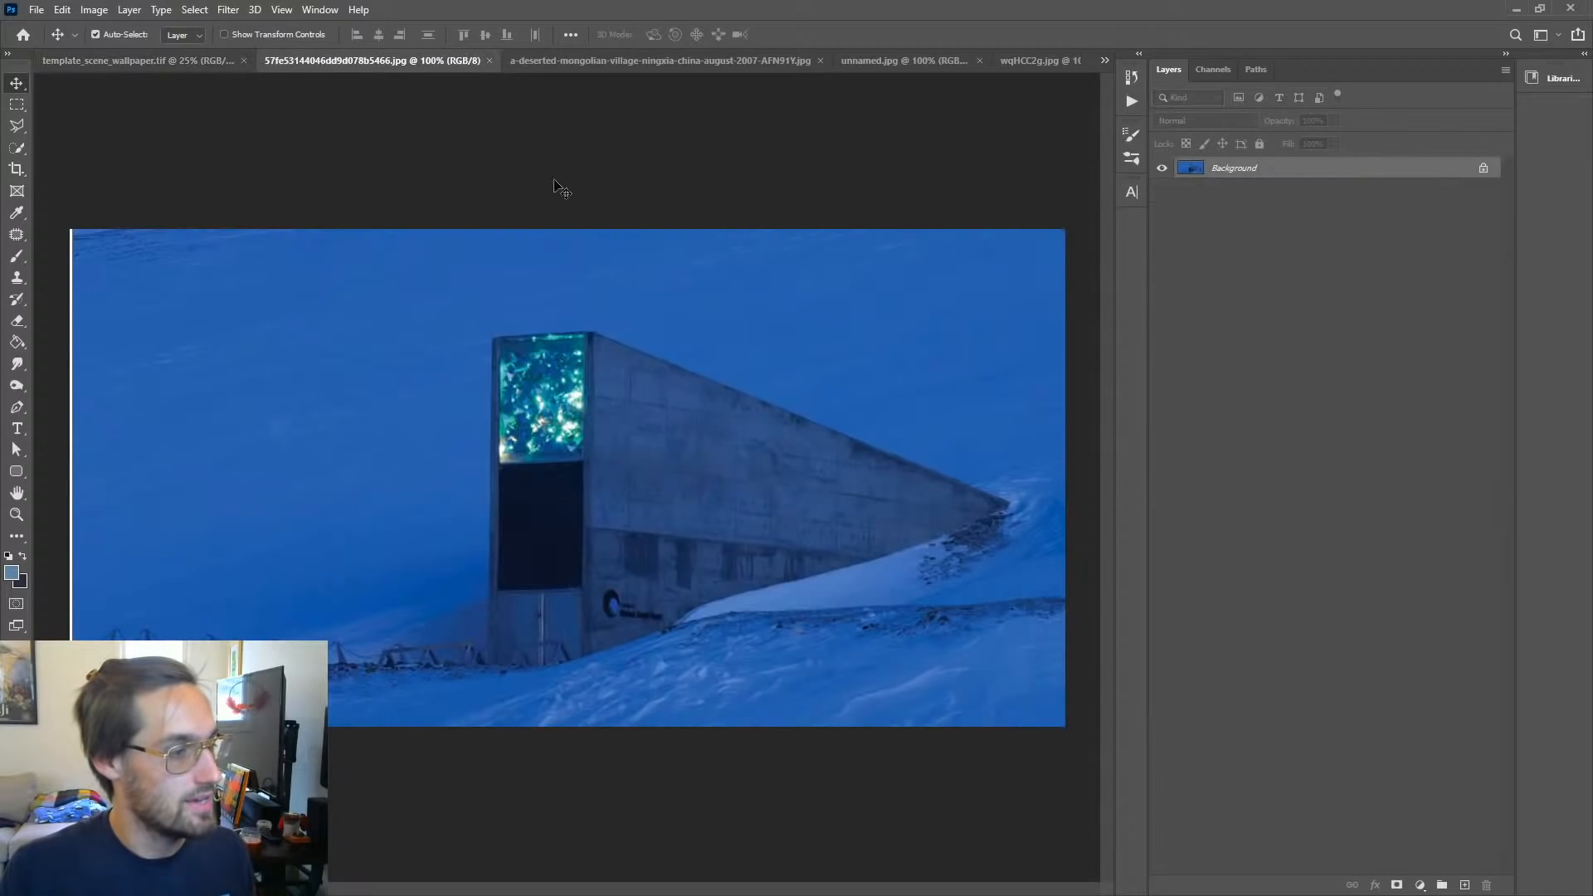
left_click(613, 61)
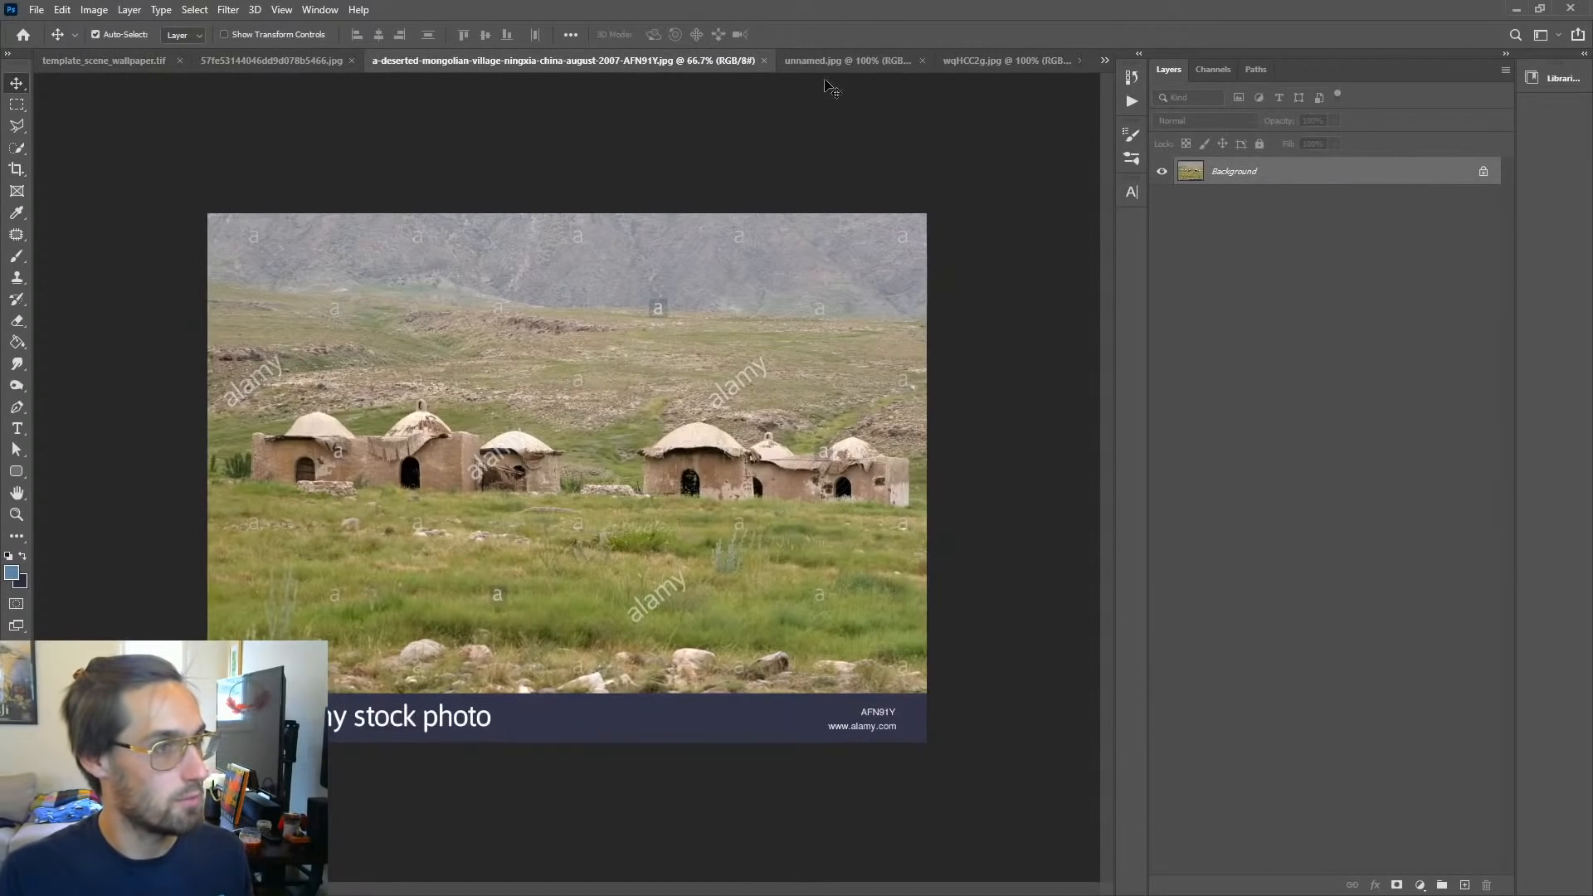
left_click(835, 63)
left_click(1020, 62)
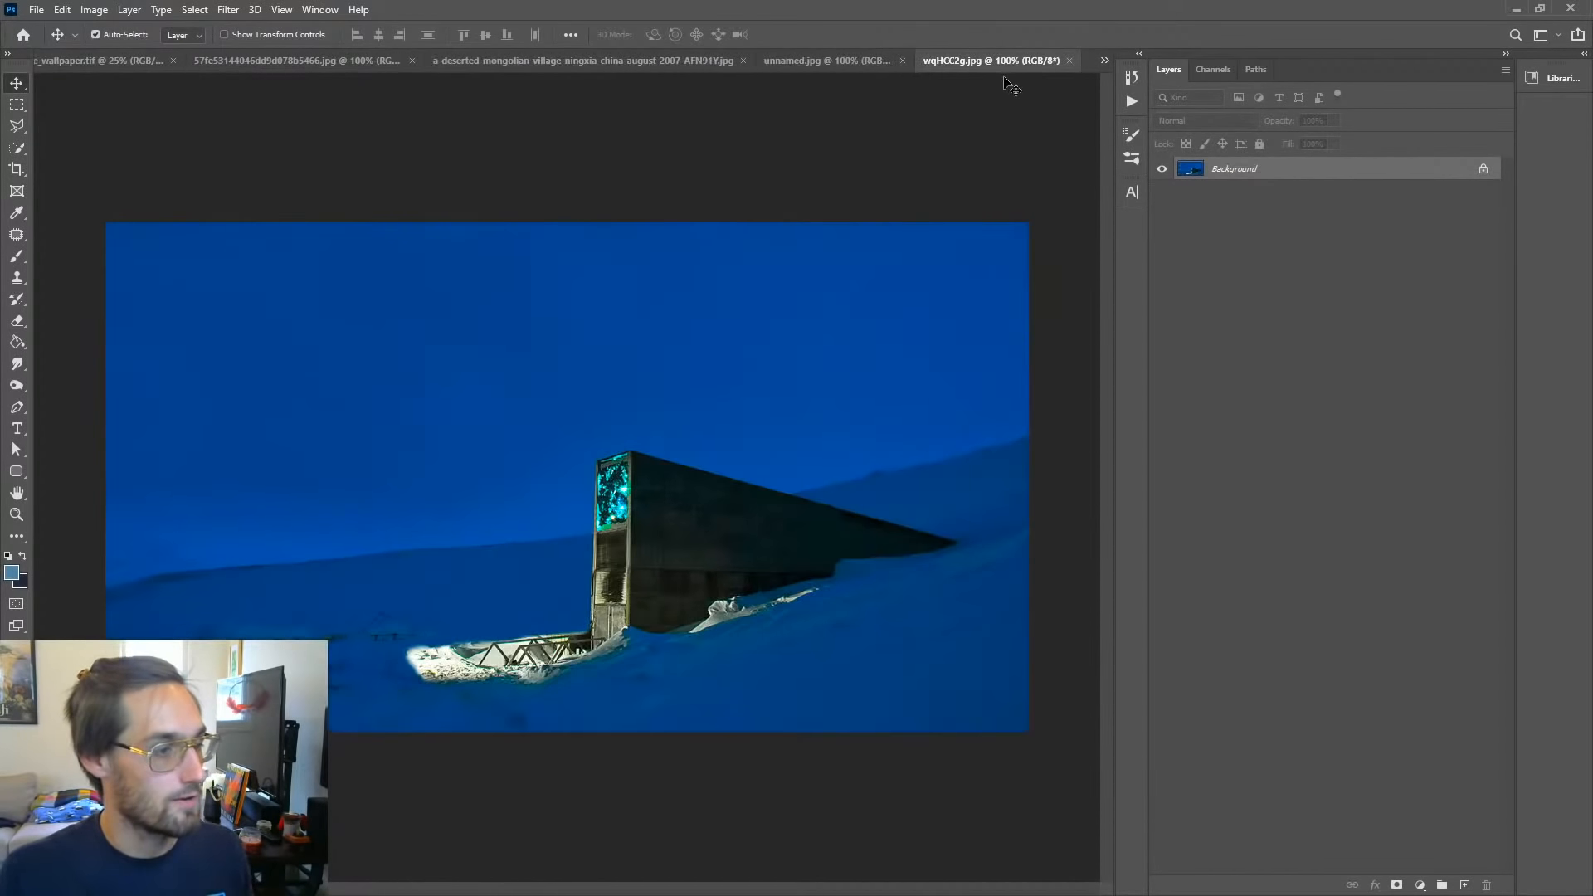
left_click(696, 63)
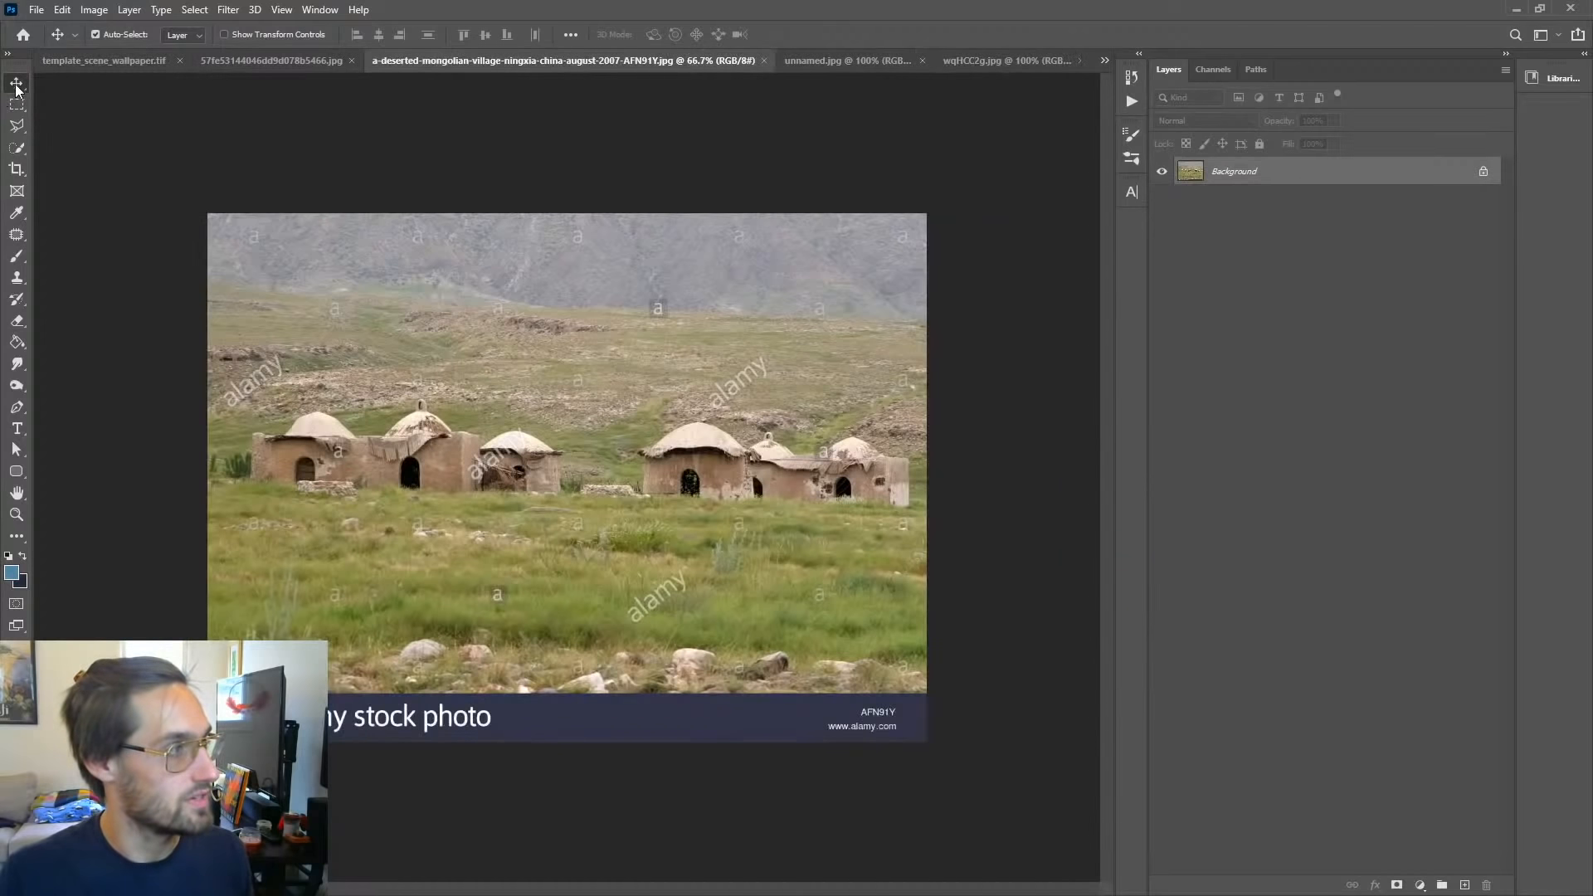
left_click(82, 62)
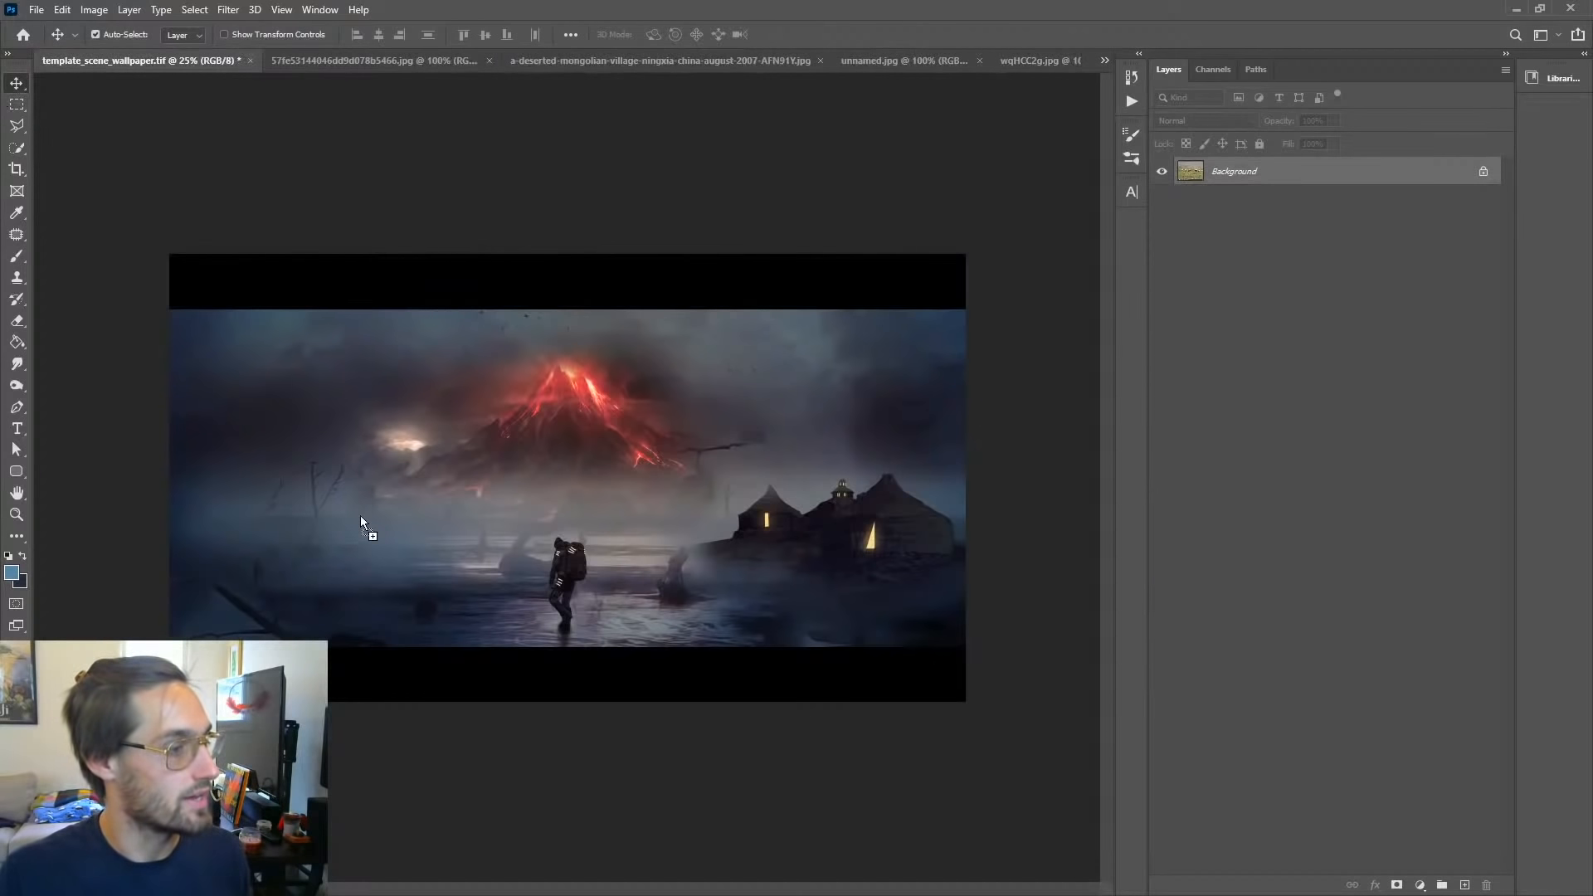
left_click_drag(360, 515, 448, 525)
Step: Begin a polygonal lasso outline on Layer 11 from the village photo's left edge, tracing the first hut's wall and domed roof
key("z")
left_click_drag(115, 568, 399, 521)
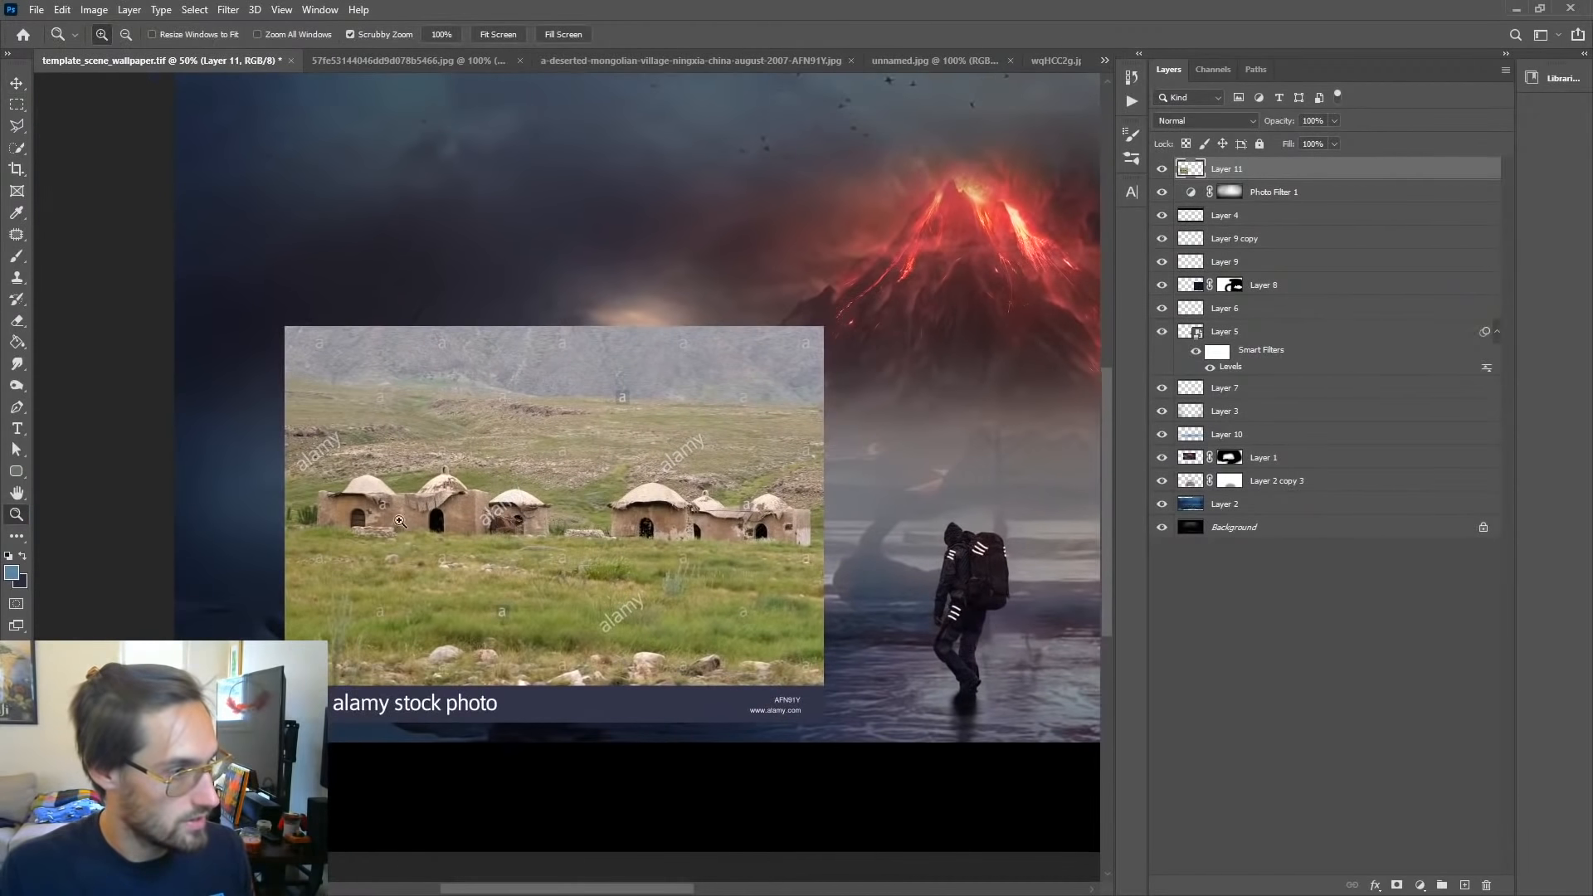
left_click(399, 521)
left_click(399, 521)
left_click(400, 521)
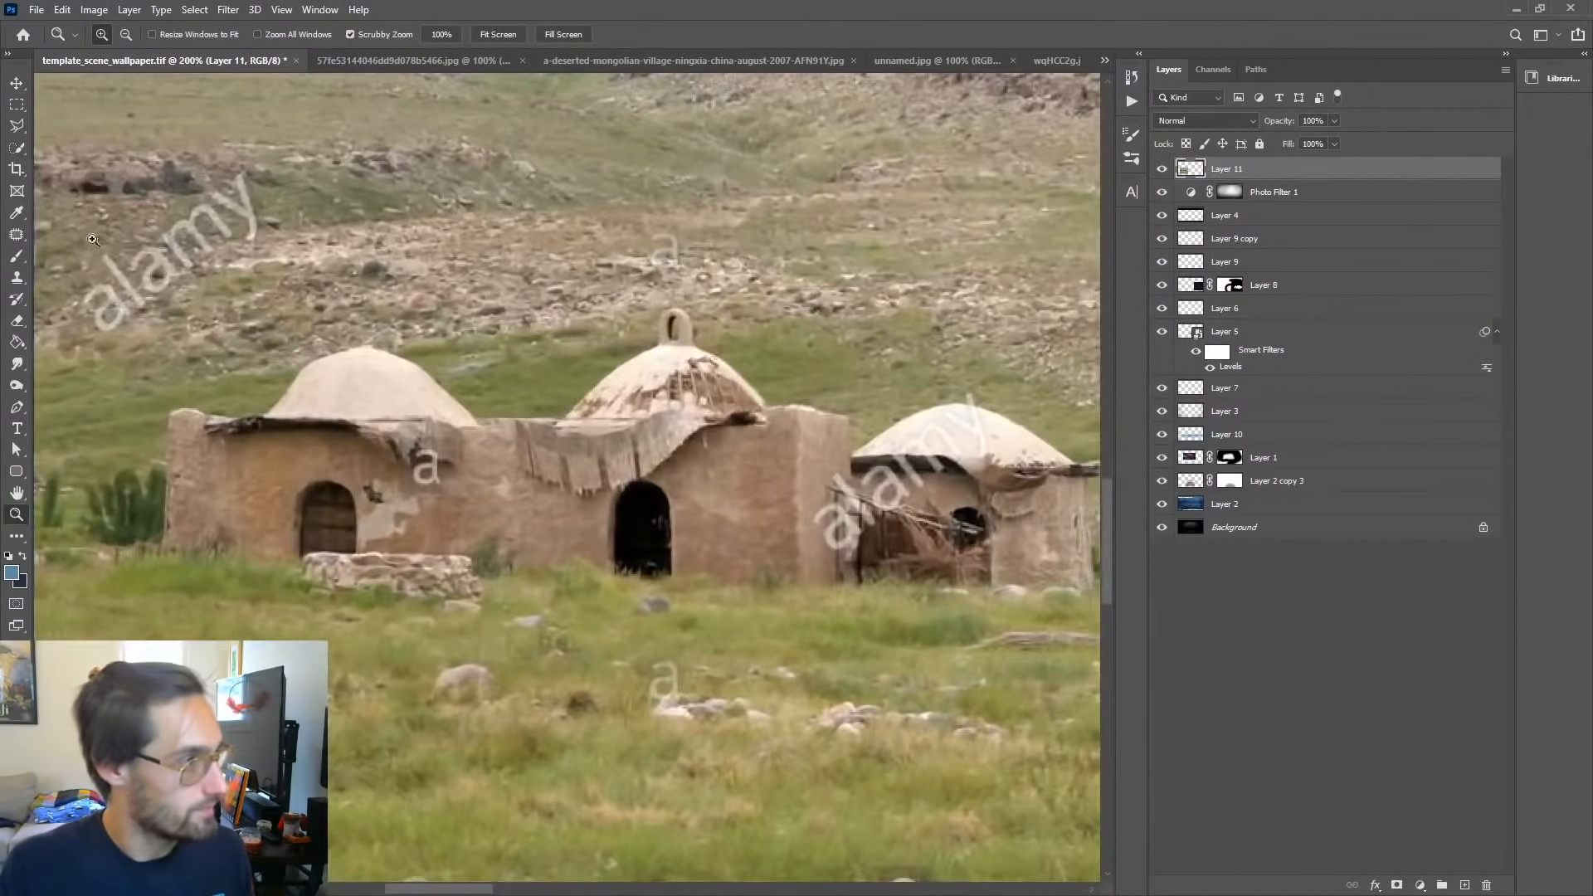
left_click(20, 259)
left_click_drag(149, 257, 297, 233)
left_click(17, 126)
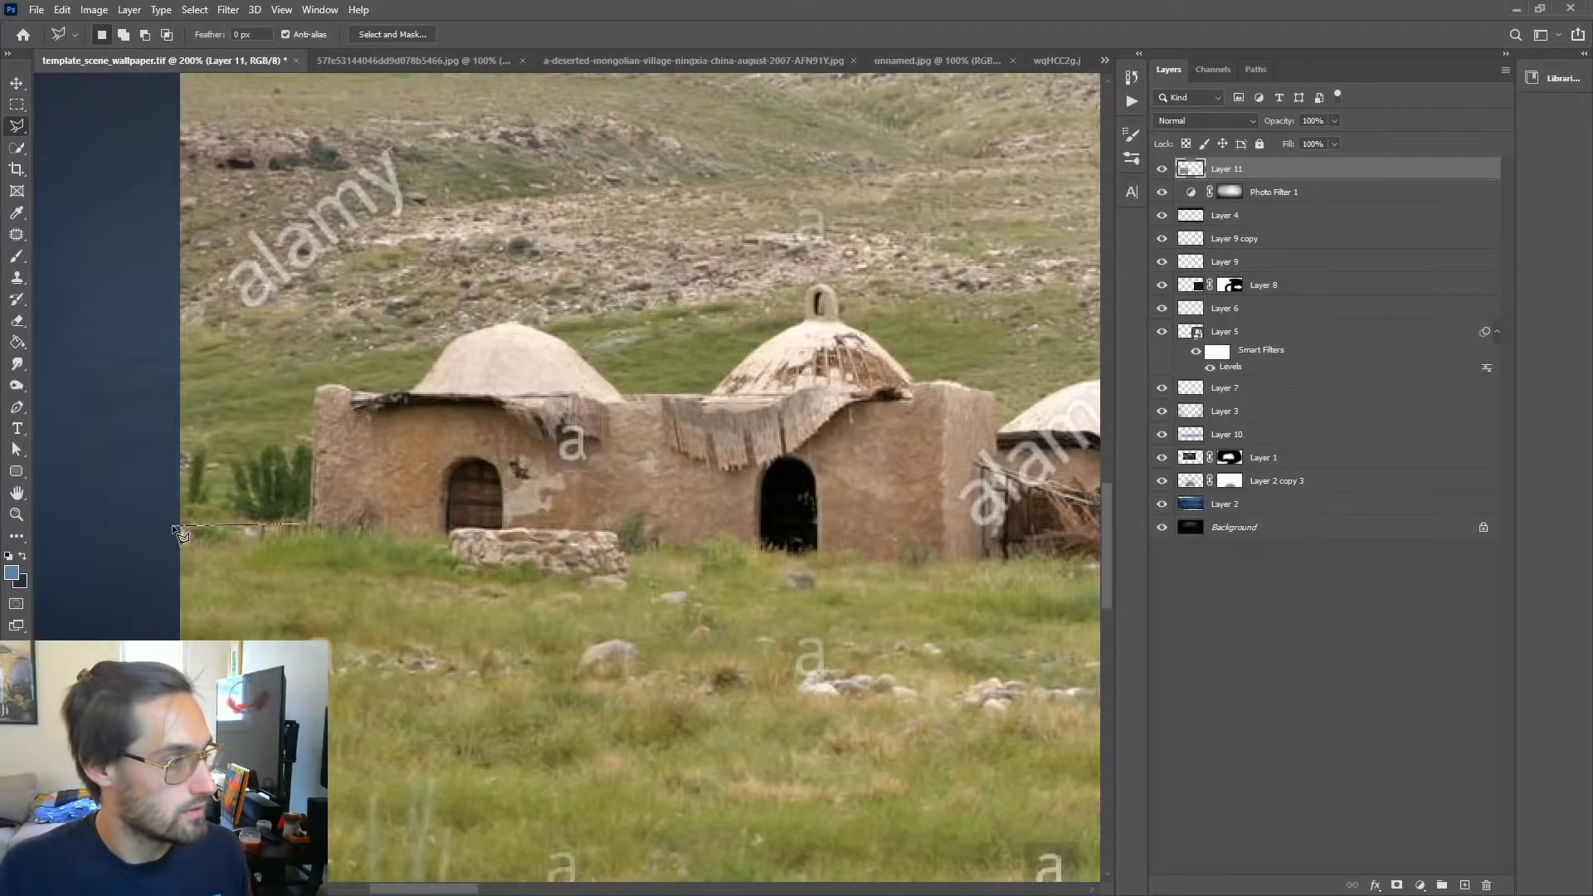
key("Escape")
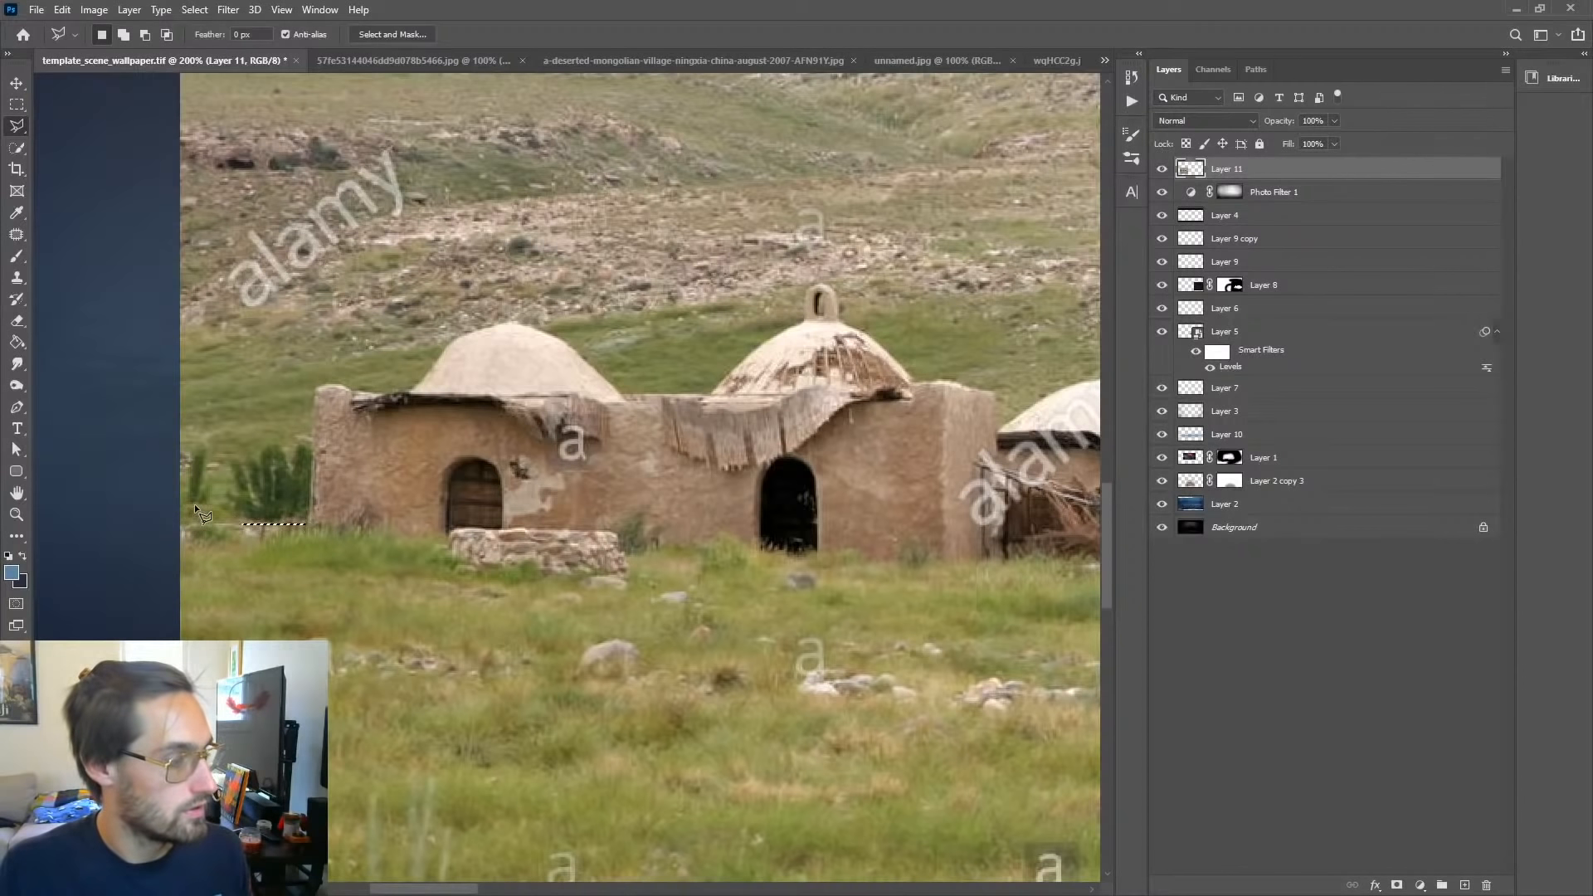
left_click(309, 524)
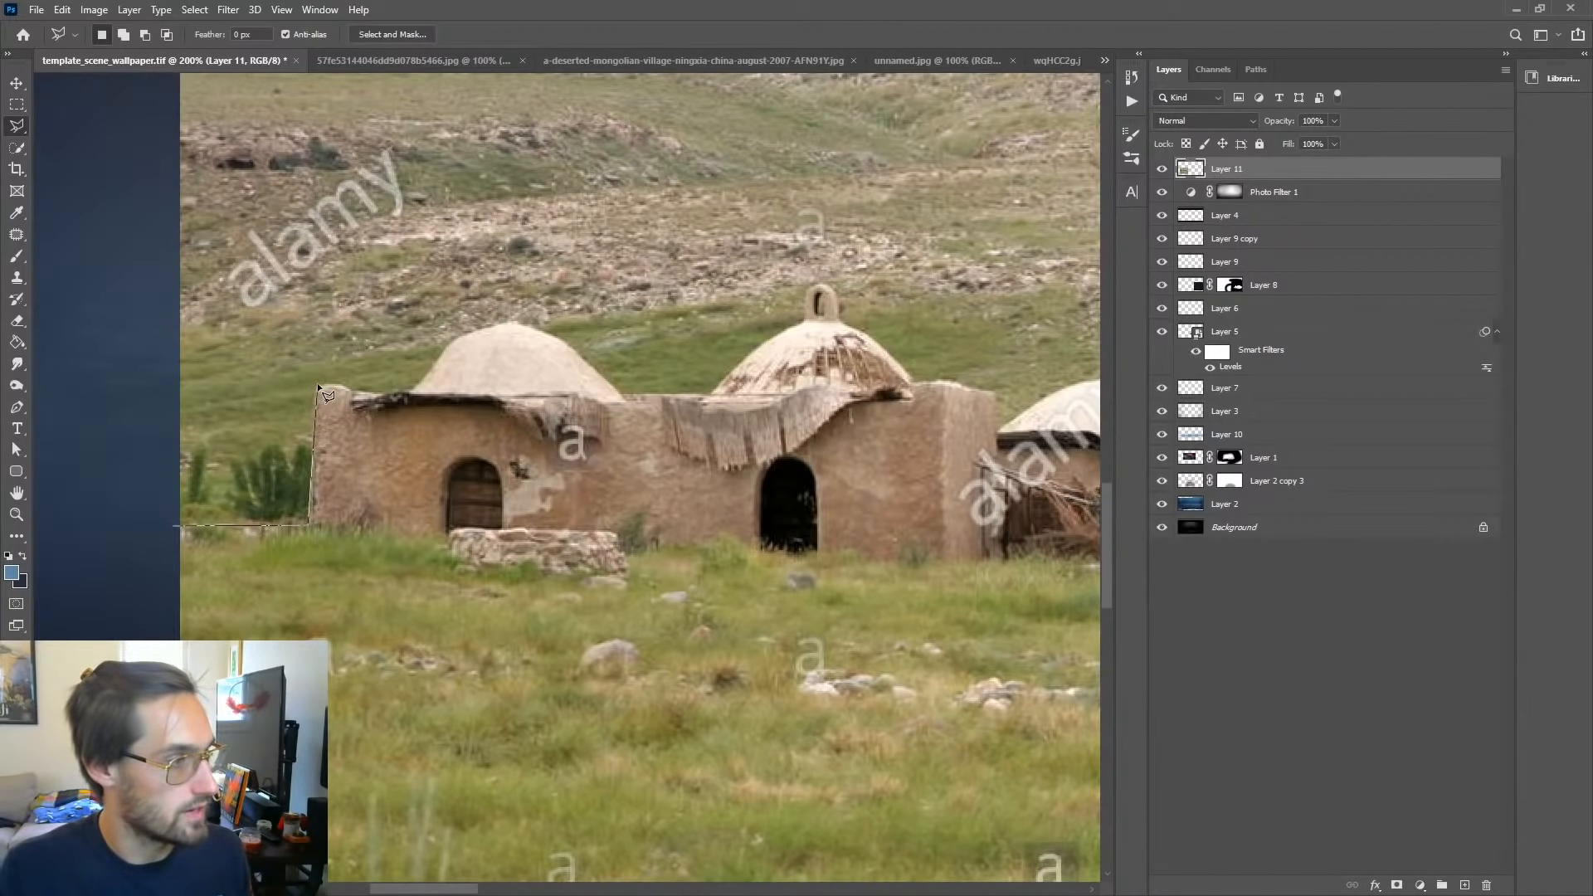
left_click(319, 388)
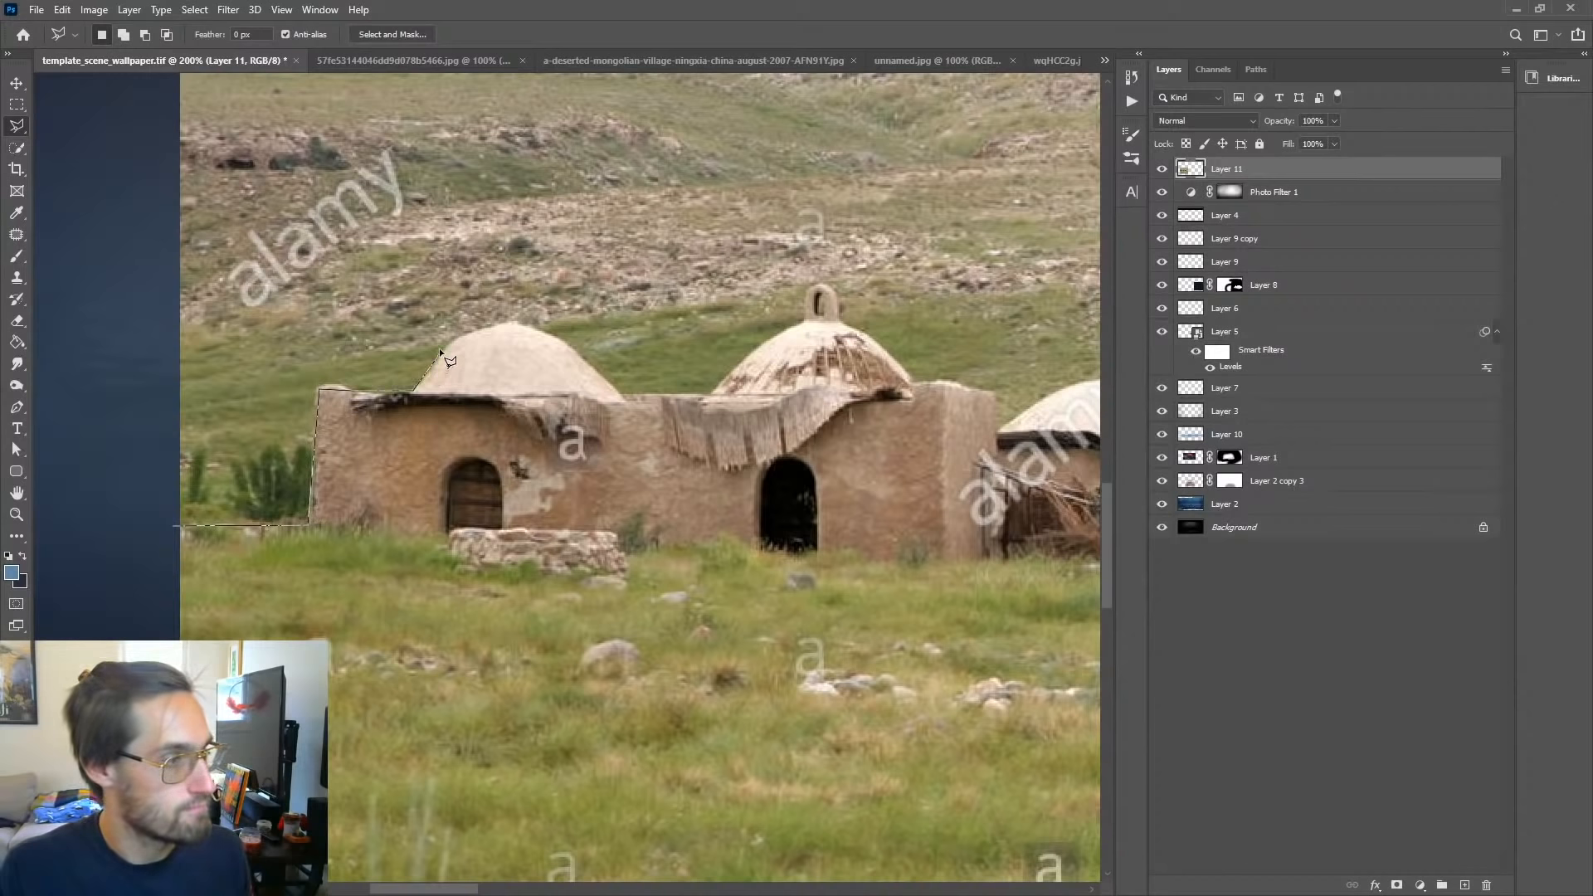
left_click(507, 326)
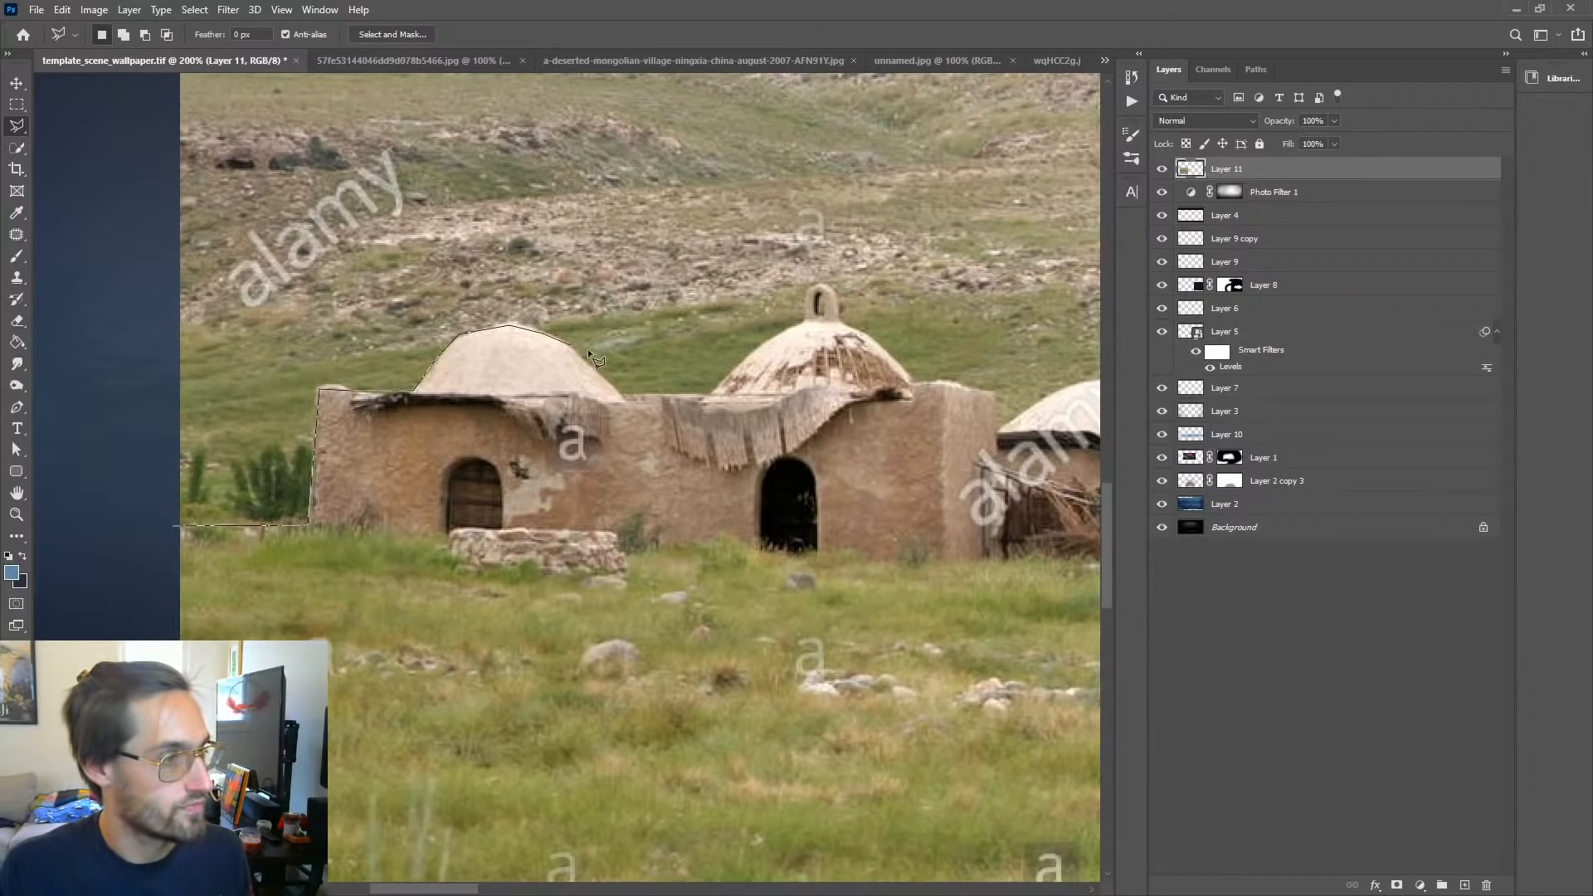
left_click(711, 395)
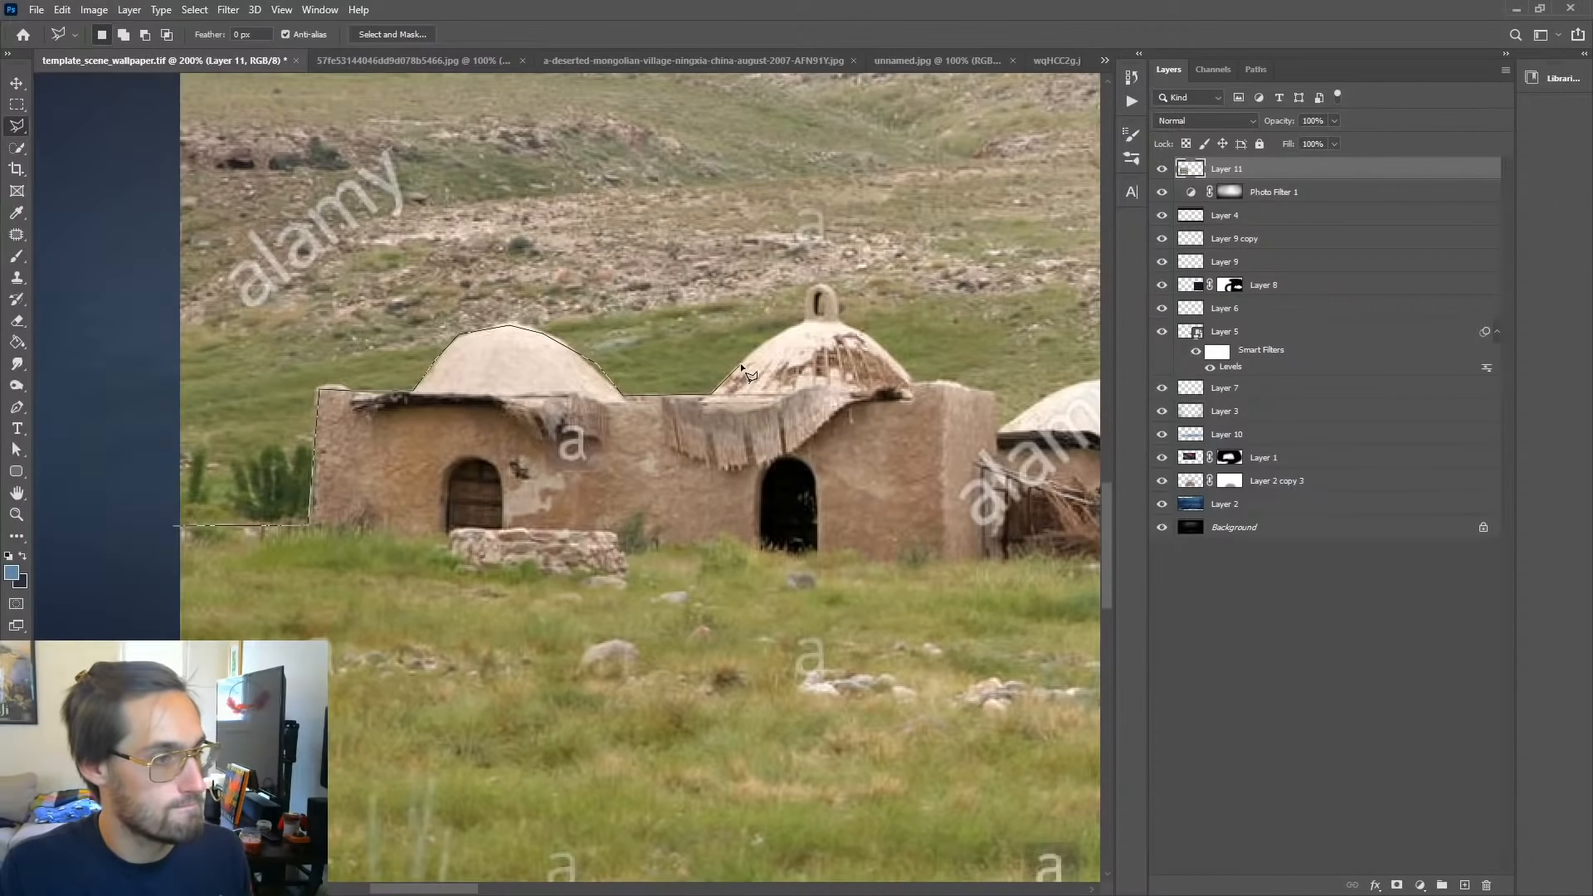
Step: Continue the lasso outline over the second dome and its chimney, ending along the top of the adjoining wall
left_click(811, 291)
left_click(821, 284)
left_click(839, 321)
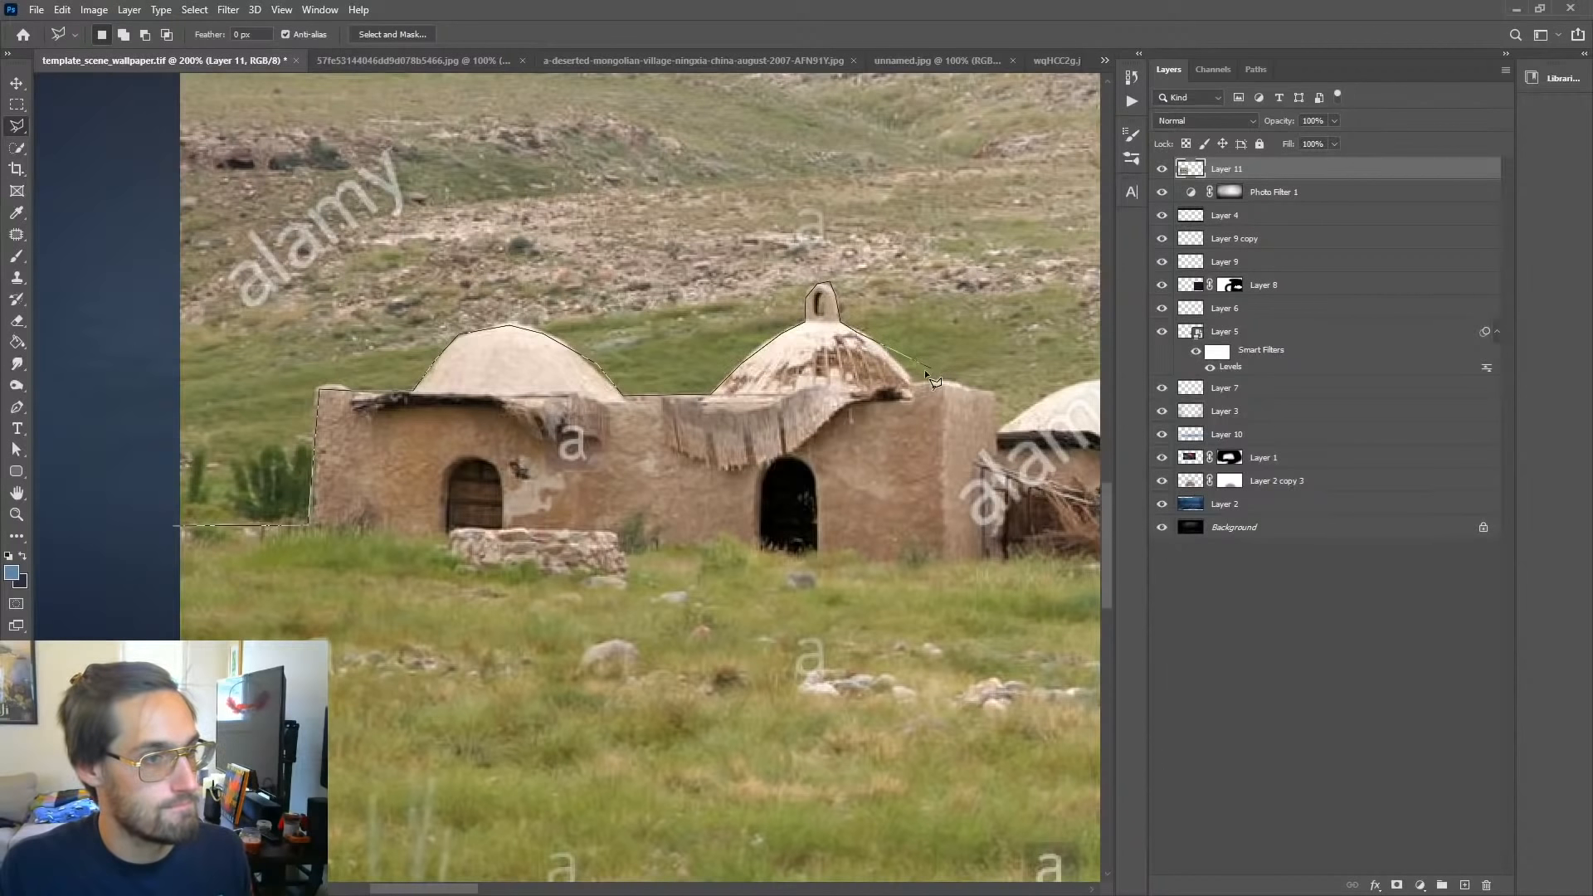
left_click(998, 433)
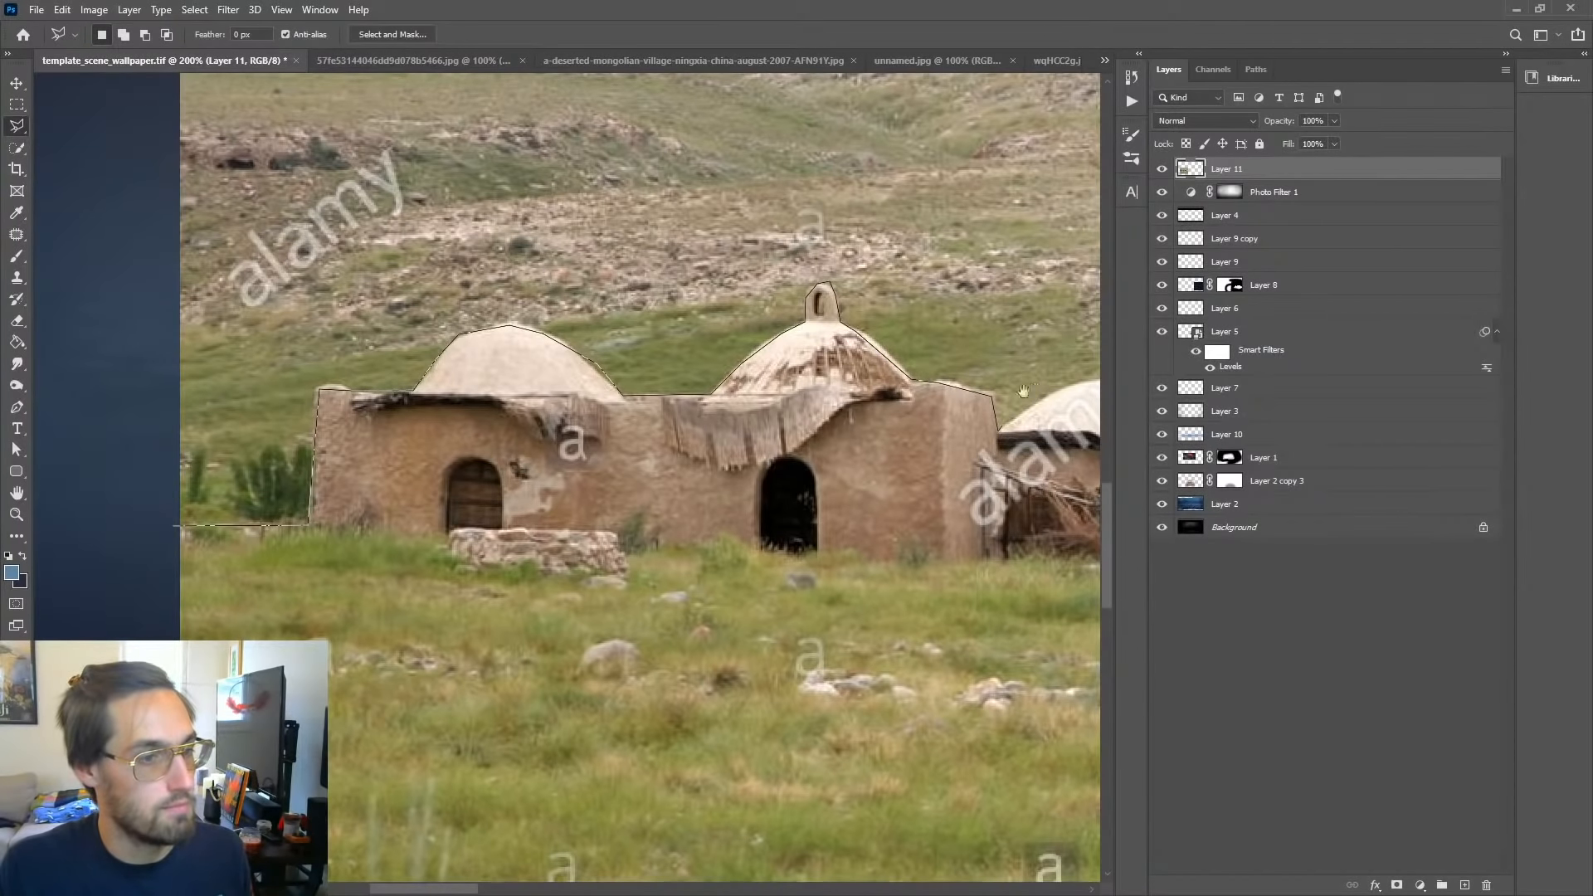
Step: Extend the lasso outline over the third hut's domed roof and down its far wall to the grass line
left_click_drag(1023, 391, 649, 505)
left_click(699, 498)
left_click(744, 496)
left_click(793, 515)
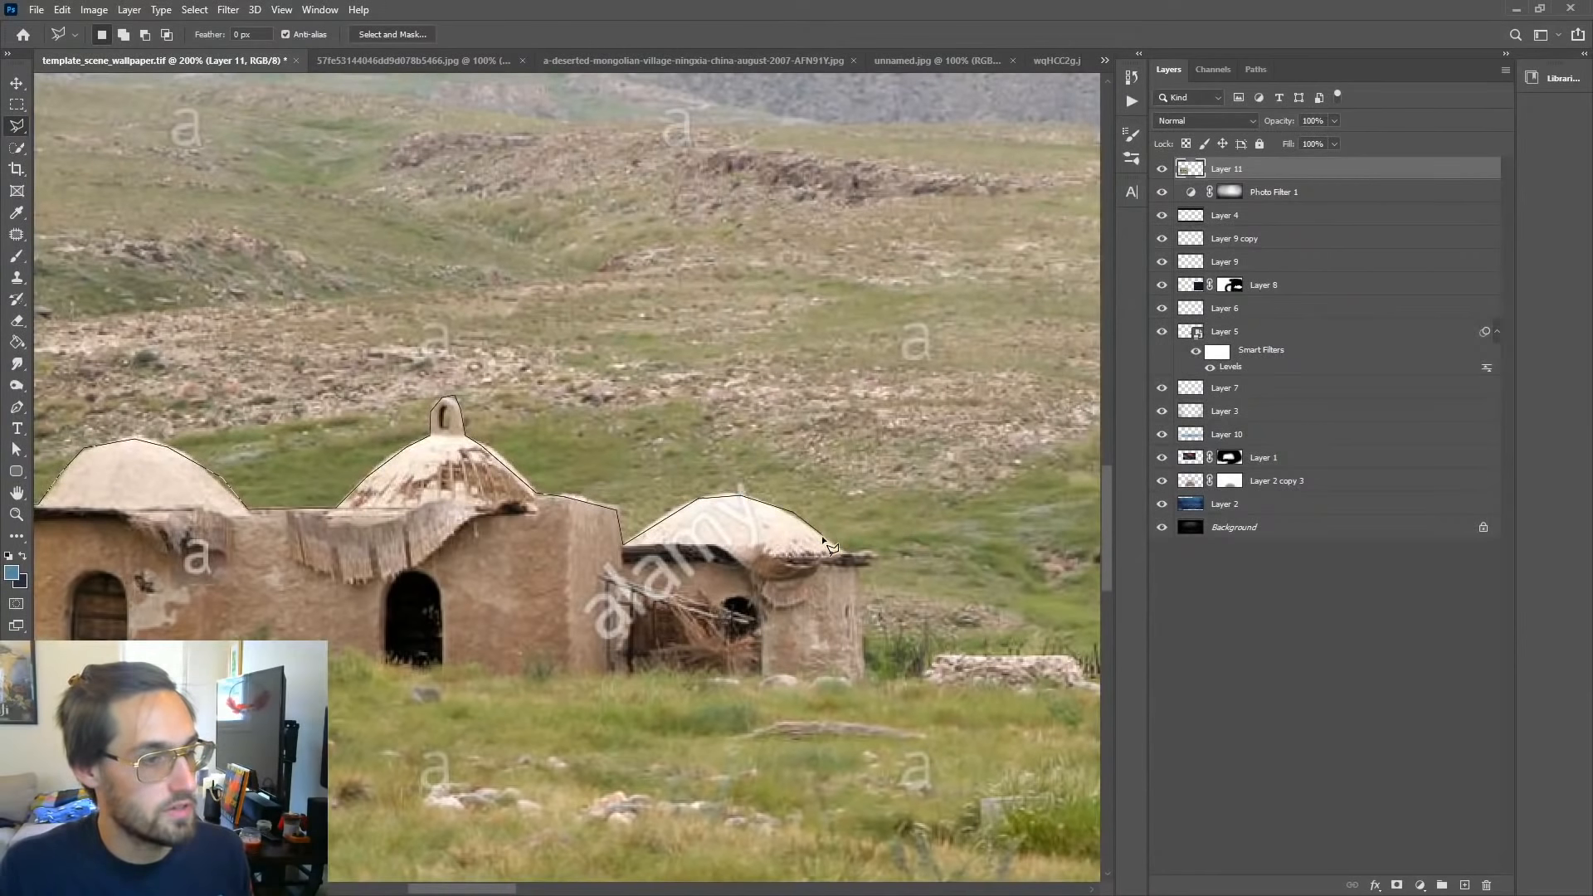
left_click(856, 566)
left_click(864, 674)
Step: Trace the lasso outline along the low stone wall and around the large hut's near wall and thatched dome
left_click_drag(863, 674, 302, 593)
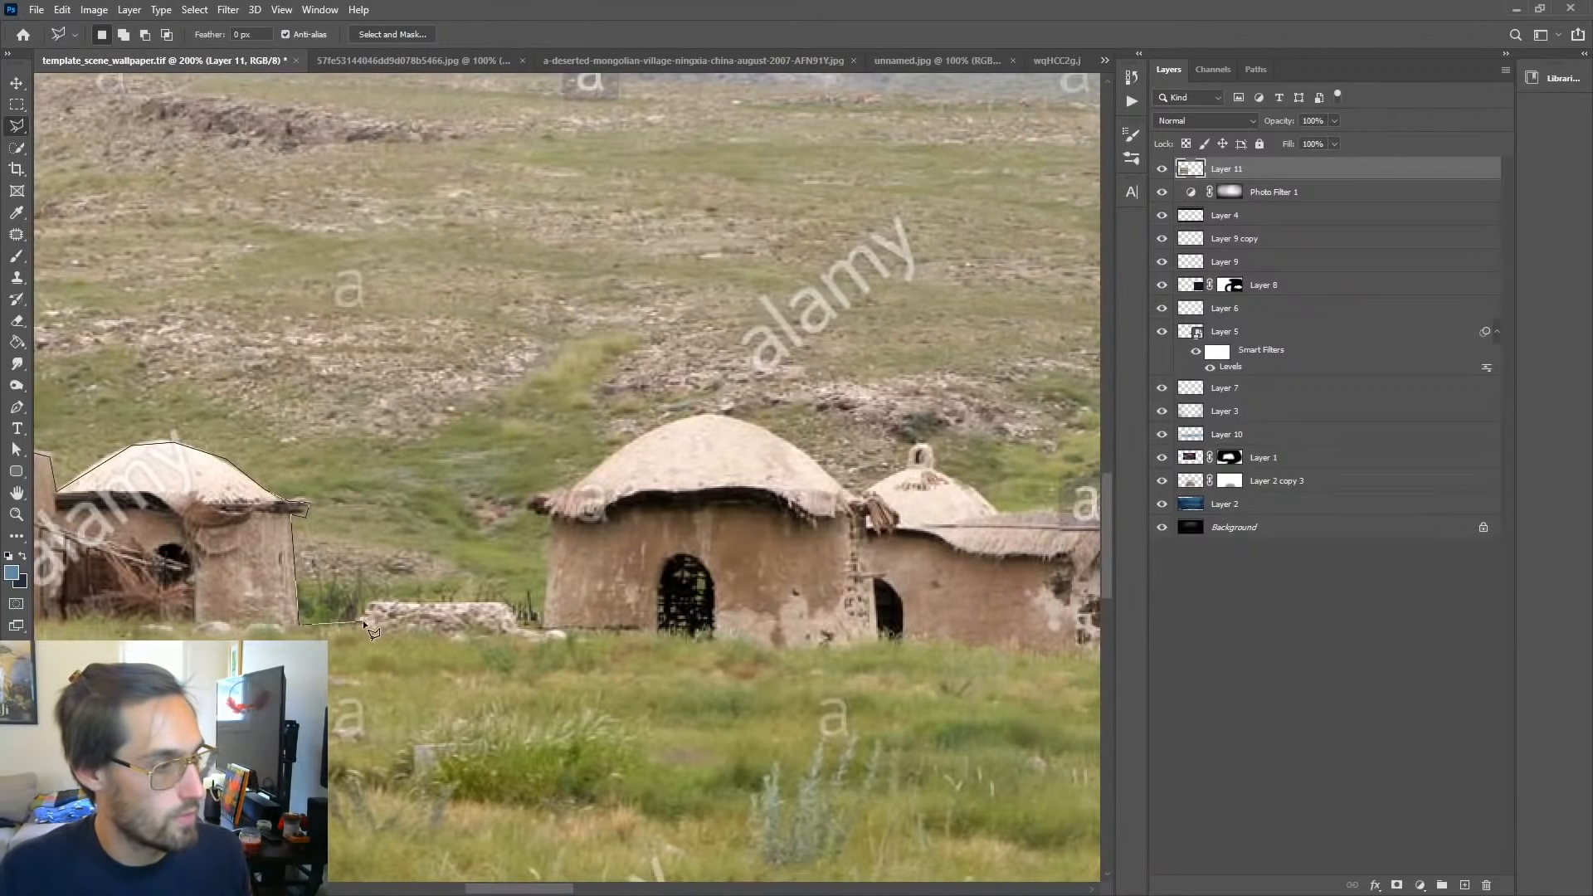
left_click(365, 624)
left_click(371, 607)
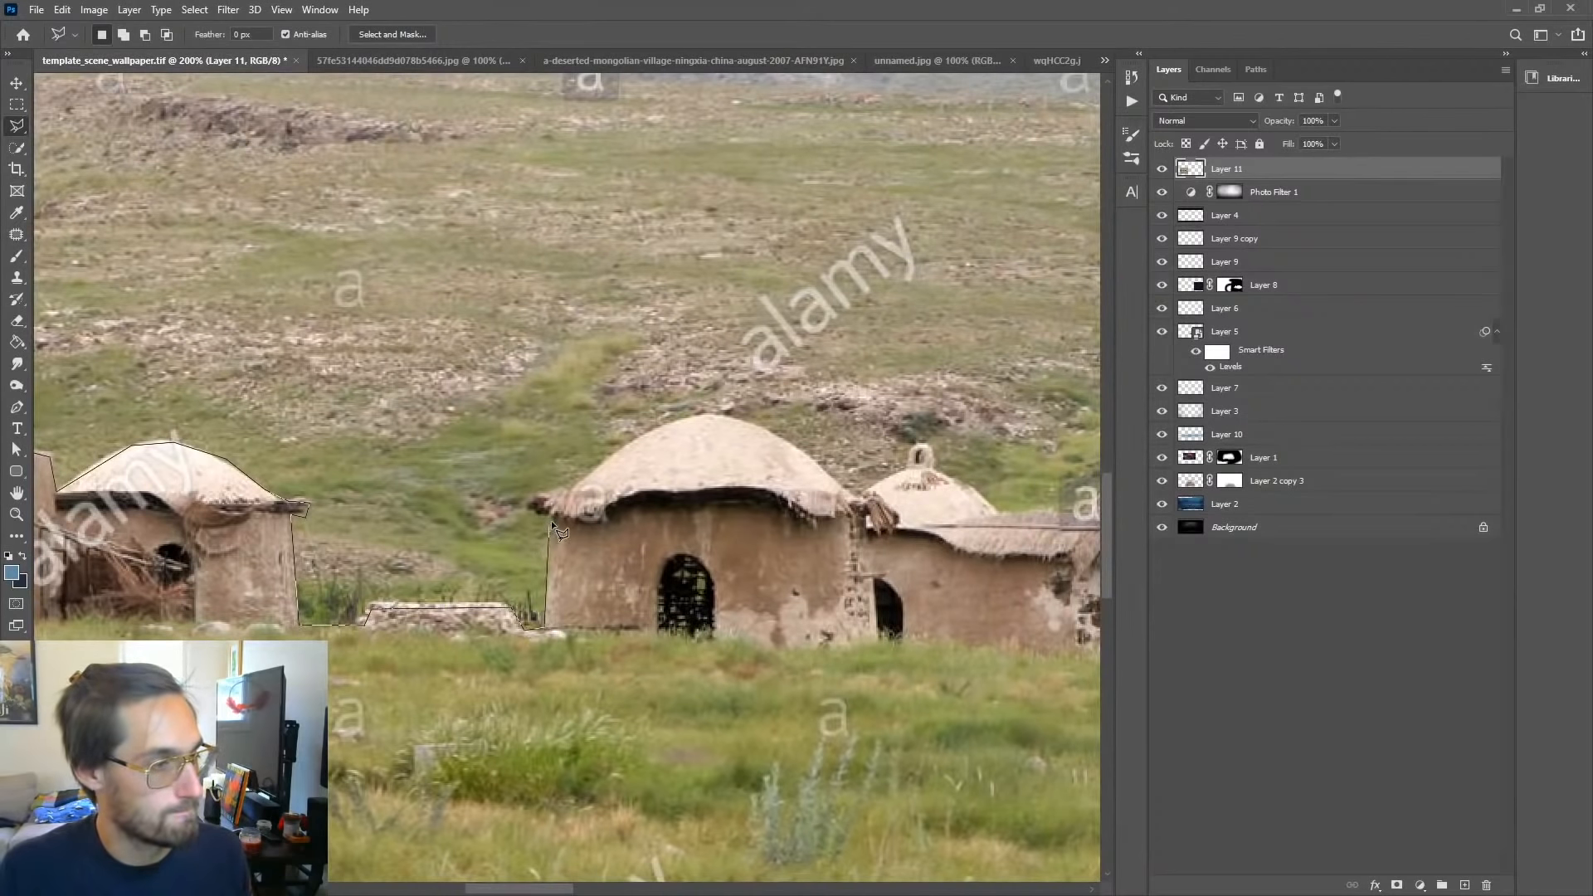
left_click(560, 489)
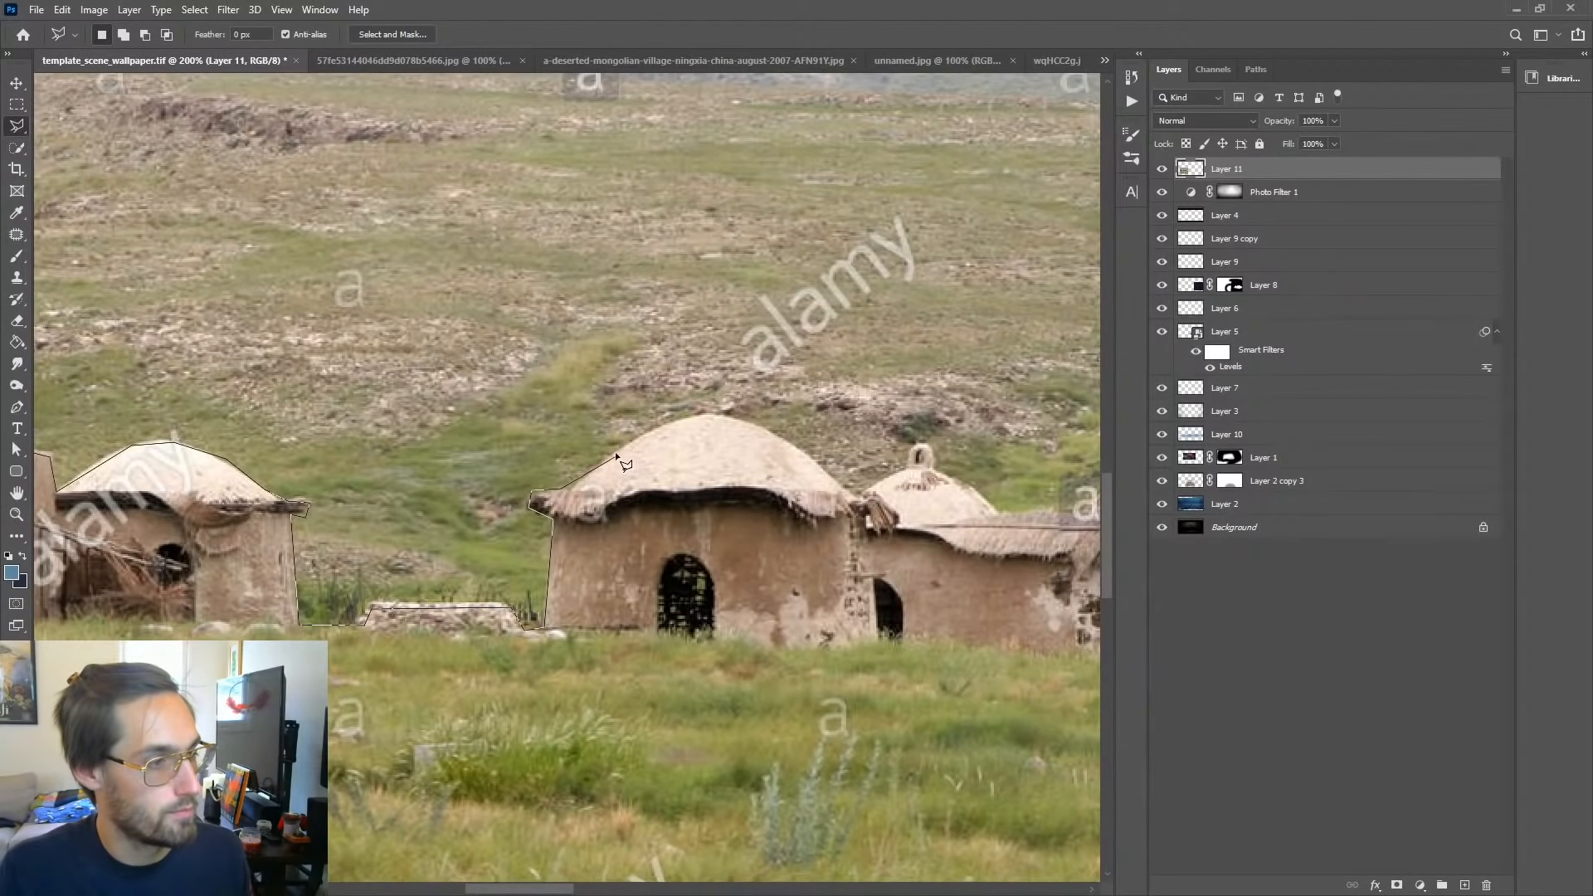
left_click(674, 422)
left_click(724, 414)
left_click(857, 496)
Step: Carry the lasso outline over the smaller dome beside the large hut, including the ring-shaped chimney at its peak
left_click(916, 457)
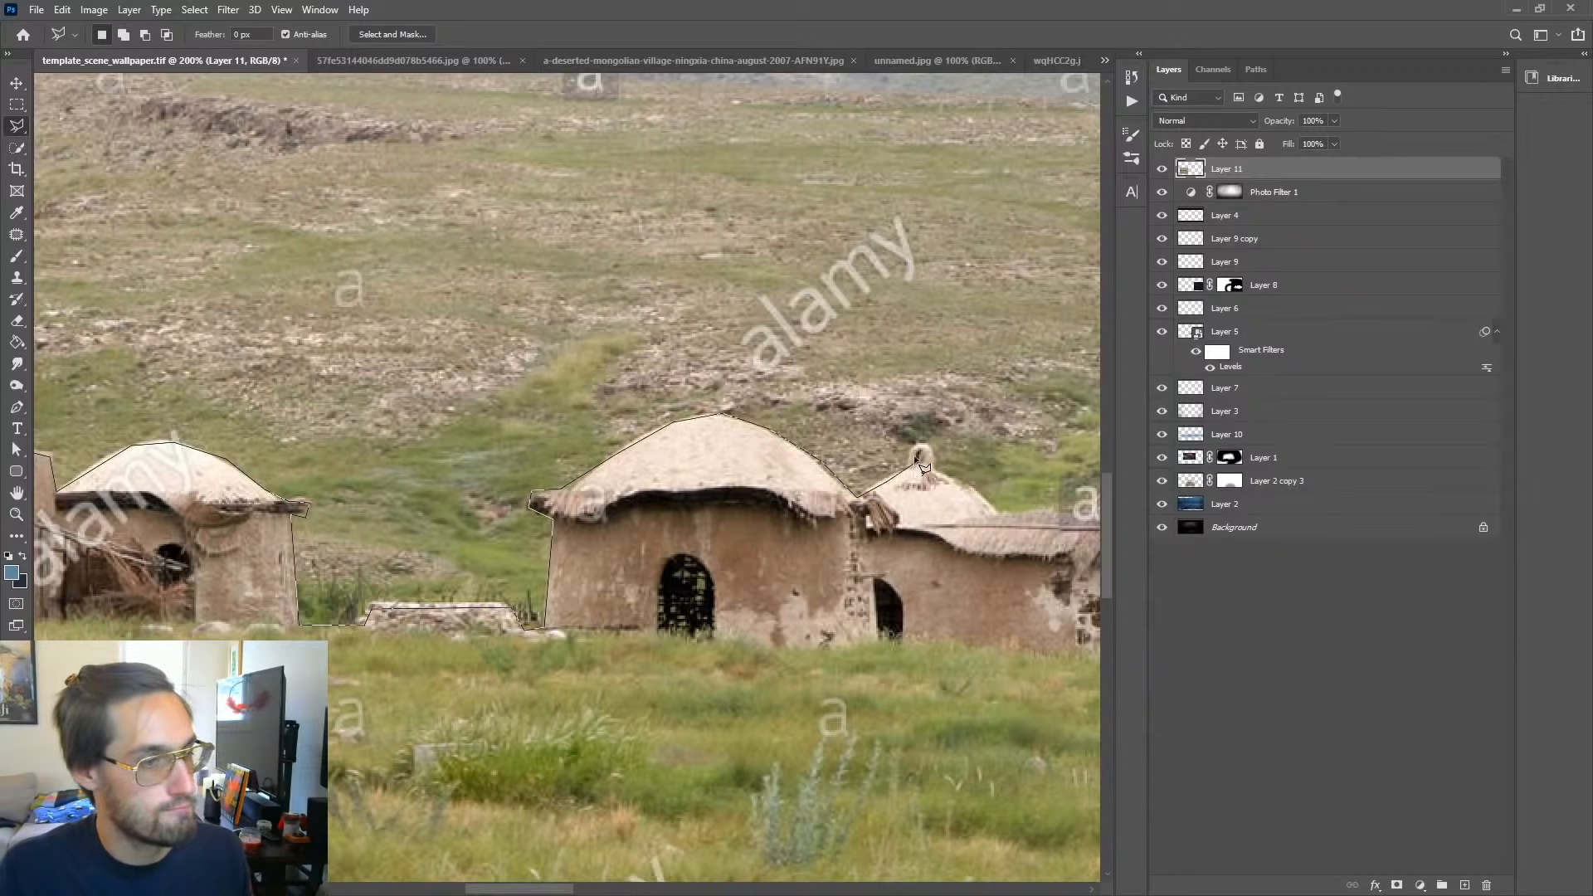
left_click(919, 444)
left_click(929, 446)
left_click(934, 466)
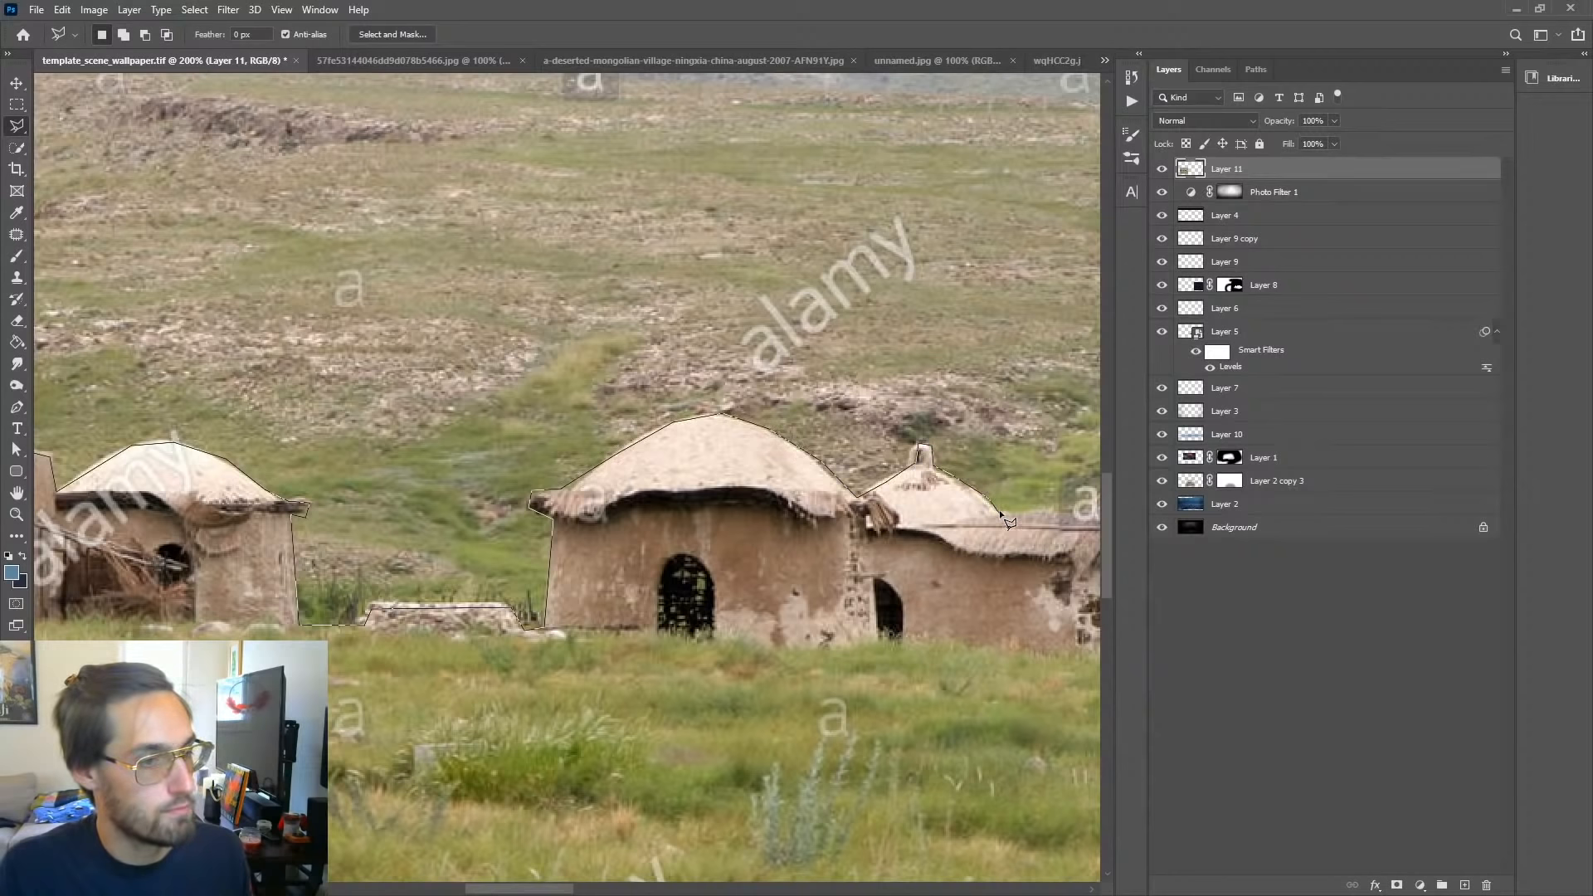
Step: Continue the polygonal selection along the remaining hut roofs, down the end wall and past the village photo's right edge
left_click(1000, 514)
left_click_drag(1001, 514, 508, 522)
left_click(594, 507)
left_click(675, 467)
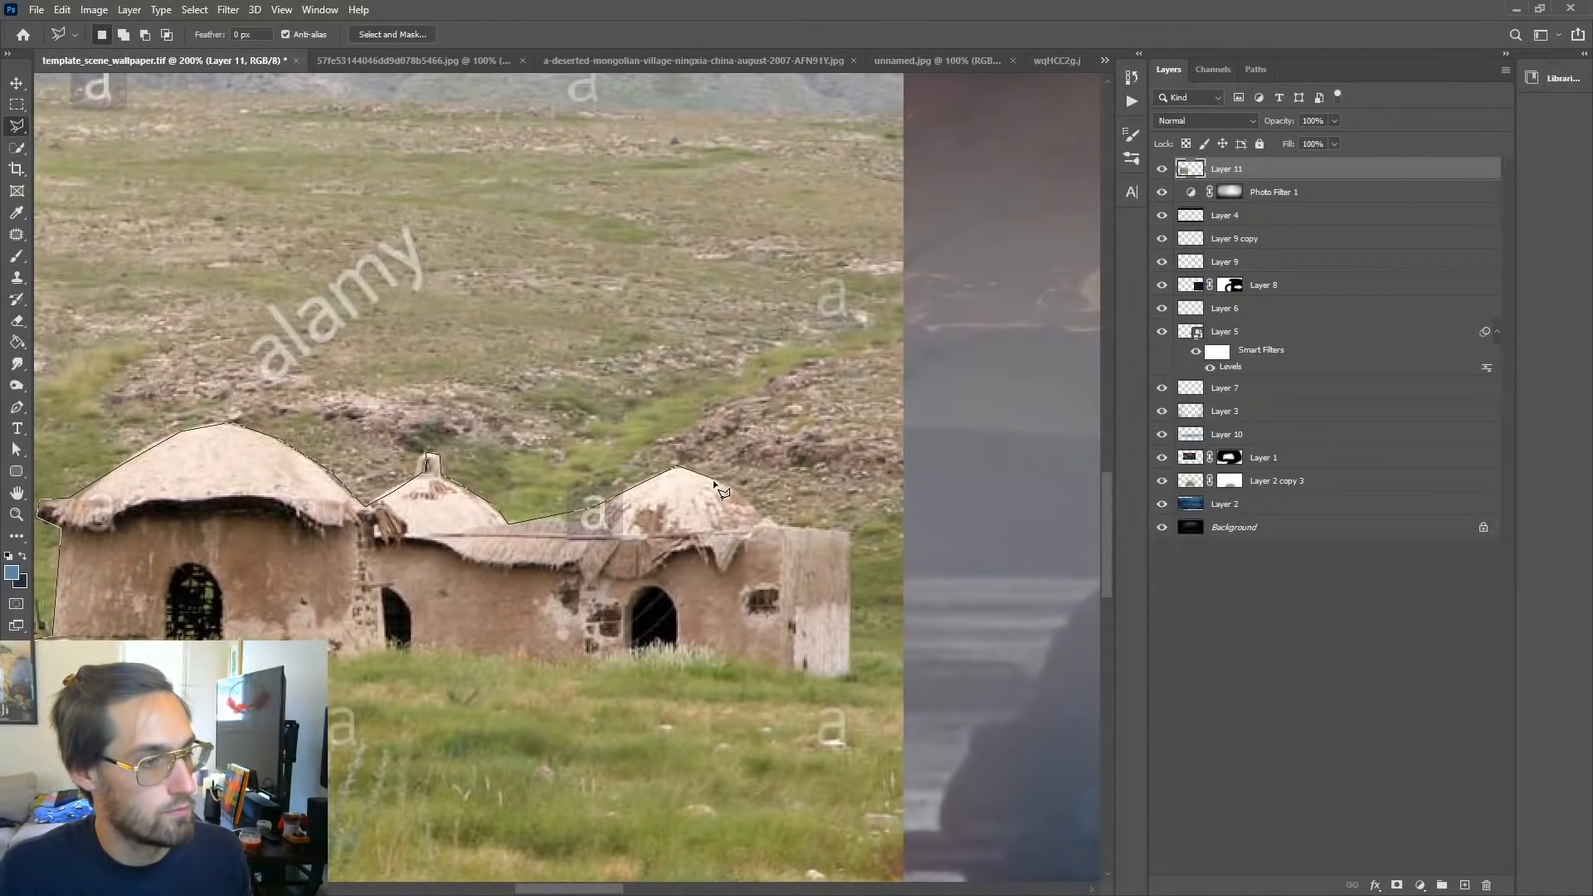
left_click(851, 677)
left_click(936, 681)
mouse_move(938, 730)
left_mouse_down()
mouse_move(882, 178)
mouse_move(966, 770)
left_mouse_up()
left_click_drag(963, 224, 970, 686)
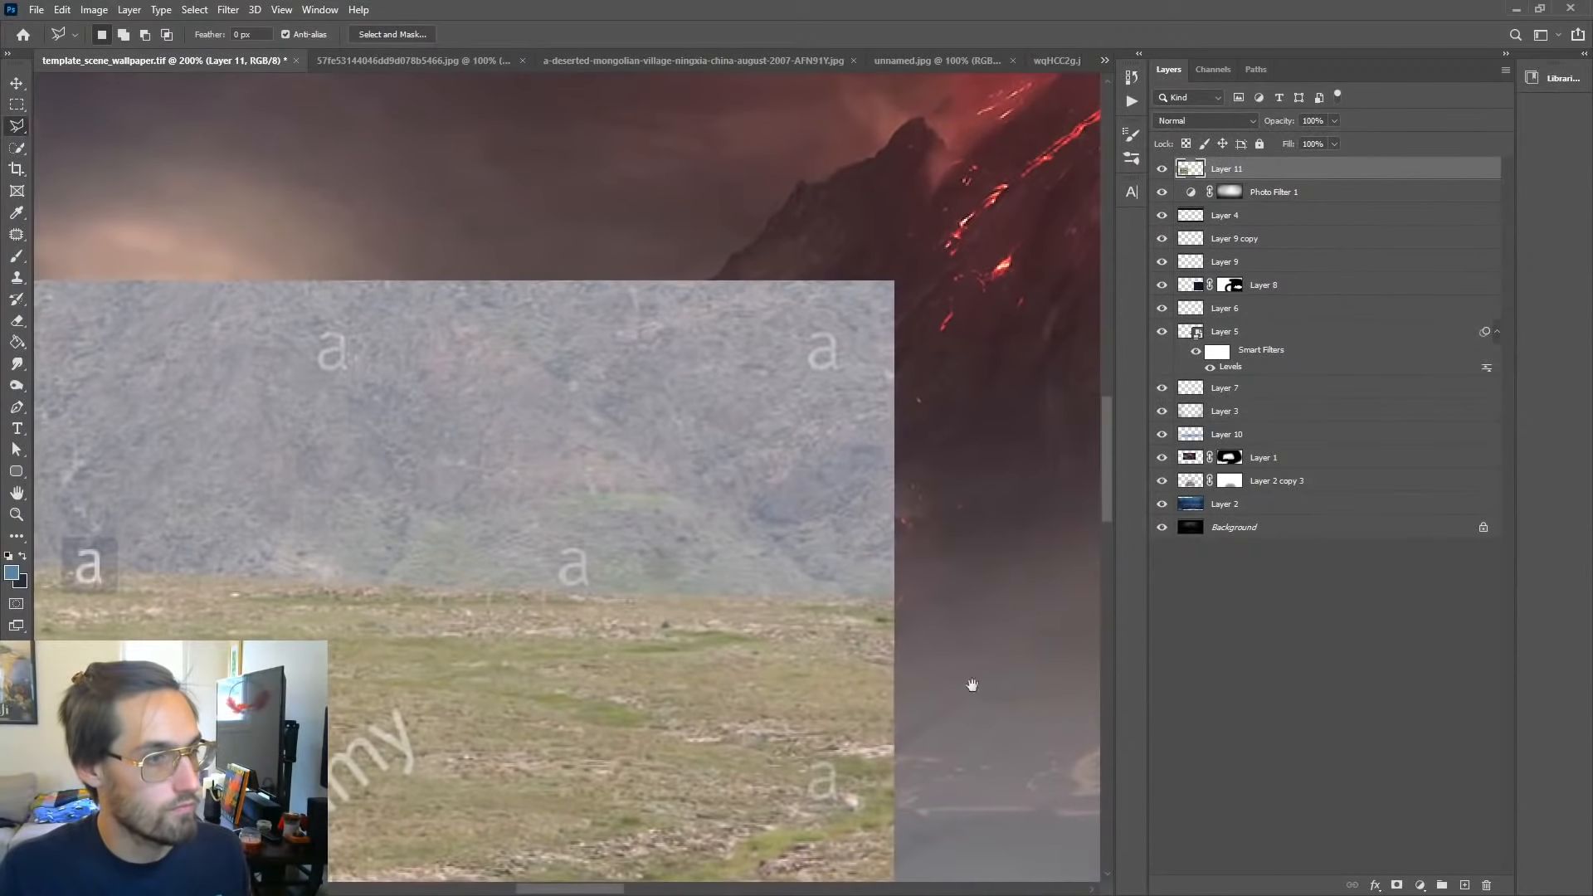
Step: Carry the polygonal selection around the outside of the photo's hillside and close it at the starting point beside the huts
left_click(943, 249)
left_click_drag(92, 327, 843, 235)
left_click_drag(452, 276, 1171, 319)
left_click_drag(225, 234, 430, 252)
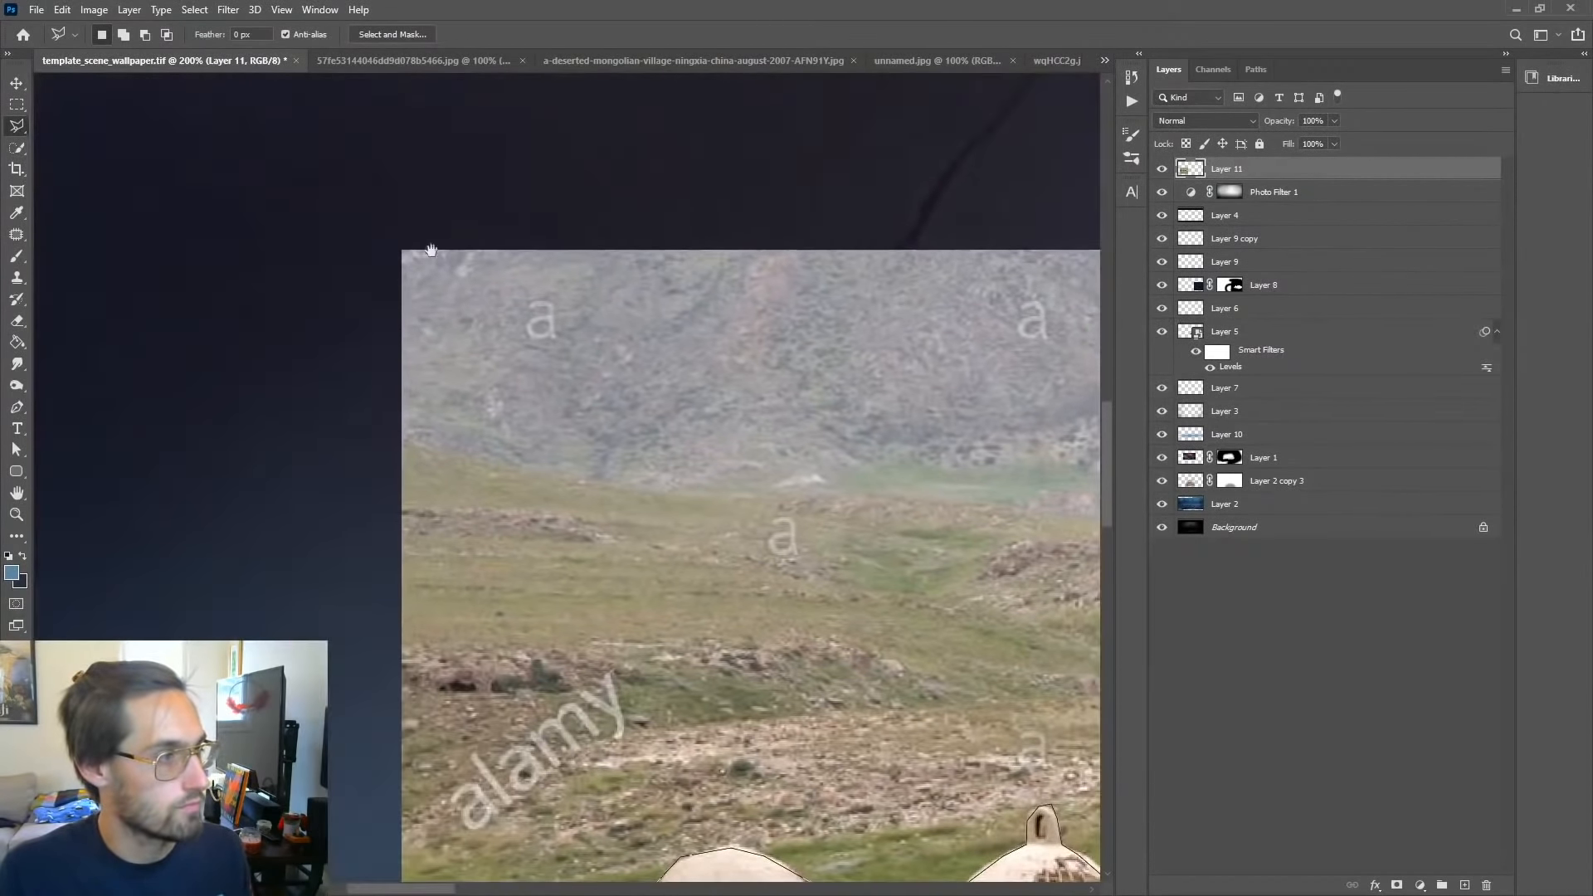
left_click(344, 217)
mouse_move(362, 580)
left_mouse_down()
mouse_move(349, 107)
mouse_move(359, 570)
left_mouse_up()
left_click(338, 530)
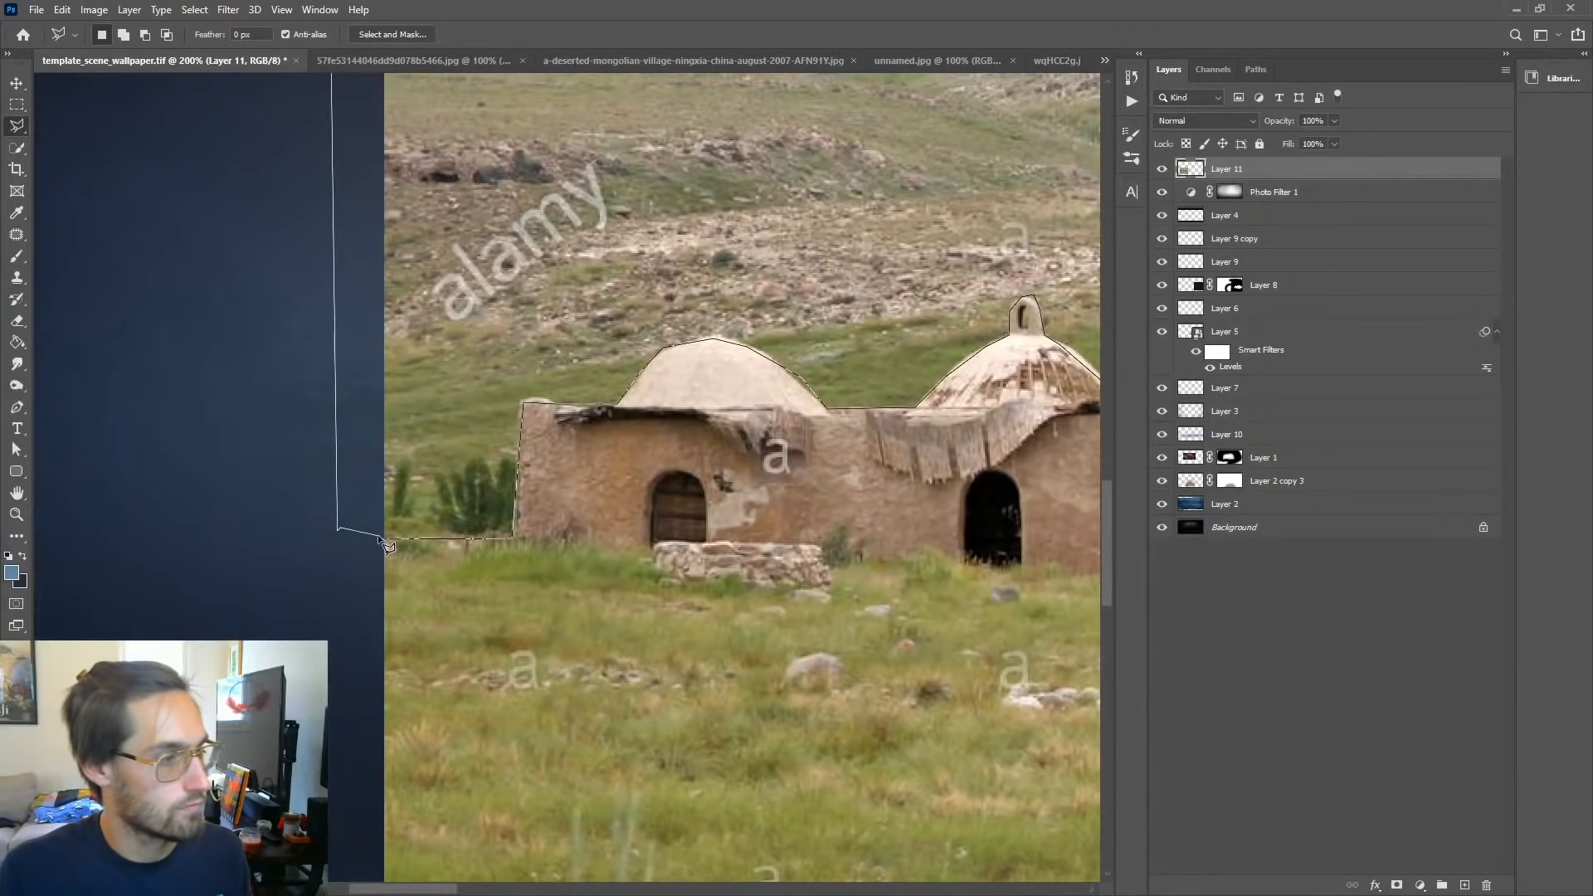
left_click(378, 540)
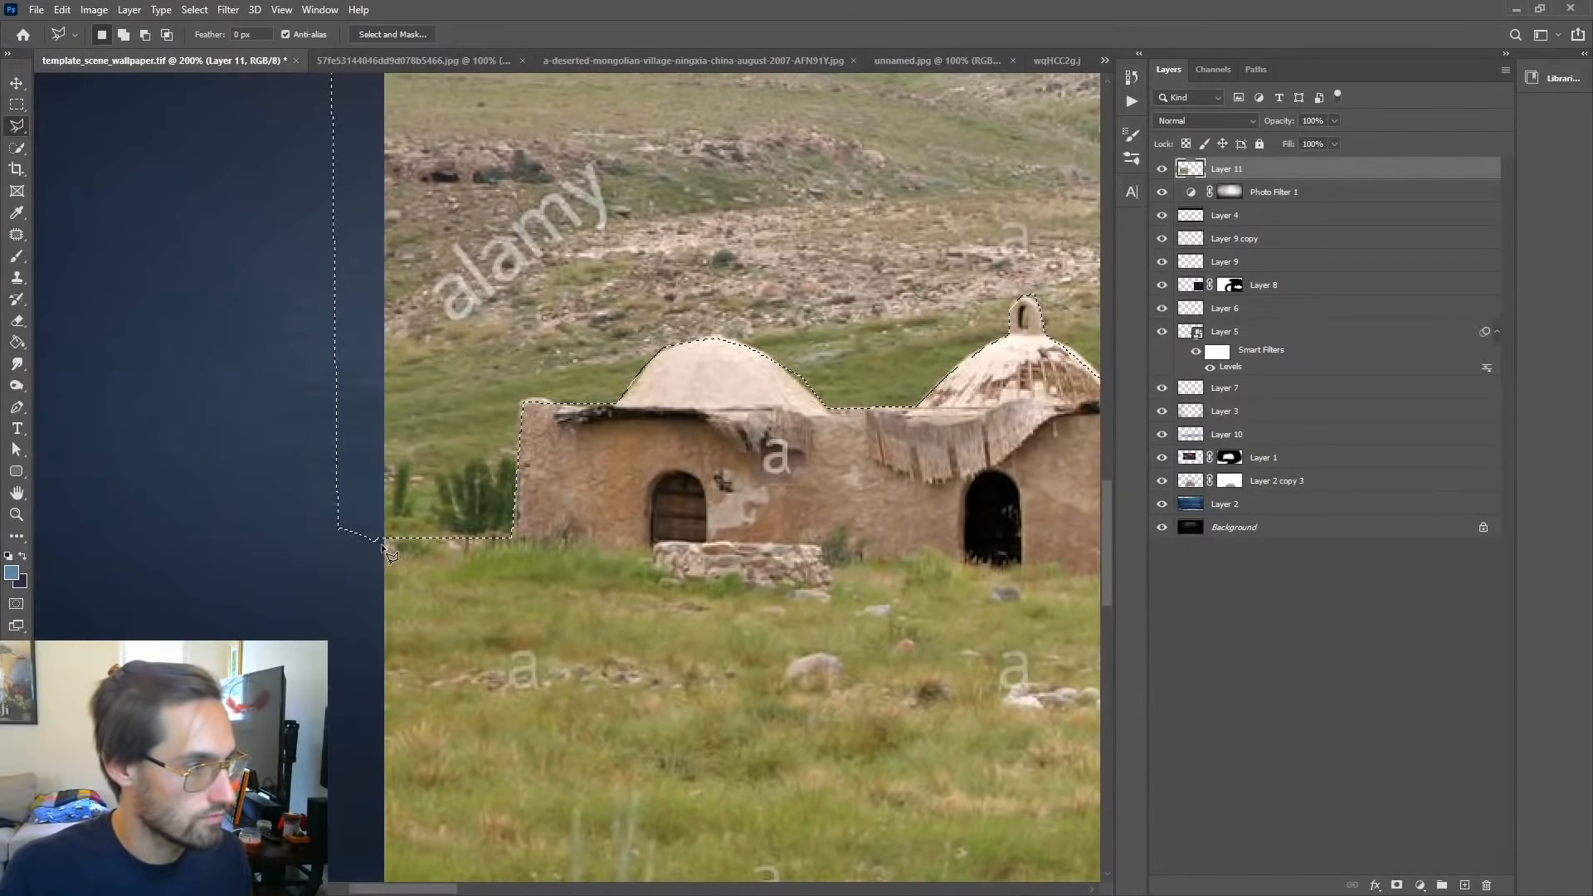
Step: Add a layer mask to Layer 11 from the selection and invert it to hide the hillside behind the huts
left_click(1397, 886)
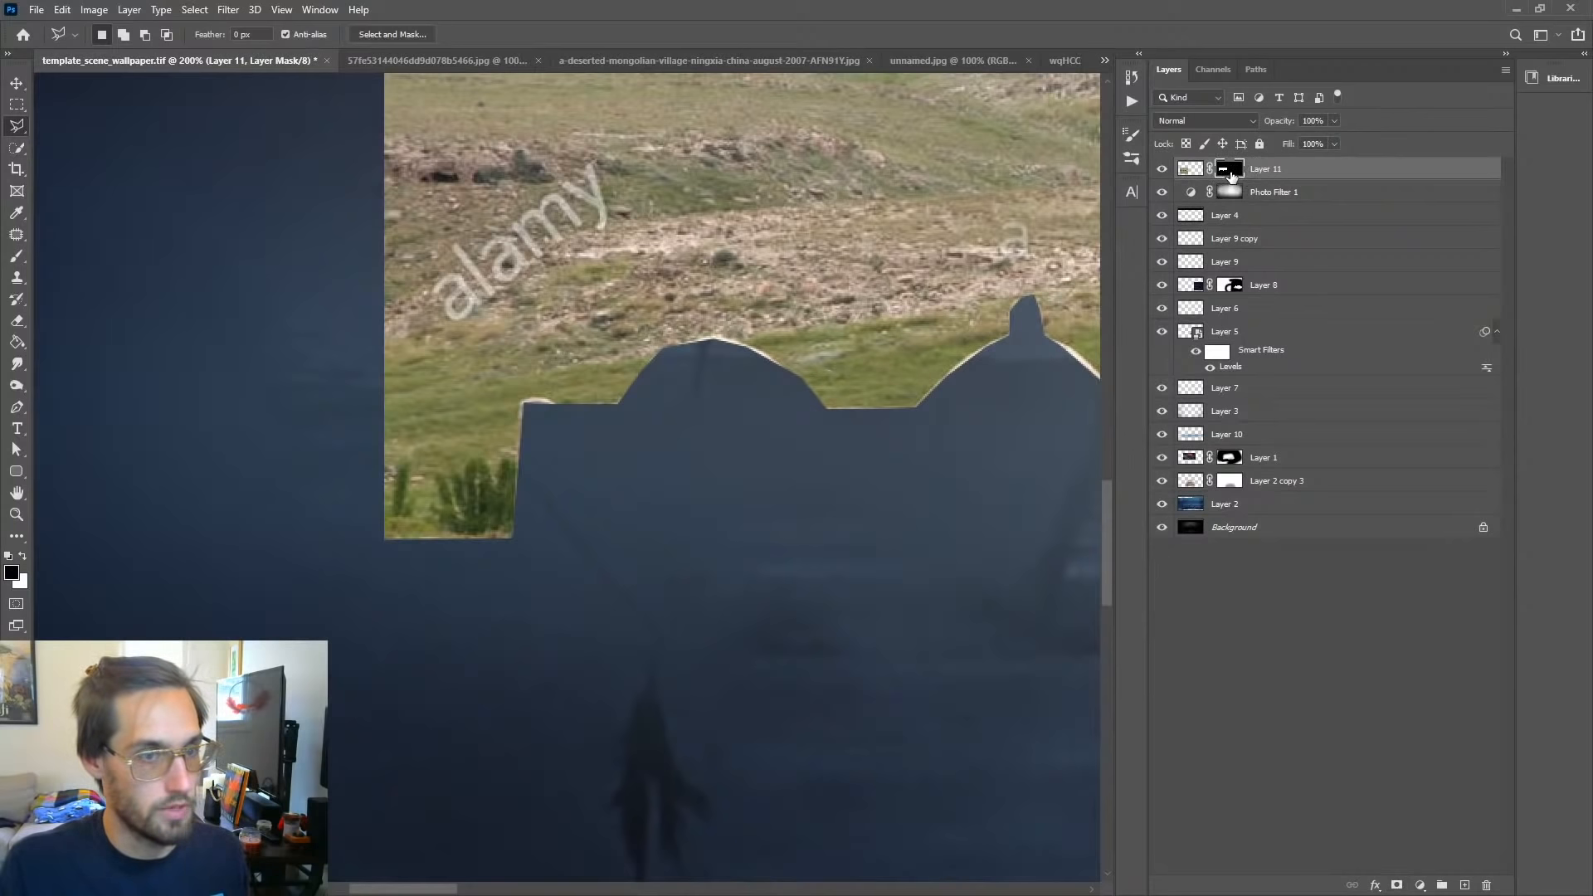
key("ctrl+i")
Step: Set the brush opacity to 100% and paint Layer 11's mask black over the lower grass and the stock photo banner
key("z")
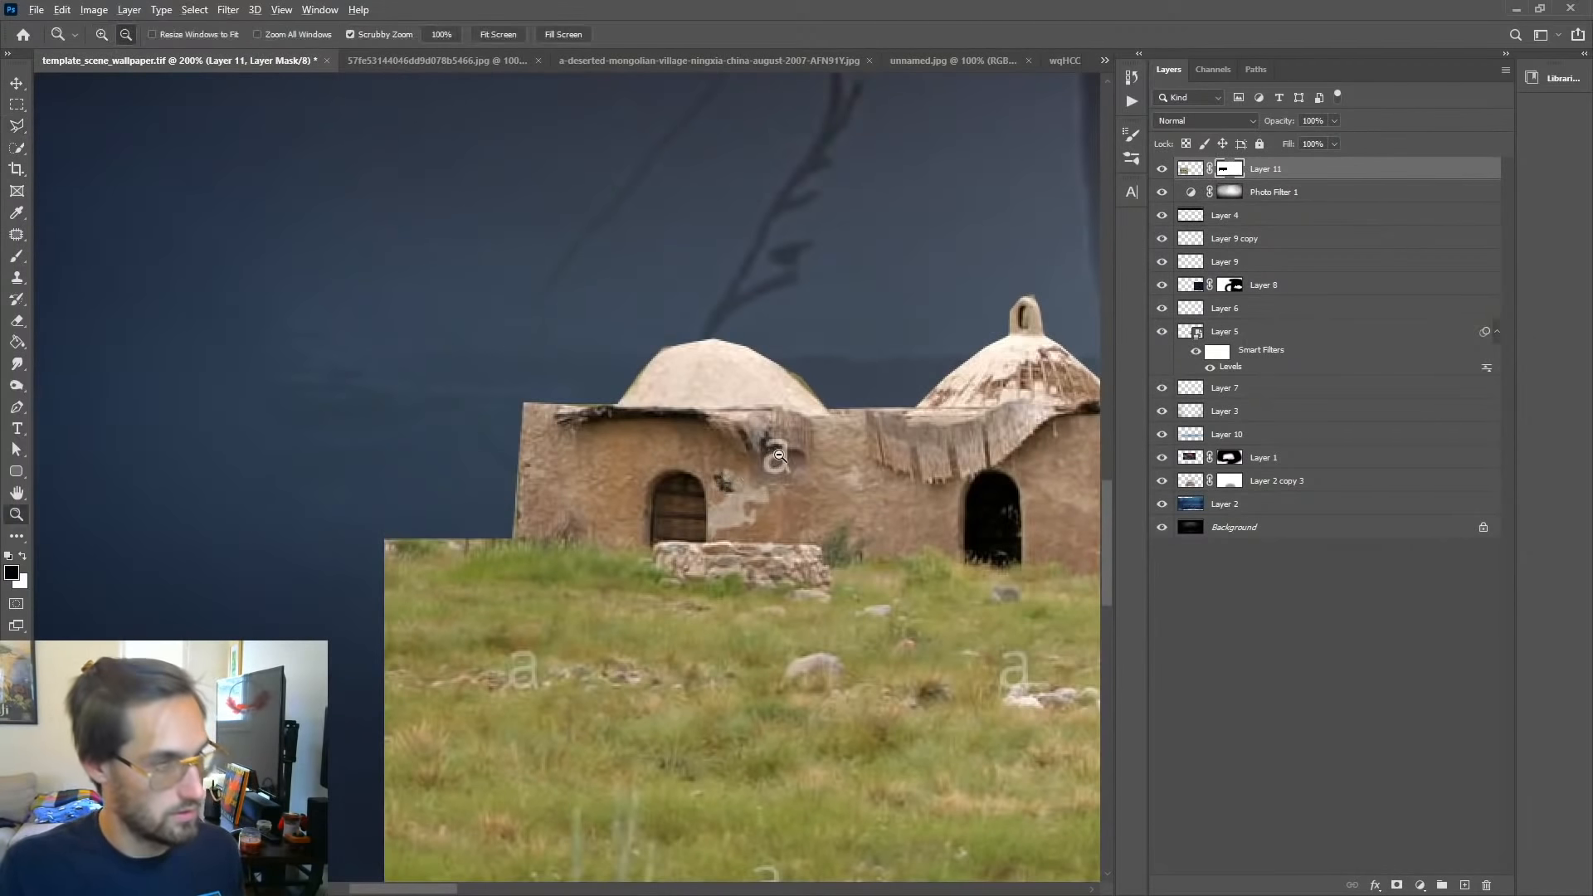
left_click(773, 455, "alt")
left_click(773, 455, "alt")
left_click(774, 455, "alt")
left_click_drag(773, 455, 417, 467)
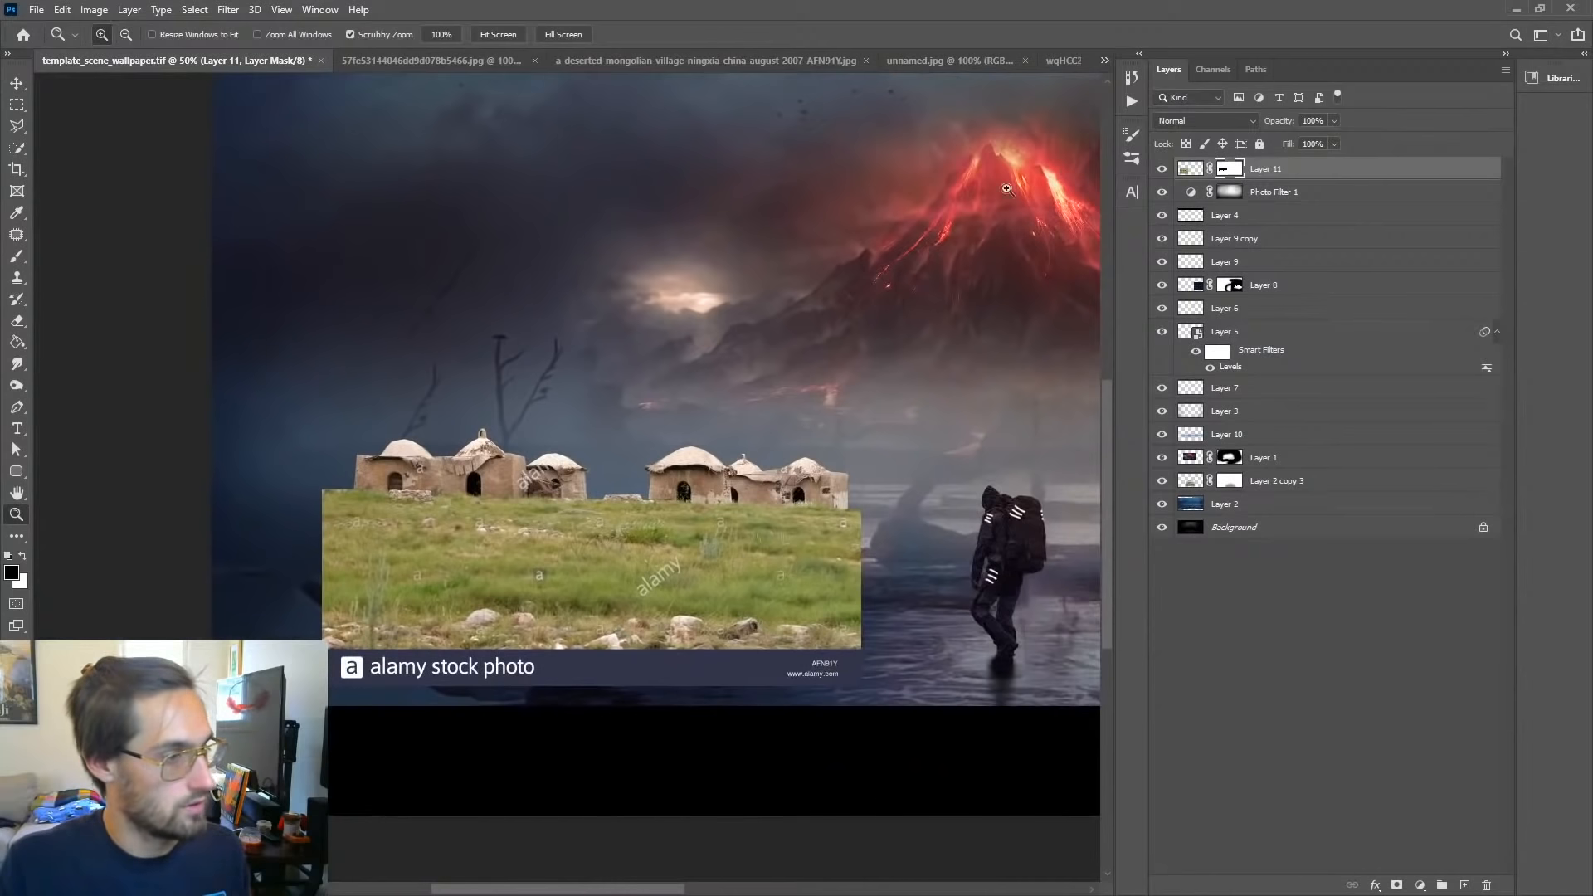
left_click(16, 256)
key("bracketleft")
key("bracketleft")
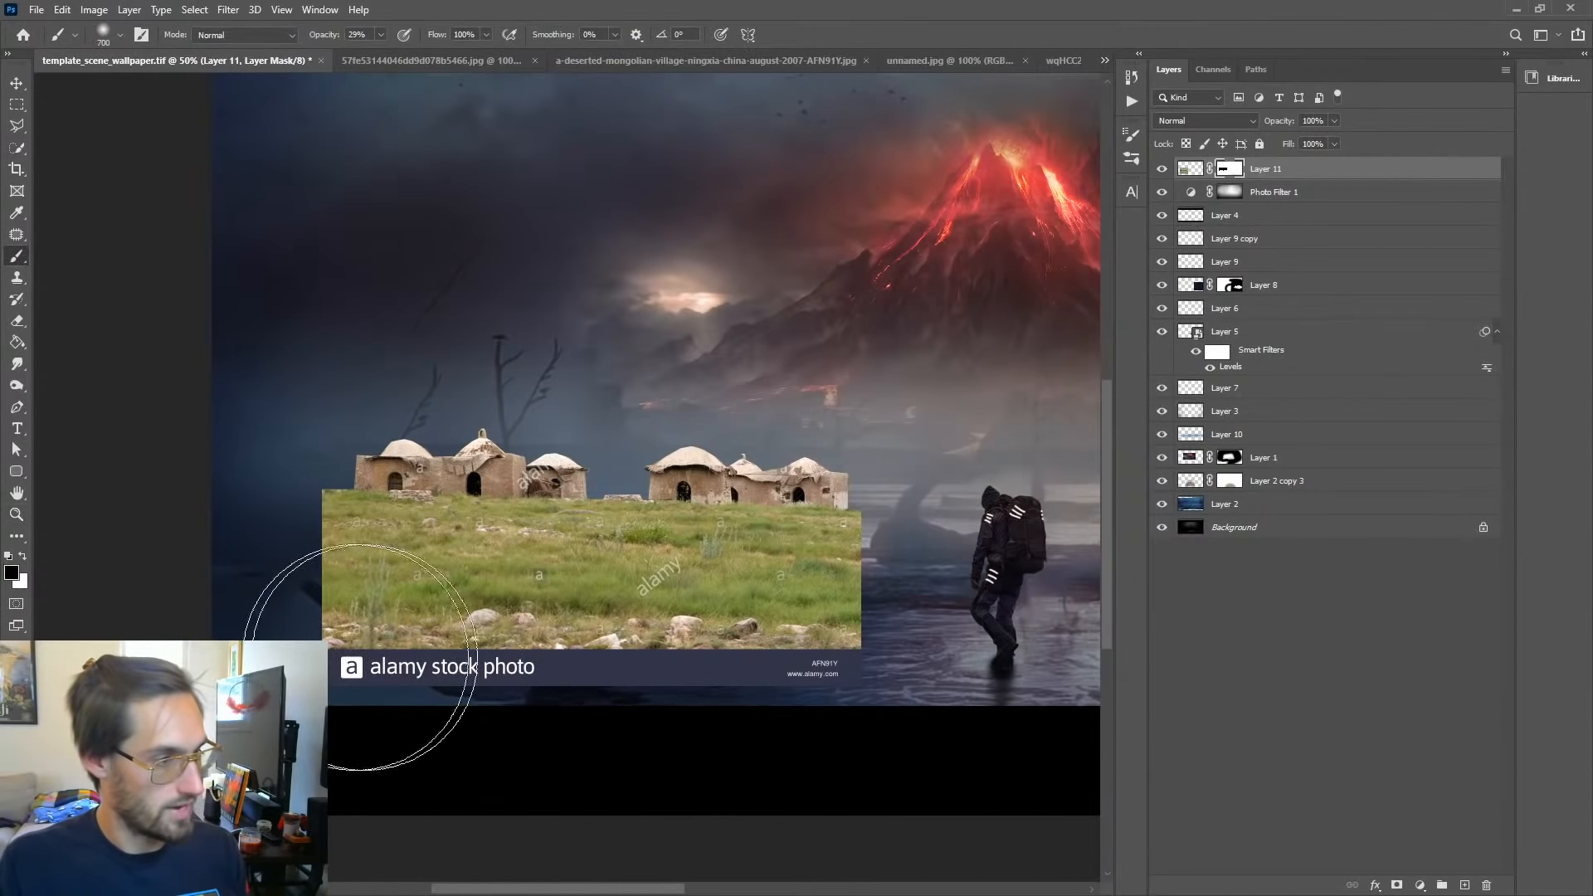
left_click(381, 35)
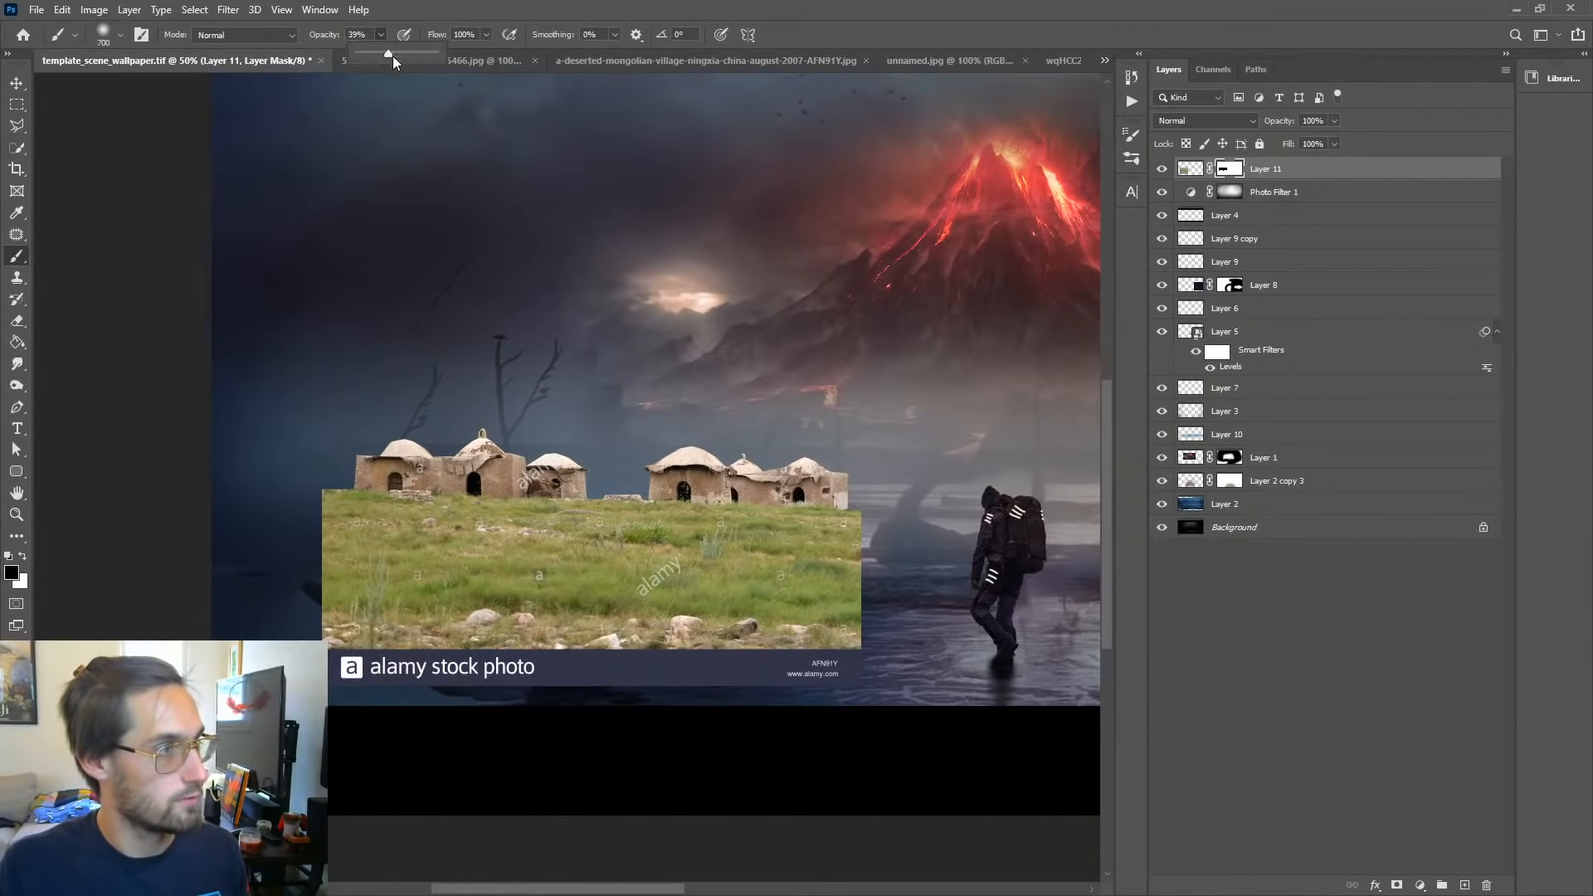
left_click_drag(387, 56, 452, 60)
mouse_move(739, 767)
left_mouse_down()
mouse_move(242, 764)
mouse_move(913, 770)
mouse_move(320, 658)
mouse_move(1049, 739)
mouse_move(374, 658)
mouse_move(382, 641)
left_mouse_up()
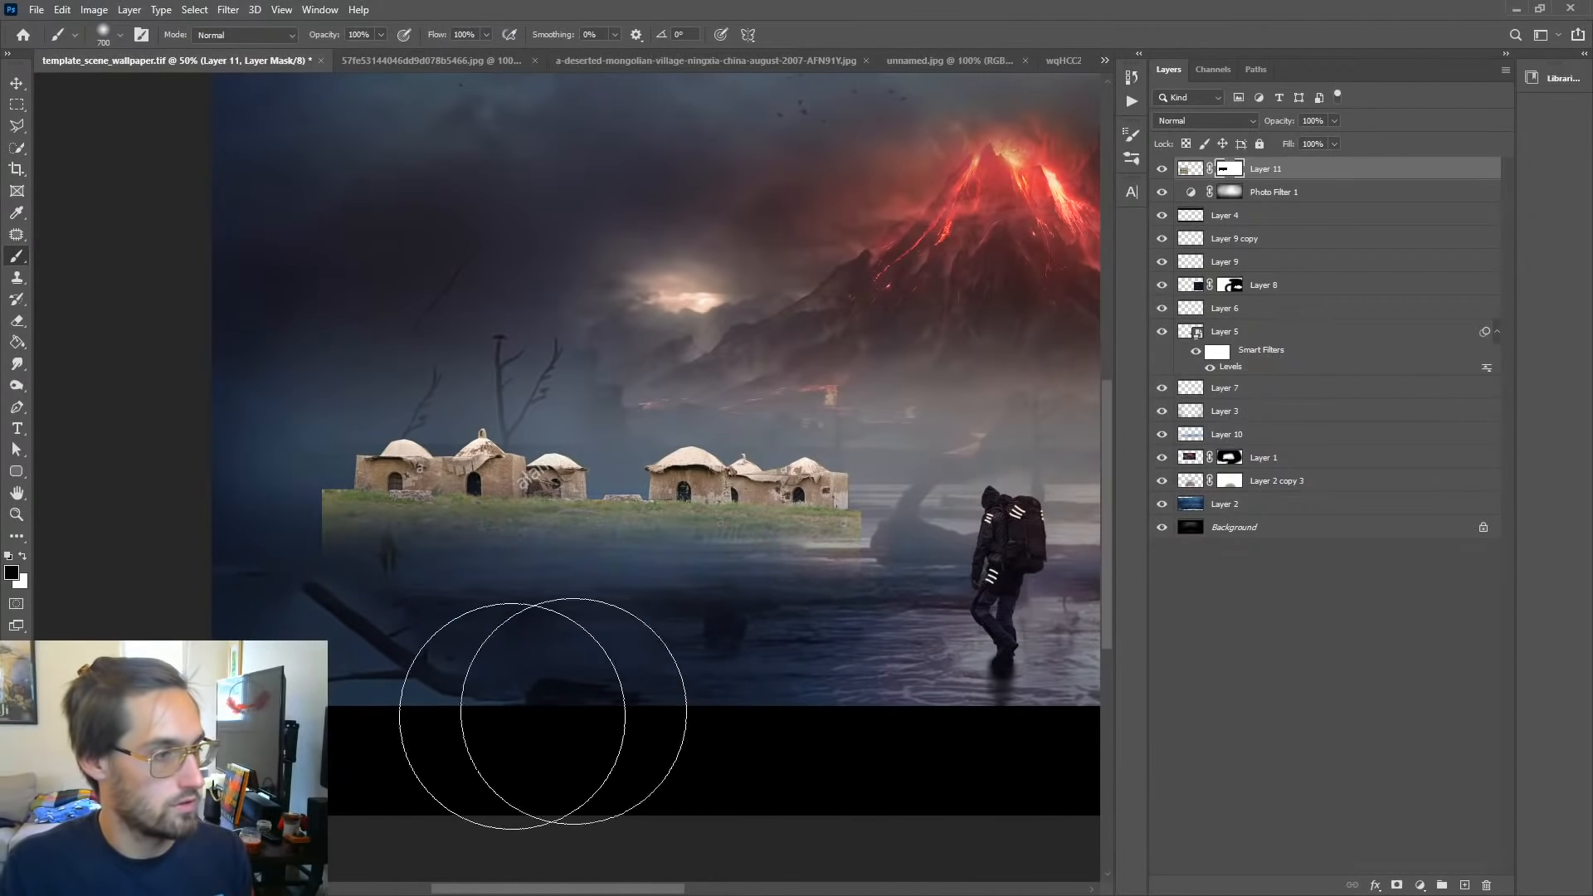
Step: Mask out the hard left and lower edges of the remaining grass strip with a smaller soft brush
key("bracketleft")
key("bracketleft")
key("bracketleft")
key("bracketleft")
key("bracketleft")
key("bracketleft")
key("bracketleft")
key("bracketleft")
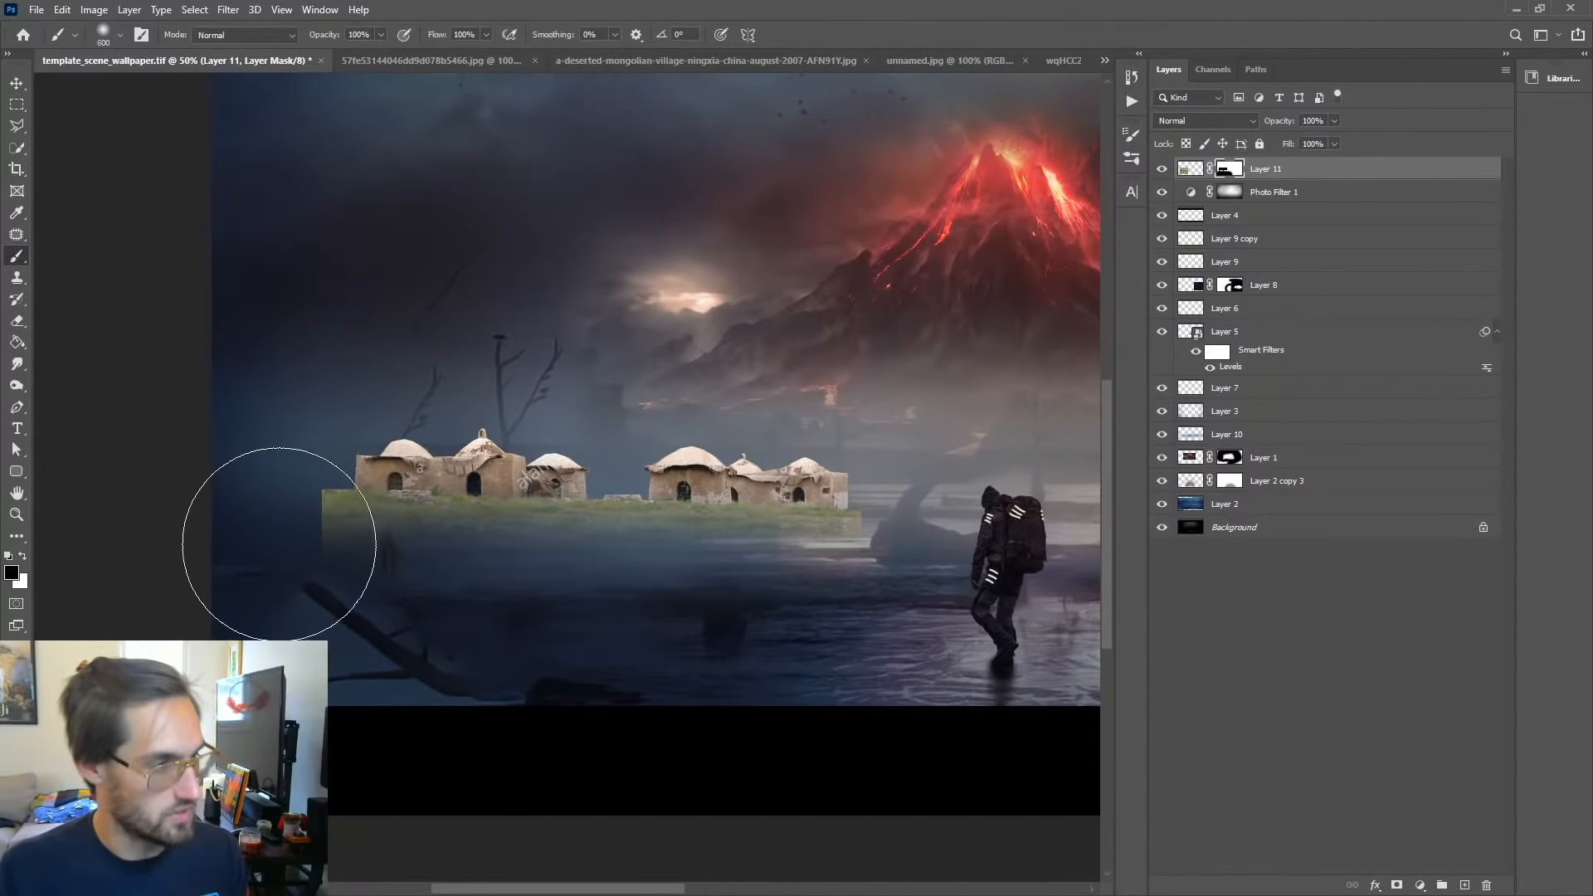
mouse_move(299, 545)
left_mouse_down()
mouse_move(368, 555)
mouse_move(391, 578)
left_mouse_up()
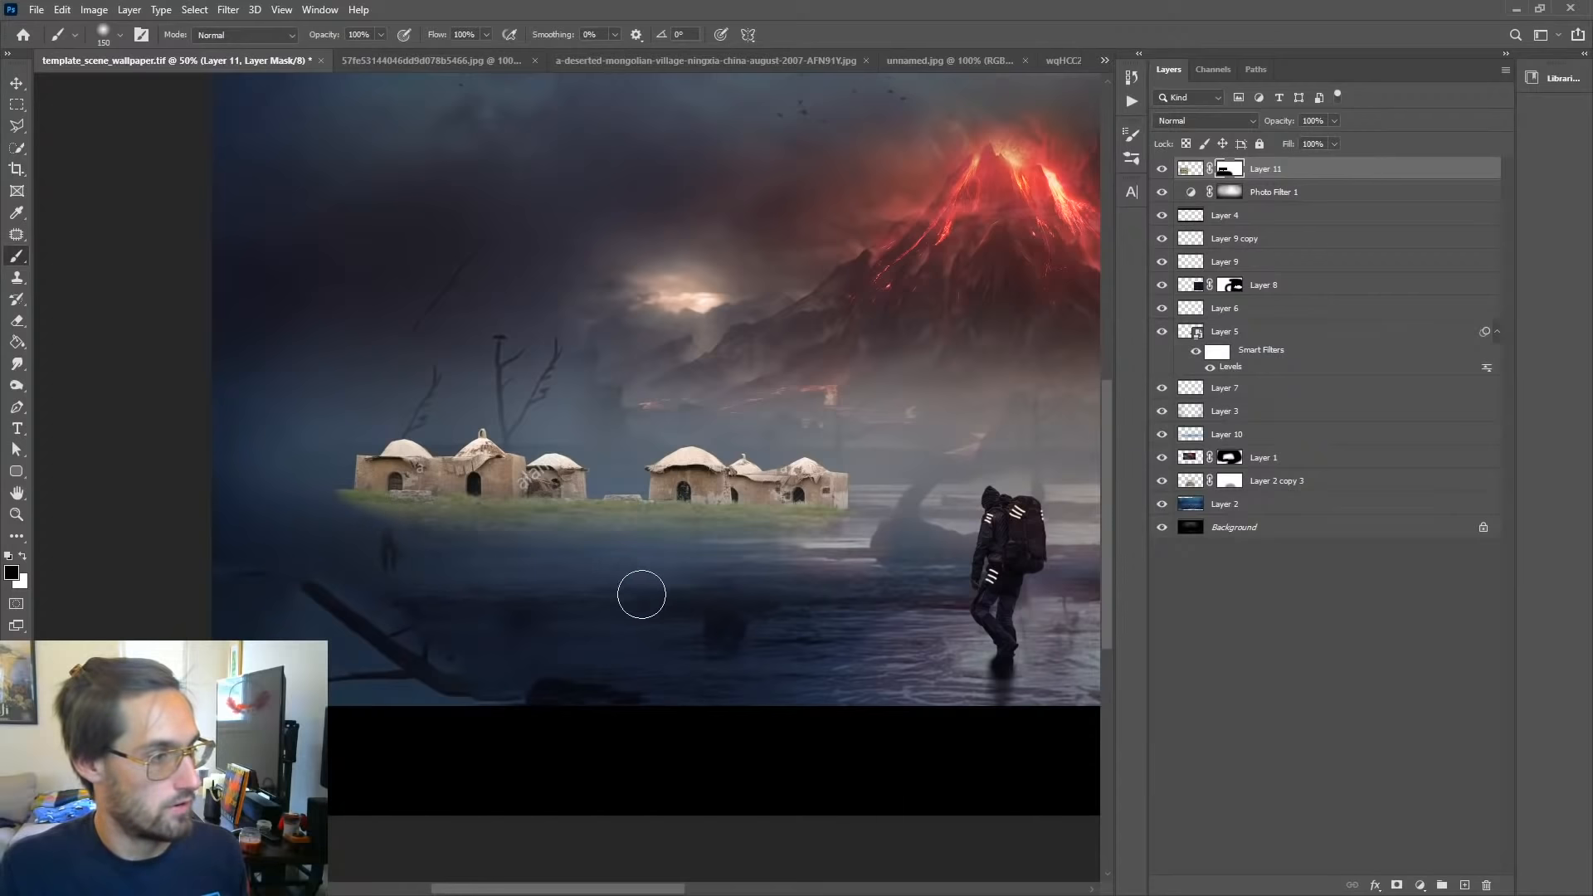
Step: Scale the village layer to 74.45% and position it on the far shore below the bare trees left of the volcano
left_click(17, 83)
left_click(687, 470, "alt")
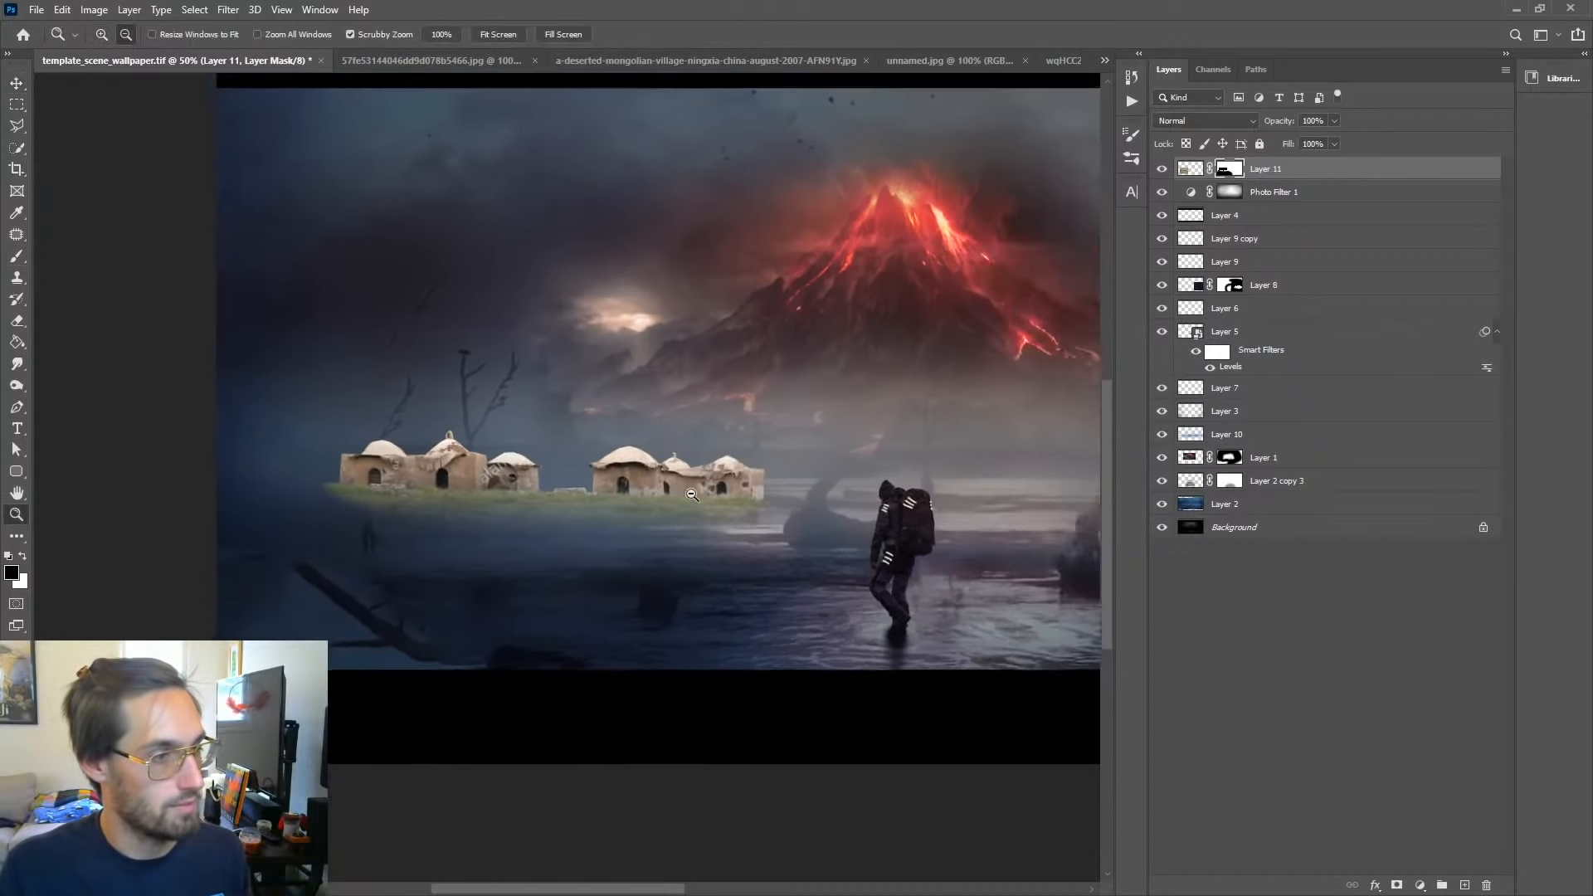
left_click_drag(368, 556, 360, 546)
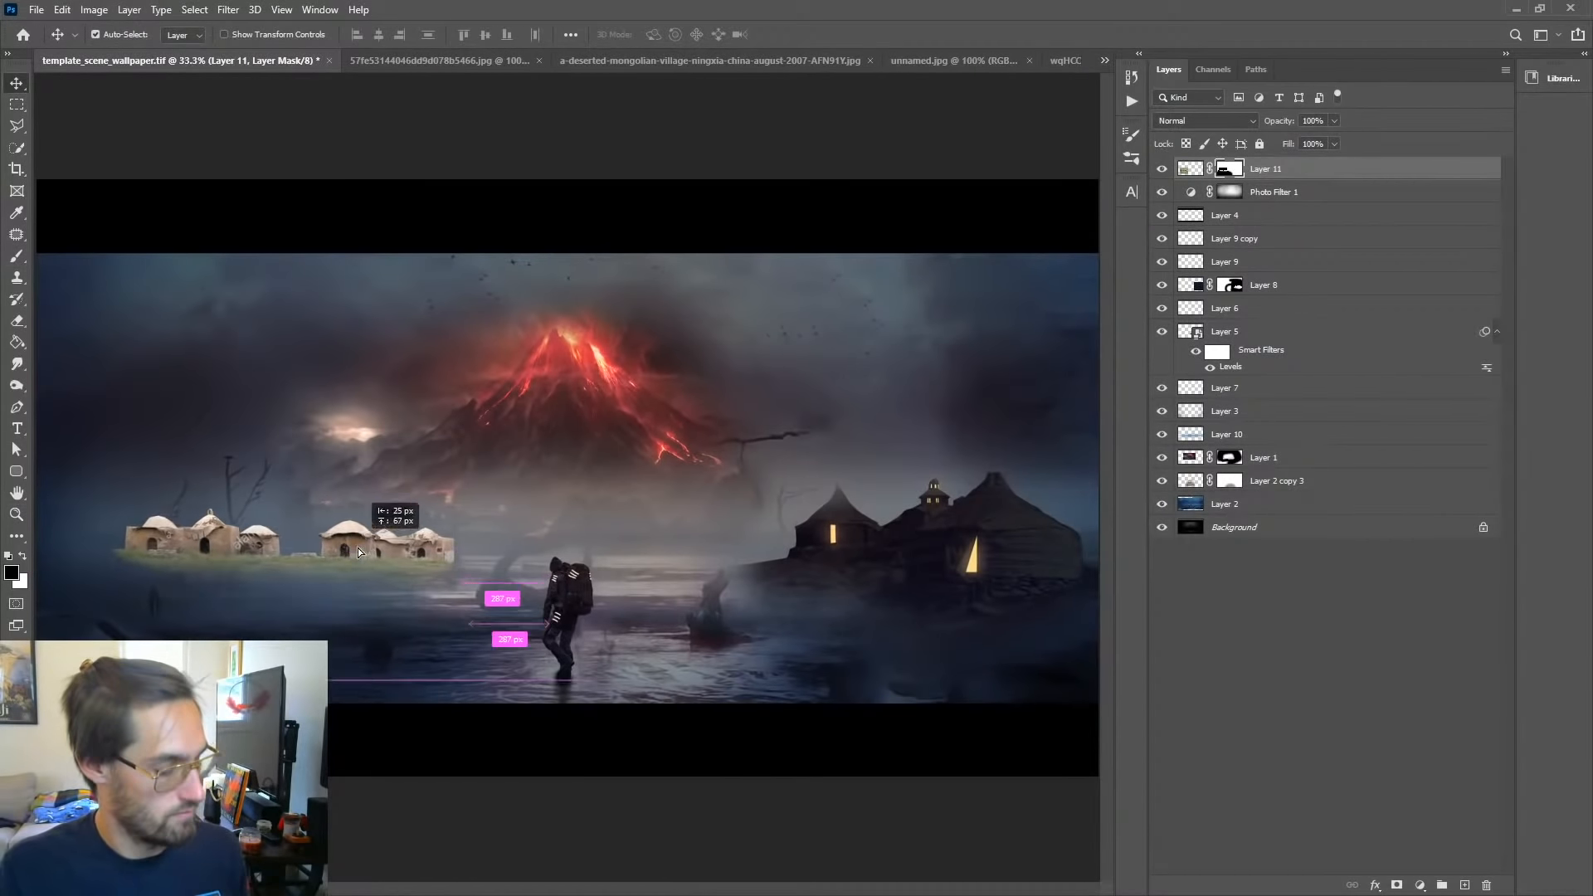
key("ctrl+t")
left_click_drag(460, 416, 368, 483)
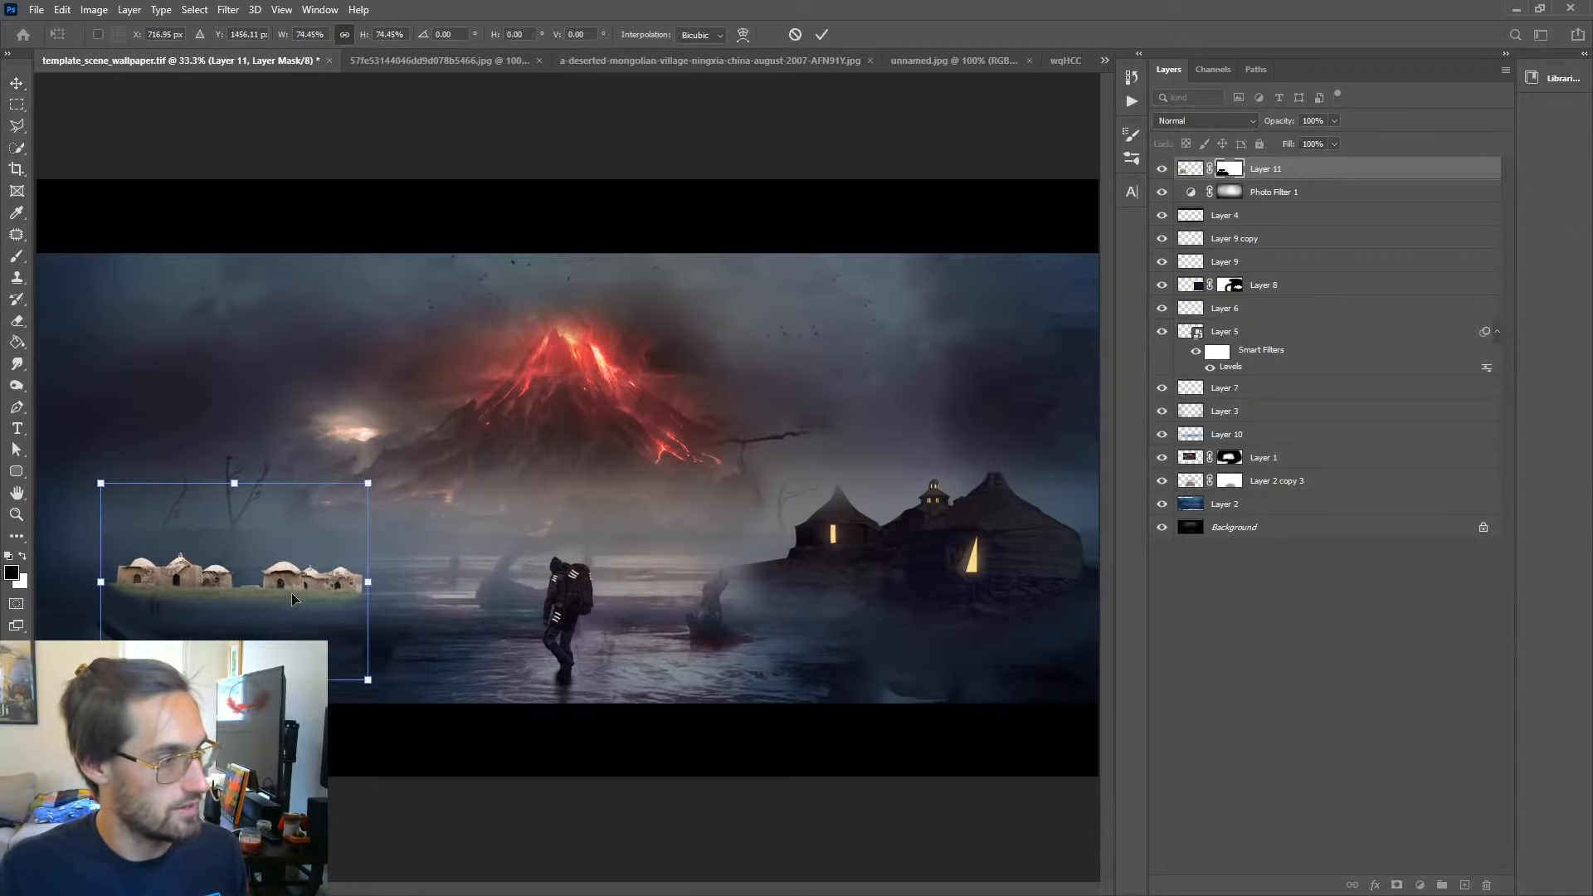
left_click_drag(289, 581, 294, 538)
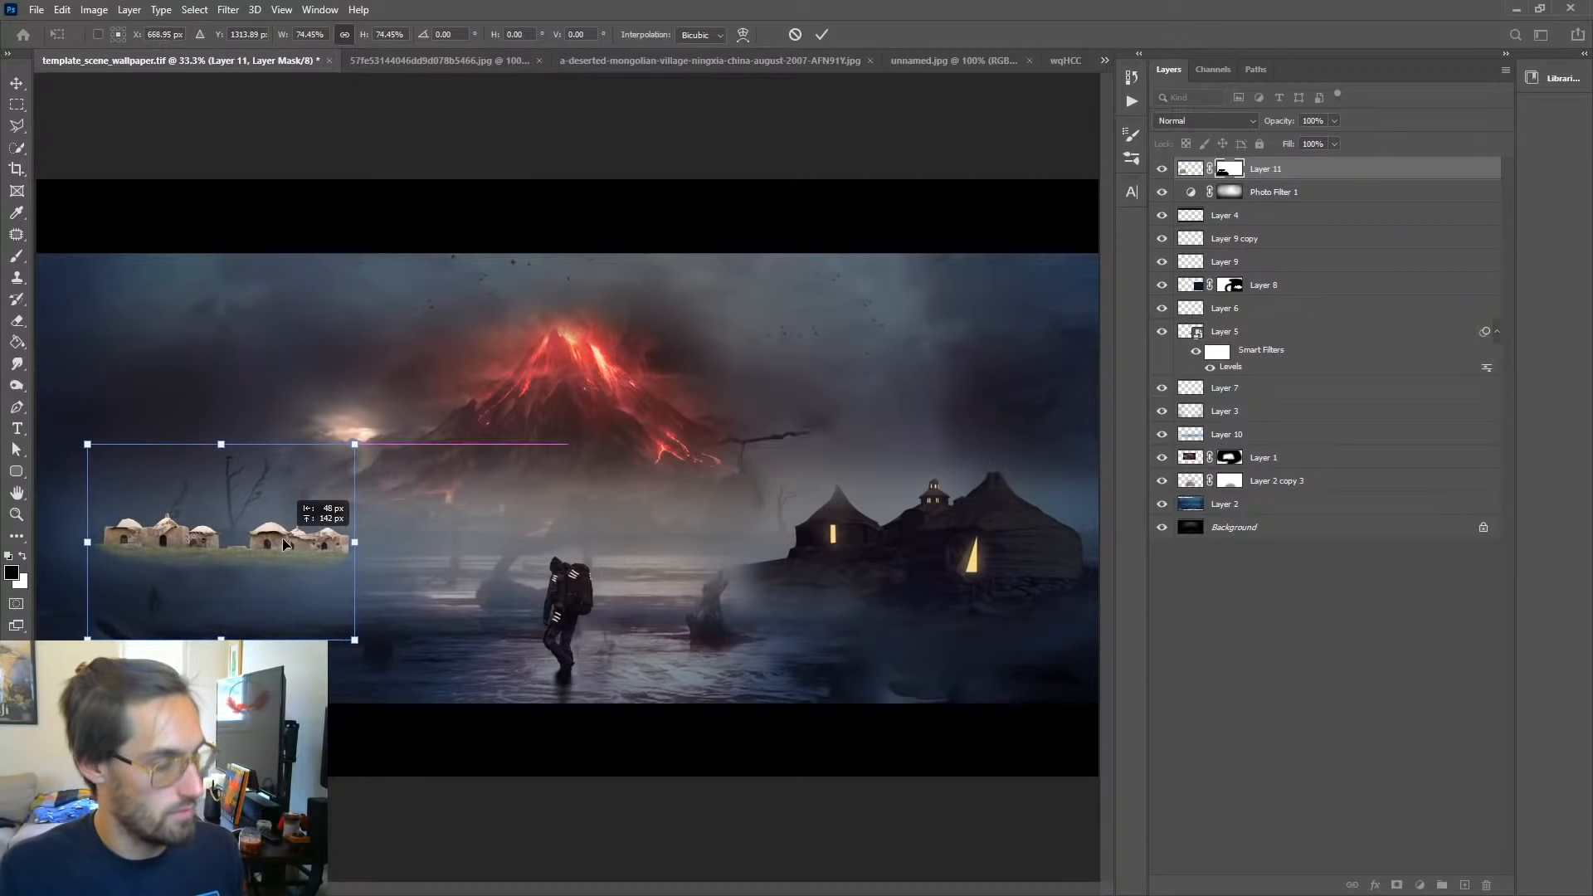
key("Return")
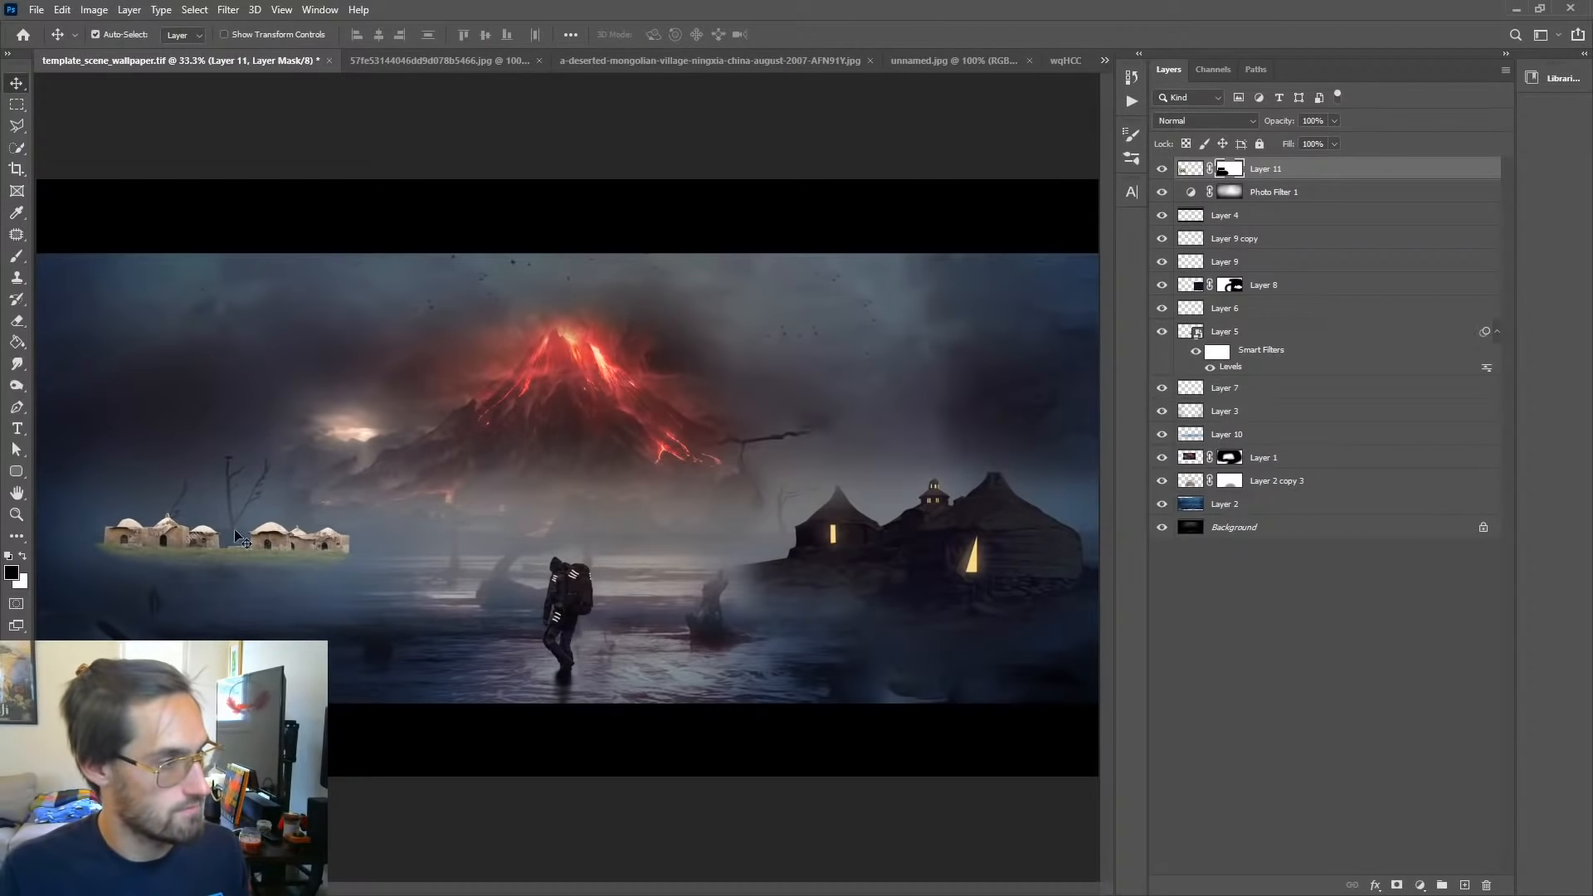
key("z")
left_click(251, 535)
left_click(258, 537)
left_click(311, 556, "alt")
left_click(311, 556, "alt")
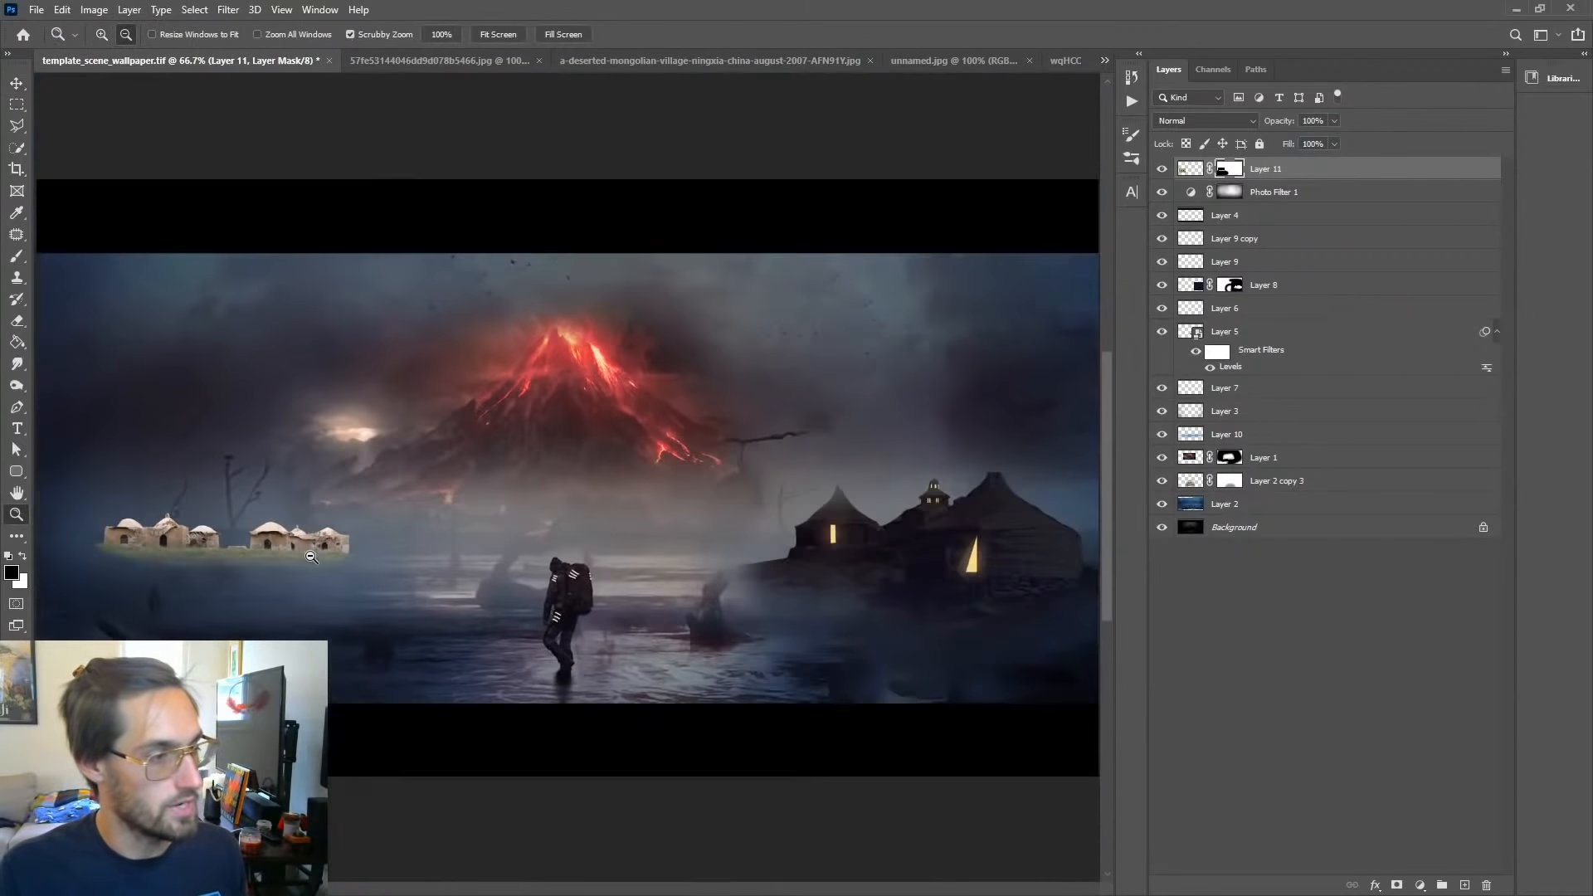
Step: Darken Layer 11's image with Levels by lowering the RGB output white level to 47
left_click(1190, 169)
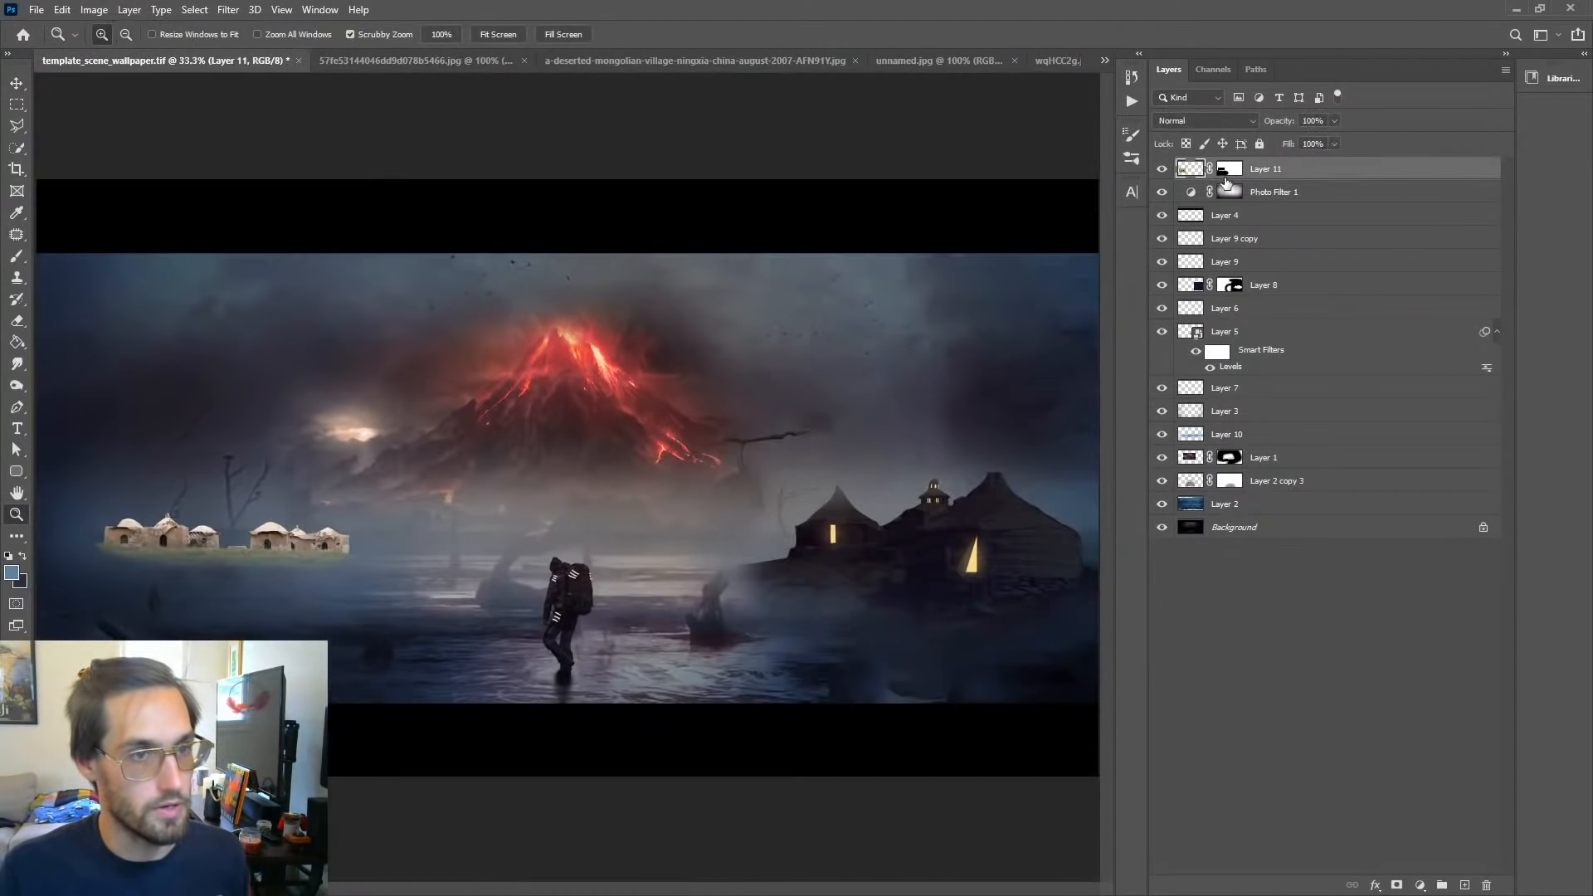
key("ctrl+l")
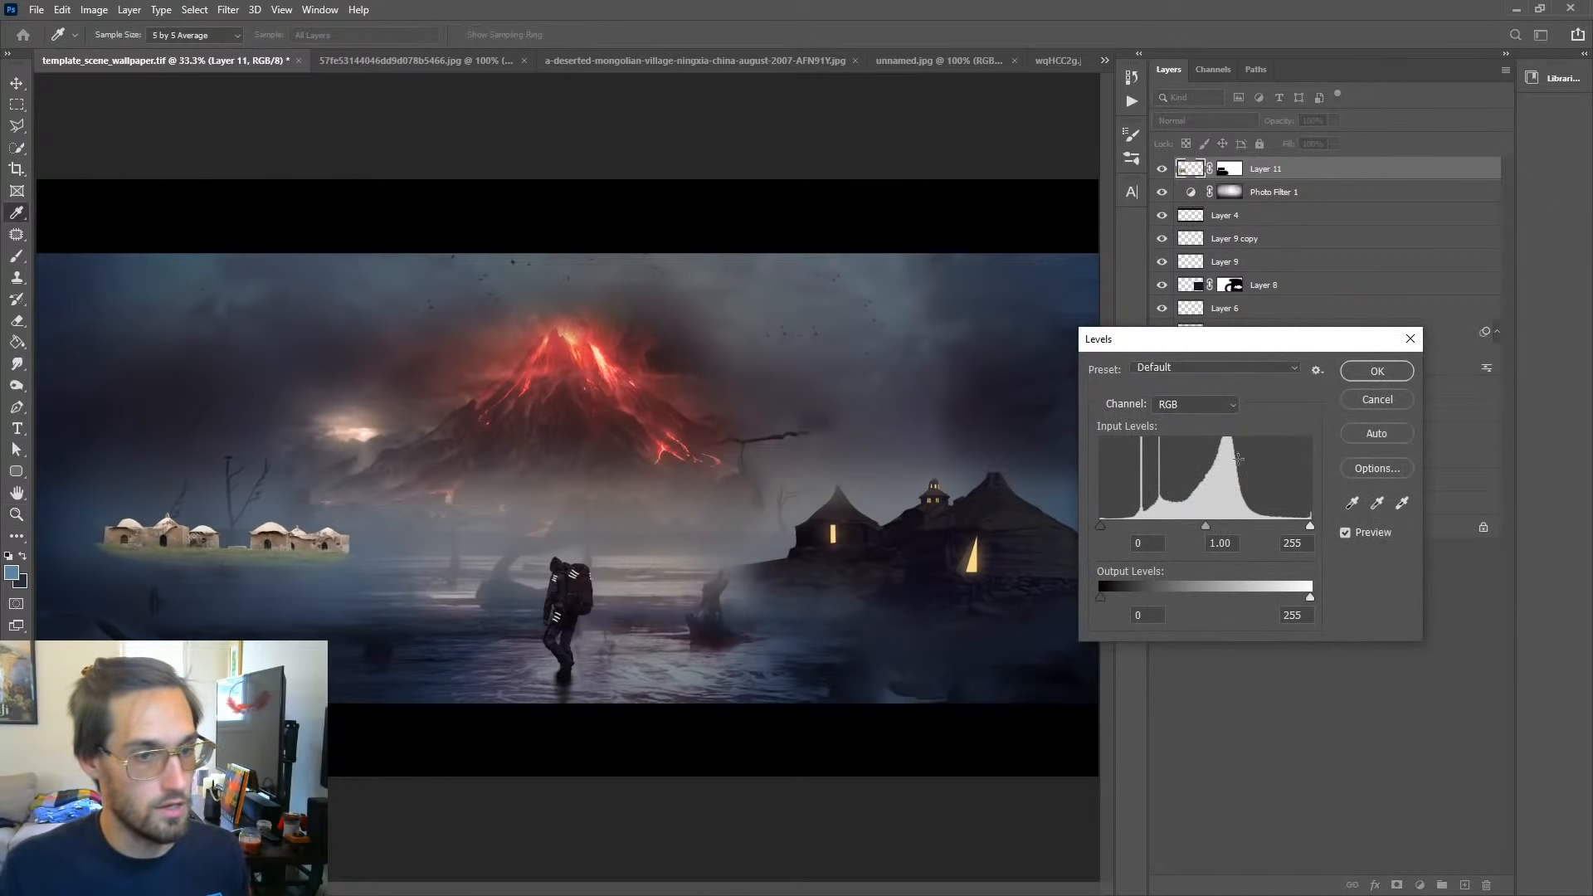
mouse_move(1102, 595)
left_mouse_down()
mouse_move(1170, 590)
mouse_move(1100, 597)
left_mouse_up()
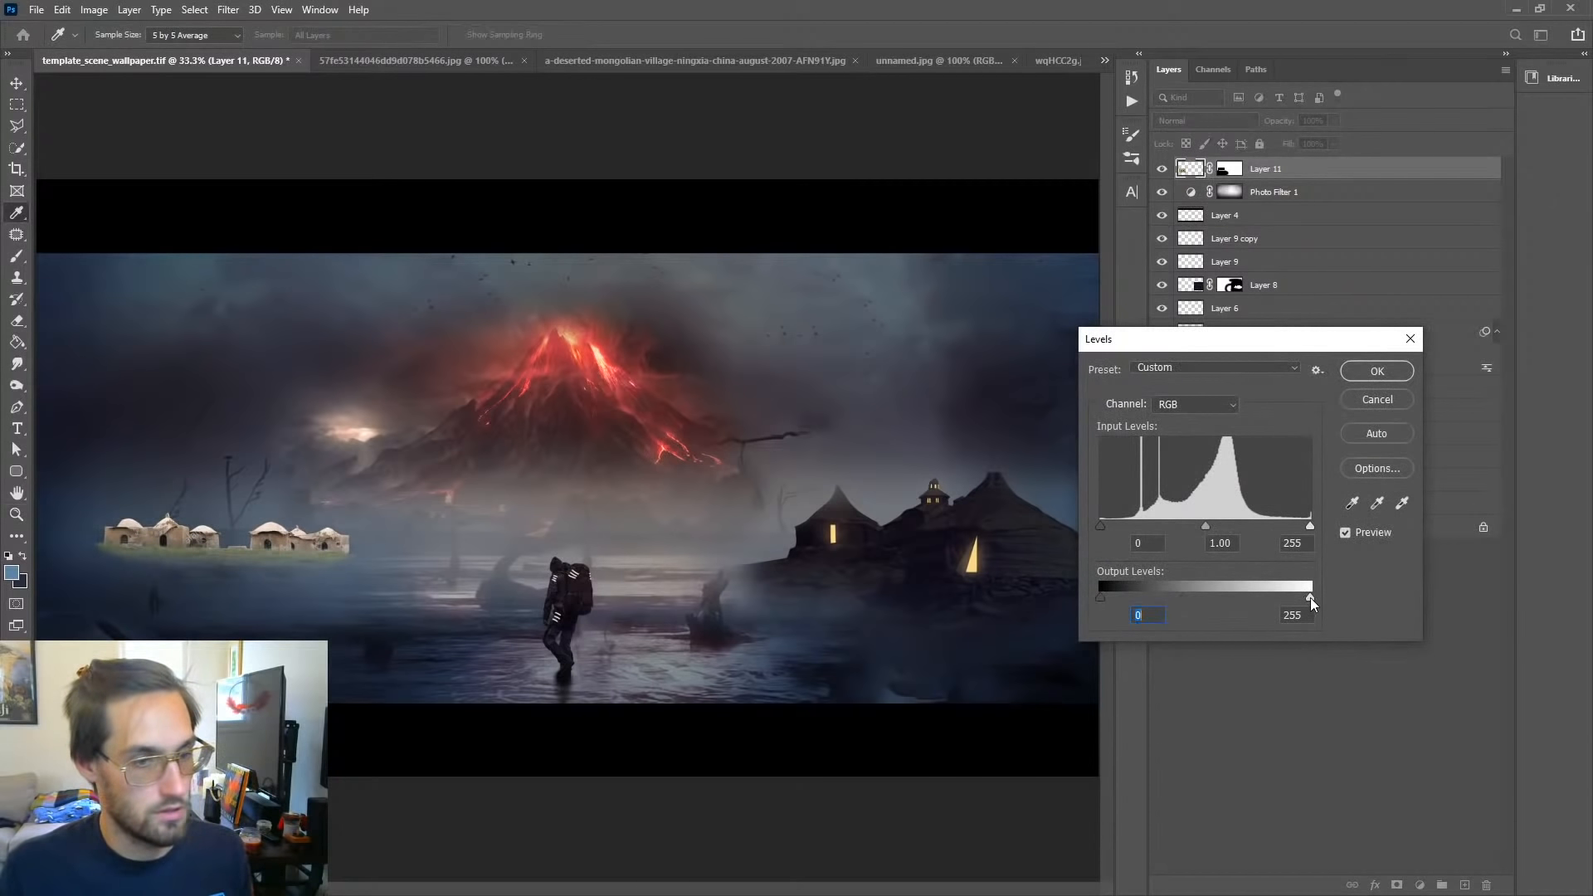
left_click_drag(1310, 598, 1136, 589)
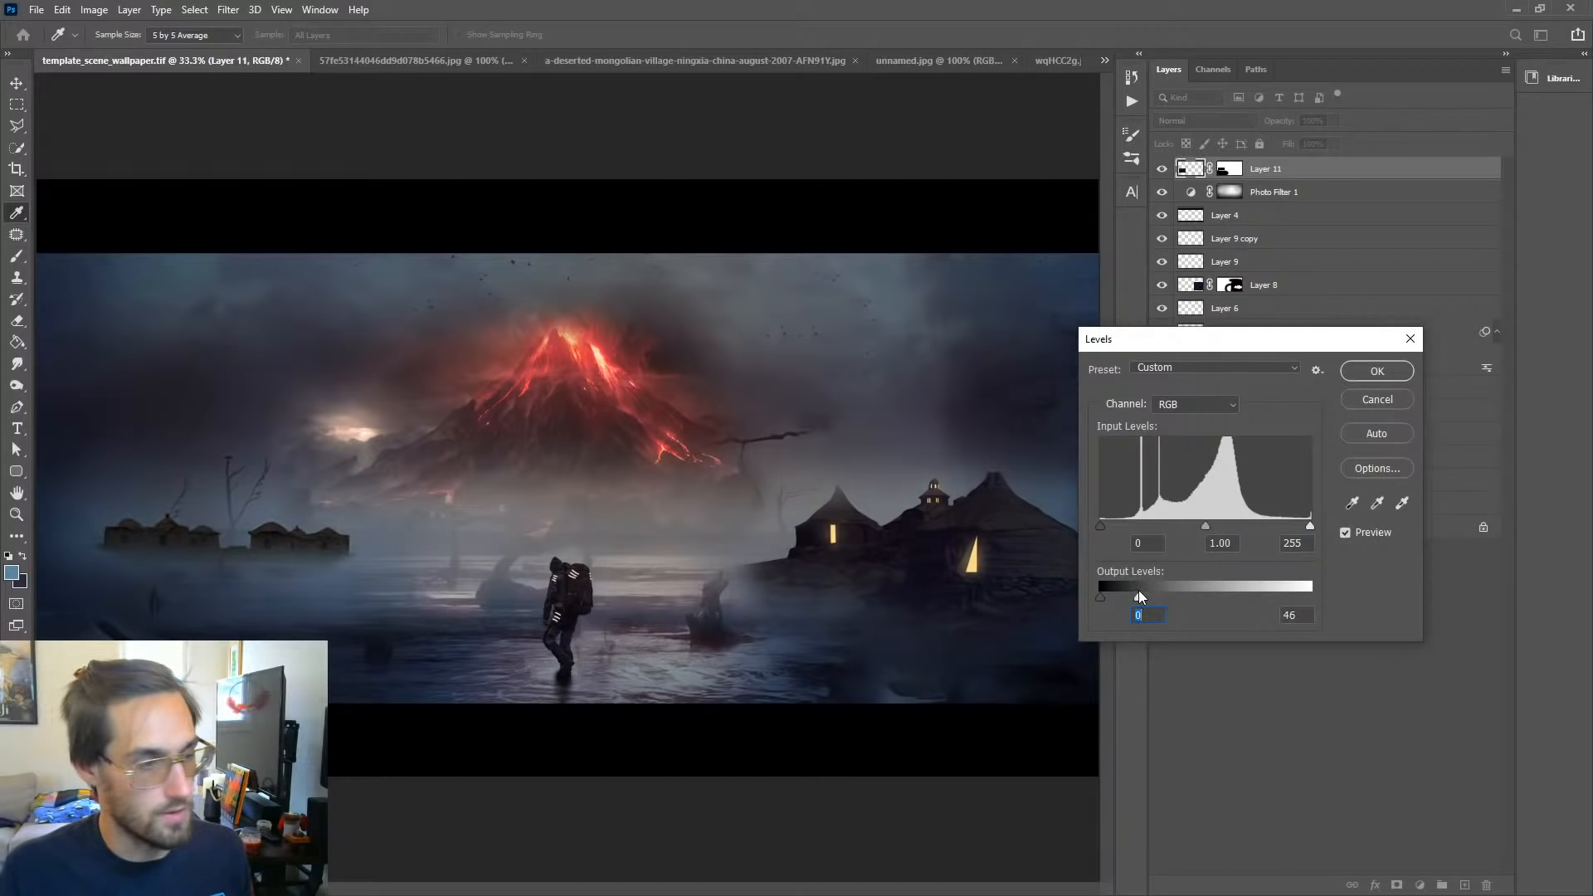
Step: Raise the Blue channel's output black level to 184 and apply the Levels adjustment to the village
left_click(1195, 404)
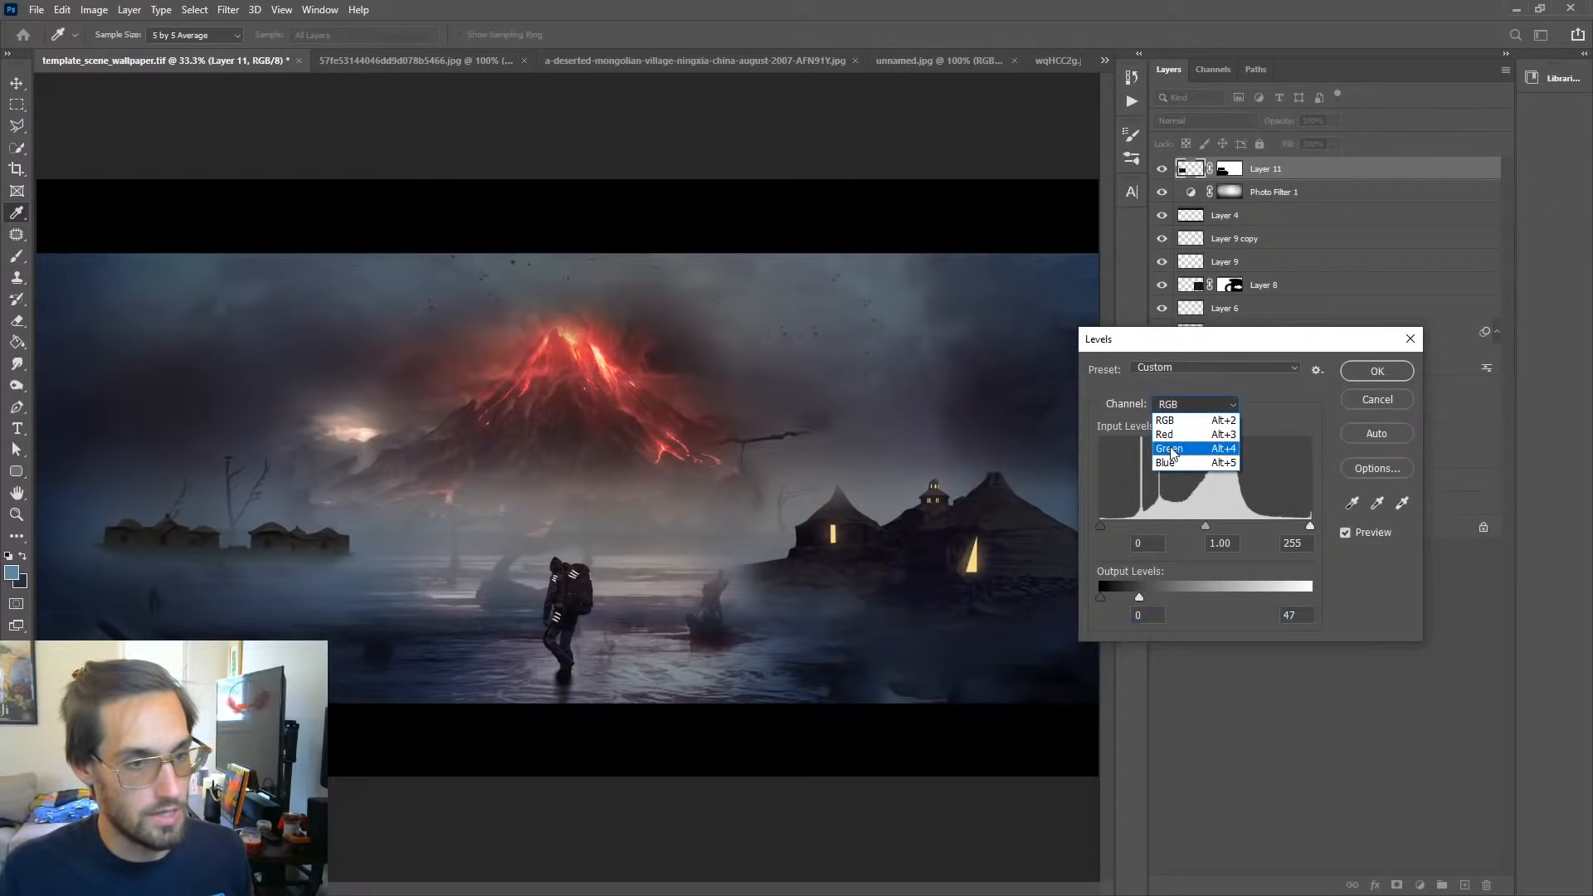
left_click(1177, 470)
left_click_drag(1133, 600, 1272, 594)
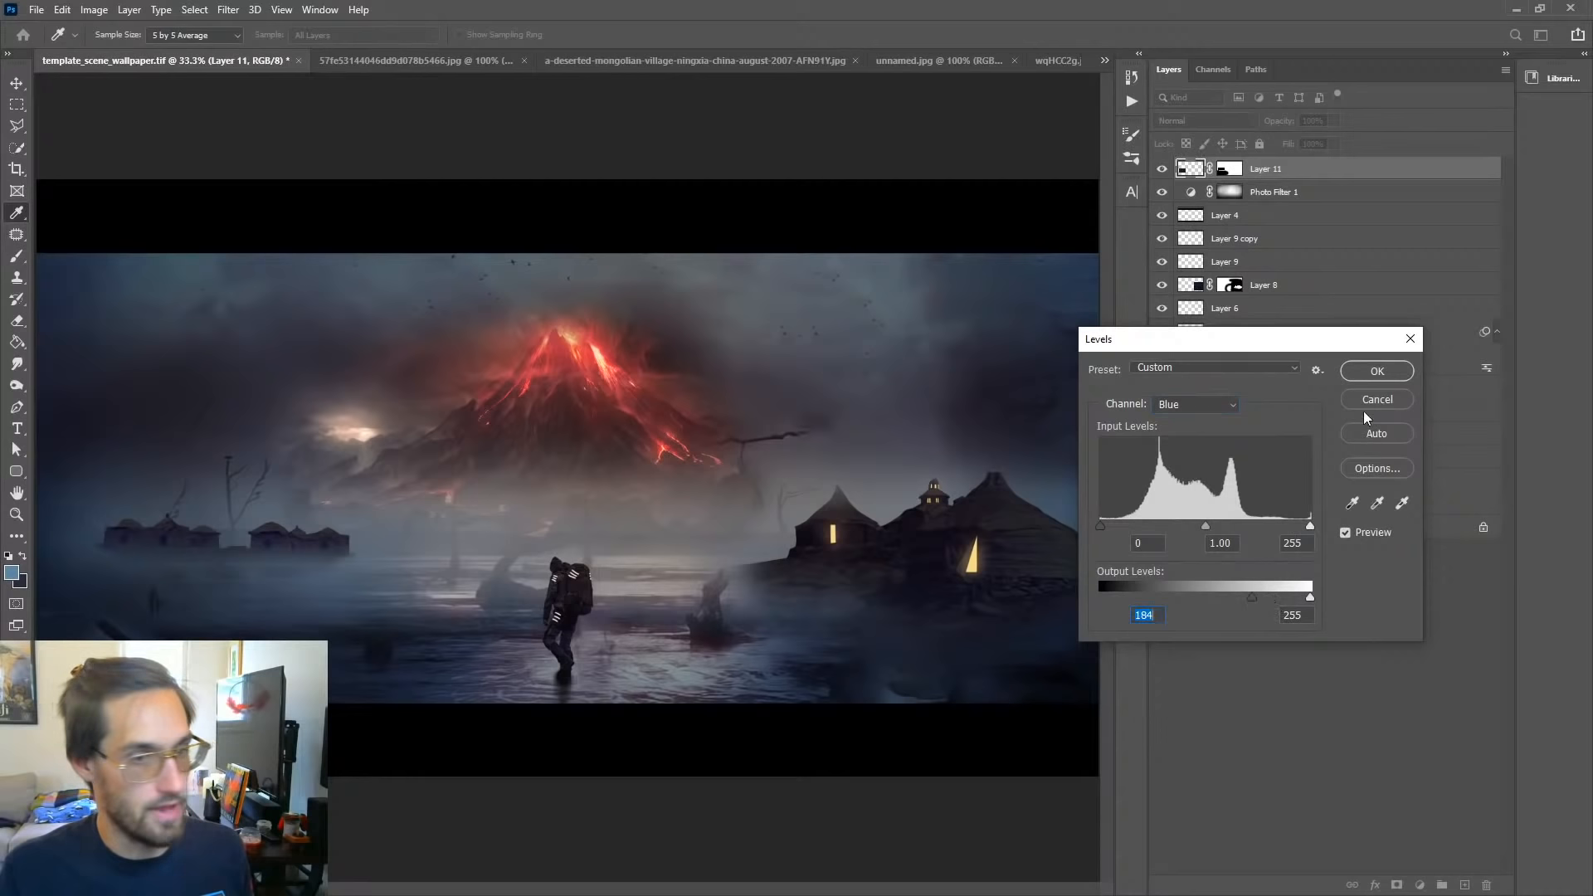
left_click(1376, 371)
Step: Reduce the village layer's saturation to -71 with Hue/Saturation
key("ctrl+u")
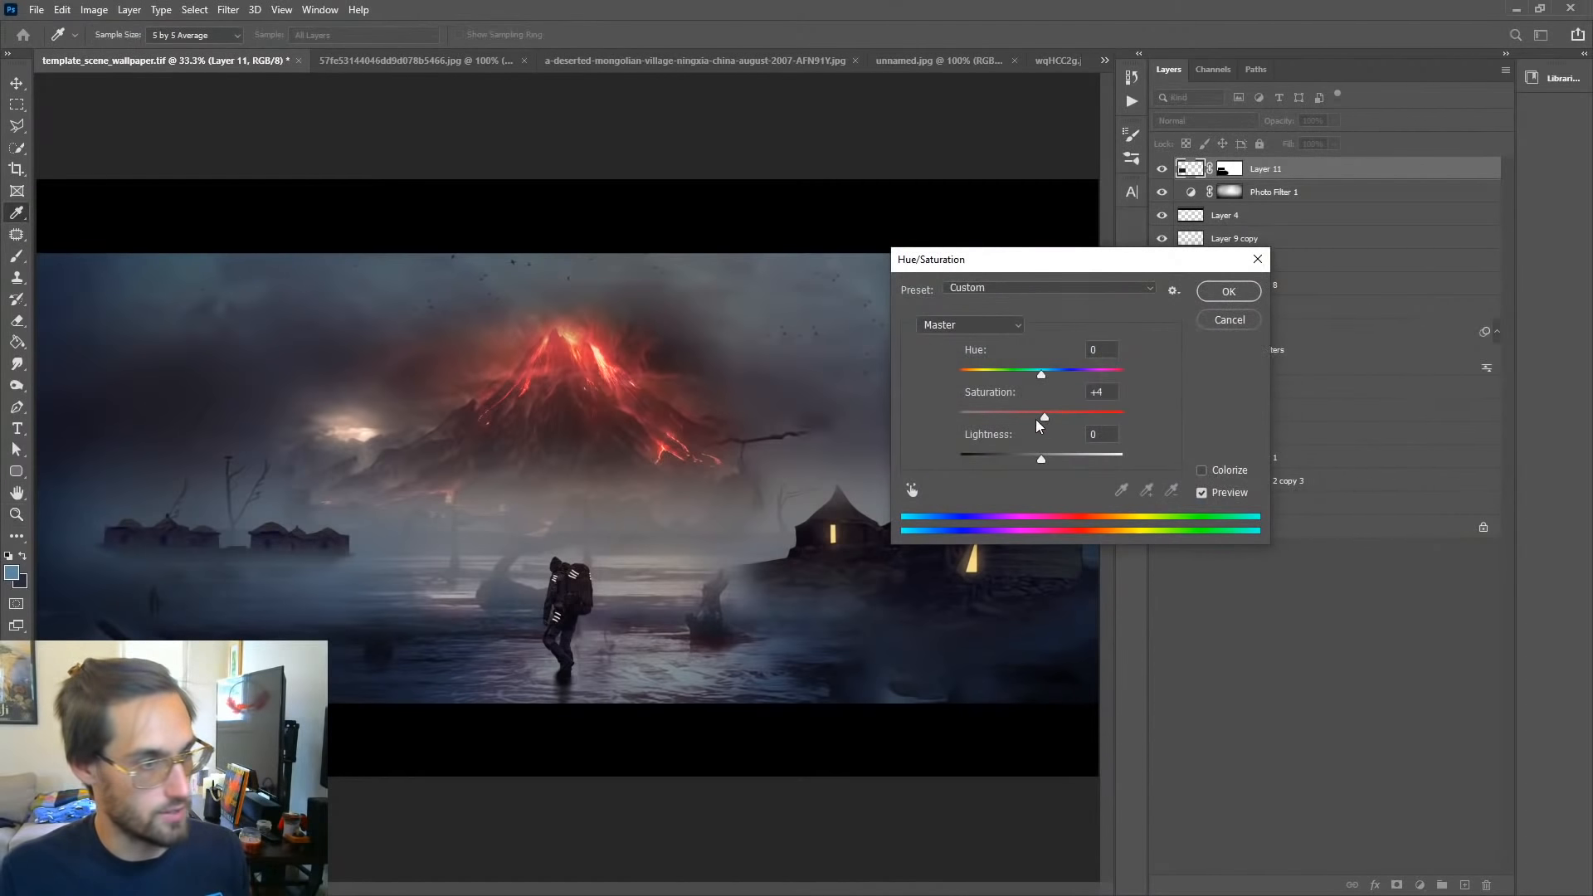
left_click_drag(1036, 420, 984, 415)
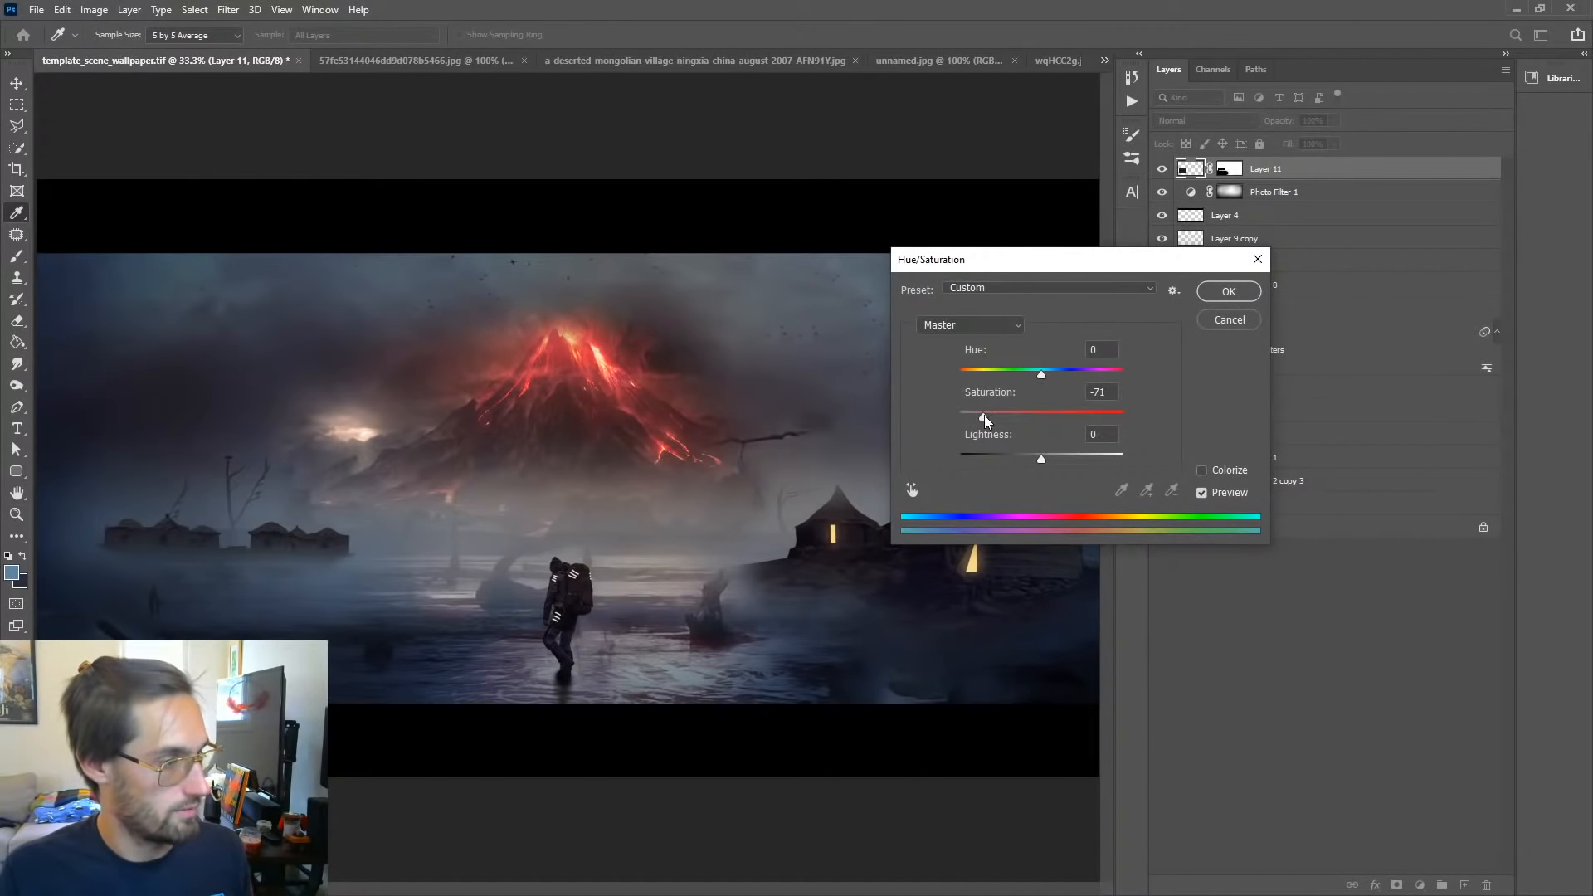
left_click(1229, 291)
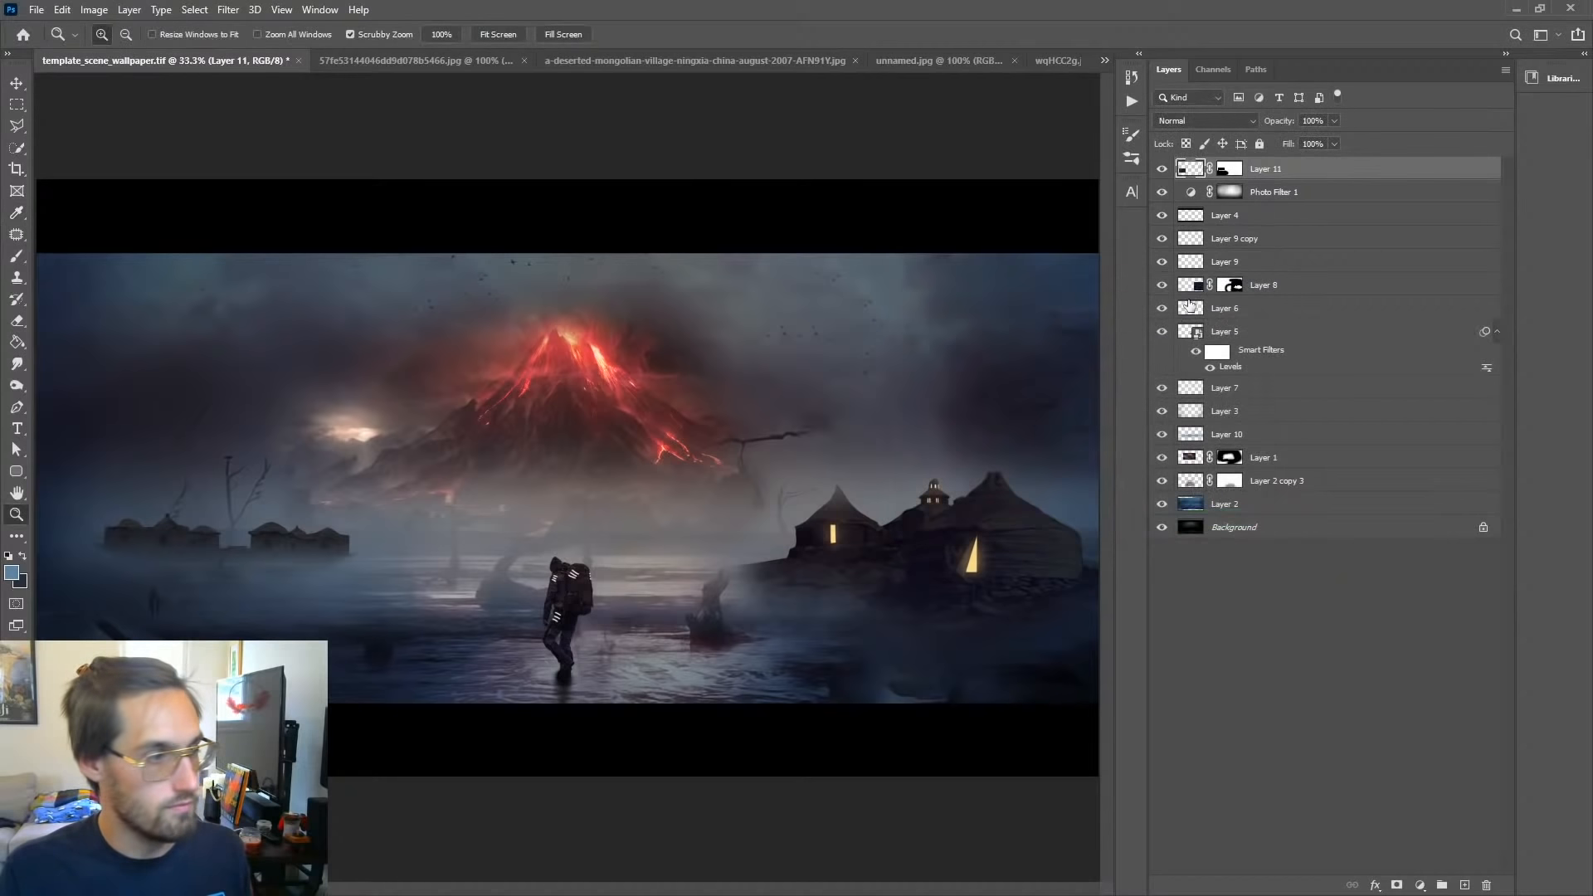
Step: Flatten the village's contrast with Levels by setting the RGB output range to about 15 and 230
key("ctrl+l")
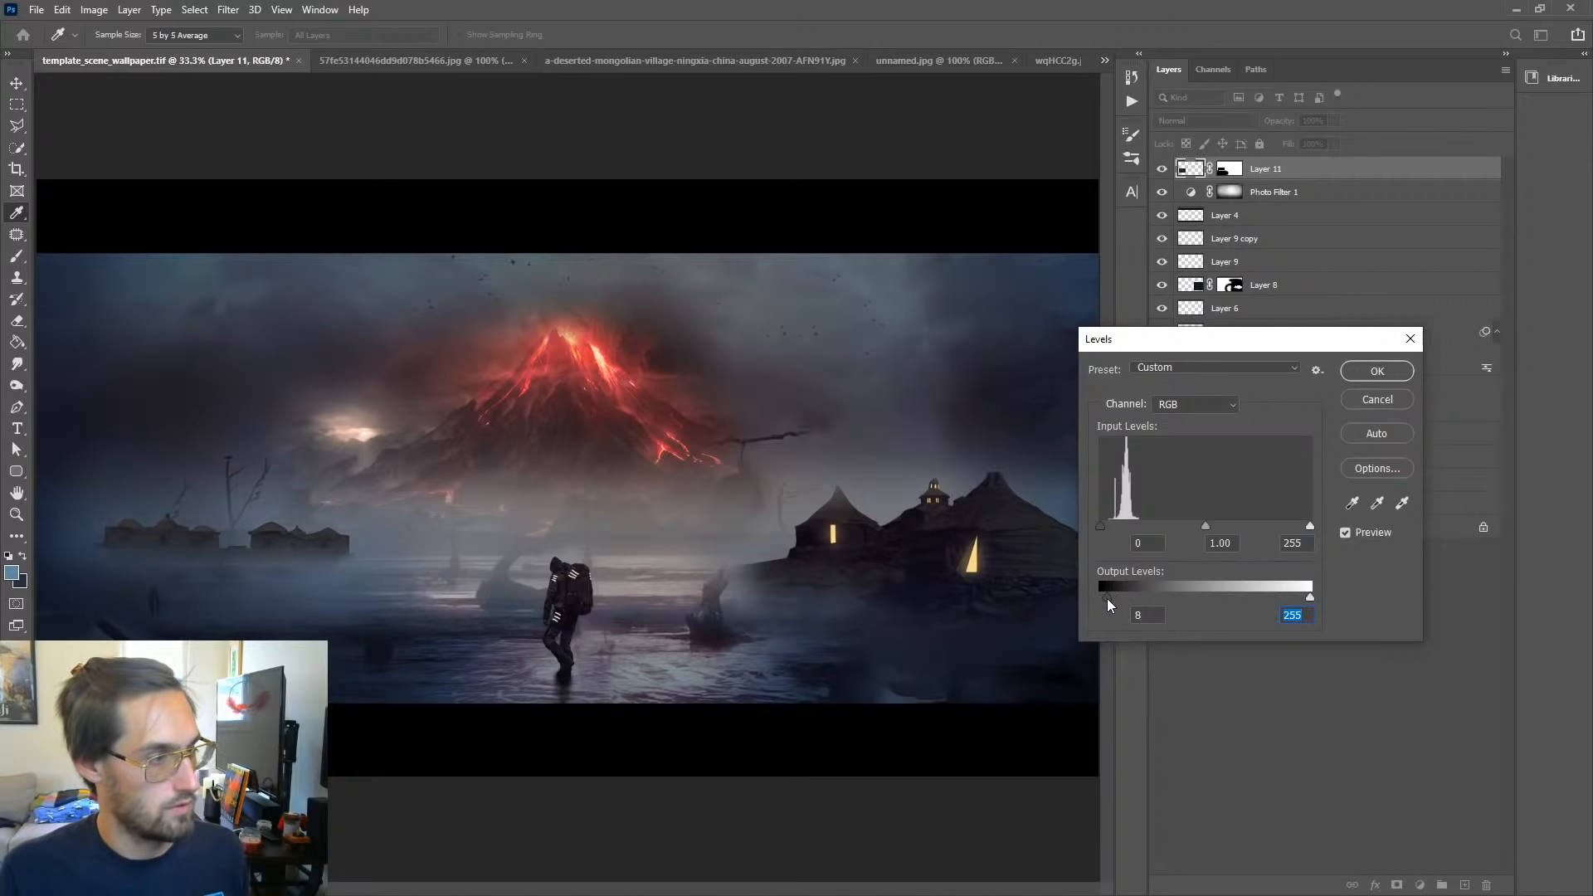
left_click_drag(1108, 600, 1107, 599)
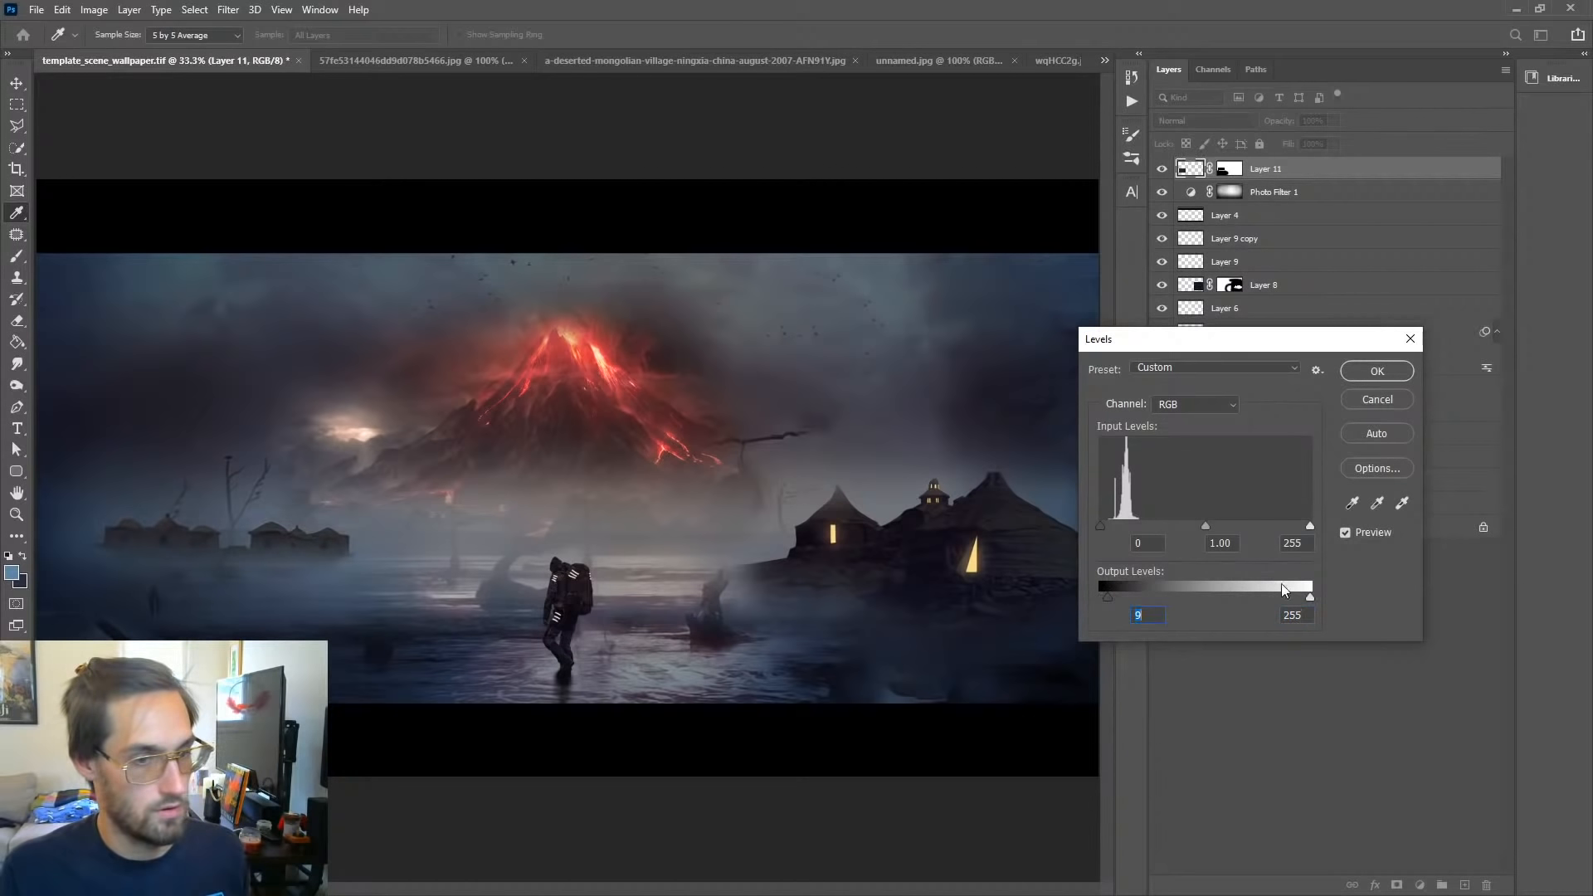
left_click_drag(1309, 598, 1125, 594)
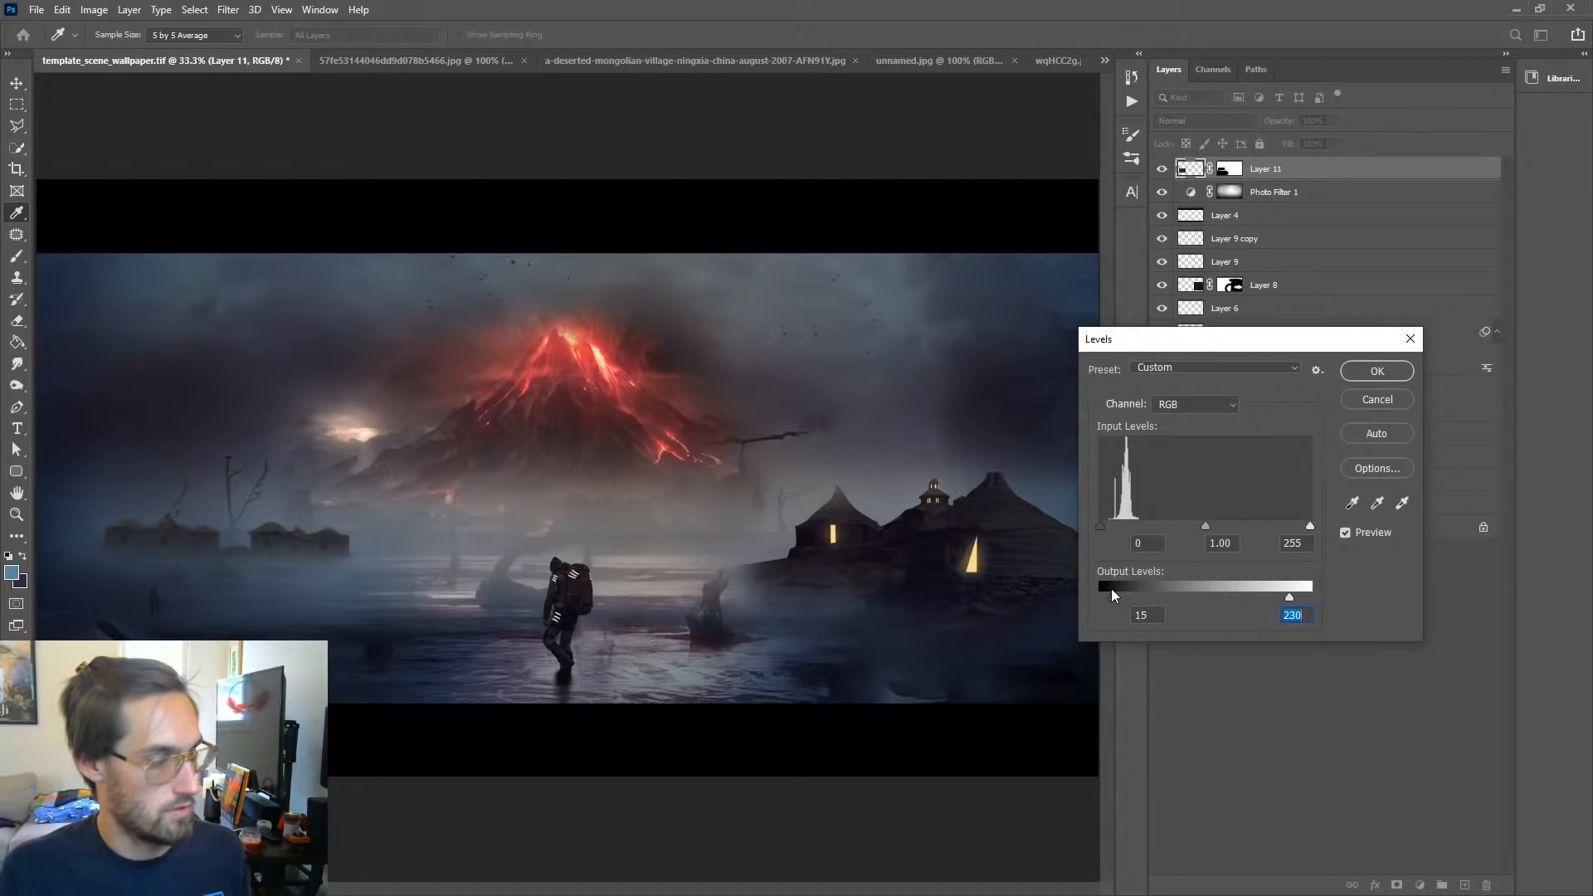
key("Return")
Step: Outline the two dark doorways of the village's leftmost hut building with a freehand Lasso selection
key("z")
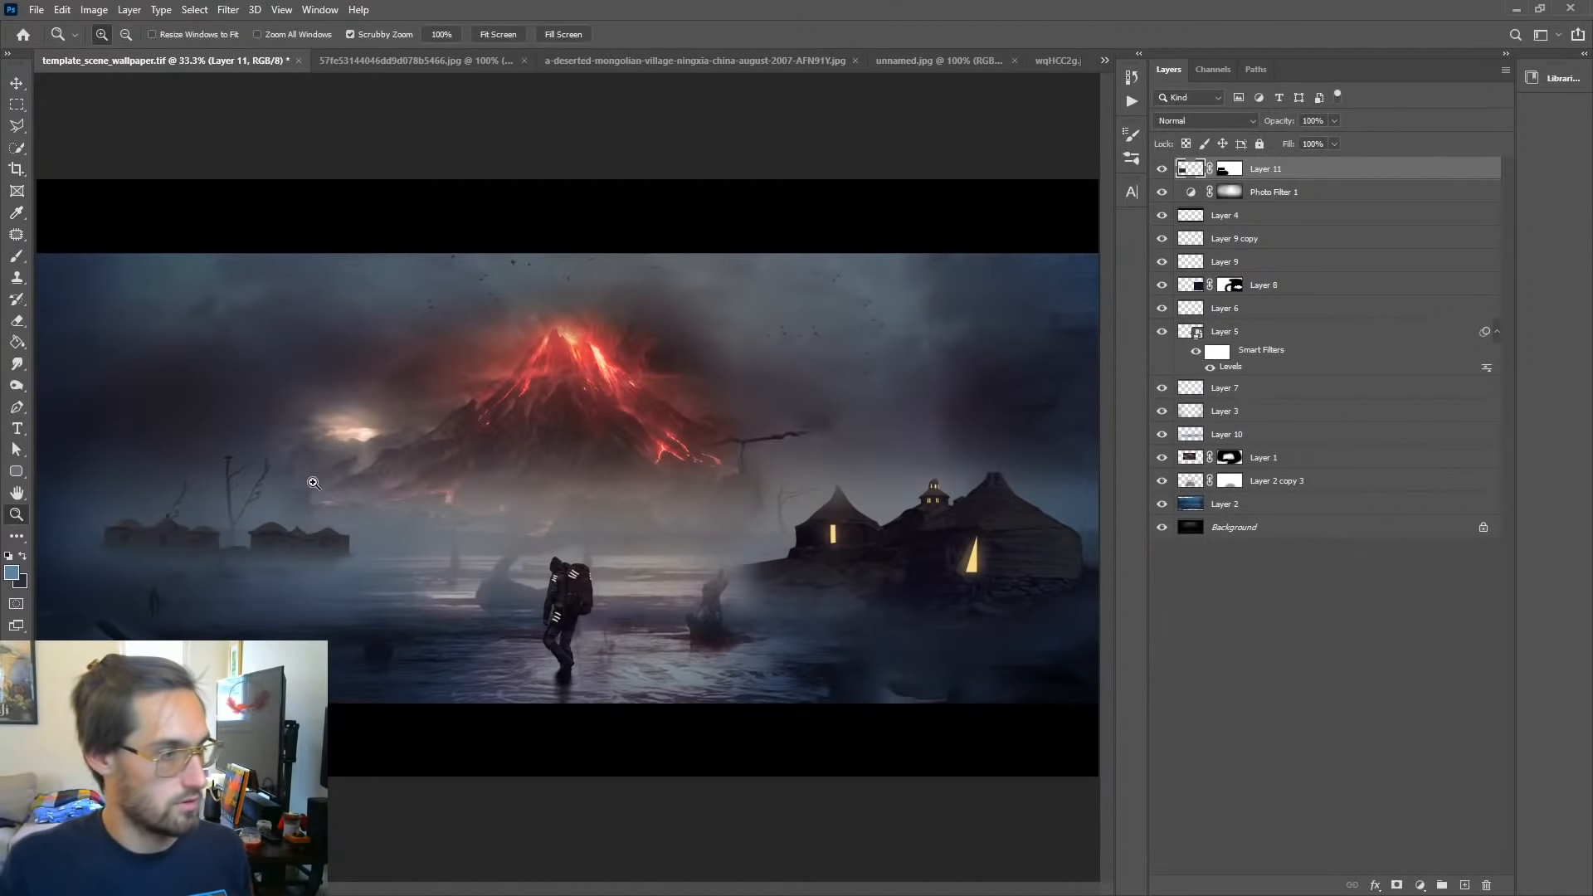
left_click(166, 551)
left_click(161, 546)
left_click(152, 540)
left_click(153, 540)
left_click_drag(175, 548, 460, 537)
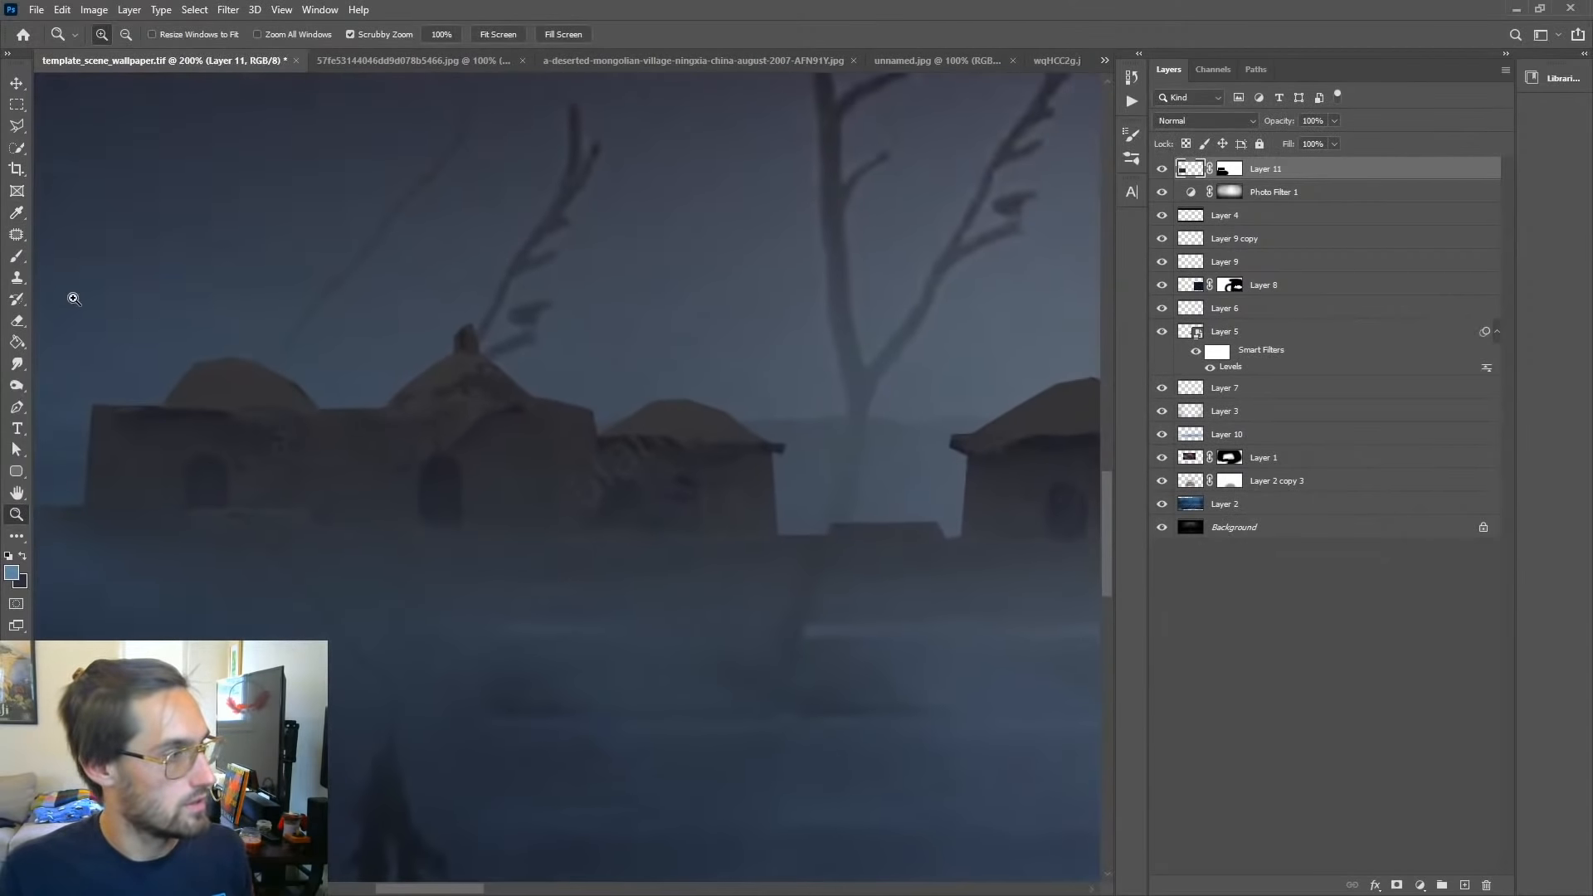
left_click(22, 257)
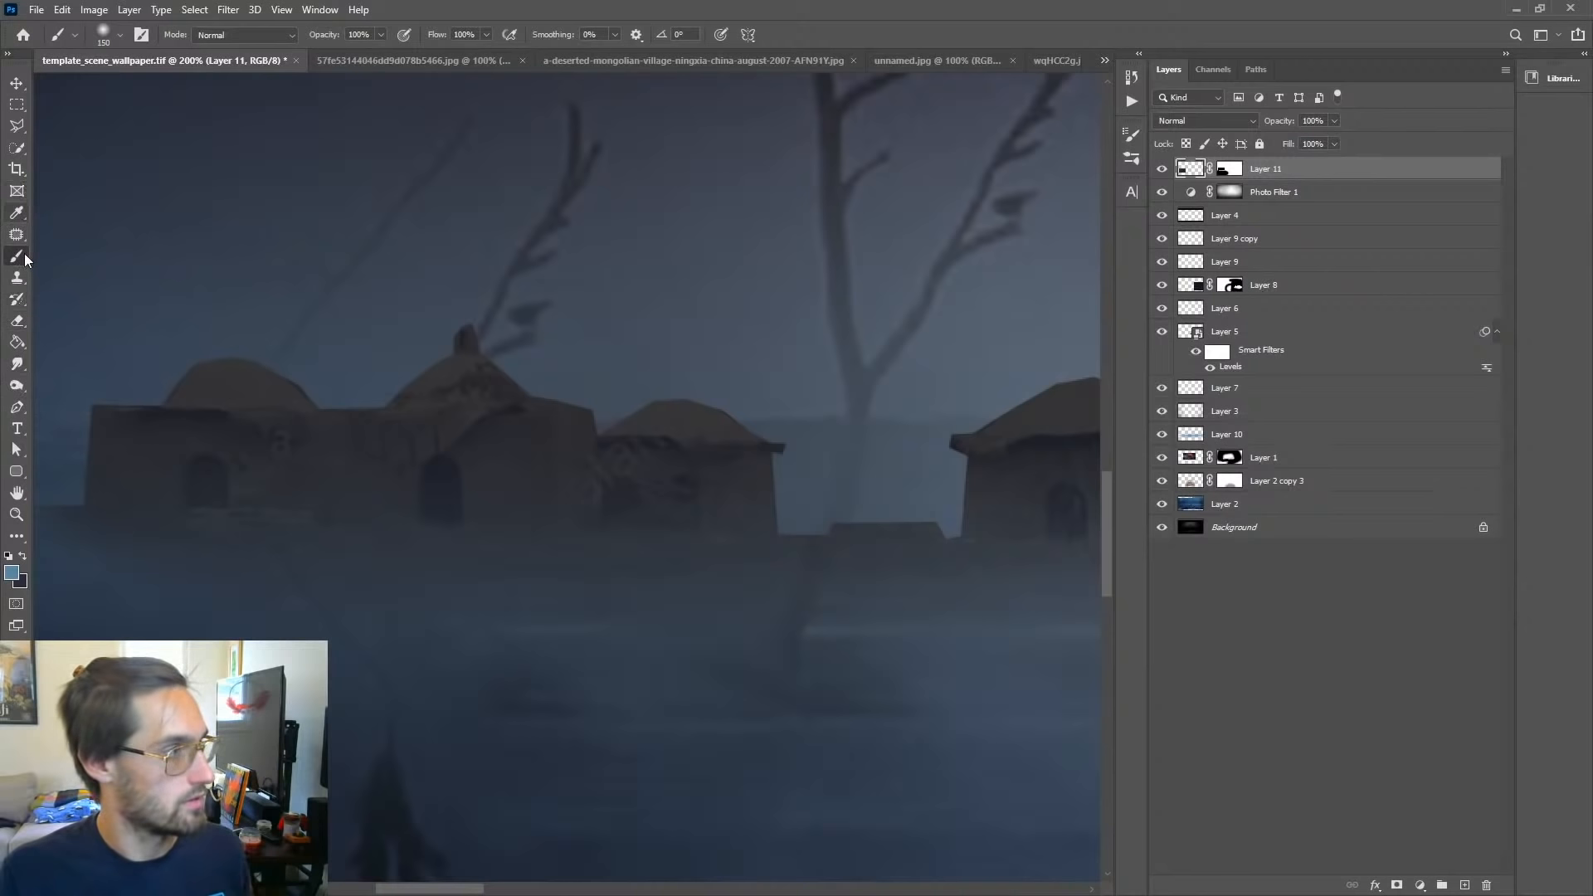
left_click(18, 127)
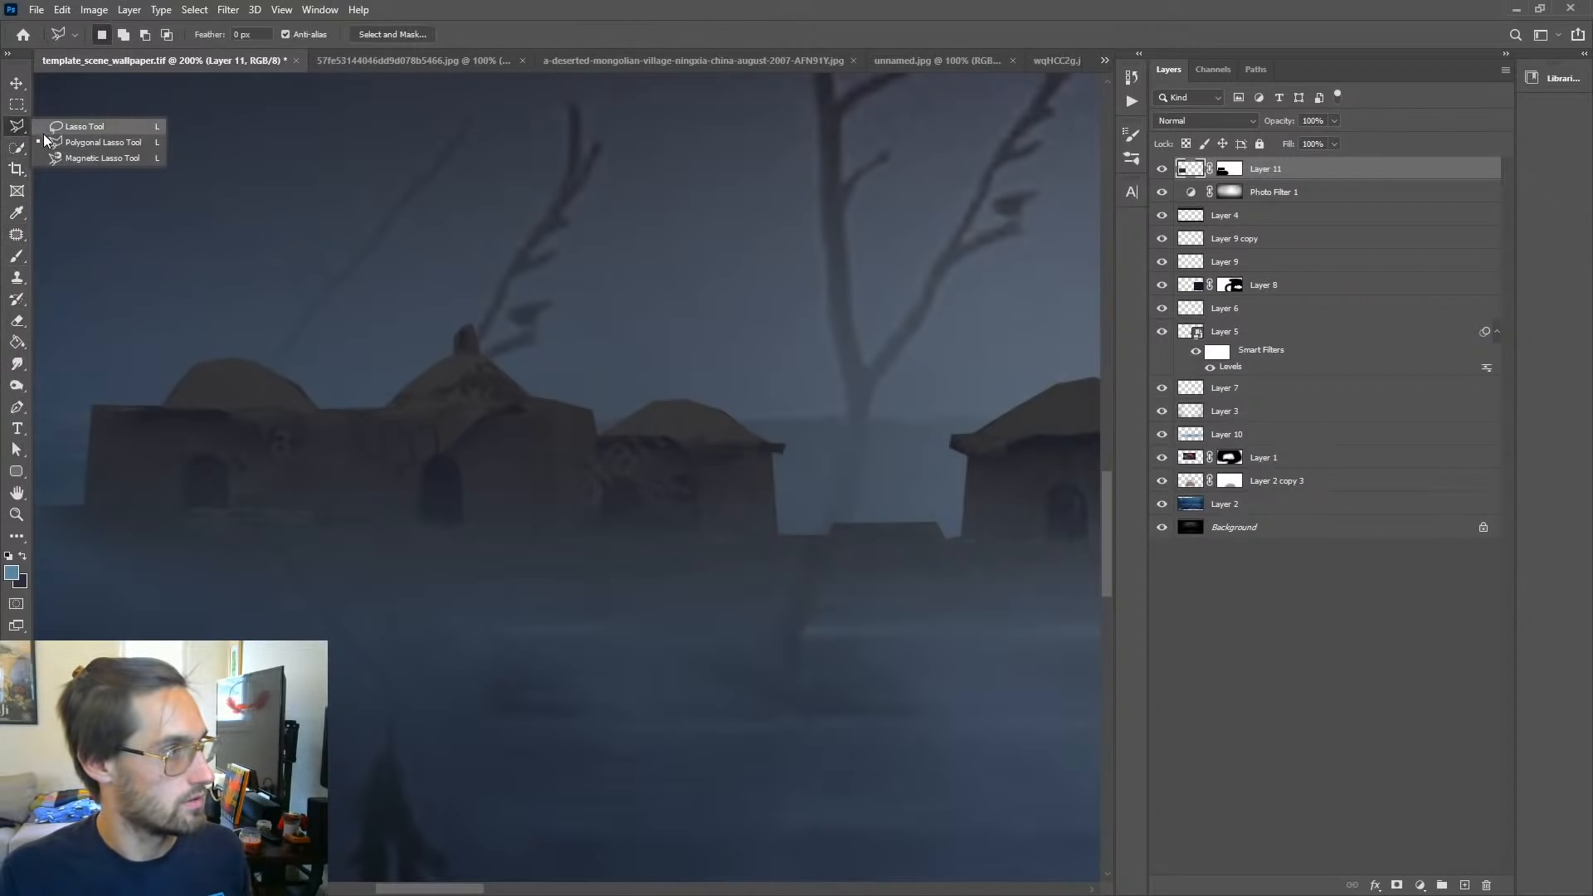
left_click(73, 141)
mouse_move(245, 482)
left_mouse_down()
mouse_move(383, 456)
mouse_move(367, 456)
mouse_move(369, 490)
mouse_move(326, 481)
left_mouse_up()
mouse_move(560, 497)
left_mouse_down("shift")
mouse_move(560, 462)
mouse_move(598, 497)
mouse_move(561, 496)
left_mouse_up("shift")
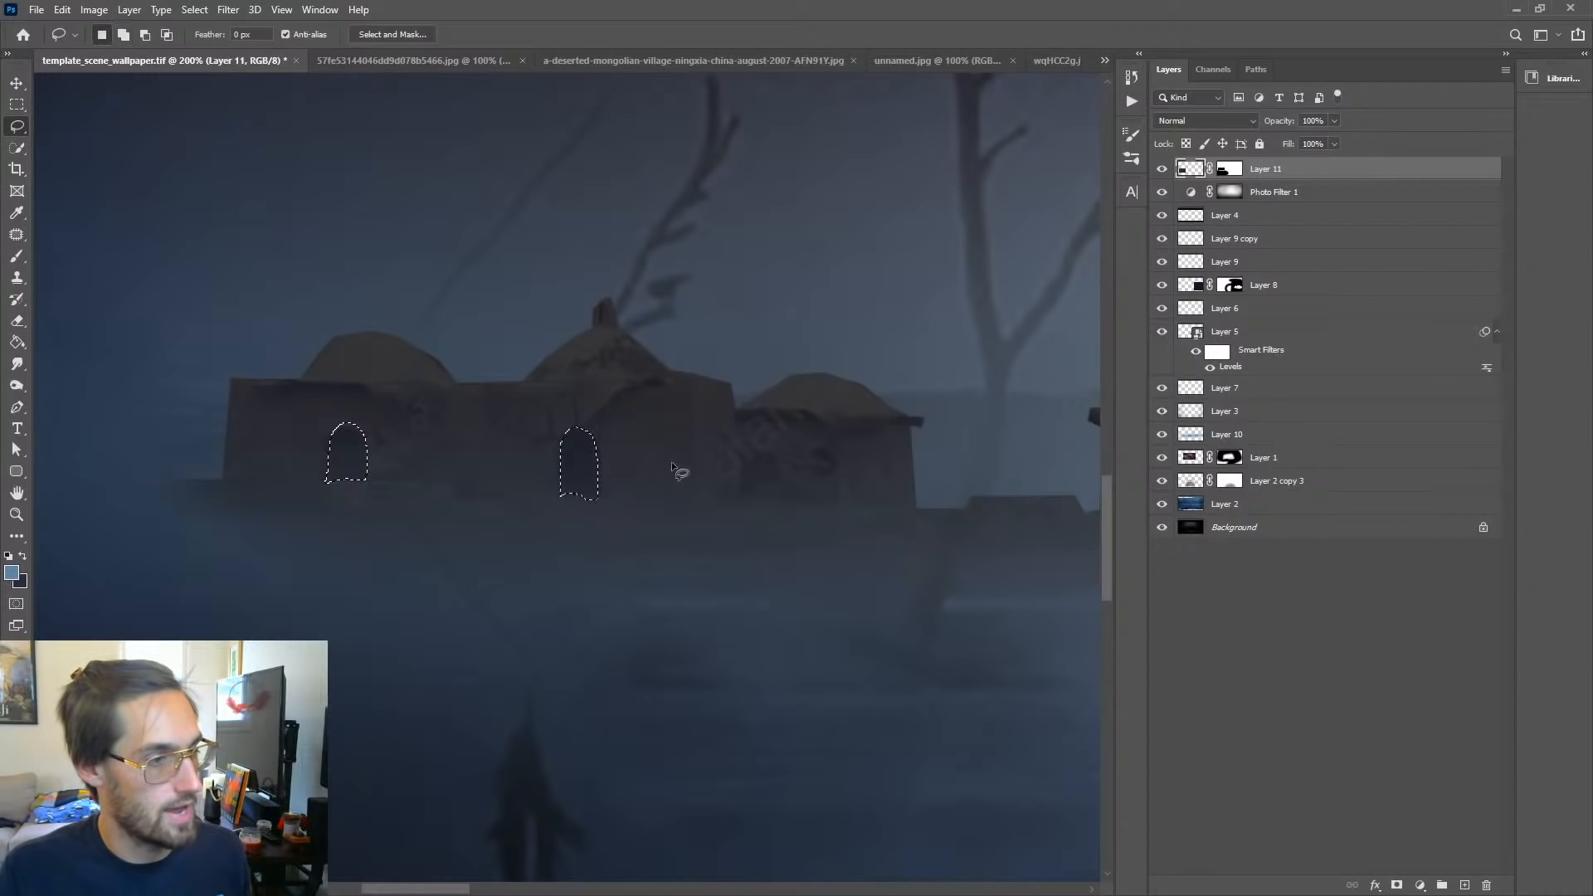
Step: Add the three doorways of the village's right-hand building to the selection with the Lasso tool
left_click_drag(747, 467, 296, 445)
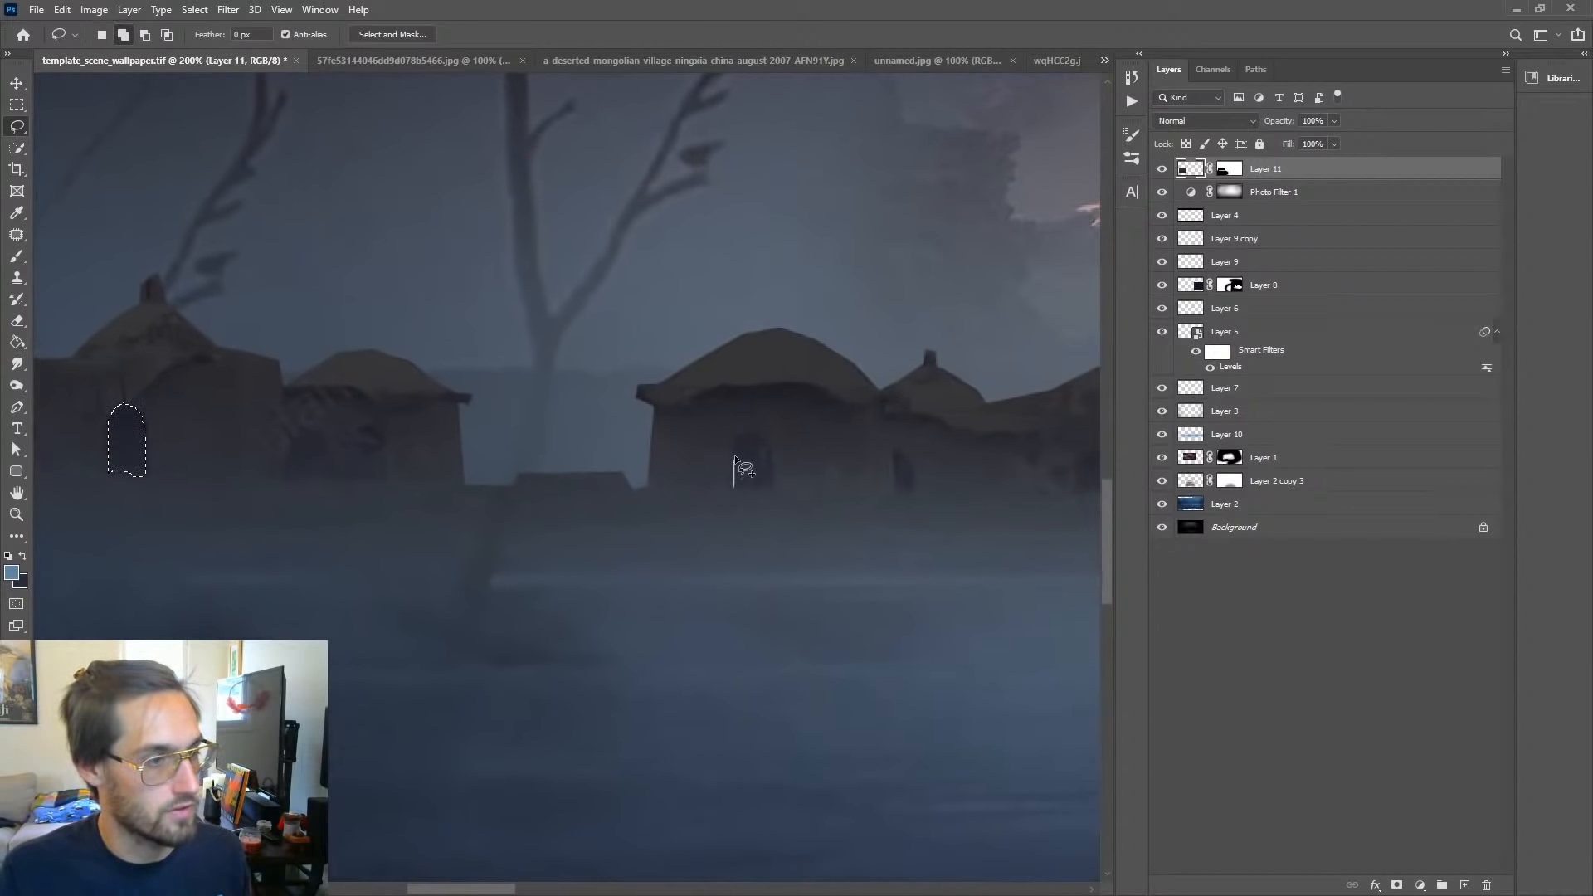
mouse_move(756, 484)
left_mouse_down("shift")
mouse_move(600, 447)
mouse_move(637, 473)
mouse_move(624, 481)
left_mouse_up("shift")
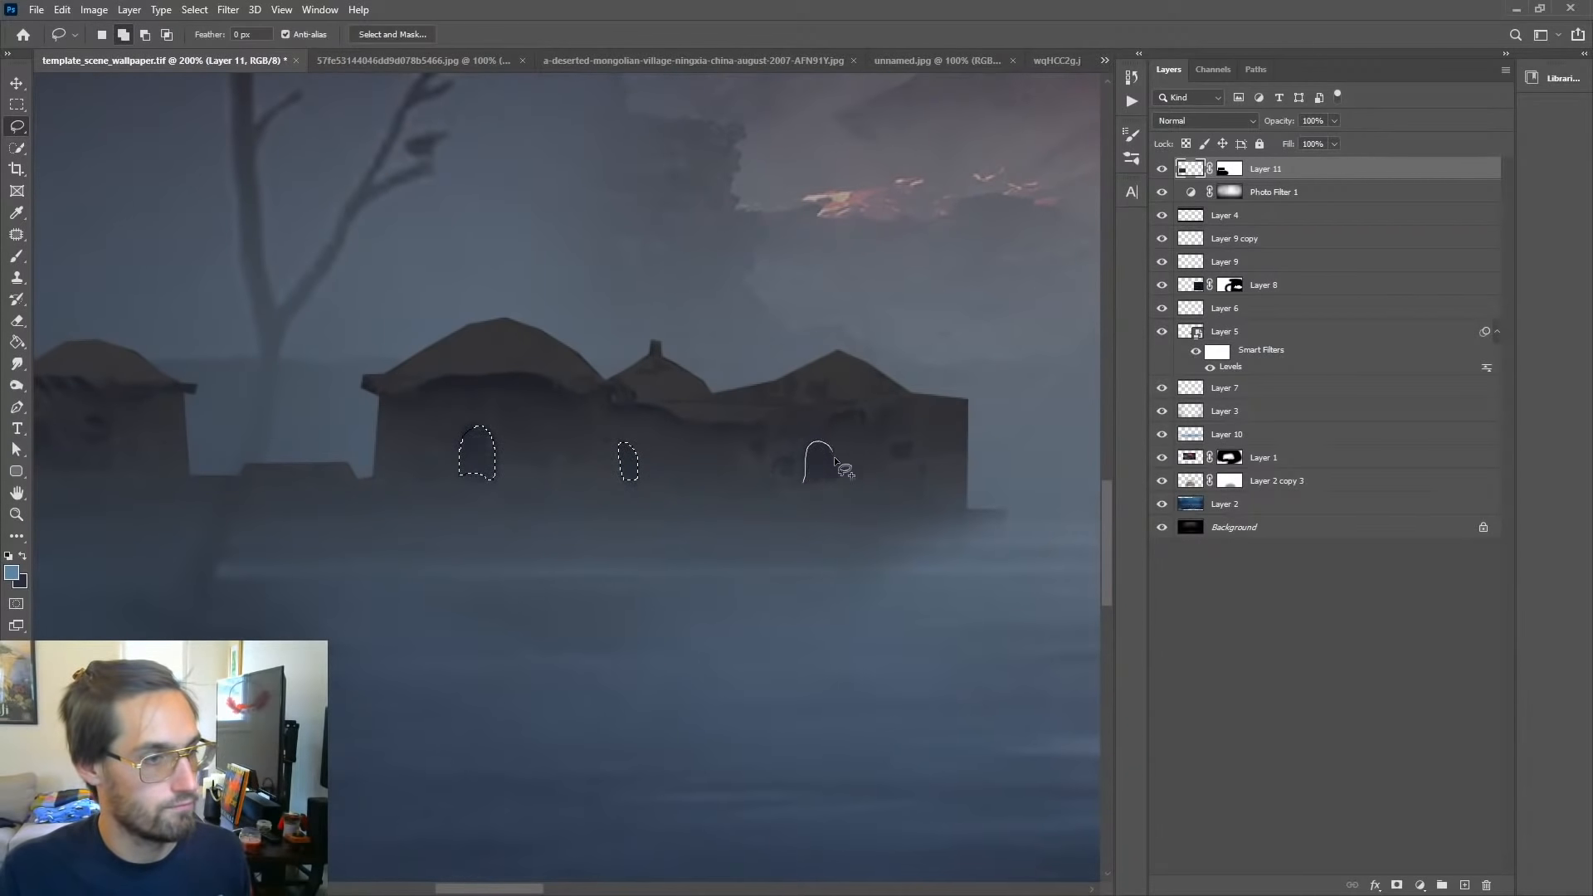
left_click_drag(830, 481, 804, 484, "shift")
Step: Sample the yellow of the large hut's glowing window as the brush colour
key("z")
left_click(691, 481, "alt")
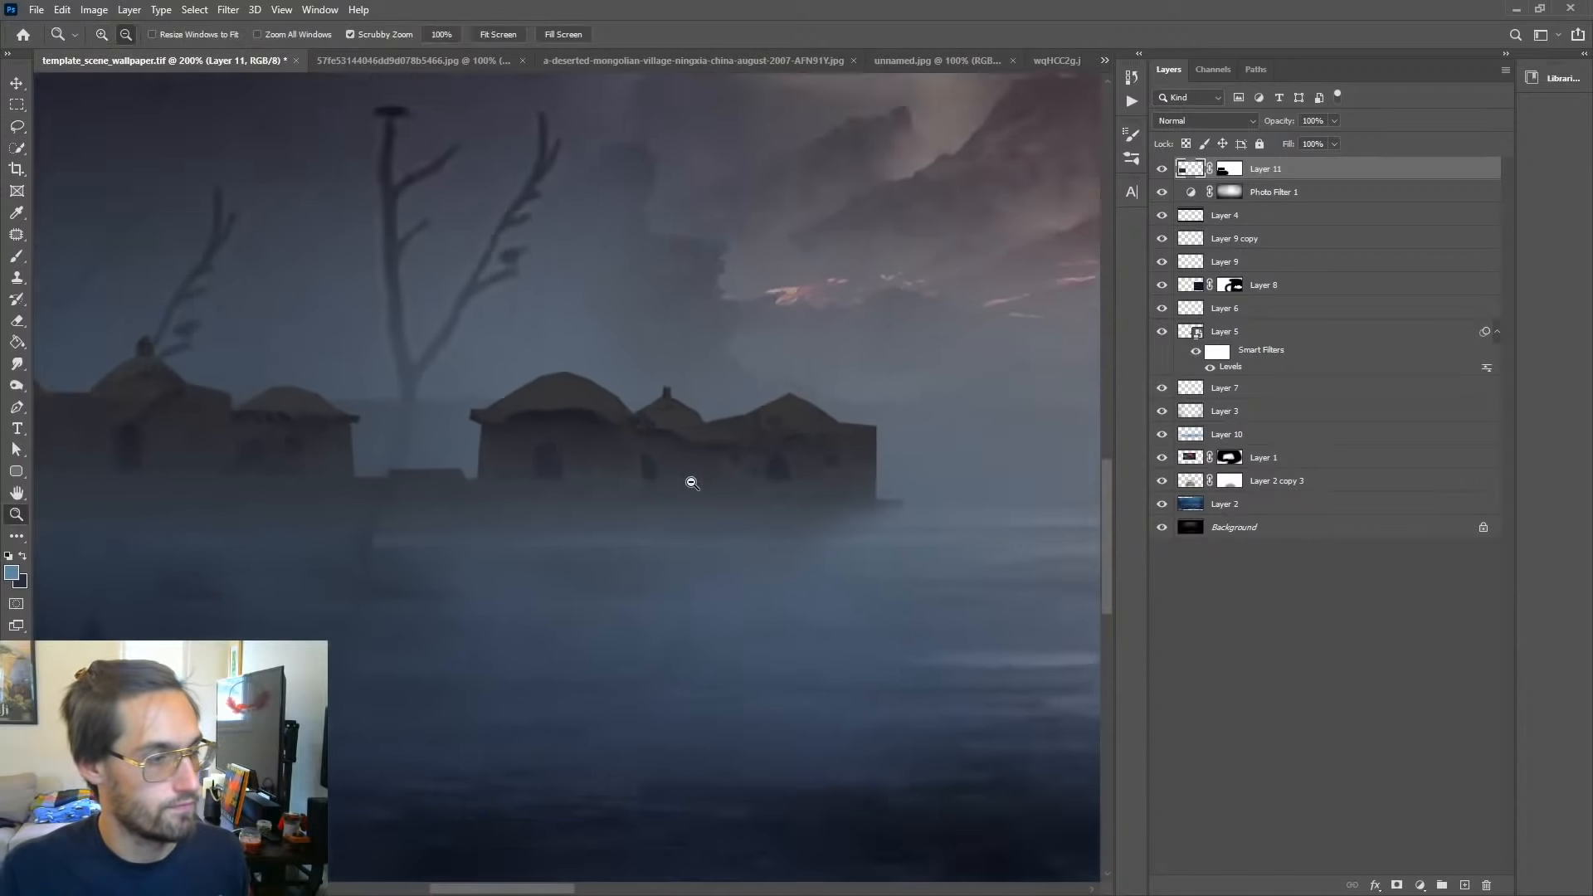
left_click(691, 481, "alt")
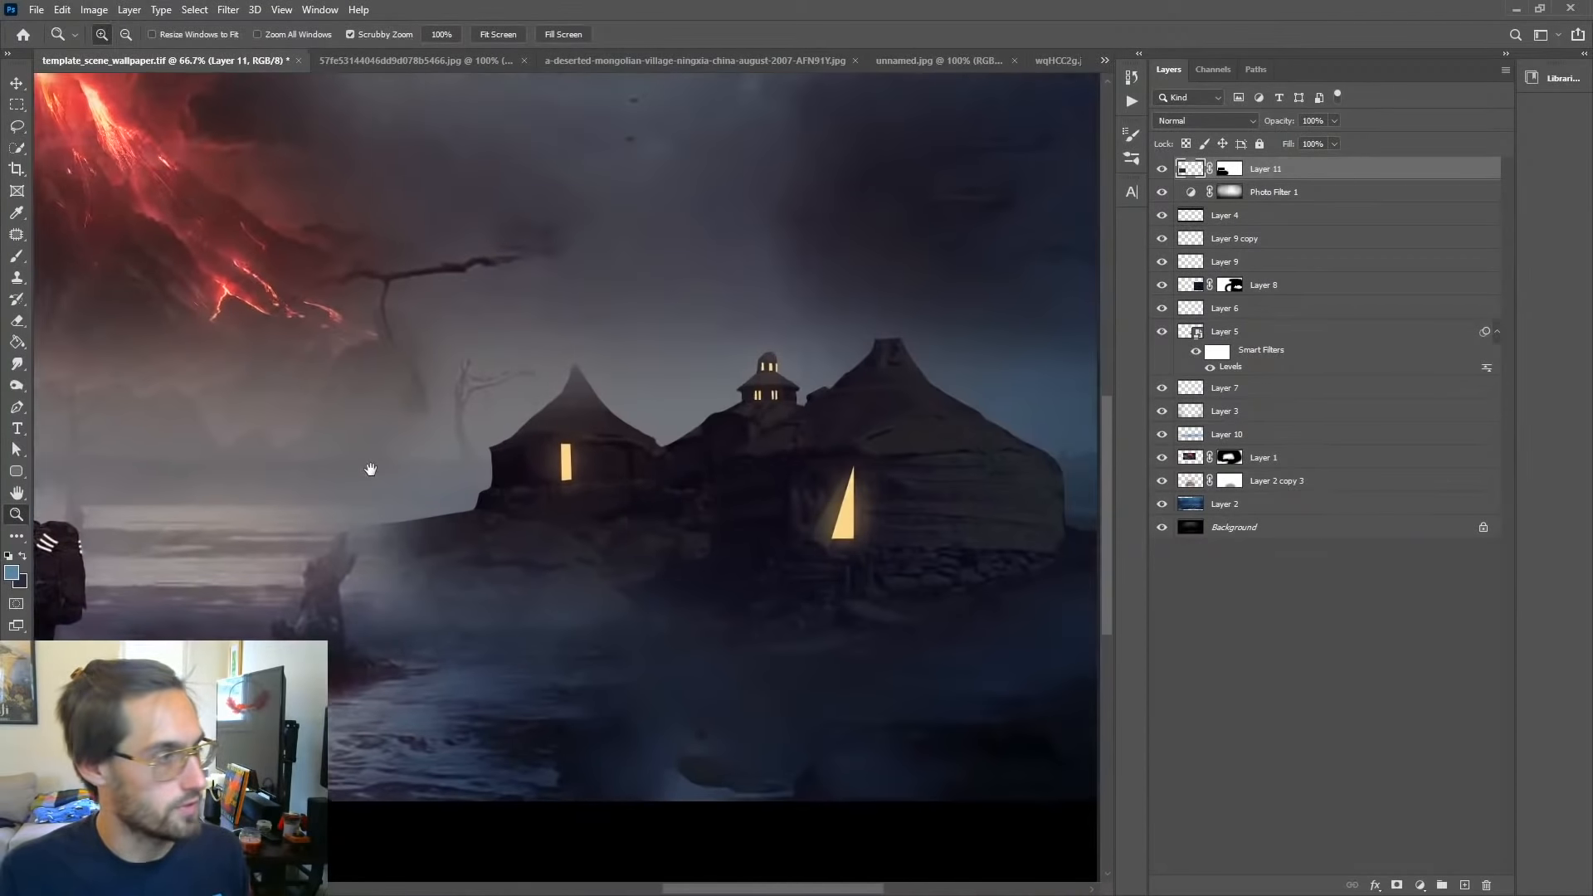
left_click(18, 255)
left_click(843, 508, "alt")
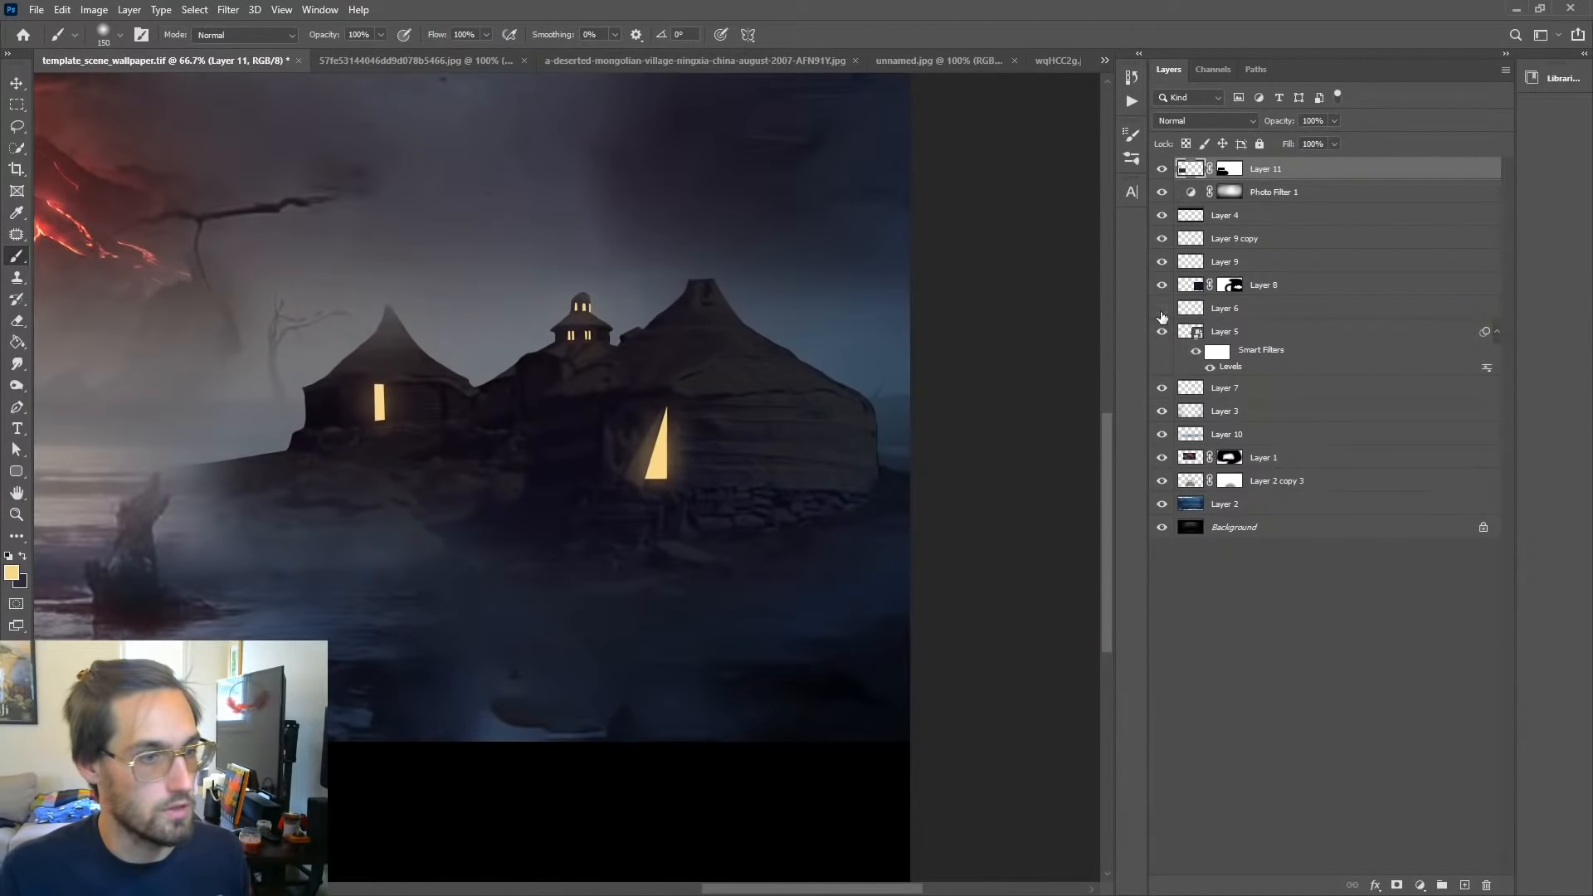
Step: Toggle Layer 3, Layer 9 copy and Layer 9 to find the lit windows' layer, and select Layer 9
left_click(1163, 411)
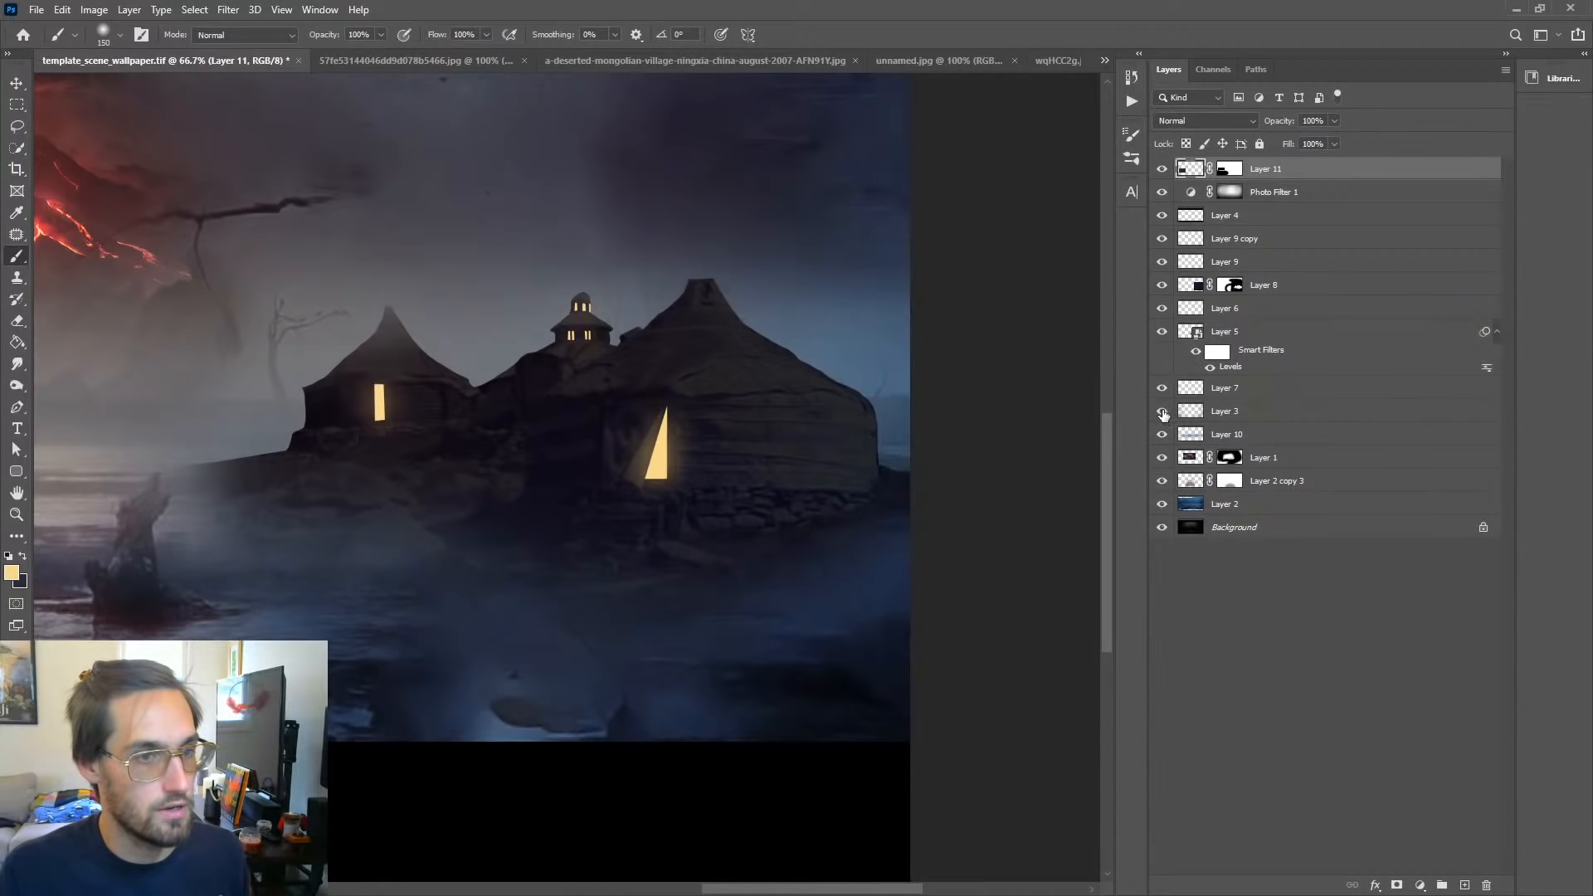
left_click(1163, 410)
left_click(1162, 238)
left_click(1162, 238)
left_click(1193, 241)
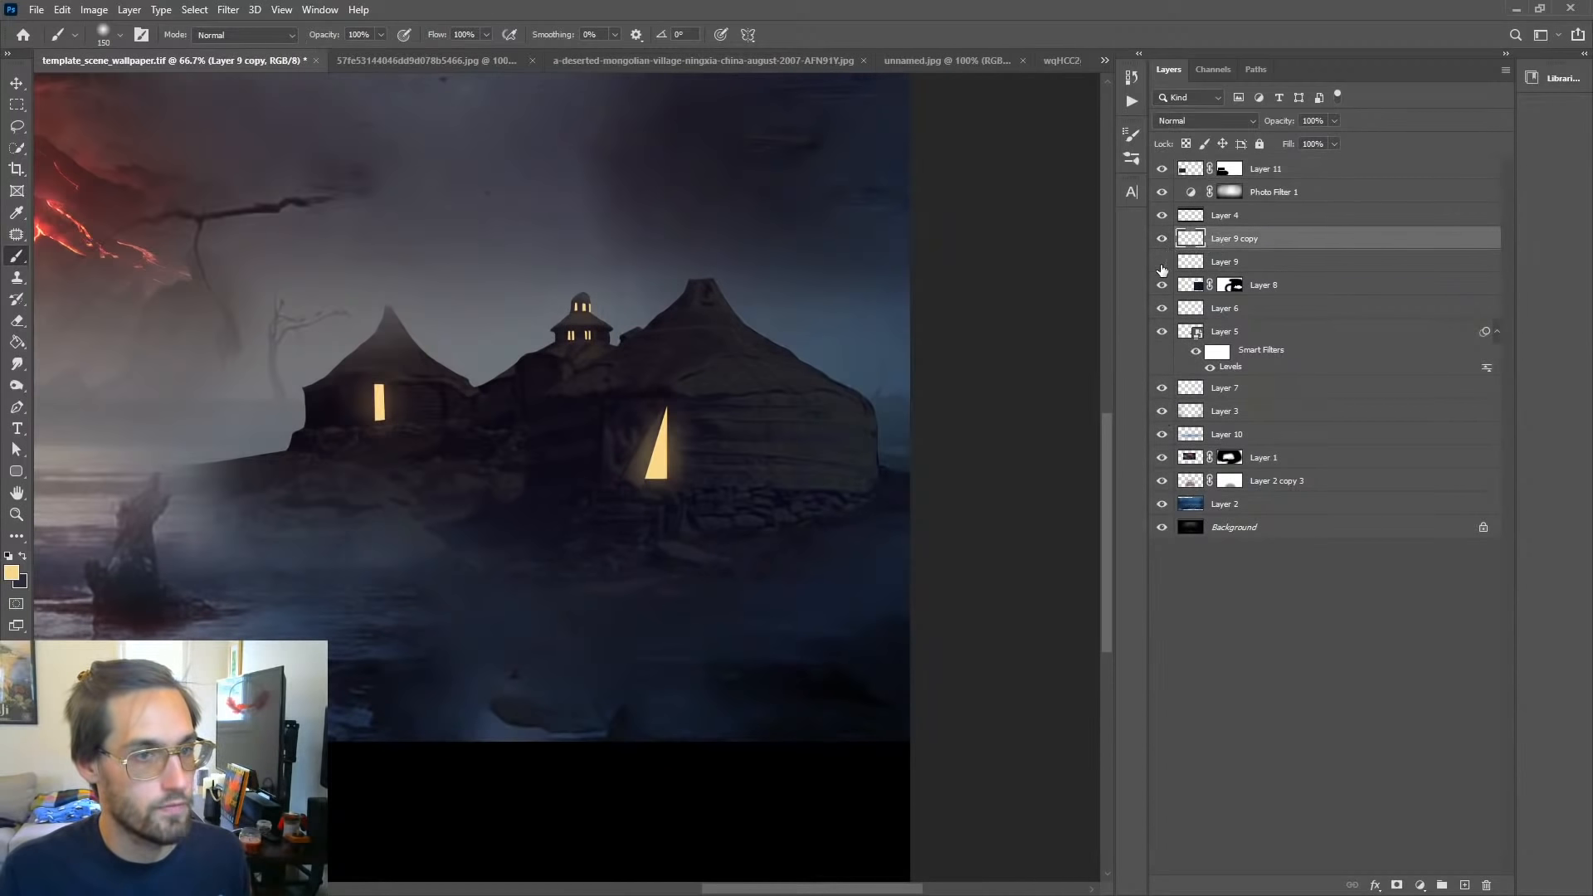
left_click(1162, 264)
left_click(1232, 266)
Step: Paint the sampled yellow into the selected village doorways on both Layer 9 and Layer 9 copy
mouse_move(465, 454)
left_mouse_down()
mouse_move(918, 412)
mouse_move(316, 519)
mouse_move(639, 473)
mouse_move(1170, 466)
left_mouse_up()
left_click_drag(394, 377, 424, 376)
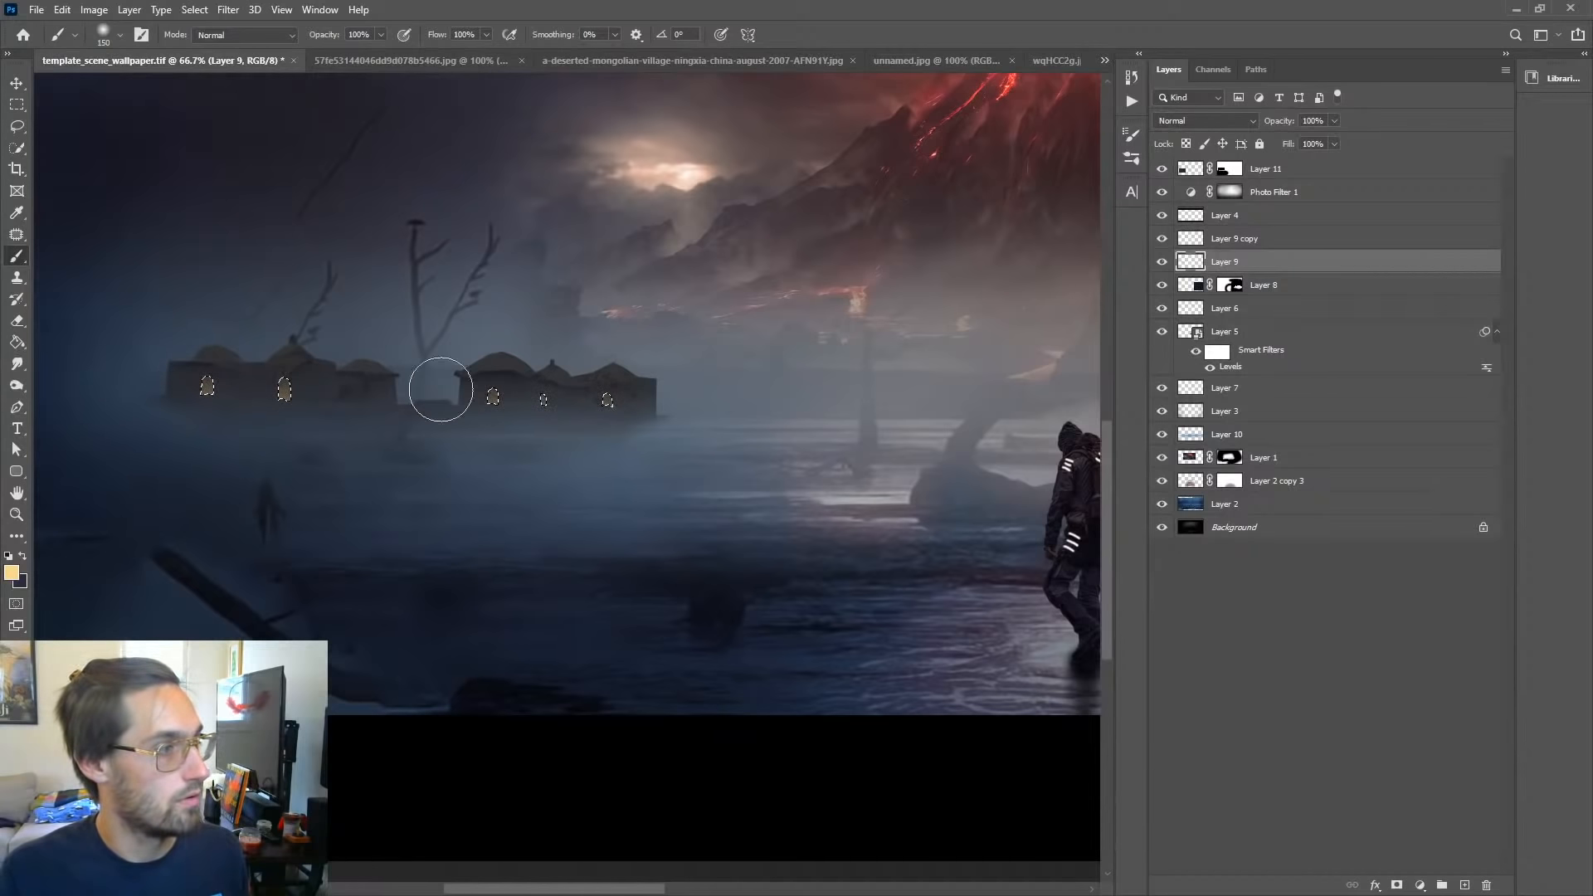
left_click(1233, 239)
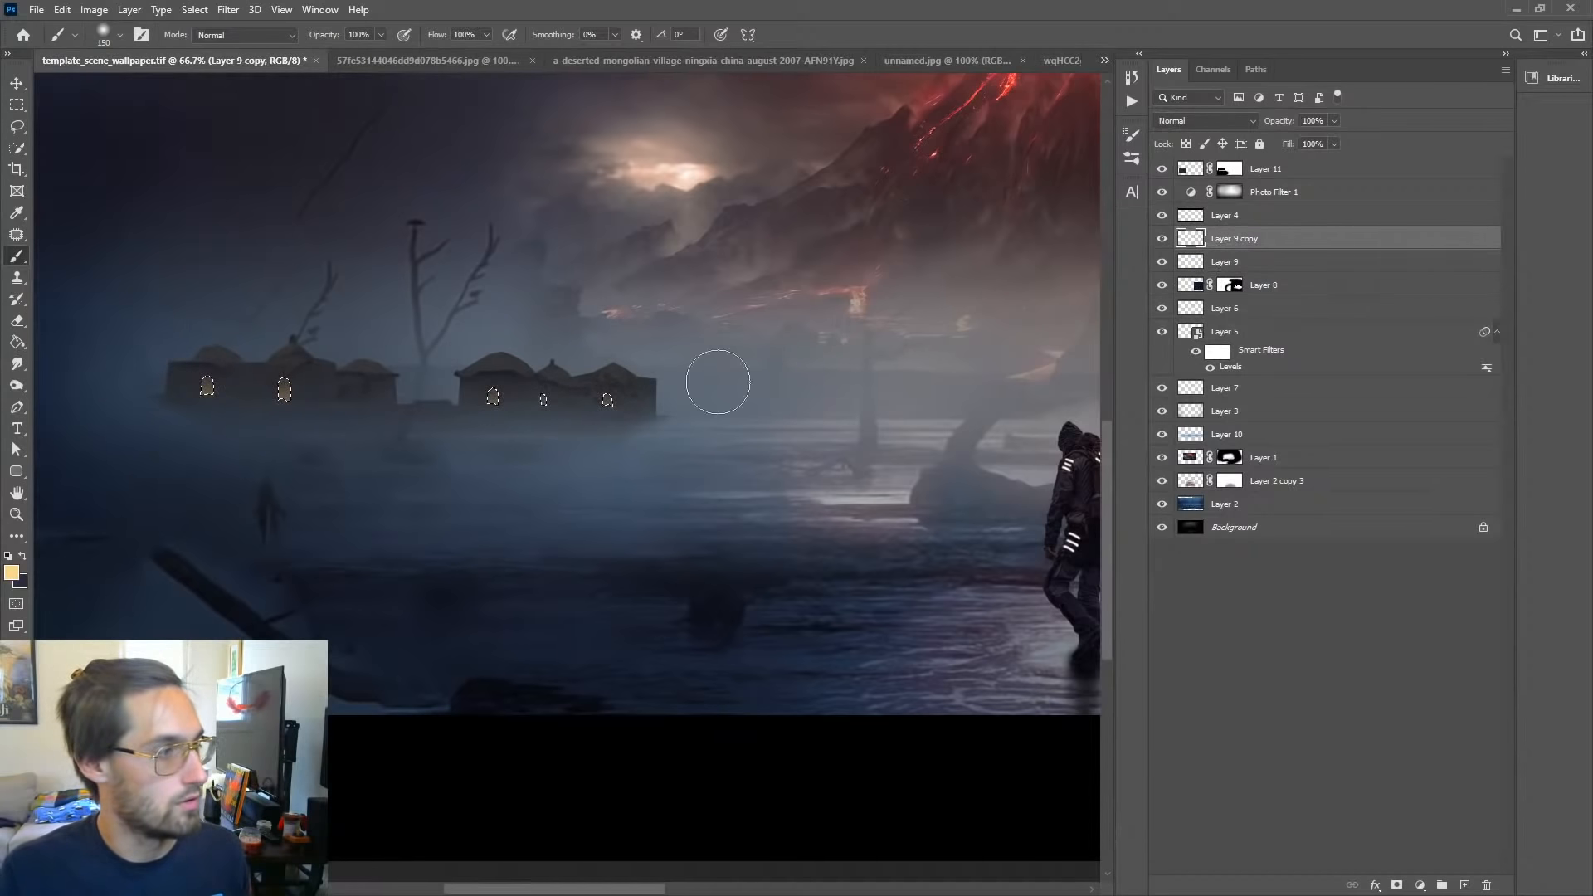
mouse_move(959, 411)
left_mouse_down()
mouse_move(514, 417)
mouse_move(1016, 412)
left_mouse_up()
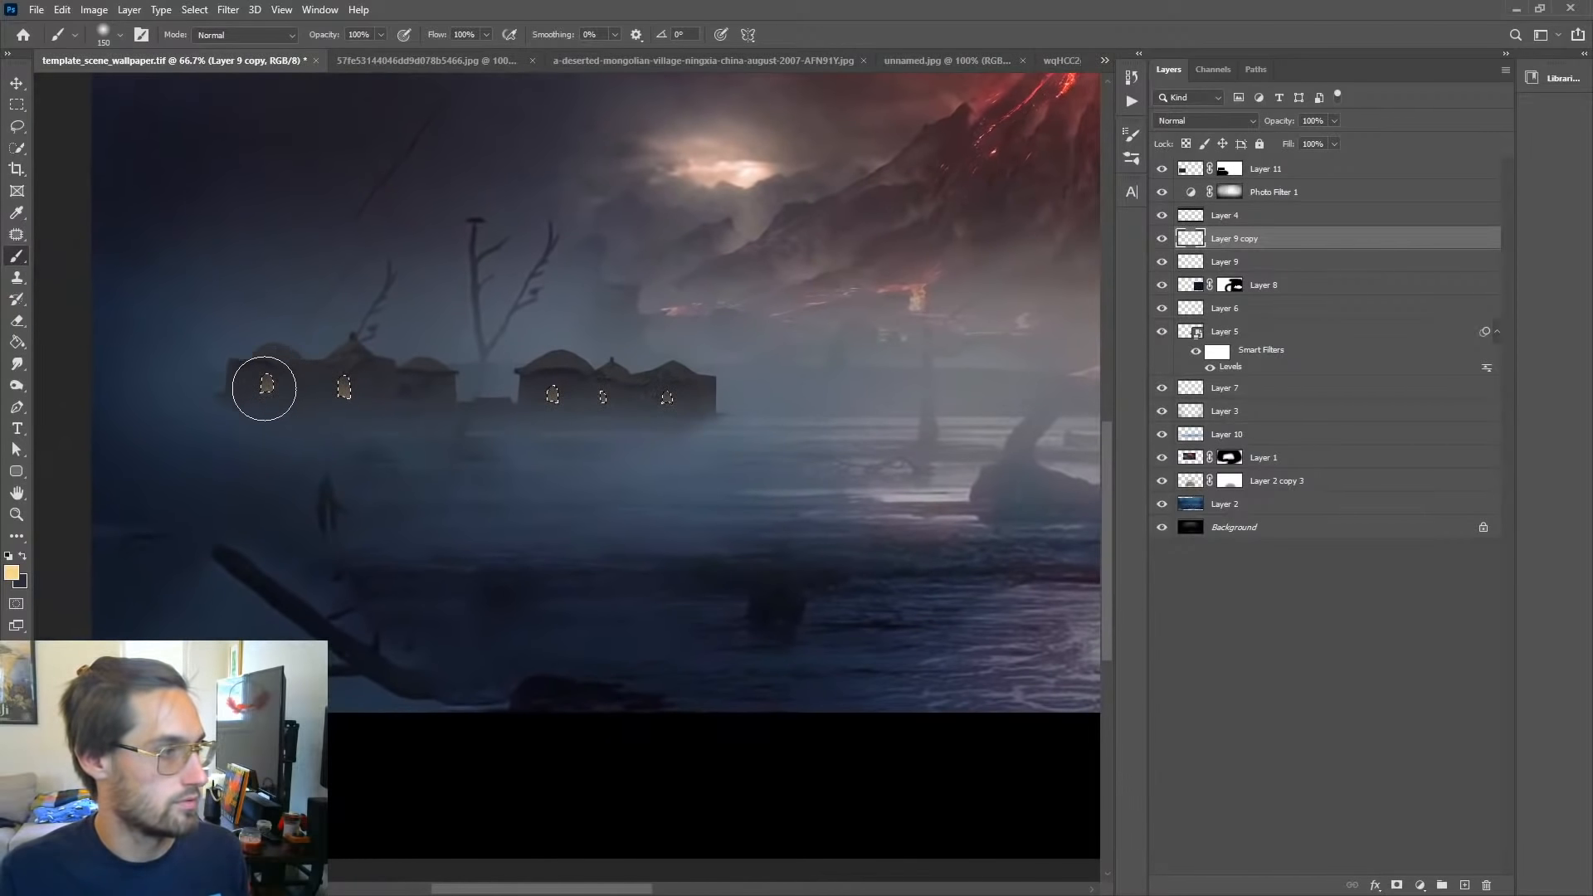
Step: Move Layer 9 copy and Layer 9 together above Layer 11 in the layer order
left_click(1380, 568)
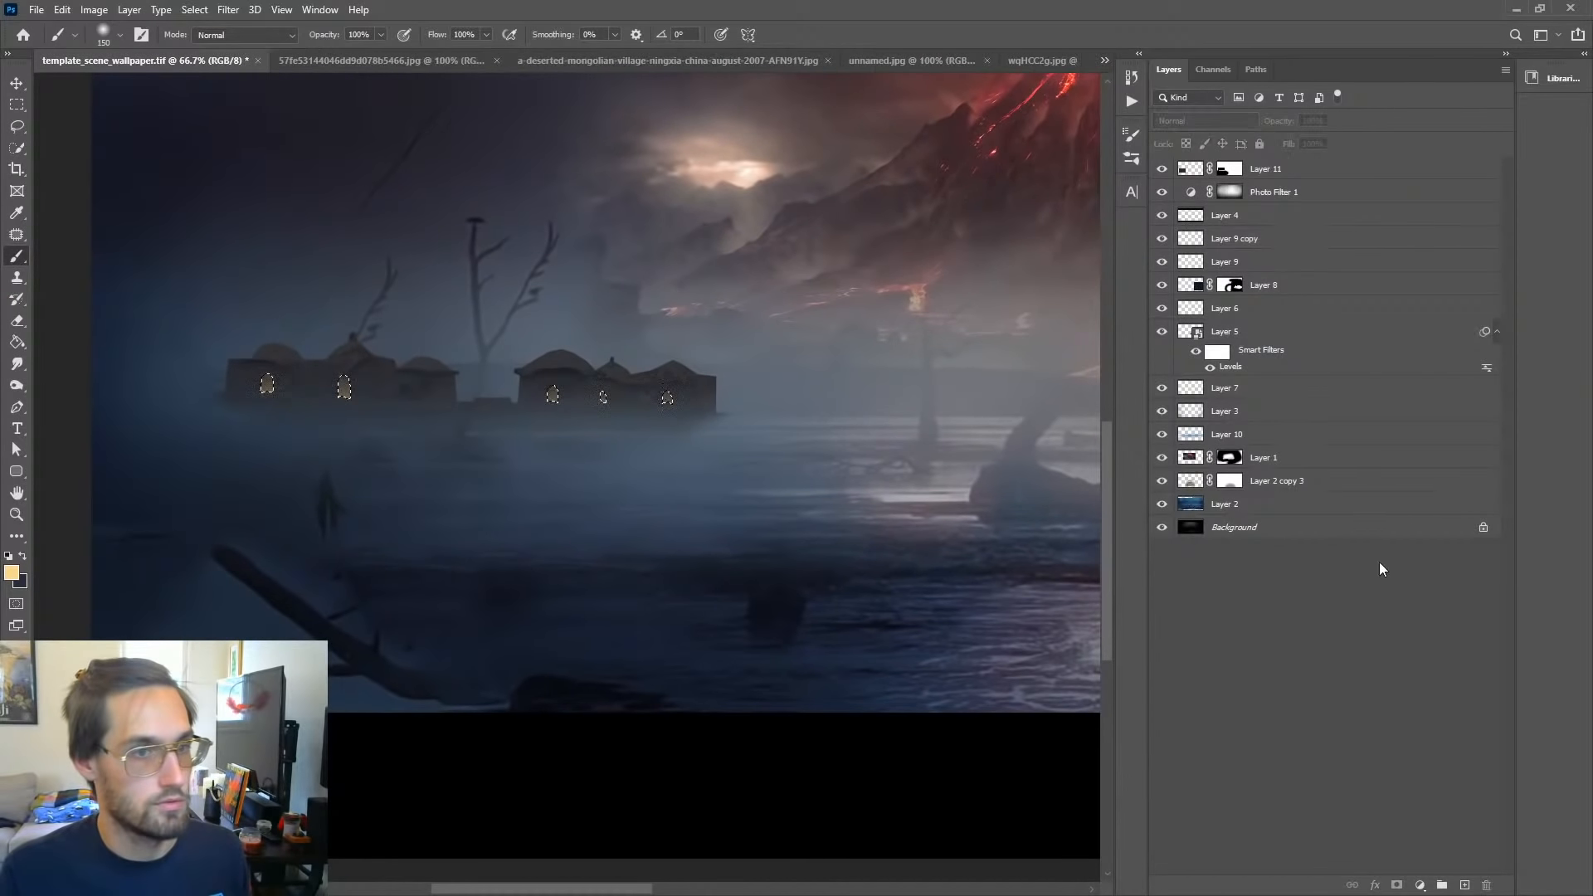
left_click(1223, 240)
left_click(1224, 264, "shift")
left_click_drag(1187, 266, 1240, 452)
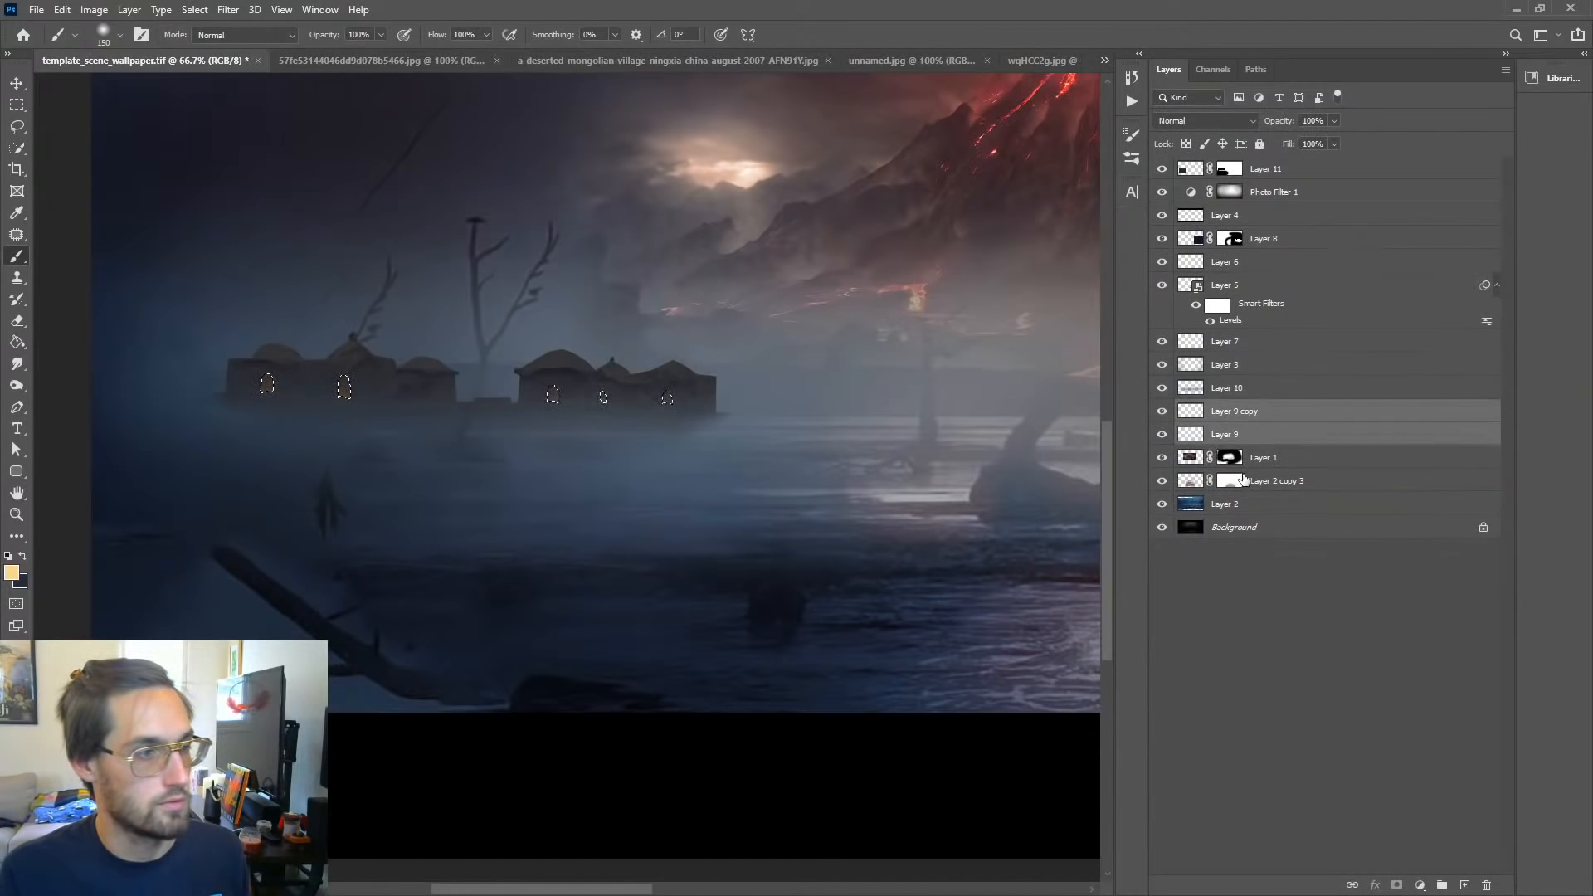
key("ctrl+z")
left_click_drag(1225, 215, 1218, 162)
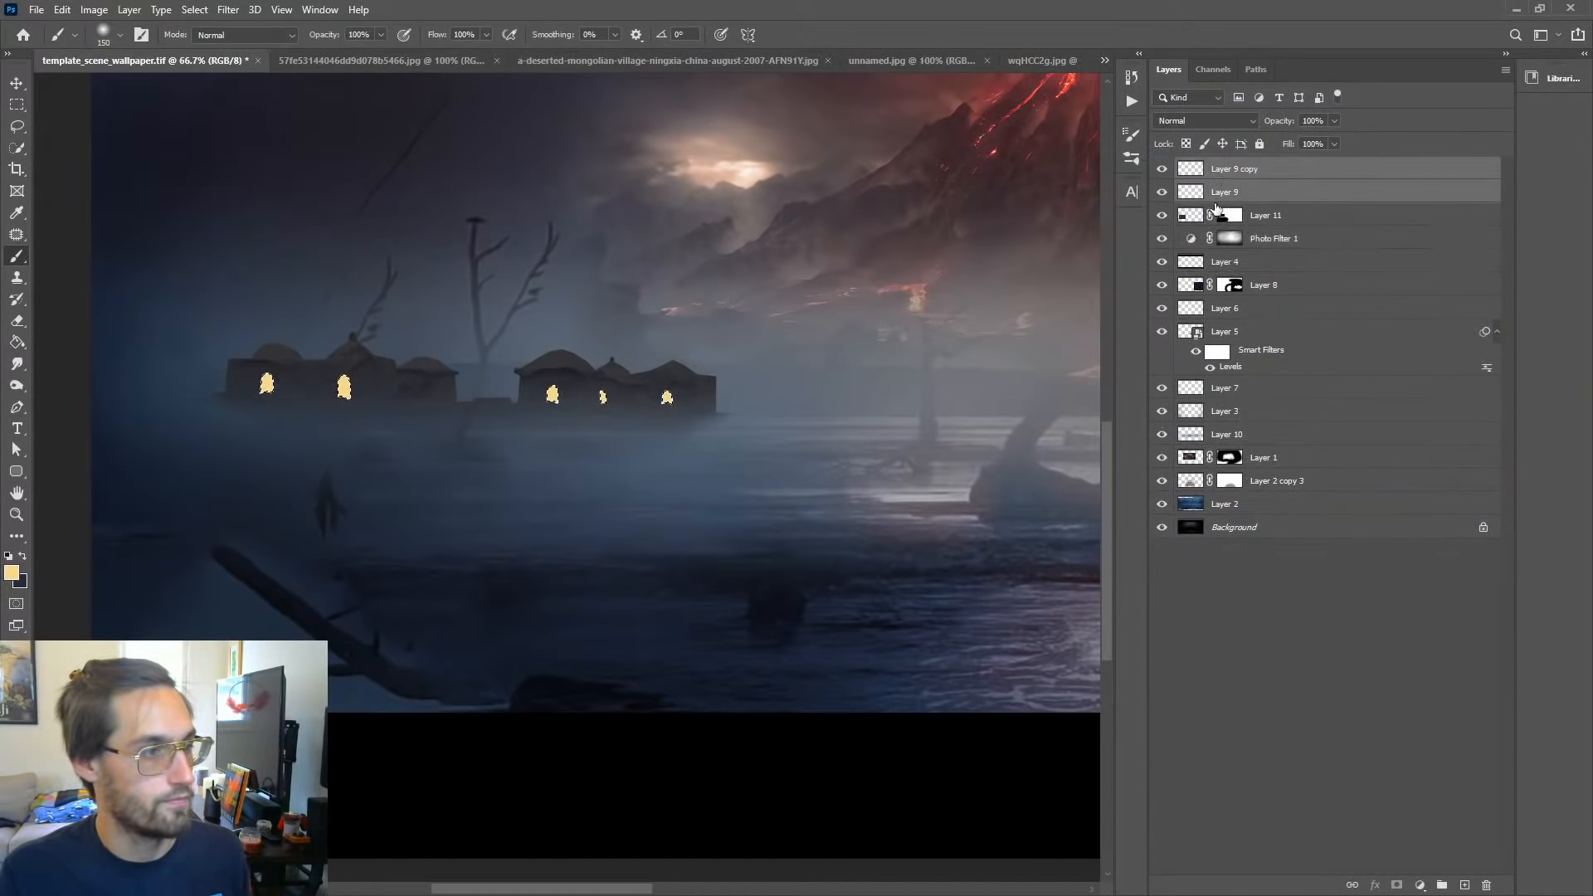
Step: Examine the lit doorways in the whole scene and compare them with Layer 9 and Layer 9 copy switched on and off
key("z")
left_click(764, 446, "alt")
left_click(765, 446, "alt")
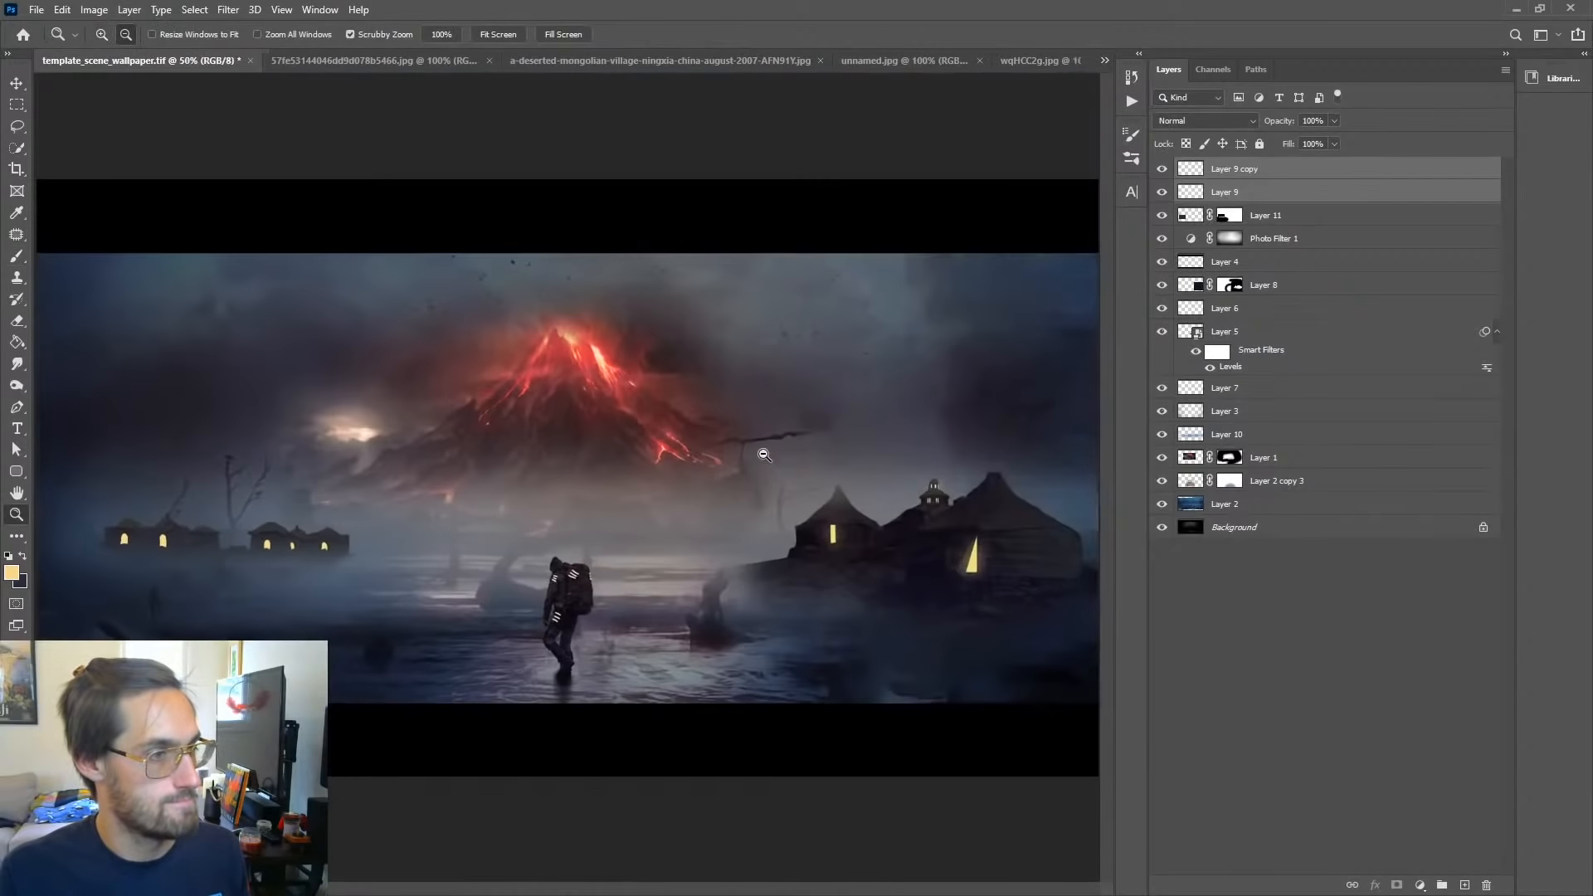
left_click(765, 445, "alt")
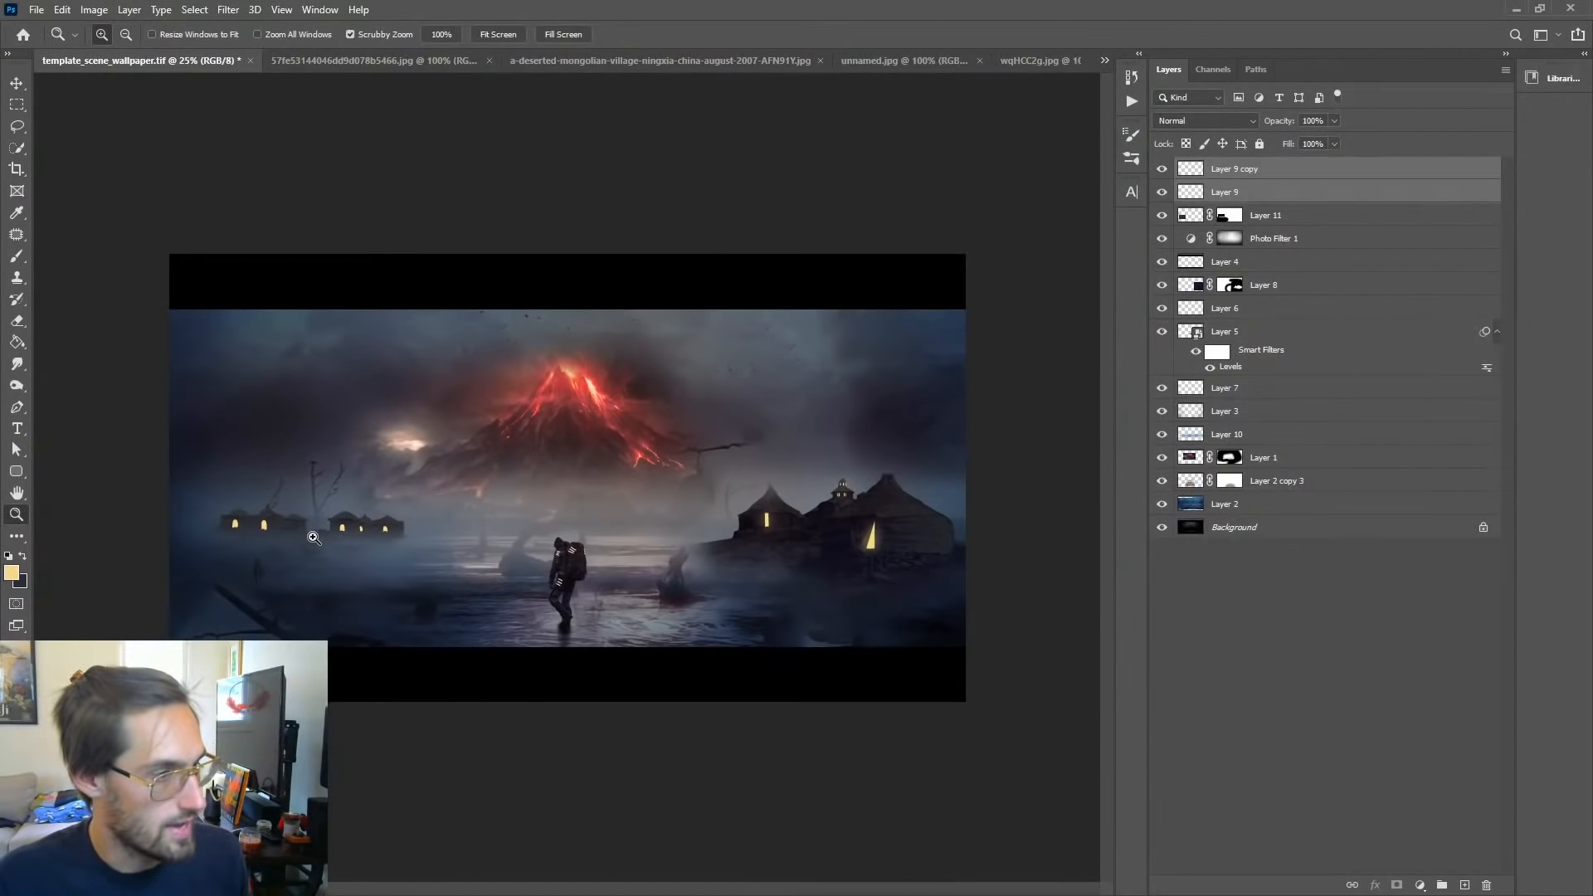
left_click(313, 538)
left_click(313, 538)
left_click(1255, 218)
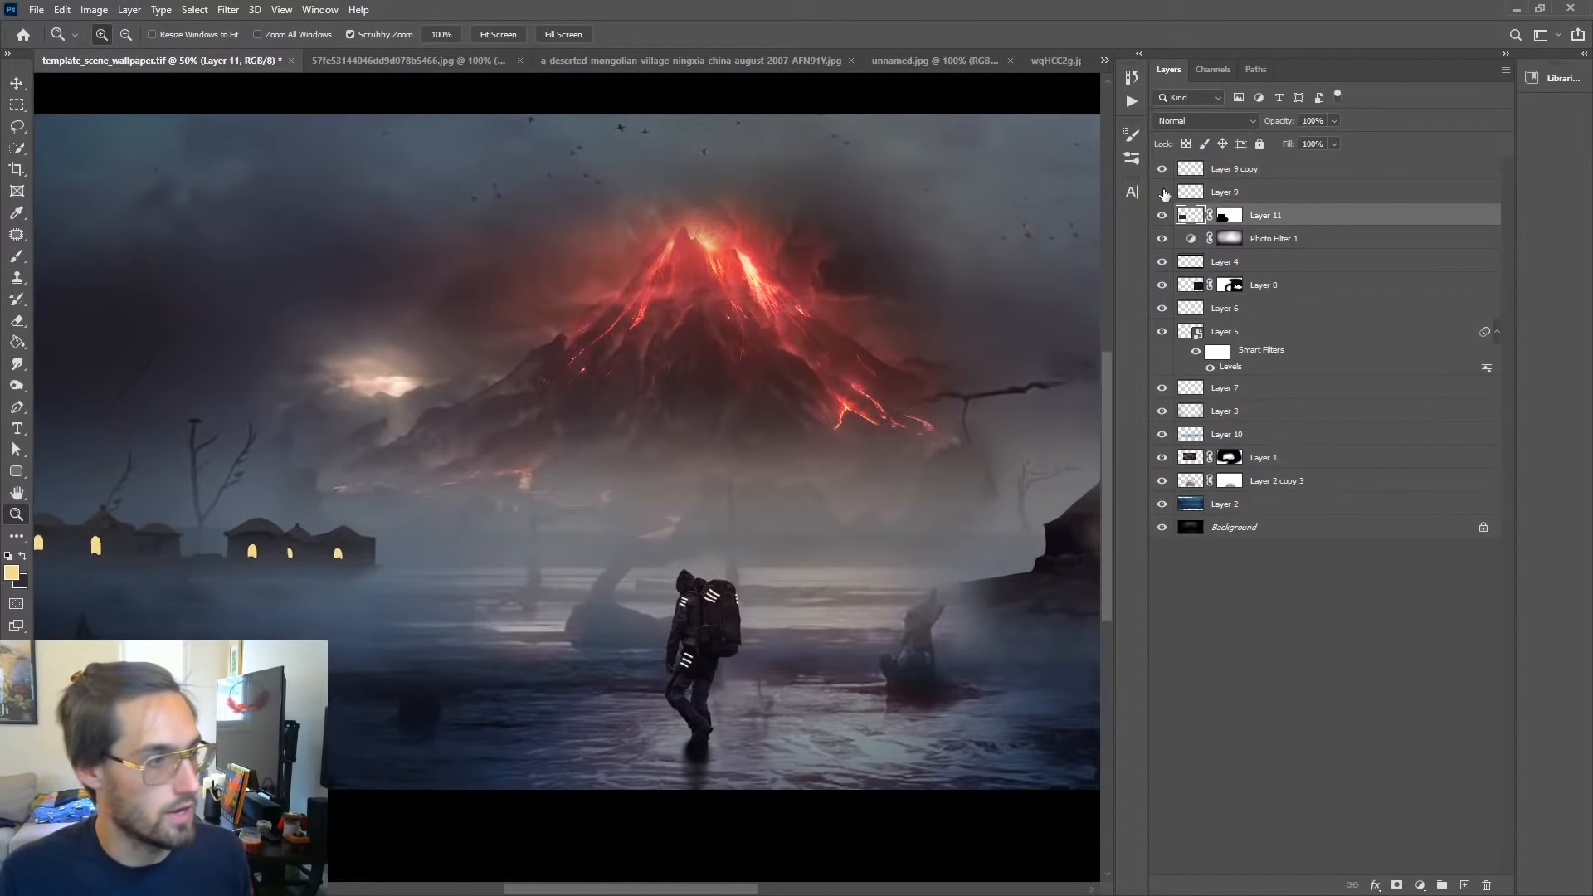
left_click(1163, 171)
left_click(1162, 172)
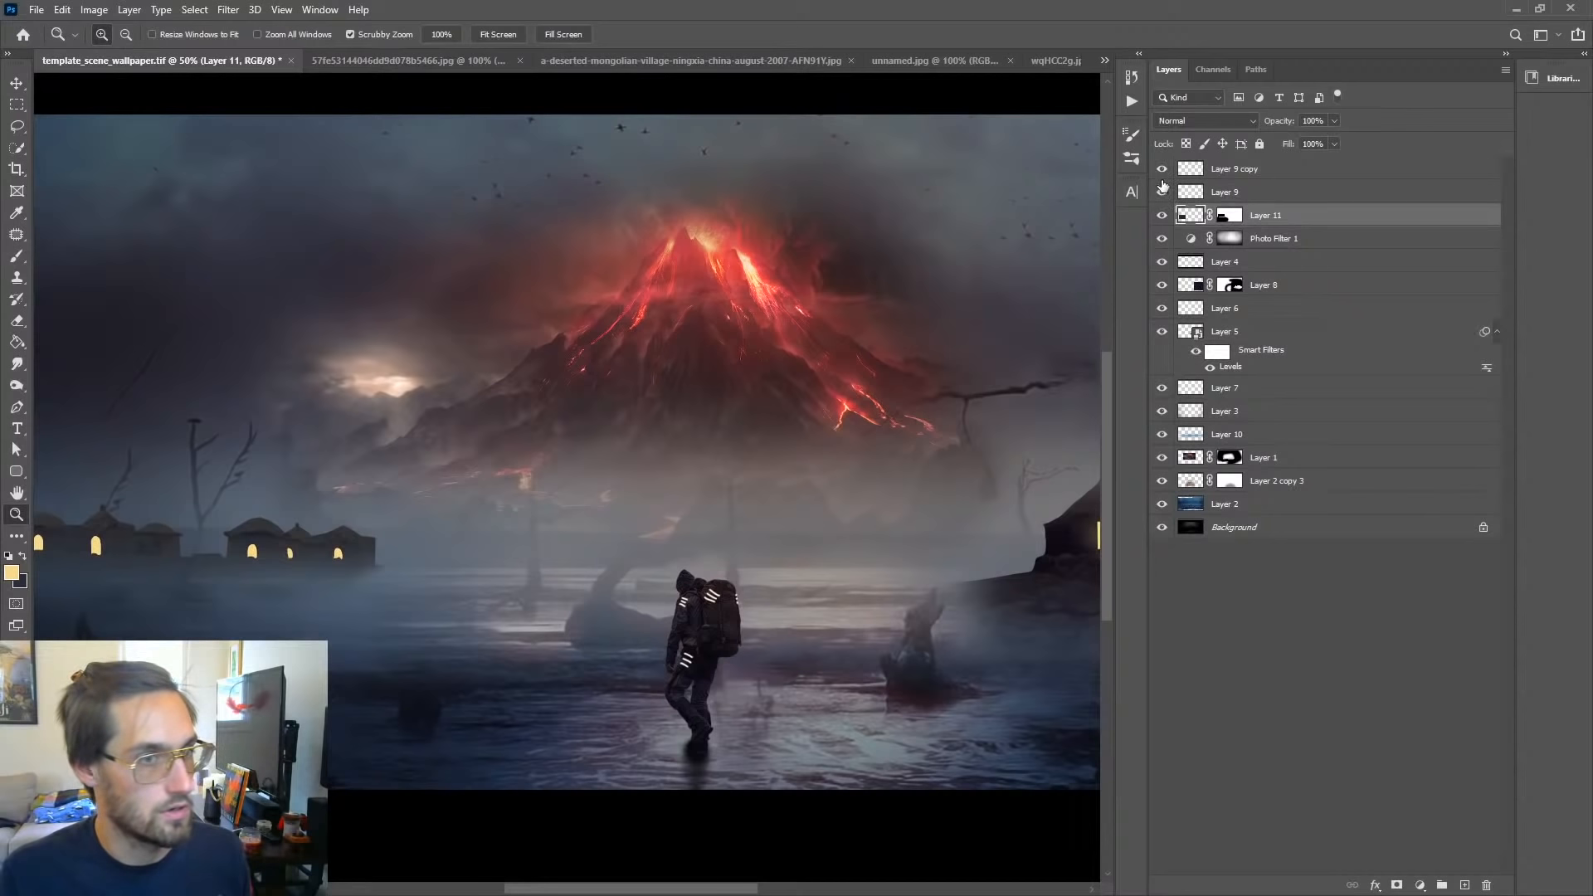
left_click(1162, 190)
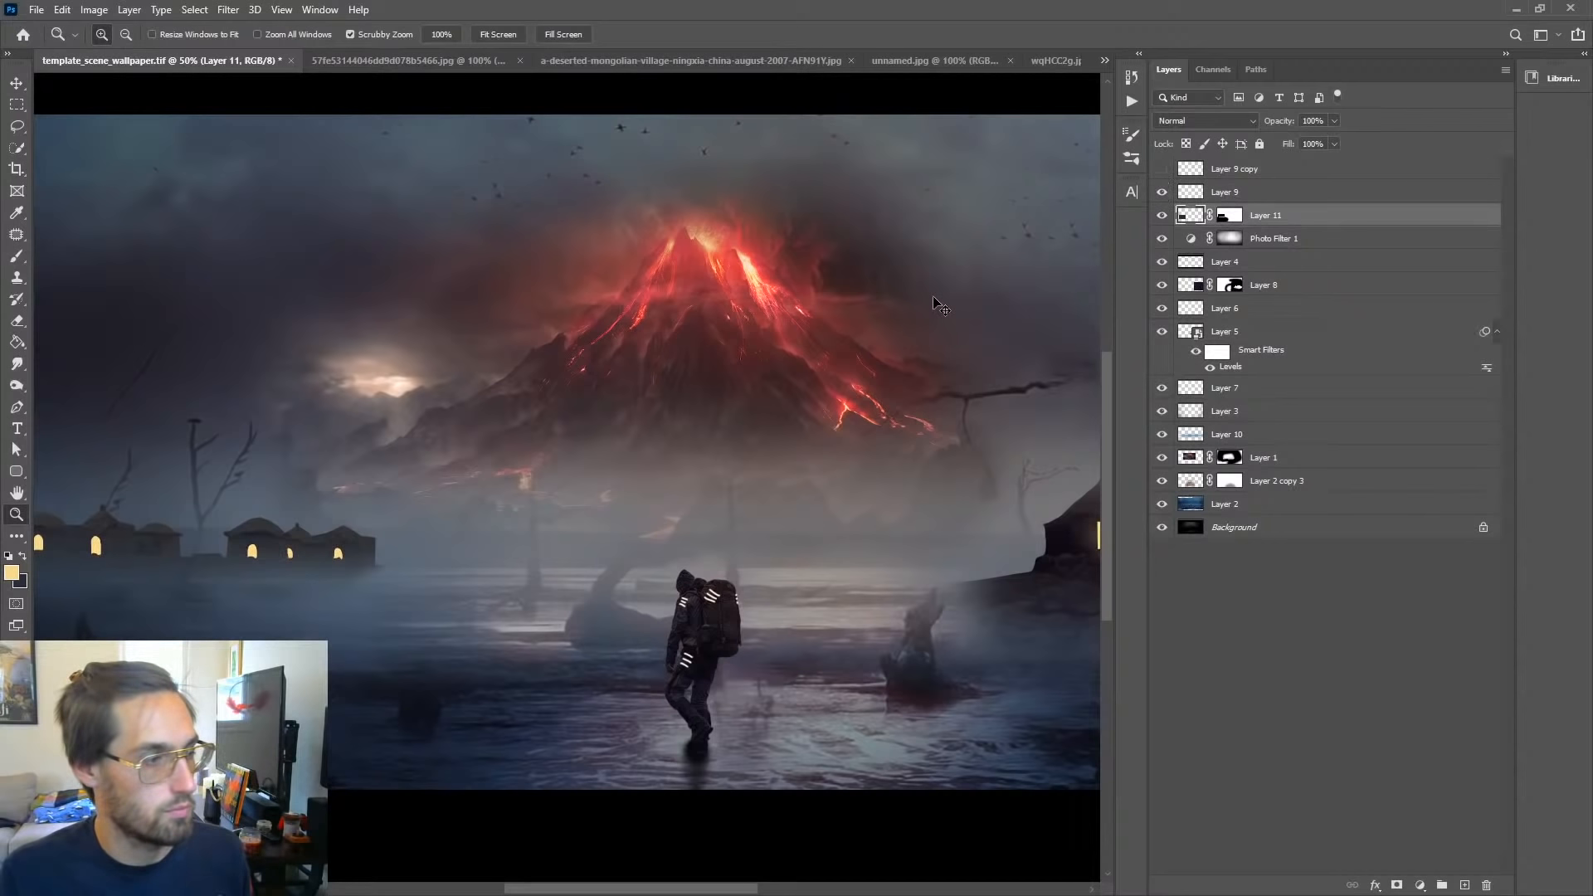
Step: Undo the doorway painting and the reordering of Layer 9 and Layer 9 copy
key("ctrl+z")
key("ctrl+shift+z")
key("ctrl+shift+z")
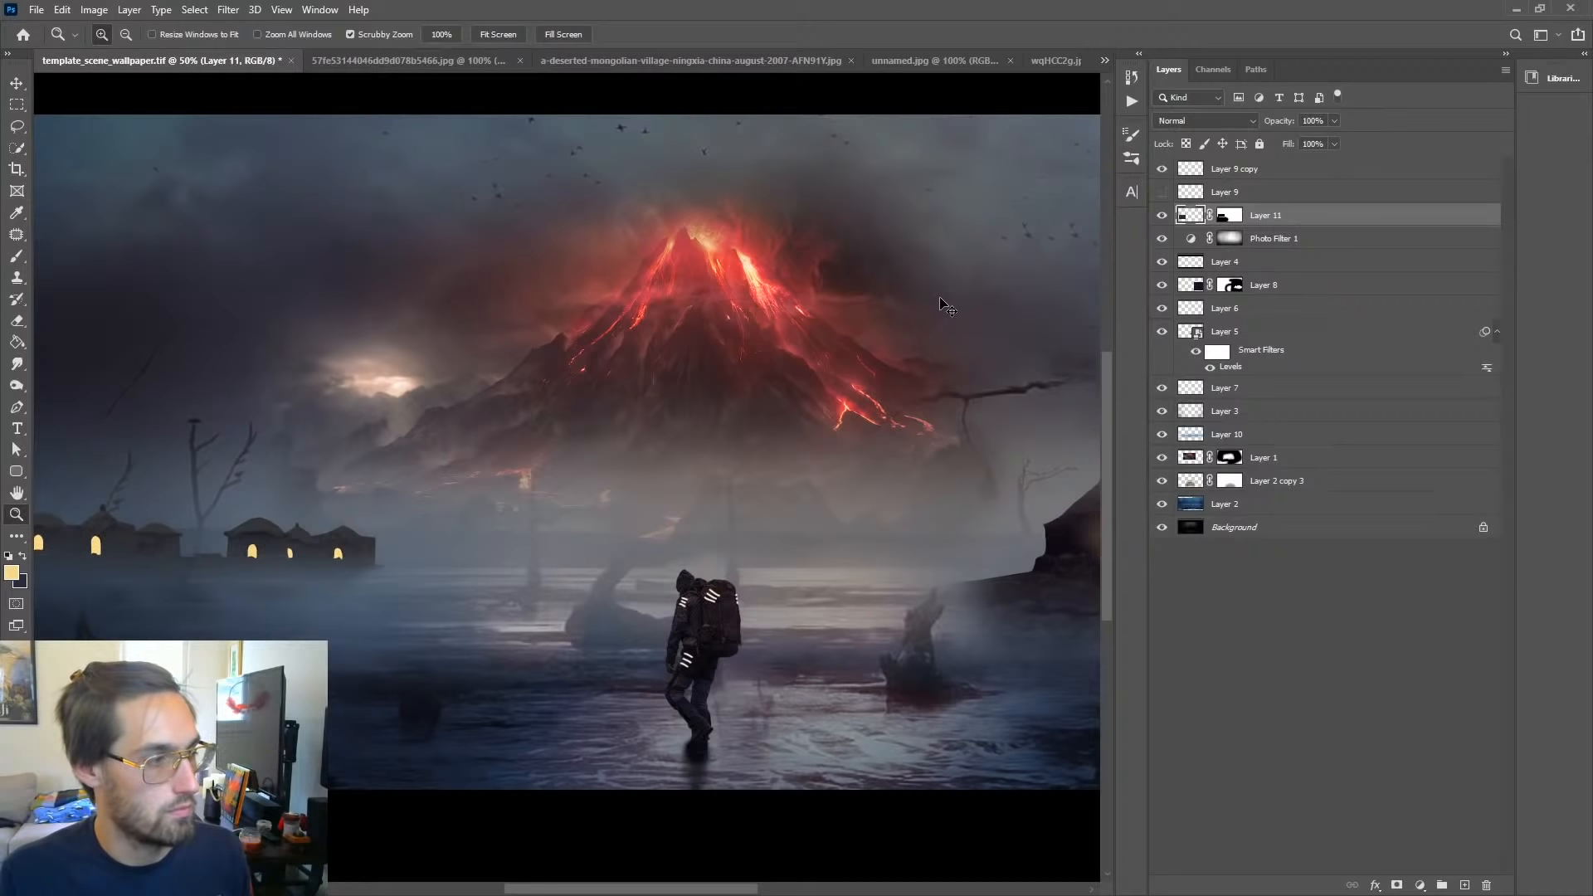
key("ctrl+z")
key("ctrl+z")
key("ctrl+z")
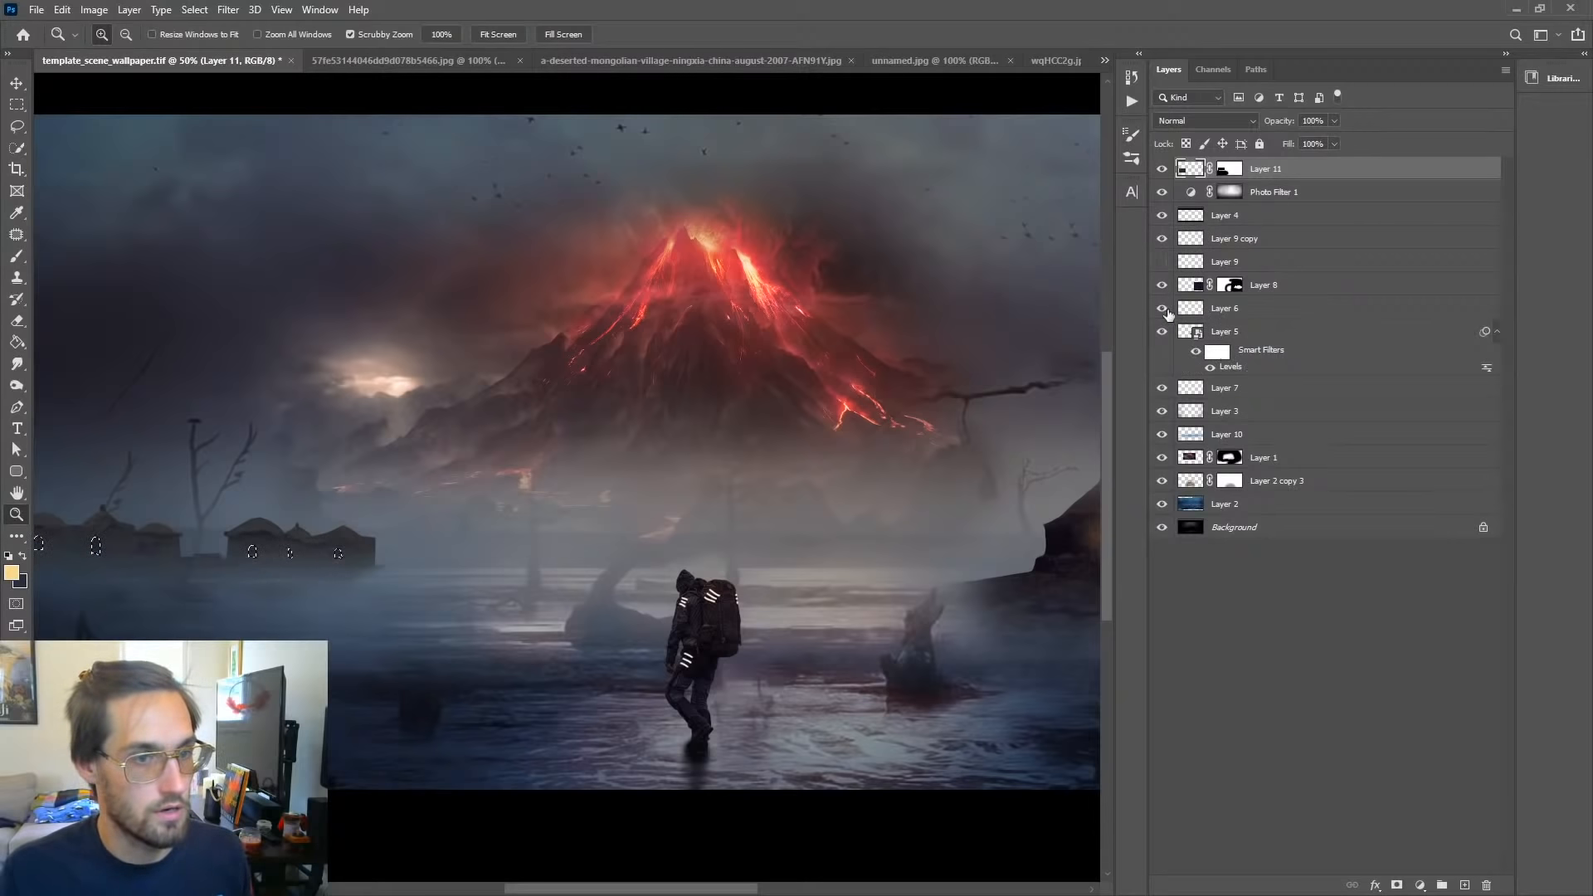
Step: Compare the two window layers, hide Layer 9 copy and select Layer 9, keeping it visible
left_click(1162, 242)
left_click(1162, 243)
left_click(1163, 263)
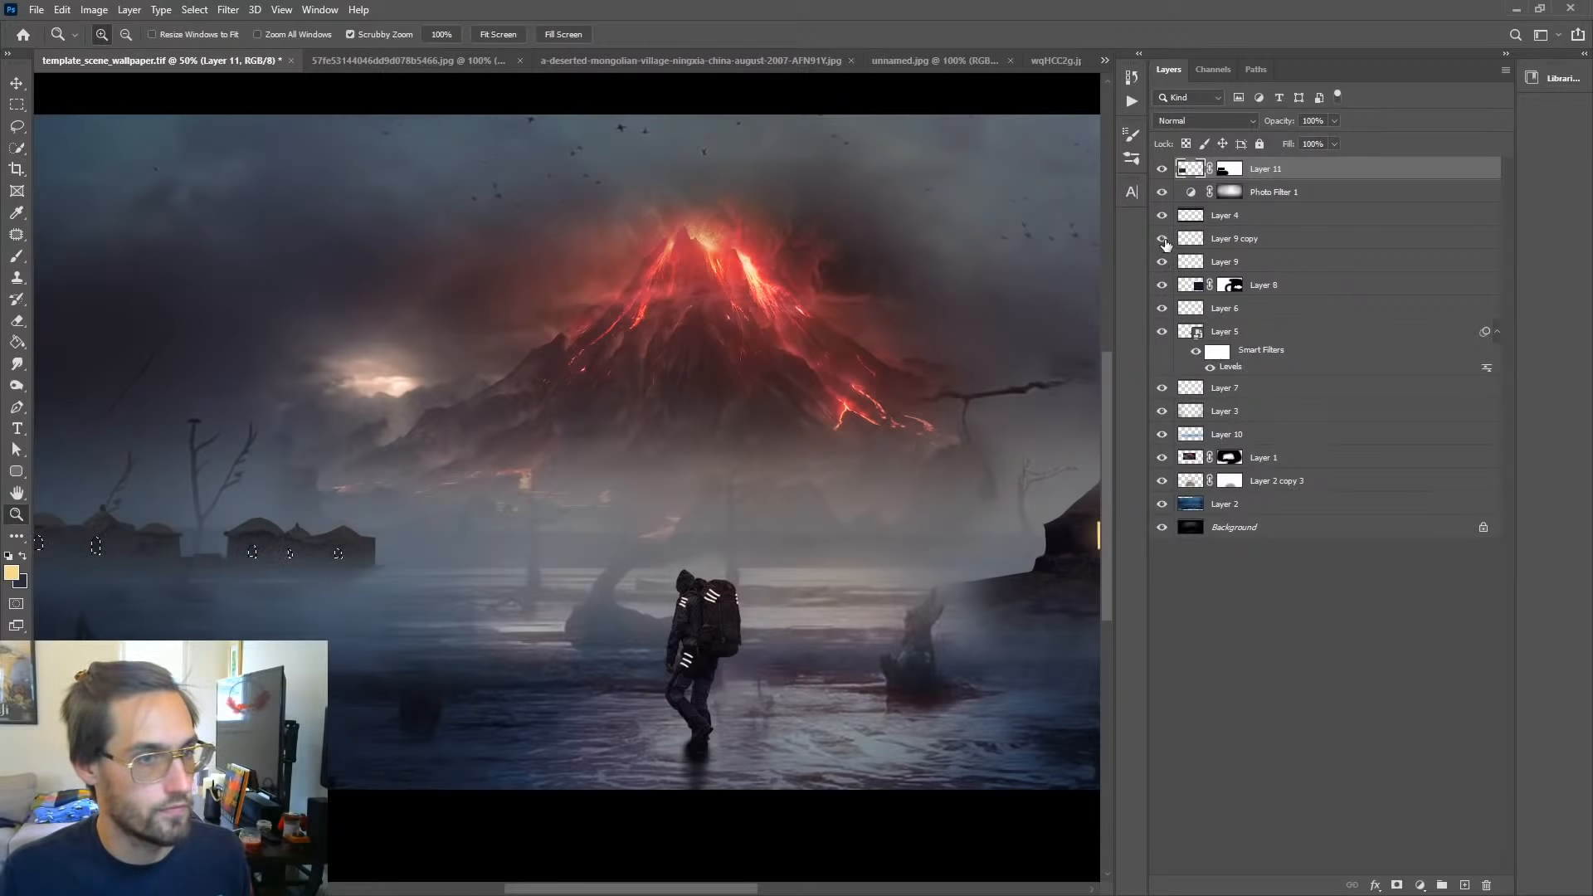
left_click(1161, 239)
left_click(1226, 262)
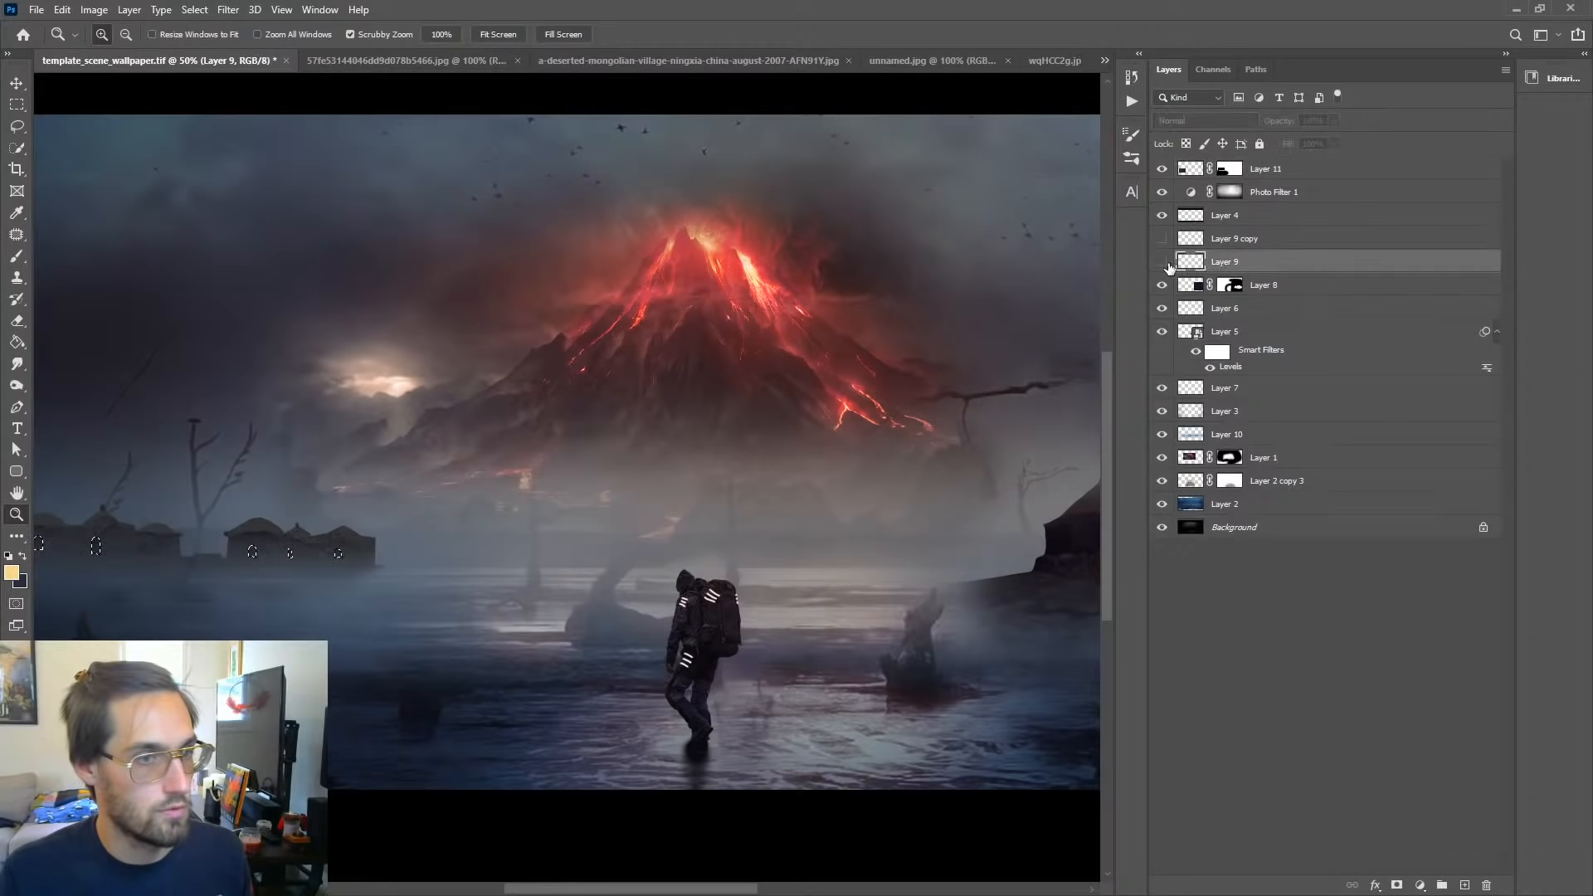
left_click(1162, 263)
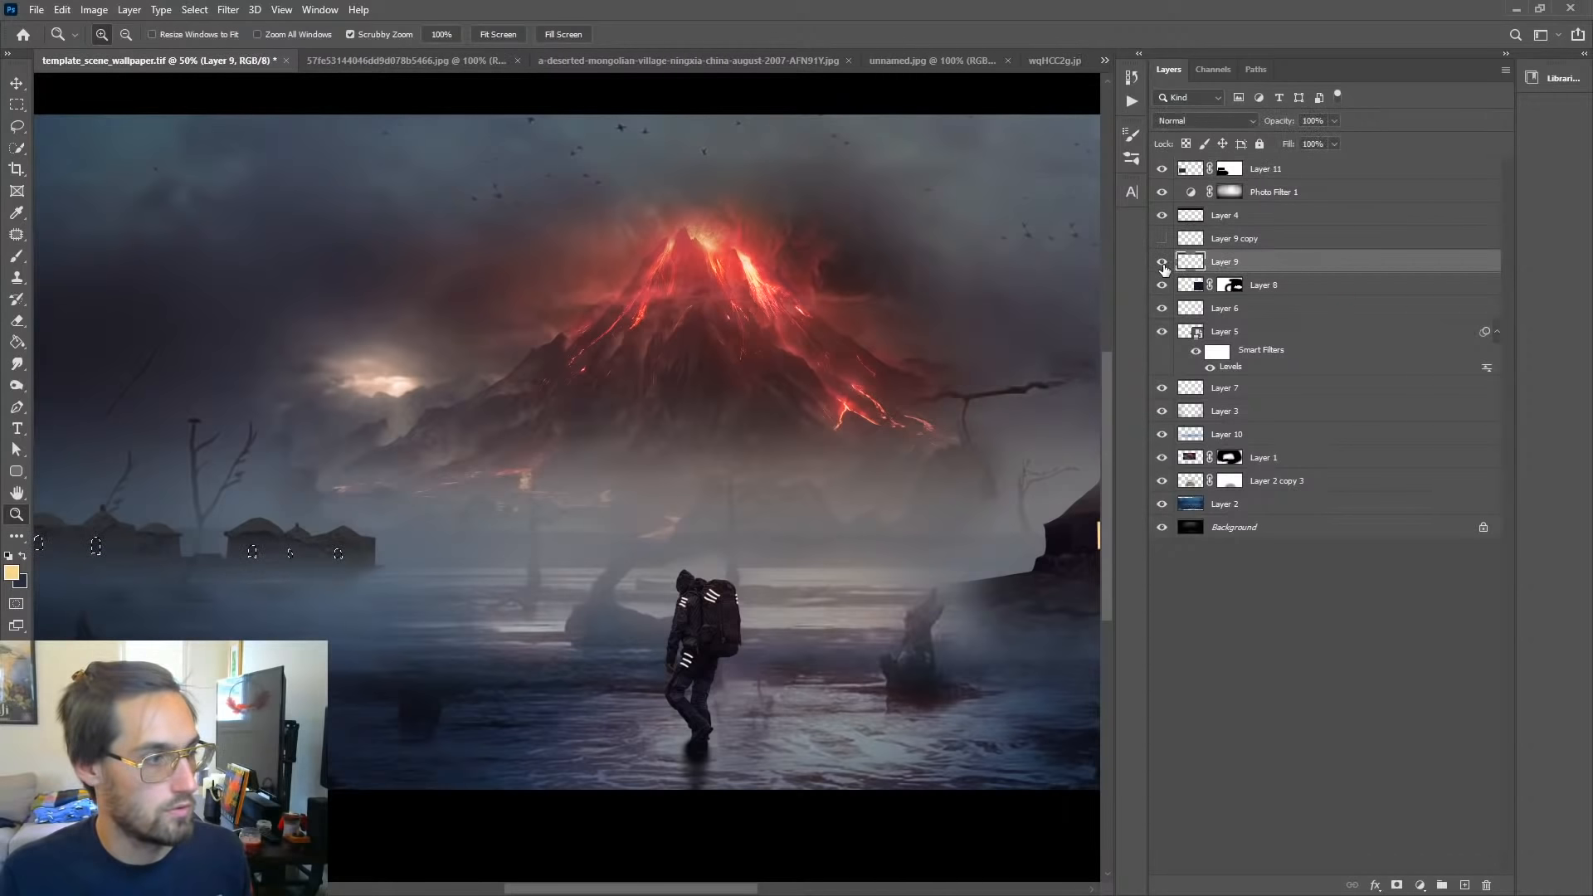
Step: Brush the sampled yellow into the village doorways on Layer 9 and check the effect by switching the layer off and on
left_click(21, 258)
left_click_drag(278, 502, 583, 463)
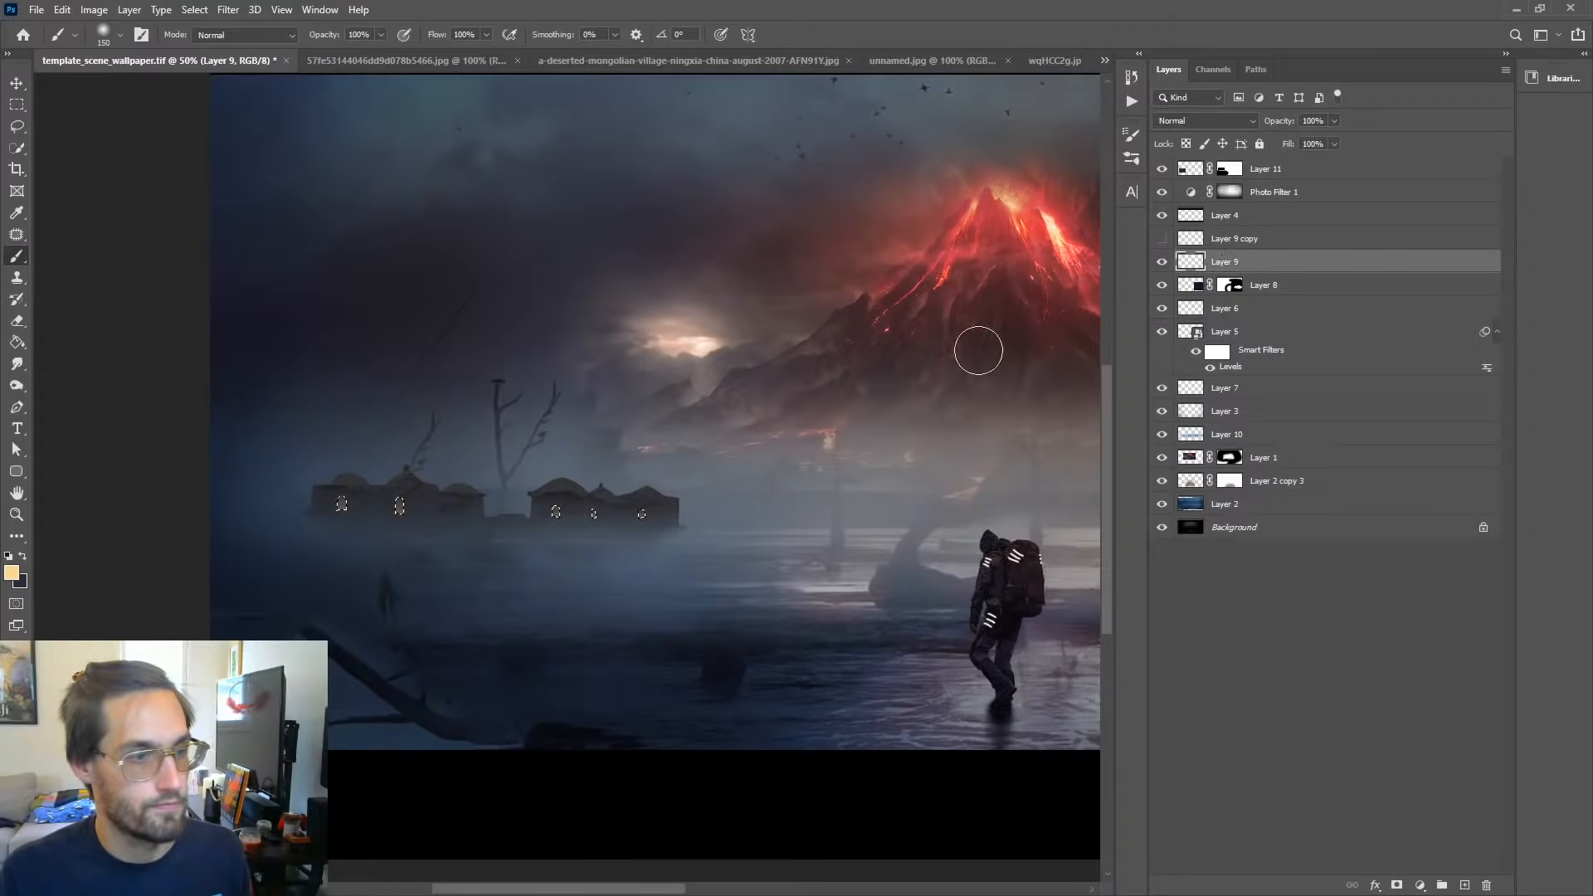
left_click_drag(972, 375, 633, 370)
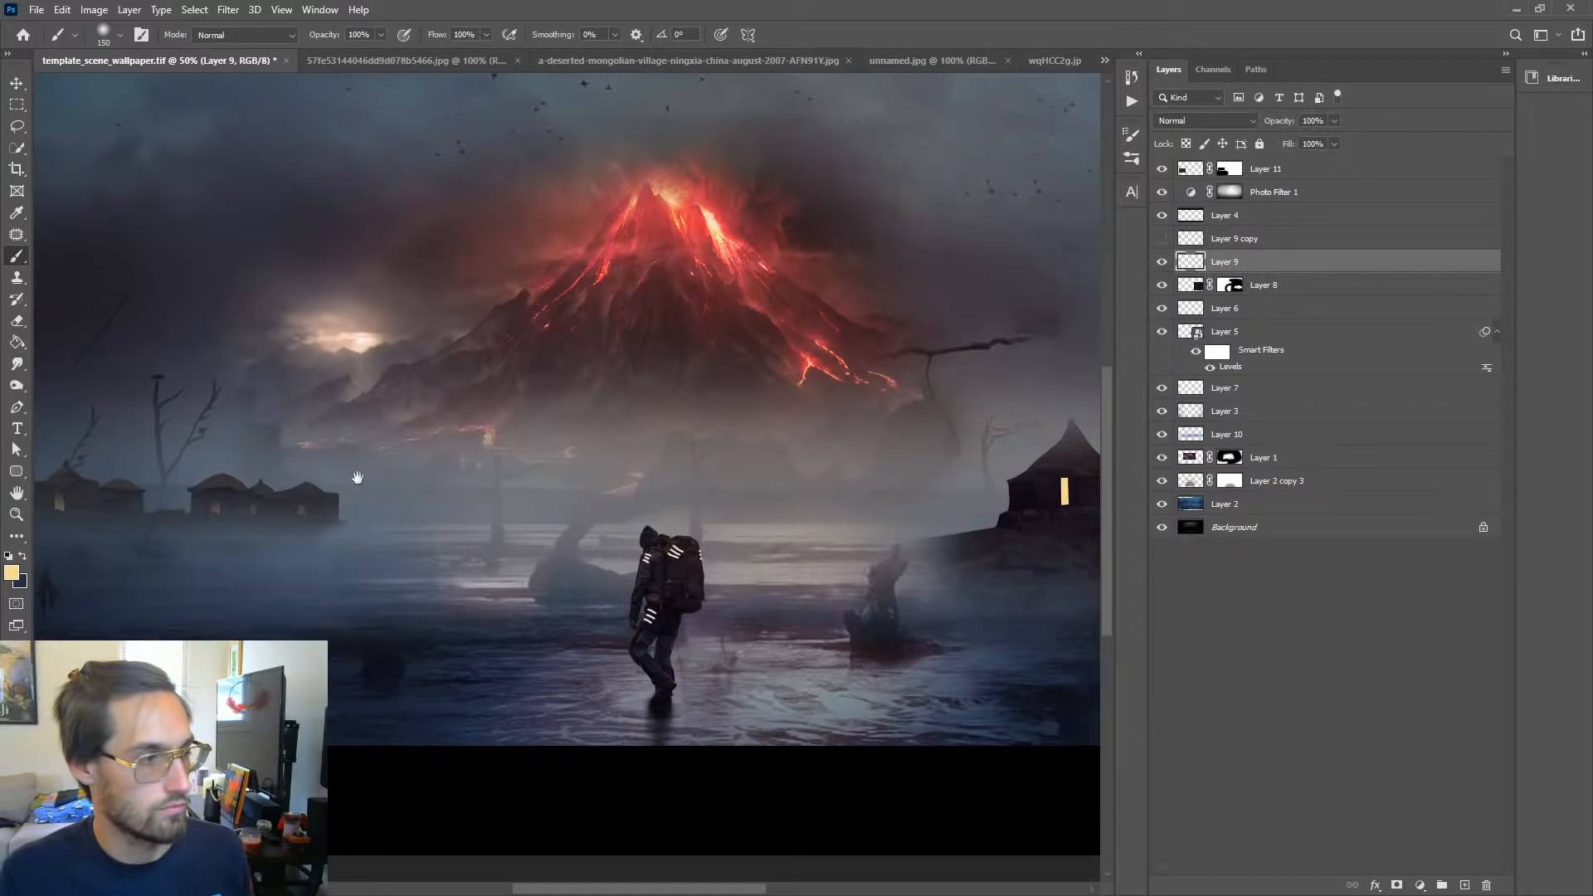
left_click_drag(357, 478, 750, 462)
key("ctrl+space")
left_click(721, 455, "ctrl")
left_click(1162, 262)
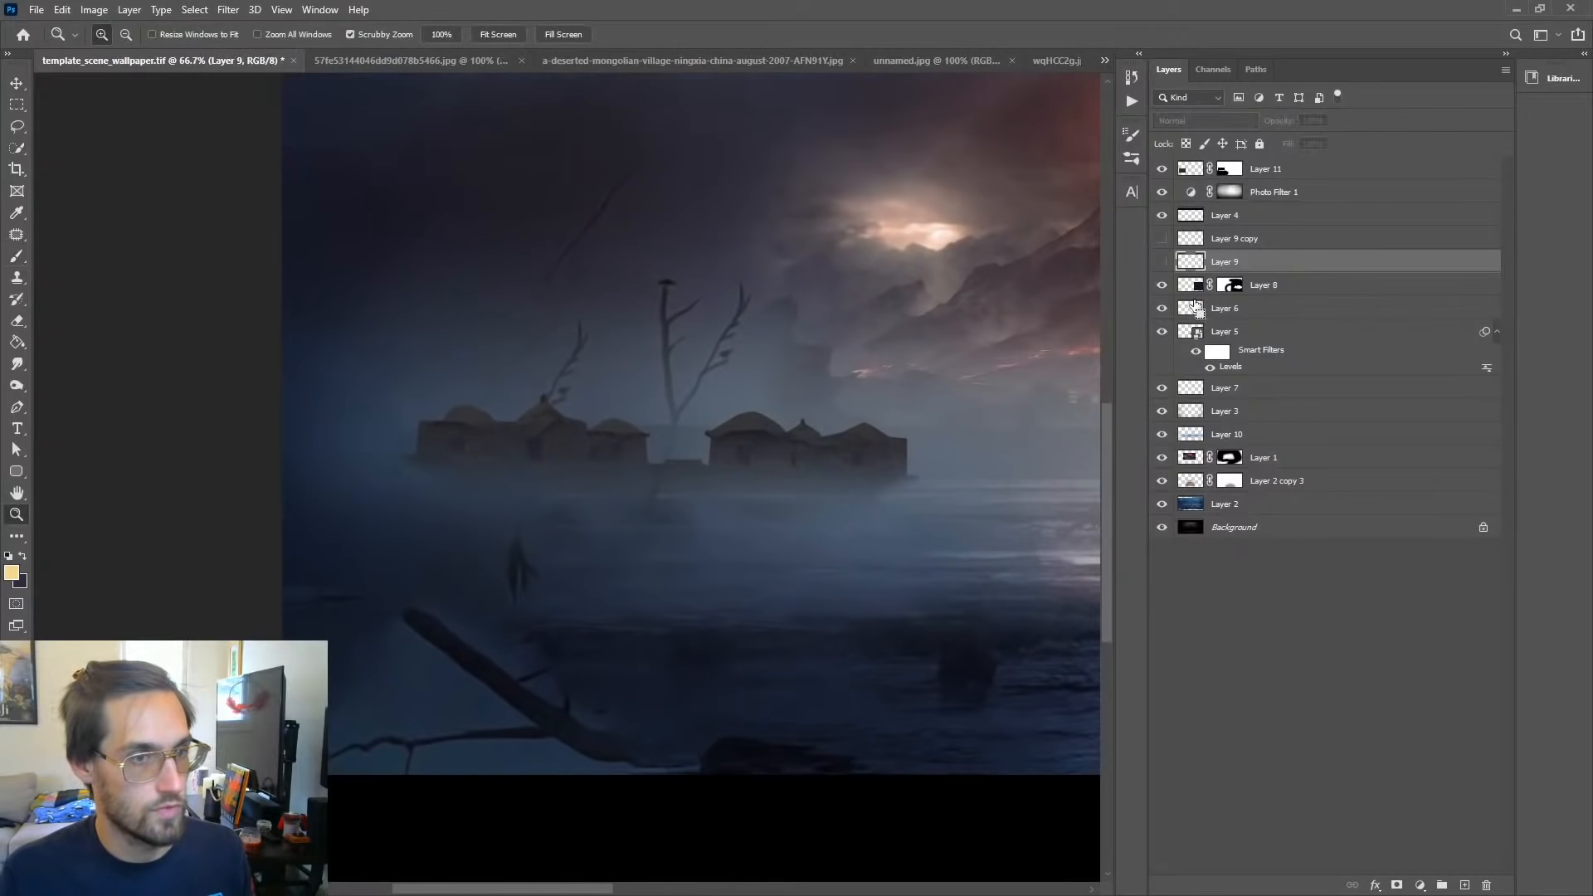
key("ctrl+comma")
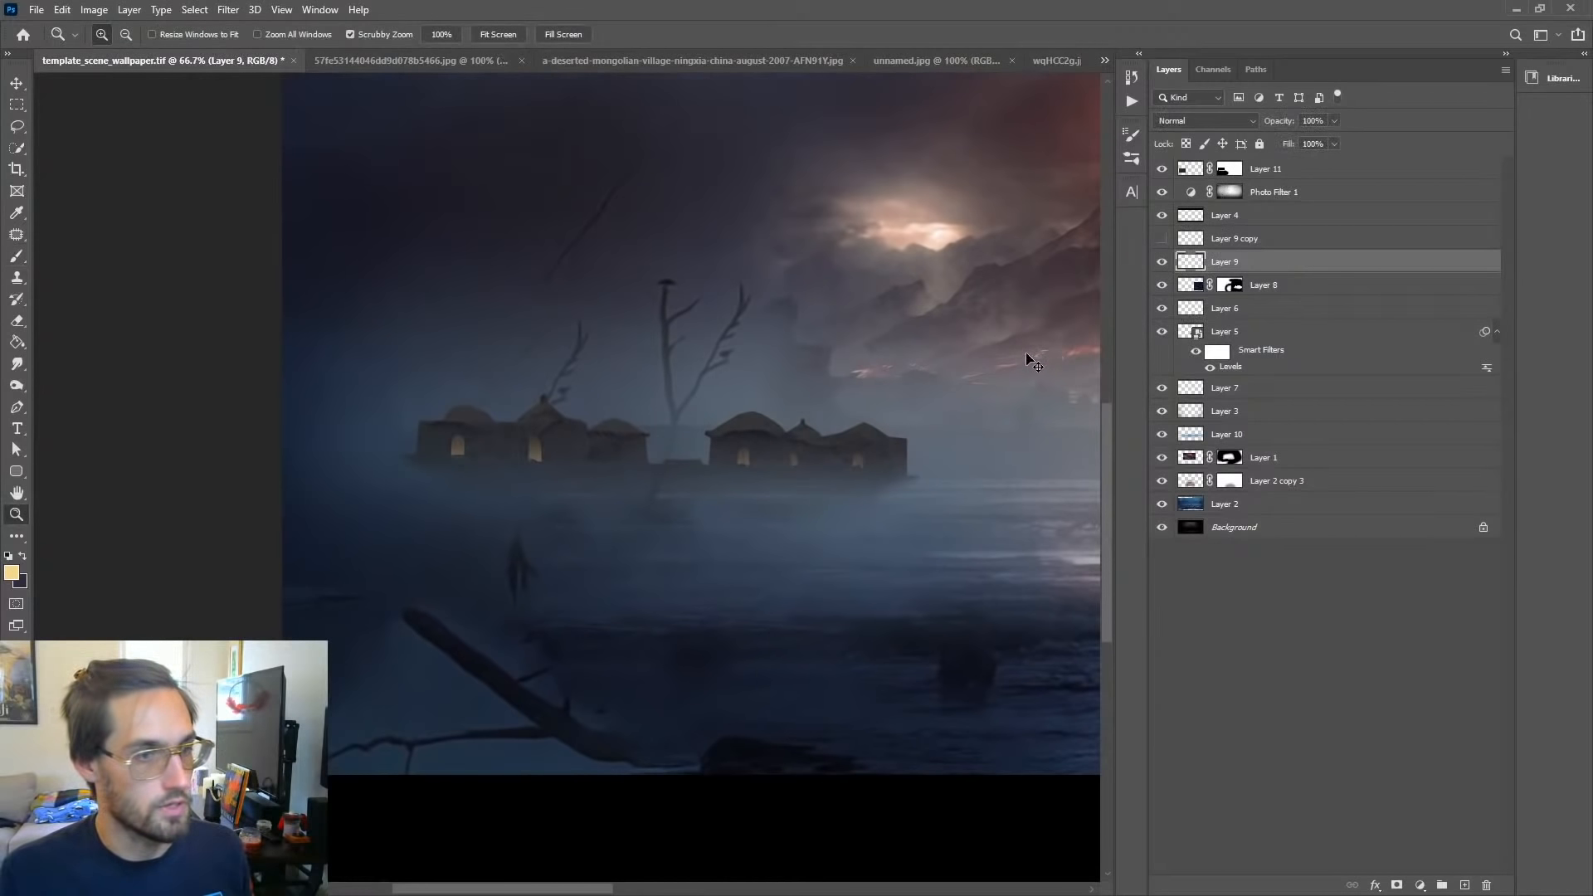
Step: Undo the doorway painting on Layer 9 and add a new empty layer above Layer 11
left_click(1187, 310, "ctrl")
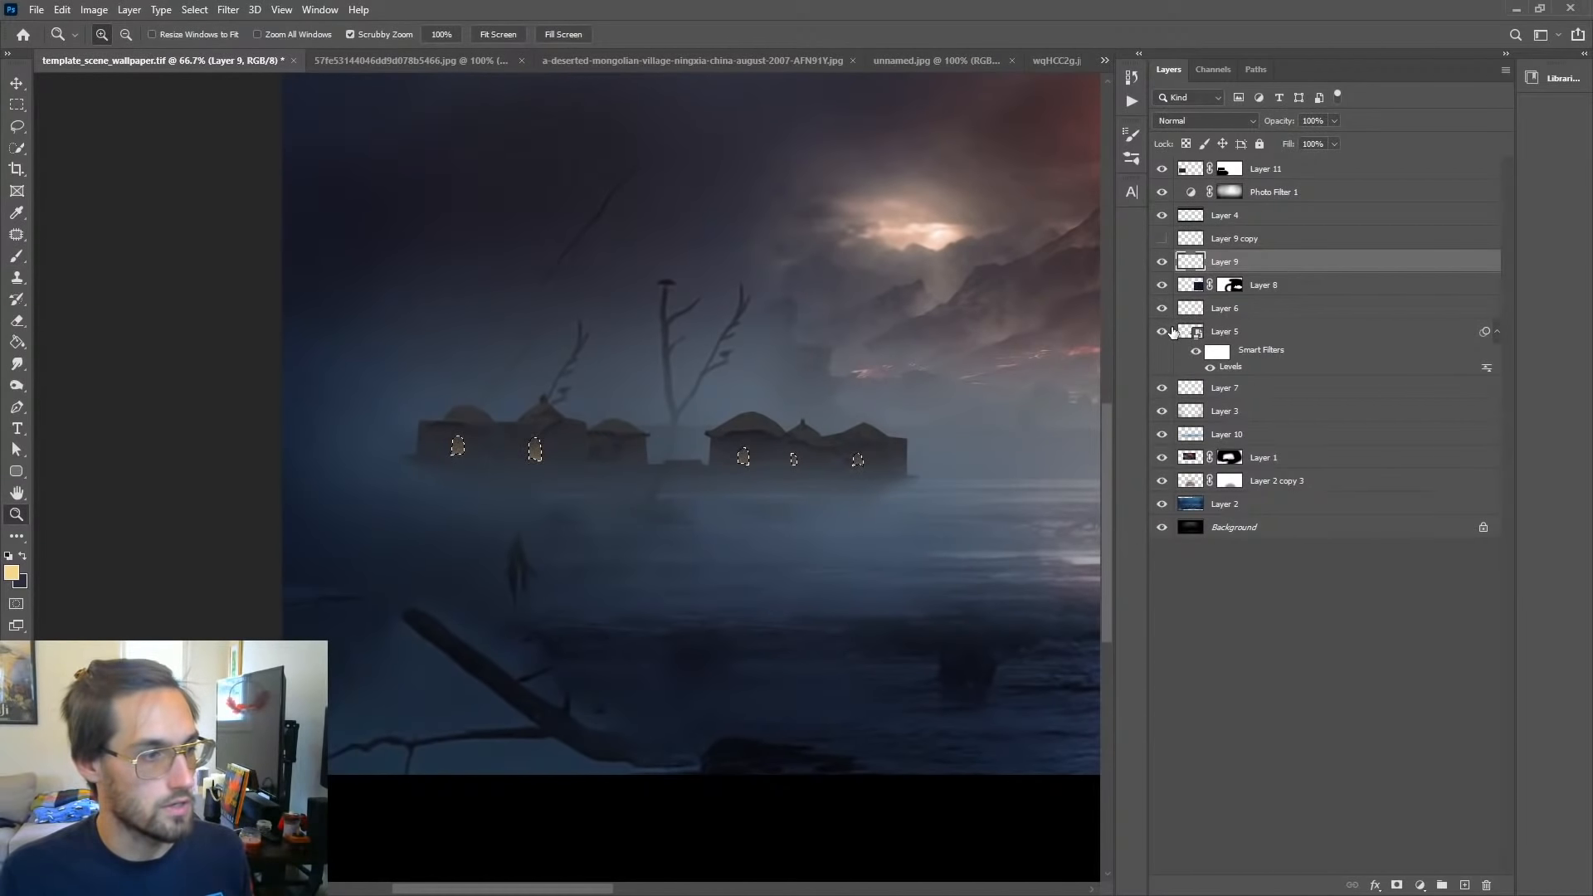
left_click(1257, 170)
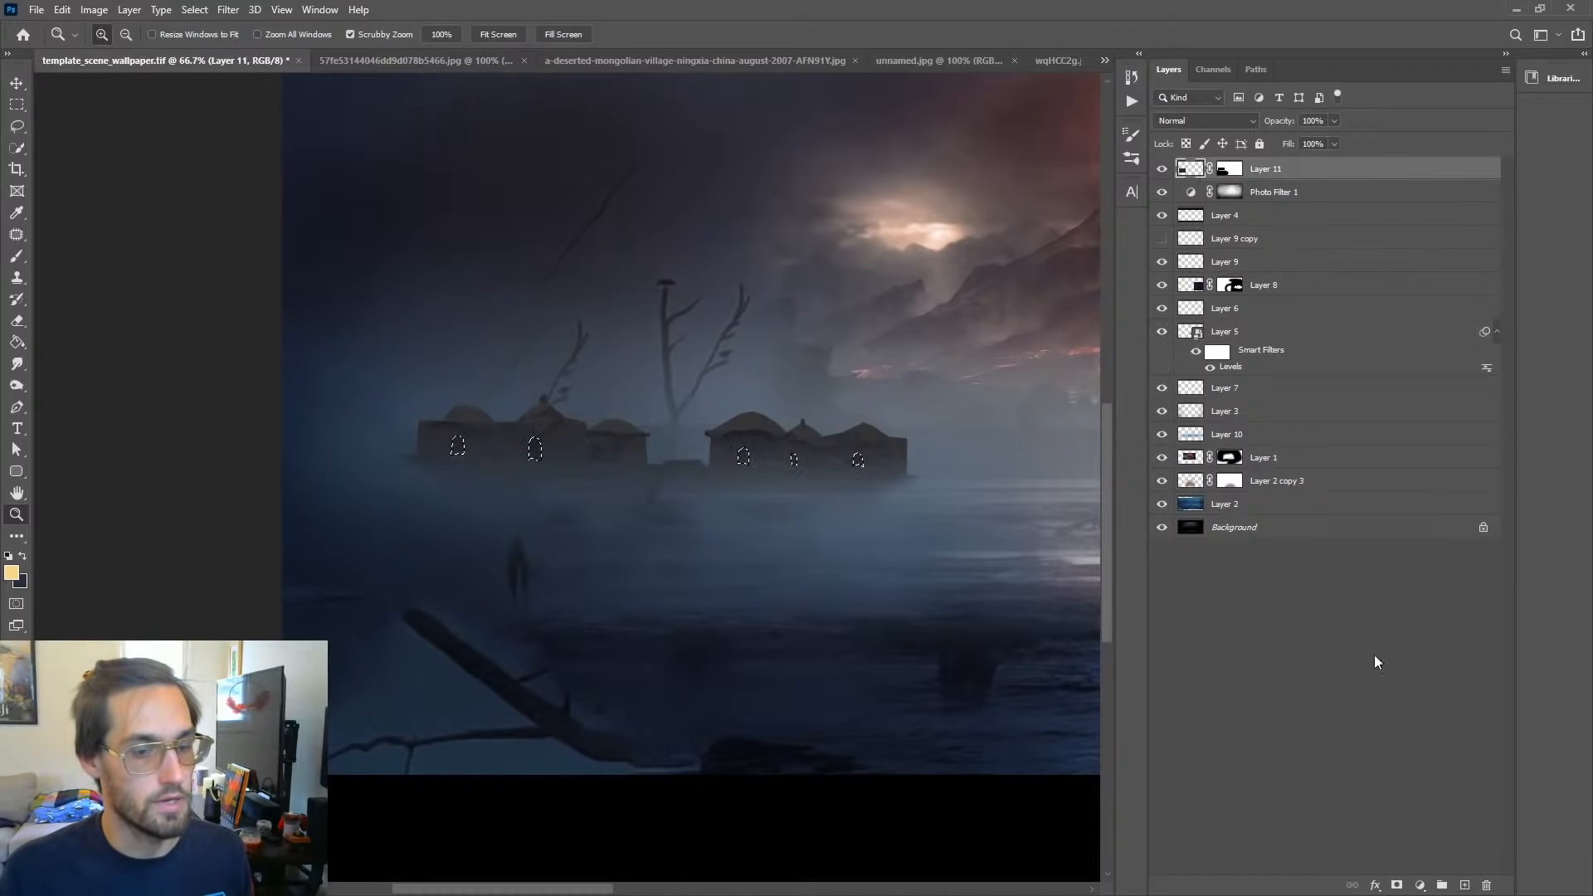
left_click(1465, 885)
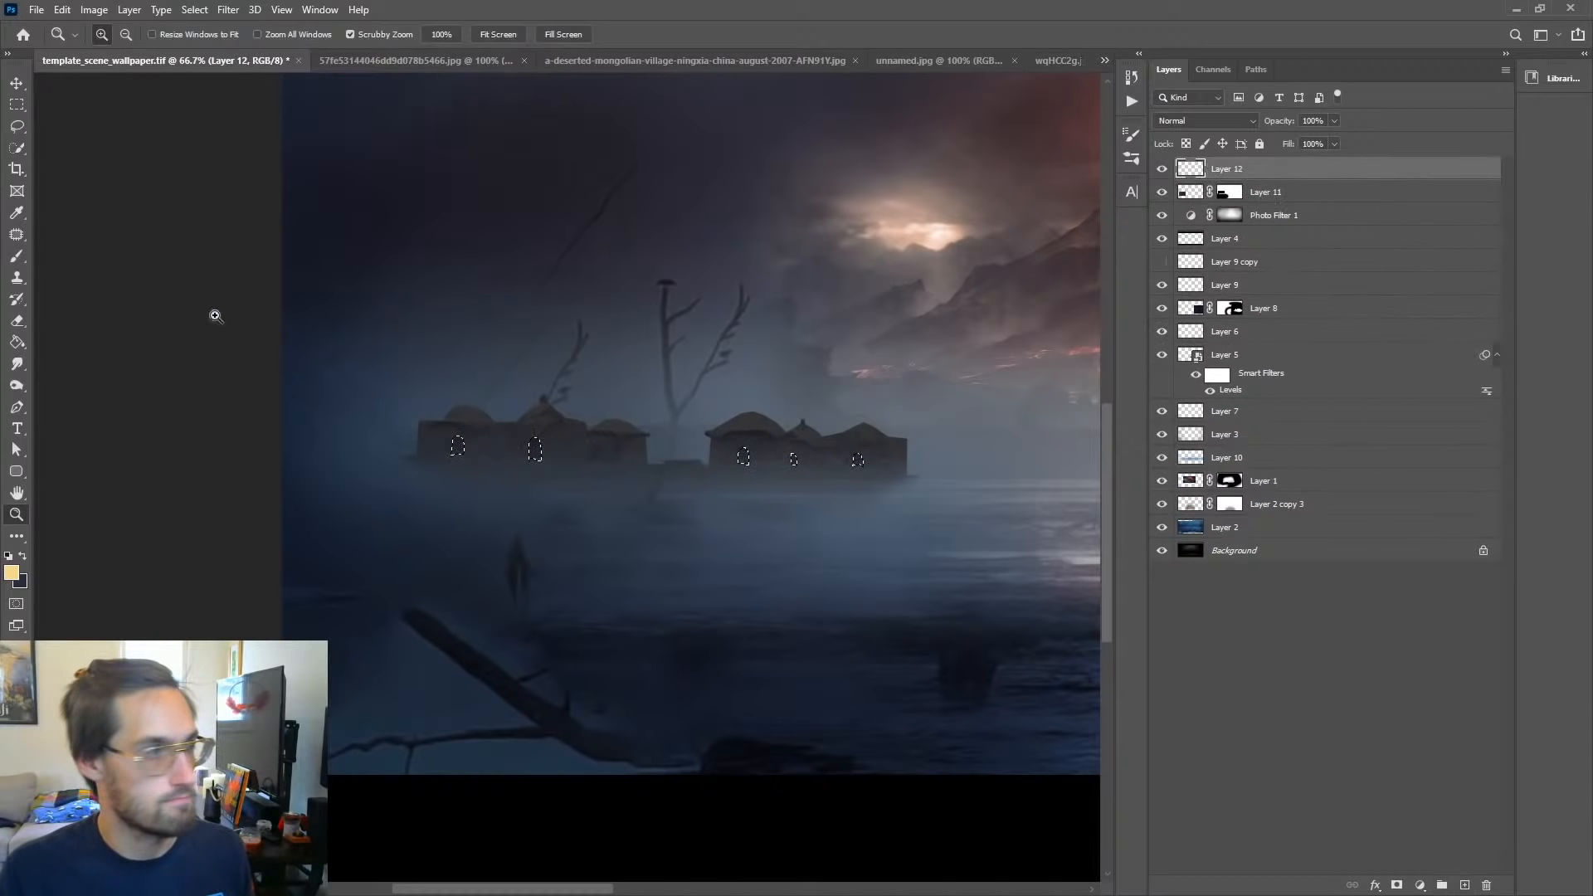
Step: Fill the selected hut doorways with the warm yellow on Layer 12, deselect, and duplicate the layer
left_click(17, 258)
mouse_move(458, 461)
left_mouse_down()
mouse_move(669, 446)
mouse_move(322, 444)
left_mouse_up()
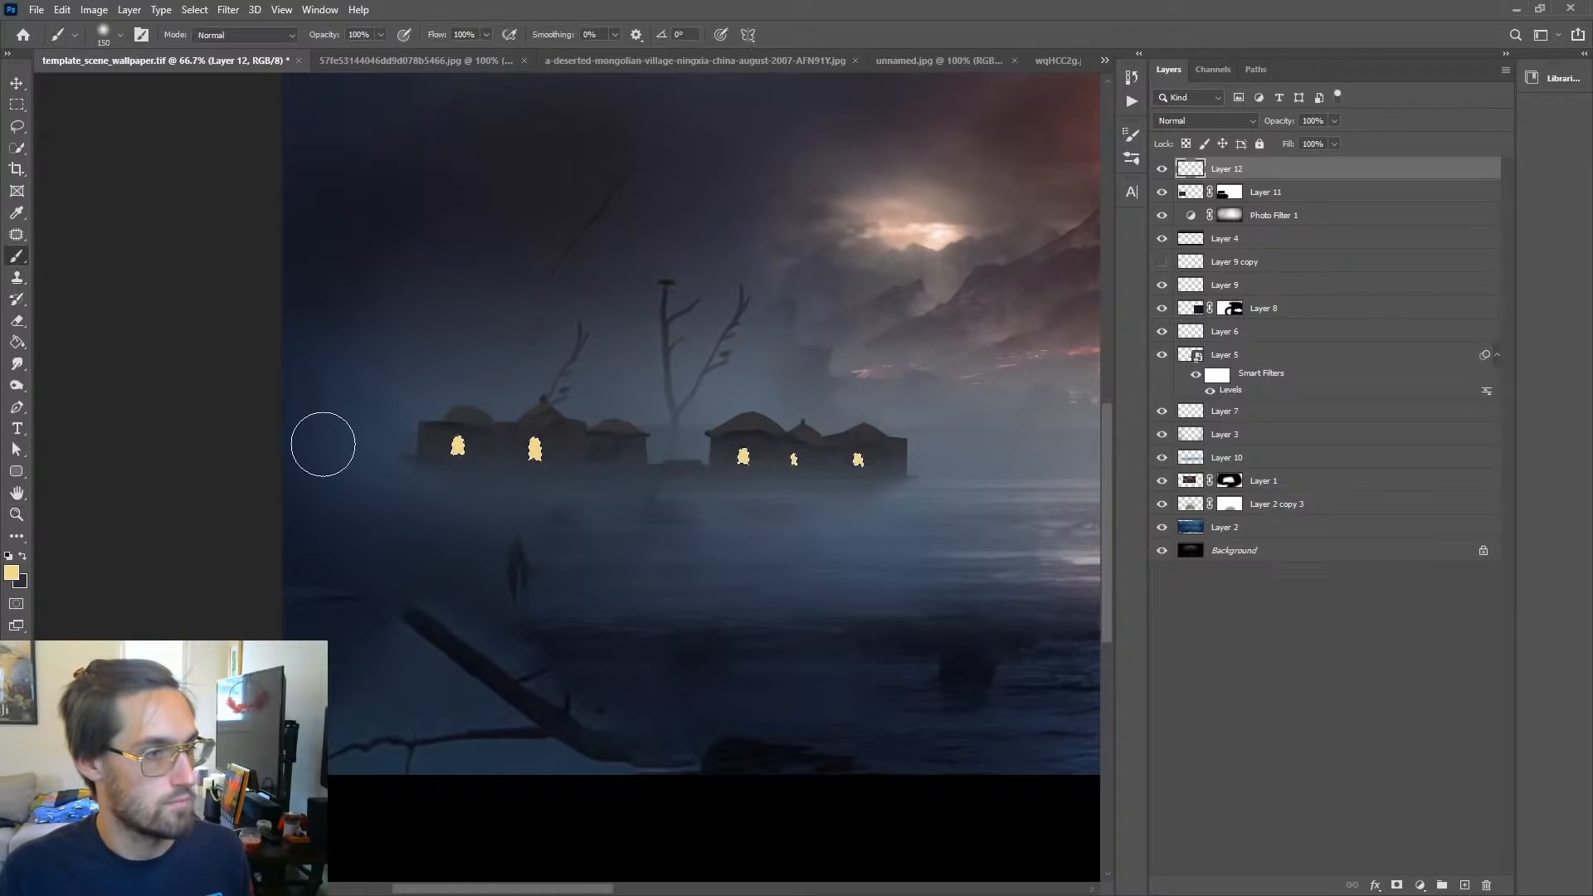
key("ctrl+d")
key("ctrl+j")
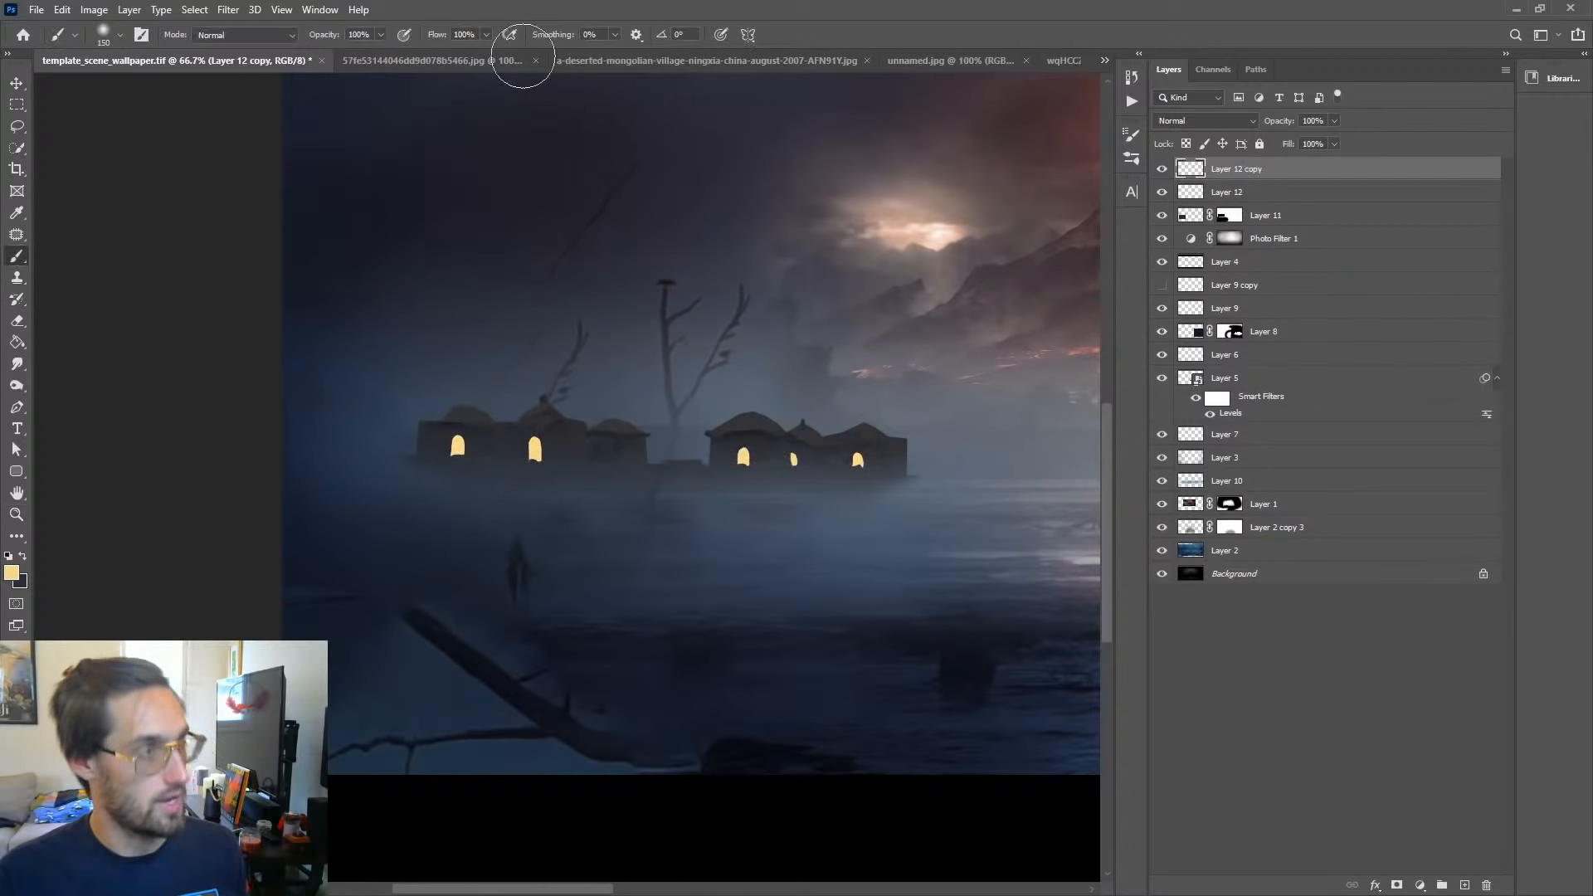
Step: Apply Blur More and a Gaussian Blur with a 10.0 pixel radius to Layer 12 copy for a doorway glow
left_click(282, 9)
mouse_move(253, 12)
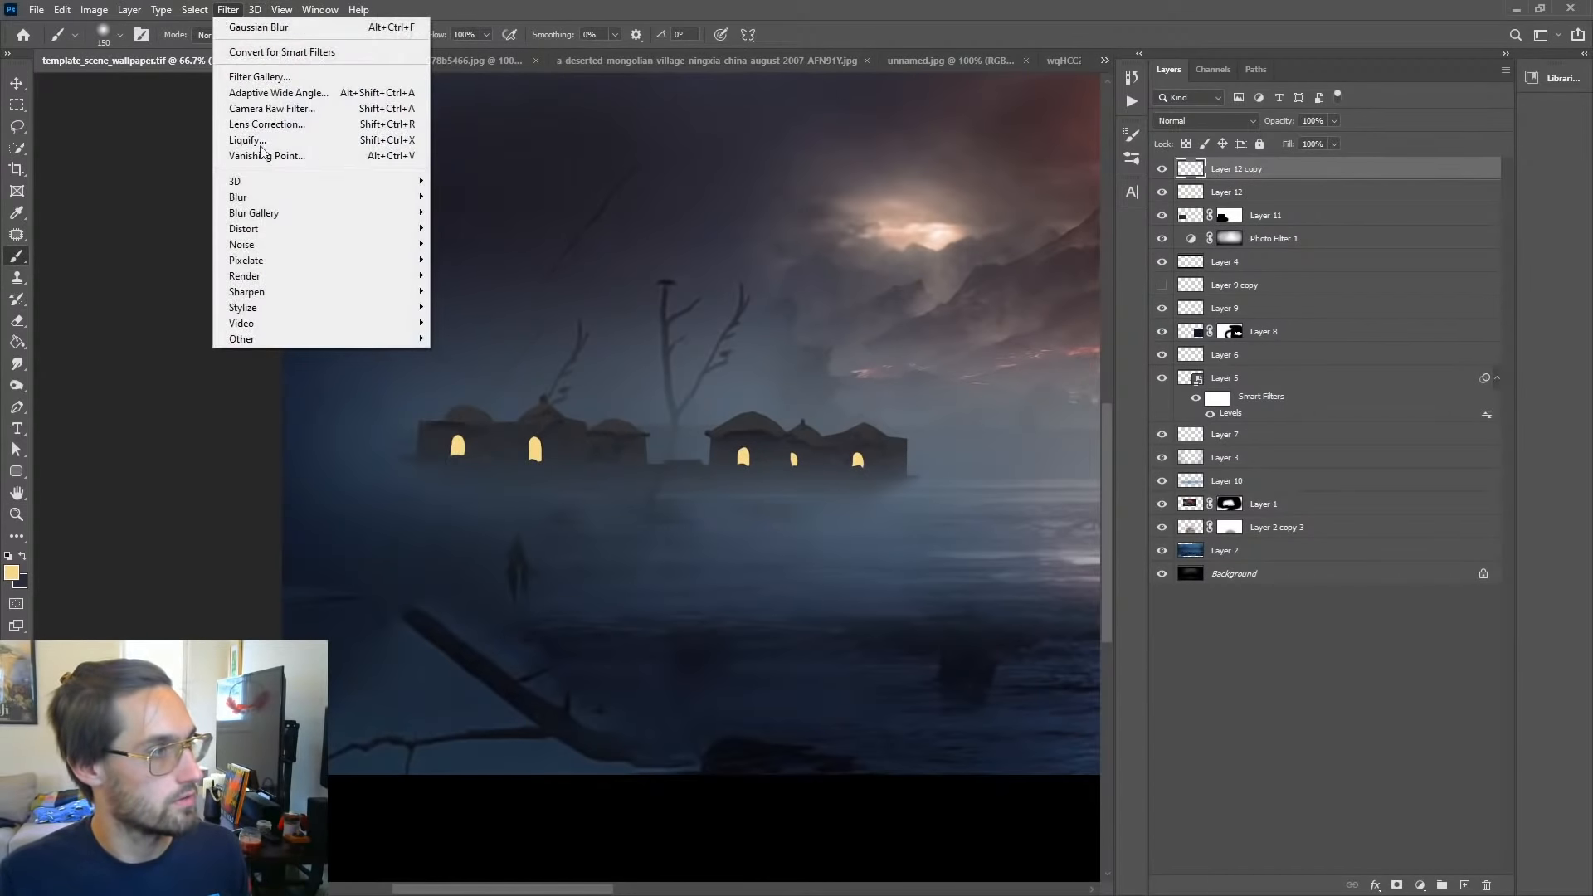
mouse_move(404, 199)
left_click(464, 228)
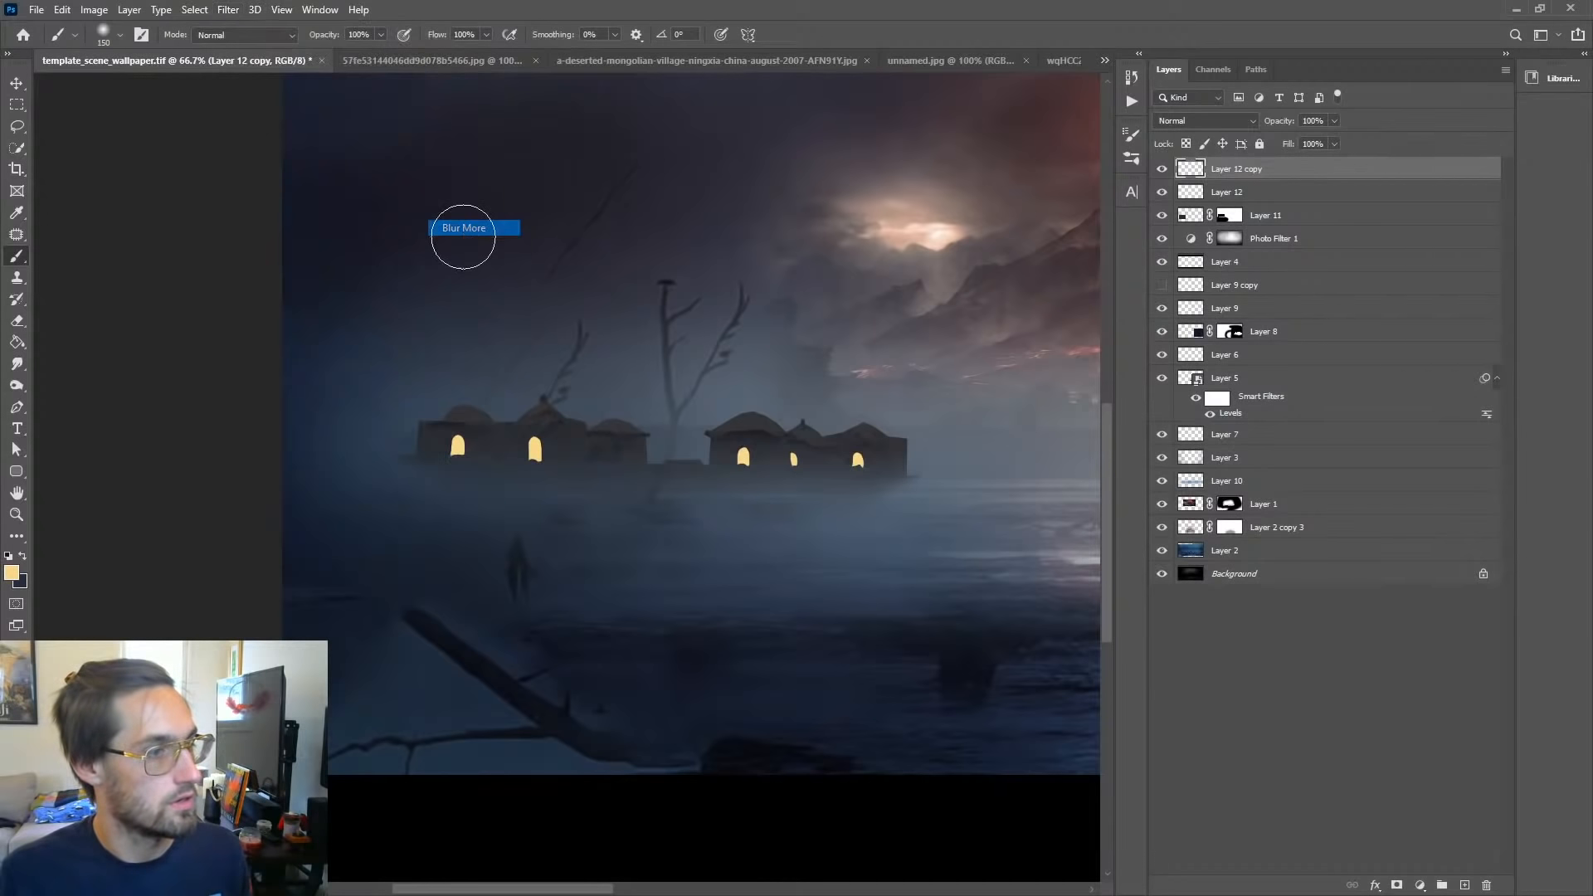
left_click(229, 9)
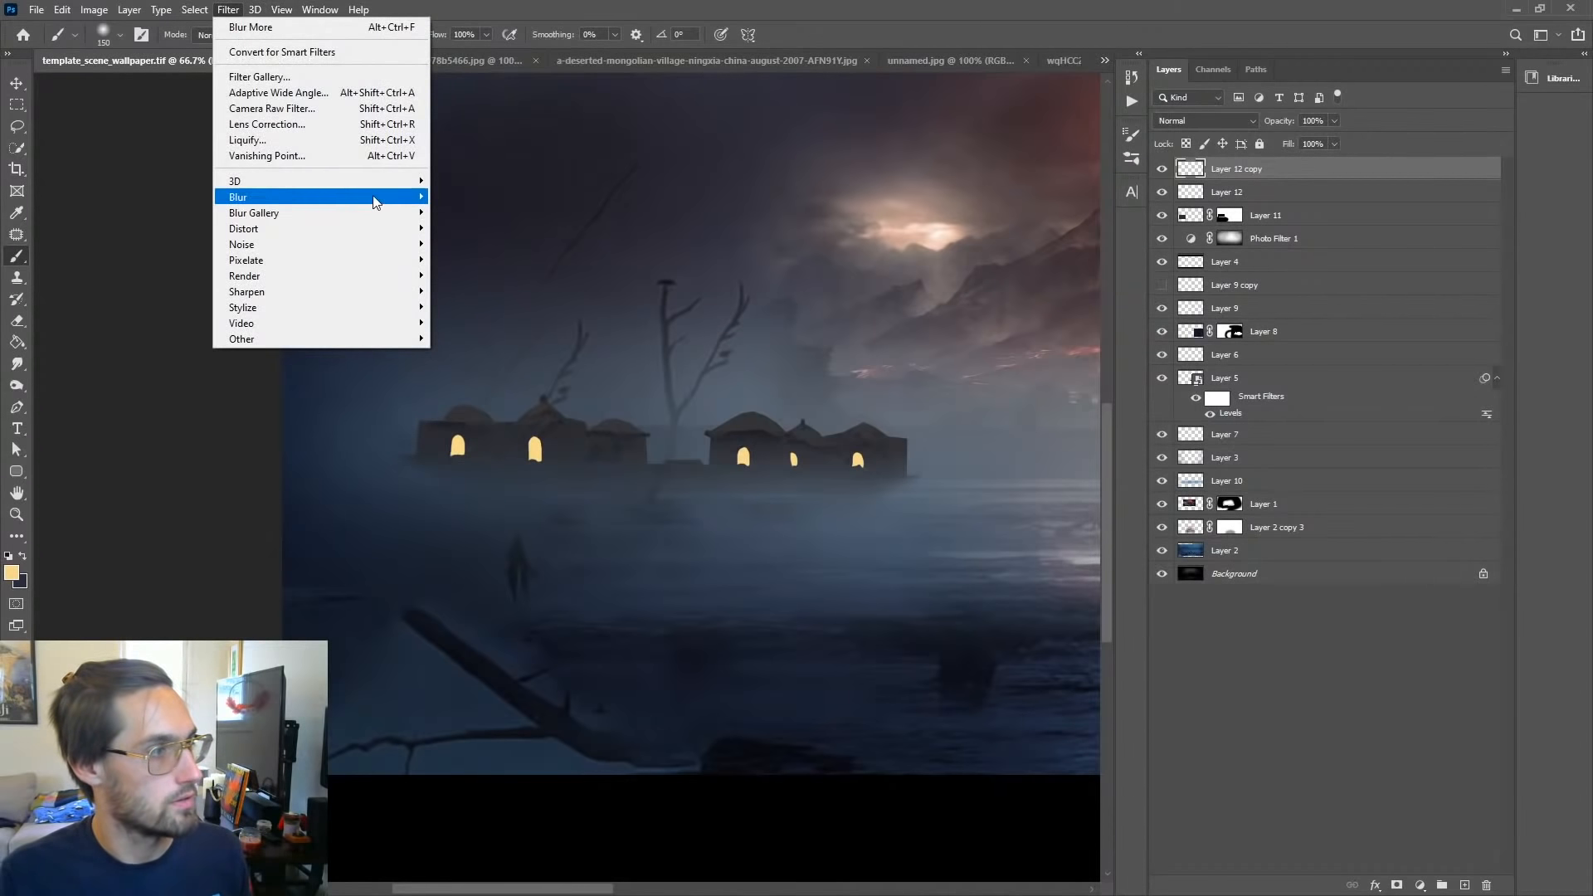
mouse_move(373, 199)
left_click(471, 260)
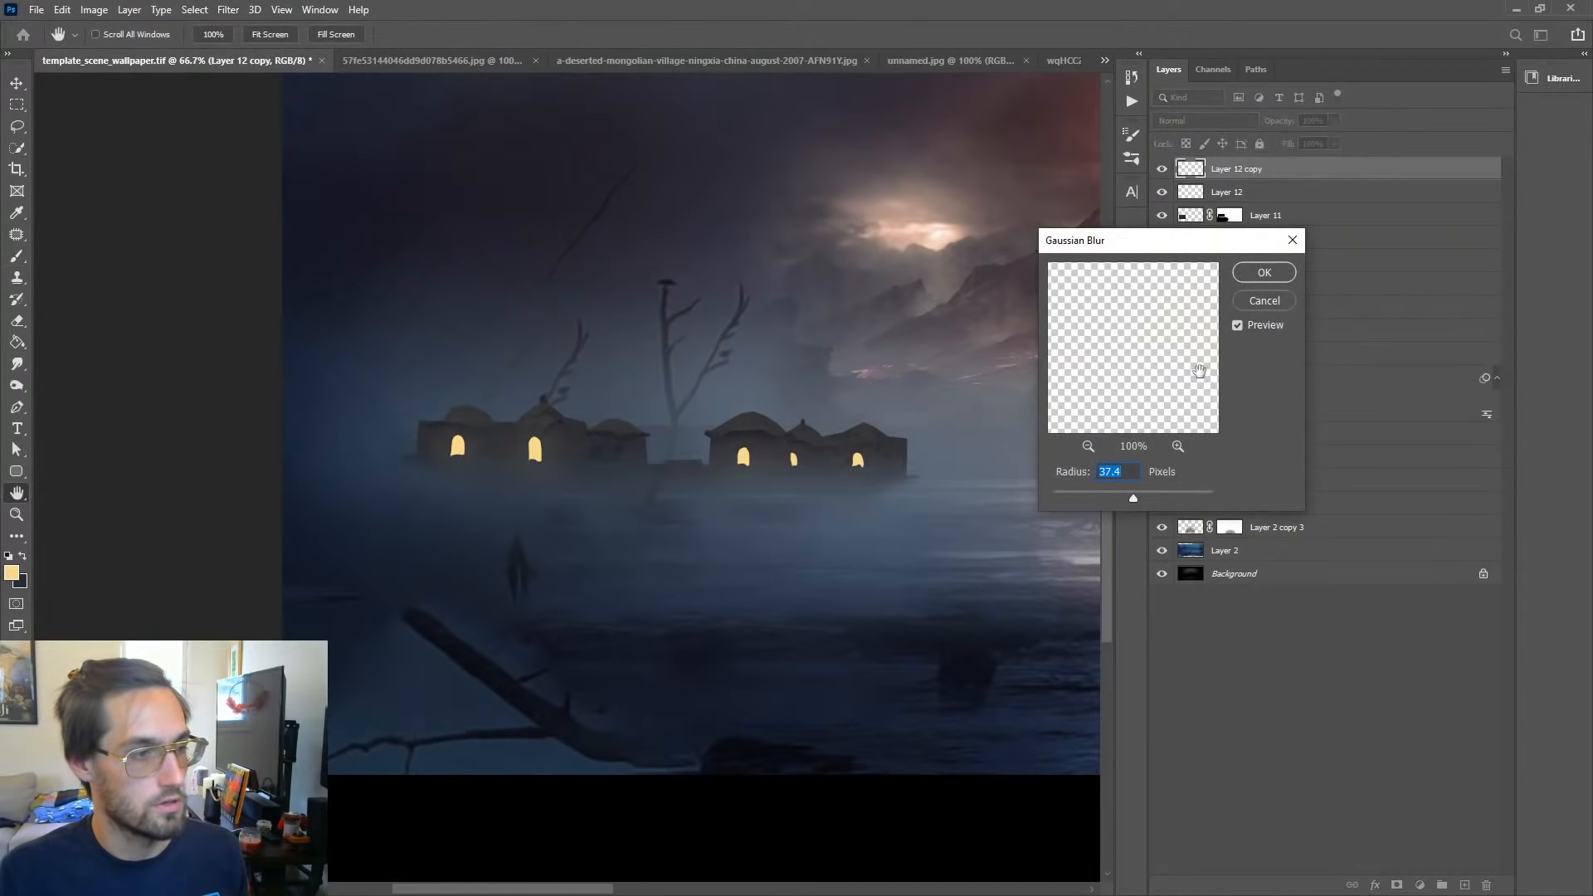
left_click_drag(1116, 501, 1103, 498)
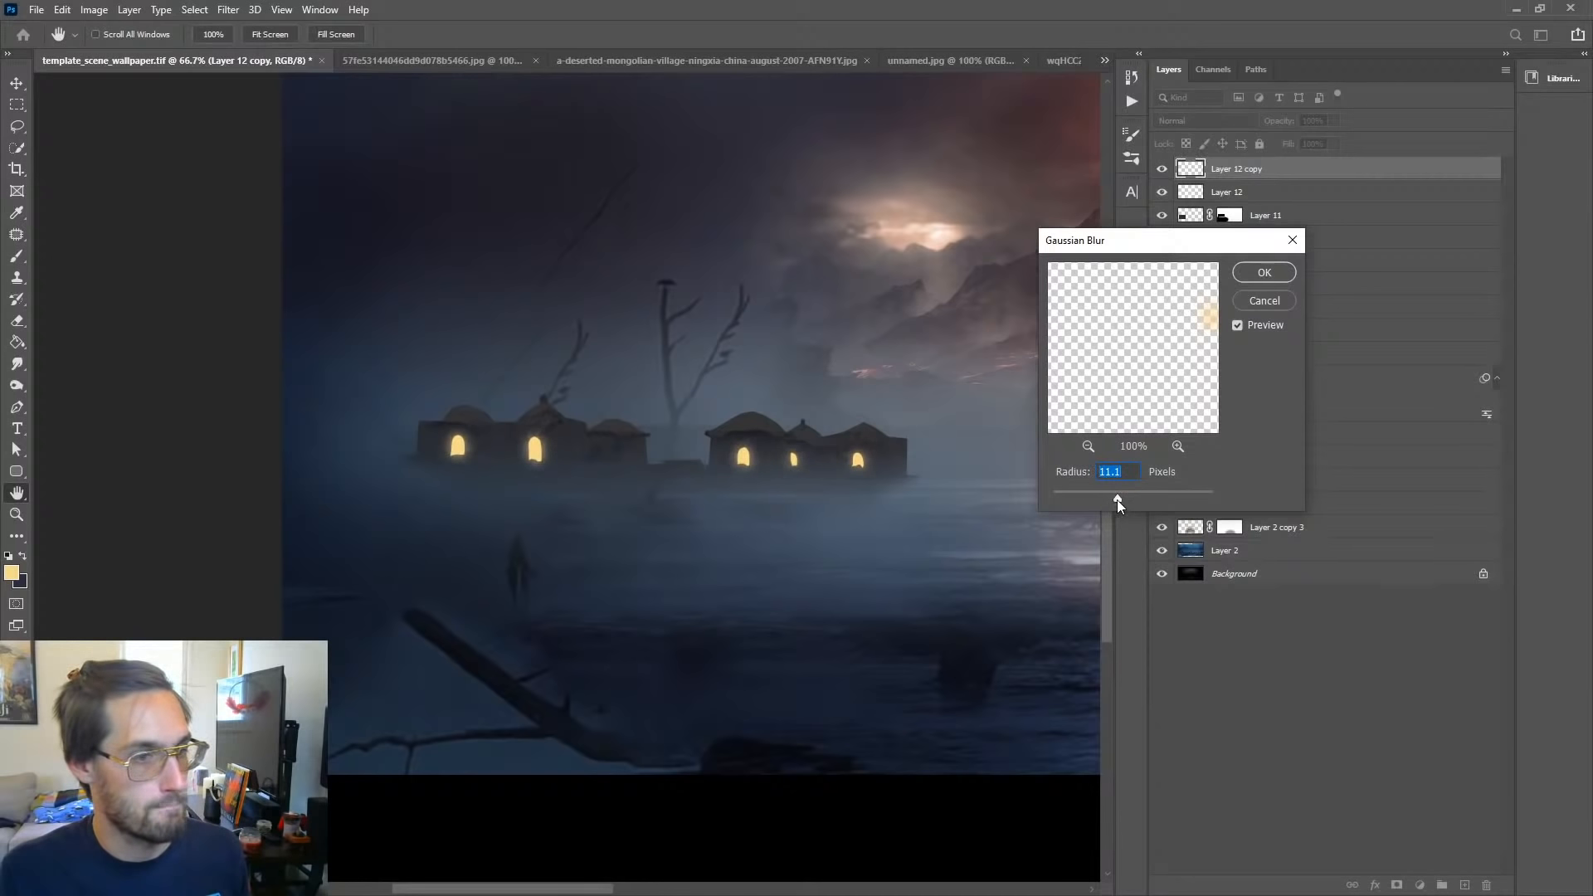
left_click_drag(1122, 502, 1114, 500)
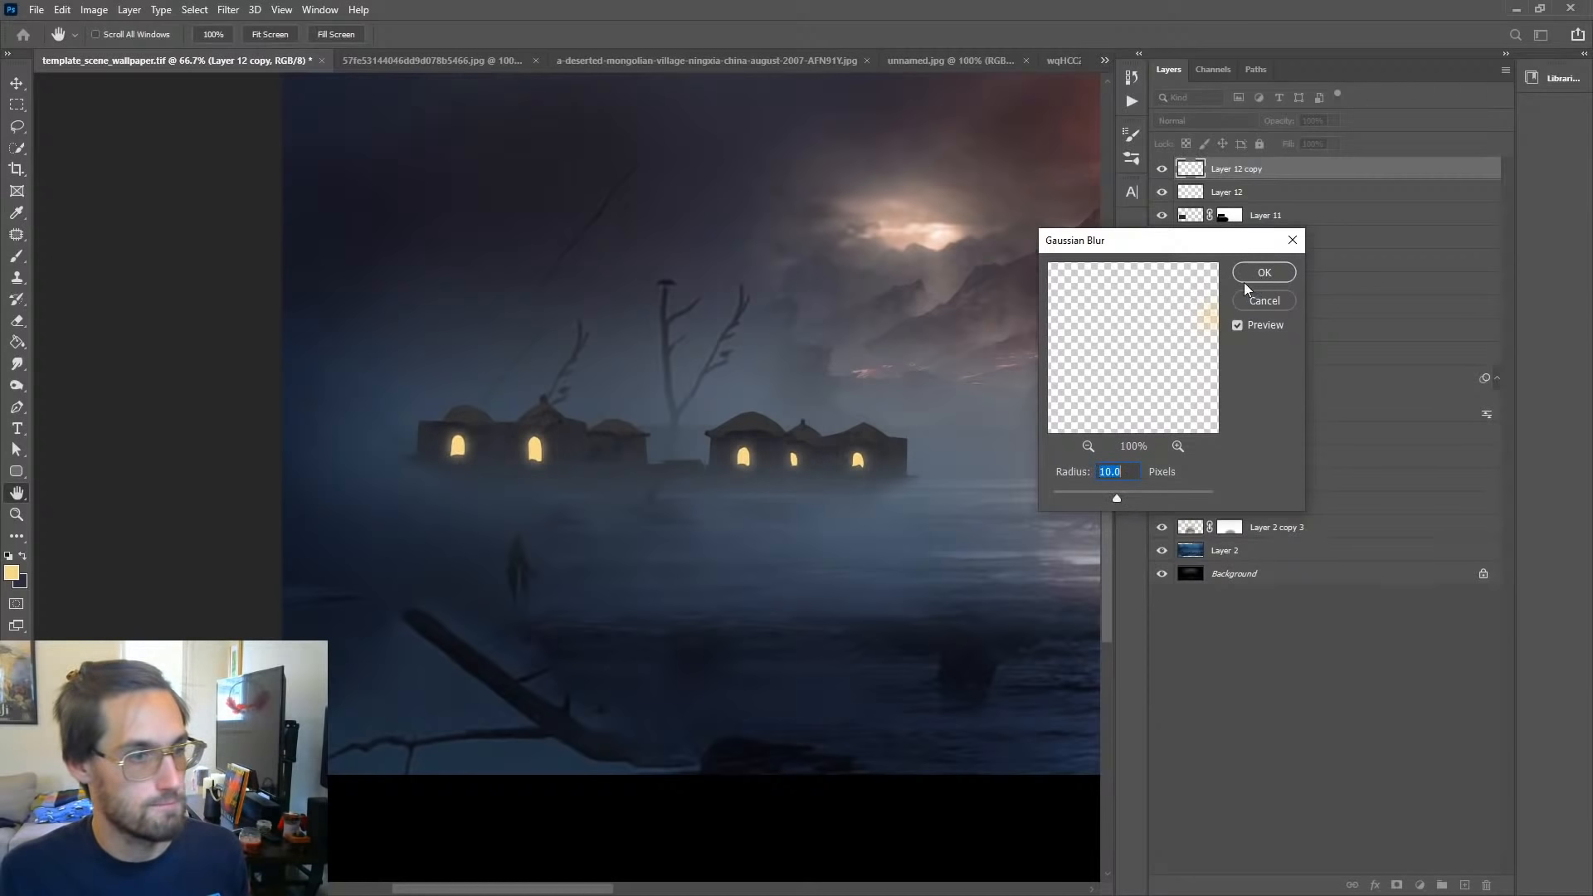
left_click(1288, 277)
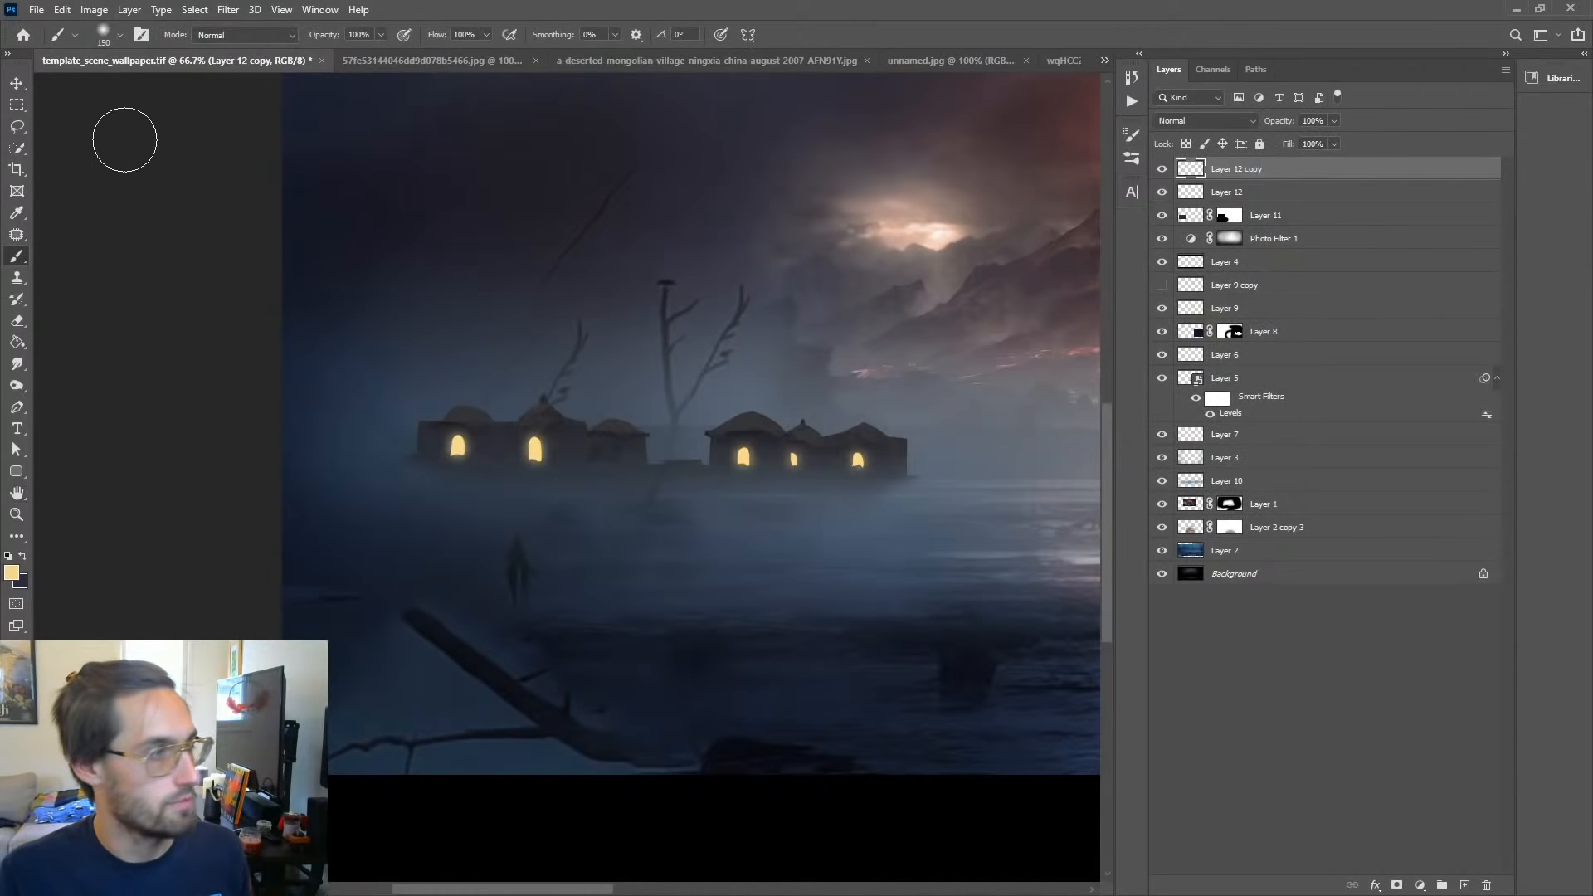
Step: Examine the glowing village doorways within the whole composite, leaving no layer selected
key("z")
left_click(720, 480, "alt")
left_click(721, 473, "alt")
left_click(716, 470, "alt")
left_click(698, 470, "alt")
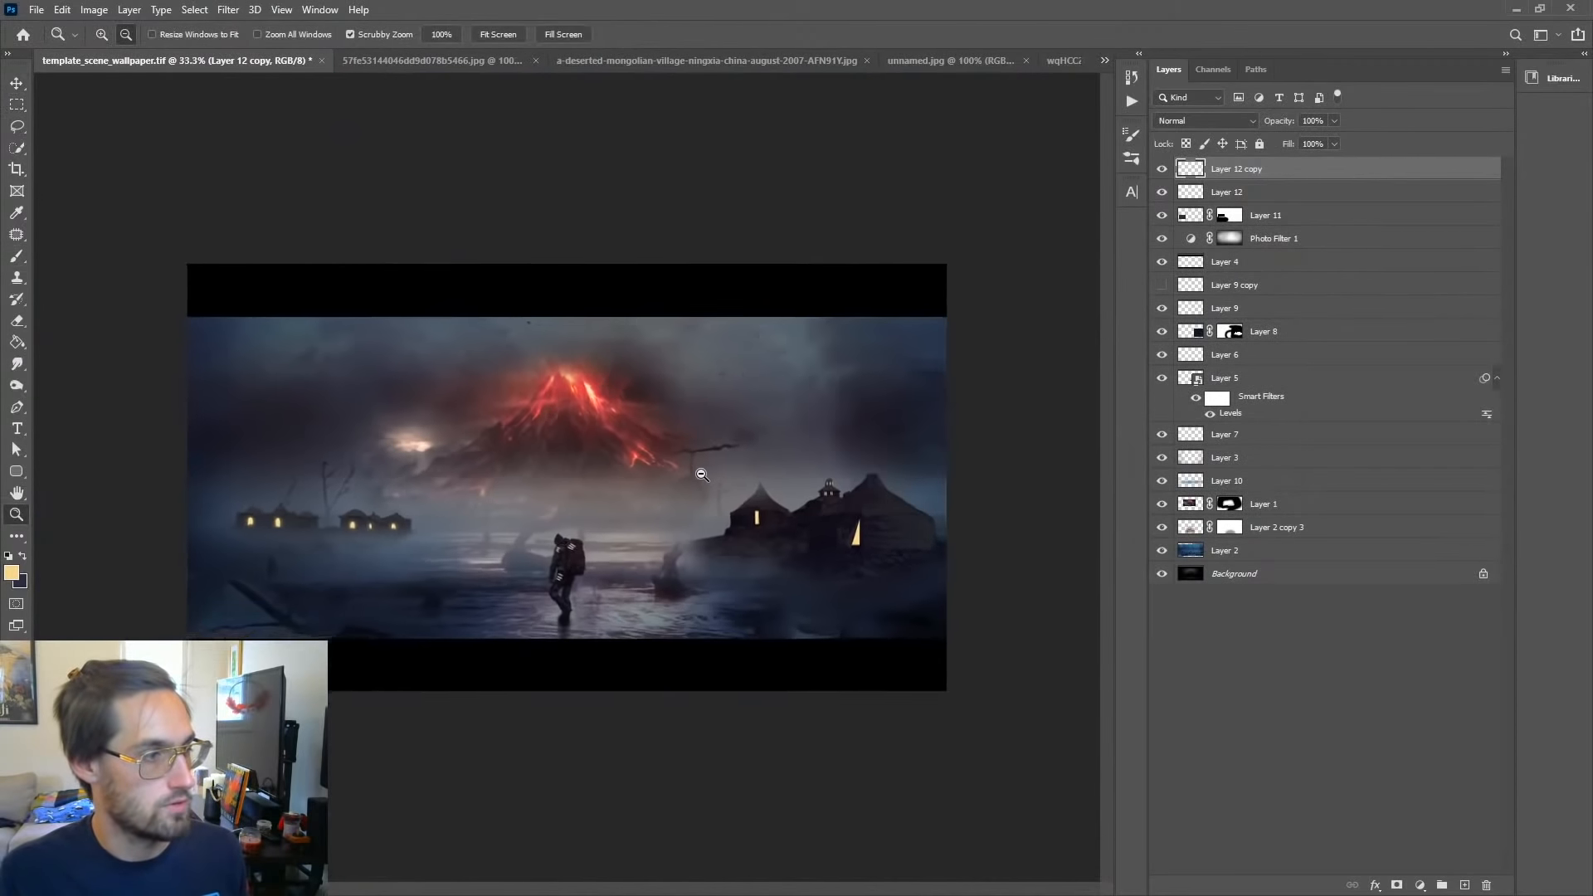
key("v")
left_click(571, 531)
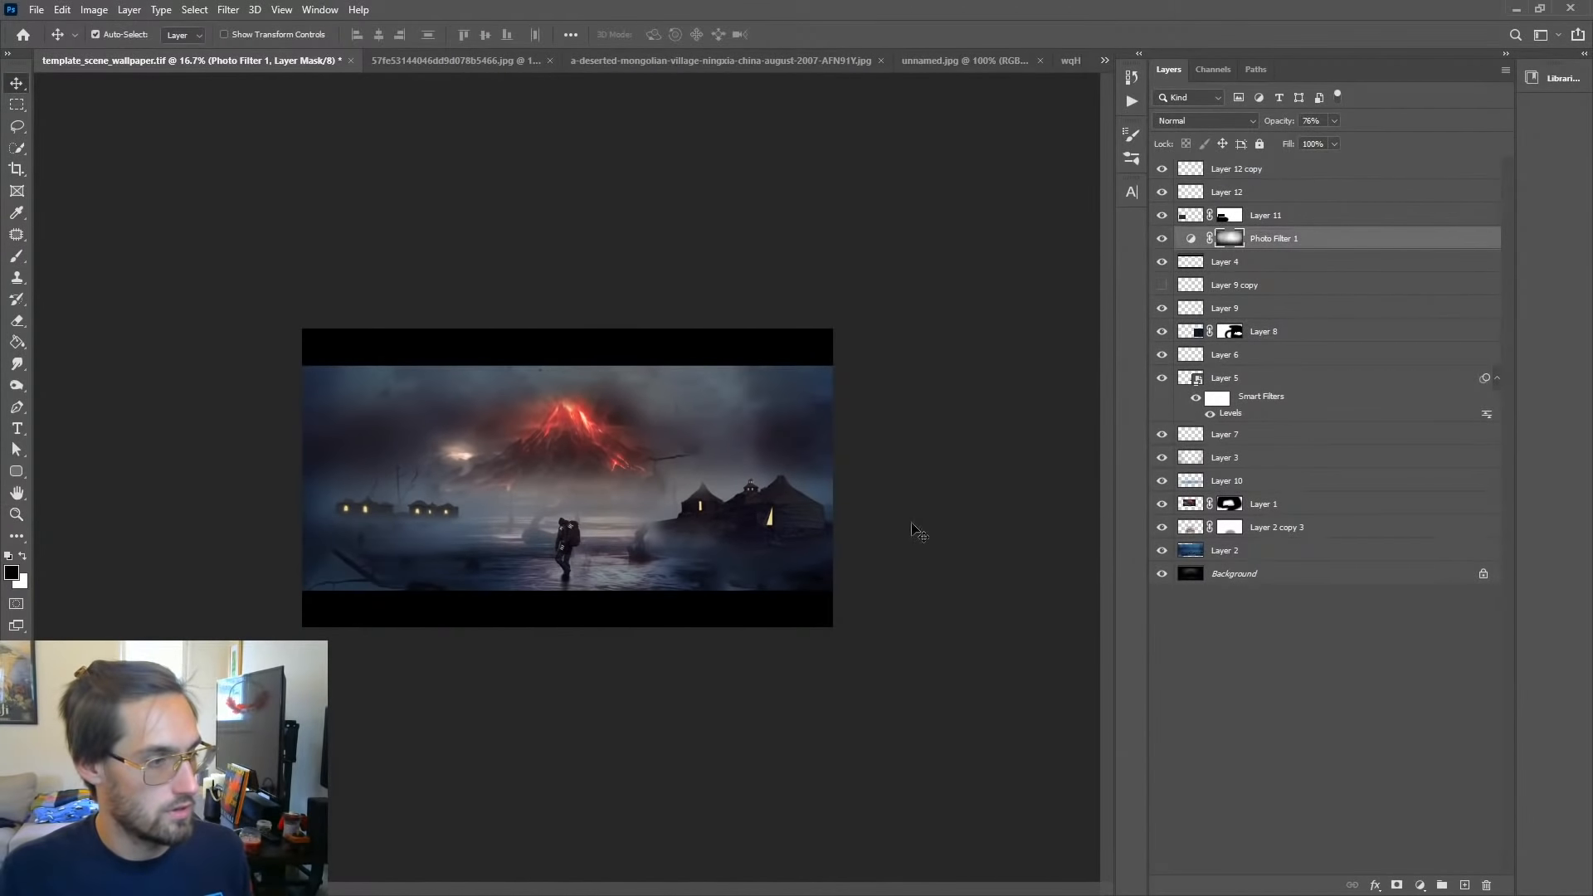
left_click(855, 533)
key("z")
left_click(369, 523)
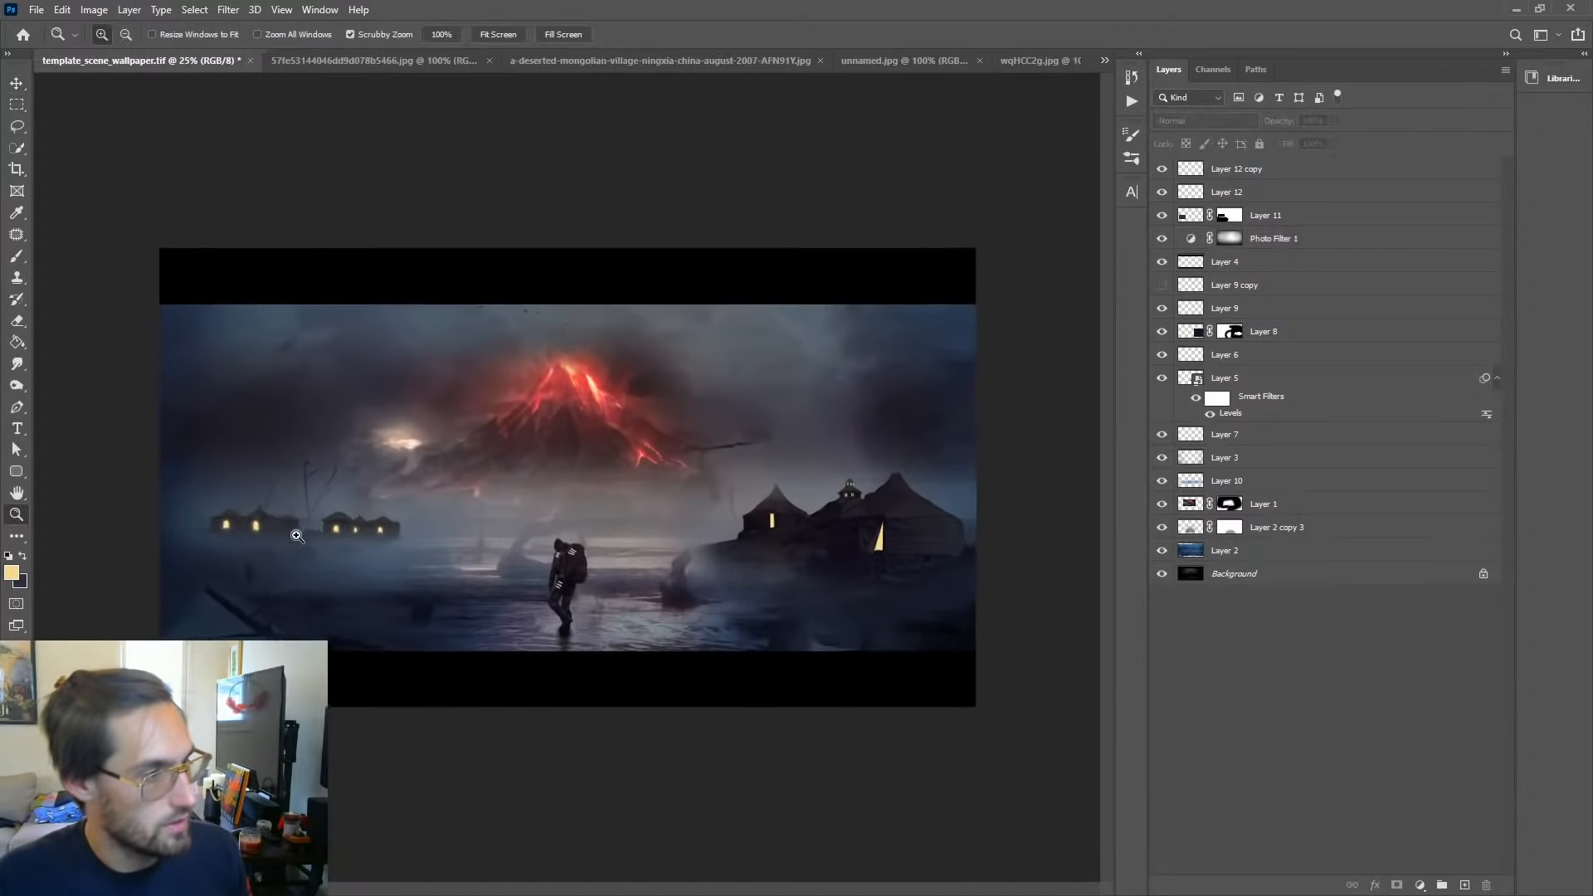
left_click(331, 527)
Step: Try painting white on Layer 11's mask along the base of the domed huts, and undo the stroke
left_click(1236, 215)
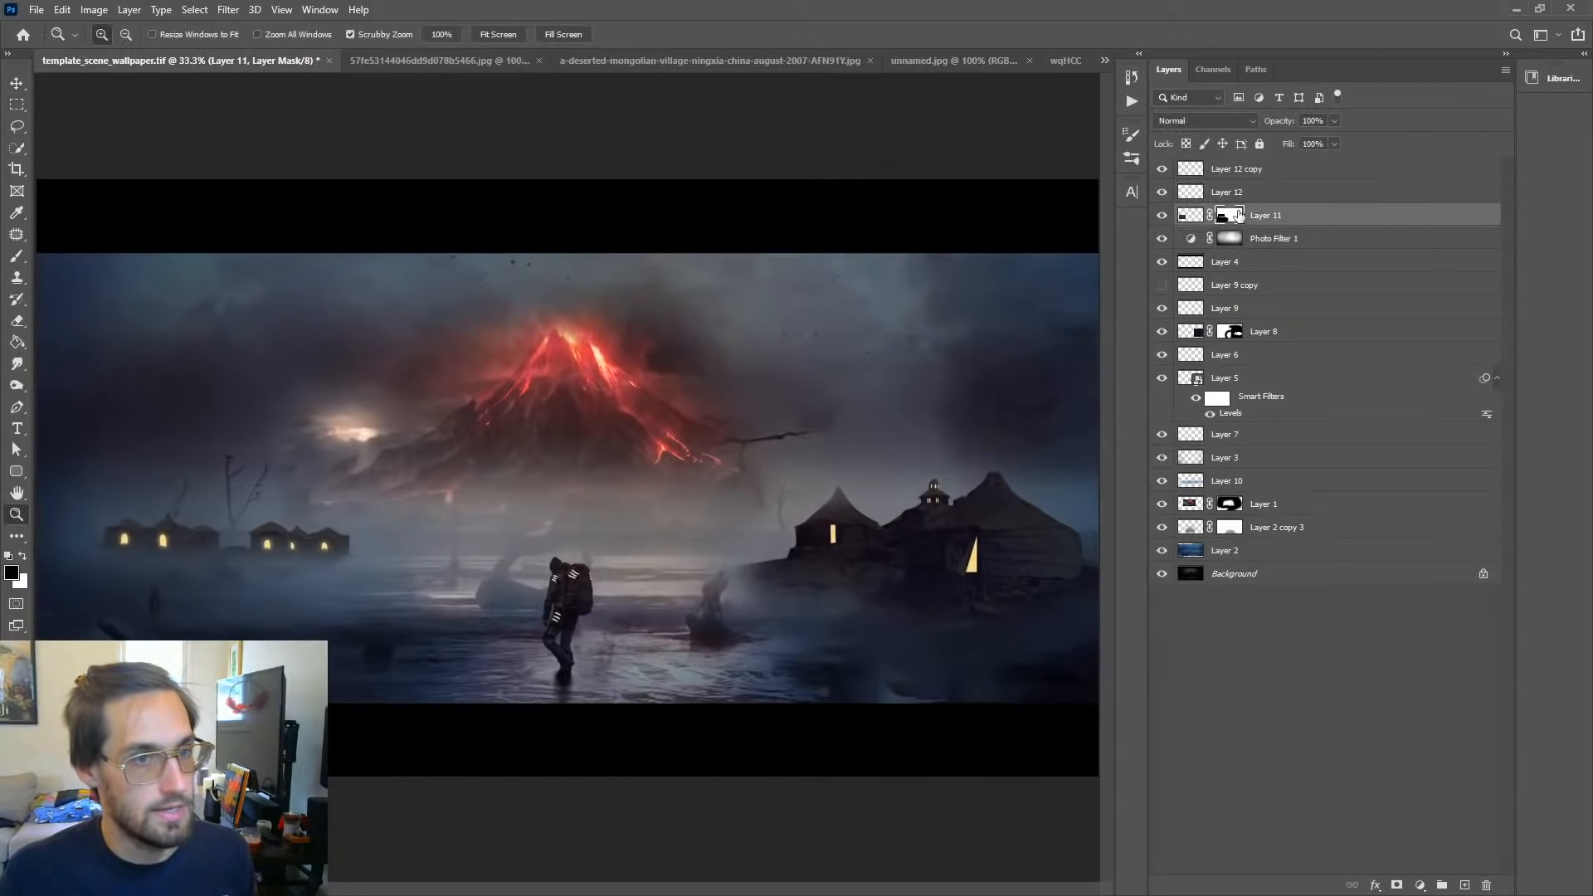
left_click(16, 256)
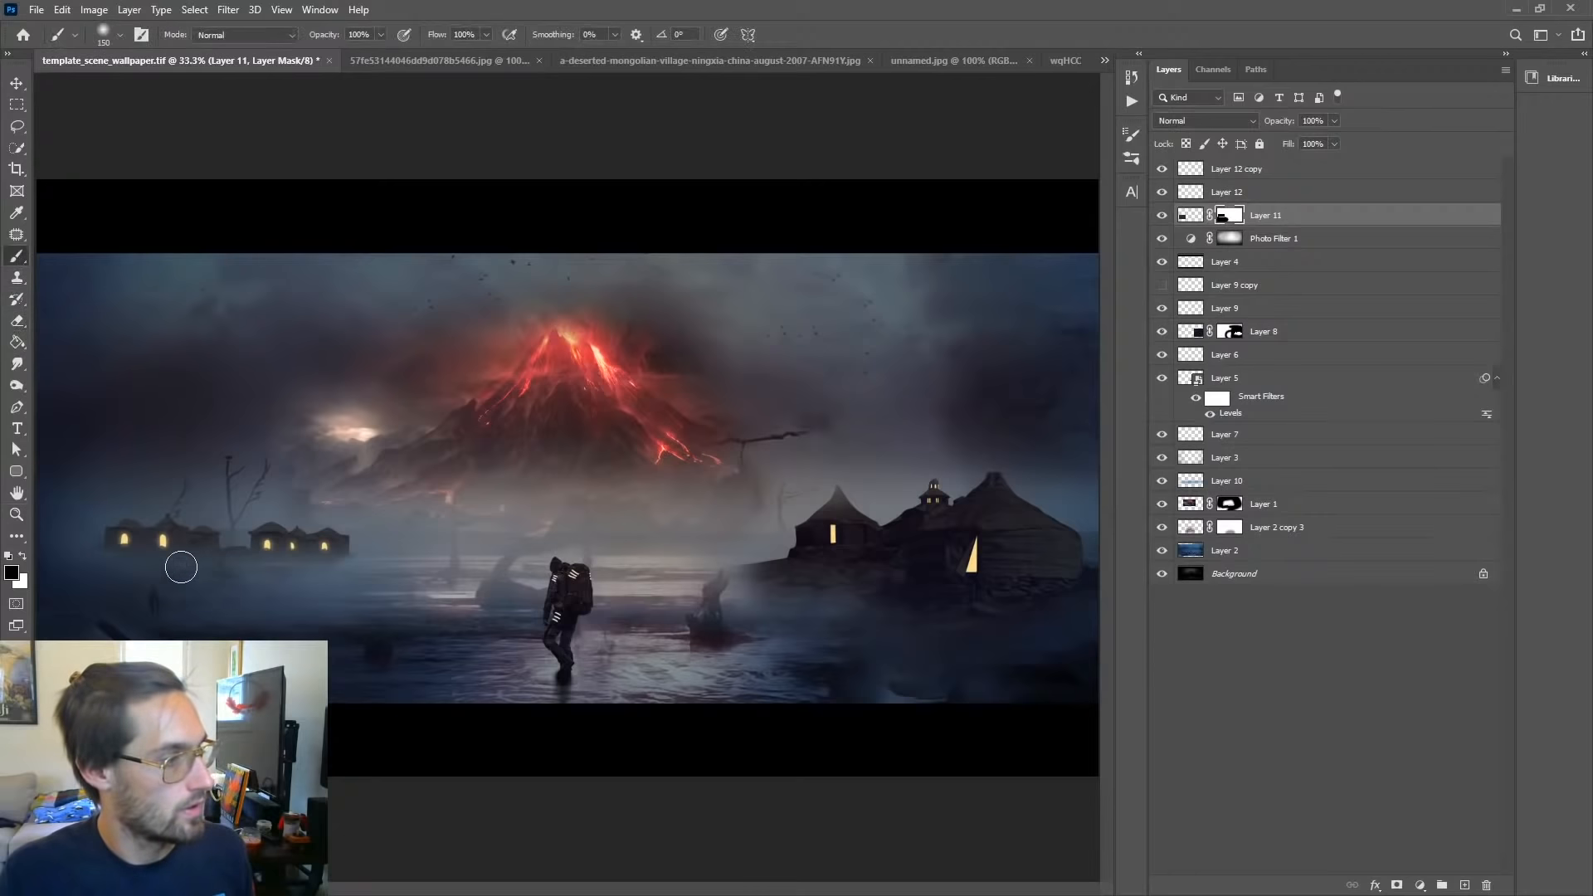
left_click_drag(117, 554, 340, 560)
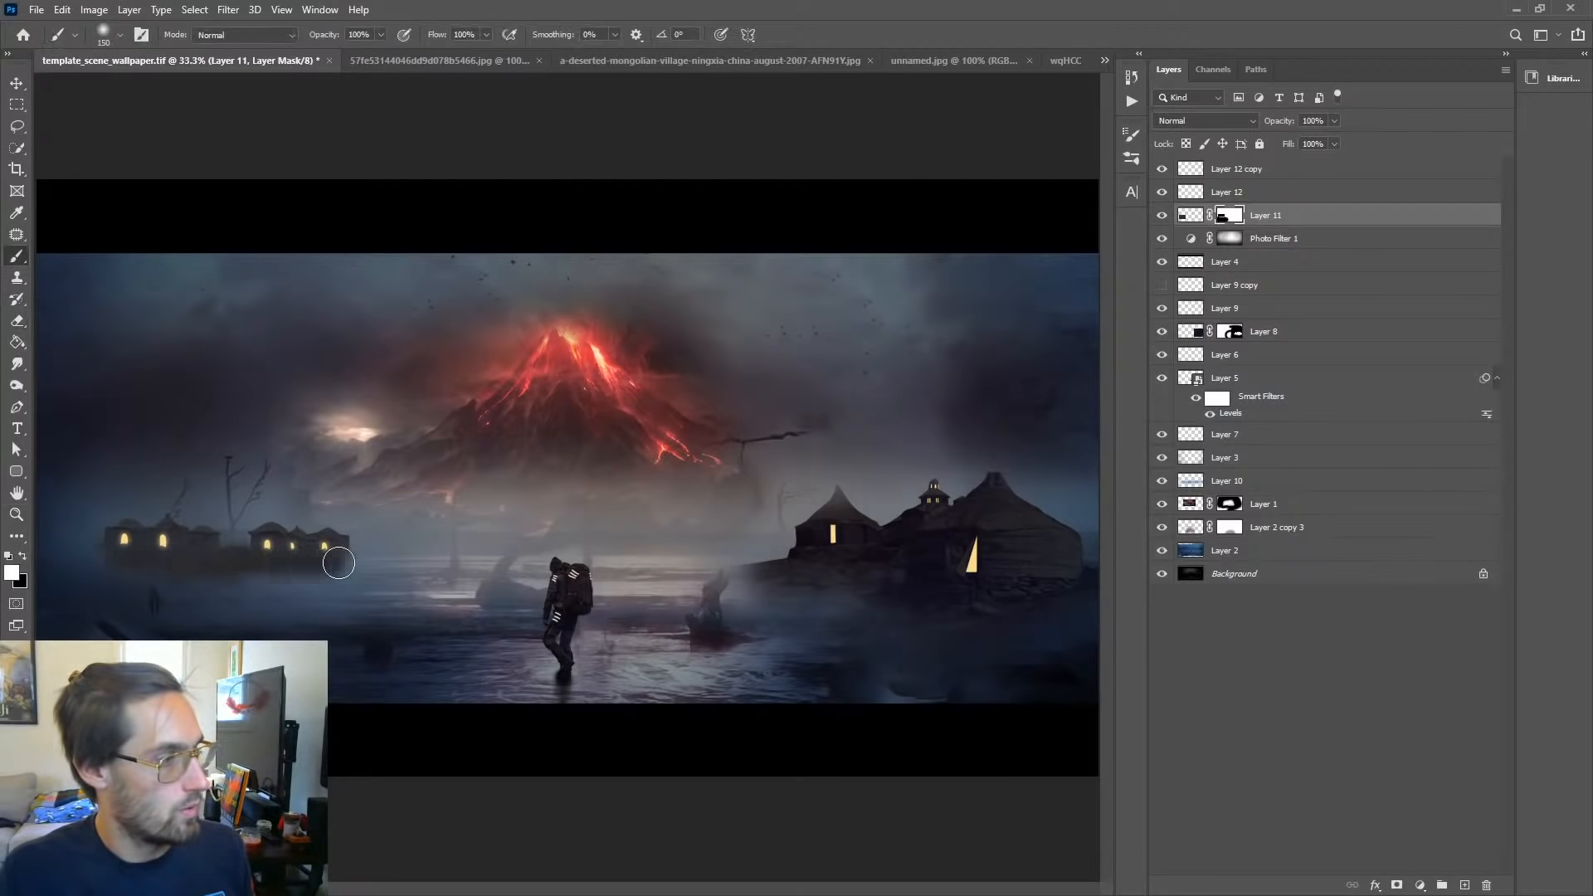
key("ctrl+z")
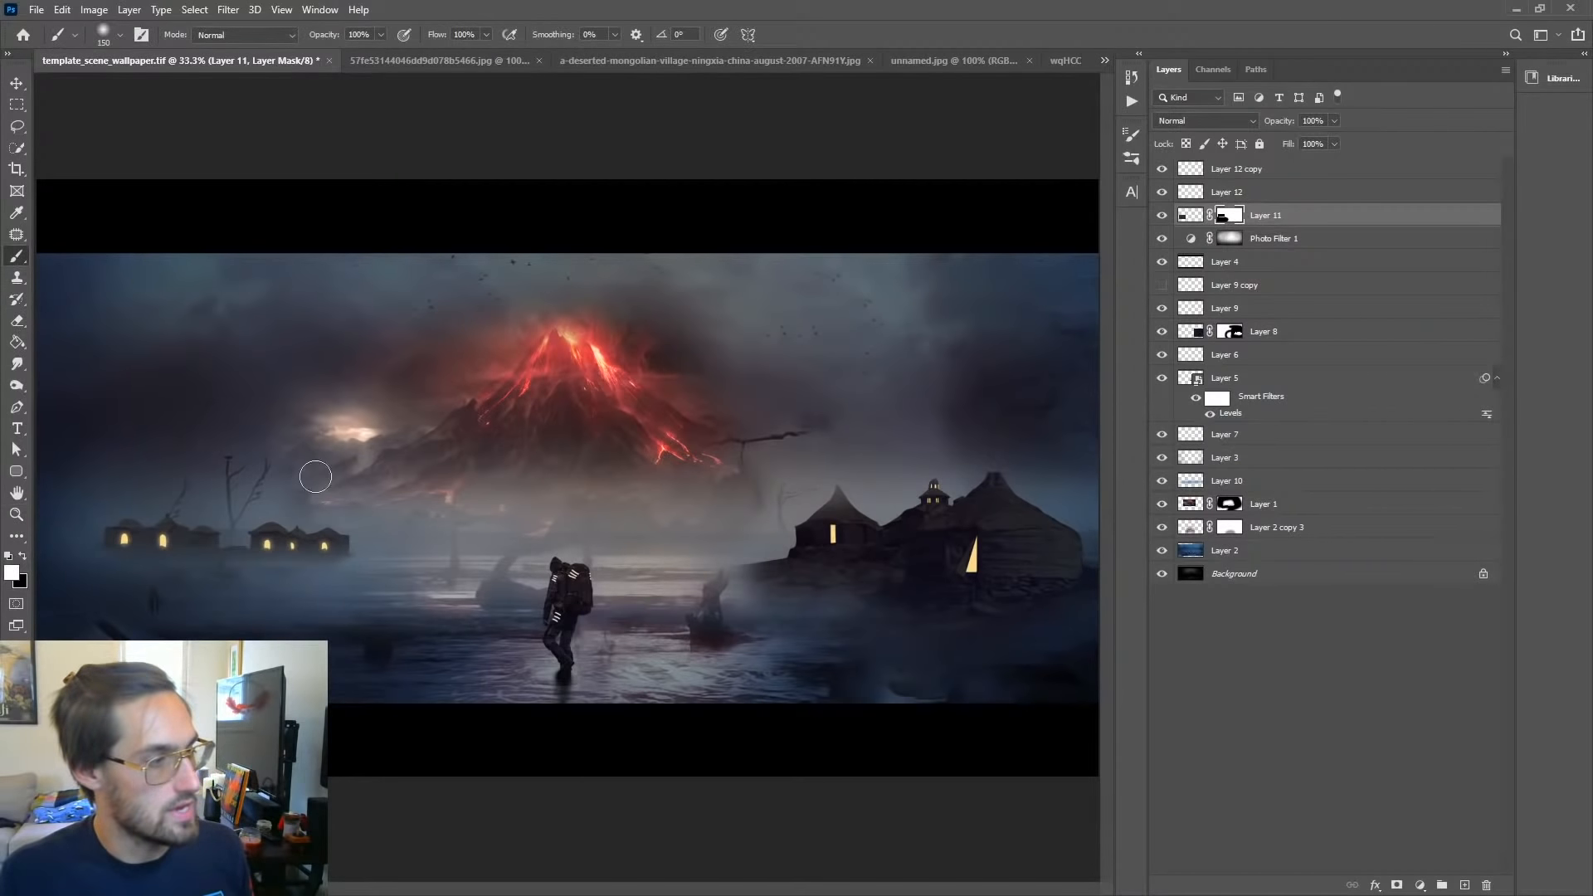
left_click(1255, 678)
key("z")
left_click(674, 572, "alt")
key("b")
left_click(202, 544)
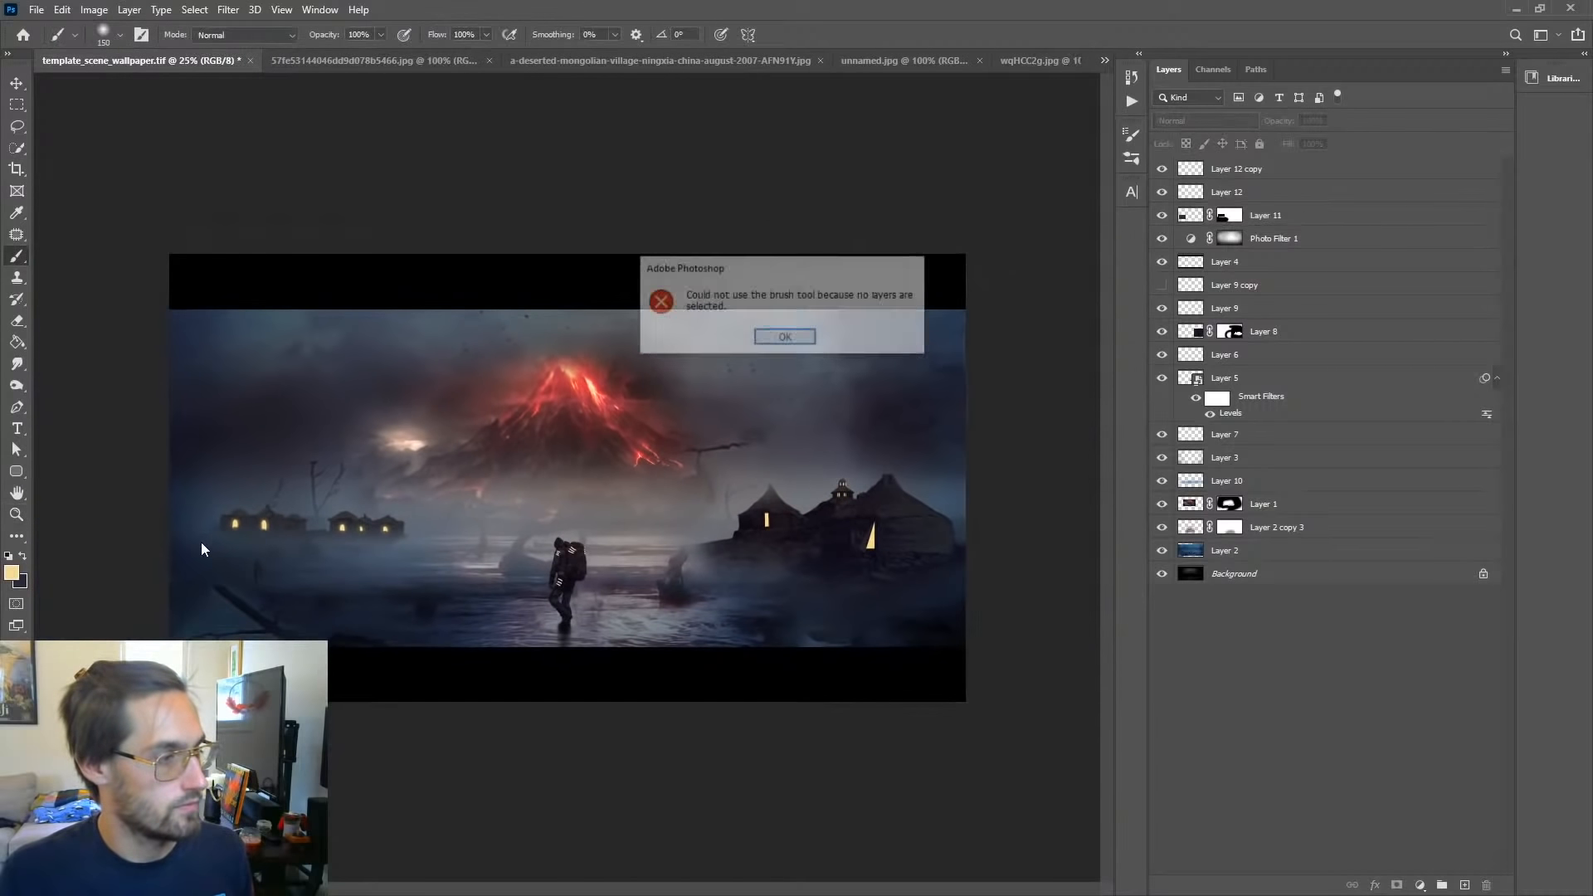
left_click(779, 337)
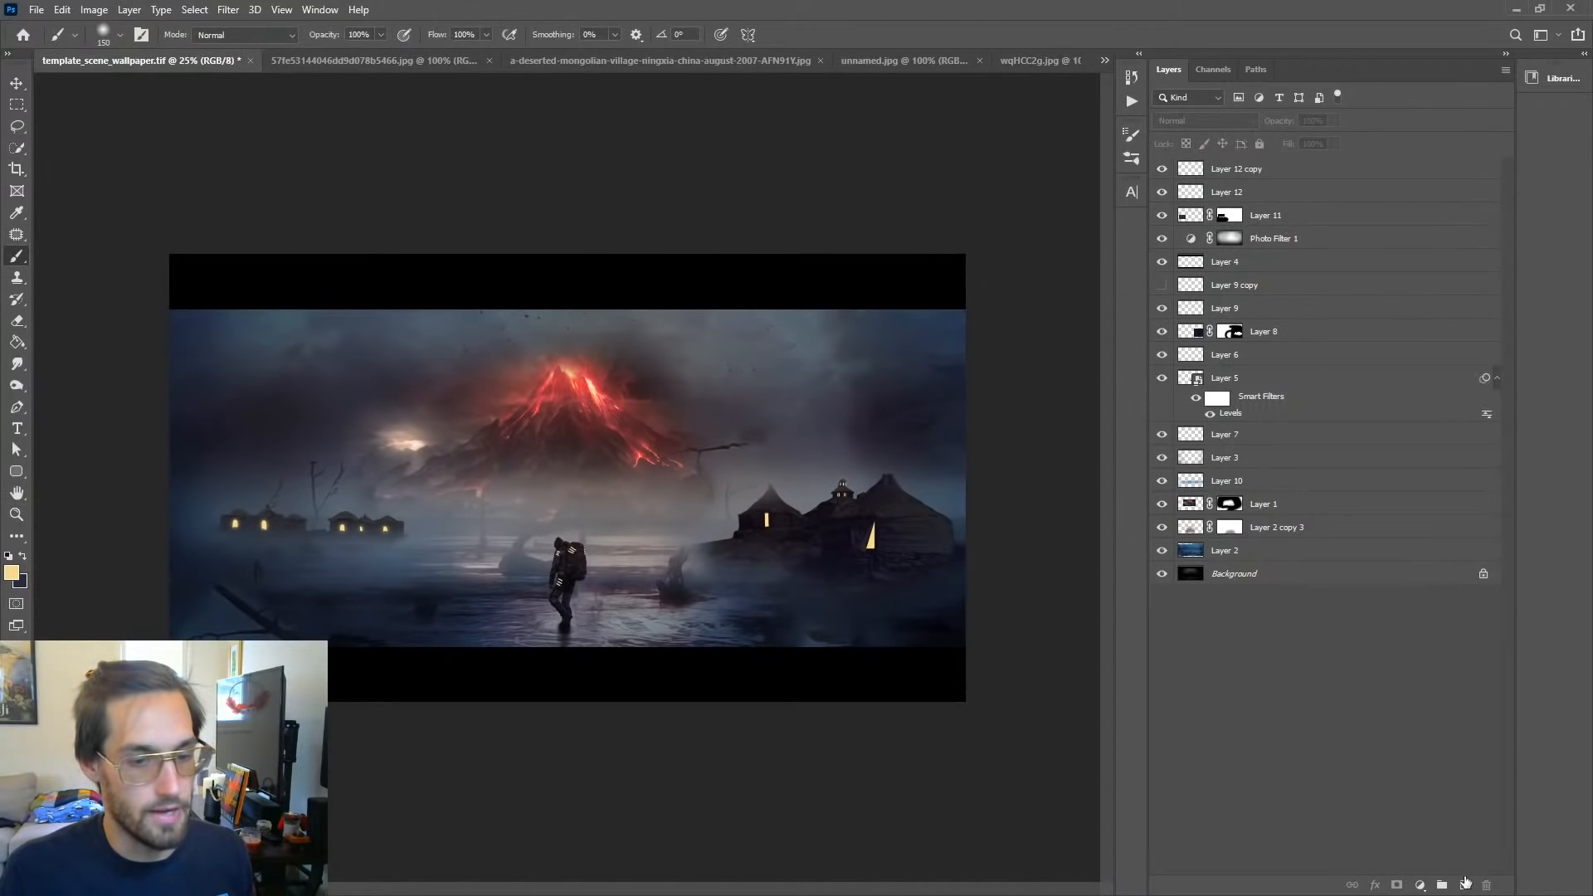
Step: Add a new top layer, try a full-opacity stroke of sampled dark blue along the village's base, and undo the stroke
left_click(1465, 884)
key("z")
left_click(235, 544)
left_click(232, 543)
left_click(233, 543)
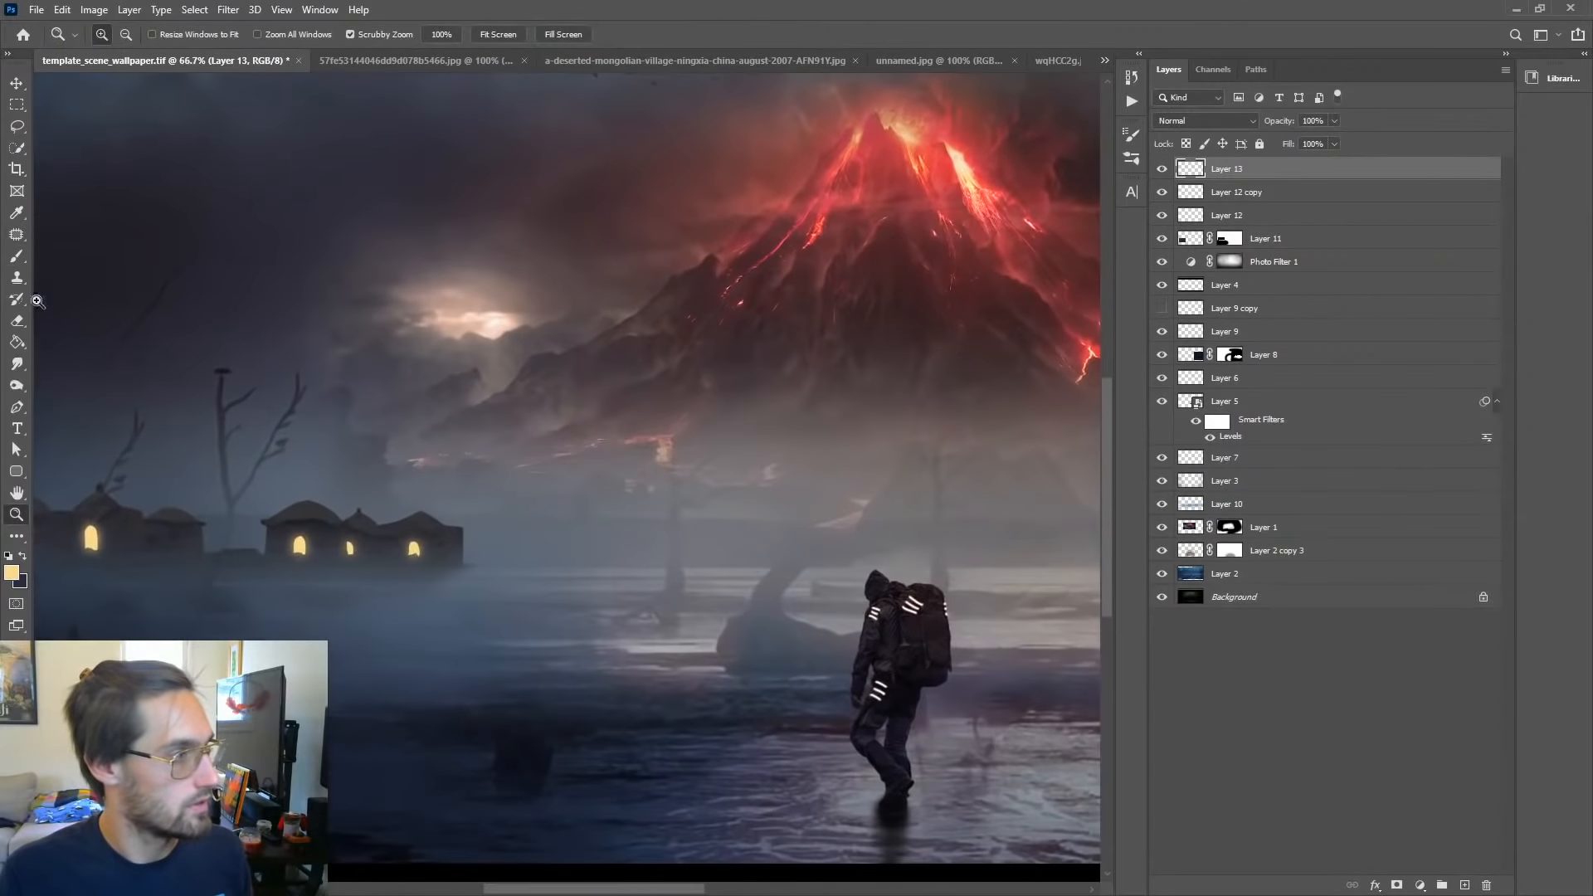
left_click(16, 256)
left_click_drag(515, 578, 778, 482)
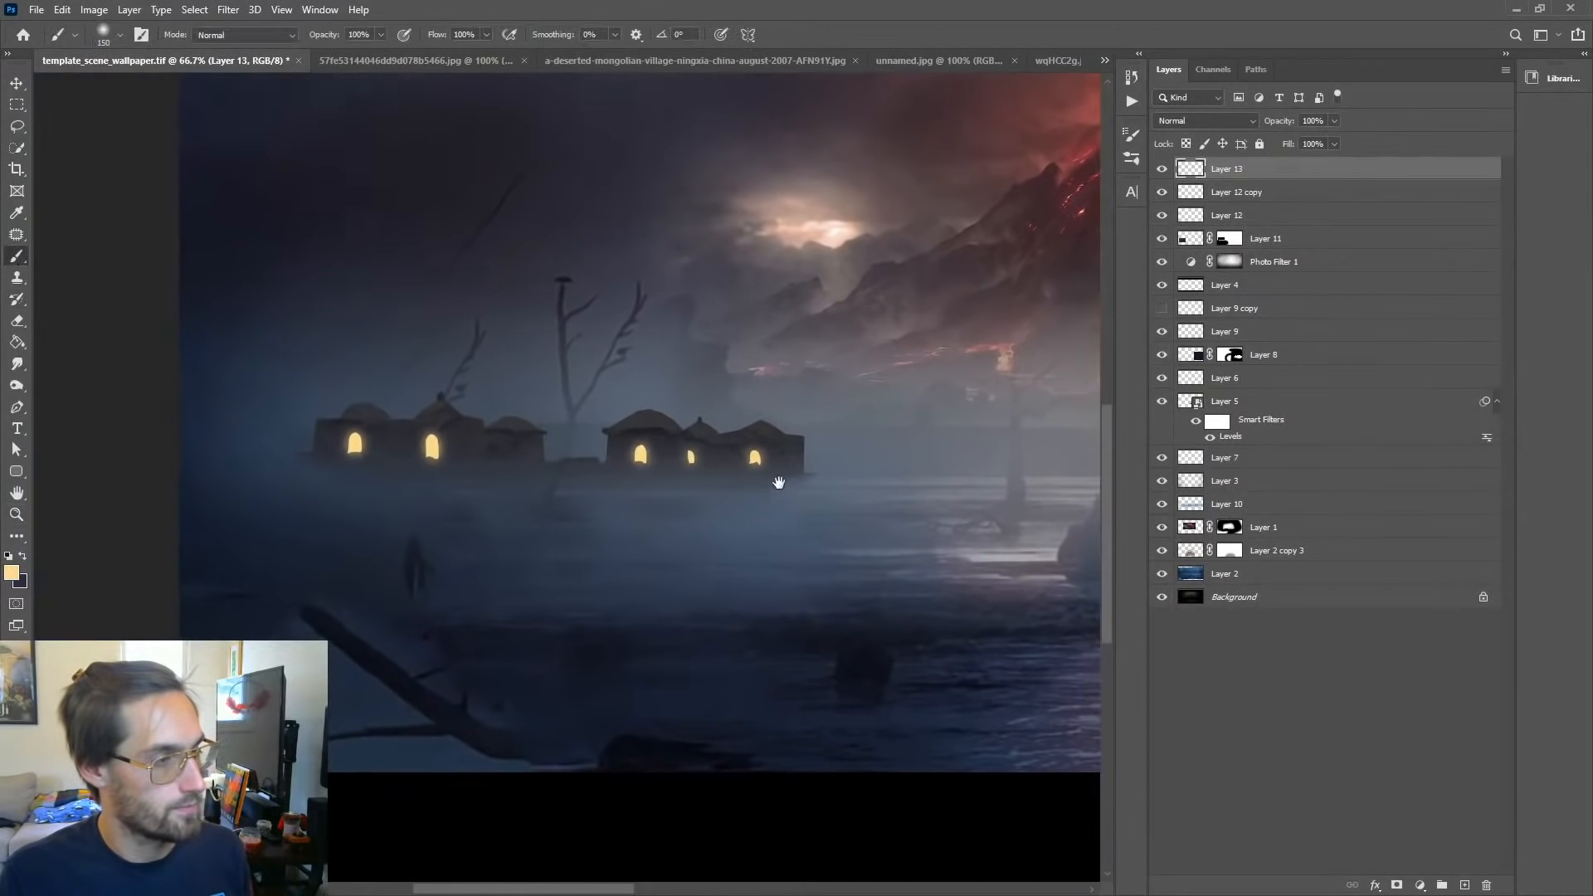
left_click_drag(938, 465, 142, 427)
left_click_drag(498, 445, 91, 444)
left_click_drag(245, 445, 1174, 392)
left_click_drag(863, 355, 1294, 424)
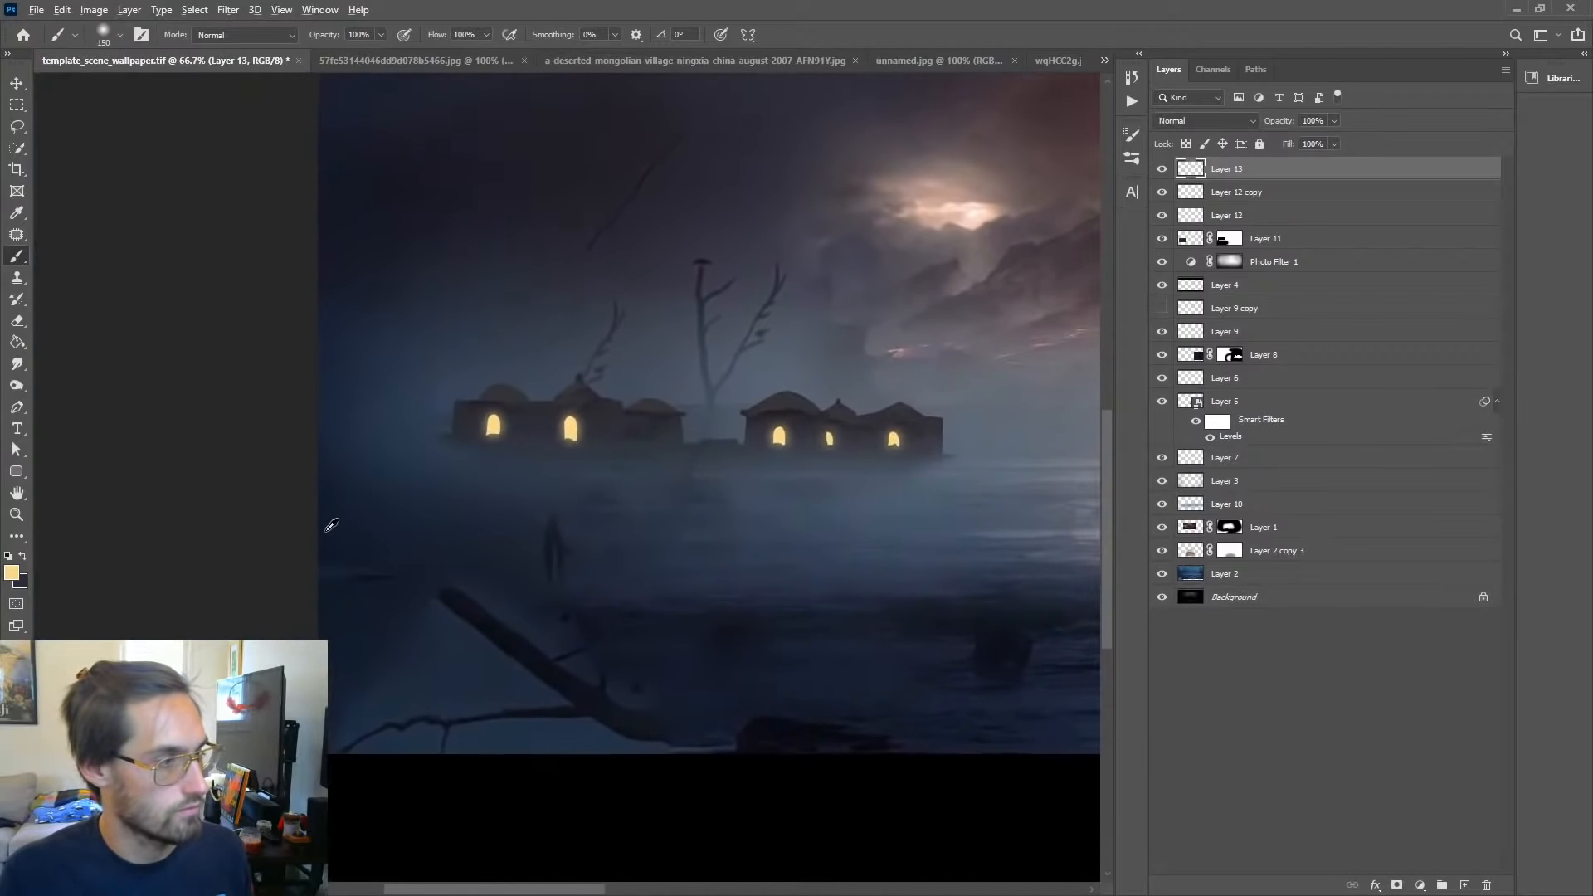
mouse_move(516, 470)
left_mouse_down()
mouse_move(448, 469)
mouse_move(795, 463)
left_mouse_up()
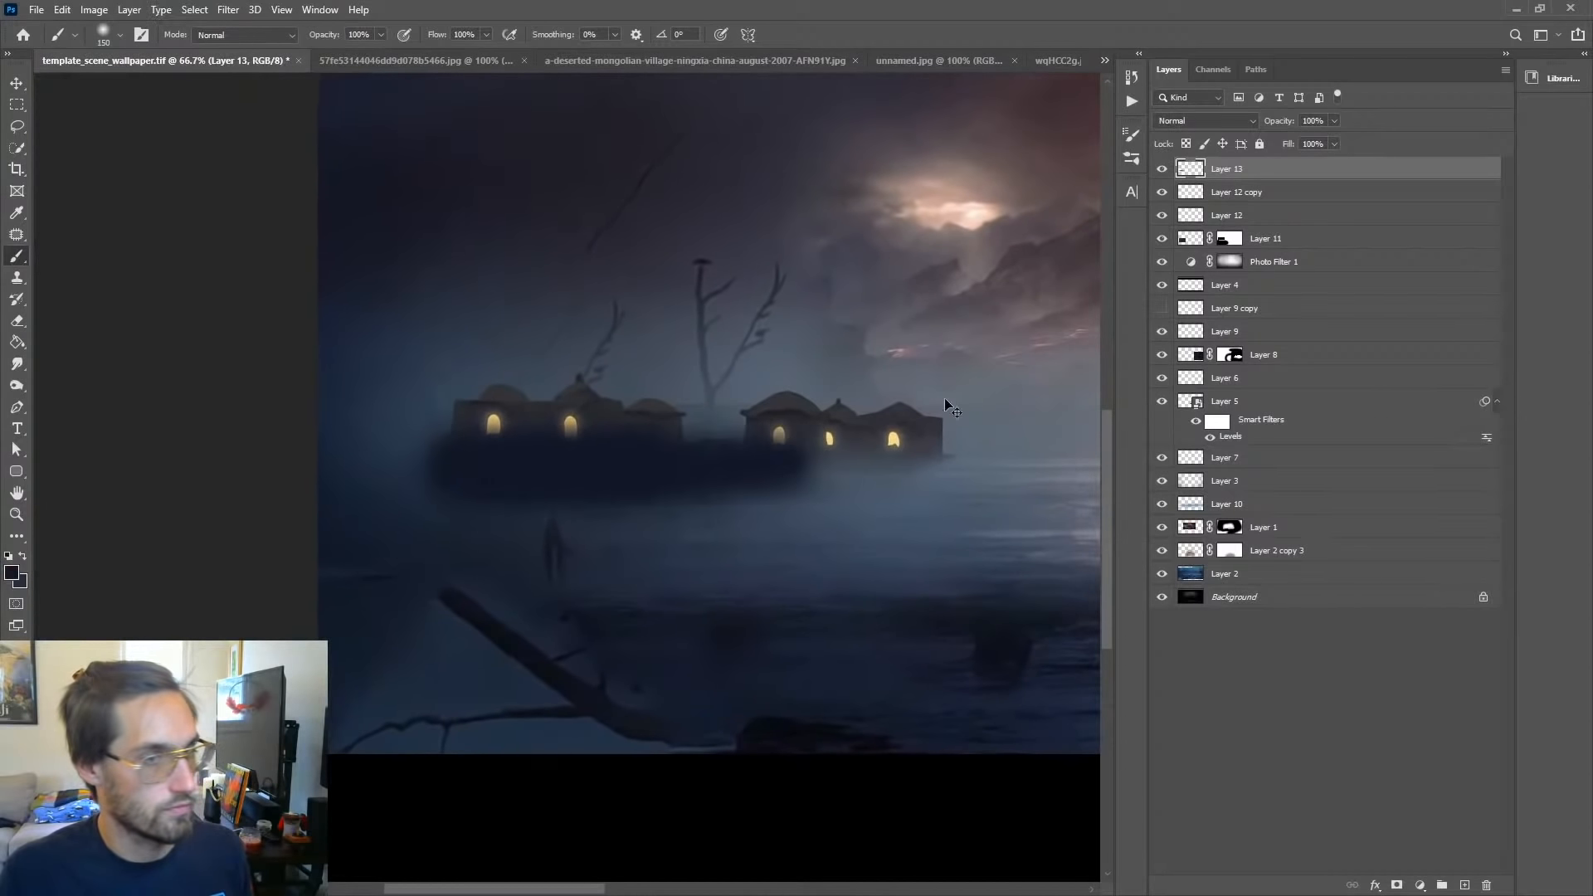
key("ctrl+z")
Step: Set the soft round brush to about 196 px and 6% opacity
left_click(381, 34)
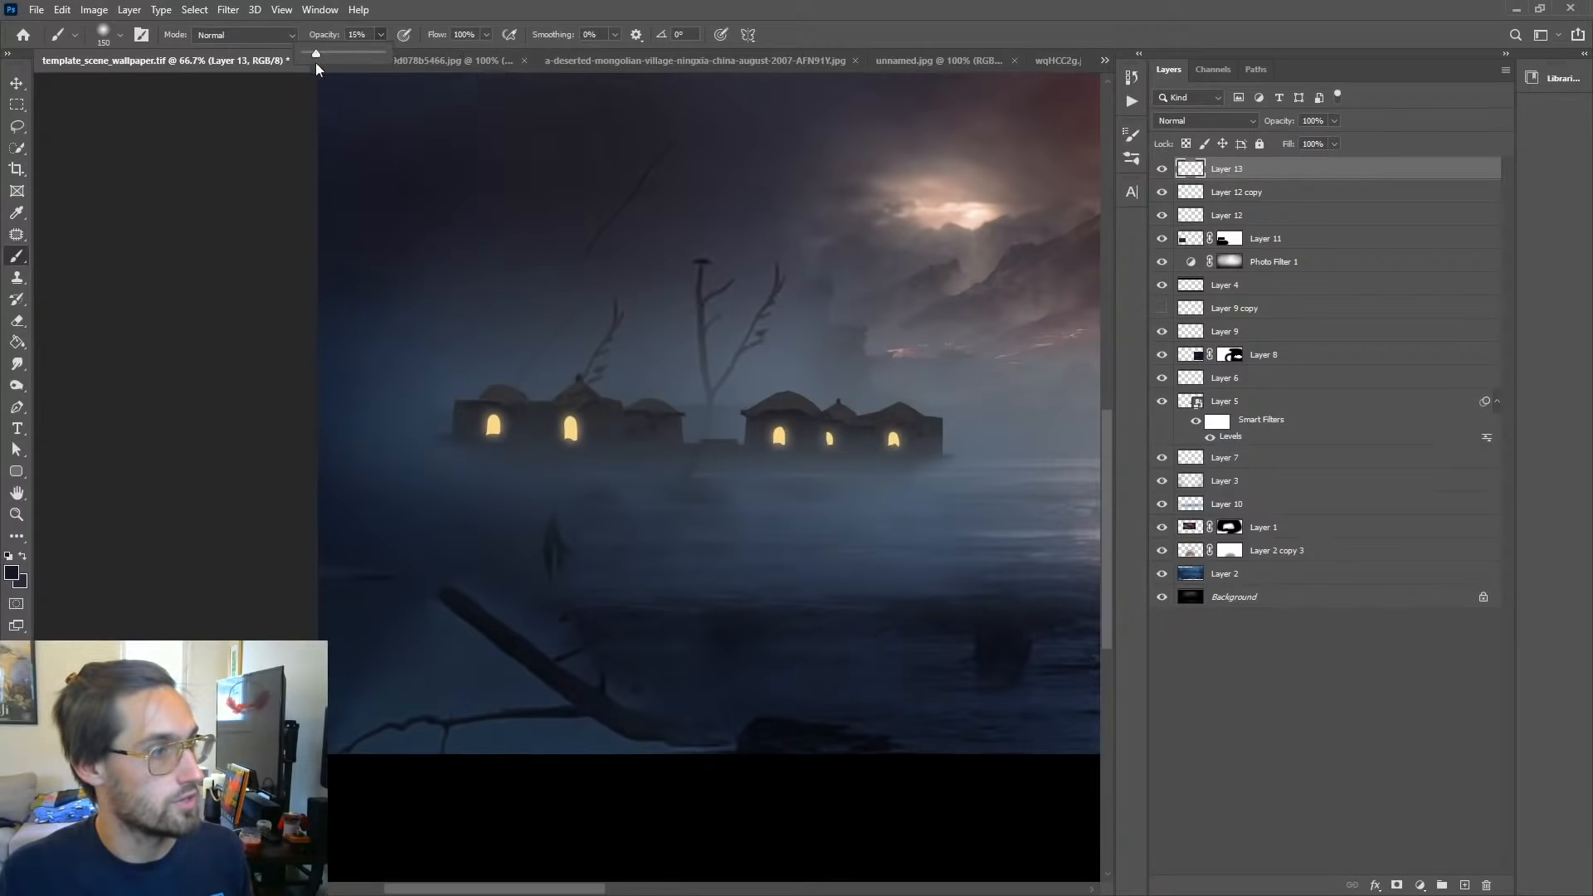
left_click_drag(316, 66, 318, 66)
right_click(609, 471)
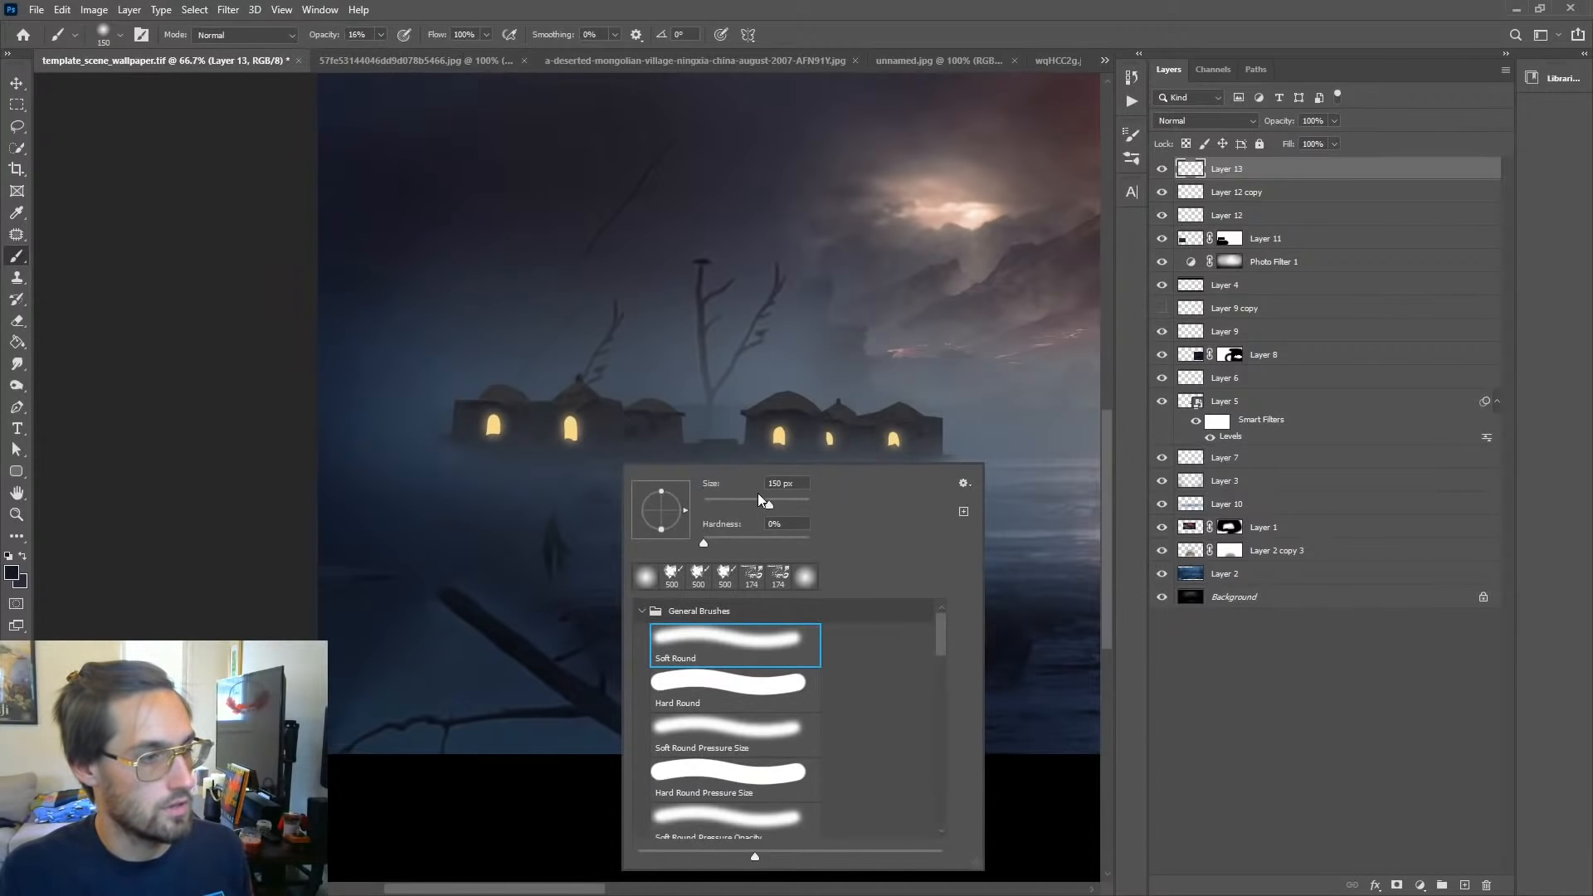
left_click_drag(780, 506, 783, 506)
left_click(380, 34)
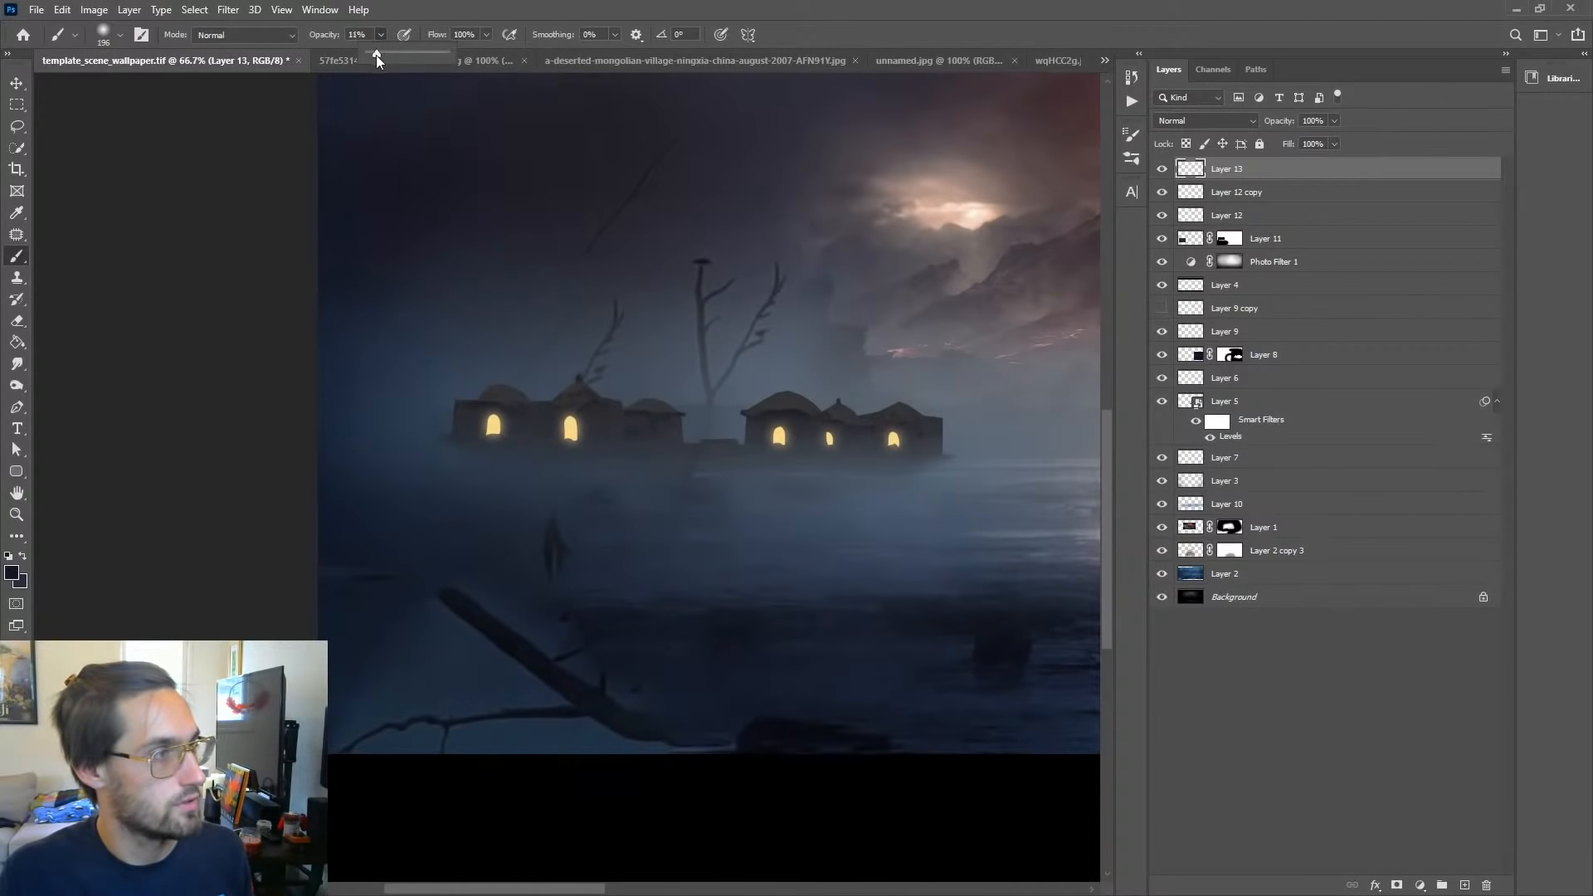
left_click_drag(376, 54, 372, 54)
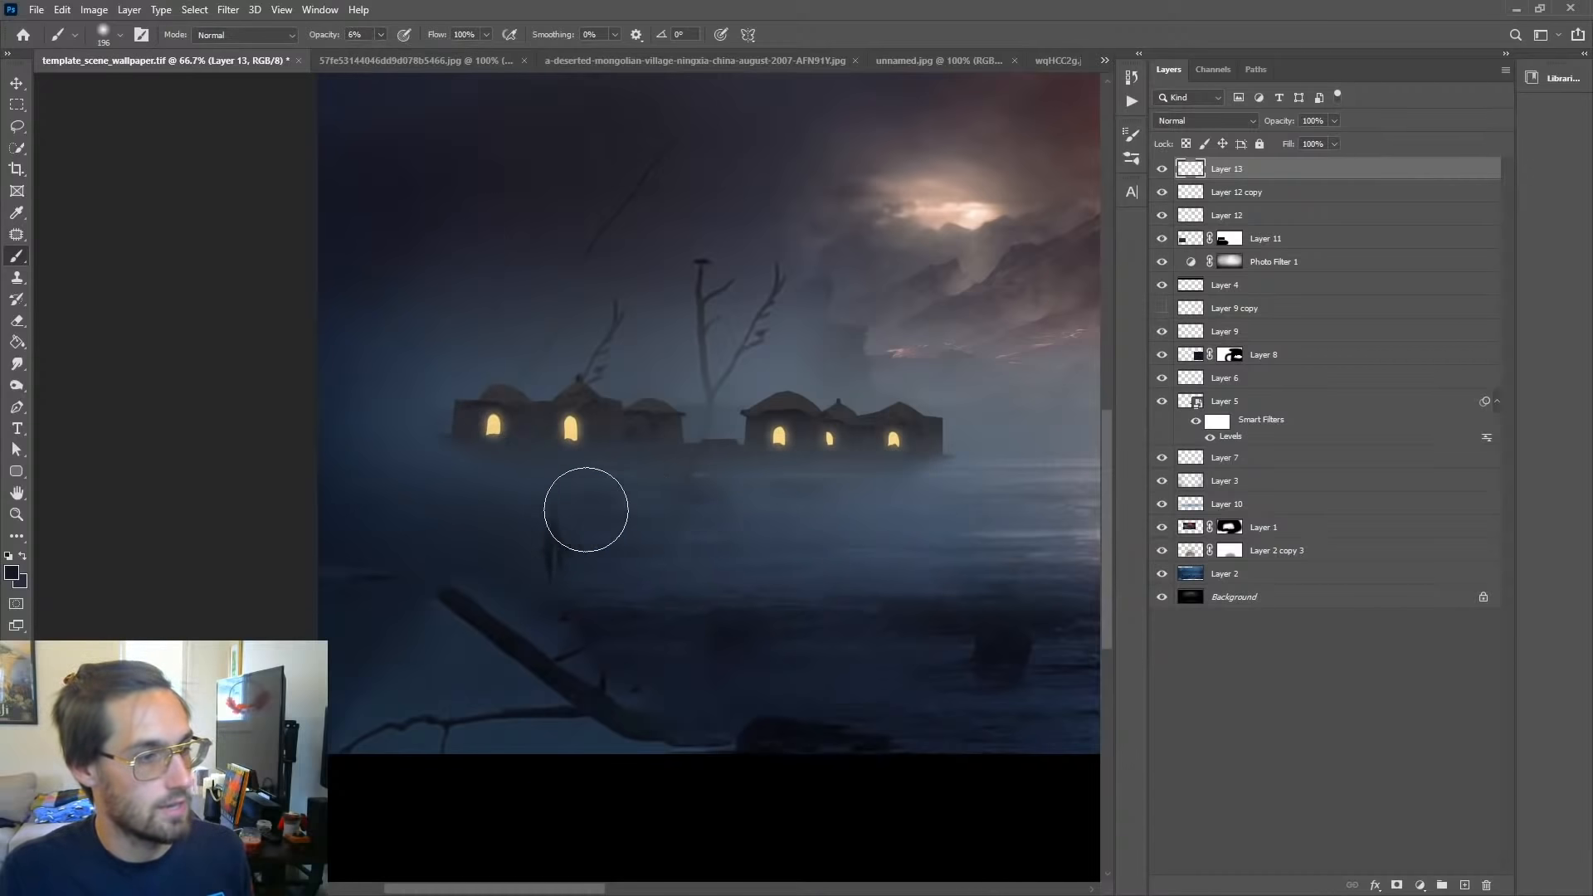
Step: Brush faint dark blue haze along the base of the village huts on Layer 13, and deselect the layer
mouse_move(699, 483)
left_mouse_down()
mouse_move(490, 485)
mouse_move(775, 466)
mouse_move(540, 484)
mouse_move(891, 473)
mouse_move(896, 499)
mouse_move(925, 487)
mouse_move(644, 499)
mouse_move(753, 477)
mouse_move(476, 476)
mouse_move(431, 452)
mouse_move(629, 462)
left_mouse_up()
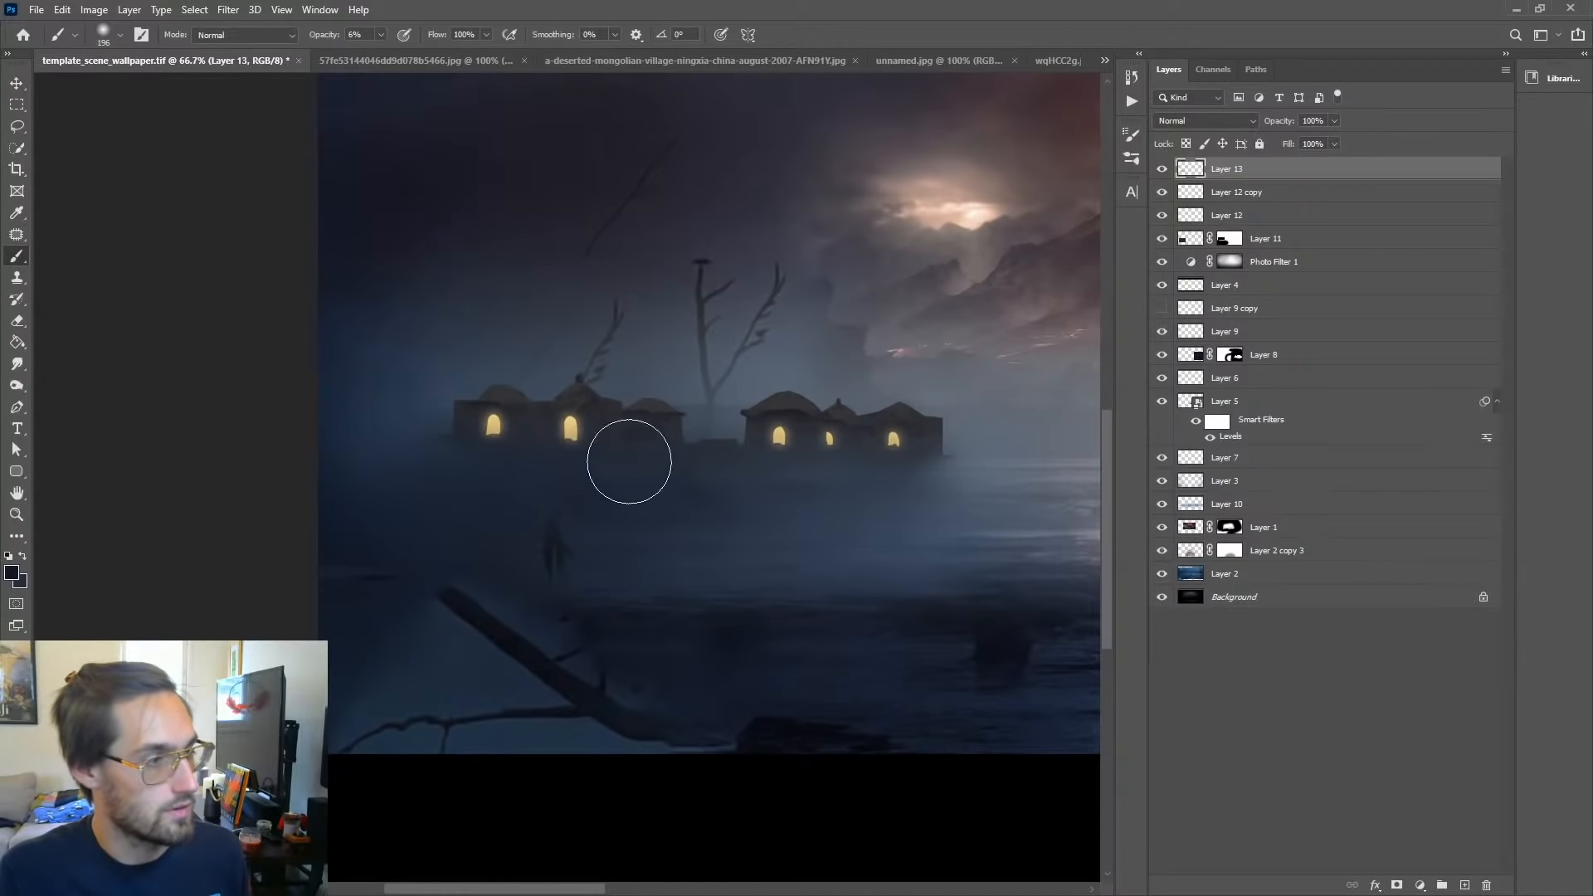
left_click_drag(836, 478, 305, 478)
key("z")
left_click(586, 501, "alt")
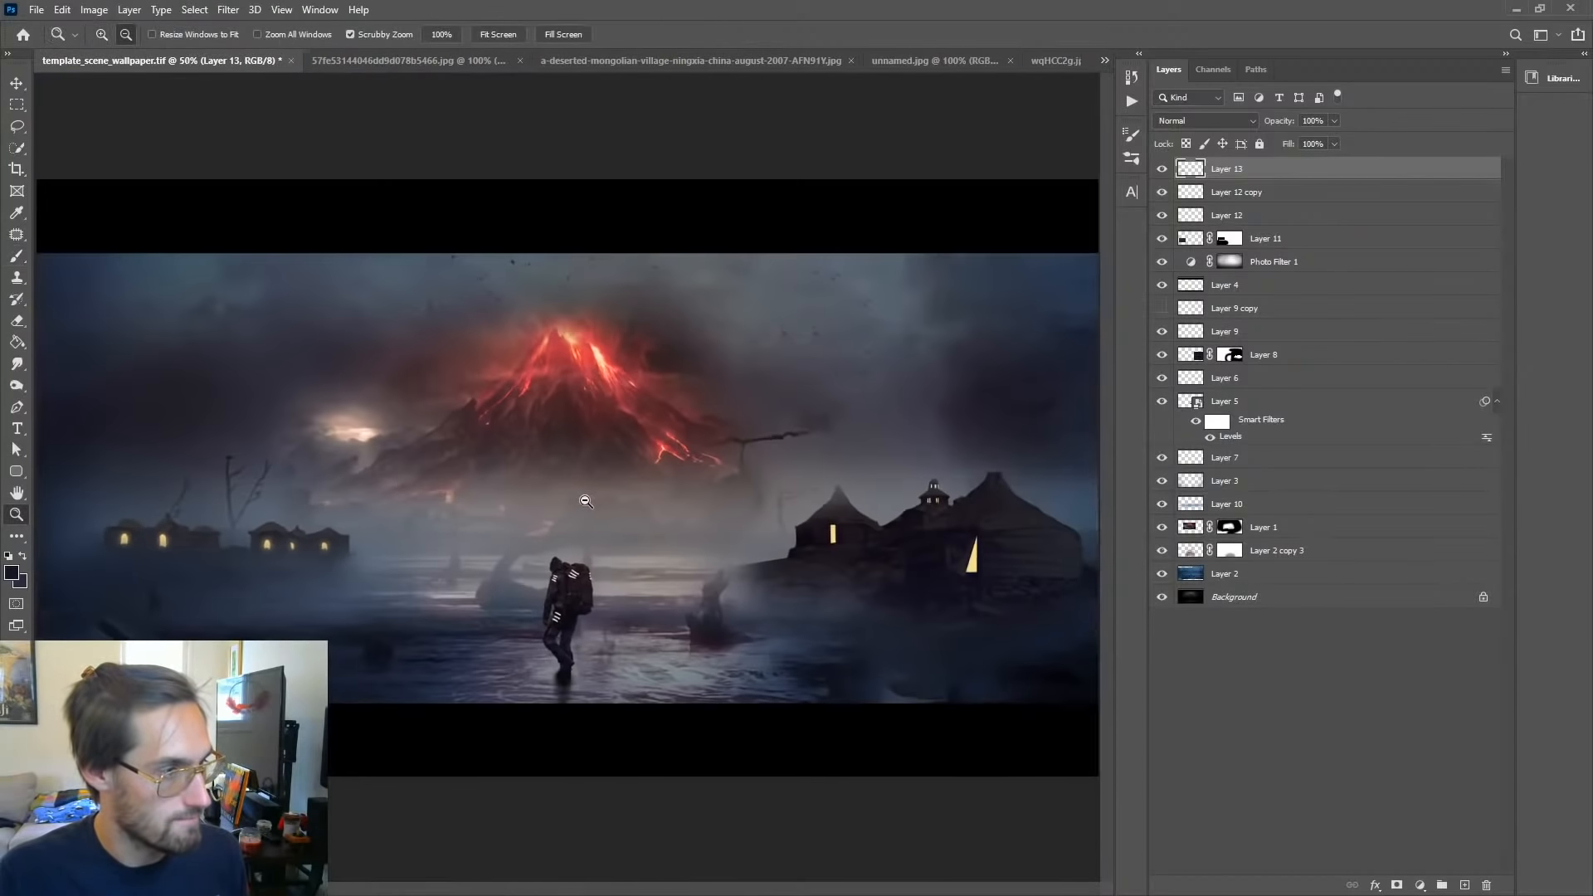
left_click(586, 502, "alt")
left_click(1275, 687)
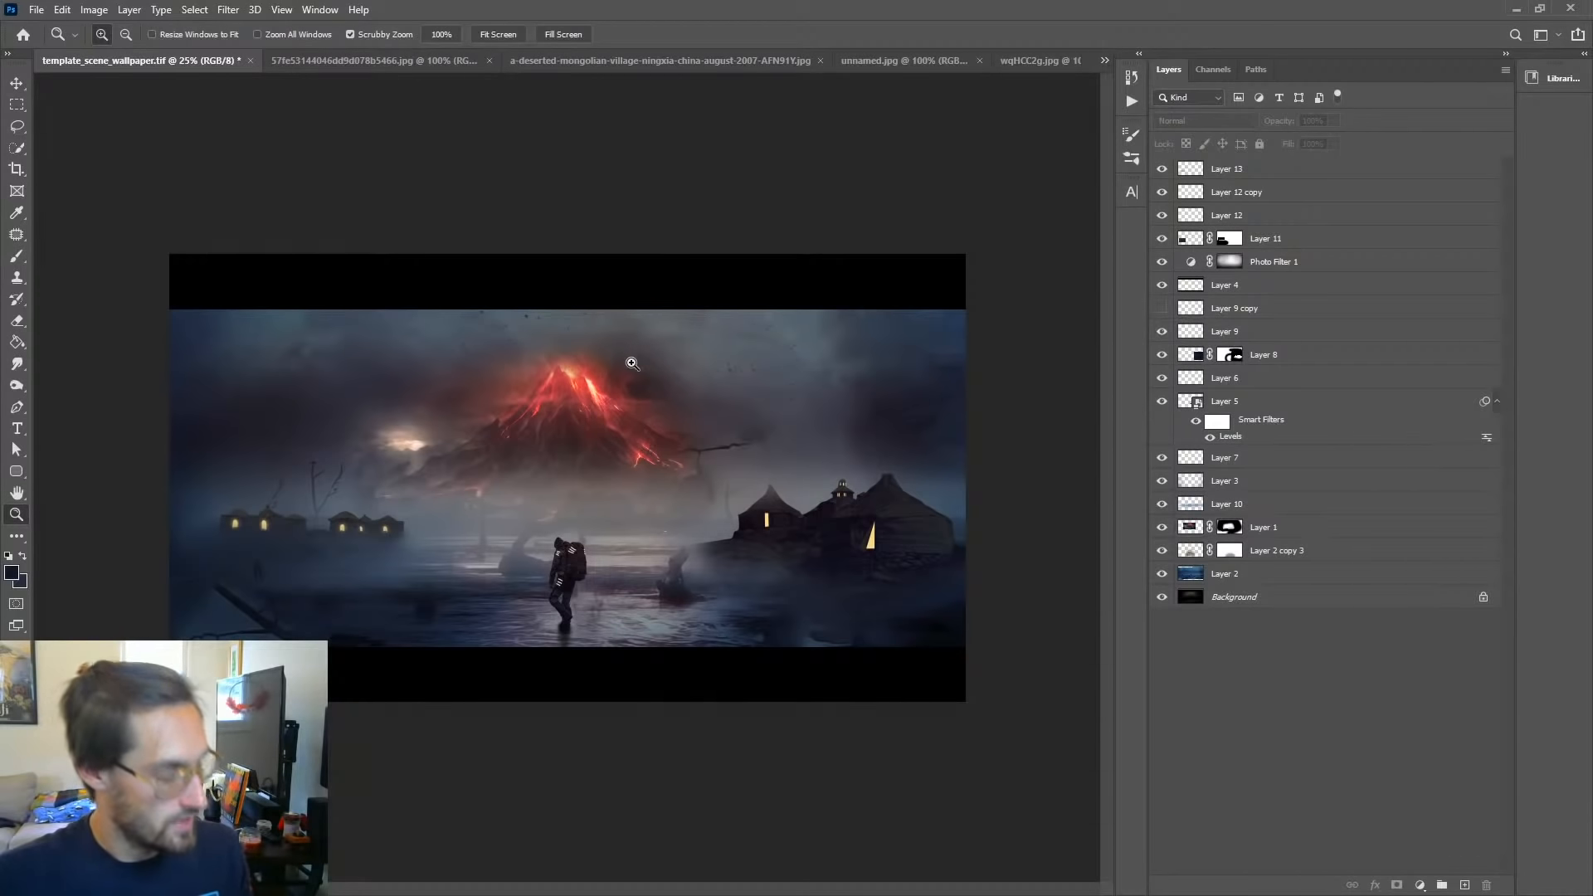
Step: Start saving the document under a new name, creating and opening a "versions" folder inside 8. NVIDIA Contest's _Assets folder
key("ctrl+shift+s")
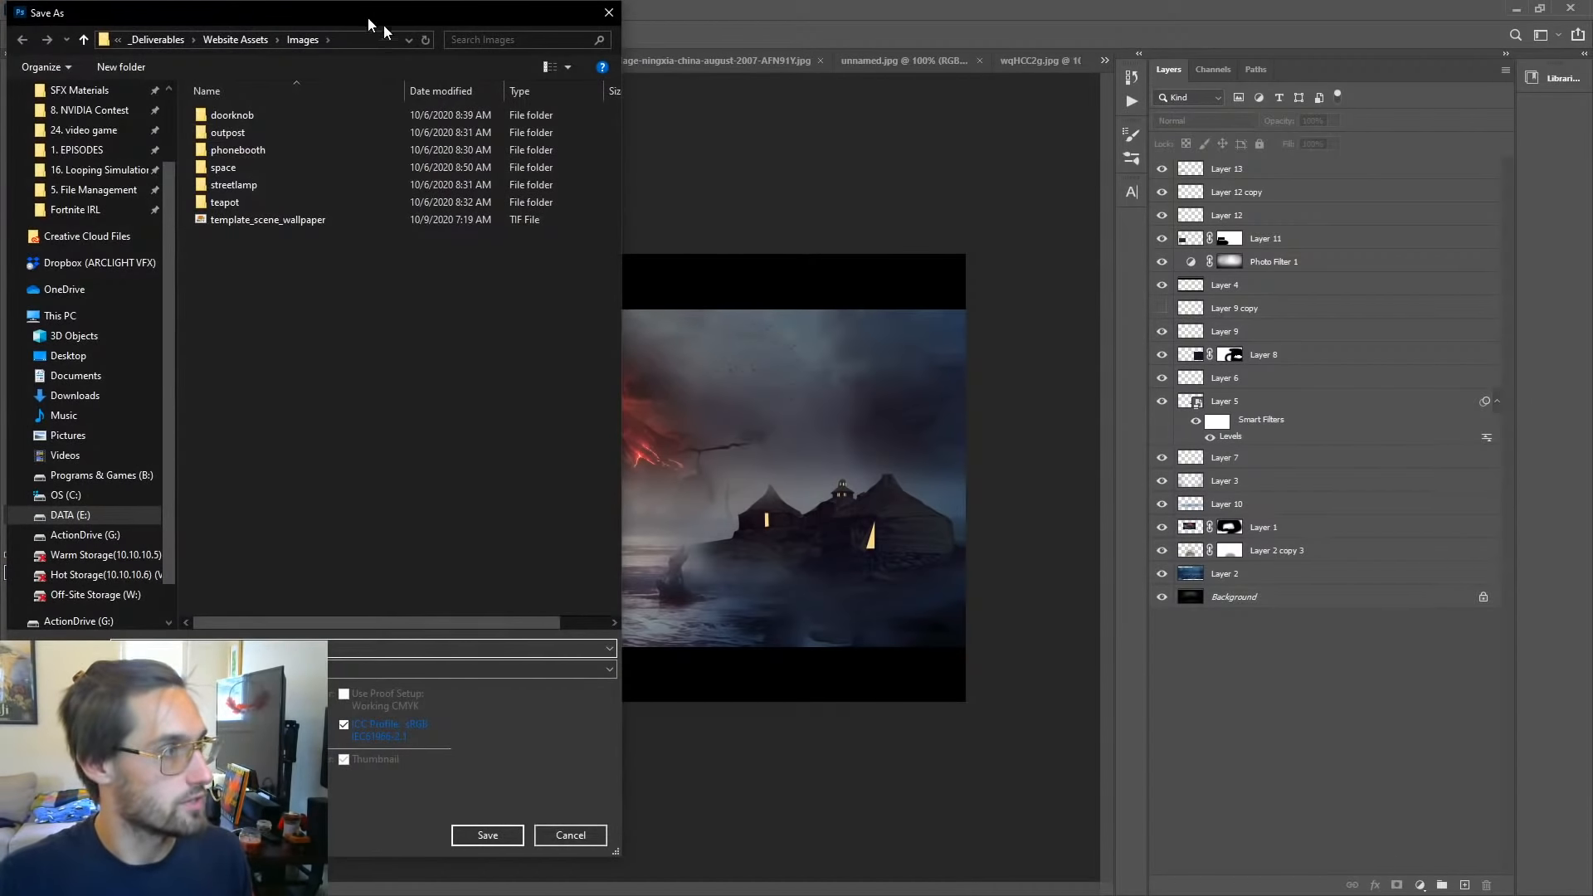
left_click_drag(369, 25, 836, 55)
scroll(614, 208, "up", 3)
left_click(555, 233)
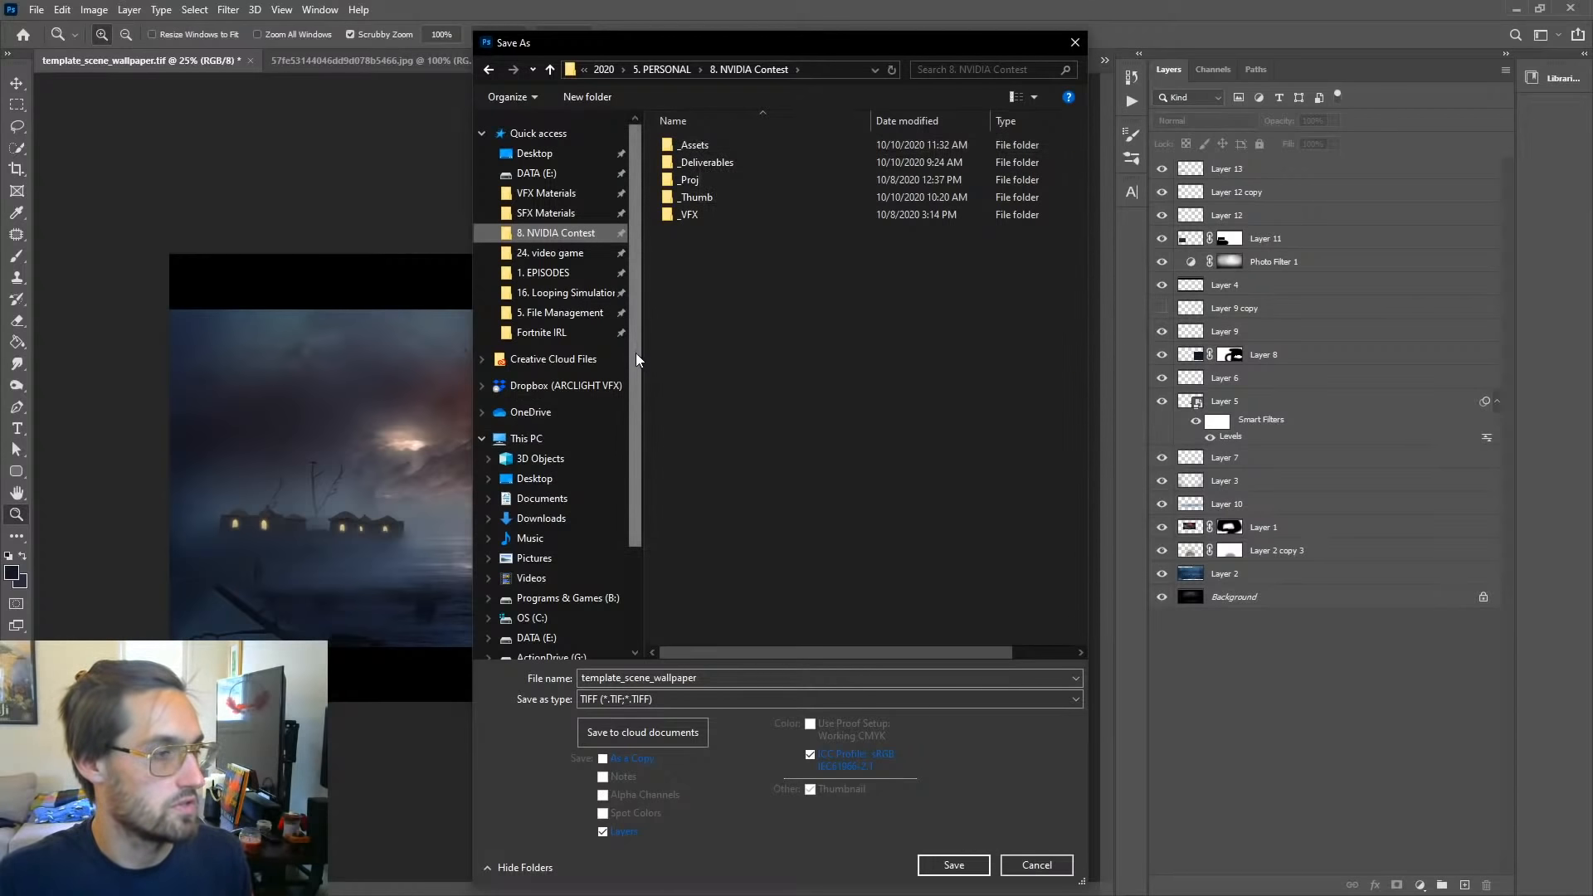
double_click(691, 146)
key("ctrl+shift+n")
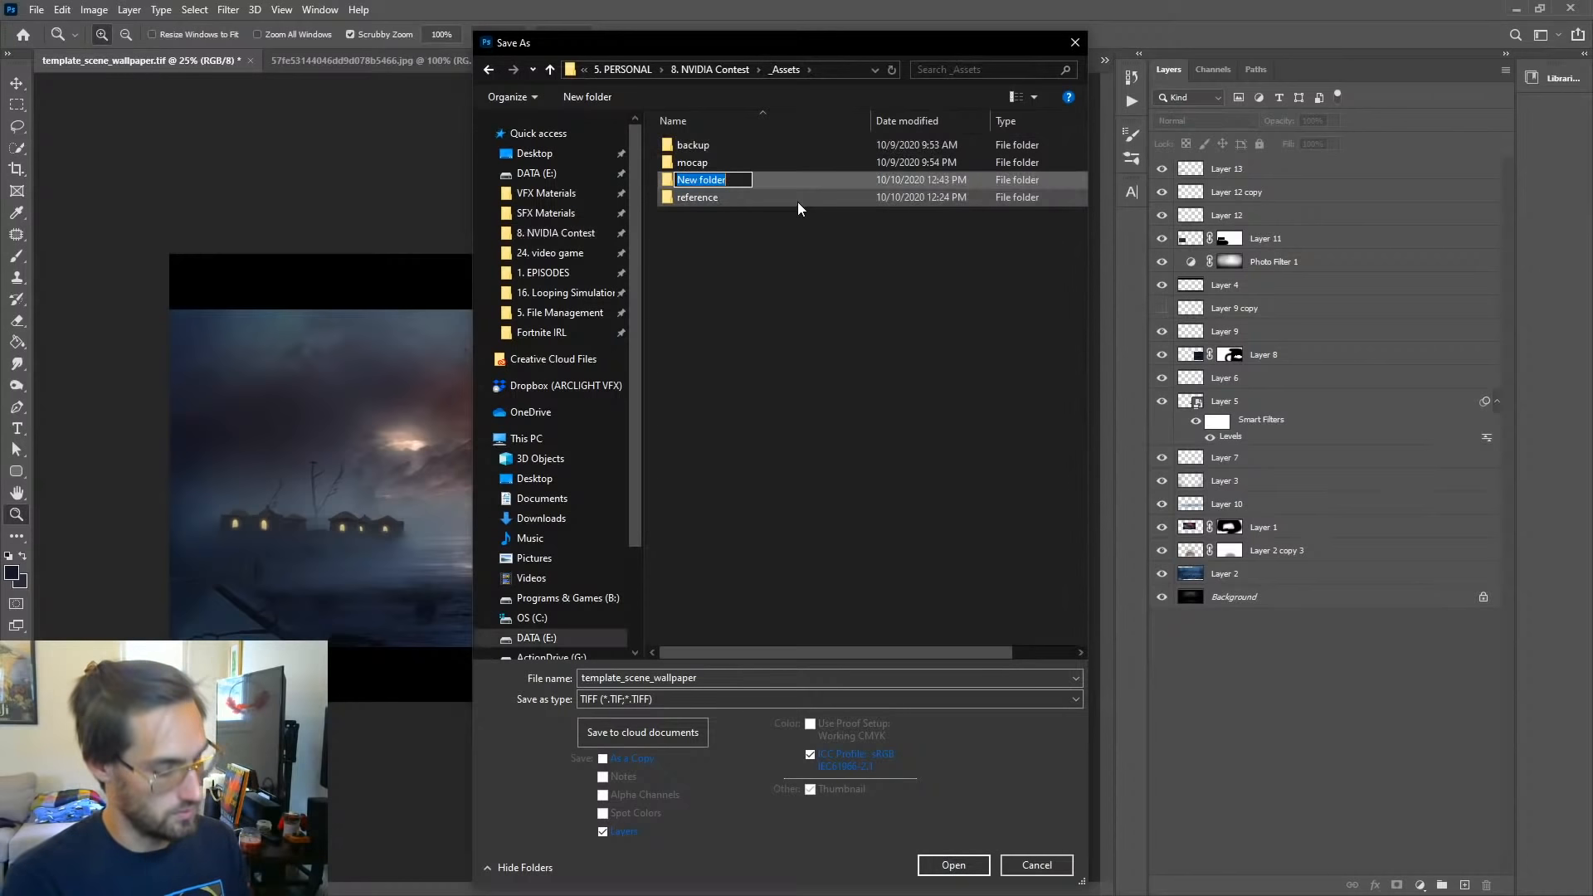
type("versions")
key("Return")
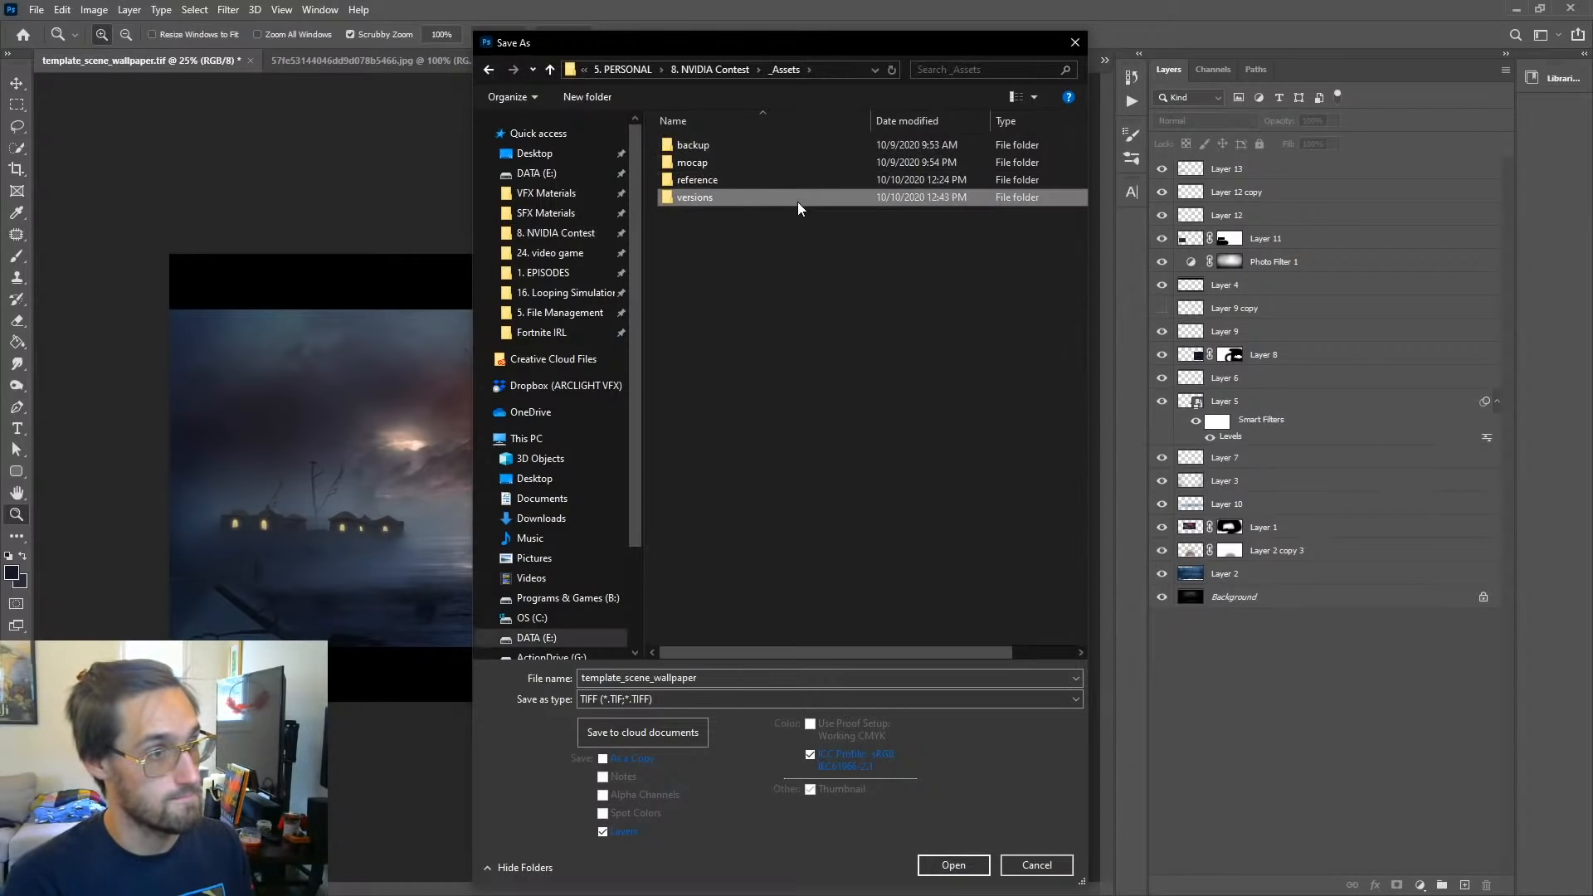
key("Return")
Step: Try to save the document as a TIFF named "ParallelDimensions [1a]" in the versions folder
left_click(771, 677)
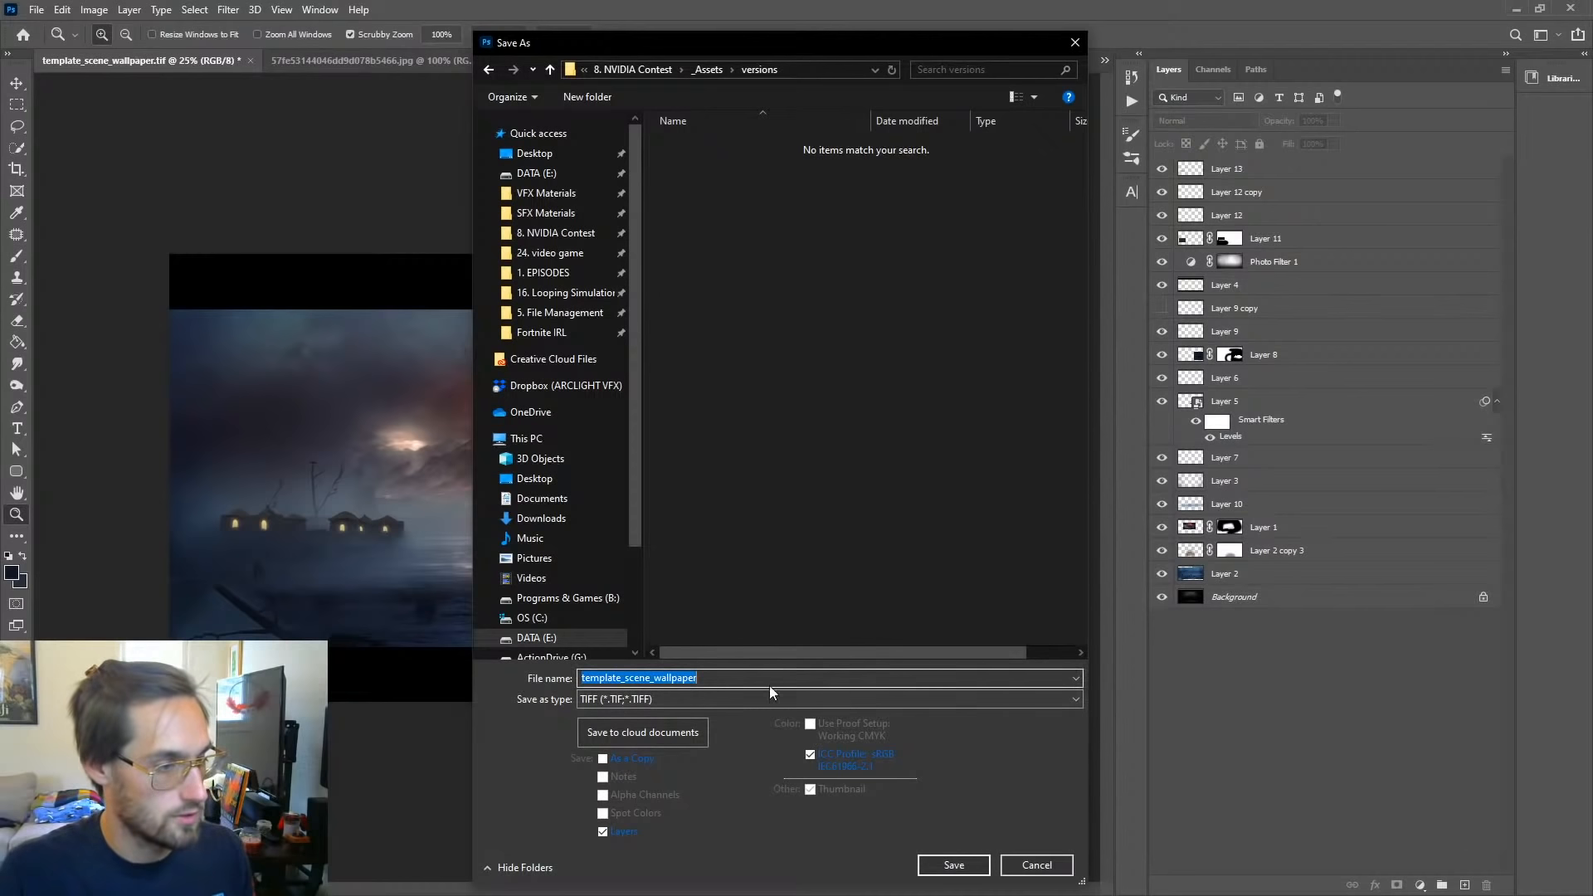
type("ParallelDimensions [")
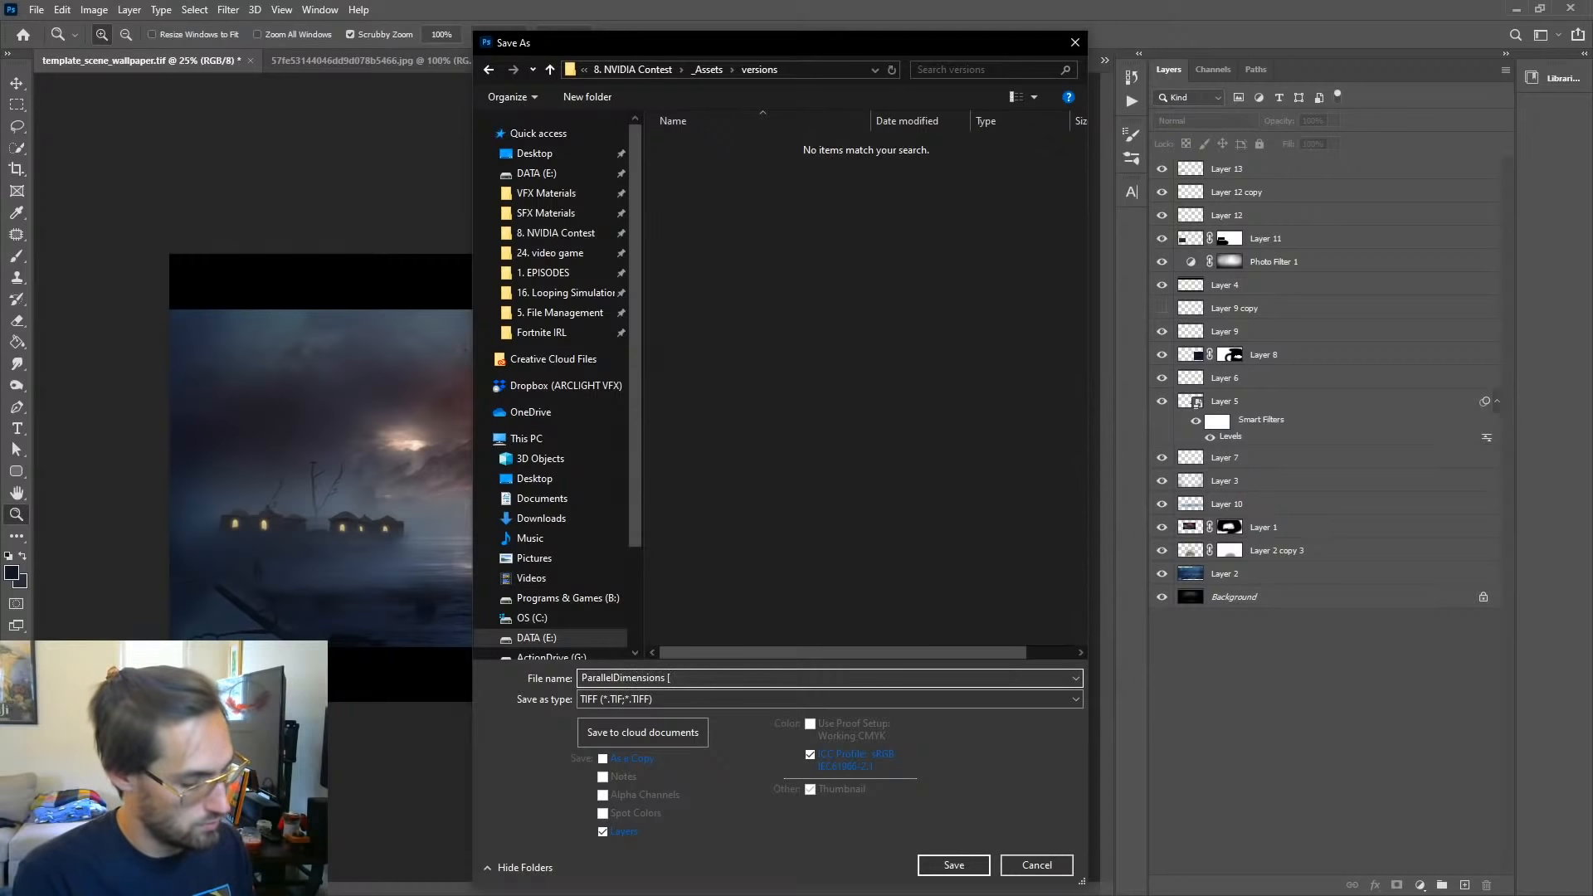
type("1a]")
key("Return")
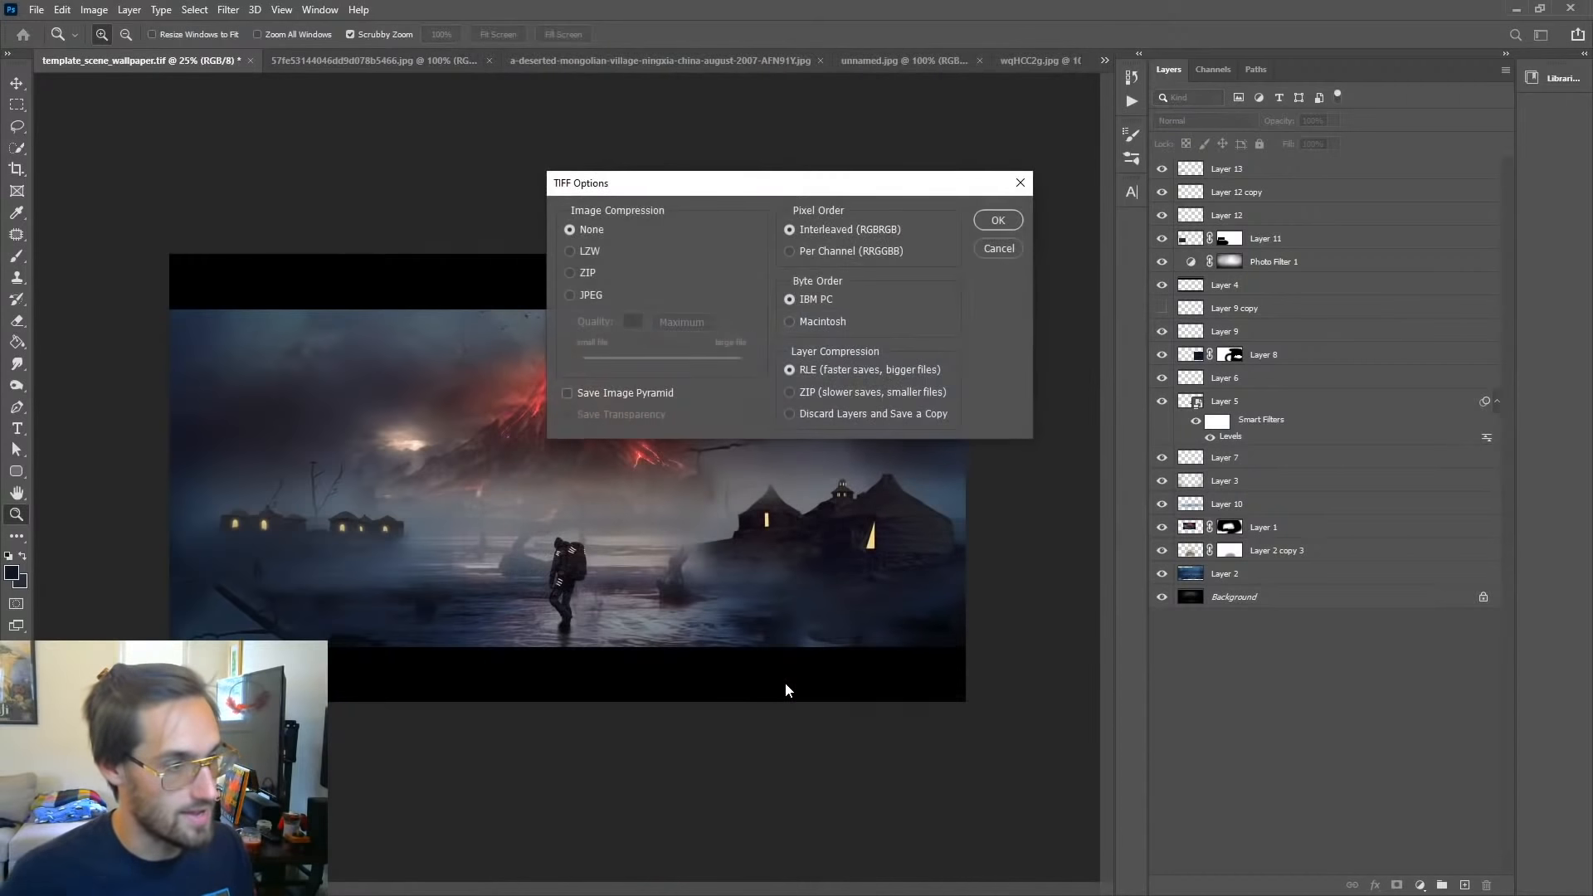
key("Return")
Step: Save a JPEG copy named "paralleldimensions [1a]" at quality 12 in the versions folder inside 8. NVIDIA Contest's _Assets
left_click(626, 436)
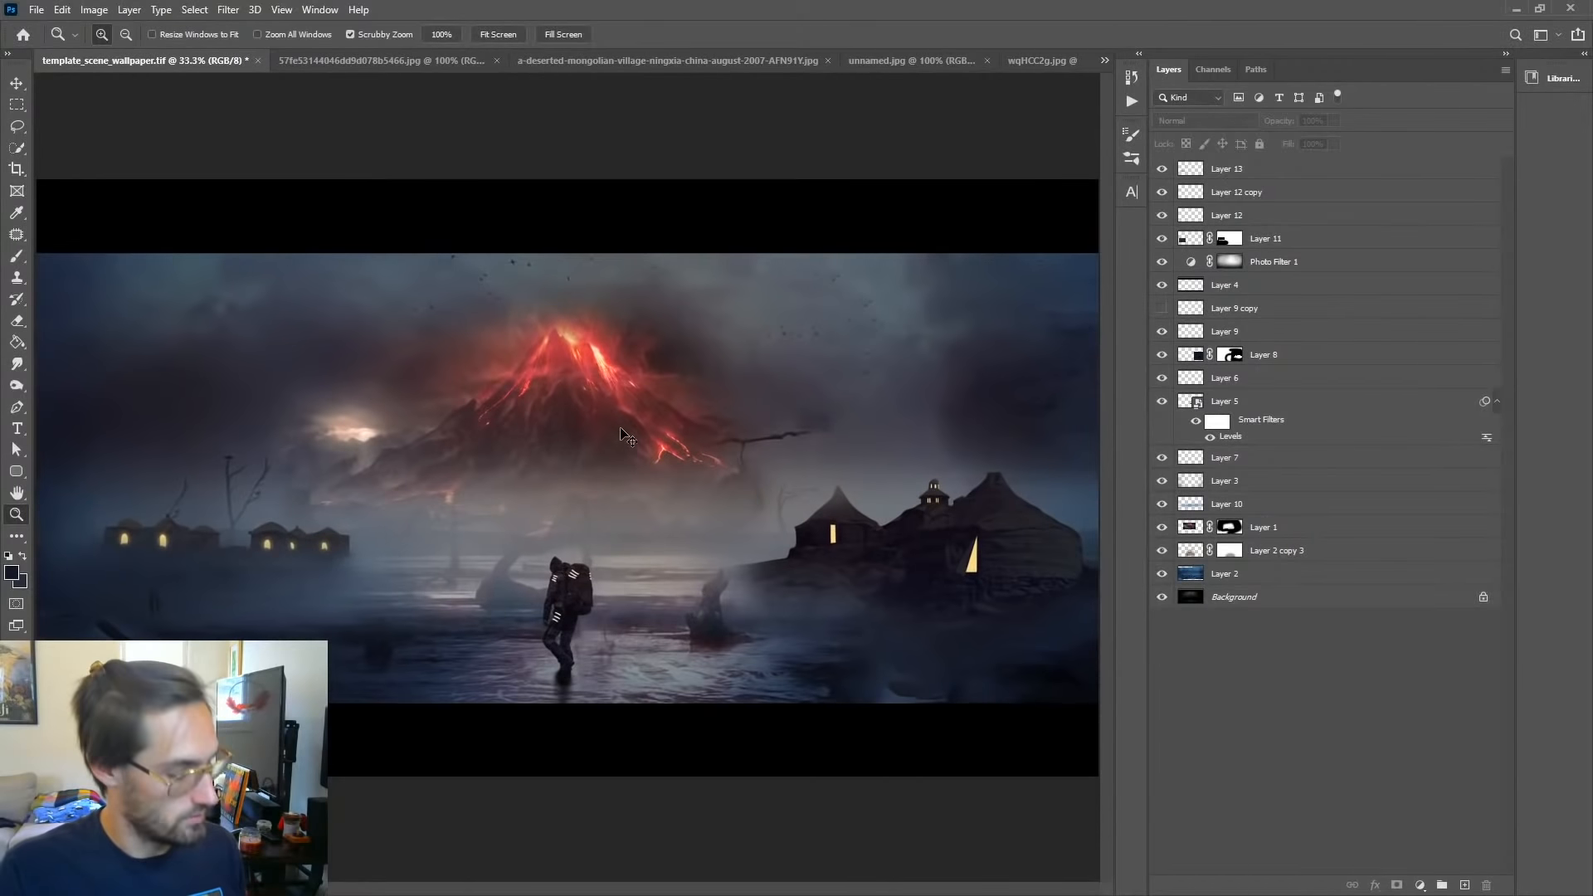
key("ctrl+shift+s")
left_click(616, 700)
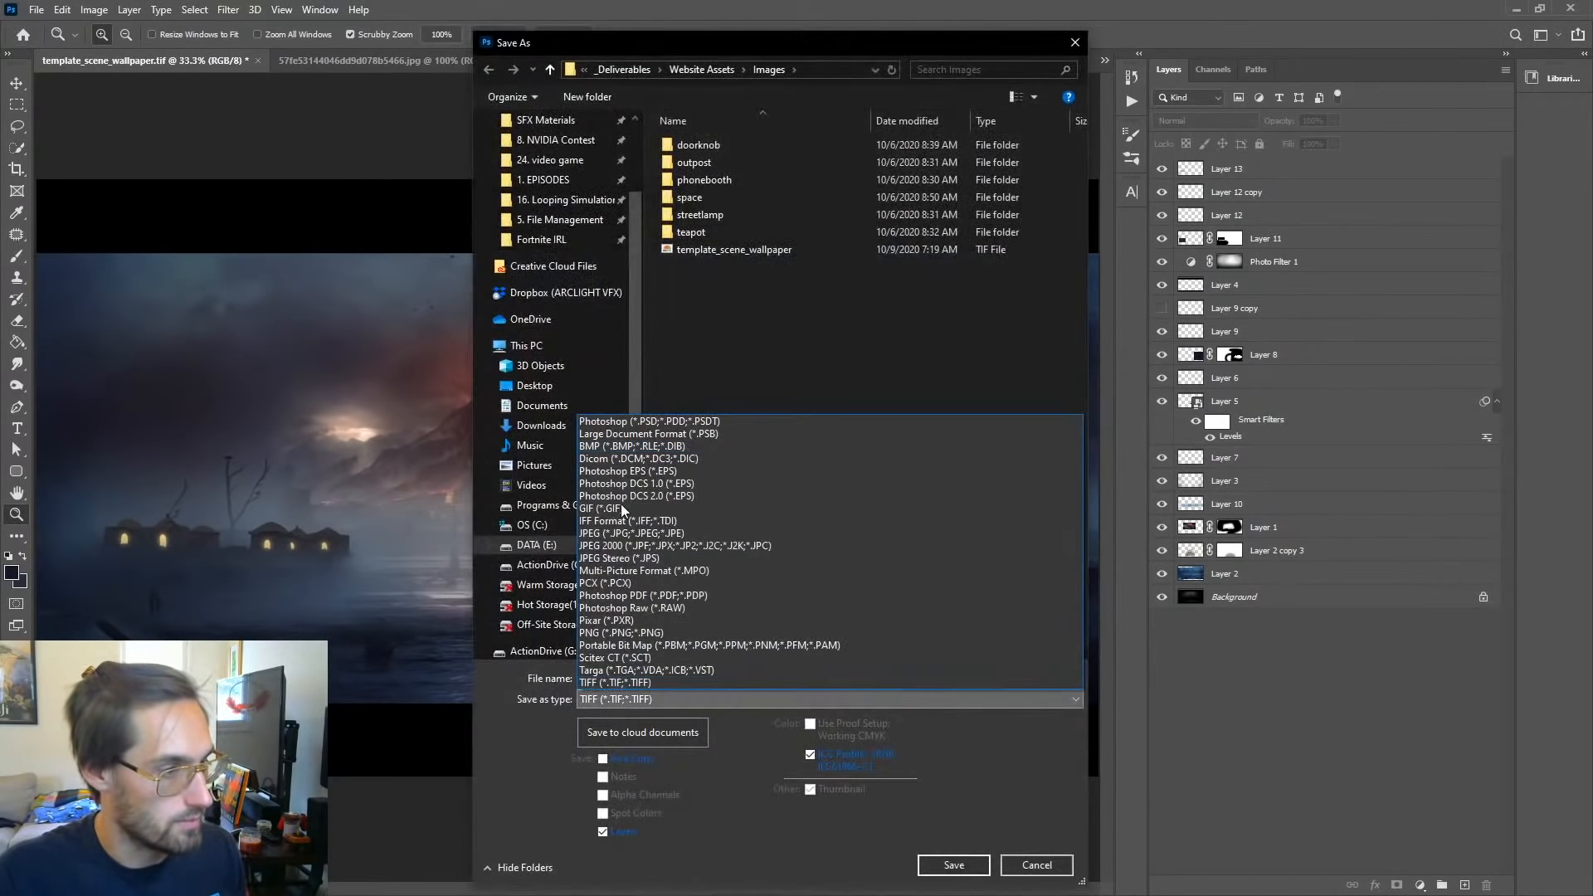
left_click(596, 532)
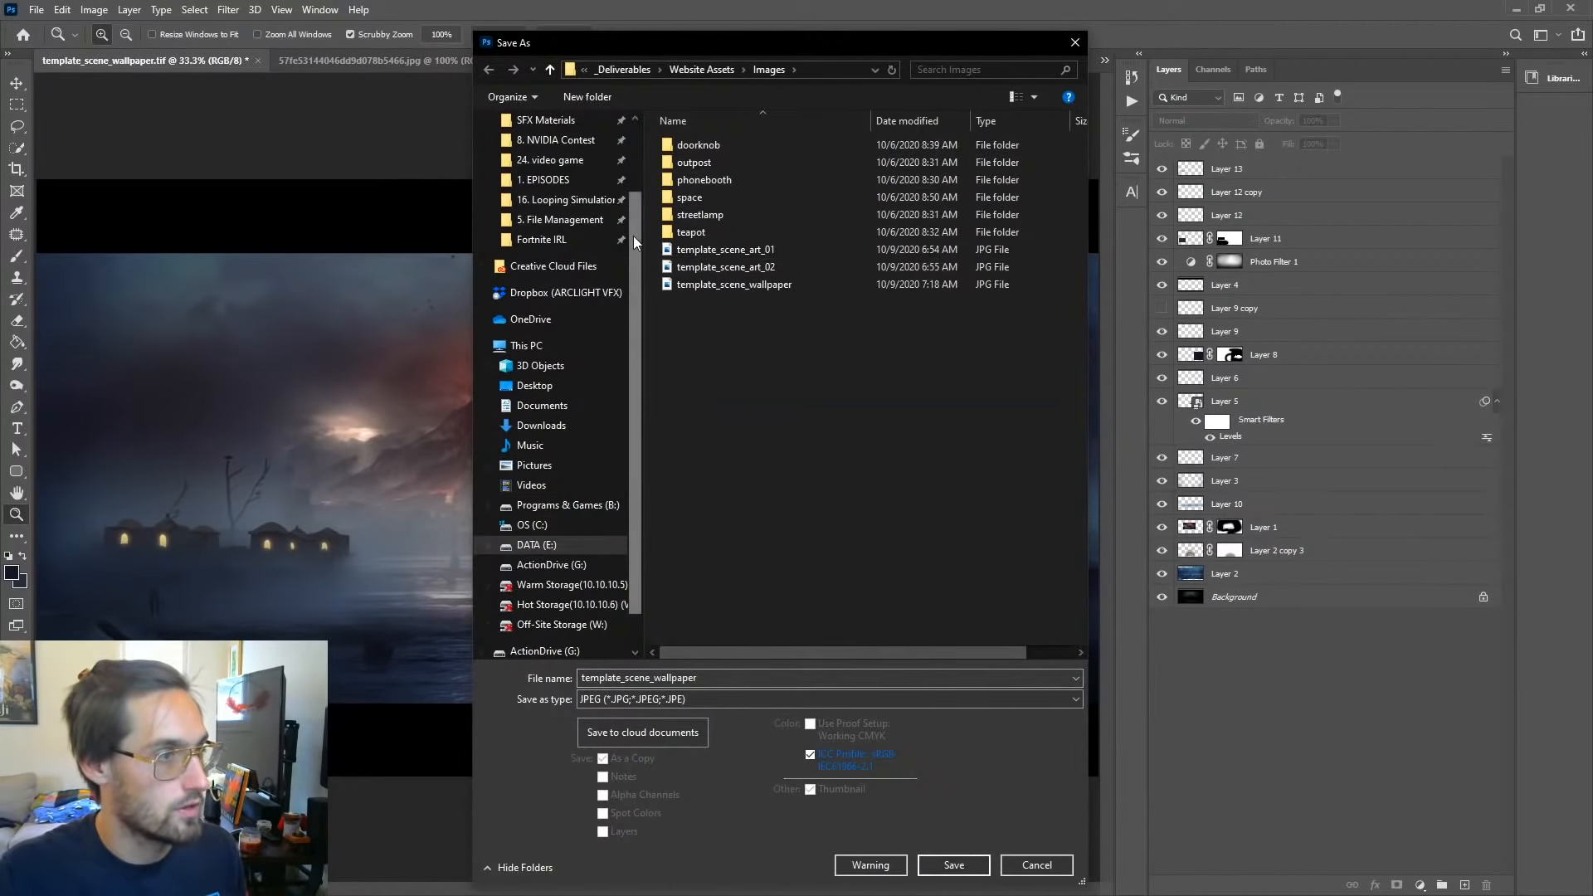
scroll(598, 237, "up", 2)
left_click(566, 235)
double_click(690, 146)
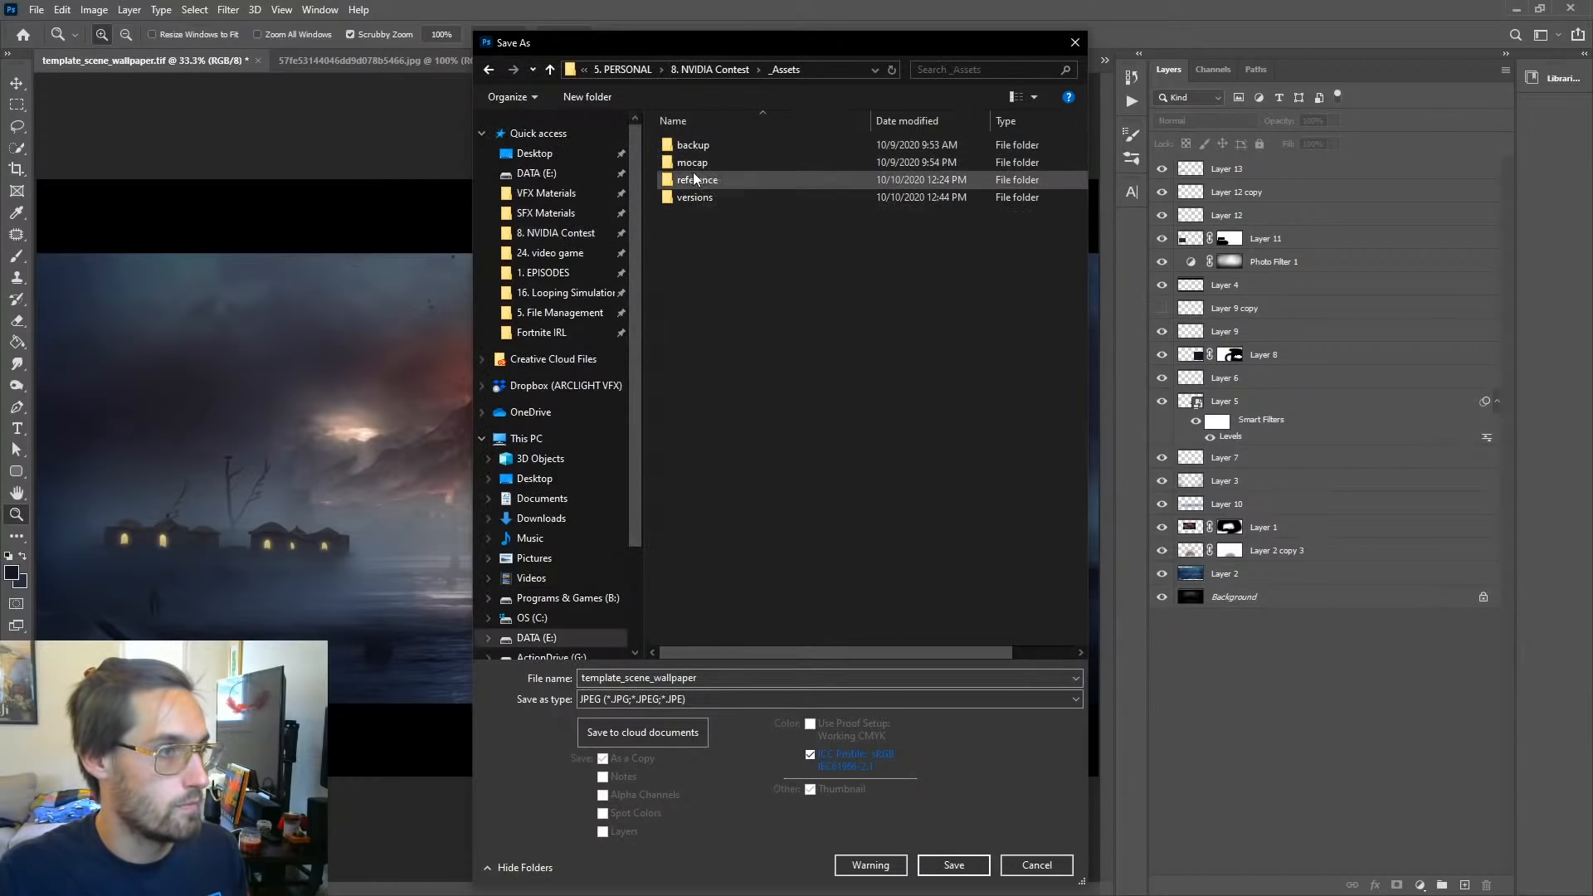
double_click(699, 196)
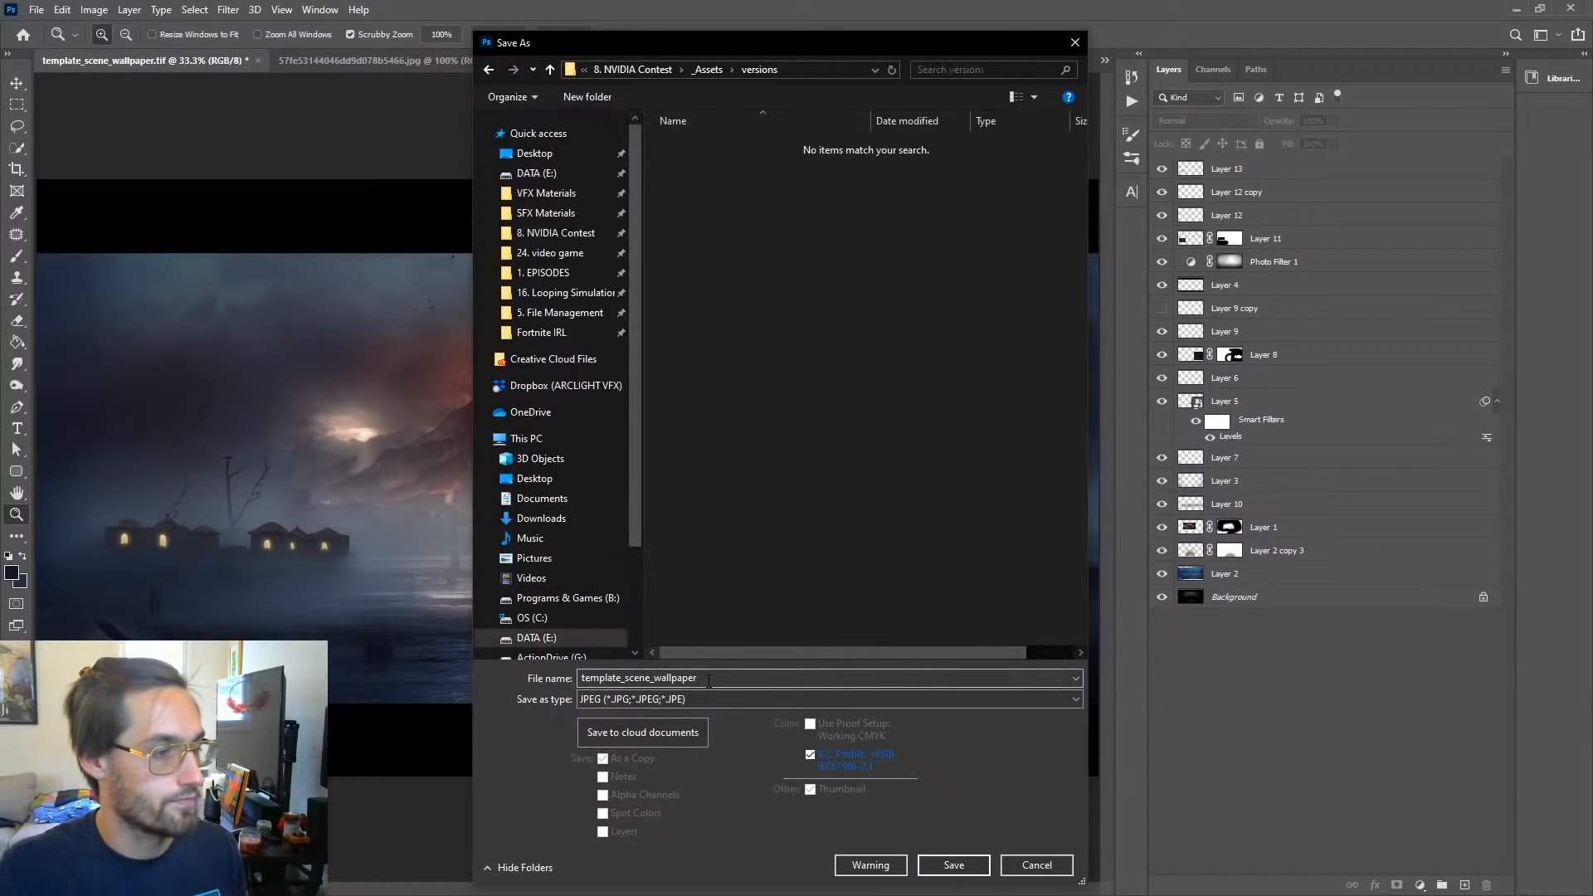
type("paralleldimensions [1a")
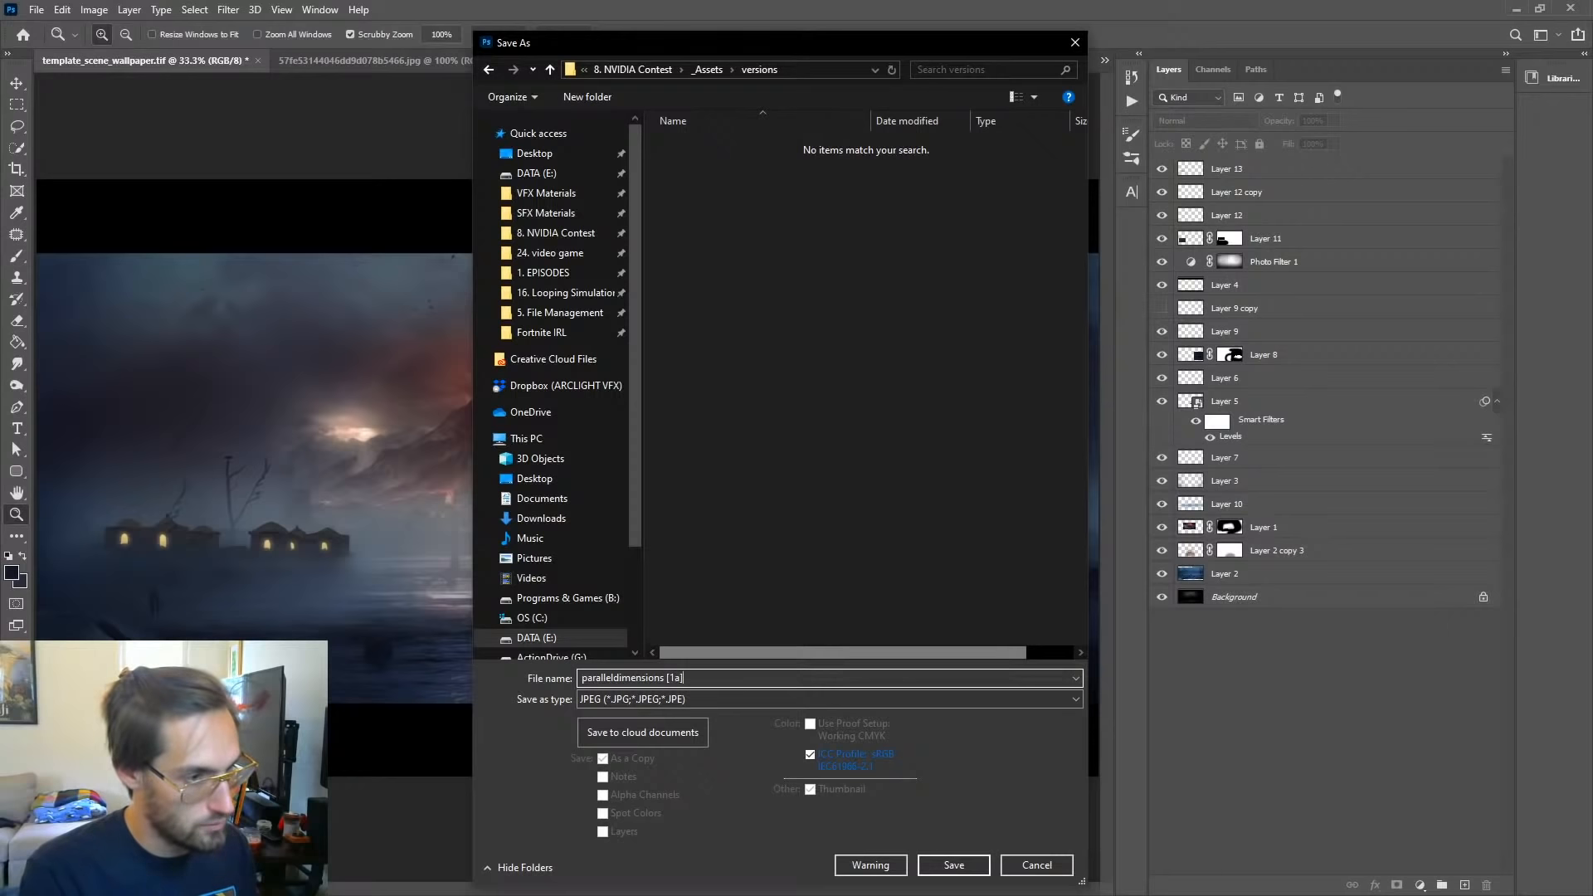
key("Return")
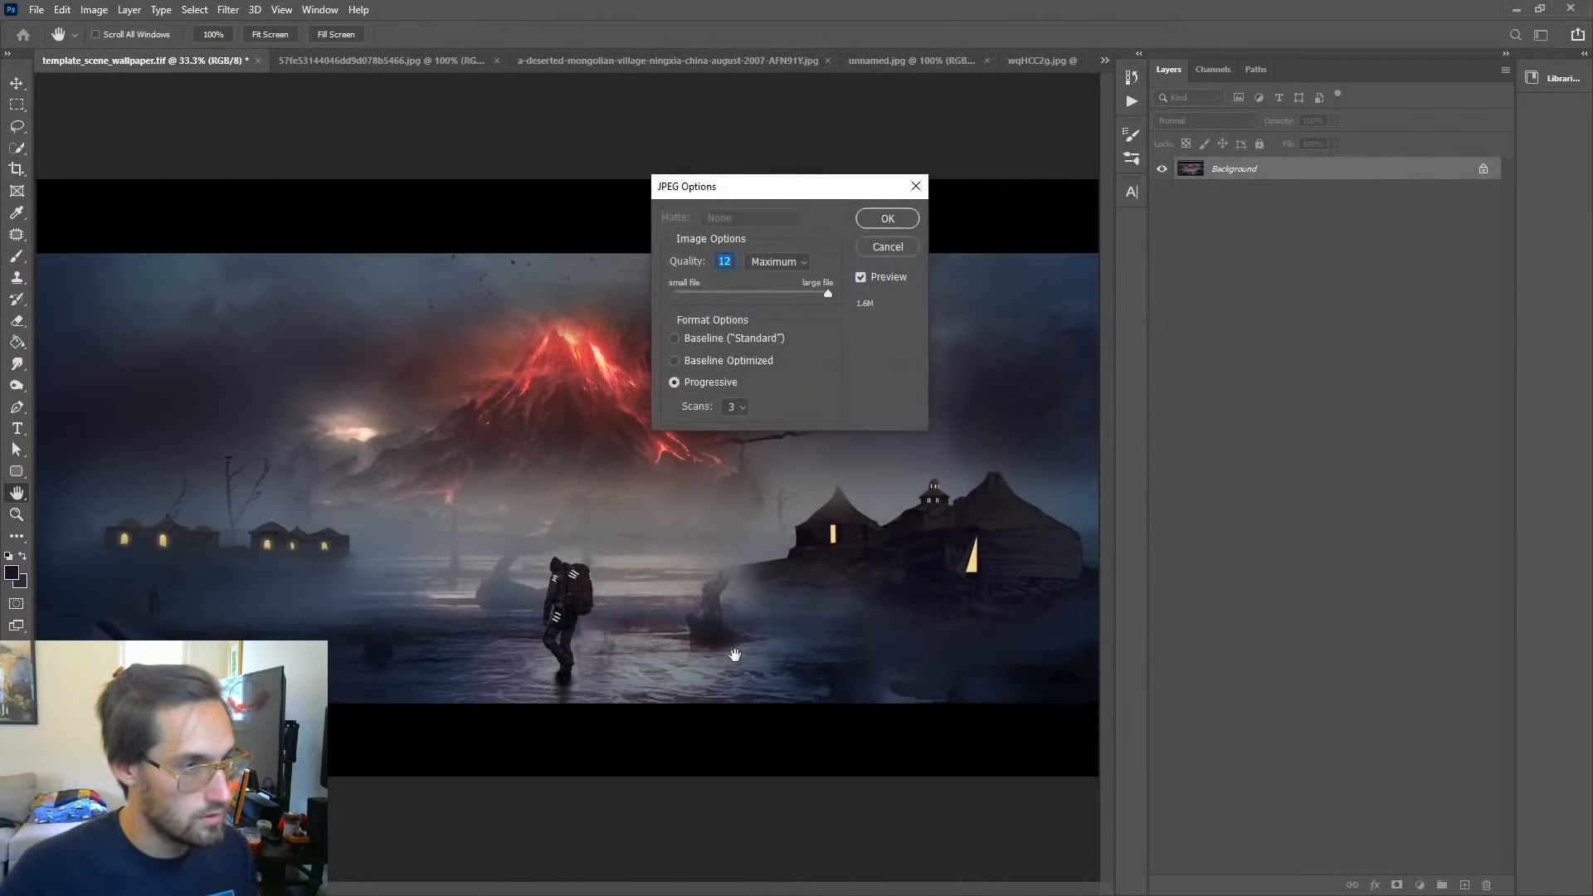
key("Return")
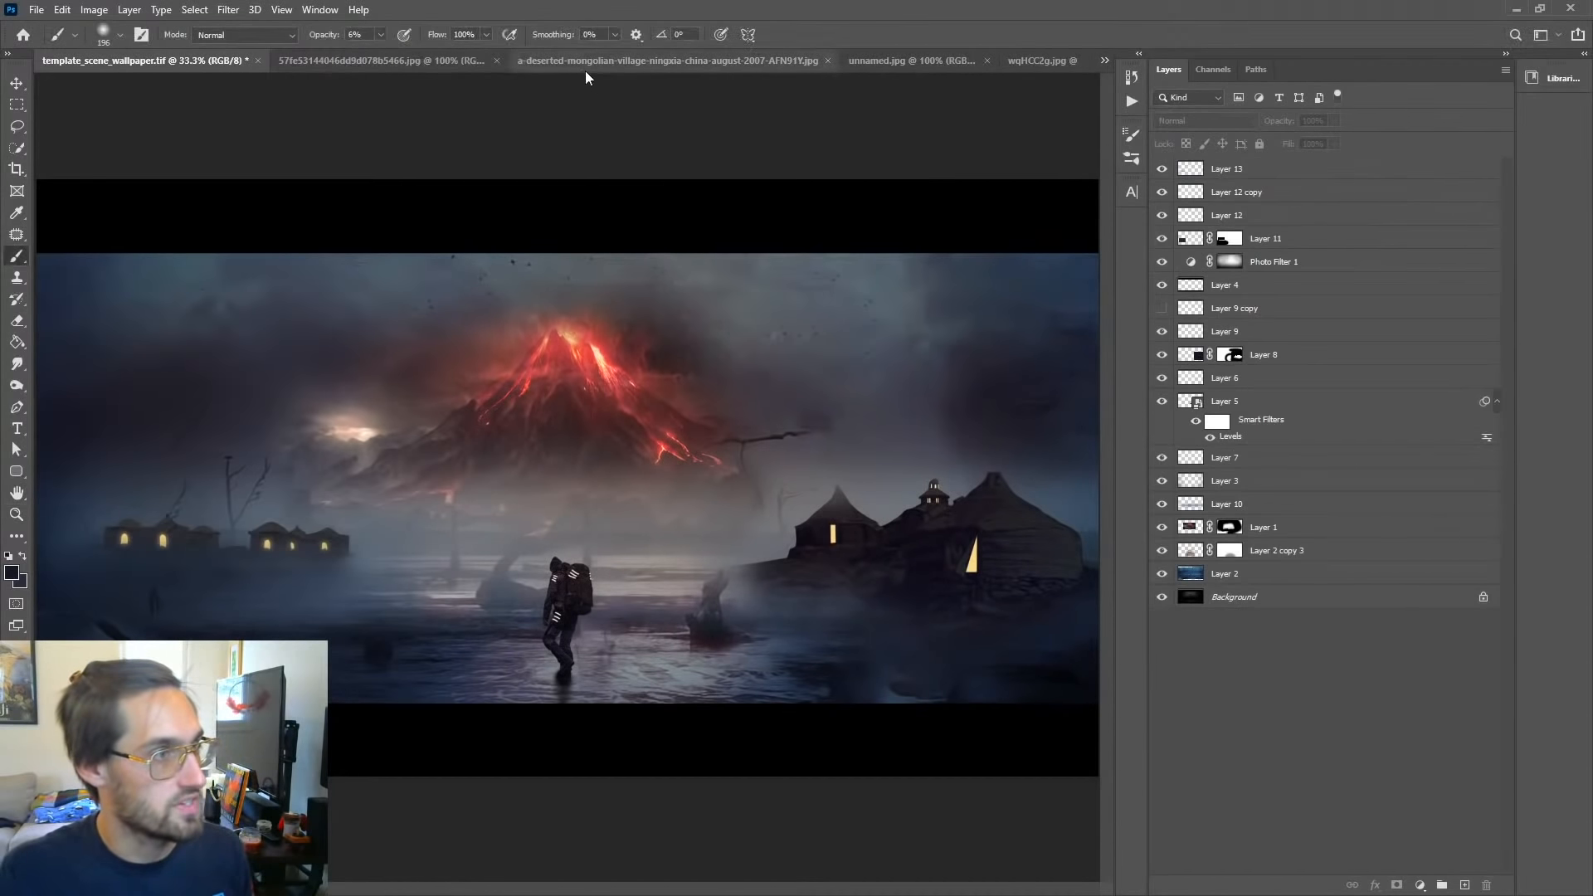
Step: Close the unnamed.jpg yurt photo and the deserted Mongolian village reference image, and switch to the Move tool
left_click(539, 65)
left_click(830, 60)
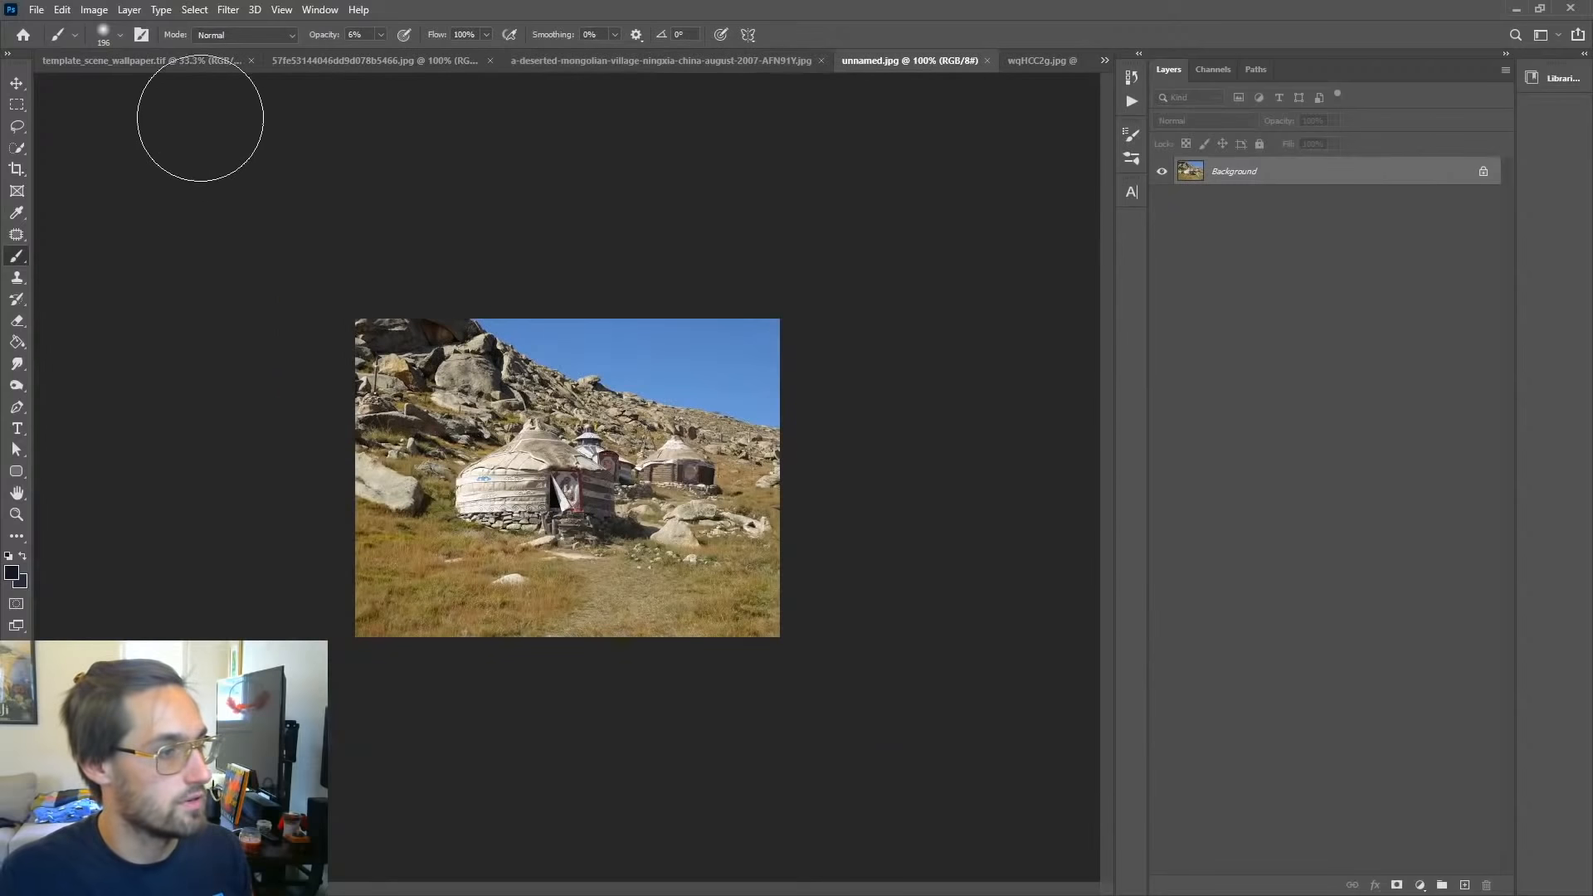
key("v")
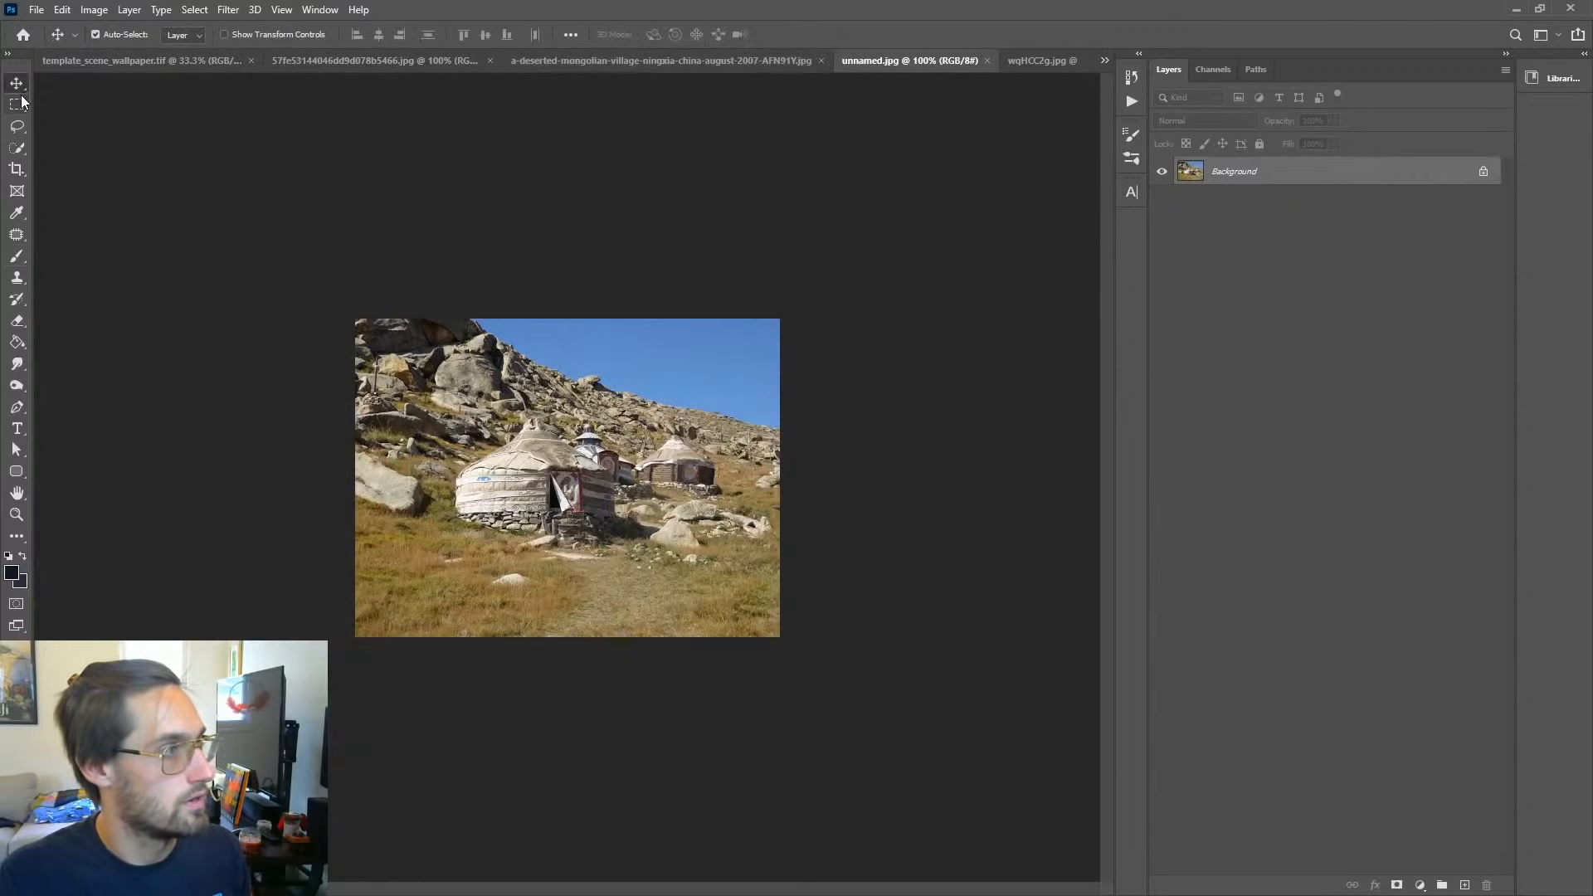
left_click(1037, 60)
left_click(849, 58)
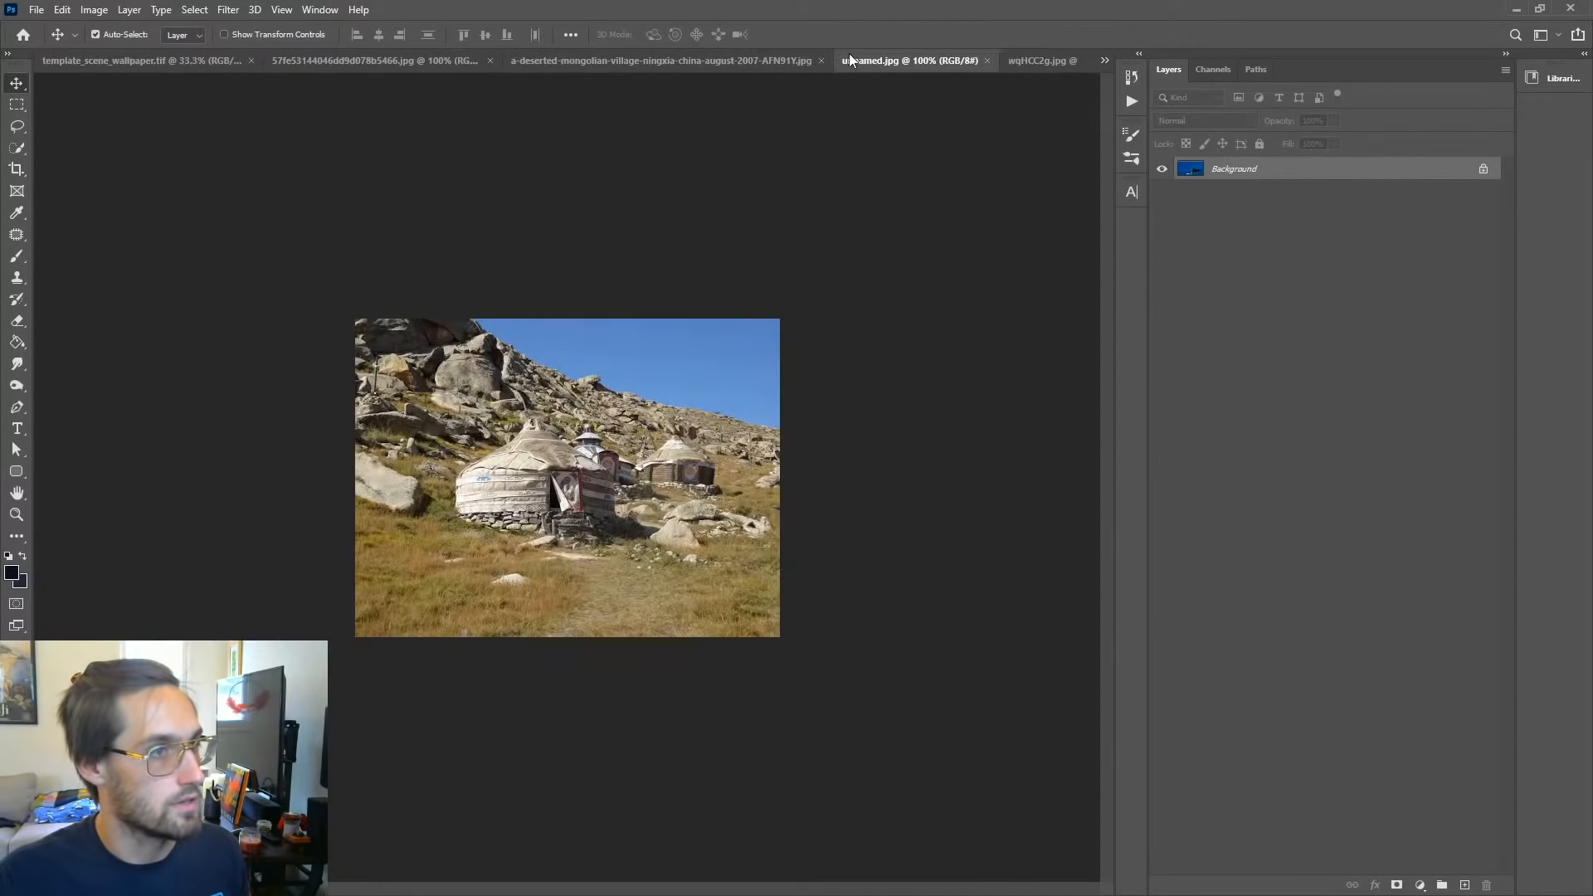
left_click(992, 62)
left_click(794, 62)
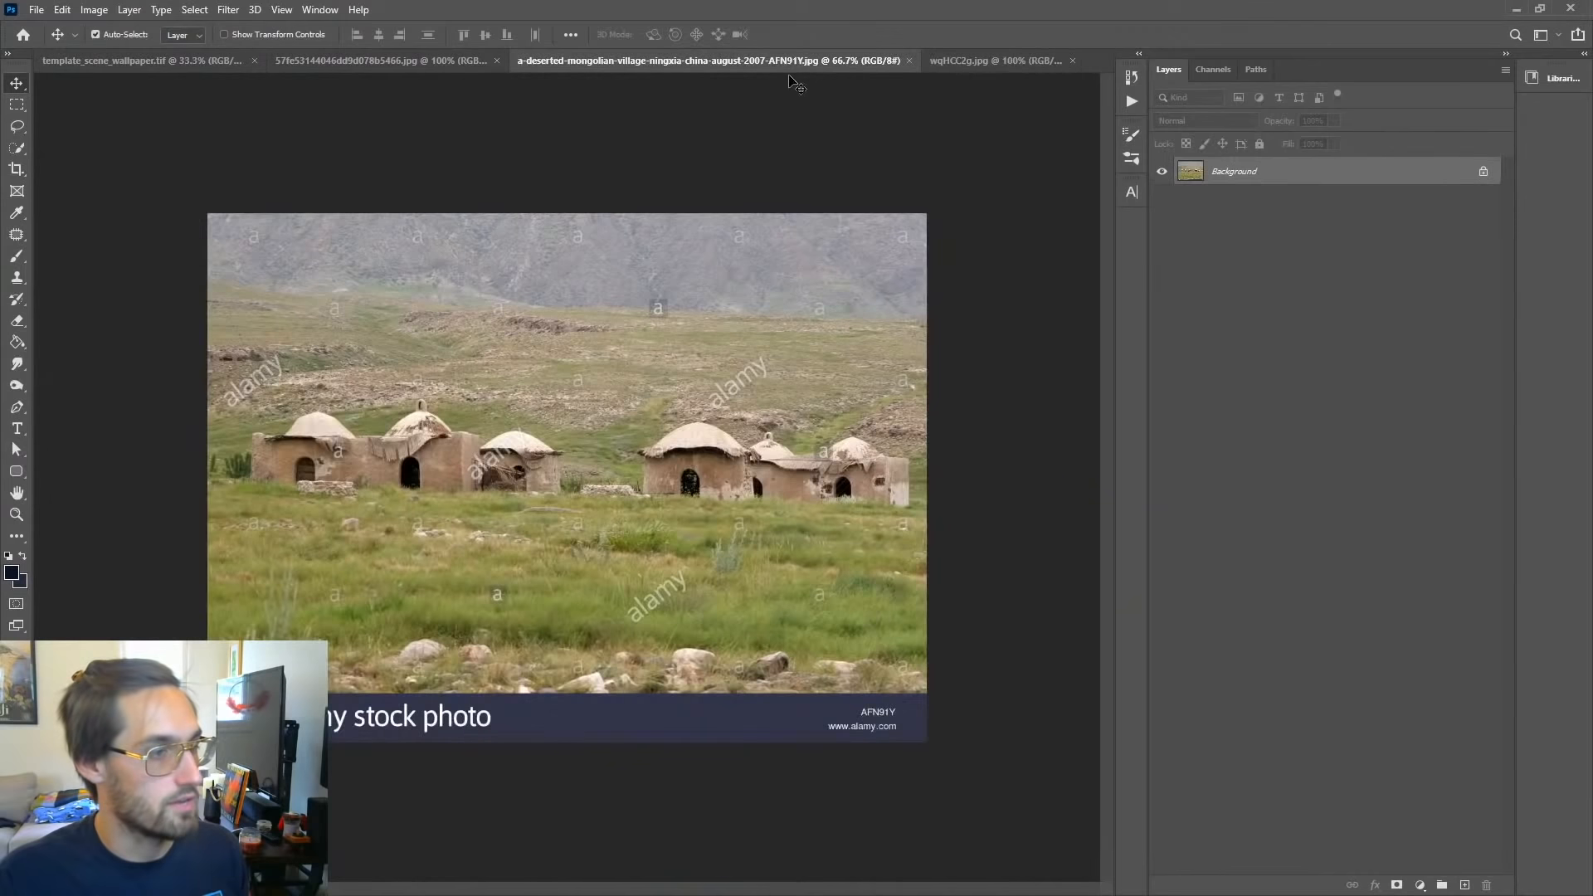
left_click(902, 59)
Step: Compare the two concrete vault photos and copy 57fe53144046dd9d078b5466.jpg into the volcano scene as a new top layer
left_click(415, 66)
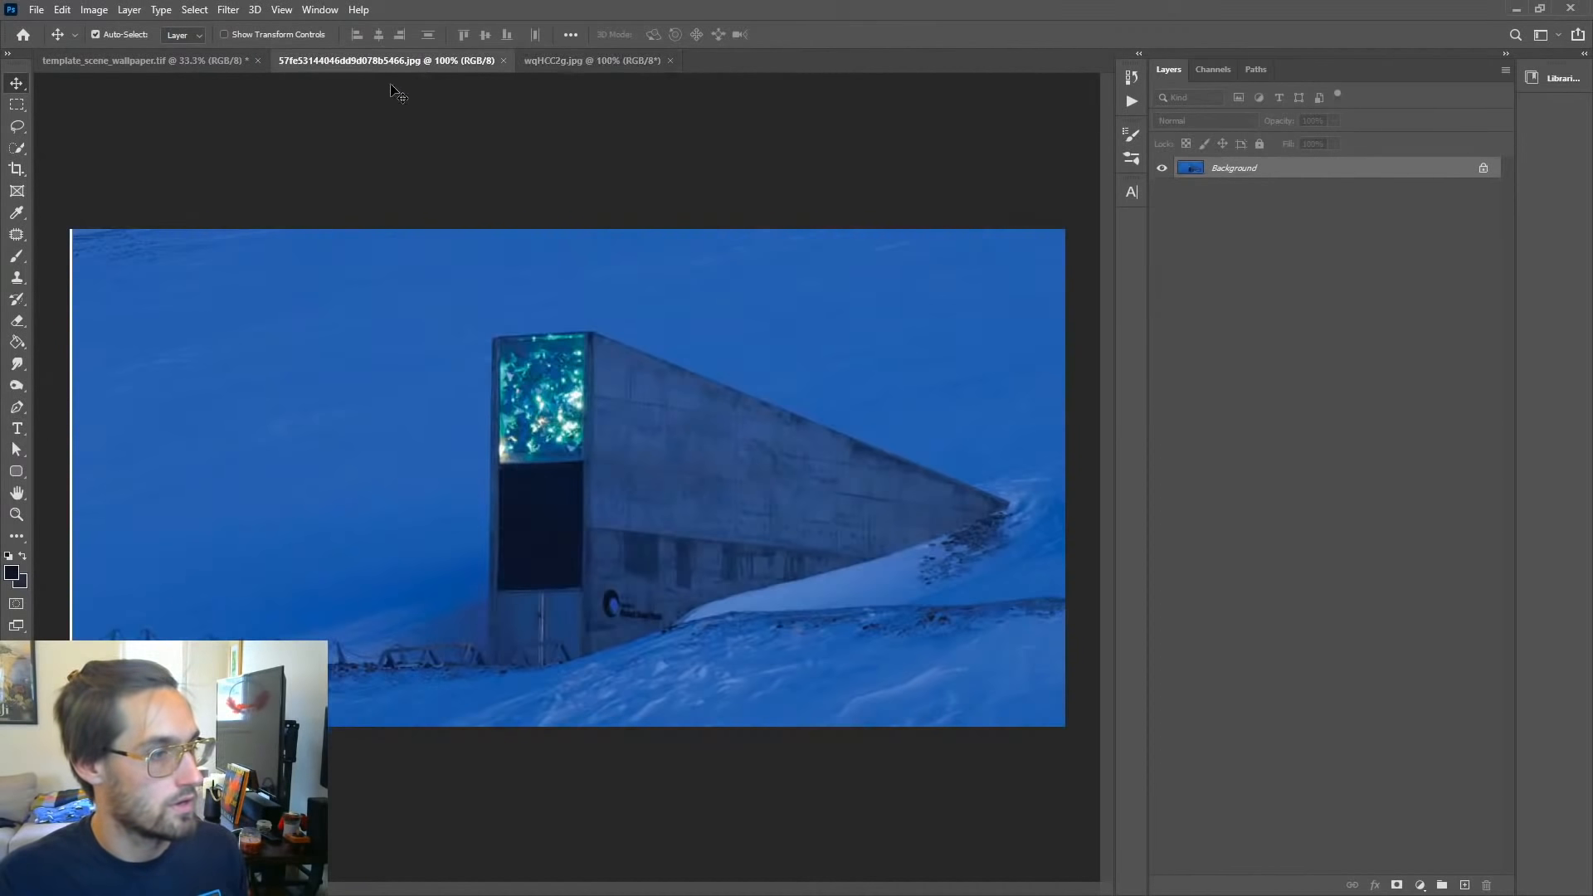
left_click(543, 60)
left_click(203, 66)
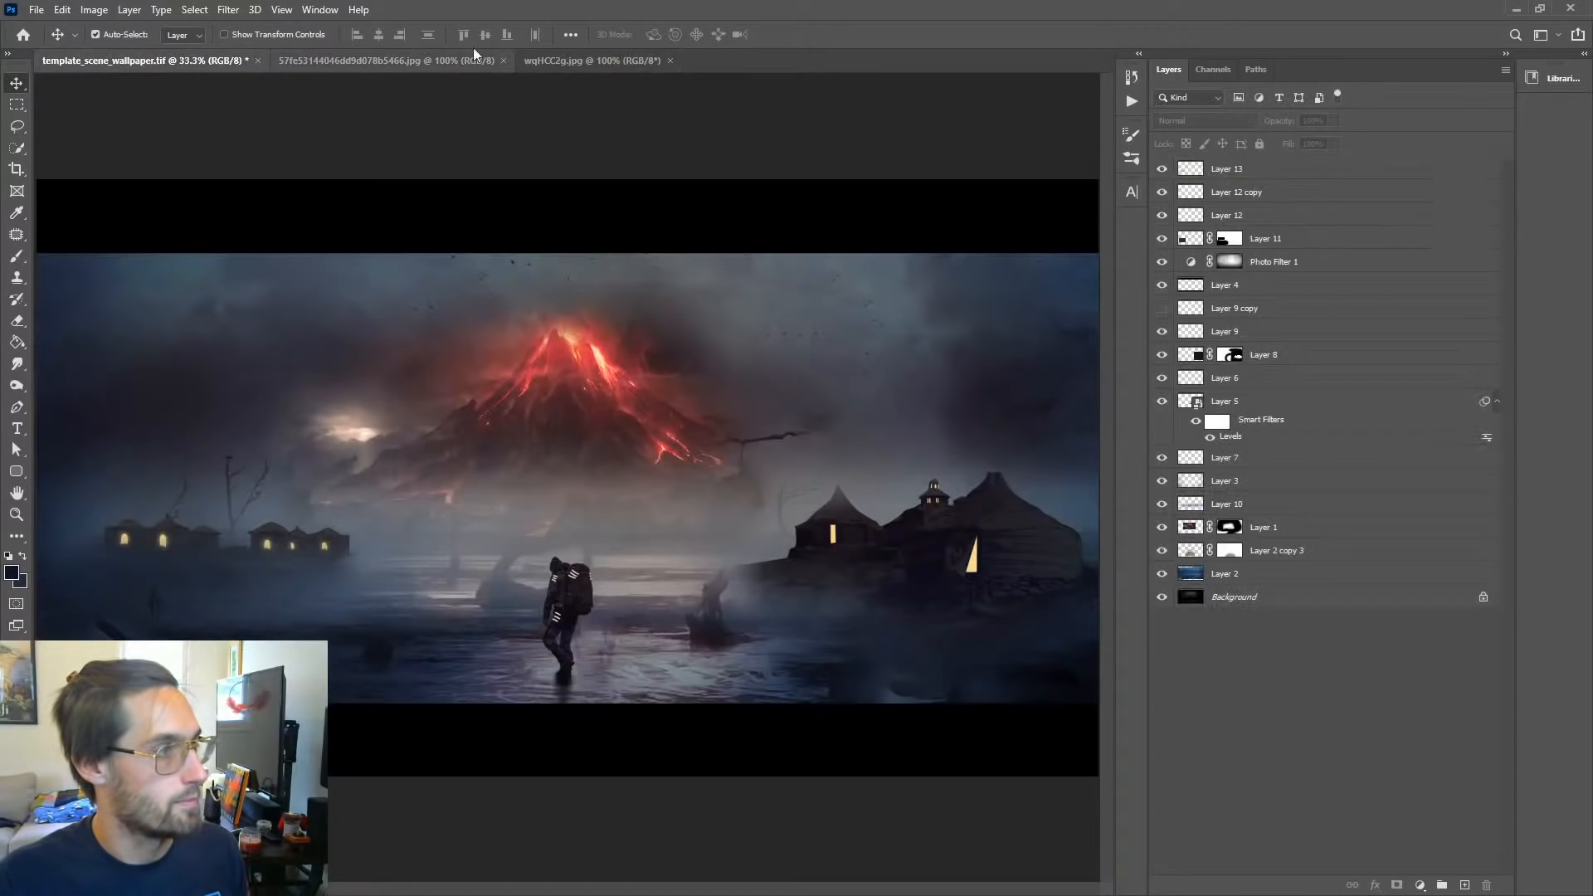
left_click(551, 63)
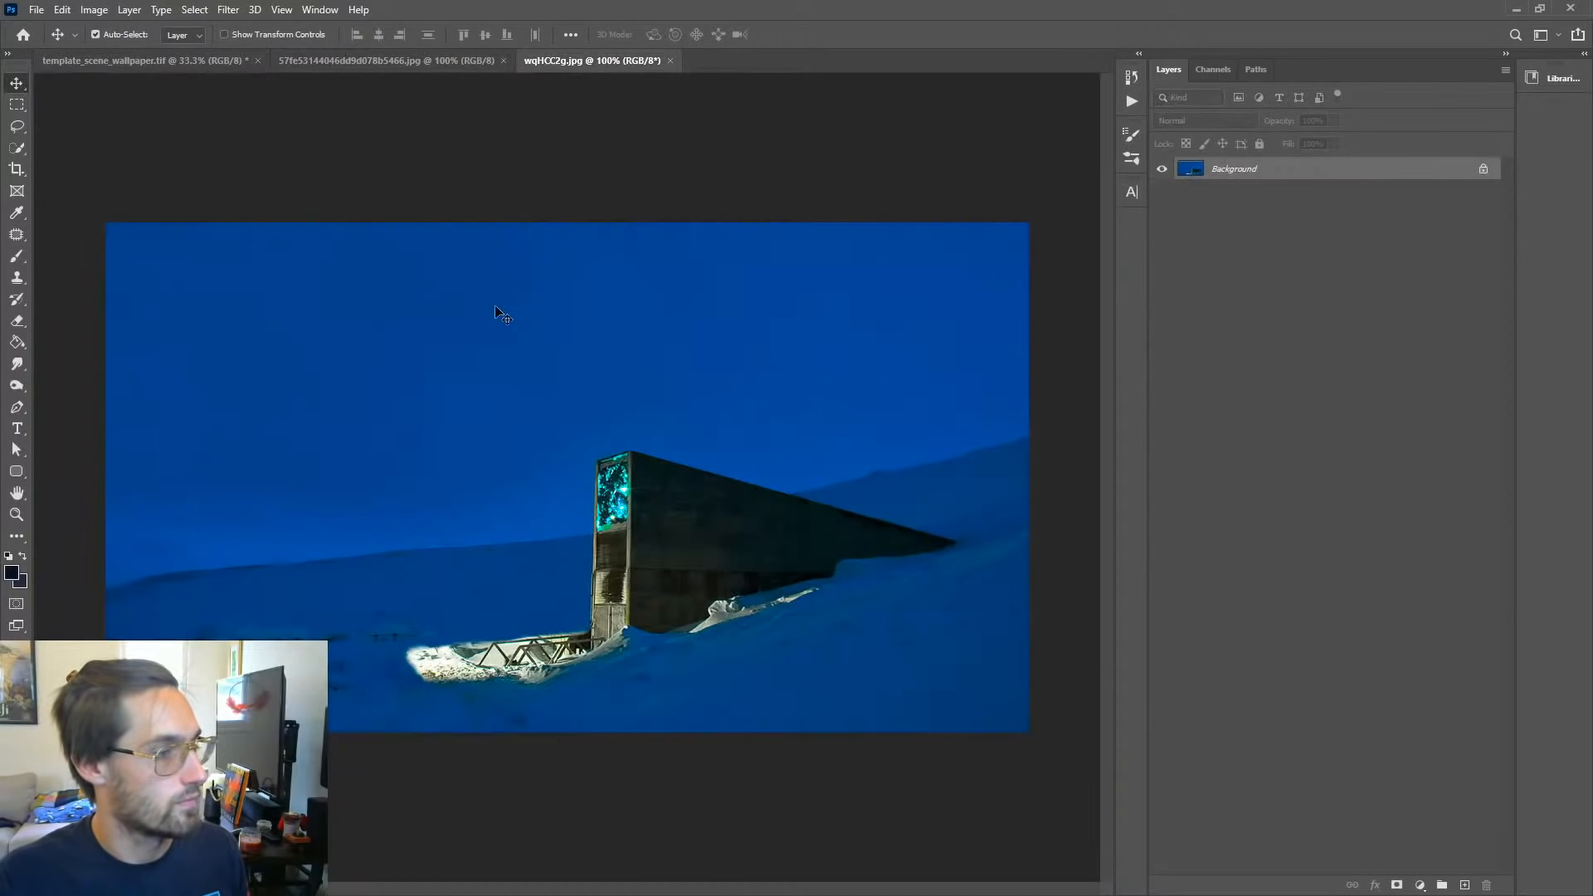
left_click(341, 63)
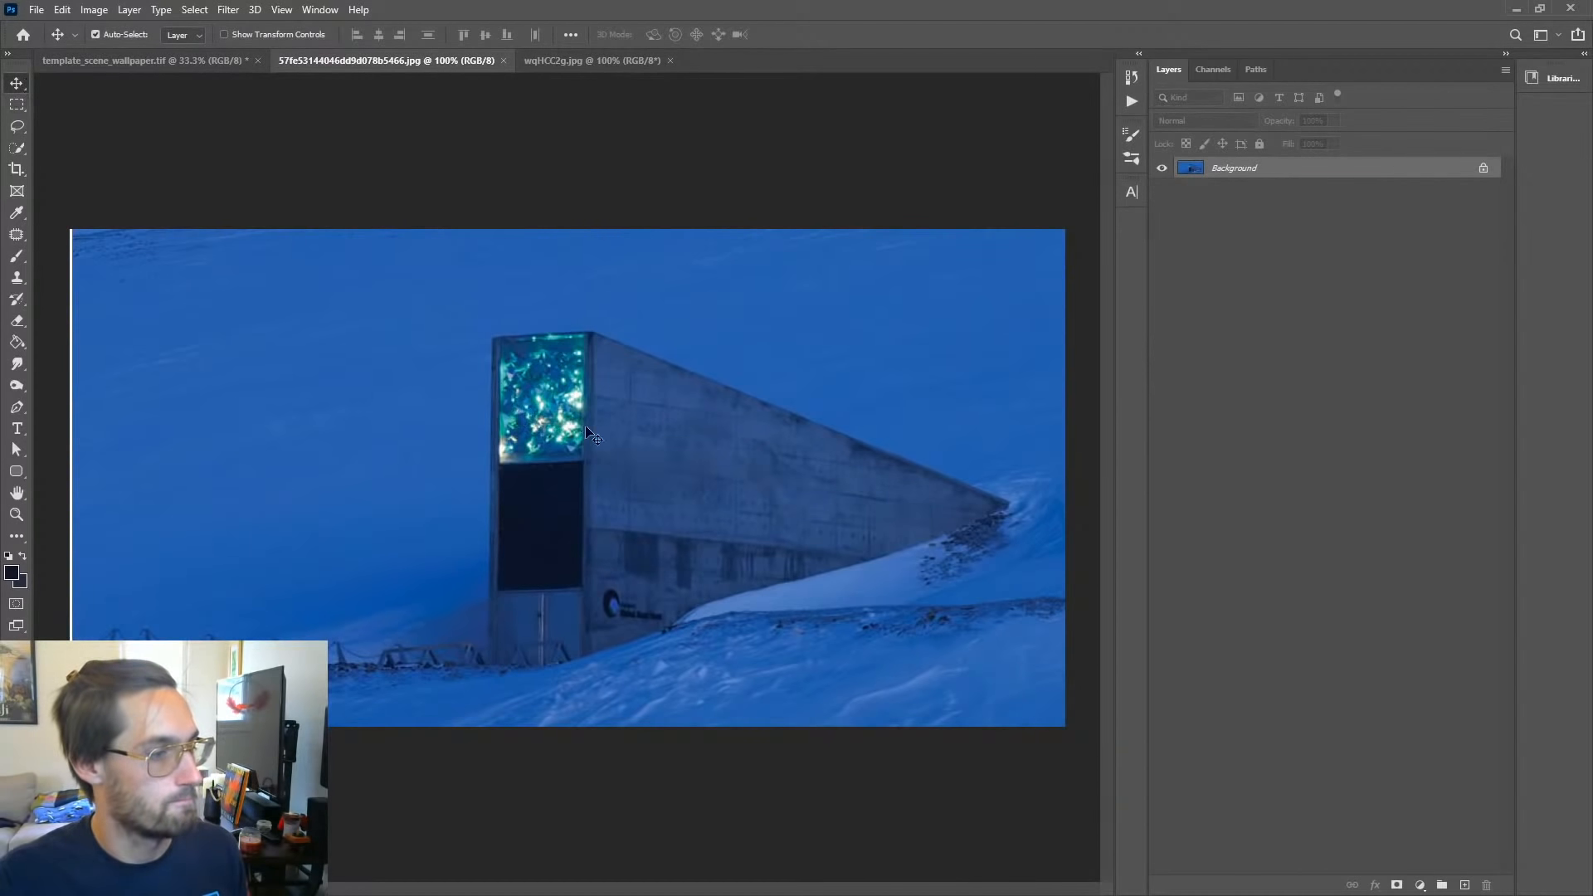
left_click(141, 64)
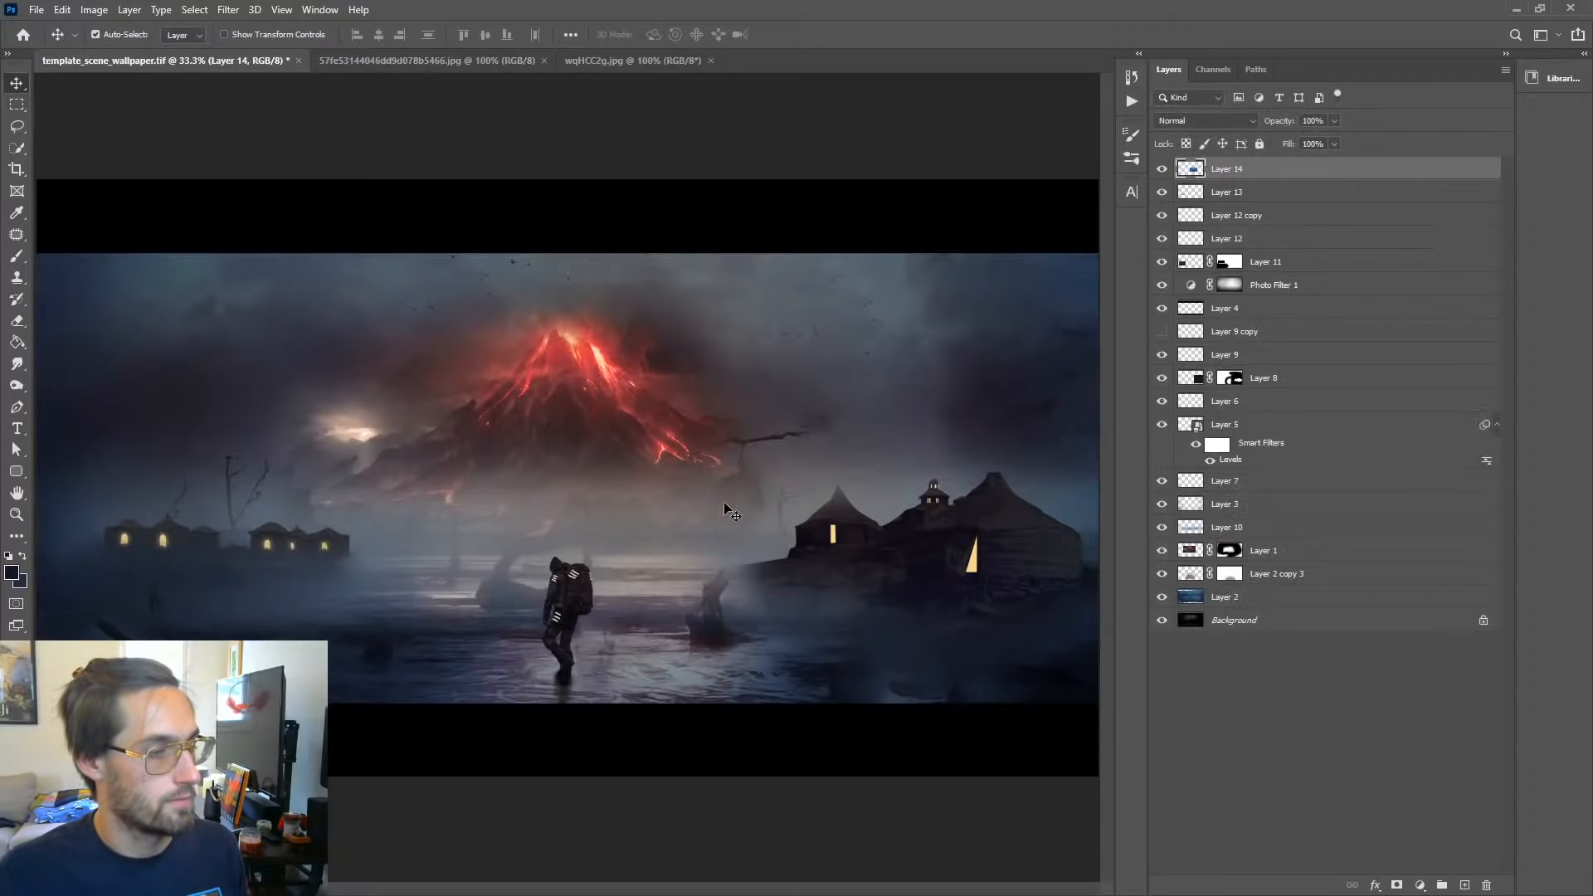
Step: Move the pasted vault photo over the large tents and scale it proportionally to about 173%
left_click_drag(726, 510, 885, 571)
key("ctrl+t")
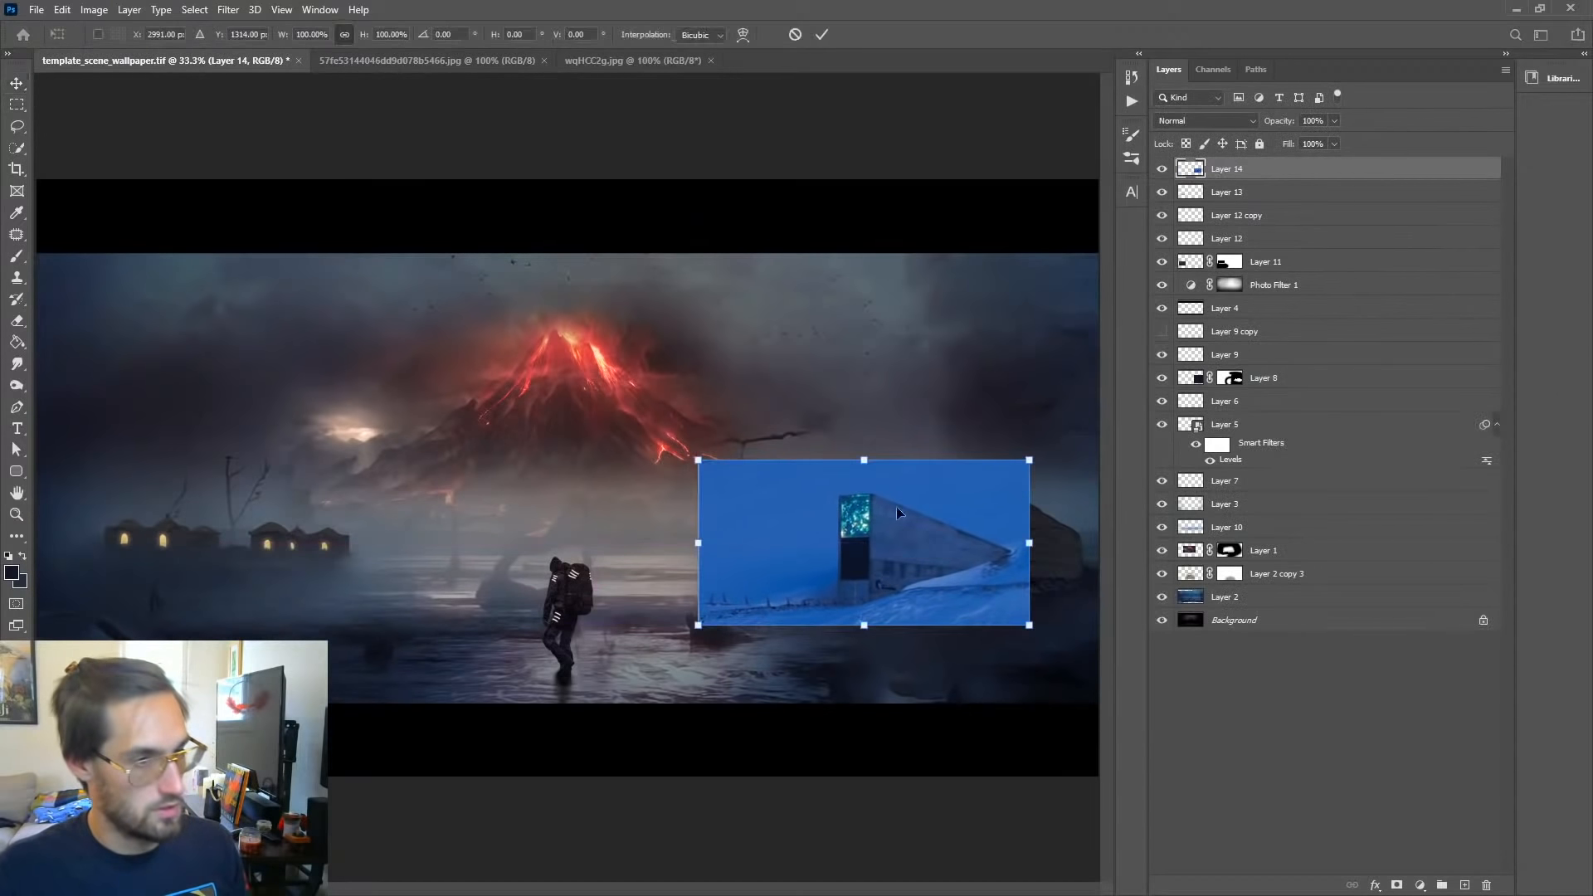
left_click_drag(697, 460, 455, 338)
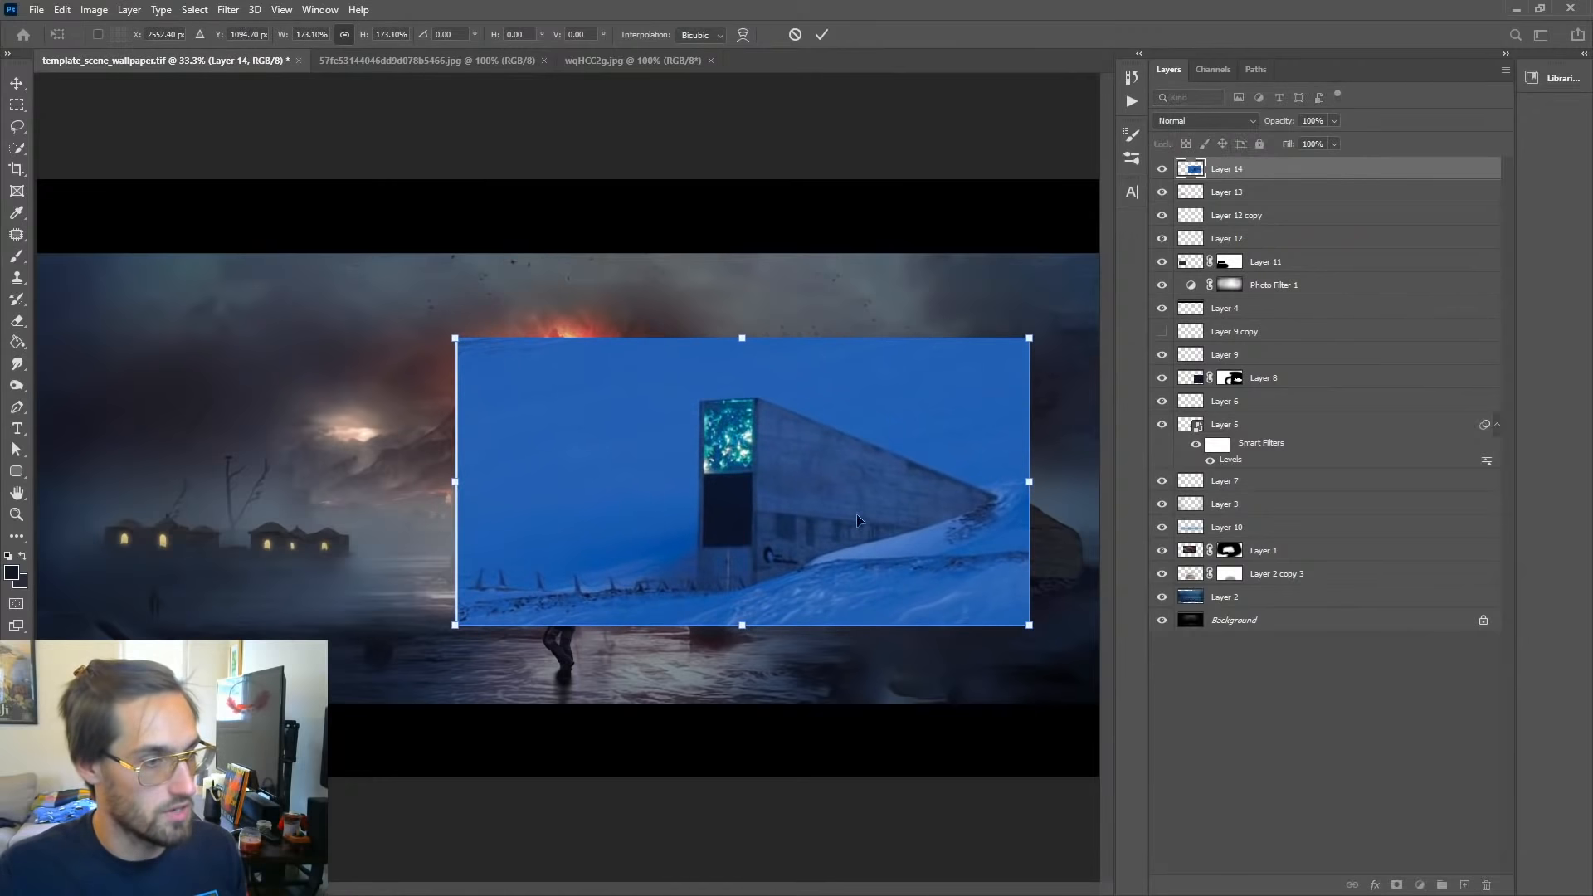
left_click_drag(856, 515, 927, 539)
key("Return")
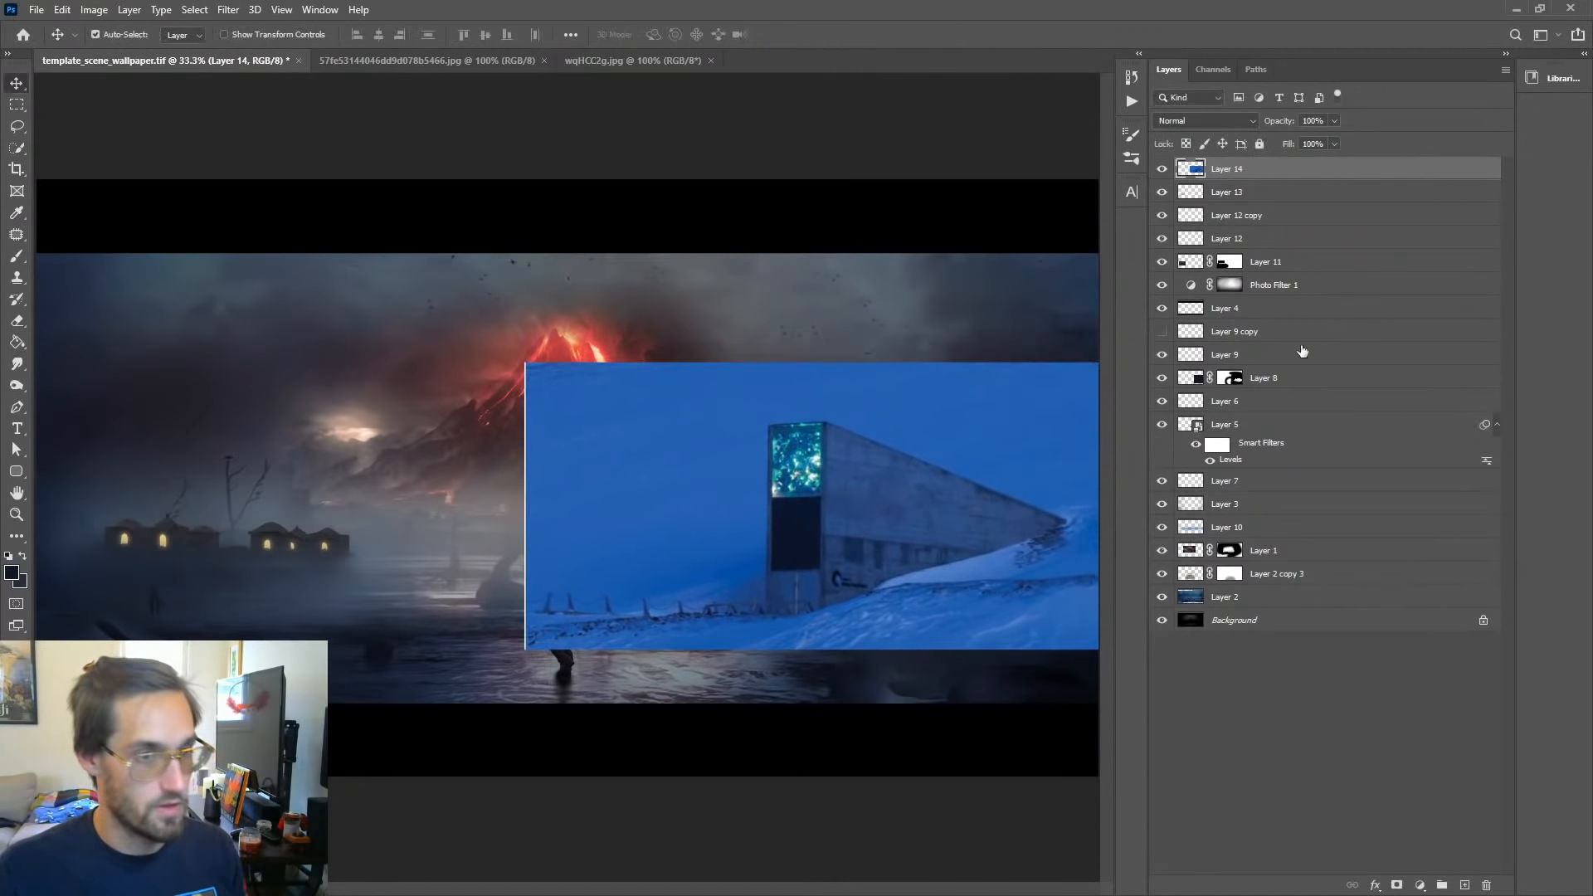
Step: Hide the vault photo on Layer 14 and the domed-hut village layers from Layer 13 down to Layer 11
left_click(1162, 169)
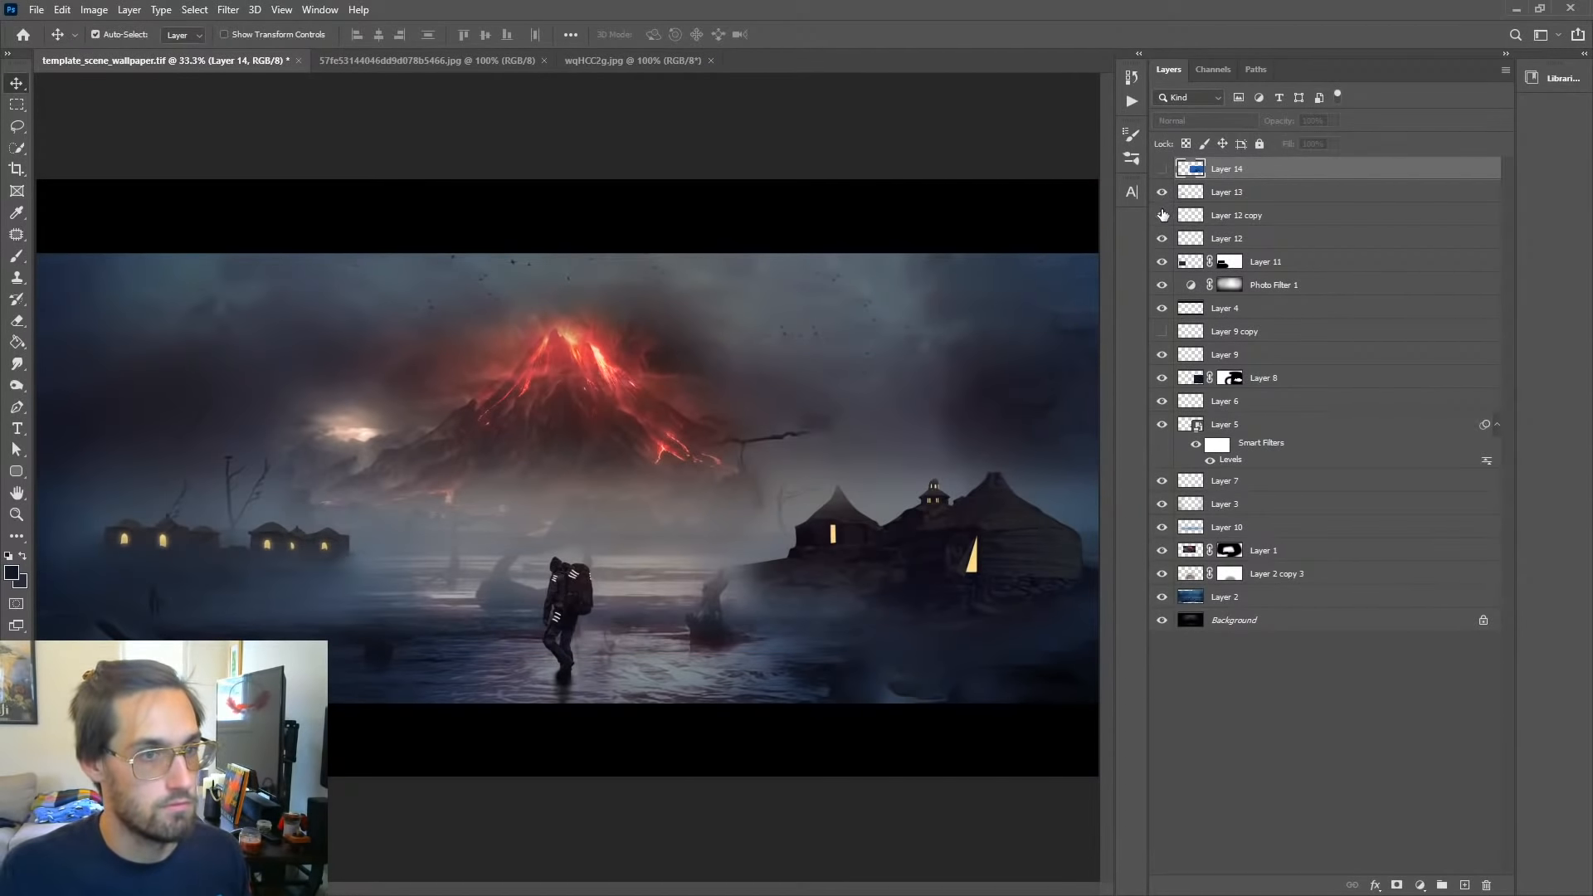
left_click_drag(1162, 195, 1160, 217)
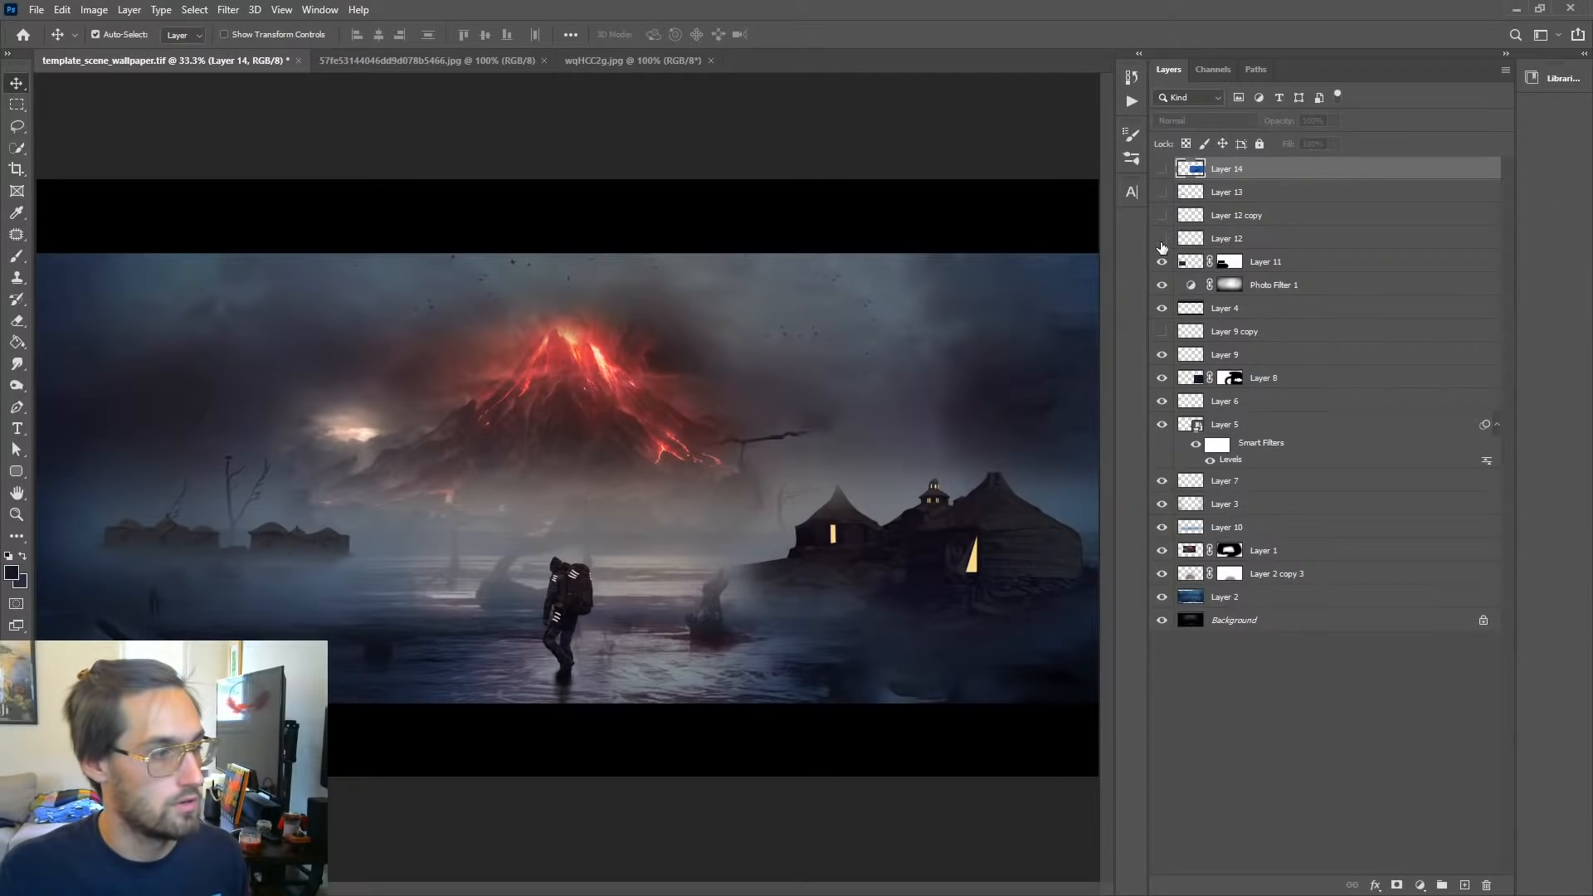
left_click(1162, 262)
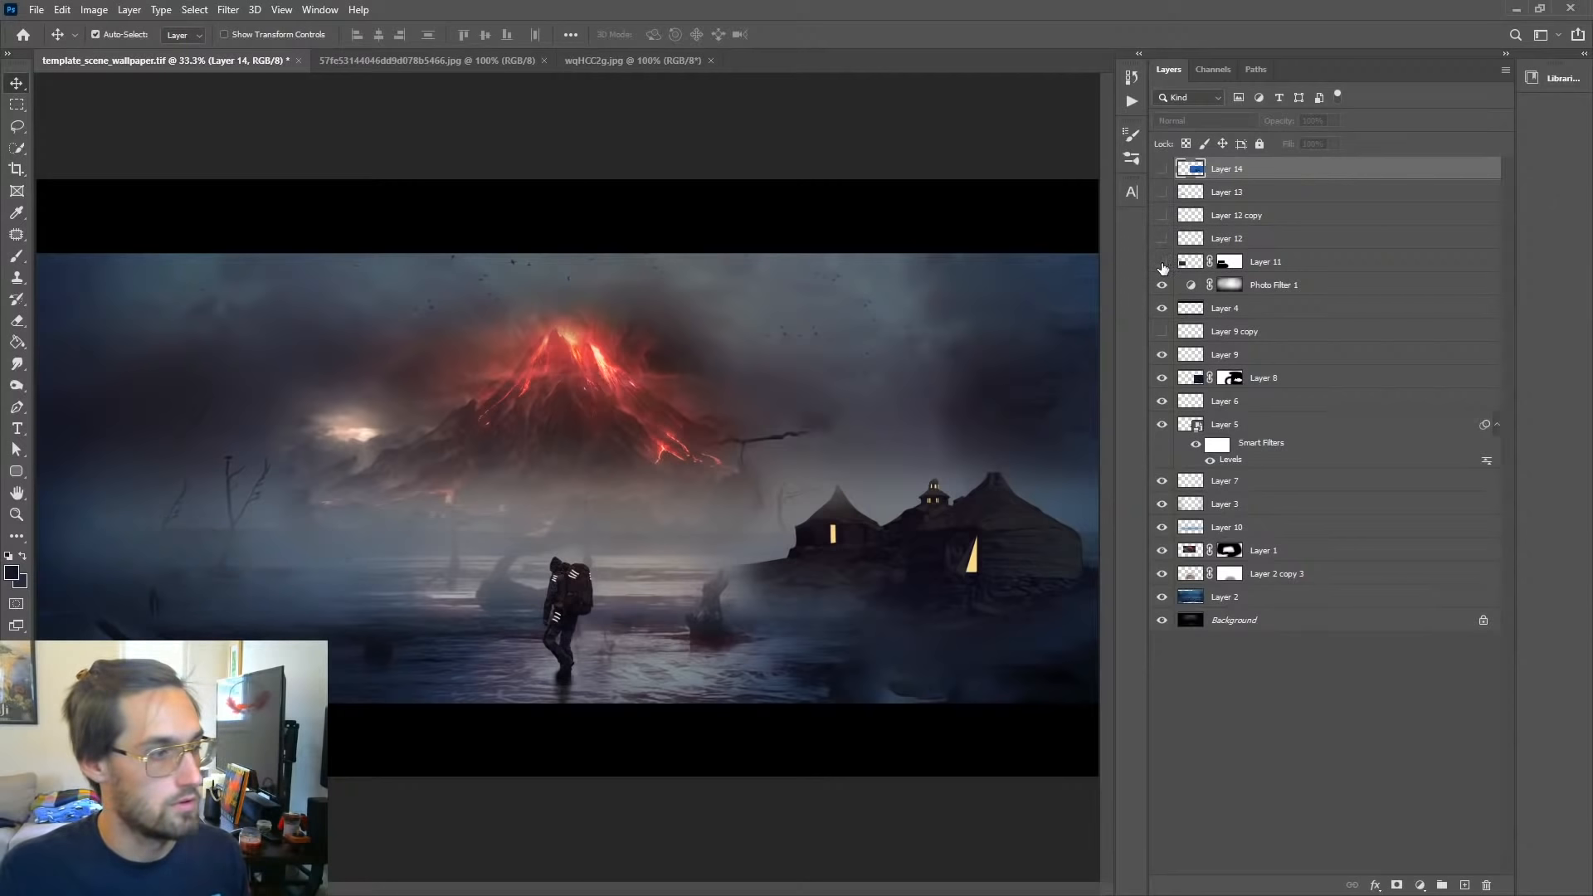
Step: Check Layer 4 and Layer 9 copy by toggling their visibility, and hide Layer 9 with the large tents' glowing doorways
left_click(1162, 309)
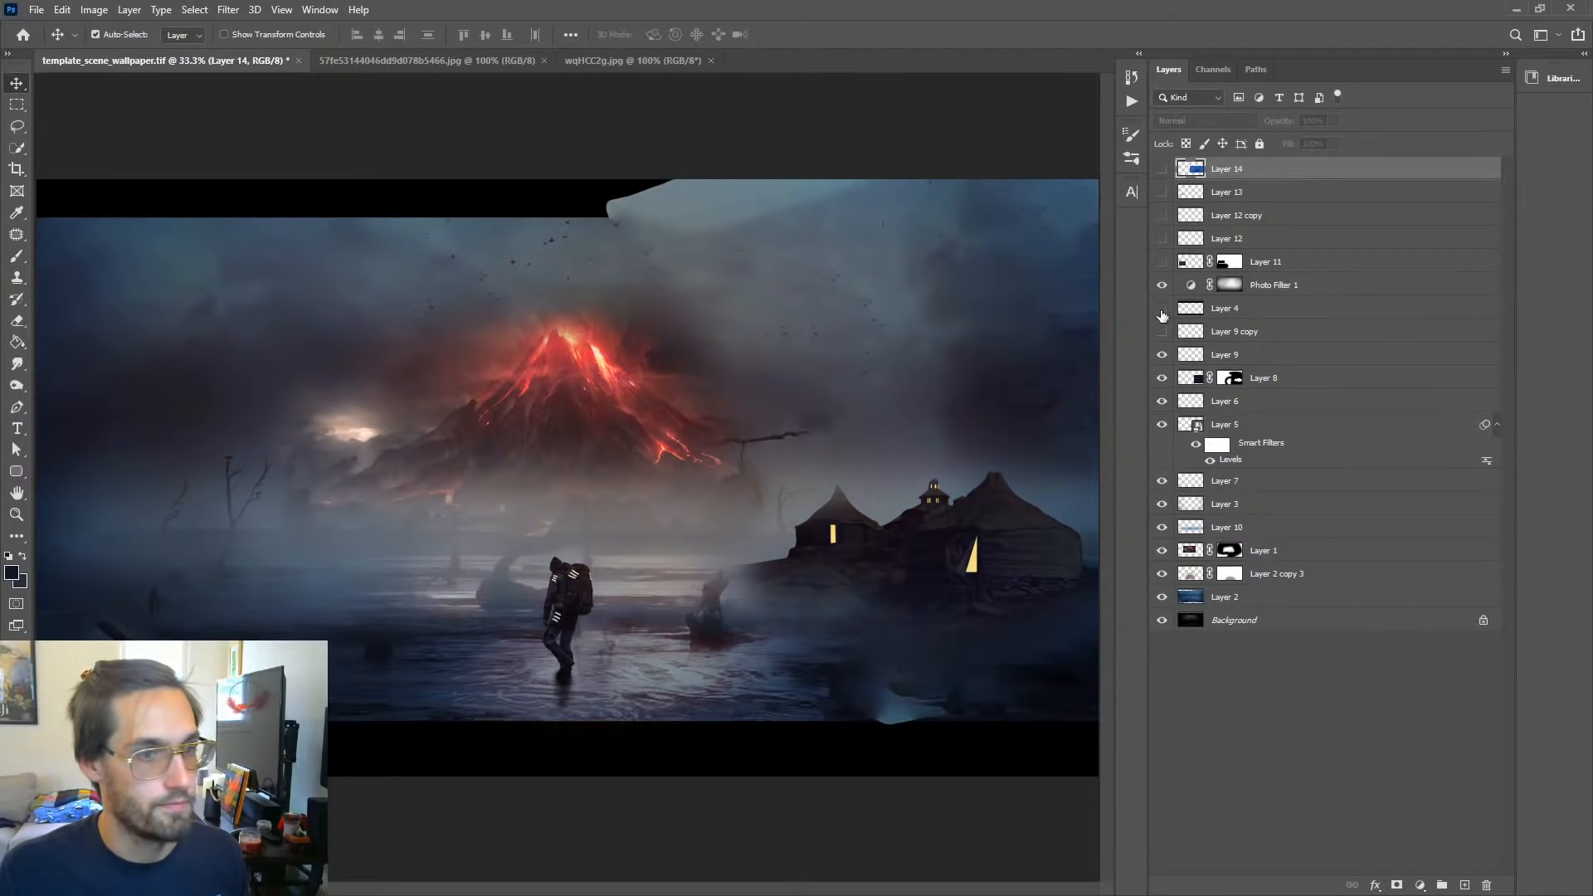
left_click(1163, 312)
left_click(1161, 335)
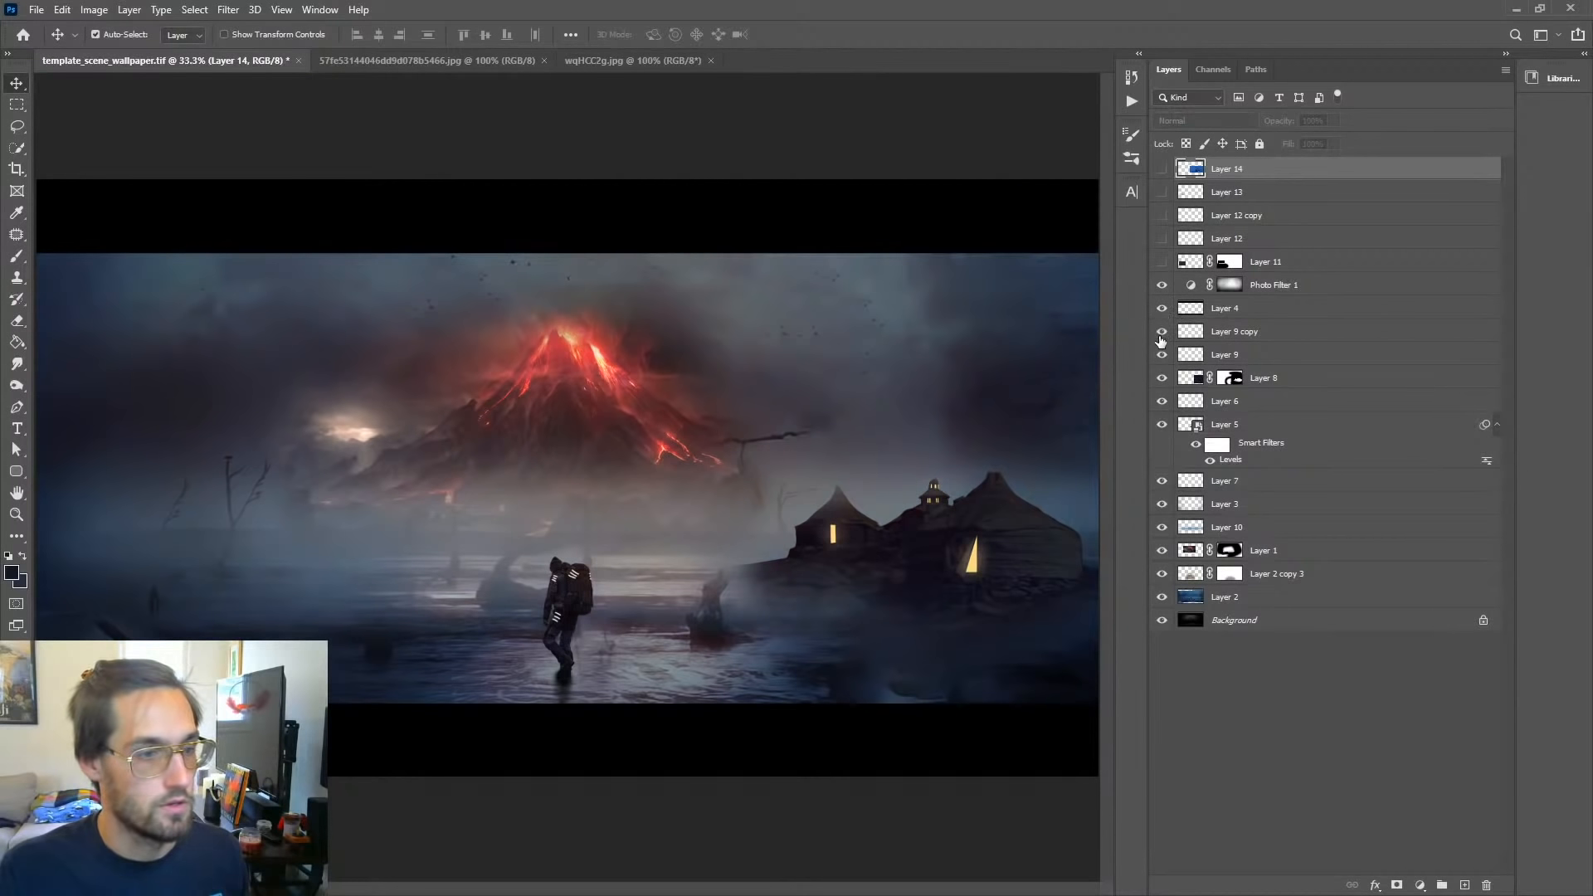
left_click(1245, 336)
left_click(1163, 334)
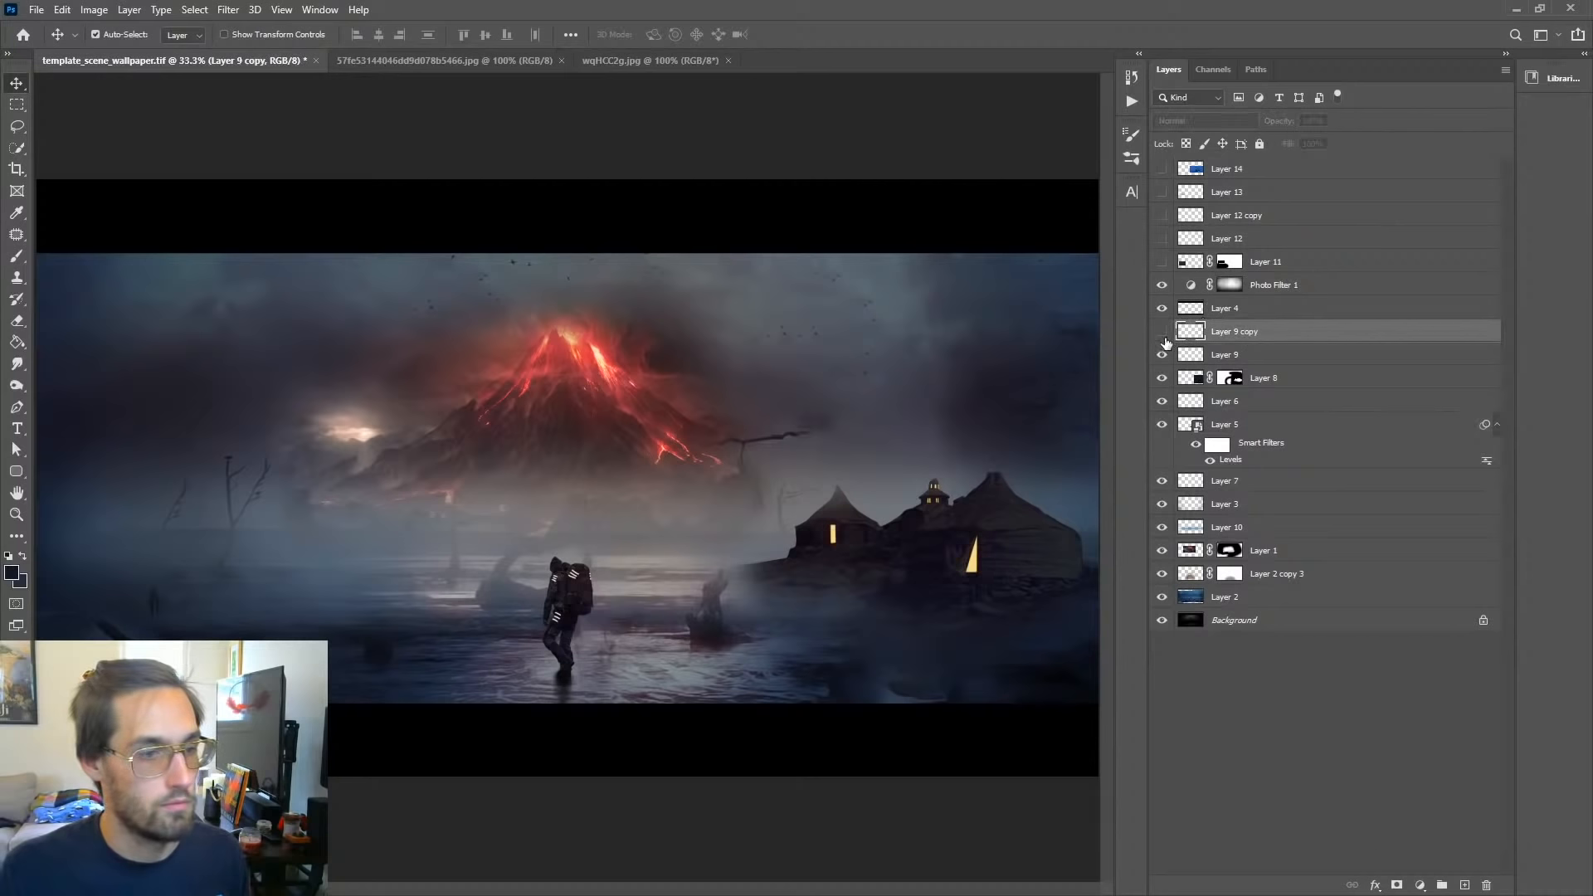
left_click(1162, 333)
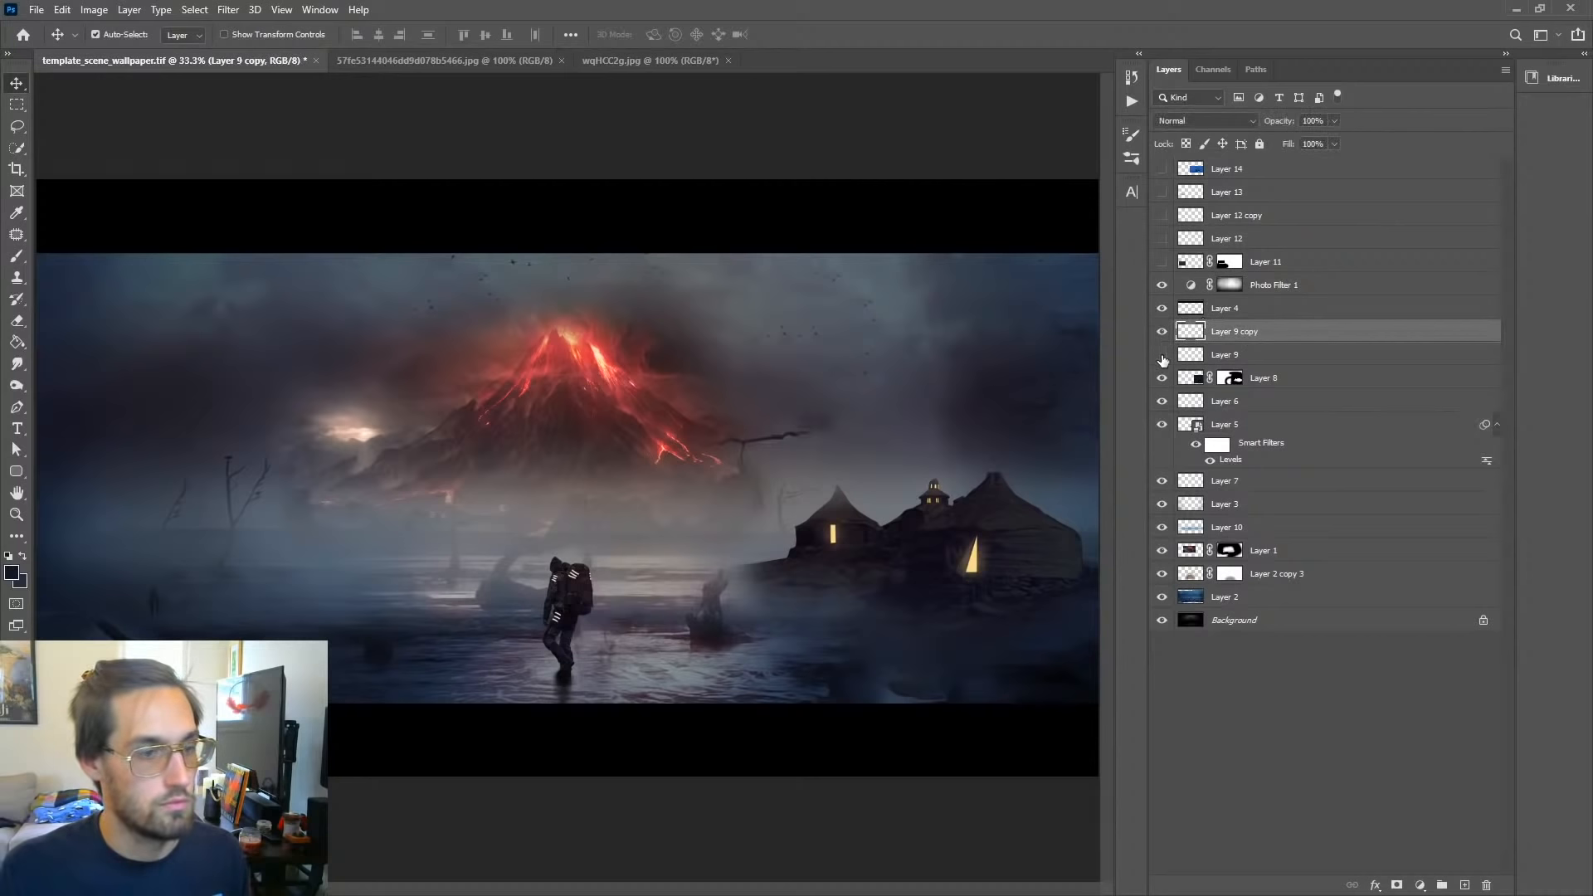
left_click(1162, 333)
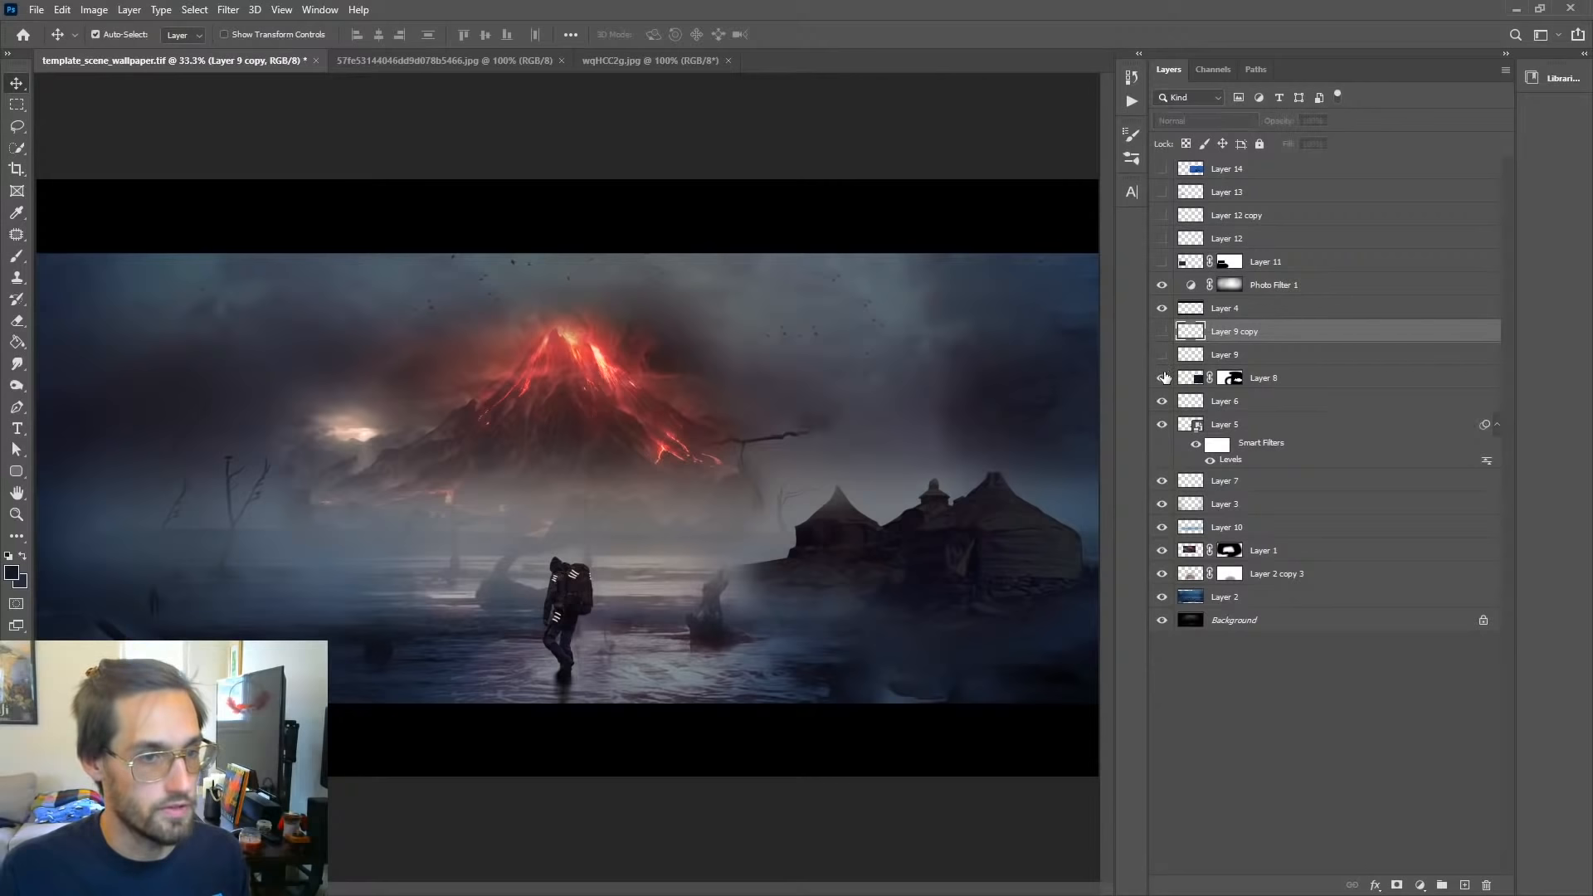
Step: Start saving the scene under a new name and browse to the versions folder inside 8. NVIDIA Contest > _Assets
key("ctrl+shift+s")
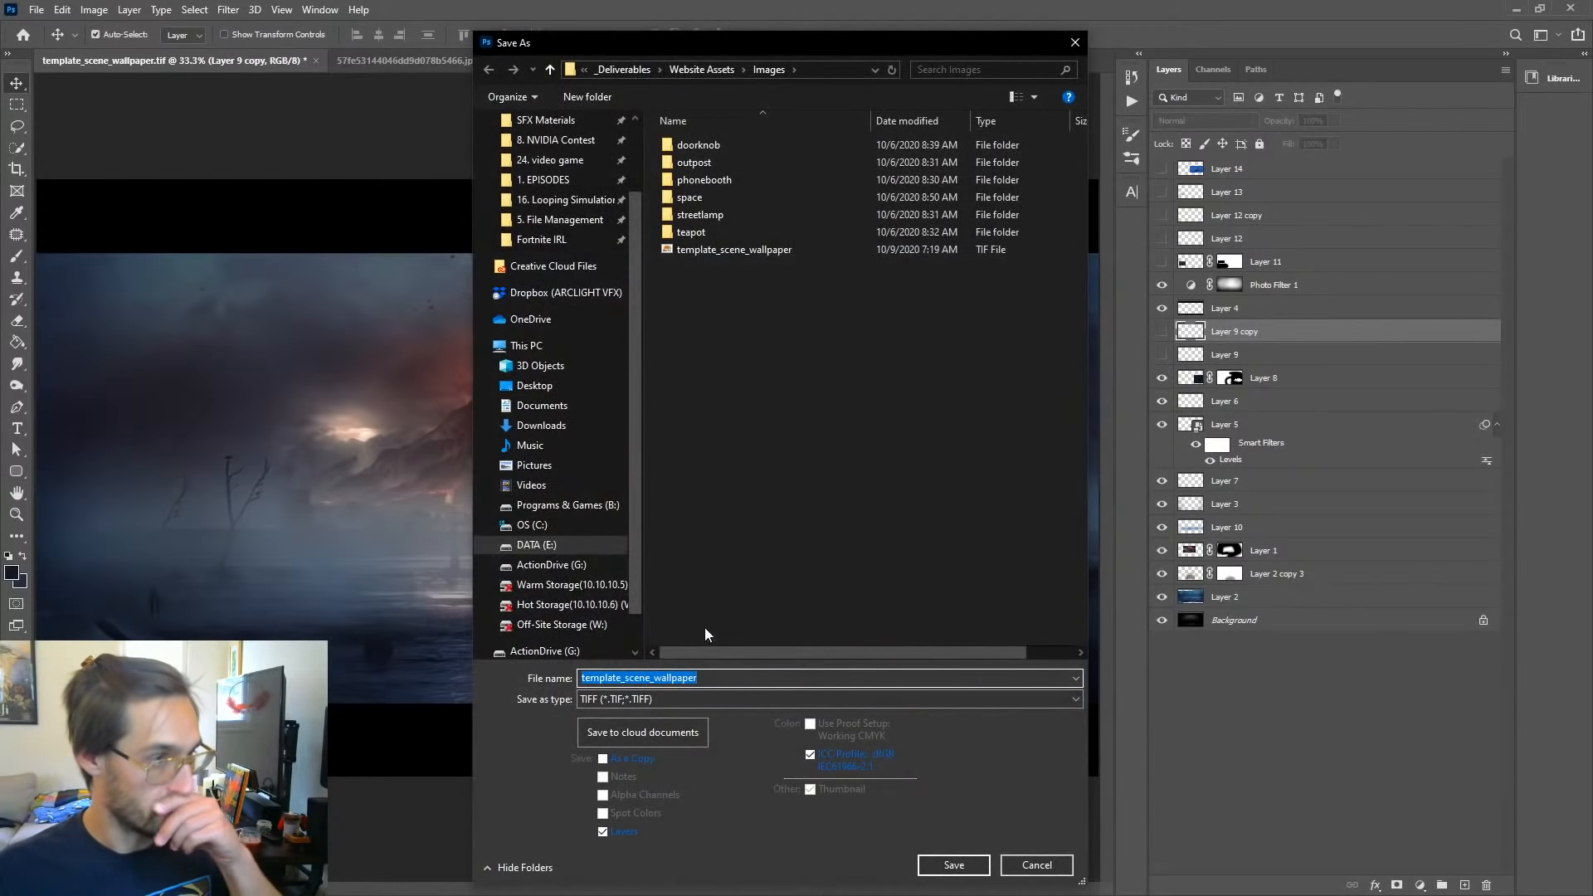
left_click(555, 180)
scroll(594, 181, "up", 3)
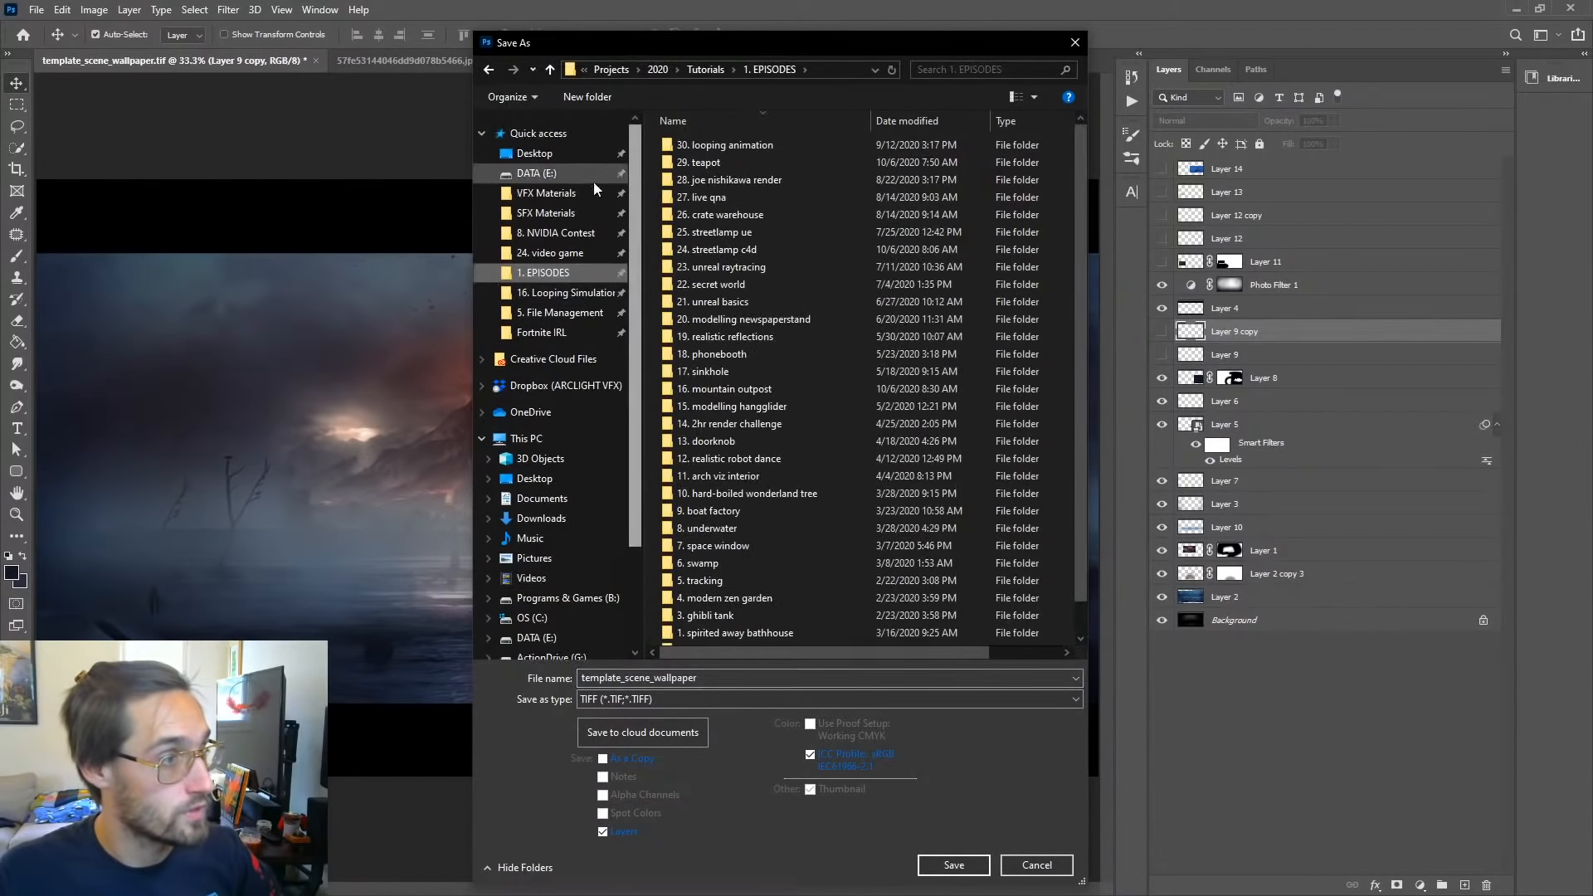
left_click(553, 232)
double_click(694, 146)
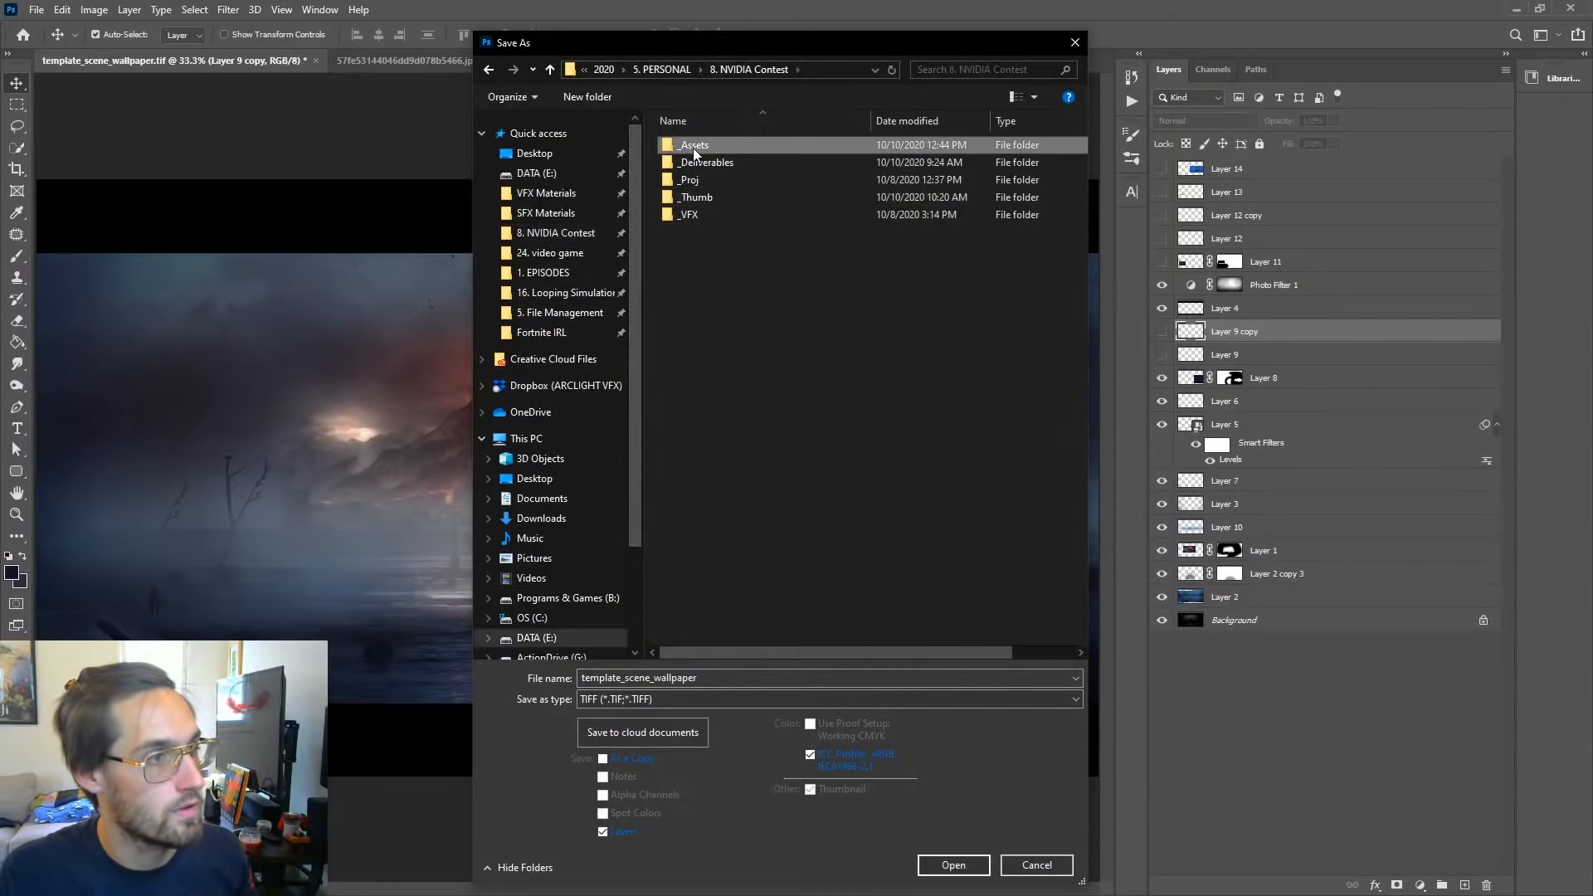
left_click(692, 179)
double_click(693, 197)
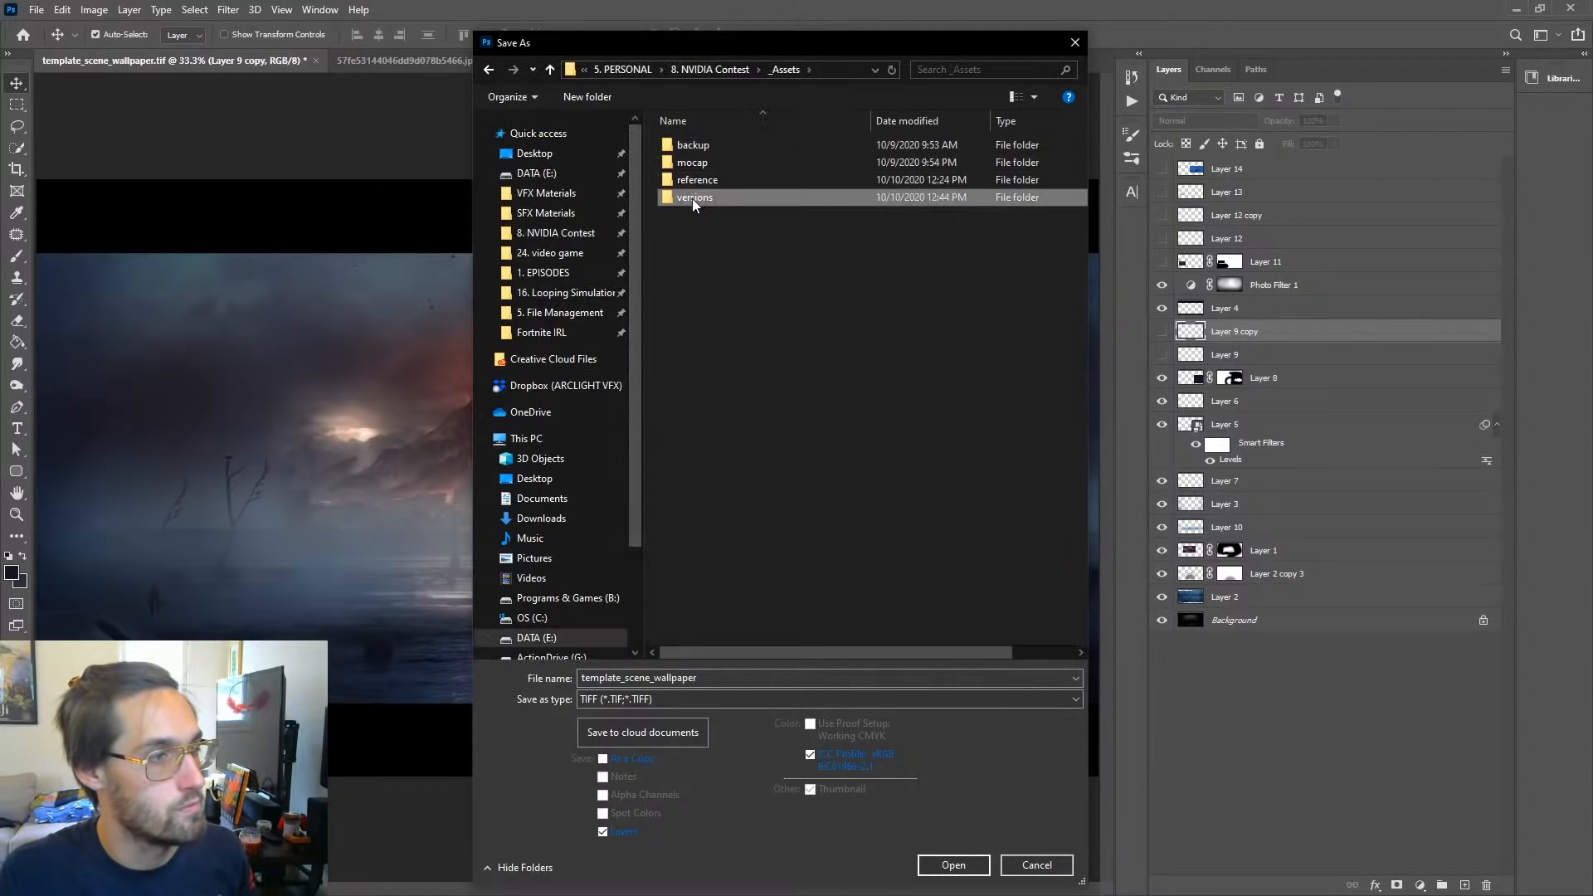
Step: Save the scene in Photoshop PSD format as paralleldimensions [1a] with Maximize Compatibility enabled
left_click(679, 700)
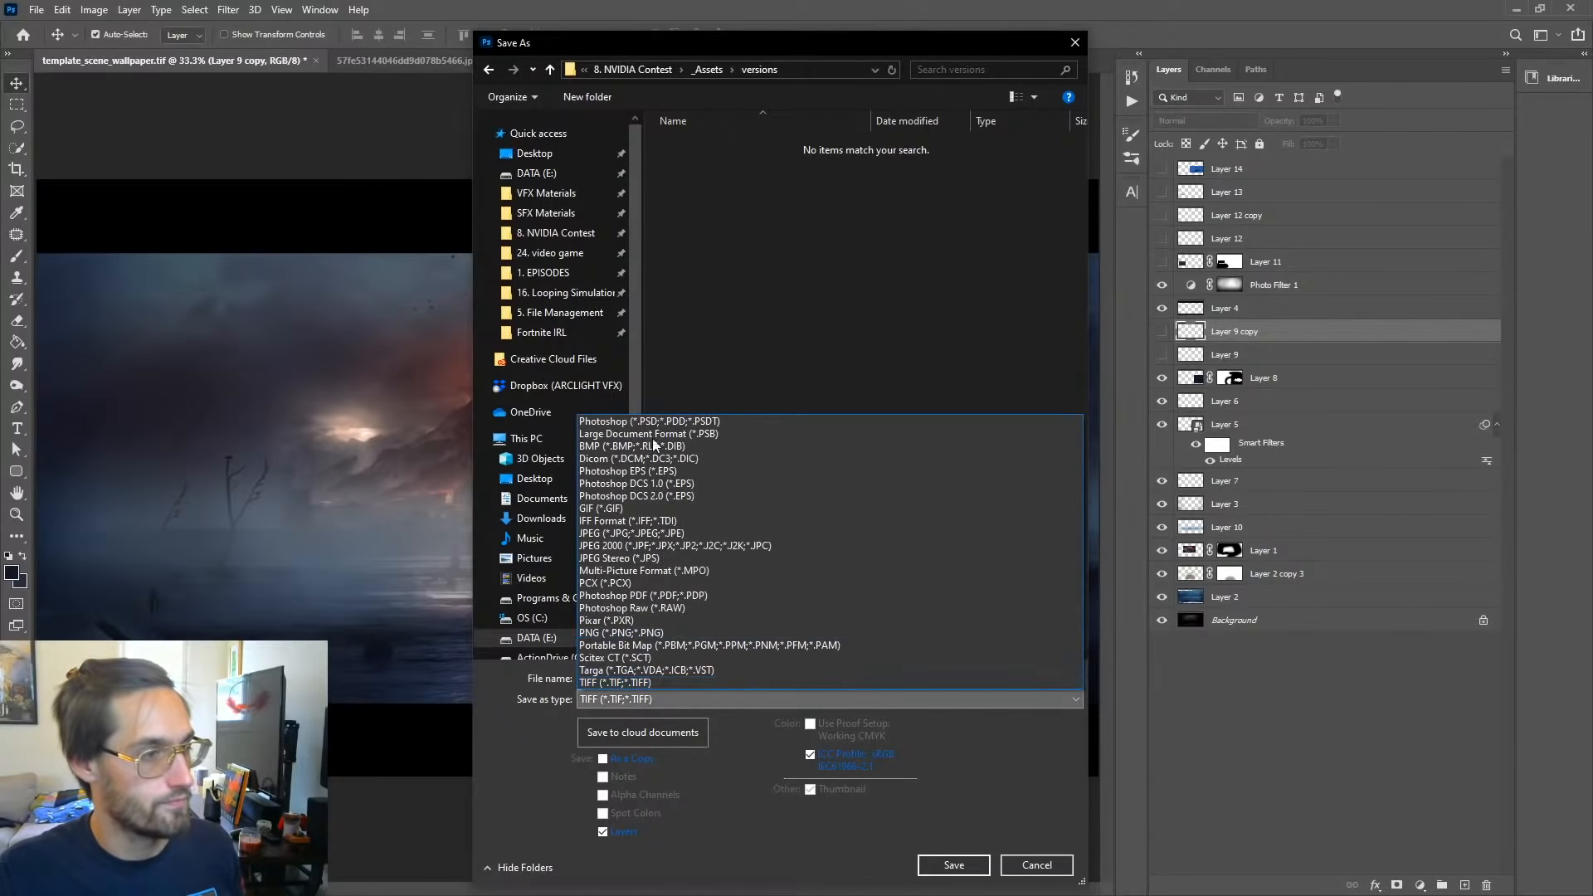
left_click(634, 423)
double_click(679, 677)
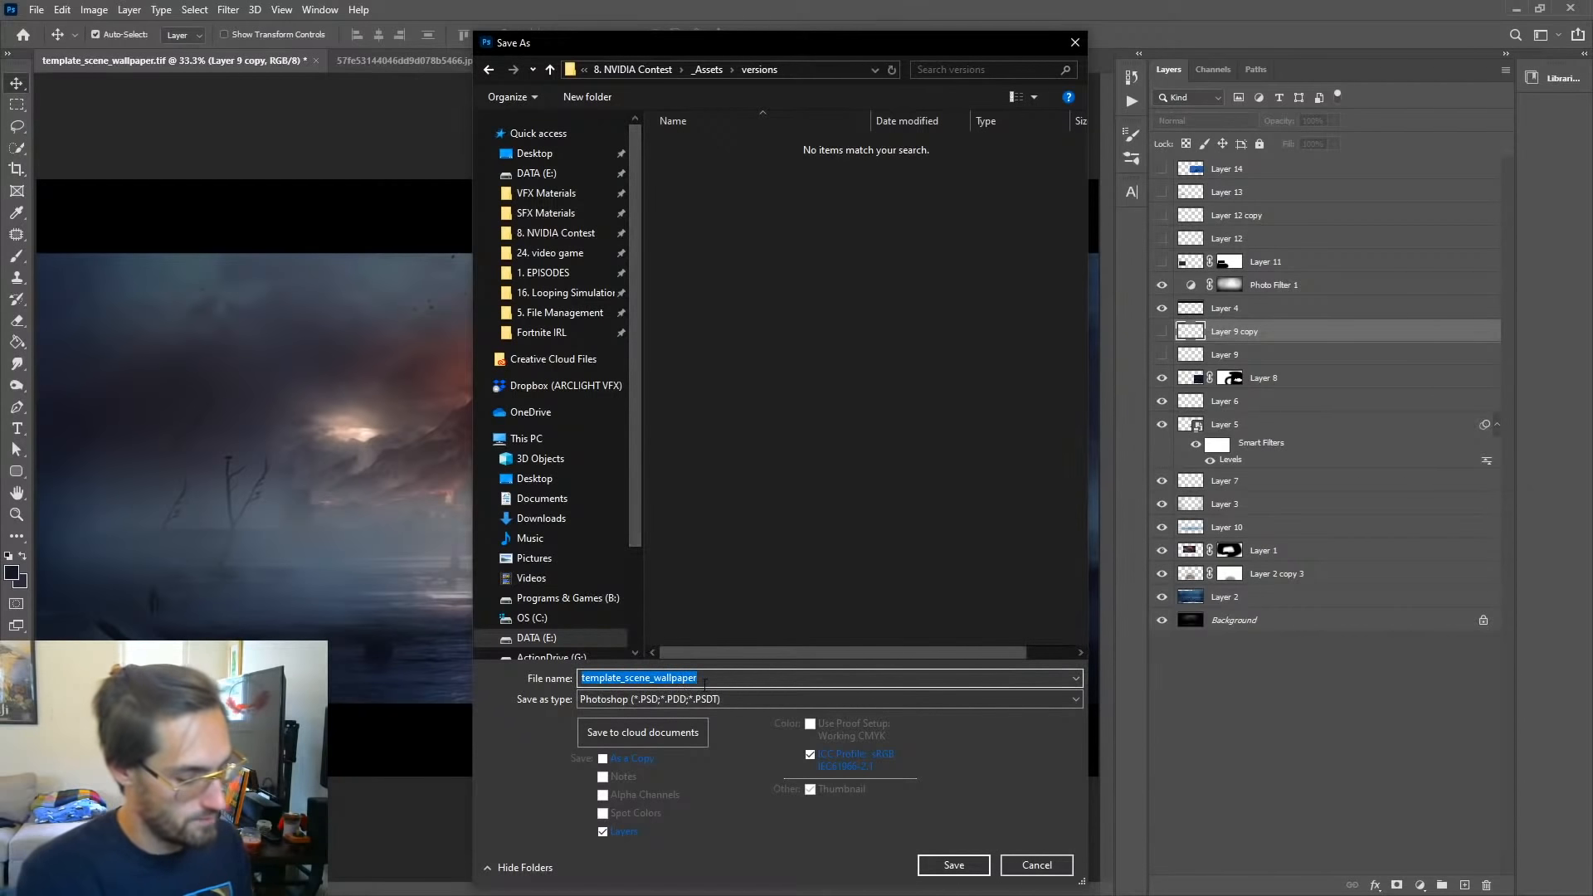
type("paralleldimens")
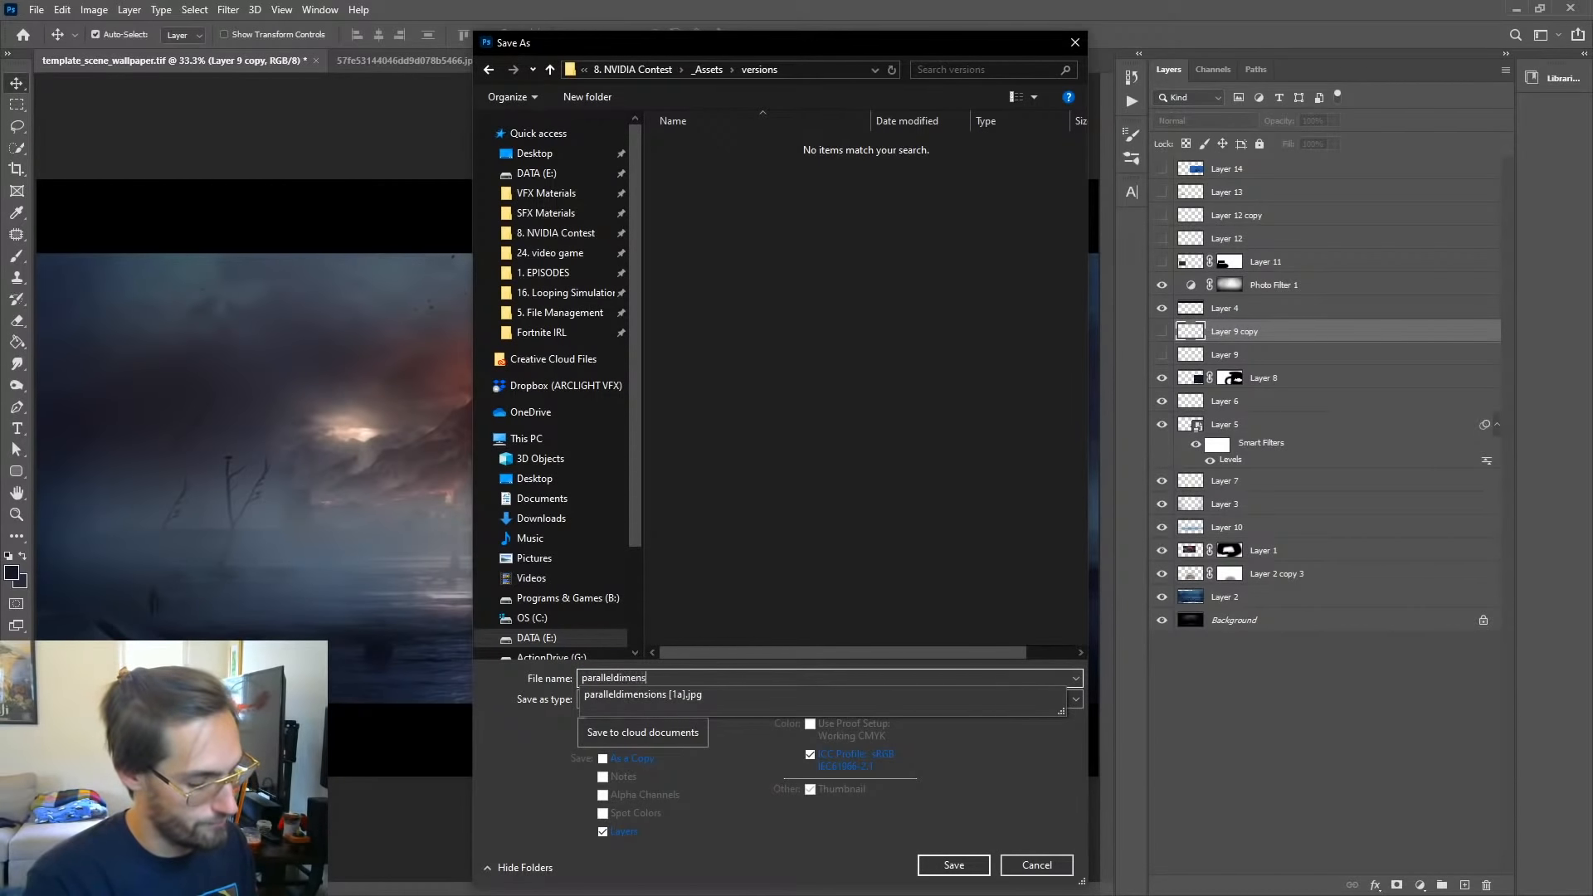
type("ions [1a")
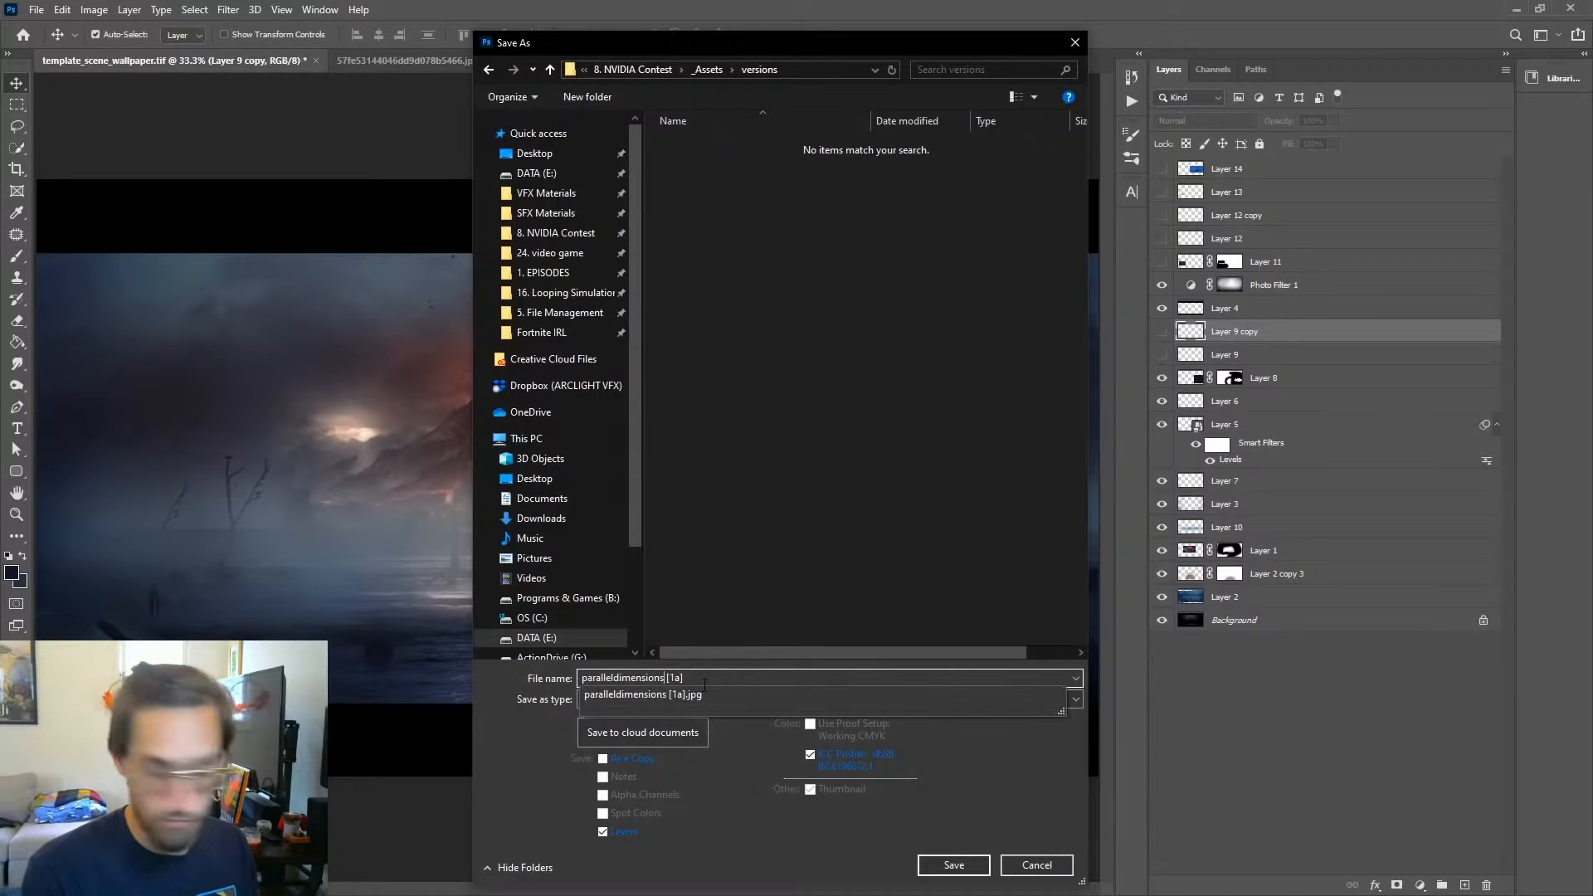
key("Return")
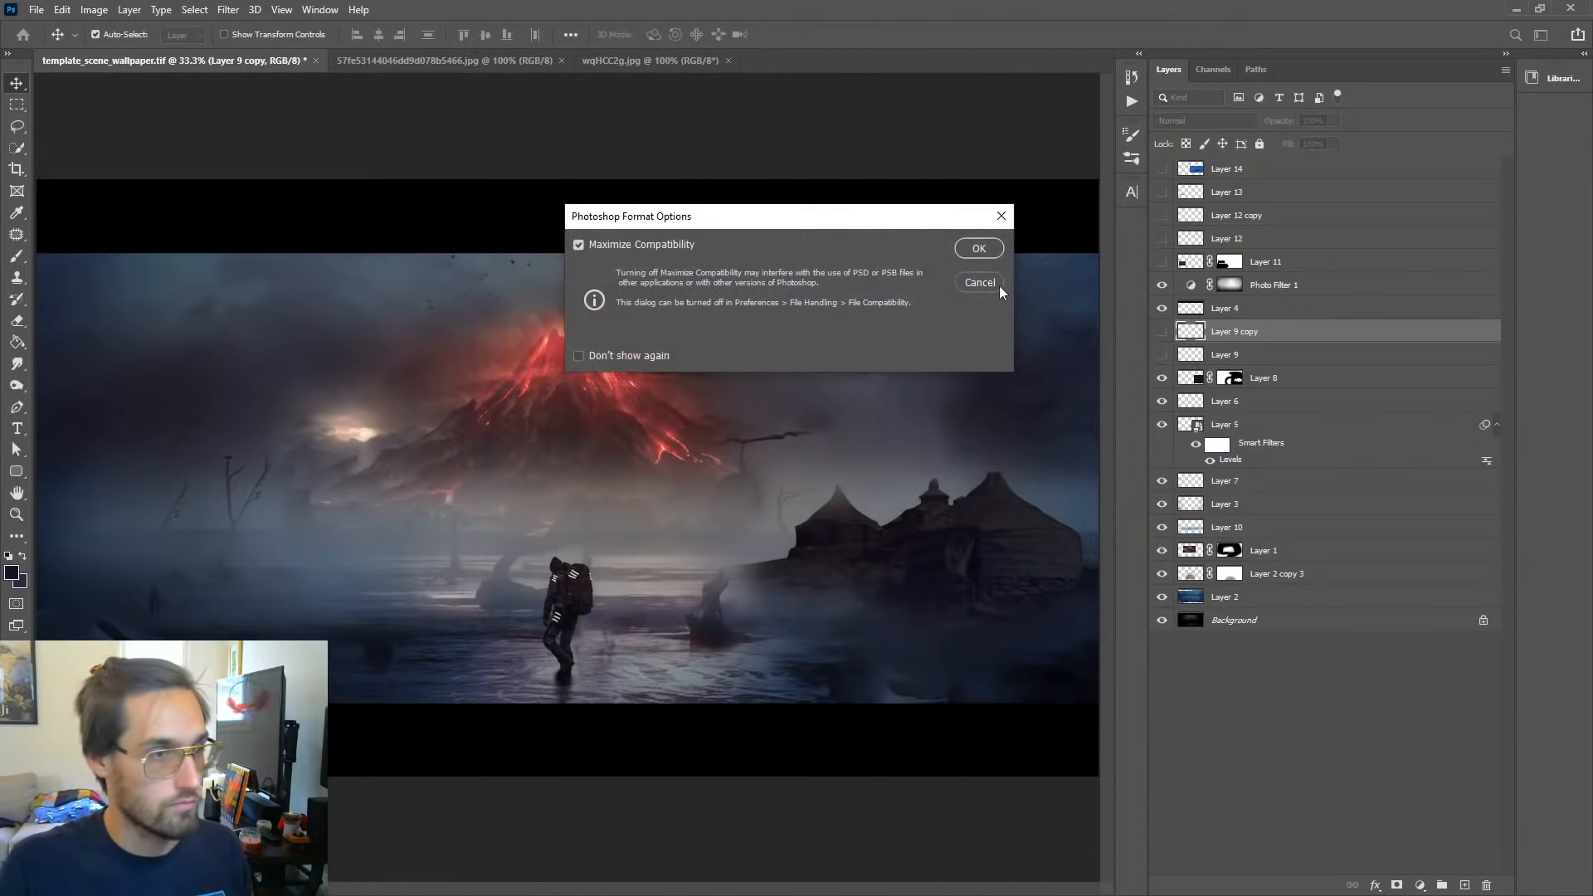
left_click(979, 249)
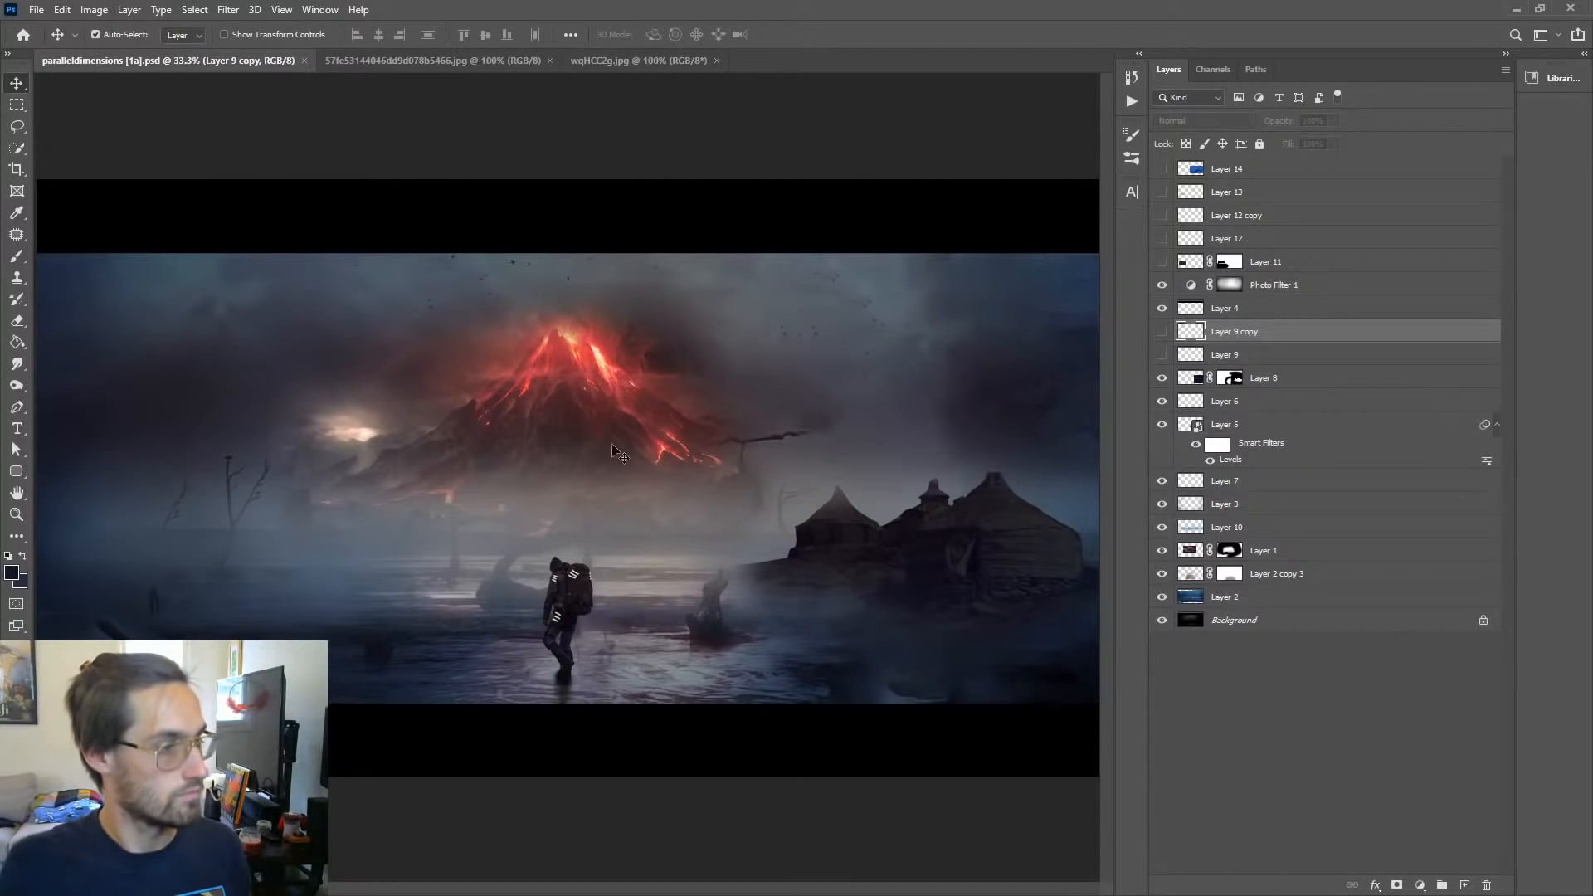
Step: Hide Layer 8 with the large tents, and toggle Layers 6 and 5 off and back on to check them
key("z")
left_click(674, 474, "alt")
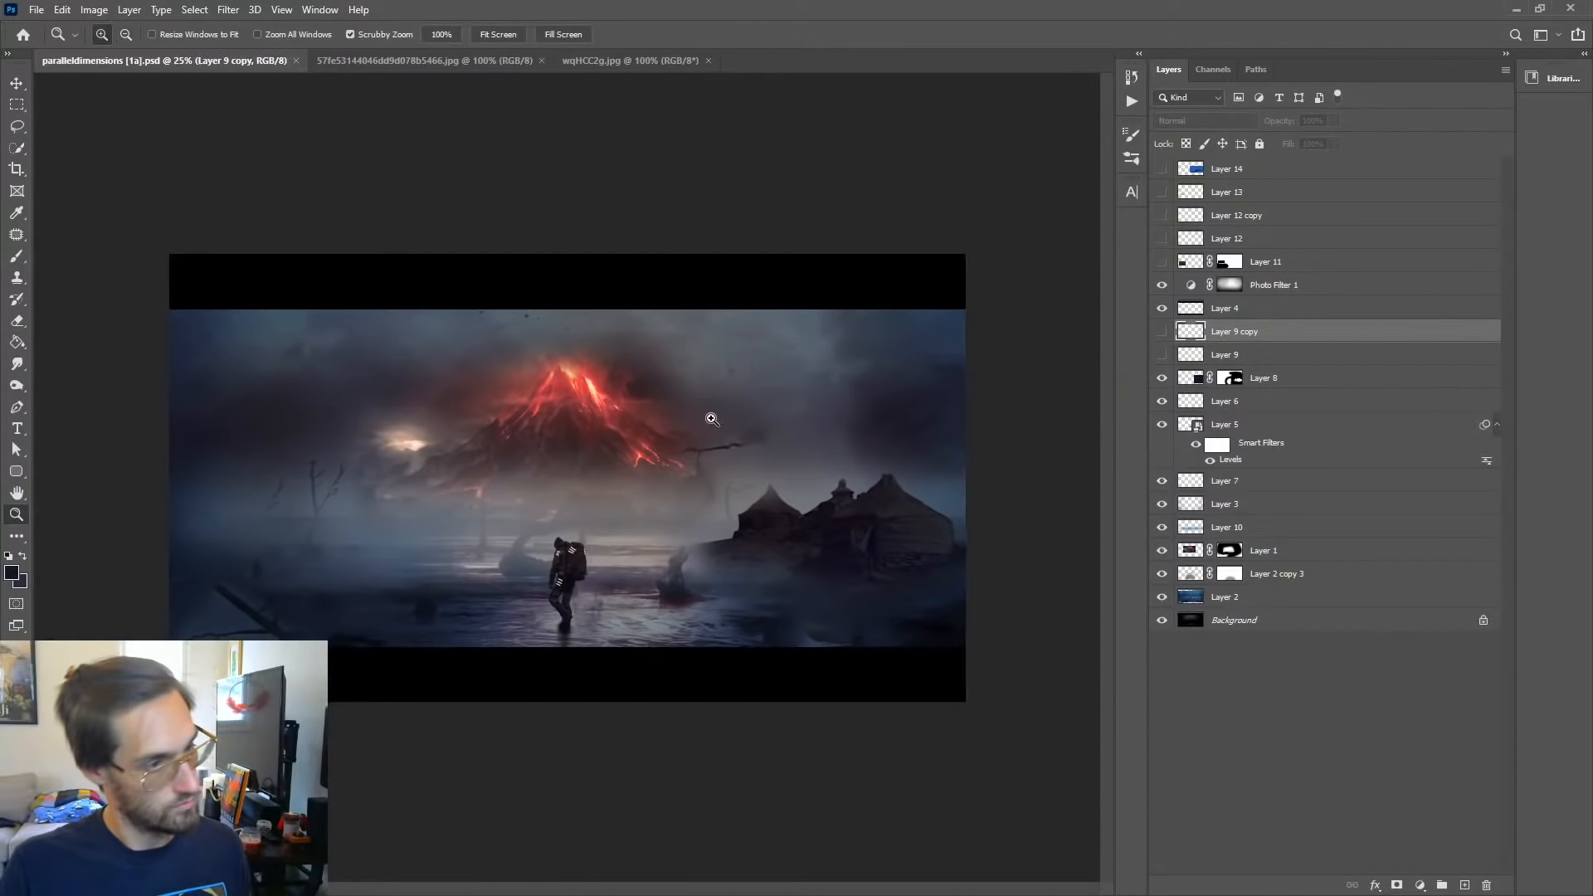
left_click(1344, 708)
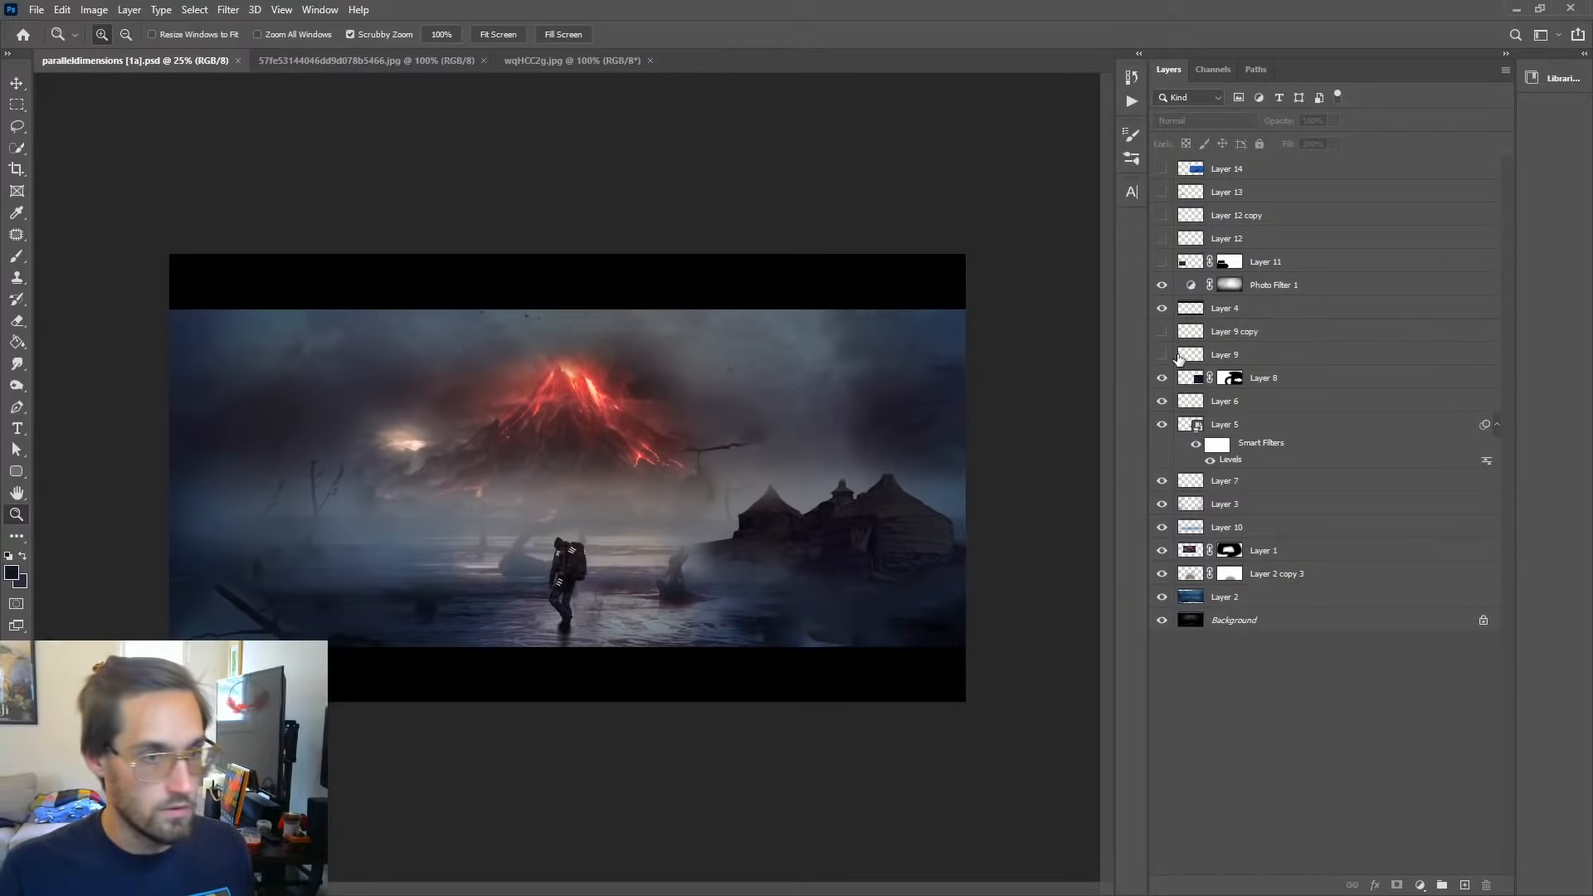
left_click(1161, 378)
left_click(1164, 428)
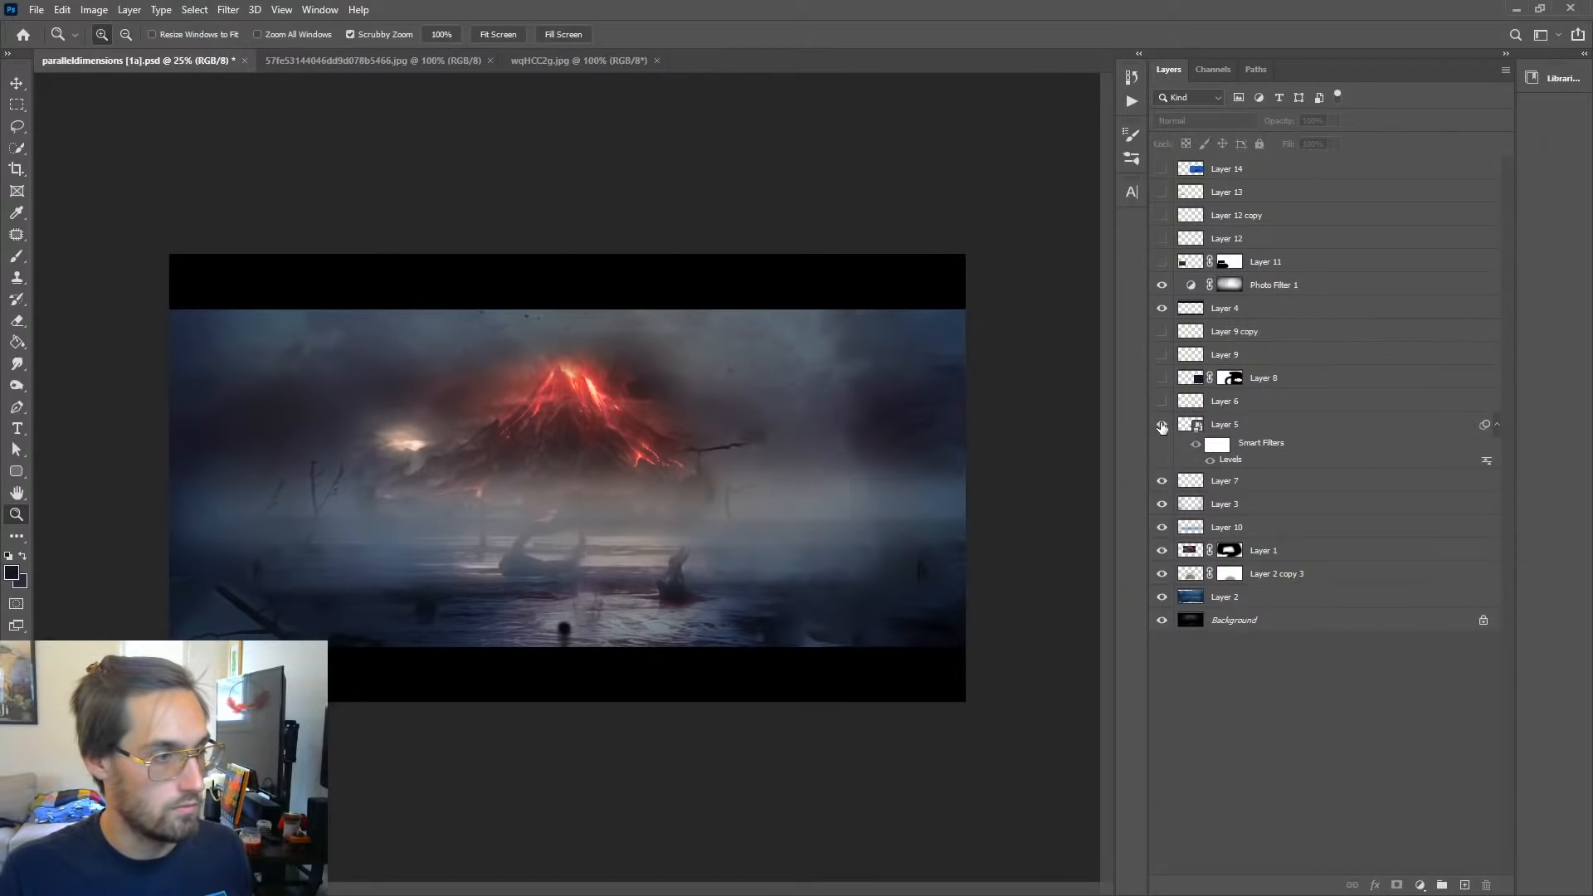
left_click(1163, 425)
left_click(1163, 405)
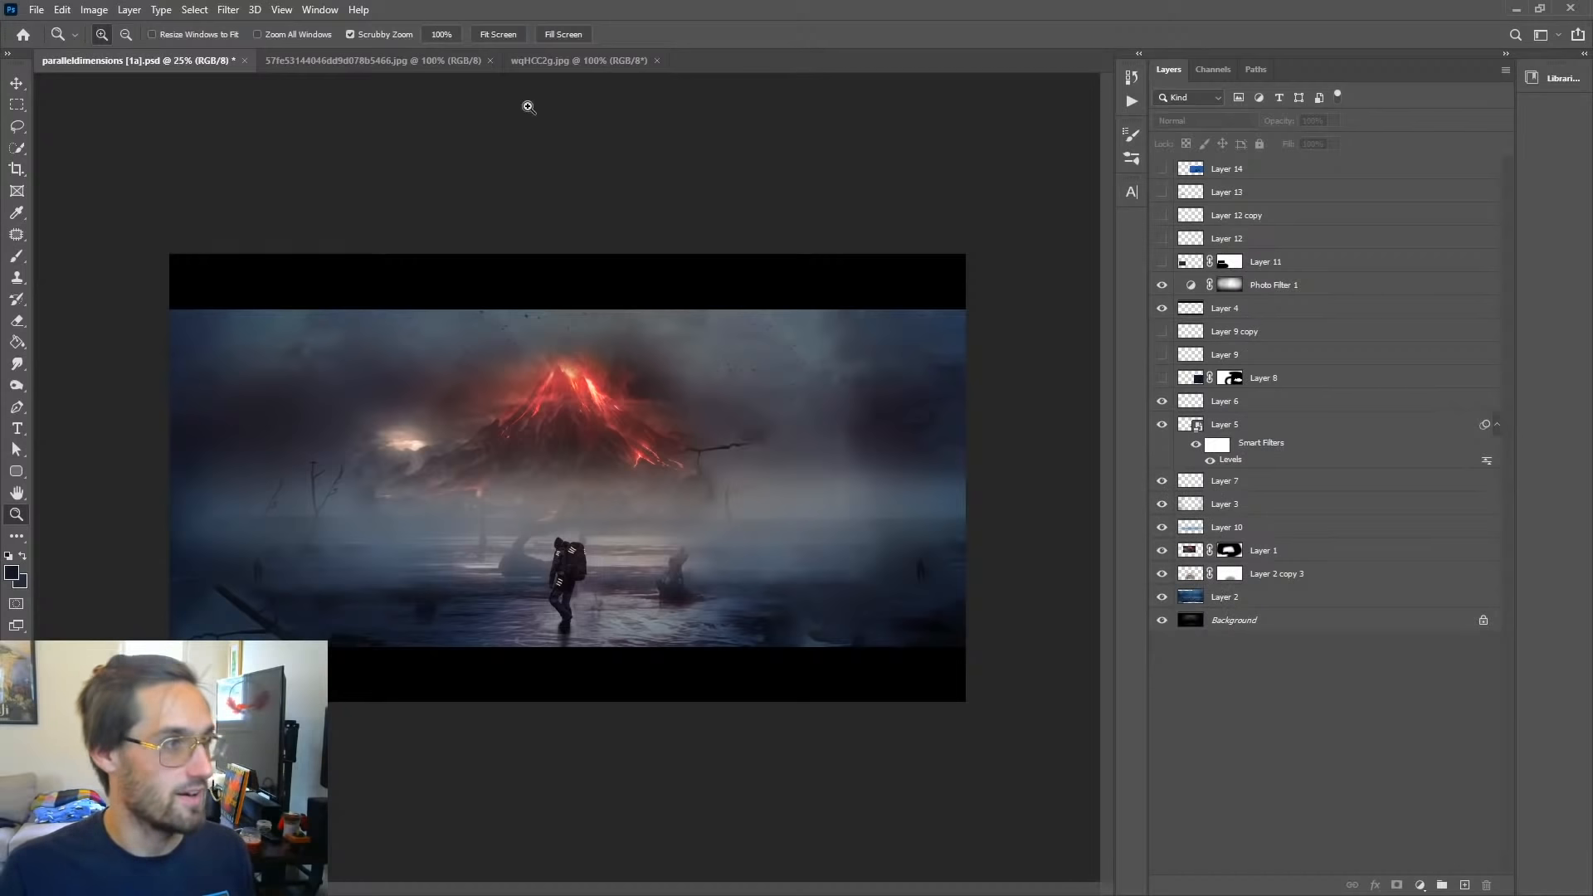
Step: Copy the vault photo 57fe53144046dd9d078b5466.jpg into the scene as a new top layer and enlarge it to about 203%
left_click(284, 62)
key("v")
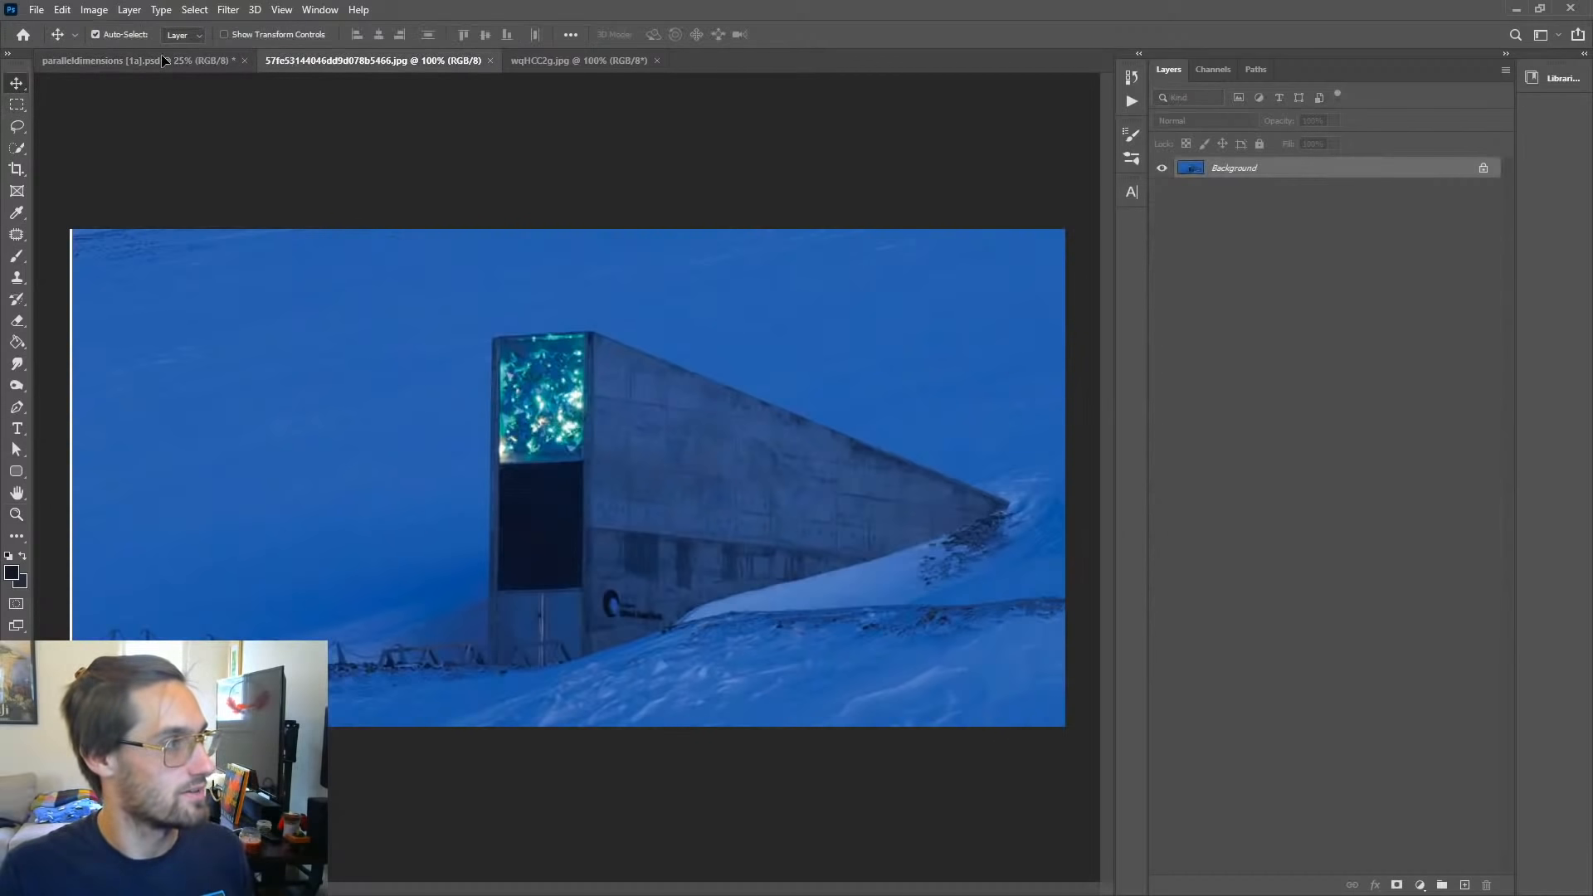
left_click_drag(163, 59, 774, 519)
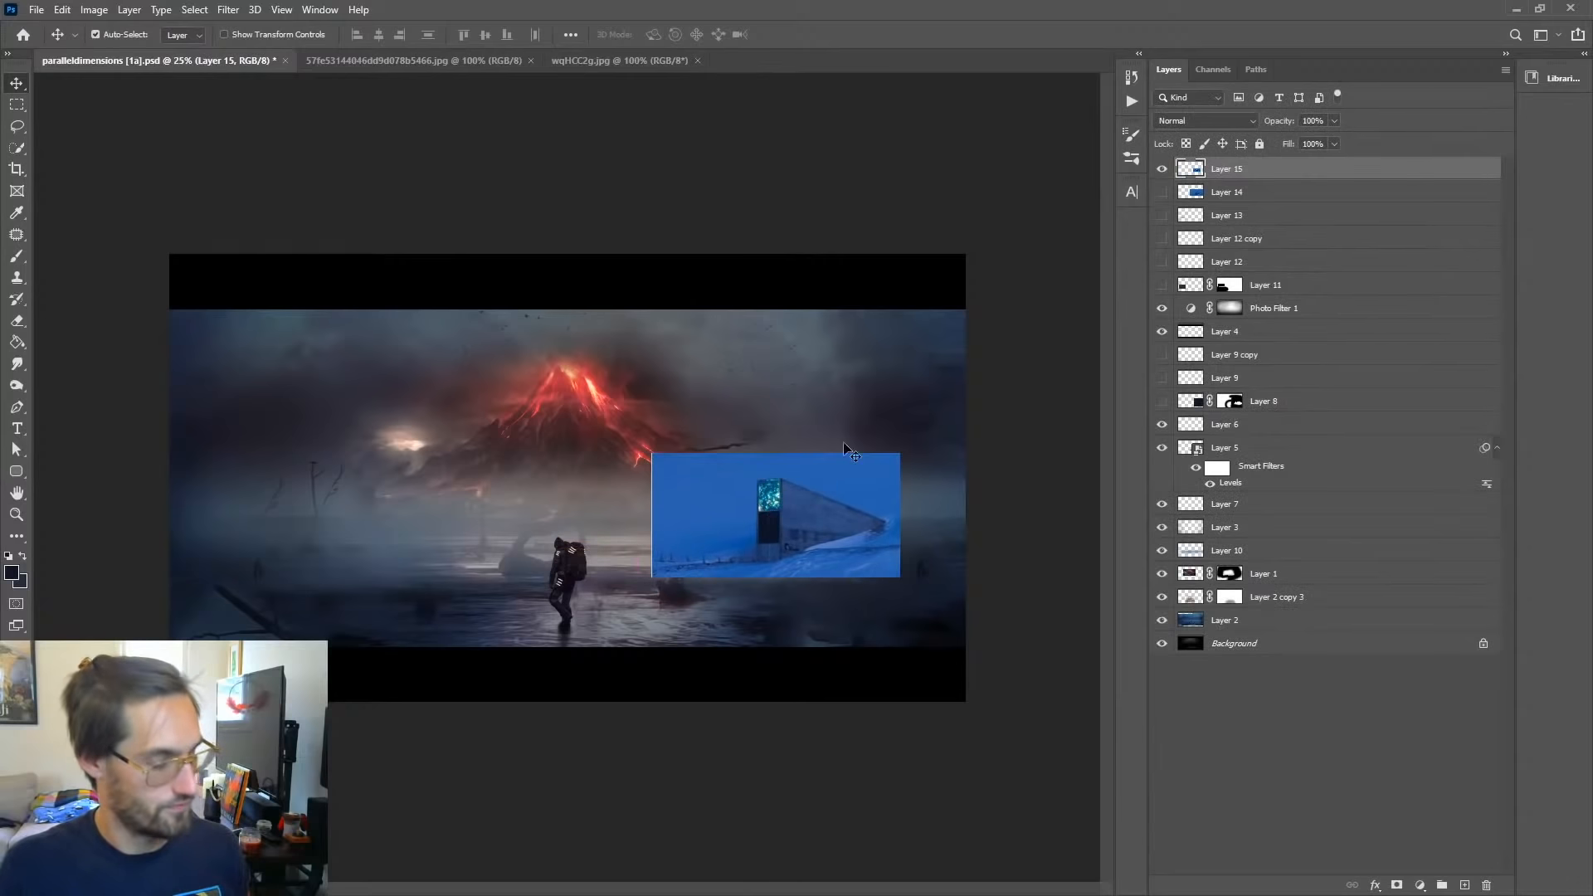
key("ctrl+t")
left_click_drag(652, 453, 396, 324)
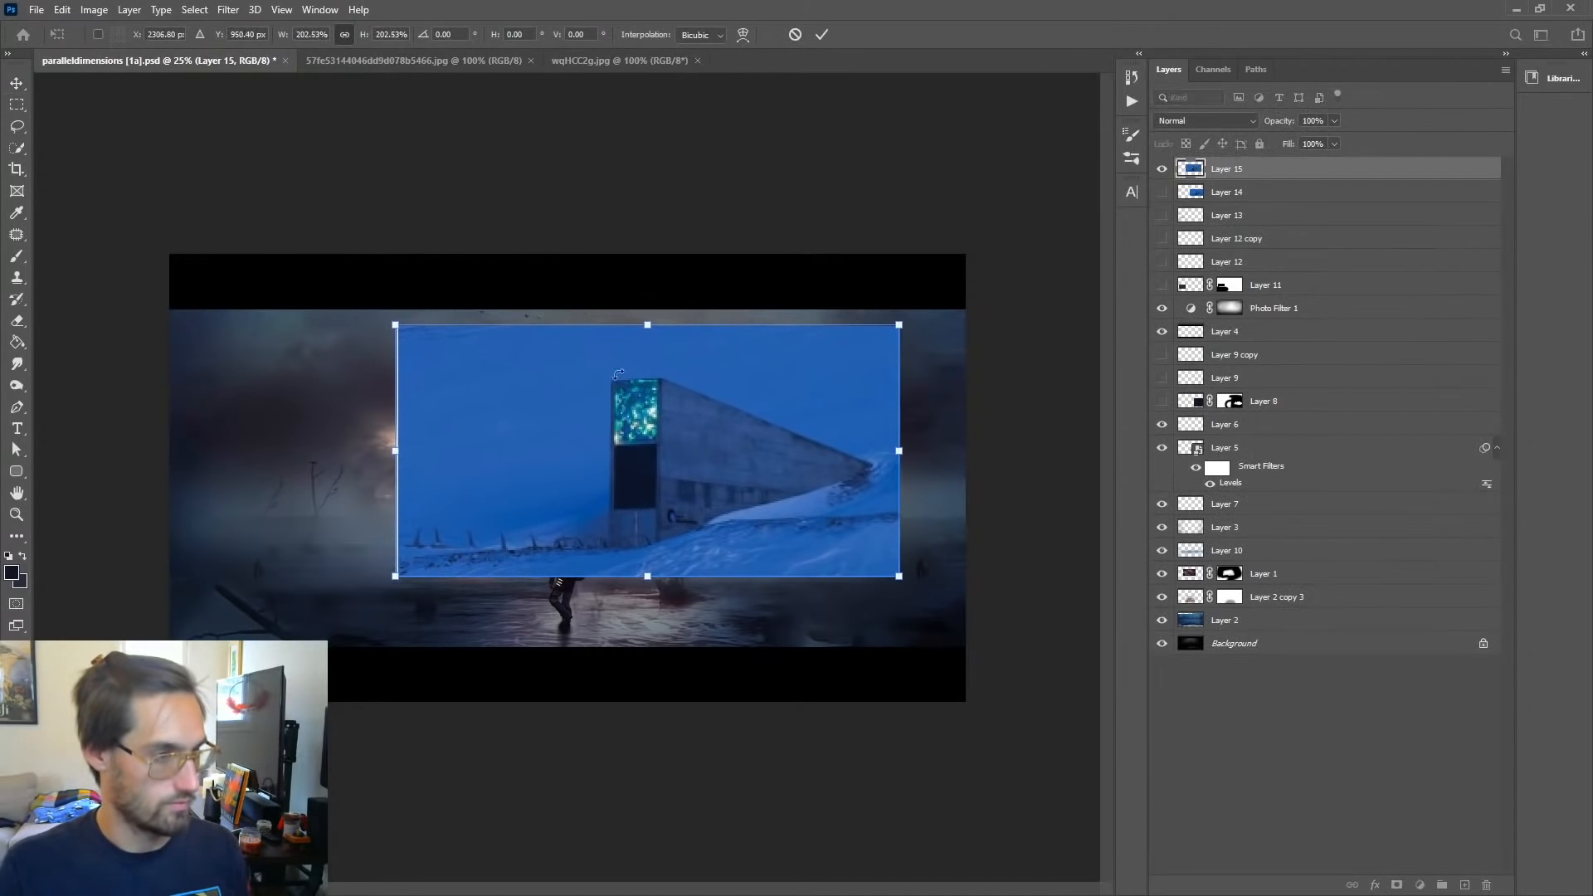
key("Return")
Step: Scale the vault photo back down proportionally and position it on the shoreline to the right of the hiker
left_click_drag(730, 474, 774, 519)
key("ctrl+t")
left_click_drag(489, 391, 572, 421)
left_click_drag(849, 549, 804, 506)
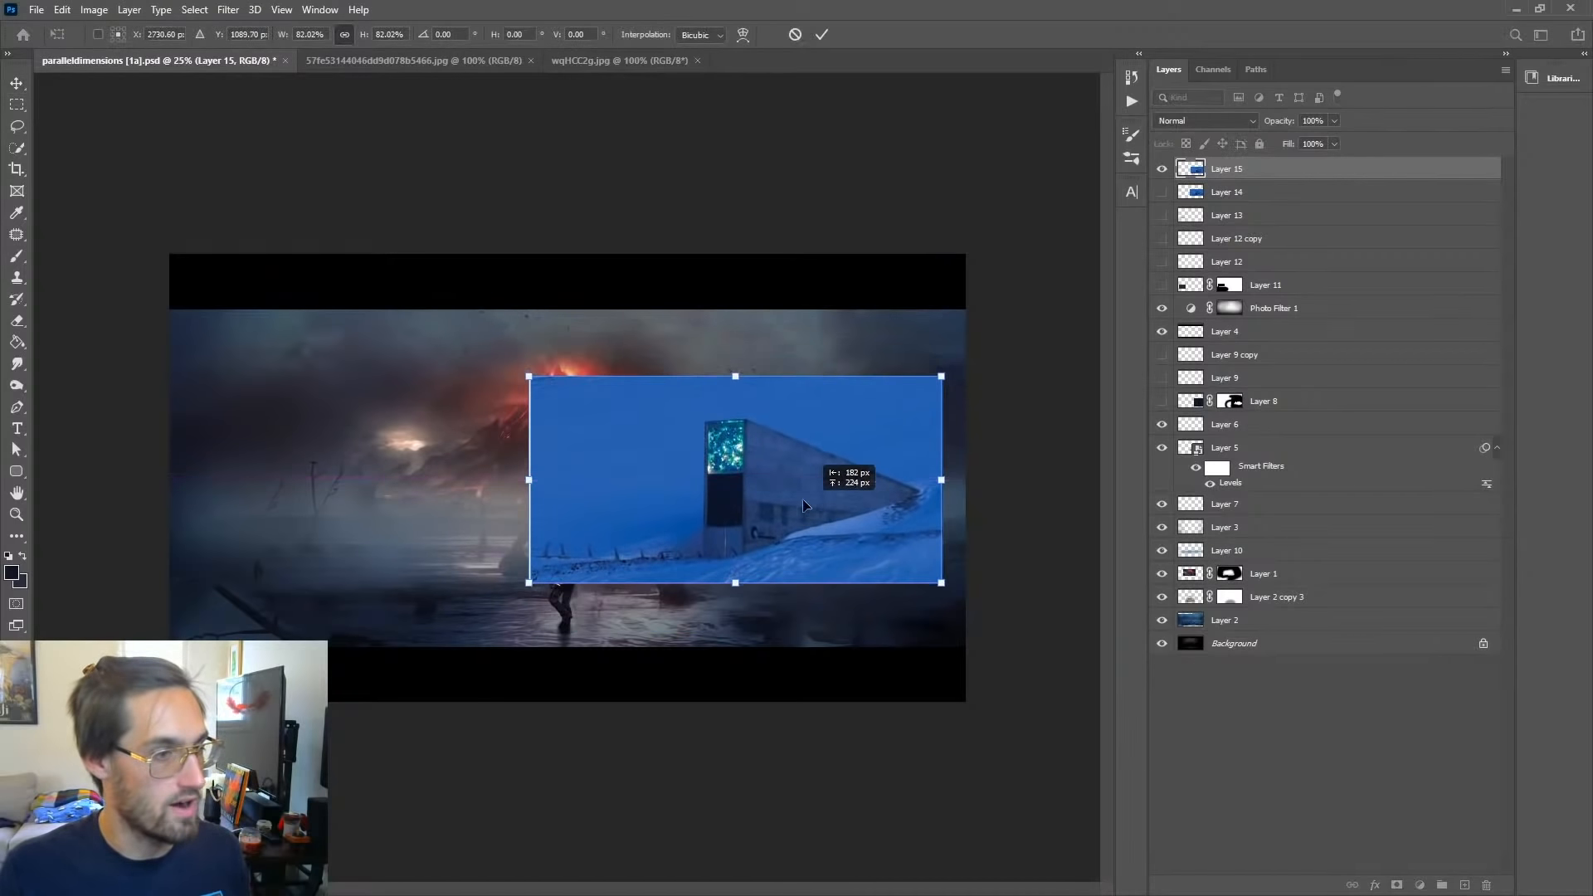
left_click_drag(529, 376, 578, 400)
mouse_move(844, 511)
left_mouse_down()
mouse_move(742, 438)
mouse_move(867, 508)
mouse_move(844, 520)
left_mouse_up()
key("Return")
Step: Delete Layer 14 with the earlier vault photo and add a layer mask to Layer 15
key("z")
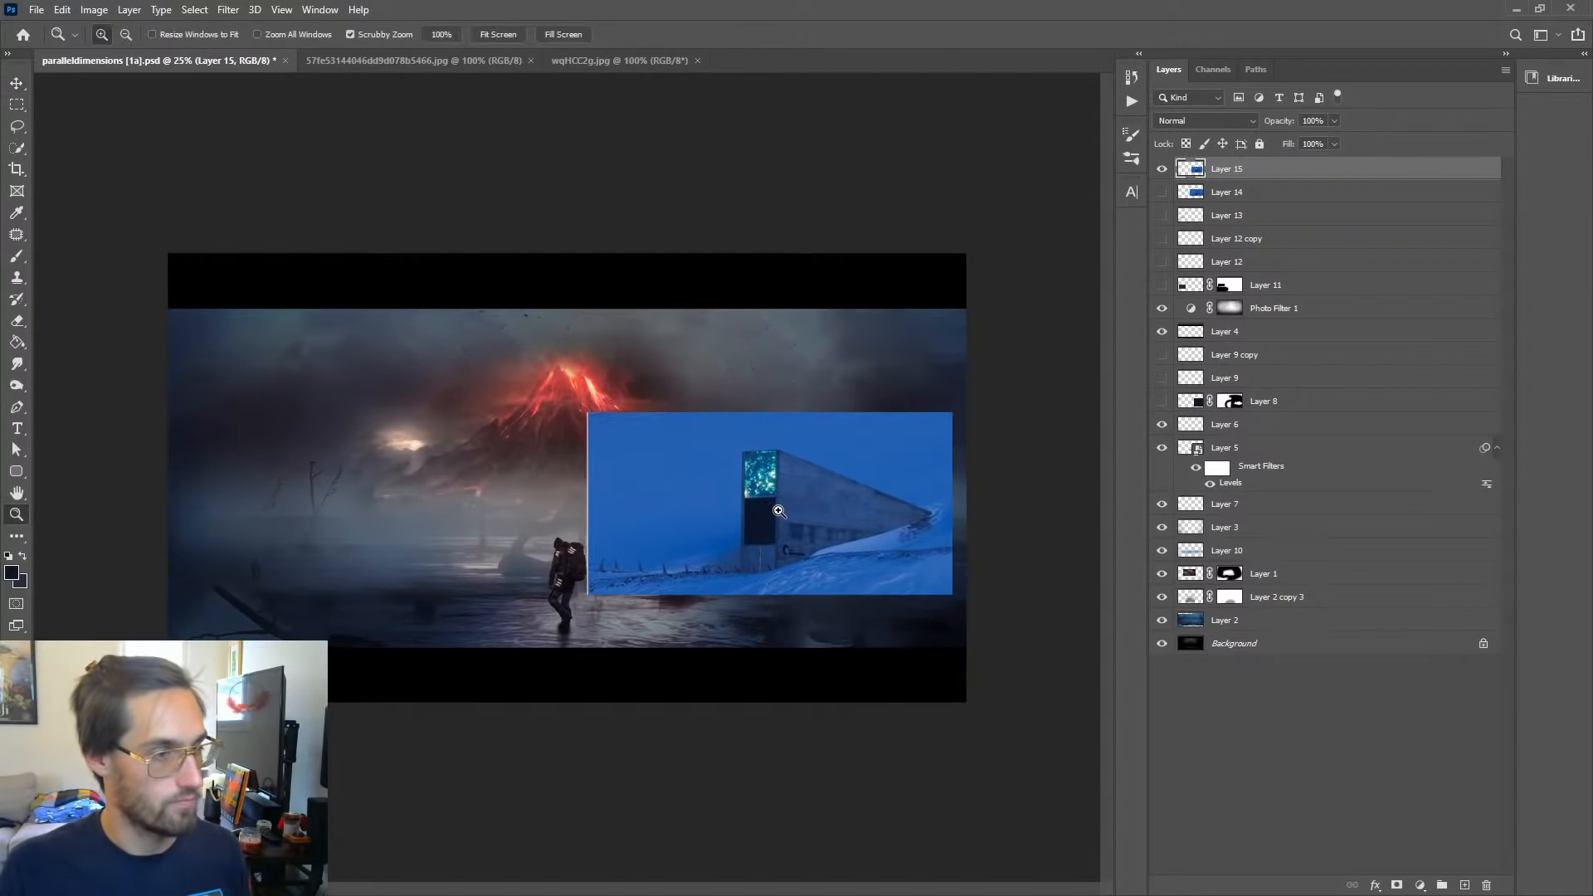
left_click(779, 511)
left_click(780, 511)
left_click_drag(950, 479, 691, 434)
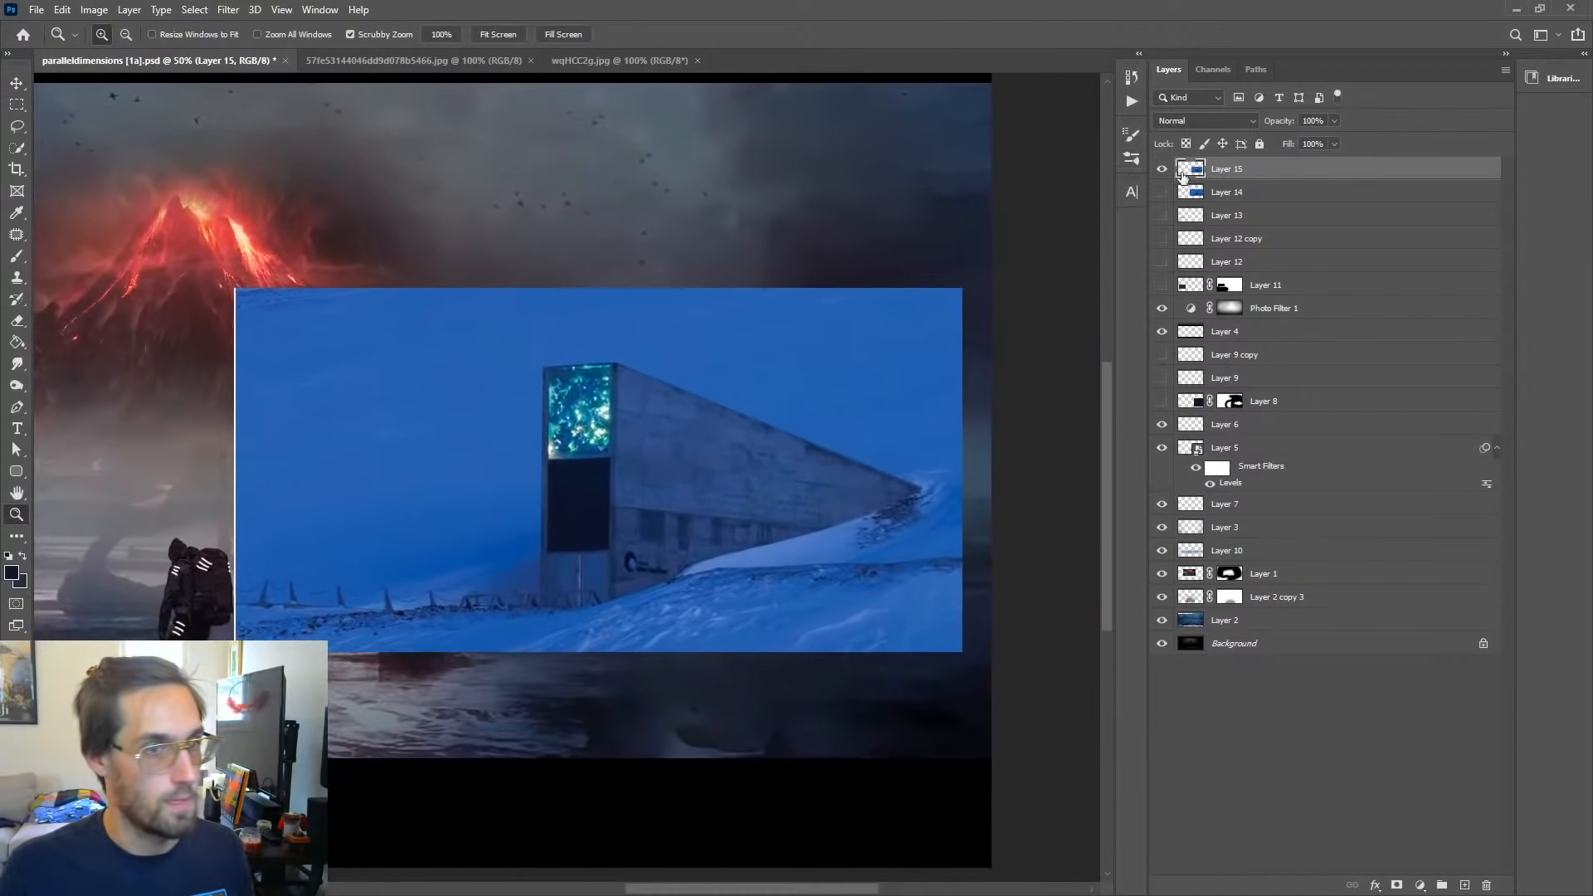
left_click(1253, 200)
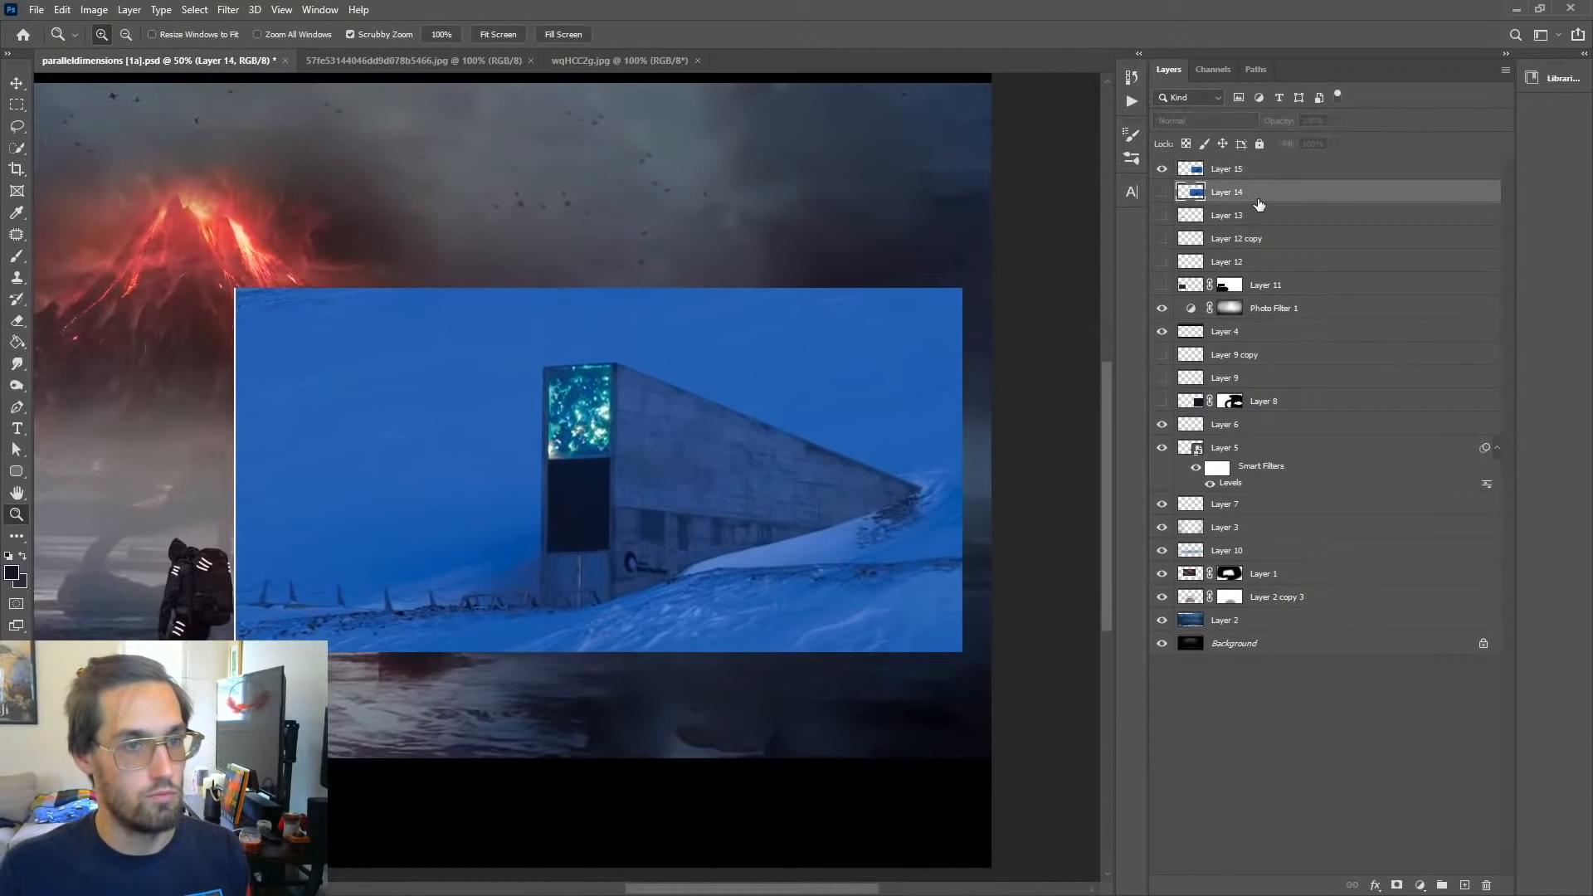
key("Delete")
left_click(1232, 175)
left_click(1397, 886)
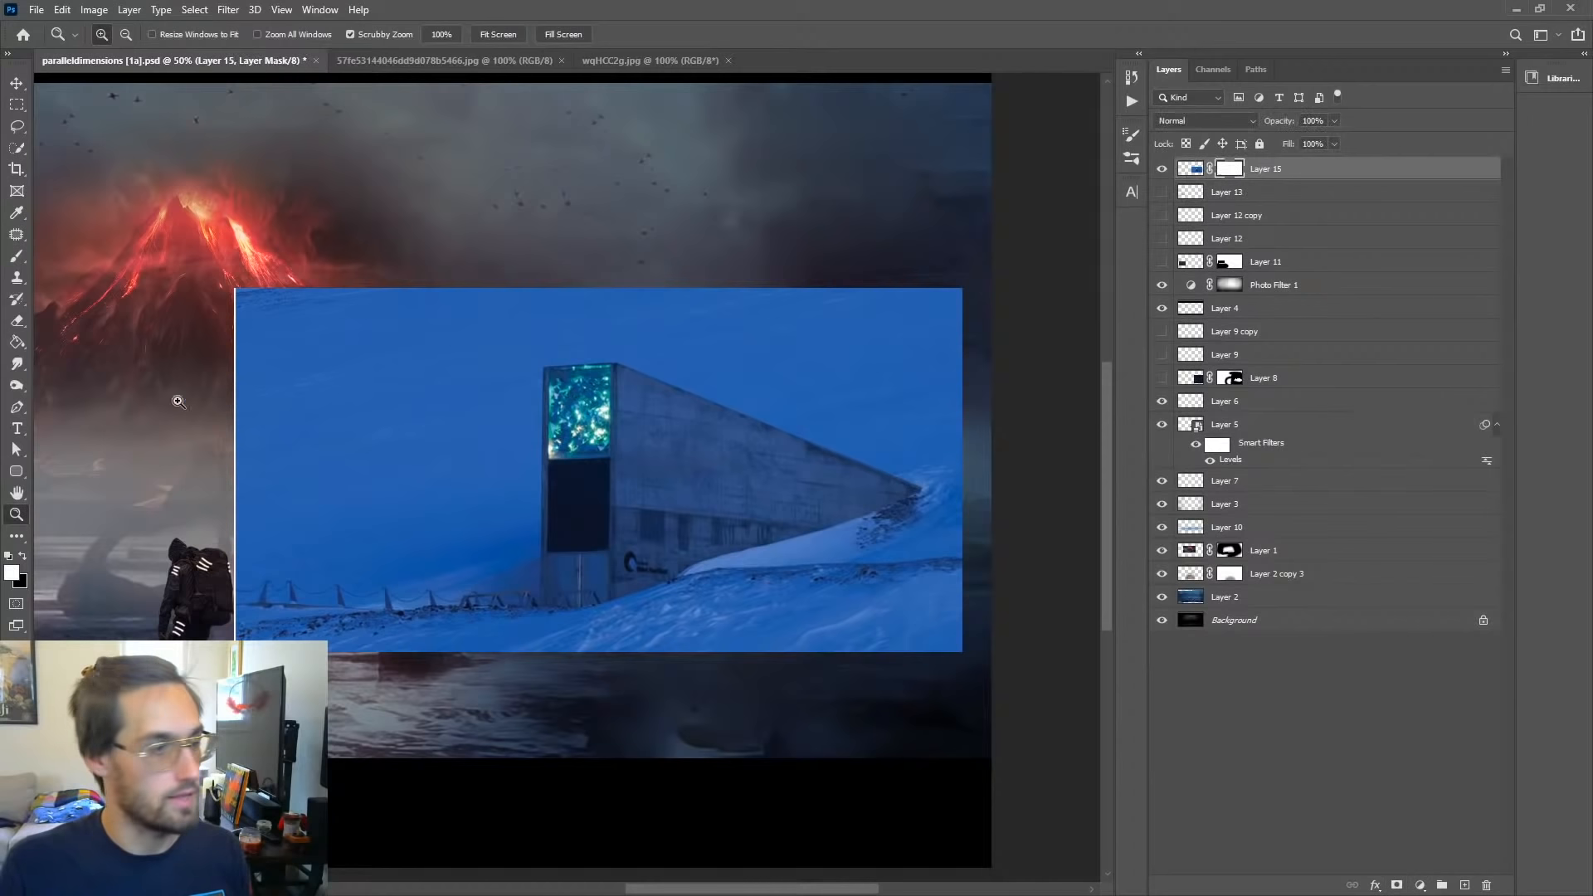
Step: Darken the vault photo on Layer 15 with Levels by lowering the white output level to 152
left_click(1193, 171)
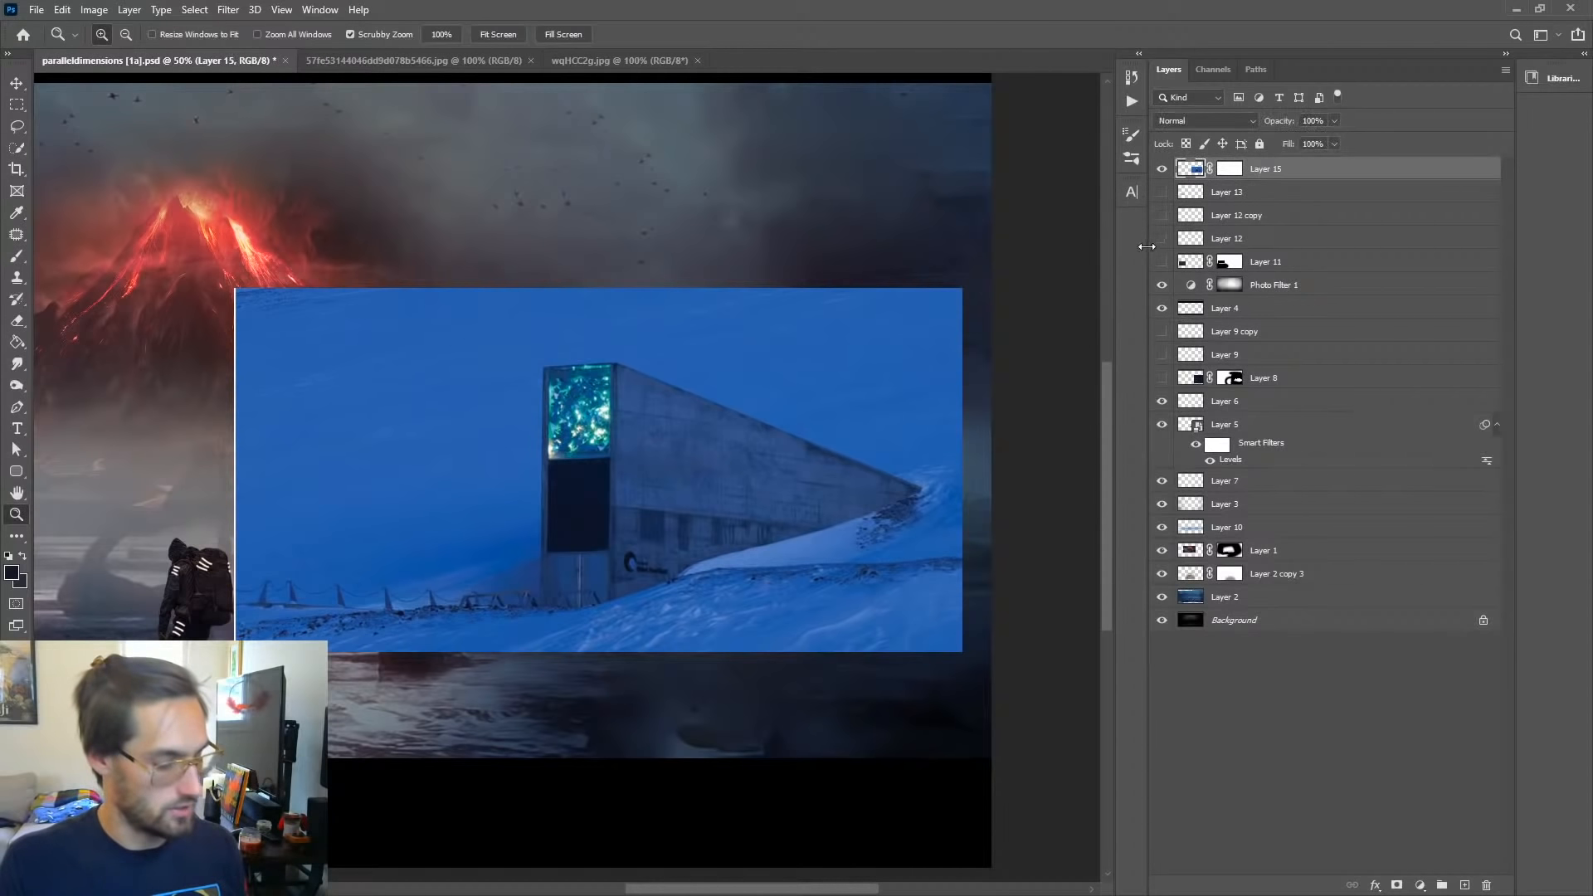
key("ctrl+l")
mouse_move(1100, 598)
left_mouse_down()
mouse_move(1177, 594)
mouse_move(1101, 598)
left_mouse_up()
left_click_drag(1309, 597, 1223, 599)
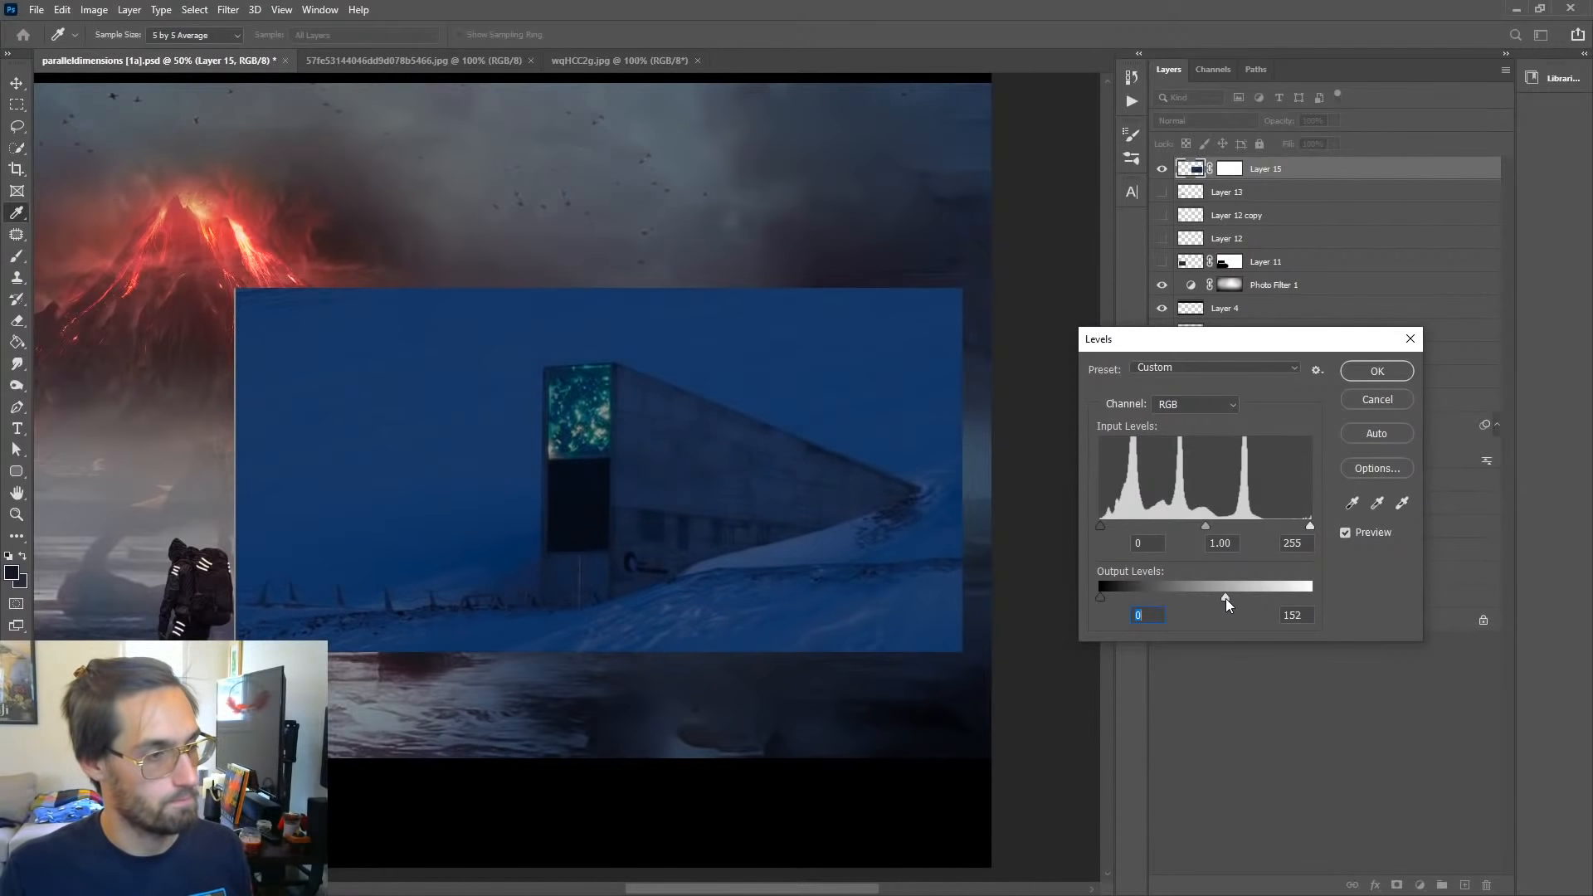
left_click(1354, 373)
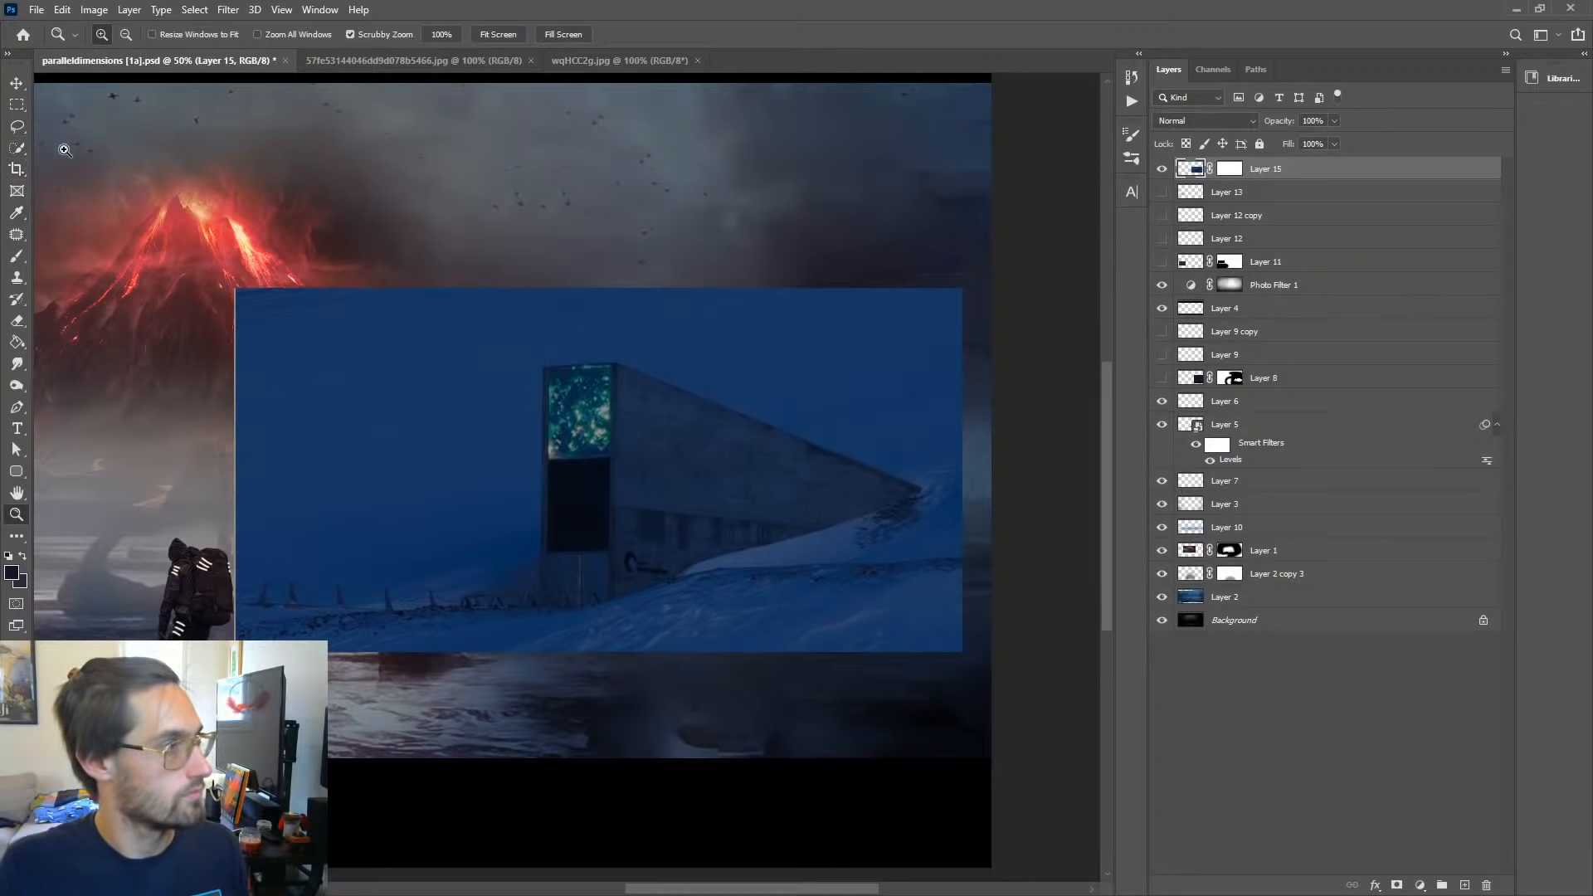
Step: Draw a rough Lasso selection around the concrete vault and the snowy ground, following the fence line beside it
left_click(17, 127)
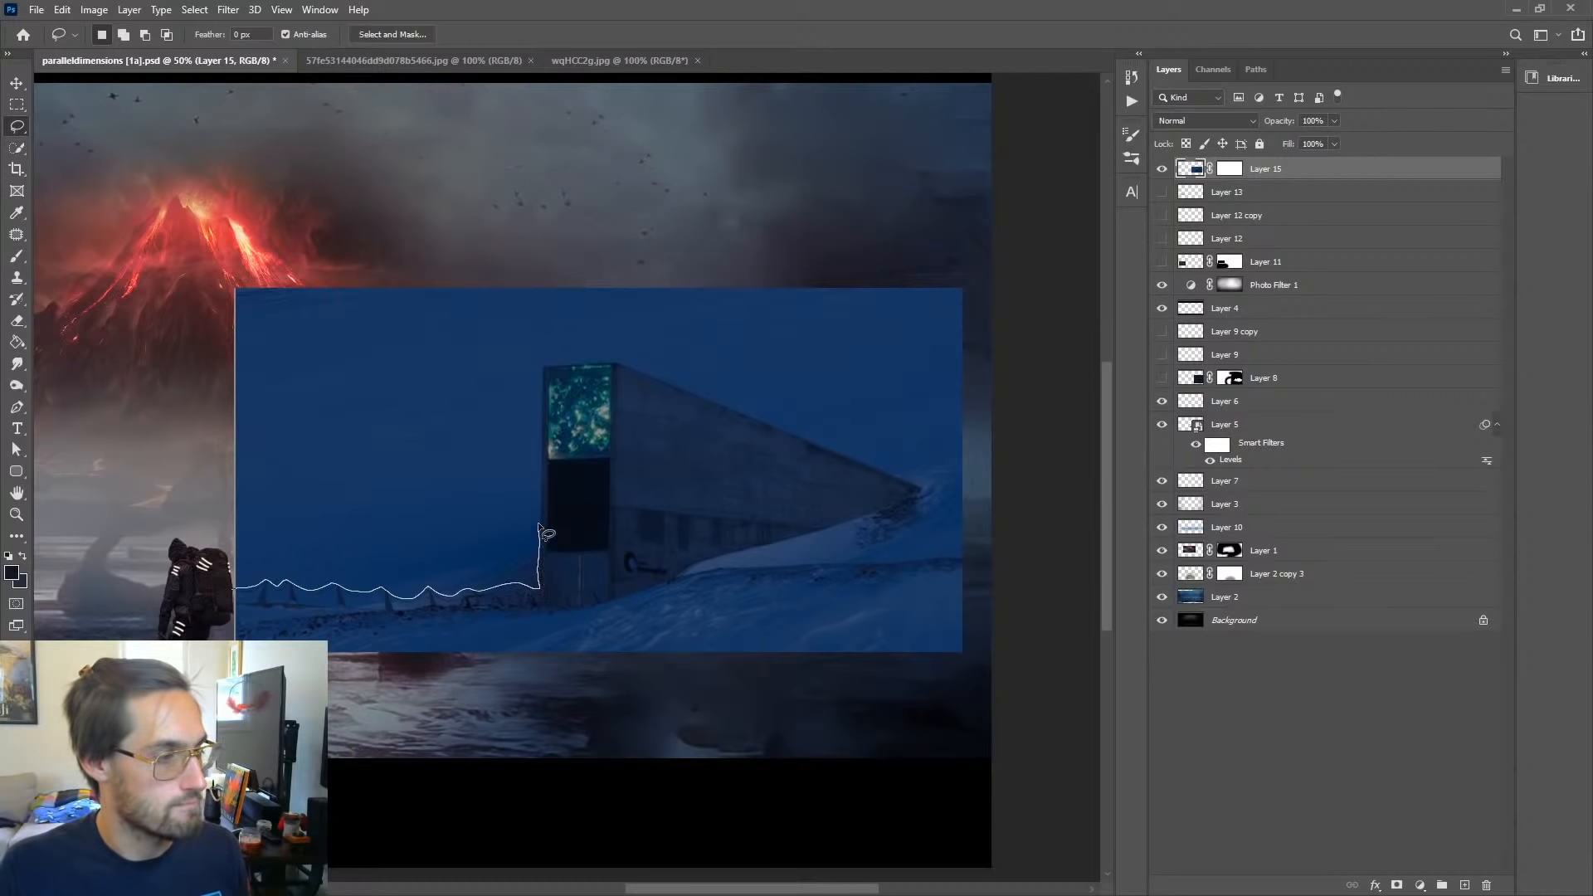
mouse_move(506, 438)
left_mouse_down()
mouse_move(675, 330)
mouse_move(878, 381)
mouse_move(871, 828)
mouse_move(522, 871)
left_mouse_up()
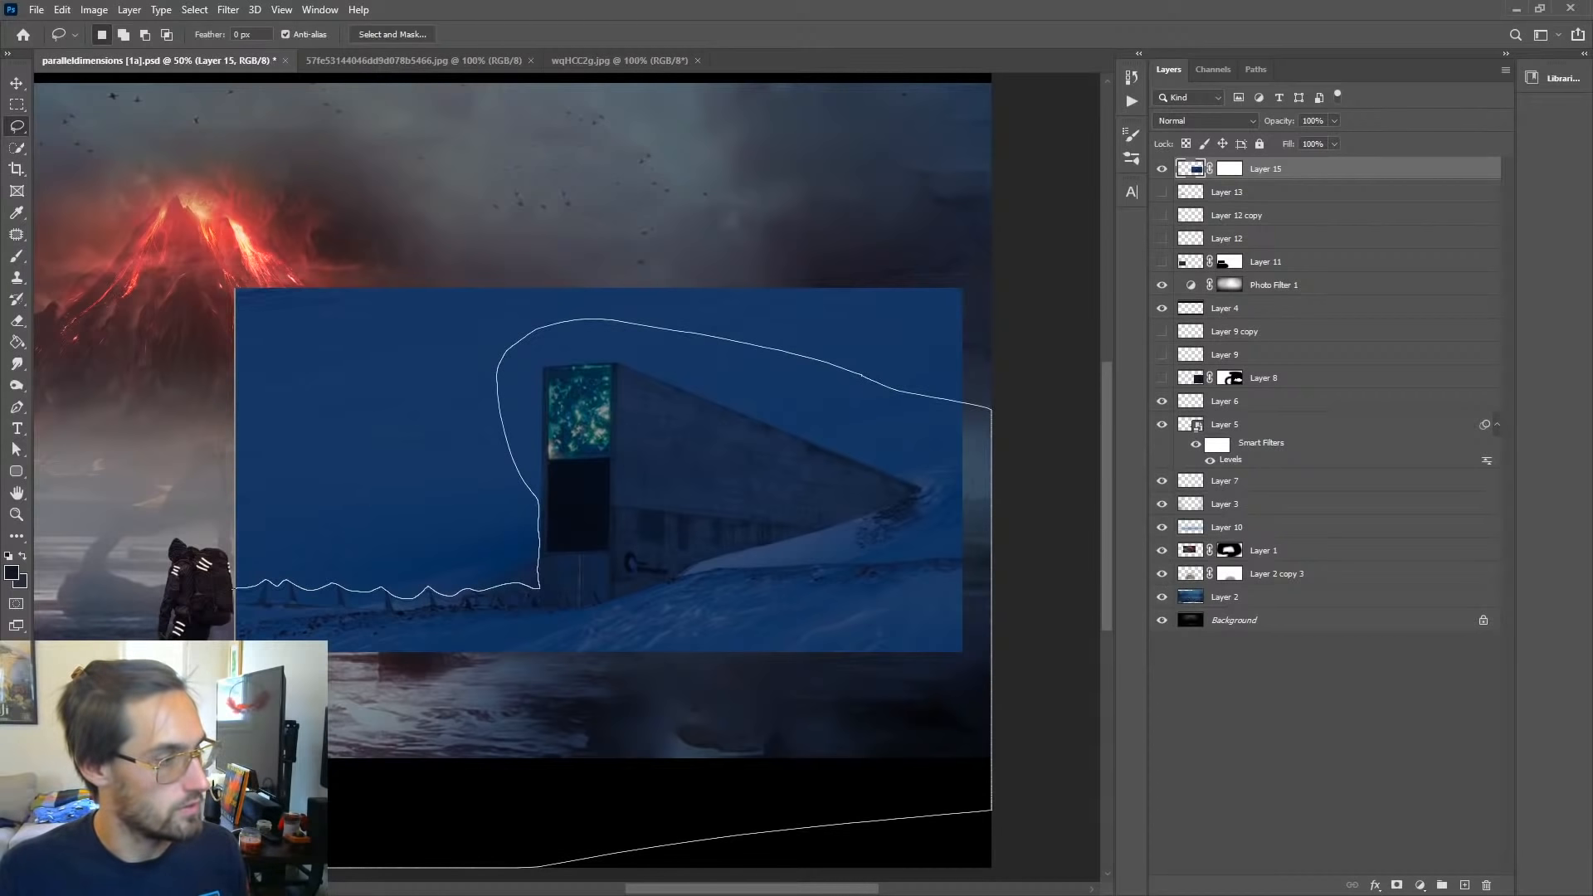
left_click_drag(327, 868, 207, 747)
Step: Subtract the sky beside the vault's vertical front edge from the selection with the Polygonal Lasso
key("z")
left_click(585, 514)
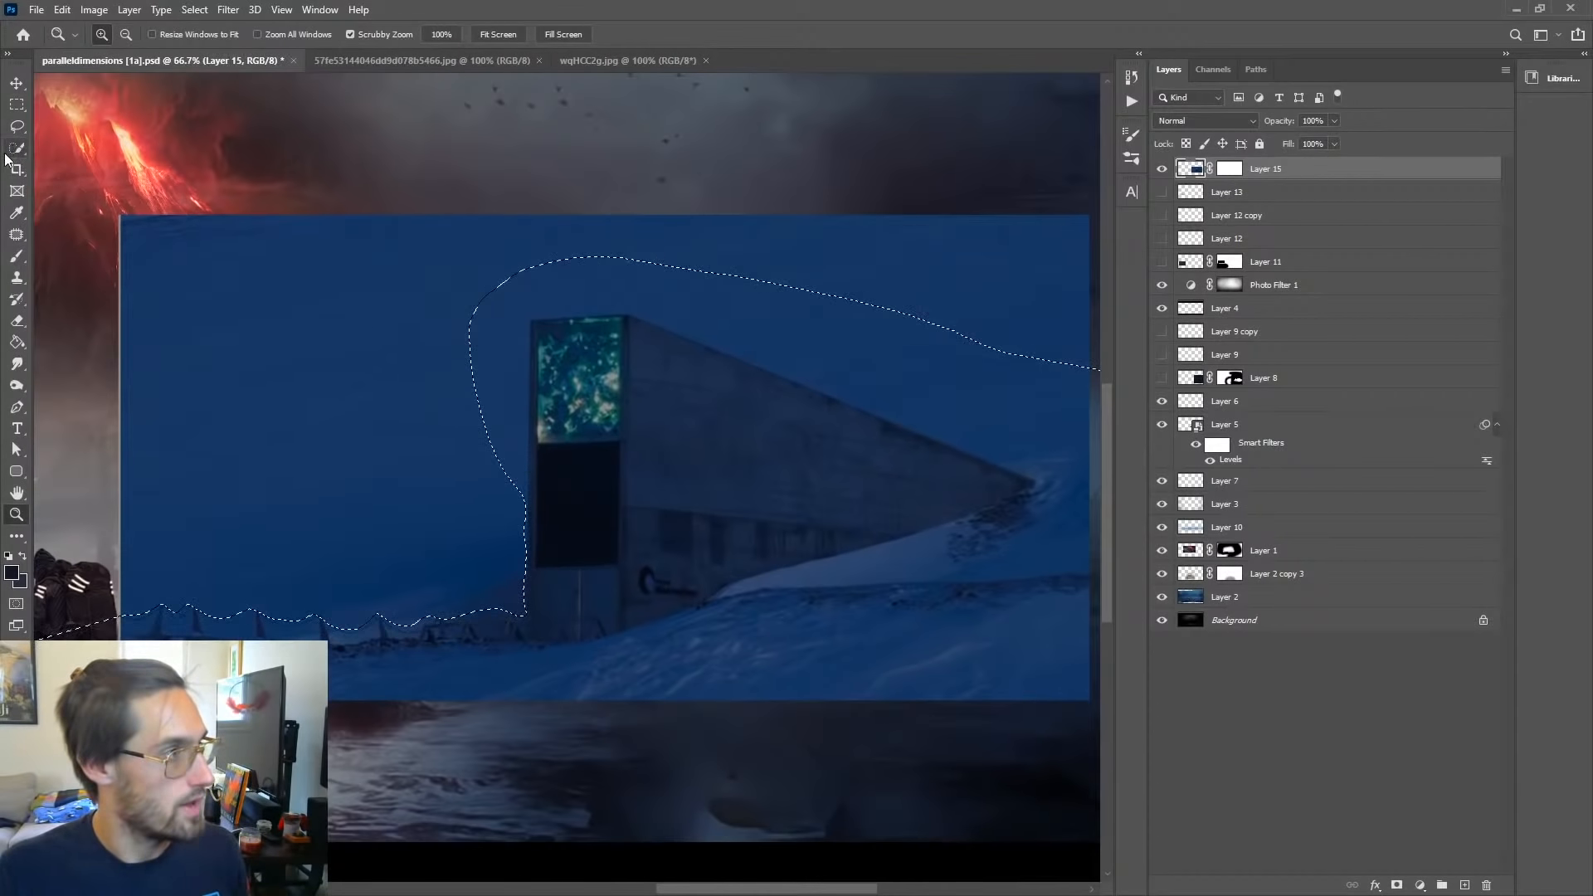
left_click(17, 125)
left_click(86, 136)
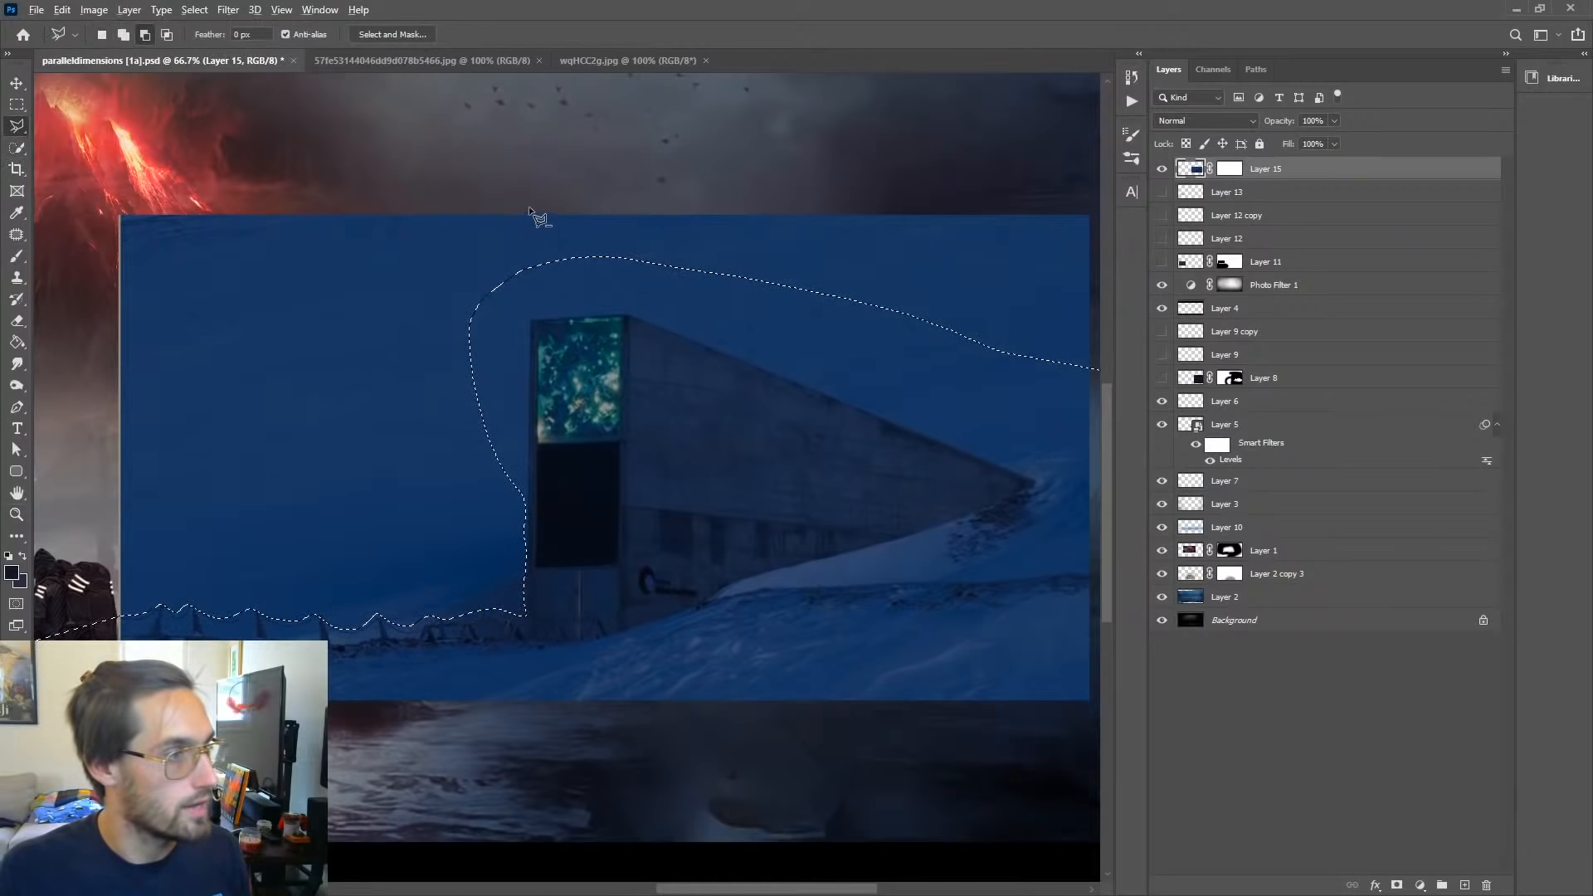
left_click(533, 200)
left_click(527, 618)
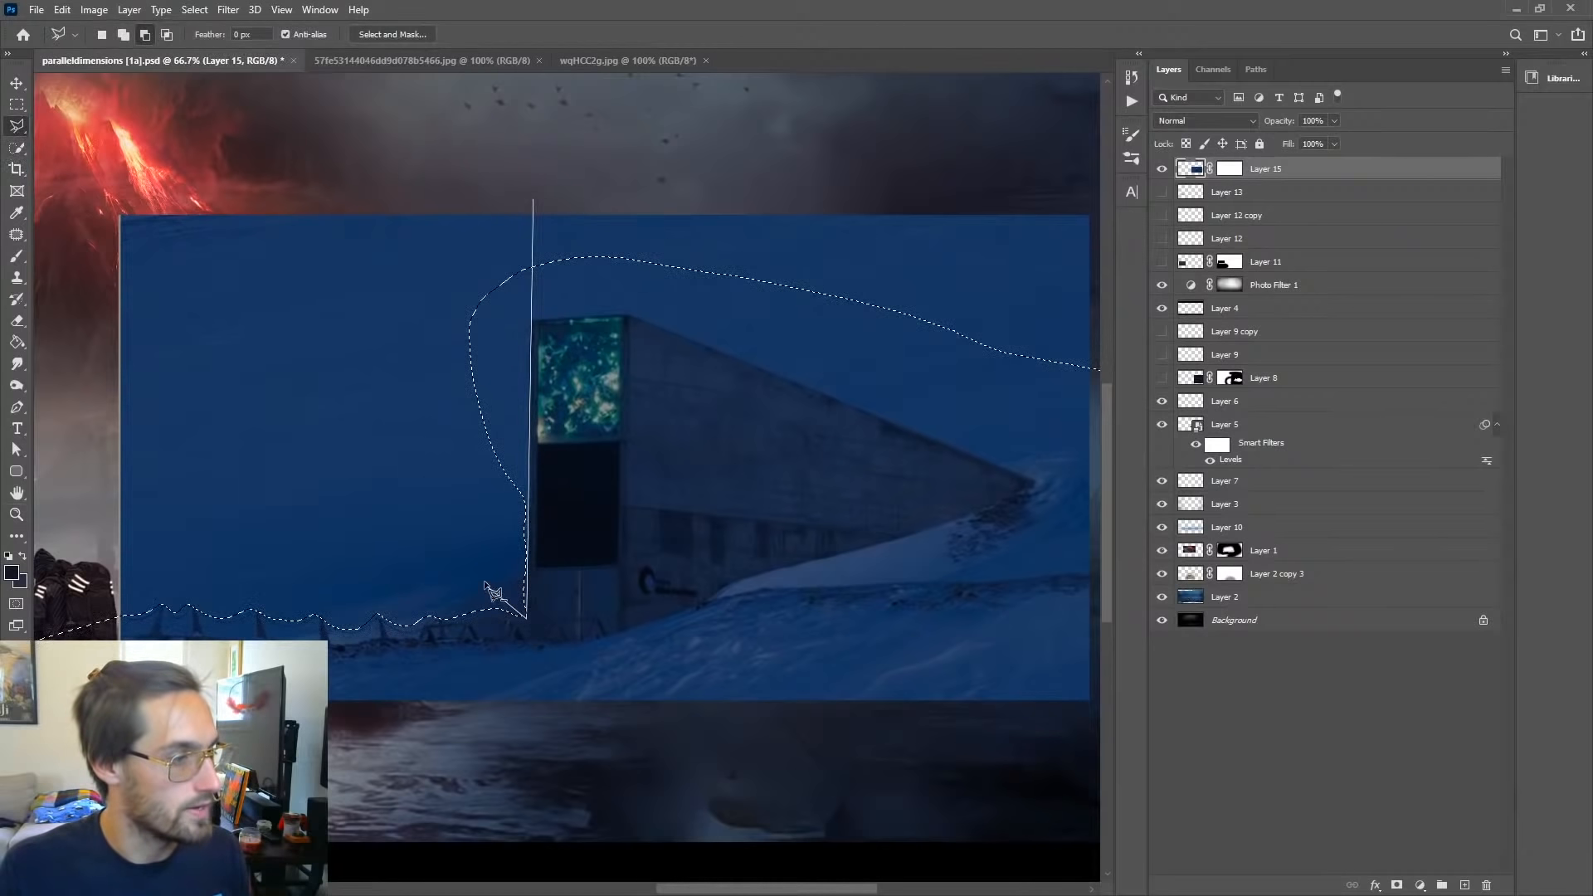
left_click(483, 580)
left_click(351, 297)
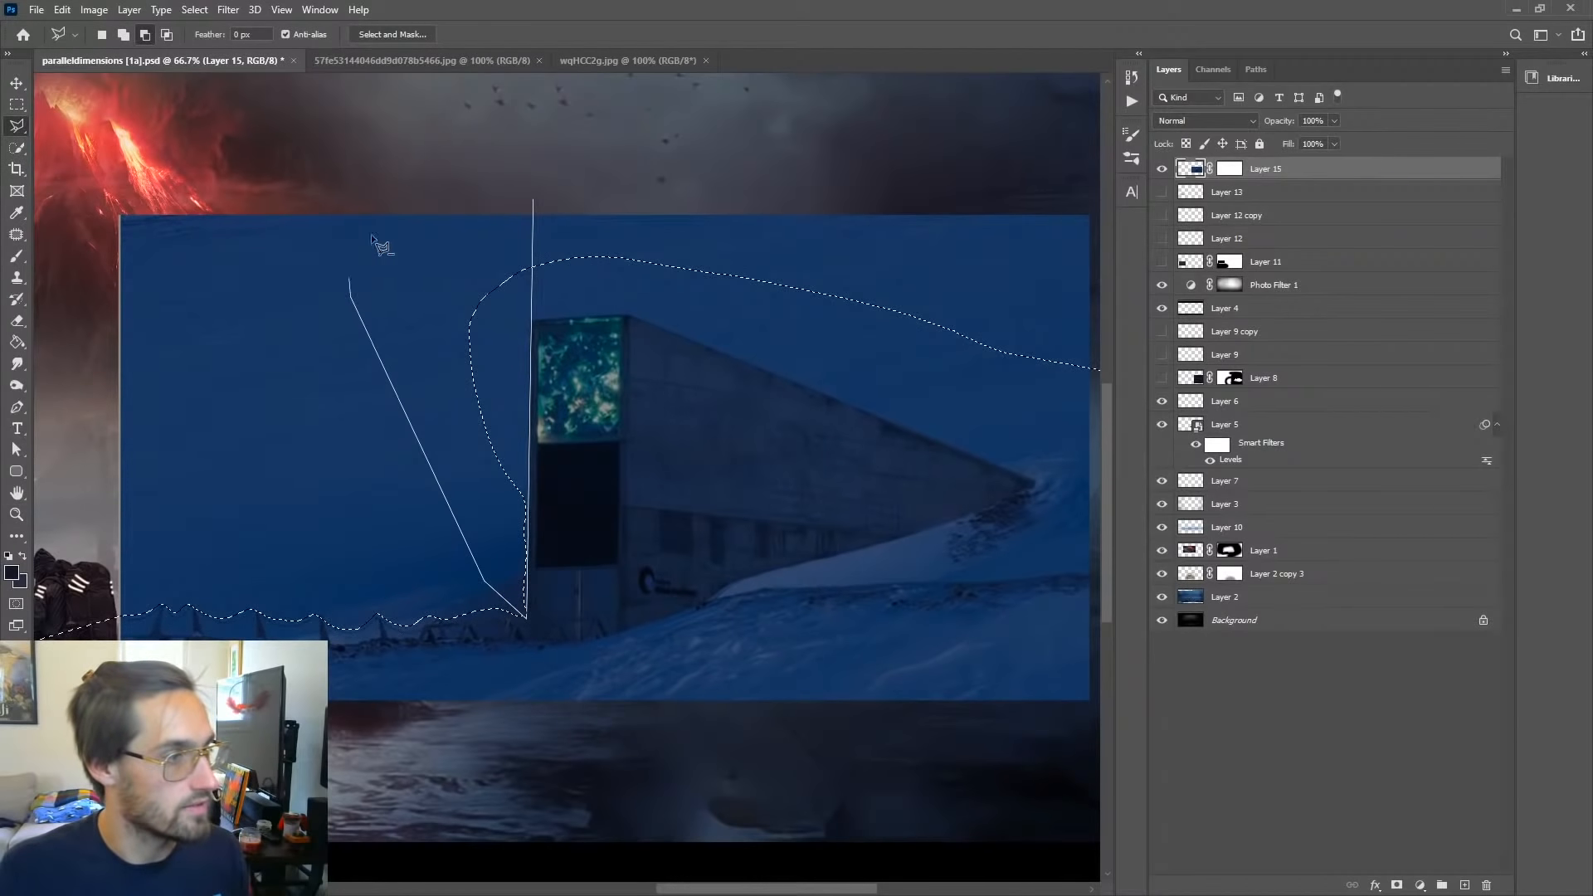
left_click(533, 200)
Step: Subtract the sky above the vault's top edge and sloping roofline from the selection with the Polygonal Lasso
left_click_drag(651, 298, 381, 313)
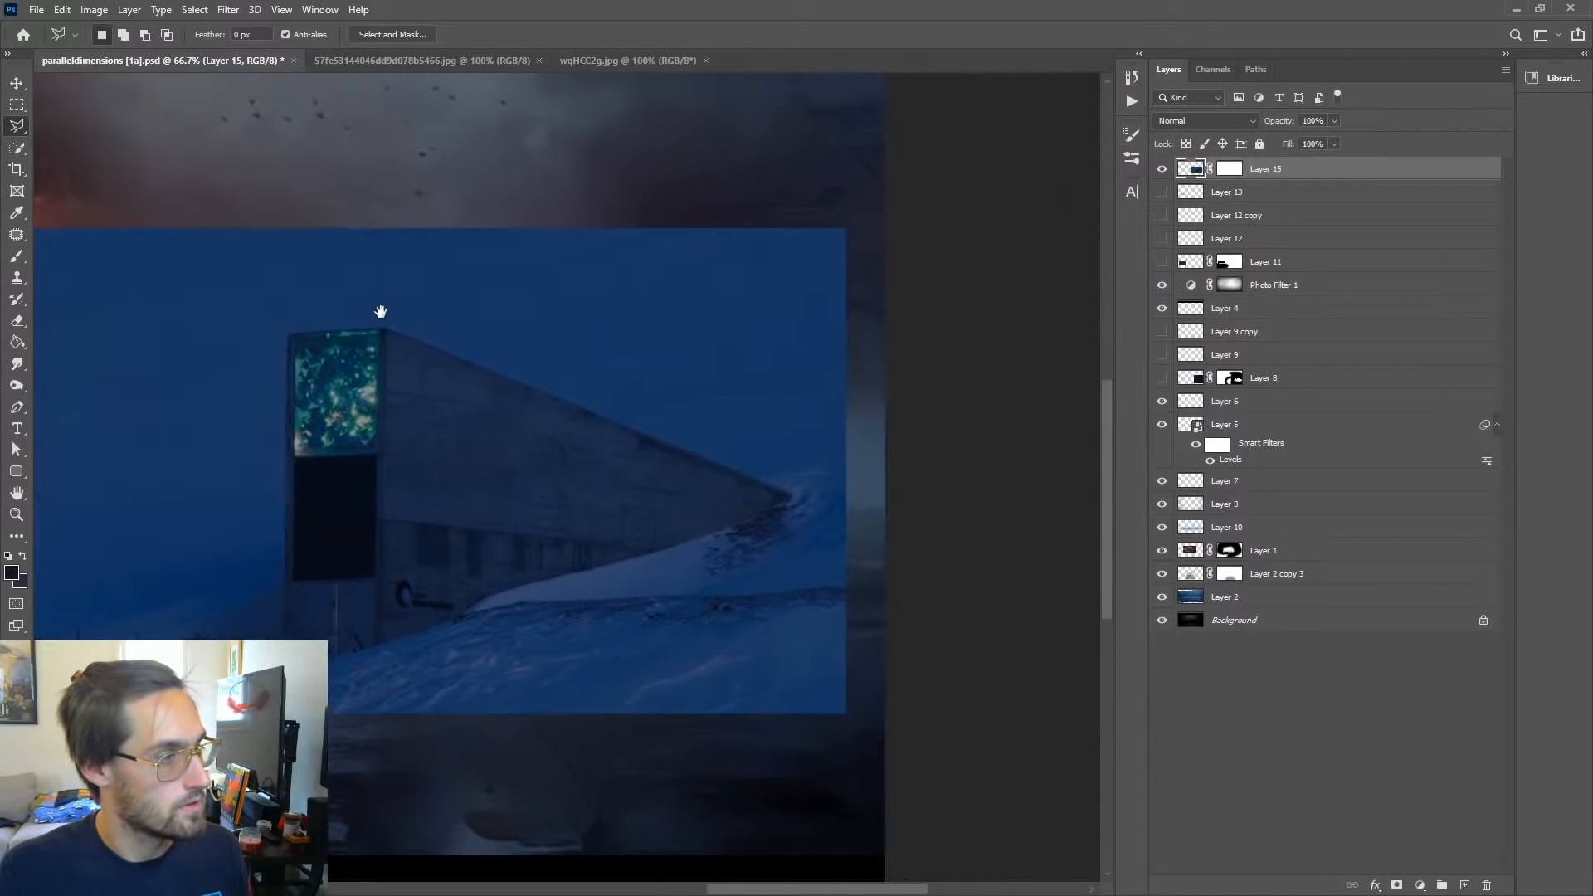
left_click(276, 337)
left_click(383, 330)
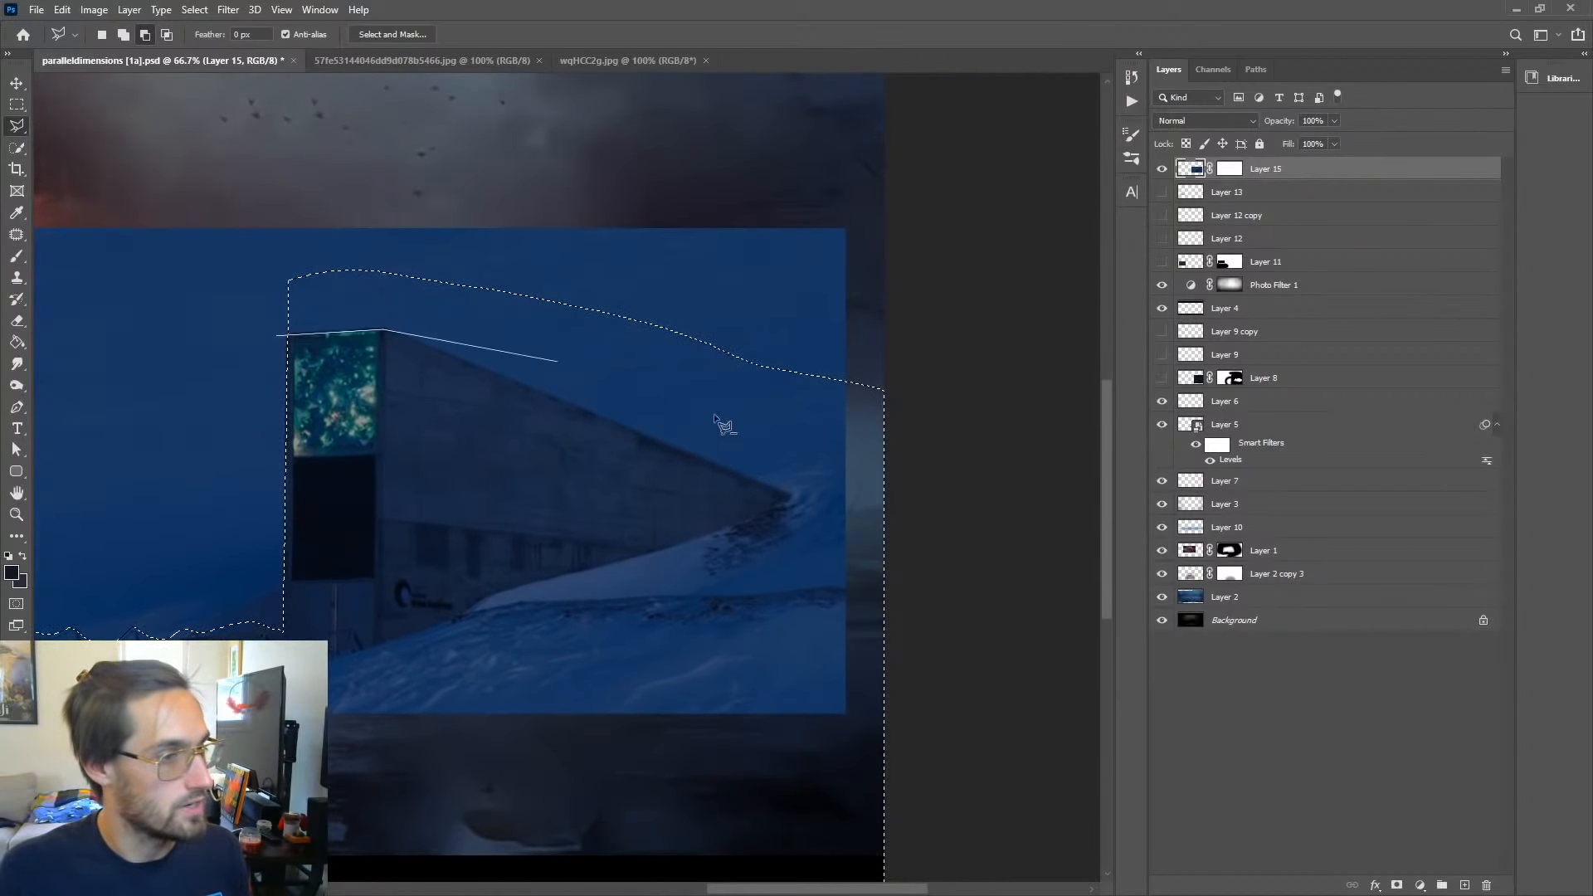
left_click(790, 495)
left_click(954, 544)
left_click(953, 241)
left_click(330, 137)
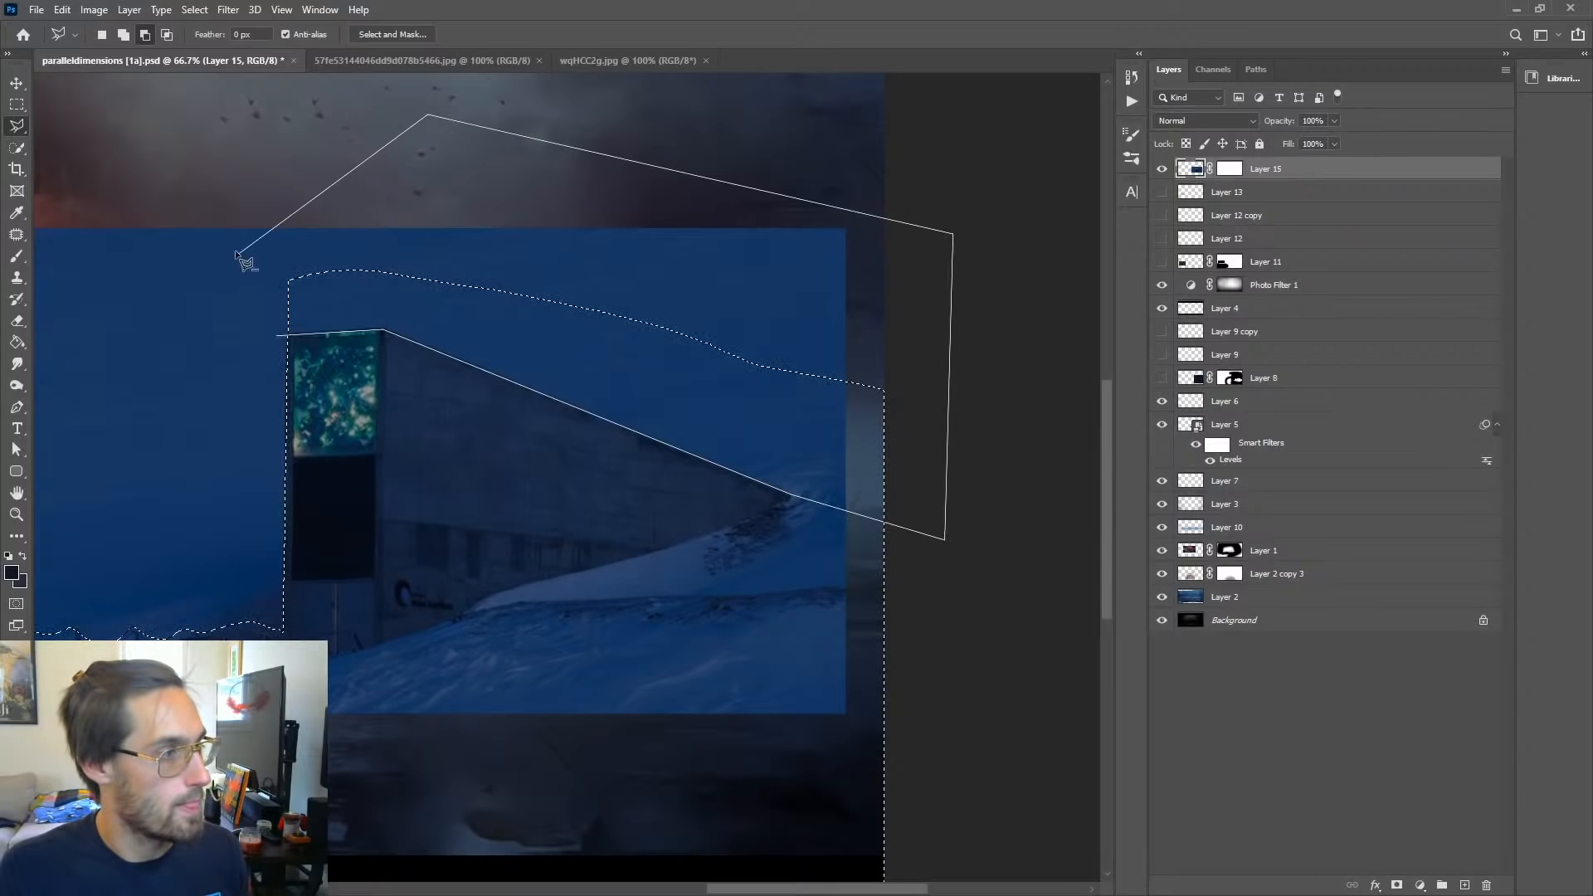
double_click(248, 263)
left_click_drag(373, 551, 505, 423)
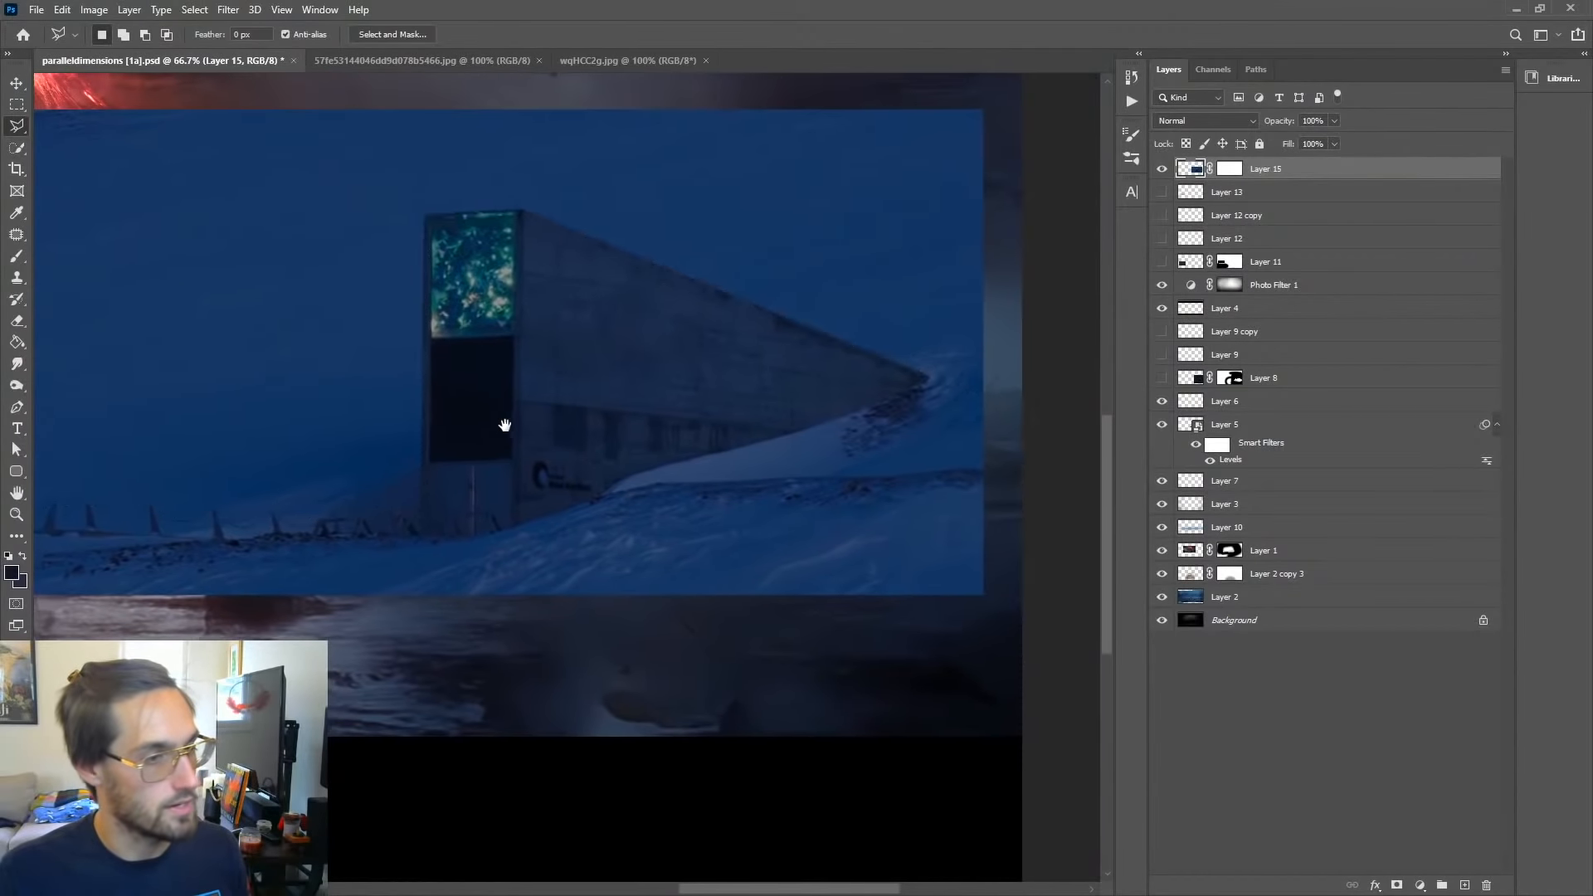
Step: Hide the sky around the vault on Layer 15's mask by painting inside the inverted selection with black at 100% brush opacity
left_click(1230, 168)
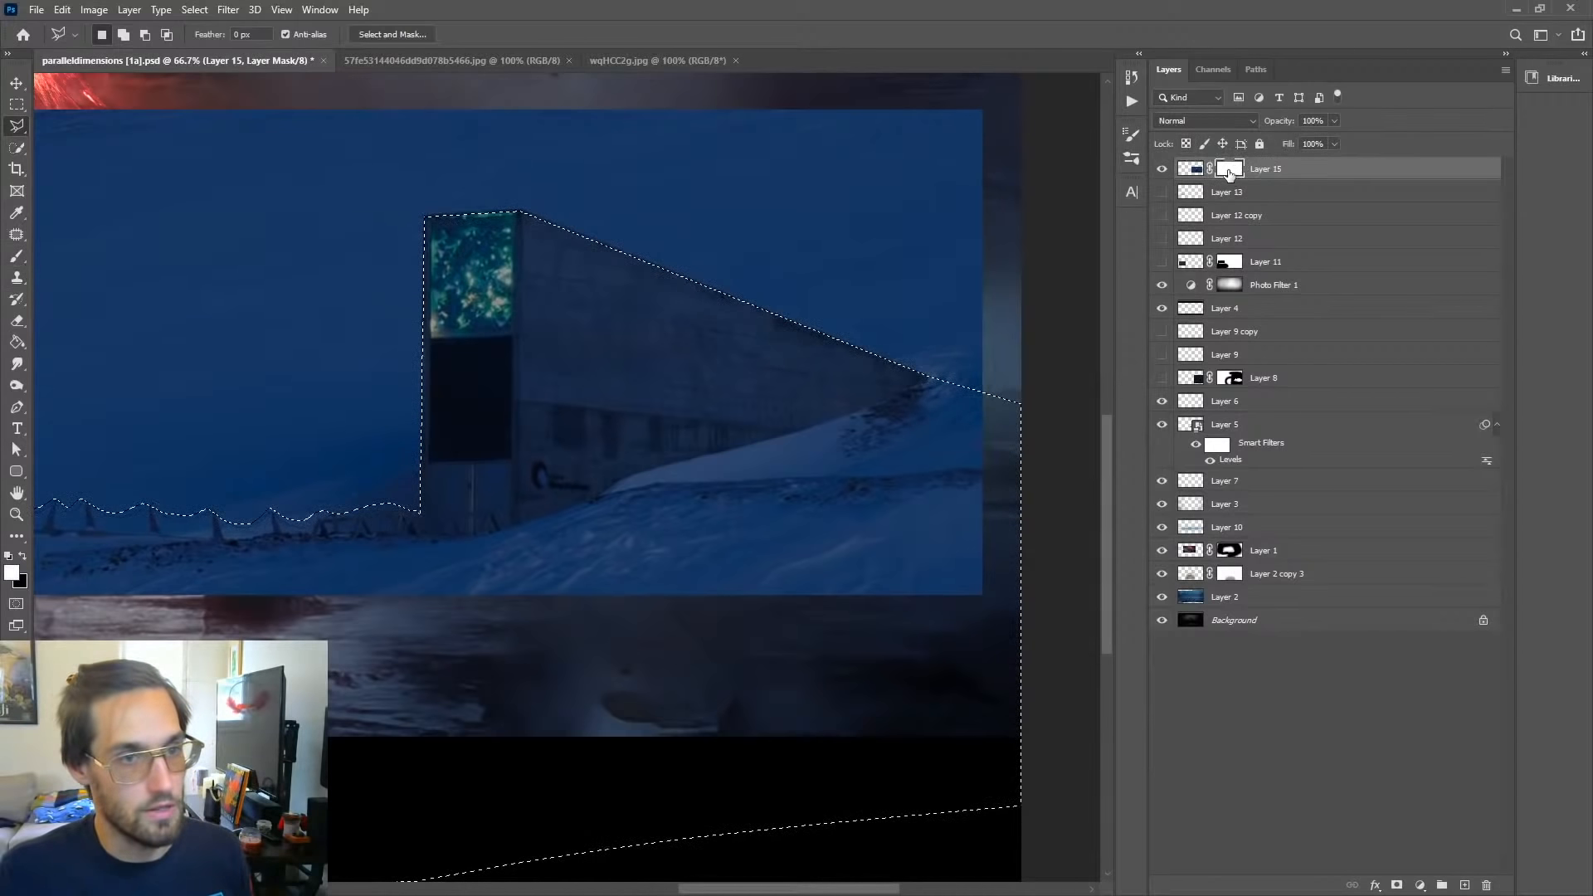
left_click(16, 259)
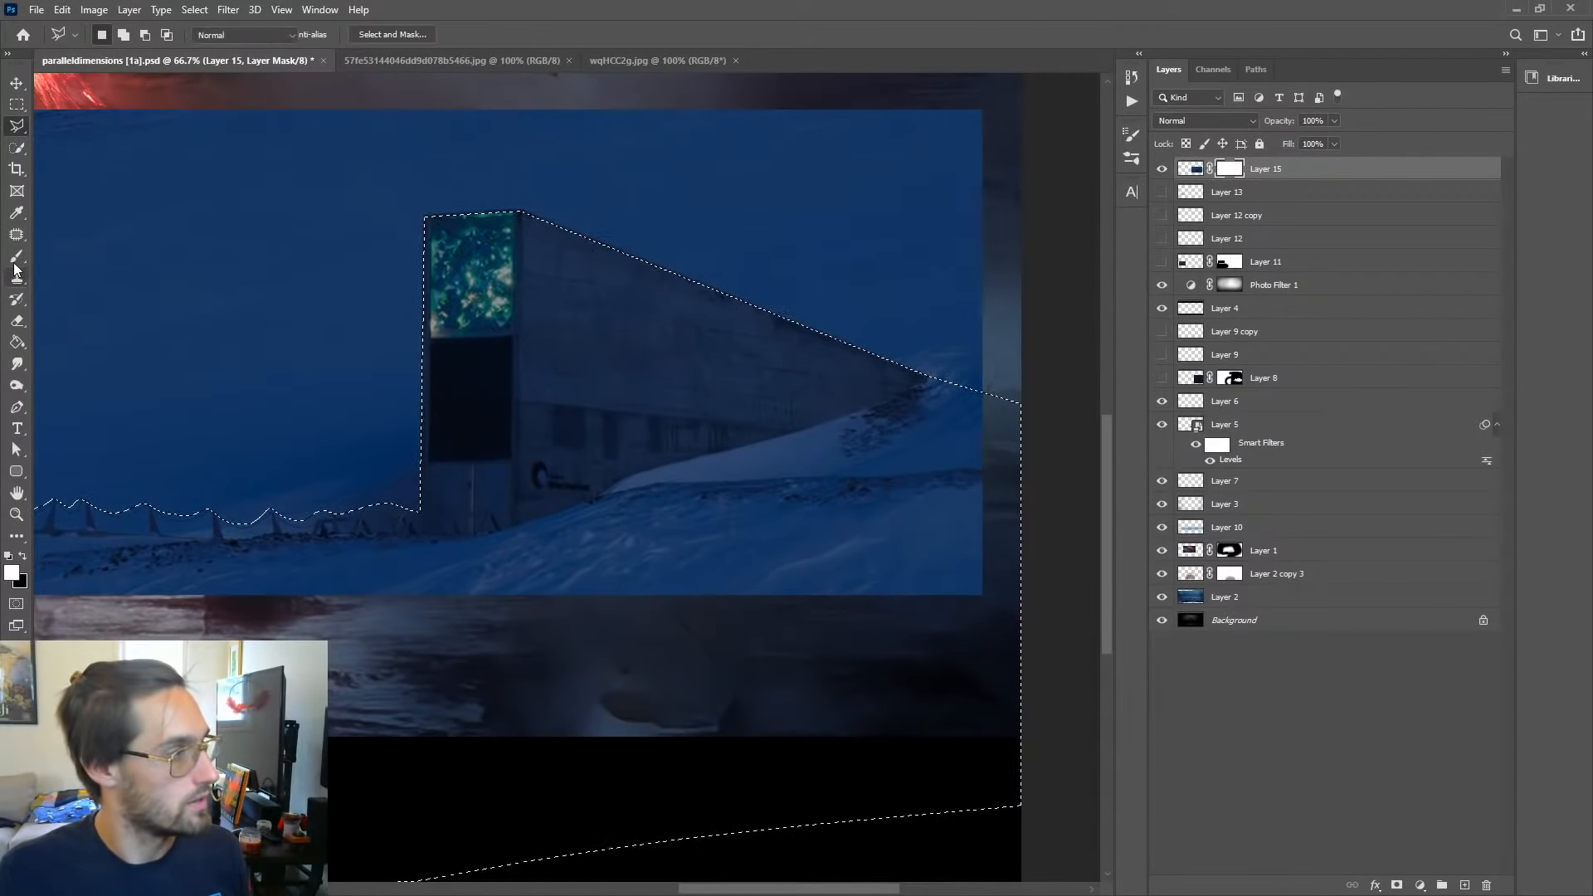
left_click(23, 555)
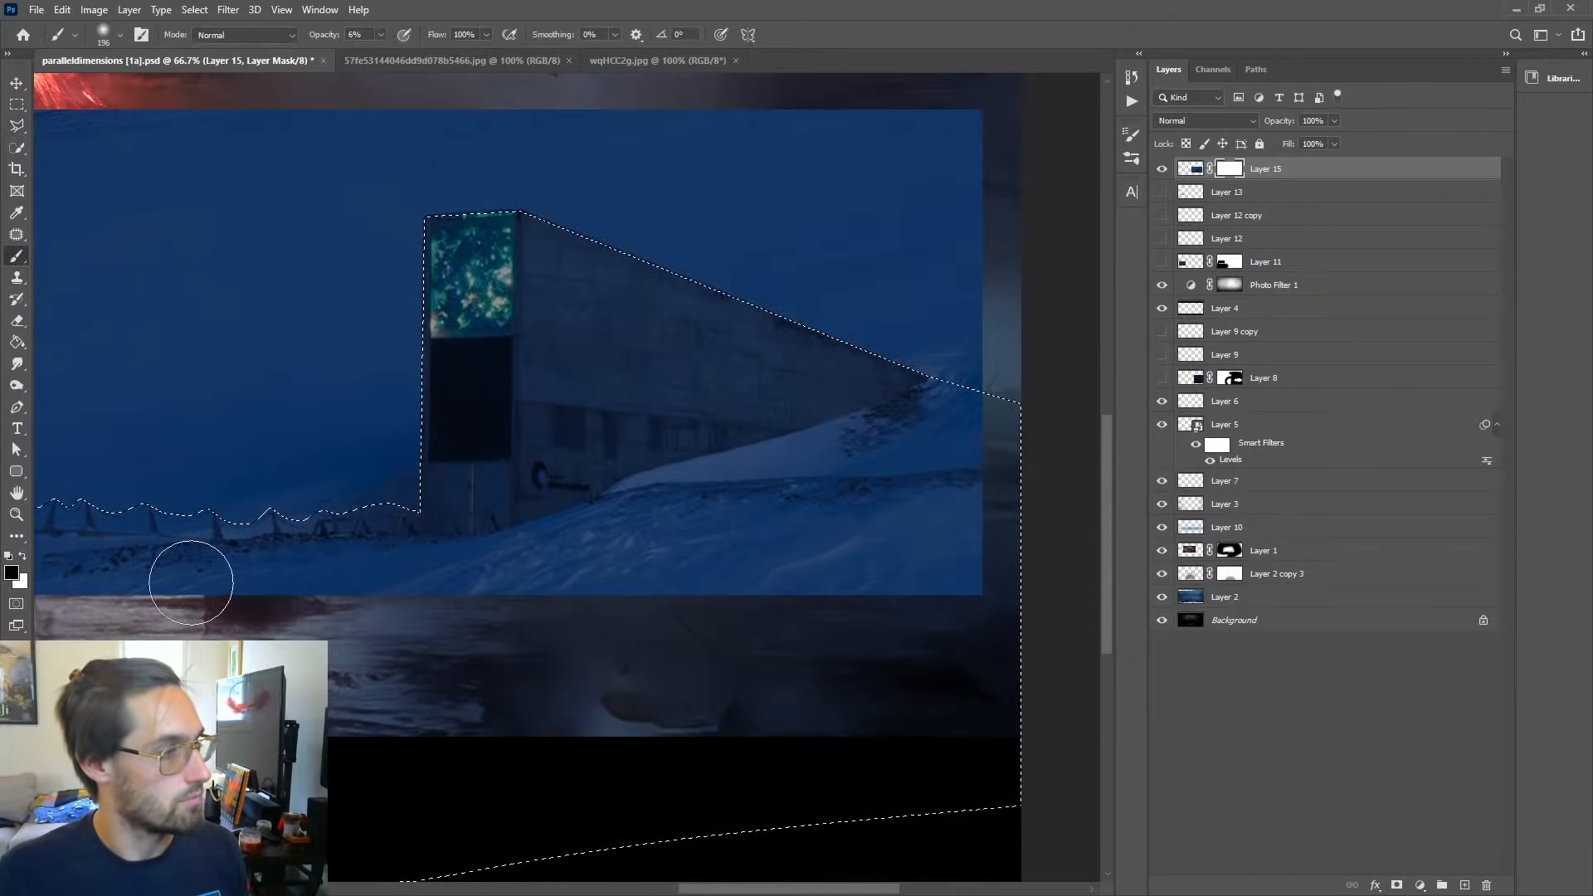
left_click_drag(316, 466, 495, 474)
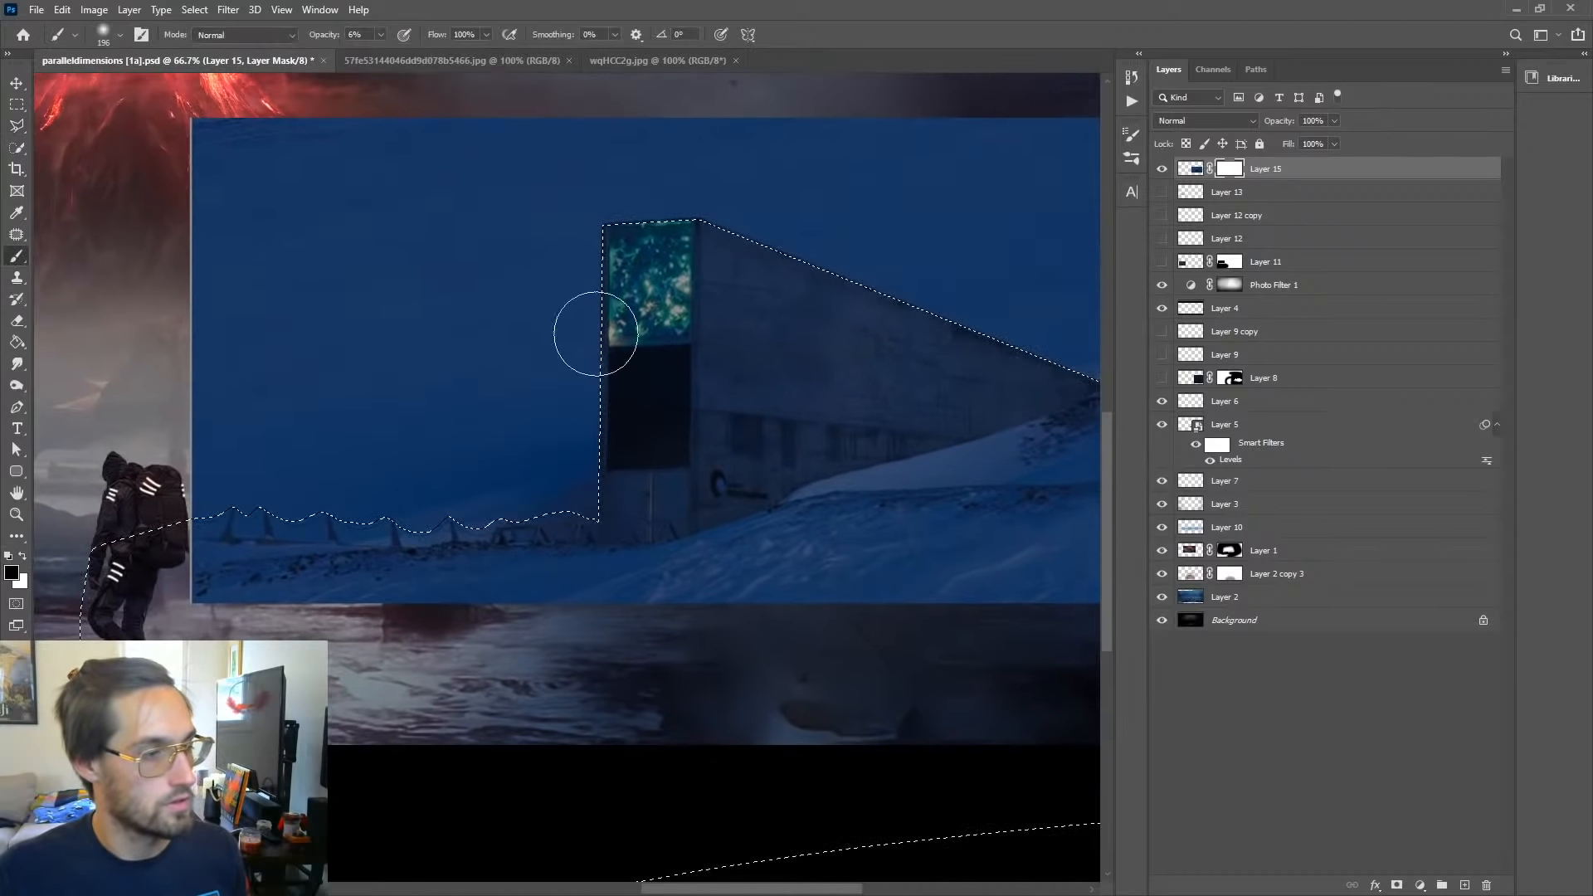
left_click_drag(380, 36, 524, 46)
mouse_move(726, 309)
left_mouse_down()
mouse_move(893, 271)
mouse_move(778, 711)
left_mouse_up()
key("ctrl+z")
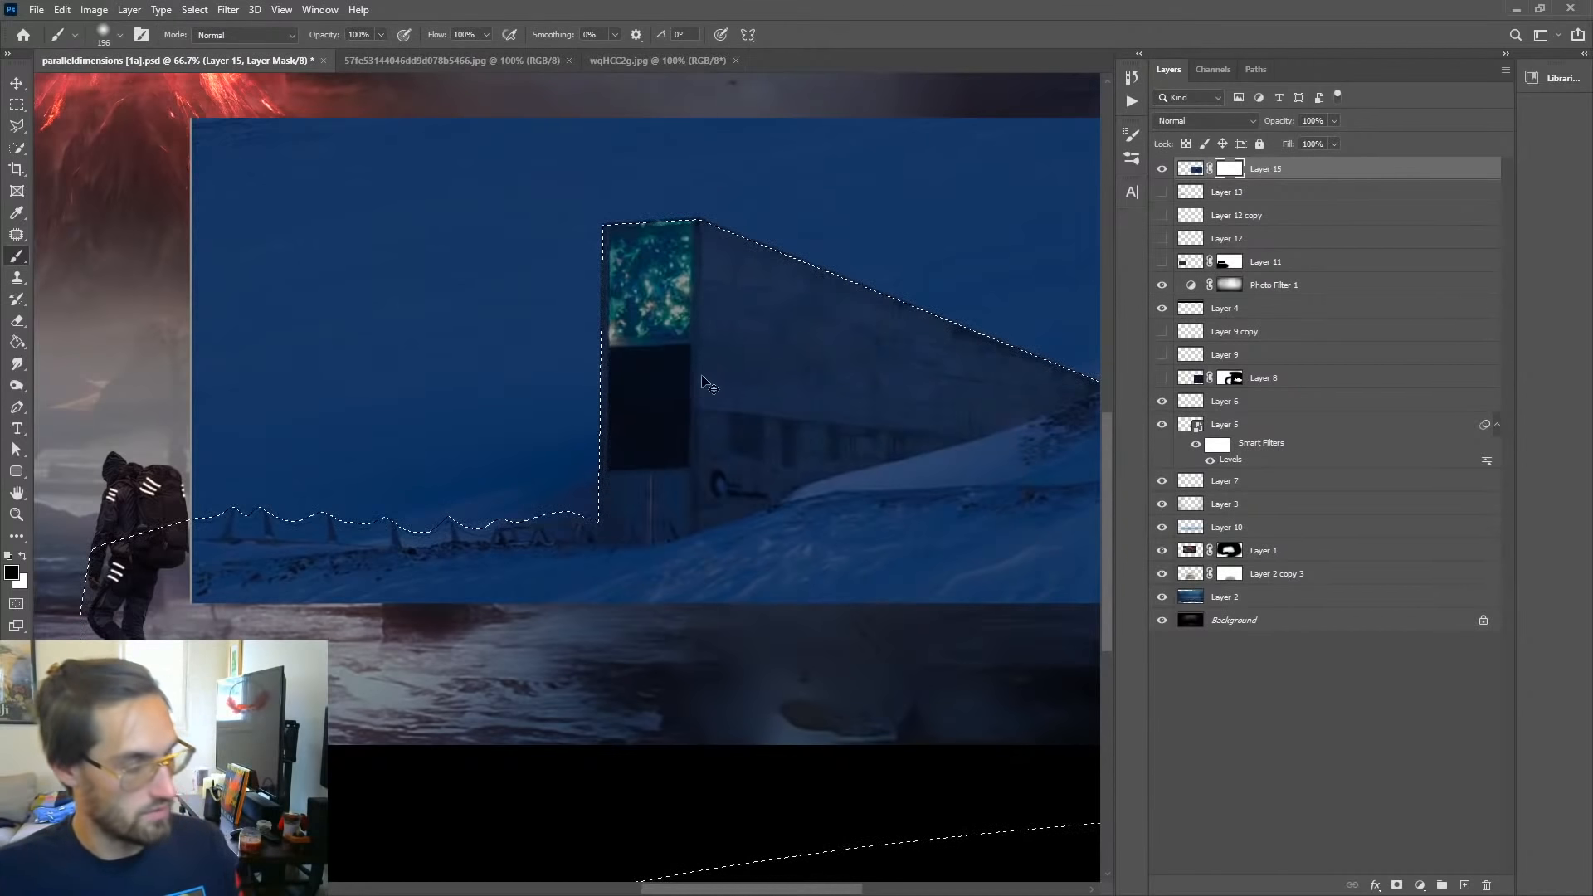
mouse_move(142, 167)
left_mouse_down()
mouse_move(112, 324)
mouse_move(497, 163)
mouse_move(764, 157)
mouse_move(348, 348)
mouse_move(581, 498)
left_mouse_up()
mouse_move(761, 443)
left_mouse_down()
mouse_move(1113, 82)
mouse_move(971, 324)
mouse_move(964, 415)
left_mouse_up()
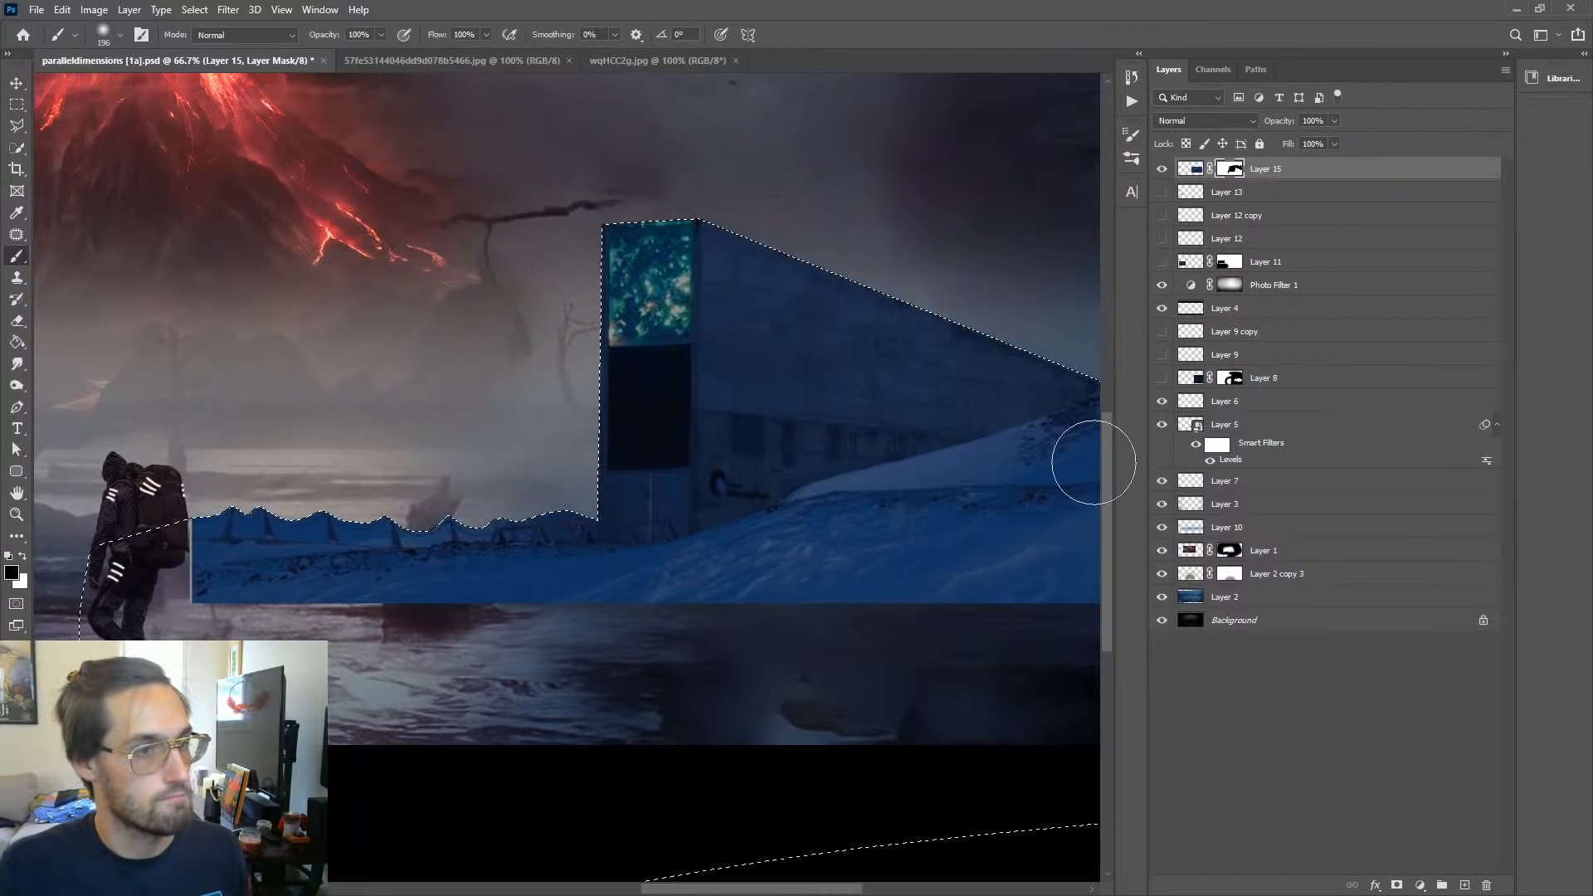
left_click_drag(741, 346, 444, 359)
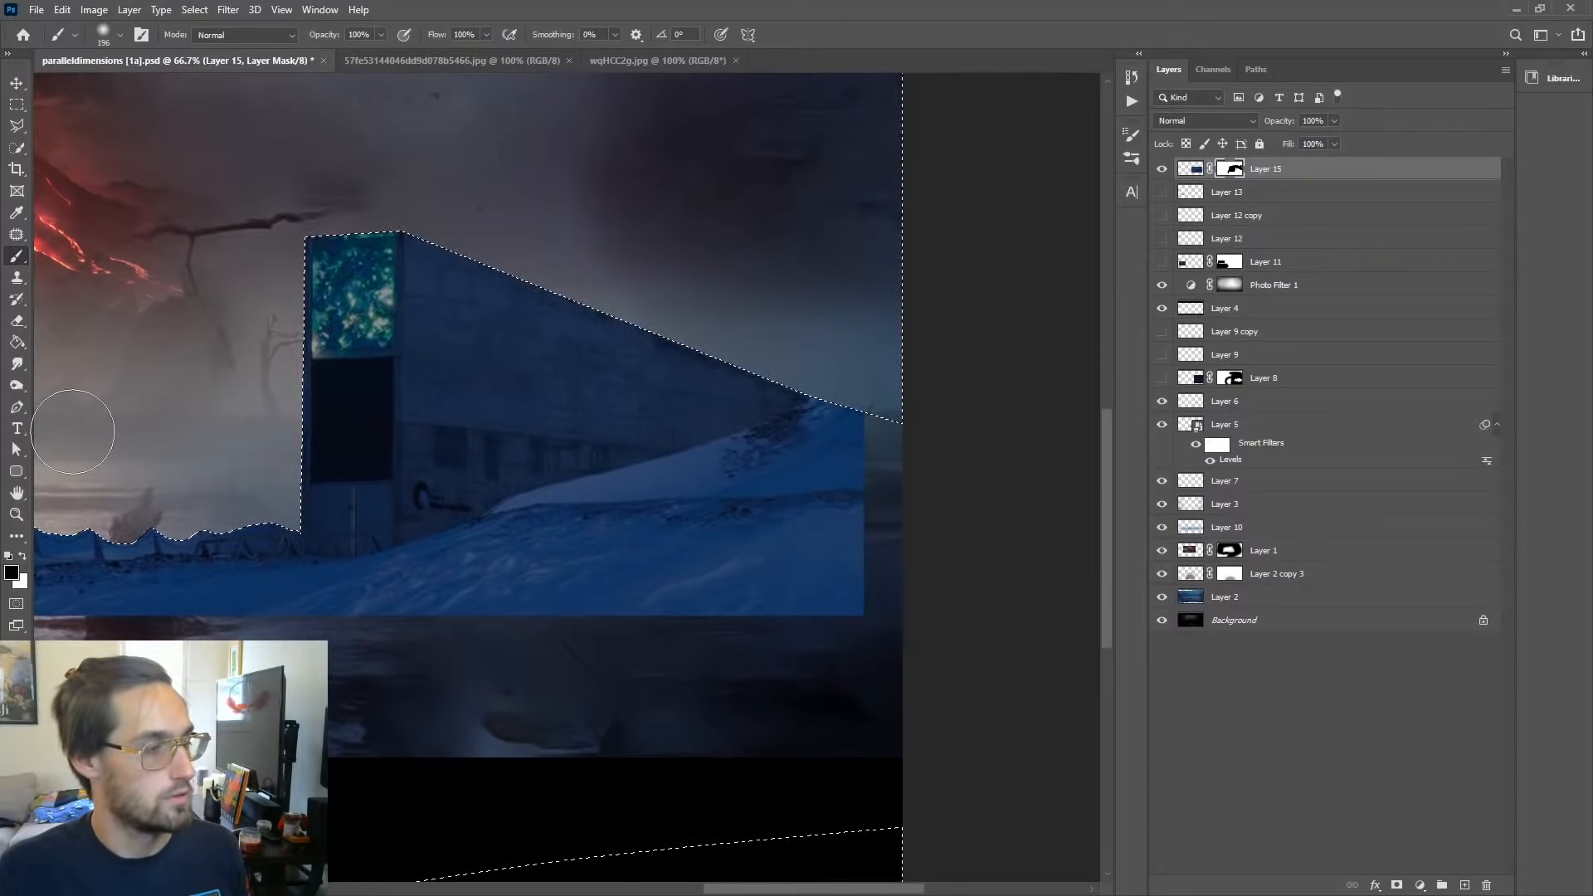
Step: Invert the selection and fade out the lower snow below the vault on the mask with a 700 px black brush
left_click_drag(558, 461, 722, 391)
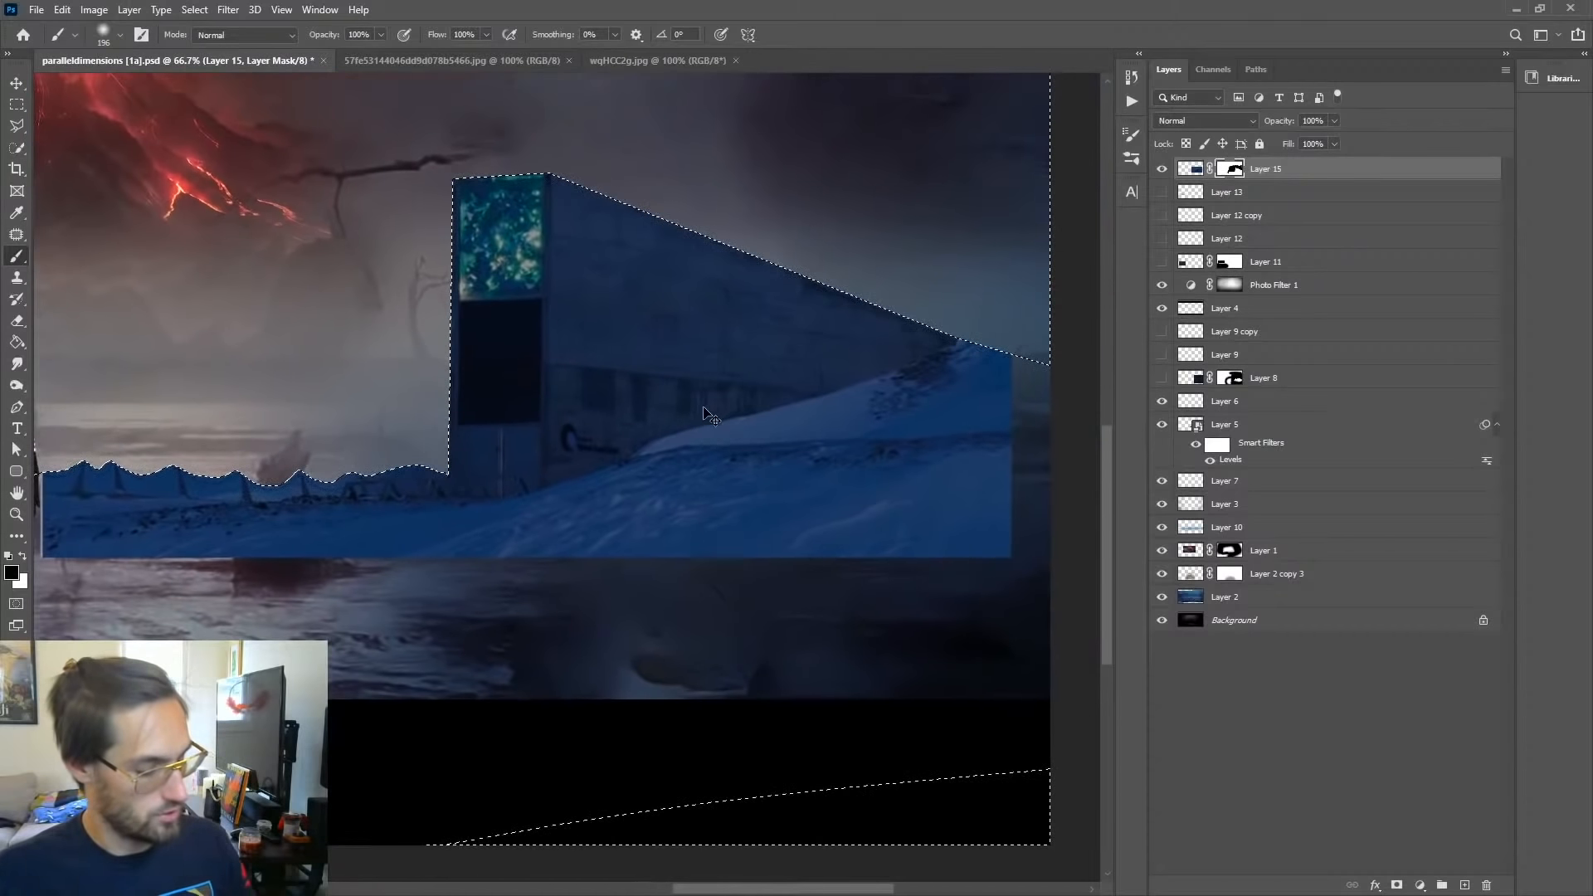
key("ctrl+shift+i")
left_click_drag(888, 588, 875, 533)
key("bracketright")
key("bracketright")
key("bracketright")
key("bracketright")
key("bracketright")
key("bracketright")
key("bracketright")
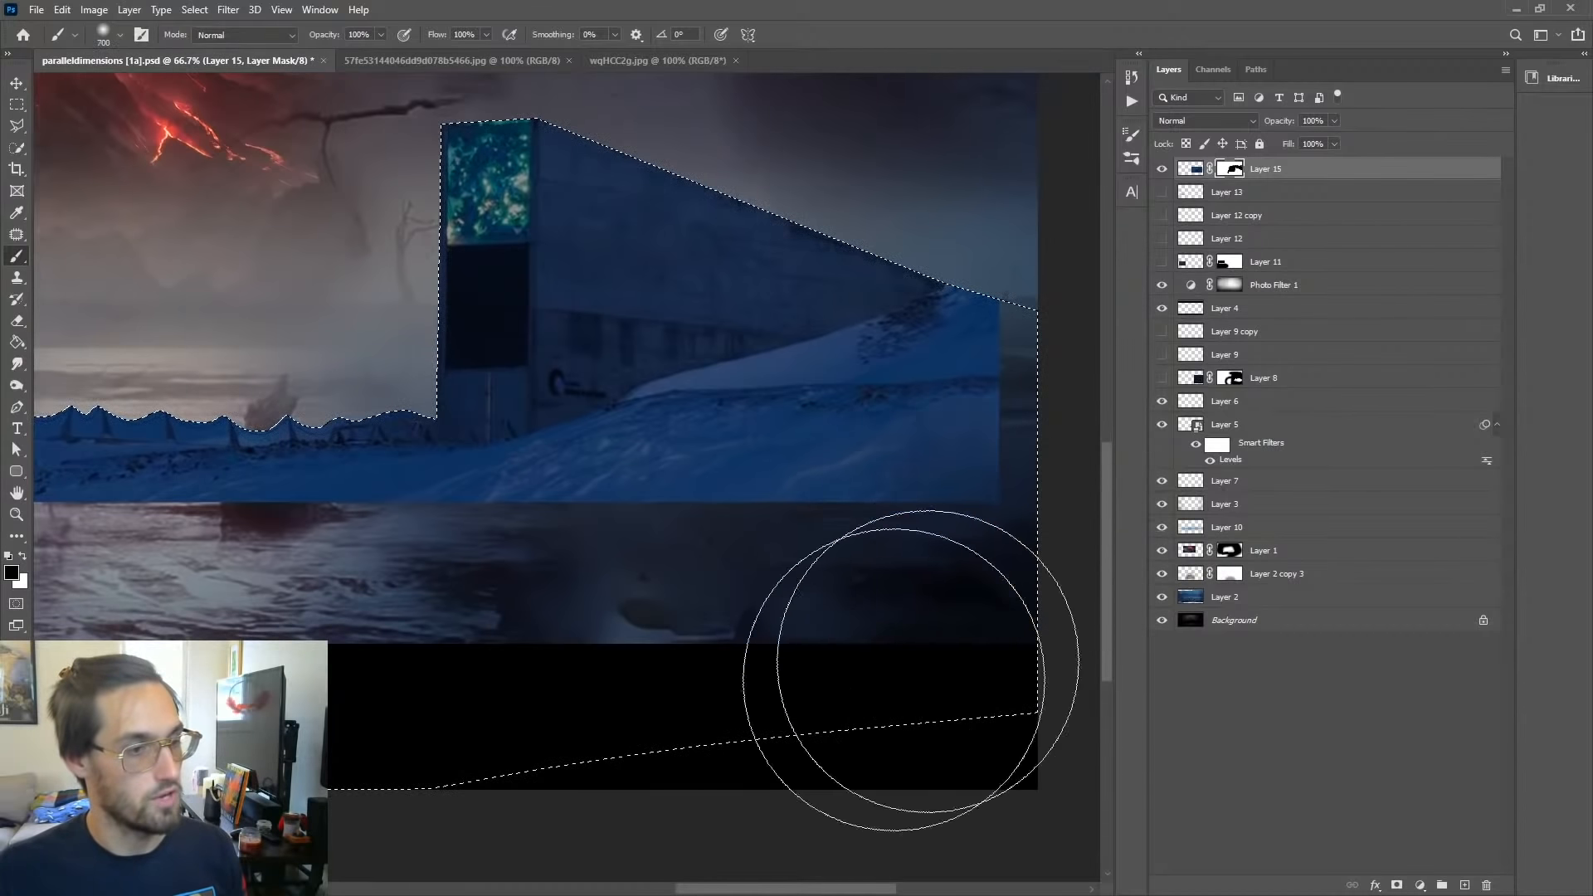
mouse_move(742, 785)
left_mouse_down()
mouse_move(1199, 534)
mouse_move(415, 737)
mouse_move(301, 727)
left_mouse_up()
Step: Fade the lower edge of the snow strip beside the hiker on Layer 15's mask with a 400 px black brush
left_click_drag(420, 686, 882, 597)
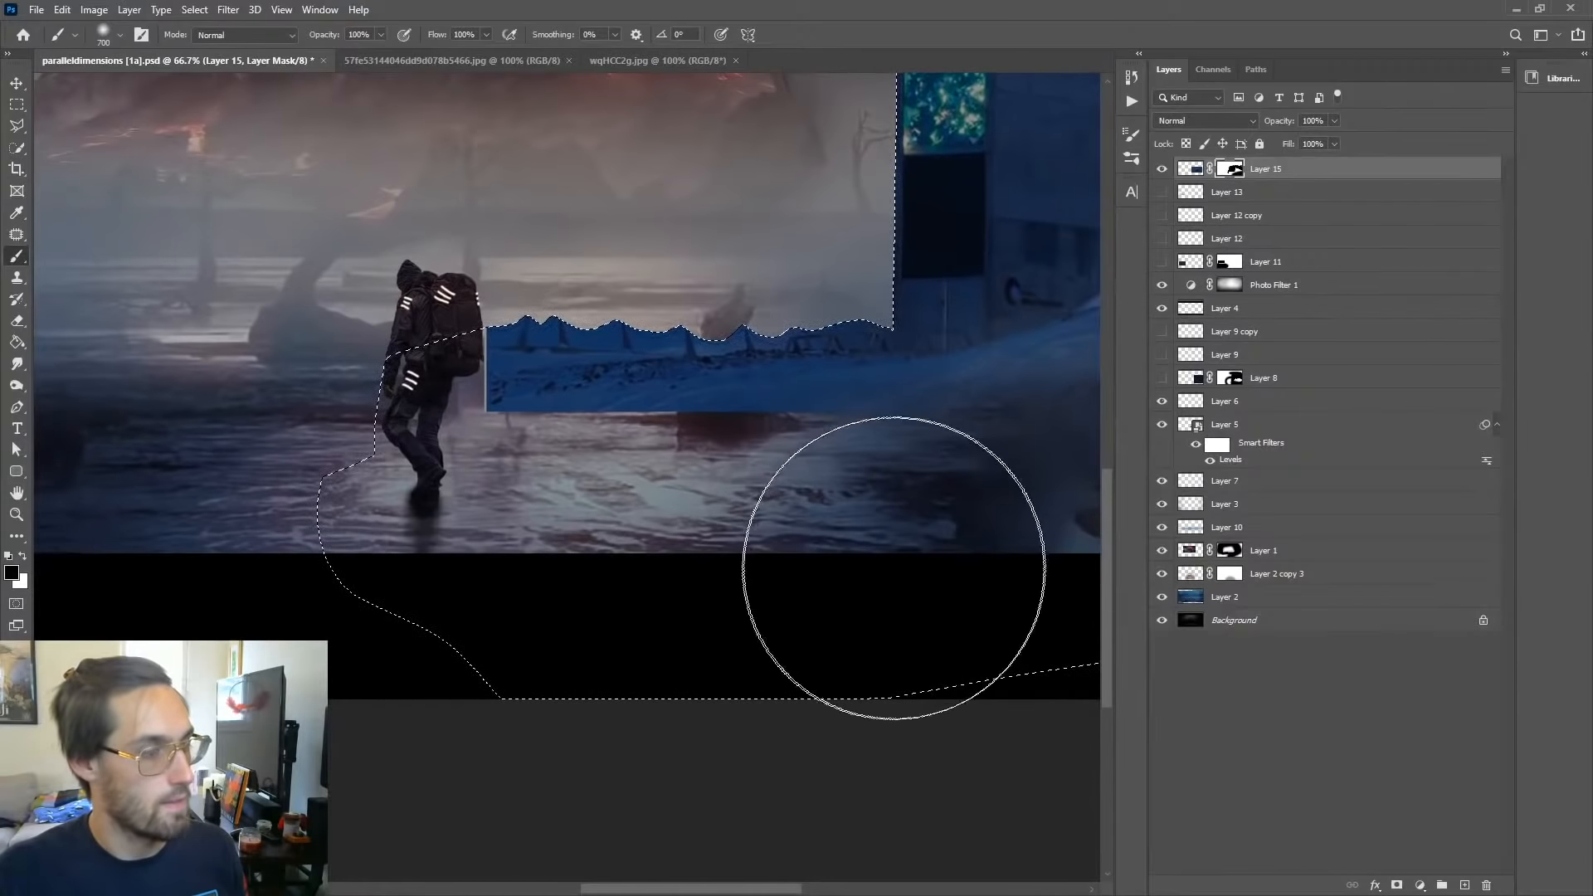
key("bracketleft")
key("bracketleft")
key("bracketleft")
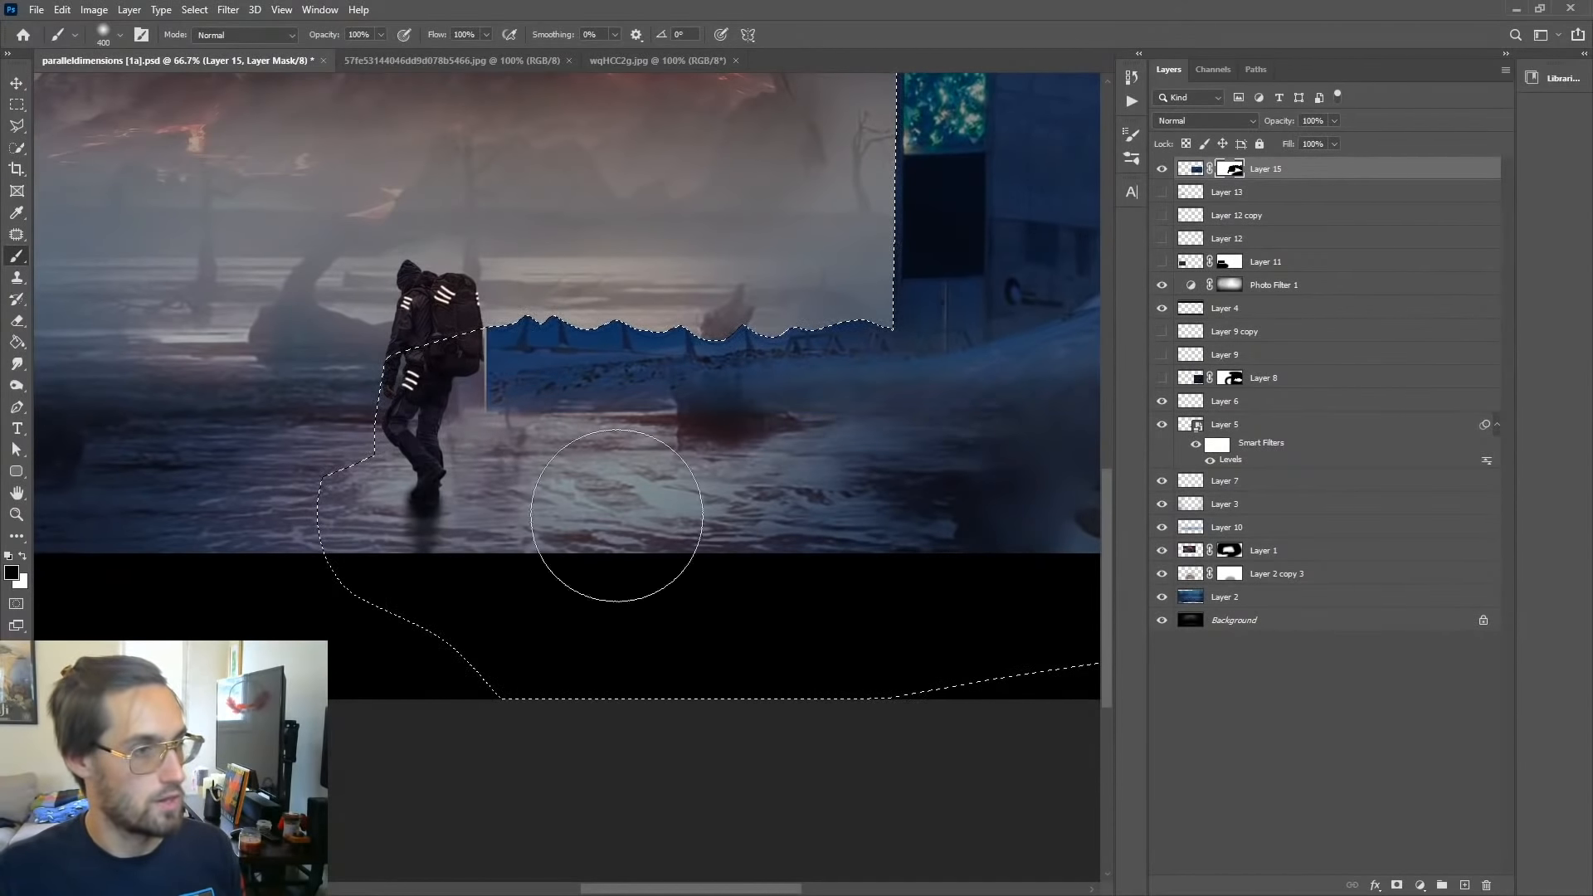
mouse_move(717, 394)
left_mouse_down()
mouse_move(382, 481)
mouse_move(487, 476)
mouse_move(276, 508)
left_mouse_up()
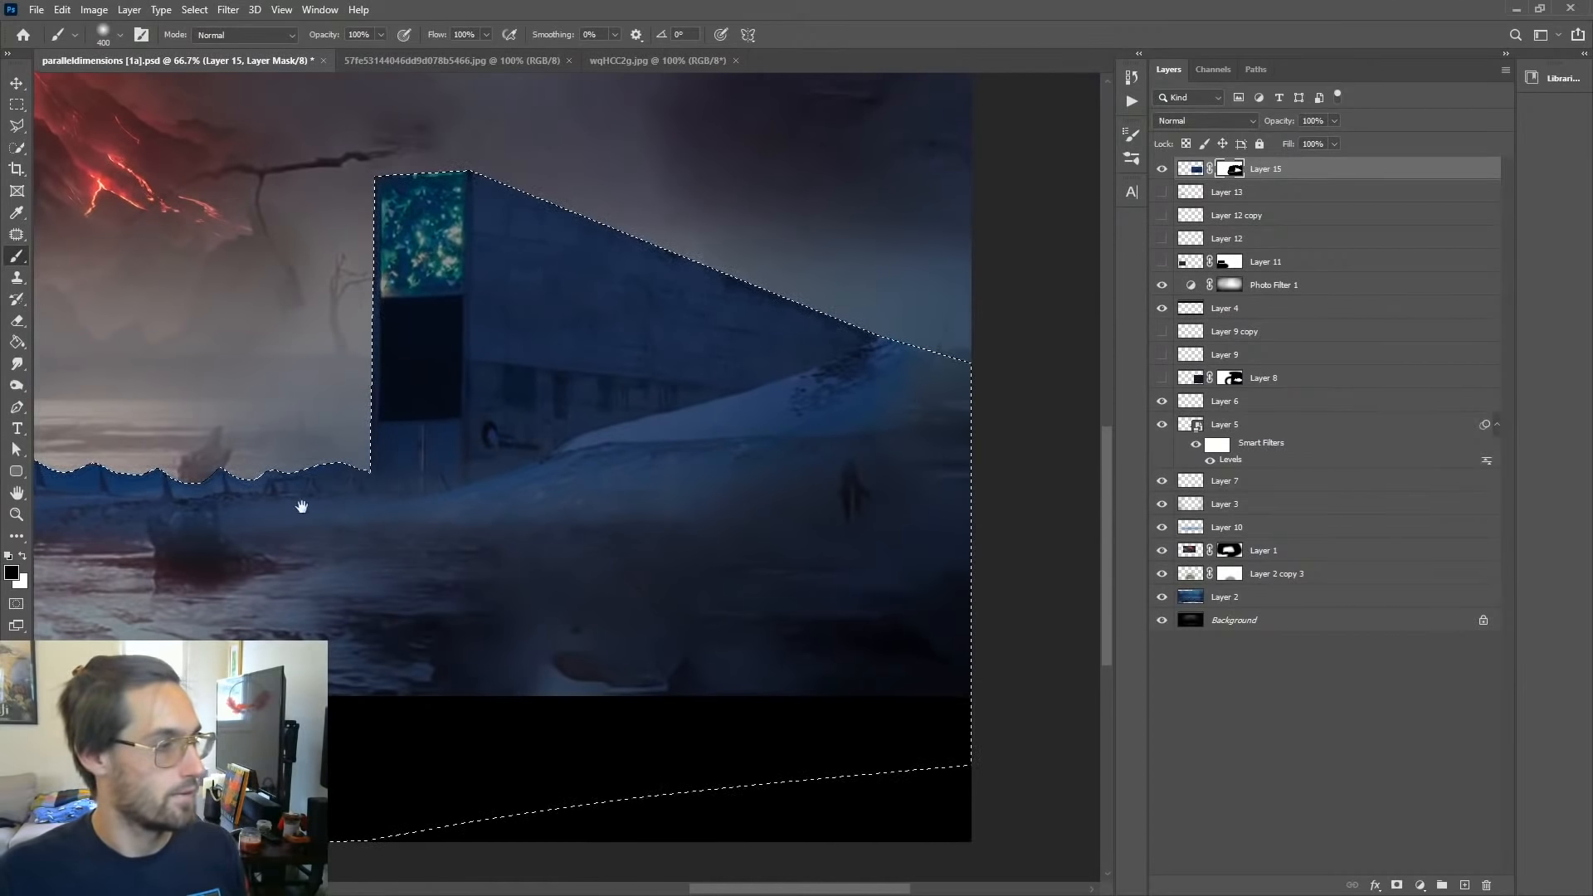
Step: Deselect and move the vault slightly up and closer to the right edge of the landscape
left_click_drag(301, 508, 443, 495)
key("z")
left_click(694, 501, "alt")
left_click(694, 501, "alt")
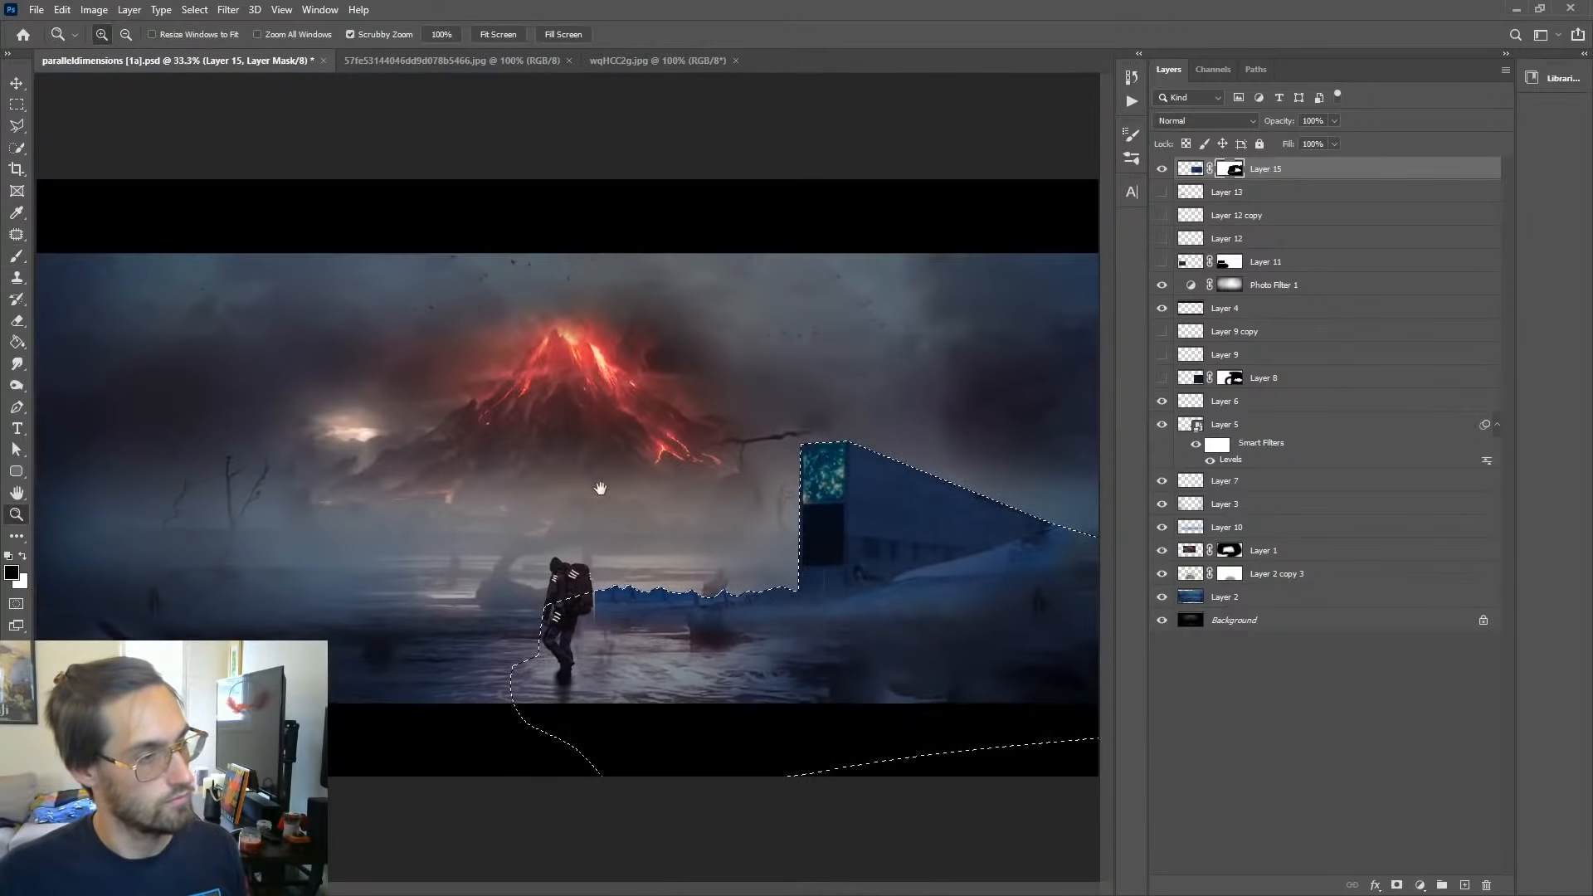
left_click(17, 84)
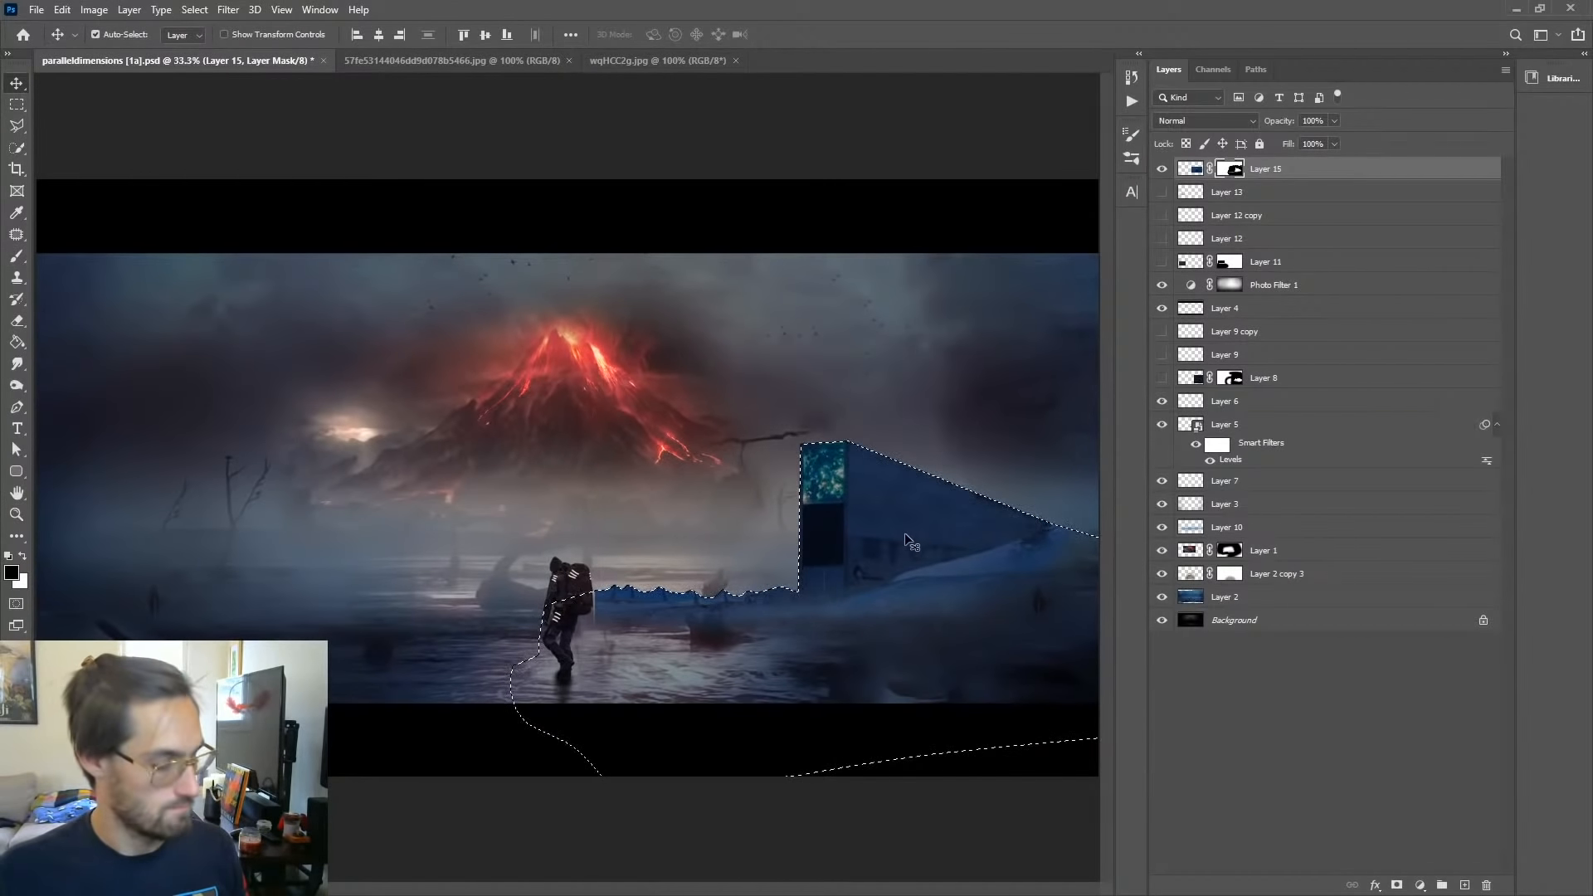
key("ctrl+d")
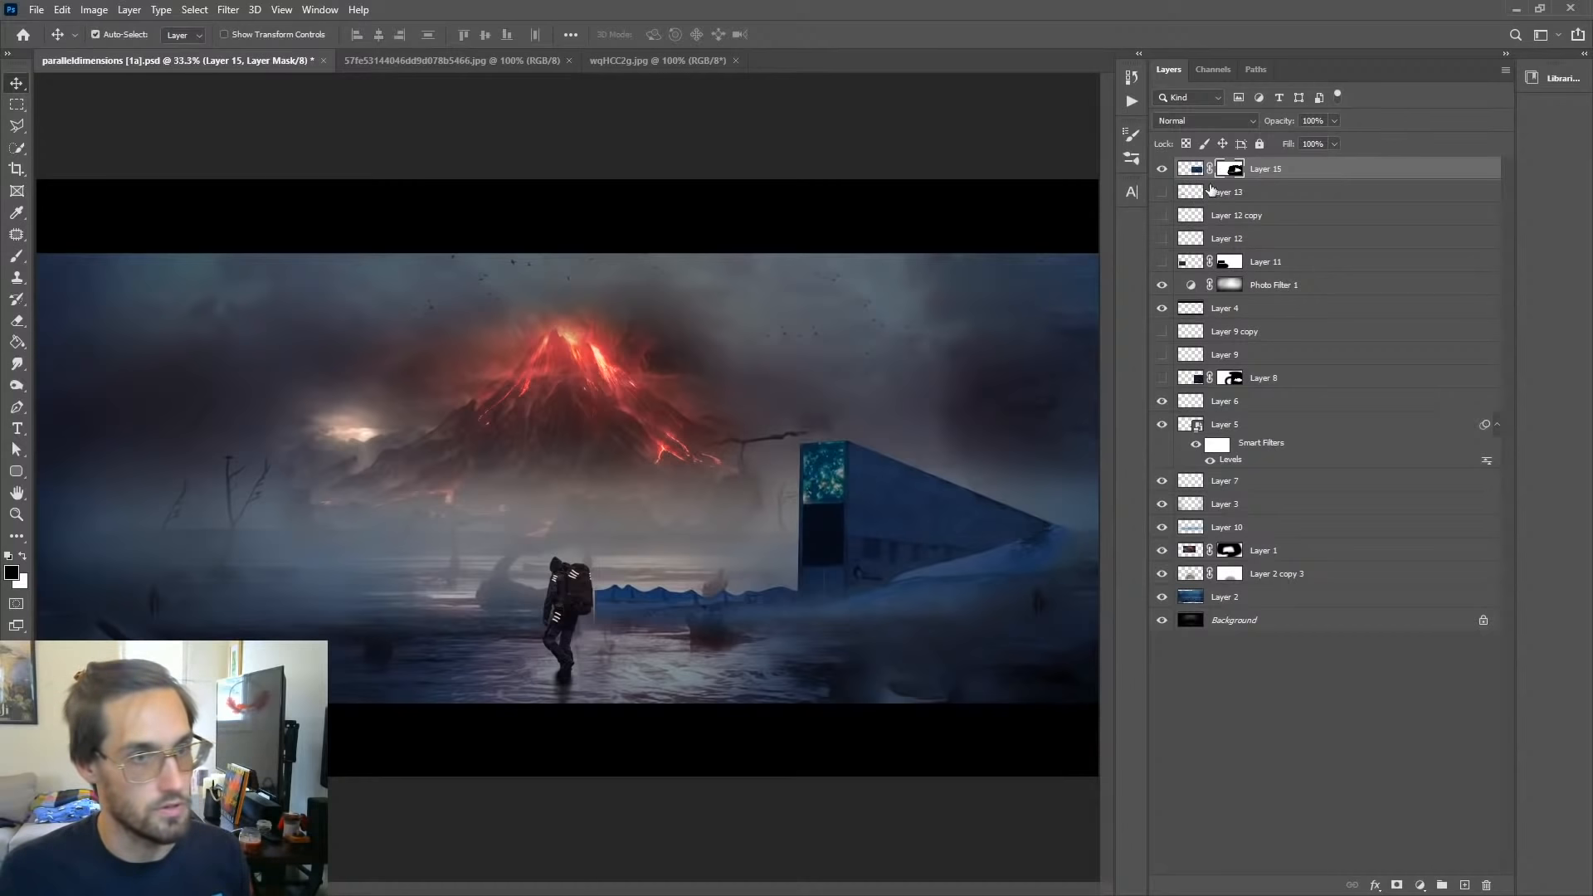
left_click_drag(867, 521, 929, 496)
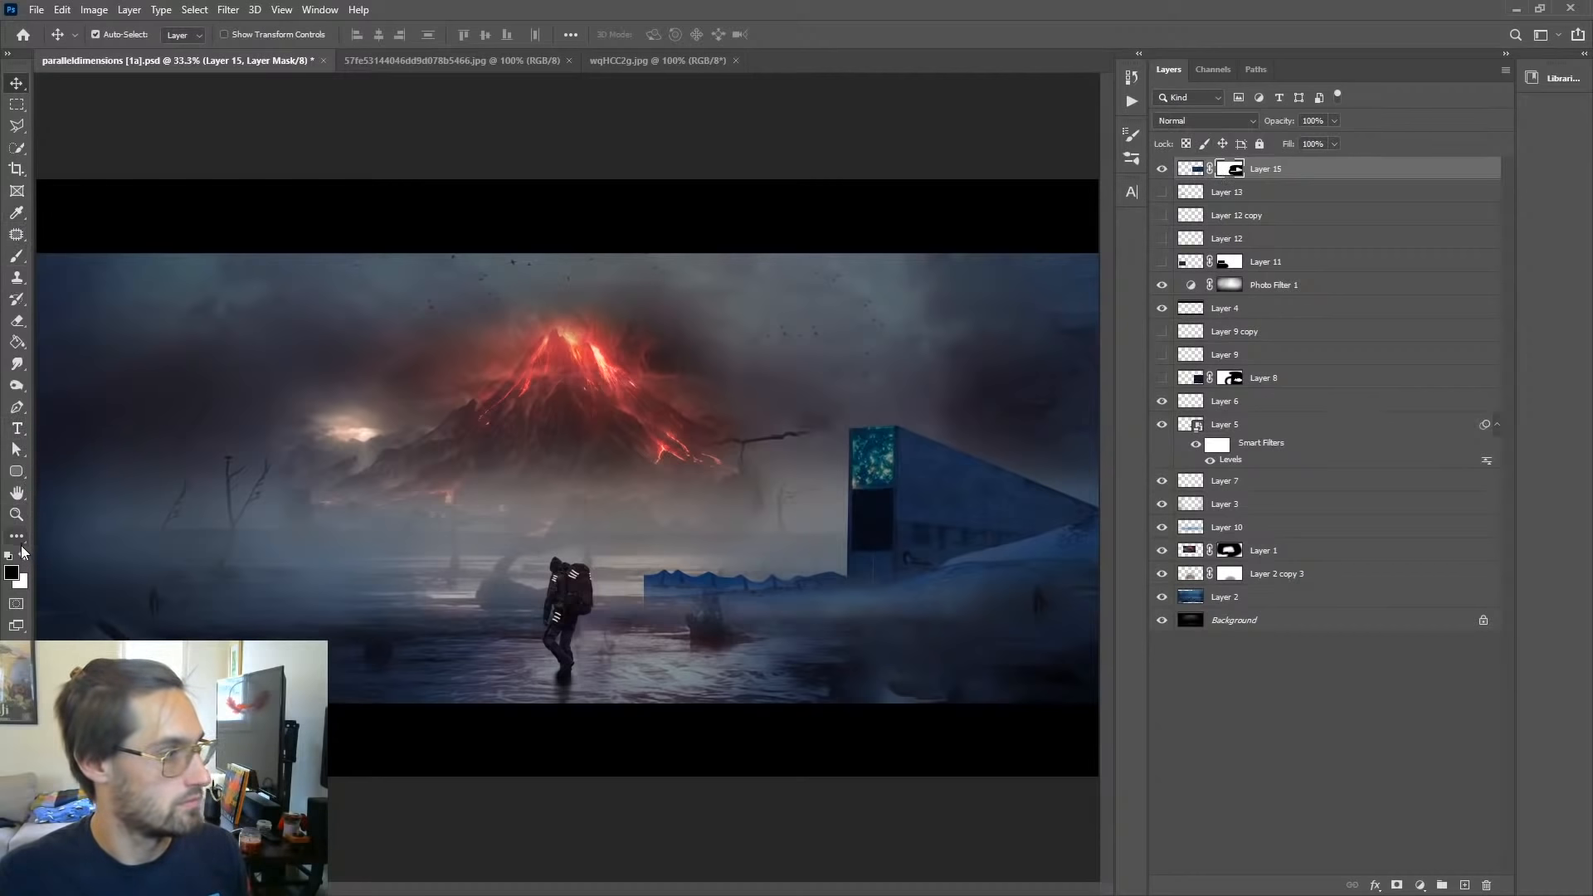
Step: Paint out the remaining snowy fence strip between the hiker and the vault on Layer 15's mask
left_click(18, 260)
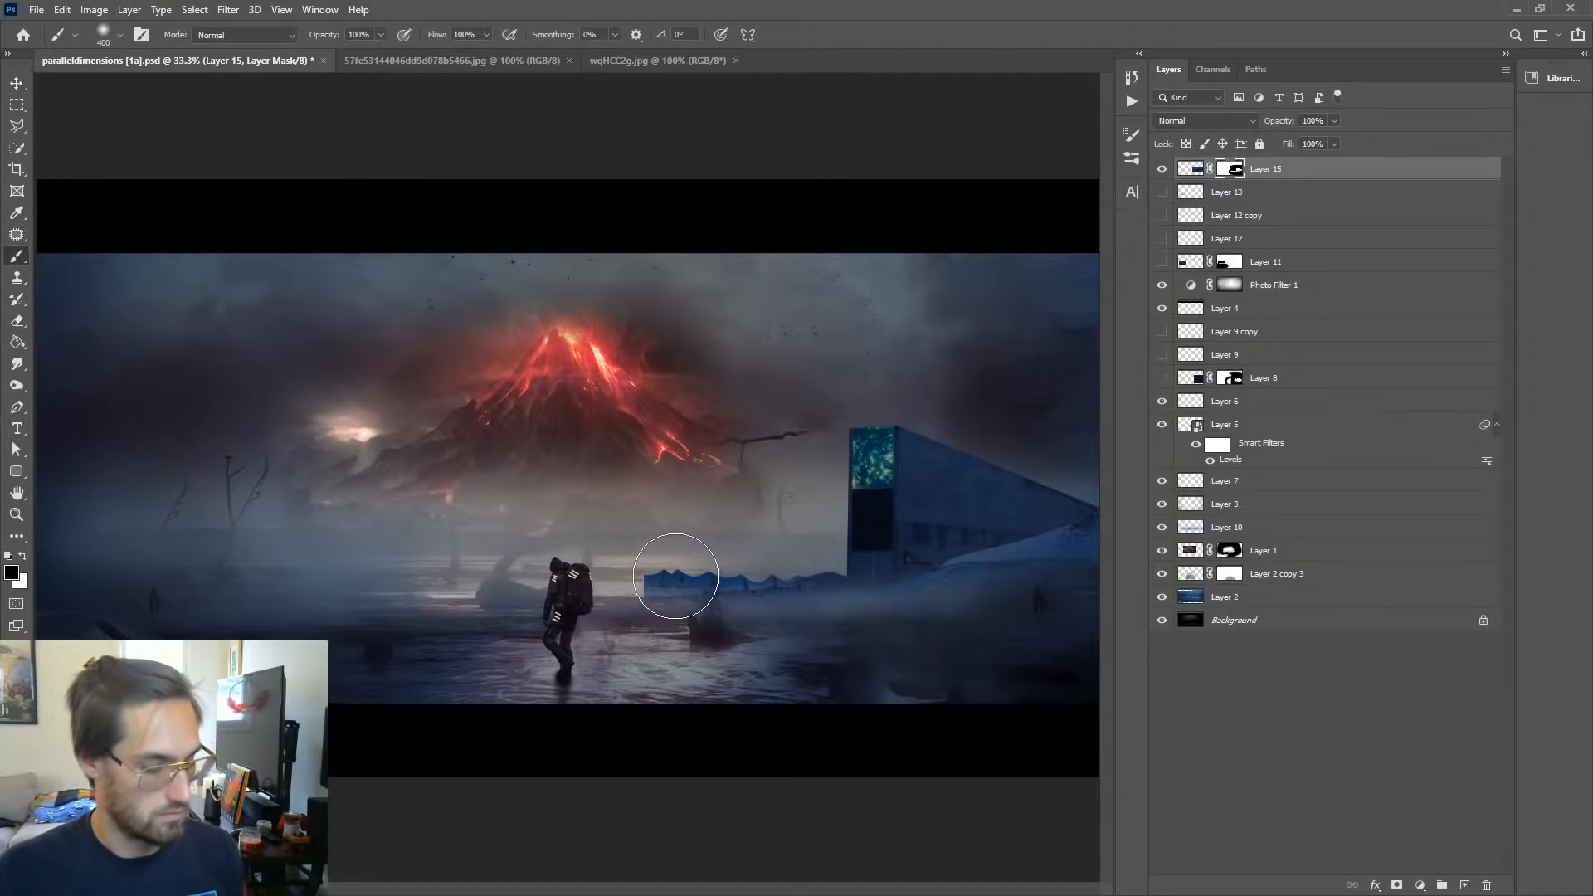
mouse_move(646, 564)
left_mouse_down()
mouse_move(660, 595)
mouse_move(819, 576)
left_mouse_up()
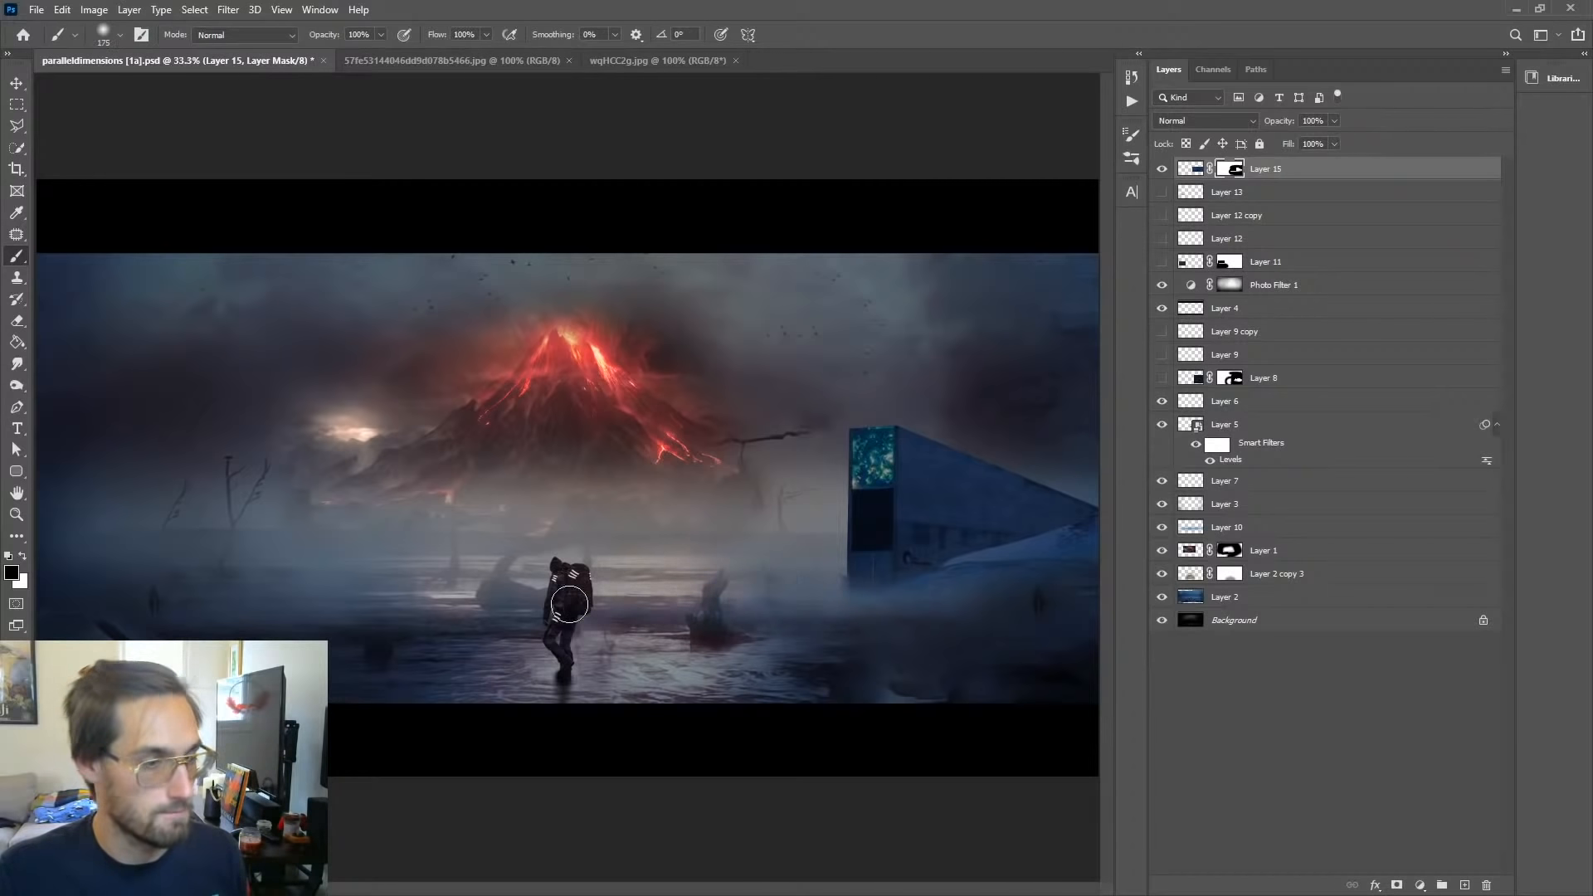
key("z")
left_click(777, 573, "alt")
left_click(777, 572, "alt")
left_click(651, 477)
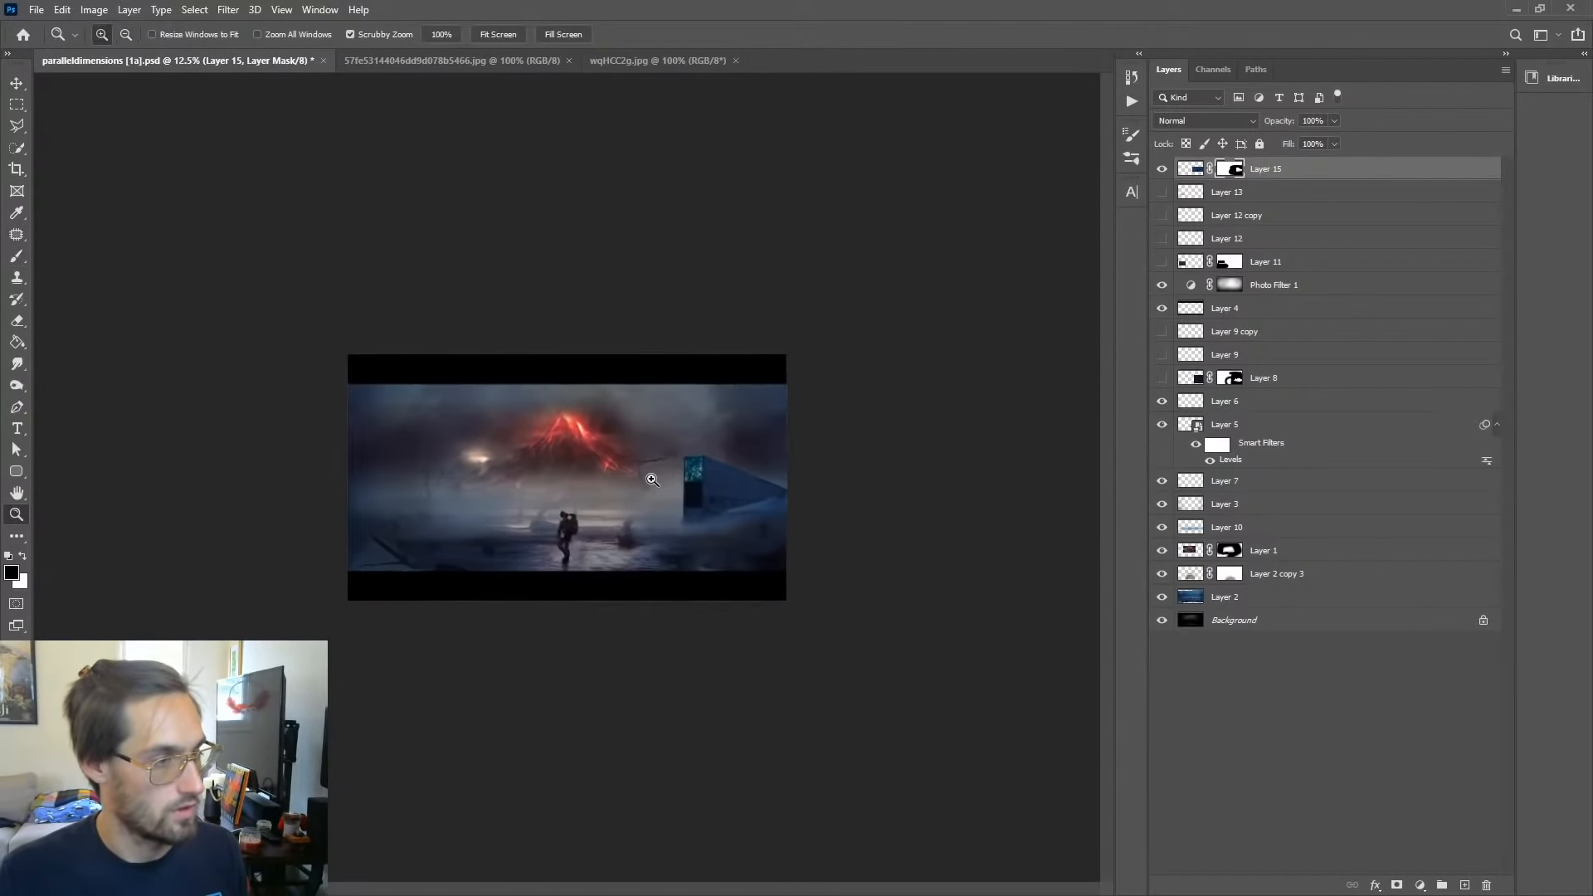
left_click(655, 480)
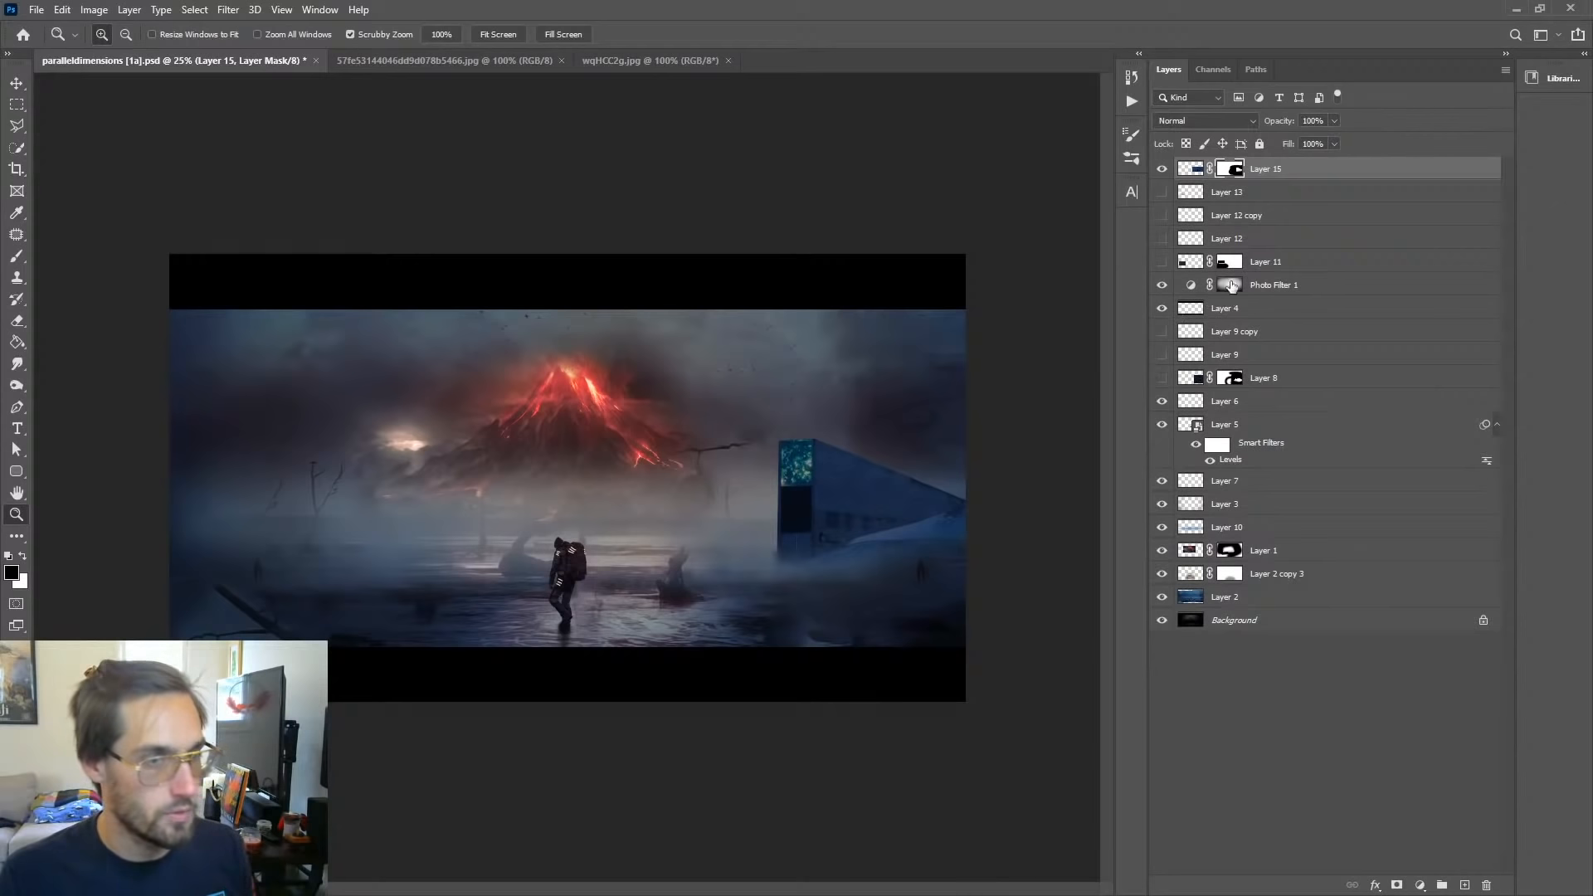
Step: Duplicate Layer 15 and flip the copied vault horizontally
left_click(1294, 682)
left_click(1191, 176)
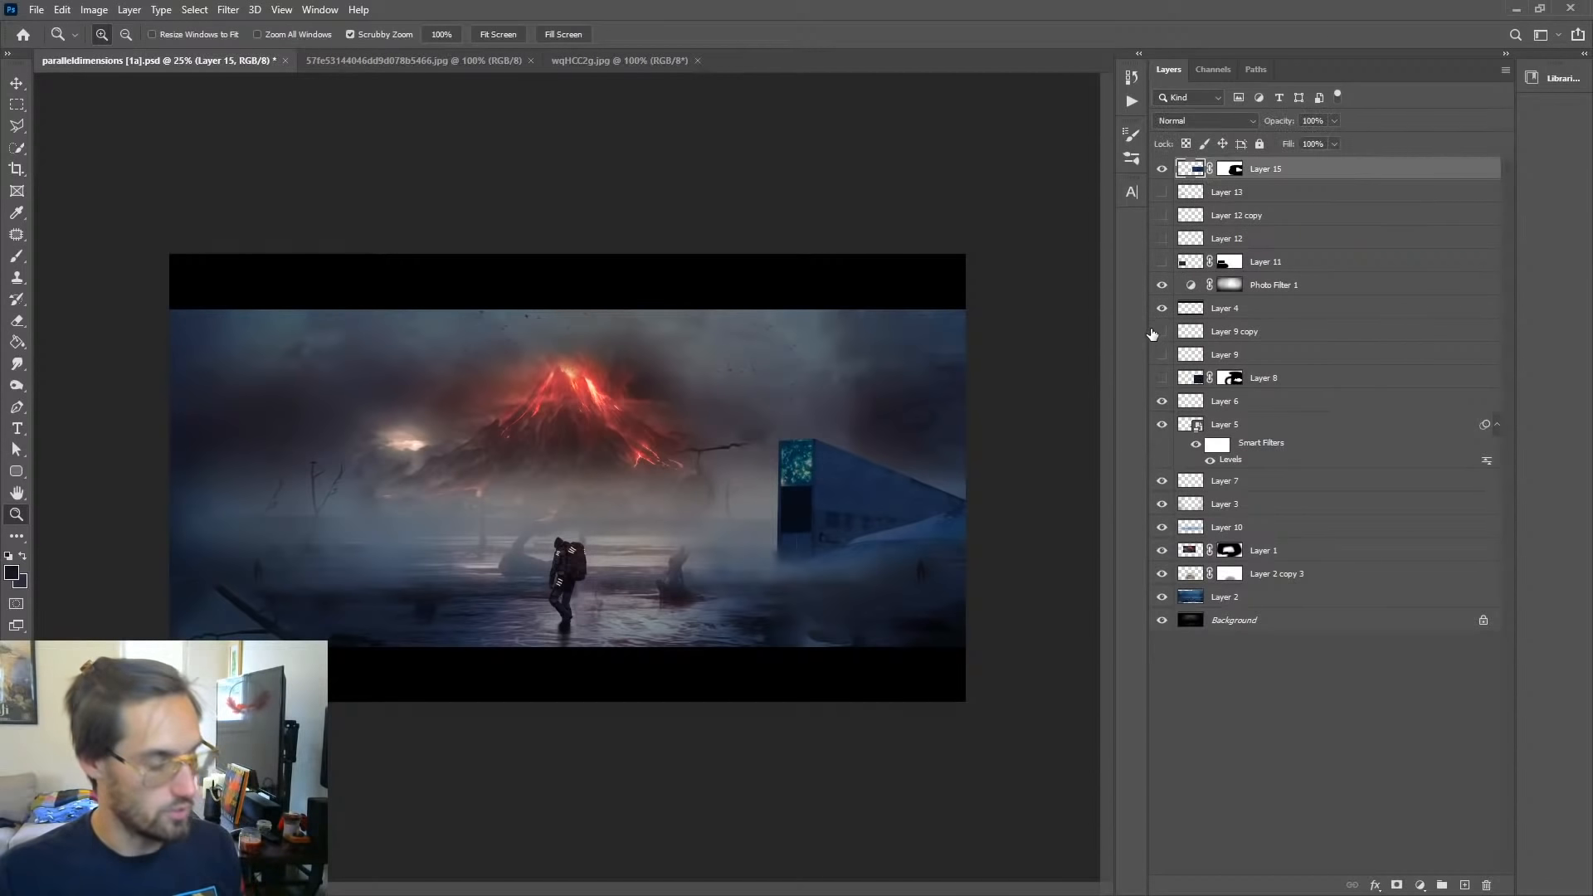
key("ctrl+j")
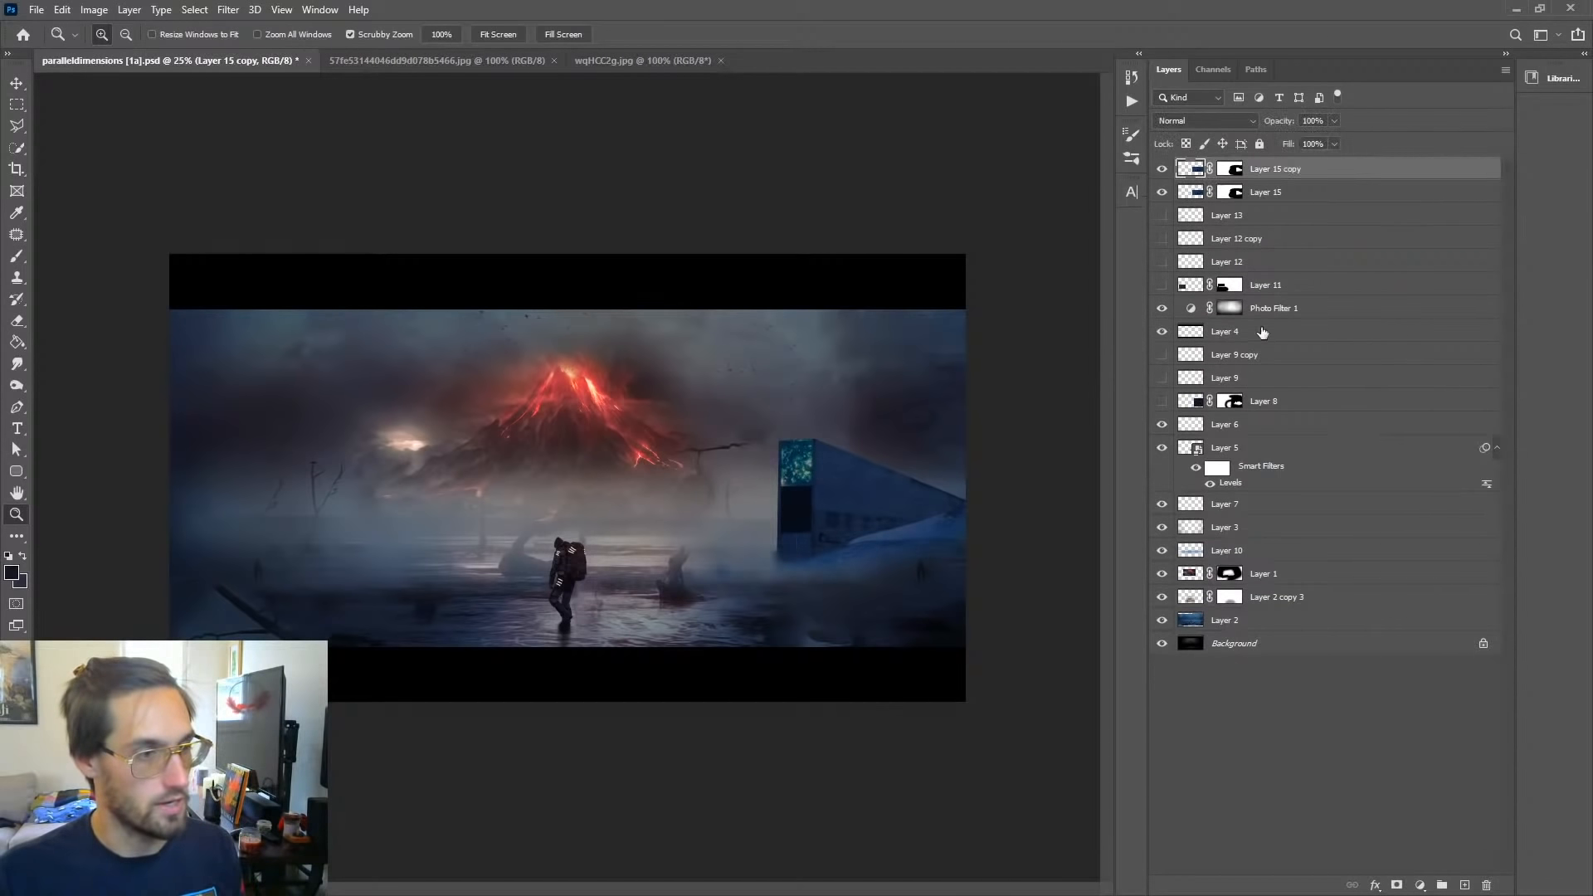
key("ctrl+t")
right_click(855, 527)
left_click(888, 781)
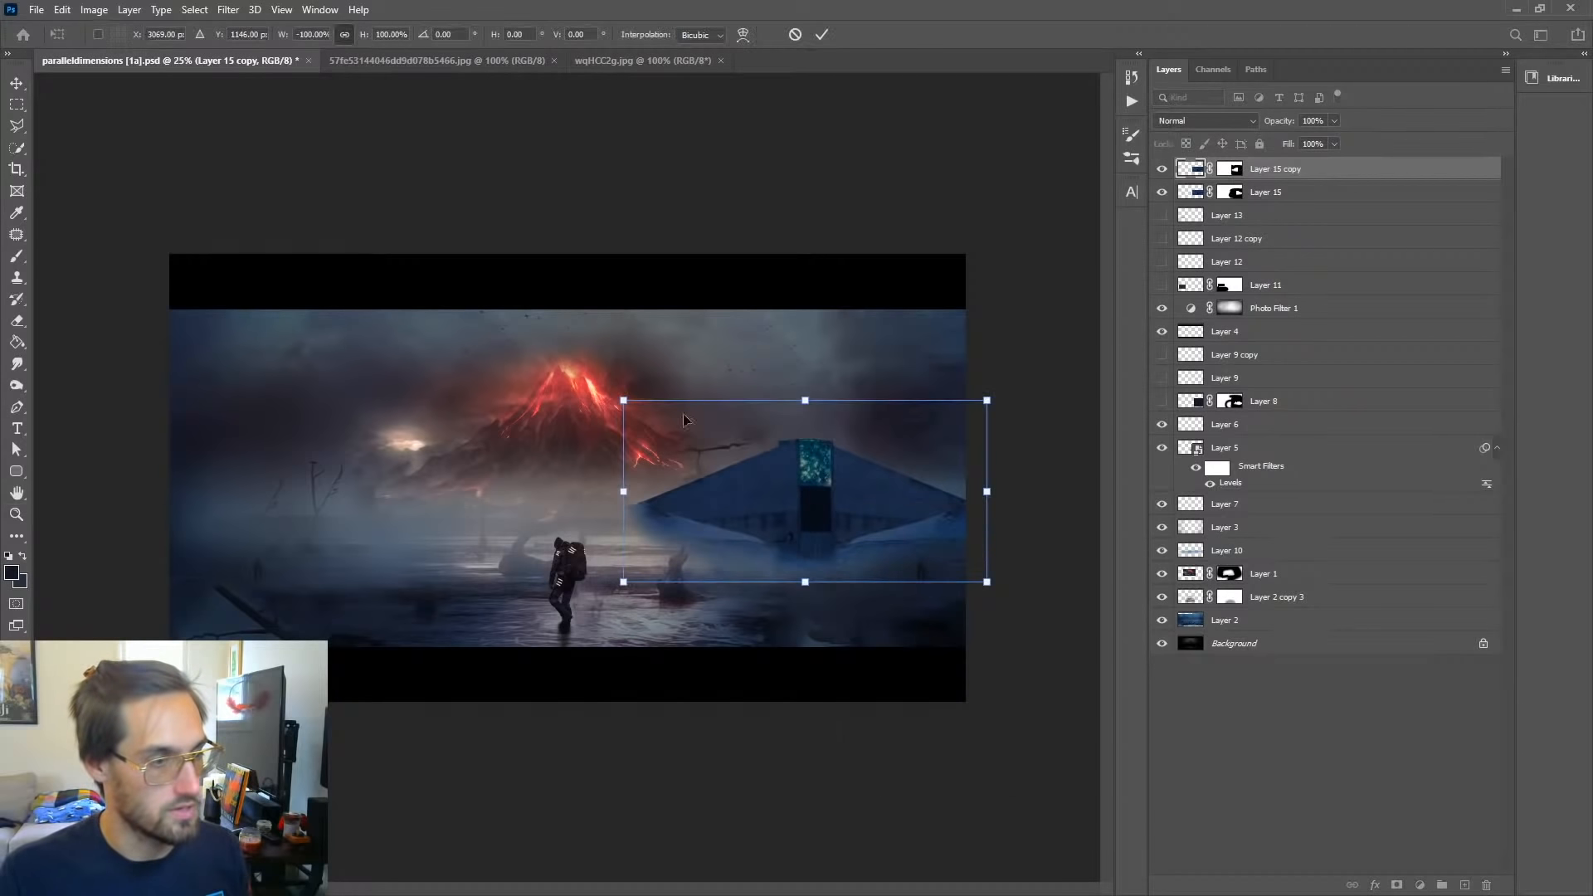
key("Return")
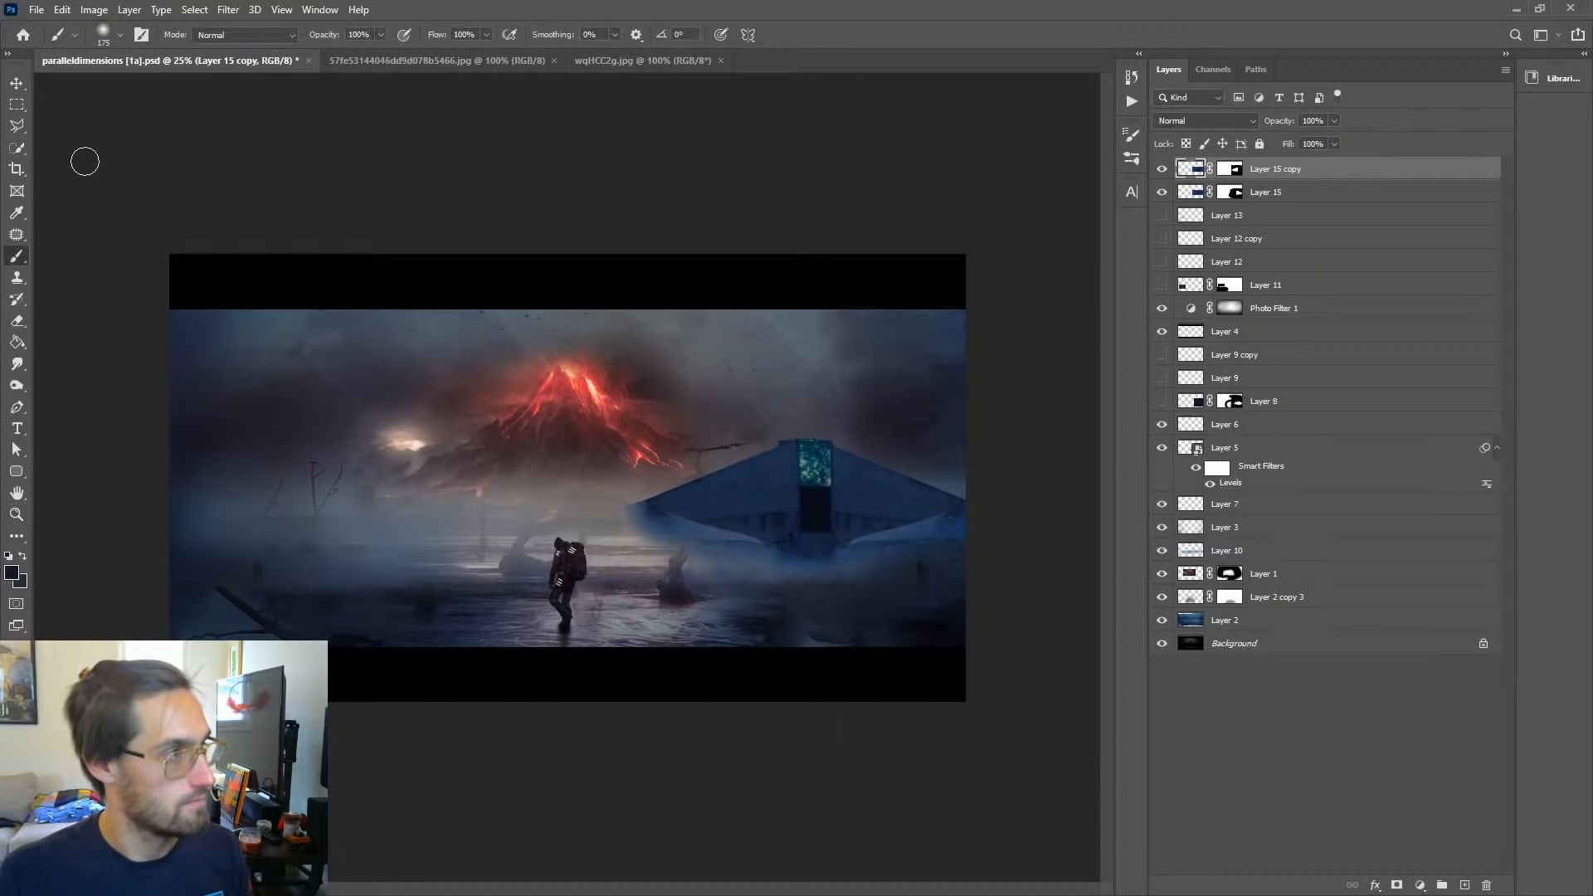
Step: Move the mirrored vault to the left side of the landscape and scale it proportionally to about 69%
left_click_drag(775, 512, 337, 511)
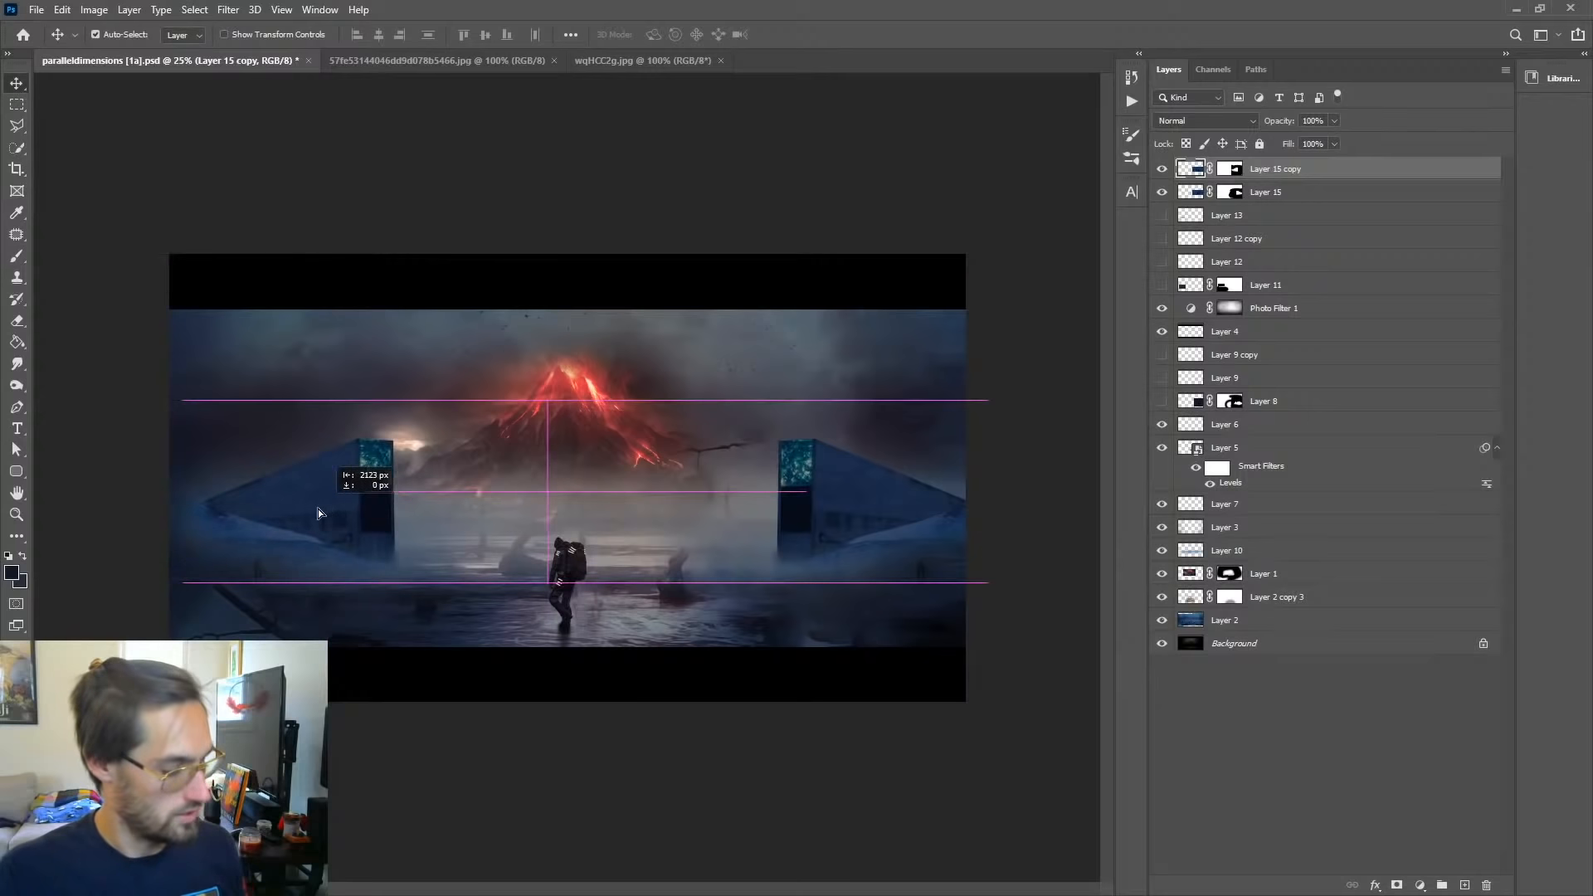
key("ctrl+t")
left_click_drag(547, 400, 435, 456)
left_click_drag(293, 537, 332, 522)
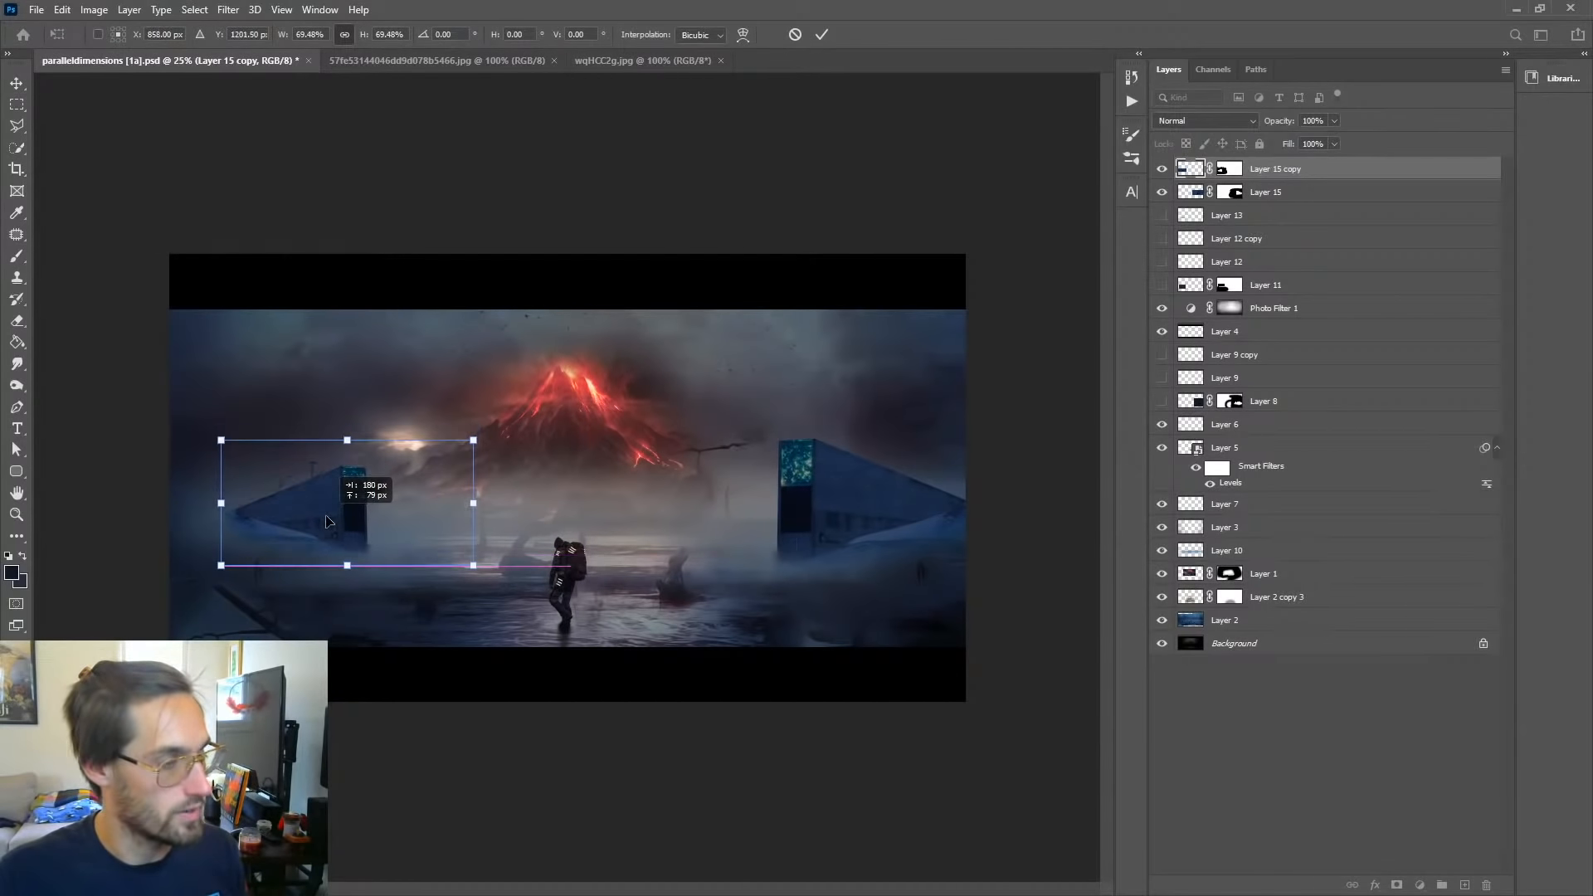
key("Return")
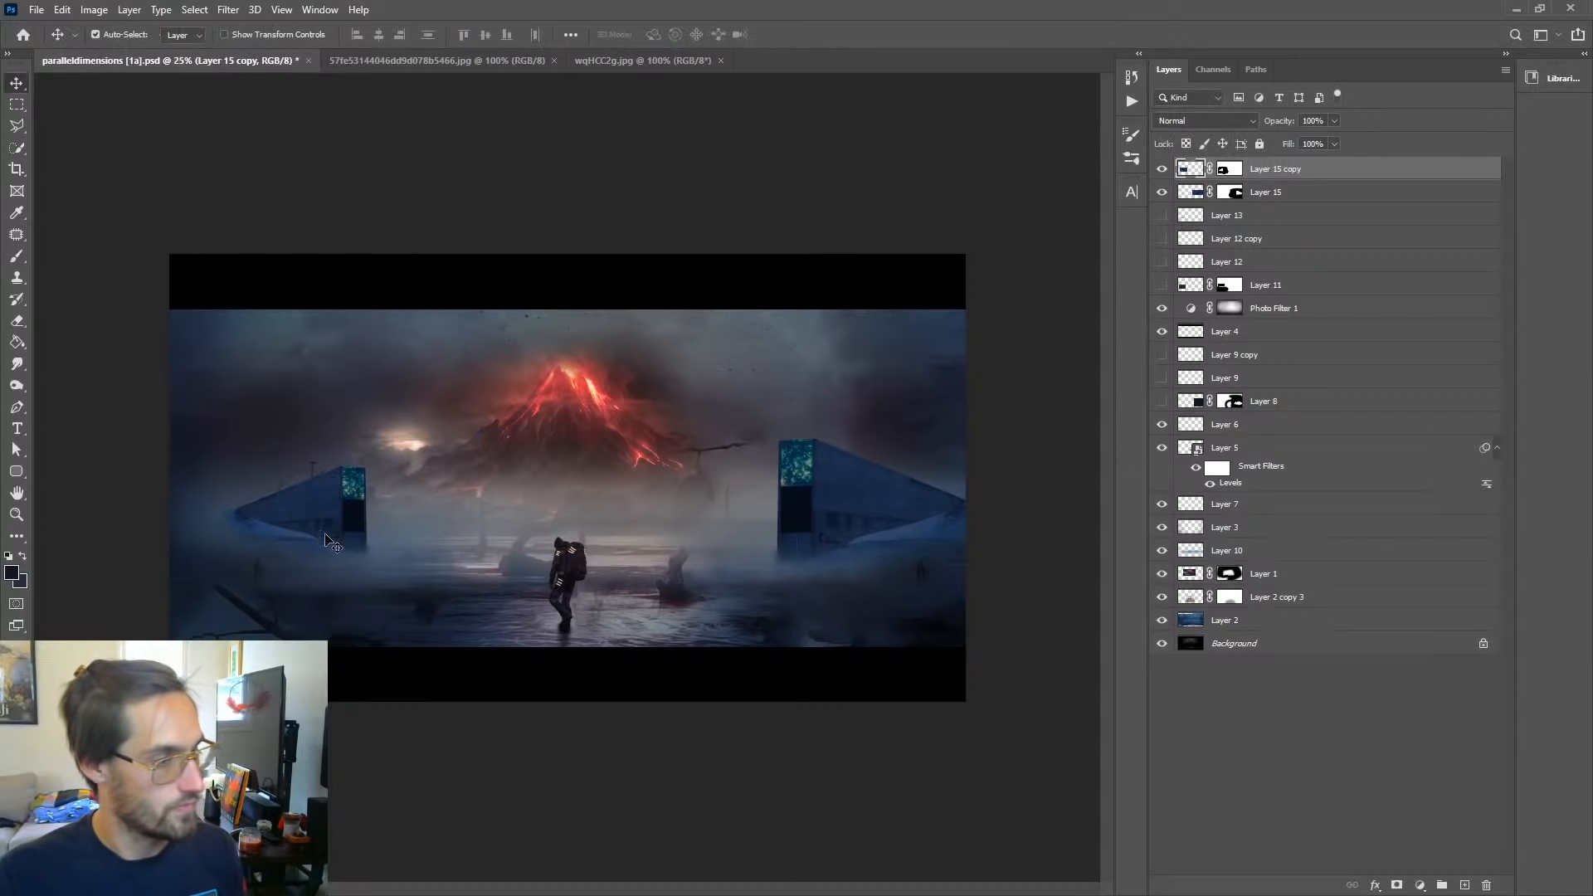
Step: Scale the mirrored vault down further so it sits smaller in the misty distance
key("z")
left_click(258, 533)
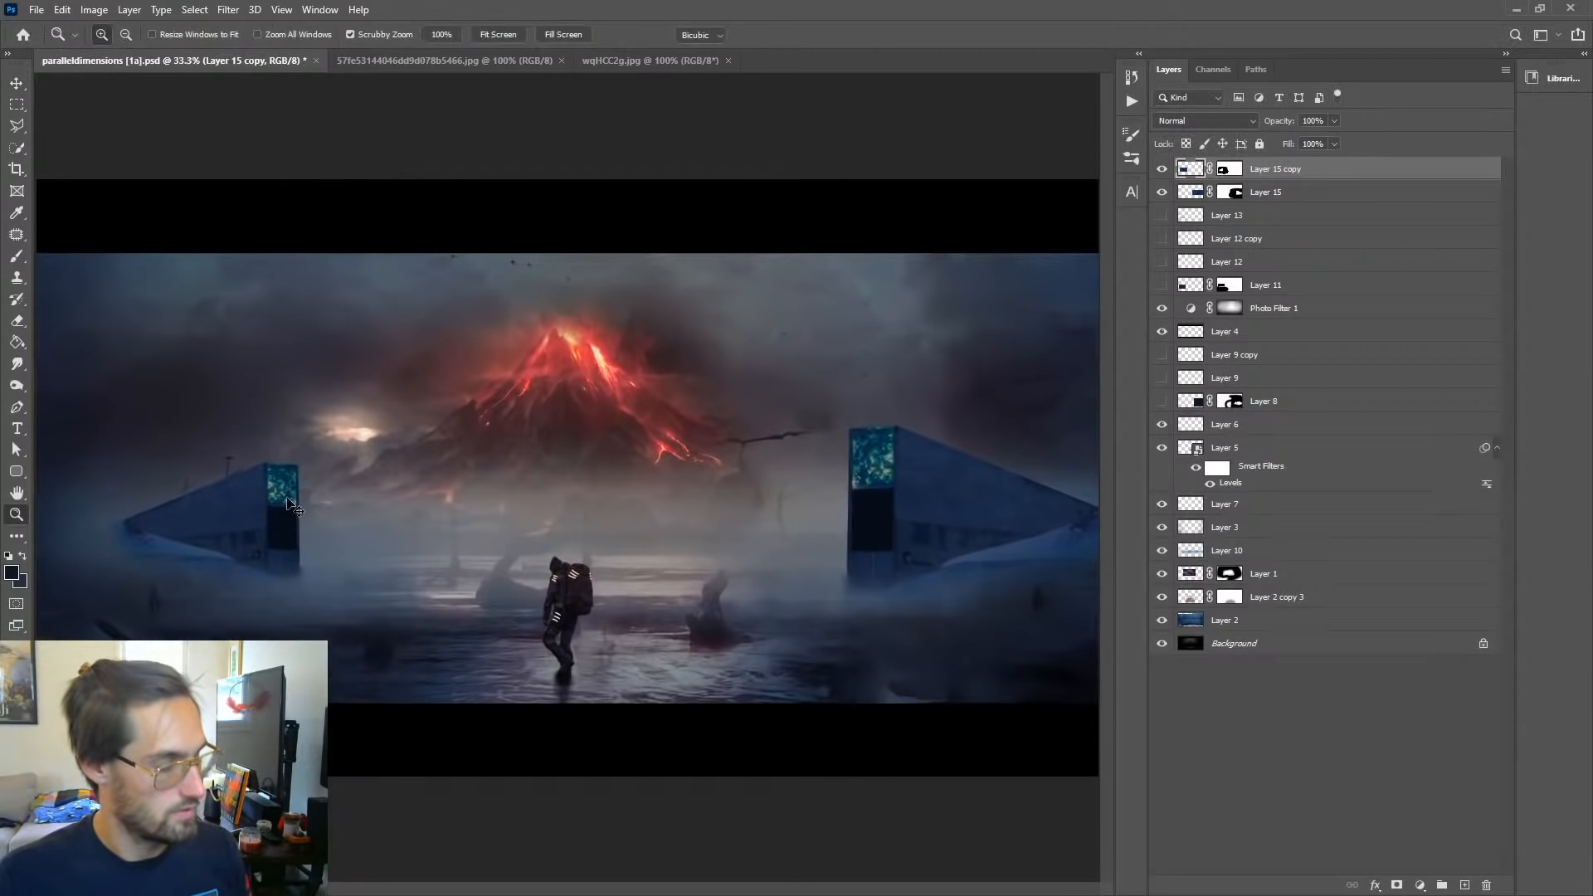
key("ctrl+t")
left_click_drag(444, 422, 369, 464)
key("Return")
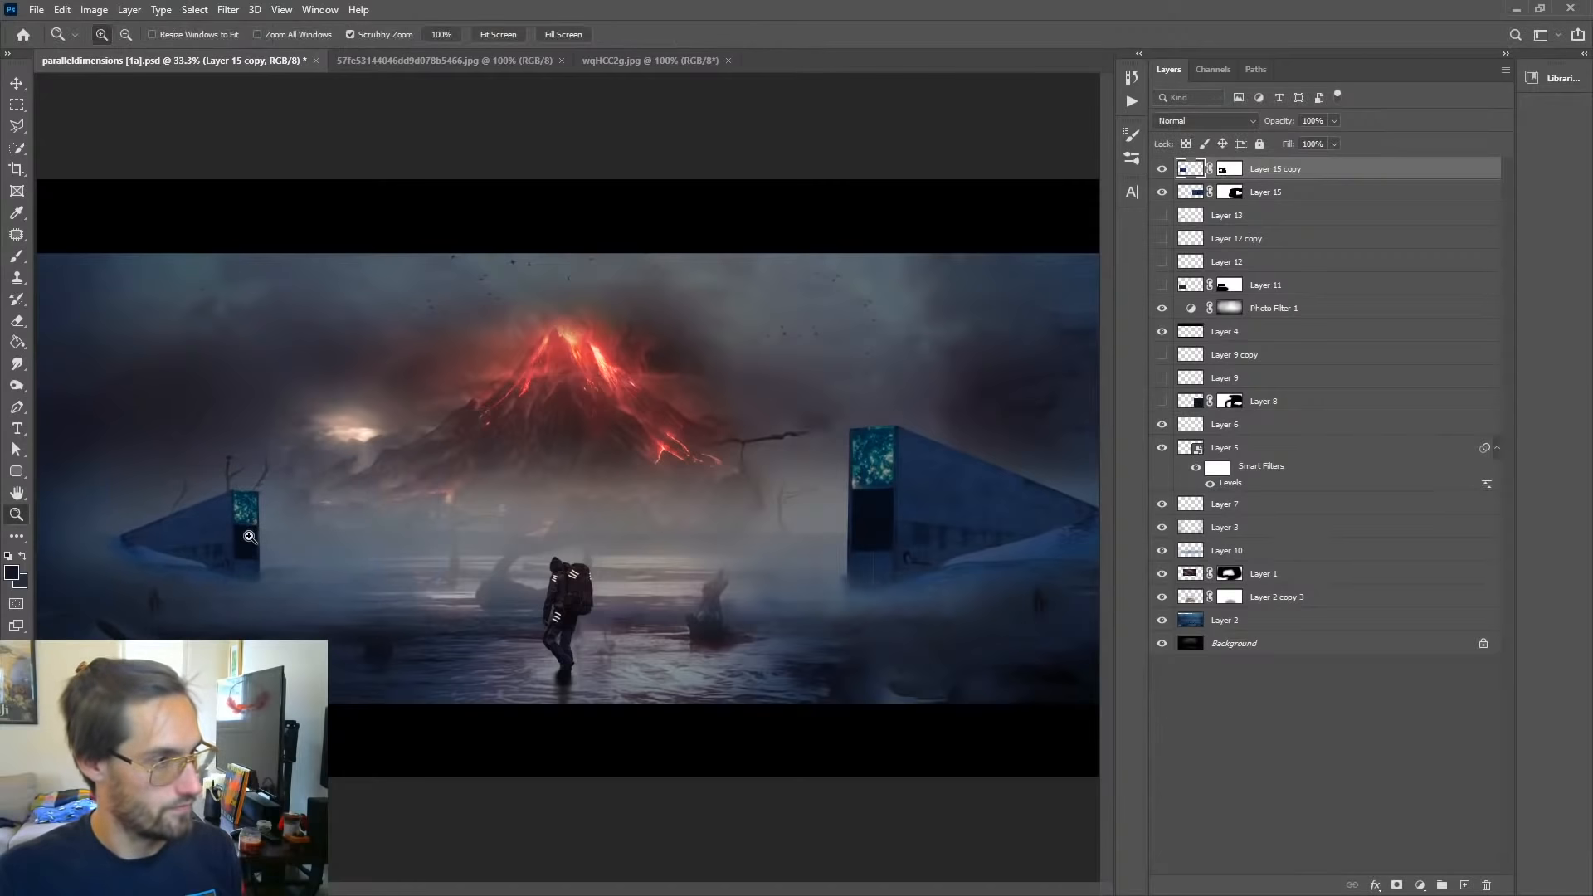
Step: Add a new empty layer and place it directly beneath Layer 15 in the layer stack
scroll(241, 531, "up", 1, "alt")
left_click_drag(237, 526, 441, 466)
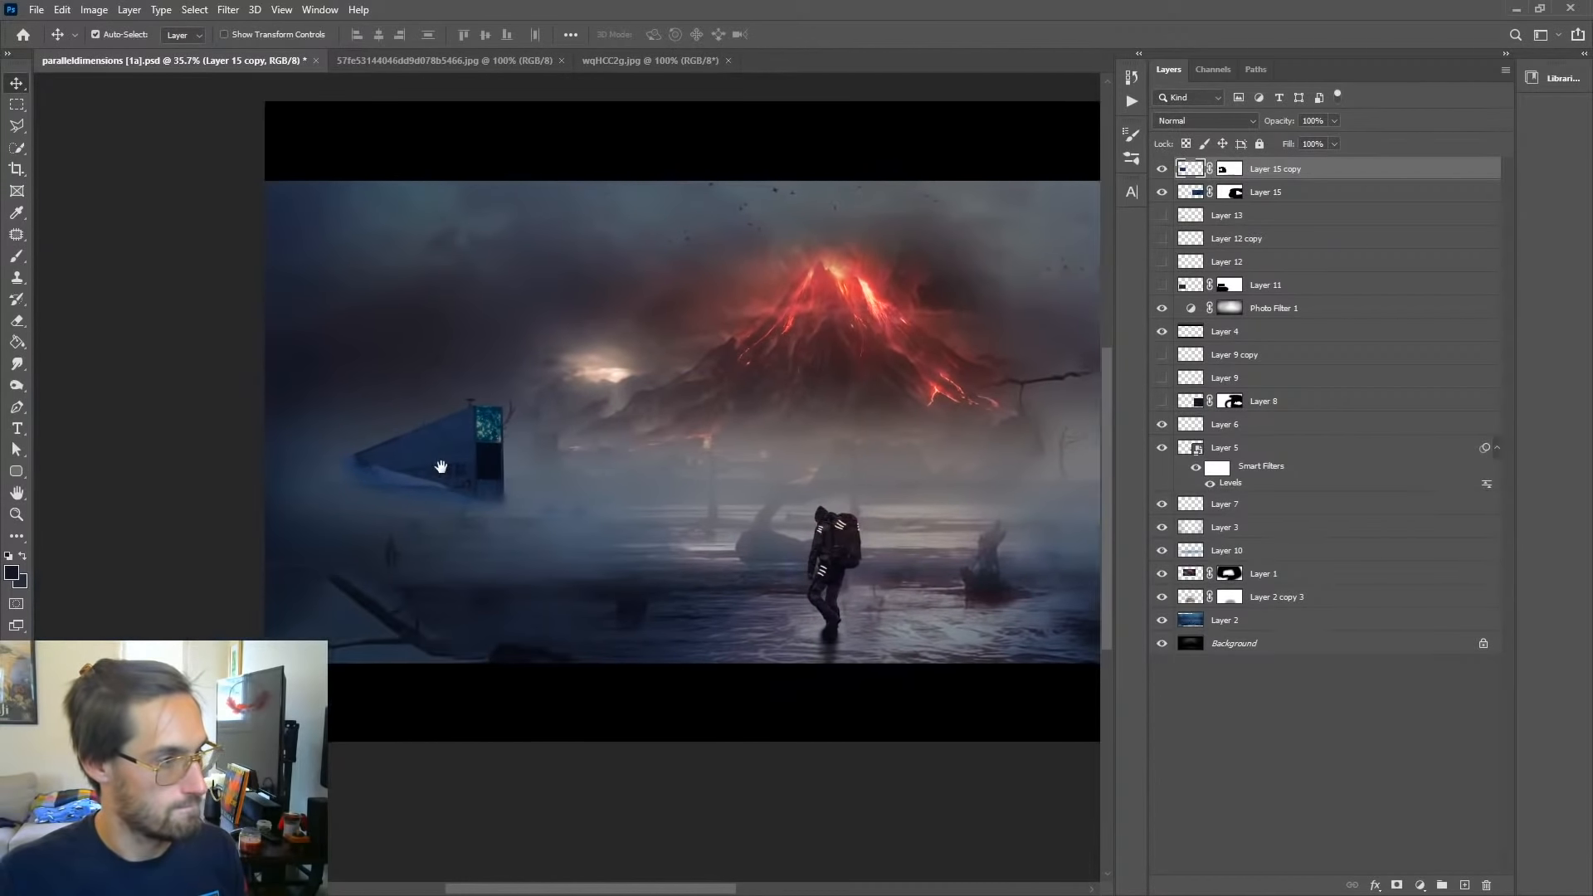
key("z")
left_click(409, 469)
left_click(17, 256)
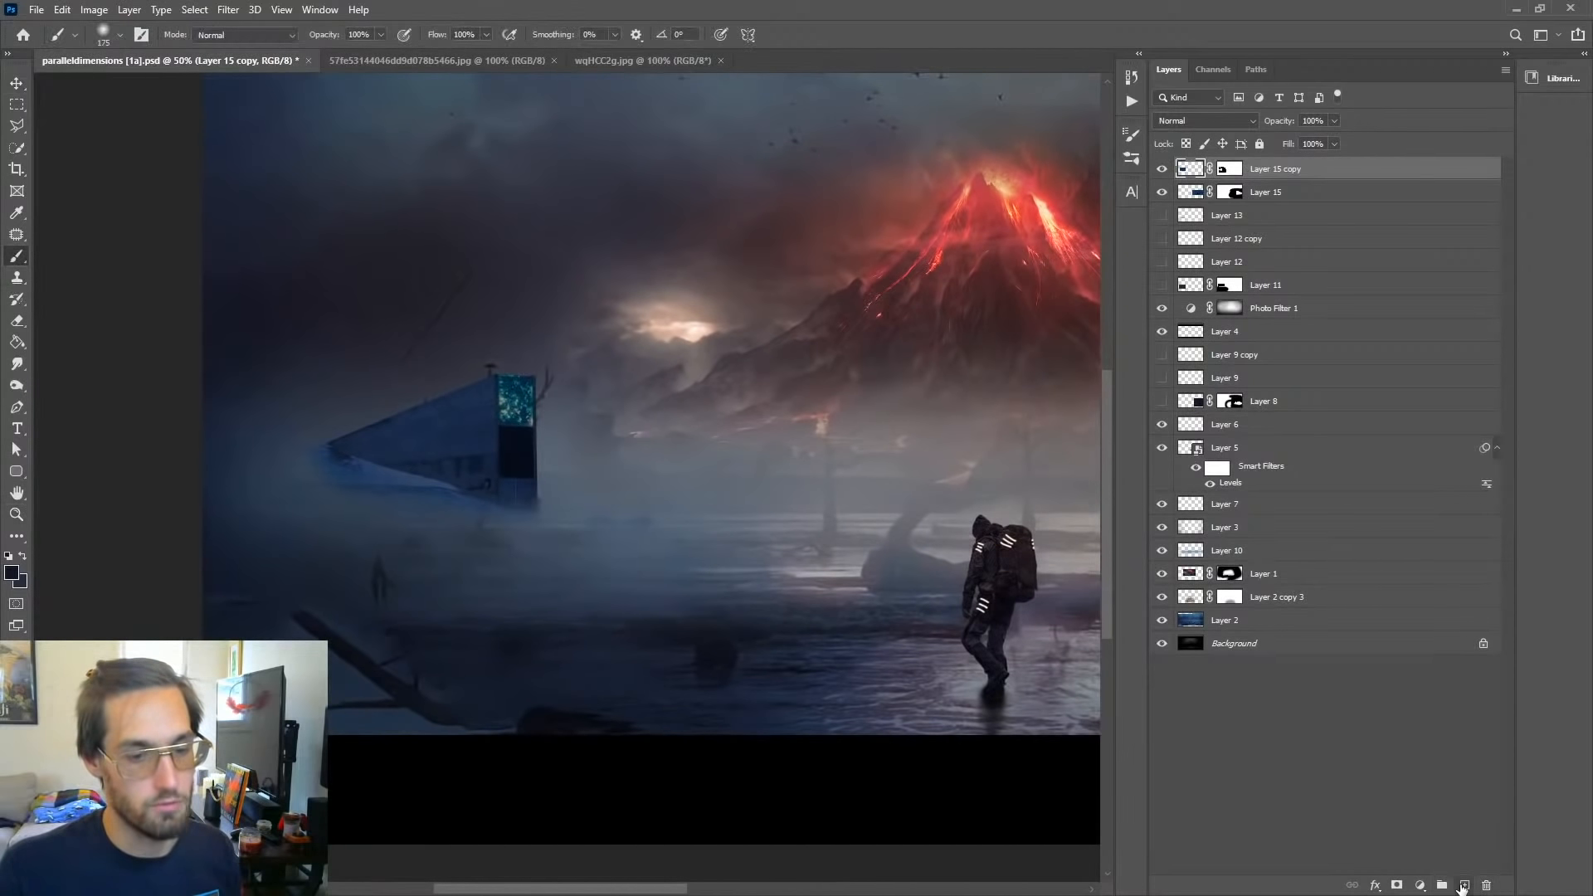
left_click(1464, 886)
left_click_drag(1231, 176, 1236, 206)
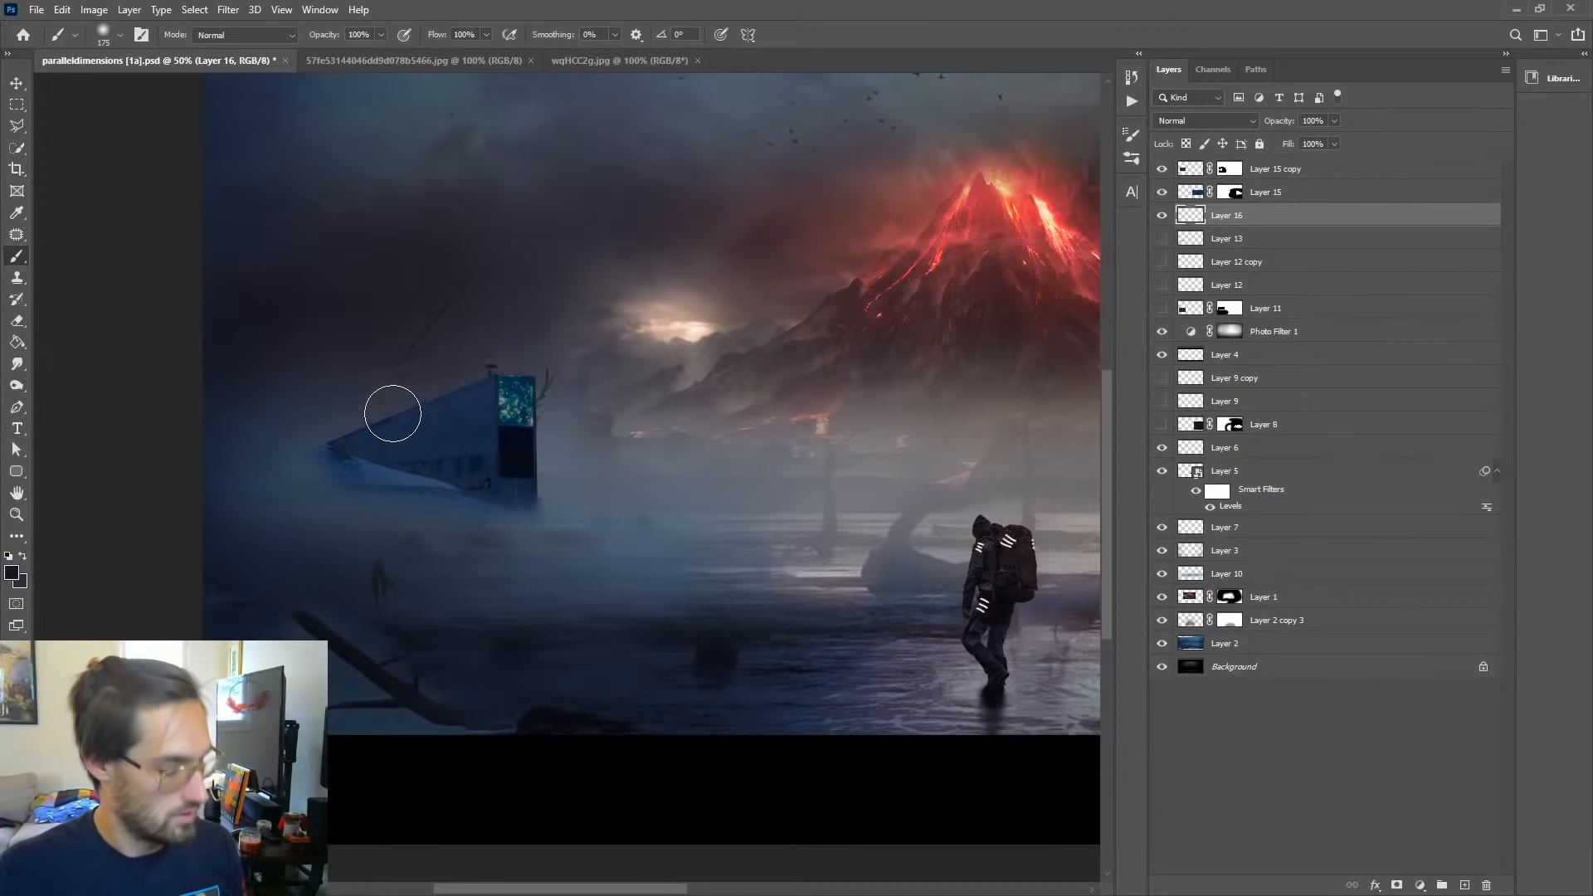
Step: Paint faint dark shading over the mist below the small mirrored vault on Layer 16 with a 400 px brush at 10% opacity
left_click_drag(380, 35, 297, 70)
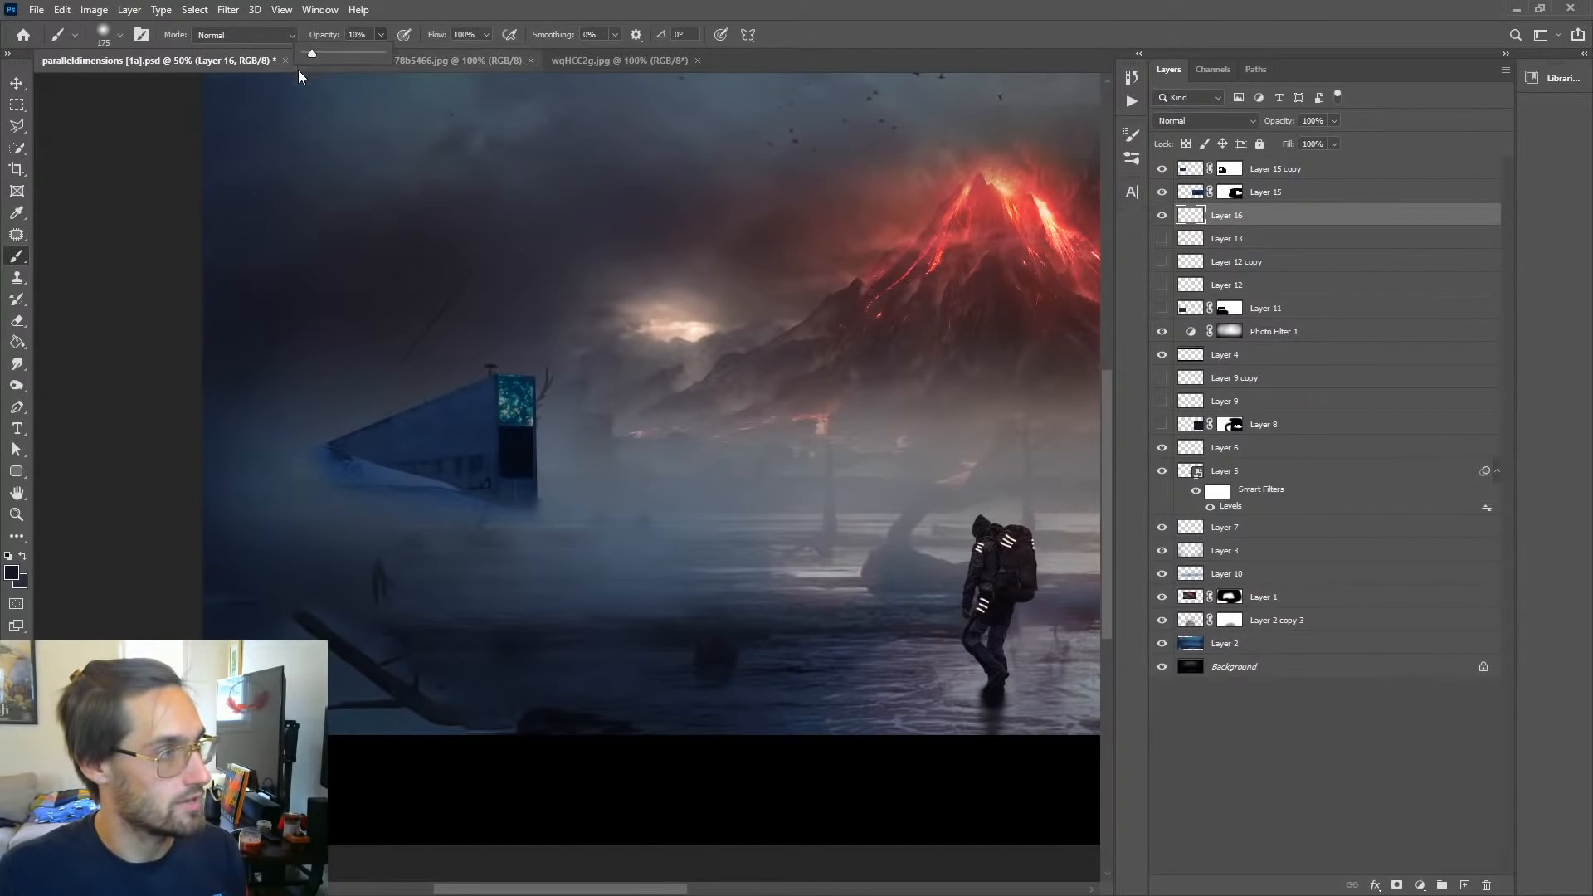
key("bracketleft")
key("bracketleft")
key("bracketright")
key("bracketright")
key("bracketright")
key("bracketright")
key("bracketright")
key("bracketright")
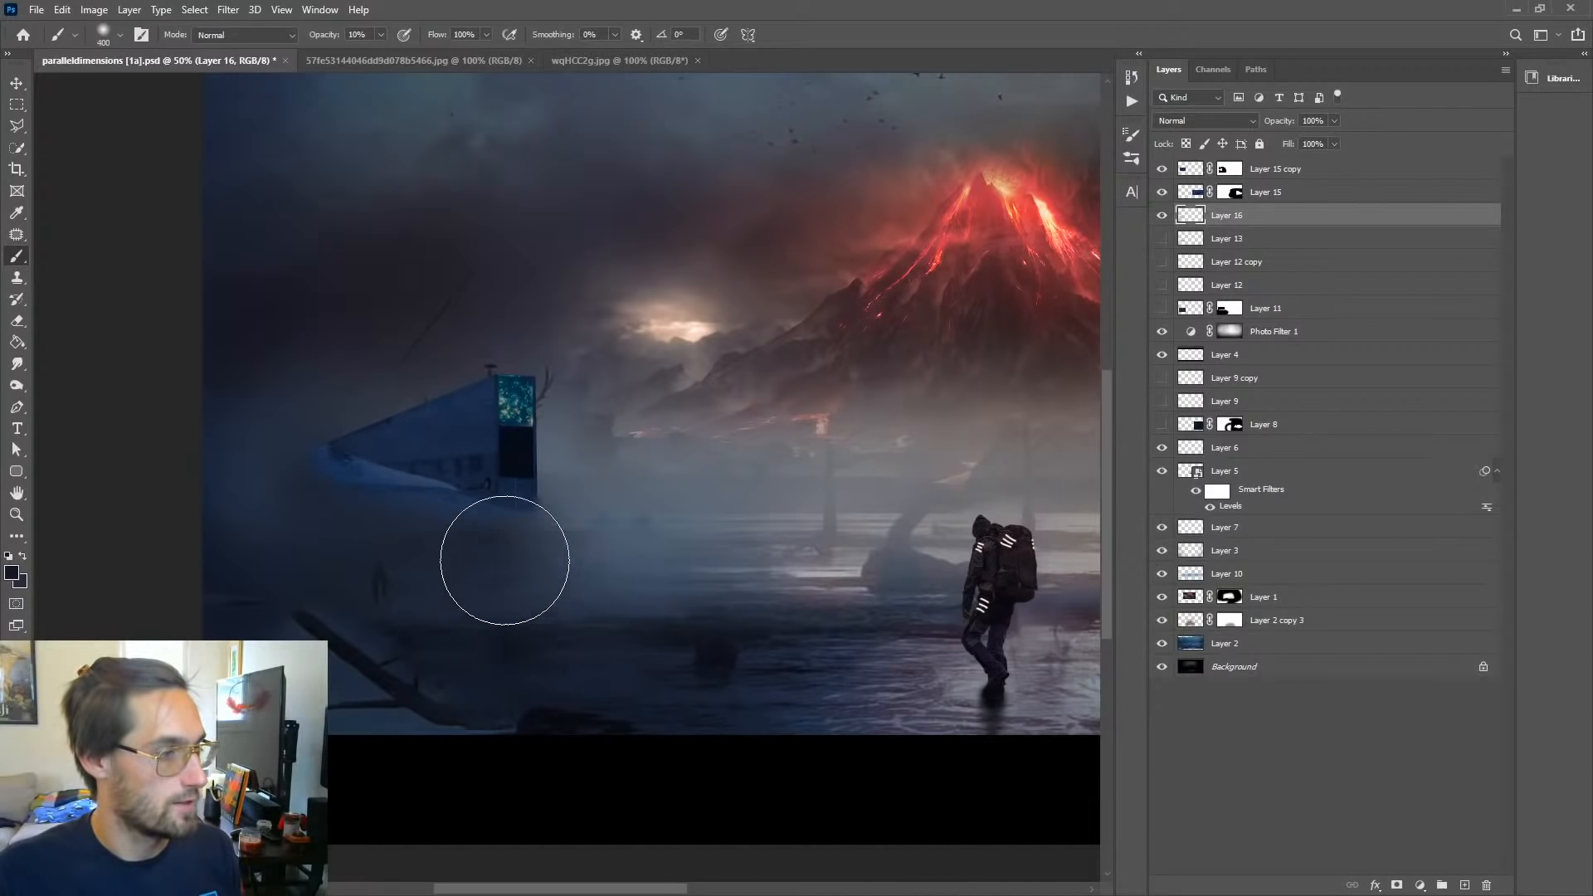
left_click_drag(754, 456, 184, 481)
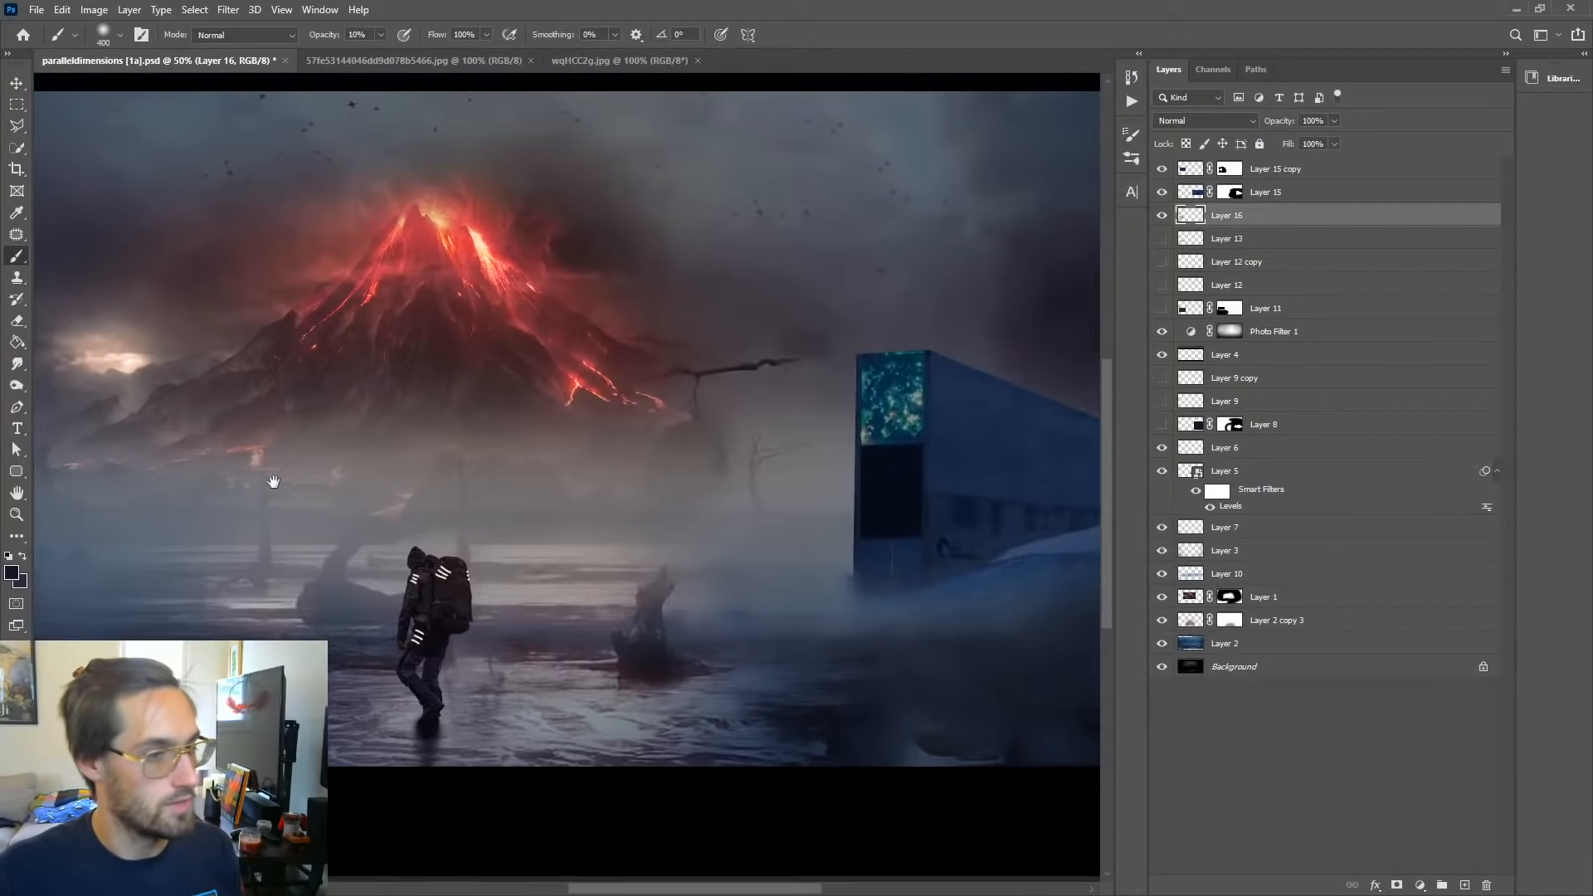
Step: Flatten the contrast of the small mirrored vault on Layer 15 copy using Levels with output levels 16 and 119
left_click_drag(1050, 146, 857, 107)
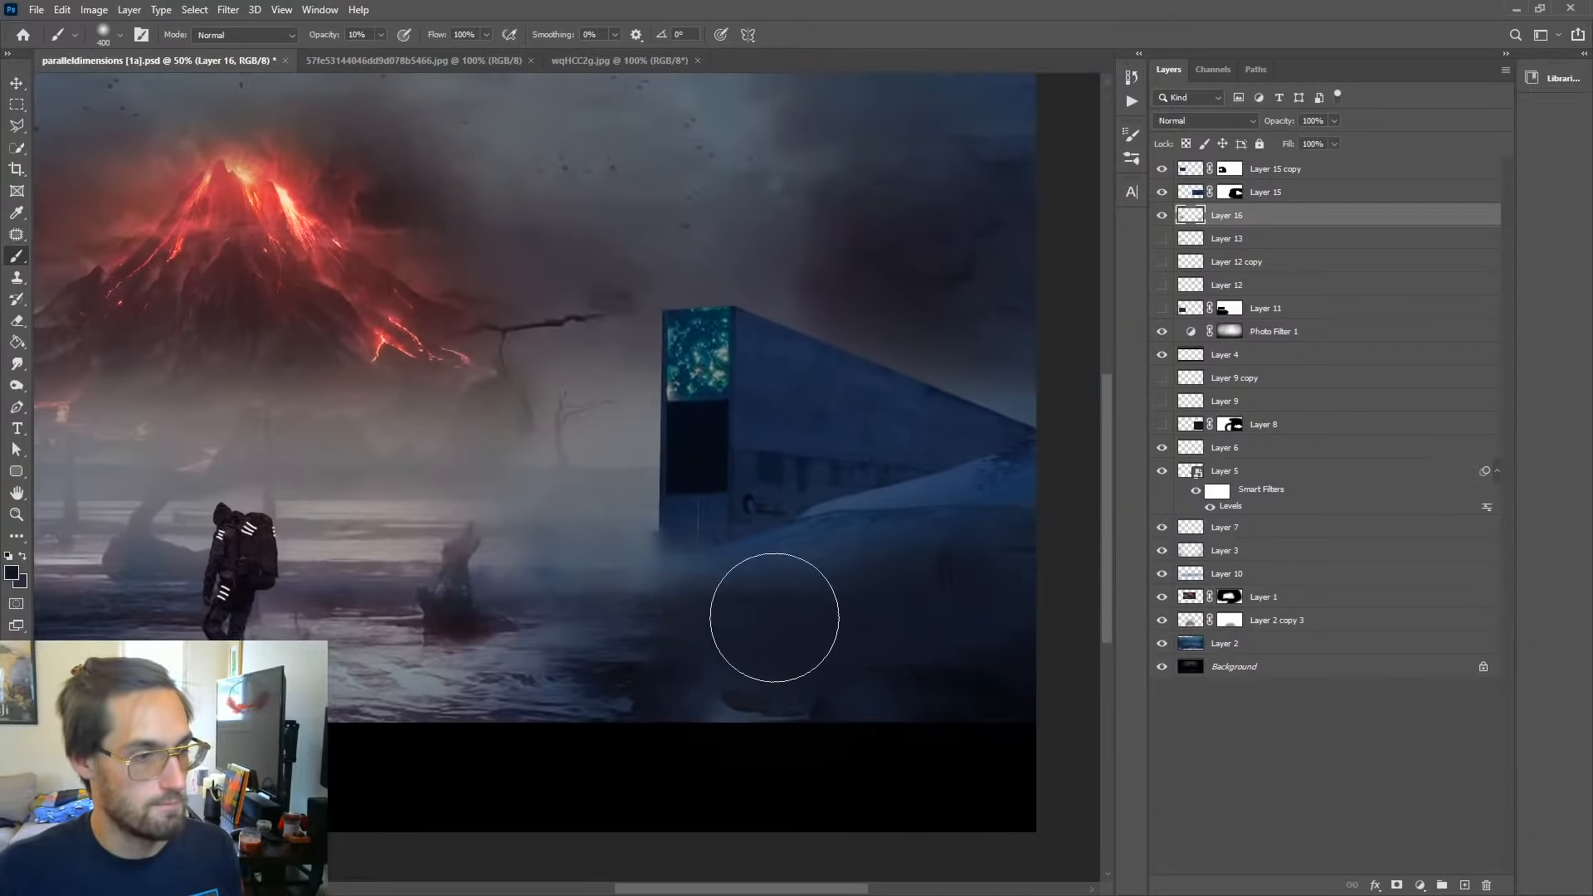
key("z")
left_click(634, 391, "alt")
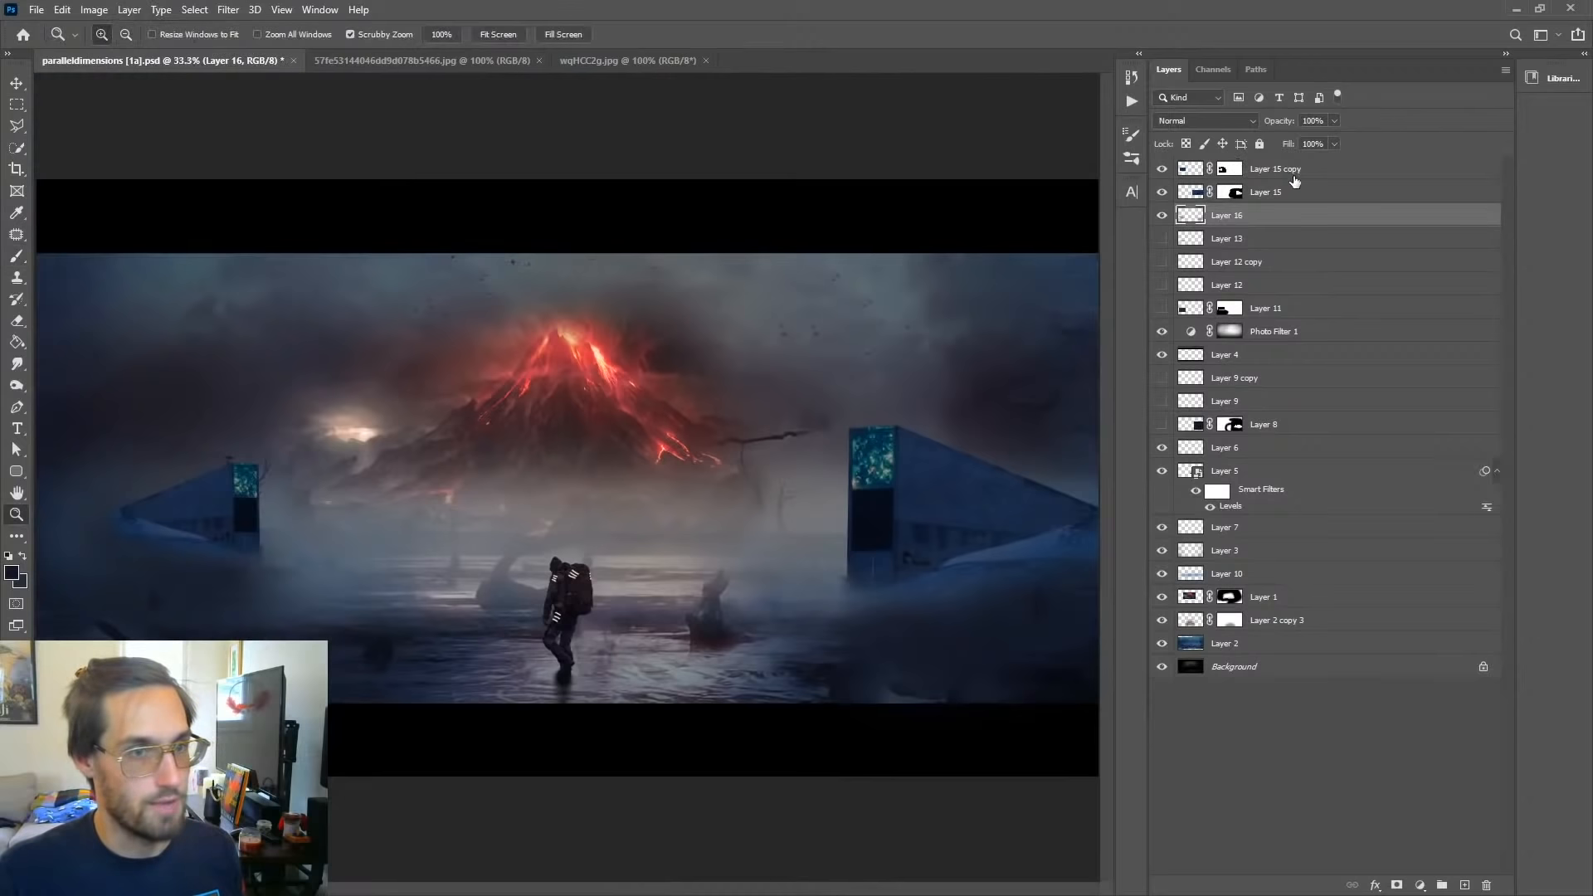
left_click(1192, 171)
key("ctrl+l")
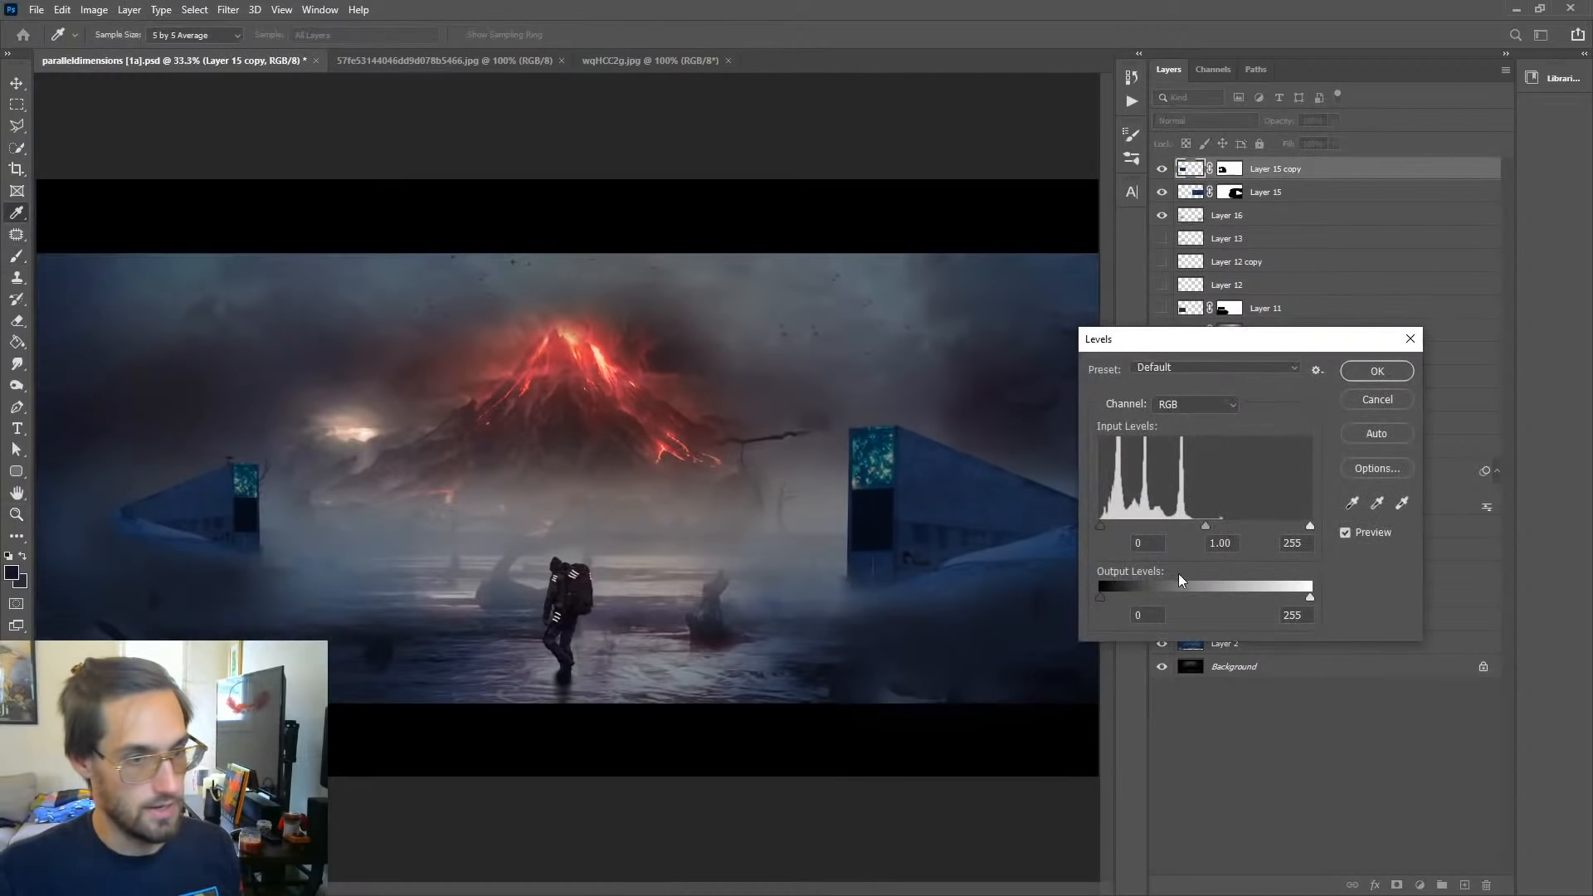
left_click_drag(1262, 609, 1200, 594)
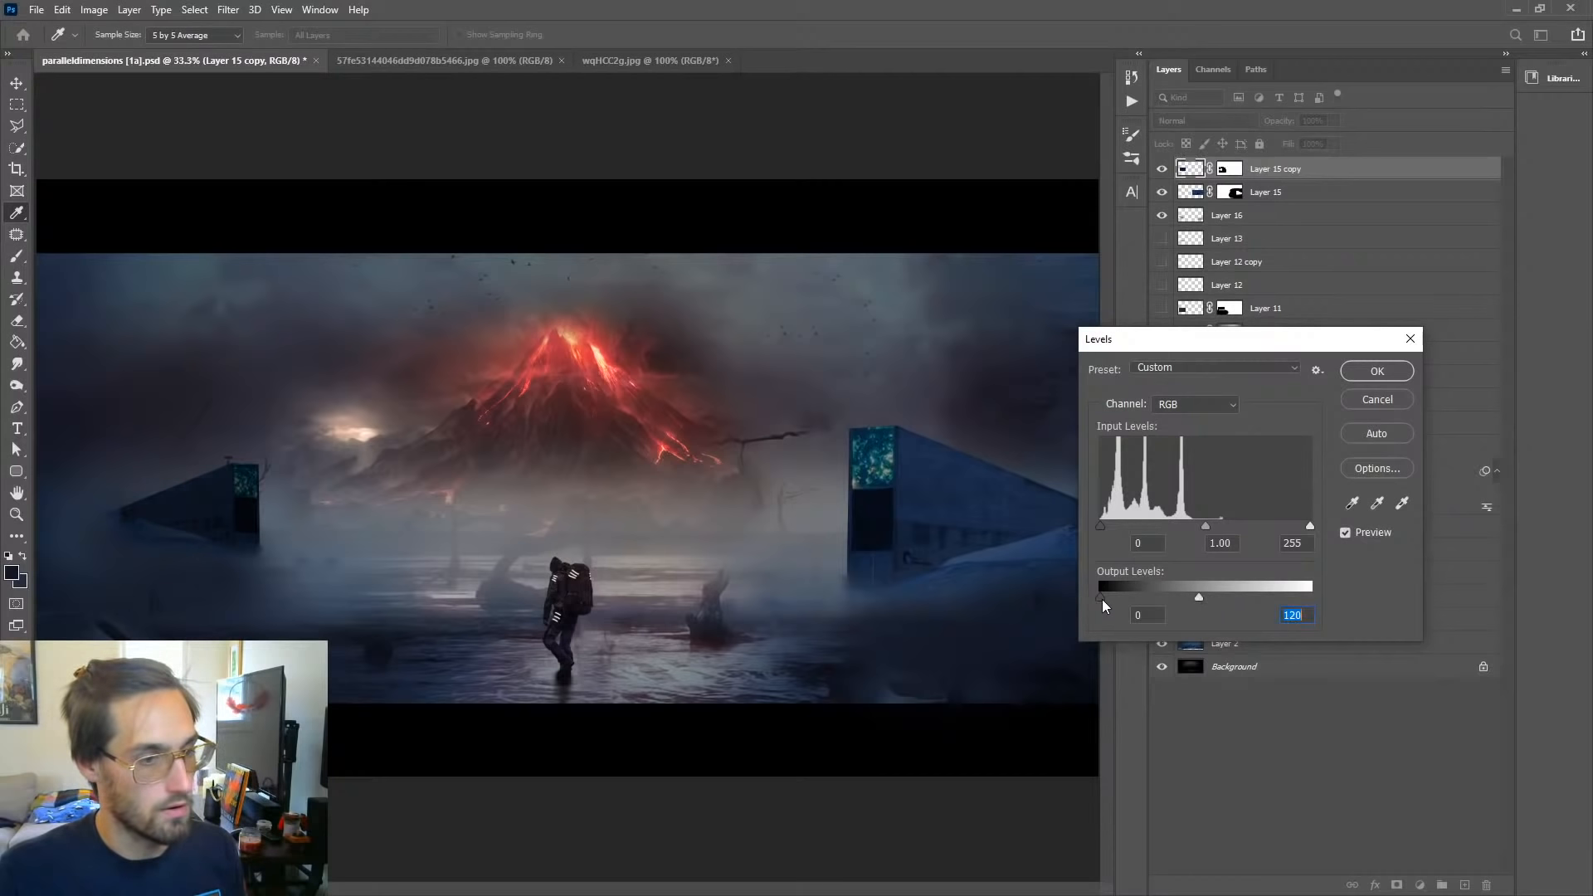
left_click_drag(1102, 599, 1198, 598)
Step: Raise the blue channel's midtone input to 1.10 for the mirrored vault and apply the Levels adjustment
left_click(1203, 406)
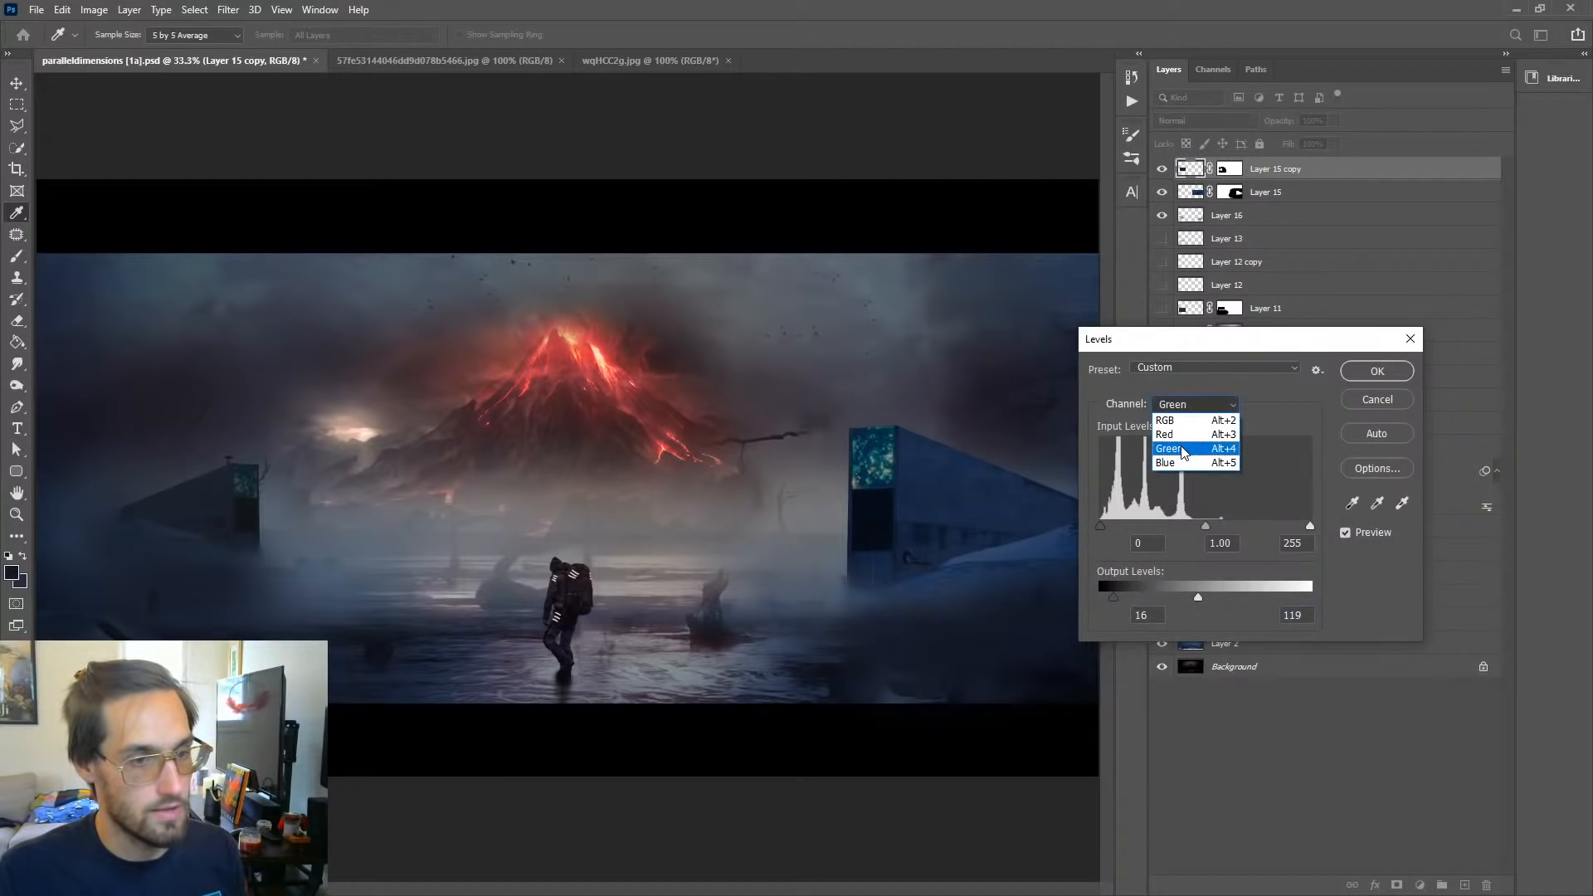
left_click(1200, 454)
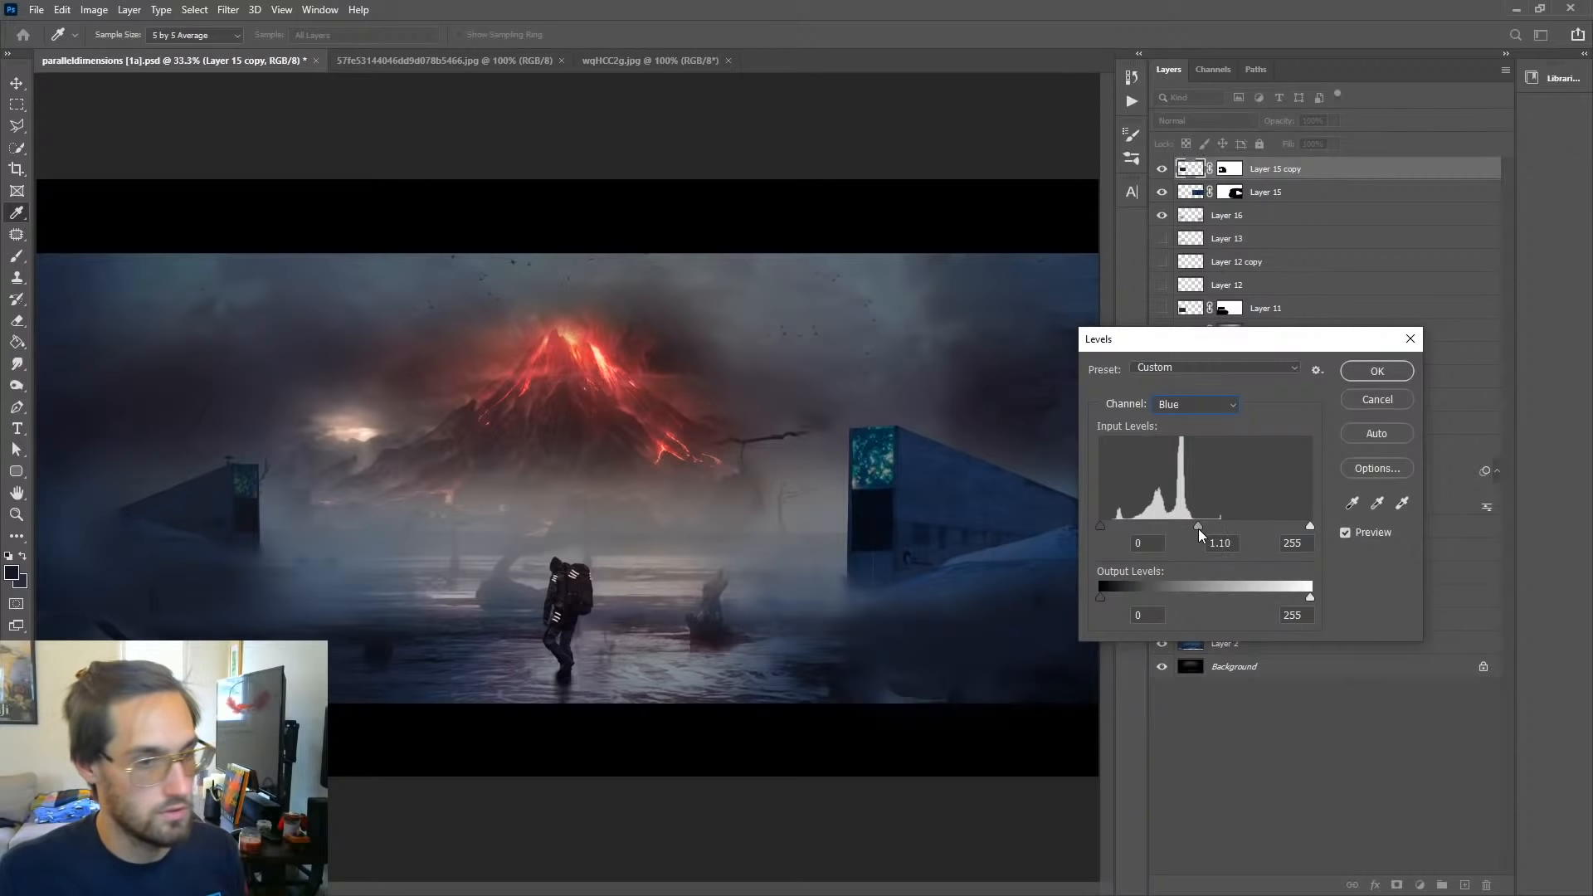
key("Return")
key("z")
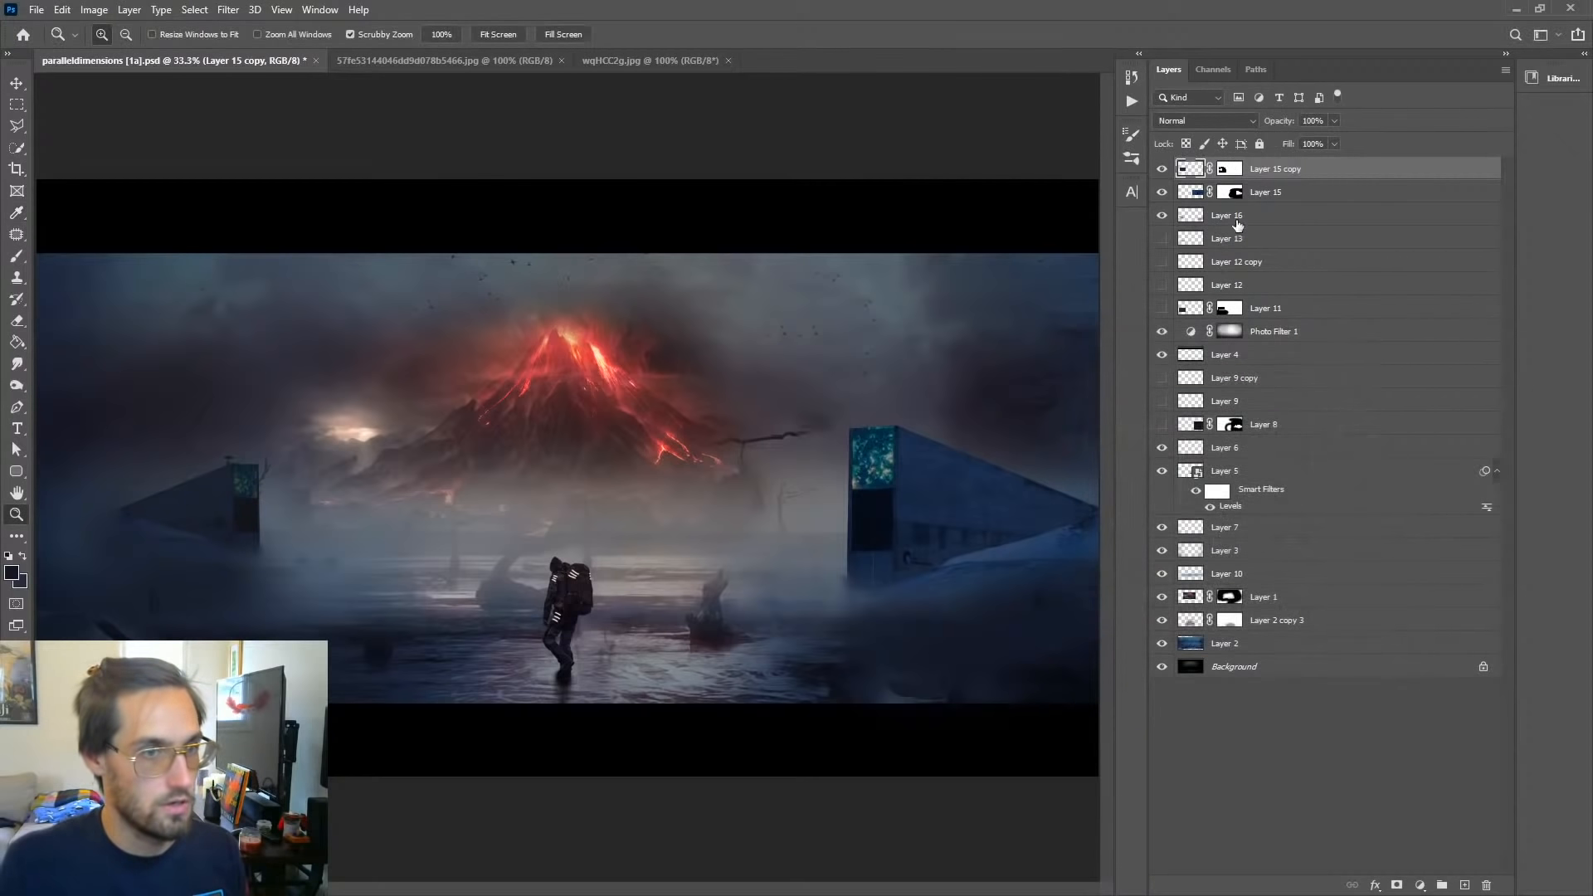
Step: Desaturate the large vault on Layer 15 with Hue/Saturation, setting Saturation to about -52
left_click(1306, 197)
key("ctrl+u")
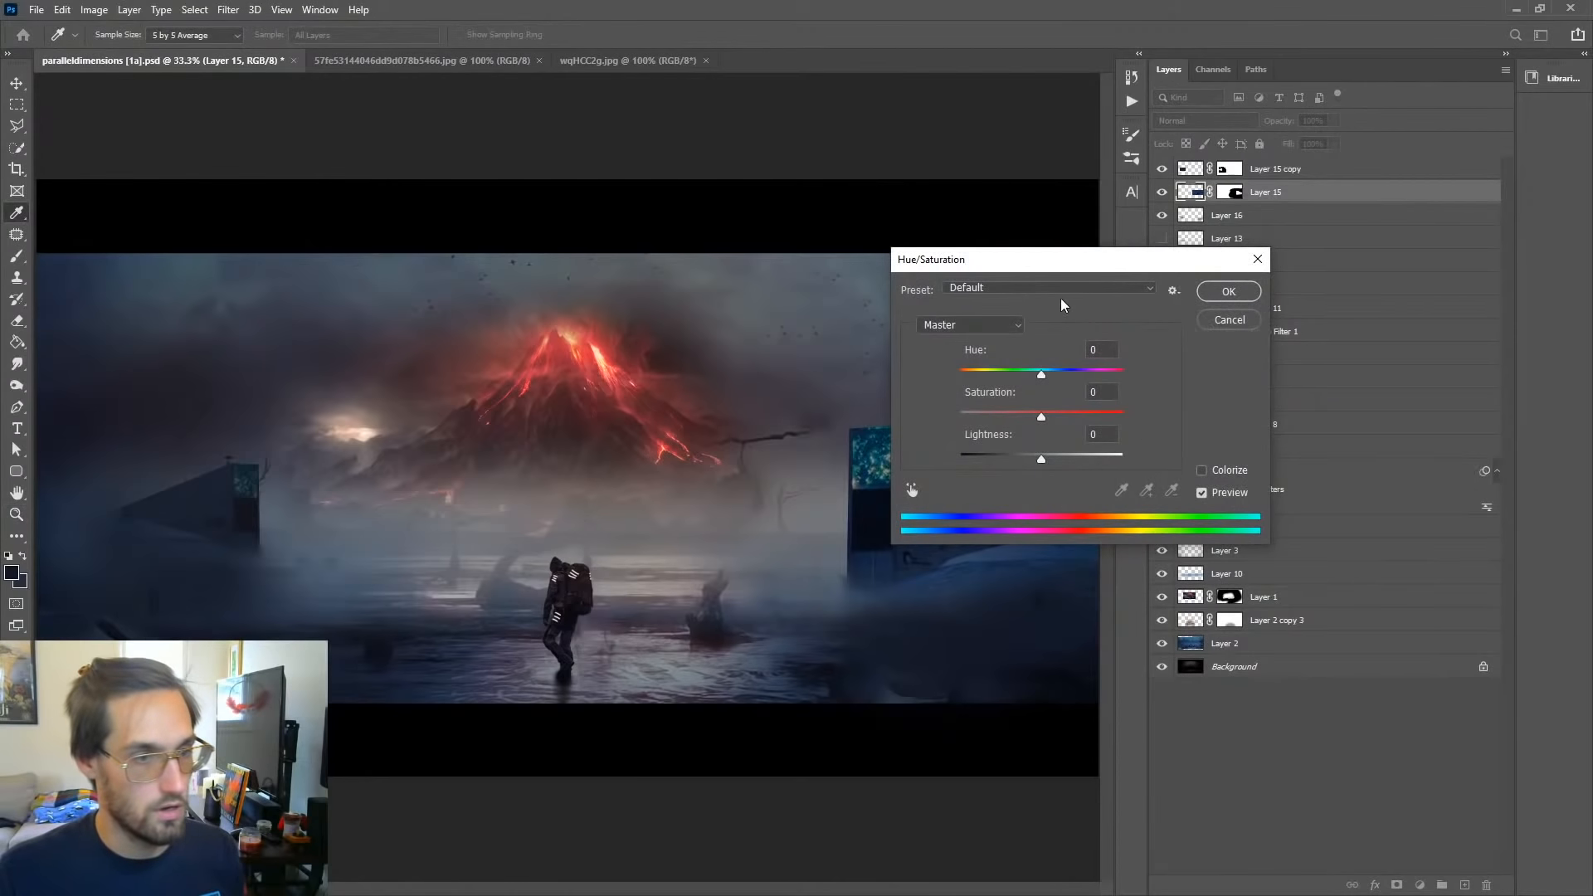
left_click_drag(1037, 259, 1279, 243)
left_click_drag(1284, 400, 1245, 407)
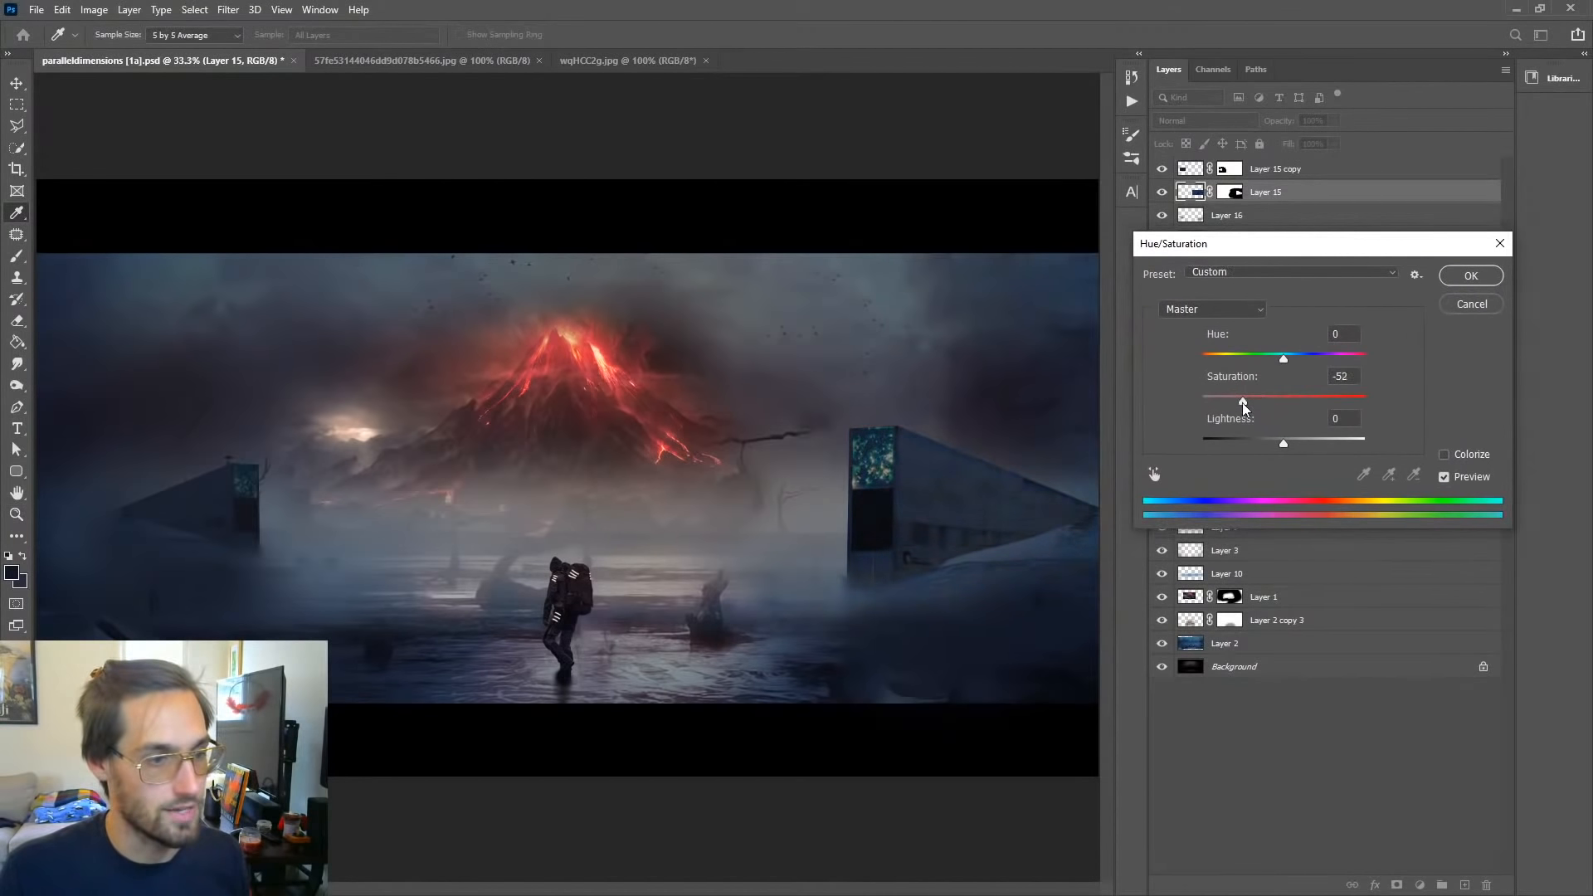
left_click(1470, 276)
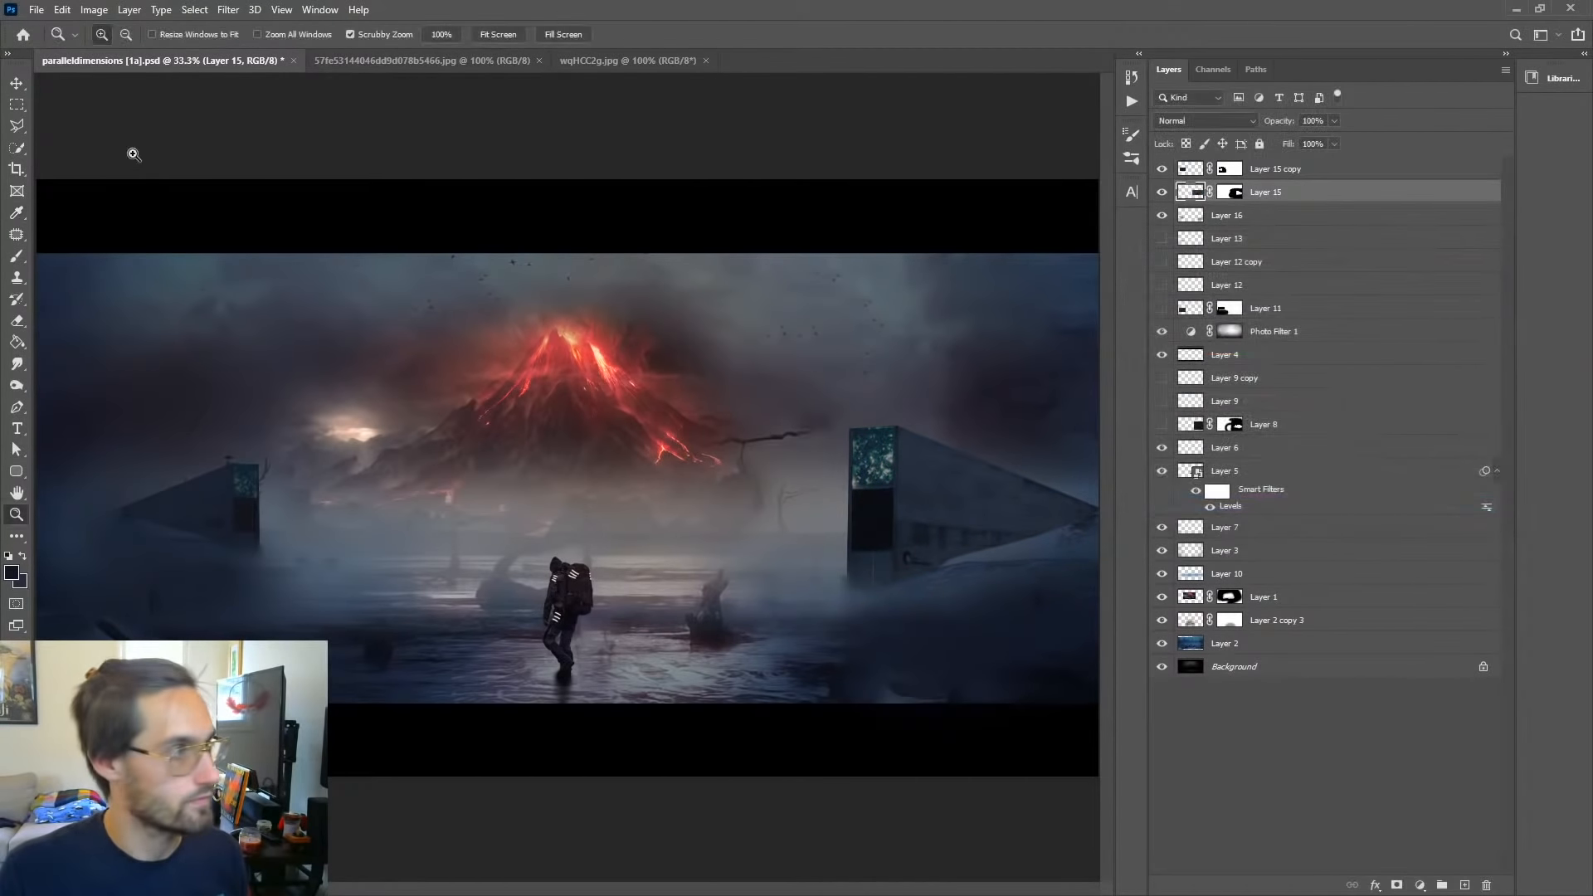
Step: Examine the whole composition at reduced size to judge how both vaults sit in the scene
left_click(18, 84)
key("z")
left_click(581, 529, "alt")
left_click(581, 529, "alt")
left_click(580, 528, "alt")
left_click(581, 529, "alt")
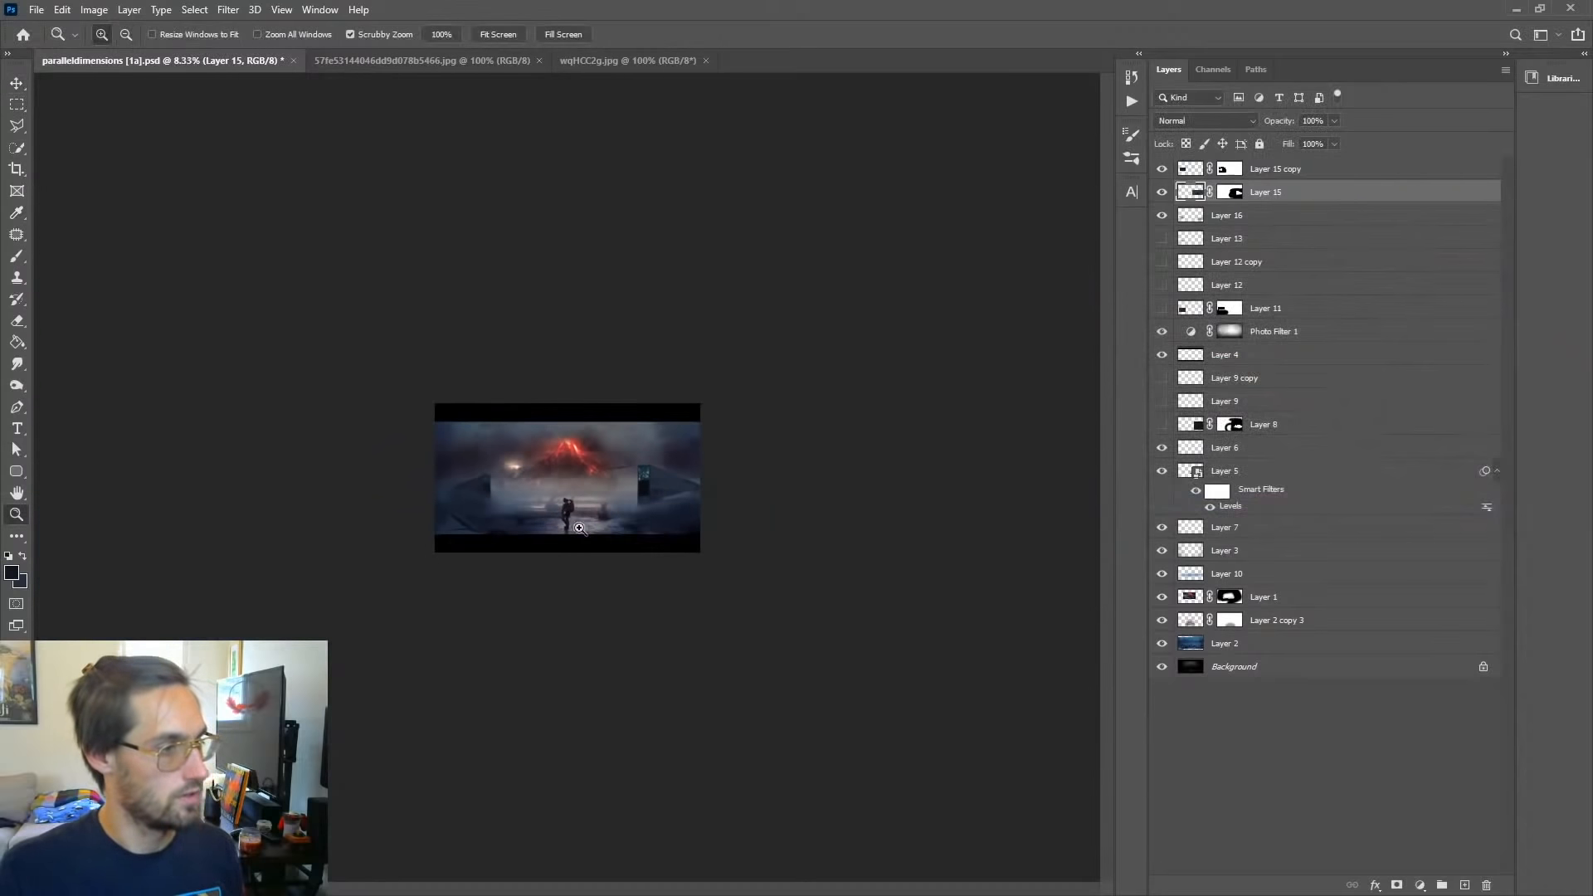
left_click(563, 470)
left_click_drag(563, 470, 684, 440)
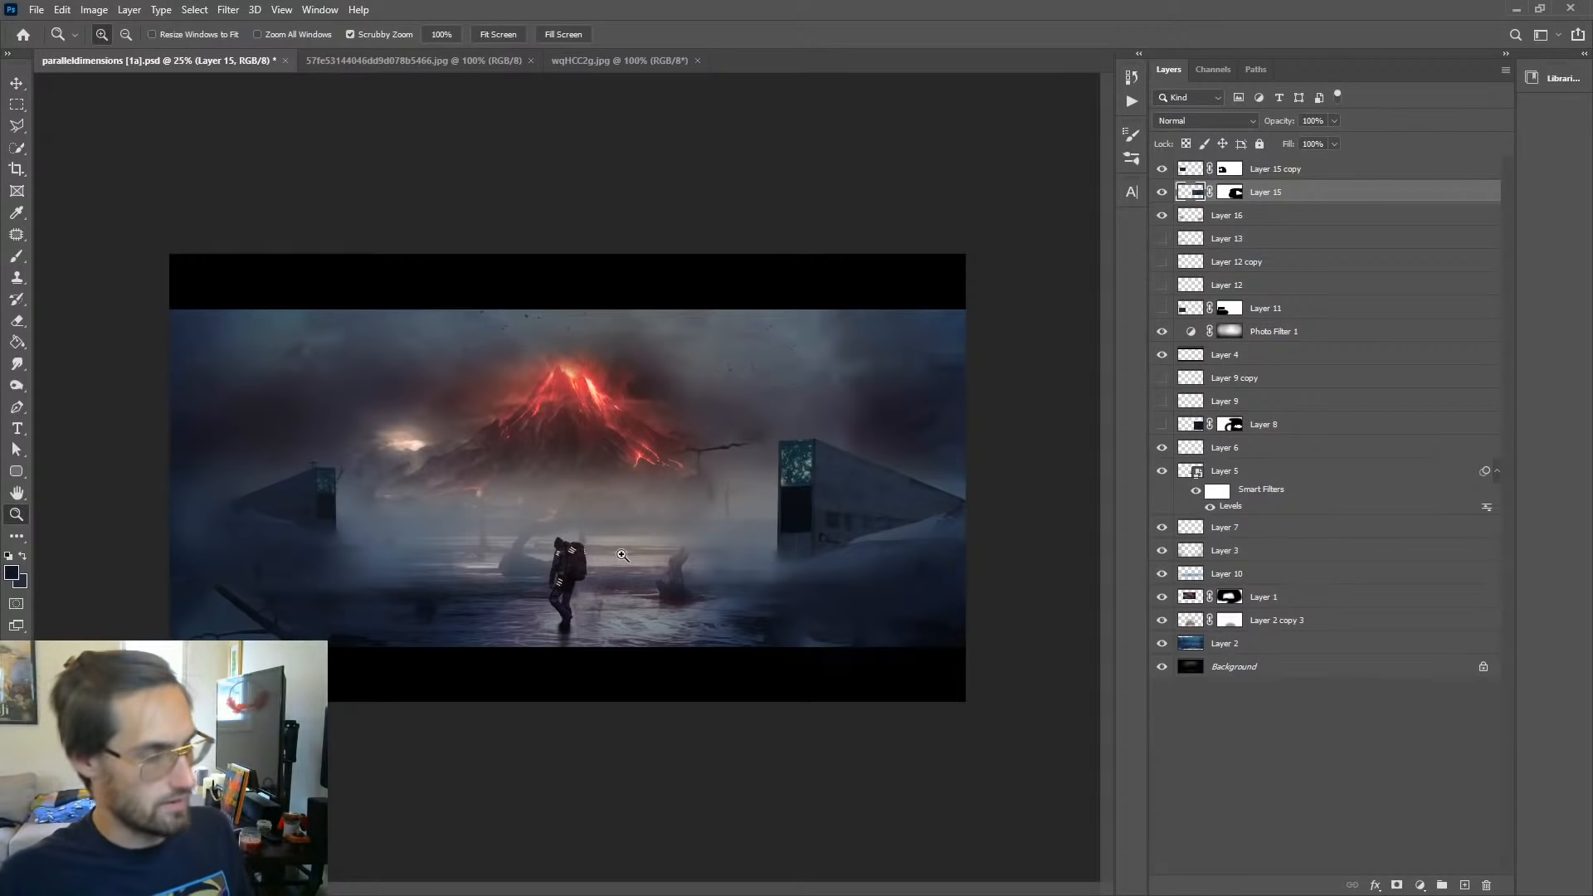
left_click(1266, 729)
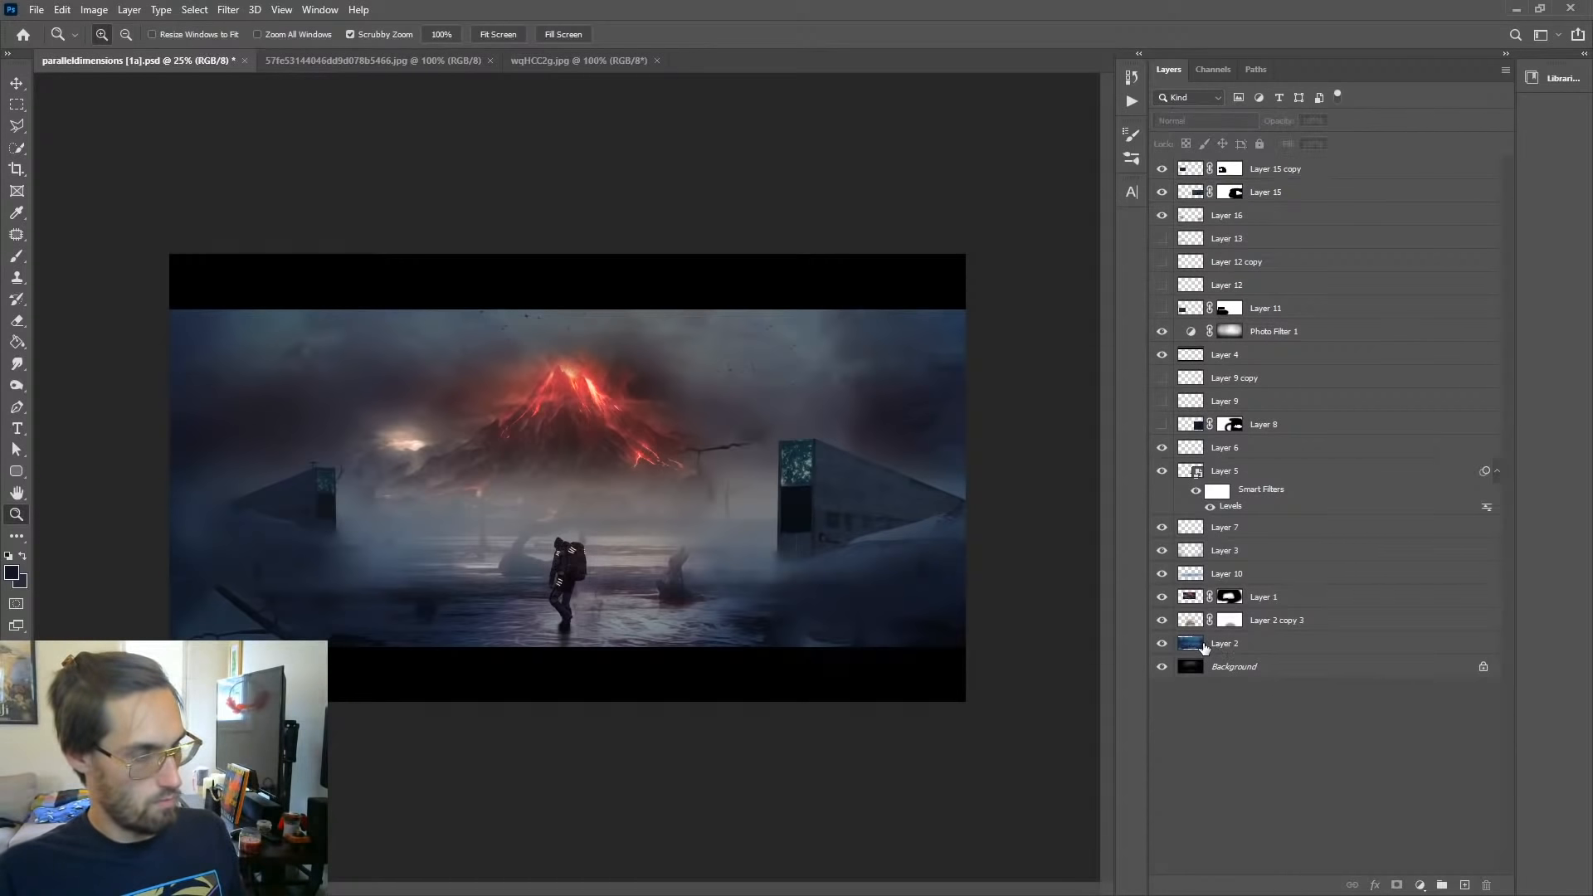
Step: Save the document as a new Photoshop file named paralleldimensions [1b] in the versions folder, with Maximize Compatibility on
key("ctrl+shift+s")
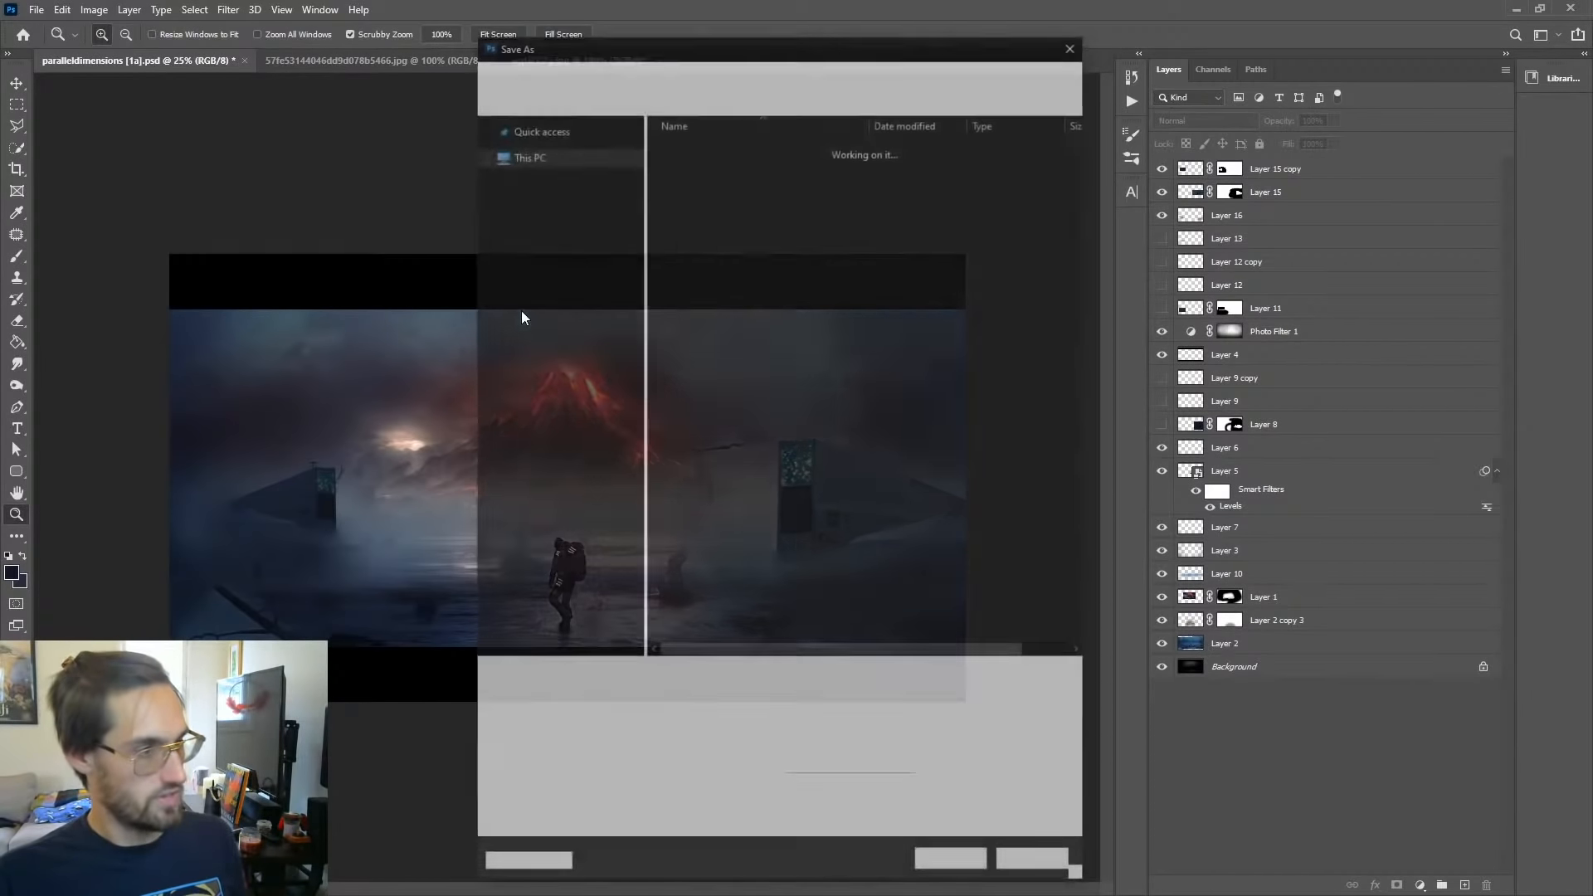
left_click(669, 697)
left_click(669, 697)
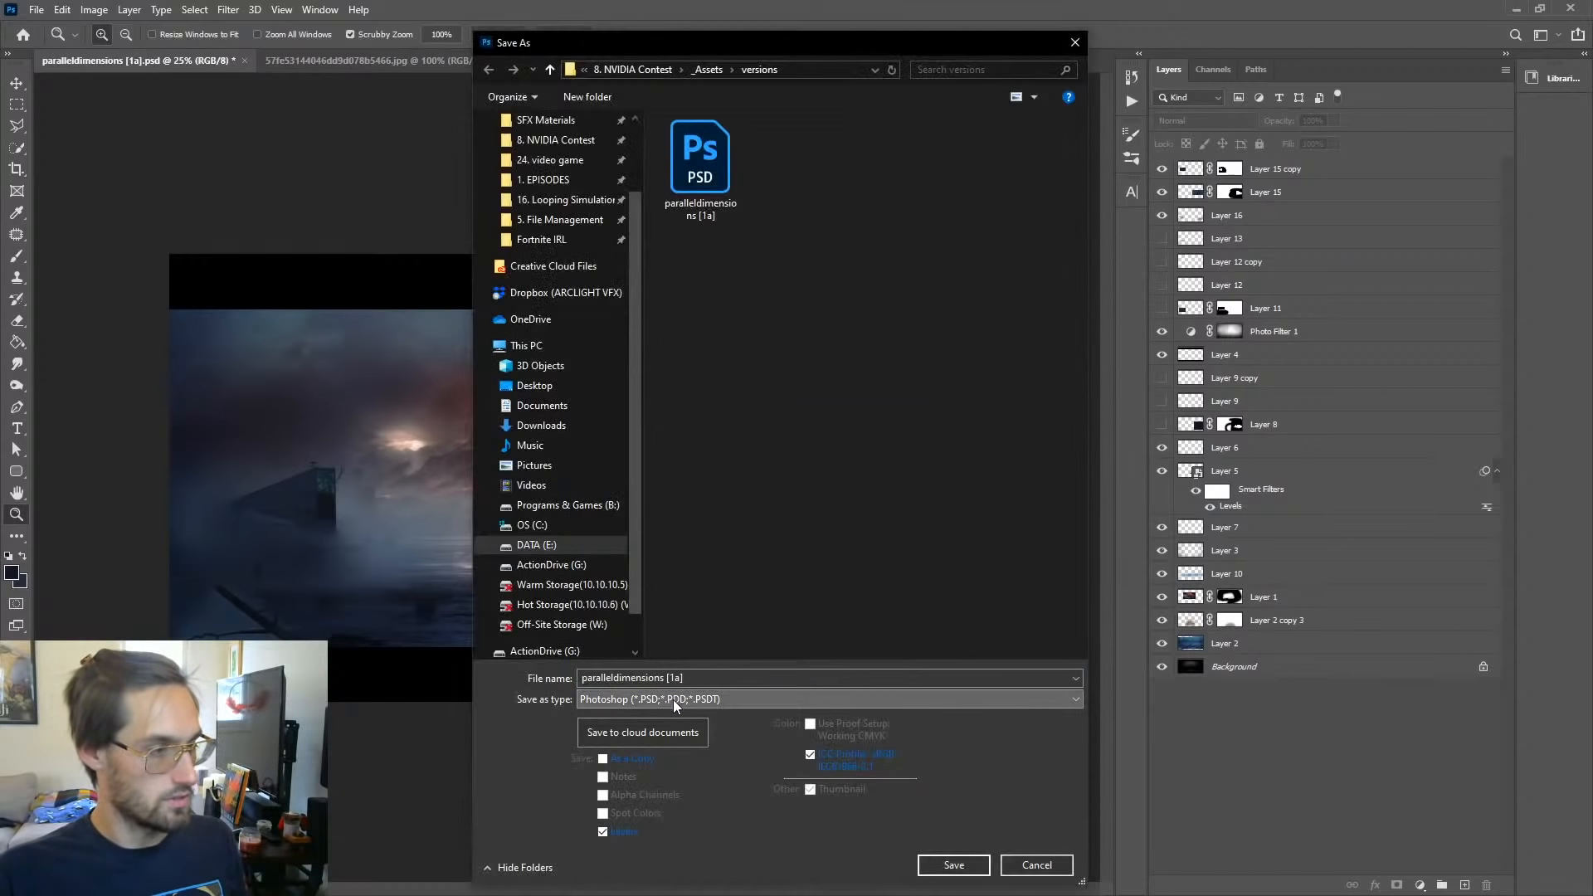
double_click(676, 679)
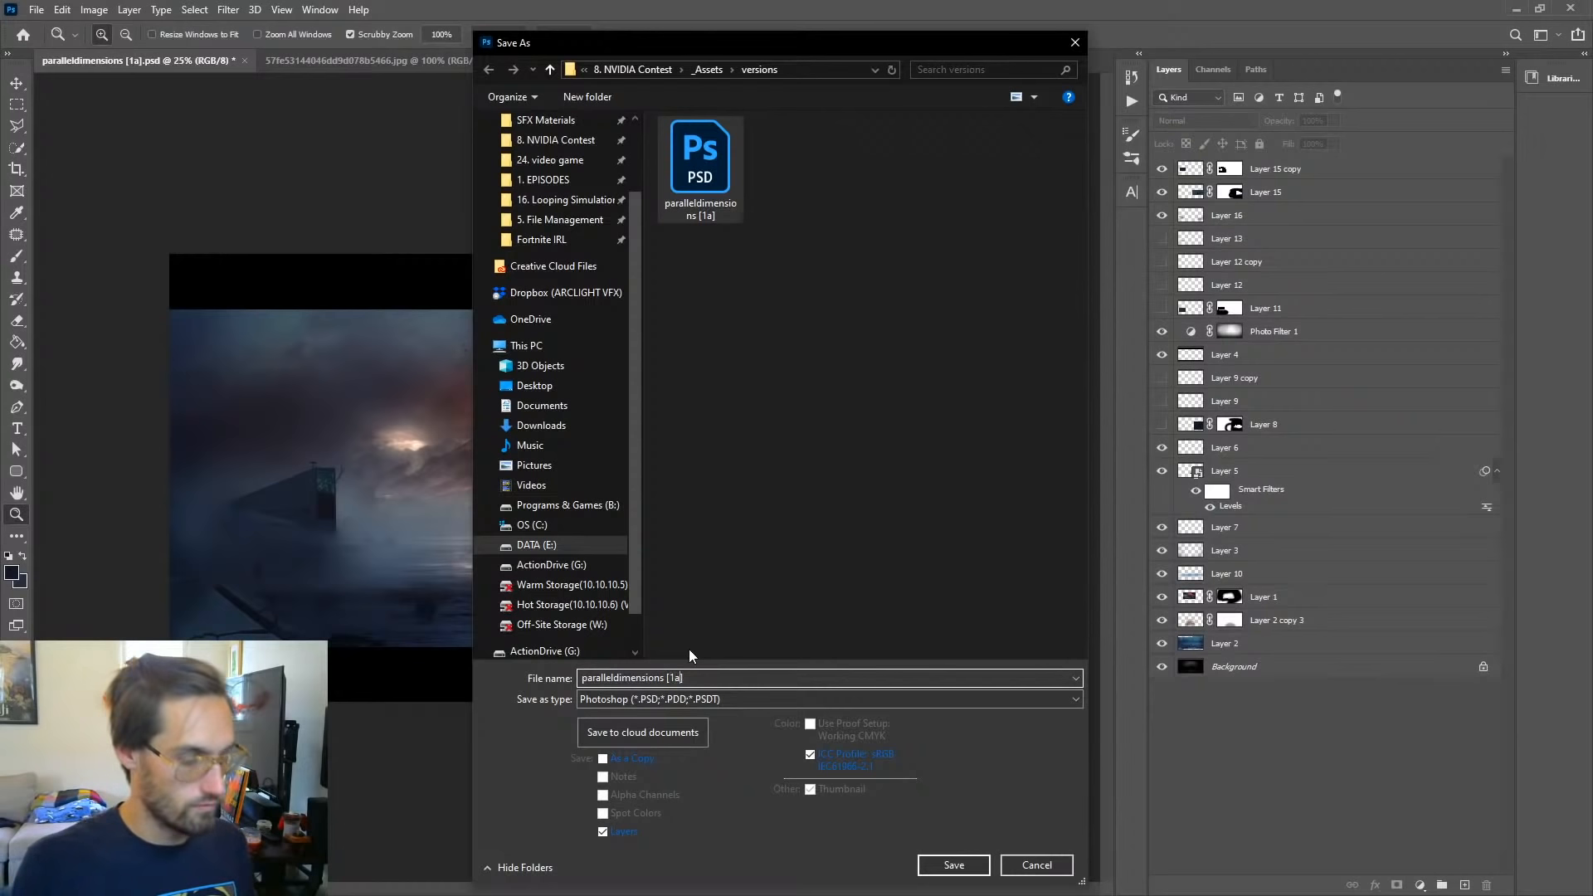
key("Return")
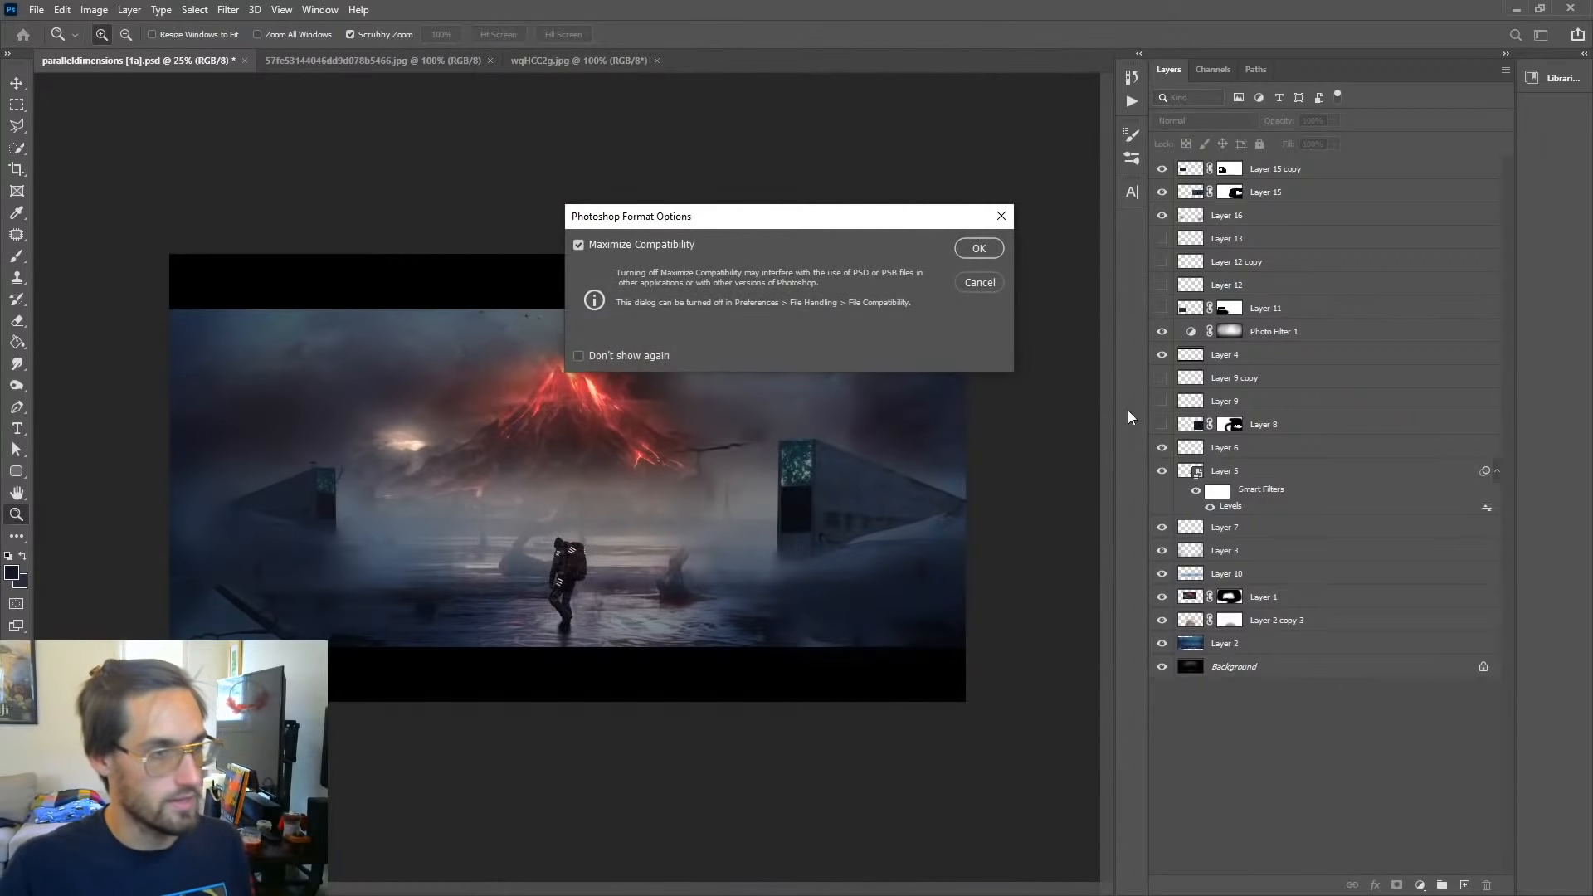
left_click(982, 248)
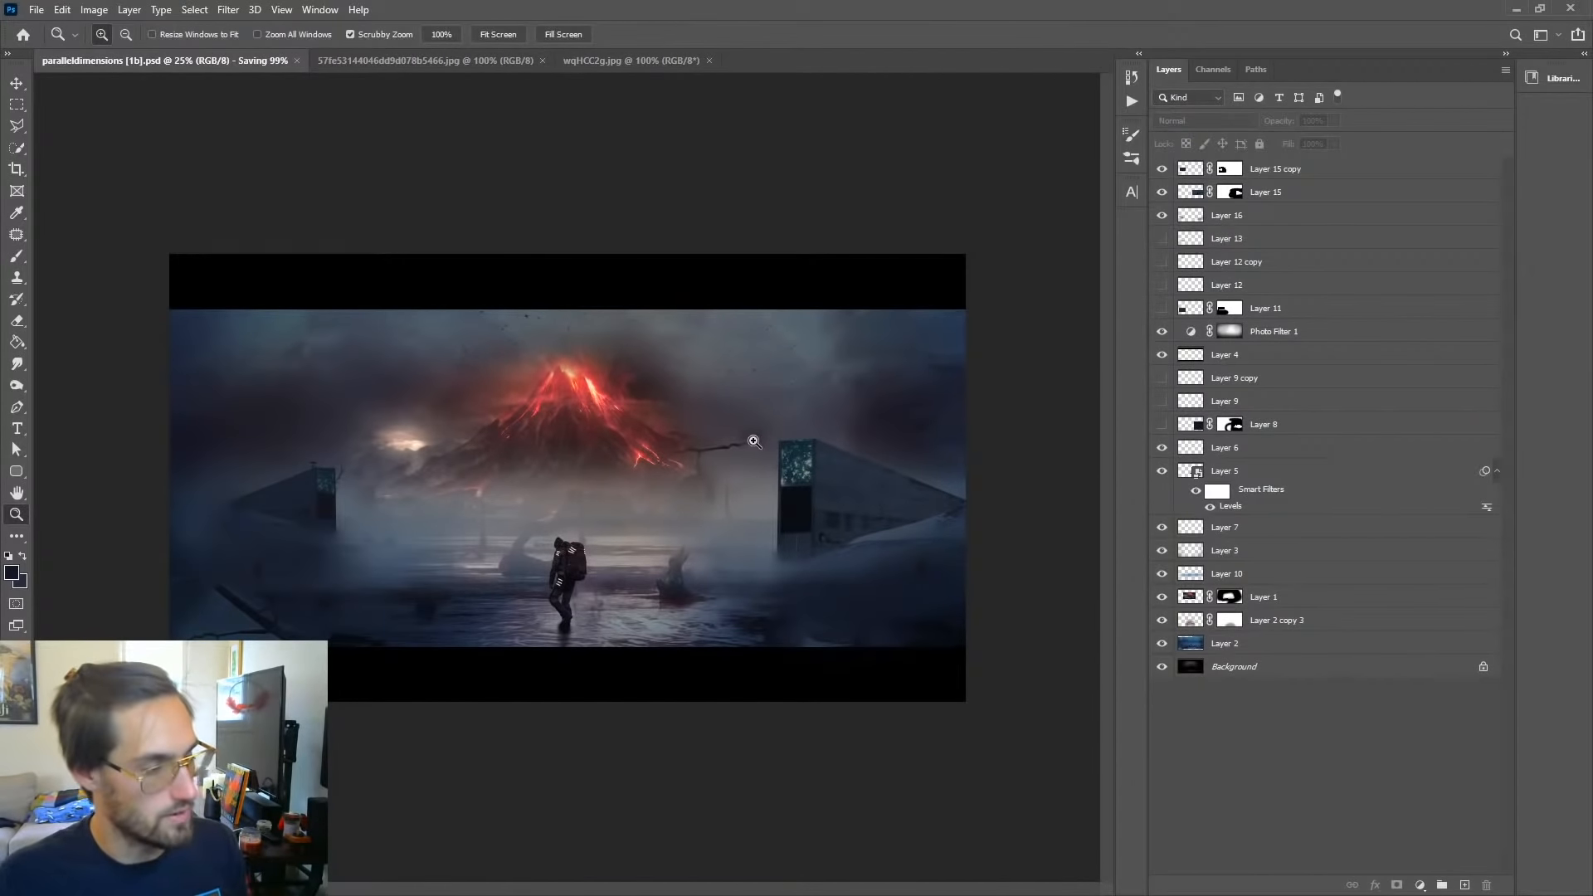
Step: Save a JPEG copy named paralleldimensions [1b] in the versions folder at quality 12, progressive format
key("ctrl+shift+s")
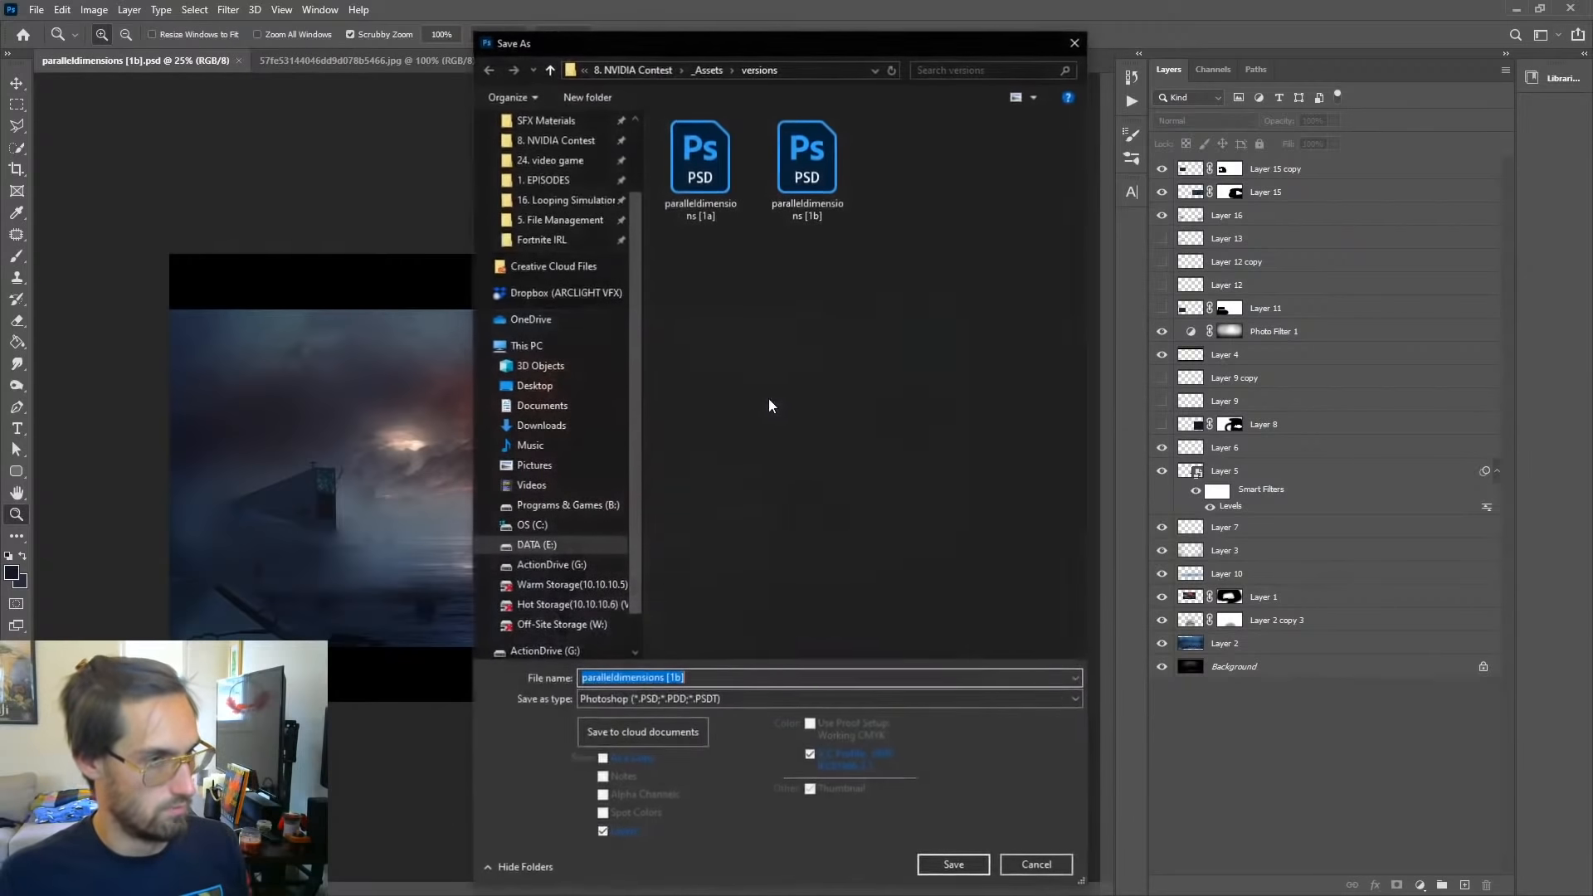
left_click(699, 696)
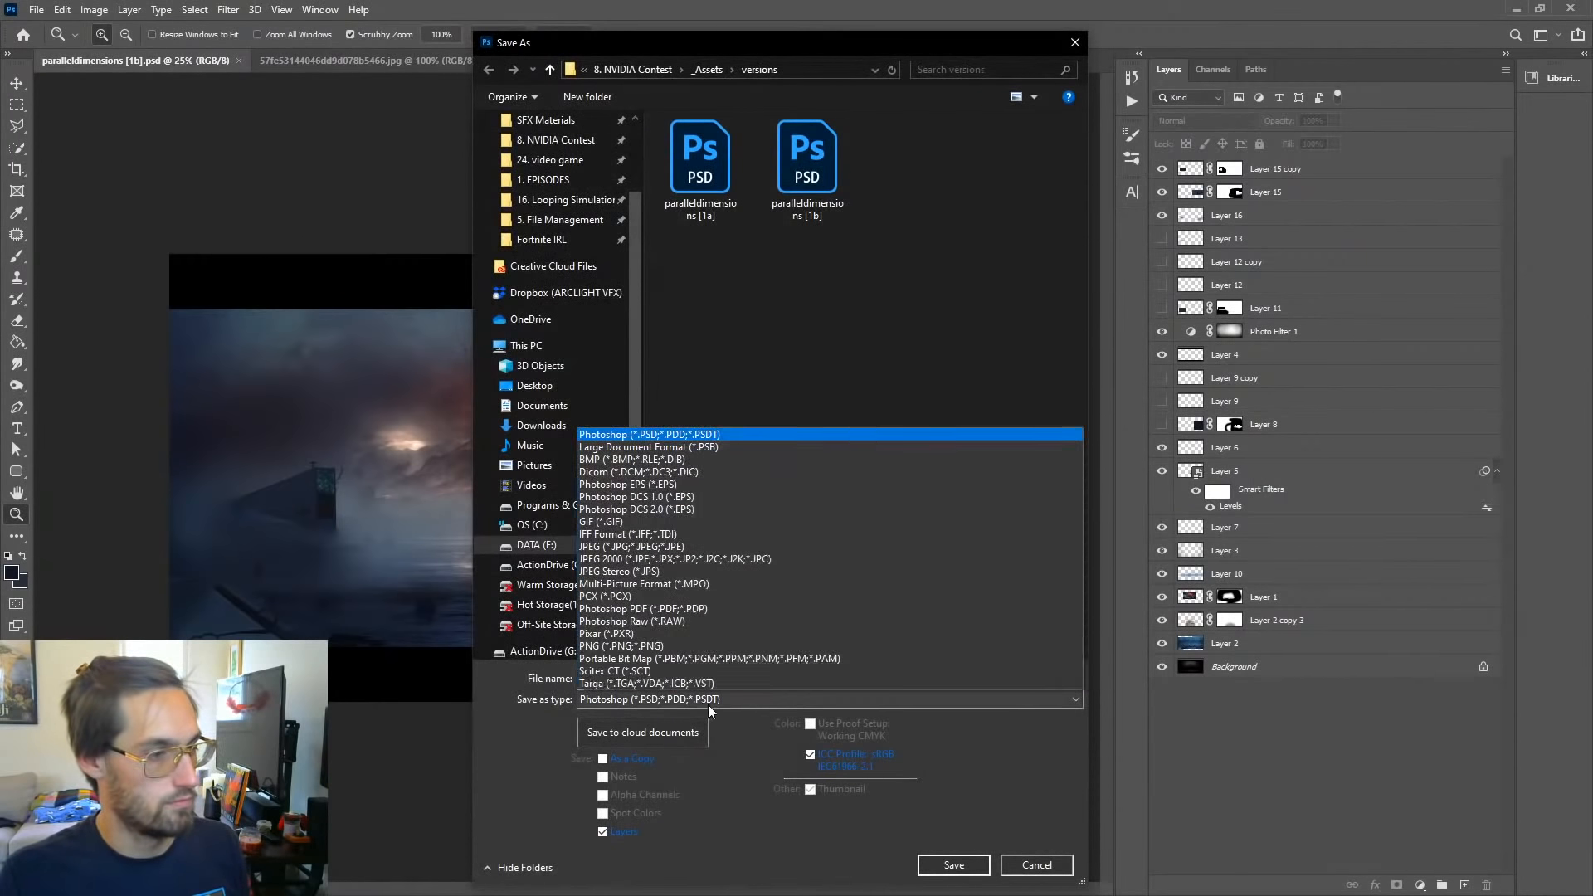
left_click(722, 540)
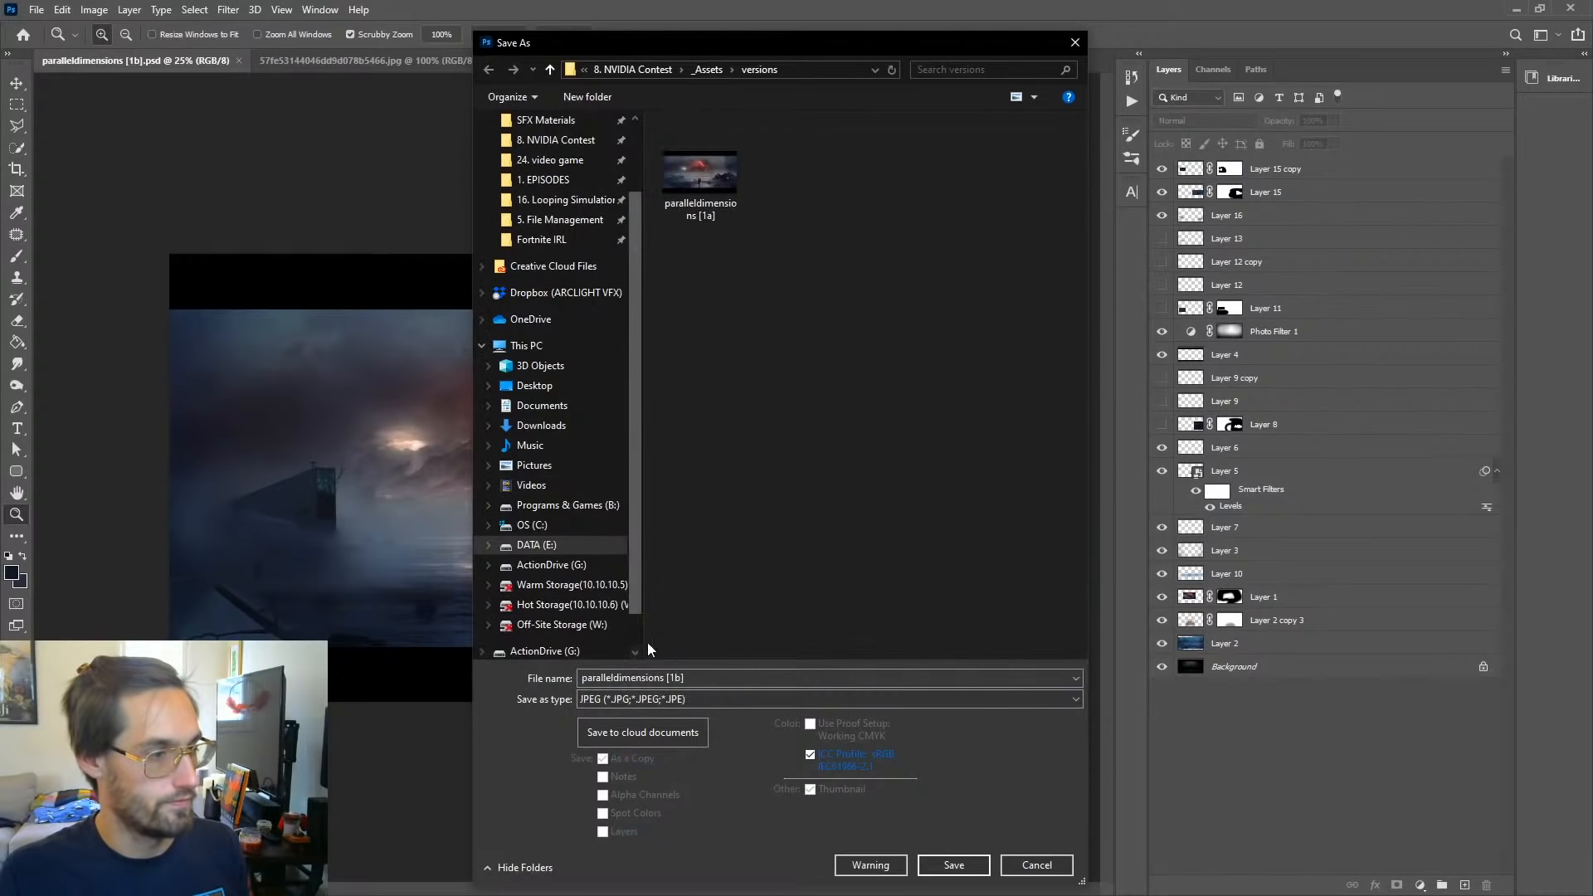
left_click(705, 677)
left_click(952, 865)
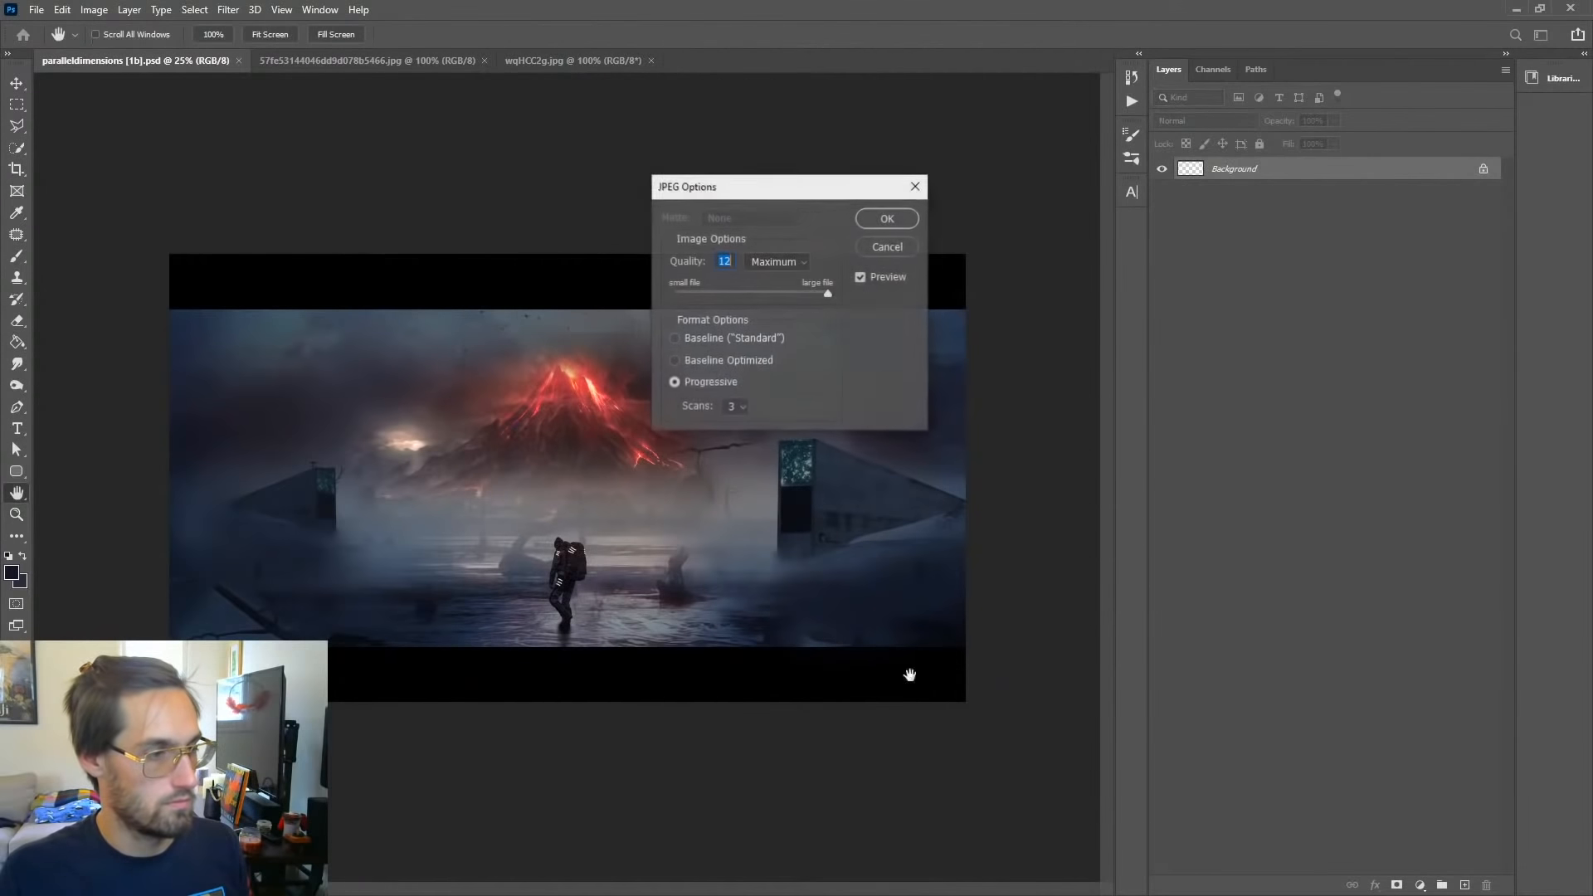
left_click(869, 246)
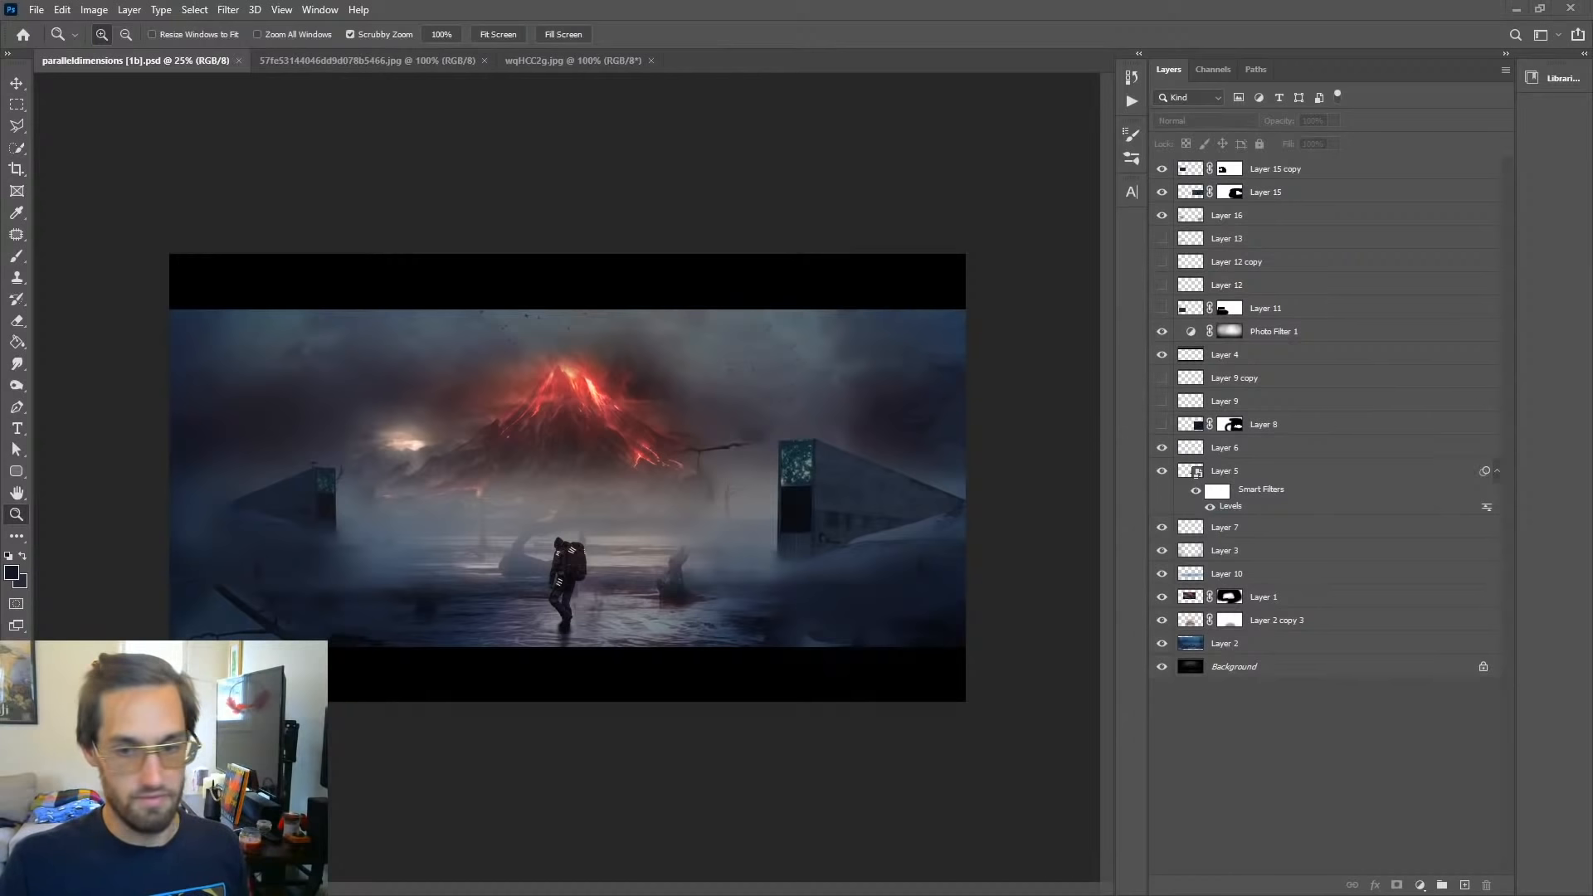
Step: Switch to the empty reference board and add the version image with the lit huts and tents
right_click_drag(701, 434, 567, 182)
right_click(585, 340)
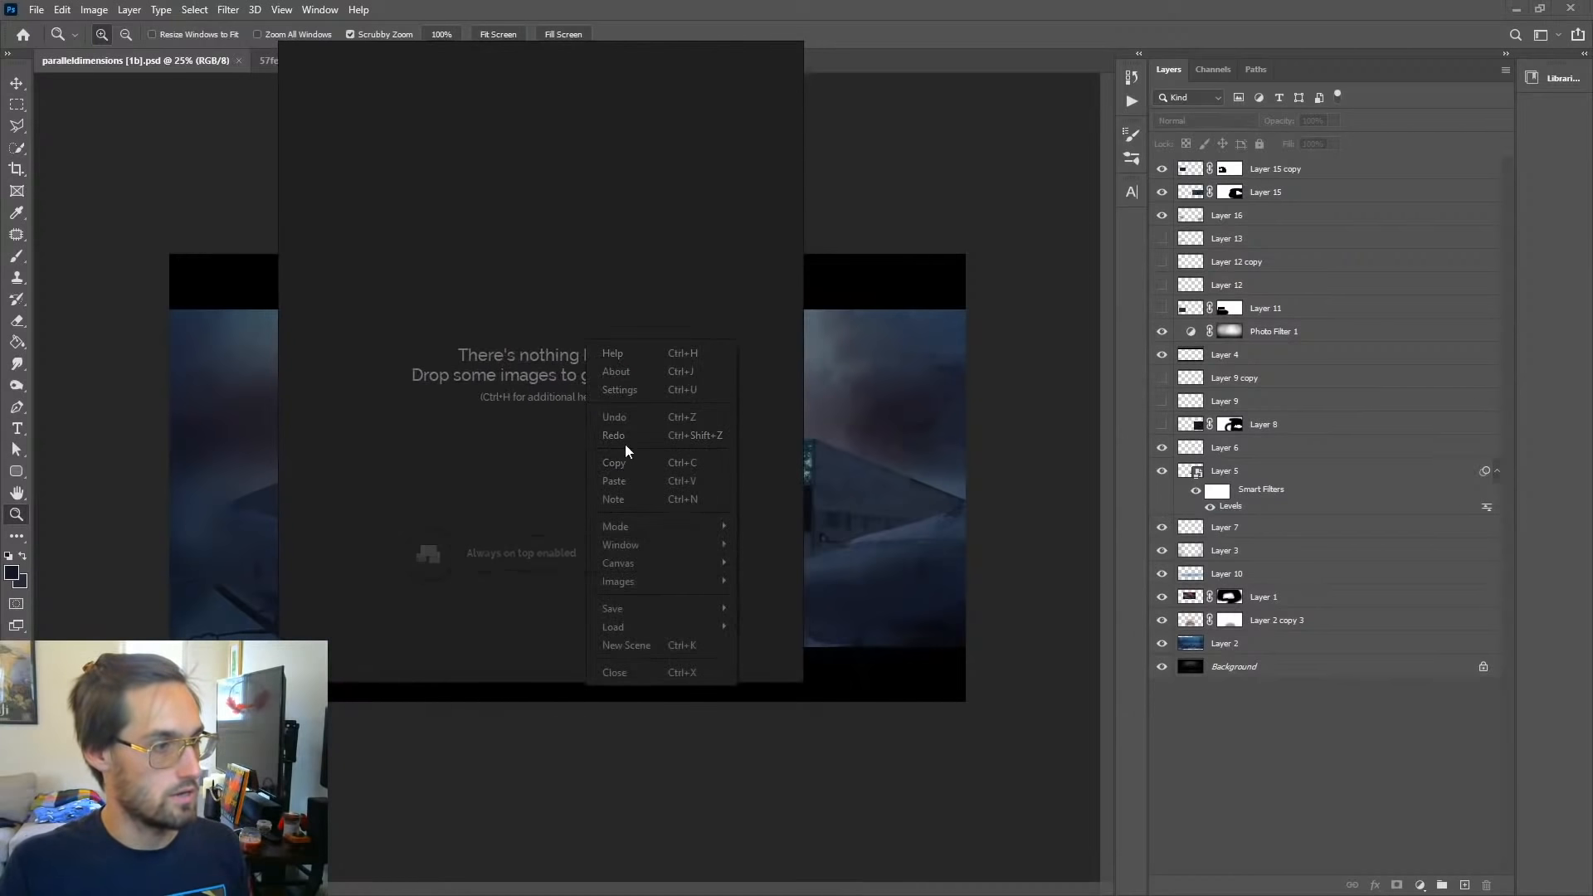
key("Escape")
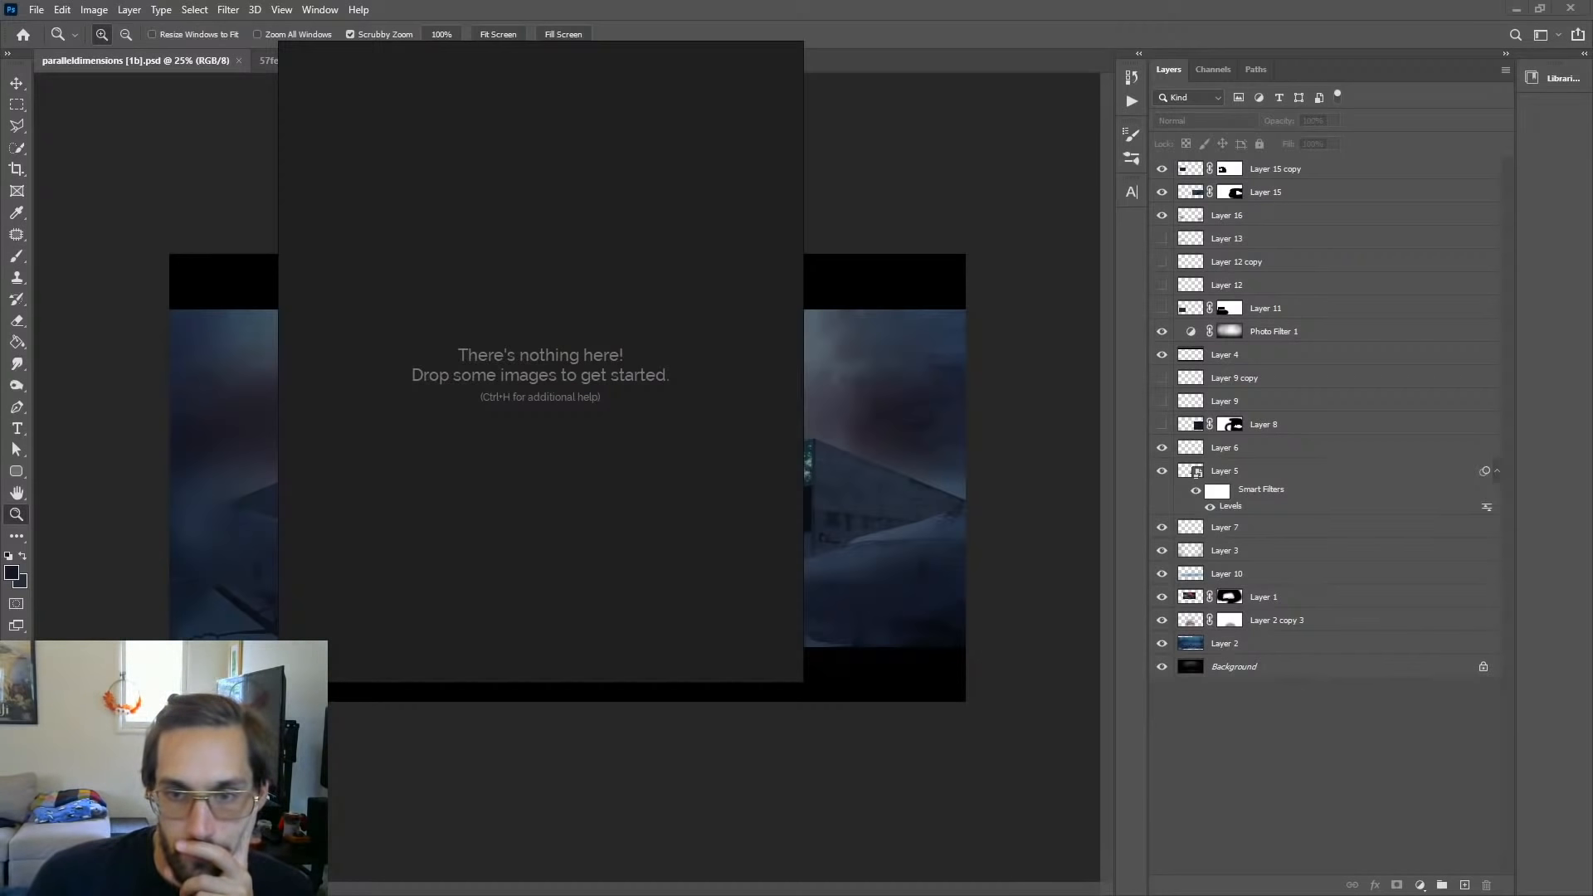
left_click_drag(726, 353, 567, 502)
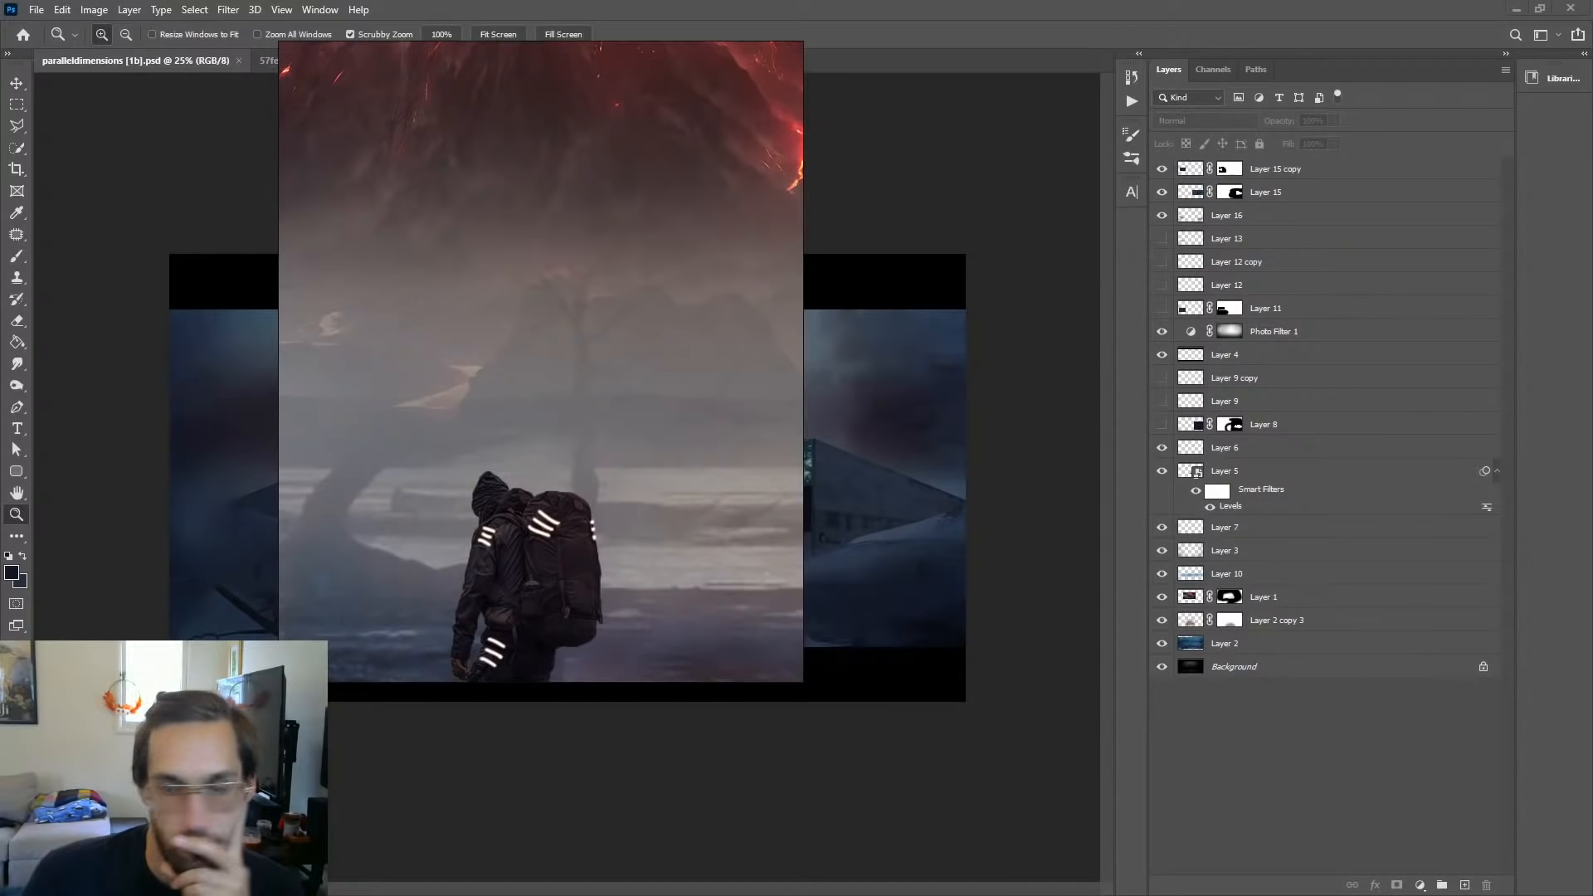
scroll(560, 433, "down", 8)
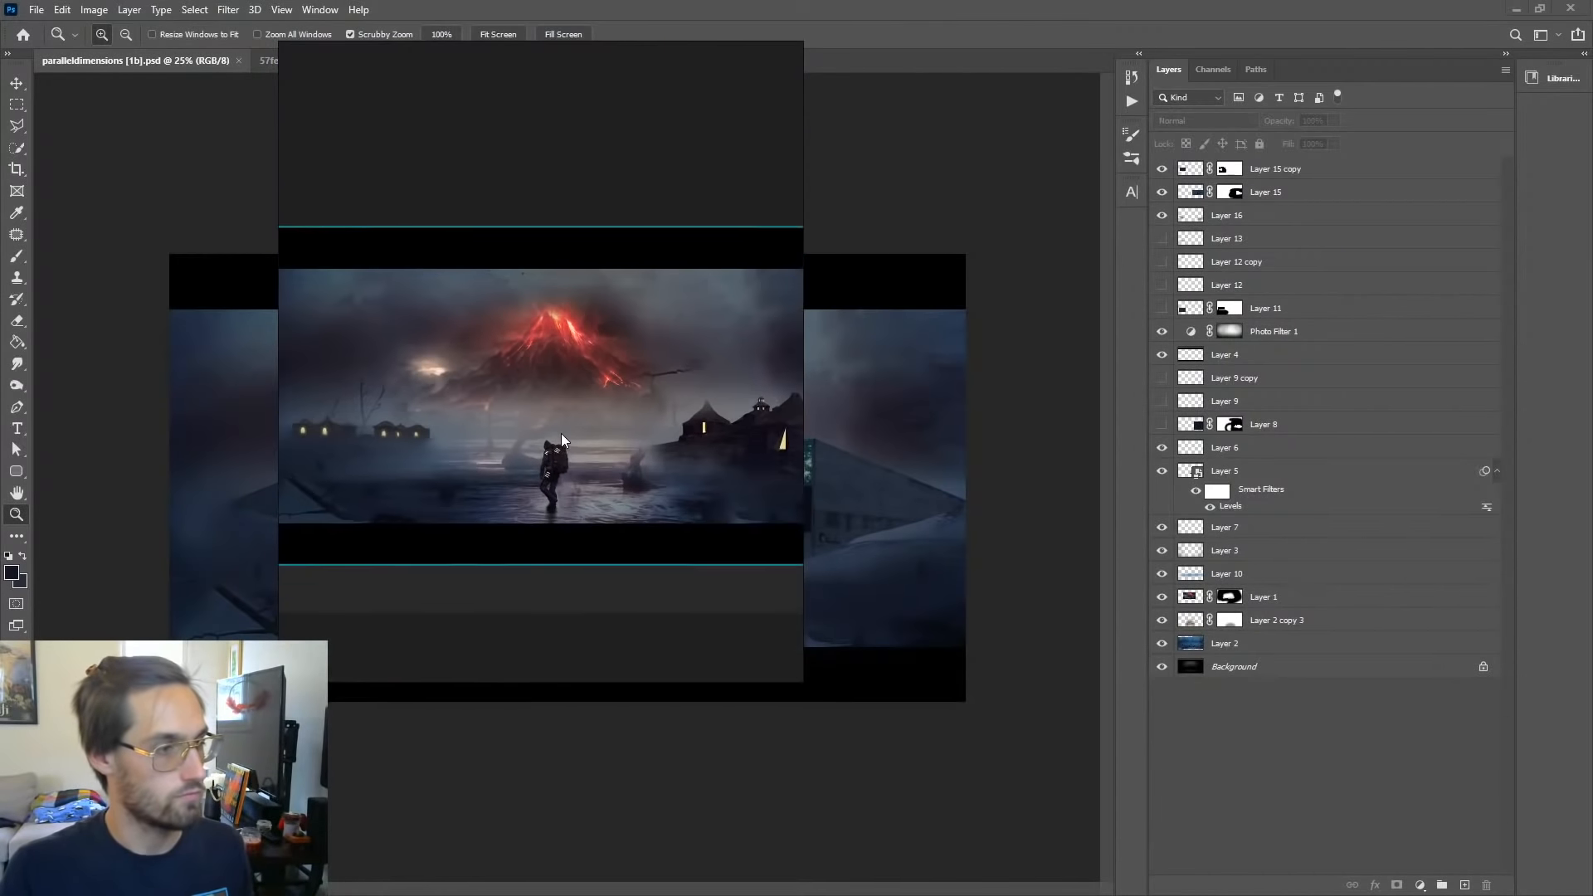
scroll(570, 431, "down", 5)
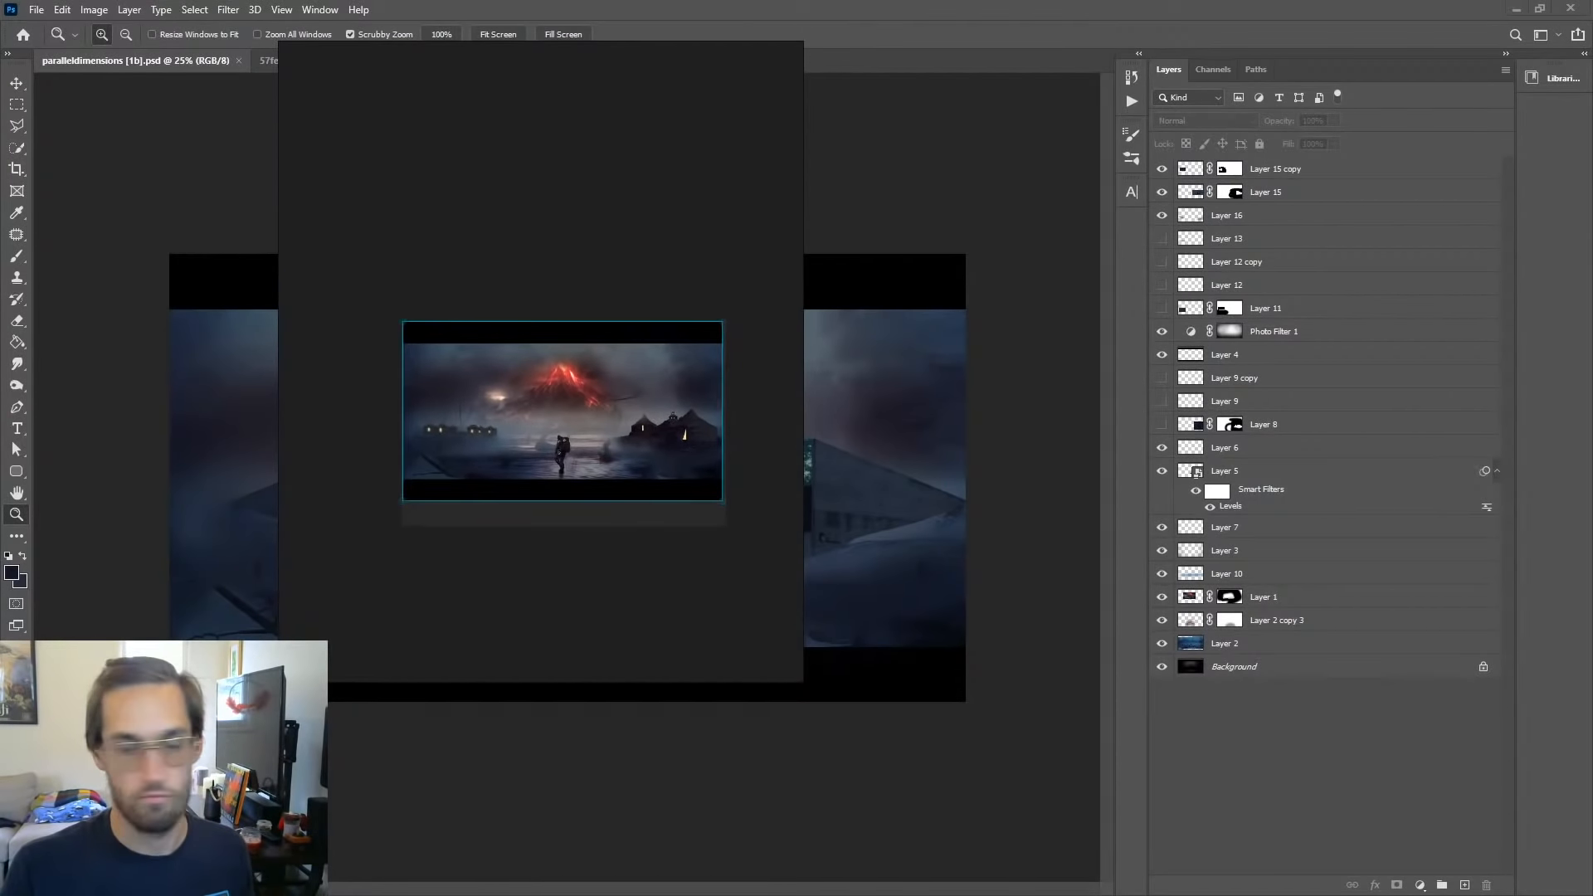
Step: Add the concrete vault version image beside the hut version and widen the board's window to fit both
key("ctrl+v")
left_click_drag(545, 624, 927, 398)
left_click_drag(805, 249, 1374, 188)
scroll(687, 380, "up", 2)
scroll(687, 380, "up", 1)
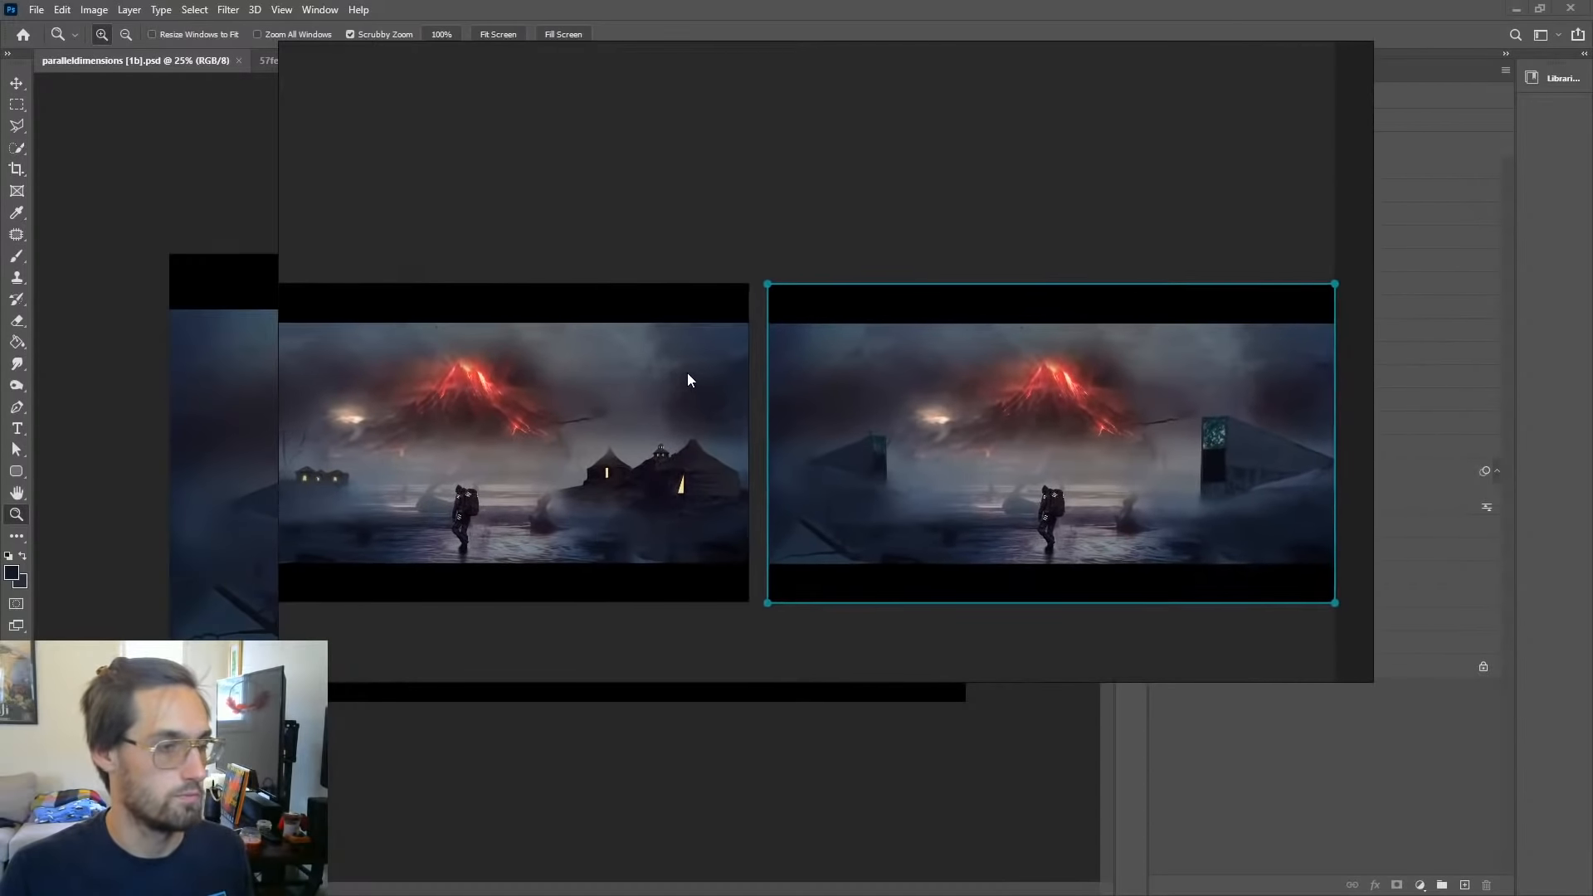
Step: Move the reference board to the screen's corner and enlarge its window to fill the screen
left_click_drag(1053, 209, 794, 171)
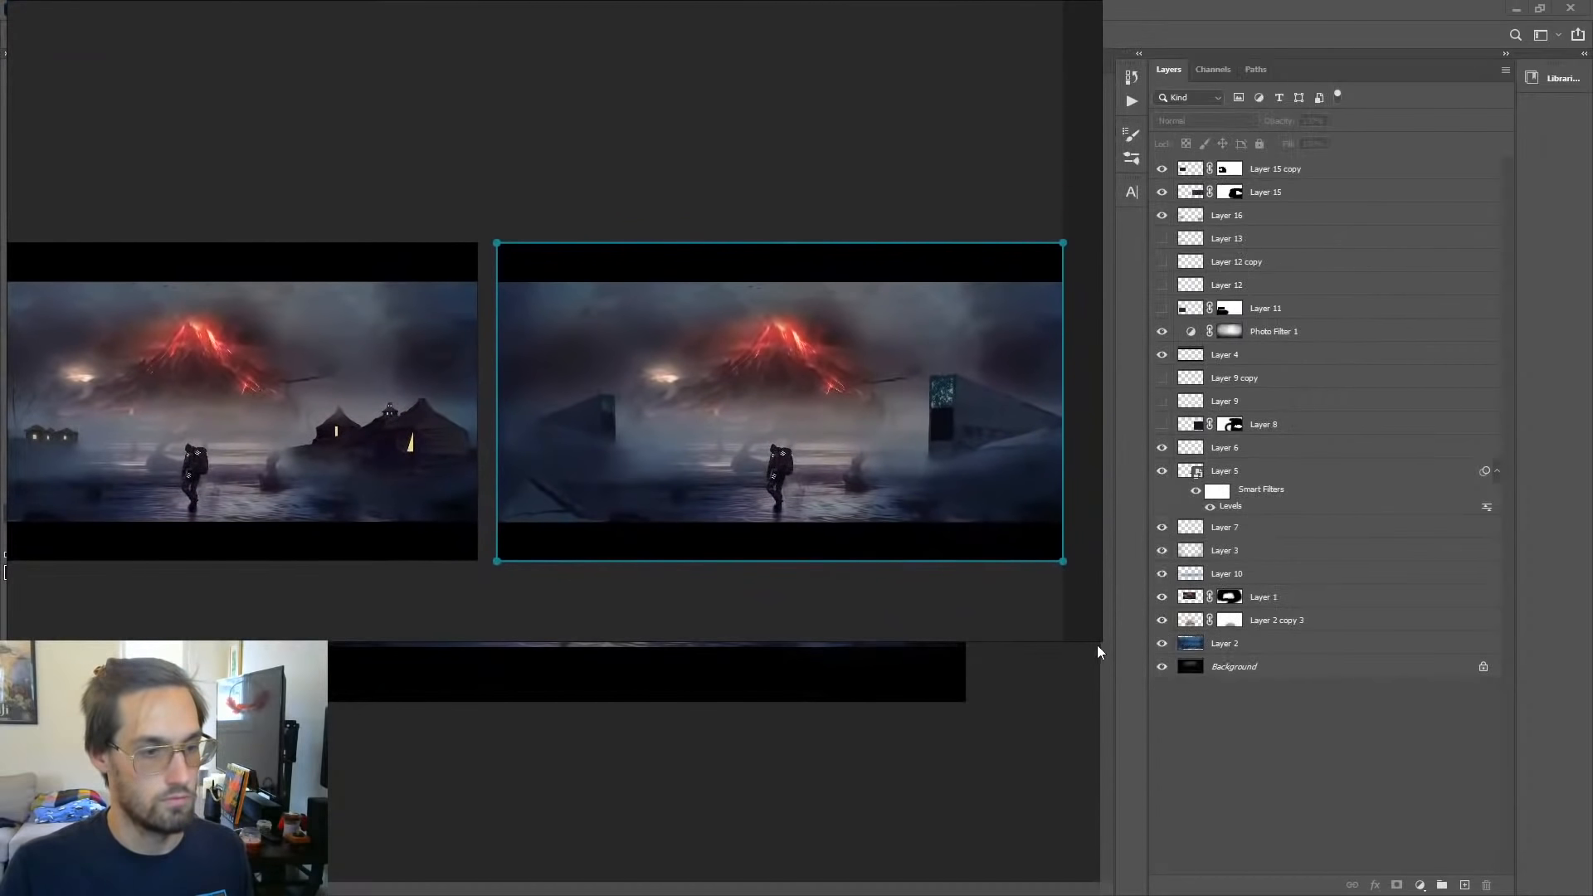
left_click_drag(1099, 652, 1585, 892)
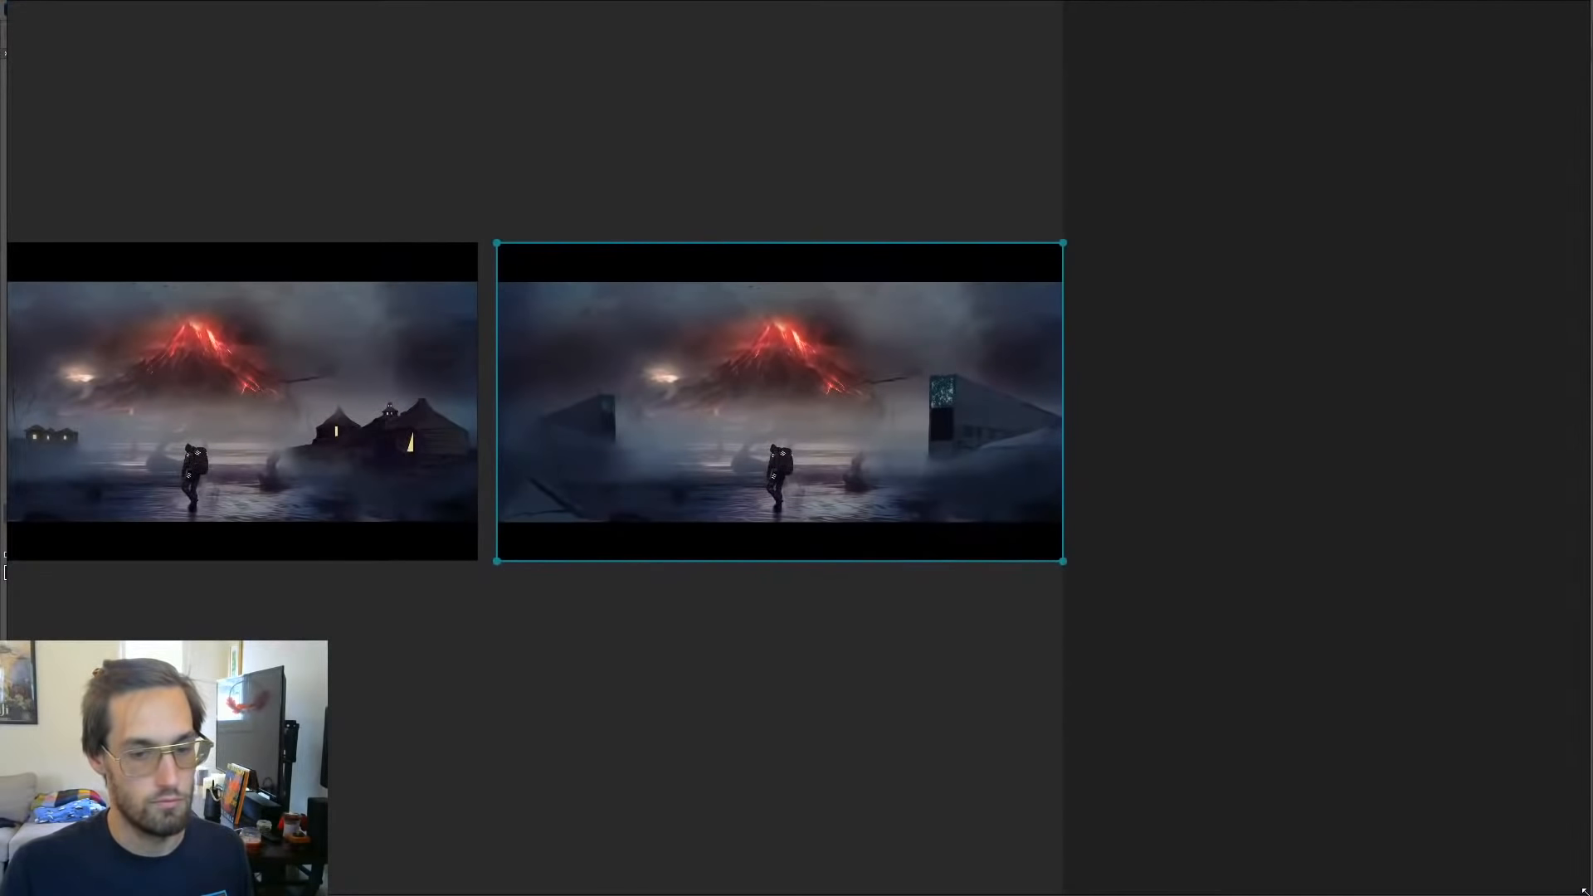
scroll(750, 483, "down", 3)
scroll(750, 483, "up", 6)
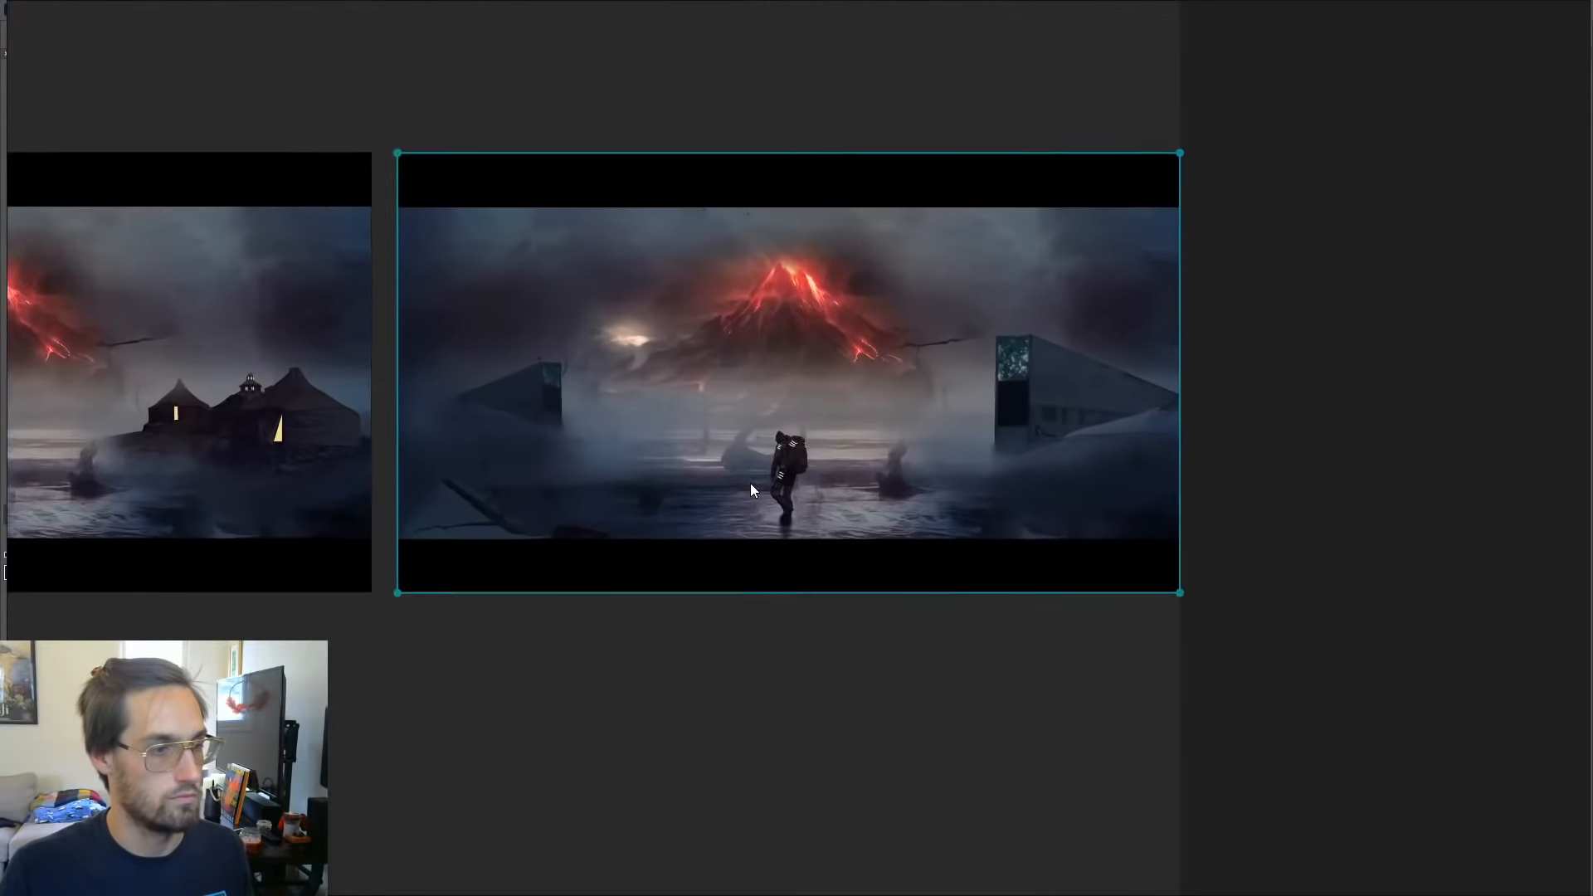
scroll(769, 415, "down", 3)
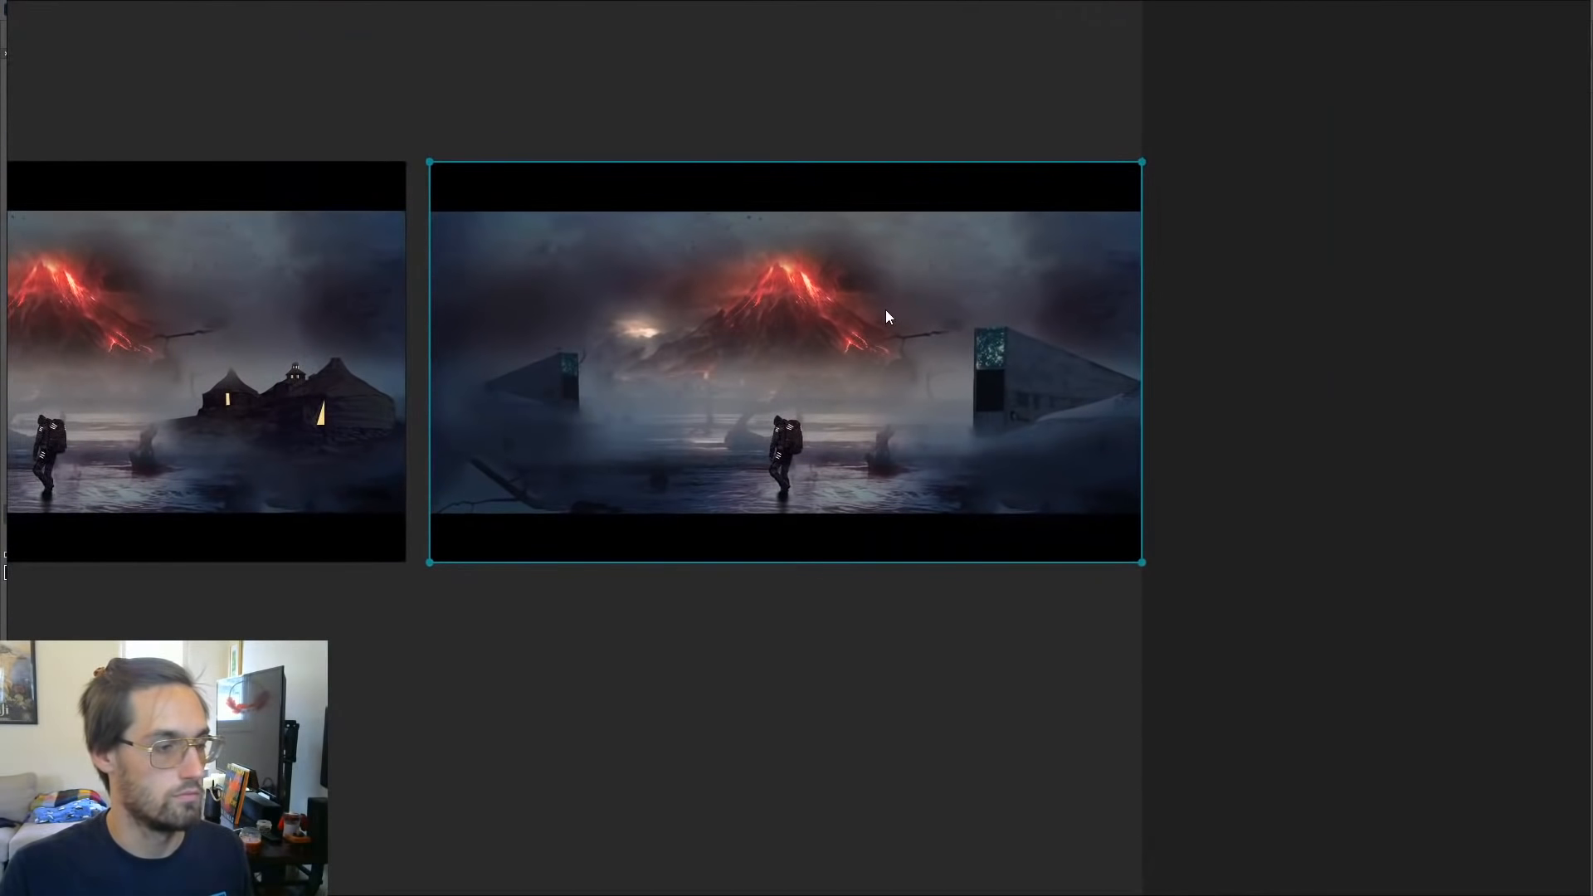
Step: Shift the hut version slightly upward and place the vault version directly beneath it on the board
right_click_drag(636, 632, 1029, 604)
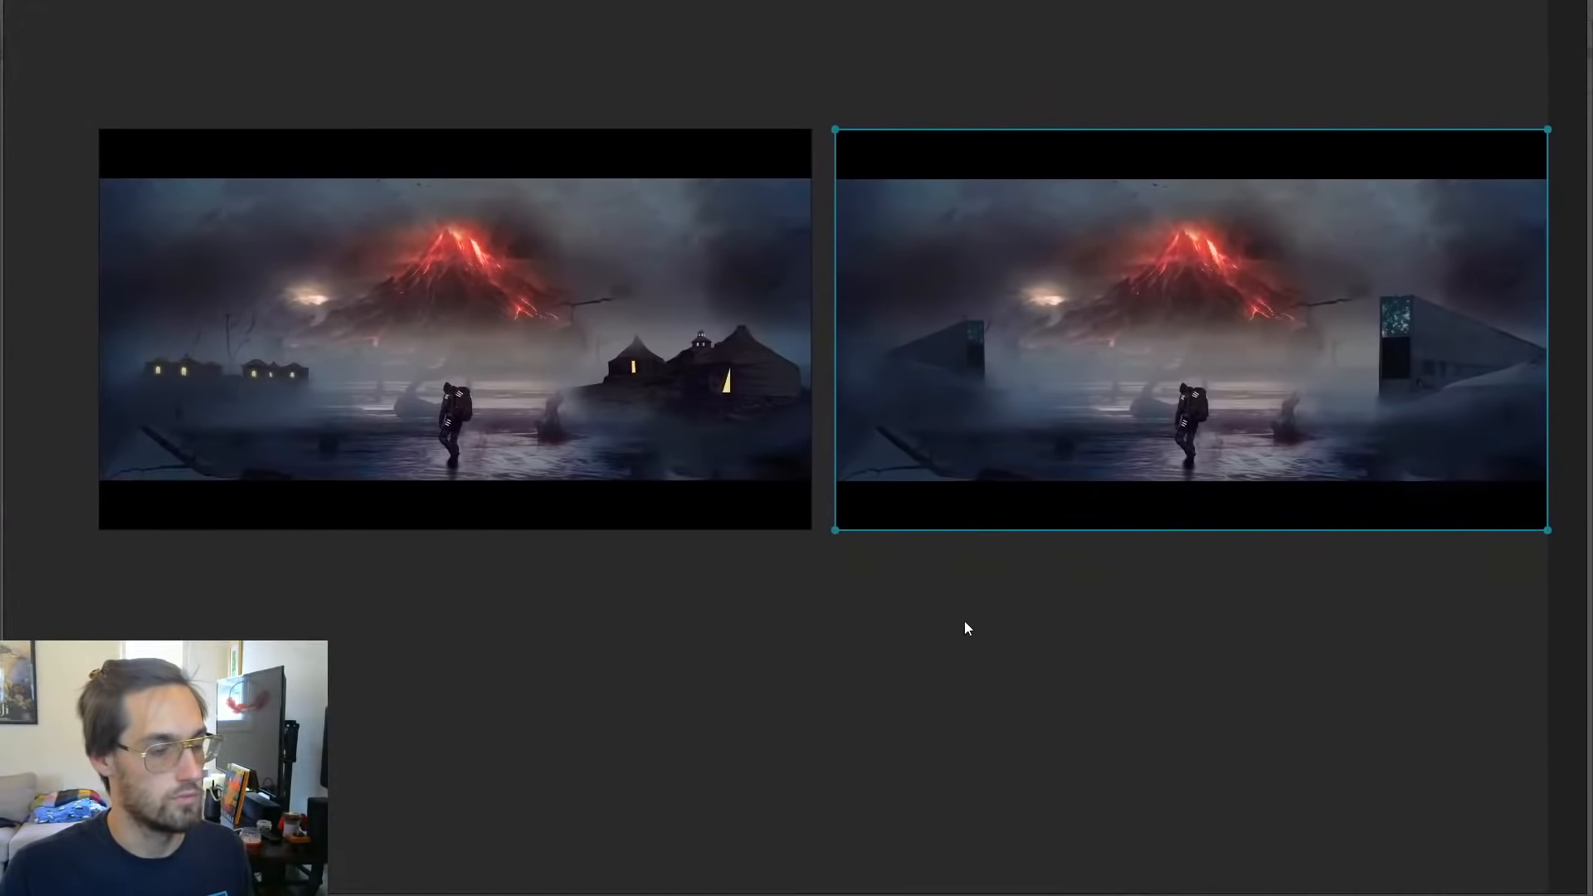
left_click(664, 385)
left_click_drag(664, 385, 651, 325)
left_click_drag(1153, 267, 386, 615)
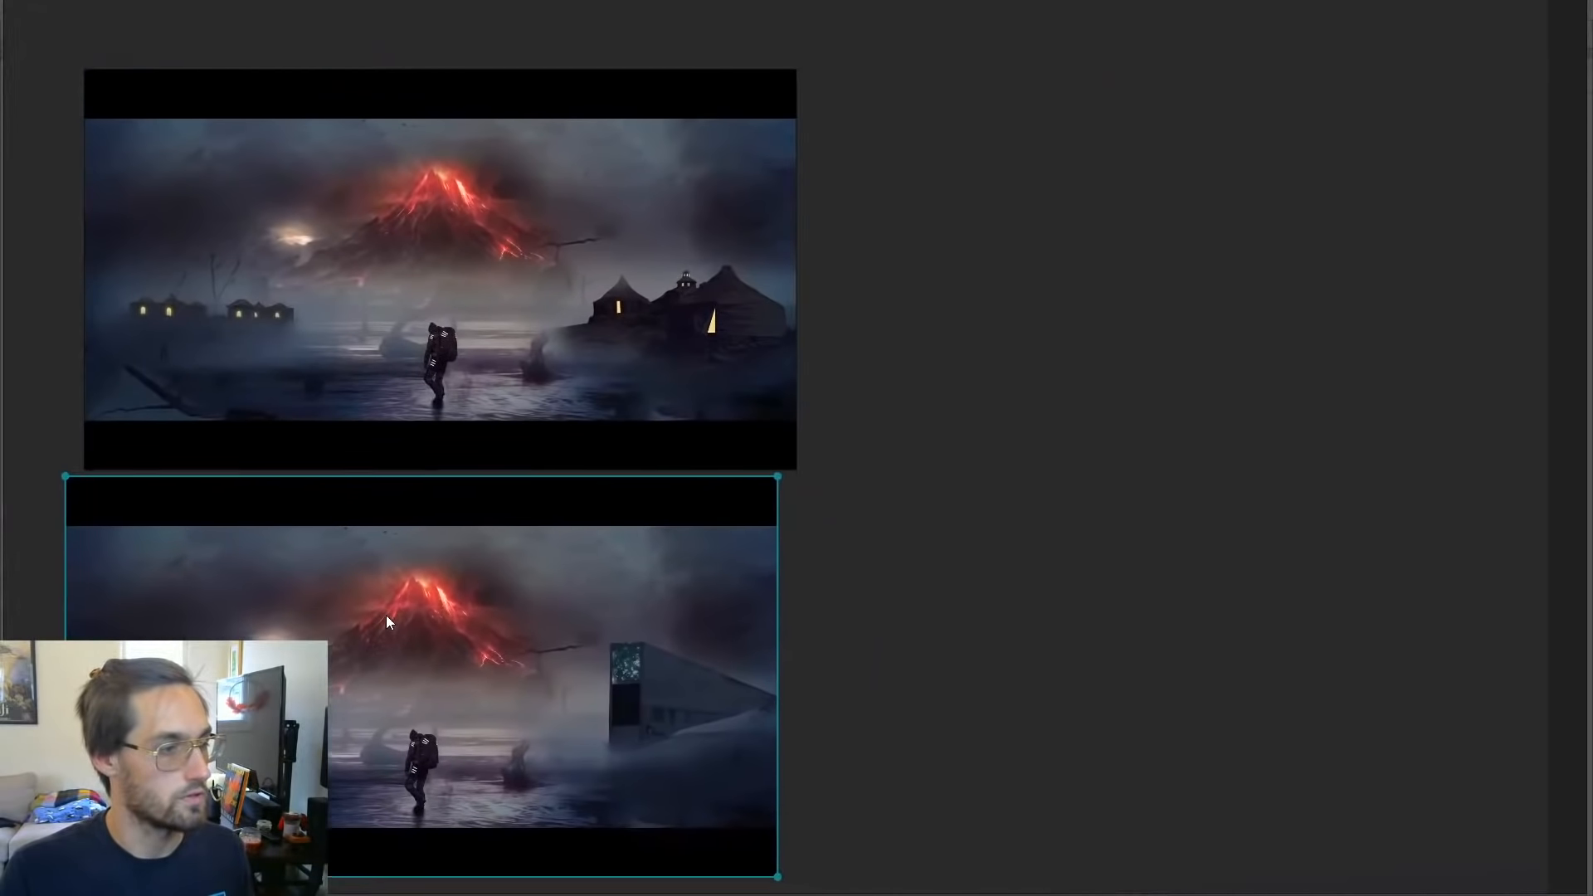
Step: Align the hut and vault versions in one column and move the pair to the middle of the board
mouse_move(611, 316)
left_mouse_down()
mouse_move(637, 301)
mouse_move(623, 296)
left_mouse_up()
left_click_drag(612, 652, 637, 629)
left_click(1346, 506)
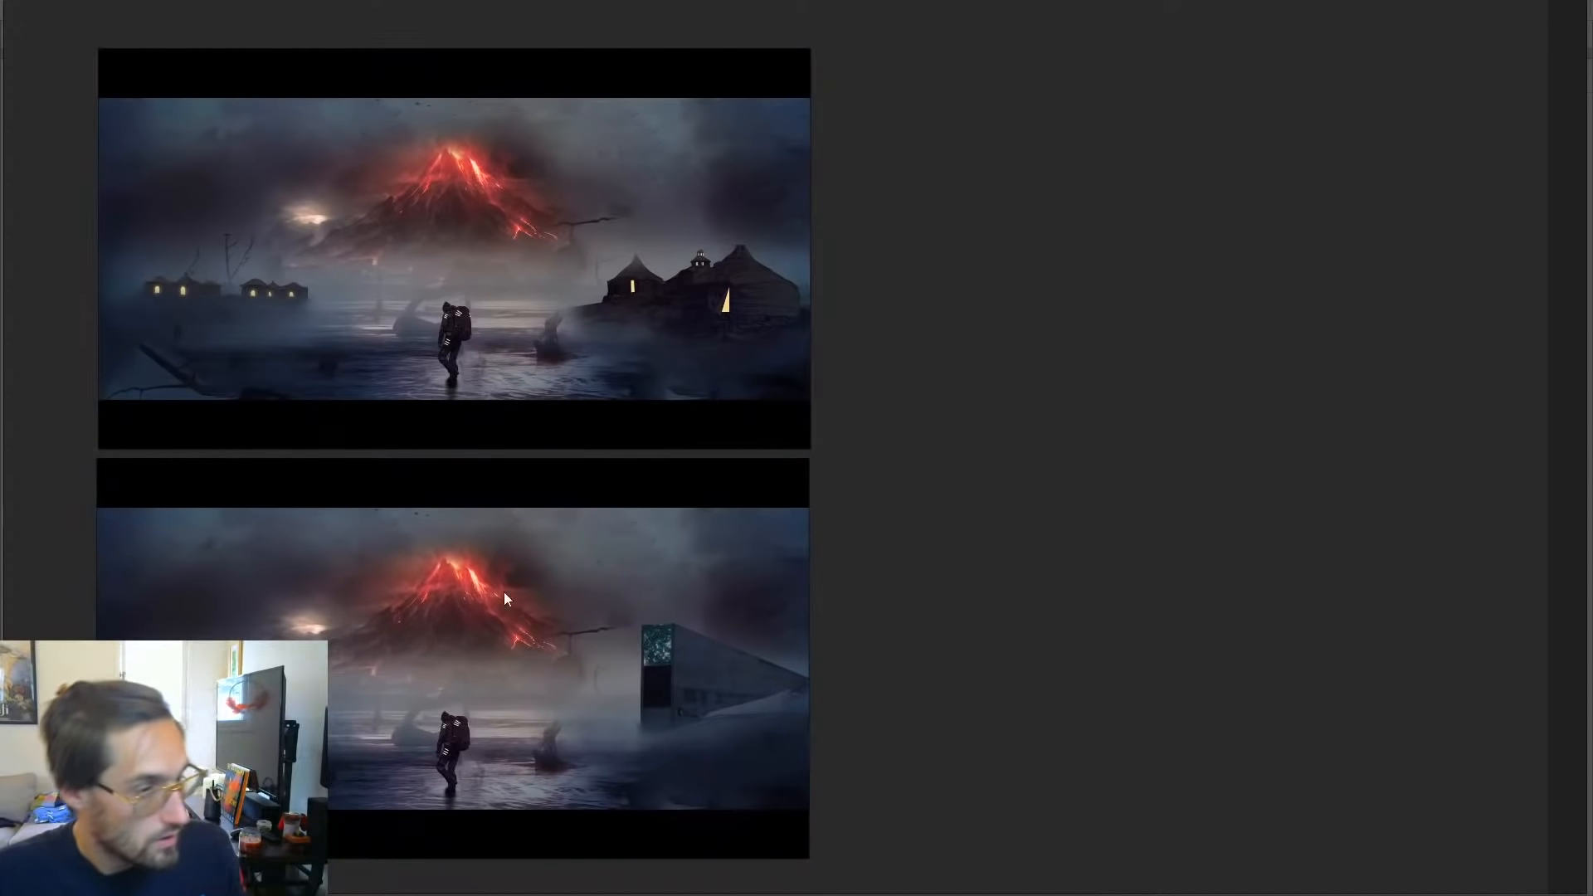
left_click_drag(502, 656, 759, 661)
left_click_drag(701, 298, 951, 301)
left_click(1322, 383)
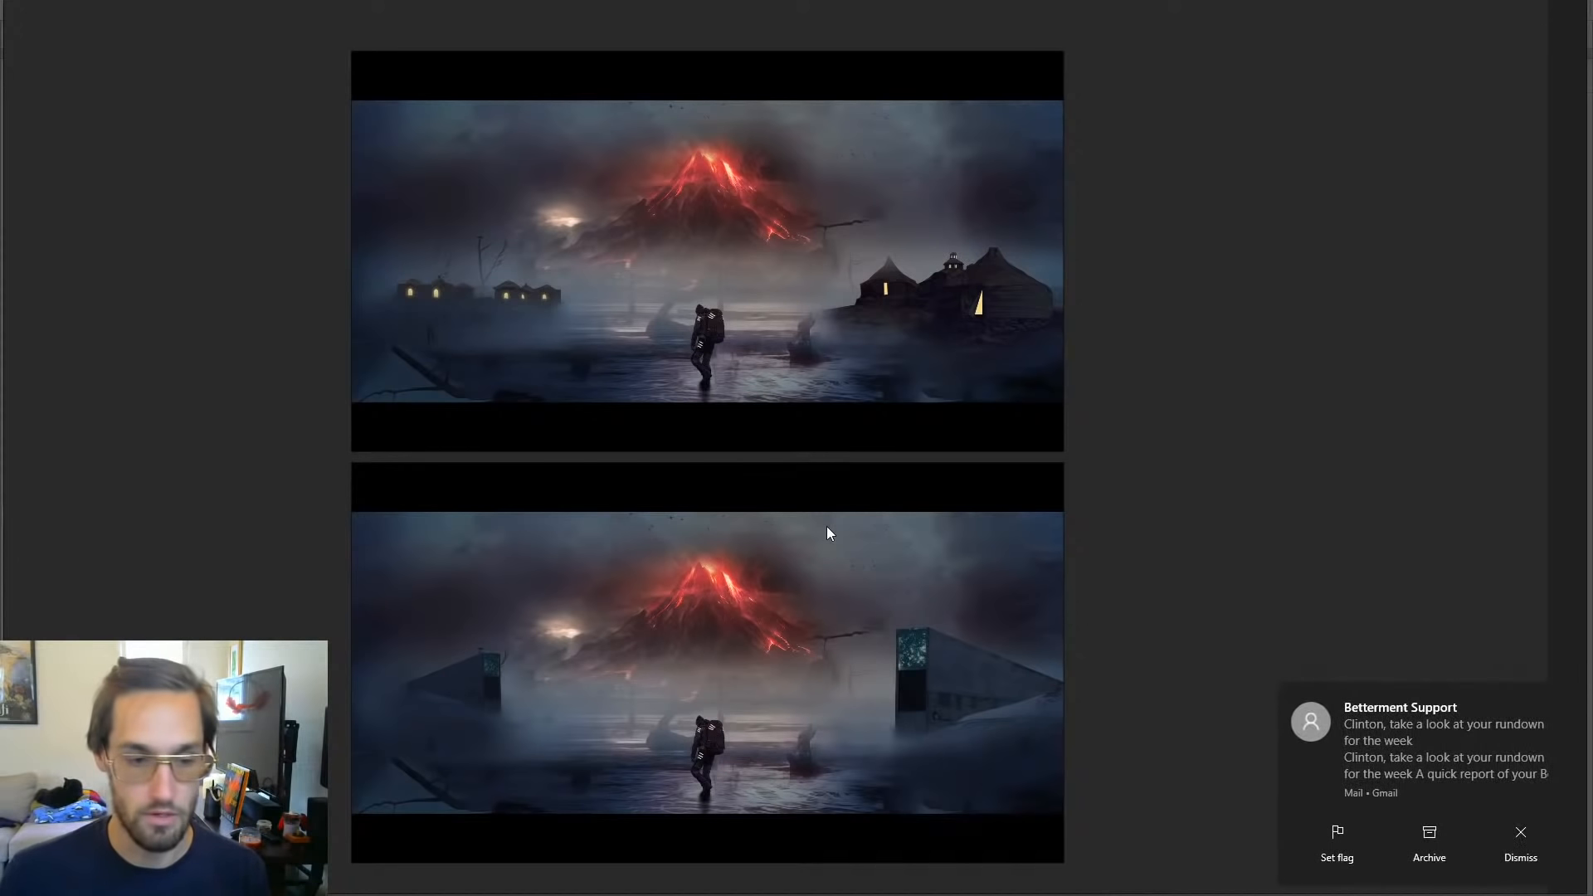
Step: Dismiss the mail notification, move the reference board off to the side and minimize the open windows to reveal the desktop
left_click(1561, 702)
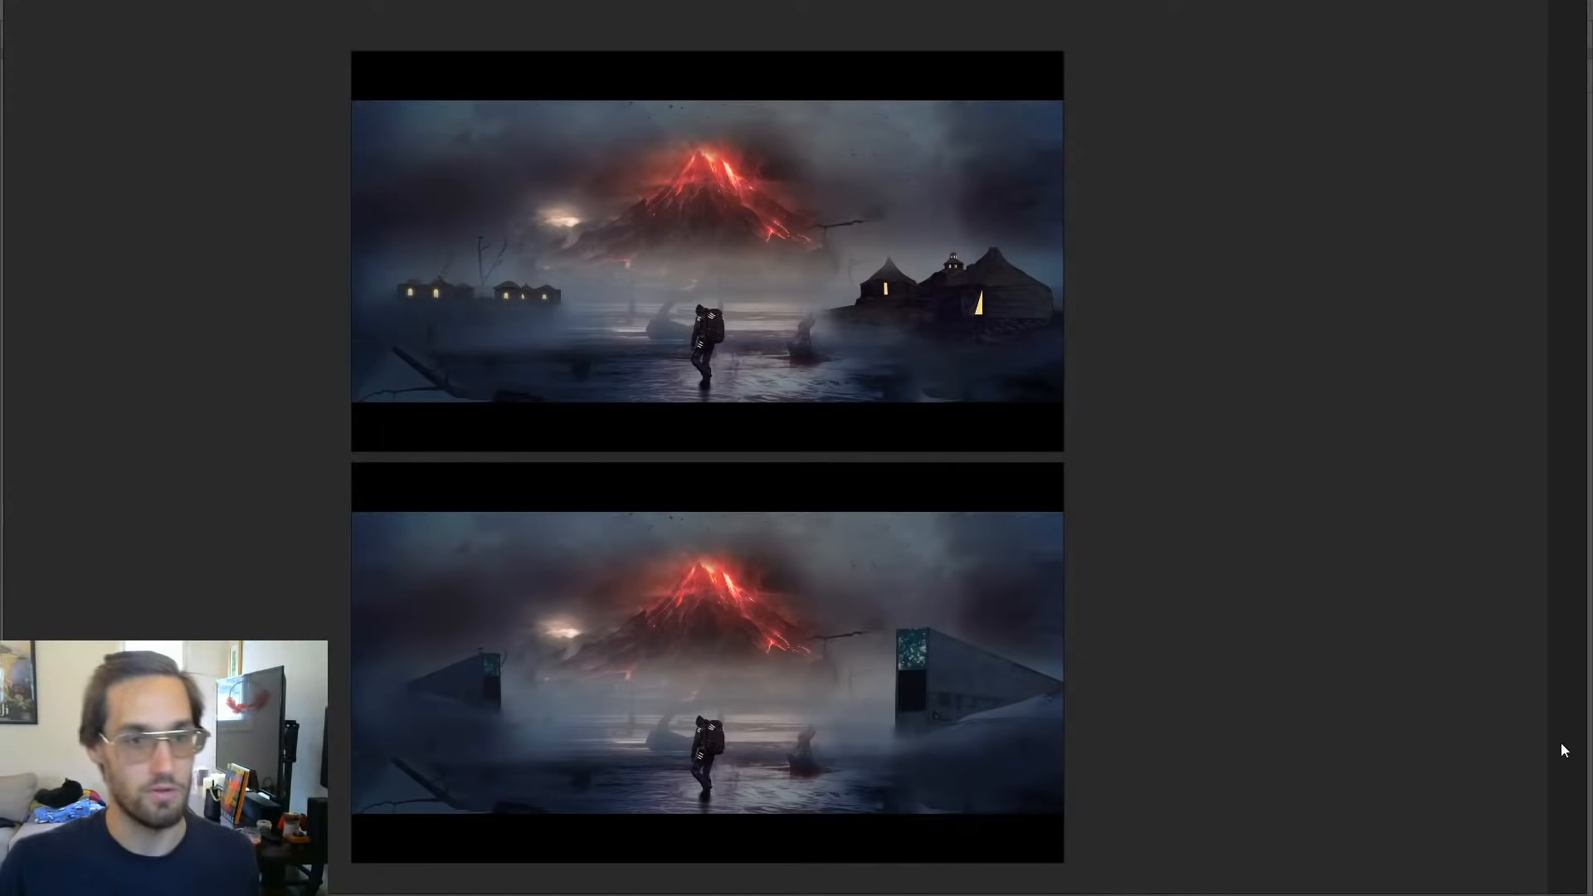
right_click_drag(1346, 330, 1179, 542)
right_click_drag(1220, 346, 1342, 306)
left_click(1516, 9)
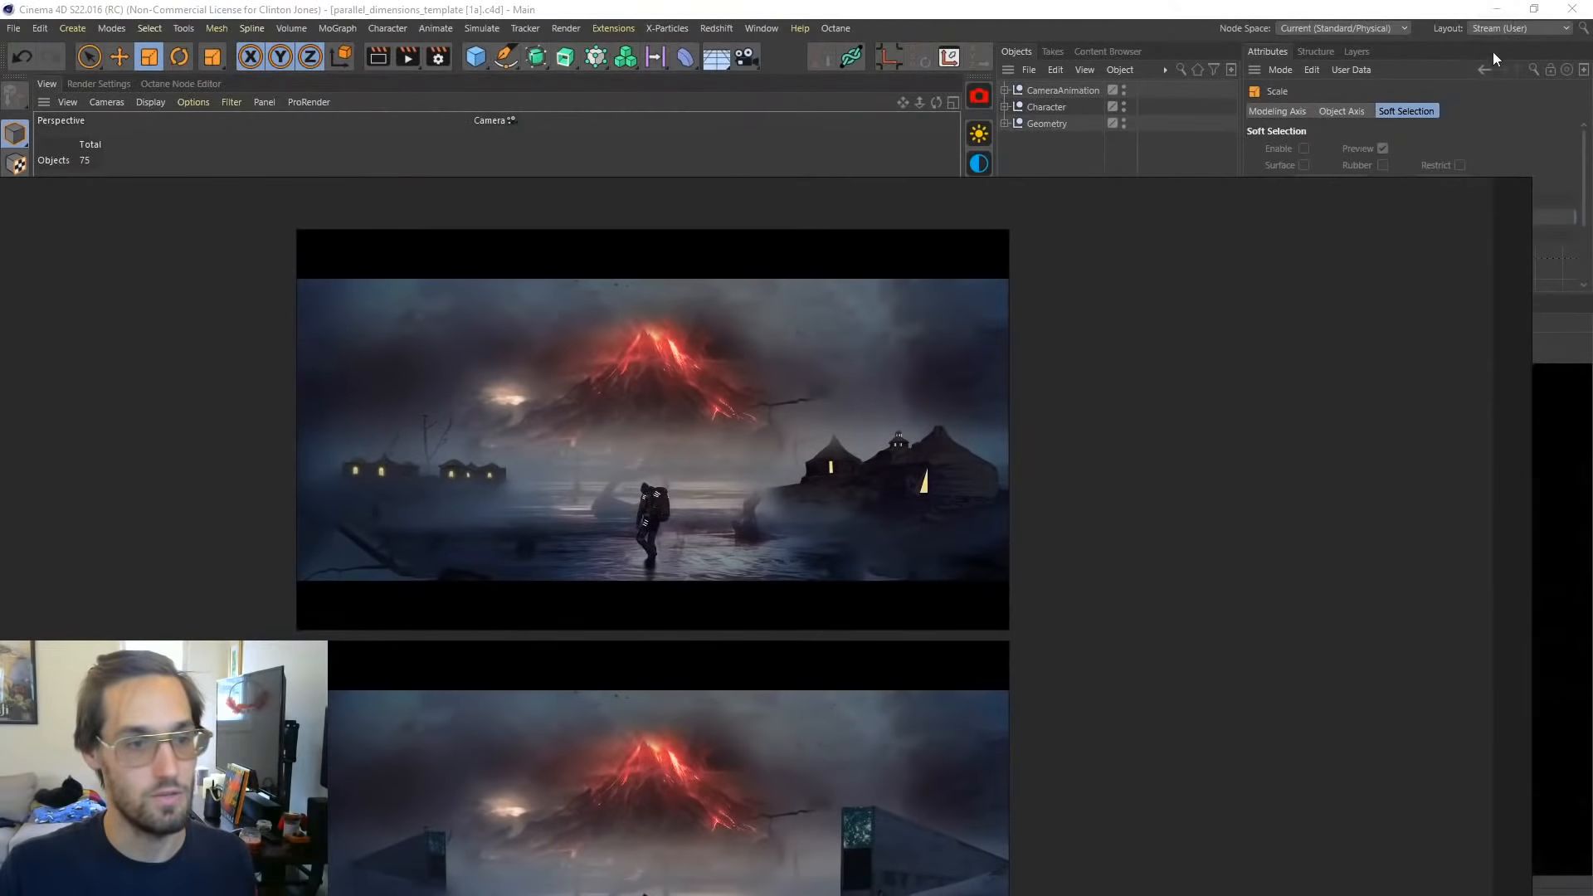
right_click_drag(1233, 335, 1272, 223)
left_click(1497, 9)
left_click(1496, 15)
right_click_drag(1251, 300, 1592, 290)
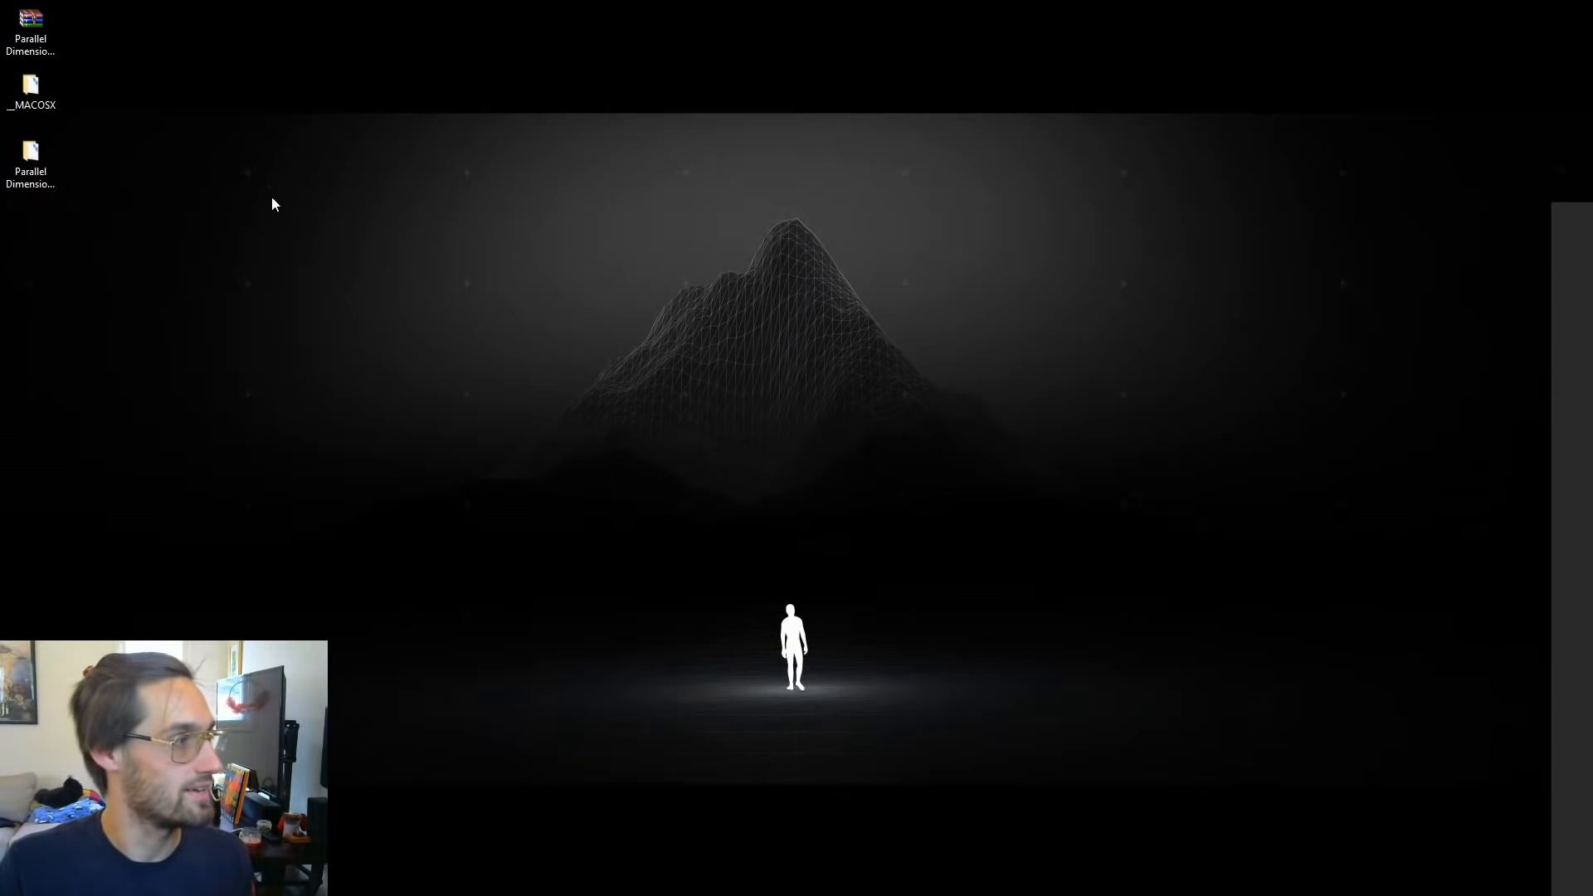
Step: Delete the Parallel Dimensions archive, its folder and the __MACOSX folder from the desktop
left_click_drag(139, 224, 20, 25)
key("Delete")
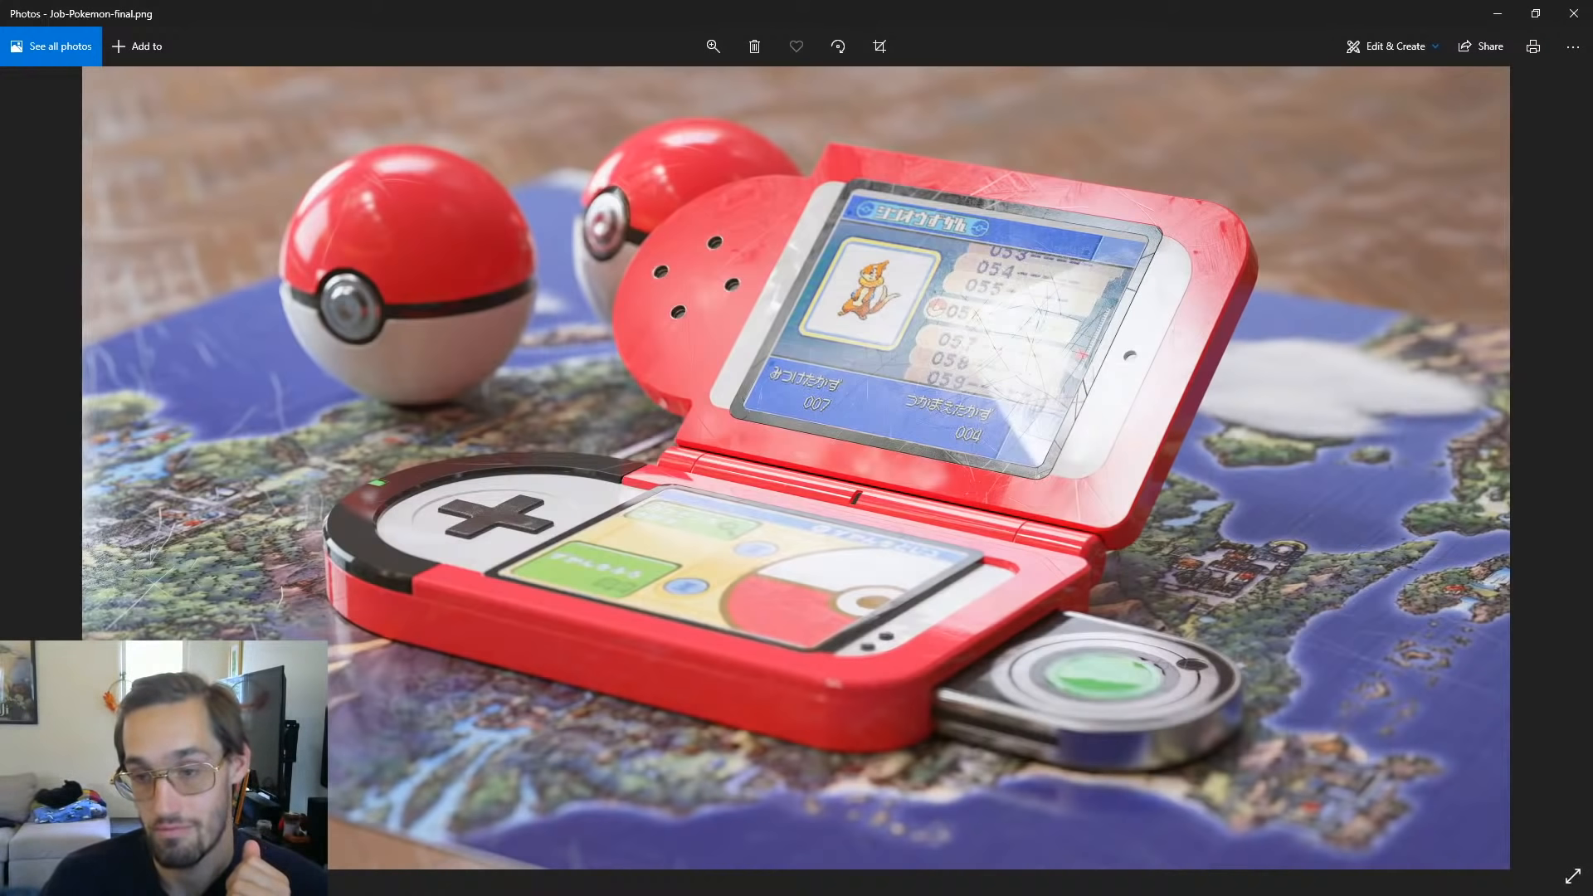
Step: Go to the Jugger-Nog soda bottle image and examine its label, base and neck up close
key("Left")
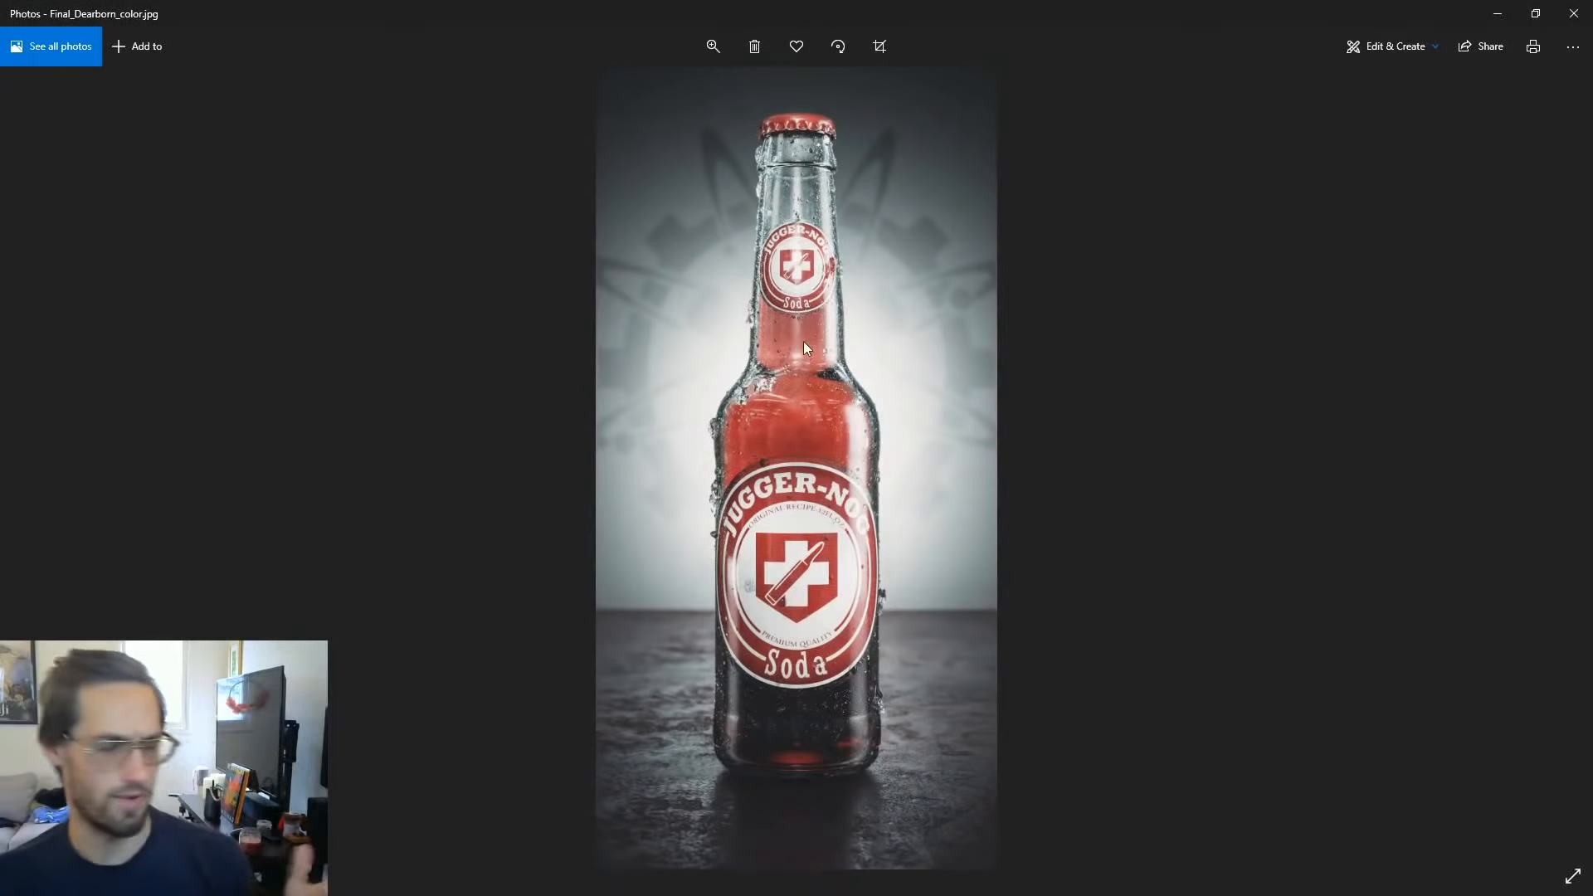
scroll(800, 314, "up", 2)
scroll(798, 315, "down", 2)
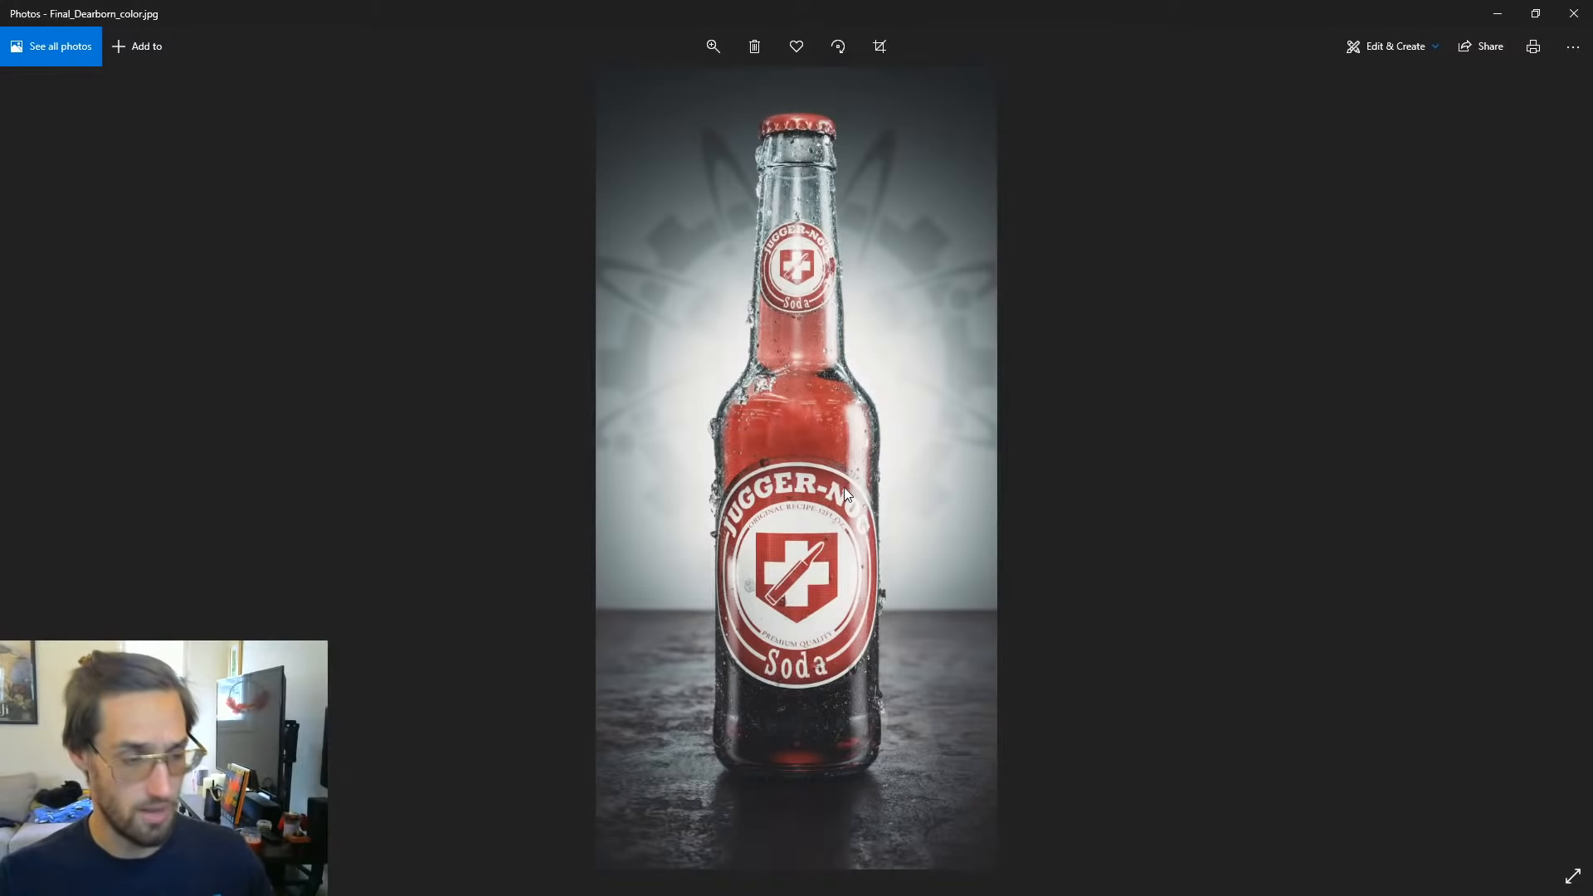
scroll(794, 557, "up", 2)
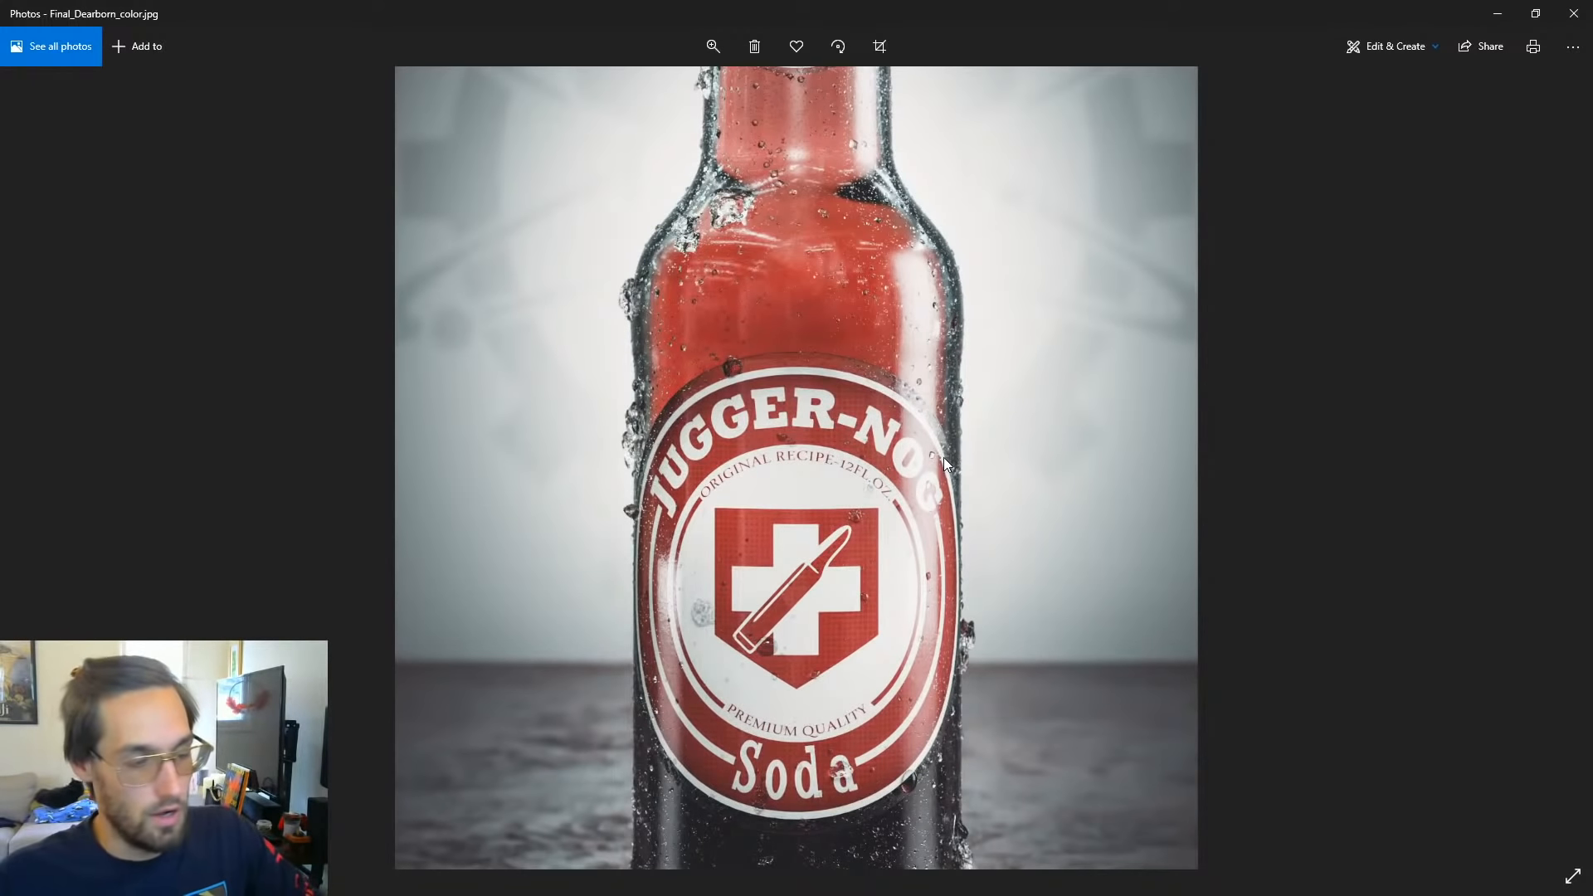
left_click_drag(810, 738, 798, 559)
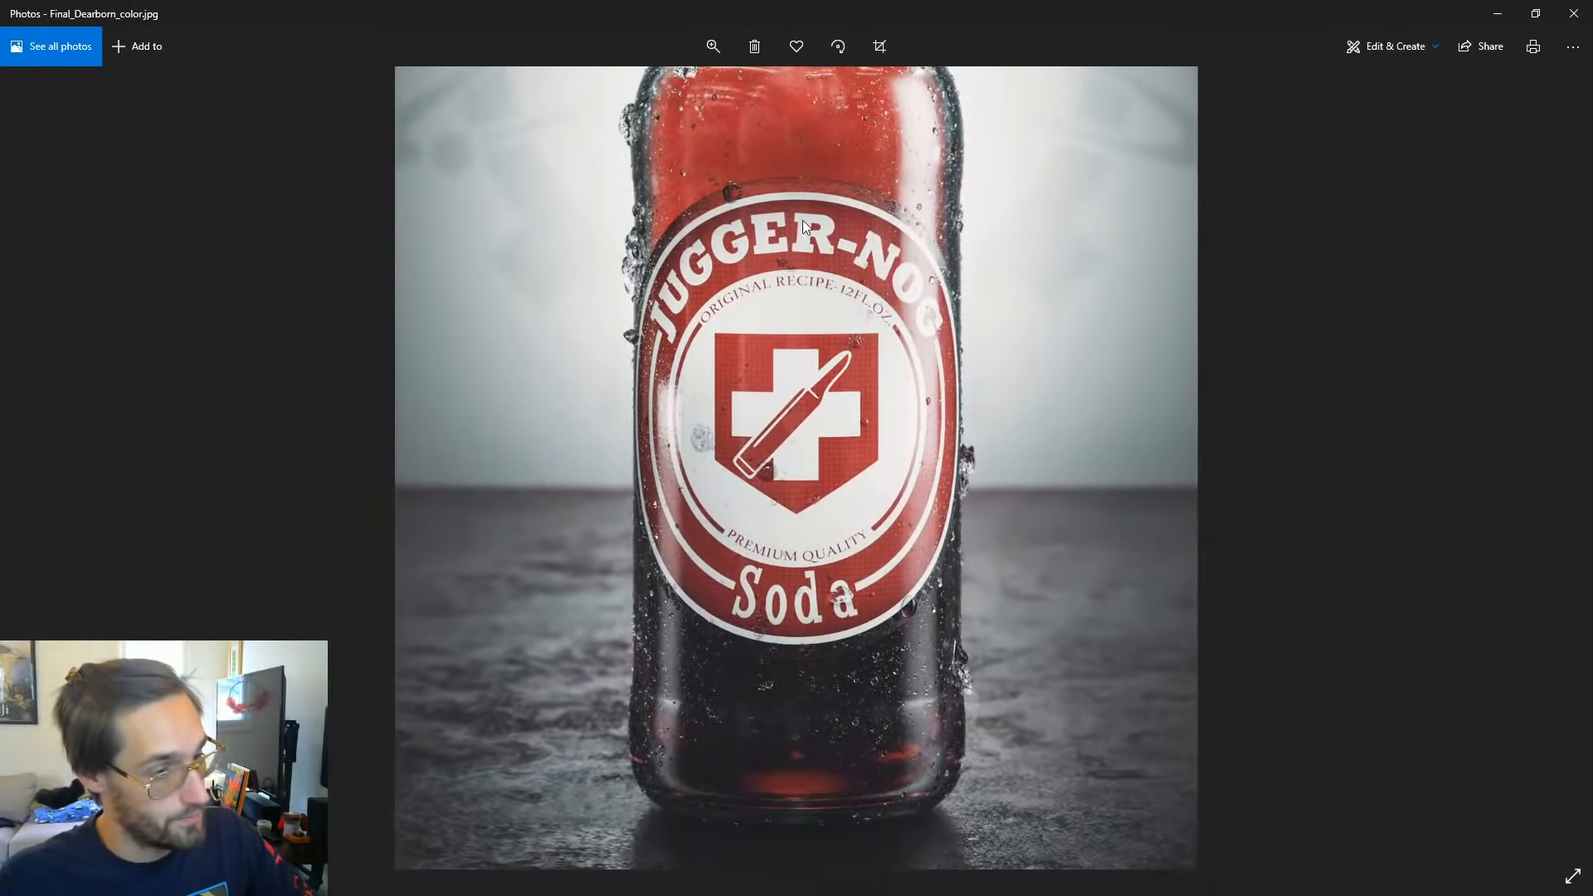
left_click_drag(806, 267, 786, 870)
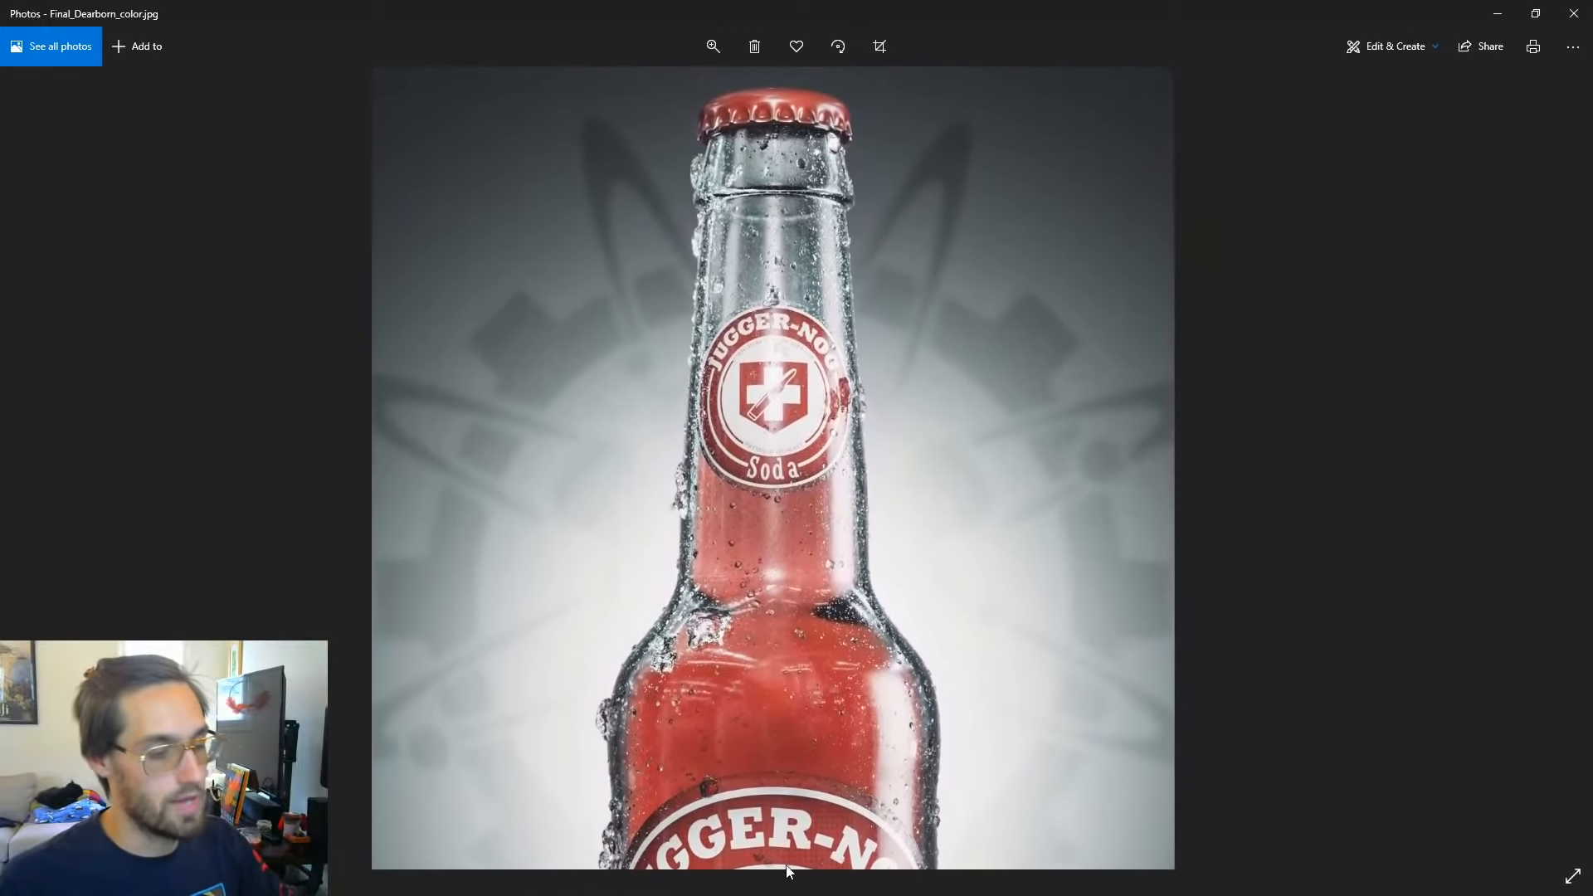
left_click_drag(840, 477, 820, 237)
left_click_drag(804, 719, 805, 232)
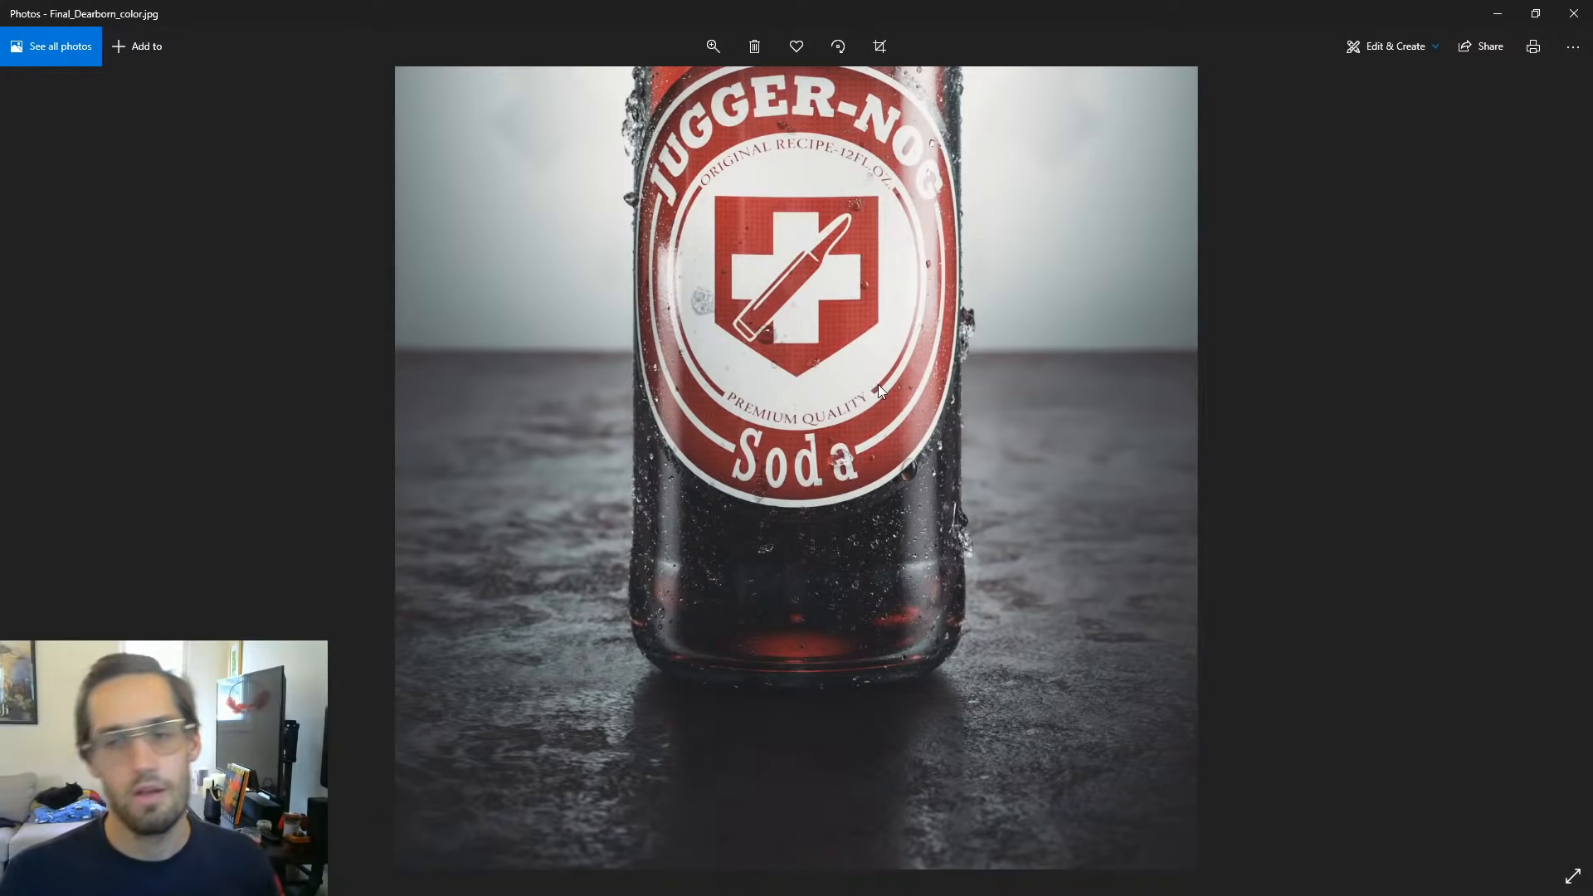
double_click(939, 377)
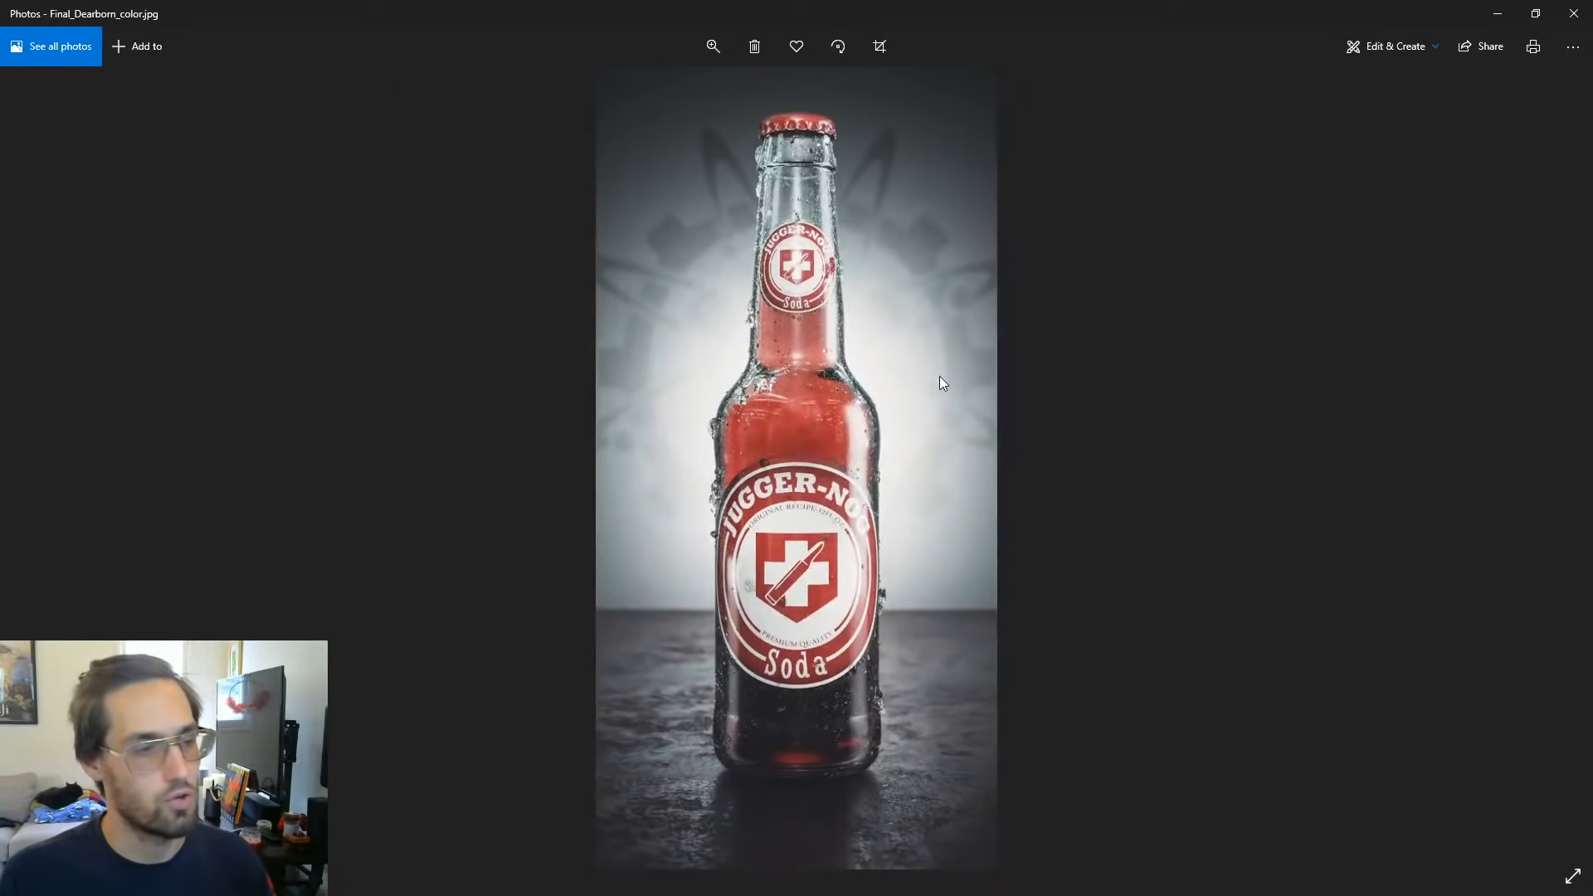
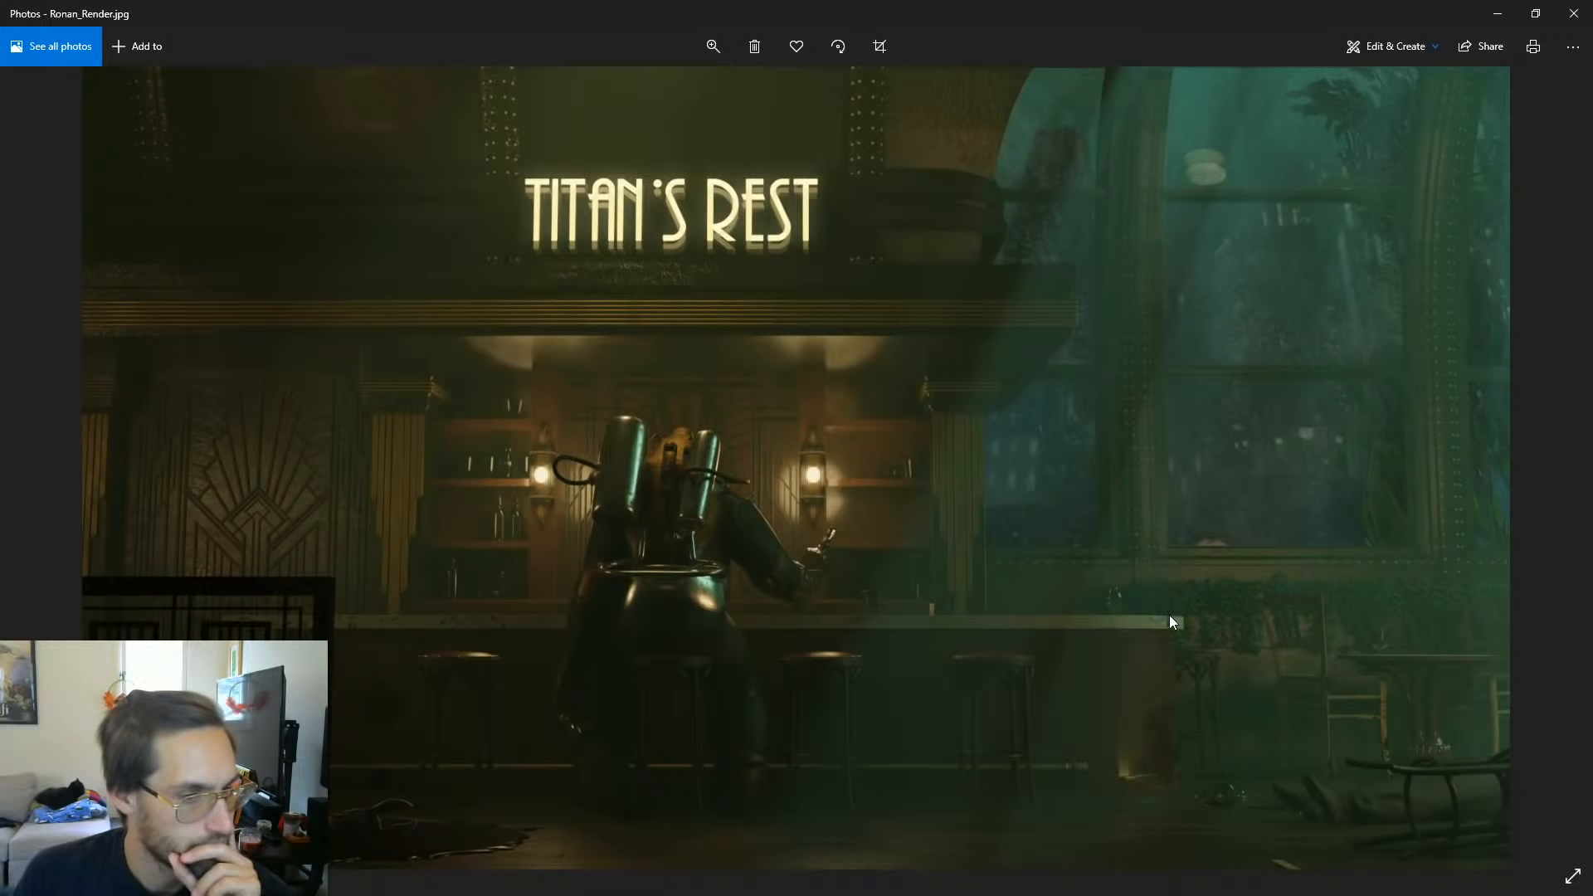
Step: Examine the Titan's Rest bar render up close: the counter, fallen furniture, windows, wall panels and diver figure
scroll(1323, 688, "up", 3)
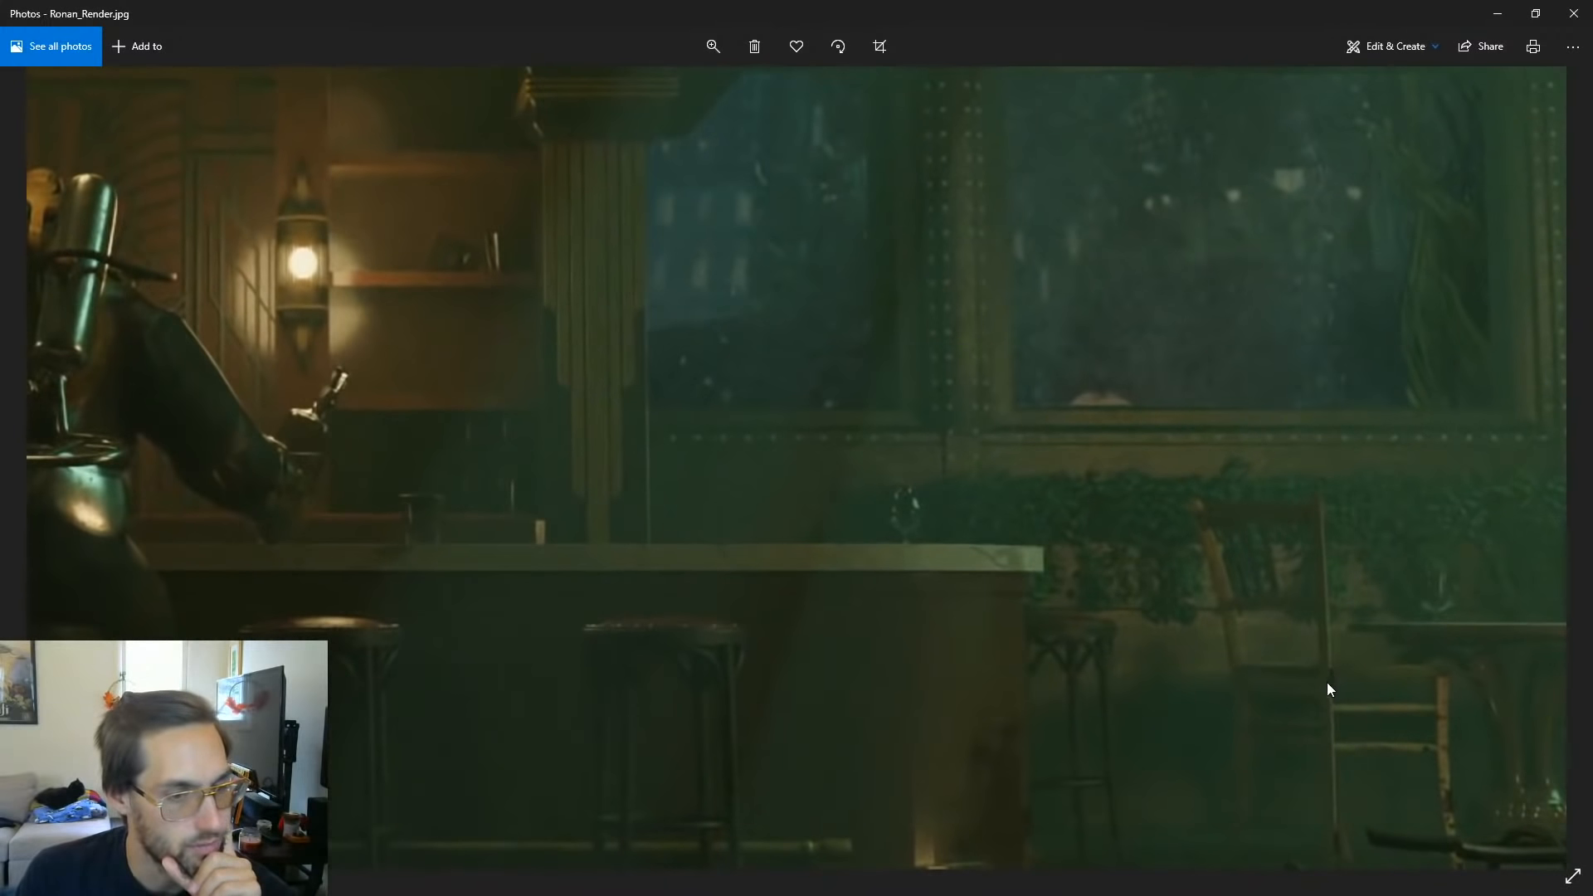
left_click_drag(1358, 761, 1188, 566)
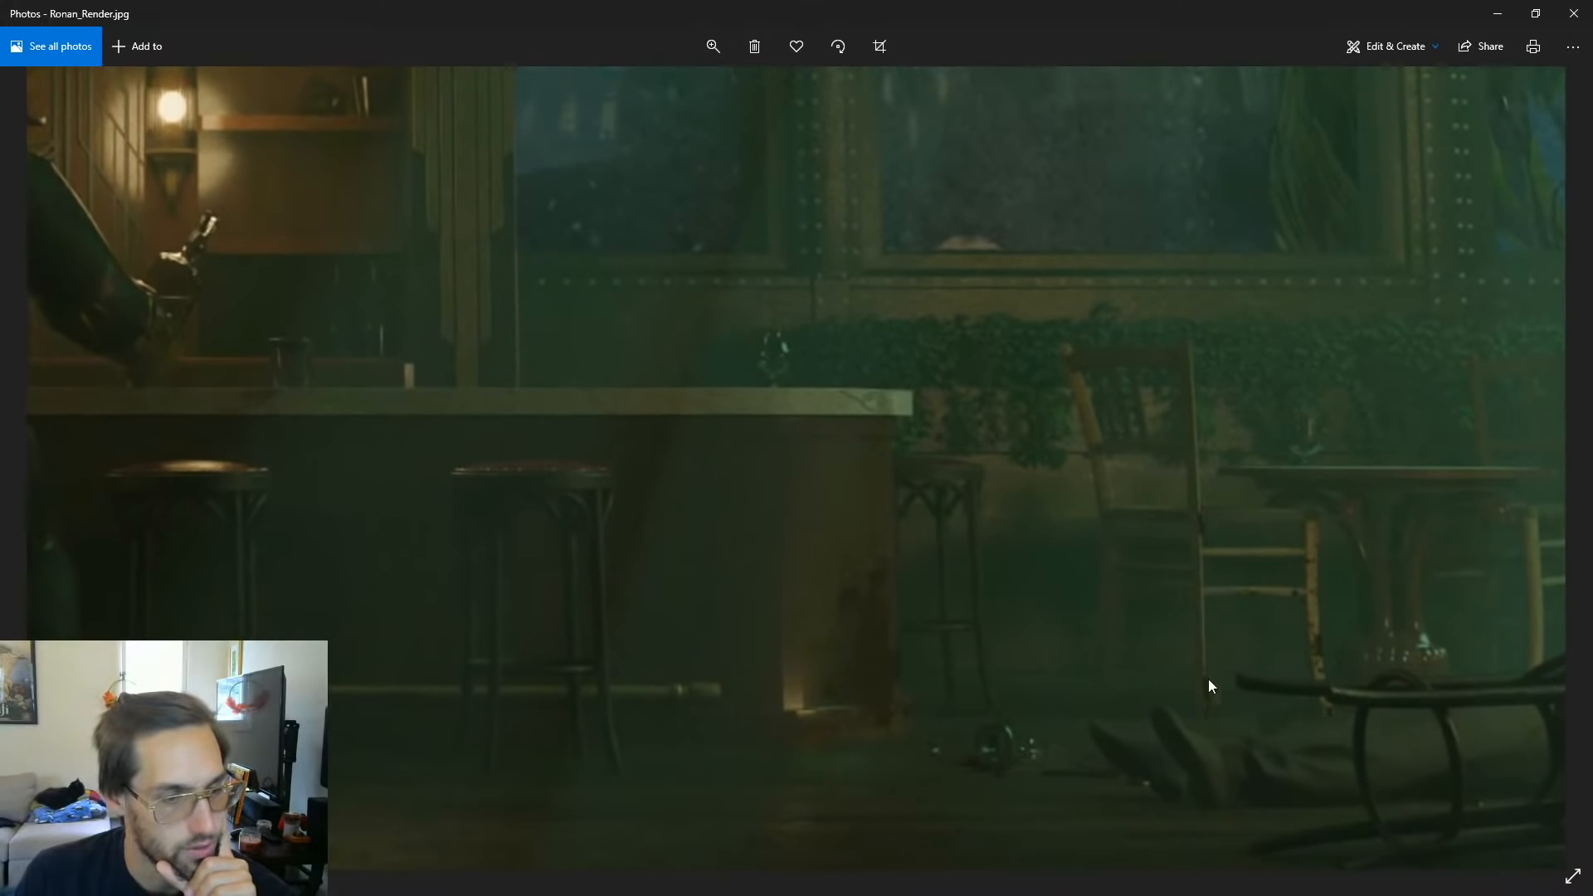
left_click_drag(938, 362, 916, 807)
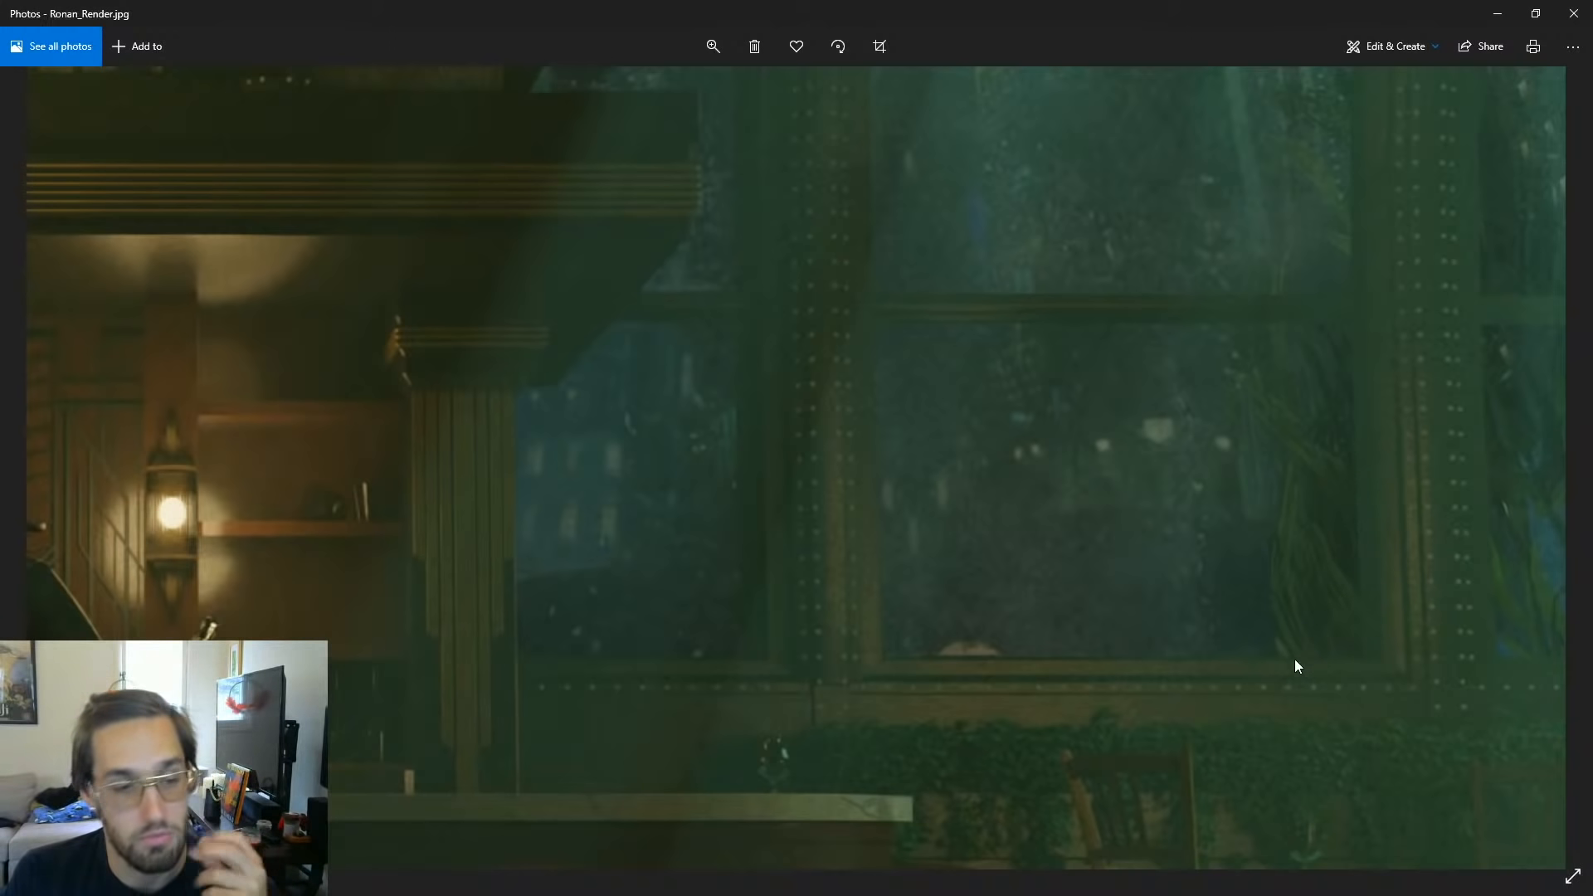
left_click_drag(1182, 347, 1159, 784)
scroll(1132, 634, "down", 3)
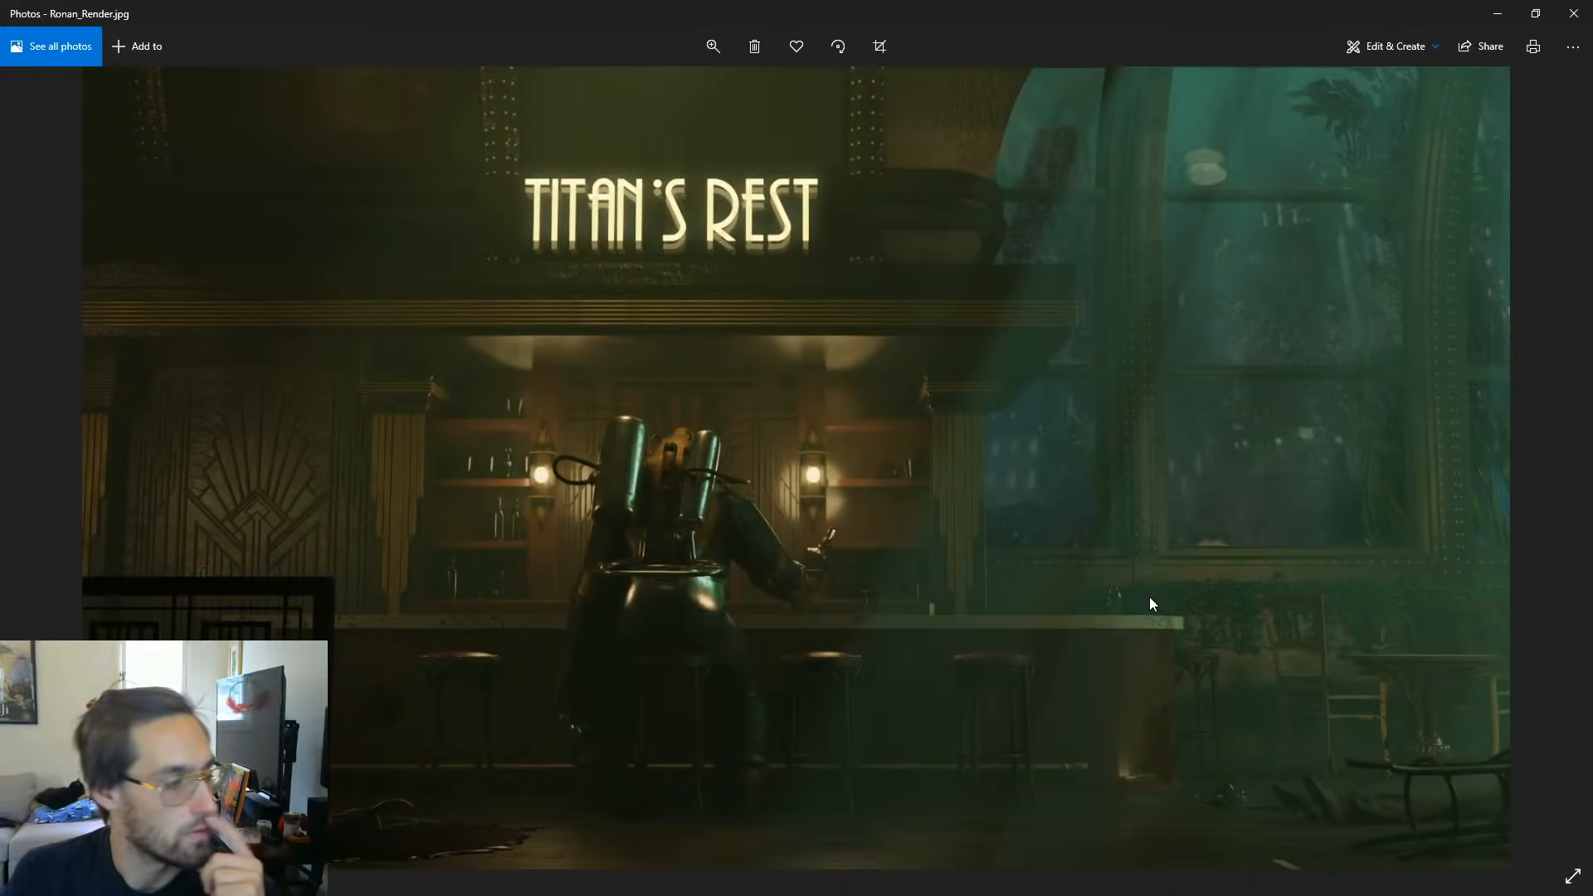
scroll(276, 544, "up", 2)
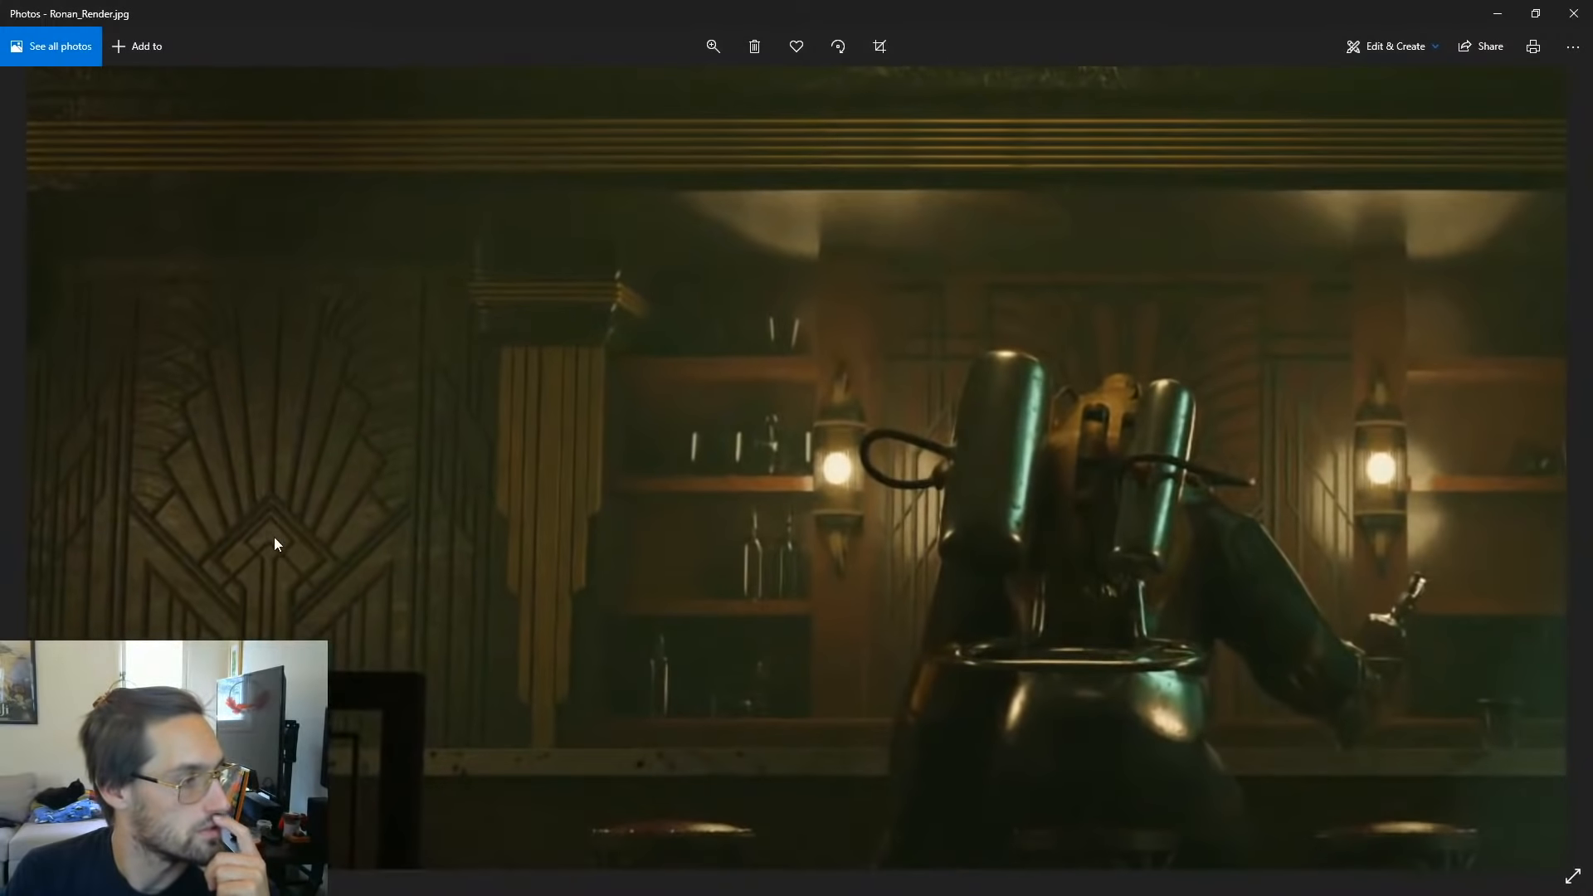
scroll(285, 540, "down", 2)
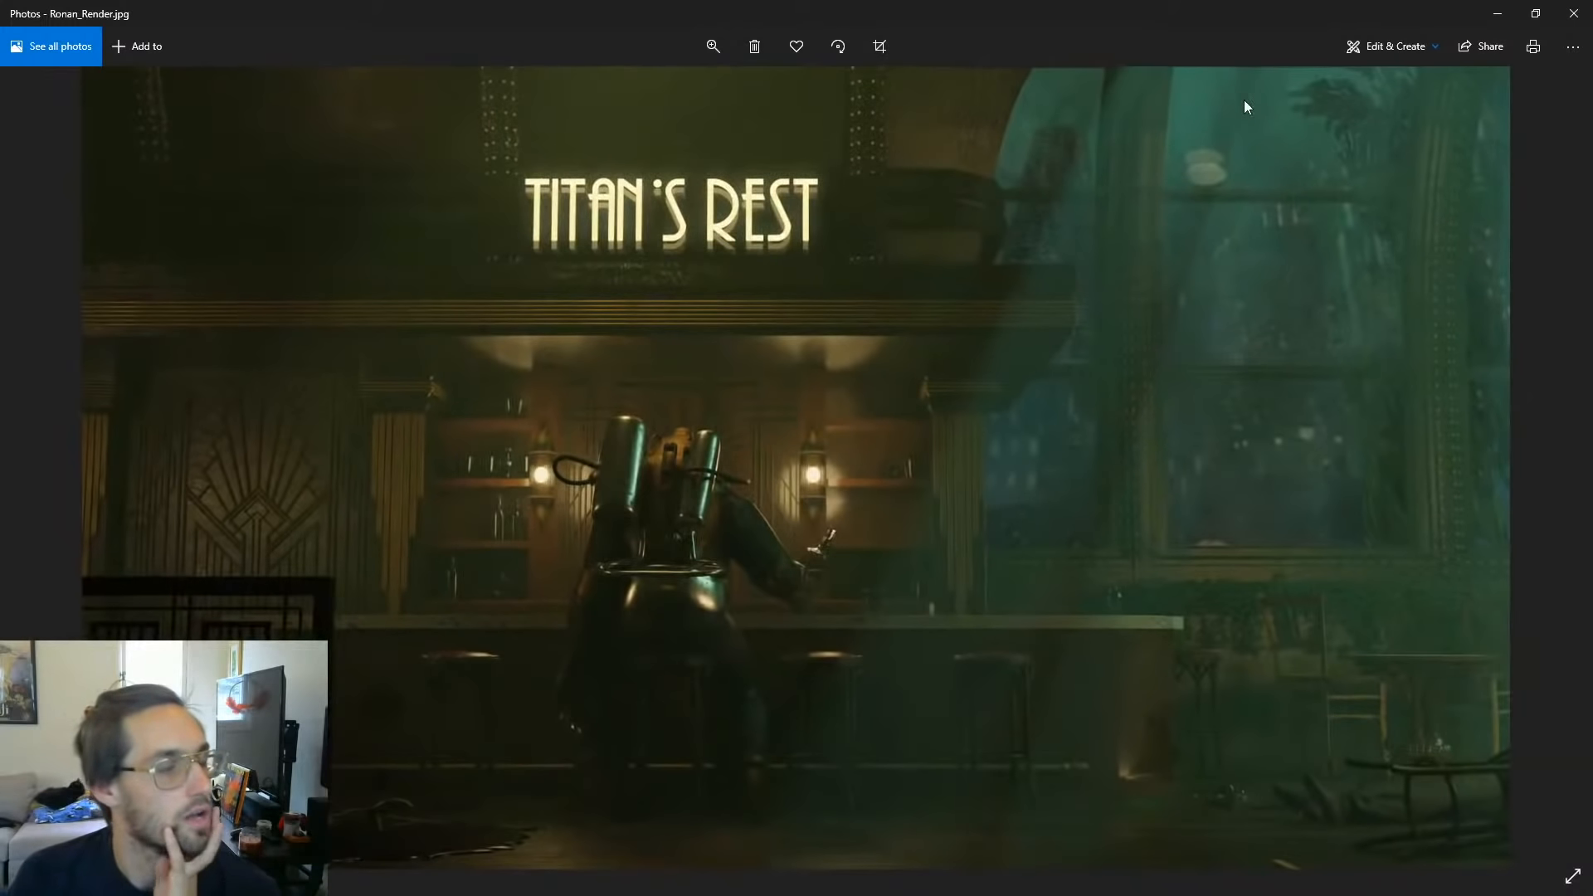
scroll(1005, 423, "up", 2)
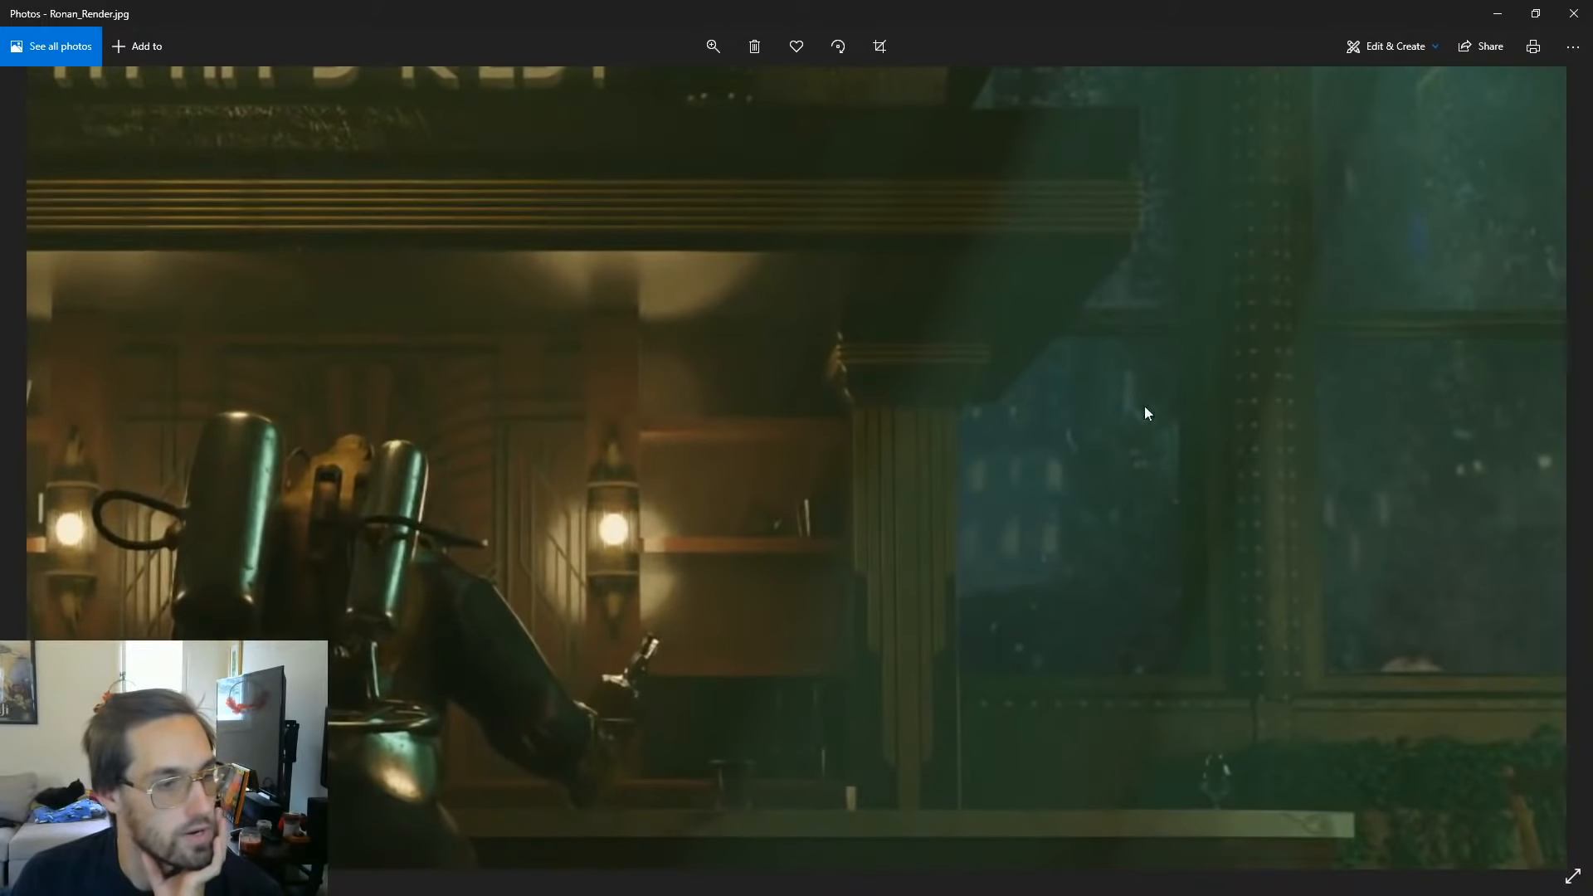
left_click_drag(1198, 536, 796, 426)
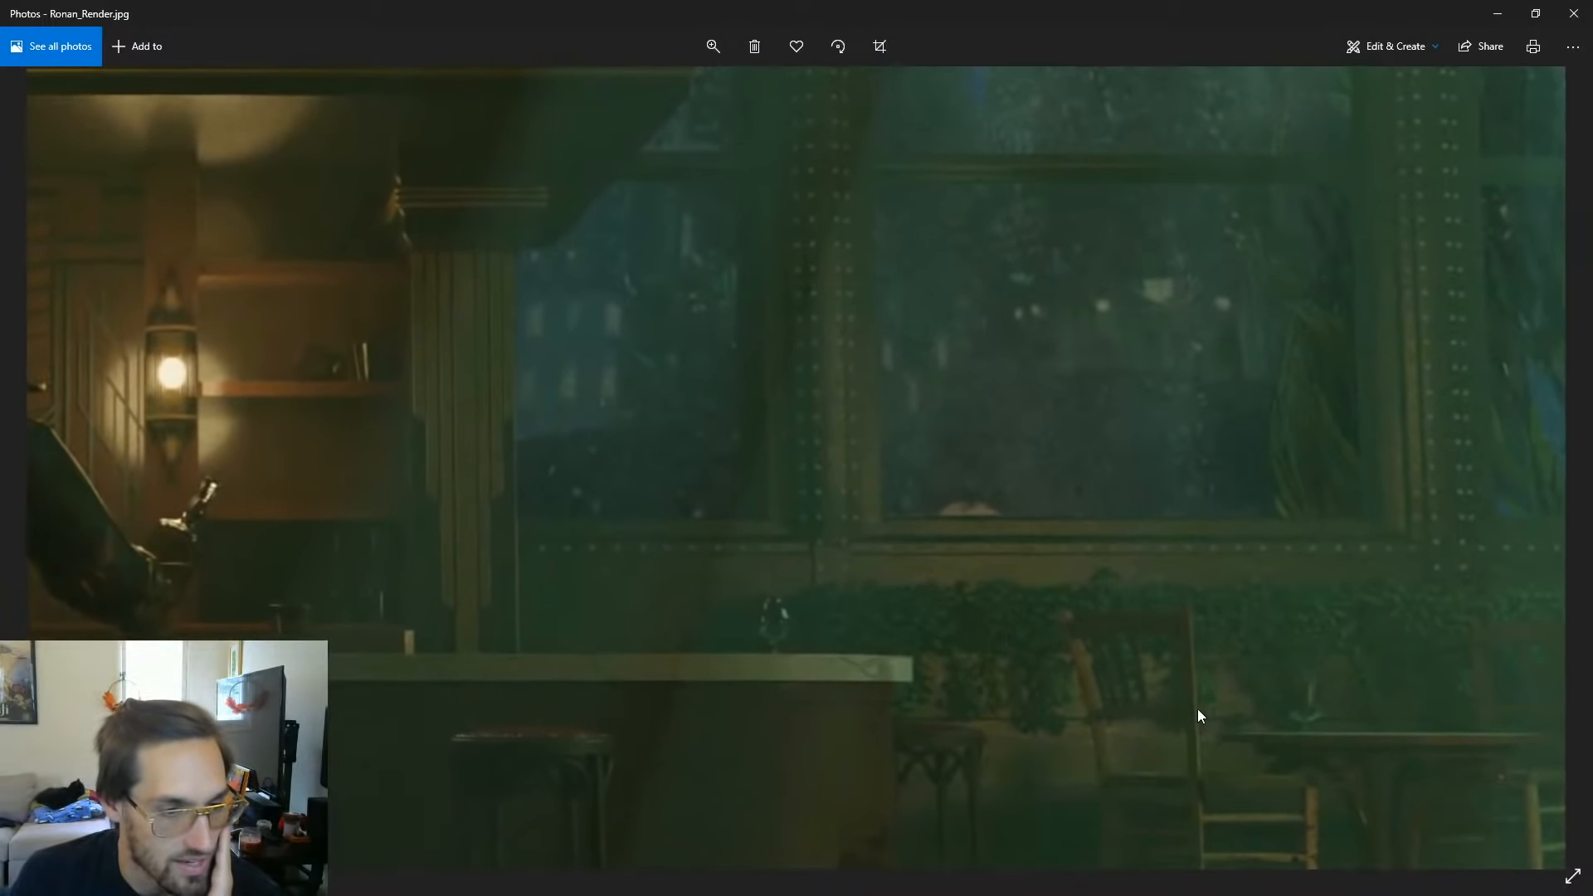
scroll(1253, 564, "down", 2)
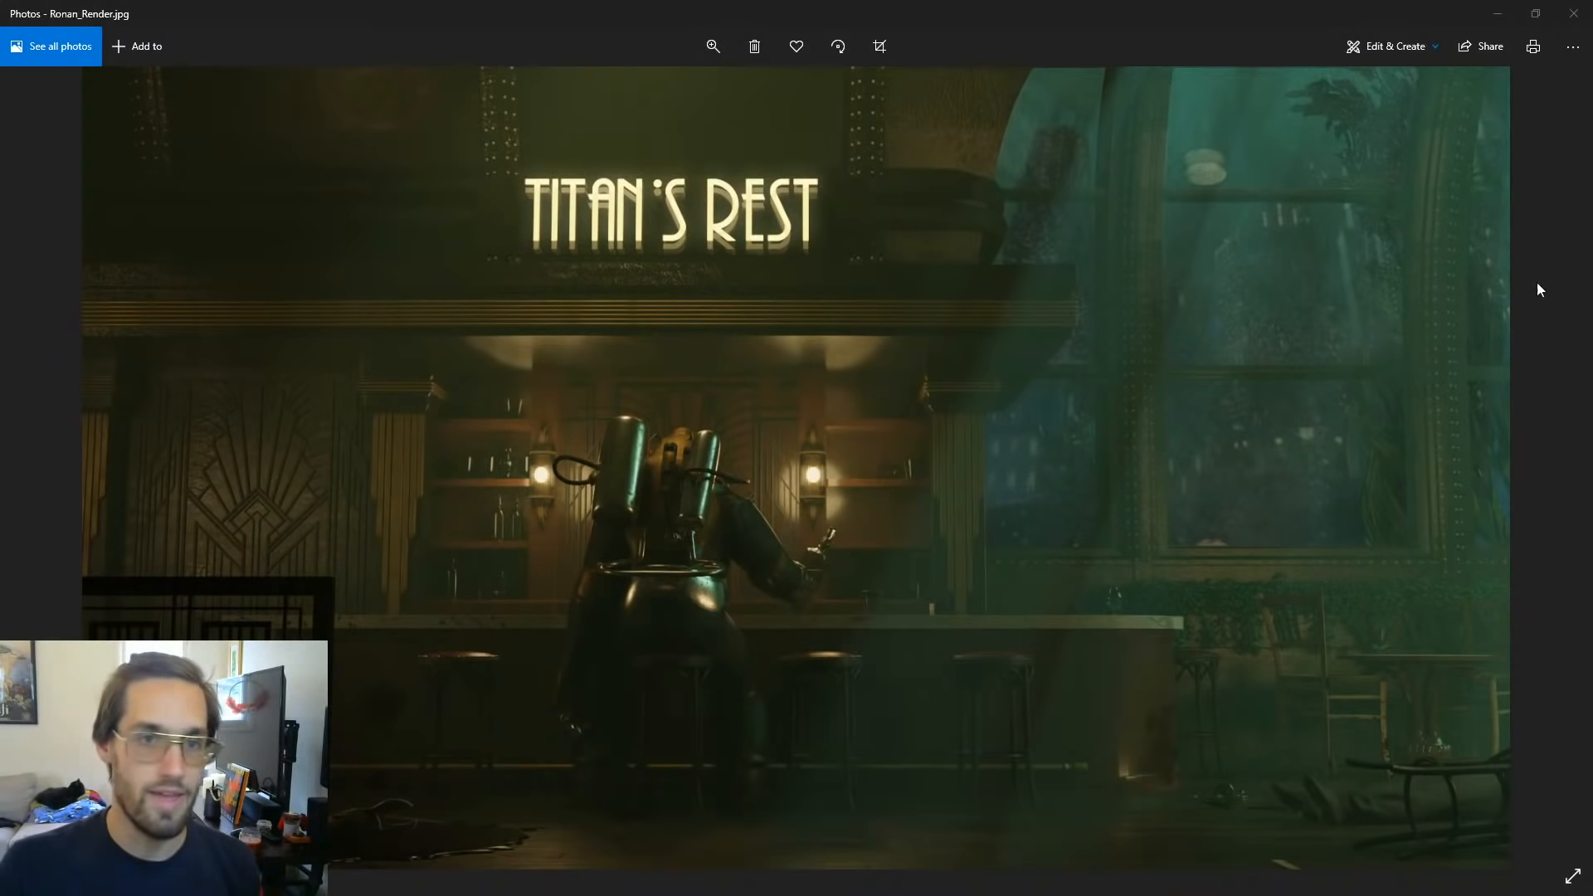
Step: Close the open photo viewer windows with the reviewed renders
left_click(1565, 19)
left_click(1571, 10)
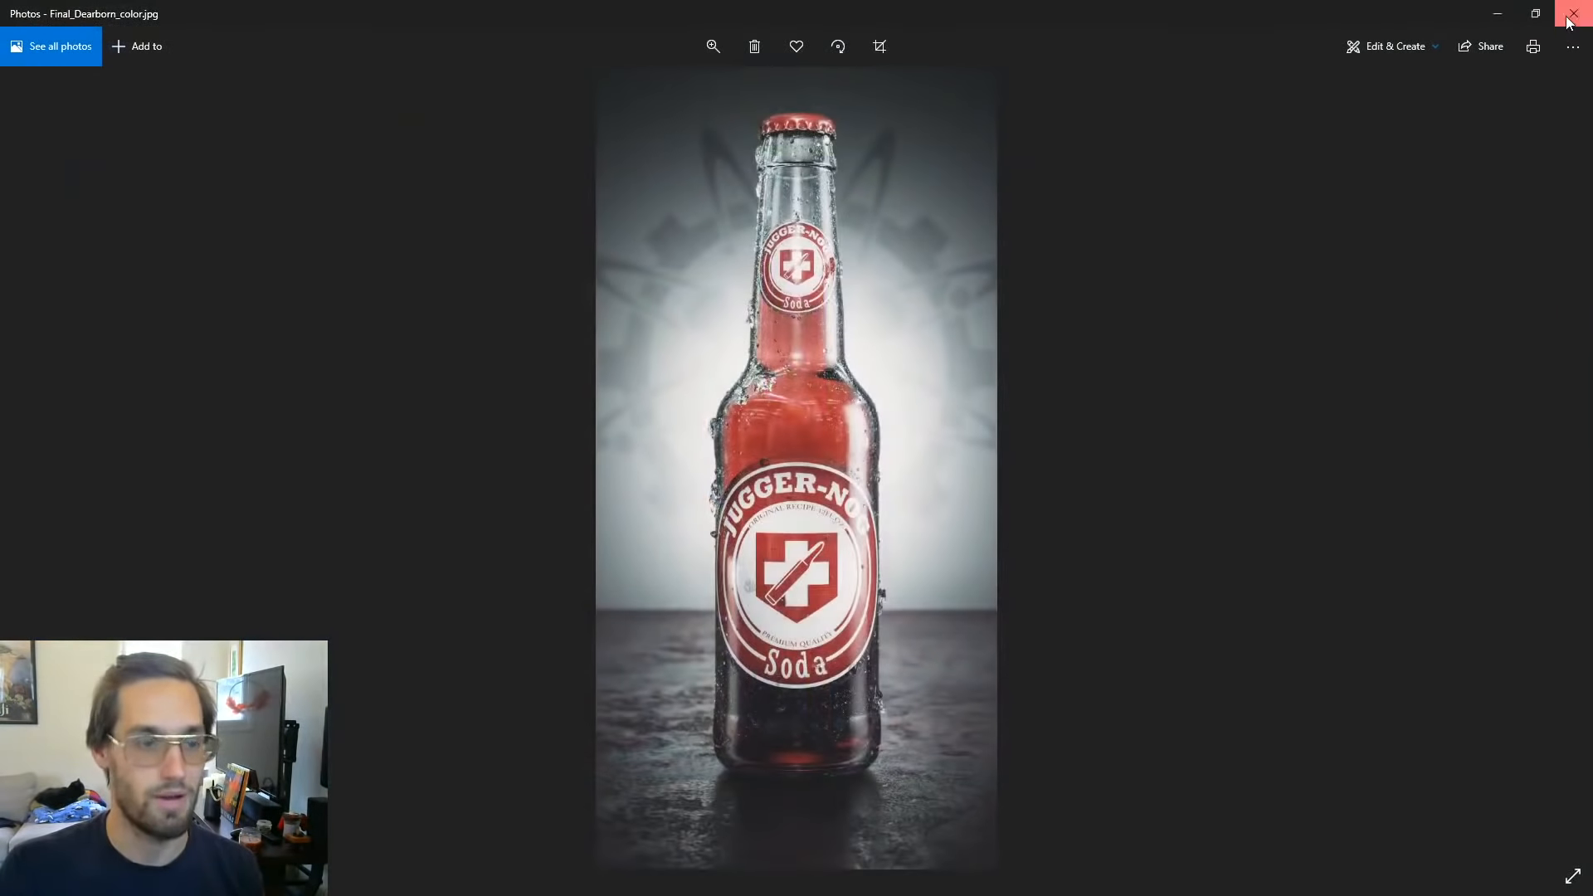
left_click(1571, 17)
left_click(1569, 17)
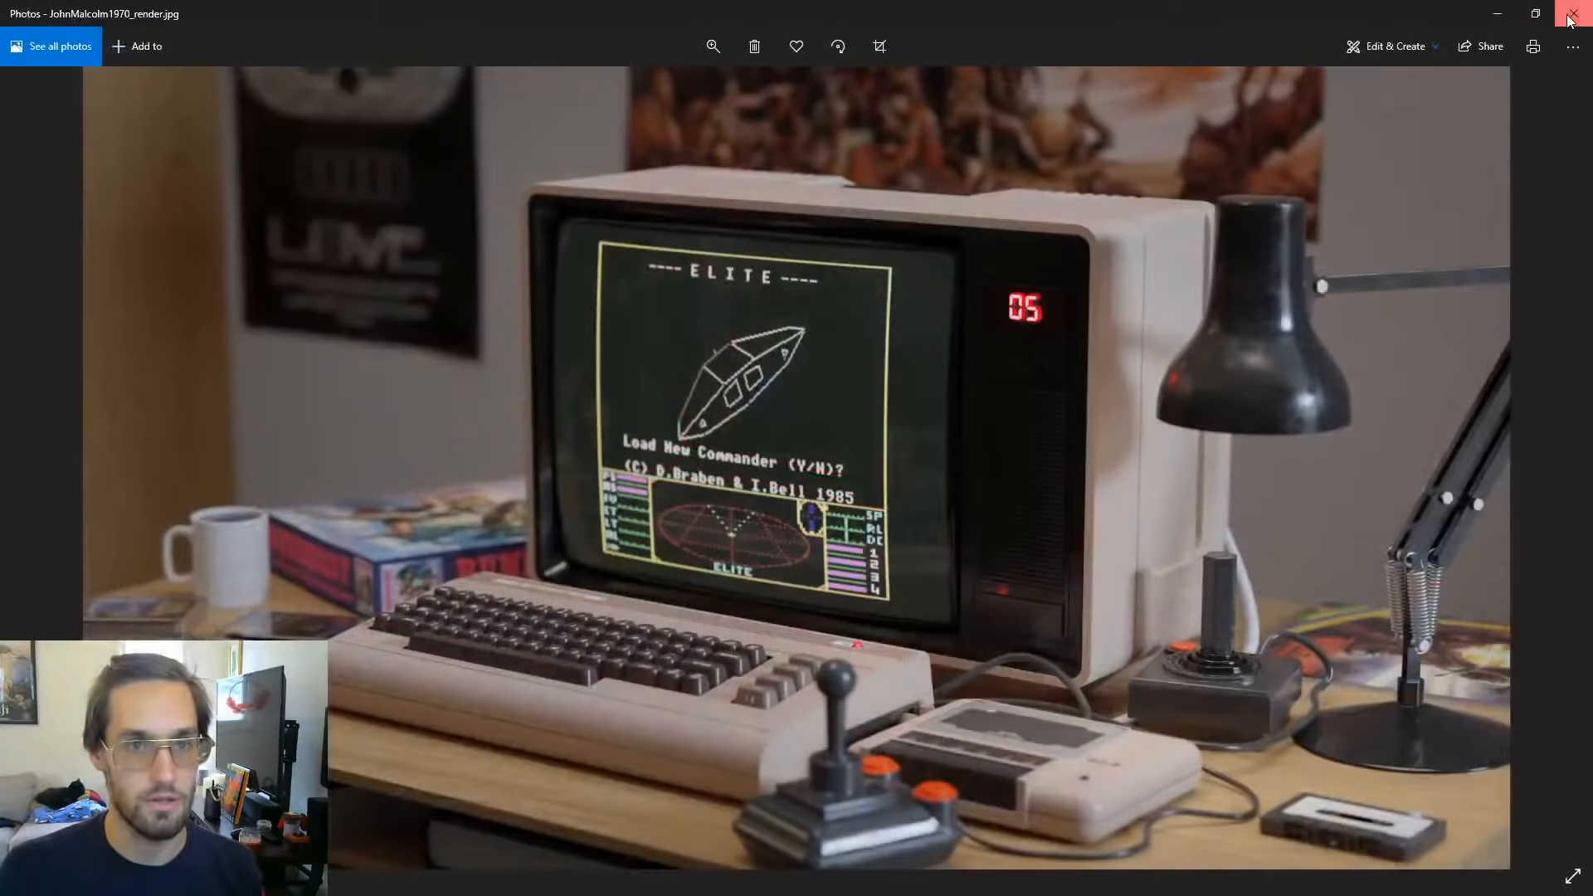
left_click(1569, 17)
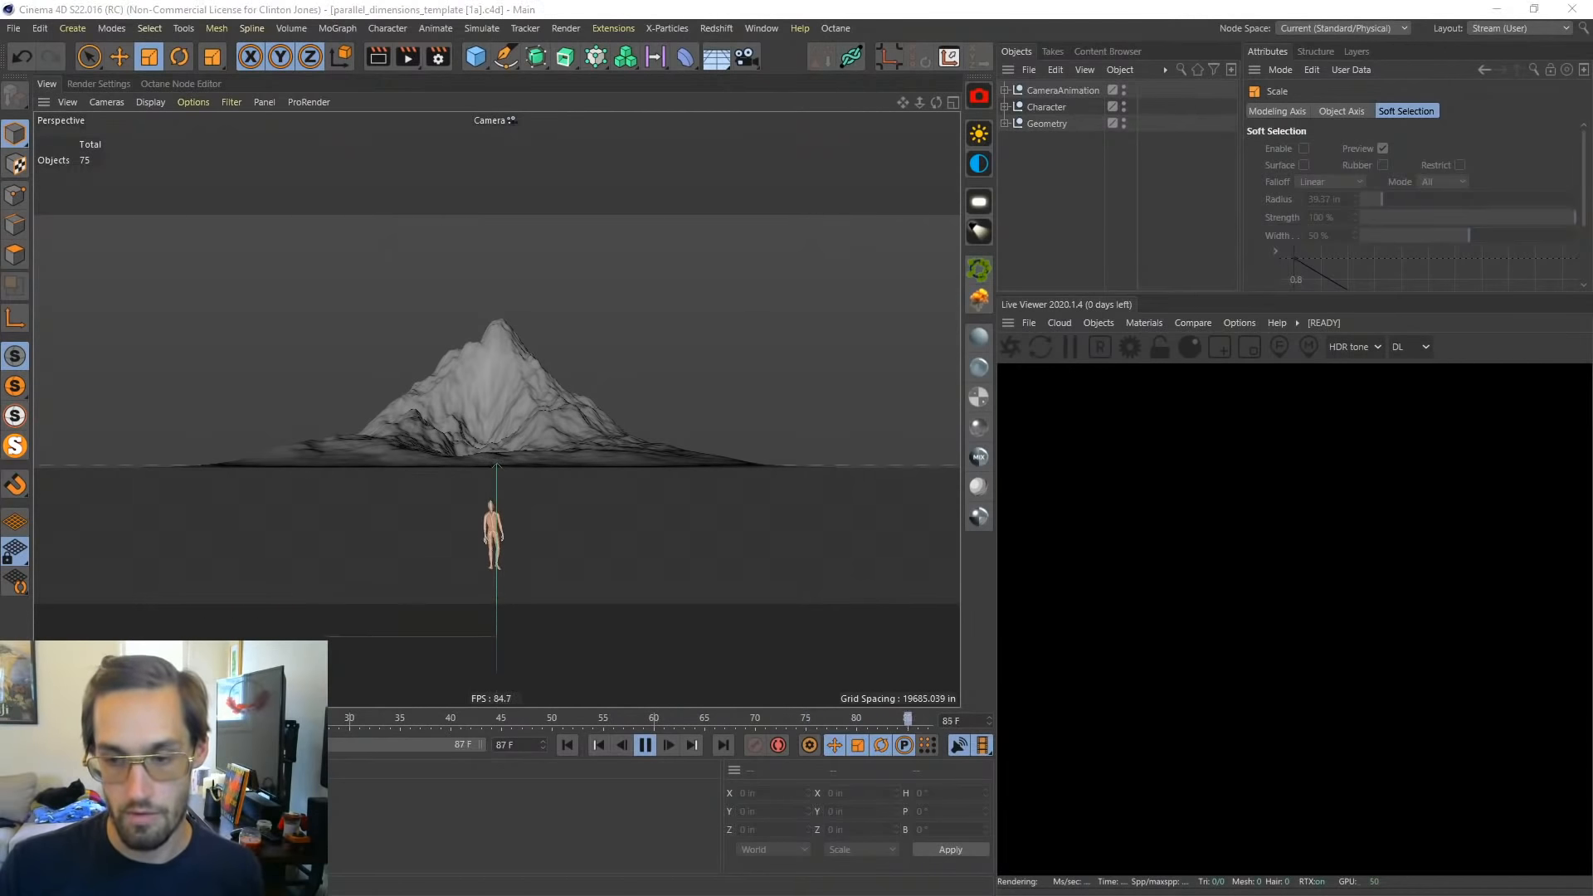
Step: Glance over the Mongolian village image results in the browser and minimize its window
key("alt+Tab")
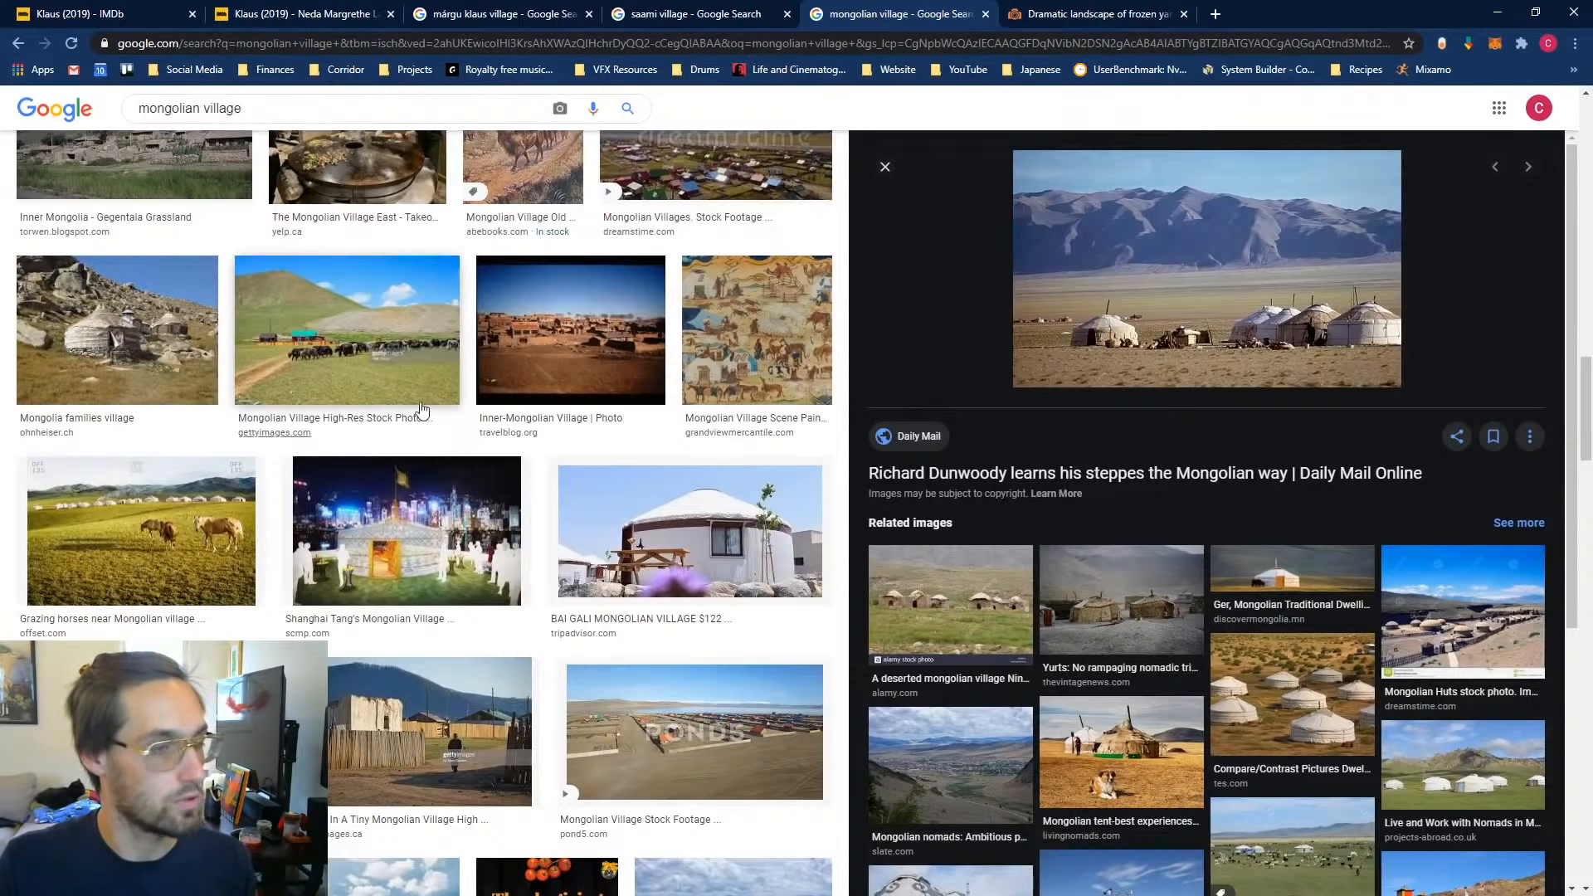
scroll(220, 506, "up", 4)
scroll(220, 506, "down", 2)
left_click(1498, 13)
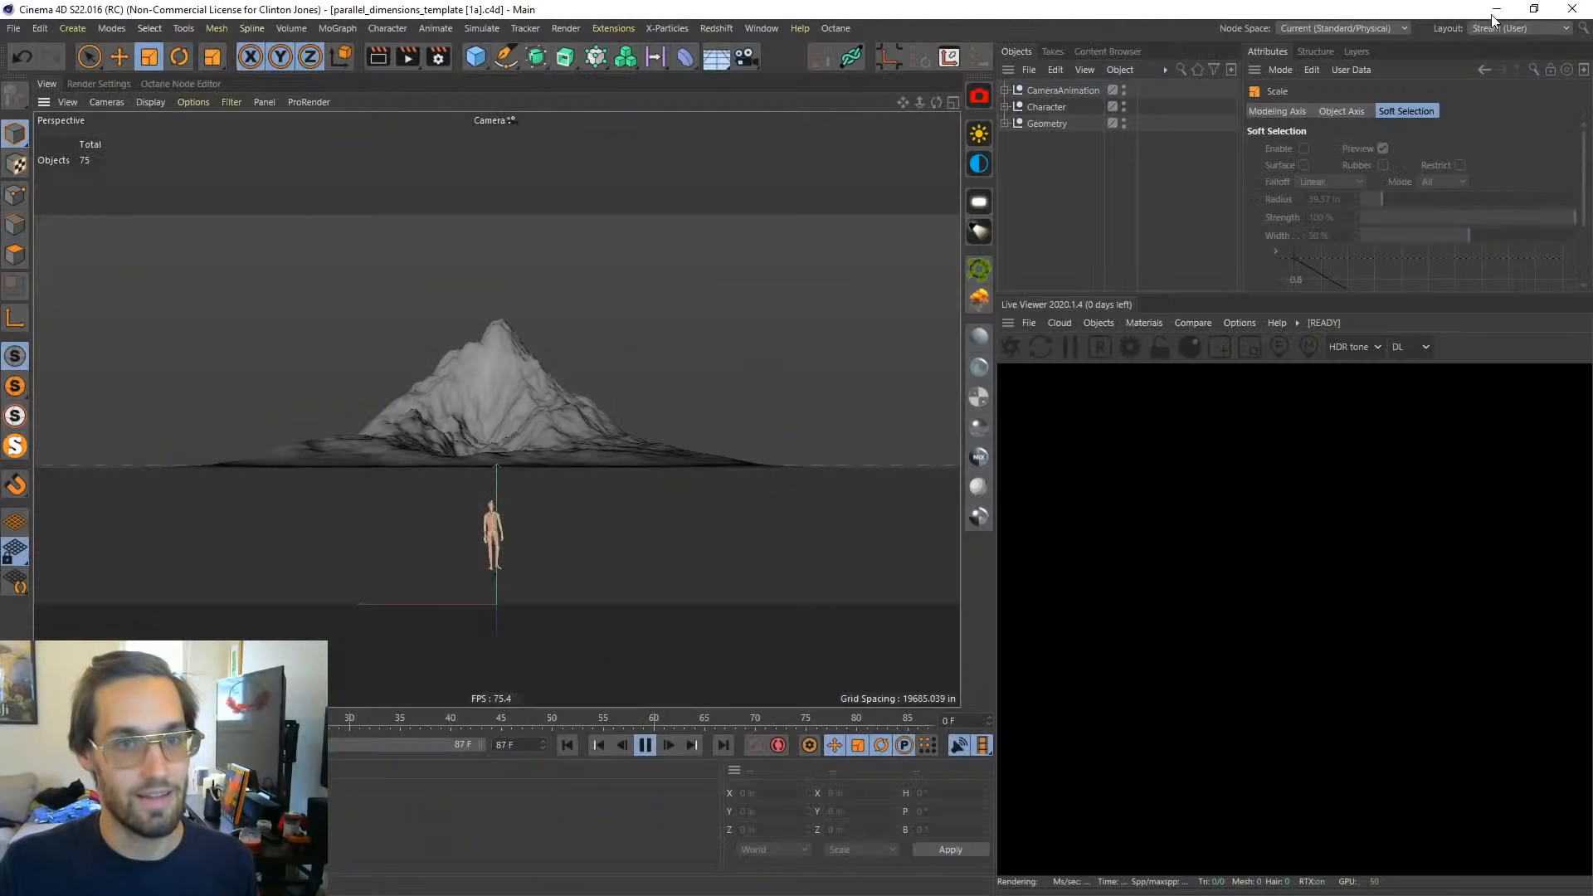
Step: Switch to the photo viewer showing paralleldimensions [1a].jpg and set that image as the desktop background
key("alt+Tab")
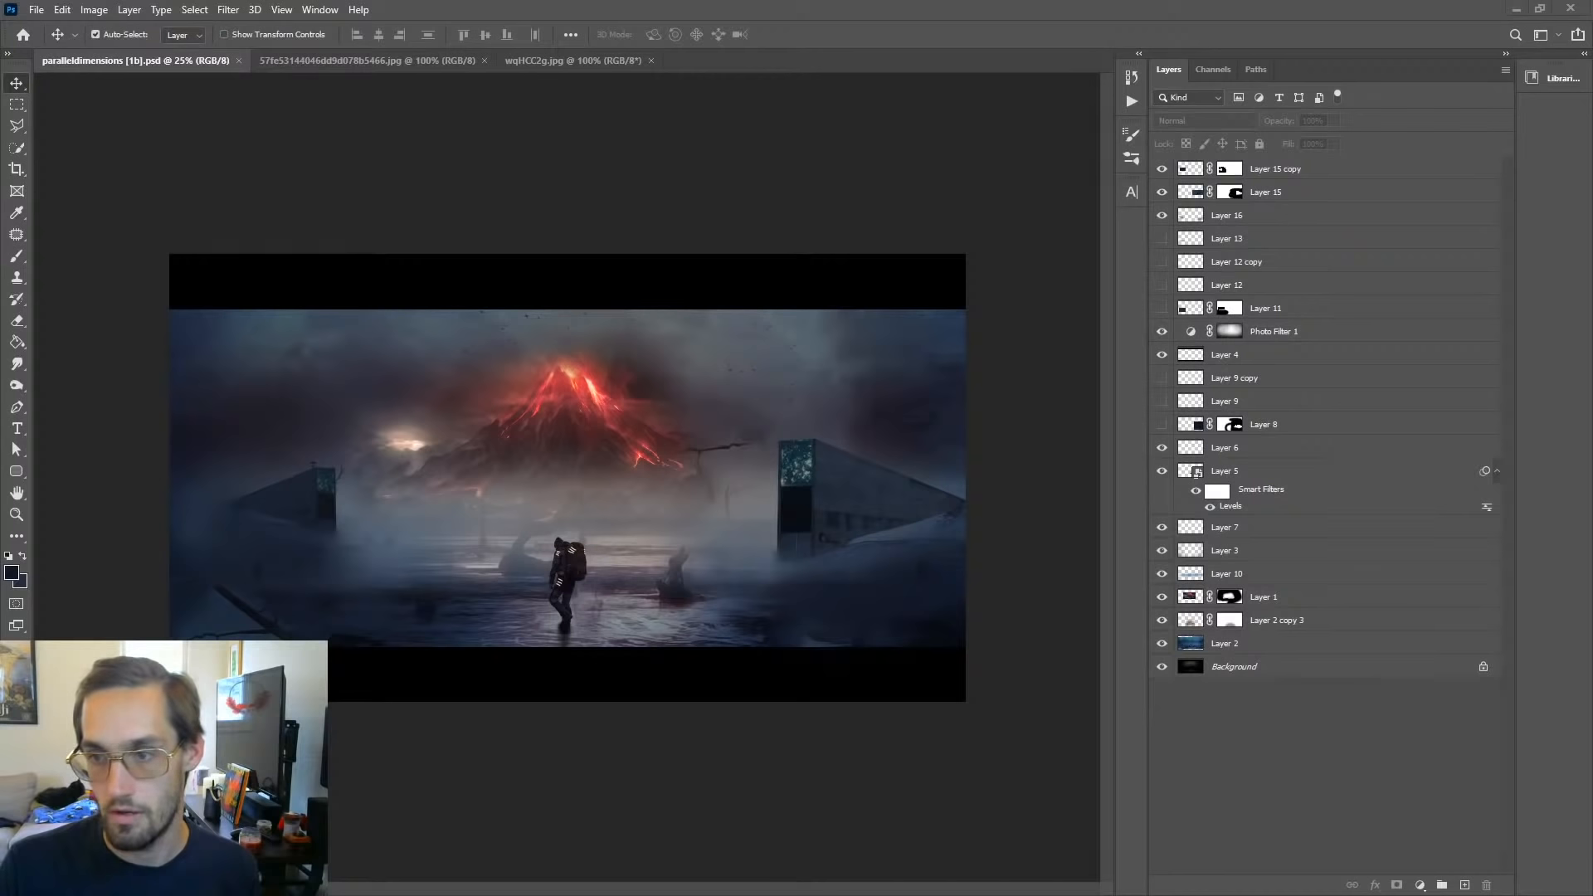
key("alt+Tab")
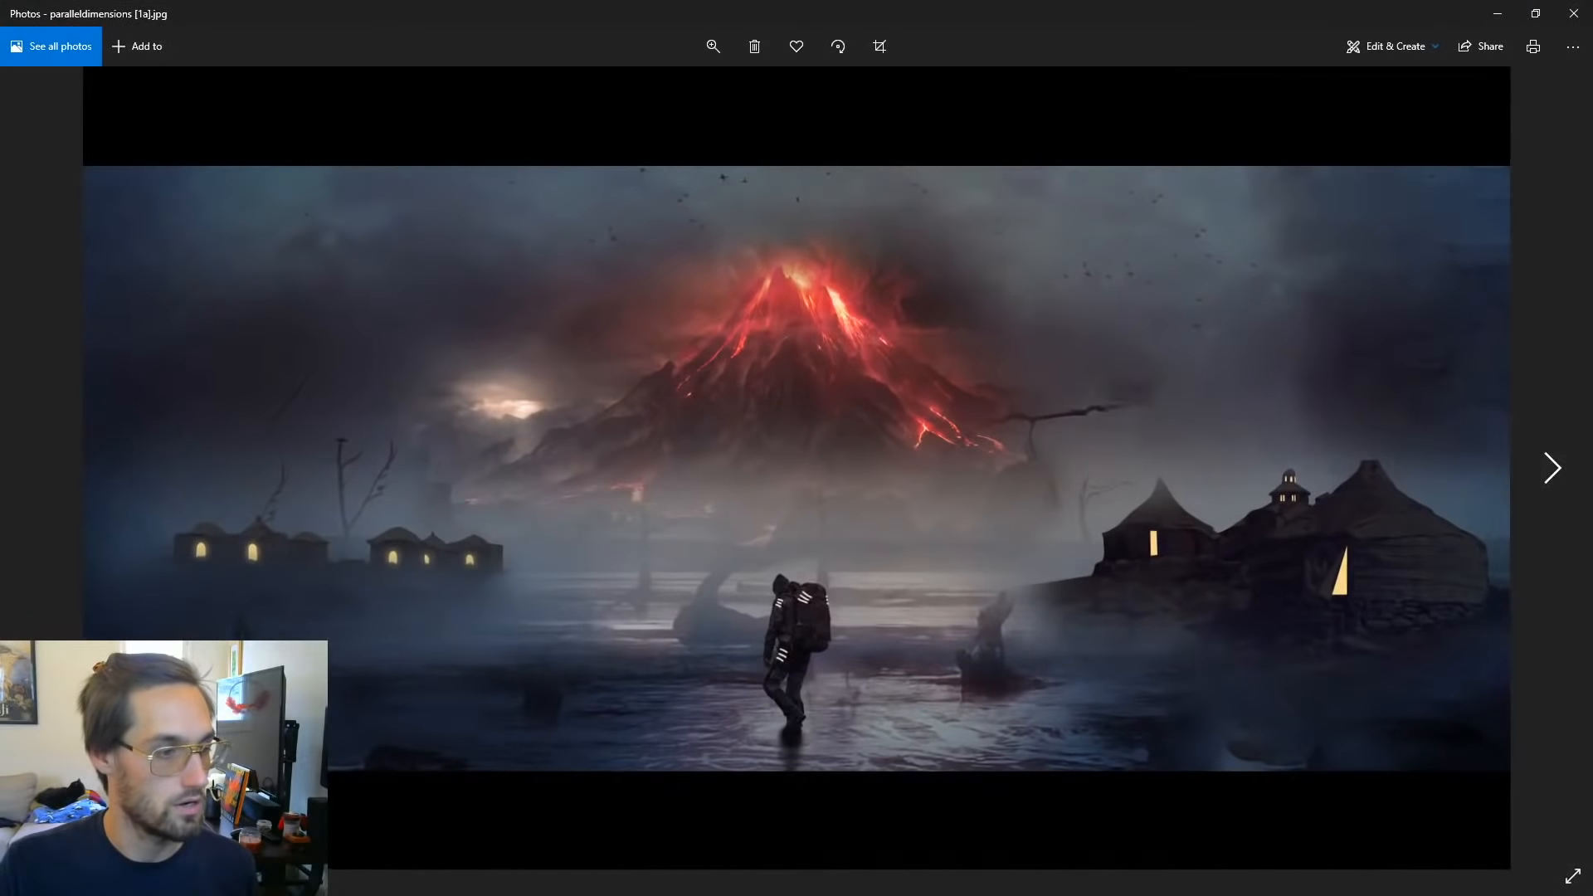
right_click(1089, 383)
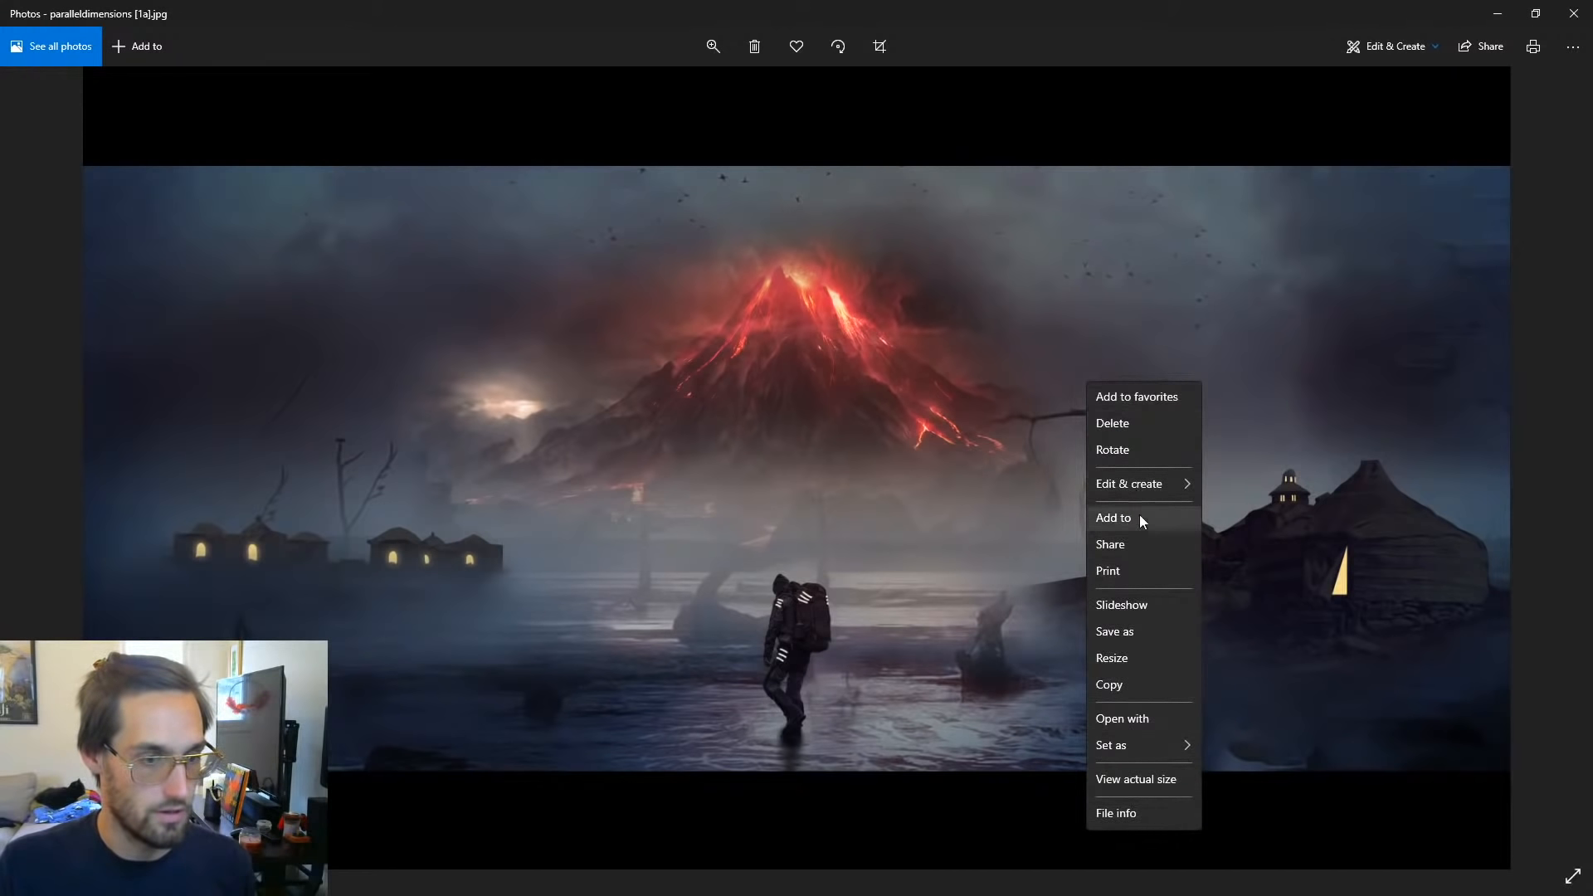
mouse_move(1130, 749)
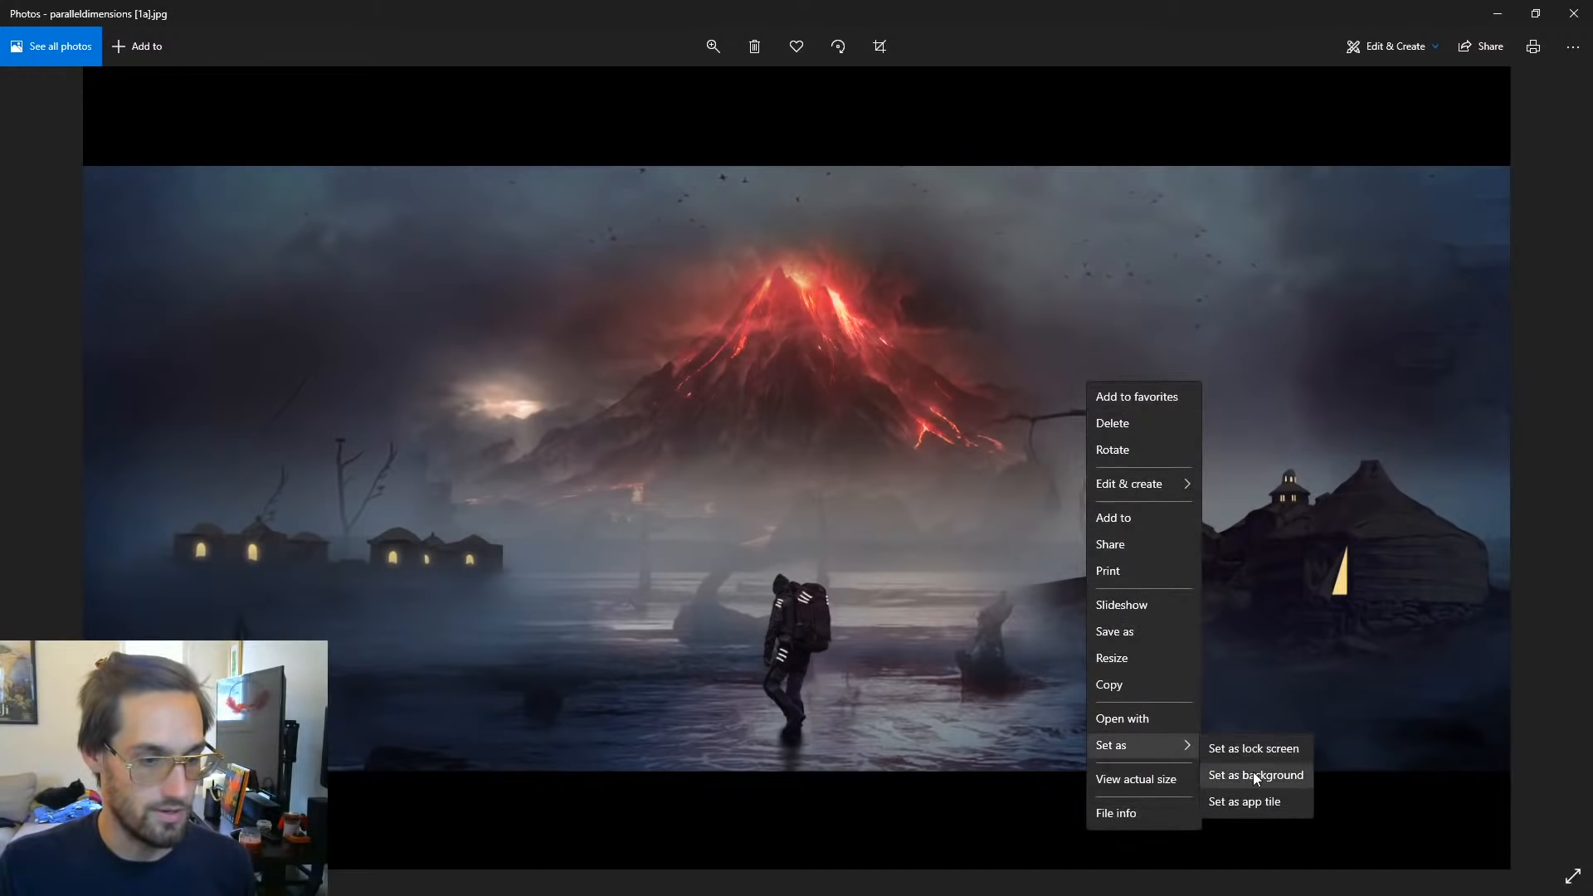
left_click(1275, 776)
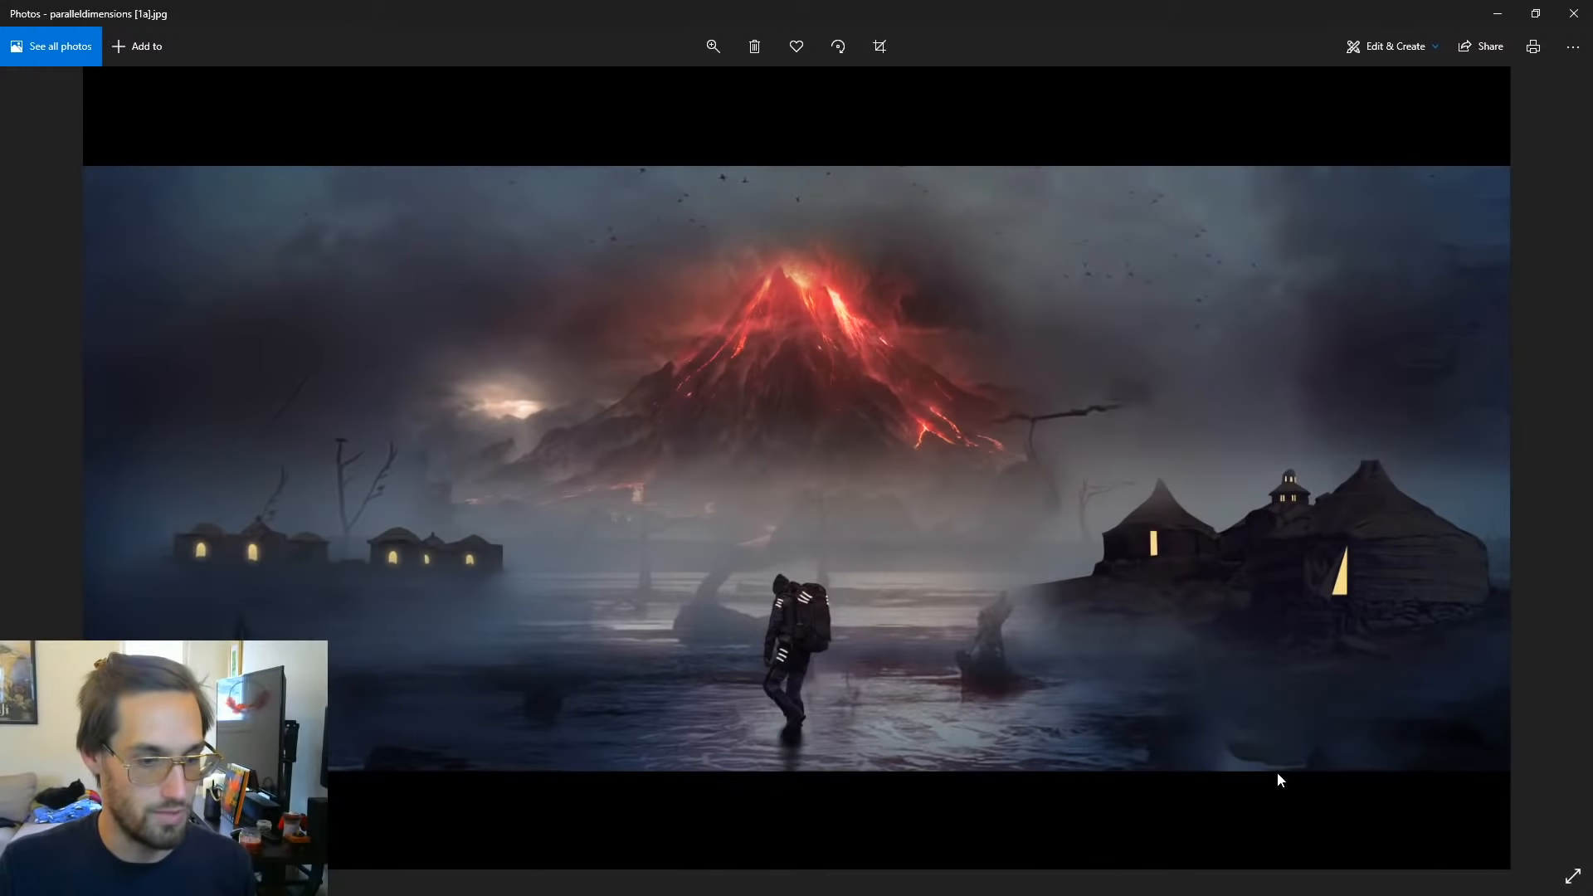
Step: Minimize the remaining windows to view the new desktop background
left_click(1496, 15)
left_click(1511, 15)
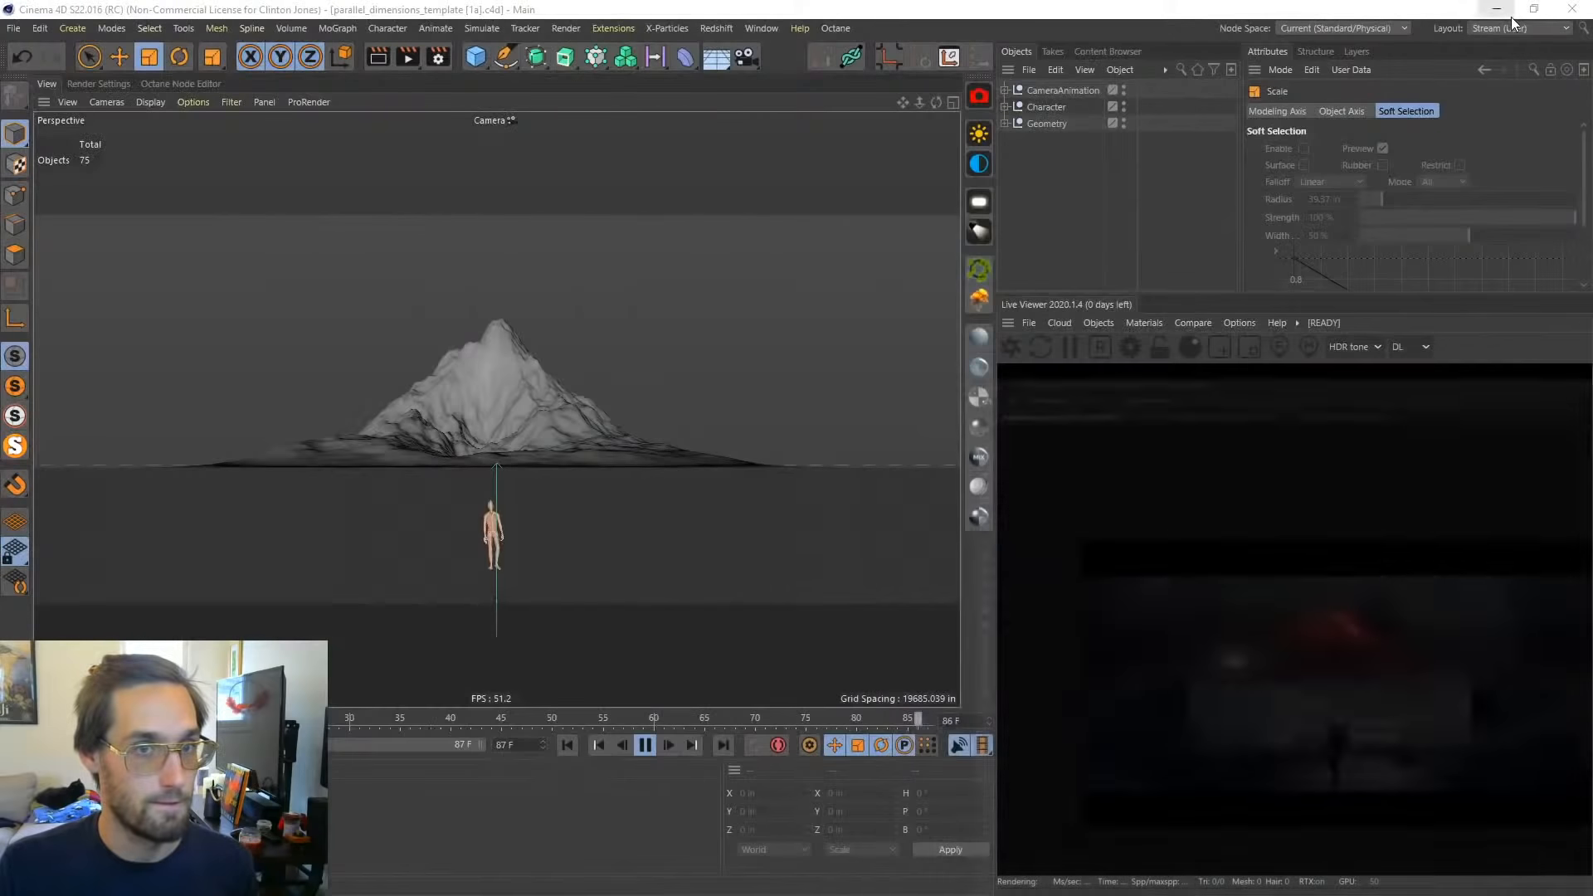
left_click(1508, 17)
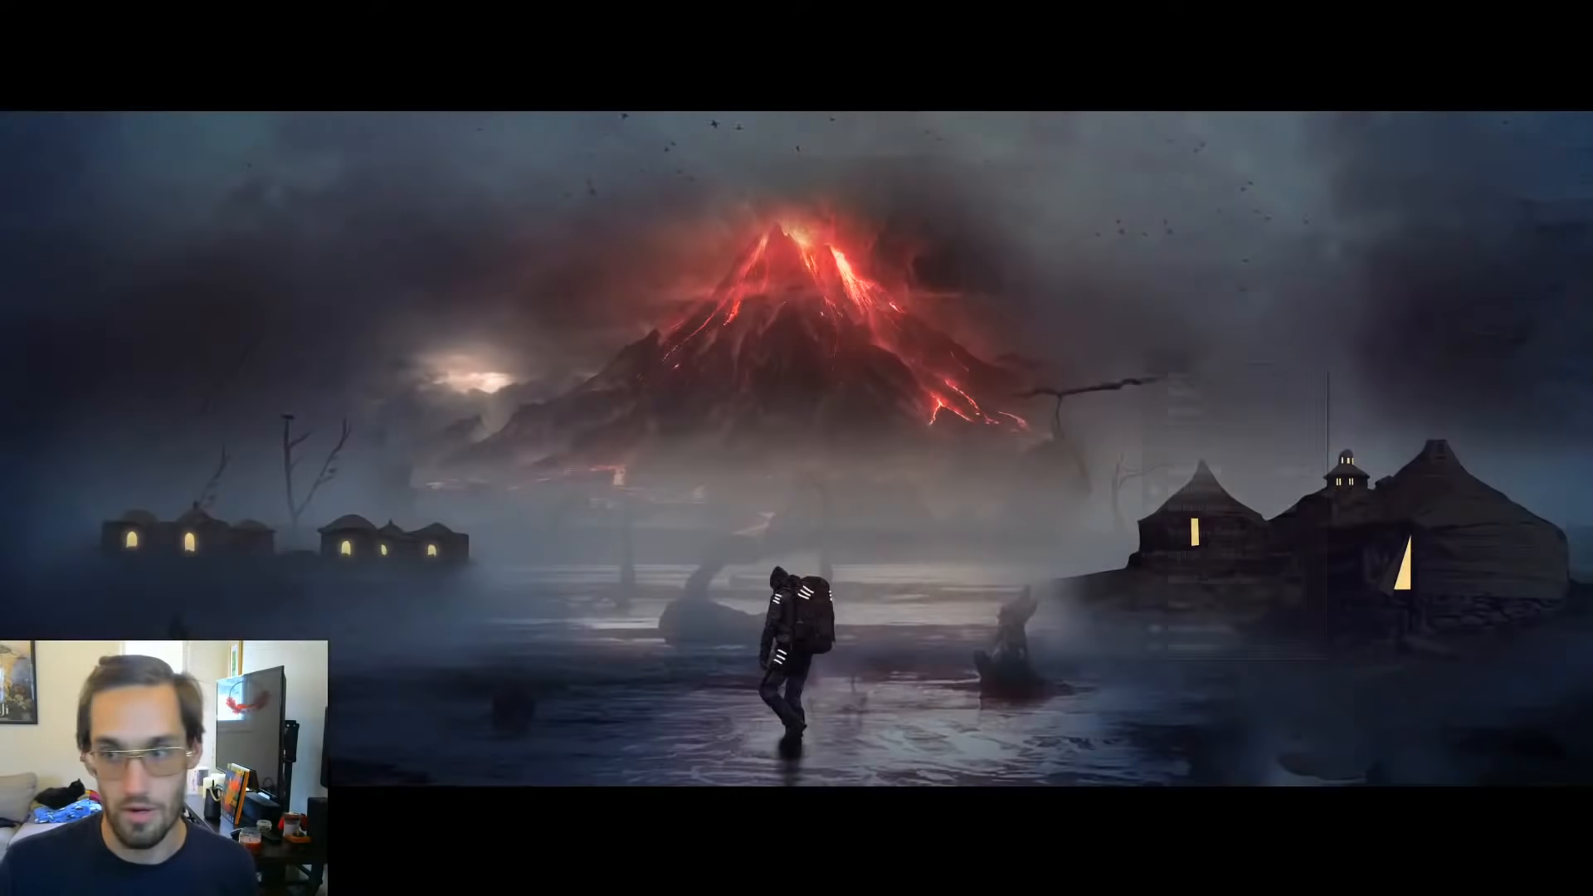
right_click(1137, 359)
left_click(1309, 480)
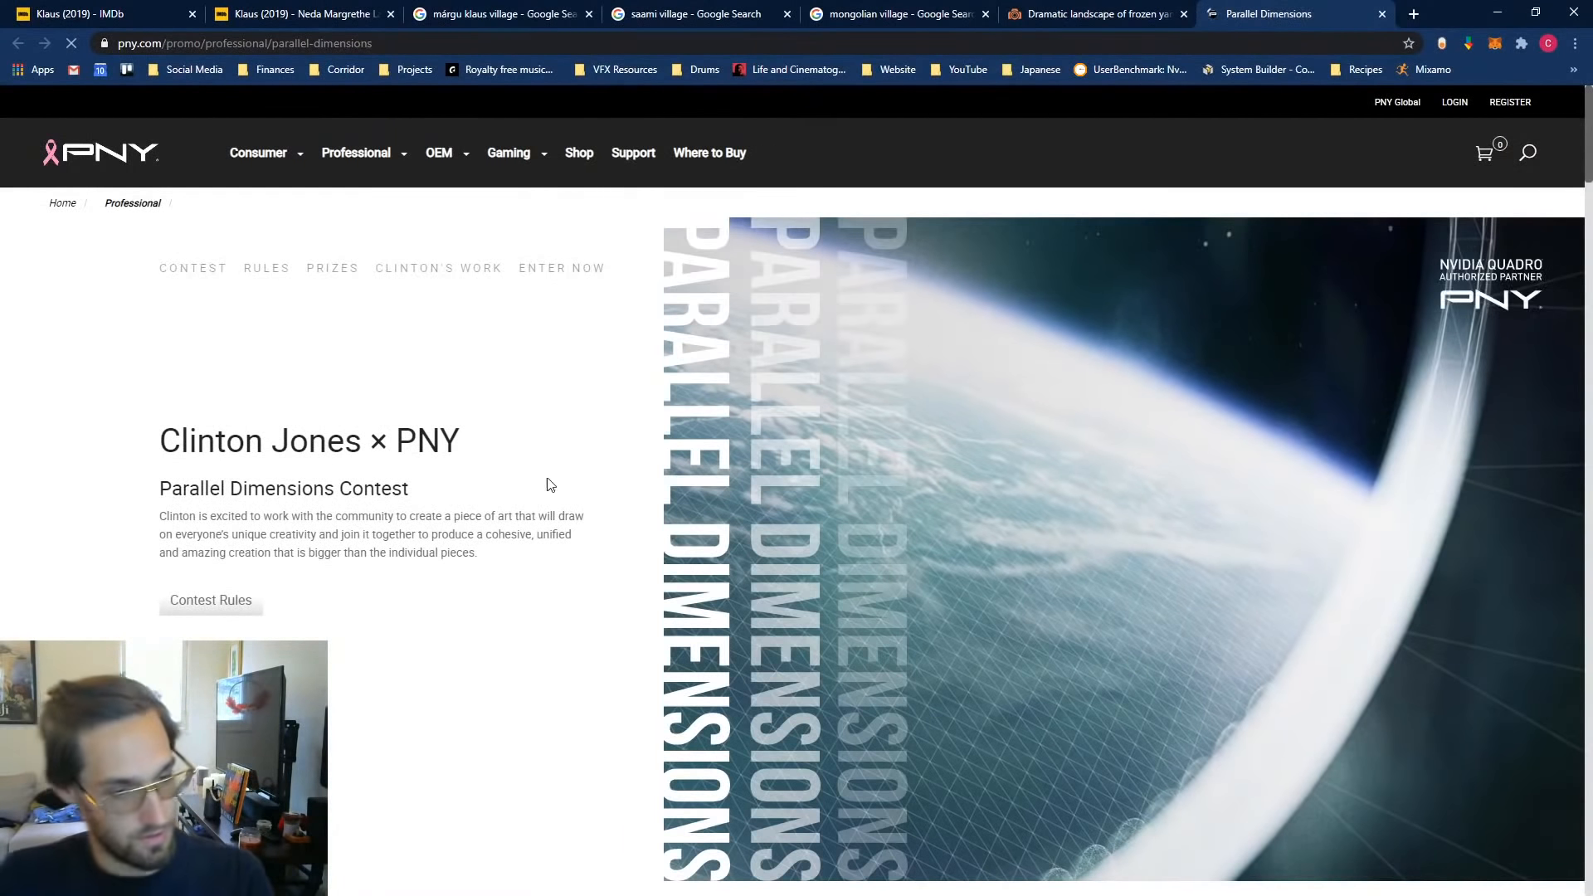
Step: In the browser, read through the Parallel Dimensions contest page on pny.com down to the explanation of the contest idea
scroll(514, 753, "down", 7)
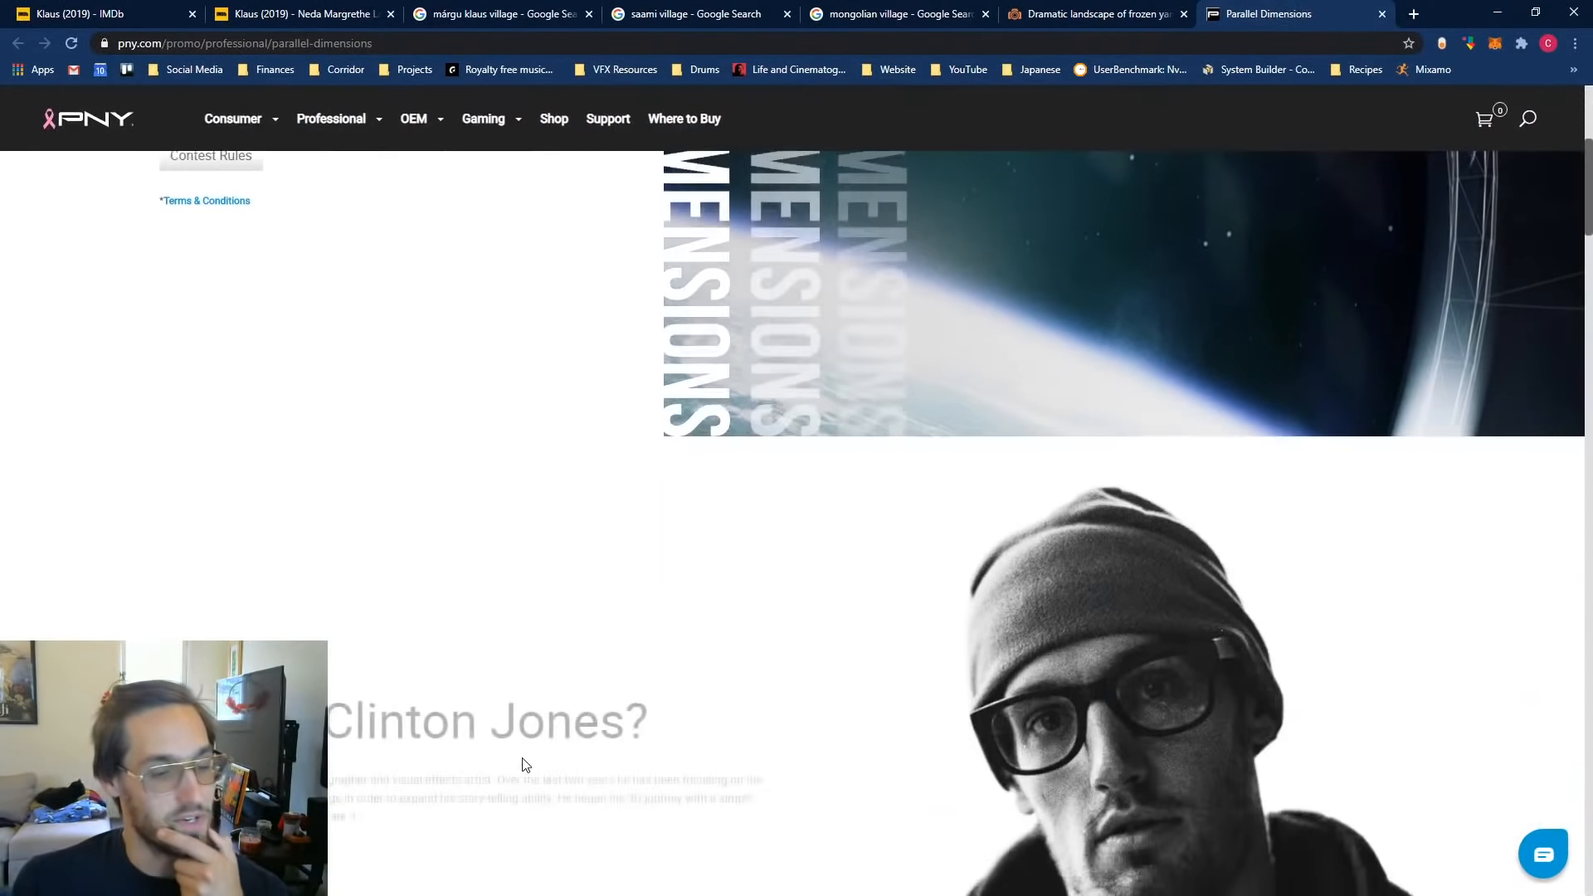
scroll(526, 764, "down", 7)
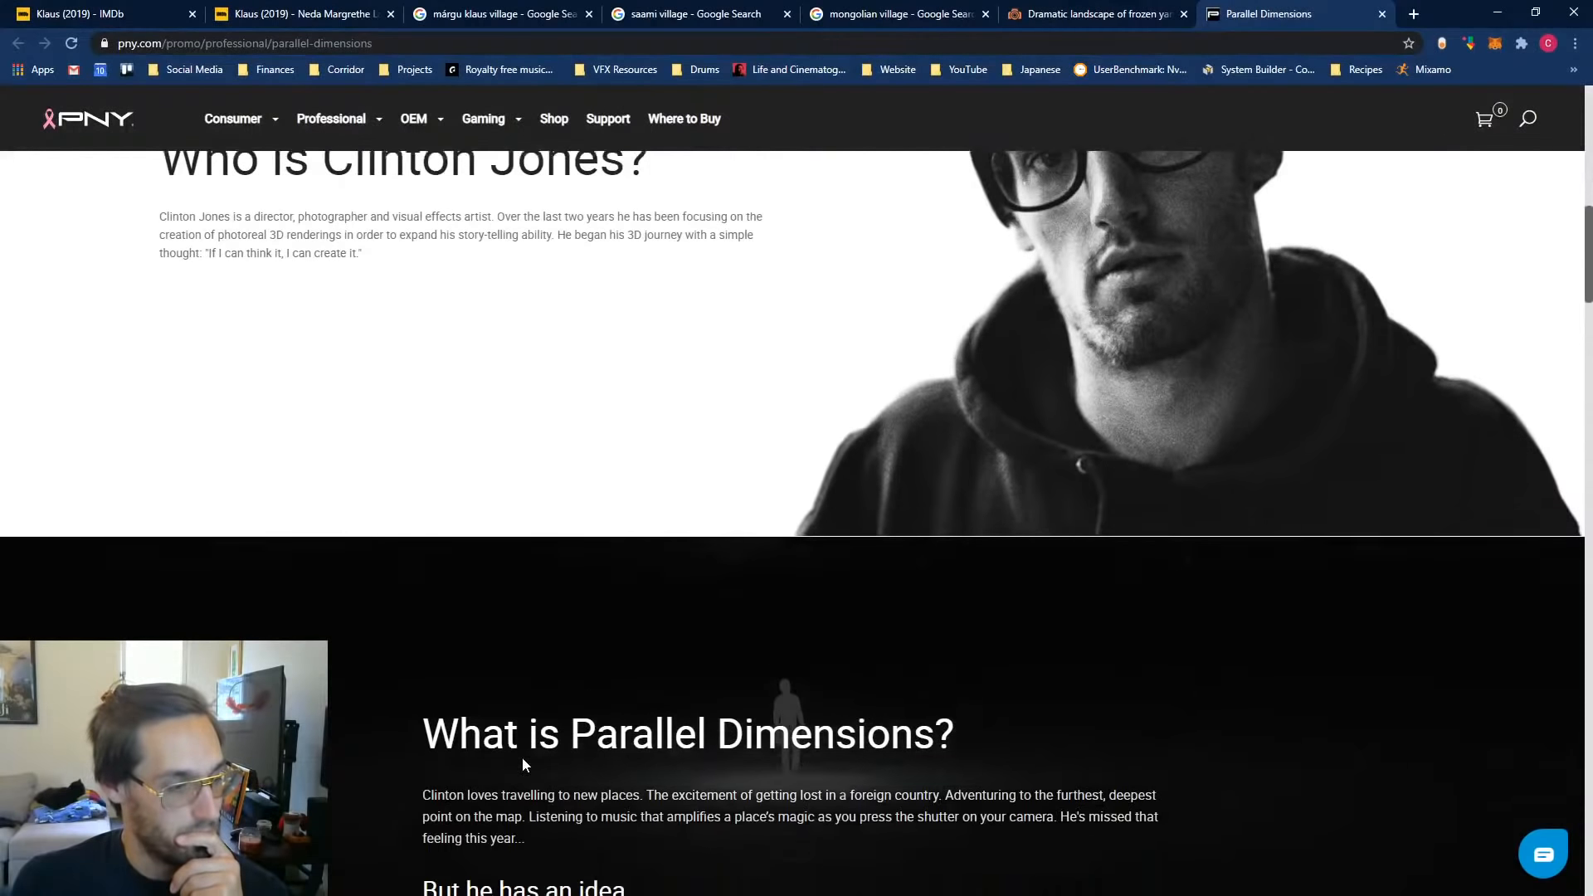
scroll(523, 759, "down", 5)
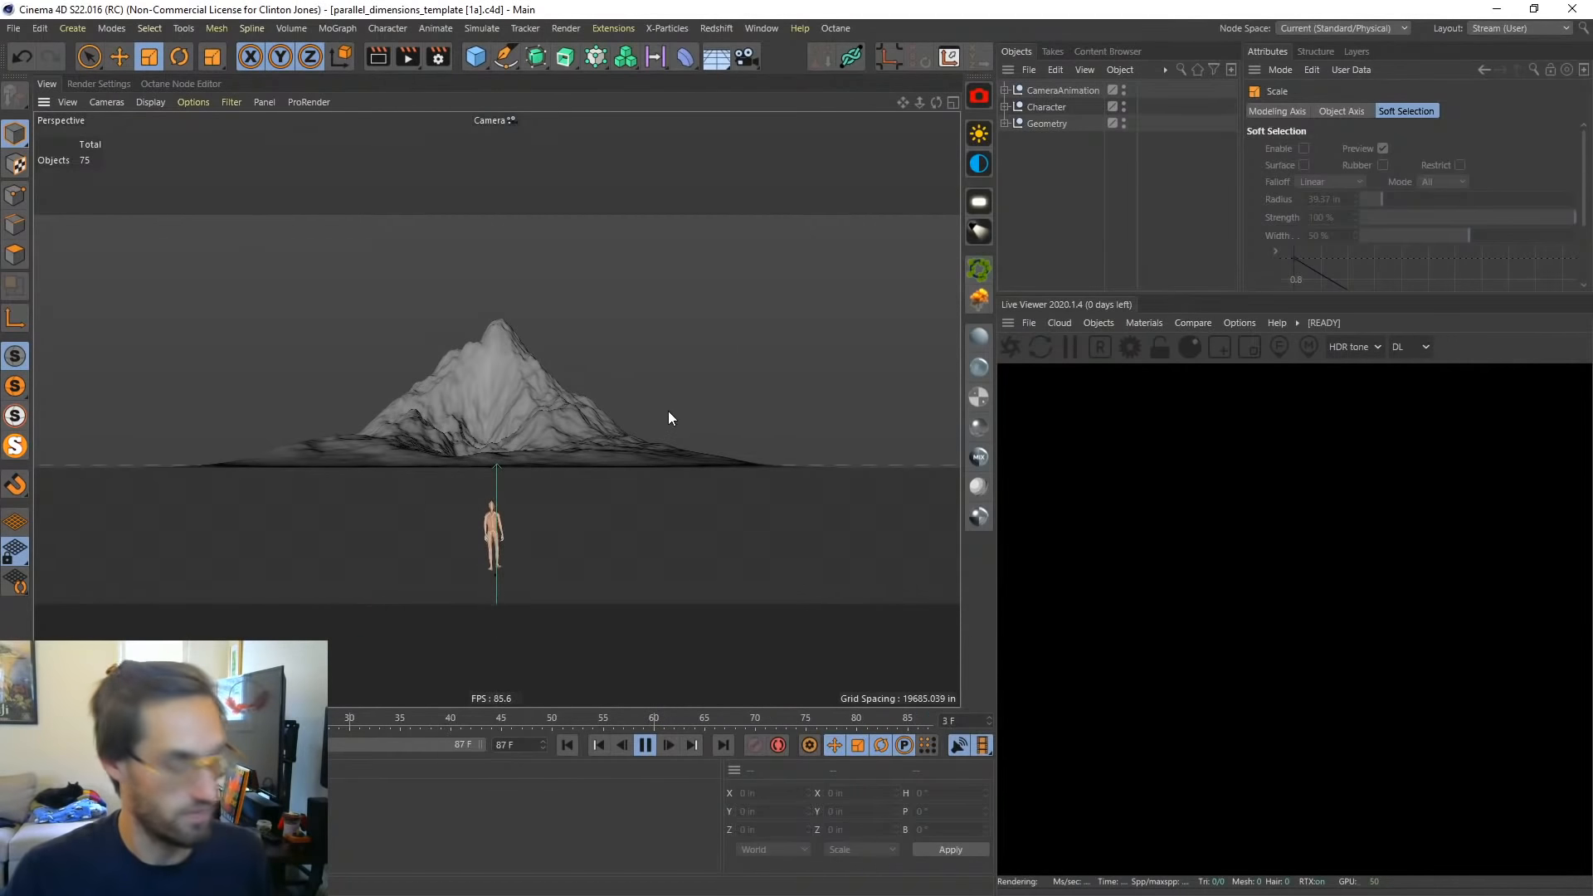
Step: Switch to Cinema 4D and try the Medium view clipping in the project settings of the template scene
key("ctrl+d")
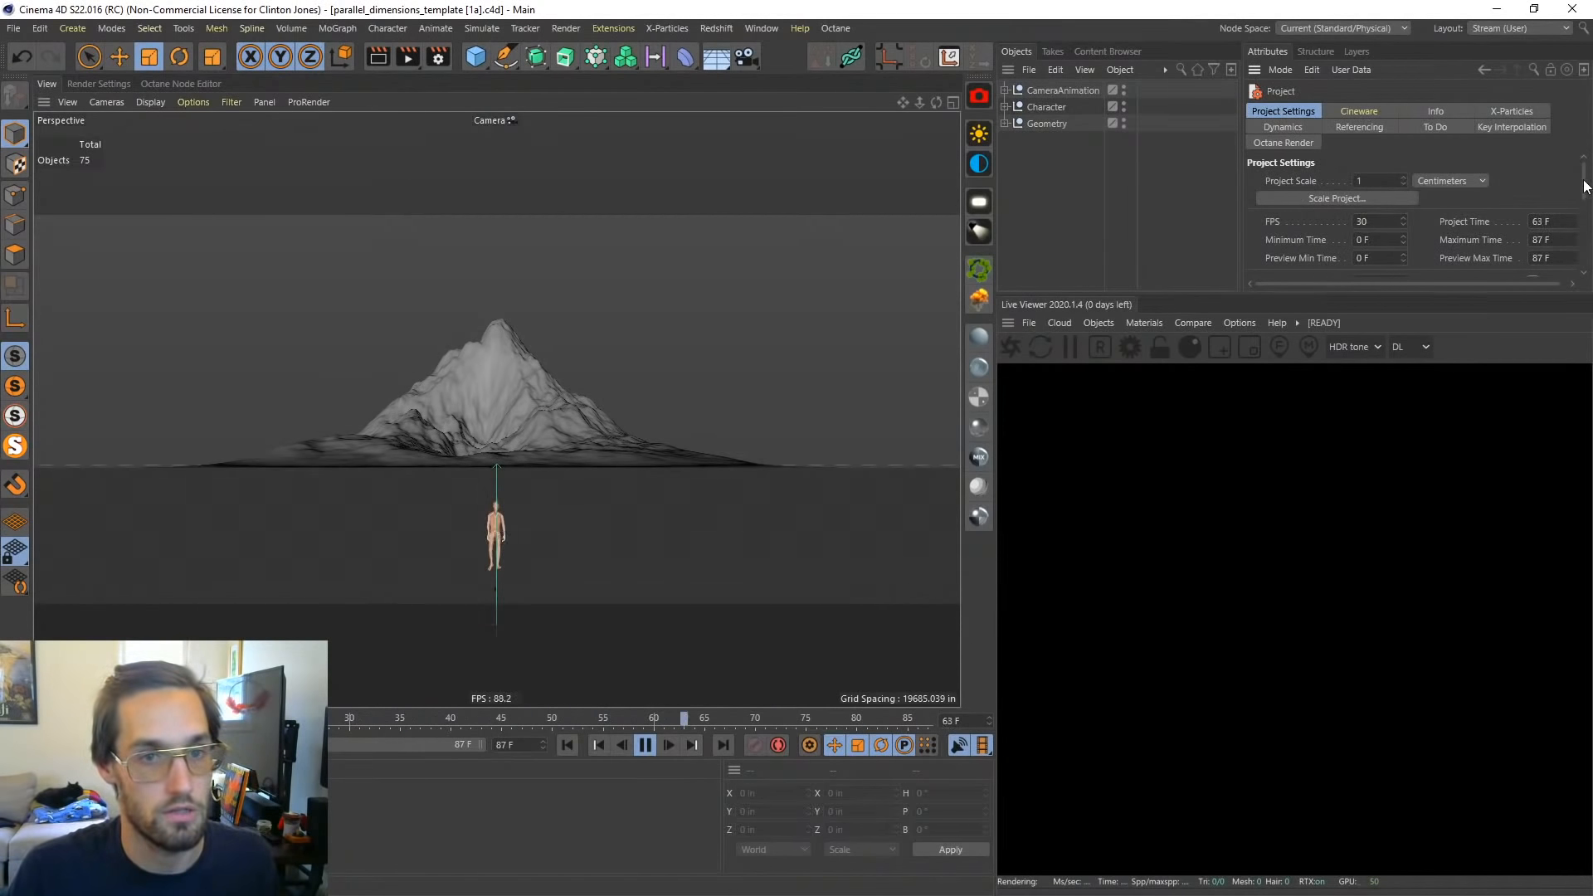
left_click_drag(1586, 180, 1586, 248)
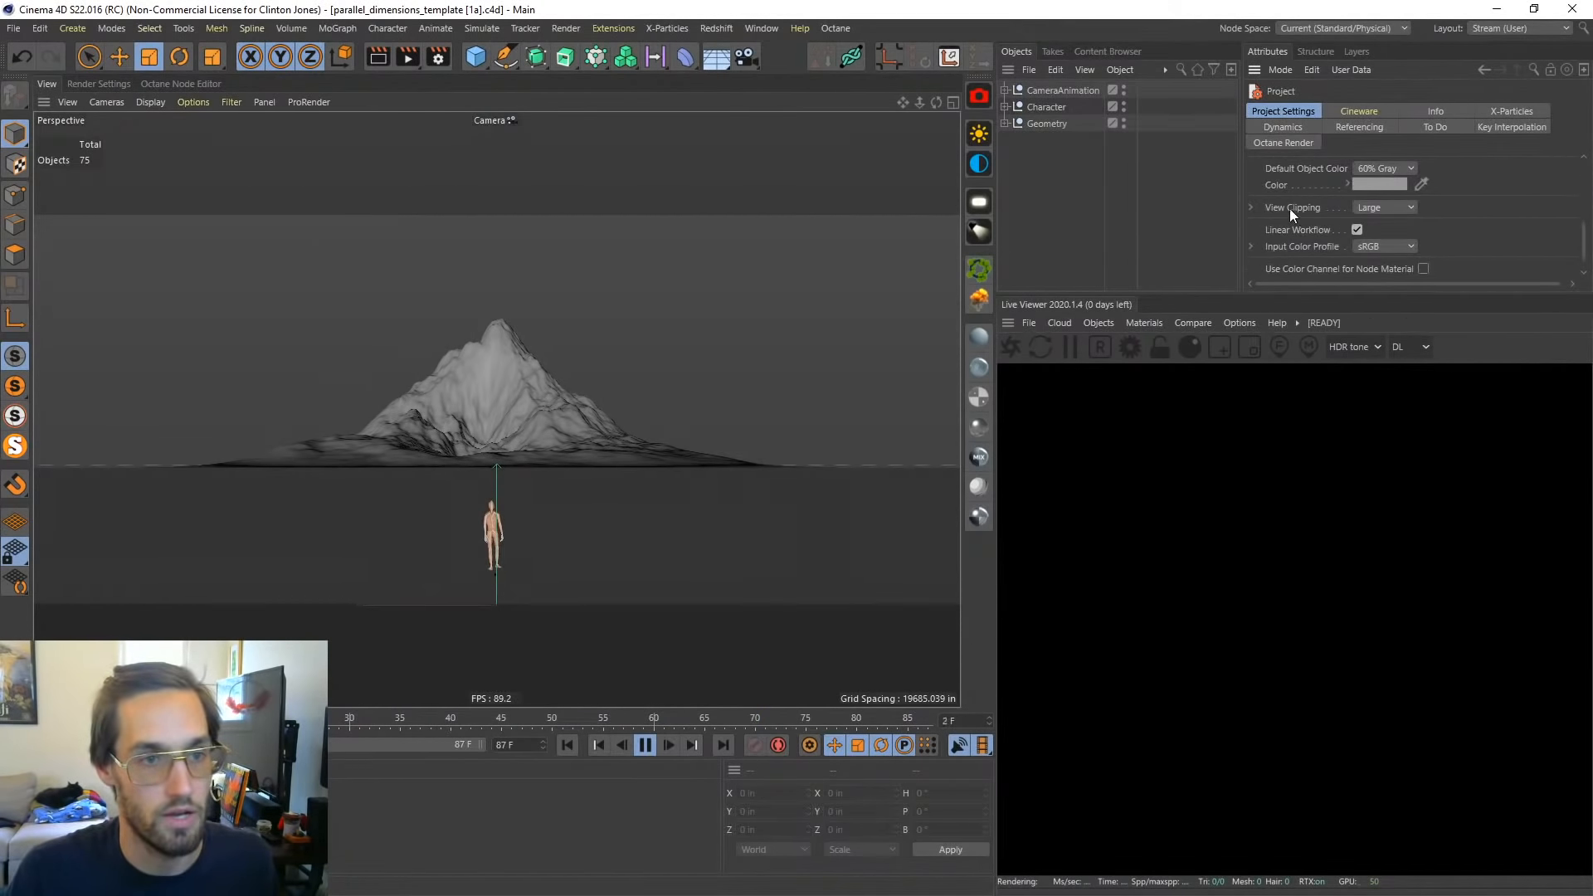
left_click(1381, 207)
left_click(1384, 260)
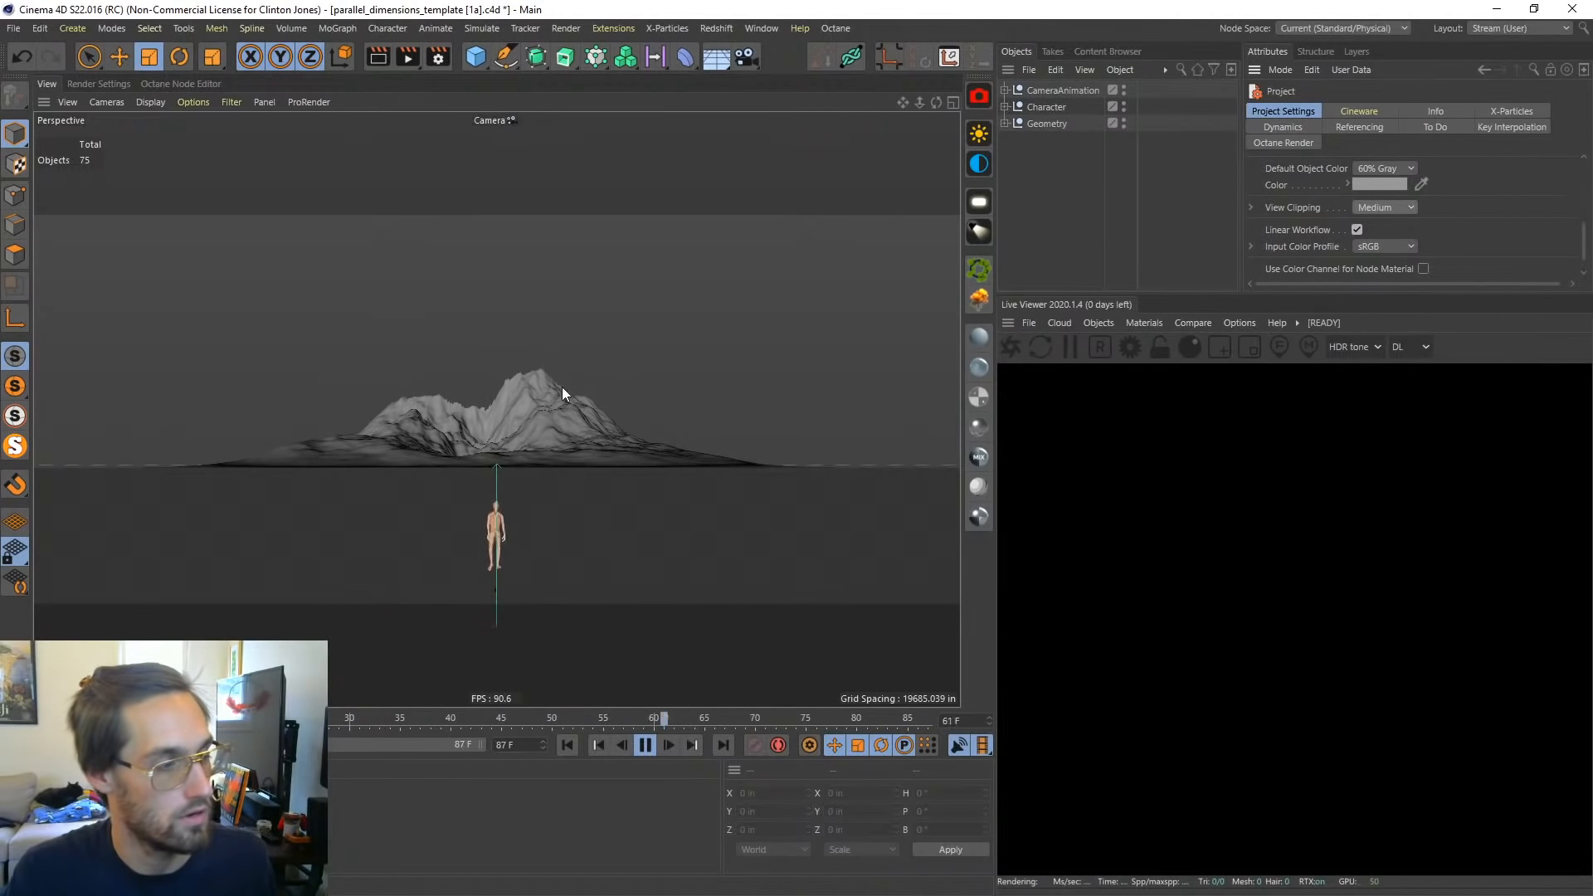
Step: Try the Small and Tiny view clipping presets on the scene and restore the Large preset
left_click(1381, 207)
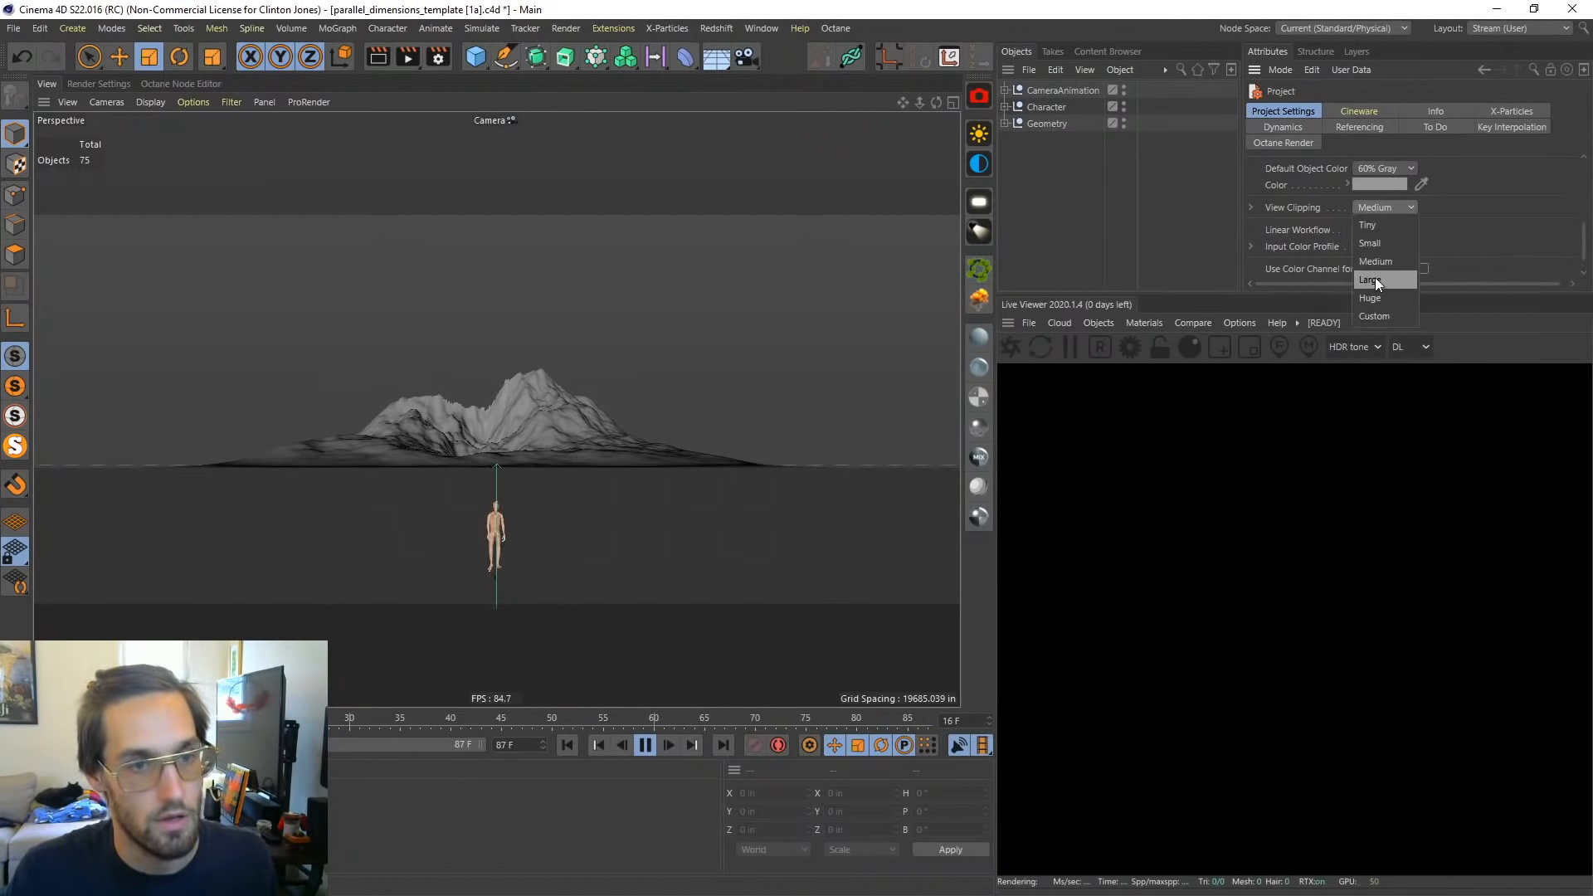
left_click(1373, 248)
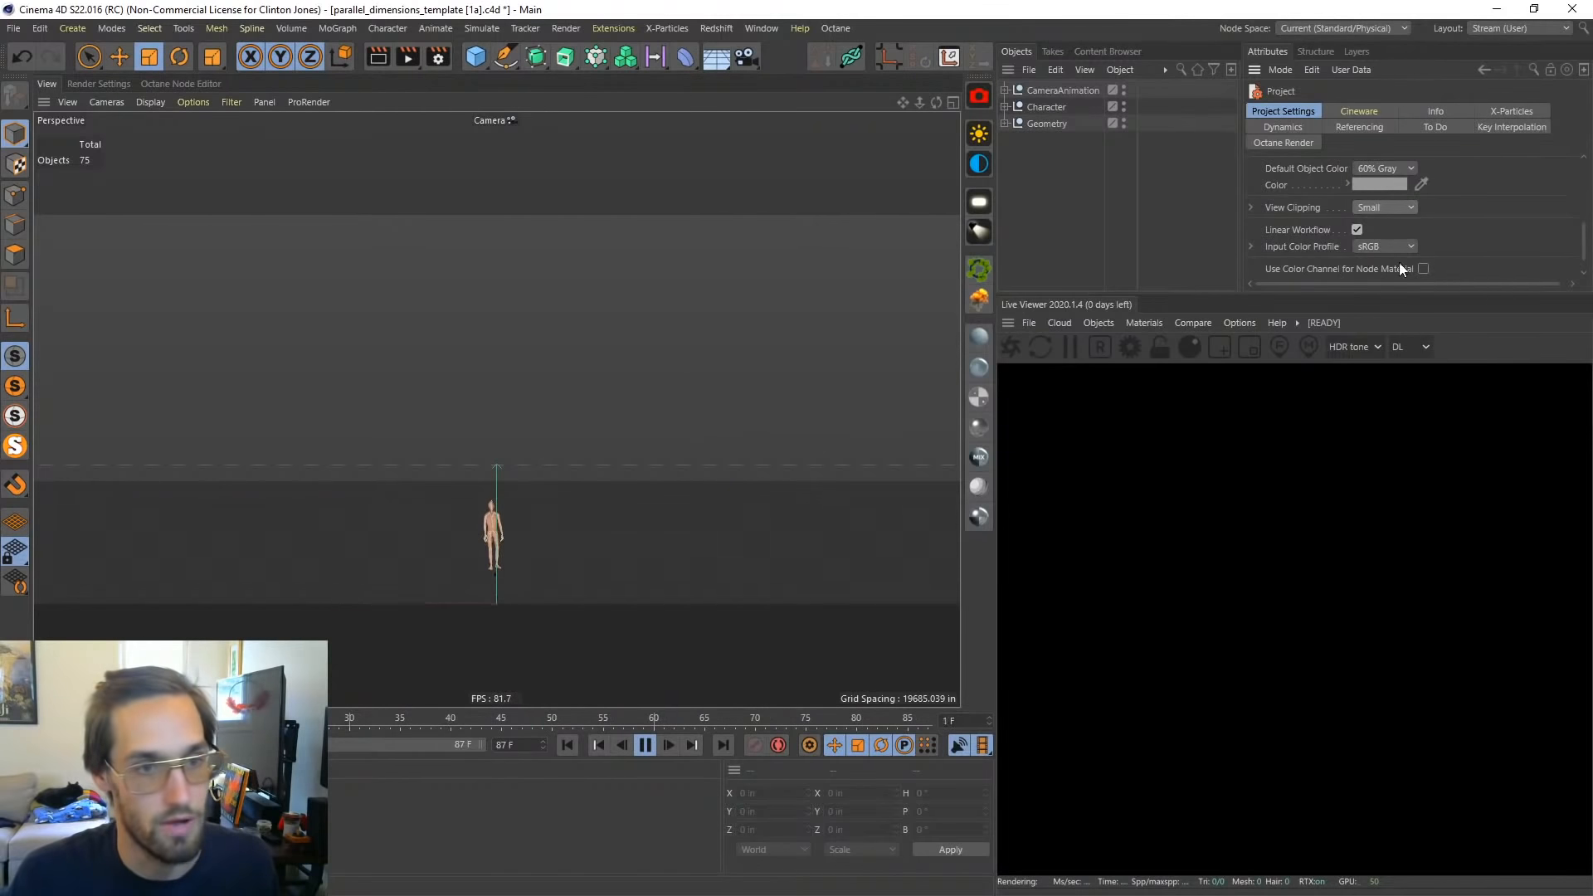
left_click(1381, 209)
left_click(1369, 247)
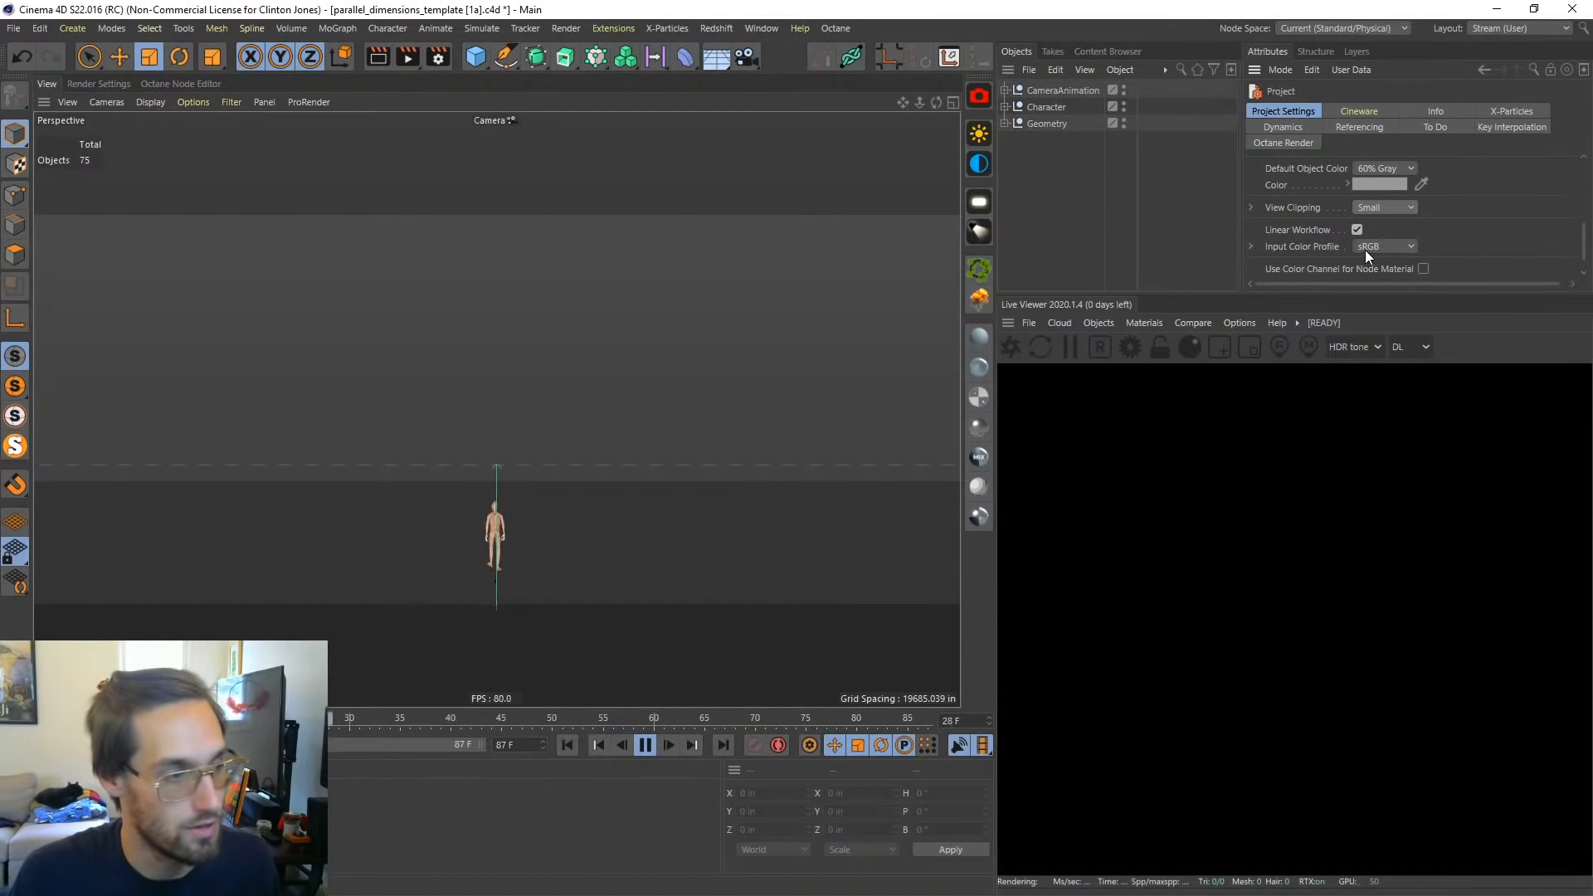
left_click(1376, 207)
left_click(1369, 226)
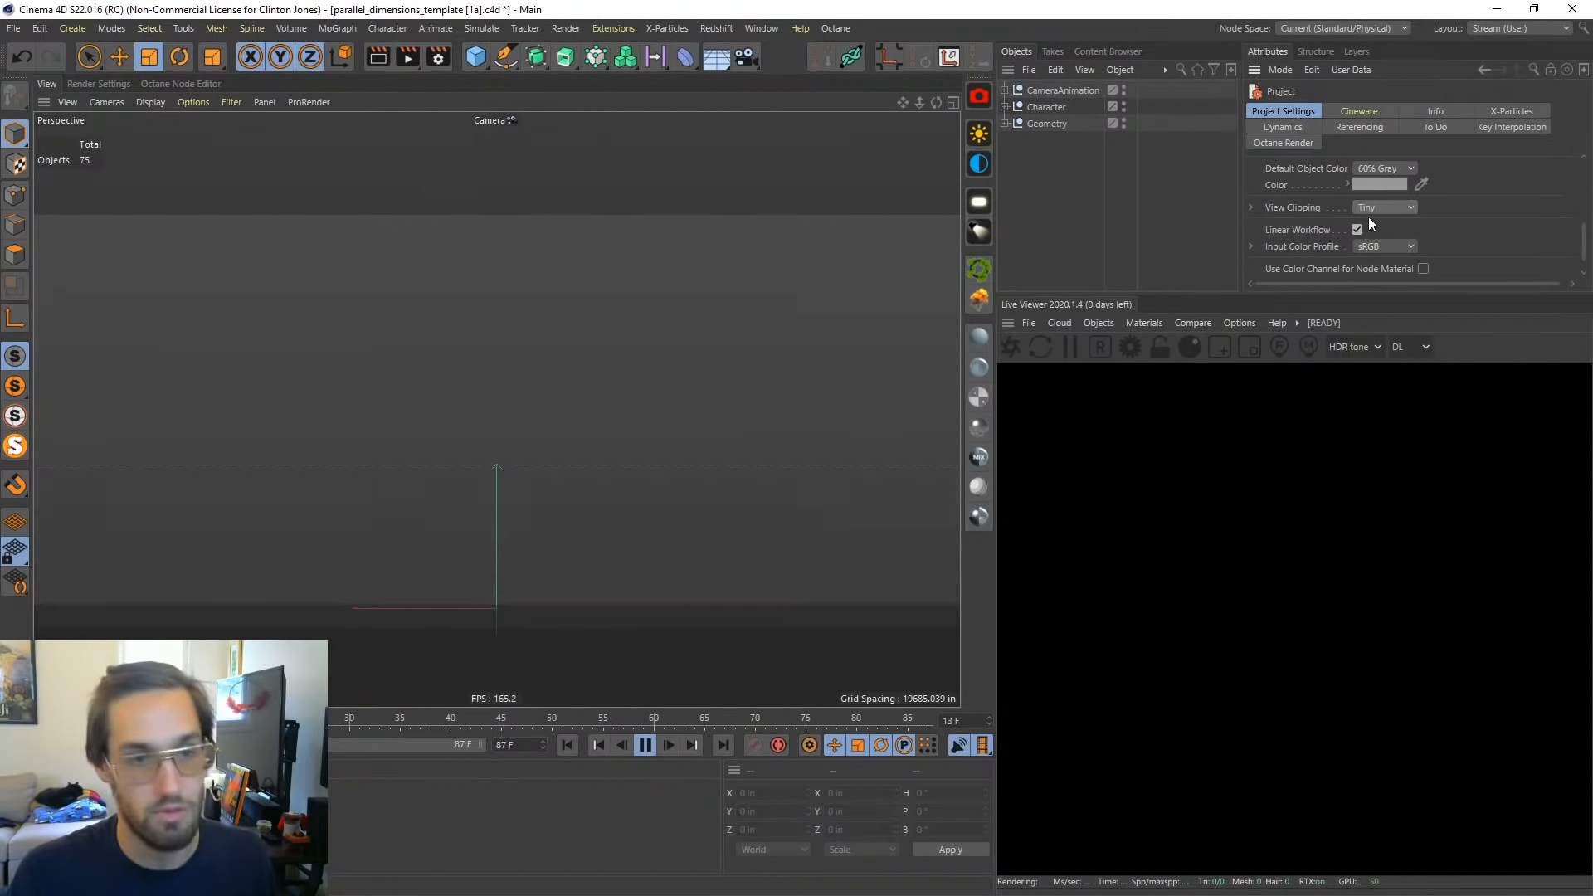
left_click(1376, 205)
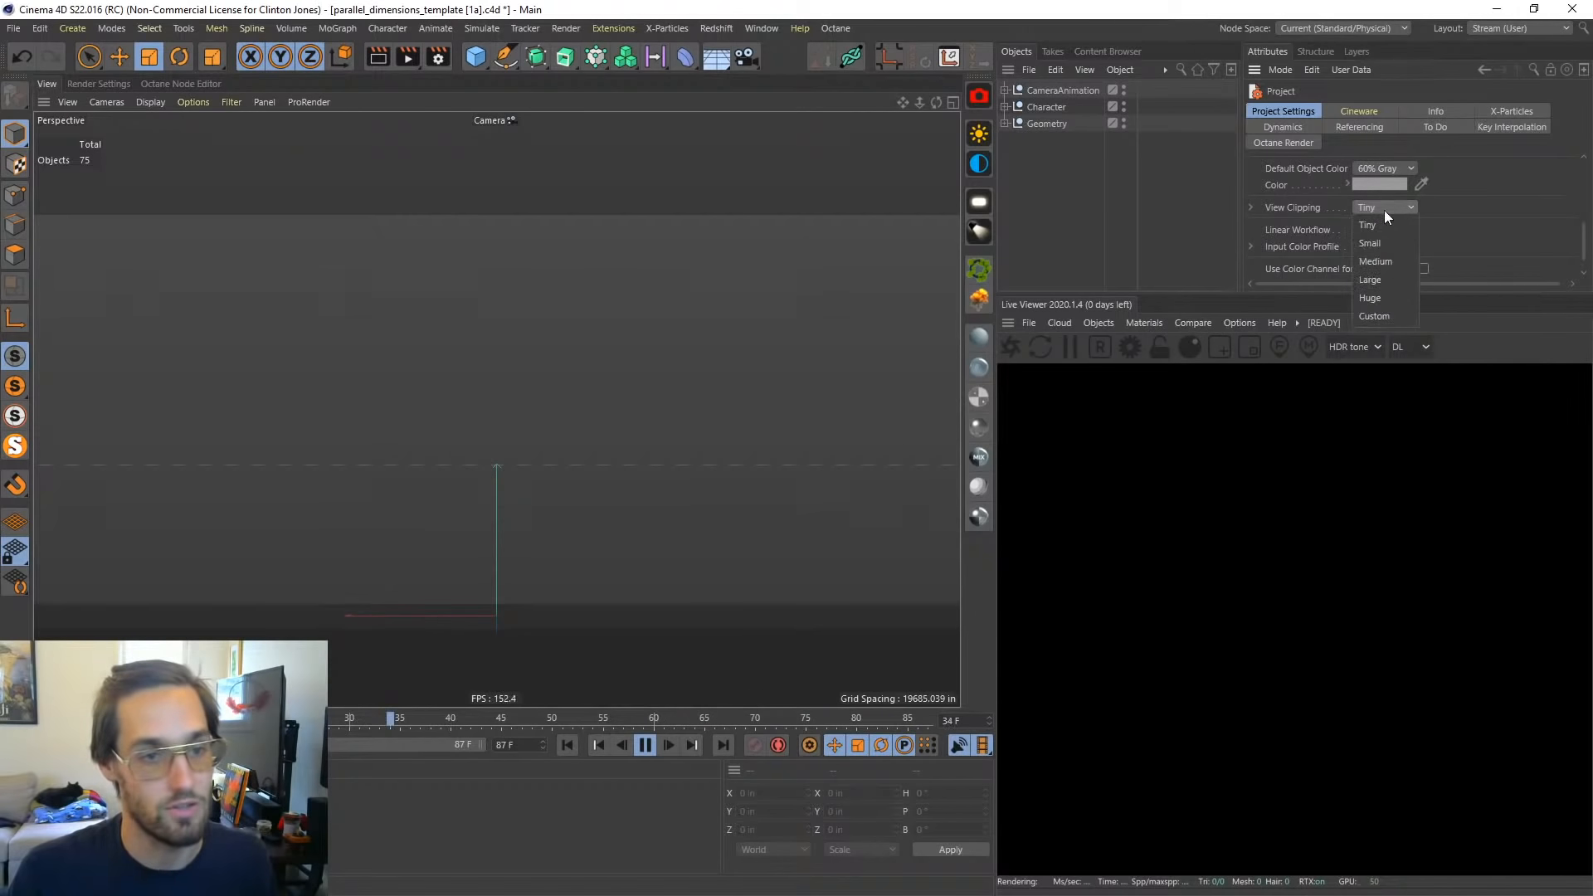
left_click(1377, 282)
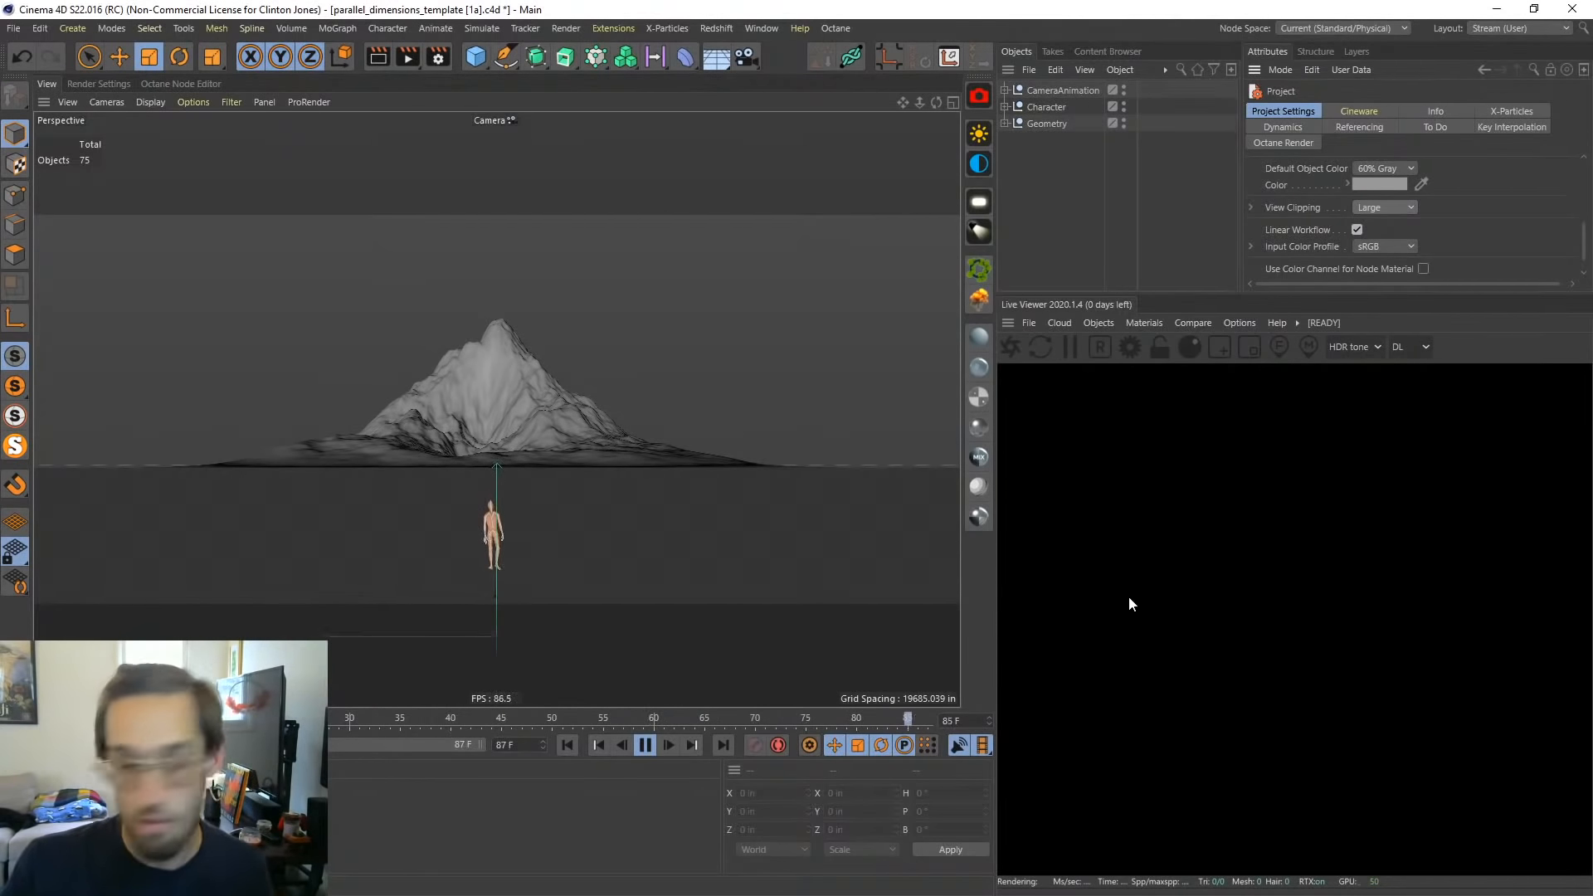
Step: Leave the view of the camera under CameraAnimation and examine the walking character from the side in the default view
left_click(1004, 90)
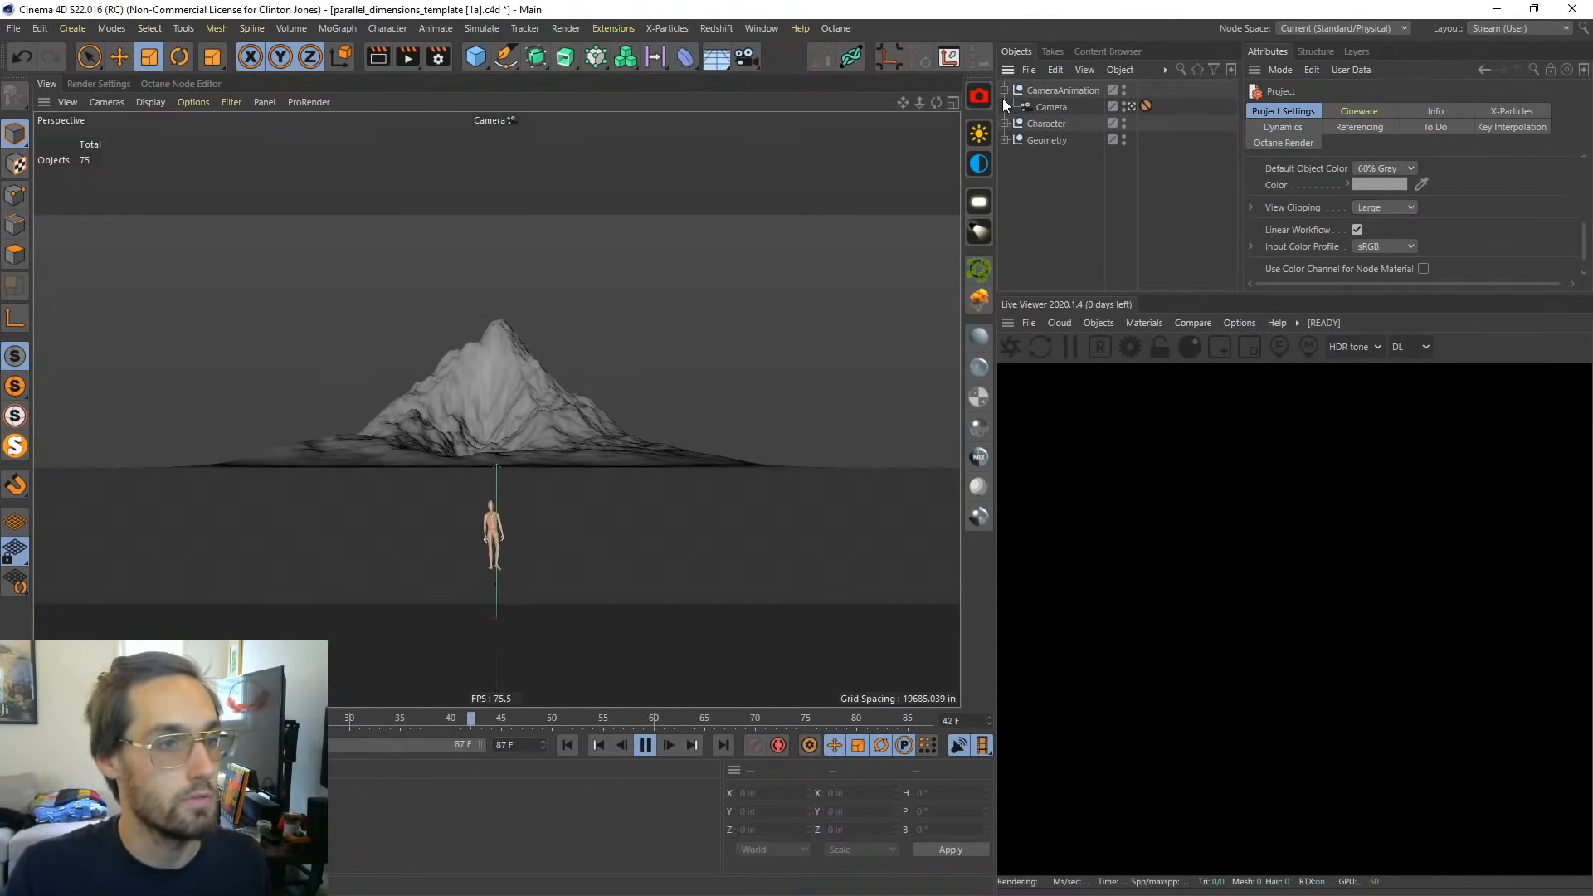
left_click(1130, 106)
left_click_drag(486, 421, 464, 408, "alt")
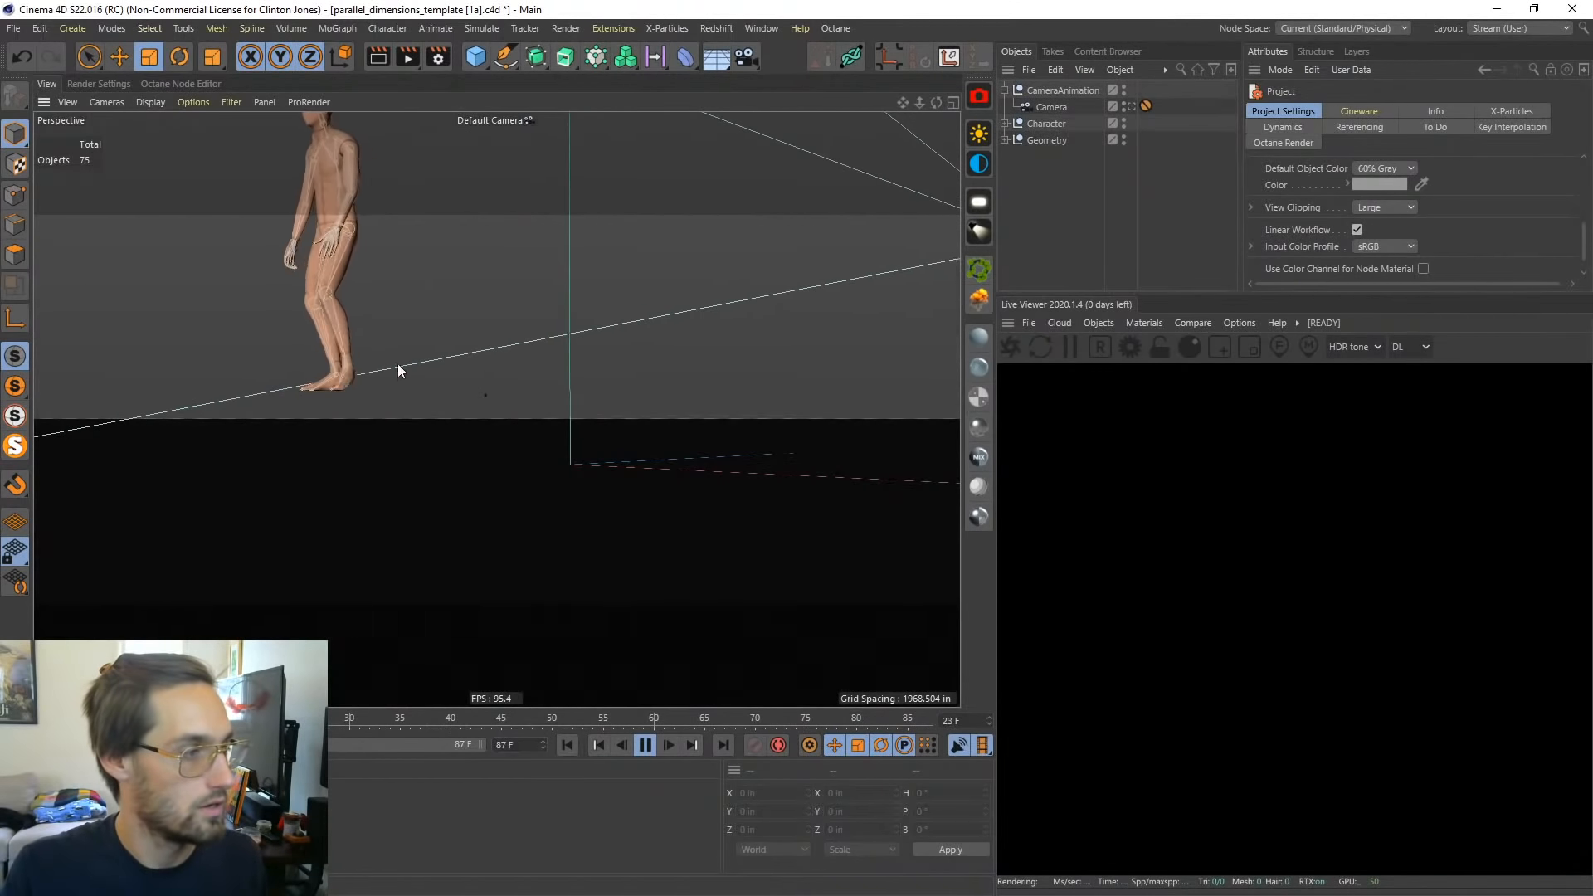
left_click_drag(340, 334, 440, 430, "alt")
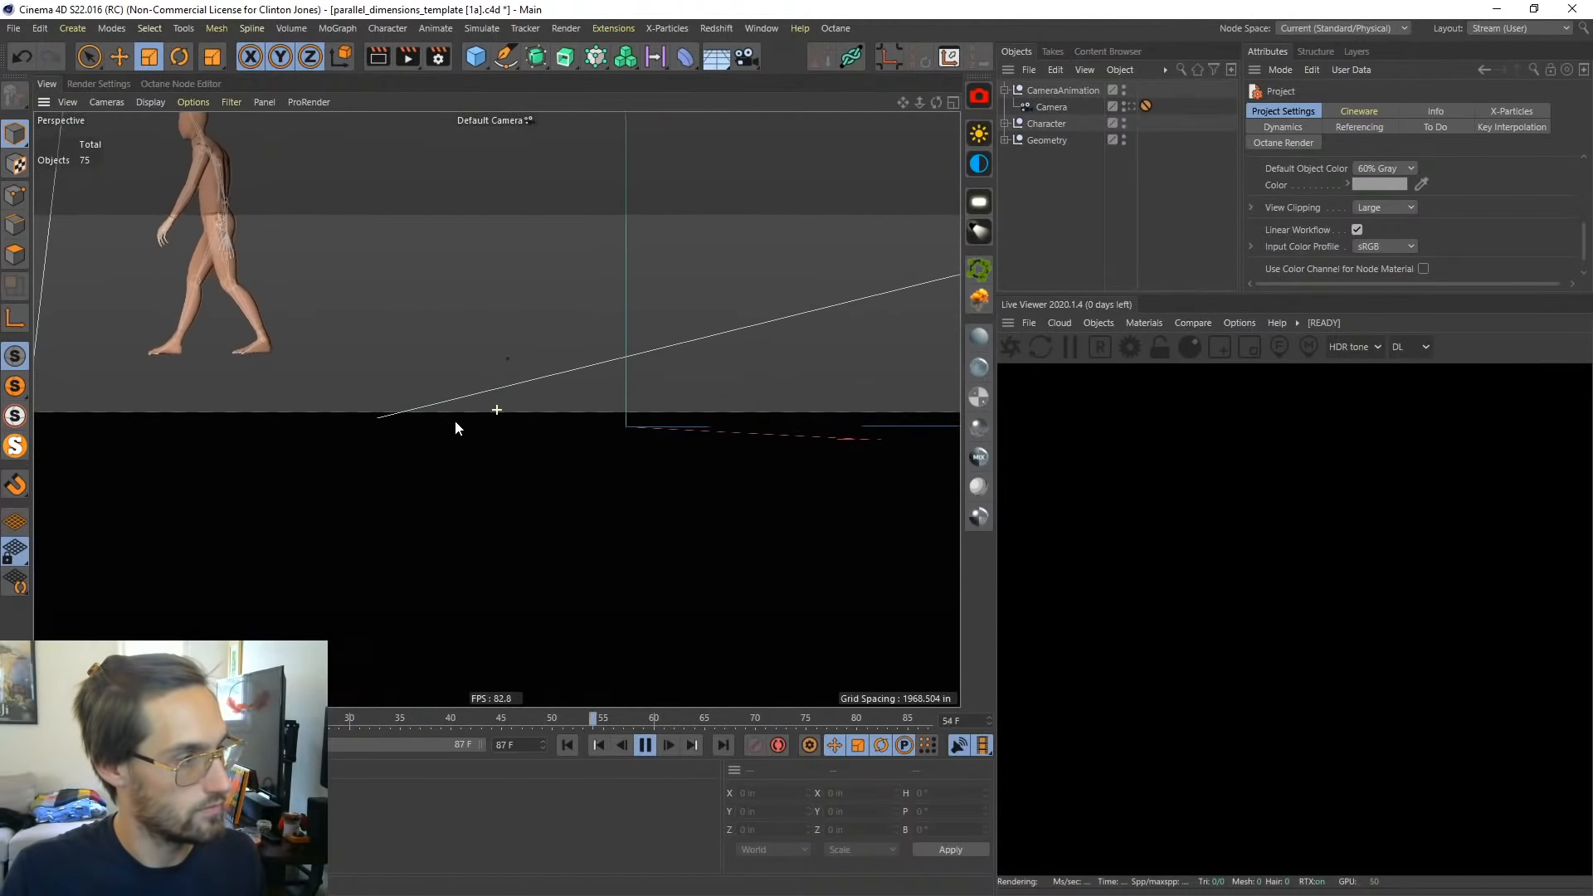
Step: Select the Character null, stop the playback and return to the first frame
left_click(1042, 124)
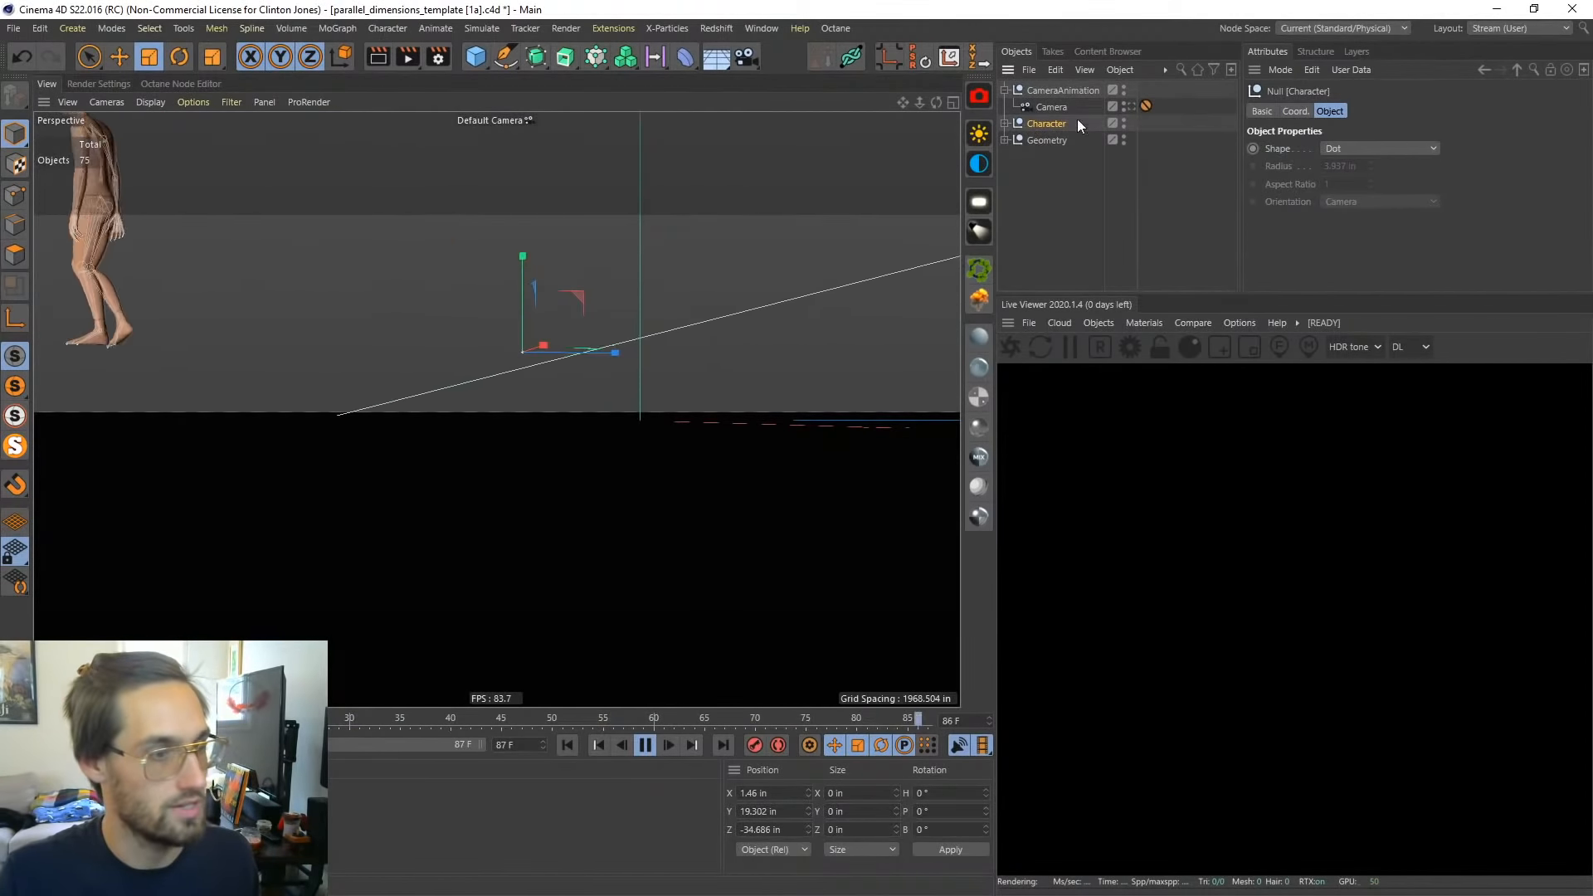
left_click_drag(778, 794, 654, 809)
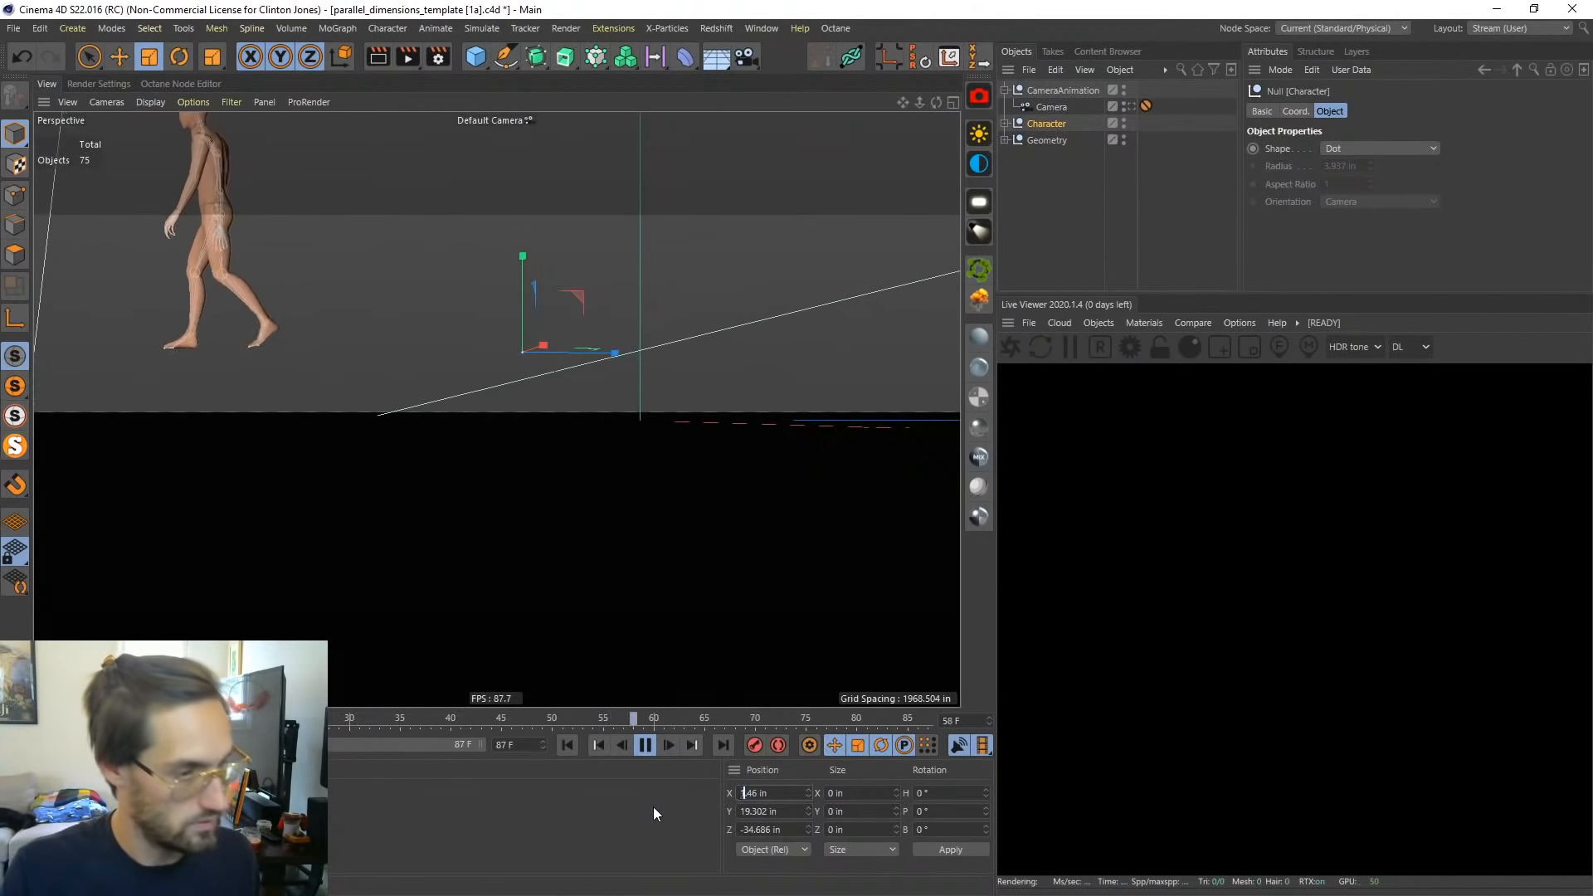
key("Return")
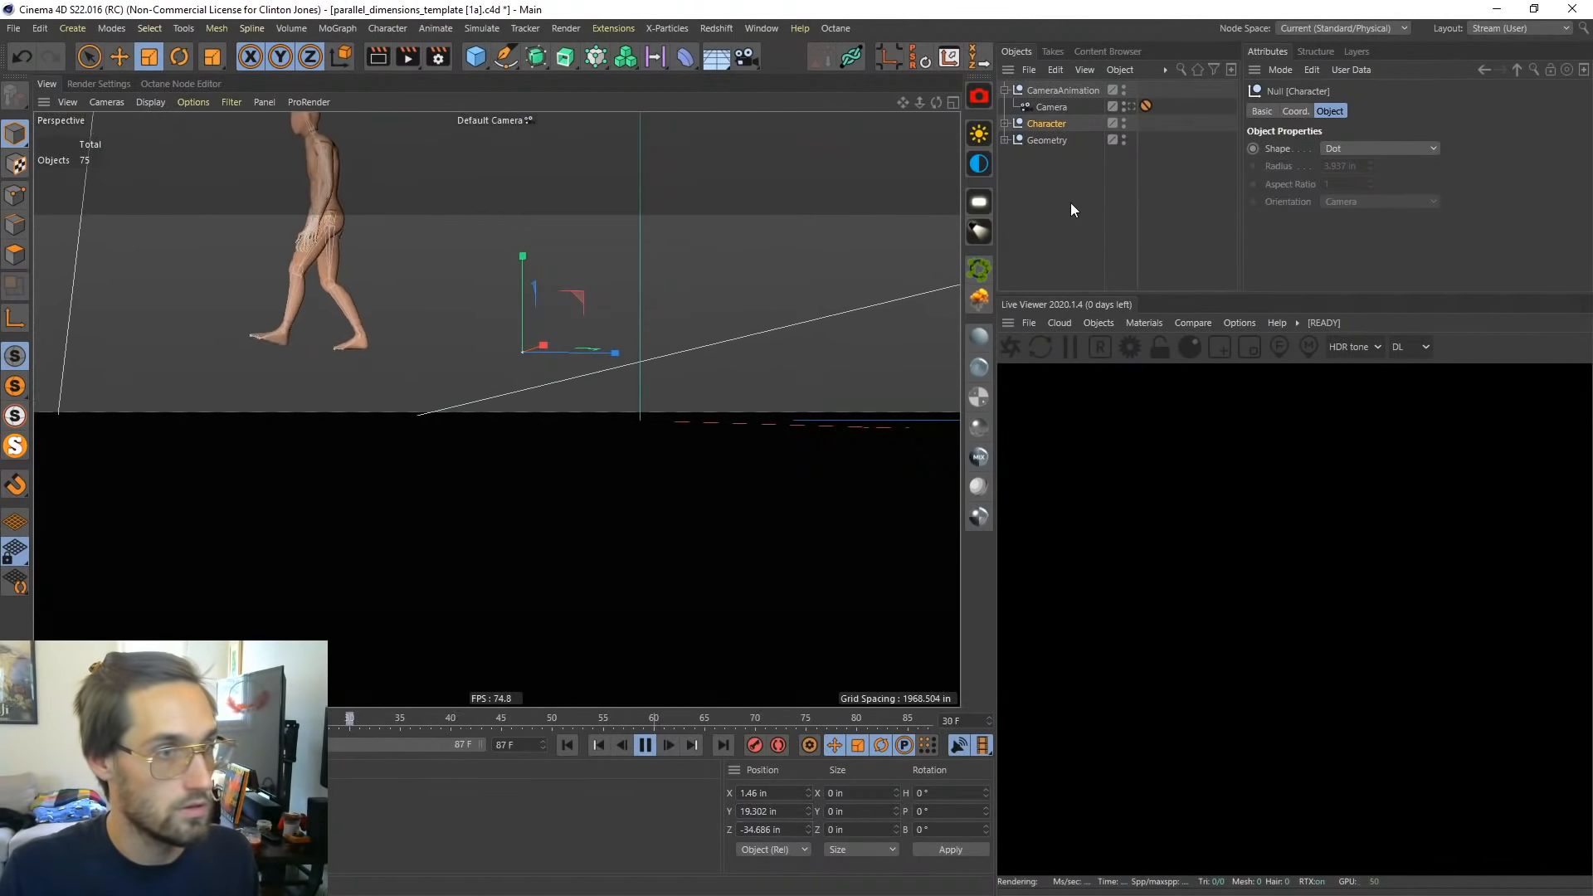
left_click(647, 745)
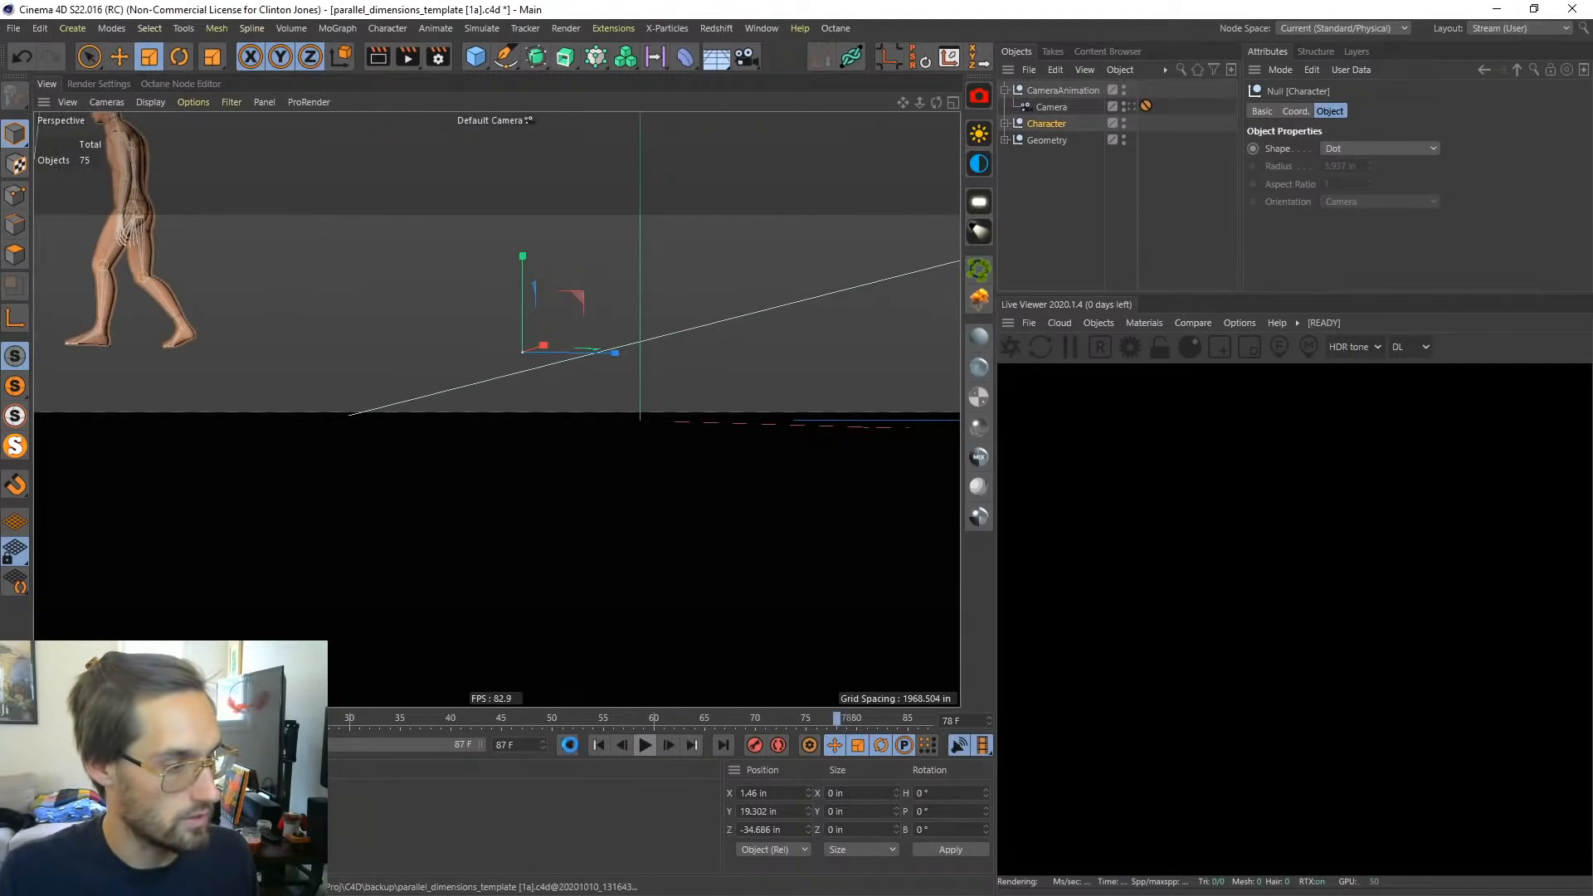
left_click(573, 745)
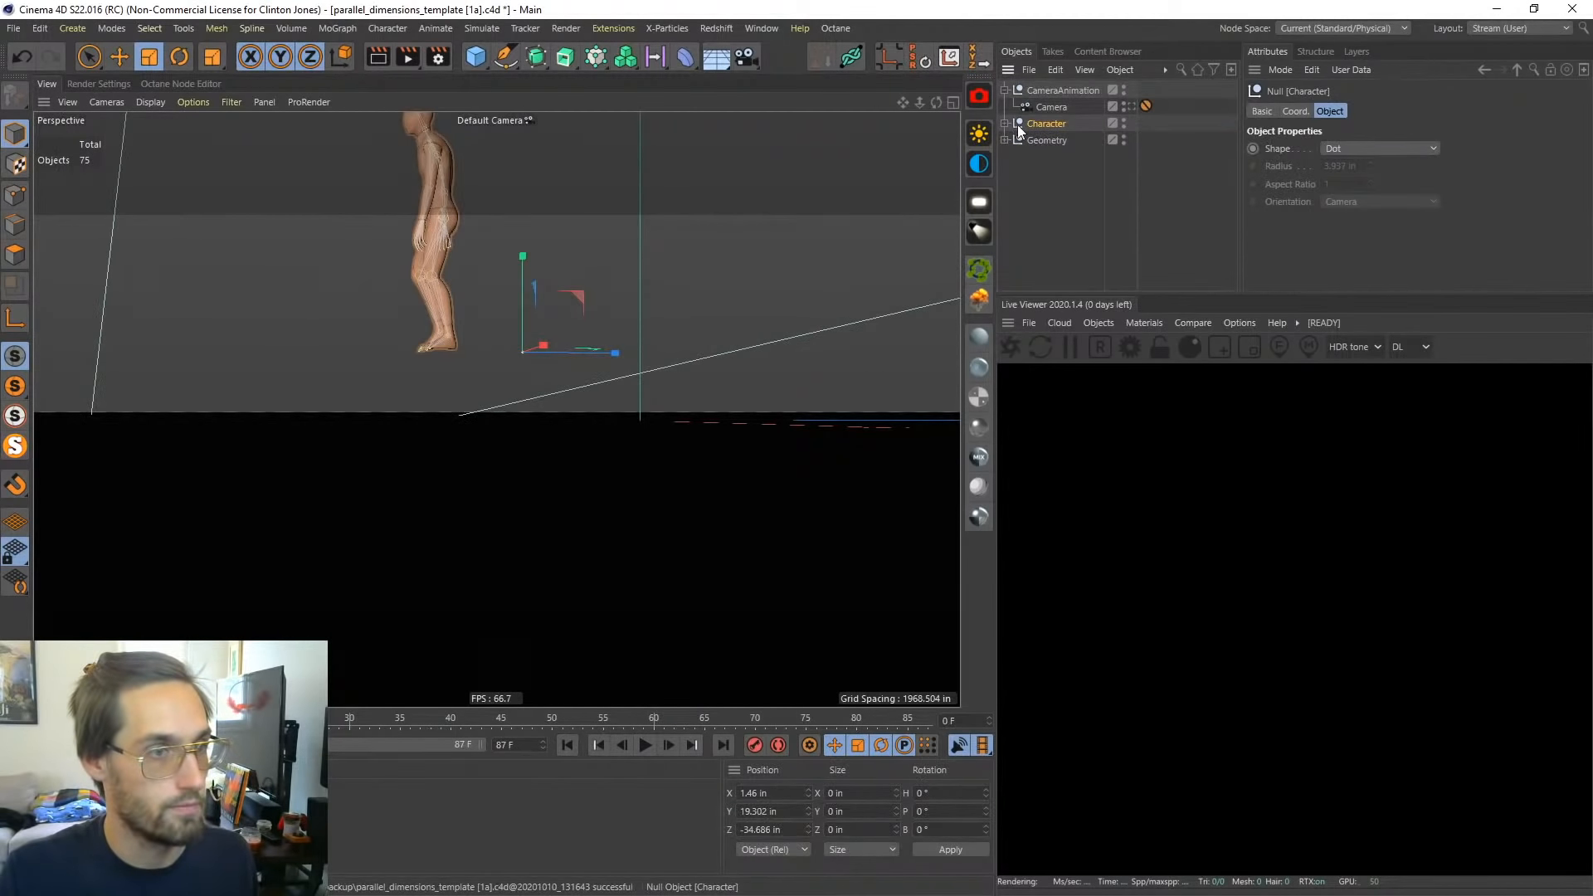
Step: Set the Character null's X, Y and Z position to 0 in
left_click(760, 793)
type("0")
key("Tab")
type("0")
key("Tab")
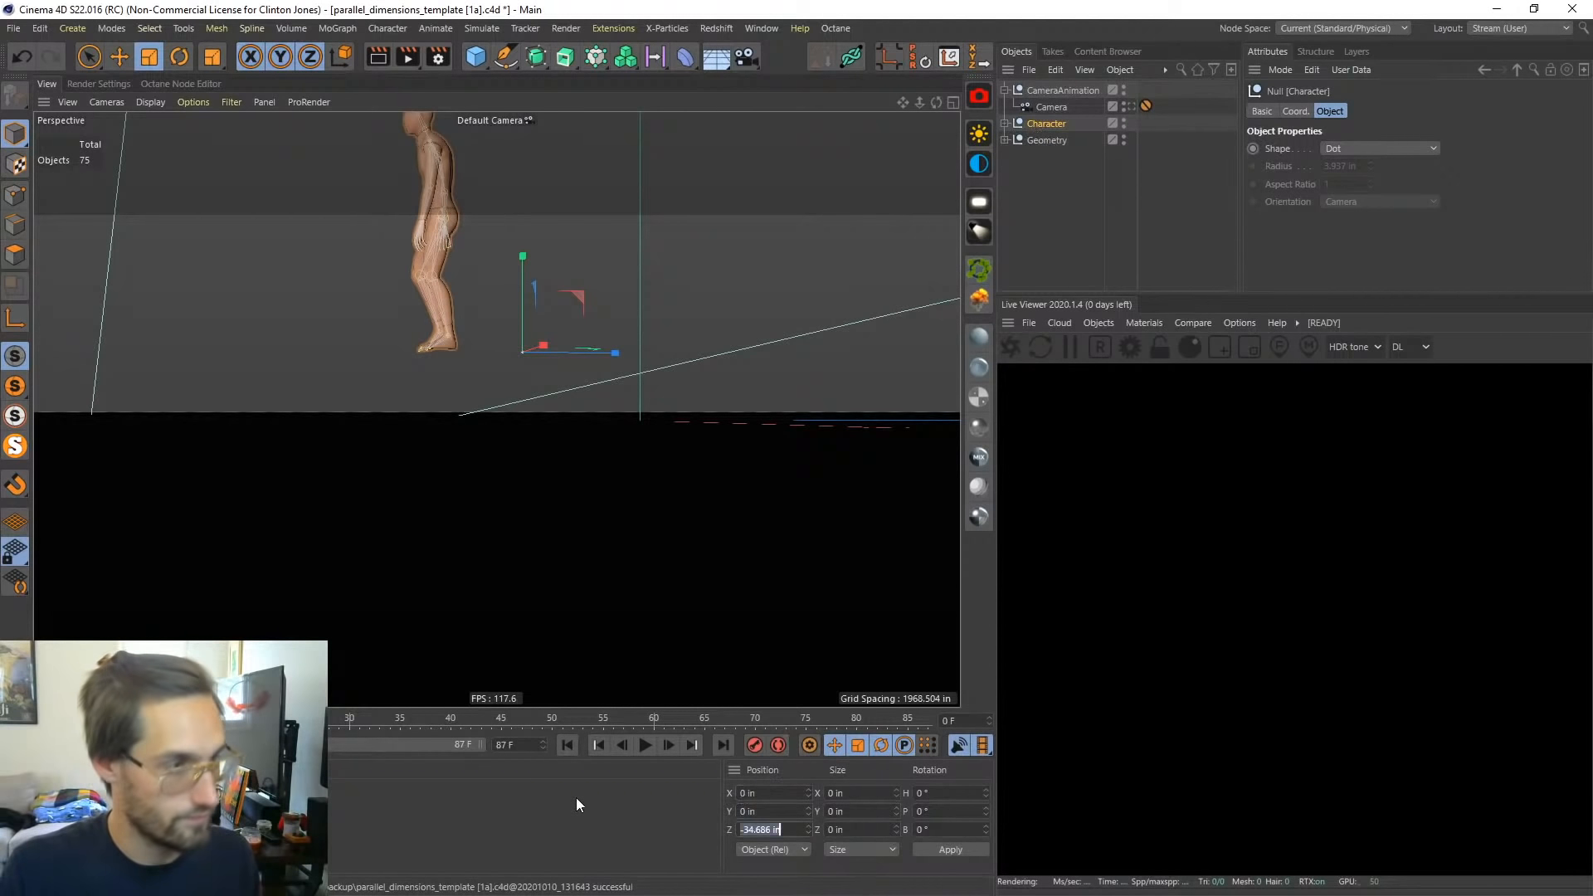
type("0")
key("Return")
Step: Play the character's walk, check it through the scene camera, and return the stopped animation to the first frame
left_click(645, 745)
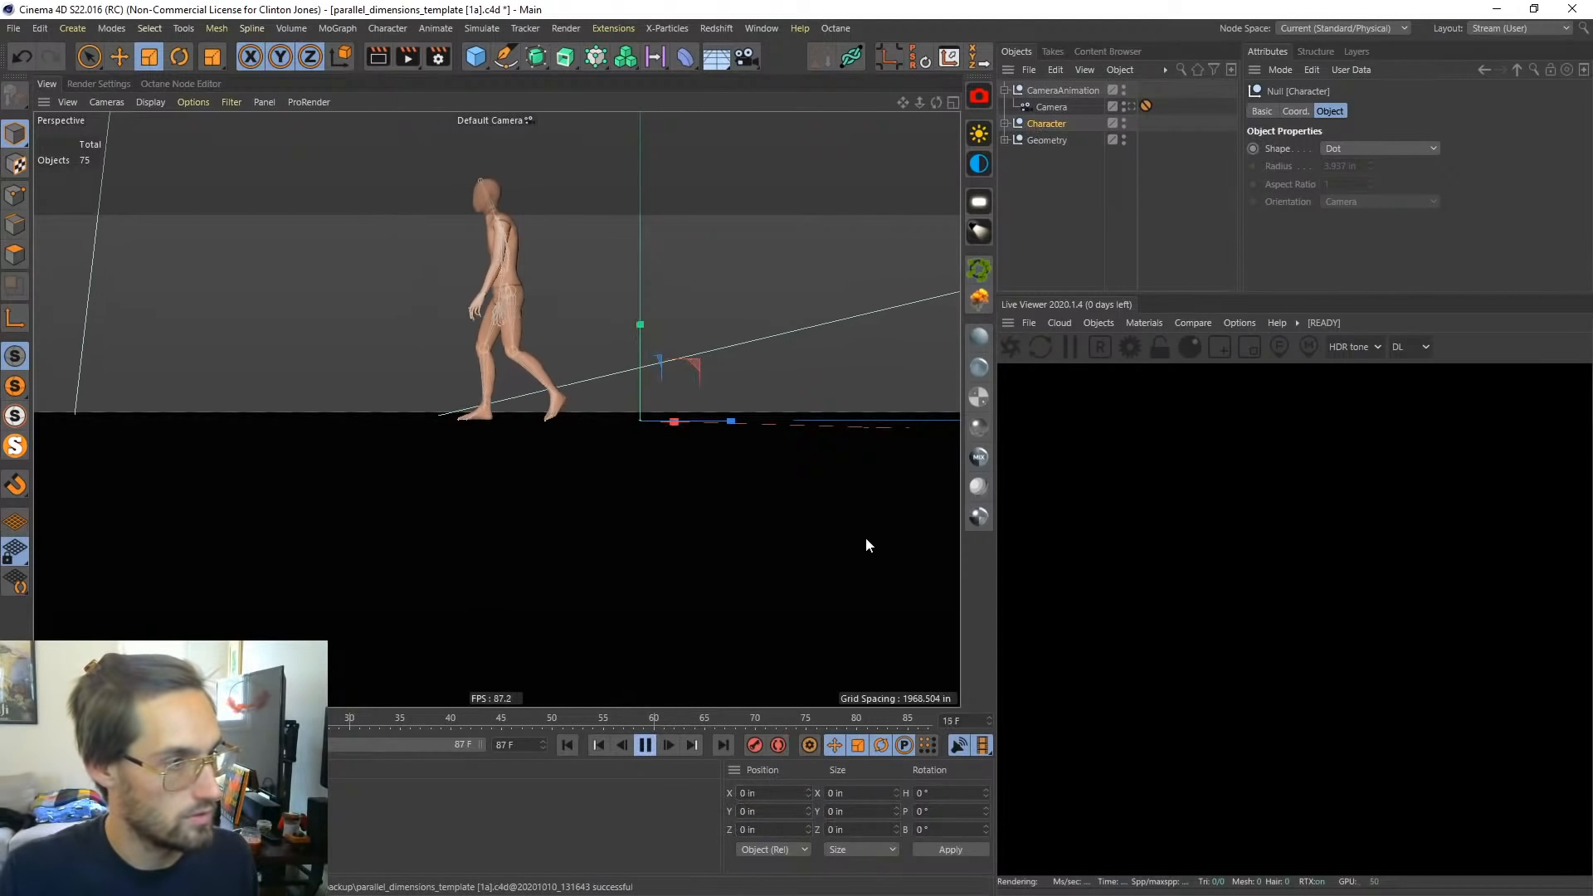
left_click(1131, 107)
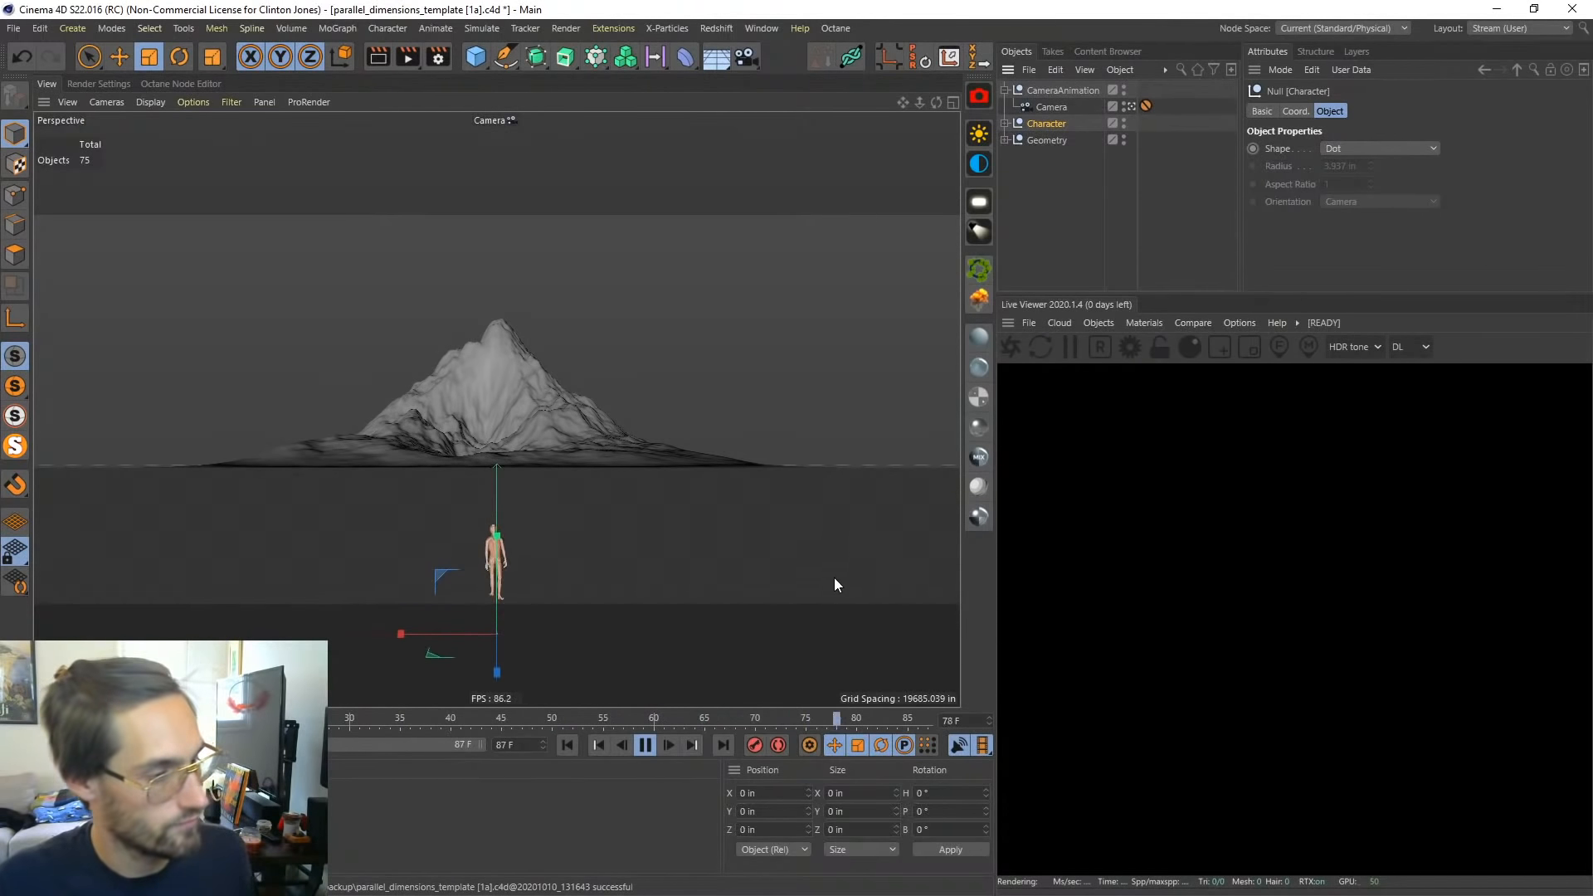
left_click(646, 744)
left_click(567, 745)
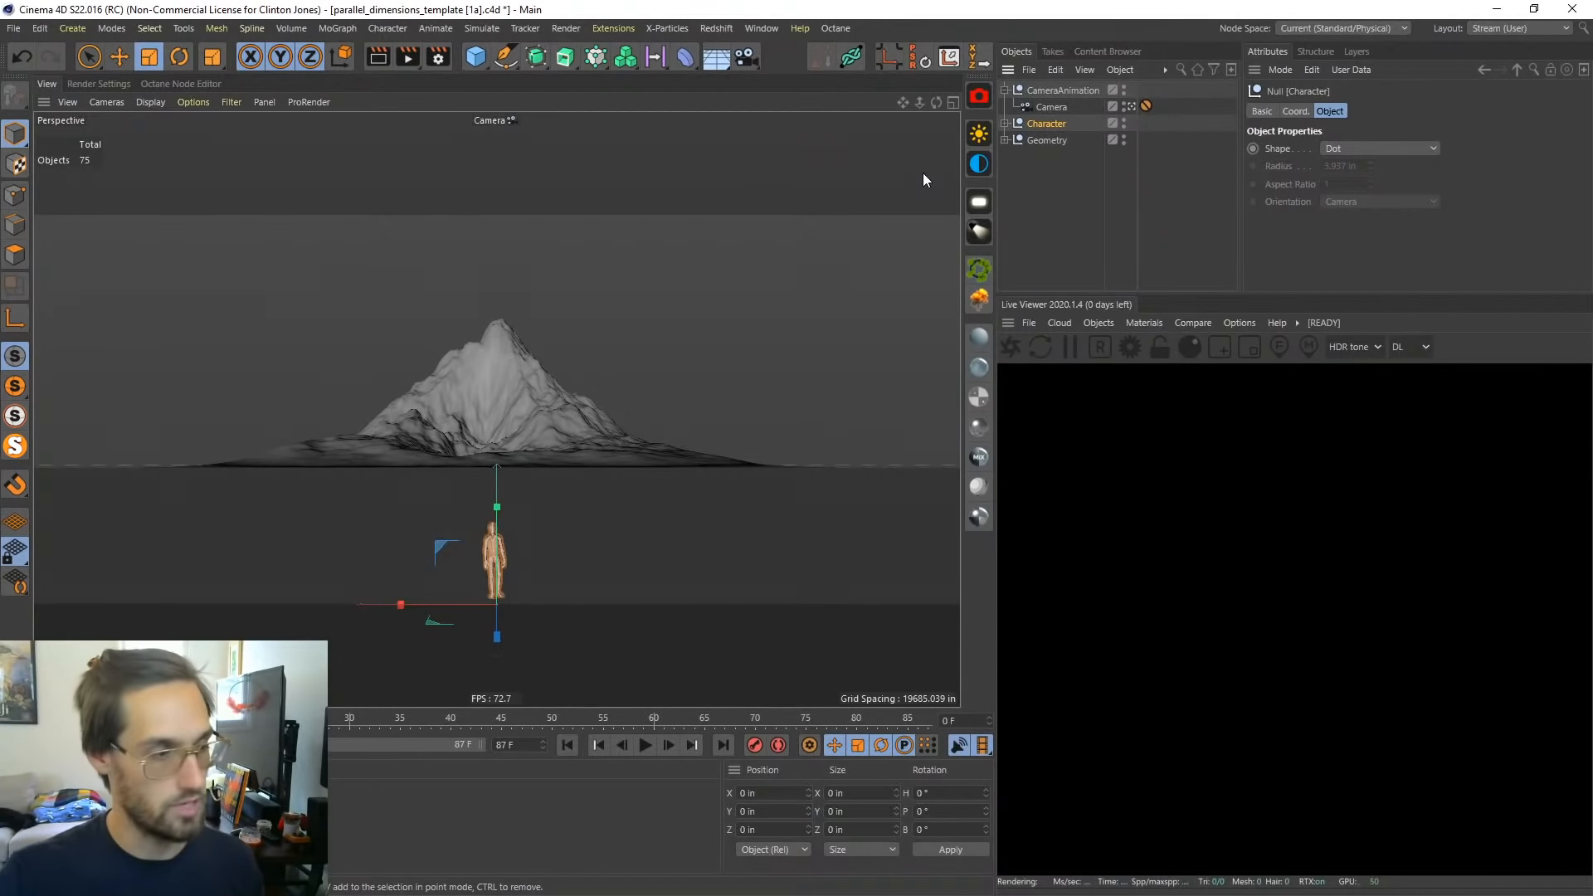
Step: Move the Character null along the Z axis to about -99 in and play the animation
key("e")
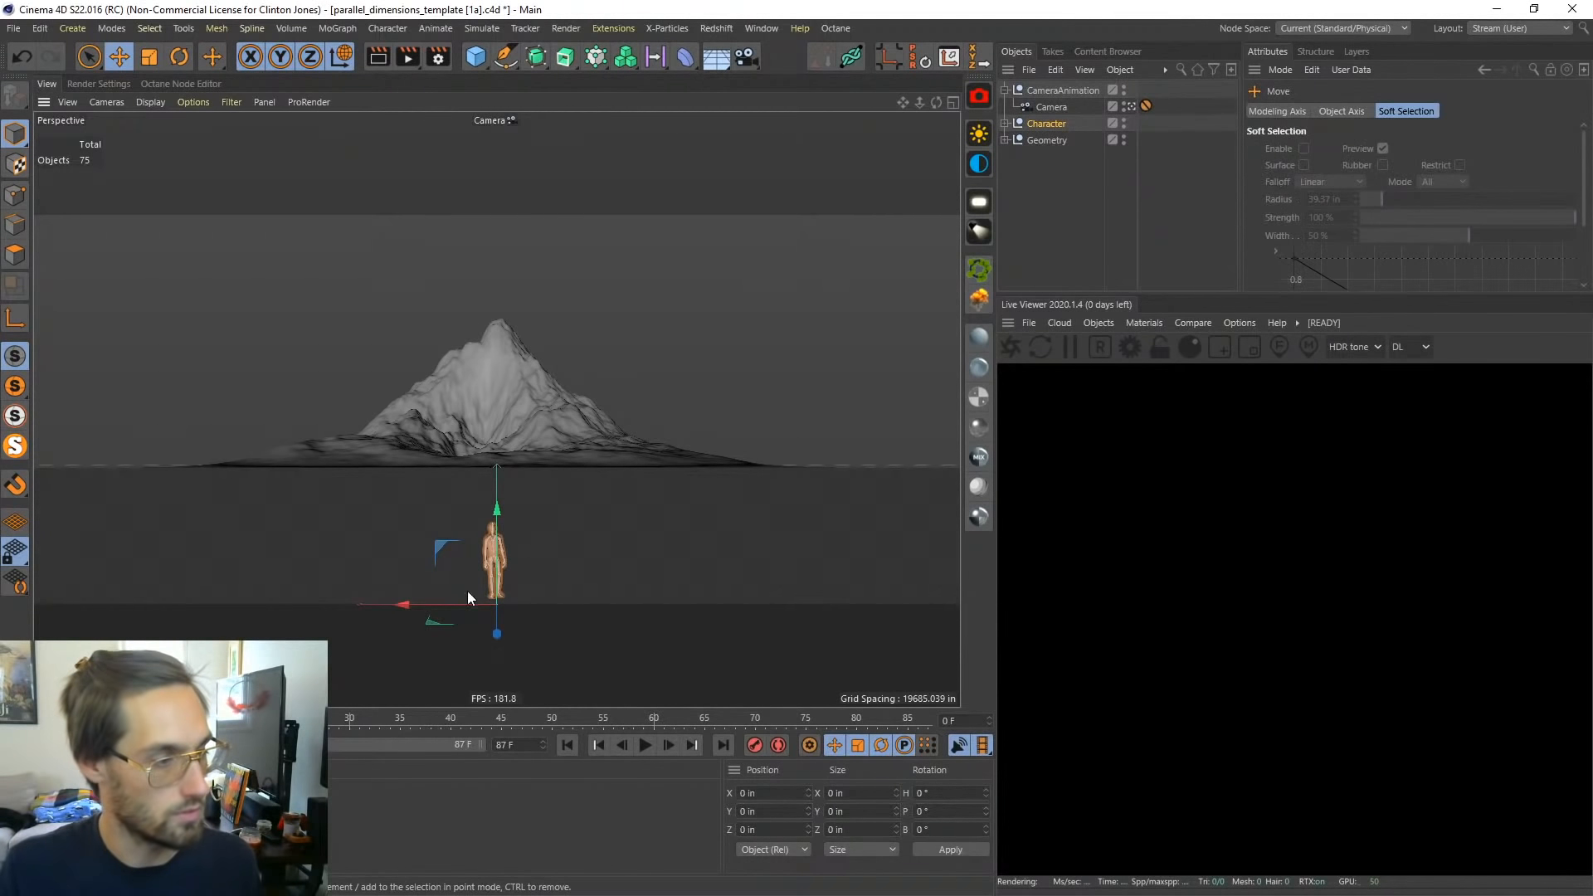
left_click_drag(496, 634, 499, 608)
left_click(644, 745)
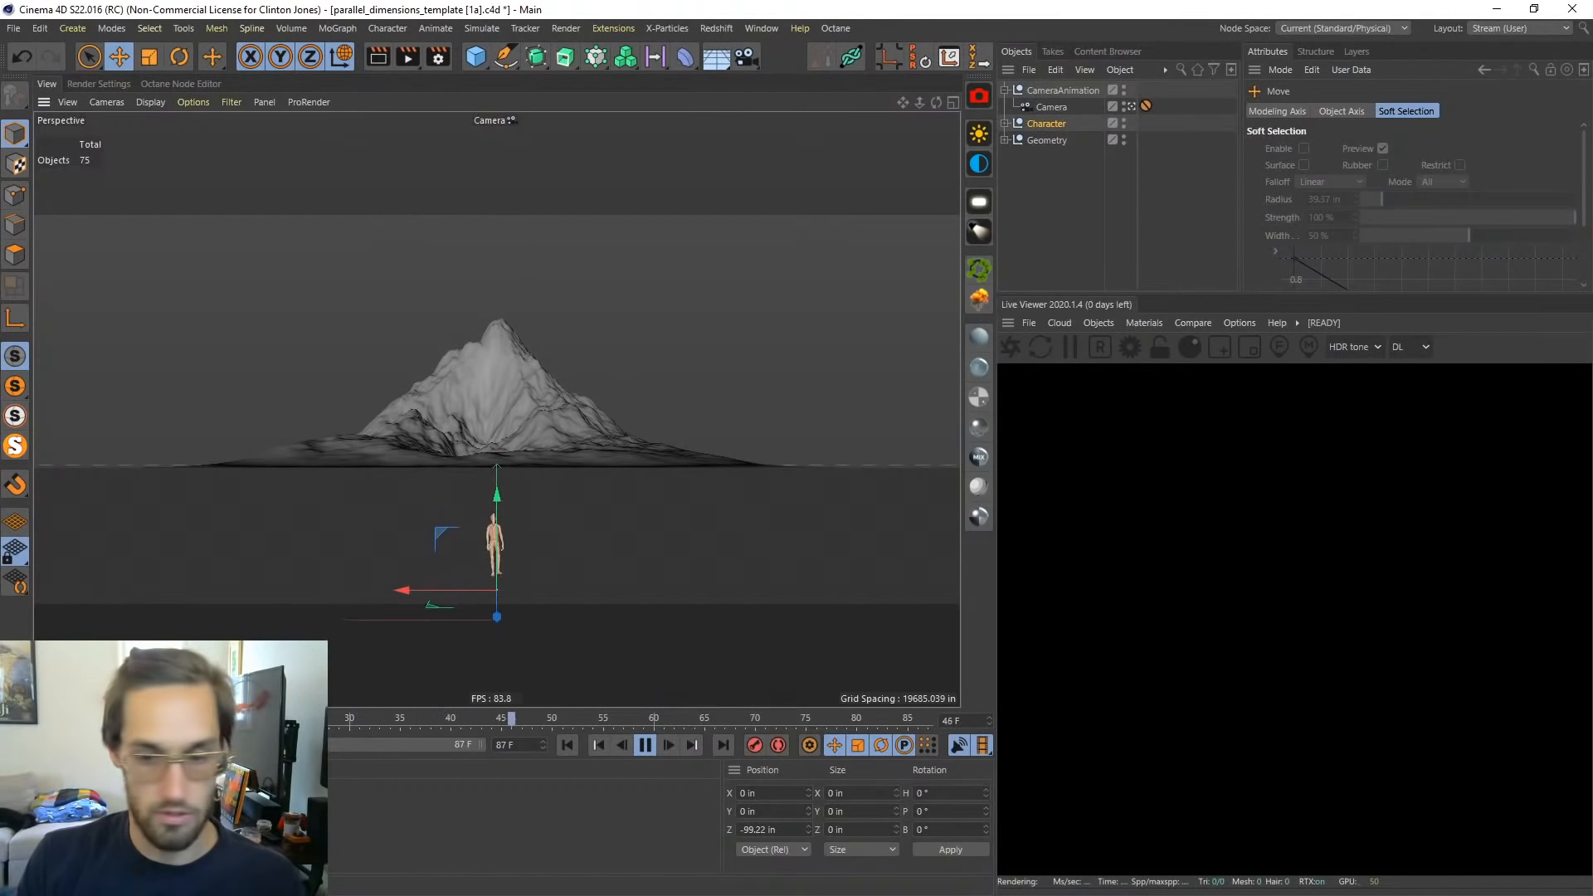
Step: Switch to the browser and review the contest page's template download, prizes, and Rules & Resources sections
key("alt+Tab")
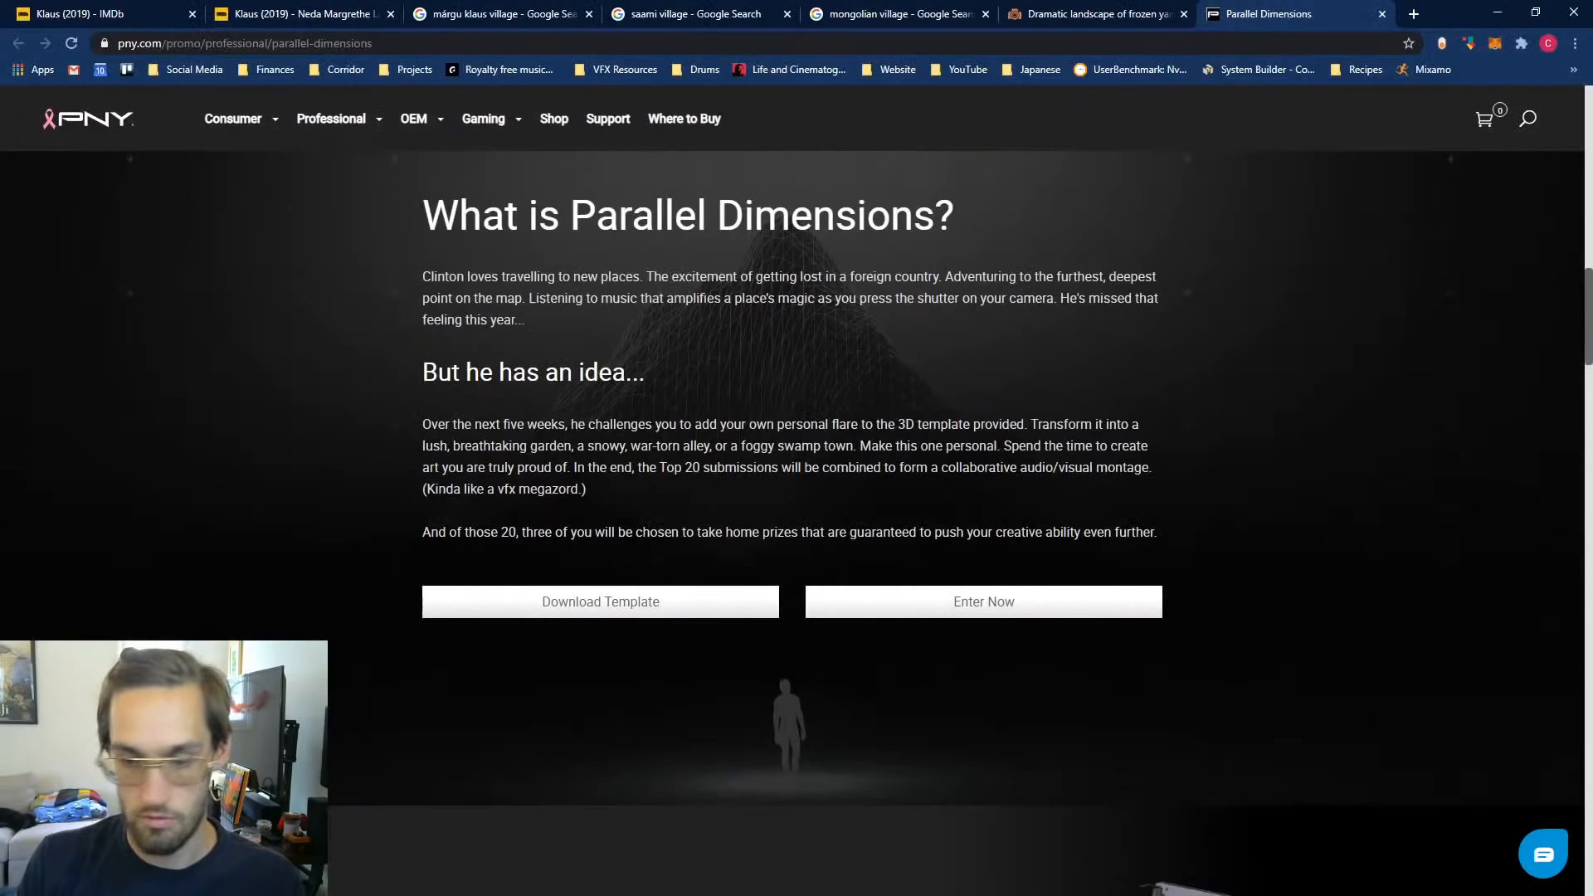
scroll(647, 295, "up", 15)
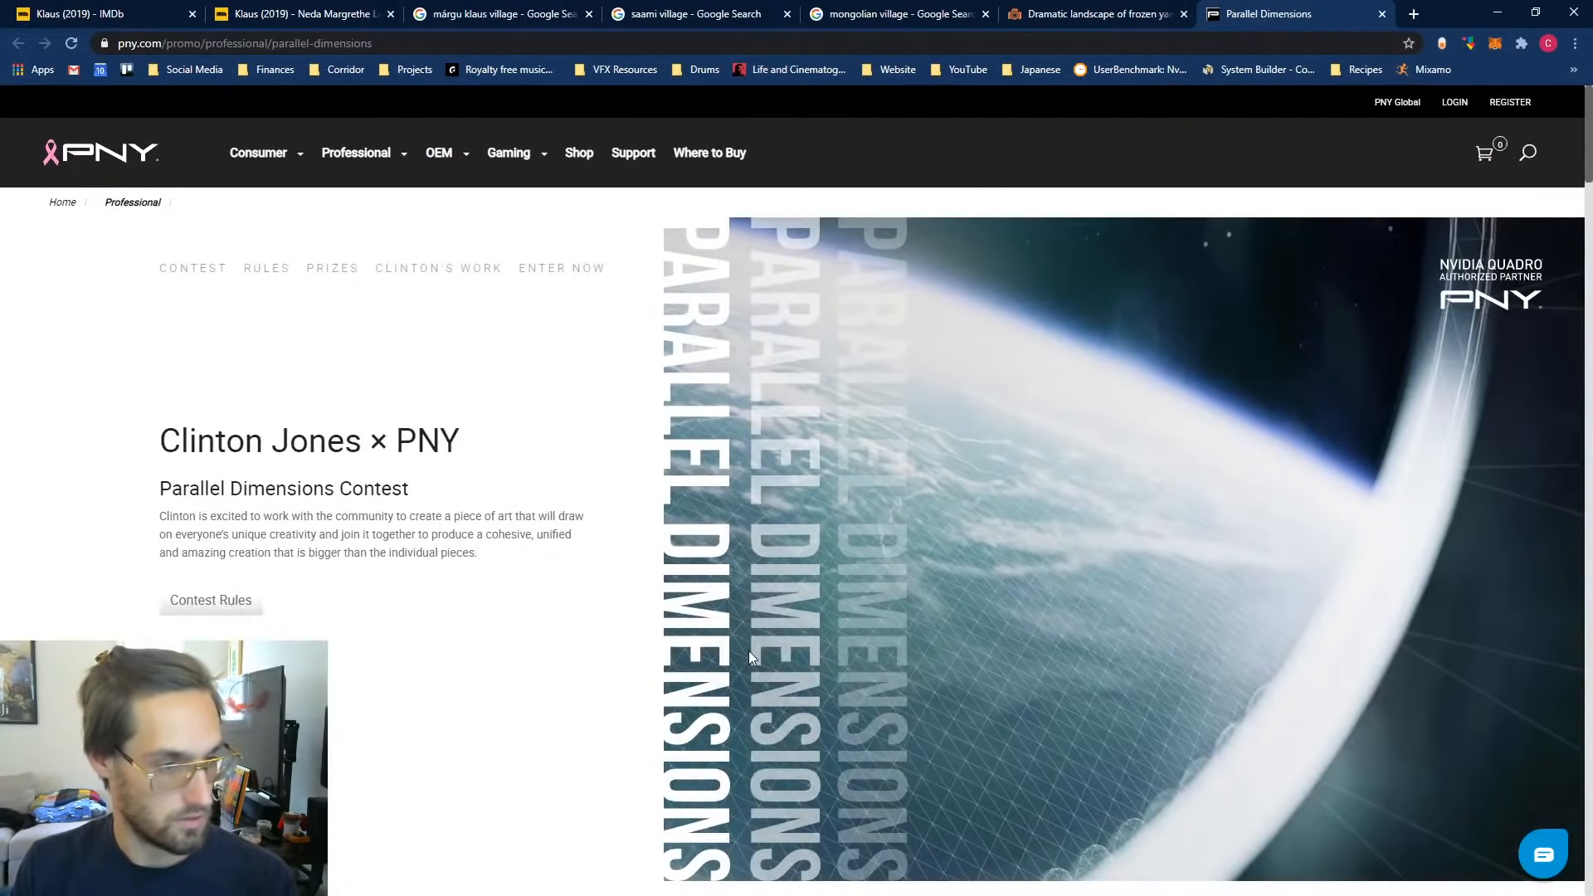
scroll(751, 657, "down", 15)
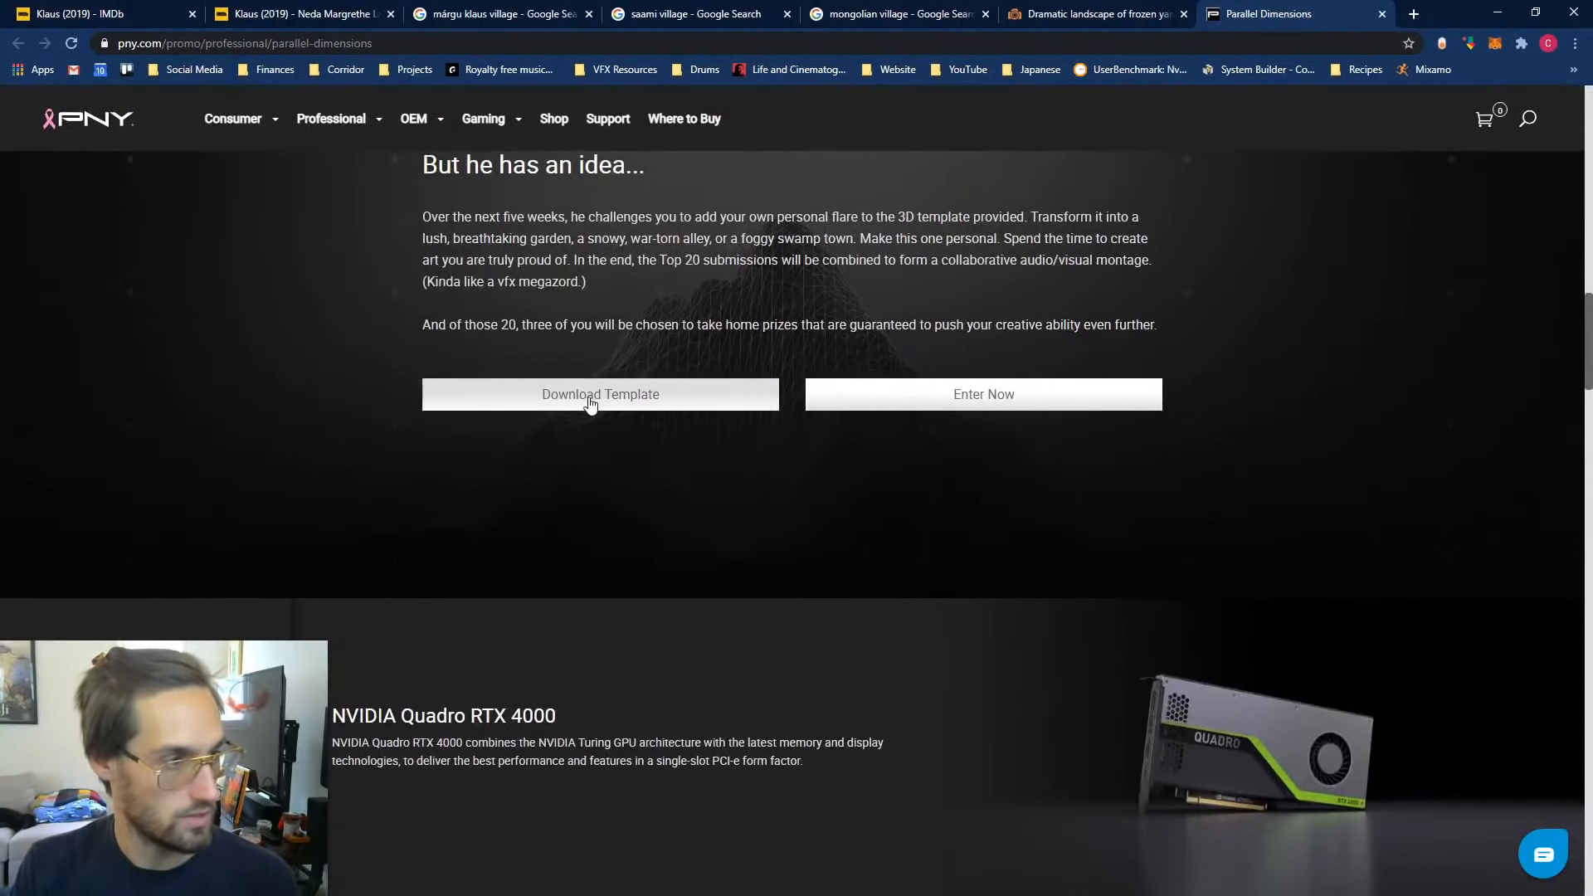
scroll(590, 404, "up", 3)
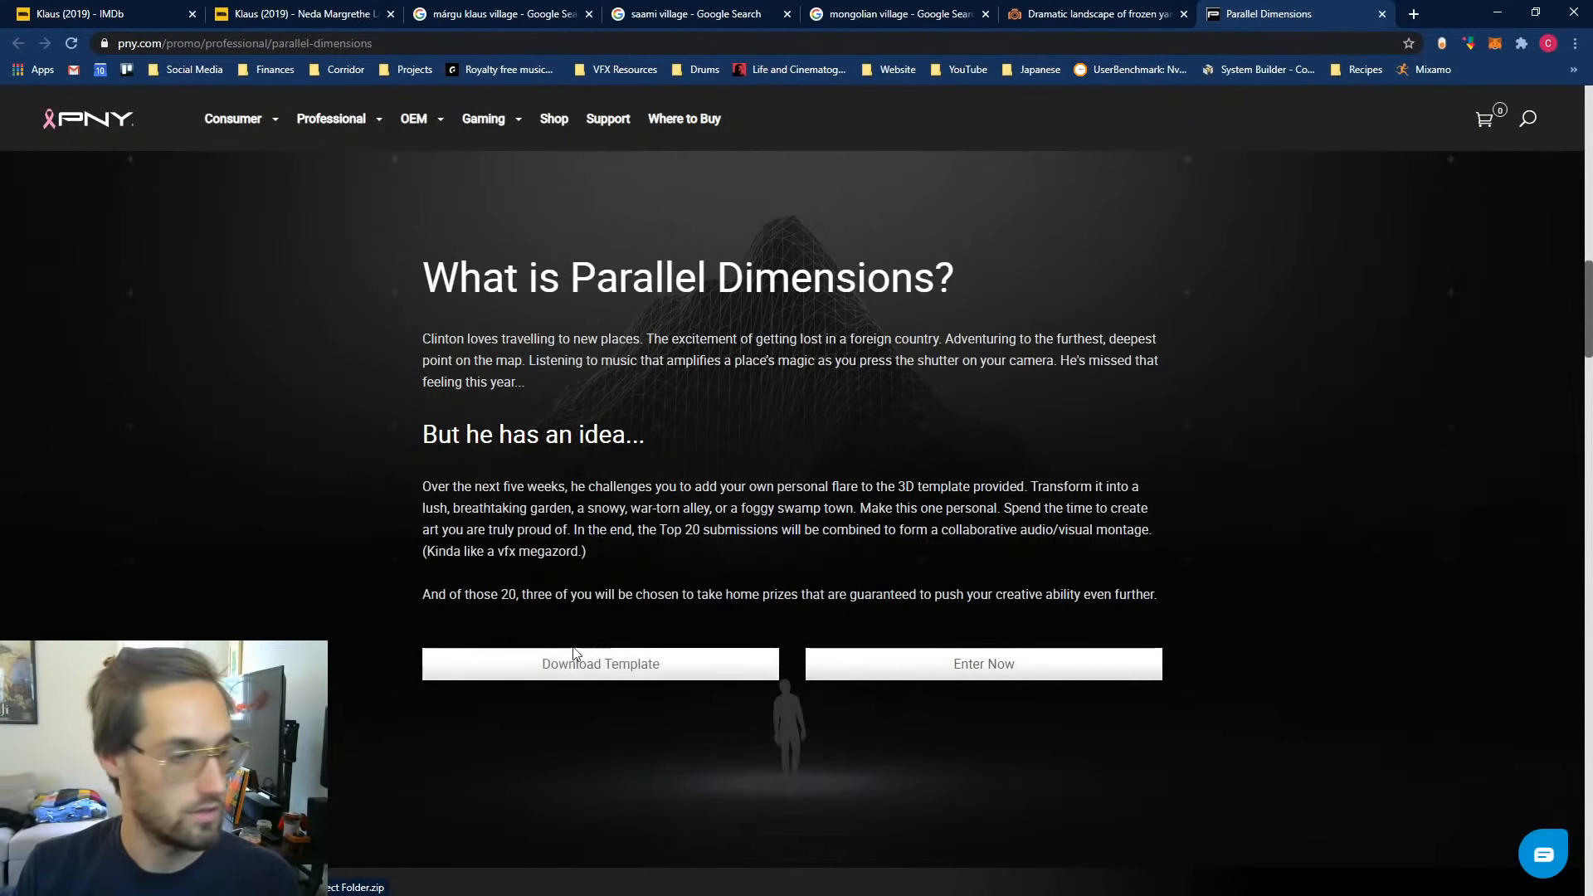
scroll(569, 734, "down", 18)
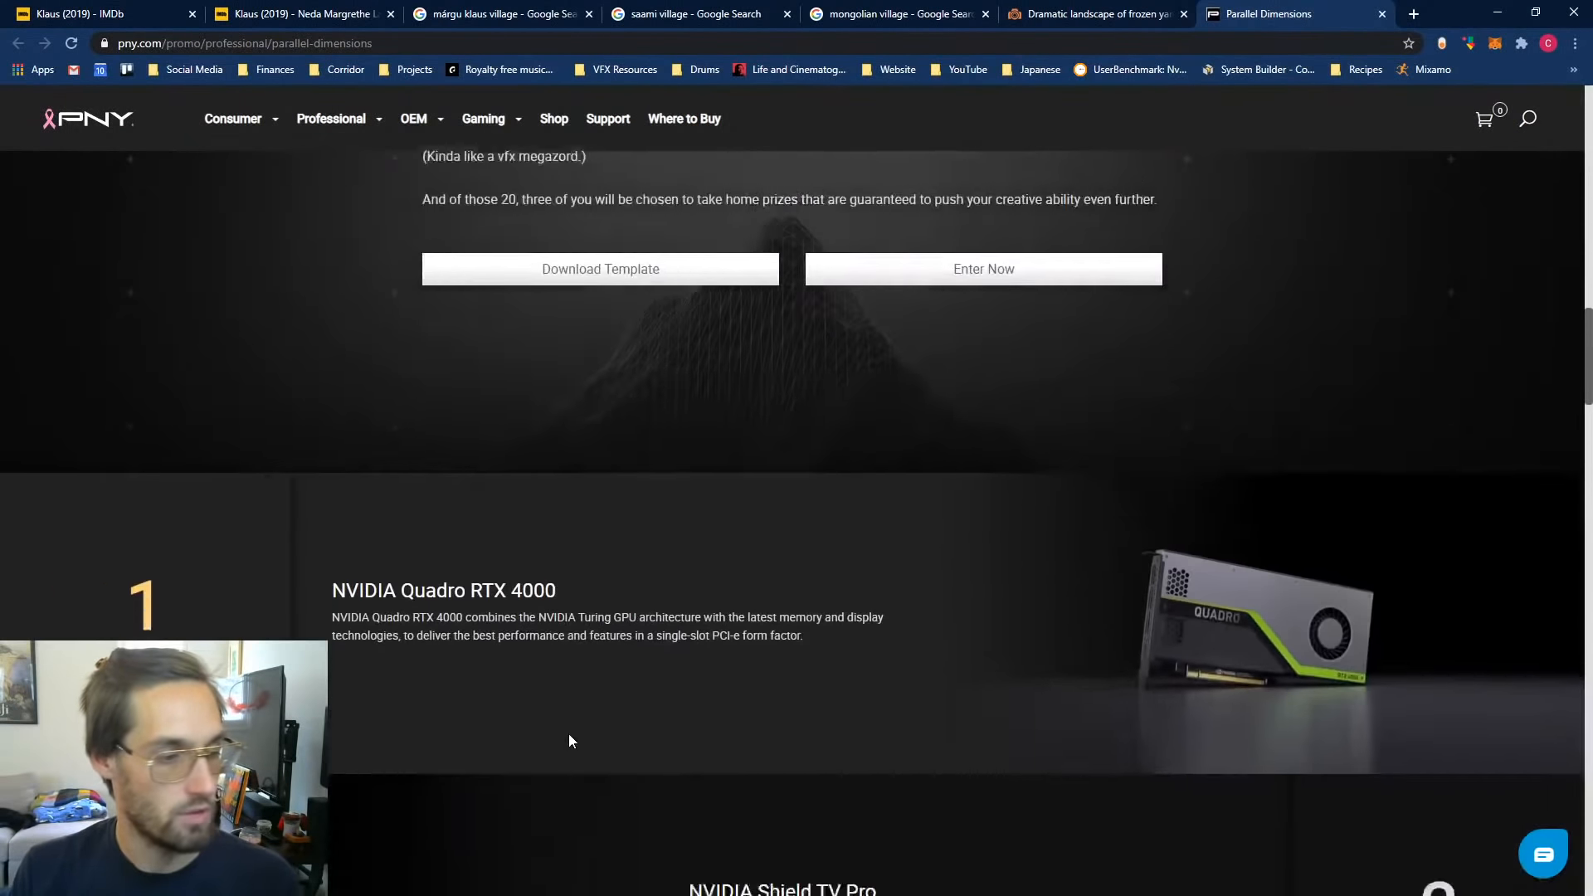
scroll(620, 704, "down", 6)
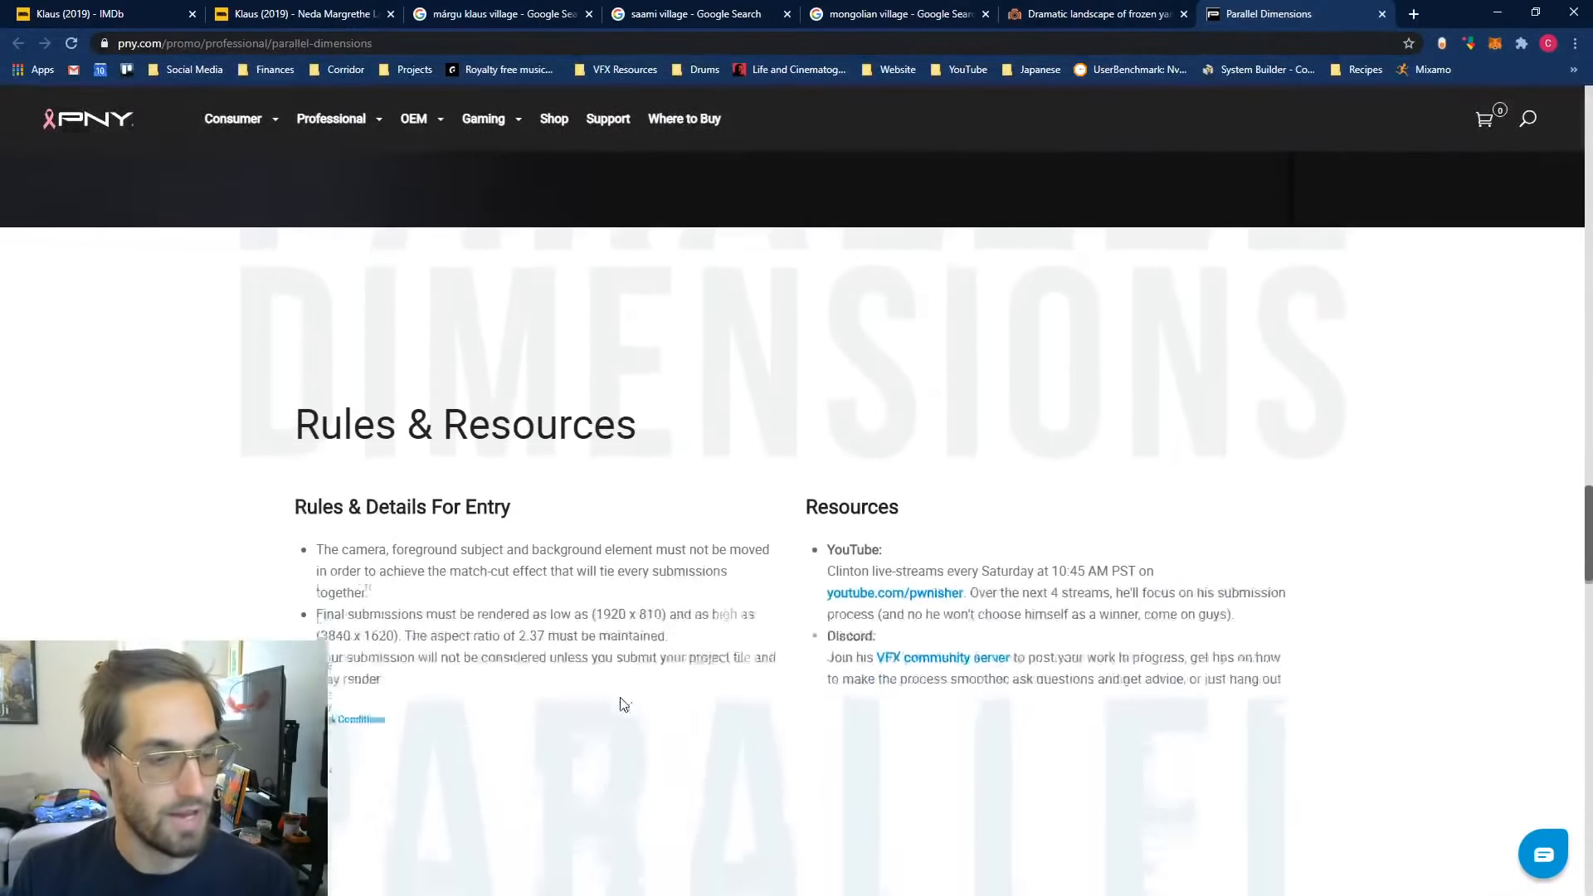
scroll(633, 780, "up", 10)
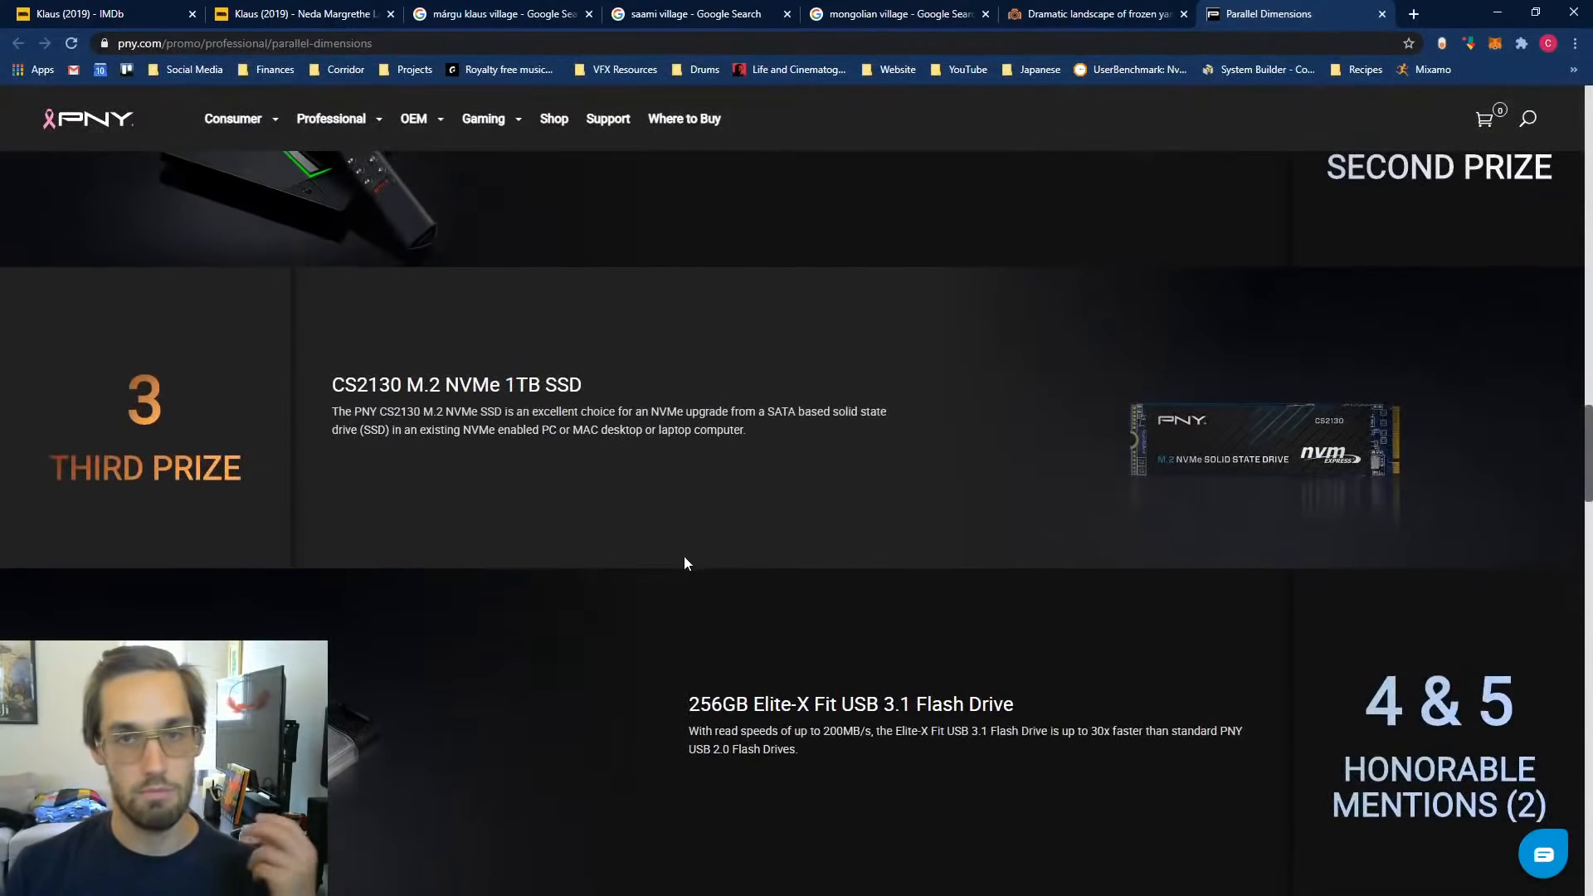
scroll(703, 503, "up", 10)
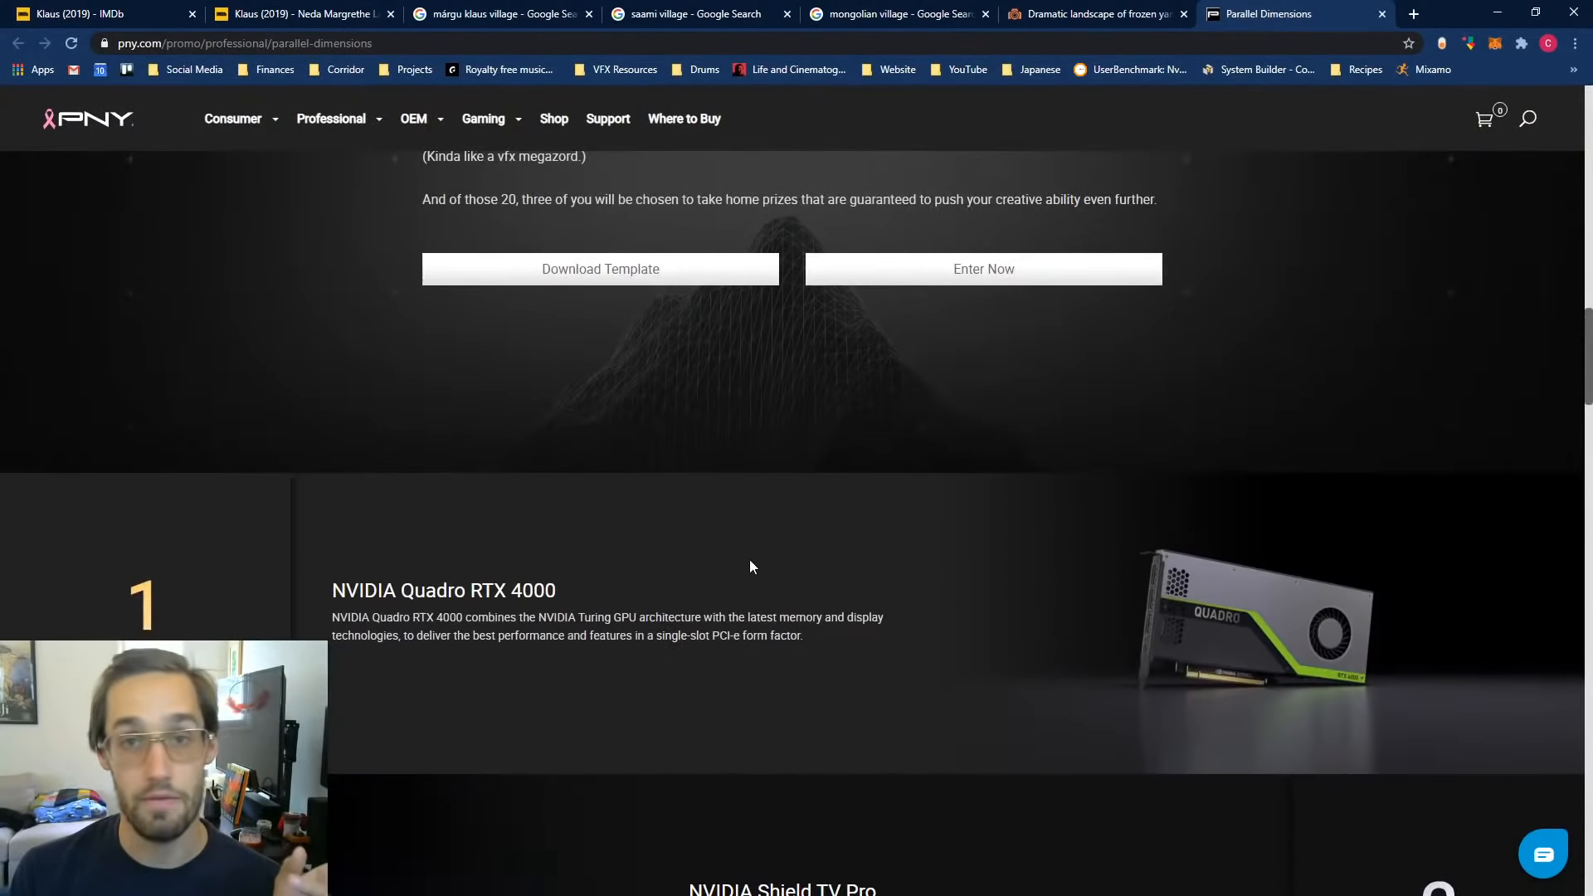
Step: Examine the contest page's description, prizes, rules and Enter Now form, including its upload format and size limit
scroll(750, 562, "up", 4)
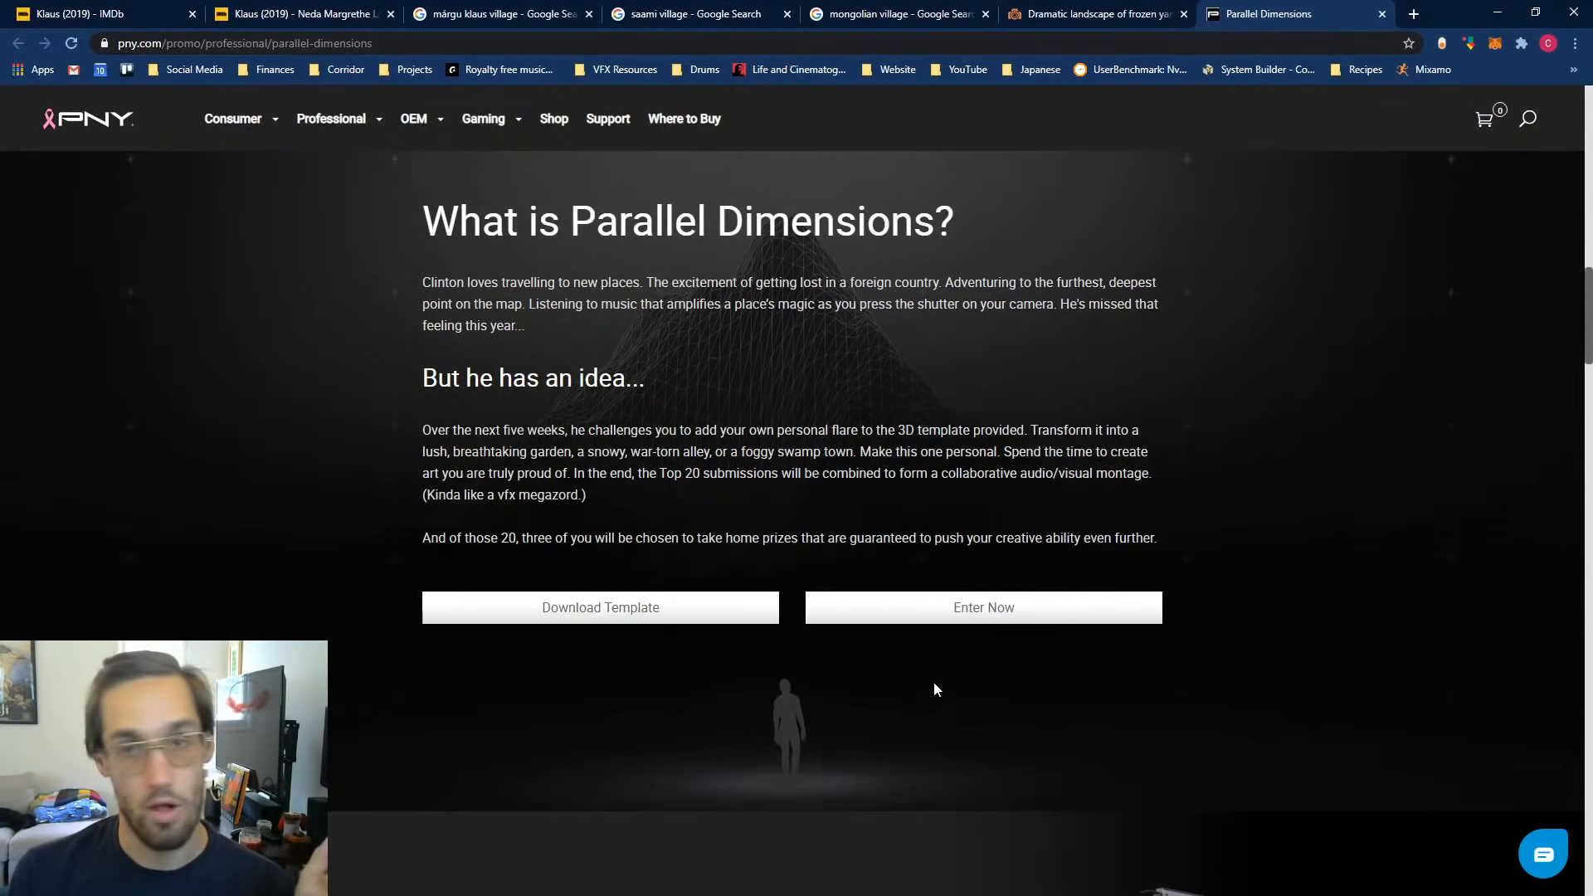
scroll(884, 717, "down", 15)
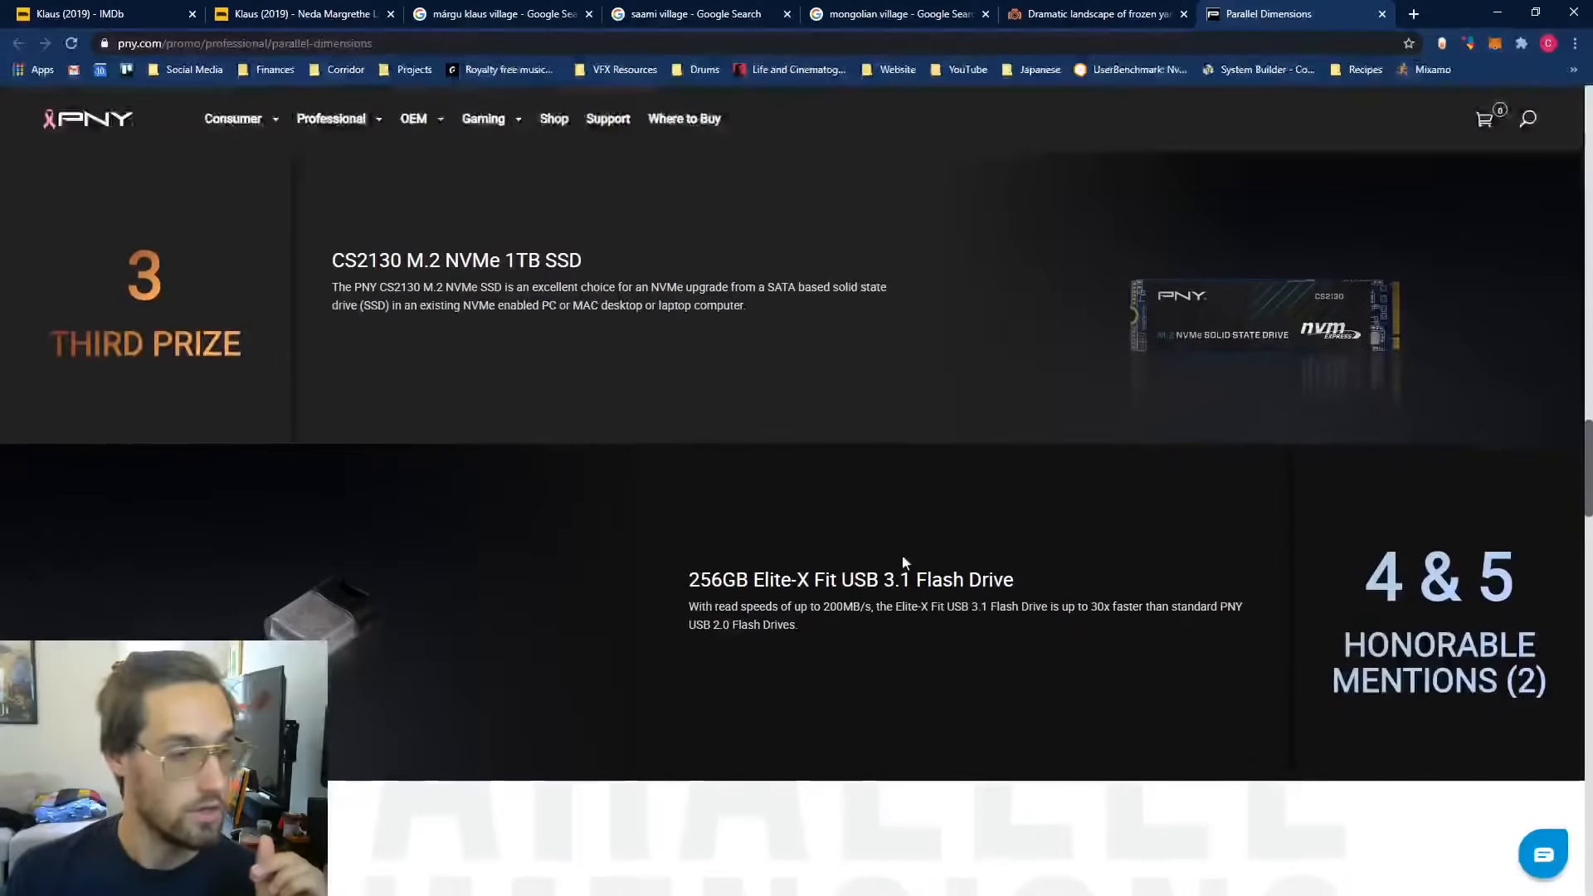
scroll(903, 726, "down", 4)
scroll(859, 700, "down", 7)
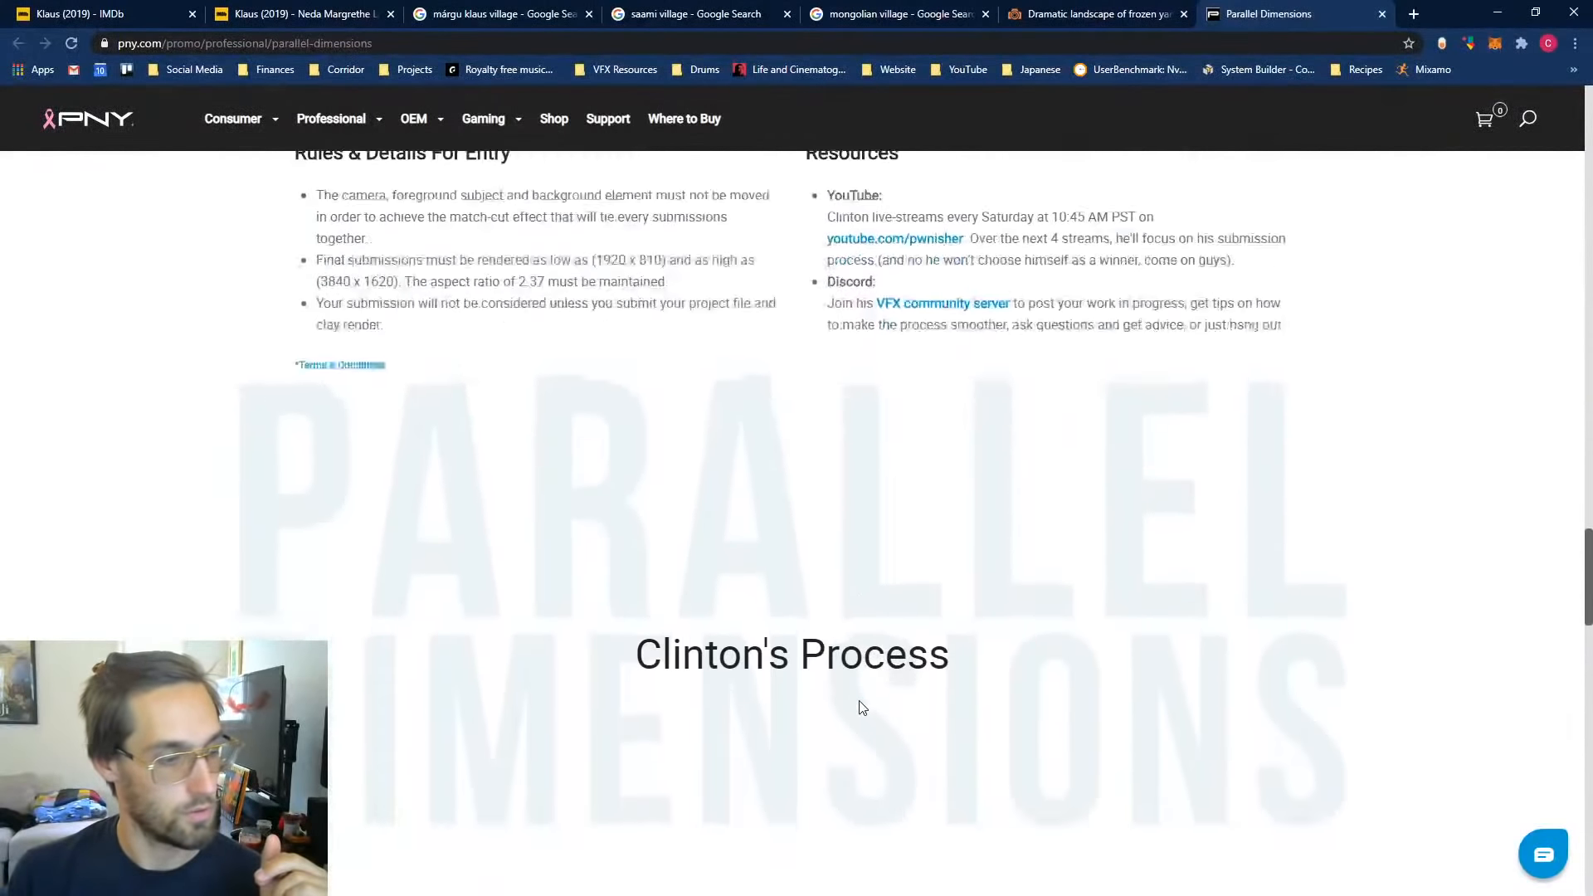
scroll(858, 700, "down", 15)
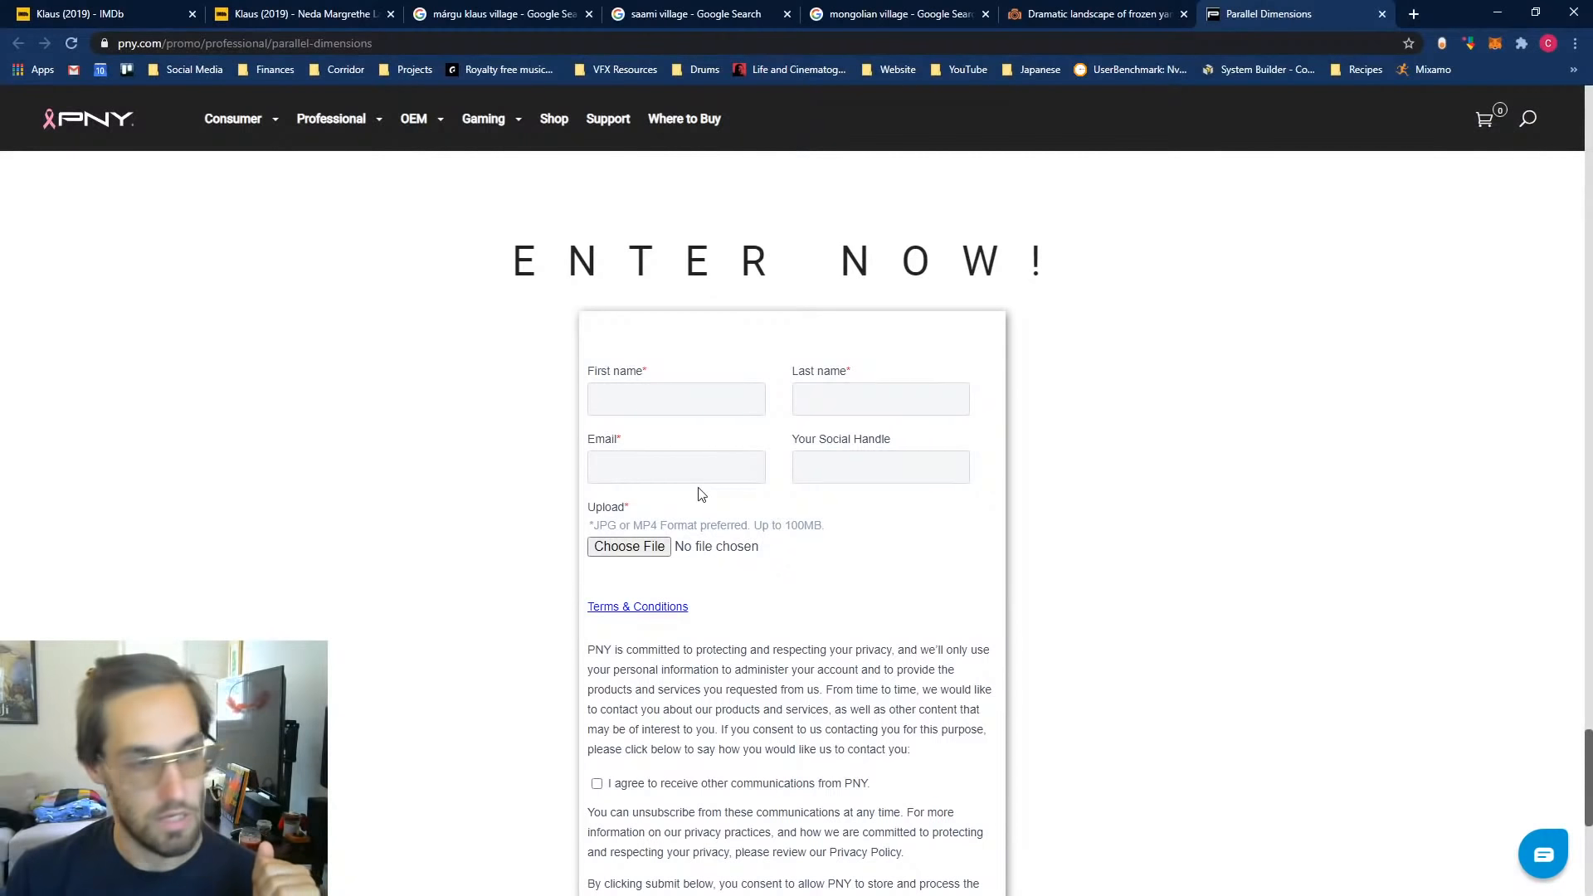
left_click(832, 476)
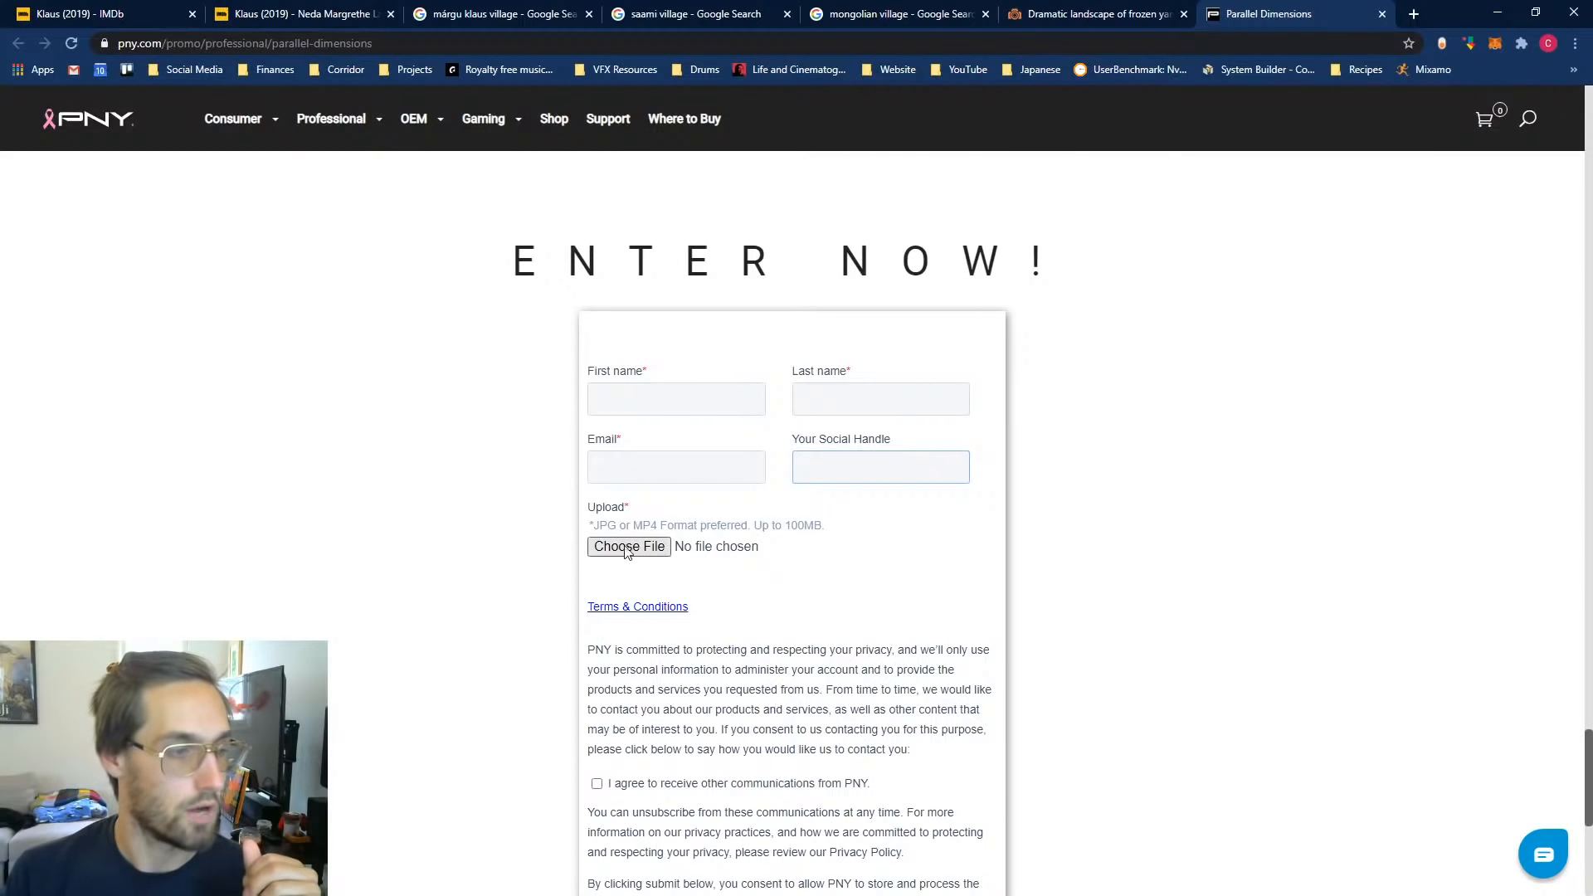
left_click_drag(789, 526, 822, 526)
left_click(813, 582)
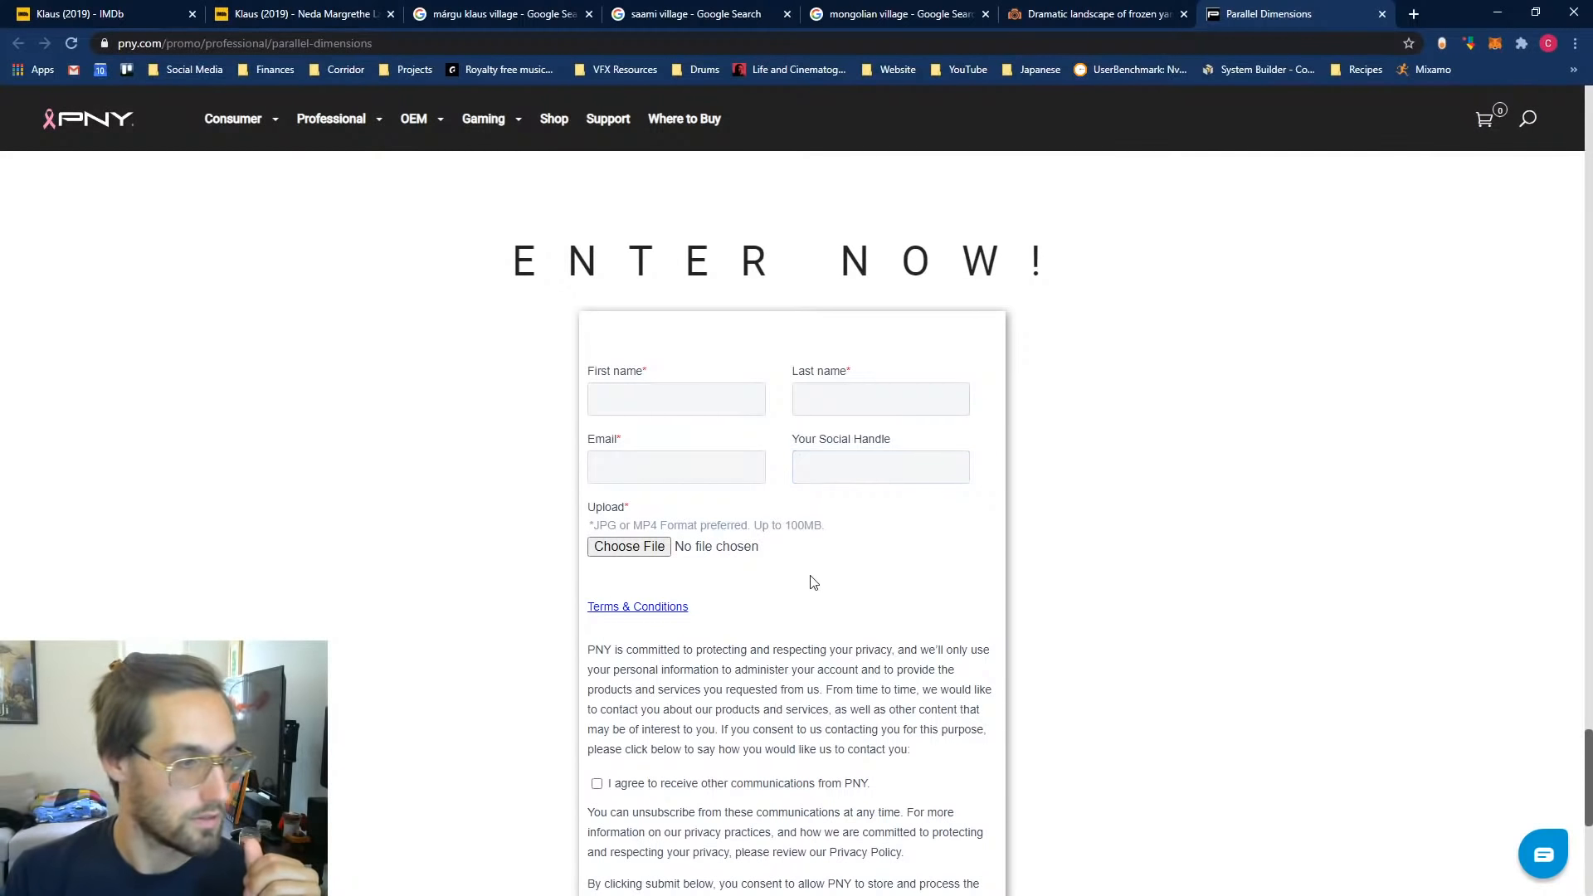
scroll(608, 607, "down", 2)
Step: Review Clinton's Process renders and the Rules & Resources section, and return to the contest page's introduction
scroll(564, 581, "up", 20)
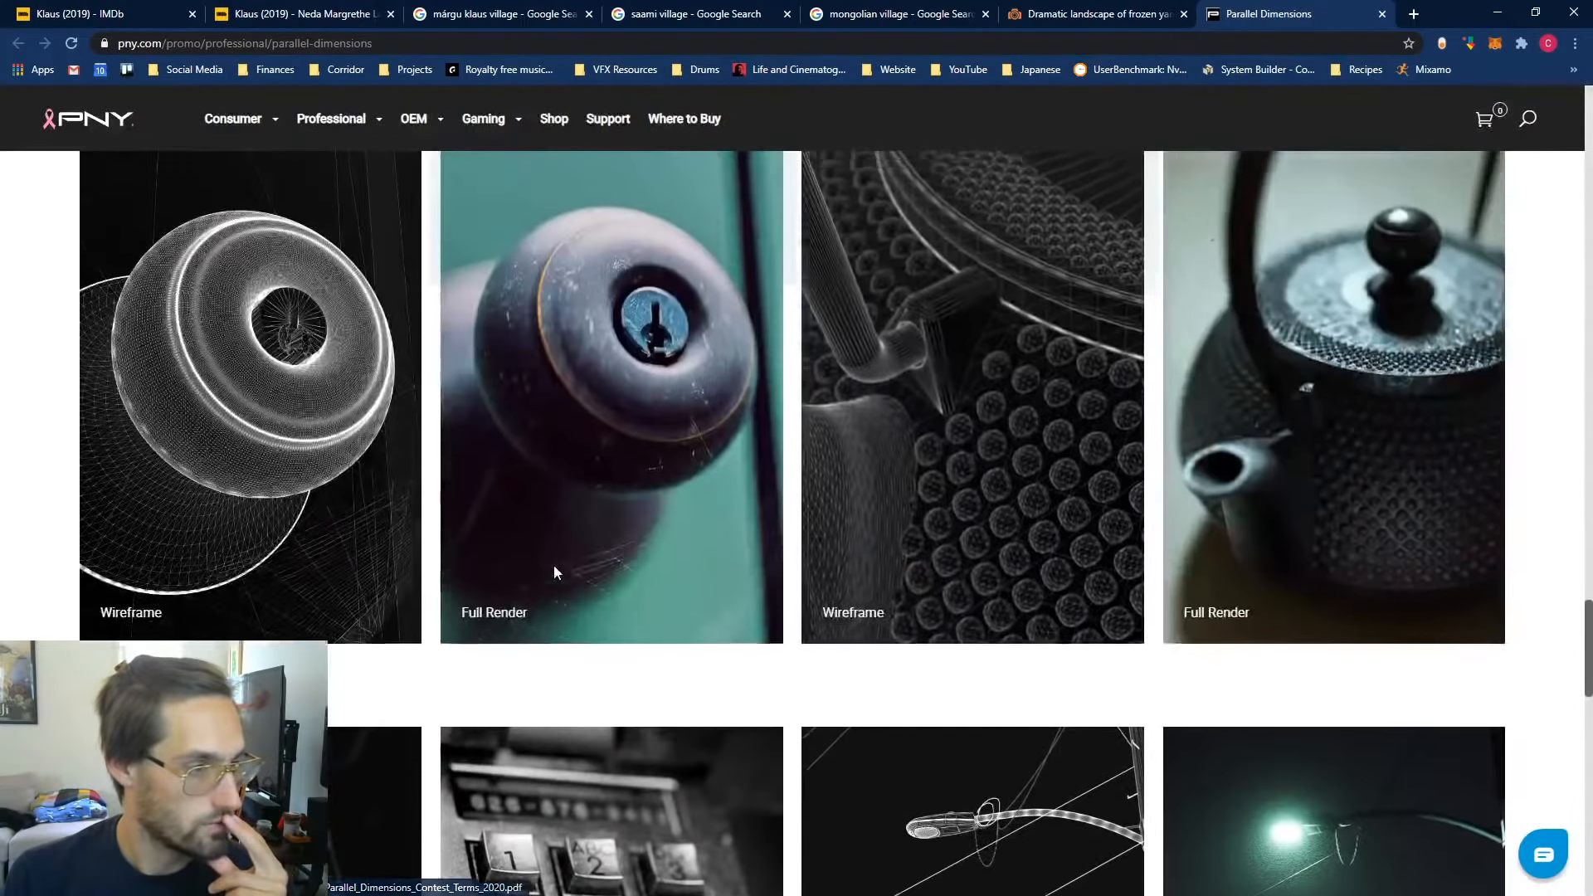
scroll(594, 564, "down", 5)
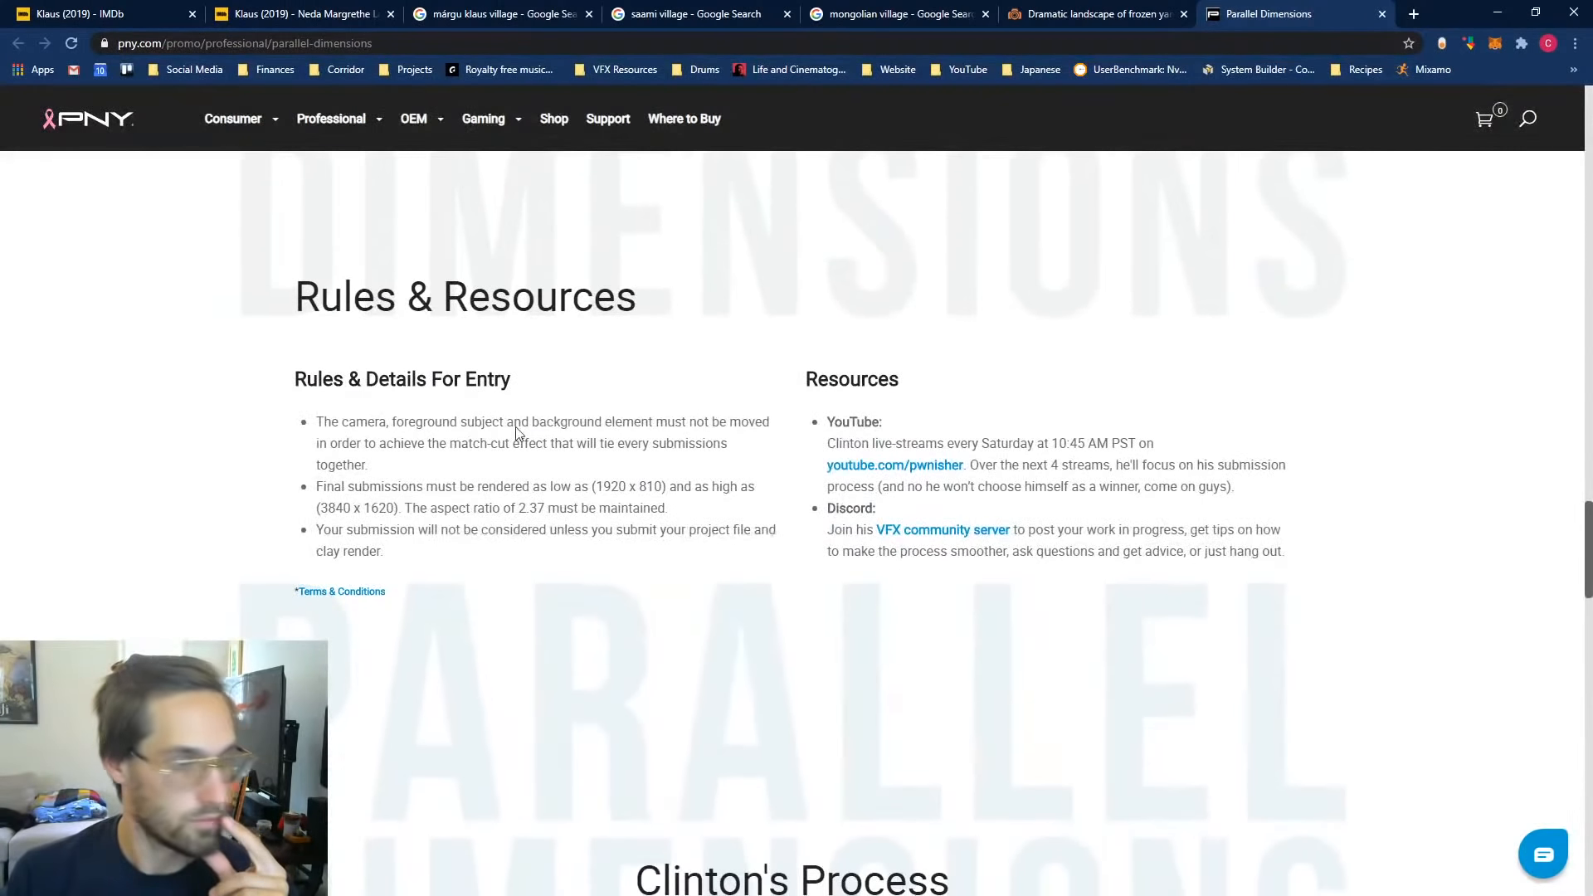
scroll(527, 581, "up", 15)
scroll(592, 495, "up", 9)
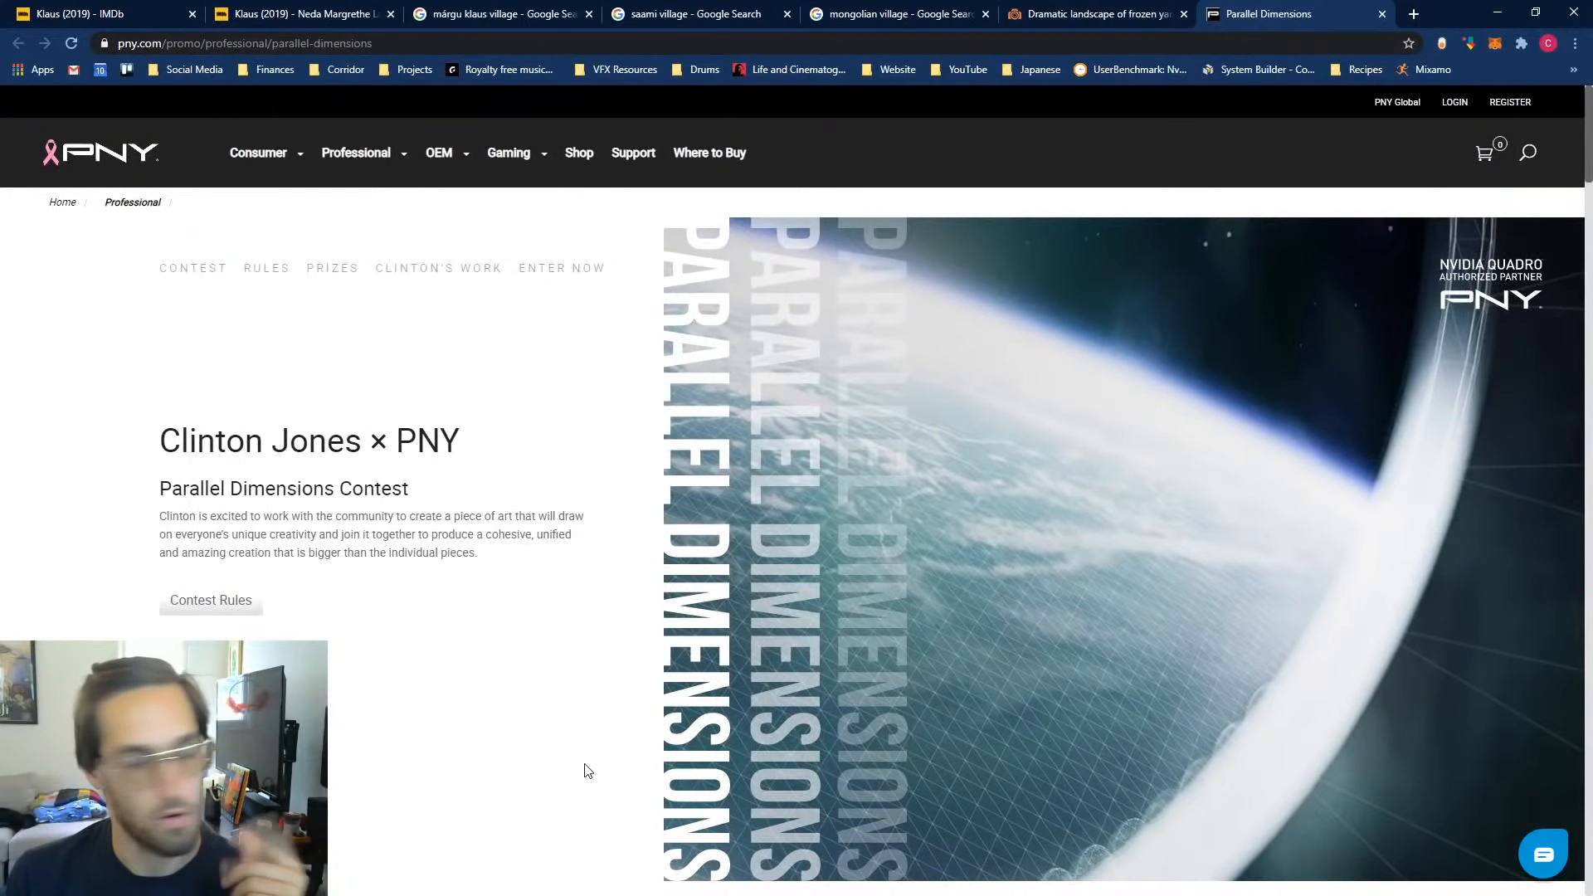
scroll(560, 689, "down", 1)
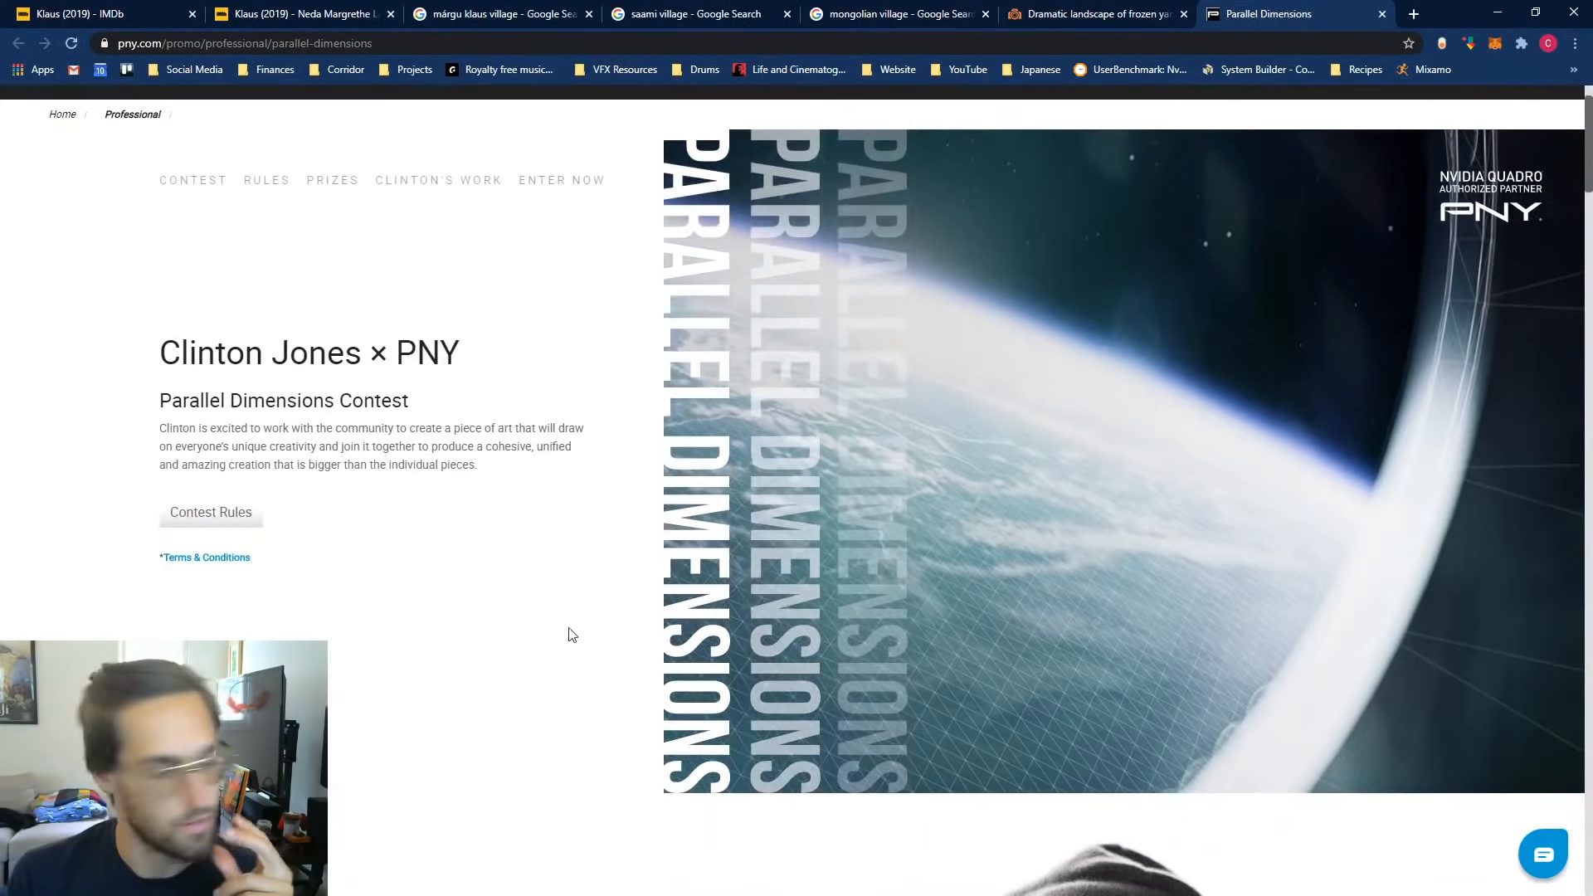
scroll(412, 591, "up", 1)
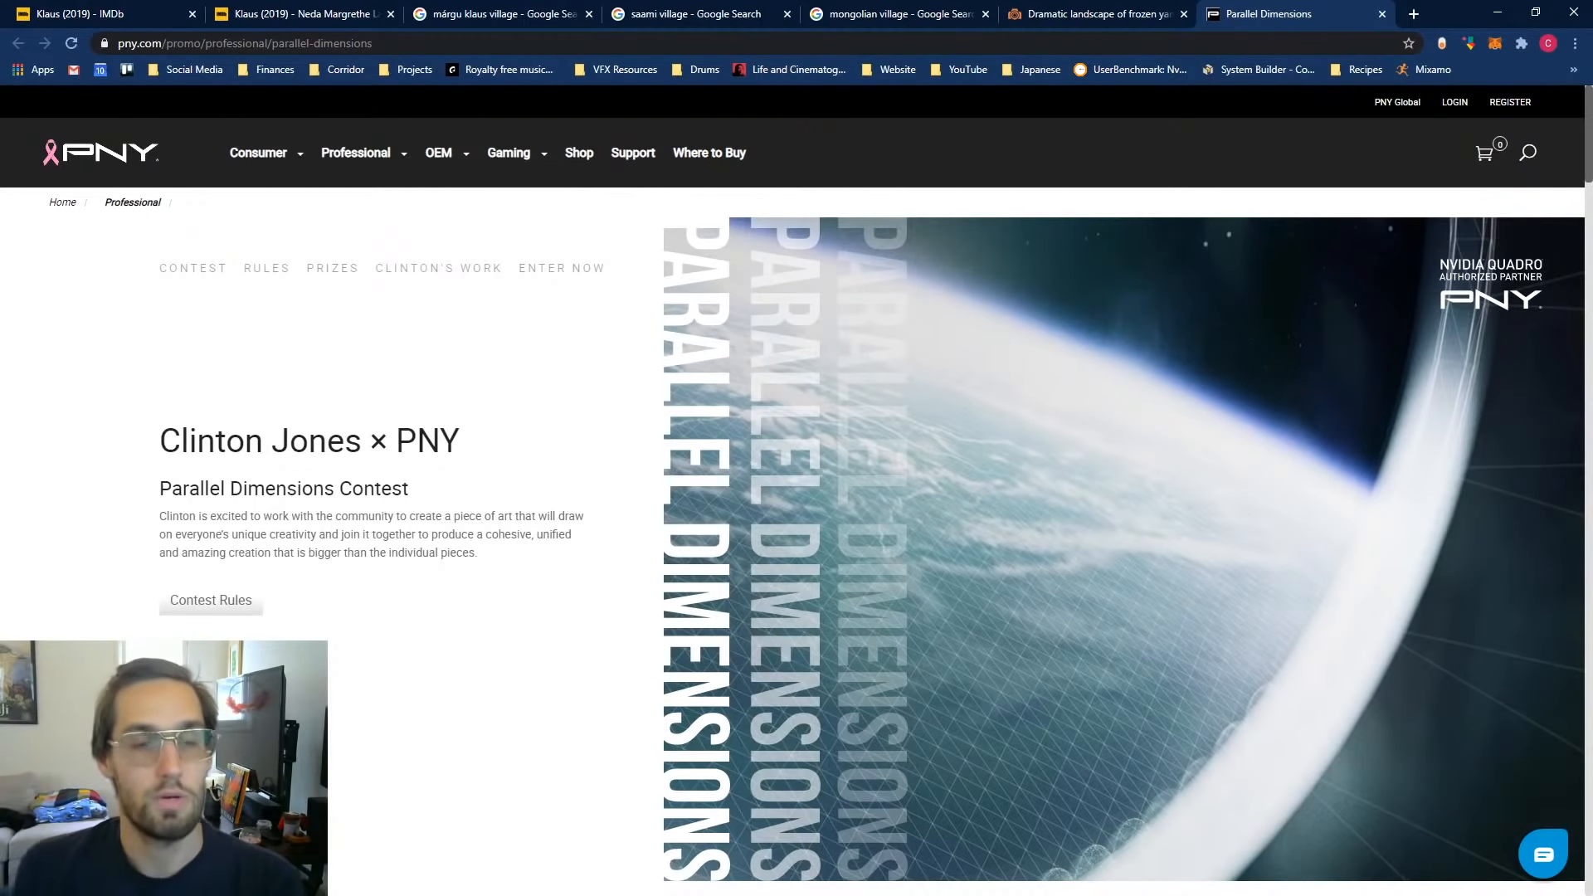
Step: Switch back to Cinema 4D and stop the character animation's playback
left_click(1498, 12)
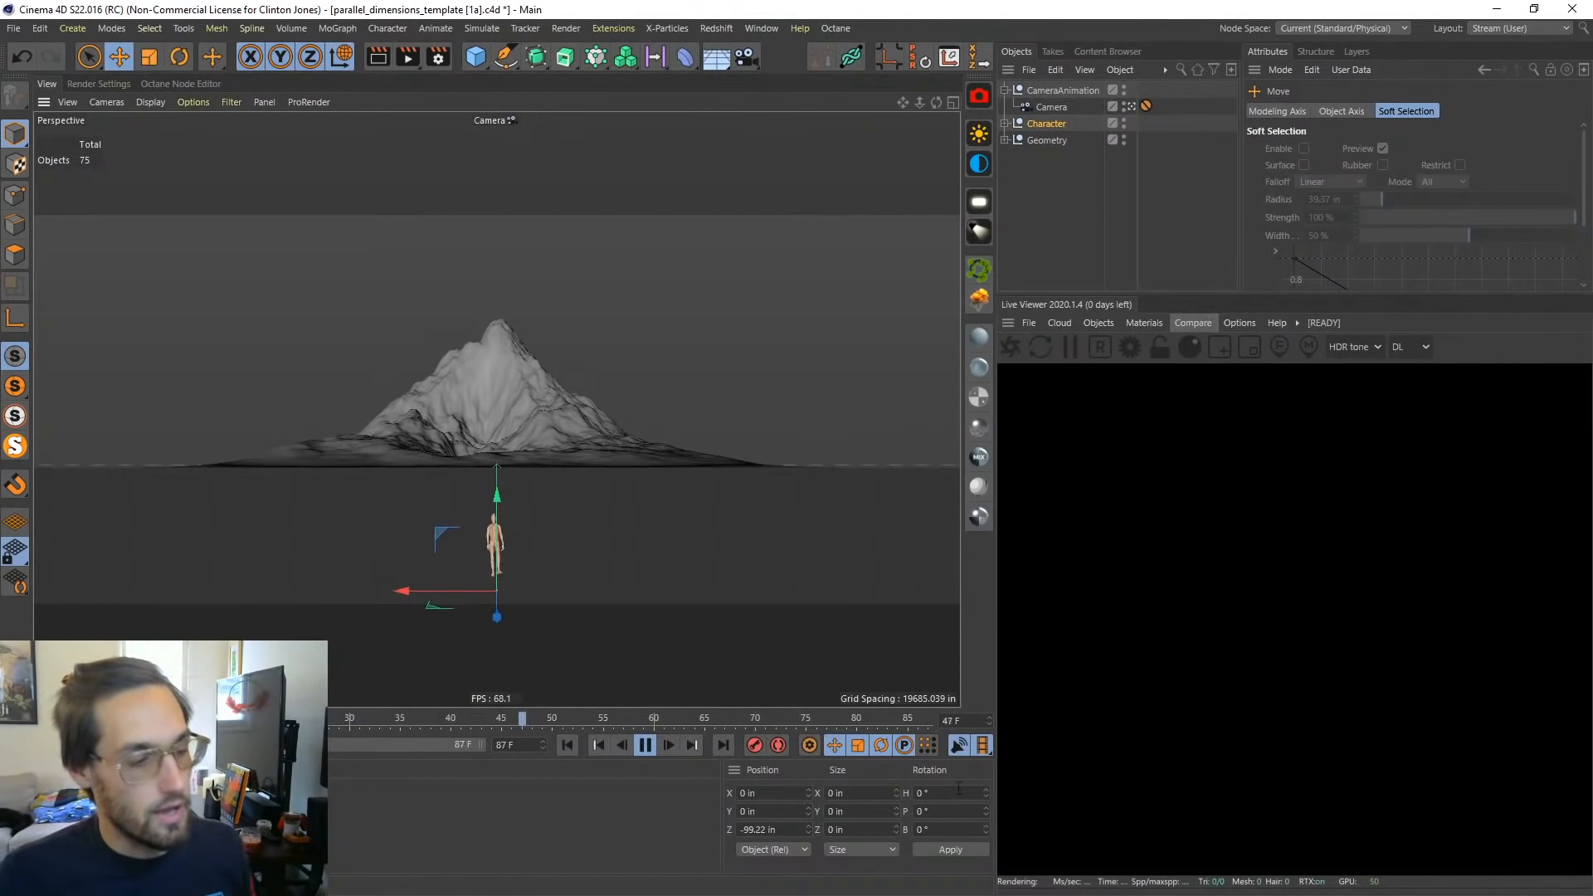
left_click(645, 744)
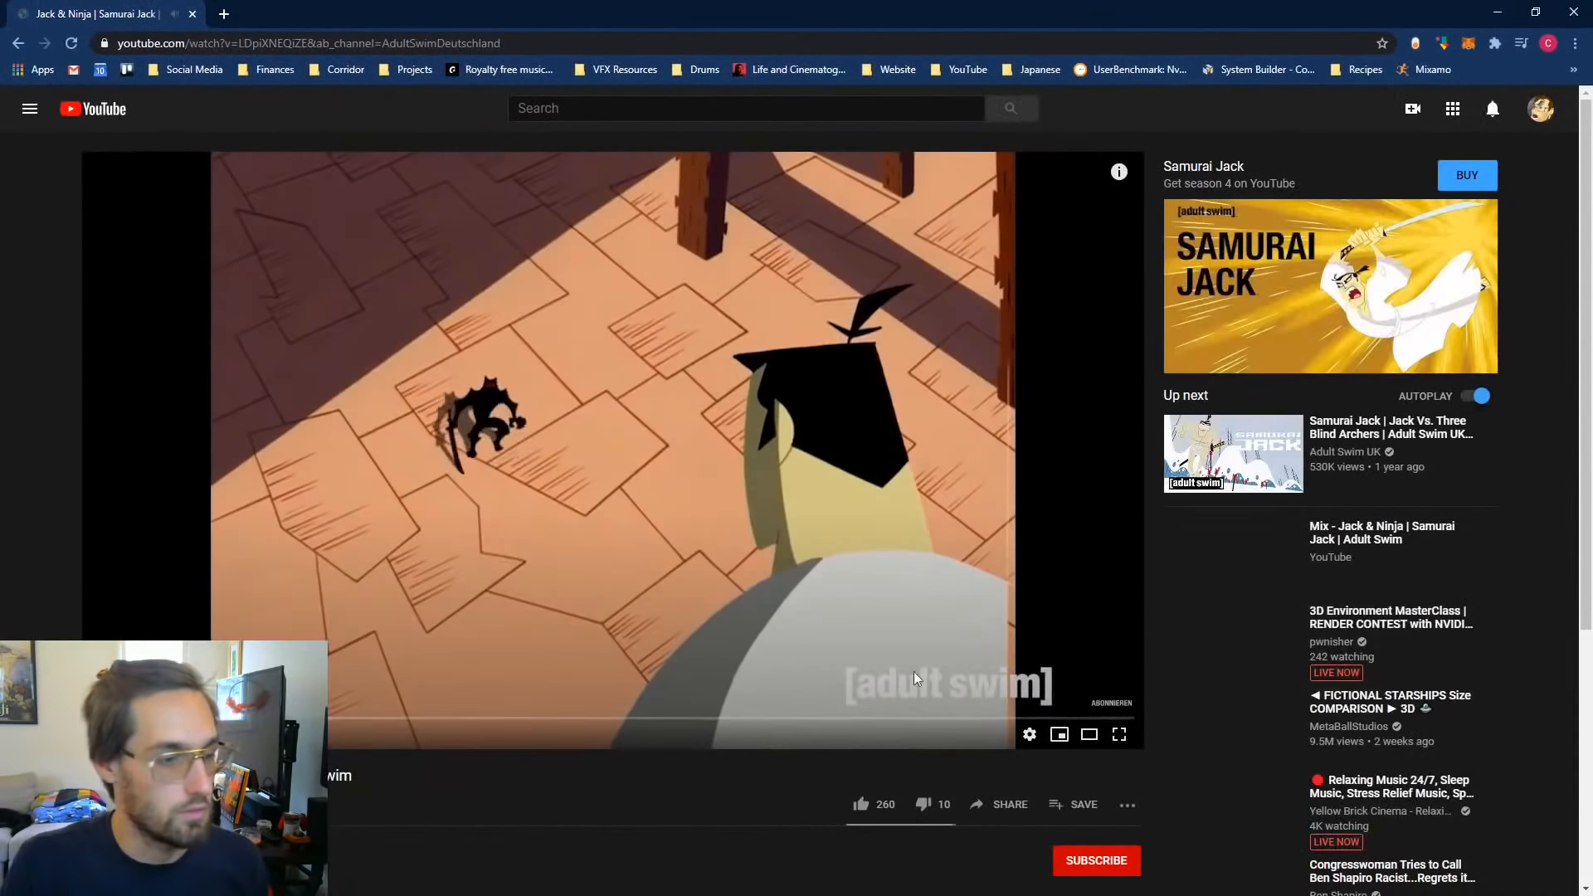
Step: Watch the Samurai Jack "Jack & Ninja" clip in full screen, skipping ahead through its opening scenes
left_click(1119, 734)
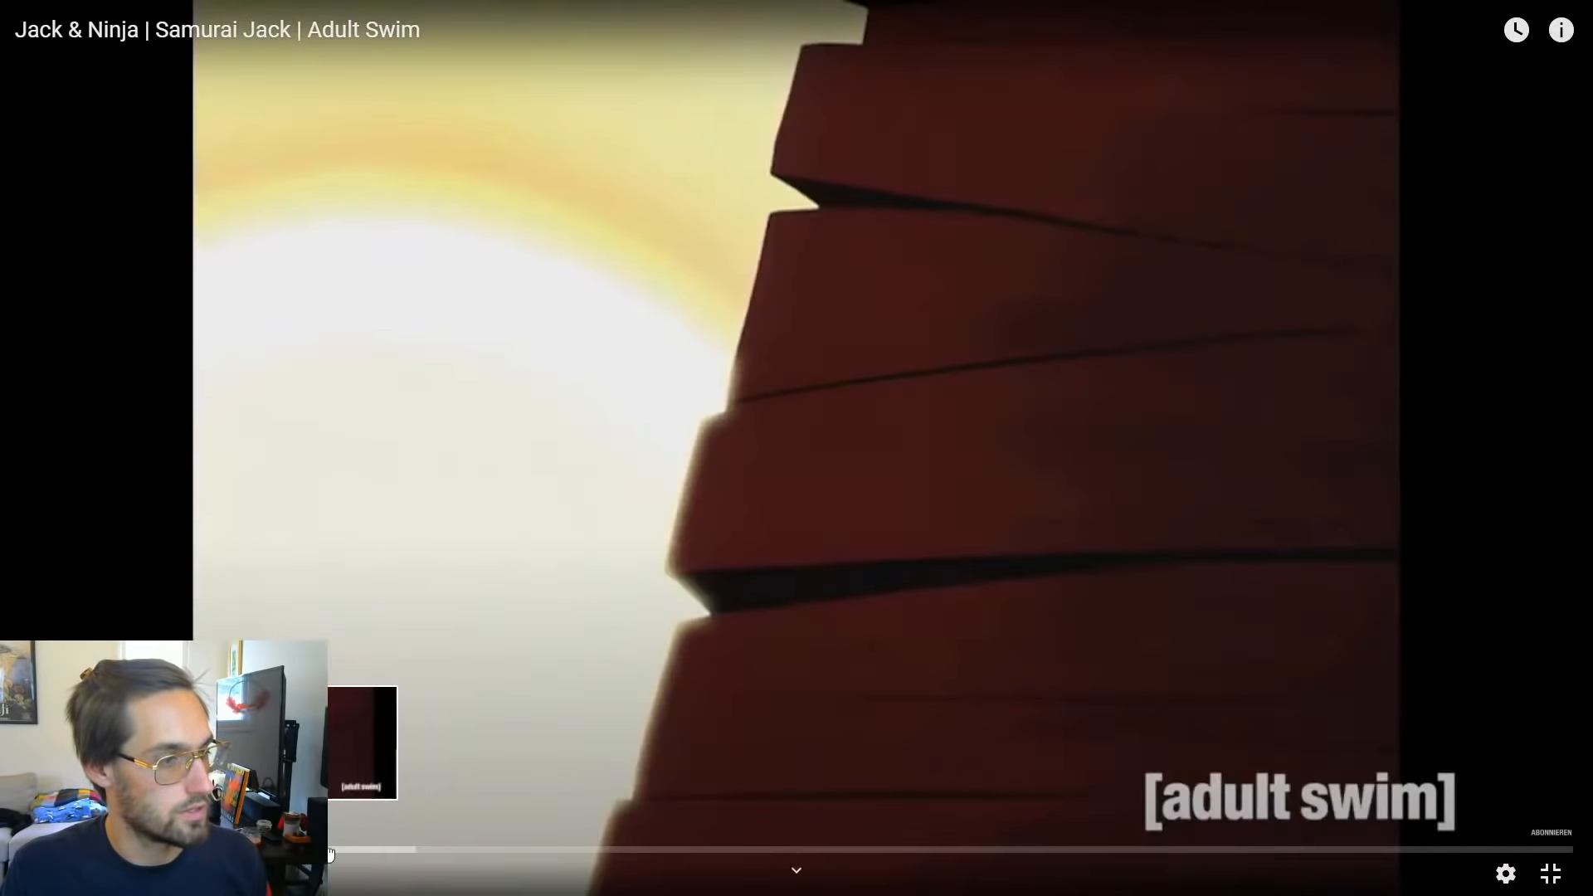
left_click(337, 854)
left_click(377, 854)
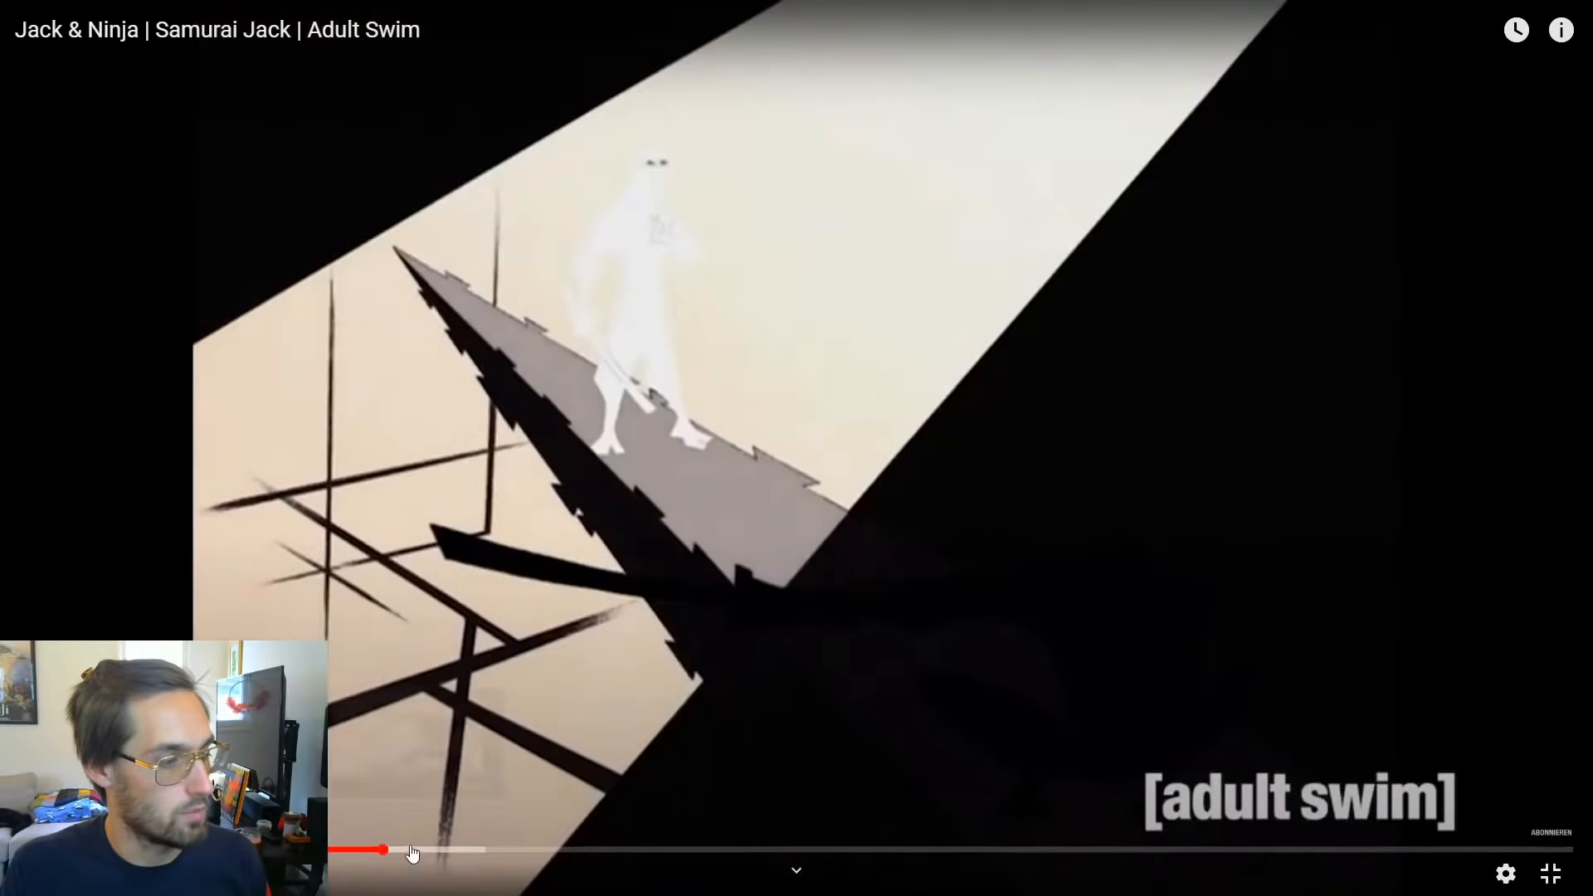
left_click(413, 854)
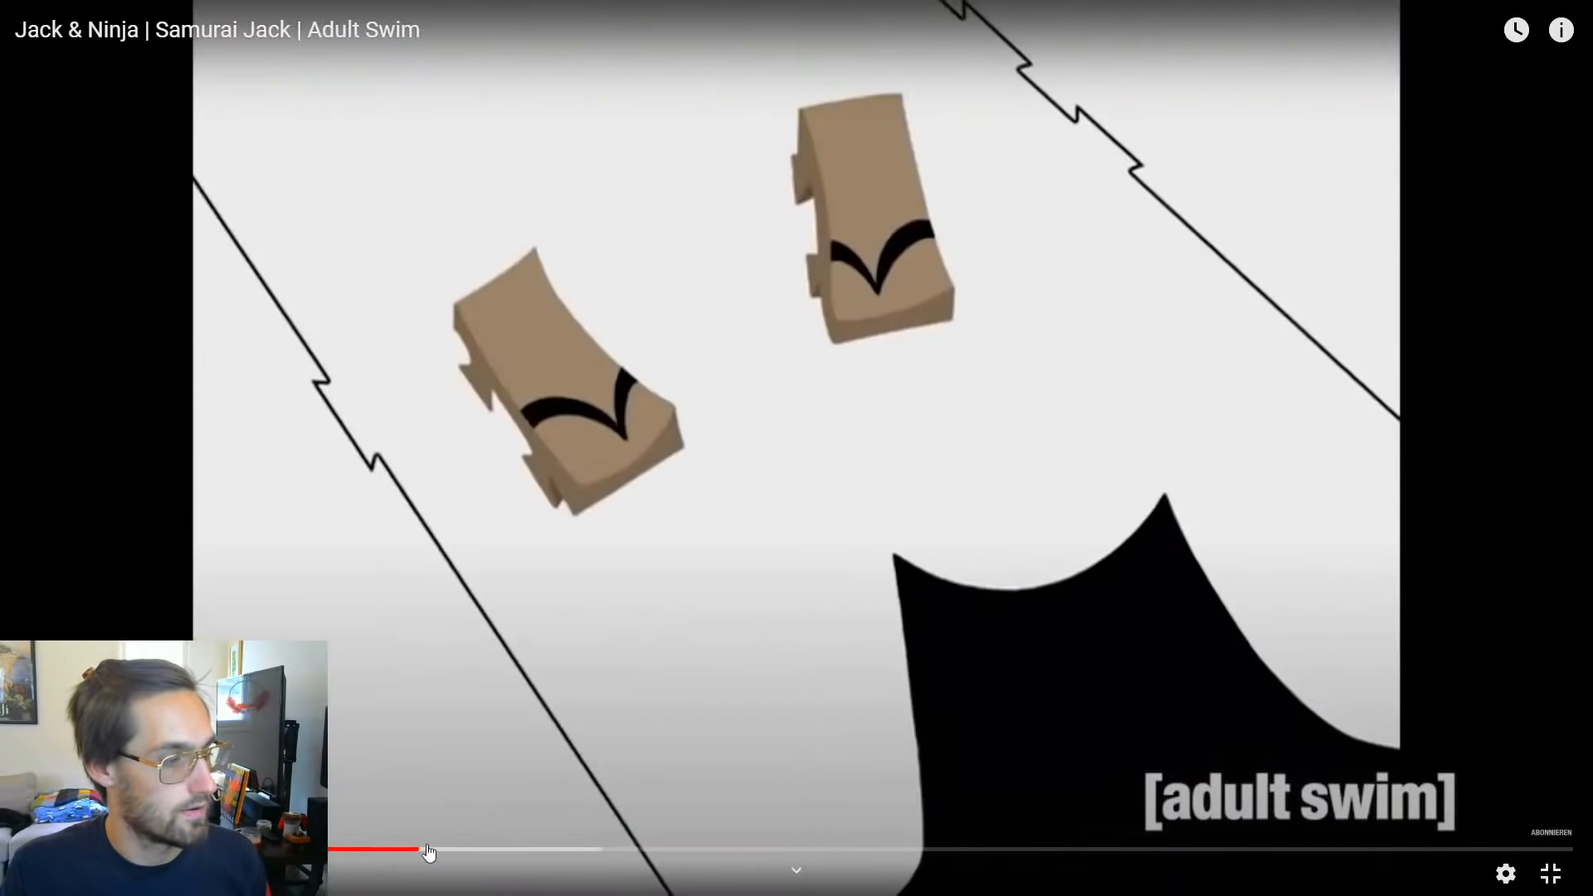
left_click(457, 852)
Step: Move the video's browser window off this screen and minimize Cinema 4D to show the volcano artwork
left_click_drag(730, 108, 1592, 307)
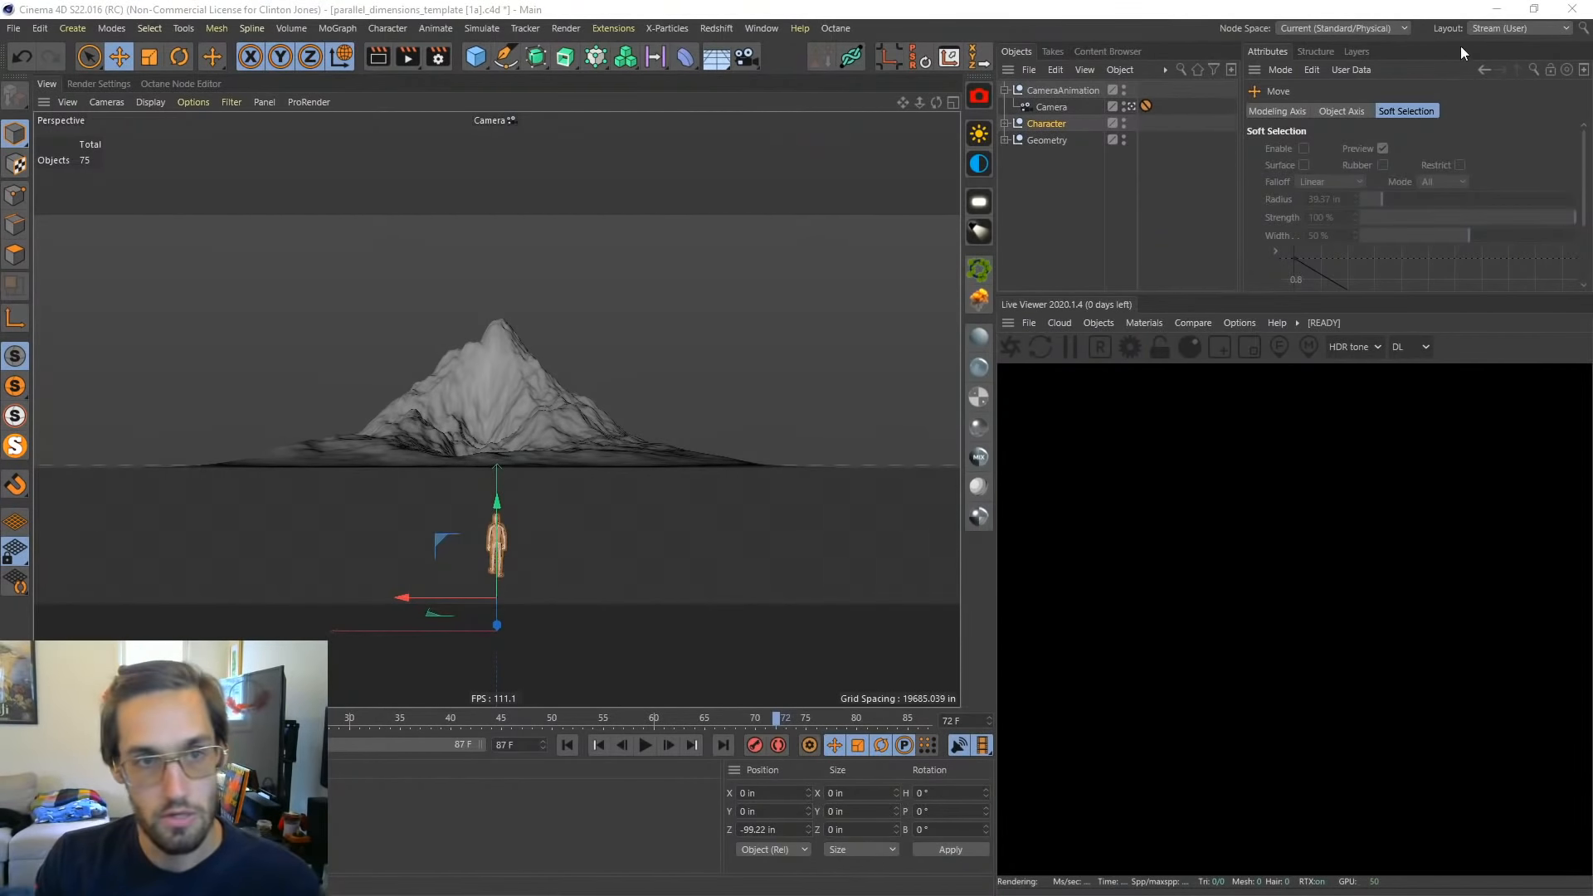
left_click(1496, 9)
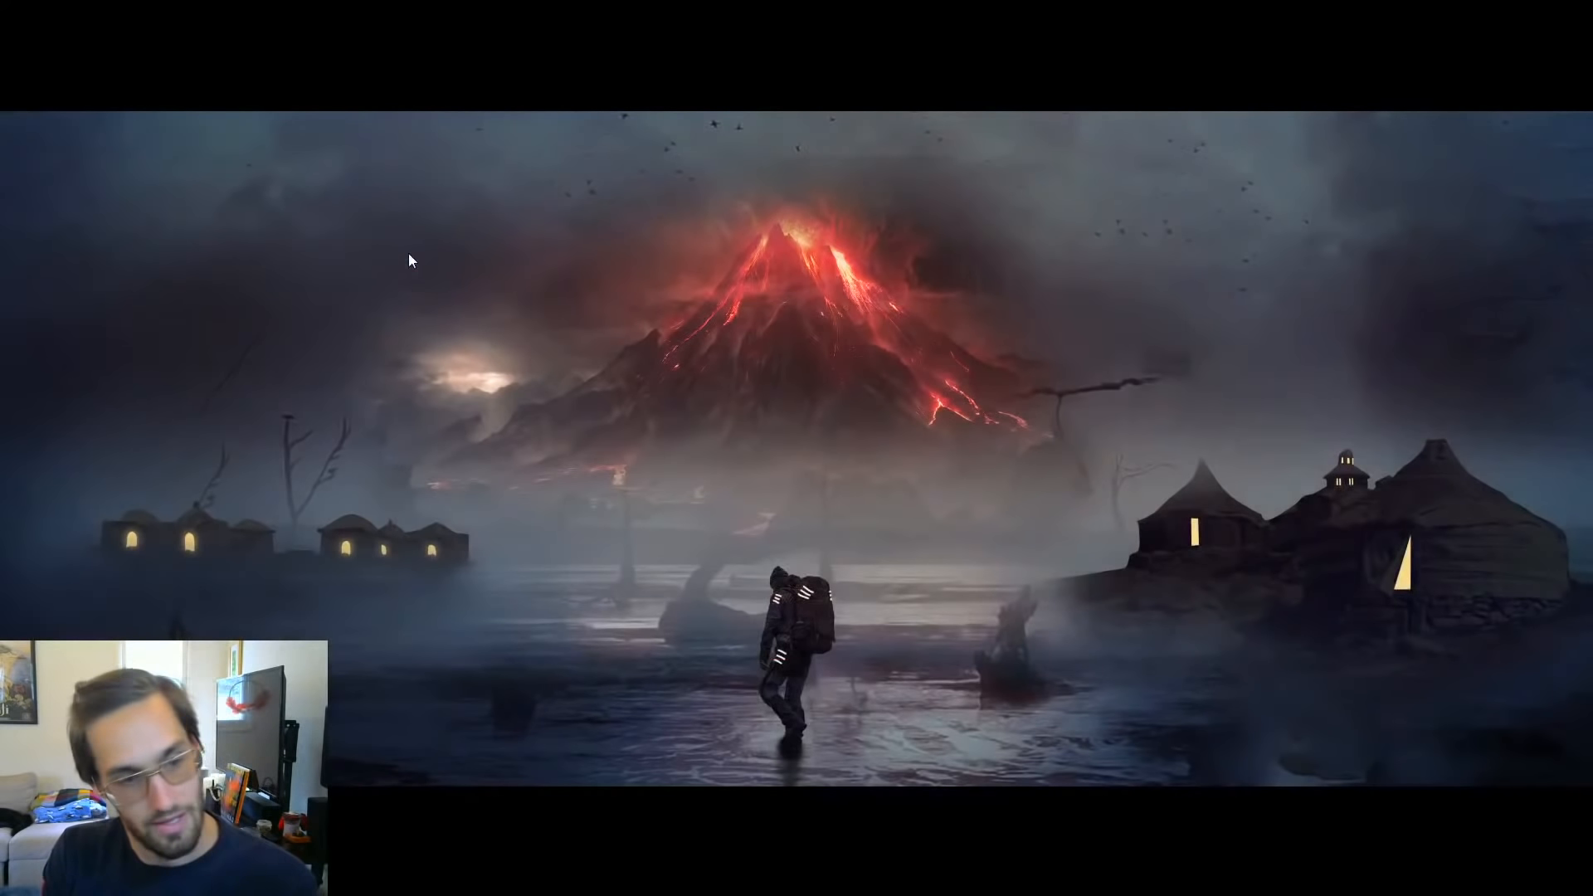